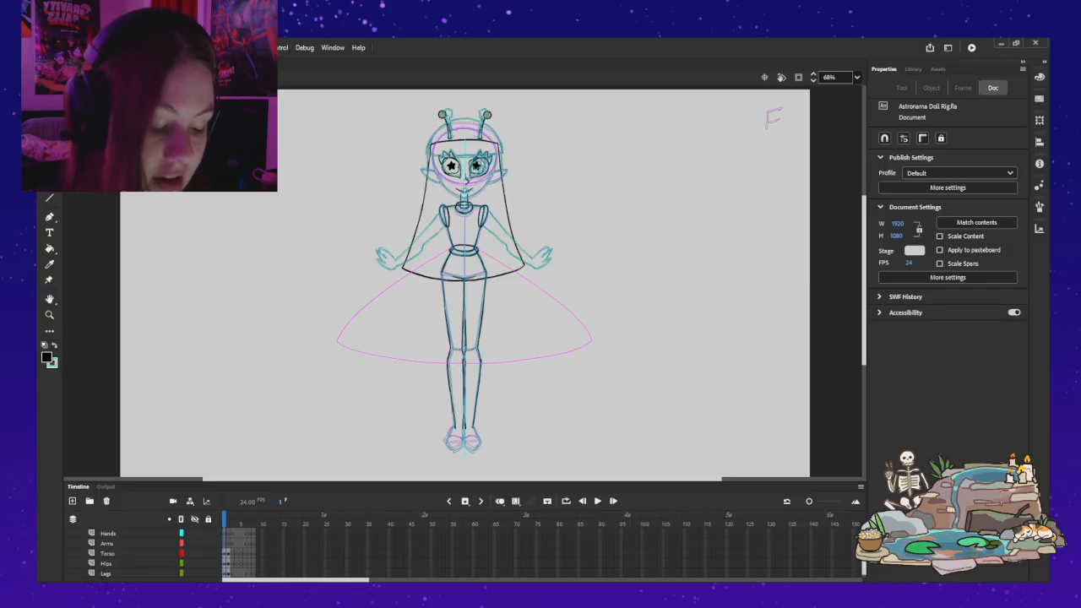
Step: Open the character's hips symbol to examine its line art, and return to the main scene
click(108, 553)
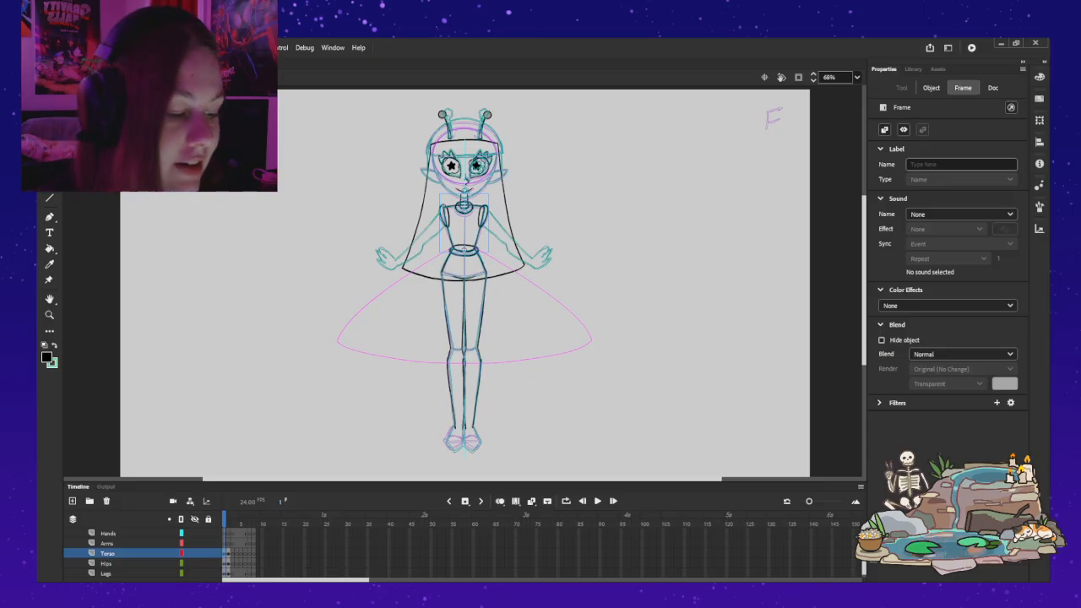
key(Escape)
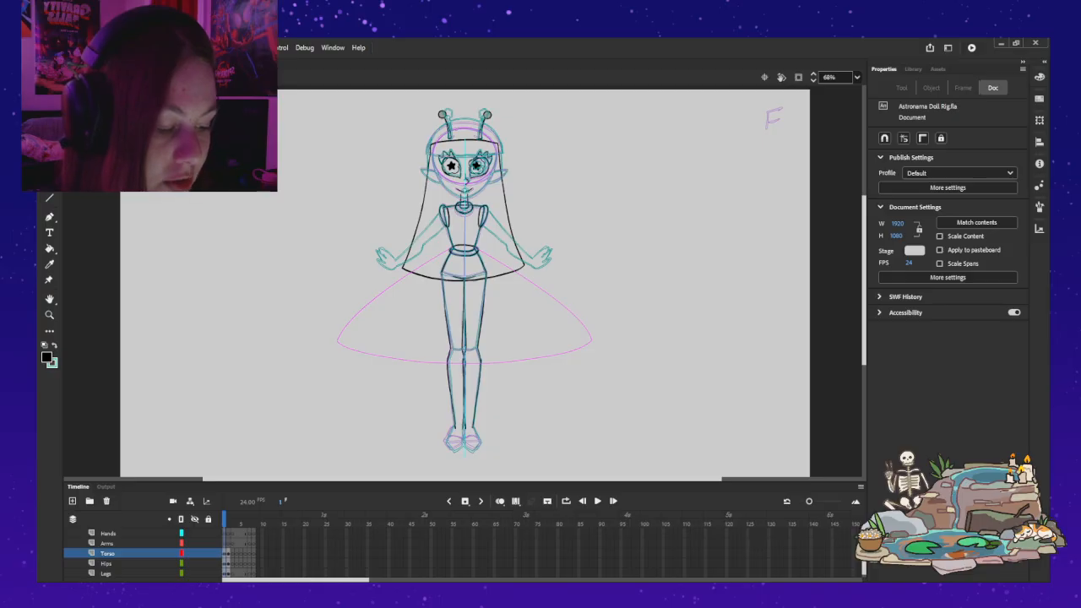
double_click(440, 245)
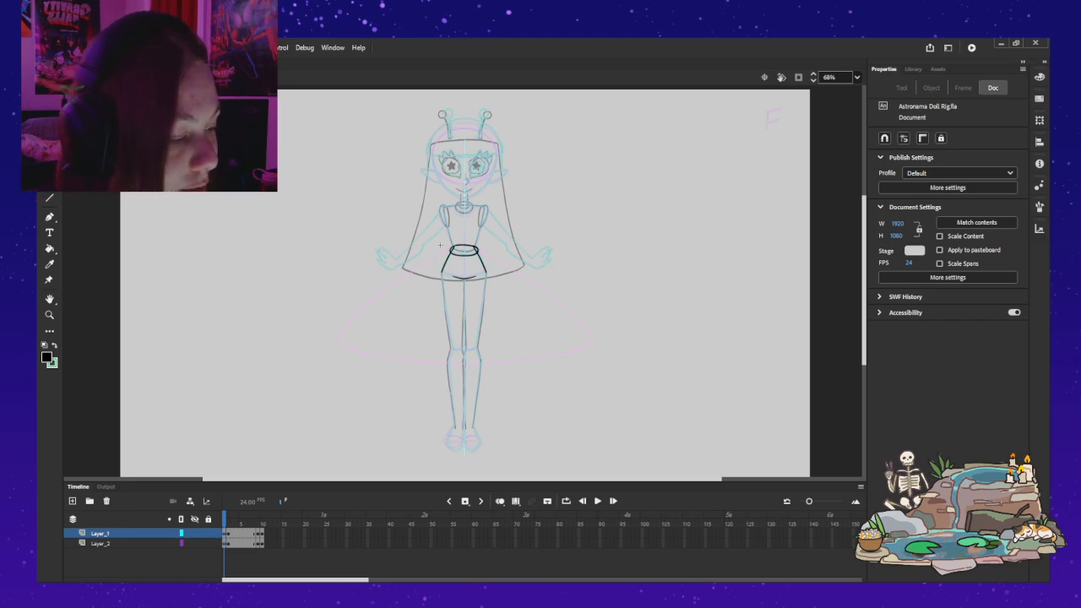
scroll(439, 246, up, 3)
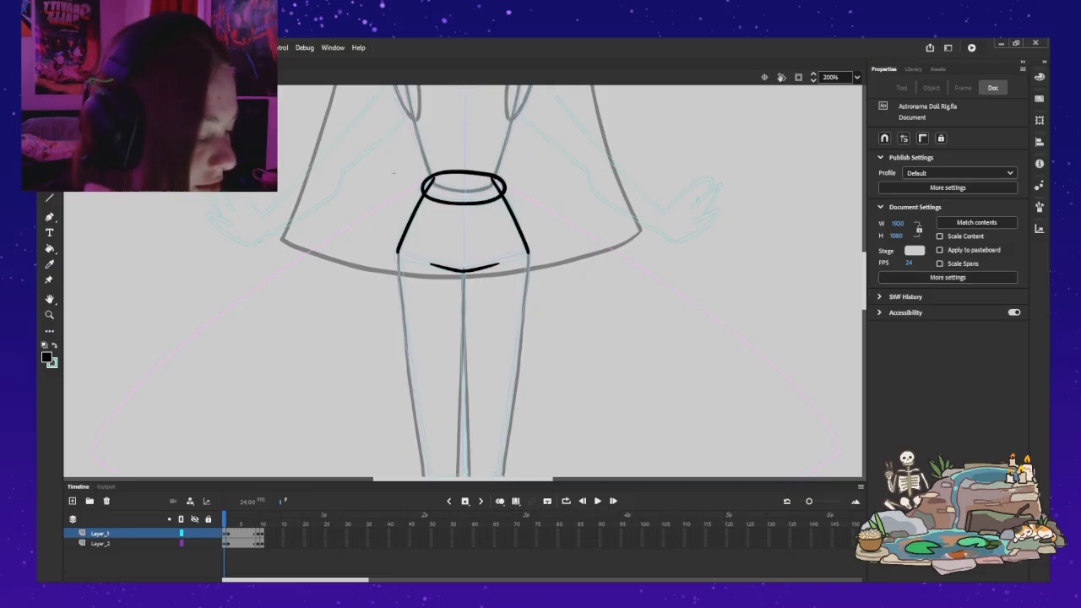
drag(864, 280, 864, 272)
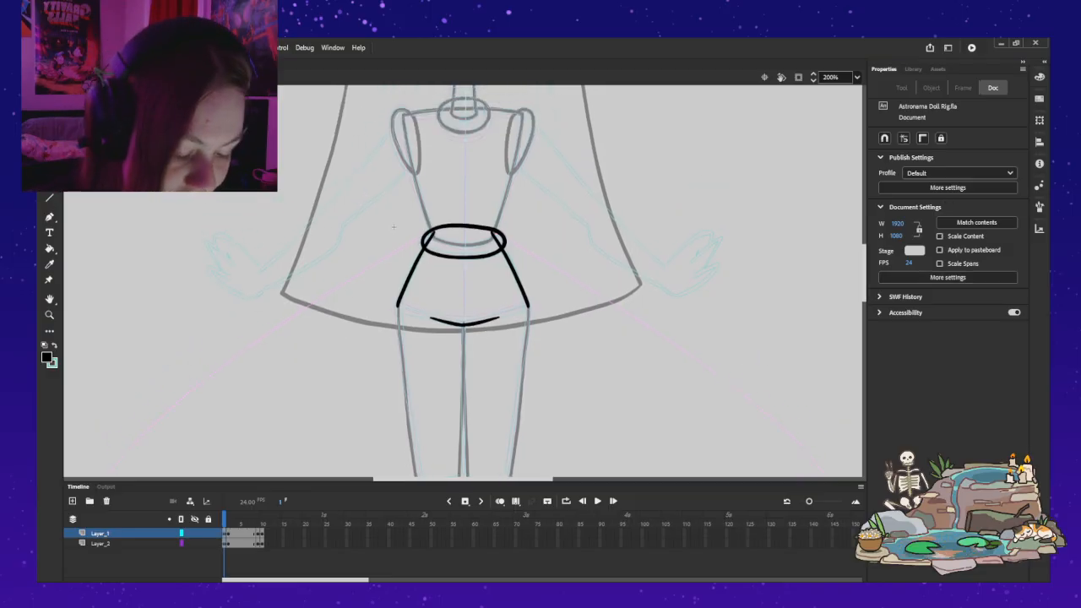
double_click(392, 226)
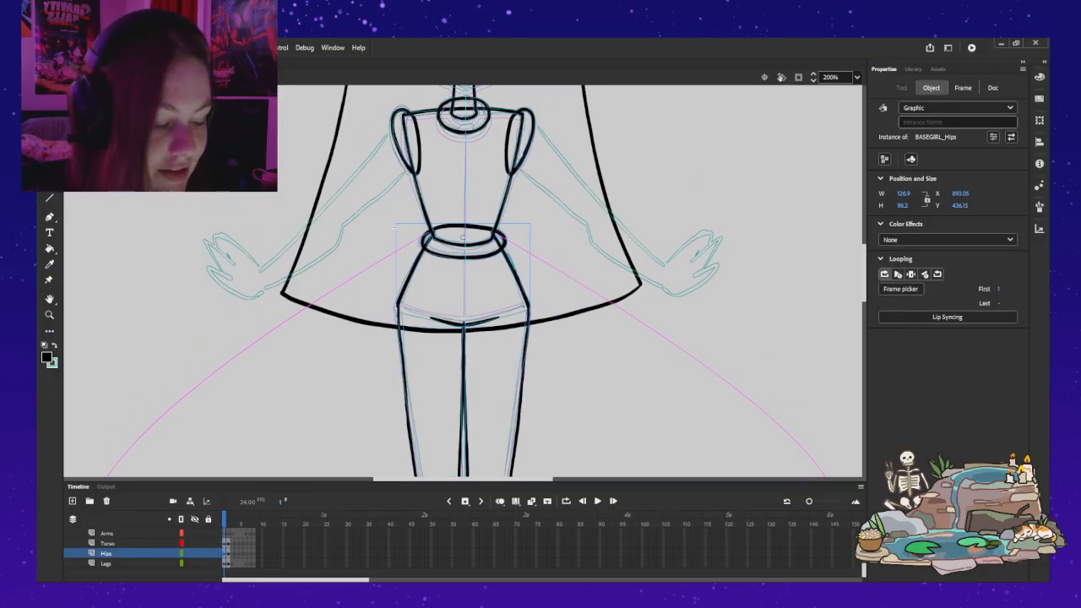
click(395, 227)
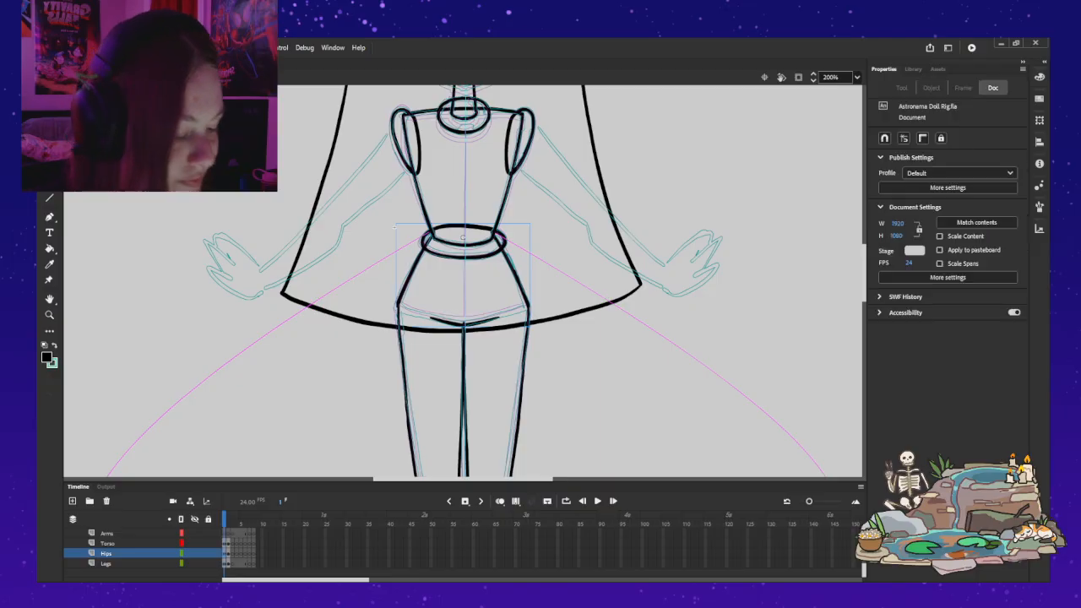
Step: Open the leg symbol at frame 1 and remove the misaligned thigh lines from Layer_2
double_click(466, 309)
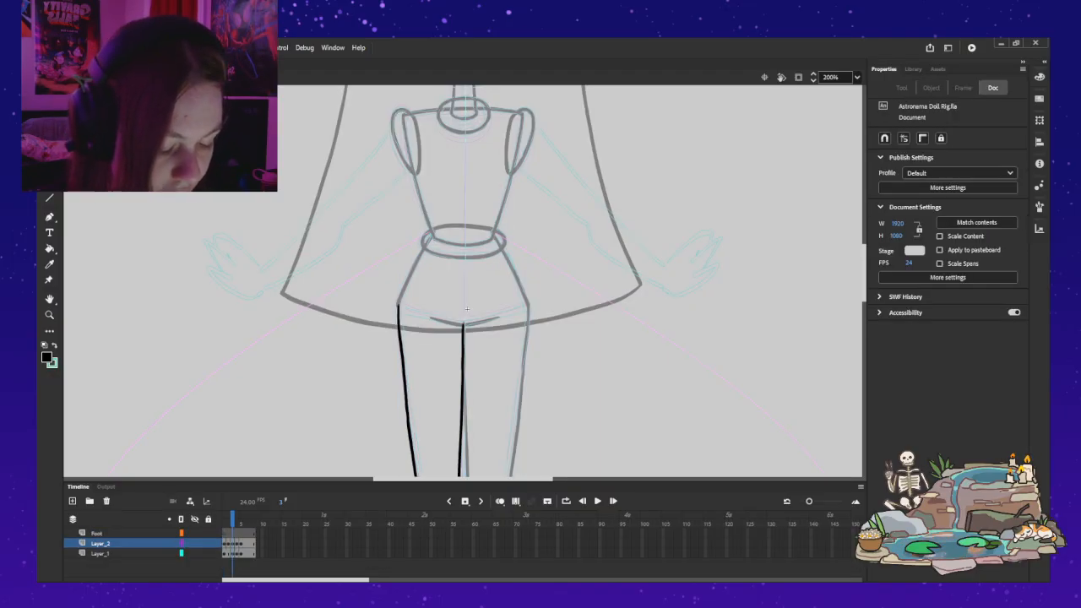
key(comma)
key(comma)
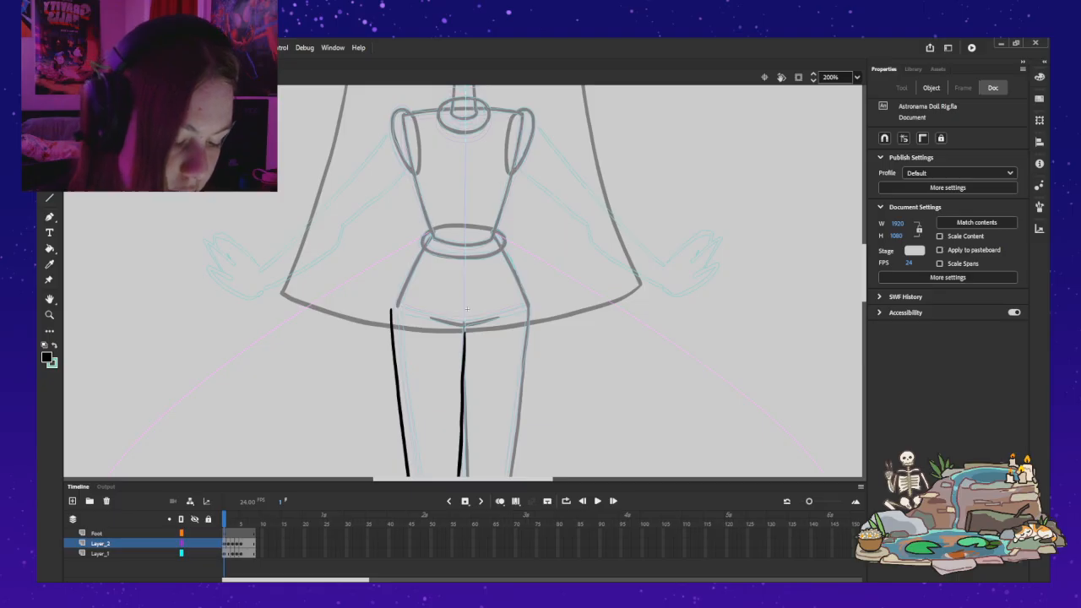
key(Escape)
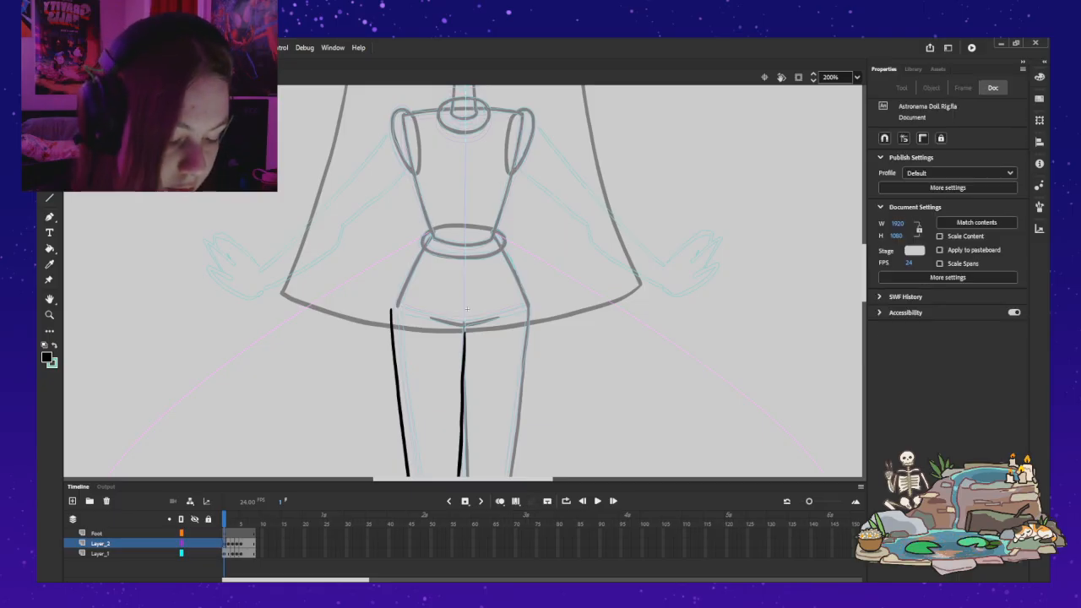
key(ctrl+z)
key(ctrl+z)
key(ctrl+z)
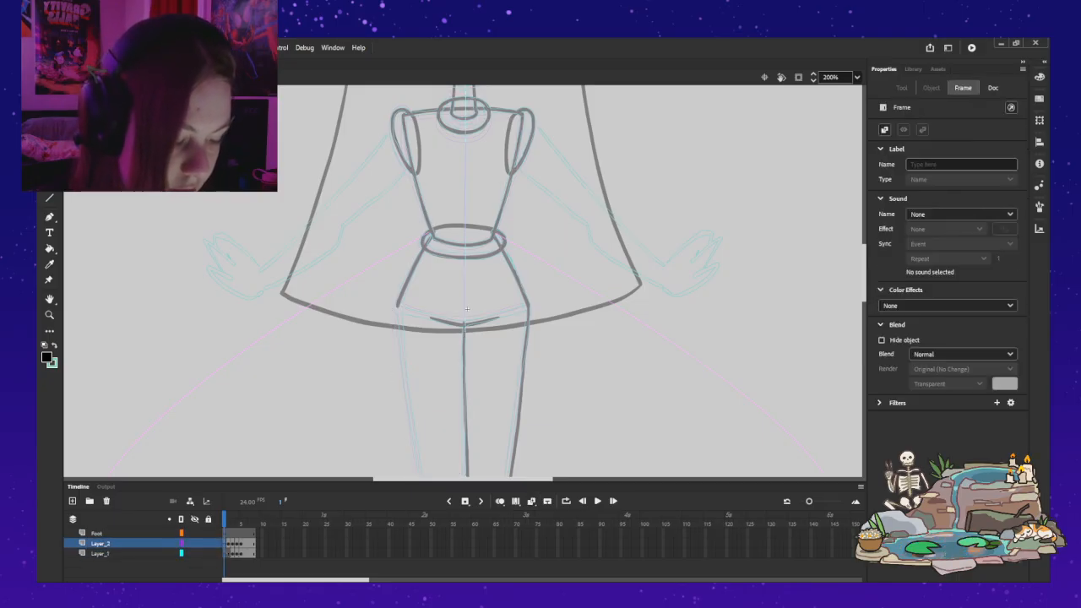
Step: Draw the thigh's outer outline from hip to knee with the Classic Brush on frame 1, redoing rough strokes, and leave the leg symbol
scroll(463, 281, down, 3)
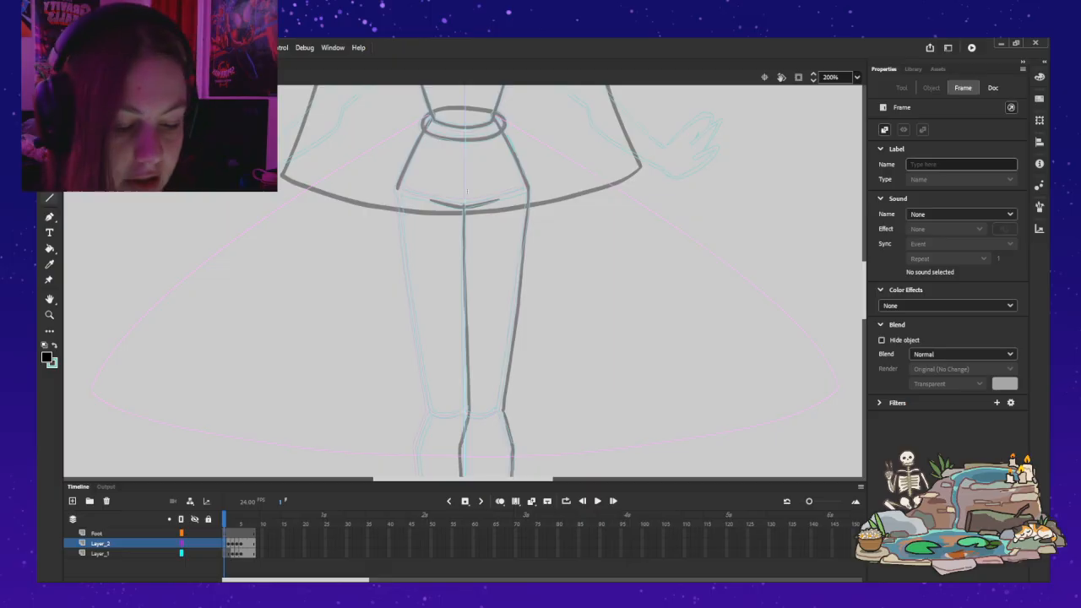
key(y)
key(b)
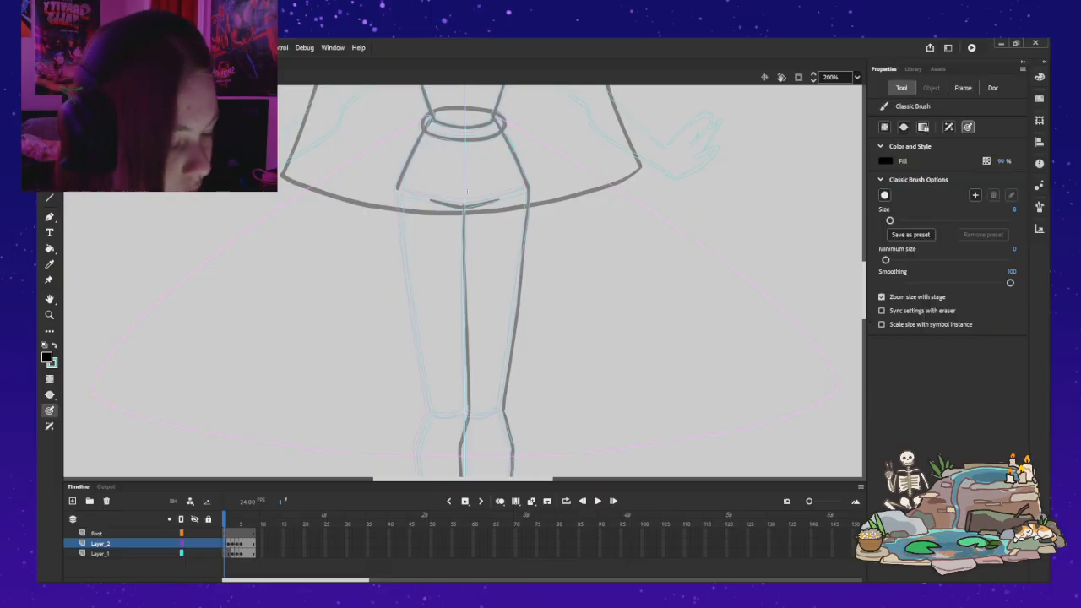
drag(399, 208, 411, 283)
key(ctrl+z)
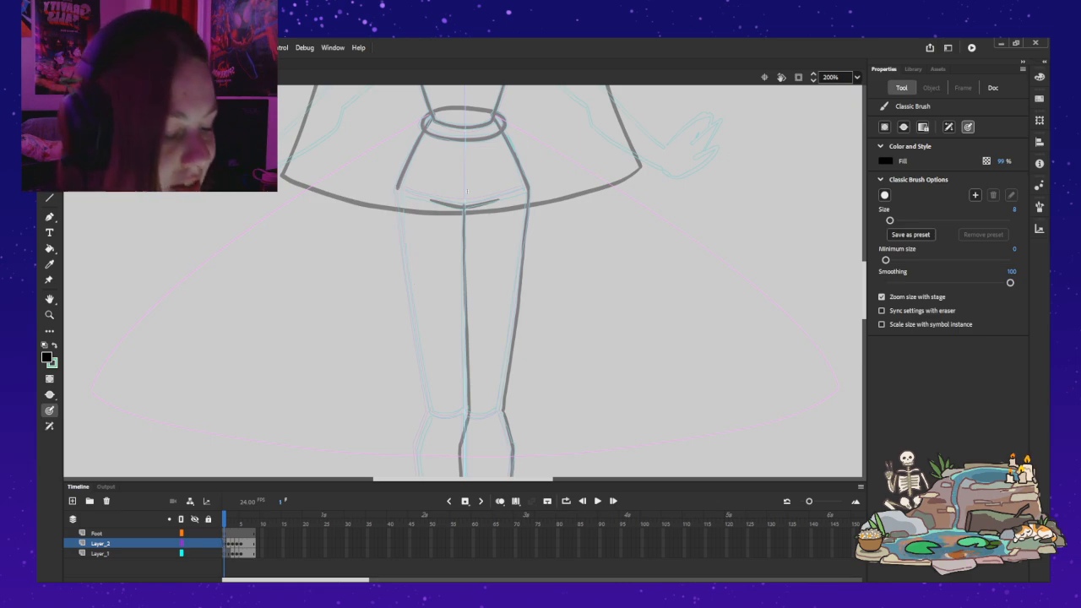
drag(398, 189, 429, 407)
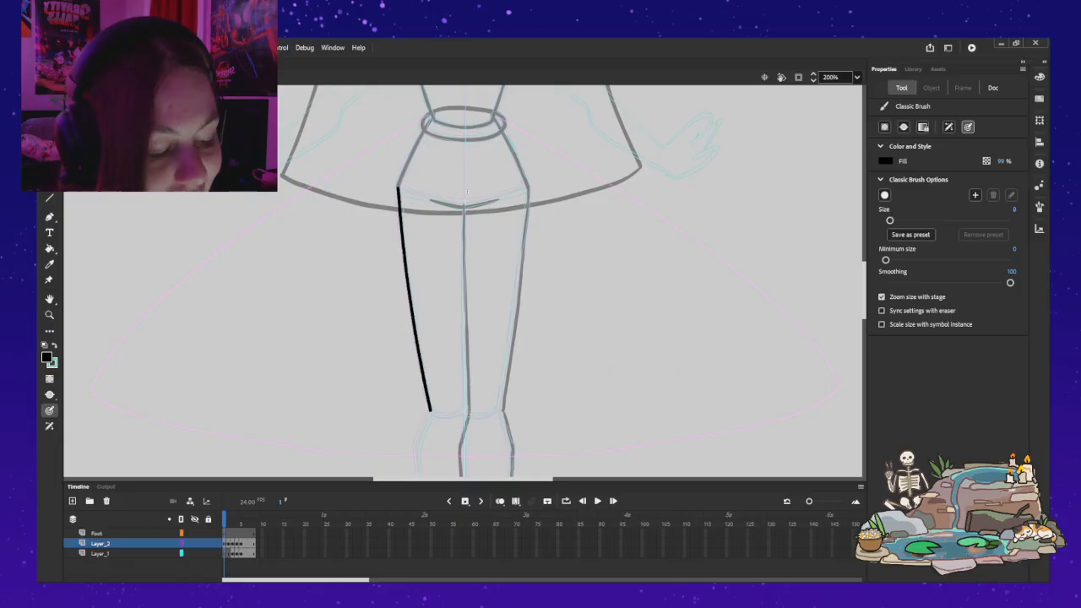
key(ctrl+z)
drag(397, 187, 406, 317)
key(ctrl+z)
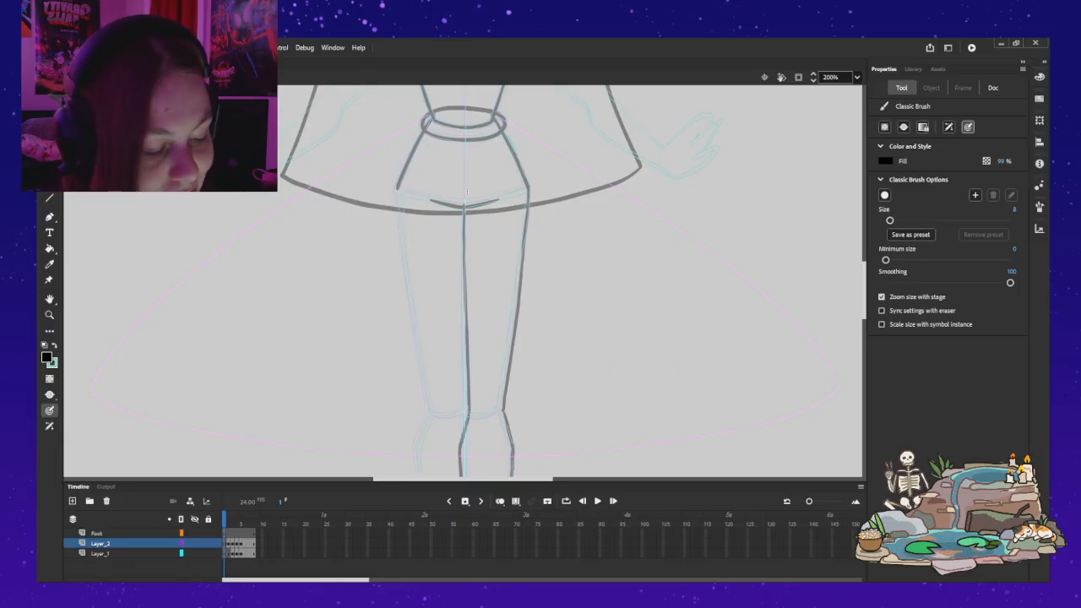
drag(397, 188, 413, 288)
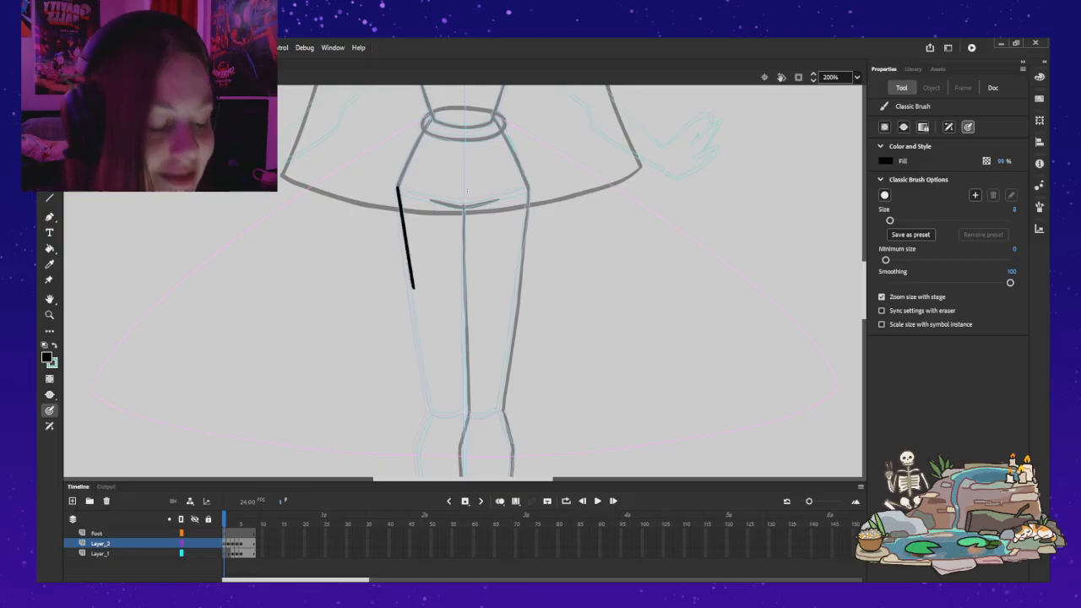
key(ctrl+z)
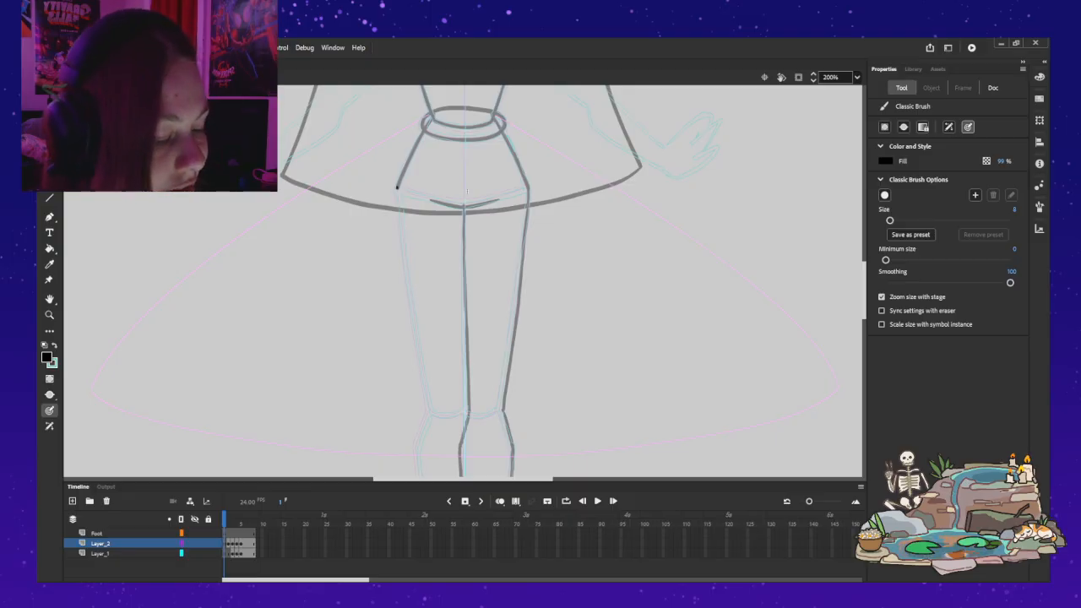
mouse_move(397, 196)
mouse_down()
mouse_move(431, 413)
mouse_move(397, 185)
mouse_up()
key(ctrl+z)
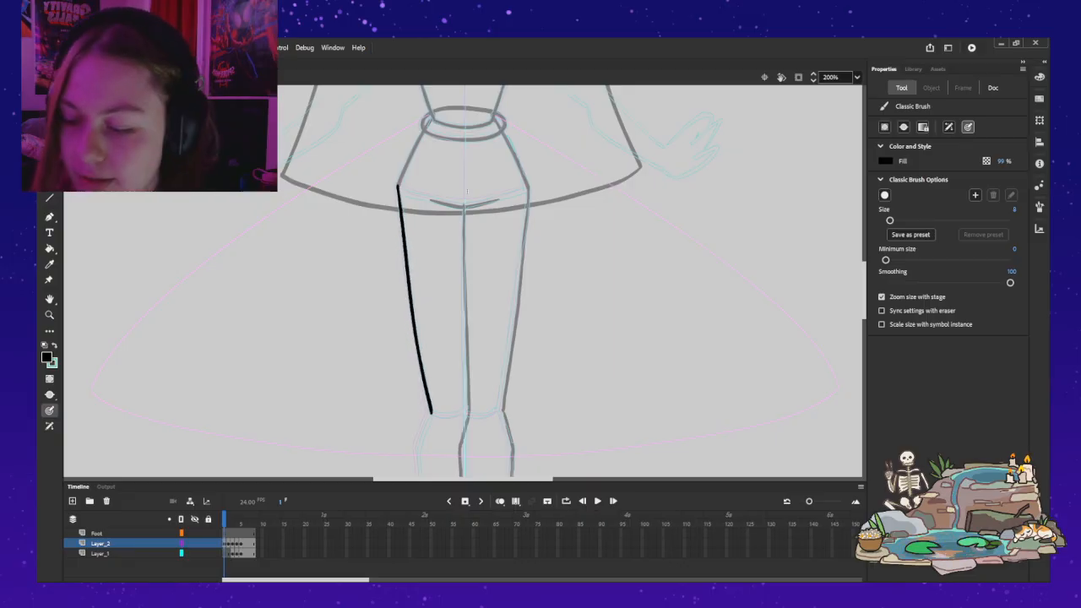
key(ctrl+e)
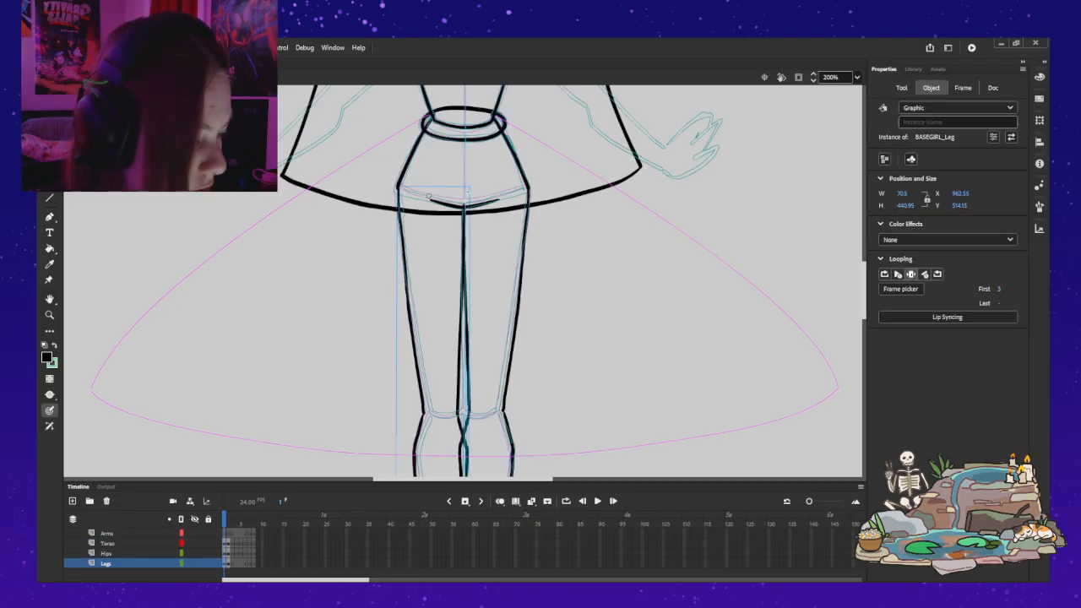
Step: Draw two curvy freehand test strokes beside the character with the Classic Brush
key(ctrl+2)
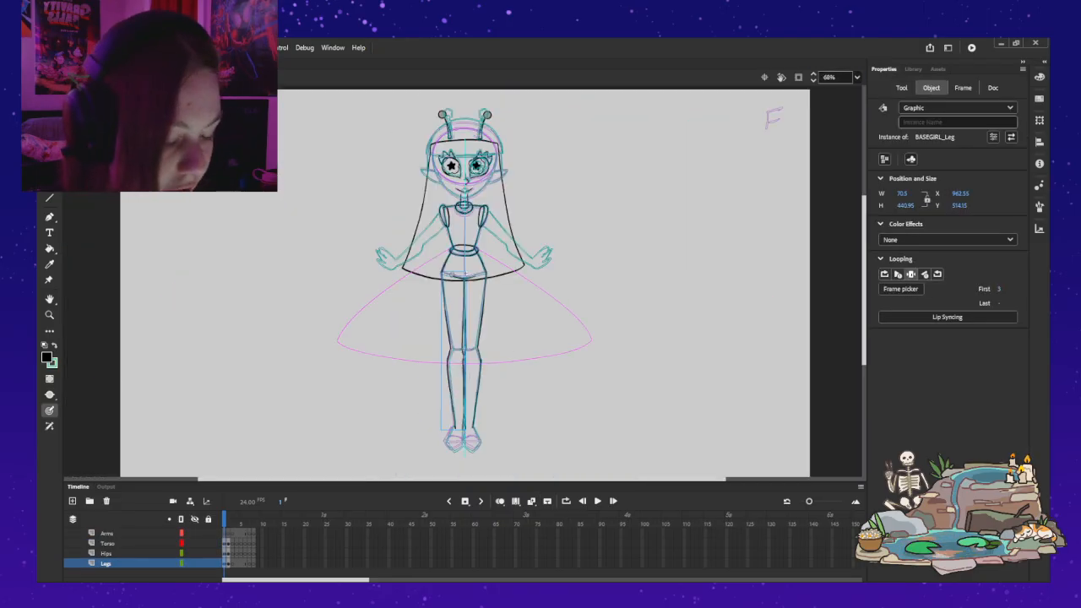
key(Return)
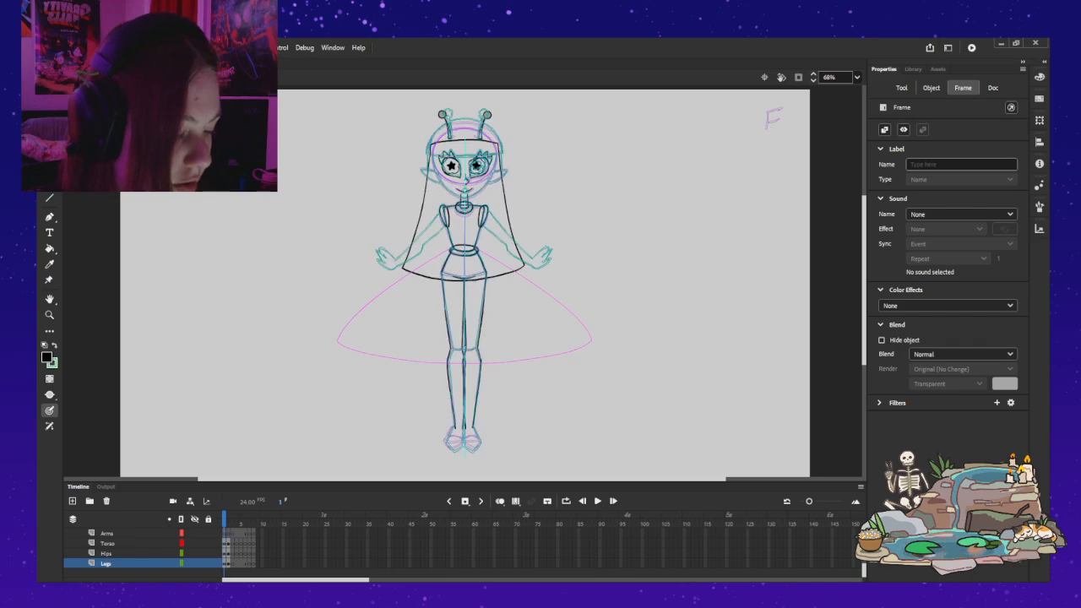
key(Return)
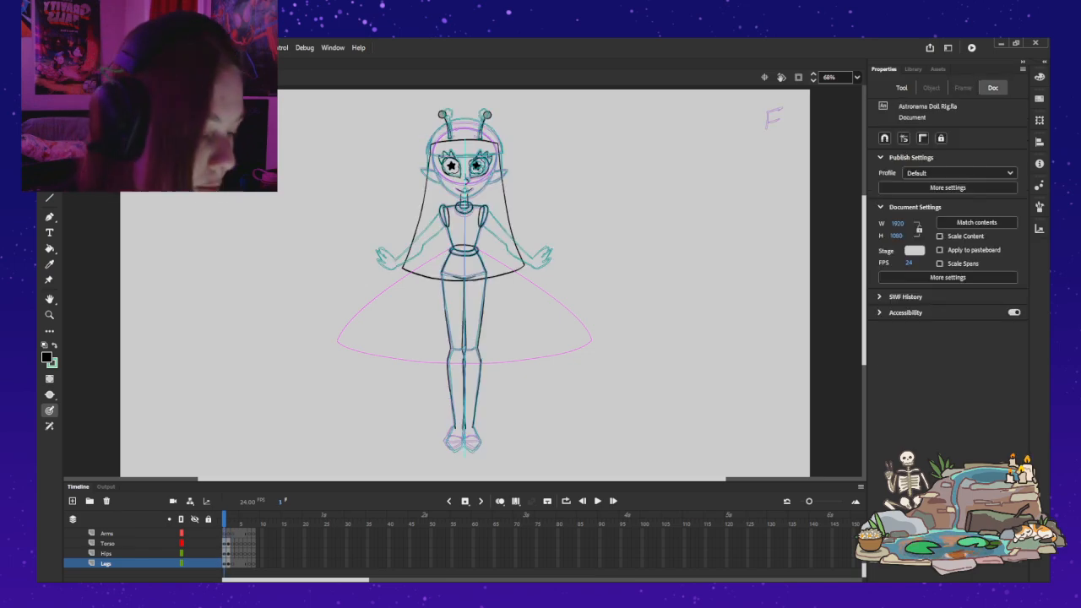
mouse_move(657, 194)
mouse_down()
mouse_move(662, 330)
mouse_move(644, 289)
mouse_up()
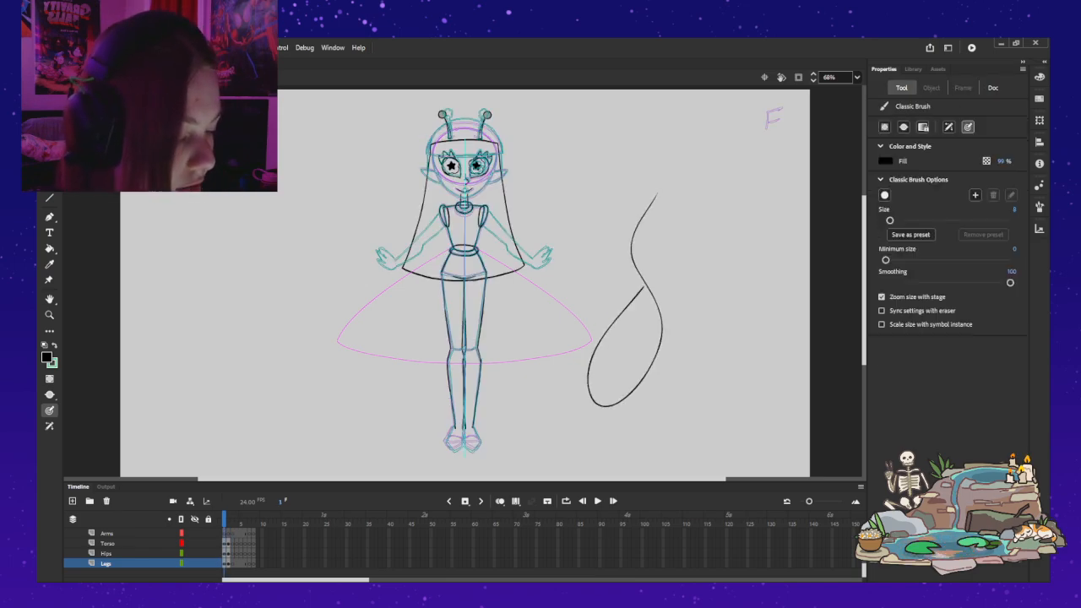
mouse_move(682, 243)
mouse_down()
mouse_move(715, 343)
mouse_move(731, 254)
mouse_move(767, 214)
mouse_move(732, 331)
mouse_up()
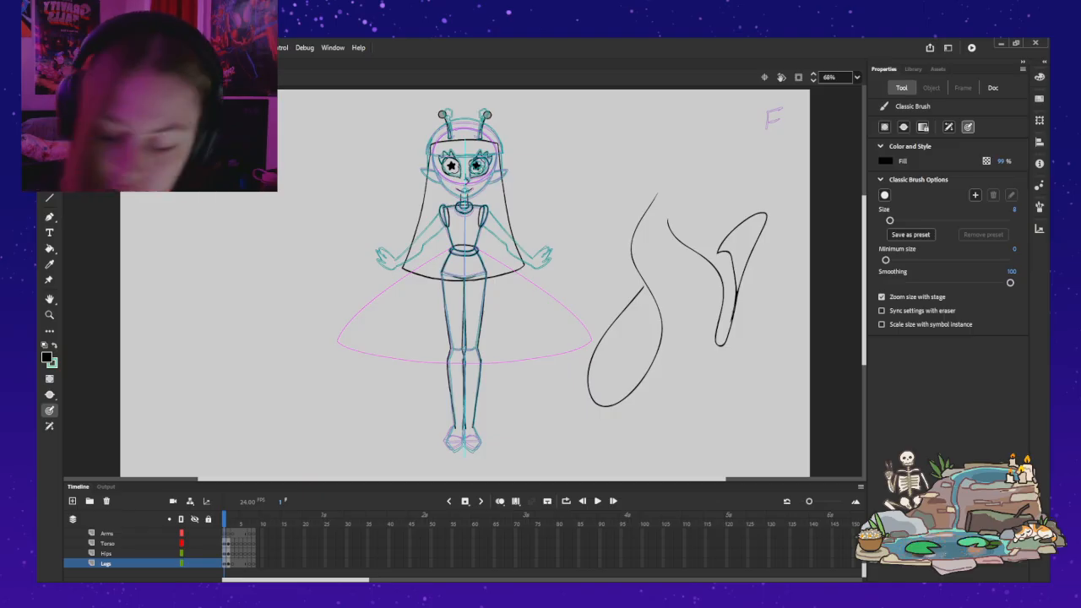
Step: Recolour both test strokes green with the Paint Bucket, and undo the fills and the strokes
key(shift+x)
key(k)
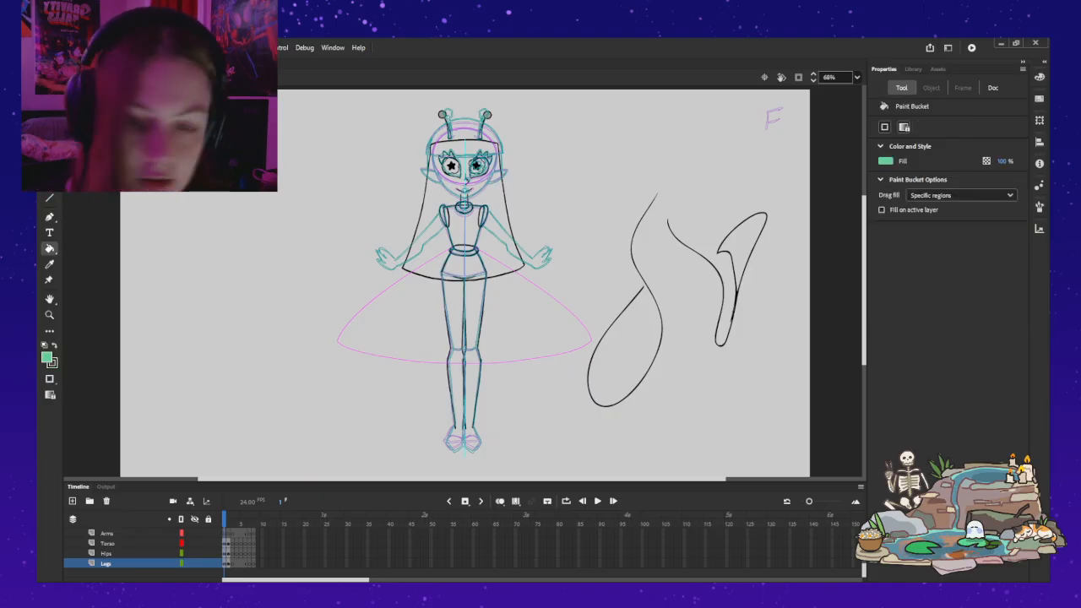
click(646, 288)
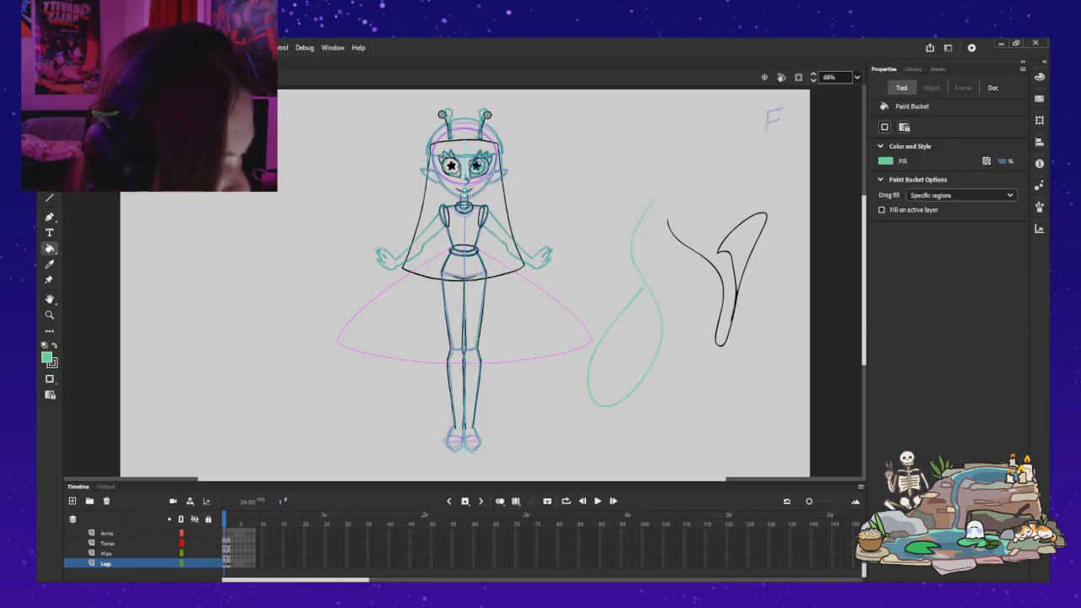
click(736, 293)
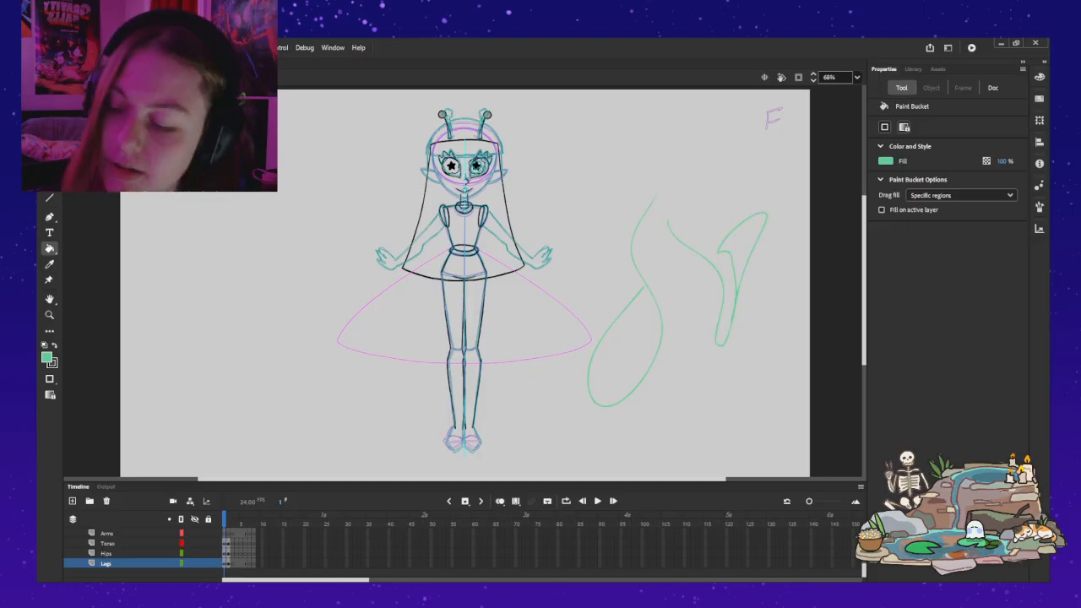
key(ctrl+z)
key(ctrl+z)
key(ctrl+z)
key(ctrl+z)
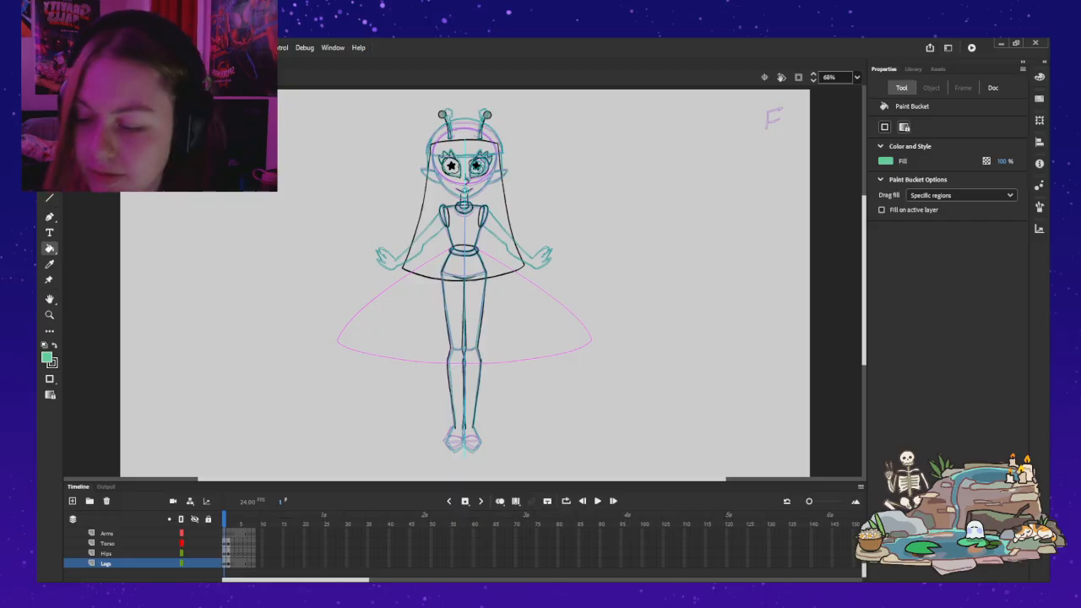
Step: Draw a long curved test stroke beside the character with the Paint Brush at stroke size 1, and undo it
key(b)
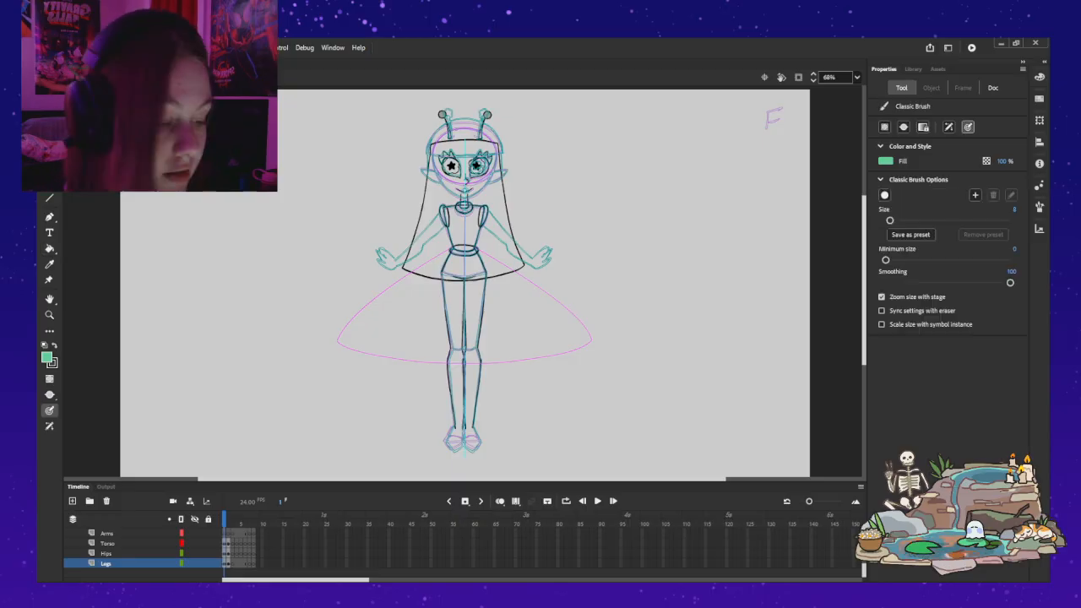
key(y)
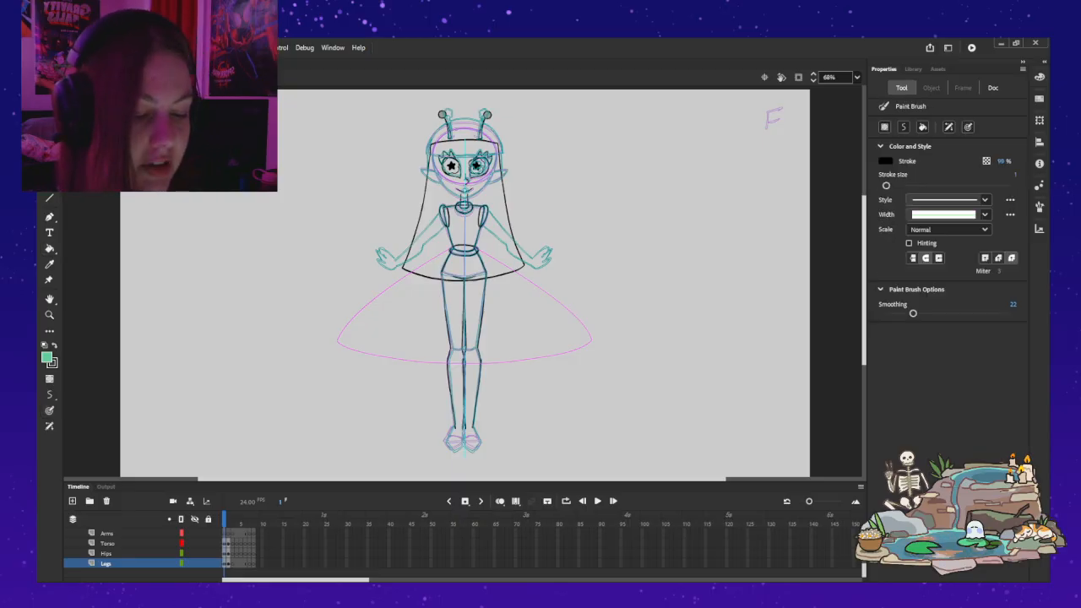
mouse_move(578, 166)
mouse_down()
mouse_move(670, 211)
mouse_move(612, 413)
mouse_up()
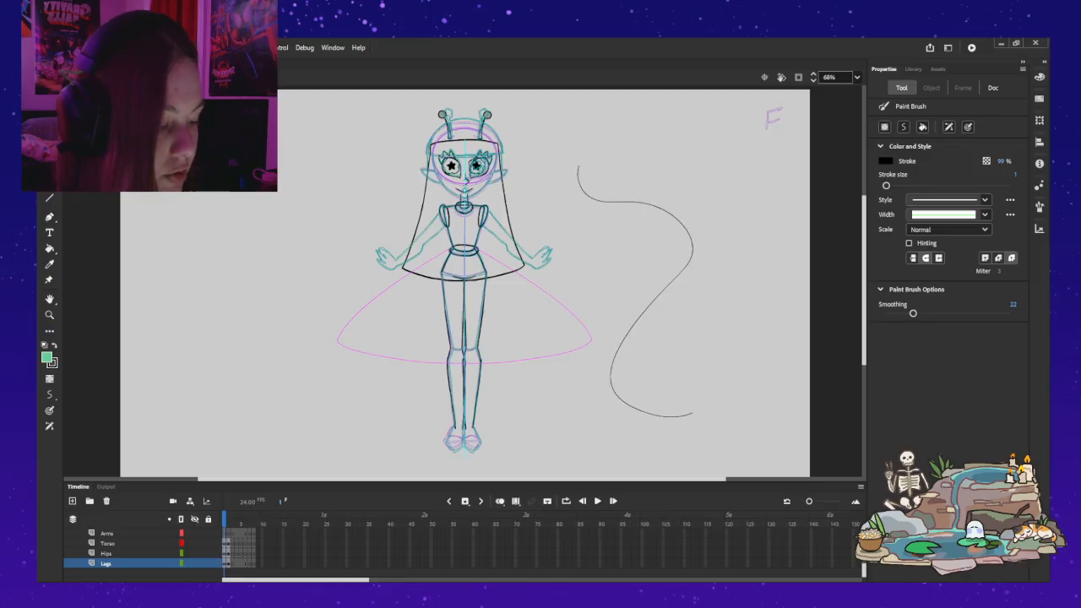
key(ctrl+z)
Step: Raise the Paint Brush stroke size to 11, draw two test strokes, undo them and return to the Classic Brush
key(bracketright)
key(bracketright)
mouse_move(693, 198)
mouse_down()
mouse_move(711, 318)
mouse_move(603, 376)
mouse_move(601, 442)
mouse_up()
mouse_move(716, 413)
mouse_down()
mouse_move(732, 372)
mouse_move(810, 351)
mouse_up()
key(ctrl+z)
key(ctrl+z)
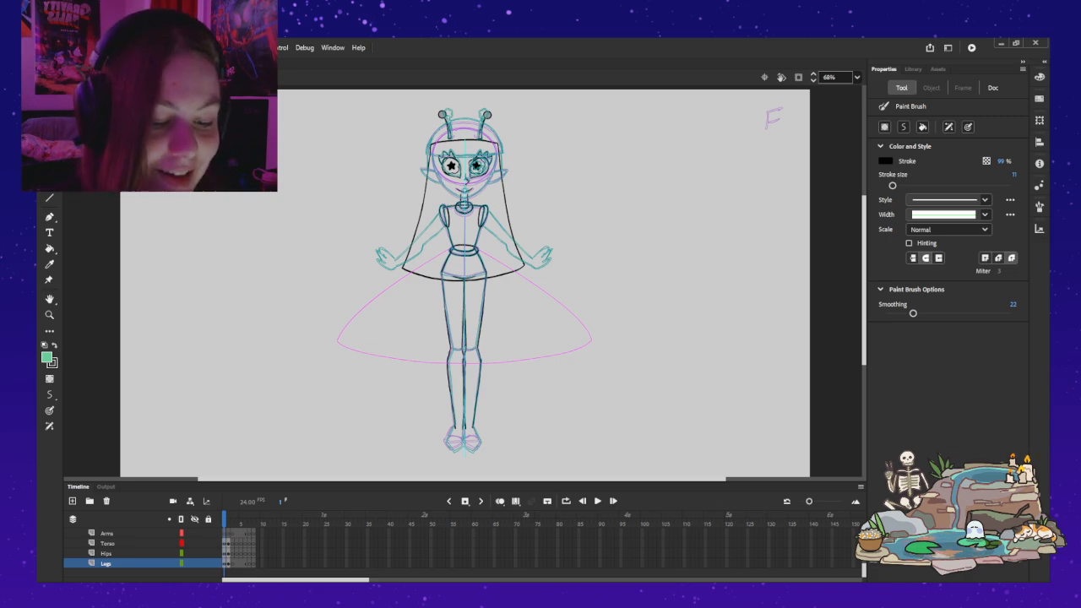
key(b)
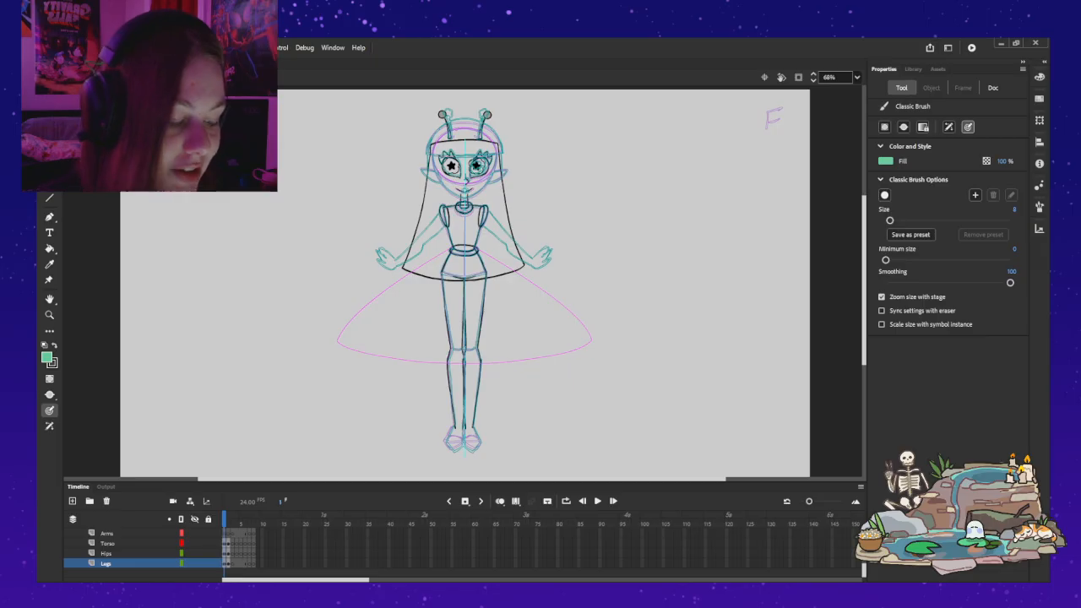
key(ctrl+1)
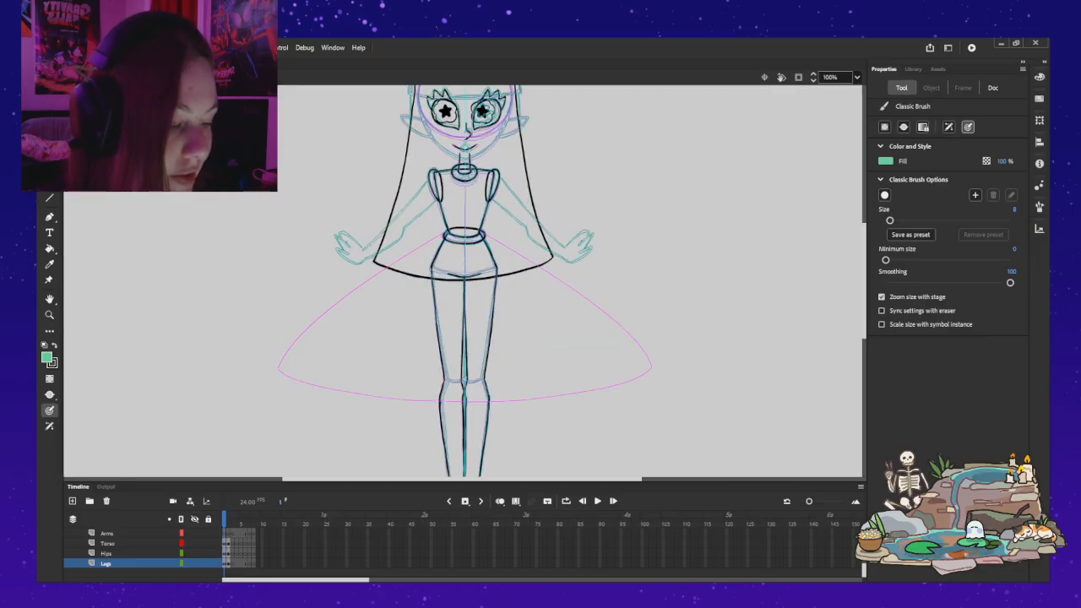
Step: Draw a curvy Paint Brush test stroke beside the character on frame 2, bend its segments into new curves, and undo it
key(.)
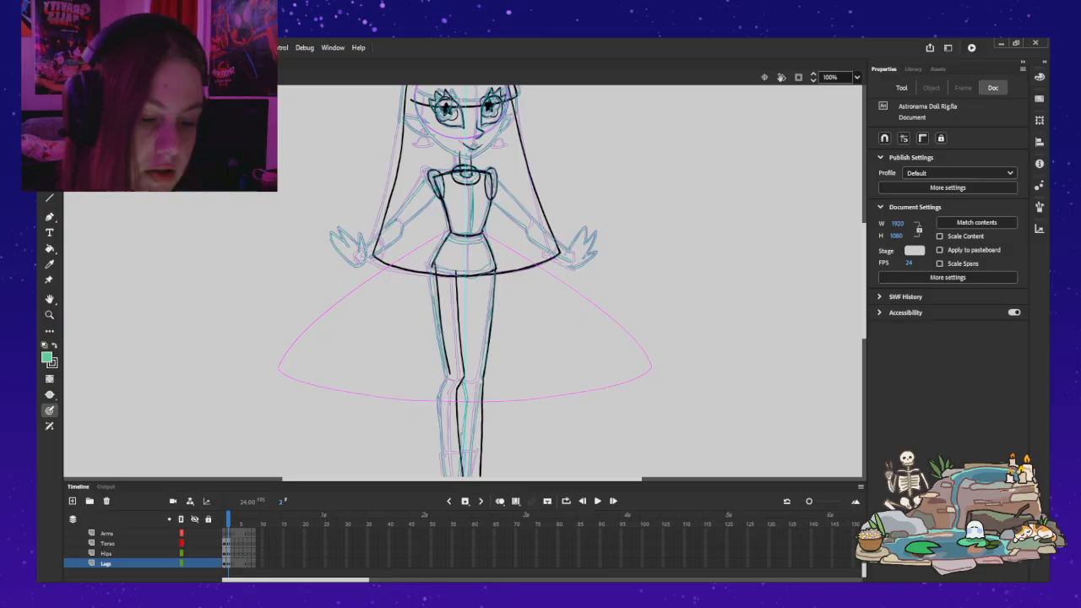
key(b)
mouse_move(145, 196)
mouse_down()
mouse_move(309, 268)
mouse_move(337, 388)
mouse_up()
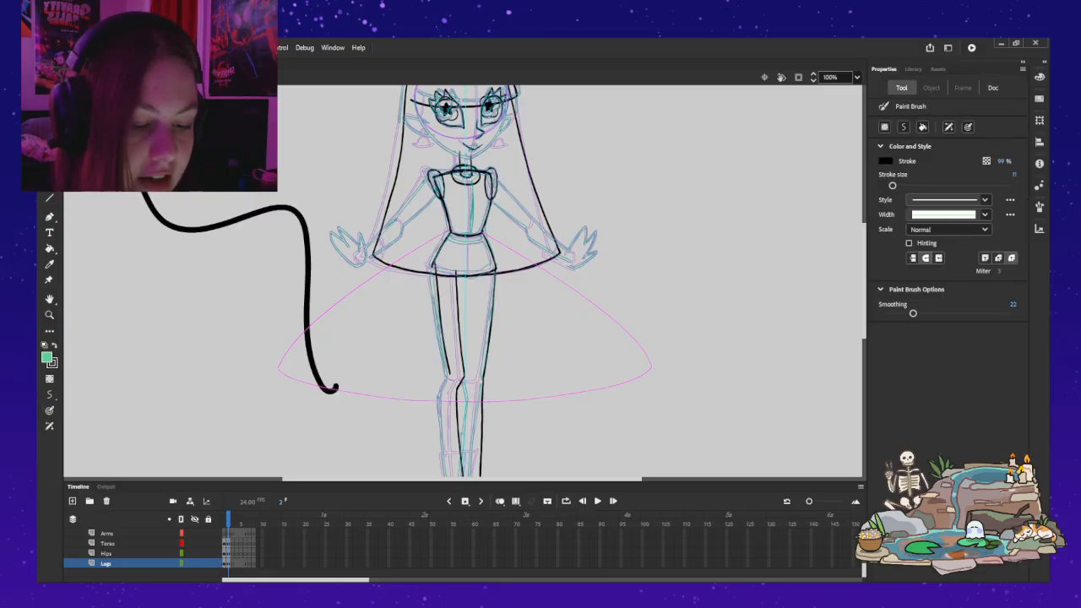
mouse_move(148, 199)
mouse_down()
mouse_move(211, 249)
mouse_move(253, 213)
mouse_up()
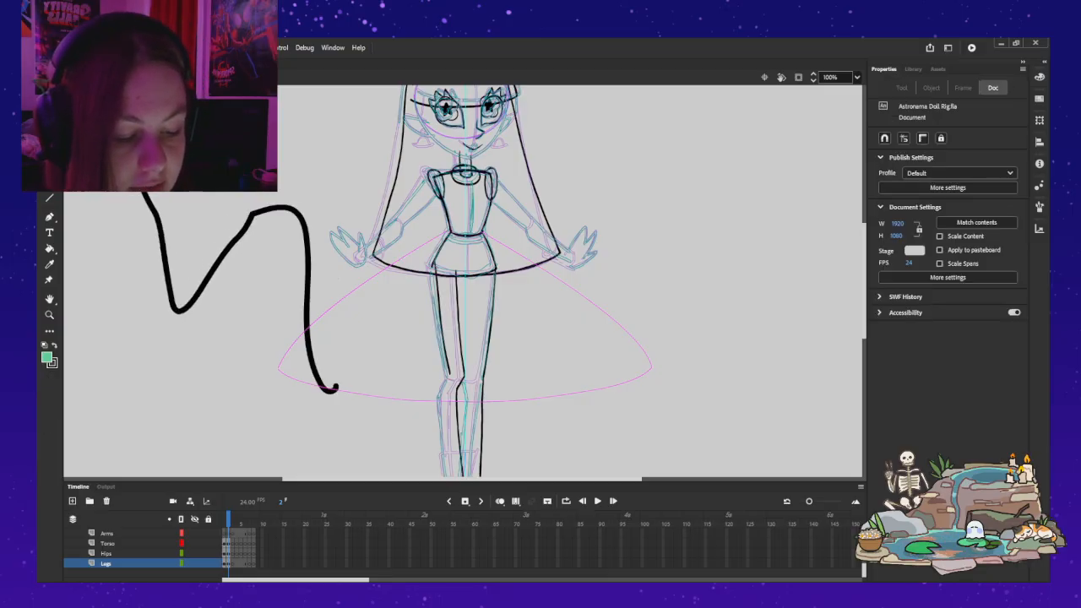
drag(210, 255, 251, 313)
drag(275, 209, 292, 186)
key(Escape)
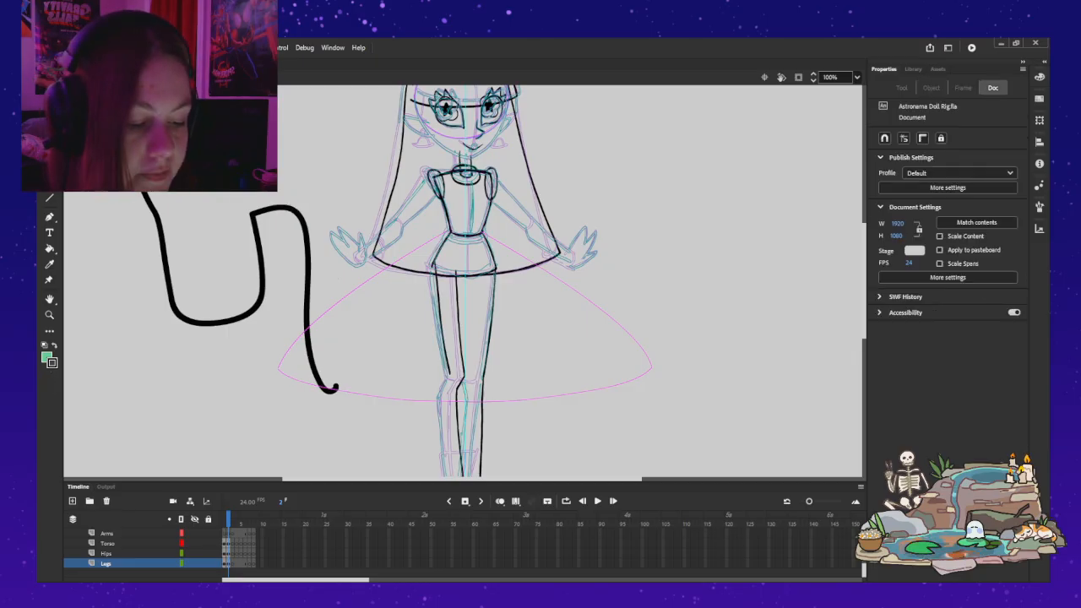
key(ctrl+z)
key(ctrl+z)
Step: Draw a curvy green test stroke beside the character with the Classic Brush, try bending it with the Selection tool, and undo it
key(b)
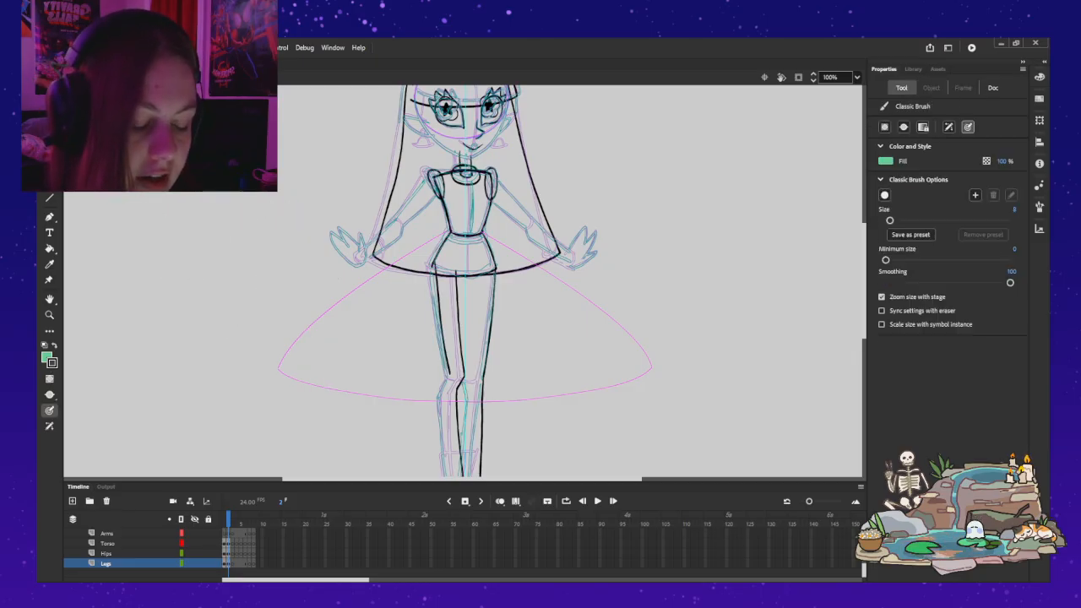
mouse_move(212, 194)
mouse_down()
mouse_move(162, 336)
mouse_move(285, 433)
mouse_up()
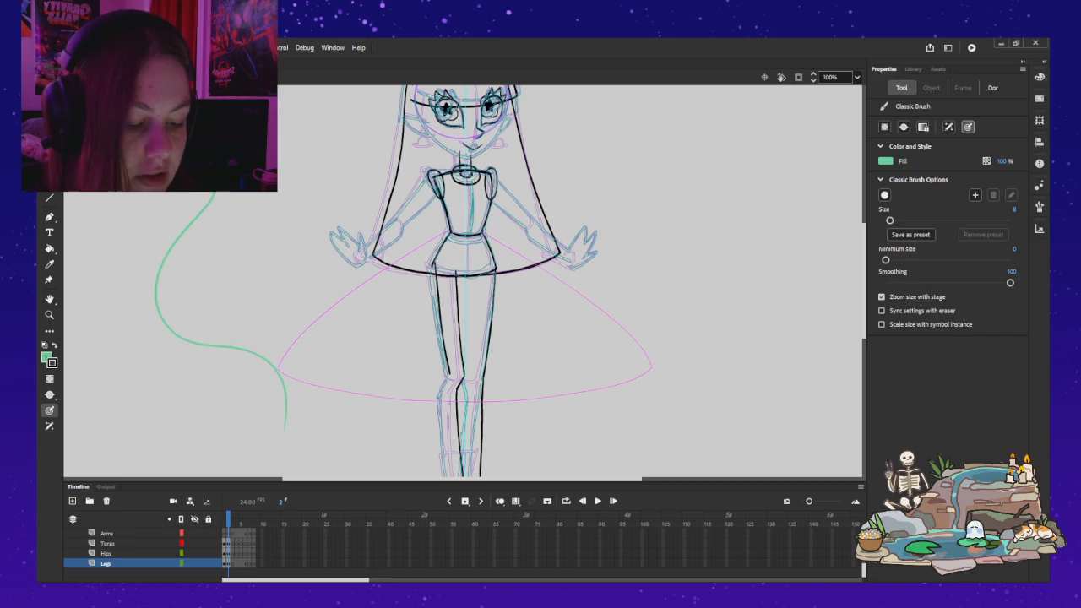
key(v)
drag(157, 292, 251, 291)
key(ctrl+z)
key(ctrl+z)
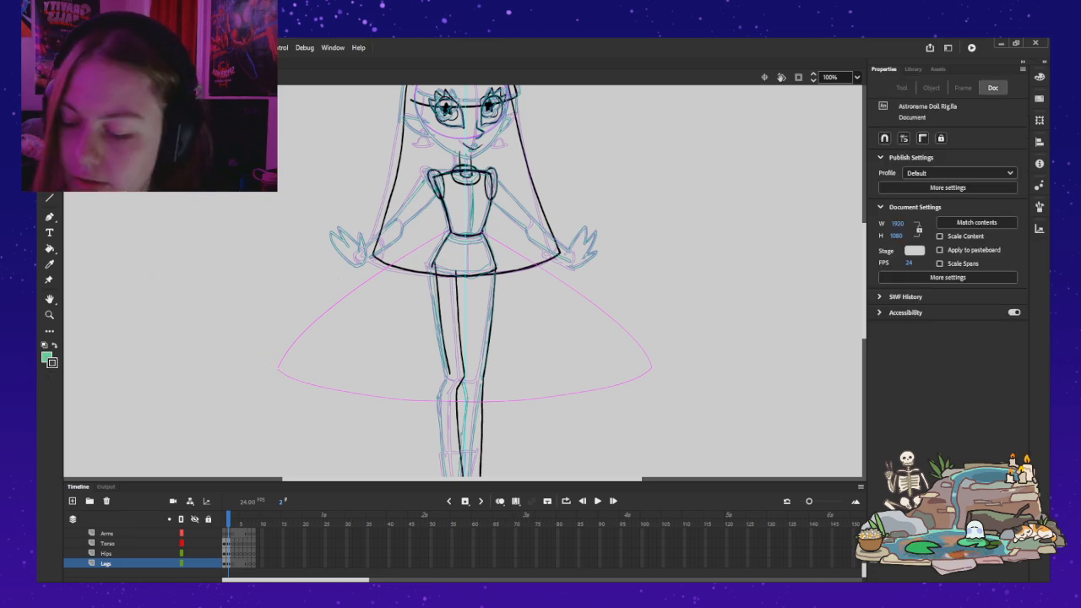
key(b)
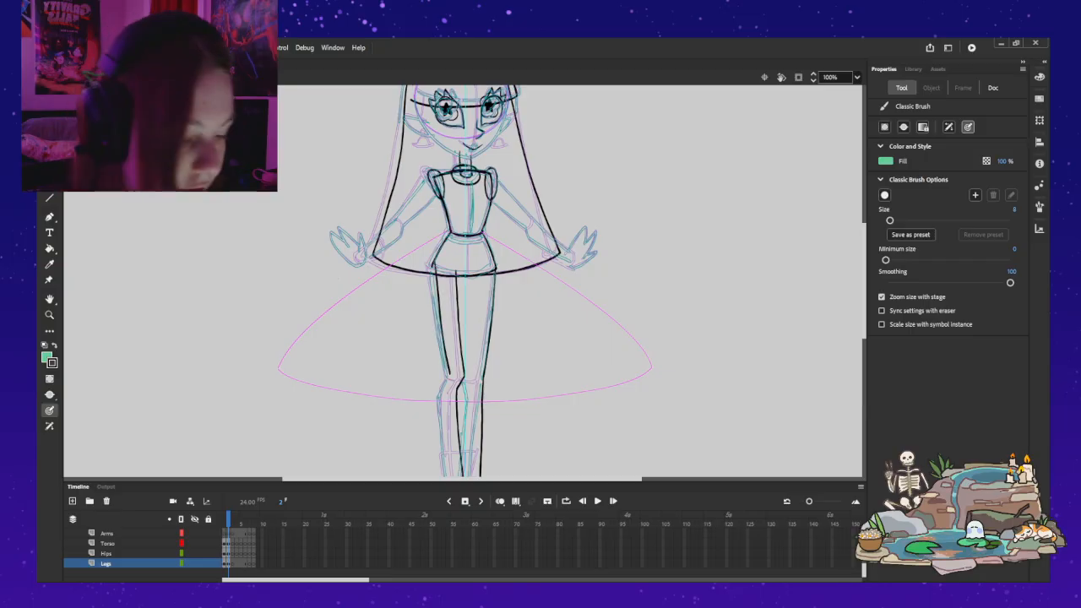
key(ctrl+z)
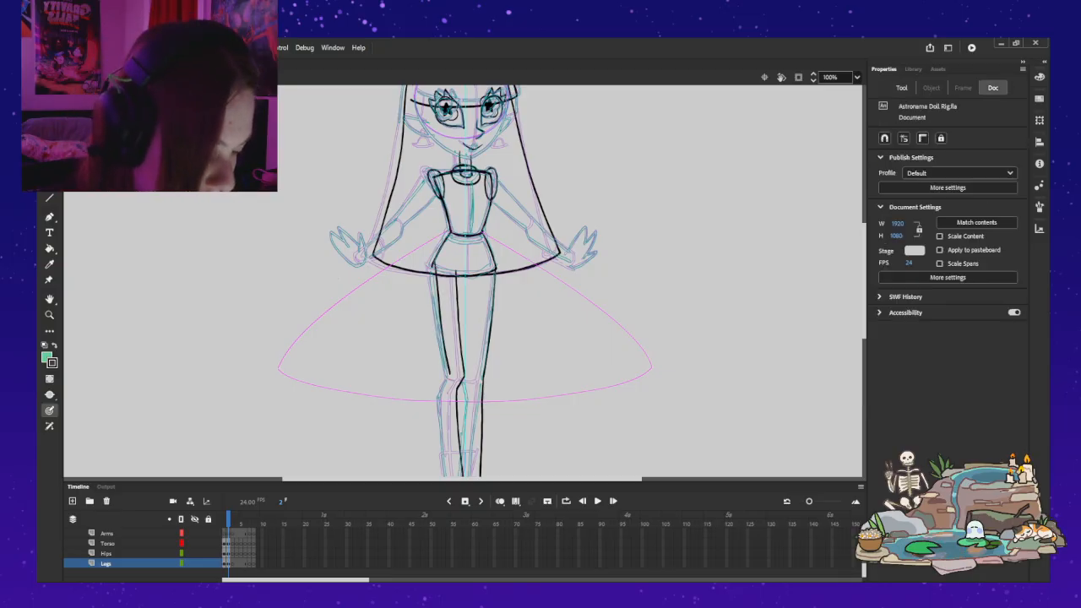
Step: Return to frame 1 and open the character's leg symbol for editing in place, zoomed to 200%
key(comma)
key(v)
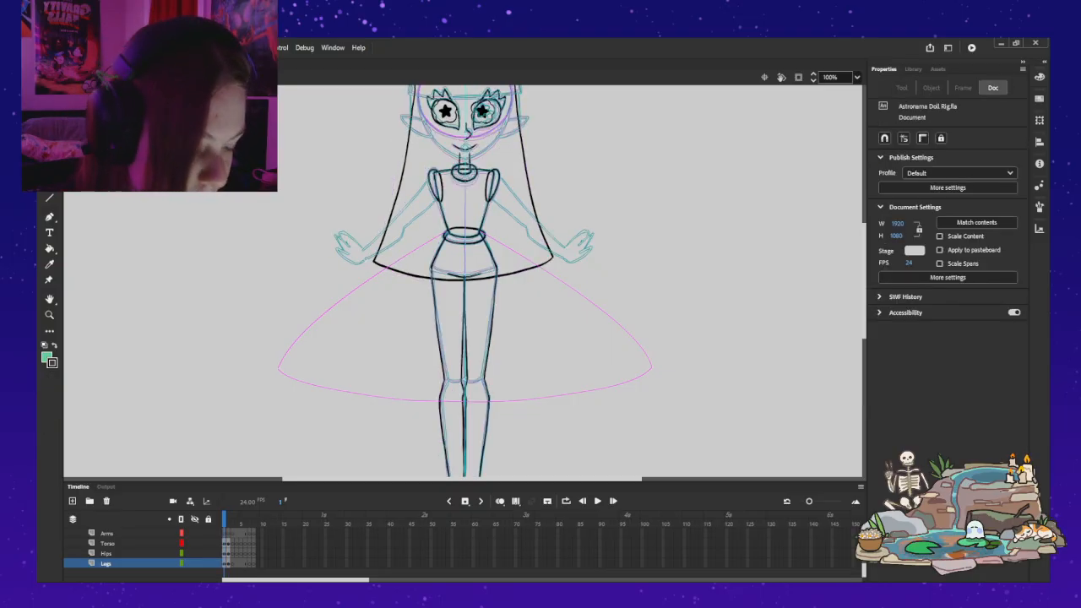
double_click(436, 329)
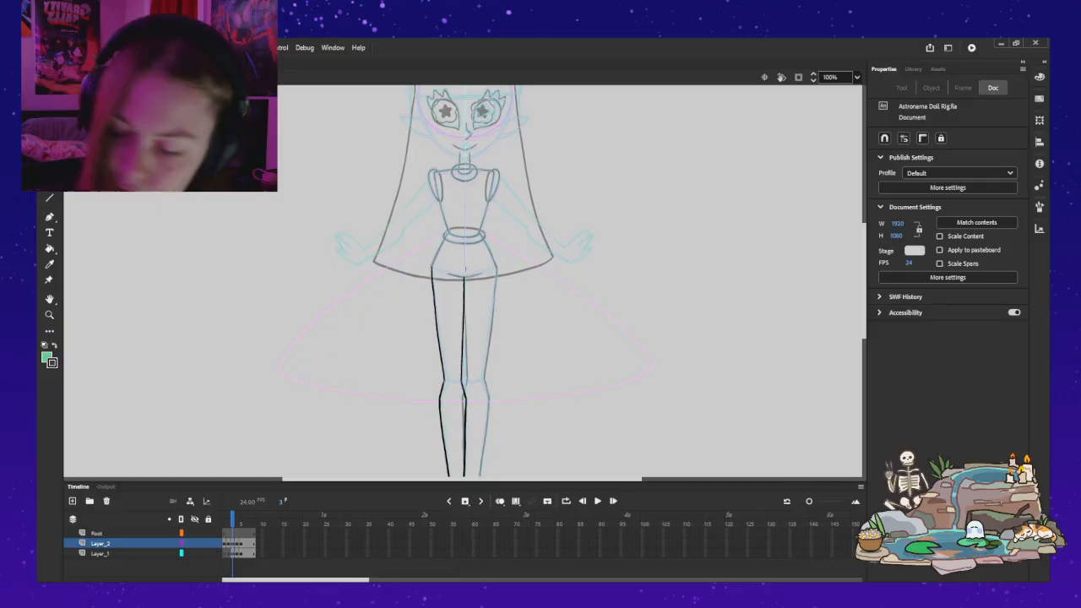
key(ctrl+equal)
scroll(462, 281, down, 3)
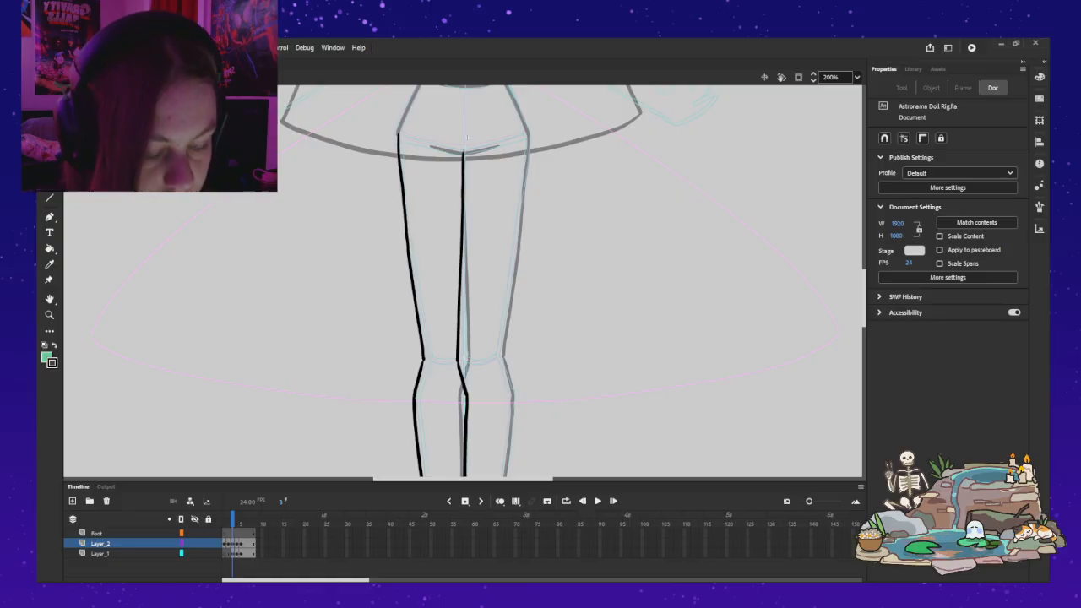
Step: Delete the leg's outer thigh line, and undo back through the earlier edits until the leg's line art is cleared on frame 1
click(409, 246)
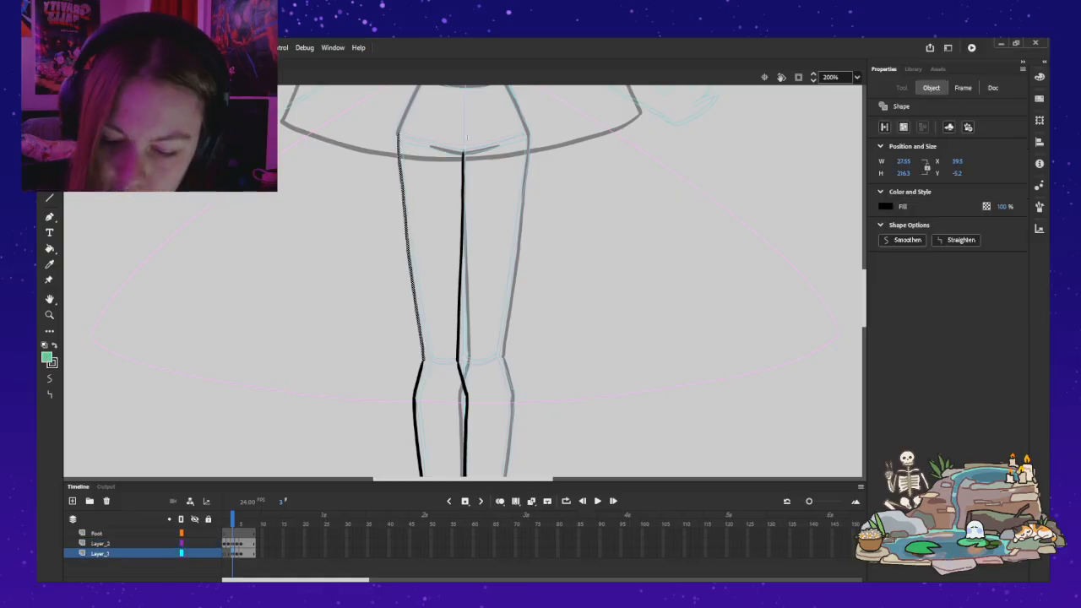
key(Delete)
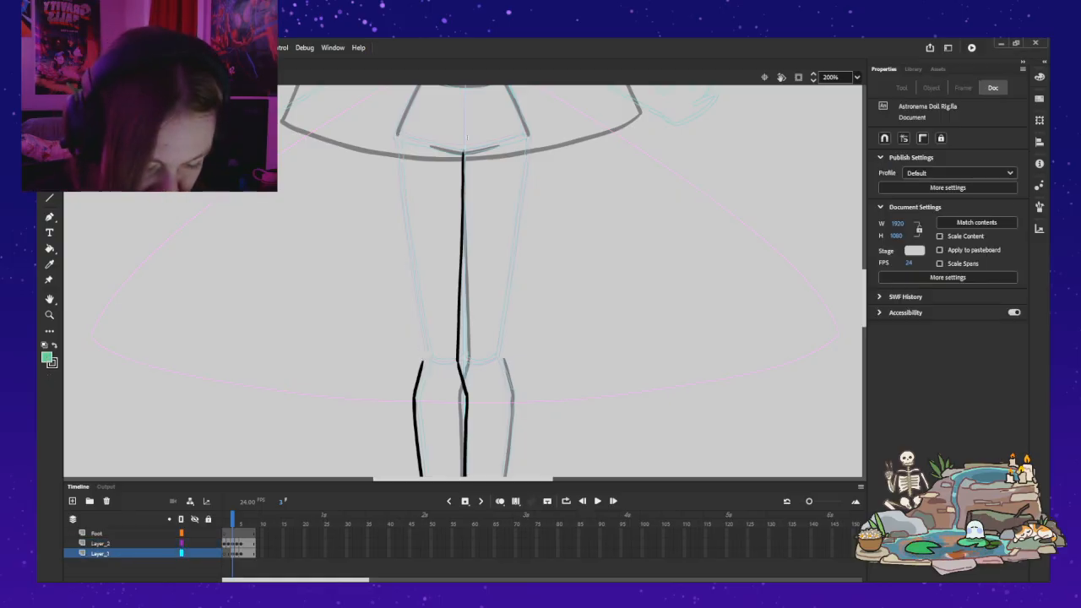
key(ctrl+z)
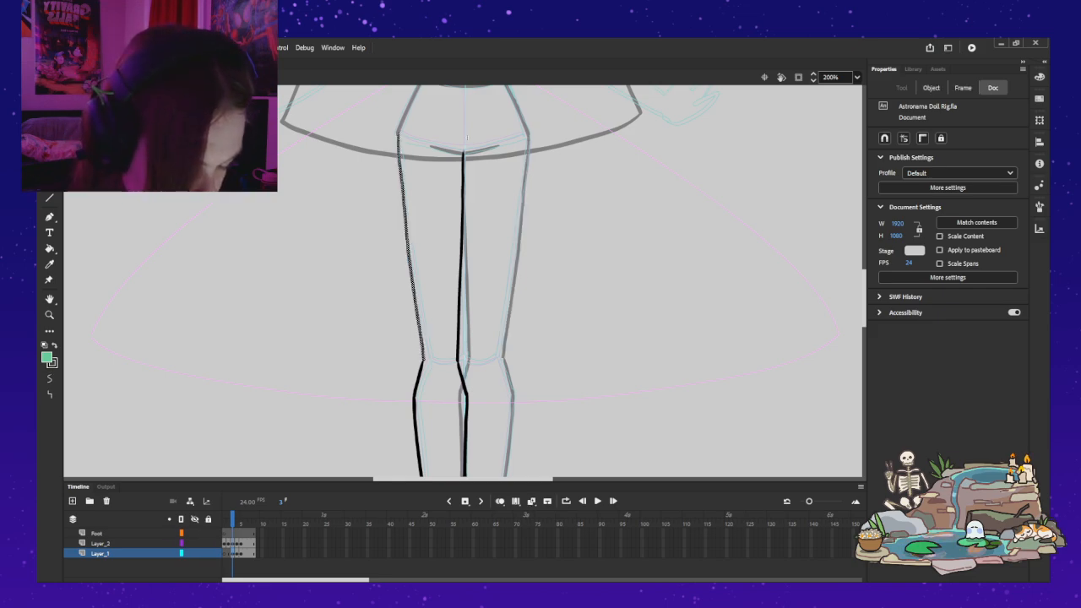
key(ctrl+z)
key(ctrl+z)
key(ctrl+z)
key(ctrl+z)
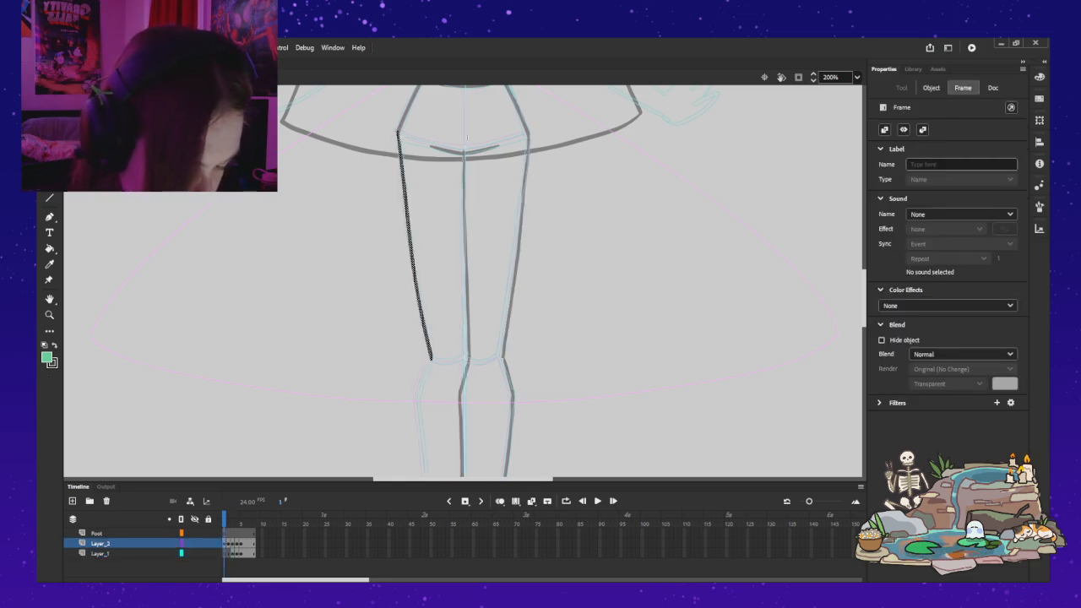
key(ctrl+z)
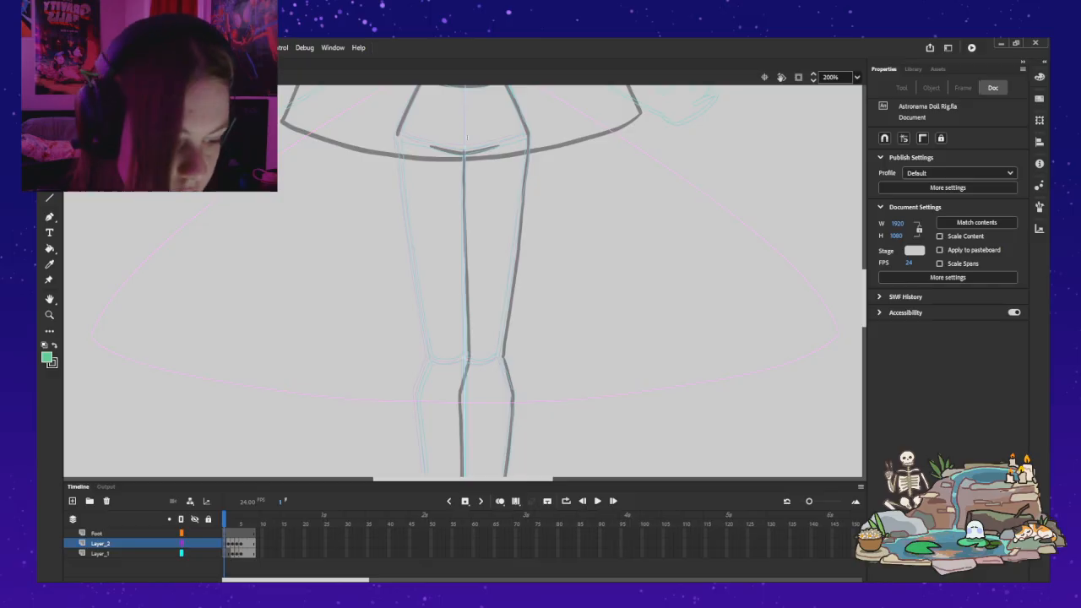
Step: Swap the fill colour to black and draw the outer thigh line from hip to knee with the Classic Brush at size 8
key(b)
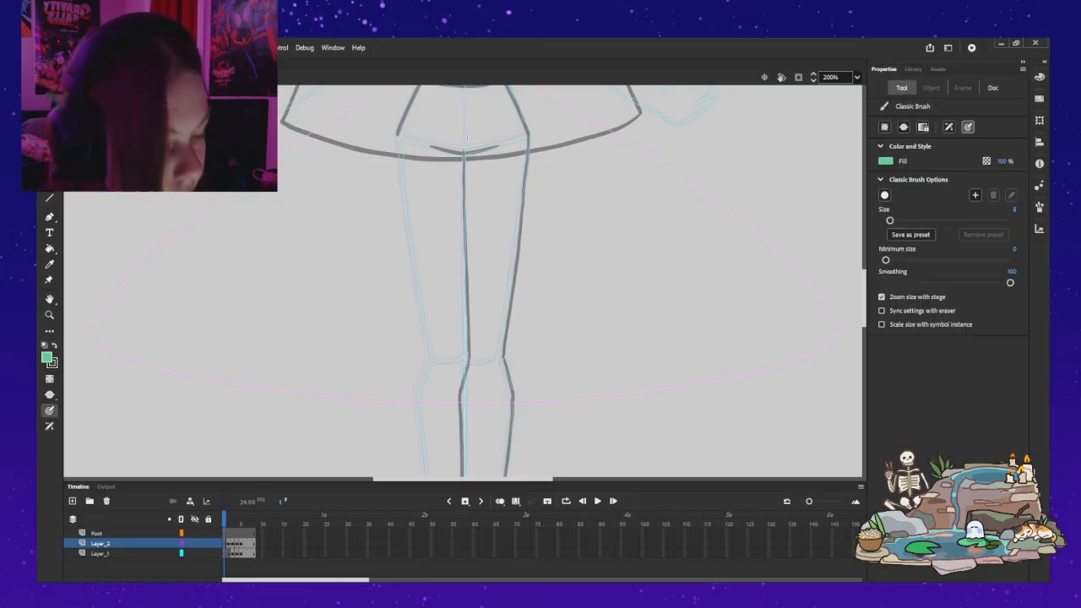
drag(397, 137, 402, 169)
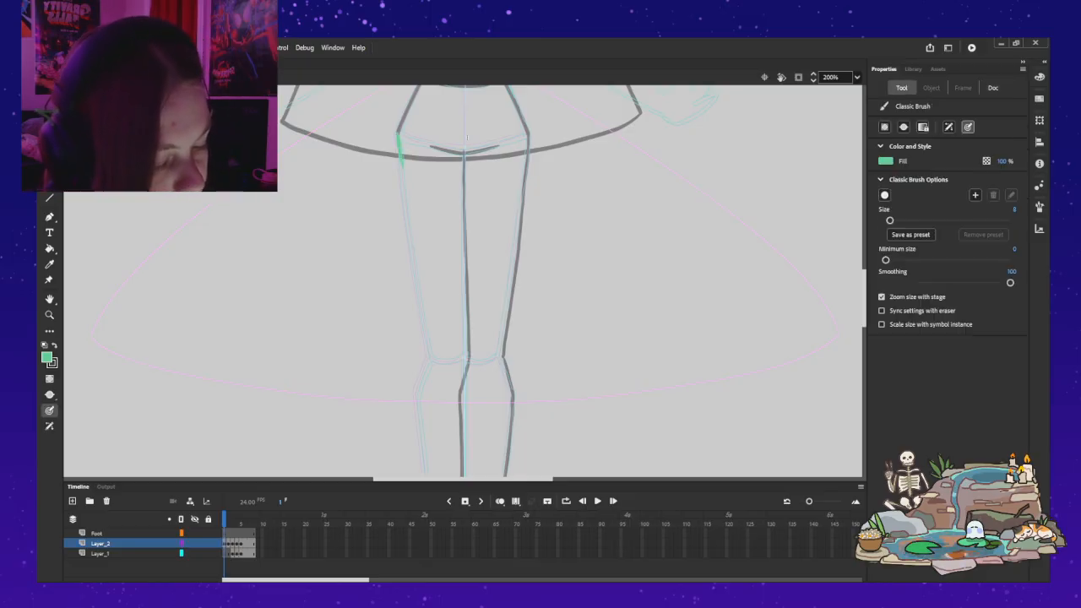
key(ctrl+z)
key(shift+x)
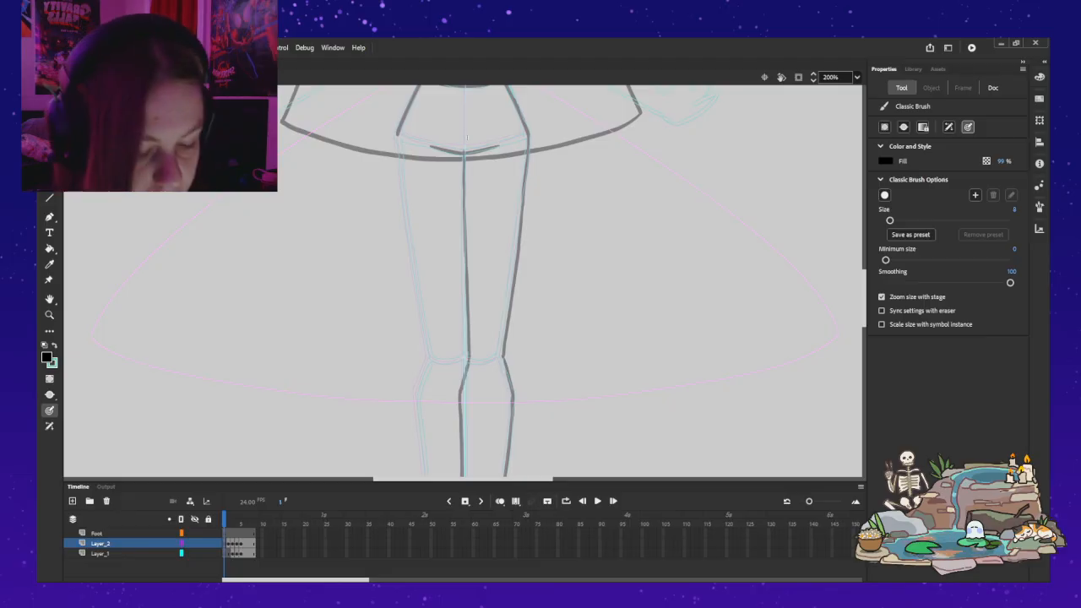
drag(397, 136, 432, 357)
key(ctrl+z)
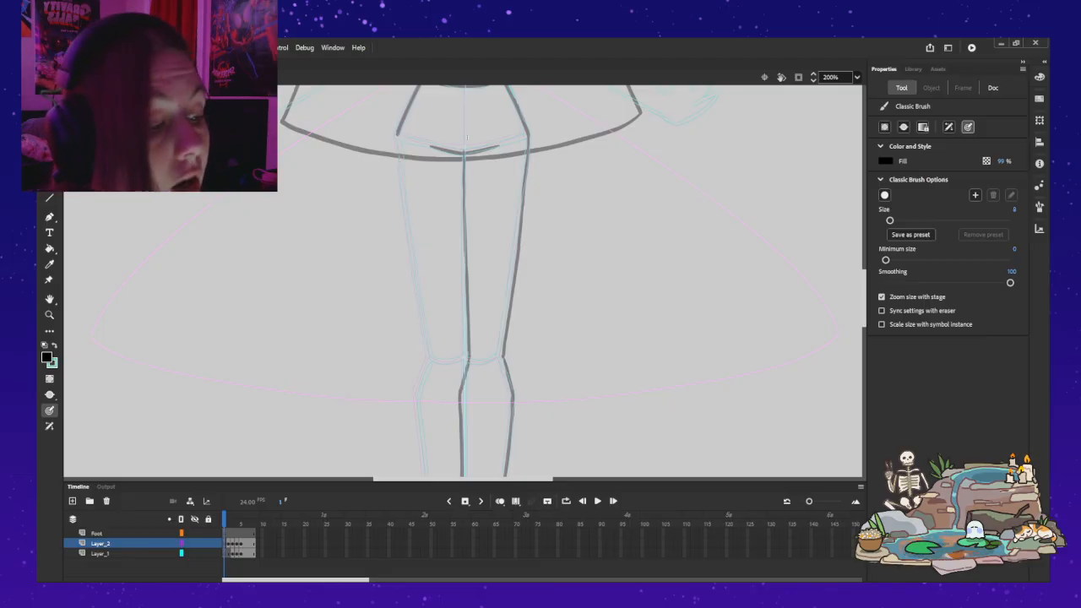
drag(397, 133, 418, 262)
key(ctrl+z)
drag(396, 134, 433, 362)
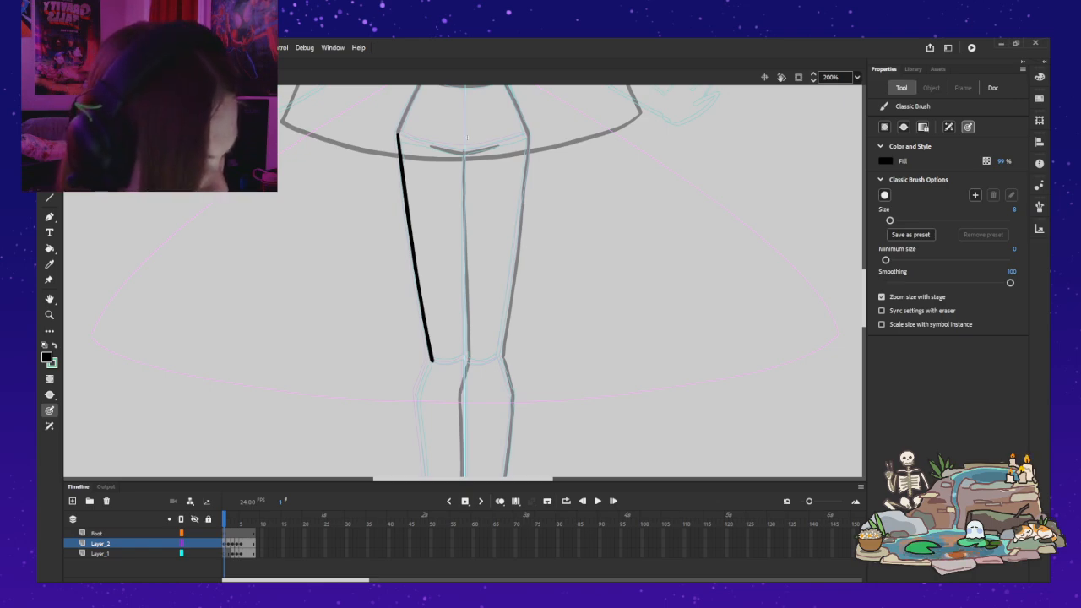
Step: On Layer_1, draw the short outer knee line from the thigh line's lower end to the top of the calf
click(100, 544)
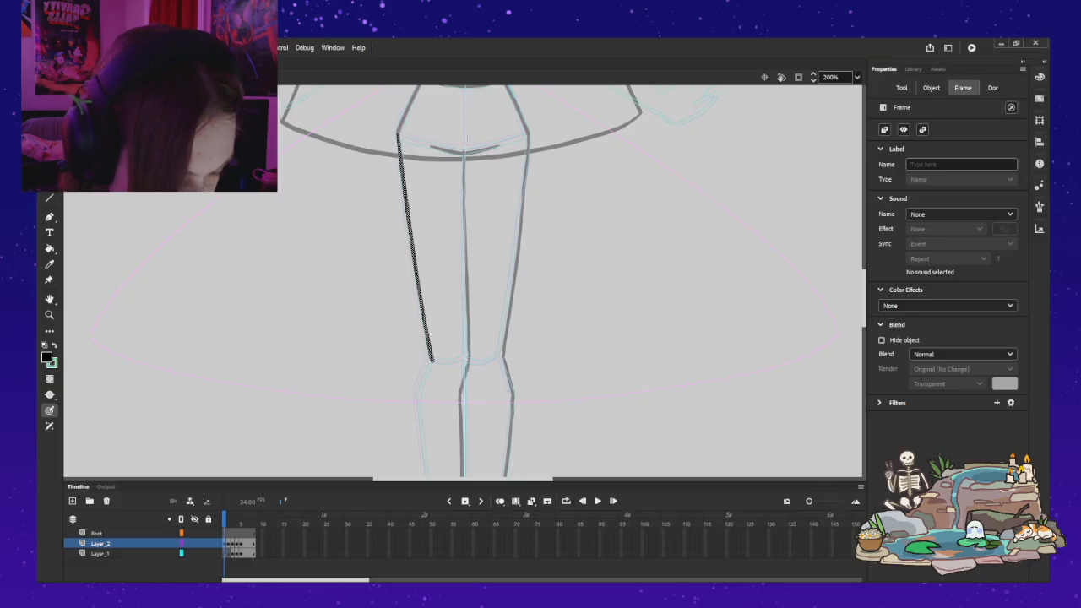
click(101, 554)
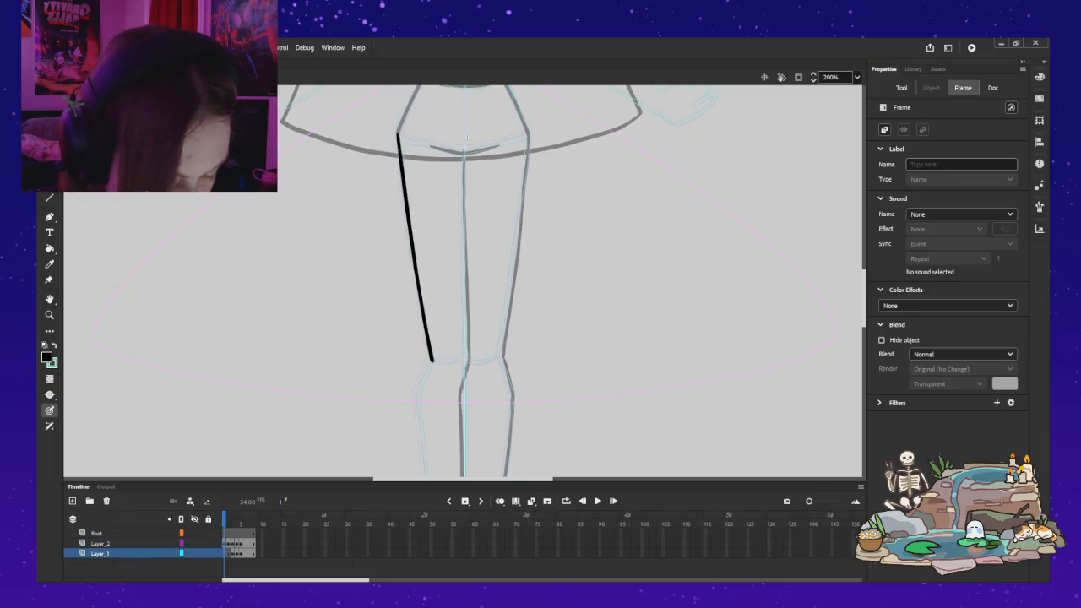
key(period)
key(comma)
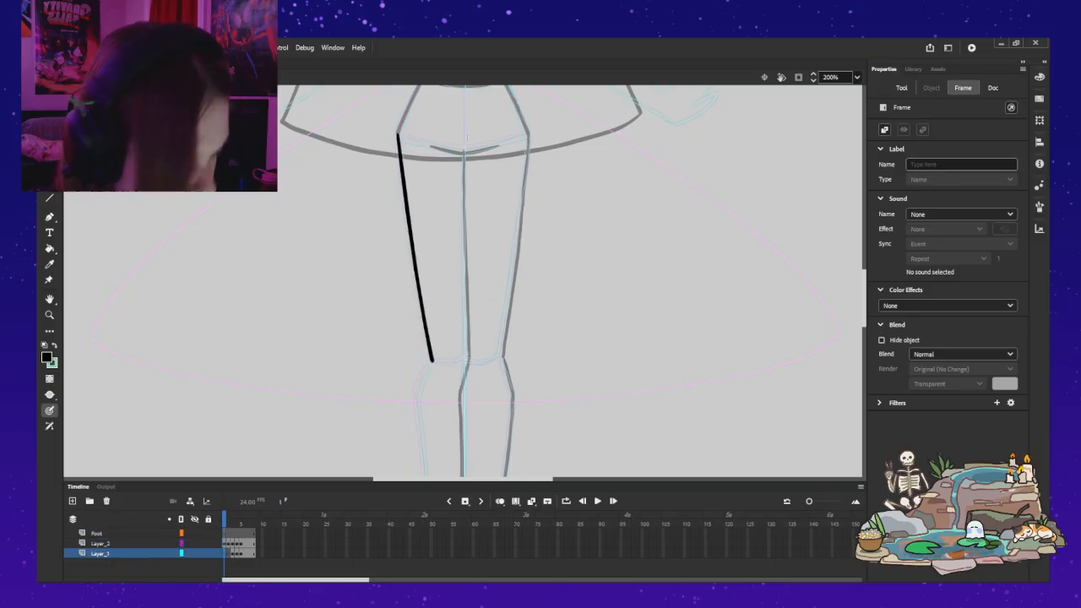
scroll(467, 278, down, 5)
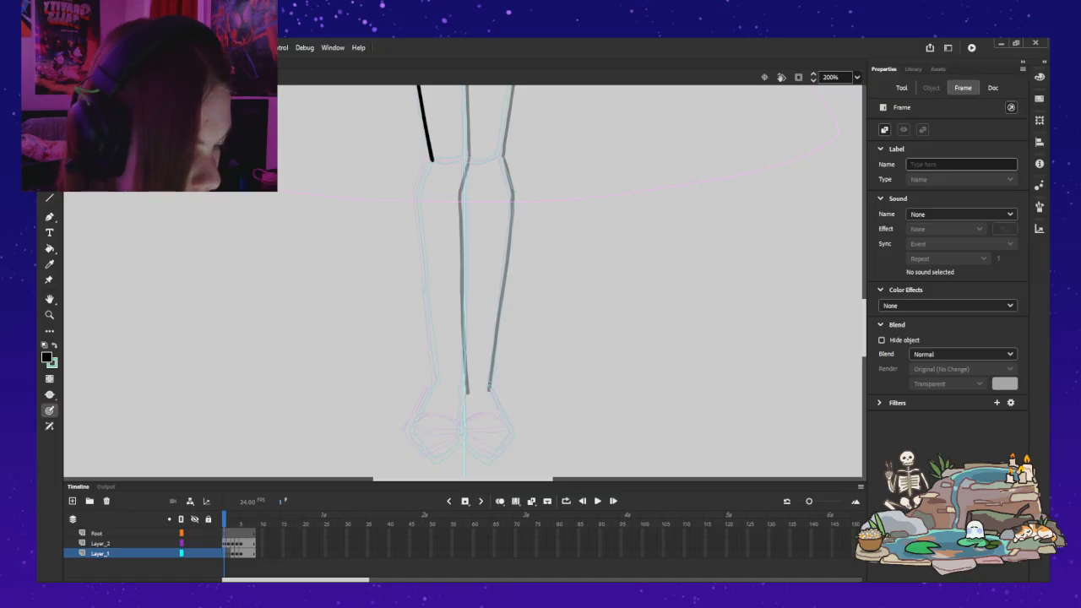
drag(432, 159, 418, 198)
key(ctrl+z)
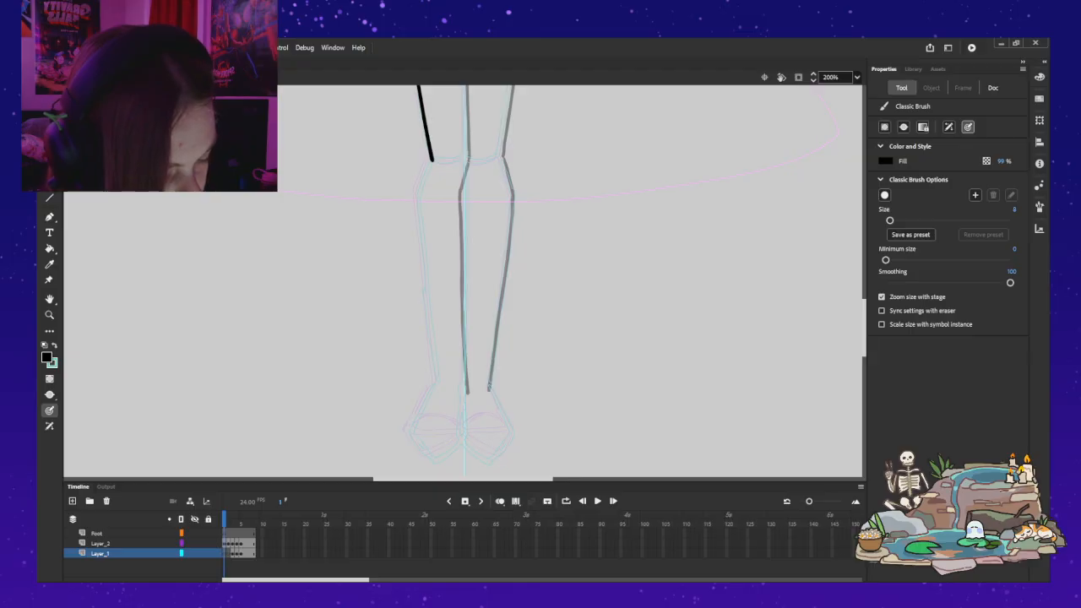
drag(433, 156, 424, 173)
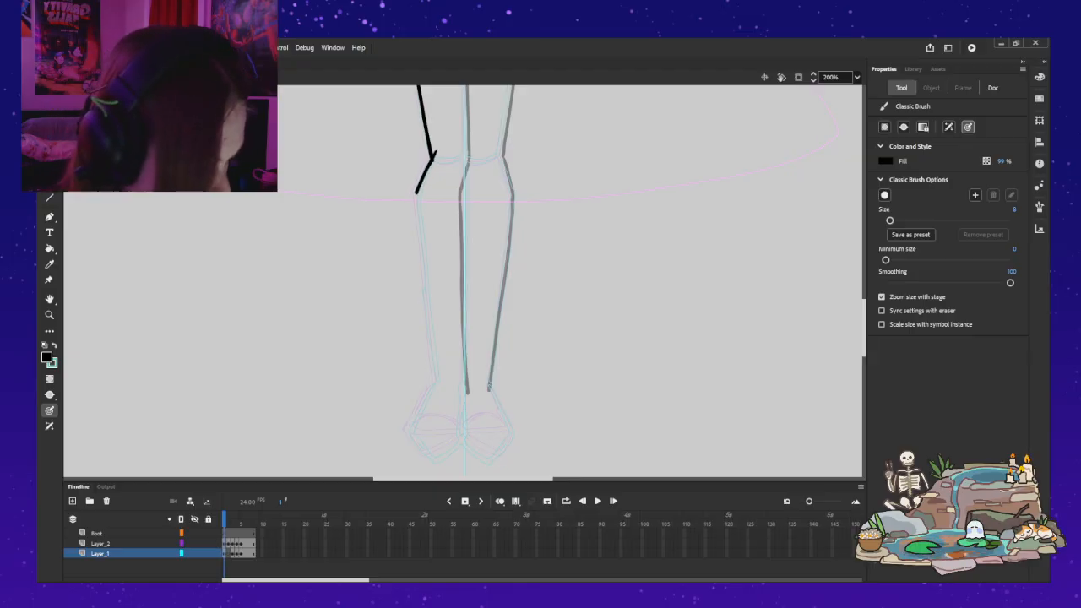
drag(417, 215, 422, 283)
drag(431, 155, 421, 180)
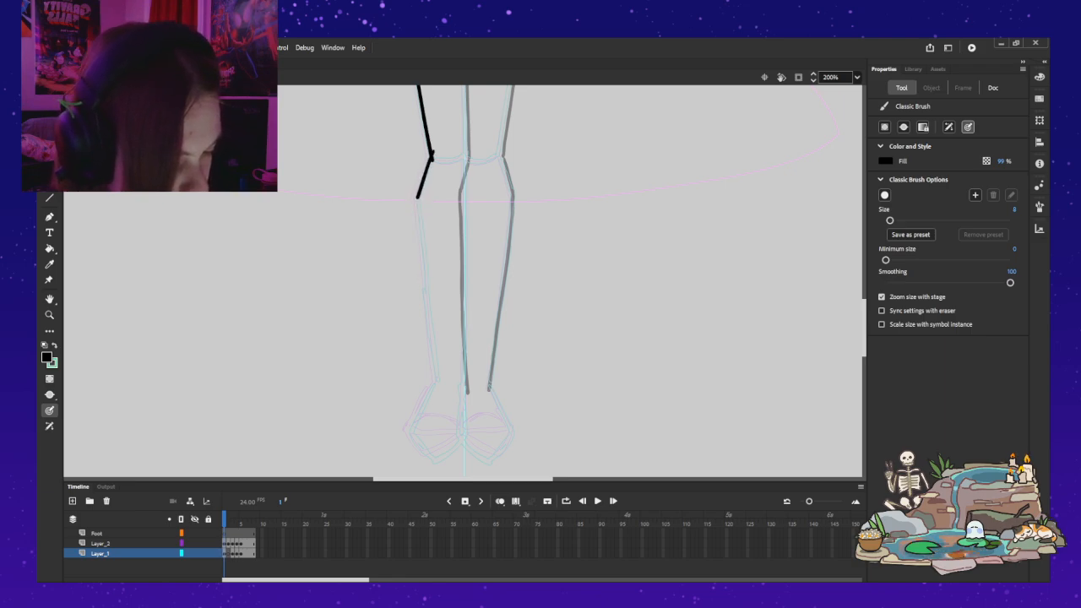
key(ctrl+z)
drag(466, 167, 471, 190)
key(ctrl+z)
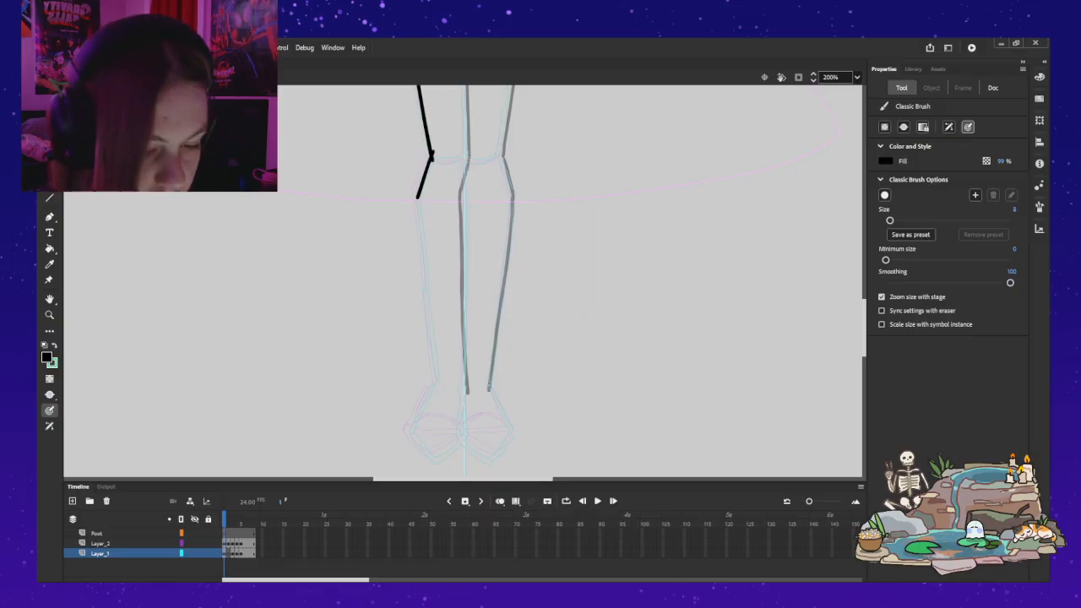
Step: Copy the short outer knee line, flip the copy horizontally and place it at the inner side of the knee
key(v)
click(425, 177)
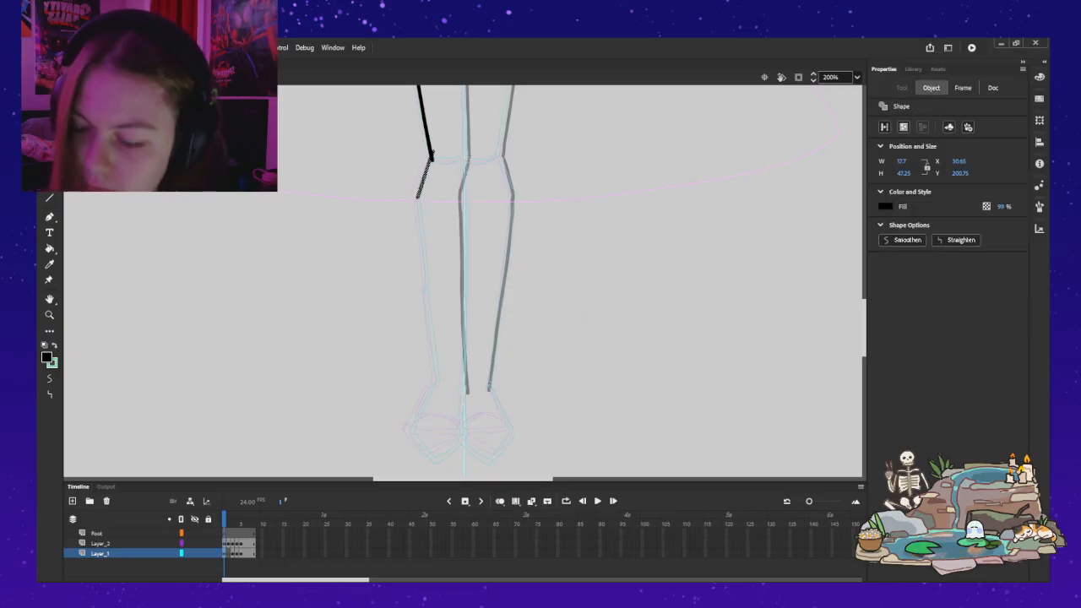
key(ctrl+c)
key(ctrl+v)
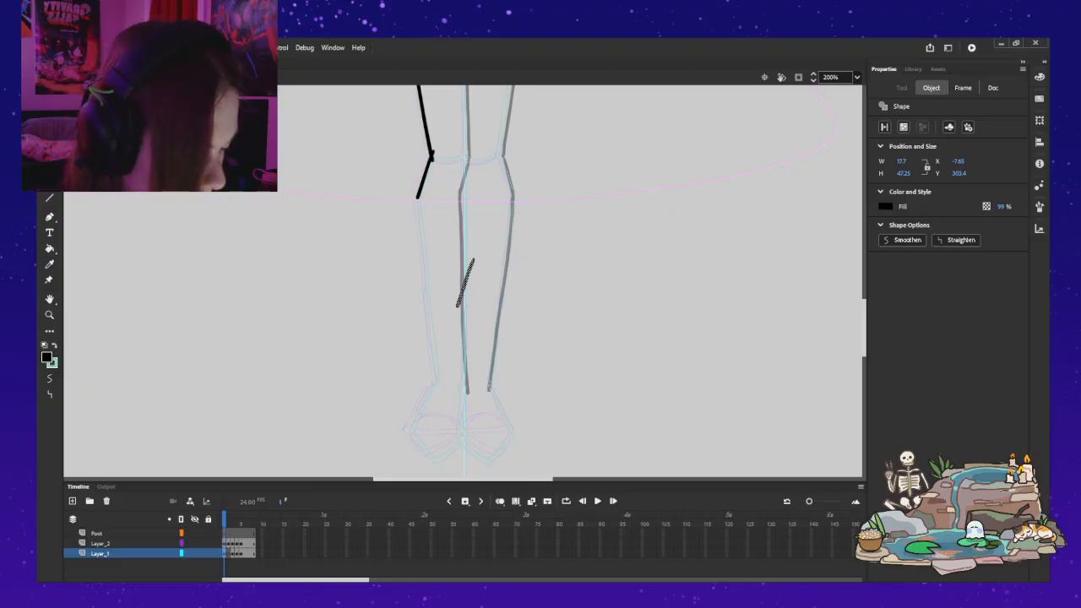
drag(466, 283, 468, 176)
key(Down)
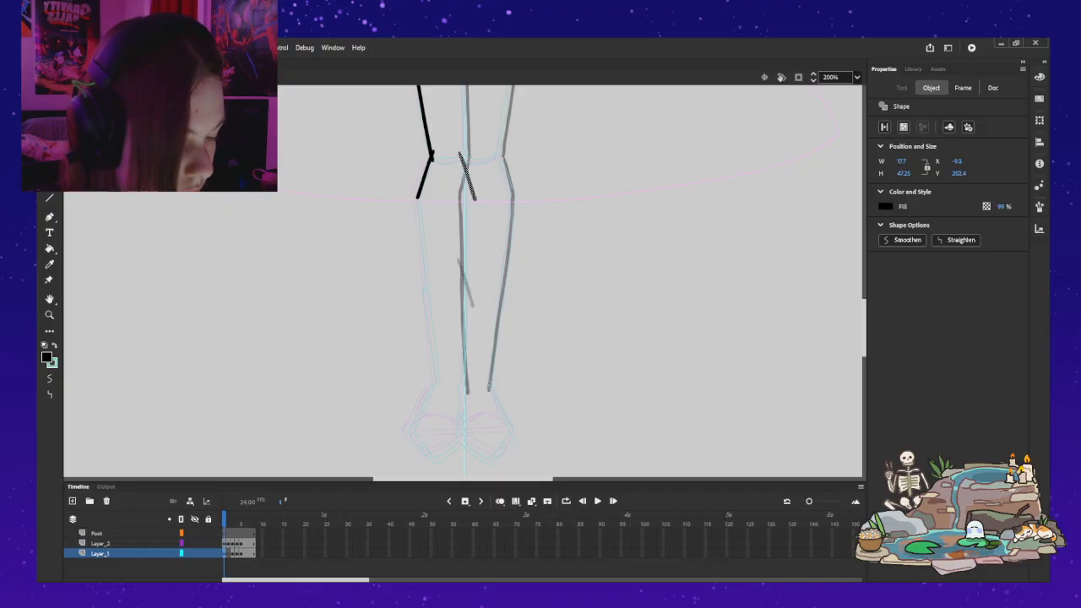
key(Right)
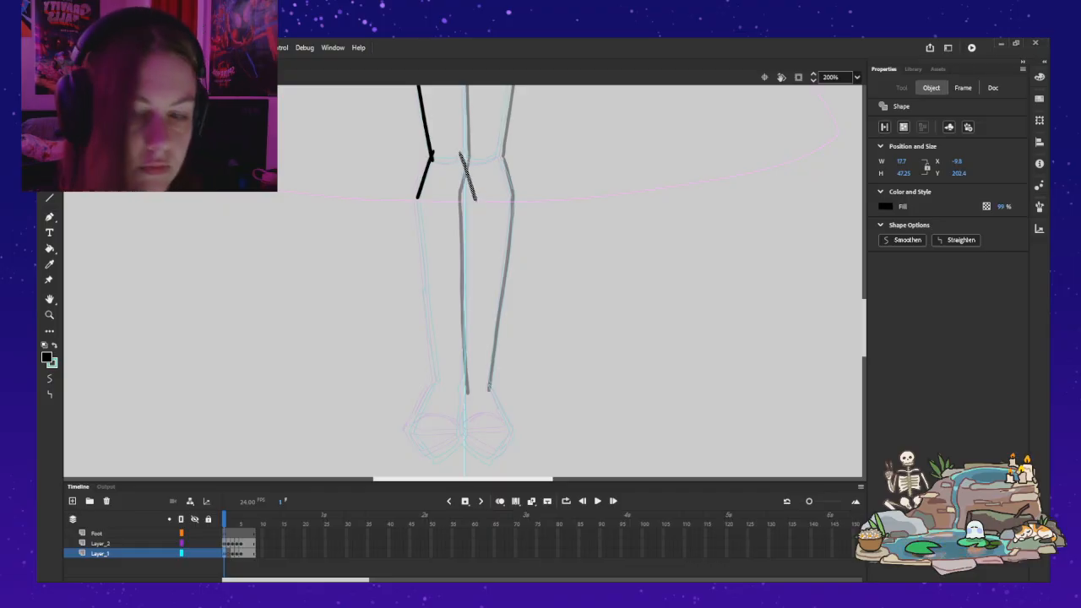
key(Escape)
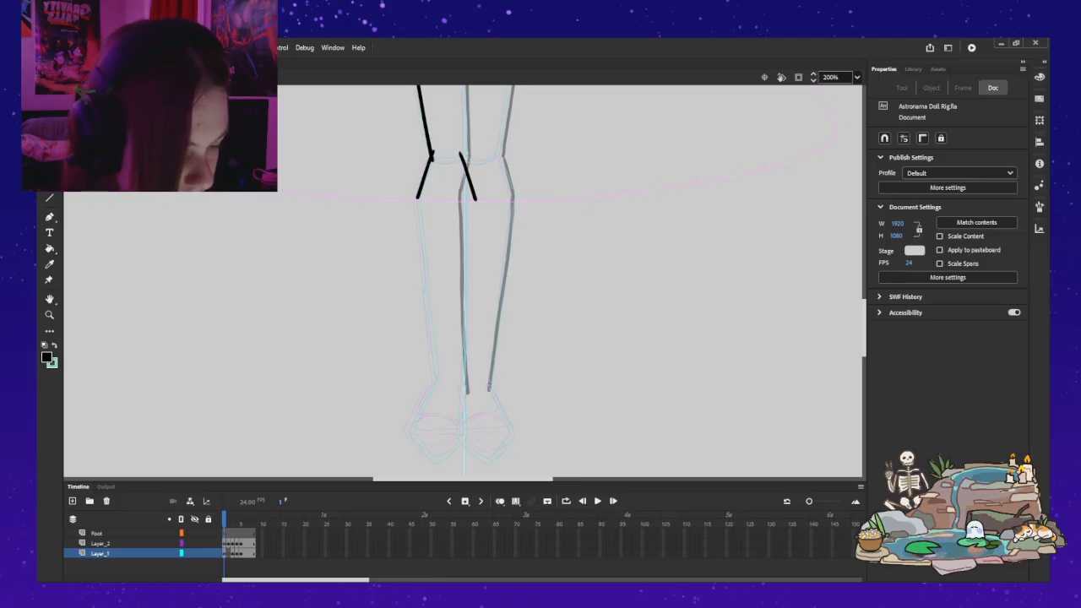
Step: Draw the long outer calf line from the lower end of the outer knee line to the ankle with the Classic Brush
key(b)
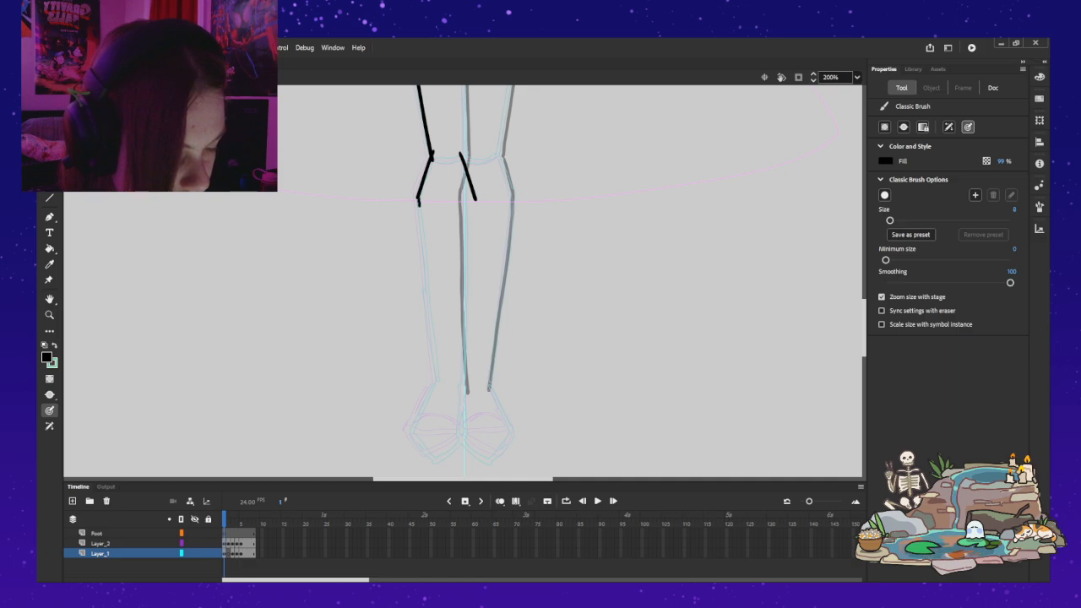
key(ctrl+z)
drag(418, 198, 425, 267)
drag(432, 325, 437, 380)
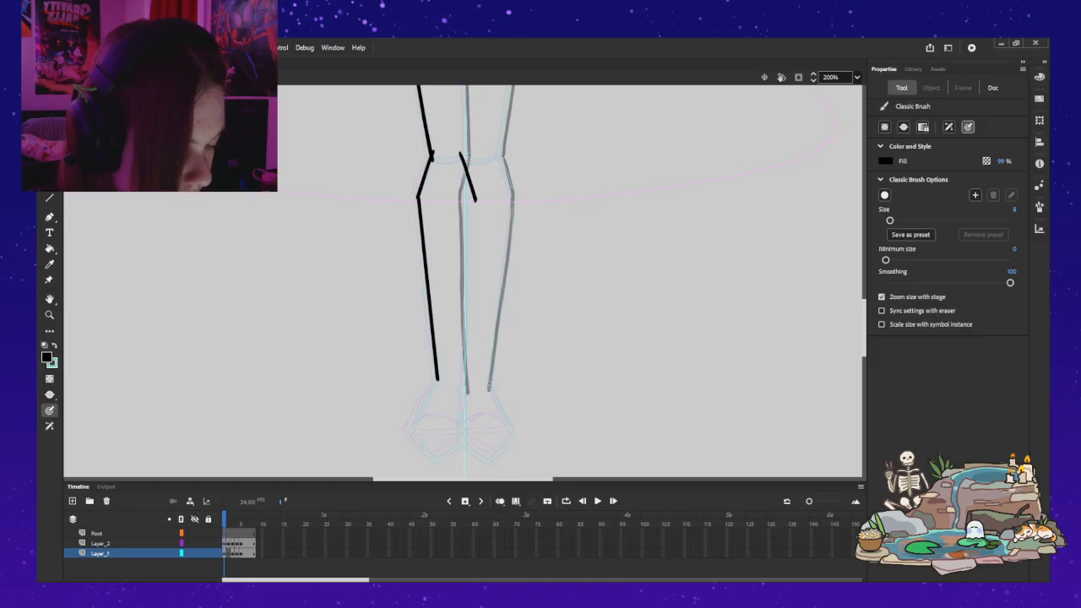
key(ctrl+z)
key(ctrl+z)
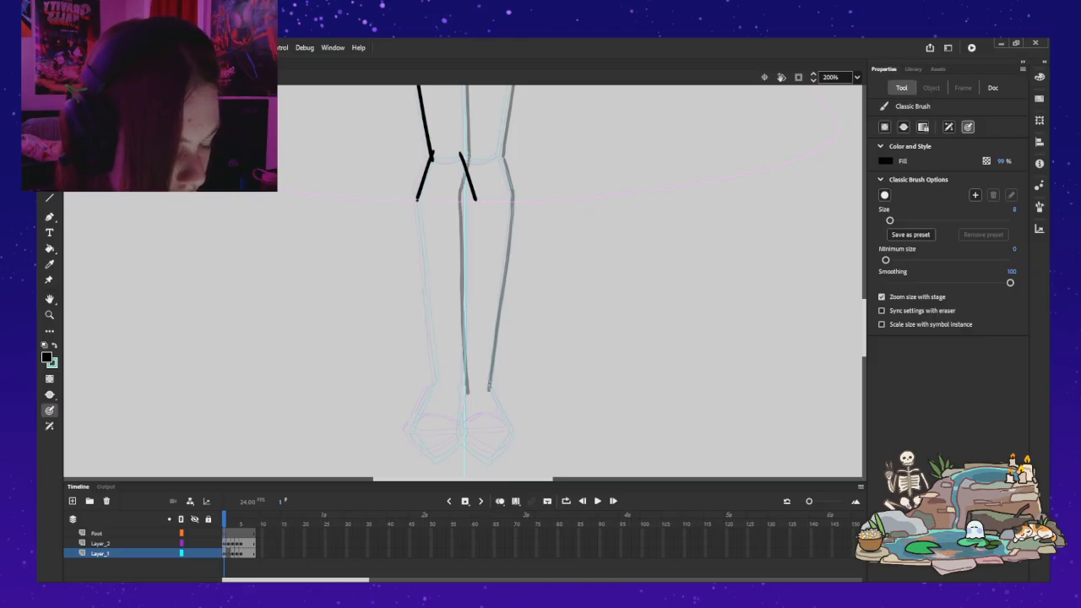
drag(419, 218, 423, 259)
drag(427, 301, 437, 382)
key(ctrl+z)
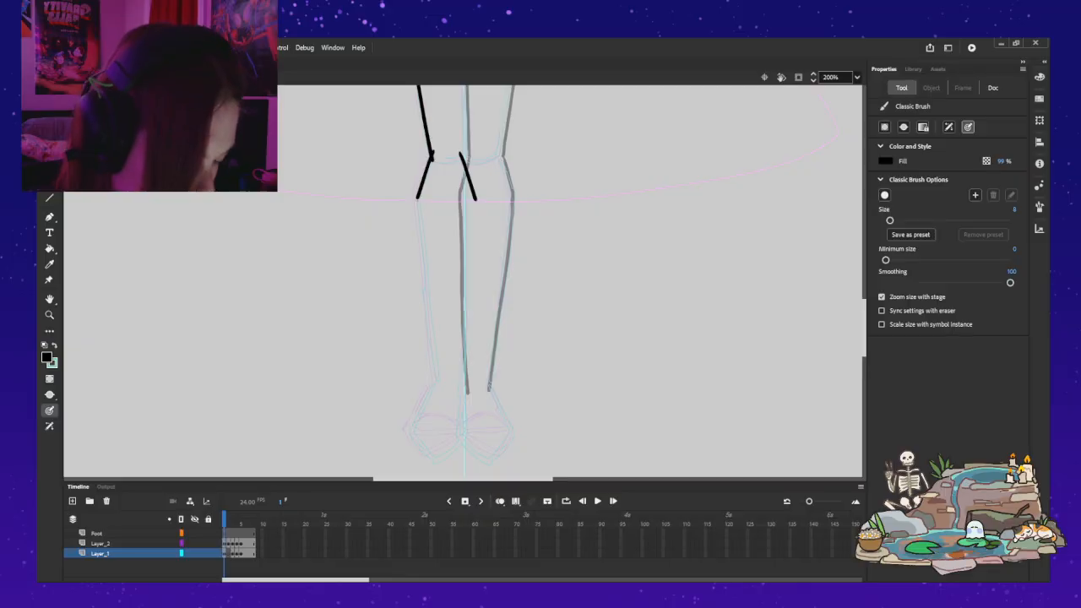
drag(417, 208, 425, 267)
drag(430, 311, 439, 380)
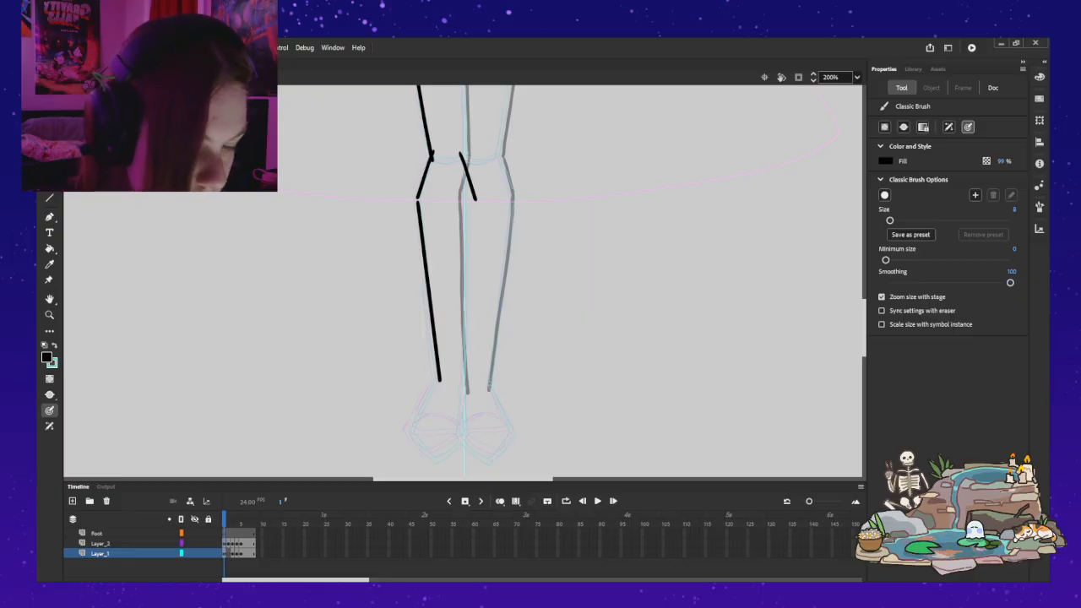
Step: Nudge the outer calf line up until its upper end meets the outer knee line, at Y 243.9
key(v)
click(429, 292)
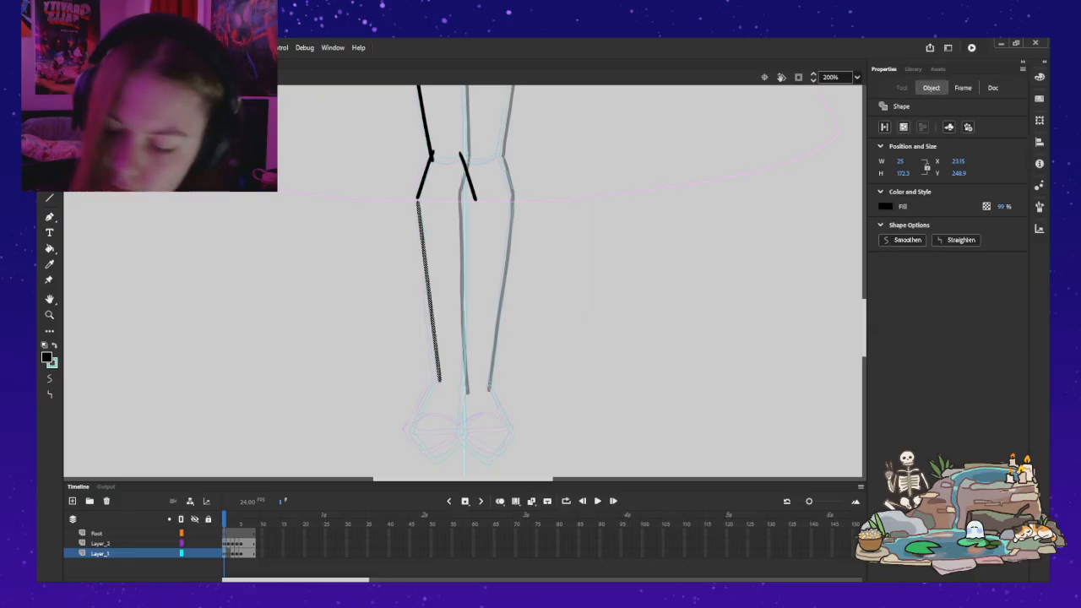
key(Up)
key(Up)
key(Up)
key(Up)
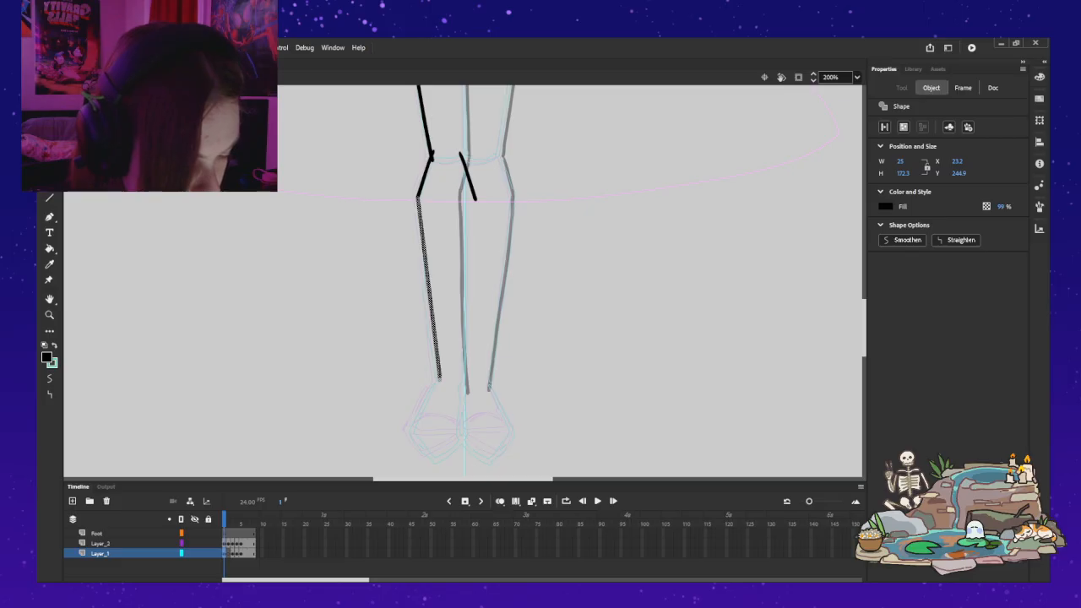
key(Up)
key(Down)
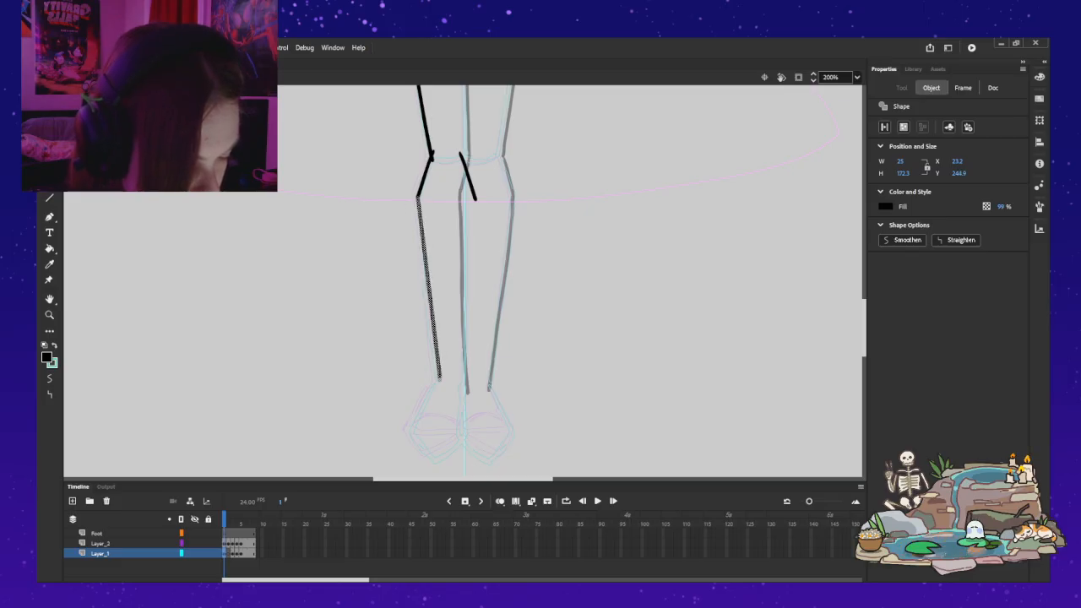
key(Up)
key(Down)
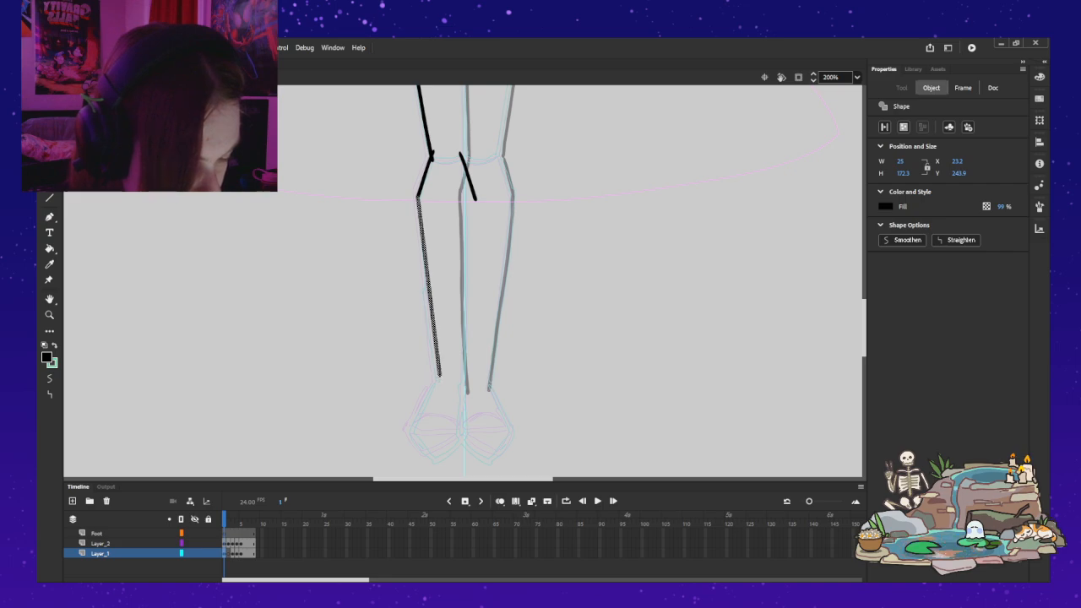
key(Escape)
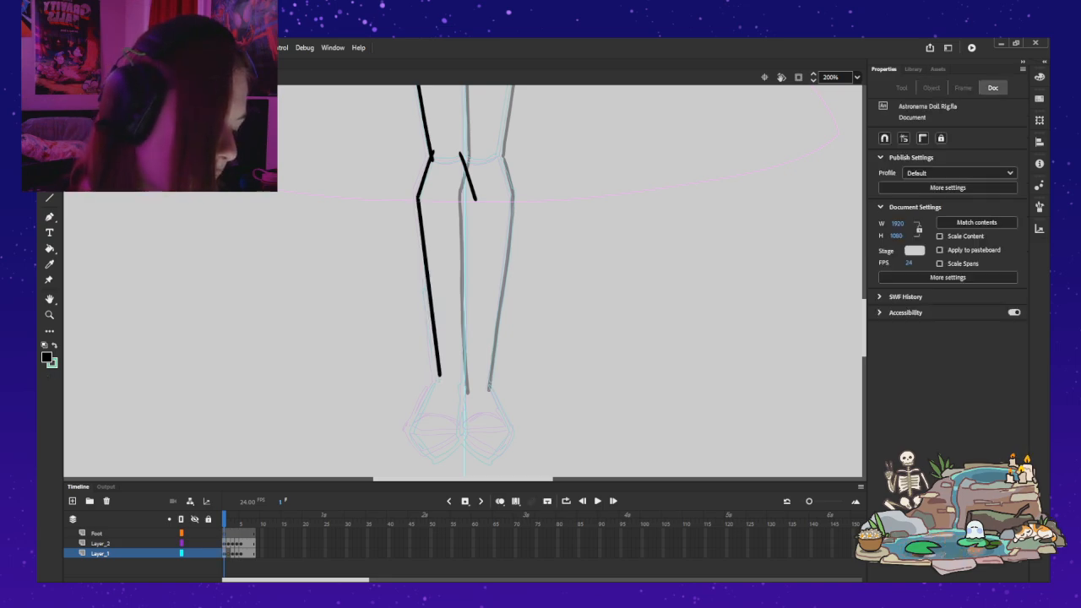
Step: Try to place a horizontally flipped copy of the outer calf line along the inner side of the calf
key(ctrl+v)
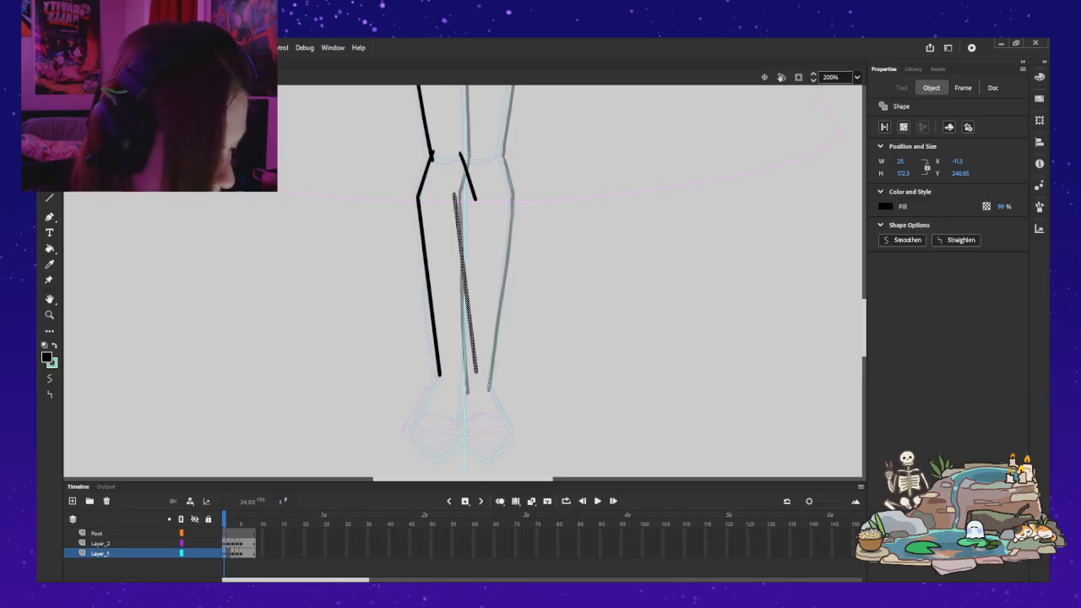
key(shift+h)
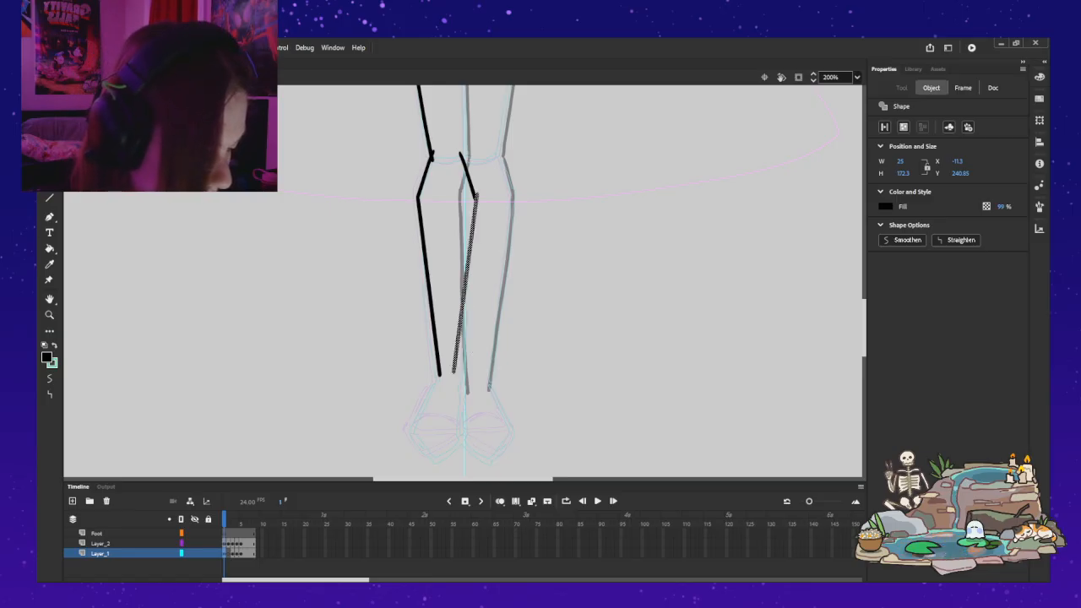
drag(465, 287, 463, 293)
key(shift+Right)
key(Right)
key(Right)
key(Right)
key(Right)
key(Right)
key(Down)
key(Down)
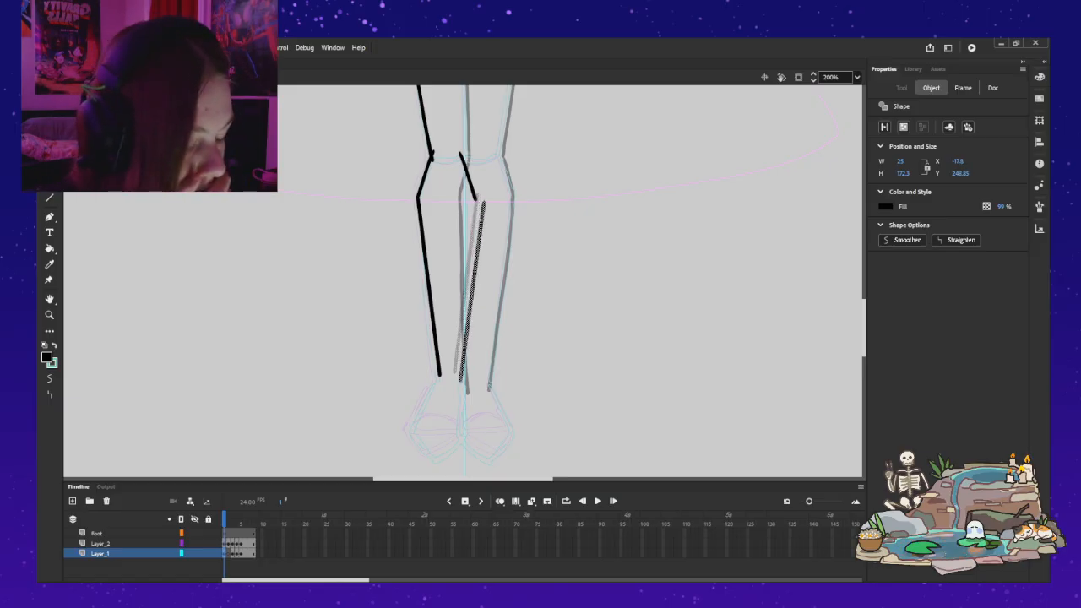
Step: Move the inner knee line well away from the leg, and undo back to before the calf line was copied
click(470, 181)
mouse_move(468, 178)
mouse_down()
mouse_move(480, 156)
mouse_move(637, 205)
mouse_up()
click(475, 272)
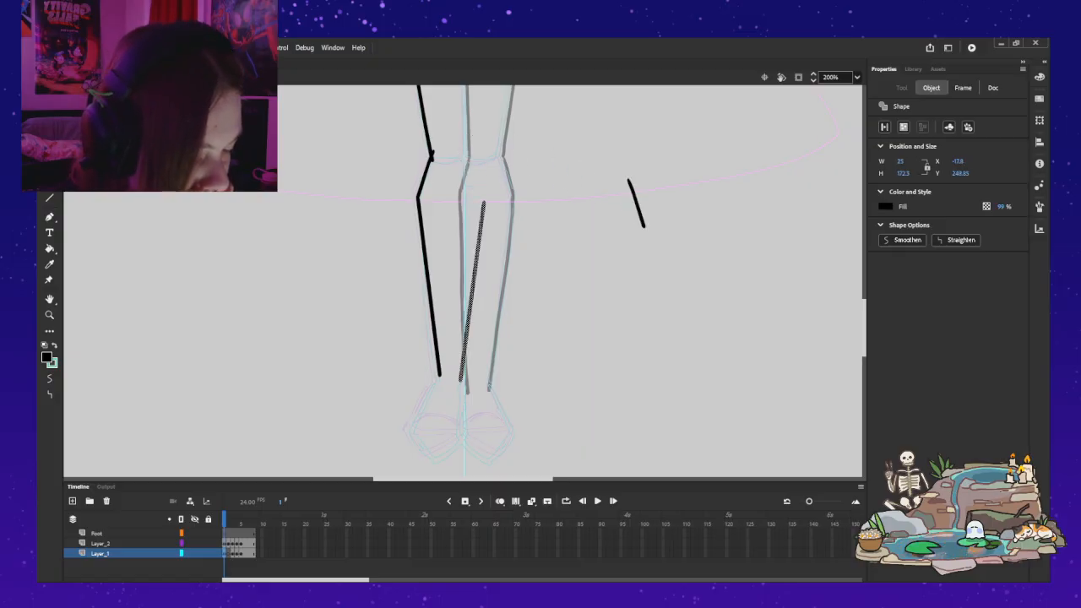
drag(474, 272, 478, 270)
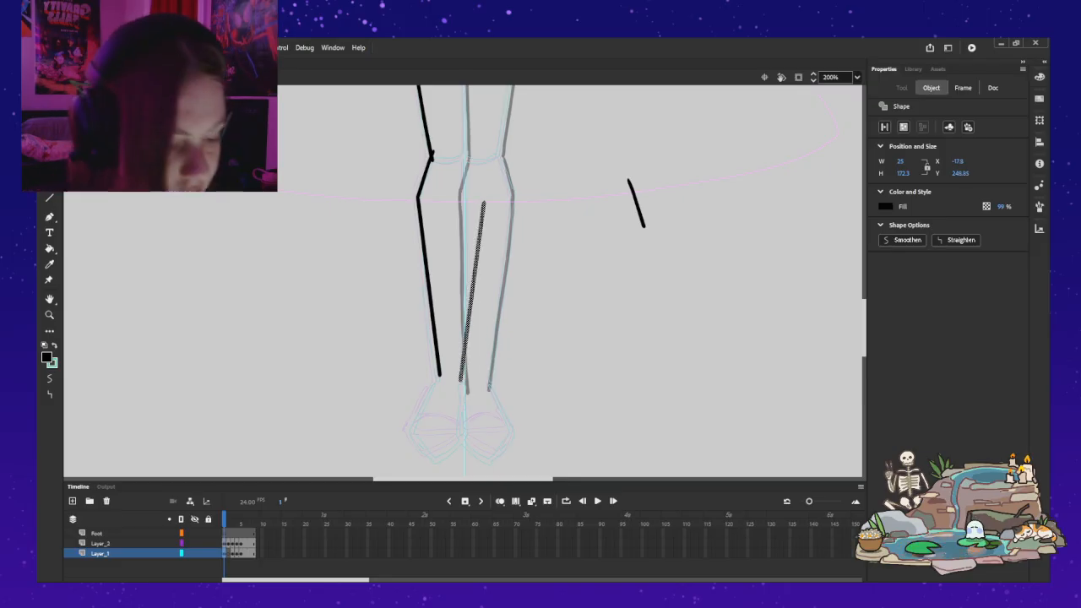
key(ctrl+z)
key(ctrl+z)
key(ctrl+z)
key(ctrl+z)
key(ctrl+z)
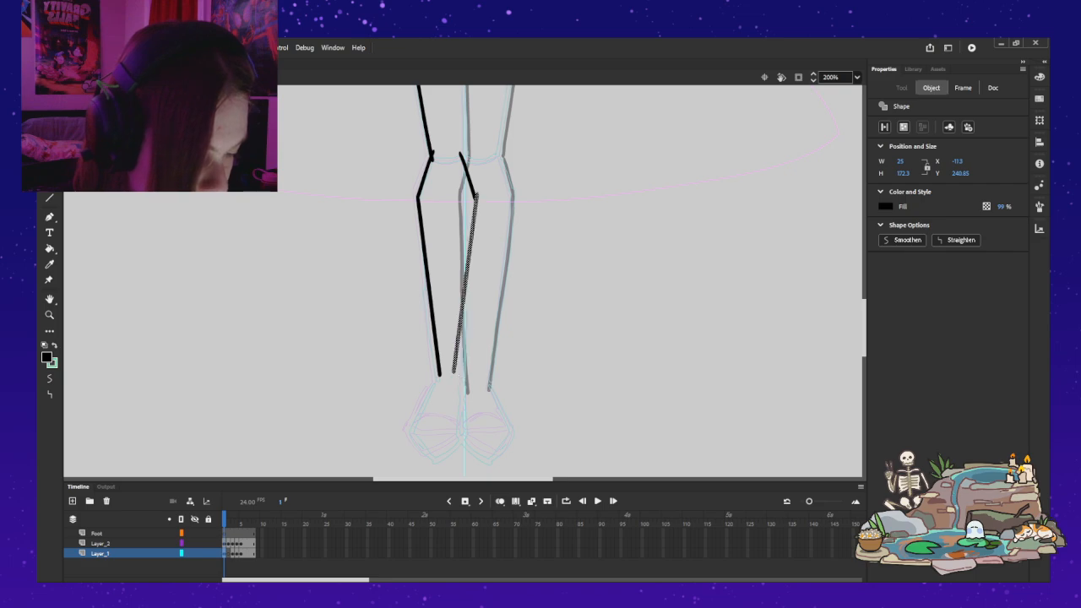
key(ctrl+z)
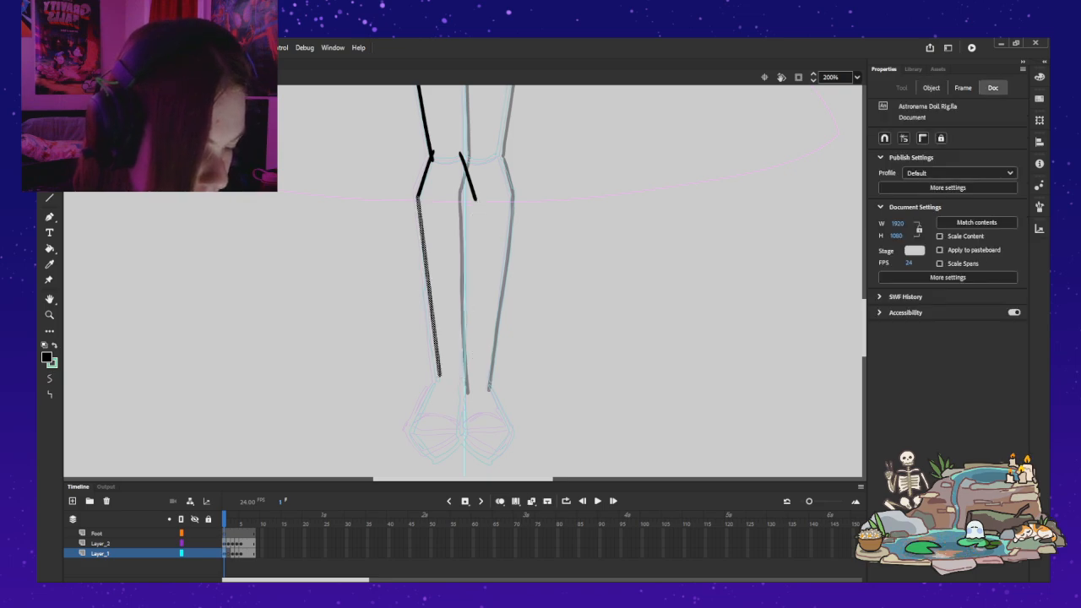
Step: Lengthen and tilt the outer calf line to reach the ankle, and place a horizontally flipped copy of it below the inner knee line
key(q)
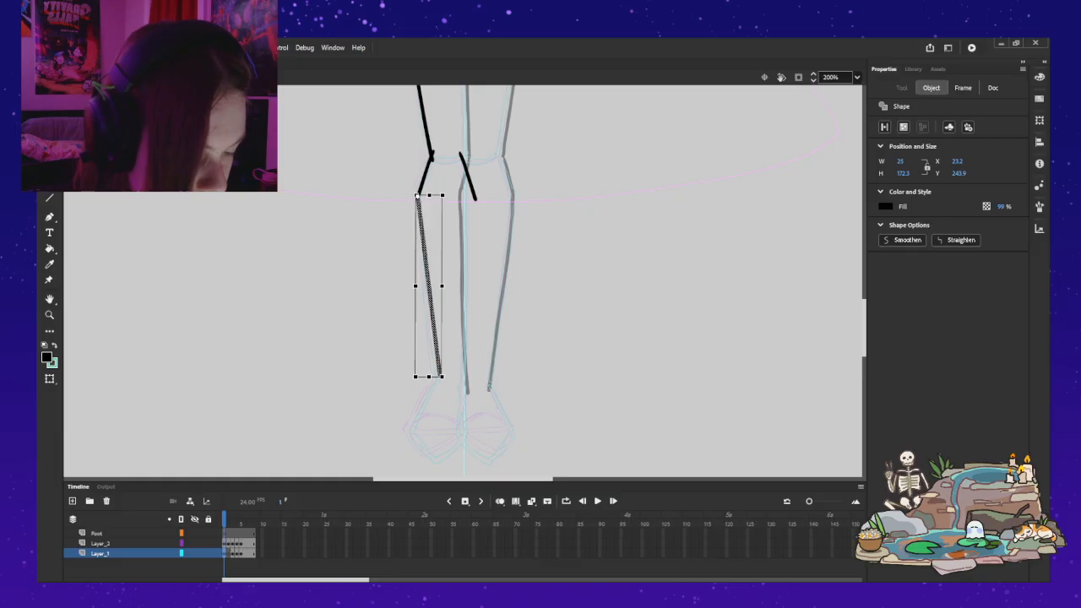
drag(429, 376, 439, 385)
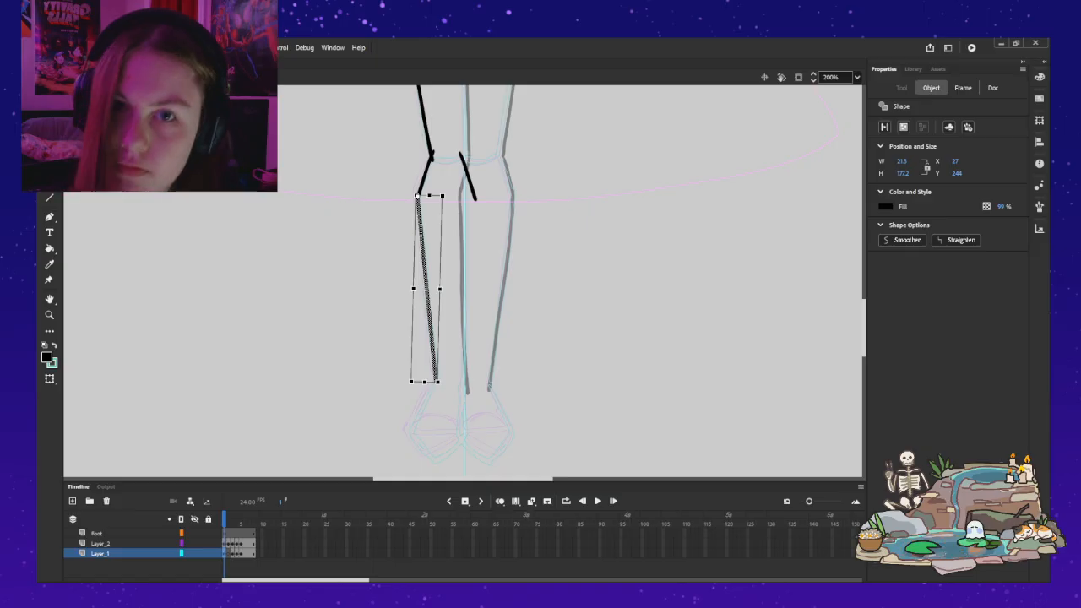
drag(416, 196, 455, 191)
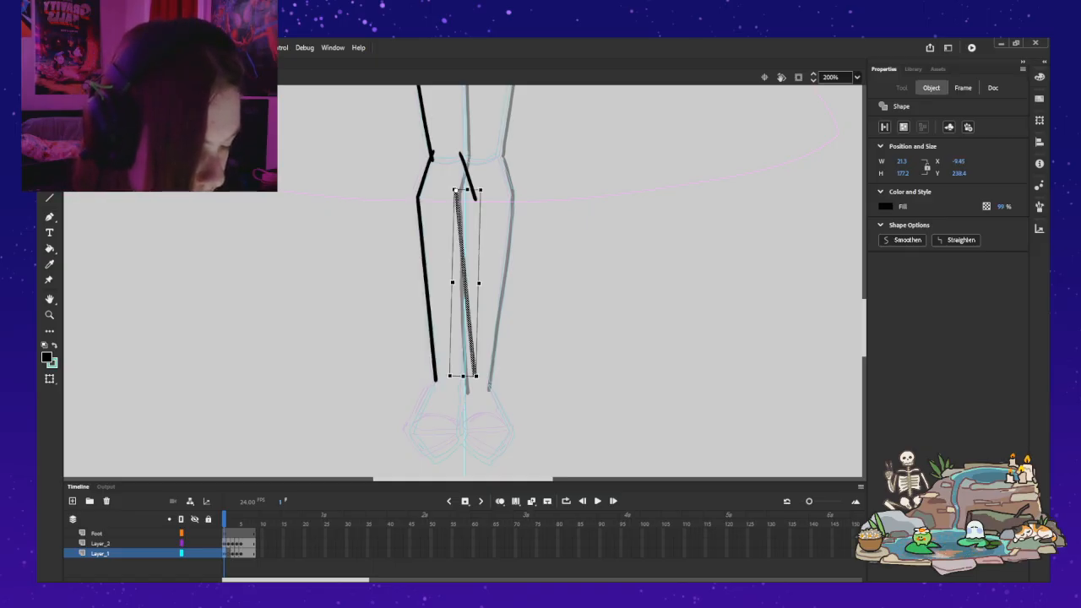
key(ctrl+shift+h)
drag(448, 284, 468, 292)
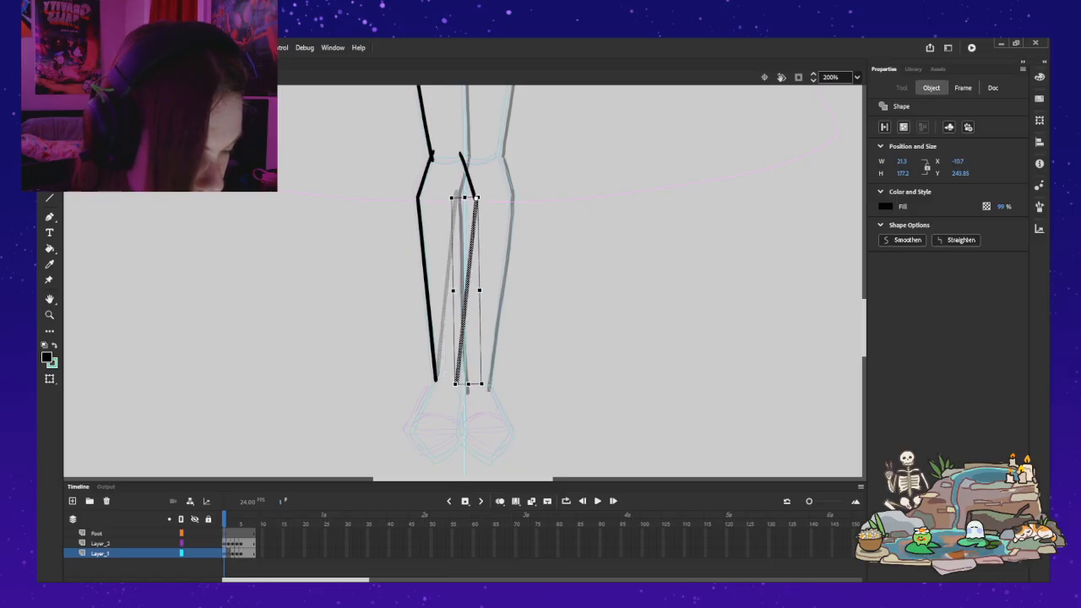
Step: Rotate the flipped calf line with Free Transform so its lower end lands at the inner ankle
drag(455, 386, 464, 386)
mouse_move(470, 292)
mouse_down()
mouse_move(541, 298)
mouse_move(471, 295)
mouse_up()
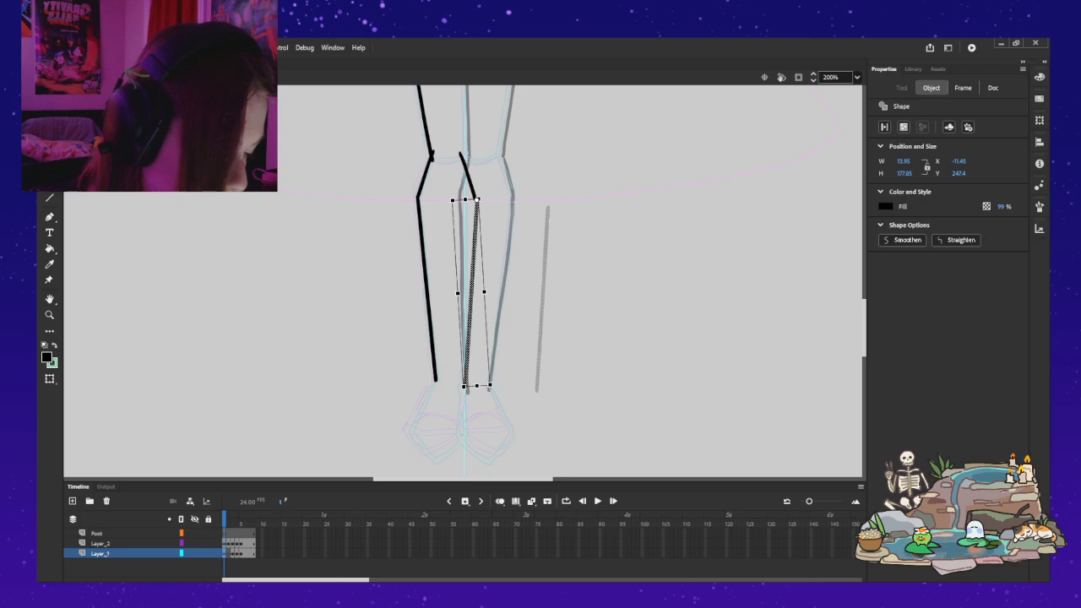
drag(464, 389, 461, 390)
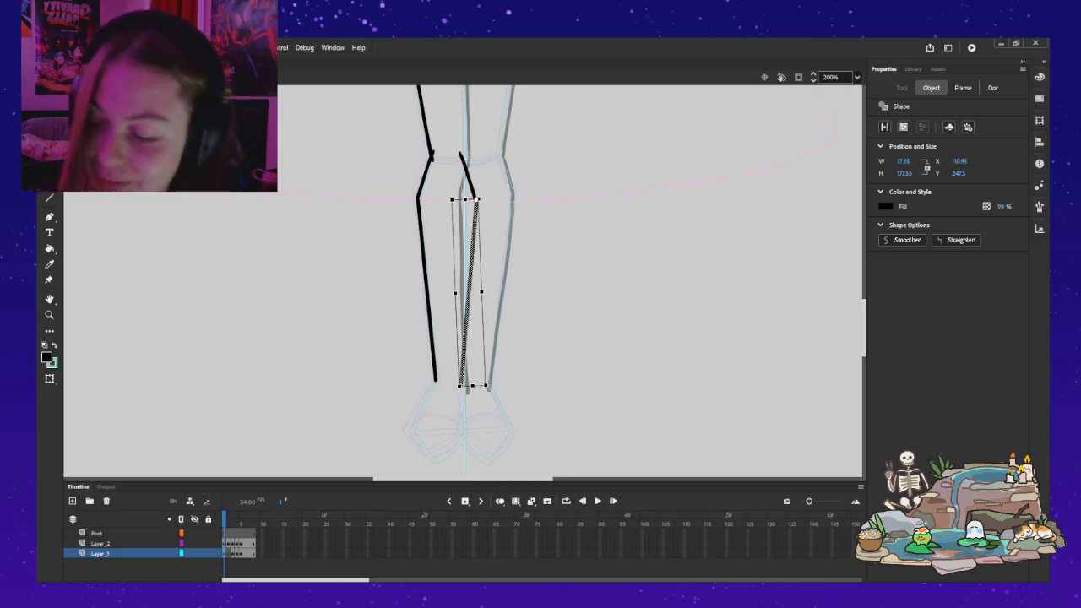
click(425, 272)
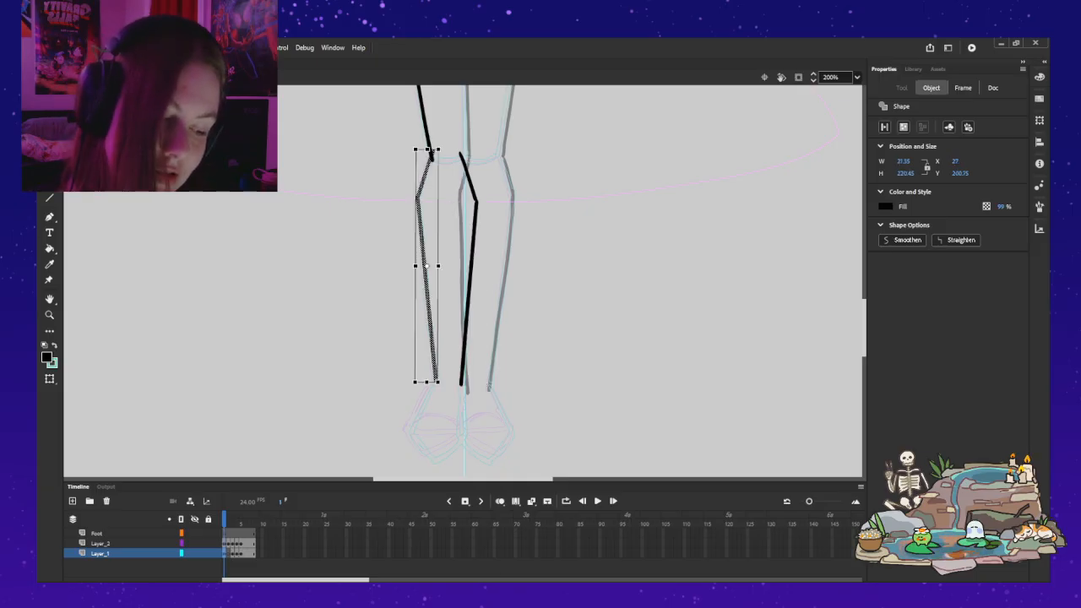
Step: Nudge the inner calf line to X -9.95 and Y 246.4, with its upper end on the inner knee line
click(469, 295)
drag(470, 296, 470, 295)
key(Up)
key(Down)
key(Right)
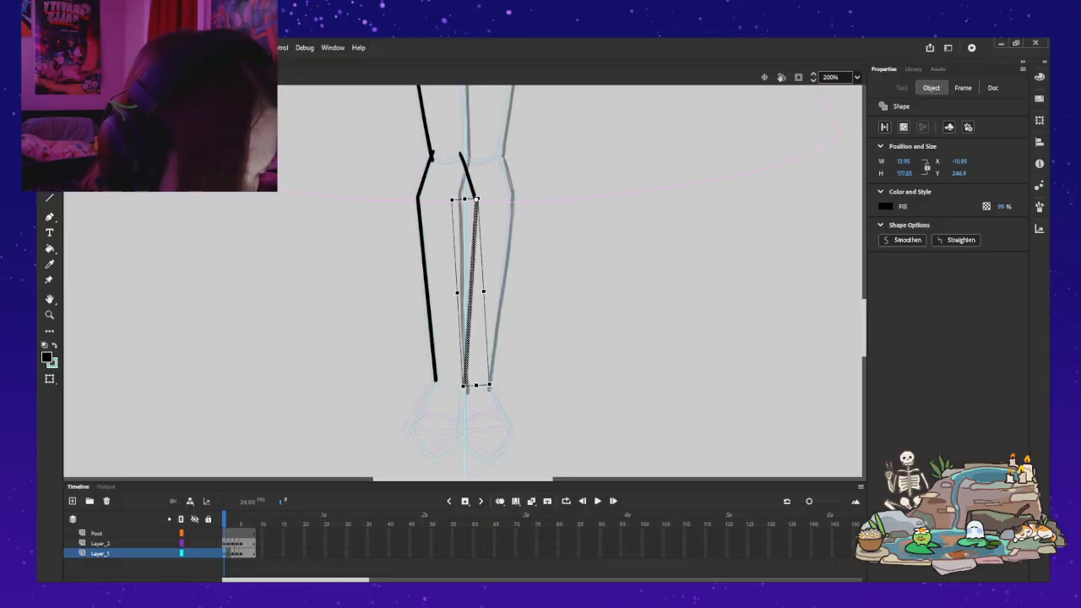
key(v)
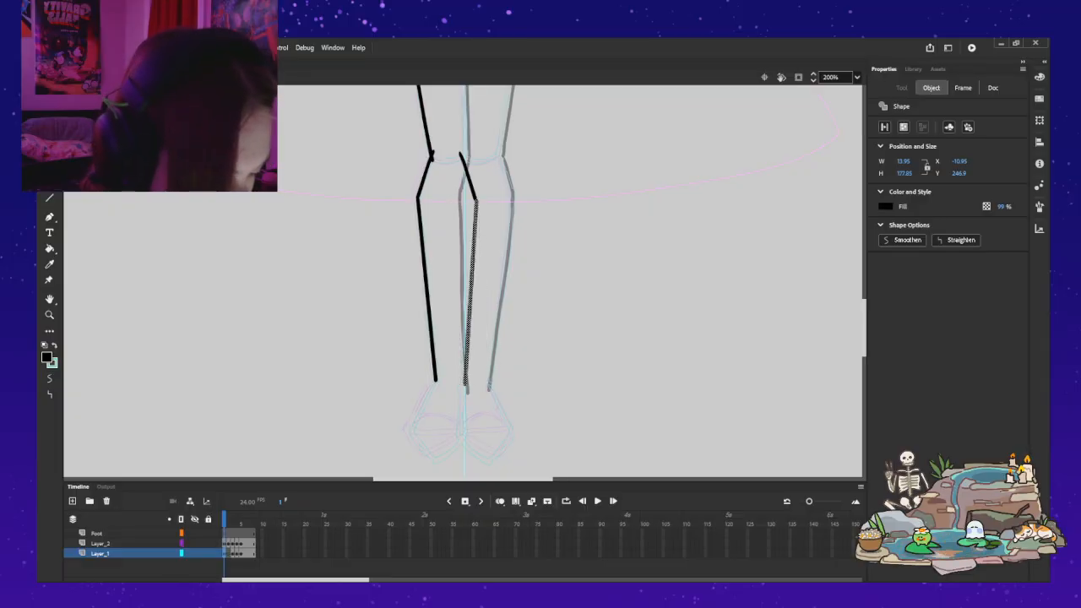
key(Right)
key(Up)
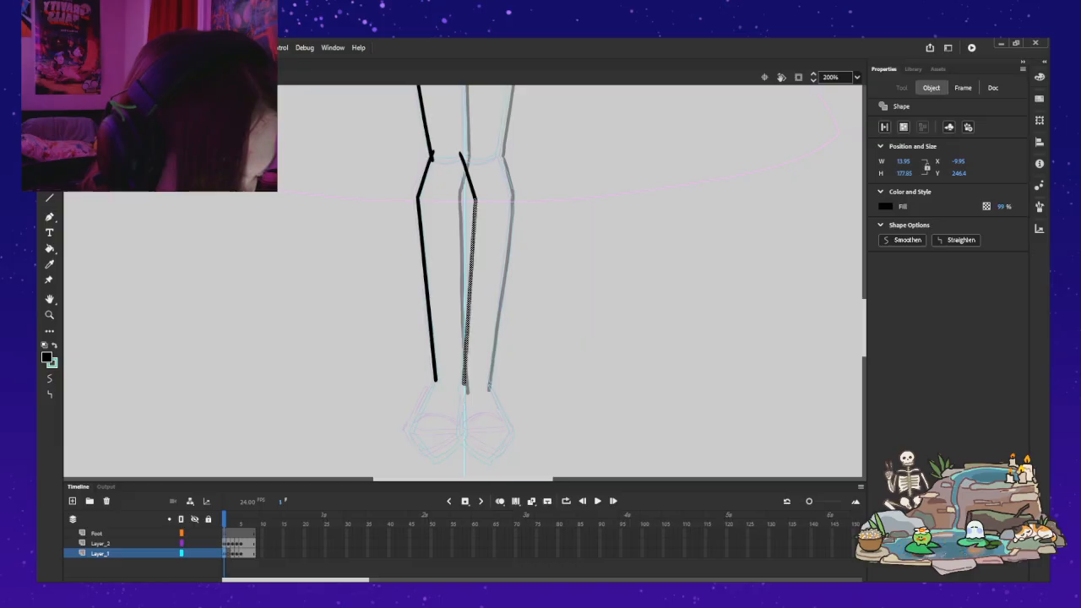
Step: Fine-tune the inner calf line's tilt around its upper end to a width of 15.45 and a height of 177.7
key(q)
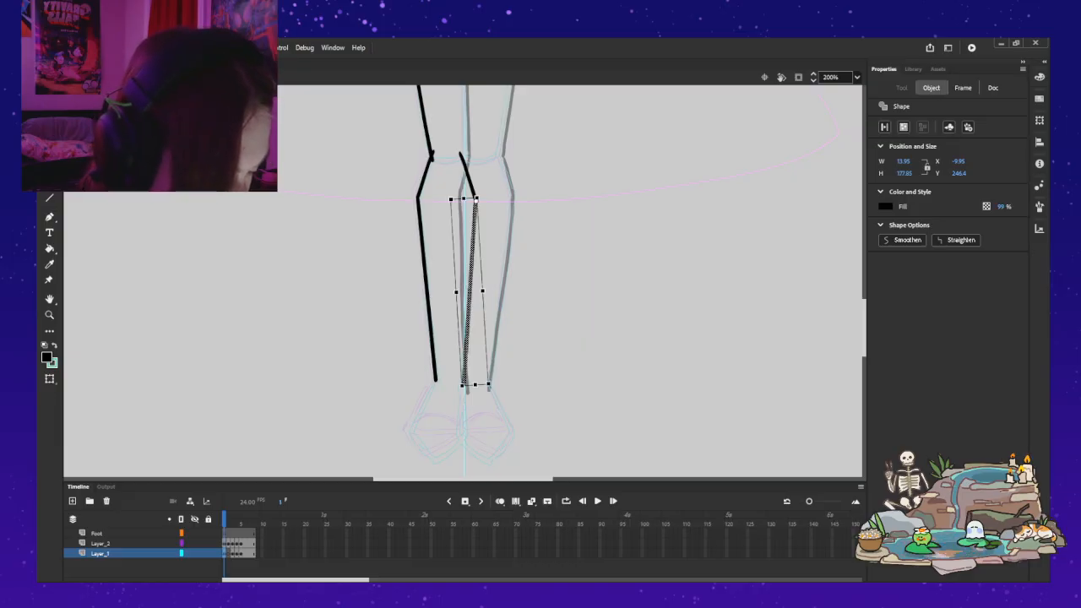
drag(462, 389, 460, 388)
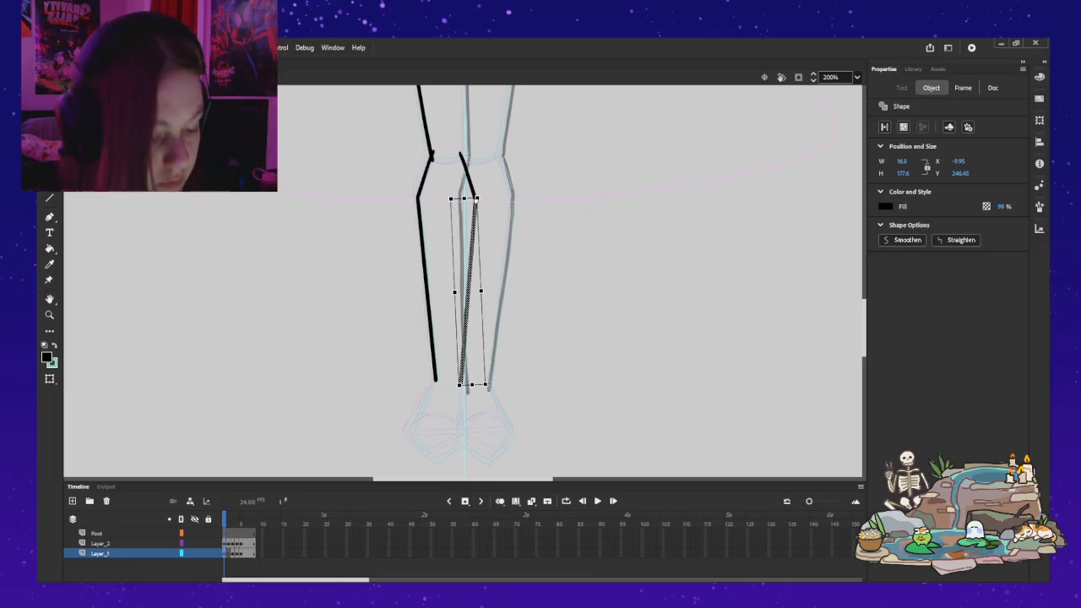
drag(459, 388, 460, 389)
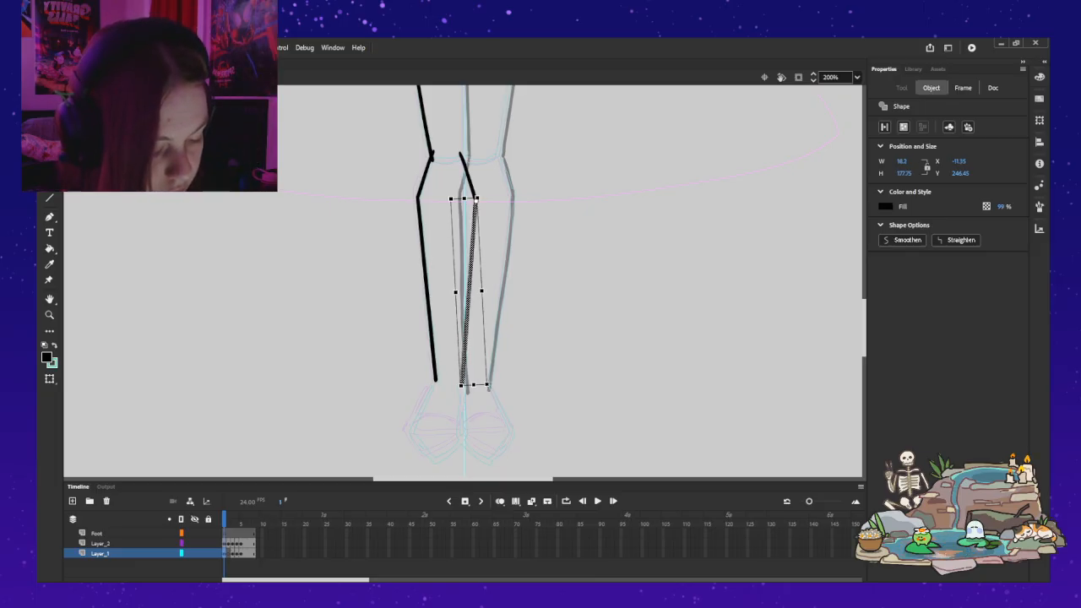
key(v)
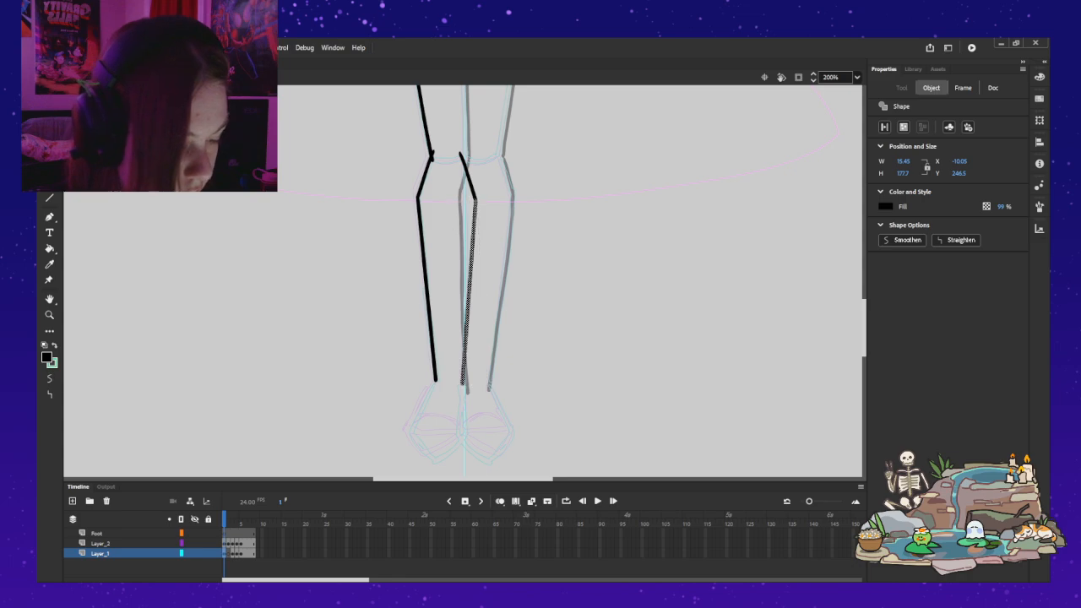
Step: Nudge the inner calf line to X -10.05 and Y 245.5, and check that it and the outer calf line connect to their knee lines
key(q)
key(v)
drag(470, 287, 472, 285)
key(Left)
key(Left)
key(Left)
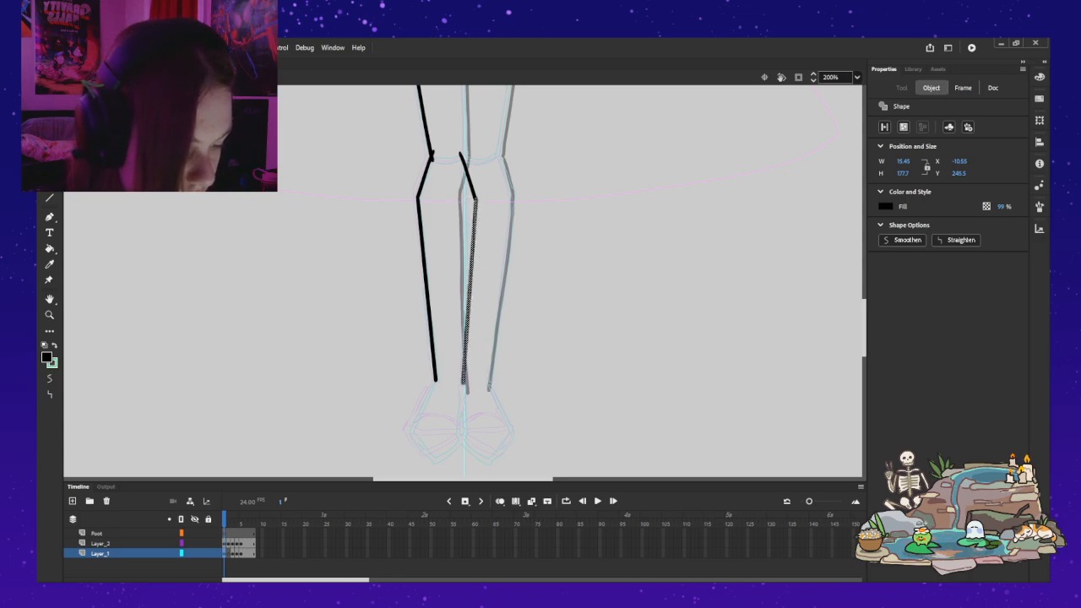
key(Right)
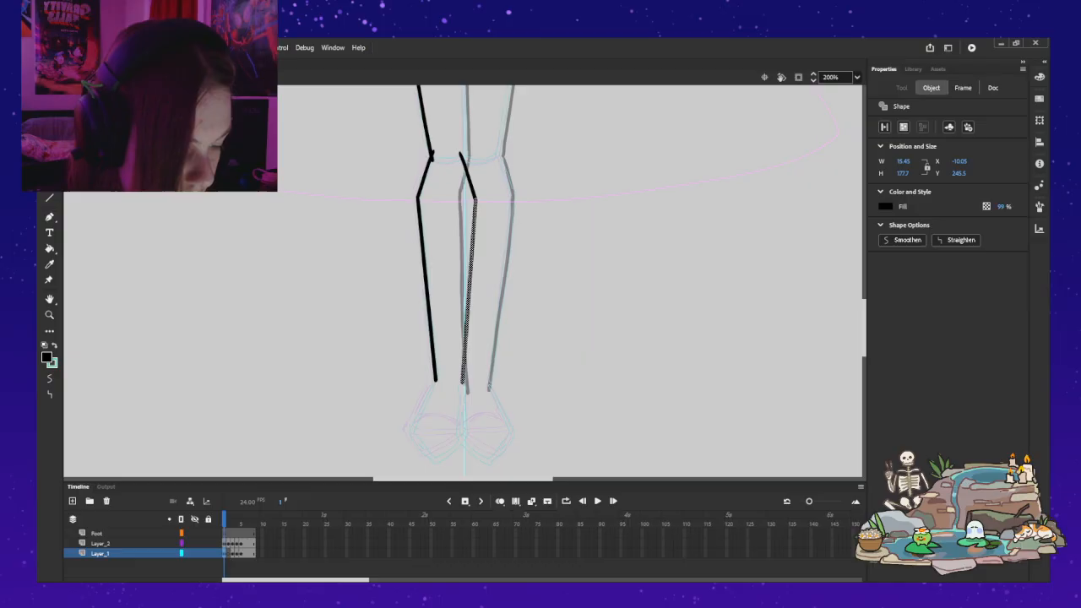
click(540, 279)
click(471, 262)
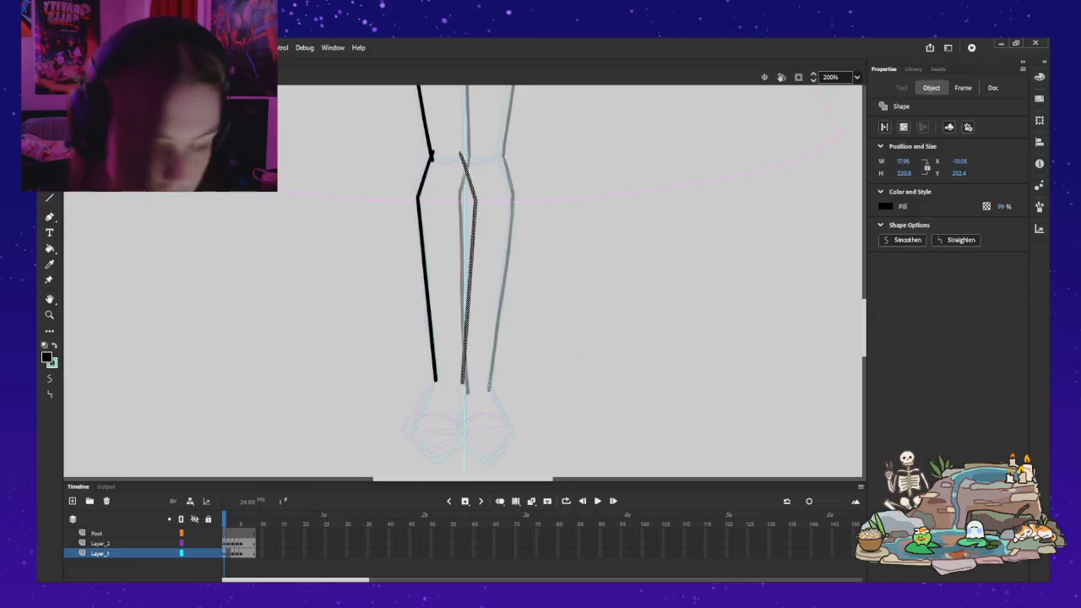
click(426, 278)
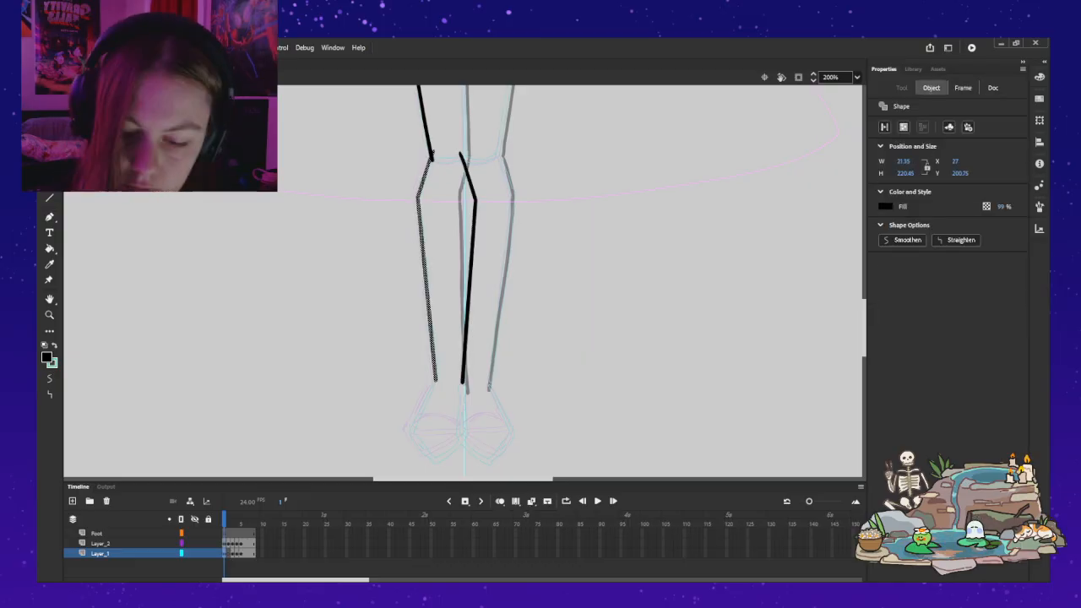
Step: Replace the outer lower-leg line with a horizontally flipped copy of the inner one, placed over the outer knee and calf sketch
key(Delete)
key(ctrl+v)
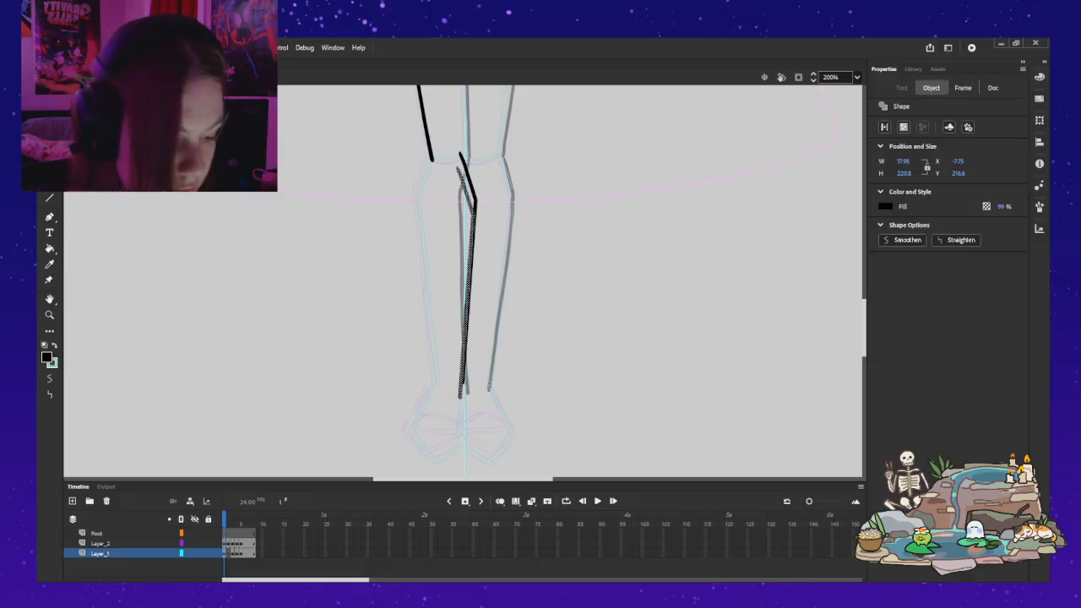
drag(468, 282, 445, 279)
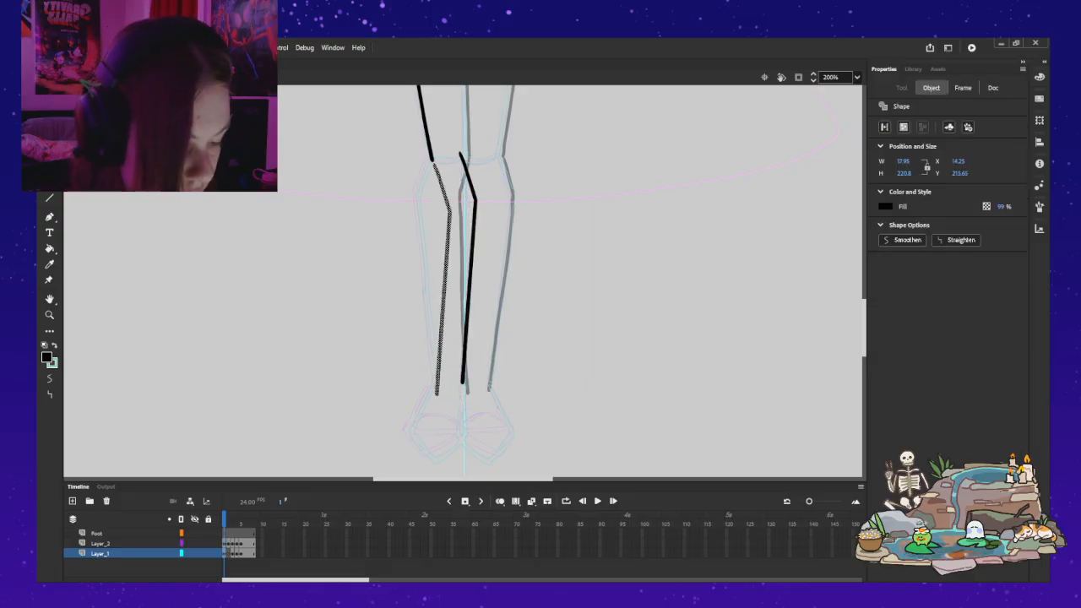
key(shift+h)
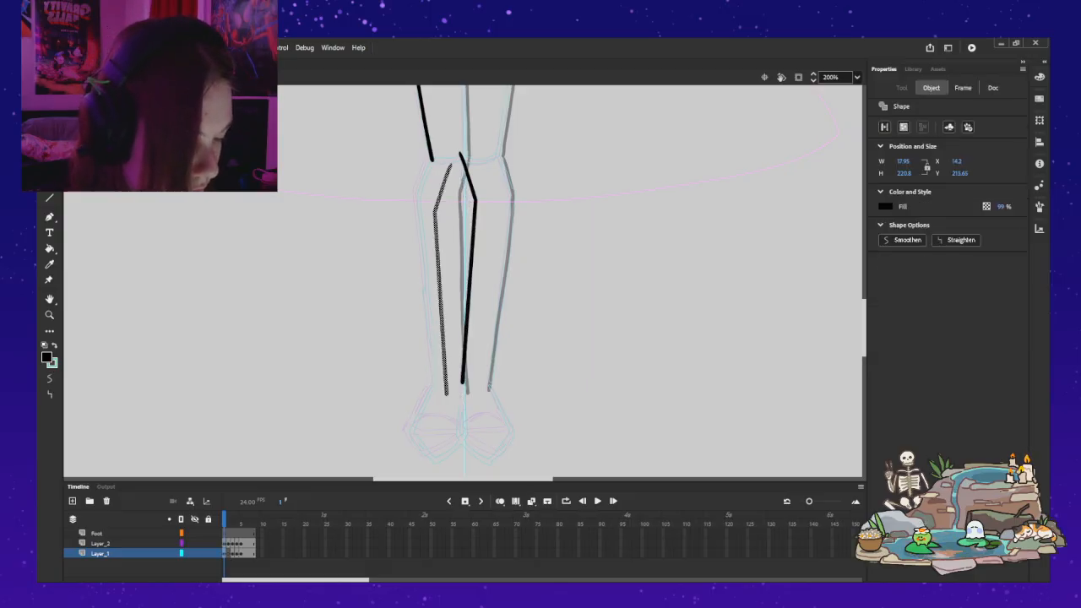
drag(440, 280, 422, 270)
Step: Nudge the flipped outer lower-leg line to X 30.25 and Y 200.7, with its upper end at the thigh line, and deselect it
key(Left)
key(Left)
key(Left)
key(Up)
key(Up)
key(Up)
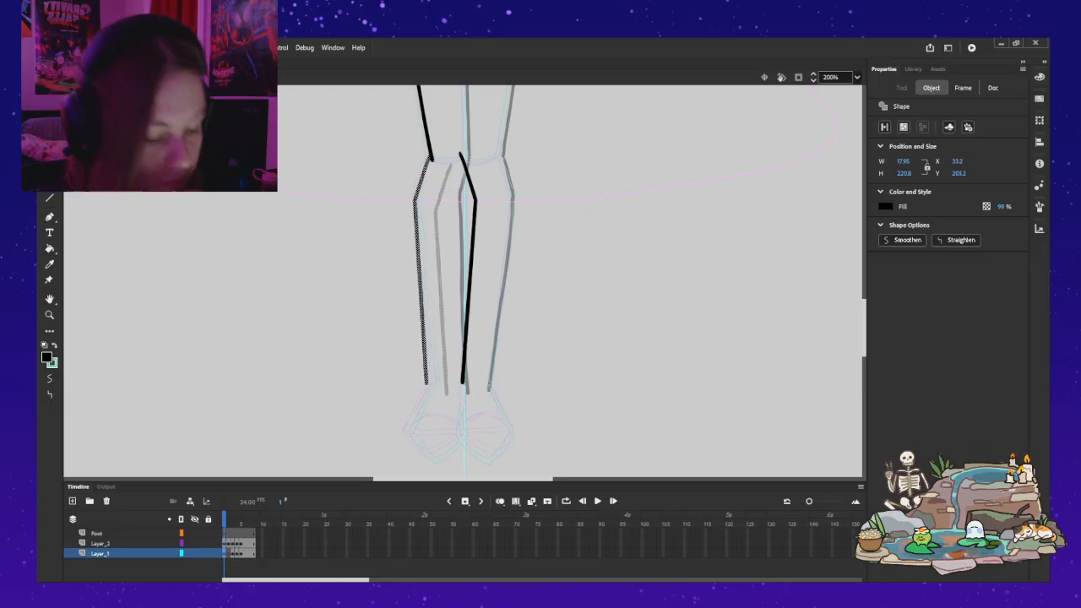
key(Down)
key(Down)
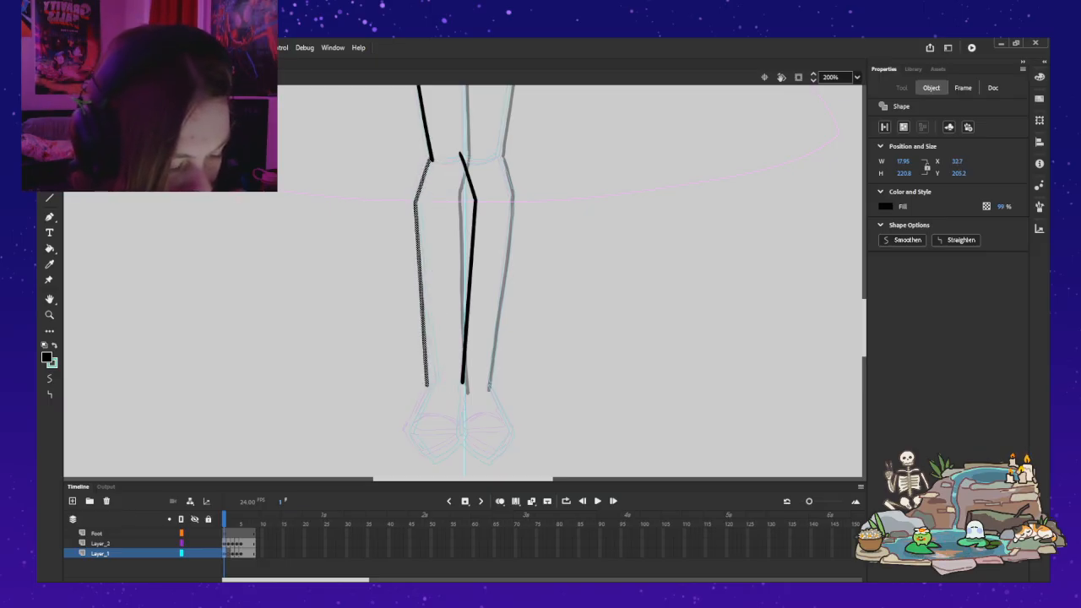
key(shift+Up)
key(Right)
key(Right)
key(Right)
key(Right)
key(Right)
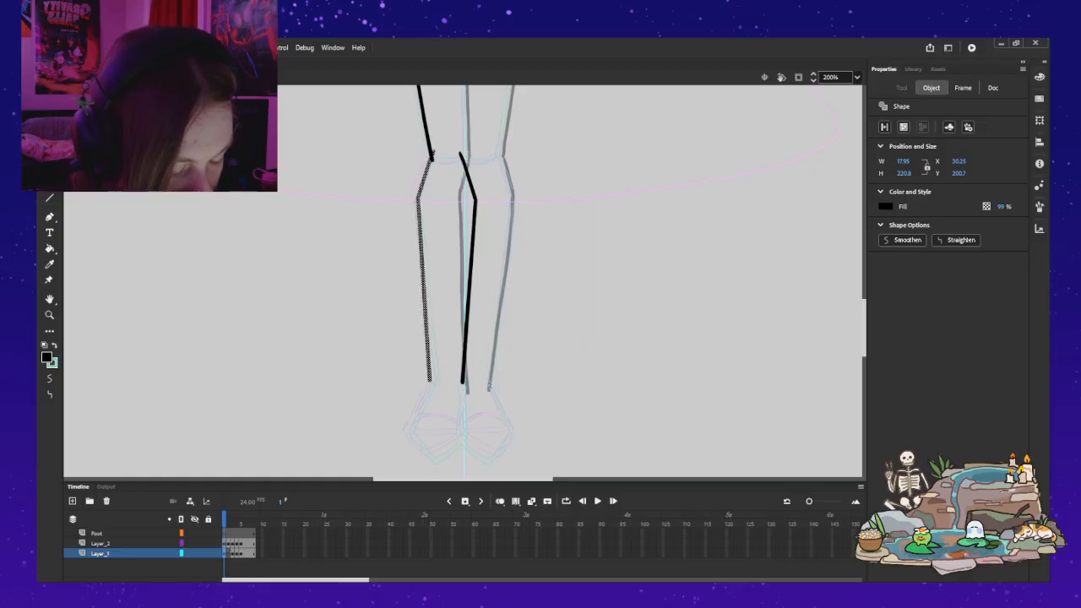
click(489, 386)
Step: Rotate the outer thigh line with Free Transform around its upper end, swinging its lower end slightly outward at the knee
scroll(467, 173, up, 3)
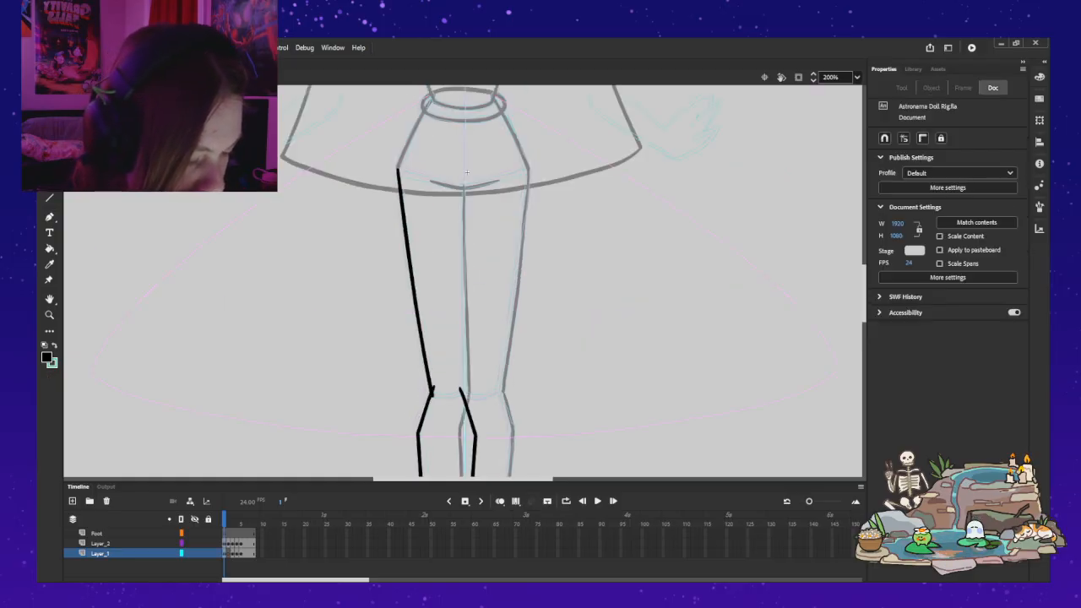
click(414, 292)
key(q)
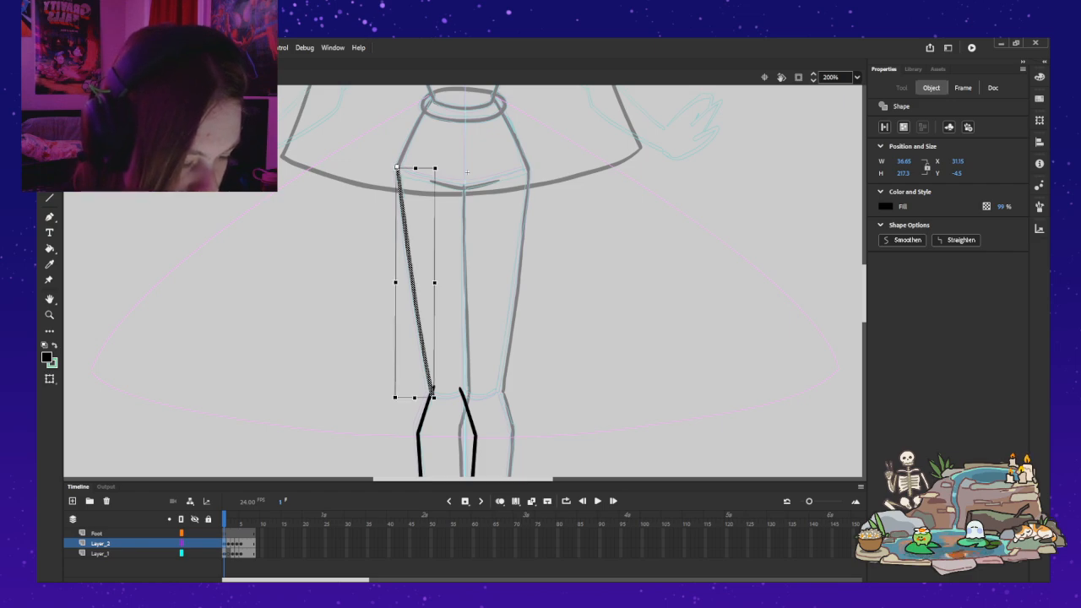
drag(436, 400, 429, 401)
click(449, 355)
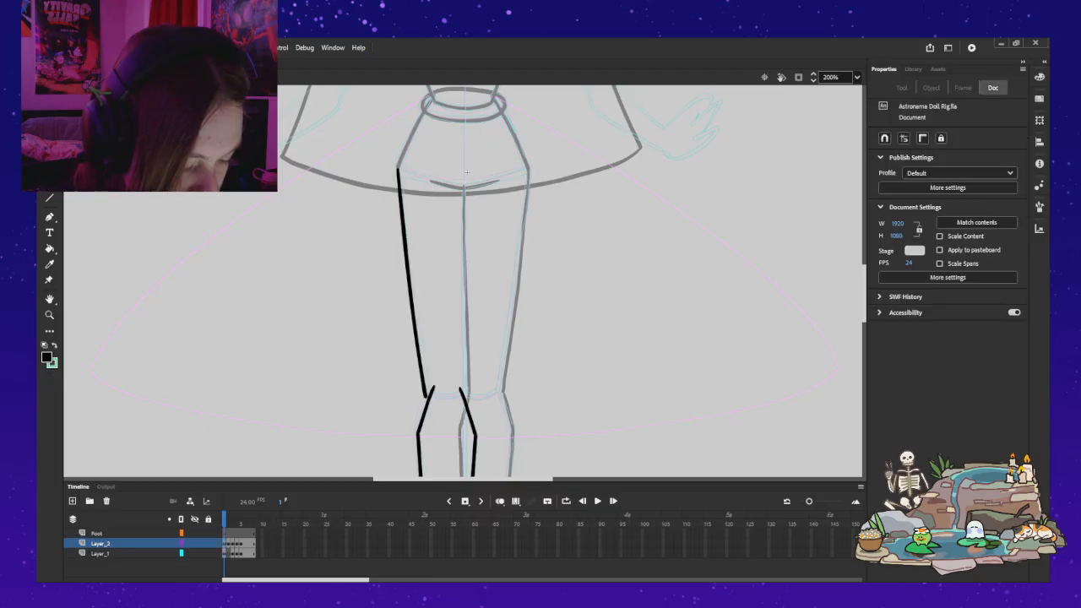
Step: Select the outer and inner lower-leg lines together and nudge them sideways to X -5.55, meeting the thigh line's new lower end
click(426, 411)
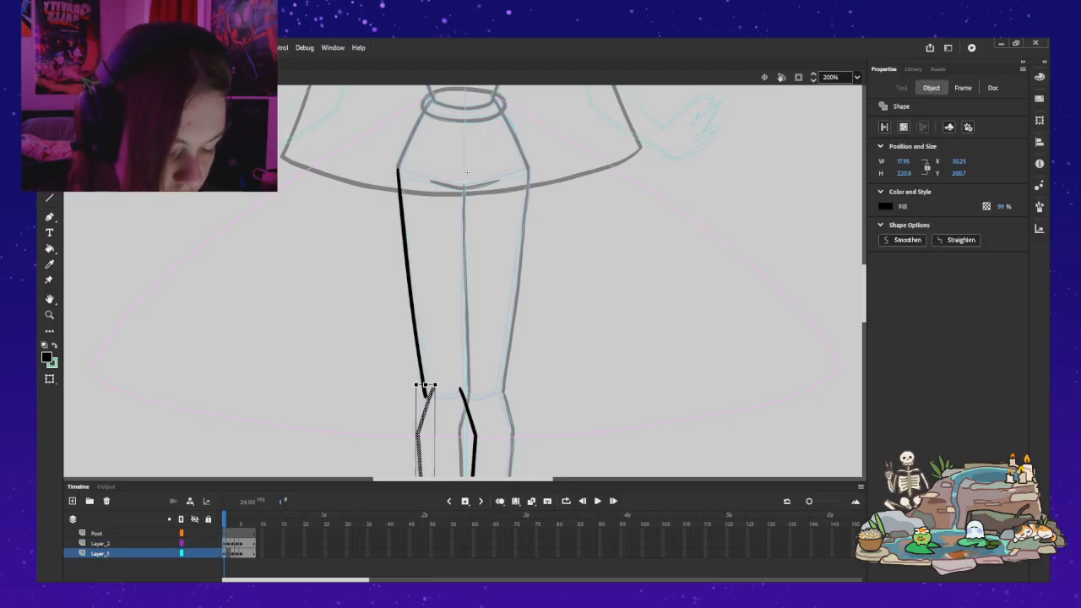
shift+click(474, 437)
key(Left)
key(Left)
key(Left)
key(Left)
key(Right)
scroll(466, 172, down, 5)
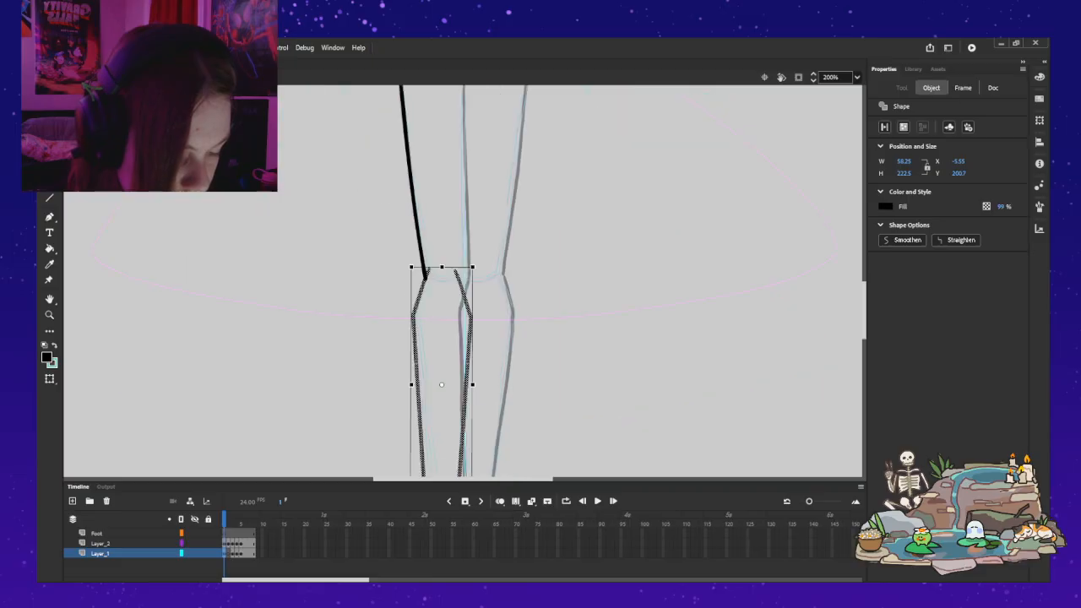
key(Escape)
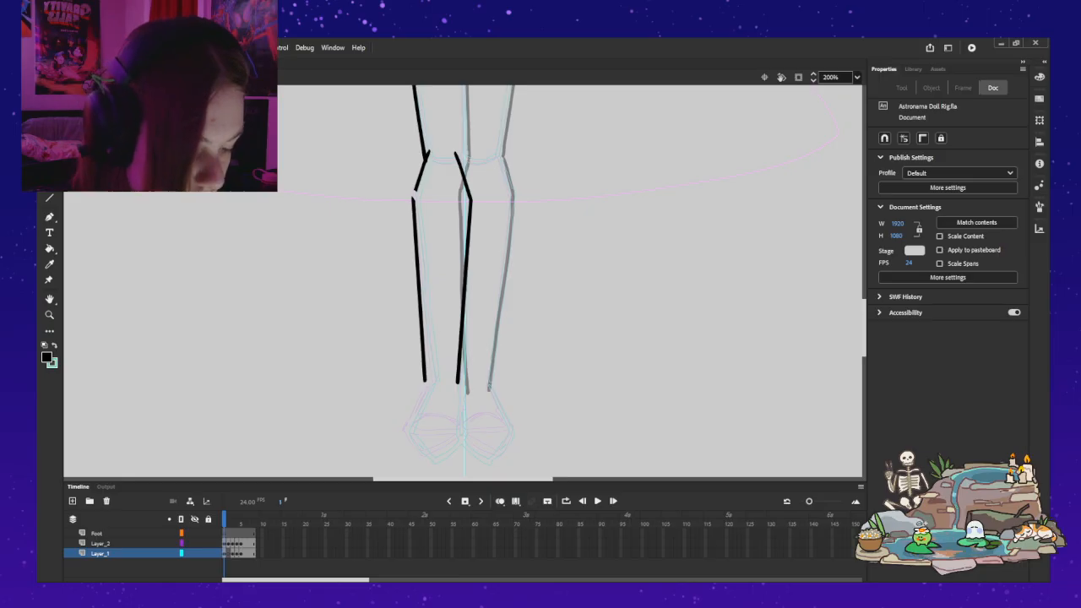
Step: Delete the outer knee and calf lines of the lower leg
click(419, 289)
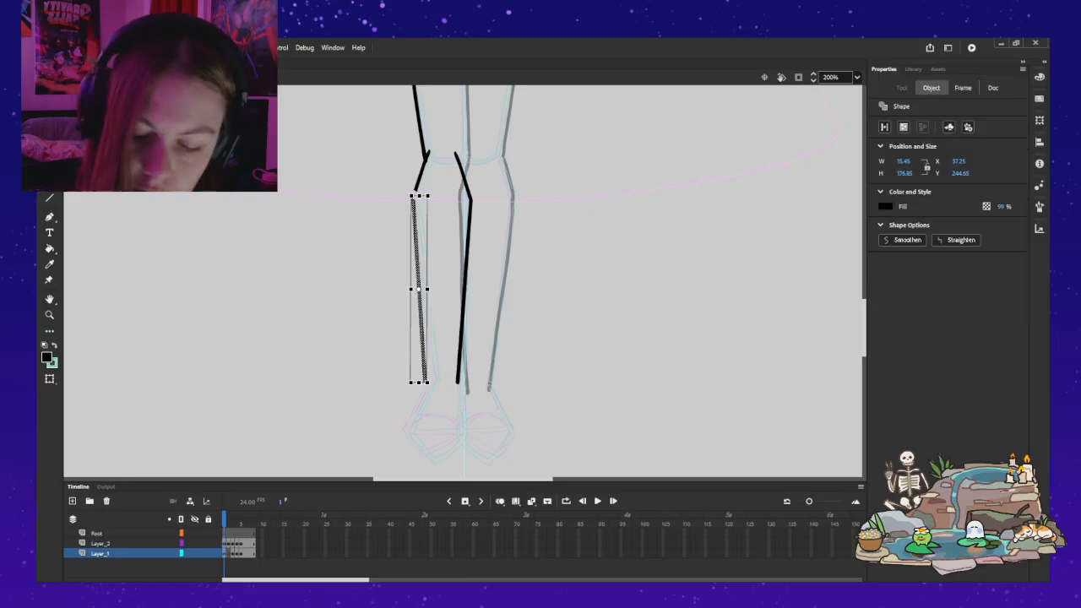
key(Delete)
key(ctrl+z)
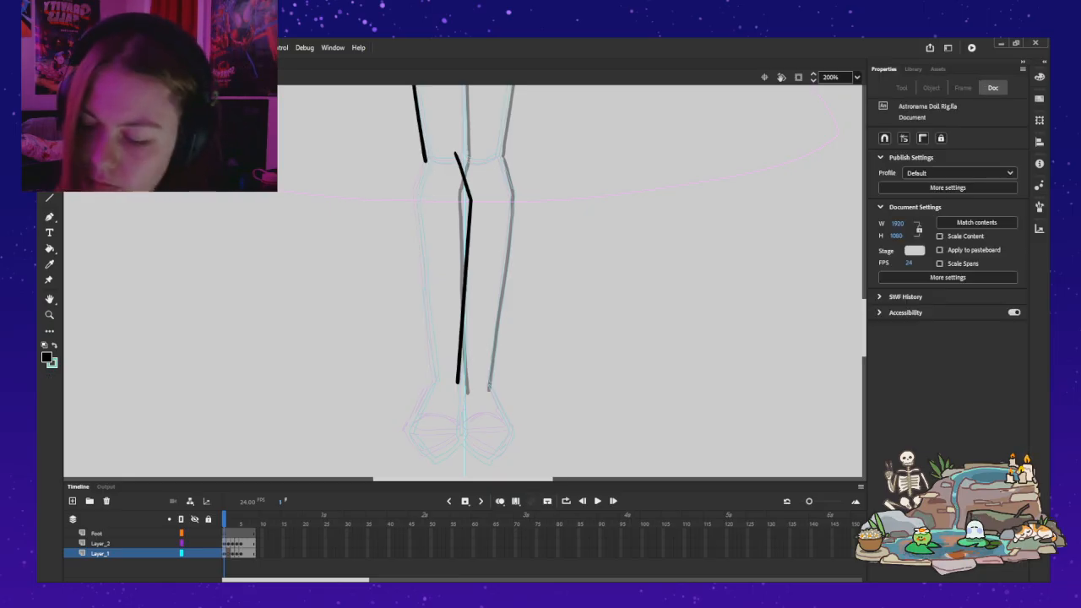
Step: Draw the outer knee line with the Classic Brush from the thigh line's lower end outward to the top of the calf, redoing unsatisfactory strokes
key(b)
drag(425, 159, 413, 186)
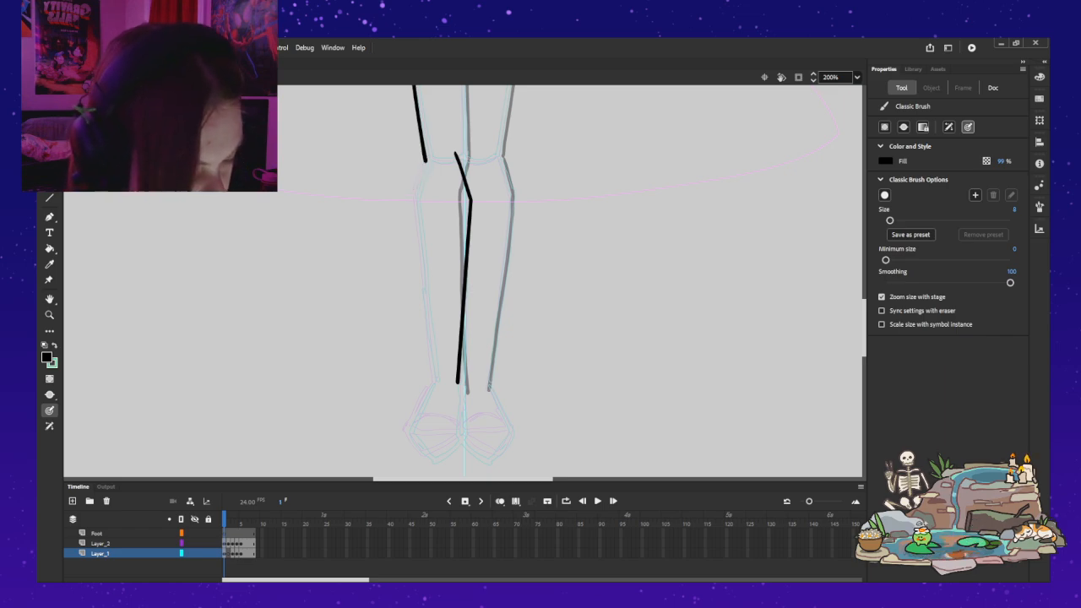
drag(418, 175, 412, 189)
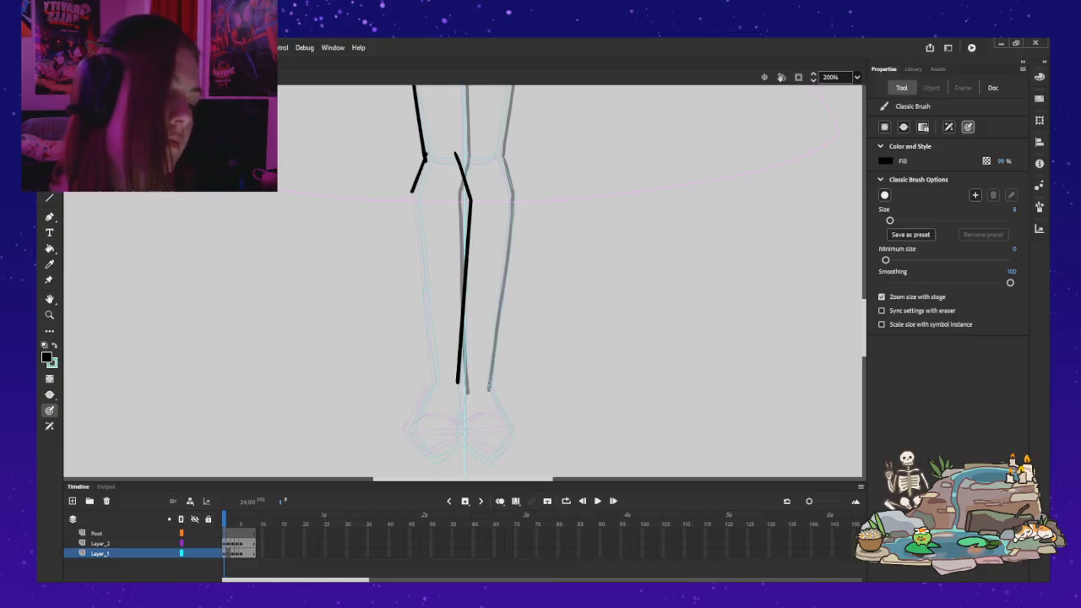
key(ctrl+z)
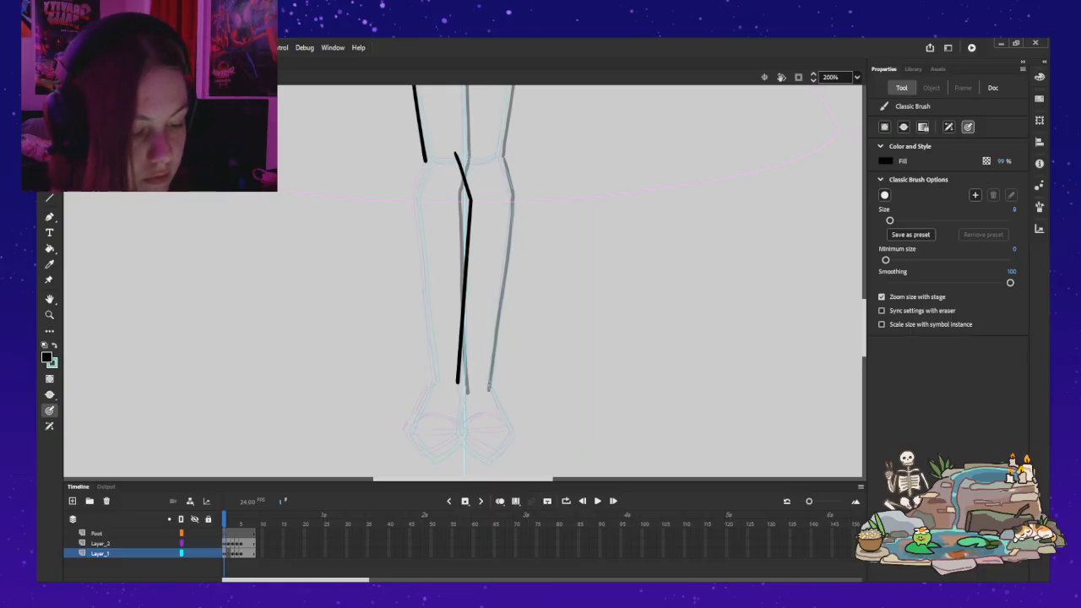
key(ctrl+z)
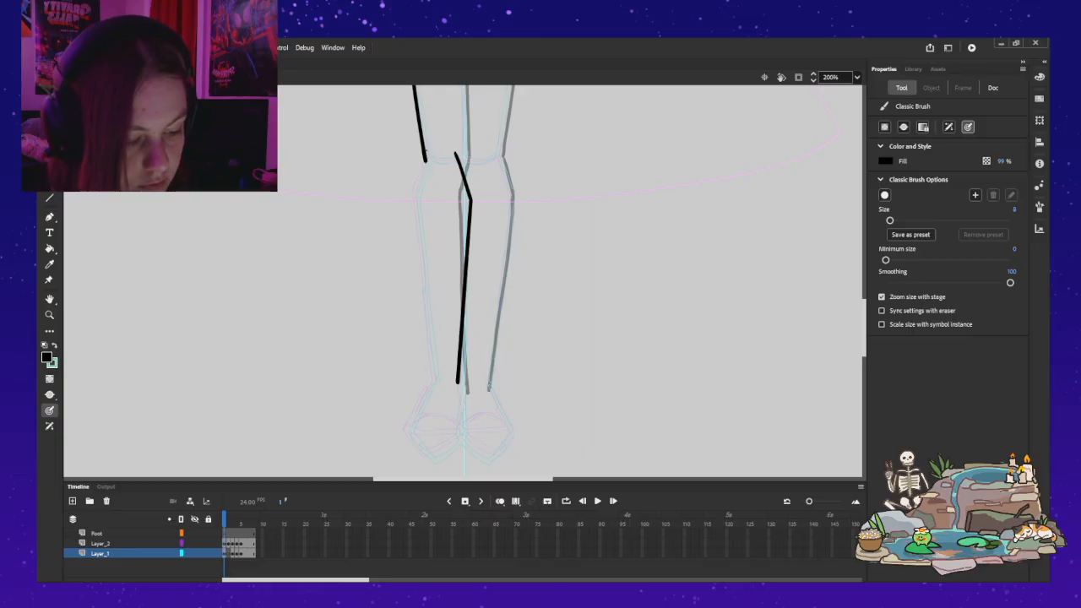
drag(425, 158, 410, 195)
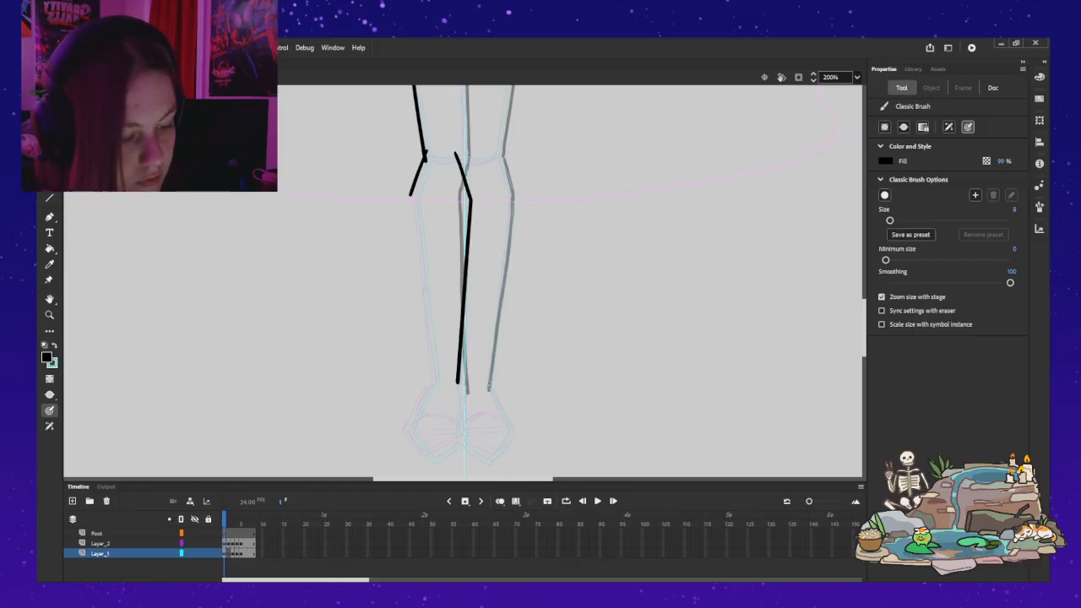
key(ctrl+z)
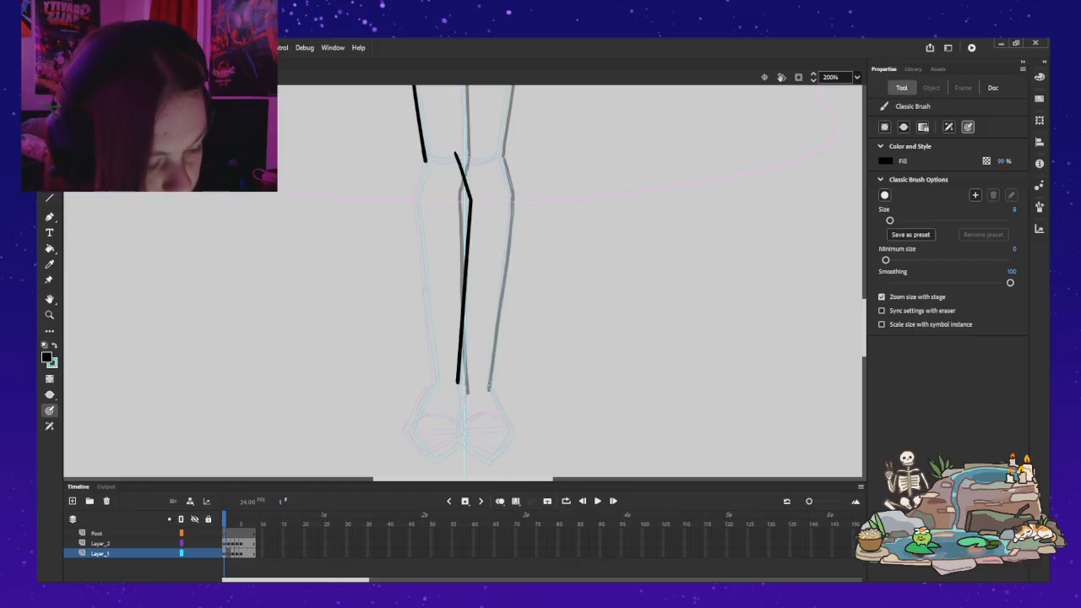
drag(416, 177, 409, 195)
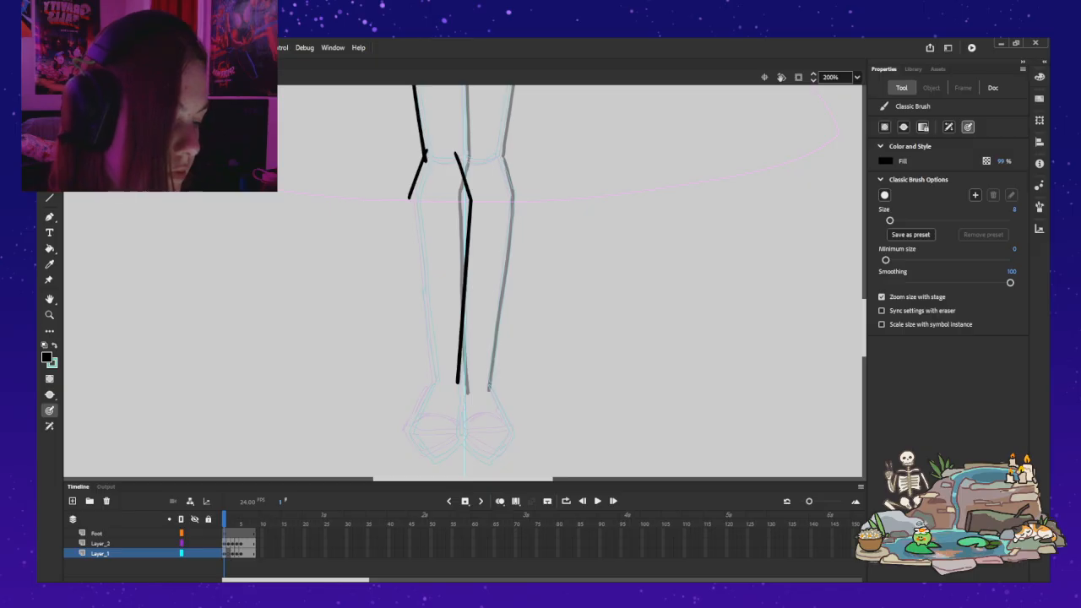
Step: Draw the outer calf line with the Classic Brush from the knee line's lower end down to the outer ankle, redoing unsatisfactory strokes
drag(409, 201, 426, 299)
key(ctrl+z)
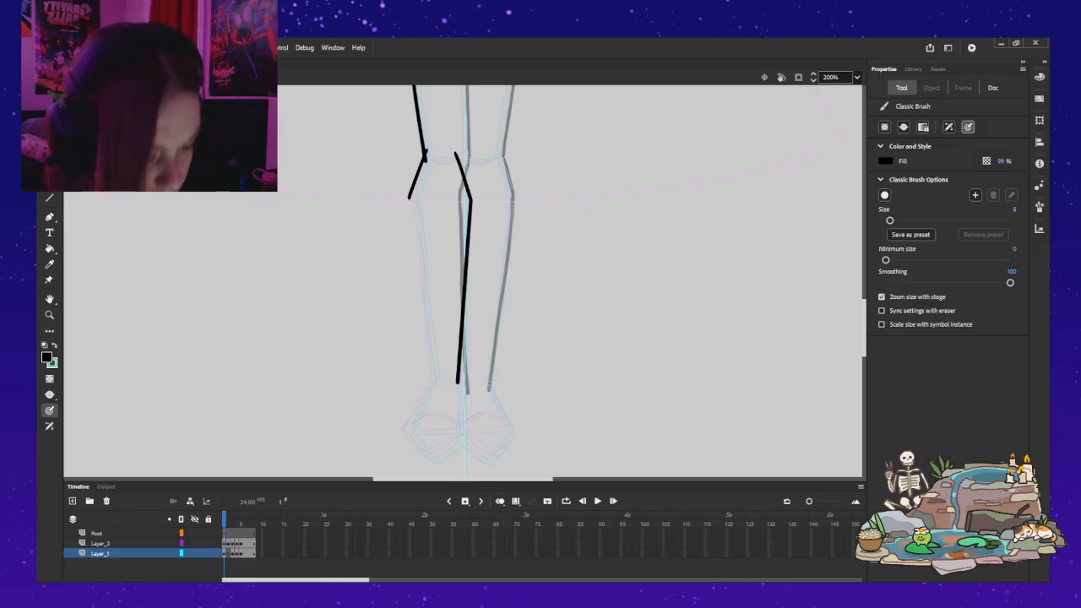
drag(409, 201, 420, 292)
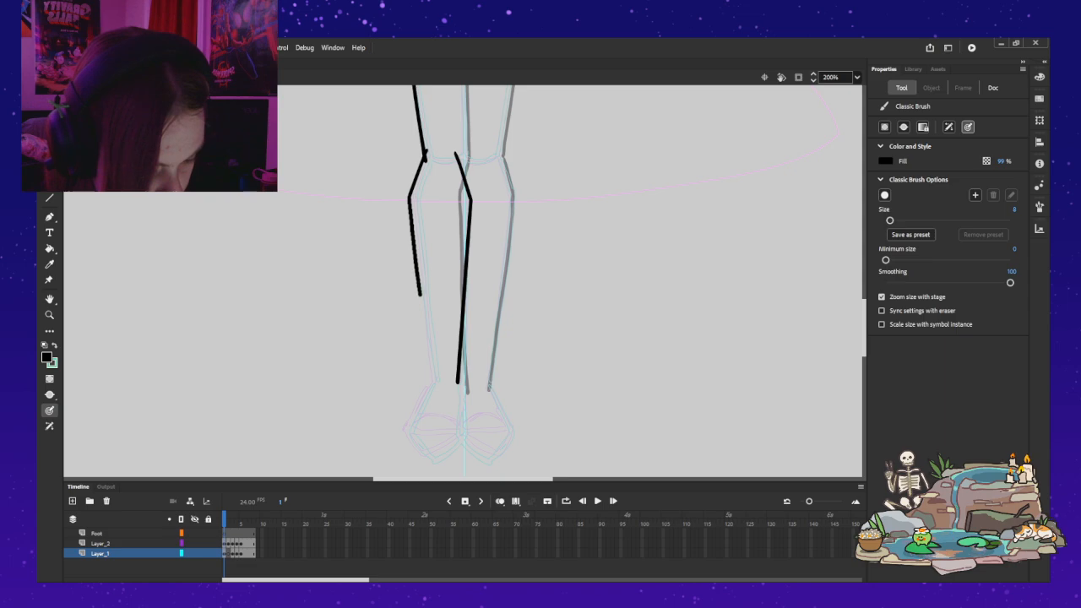
drag(426, 331, 432, 378)
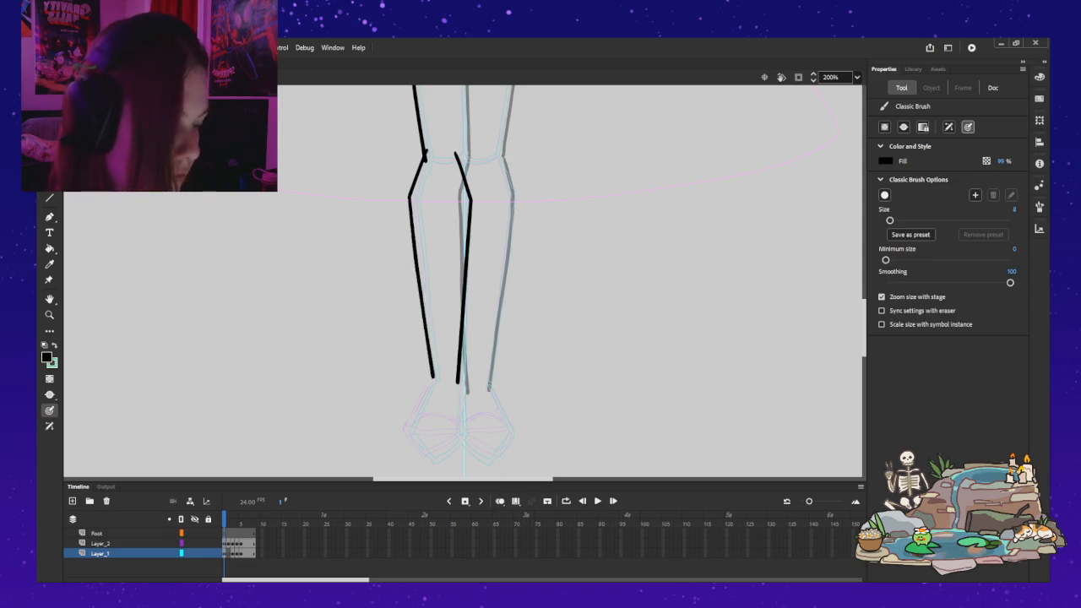
key(ctrl+z)
drag(408, 198, 412, 227)
key(ctrl+z)
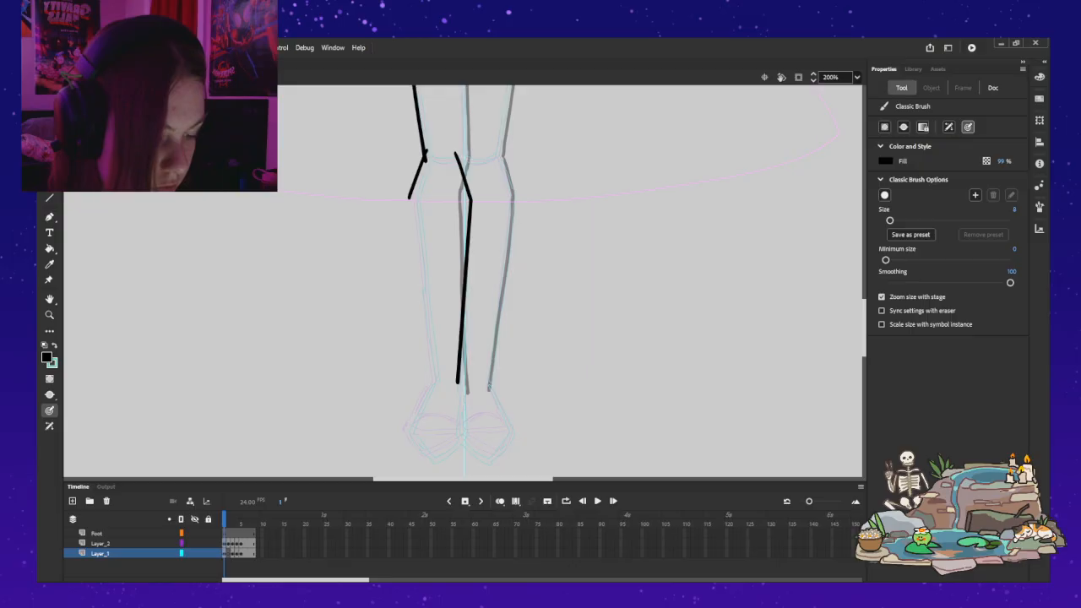
drag(411, 213, 414, 241)
drag(420, 291, 432, 383)
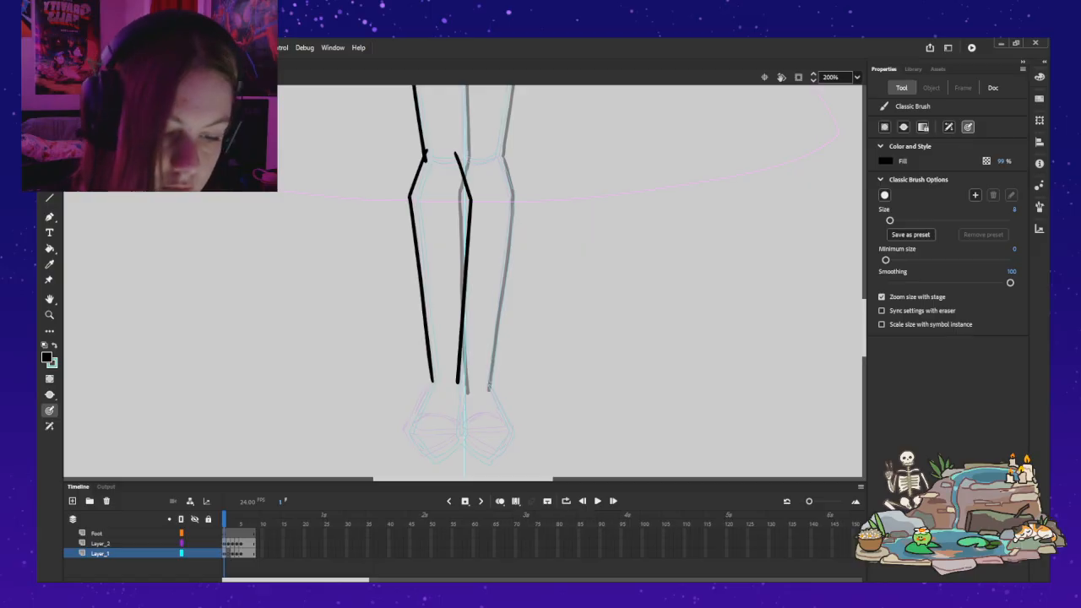
Step: Replace the inner lower-leg line with a horizontally flipped copy of the redrawn outer knee and calf line
key(v)
click(420, 272)
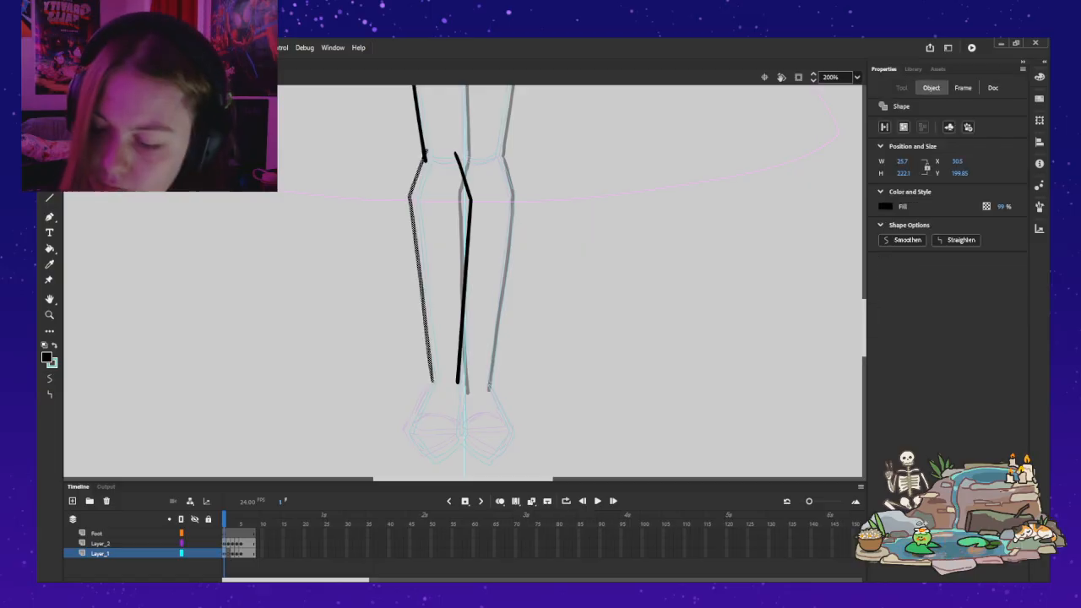
click(465, 272)
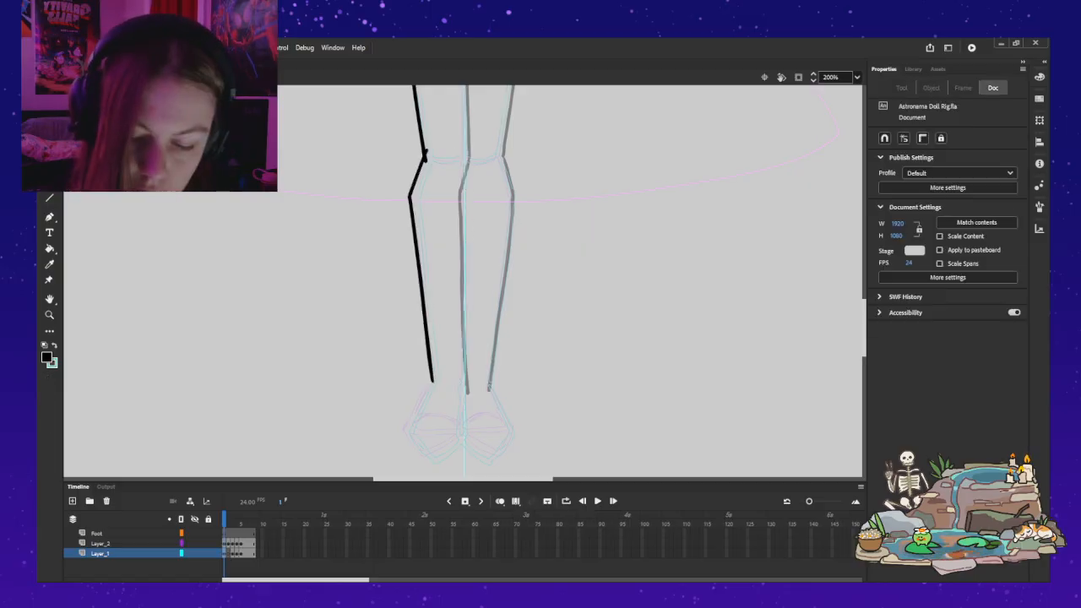
key(Delete)
key(ctrl+v)
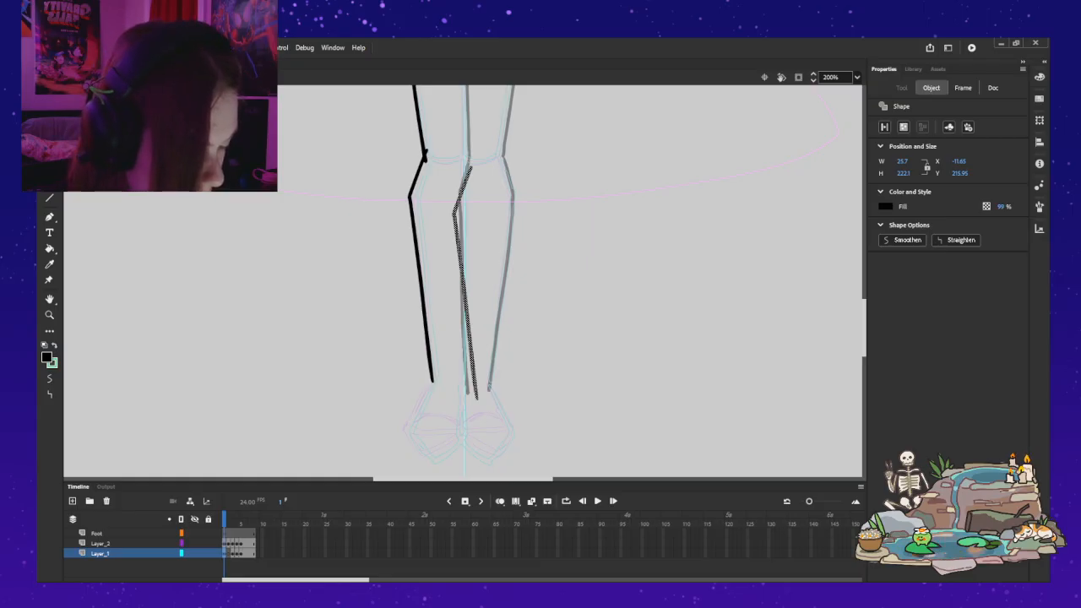
key(shift+h)
Step: Move the flipped inner lower-leg line up level with the outer one, to X -13.6 and Y 200.95
drag(470, 263, 471, 249)
key(Right)
key(Right)
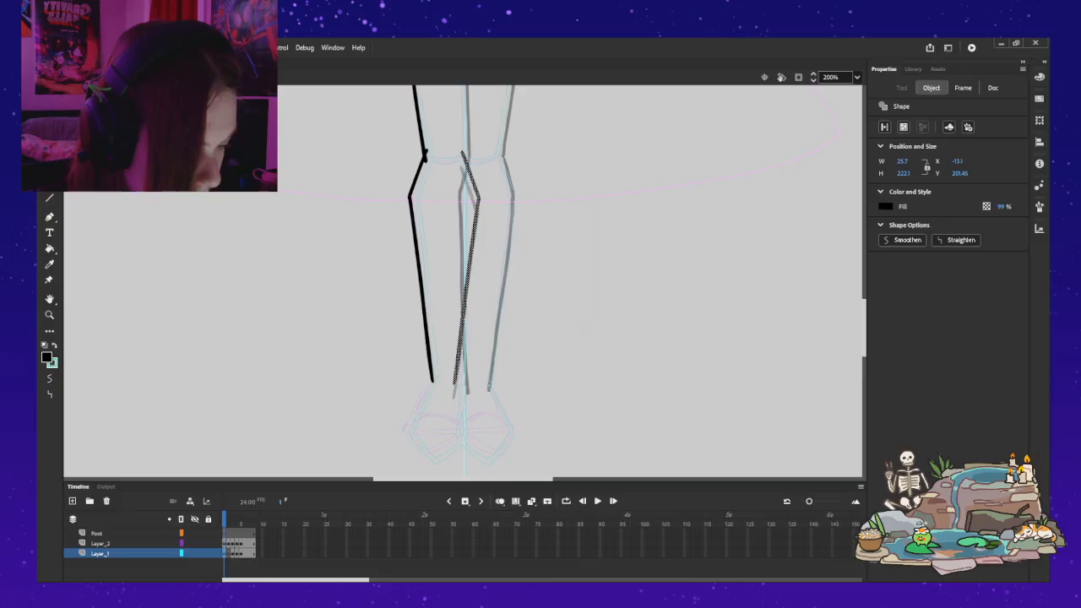
key(Up)
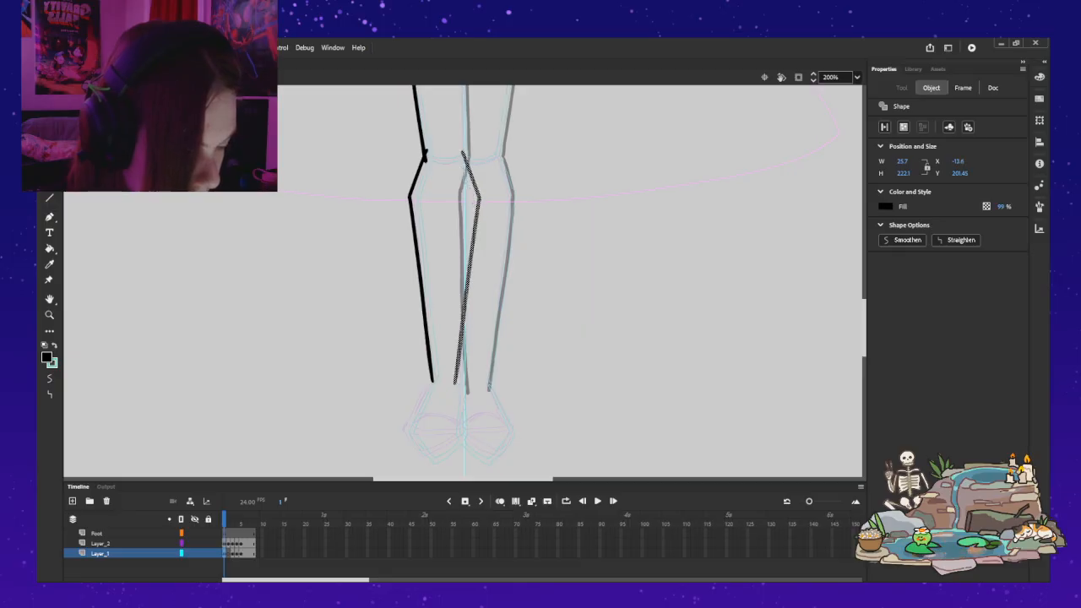
key(Up)
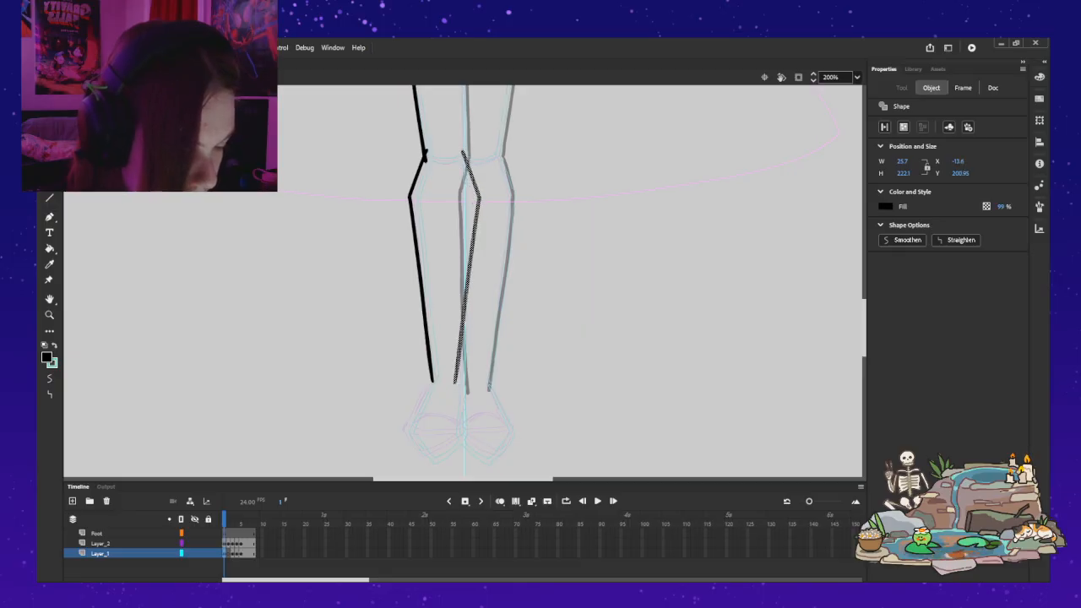
Step: Narrow the outer lower-leg line slightly from its outer side with Free Transform, deselect it, and return to the Classic Brush
click(418, 270)
key(q)
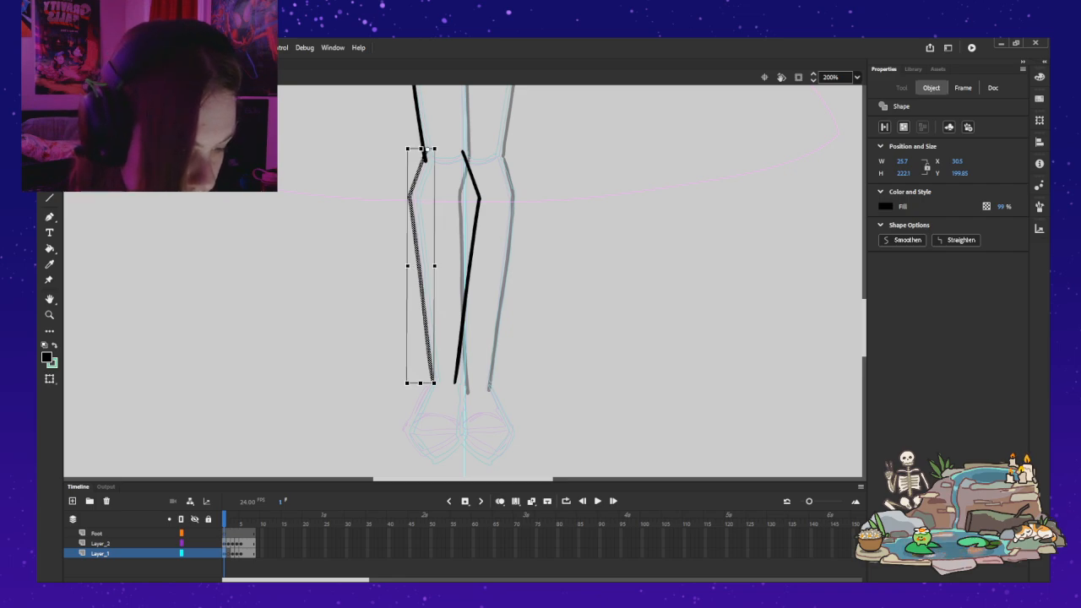
drag(407, 266, 412, 266)
key(Escape)
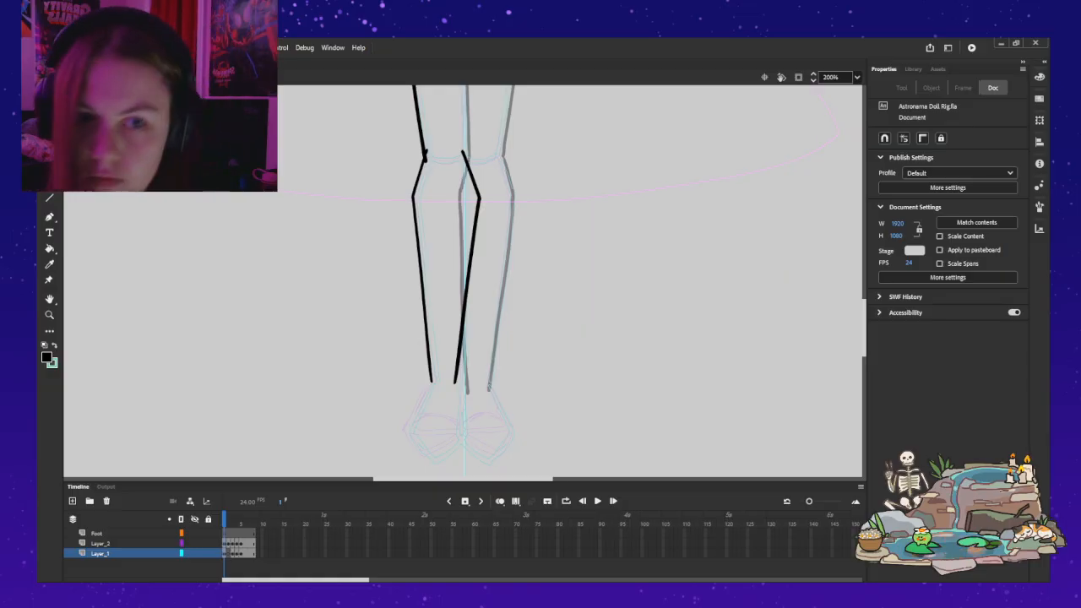
key(b)
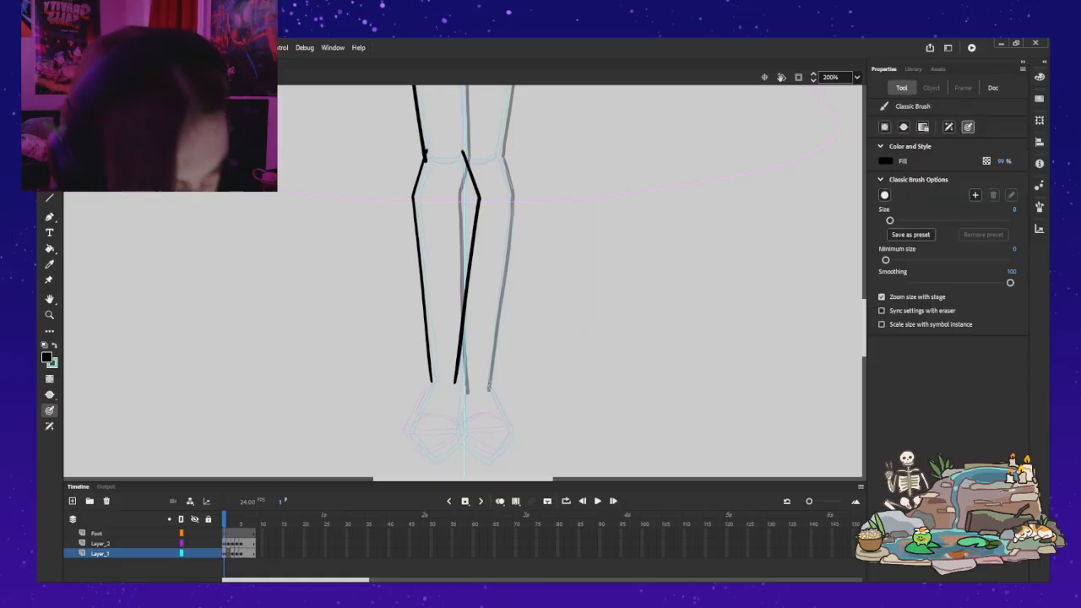
Step: Replace the inner lower-leg line with a horizontally flipped copy of the narrowed outer knee and calf line
key(v)
click(470, 267)
key(Delete)
click(421, 268)
key(ctrl+c)
key(ctrl+v)
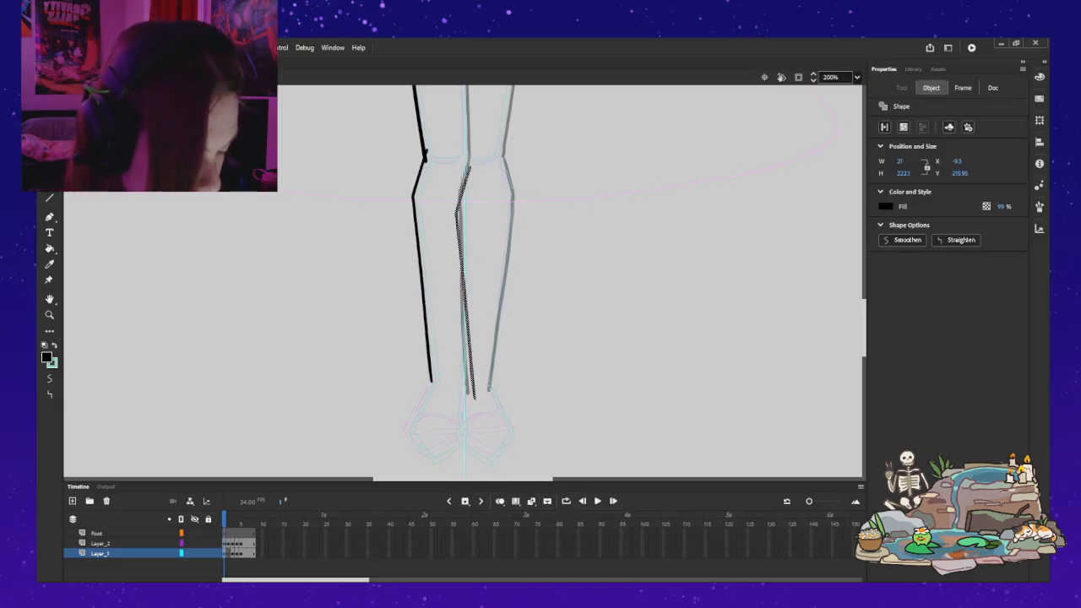
key(shift+h)
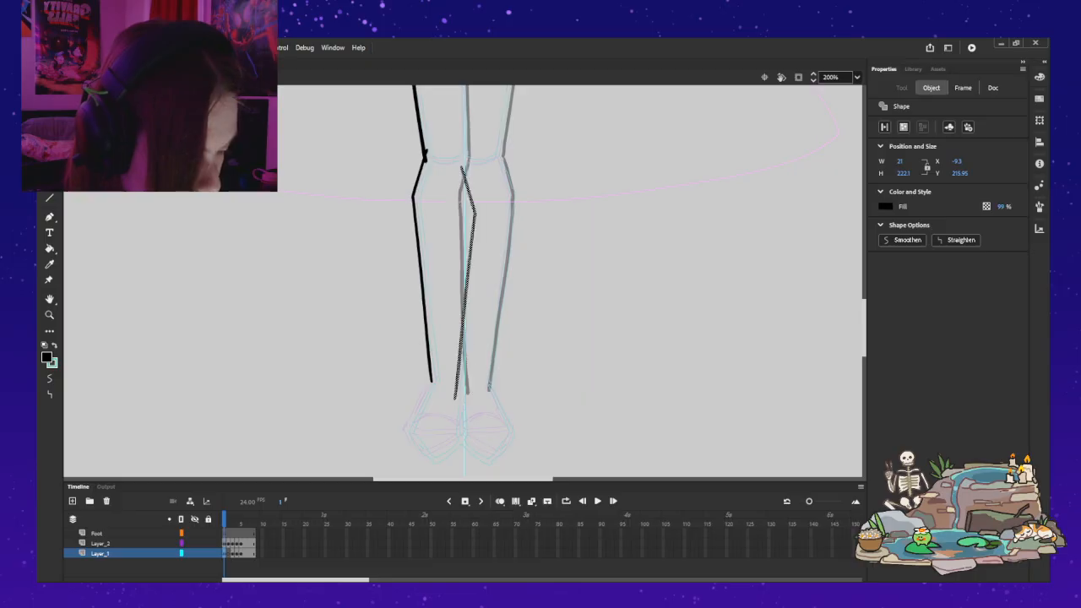
Step: Move the flipped inner lower-leg line up level with the outer one, to X -9.75 and Y 201, and deselect it
drag(469, 271, 469, 258)
key(Up)
key(Up)
key(Up)
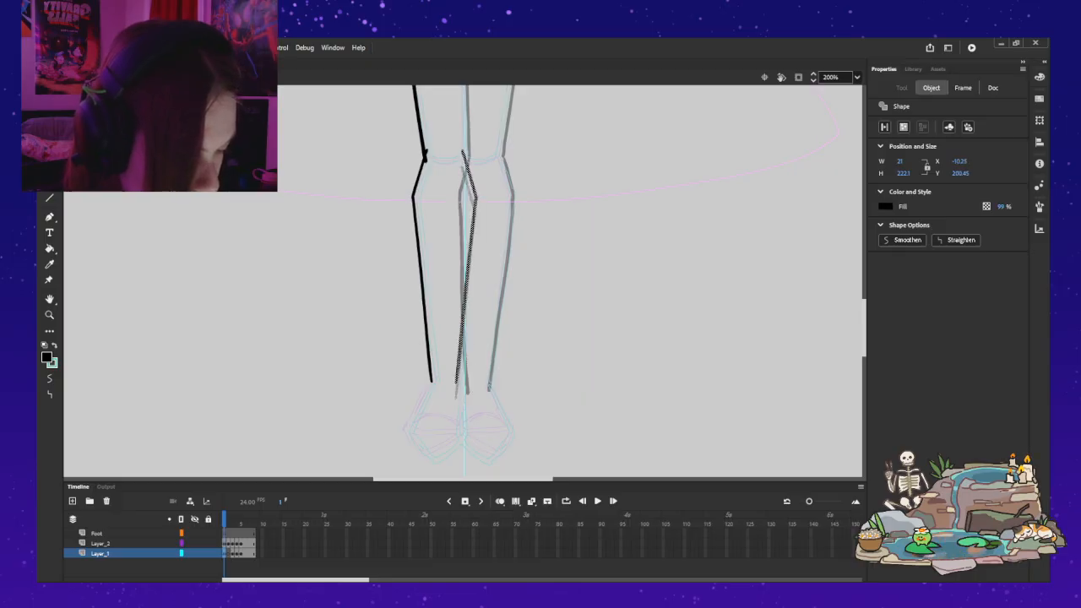
key(Escape)
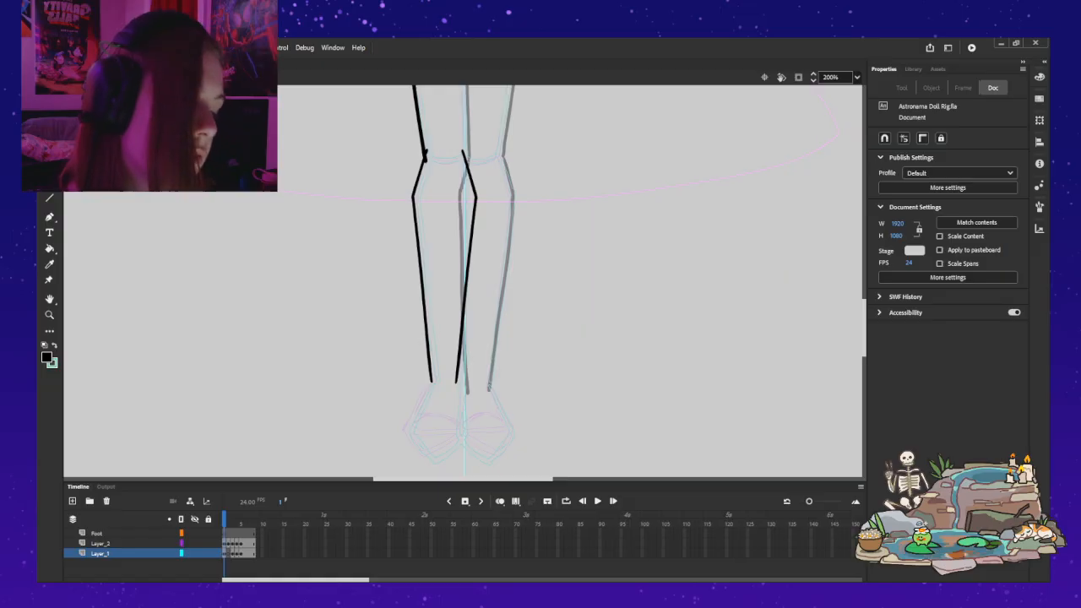
click(468, 270)
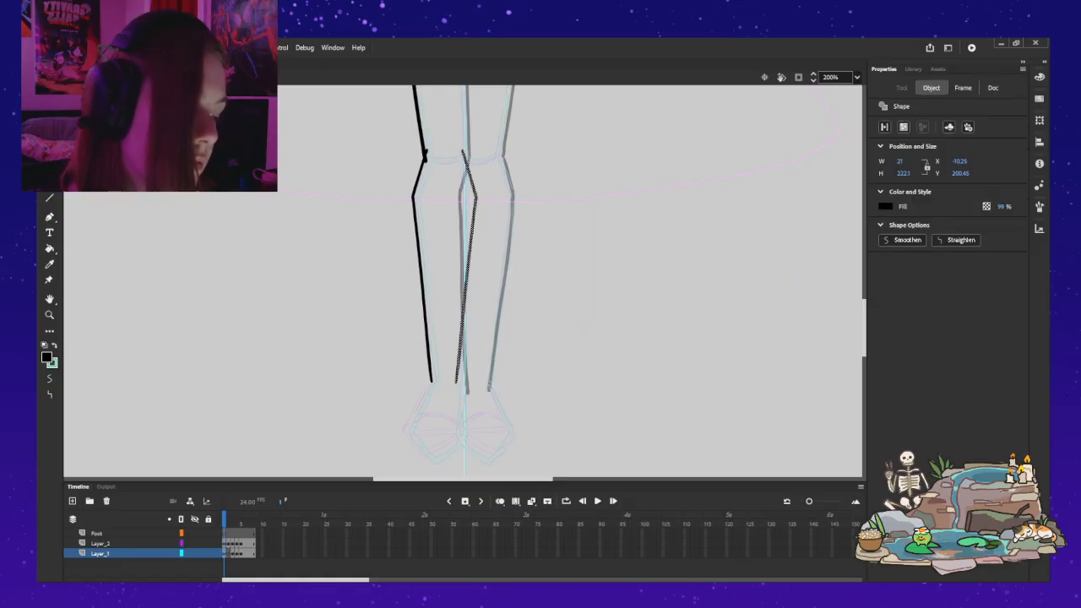
key(Left)
key(Up)
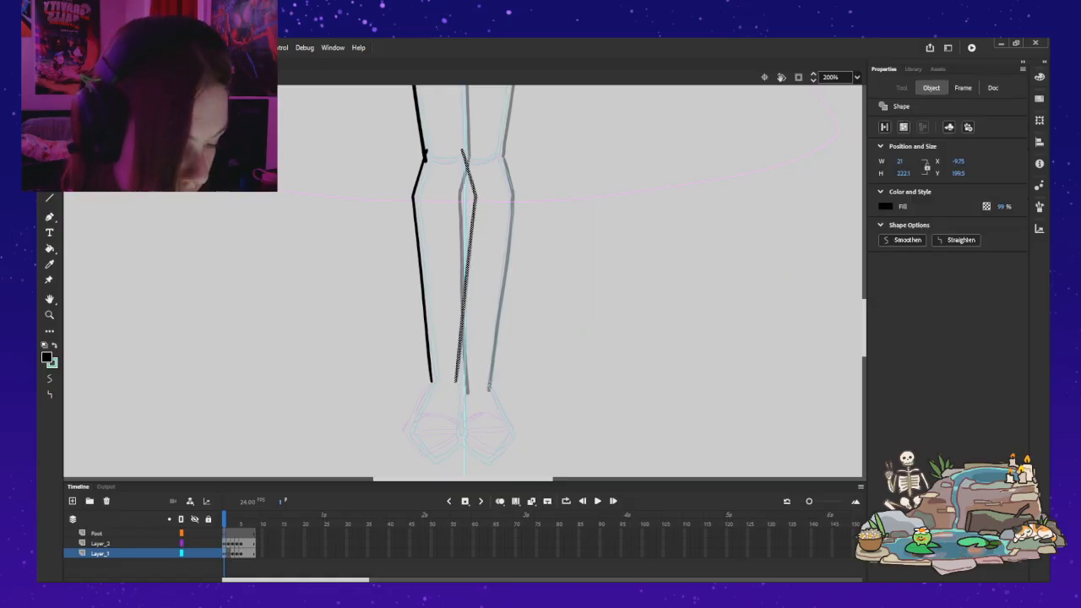
key(Down)
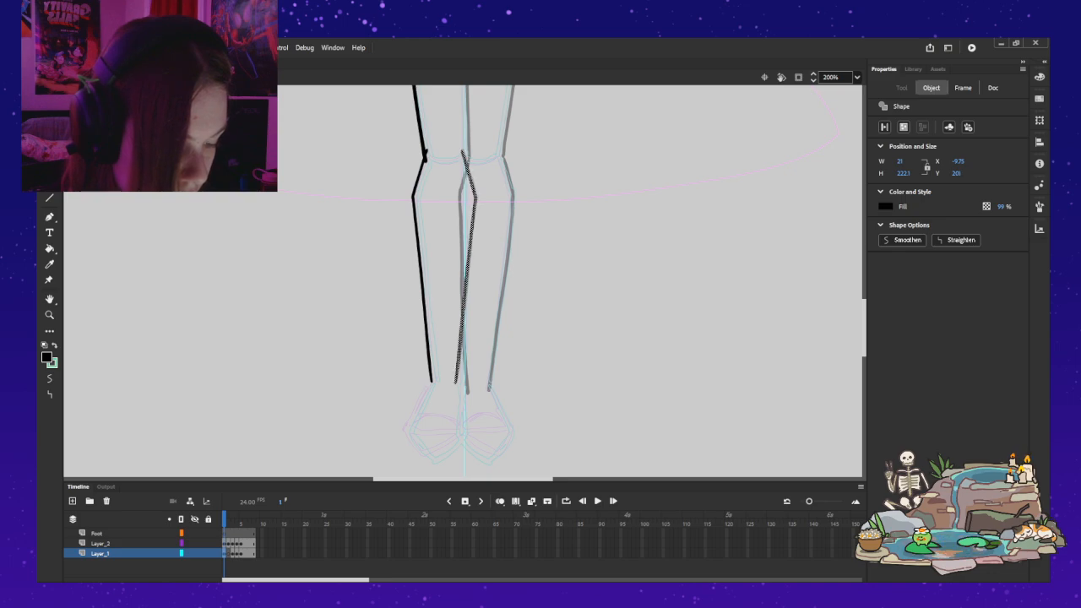
key(Escape)
Step: Retrace the outer knee and calf line with the Classic Brush to thicken it, undoing an unsatisfactory stroke
key(b)
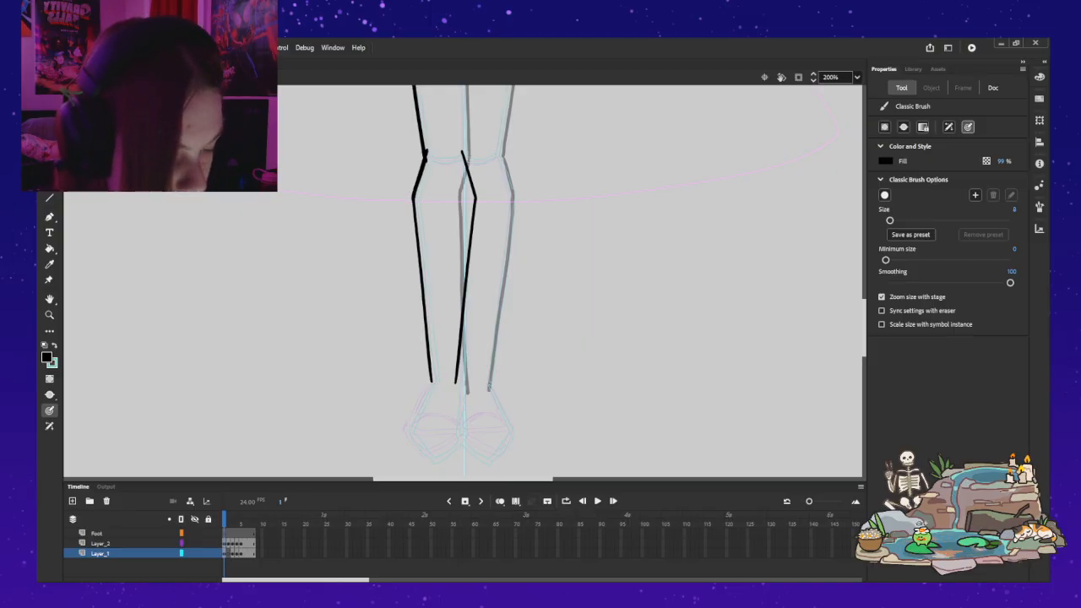
drag(413, 210, 413, 217)
key(ctrl+z)
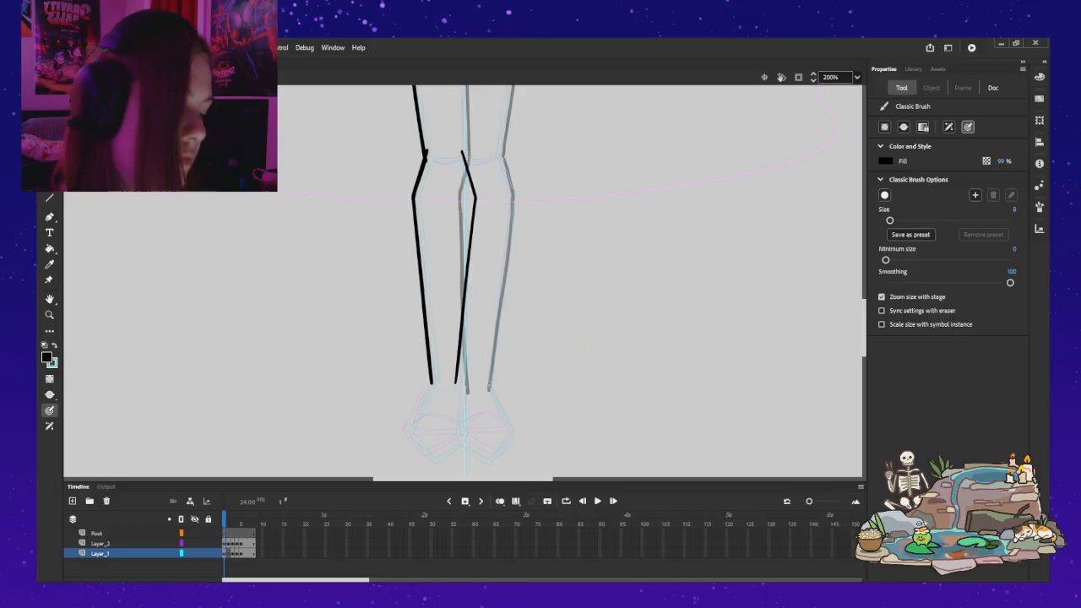
Step: Delete the inner lower-leg line and paste a horizontally flipped copy of the thickened outer knee and calf line
key(v)
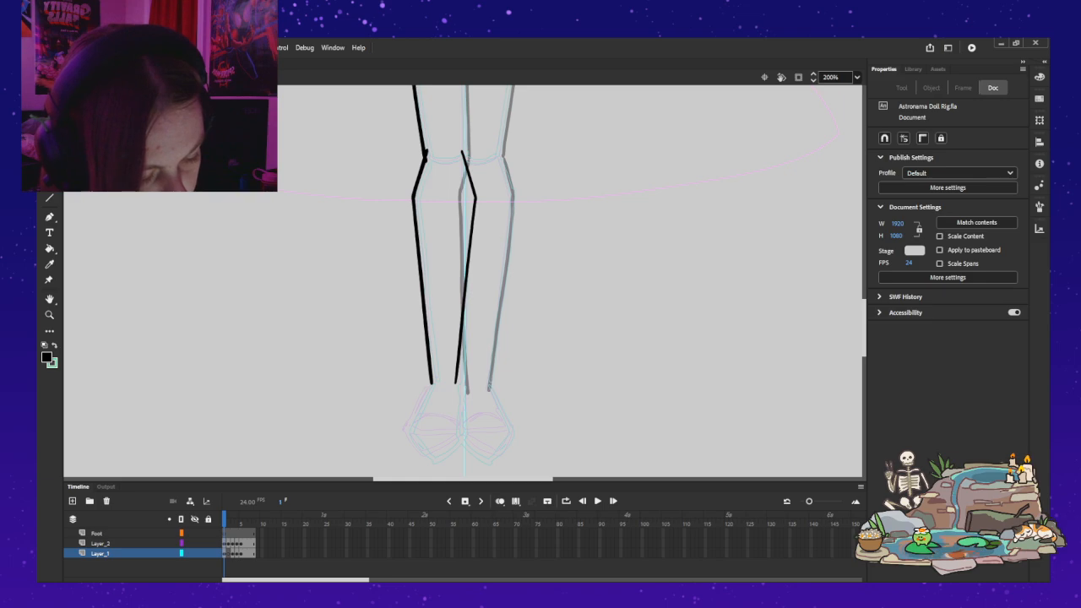
click(422, 279)
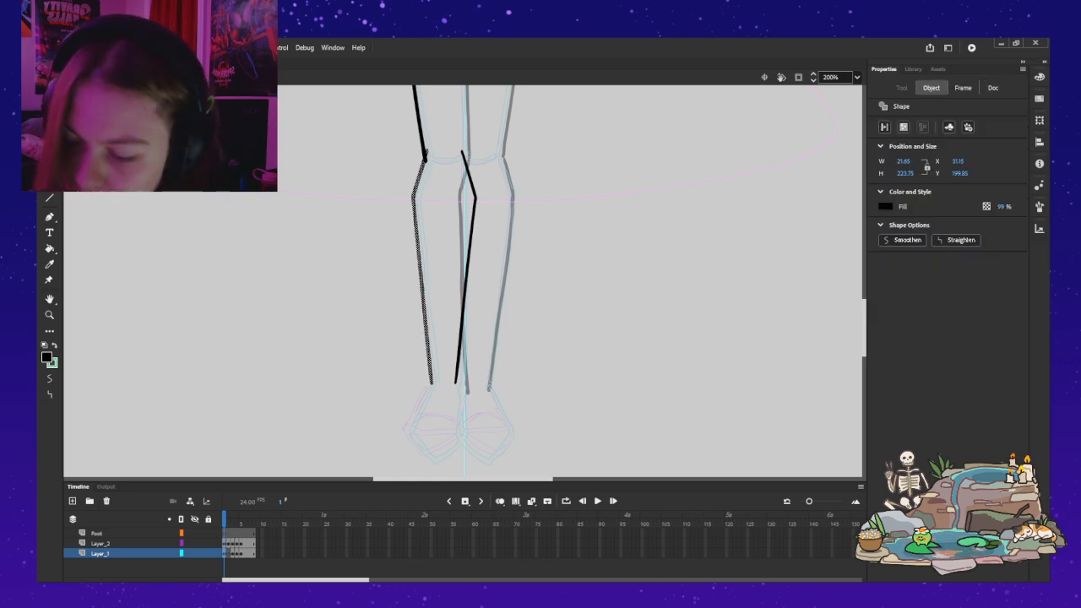
click(467, 270)
key(Delete)
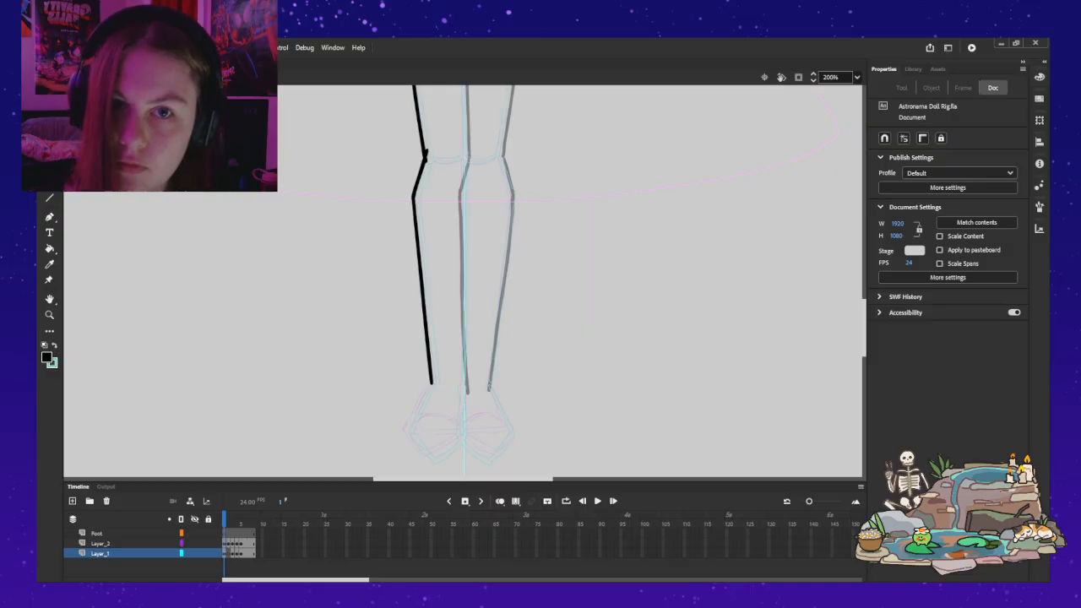
key(ctrl+z)
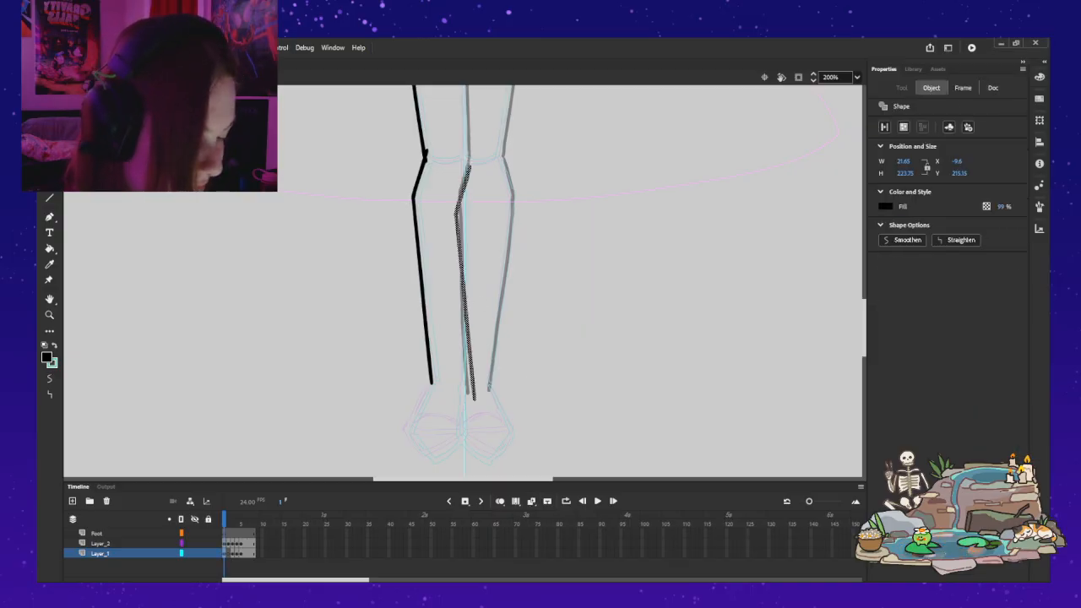
key(shift+h)
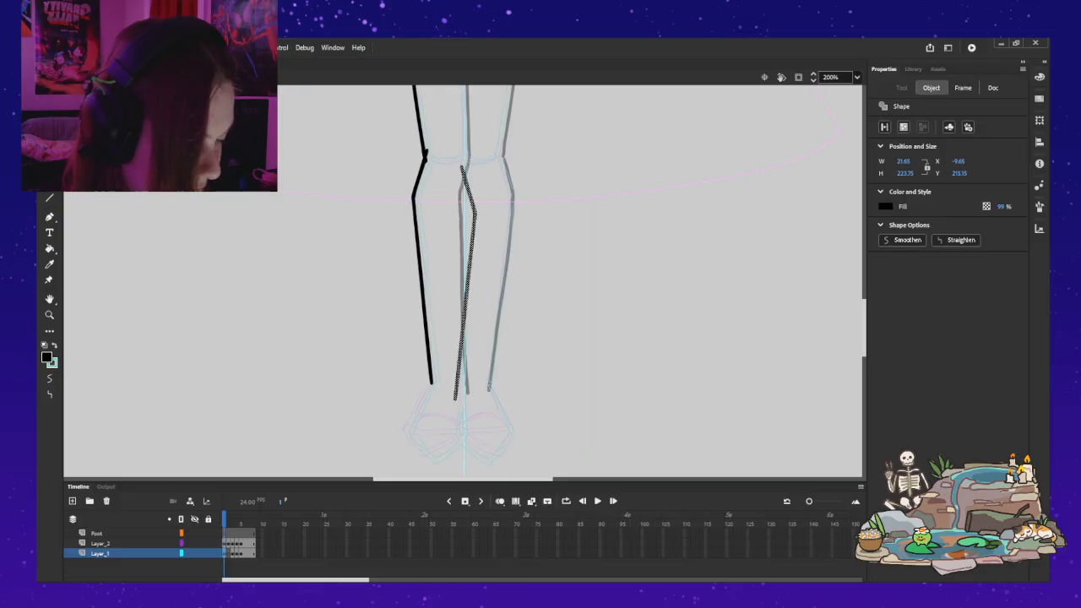
Step: Position the new inner lower-leg line level with the outer one, at X -8.6 and Y 201.2, and deselect it
drag(464, 292, 462, 278)
key(Up)
key(Up)
key(Right)
key(Up)
key(Right)
key(Down)
key(Down)
key(Left)
key(Right)
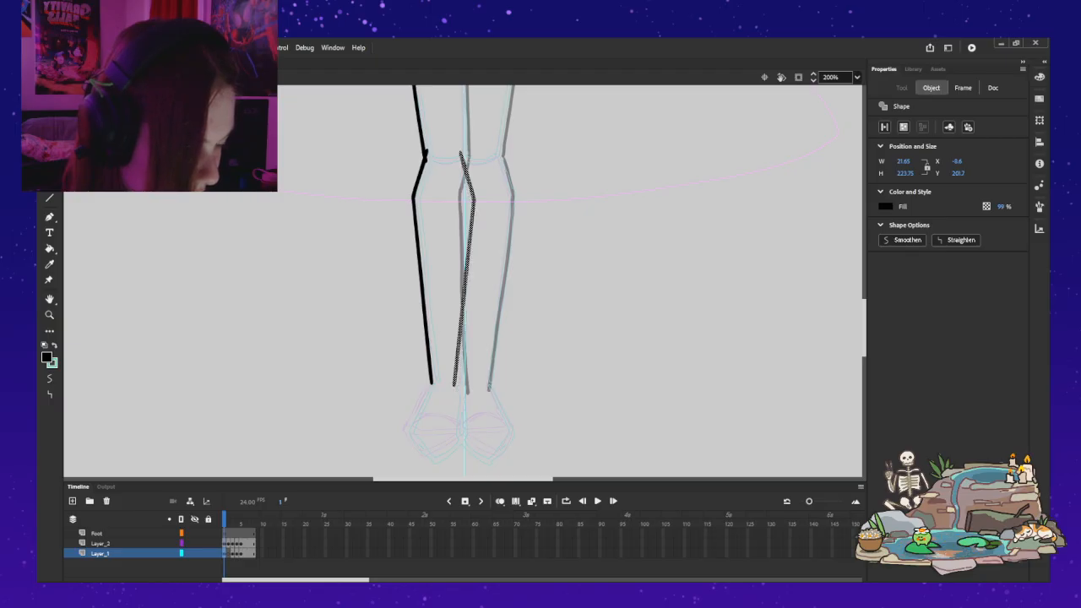
key(Escape)
Step: View Froggert's entry in the Frog Journal of the frog pond overlay, and close the journal
mouse_move(924, 543)
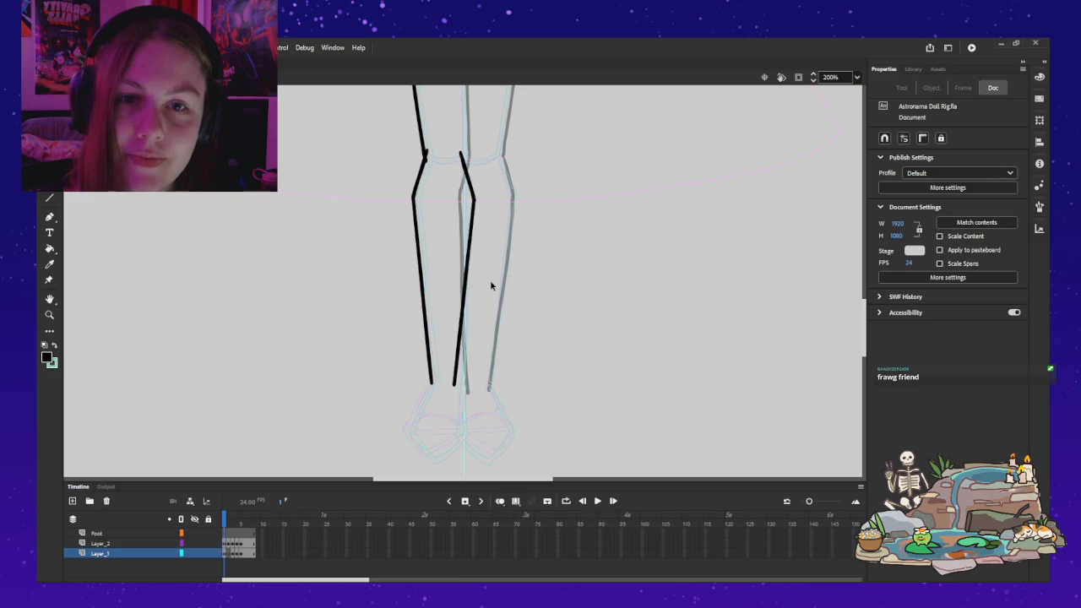
scroll(479, 240, up, 5)
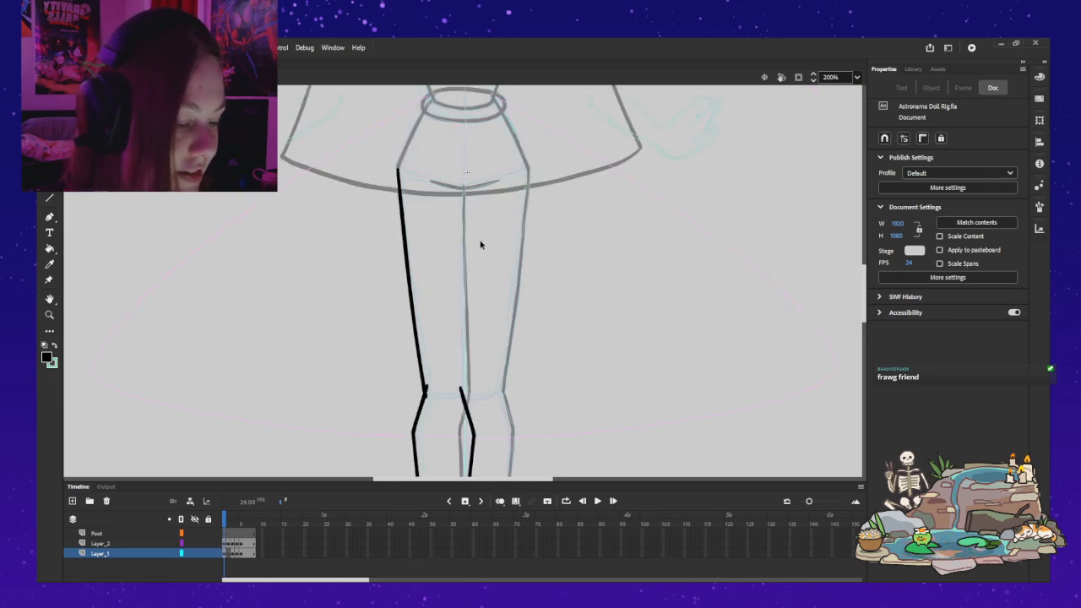
mouse_move(965, 422)
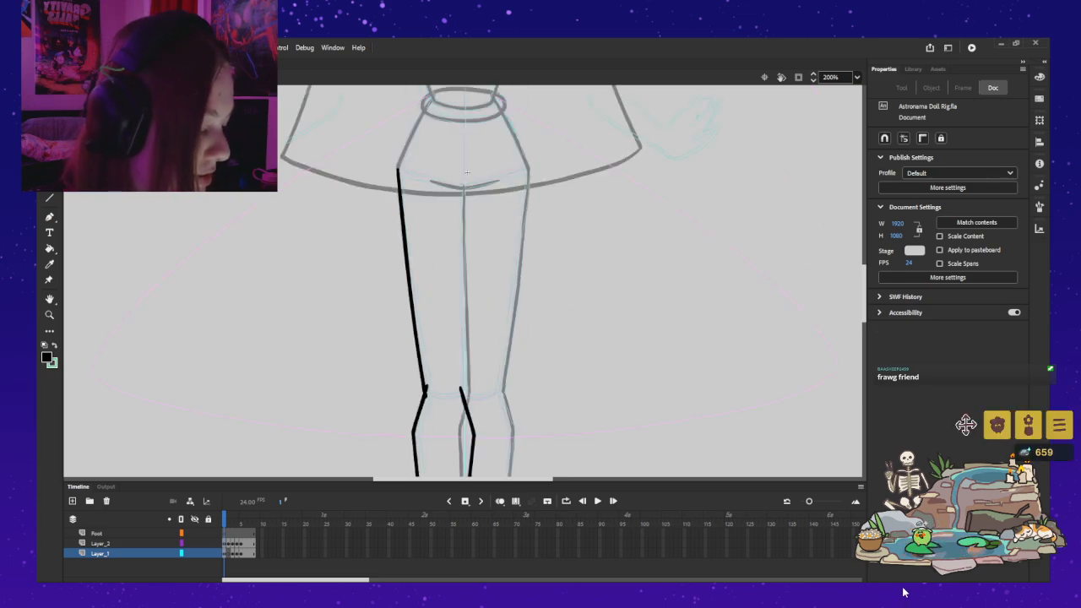
click(1001, 426)
click(905, 452)
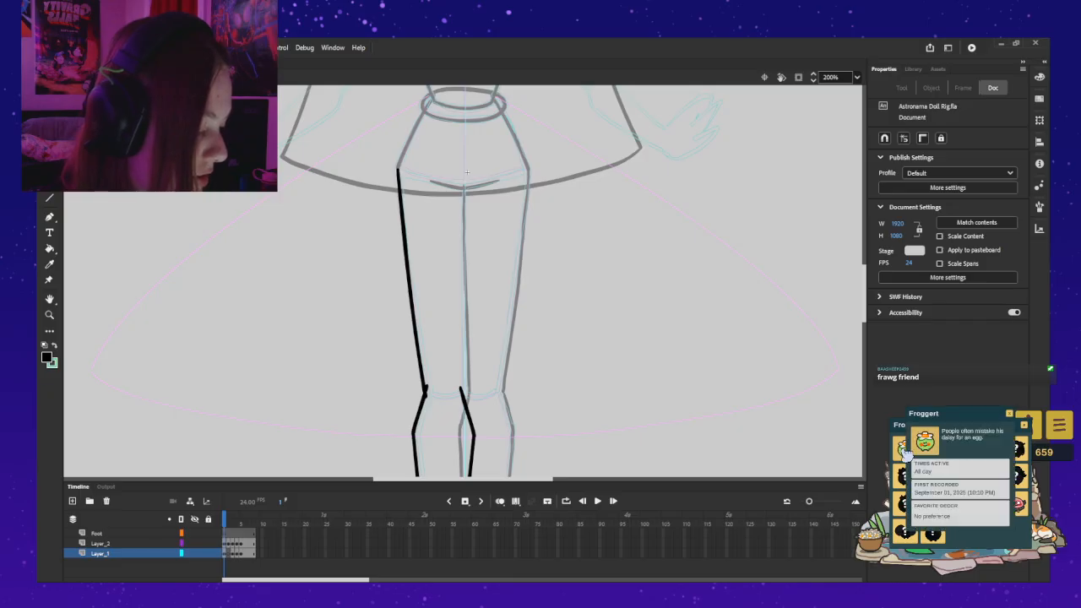
click(1023, 427)
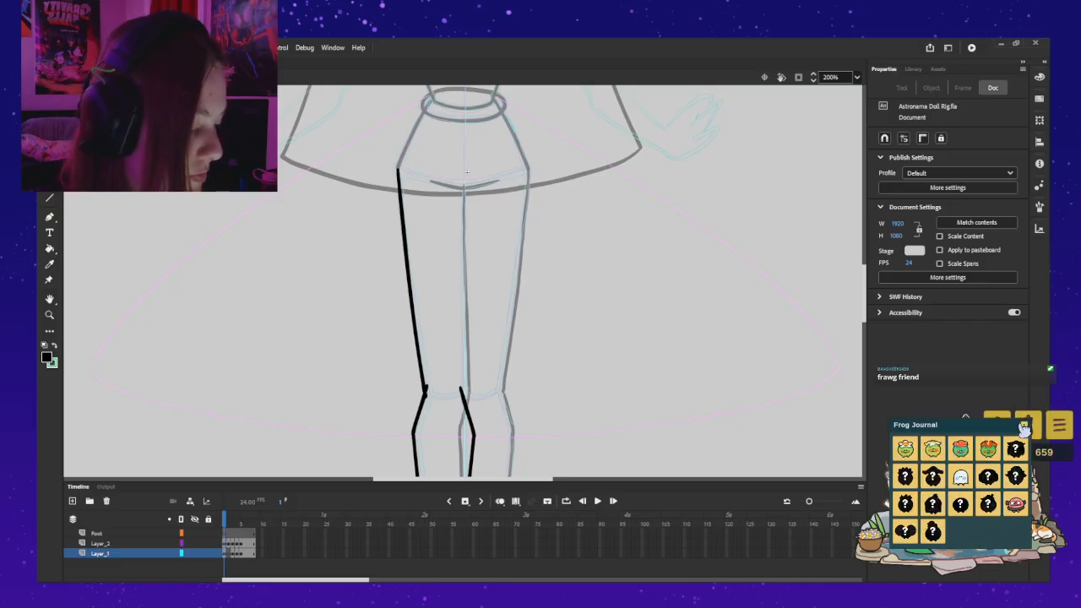
click(1024, 427)
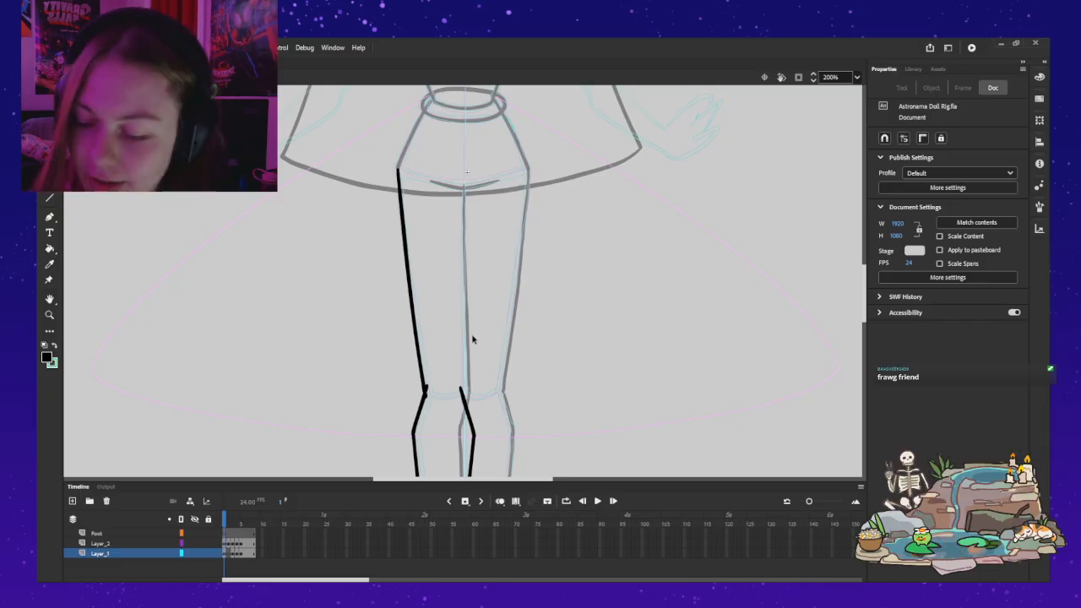
Step: Paste a copy of the outer thigh line on Layer_2 and flip it horizontally for the inner thigh
click(202, 543)
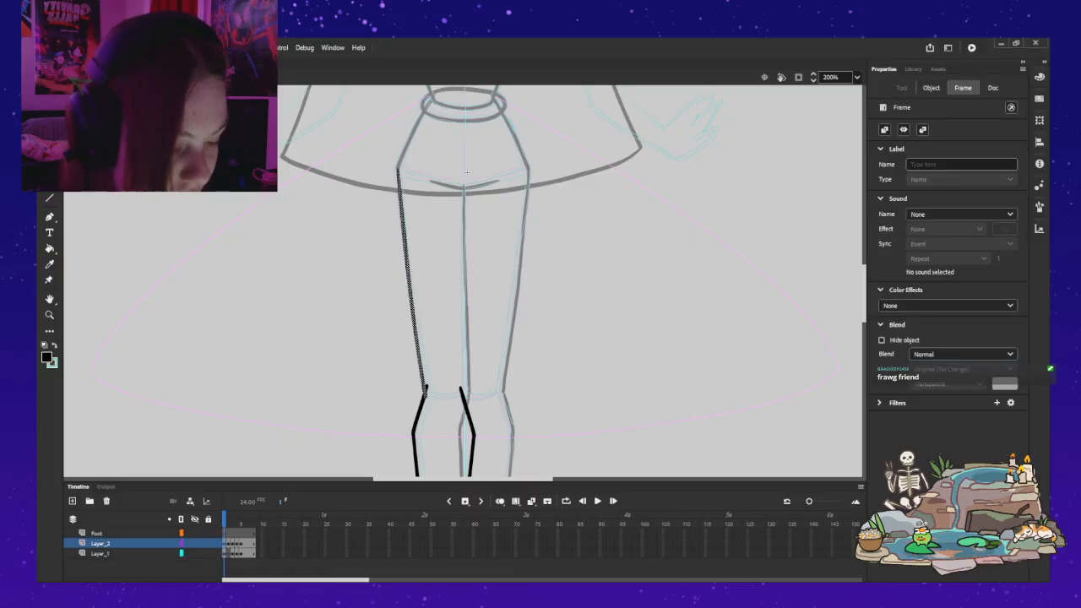
key(v)
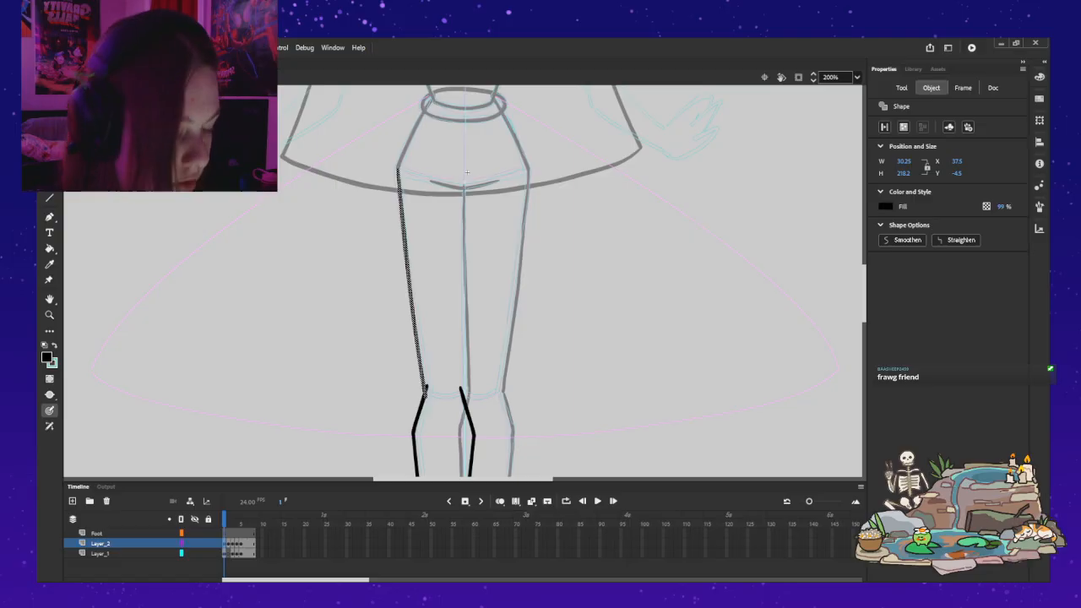
key(v)
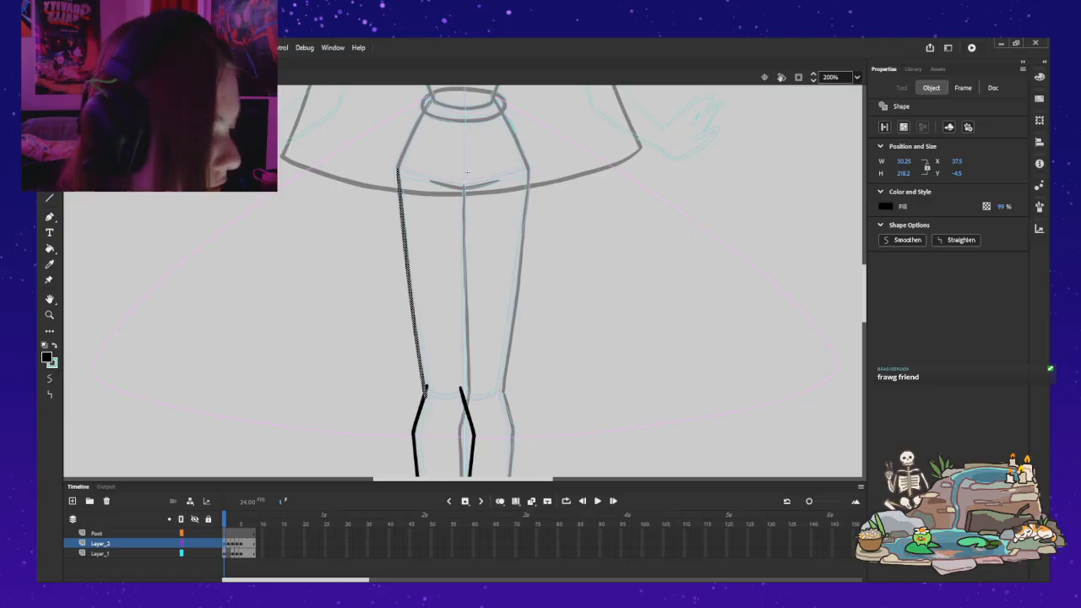
key(ctrl+minus)
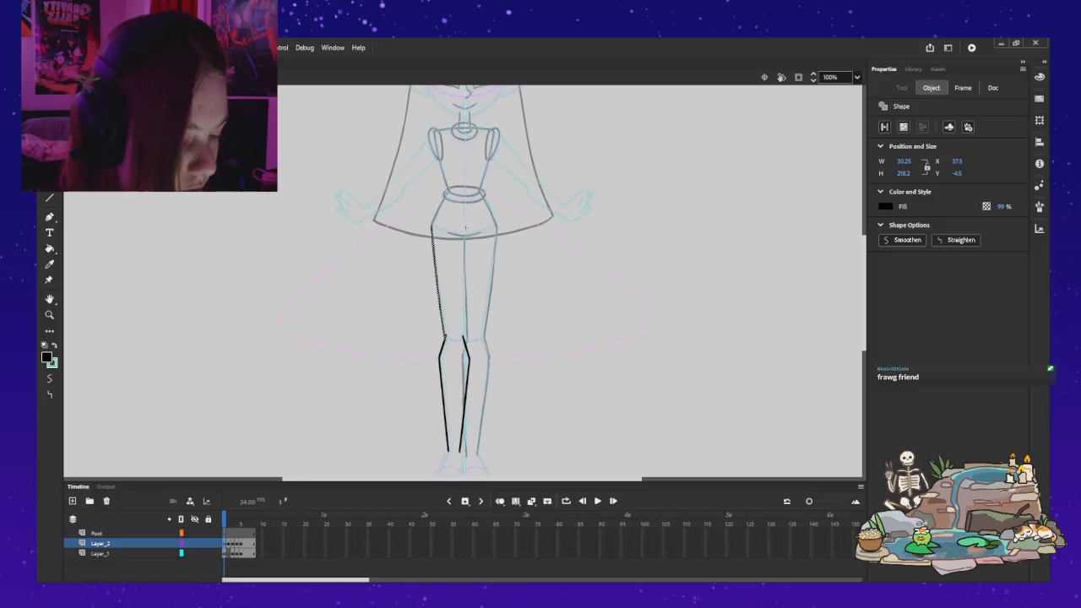
key(ctrl+v)
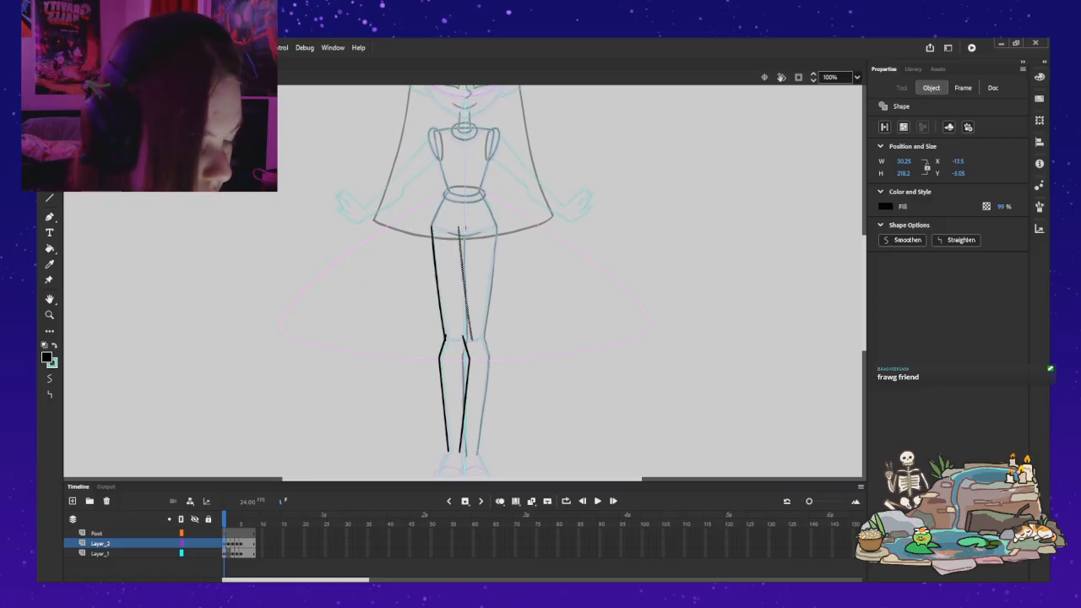
key(shift+h)
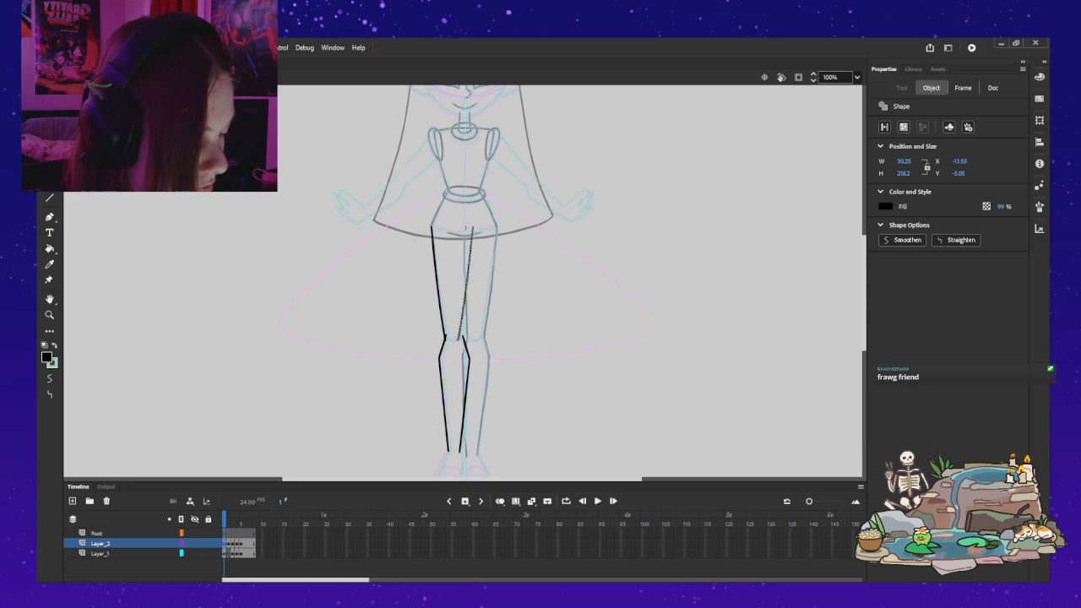
Step: Move the flipped thigh line to the inner knee and rotate it nearly vertical with Free Transform along the inner thigh
drag(466, 284, 471, 285)
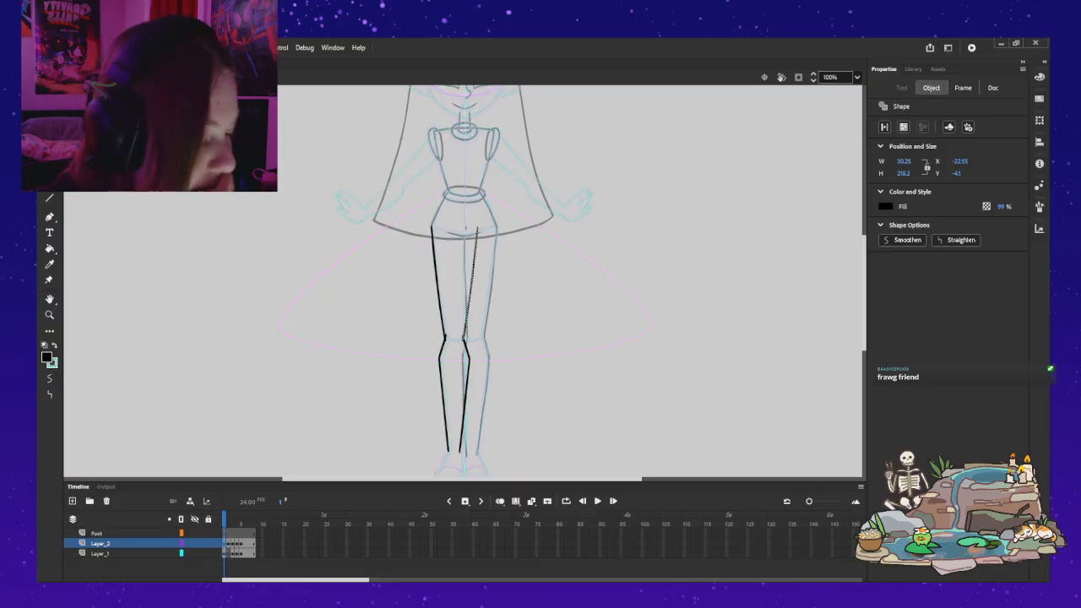
key(q)
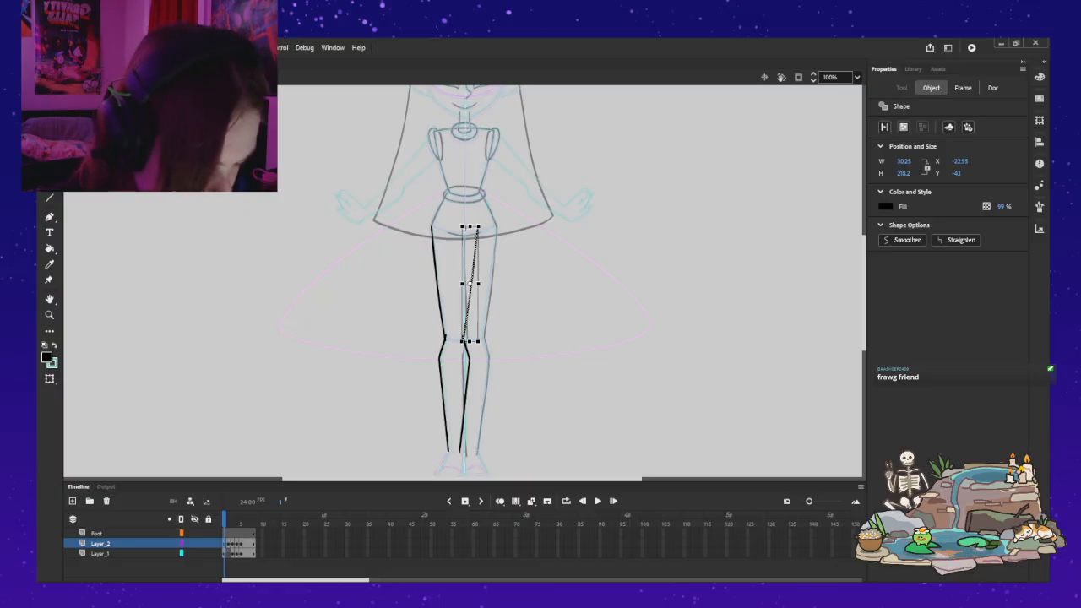
drag(481, 344, 485, 343)
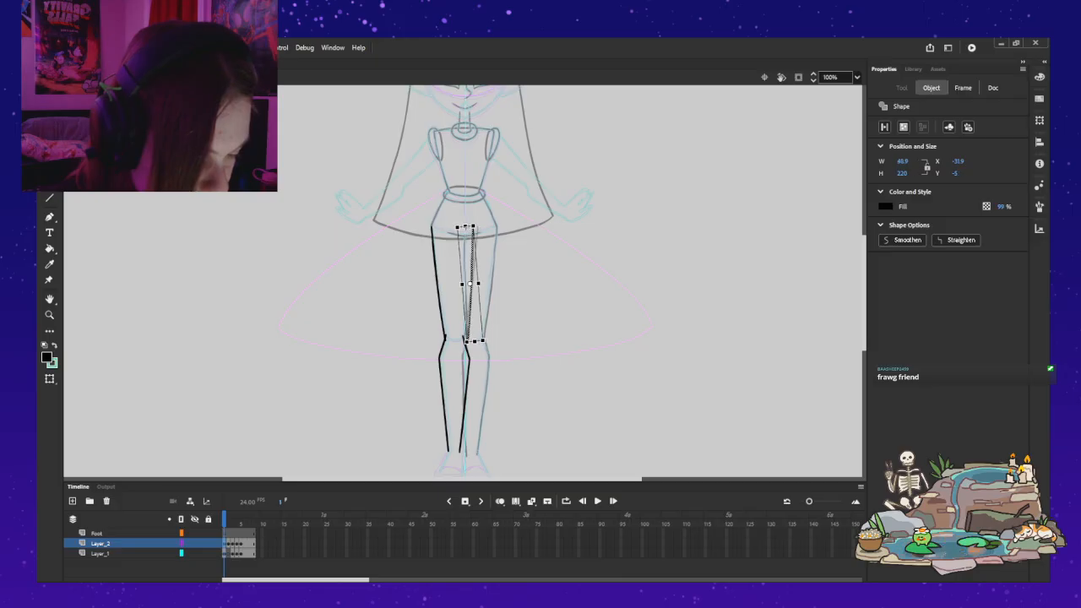
drag(470, 295, 465, 295)
key(b)
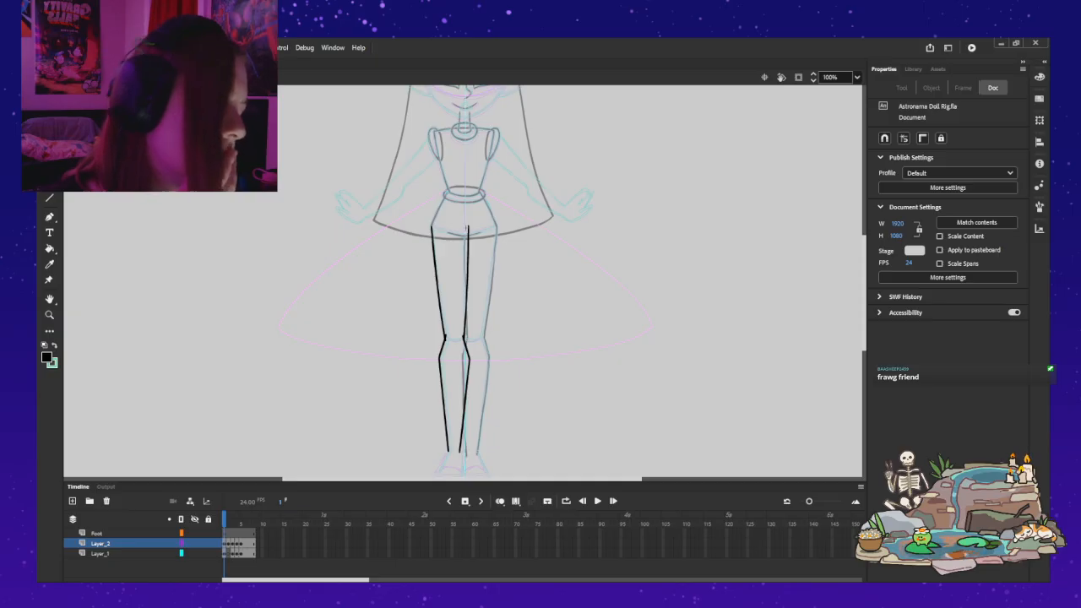
Step: Delete the rotated inner thigh line from Layer_2 and return to the Classic Brush
key(z)
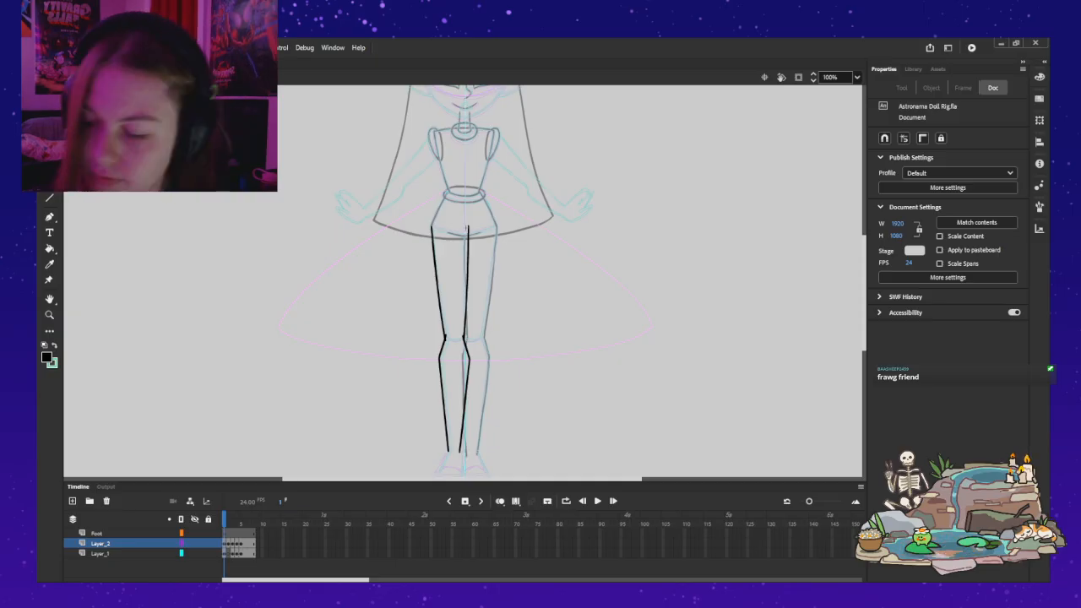
click(477, 296)
drag(477, 296, 483, 323)
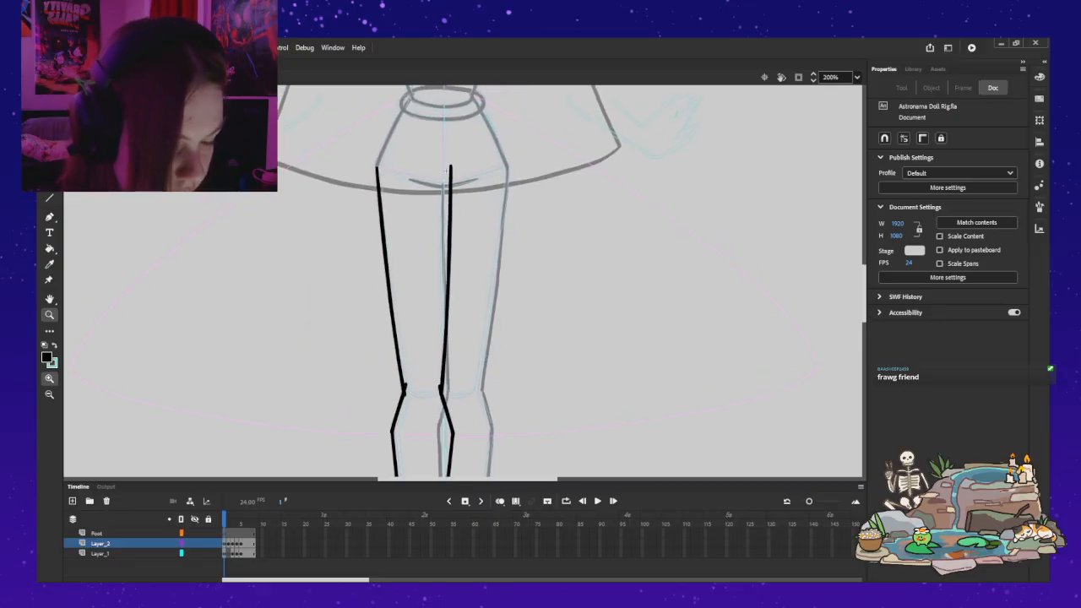
key(v)
click(448, 172)
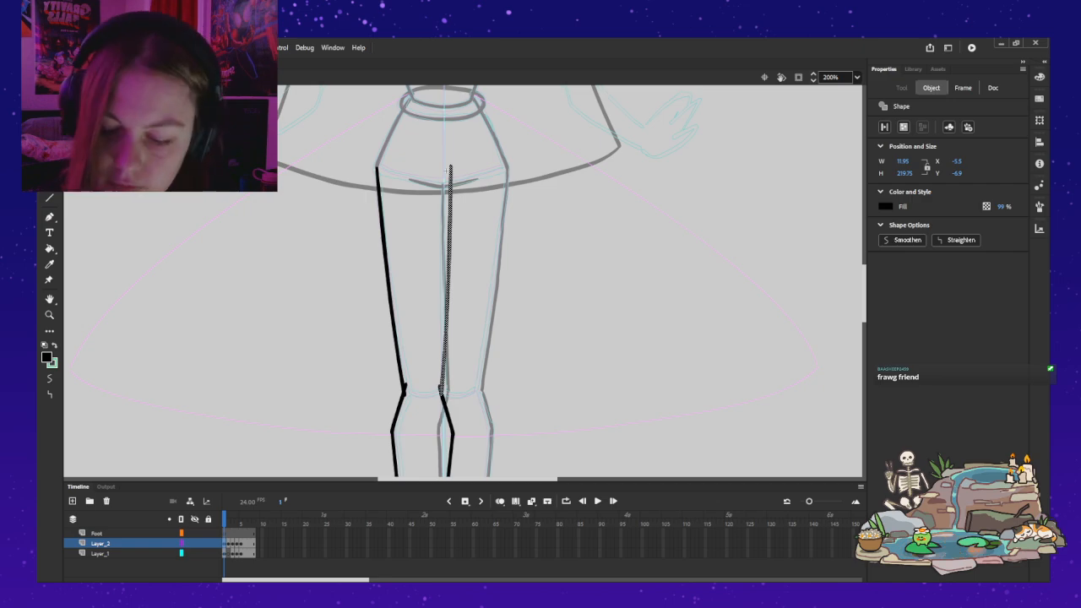
key(Delete)
key(b)
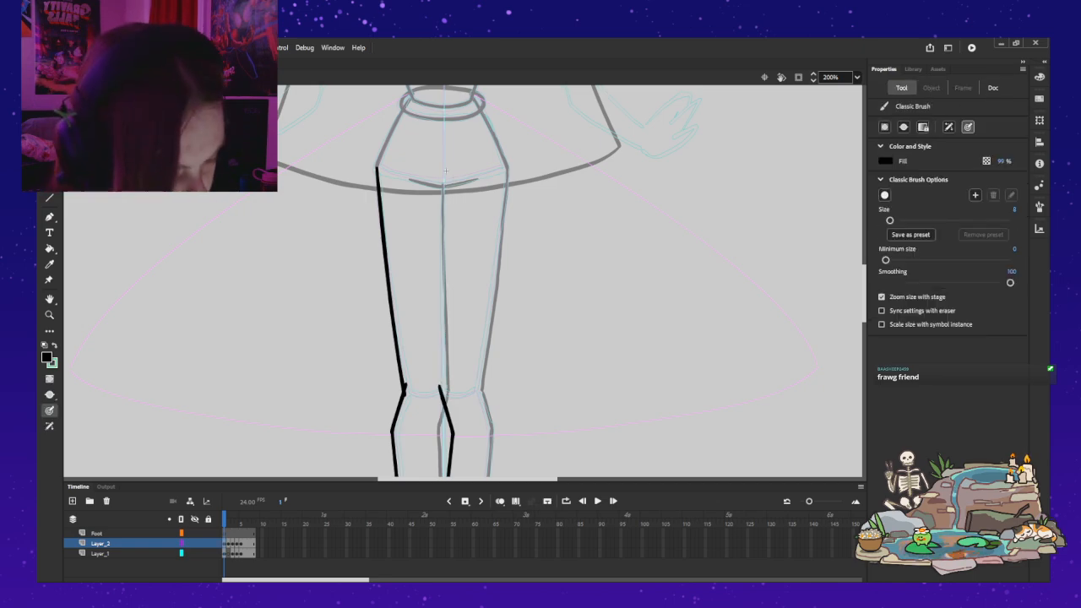
Step: Draw the black inner thigh line from the crotch down to the inner knee on Layer_2 with the Classic Brush
drag(444, 184, 445, 217)
drag(445, 271, 445, 328)
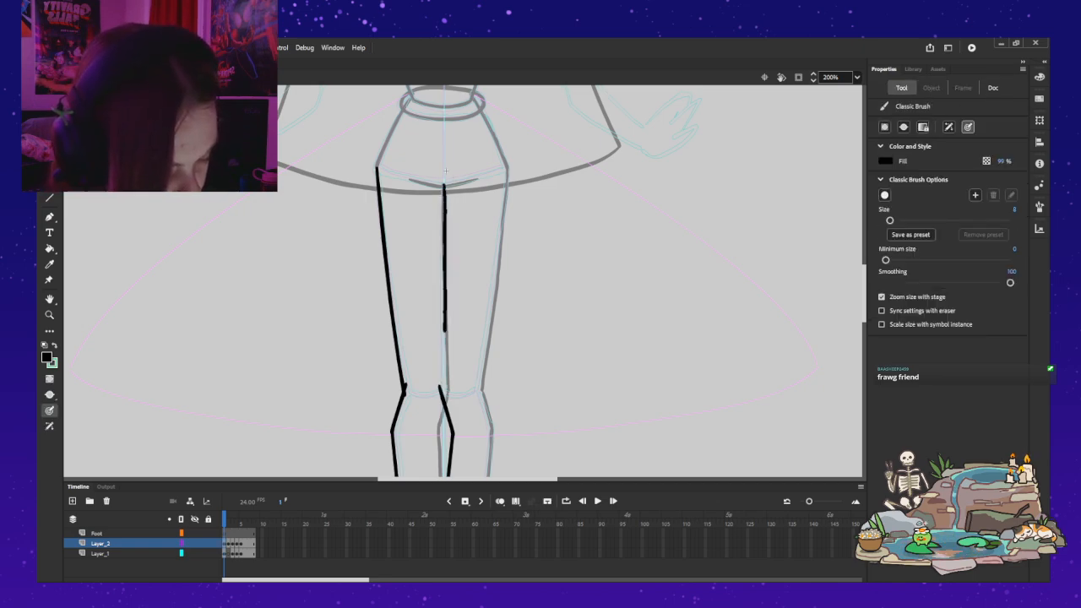
drag(444, 366, 441, 397)
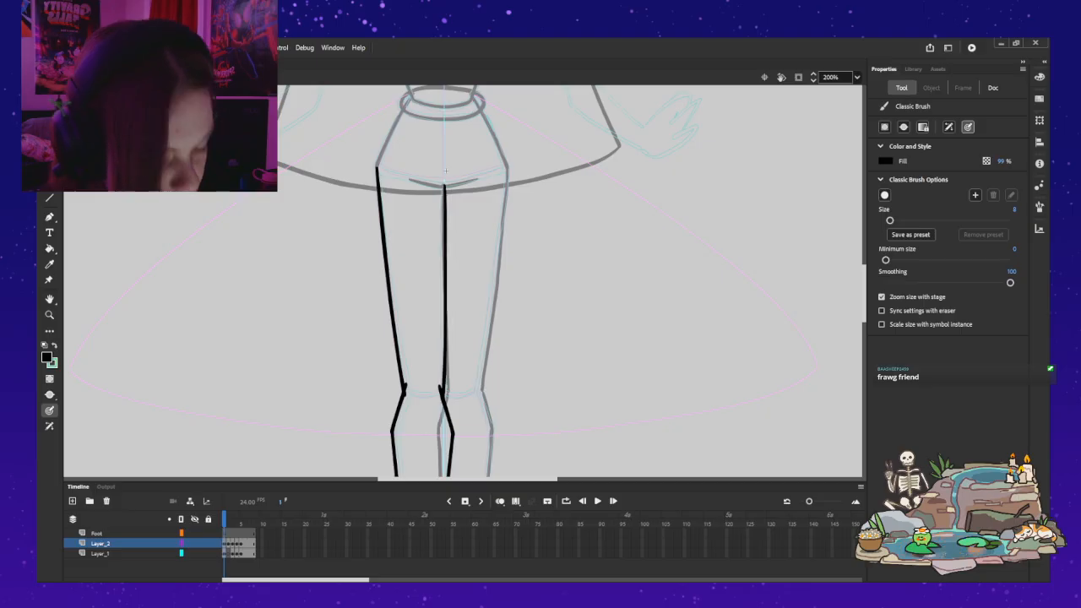
key(ctrl+z)
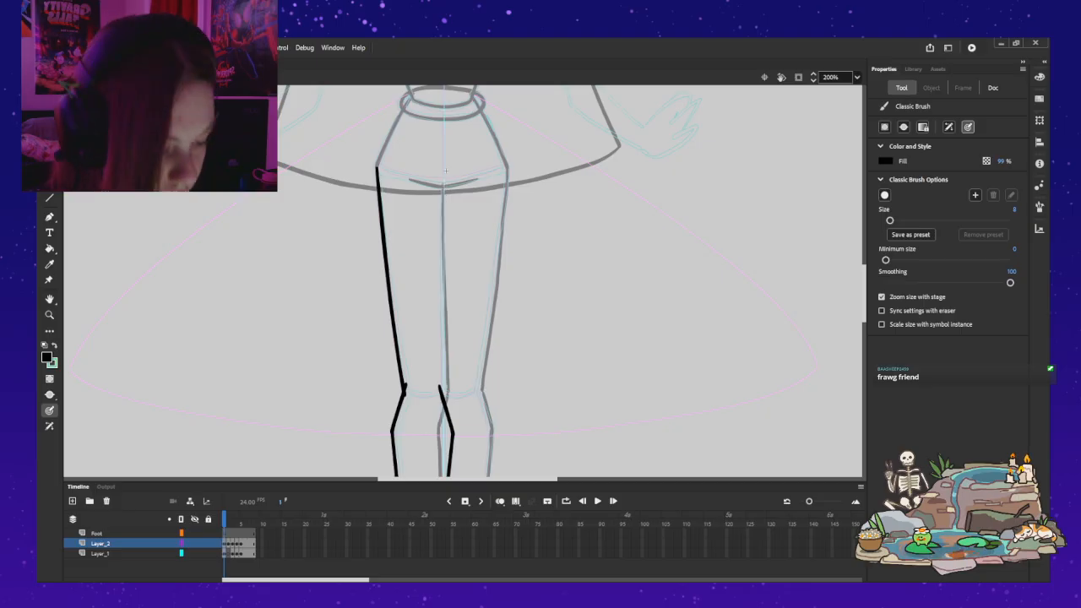
drag(443, 187, 445, 333)
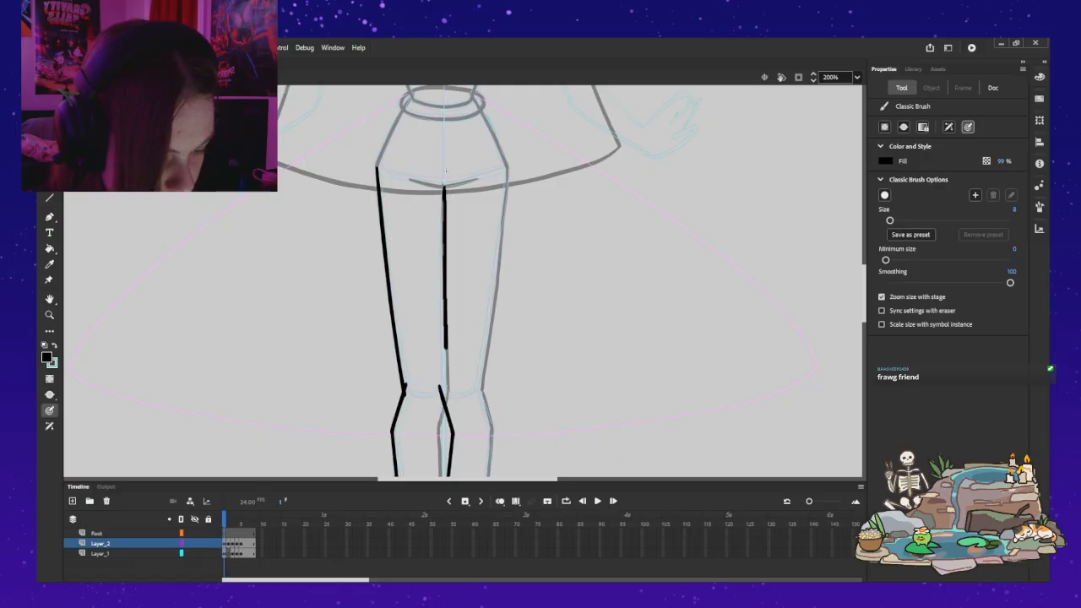
key(ctrl+z)
mouse_move(444, 182)
mouse_down()
mouse_move(445, 216)
mouse_move(443, 183)
mouse_move(444, 404)
mouse_up()
key(ctrl+z)
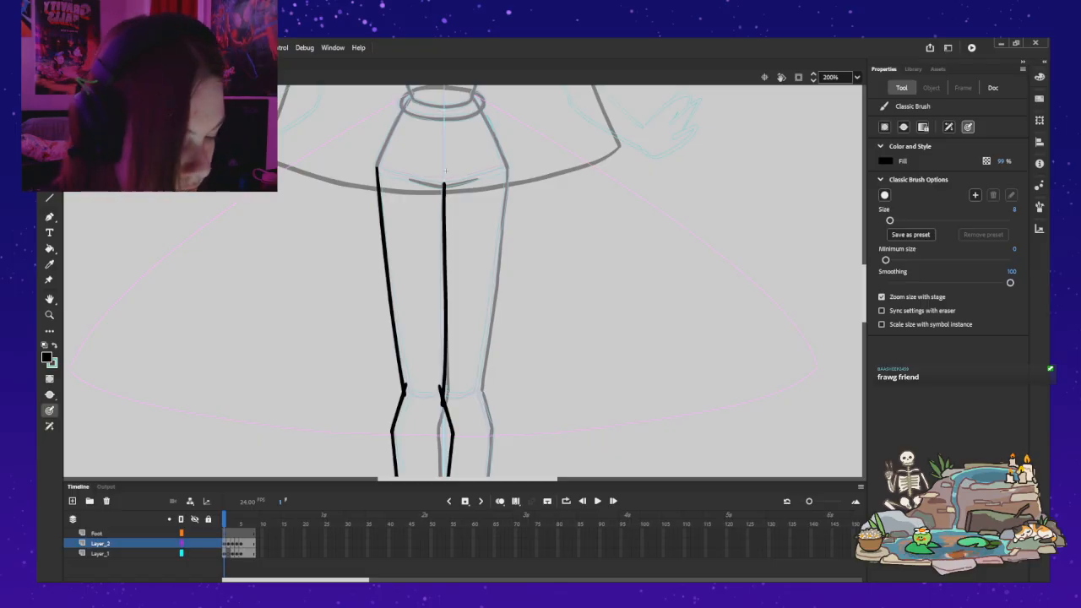
Step: Leave the leg symbol, return to the full doll's timeline and select the Torso layer
click(857, 77)
click(836, 90)
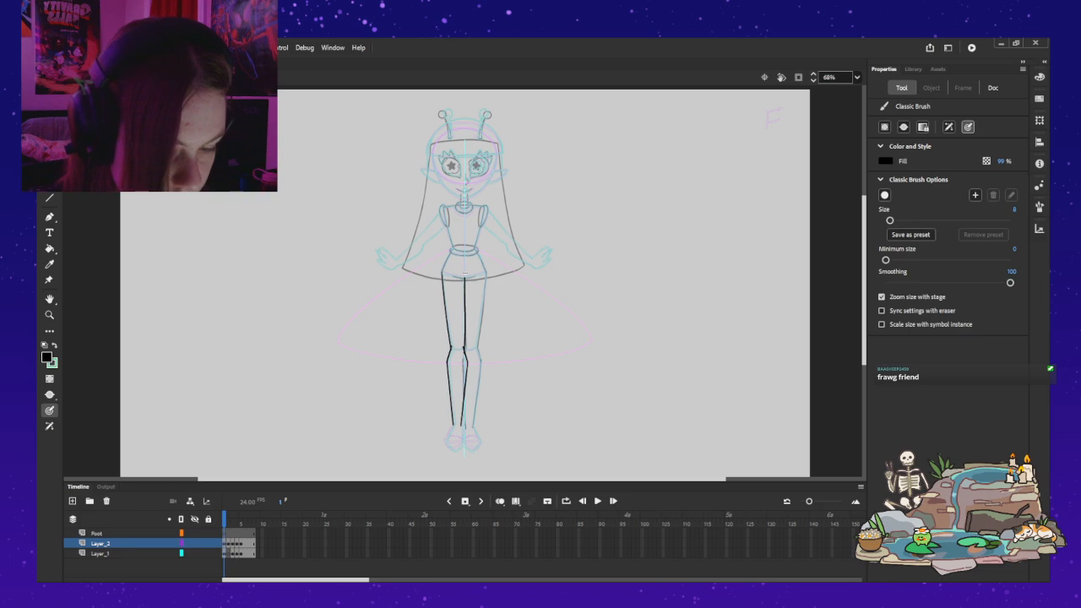
key(ctrl+e)
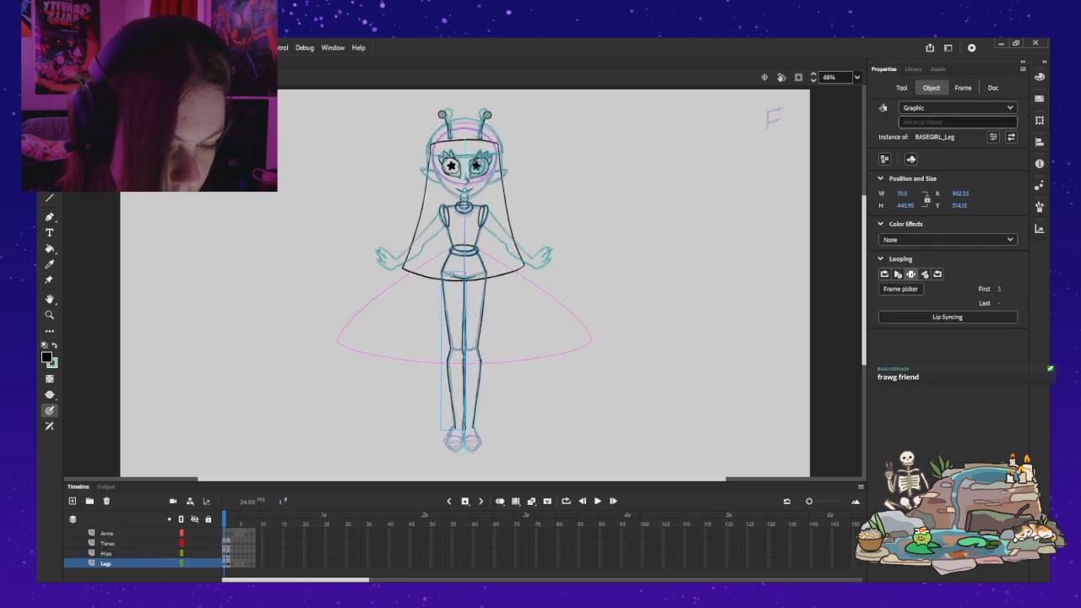
click(108, 543)
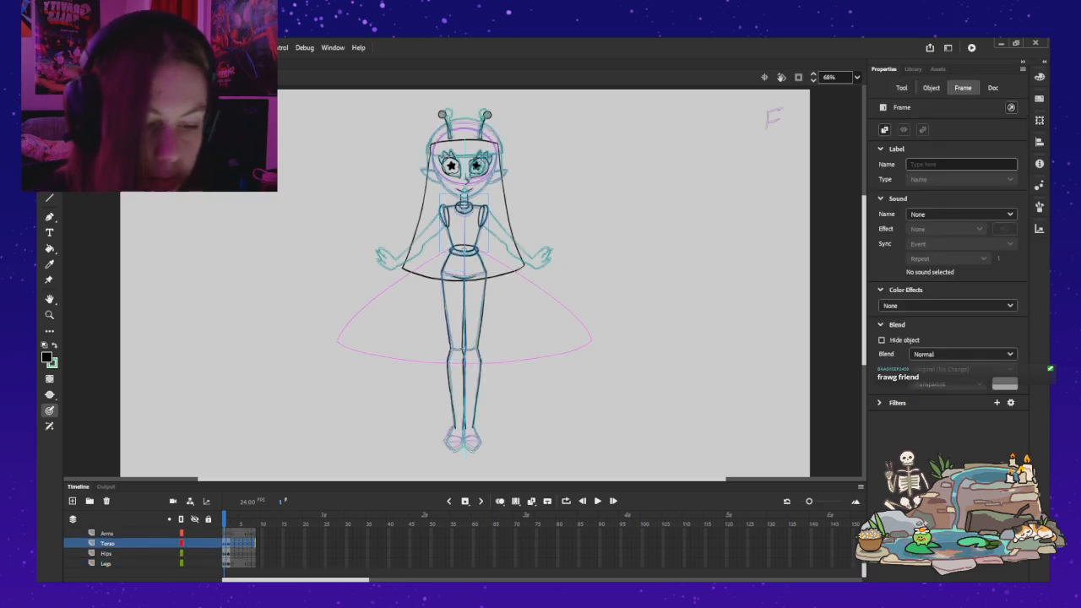
Step: Swap the fill and stroke colours and make the Base_Ref layer visible
scroll(108, 553, up, 2)
scroll(108, 553, up, 3)
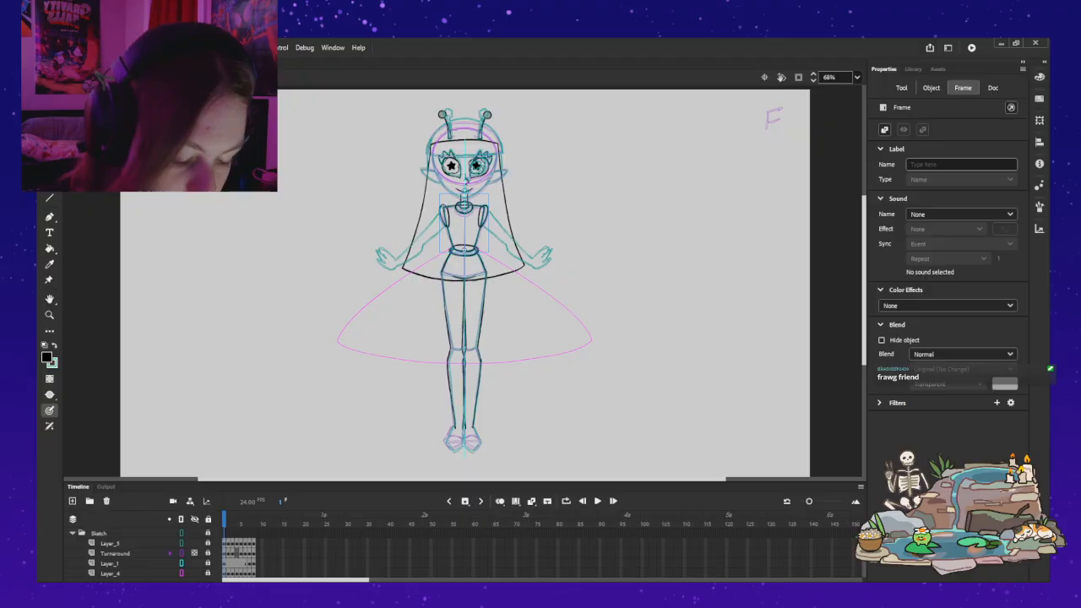
scroll(108, 553, down, 2)
click(55, 345)
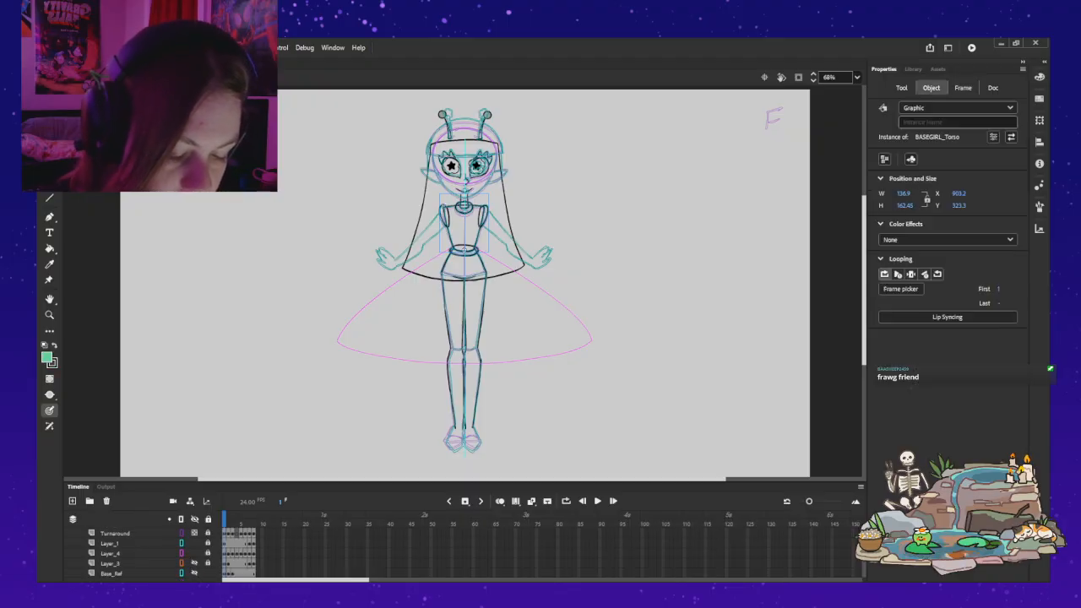
scroll(110, 553, down, 2)
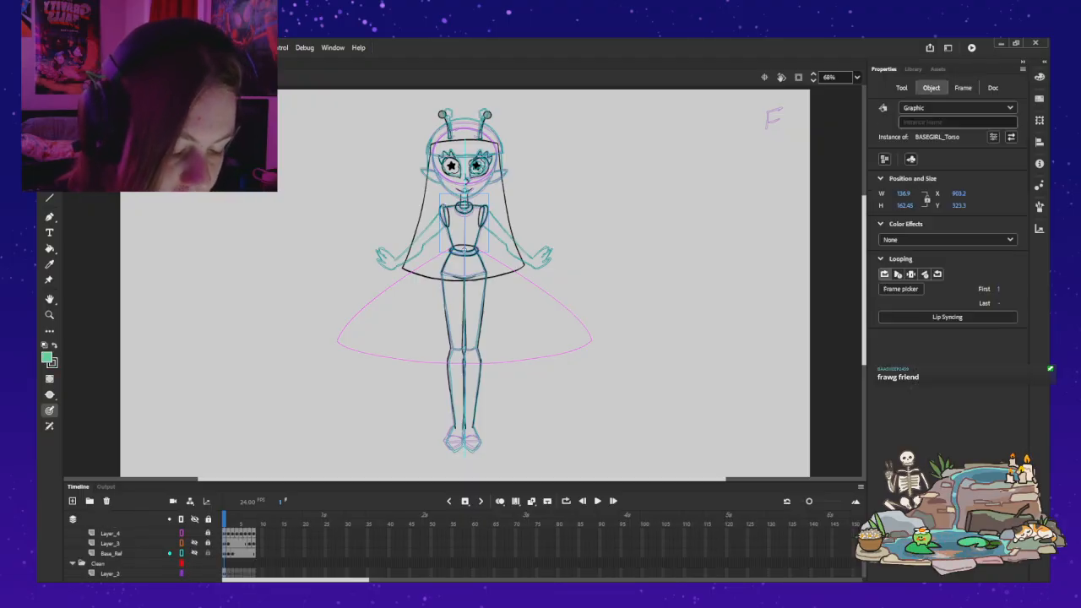
click(194, 553)
click(194, 553)
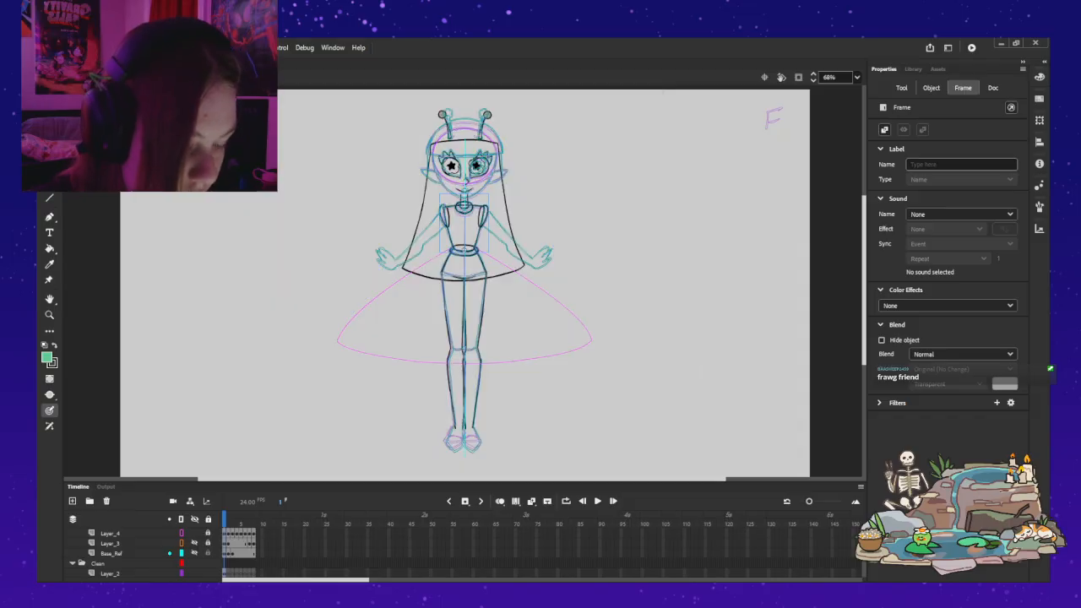
key(.)
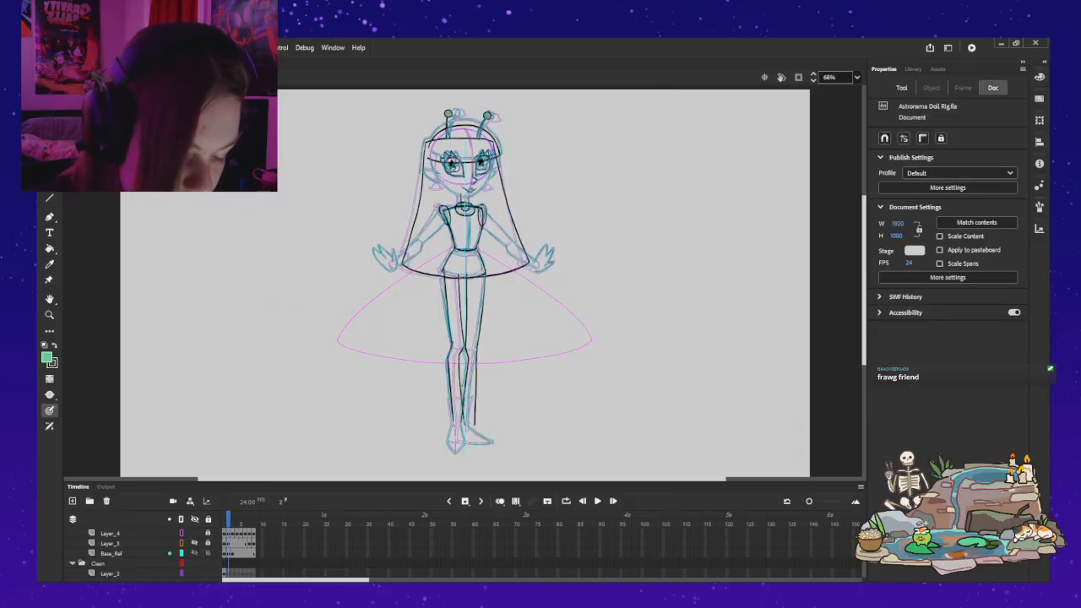
click(195, 553)
Step: Go to frame 5 and sample the light green skin colour from the coloured character reference with the Eyedropper
key(comma)
key(period)
key(comma)
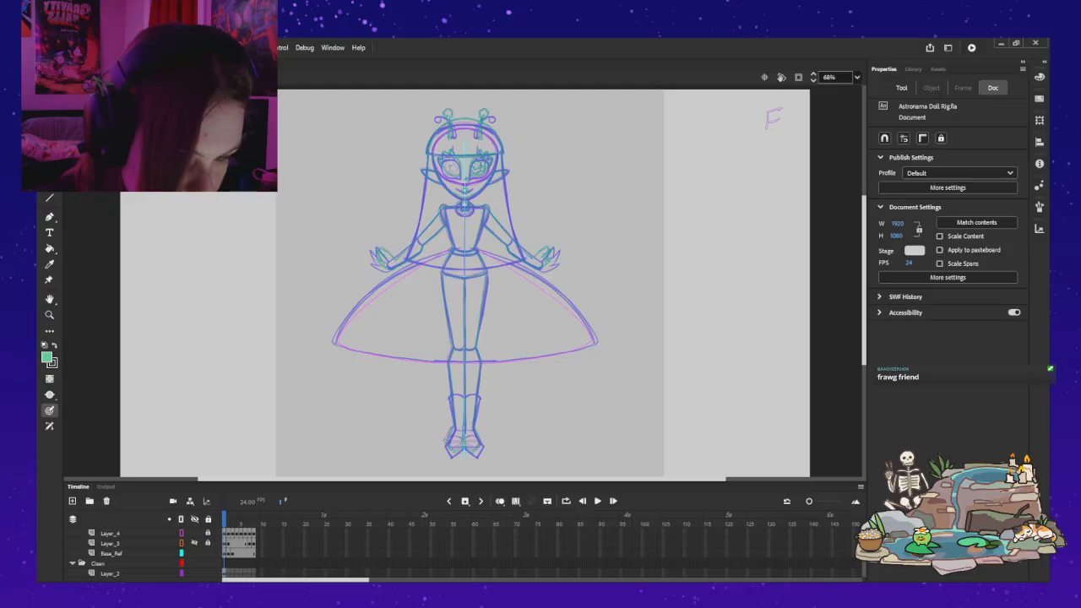
key(v)
click(240, 518)
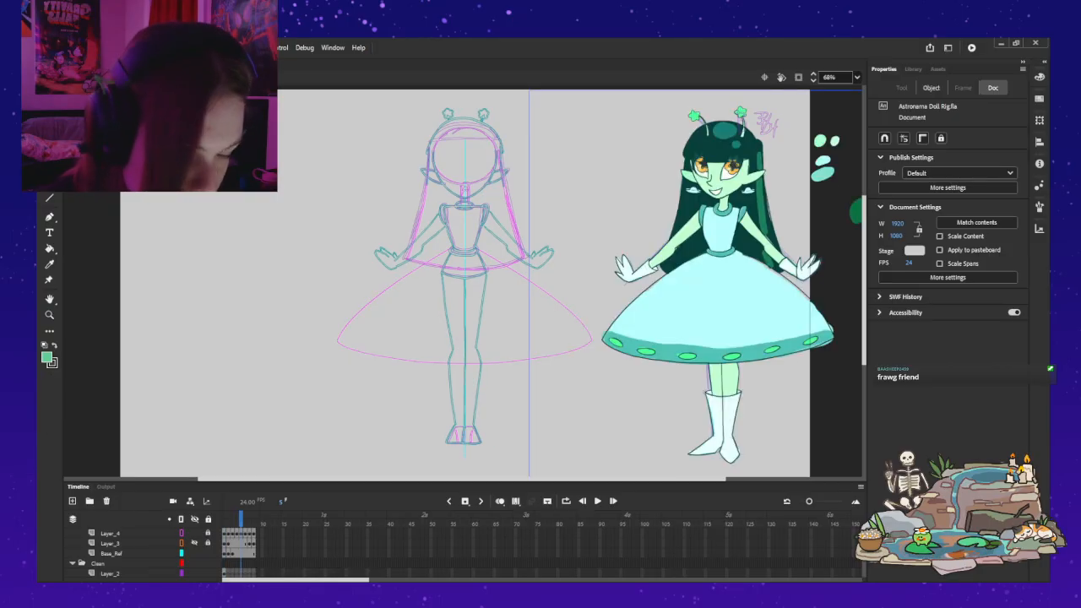
key(i)
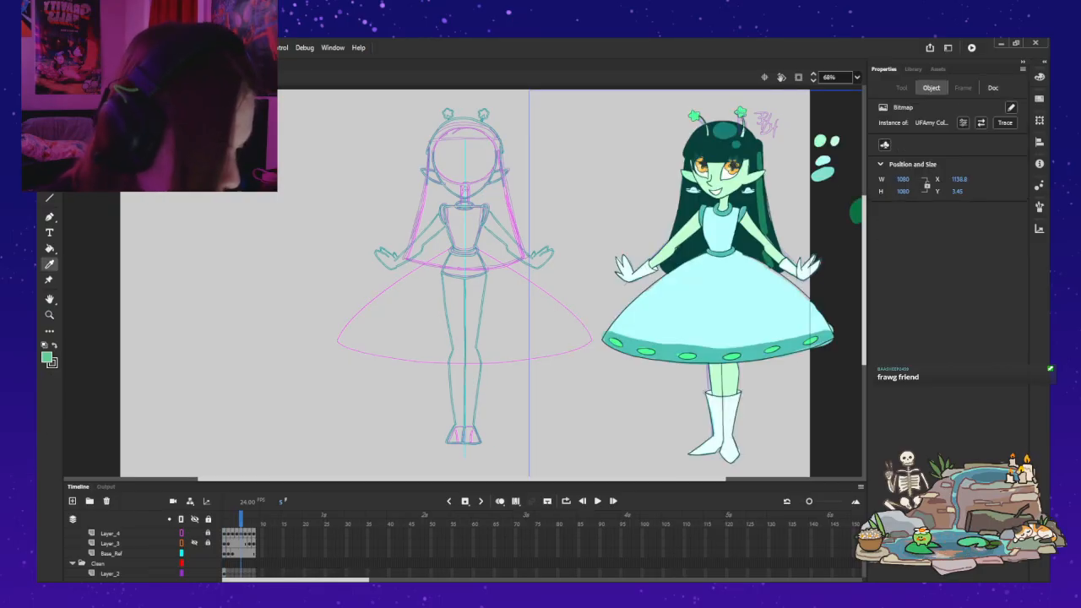
click(724, 183)
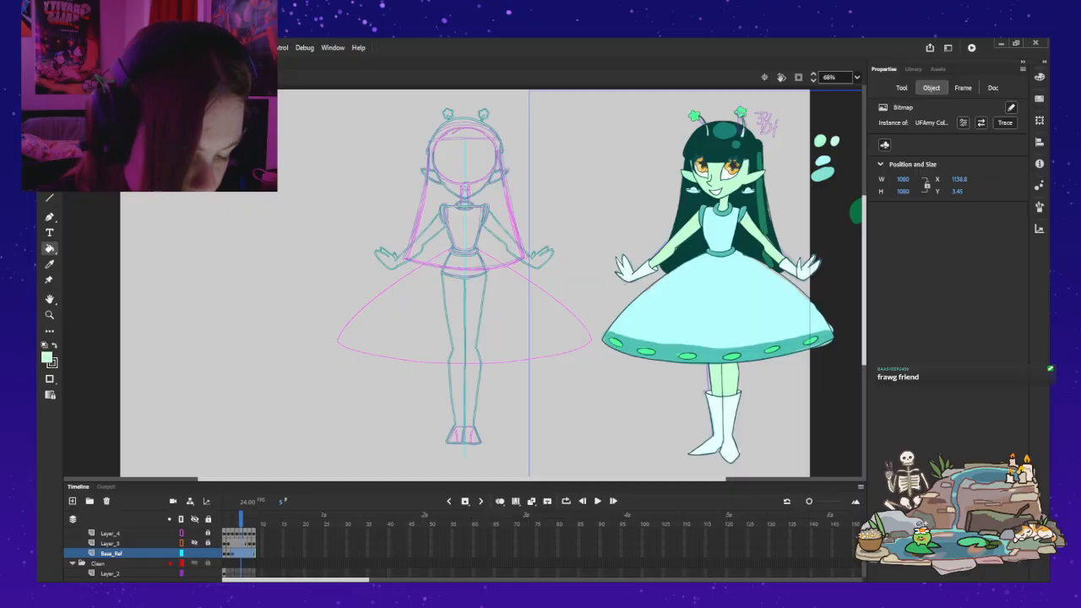
Step: Hide the Base_Ref layer and return to frame 1 of the timeline
key(Delete)
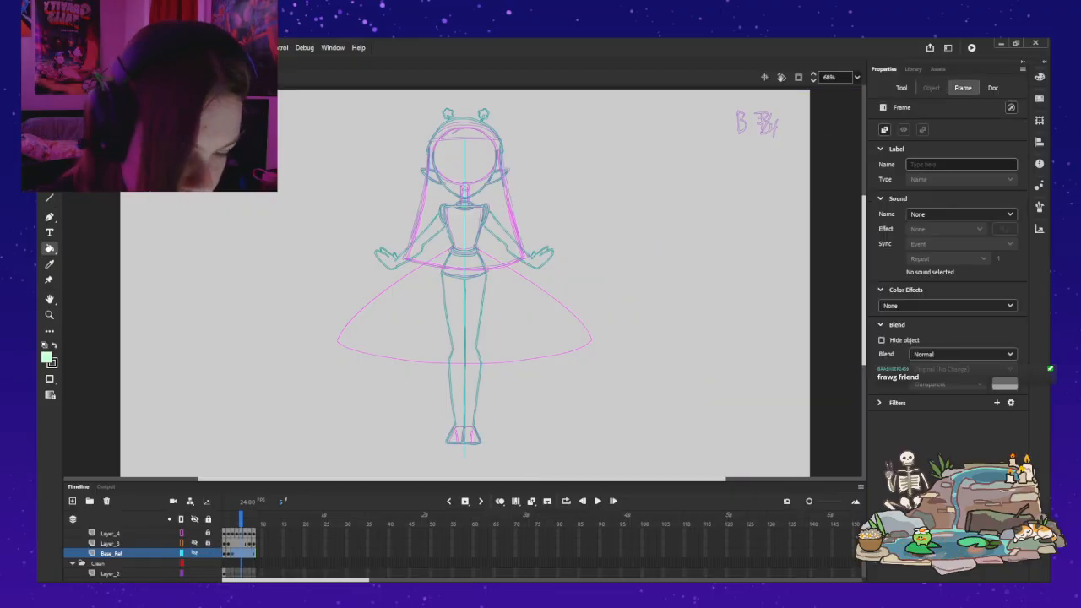
key(v)
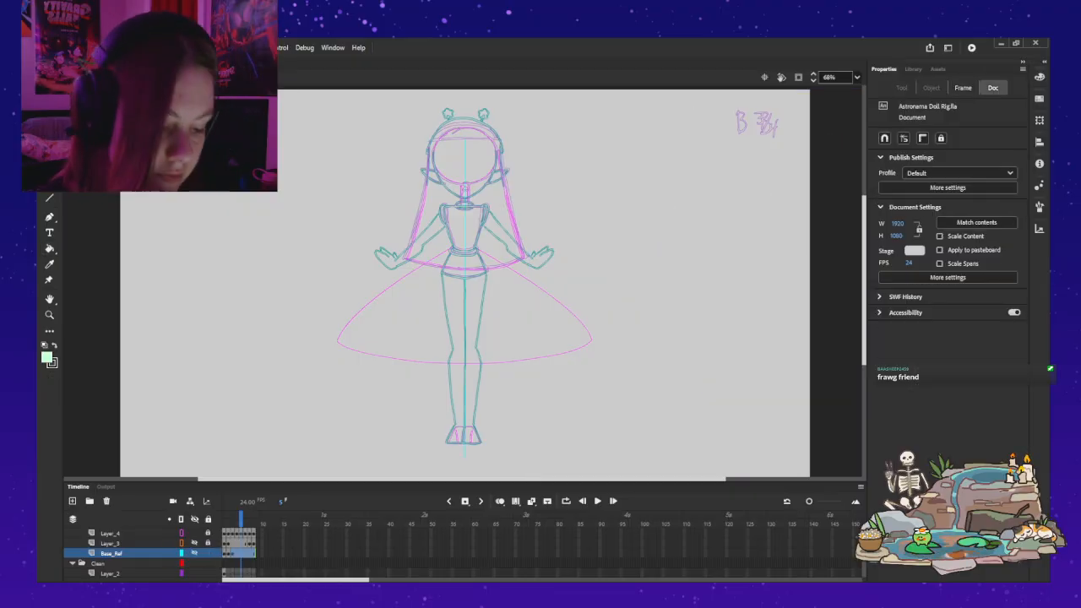
click(225, 523)
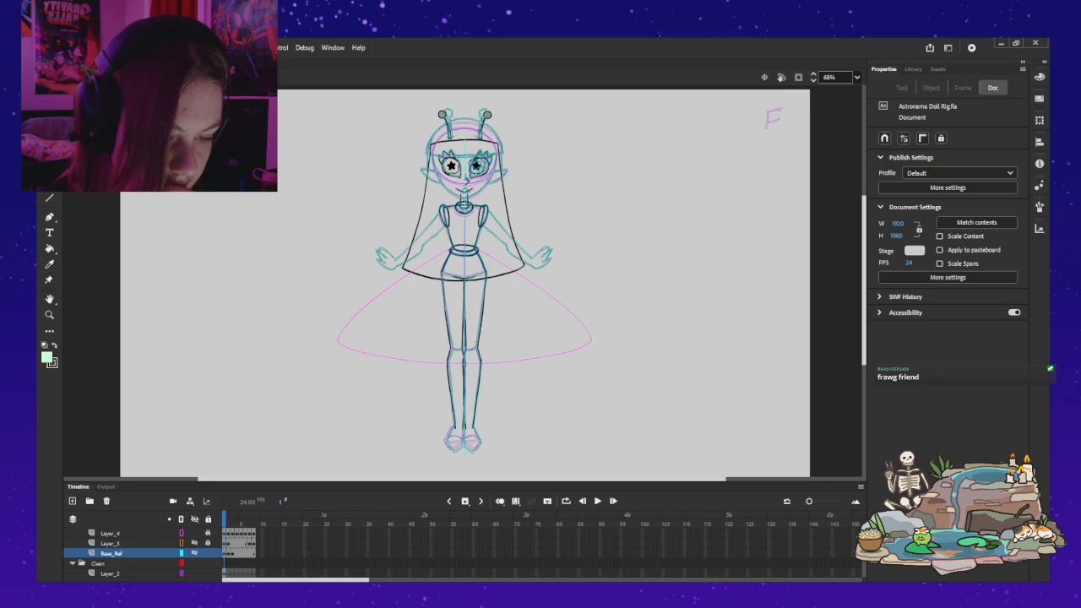
Step: Open the leg symbol for editing in place and select frame 1 of its Layer_1
double_click(449, 338)
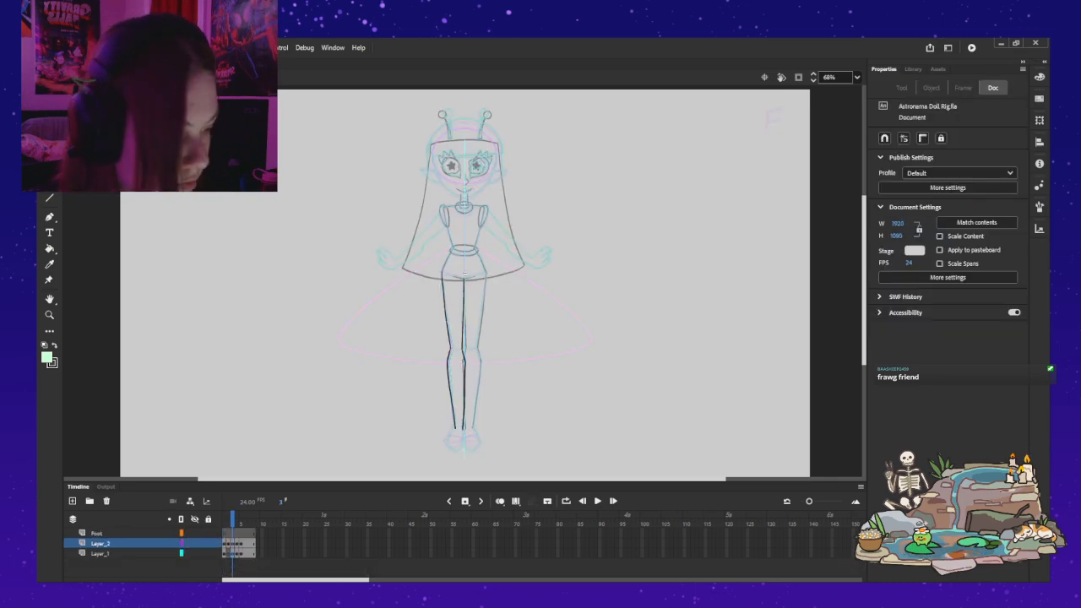
key(ctrl+1)
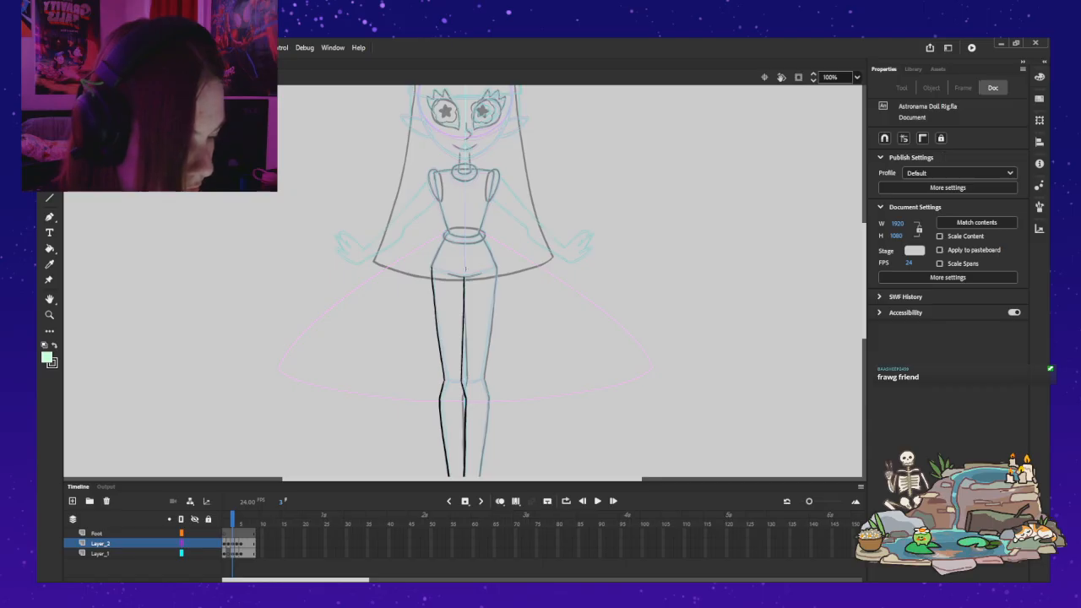
key(ctrl+=)
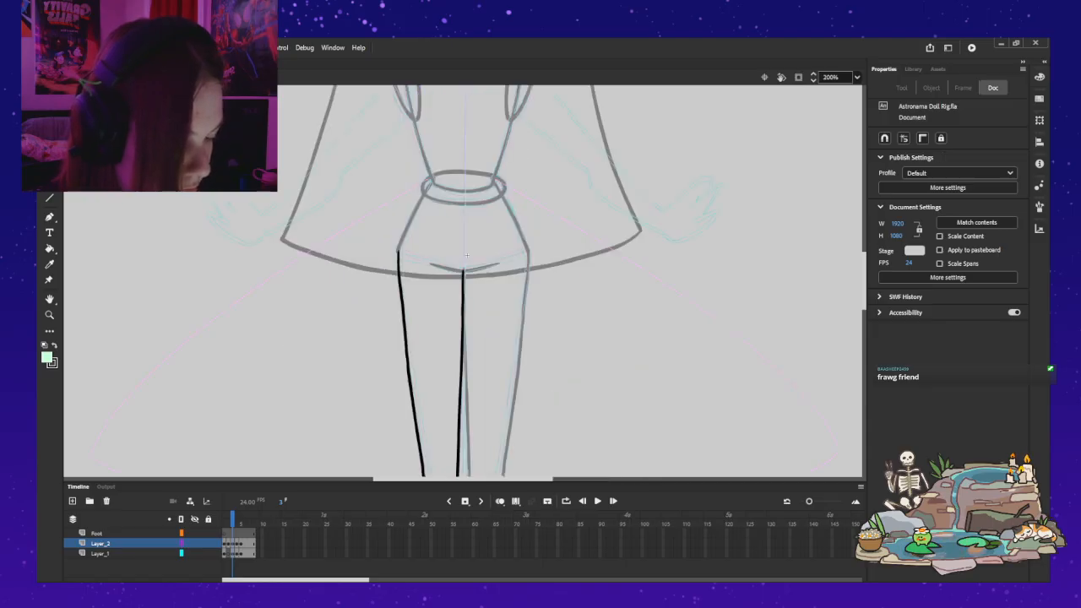
scroll(463, 280, down, 3)
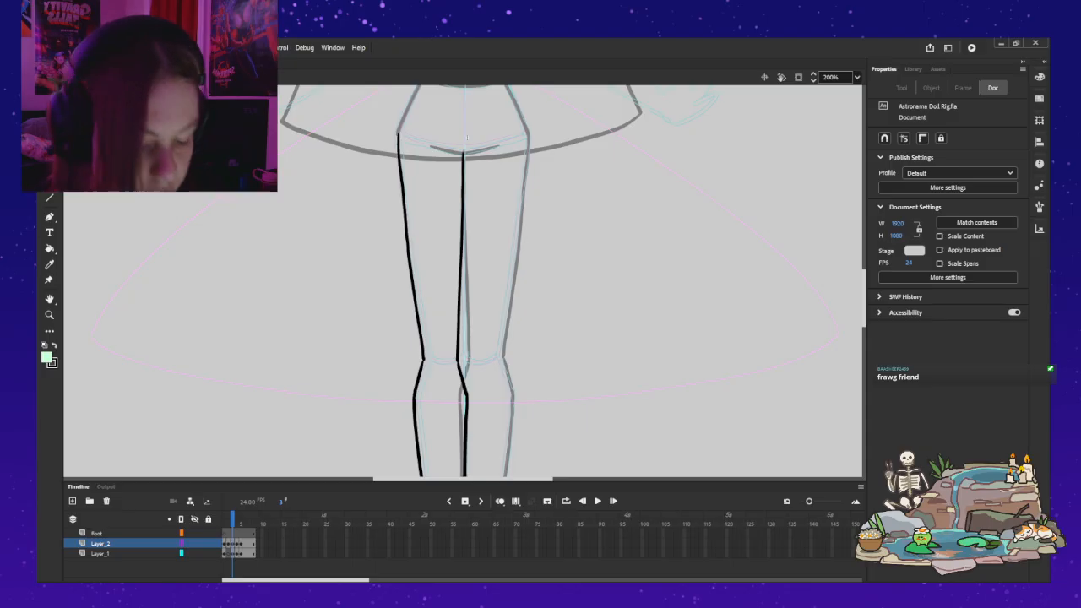
click(224, 554)
click(464, 365)
key(Escape)
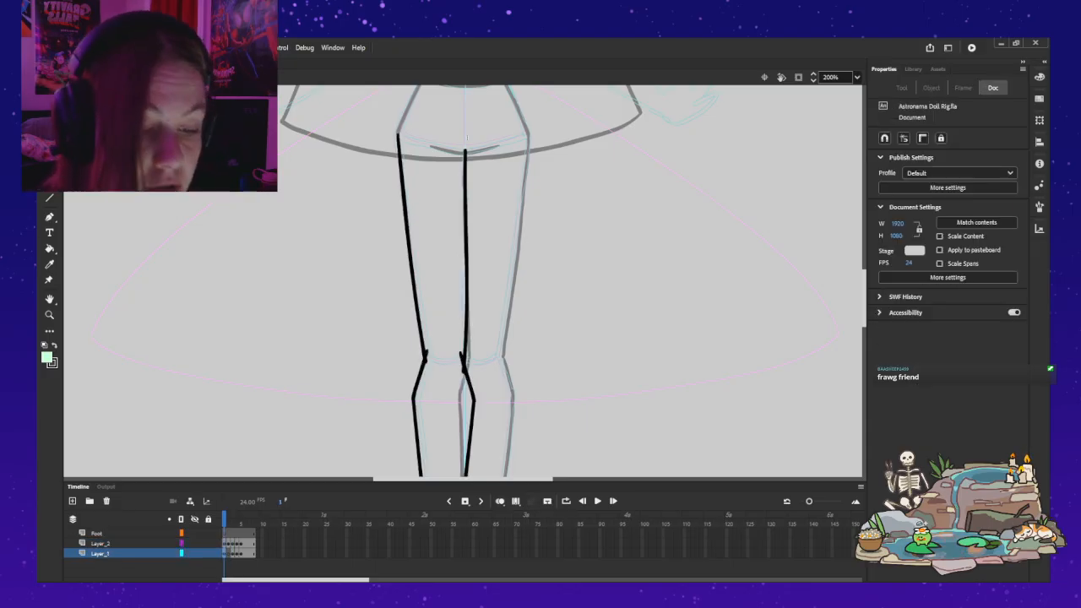
Step: Brush a light green curve across the knee on Layer_1 and try a straight line across the thigh's upper end
key(b)
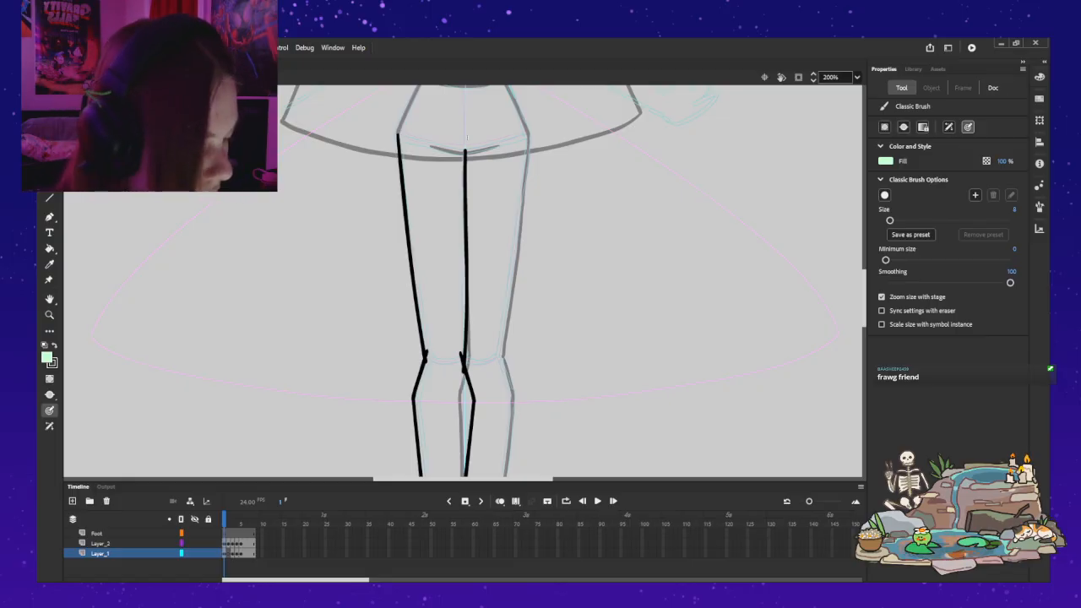
drag(425, 358, 438, 370)
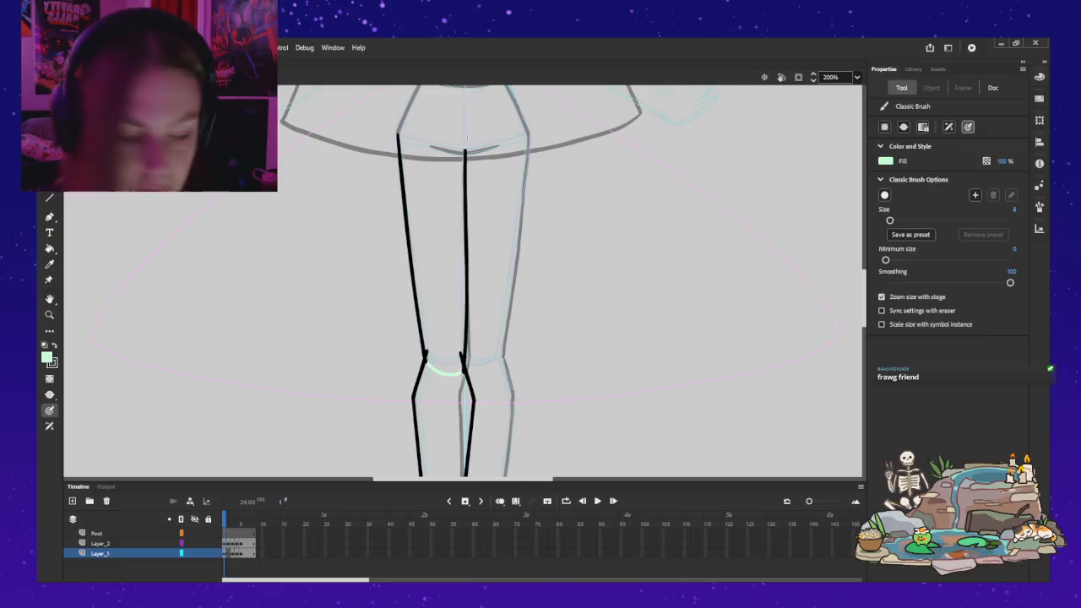
drag(411, 136, 439, 141)
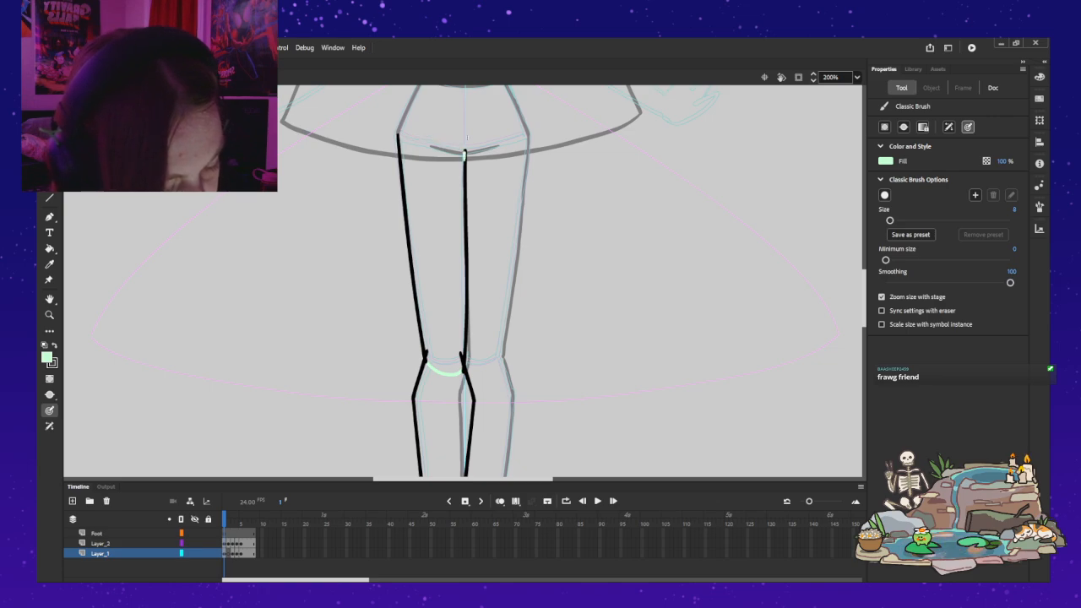
drag(432, 148, 404, 137)
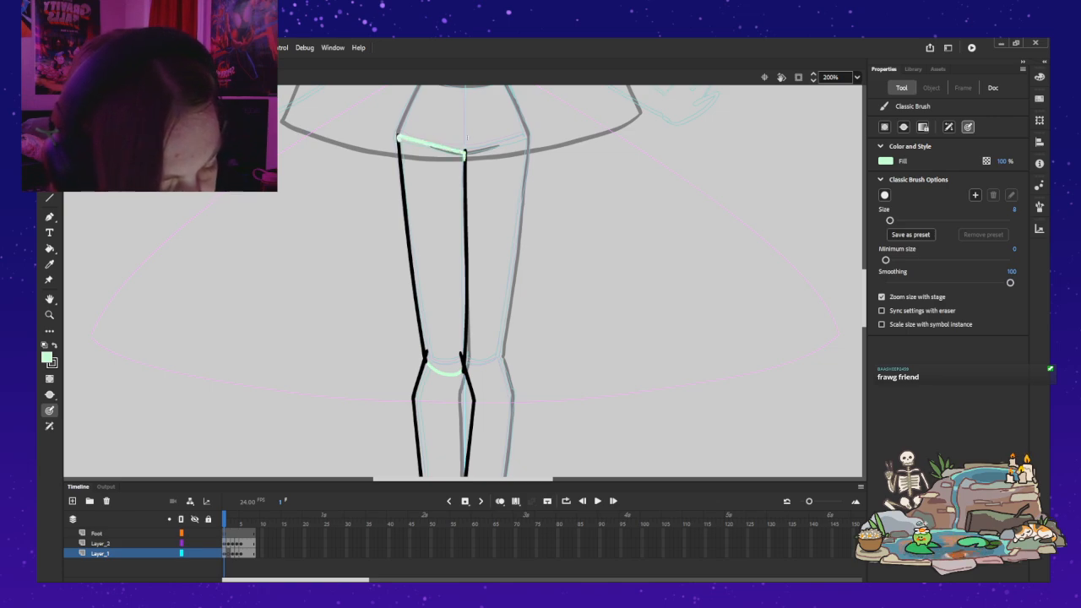
key(ctrl+z)
Step: Draw an arched light green line across the thigh's upper end between both outlines and switch to the Paint Bucket
key(k)
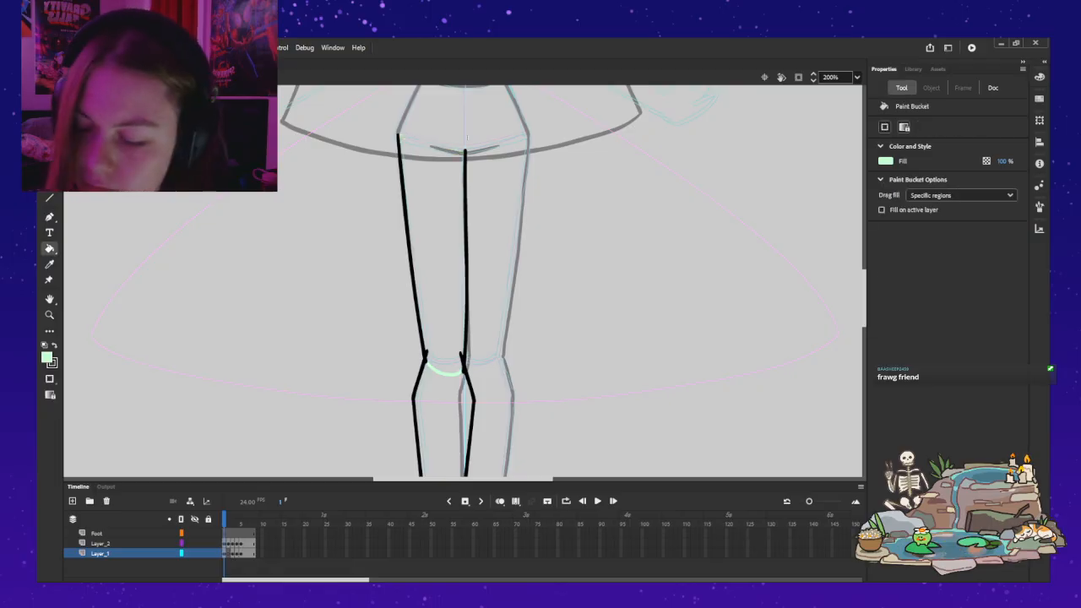
key(b)
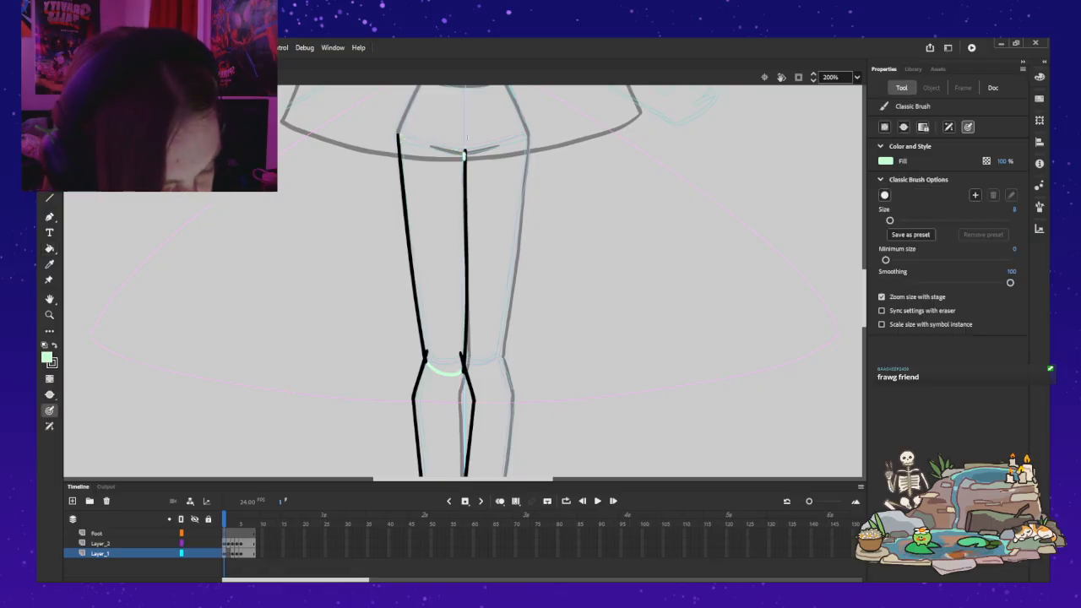
drag(449, 135, 463, 156)
drag(412, 130, 400, 133)
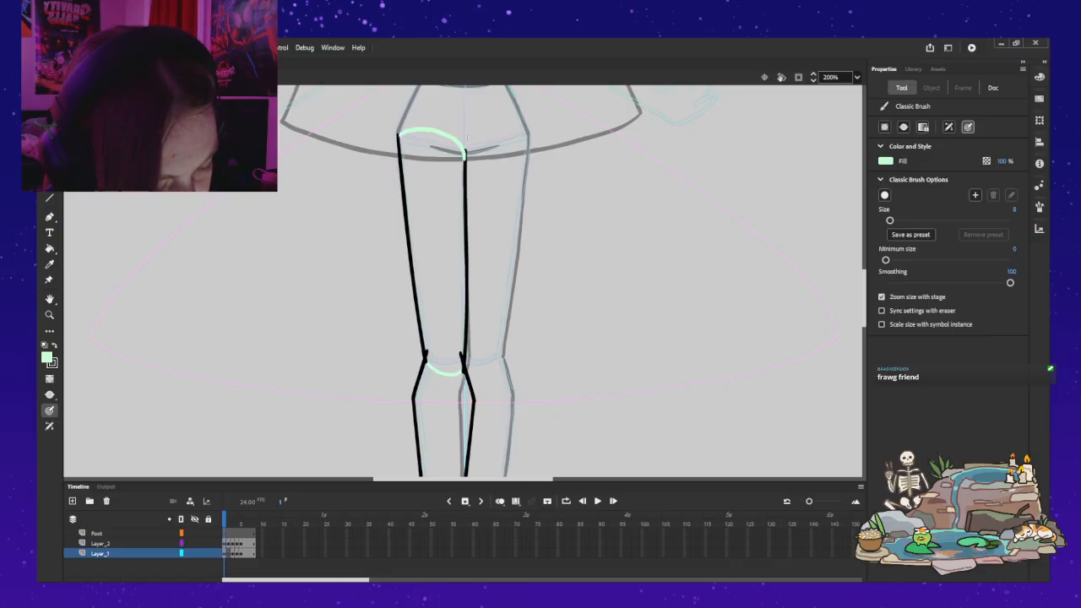
key(ctrl+z)
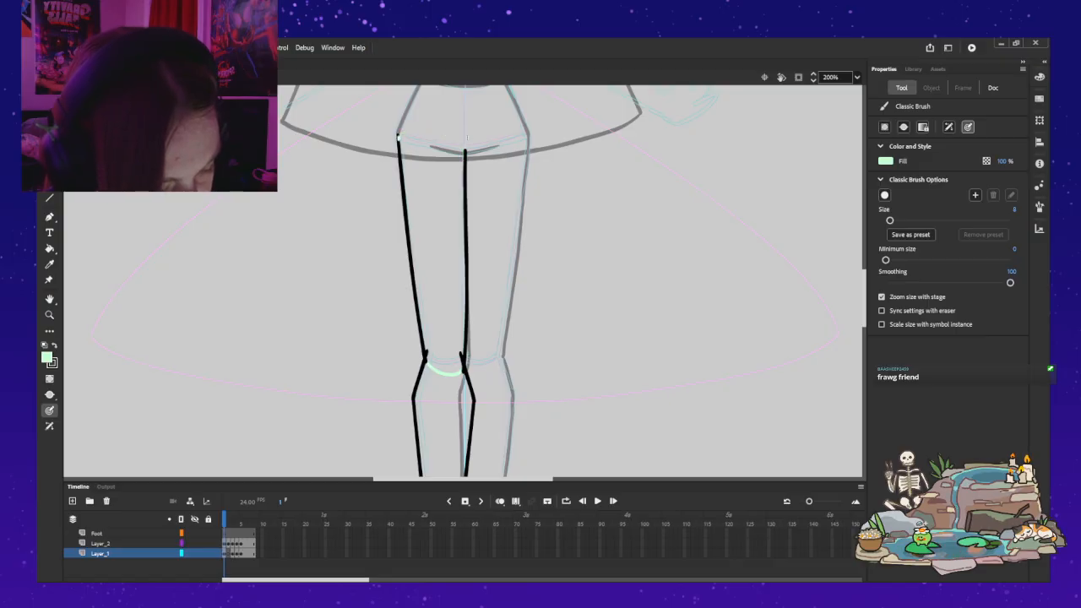
key(ctrl+z)
mouse_move(399, 140)
mouse_down()
mouse_move(456, 139)
mouse_move(464, 164)
mouse_up()
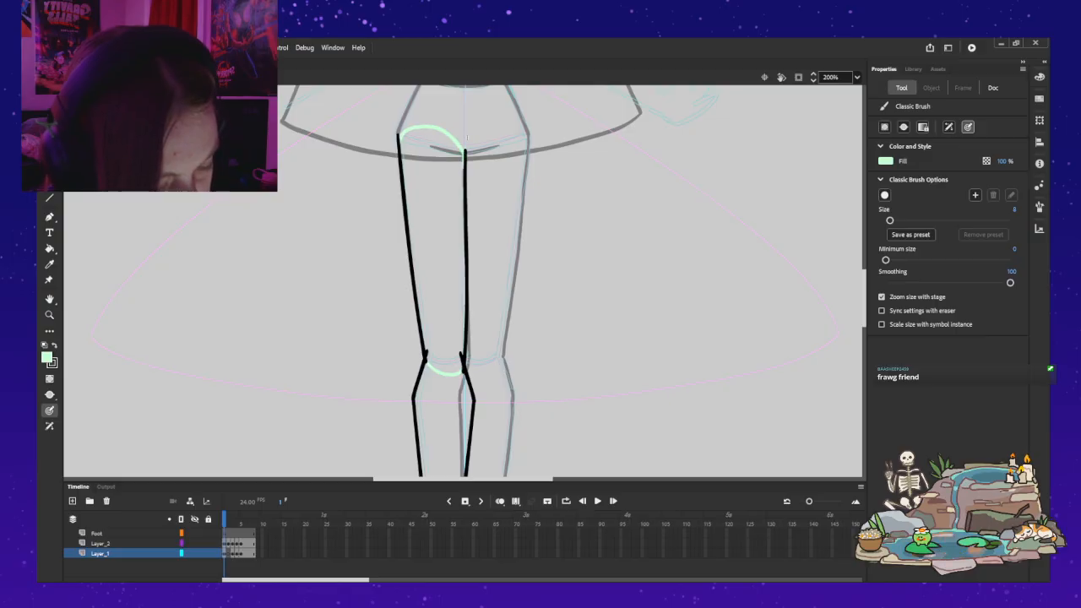
key(k)
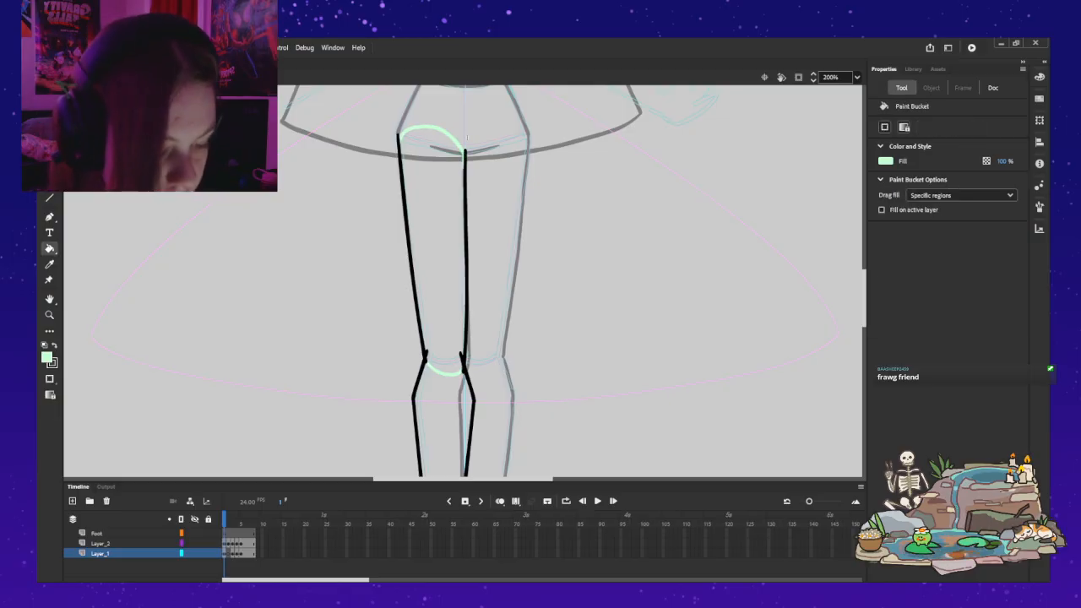
Step: Undo the light green thigh and knee strokes on Layer_1 and target frame 1 of Layer_2
key(v)
key(ctrl+z)
key(ctrl+z)
key(ctrl+z)
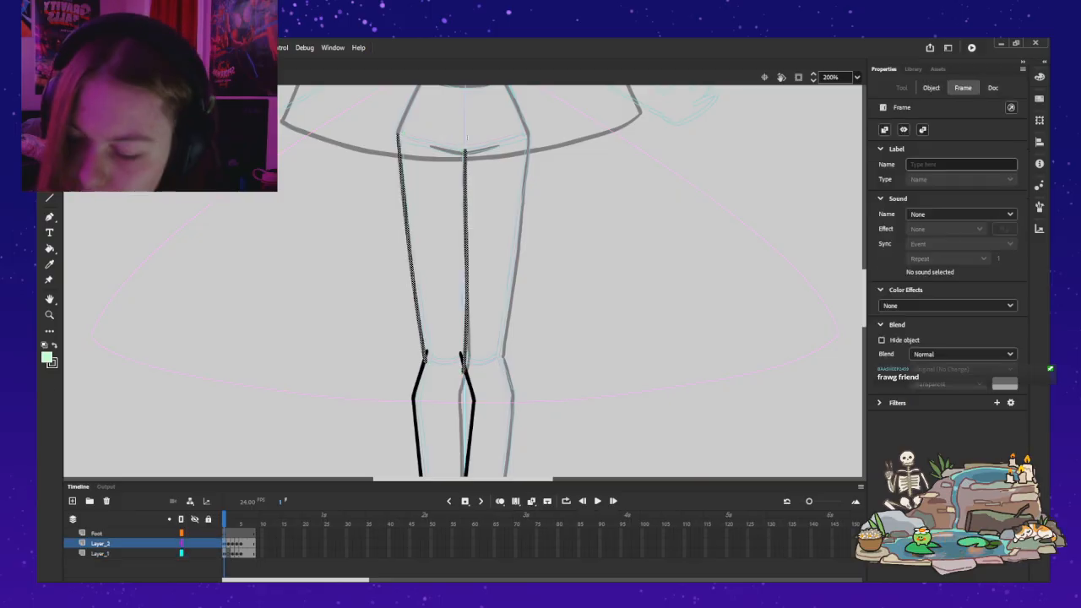
Step: Brush an arched light green line across the thigh's upper end on Layer_2, joining both outlines
key(b)
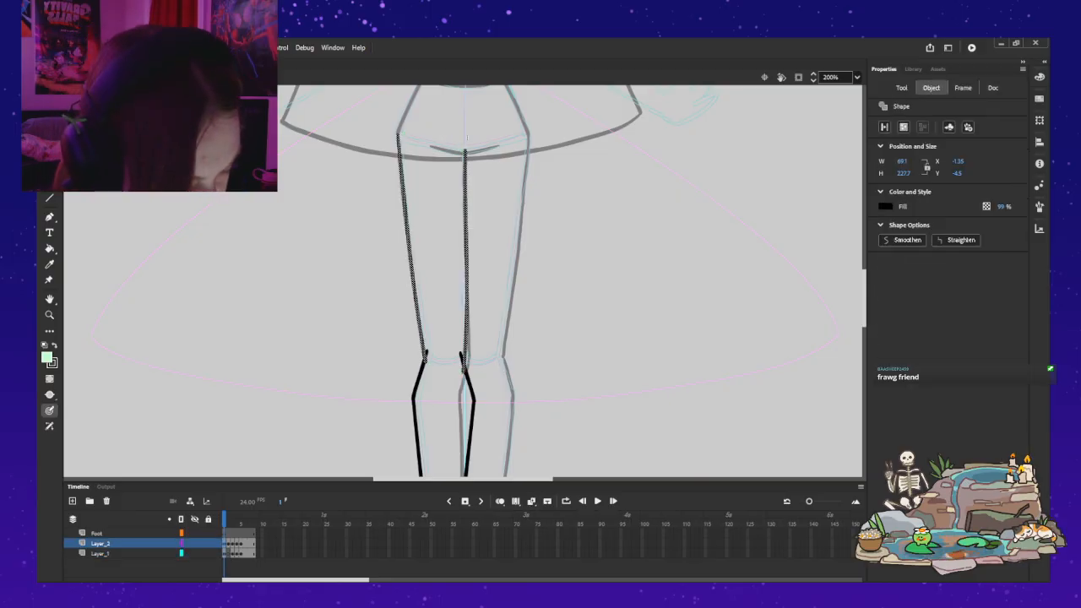
key(ctrl+z)
mouse_move(399, 139)
mouse_down()
mouse_move(418, 126)
mouse_move(458, 145)
mouse_up()
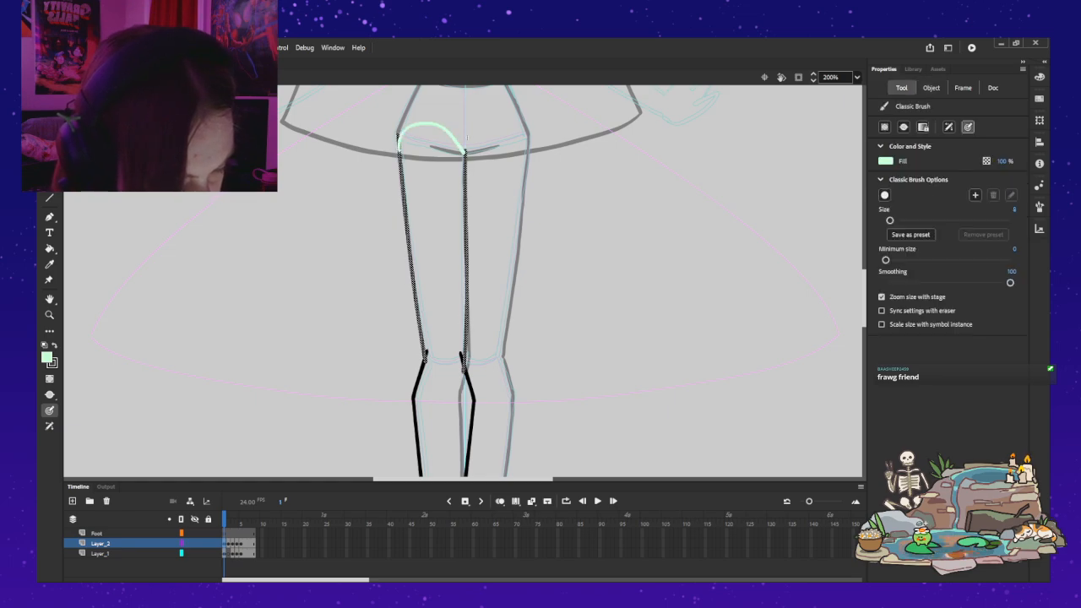
key(ctrl+z)
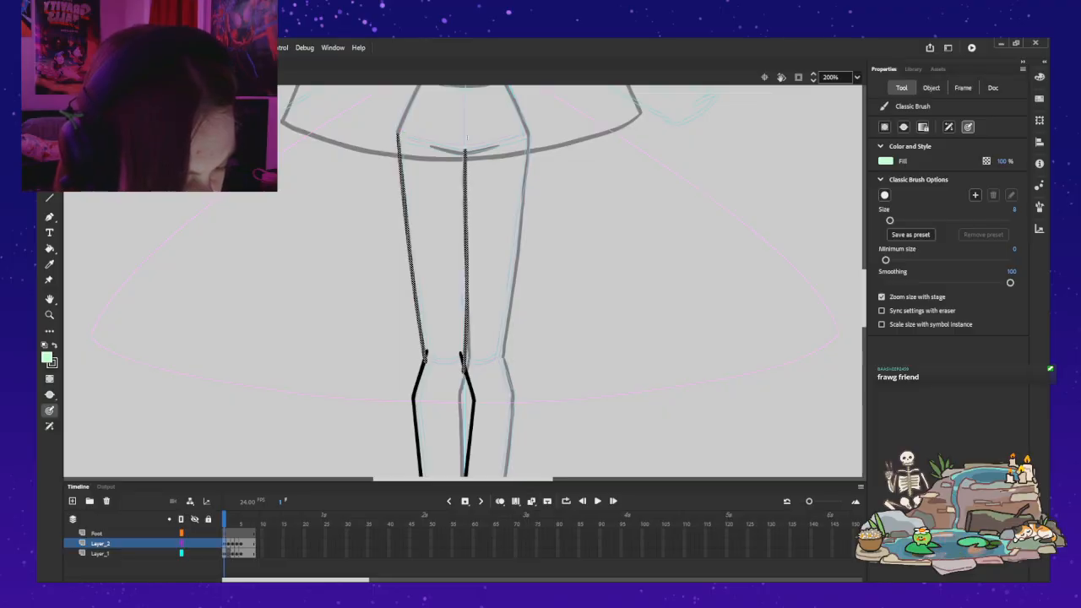
drag(400, 136, 463, 154)
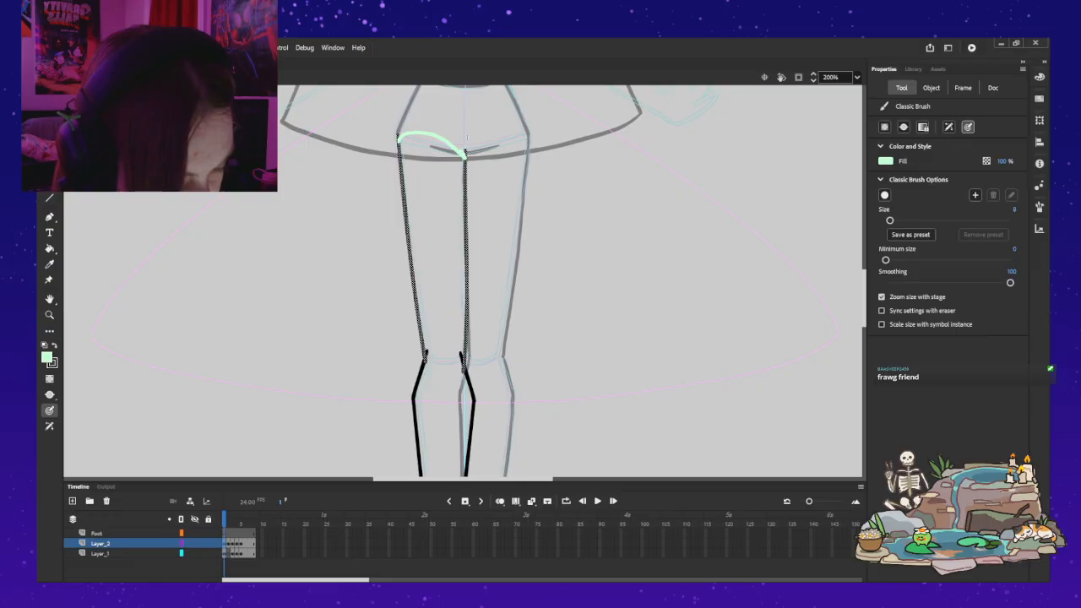
key(ctrl+shift+a)
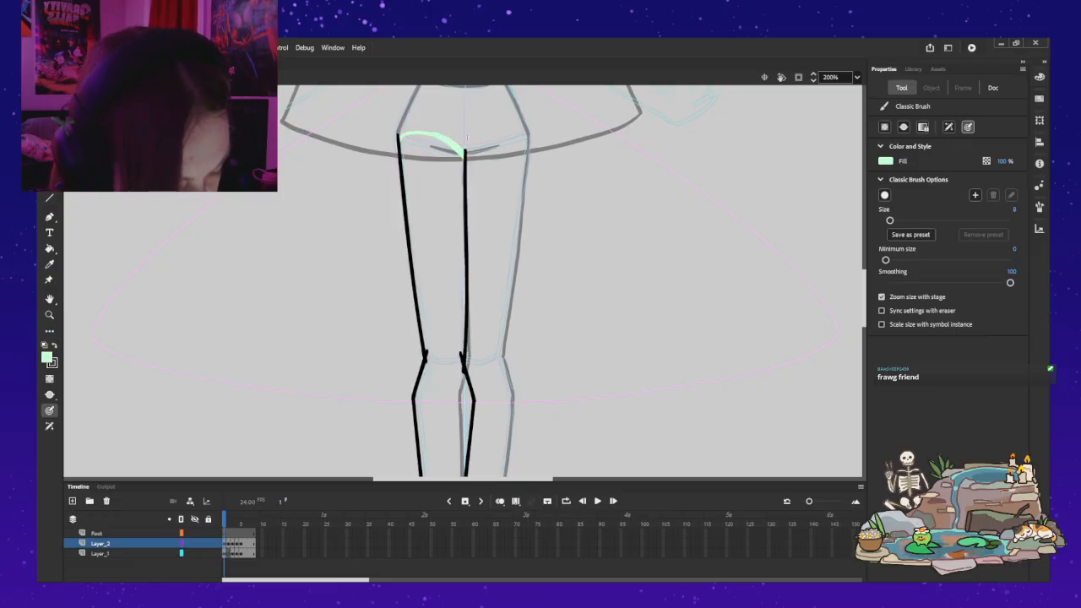
Step: Close the thigh at the knee with a light green curve and fill the thigh light green
drag(425, 353, 449, 372)
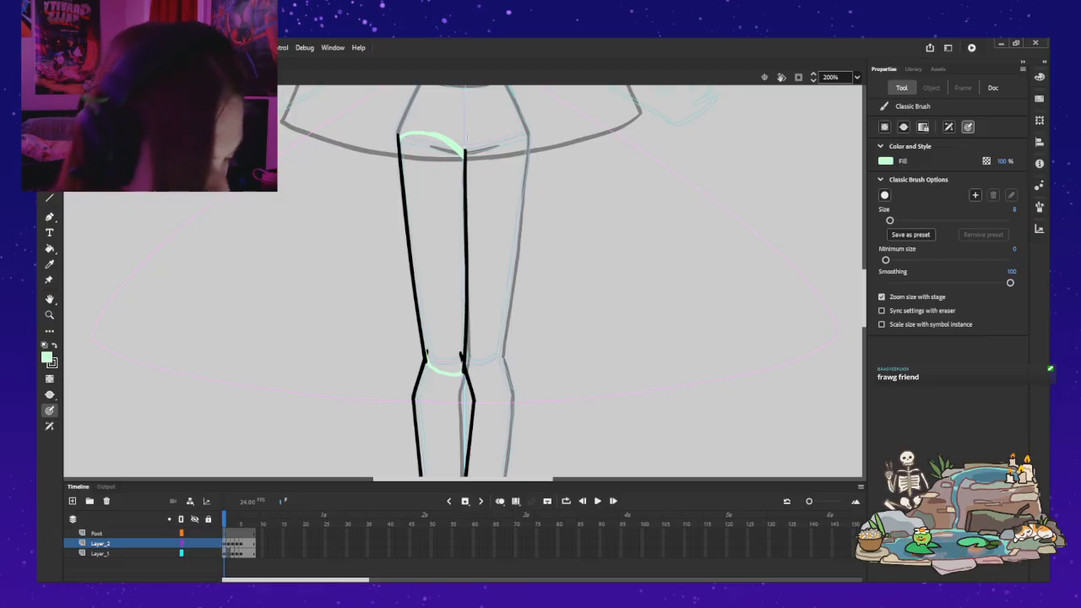
key(ctrl+z)
drag(423, 354, 462, 368)
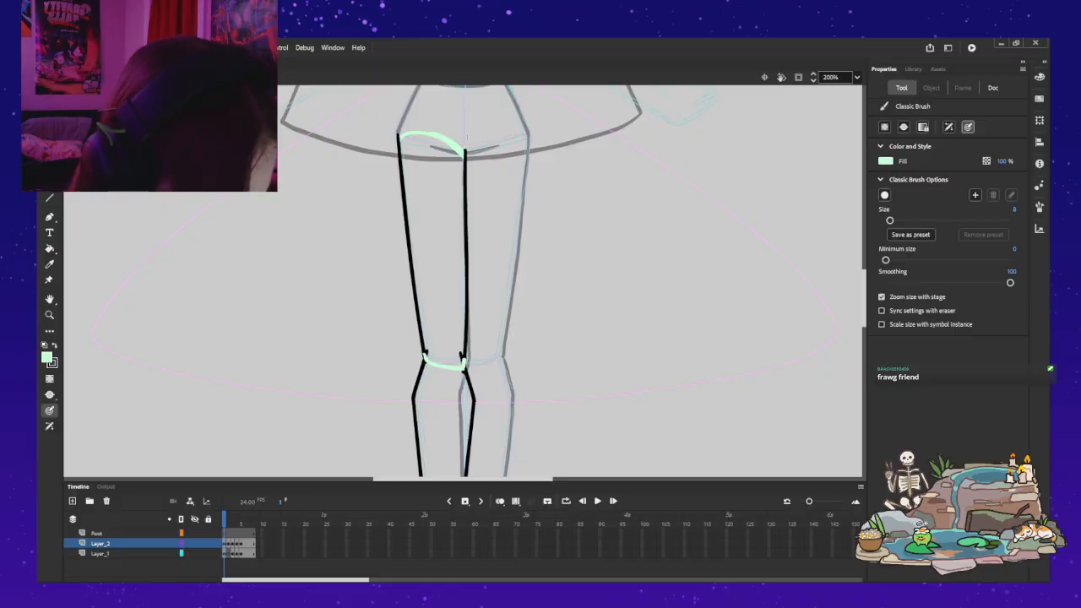
key(ctrl+z)
mouse_move(465, 352)
mouse_down()
mouse_move(462, 366)
mouse_move(439, 358)
mouse_move(463, 369)
mouse_move(427, 358)
mouse_up()
key(ctrl+z)
key(k)
click(437, 245)
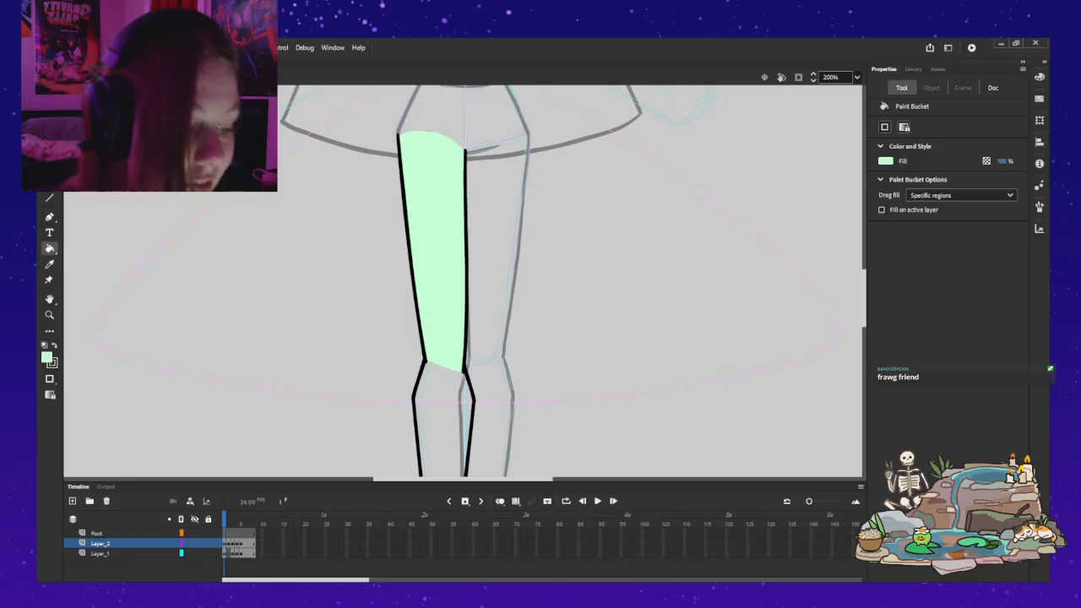
Step: Brush a short straight light green line across the ankle end of the lower leg on frame 1 of Layer_1
key(v)
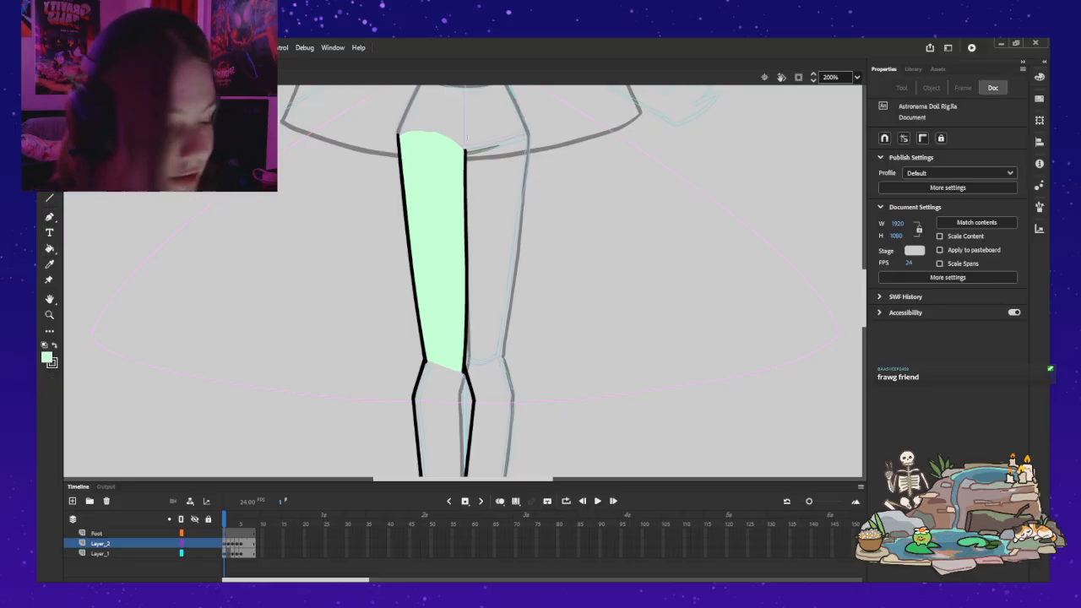
scroll(464, 278, down, 6)
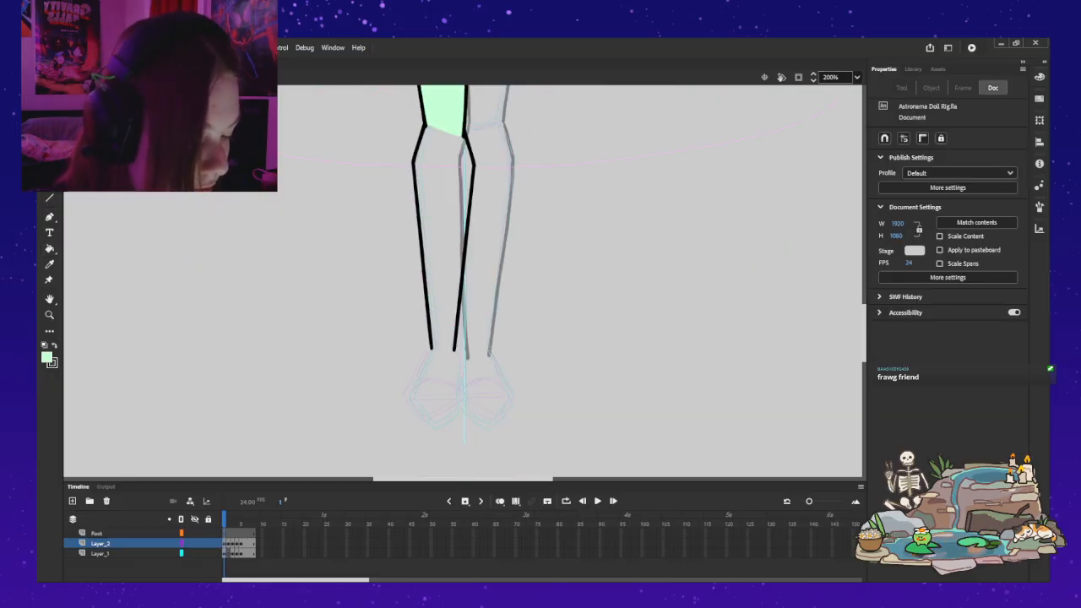
click(225, 554)
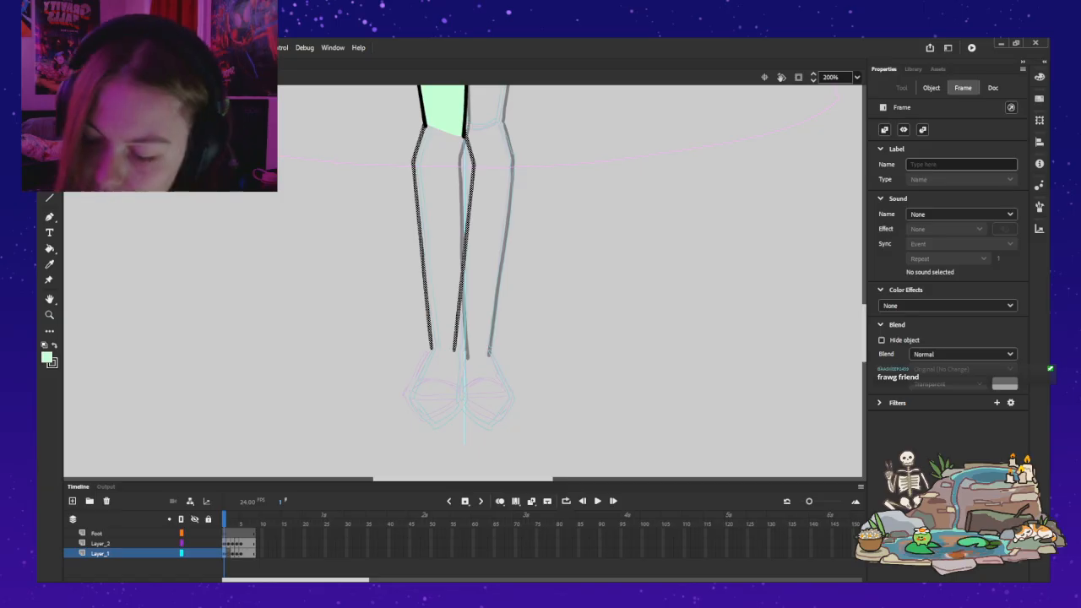
key(b)
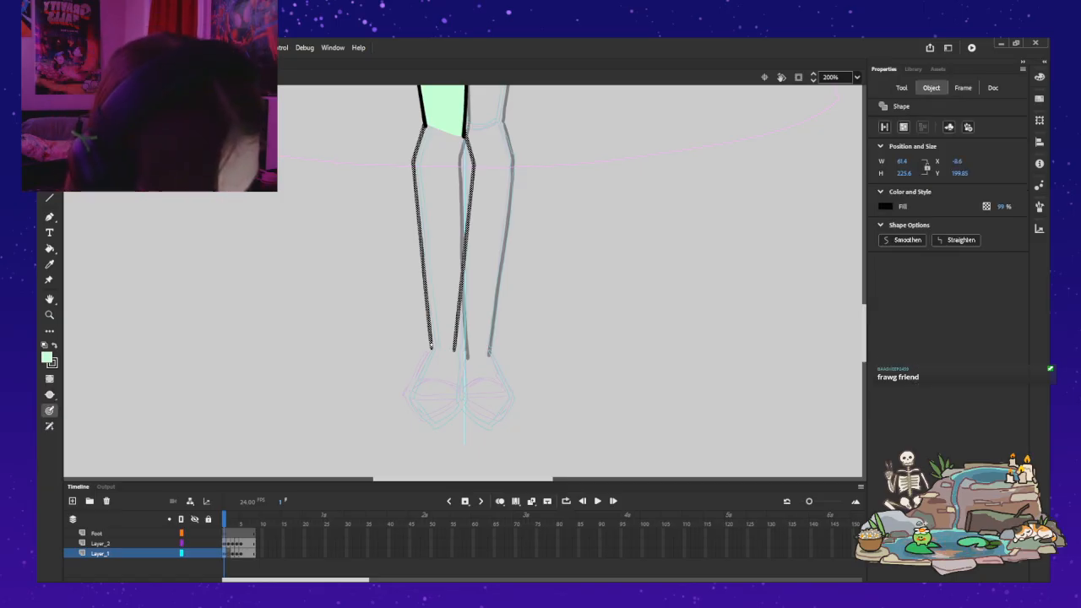
drag(431, 346, 441, 348)
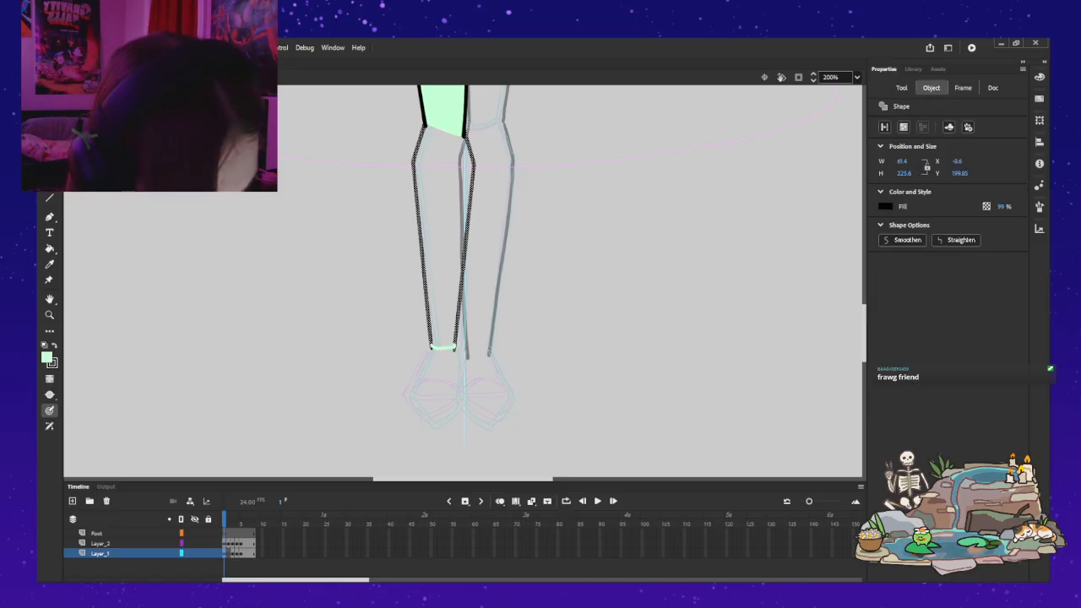
key(ctrl+z)
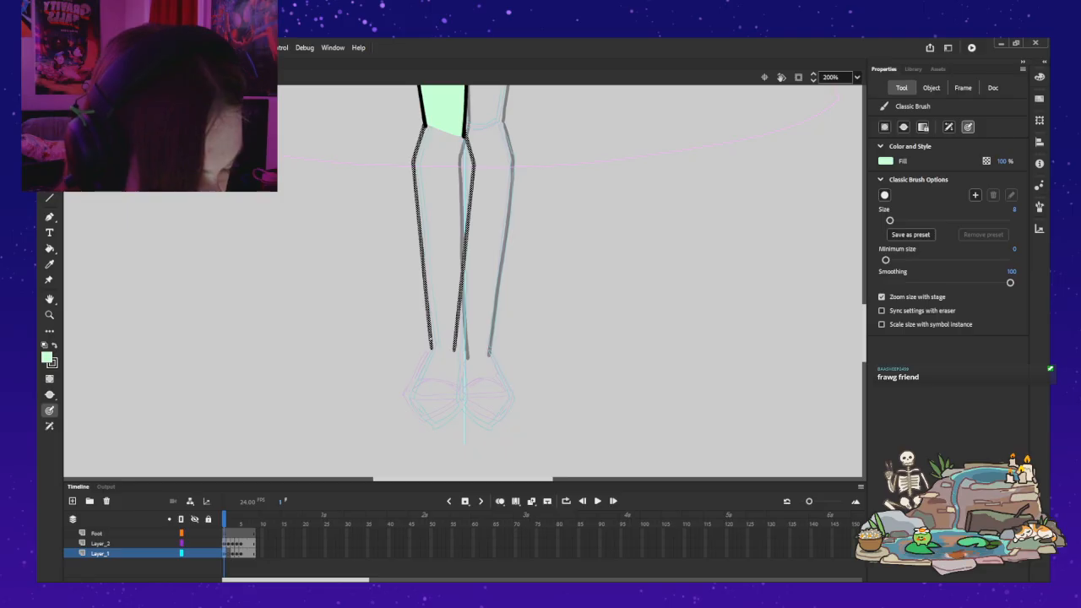
drag(431, 345, 454, 343)
Step: Hide Layer_2, close the lower leg's knee end with an arched light green line and fill the lower leg light green
click(194, 543)
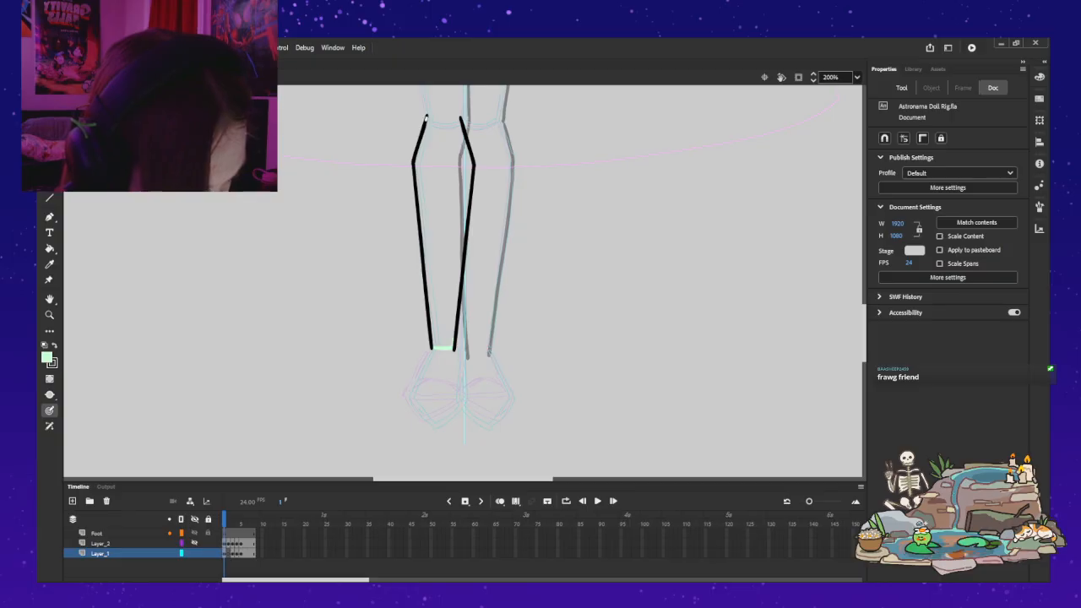
drag(428, 117, 453, 117)
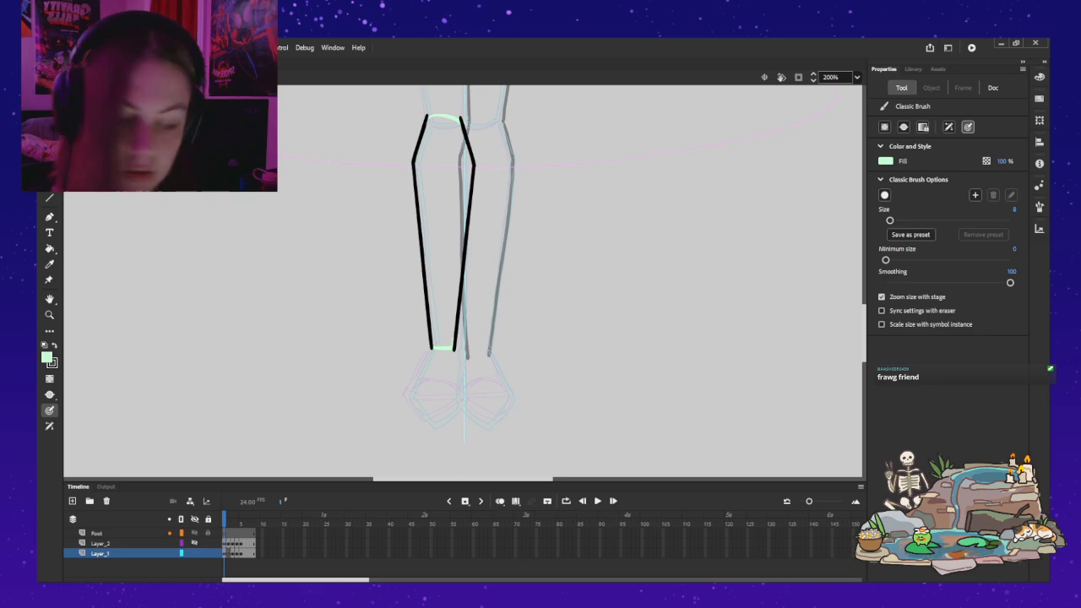
key(k)
click(443, 232)
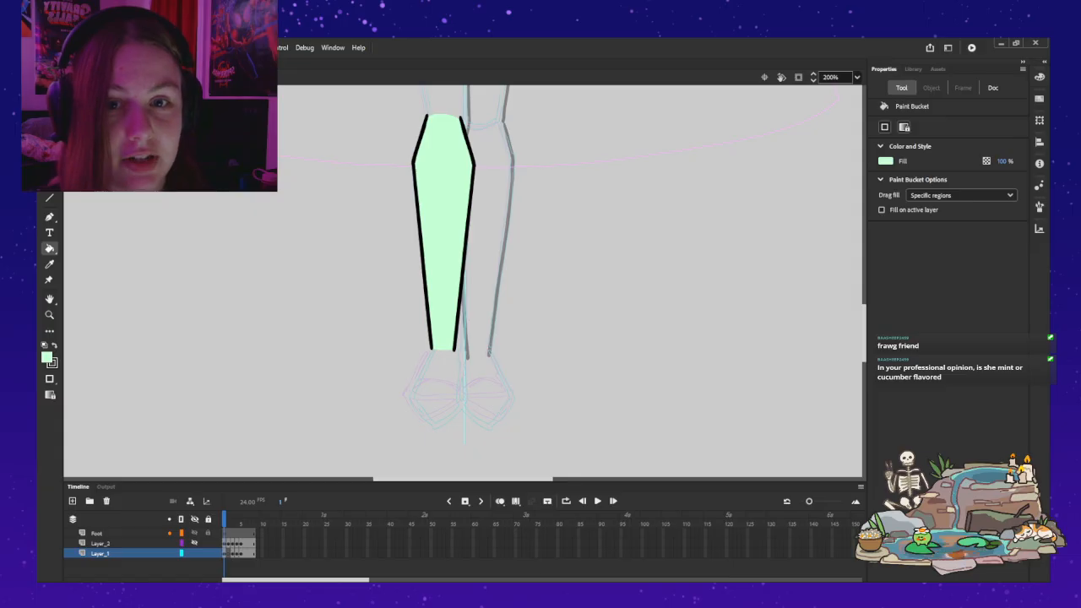
Step: Leave the leg symbol for the full character view and show the Base_Ref layer
click(857, 77)
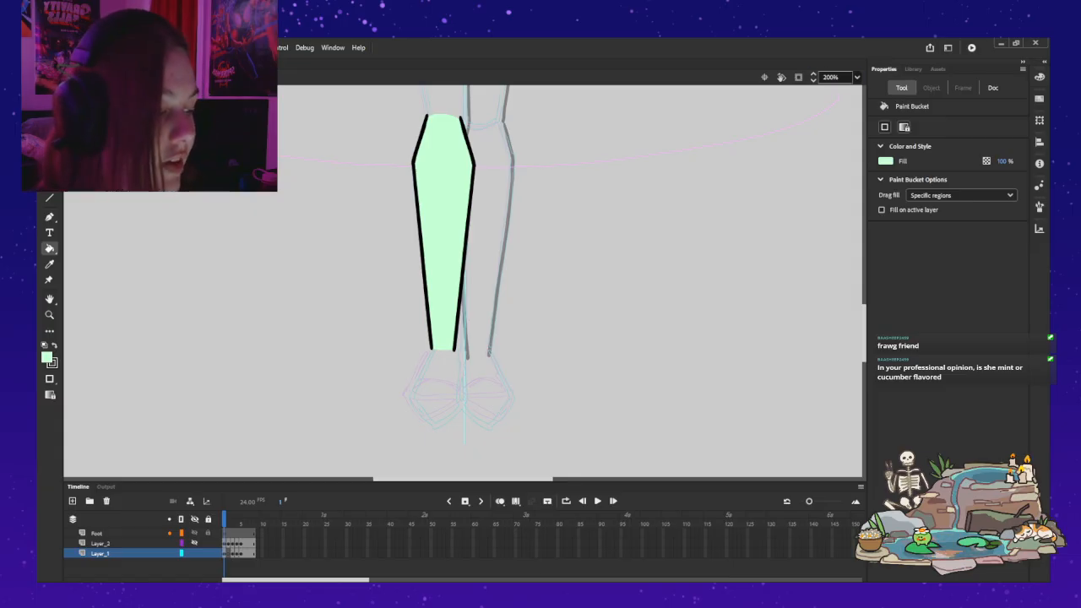
click(836, 88)
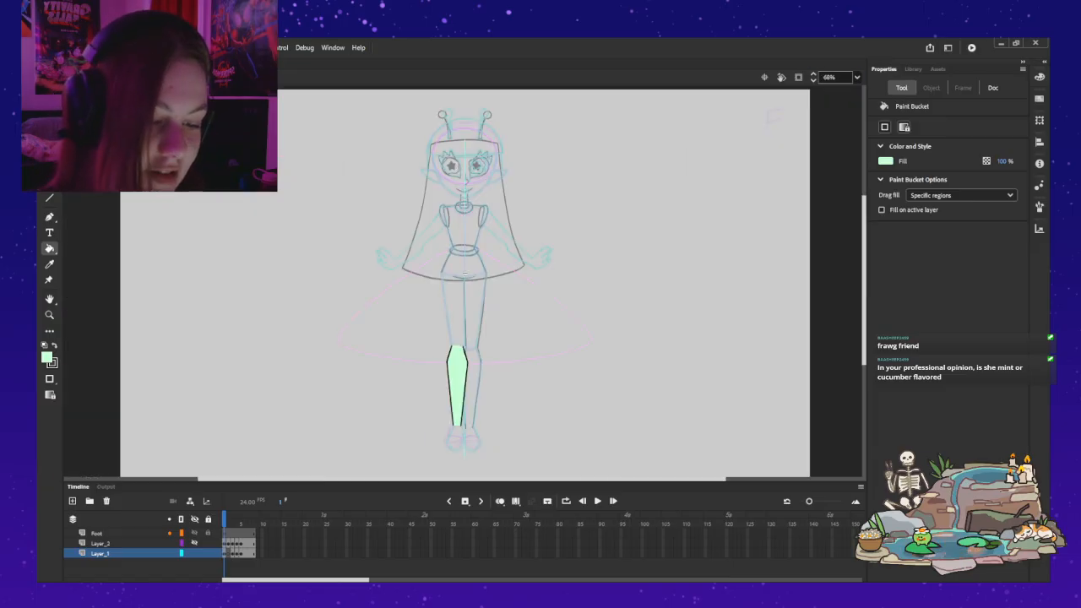
key(ctrl+e)
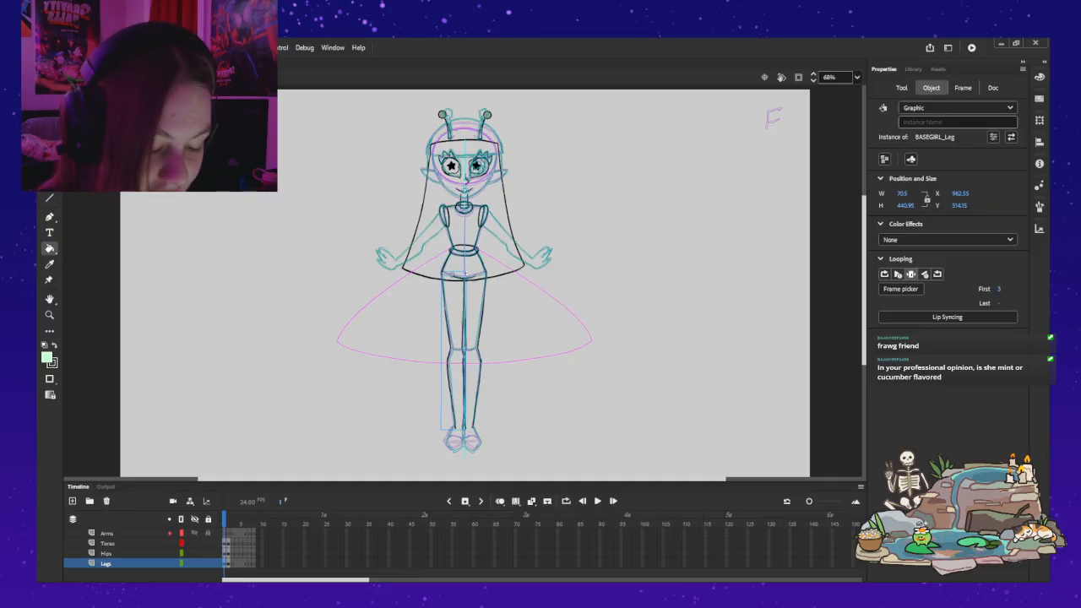
click(119, 543)
scroll(118, 543, up, 4)
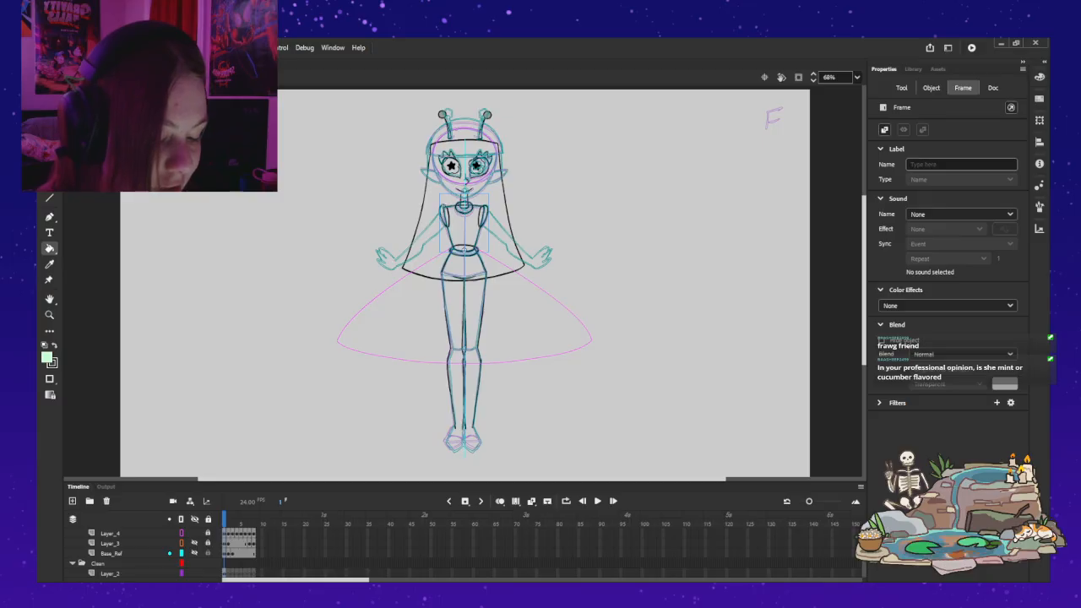
click(194, 553)
Step: Examine the coloured character reference and its palette on frame 3 and compare it with the front sketch on frame 1
click(232, 553)
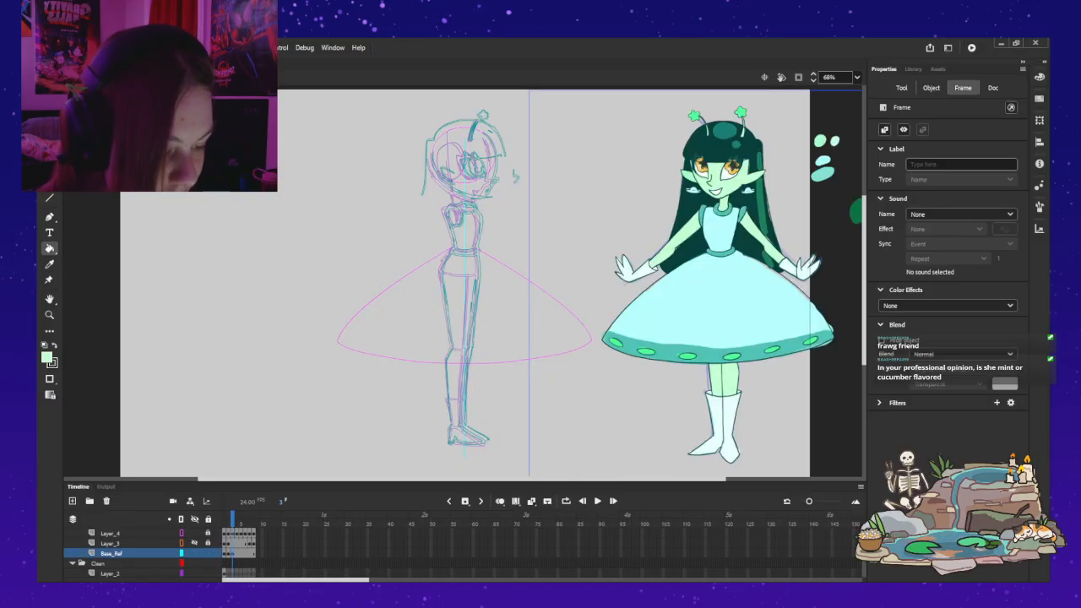
click(932, 88)
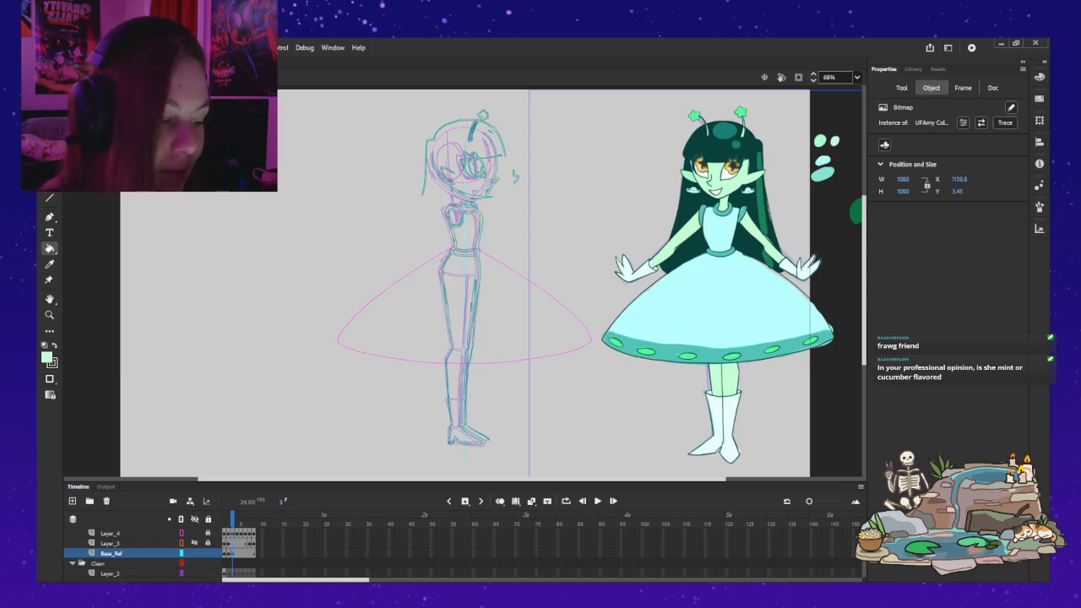
drag(517, 478, 559, 479)
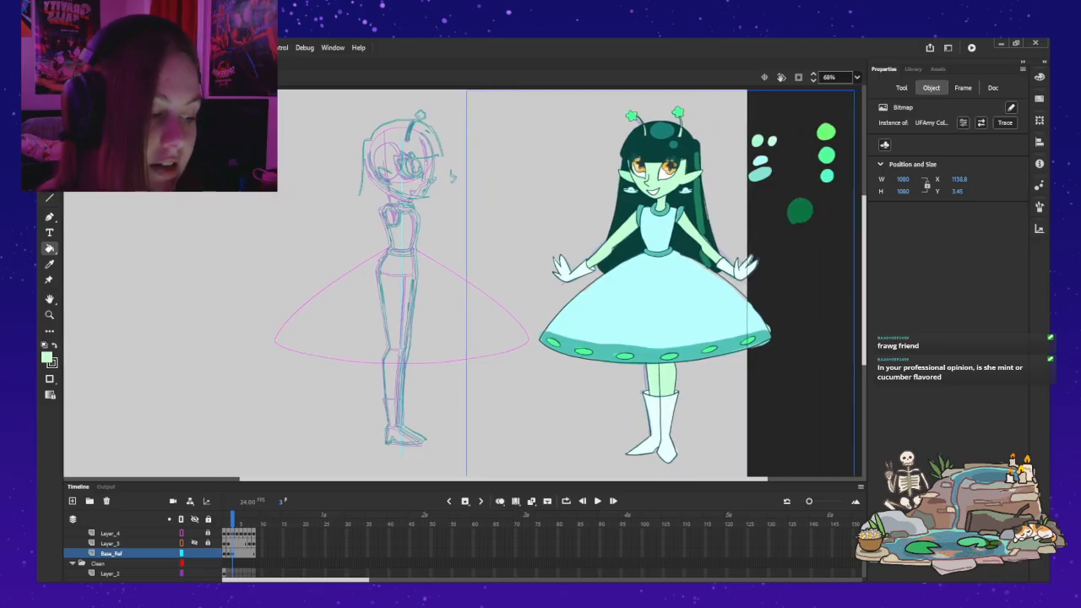
drag(504, 479, 460, 478)
key(v)
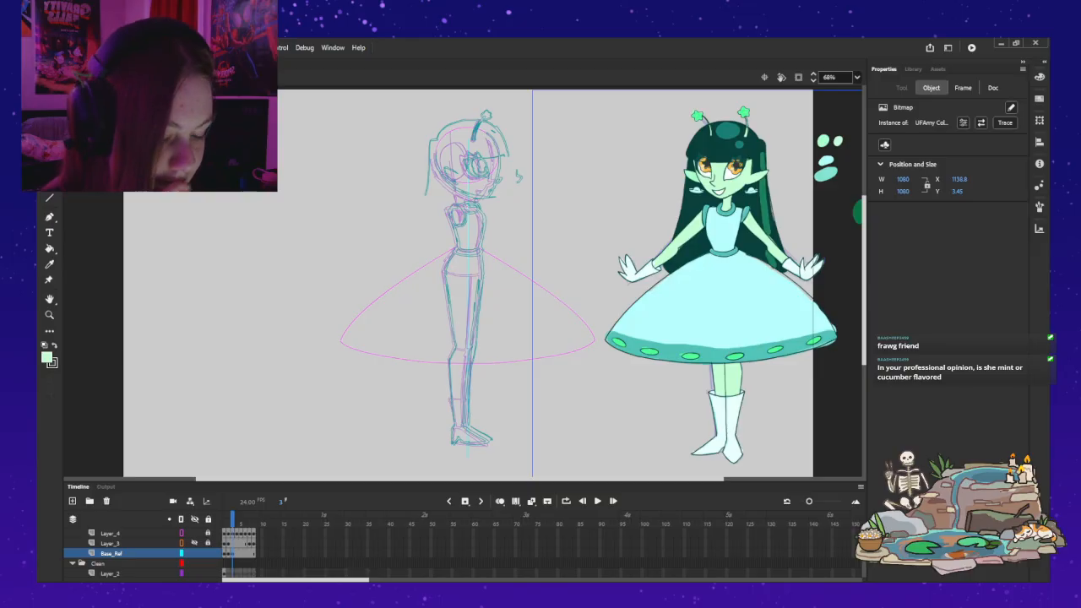
click(224, 524)
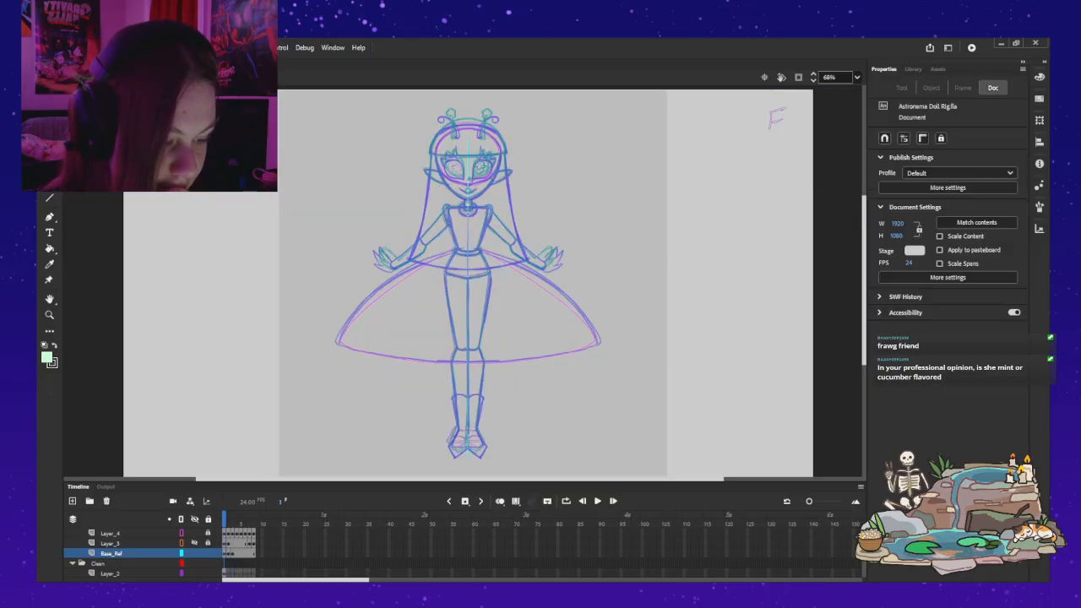
scroll(126, 553, down, 2)
key(period)
key(period)
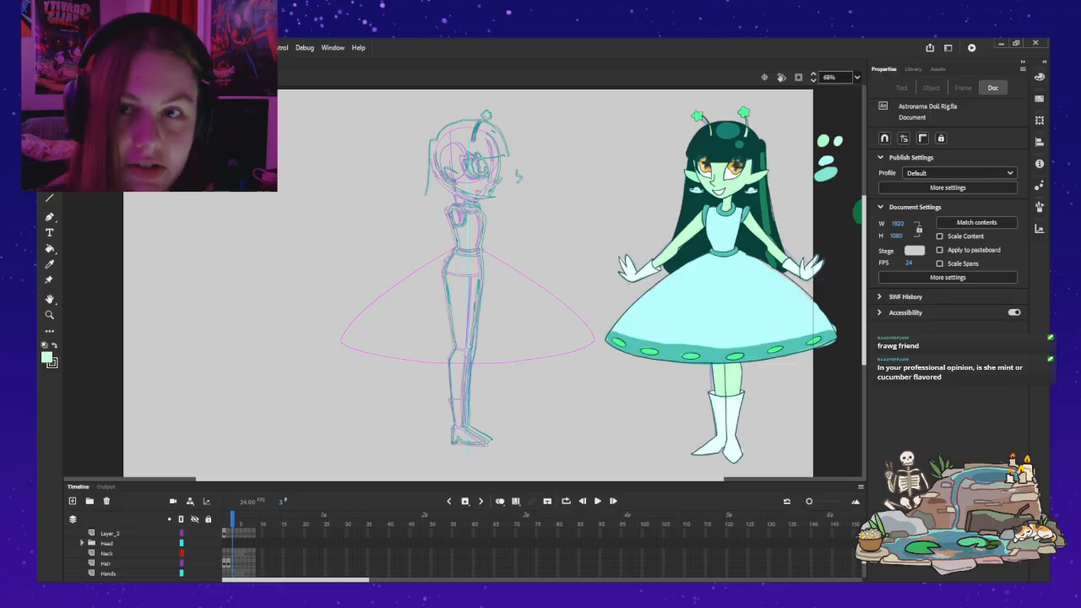
key(comma)
key(comma)
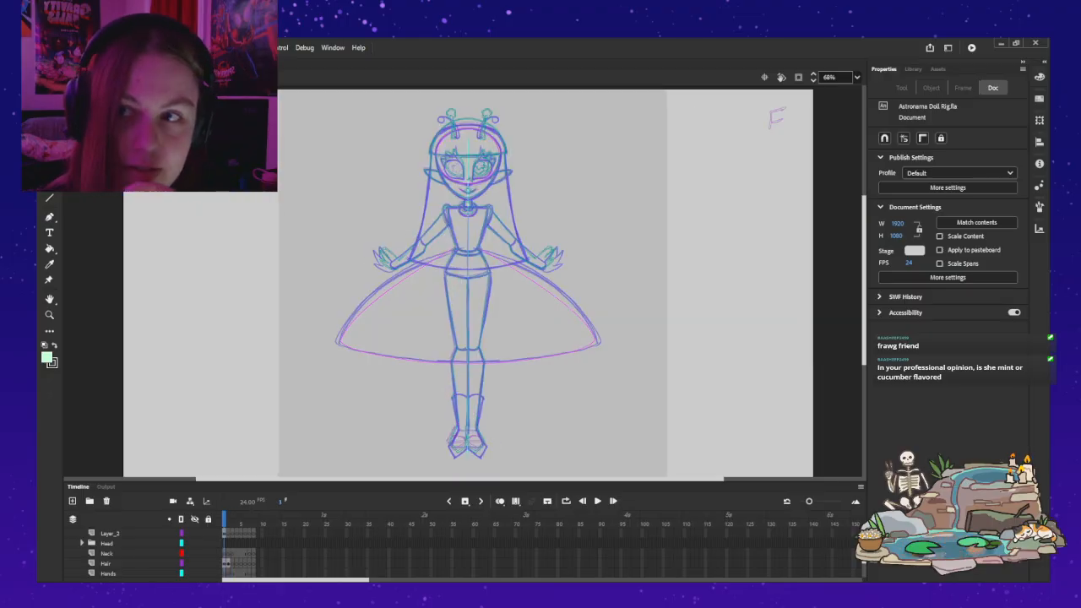
Step: Look through the rig's body-part layers and select frame 1 of the Hips layer
scroll(127, 553, down, 3)
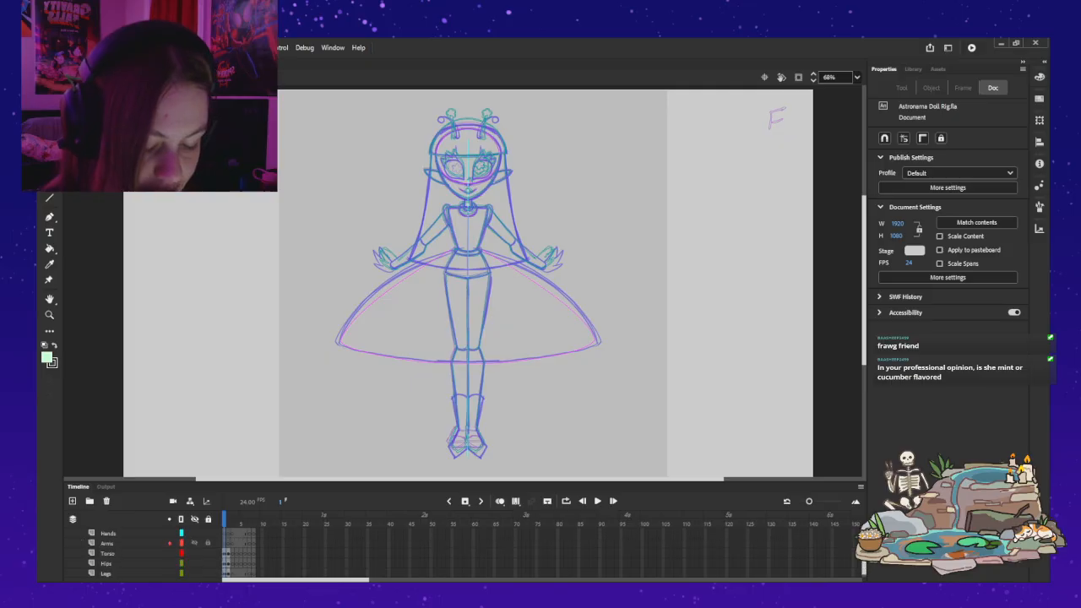
click(106, 553)
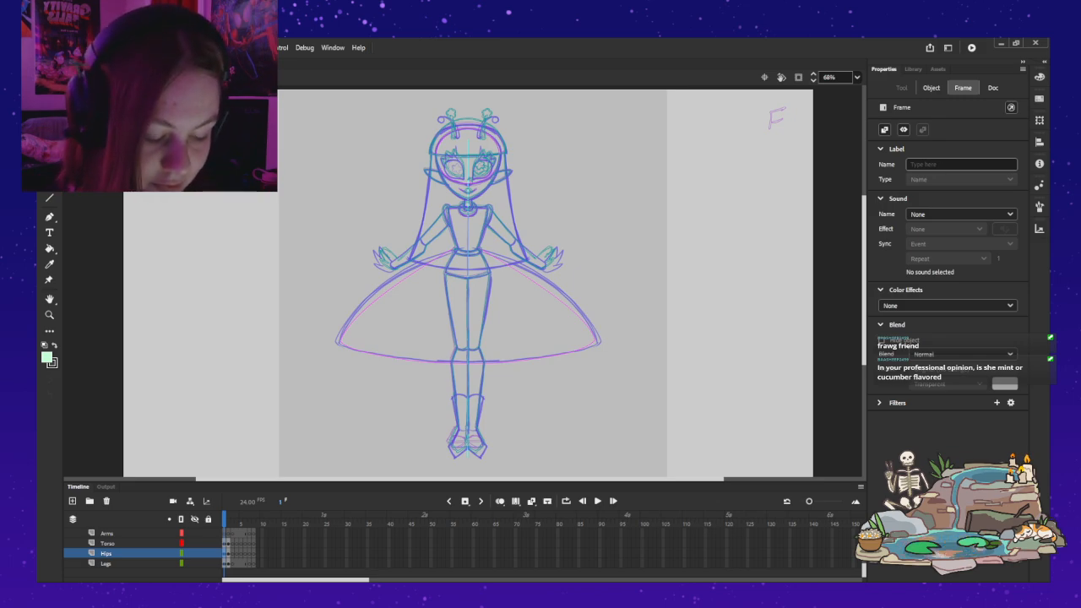
scroll(161, 553, up, 1)
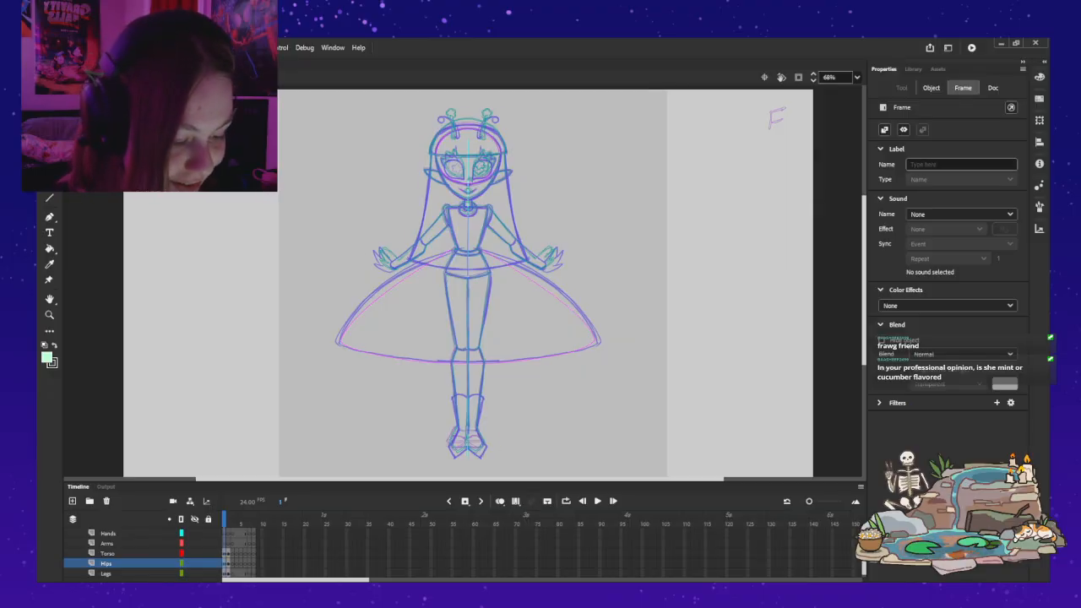
click(110, 533)
scroll(127, 542, up, 1)
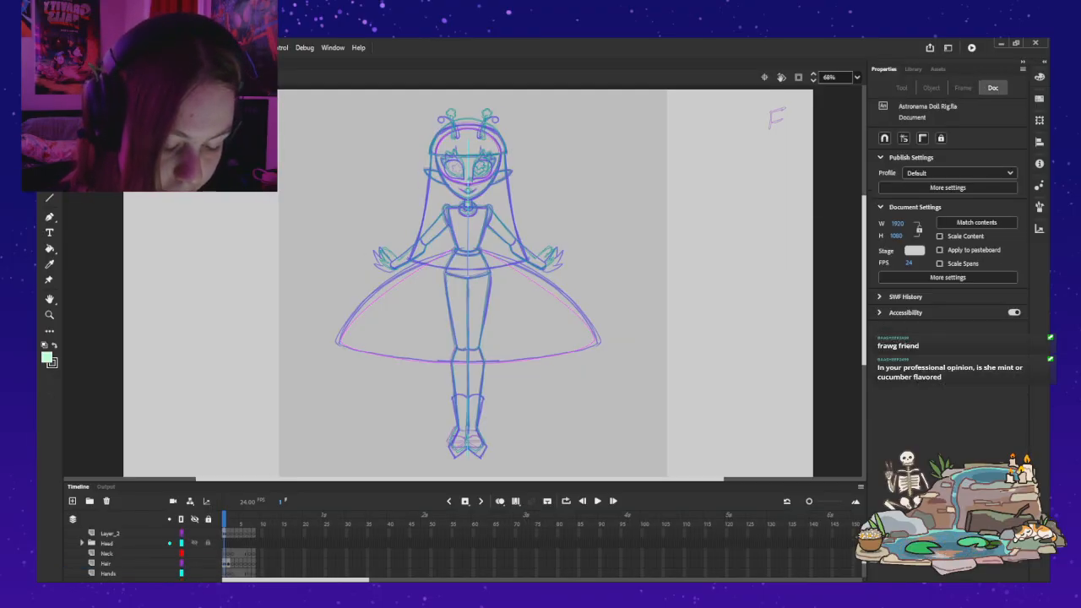
scroll(127, 541, down, 2)
click(224, 520)
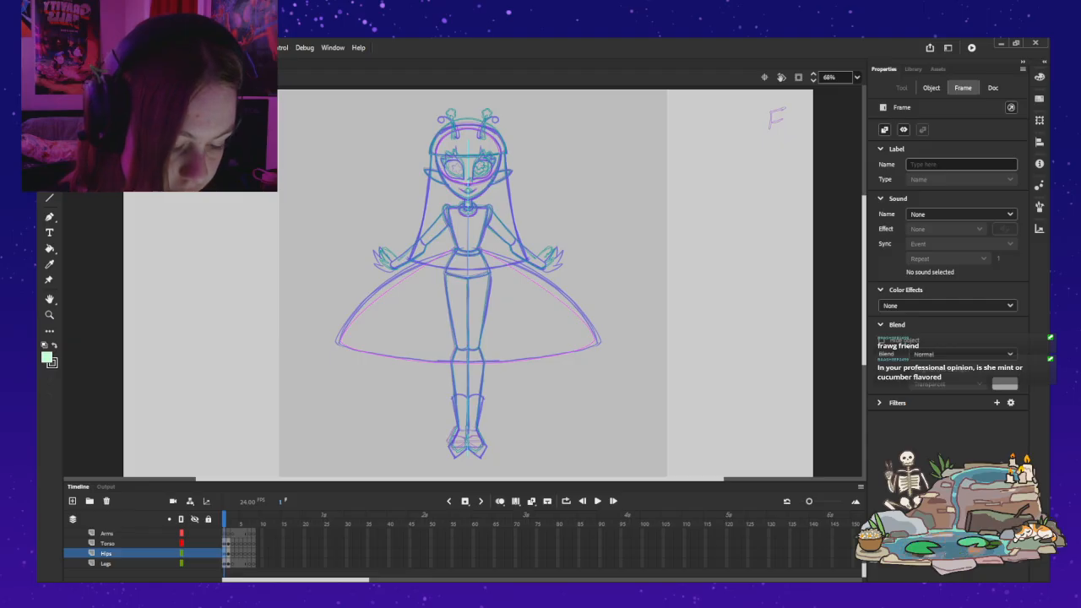
key(period)
key(comma)
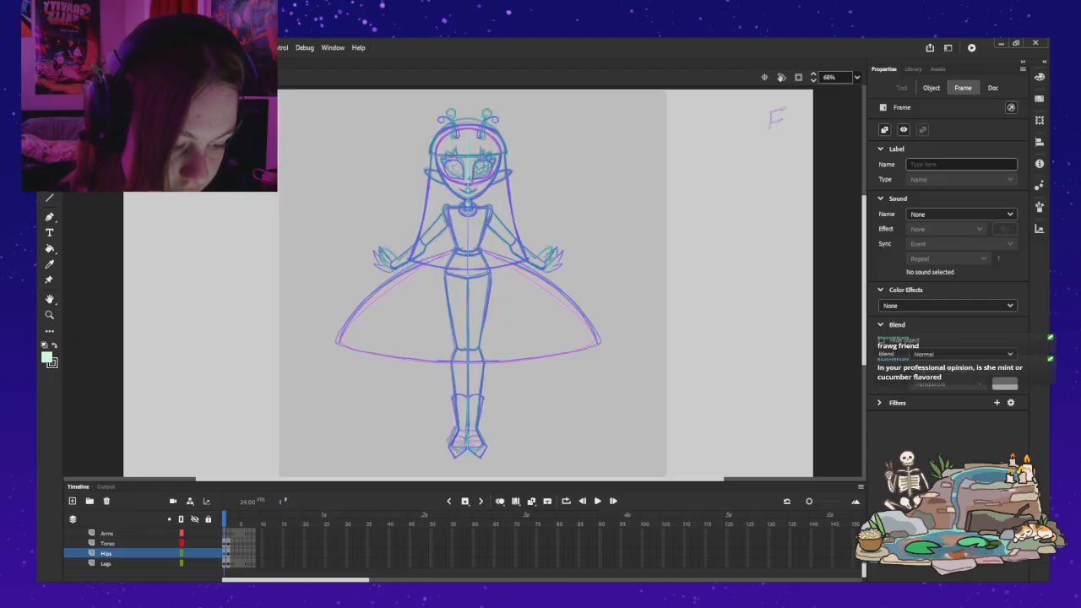
Step: Display the Base_Ref layer as outlines, lock it and collapse the Sketch folder
scroll(143, 553, down, 5)
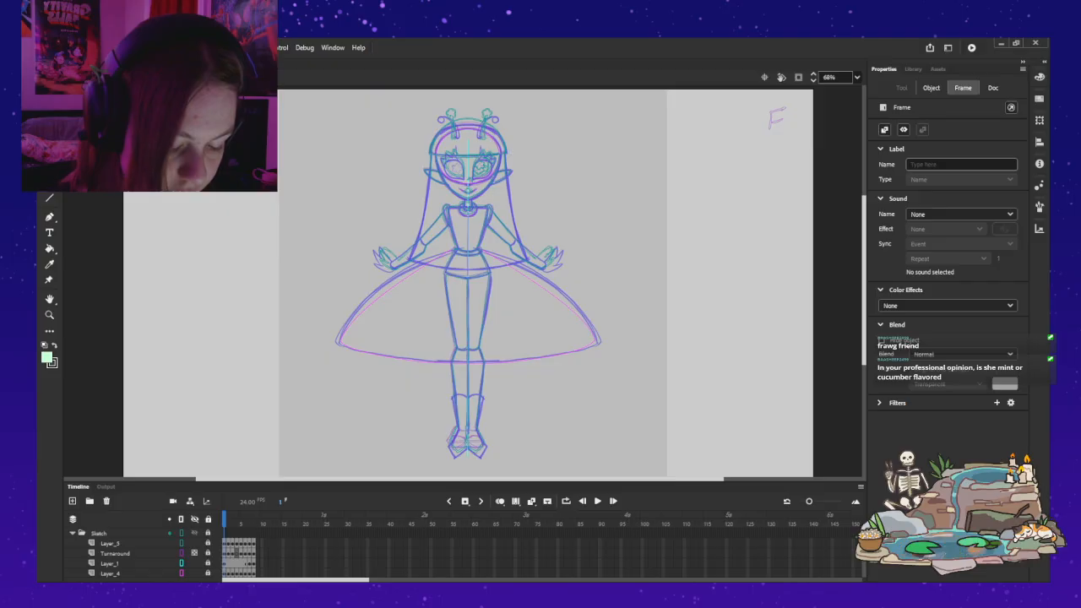
scroll(180, 541, down, 4)
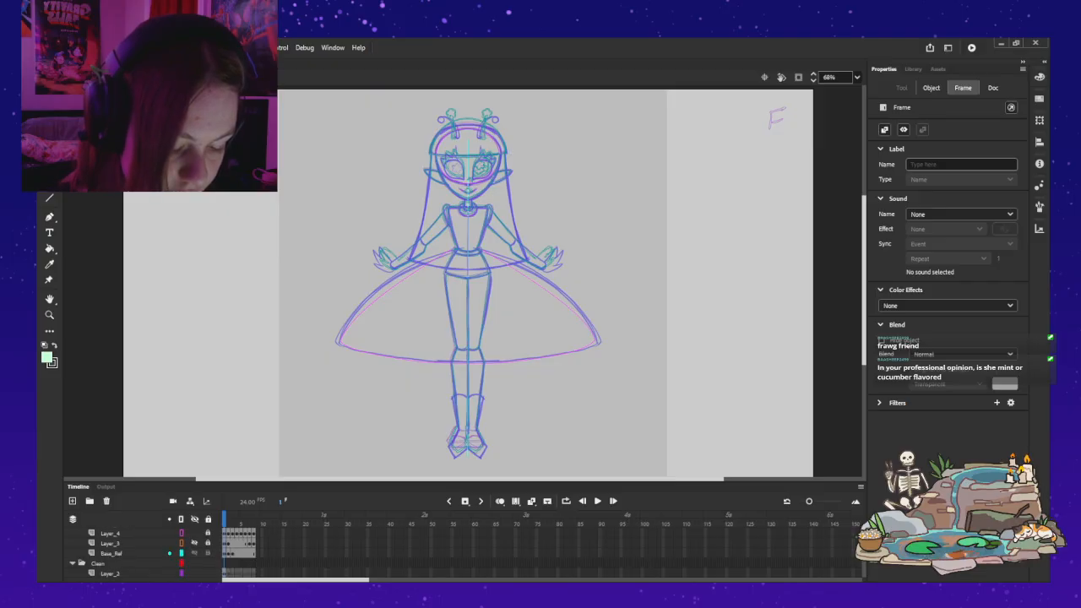
click(181, 553)
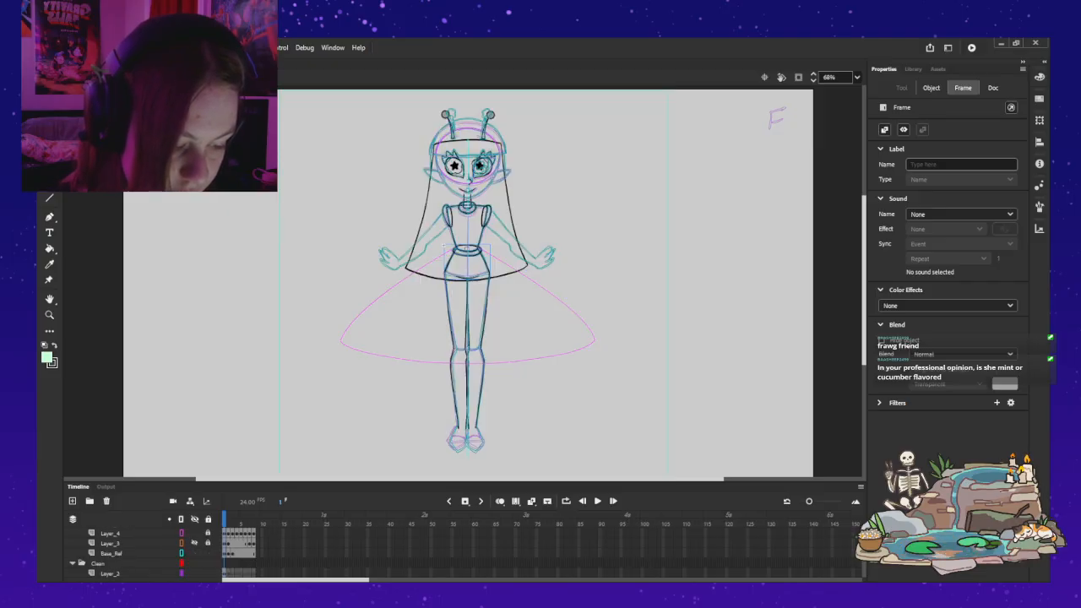
click(473, 284)
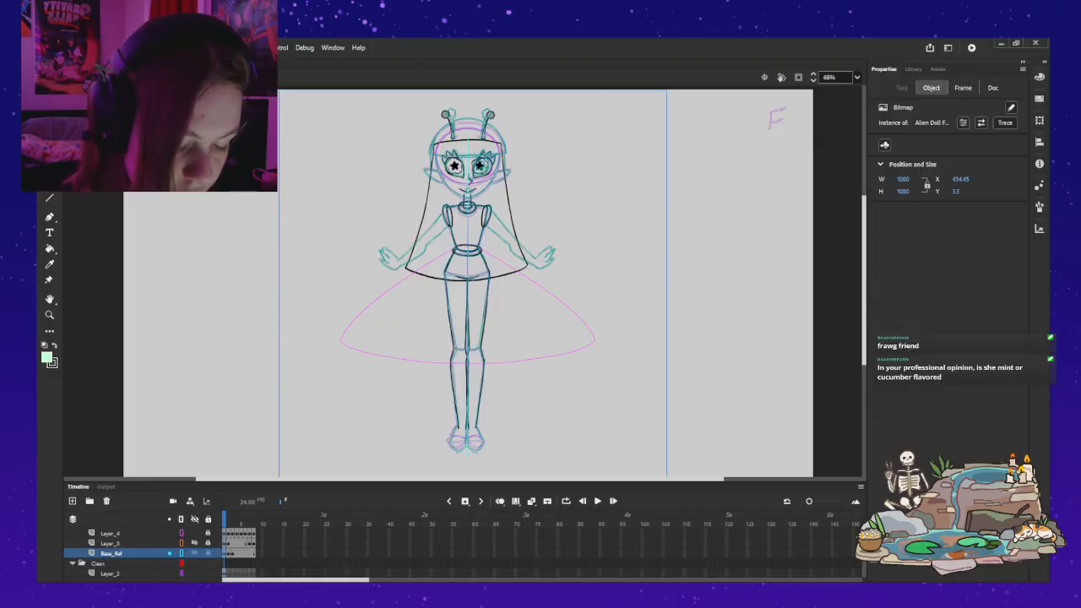
click(208, 553)
scroll(207, 549, up, 2)
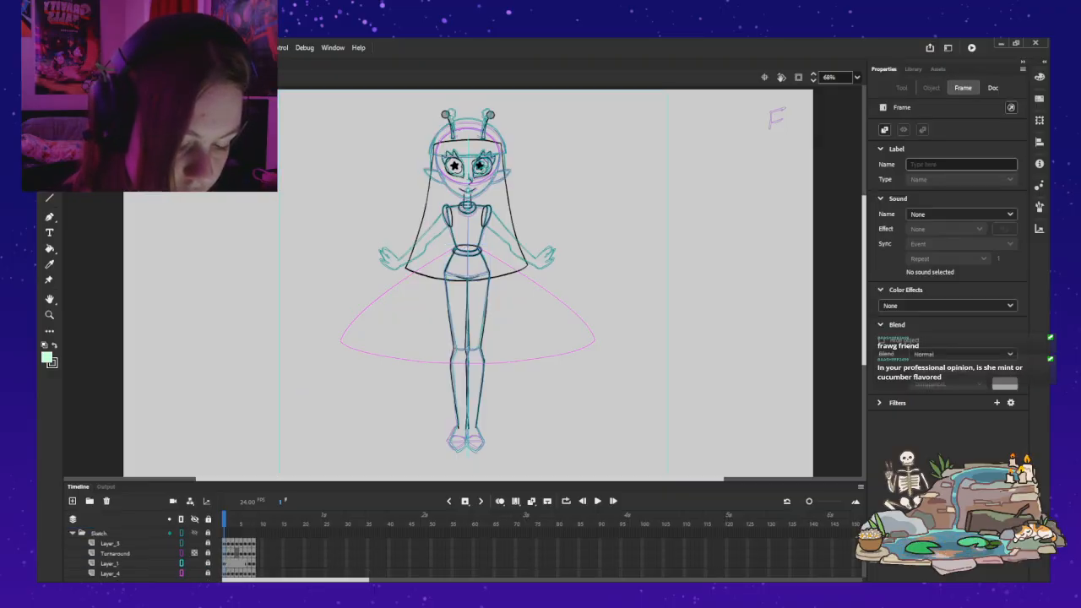
click(72, 533)
scroll(143, 553, down, 2)
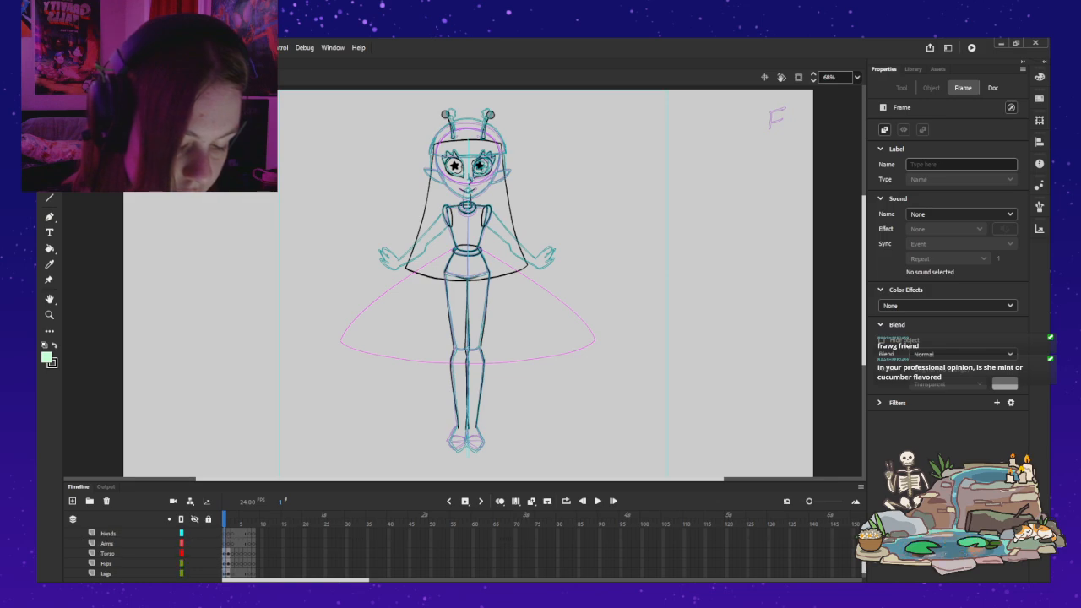
Step: Set both BASEGIRL_Leg instances to display frame 1 so the coloured legs appear on the front view
click(454, 338)
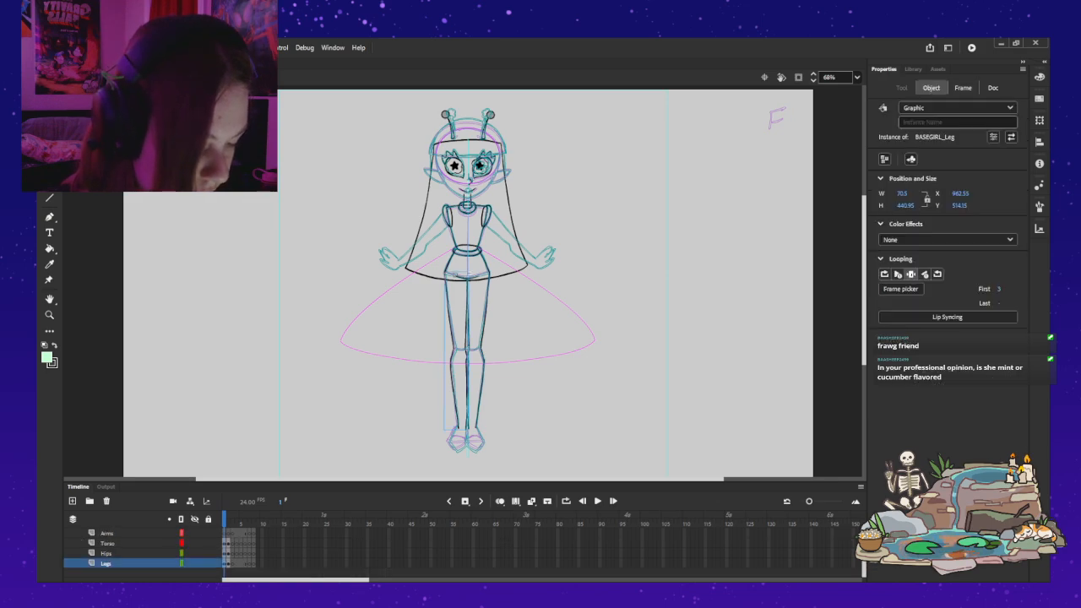
drag(998, 288, 992, 289)
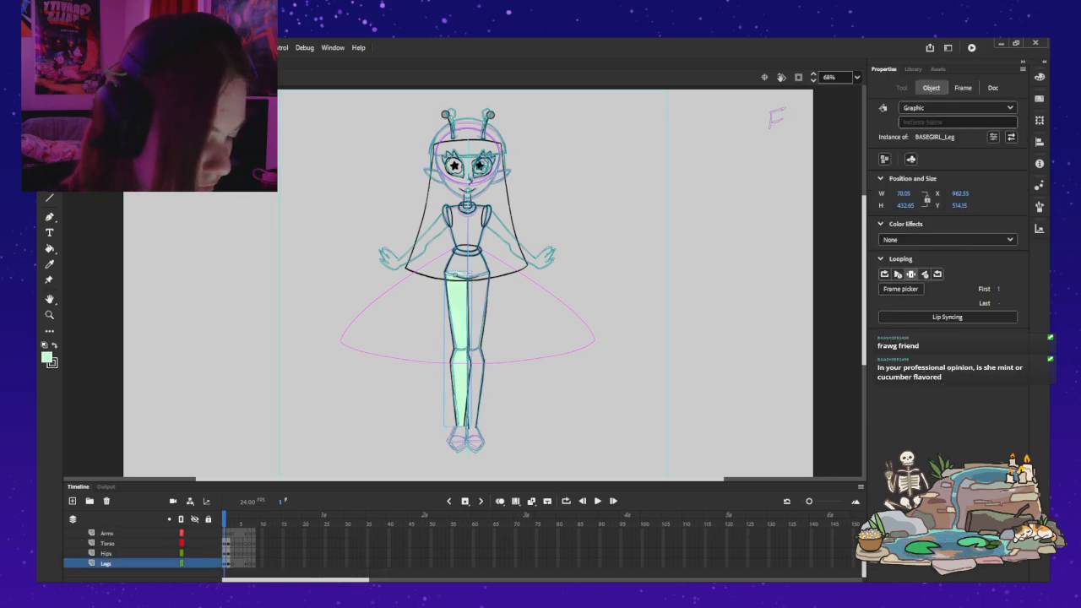
click(482, 329)
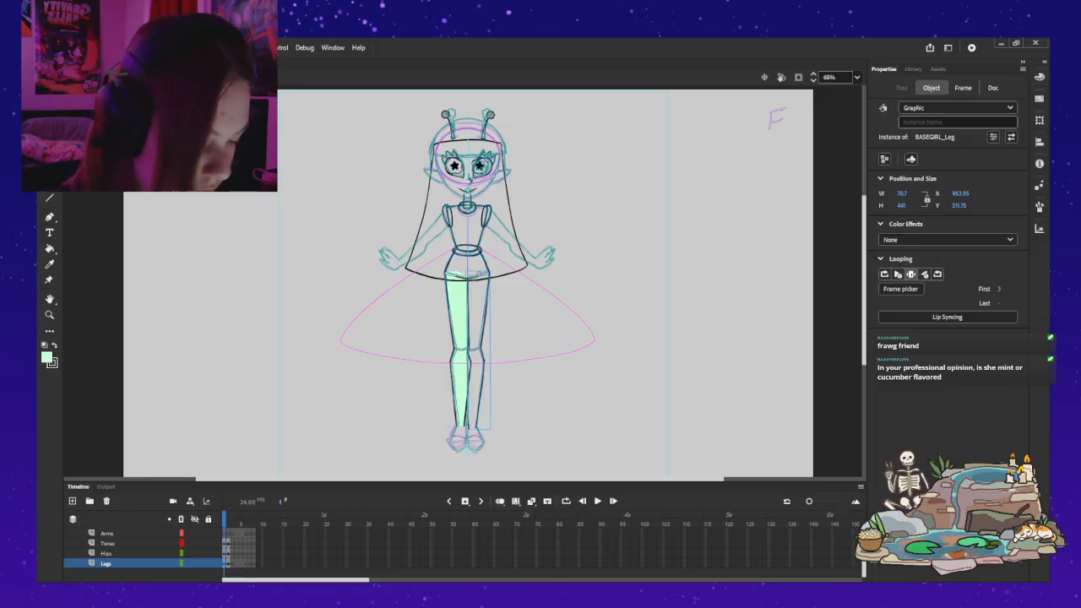
drag(999, 289, 992, 289)
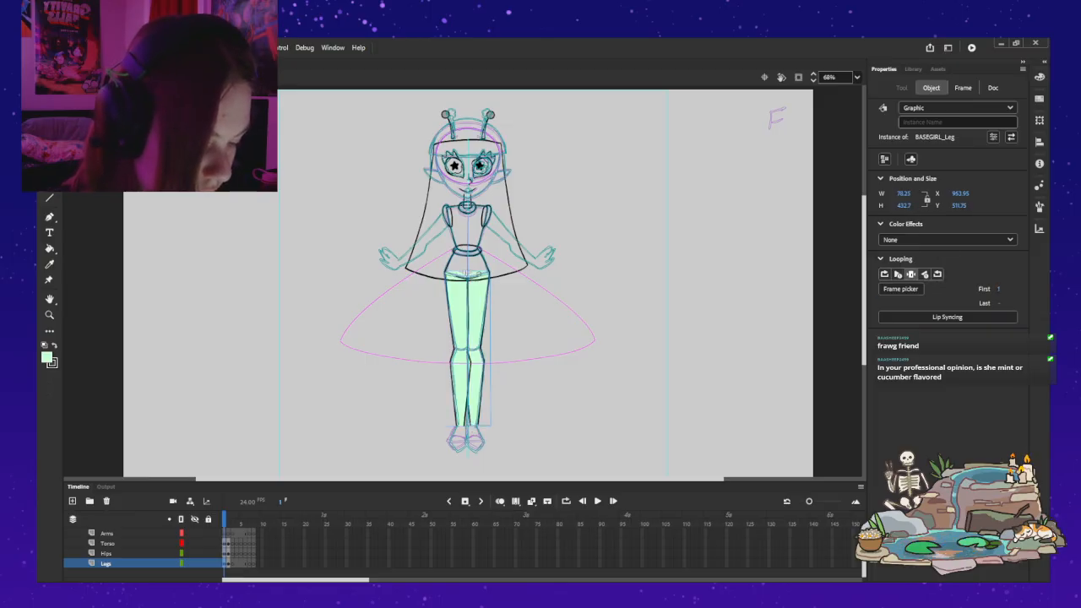
key(Escape)
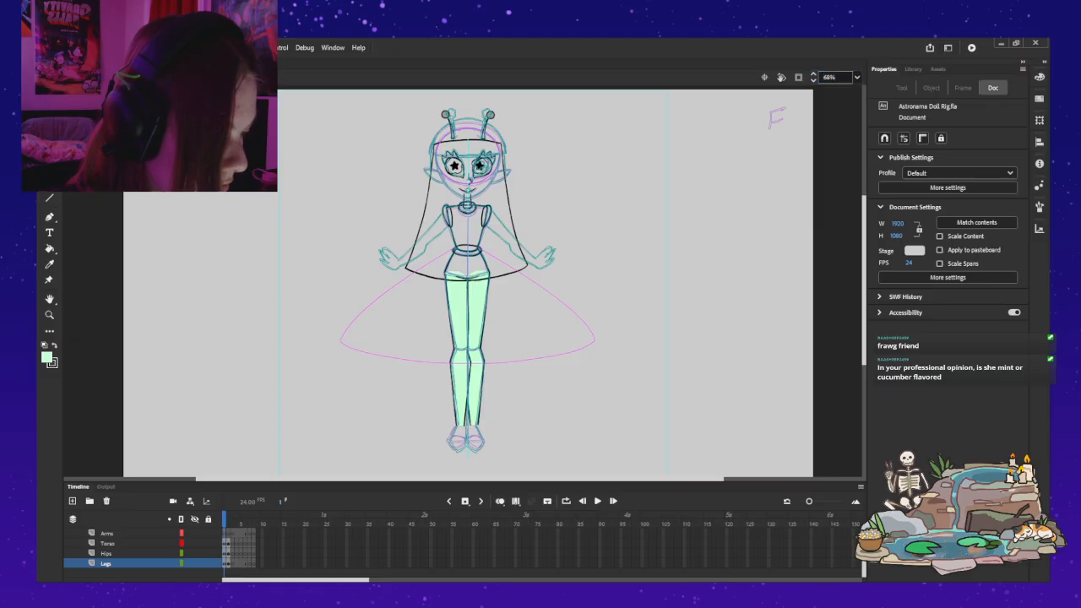
Step: Nudge the viewer's-right leg instance down to Y 516.75
key(ctrl+1)
scroll(473, 278, down, 3)
click(478, 241)
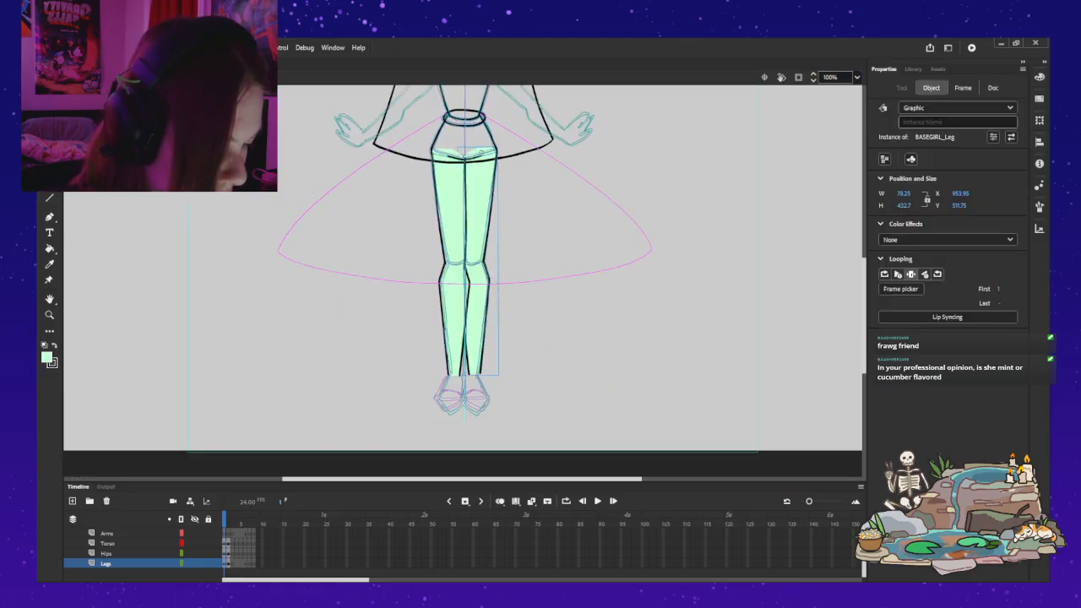
key(Up)
key(Up)
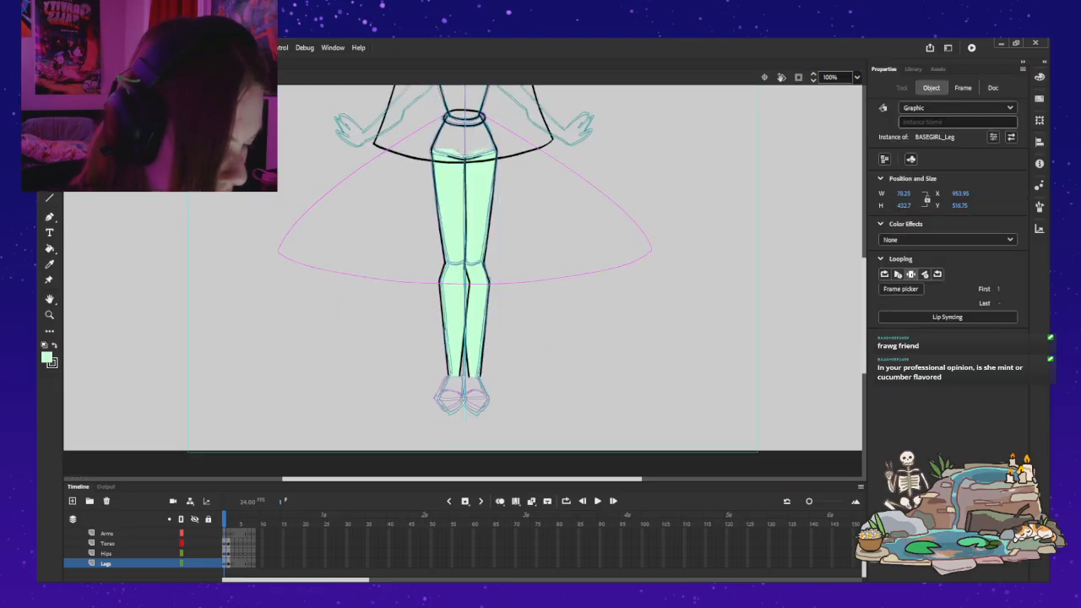
key(Escape)
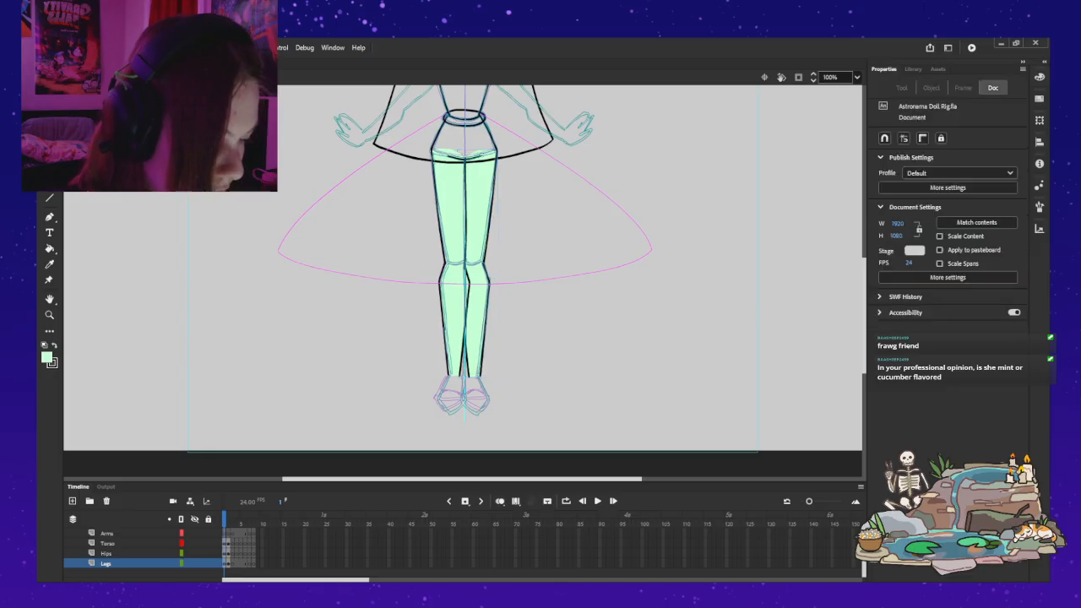
Step: Try rotating the viewer's-right leg outward about its hip pivot and undo the rotation
click(479, 228)
key(q)
mouse_move(501, 381)
mouse_down()
mouse_move(640, 332)
mouse_move(532, 376)
mouse_move(419, 371)
mouse_move(293, 276)
mouse_move(535, 379)
mouse_move(591, 357)
mouse_move(651, 307)
mouse_move(701, 191)
mouse_move(494, 378)
mouse_up()
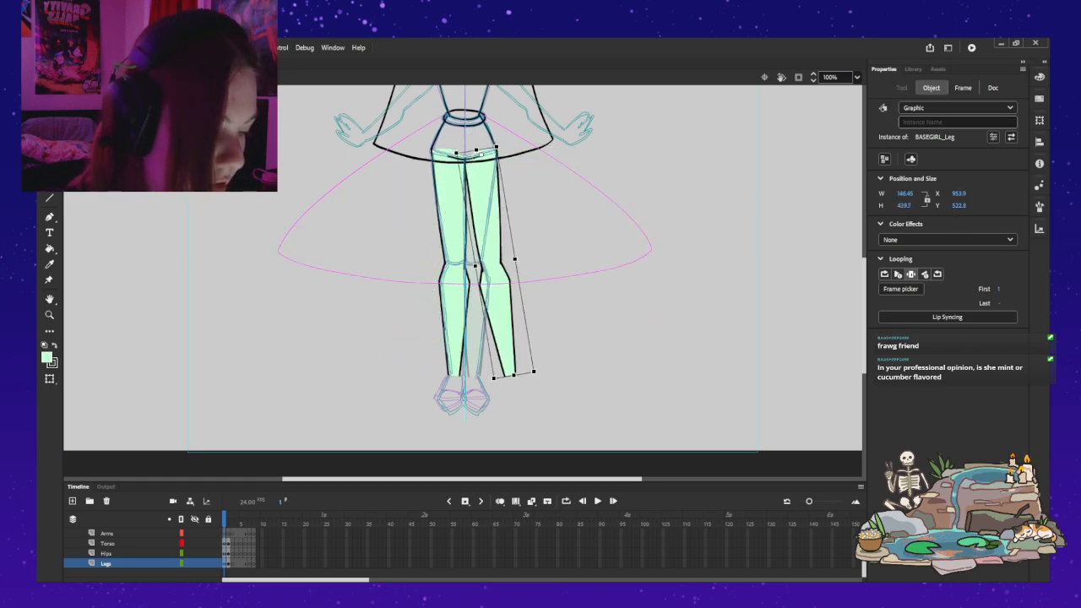
key(ctrl+z)
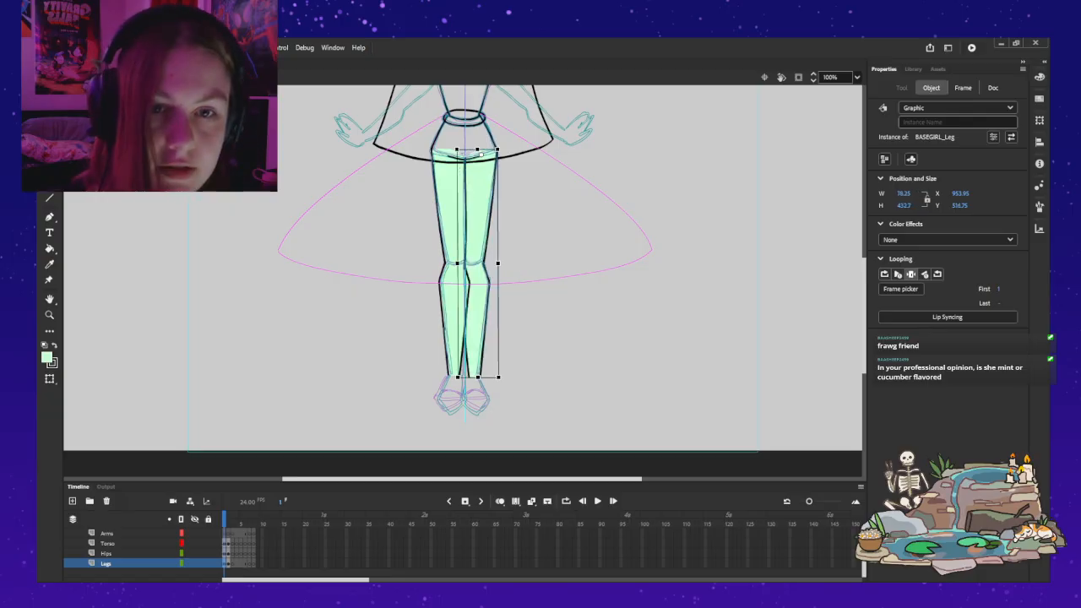
key(Escape)
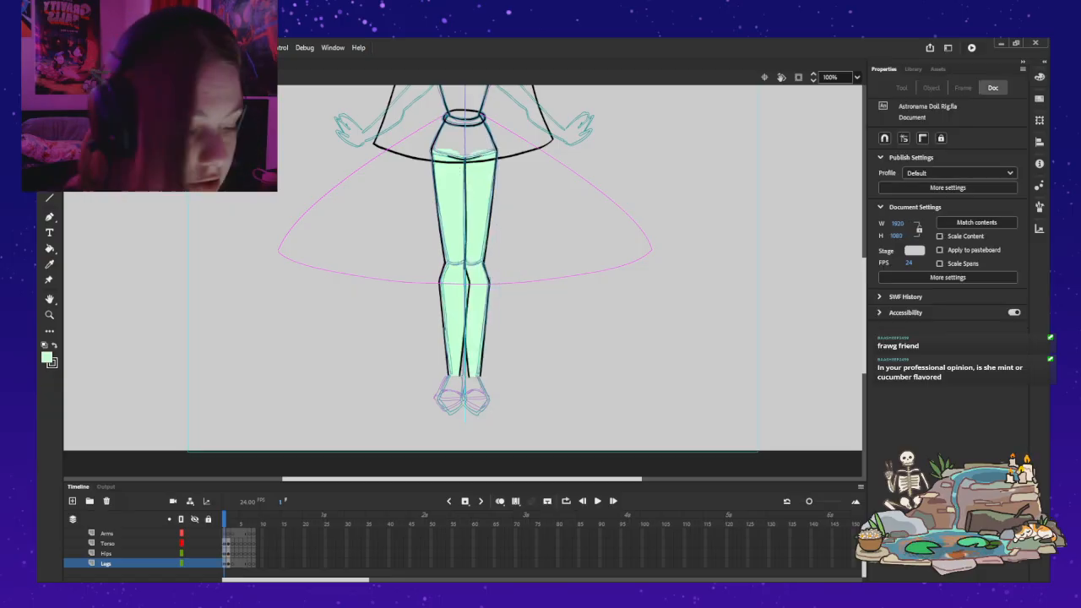
Step: Open the viewer's-left leg symbol for editing, show Layer_2 and select the lower leg shape on Layer_1
double_click(453, 292)
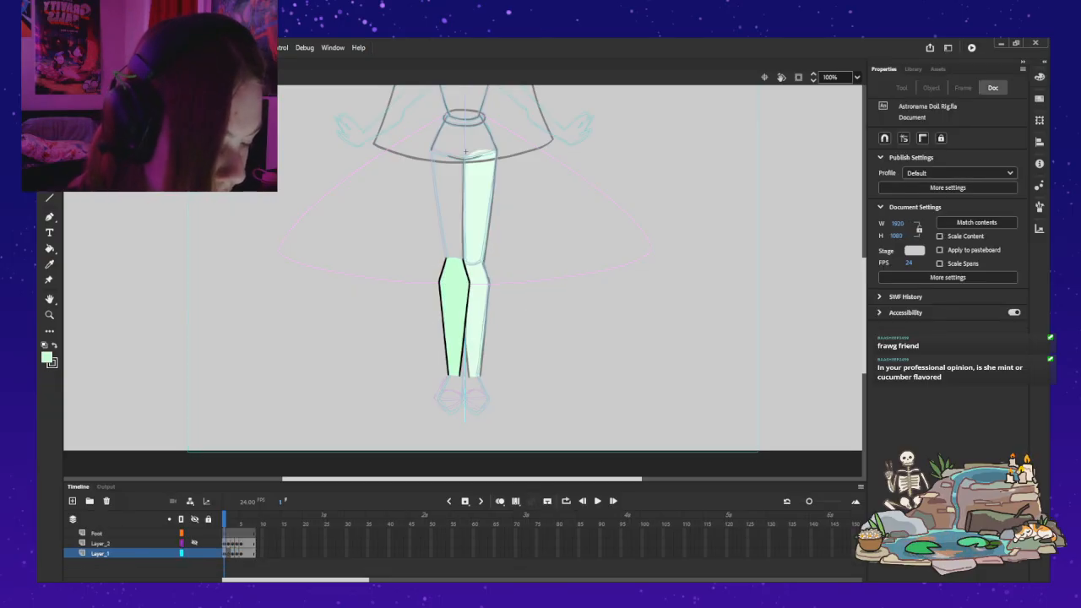
click(194, 542)
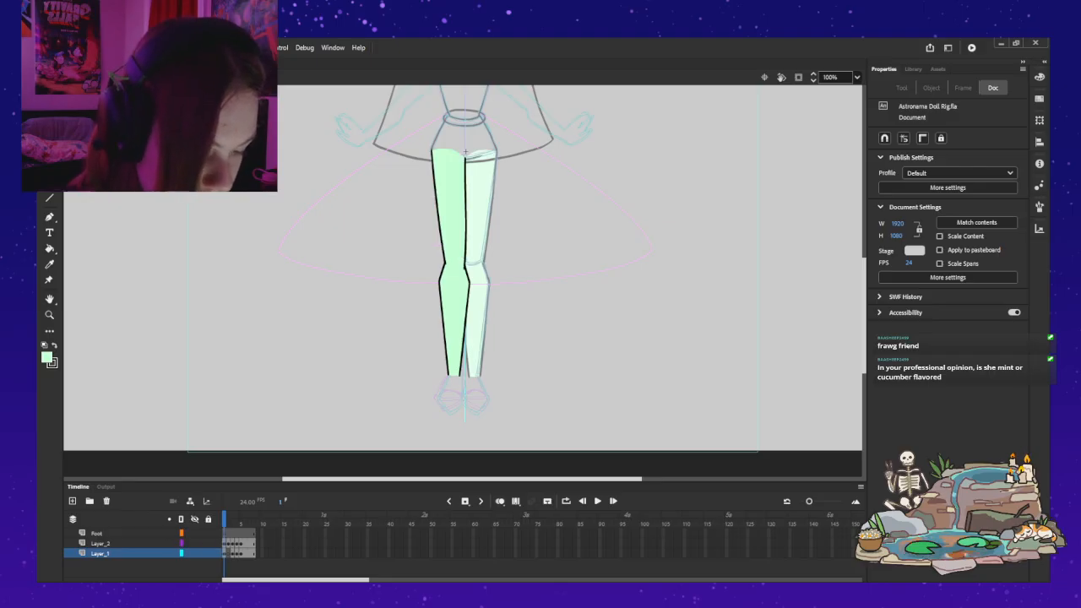
click(100, 553)
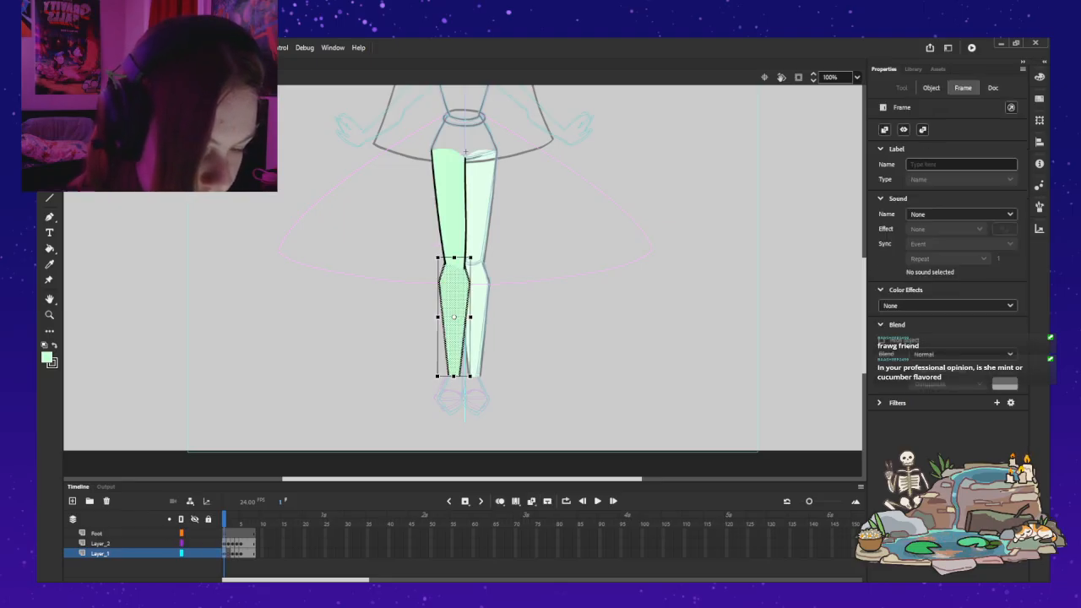
key(v)
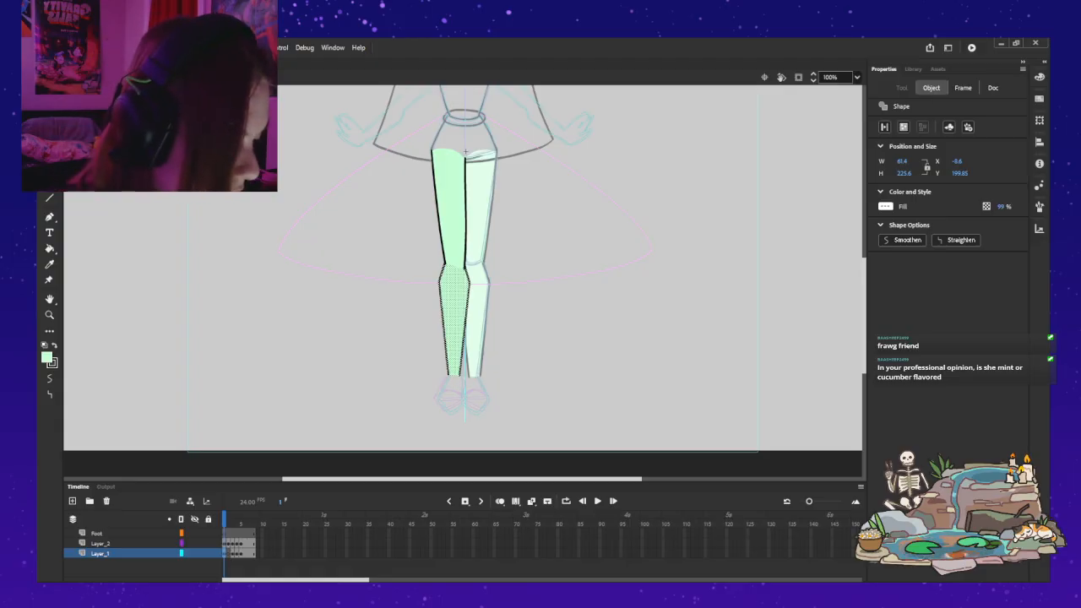
Step: Convert the selected lower leg shape on frame 1 into the graphic symbol BASEGIRL_LowerLeg and move its transformation point up to the knee
click(913, 69)
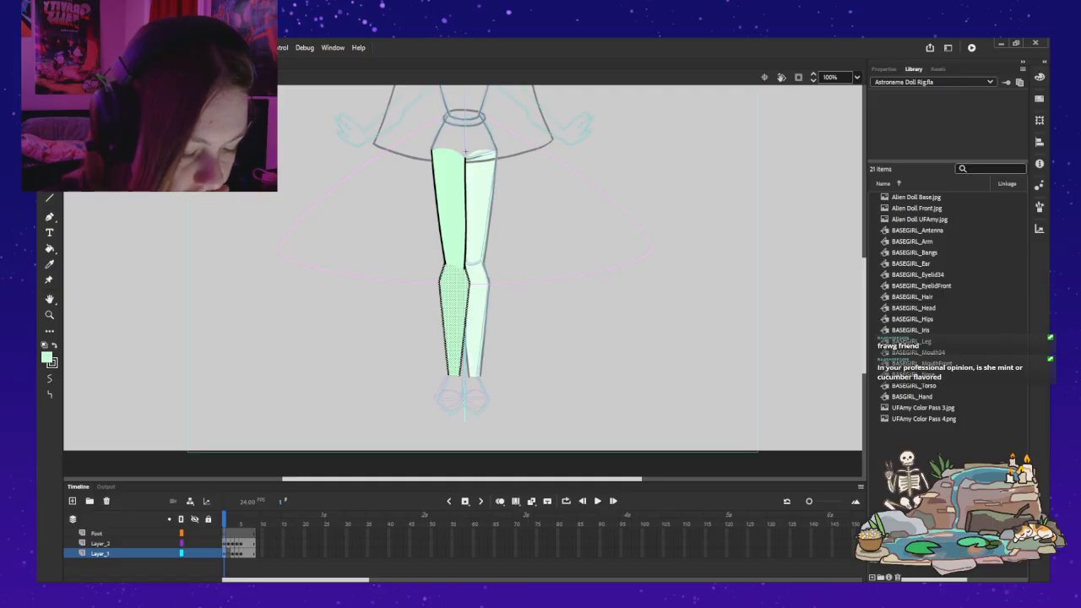
click(448, 502)
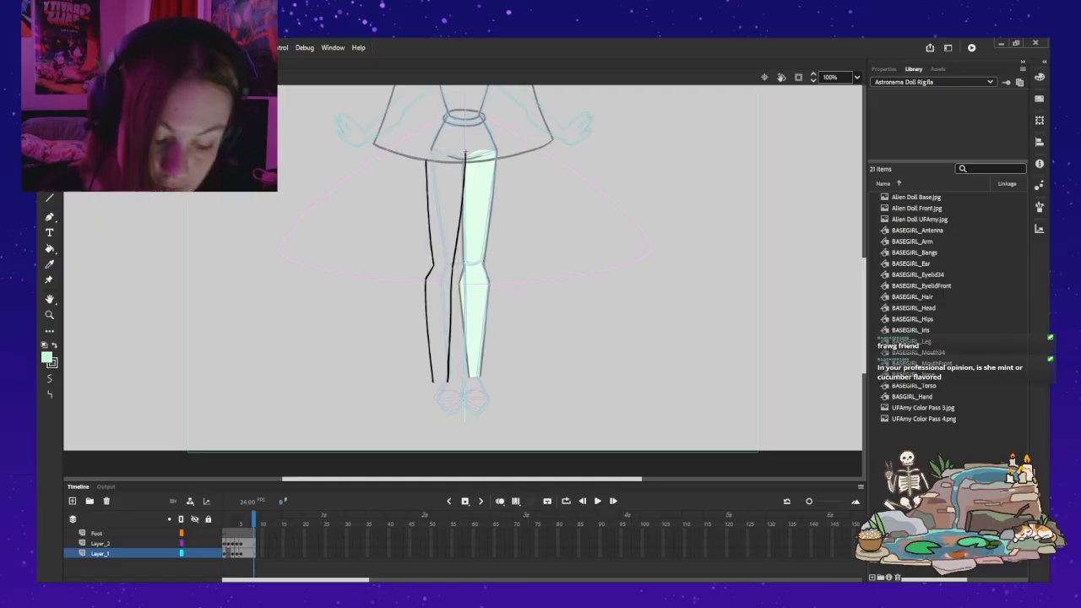
click(224, 520)
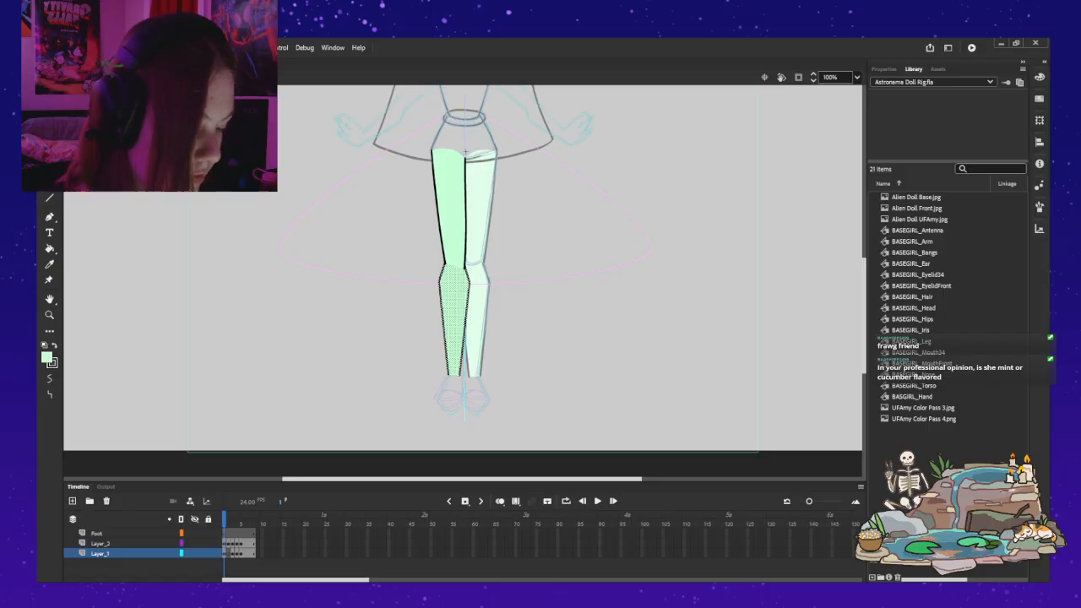
click(224, 554)
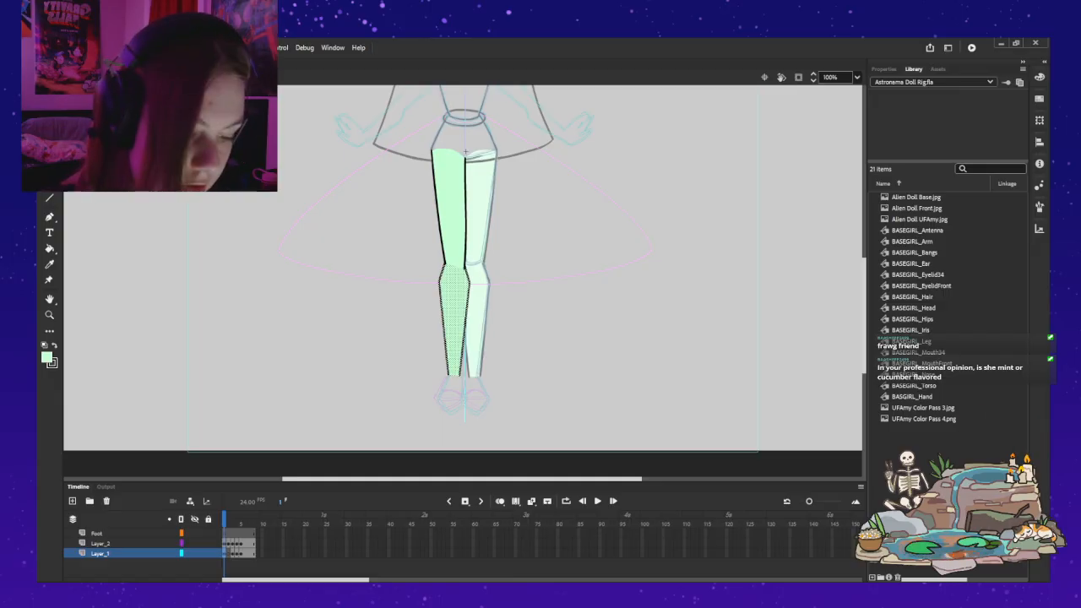
click(883, 69)
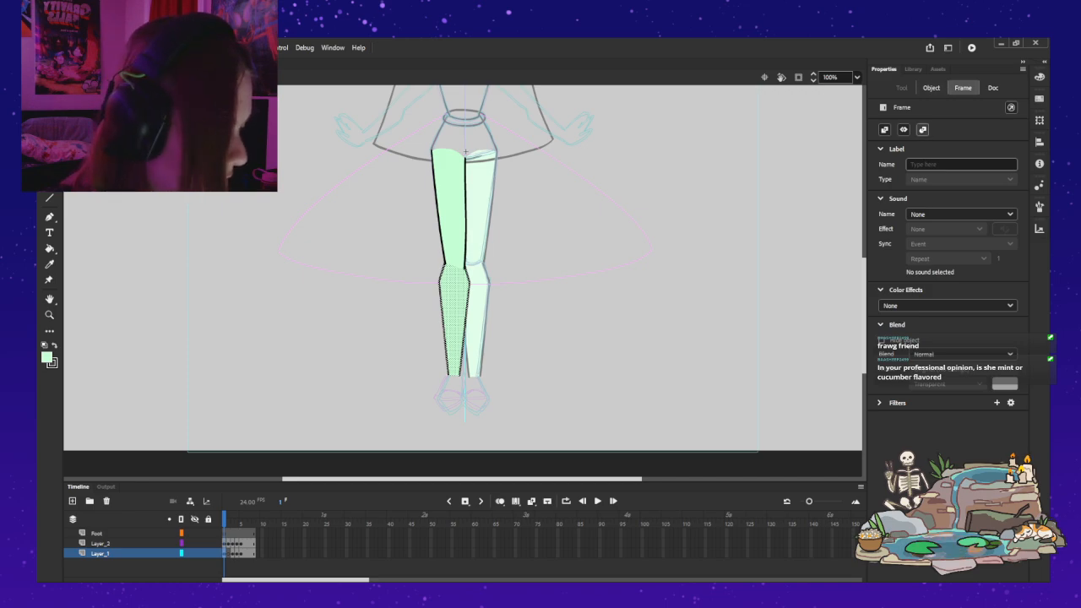
click(931, 87)
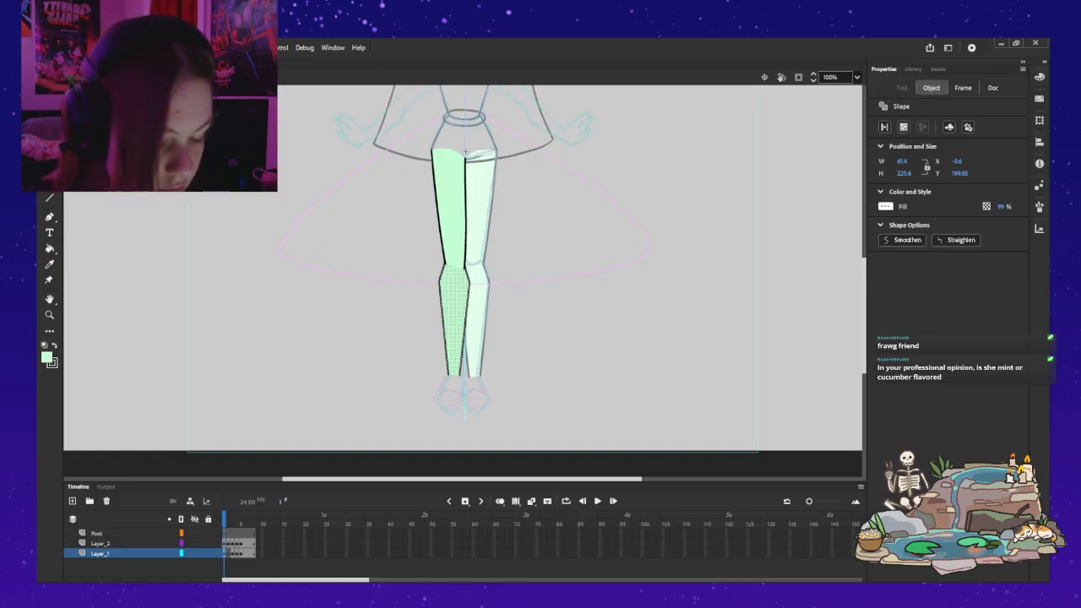
key(Return)
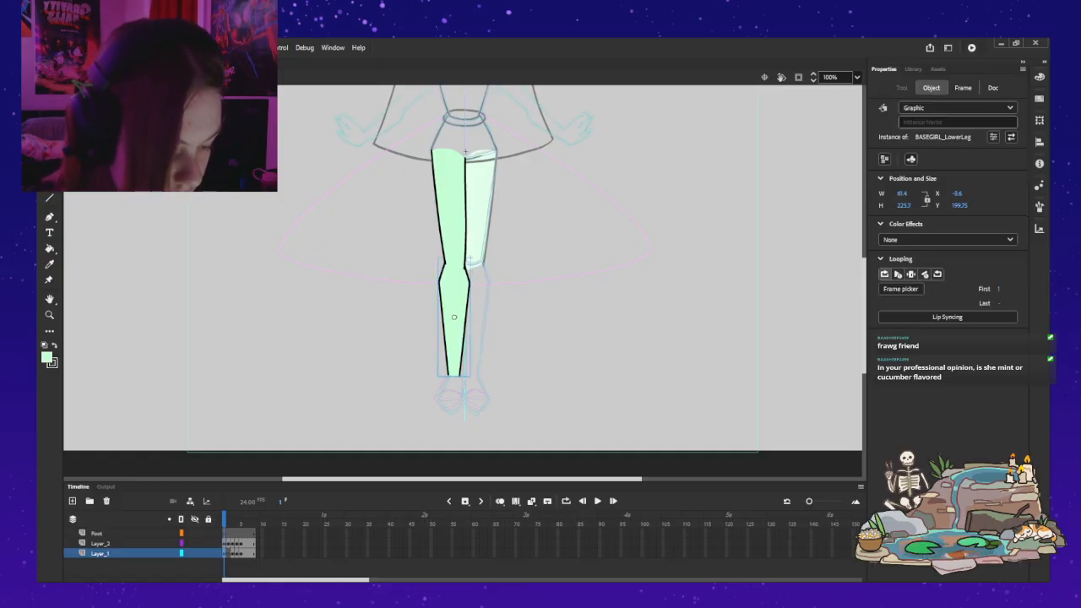
key(q)
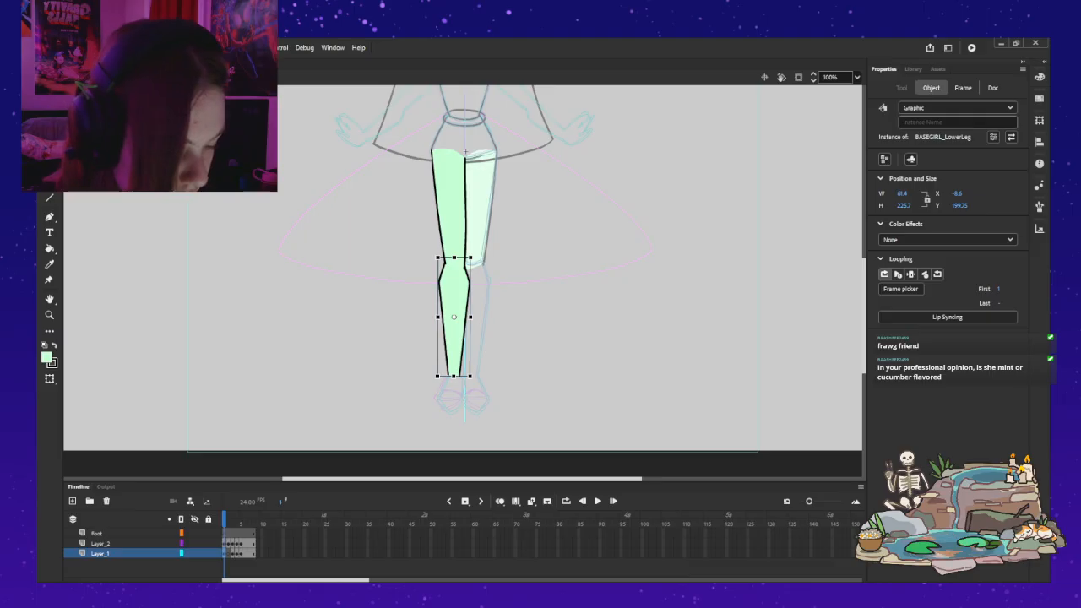
drag(453, 317, 453, 270)
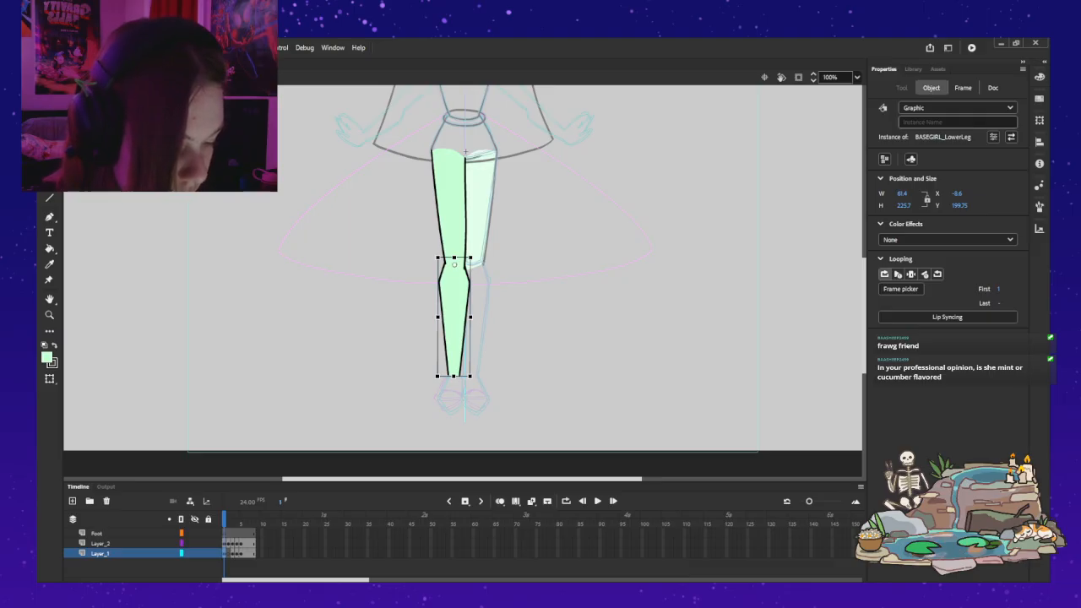
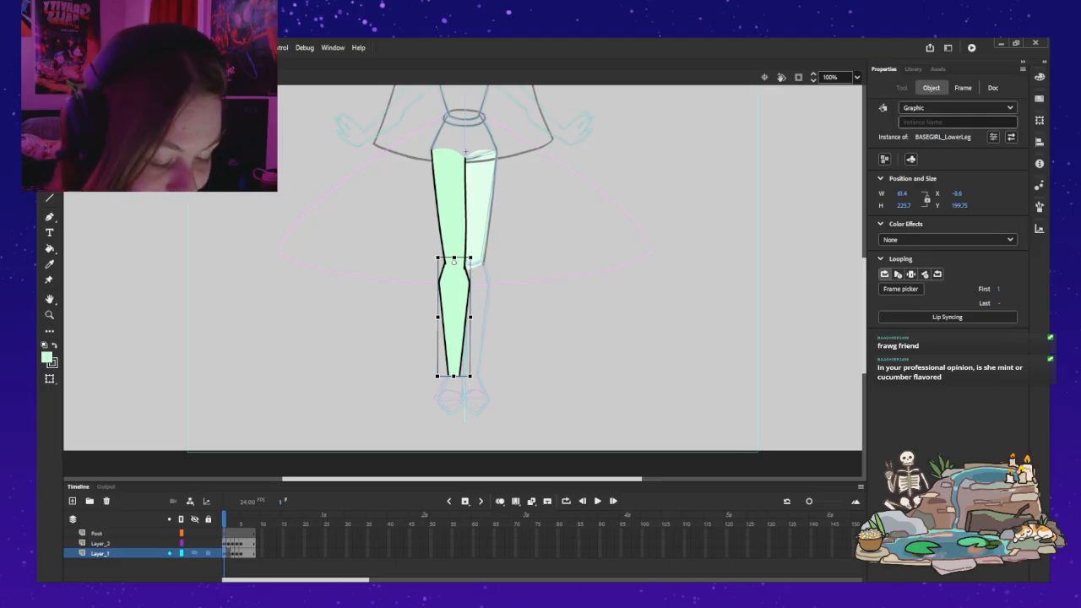
Step: Convert the upper leg shape on Layer_2 into the graphic symbol BASEGIRL_UpperLeg and move its transformation point up to the hip
click(101, 543)
click(932, 88)
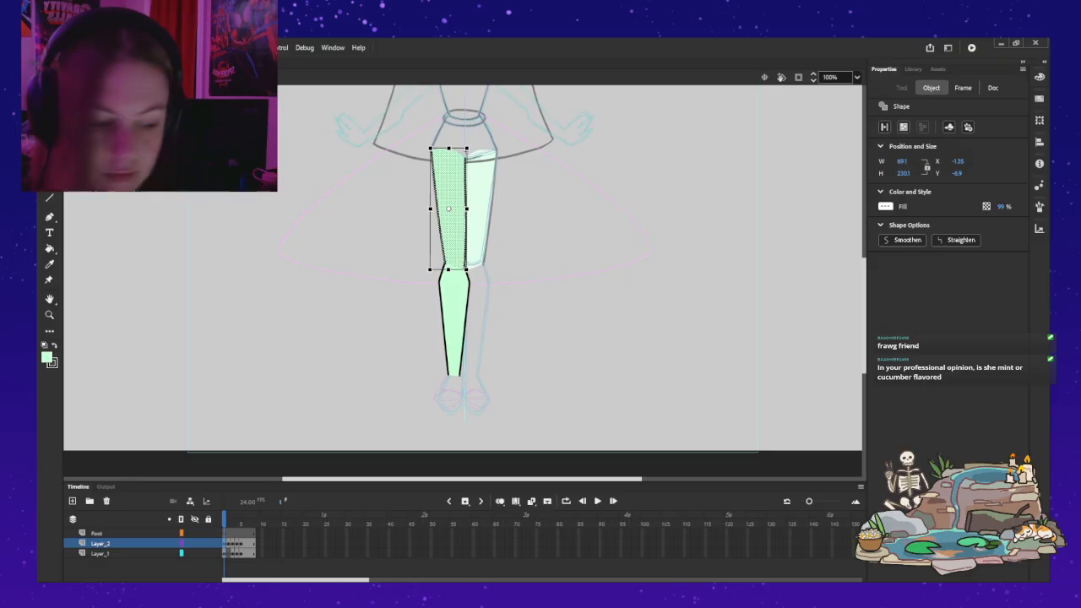
key(Return)
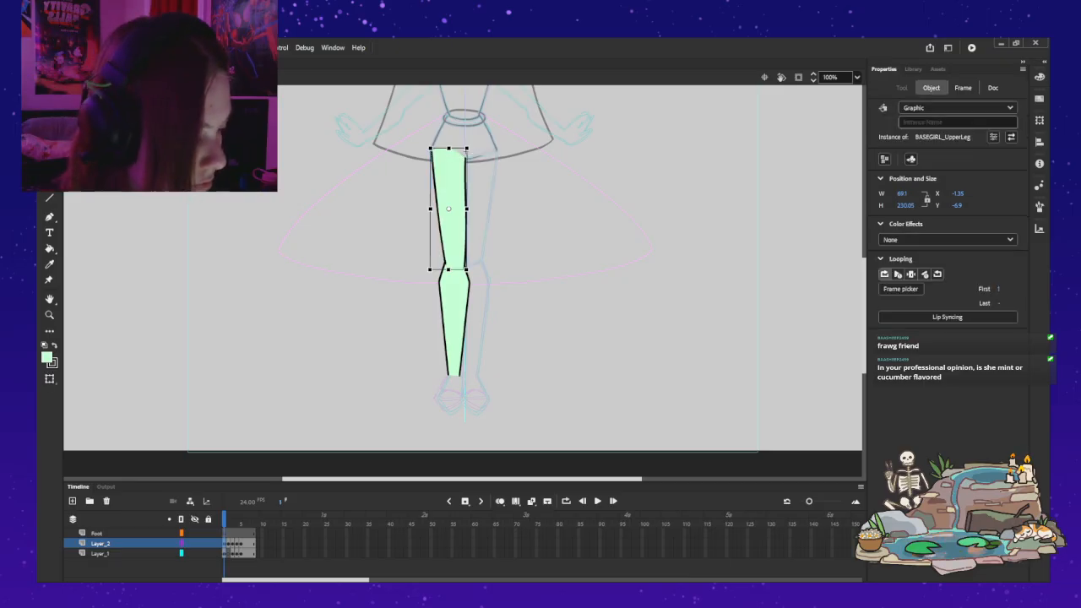
click(912, 69)
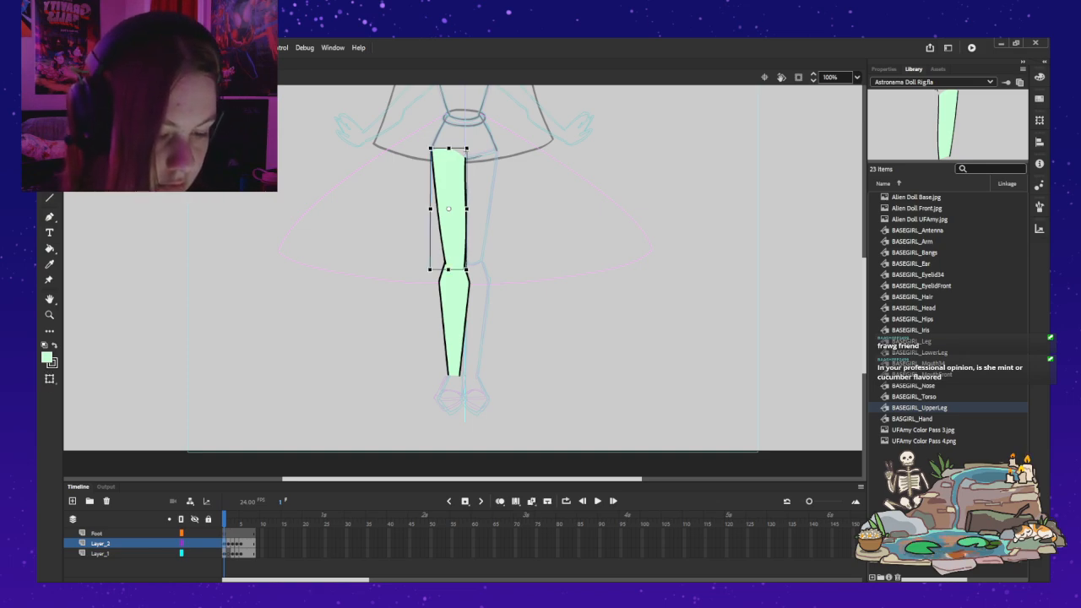
drag(449, 208, 448, 197)
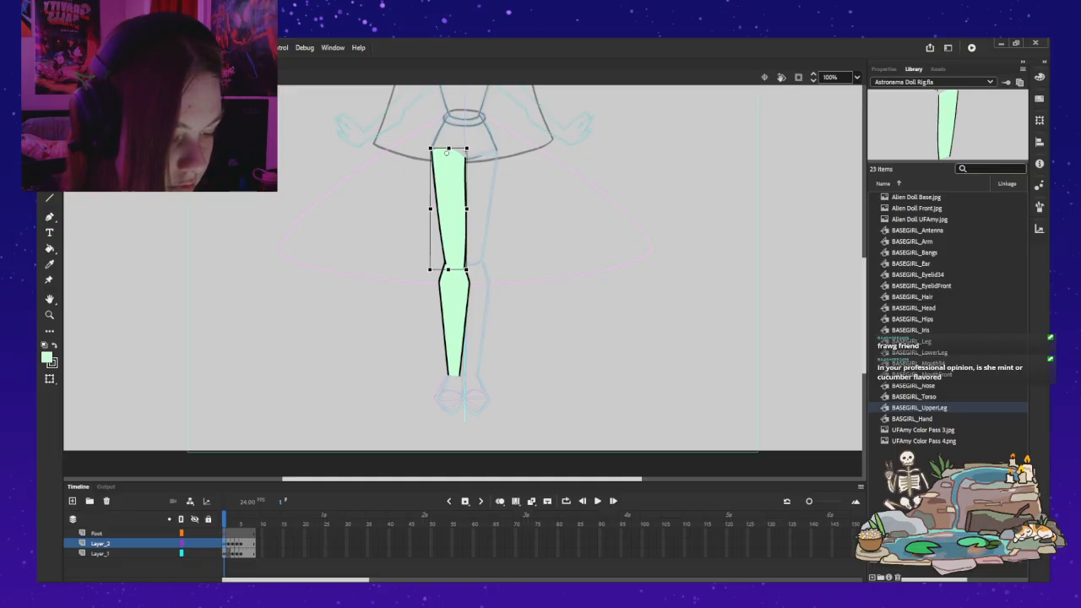
Step: Exit the leg symbol, try moving the viewer's-right leg instance out to the side and undo the move
key(n)
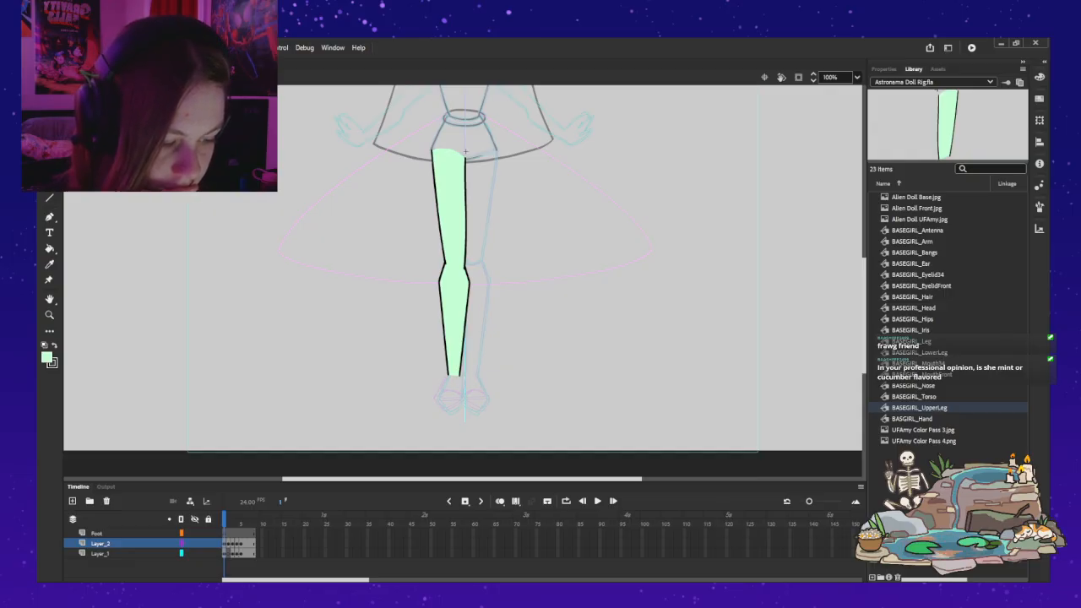
key(ctrl+e)
key(v)
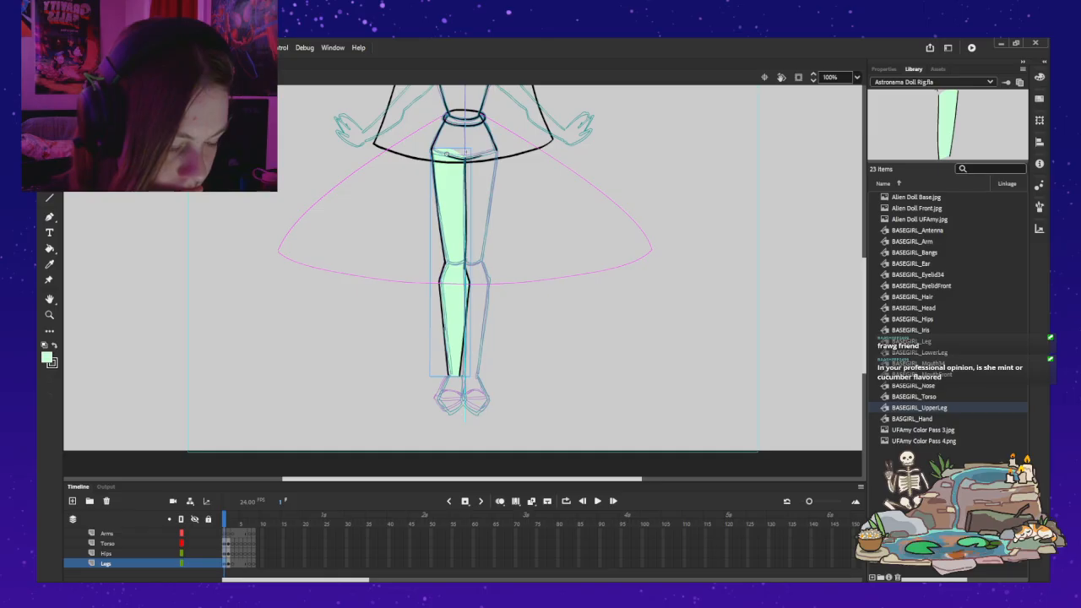
key(Escape)
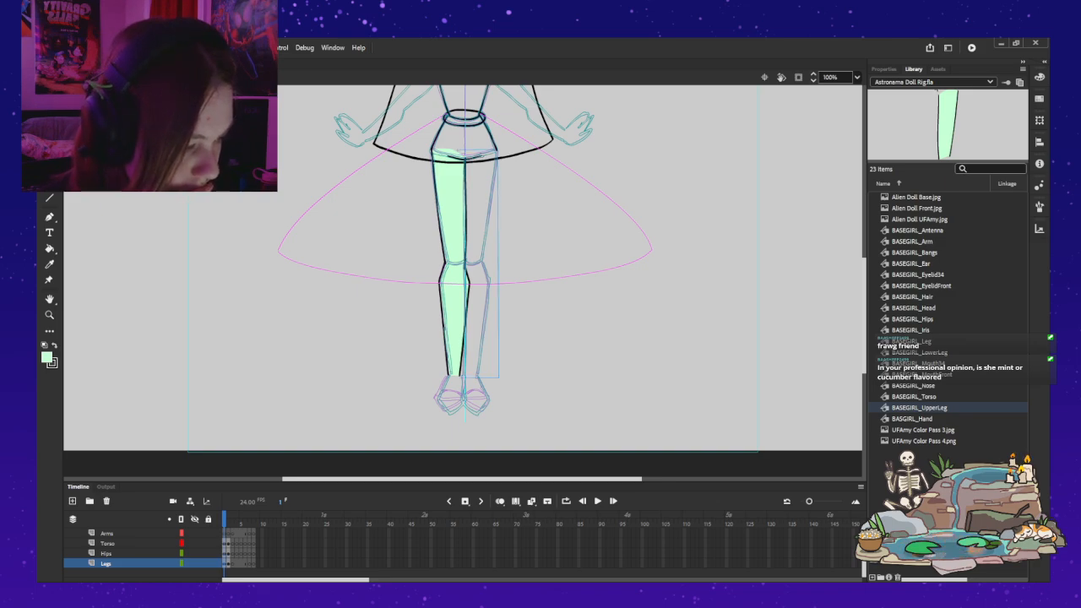
click(883, 68)
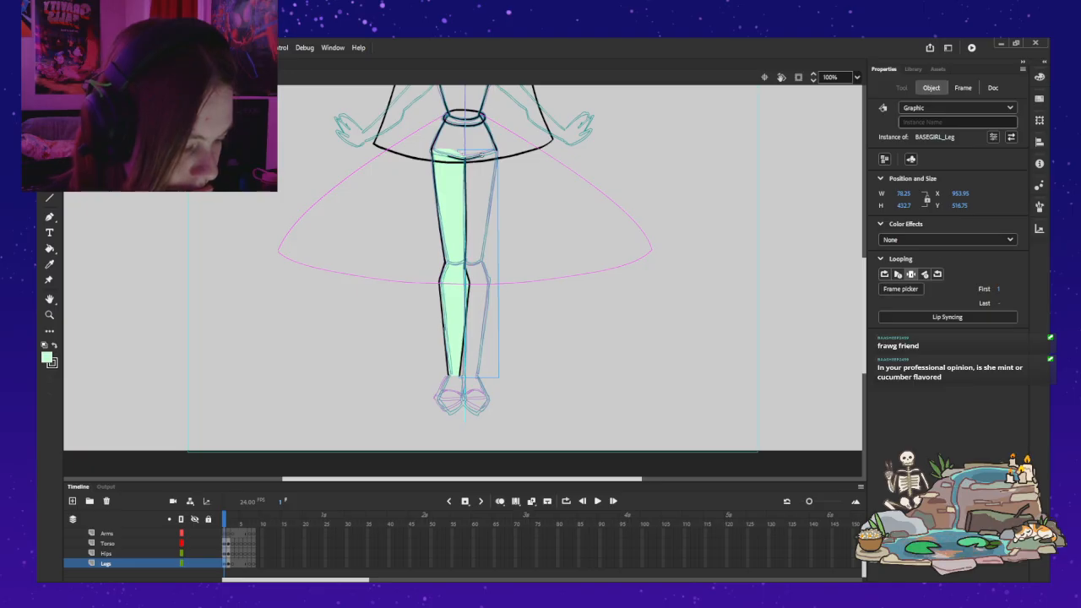
drag(482, 154, 612, 153)
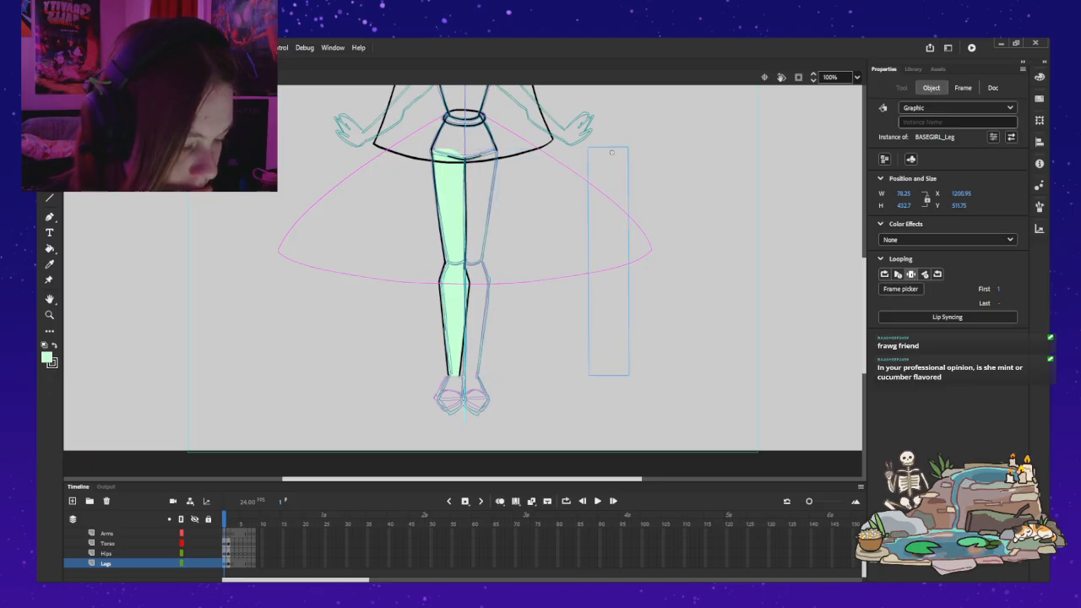
key(ctrl+z)
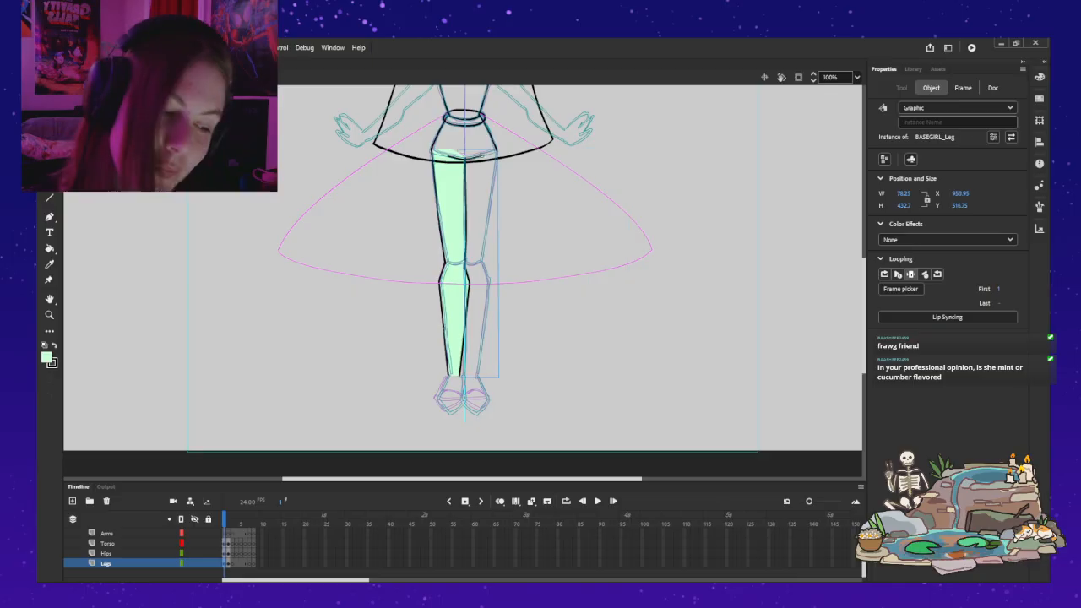
Step: Undo the upper and lower leg symbol conversions, then check the viewer's-right leg instance on the Legs layer
key(ctrl+z)
double_click(465, 152)
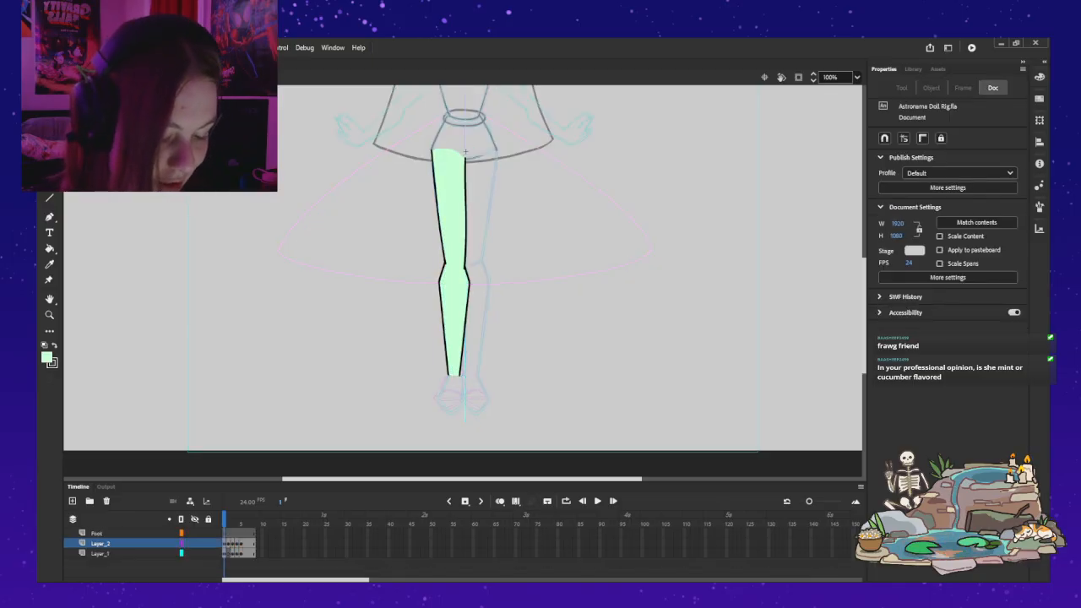
key(ctrl+z)
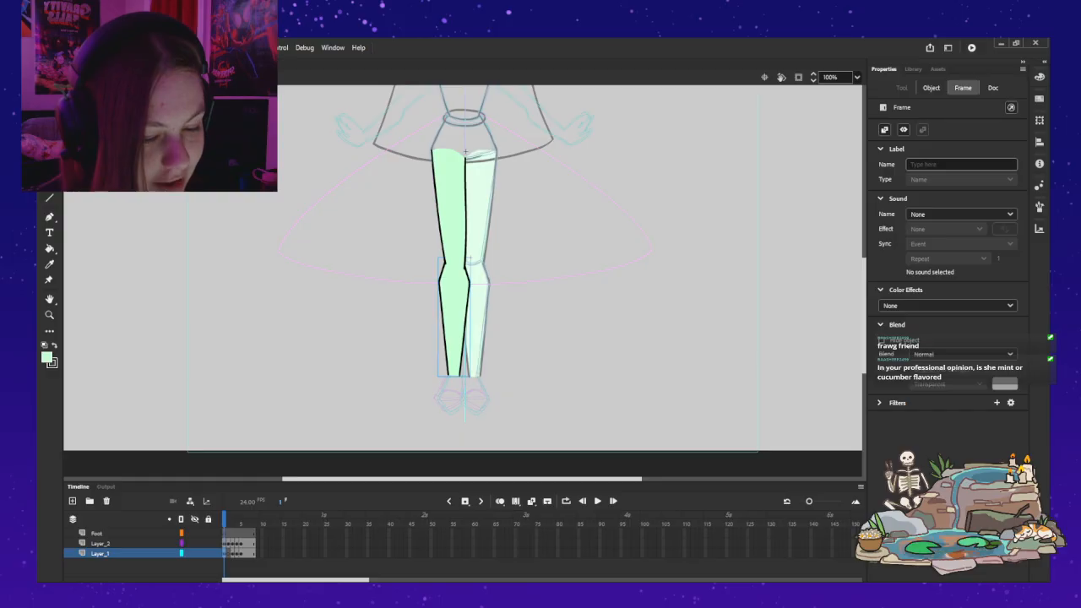
key(ctrl+z)
key(ctrl+z)
key(ctrl+z)
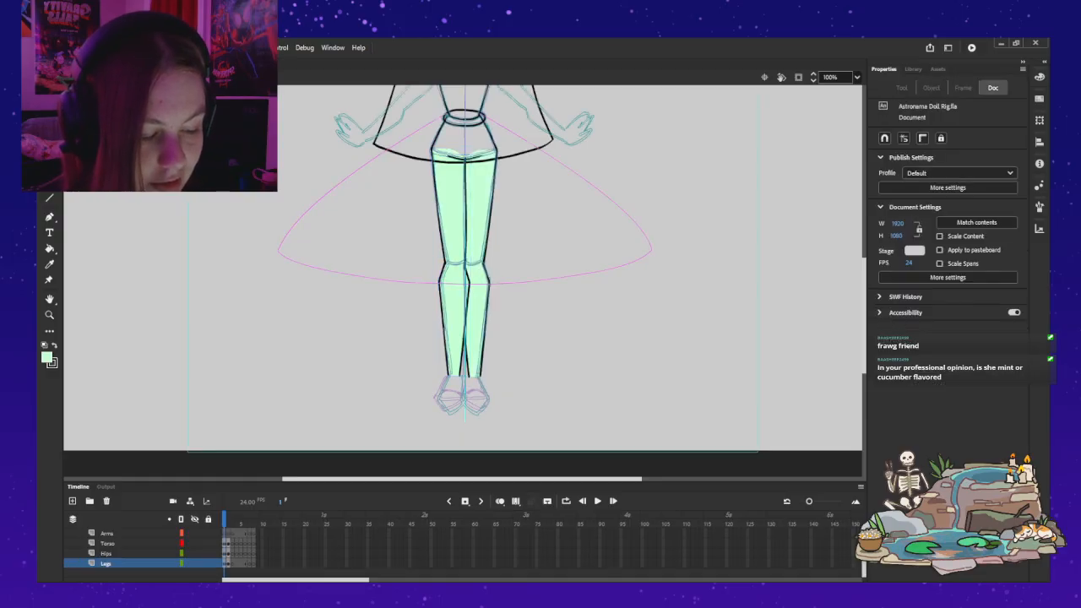
key(ctrl+z)
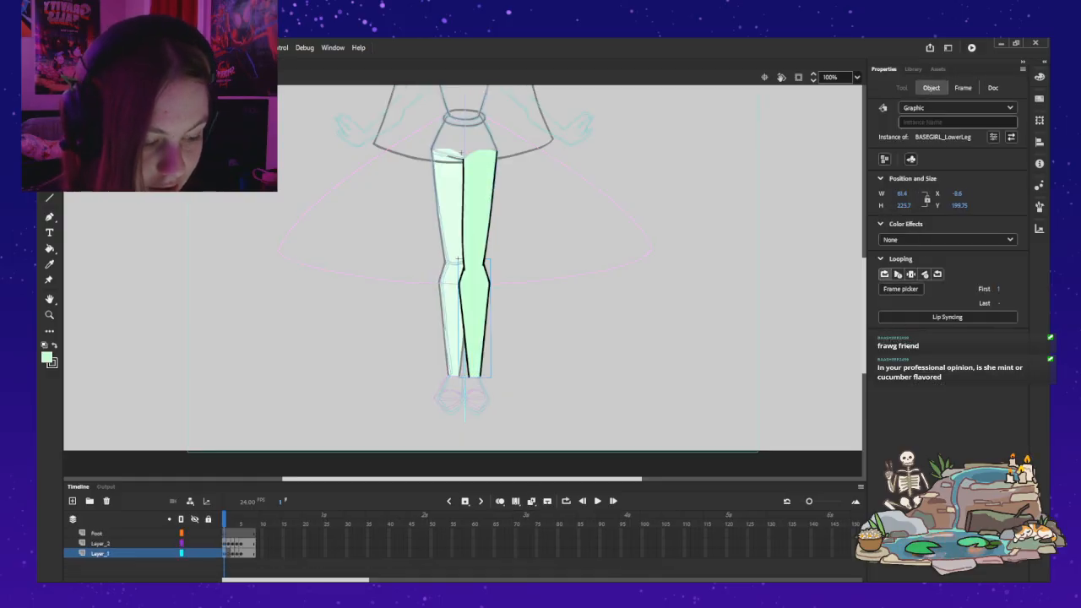
key(ctrl+z)
key(ctrl+z)
key(ctrl+z)
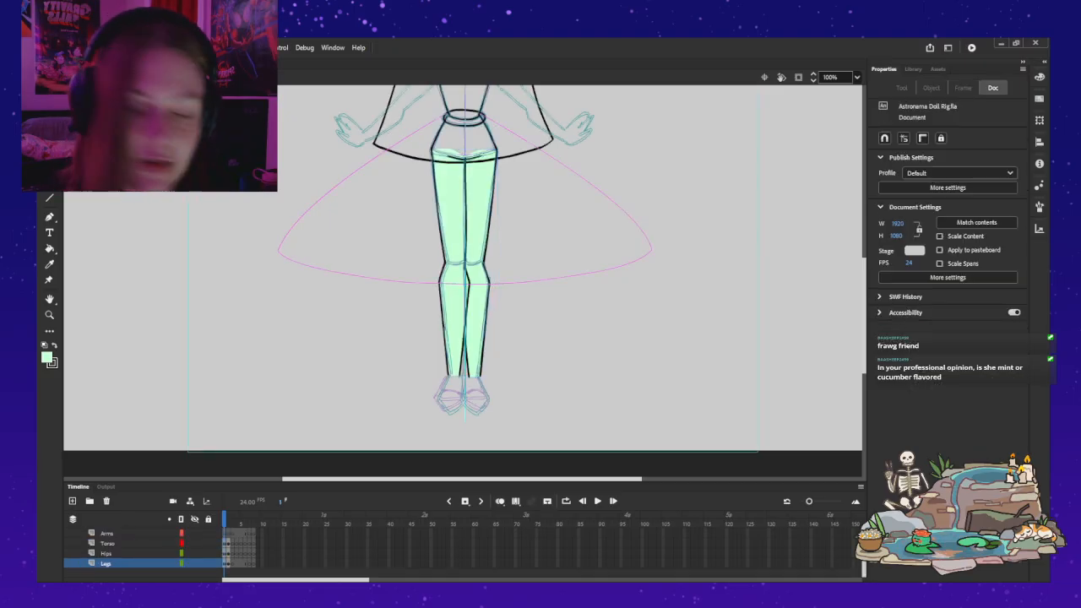
click(479, 228)
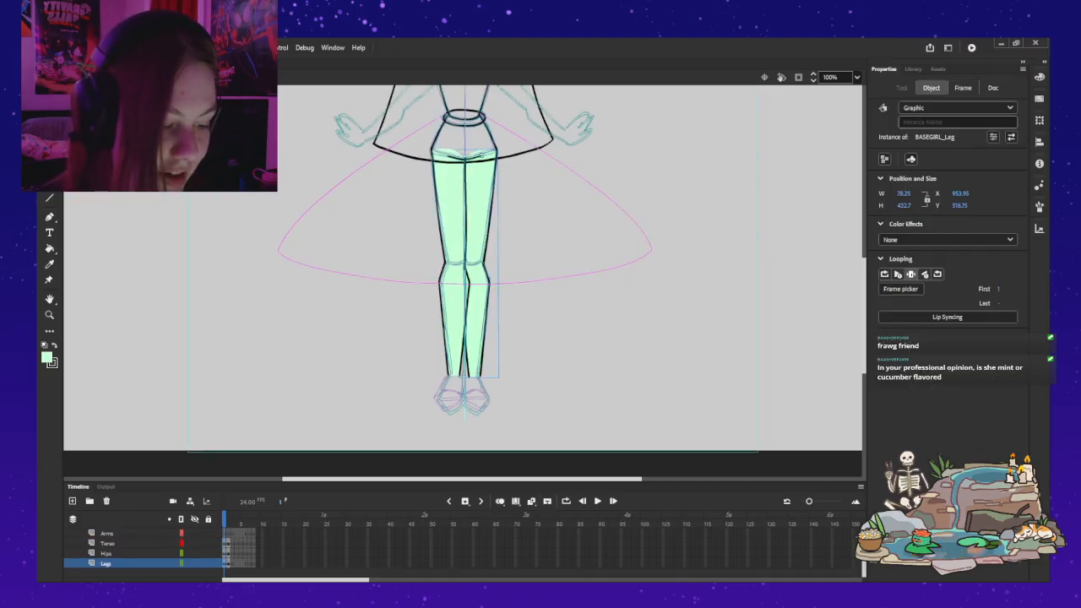
key(Escape)
Step: Select the Arms layer and set up the Classic Brush with a black fill for outlining the viewer's-left arm
scroll(465, 279, up, 4)
scroll(464, 279, down, 1)
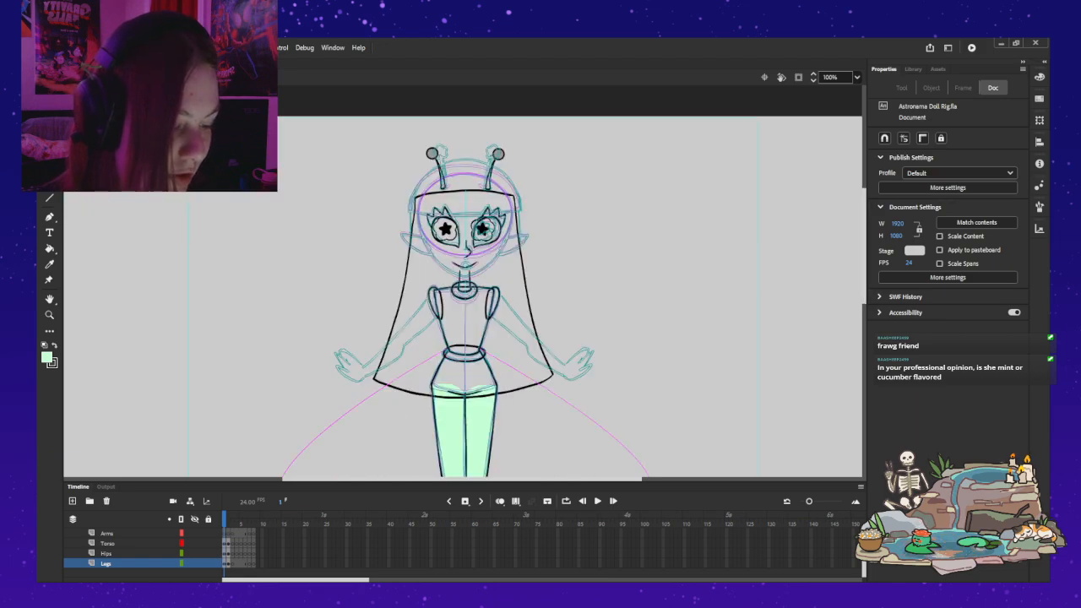
scroll(465, 279, down, 2)
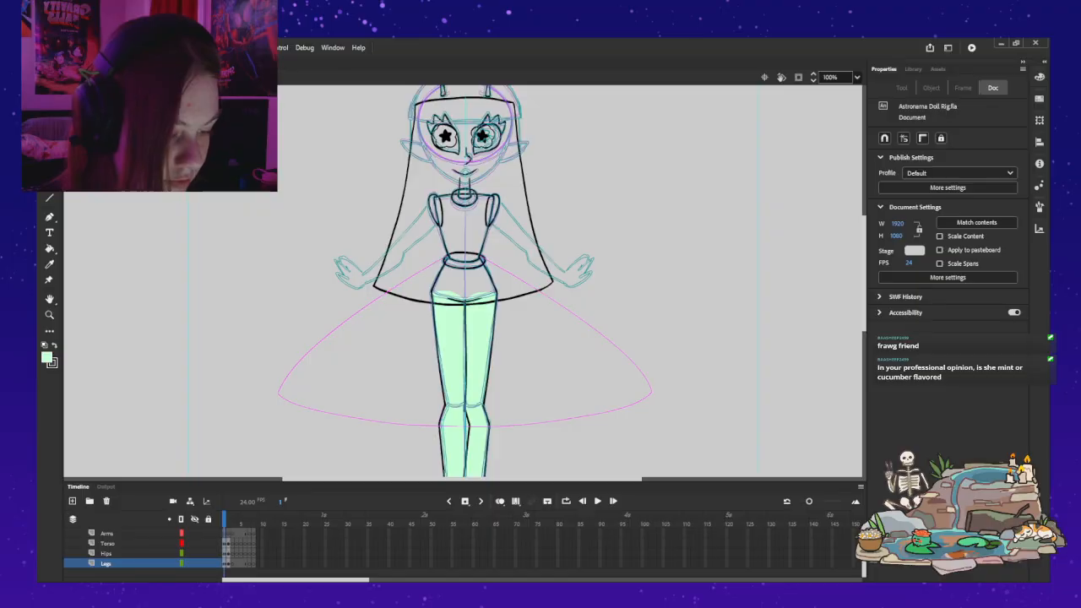
scroll(127, 554, up, 1)
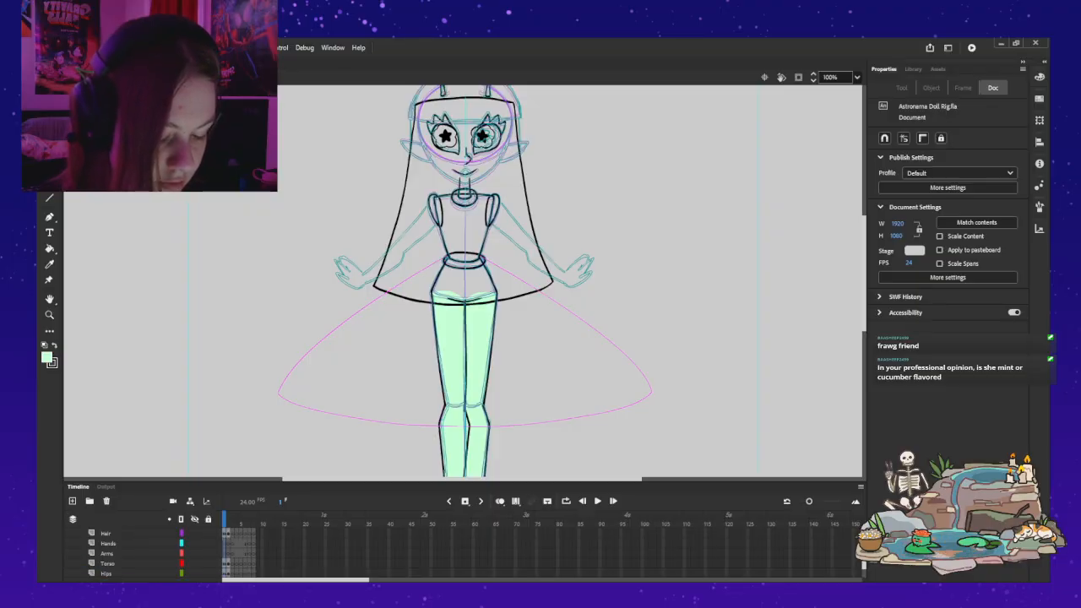
click(107, 553)
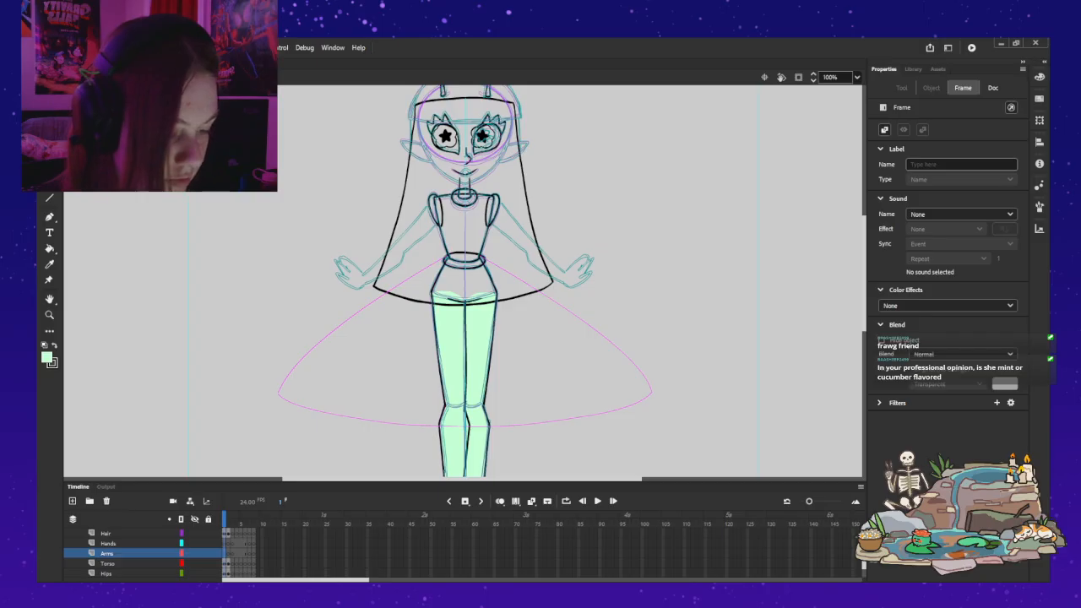
key(ctrl+equal)
scroll(463, 281, up, 2)
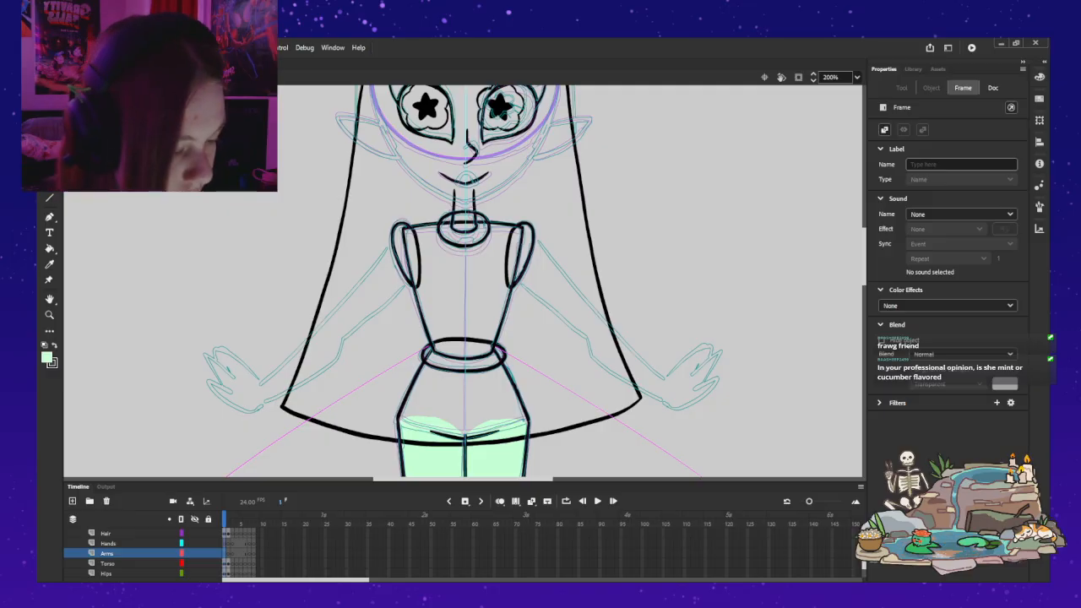
key(b)
drag(391, 243, 367, 281)
key(ctrl+z)
click(55, 345)
key(ctrl+z)
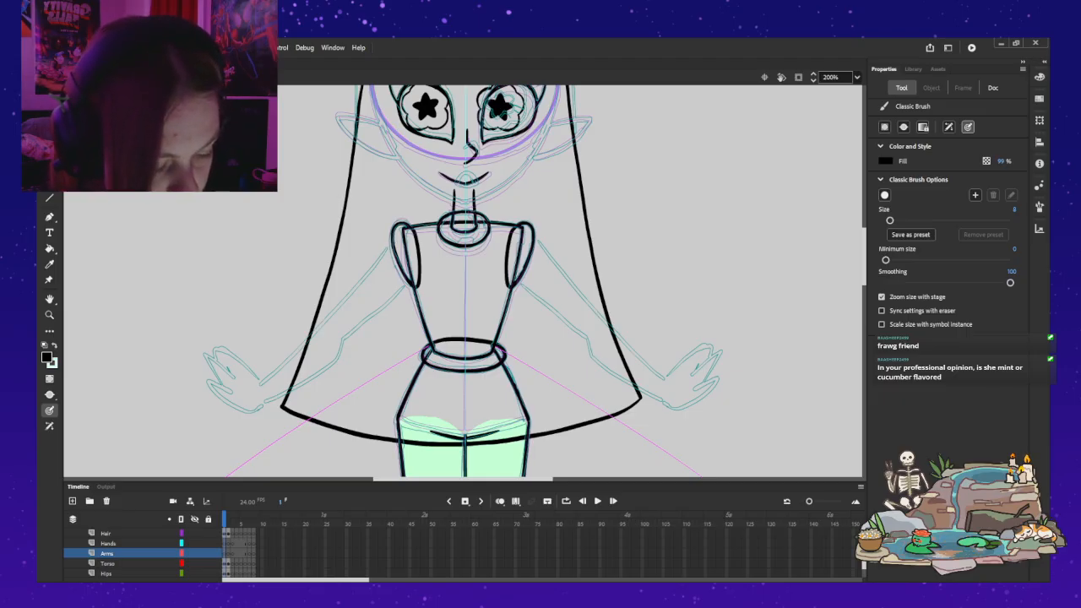
Step: Brush the lower and upper outline strokes of the viewer's-left upper arm from the shoulder to the elbow, following the sketch
drag(398, 235, 298, 345)
key(ctrl+z)
mouse_move(397, 237)
mouse_down()
mouse_move(326, 321)
mouse_move(345, 334)
mouse_up()
key(ctrl+z)
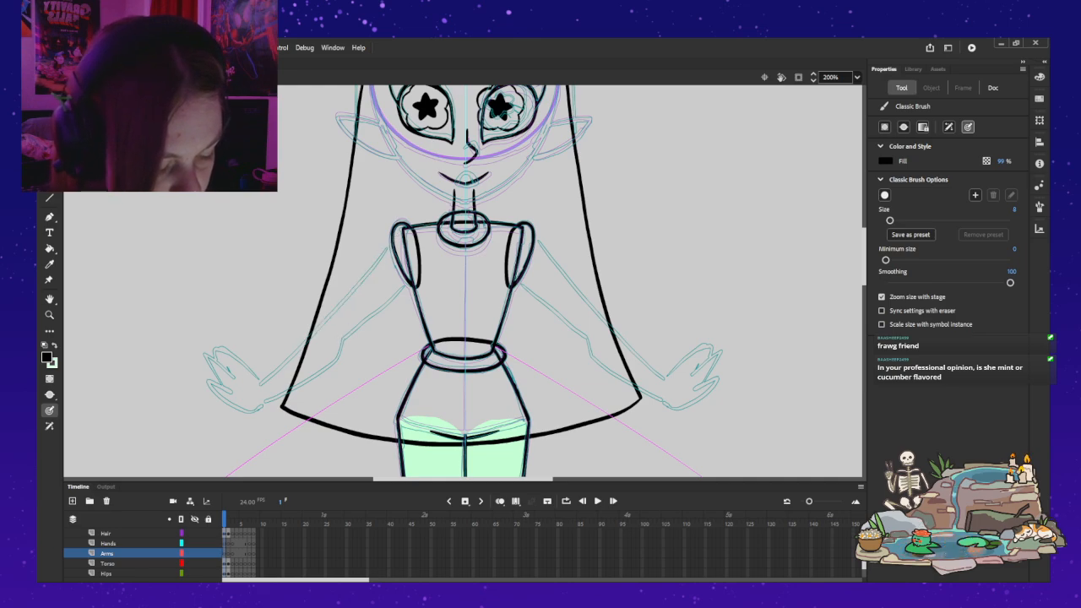
drag(409, 282, 338, 343)
key(ctrl+z)
drag(409, 282, 333, 347)
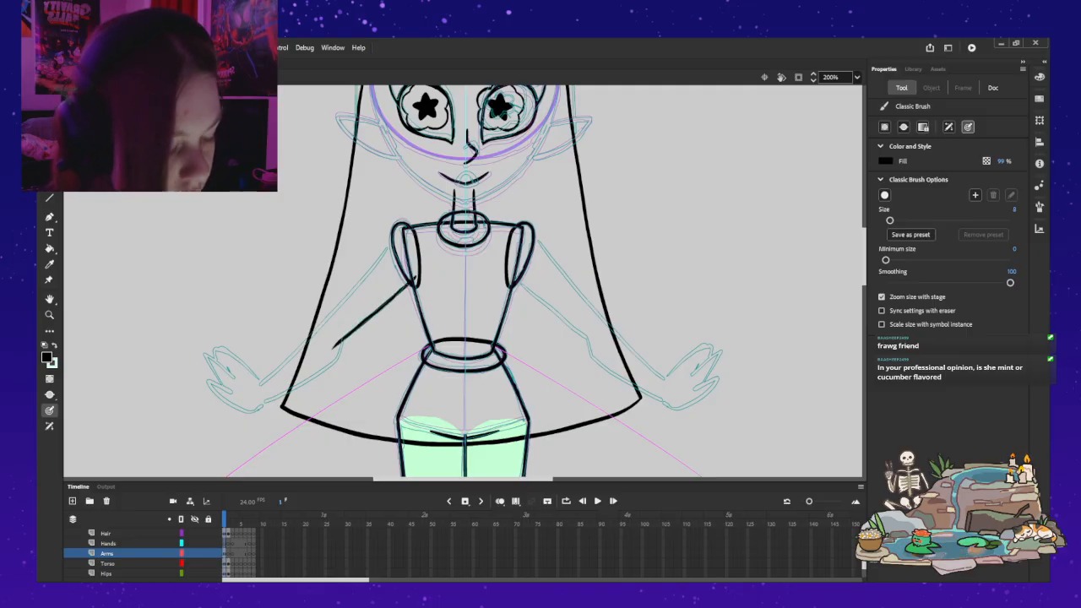
drag(394, 239, 323, 325)
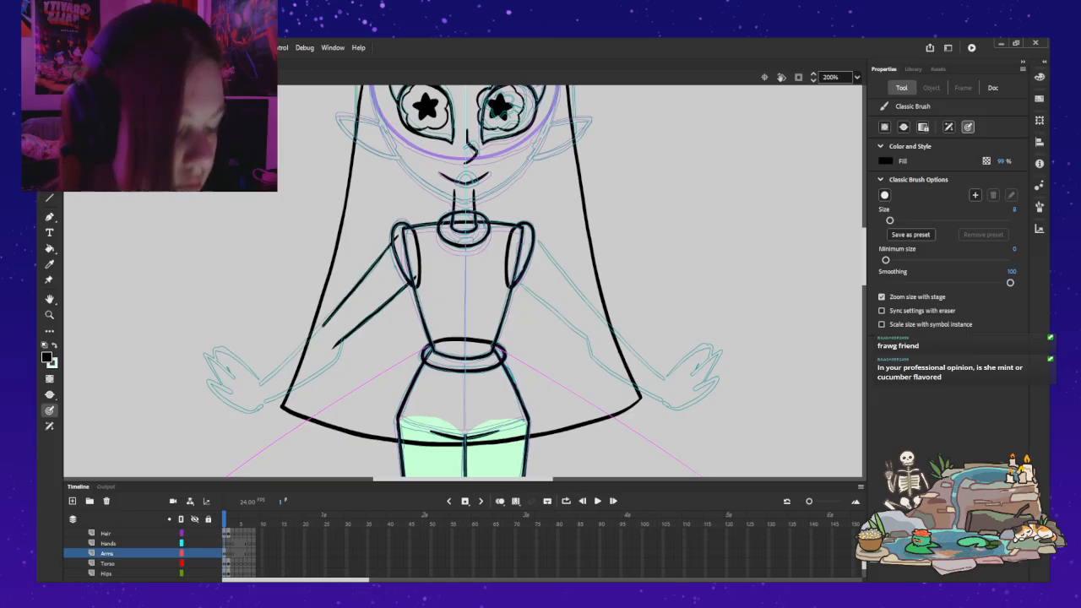
Step: Select both upper arm outline strokes on frame 1 of the Arms layer
key(v)
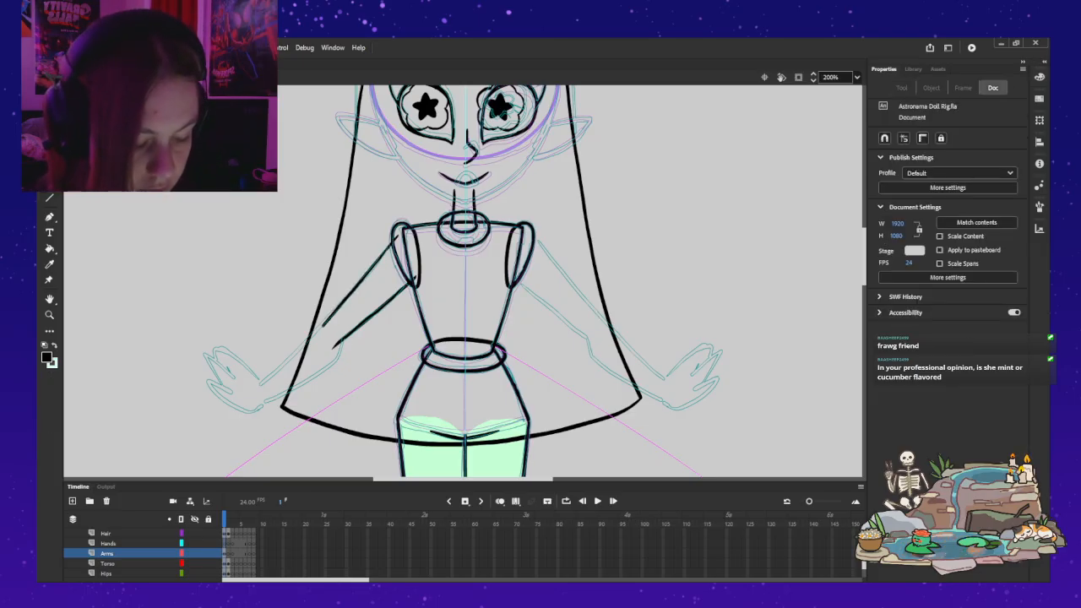
click(361, 281)
shift+click(374, 312)
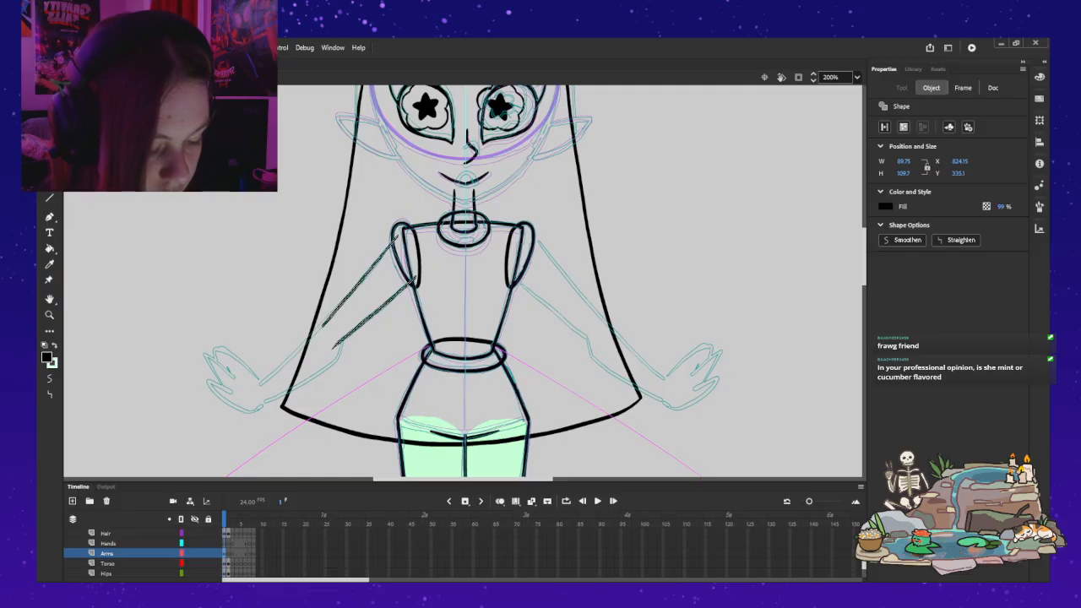
click(225, 553)
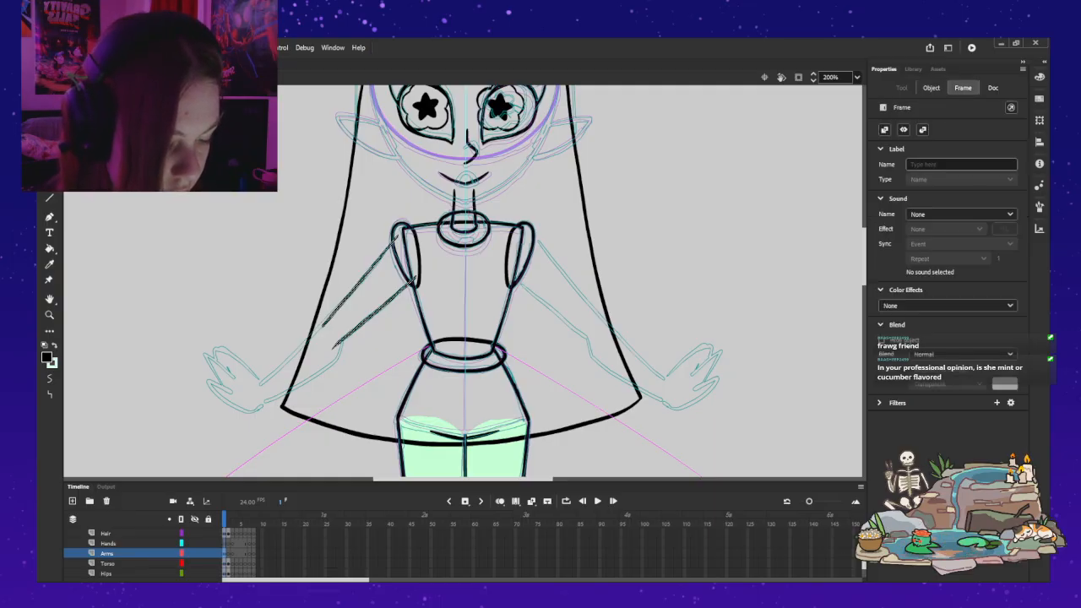
click(930, 88)
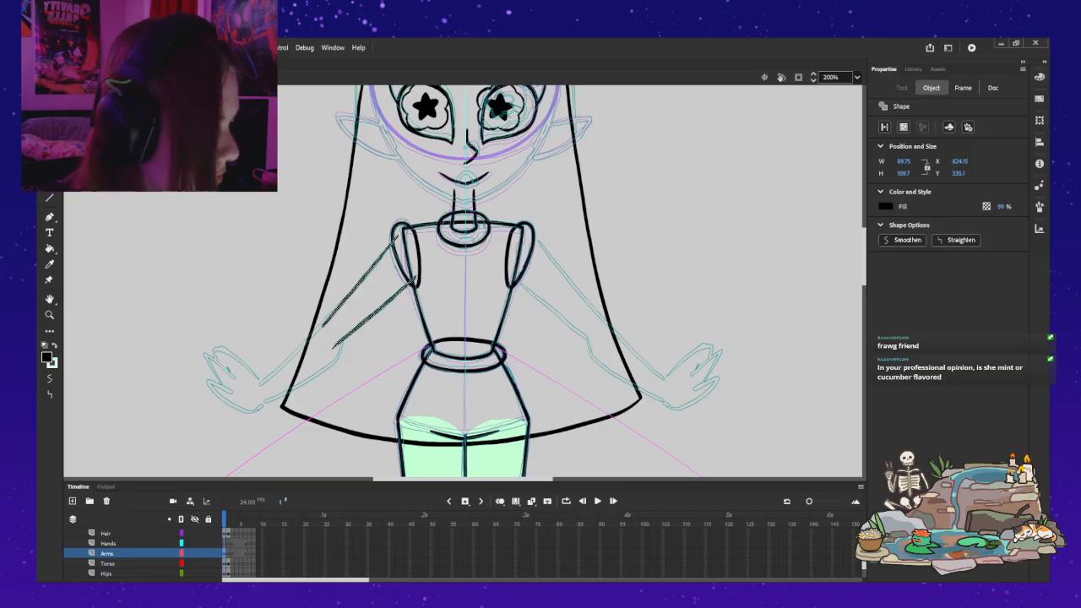
click(963, 87)
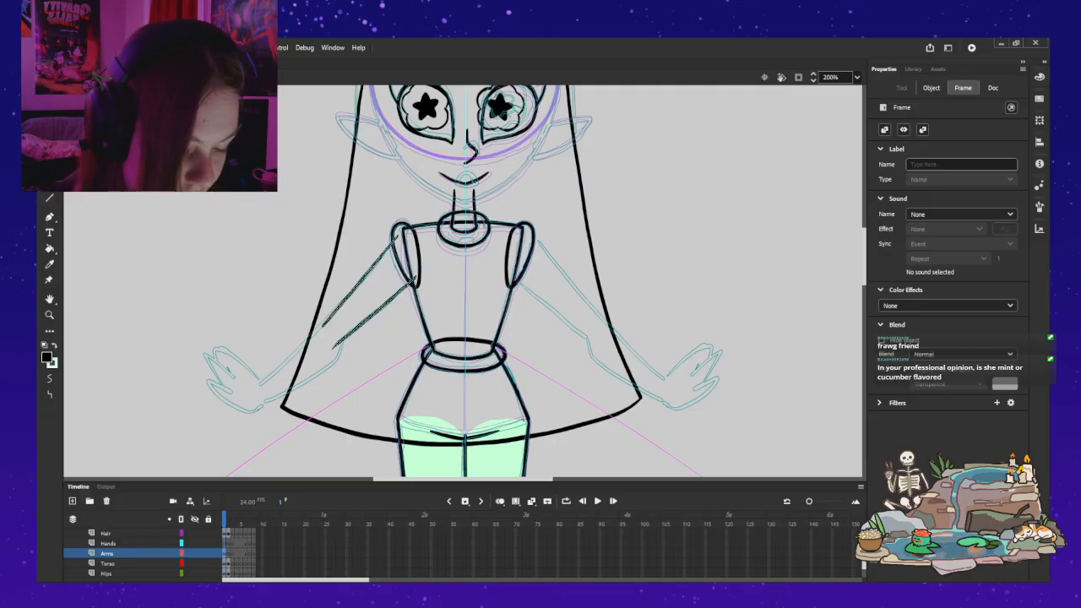
Step: Look up the BASEGIRL_Arm symbol in the library and open its name for editing
click(912, 69)
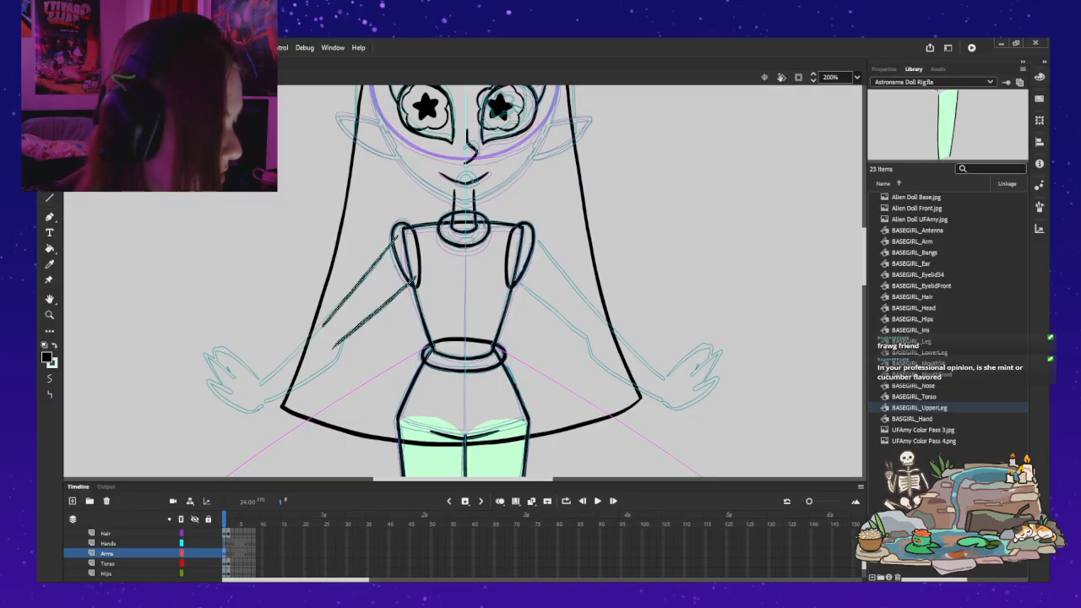
click(912, 241)
double_click(912, 242)
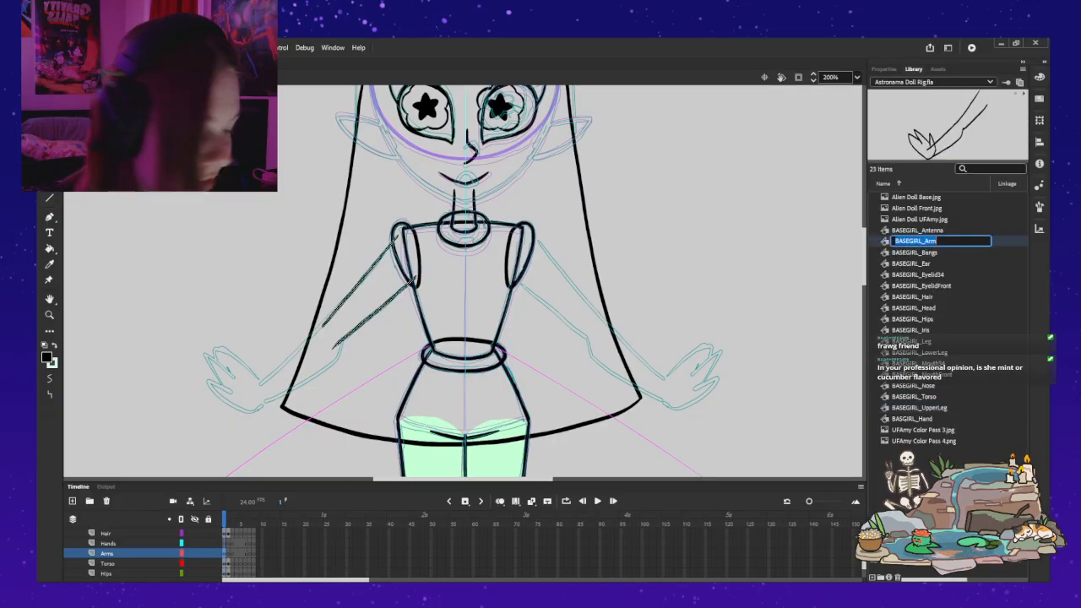
key(Escape)
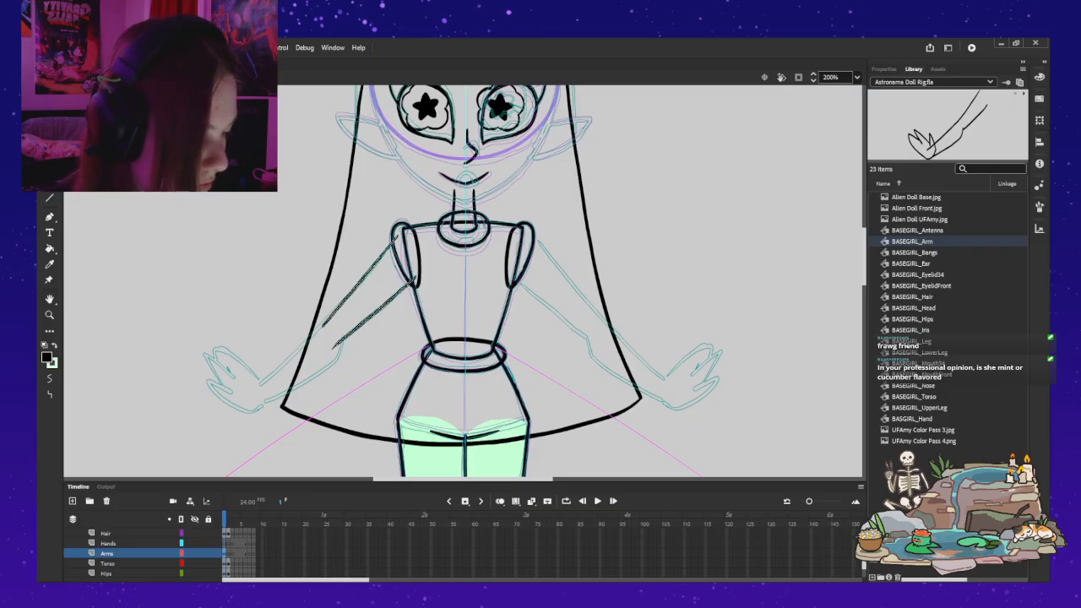
double_click(913, 242)
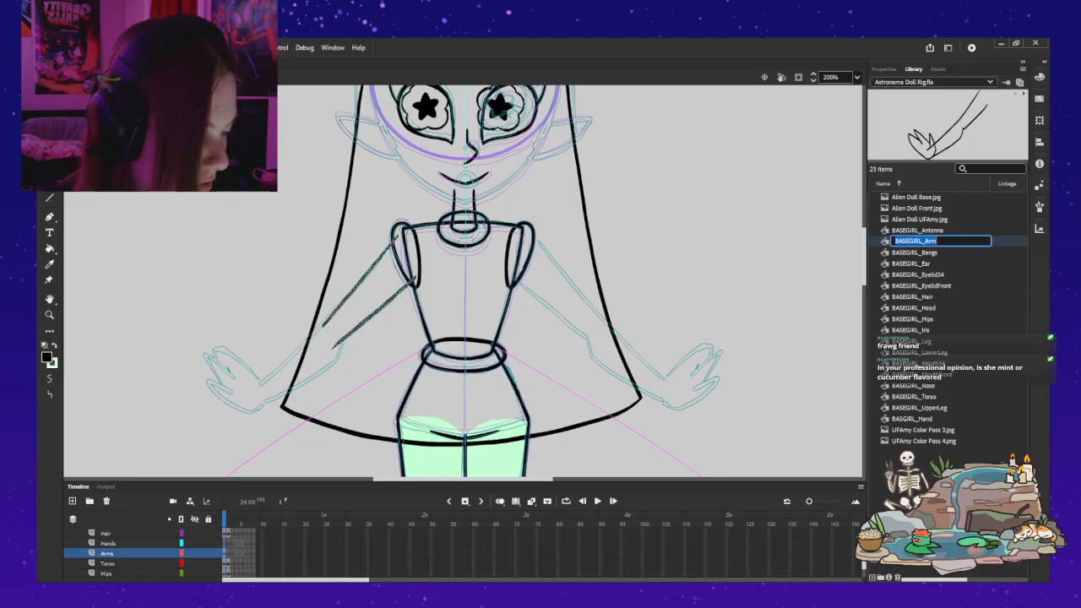
key(Return)
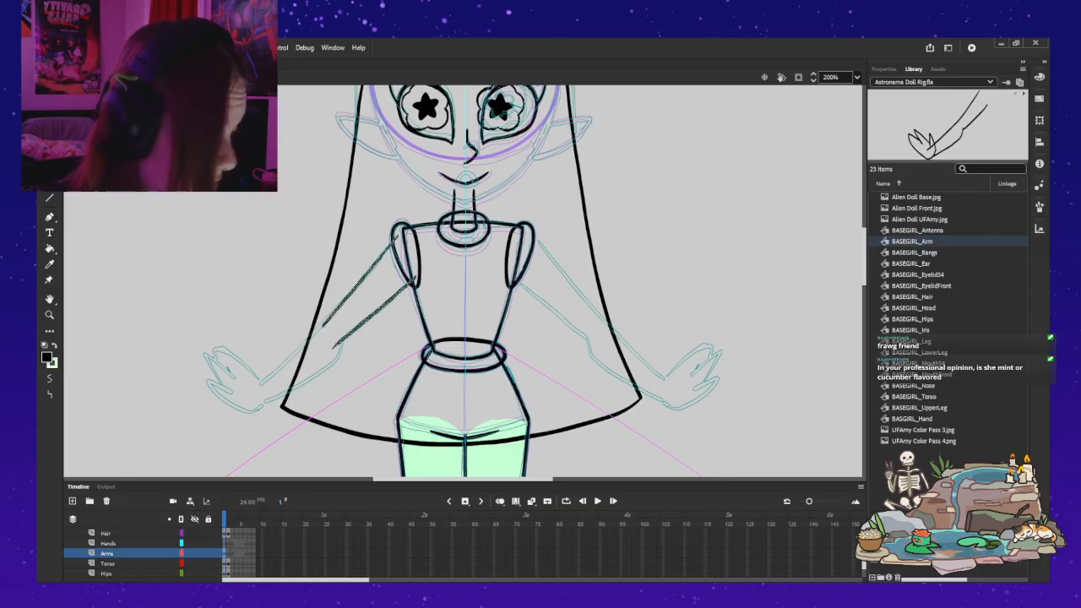
Step: Convert the selected upper arm strokes into a graphic symbol named BASEGIRL_Arm
click(946, 473)
click(938, 69)
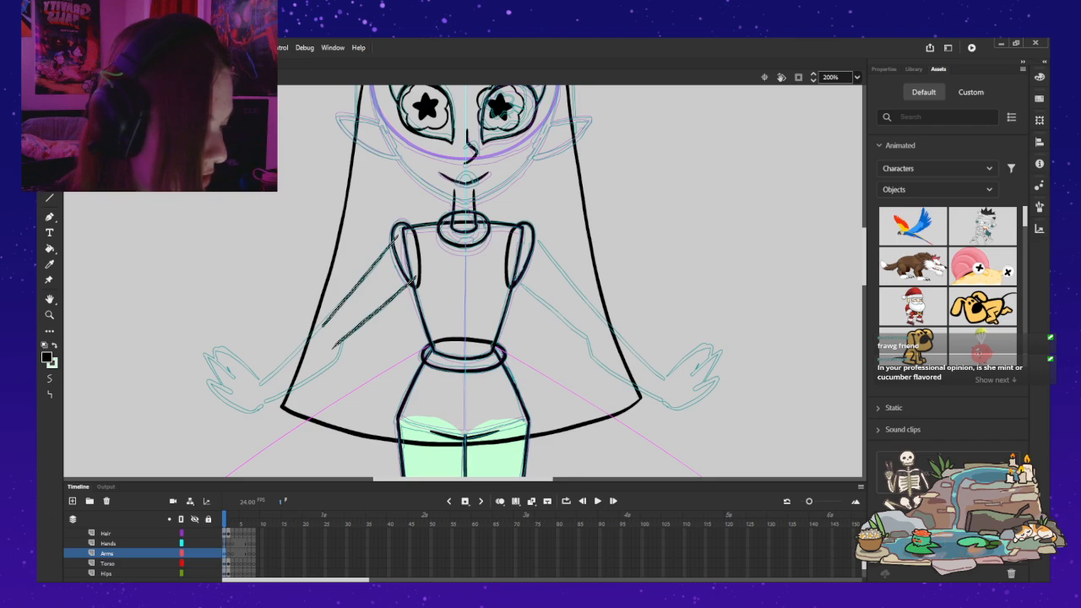
click(913, 69)
click(883, 69)
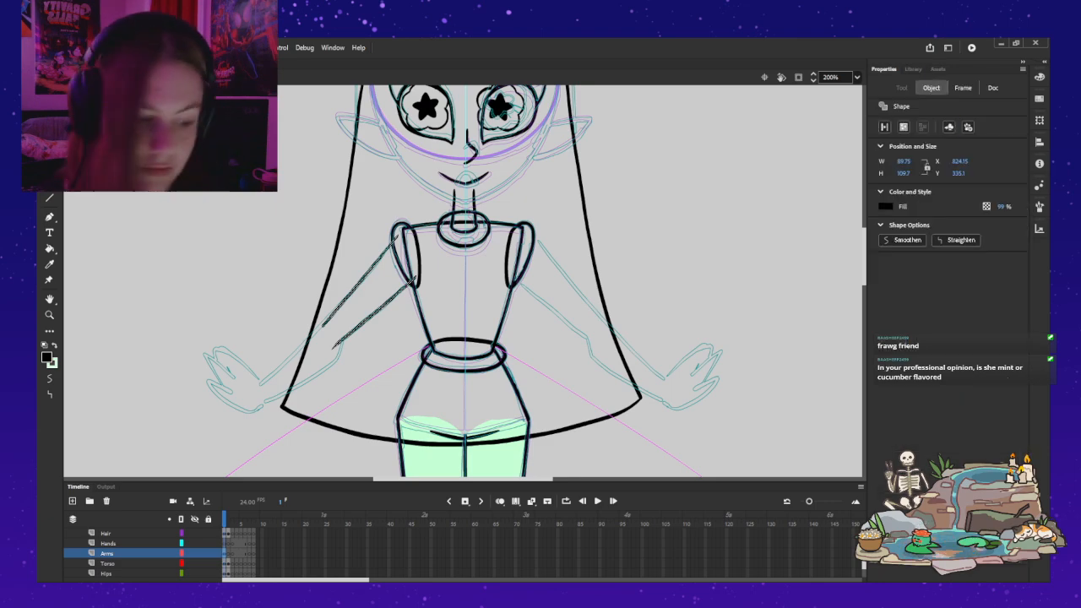
key(Return)
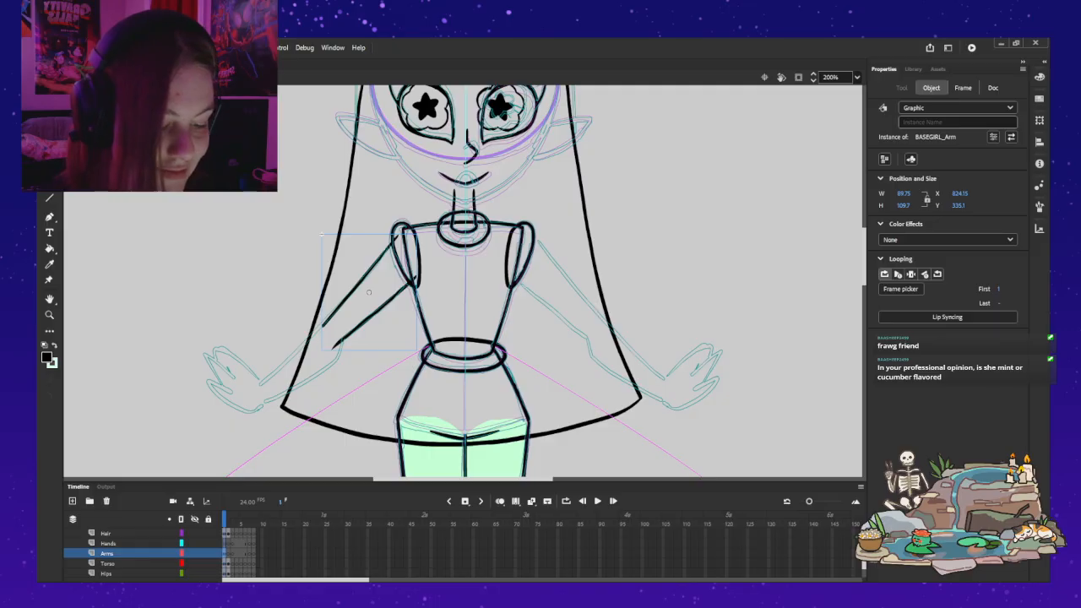
Step: Open the BASEGIRL_Arm symbol for editing and rename its layer UpperArm
double_click(361, 280)
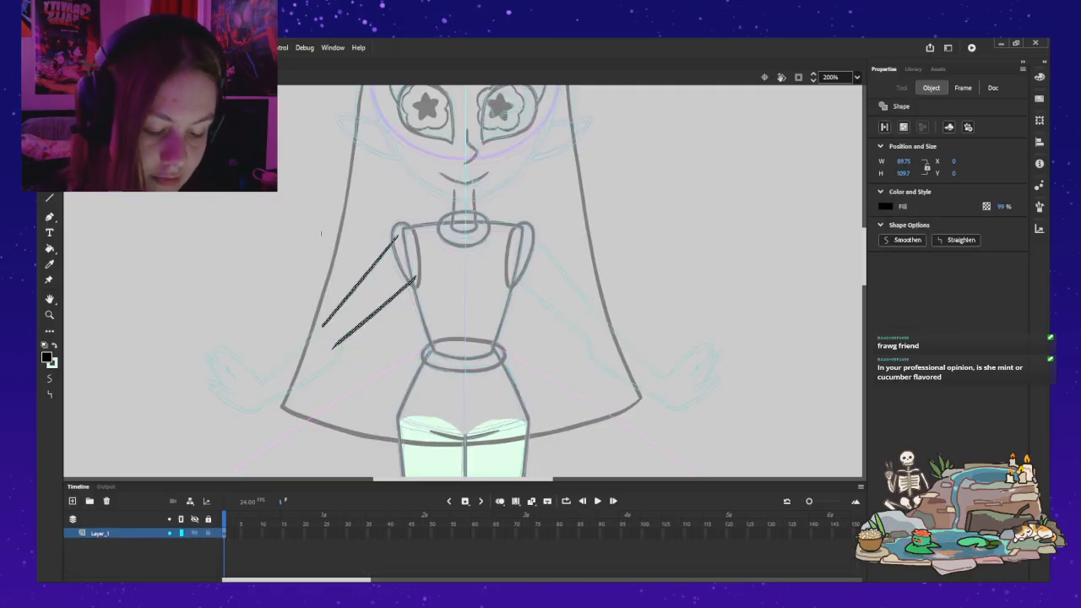
double_click(100, 533)
text(Upper)
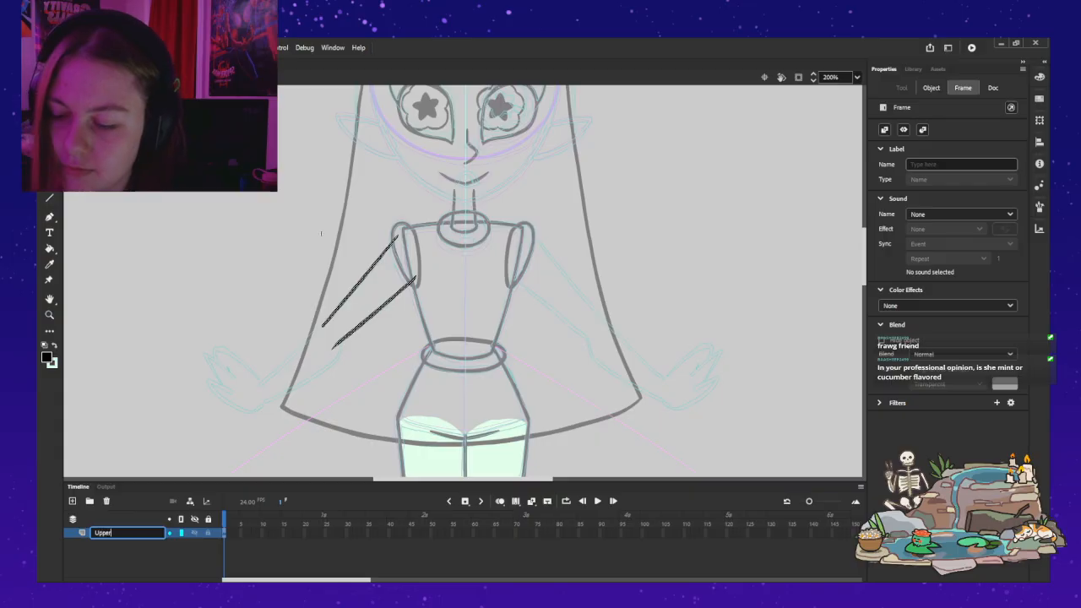
text(Arm)
key(Return)
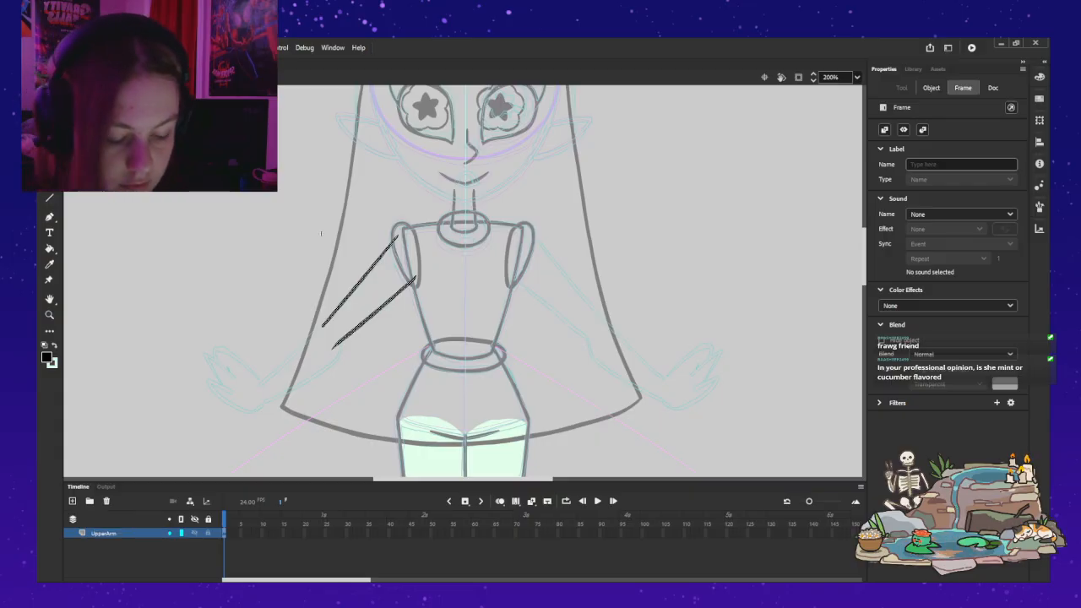
Step: Add a new layer above UpperArm and name it Lowerarm
click(73, 501)
double_click(108, 543)
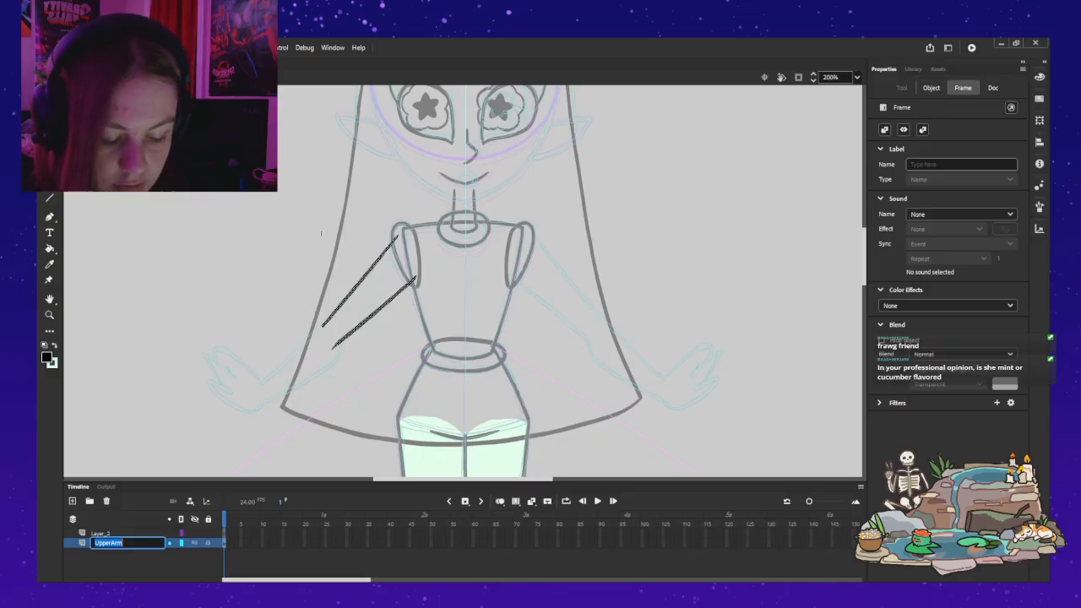
double_click(101, 533)
text(LowerArm)
key(BackSpace)
text(arm)
key(Return)
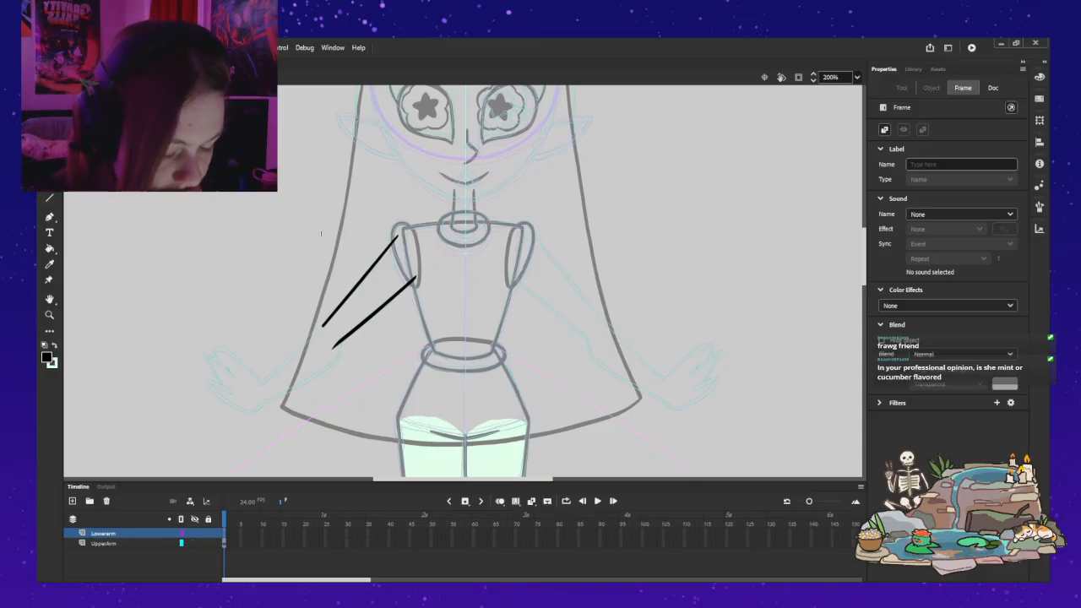
Step: Make the Lowerarm layer active and switch to the Classic Brush with the black fill
click(104, 543)
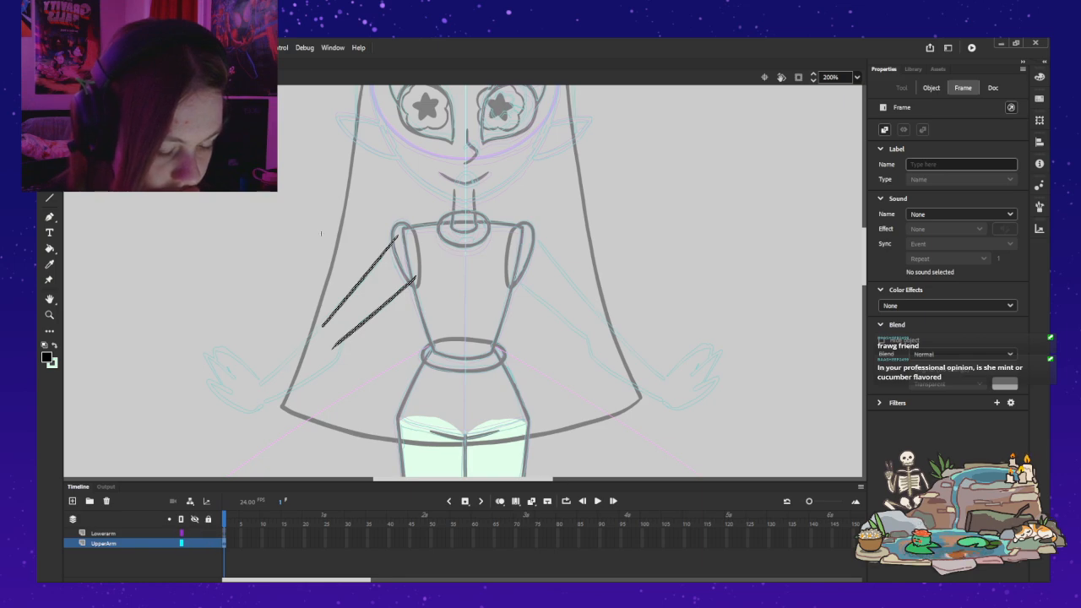
click(104, 532)
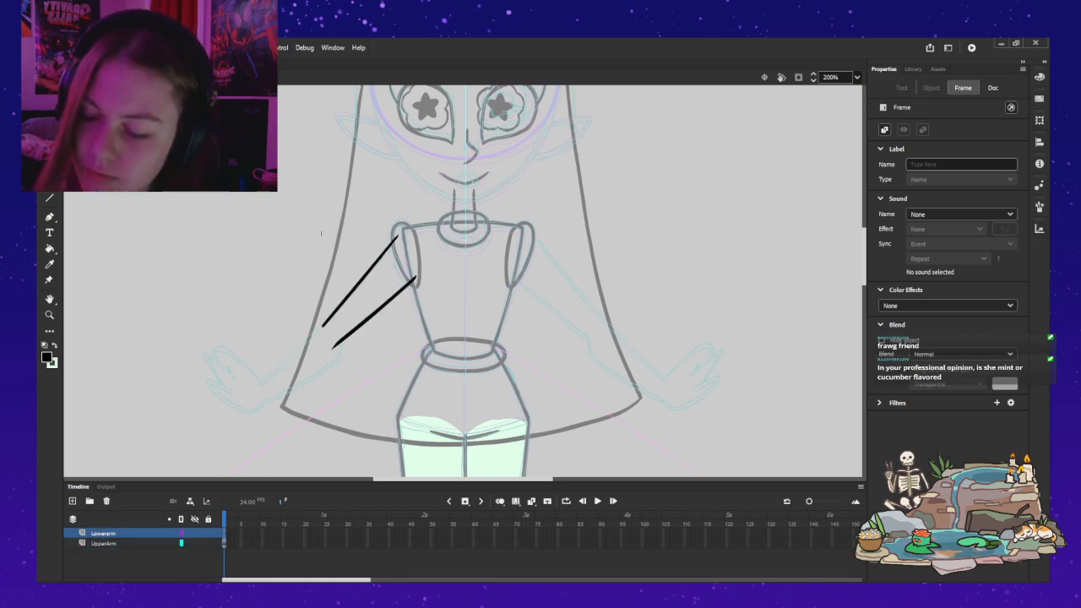
key(b)
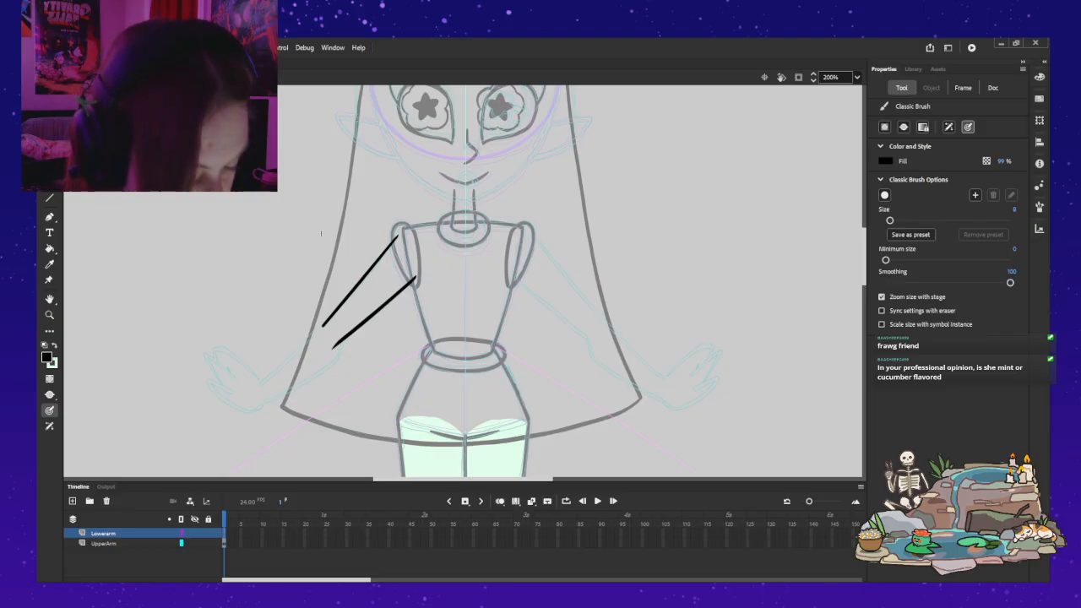
drag(319, 329, 272, 371)
key(ctrl+z)
key(ctrl+z)
mouse_move(322, 325)
mouse_down()
mouse_move(264, 382)
mouse_move(336, 311)
mouse_up()
key(ctrl+z)
key(ctrl+z)
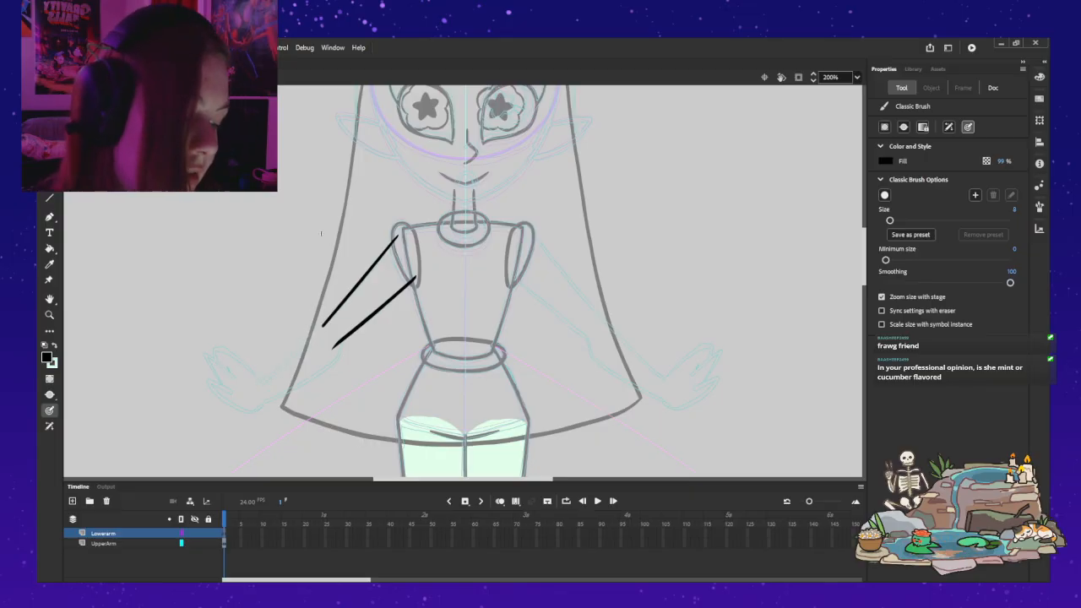
drag(311, 334, 258, 381)
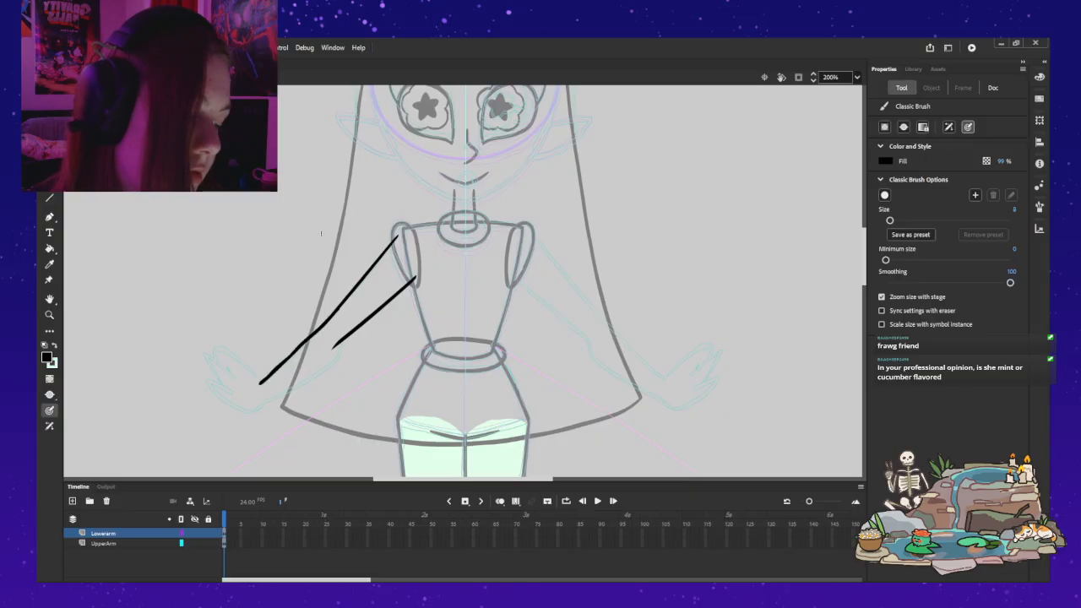
key(ctrl+z)
drag(321, 328, 261, 383)
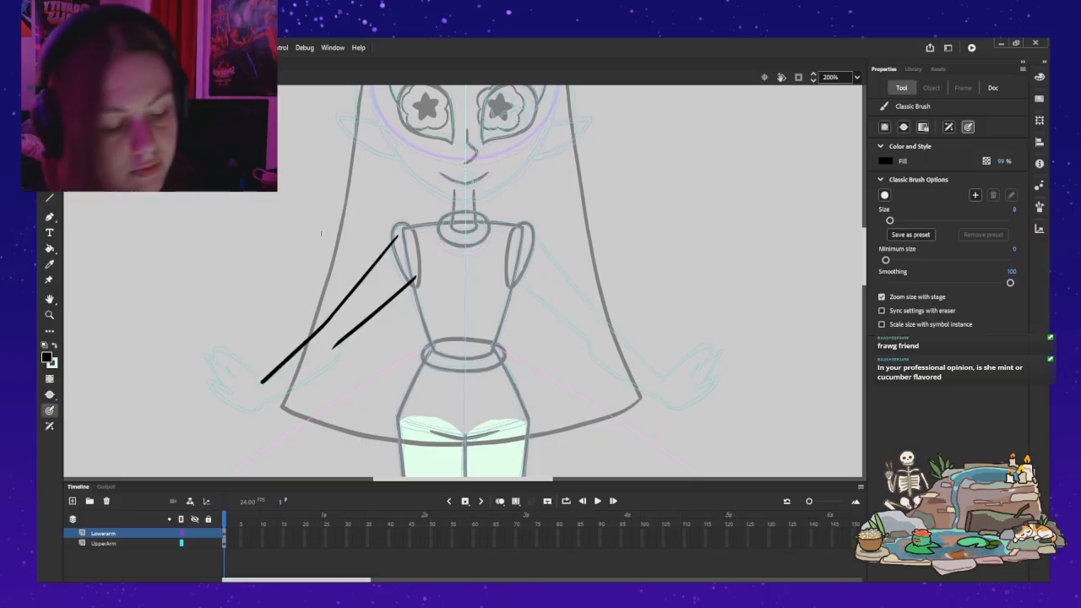
key(ctrl+z)
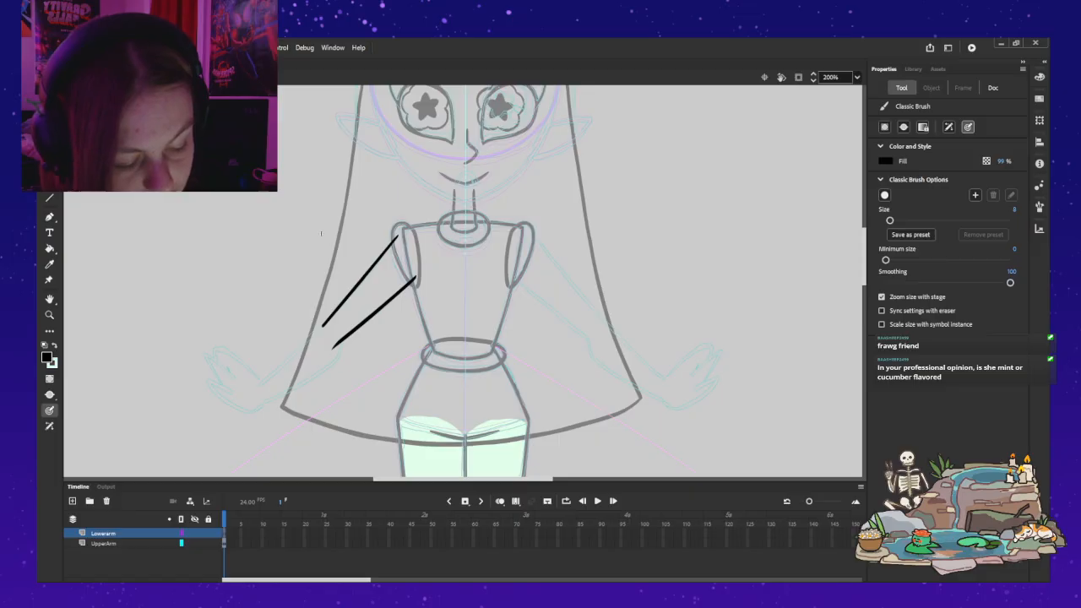
Step: Brush the upper and lower outline strokes of the forearm from the elbow to the wrist in black, following the sketch
drag(324, 321, 258, 384)
key(ctrl+z)
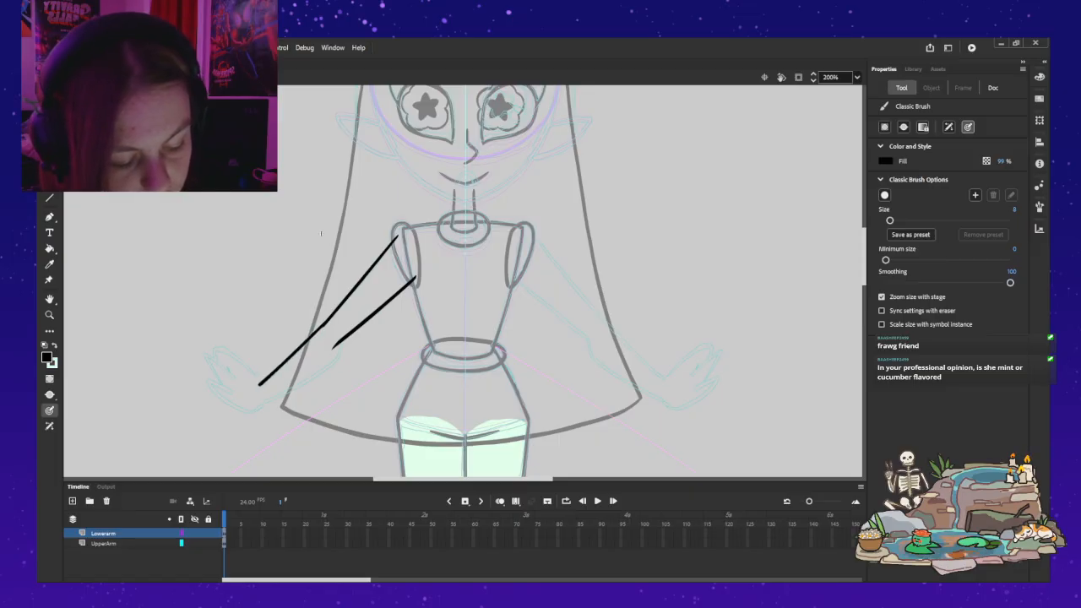
mouse_move(338, 346)
mouse_down()
mouse_move(315, 375)
mouse_move(264, 402)
mouse_up()
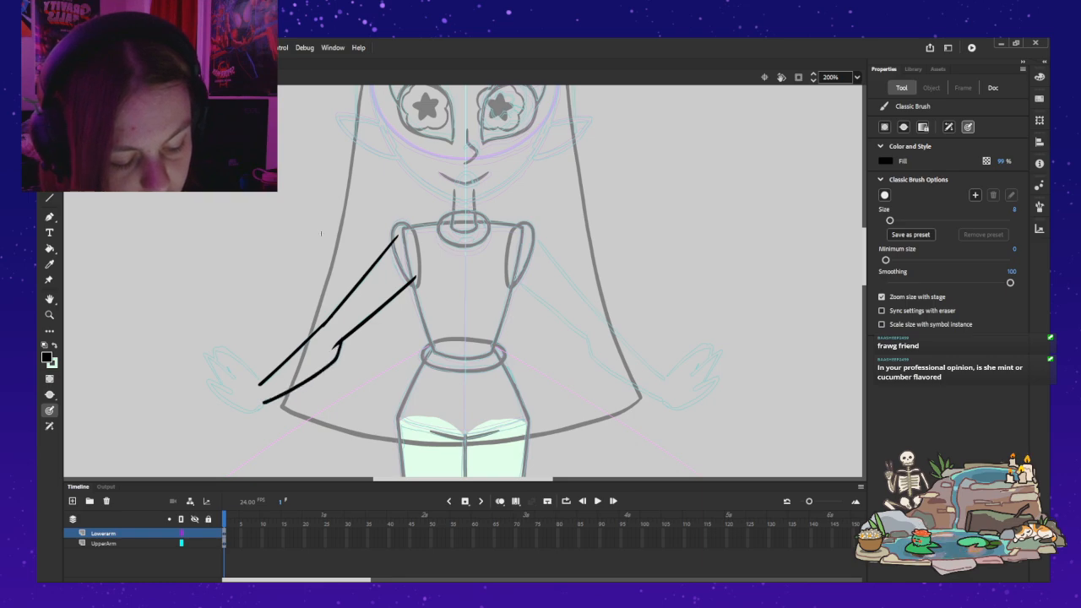
key(ctrl+z)
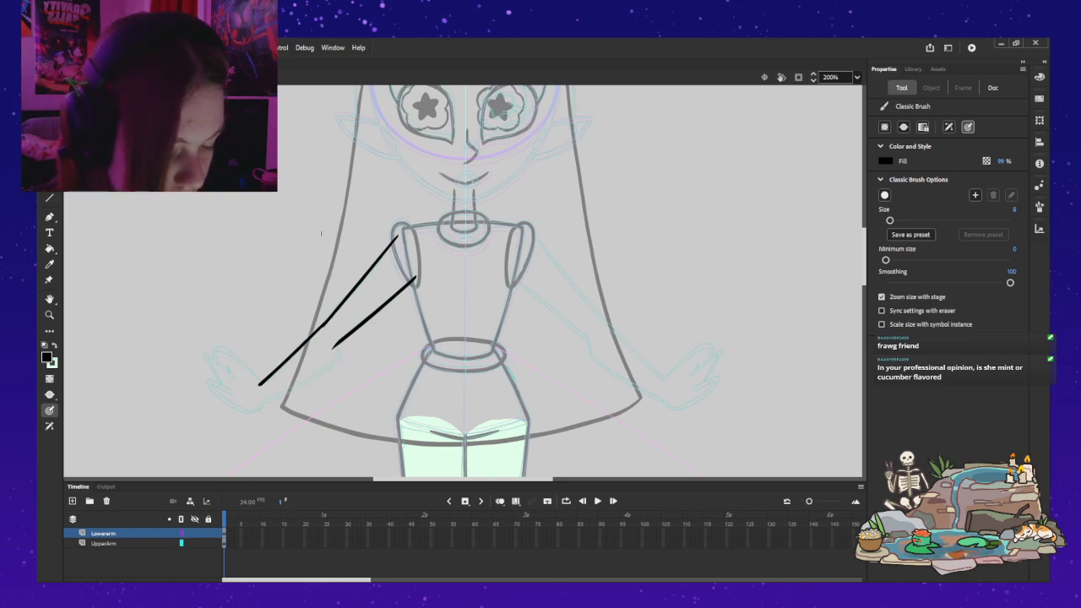
drag(338, 348, 263, 402)
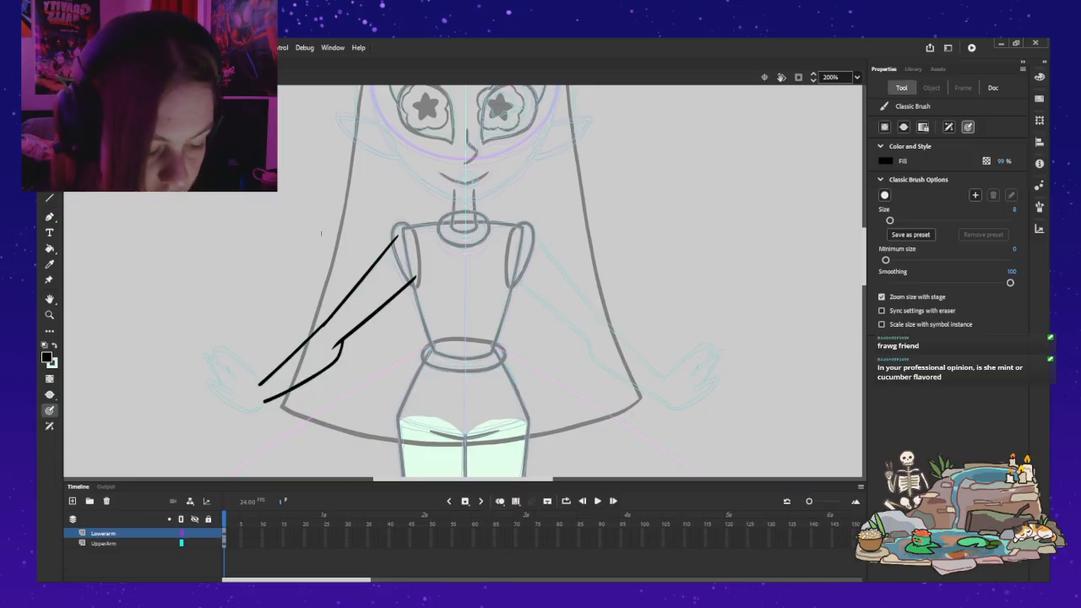
Step: On the UpperArm layer, close the elbow and shoulder ends with mint green brush strokes and fill the upper arm with the same colour
click(55, 344)
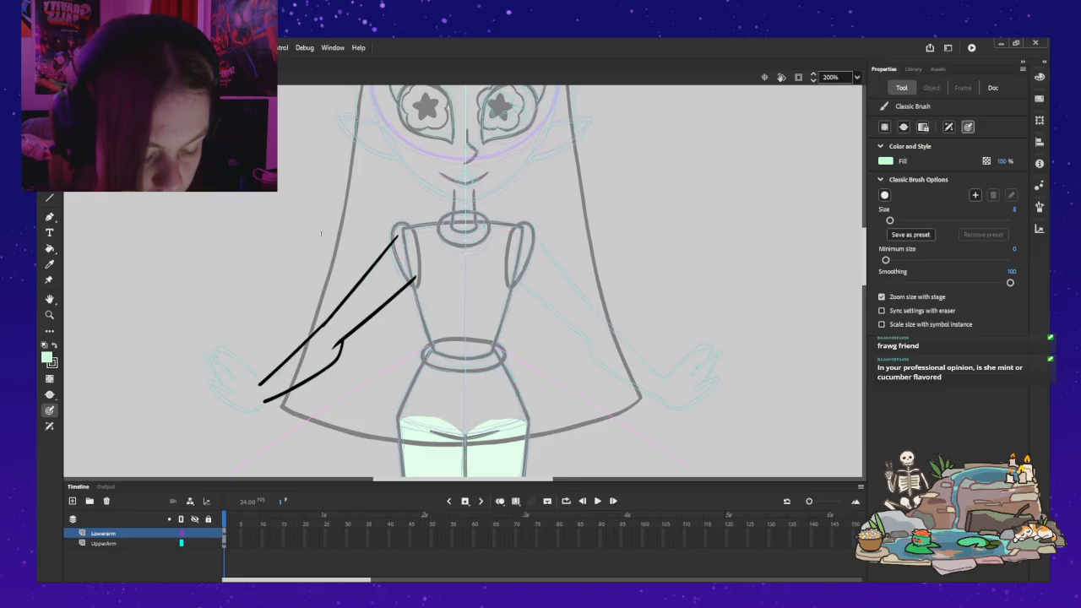
click(104, 542)
drag(326, 321, 335, 345)
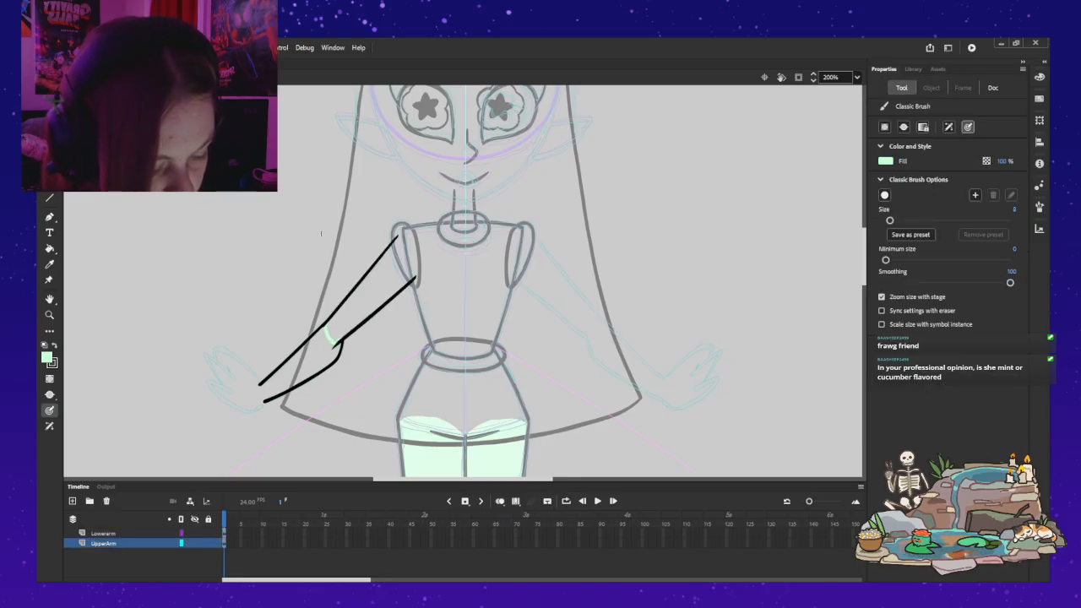
drag(397, 236, 406, 245)
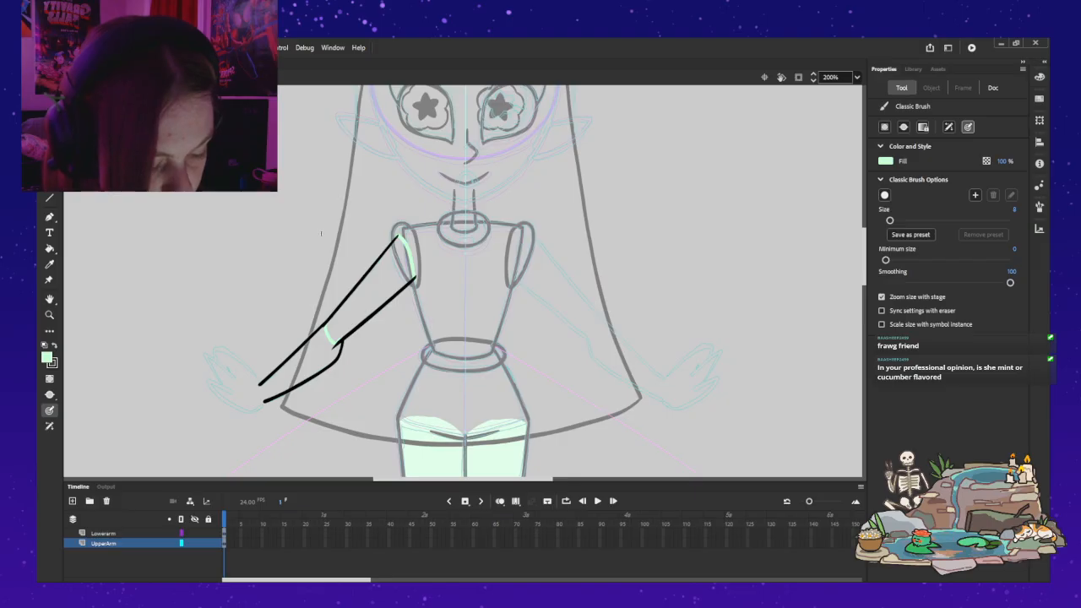
key(ctrl+z)
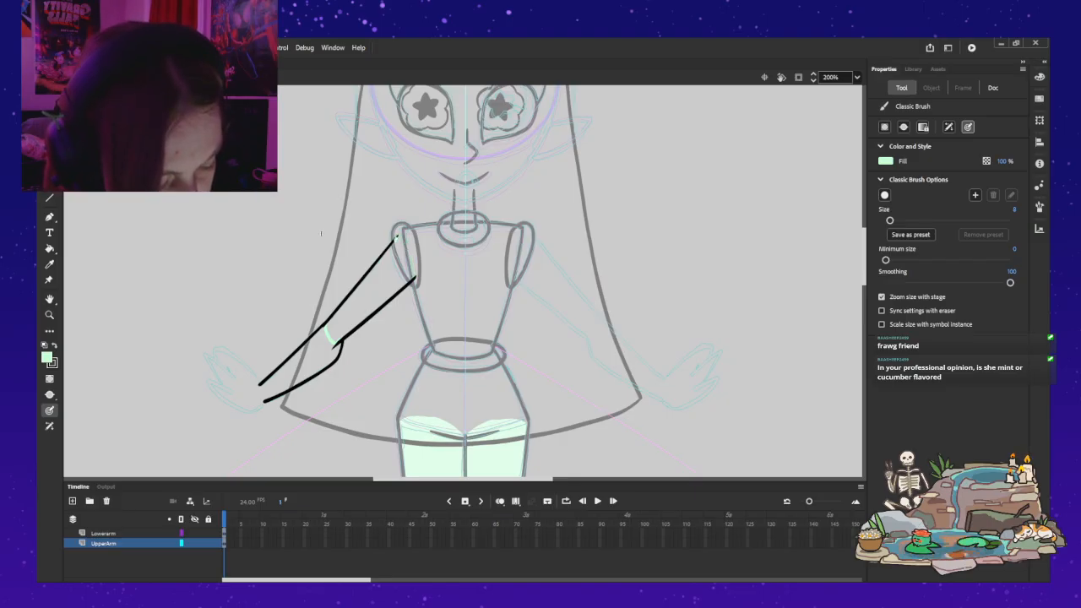
drag(397, 240, 414, 271)
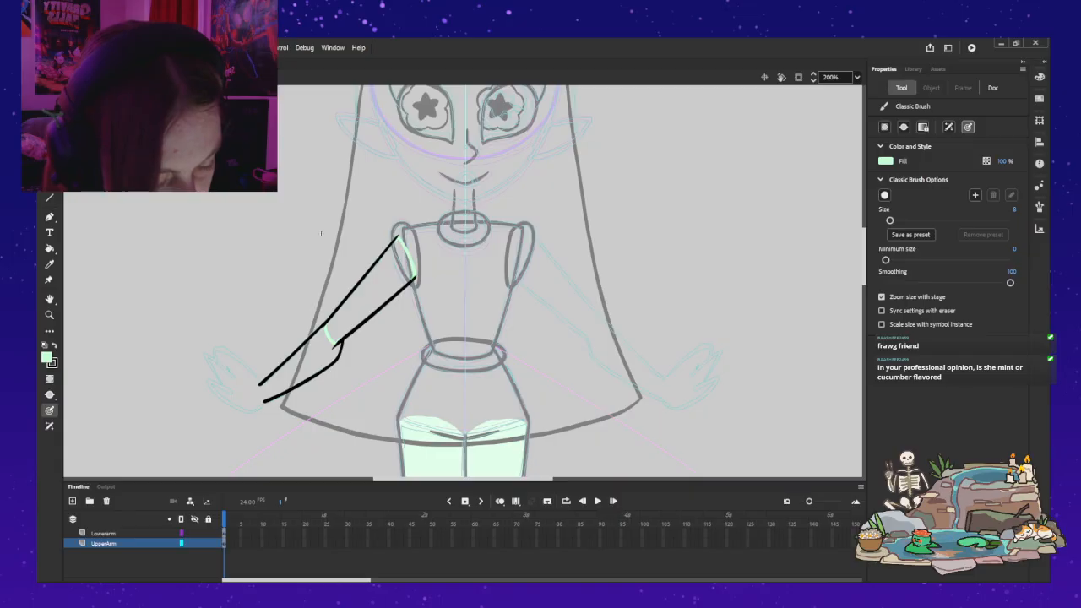
key(k)
click(370, 293)
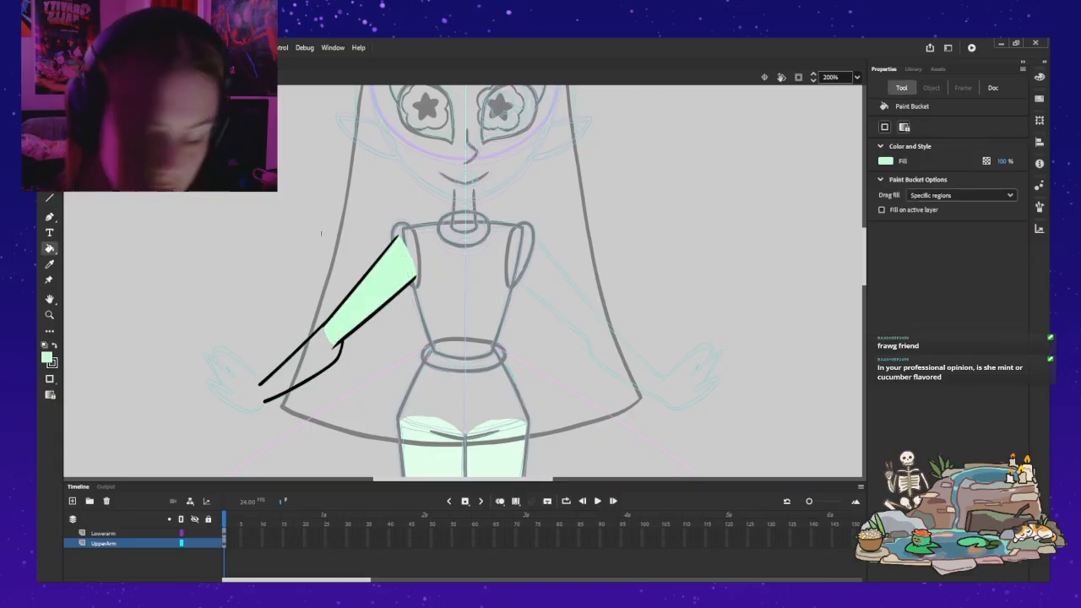
Step: Hide the UpperArm layer and close the forearm's elbow and wrist ends with mint green brush strokes on the Lowerarm layer
key(b)
click(194, 543)
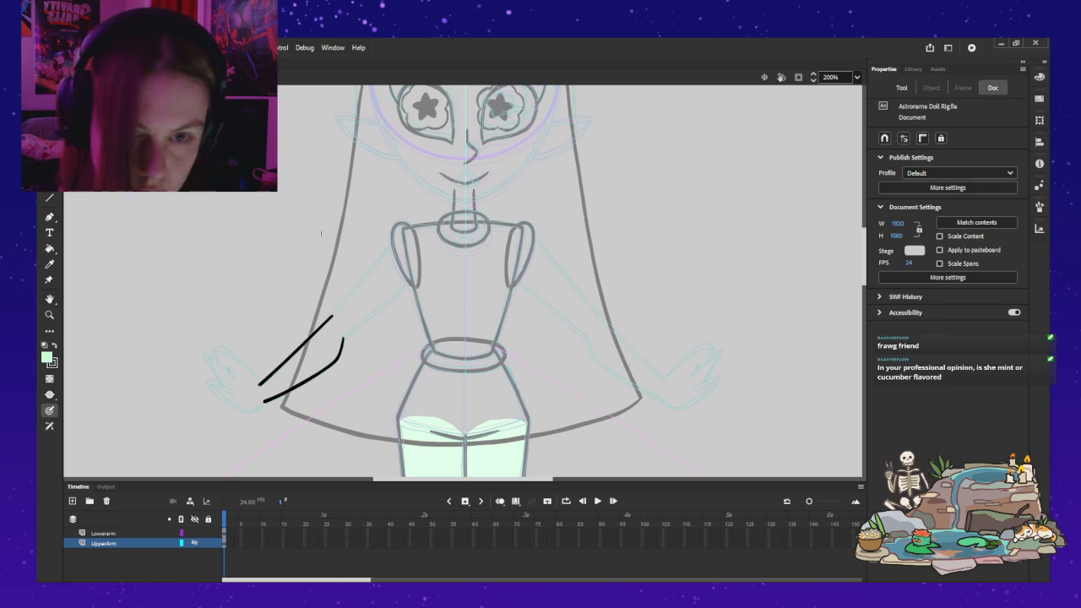
key(b)
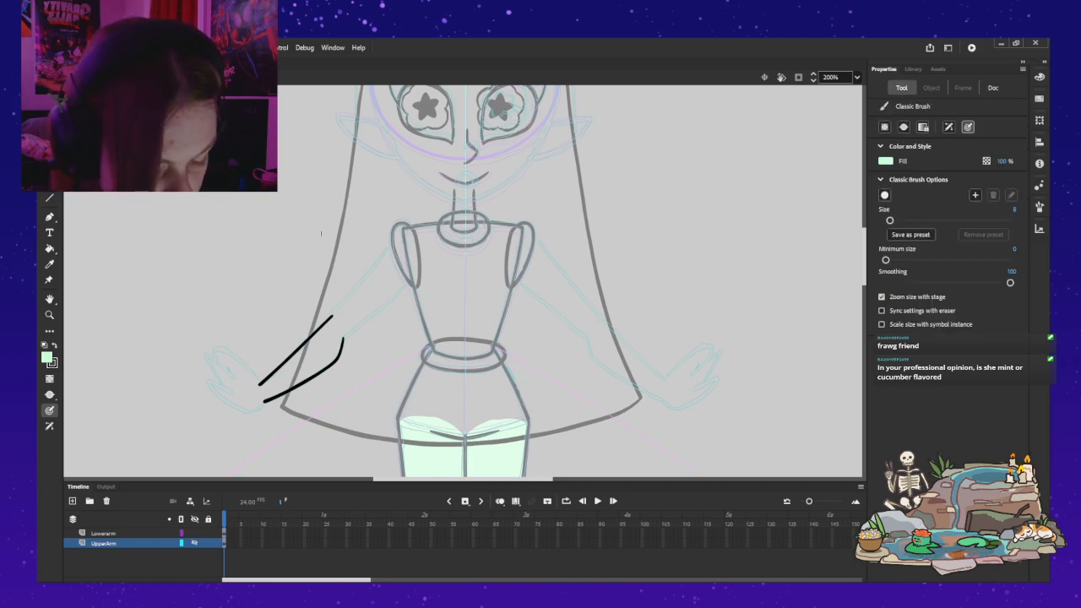
key(ctrl+a)
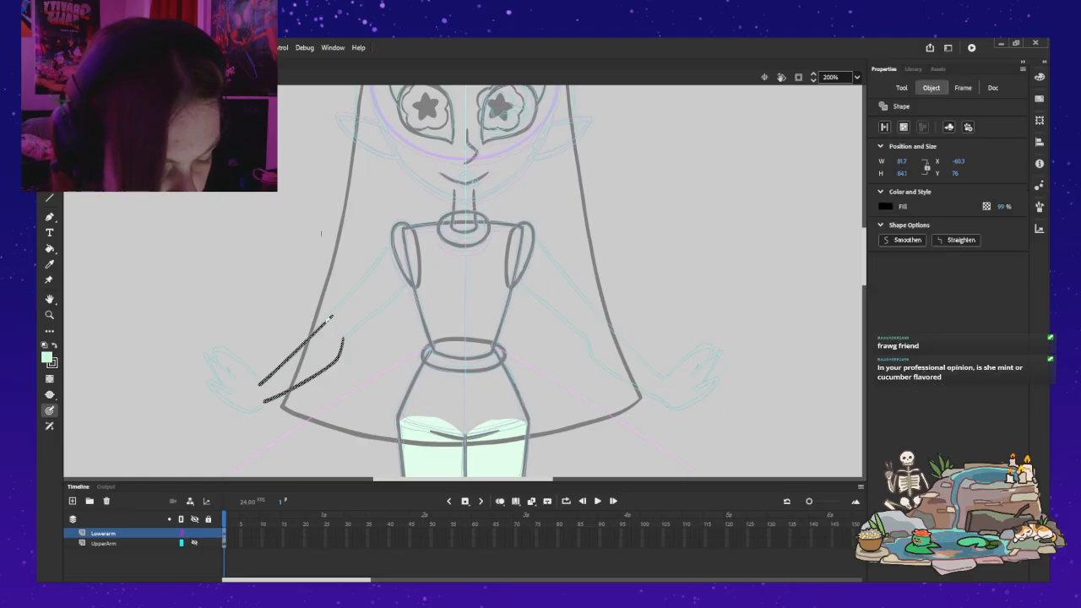
key(ctrl+shift+a)
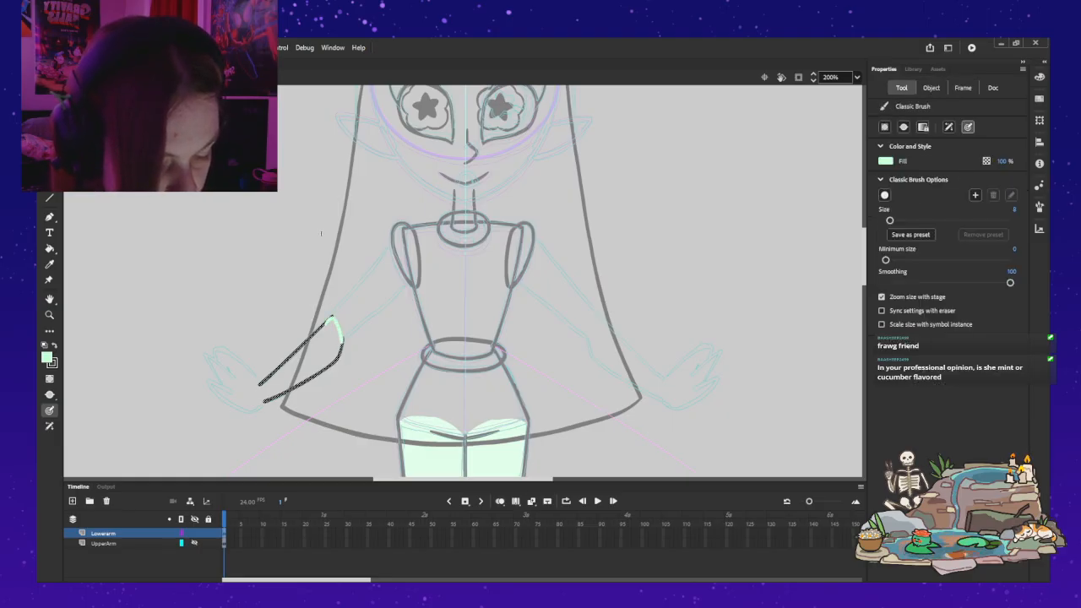
mouse_move(327, 322)
mouse_down()
mouse_move(342, 341)
mouse_move(329, 320)
mouse_up()
key(ctrl+z)
drag(261, 388, 265, 396)
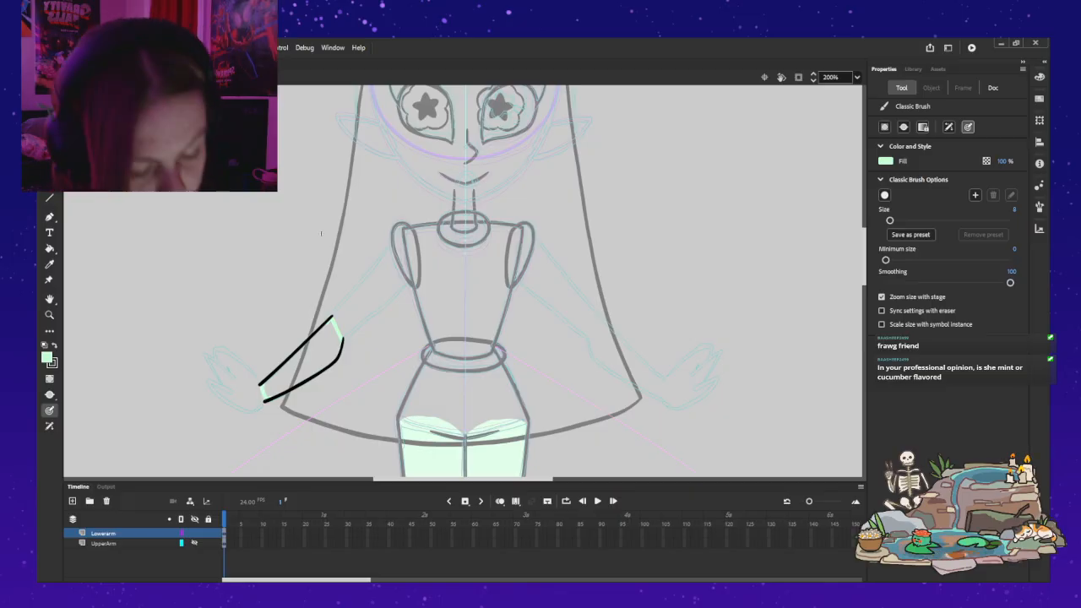
key(ctrl+z)
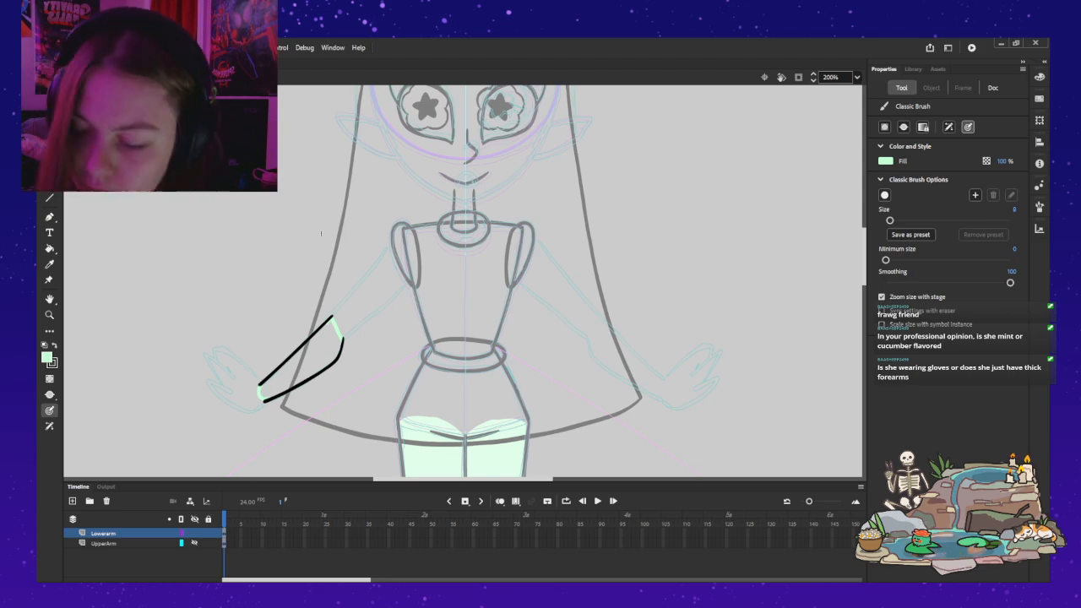
Step: Fill the forearm with mint green and show the UpperArm layer again
key(k)
click(306, 361)
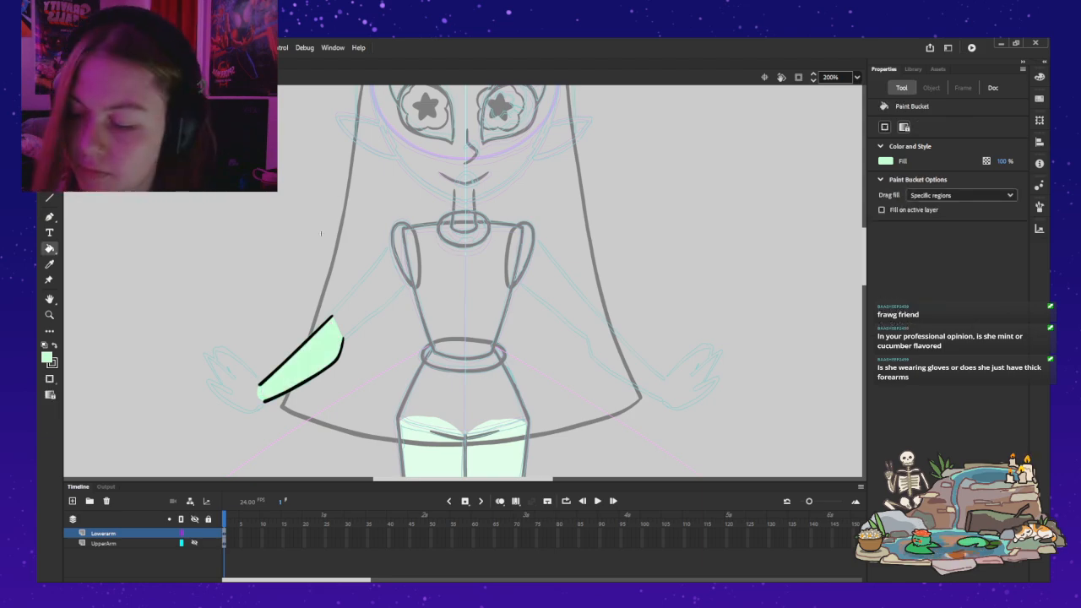
click(194, 543)
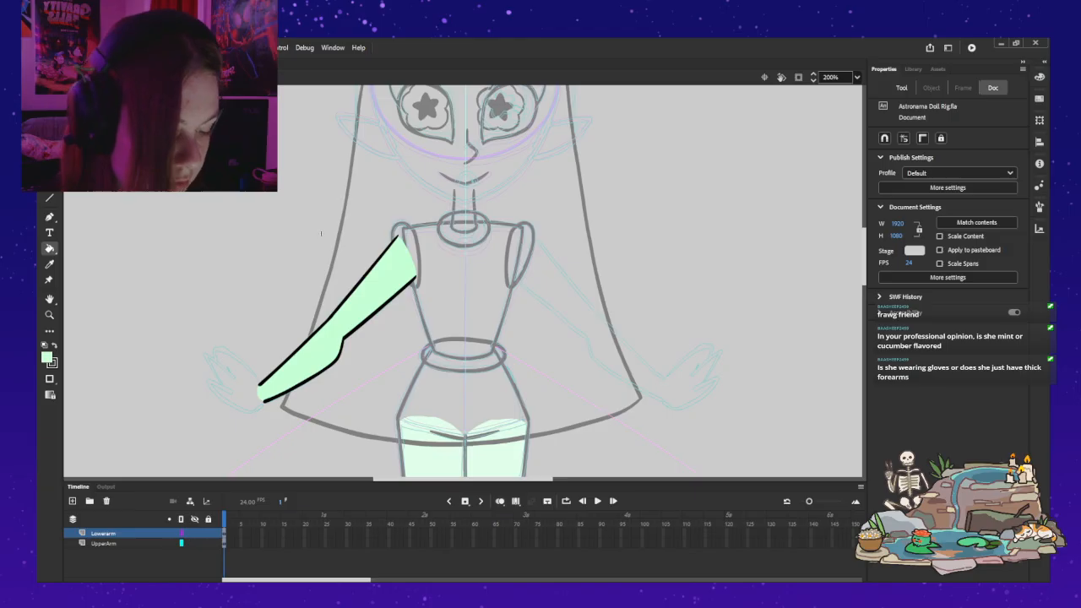
Step: Convert the forearm artwork on the Lowerarm layer into a graphic symbol named BASEGRIL_LowerArm
key(v)
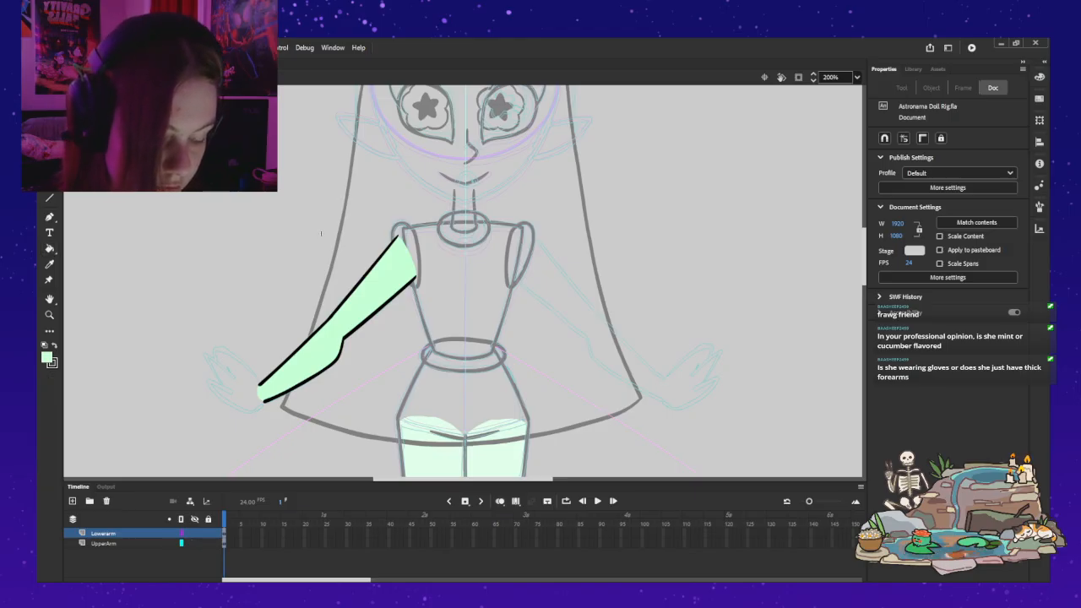
click(224, 533)
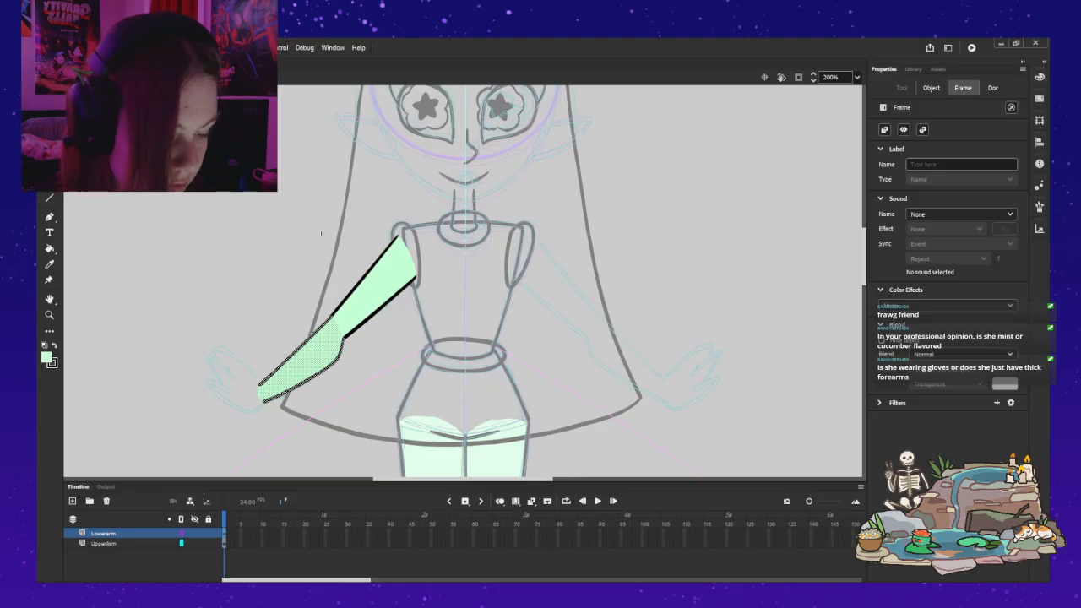
click(931, 88)
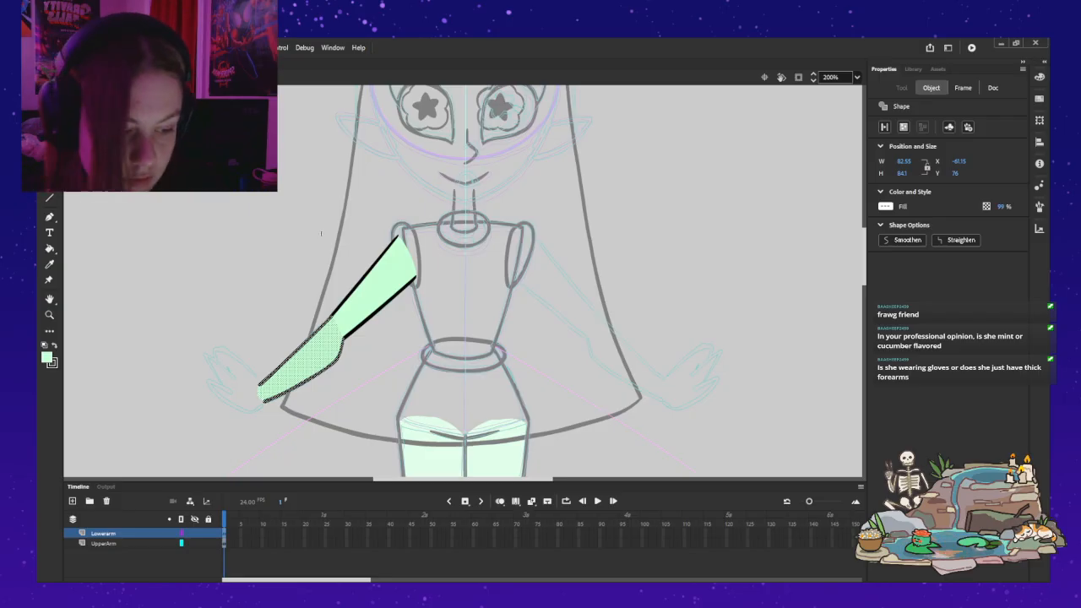
key(Return)
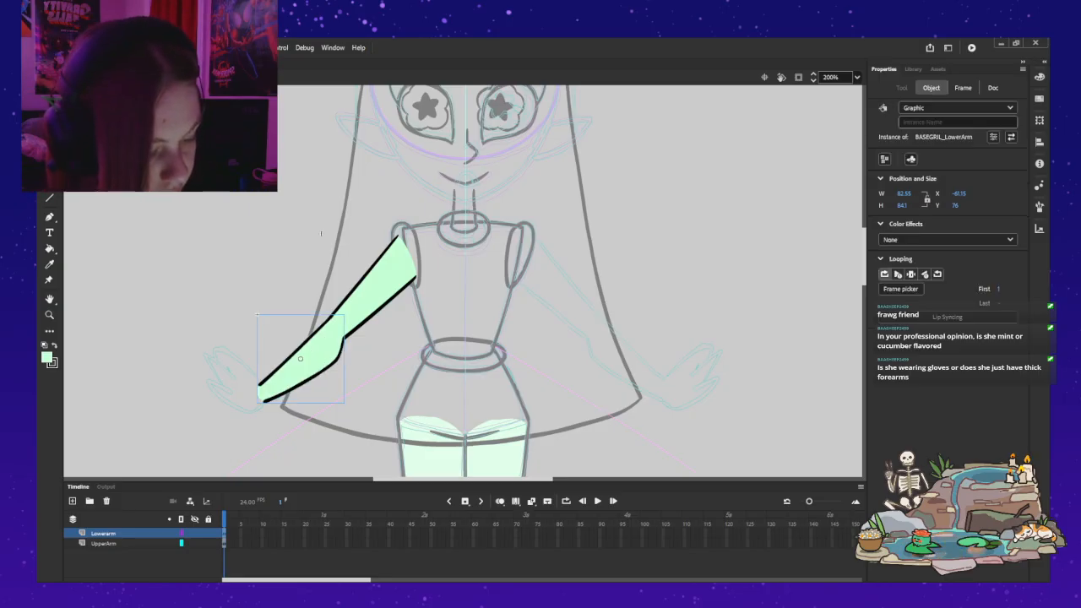
Step: Convert the artwork on the UpperArm layer into a graphic symbol named BASEGIRL_UpperArm
click(104, 543)
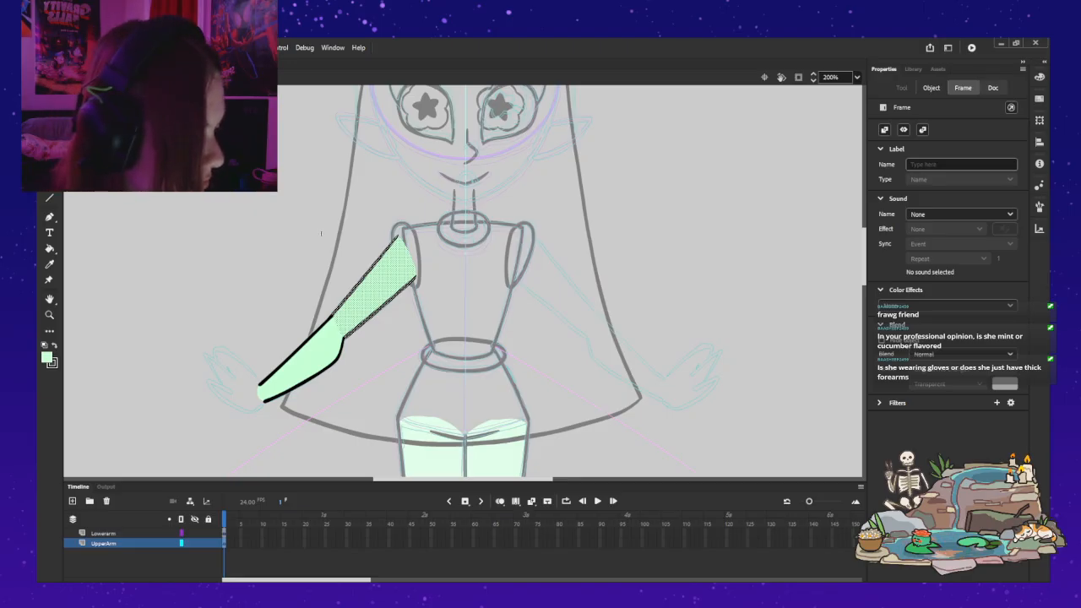
click(993, 87)
click(931, 87)
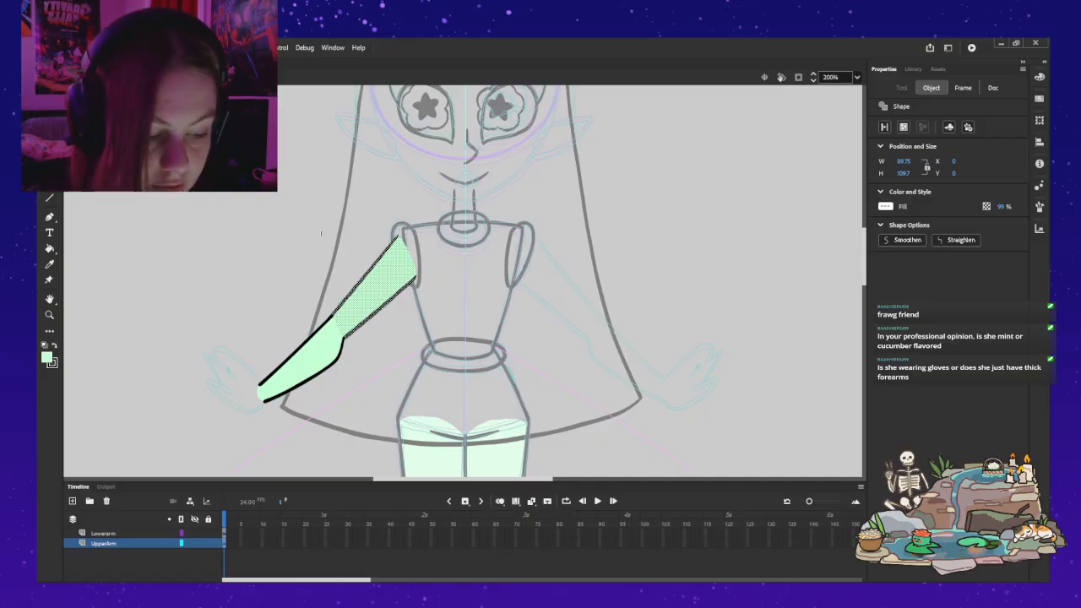
key(Return)
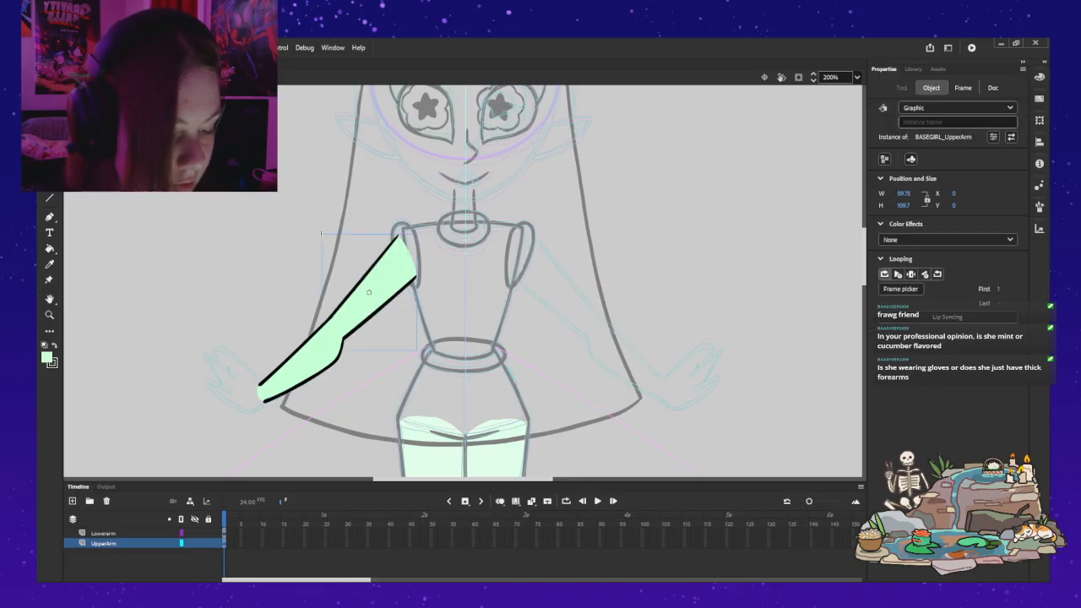
Step: Move the upper arm's transformation point to the shoulder and the forearm's transformation point to the elbow
key(q)
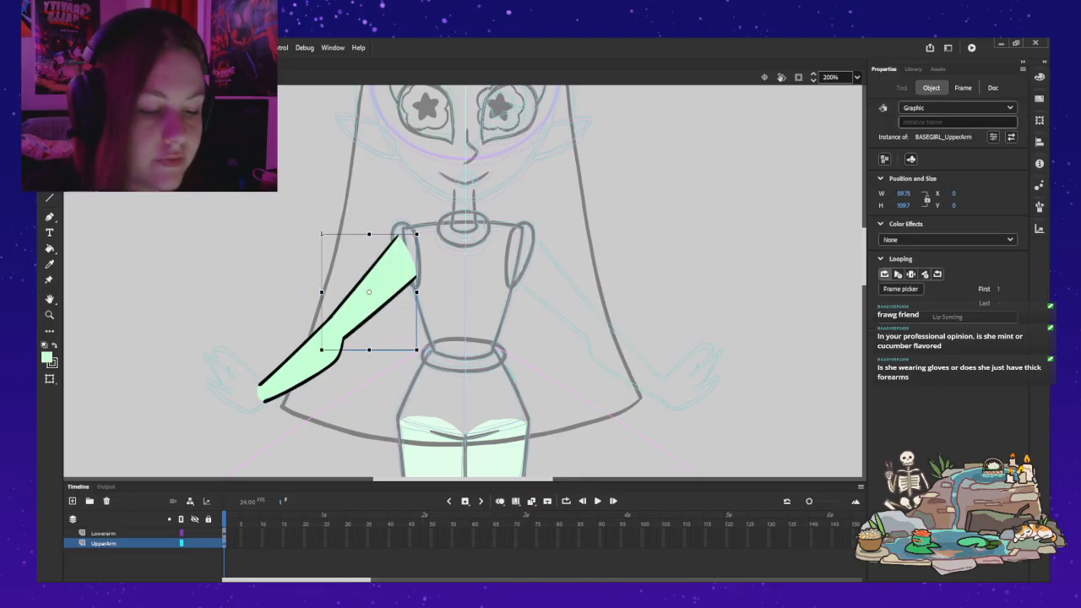
drag(369, 292, 406, 234)
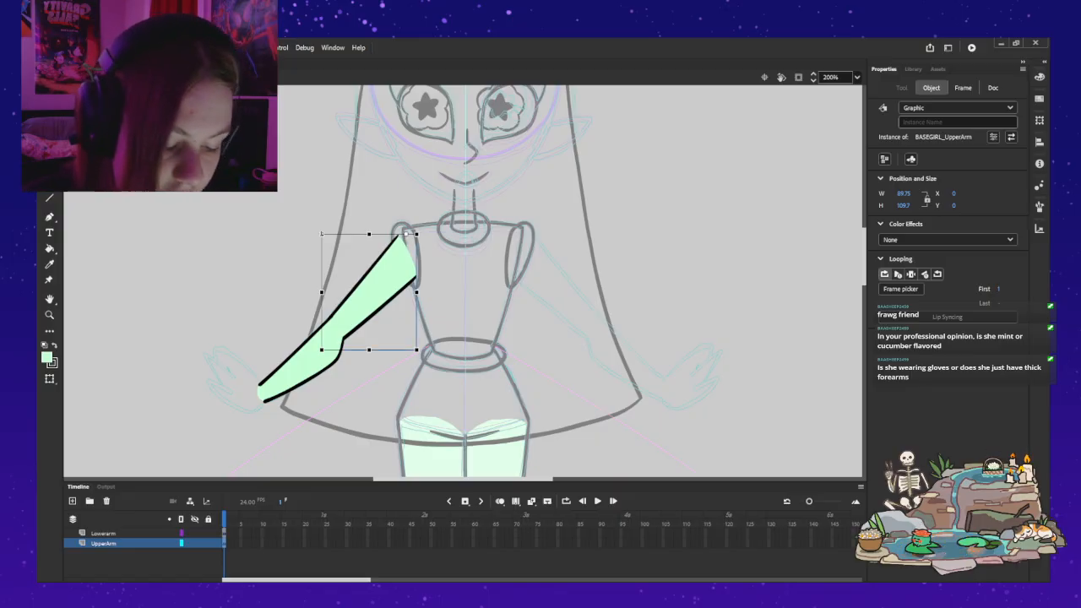
click(103, 533)
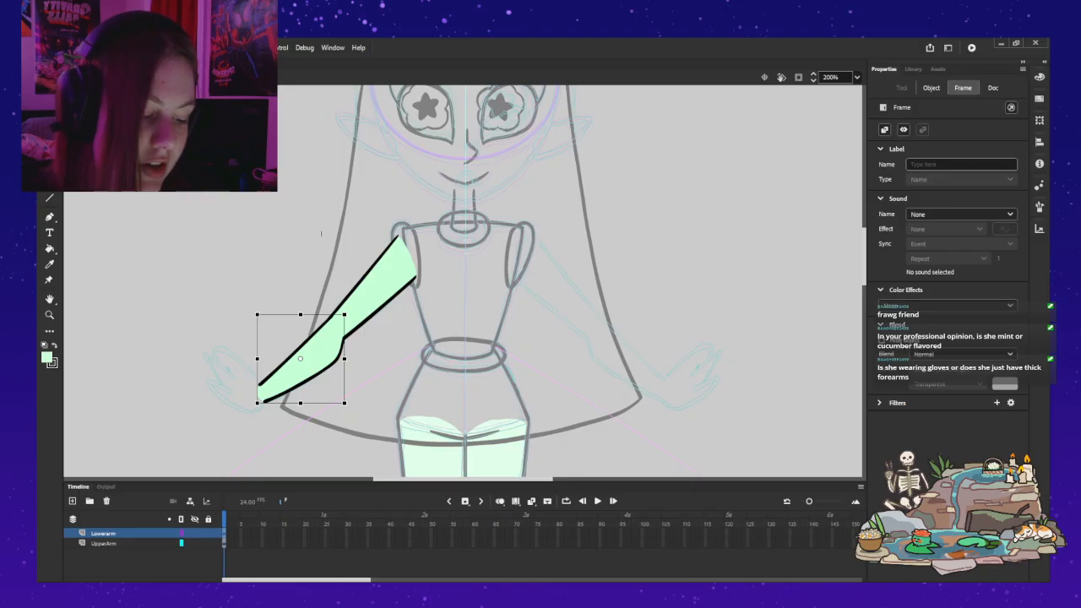
drag(300, 358, 339, 323)
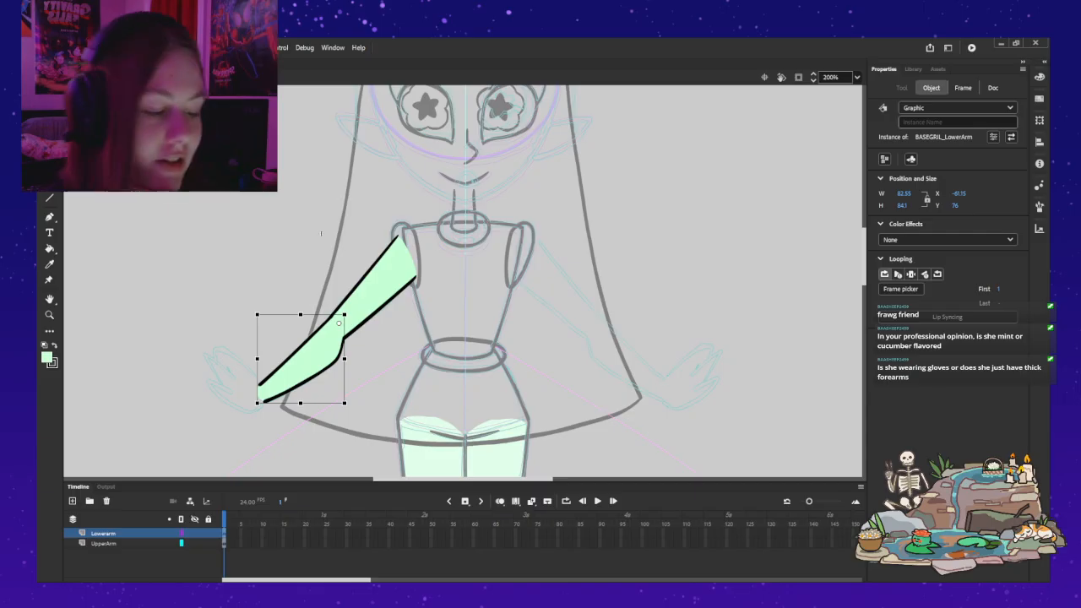
drag(338, 323, 335, 325)
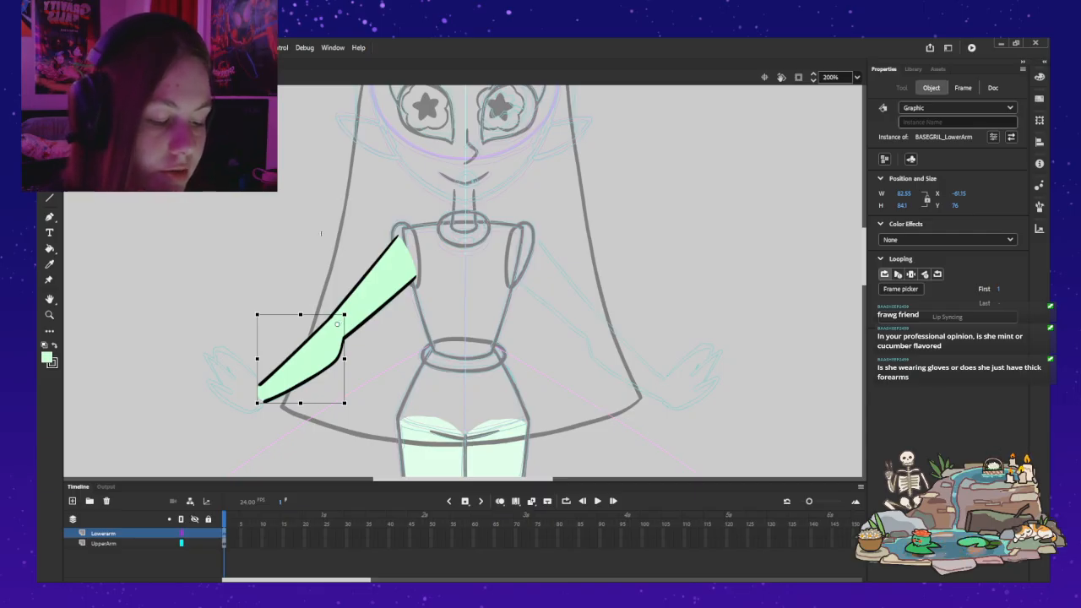
click(321, 233)
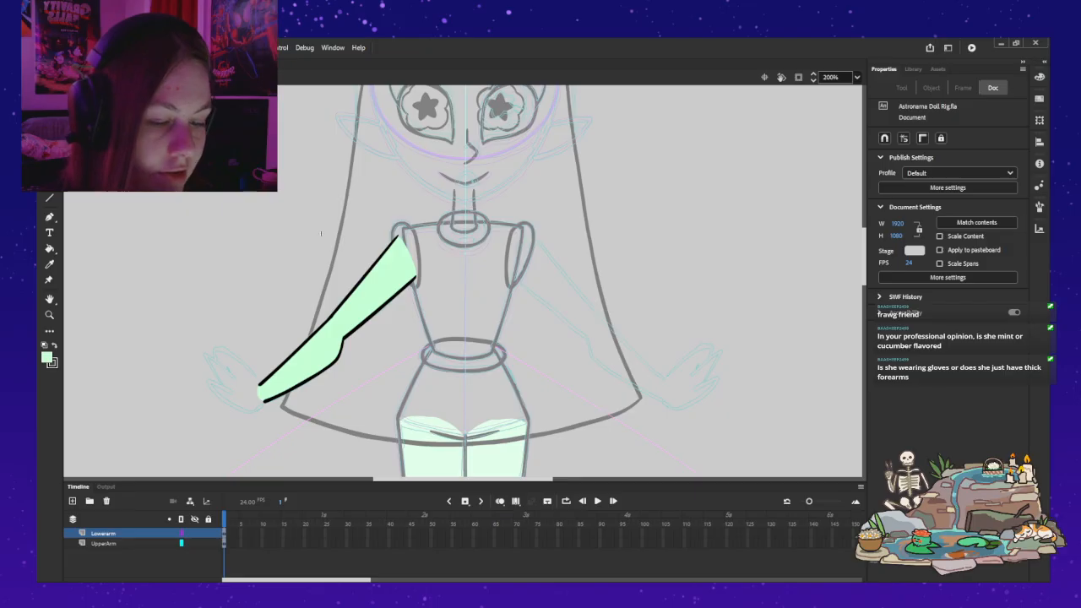
Step: Refine the forearm's transformation point around the elbow by test-rotating the forearm, undoing each test rotation
click(302, 357)
drag(257, 404, 397, 414)
key(ctrl+z)
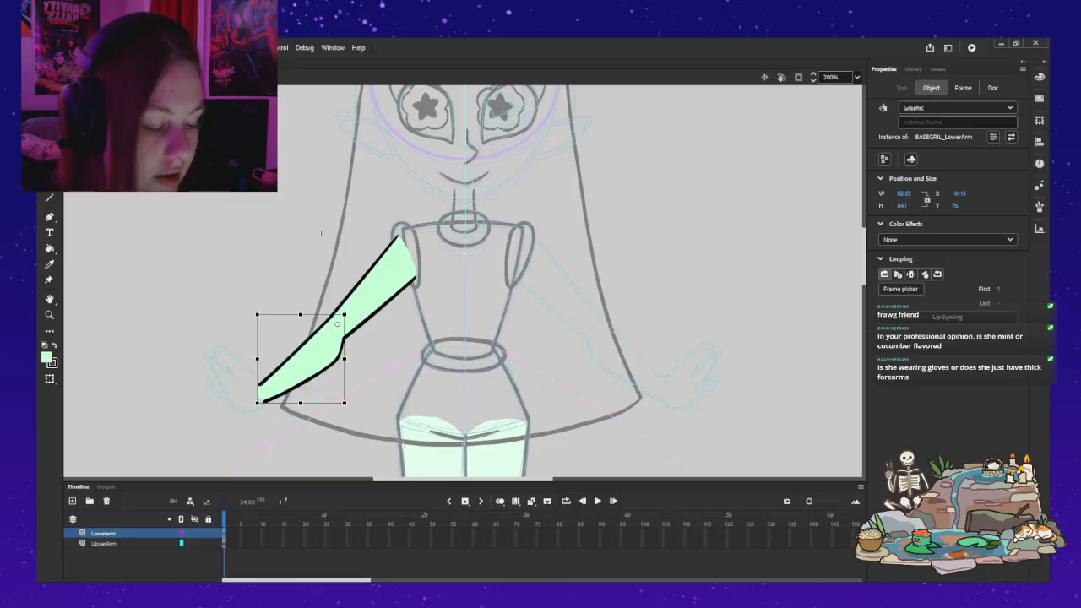
mouse_move(256, 404)
mouse_down()
mouse_move(324, 432)
mouse_move(292, 423)
mouse_move(223, 338)
mouse_move(253, 249)
mouse_move(279, 409)
mouse_move(262, 405)
mouse_up()
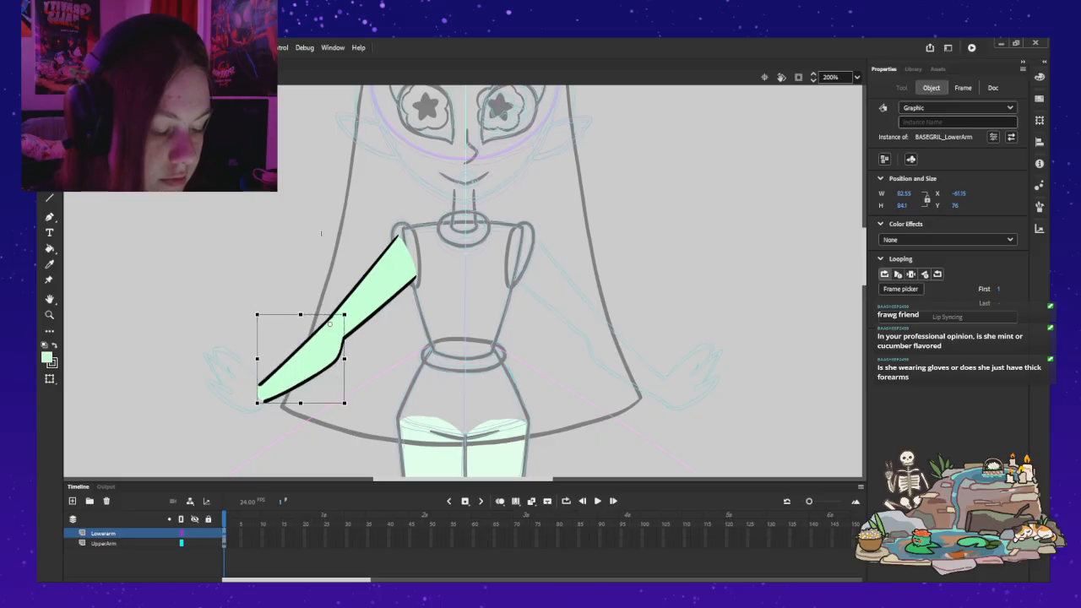
drag(292, 431, 341, 442)
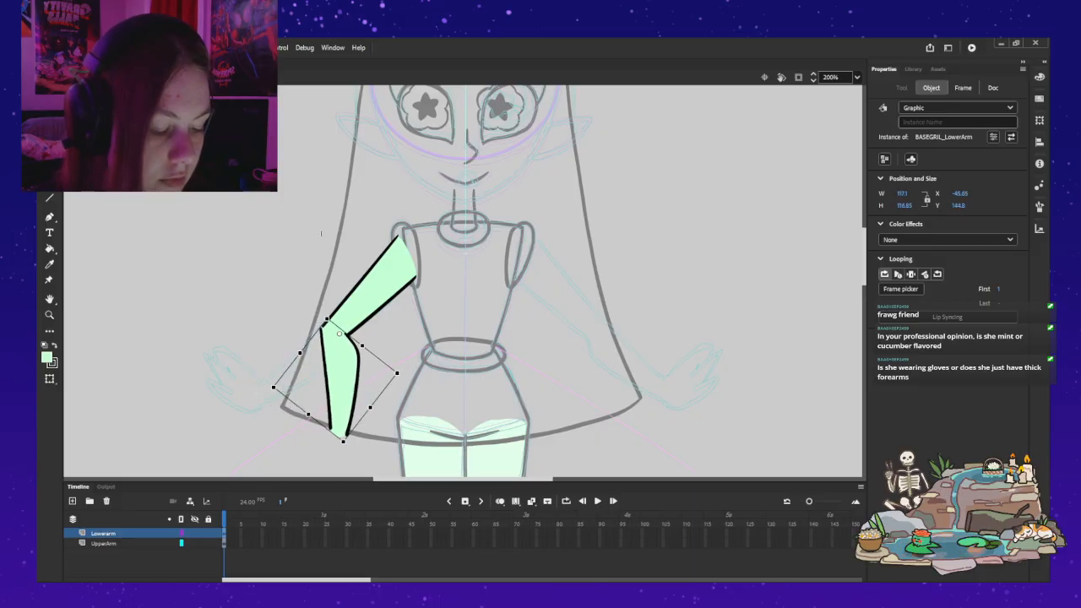
key(ctrl+z)
mouse_move(256, 405)
mouse_down()
mouse_move(300, 438)
mouse_move(253, 399)
mouse_up()
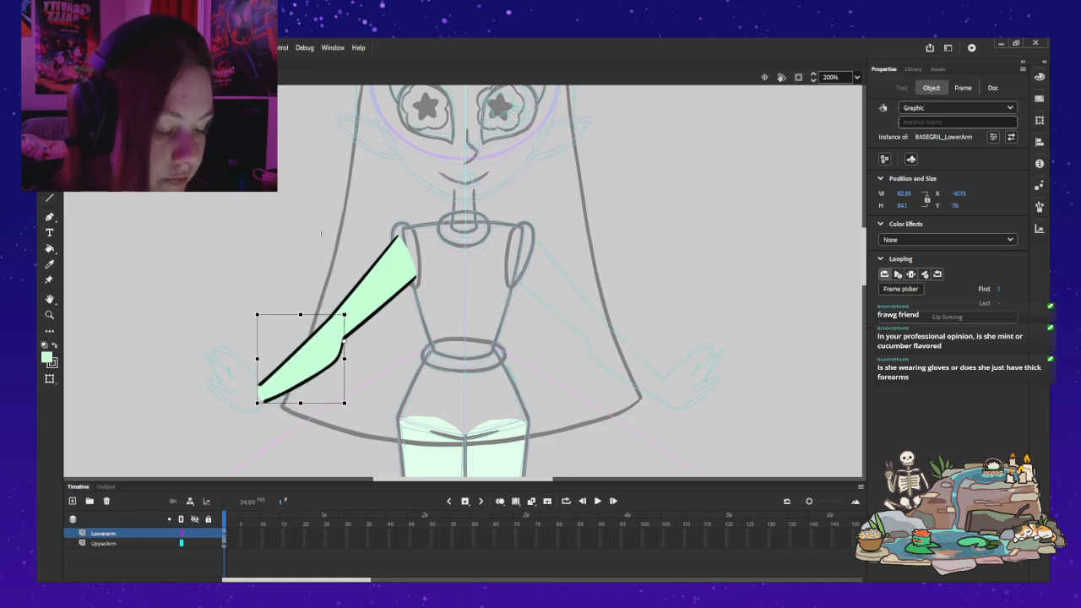
mouse_move(255, 405)
mouse_down()
mouse_move(309, 439)
mouse_move(323, 435)
mouse_move(319, 443)
mouse_move(257, 403)
mouse_up()
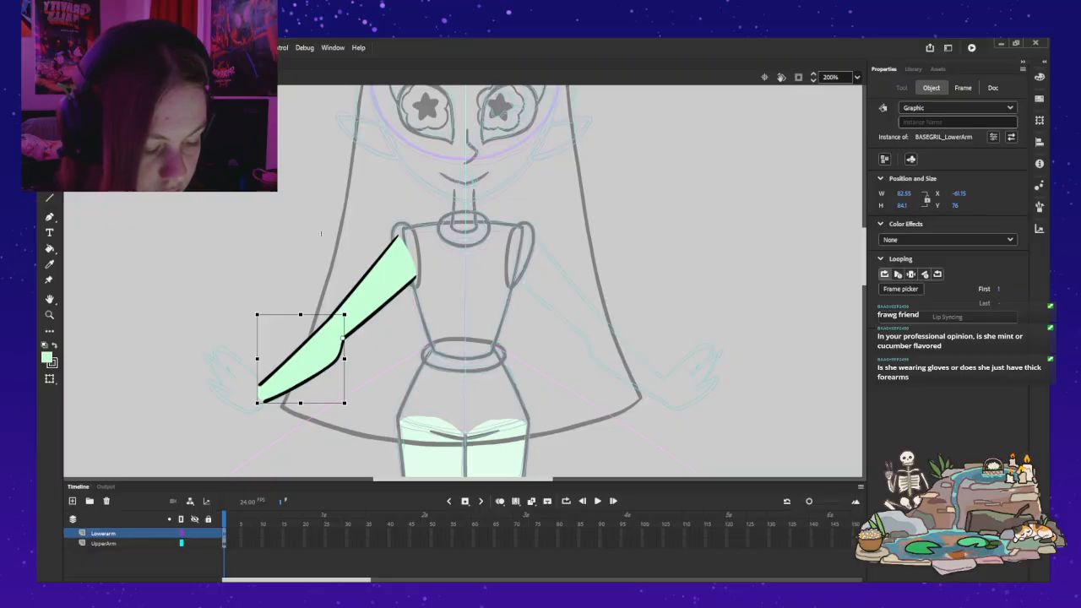
drag(256, 405, 274, 424)
key(ctrl+z)
Step: Inside the forearm symbol, keep the drawn forearm on a keyframe at frame 2 and clear the artwork from frame 1
double_click(310, 362)
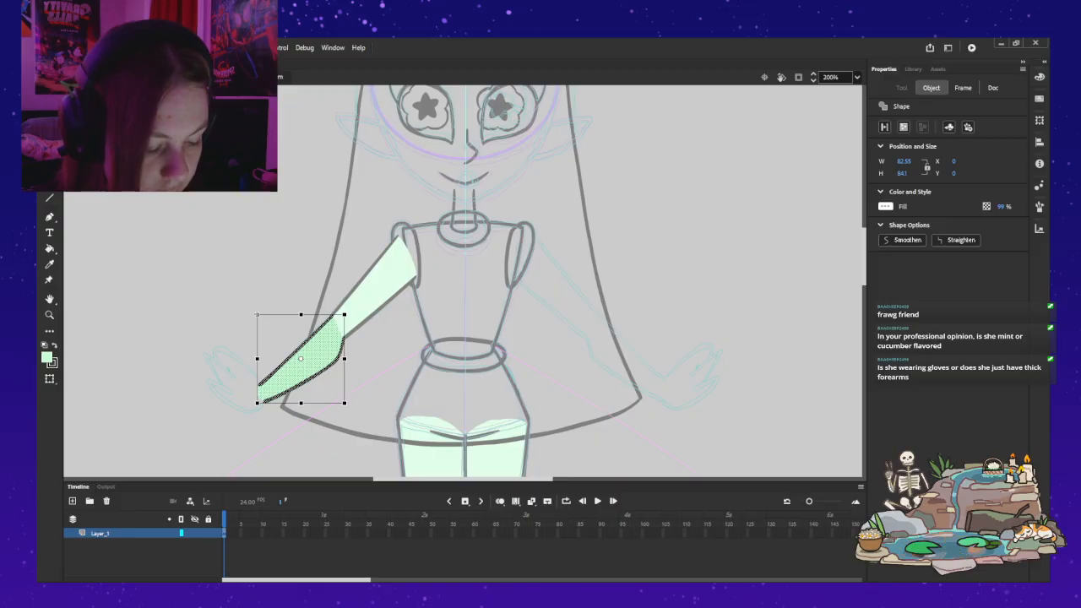
click(245, 291)
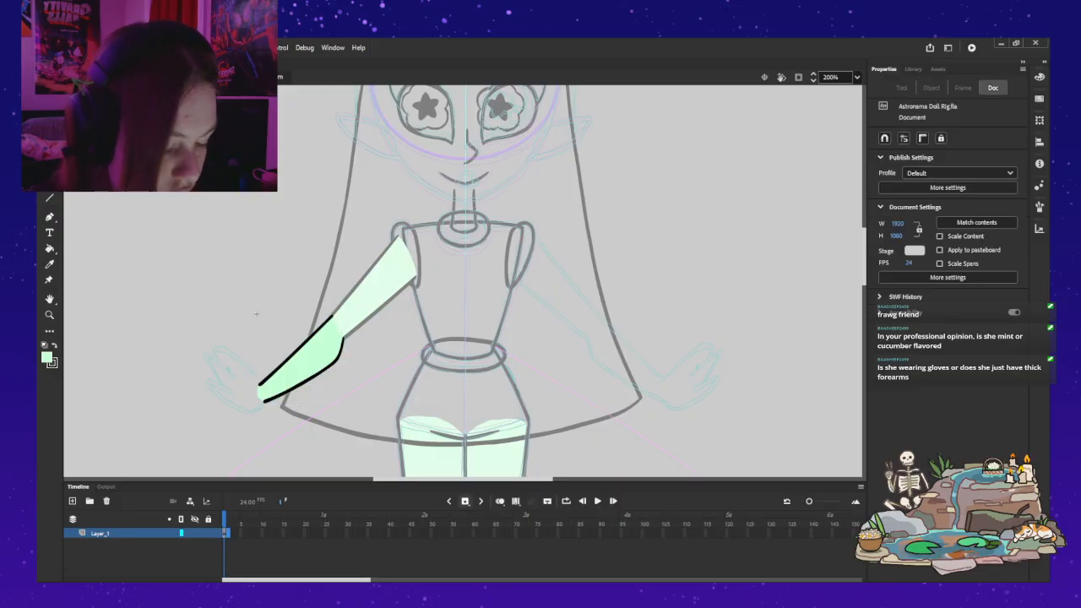
click(464, 501)
key(Delete)
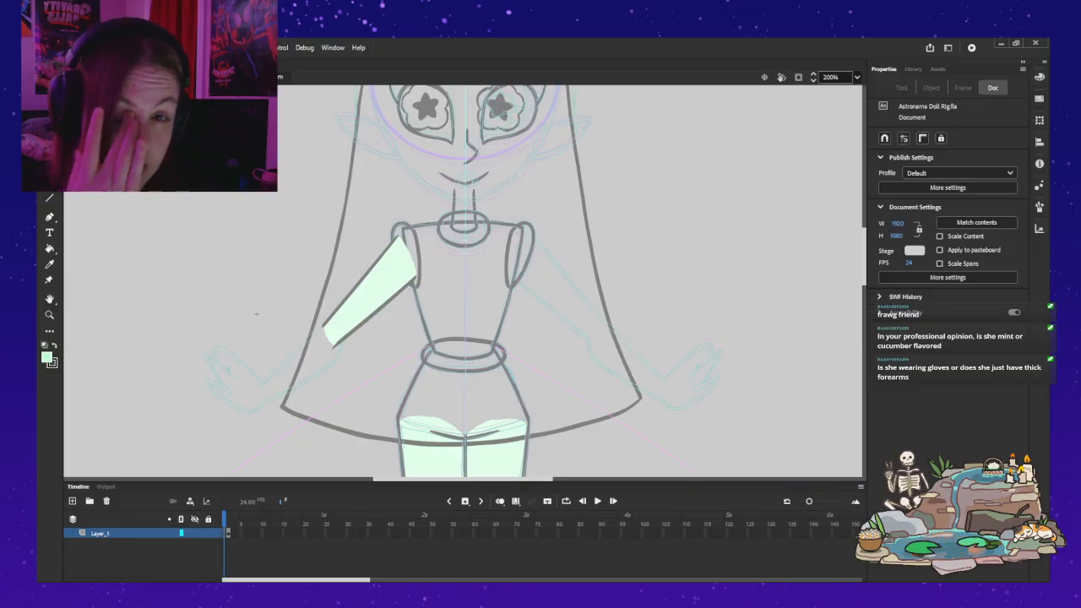
Step: On the empty frame 1, brush short black outline strokes at both sides of the elbow, starting from the upper arm's end
key(b)
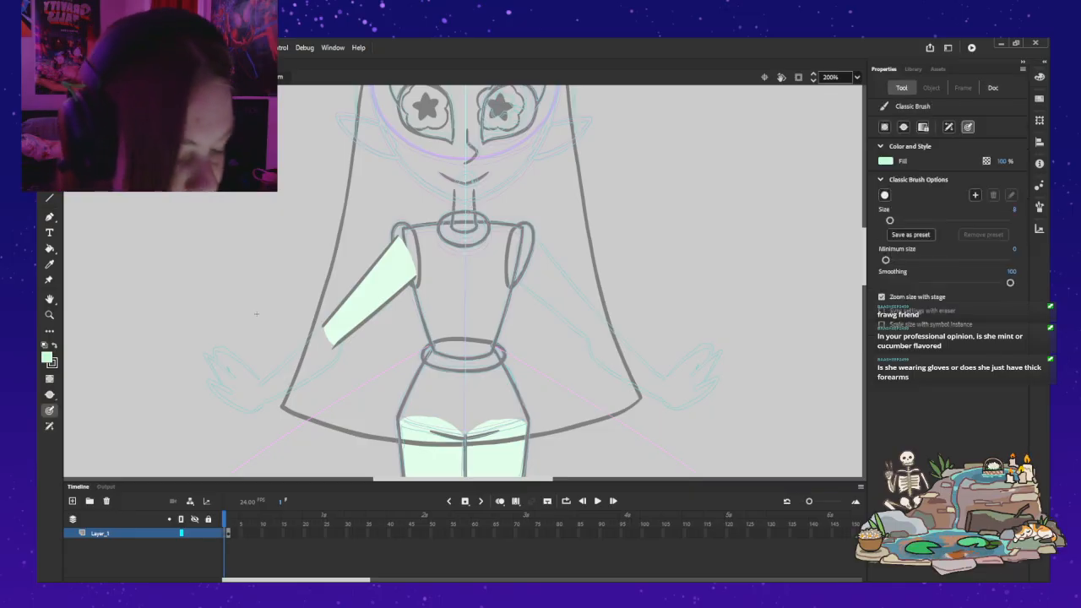
key(ctrl+z)
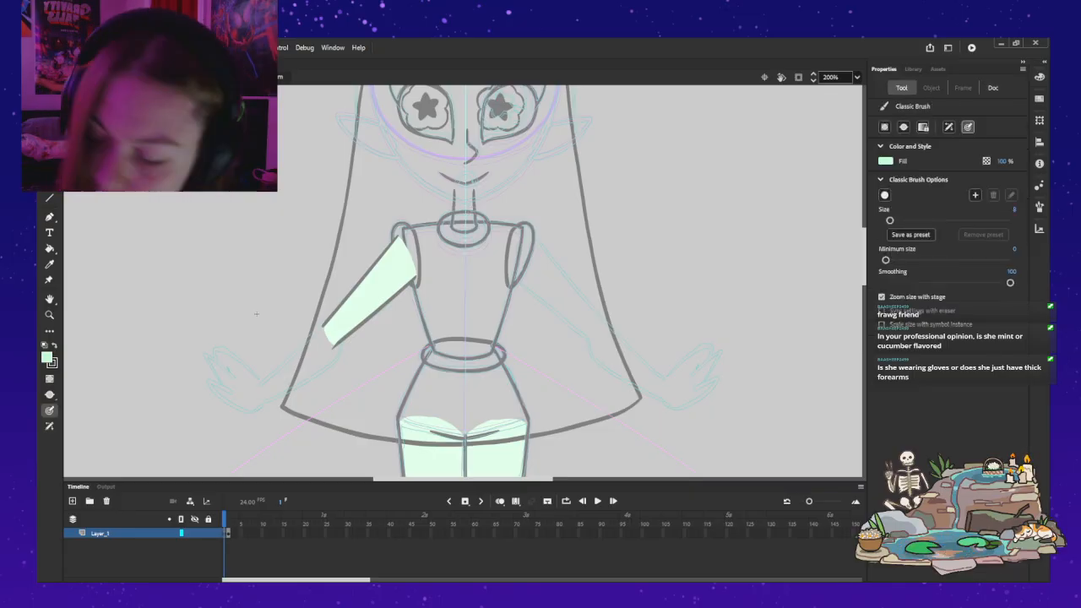
key(v)
key(x)
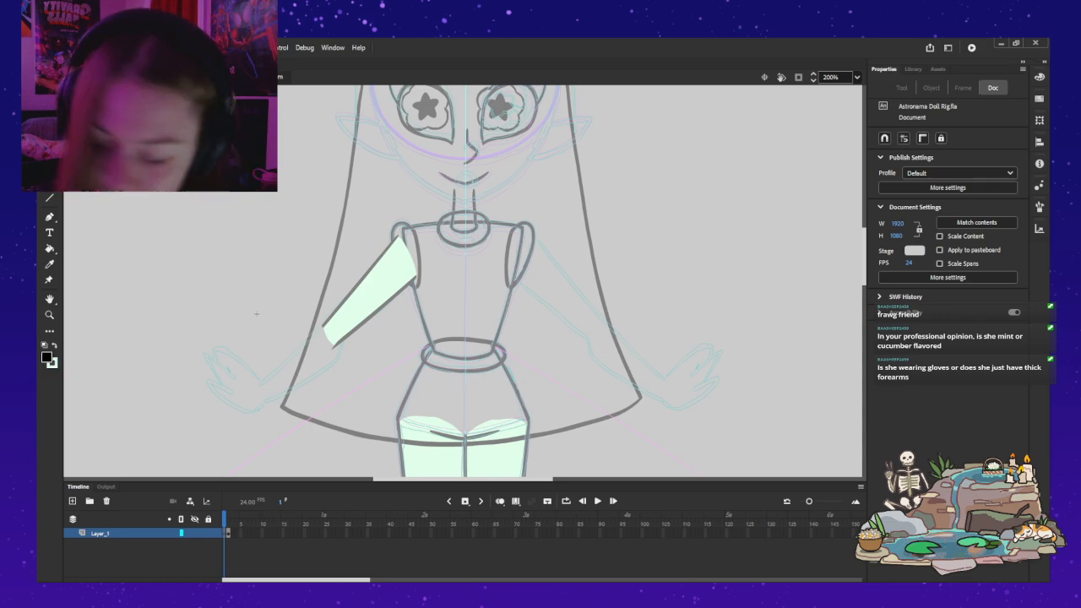
key(v)
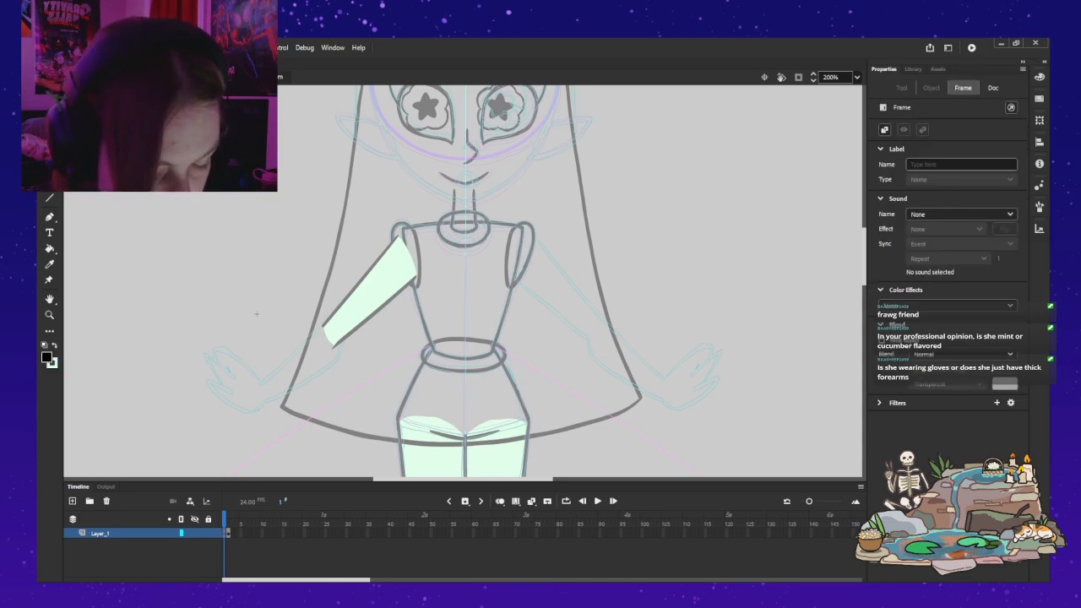
key(period)
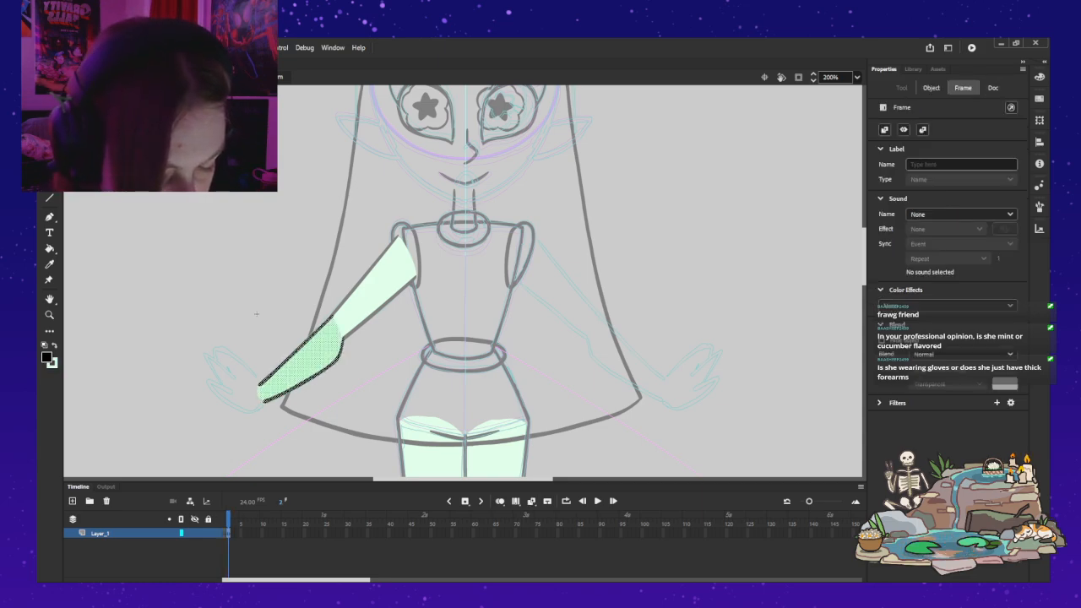
key(comma)
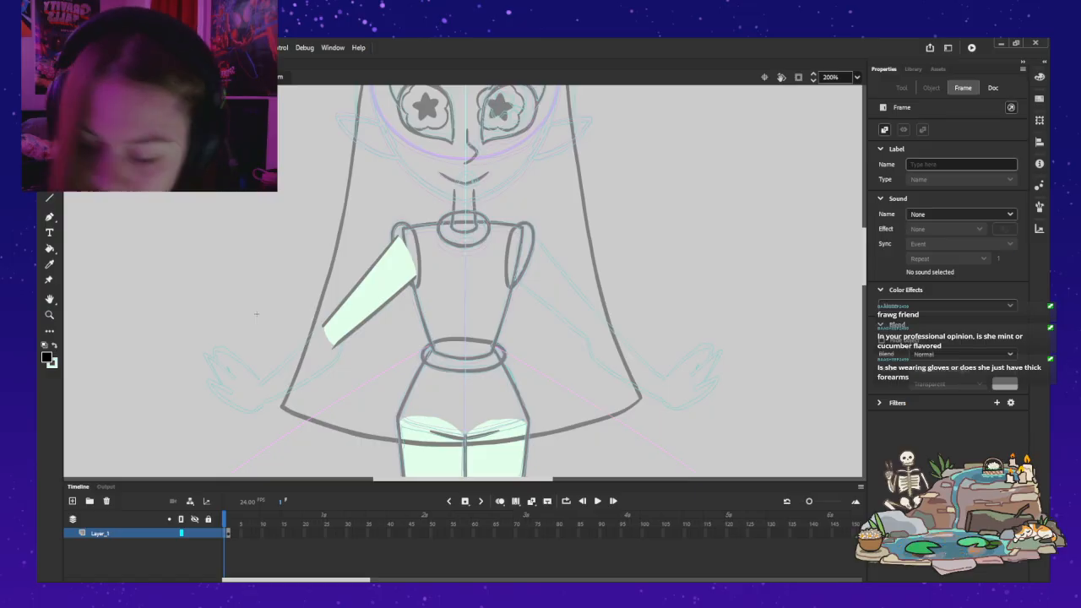
key(b)
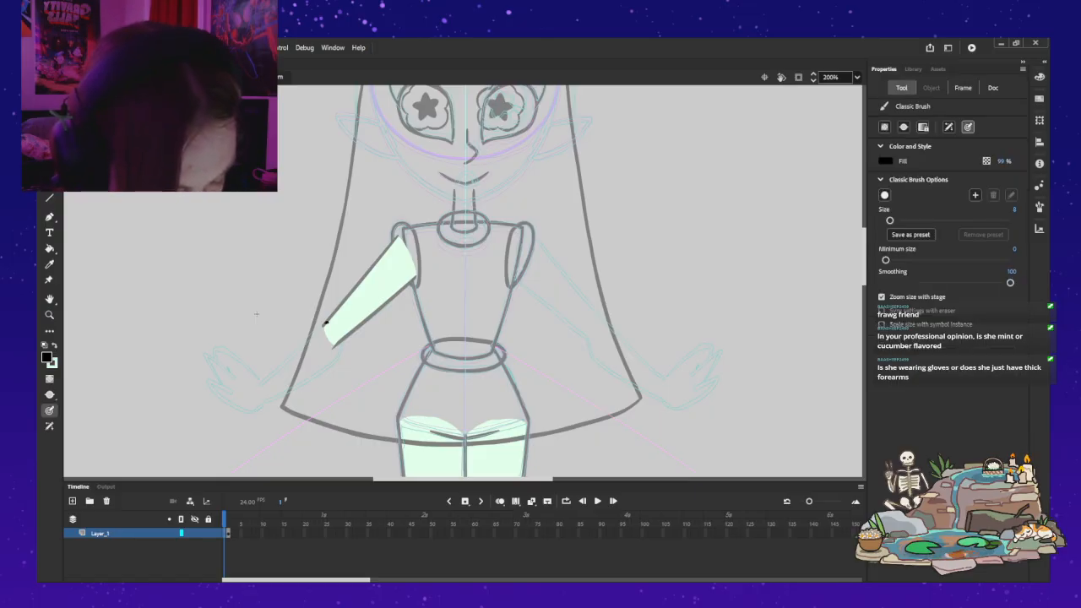
mouse_move(326, 324)
mouse_down()
mouse_move(307, 335)
mouse_move(334, 345)
mouse_up()
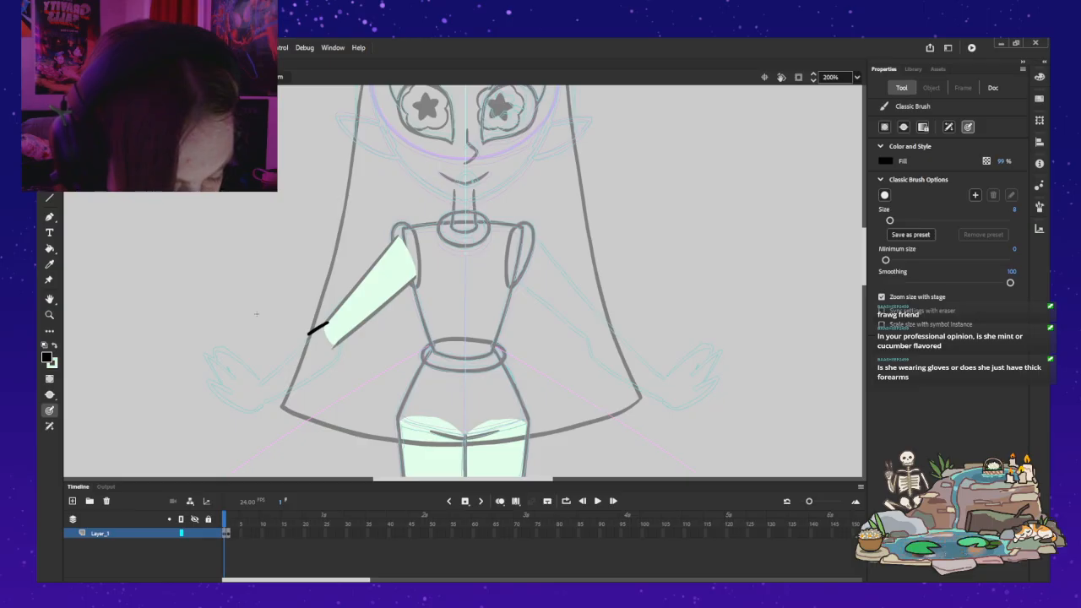
drag(338, 341, 336, 347)
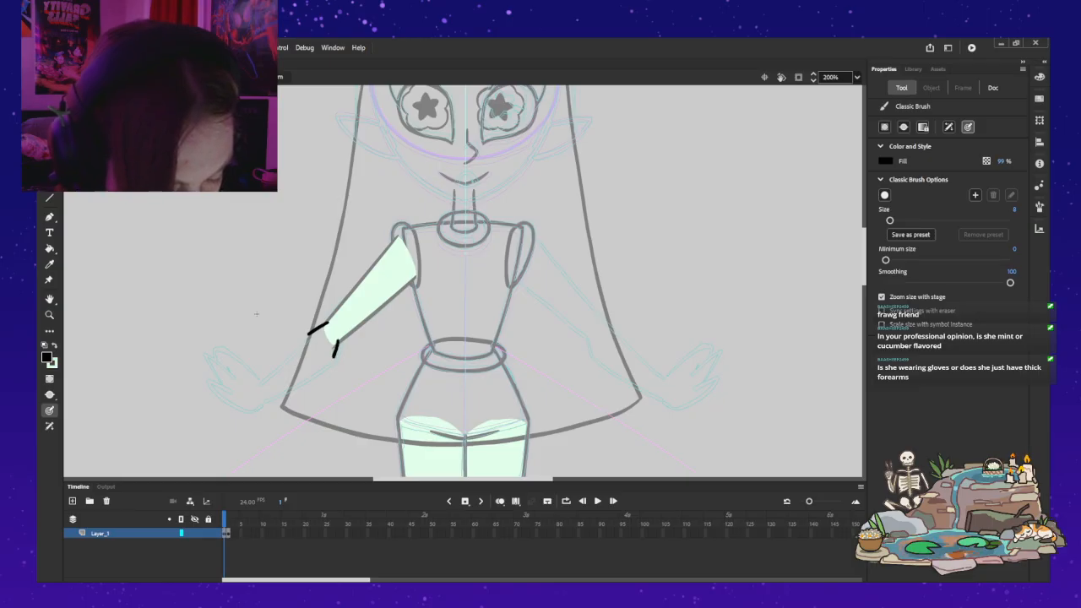
Step: Brush the forearm's upper outline in black between elbow and wrist, undoing and redrawing it until it joins the short elbow stroke
drag(293, 351, 261, 385)
key(ctrl+z)
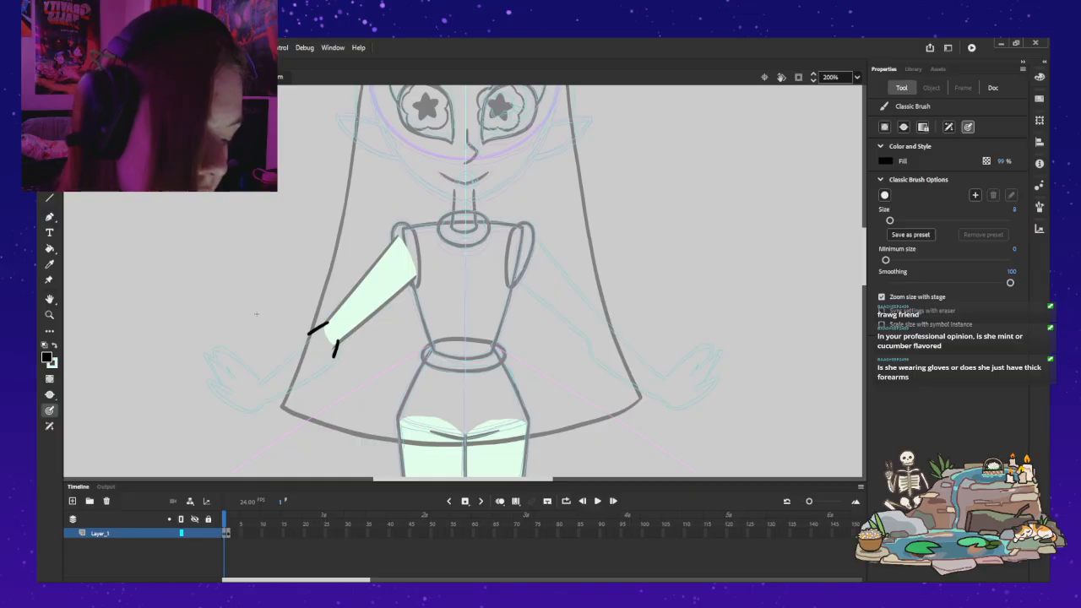
drag(308, 334, 260, 379)
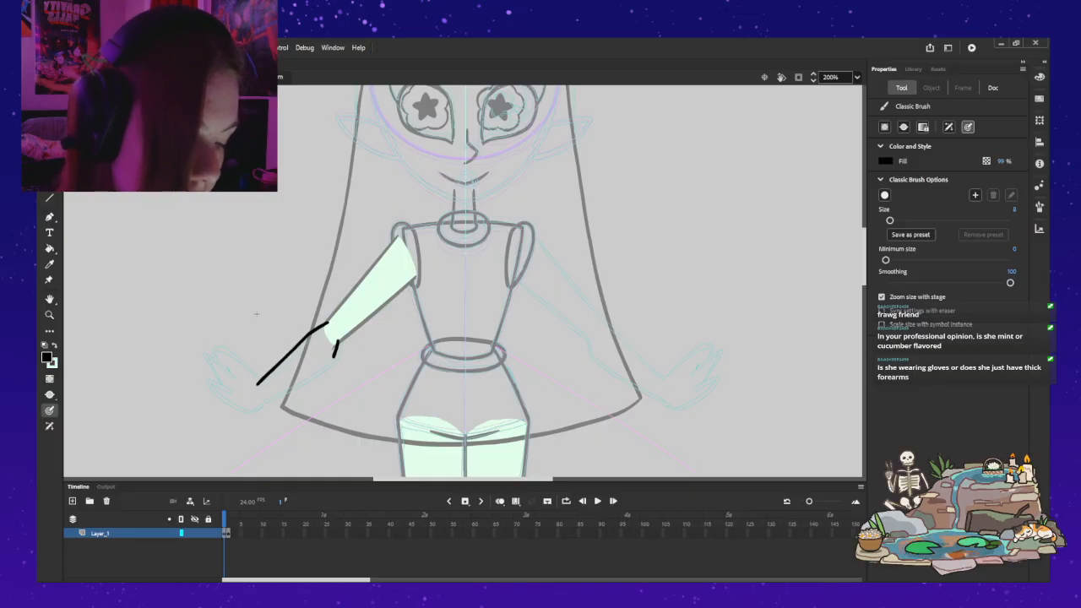
key(ctrl+z)
mouse_move(296, 346)
mouse_down()
mouse_move(259, 387)
mouse_move(300, 341)
mouse_move(257, 385)
mouse_up()
key(ctrl+z)
key(ctrl+z)
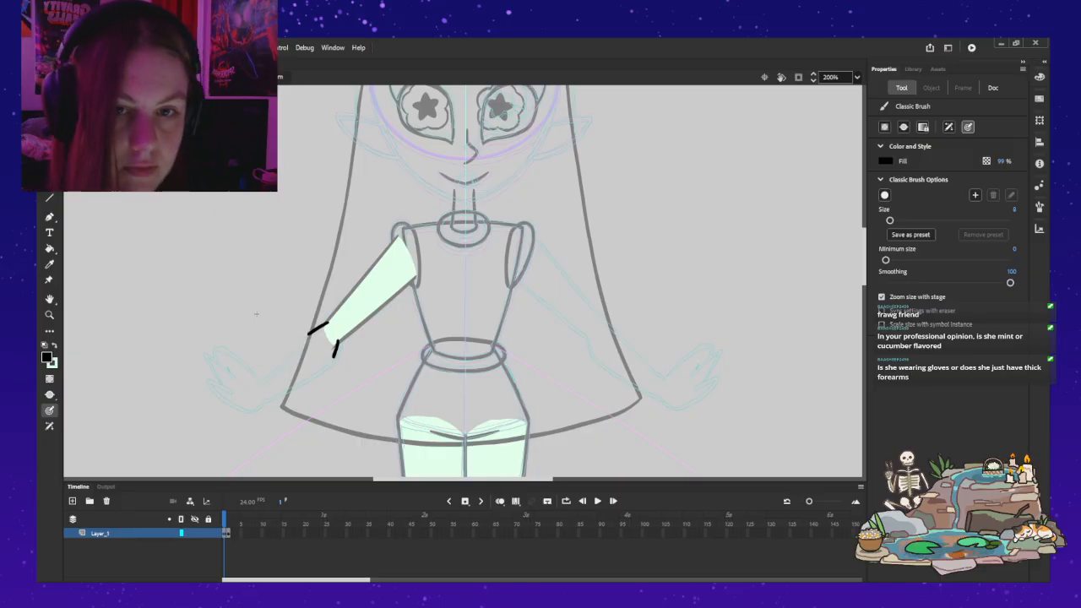
drag(259, 382, 297, 345)
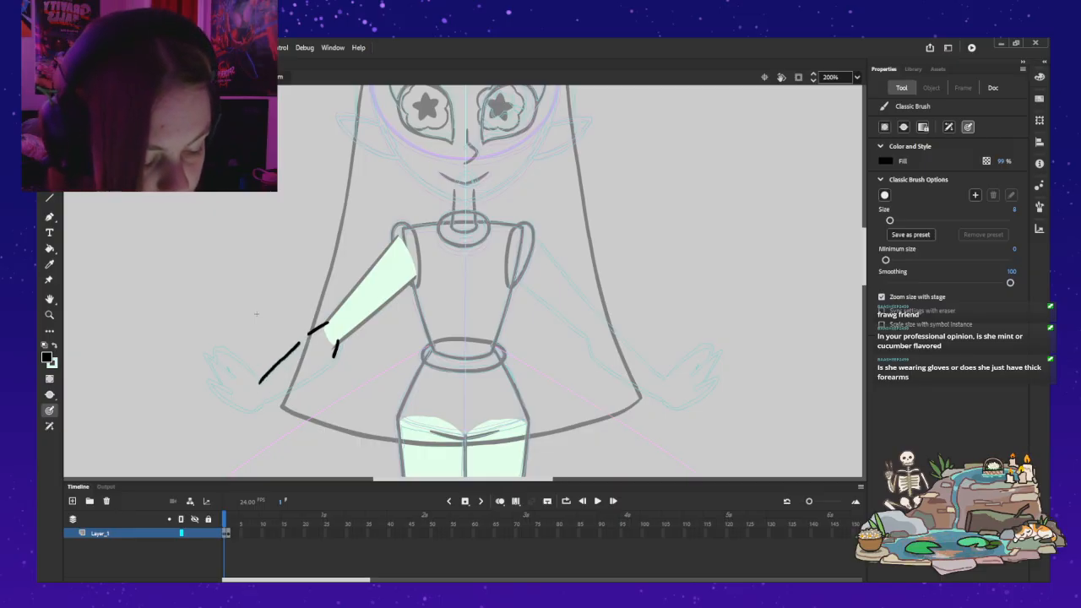
key(ctrl+z)
drag(264, 377, 291, 353)
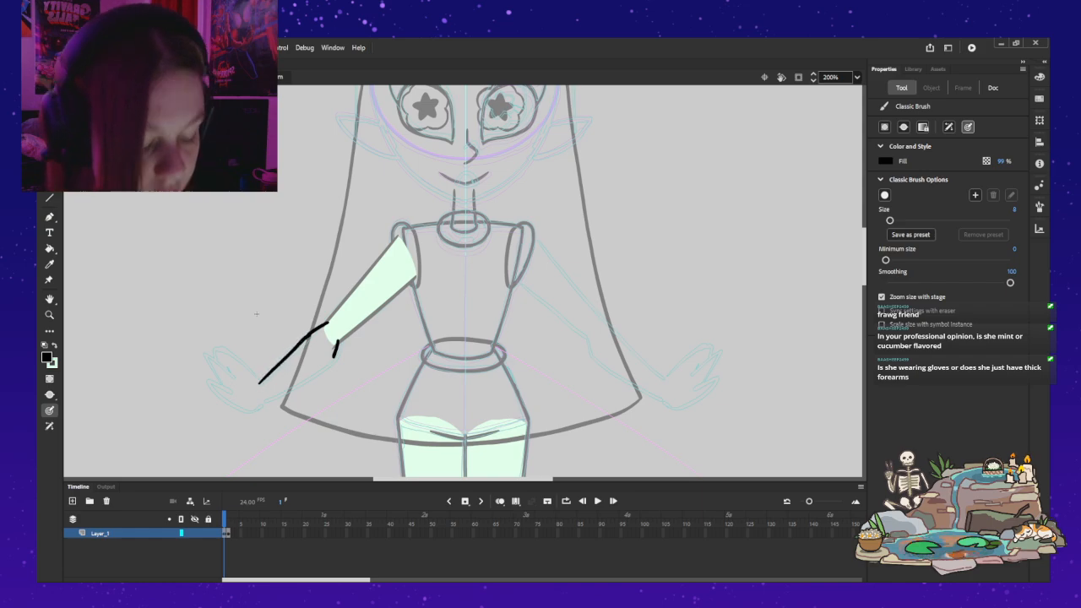
Step: Redraw the forearm's upper black outline from the wrist to the short elbow stroke, undoing and repeating it for a cleaner join
key(ctrl+z)
drag(259, 384, 309, 335)
key(ctrl+z)
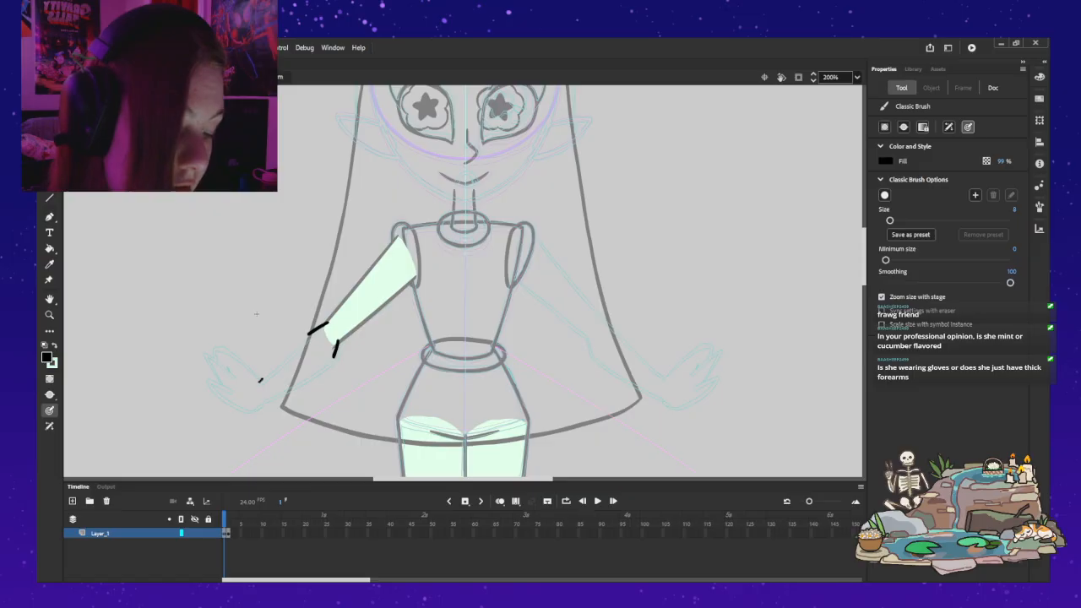
drag(259, 381, 278, 363)
key(ctrl+z)
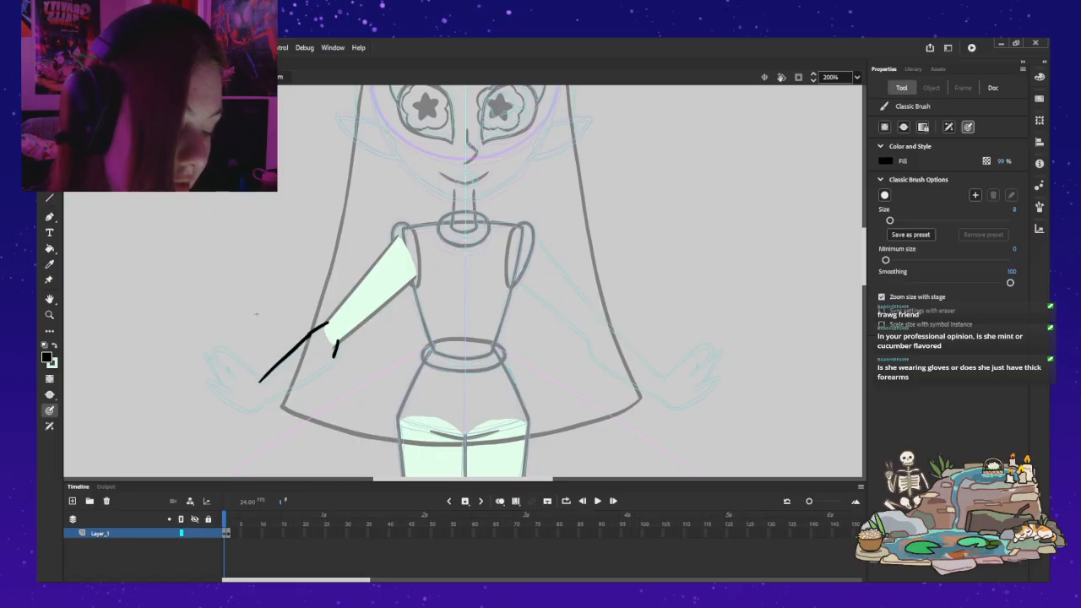
key(ctrl+z)
click(259, 383)
drag(279, 368, 301, 343)
key(ctrl+z)
mouse_move(258, 380)
mouse_down()
mouse_move(280, 360)
mouse_move(259, 382)
mouse_move(306, 337)
mouse_up()
key(ctrl+z)
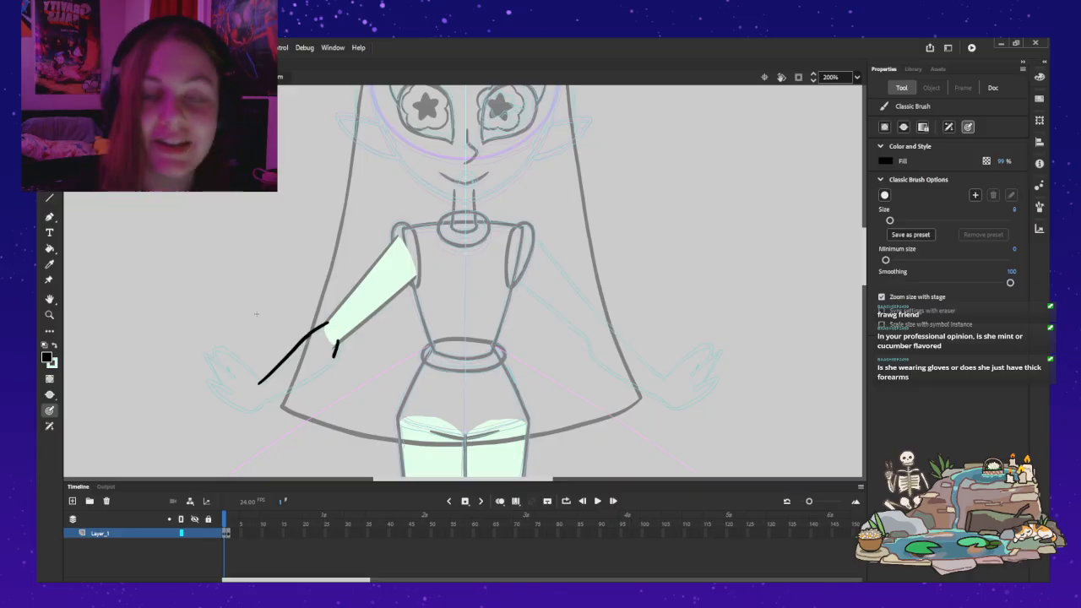
key(ctrl+z)
drag(260, 383, 310, 335)
key(ctrl+z)
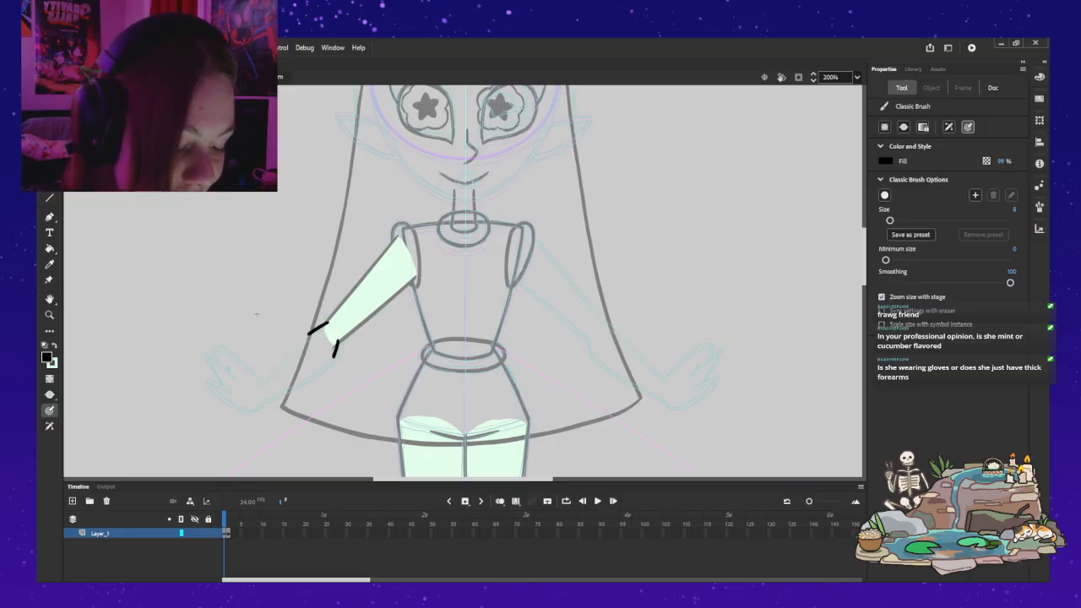
drag(273, 370, 294, 347)
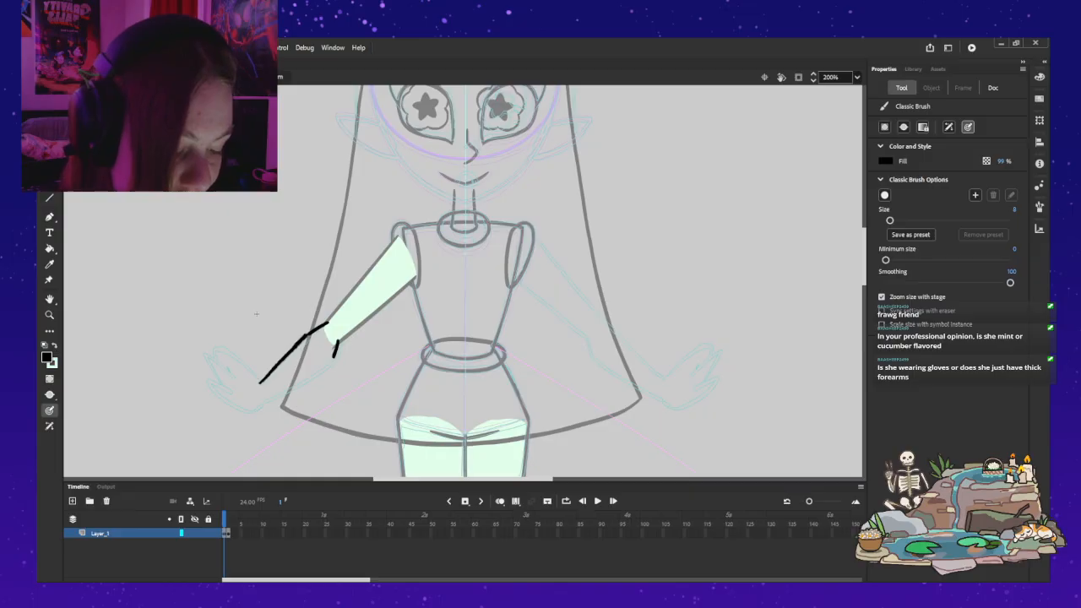
key(ctrl+z)
drag(272, 370, 297, 346)
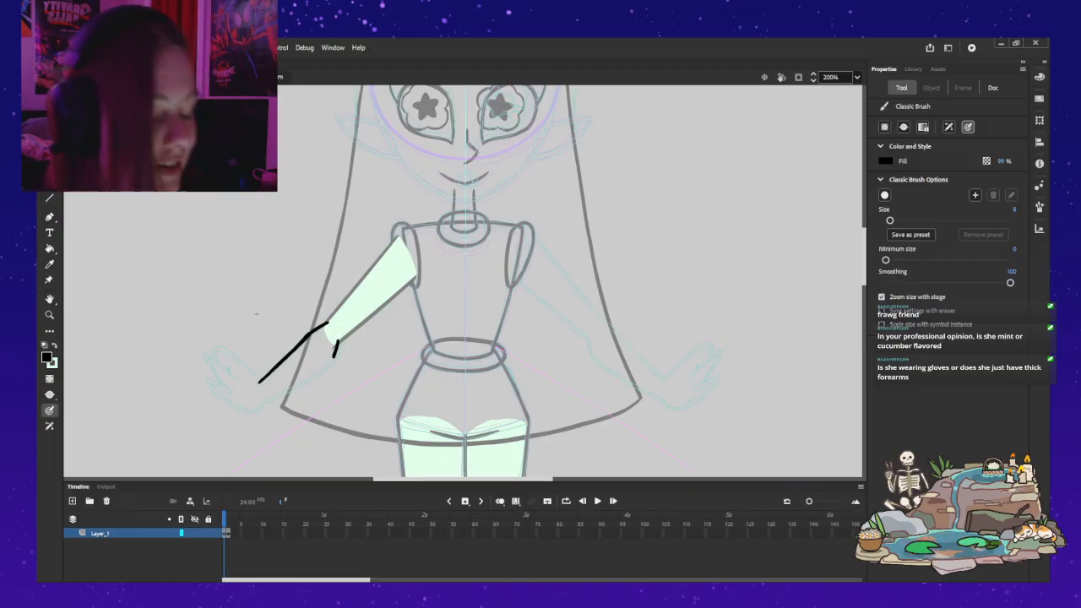
key(ctrl+z)
drag(259, 380, 311, 333)
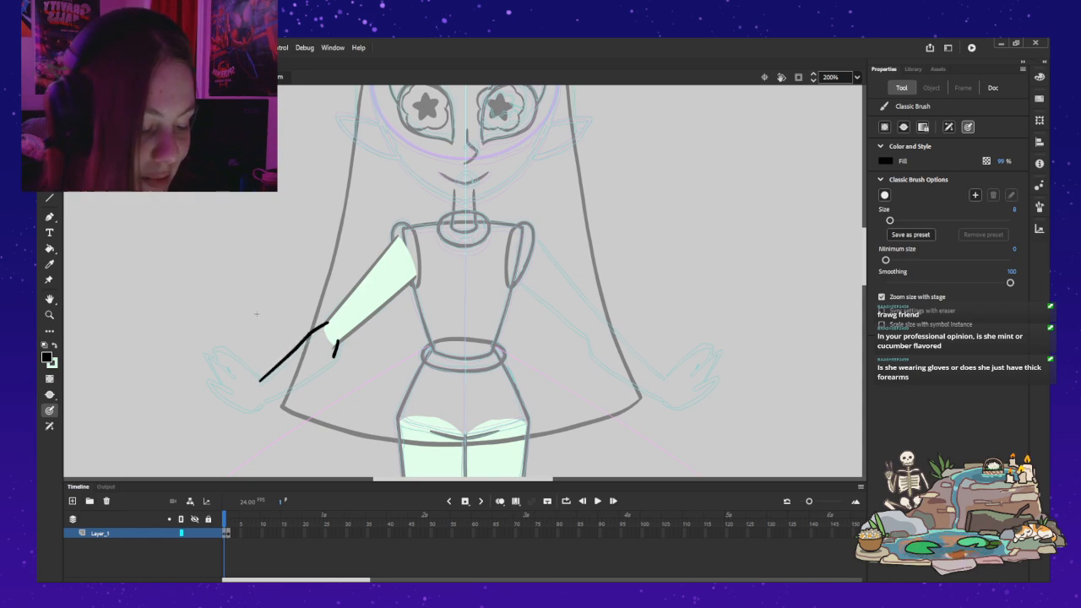
Step: Try to brush the forearm's lower black outline from the wrist to the short stroke under the elbow, undoing each attempt
drag(260, 398, 332, 356)
key(ctrl+z)
mouse_move(266, 398)
mouse_down()
mouse_move(329, 358)
mouse_move(268, 400)
mouse_move(333, 356)
mouse_up()
key(ctrl+z)
key(ctrl+z)
drag(264, 400, 299, 385)
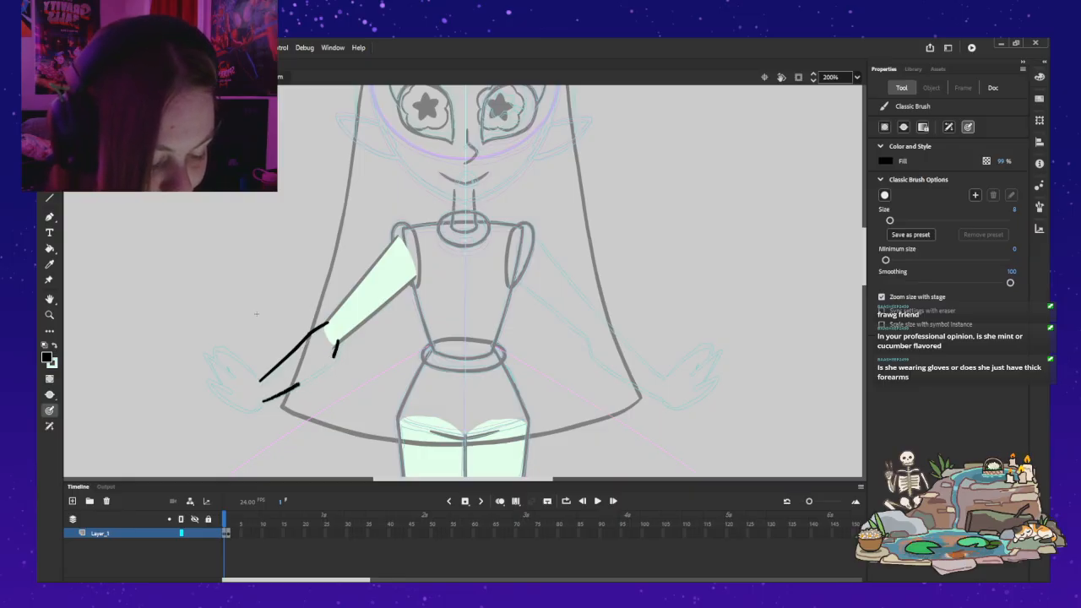
key(ctrl+z)
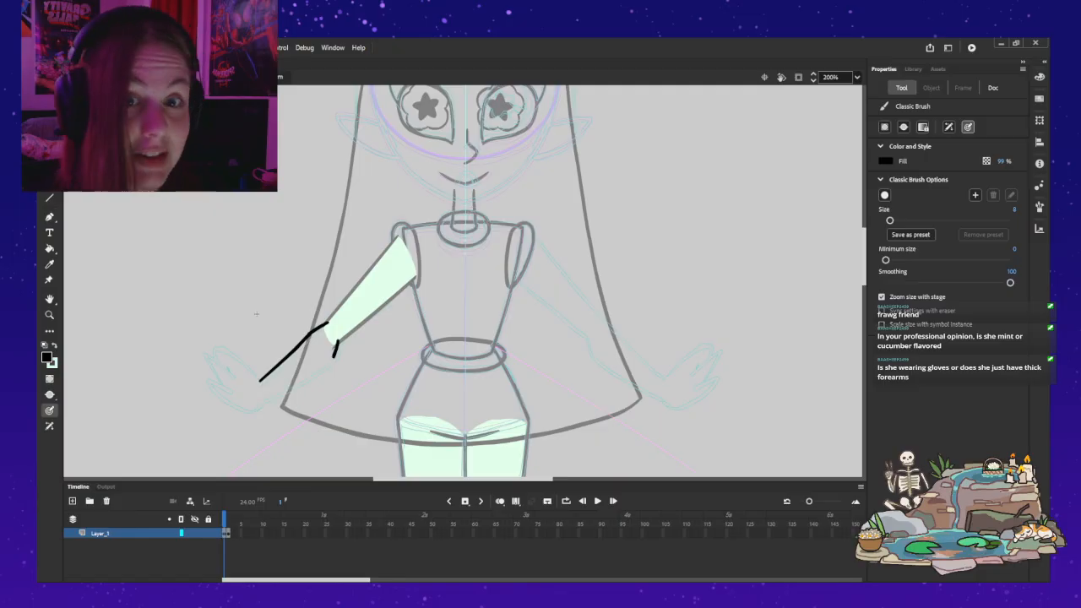
Step: Undo the forearm outline and elbow strokes, then try new short elbow strokes and an upper outline down to the wrist
key(ctrl+z)
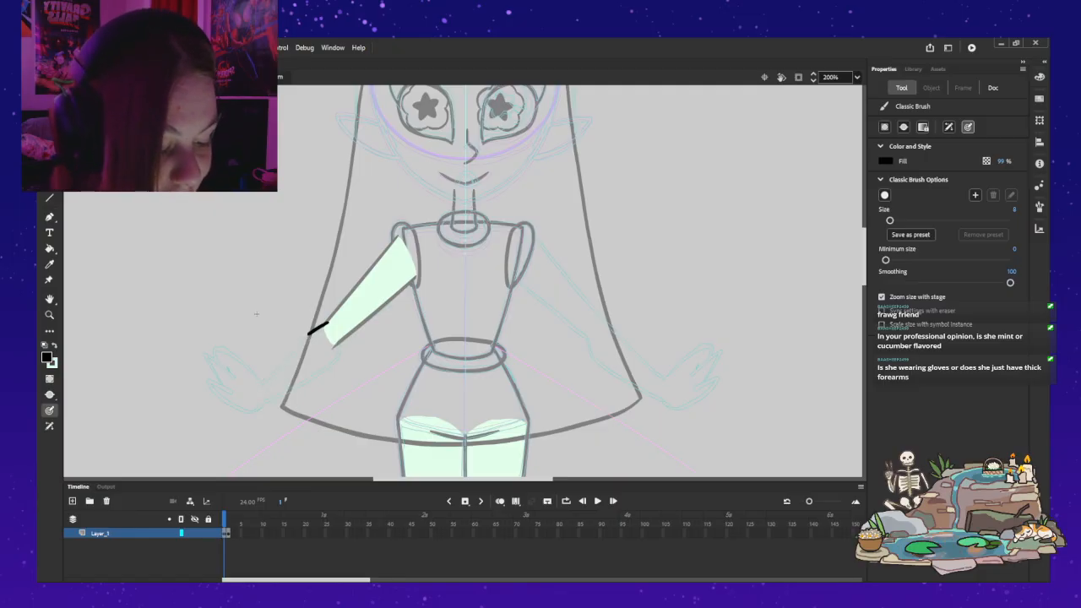
drag(326, 325, 304, 341)
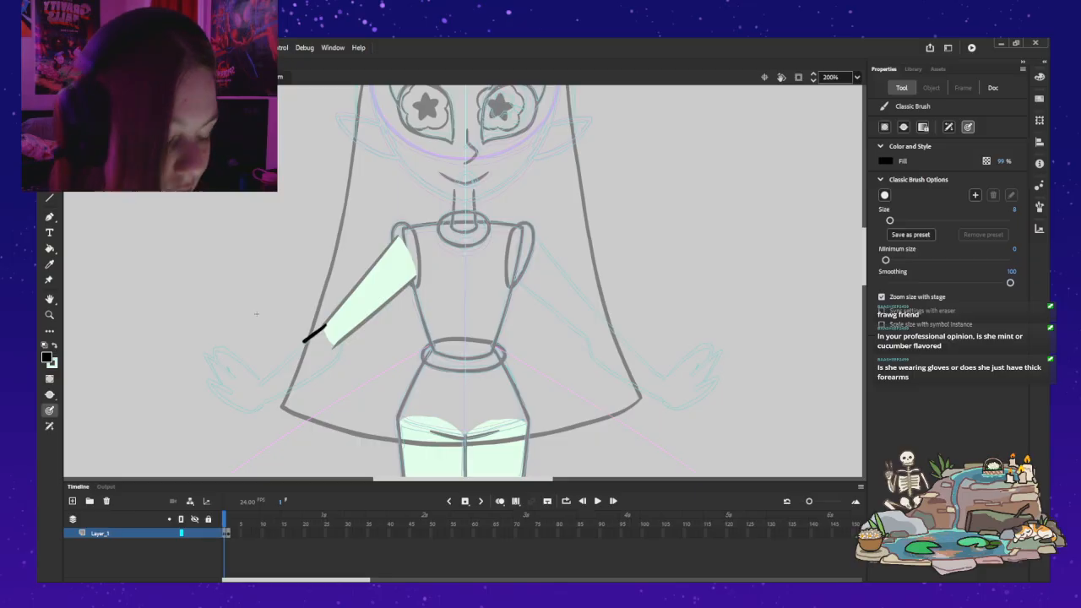
key(ctrl+z)
key(ctrl+z)
mouse_move(334, 342)
mouse_down()
mouse_move(330, 361)
mouse_move(335, 346)
mouse_up()
key(ctrl+z)
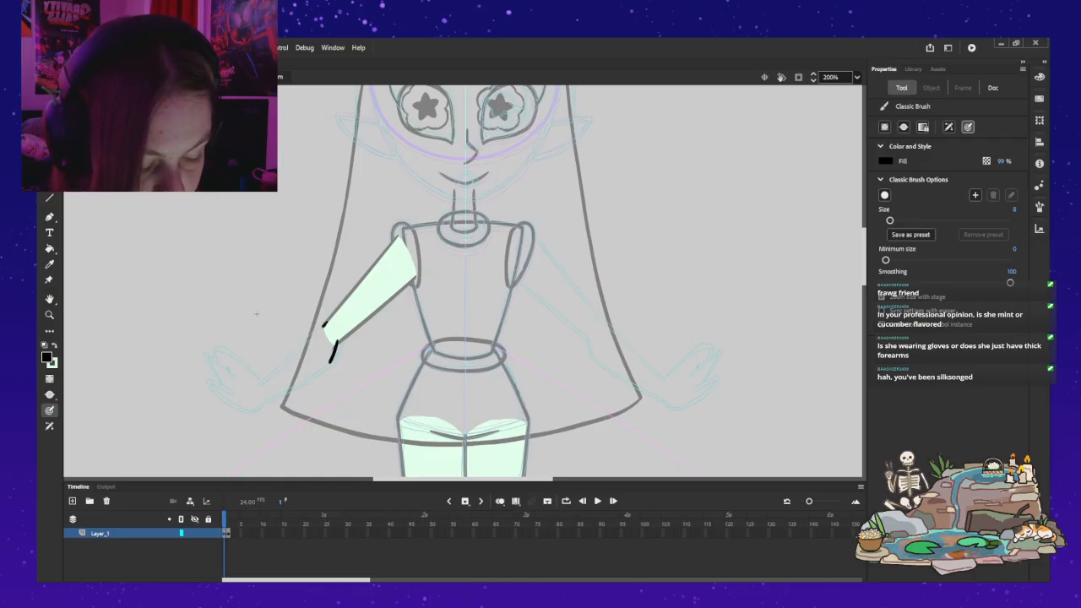
drag(326, 329, 304, 341)
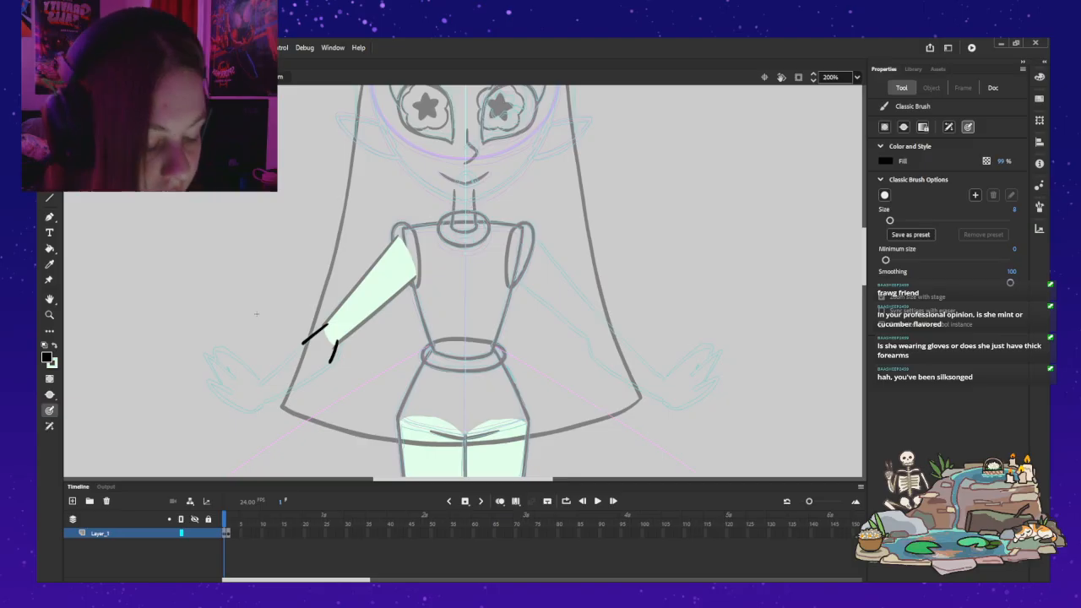
key(ctrl+z)
key(ctrl+z)
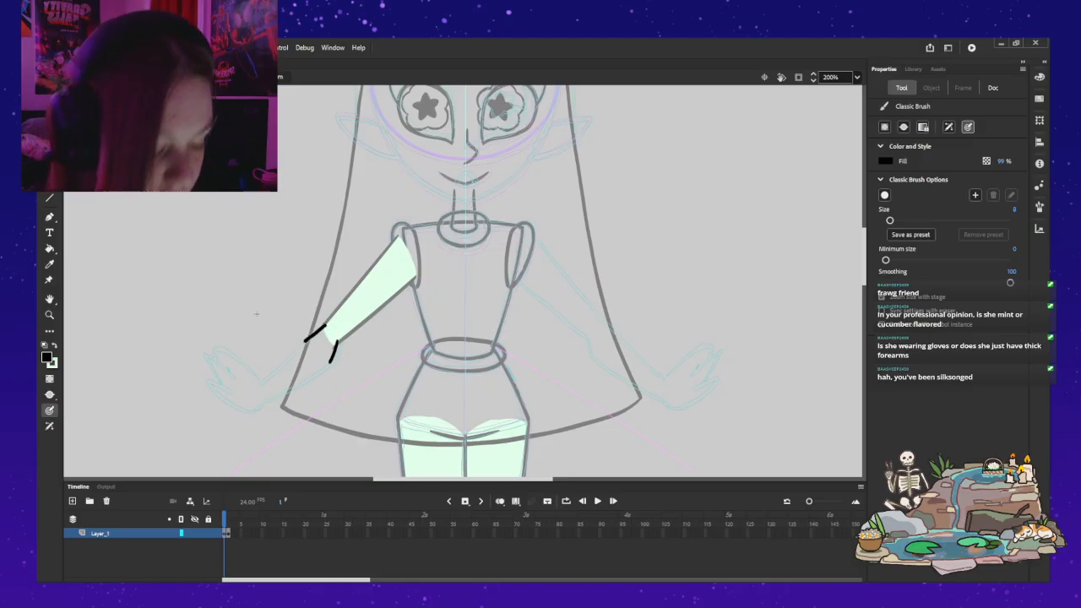
mouse_move(325, 328)
mouse_down()
mouse_move(272, 366)
mouse_move(300, 341)
mouse_move(269, 372)
mouse_up()
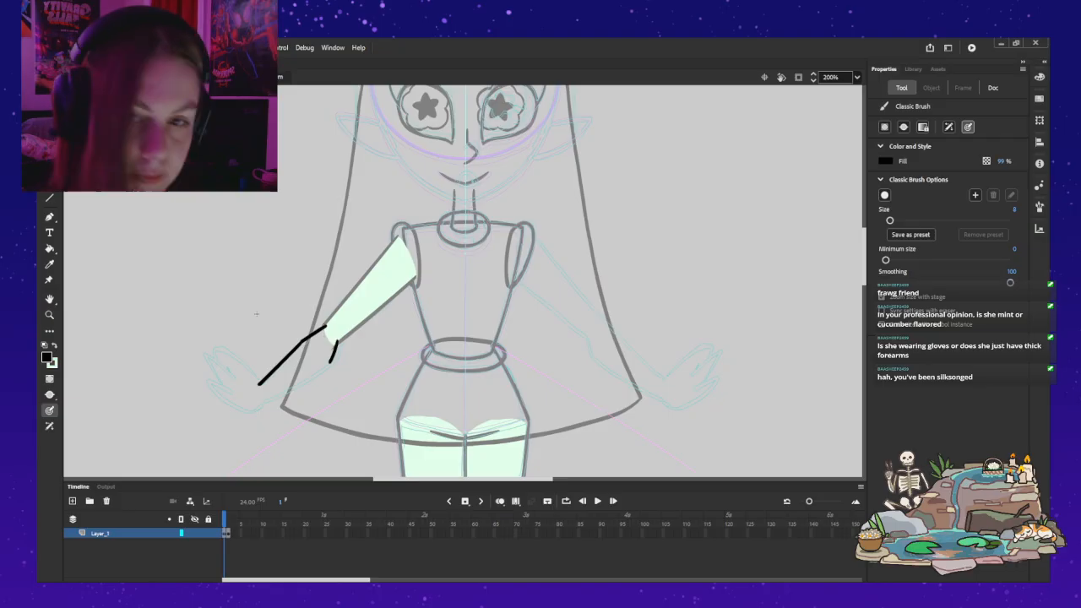
Step: Undo all strokes on frame 1 and brush two short black strokes at both sides of the elbow, starting from the upper arm's end
key(ctrl+z)
key(ctrl+z)
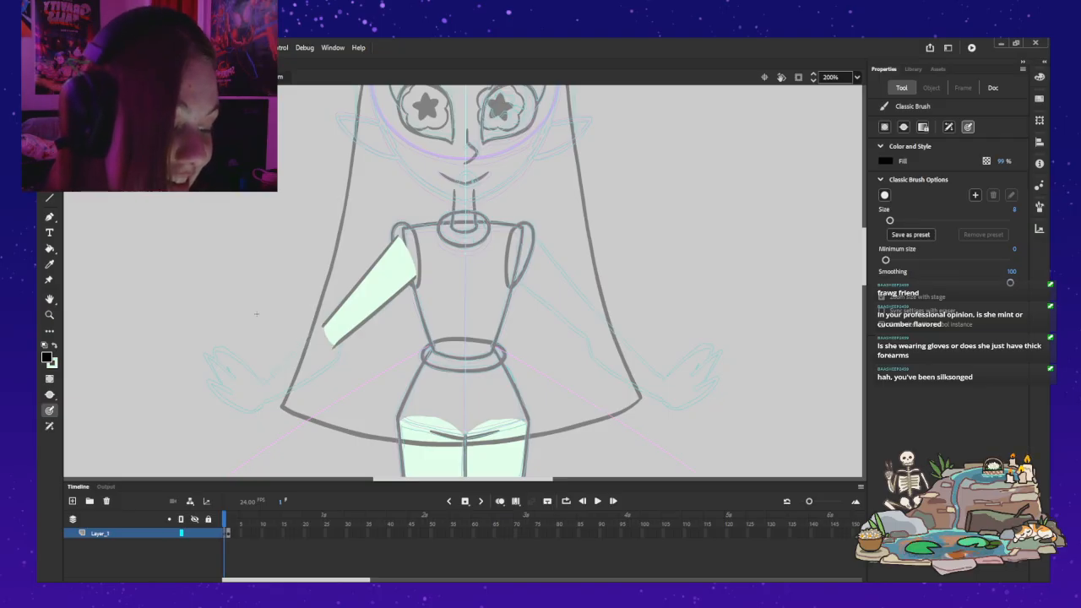
mouse_move(327, 324)
mouse_down()
mouse_move(303, 340)
mouse_move(335, 352)
mouse_up()
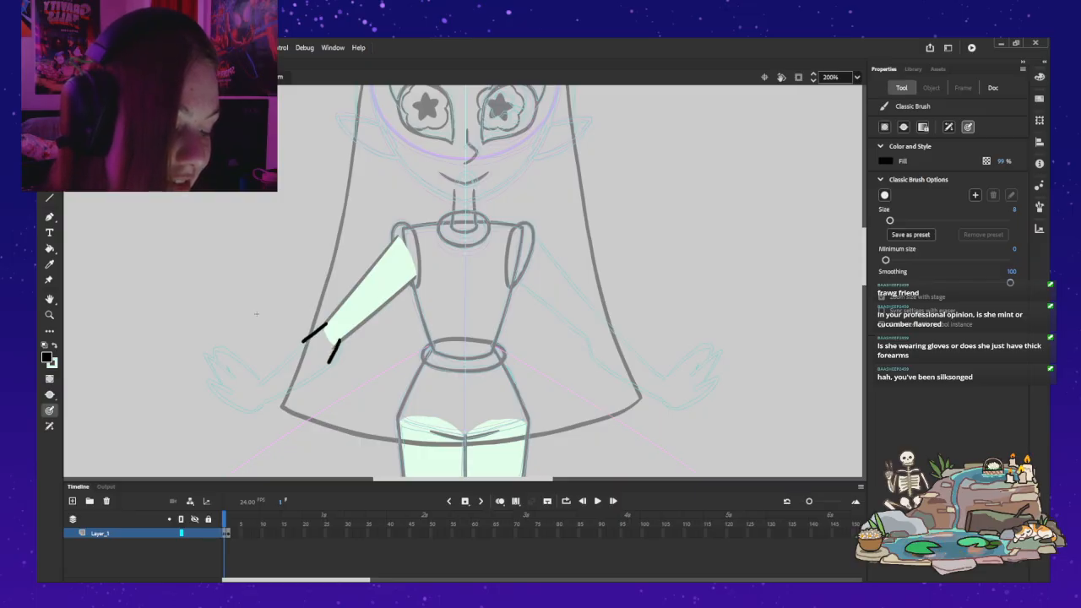
Step: Try to brush the lower forearm outline from the wrist up to the short lower elbow stroke, undoing every version
drag(267, 399, 340, 341)
key(ctrl+z)
mouse_move(266, 401)
mouse_down()
mouse_move(297, 384)
mouse_move(266, 400)
mouse_move(321, 369)
mouse_up()
key(ctrl+z)
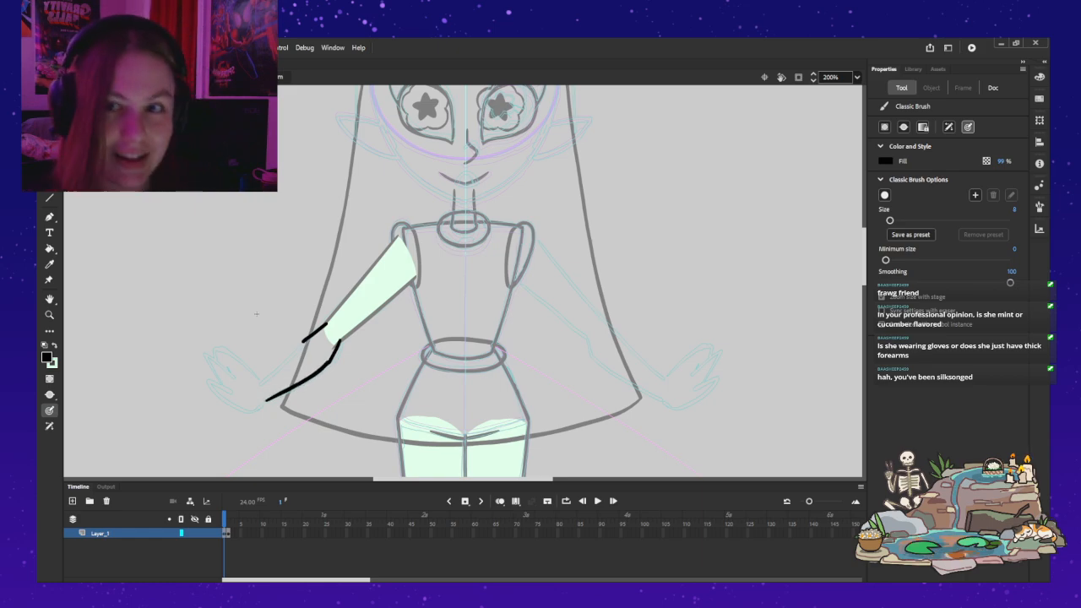
key(ctrl+z)
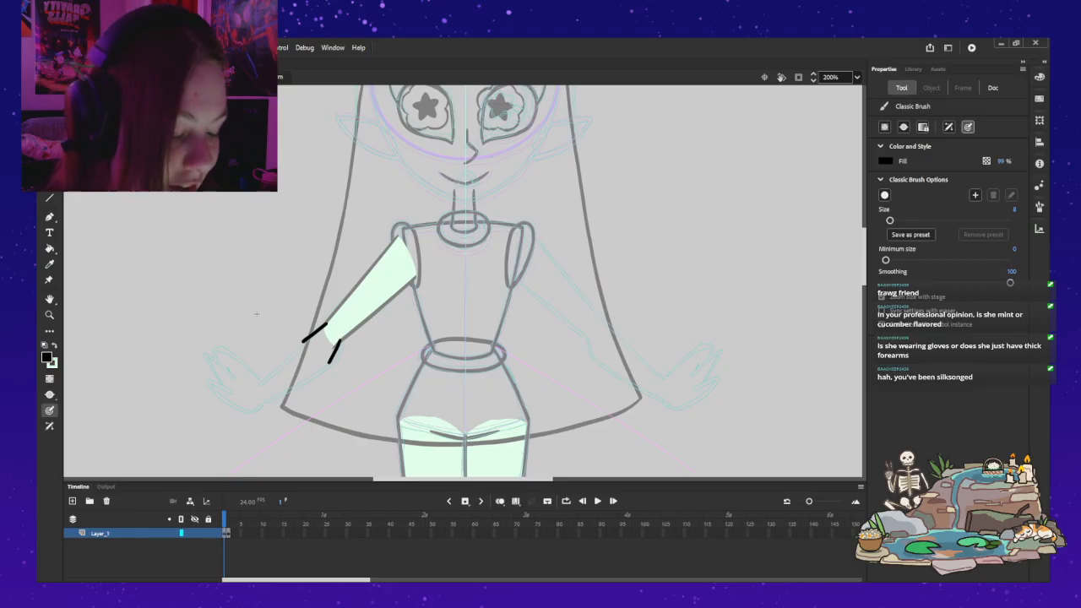
drag(267, 397, 321, 365)
key(ctrl+z)
mouse_move(267, 397)
mouse_down()
mouse_move(302, 380)
mouse_move(265, 397)
mouse_move(340, 342)
mouse_up()
key(ctrl+z)
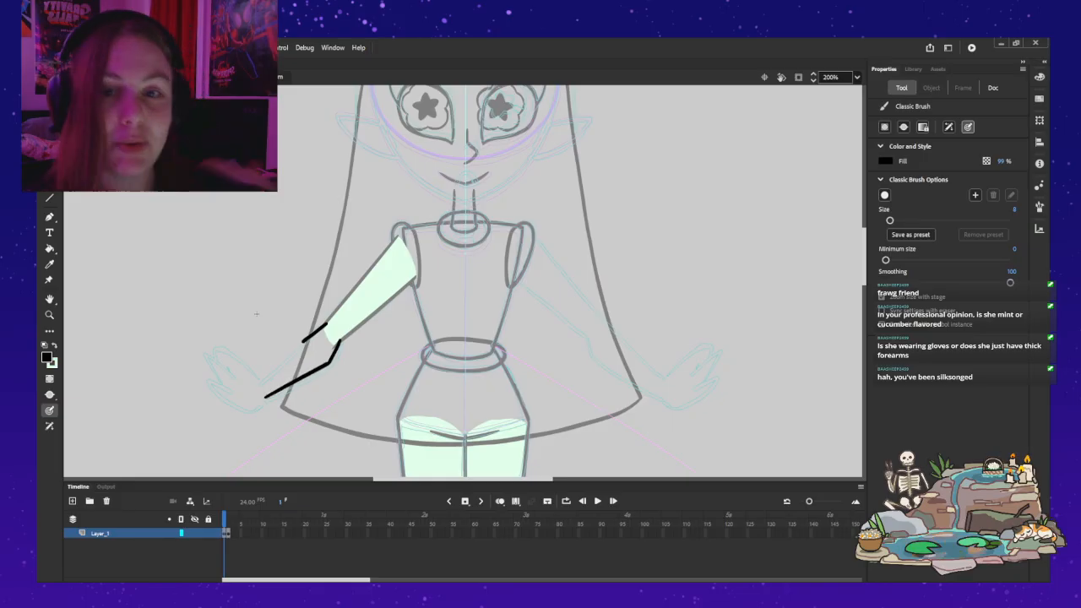
key(ctrl+z)
drag(263, 398, 312, 370)
key(ctrl+z)
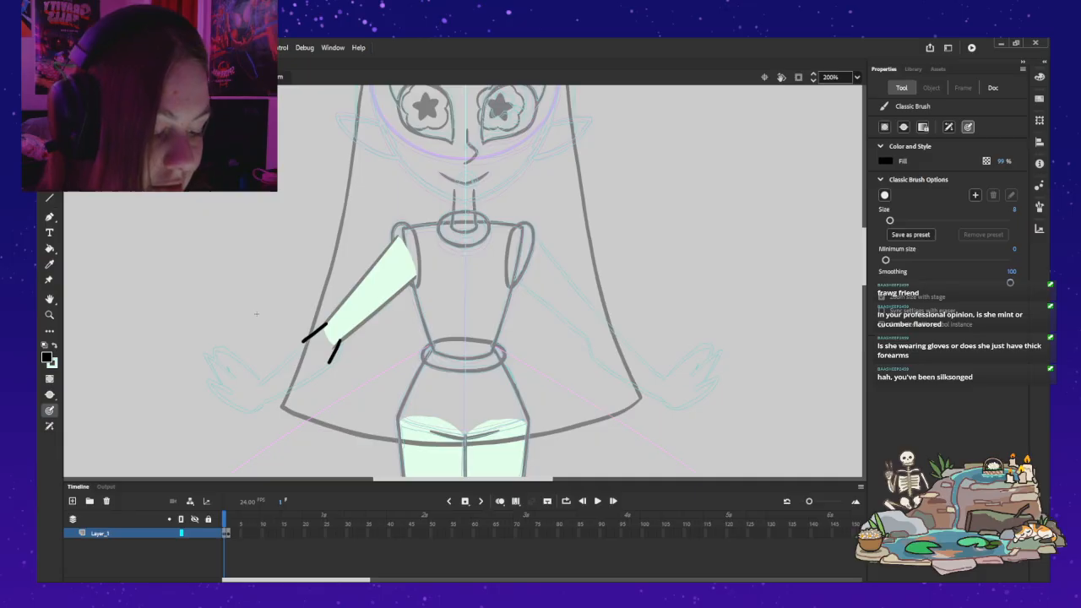
Step: Try to brush the upper forearm outline between the short upper elbow stroke and the wrist, undoing every version
mouse_move(325, 325)
mouse_down()
mouse_move(324, 326)
mouse_move(269, 371)
mouse_up()
key(ctrl+z)
key(ctrl+z)
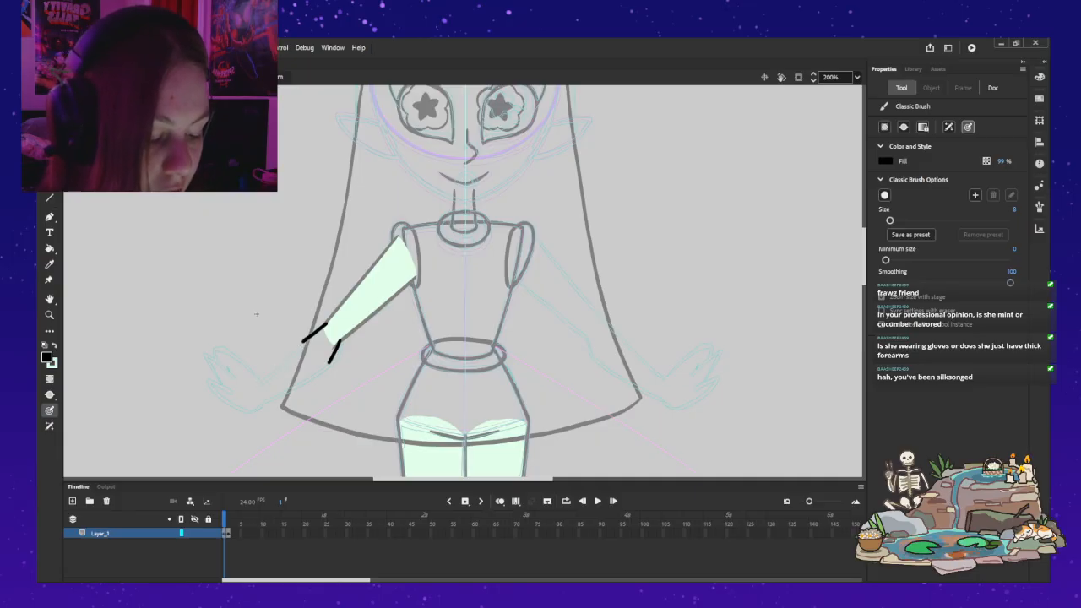
drag(260, 381, 293, 353)
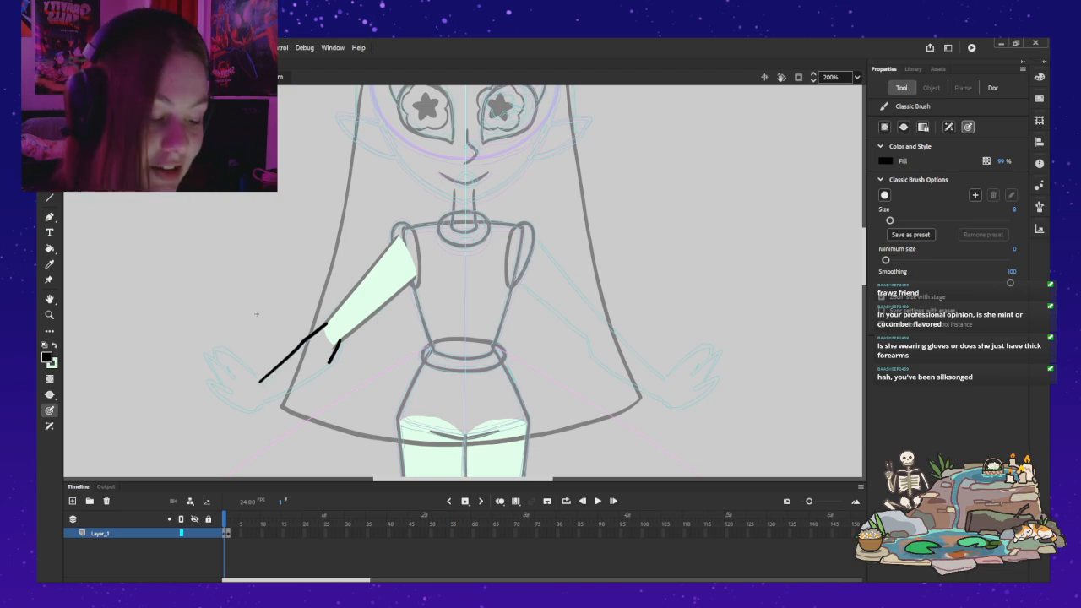
key(ctrl+z)
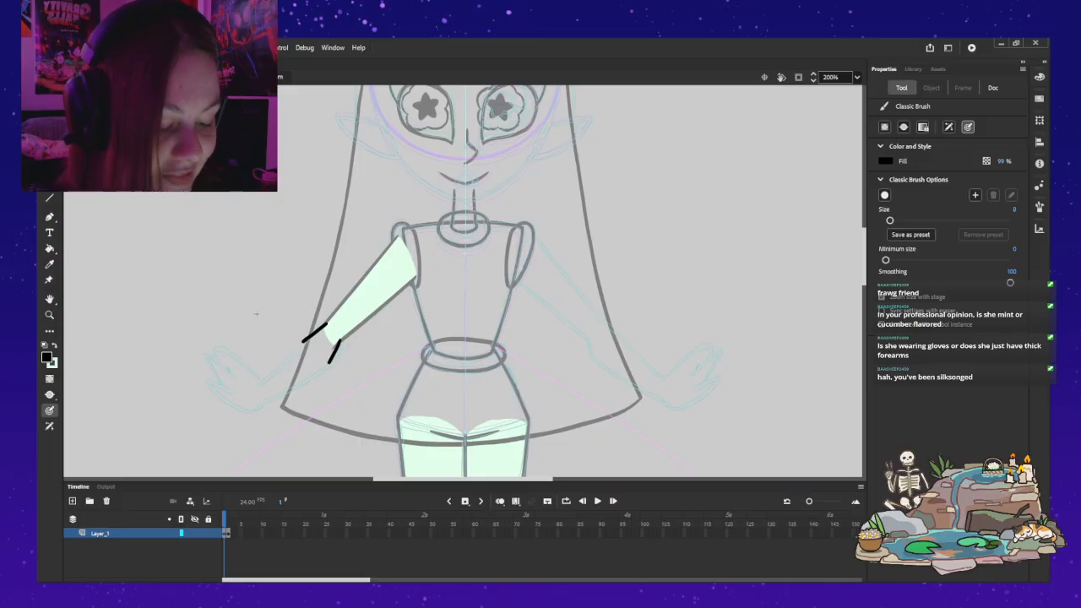
mouse_move(304, 338)
mouse_down()
mouse_move(268, 374)
mouse_move(326, 325)
mouse_up()
key(ctrl+z)
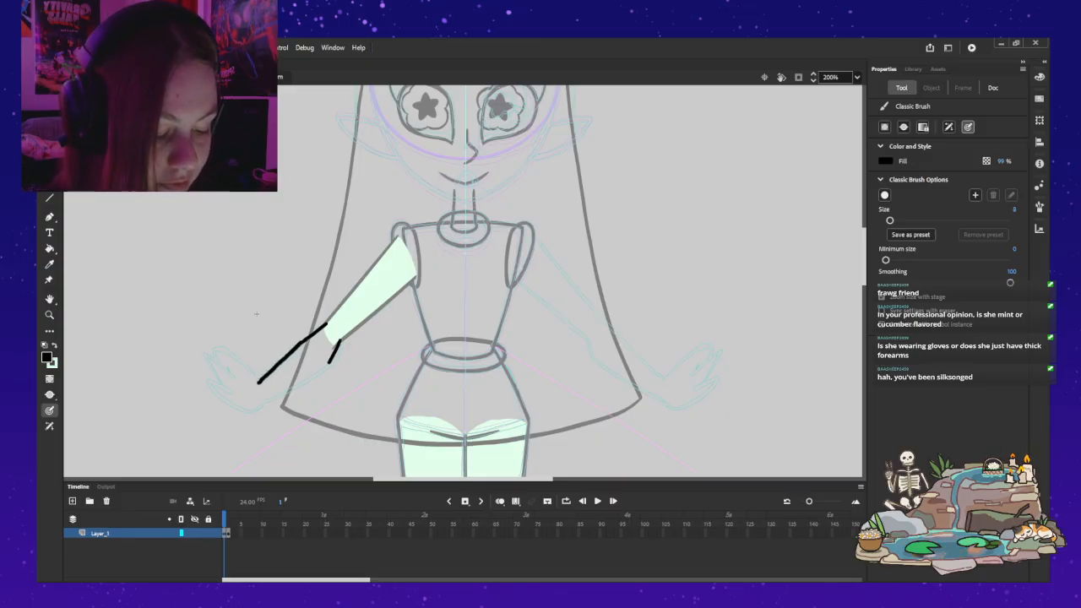
key(ctrl+z)
Step: Brush the forearm's lower outline in black from the wrist to the end of the lower elbow stroke, redrawing it at 400% zoom, and save
drag(261, 401, 328, 365)
key(ctrl+z)
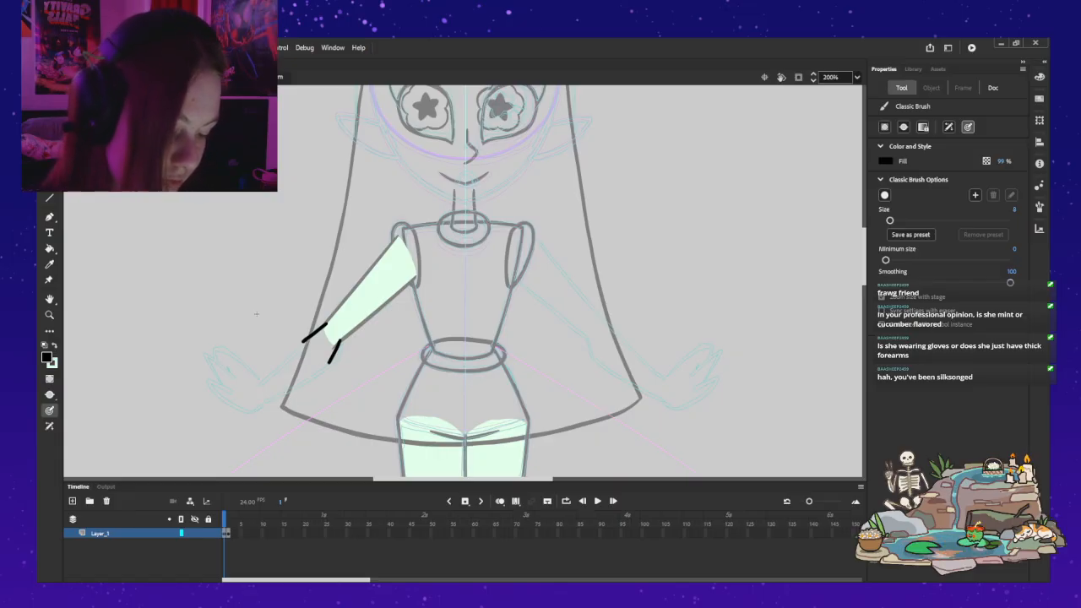
key(z)
click(296, 357)
drag(385, 193, 365, 216)
key(b)
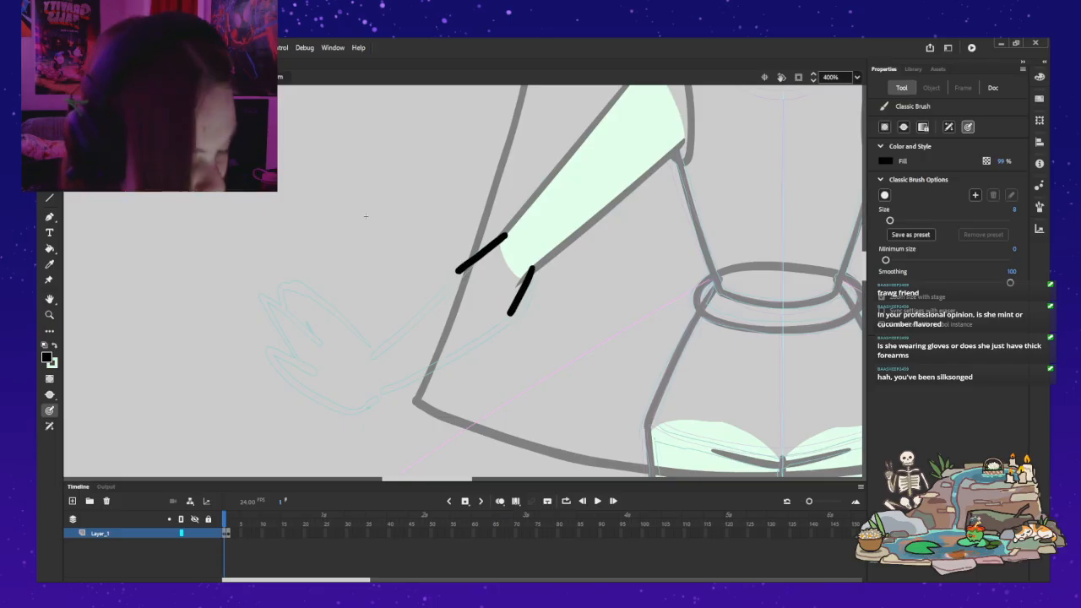
mouse_move(375, 391)
mouse_down()
mouse_move(470, 350)
mouse_move(509, 314)
mouse_up()
key(ctrl+z)
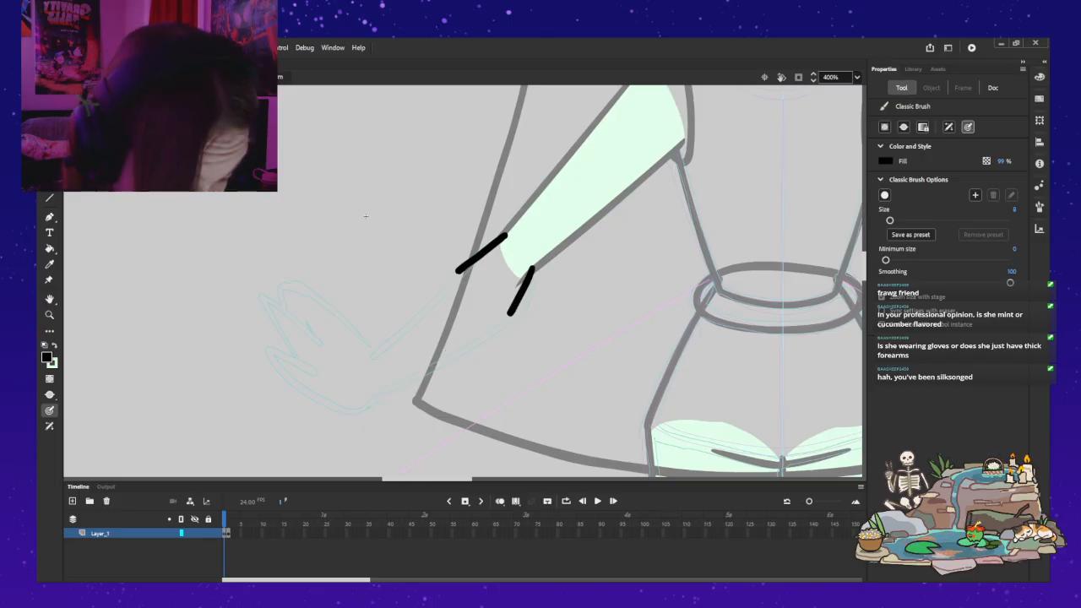
drag(366, 396, 509, 314)
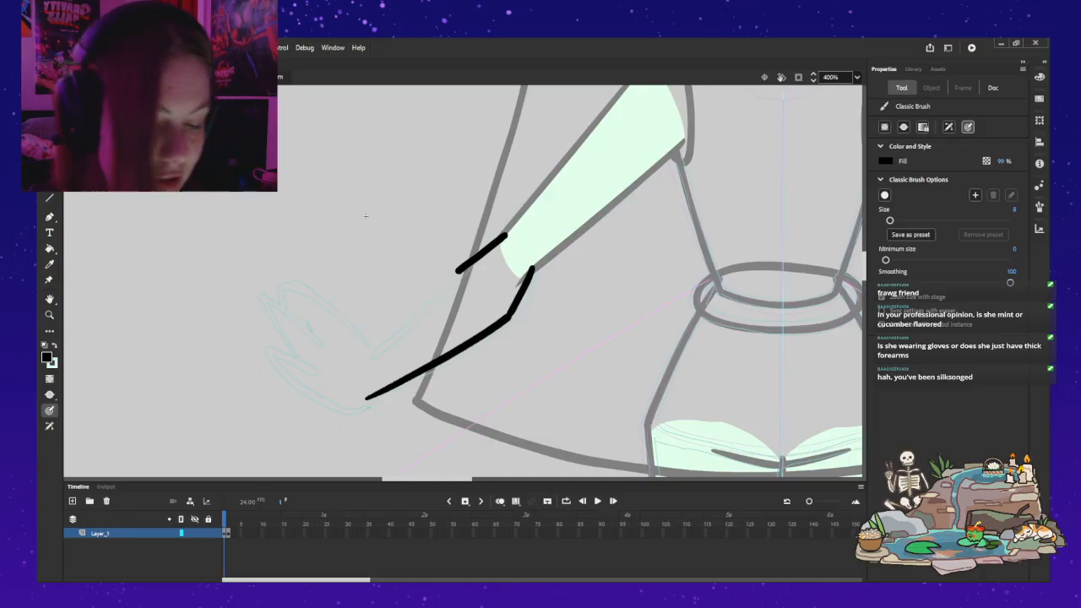
key(ctrl+s)
Step: Select the forearm's lower outline, inspect its anchor points around the elbow bend, and deselect it
key(v)
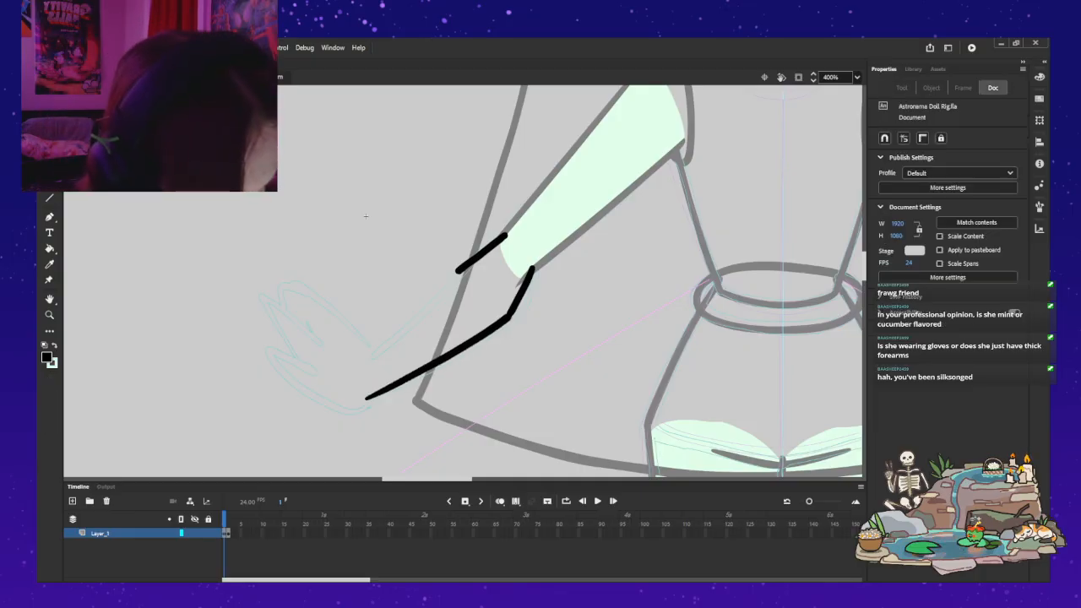
click(466, 346)
click(366, 217)
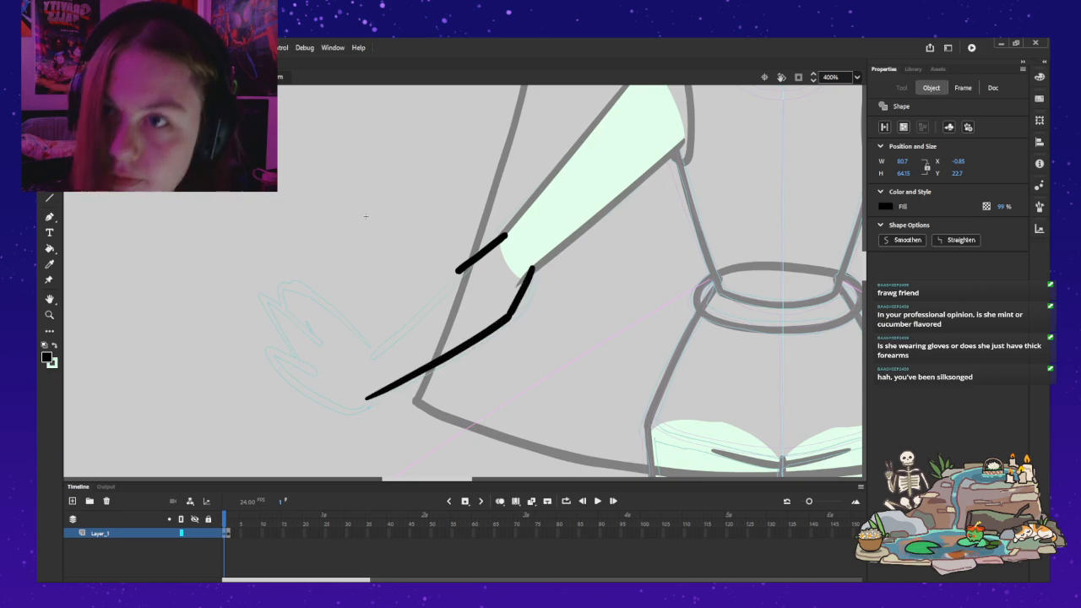
key(a)
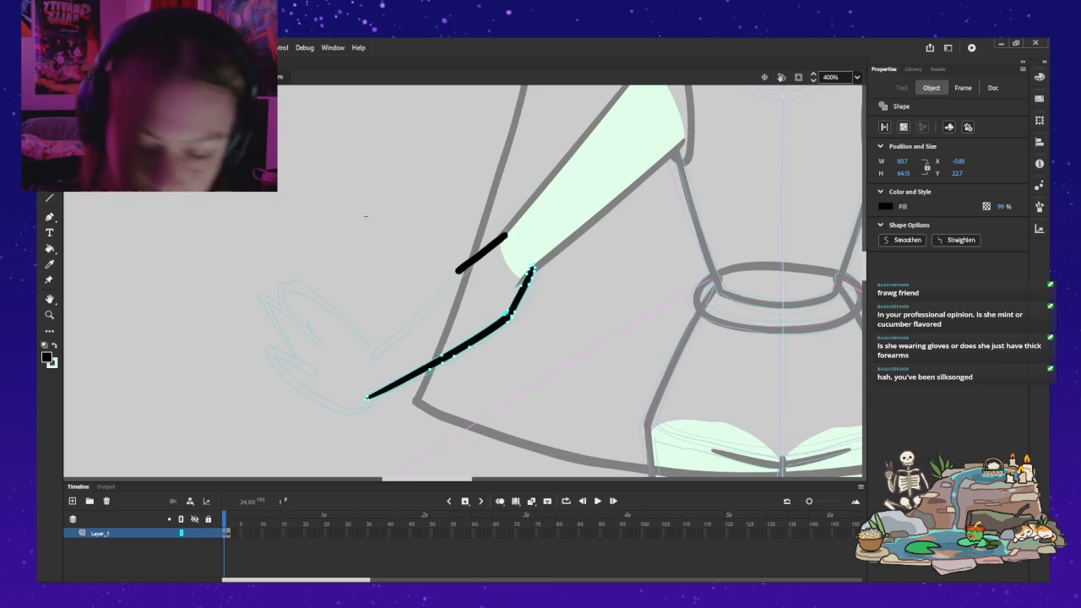
click(365, 217)
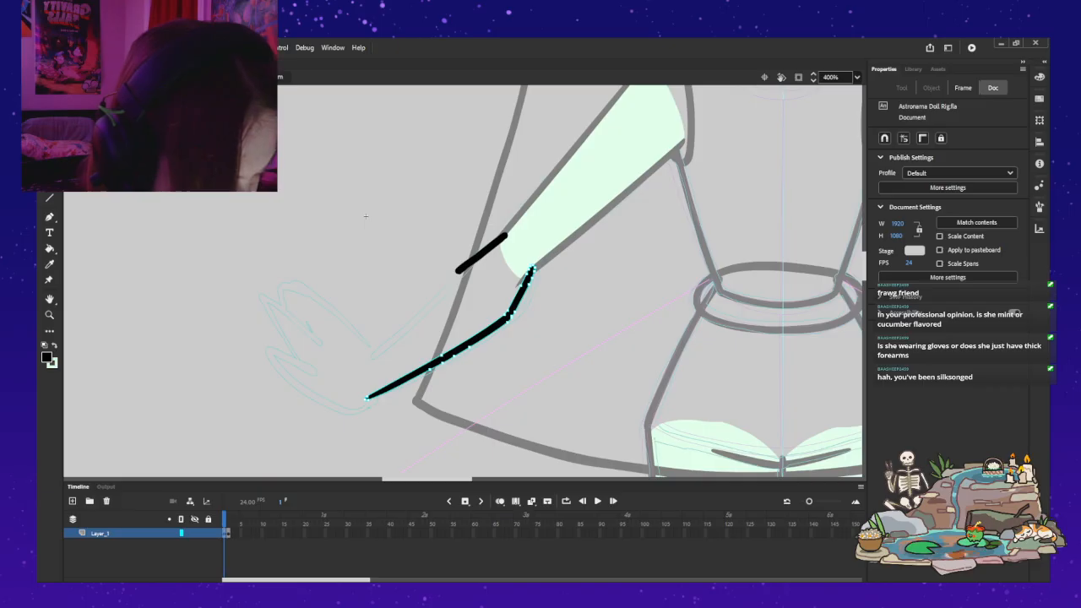
click(366, 216)
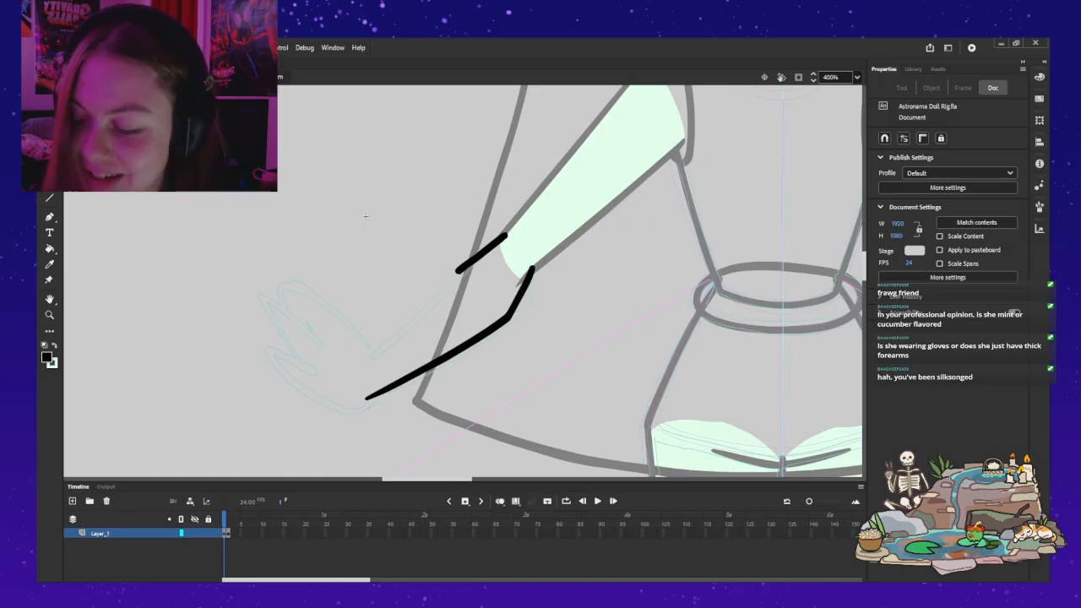
Step: Undo the short upper elbow stroke and try to brush the forearm's upper outline in separate pieces, undoing each attempt
key(ctrl+z)
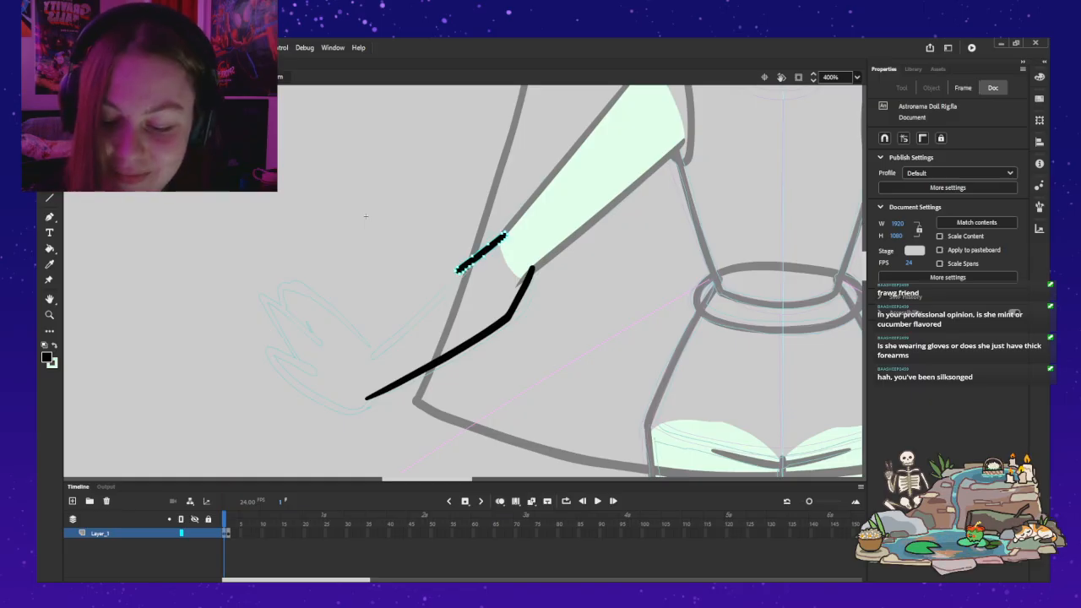
key(ctrl+z)
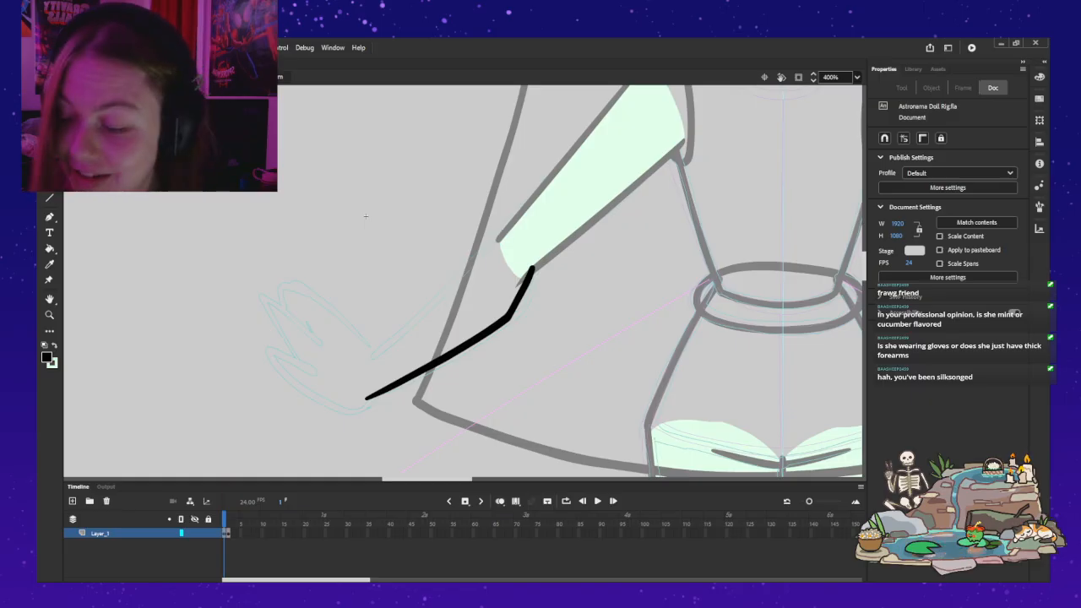
key(b)
mouse_move(502, 236)
mouse_down()
mouse_move(363, 361)
mouse_move(435, 297)
mouse_move(454, 275)
mouse_up()
key(ctrl+z)
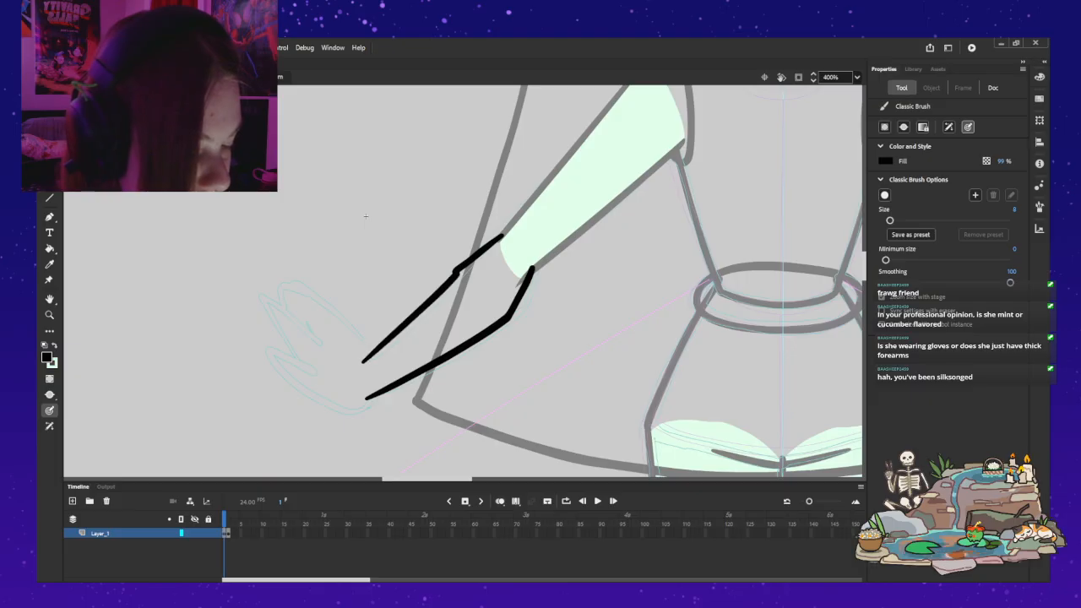
key(ctrl+z)
key(ctrl+z)
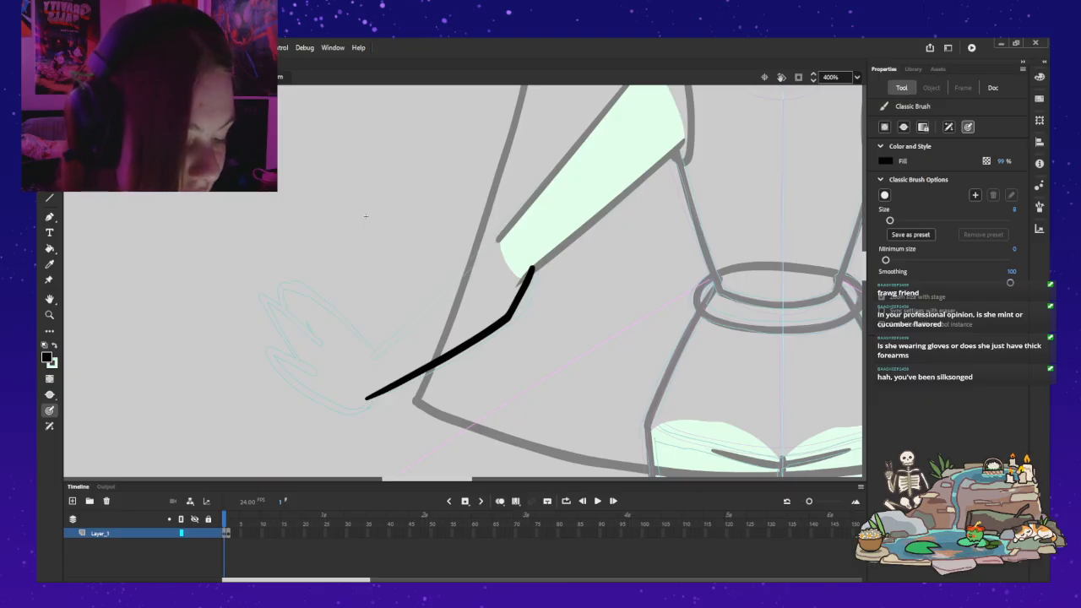
mouse_move(365, 360)
mouse_down()
mouse_move(508, 233)
mouse_move(454, 272)
mouse_up()
key(ctrl+z)
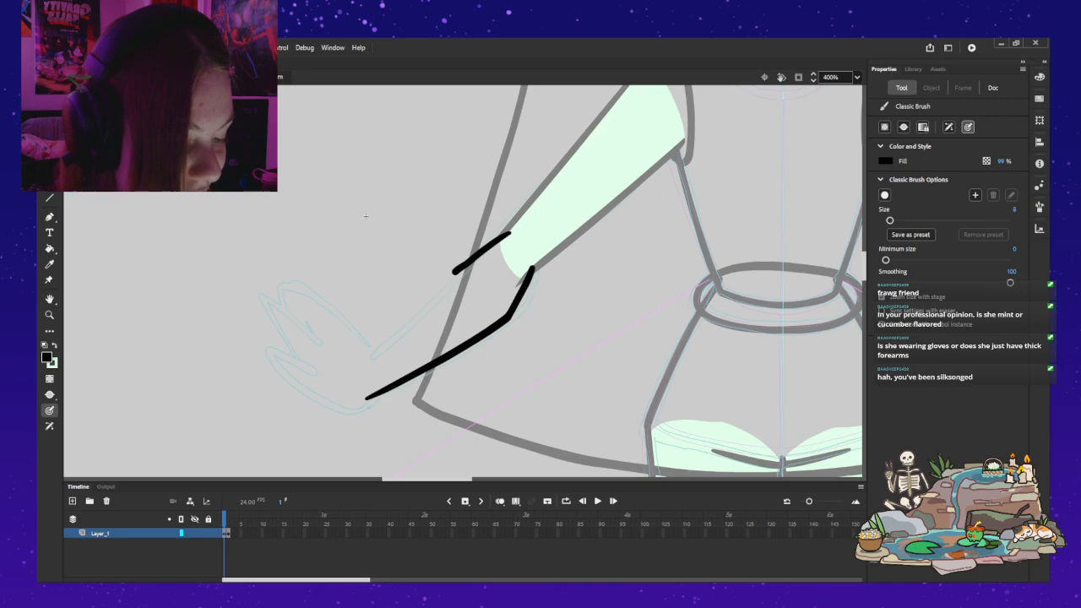
key(ctrl+z)
Step: Brush the forearm's upper outline in black between the upper arm's end and the wrist, redrawing it with a bend at the elbow
drag(506, 232, 367, 358)
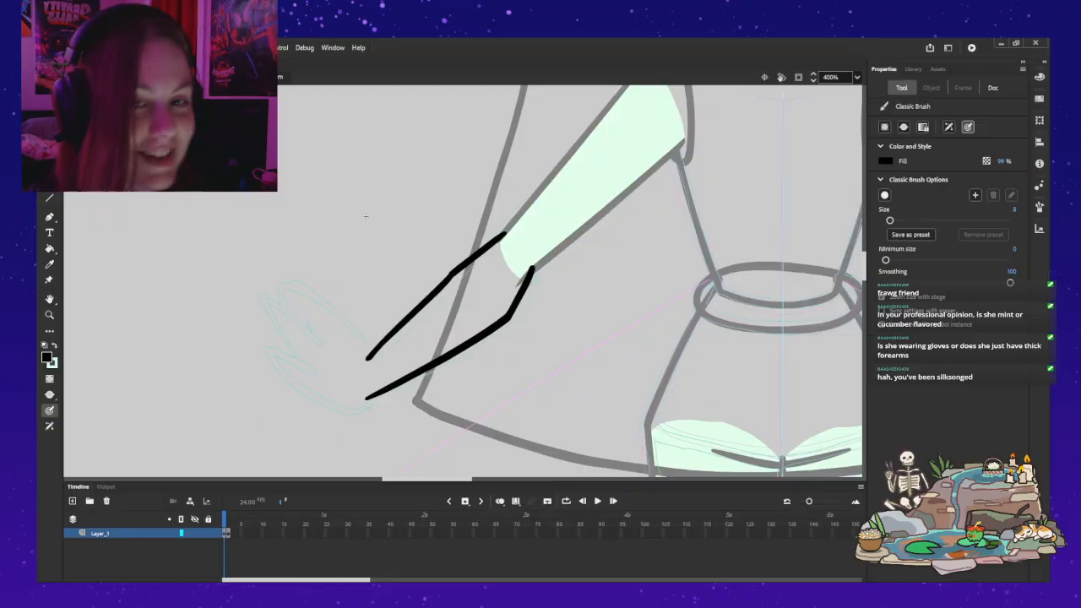
key(ctrl+z)
drag(365, 361, 504, 235)
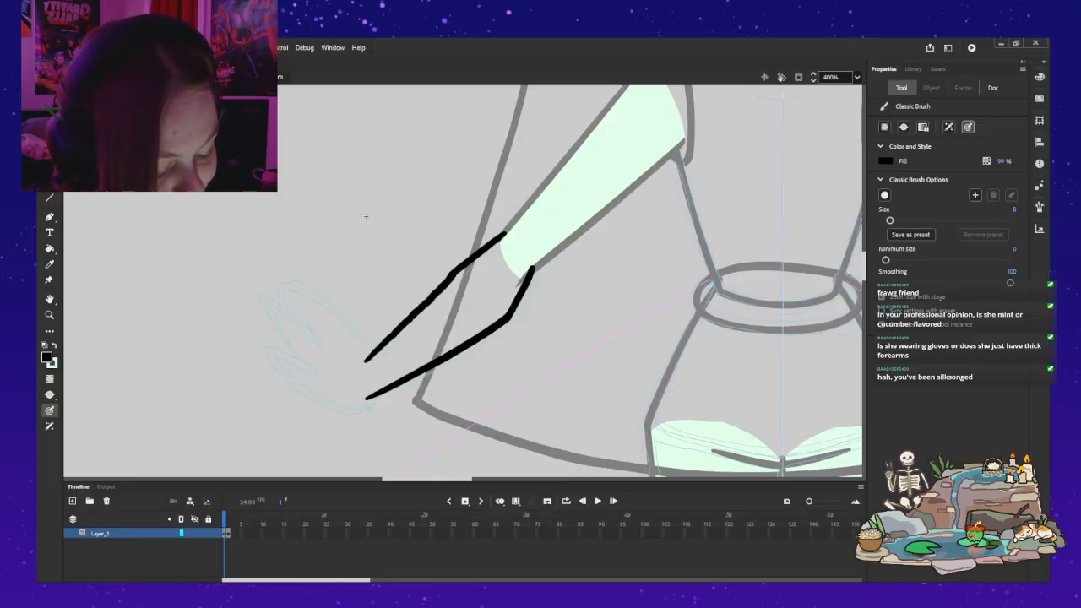
key(ctrl+z)
drag(362, 361, 452, 270)
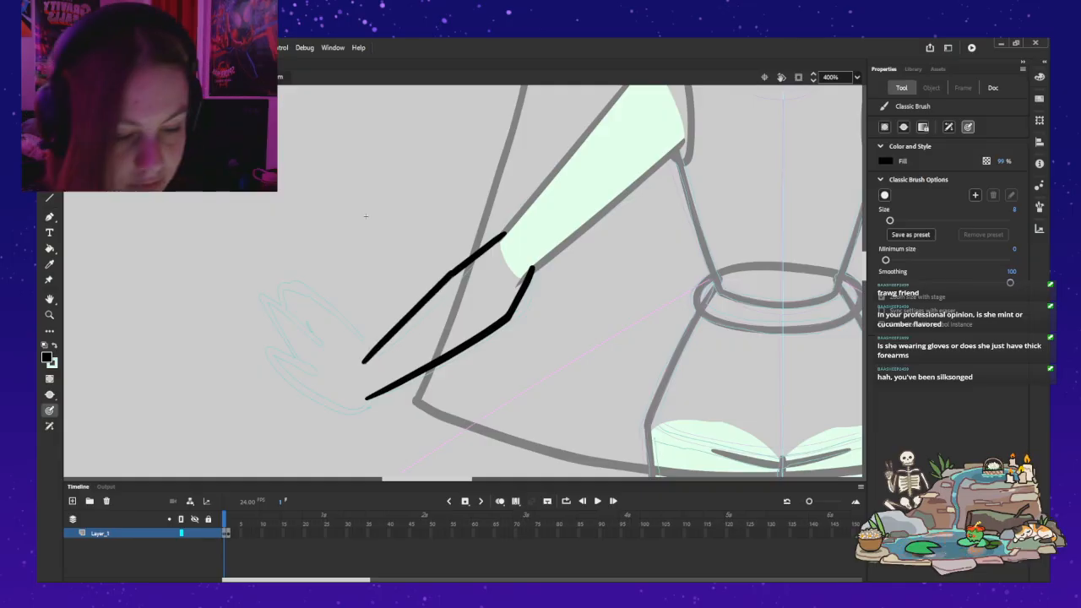
Step: Adjust the anchor points at the elbow bend of the forearm's upper outline to smooth the corner
key(a)
click(451, 273)
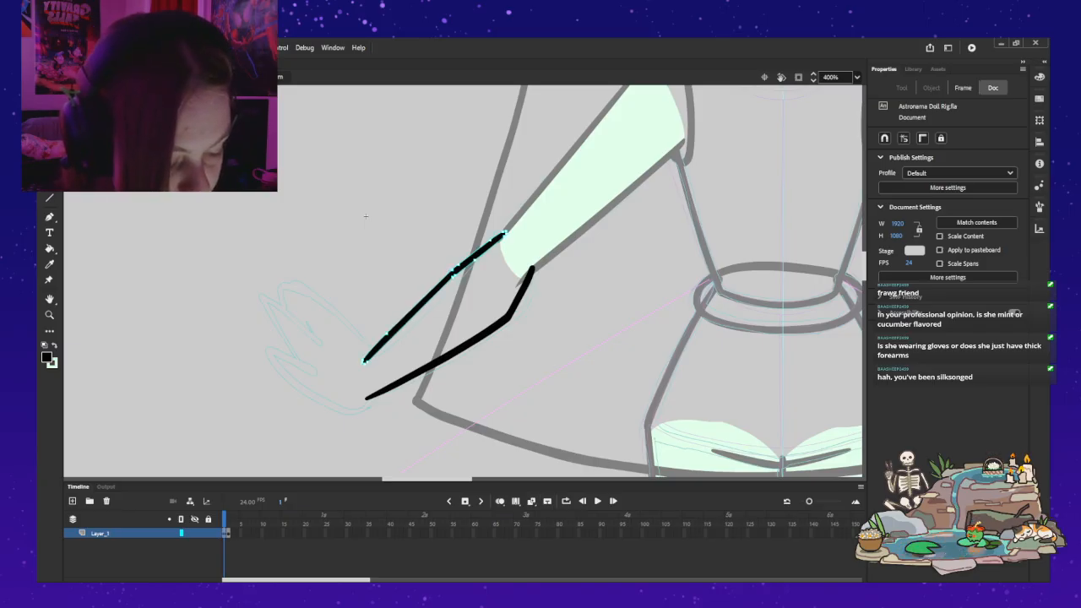
key(Escape)
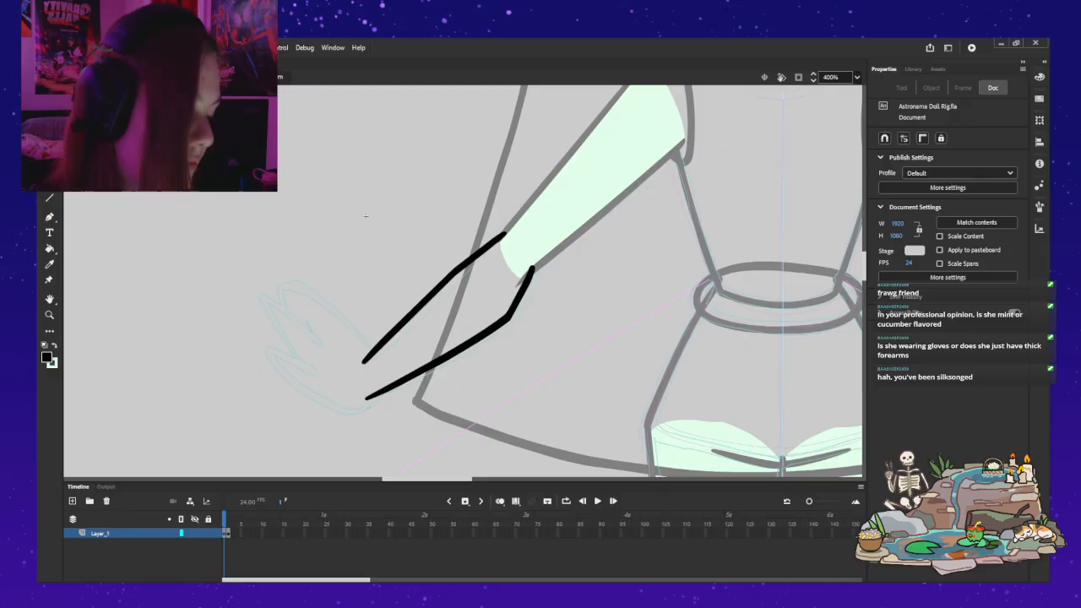
drag(467, 345, 465, 346)
key(ctrl+z)
key(Escape)
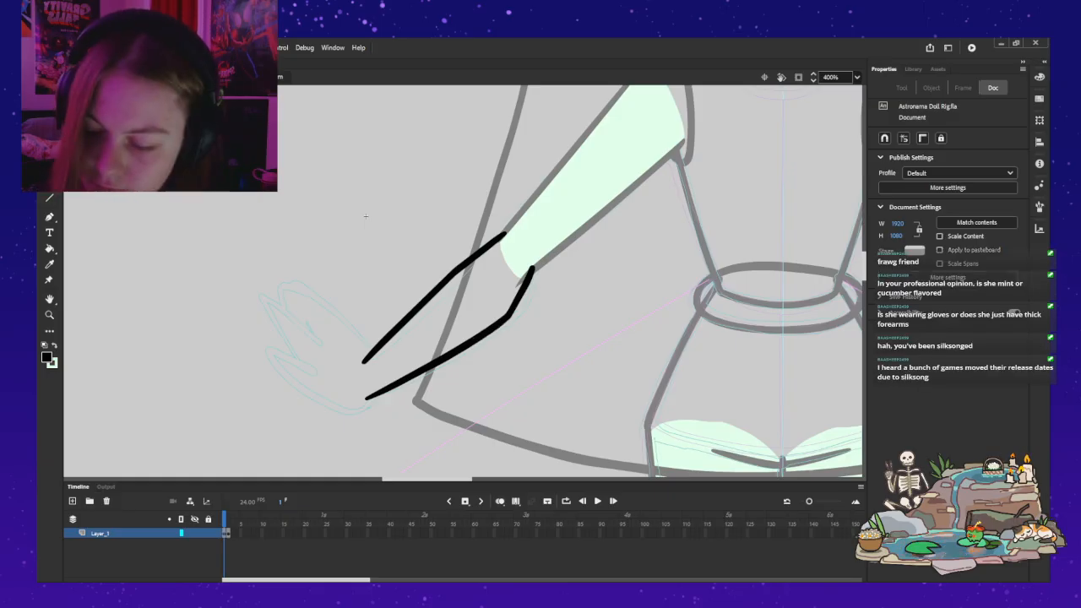
Step: Extend the wrist end of the forearm's upper outline slightly with the black brush, undoing the surplus stroke
key(b)
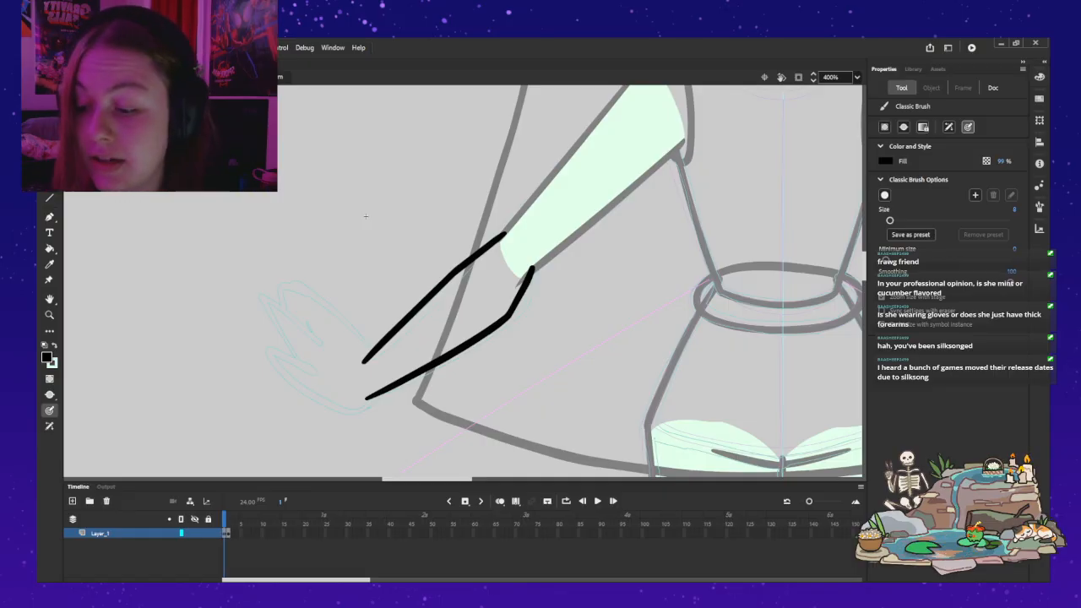
key(x)
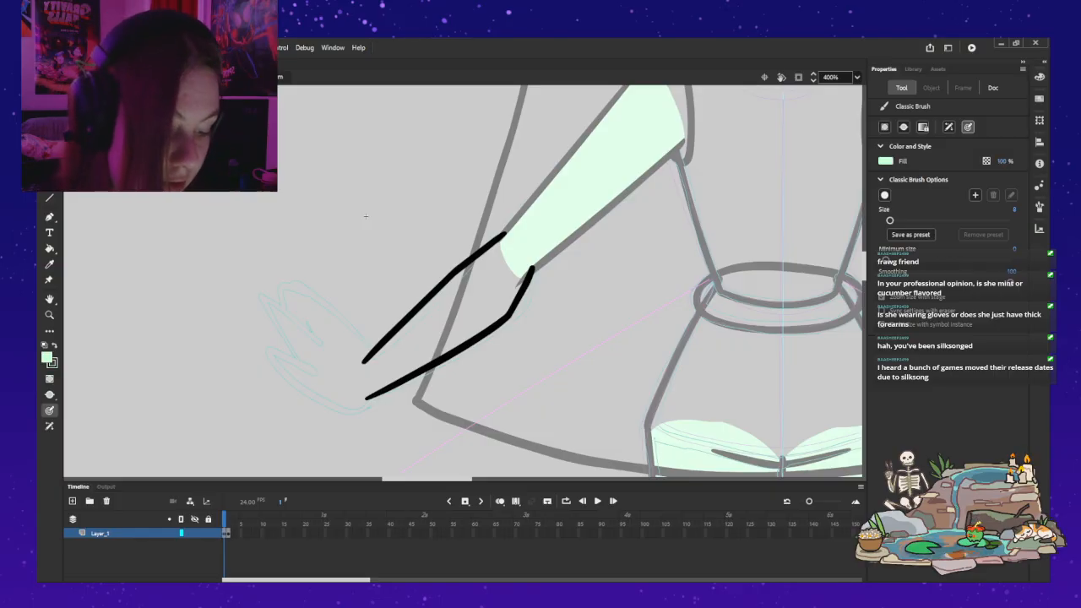
key(x)
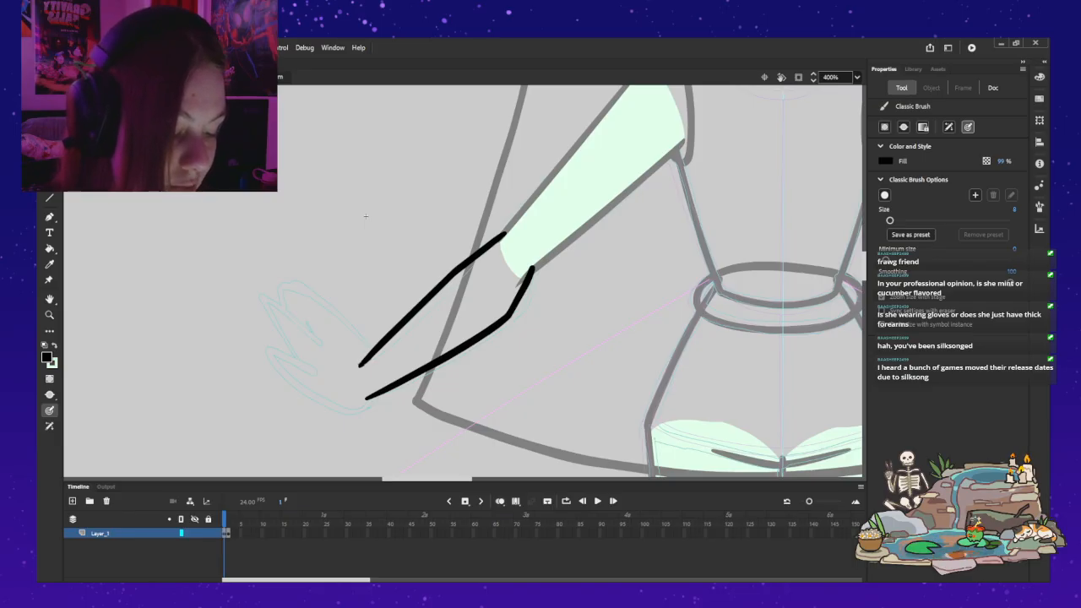
key(ctrl+z)
drag(360, 366, 366, 359)
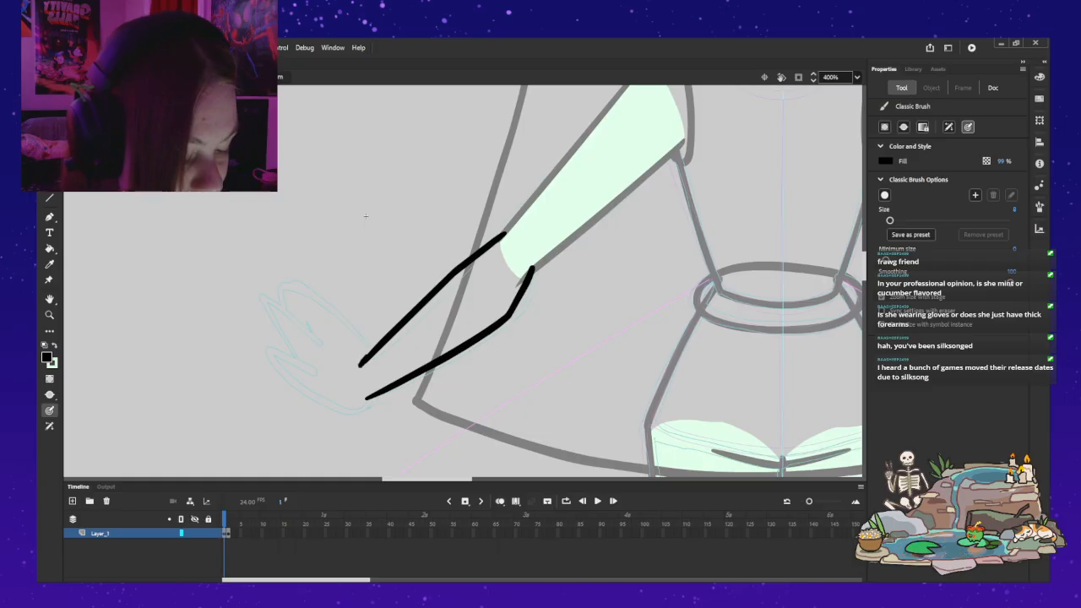
key(ctrl+z)
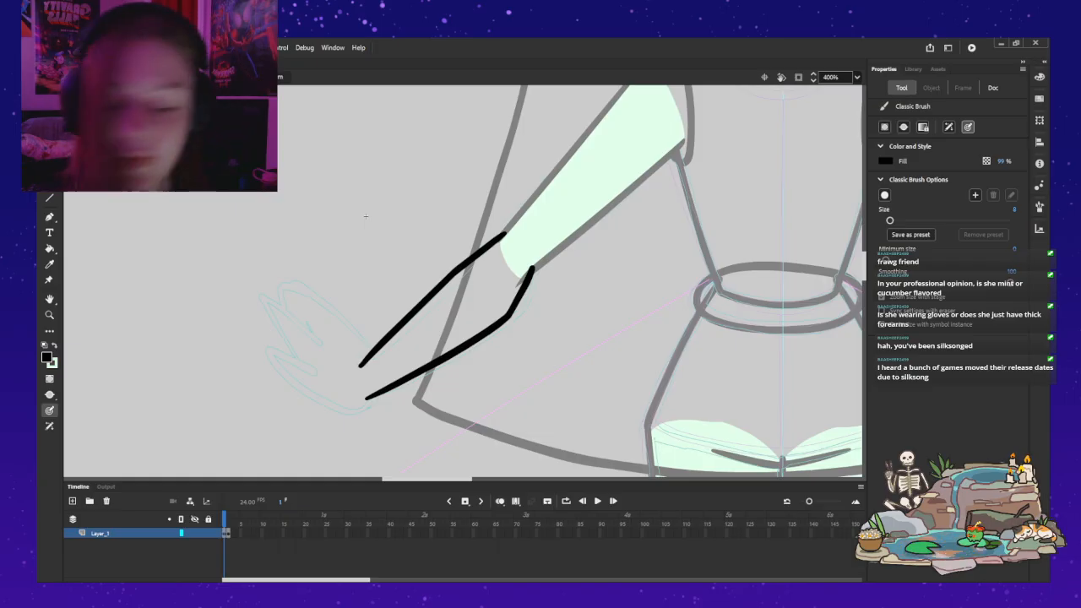
Step: Try to close the wrist with a light green brush stroke, undo it, and inspect the upper outline's anchor points
key(x)
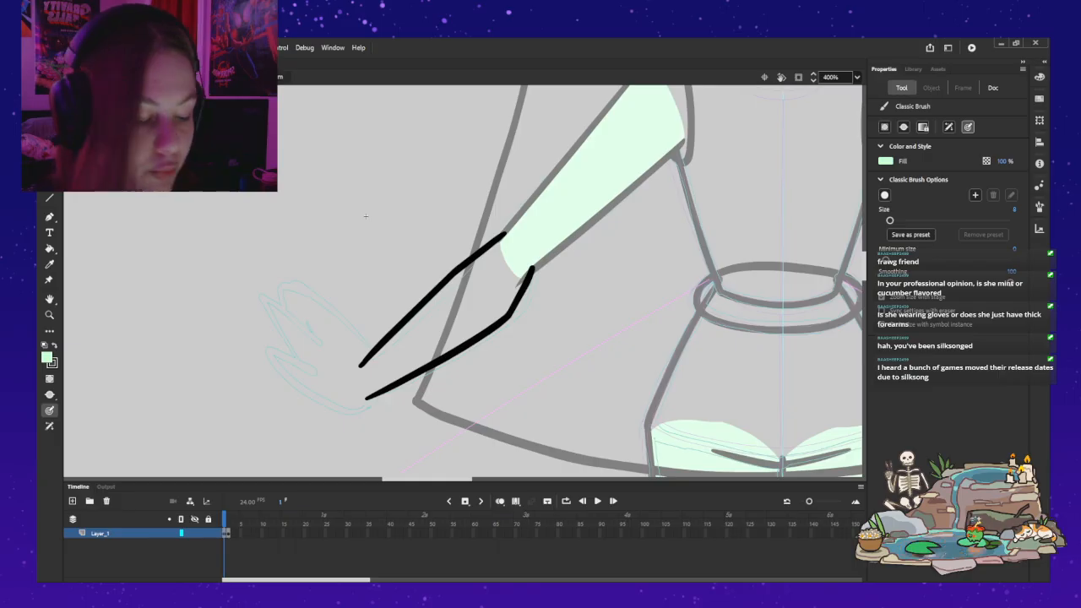
drag(361, 363, 368, 394)
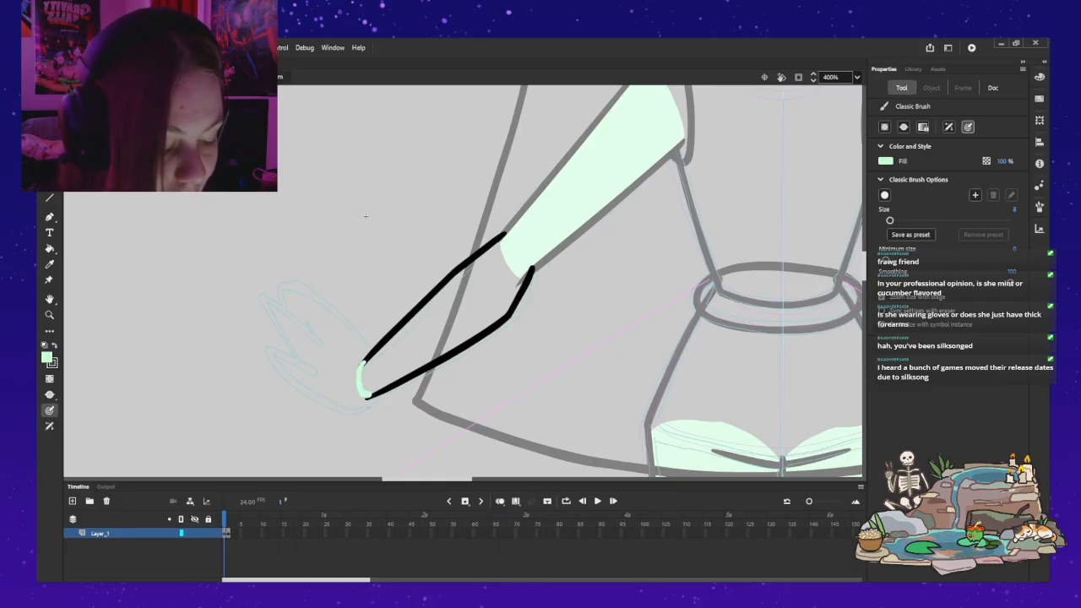
key(ctrl+z)
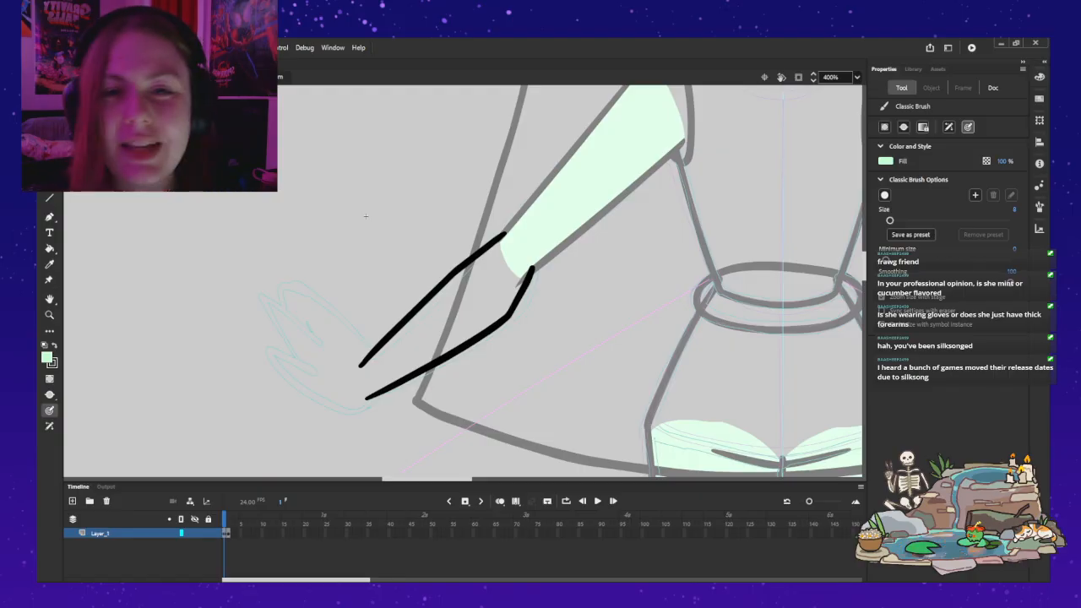
key(v)
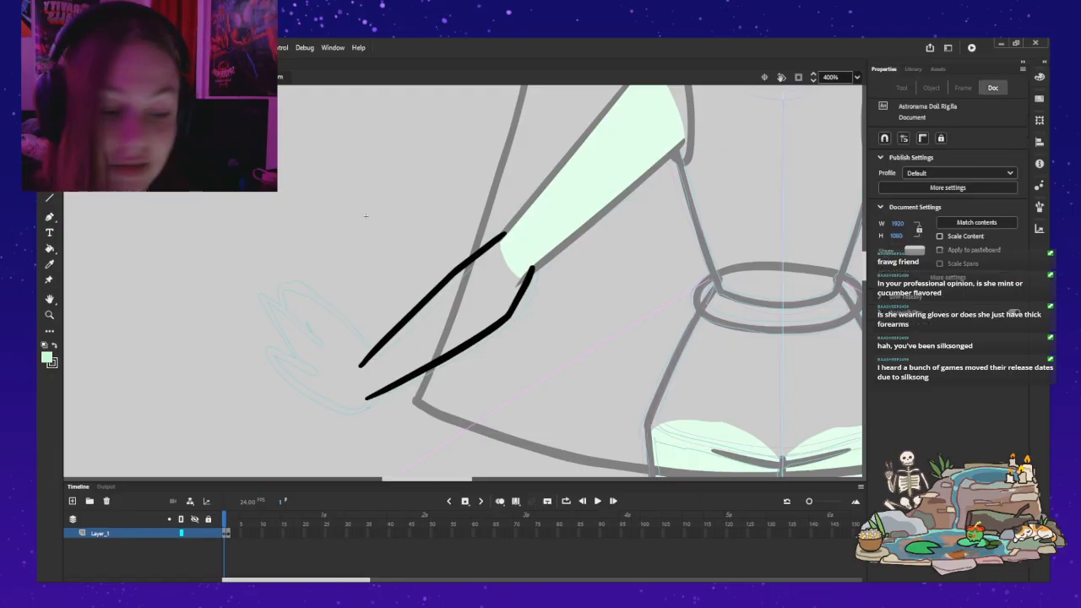
click(363, 365)
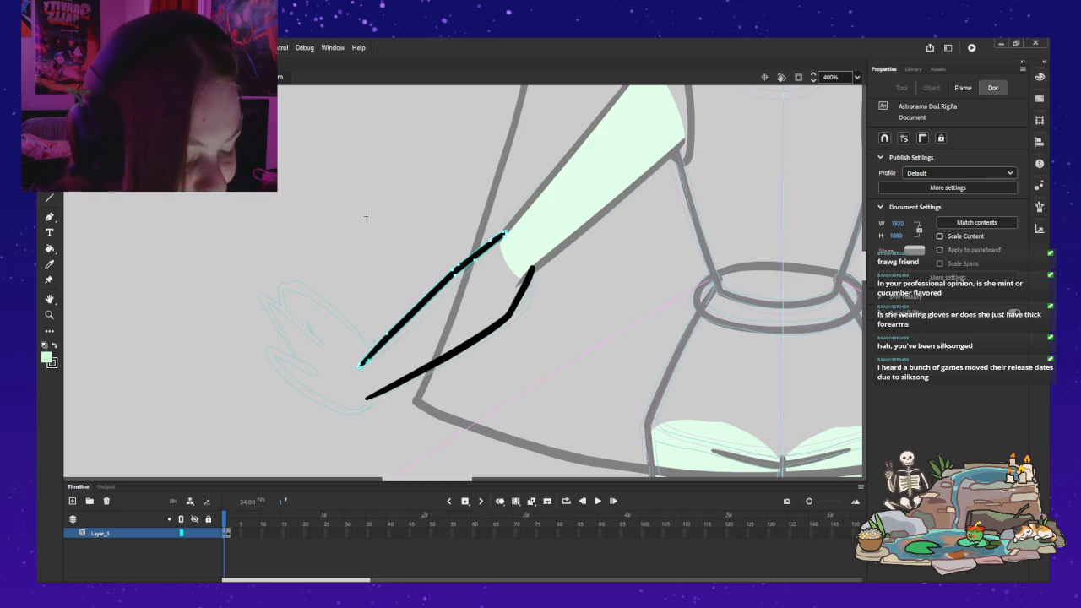
click(365, 216)
Step: Brush a light green curve across the wrist to join the ends of both forearm outlines, redrawing it as needed
key(b)
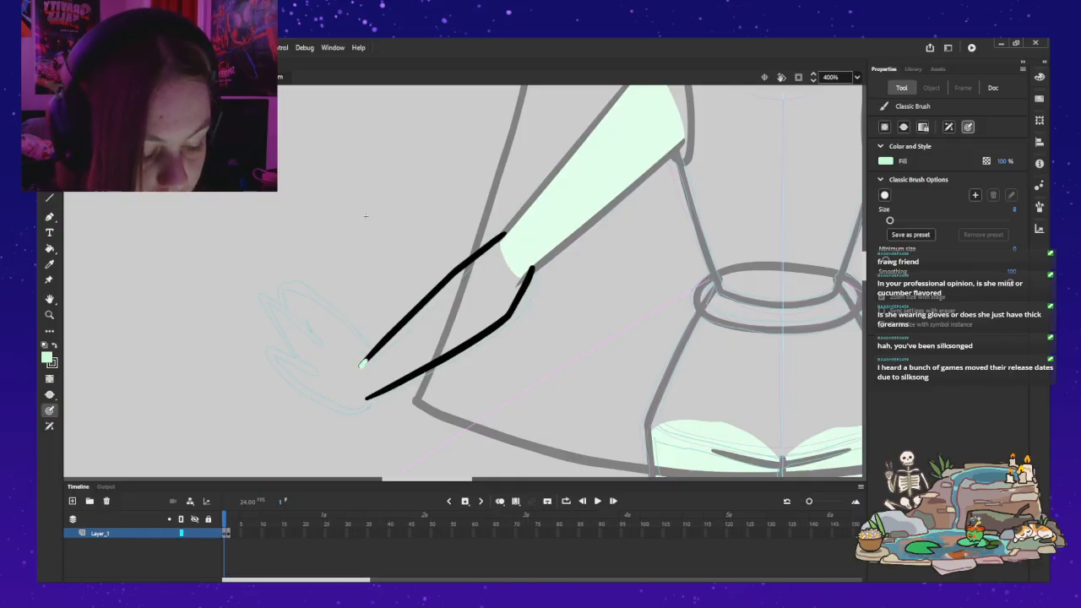
drag(362, 363, 370, 394)
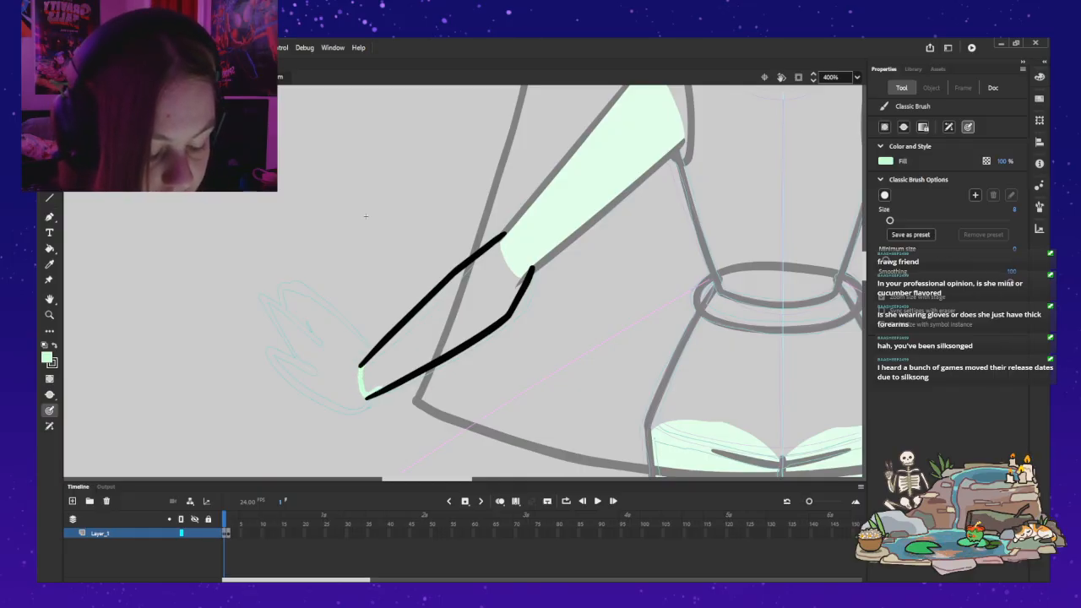
key(ctrl+z)
key(ctrl+z)
key(ctrl+z)
mouse_move(359, 378)
mouse_down()
mouse_move(366, 397)
mouse_move(362, 365)
mouse_up()
key(ctrl+z)
key(ctrl+z)
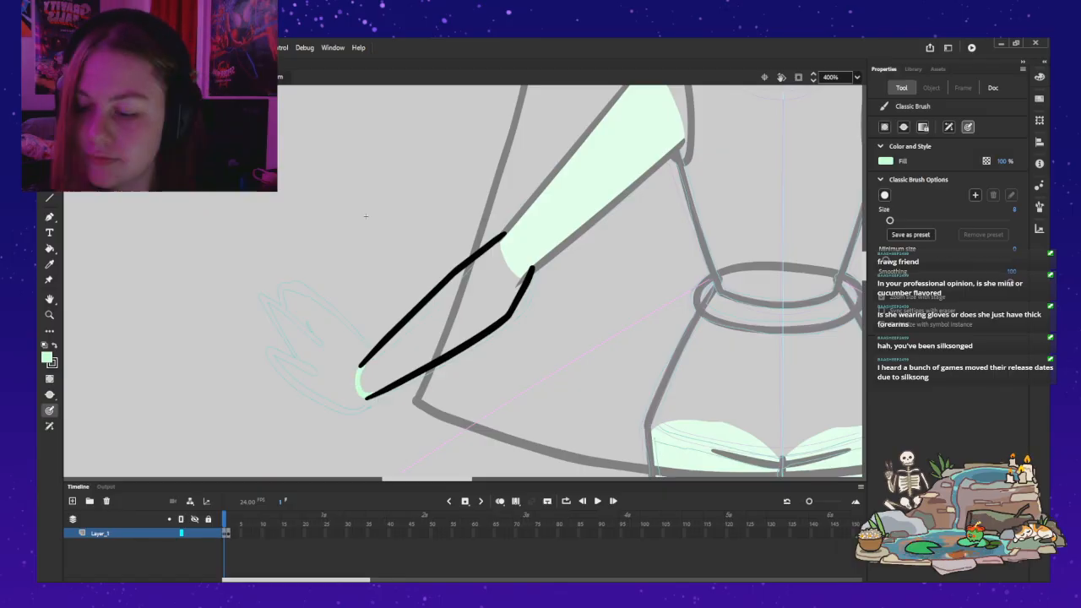
Step: Brush a light green stroke across the elbow opening to join the upper ends of both forearm outlines
key(k)
key(b)
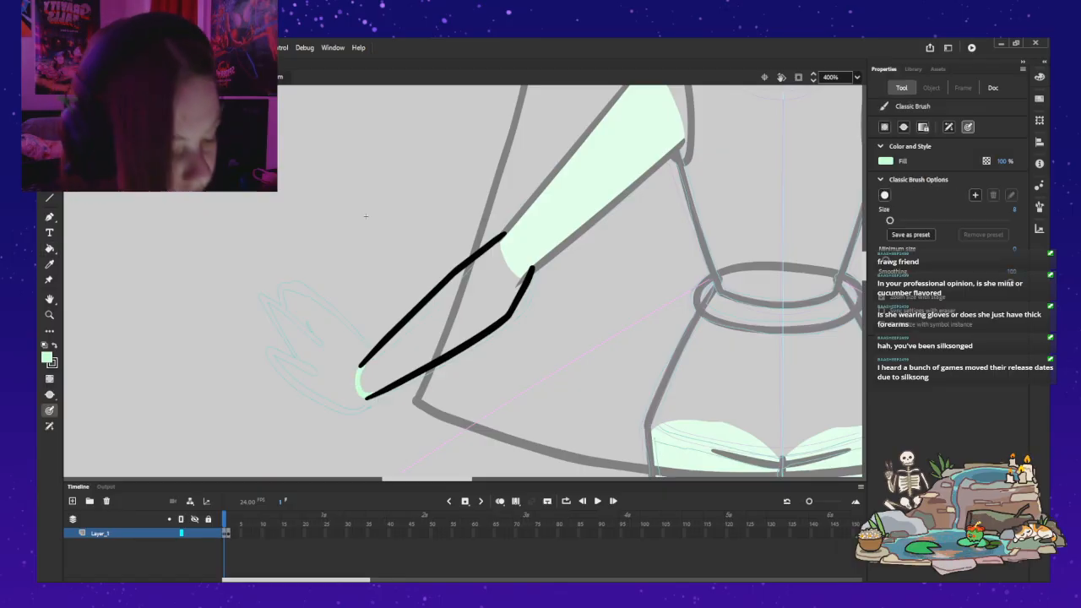
key(ctrl+z)
drag(502, 236, 502, 237)
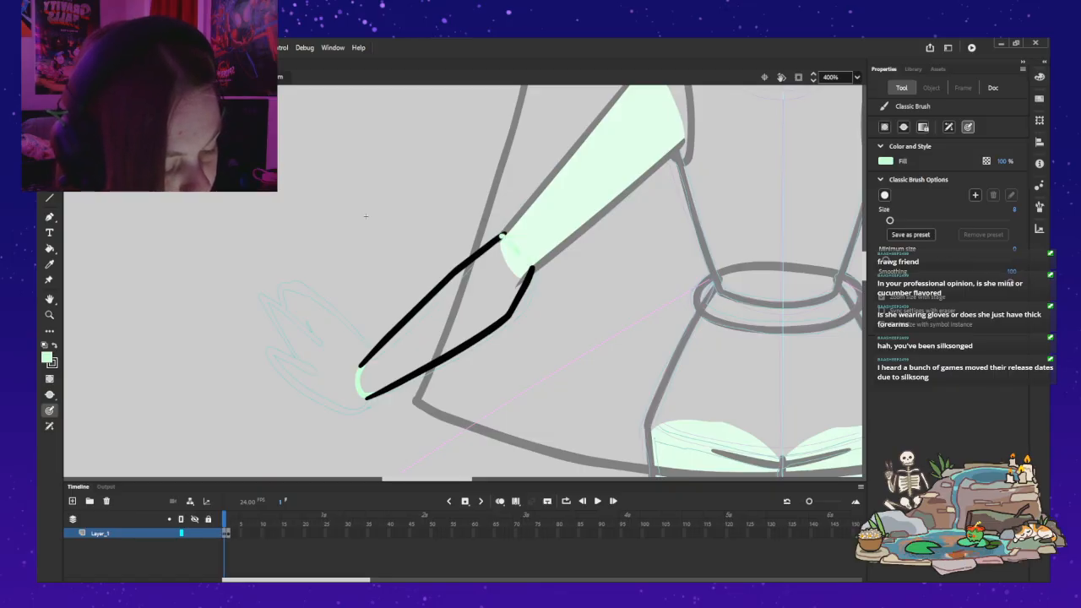
key(ctrl+z)
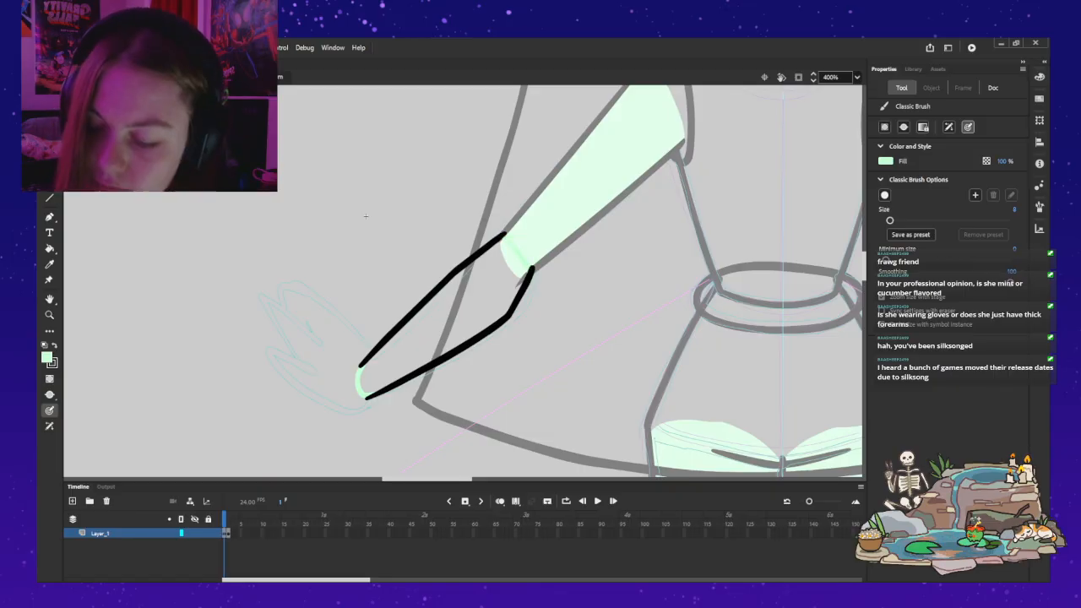
Step: Fill the closed forearm with light green and leave its symbol to return to the arm
key(k)
click(447, 313)
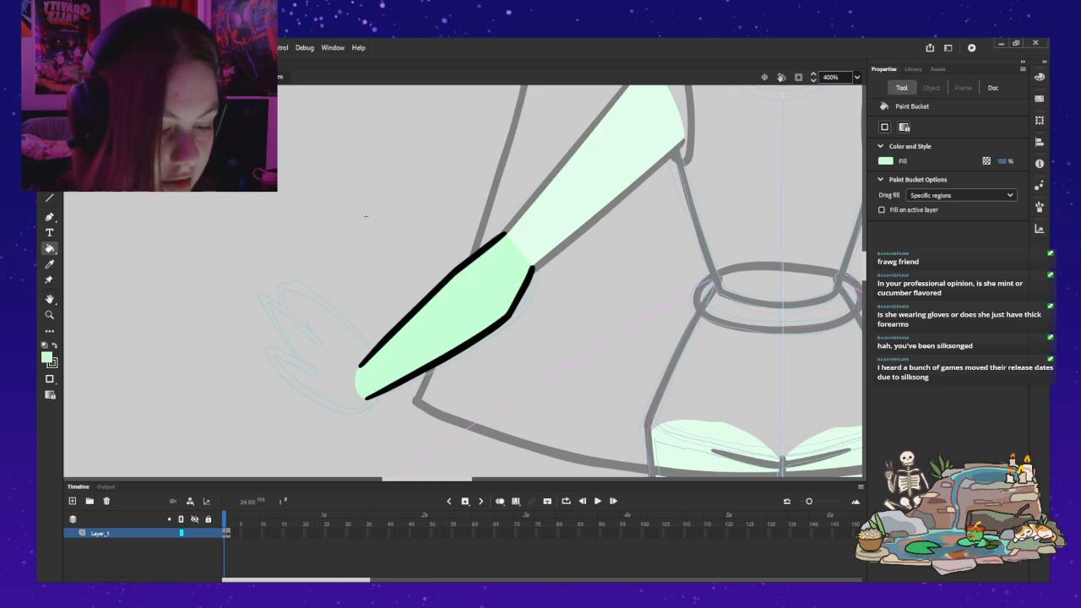
ctrl+double_click(365, 216)
Step: Open the upper arm symbol for editing and delete its light green fill, keeping the black outlines
key(v)
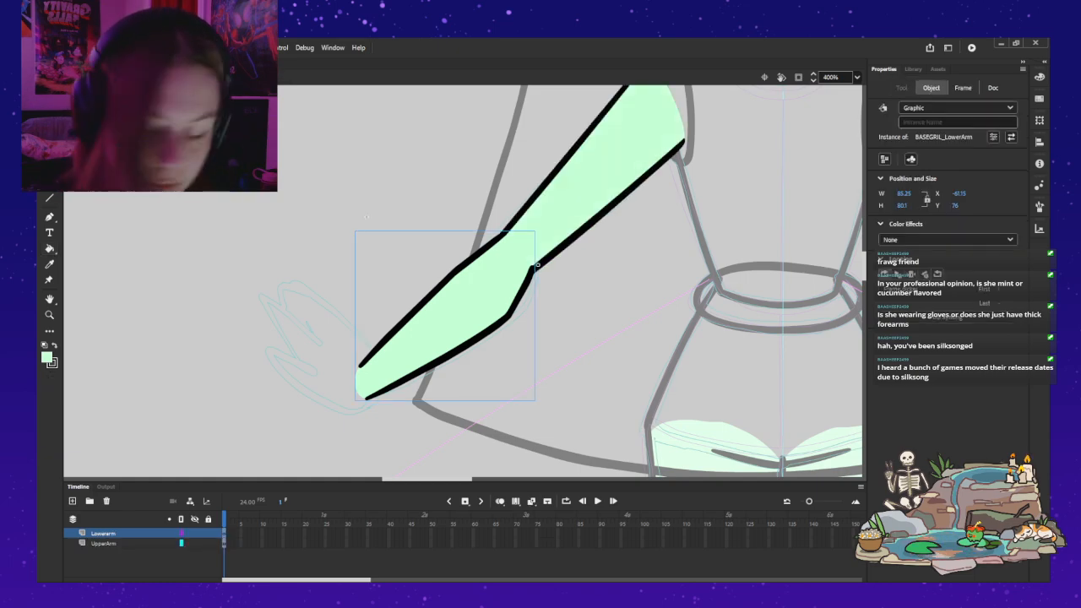
double_click(518, 282)
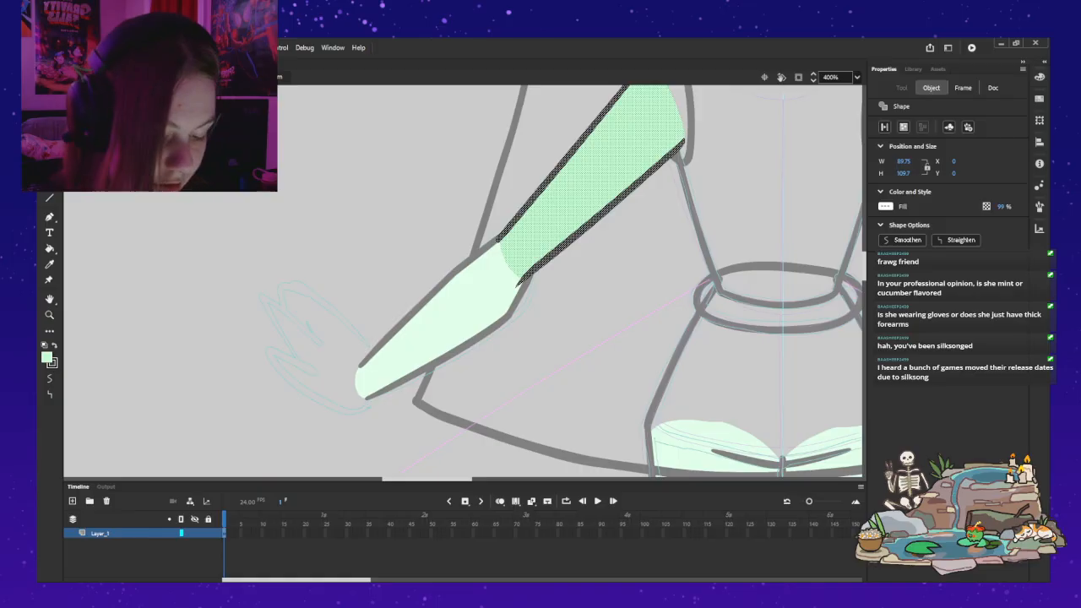
key(Escape)
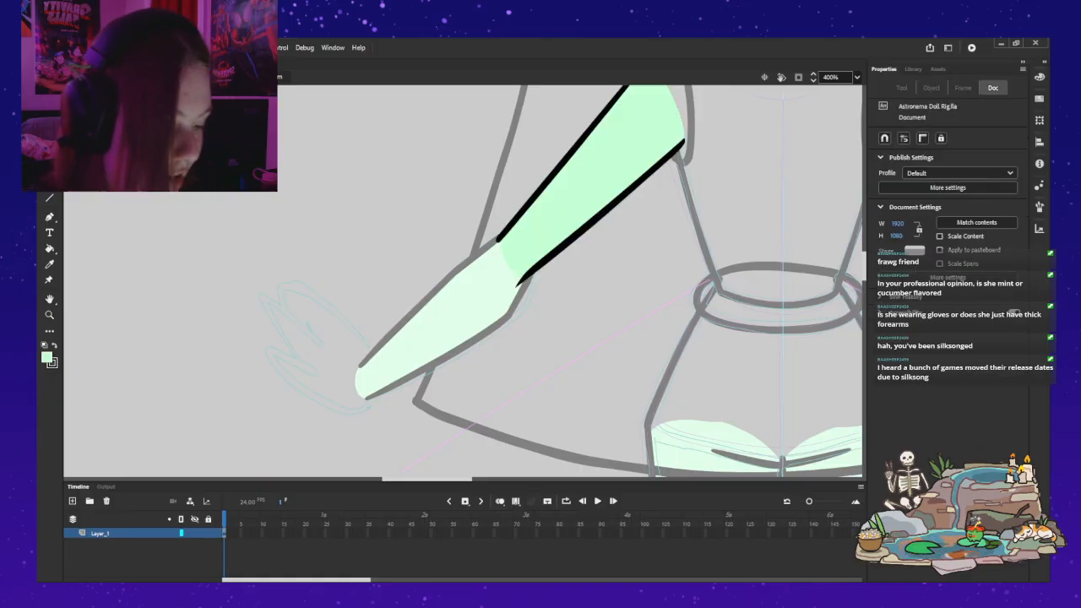
key(b)
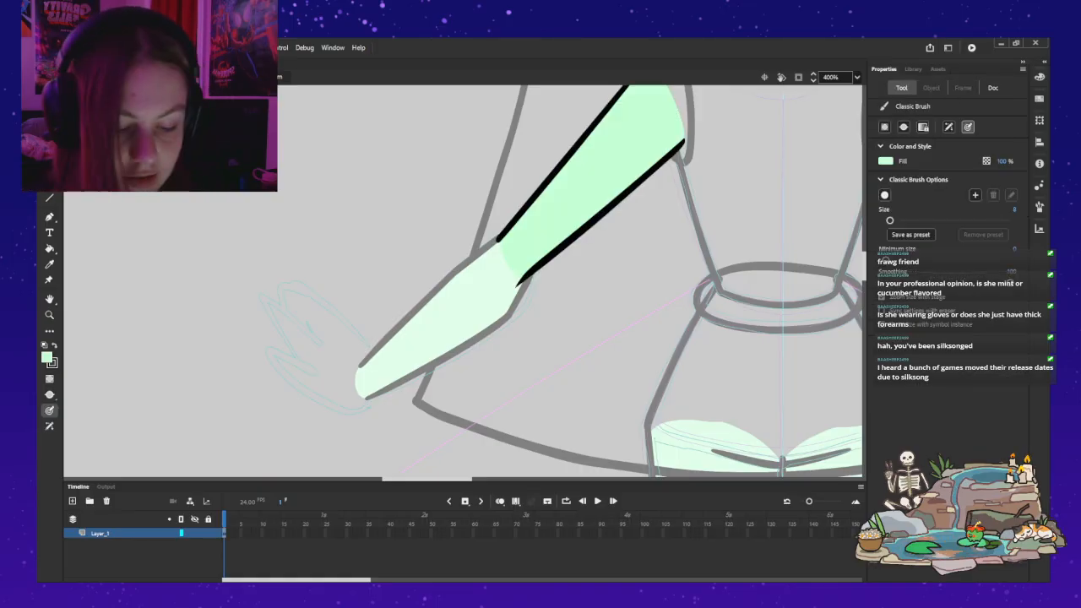
key(v)
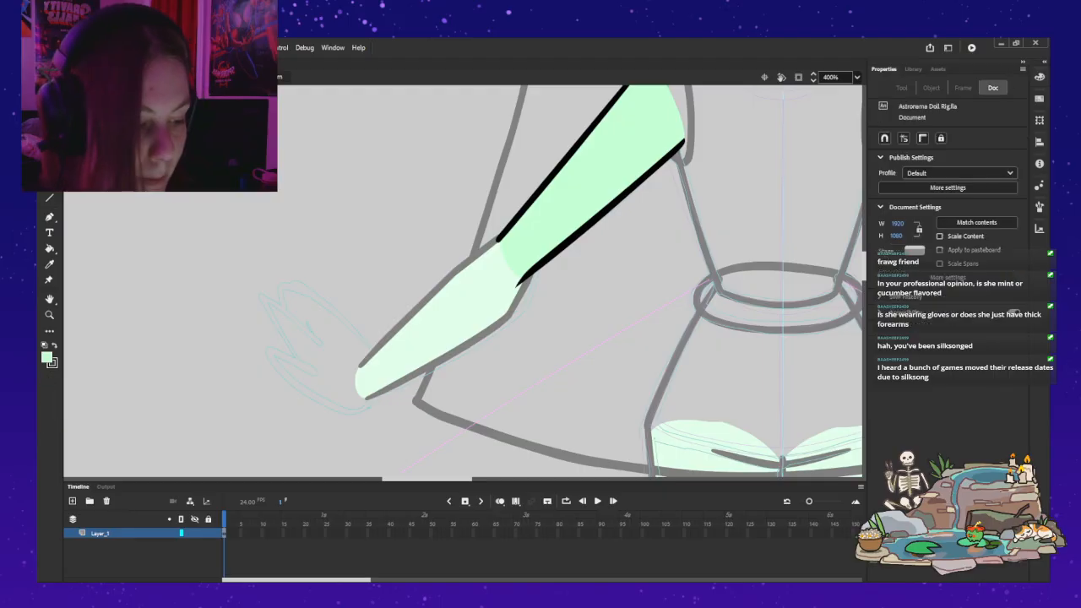
click(594, 173)
key(Delete)
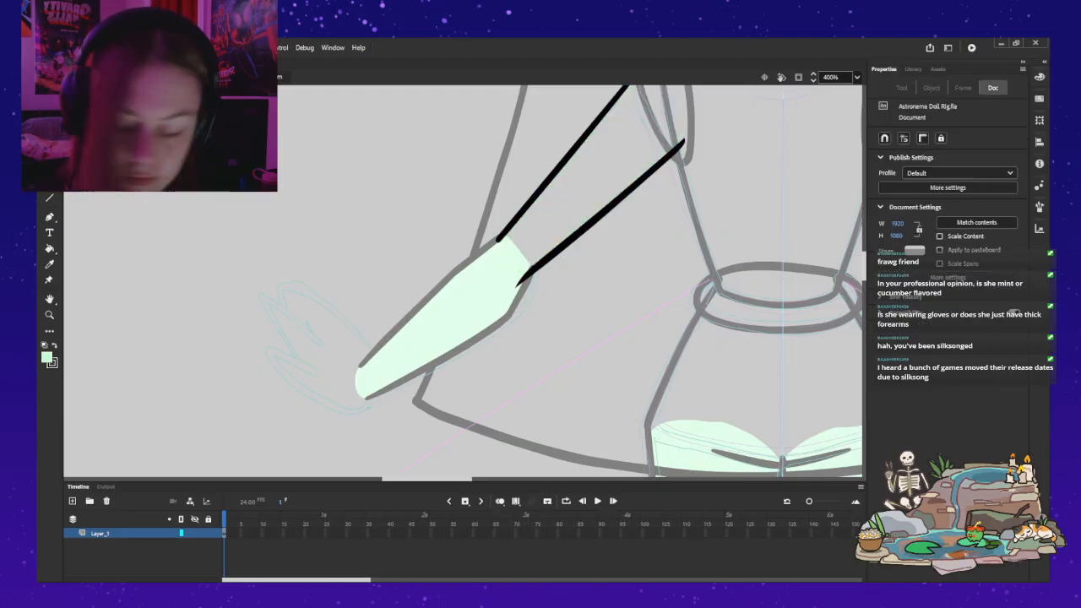
Step: Brush a rounded black curve across the elbow end to join both upper arm outlines, redrawing it as needed
key(b)
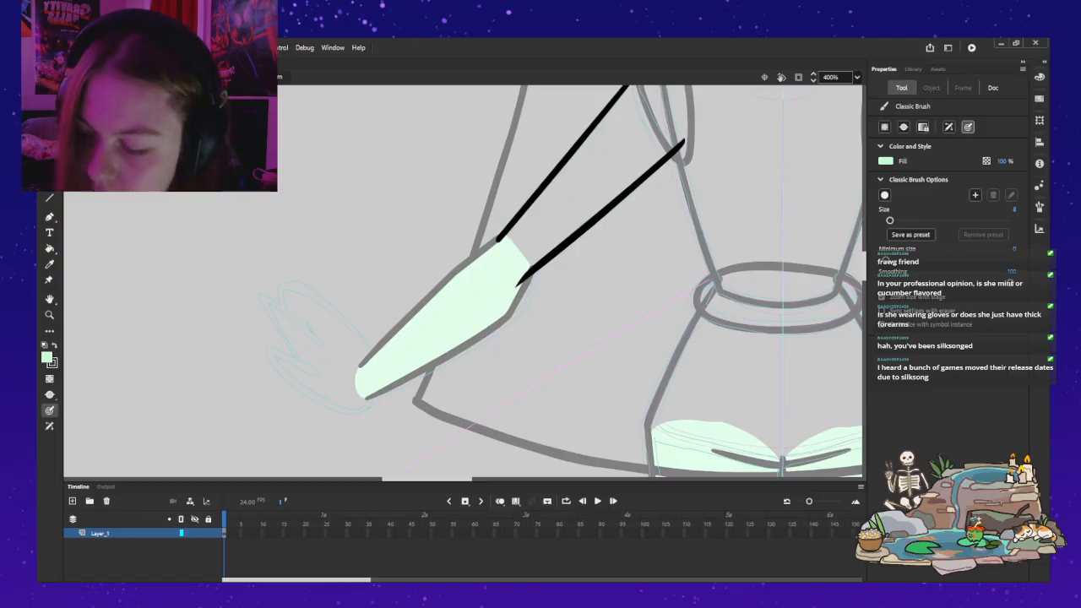
key(x)
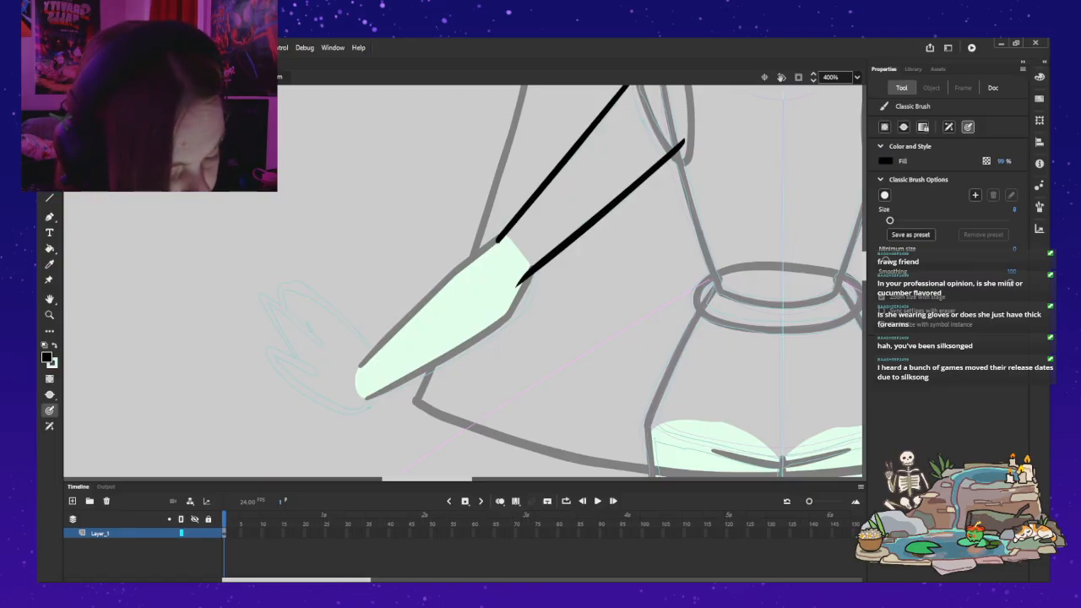
mouse_move(496, 250)
mouse_down()
mouse_move(526, 271)
mouse_move(499, 242)
mouse_move(494, 261)
mouse_move(524, 276)
mouse_up()
key(ctrl+z)
key(ctrl+z)
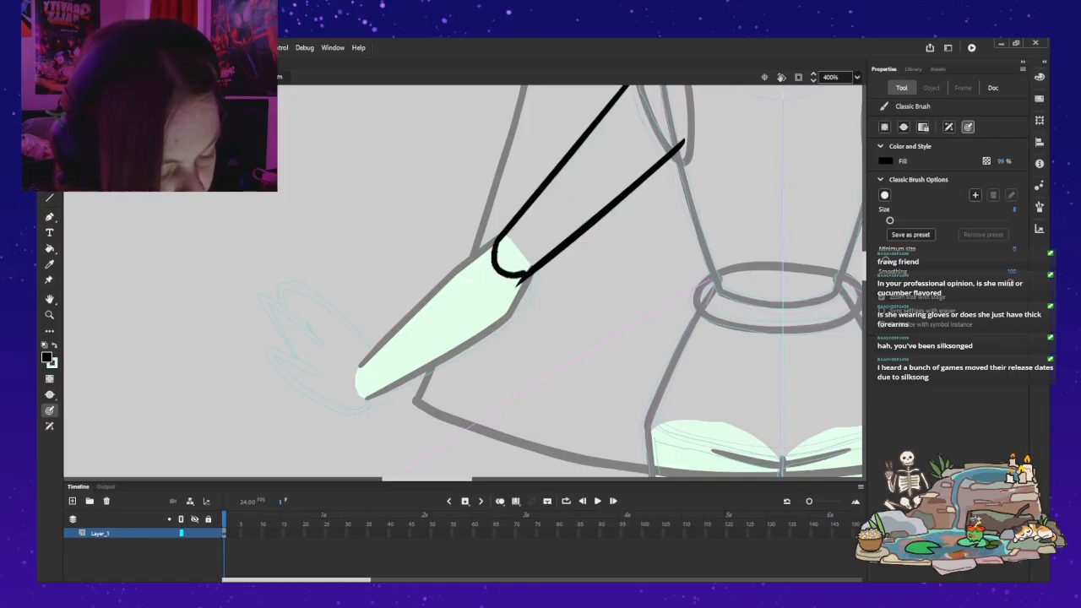
key(ctrl+z)
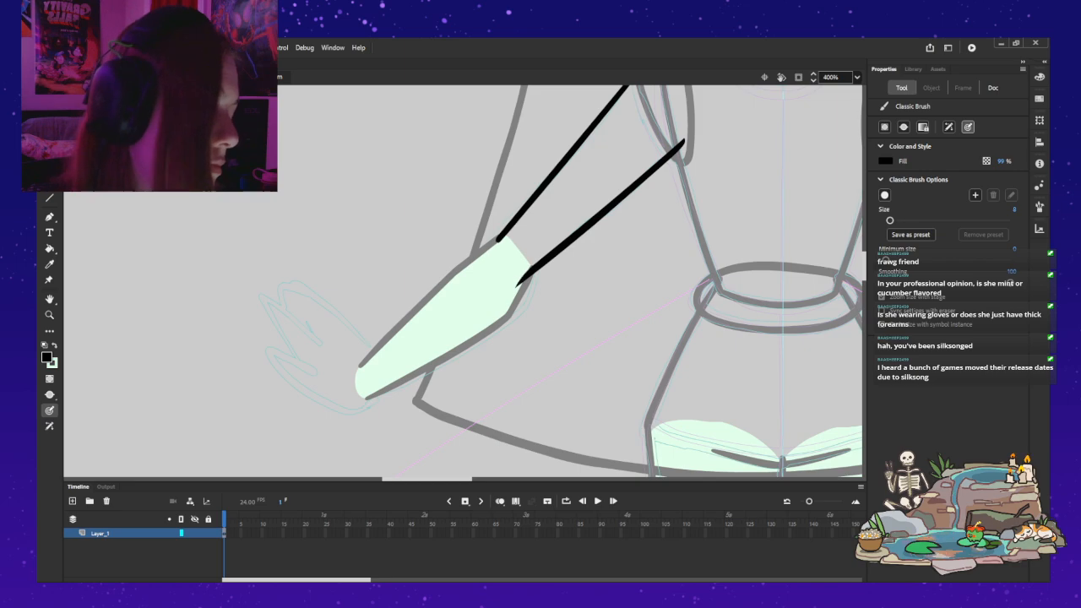
mouse_move(497, 241)
mouse_down()
mouse_move(493, 252)
mouse_move(524, 277)
mouse_up()
key(ctrl+z)
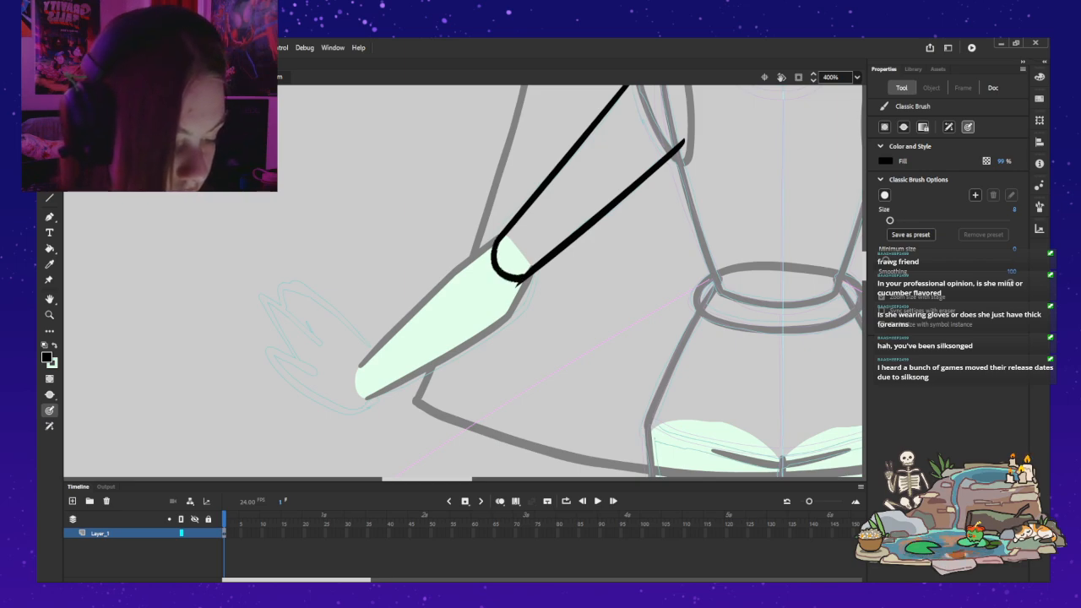
key(ctrl+z)
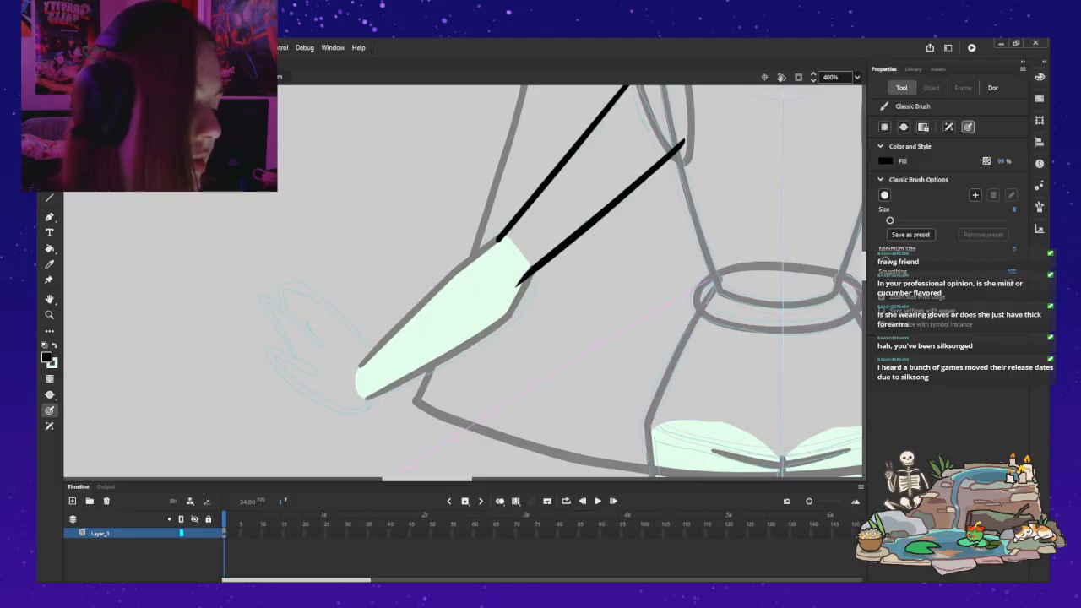
drag(498, 240, 514, 271)
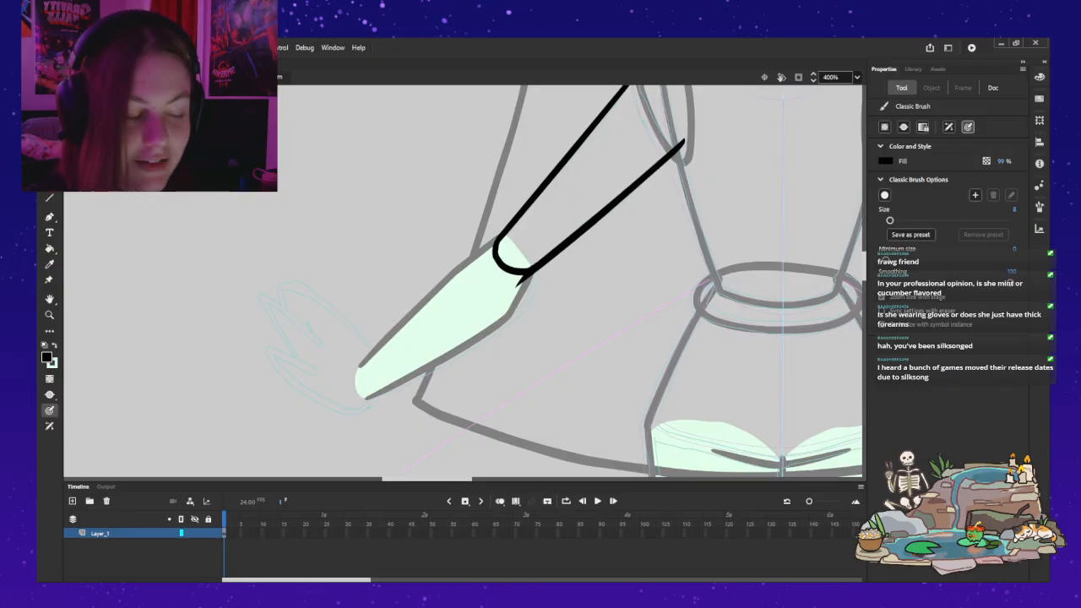
Step: Brush a light green curve across the shoulder opening to join the upper ends of both upper arm outlines
drag(499, 168, 461, 242)
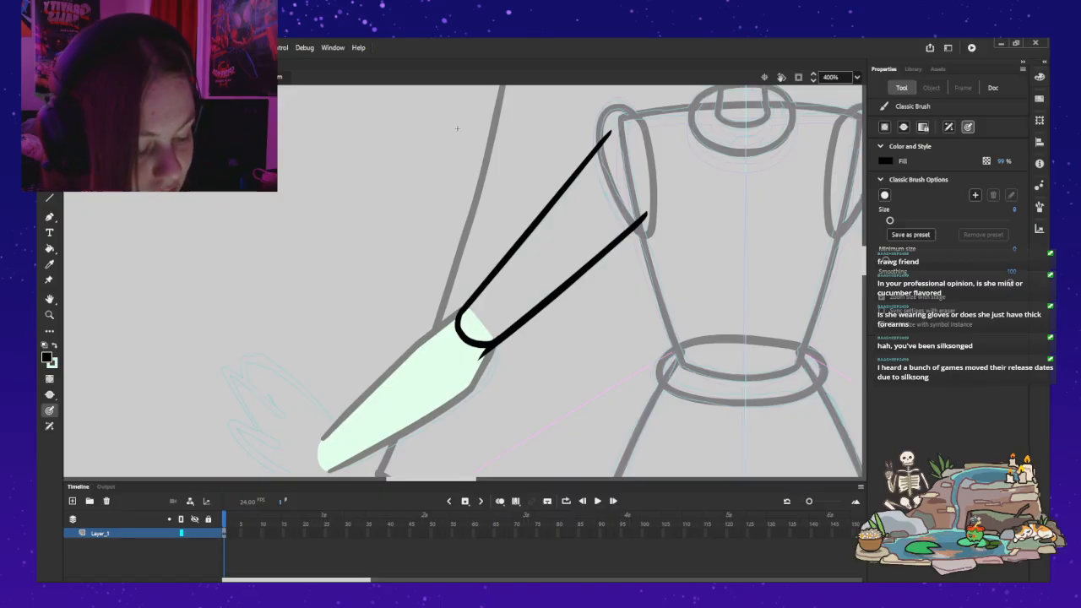
key(k)
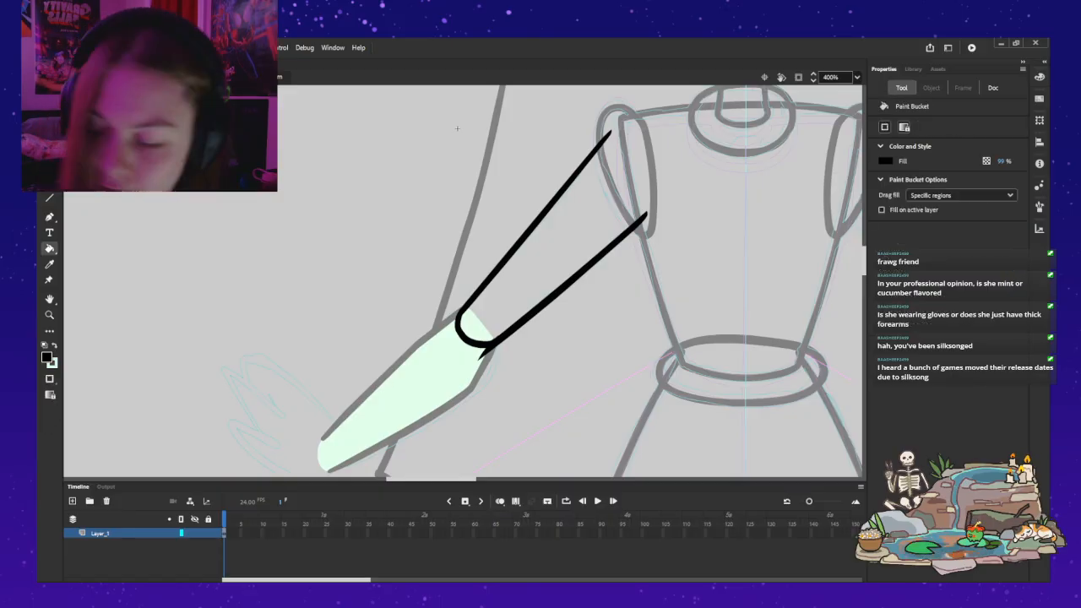
key(b)
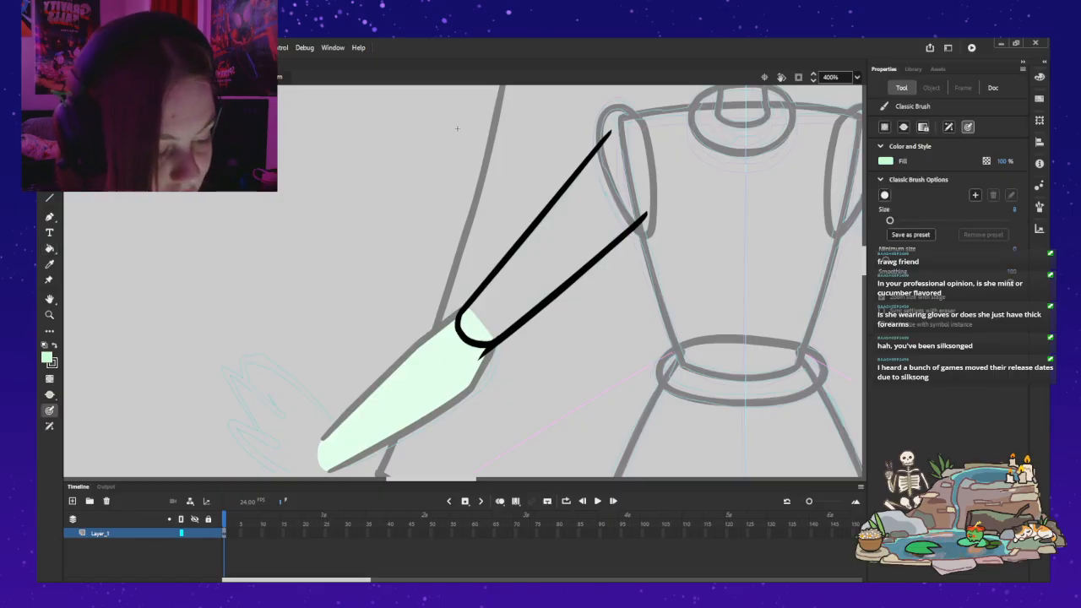
key(ctrl+z)
drag(610, 135, 647, 218)
key(ctrl+z)
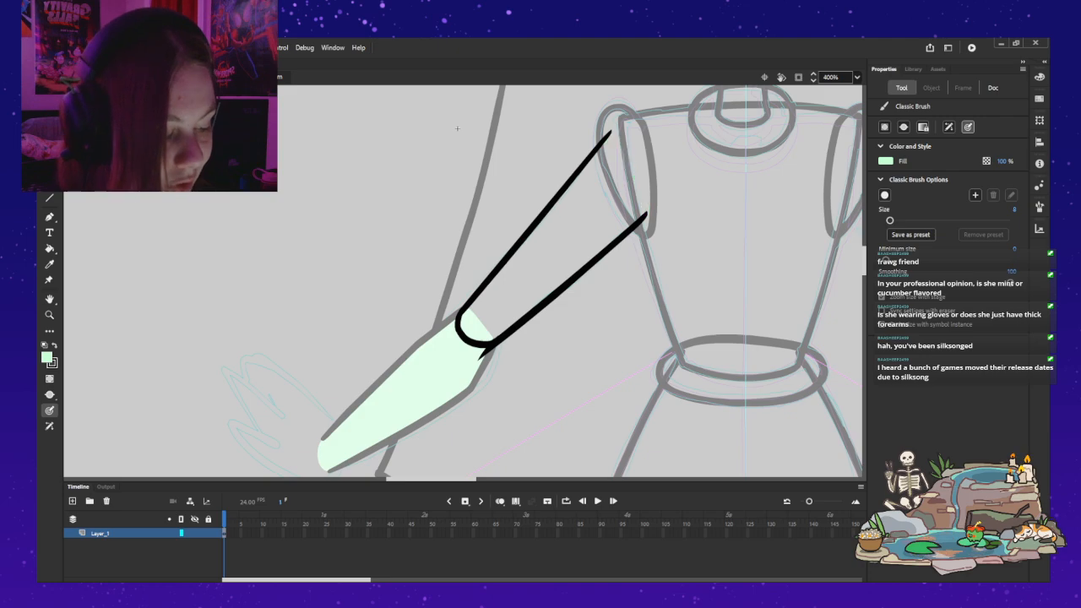
drag(609, 135, 643, 224)
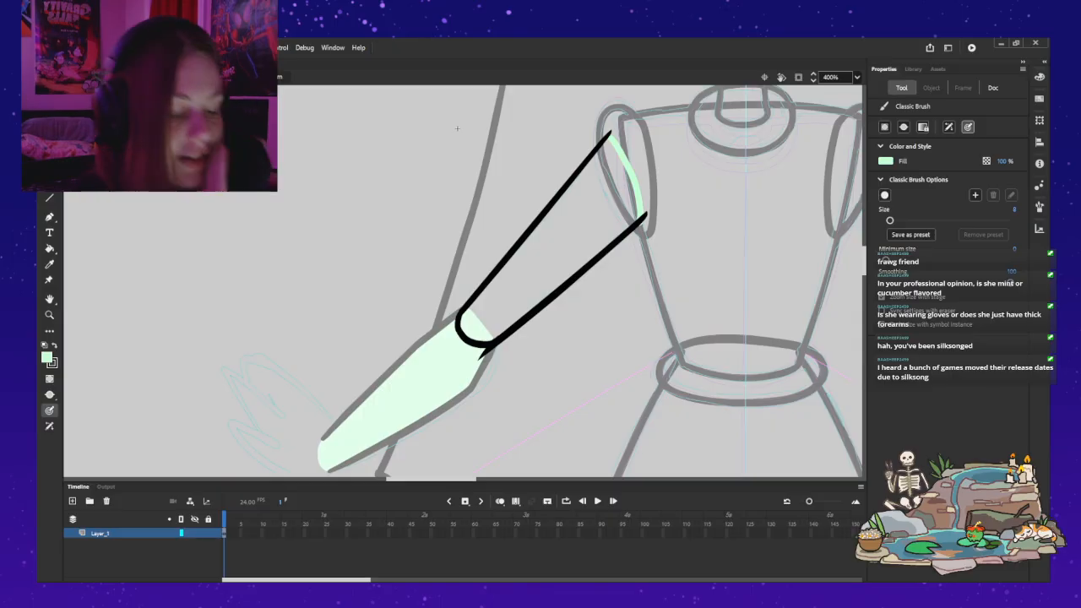
Step: Fill the closed upper arm with light green and leave its symbol to return to the arm
key(k)
click(557, 240)
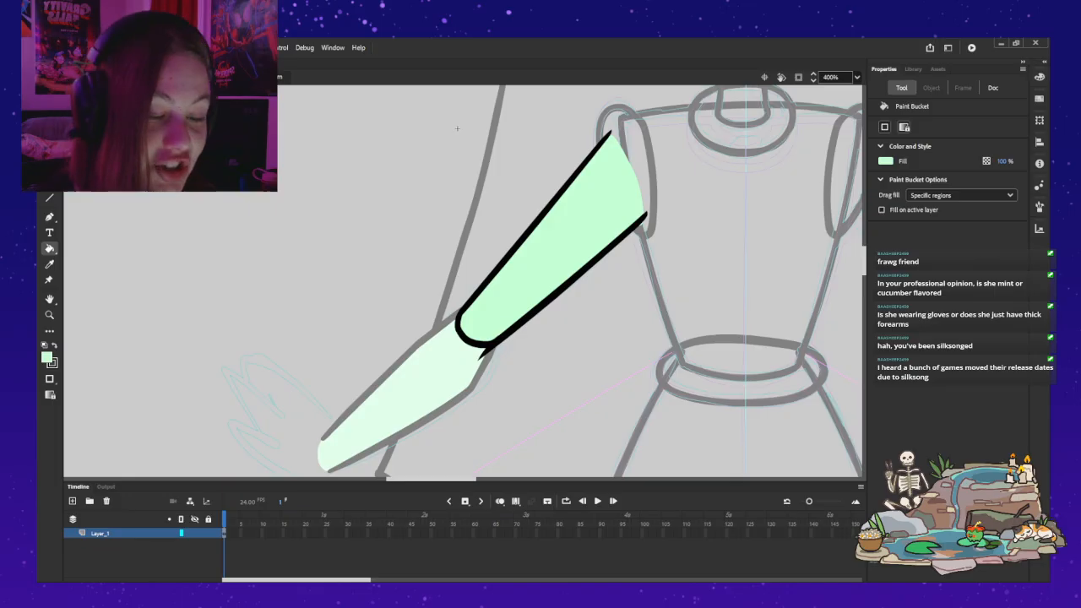
key(ctrl+e)
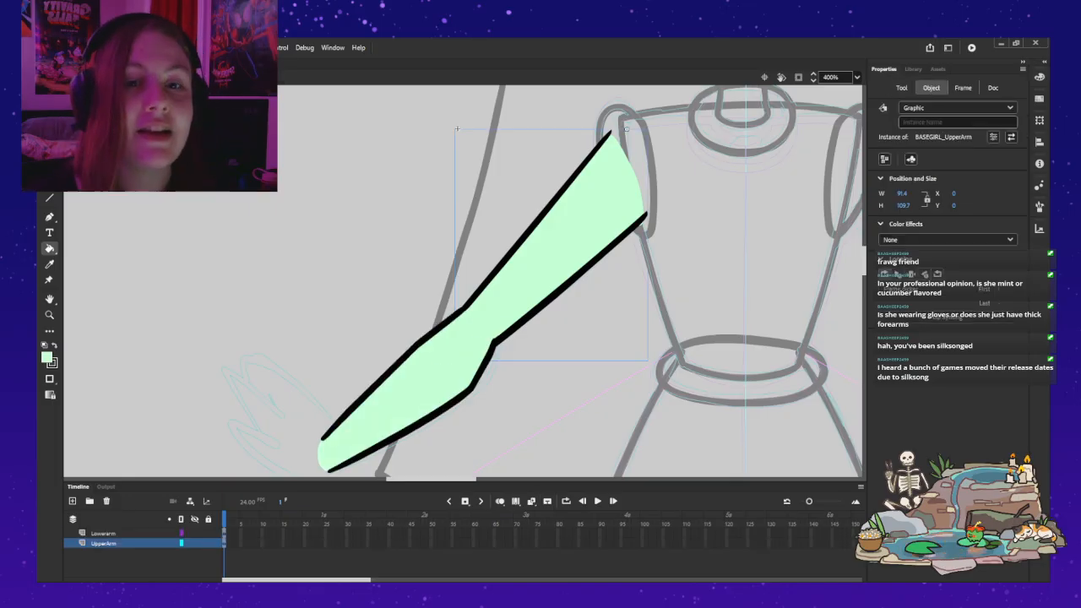
Step: Try bending the forearm downward around the elbow pivot, nudge it to fit the joint, and undo the test pose
key(v)
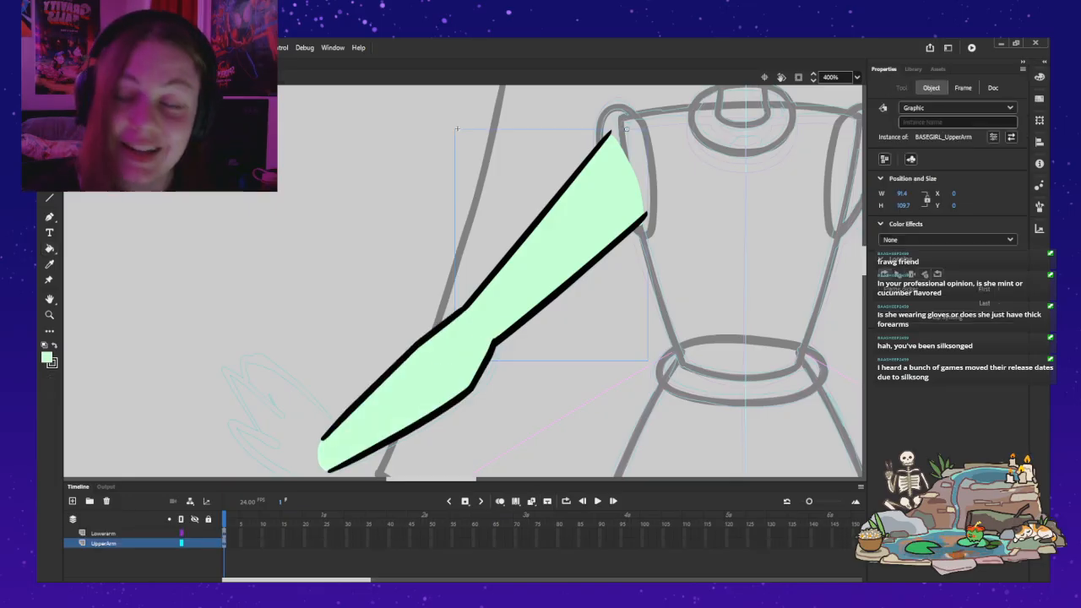
click(497, 339)
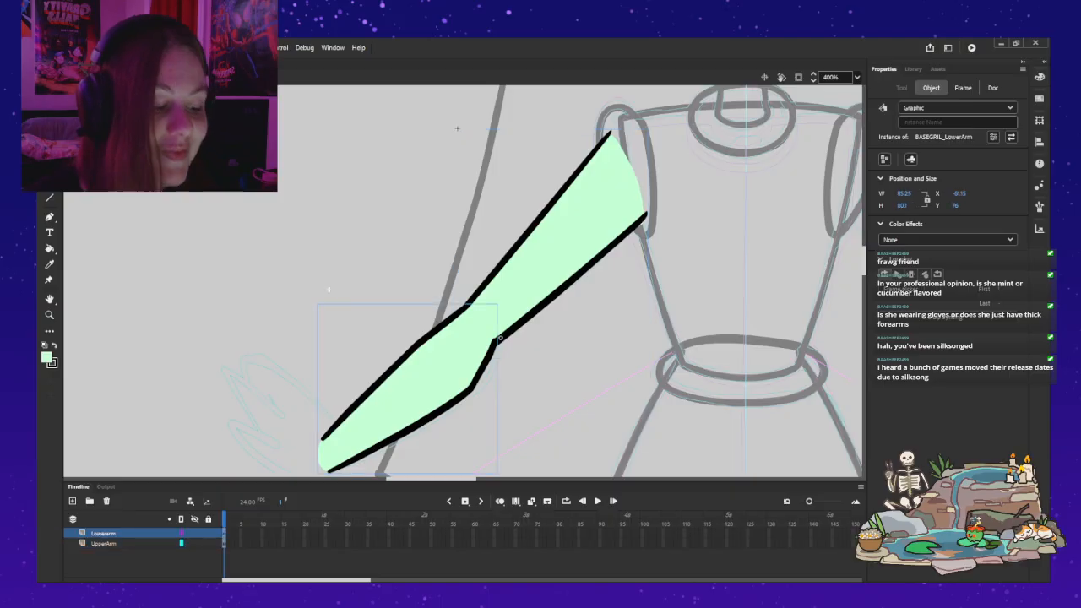
key(q)
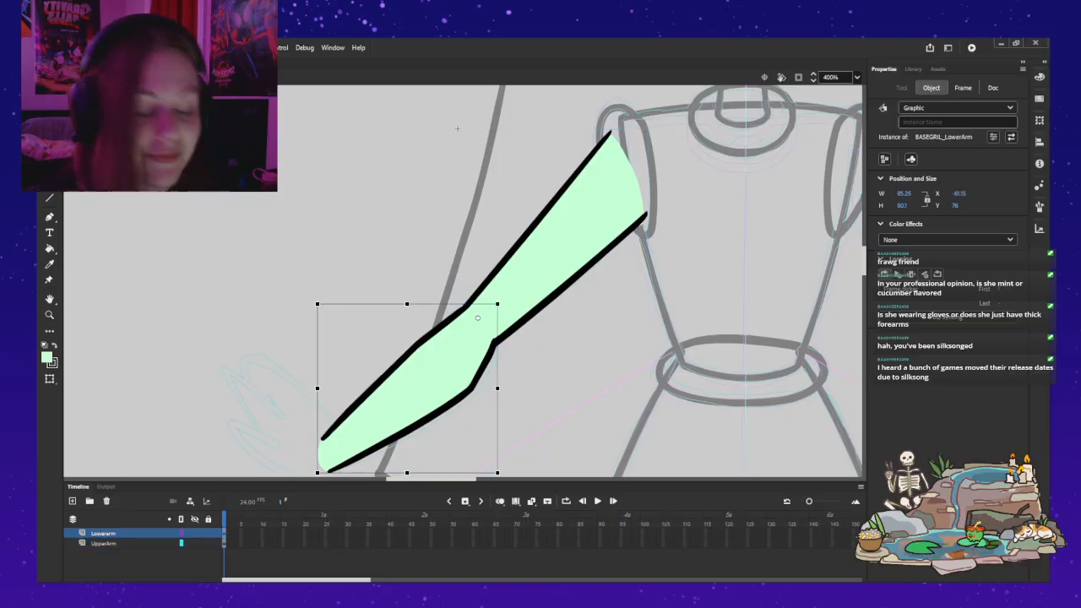
scroll(457, 128, down, 3)
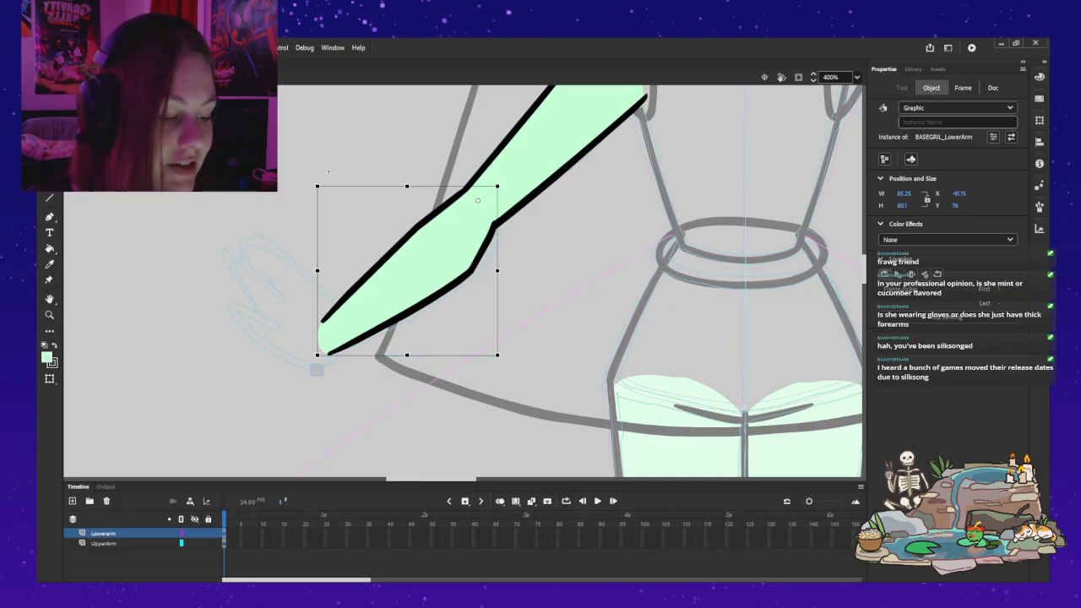
click(315, 369)
key(ctrl+z)
drag(329, 173, 364, 299)
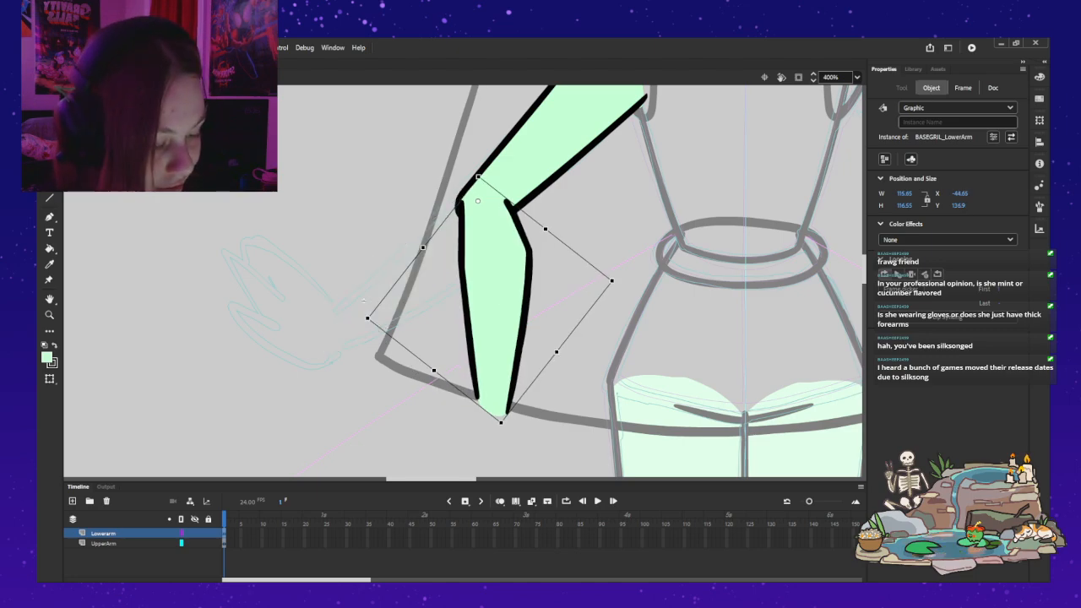
drag(494, 287, 491, 291)
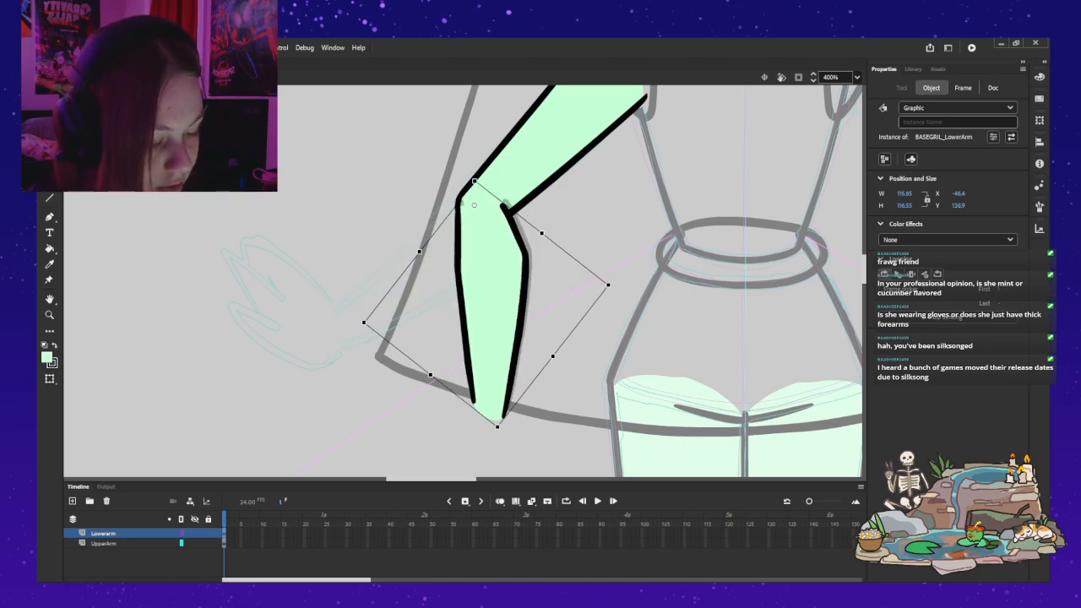
drag(359, 306, 328, 173)
key(ctrl+z)
key(ctrl+z)
key(ctrl+z)
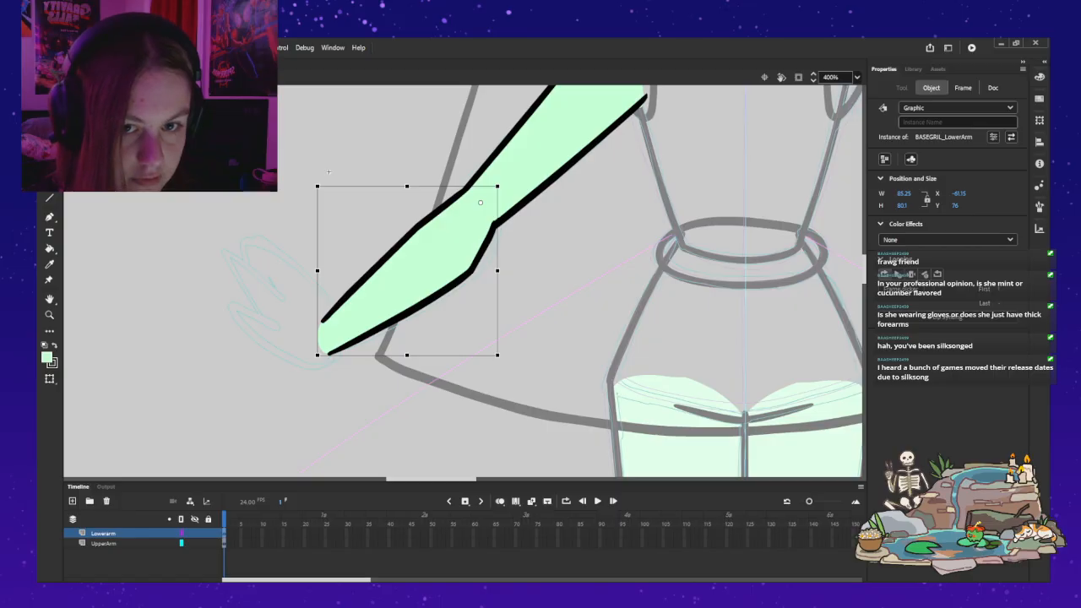
Step: Try rotating the forearm upward around the elbow to test the joint, and undo the rotation
key(ctrl+y)
key(ctrl+y)
key(ctrl+z)
drag(328, 171, 380, 84)
key(ctrl+z)
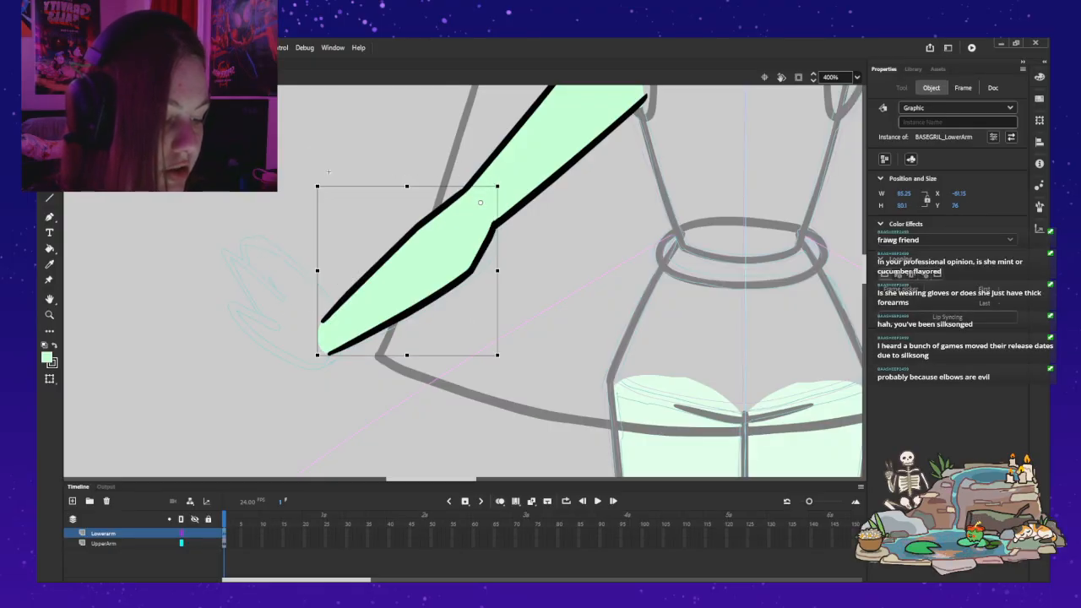
Step: Remove the pointed outline overhang at the elbow inside the upper arm symbol and return to the arm
double_click(525, 167)
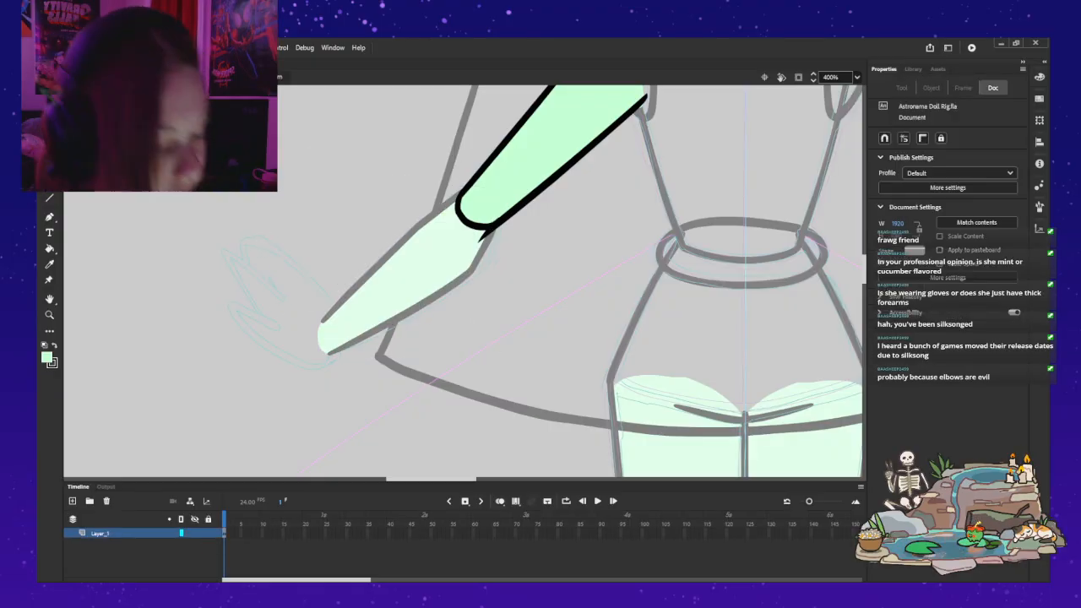
drag(480, 252, 504, 238)
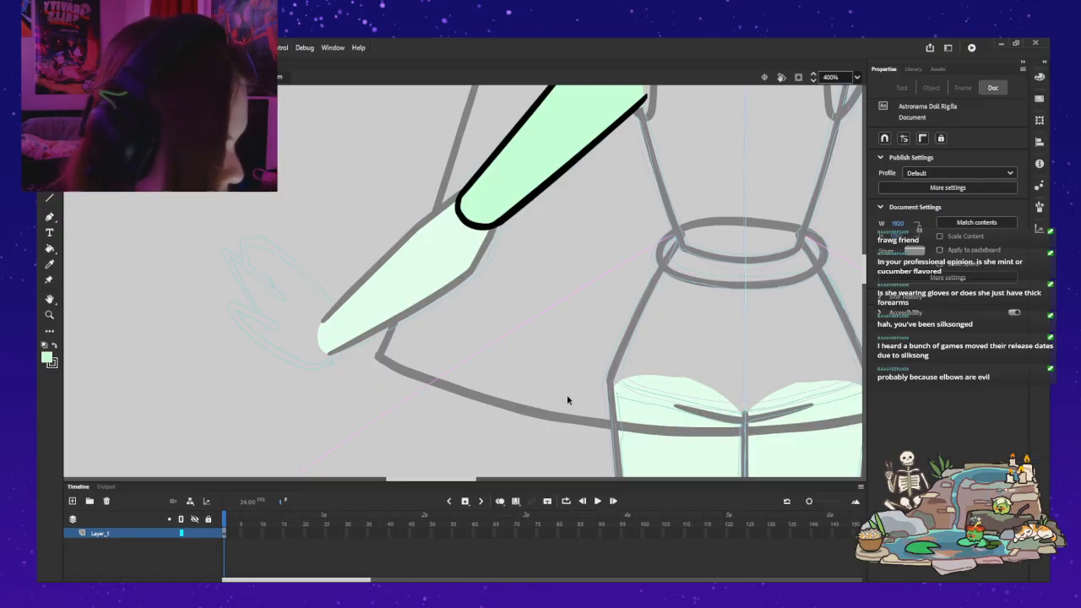
double_click(492, 204)
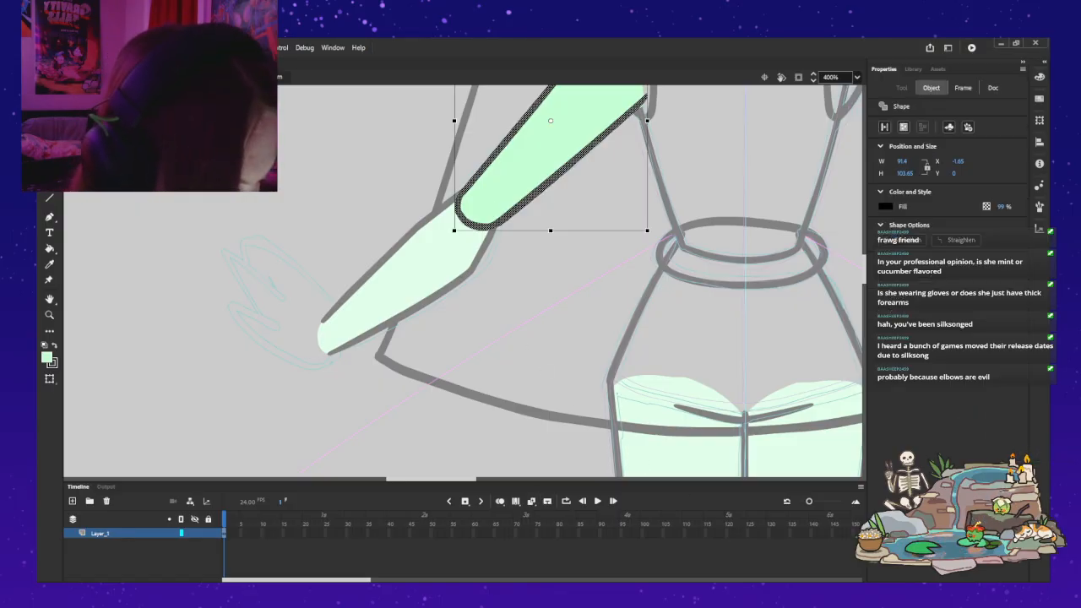
key(Escape)
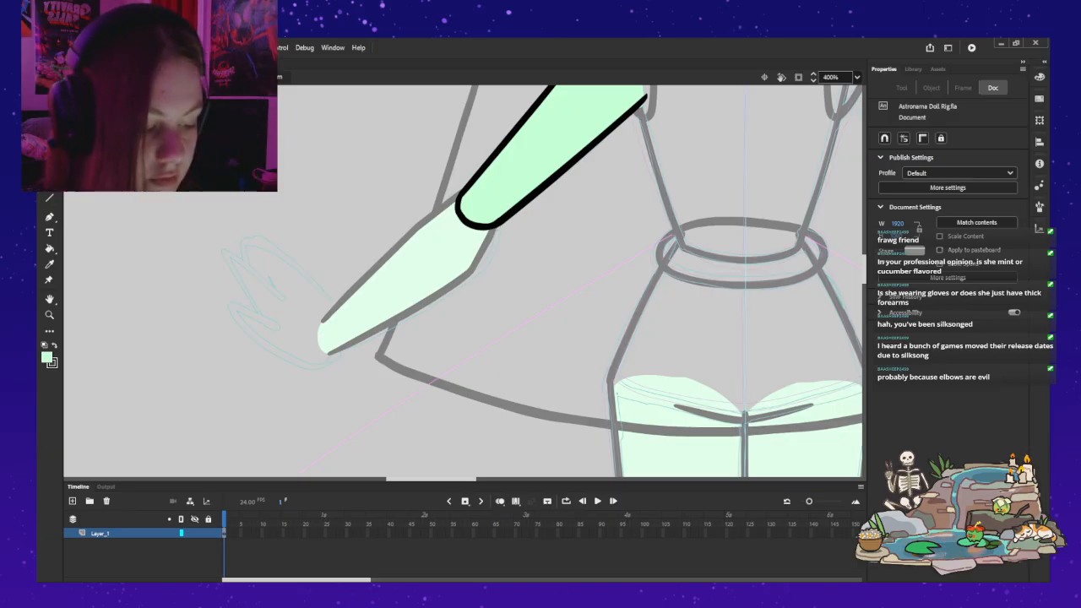
double_click(338, 177)
key(v)
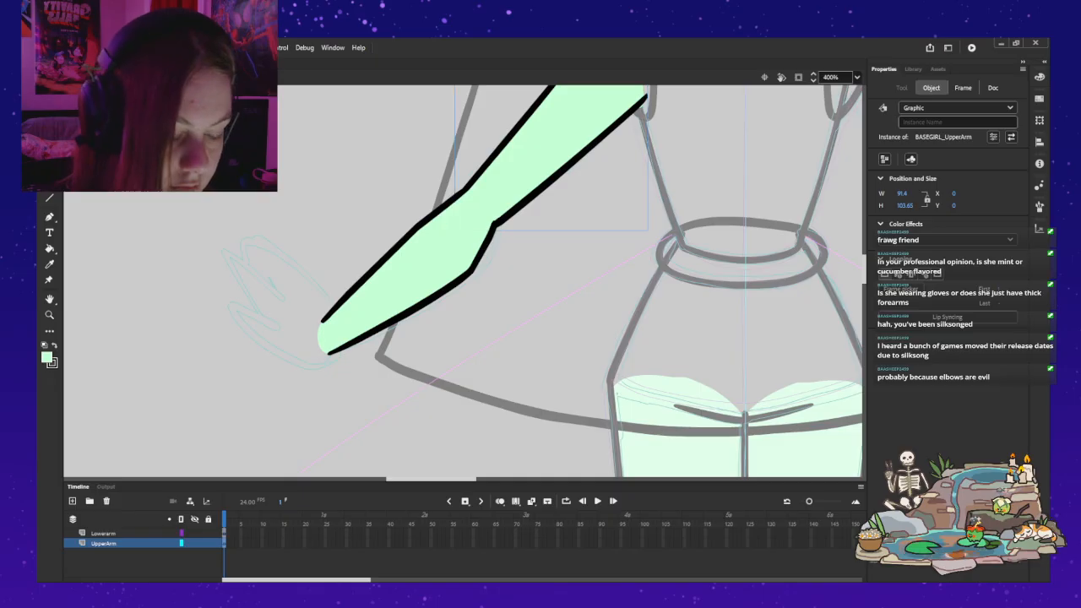
Step: Try rotating the forearm again against the cleaned-up upper arm, and undo the rotation
click(411, 269)
key(q)
mouse_move(314, 358)
mouse_down()
mouse_move(384, 406)
mouse_move(314, 356)
mouse_move(283, 269)
mouse_move(259, 240)
mouse_move(284, 169)
mouse_move(282, 126)
mouse_move(291, 300)
mouse_move(343, 379)
mouse_move(319, 355)
mouse_up()
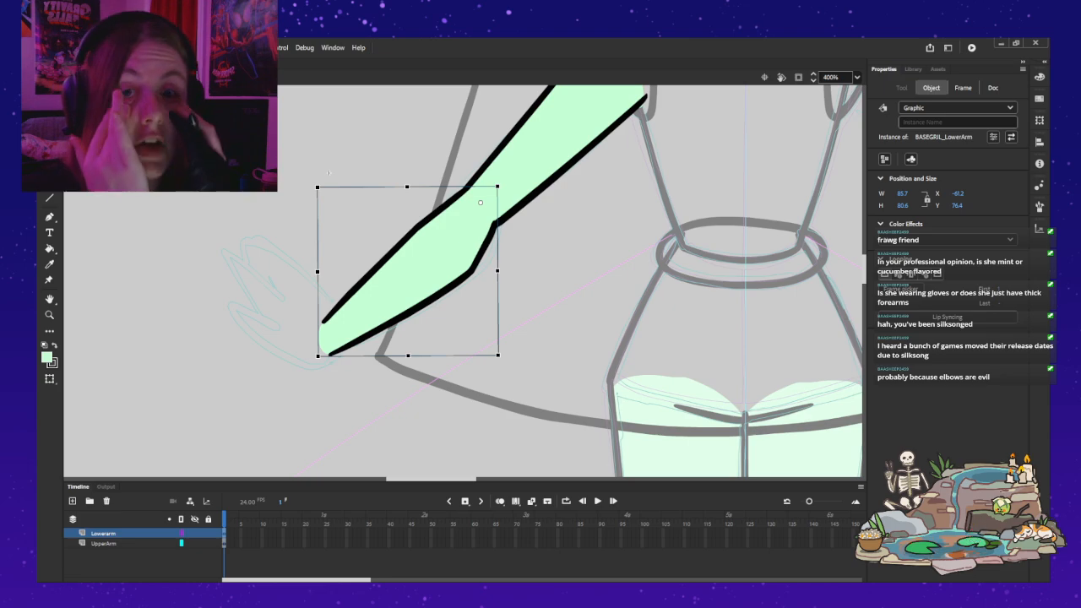
key(ctrl+z)
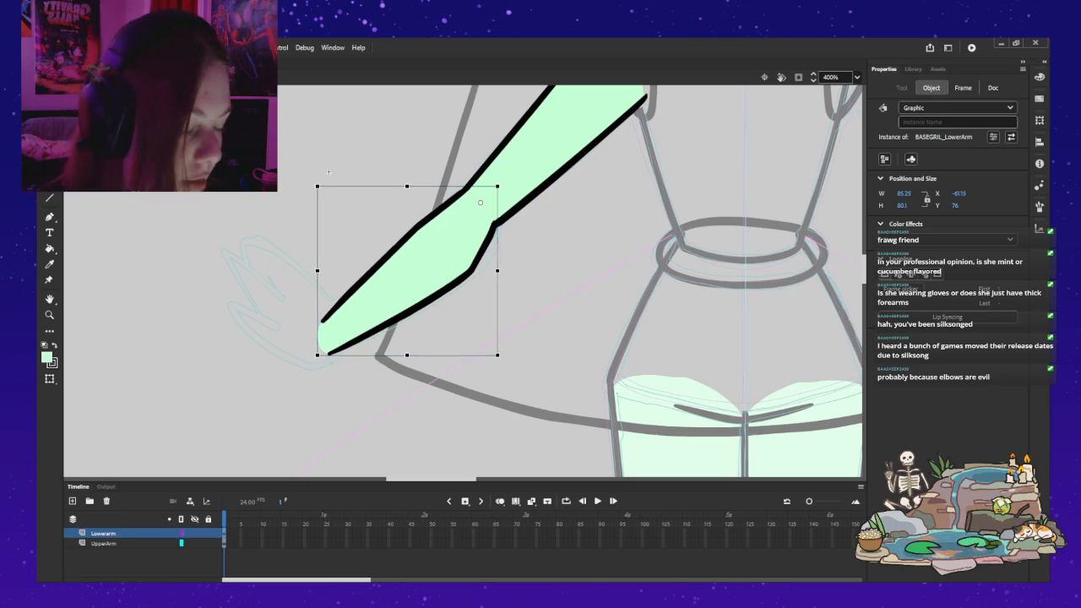
Step: Move the forearm slightly closer to the upper arm so the two overlap more at the elbow, and deselect it
scroll(462, 281, up, 3)
scroll(463, 280, down, 1)
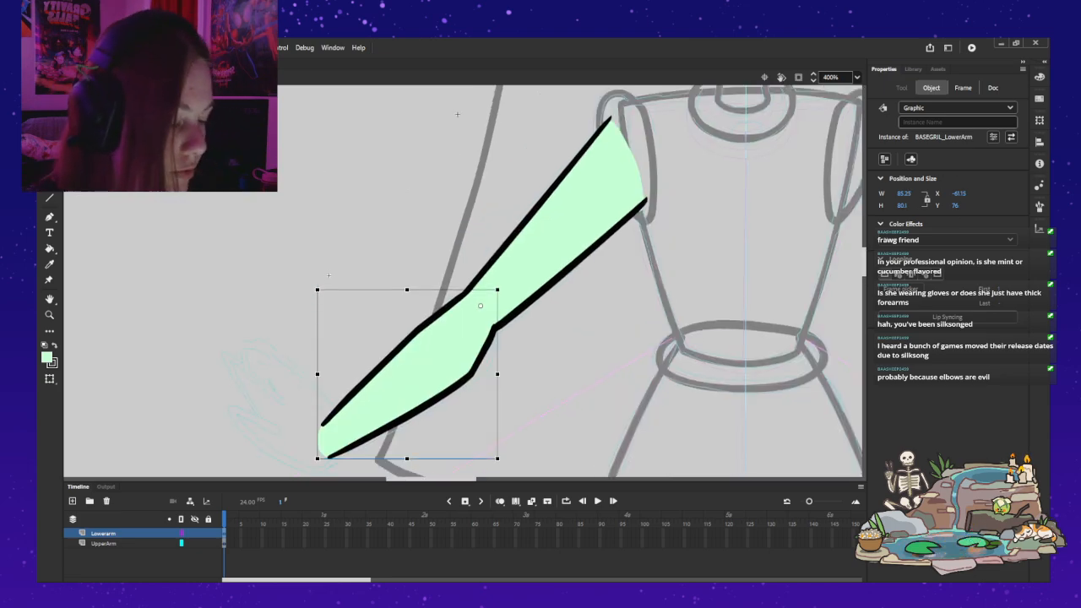
drag(430, 355, 442, 344)
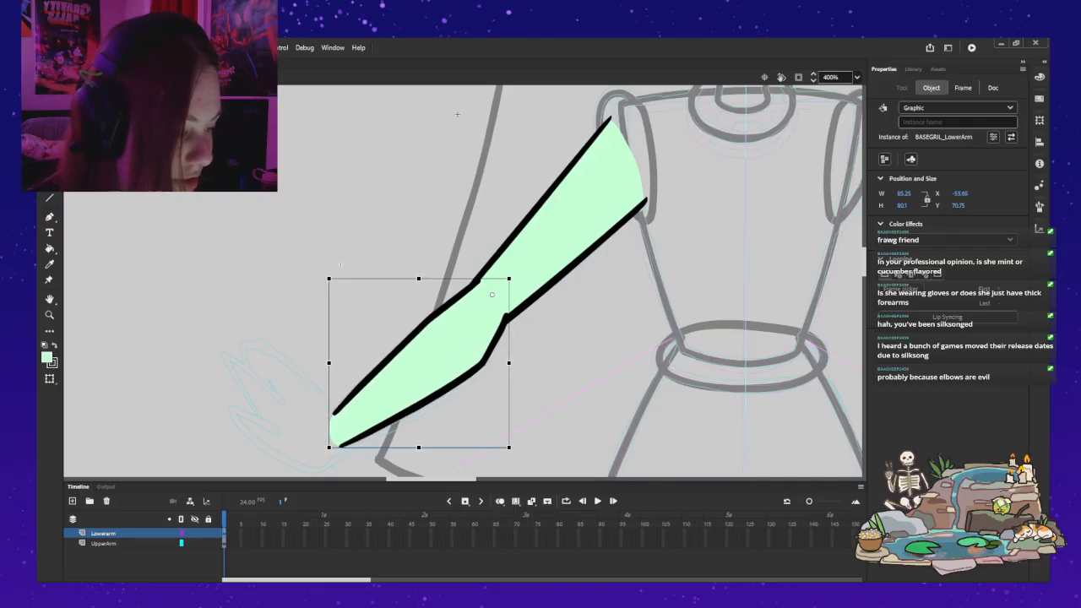
key(ctrl+2)
key(Escape)
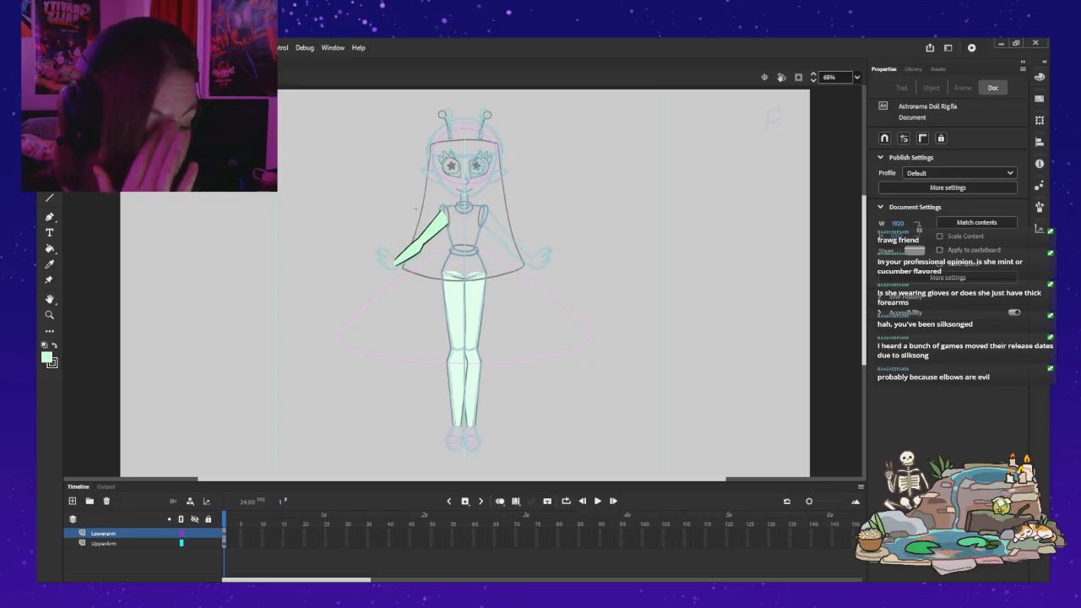
Step: Open the forearm symbol, go to its empty frame 2 and show the forearm of frame 1 as an onion skin
key(z)
click(445, 207)
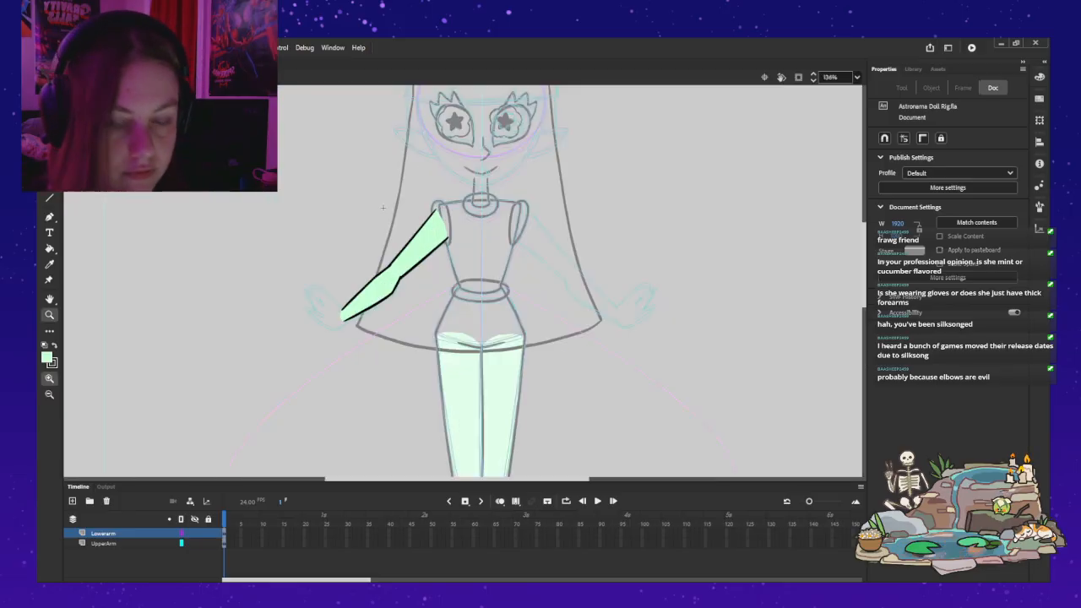
click(400, 277)
drag(429, 144, 414, 157)
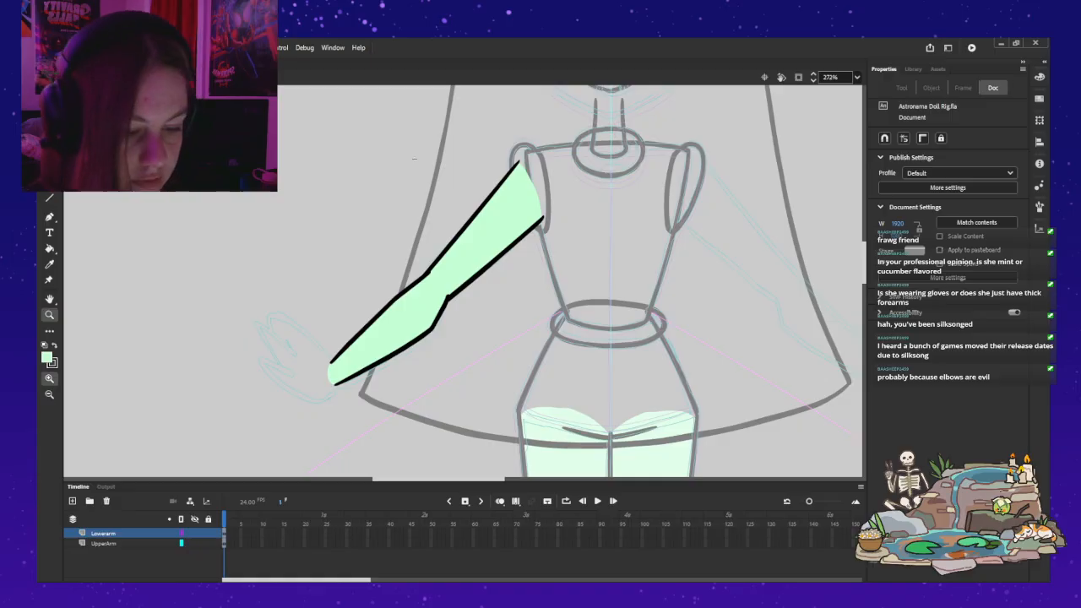
key(v)
double_click(394, 325)
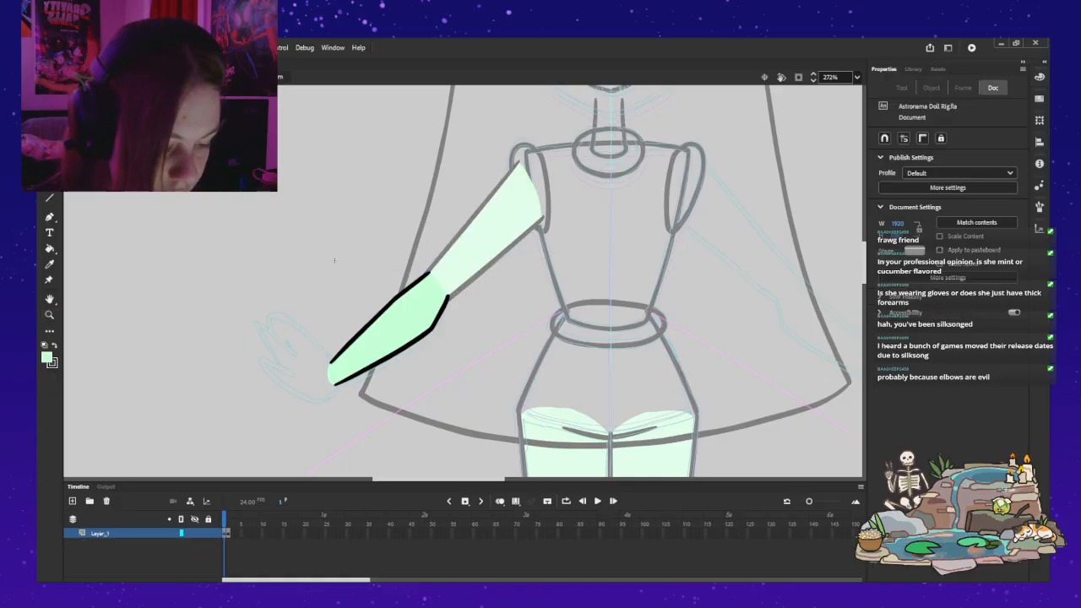
click(224, 532)
key(period)
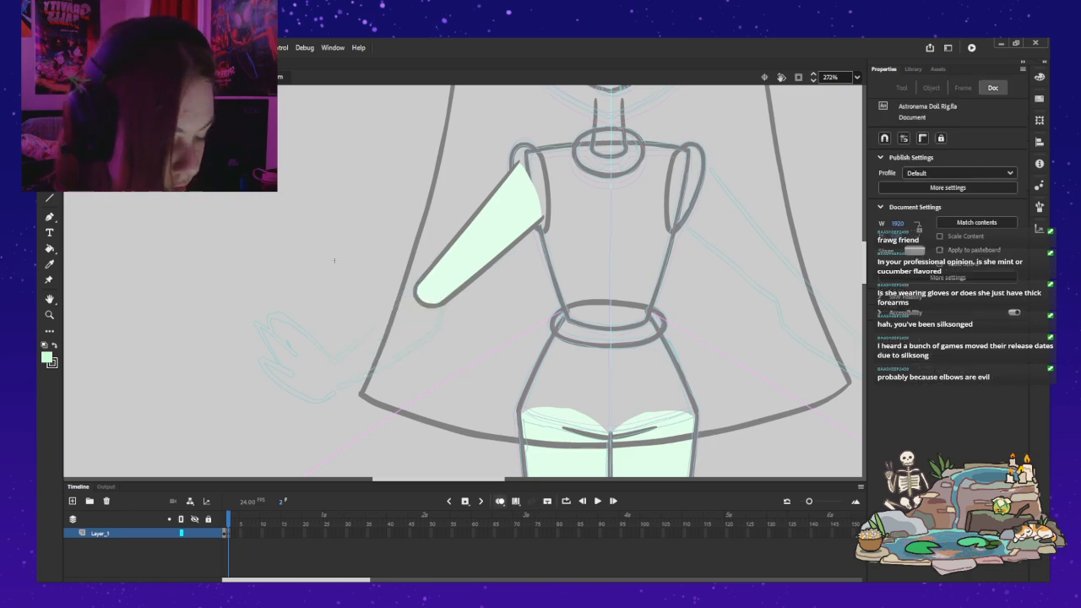
key(alt+shift+o)
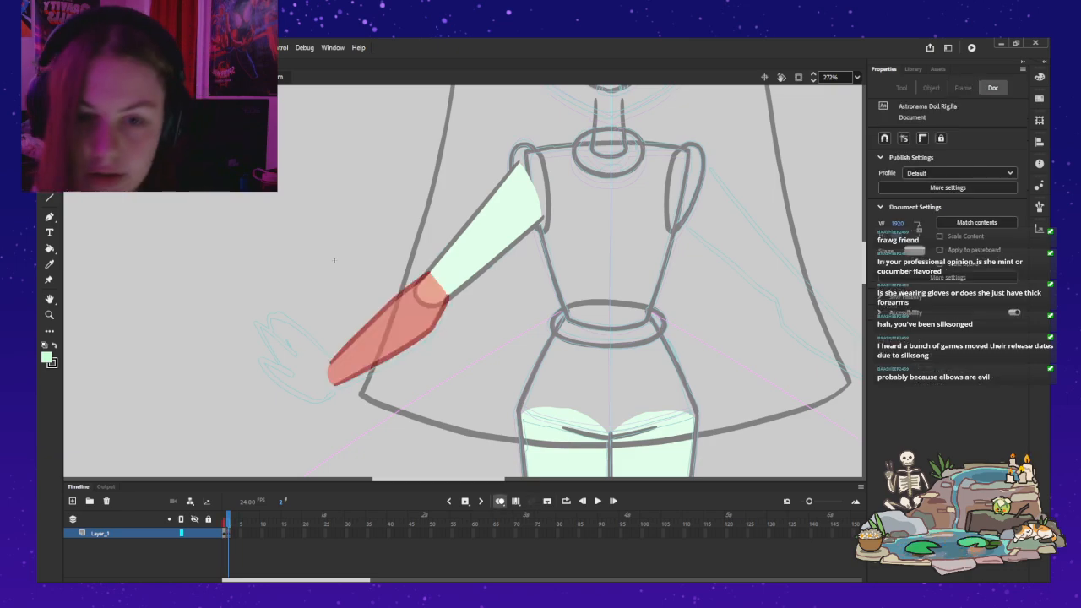
Step: Swap the fill colour to black and ready the Classic Brush for drawing
key(b)
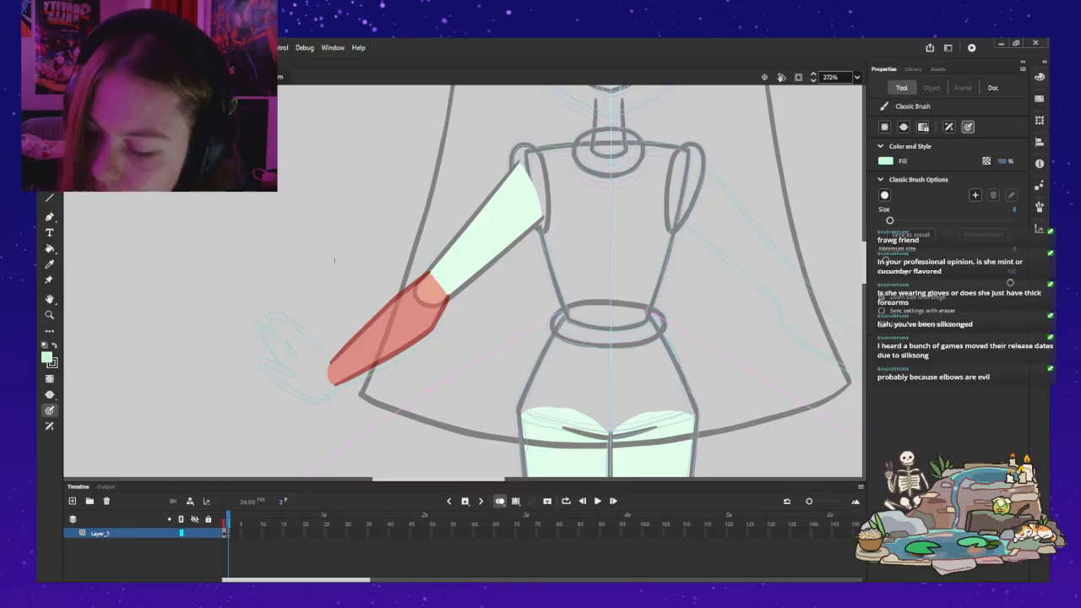
key(ctrl+z)
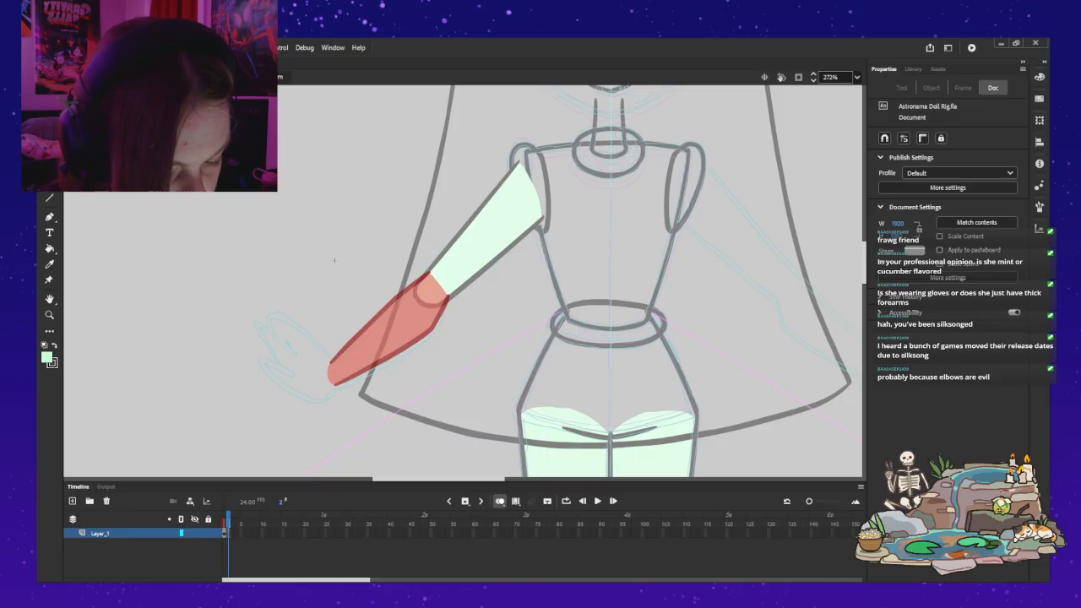
key(x)
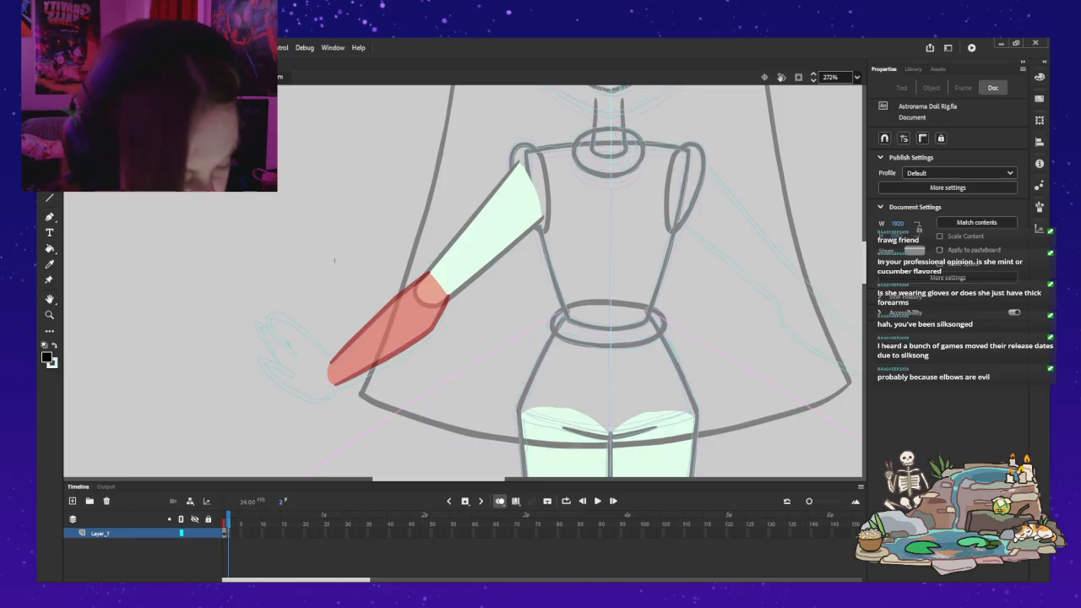
key(b)
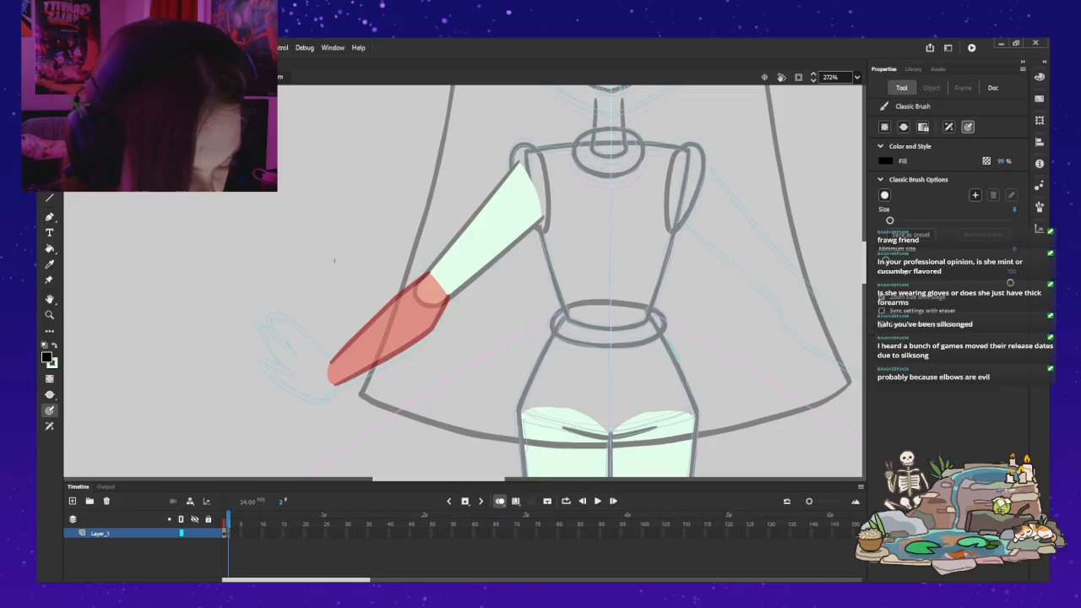
Step: Try brushing the forearm's upper outline from elbow to wrist over the onion-skinned shape, and undo the strokes
drag(432, 271, 380, 307)
key(ctrl+z)
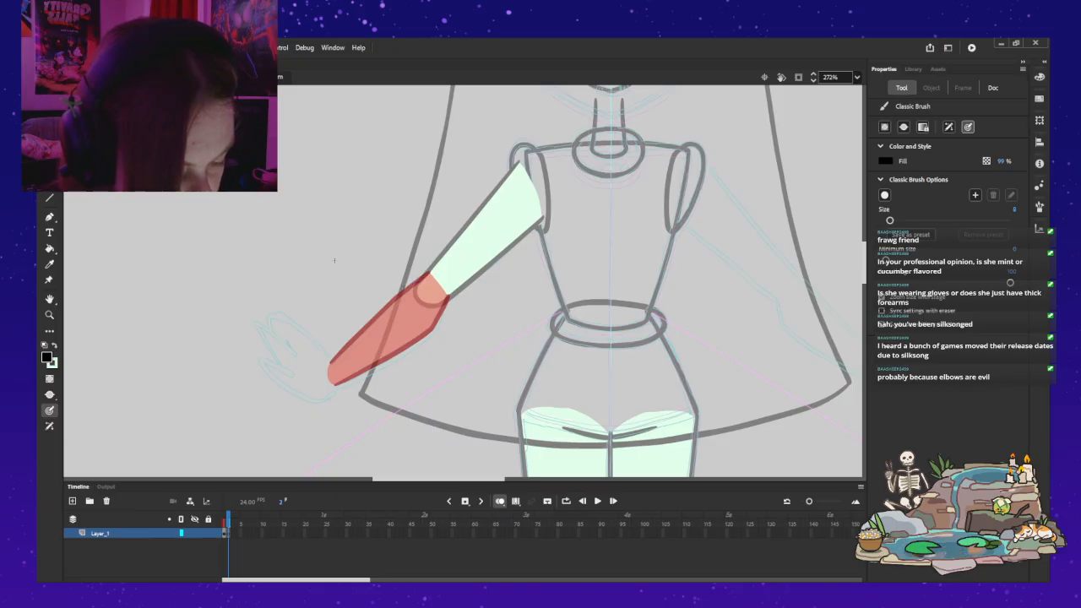
key(ctrl+z)
key(ctrl+z)
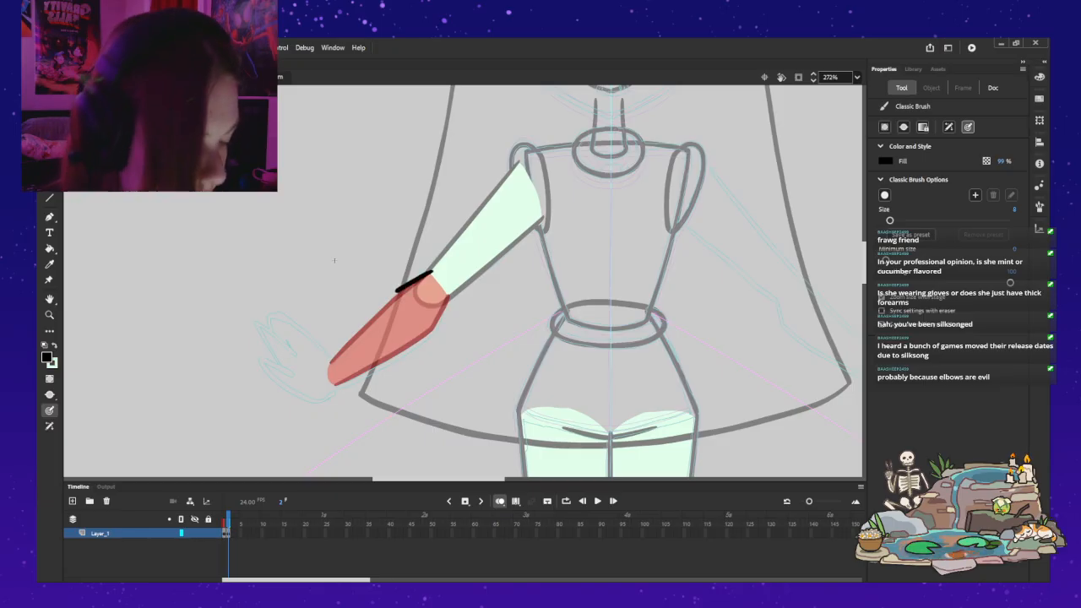
key(ctrl+z)
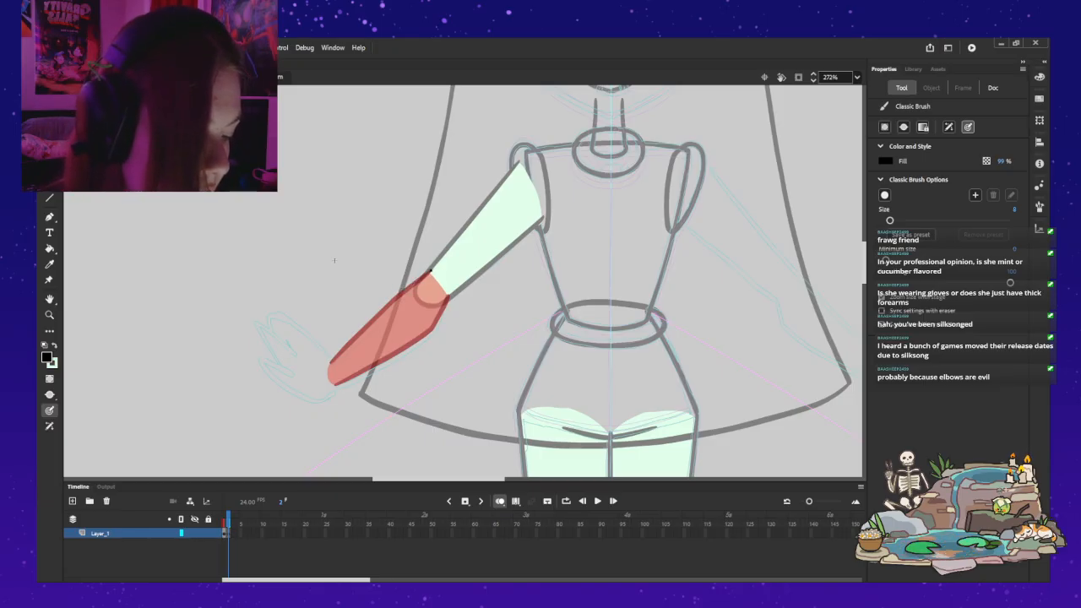
drag(427, 273, 332, 355)
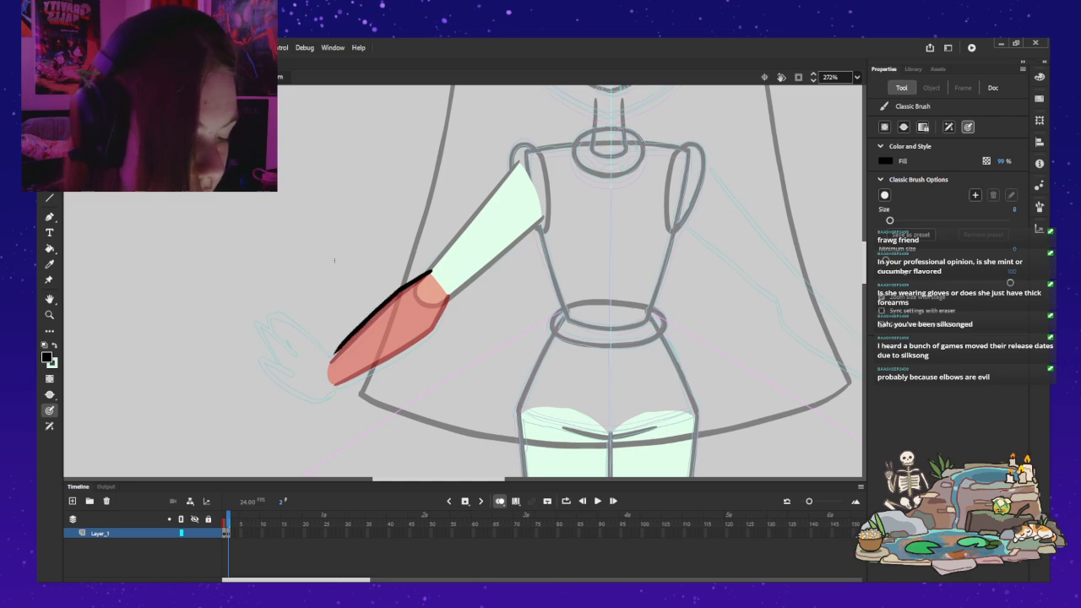
key(ctrl+z)
drag(427, 273, 332, 351)
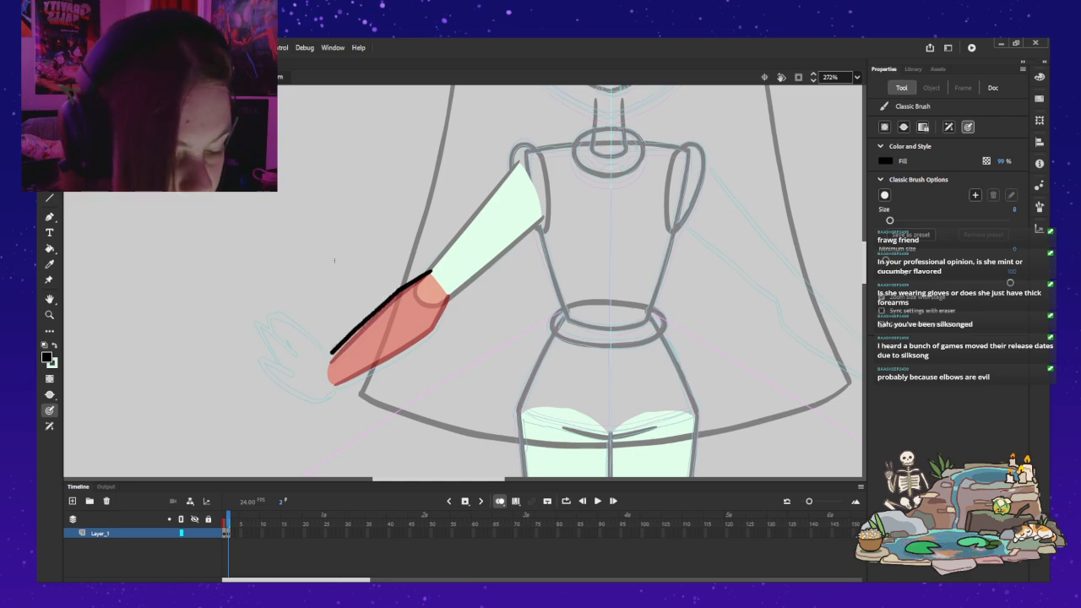
key(ctrl+z)
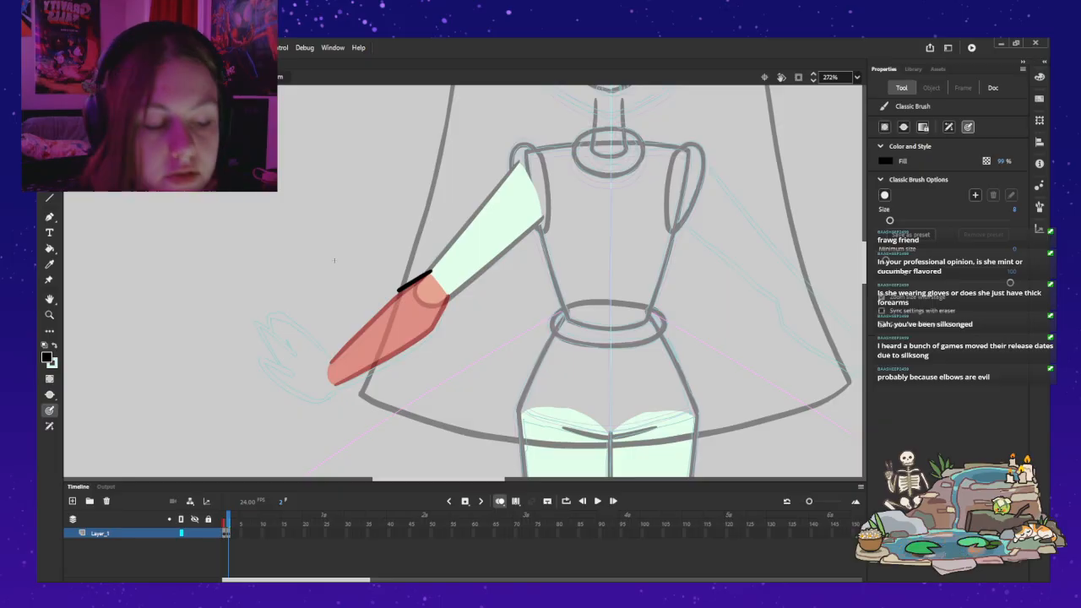
key(ctrl+z)
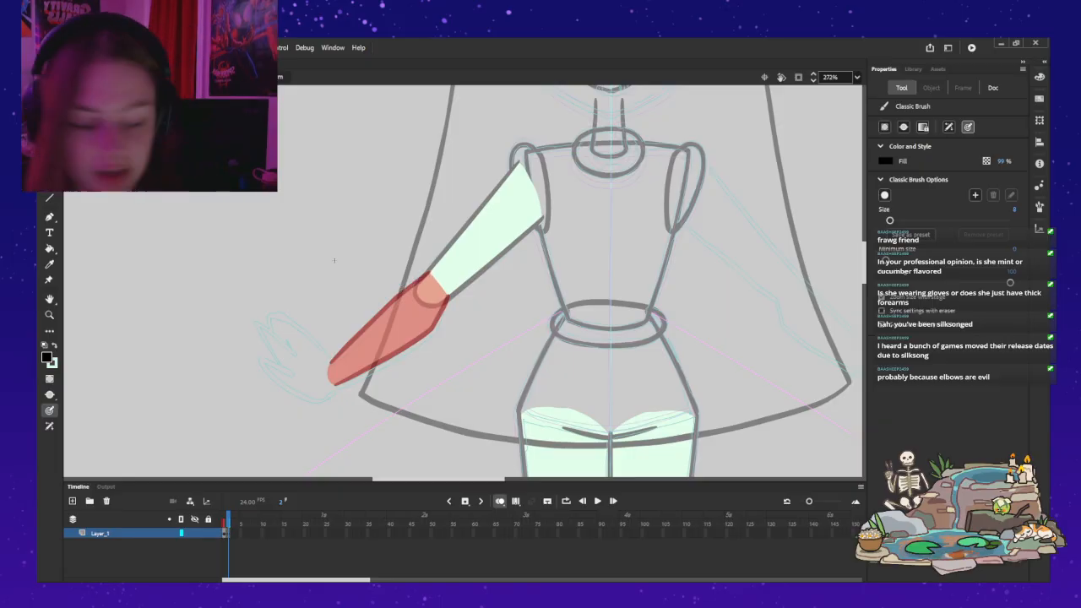
Step: Try sketching the arm with one straight upper edge from shoulder to wrist and a lower edge bulging below the elbow
drag(520, 159, 490, 197)
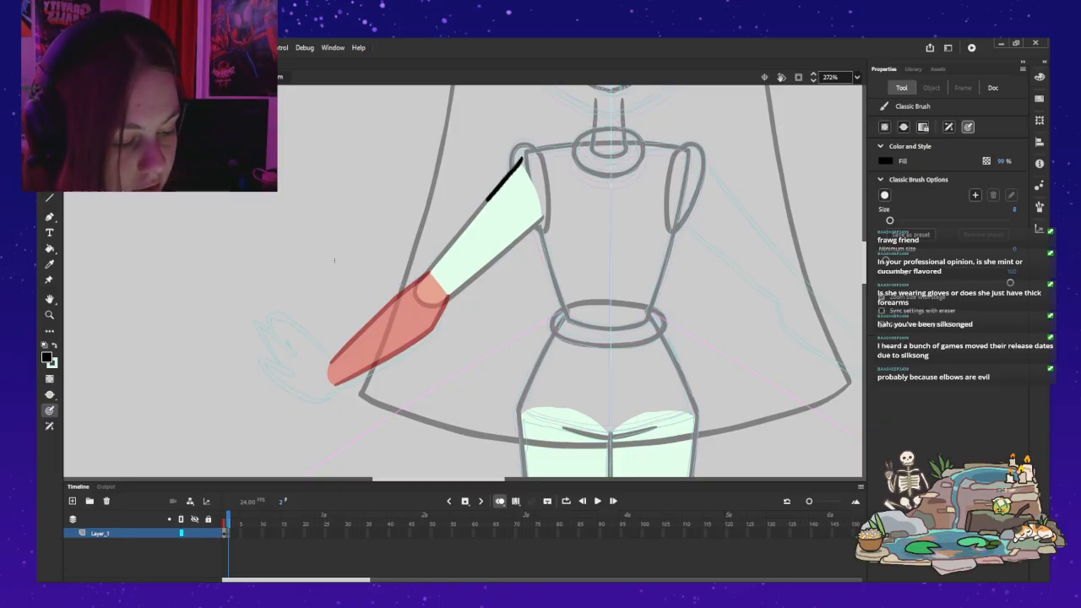
drag(439, 253, 333, 368)
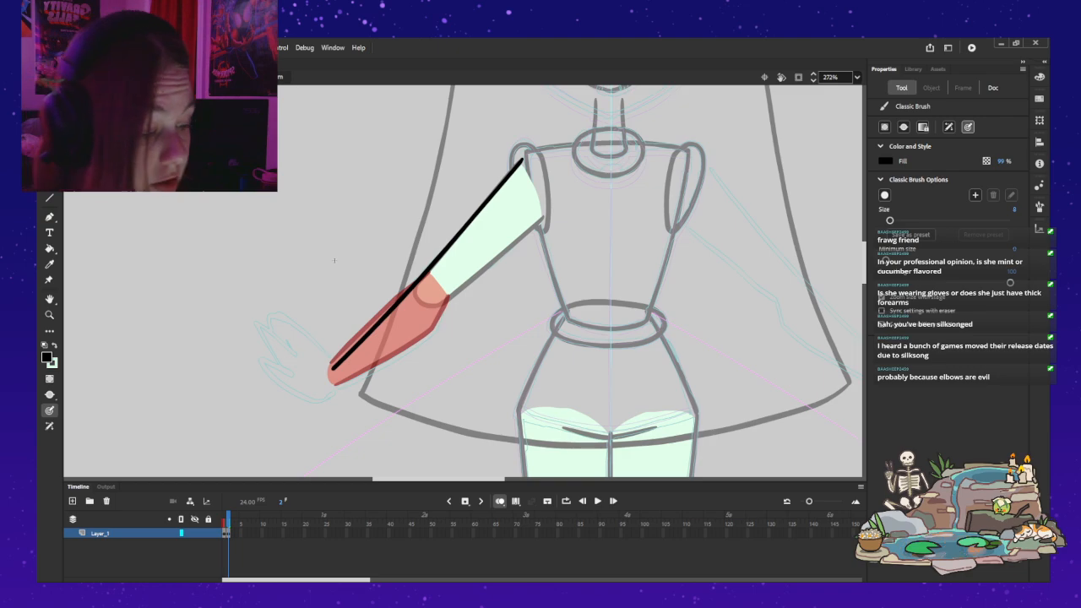
drag(549, 217, 536, 227)
drag(493, 258, 446, 295)
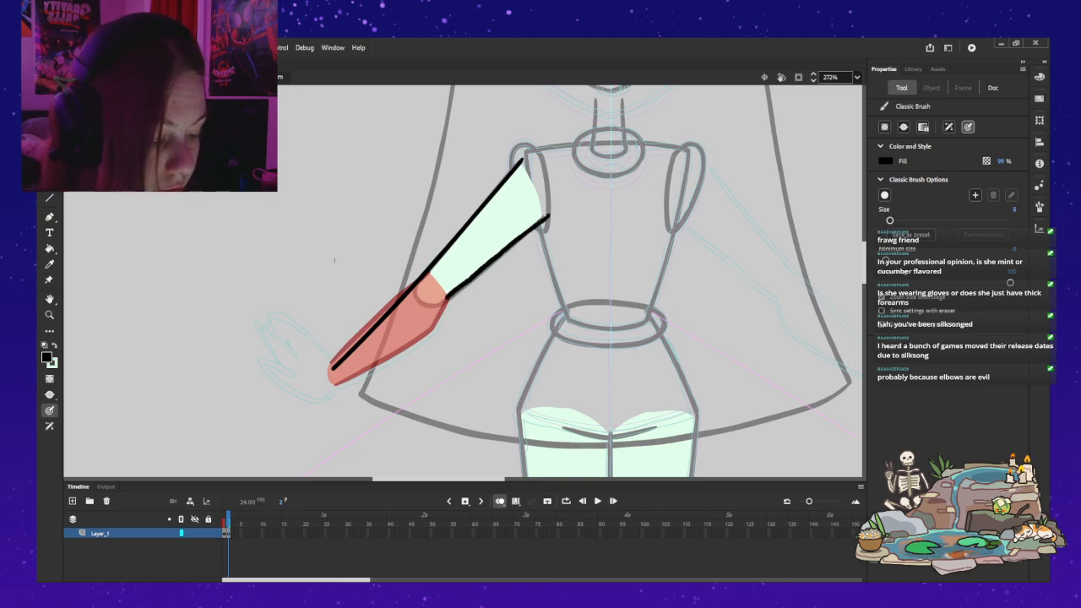
drag(338, 386, 367, 371)
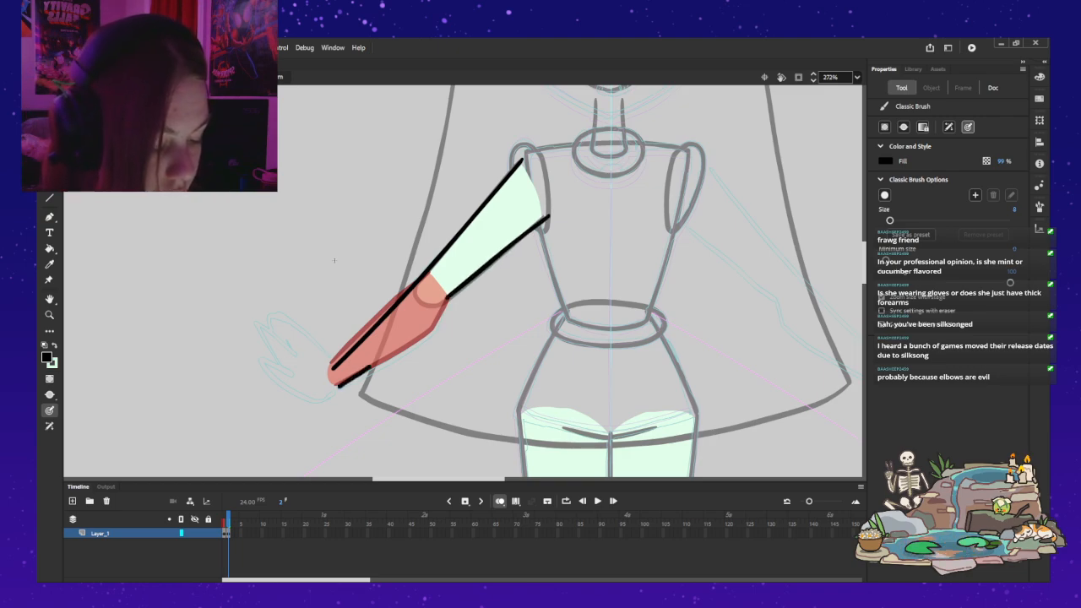
drag(421, 336, 439, 323)
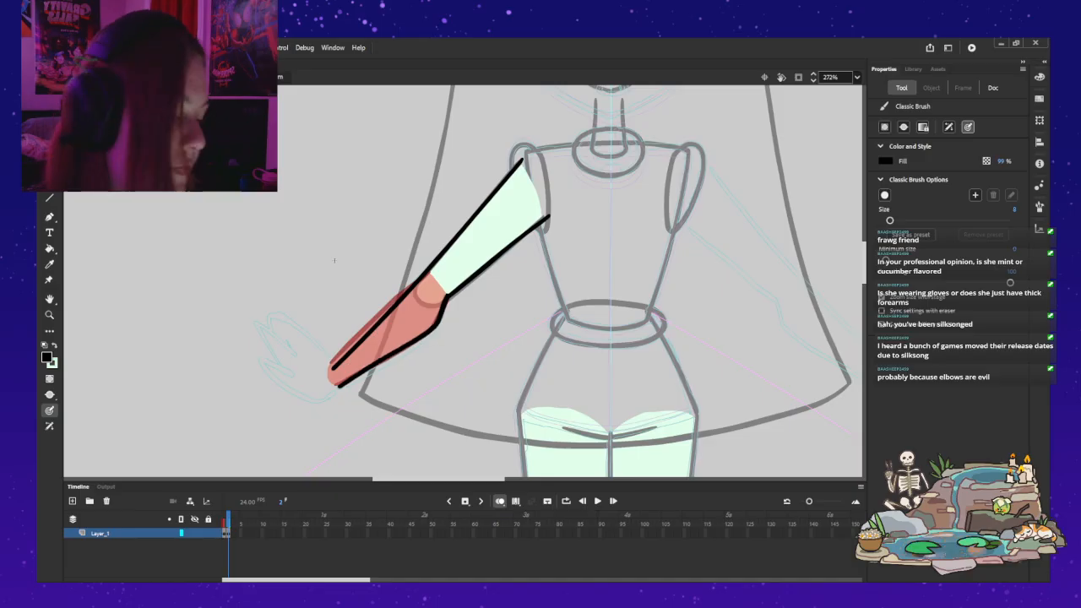
Step: Try sketching a pointed hand at the wrist, and undo the whole arm and hand sketch
mouse_move(325, 398)
mouse_down()
mouse_move(268, 358)
mouse_move(291, 368)
mouse_up()
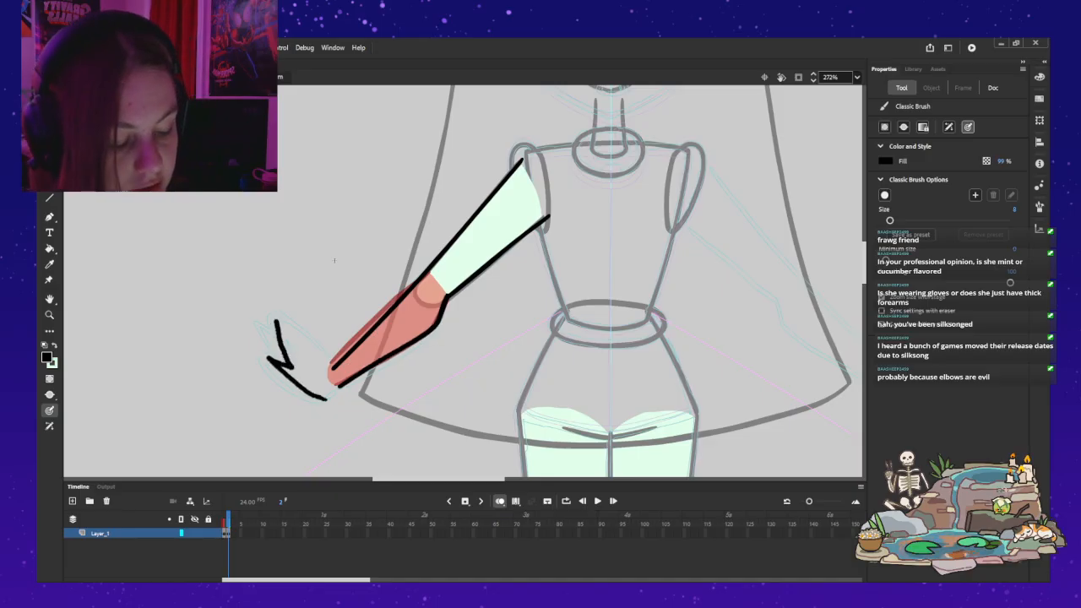
mouse_move(291, 326)
mouse_down()
mouse_move(333, 363)
mouse_move(322, 404)
mouse_up()
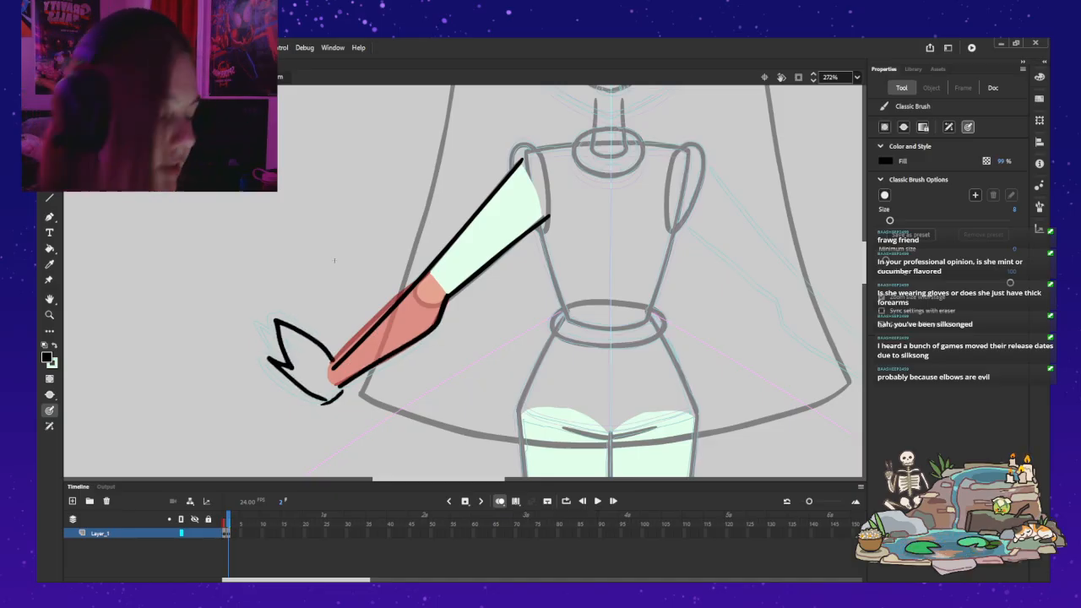
key(ctrl+z)
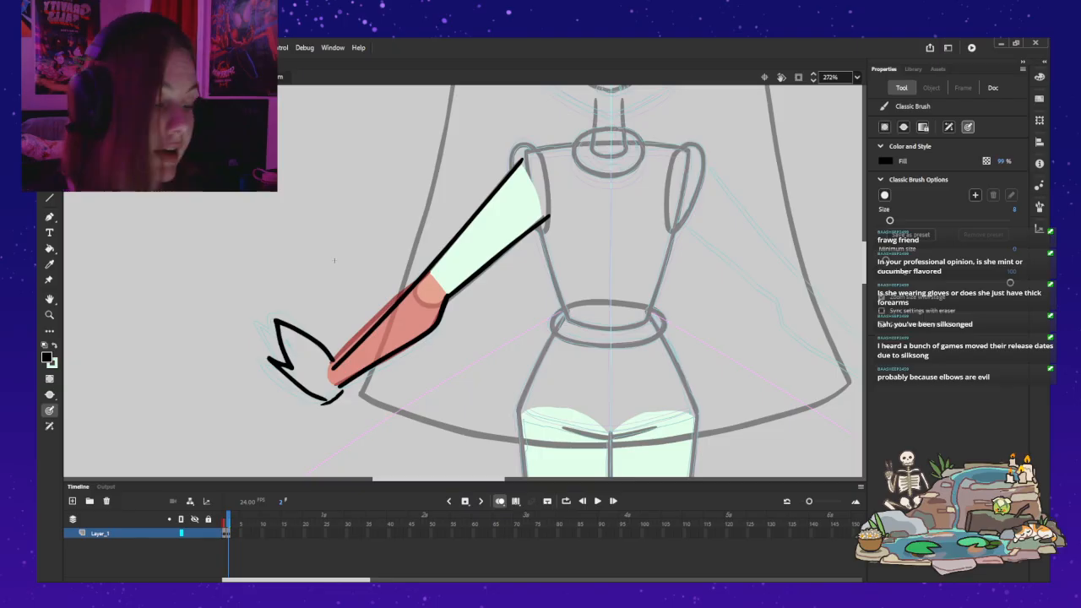
key(ctrl+z)
key(ctrl+z)
key(ctrl+z)
key(ctrl+z)
key(ctrl+z)
key(ctrl+z)
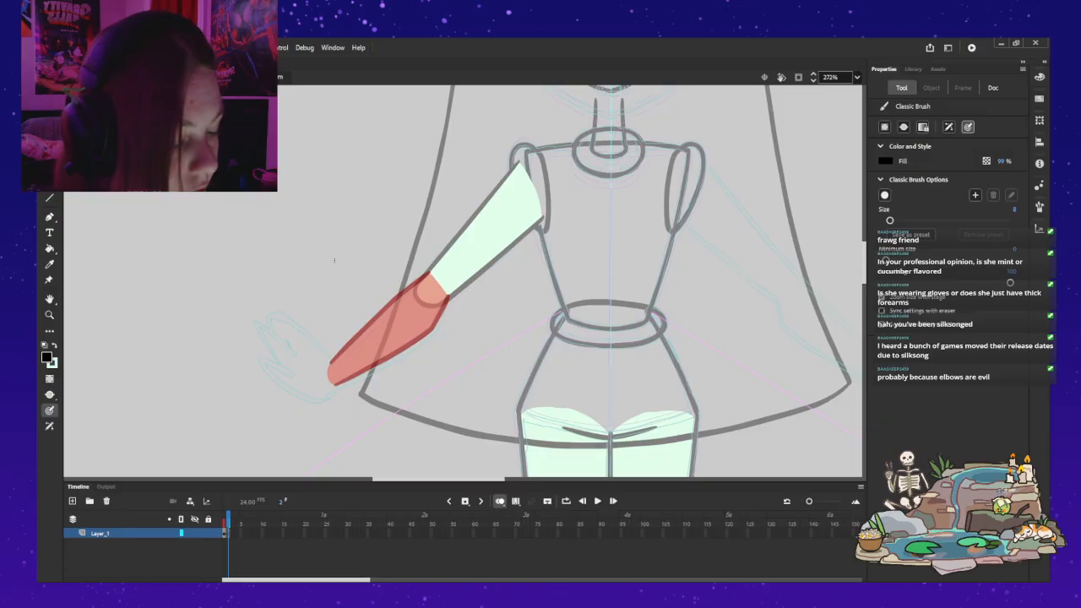
key(ctrl+z)
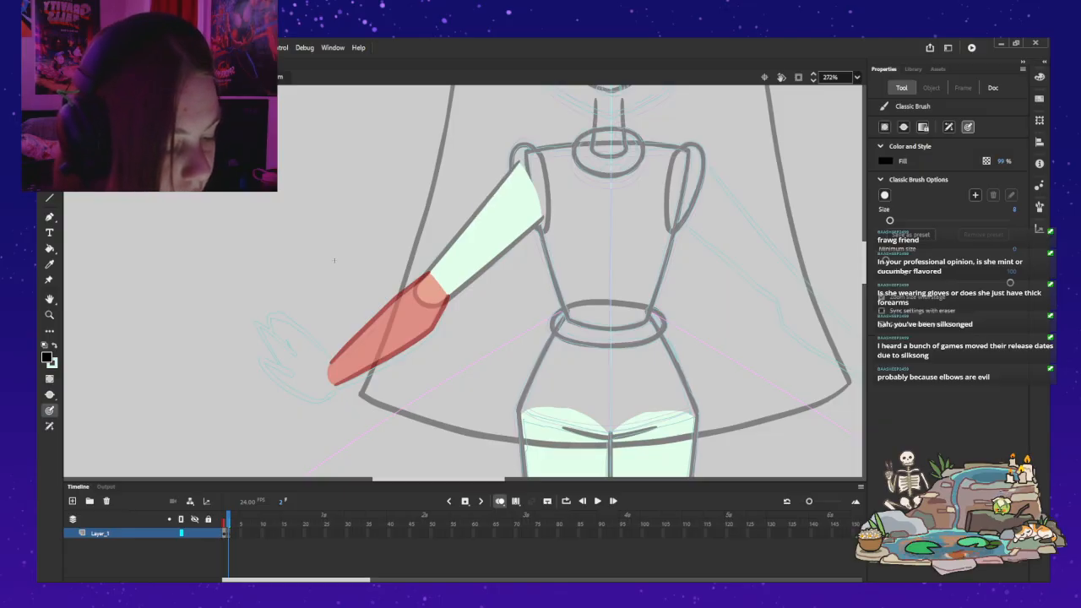
Step: Sketch an arm with a forearm bulging on both sides below the elbow, and add a spiky, pointed-finger hand at the wrist
mouse_move(469, 220)
mouse_down()
mouse_move(419, 282)
mouse_move(440, 302)
mouse_move(545, 213)
mouse_up()
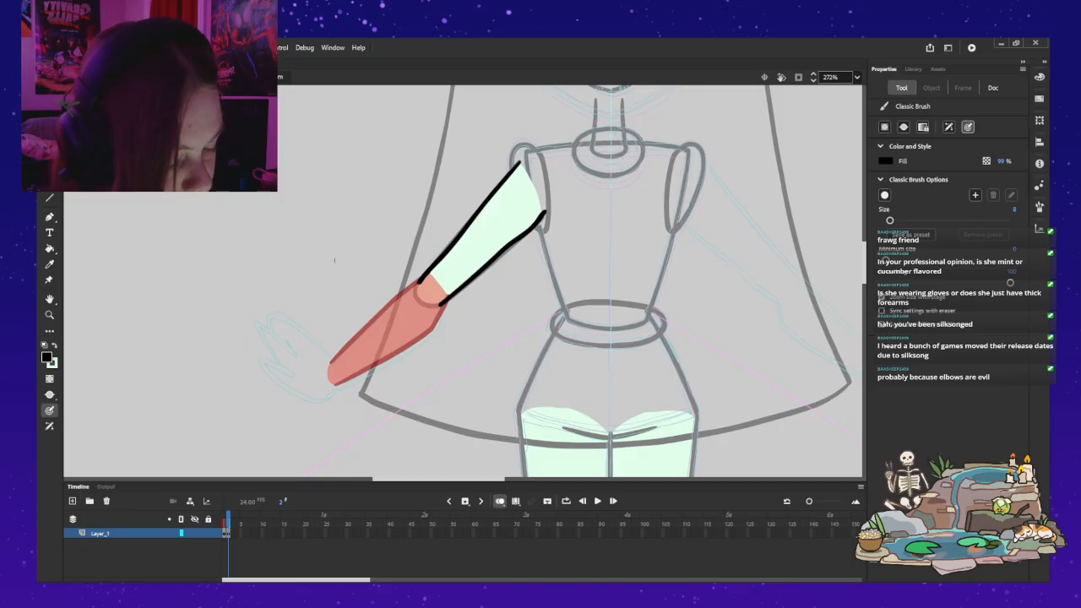
drag(390, 293, 351, 331)
mouse_move(332, 383)
mouse_down()
mouse_move(430, 320)
mouse_move(434, 331)
mouse_move(330, 376)
mouse_move(318, 355)
mouse_move(241, 384)
mouse_up()
key(ctrl+z)
drag(330, 385, 330, 405)
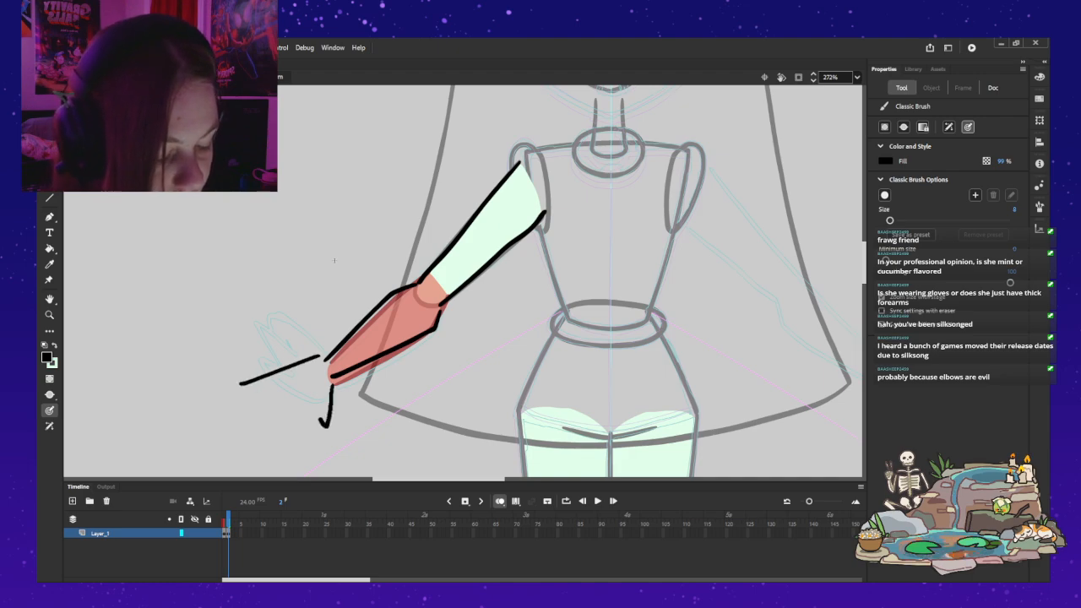
key(ctrl+z)
key(ctrl+z)
mouse_move(319, 359)
mouse_down()
mouse_move(292, 334)
mouse_move(296, 358)
mouse_move(236, 381)
mouse_move(275, 390)
mouse_move(258, 413)
mouse_move(338, 384)
mouse_up()
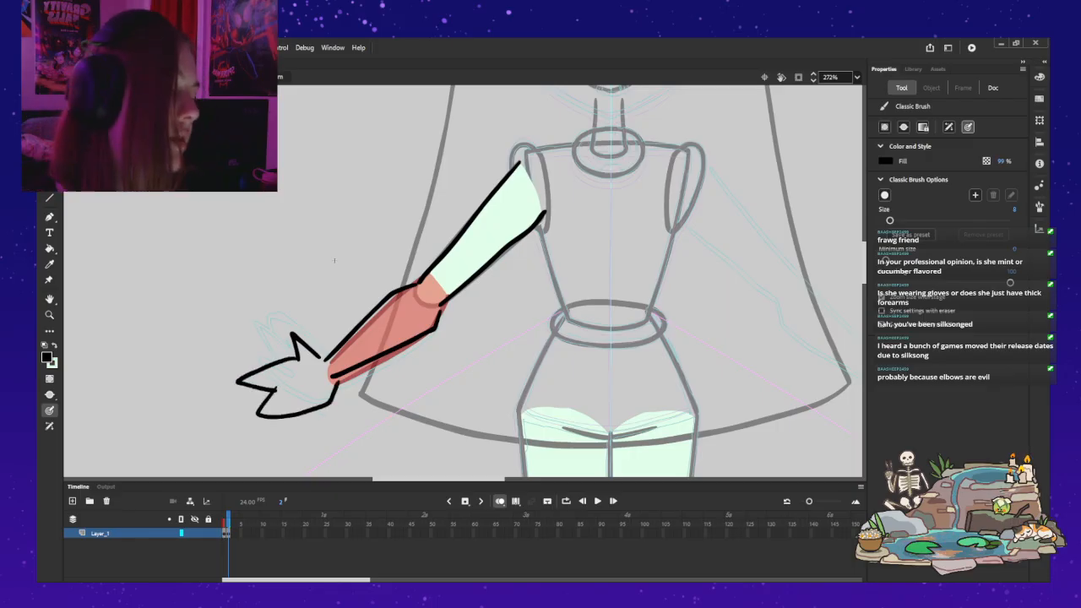
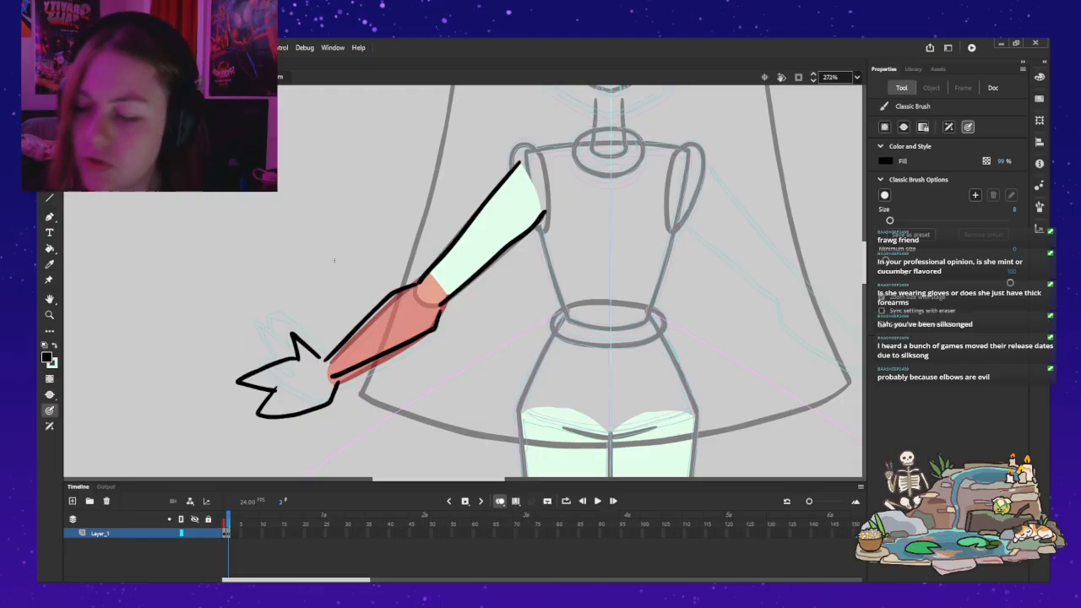
Step: Undo the sketched arm outline together with its spiky hand
key(ctrl+z)
key(ctrl+z)
key(ctrl+z)
key(ctrl+z)
key(ctrl+z)
key(ctrl+z)
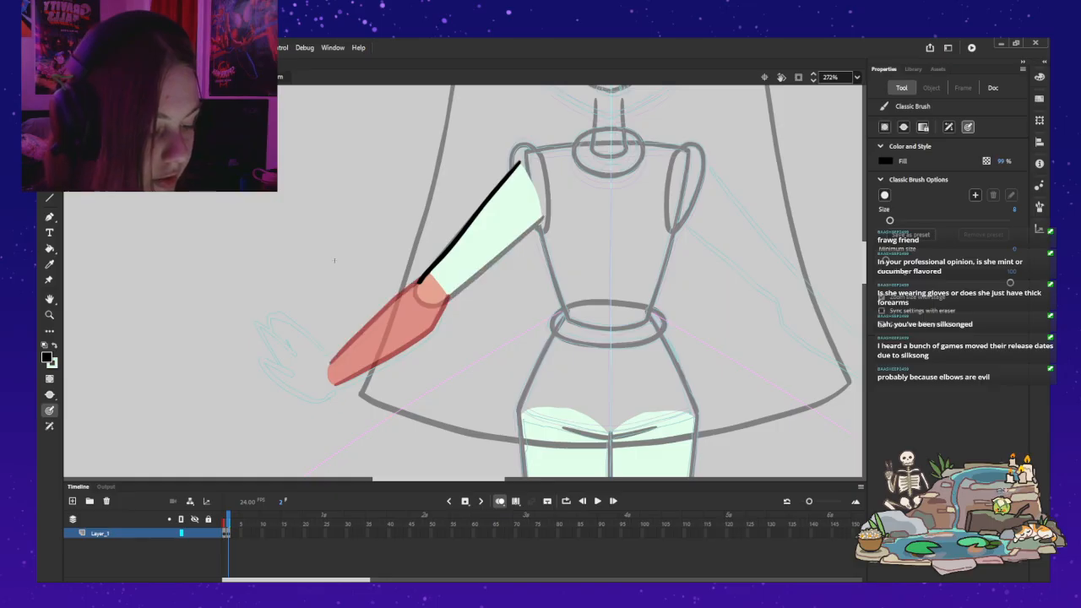
key(ctrl+z)
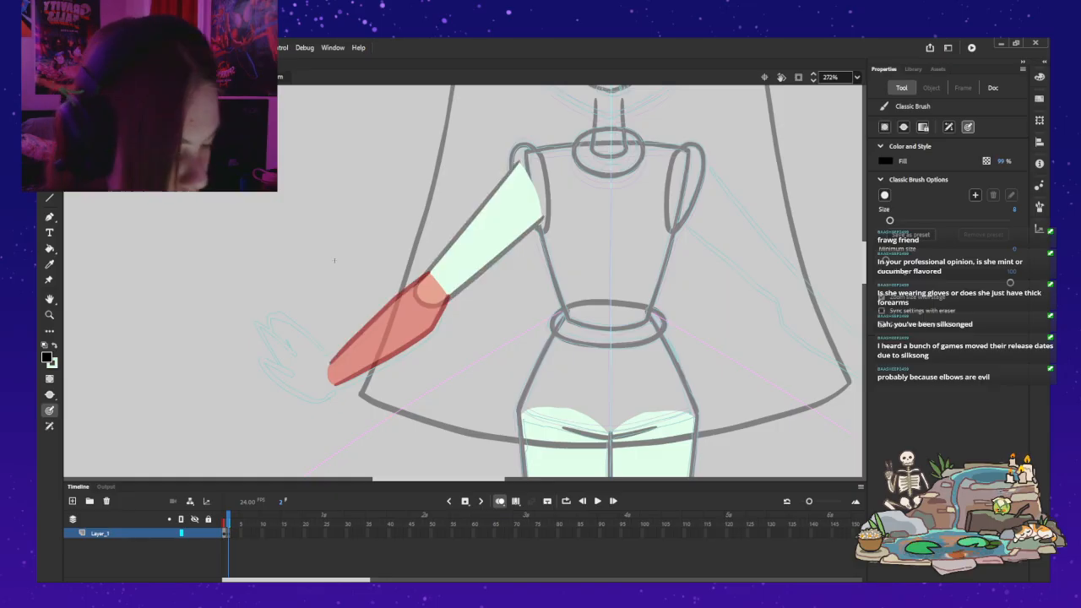
Step: Brush the forearm's upper outline in two strokes, from the elbow out to the bulge and then down to the wrist
drag(422, 279, 388, 298)
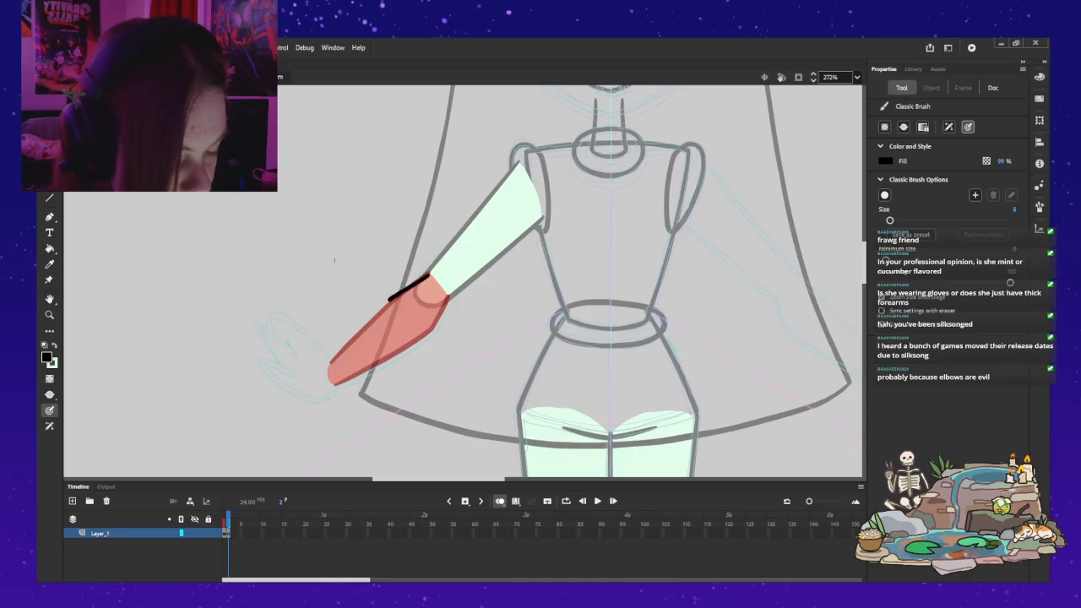
drag(382, 305, 320, 366)
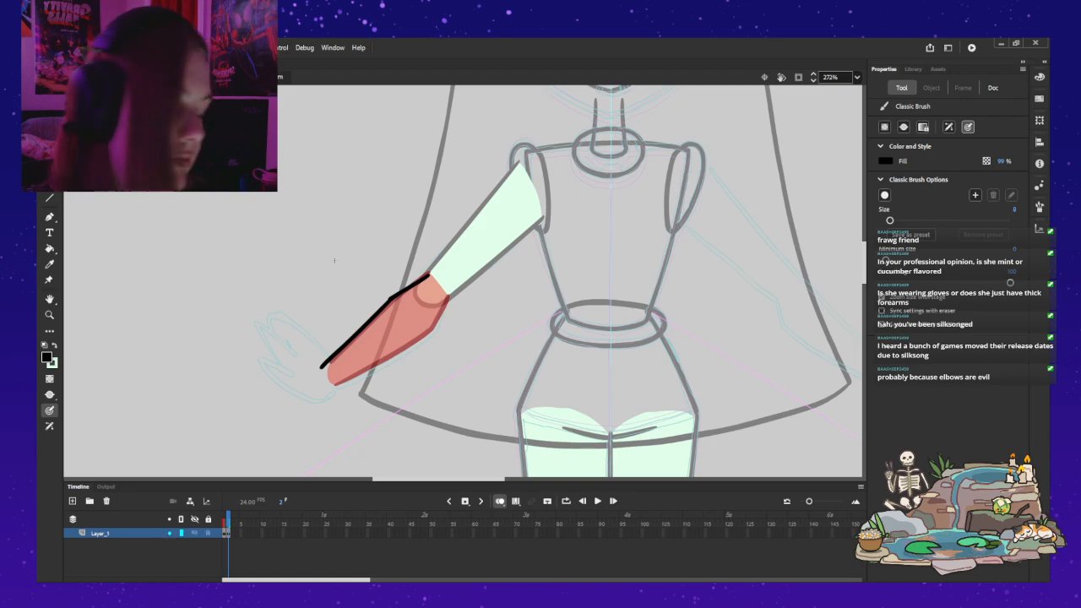
key(v)
key(ctrl+a)
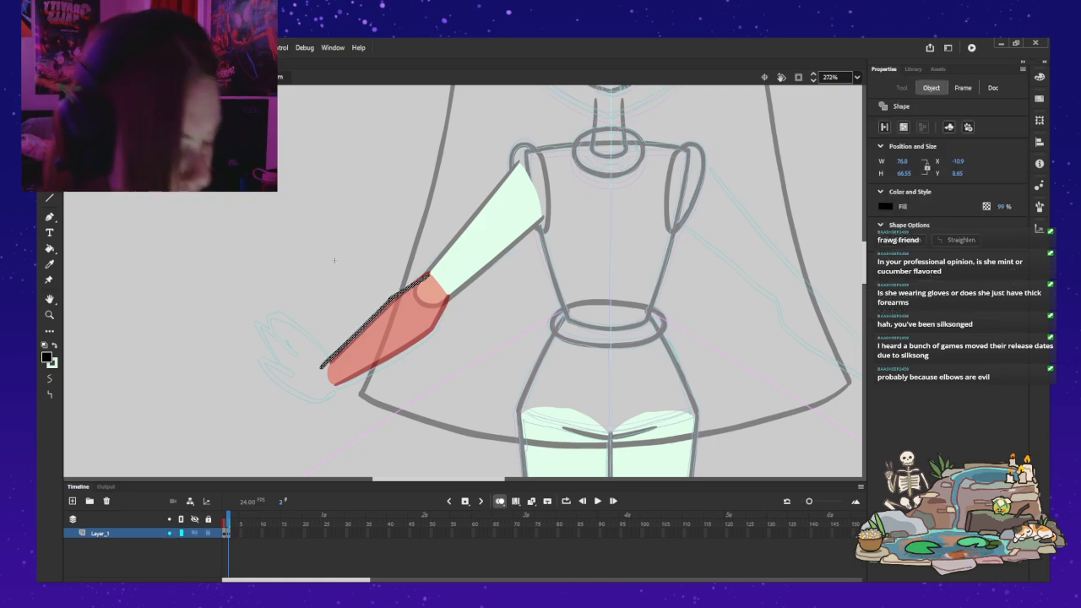
key(Escape)
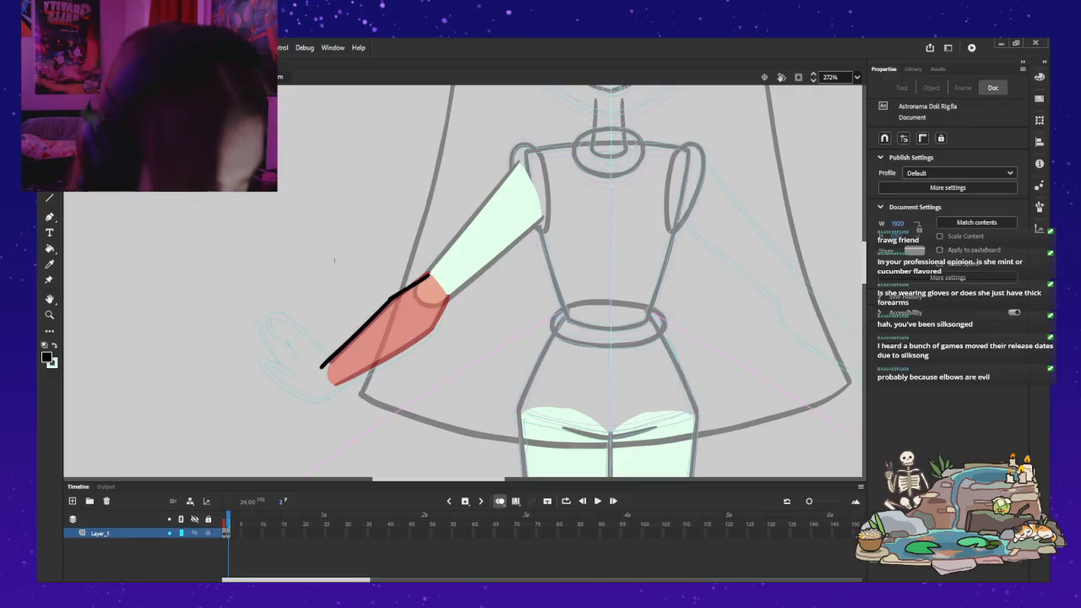
key(ctrl+a)
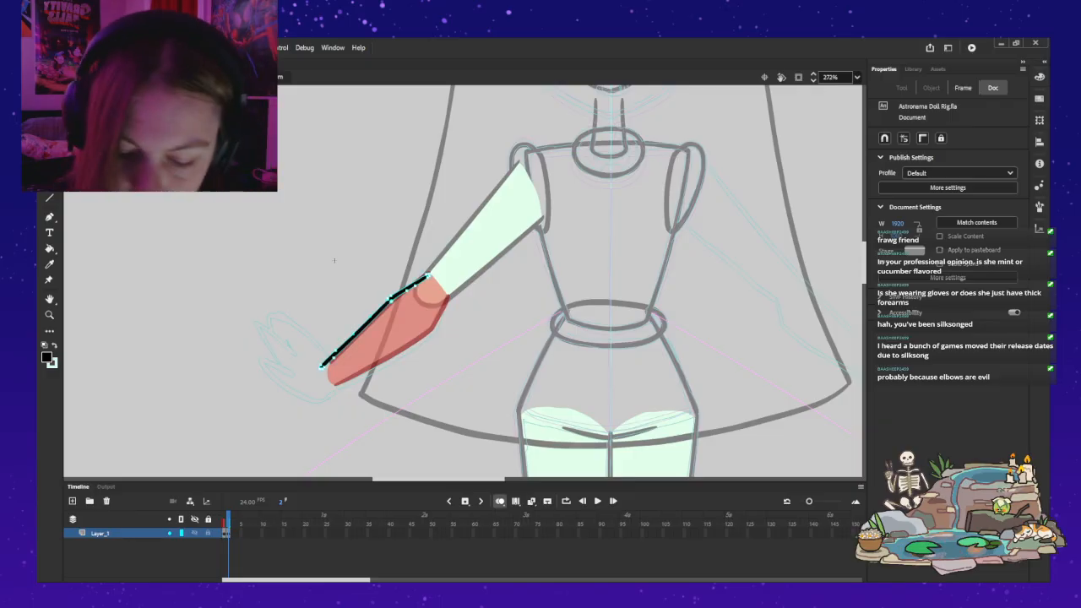
key(Escape)
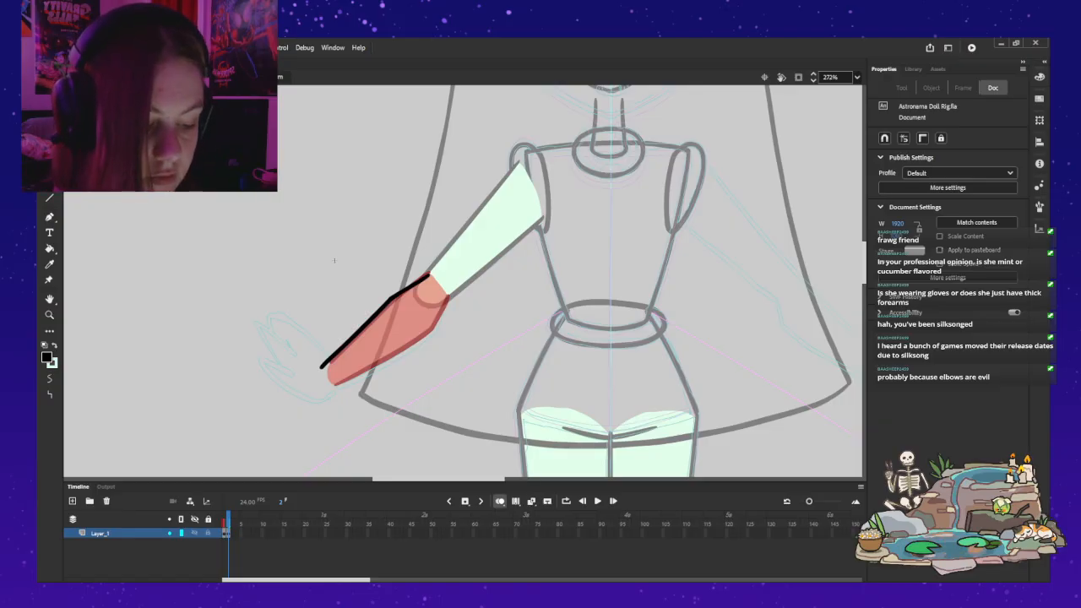
Step: Duplicate the upper forearm outline and flip the copy horizontally
key(ctrl+a)
key(ctrl+c)
key(ctrl+v)
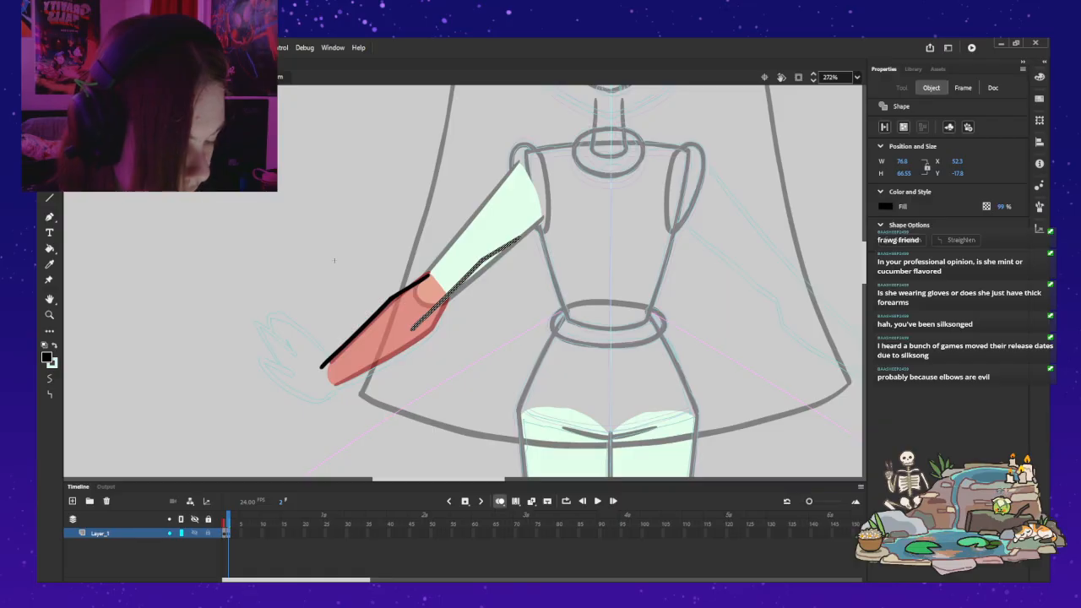
key(shift+v)
key(ctrl+z)
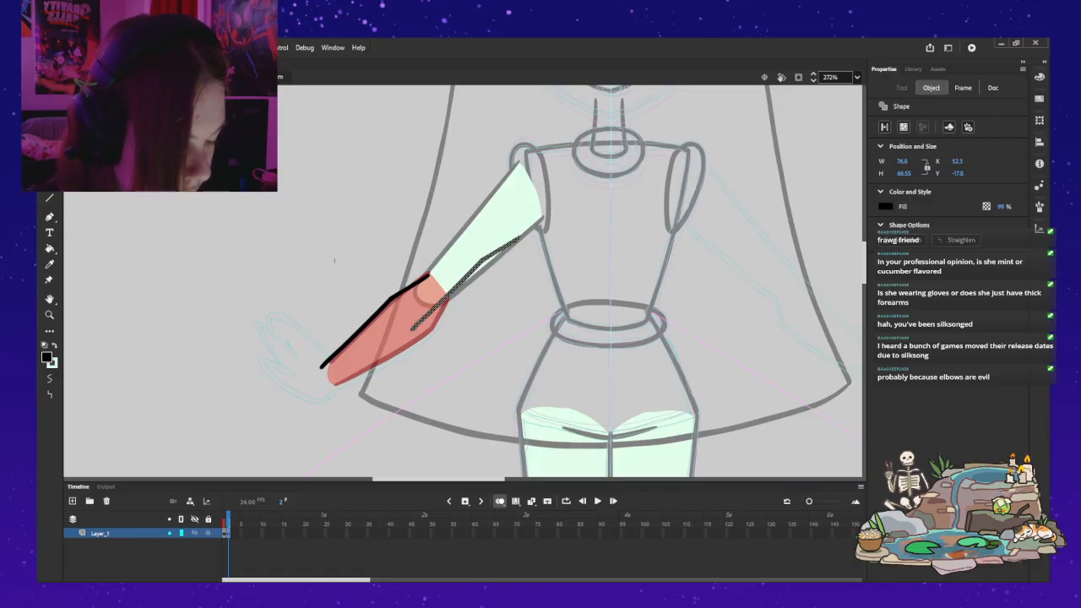
key(ctrl+y)
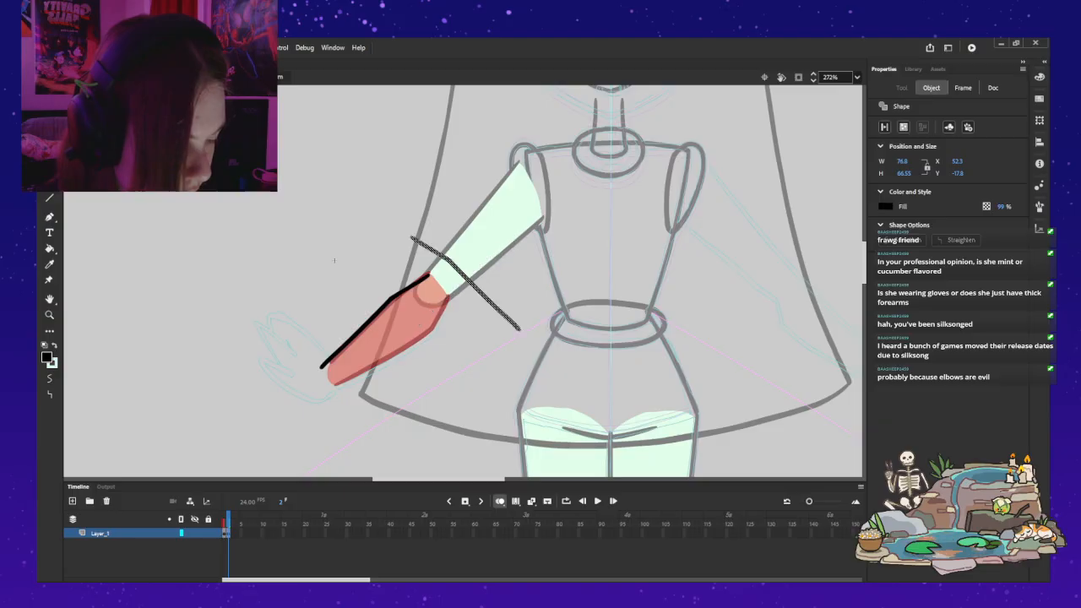
Step: Rotate the flipped outline copy and position it as the forearm's lower edge from elbow to wrist
key(q)
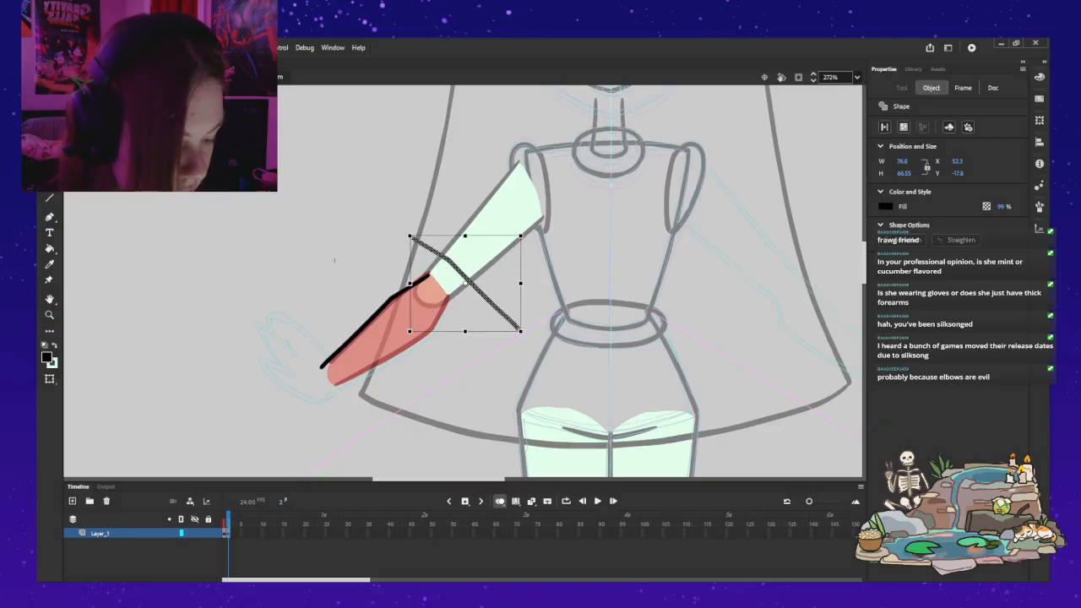
mouse_move(527, 229)
mouse_down()
mouse_move(499, 358)
mouse_move(507, 352)
mouse_up()
drag(465, 284, 393, 339)
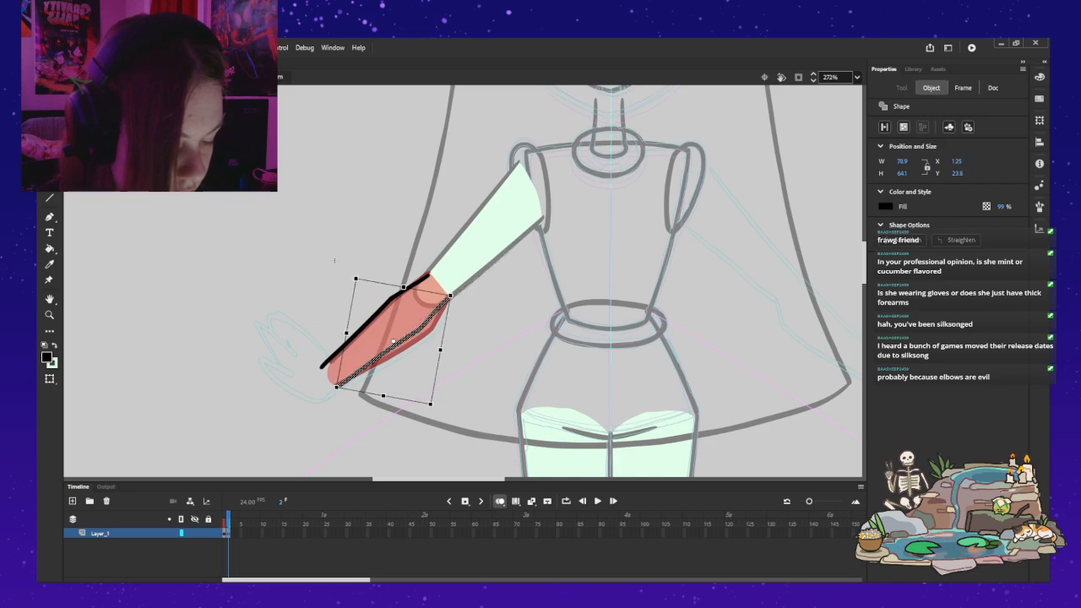
drag(394, 341, 392, 342)
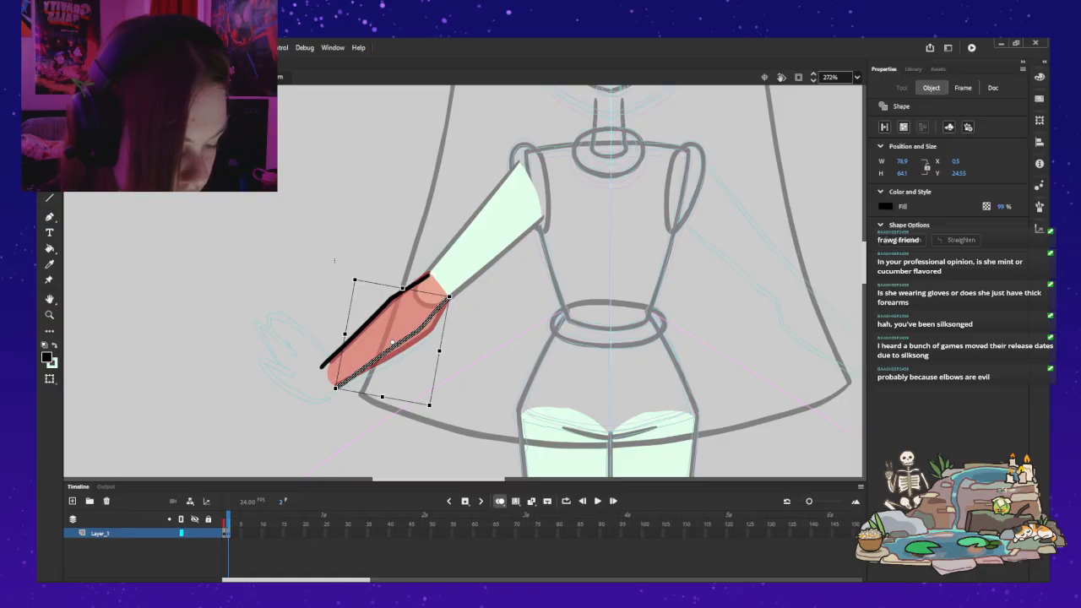
key(Down)
key(Down)
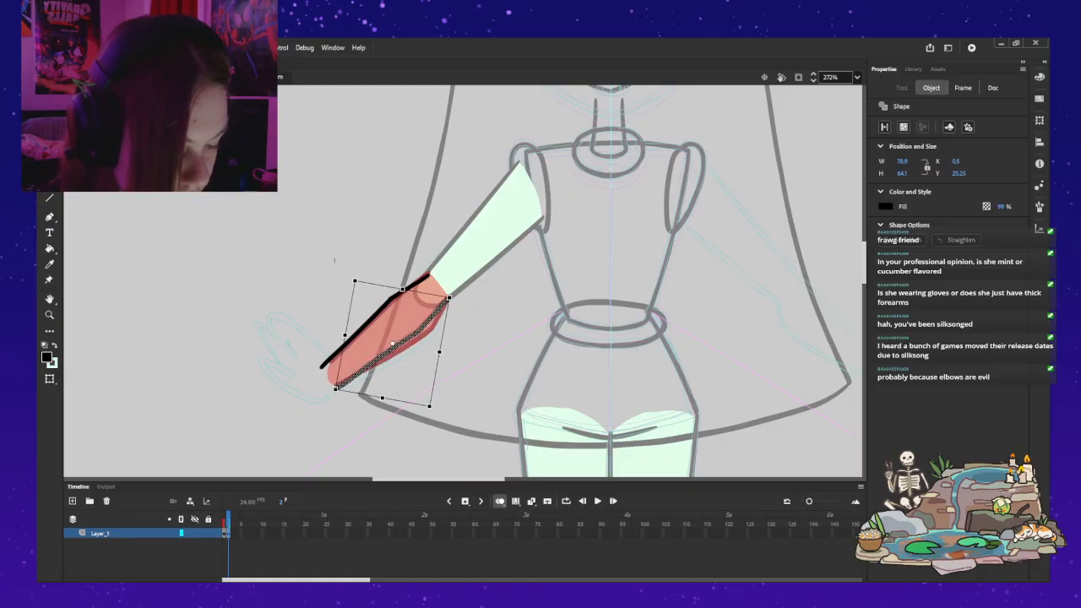
key(Left)
key(Left)
key(Left)
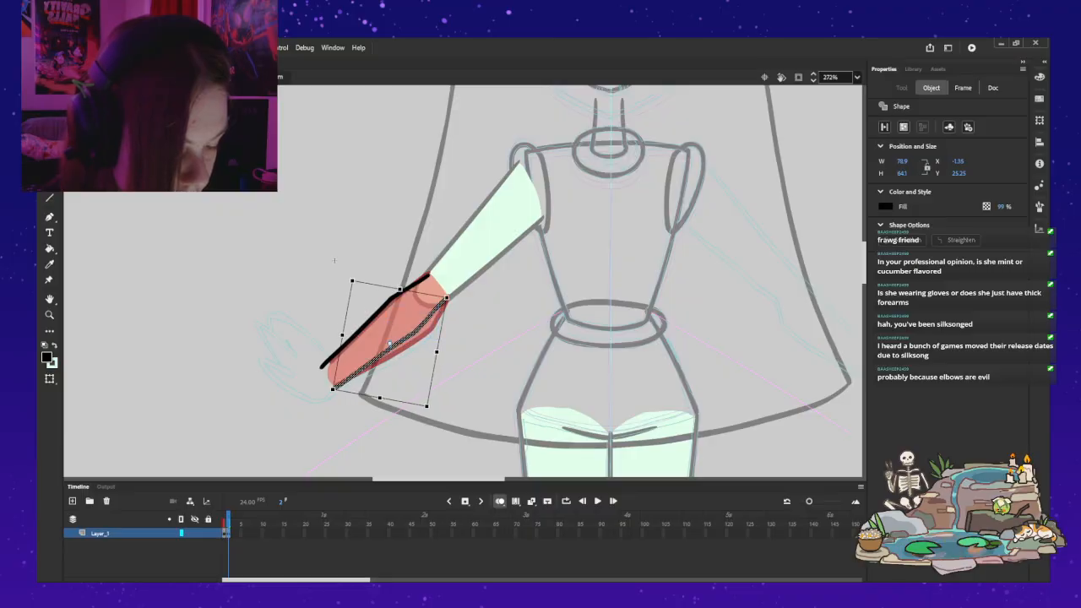
click(334, 260)
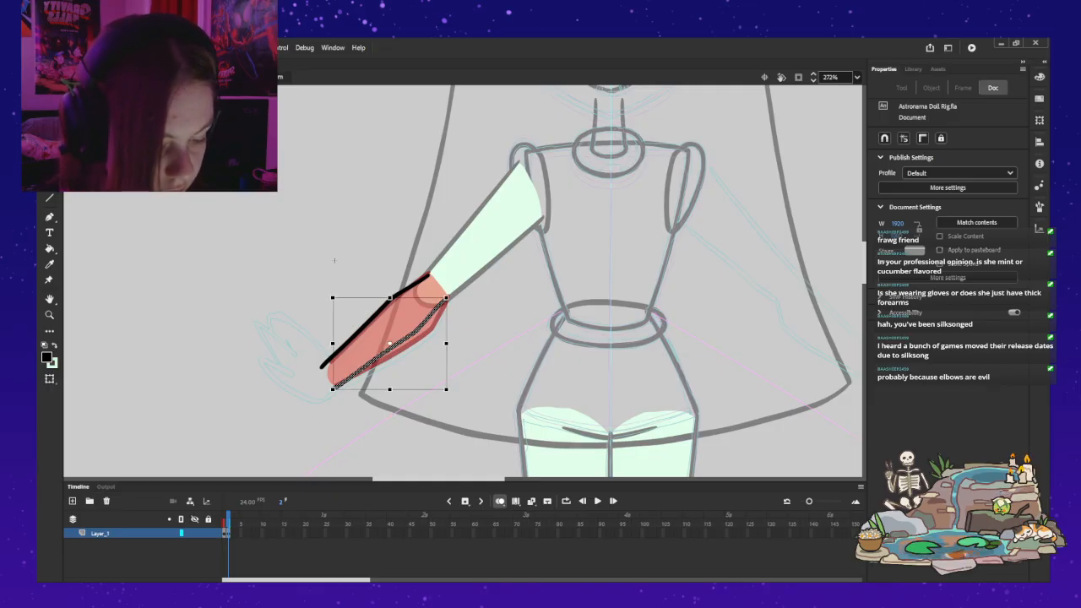
Step: Try nudging the lower forearm outline slightly down and to the right
key(q)
key(Right)
key(Down)
key(Down)
key(Left)
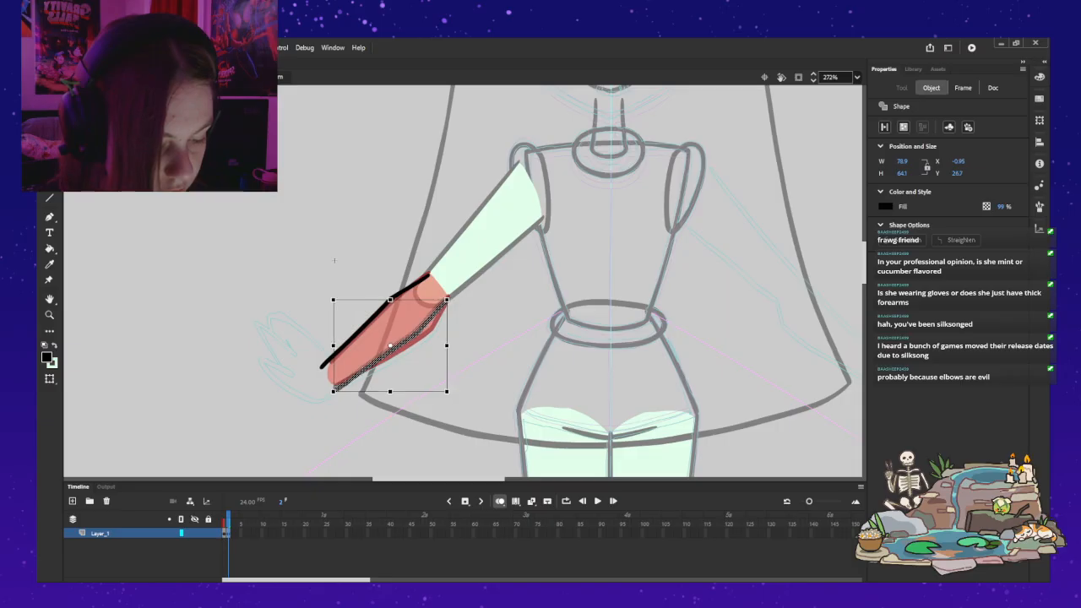
click(333, 260)
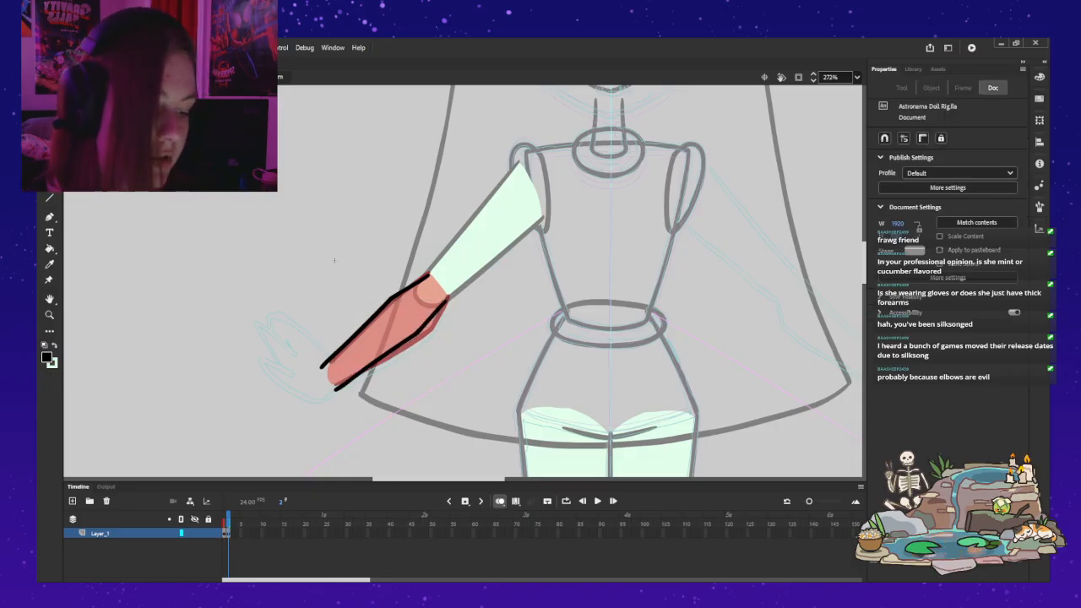
key(b)
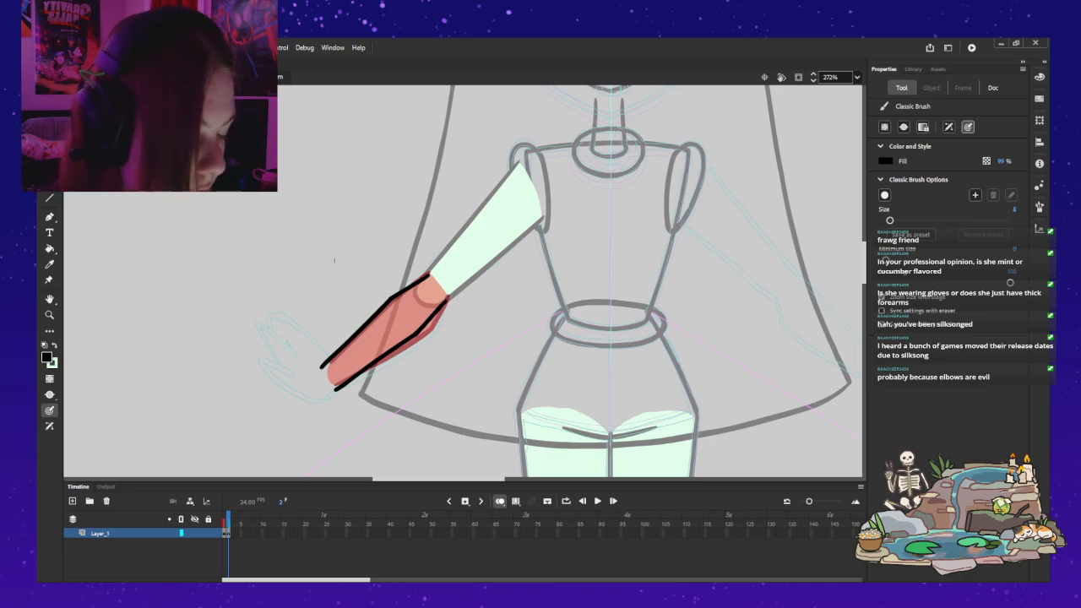
key(v)
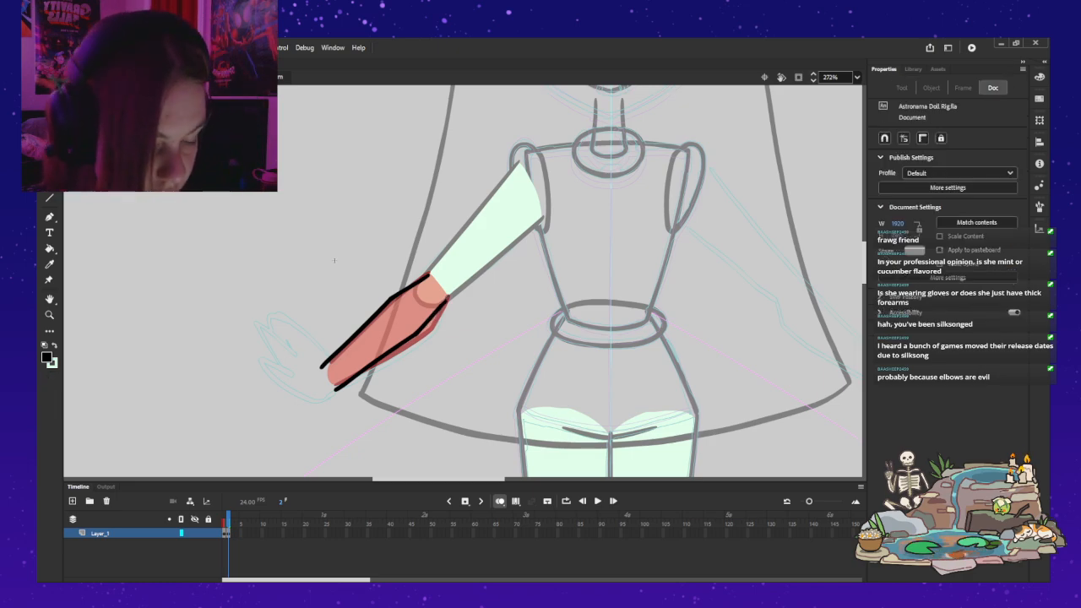
Step: Nudge the lower forearm outline back up, rotate it slightly, and shift it closer to the elbow and wrist ends
click(388, 354)
key(Left)
key(Up)
key(Up)
key(Up)
key(Up)
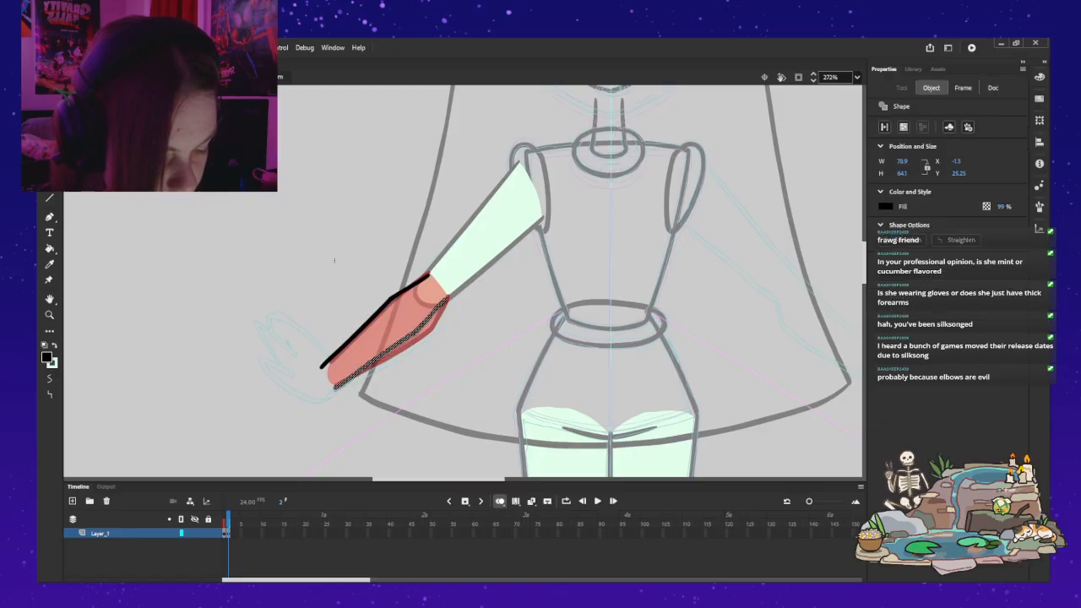
key(q)
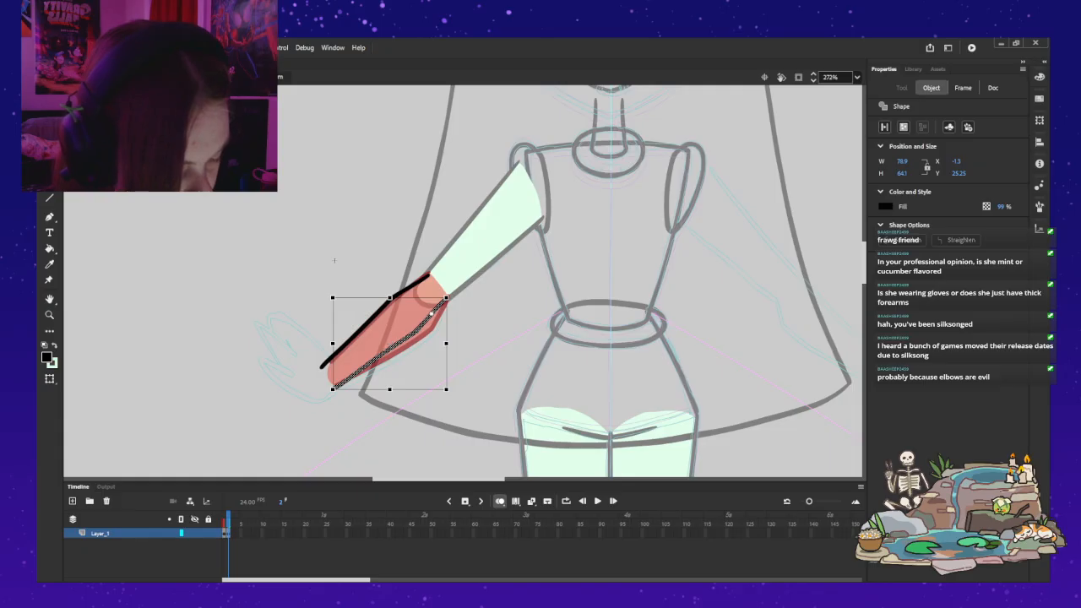
drag(330, 392, 330, 391)
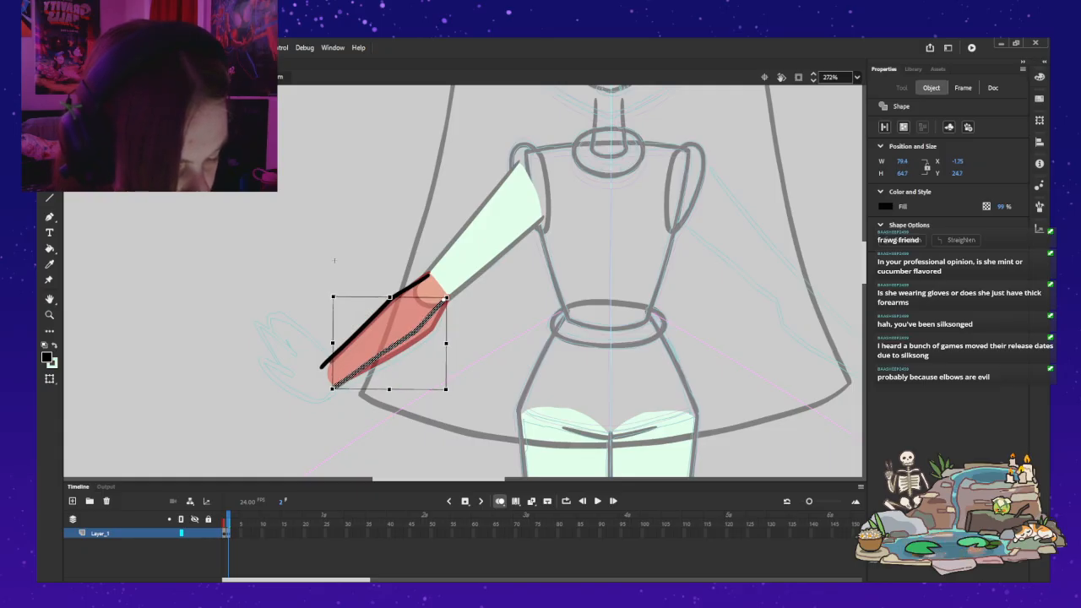
drag(390, 351, 393, 350)
click(334, 260)
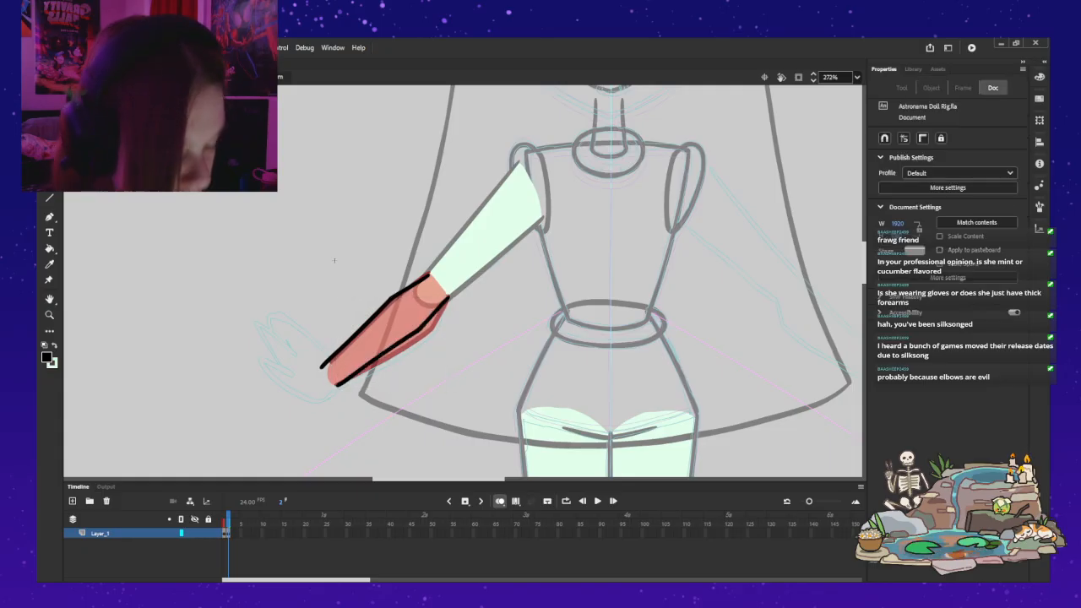
Step: Rotate both forearm outlines until they hang vertically, place them below the elbow, and nudge the right line up slightly
key(ctrl+a)
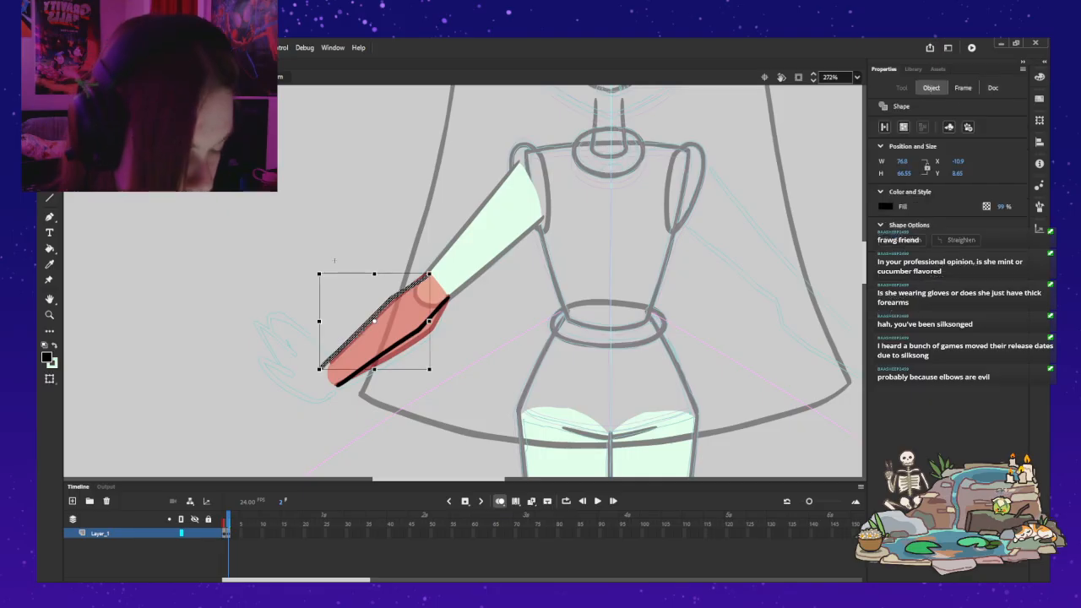
drag(316, 391, 381, 422)
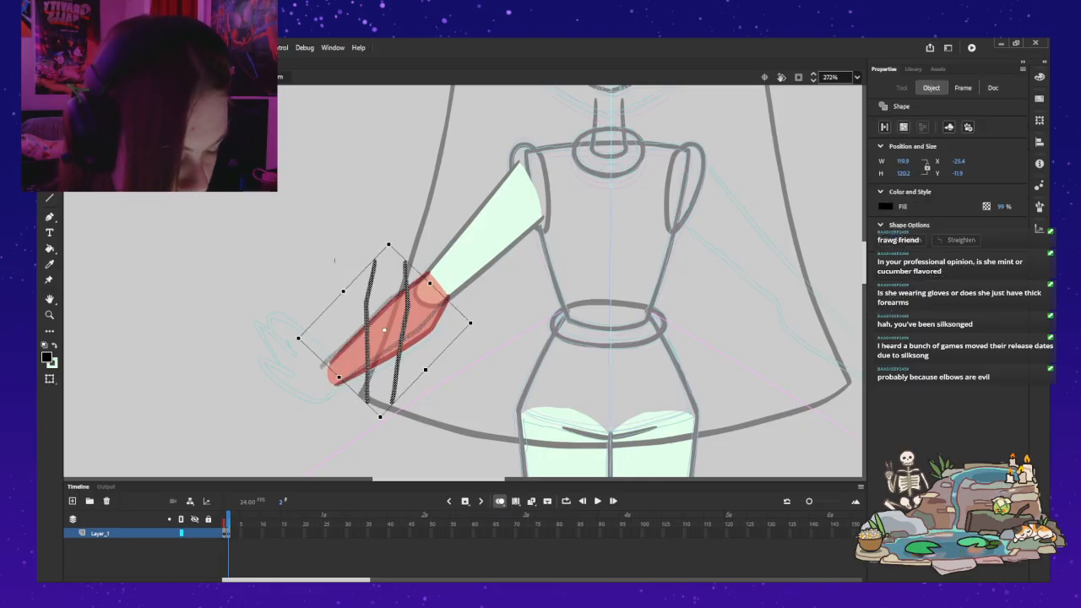
drag(367, 325, 388, 354)
drag(459, 359, 450, 378)
drag(446, 468, 450, 468)
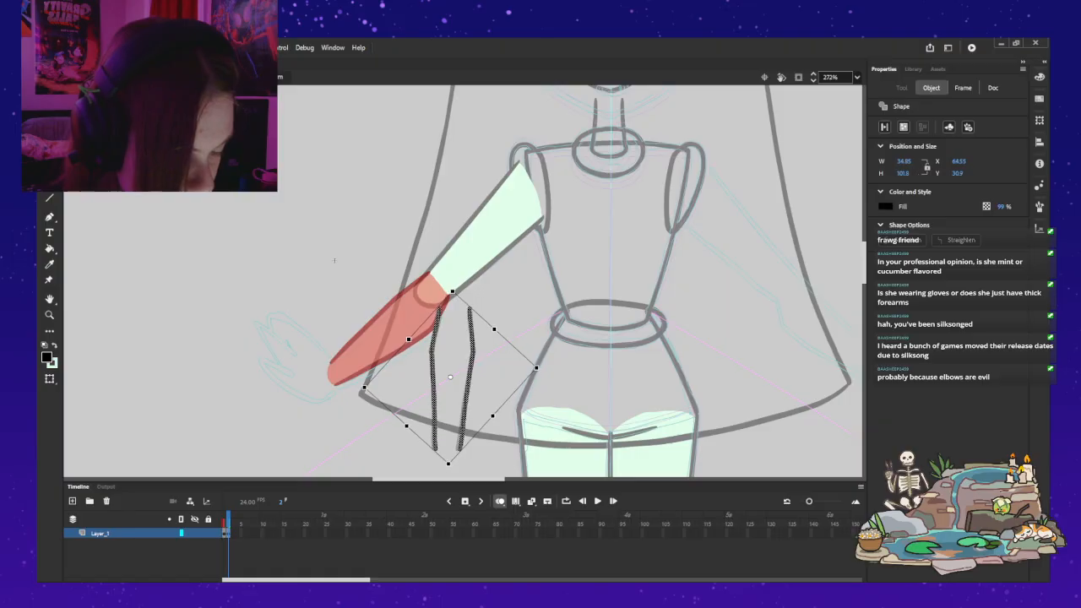
click(335, 260)
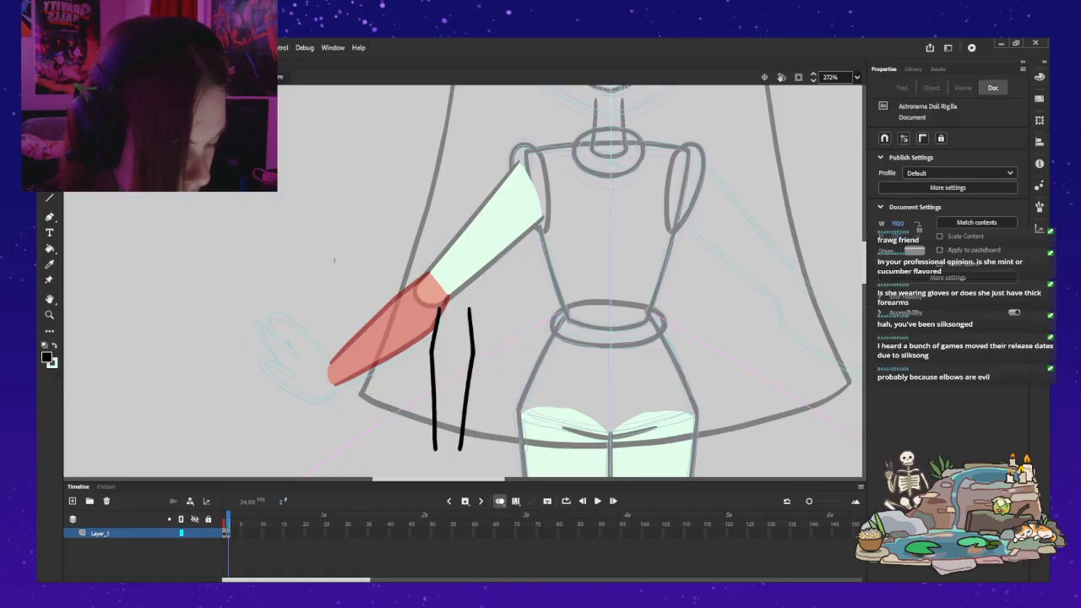
click(471, 365)
key(Up)
click(334, 260)
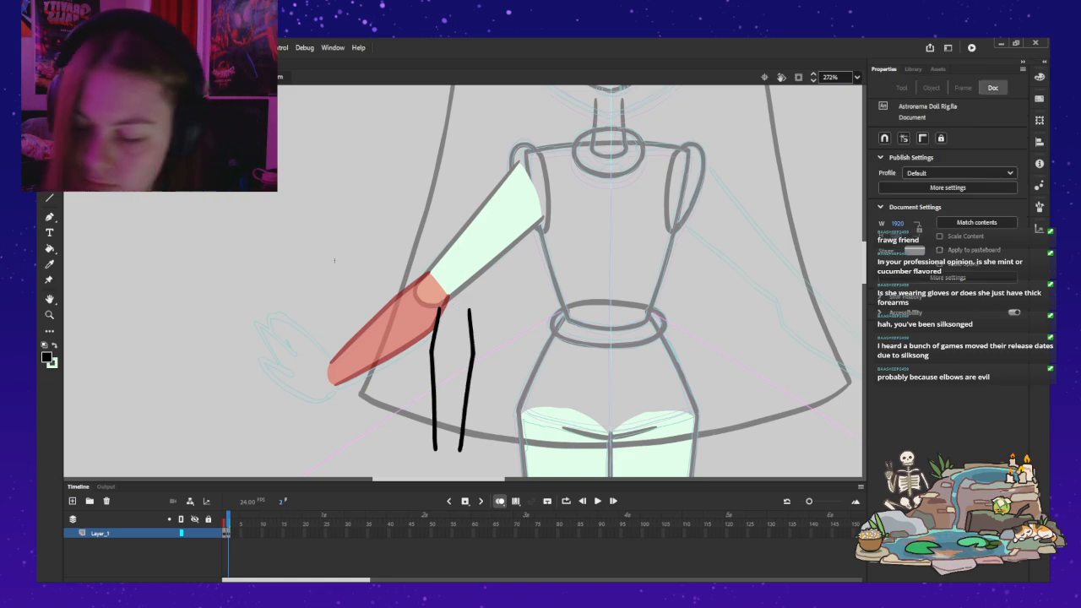
key(b)
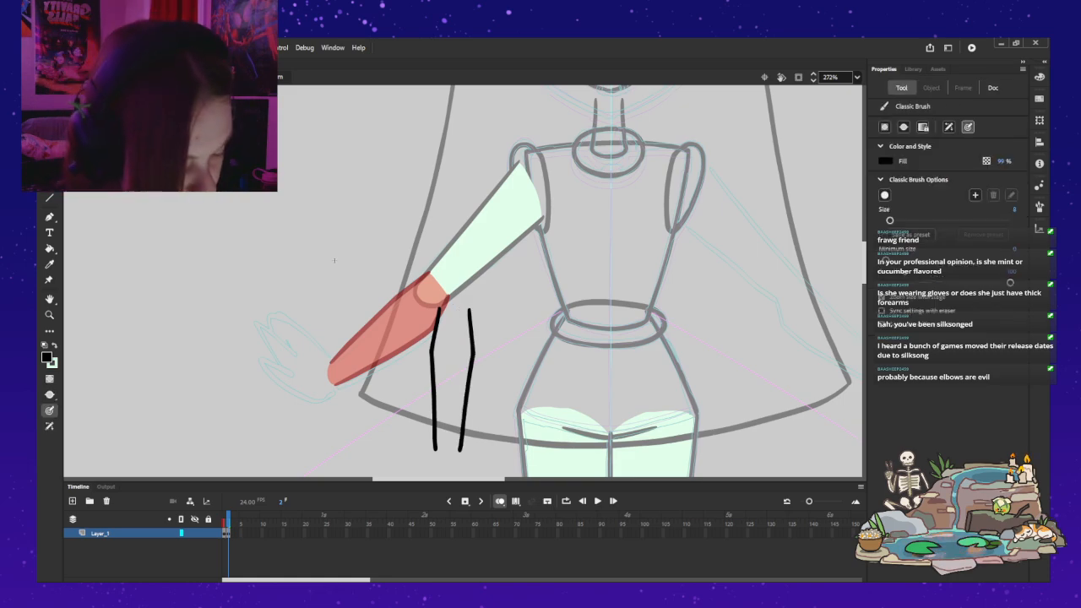
drag(532, 306, 516, 341)
key(ctrl+z)
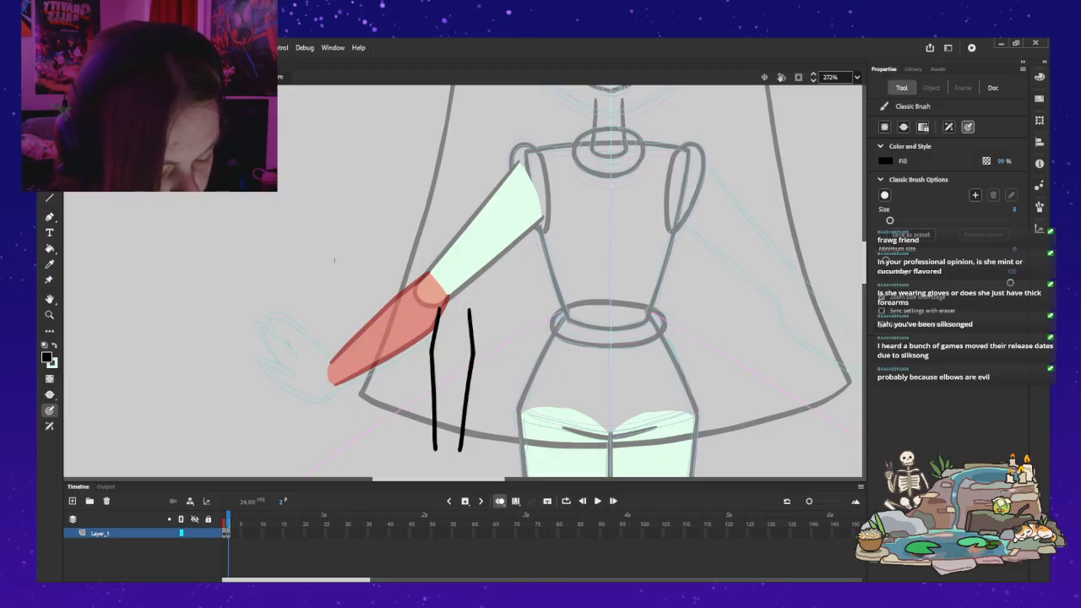
Step: Compare the vertical outlines with frame 1's forearm, moving them right in frame 2 until they clear the filled forearm
key(comma)
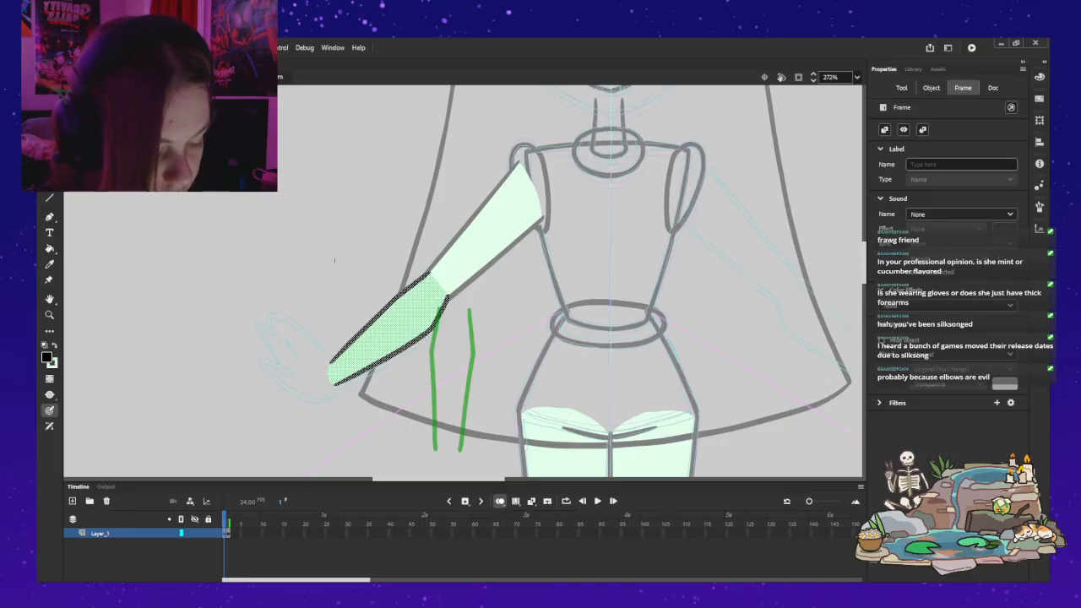
key(period)
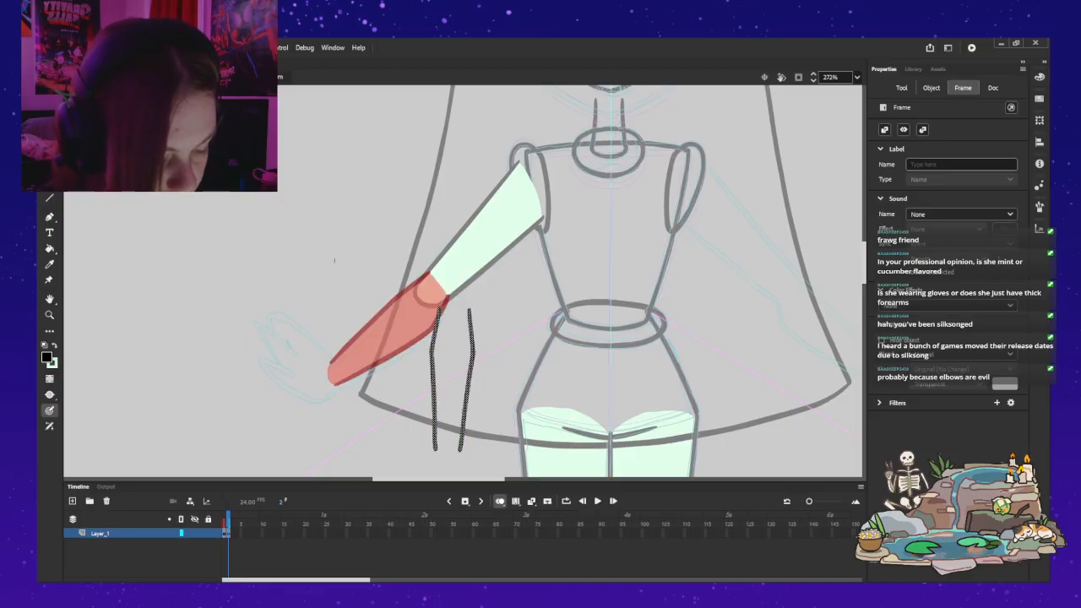
key(v)
drag(433, 363, 452, 370)
key(Escape)
key(comma)
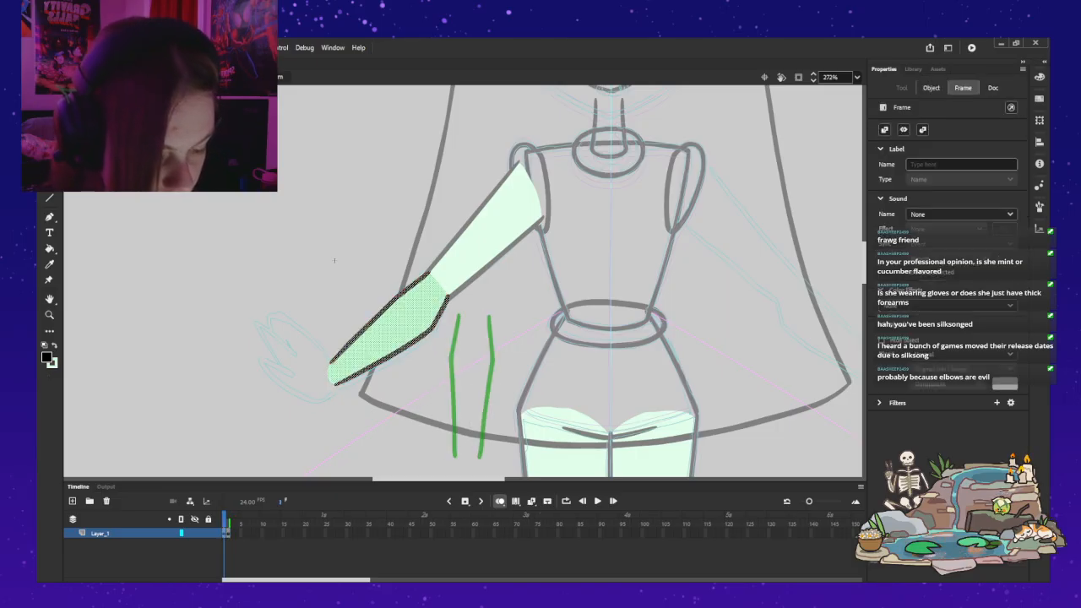
Step: Trace the short upper segments of both vertical forearm lines on frame 1 in black with the Classic Brush, undoing unsatisfactory strokes
key(v)
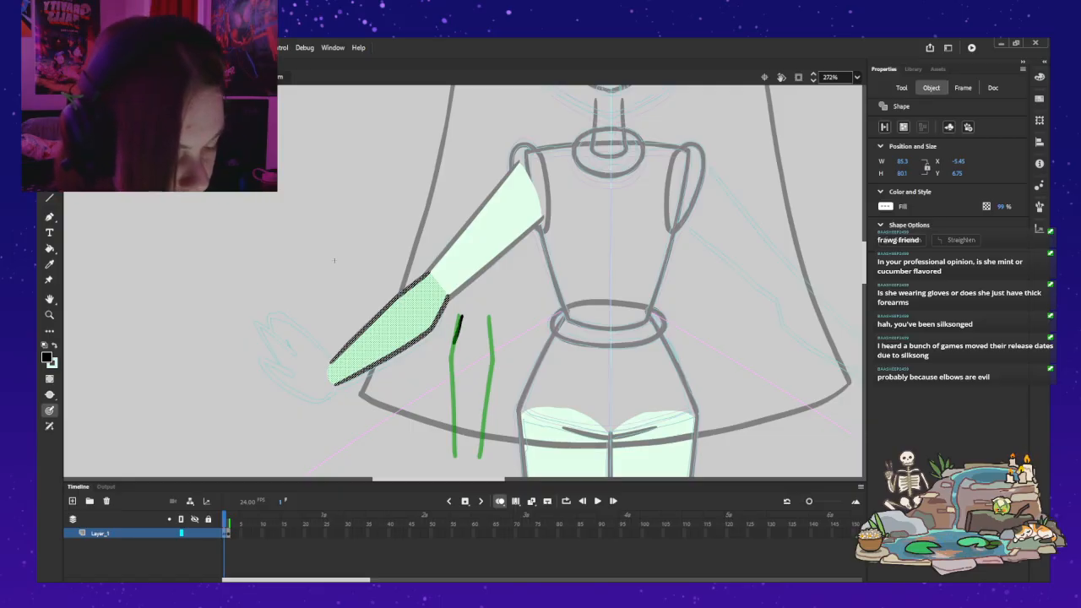
key(b)
drag(457, 326, 449, 384)
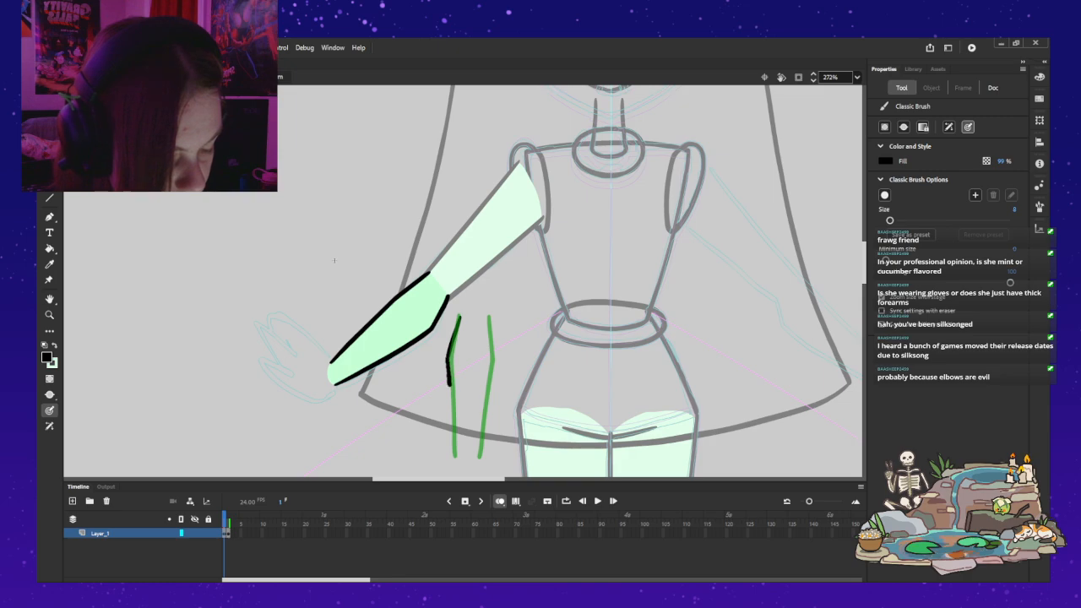
key(ctrl+z)
key(ctrl+z)
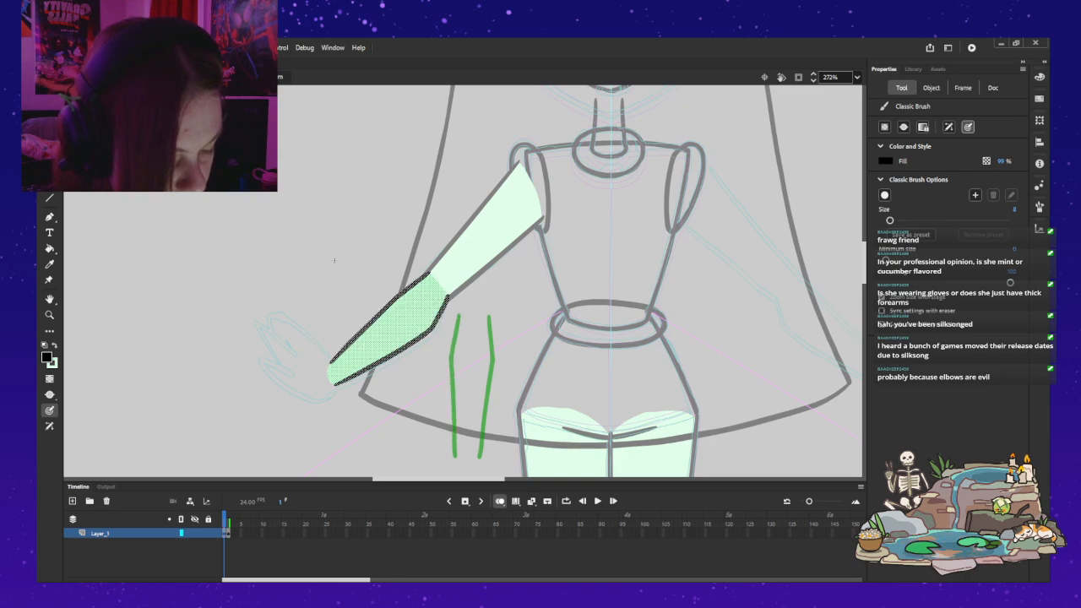
drag(458, 316, 450, 357)
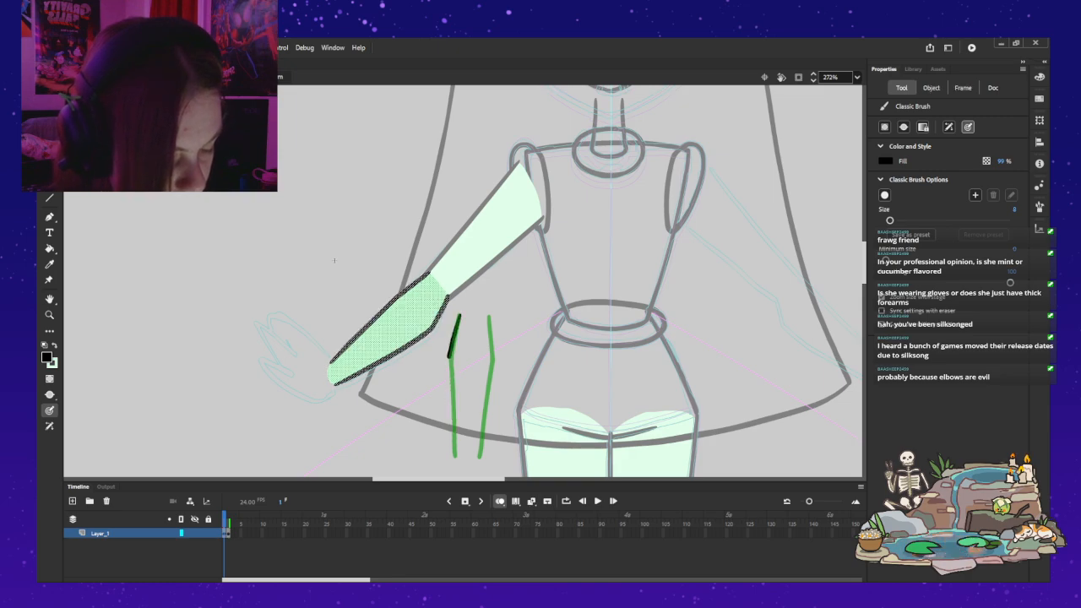
mouse_move(487, 317)
mouse_down()
mouse_move(495, 358)
mouse_move(450, 356)
mouse_move(448, 383)
mouse_up()
key(ctrl+z)
Step: Brush the long lower segment of the left forearm line from the bend to the wrist end, tapering inward, redoing uneven strokes
key(ctrl+z)
drag(459, 443, 458, 456)
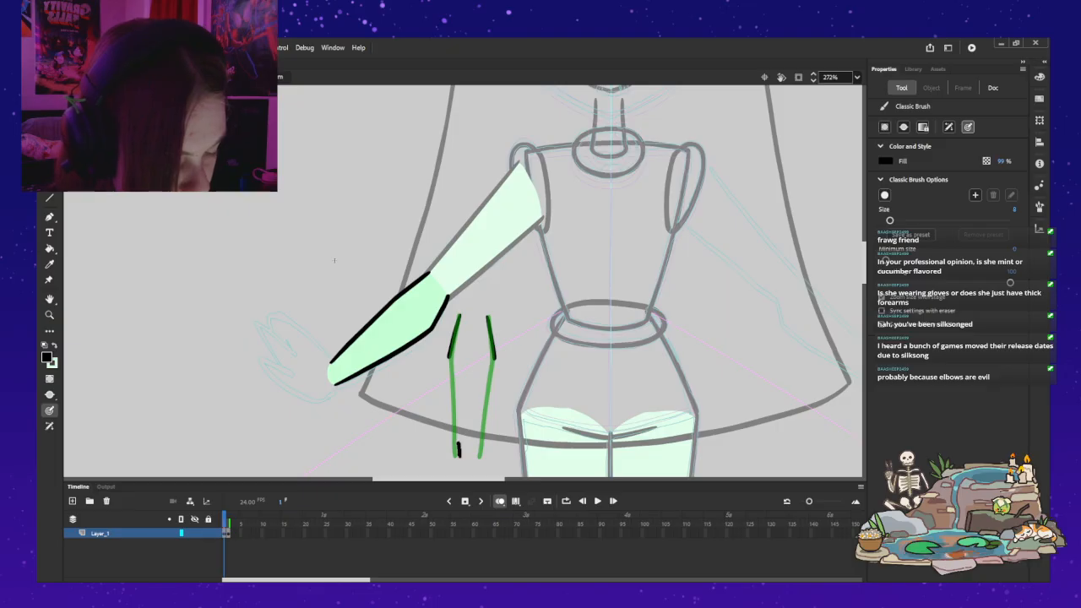
drag(448, 377, 454, 413)
key(ctrl+z)
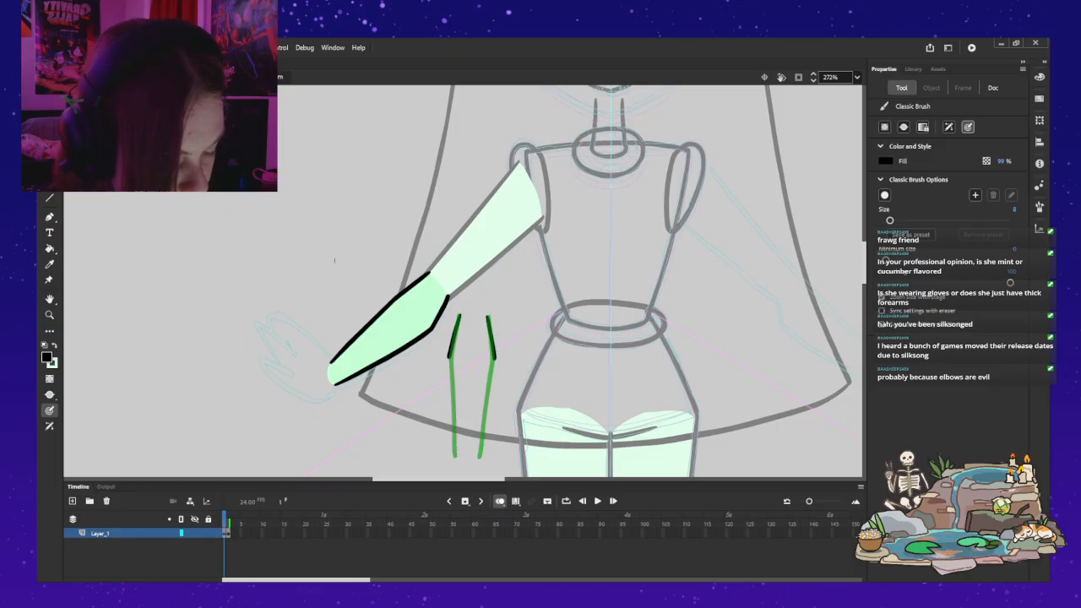
drag(450, 367, 457, 456)
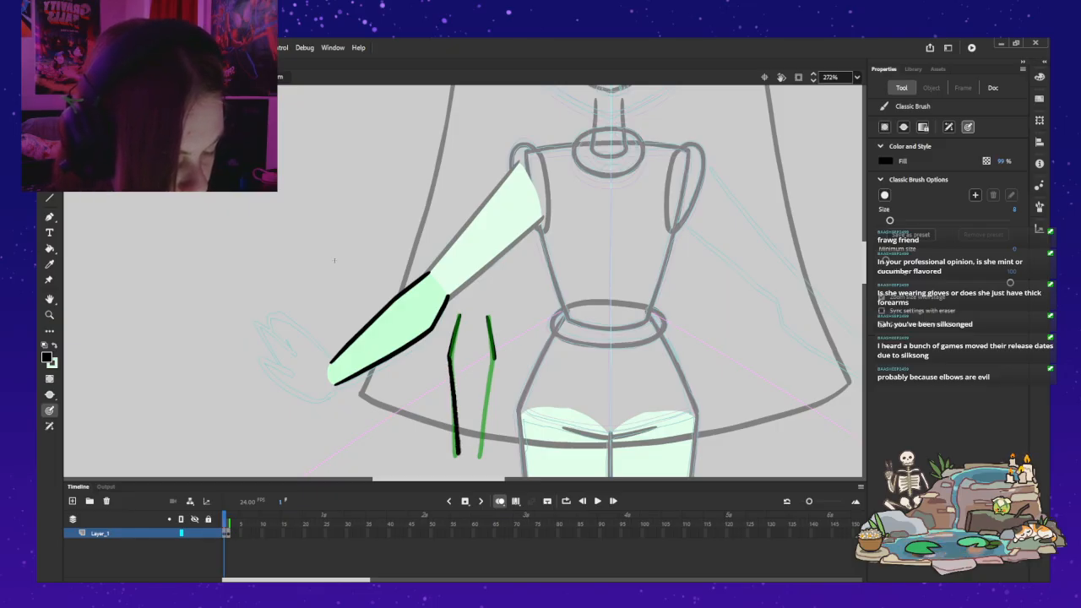
key(ctrl+z)
drag(461, 445, 456, 420)
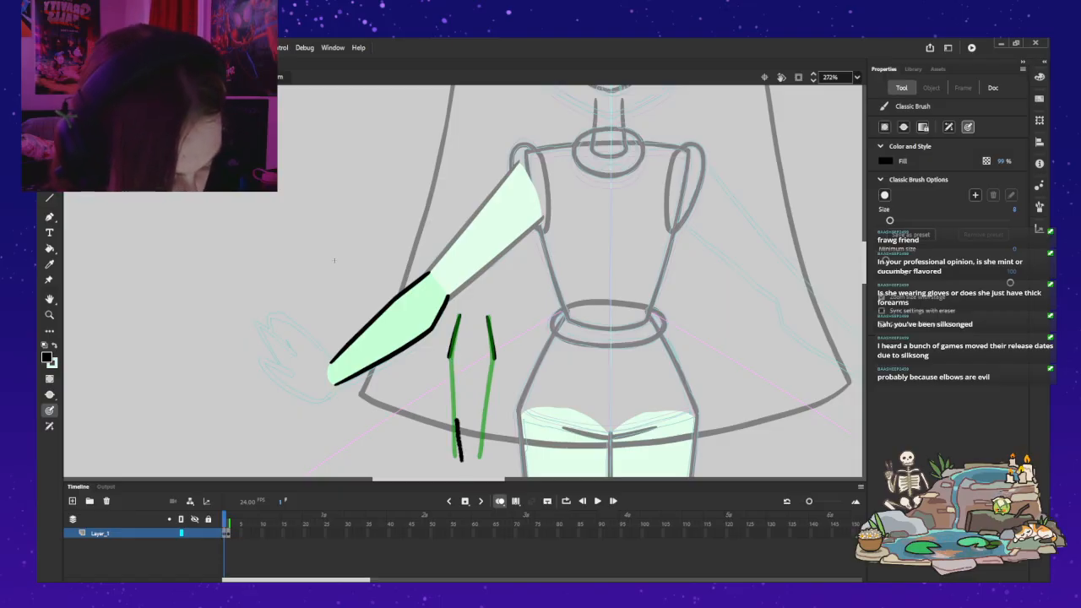
key(ctrl+z)
key(ctrl+z)
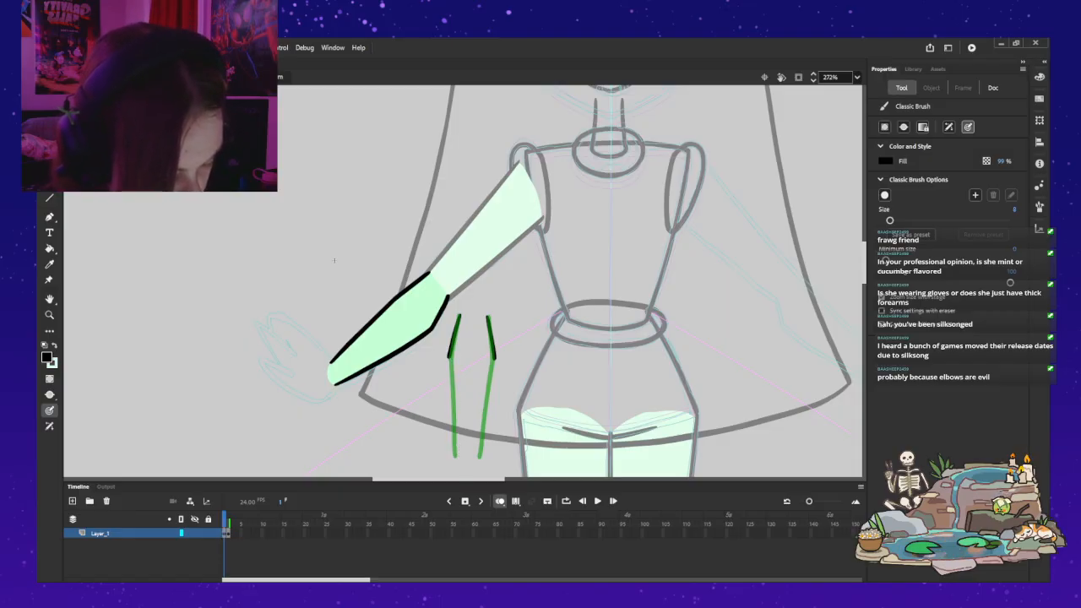
drag(459, 464, 450, 356)
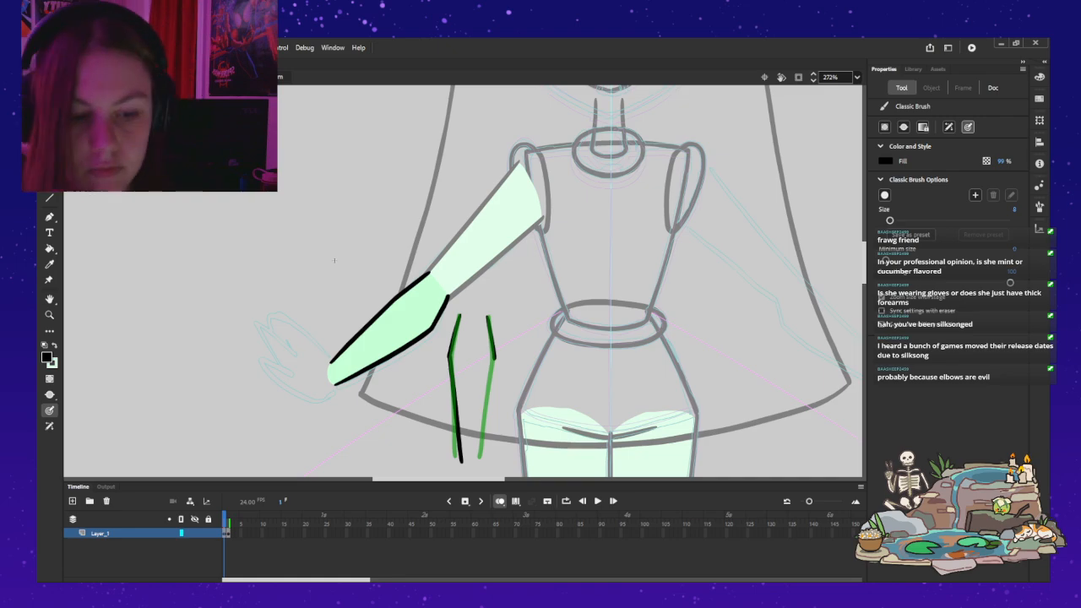
Step: Delete the short black segment from the upper part of the right forearm line
key(v)
click(492, 341)
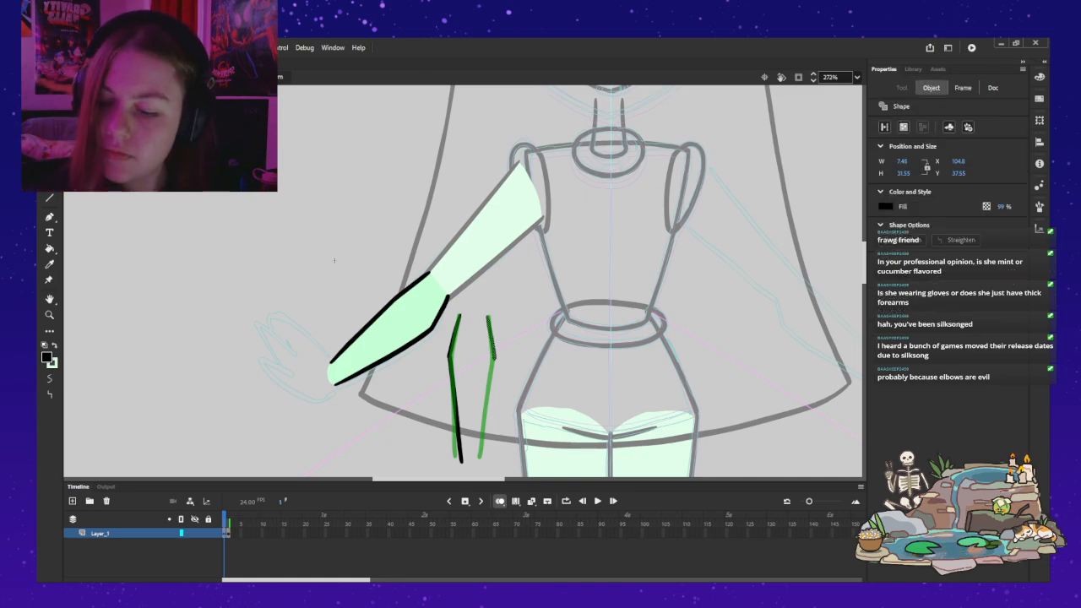
click(335, 260)
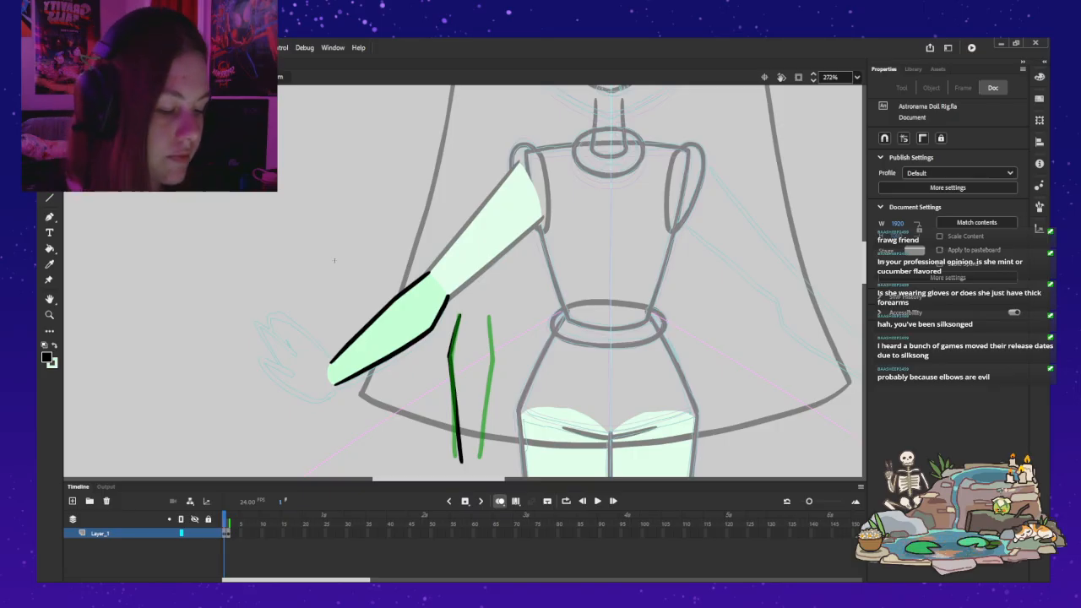
Step: Try reshaping the bend of the left black forearm line through its anchor points
click(451, 363)
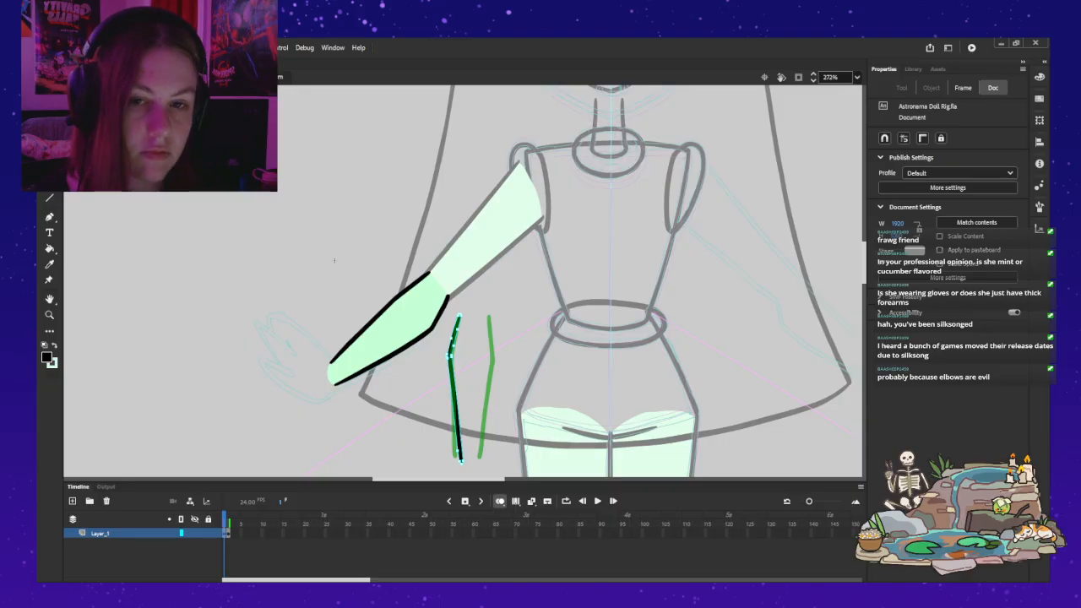
click(334, 260)
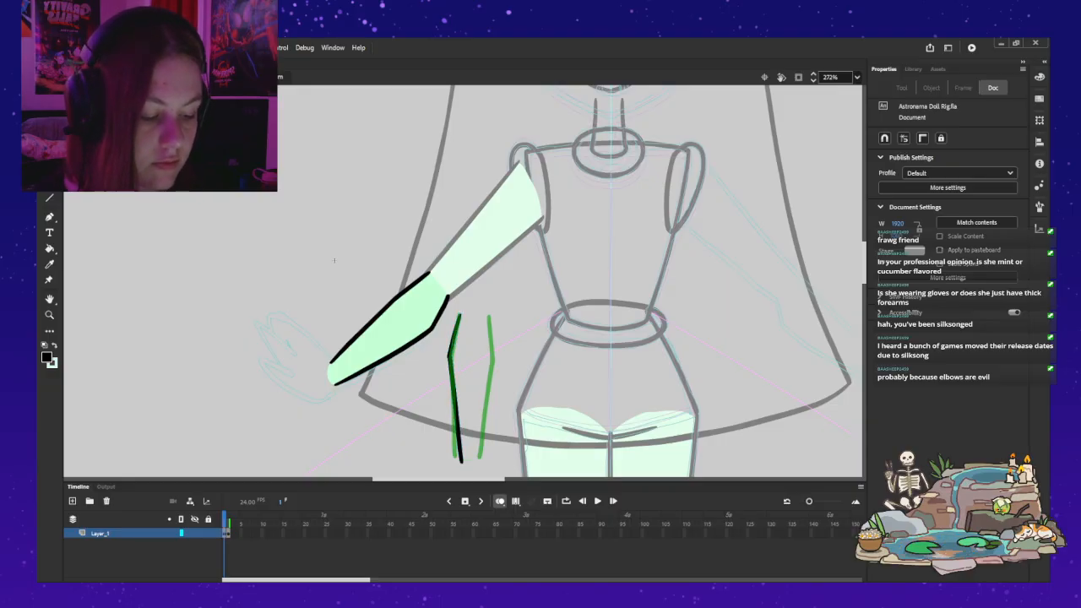
click(449, 356)
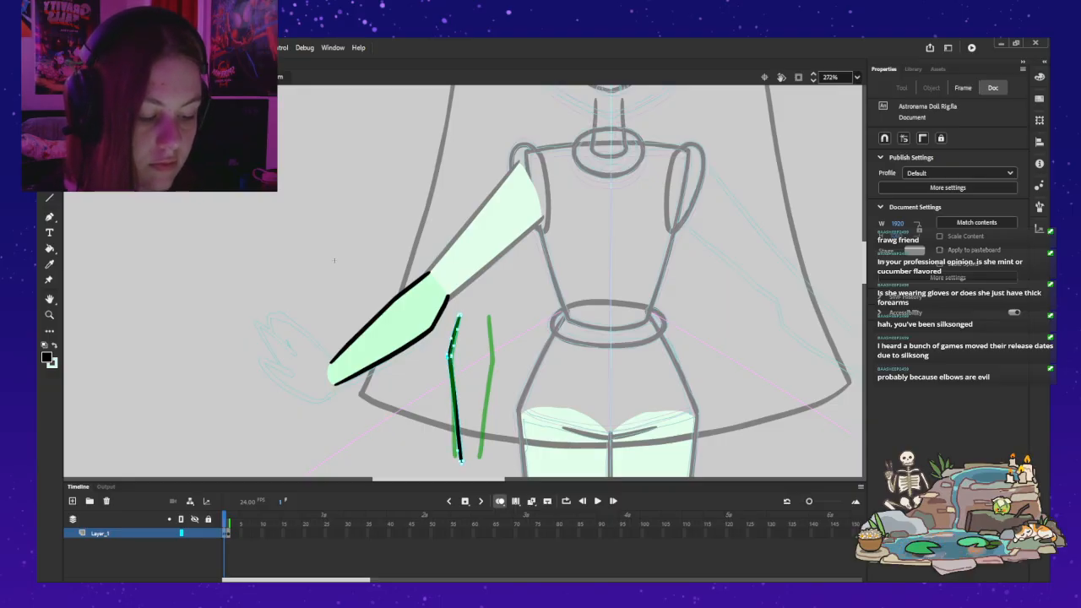
click(334, 260)
key(ctrl+z)
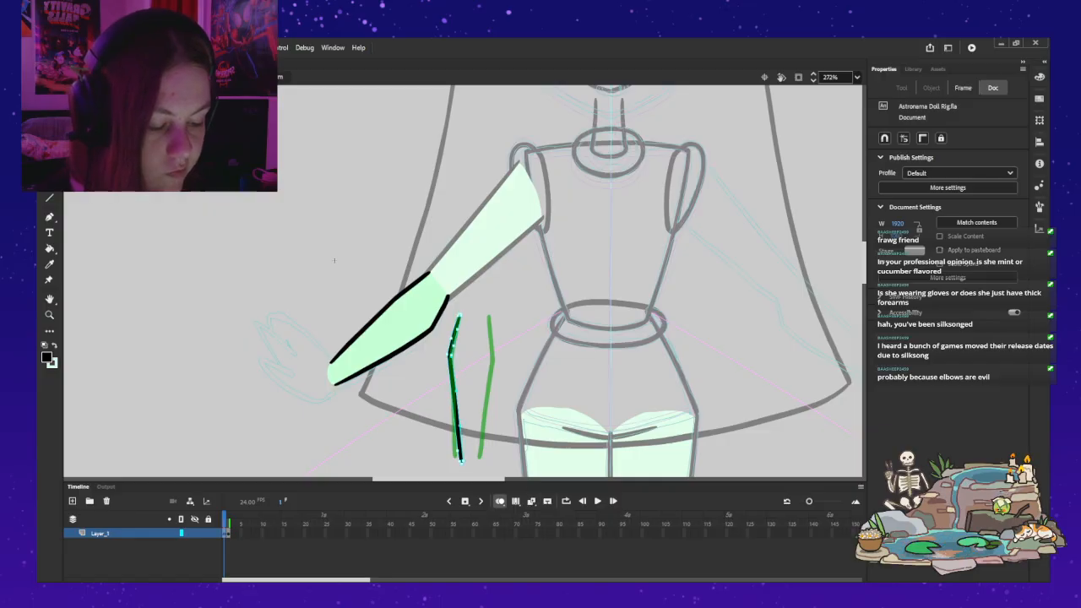
click(335, 260)
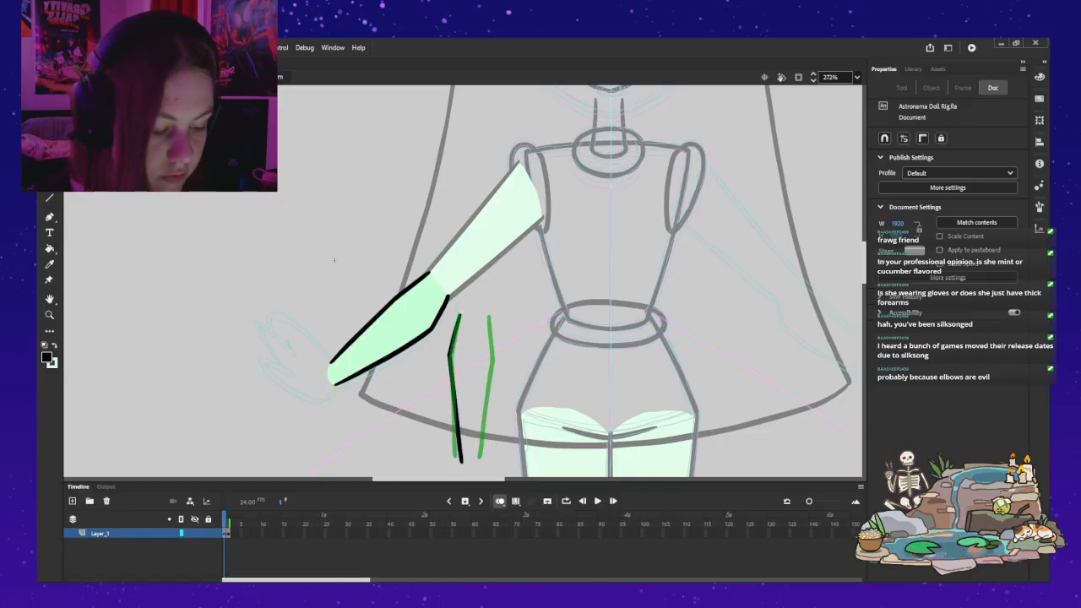
key(ctrl+z)
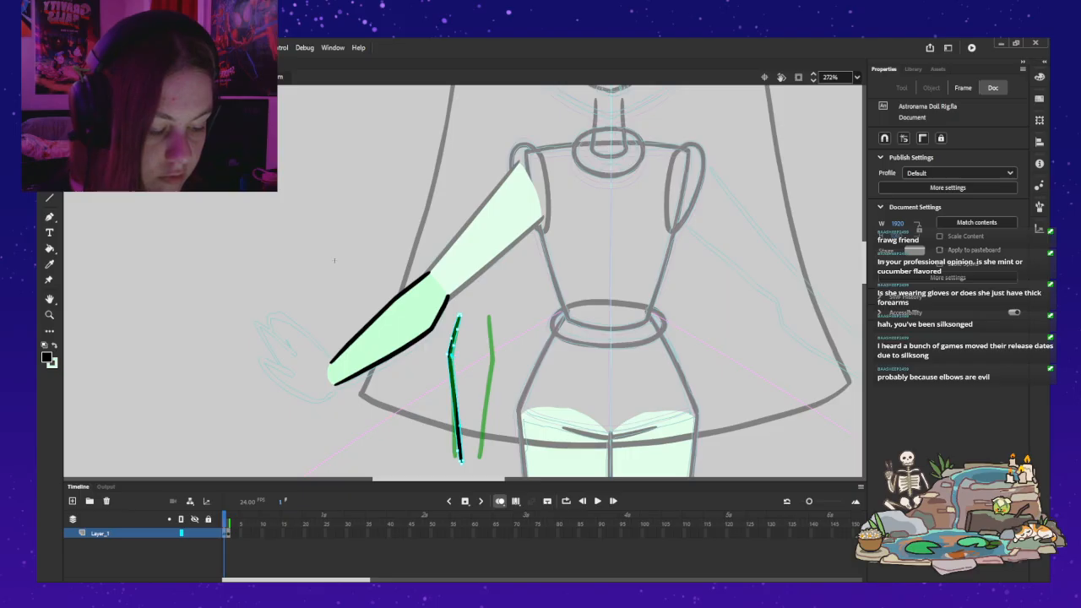
click(335, 260)
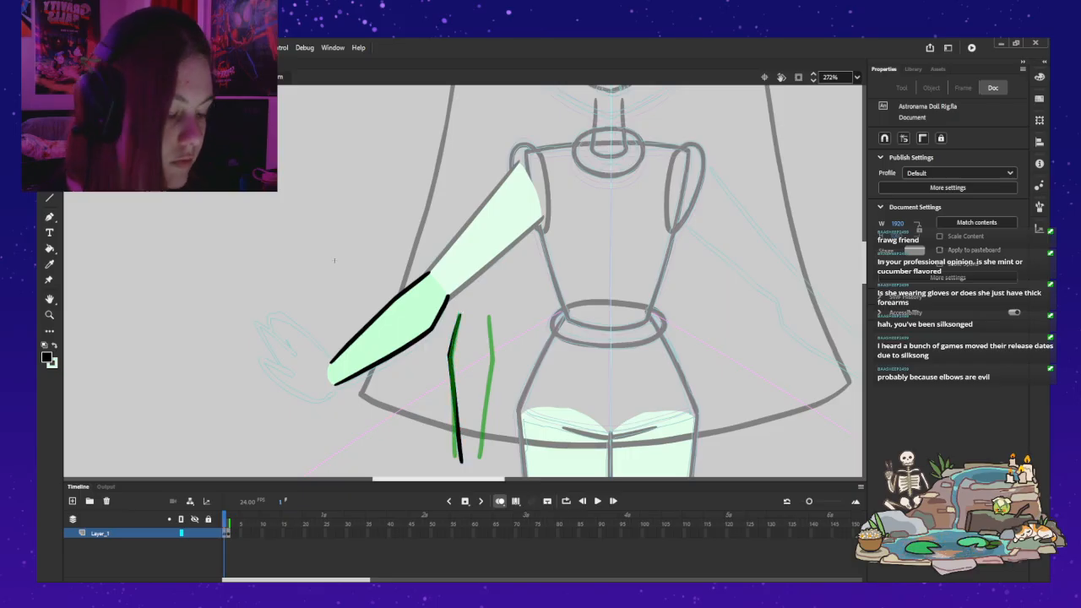
key(b)
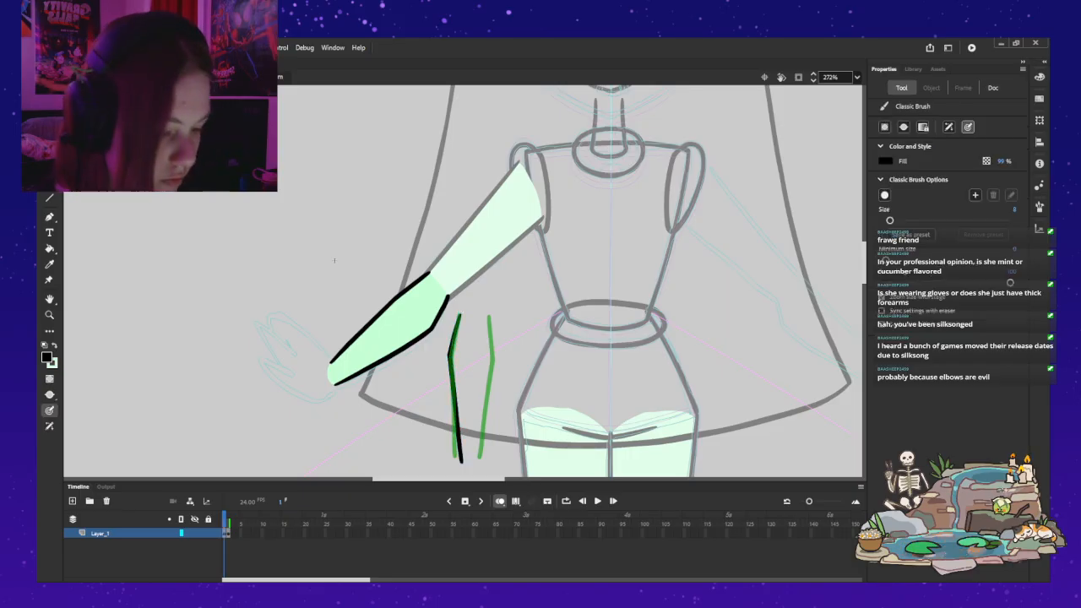
key(v)
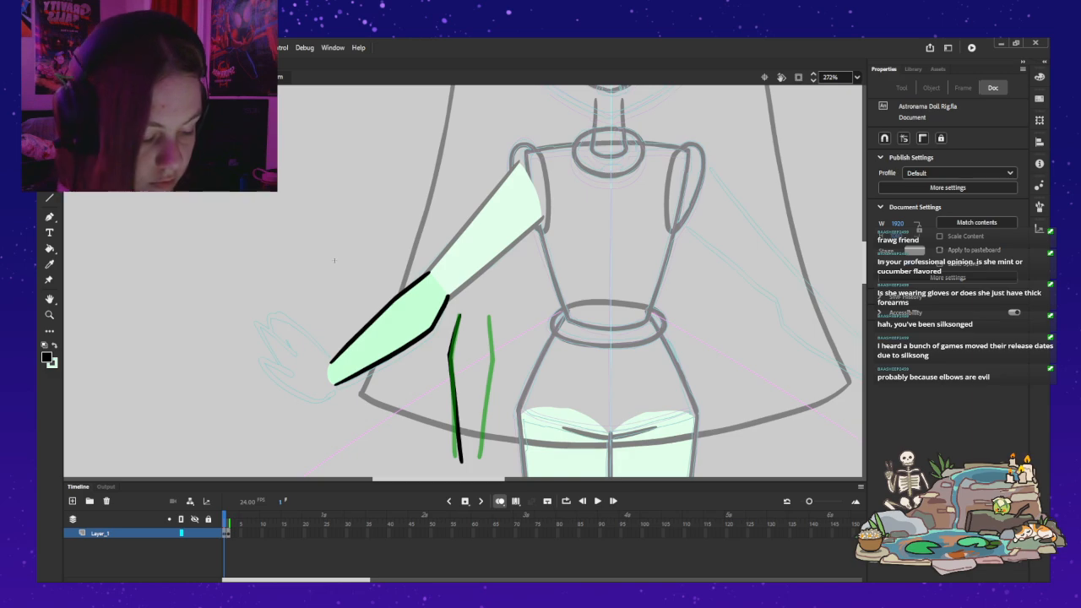
Step: Nudge the left black line slightly left and place a horizontally flipped copy of it over the right green line
click(455, 389)
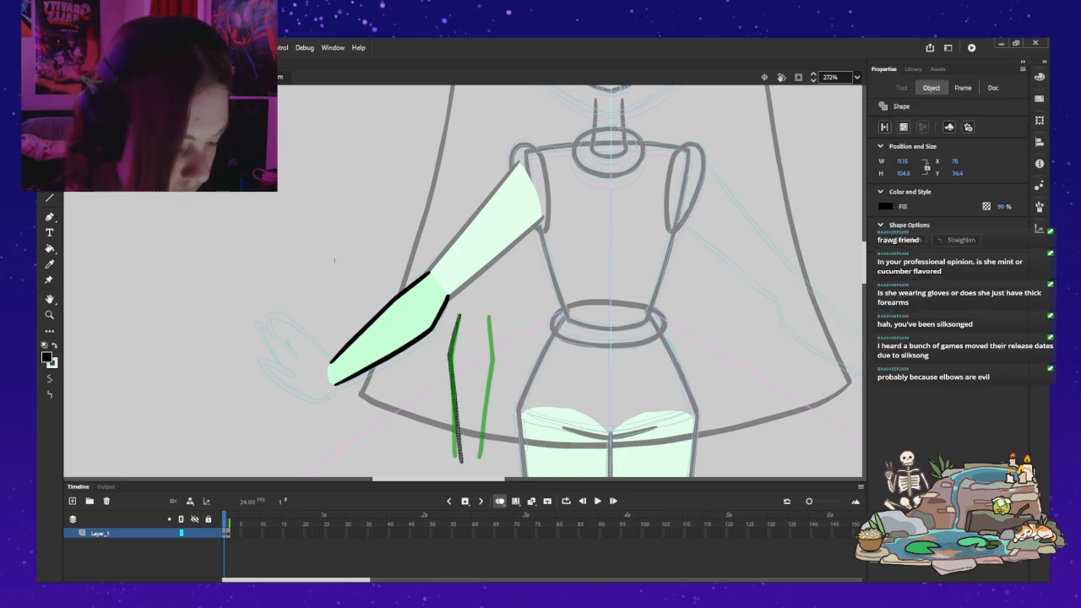
key(Left)
key(Left)
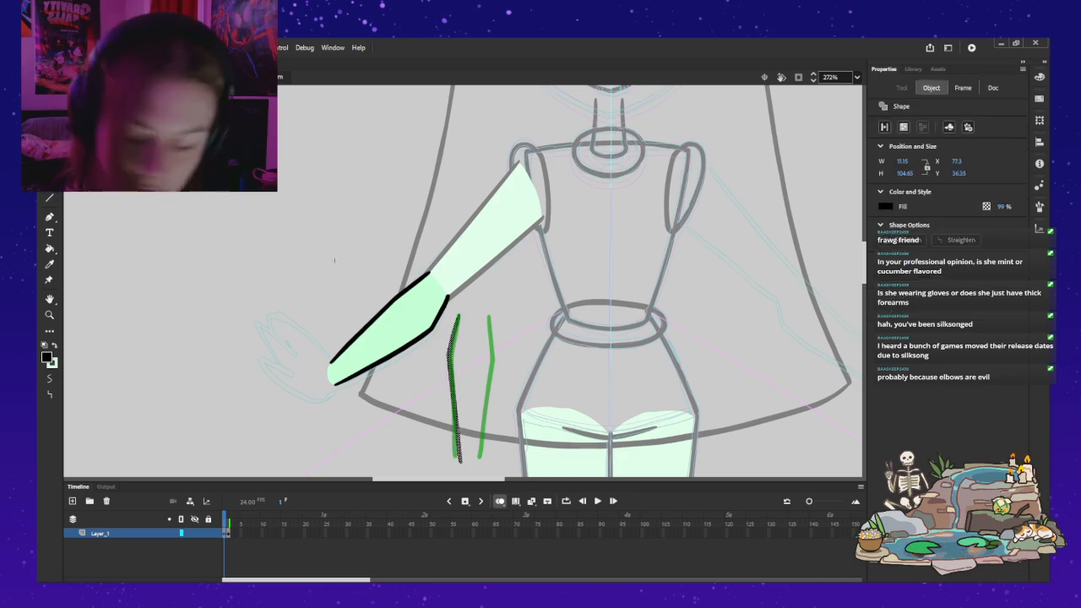
key(ctrl+v)
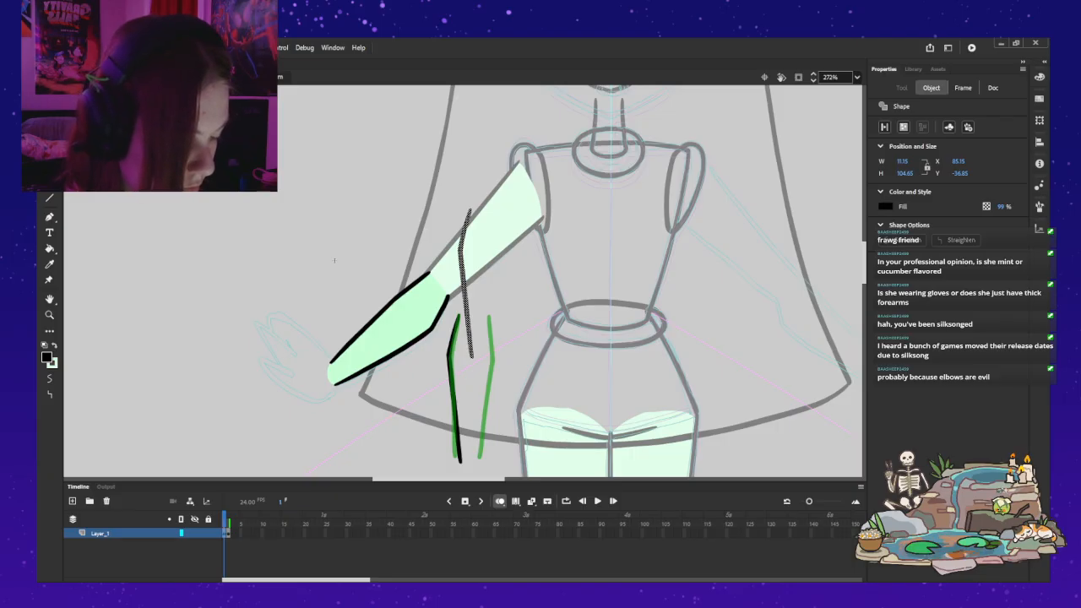
key(shift+h)
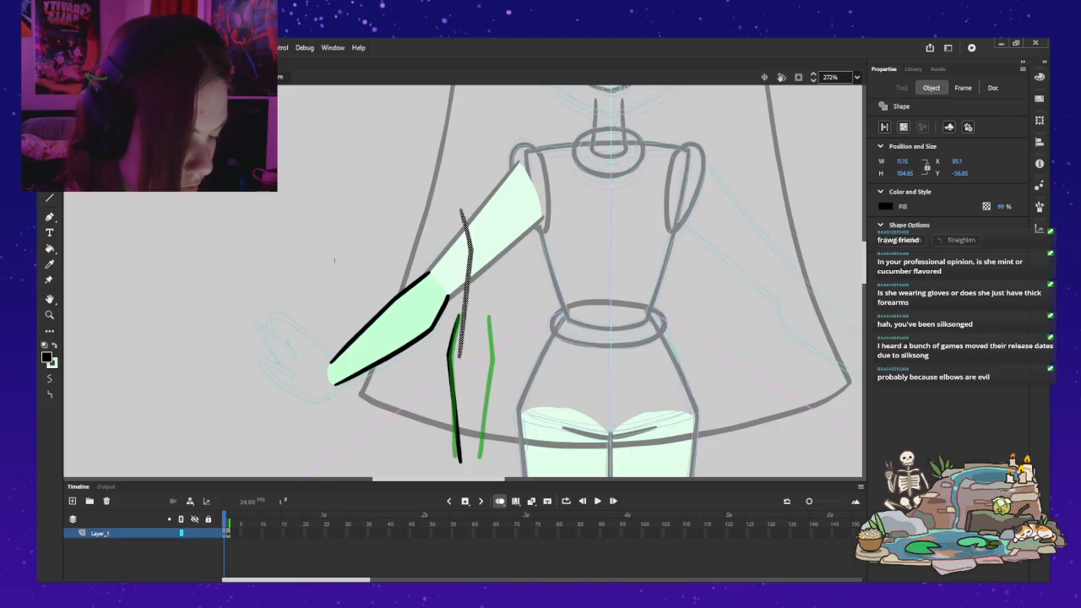
drag(466, 283, 489, 388)
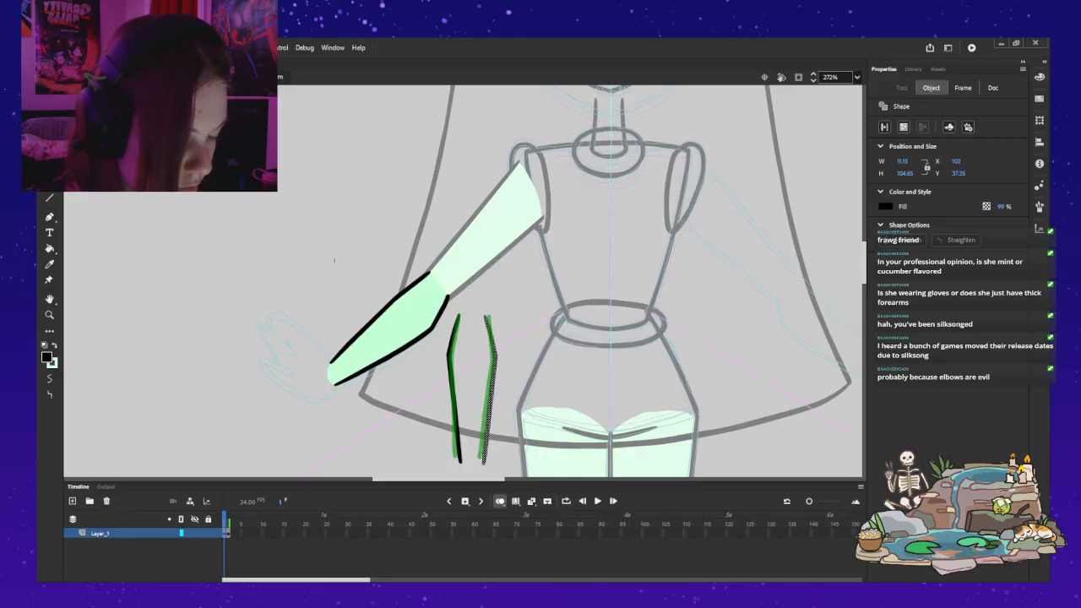
Step: Replace the old vertical forearm lines in frame 2 with a copy of frame 1's mirrored black pair
shift+click(454, 390)
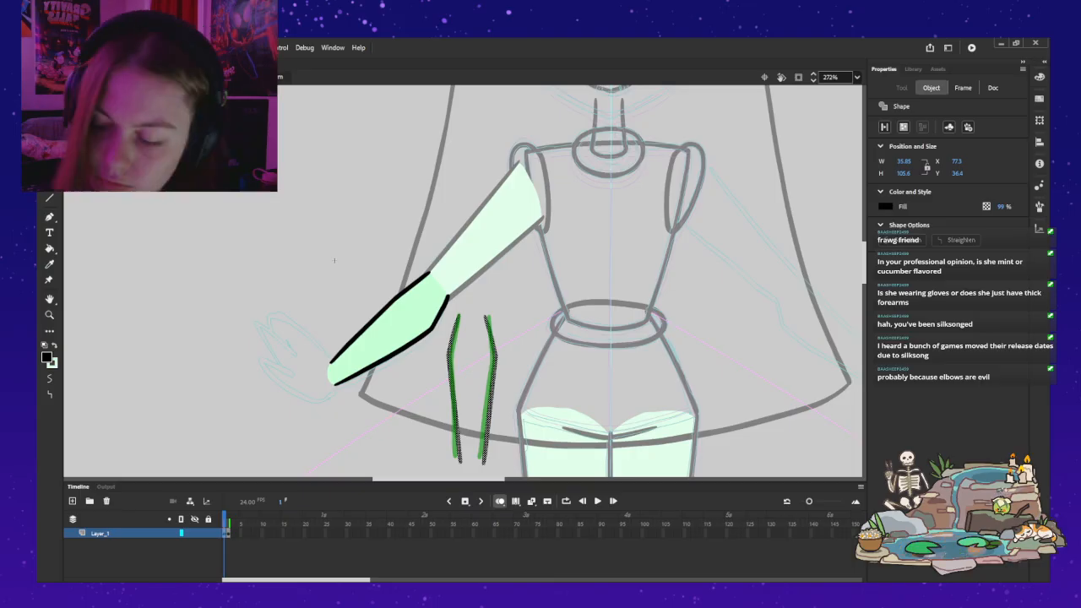
key(F6)
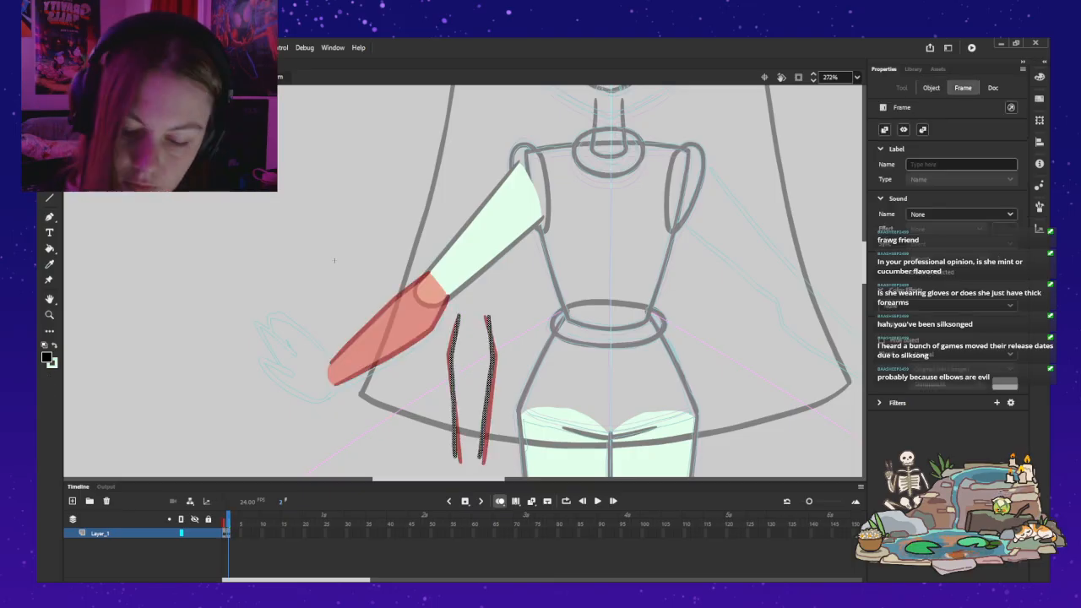
key(Delete)
key(ctrl+v)
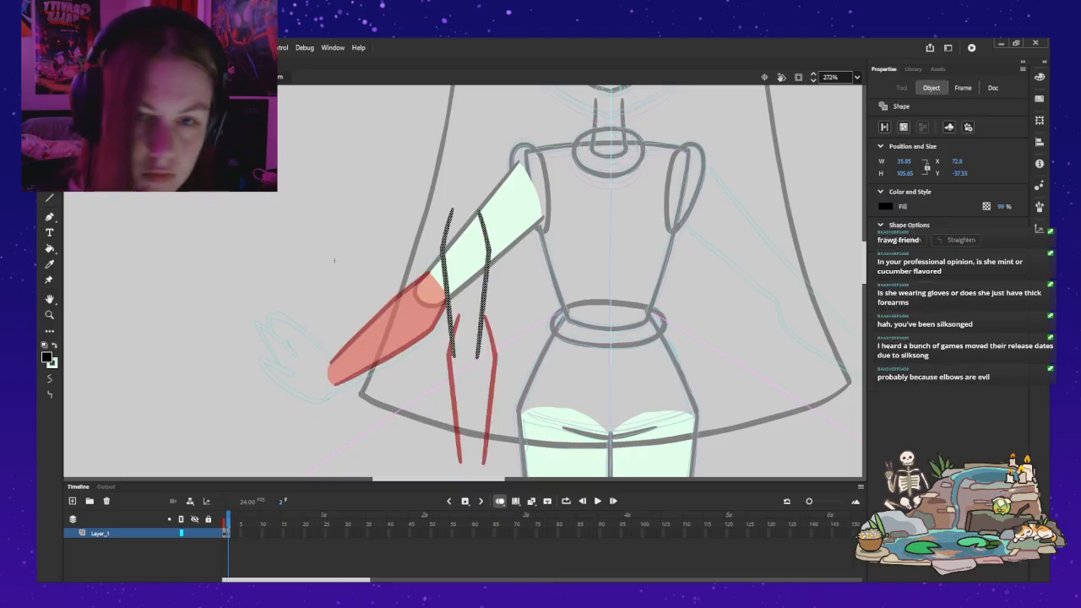
Step: Rotate the pasted pair around its elbow end to the forearm's angle, fit it over the filled forearm, and compare with frame 1
key(q)
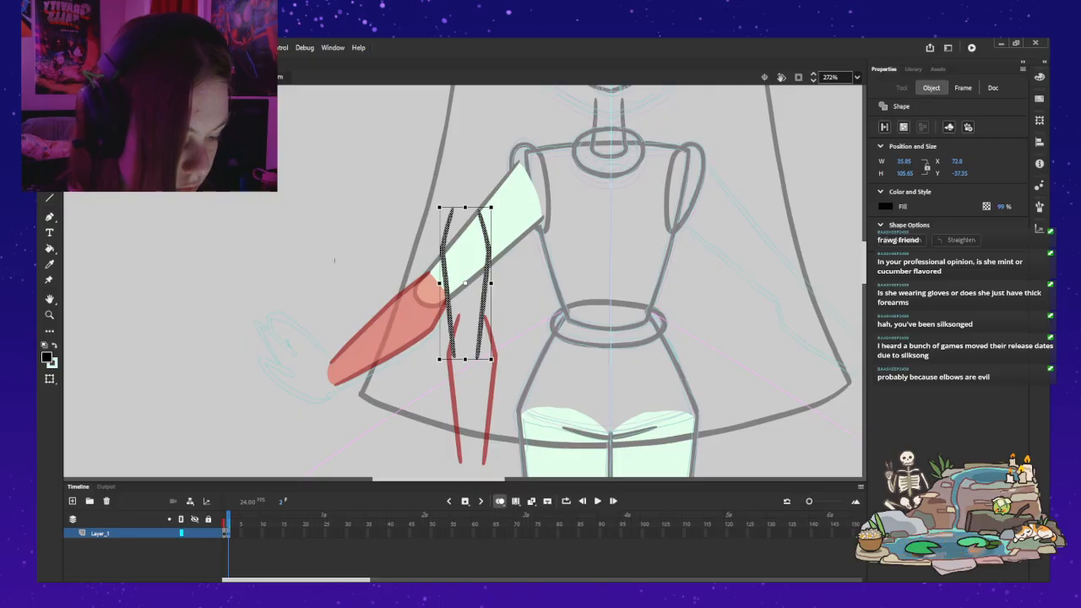
drag(465, 283, 429, 359)
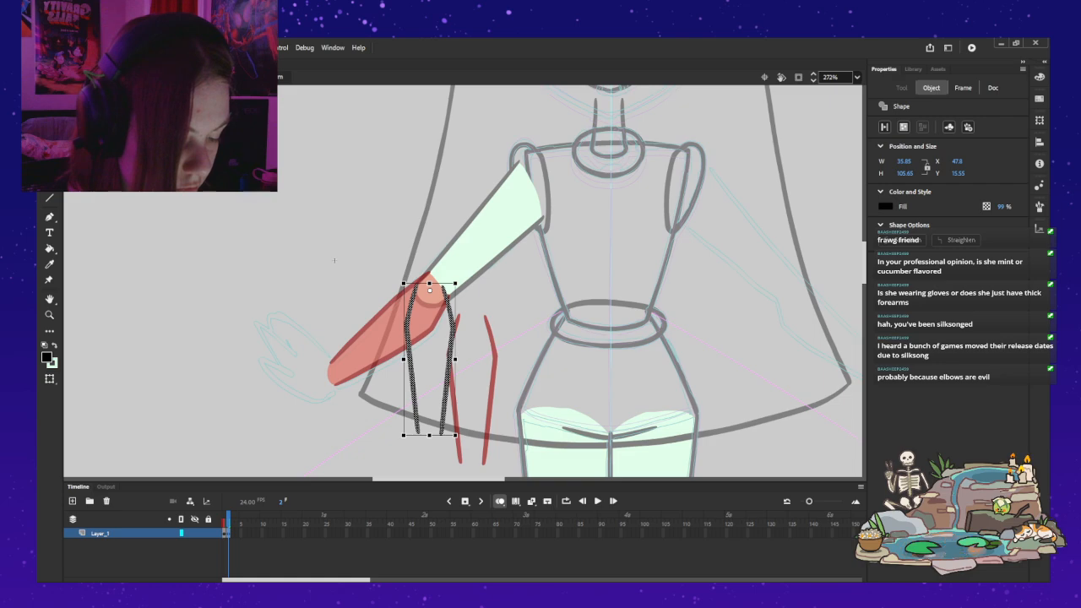
drag(458, 438, 339, 406)
drag(377, 365, 390, 359)
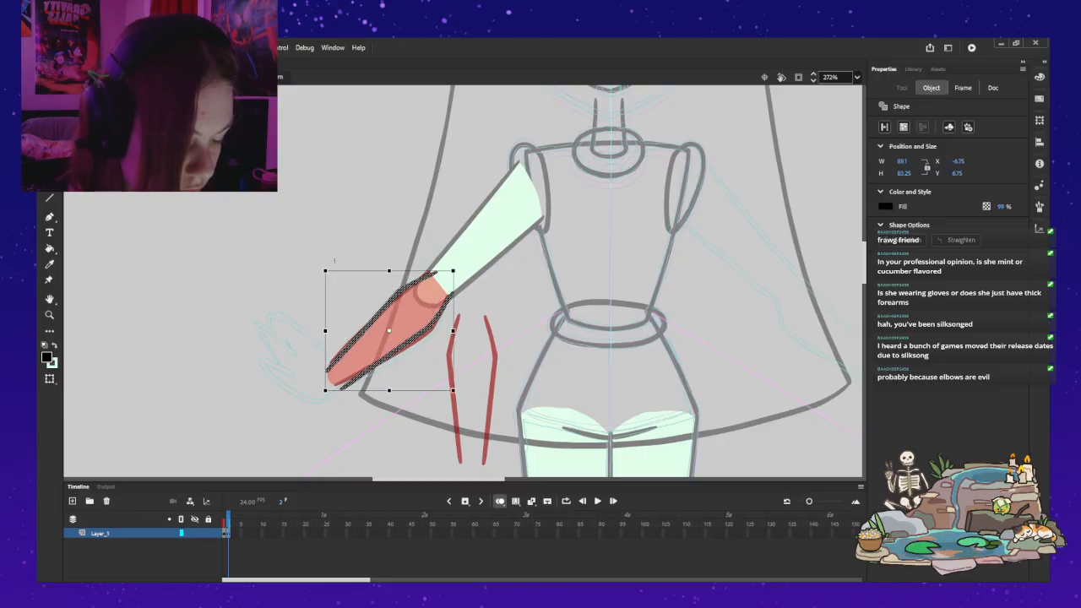
key(Left)
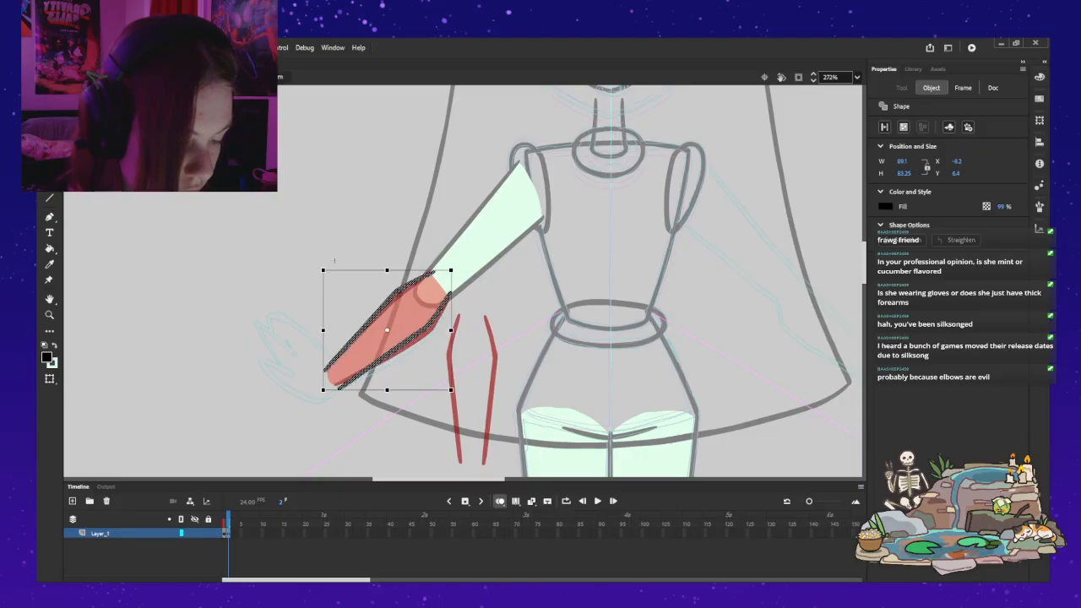
key(Escape)
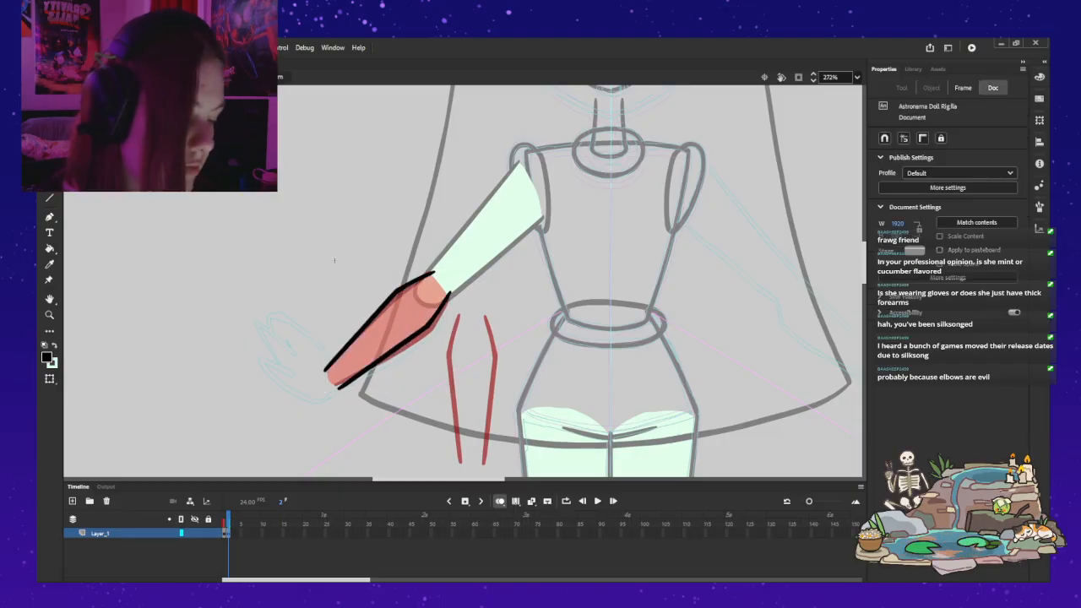
key(comma)
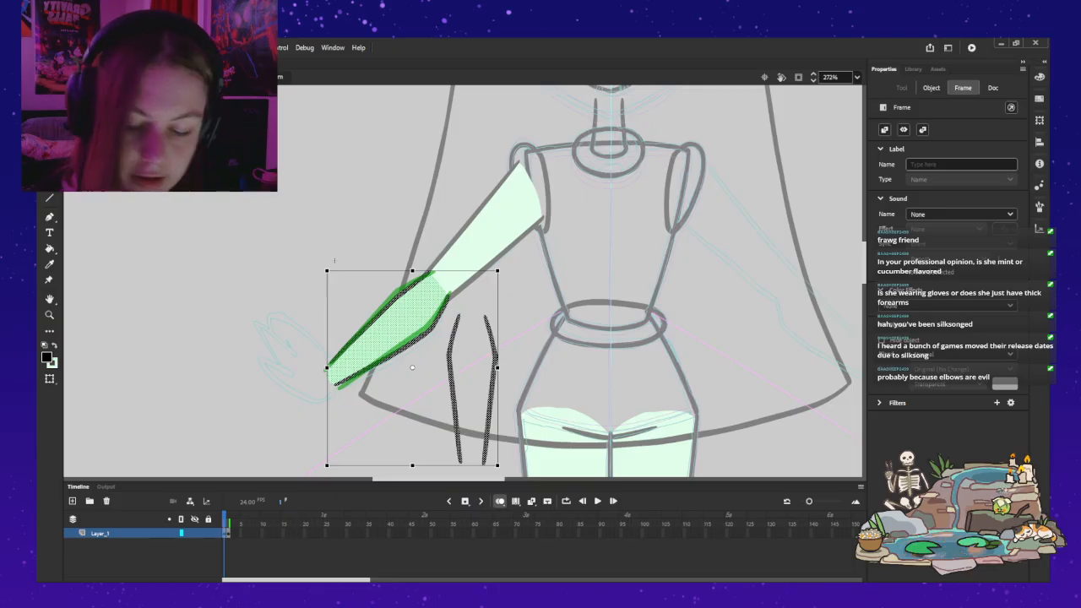
Step: Replace frame 1's old forearm artwork with frame 2's fitted black outline and return to the full arm
key(period)
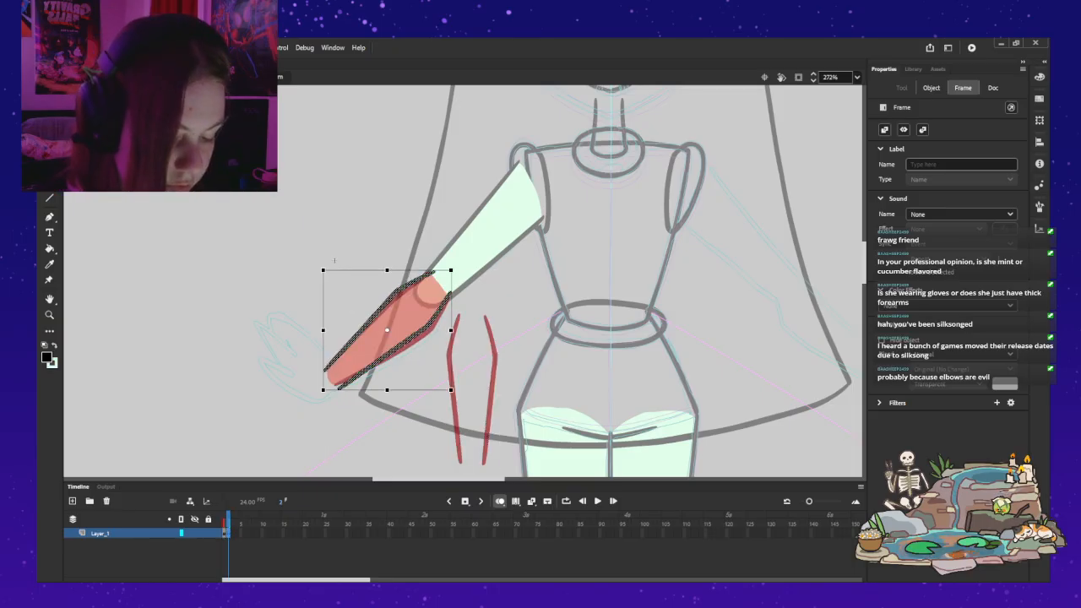
key(comma)
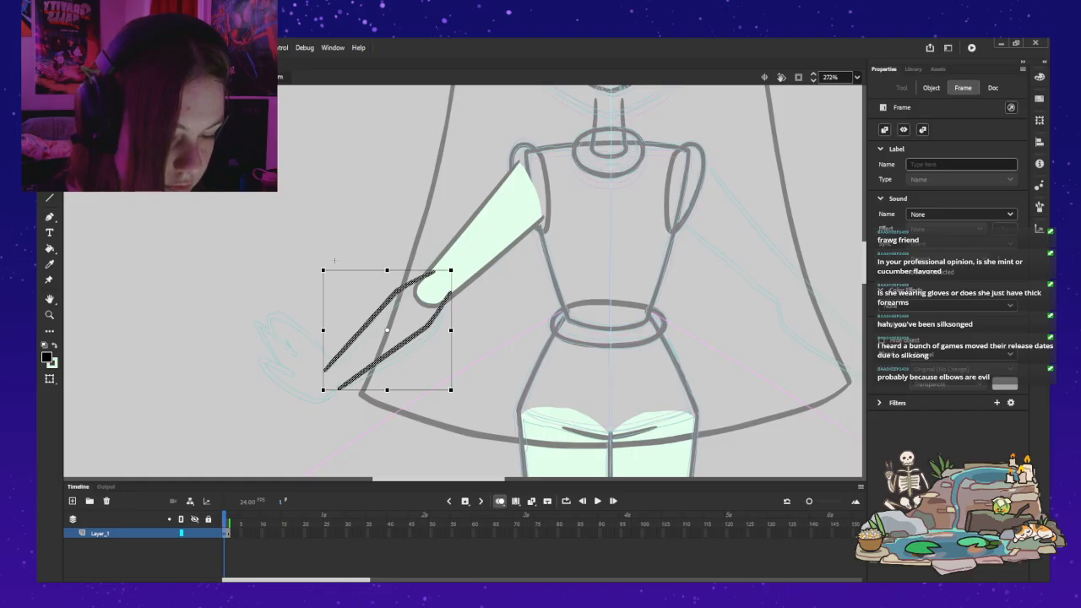
double_click(414, 158)
click(413, 159)
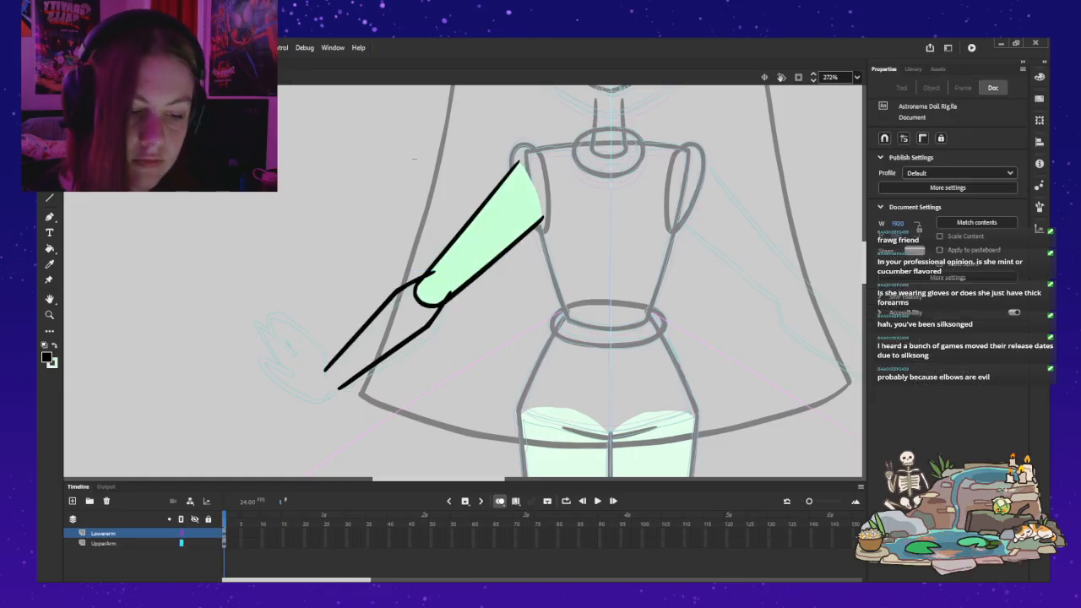
Step: Move the lower-arm instance's pivot point to the centre of the rounded elbow
key(q)
click(363, 328)
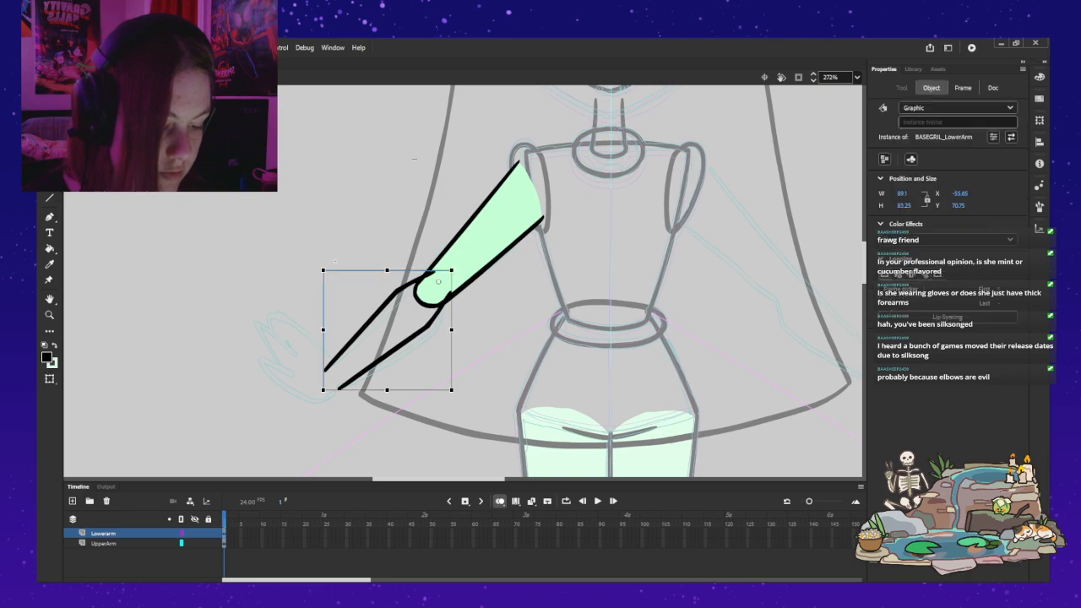
drag(438, 281, 431, 289)
Step: Test rotating the lower arm upward around its elbow pivot, undo each rotation, and deselect it
drag(317, 396, 314, 187)
key(ctrl+z)
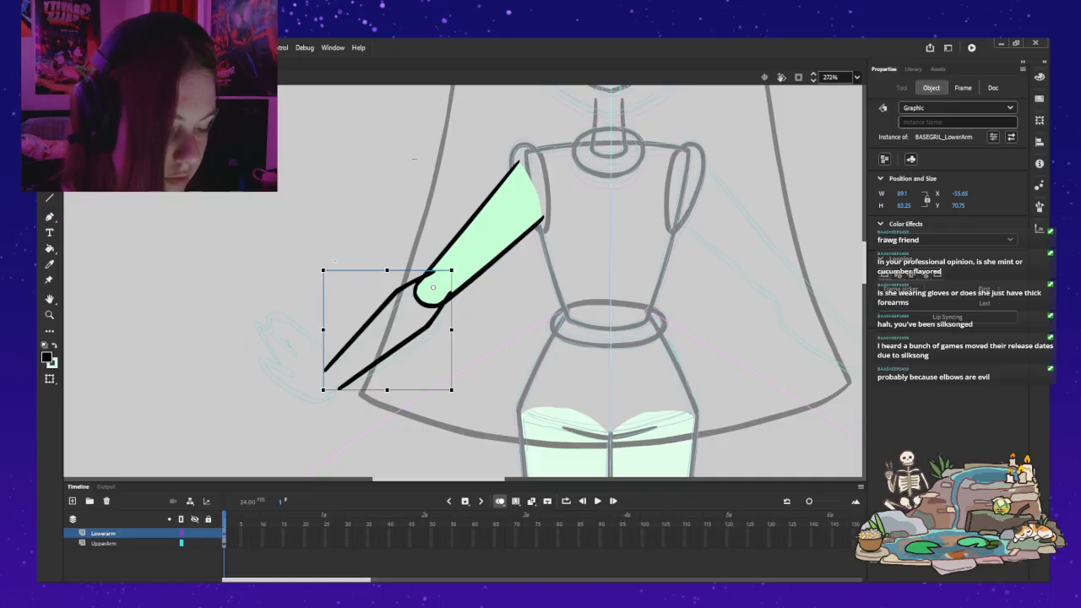
drag(321, 393, 284, 268)
key(ctrl+z)
key(Escape)
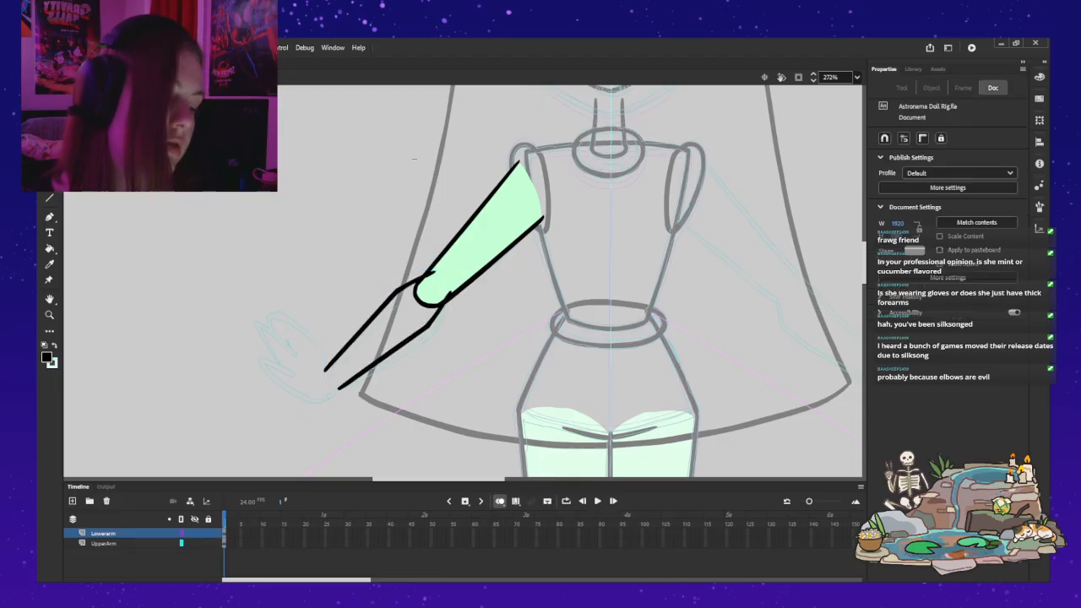
Step: Open the upper-arm symbol, add a keyframe at frame 2, and clear its artwork for a redraw
click(528, 161)
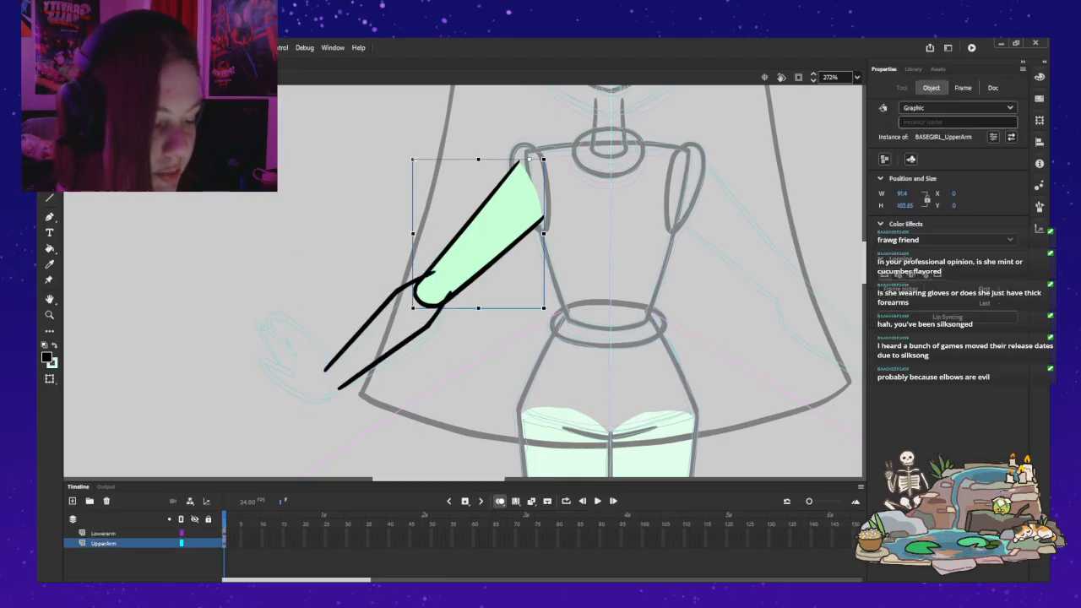
double_click(486, 236)
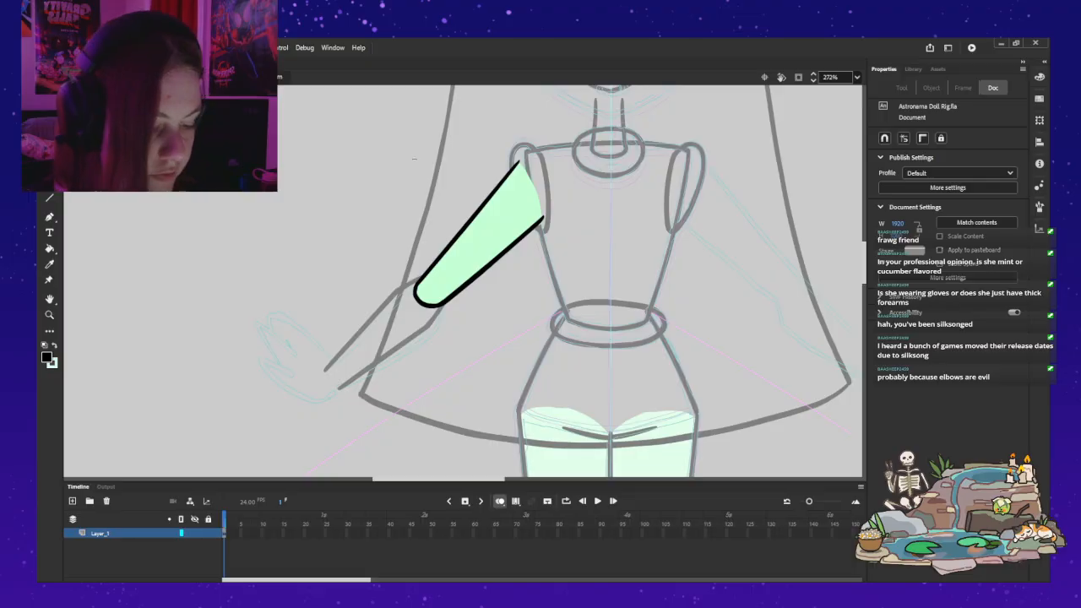
key(F6)
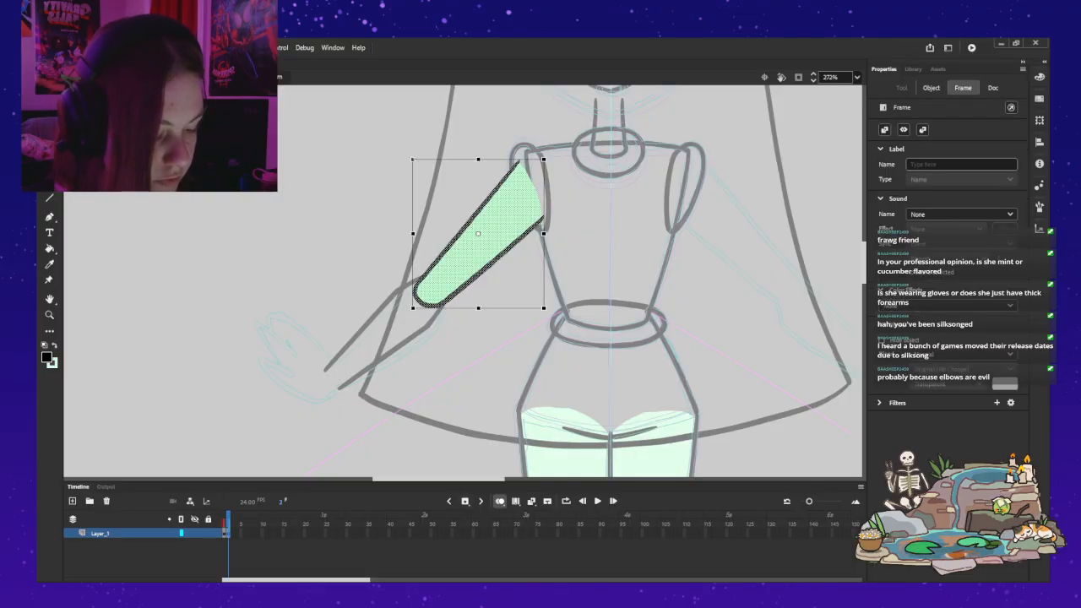
key(Delete)
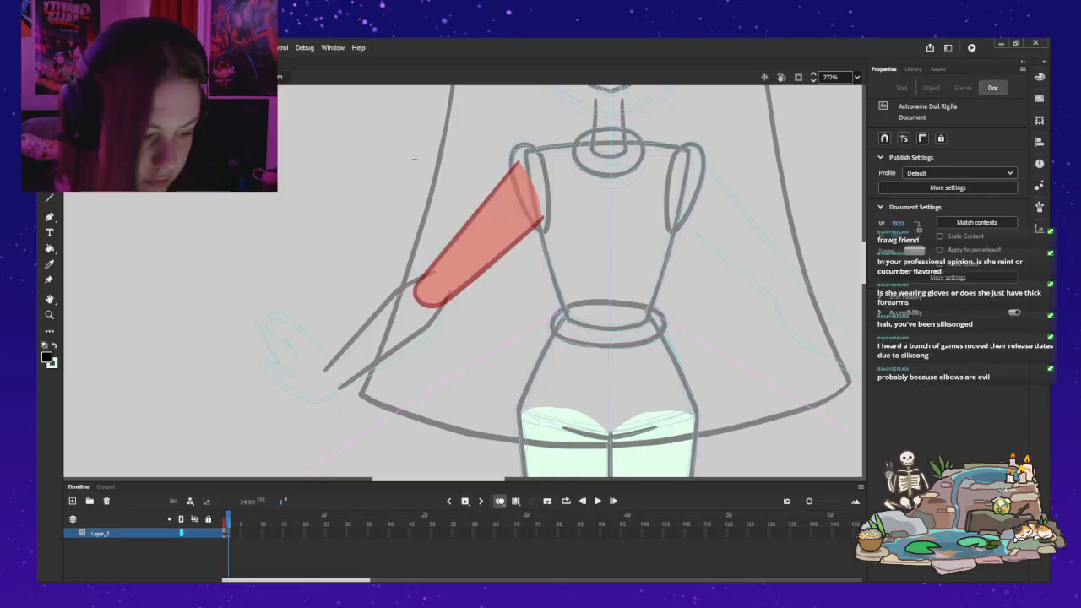
Step: Trace both straight edges of the upper arm in frame 2 with the black Classic Brush, leaving the elbow end open
key(b)
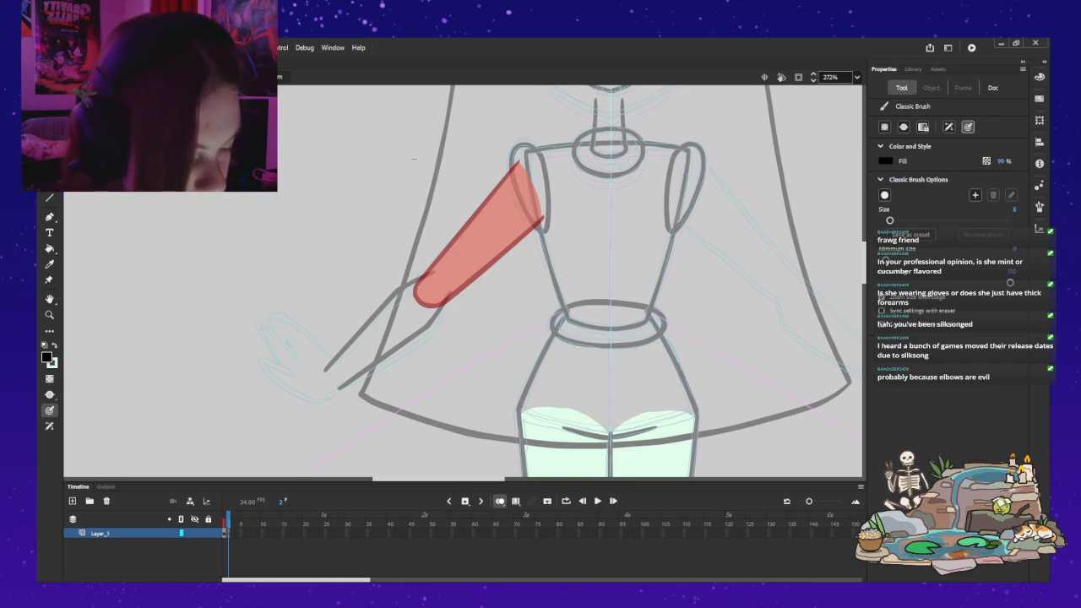
mouse_move(524, 155)
mouse_down()
mouse_move(504, 182)
mouse_move(523, 158)
mouse_move(429, 275)
mouse_up()
key(ctrl+z)
drag(525, 156, 495, 187)
key(ctrl+z)
drag(524, 154, 505, 178)
drag(473, 215, 456, 237)
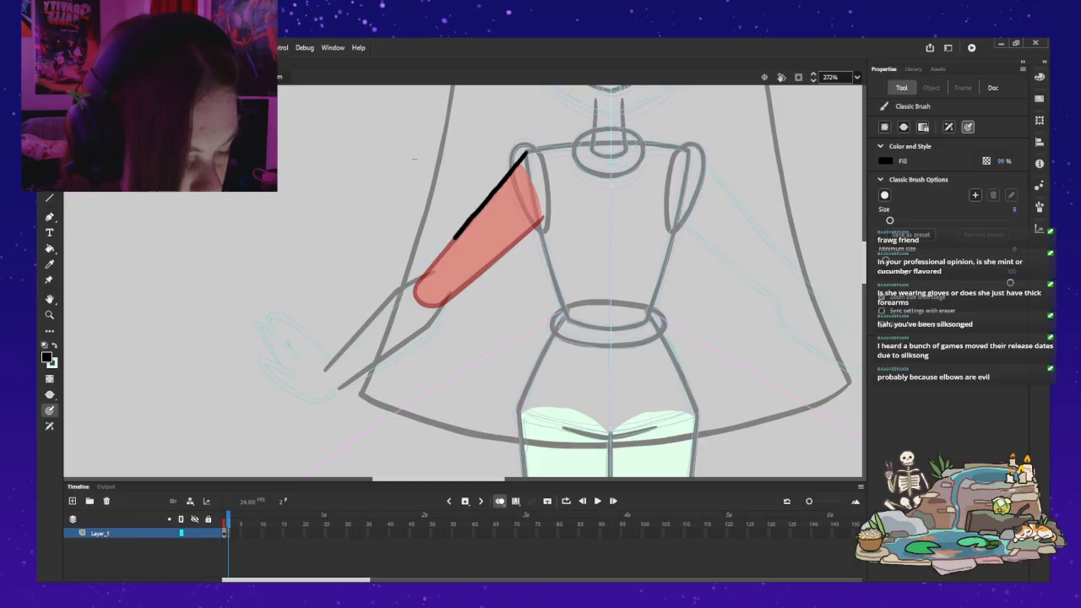
drag(422, 274, 417, 284)
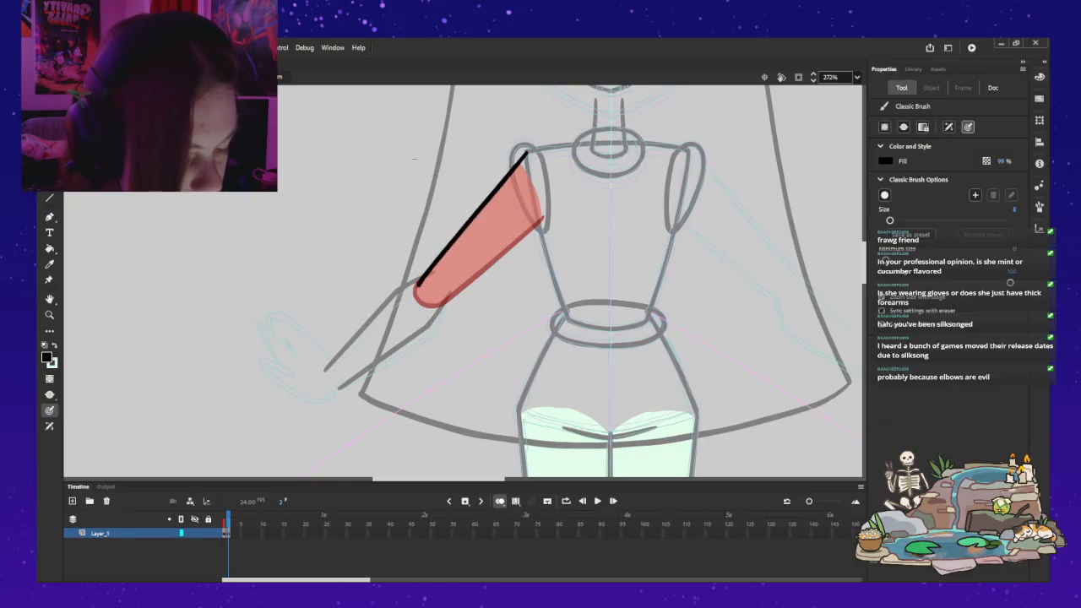
mouse_move(543, 217)
mouse_down()
mouse_move(443, 300)
mouse_move(424, 290)
mouse_up()
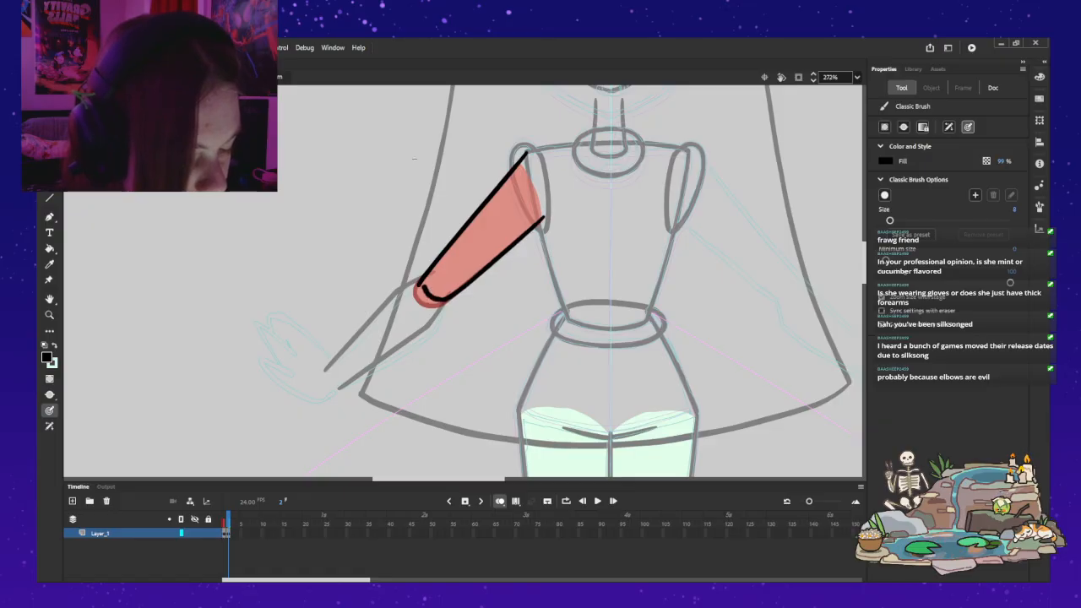
key(ctrl+z)
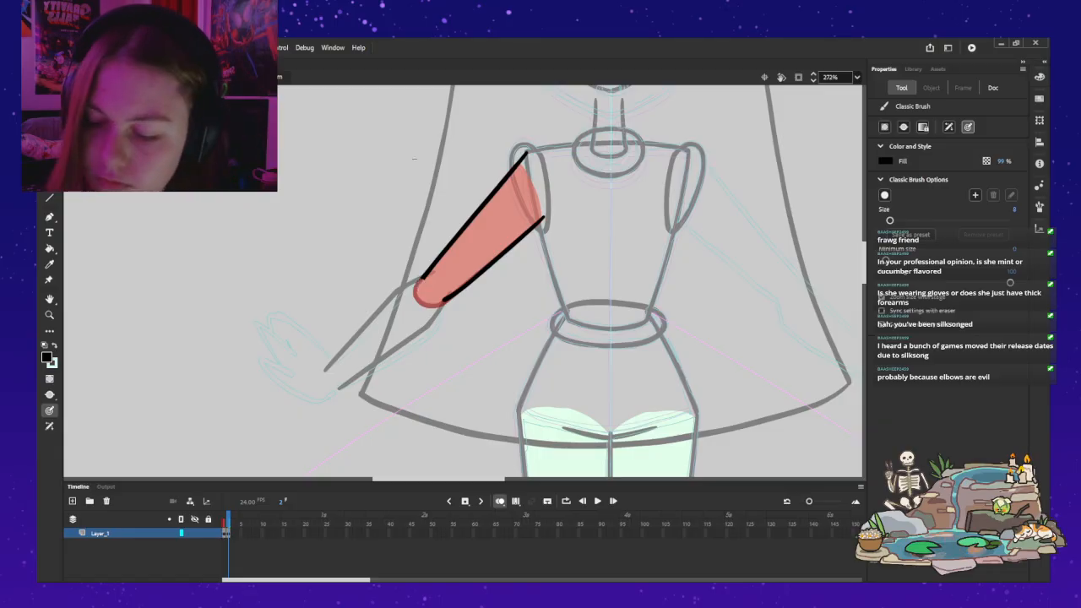
Step: Try several curved strokes for the rounded elbow end joining the two upper-arm lines
mouse_move(425, 298)
mouse_down()
mouse_move(441, 300)
mouse_move(423, 280)
mouse_up()
key(ctrl+z)
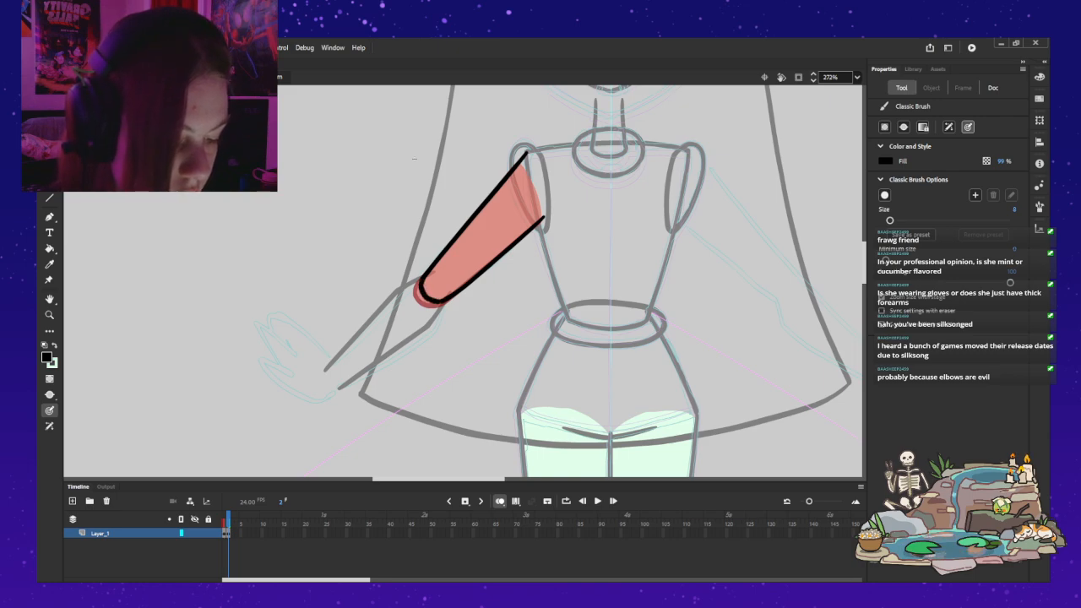
key(ctrl+z)
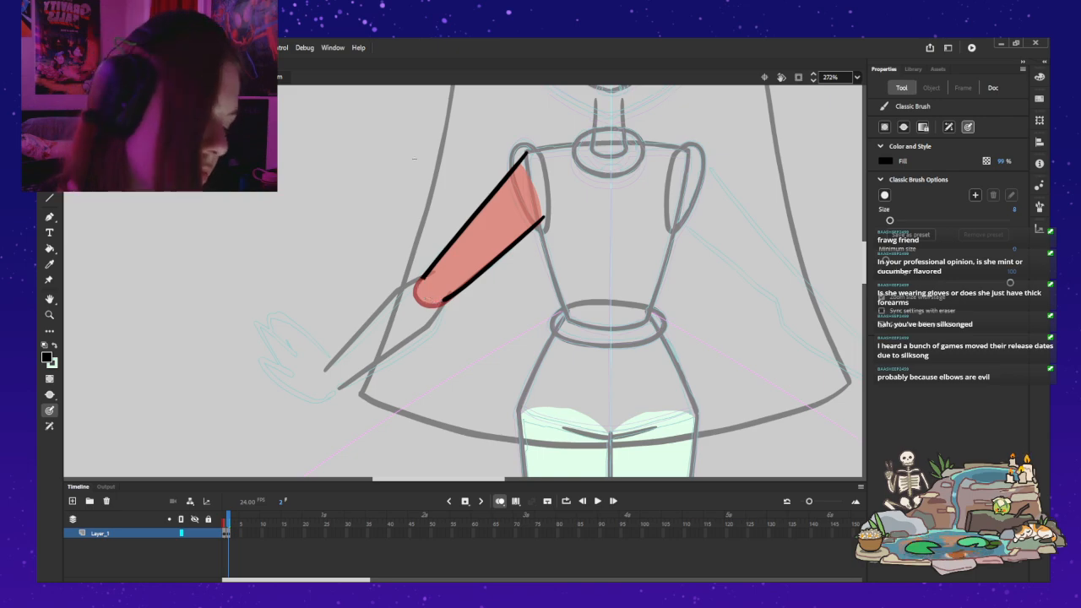
drag(422, 279, 439, 302)
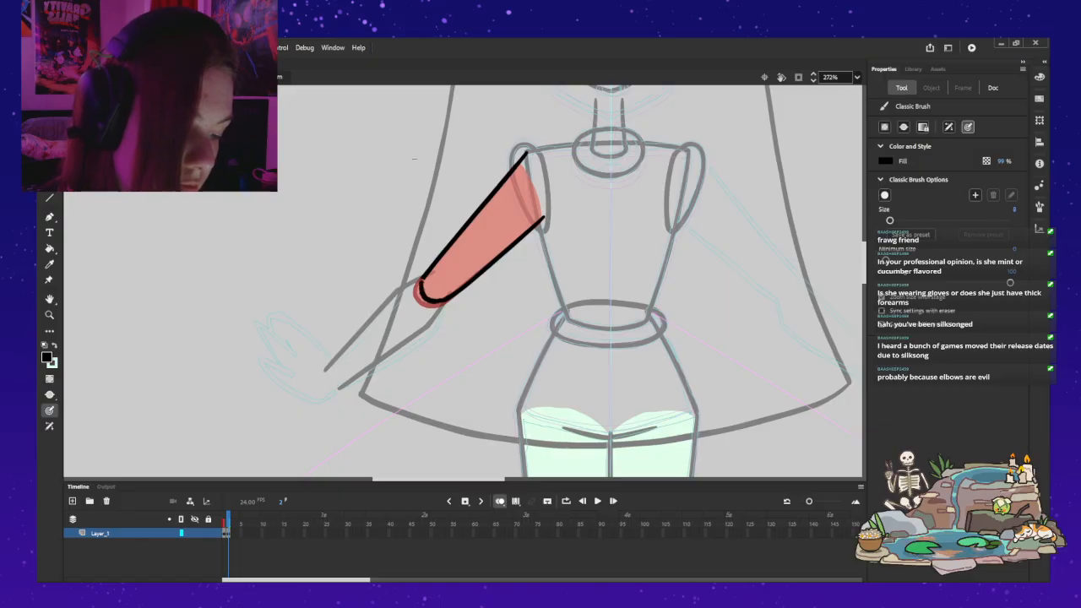
key(ctrl+z)
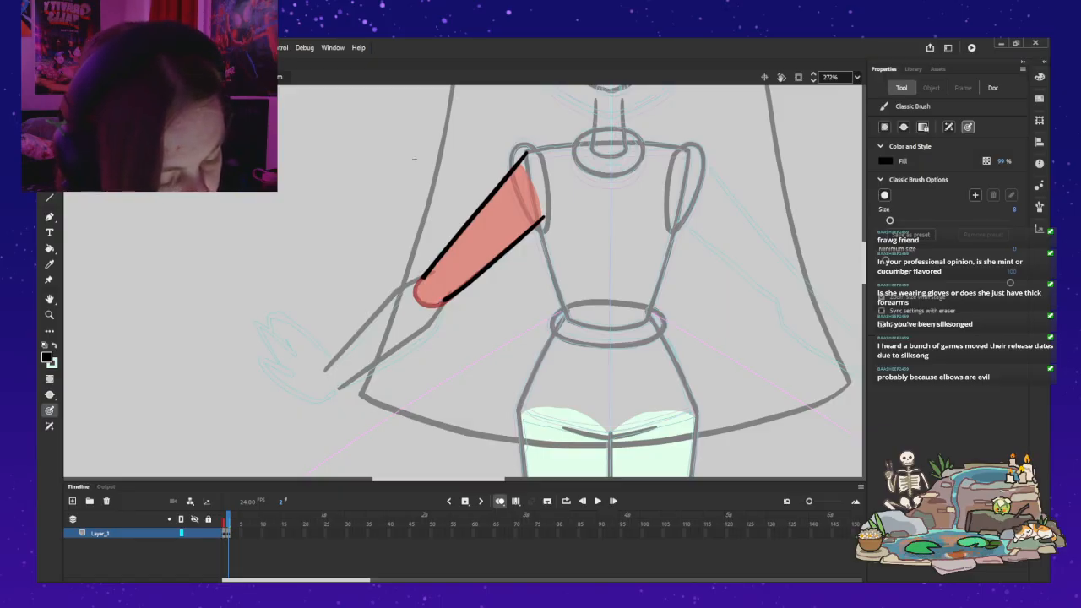
mouse_move(421, 281)
mouse_down()
mouse_move(418, 293)
mouse_move(444, 299)
mouse_up()
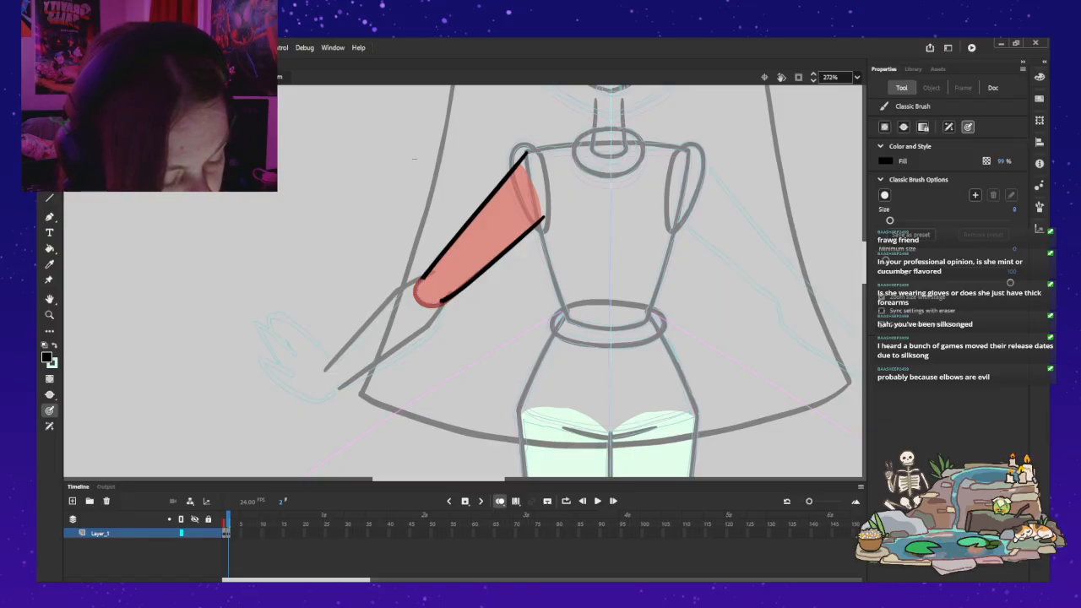
drag(424, 287, 431, 297)
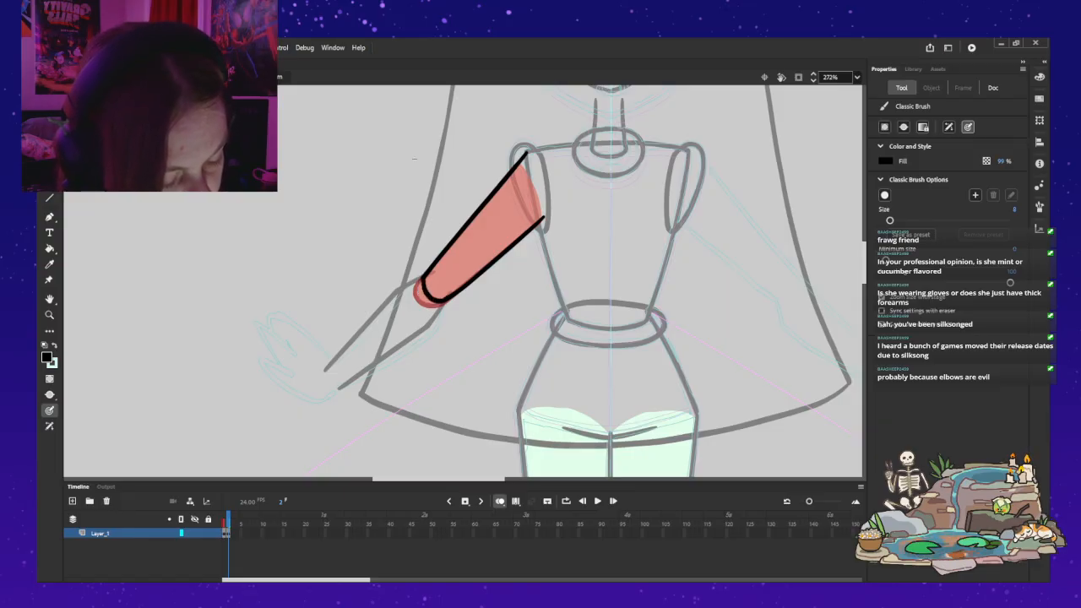
key(ctrl+z)
mouse_move(426, 299)
mouse_down()
mouse_move(438, 301)
mouse_move(423, 276)
mouse_up()
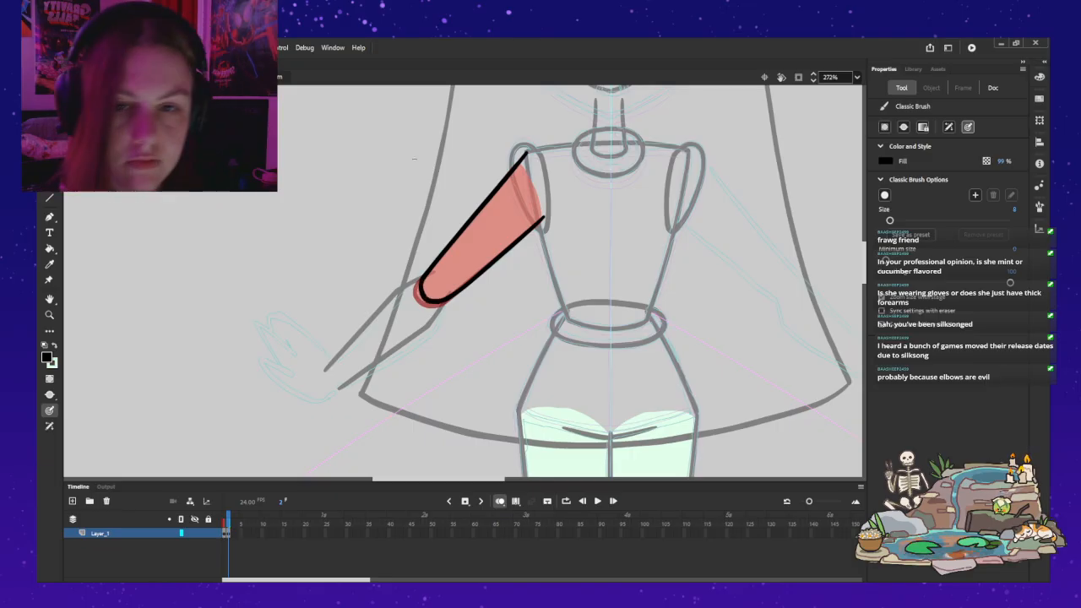
Step: Undo the last elbow curve, trim the elbow end of the upper arm's outer line, and redraw the rounded end joining both lines
key(z)
click(487, 258)
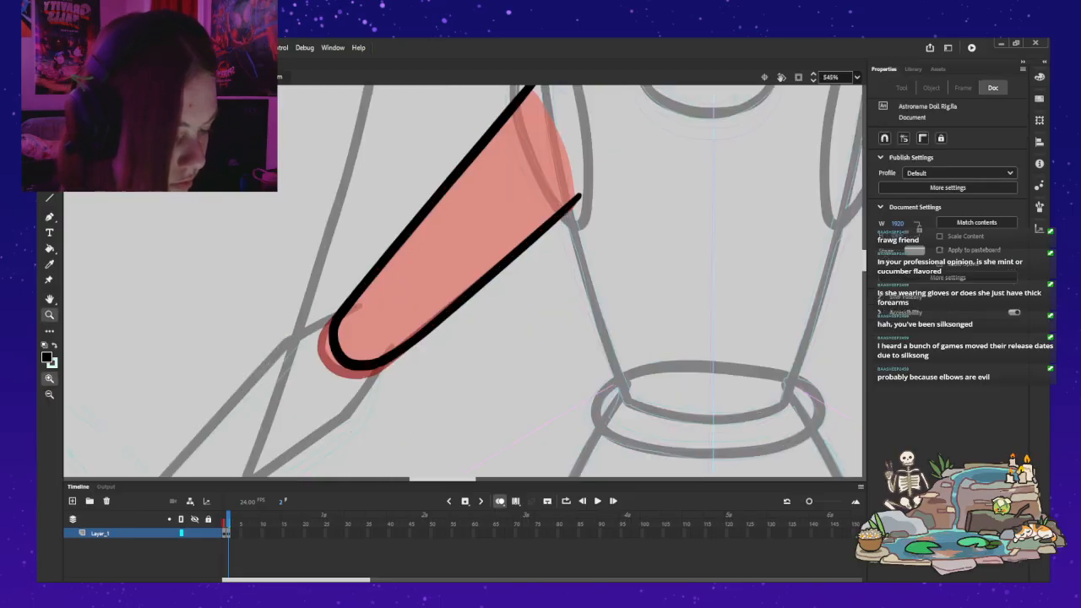
key(ctrl+z)
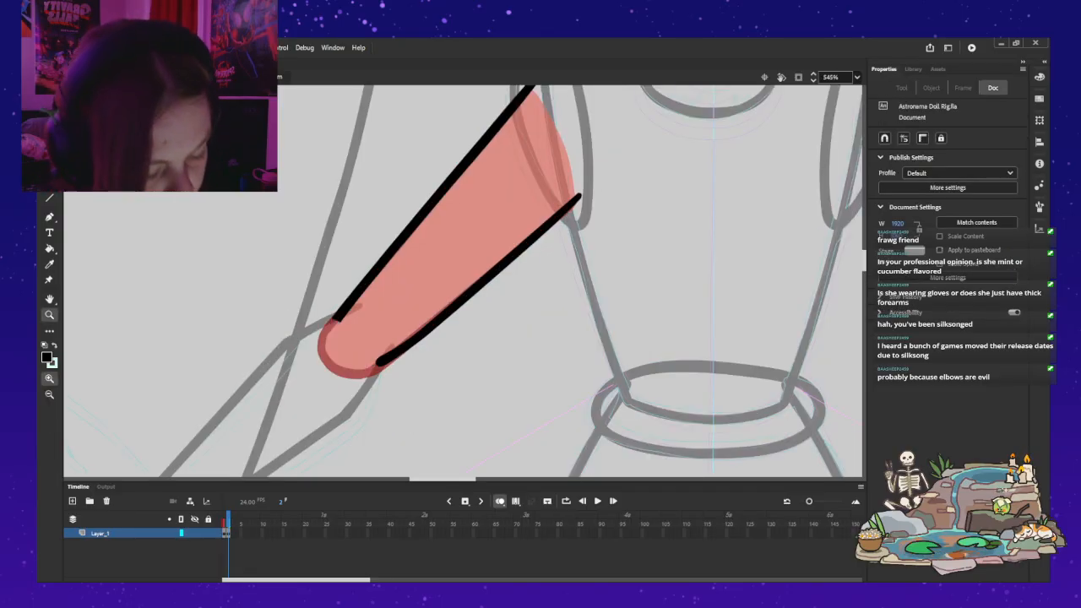
drag(342, 323, 339, 328)
click(350, 317)
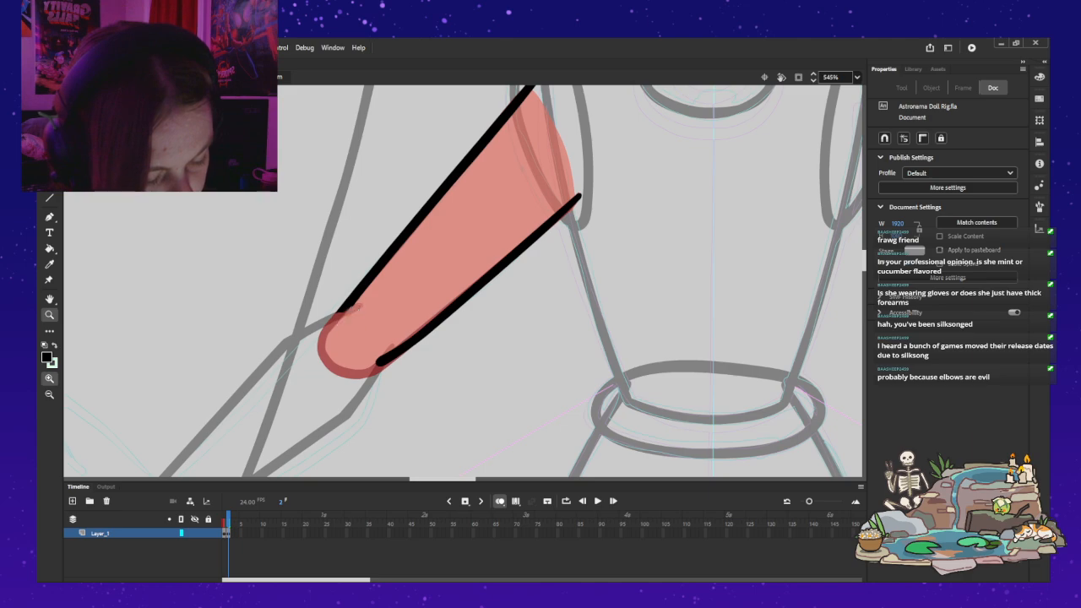
click(354, 307)
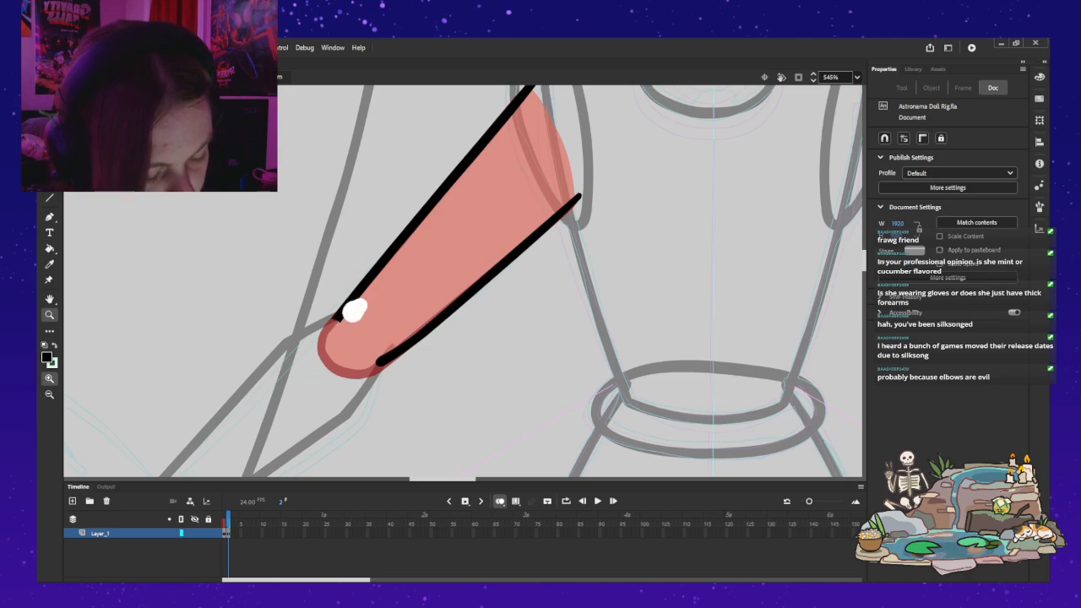
drag(362, 313, 347, 326)
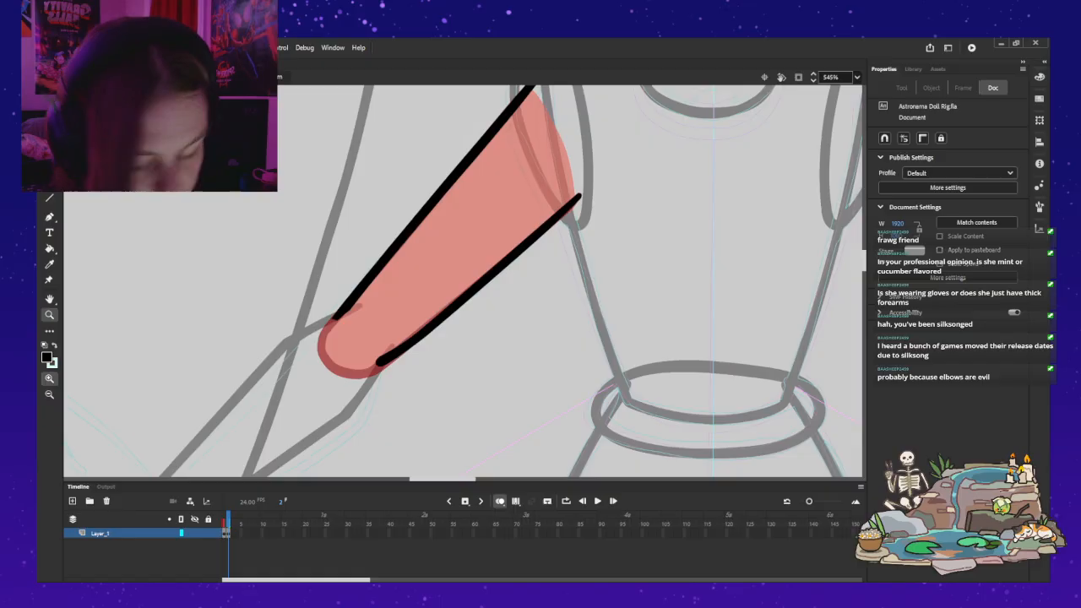
key(b)
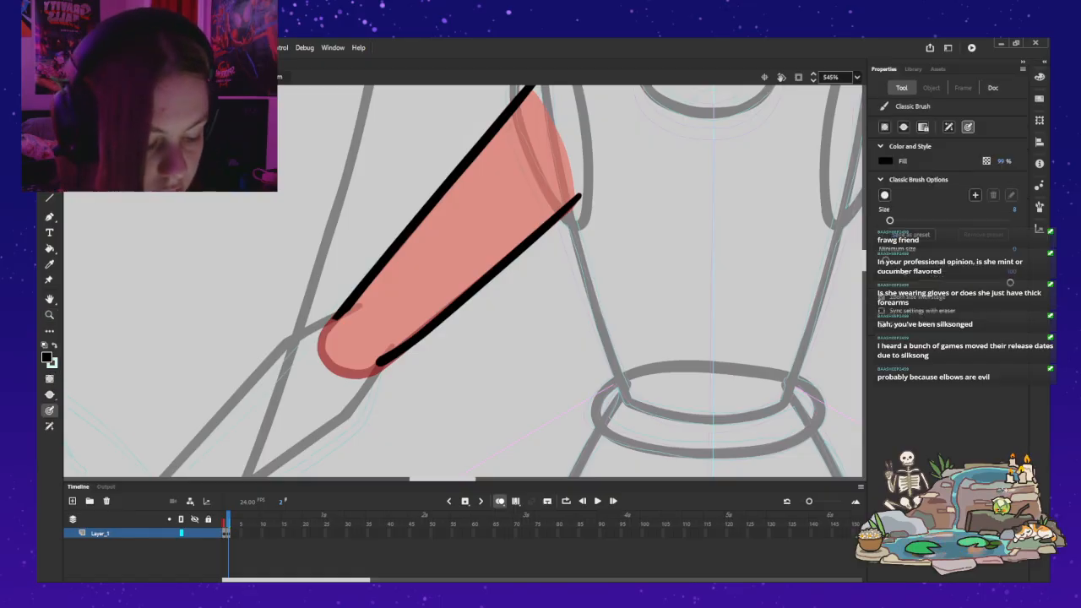
mouse_move(371, 362)
mouse_down()
mouse_move(350, 355)
mouse_move(334, 319)
mouse_up()
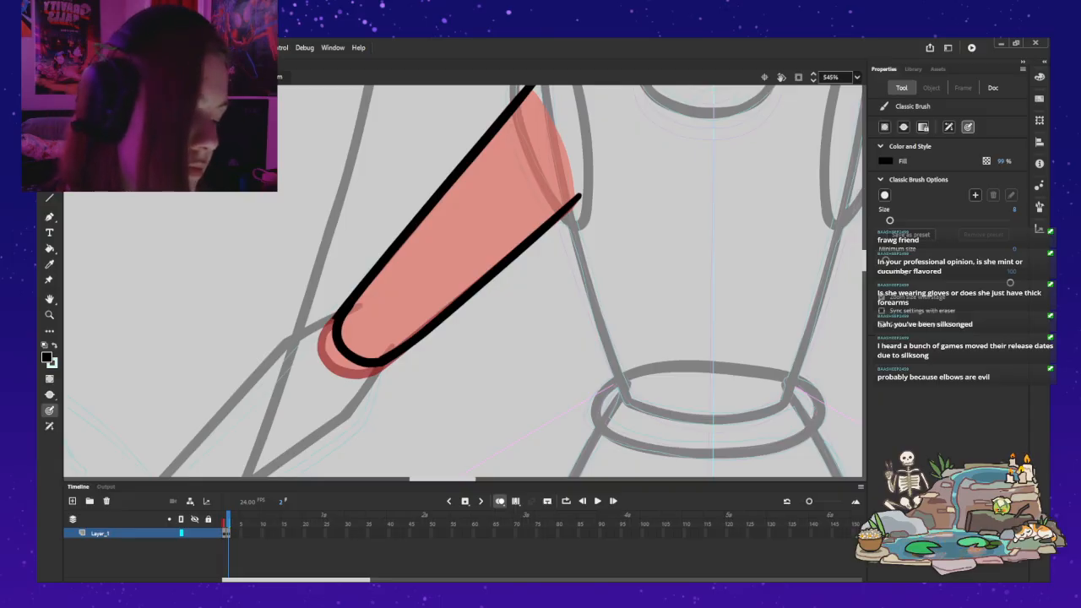
Step: Delete surplus anchor points around the upper arm's rounded elbow end to smooth the outline
key(a)
click(333, 318)
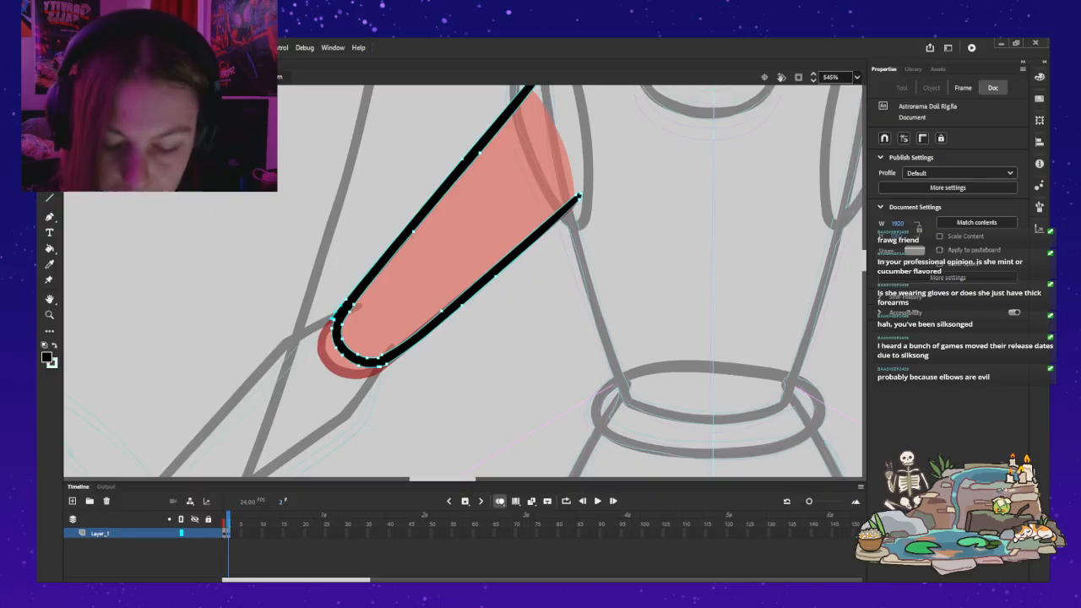
key(Delete)
click(381, 357)
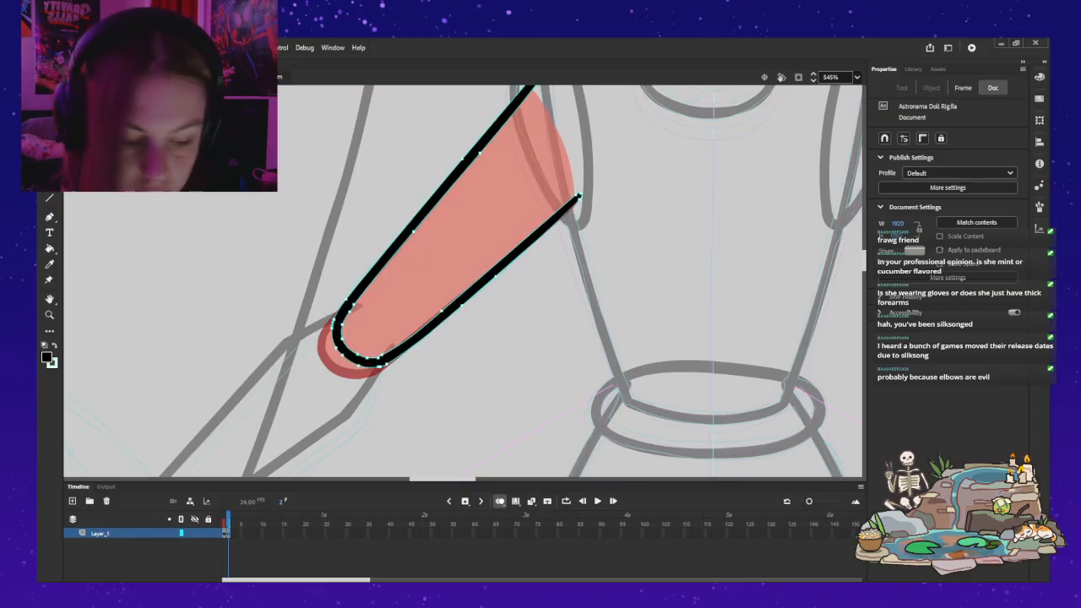
key(Delete)
click(380, 366)
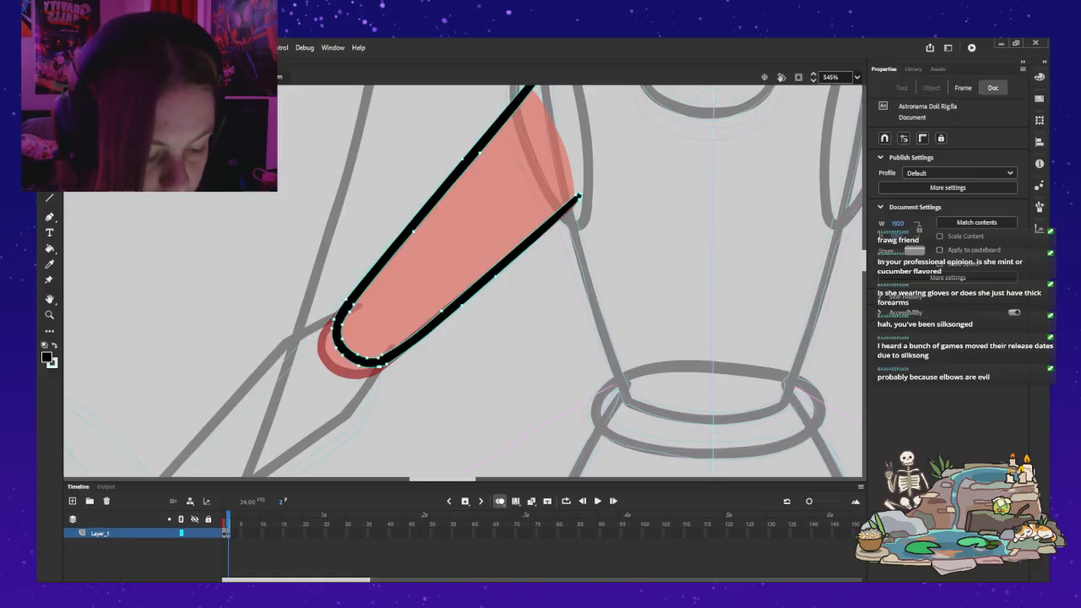
key(Delete)
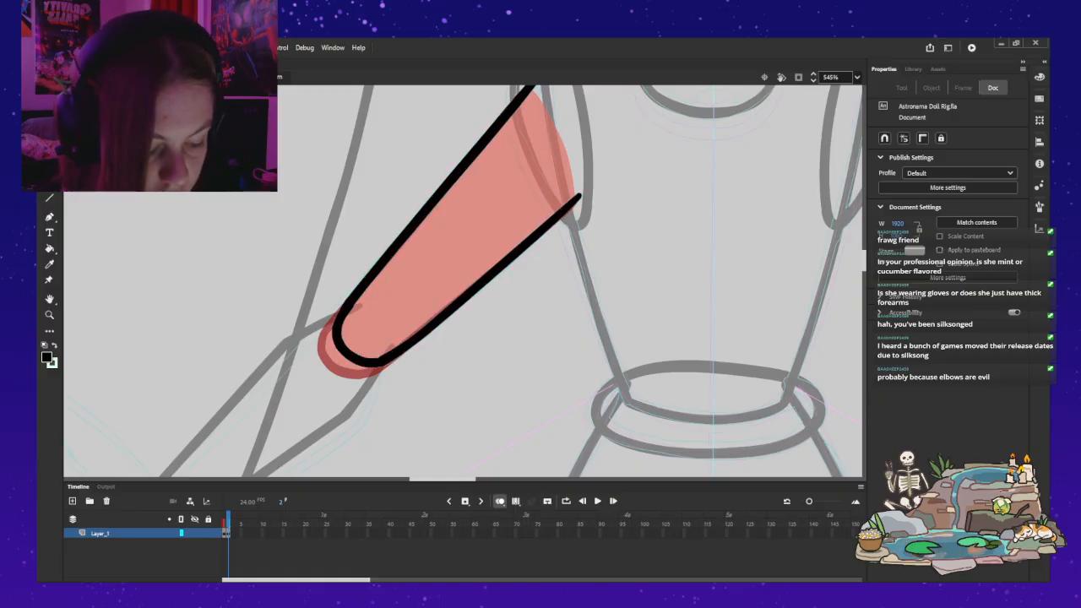
Step: Try deleting one more anchor point where the elbow curve meets the arm's lower line, and undo that deletion
click(382, 365)
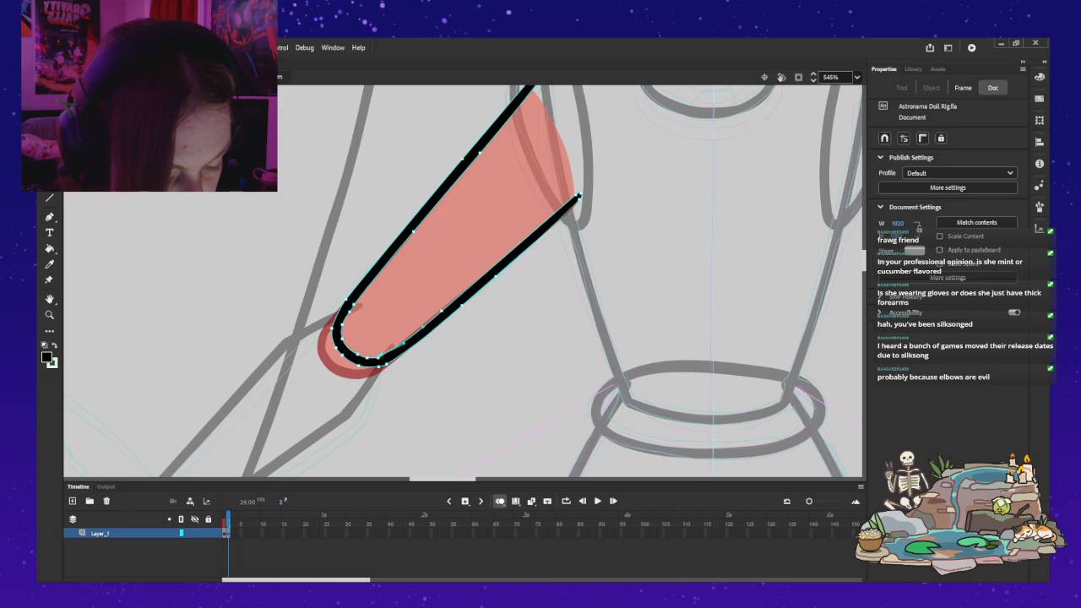
key(Delete)
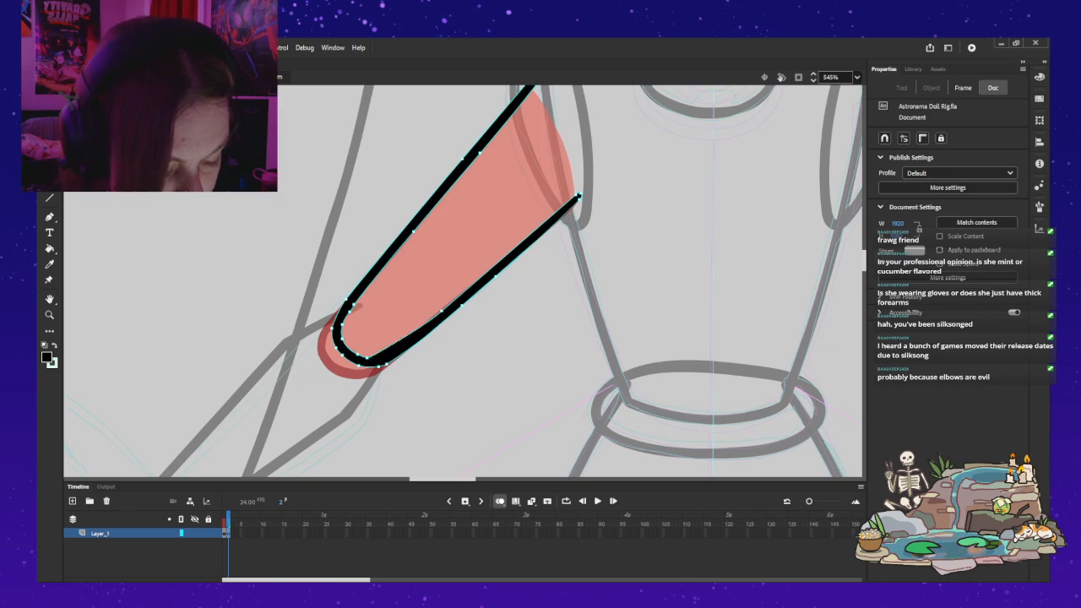
key(q)
key(a)
key(ctrl+z)
key(q)
key(v)
key(Escape)
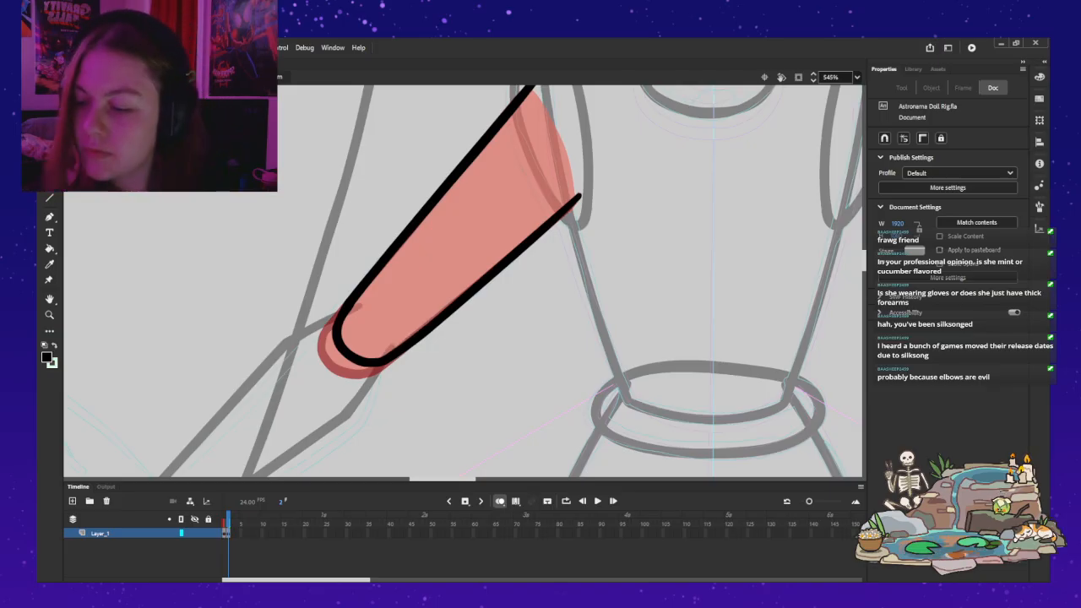
Step: Close the upper arm's shoulder end with a mint brush stroke, fill the arm with mint, and return to the parent symbol
key(z)
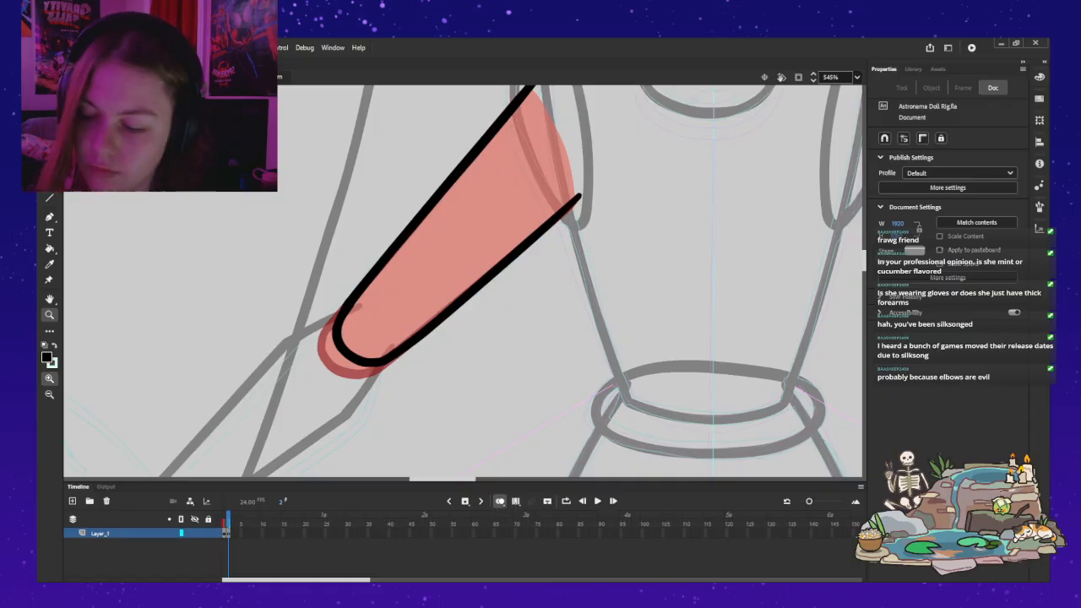
alt+click(360, 187)
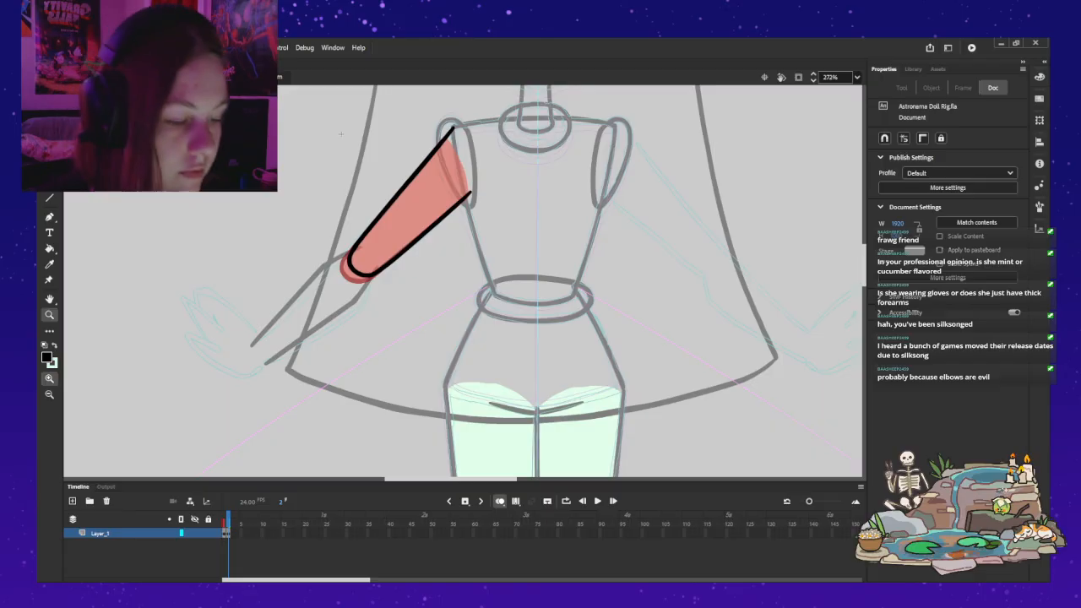
key(b)
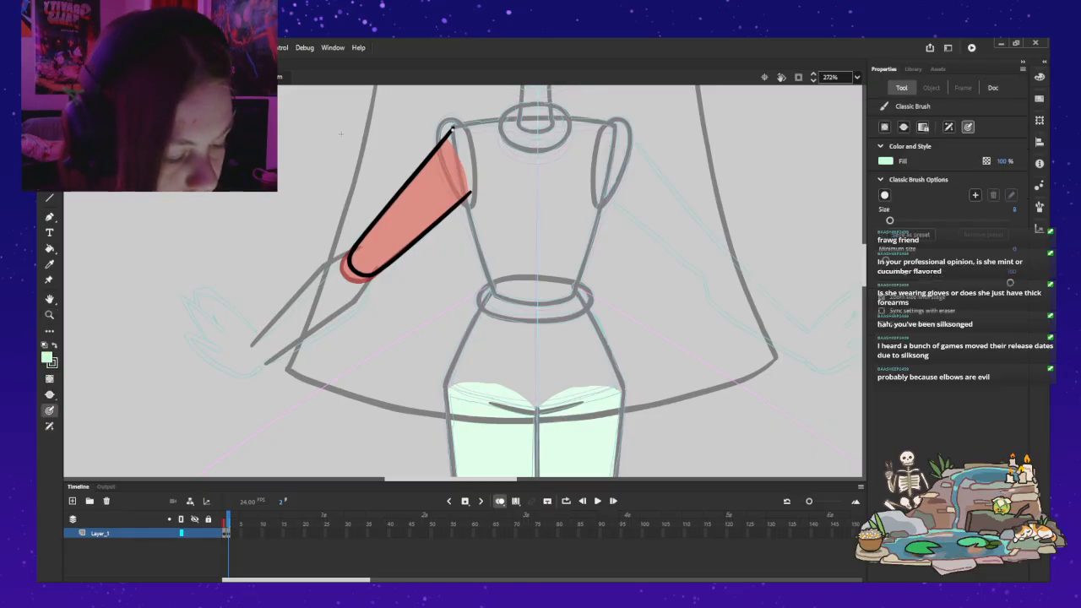
drag(457, 147, 466, 182)
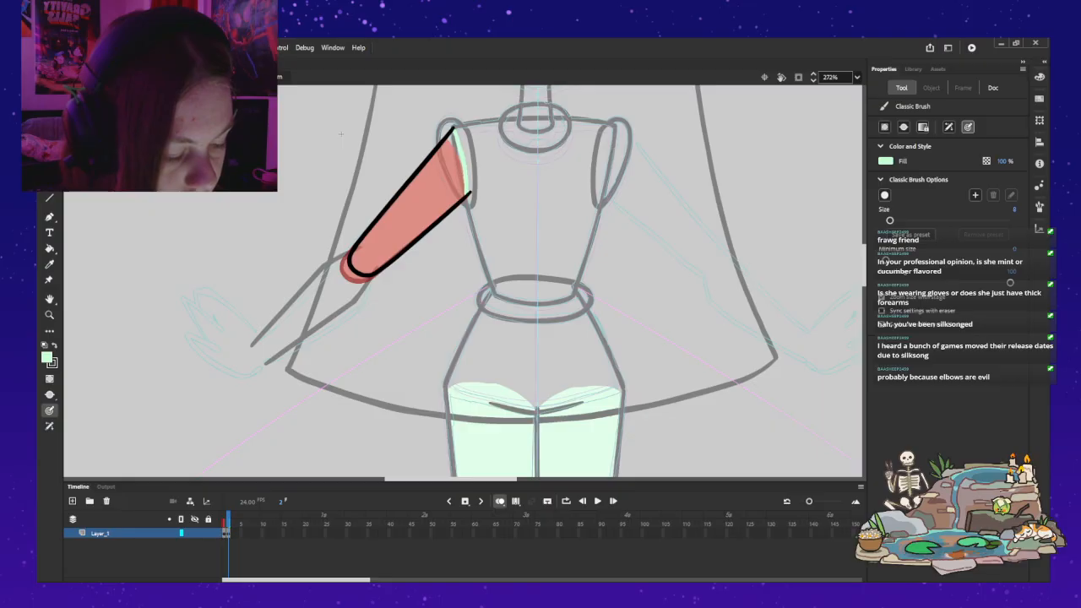
key(k)
click(412, 203)
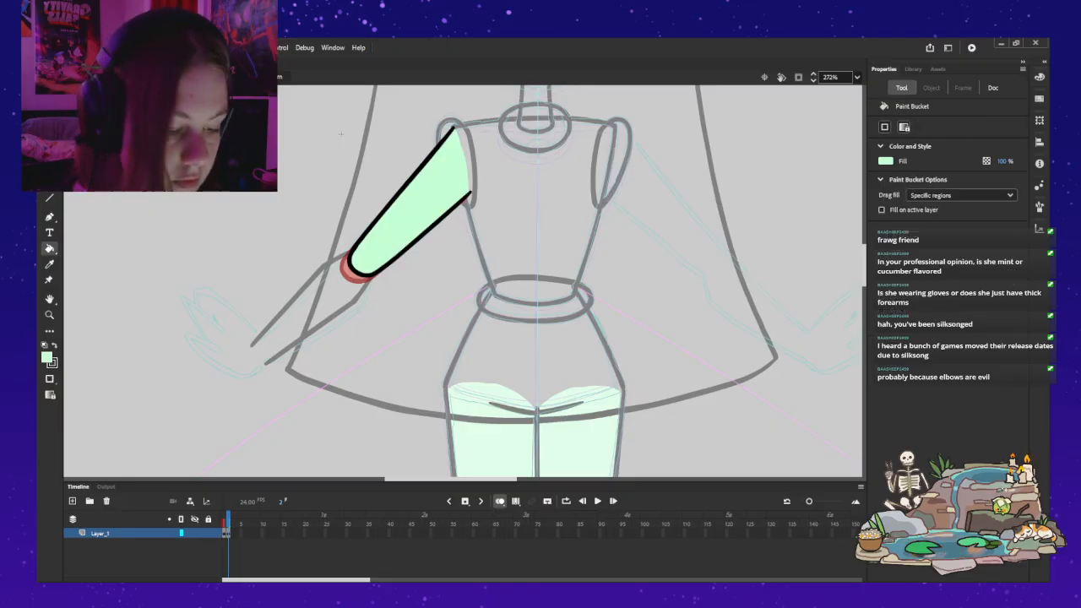
key(ctrl+e)
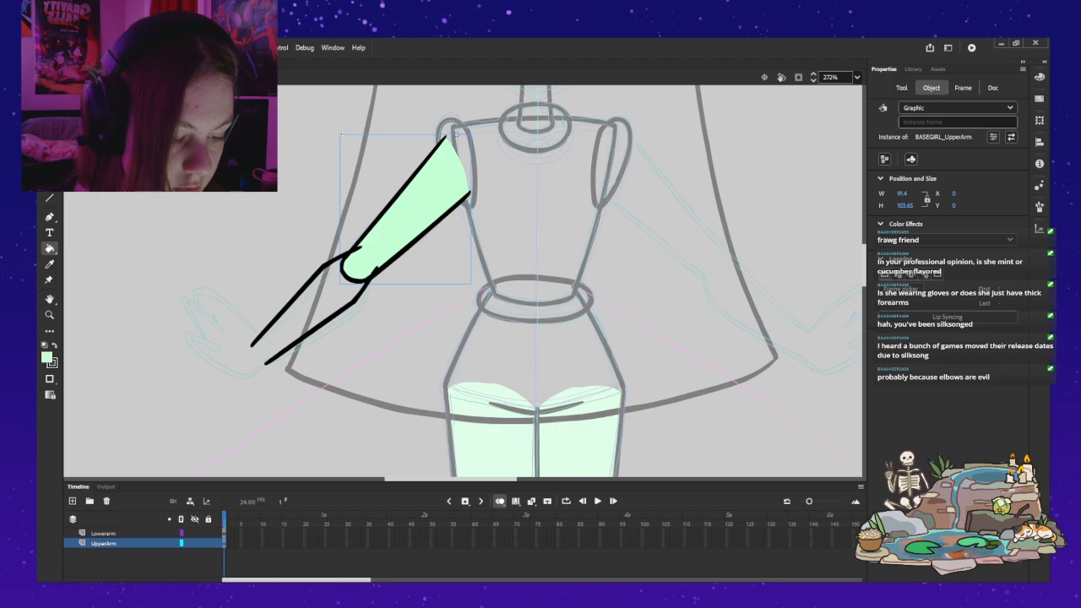
Step: Free-transform the BASEGRIL_LowerArm instance, rotating it slightly and shifting it so its elbow end fits the upper arm's rounded end
key(v)
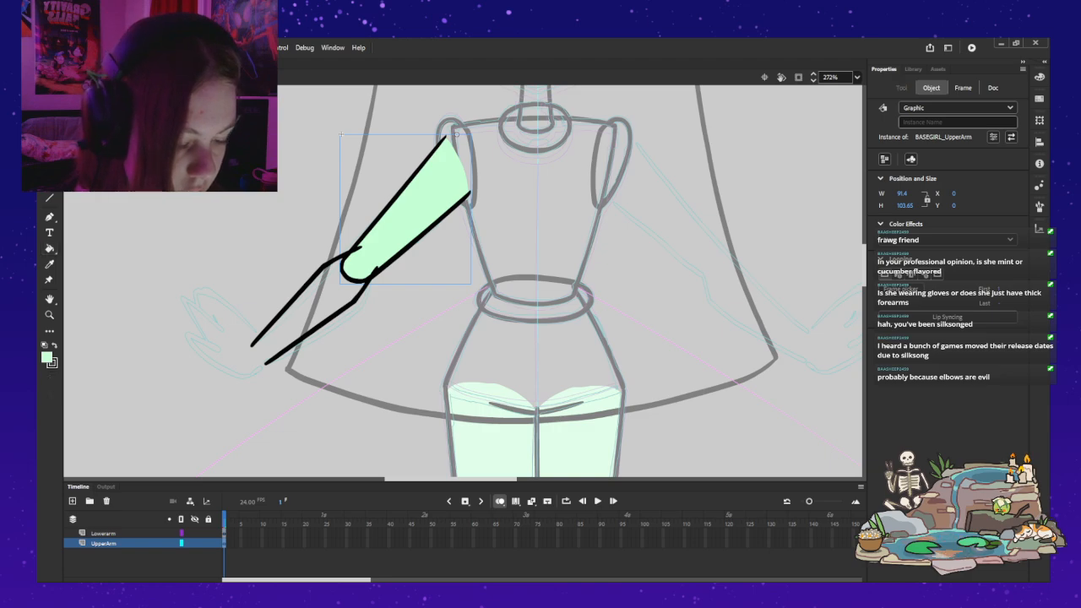
click(303, 292)
key(q)
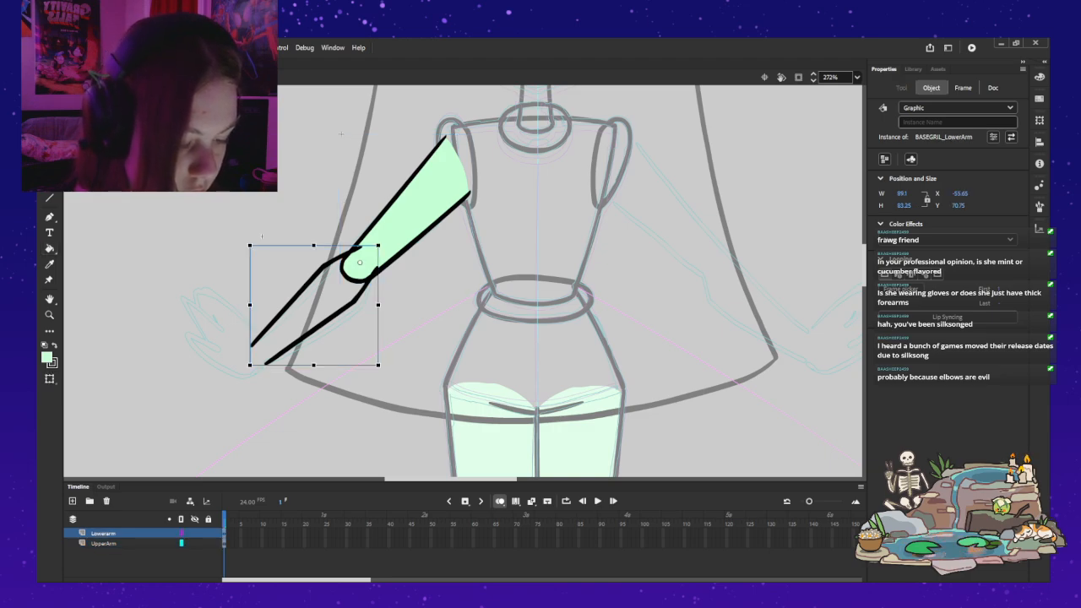
drag(250, 305, 87, 305)
key(ctrl+z)
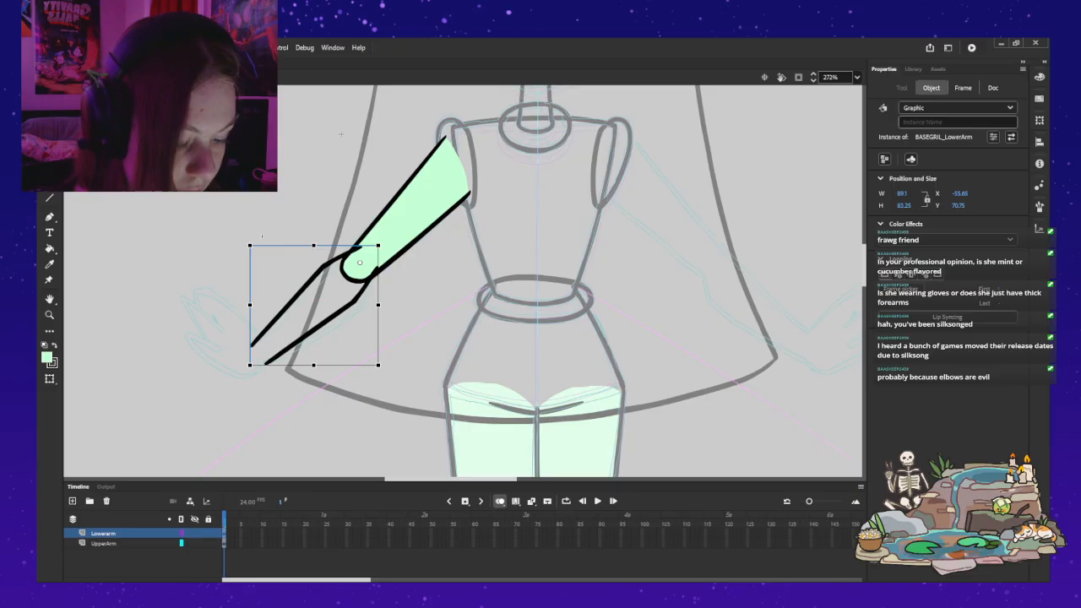
mouse_move(262, 236)
mouse_down()
mouse_move(265, 297)
mouse_move(289, 334)
mouse_move(265, 226)
mouse_move(256, 226)
mouse_move(330, 369)
mouse_move(271, 330)
mouse_move(249, 275)
mouse_move(252, 233)
mouse_move(248, 256)
mouse_move(250, 247)
mouse_up()
drag(324, 268, 320, 269)
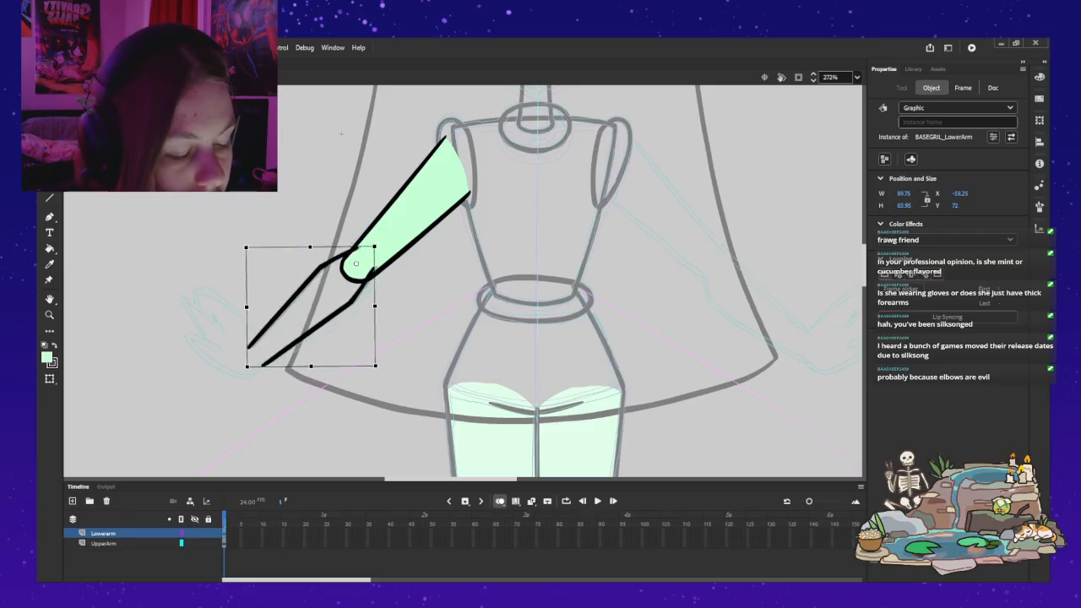
key(Up)
key(Left)
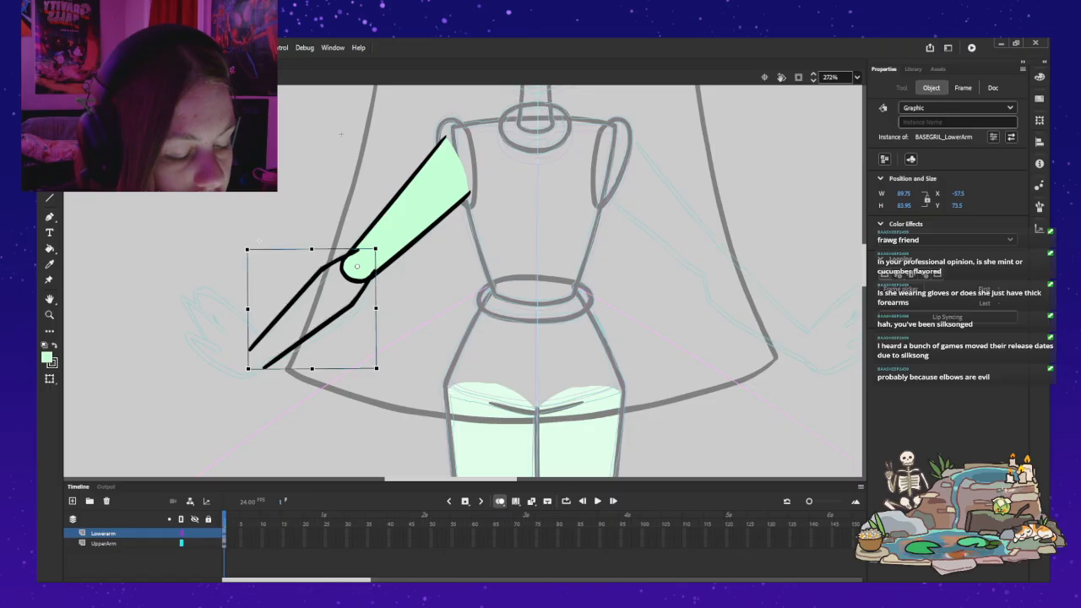
Step: Rotate the forearm upward about its elbow pivot and nudge it so its lower line meets the upper arm's rounded end
drag(246, 370, 233, 349)
drag(264, 224, 337, 165)
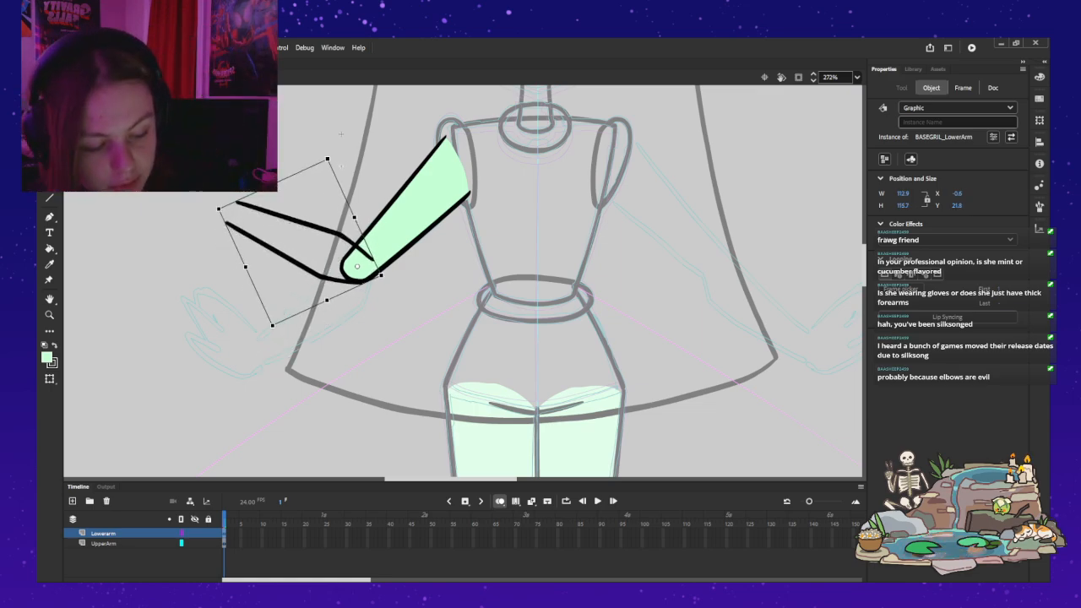
key(z)
click(450, 262)
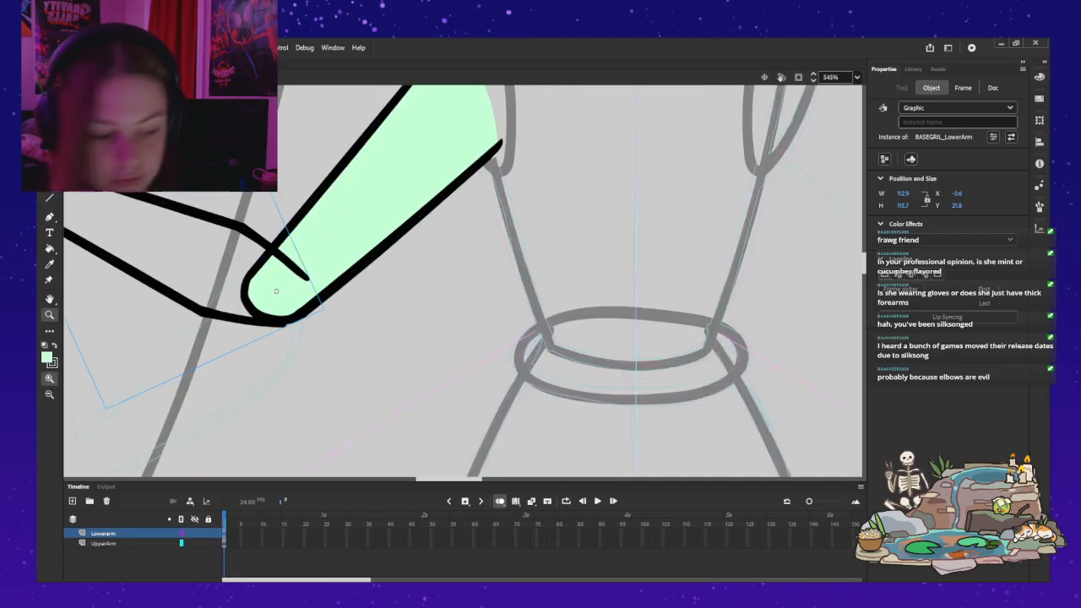
click(272, 277)
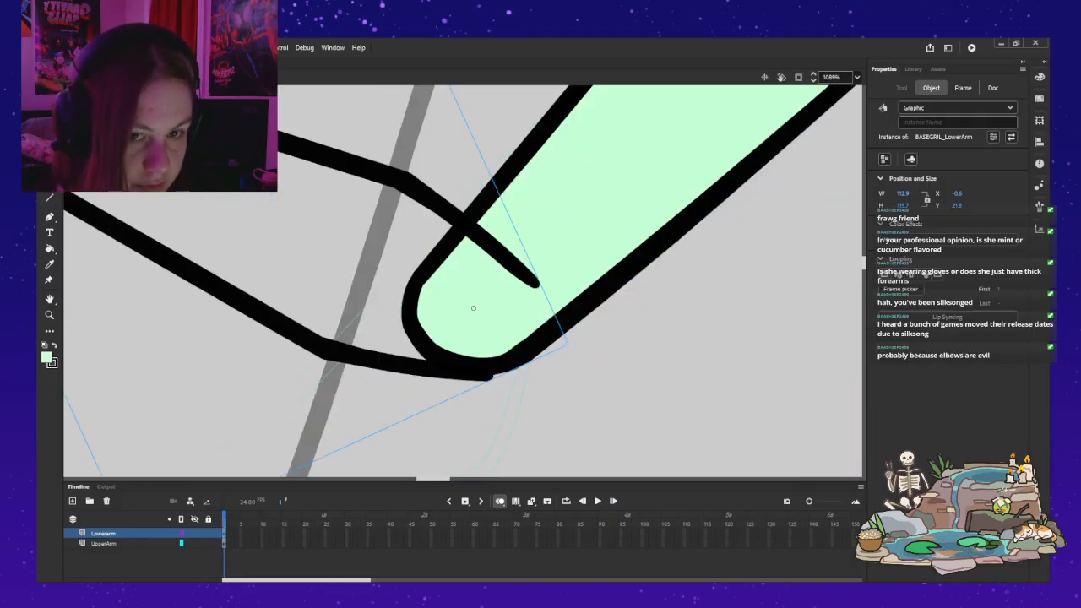
key(Up)
key(Up)
key(Up)
key(Up)
key(Up)
key(Up)
key(Up)
key(Up)
key(Up)
key(Up)
key(Right)
key(Right)
key(Right)
key(Down)
key(Right)
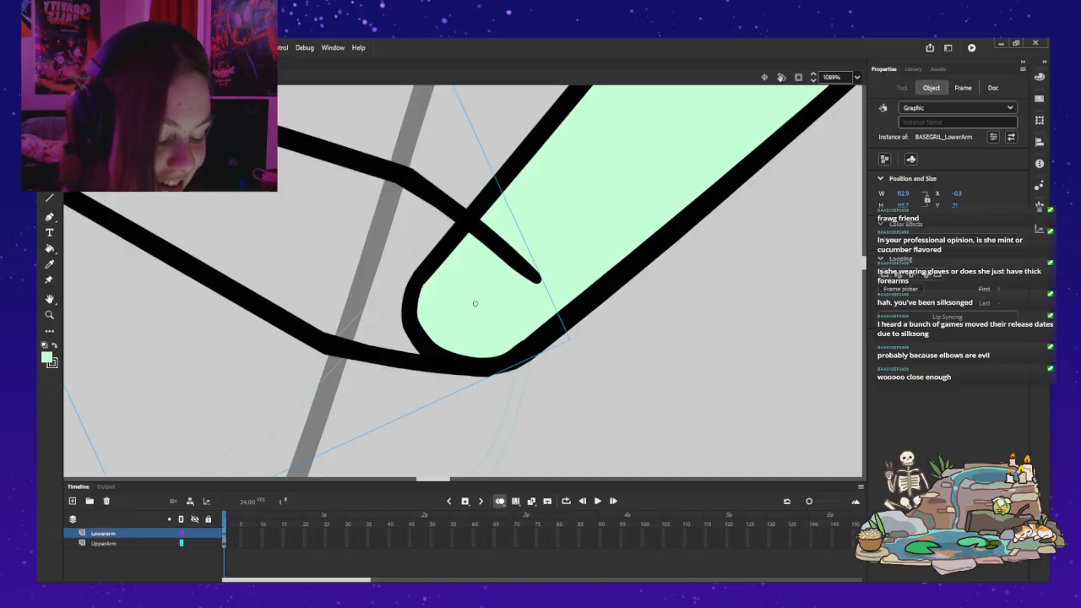
Step: Swing the forearm down and up about the elbow to test the joint, and return it to its earlier lowered pose
key(ctrl+minus)
key(ctrl+minus)
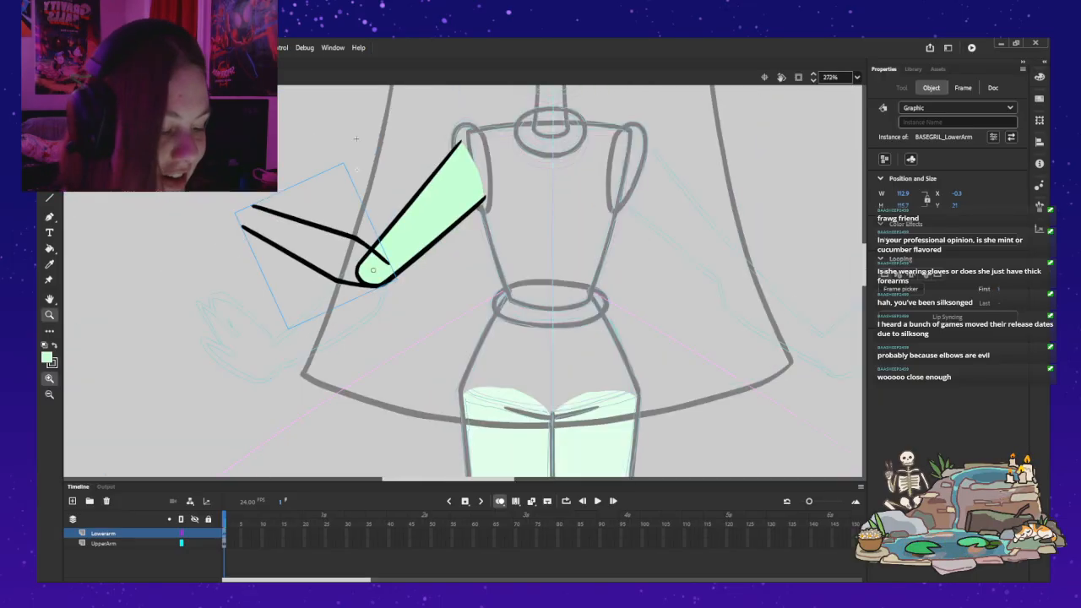
drag(233, 211, 270, 378)
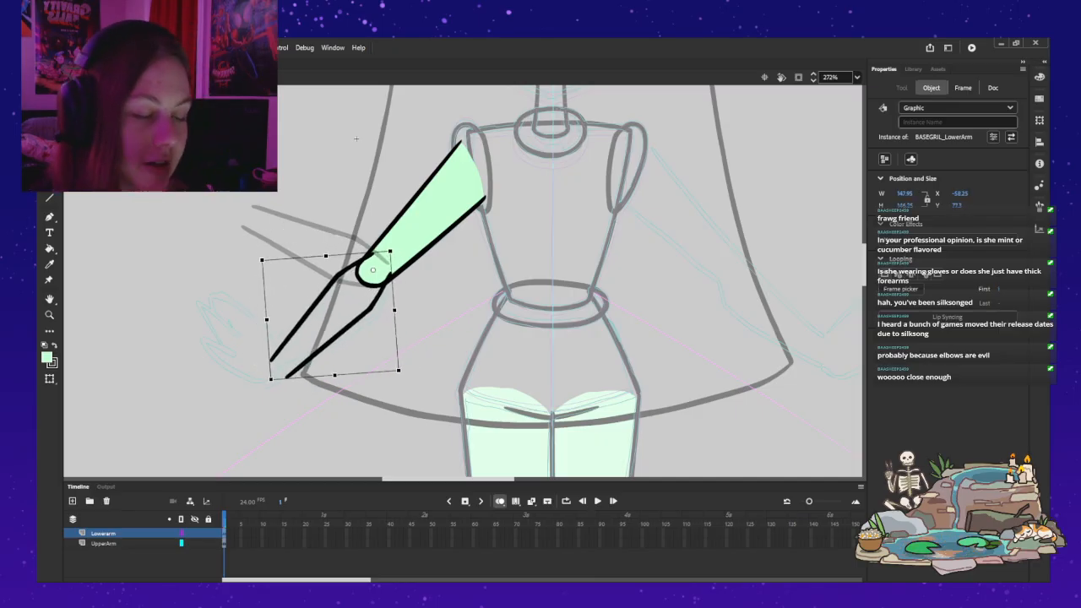
drag(270, 378, 318, 130)
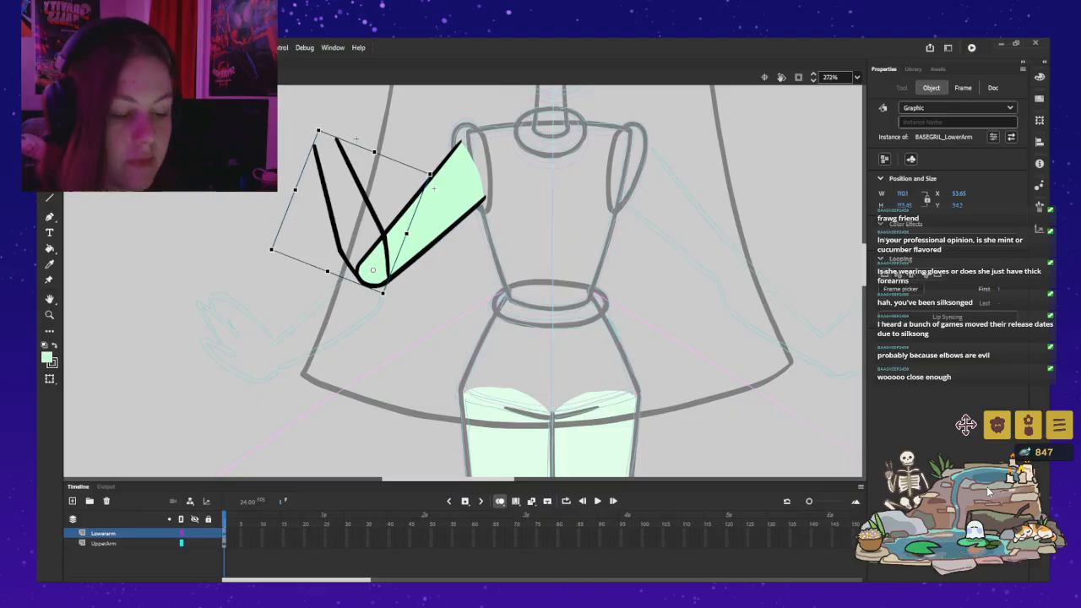
click(494, 295)
click(385, 252)
drag(433, 187, 275, 245)
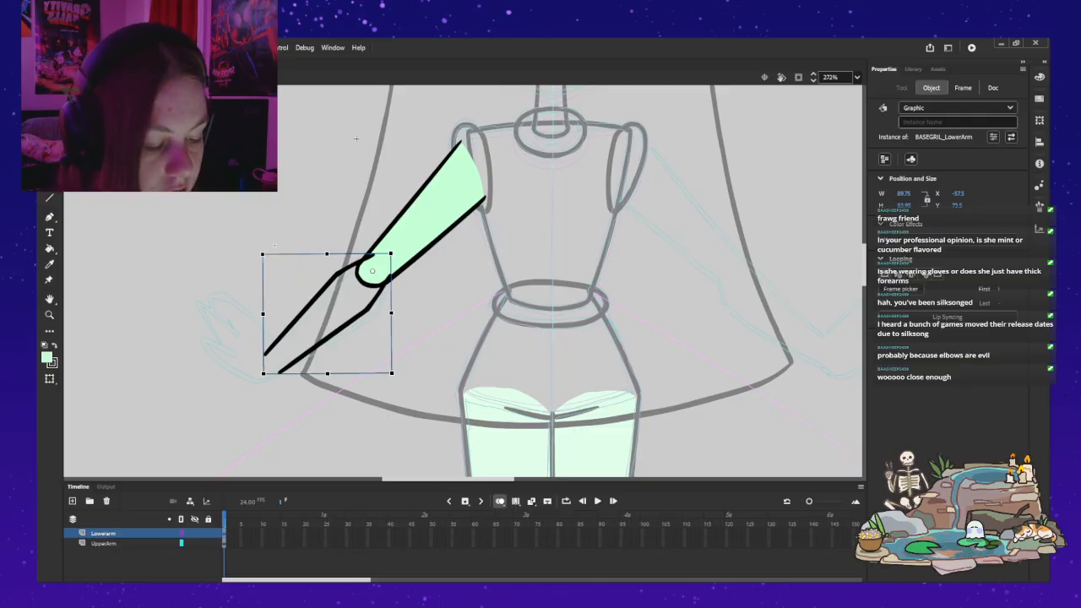
Step: Nudge the lowered forearm to X -56.75, Y 72.4 so its pivot centres on the elbow
key(Up)
key(Up)
key(Up)
key(Right)
key(Right)
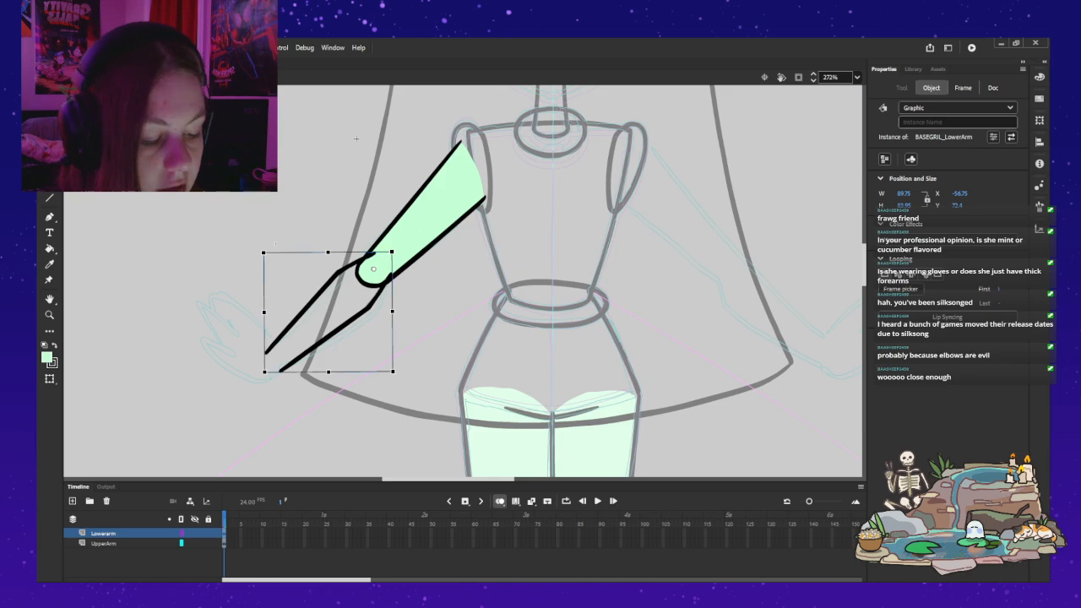
Step: Test the elbow joint by rotating the forearm through raised poses, undo the rotation, and deselect the forearm
drag(275, 244, 341, 171)
drag(282, 152, 224, 260)
drag(325, 179, 326, 179)
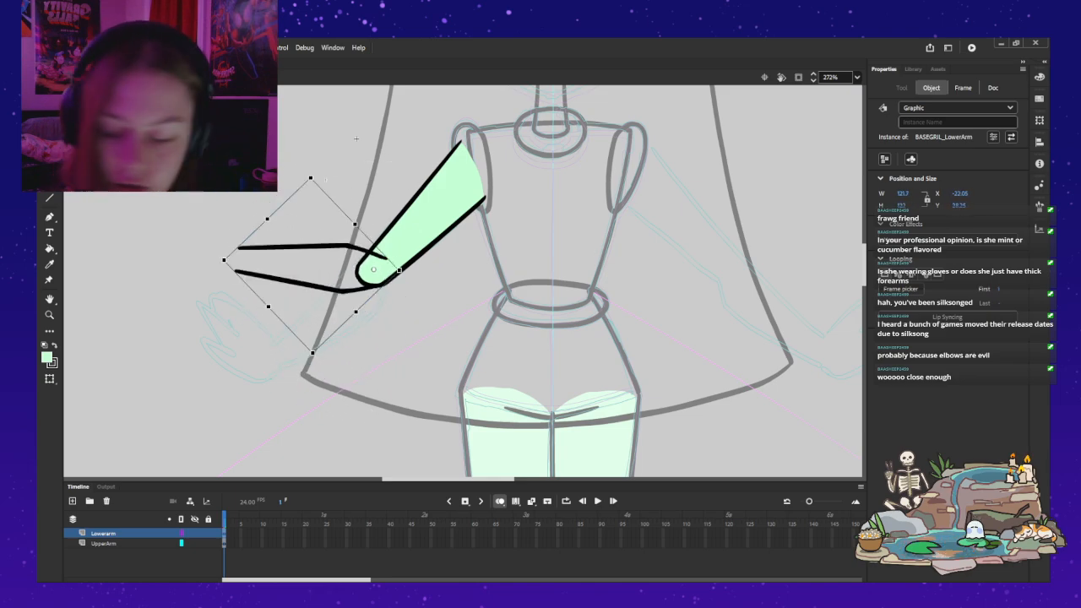
key(ctrl+z)
click(355, 137)
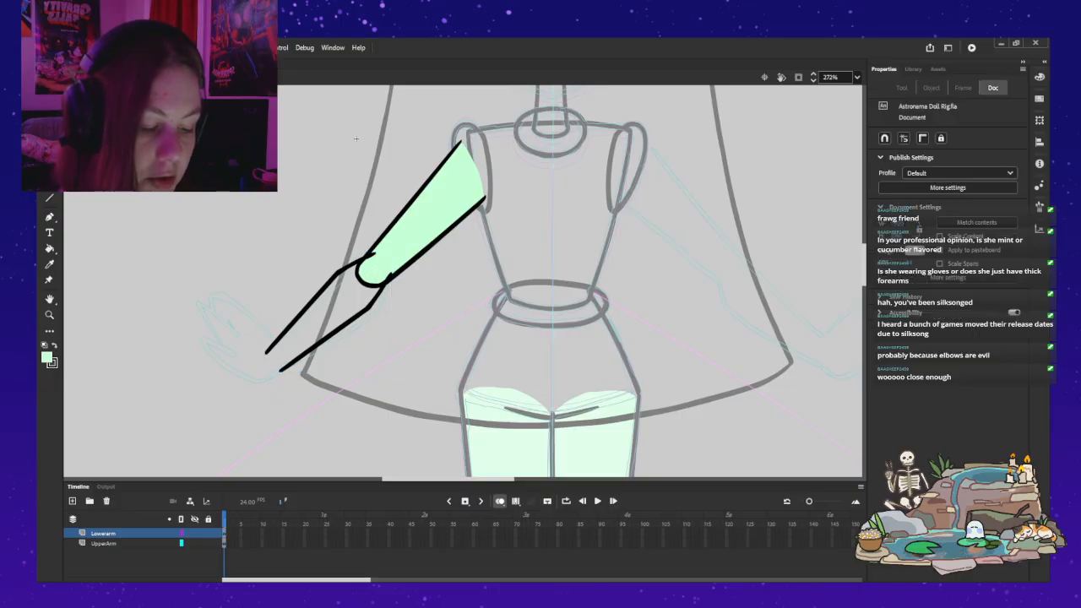
Step: Add a layer above the Lowerarm layer and name it Hand
click(104, 543)
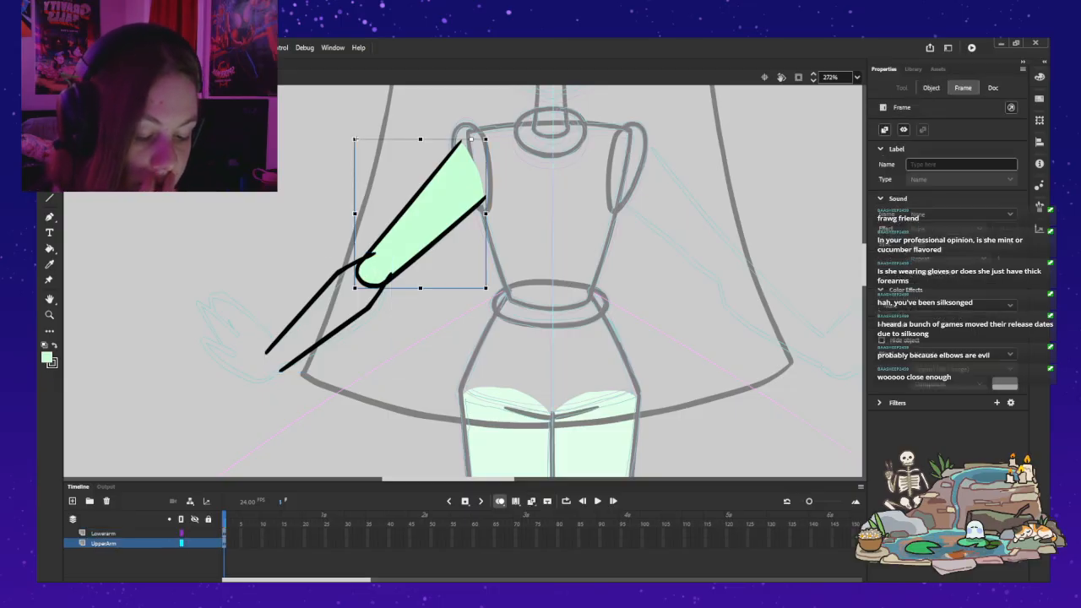
click(72, 501)
drag(101, 542, 101, 533)
double_click(105, 533)
text(Hands)
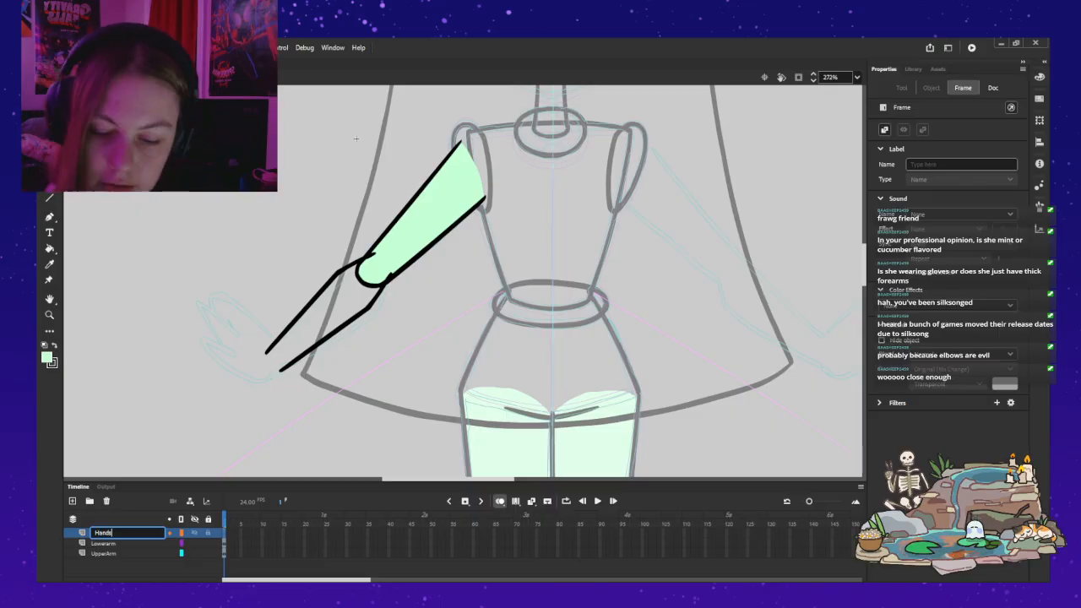
key(Return)
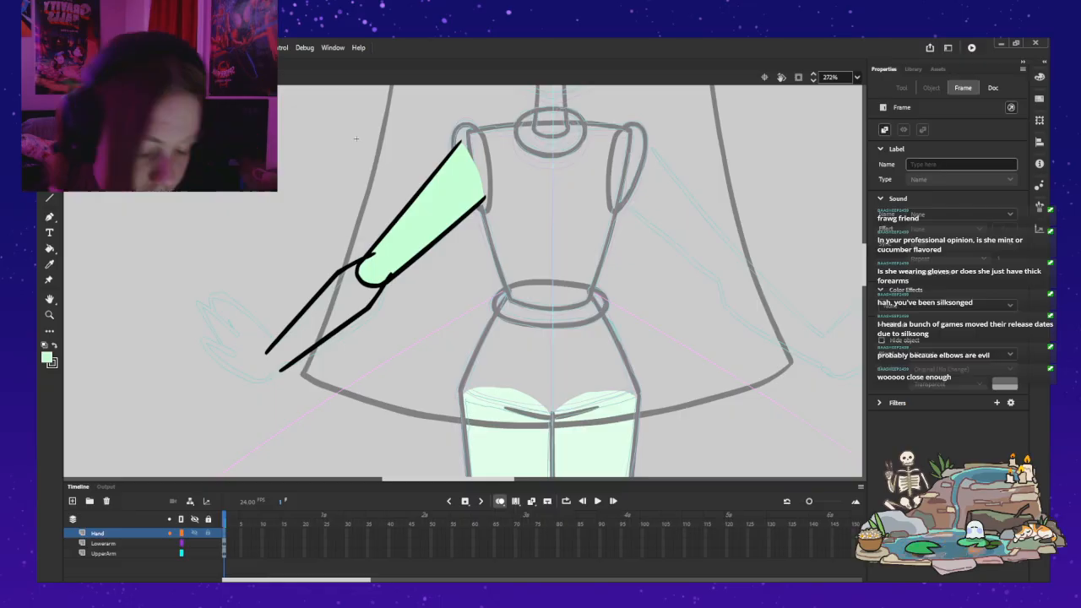
Step: Draw the hand's thumb and the first finger's upper edge at the forearm's wrist end with the Classic Brush in black
key(z)
click(293, 324)
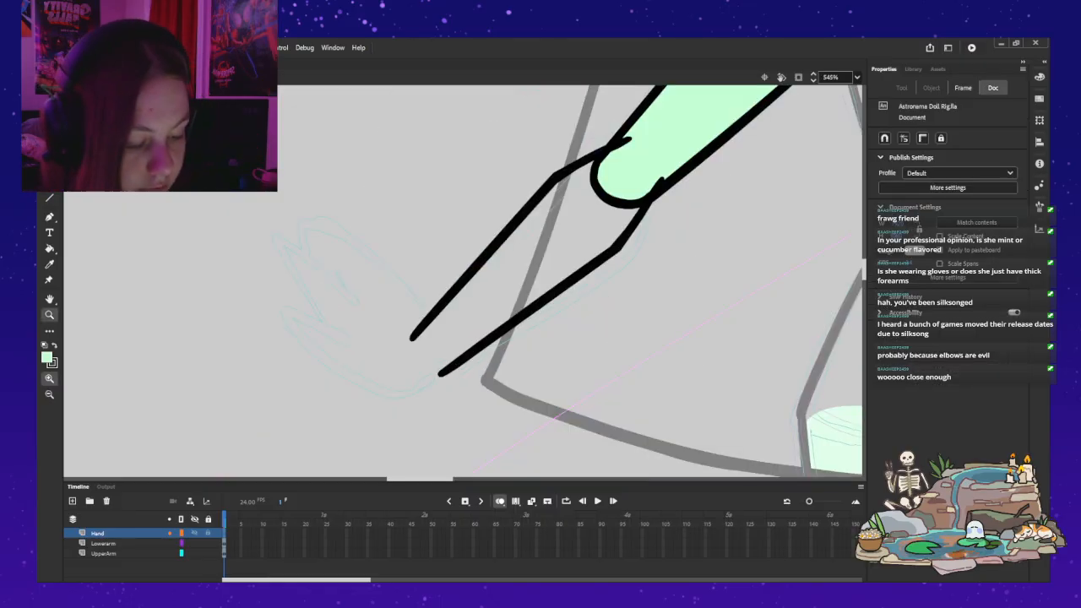
drag(292, 325, 267, 341)
key(b)
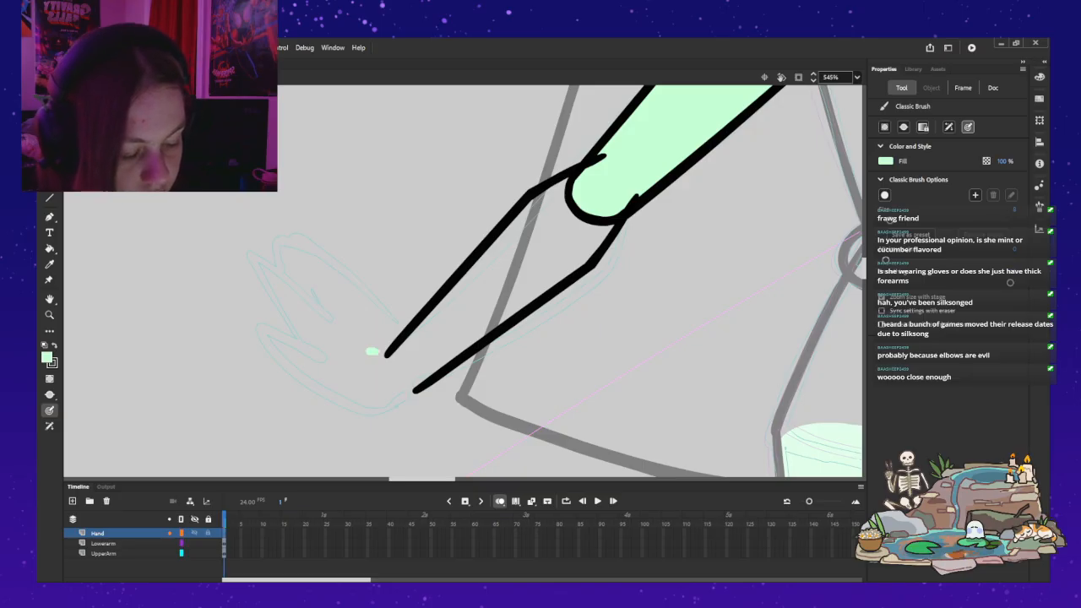
key(z)
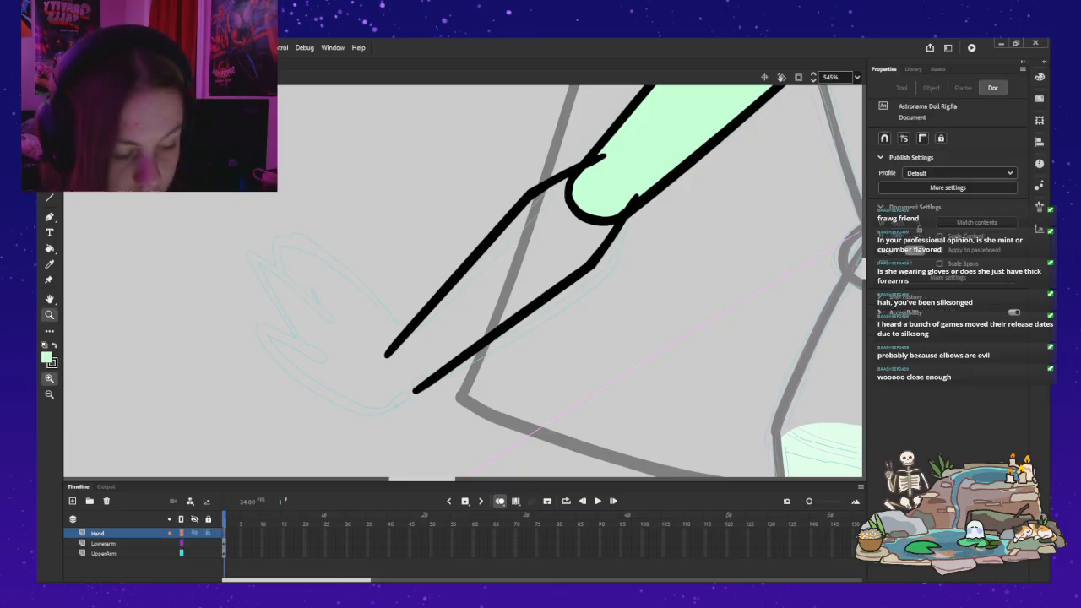
key(x)
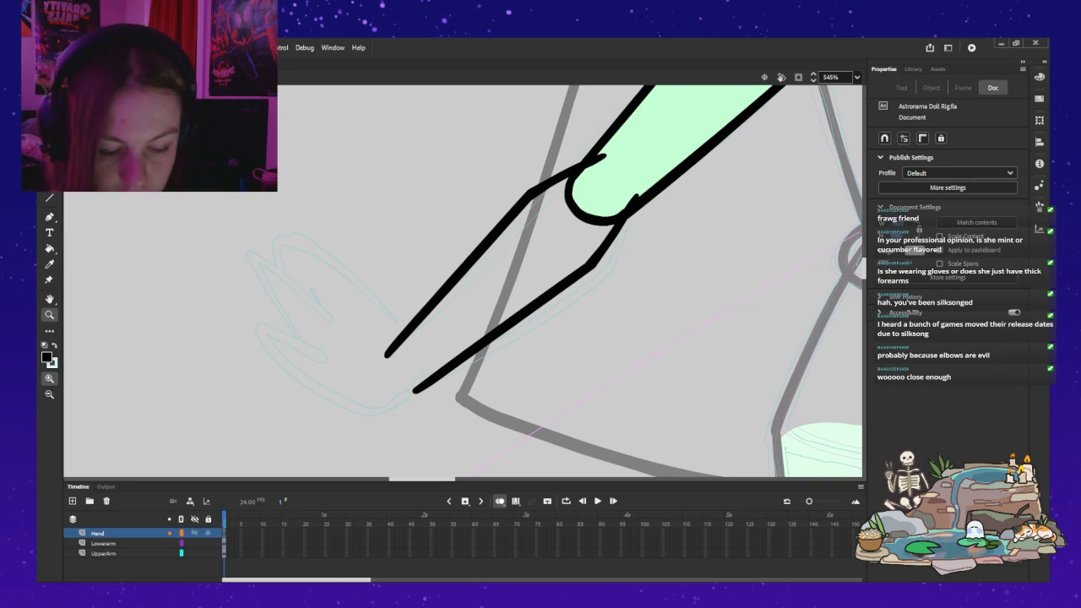
key(b)
mouse_move(422, 337)
mouse_down()
mouse_move(476, 231)
mouse_move(369, 250)
mouse_up()
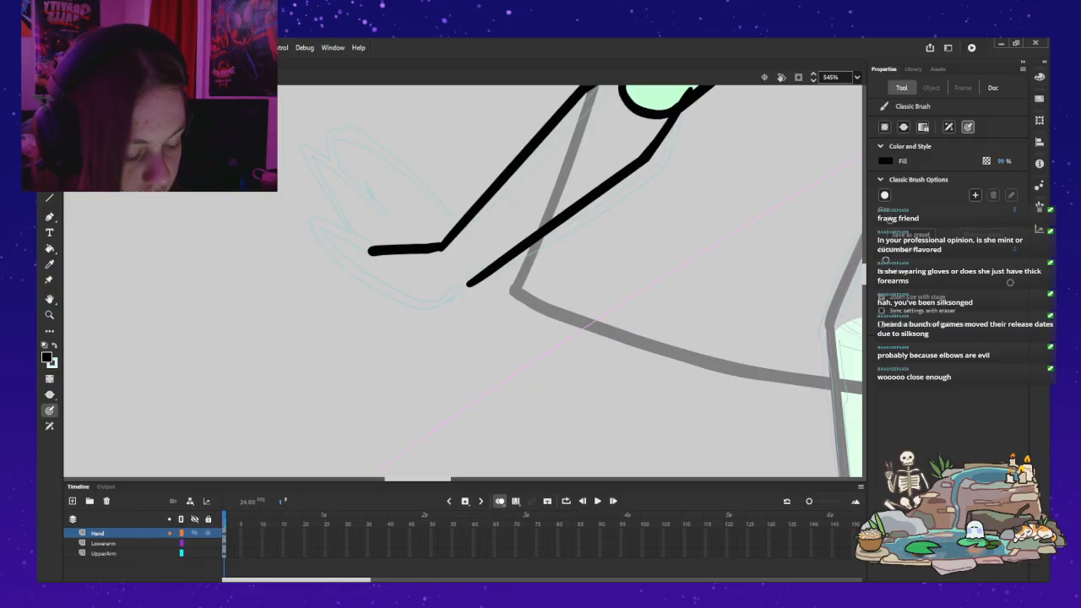
drag(467, 286, 443, 338)
key(ctrl+z)
key(ctrl+z)
mouse_move(441, 246)
mouse_down()
mouse_move(314, 232)
mouse_move(364, 265)
mouse_move(311, 233)
mouse_move(375, 267)
mouse_move(243, 350)
mouse_up()
key(ctrl+z)
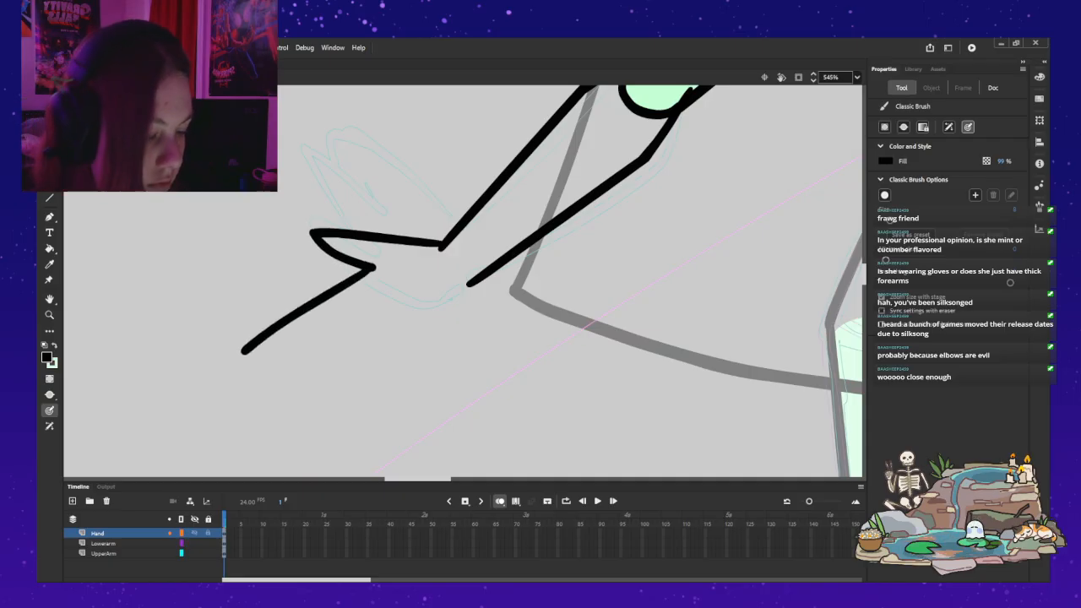
Step: Try drawing the palm's outer edge from the wrist down to a lower fingertip, with the inner edges of the fingers
mouse_move(257, 346)
mouse_down()
mouse_move(380, 308)
mouse_move(325, 344)
mouse_move(301, 395)
mouse_up()
key(ctrl+z)
key(ctrl+z)
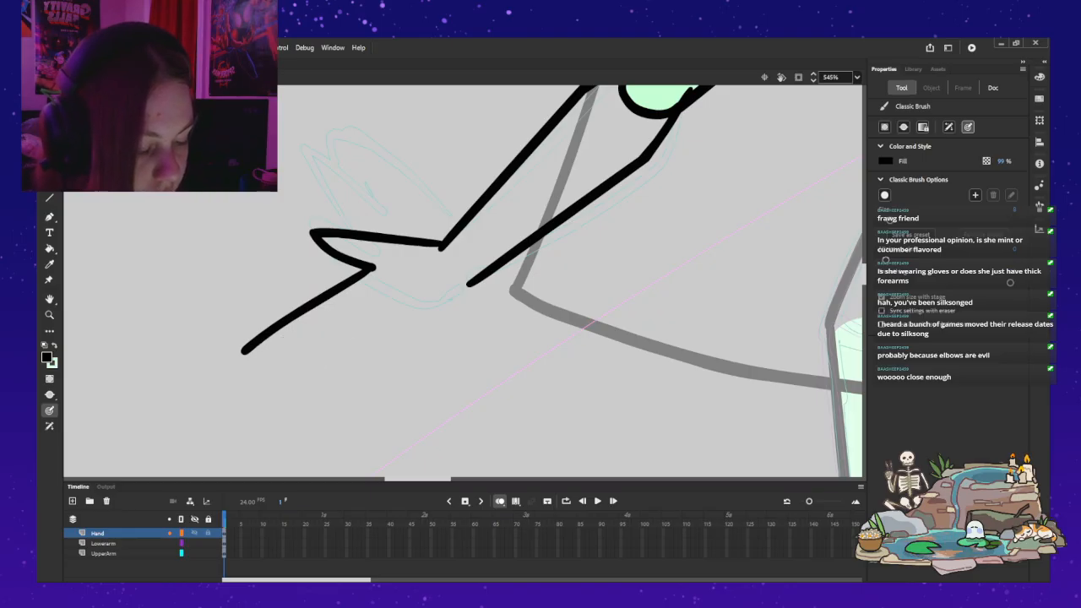
mouse_move(458, 323)
mouse_down()
mouse_move(446, 346)
mouse_move(351, 415)
mouse_move(382, 314)
mouse_up()
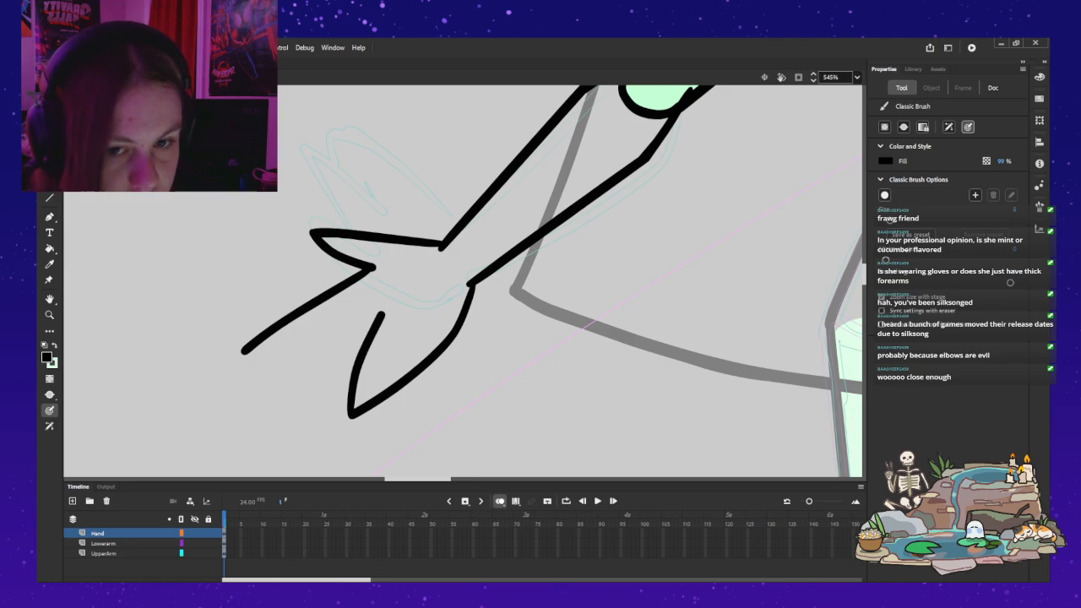
drag(270, 346, 369, 309)
key(ctrl+z)
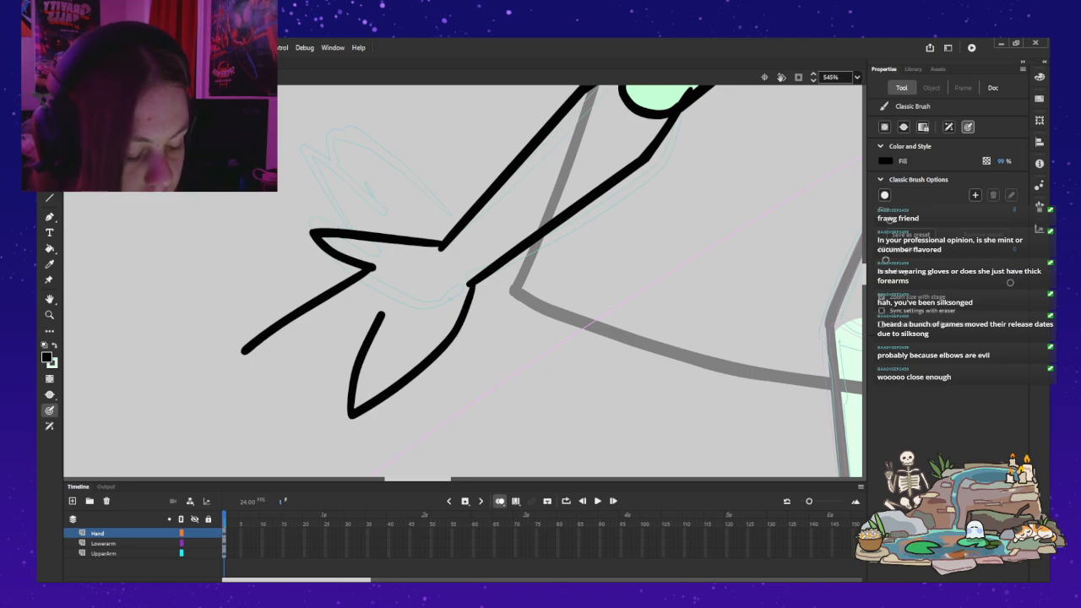
key(ctrl+z)
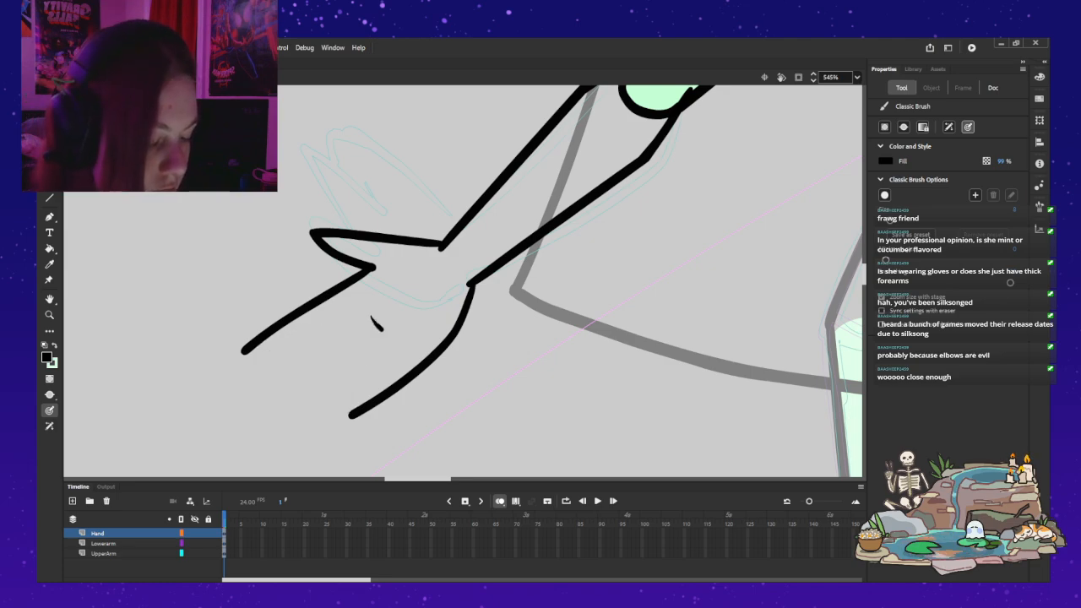
Step: Try several strokes for the lower finger's inner edge and the gap between the two fingers
drag(348, 355, 338, 403)
key(ctrl+z)
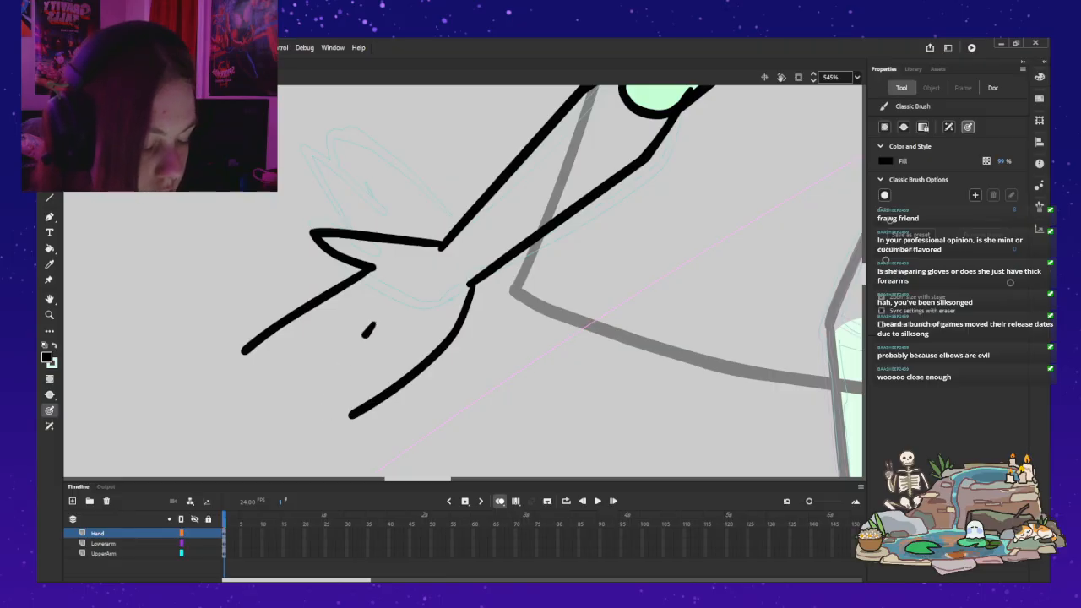
drag(371, 325, 338, 385)
key(ctrl+z)
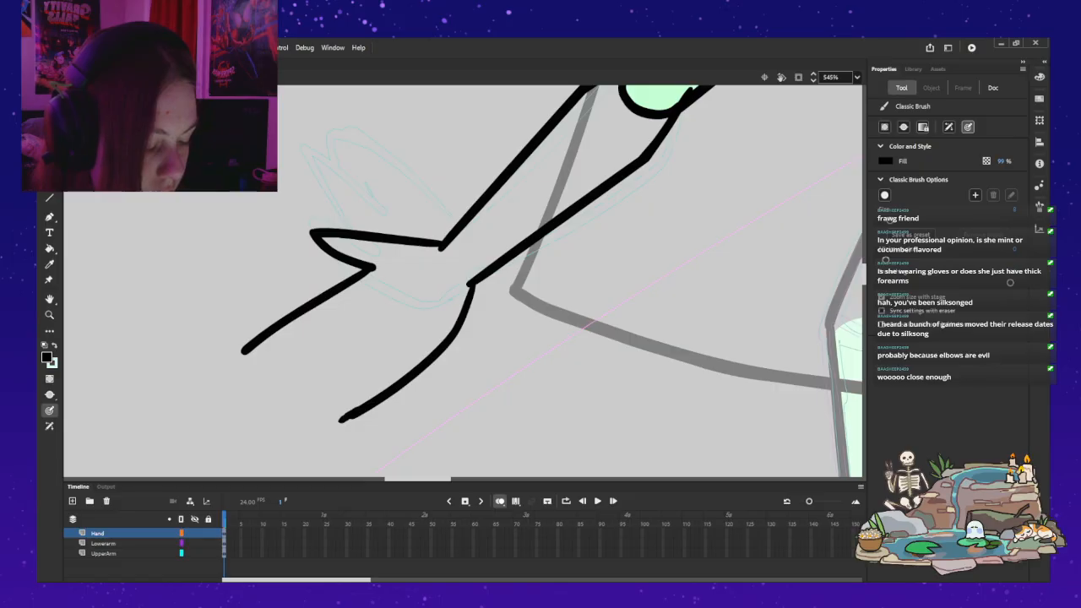
mouse_move(347, 394)
mouse_down()
mouse_move(374, 318)
mouse_move(348, 342)
mouse_move(303, 352)
mouse_up()
key(ctrl+z)
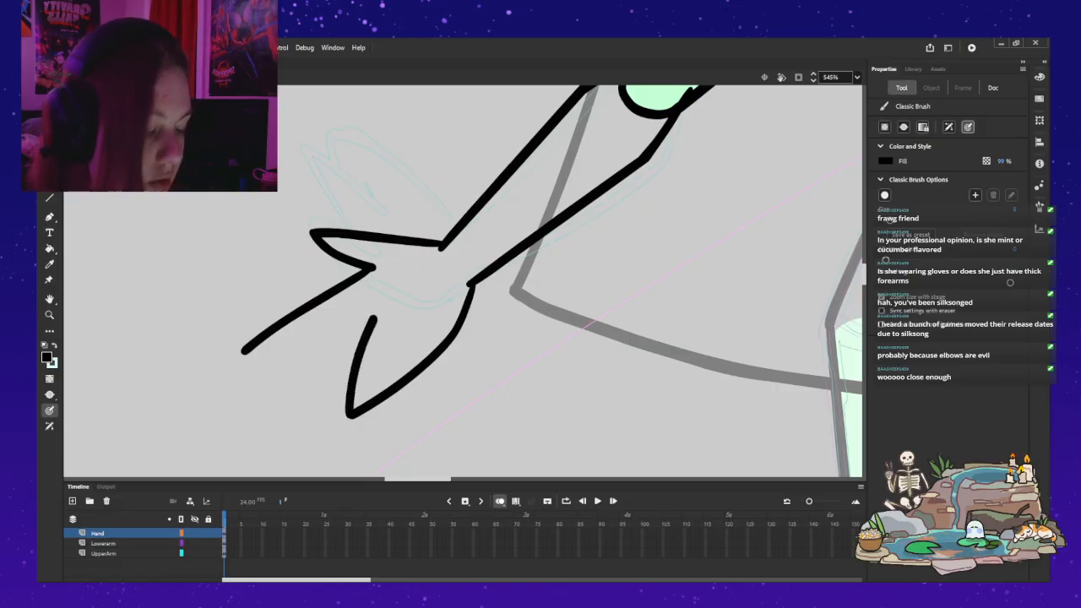
drag(370, 328, 300, 353)
Step: Undo the strokes beyond the thumb and redraw the first finger's upper edge and the palm's outer edge with curved strokes
key(ctrl+z)
key(ctrl+z)
key(ctrl+z)
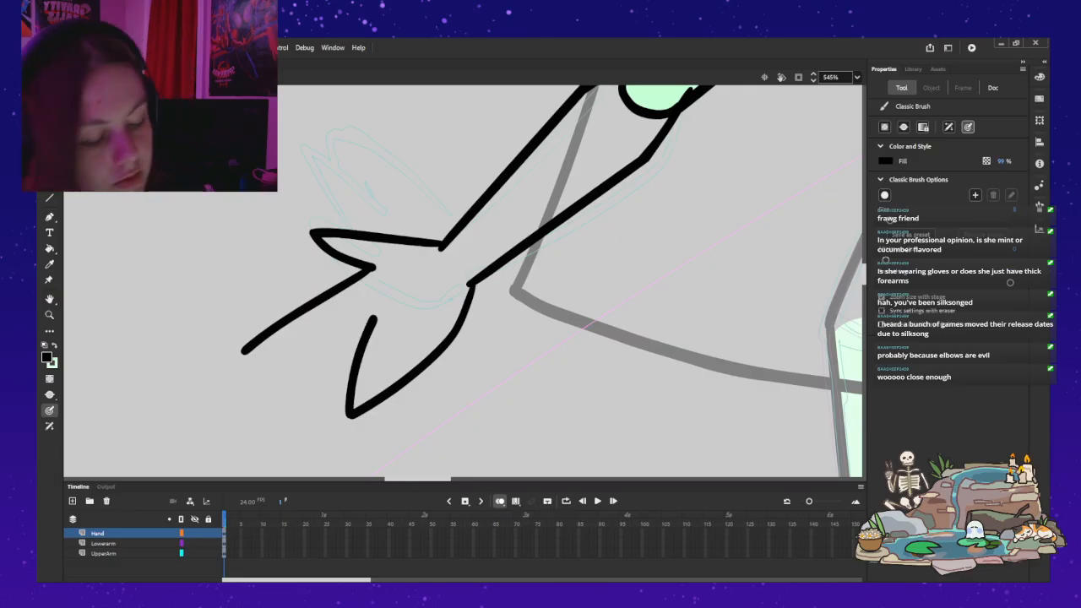
key(ctrl+z)
drag(375, 268, 258, 356)
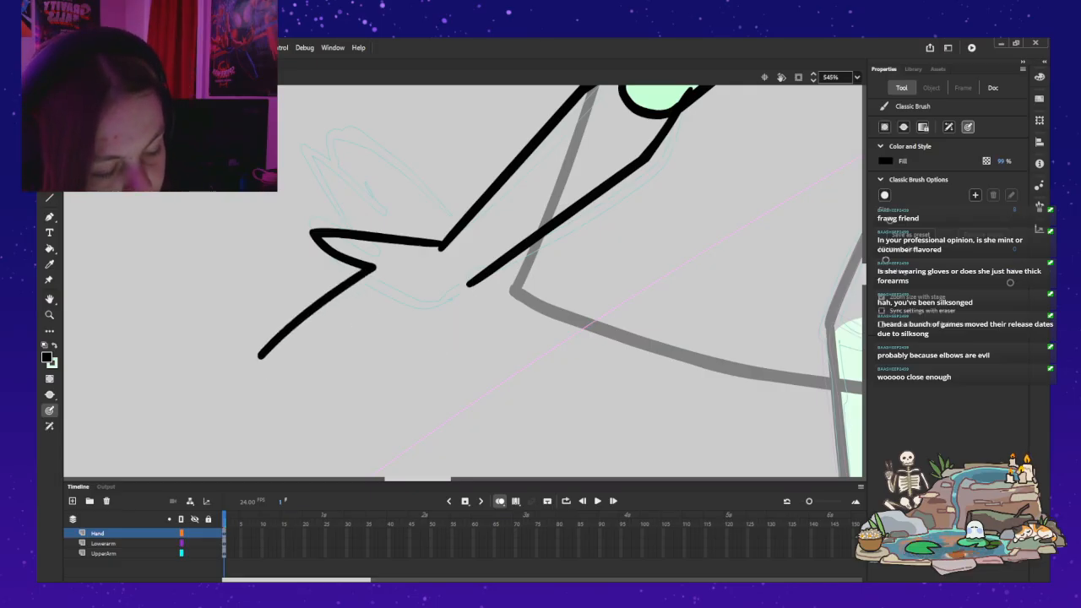
mouse_move(471, 279)
mouse_down()
mouse_move(461, 336)
mouse_move(440, 358)
mouse_move(335, 428)
mouse_up()
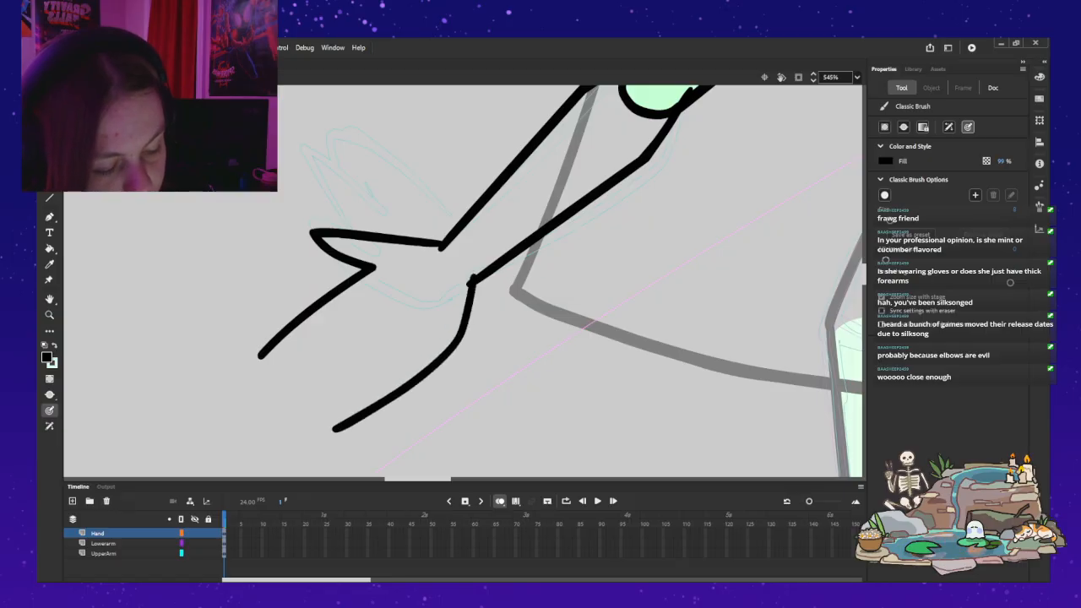
Step: Try repeated strokes for the first finger's underside from its tip back to the palm, undoing each one
drag(302, 346, 360, 314)
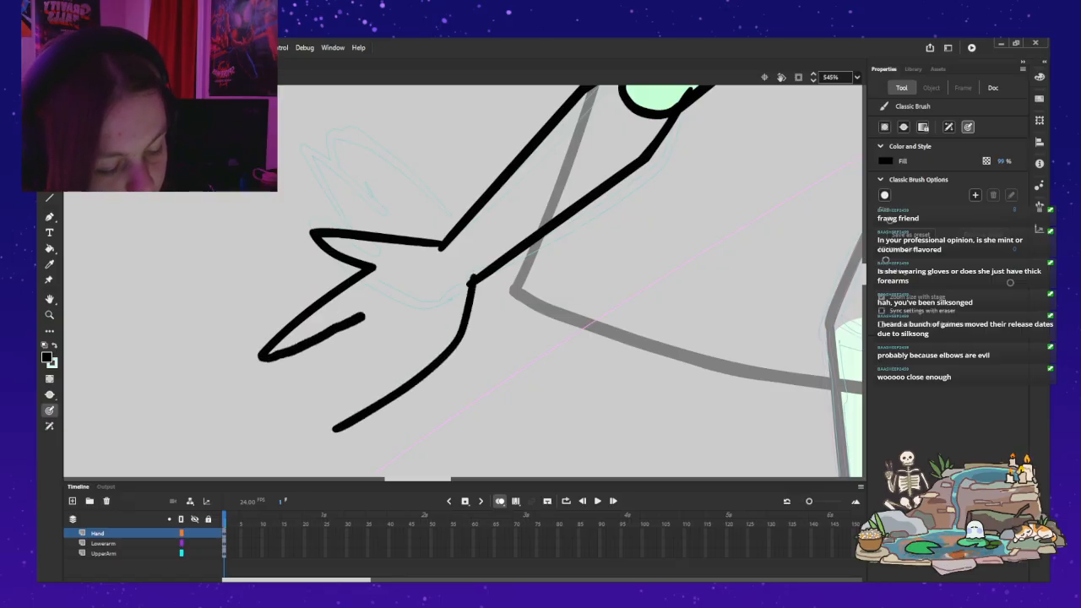
key(ctrl+z)
mouse_move(261, 356)
mouse_down()
mouse_move(330, 341)
mouse_move(387, 307)
mouse_up()
key(ctrl+z)
drag(262, 355, 387, 307)
key(ctrl+z)
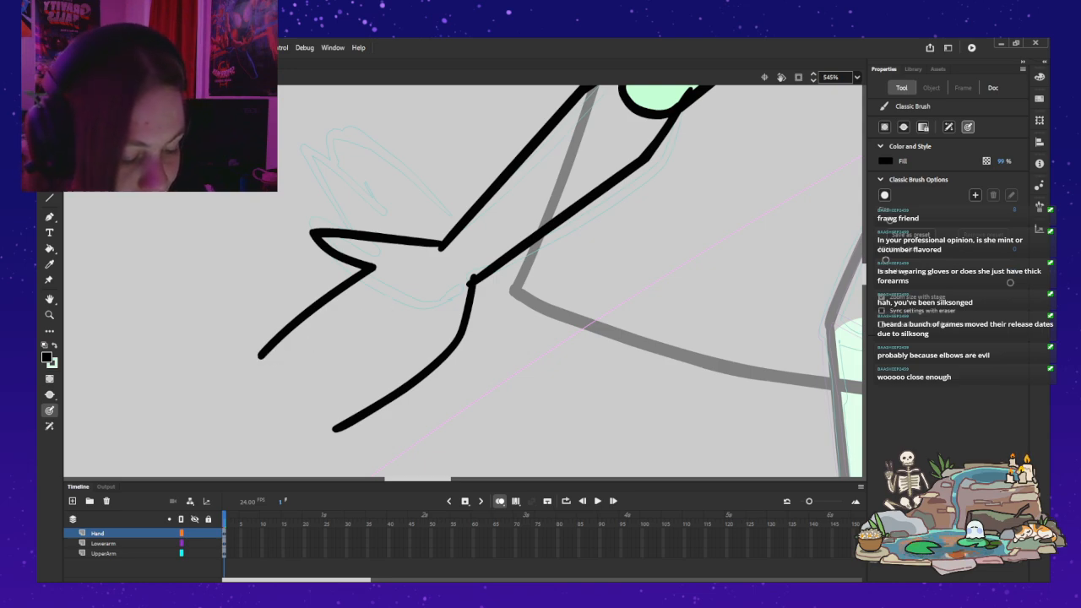
drag(295, 348, 379, 297)
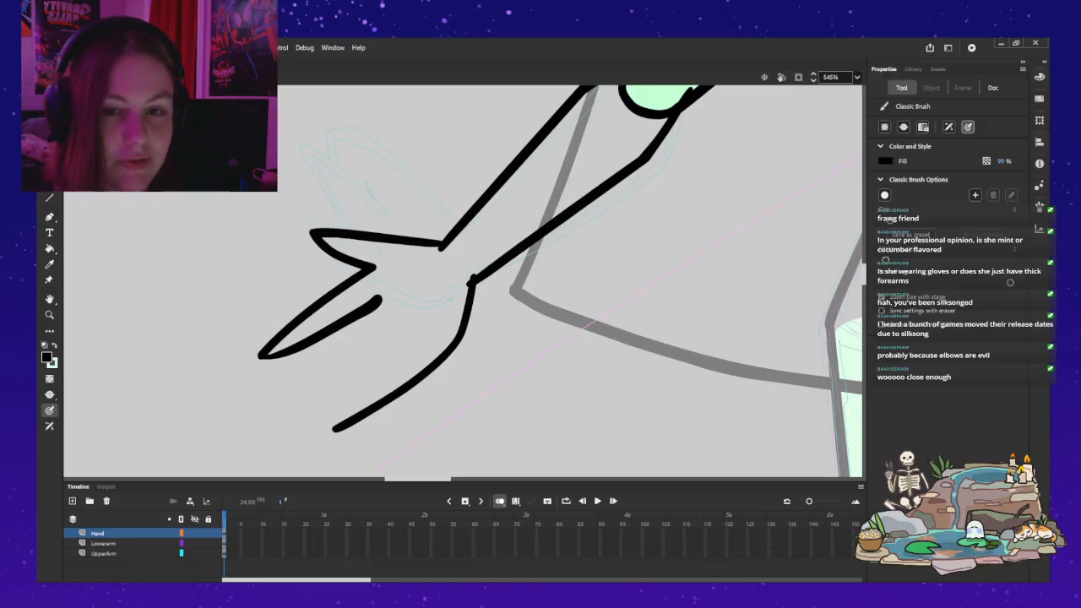
key(ctrl+z)
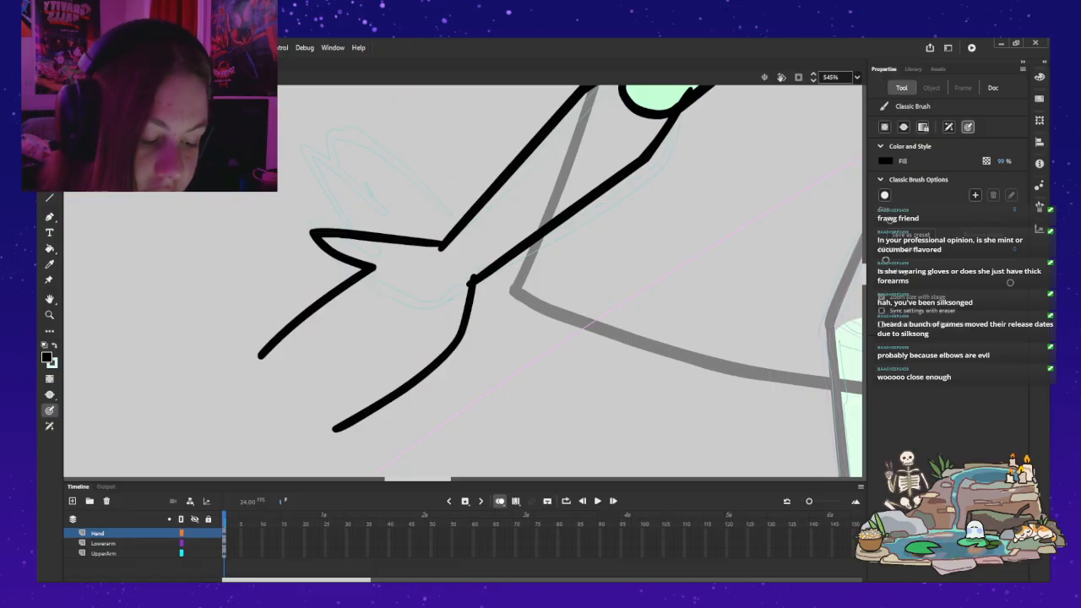
drag(261, 356, 322, 336)
key(ctrl+z)
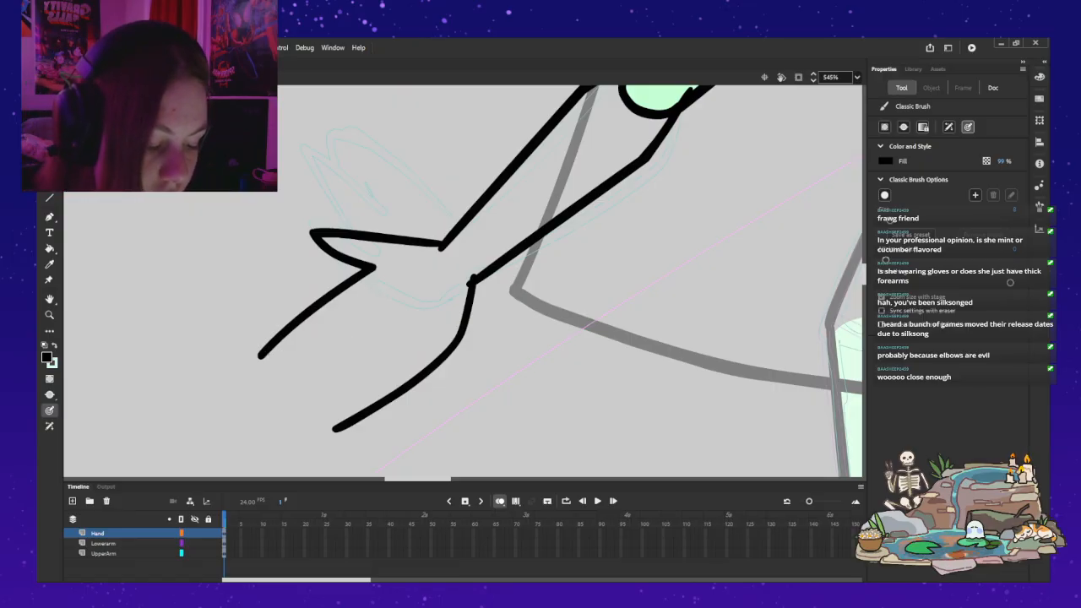
mouse_move(264, 356)
mouse_down()
mouse_move(381, 306)
mouse_move(268, 354)
mouse_up()
key(ctrl+z)
Step: Draw the first finger's underside and the lower finger's inner edge to close the hand outline, undoing the stray extra stroke
key(ctrl+z)
drag(371, 314, 255, 360)
mouse_move(370, 317)
mouse_down()
mouse_move(342, 346)
mouse_move(318, 427)
mouse_up()
mouse_move(425, 434)
mouse_down()
mouse_move(365, 360)
mouse_move(404, 378)
mouse_up()
key(ctrl+z)
key(ctrl+z)
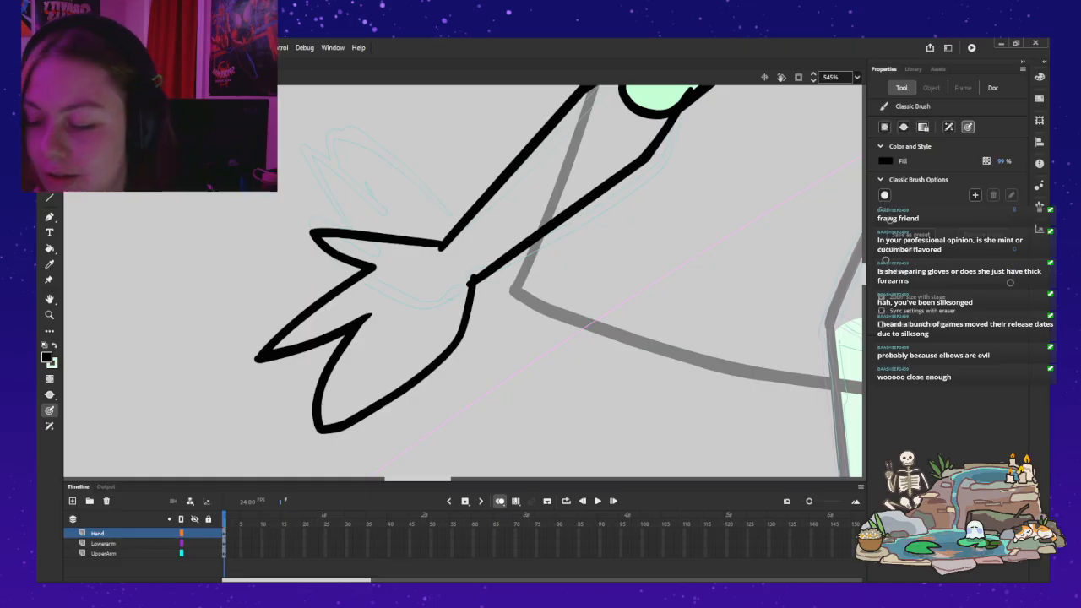
Step: Convert the hand drawing on the Hand layer into a graphic symbol named BASEGIRL_Hand
key(z)
alt+click(363, 237)
alt+click(363, 238)
drag(421, 137, 452, 220)
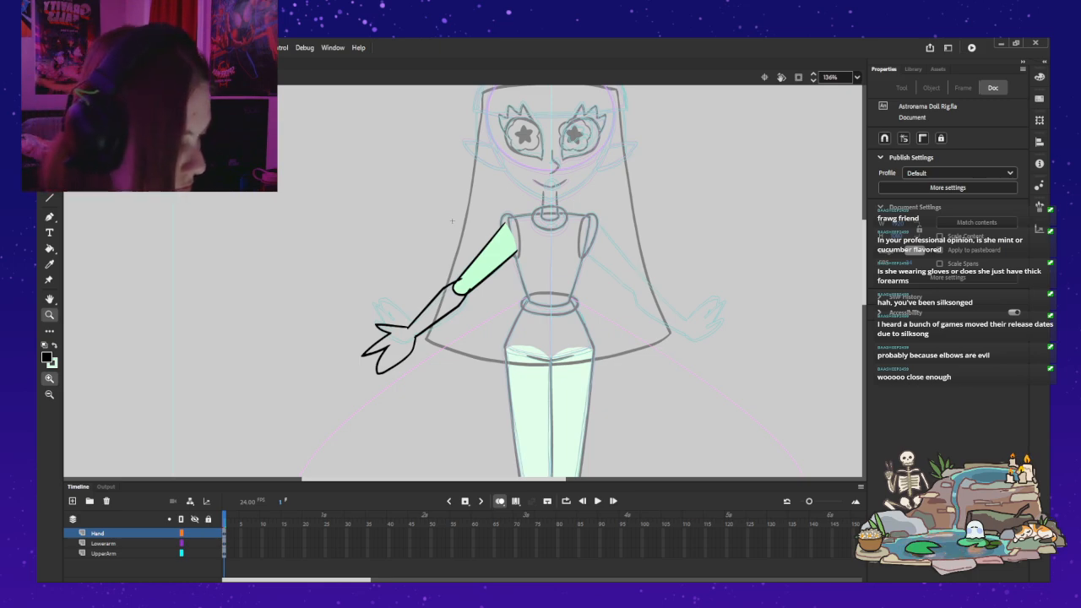
click(98, 532)
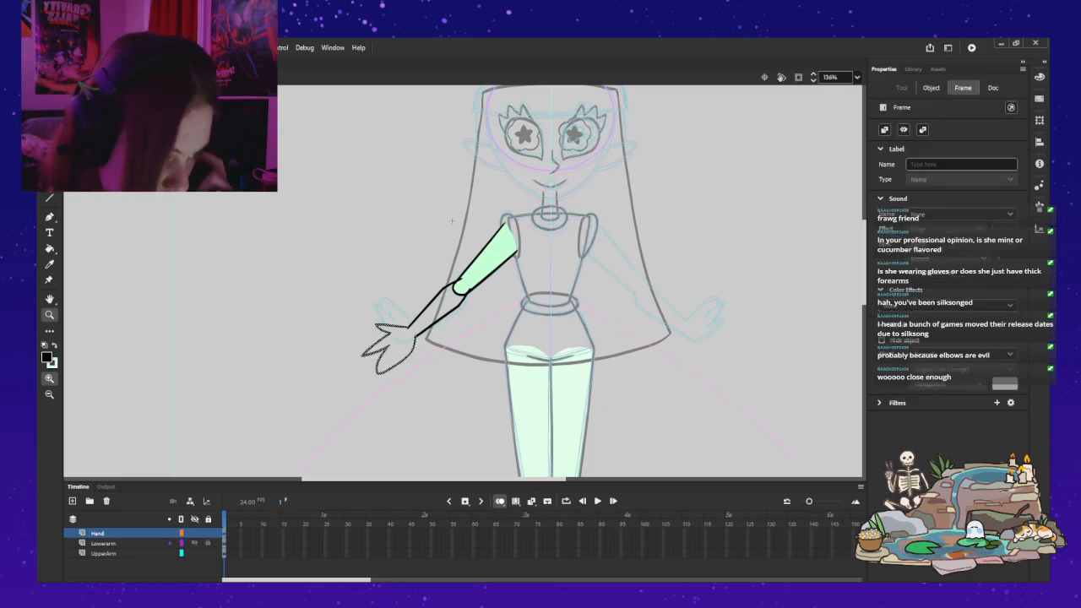
click(931, 88)
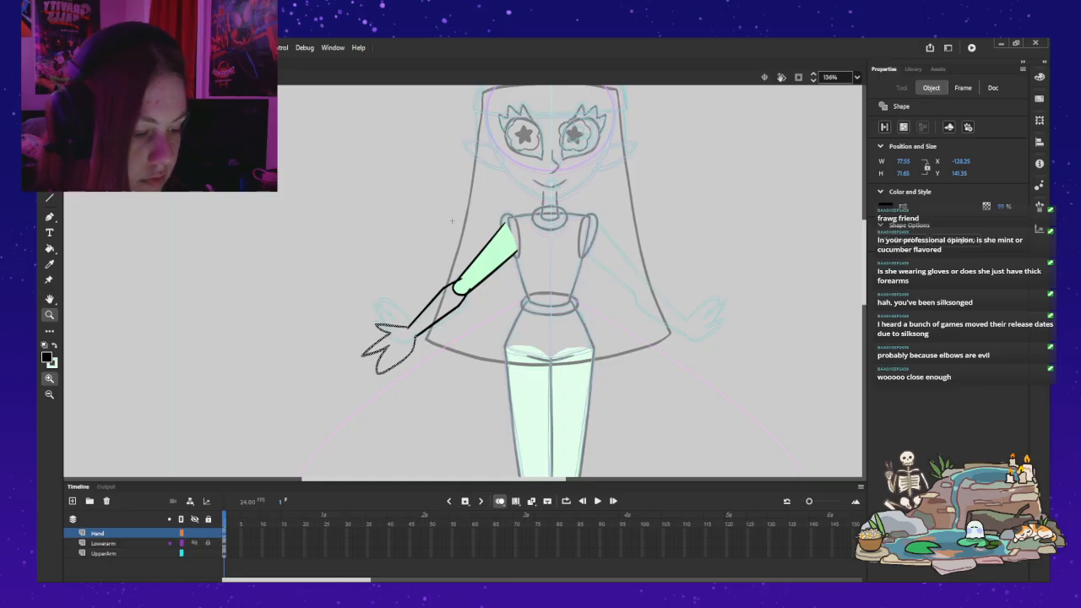
key(Return)
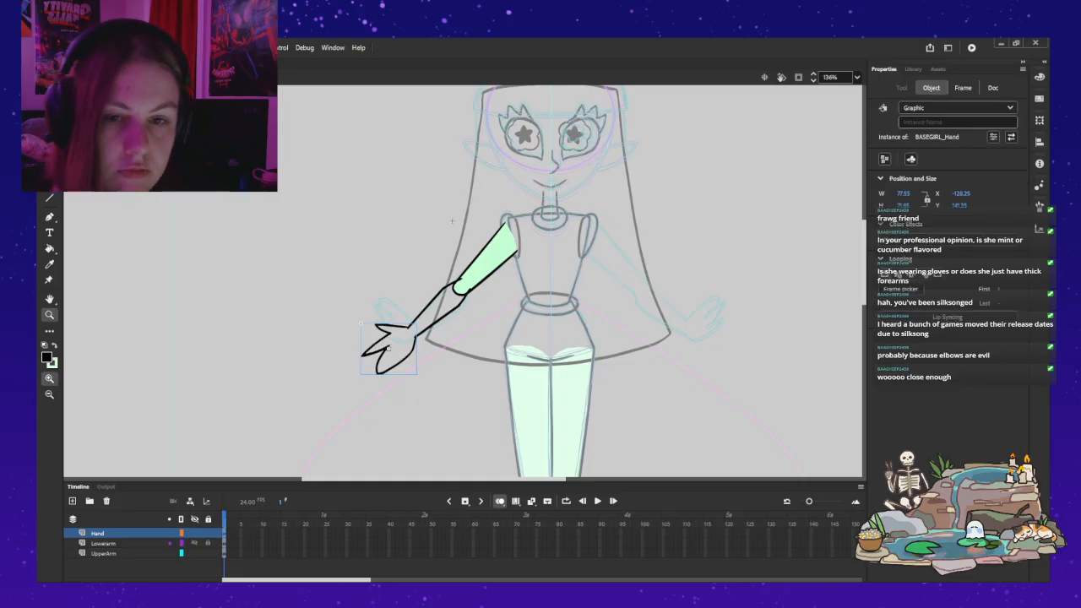
Step: Move the hand symbol's transformation point to the wrist and deselect the hand
key(q)
drag(400, 344, 412, 331)
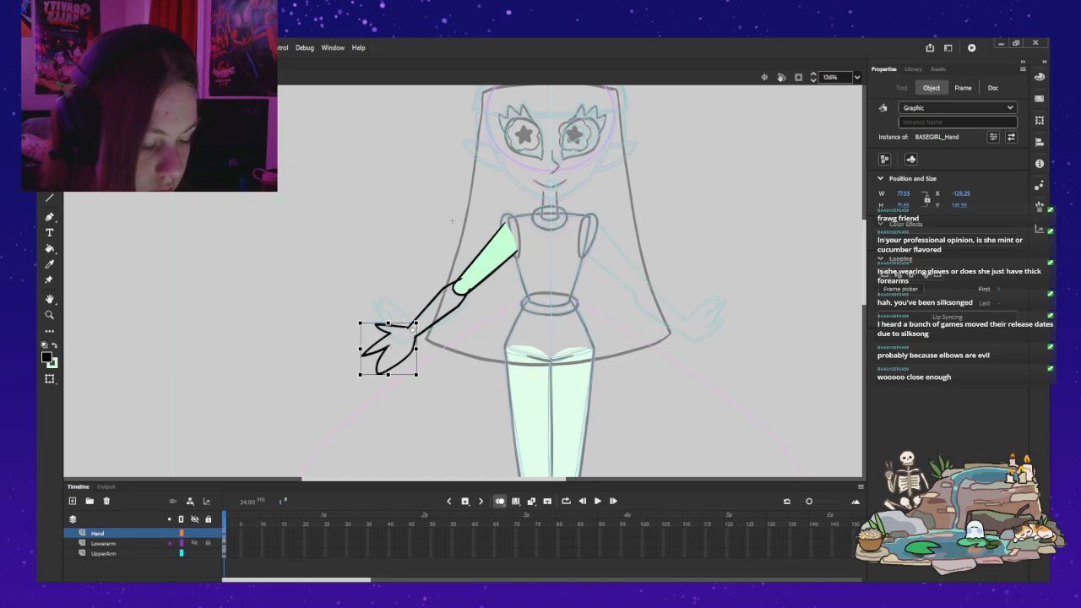
key(Escape)
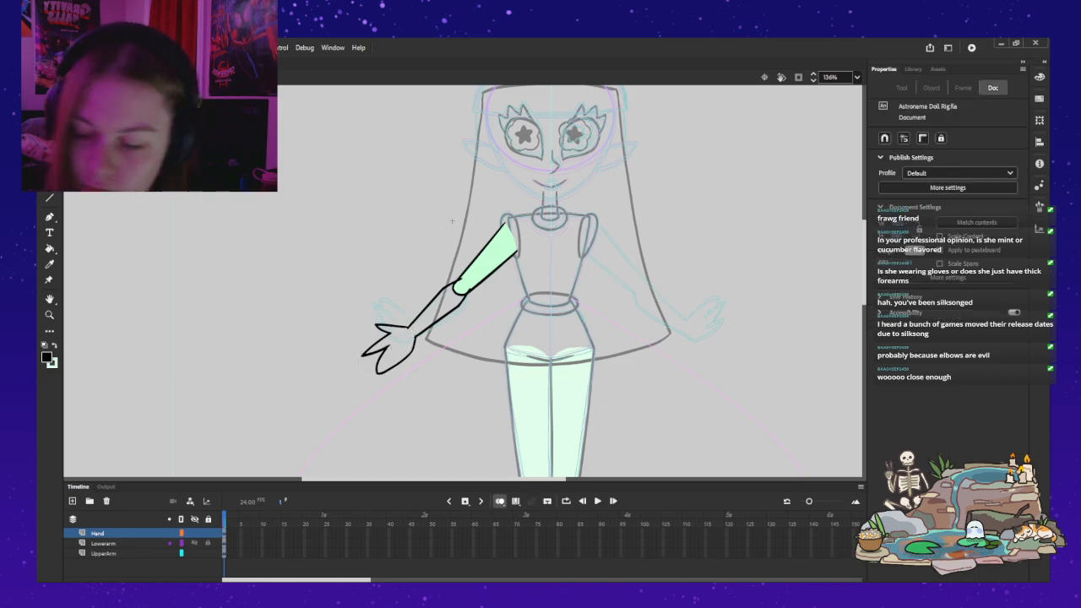
Step: Nudge the hand slightly to fit the forearm's wrist end, test rotating it about the wrist, and undo the rotation
key(z)
click(429, 324)
key(q)
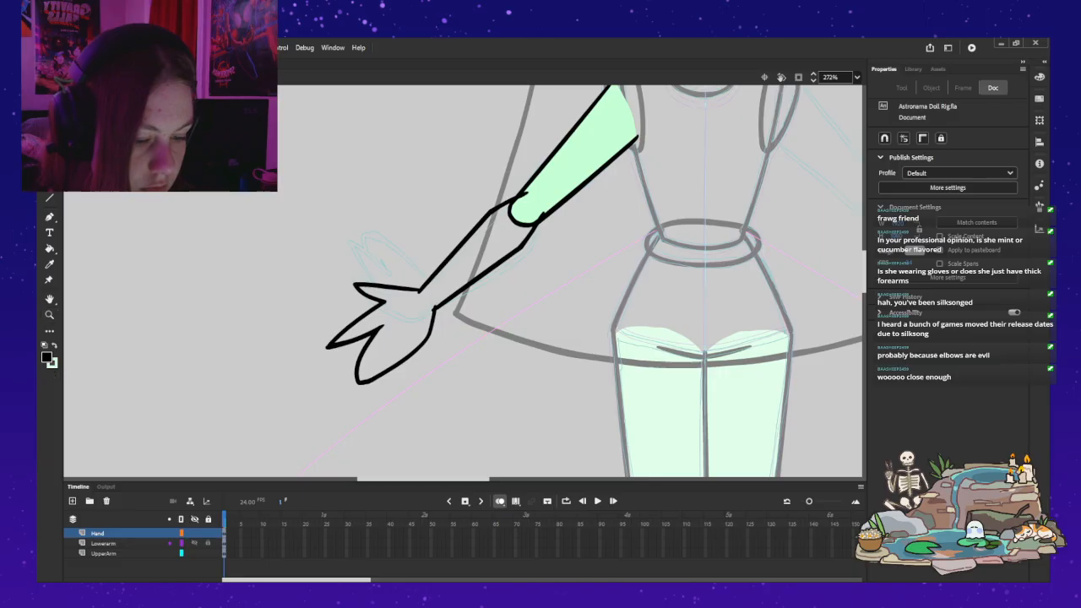
click(429, 331)
mouse_move(322, 387)
mouse_down()
mouse_move(399, 431)
mouse_move(298, 255)
mouse_move(334, 202)
mouse_move(302, 251)
mouse_move(327, 389)
mouse_move(340, 402)
mouse_move(325, 386)
mouse_up()
drag(380, 330, 385, 327)
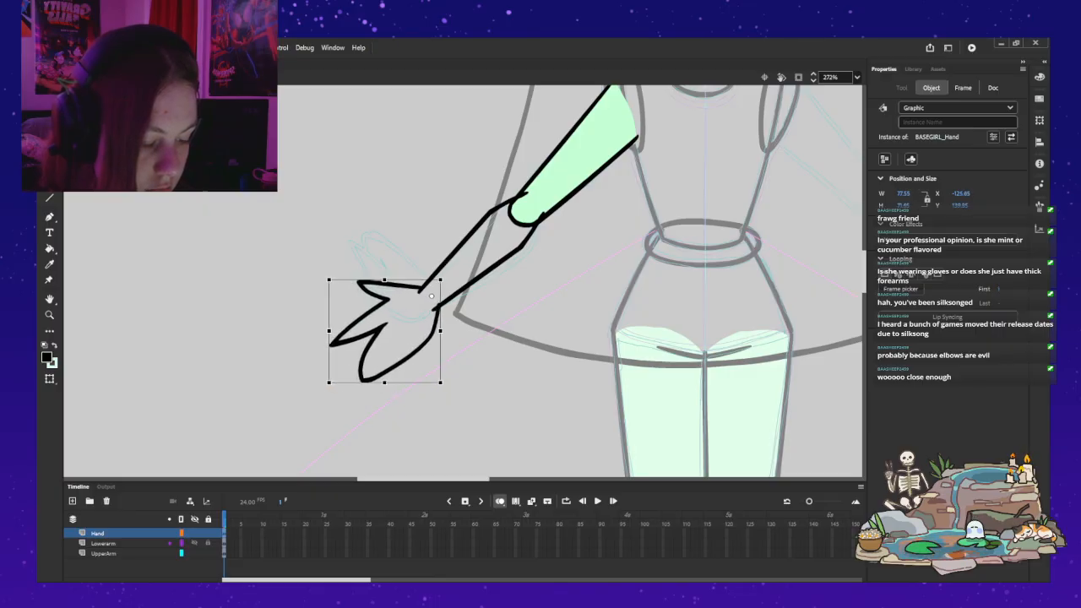
drag(325, 385, 298, 284)
key(ctrl+z)
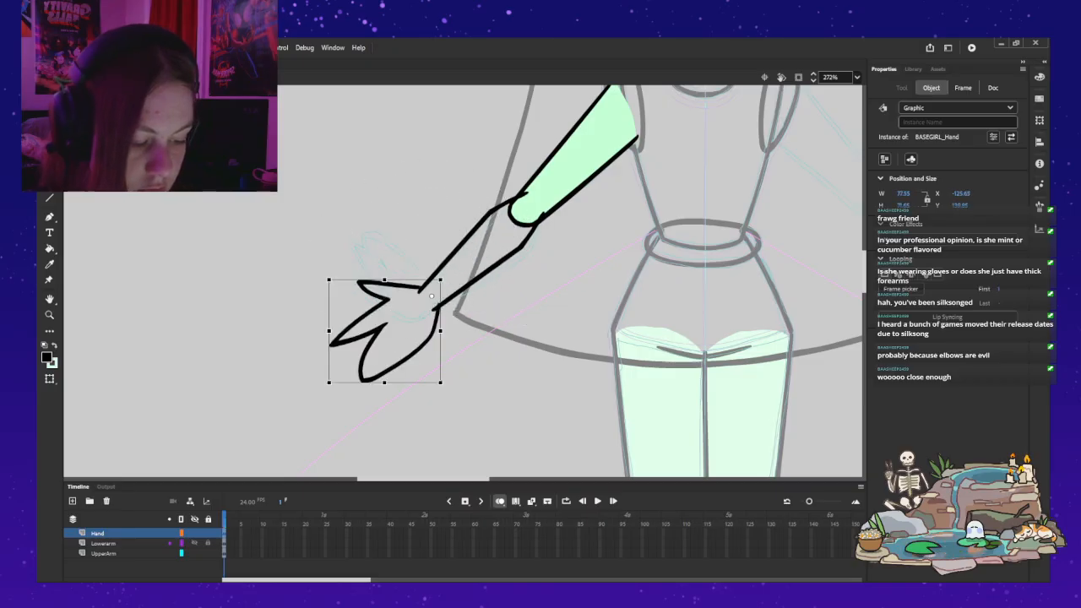
Step: Open the forearm symbol for editing and try closing its wrist end with a rounded black brush stroke, undoing and redrawing it
double_click(478, 277)
key(b)
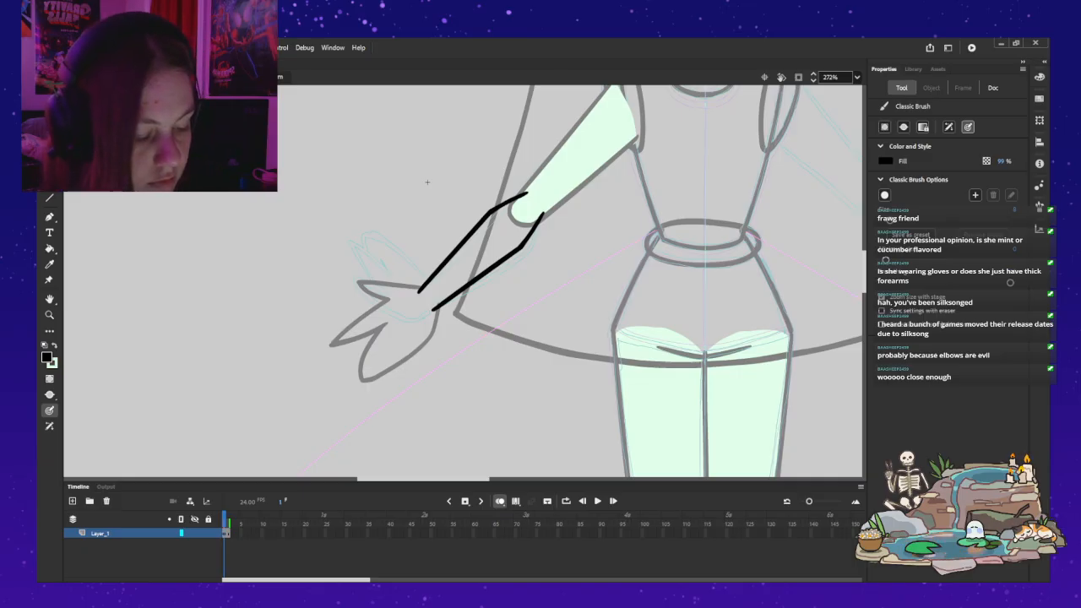
drag(420, 292, 422, 307)
key(ctrl+z)
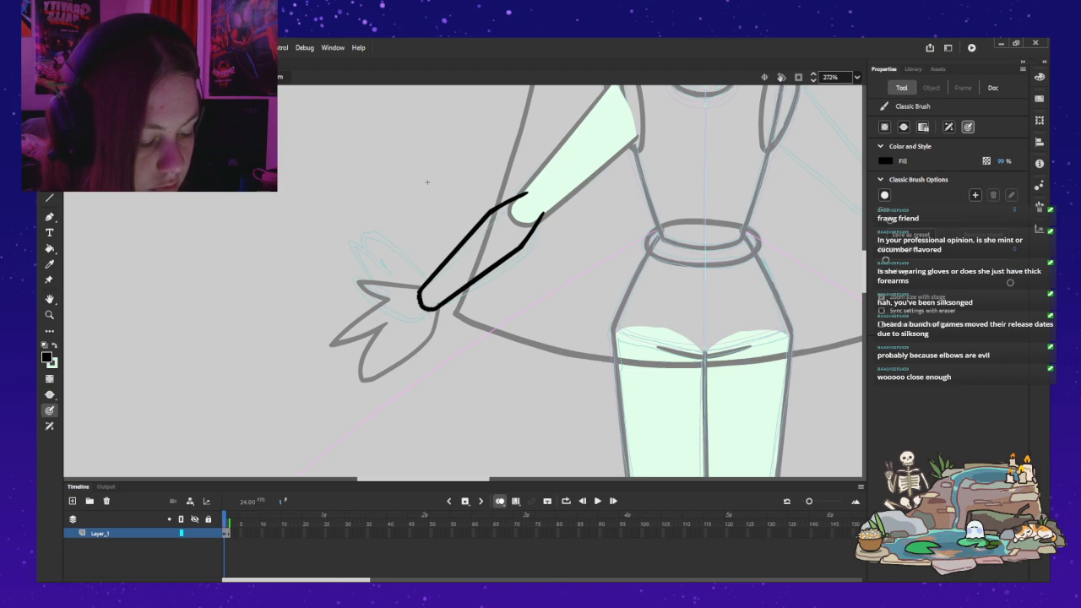
key(ctrl+z)
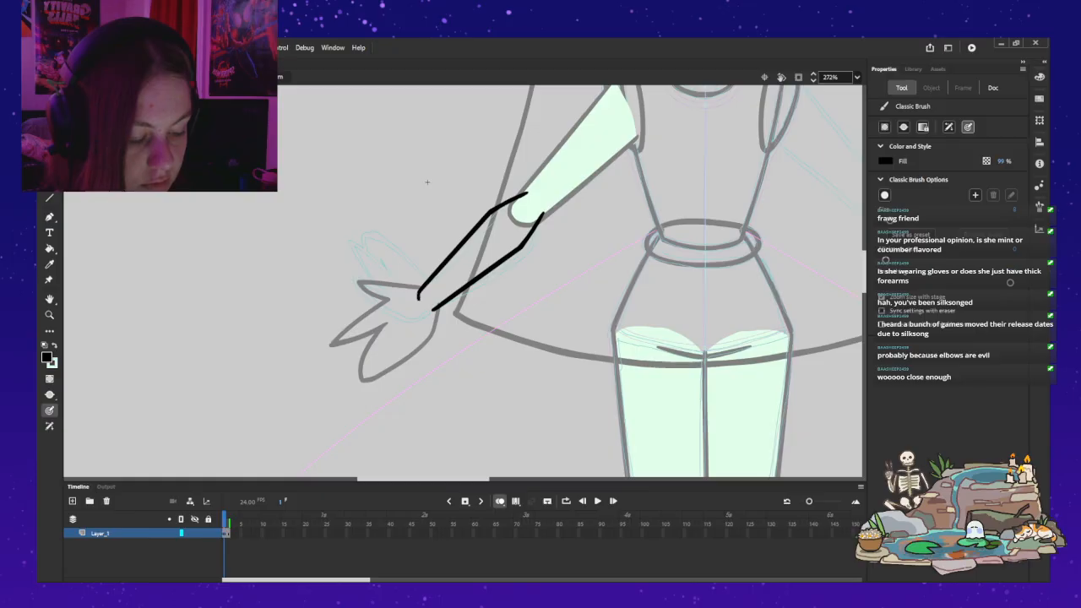
key(ctrl+z)
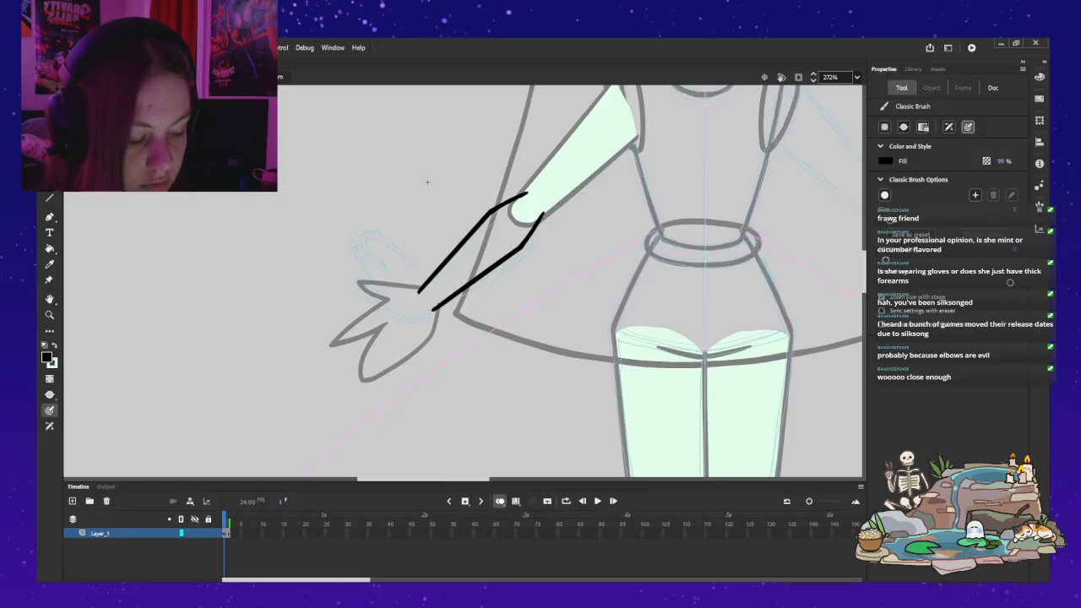
key(ctrl+y)
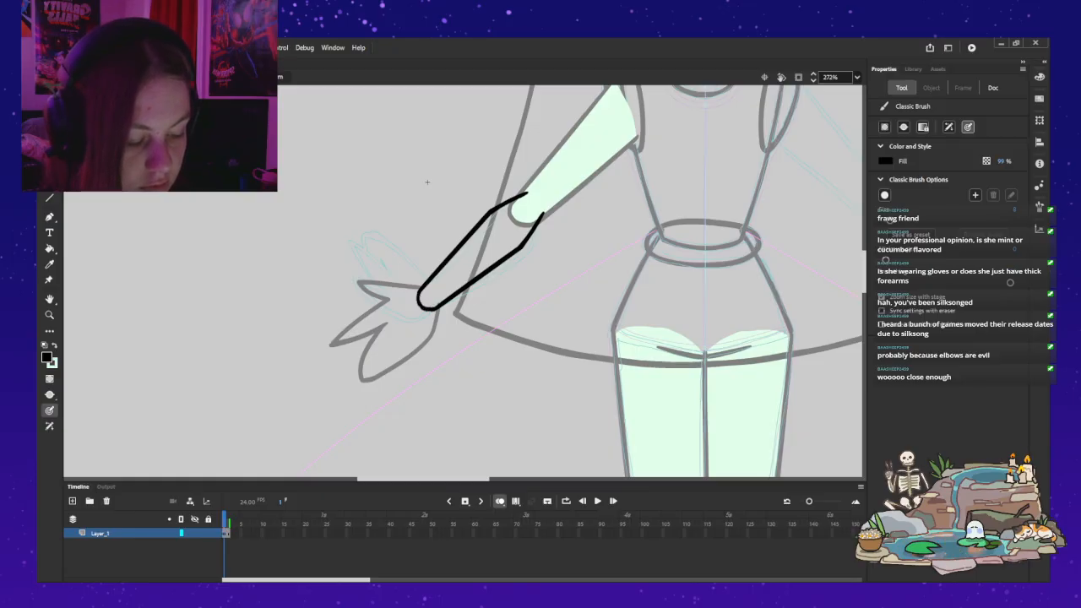
key(ctrl+z)
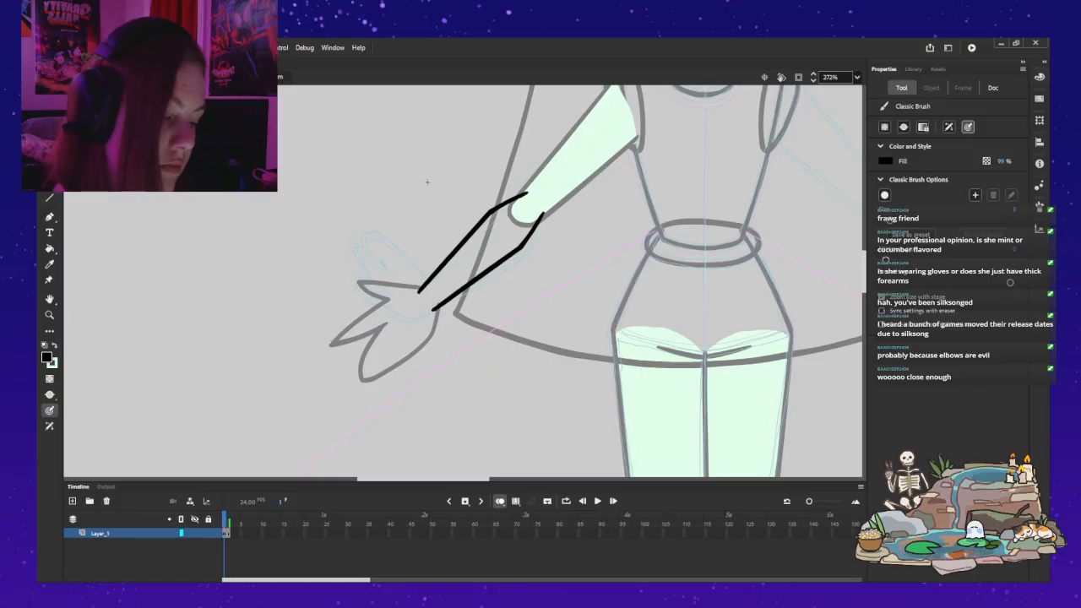
key(ctrl+y)
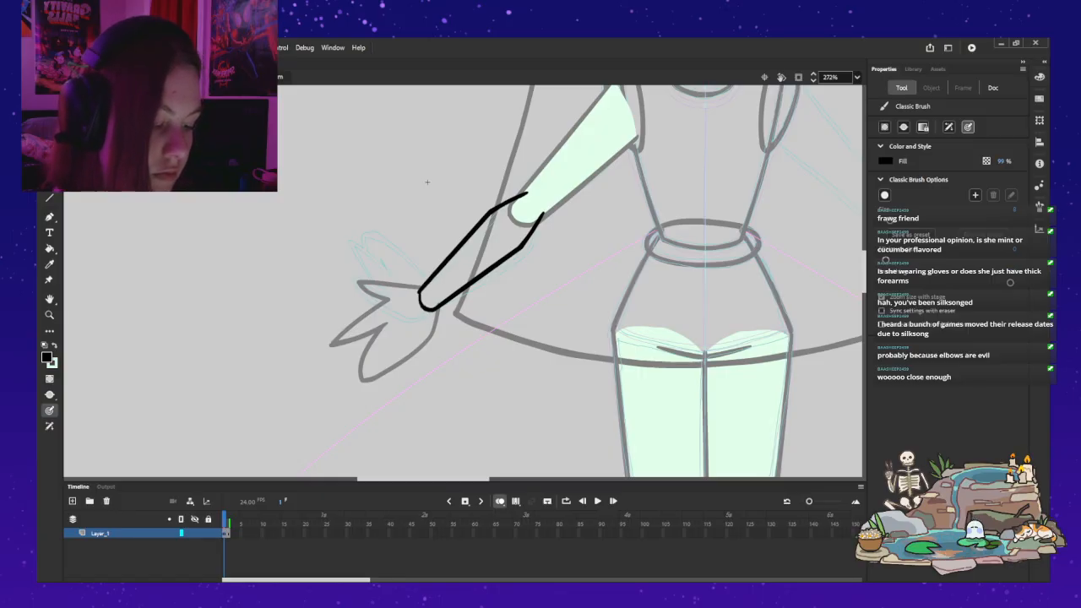
key(ctrl+z)
key(ctrl+y)
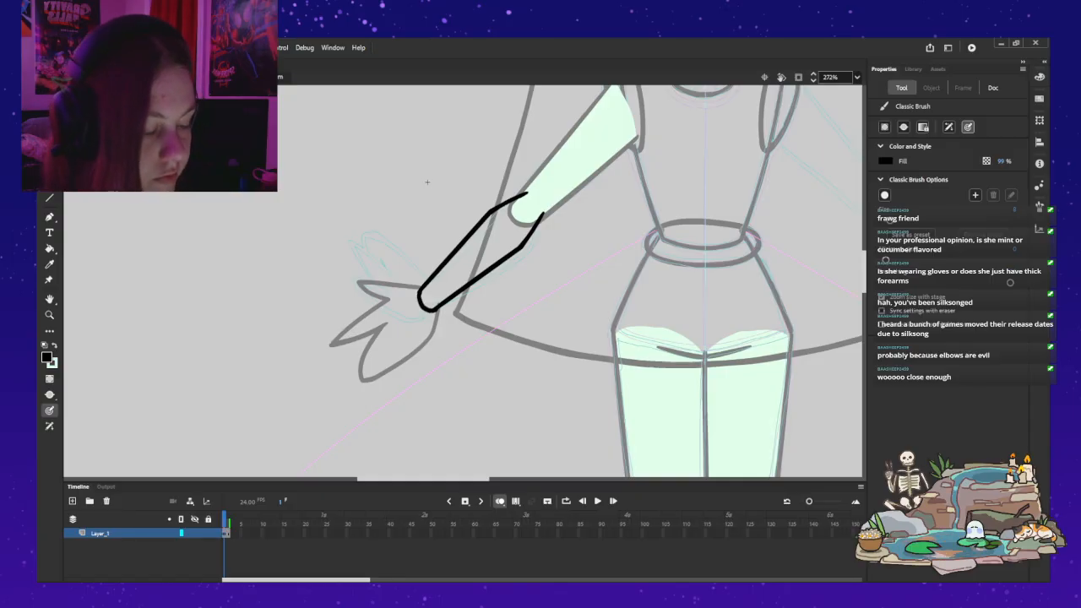
Step: Undo the wrist-end stroke, trim the forearm's line ends, and draw a smooth rounded black cap joining them
key(z)
click(428, 281)
click(500, 298)
key(ctrl+z)
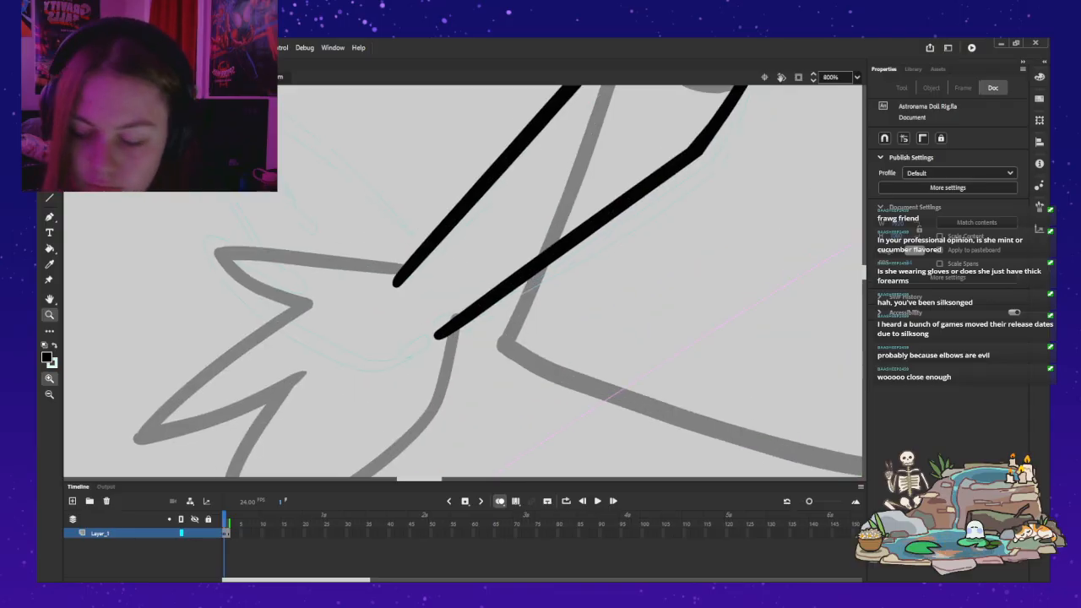
key(b)
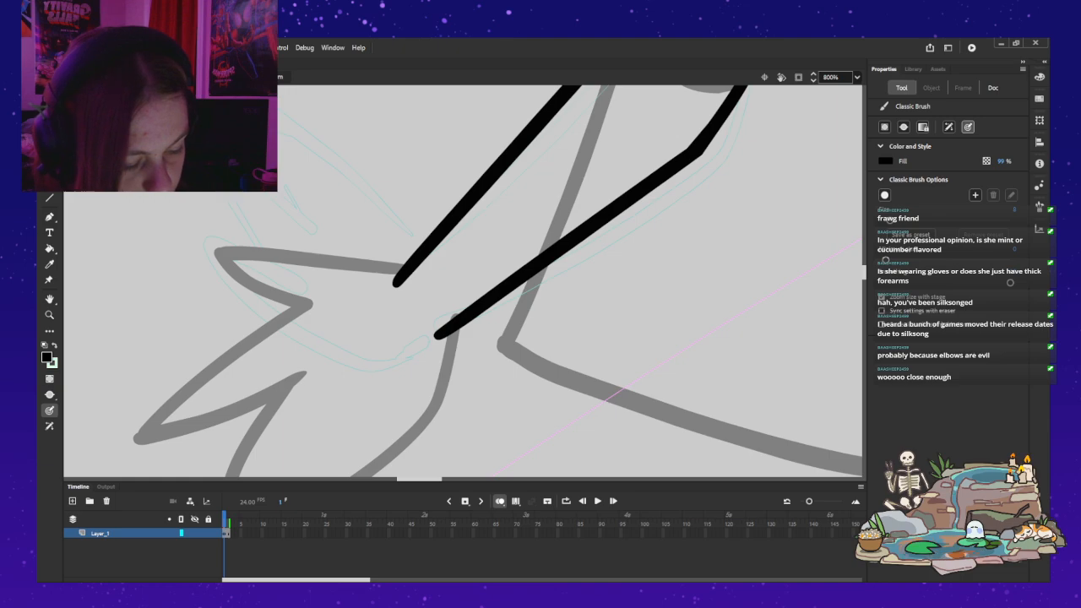
mouse_move(400, 291)
mouse_down()
mouse_move(442, 344)
mouse_move(443, 322)
mouse_up()
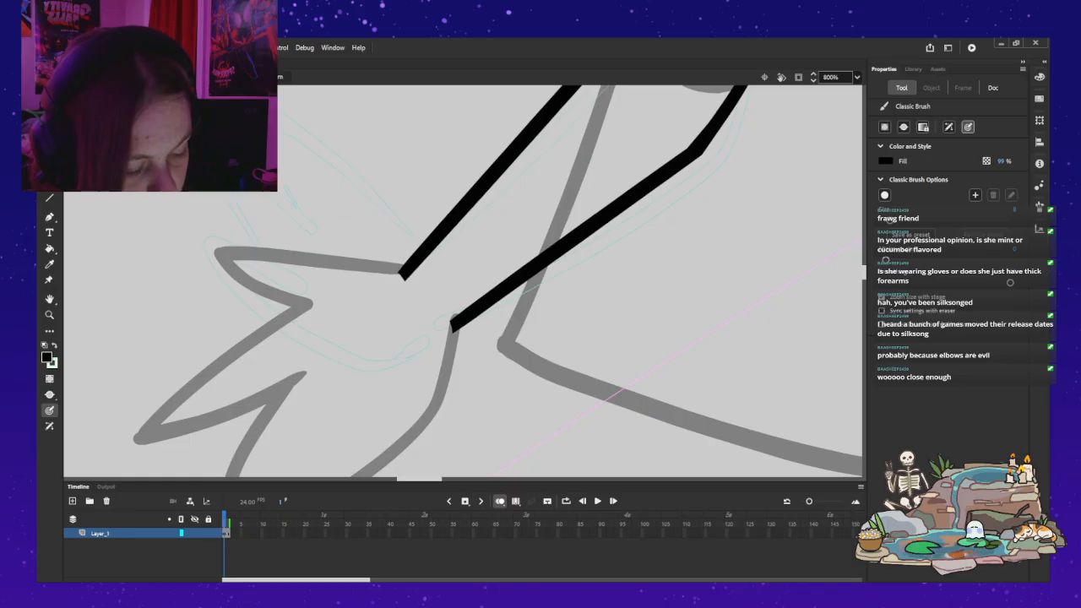
mouse_move(404, 270)
mouse_down()
mouse_move(392, 304)
mouse_move(404, 323)
mouse_move(446, 329)
mouse_up()
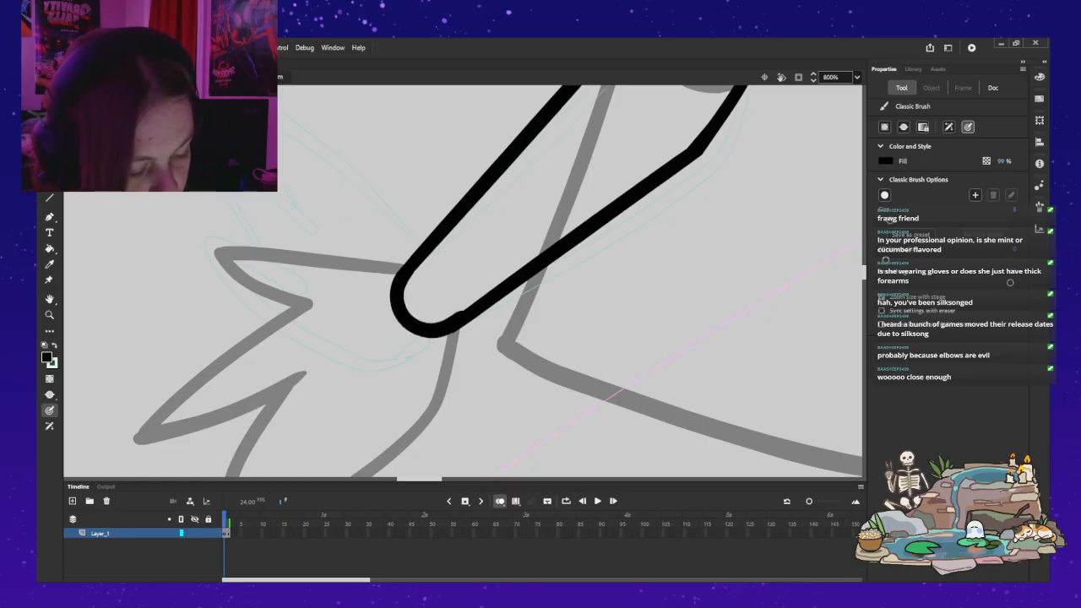
key(a)
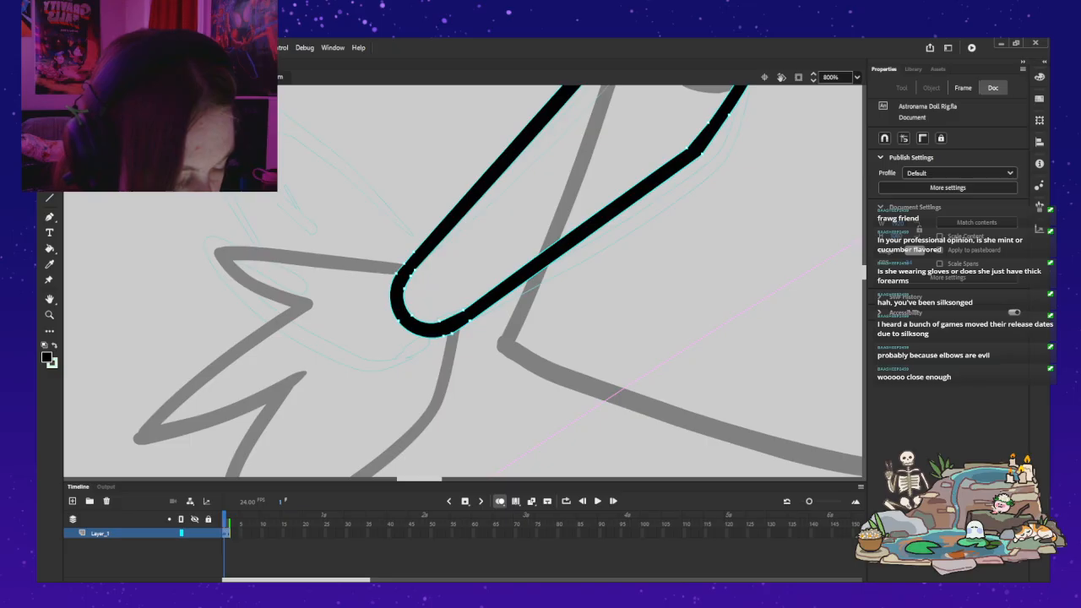
key(Escape)
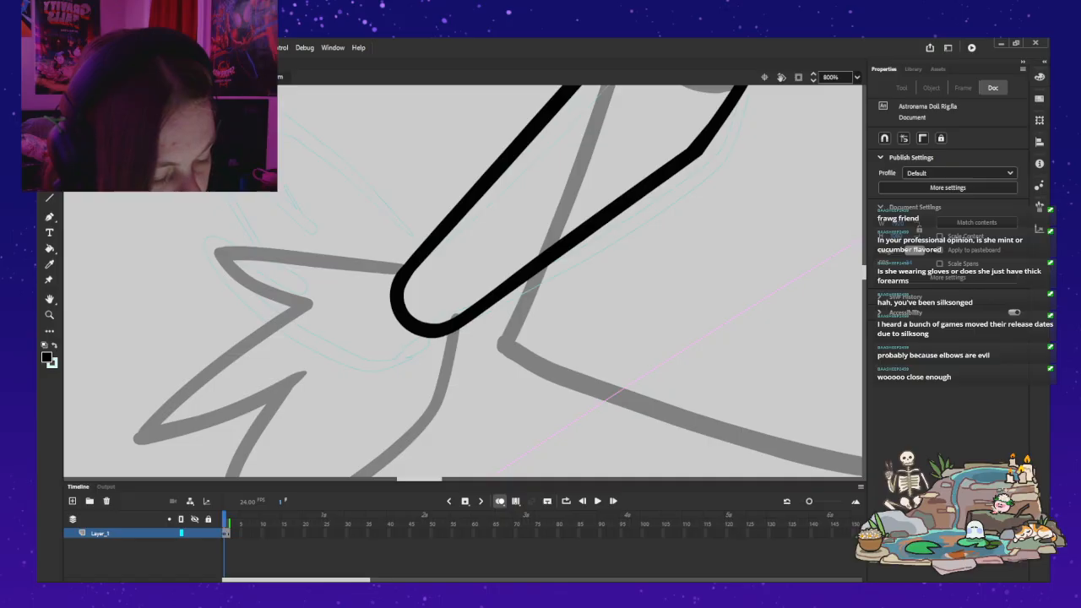
Step: Fill the closed forearm outline with mint green and leave the forearm symbol
key(z)
alt+click(365, 239)
alt+click(366, 239)
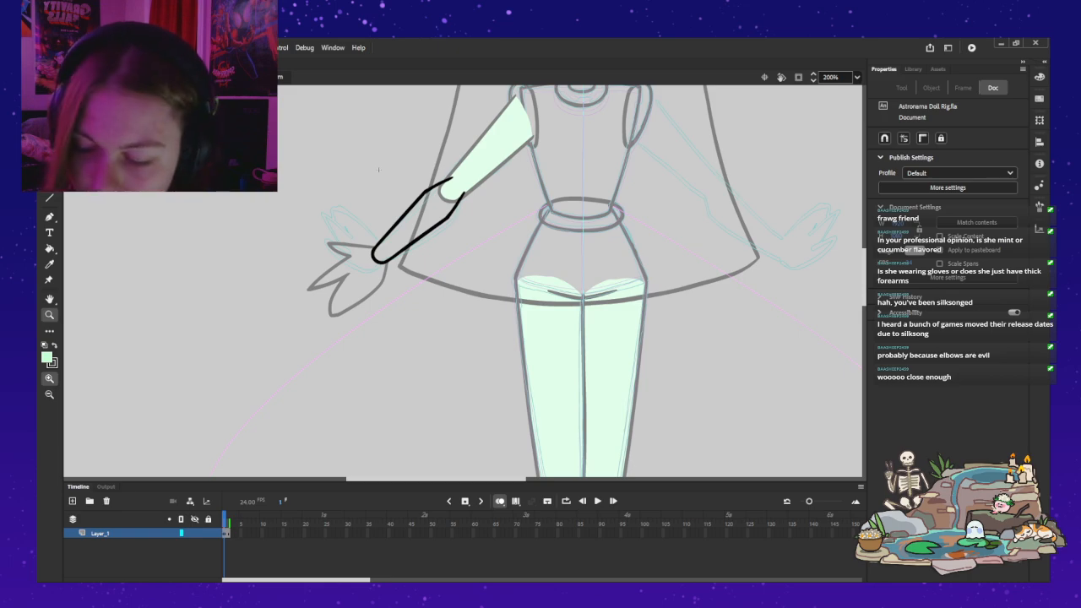
key(b)
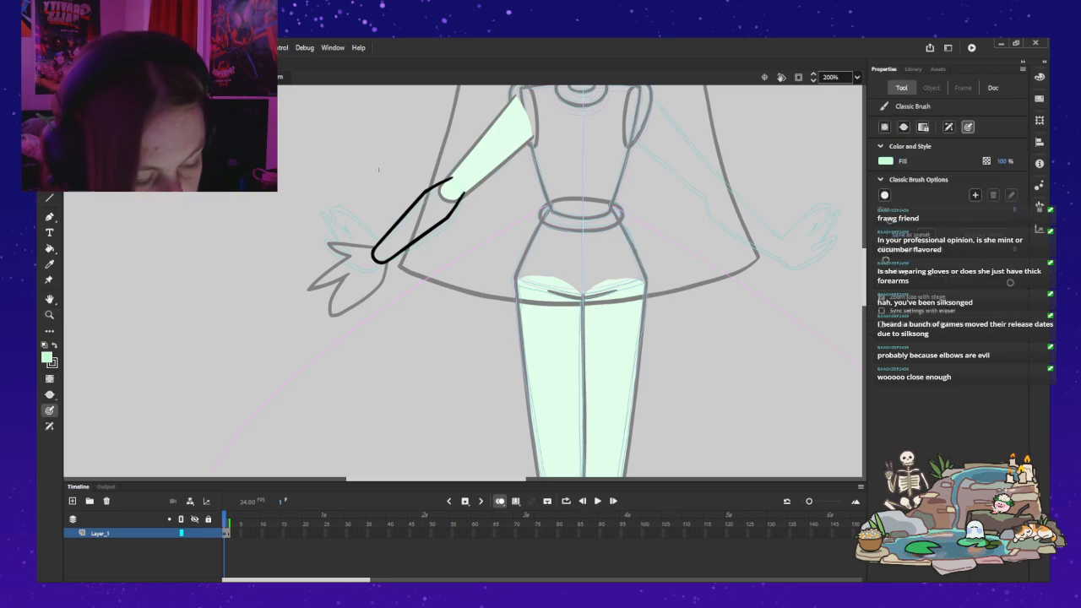
key(k)
click(418, 221)
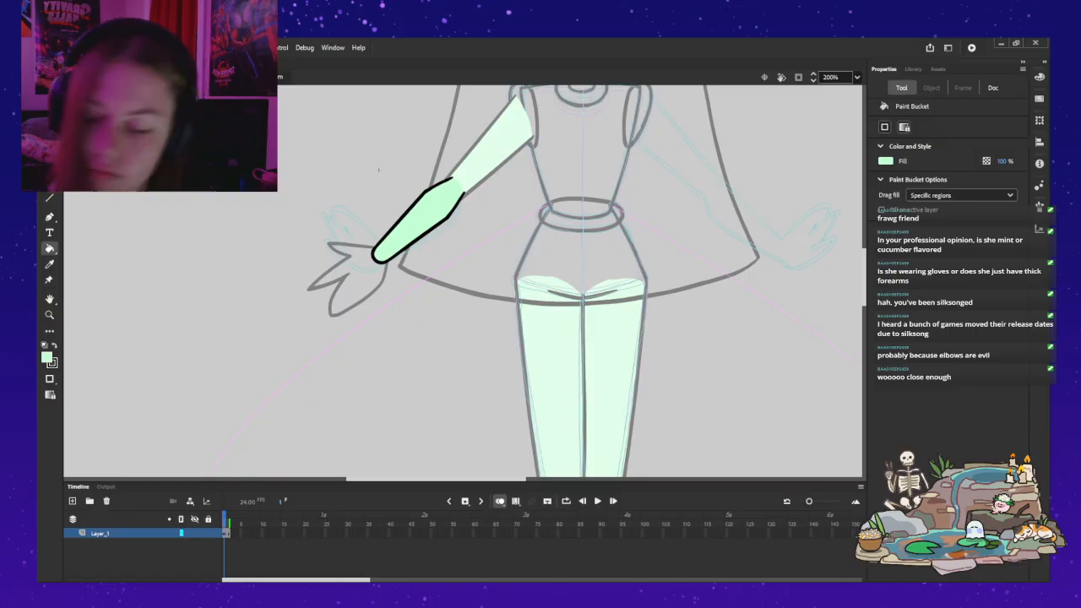
key(ctrl+e)
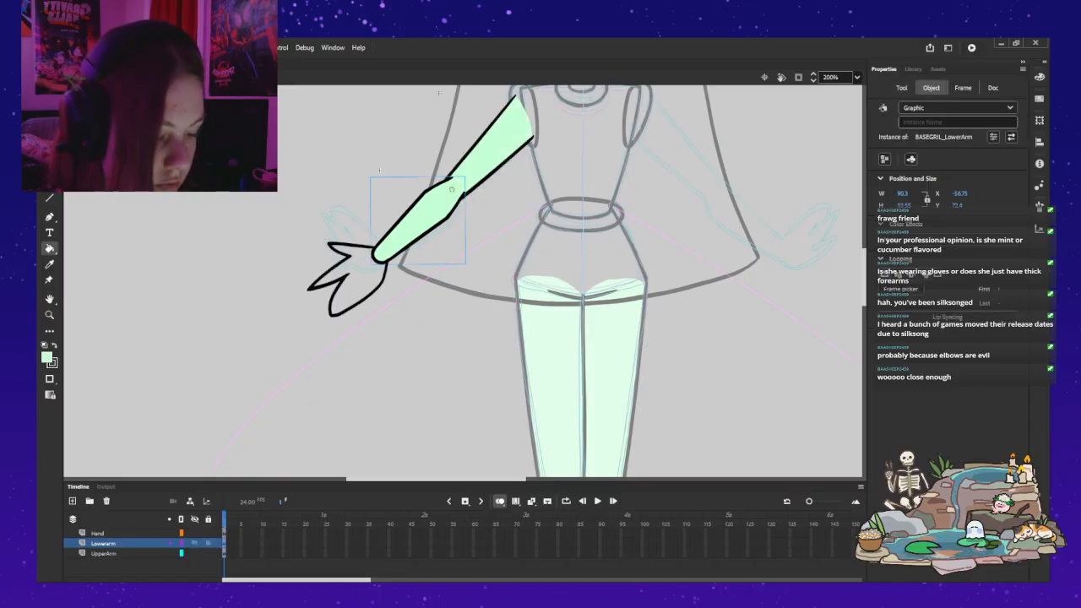
Step: Open the hand symbol for editing, deselect its outline, and set the Classic Brush to the black fill
key(v)
double_click(347, 275)
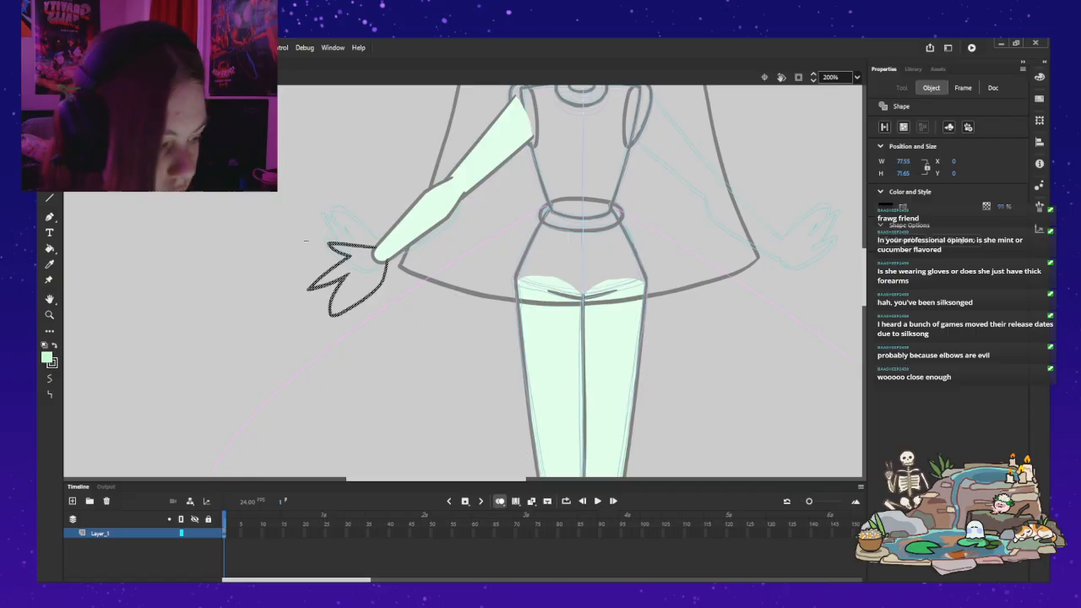
key(z)
click(392, 237)
click(466, 314)
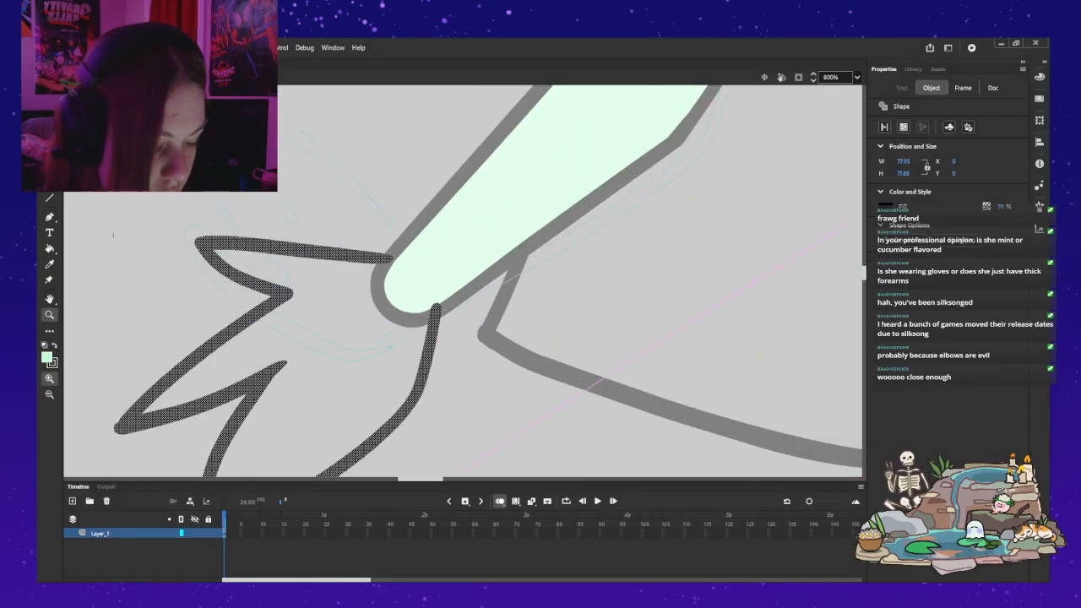
key(v)
key(Escape)
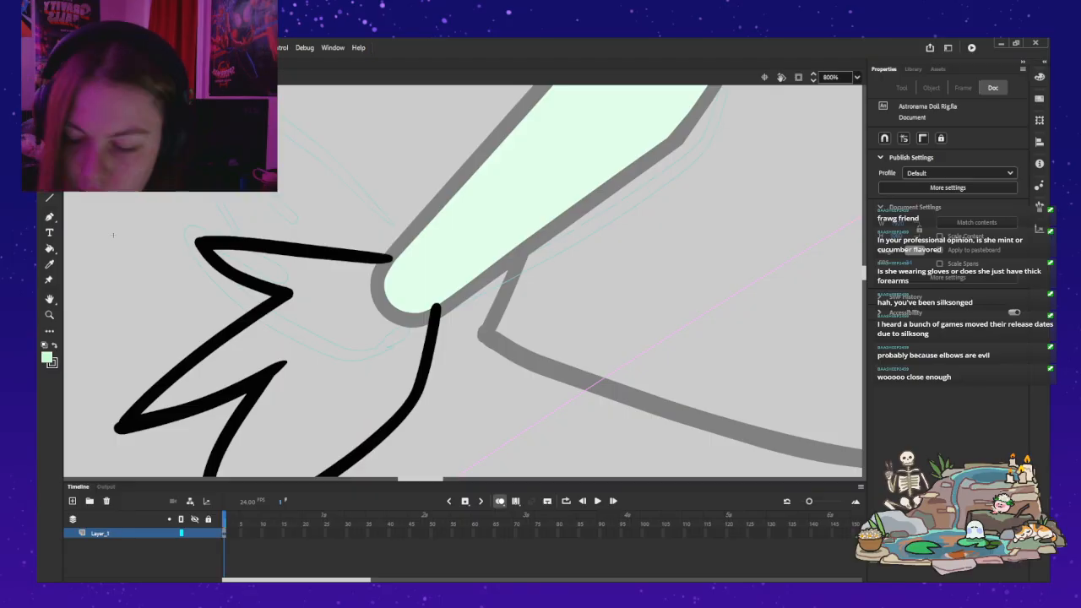
key(b)
key(x)
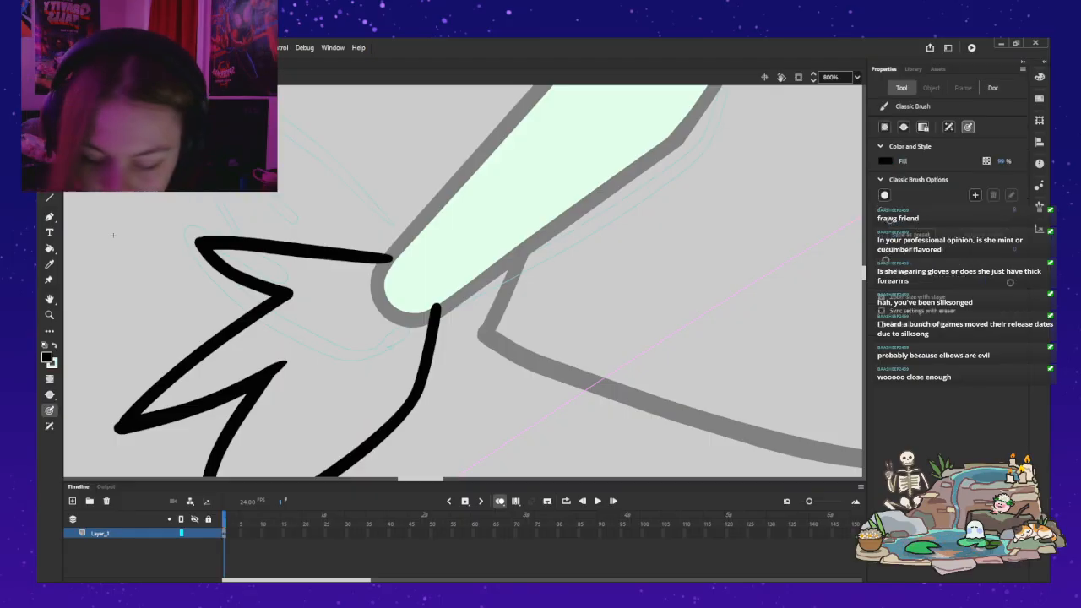
Step: Try lengthening the hand's upper edge line over the wrist with short black brush strokes, undoing each attempt
drag(398, 260, 385, 264)
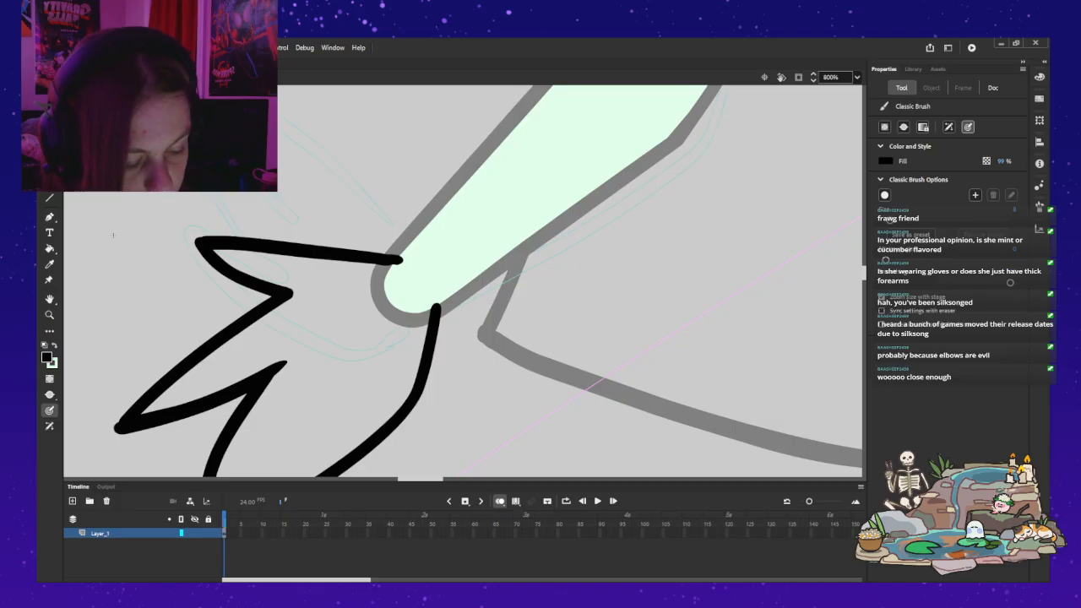
key(ctrl+z)
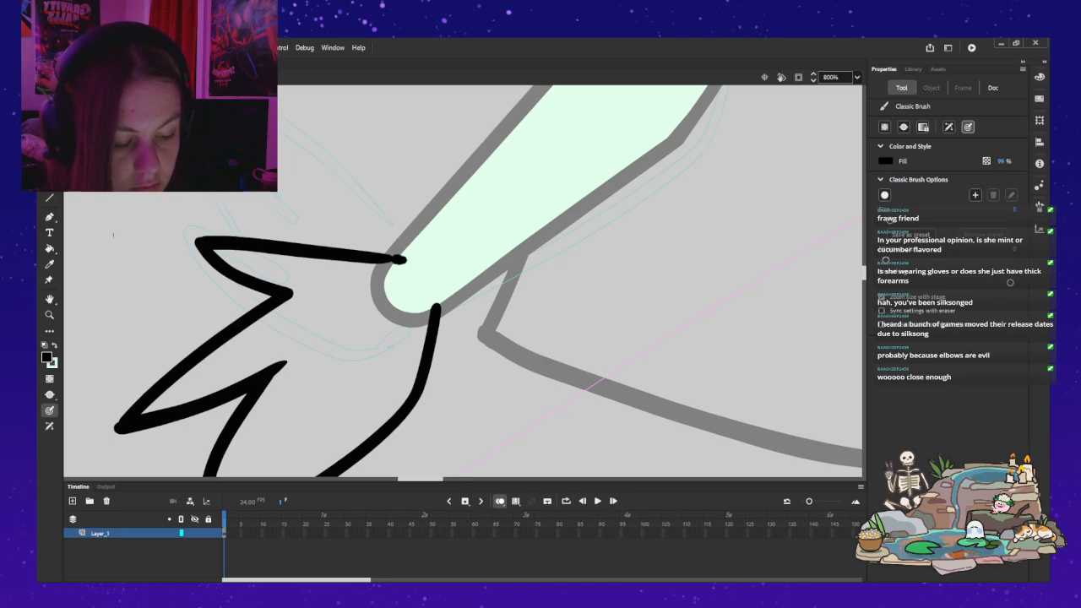
key(ctrl+z)
click(401, 260)
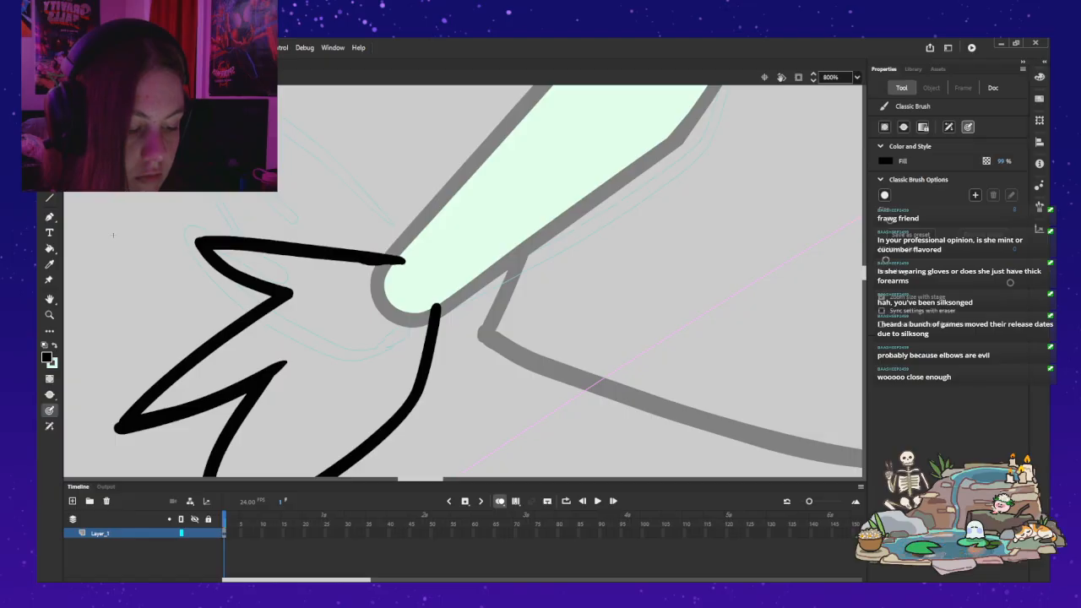
key(ctrl+z)
drag(403, 260, 391, 260)
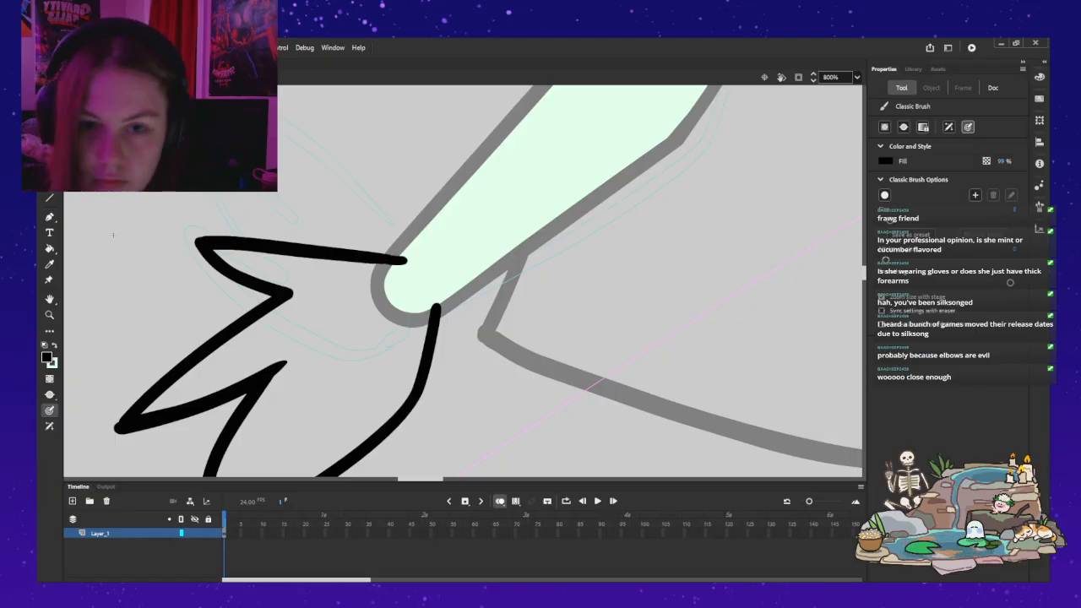
key(x)
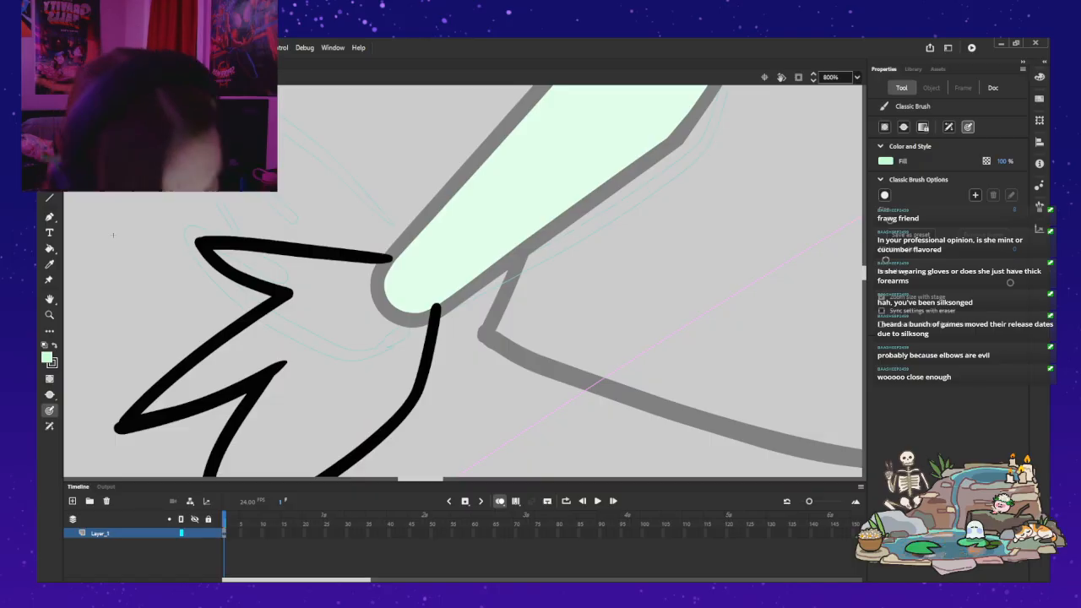
key(x)
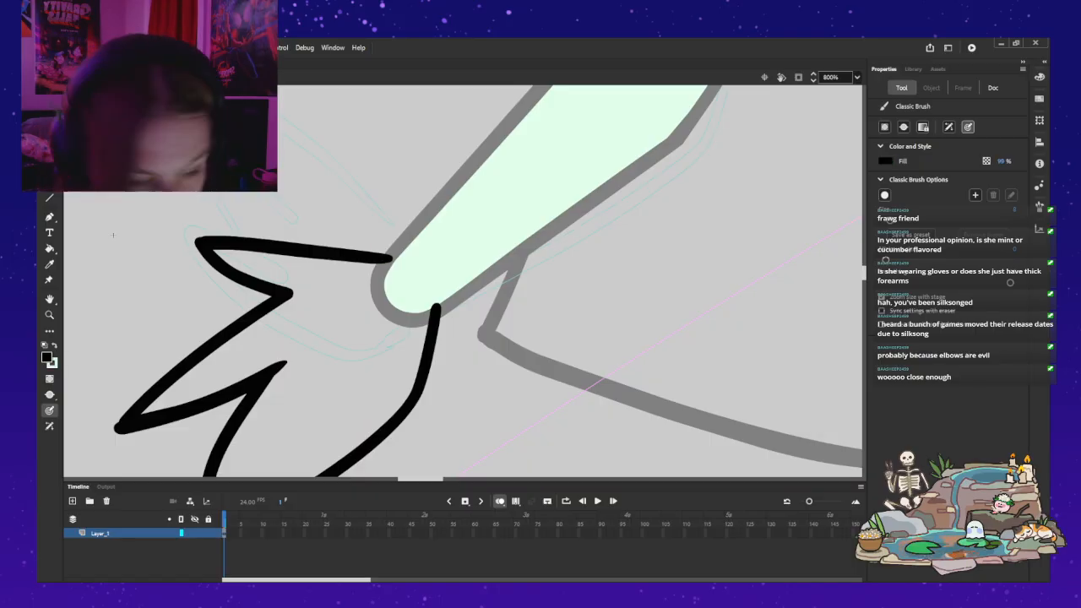
Step: Extend the hand's upper edge line slightly with a black dab and close the wrist opening with a mint green stroke
click(398, 259)
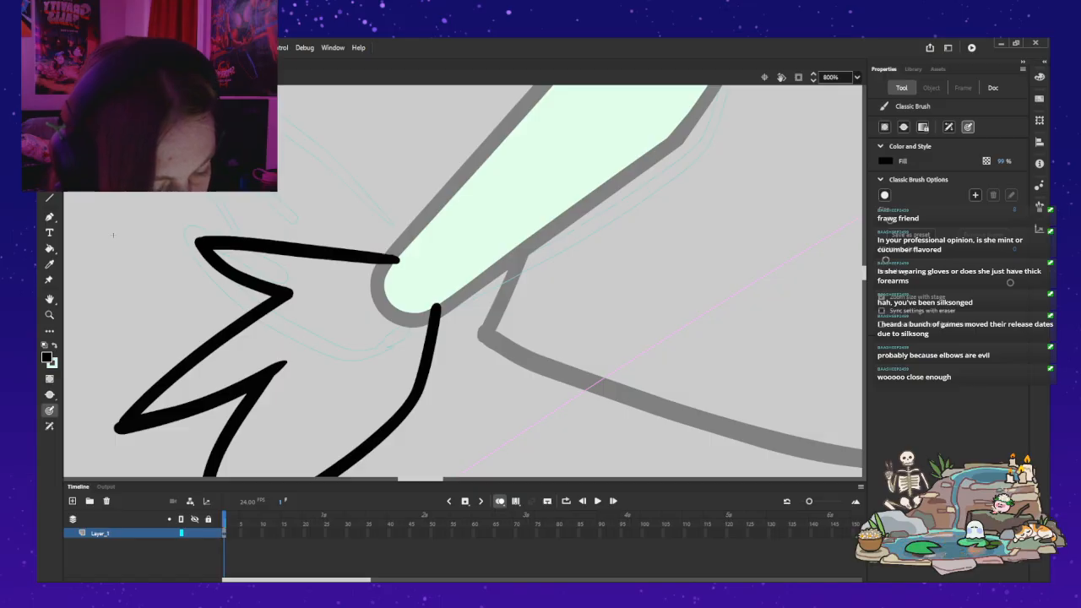
key(x)
key(ctrl+apostrophe)
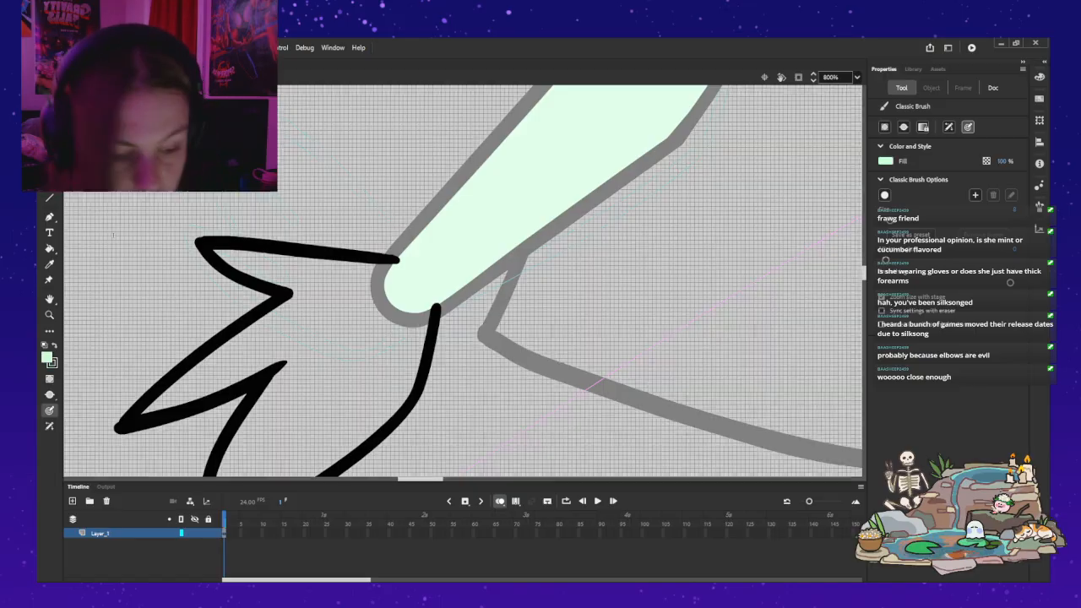
key(ctrl+apostrophe)
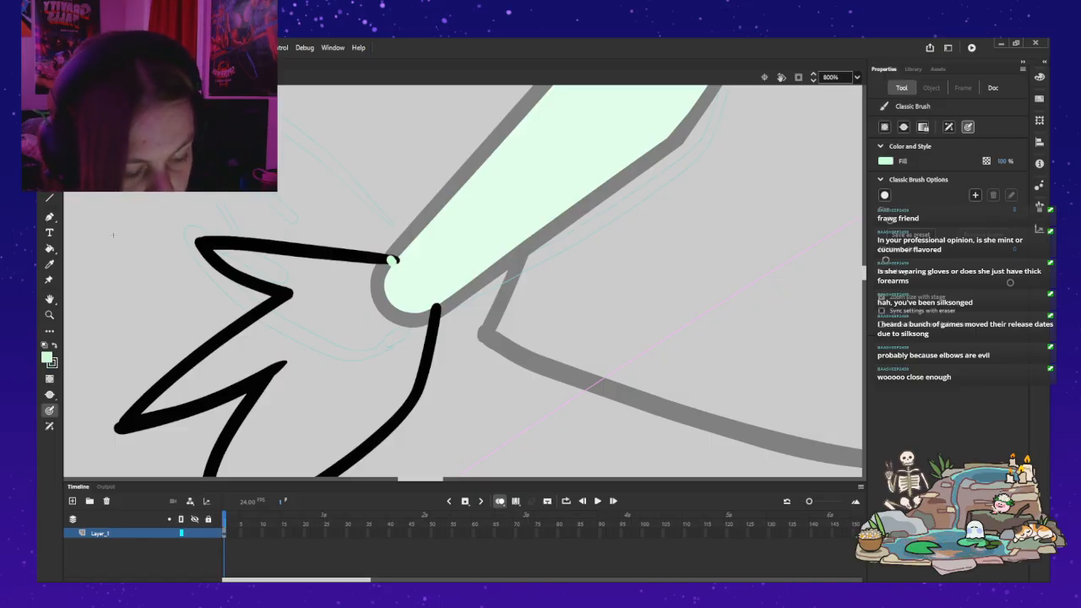
drag(423, 305, 430, 315)
key(ctrl+z)
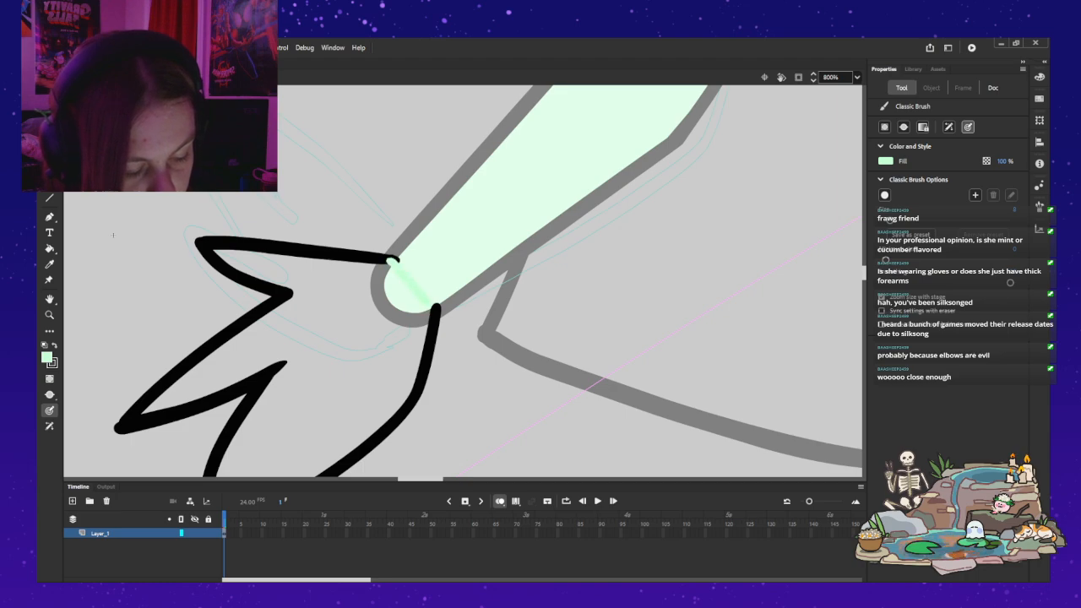
Step: Fill the hand outline with mint green and return from the hand symbol to the full arm
key(k)
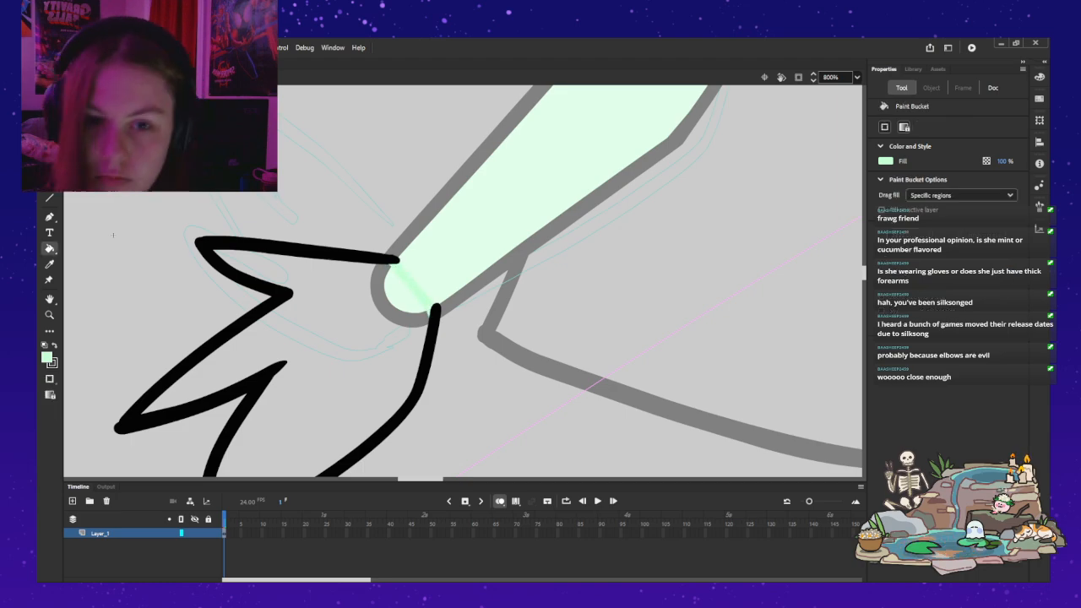
click(321, 354)
key(z)
alt+click(362, 208)
alt+click(362, 208)
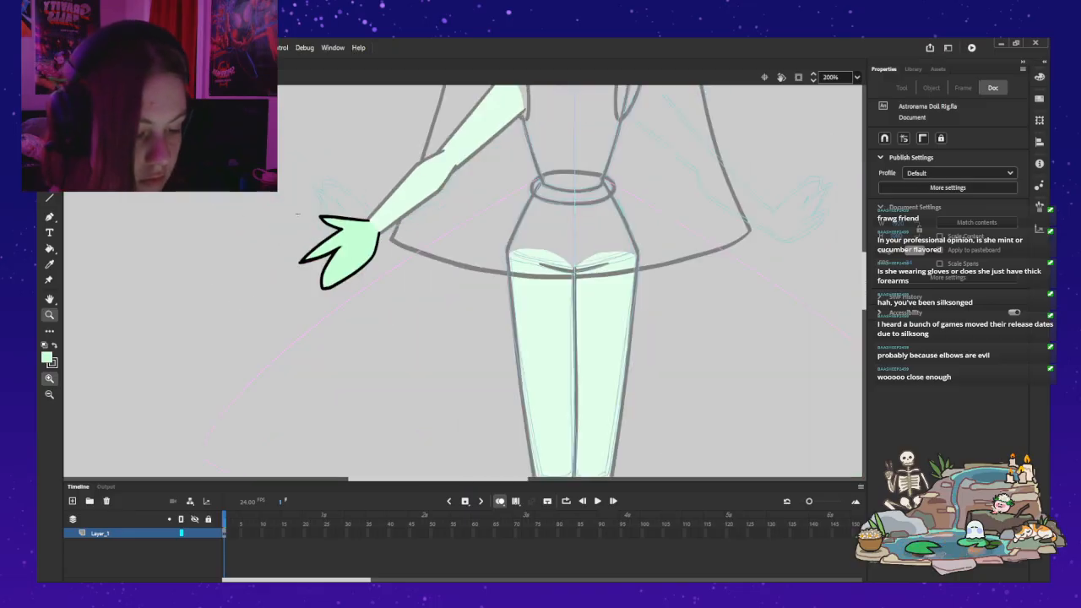
drag(297, 213, 223, 361)
key(ctrl+e)
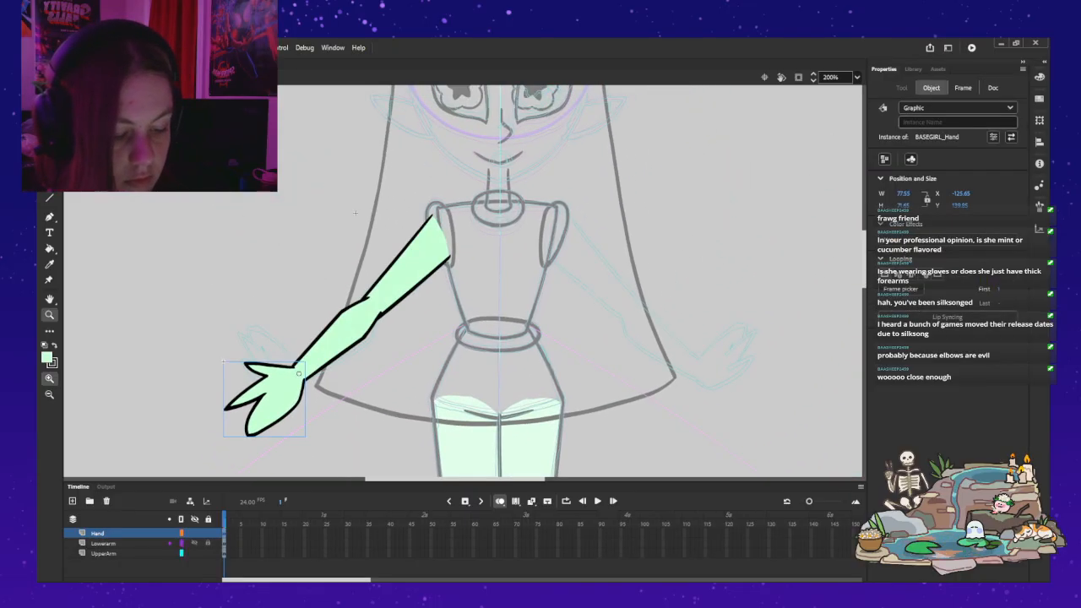
Step: Try rotating the hand upward about the wrist with Free Transform, and undo the rotation
key(q)
drag(220, 440, 200, 374)
drag(273, 443, 339, 460)
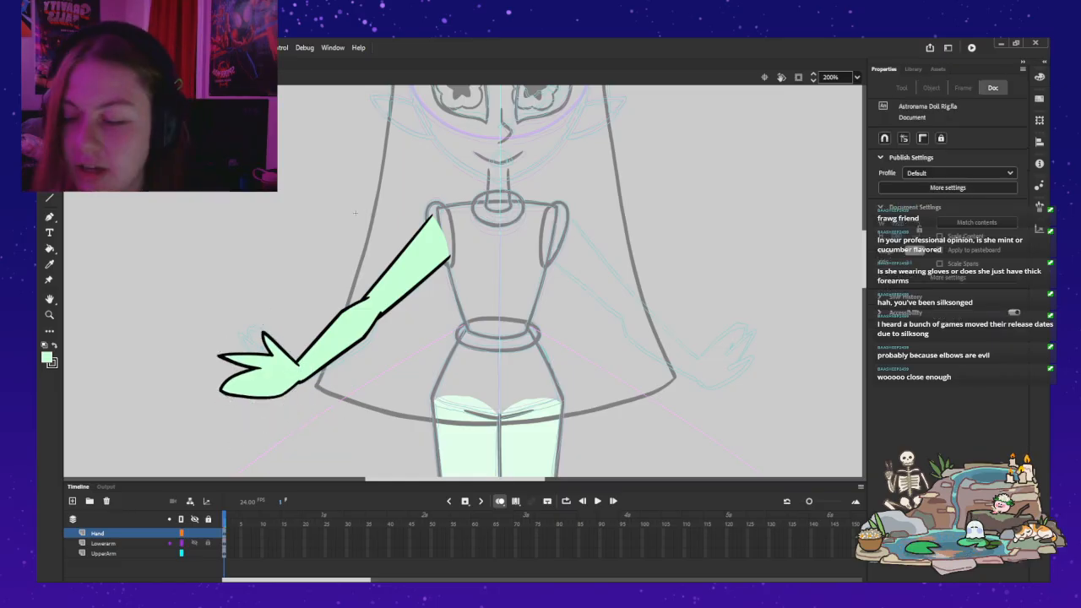
key(ctrl+z)
key(ctrl+z)
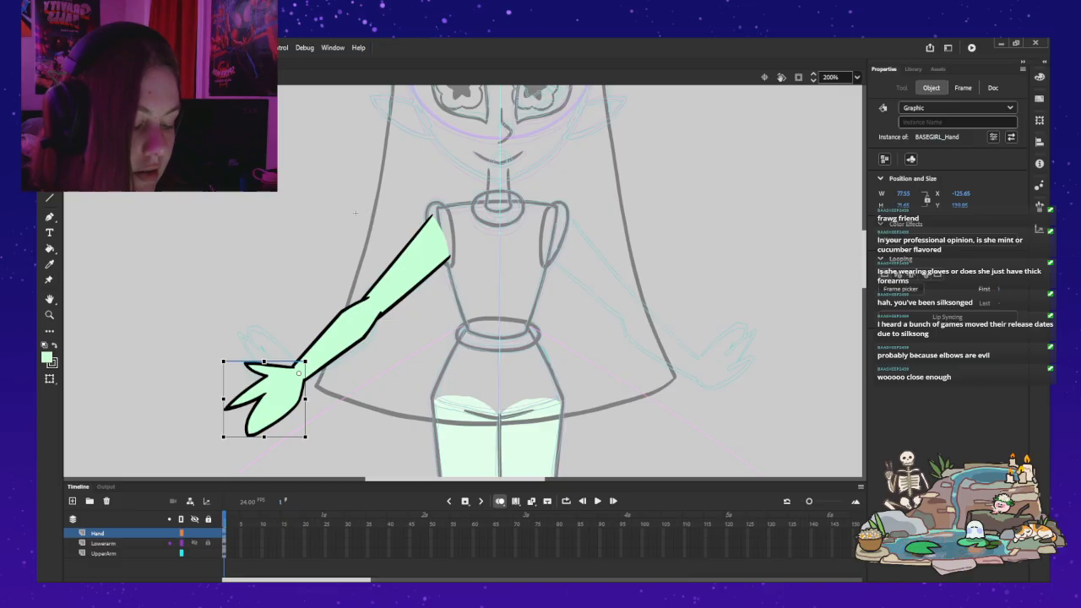
Step: Nudge the hand slightly toward the forearm, test its rotation about the wrist, and undo the test rotation
key(Right)
key(Right)
key(Right)
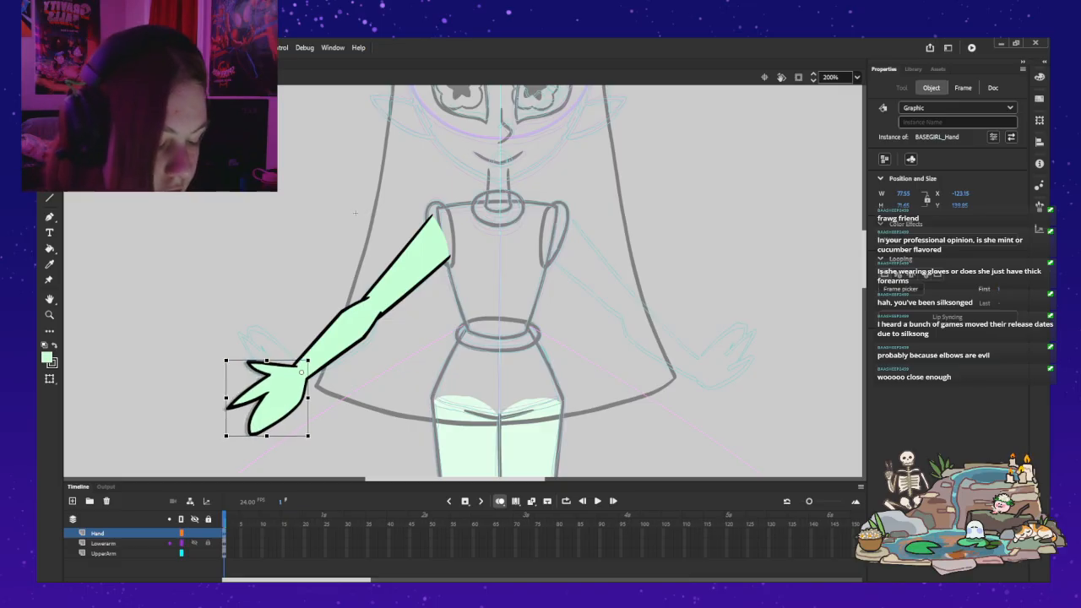
key(Up)
key(Left)
mouse_move(222, 439)
mouse_down()
mouse_move(201, 387)
mouse_move(220, 312)
mouse_move(201, 354)
mouse_move(266, 469)
mouse_move(331, 467)
mouse_move(237, 448)
mouse_up()
key(ctrl+z)
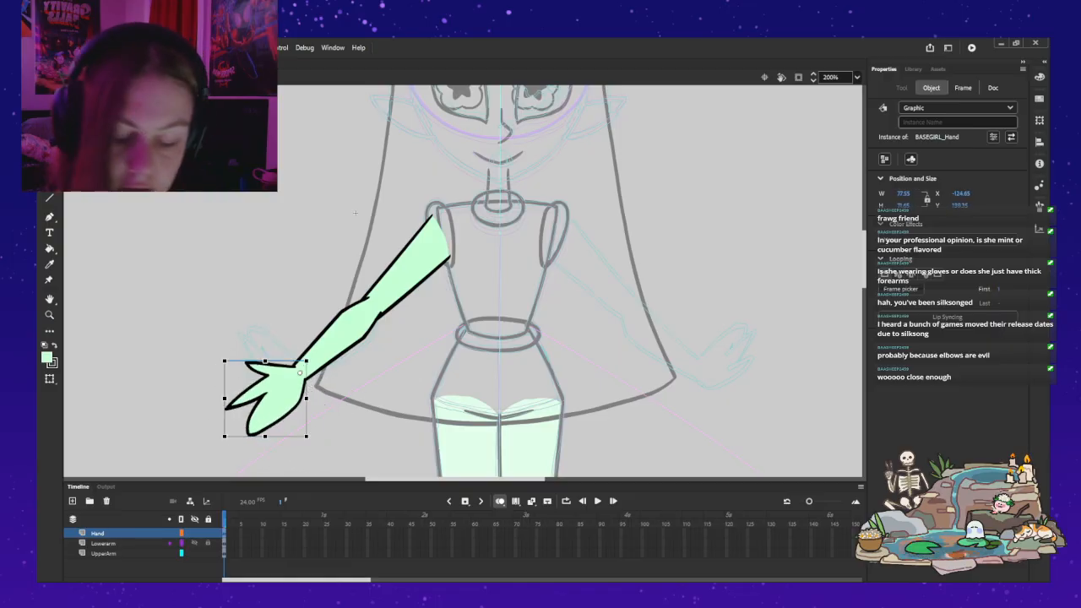
Step: Move the hand slightly so its outline meets the forearm's edges at the wrist
key(z)
click(338, 380)
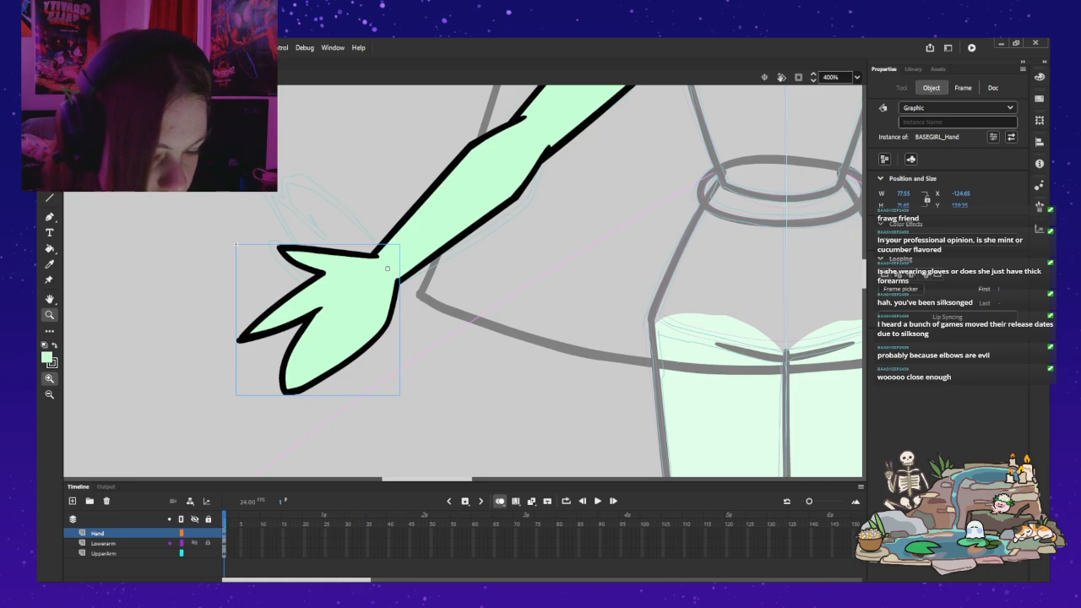
key(q)
mouse_move(338, 313)
mouse_down()
mouse_move(319, 323)
mouse_move(334, 314)
mouse_up()
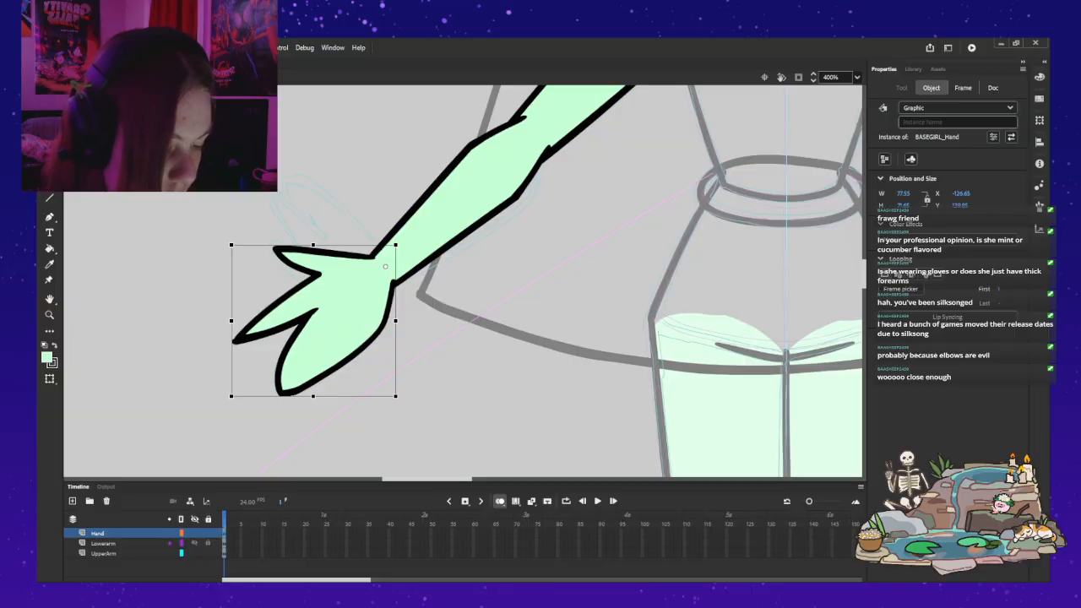
Step: Refine the hand's transformation point toward the wrist's outer edge, test-rotating the hand between adjustments and undoing each rotation
drag(229, 399, 177, 243)
key(ctrl+z)
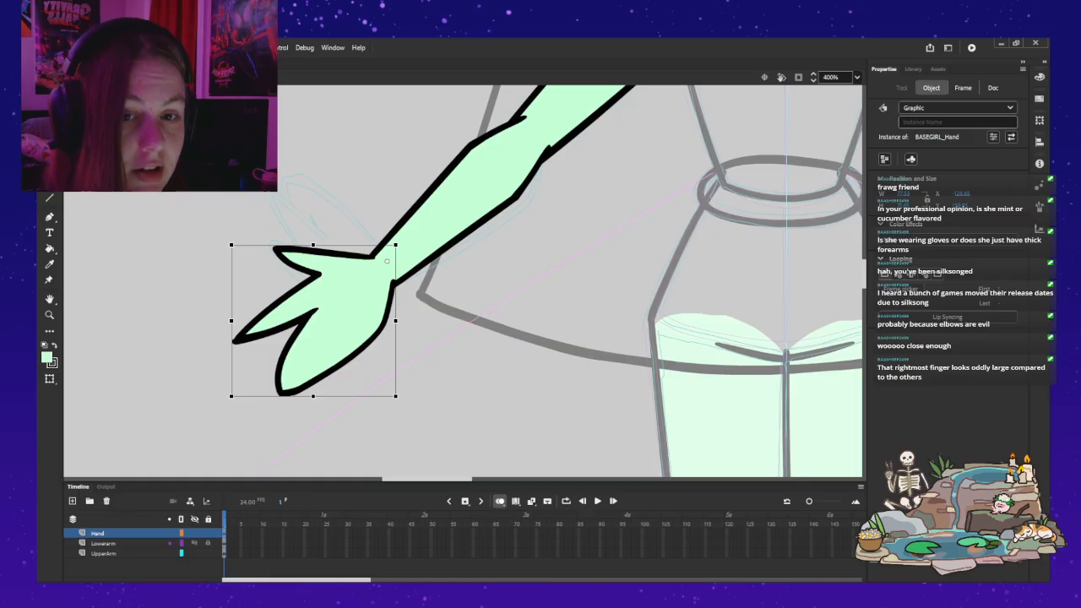
drag(229, 400, 216, 379)
key(ctrl+z)
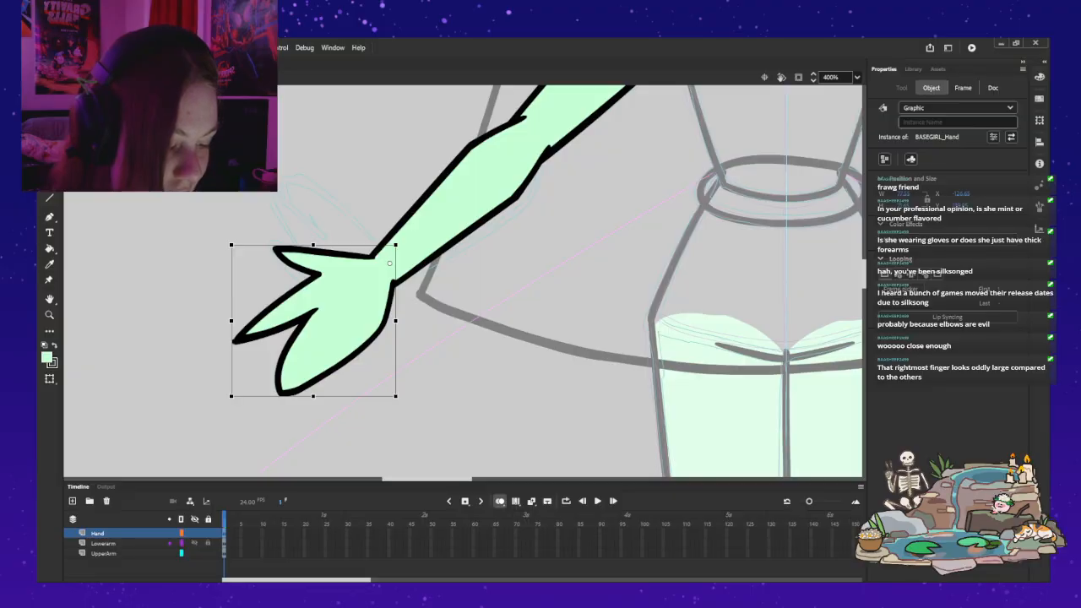
drag(229, 400, 225, 133)
key(ctrl+z)
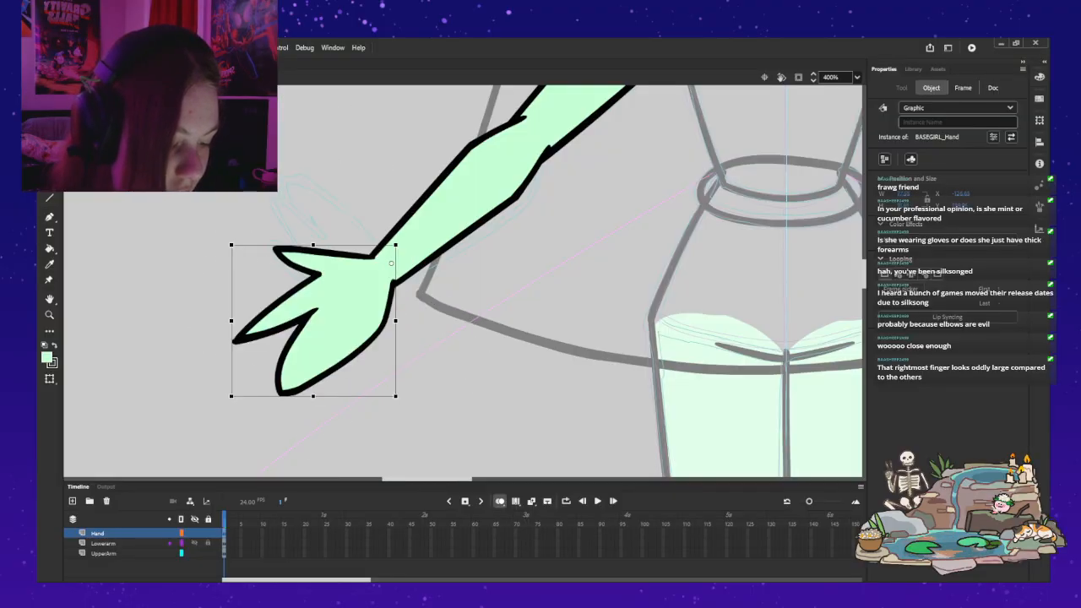
mouse_move(229, 399)
mouse_down()
mouse_move(183, 220)
mouse_move(183, 302)
mouse_move(318, 460)
mouse_move(237, 407)
mouse_up()
key(ctrl+z)
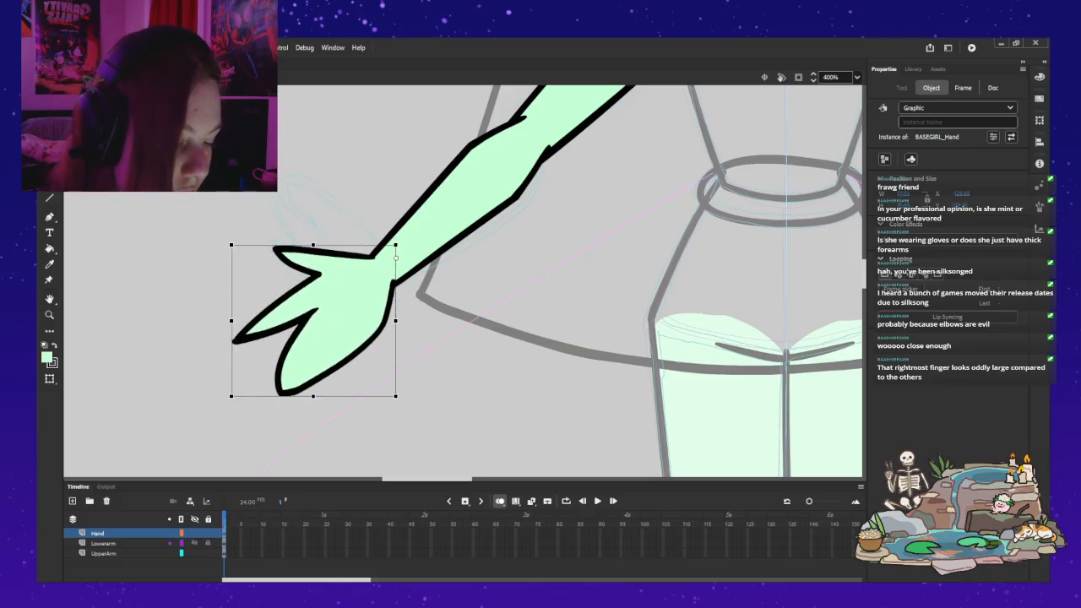
drag(229, 400, 208, 368)
key(ctrl+z)
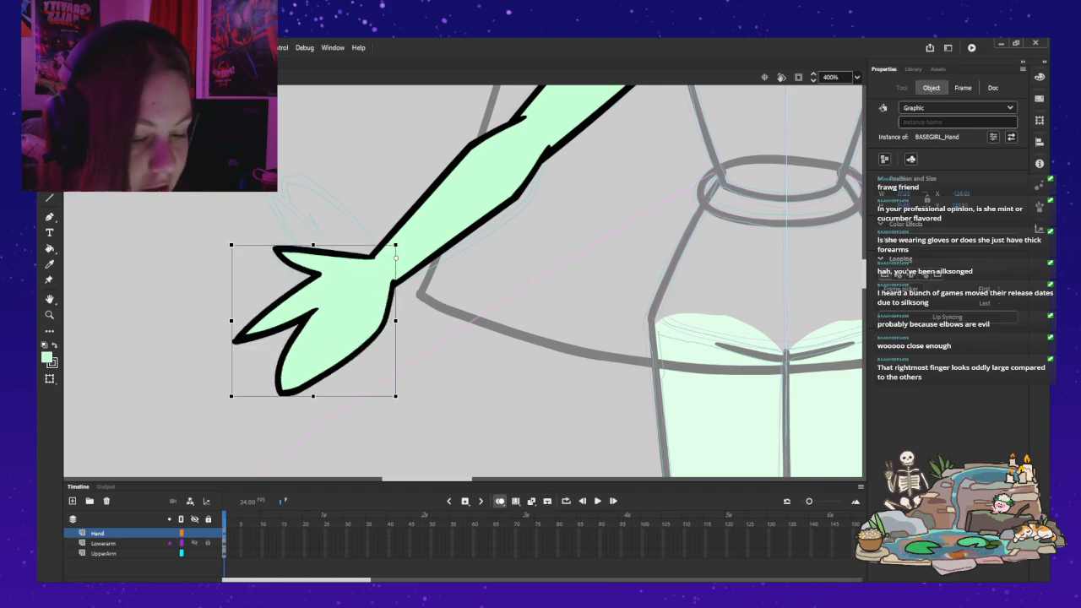
Step: Open the forearm symbol, add a layer above Layer_1, and set the Classic Brush to the black fill
key(v)
double_click(462, 208)
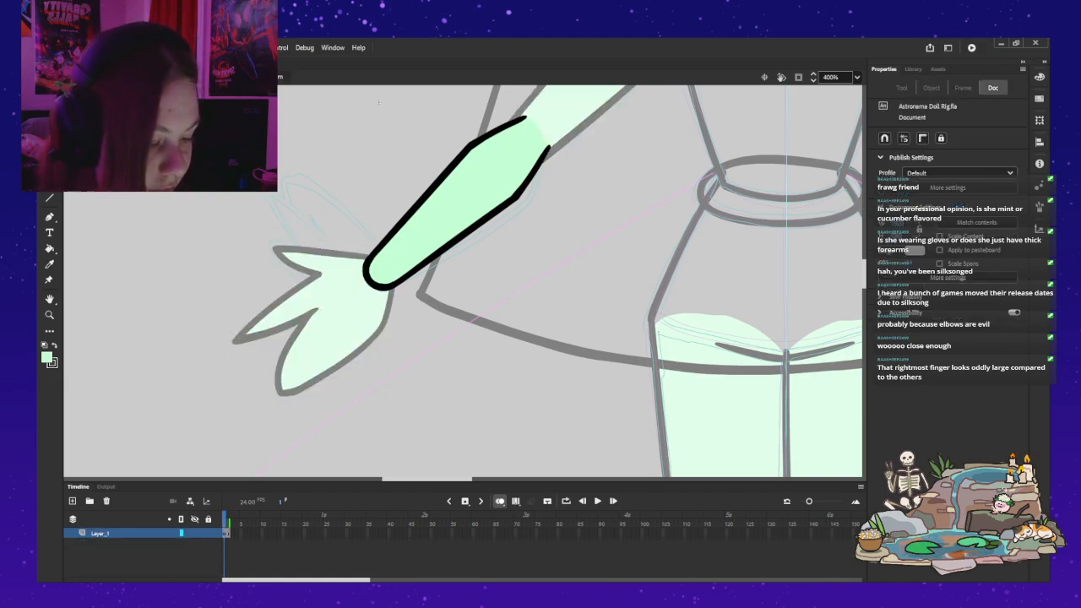
click(72, 502)
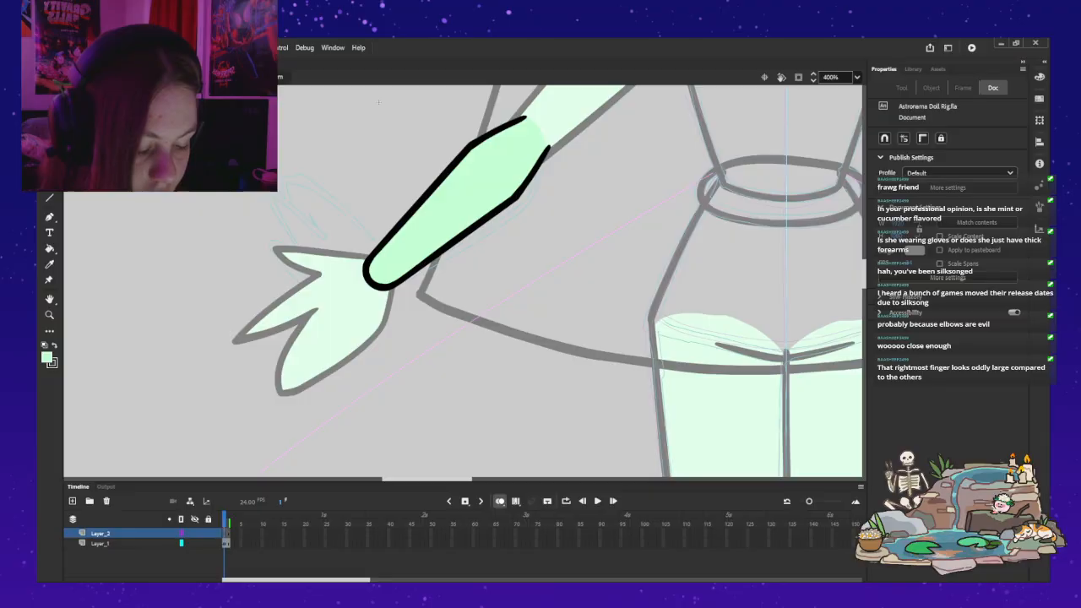
key(b)
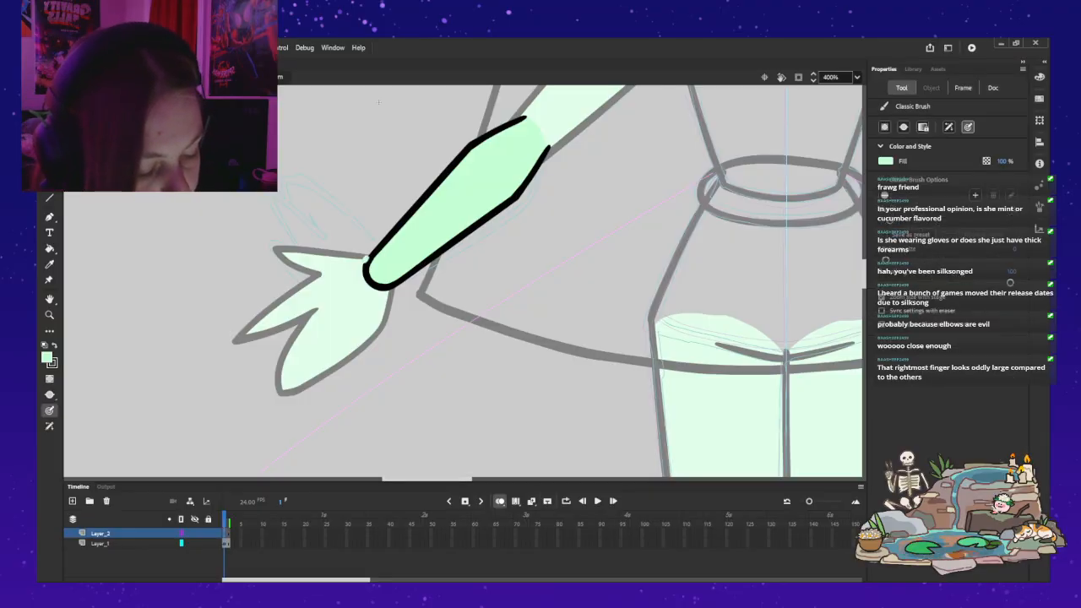
key(x)
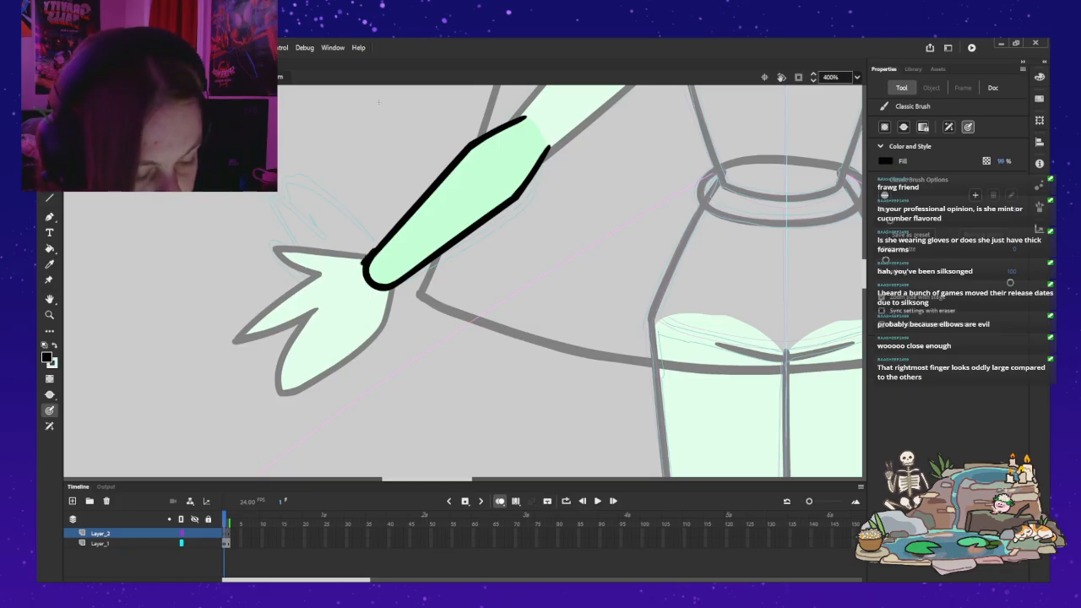
Step: Draw a black glove cuff outline on Layer_2, with a curved edge across the mid-forearm and a rounded end around the wrist
drag(387, 235, 400, 218)
key(ctrl+z)
drag(423, 216, 448, 240)
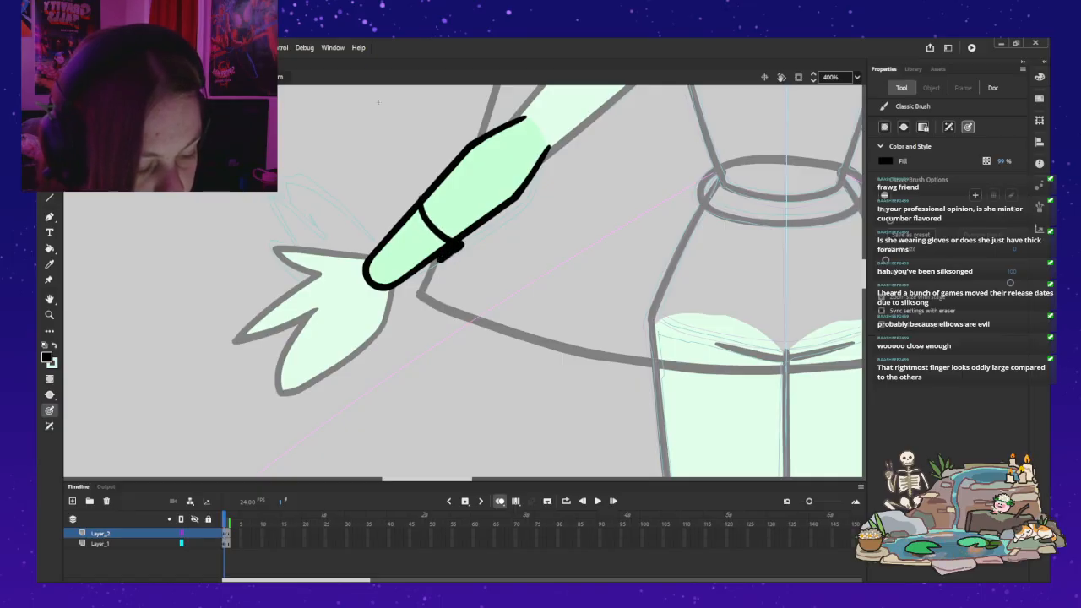
drag(413, 276, 385, 293)
key(ctrl+z)
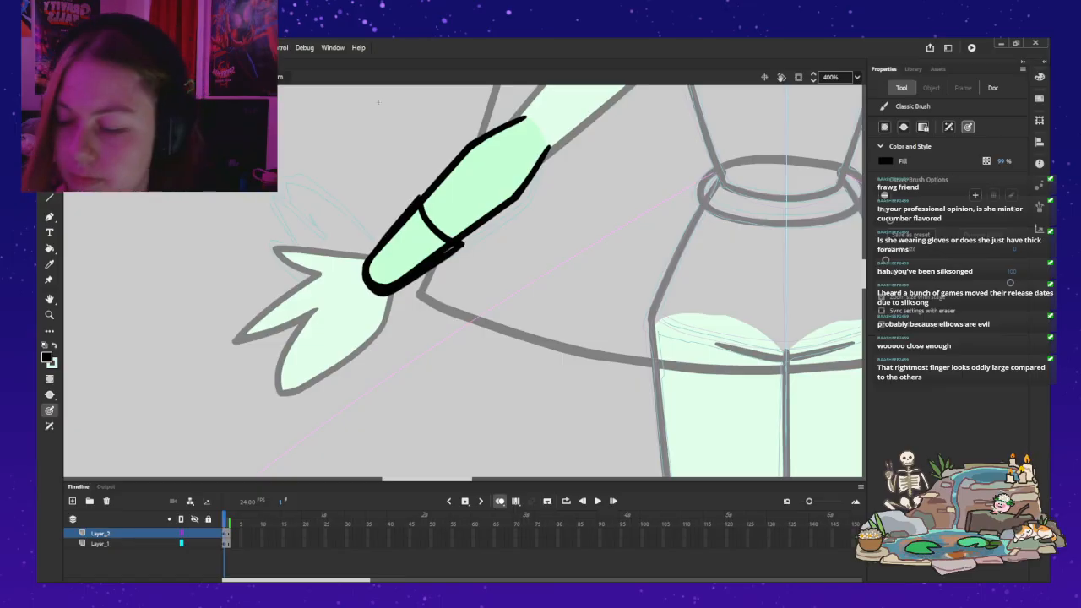
Step: Try filling the glove cuff outline with the Paint Bucket, switching from black to mint green
key(z)
key(k)
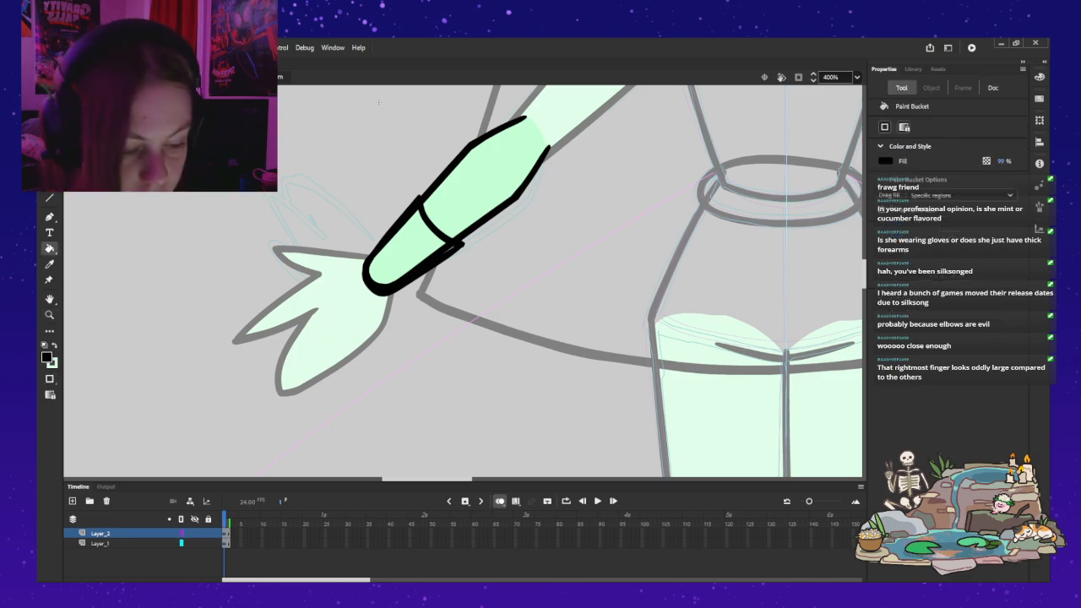
click(409, 249)
key(ctrl+z)
key(x)
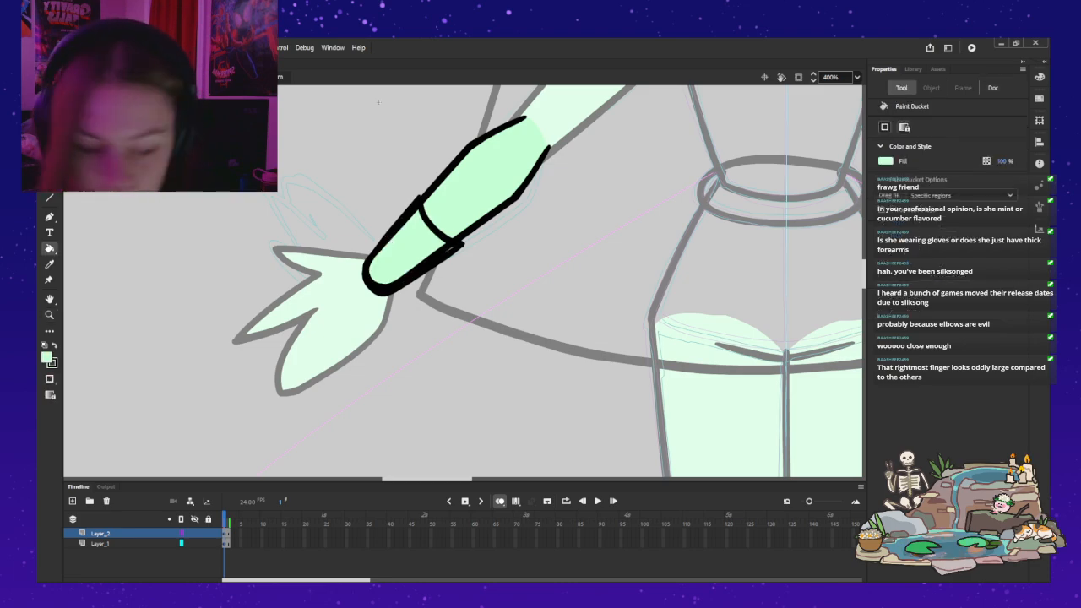
click(382, 287)
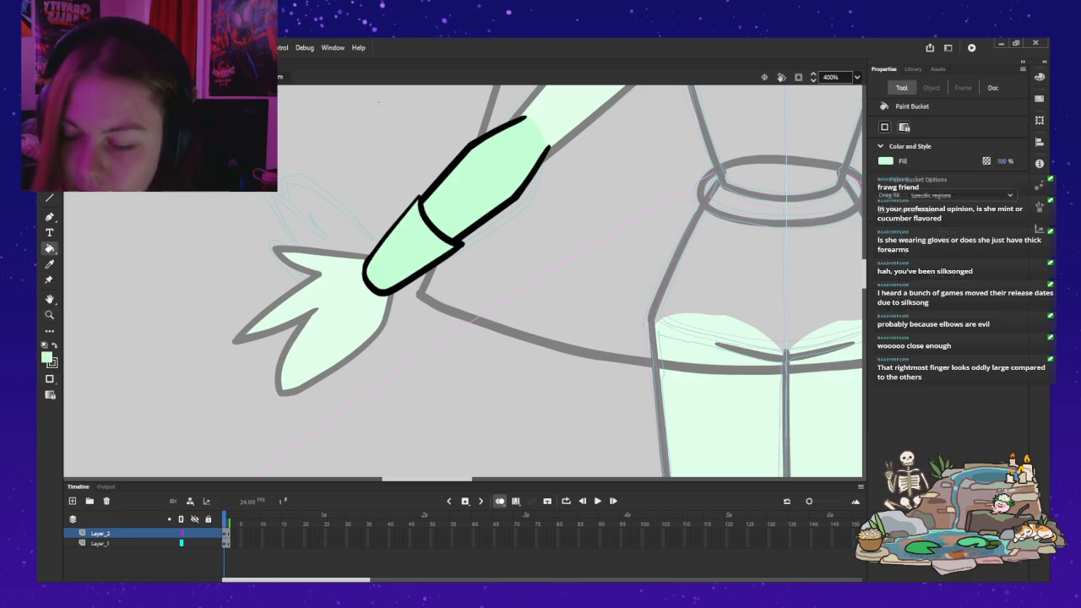
Step: Display Layer_1 as outlines and thicken the glove cuff's upper side with the black brush
key(b)
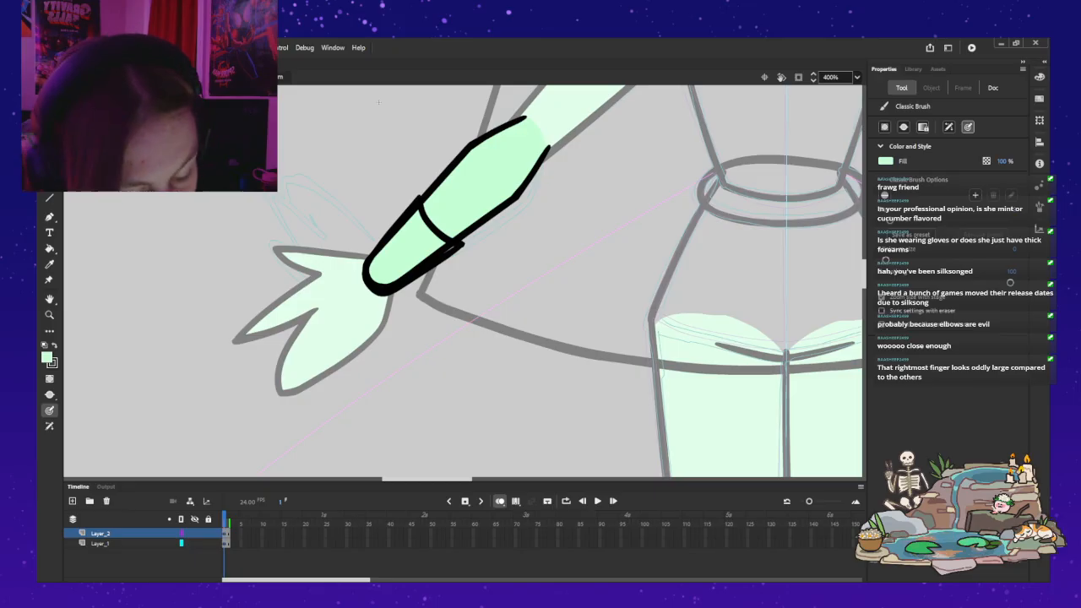
click(182, 543)
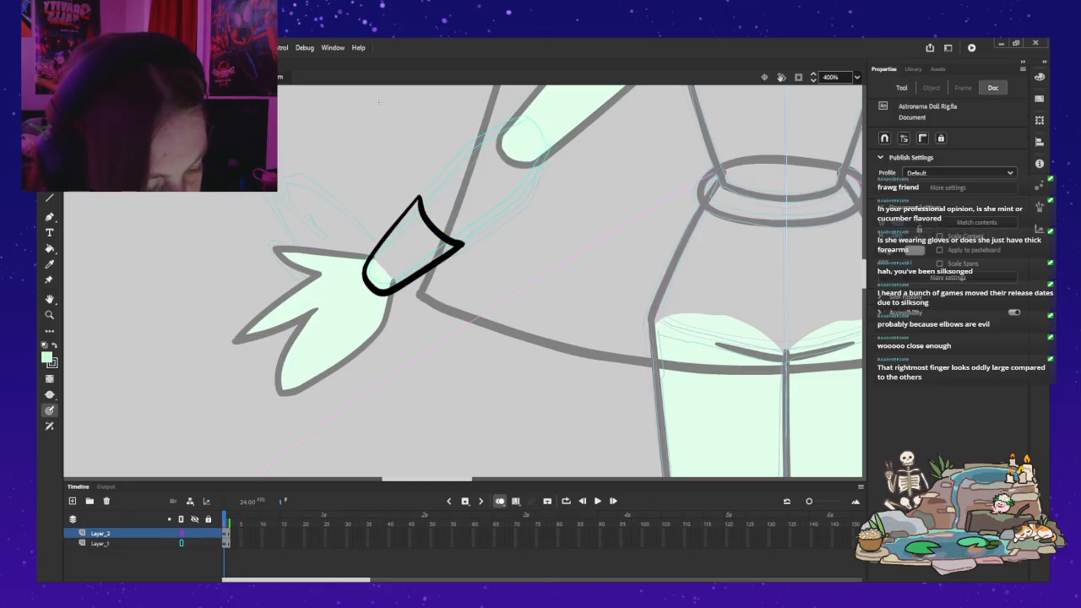
key(b)
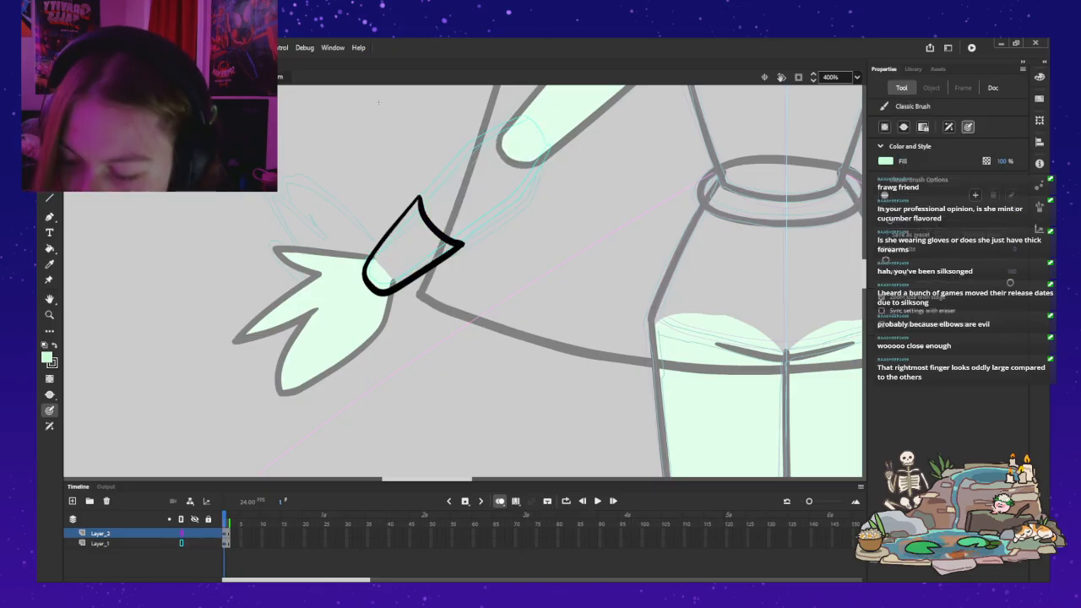
click(54, 344)
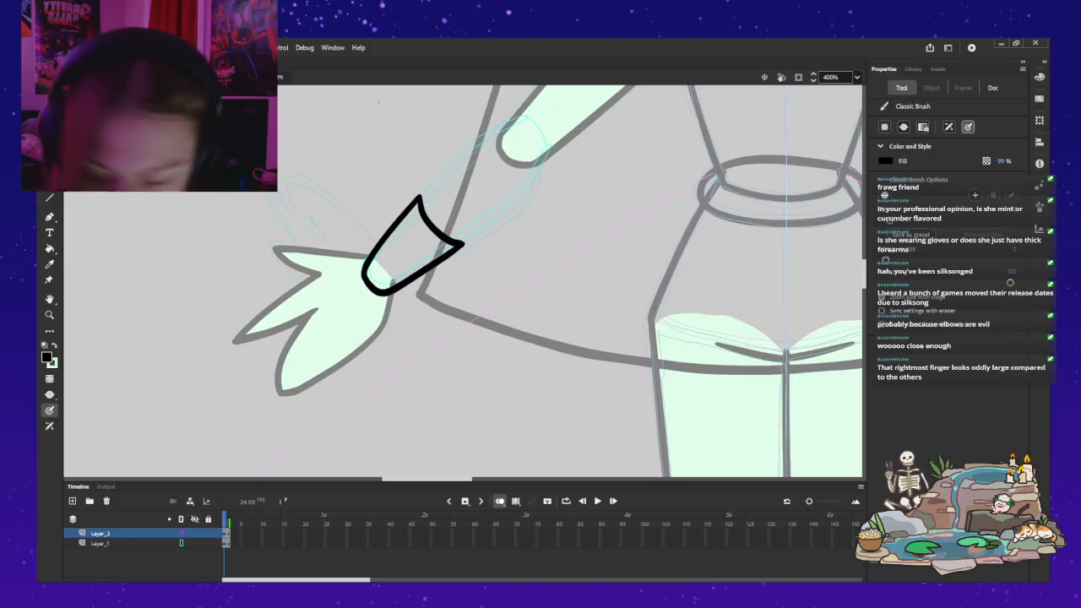
key(a)
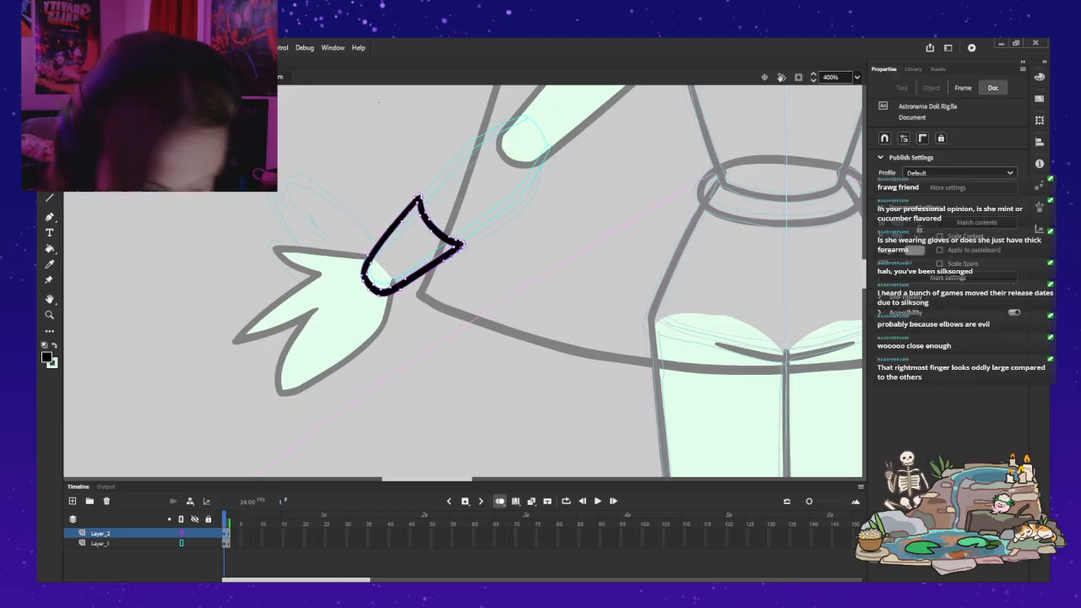
click(379, 102)
key(ctrl+a)
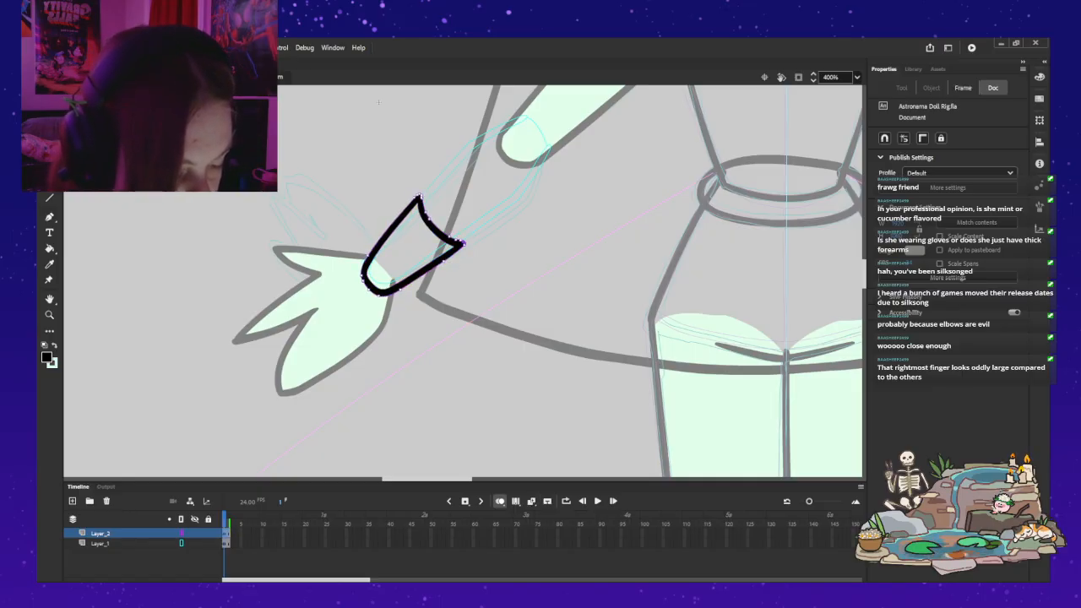
click(379, 102)
key(ctrl+a)
click(378, 102)
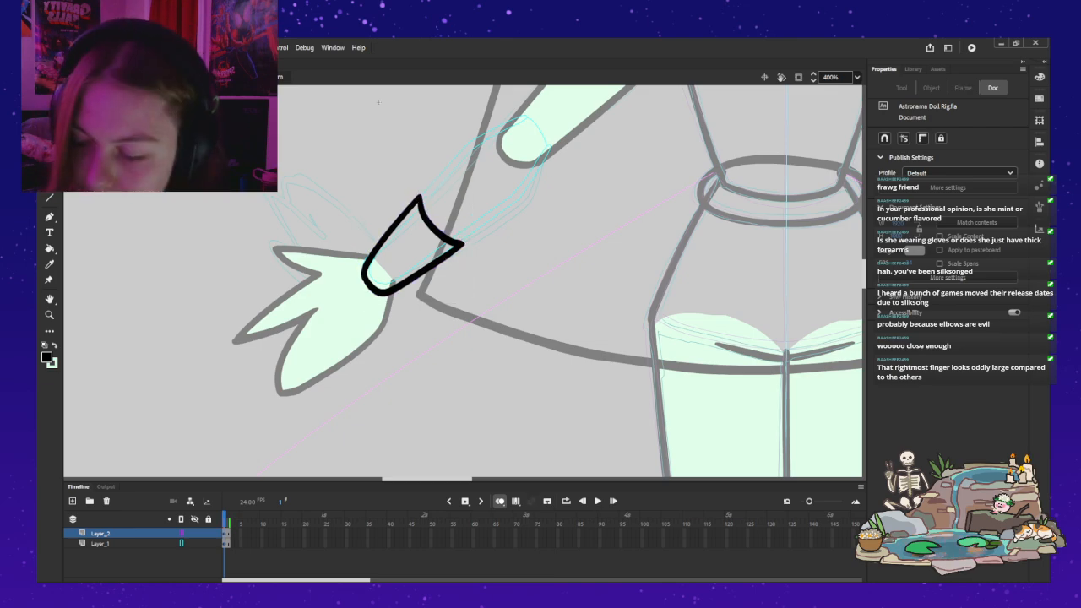
Step: Try adjusting the anchor points at the cuff's lower pointed corner, and undo the last change
key(z)
click(477, 235)
key(v)
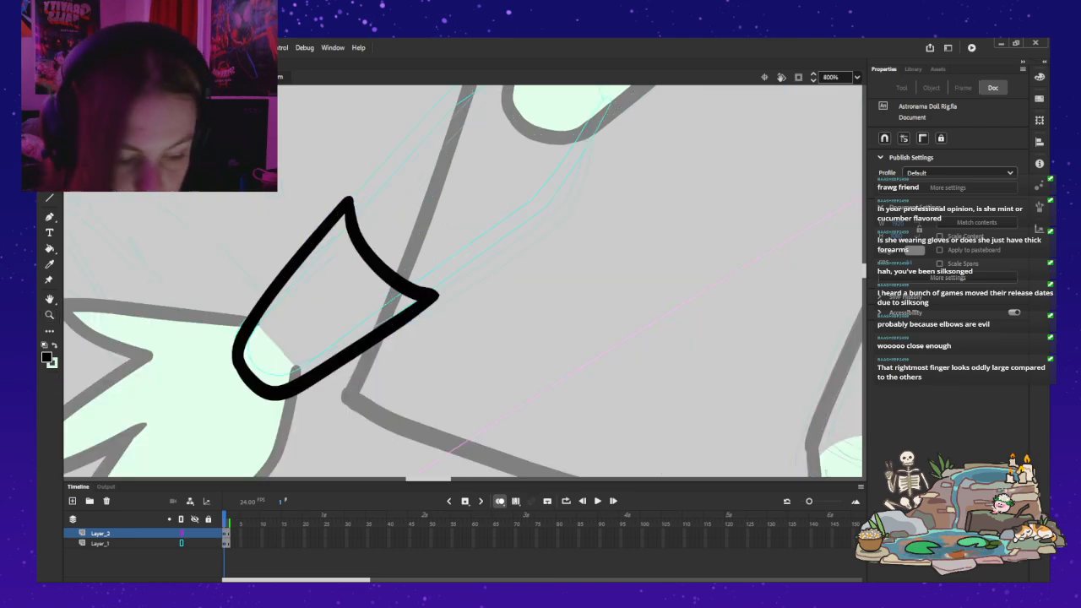
click(436, 296)
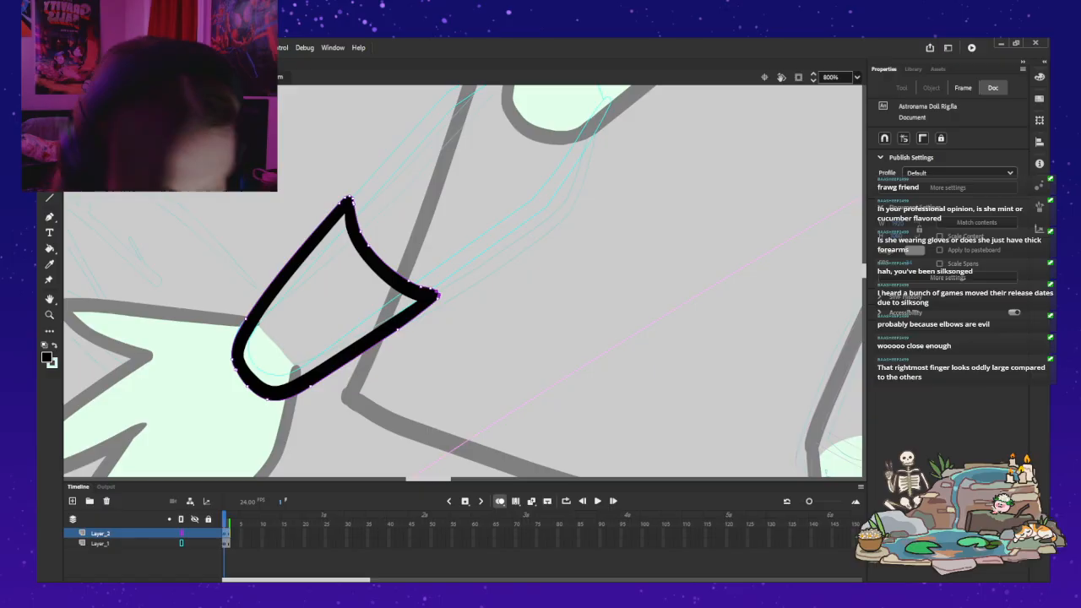
click(463, 282)
click(436, 295)
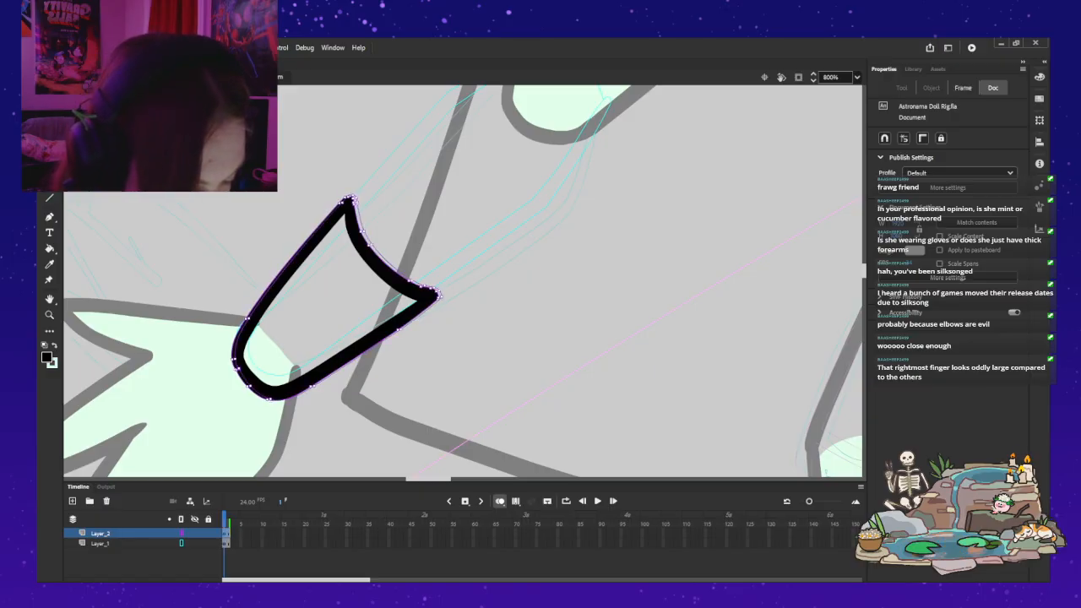
key(ctrl+z)
Step: Make small anchor point adjustments at the two pointed corners of the glove cuff and deselect its outline
click(463, 282)
click(437, 295)
drag(341, 202, 338, 200)
click(437, 298)
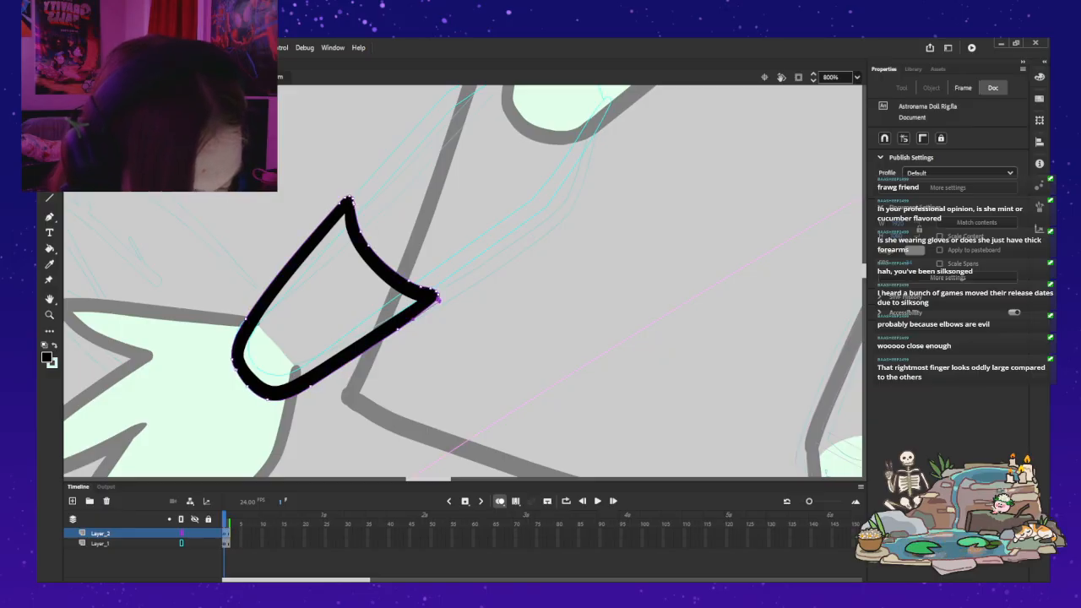
click(438, 298)
key(q)
key(Escape)
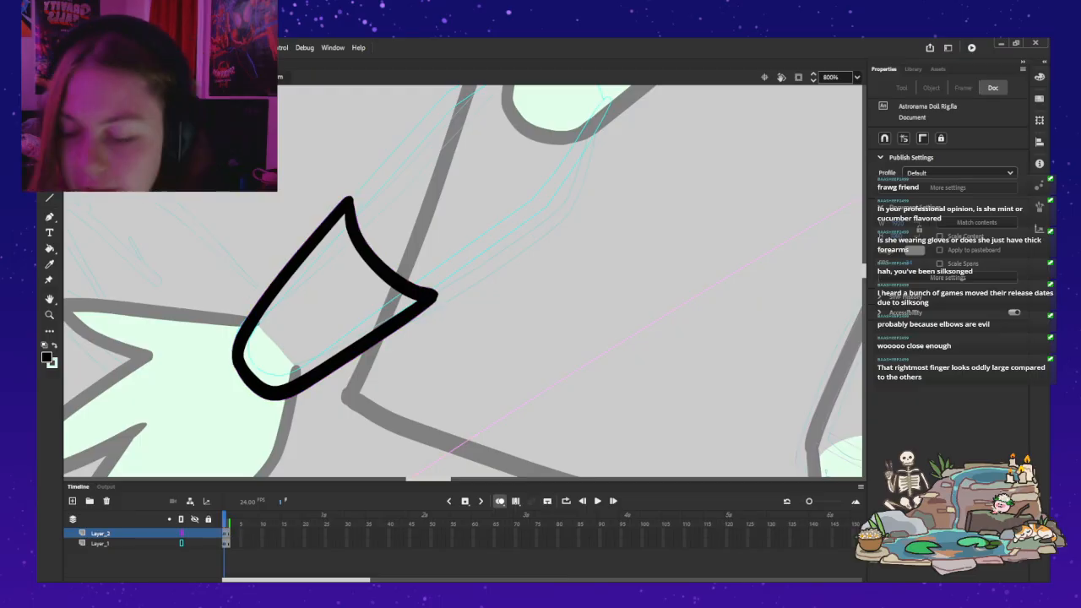
Step: Pull the lower pointed corner of the glove cuff slightly outward and leave the outline deselected
click(436, 296)
key(Escape)
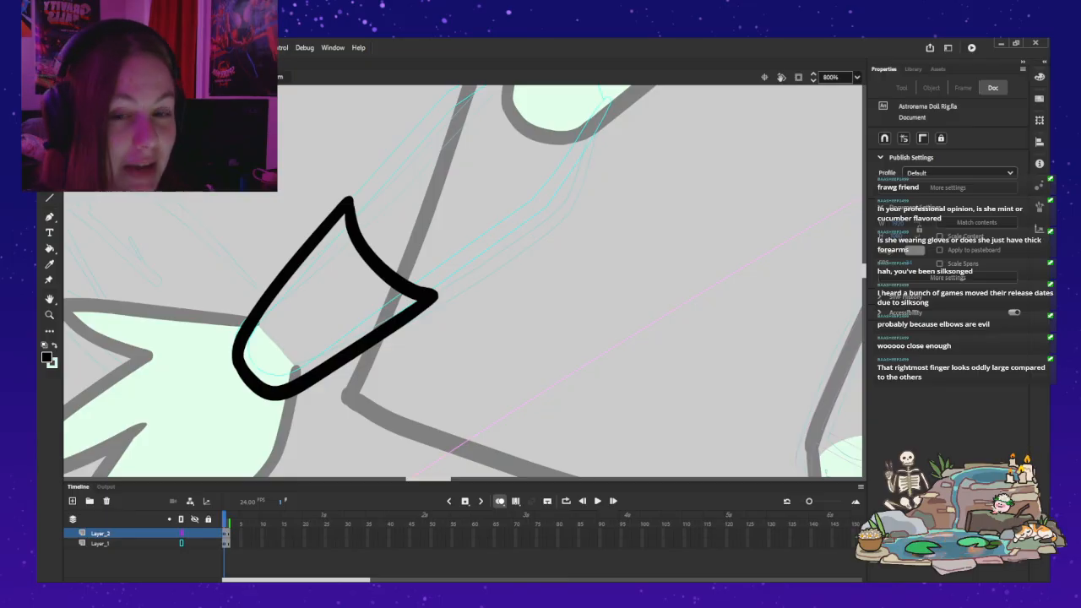
drag(432, 295, 440, 296)
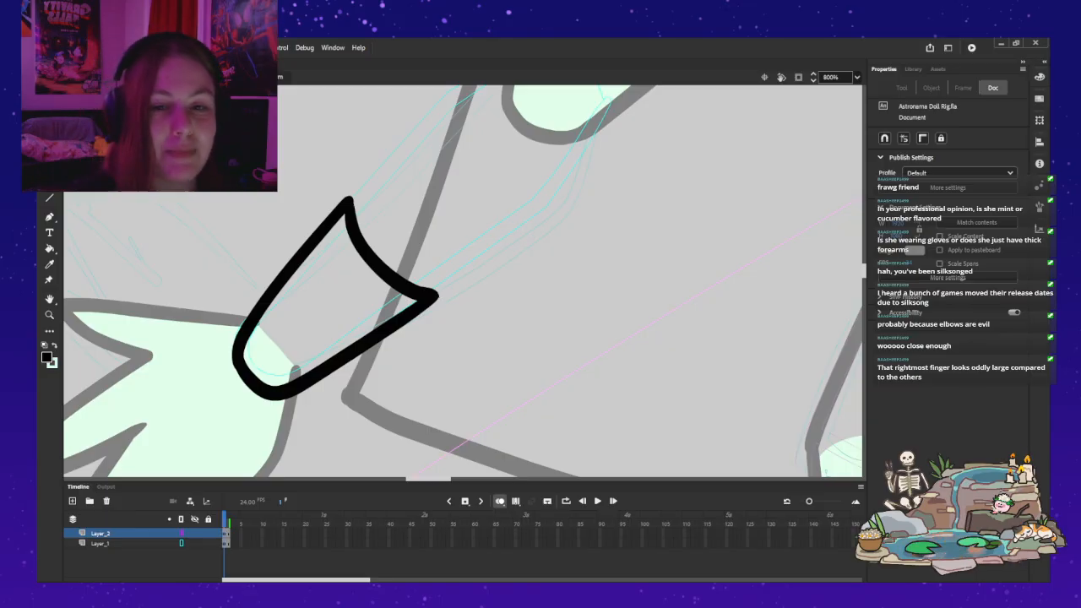
click(365, 342)
click(506, 295)
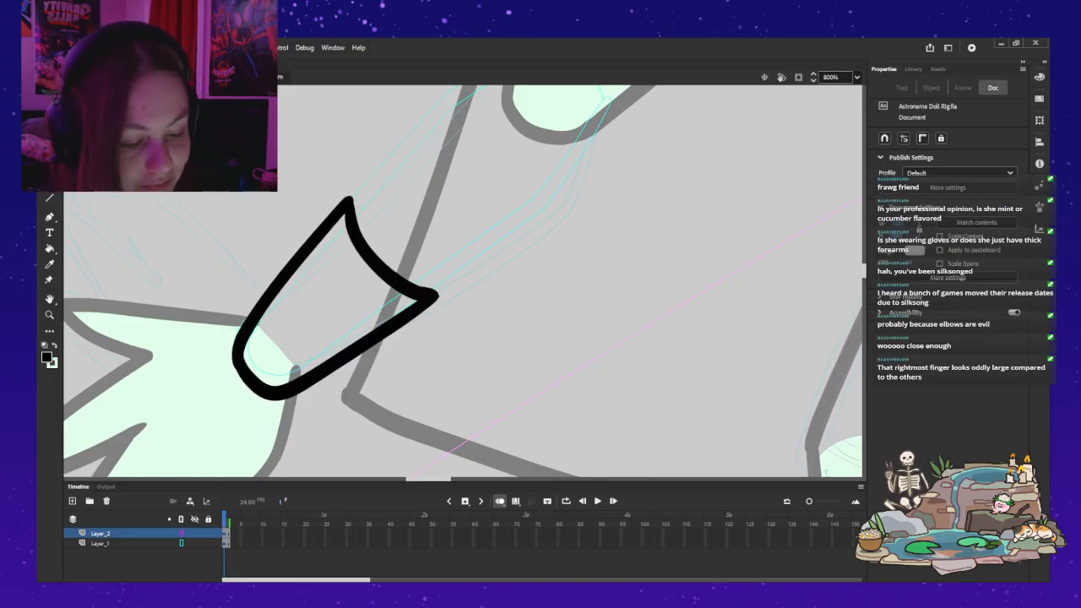
Step: Fill the glove cuff with the light mint green and leave the forearm symbol to return to the whole arm
mouse_move(425, 275)
mouse_down()
mouse_move(431, 320)
mouse_move(435, 269)
mouse_up()
mouse_move(381, 228)
mouse_down()
mouse_move(407, 264)
mouse_move(460, 282)
mouse_up()
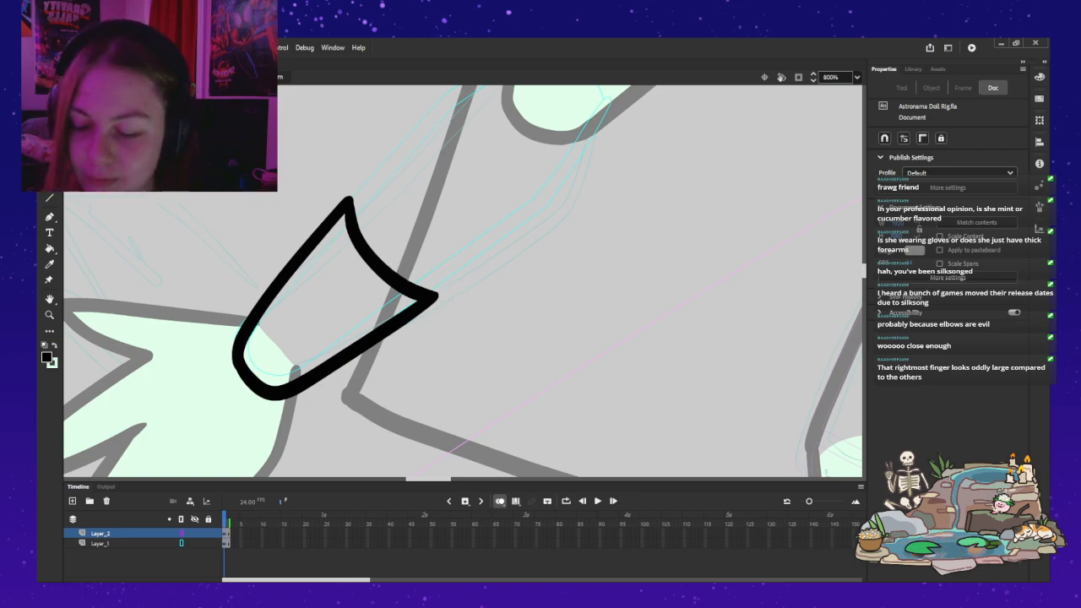
key(k)
click(331, 300)
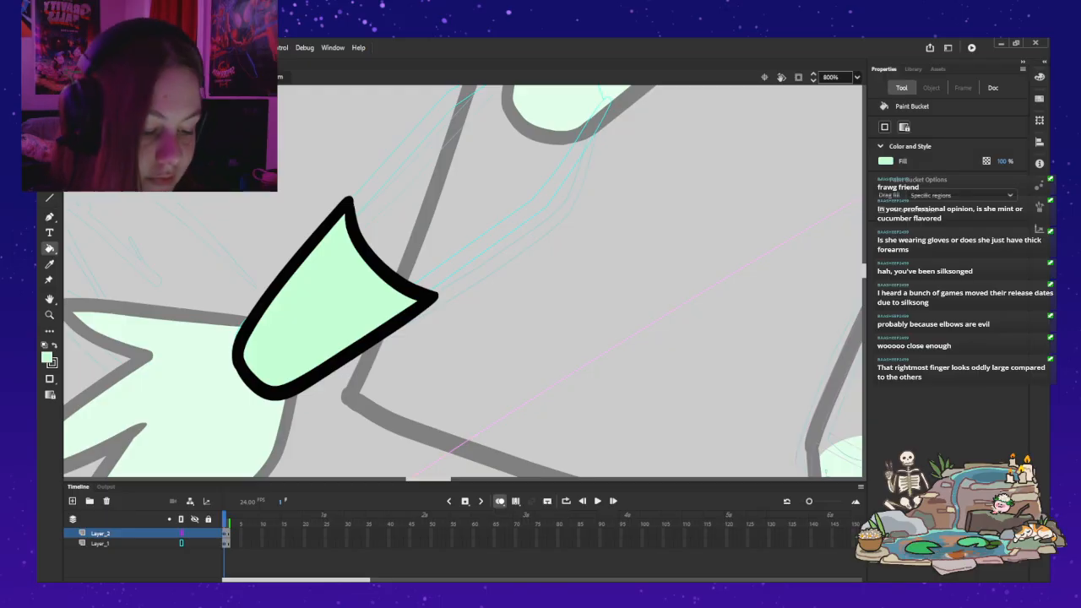
key(z)
alt+click(385, 226)
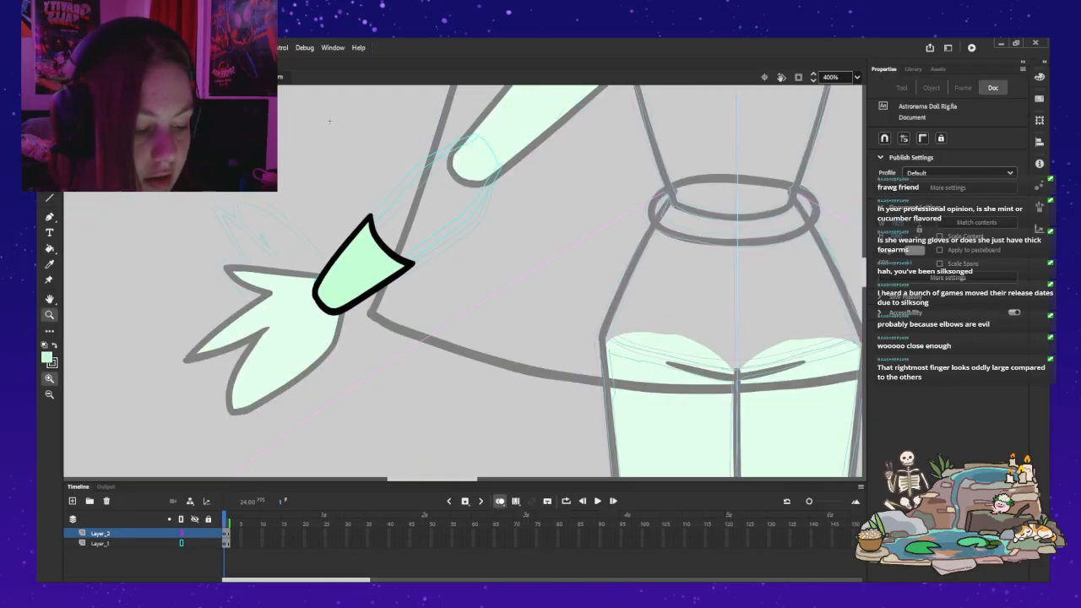
alt+click(384, 226)
drag(358, 172, 284, 288)
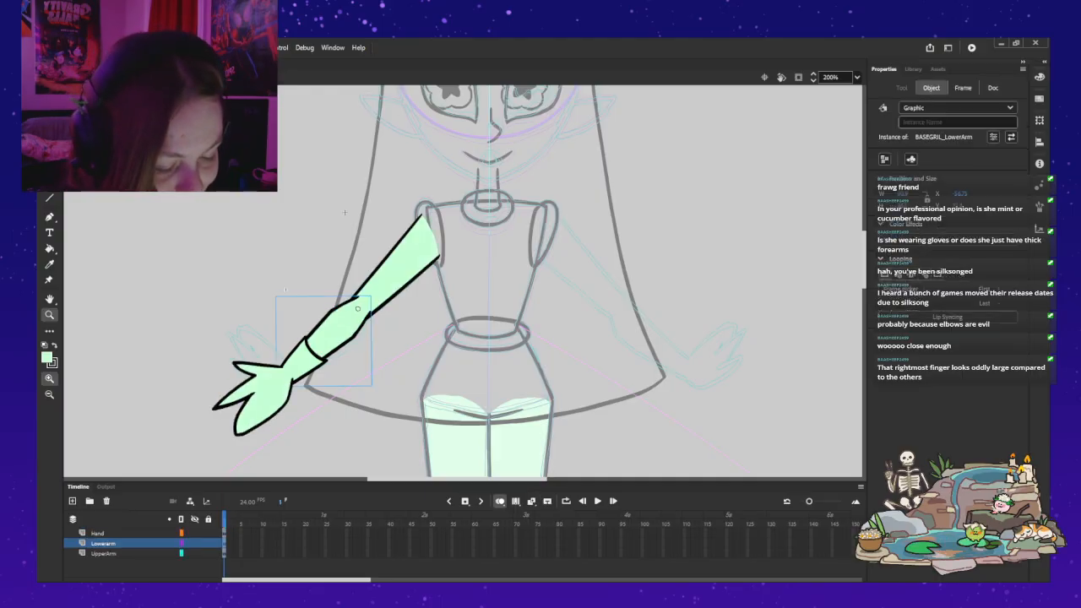
Step: Try rotating the hand symbol about its pivot, and undo the rotation
key(v)
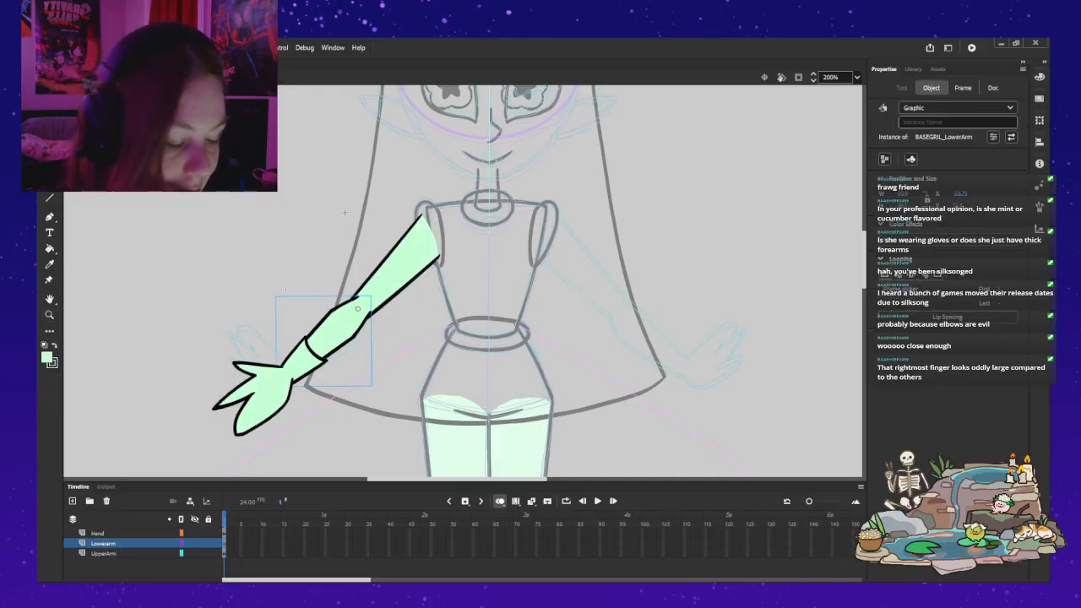
click(268, 390)
key(q)
drag(209, 440, 183, 351)
key(ctrl+z)
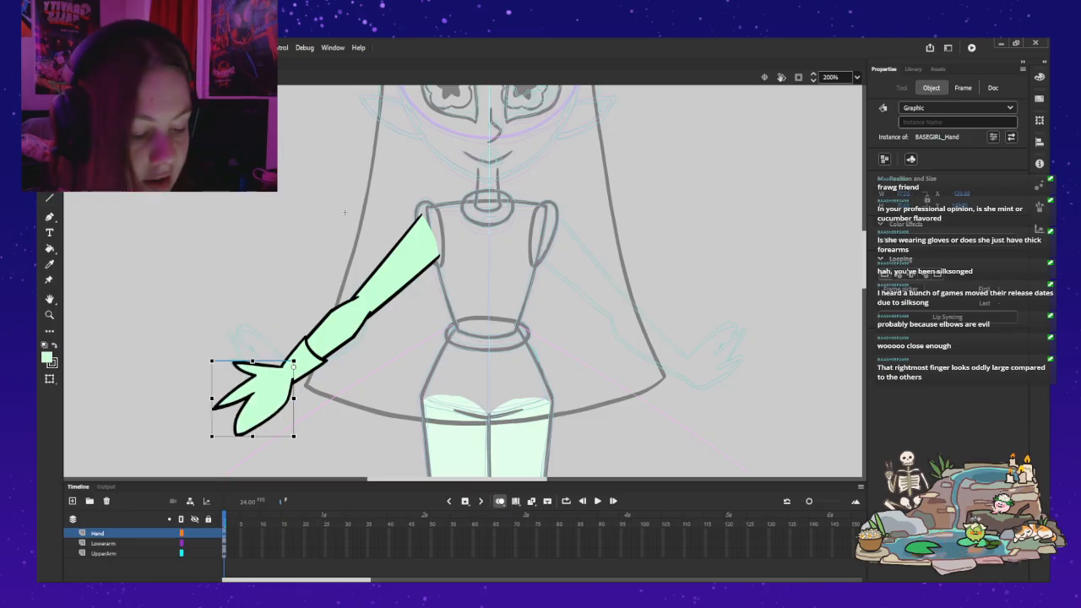
Step: Nudge the hand symbol slightly down on the forearm and place its pivot in the middle of the wrist
key(z)
click(295, 375)
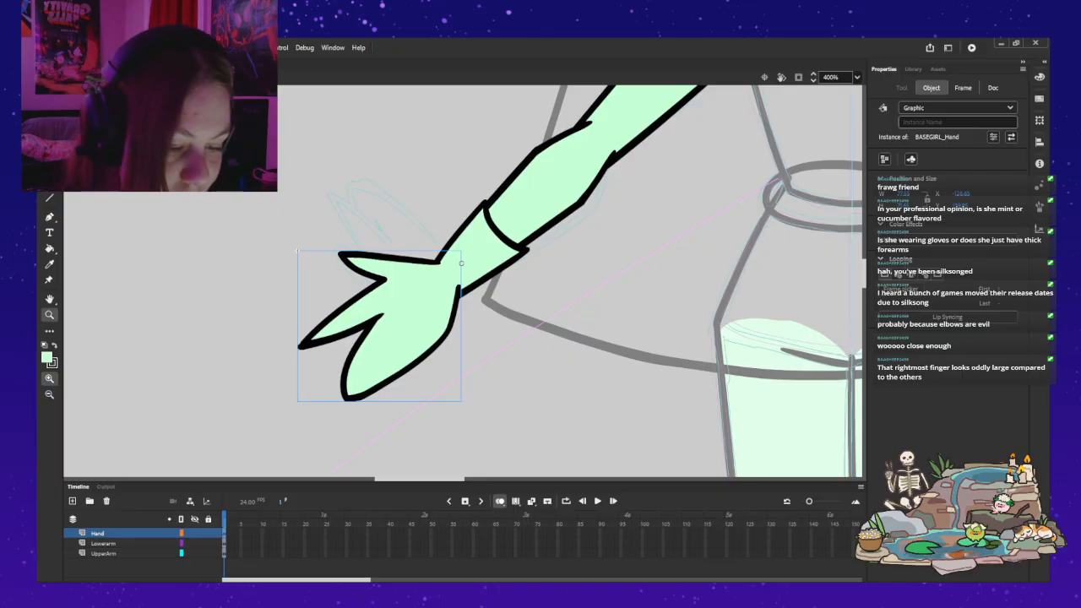
key(q)
mouse_move(393, 317)
mouse_down()
mouse_move(377, 349)
mouse_move(393, 320)
mouse_up()
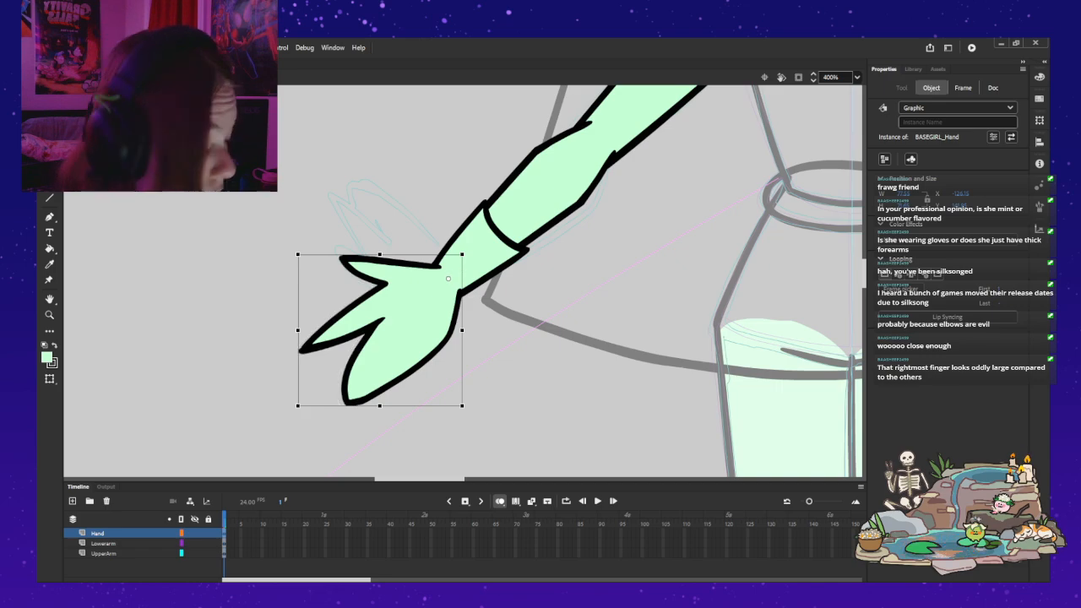
Step: Test the wrist joint by rotating the hand symbol upward about its pivot, and check the pose against the whole figure
drag(464, 251, 476, 289)
key(ctrl+z)
drag(296, 407, 250, 285)
click(279, 397)
click(422, 338)
click(236, 338)
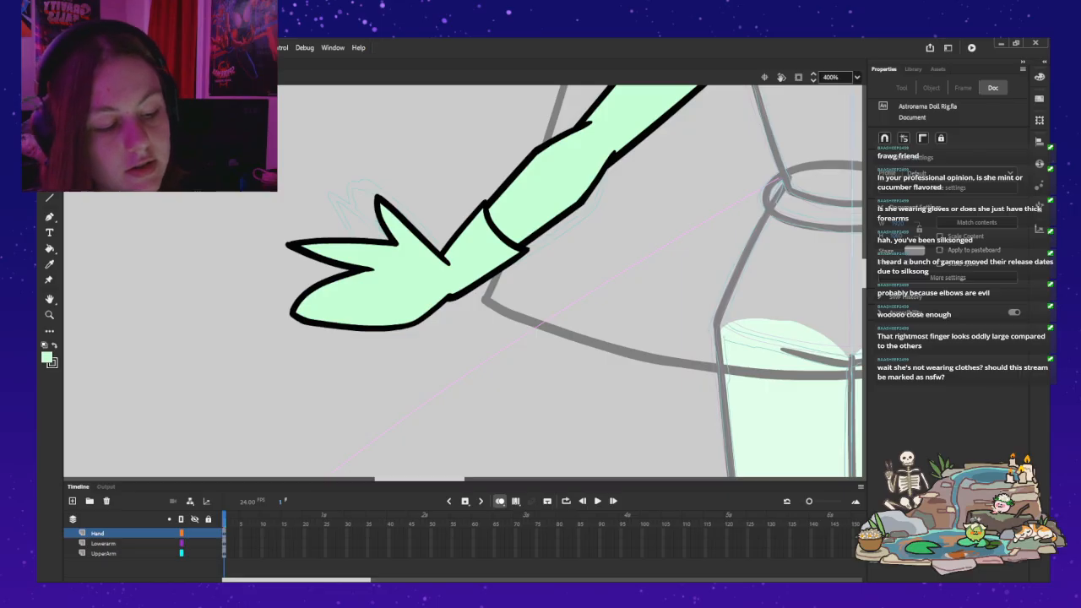
click(380, 291)
key(z)
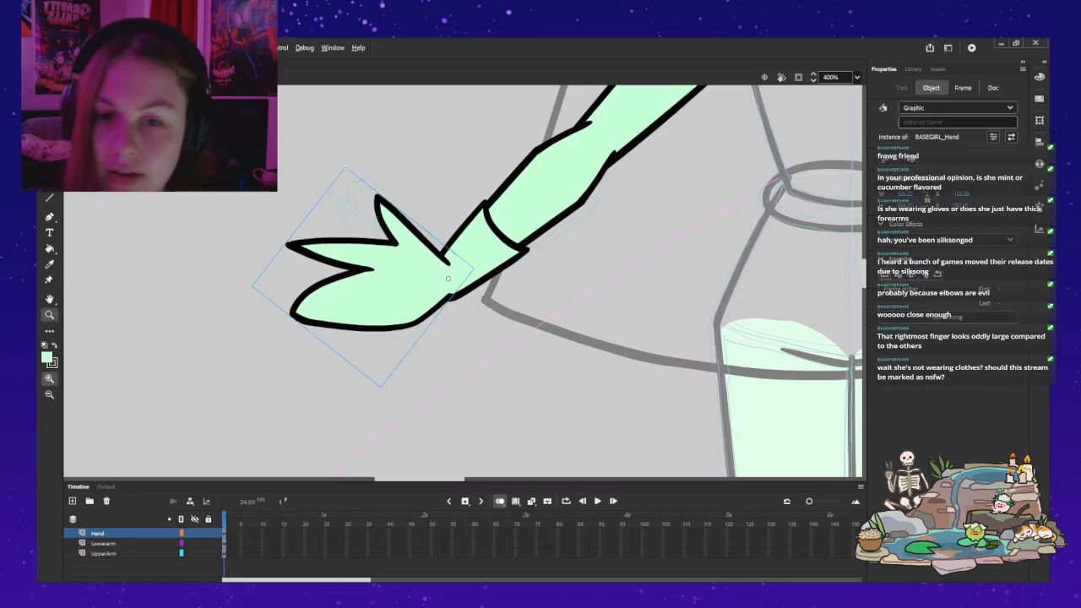
alt+click(397, 273)
alt+click(398, 272)
drag(397, 272, 362, 294)
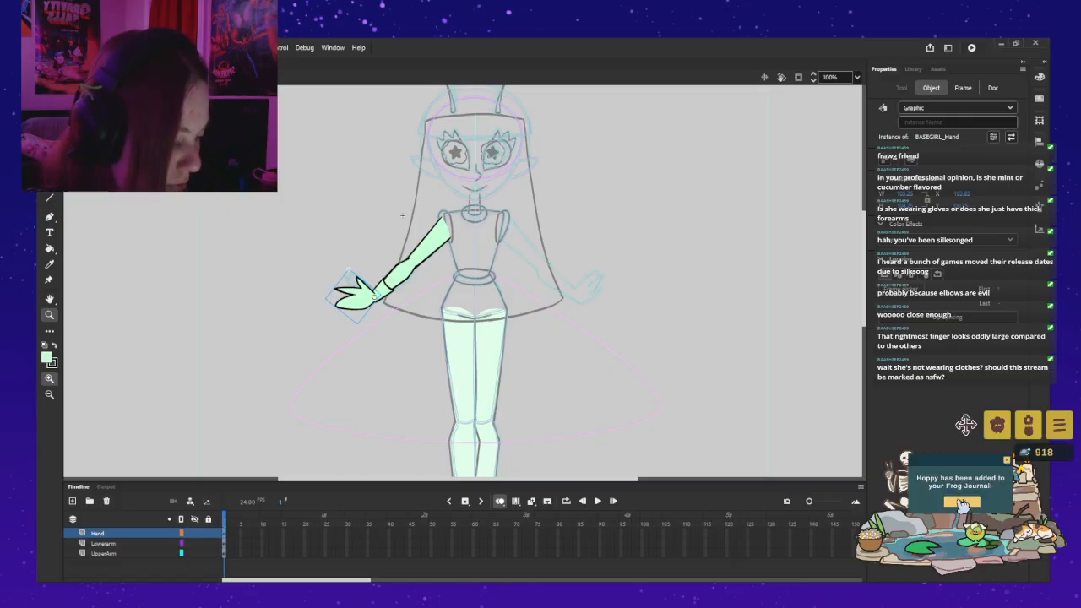
Step: Switch to the frog pond game, read Hoppy's entry in the Frog Journal, and close the journal
click(999, 425)
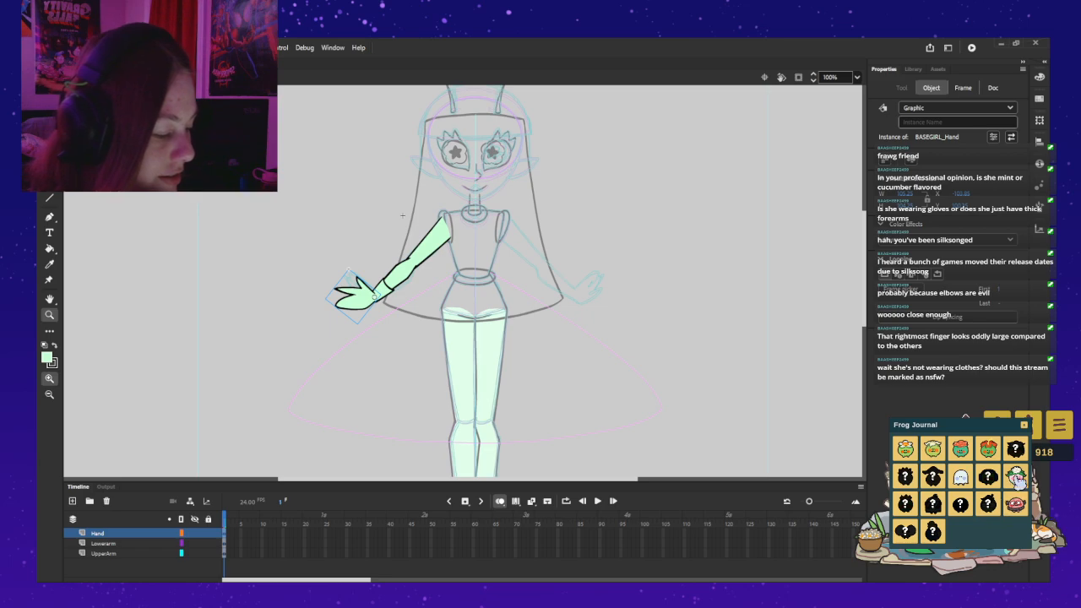
click(1010, 479)
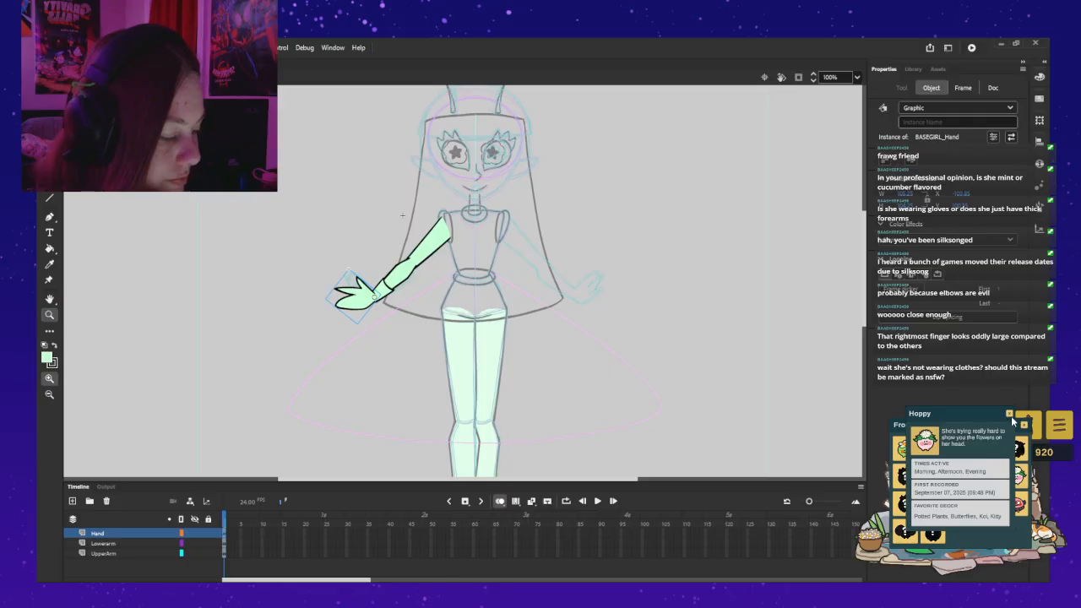
click(1025, 428)
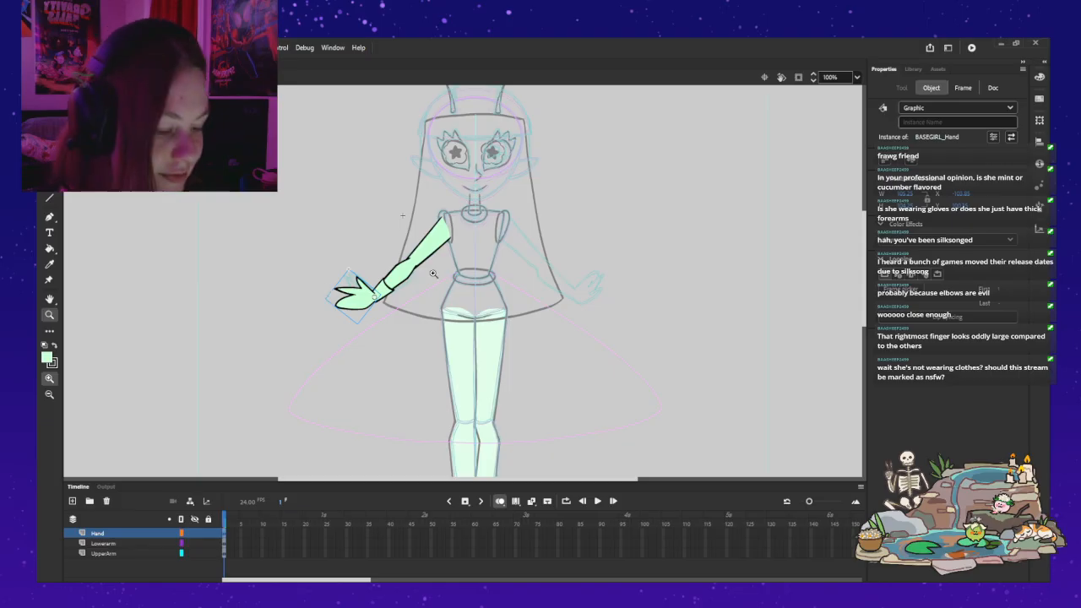
Step: Try rotating the hand downward about the wrist, and undo the hand's test rotations
key(q)
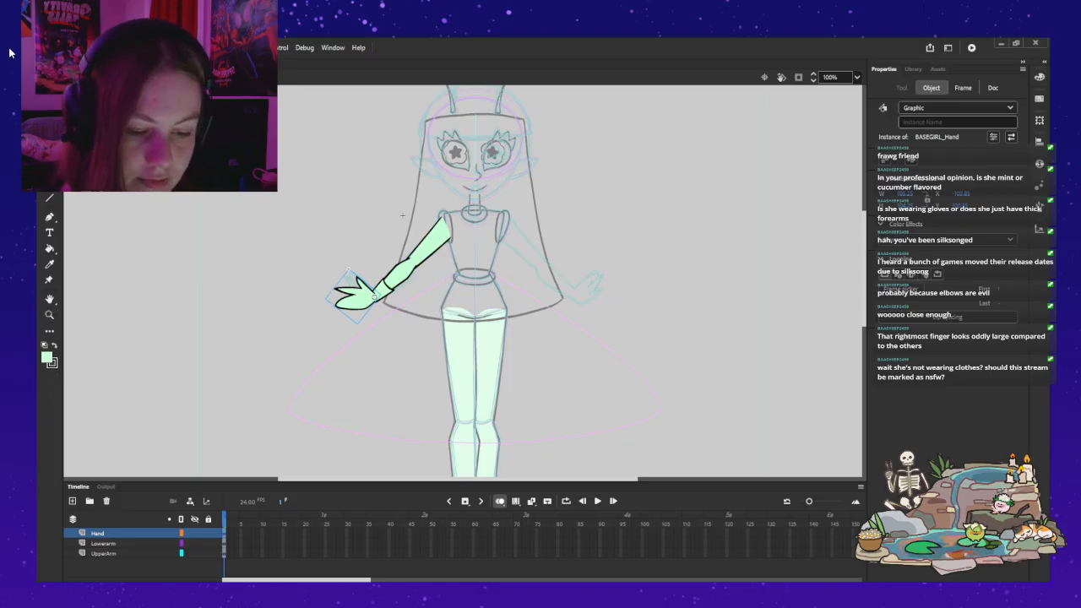
drag(324, 299, 352, 342)
key(ctrl+s)
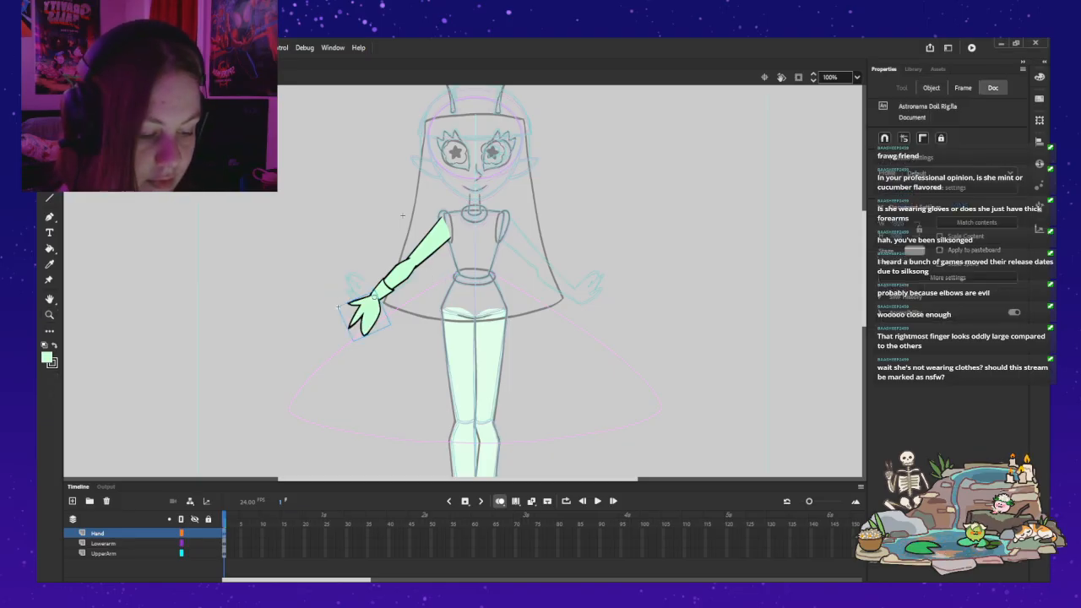
key(ctrl+z)
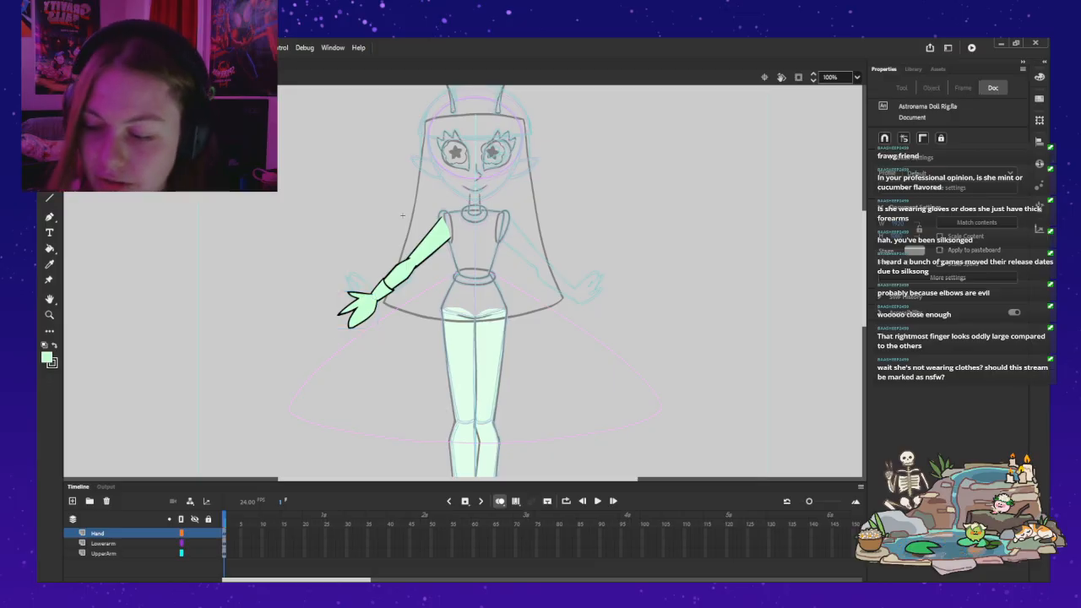
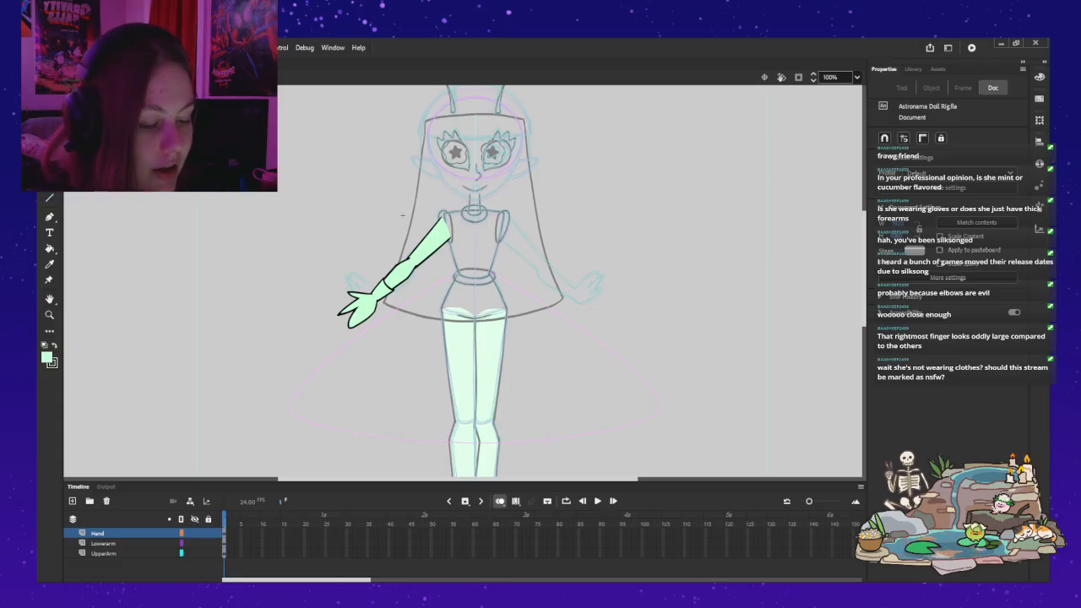
Step: Inspect the artwork inside the upper-arm symbol up close, and return to the arm symbol
key(ctrl+z)
key(ctrl+z)
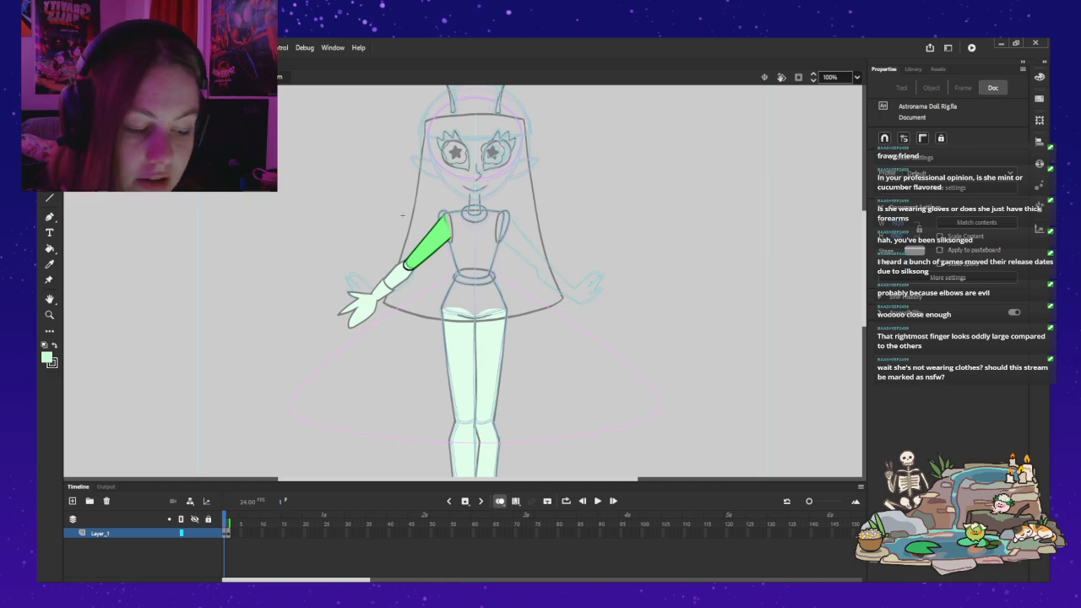
key(z)
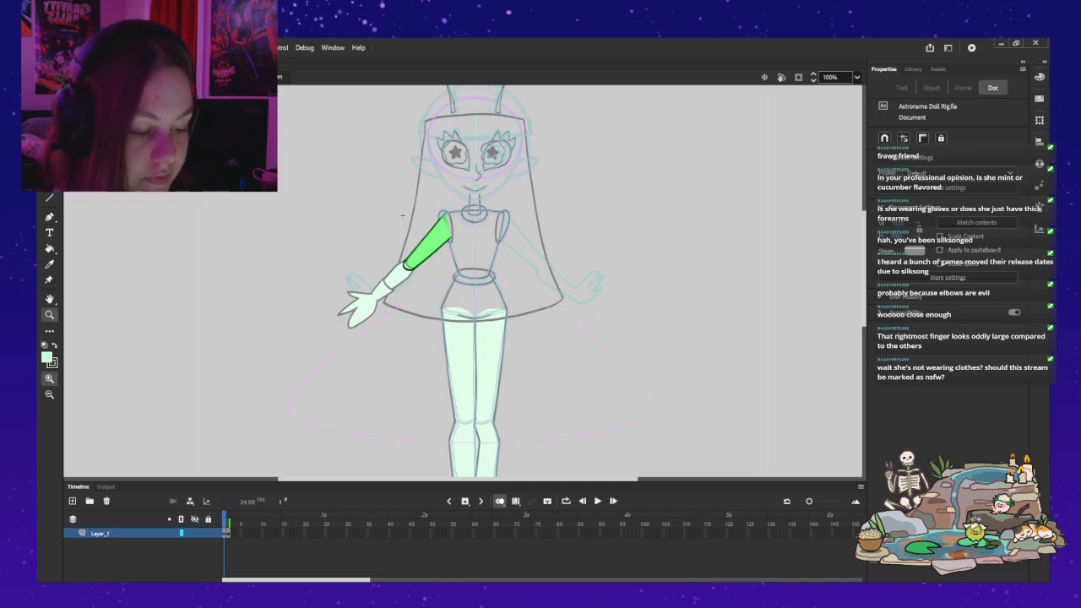
click(453, 219)
click(225, 533)
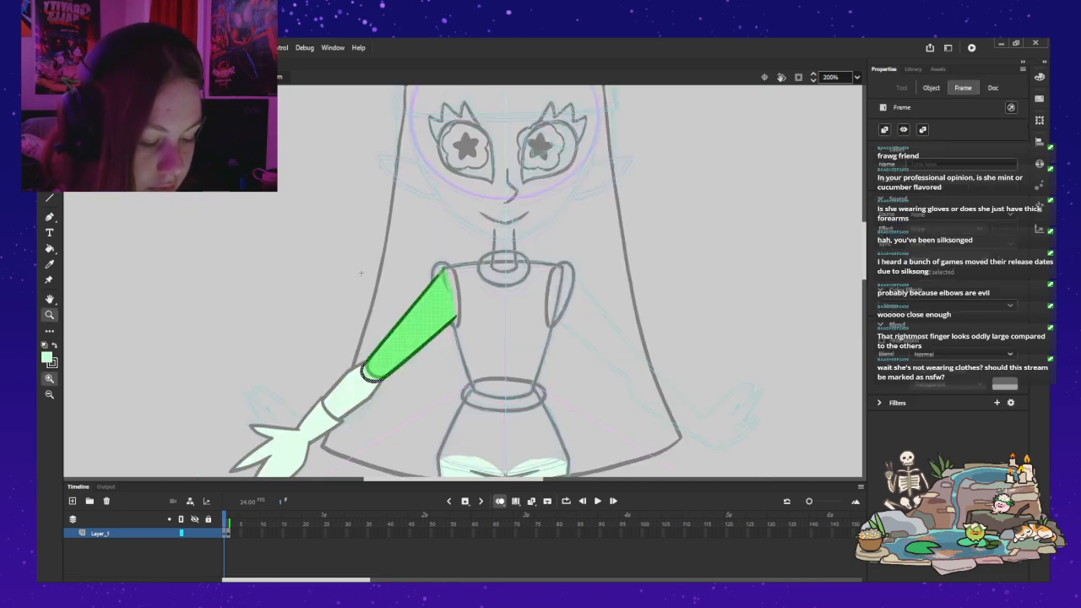
key(ctrl+shift+d)
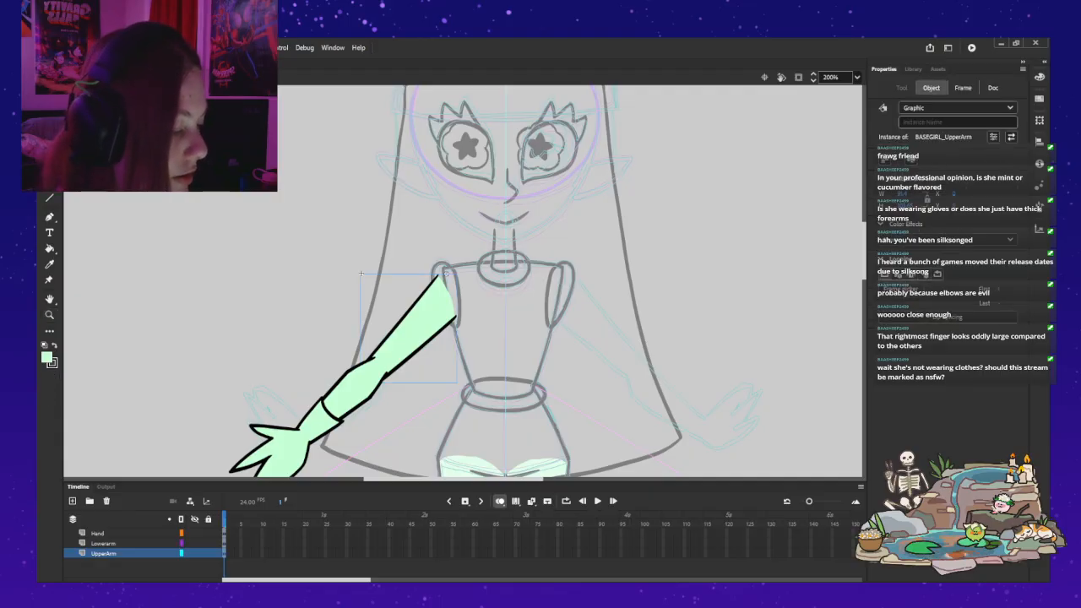
key(ctrl+z)
click(360, 273)
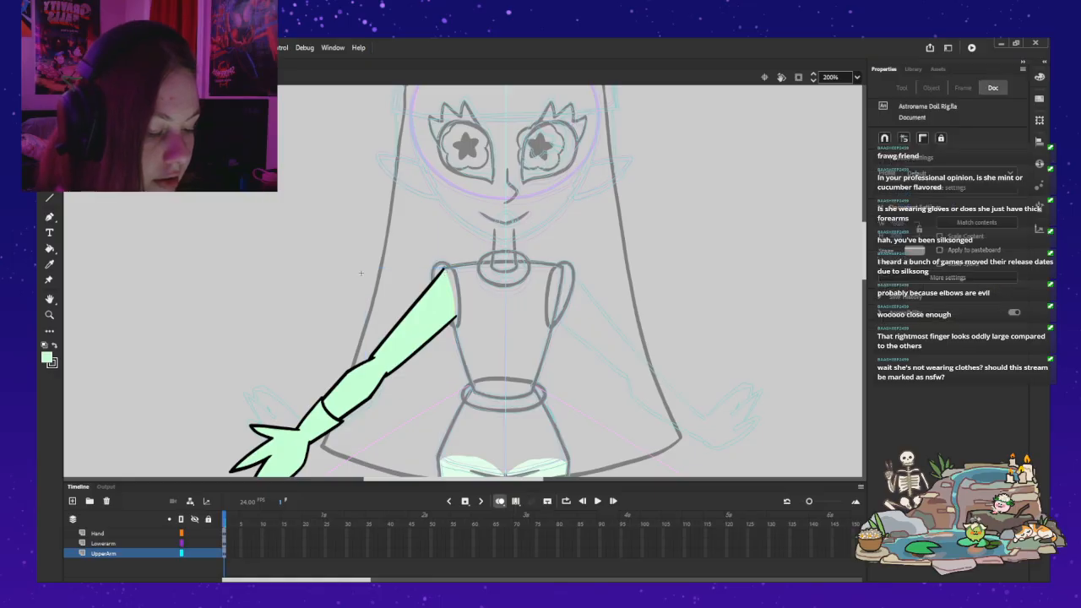
Step: Move the lower arm and hand together slightly up toward the upper arm so the elbow overlaps more
drag(361, 273, 381, 232)
click(374, 346)
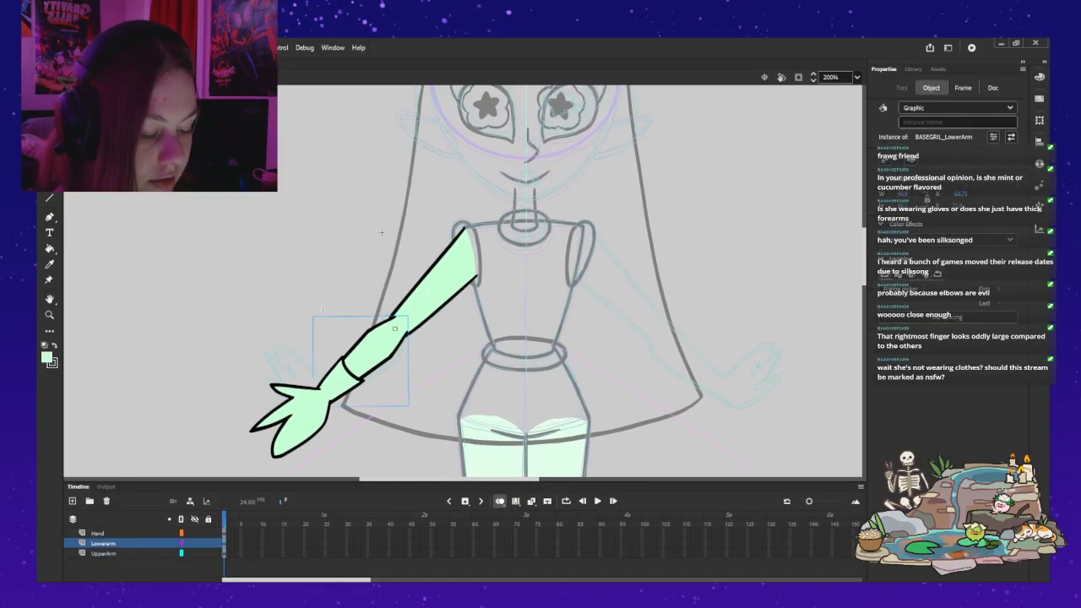
click(291, 418)
drag(292, 418, 295, 413)
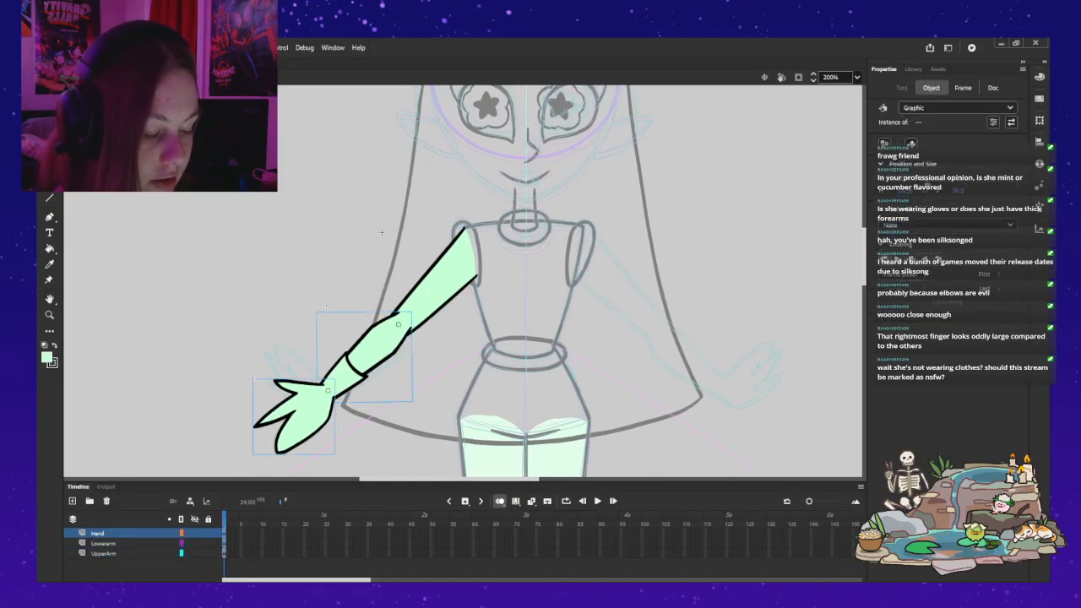
click(314, 325)
click(376, 344)
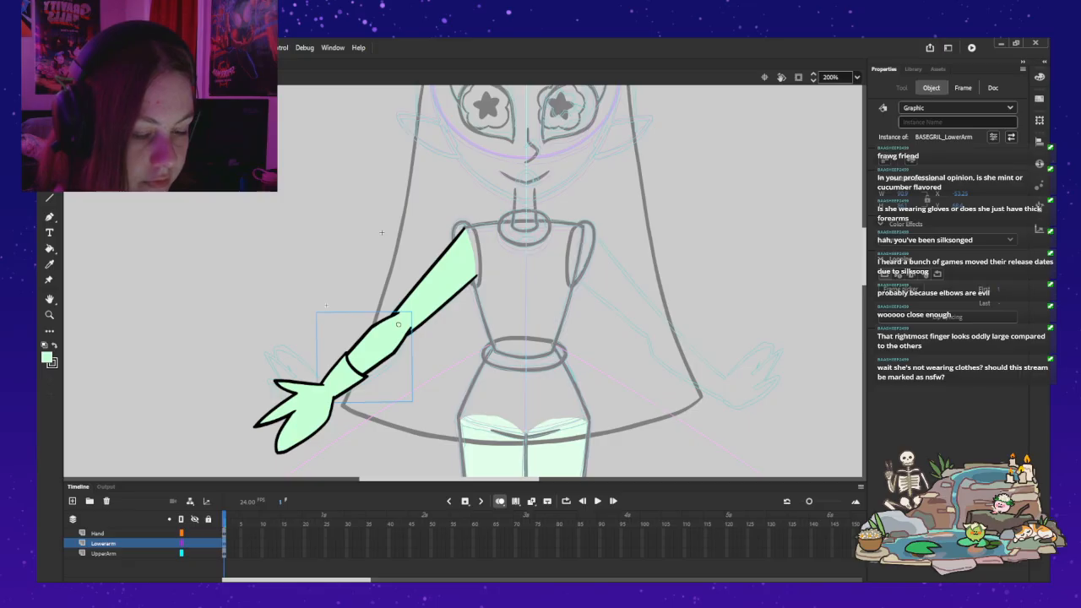
Step: Show the layer parenting view and parent the Hand layer to the Lowerarm layer
key(q)
mouse_move(326, 306)
mouse_down()
mouse_move(330, 269)
mouse_move(302, 269)
mouse_move(296, 290)
mouse_move(346, 338)
mouse_move(305, 272)
mouse_move(326, 306)
mouse_up()
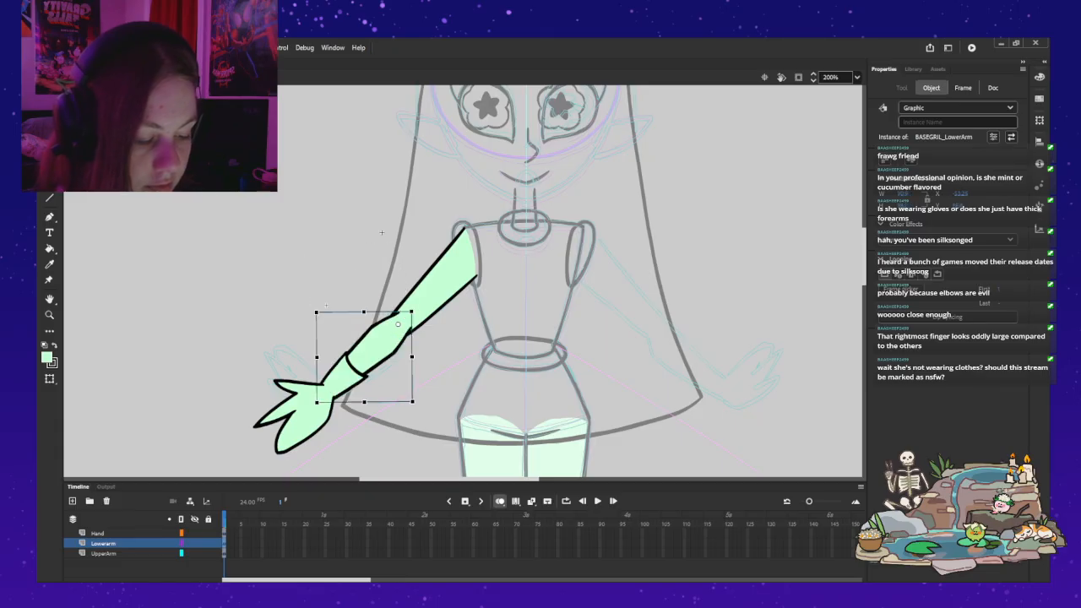
click(104, 543)
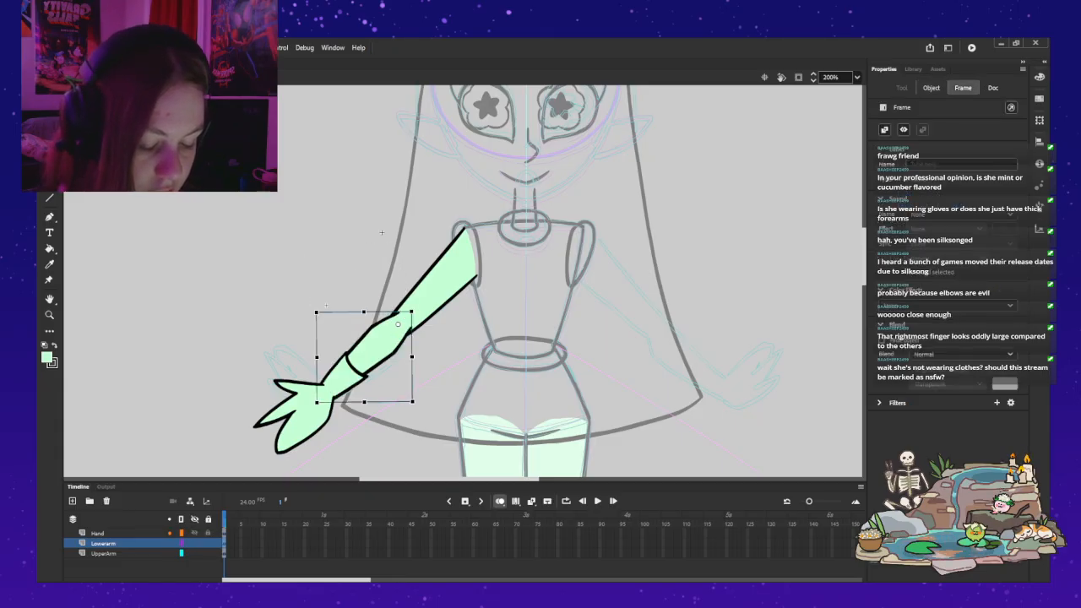
click(99, 534)
click(181, 532)
click(182, 543)
click(190, 501)
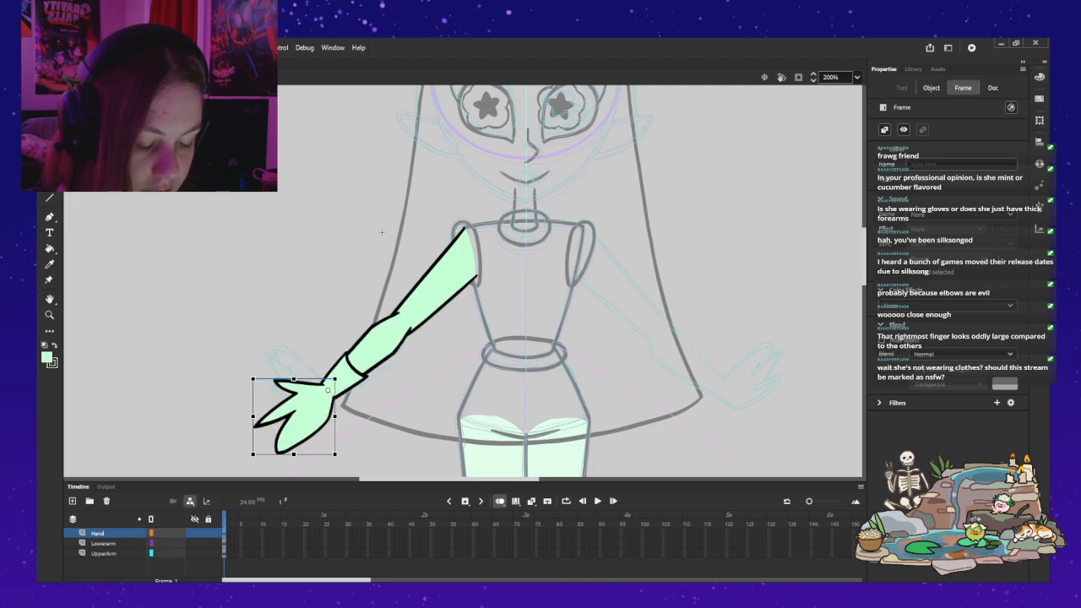
drag(161, 532, 162, 544)
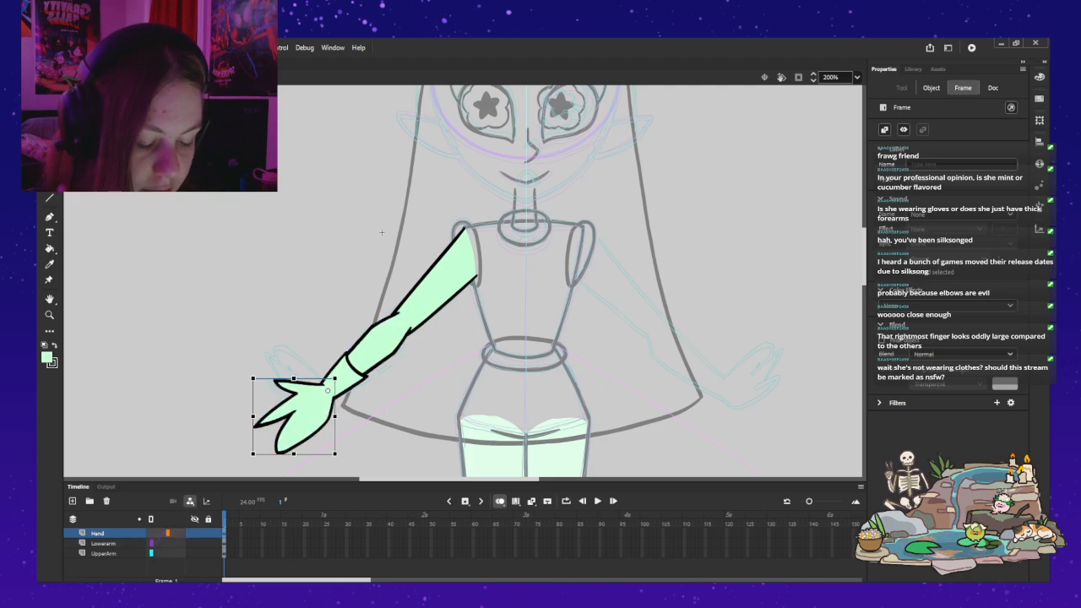
Step: Test the elbow by rotating the lower arm upward with its parented hand, and undo the rotation
key(v)
click(380, 342)
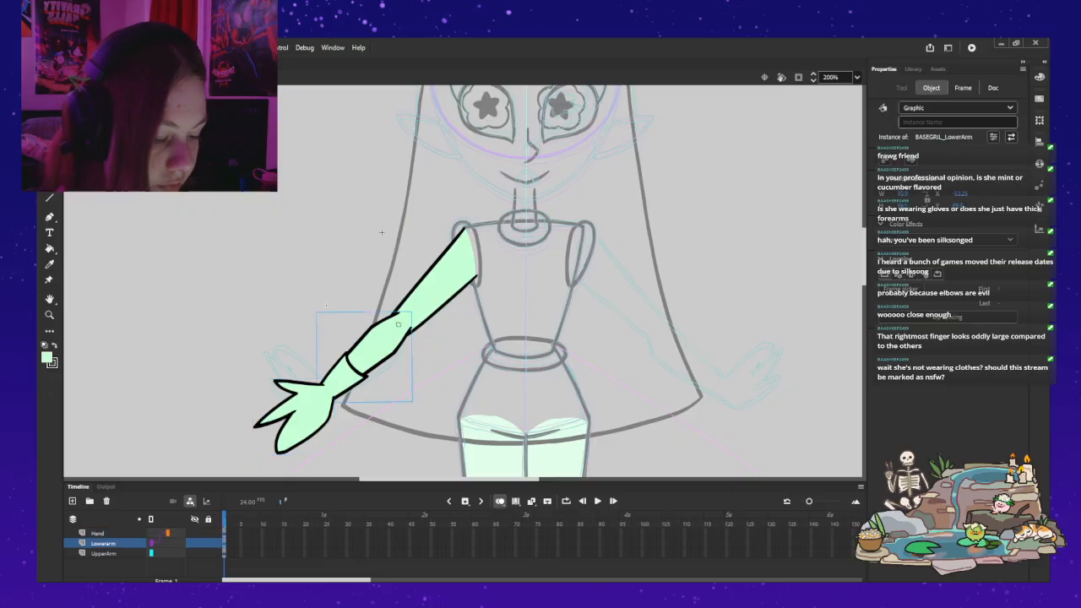
key(q)
drag(310, 307, 391, 236)
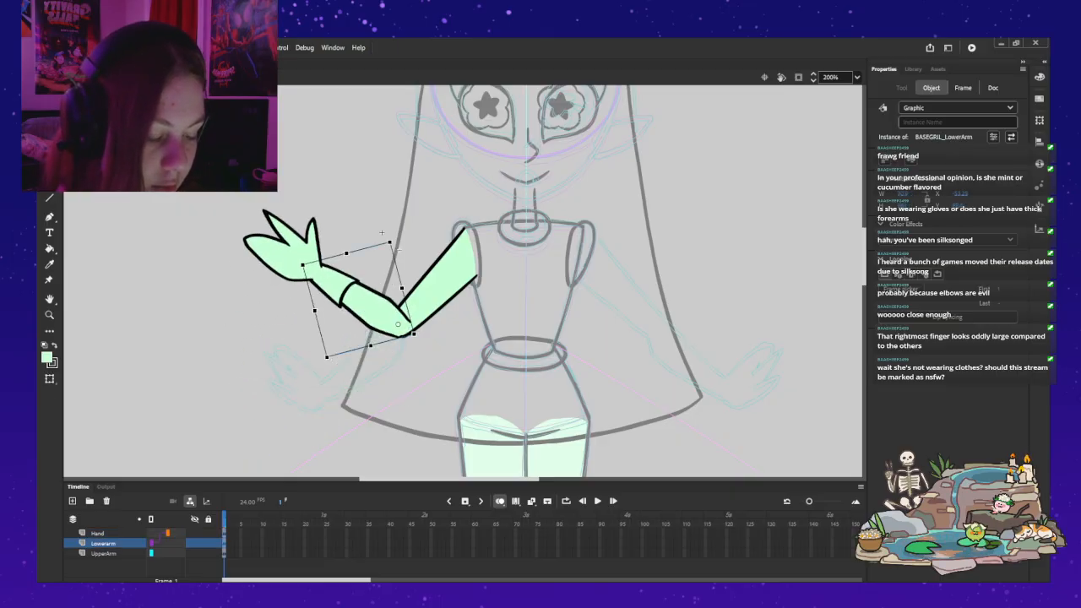
key(ctrl+z)
Step: Shift the lower arm's pivot slightly toward the elbow, and test it with a downward rotation that is undone
drag(398, 325, 400, 322)
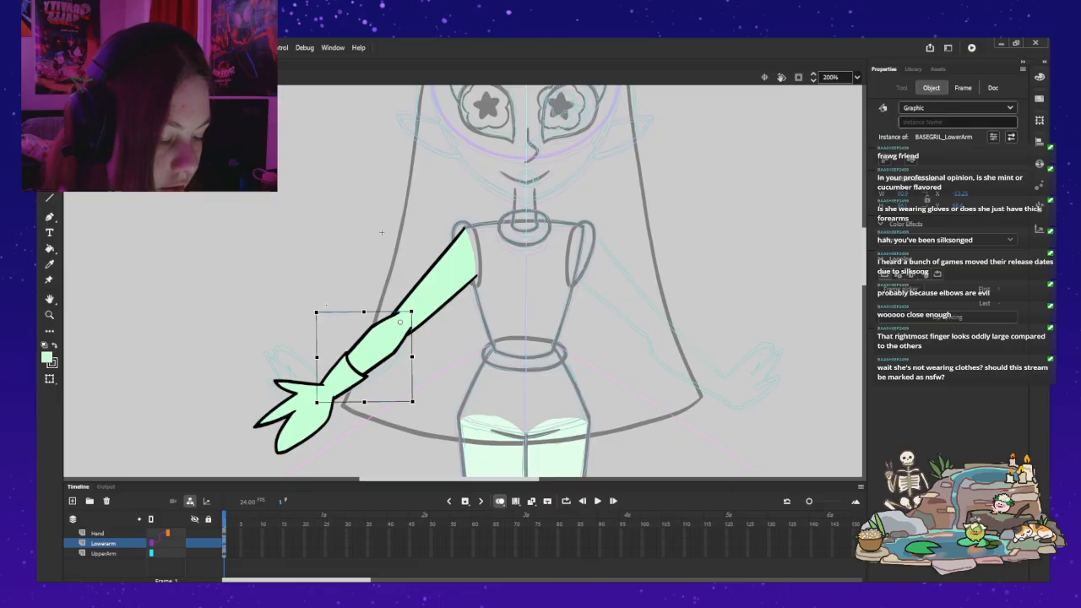
drag(316, 402, 337, 419)
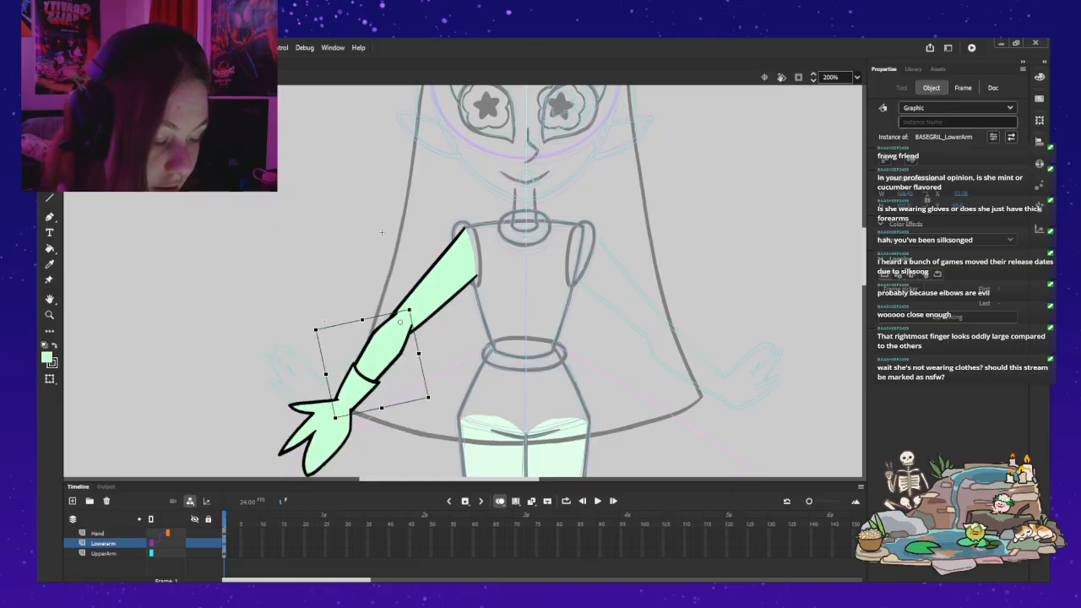
key(ctrl+z)
Step: Nudge the lower arm slightly left and down against the upper arm at the elbow
key(z)
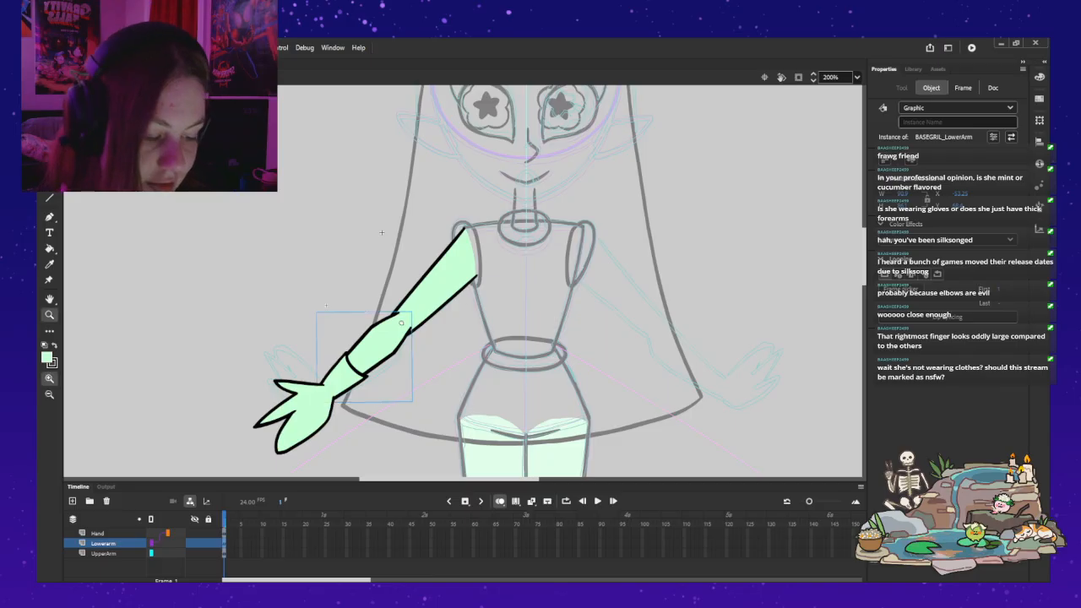
click(404, 347)
key(q)
key(Left)
key(Left)
key(Left)
key(Left)
key(Left)
key(Left)
key(Down)
key(Down)
key(Down)
key(Down)
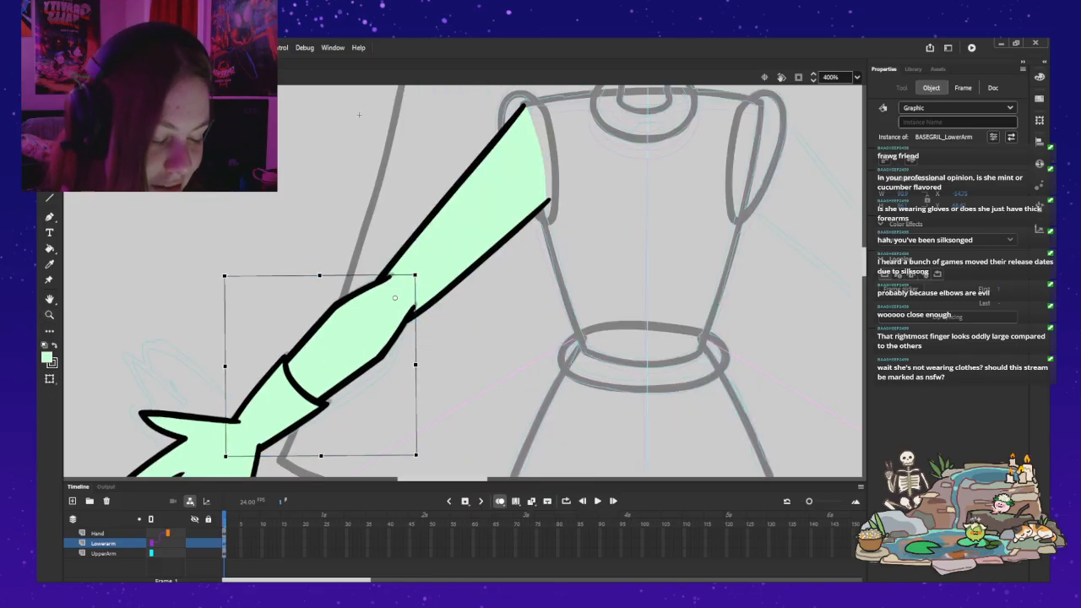
Step: Try raising the lower arm with slightly different elbow pivot positions, undoing each test rotation
drag(223, 459, 207, 157)
key(ctrl+z)
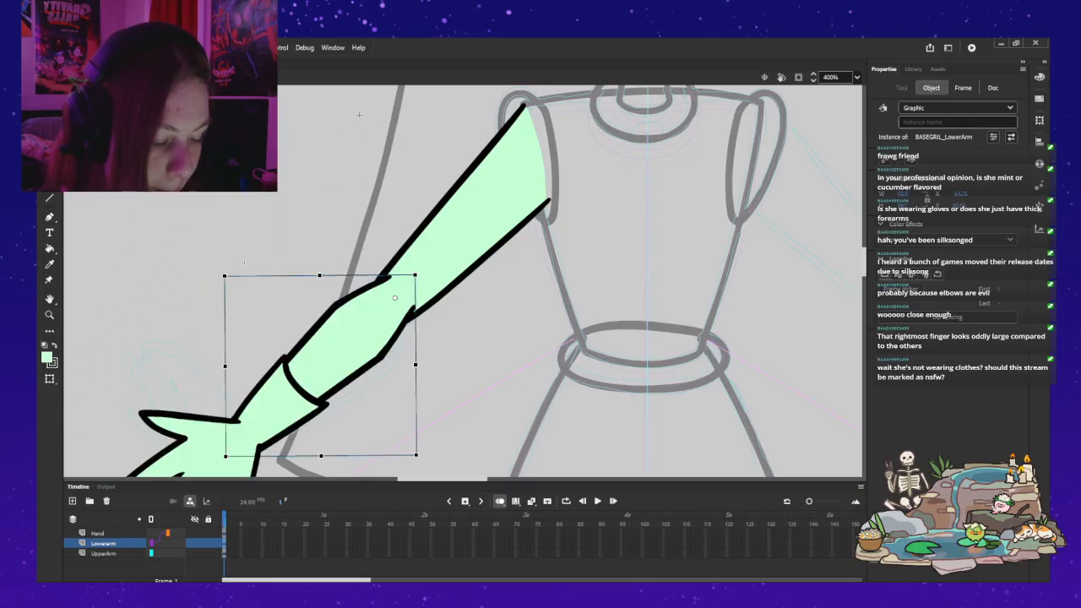
drag(222, 459, 220, 150)
key(ctrl+z)
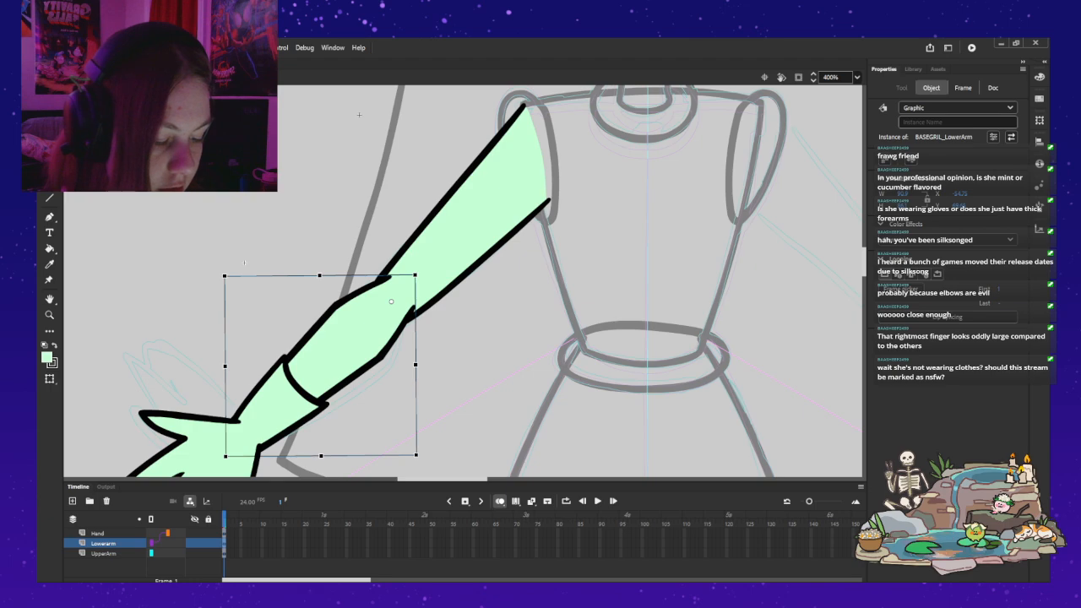
drag(223, 459, 244, 134)
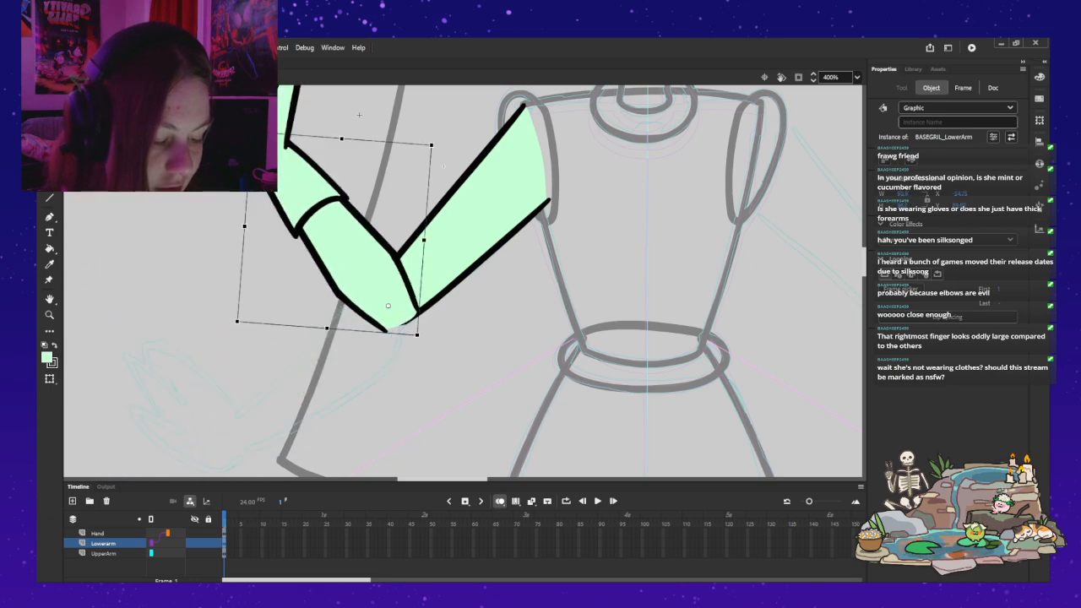
key(ctrl+z)
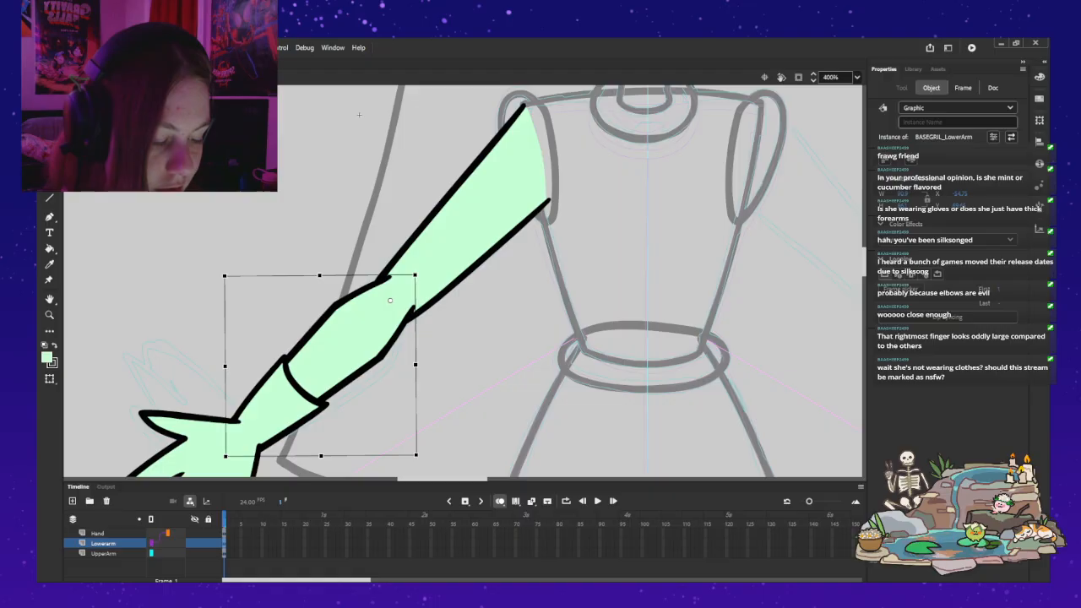
Step: Test a partial elbow bend with the lower arm, and undo the rotation and the last pivot adjustment
drag(244, 263, 311, 154)
click(359, 115)
key(ctrl+z)
key(ctrl+z)
key(ctrl+z)
key(ctrl+z)
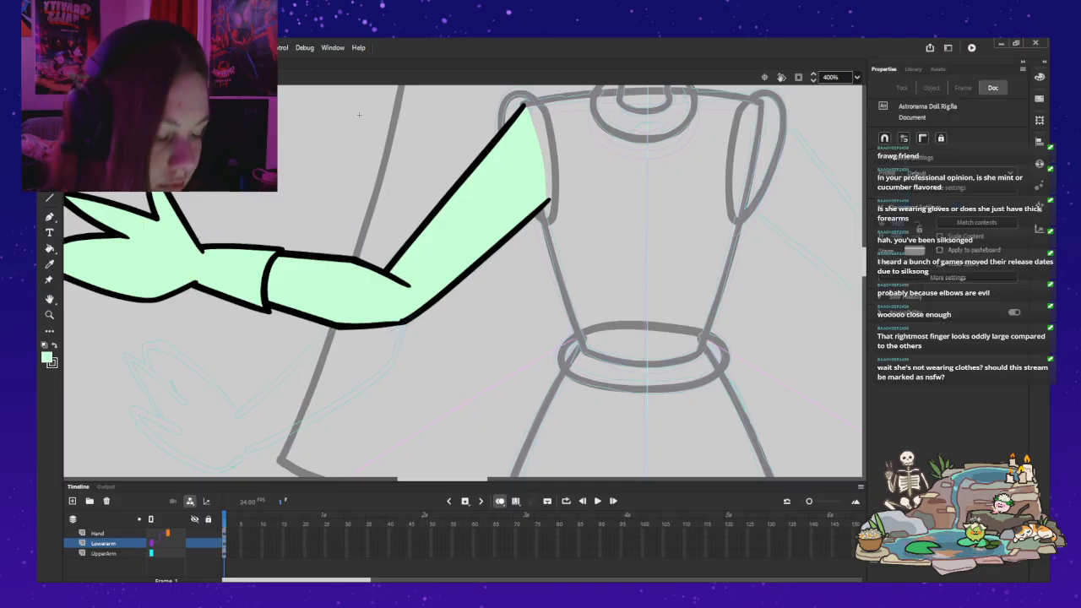
key(ctrl+z)
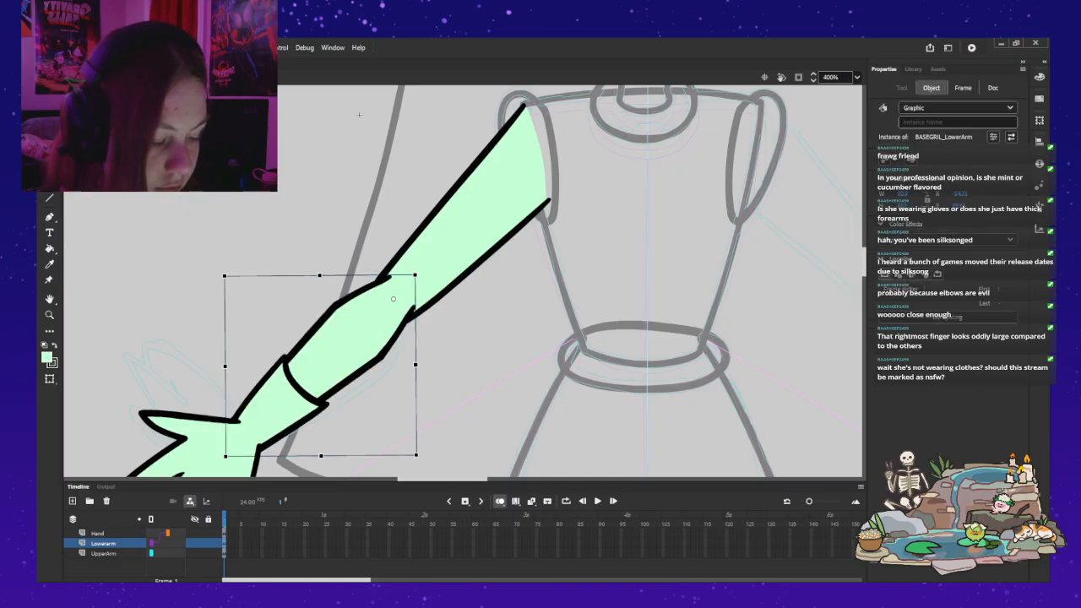
Step: Bend the lower arm sharply upward to check the elbow joint up close, and restore its lowered pose
drag(244, 263, 419, 147)
click(359, 114)
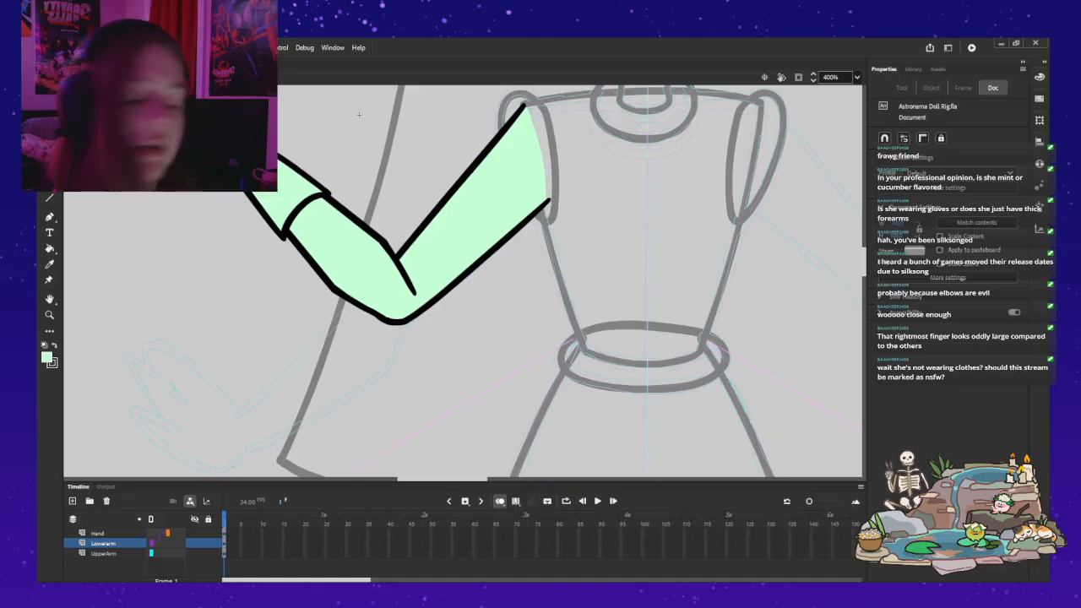
key(z)
alt+click(436, 302)
drag(455, 253, 426, 294)
click(391, 295)
drag(424, 243, 336, 299)
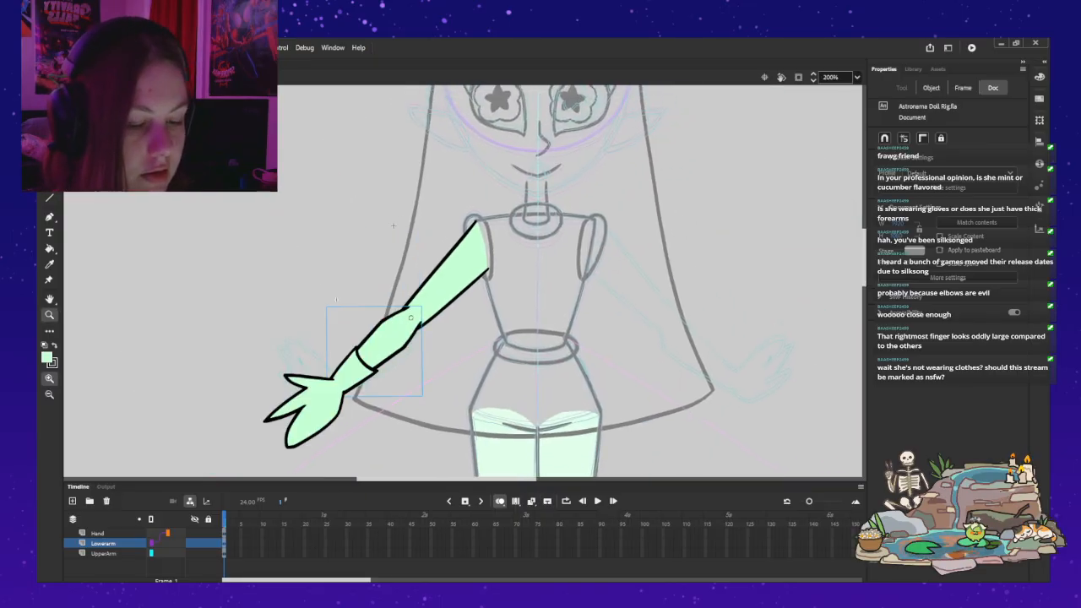
key(v)
click(338, 253)
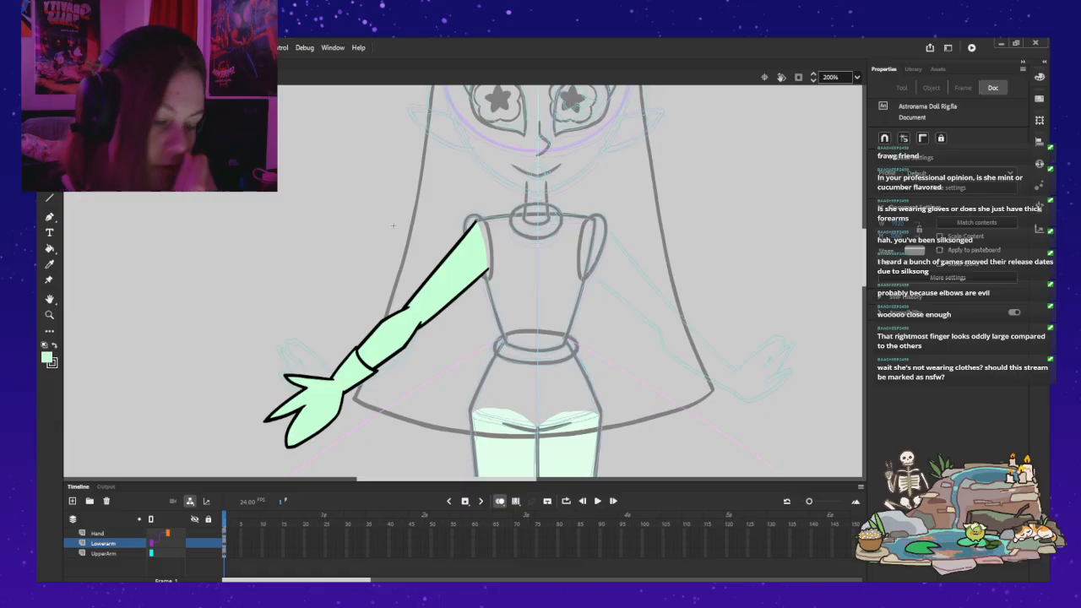
Step: Raise the lower arm slightly about the elbow to check the arm's pose, and return it to its lowered position
click(388, 340)
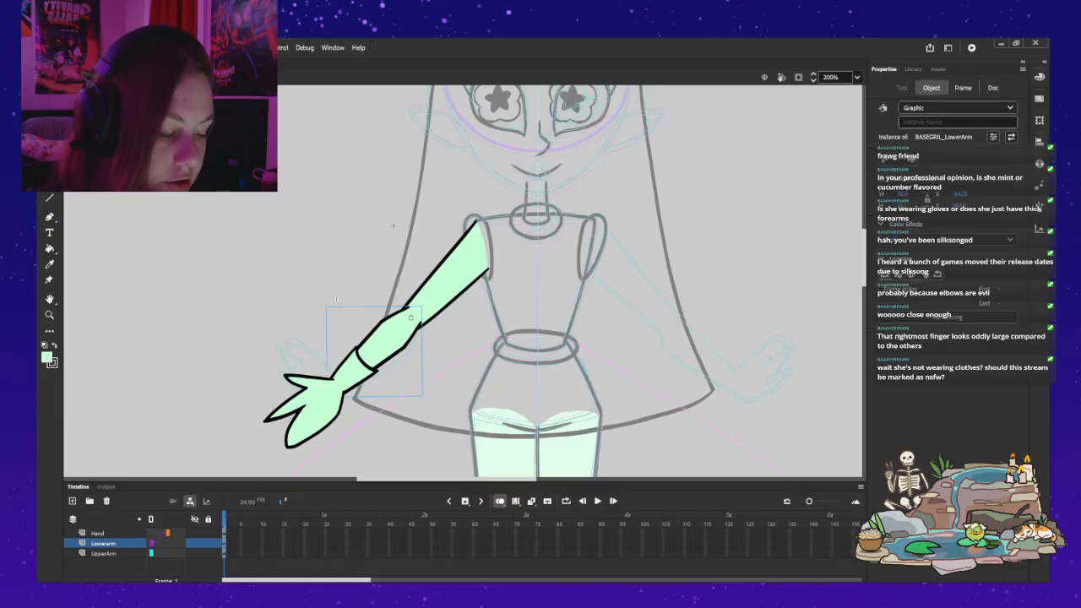
key(q)
drag(323, 400, 301, 355)
click(298, 283)
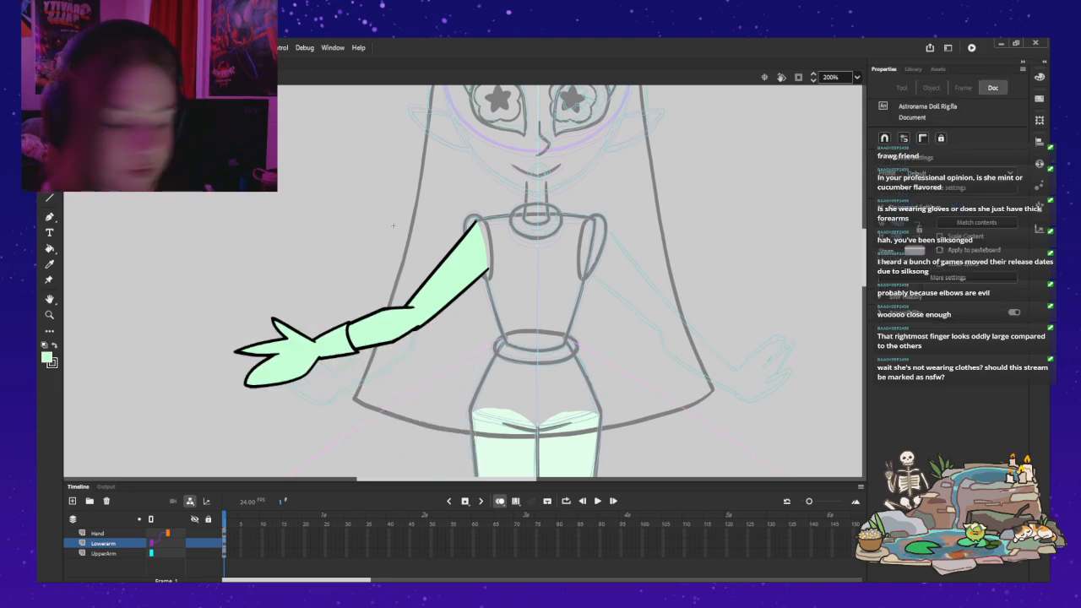
click(379, 331)
drag(353, 266, 336, 298)
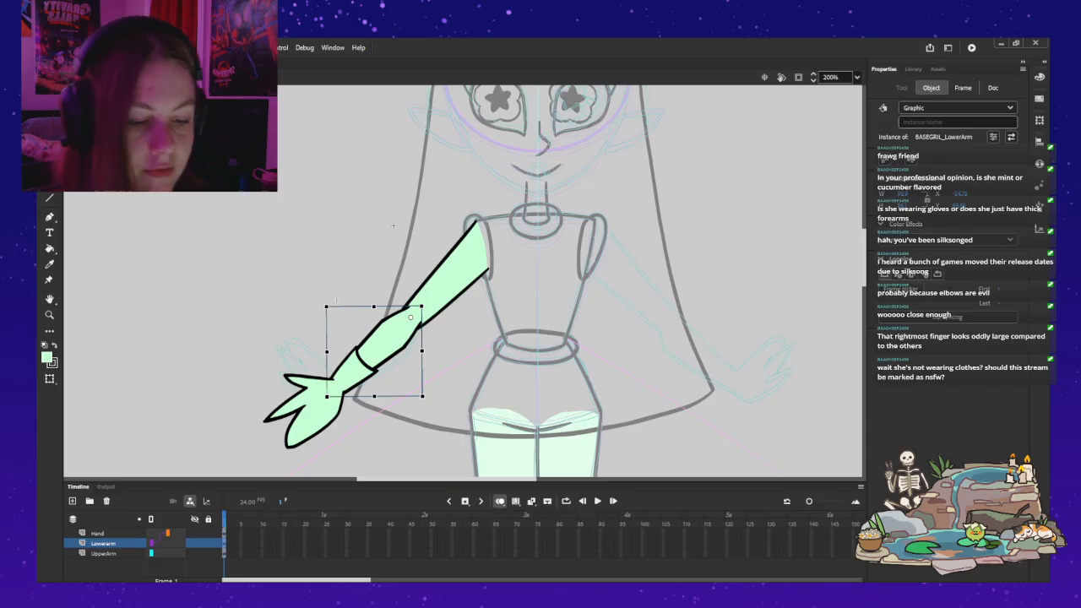
Step: Back in the full figure, duplicate the arm symbol, flip the copy horizontally, and place it on the opposite shoulder
click(392, 225)
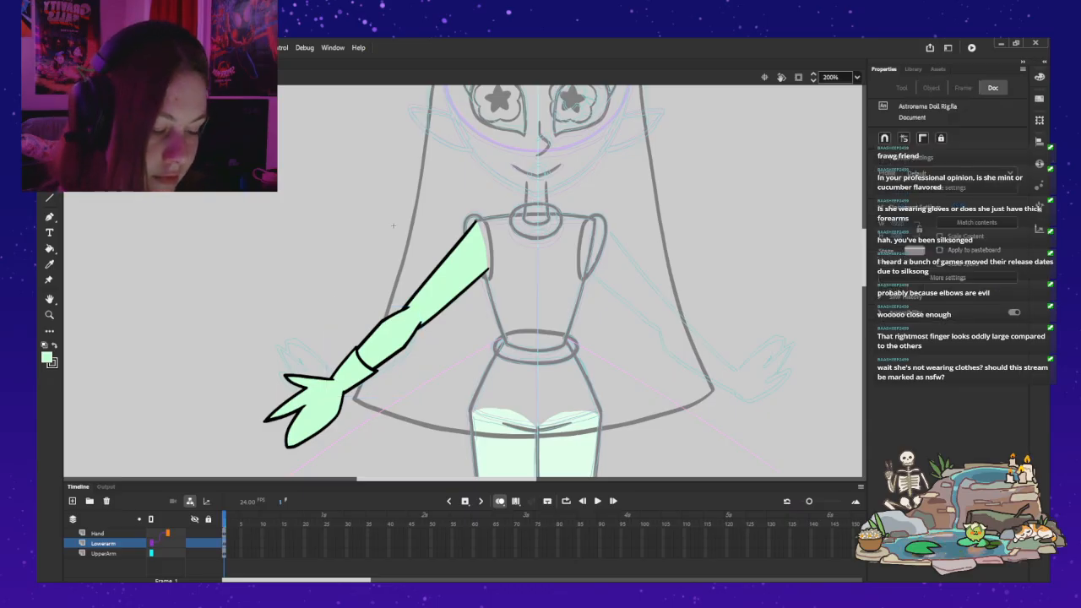
double_click(393, 225)
click(392, 225)
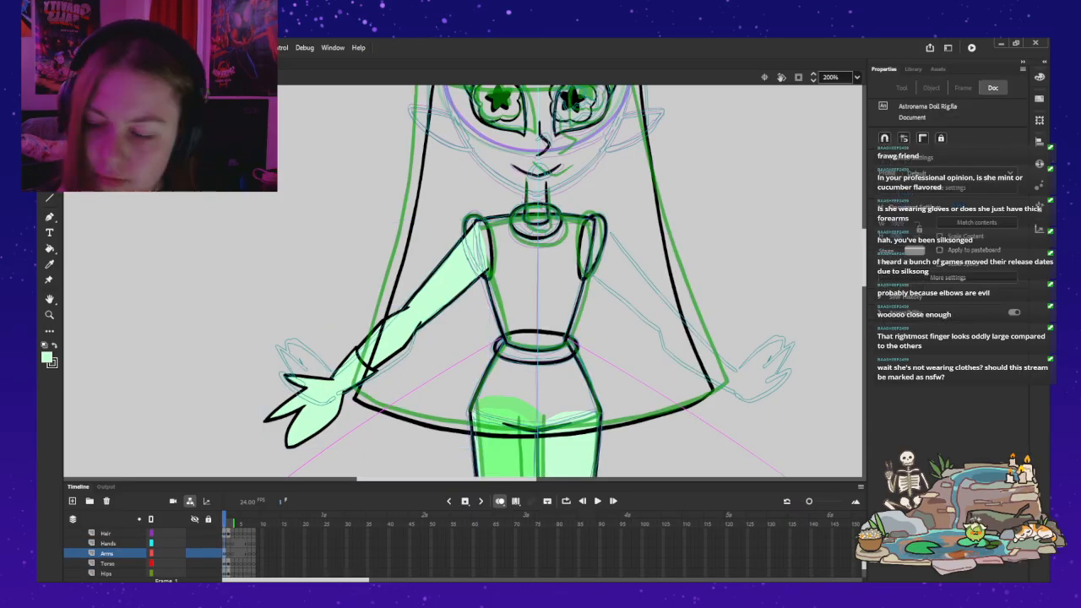
click(393, 225)
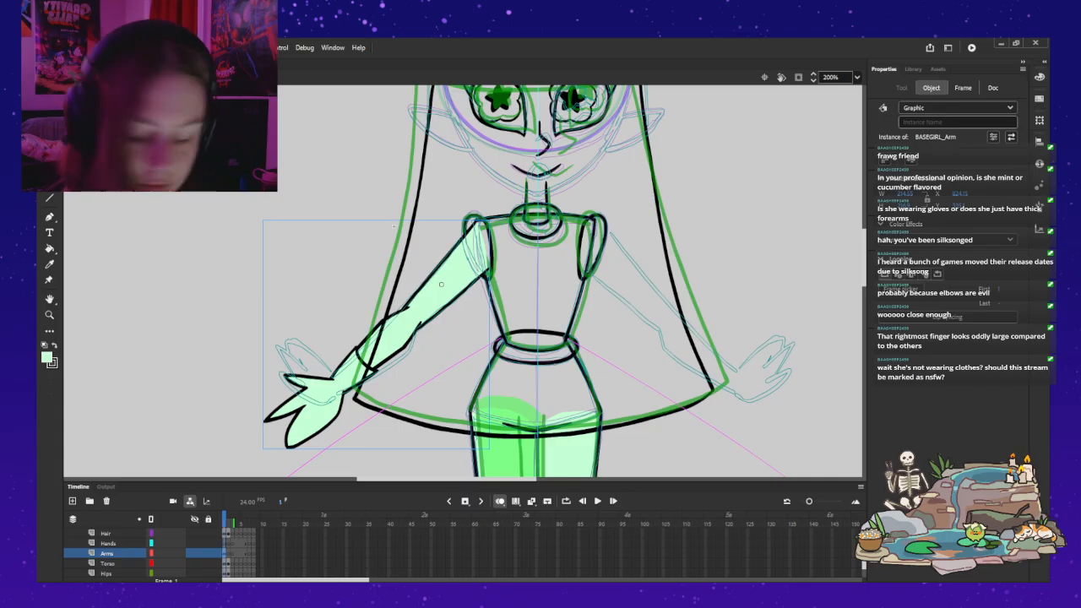
drag(393, 226, 483, 175)
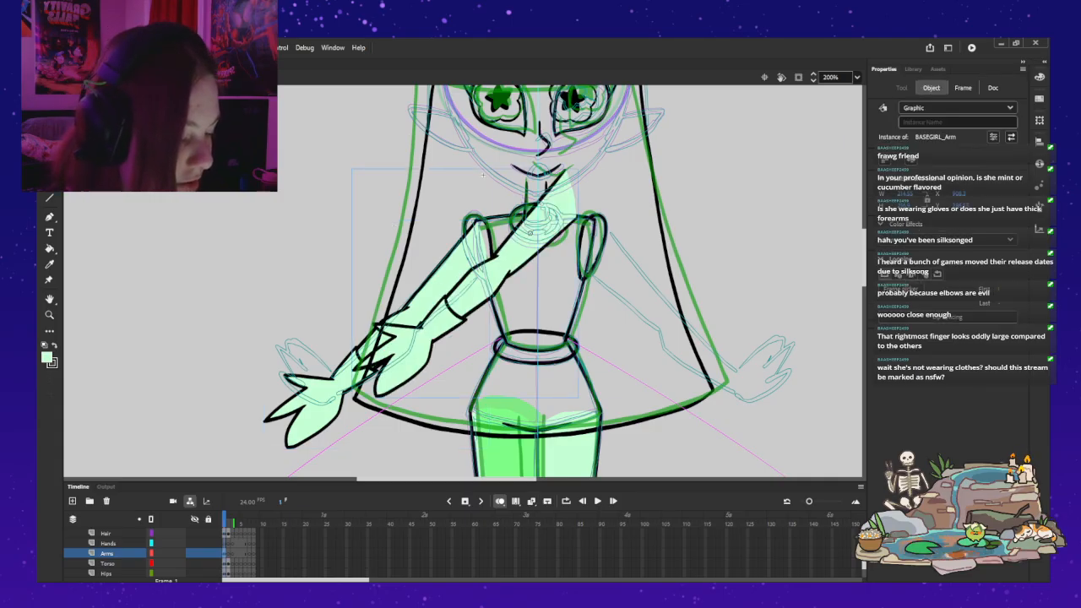
key(ctrl+shift+h)
drag(591, 283, 691, 333)
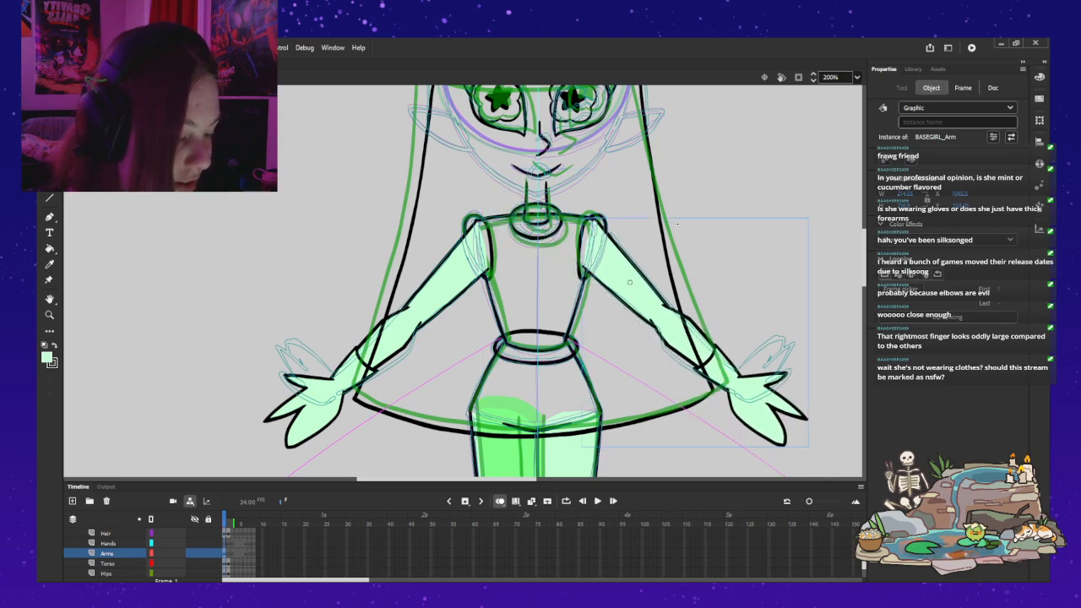
Step: Open the left-hand leg symbol for in-place editing and target its Foot layer over the foot sketch
click(743, 279)
scroll(537, 281, down, 5)
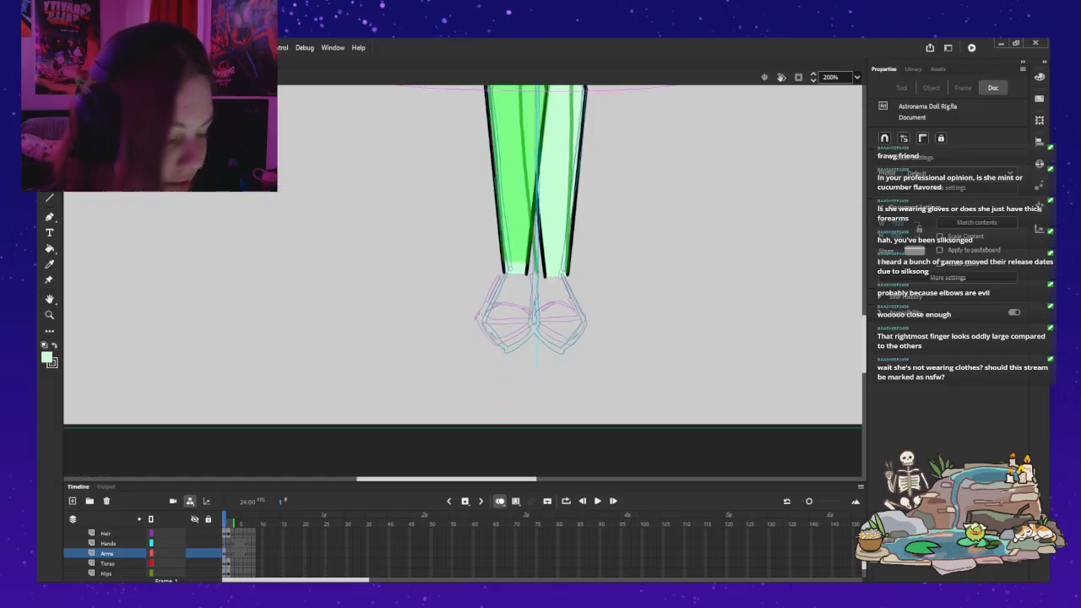
scroll(463, 282, up, 3)
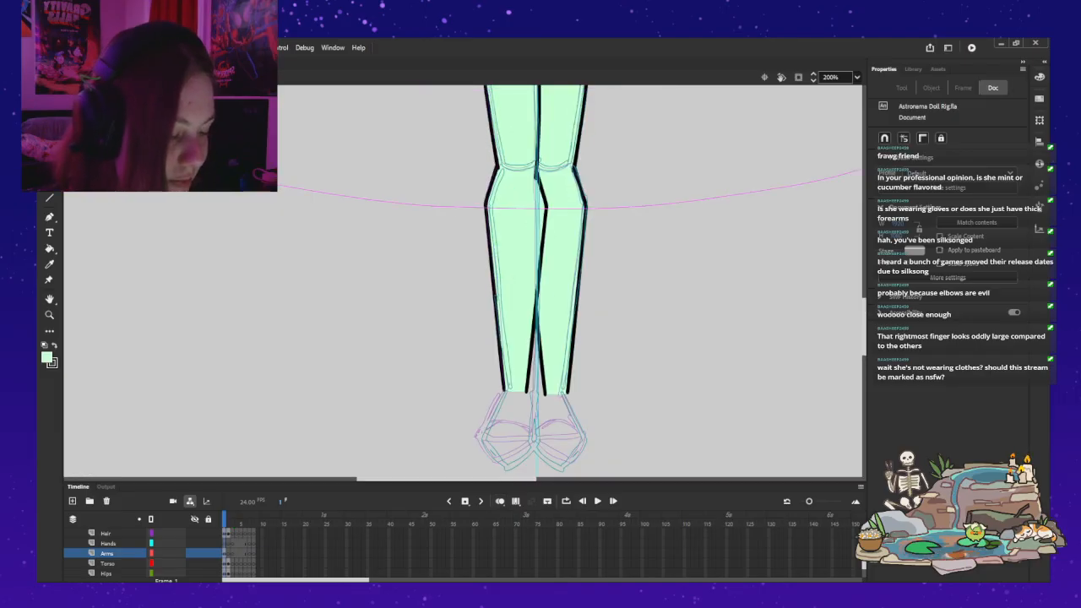
double_click(514, 135)
key(z)
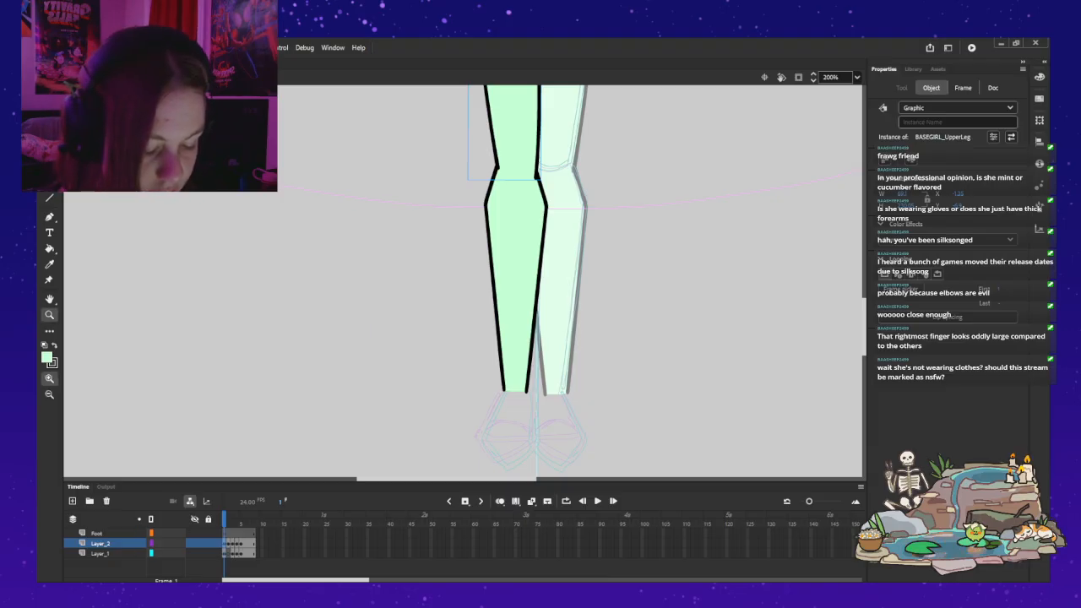
key(.)
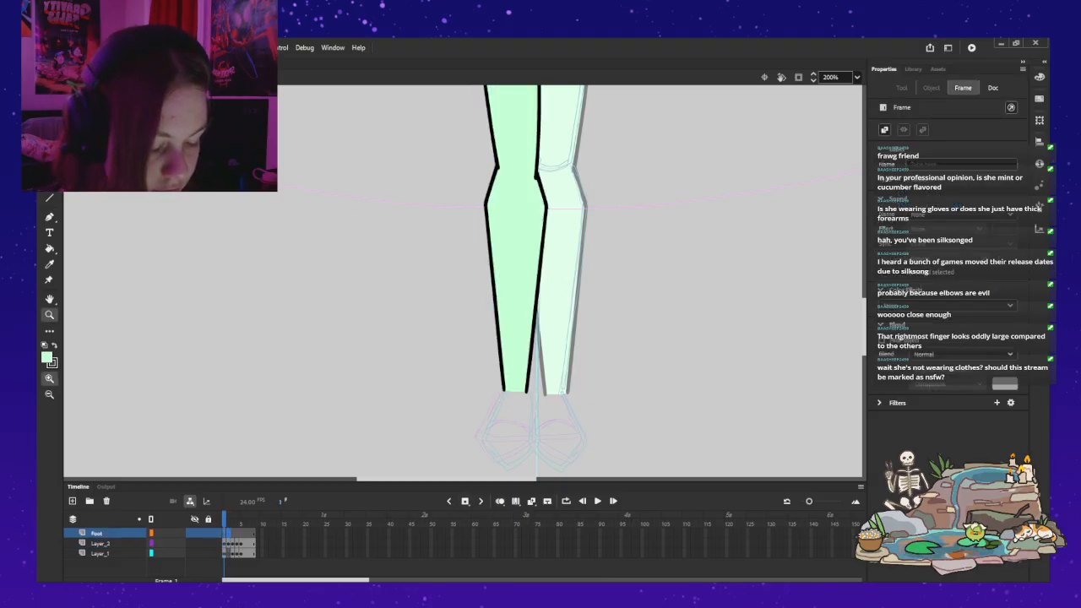
click(528, 411)
drag(490, 337, 524, 332)
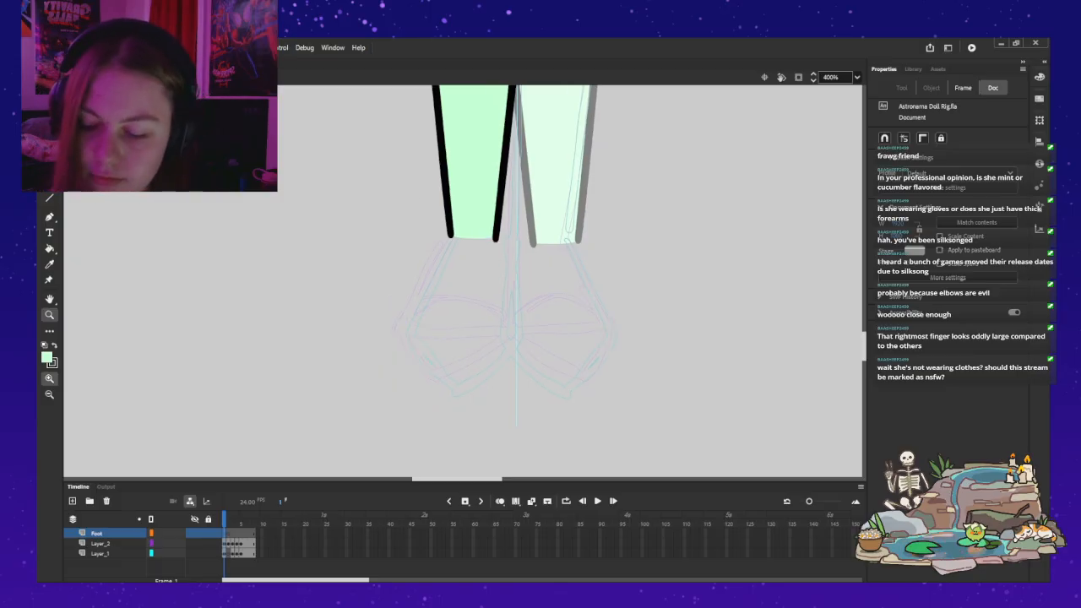
Step: Set the Classic Brush to the black fill colour, and undo the pale green stroke at the ankle
key(b)
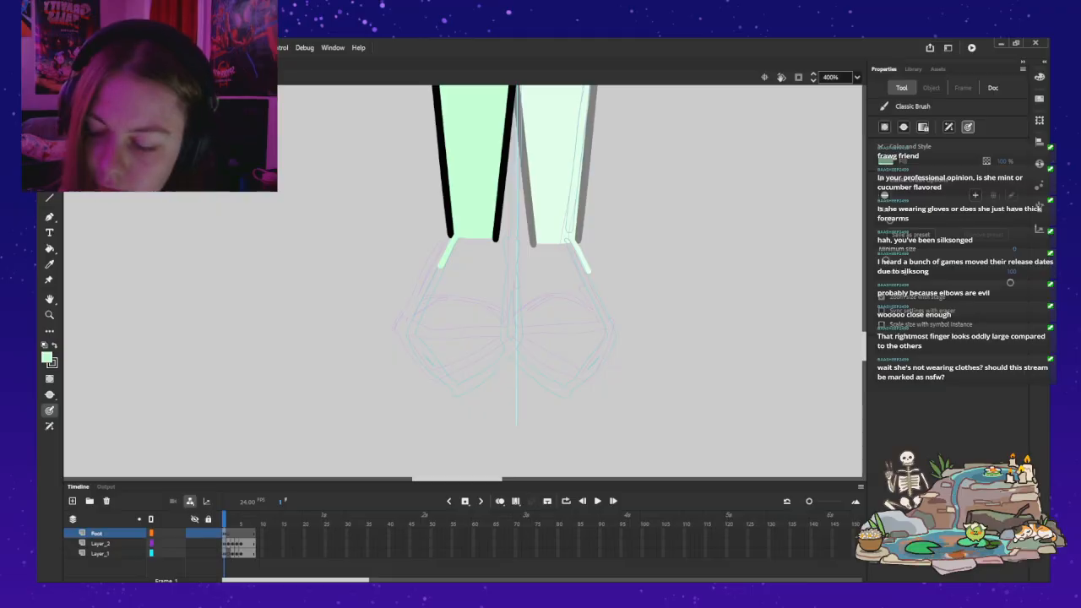
key(x)
key(ctrl+z)
key(ctrl+z)
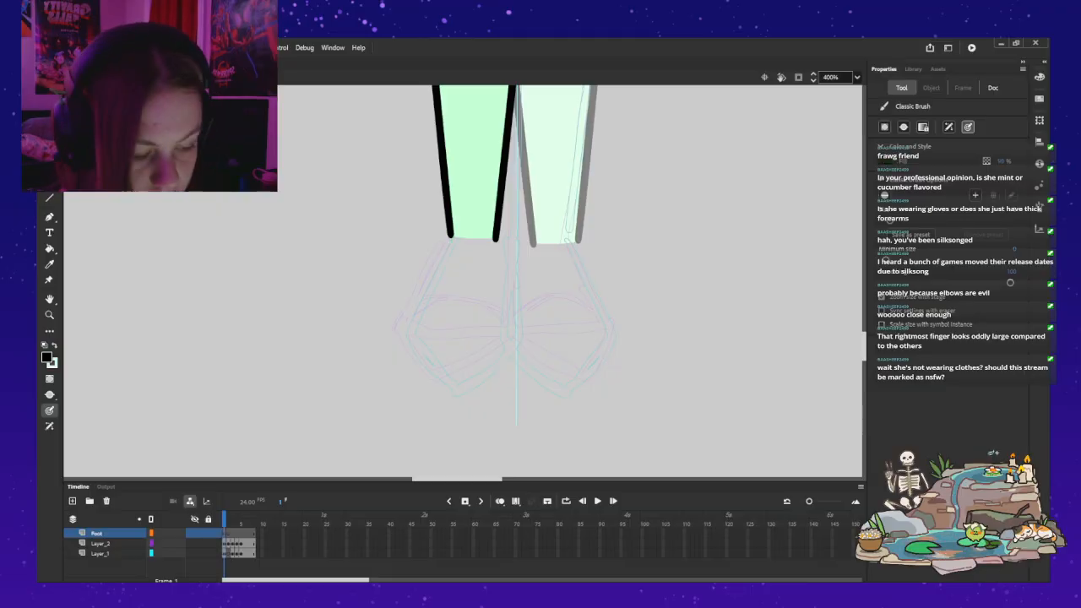
drag(466, 217, 419, 305)
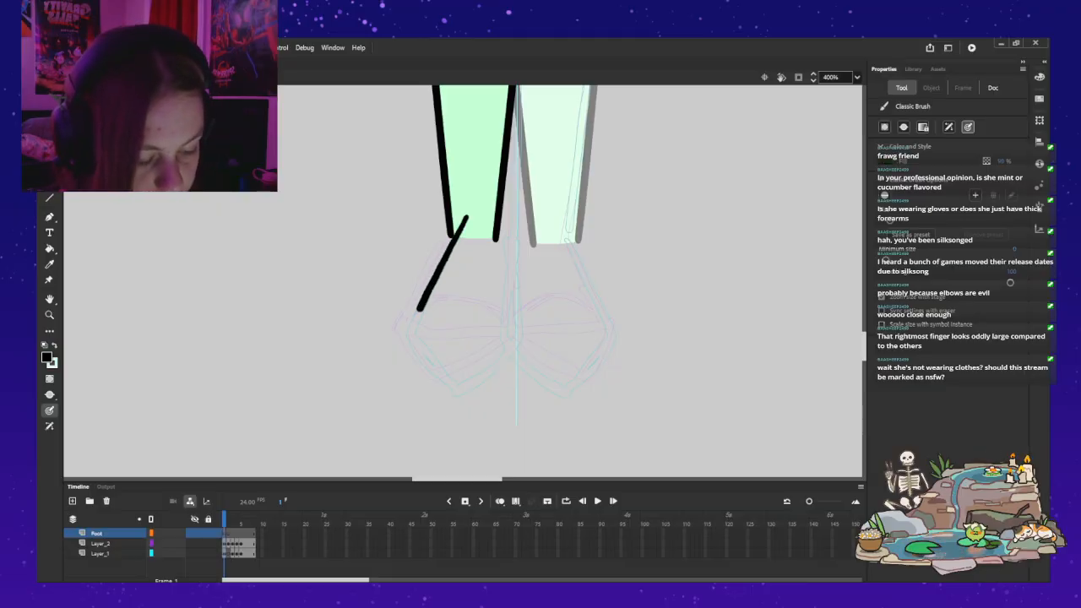
drag(561, 221, 619, 338)
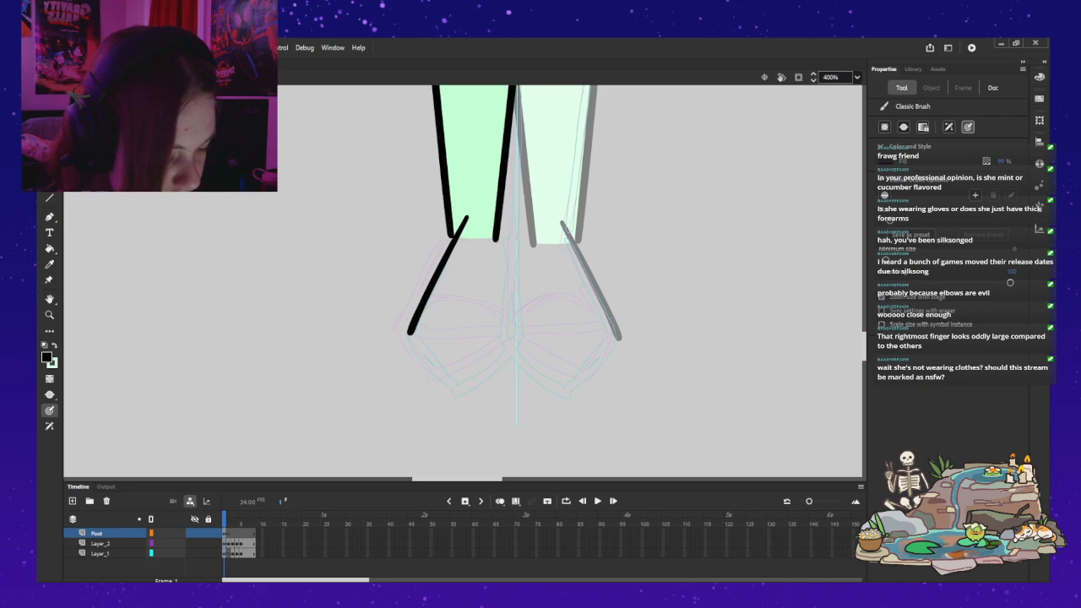
drag(509, 223, 511, 263)
key(ctrl+z)
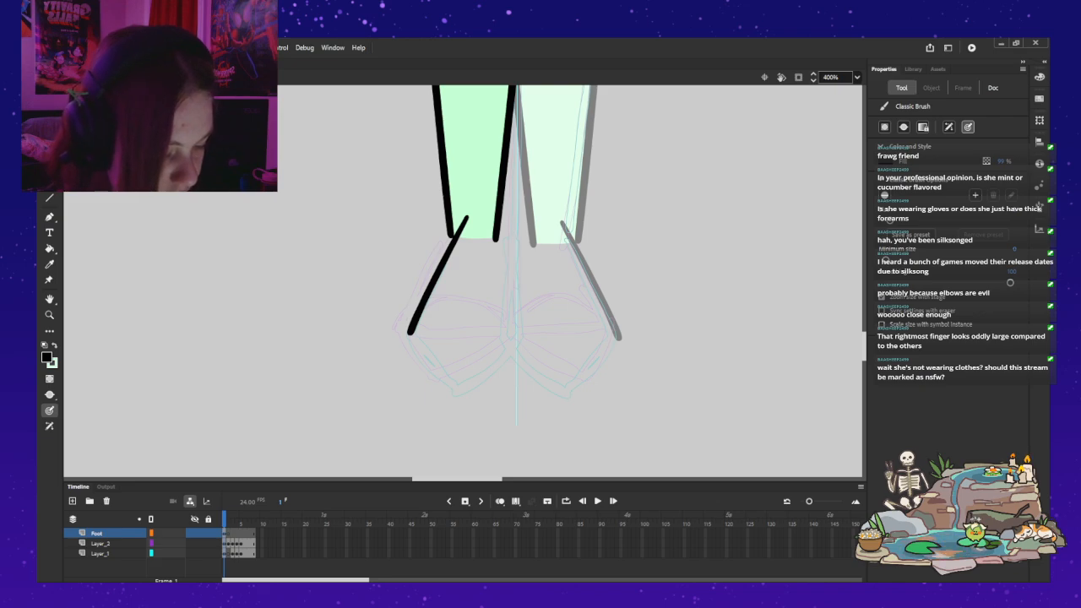
drag(509, 223, 515, 267)
drag(519, 311, 523, 330)
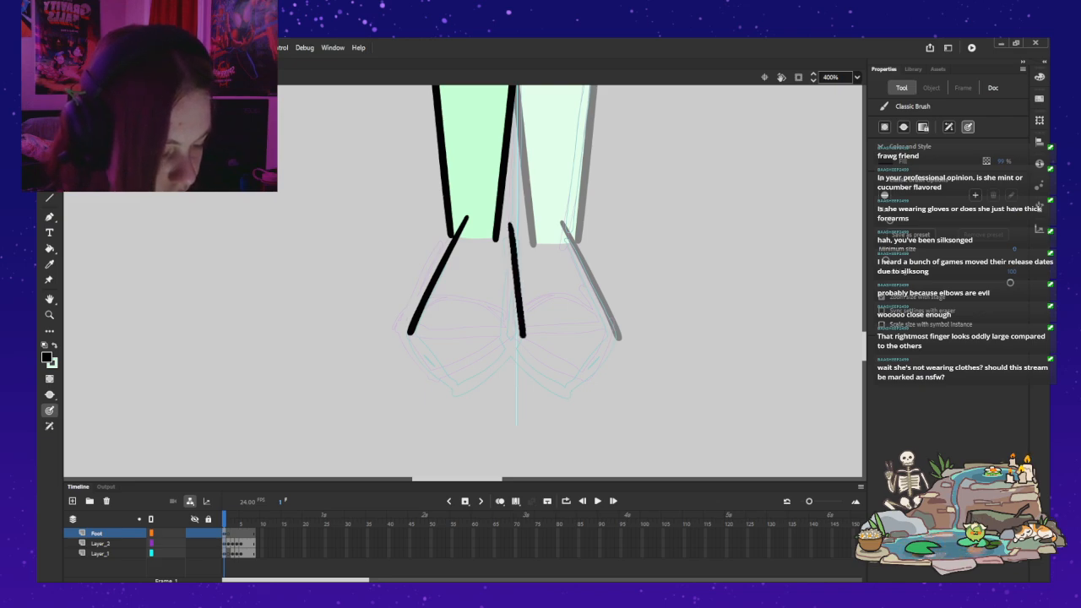
key(ctrl+z)
key(ctrl+z)
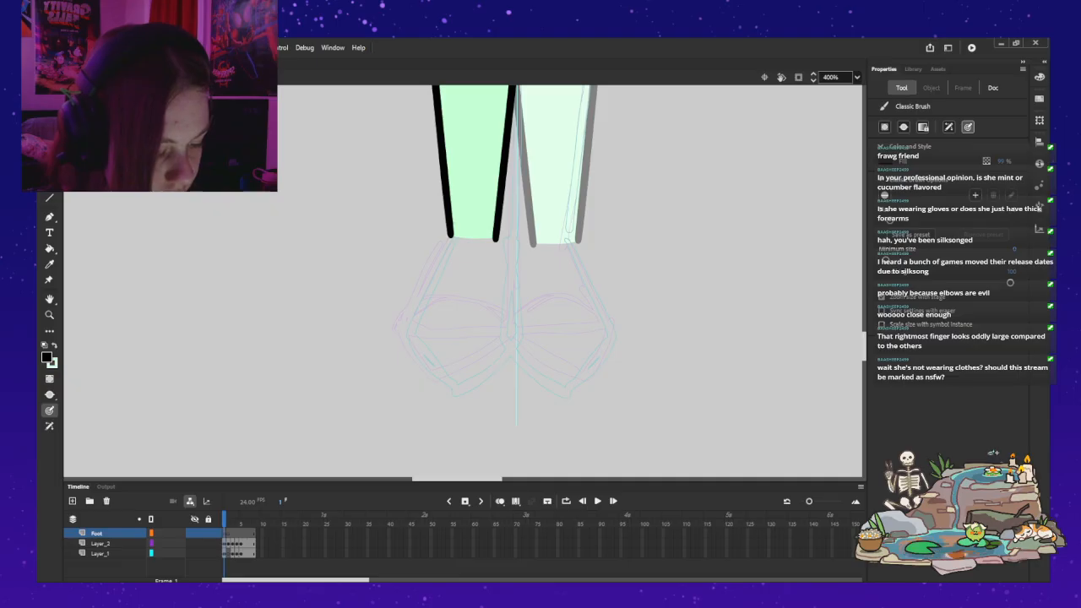
drag(450, 230, 416, 298)
key(ctrl+z)
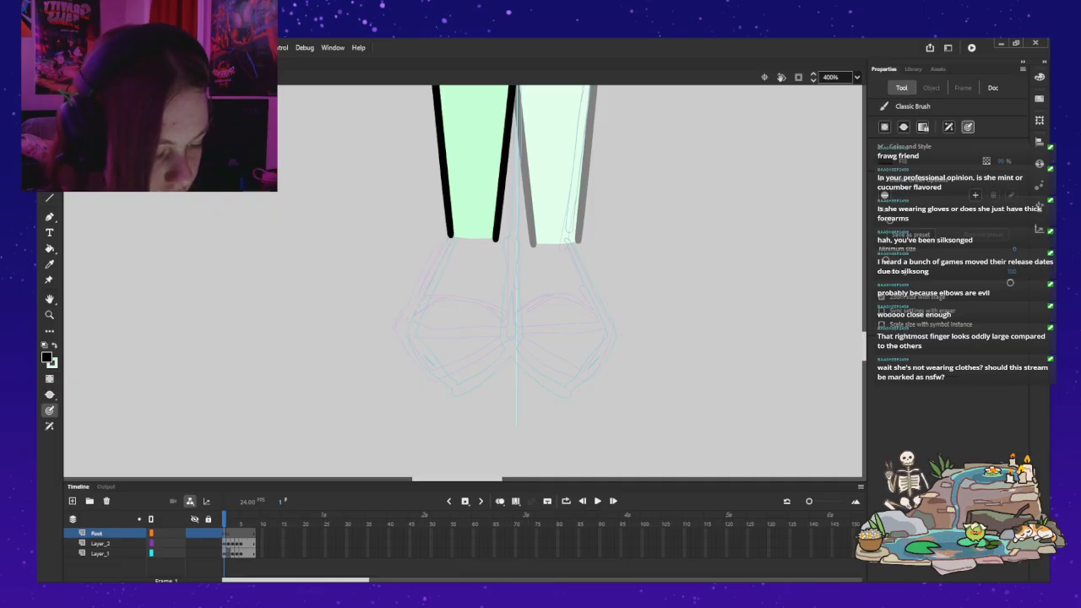
Step: Draw the foot's outer and inner side lines in black, from the ends of the leg outline down to the foot's widest point
drag(450, 227, 414, 294)
drag(579, 232, 627, 334)
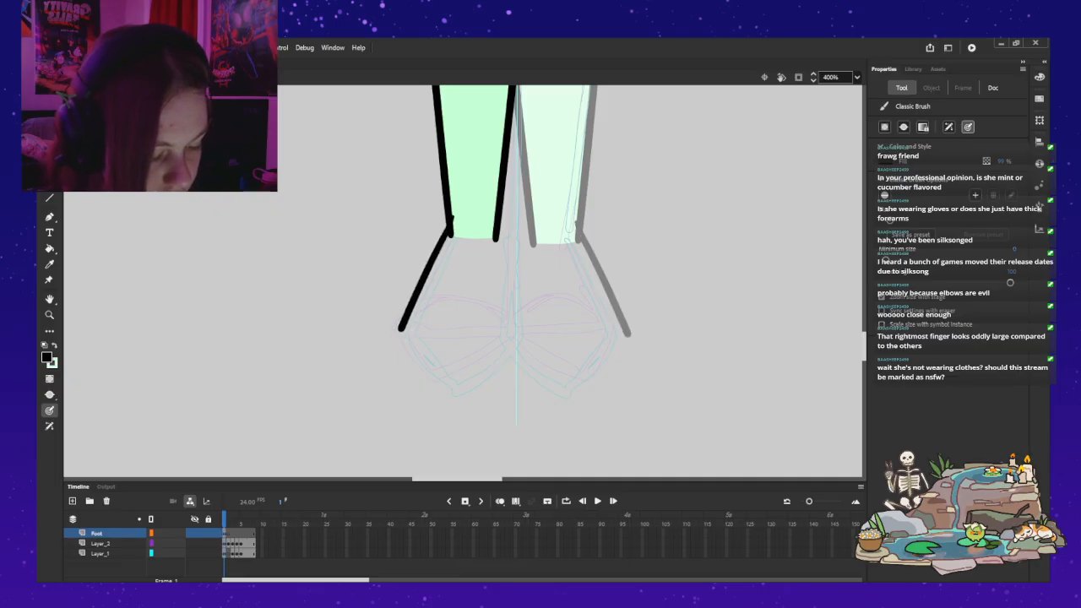
drag(507, 294, 511, 334)
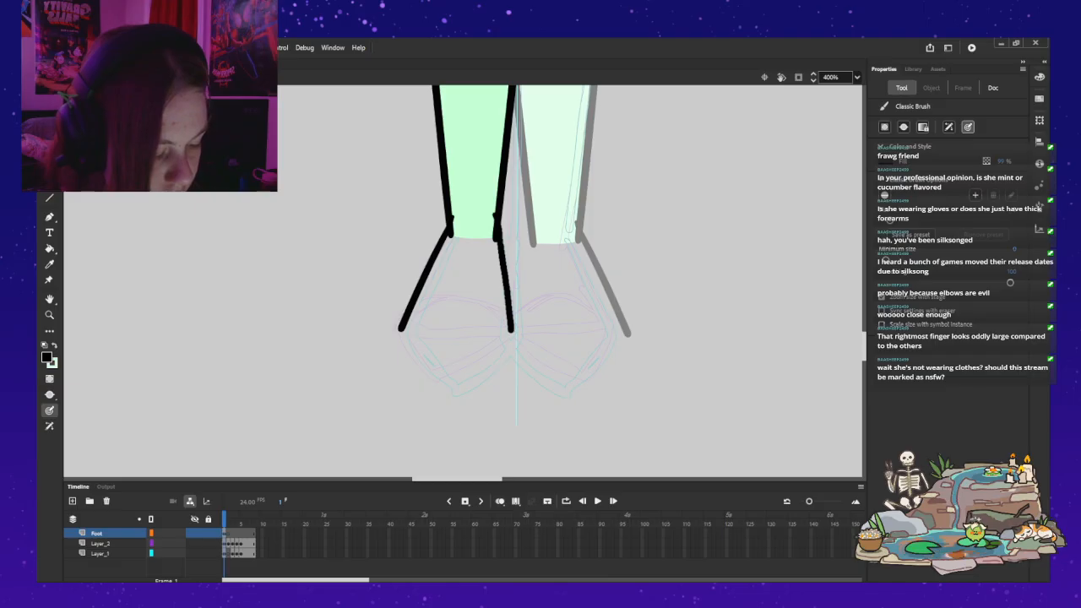
drag(531, 227, 516, 336)
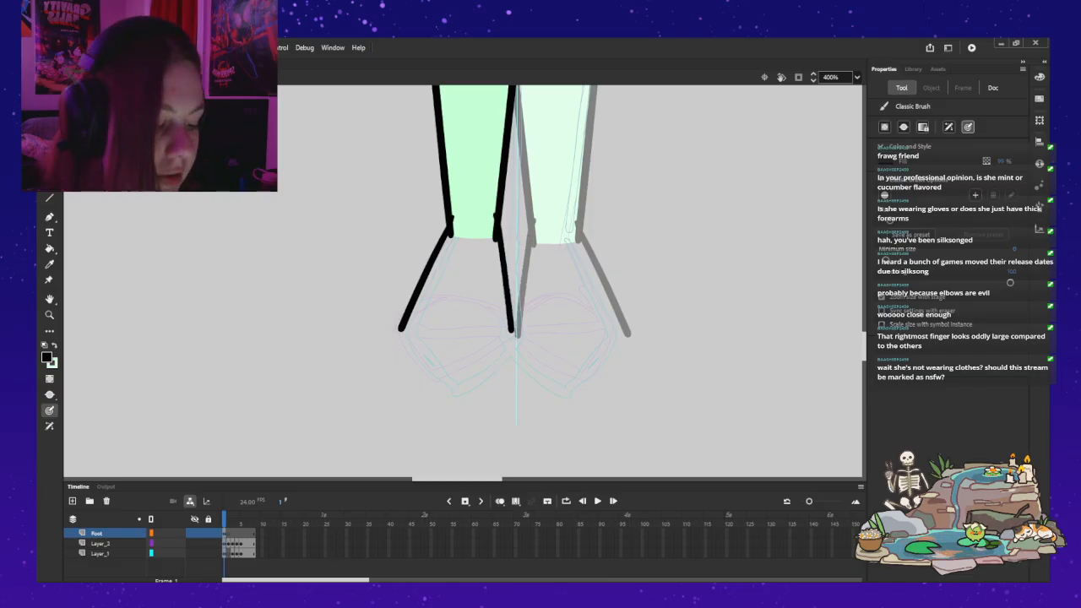
drag(401, 329, 434, 374)
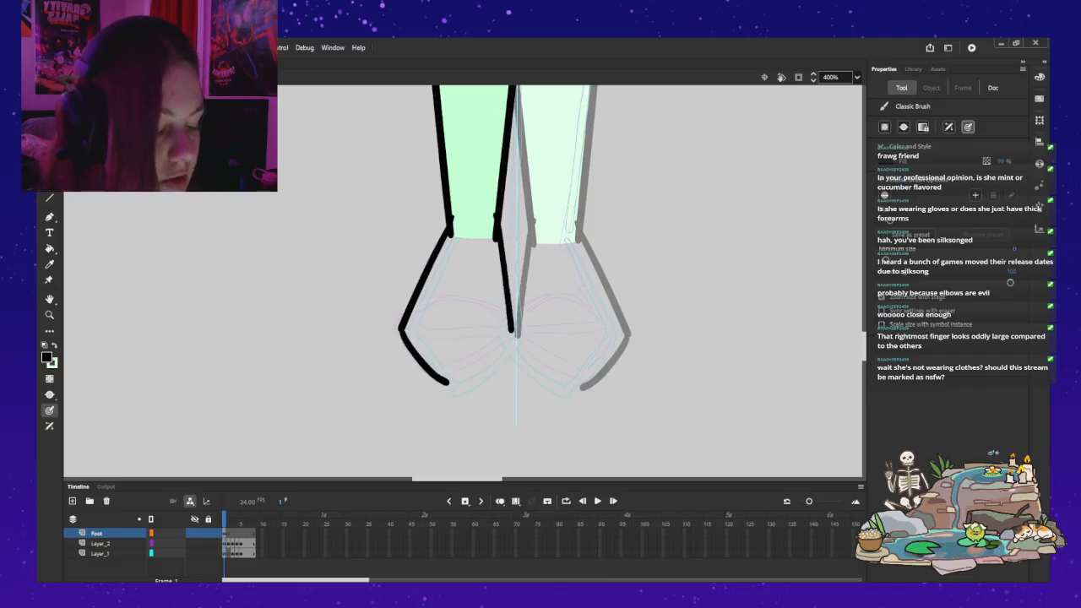
key(ctrl+z)
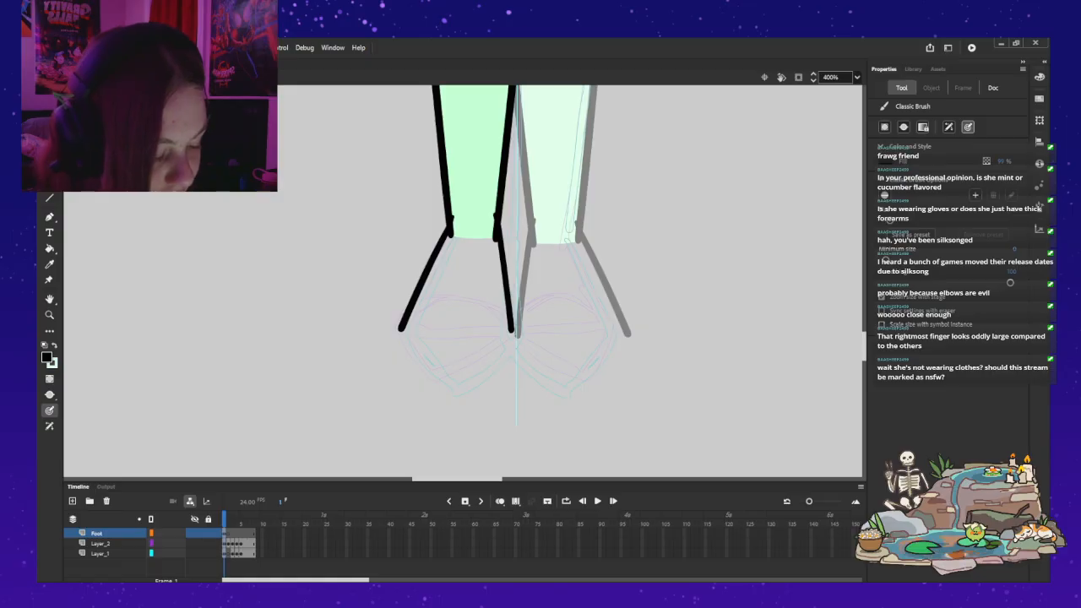
mouse_move(483, 400)
mouse_down()
mouse_move(473, 406)
mouse_move(488, 395)
mouse_up()
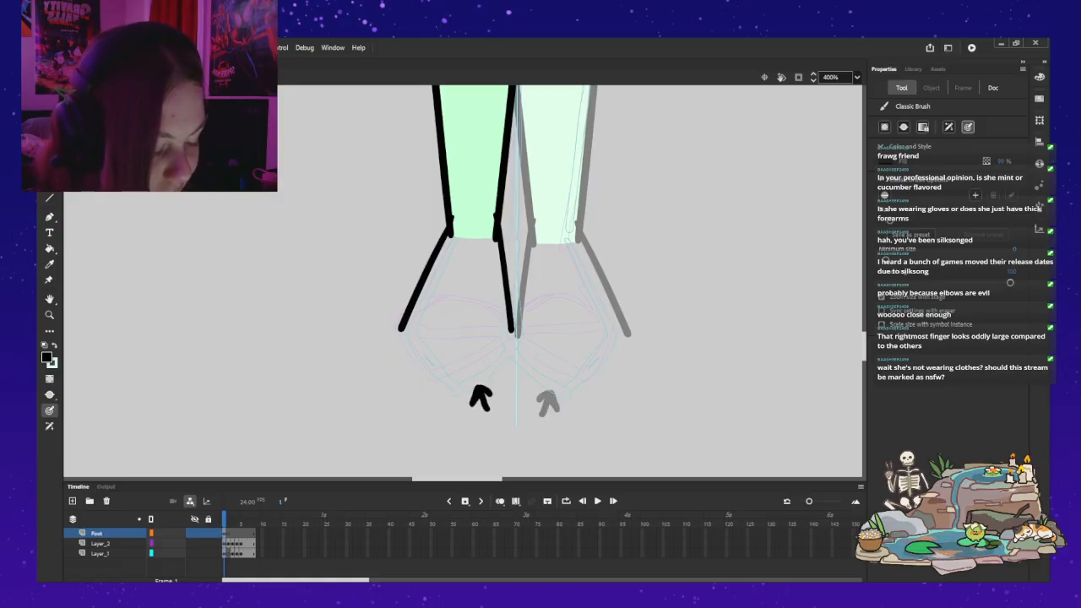
mouse_move(456, 344)
mouse_down()
mouse_move(444, 347)
mouse_move(470, 350)
mouse_up()
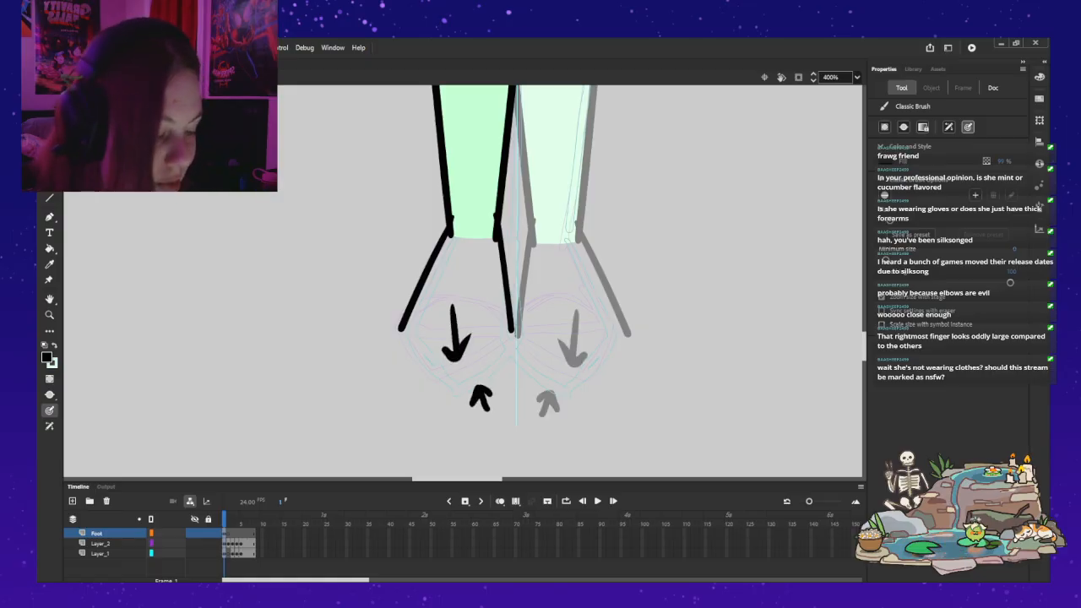
key(ctrl+z)
key(ctrl+z)
drag(401, 328, 456, 385)
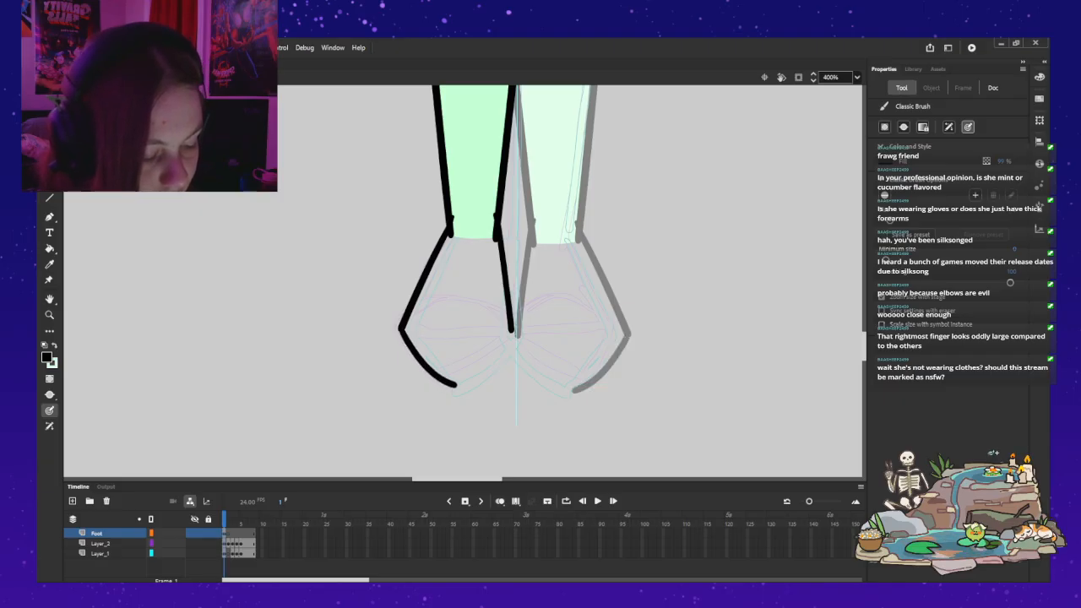
key(ctrl+z)
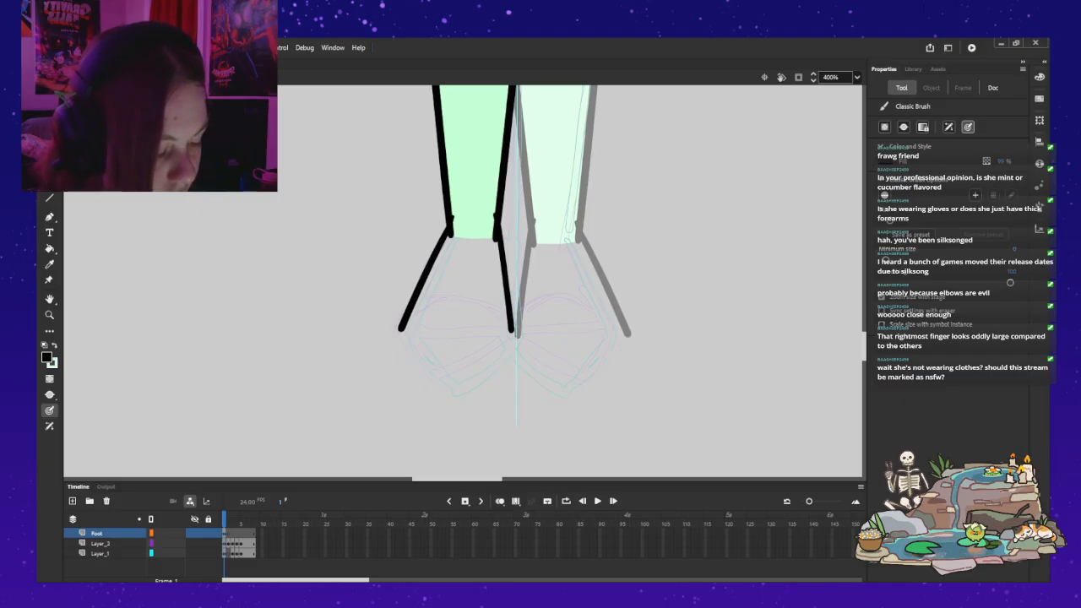
drag(510, 334, 489, 358)
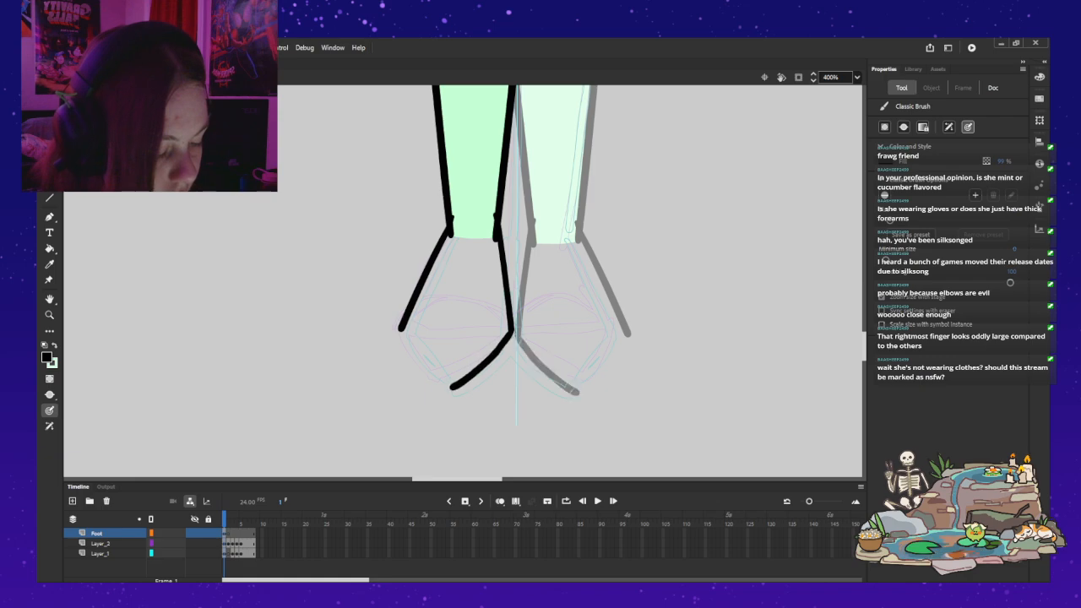
key(ctrl+z)
drag(400, 328, 407, 343)
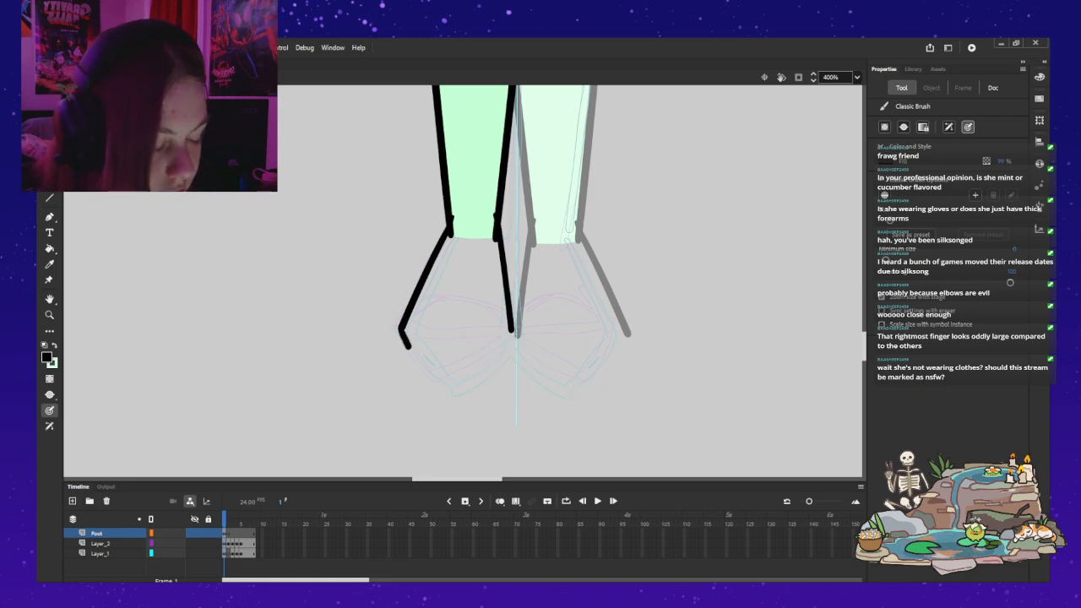
key(ctrl+z)
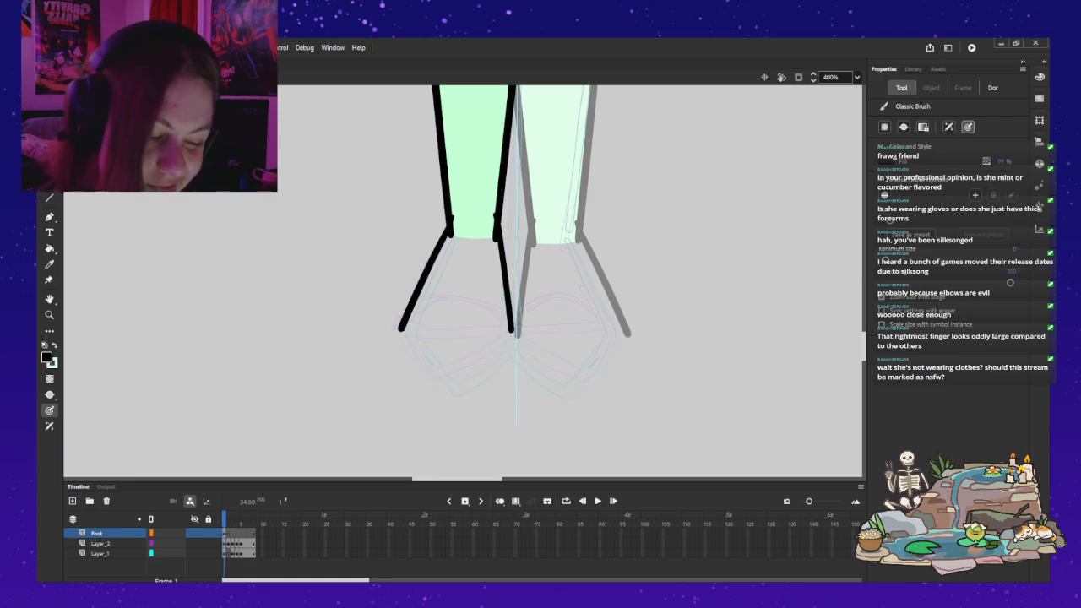
Step: Close the foot outline with two curved black strokes meeting in a pointed toe, redrawing the inner curve until it joins cleanly
mouse_move(403, 338)
mouse_down()
mouse_move(452, 376)
mouse_move(514, 330)
mouse_up()
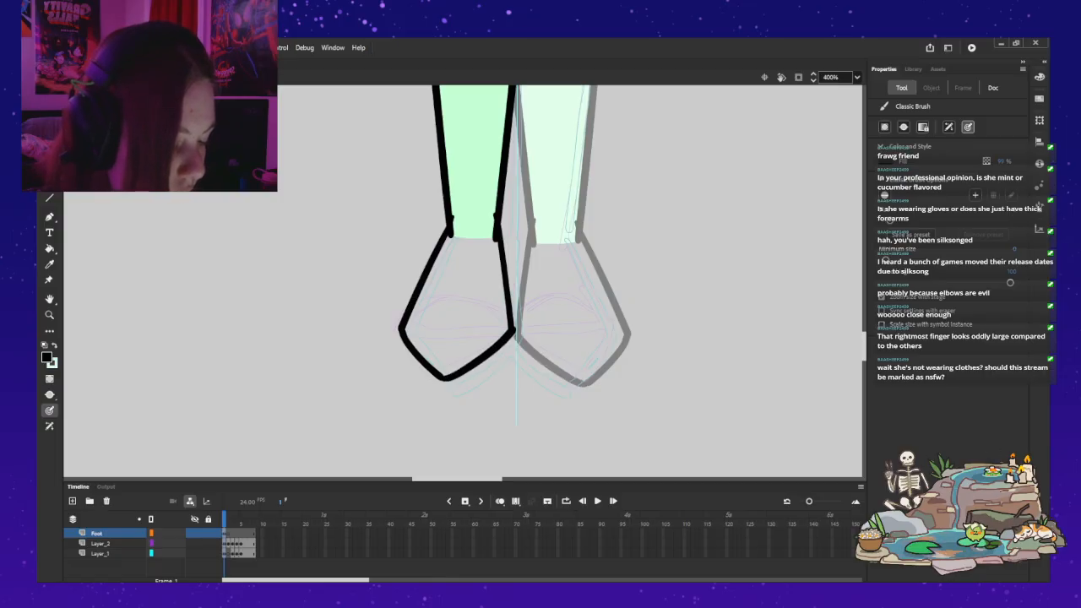
key(ctrl+z)
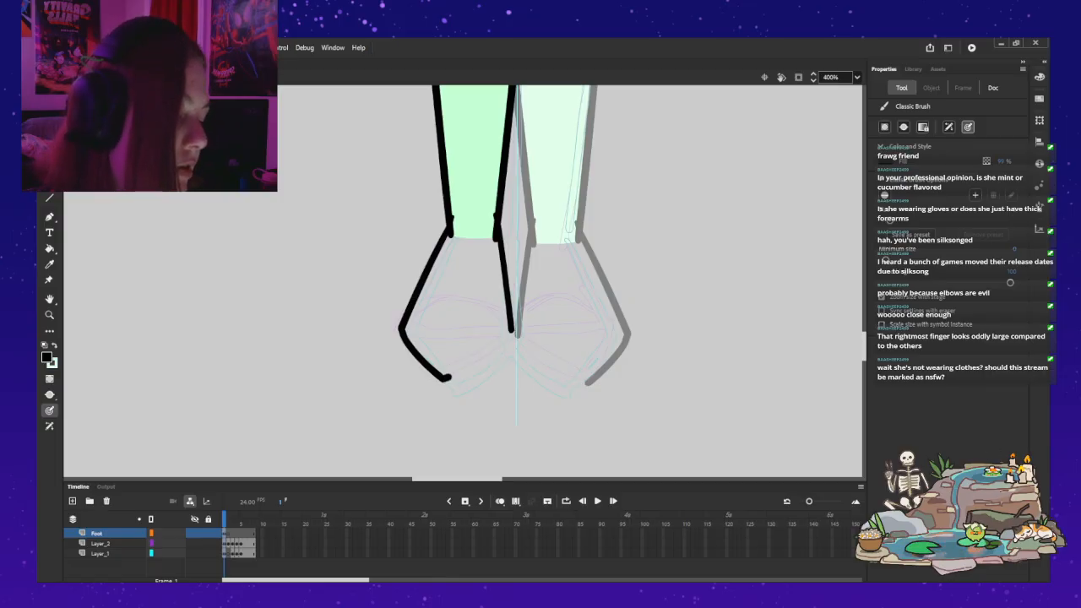
drag(489, 353, 513, 330)
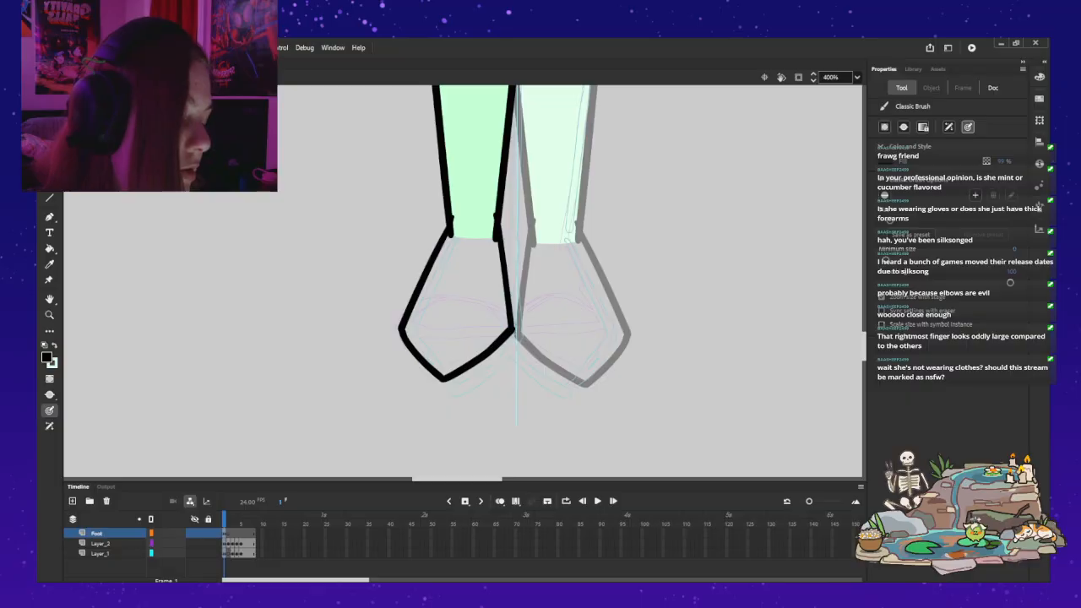
key(ctrl+z)
drag(513, 331, 439, 378)
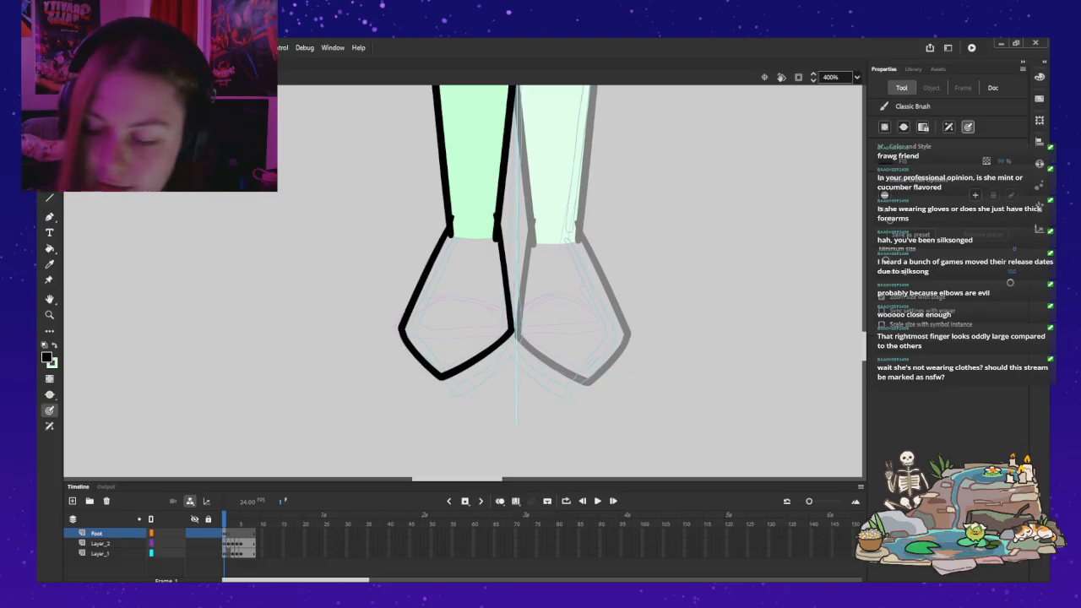
Step: Fill the foot outline with the same pale green as the leg
key(x)
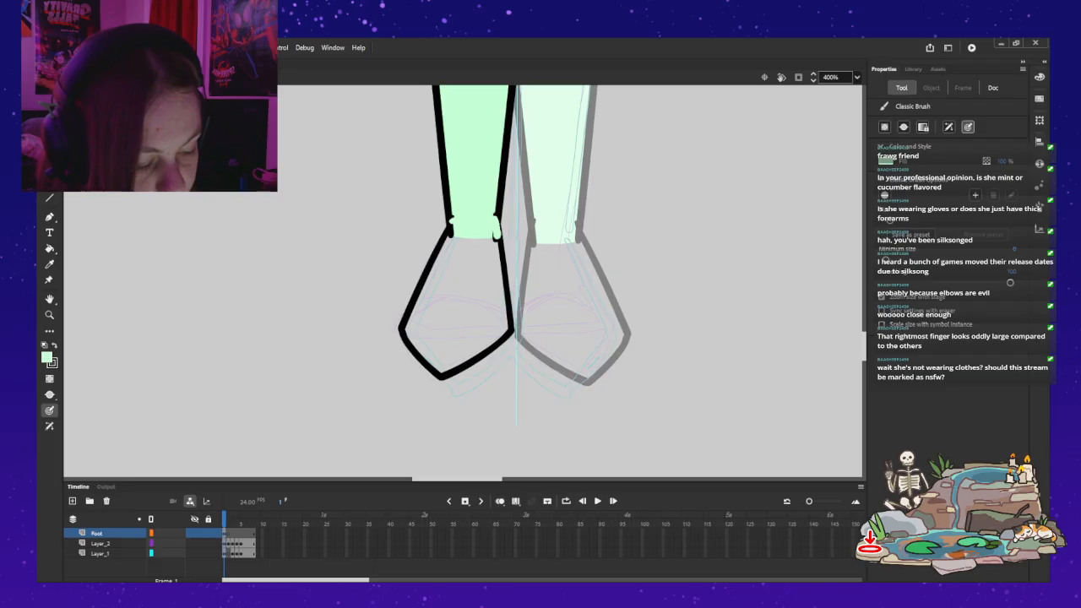
key(ctrl+z)
key(k)
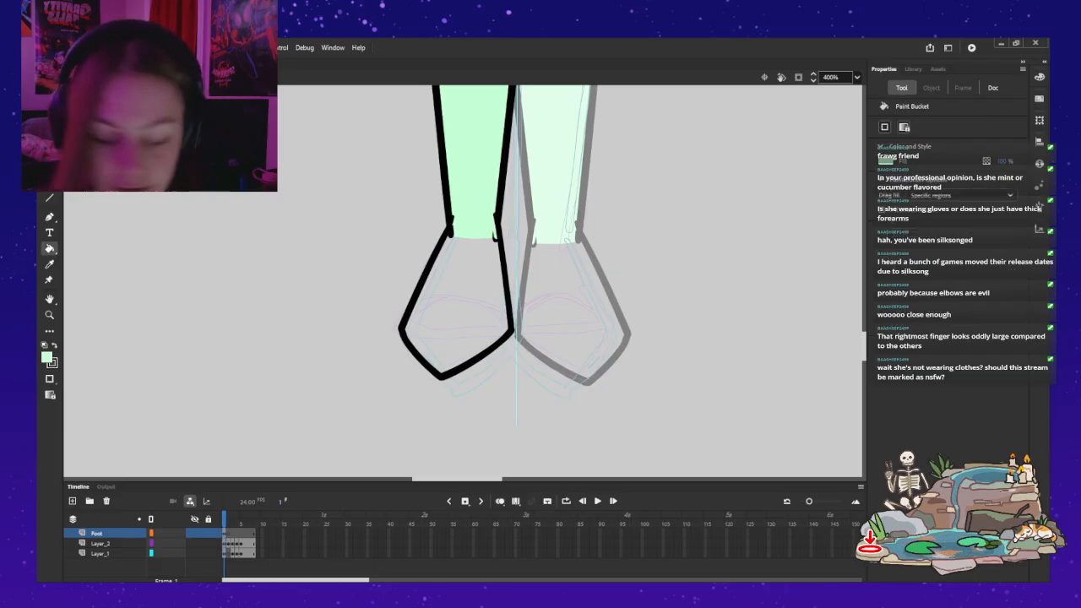
click(461, 302)
Step: Open the lower leg symbol for editing and add a new layer named Boot above its artwork
scroll(465, 279, up, 3)
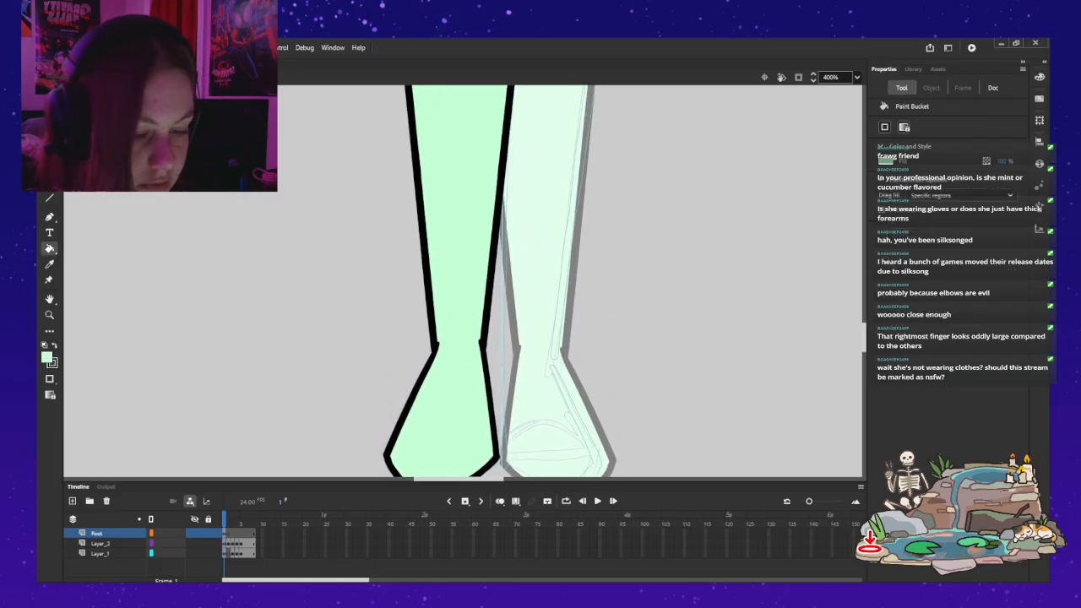
key(v)
double_click(461, 278)
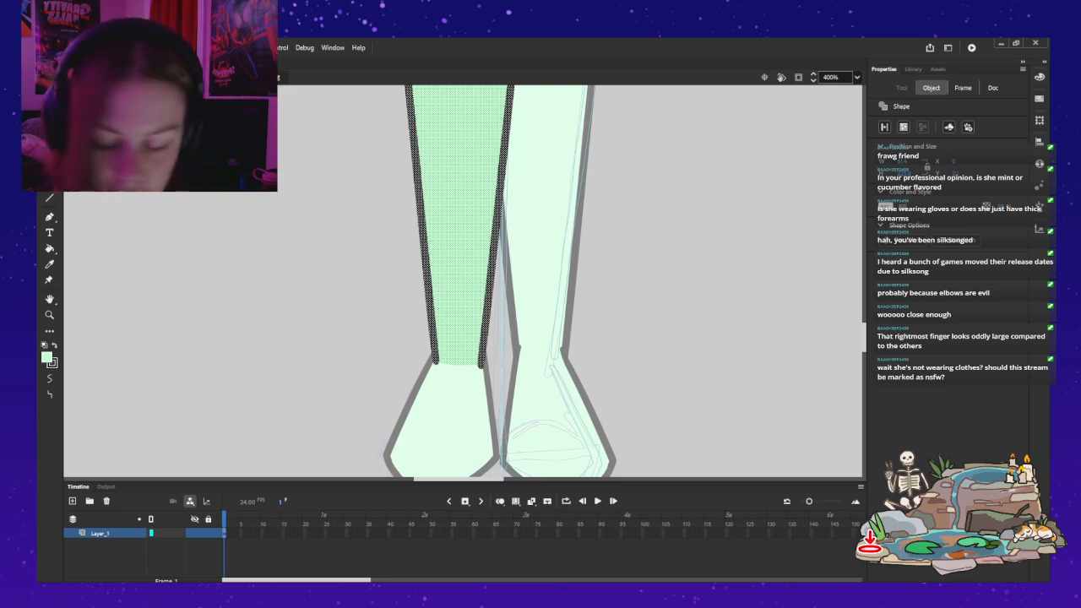
key(Escape)
click(73, 501)
double_click(100, 532)
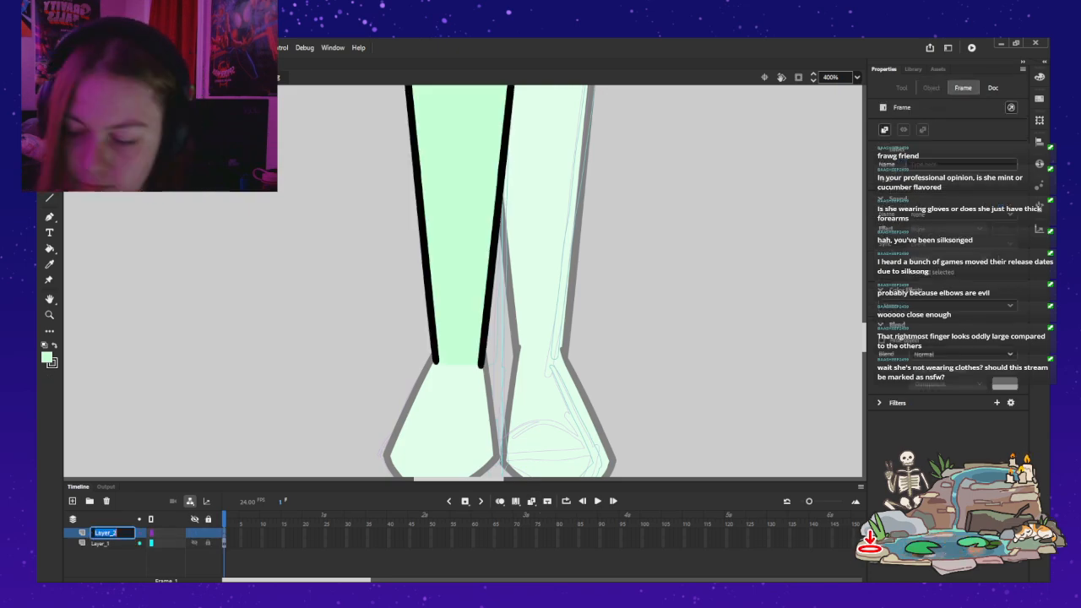
text(Boot)
key(Return)
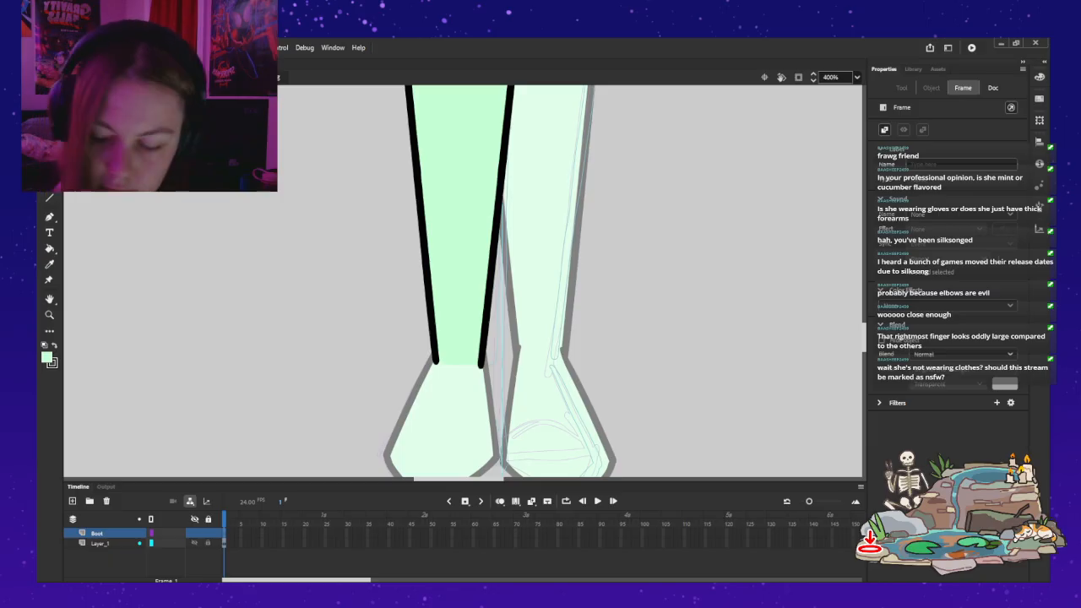
Step: Outline the boot in black on the Boot layer: a curved cuff across the mid-shin, two sides along the leg and a rounded lower end
key(b)
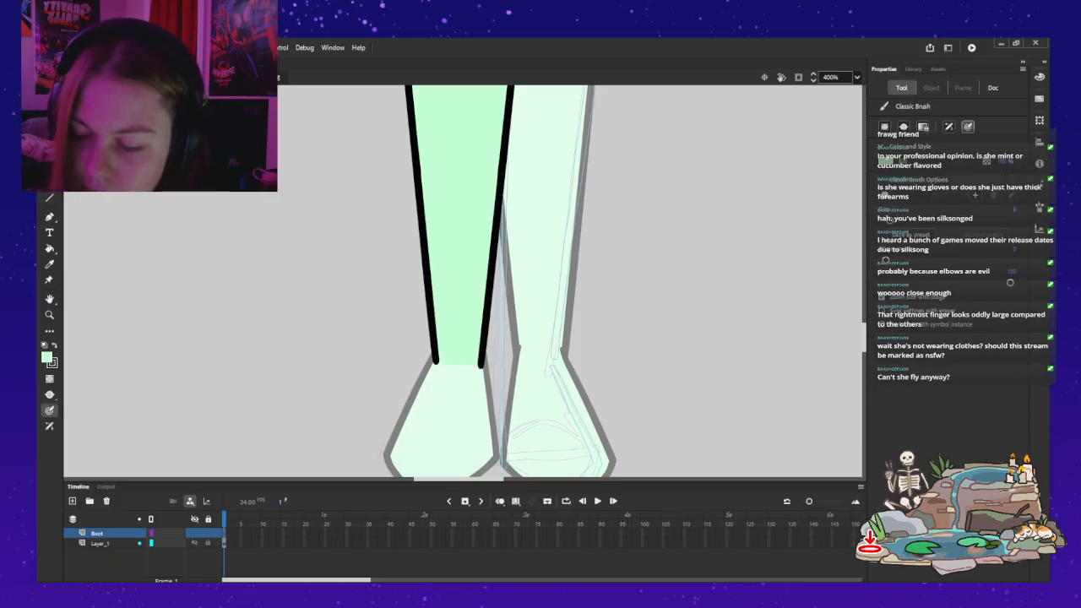
mouse_move(411, 212)
mouse_down()
mouse_move(441, 226)
mouse_move(575, 230)
mouse_up()
key(ctrl+z)
mouse_move(413, 213)
mouse_down()
mouse_move(460, 225)
mouse_move(584, 221)
mouse_up()
drag(504, 223, 495, 293)
key(ctrl+z)
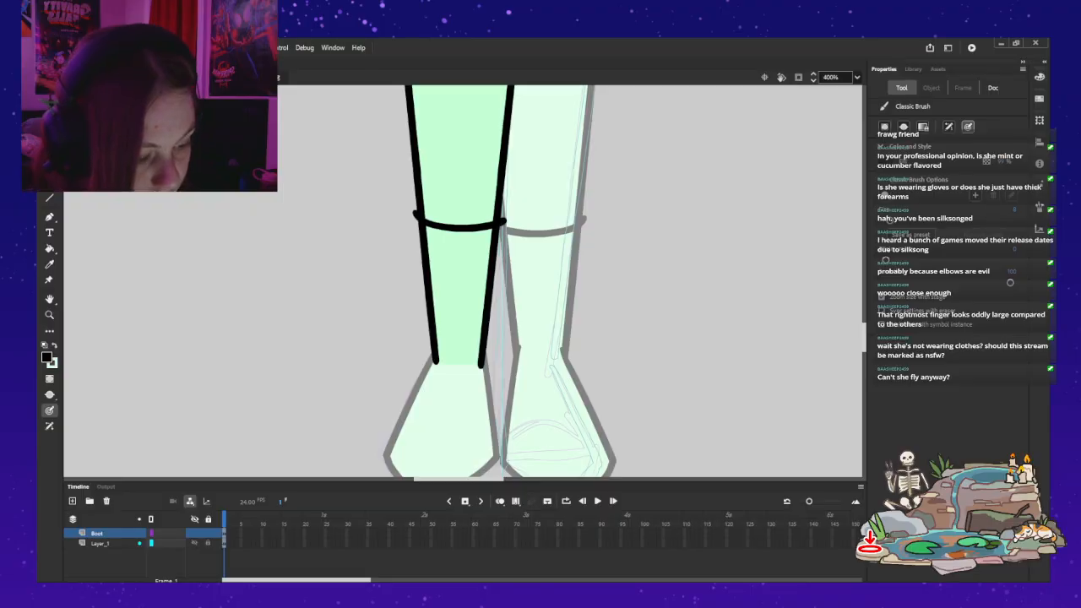
mouse_move(504, 226)
mouse_down()
mouse_move(490, 347)
mouse_move(475, 375)
mouse_move(432, 362)
mouse_up()
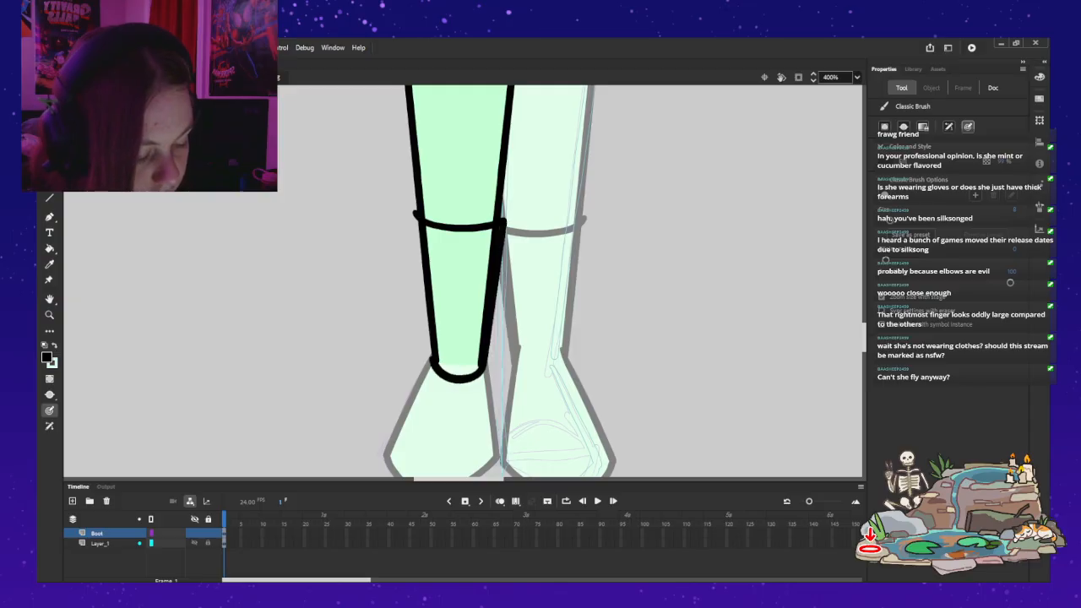
drag(414, 218, 427, 329)
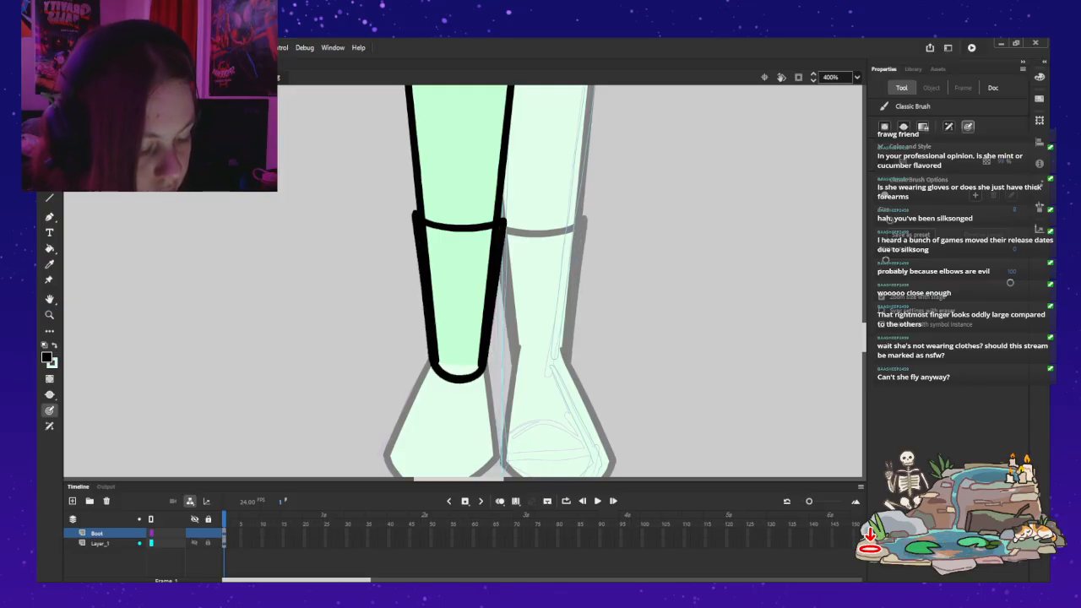
Step: Fill the boot outline with the same pale green as the leg
key(z)
alt+click(555, 287)
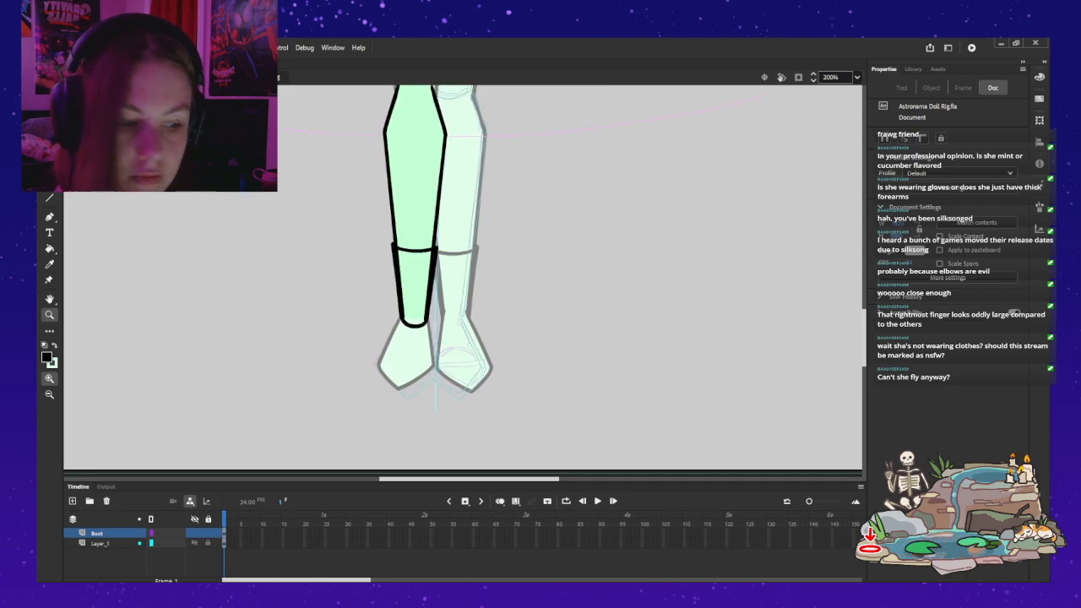
drag(447, 88, 460, 180)
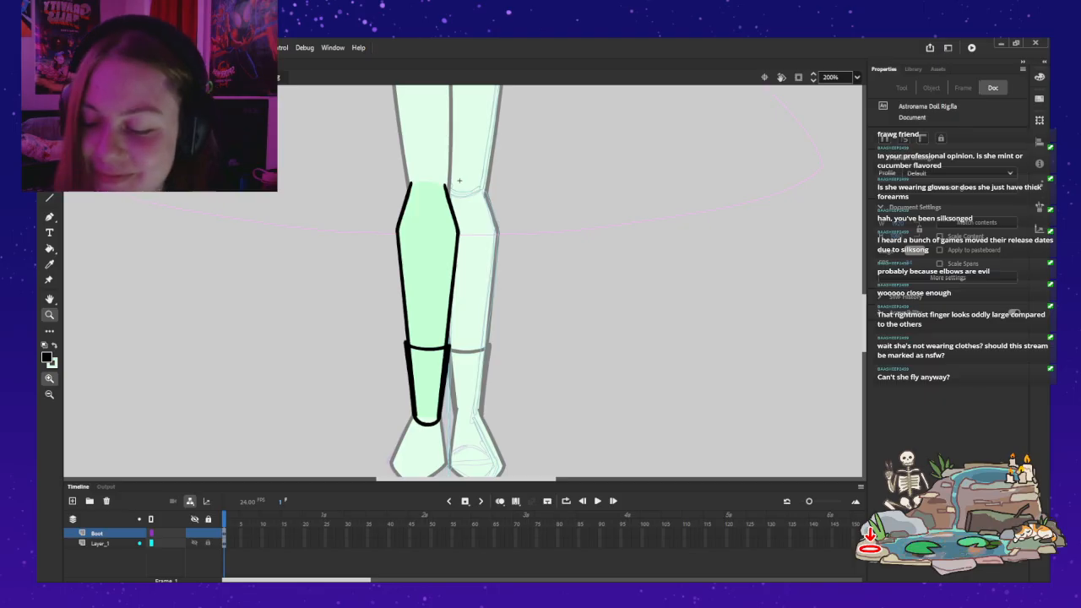
key(k)
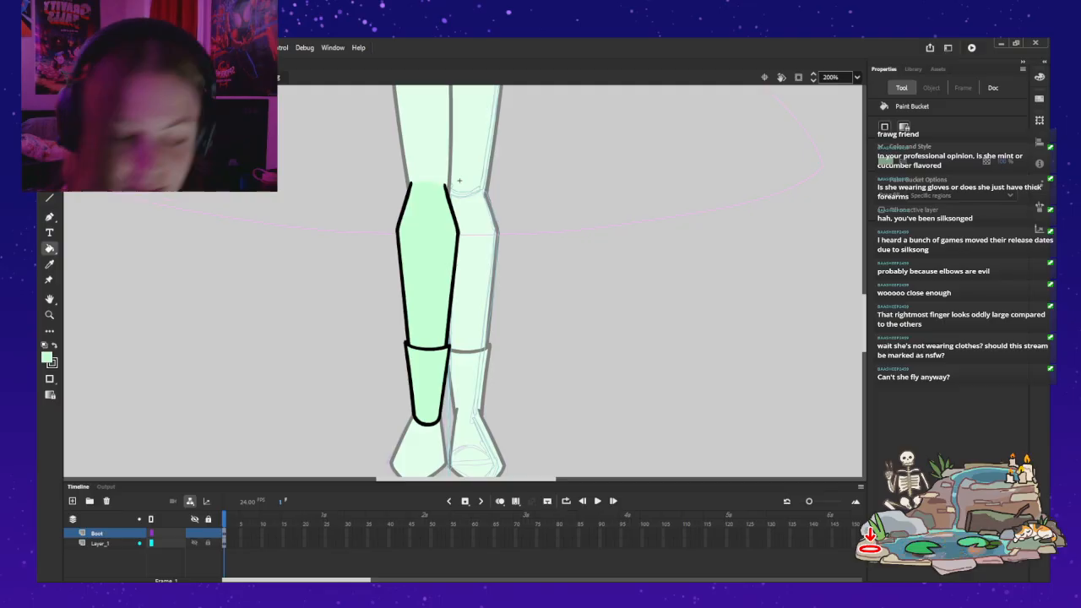
Step: Leave the lower leg symbol and convert all of the foot artwork on the Foot layer into a graphic symbol
key(ctrl+e)
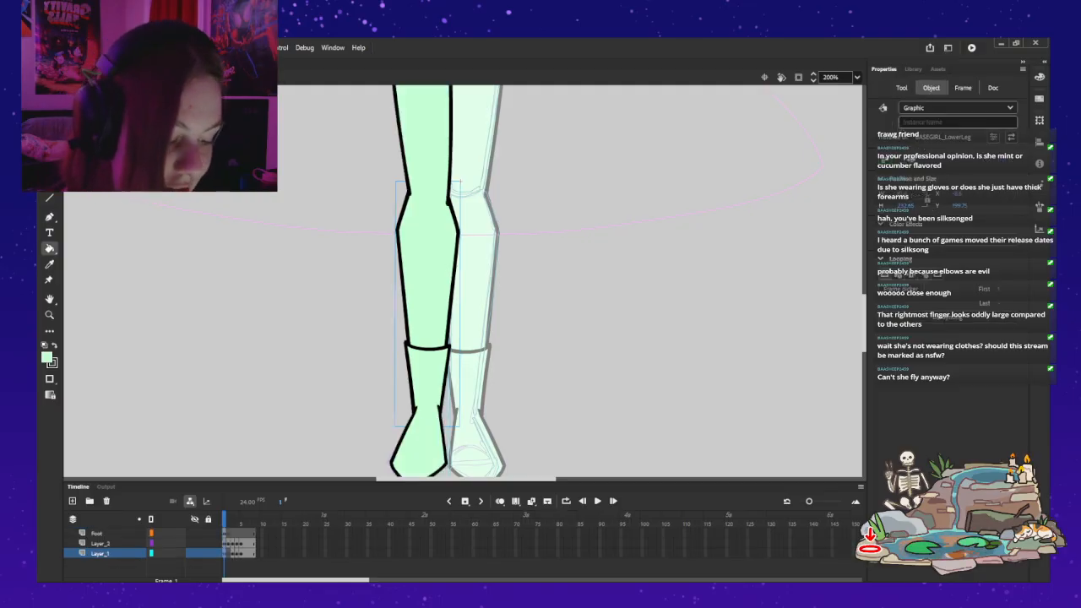
key(v)
click(557, 287)
drag(557, 287, 542, 222)
double_click(422, 178)
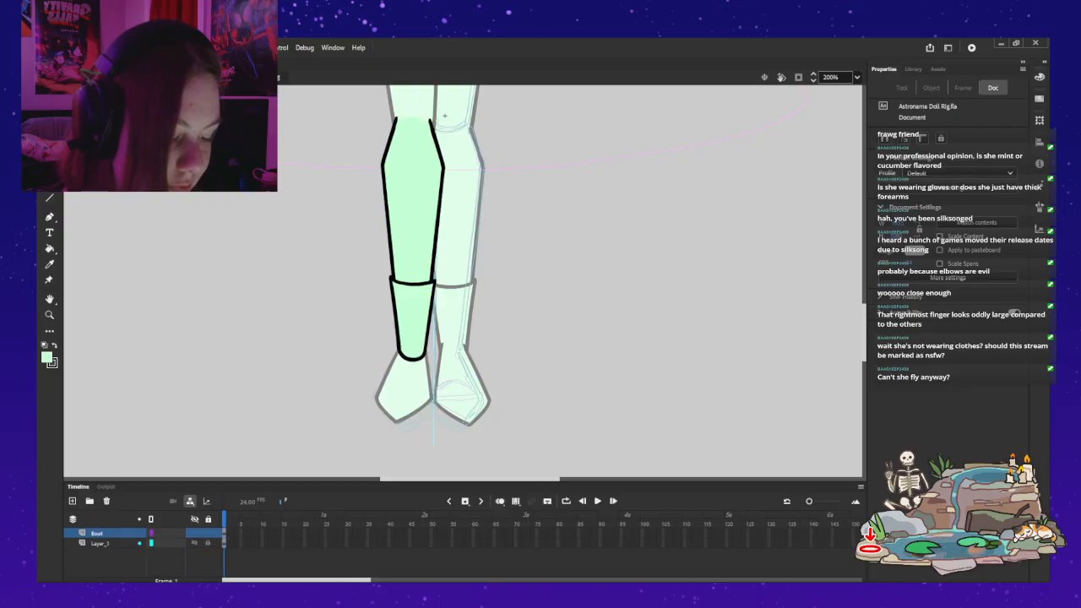
double_click(540, 295)
click(541, 295)
click(407, 384)
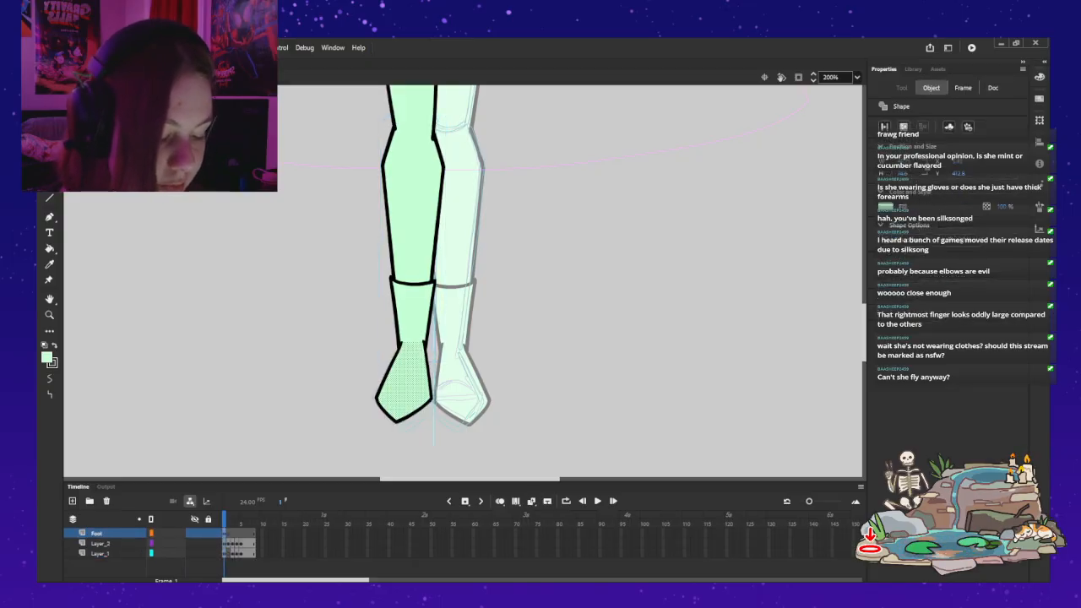
click(98, 533)
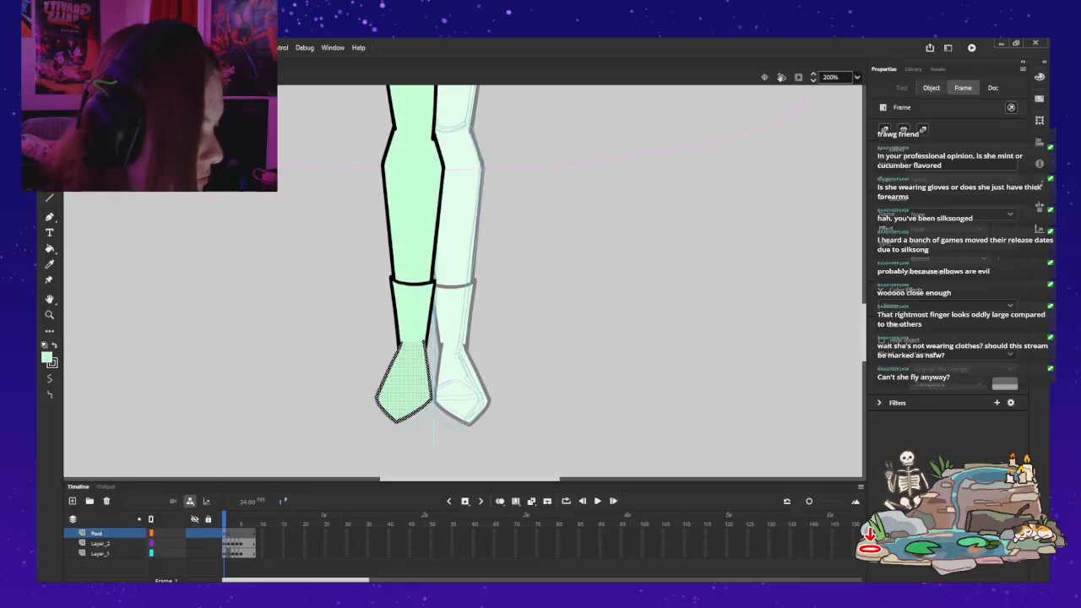
click(930, 88)
click(949, 127)
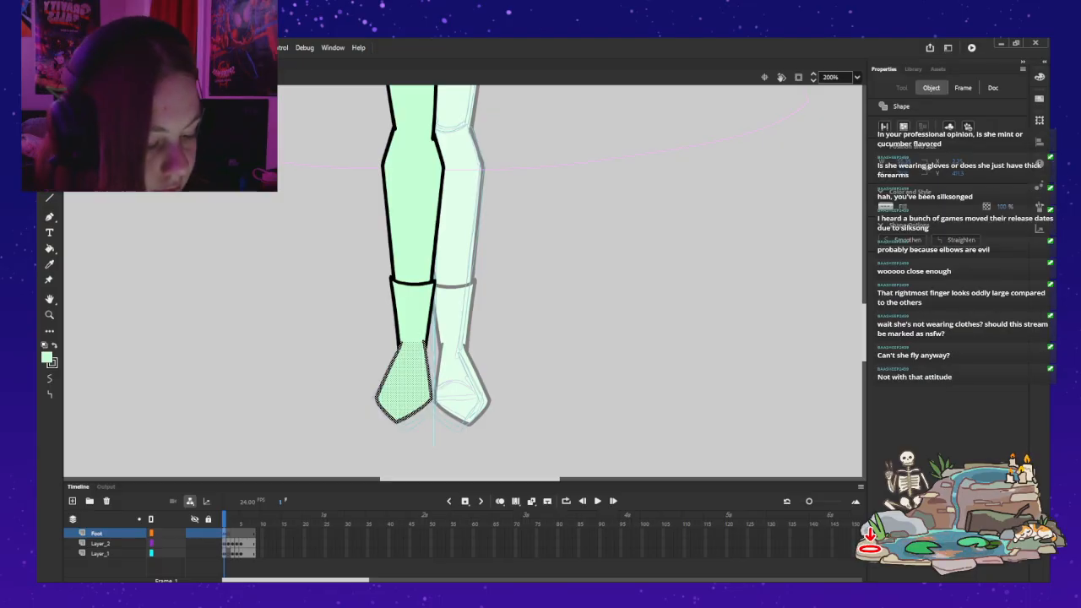
key(Return)
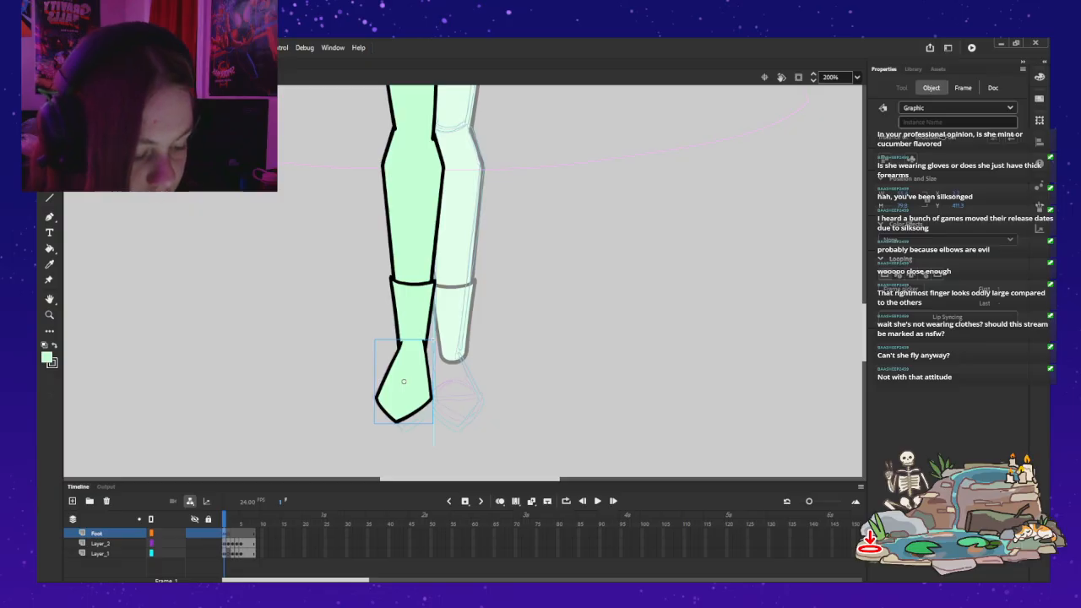
Step: Inside the foot symbol, create an empty keyframe at frame 2 with onion skinning of frame 1 turned on
double_click(403, 381)
click(505, 397)
key(z)
click(422, 402)
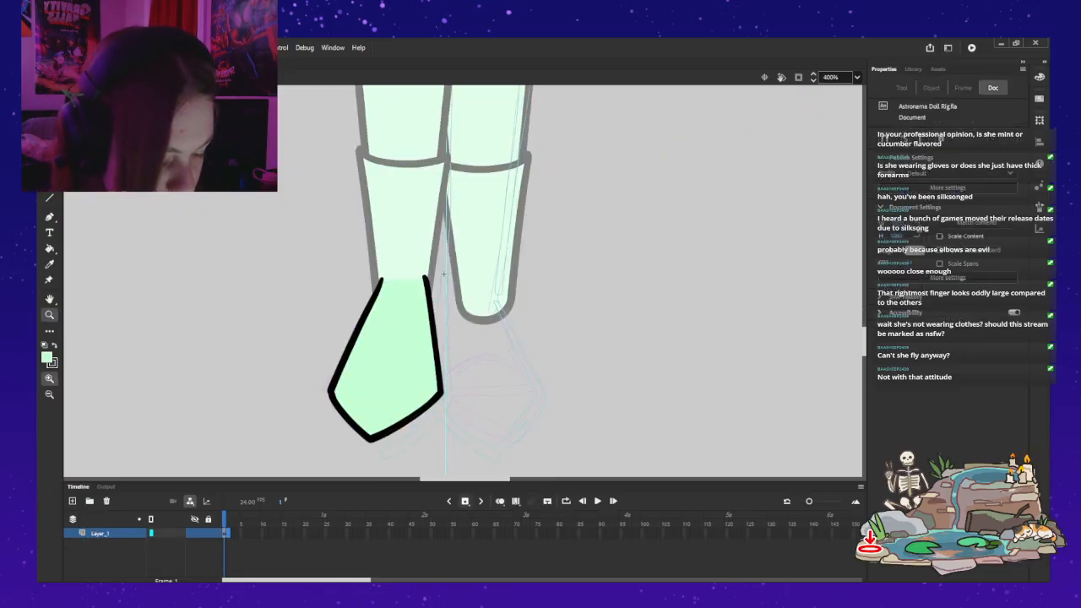
key(F6)
key(Delete)
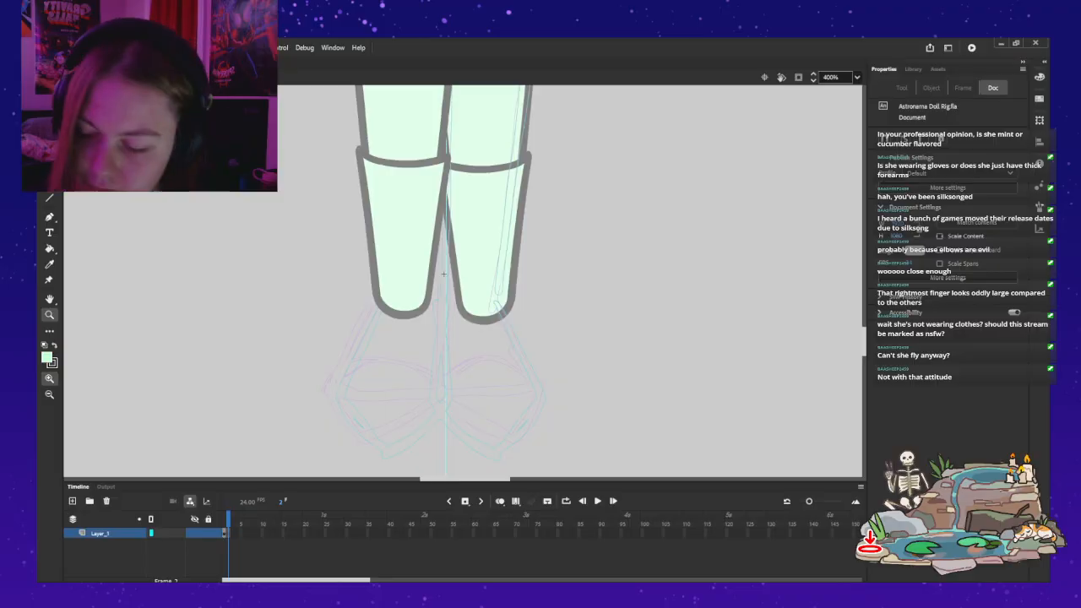
key(b)
key(alt+shift+o)
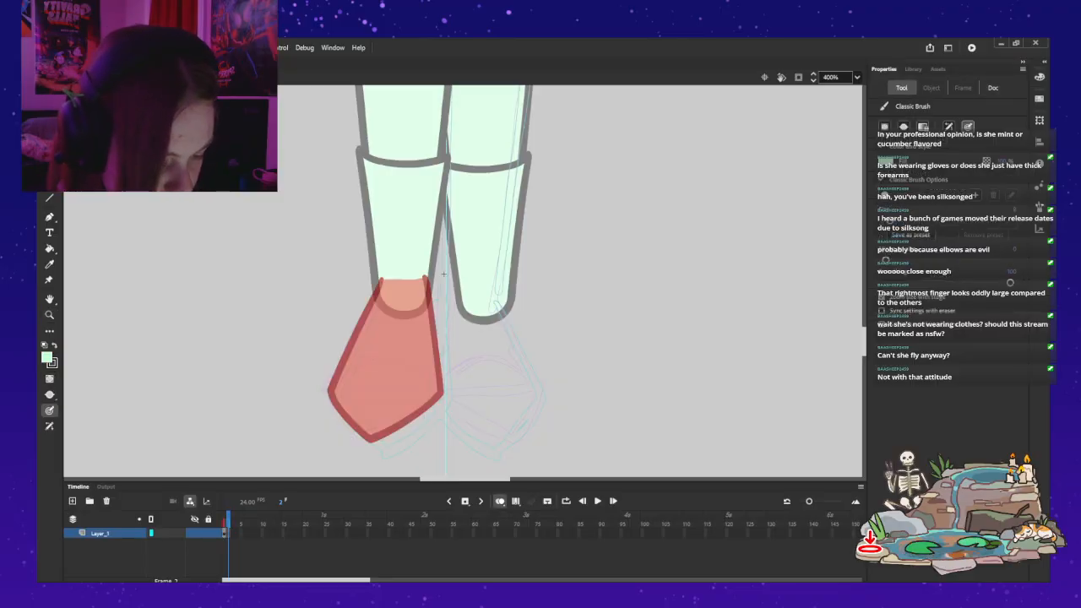
Step: Trace the foot's outer side in black on frame 2, from the ankle to the widest point, redrawing until the line matches the onion skin
drag(377, 285, 371, 302)
key(ctrl+z)
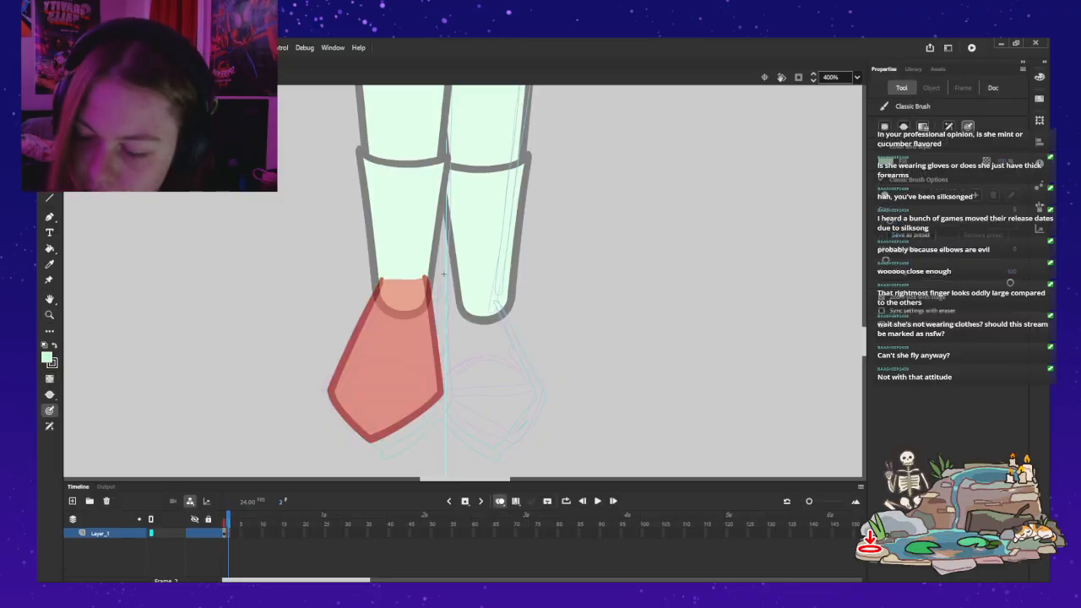
key(x)
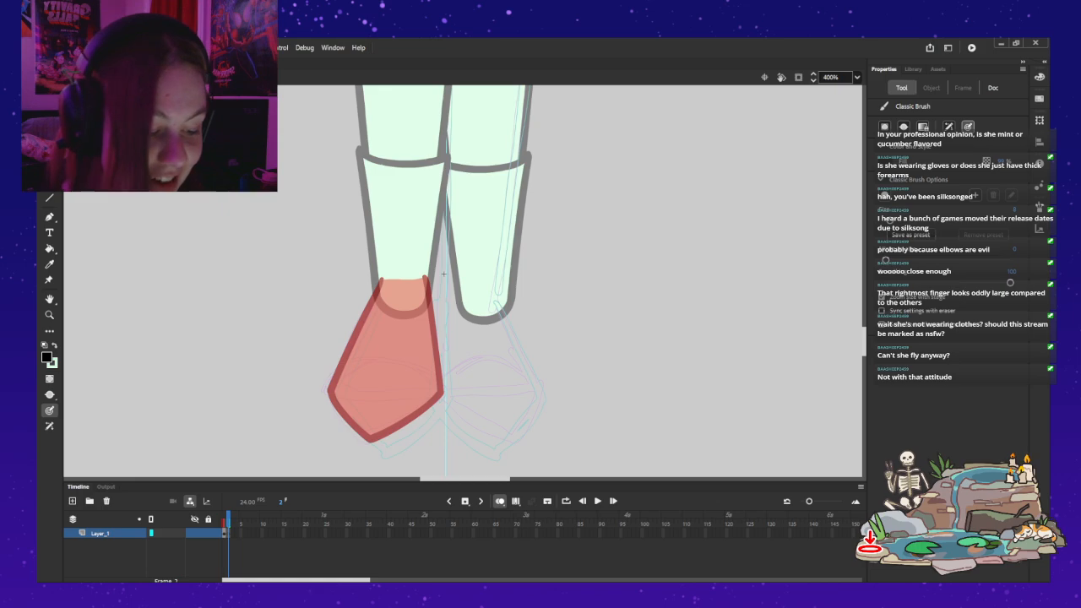
drag(379, 280, 360, 321)
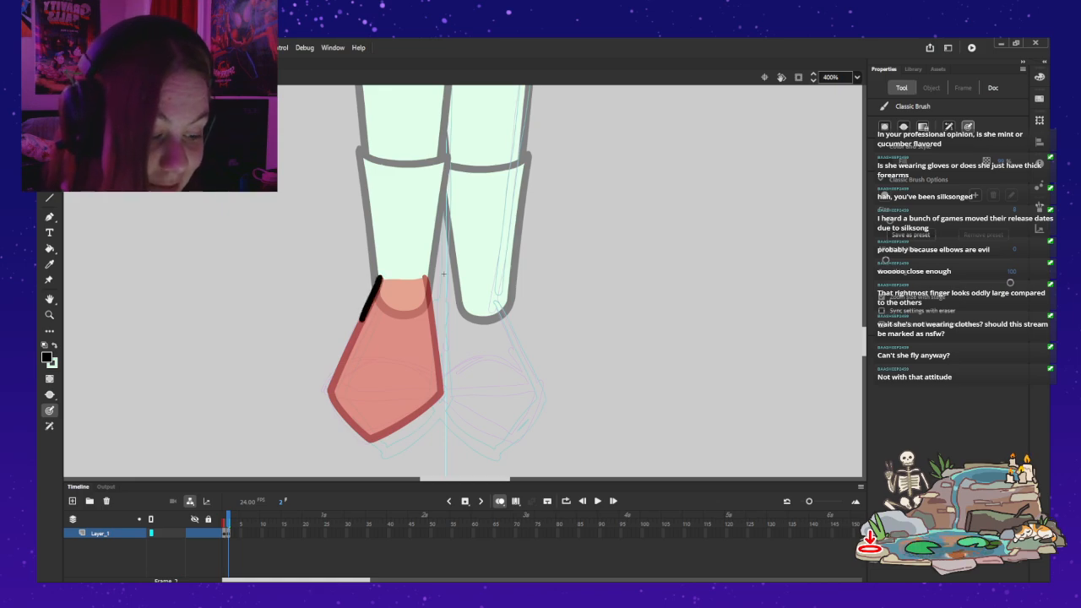
key(ctrl+z)
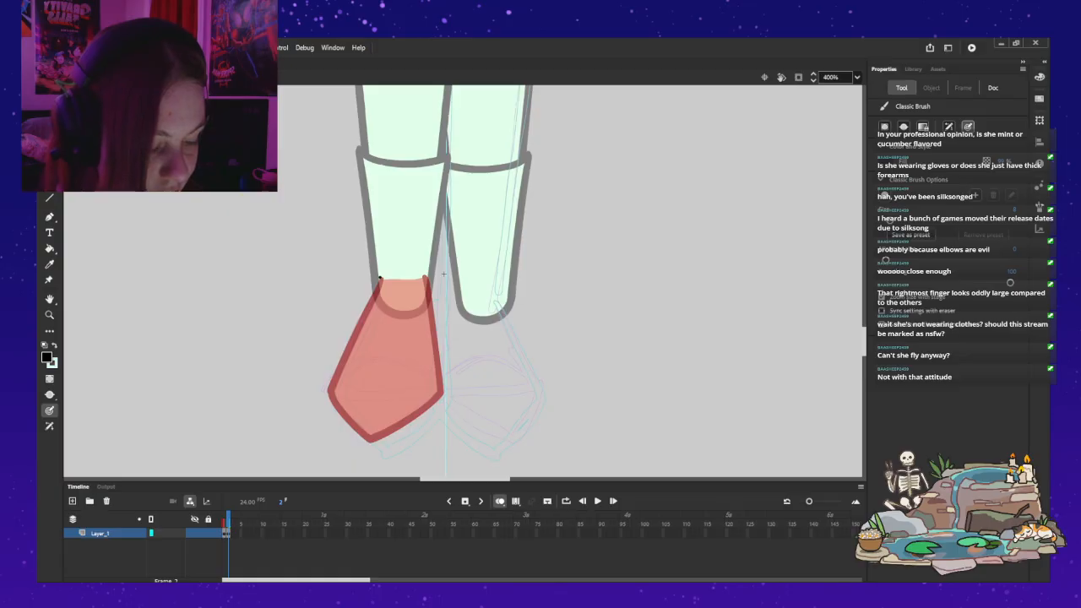
drag(379, 279, 332, 388)
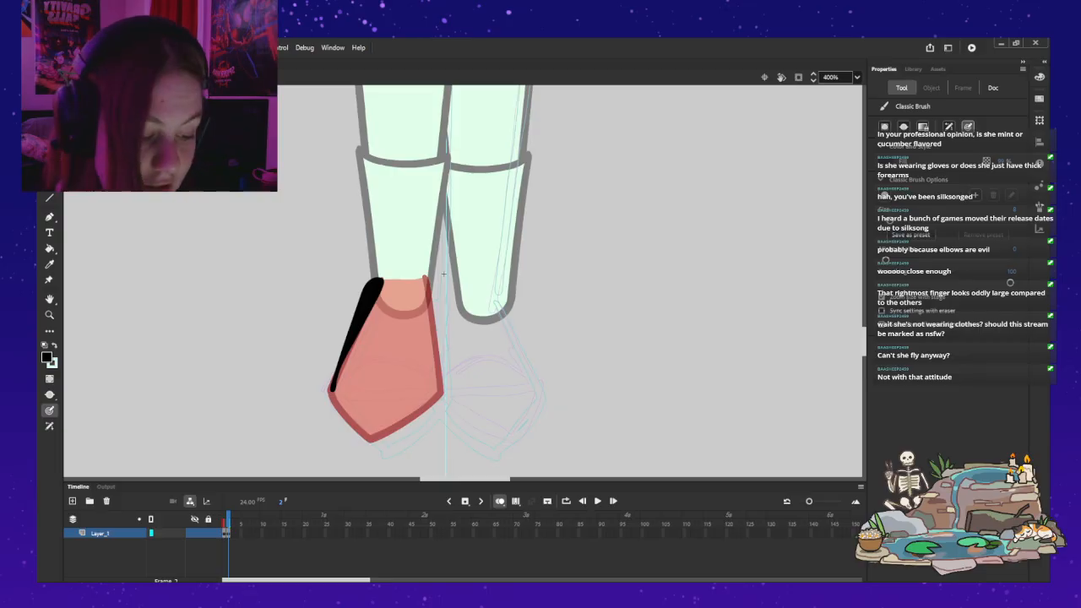
key(ctrl+z)
drag(380, 278, 360, 329)
key(ctrl+z)
drag(379, 280, 330, 390)
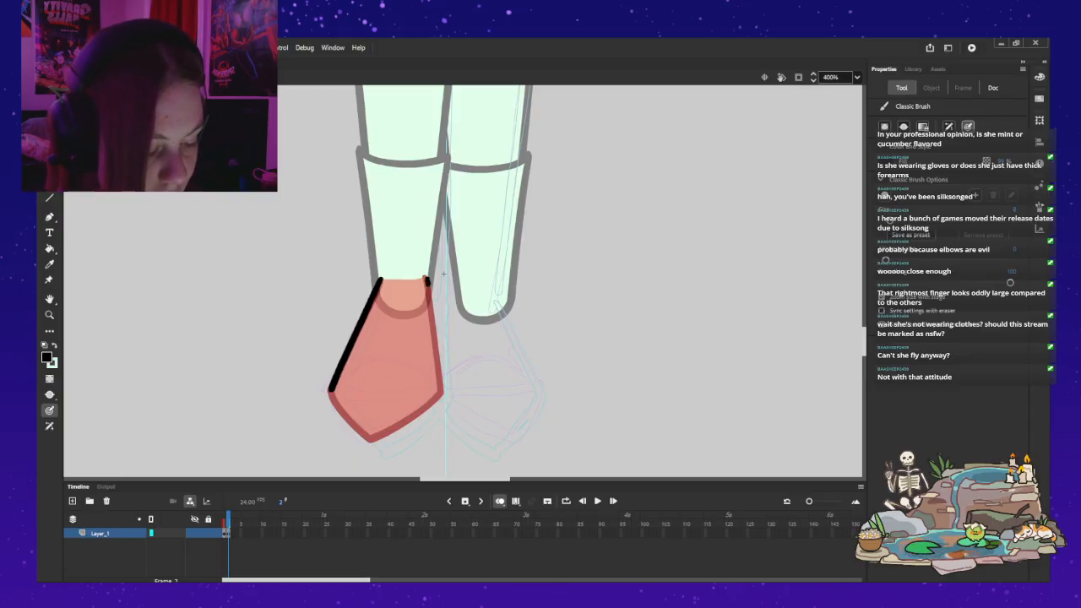
key(ctrl+z)
key(ctrl+z)
drag(378, 277, 365, 318)
key(ctrl+z)
mouse_move(378, 277)
mouse_down()
mouse_move(361, 318)
mouse_move(379, 279)
mouse_move(332, 388)
mouse_up()
Step: Trace the foot's inner side in black from the ankle to the widest point, redrawing the stroke until it follows the onion skin
key(ctrl+z)
key(ctrl+z)
drag(378, 277, 329, 390)
drag(426, 278, 433, 341)
key(ctrl+z)
drag(426, 277, 434, 319)
key(ctrl+z)
drag(426, 272, 440, 385)
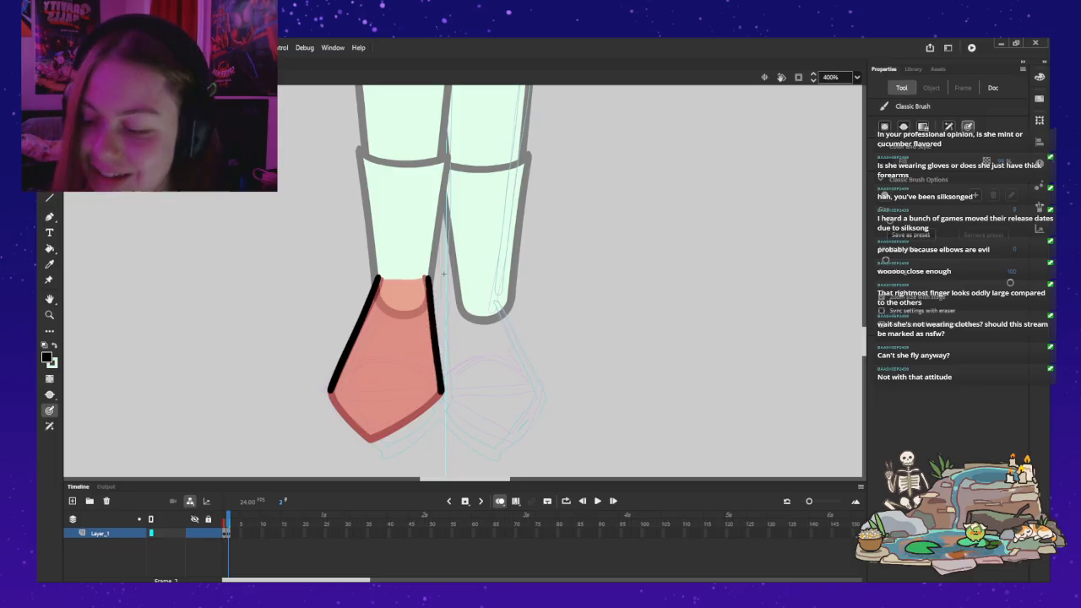
Step: Close the lower end of the frame 2 foot with two curved black strokes meeting at the pointed toe
drag(330, 392, 372, 439)
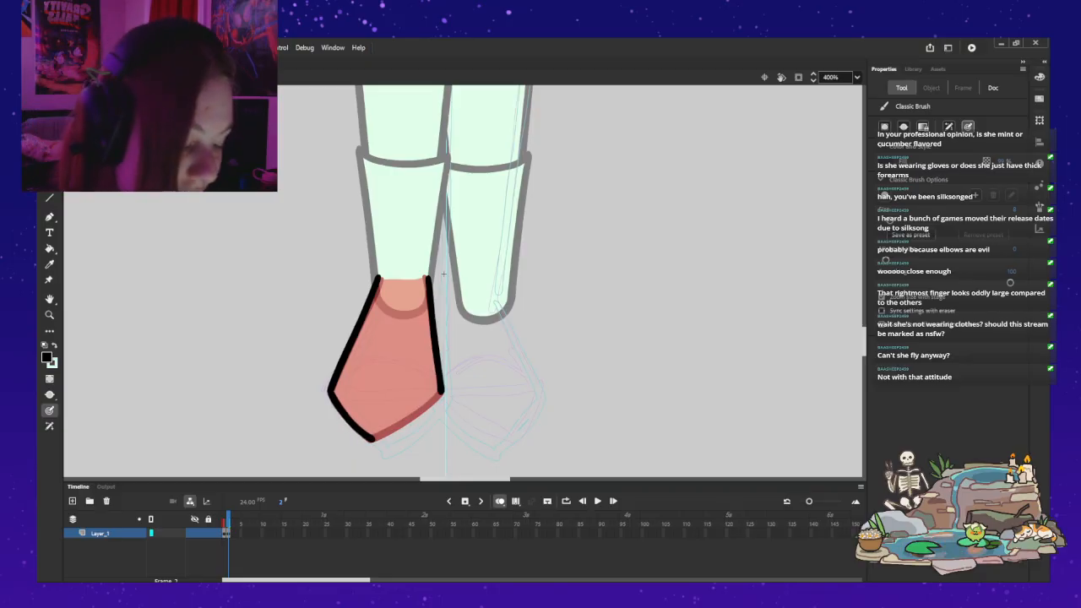
drag(440, 394, 375, 440)
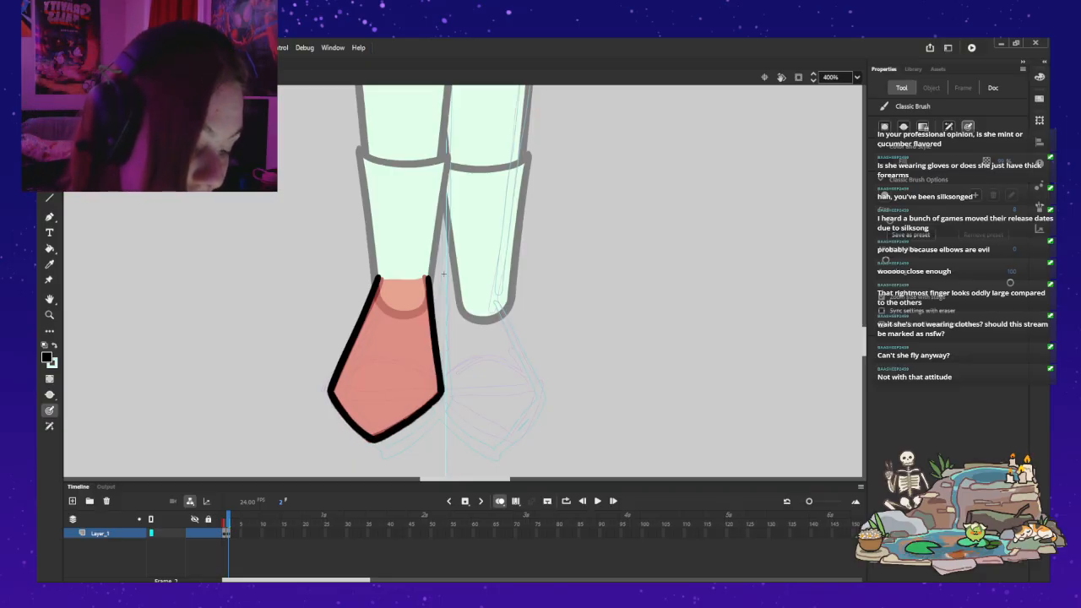
key(ctrl+z)
drag(440, 394, 374, 439)
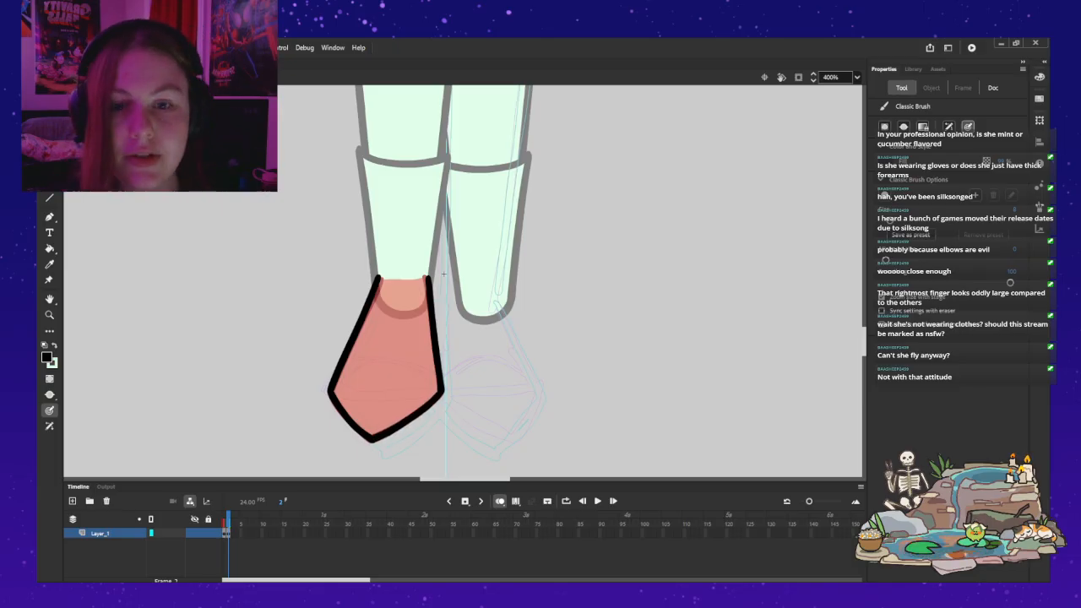
Step: Close the ankle opening with a pale green stroke and fill the traced foot with the same pale green
key(x)
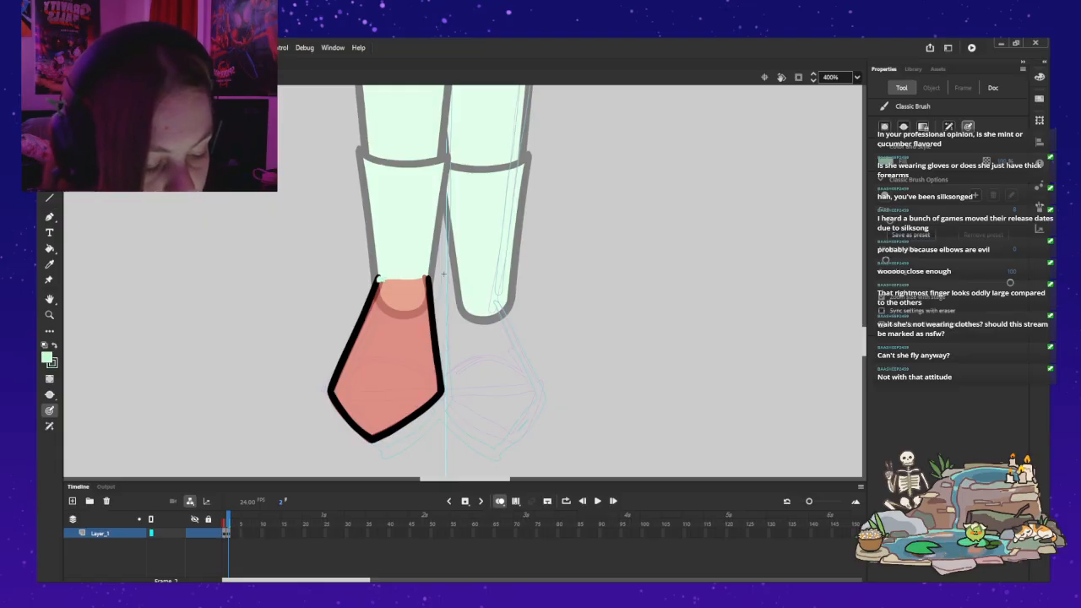
key(ctrl+z)
drag(429, 280, 376, 282)
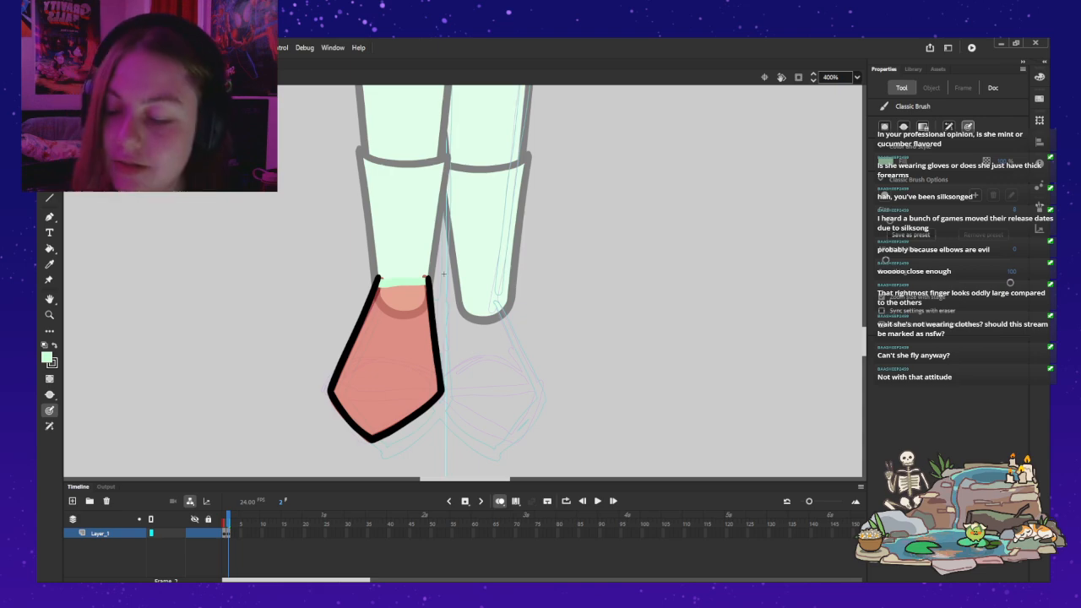
key(k)
click(390, 359)
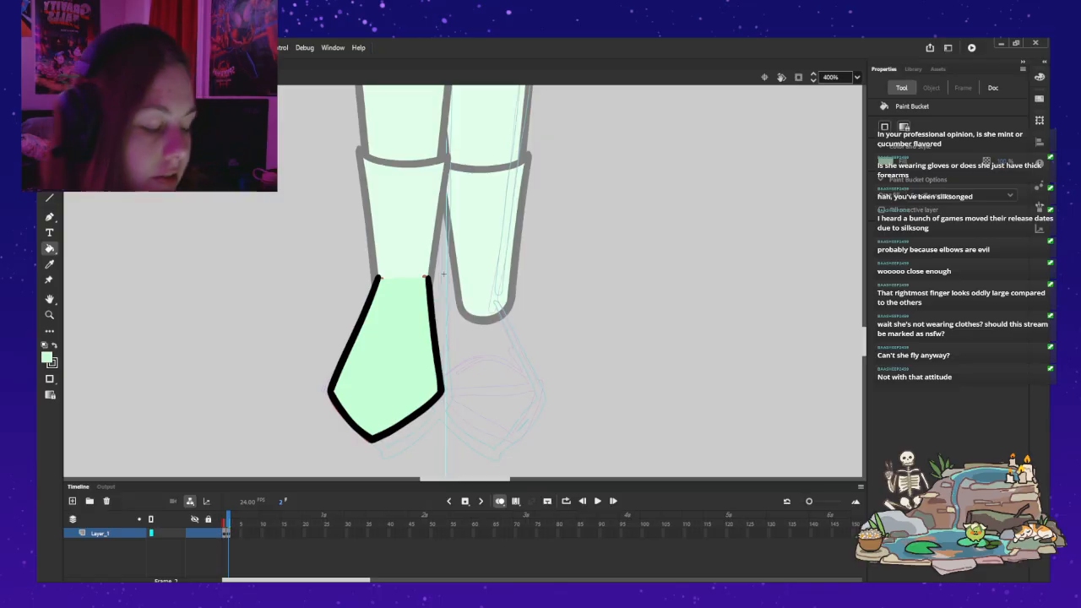
Step: Leave the foot symbol and open the lower-leg symbol with the boot for editing
key(ctrl+e)
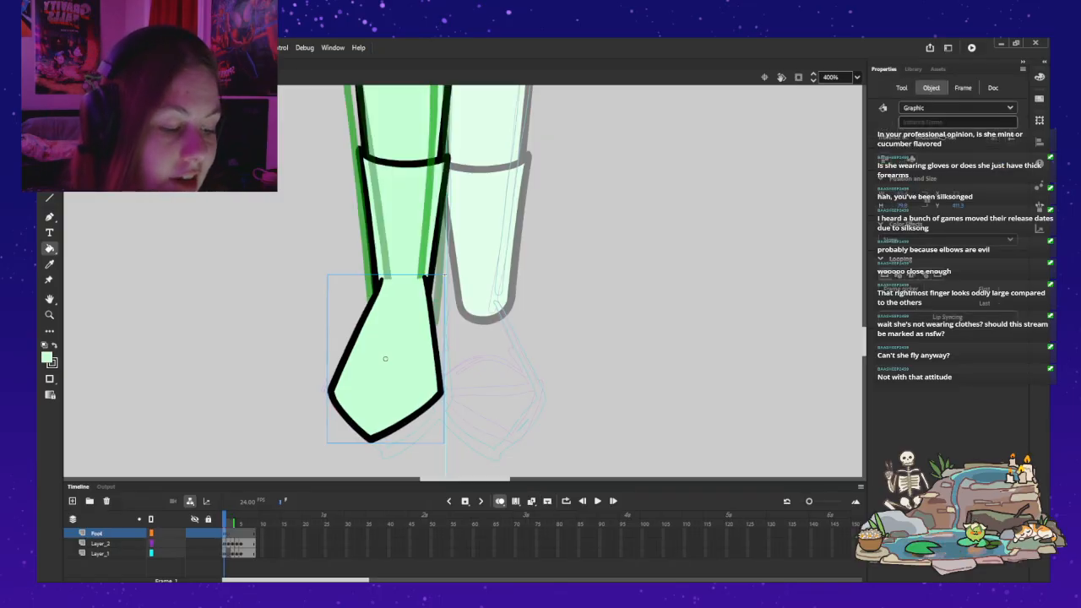
key(v)
key(Escape)
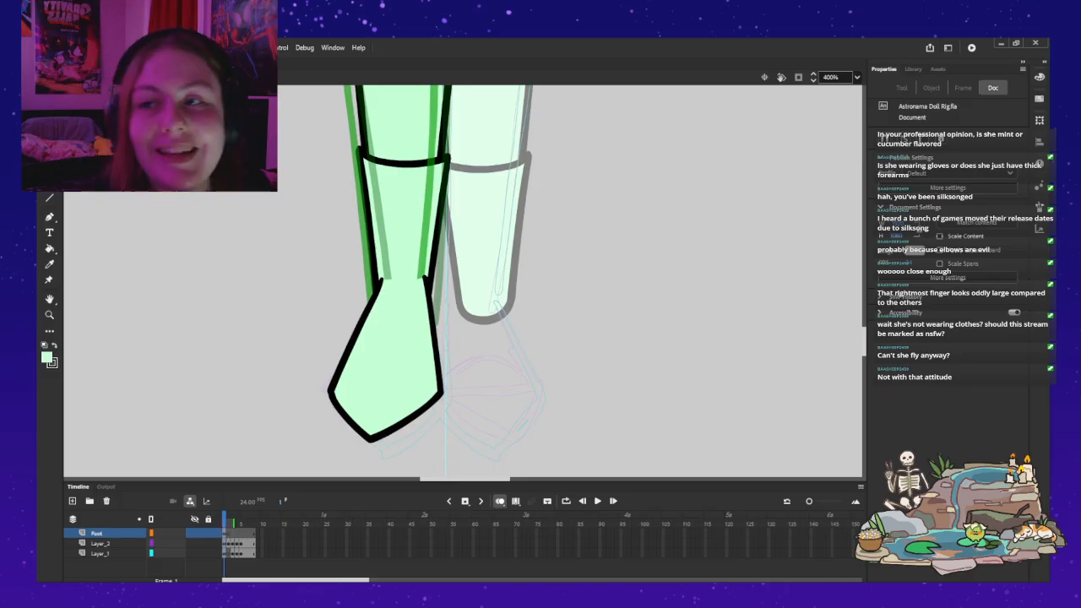
double_click(404, 221)
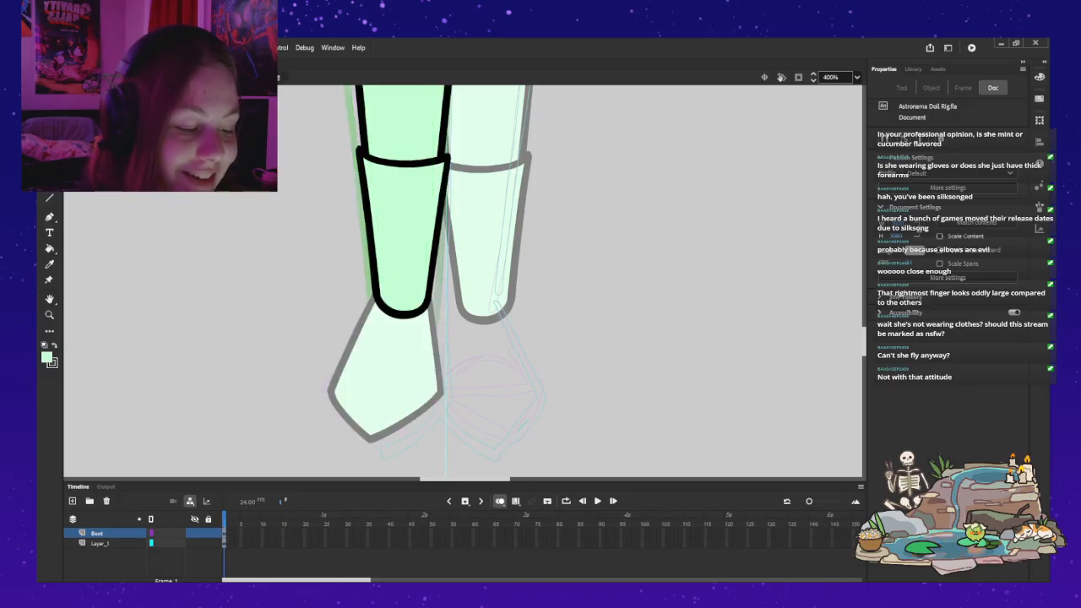
key(z)
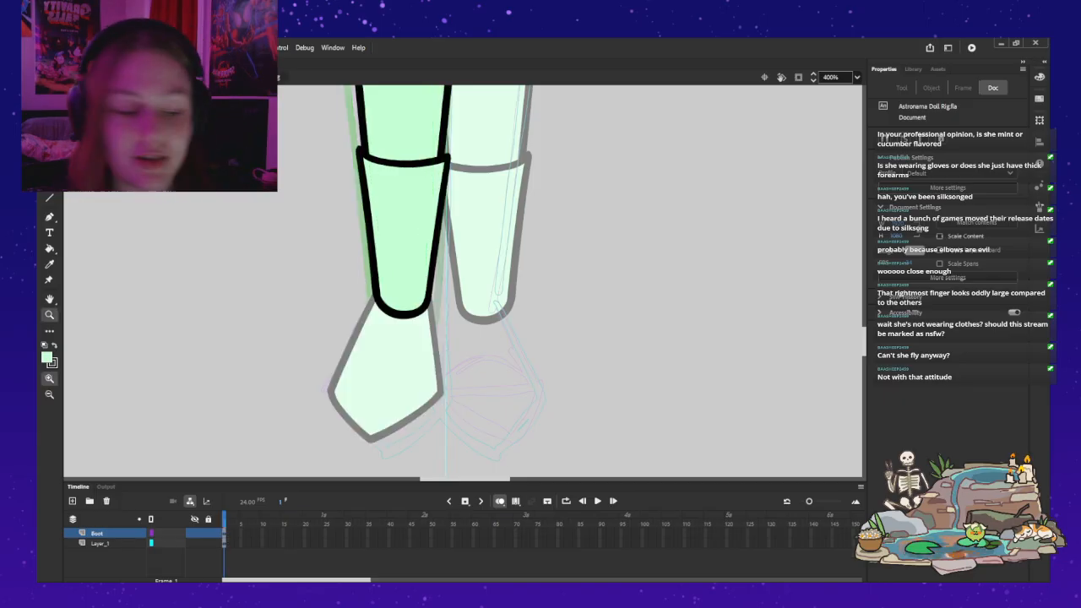
click(423, 185)
key(v)
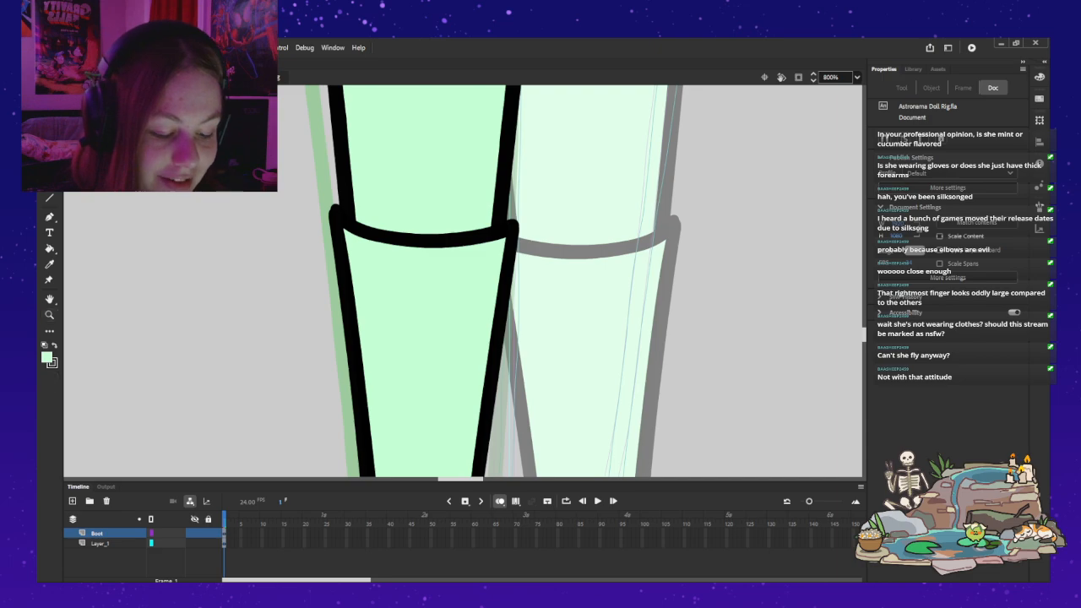
Step: Try to trim the outline at the inner corner of the boot's cuff, and undo the attempt
click(432, 241)
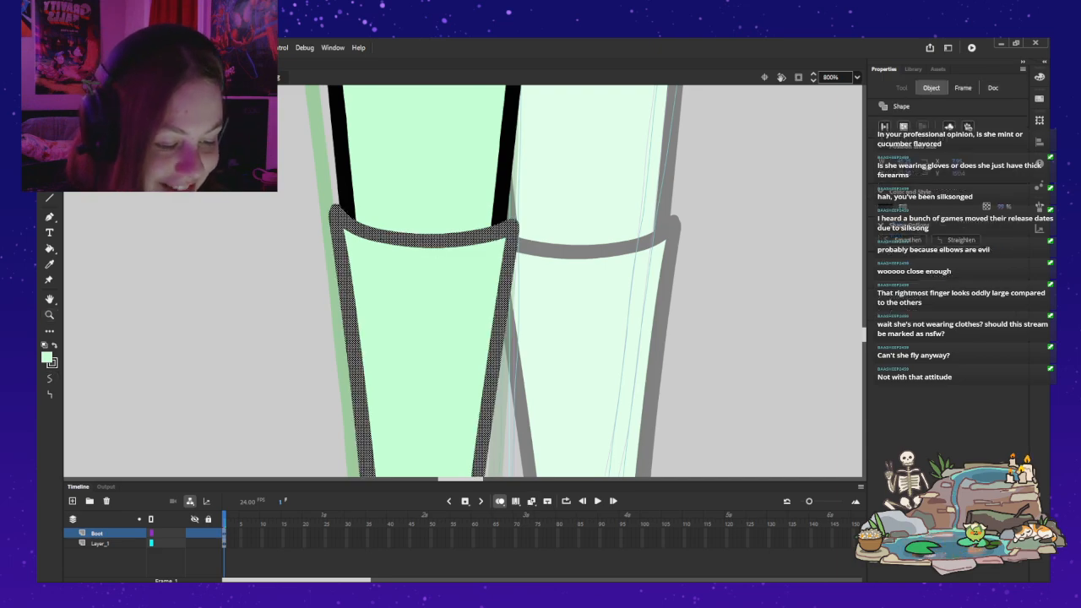
key(Escape)
click(432, 236)
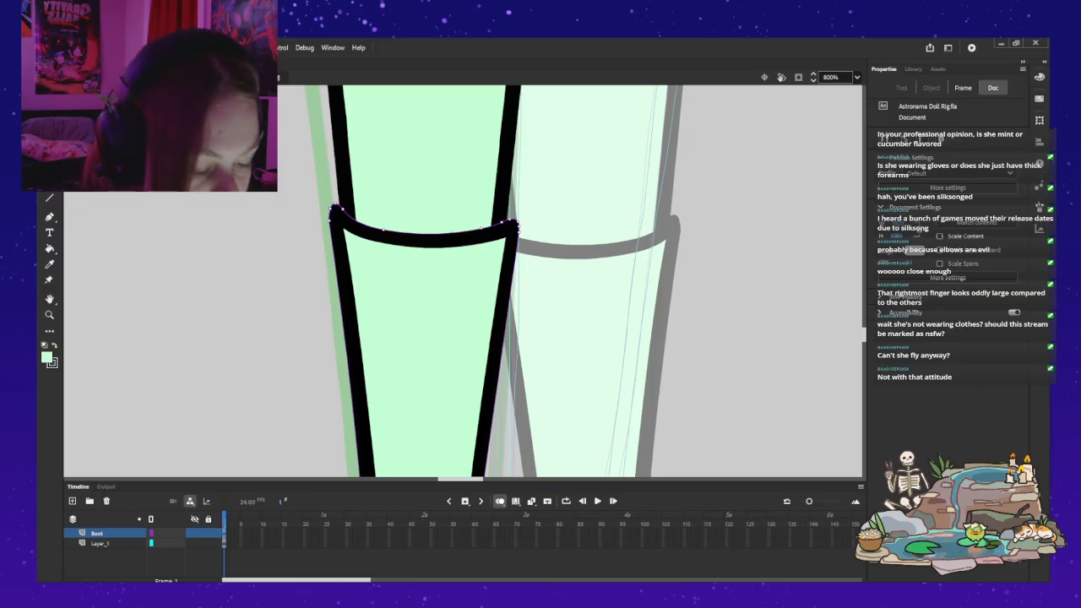
key(v)
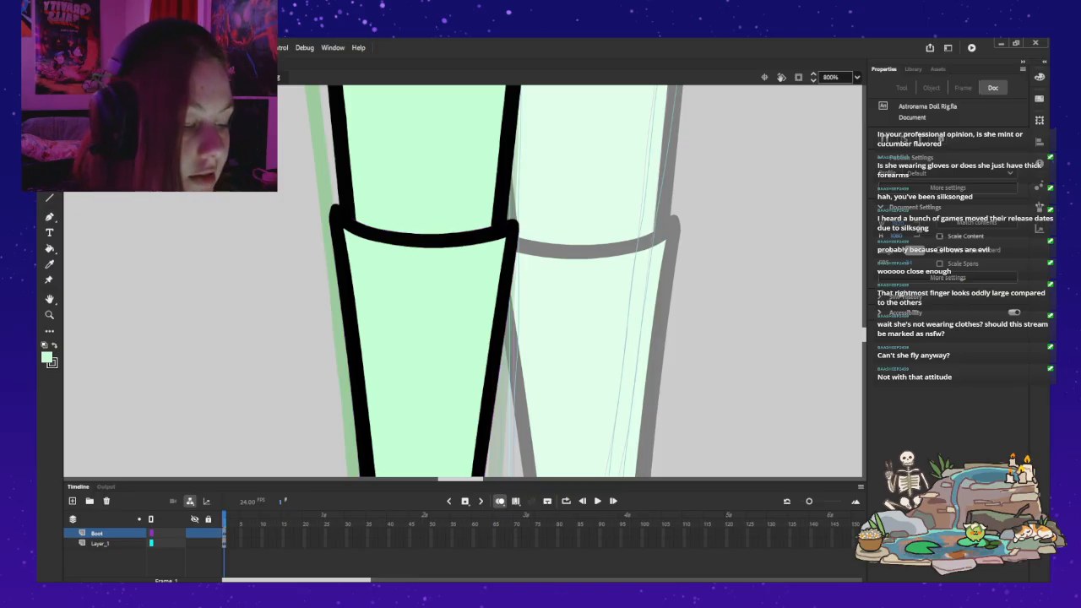
click(517, 228)
key(Delete)
key(Escape)
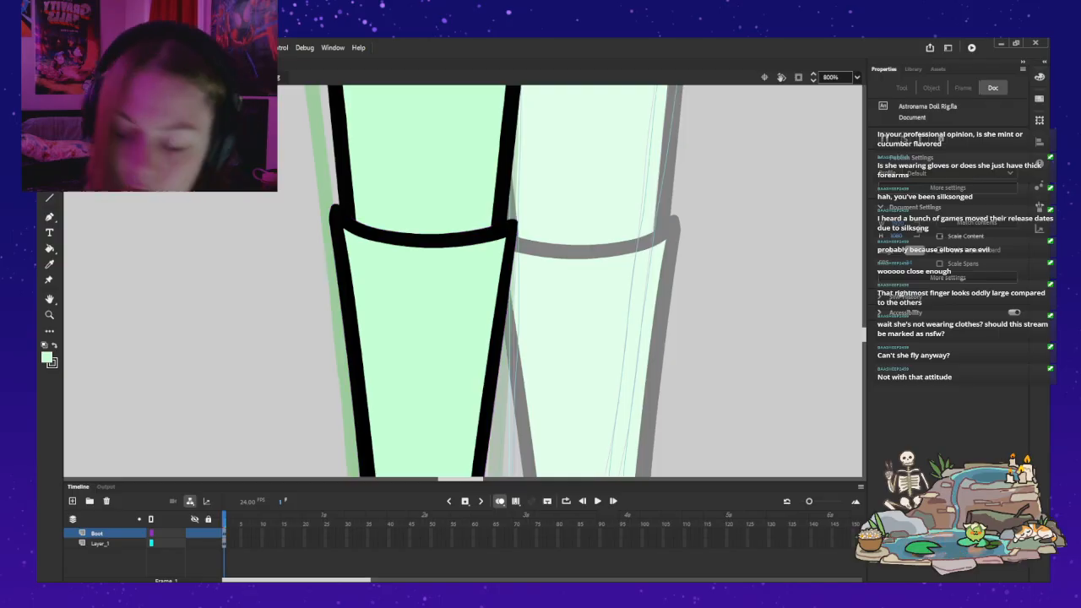
key(ctrl+z)
key(ctrl+z)
key(ctrl+z)
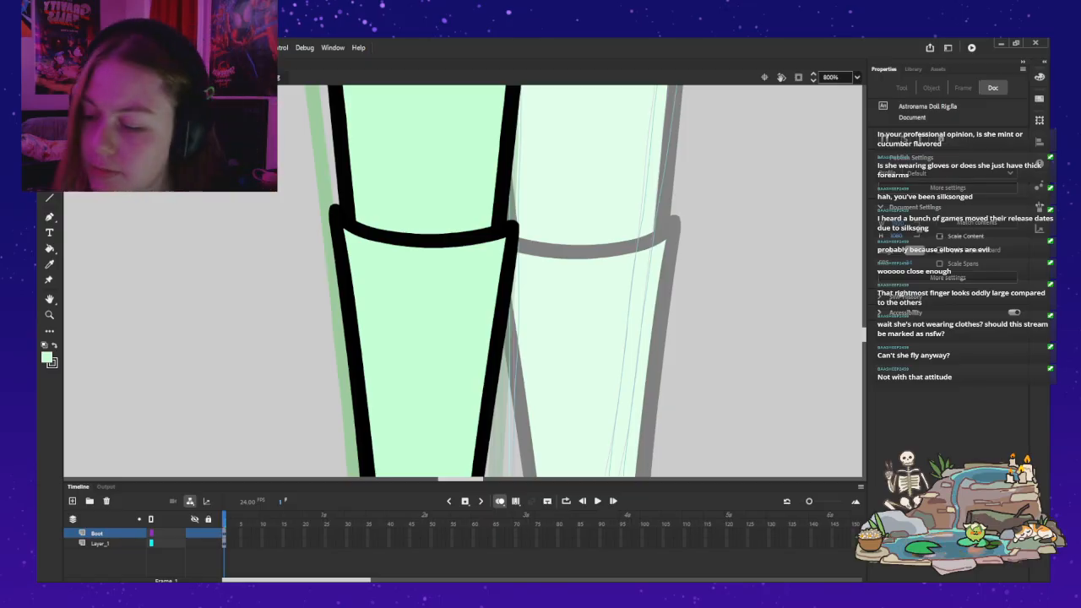
Step: Leave the lower-leg and leg symbols and return to the main timeline with the Legs layer
key(z)
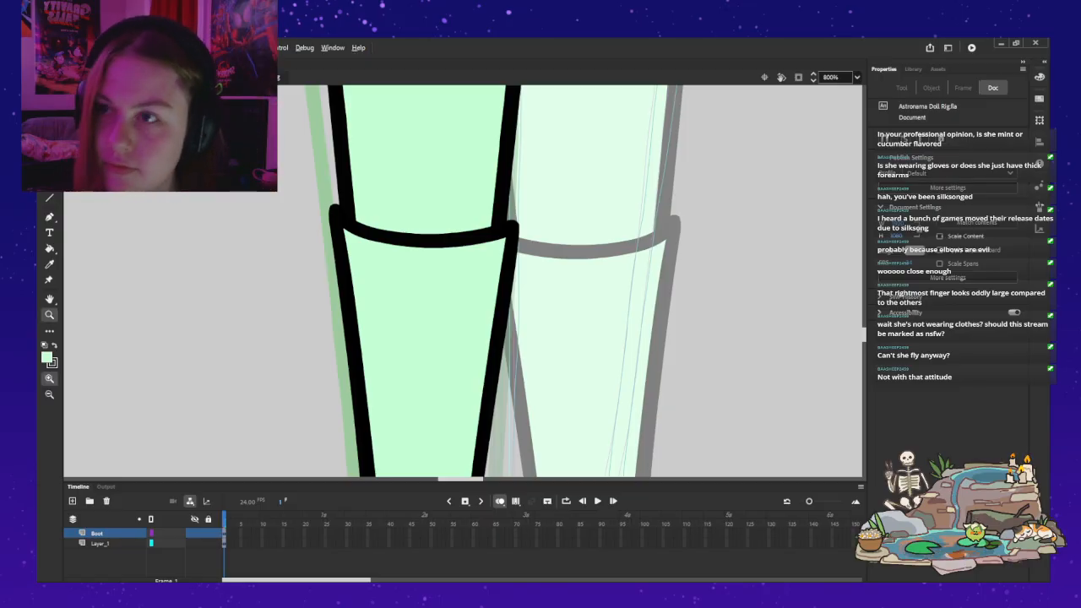
alt+click(342, 339)
alt+click(343, 338)
drag(394, 143, 443, 175)
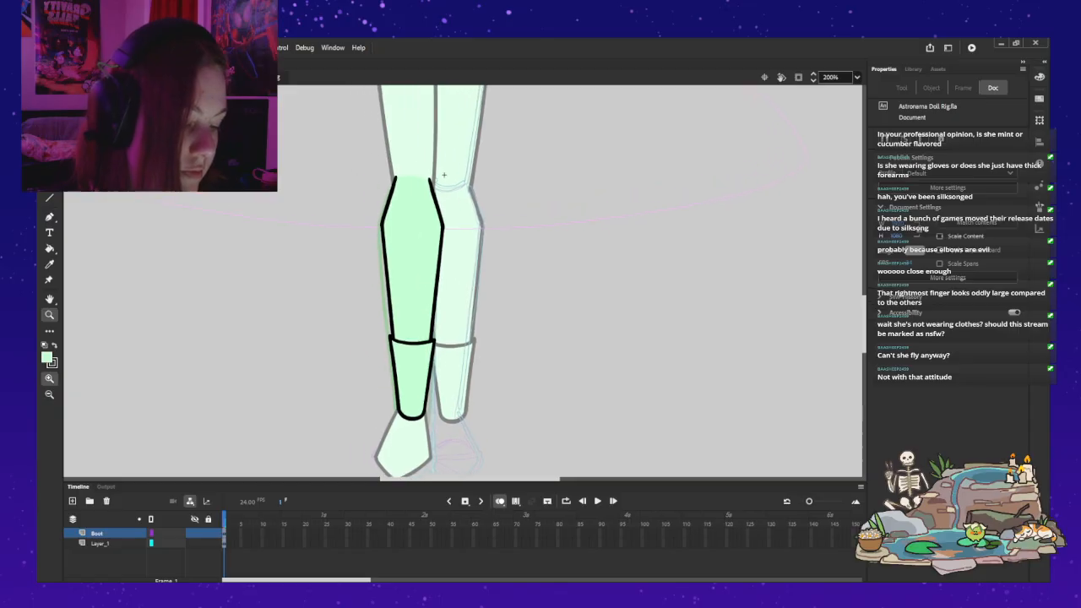
key(ctrl+e)
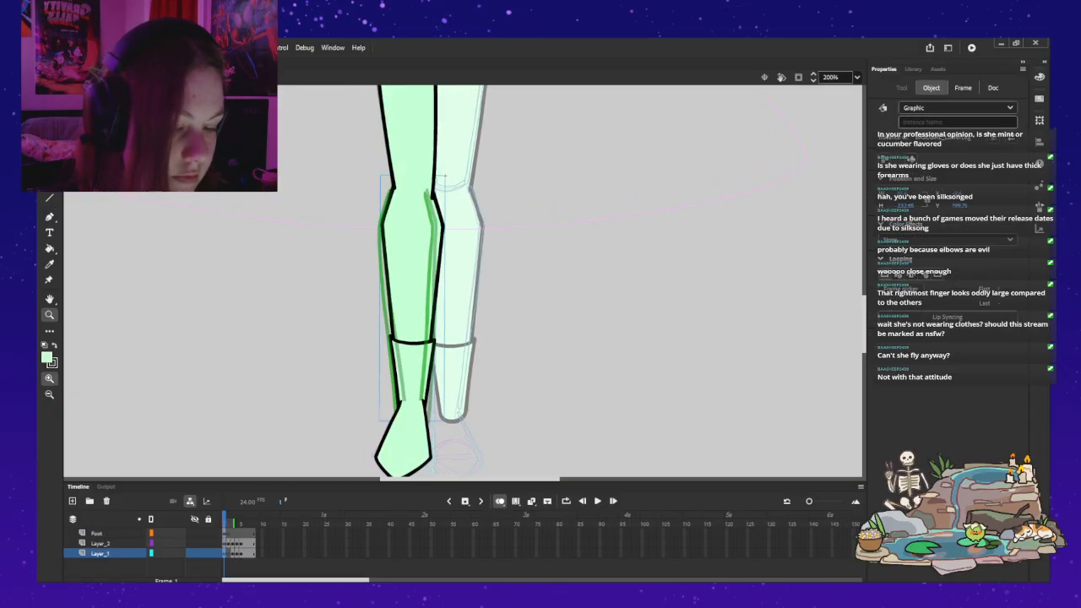
key(v)
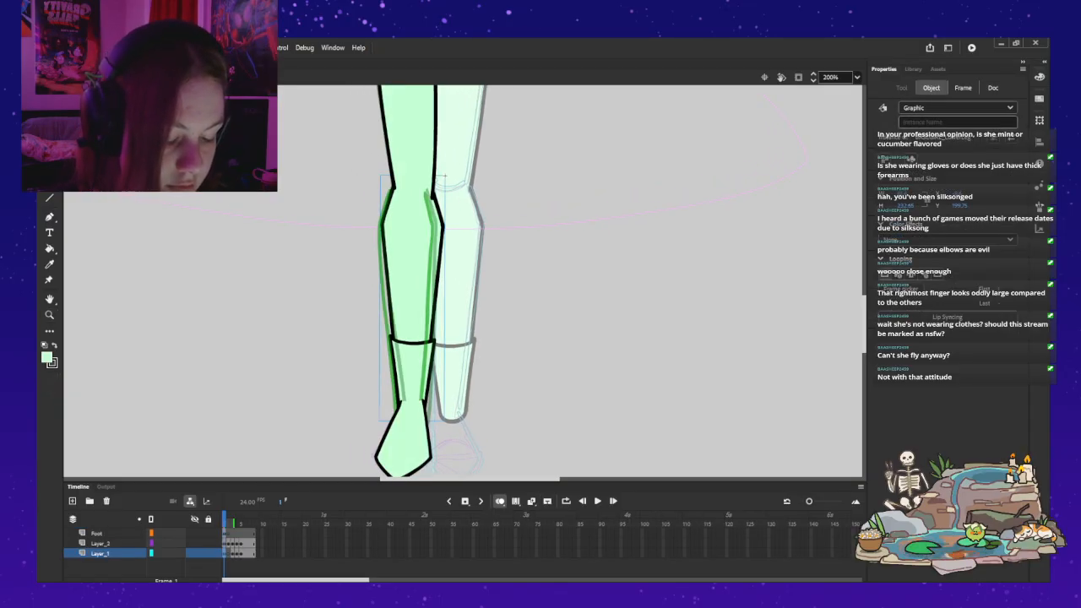
click(232, 534)
click(225, 534)
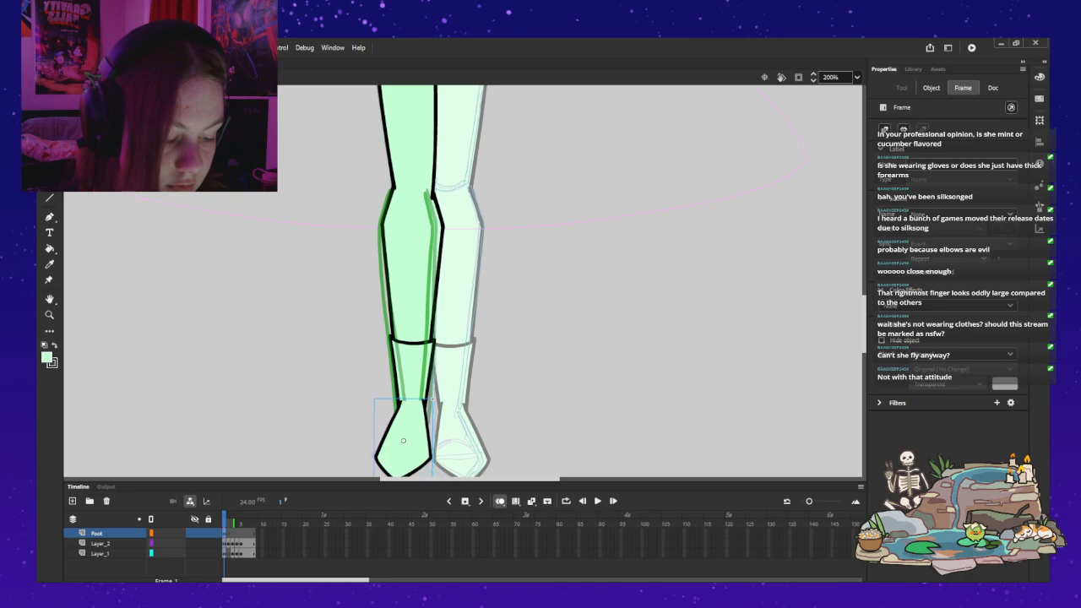
key(ctrl+e)
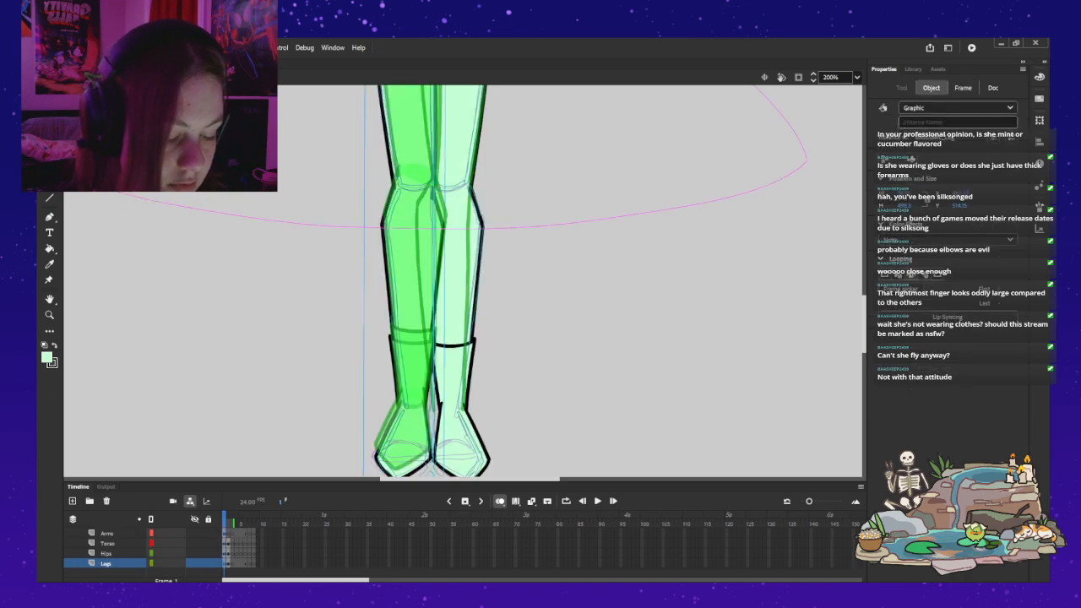
Step: Turn off onion skinning and bring the whole doll into view
click(500, 501)
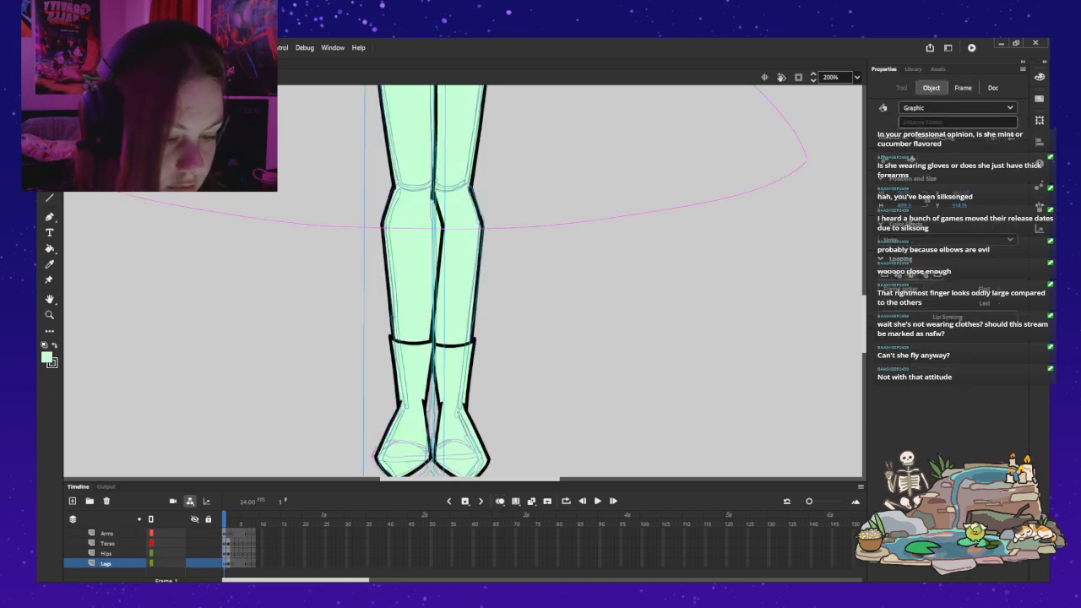
key(Escape)
key(z)
alt+click(471, 417)
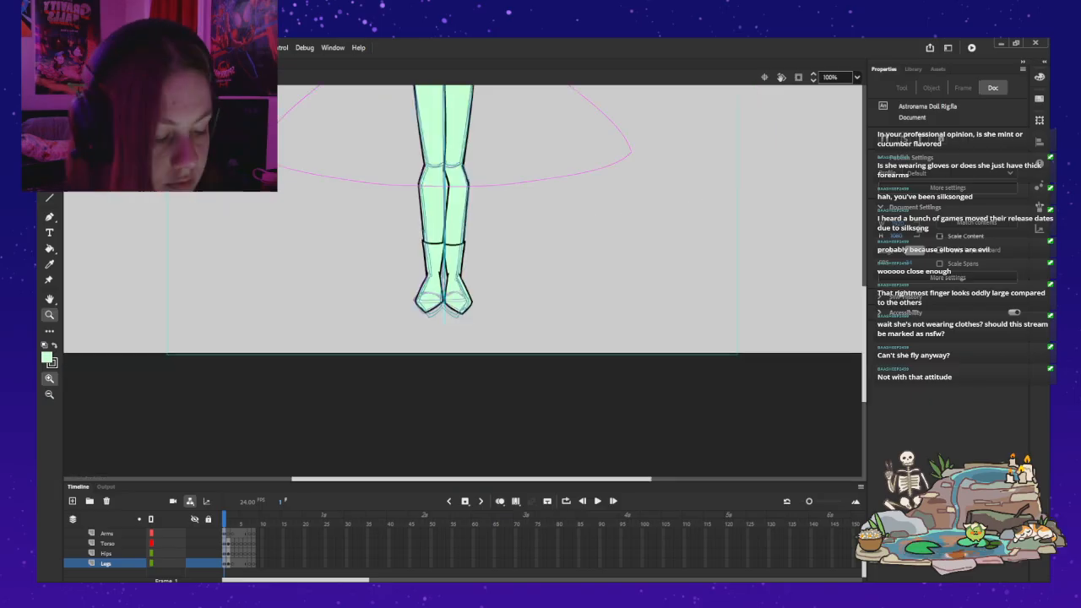
alt+click(443, 260)
drag(444, 261, 439, 405)
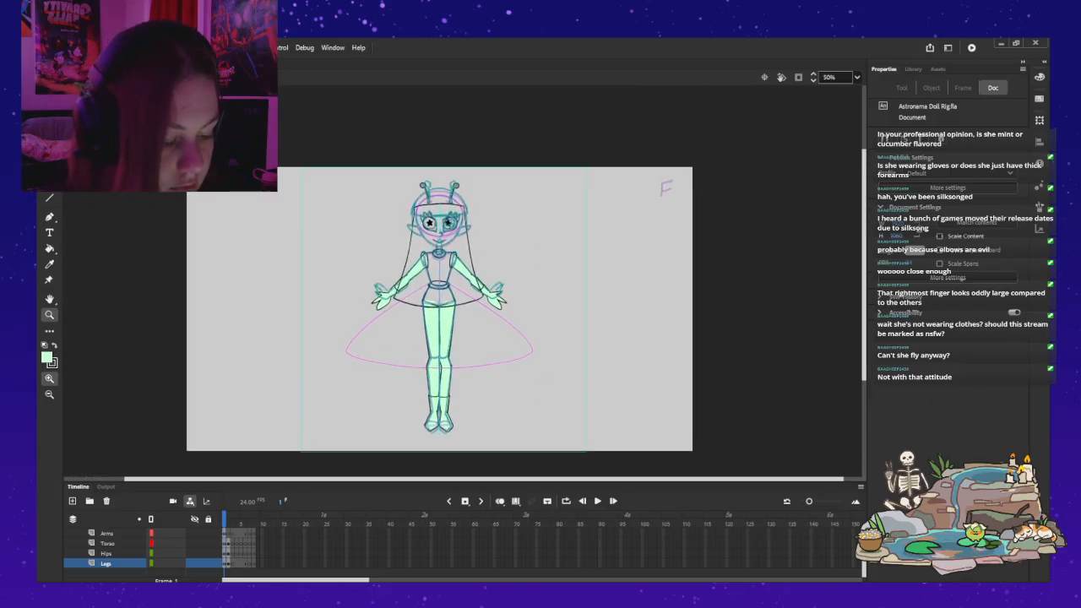
Step: Hide the Clean layer folder so that only the sketch layers are displayed
key(v)
scroll(126, 553, up, 3)
scroll(127, 554, up, 1)
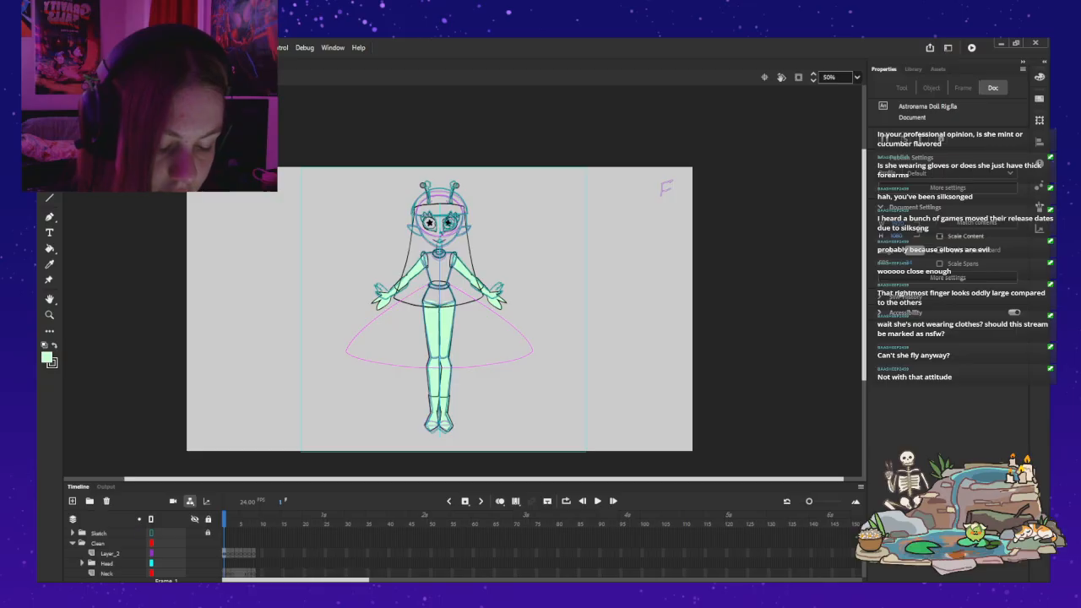
click(72, 533)
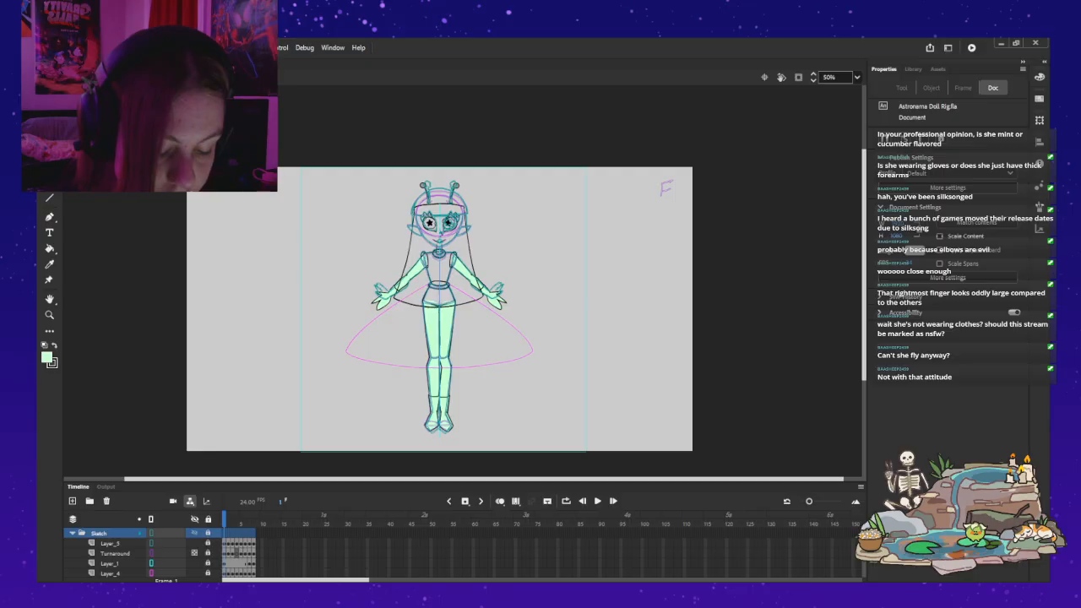
click(72, 532)
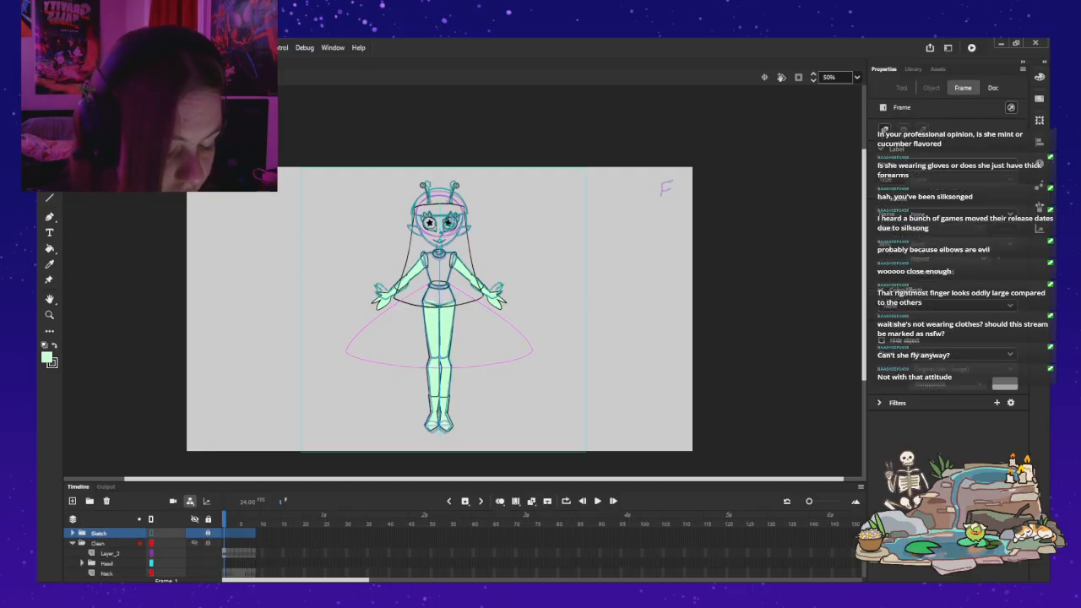
click(194, 543)
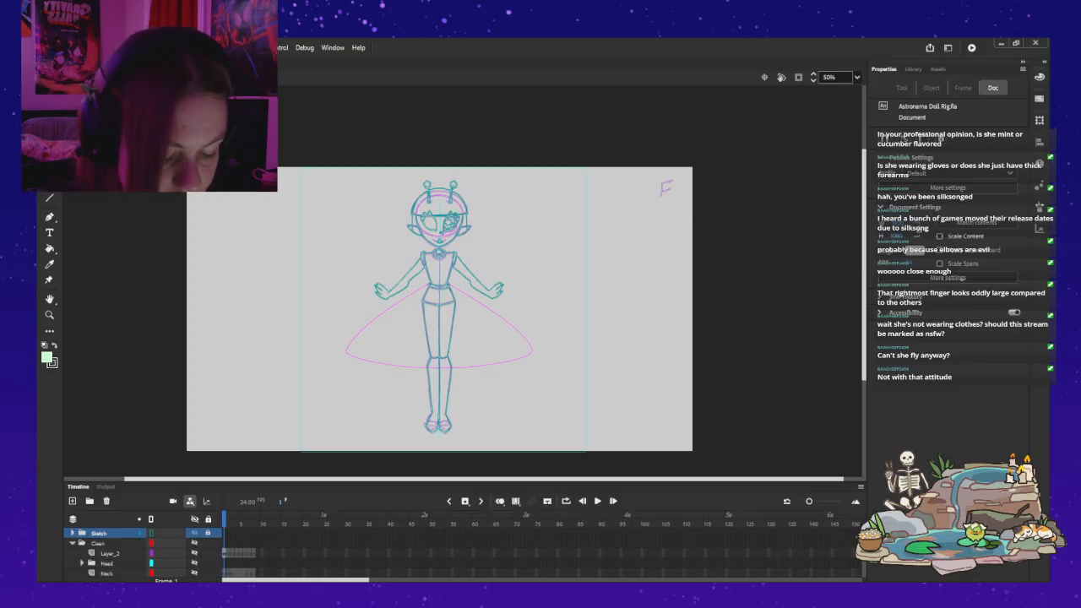
Step: Expand the Sketch folder and turn off outline display for Layer_5, keeping the Turnaround layer in outline view
click(72, 533)
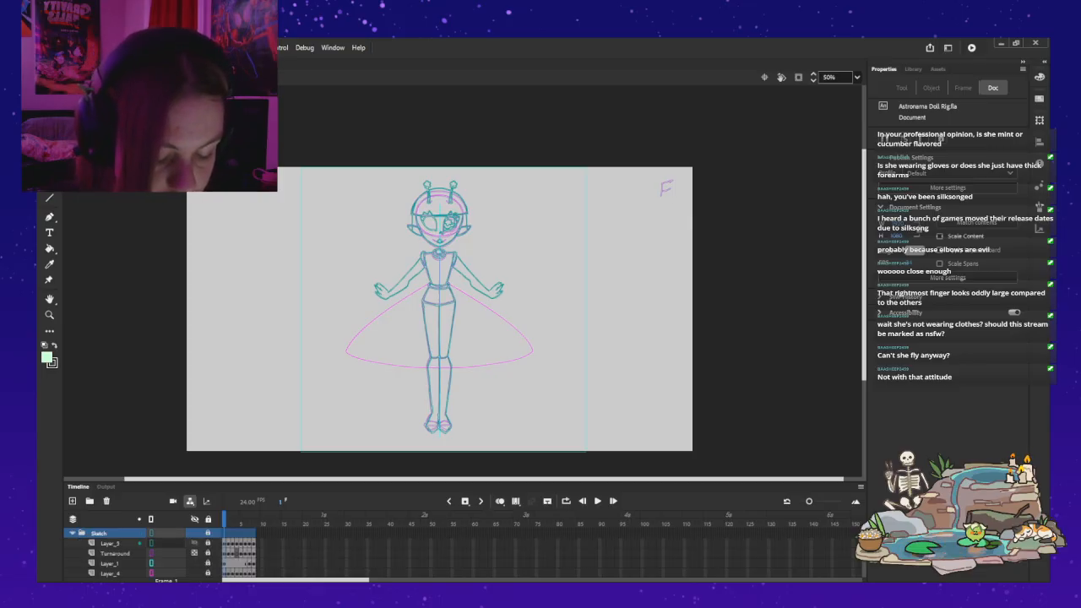
click(152, 543)
click(152, 553)
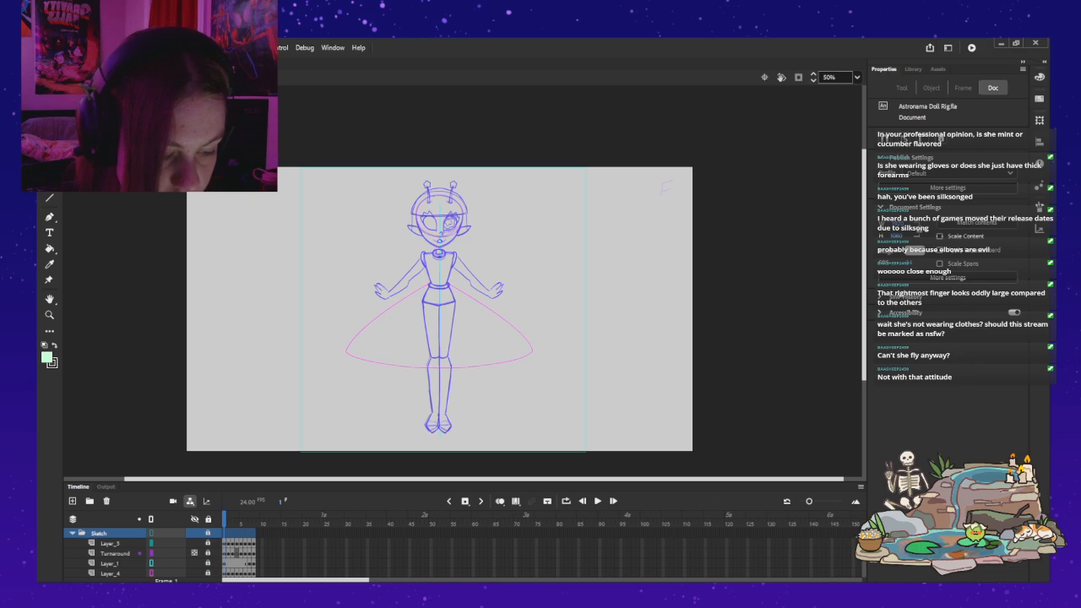
click(152, 553)
Step: Flip forward and back through the sketch's turnaround frames to compare the poses
key(period)
key(period)
key(period)
key(period)
key(period)
key(period)
key(period)
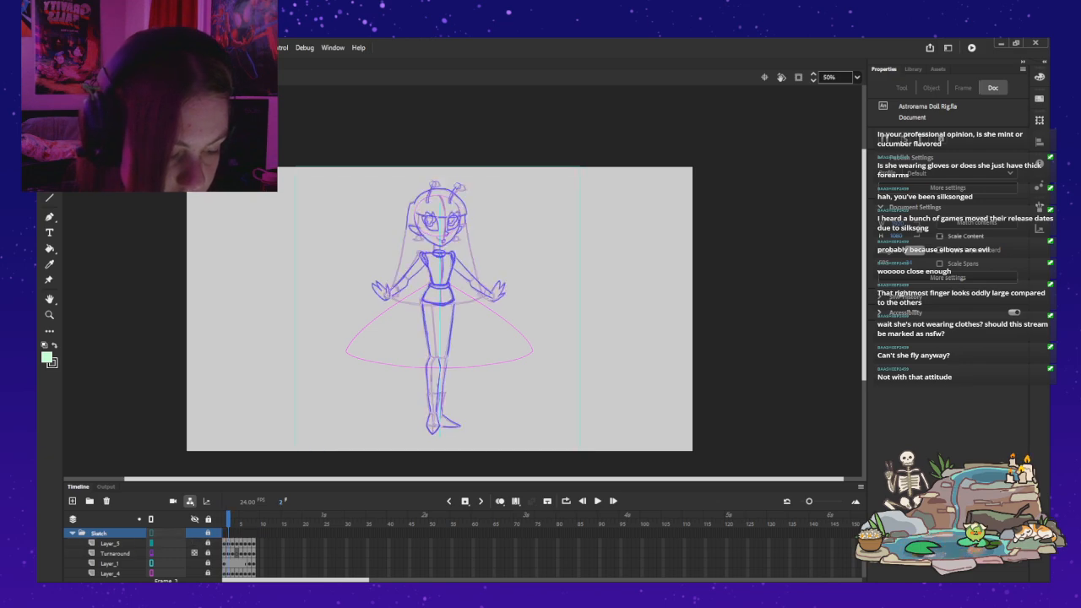
key(comma)
key(comma)
key(comma)
key(comma)
key(comma)
key(comma)
key(comma)
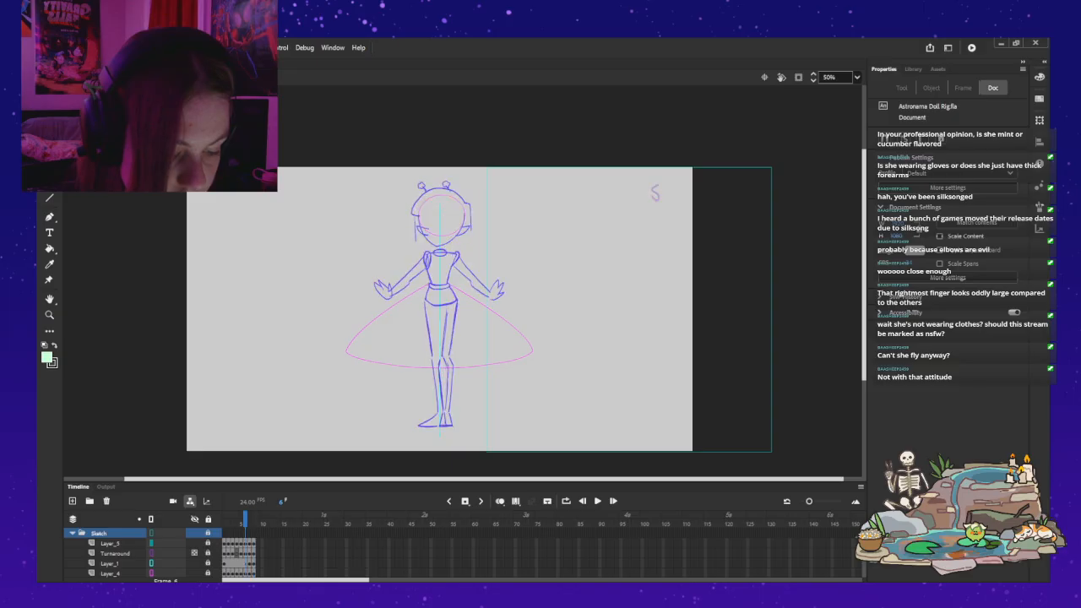
Step: Toggle the visibility of Layer_4 in the Sketch folder to check which lines it holds
scroll(135, 553, down, 1)
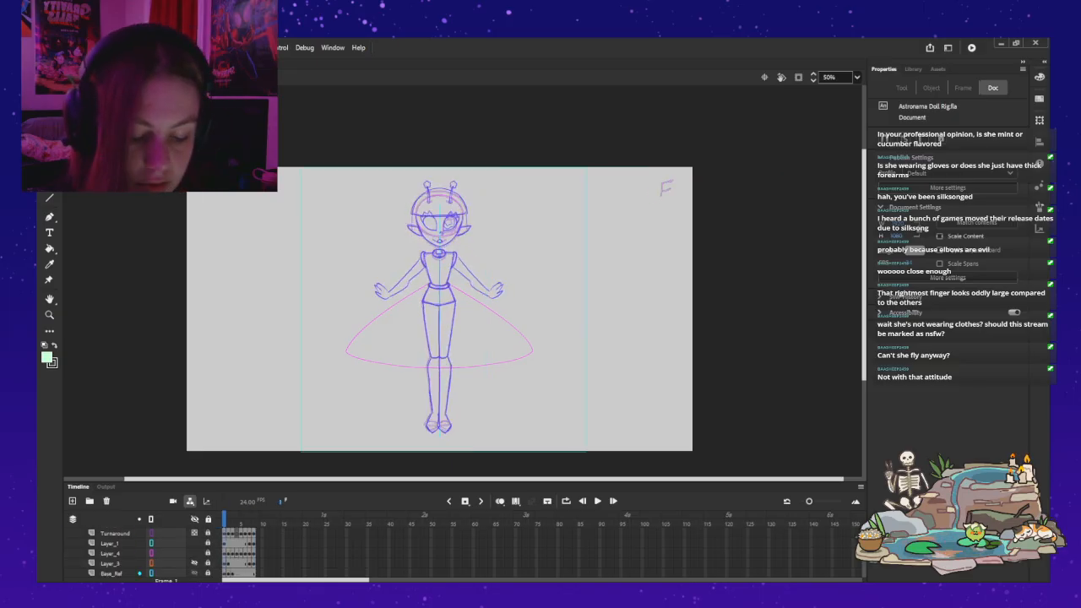
click(194, 553)
click(194, 553)
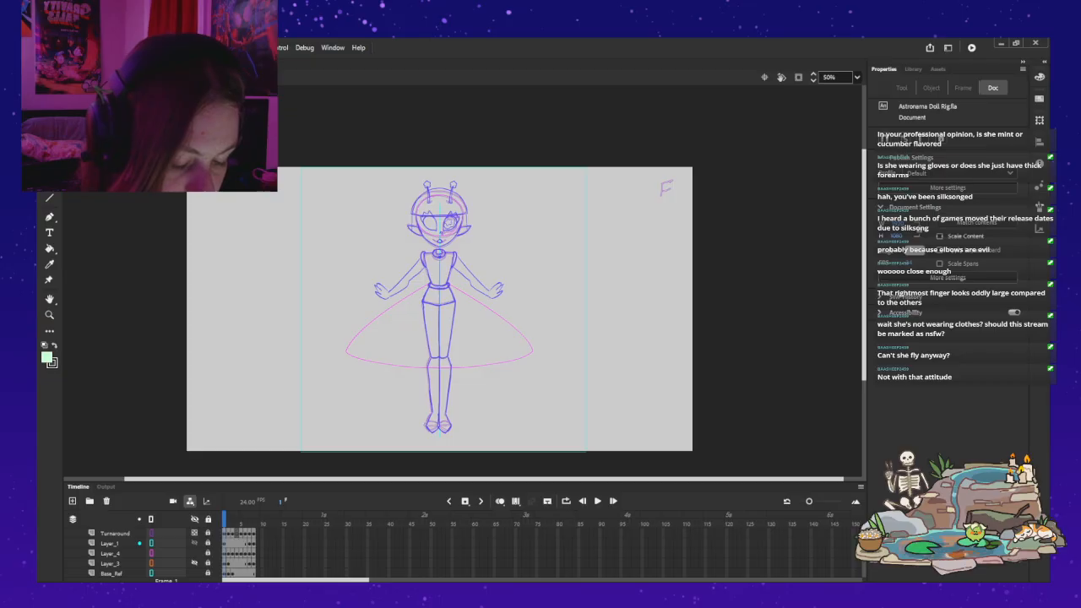
scroll(135, 553, down, 1)
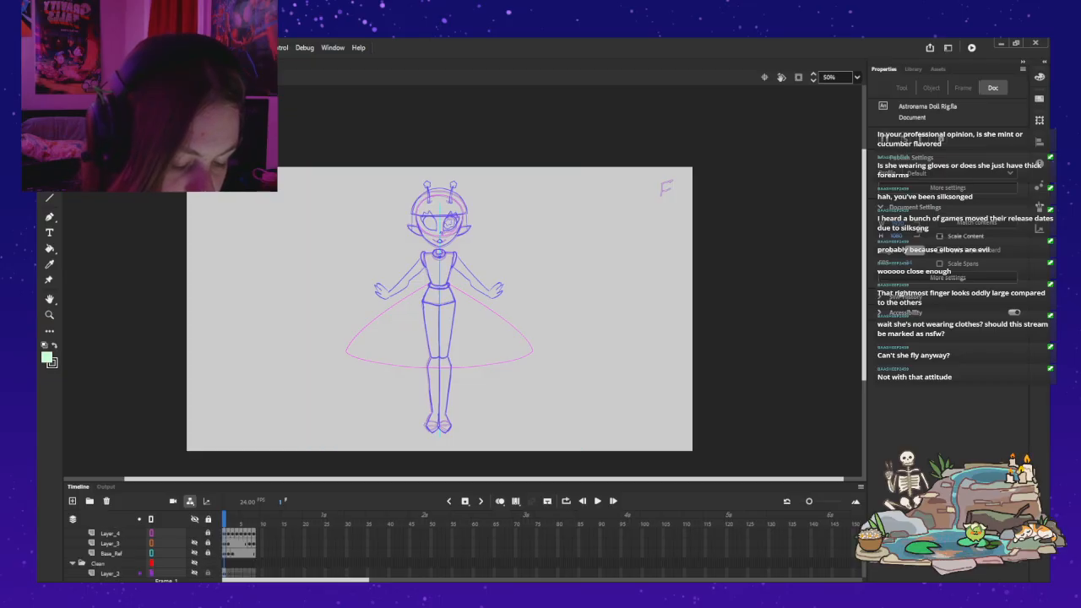
click(194, 533)
click(194, 533)
Step: Hide the Turnaround layer in the Sketch folder
scroll(194, 543, up, 1)
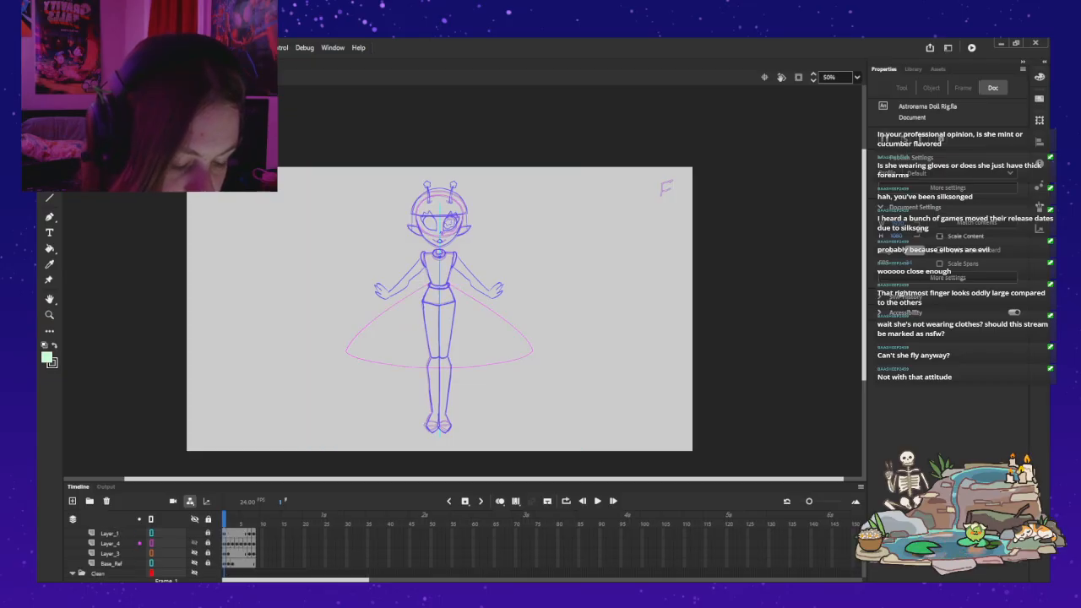
scroll(135, 553, up, 2)
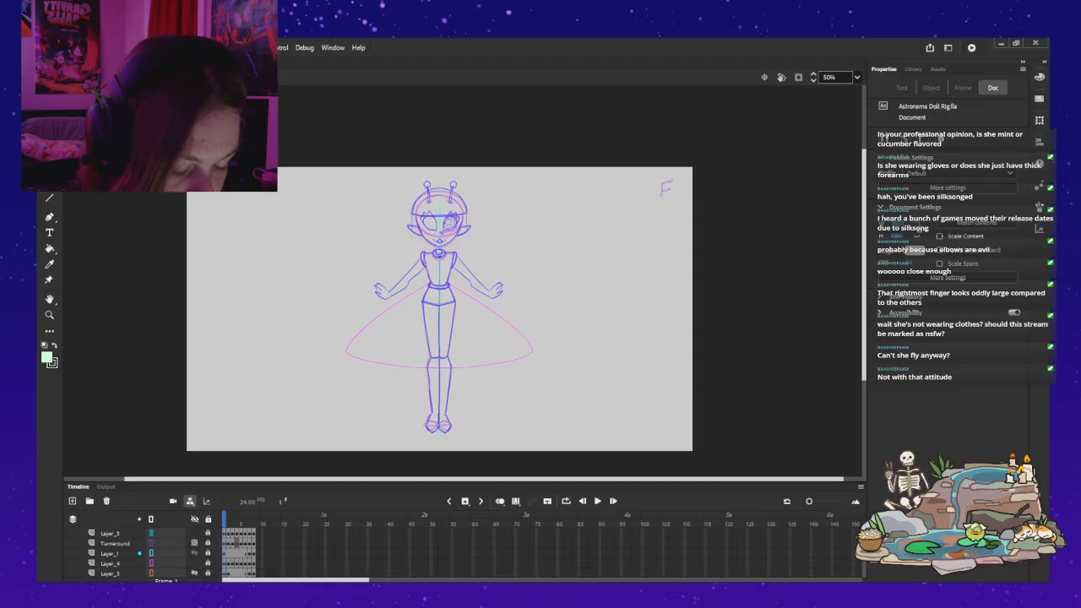
click(195, 542)
click(194, 543)
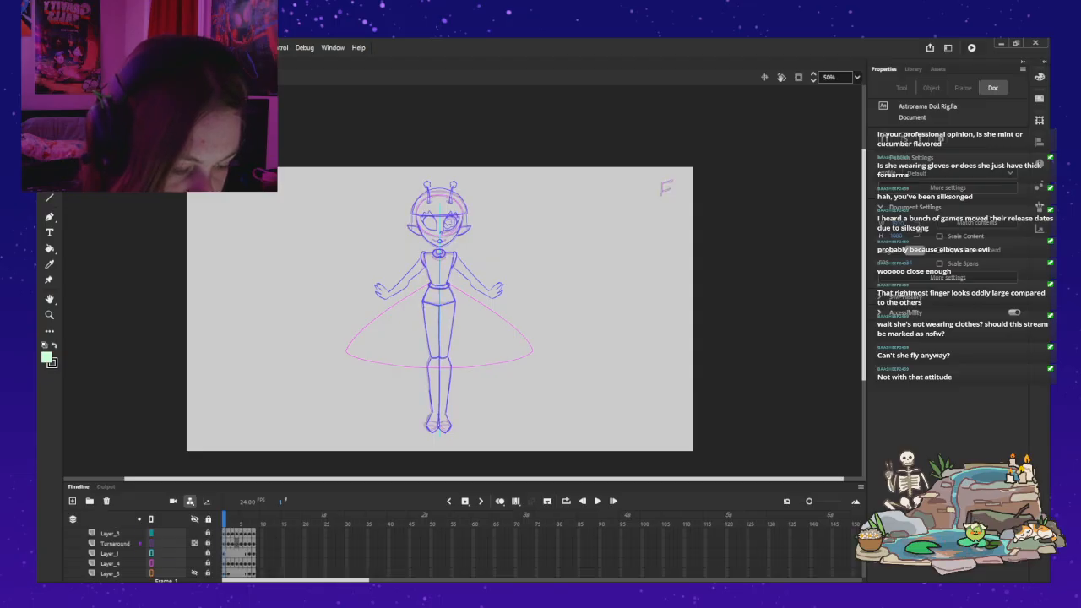
click(194, 543)
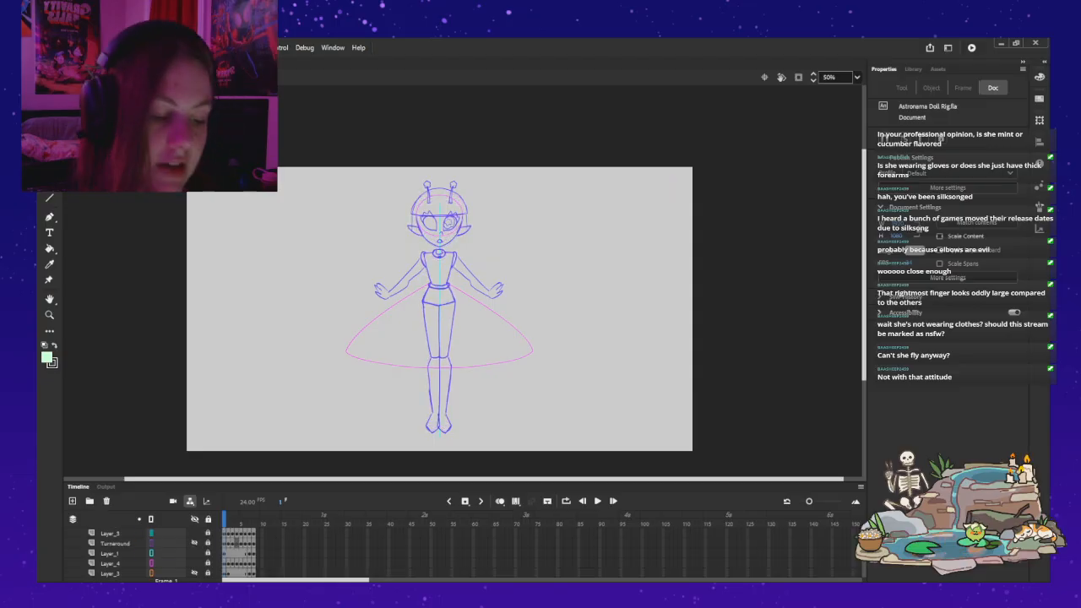
scroll(194, 543, up, 1)
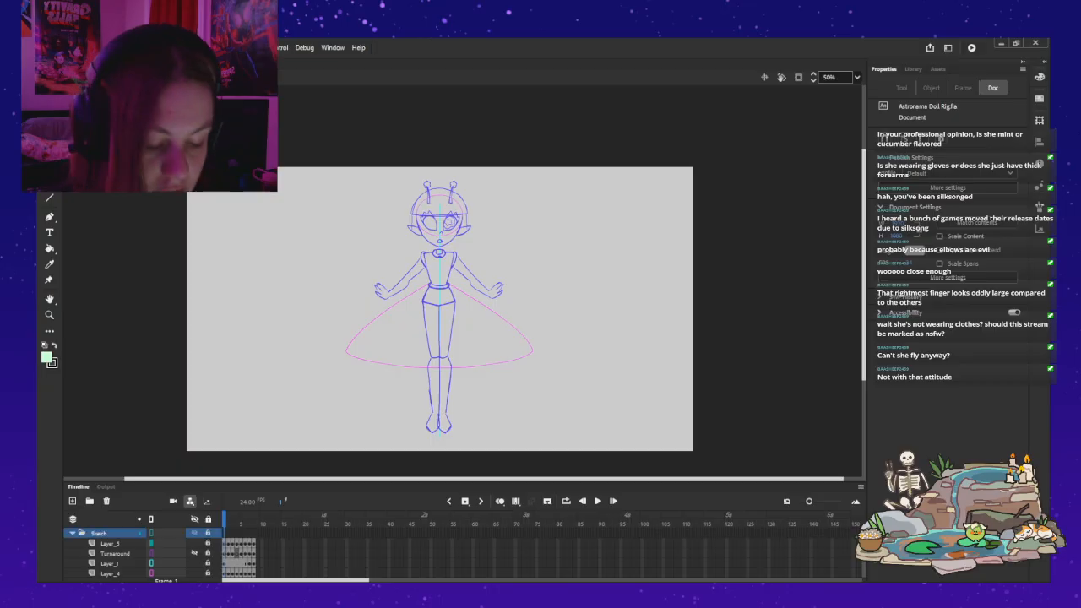
Step: Display Layer_5 as outlines and collapse the Sketch folder
click(194, 542)
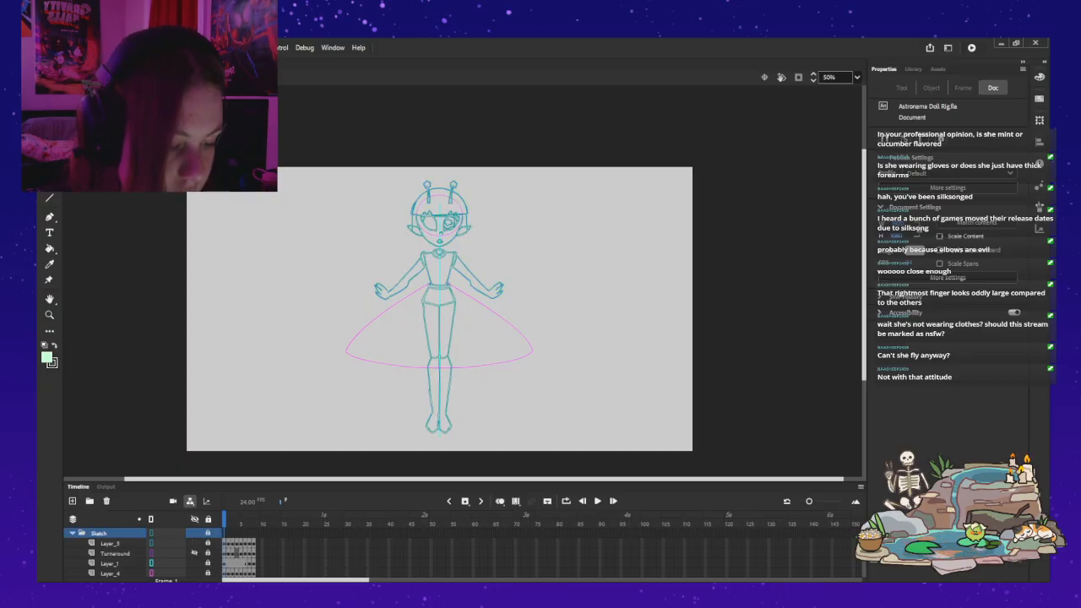
click(73, 533)
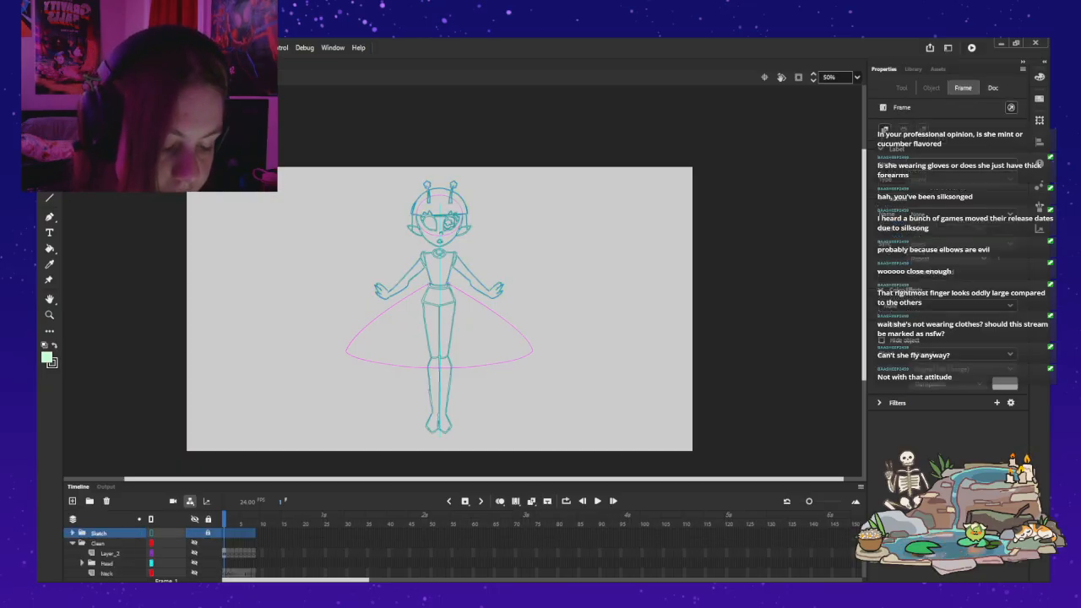
Step: Make the Clean folder's artwork visible and select Layer_2 inside it
click(111, 553)
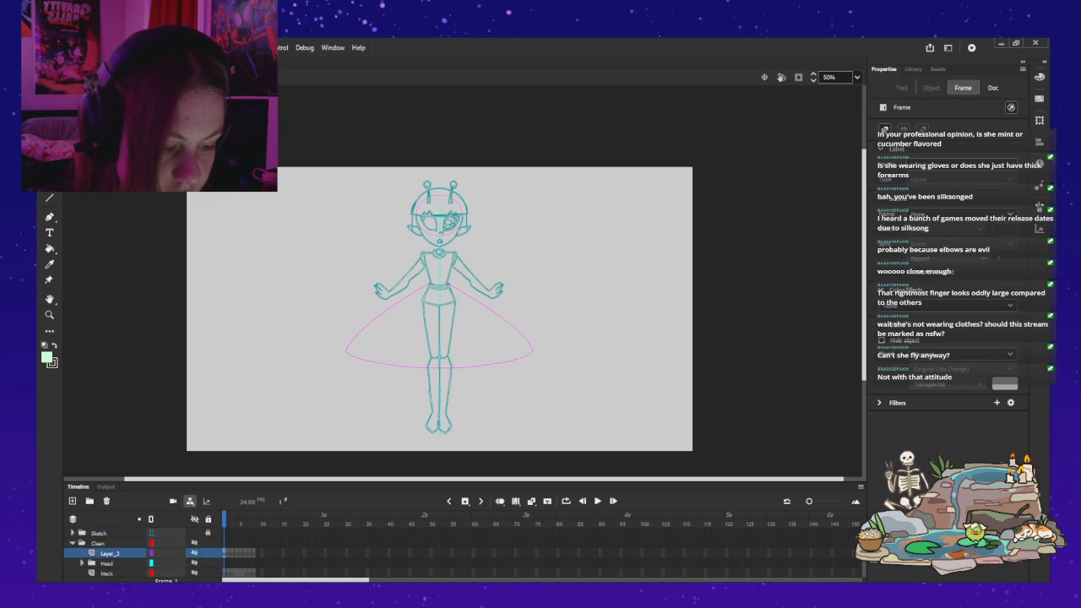
scroll(110, 553, down, 2)
scroll(111, 553, up, 2)
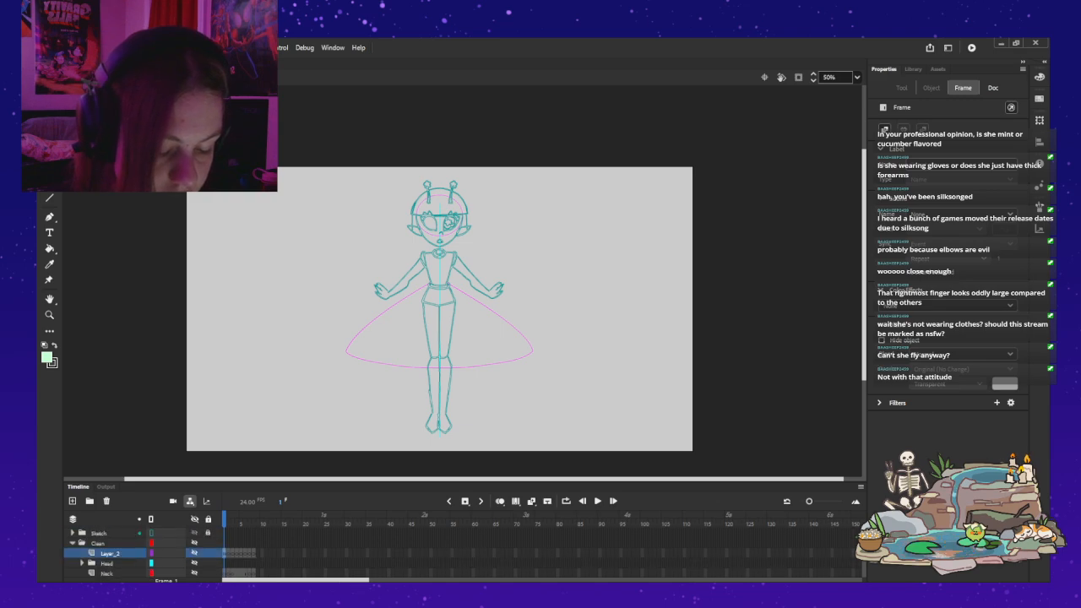
click(194, 543)
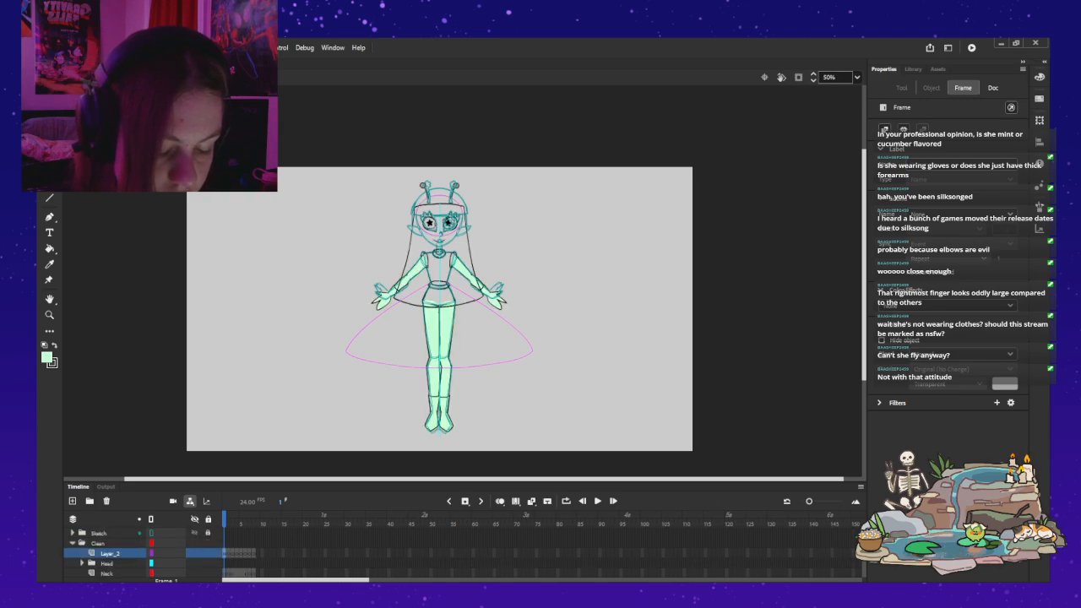
click(72, 543)
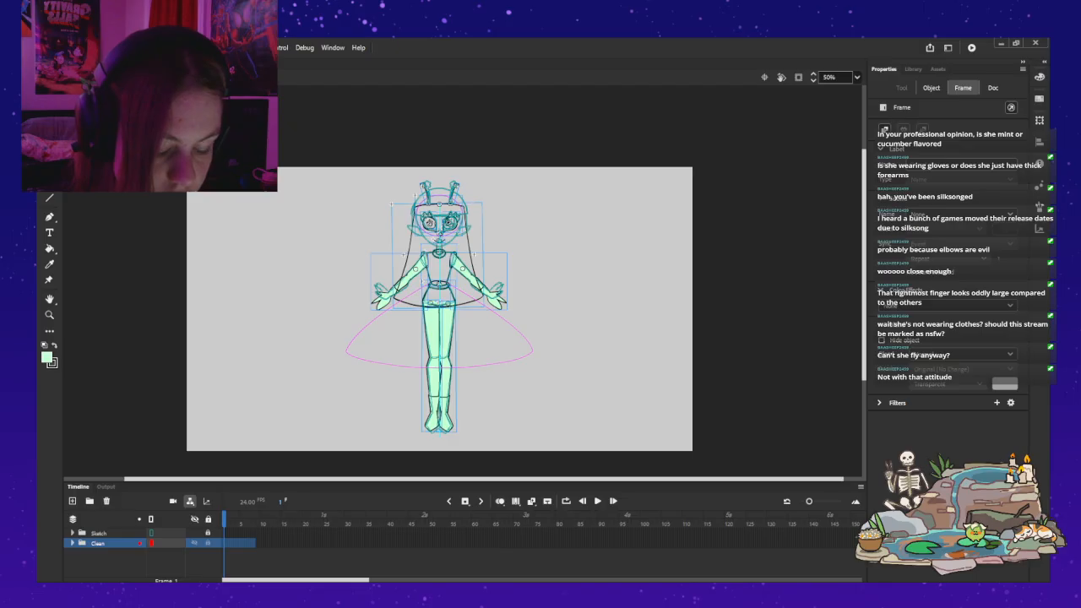
click(73, 543)
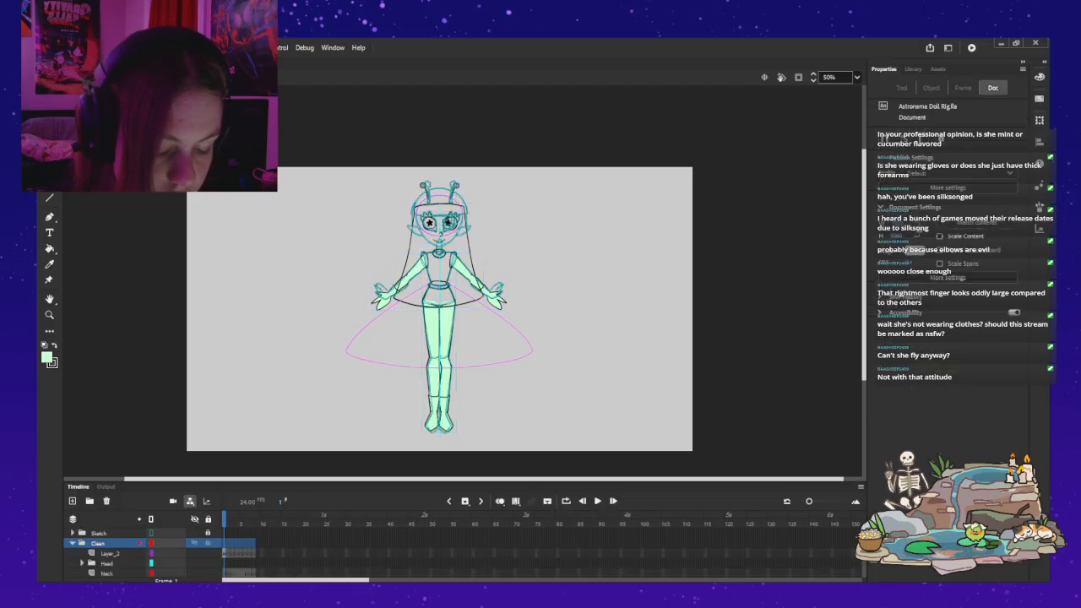
click(110, 553)
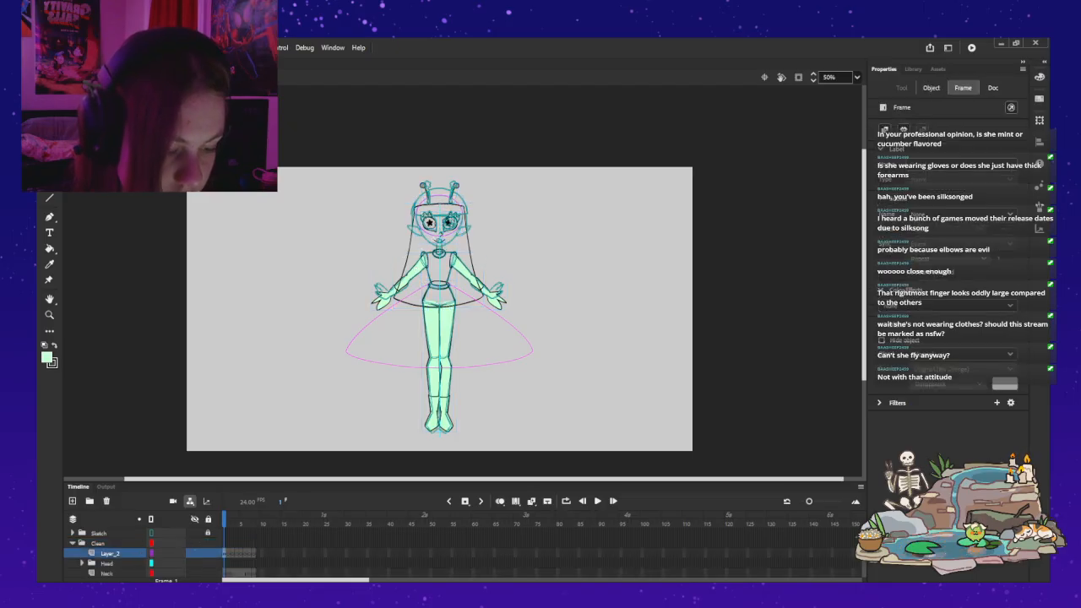
Step: Open the doll's mouth symbol for editing and delete the existing smile stroke
key(z)
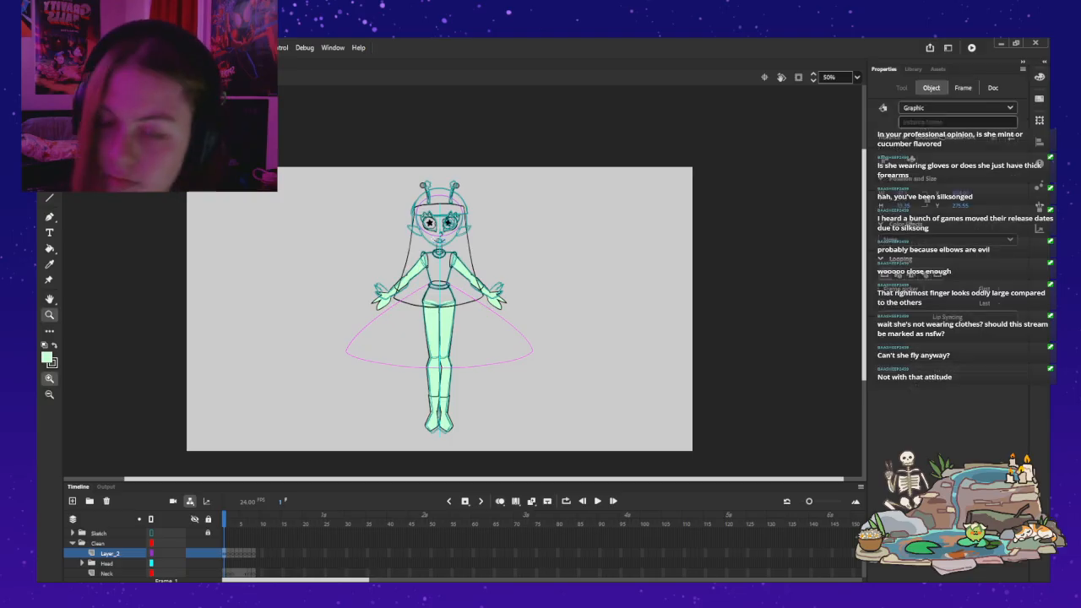
click(451, 196)
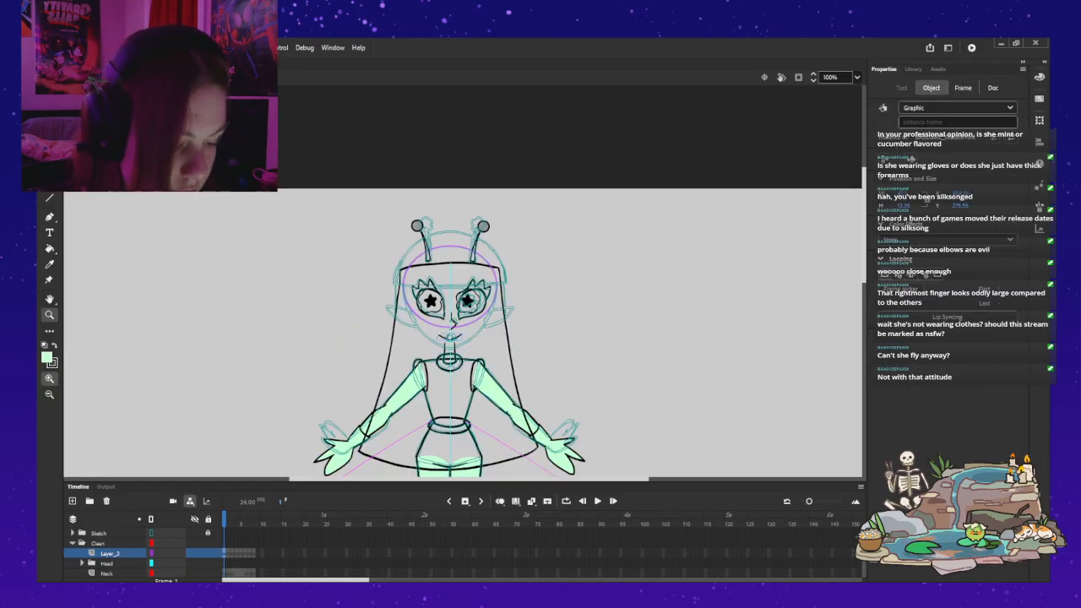
click(452, 195)
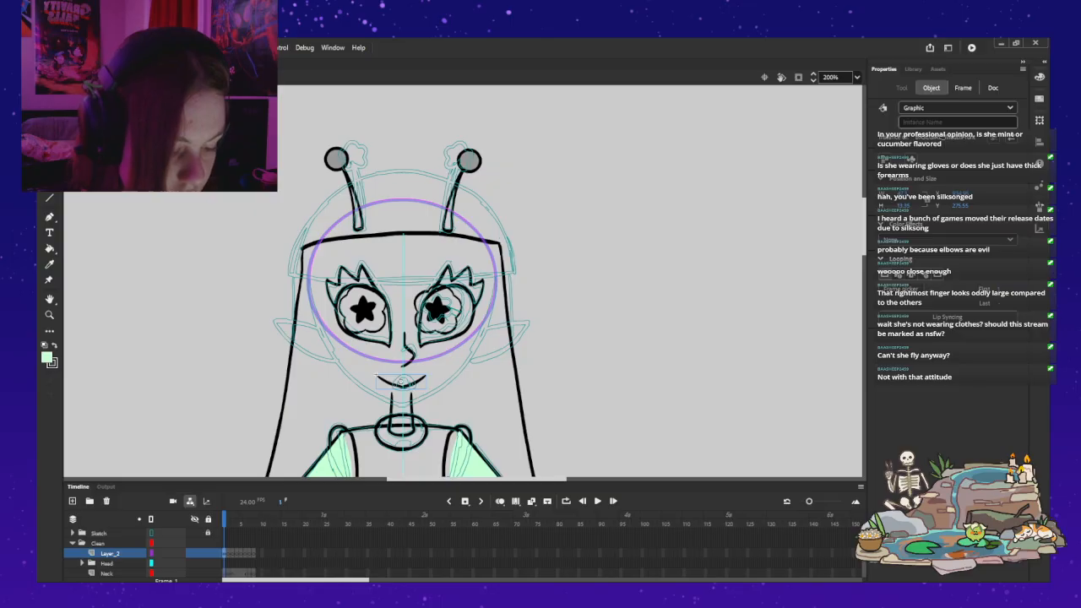
double_click(377, 377)
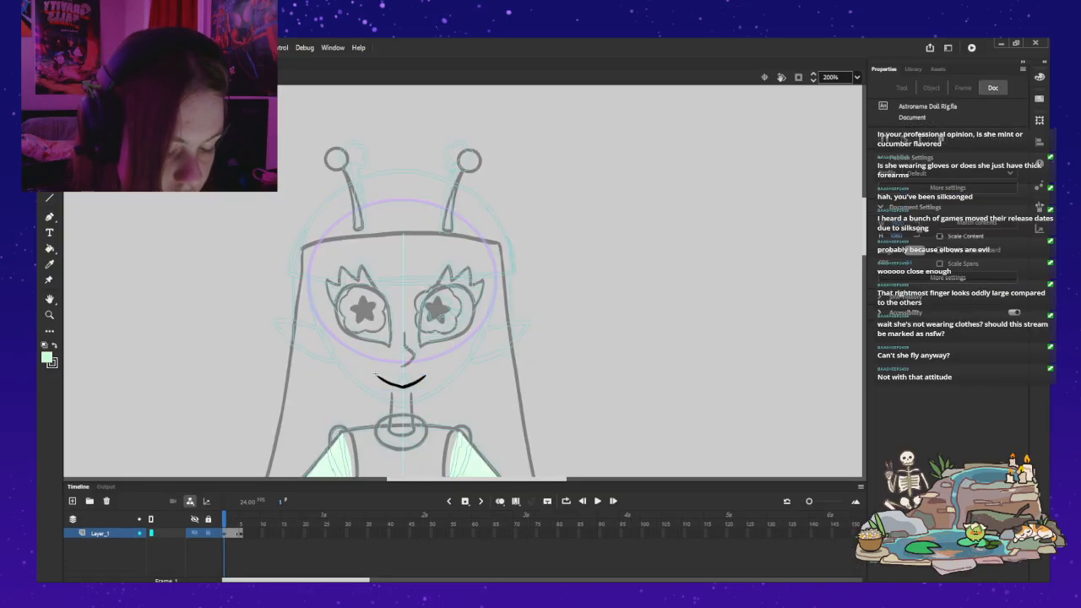
click(376, 377)
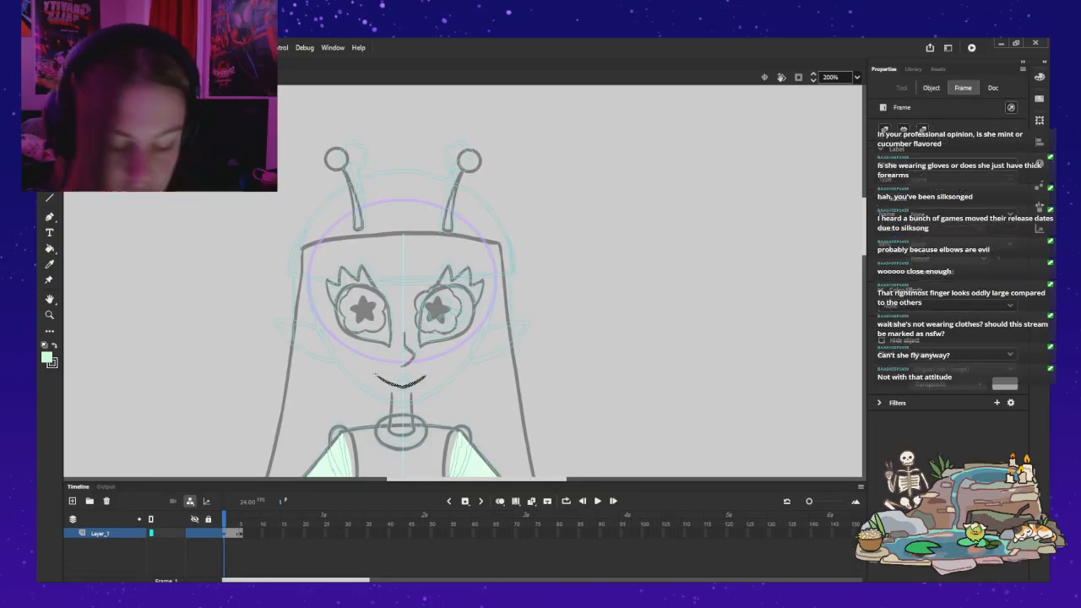
key(Delete)
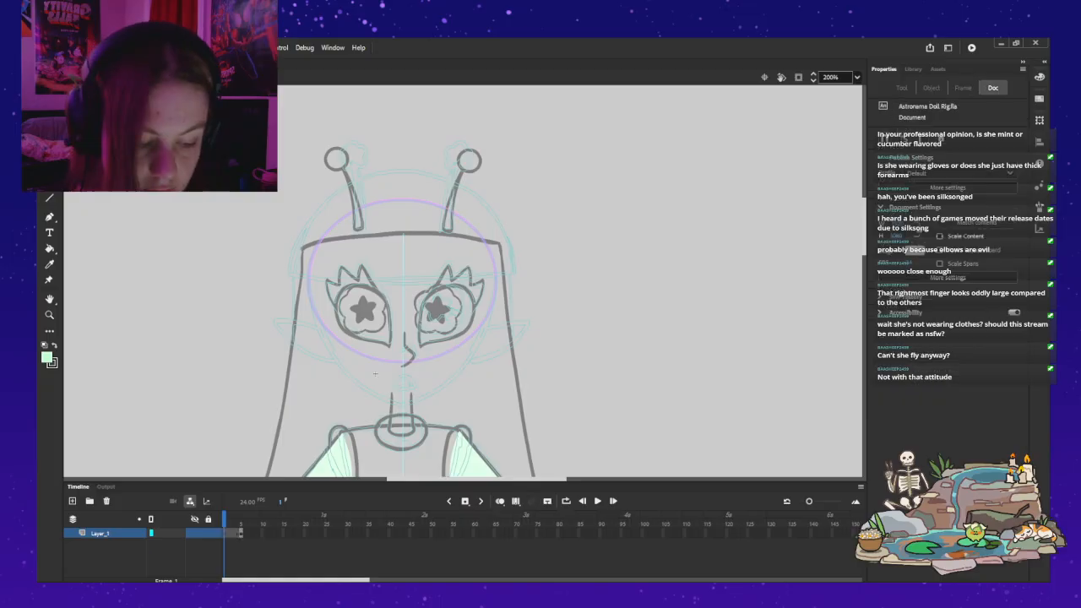
Step: Draw a shorter, curved black smile with the Classic Brush in the mouth symbol and return to the main doll
key(b)
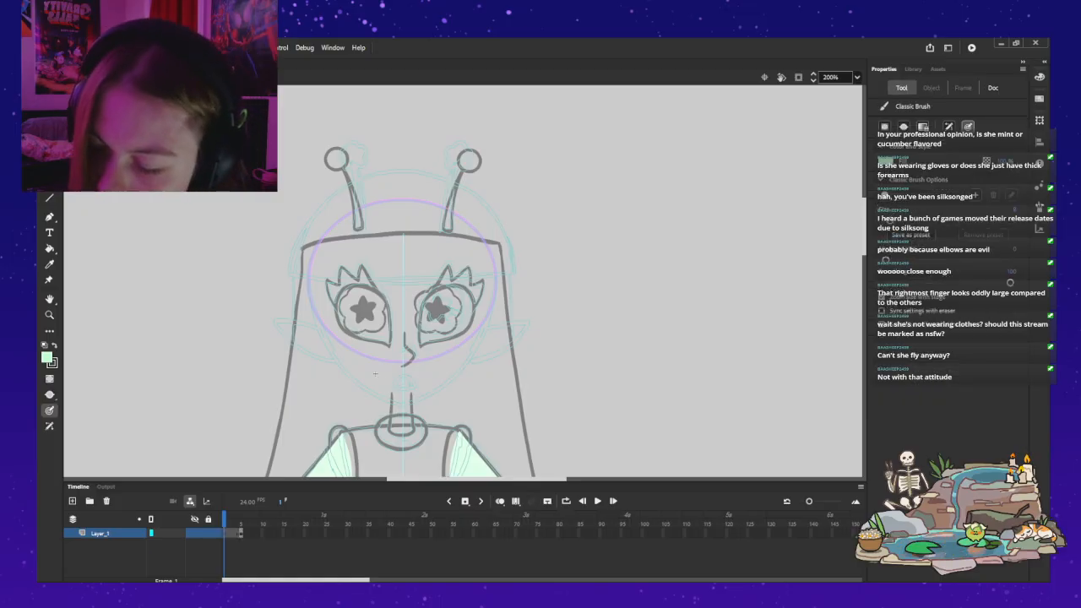
key(x)
mouse_move(385, 379)
mouse_down()
mouse_move(407, 390)
mouse_move(427, 380)
mouse_move(400, 386)
mouse_move(417, 378)
mouse_up()
key(ctrl+z)
key(ctrl+z)
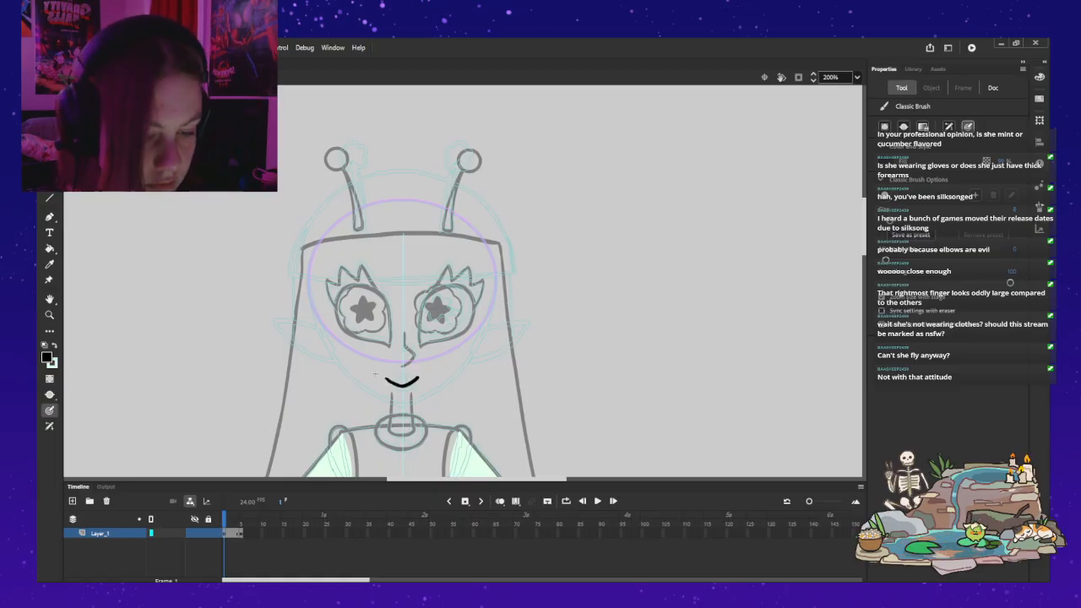
key(ctrl+e)
key(v)
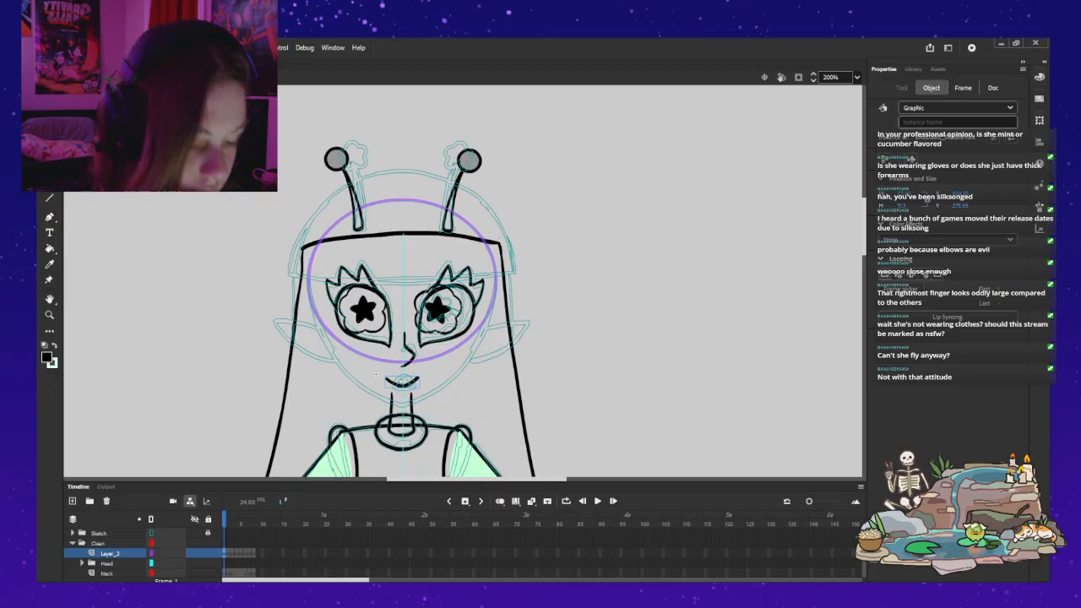
Step: Open the purple head-circle symbol for editing on its first frame, working at 300% magnification
click(405, 348)
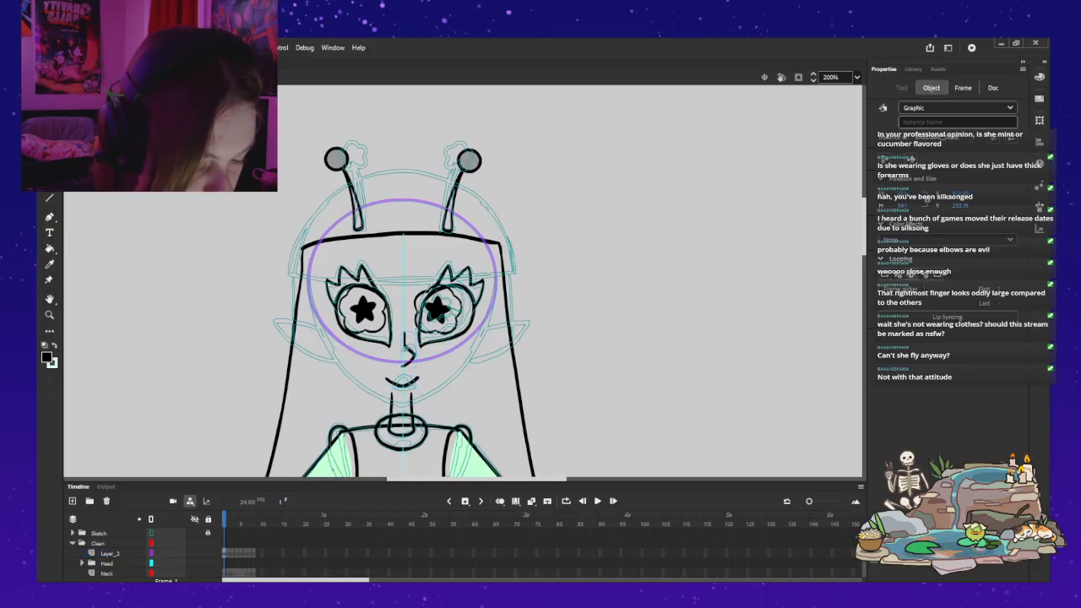
double_click(304, 197)
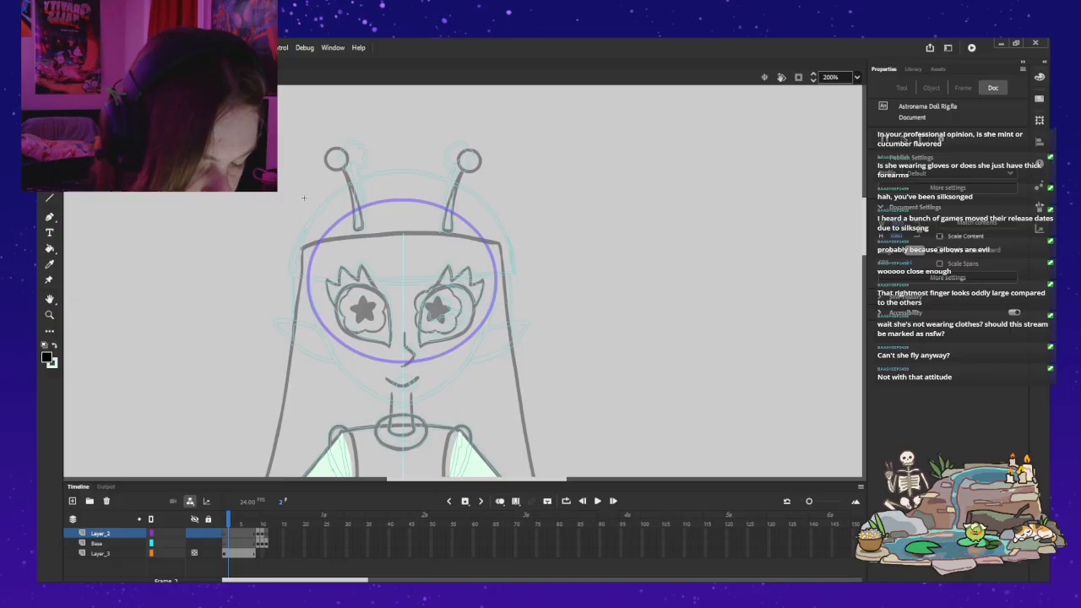
key(comma)
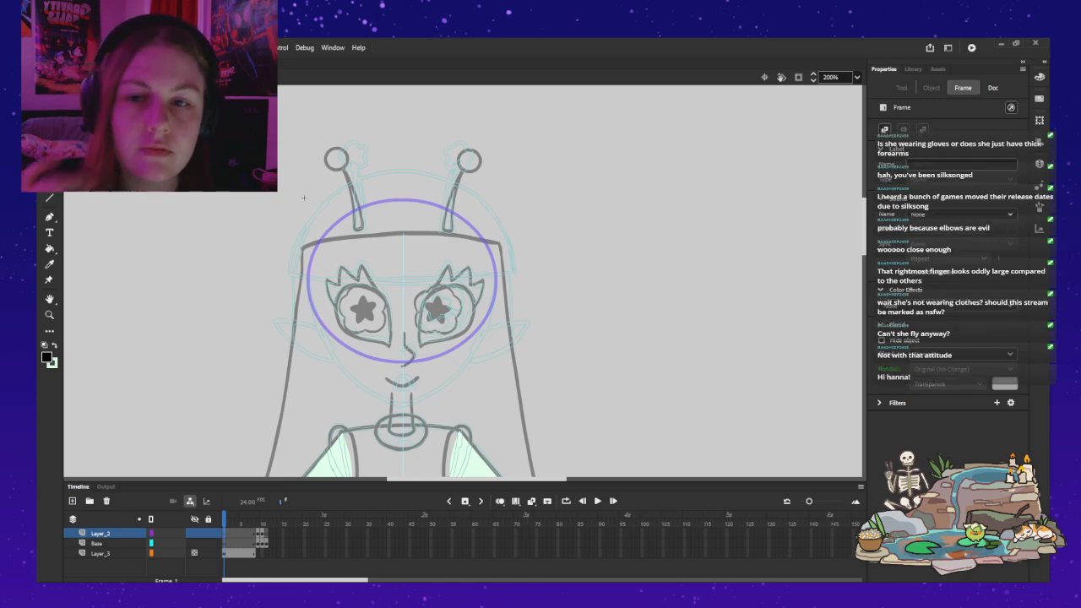
click(304, 198)
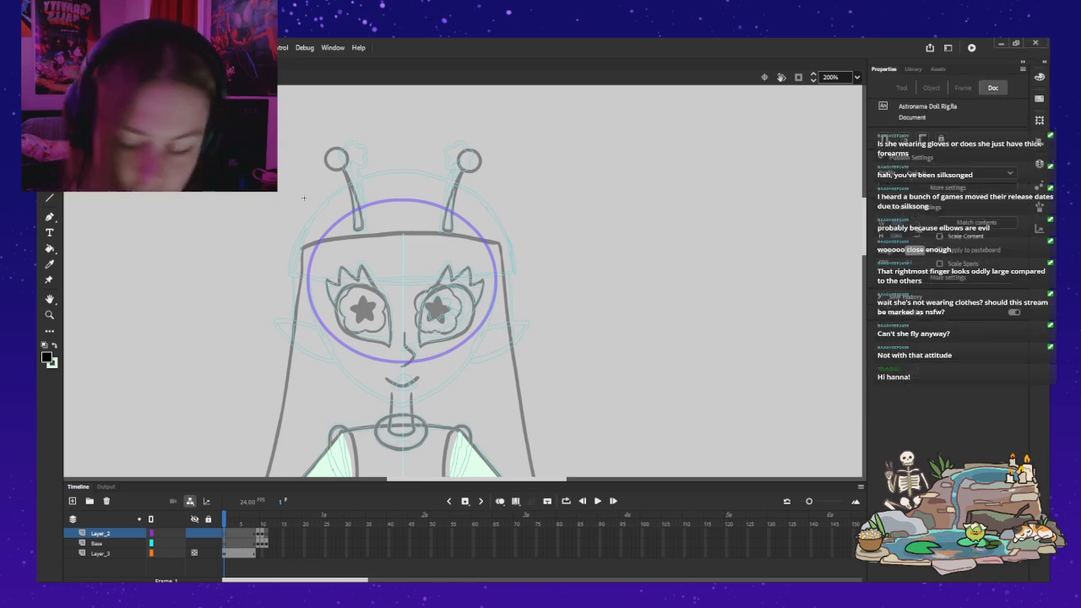
key(z)
click(494, 338)
drag(494, 338, 602, 401)
click(829, 77)
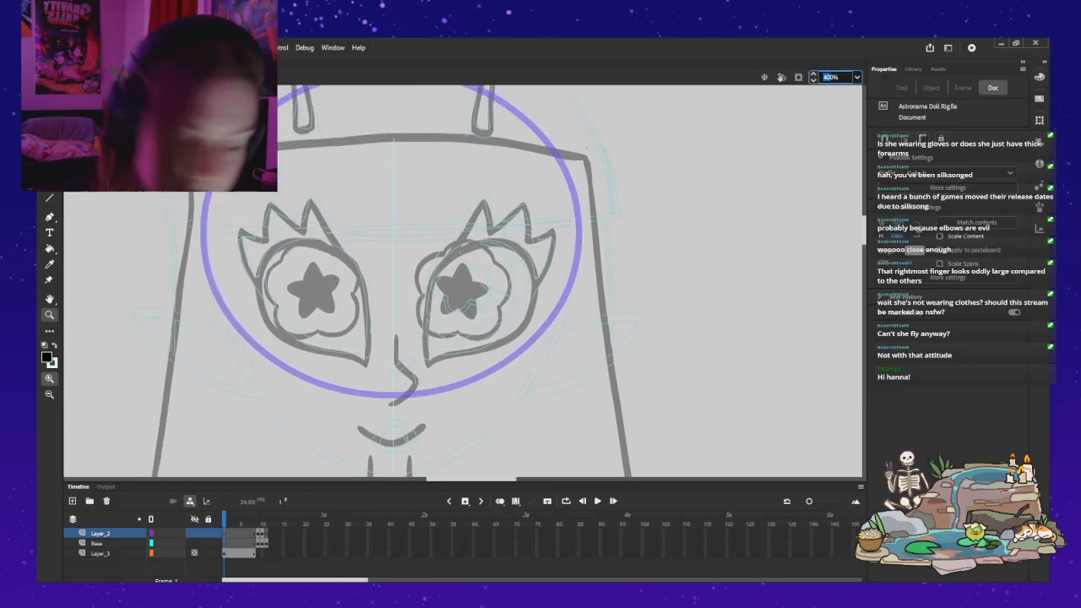
text(300)
key(Return)
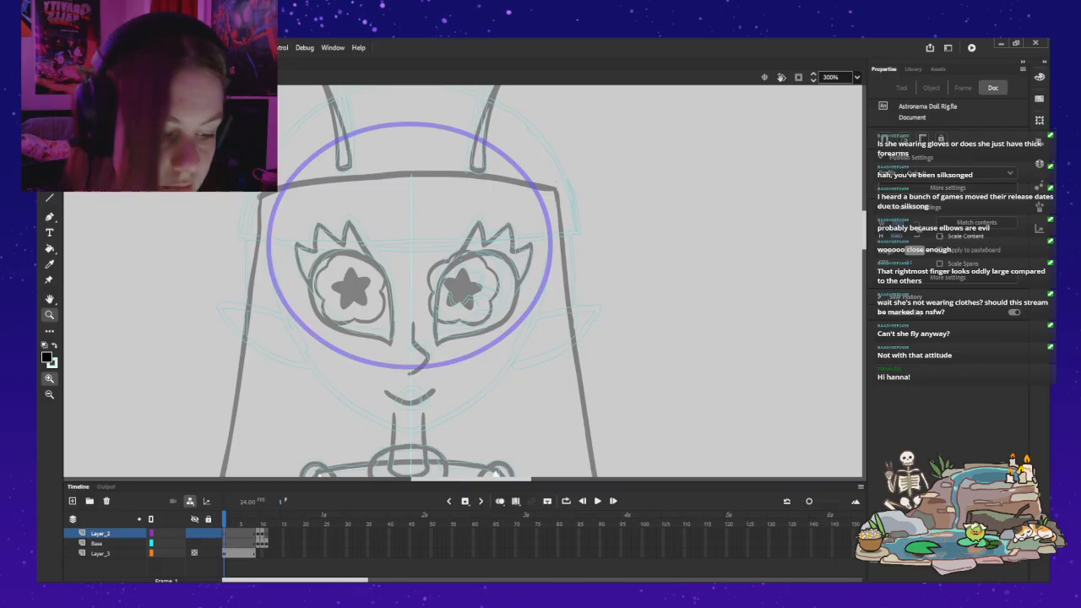
drag(463, 280, 473, 283)
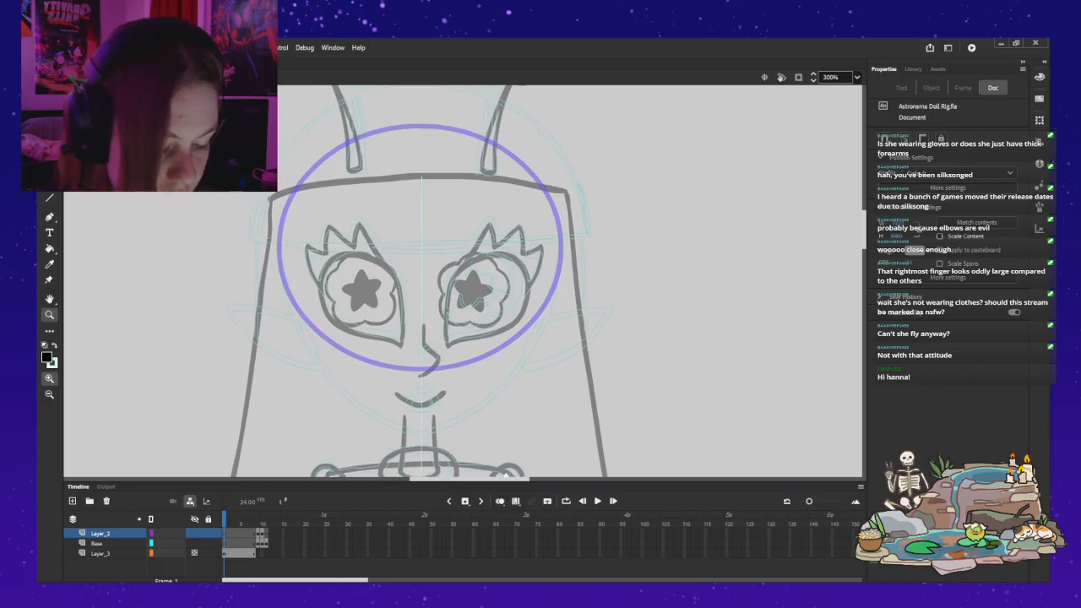
Step: Try tracing the left side of the face with the black Classic Brush, from the temple down along the cheek
key(b)
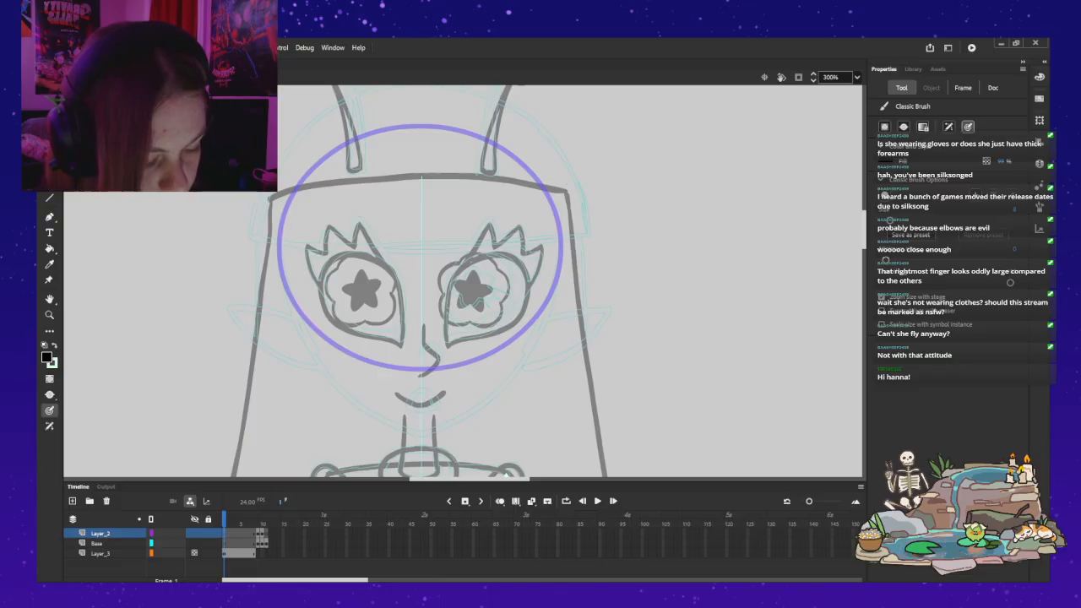
drag(302, 177, 278, 253)
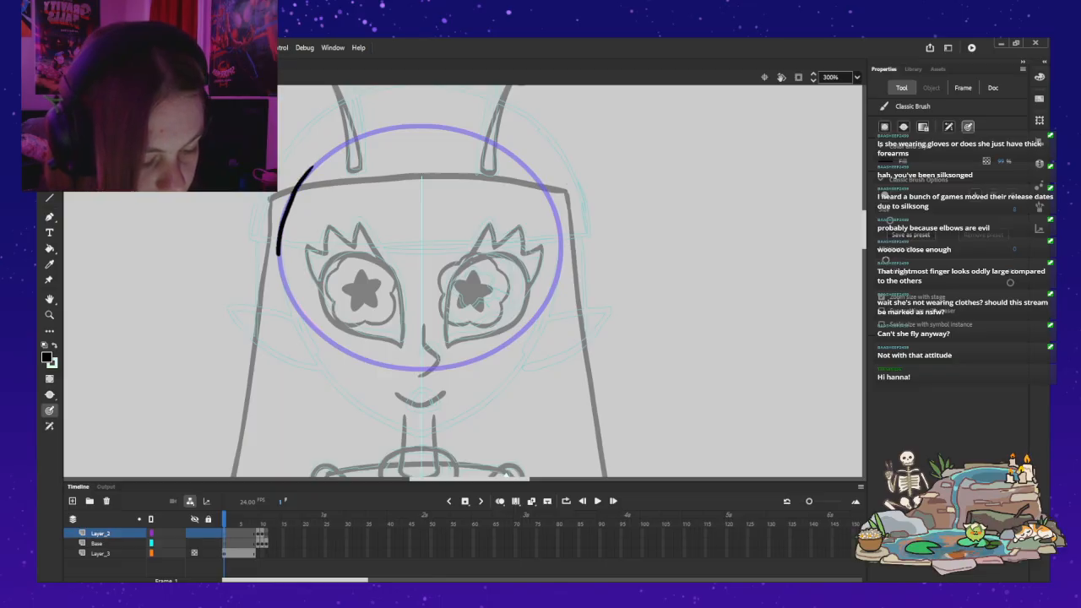
key(ctrl+z)
mouse_move(300, 181)
mouse_down()
mouse_move(279, 225)
mouse_move(283, 291)
mouse_up()
drag(305, 343, 377, 425)
key(ctrl+z)
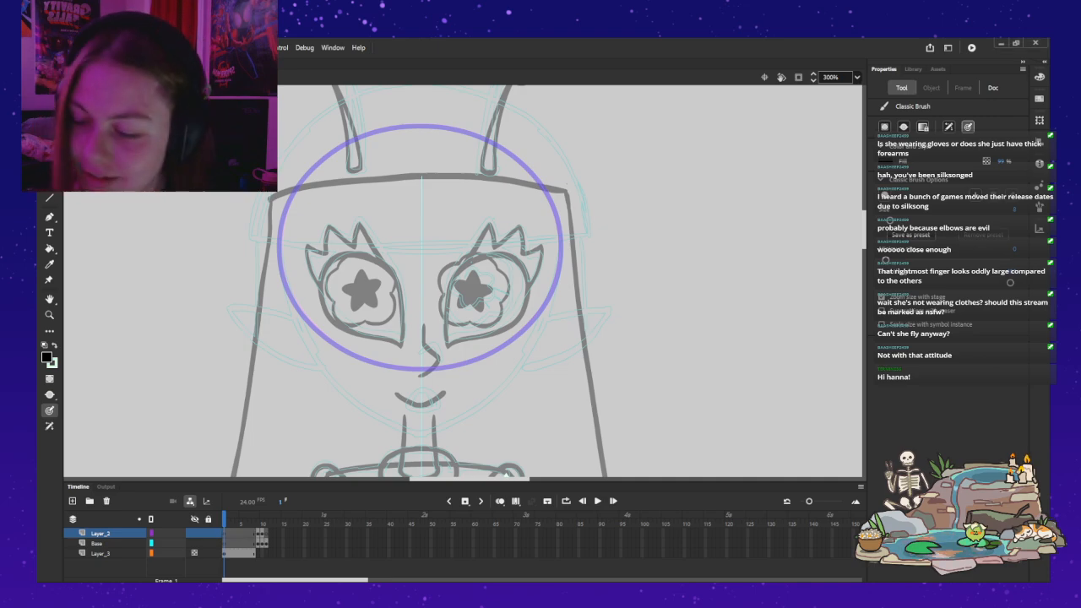
mouse_move(292, 194)
mouse_down()
mouse_move(280, 230)
mouse_move(288, 296)
mouse_up()
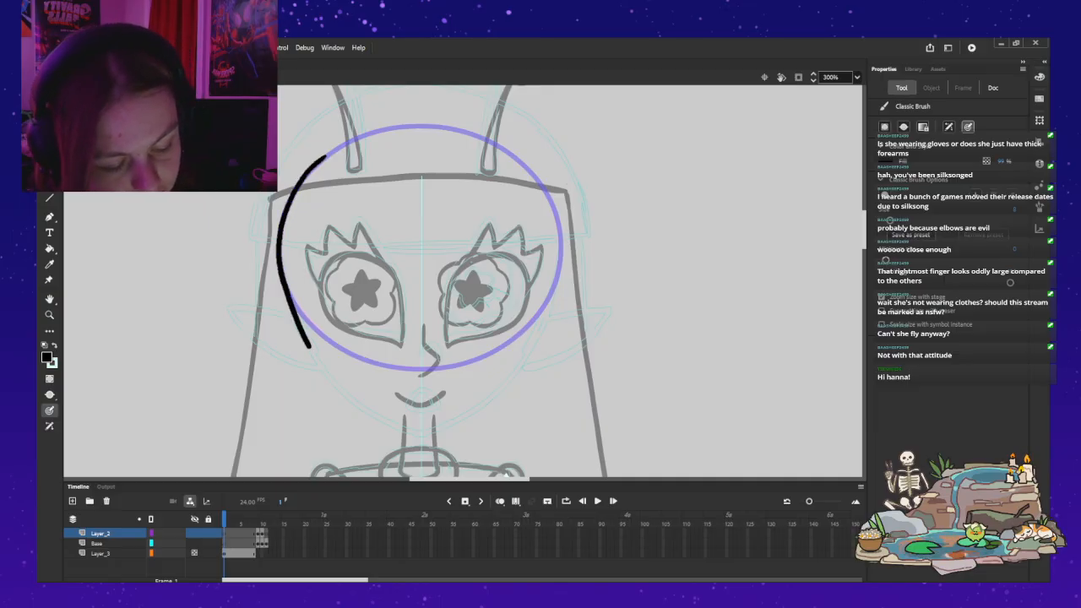
key(ctrl+z)
mouse_move(301, 183)
mouse_down()
mouse_move(277, 242)
mouse_move(279, 283)
mouse_up()
key(ctrl+z)
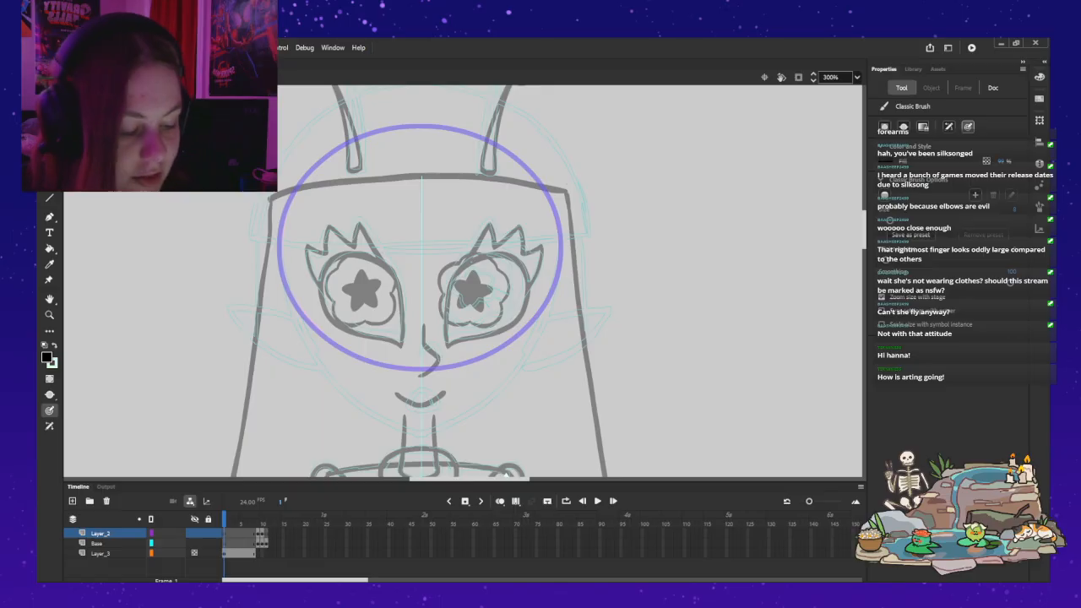
Step: Try drawing the left jawline upward from the chin, plus a short stroke at the temple, undoing each attempt
mouse_move(423, 433)
mouse_down()
mouse_move(397, 427)
mouse_move(328, 374)
mouse_move(291, 302)
mouse_up()
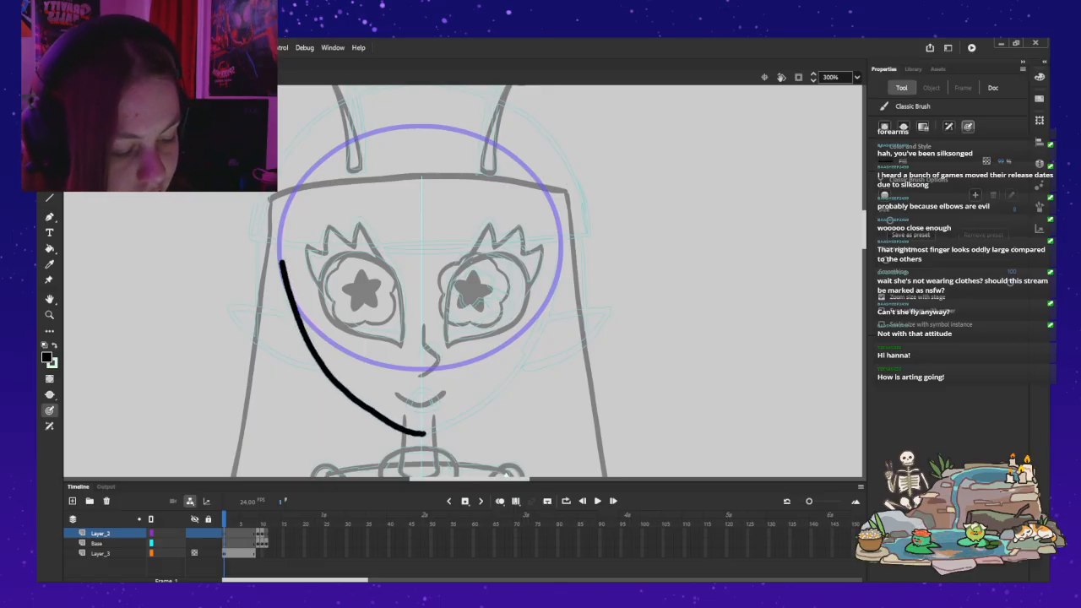
drag(281, 264, 278, 207)
key(ctrl+z)
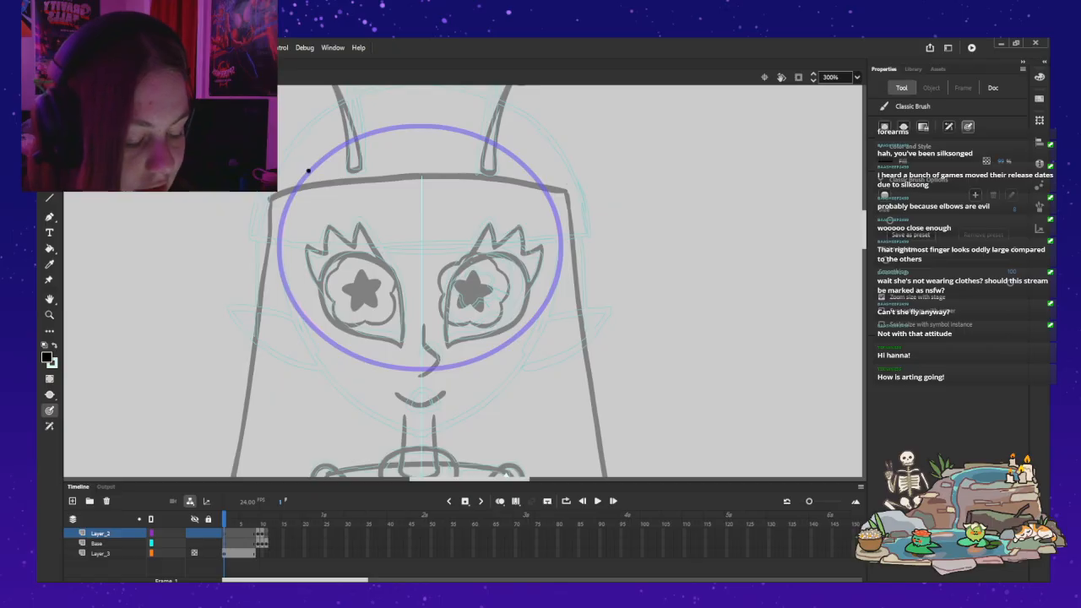
drag(308, 170, 284, 215)
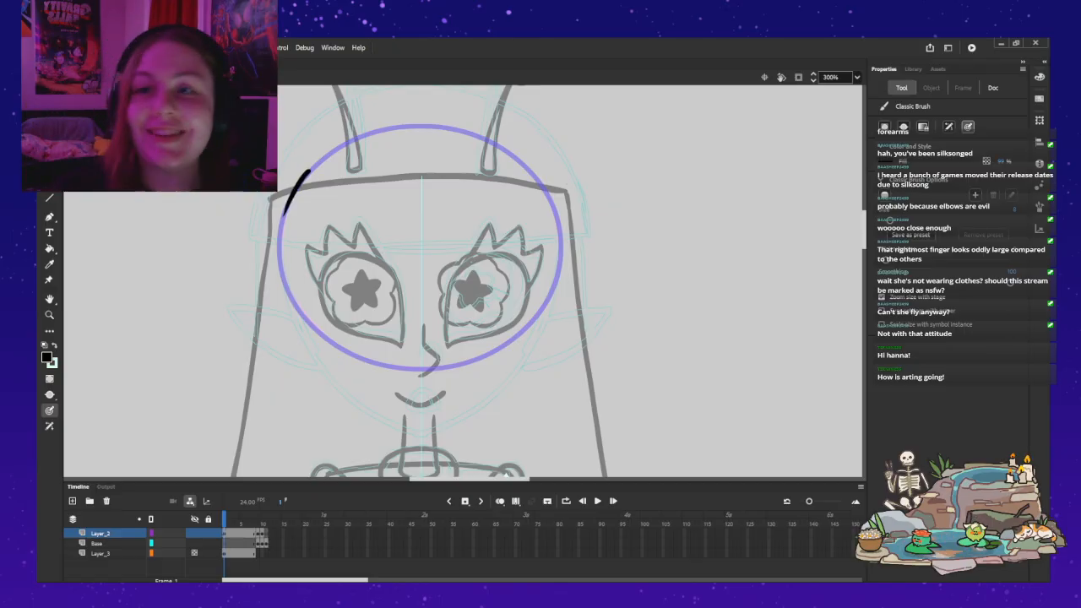
key(ctrl+z)
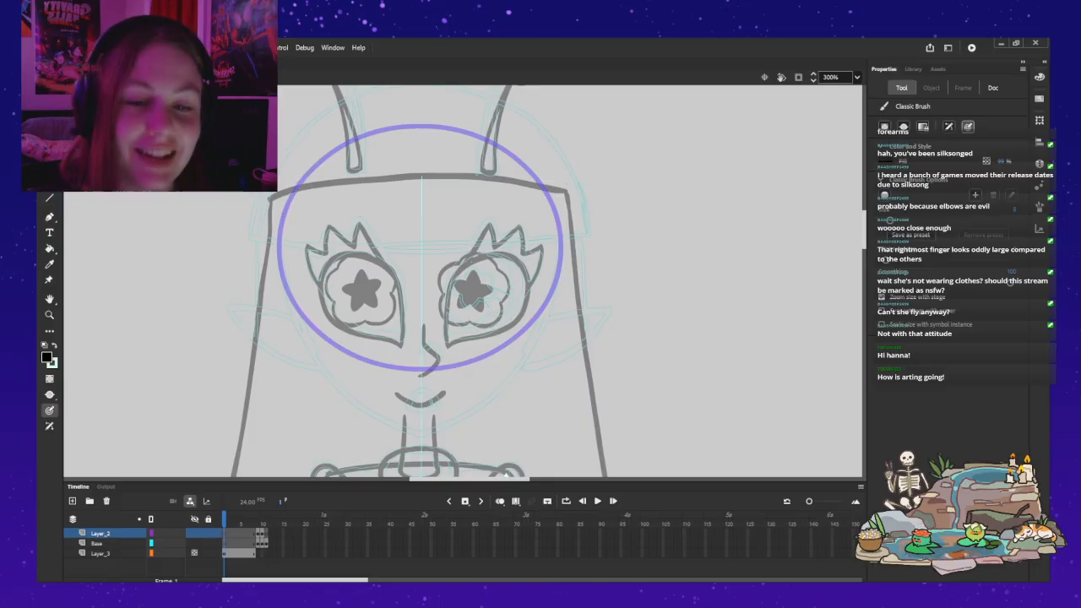
Step: Try outlining both sides of the face from the temples toward the chin, and undo the strokes
mouse_move(292, 192)
mouse_down()
mouse_move(279, 281)
mouse_move(316, 356)
mouse_up()
drag(409, 429, 425, 434)
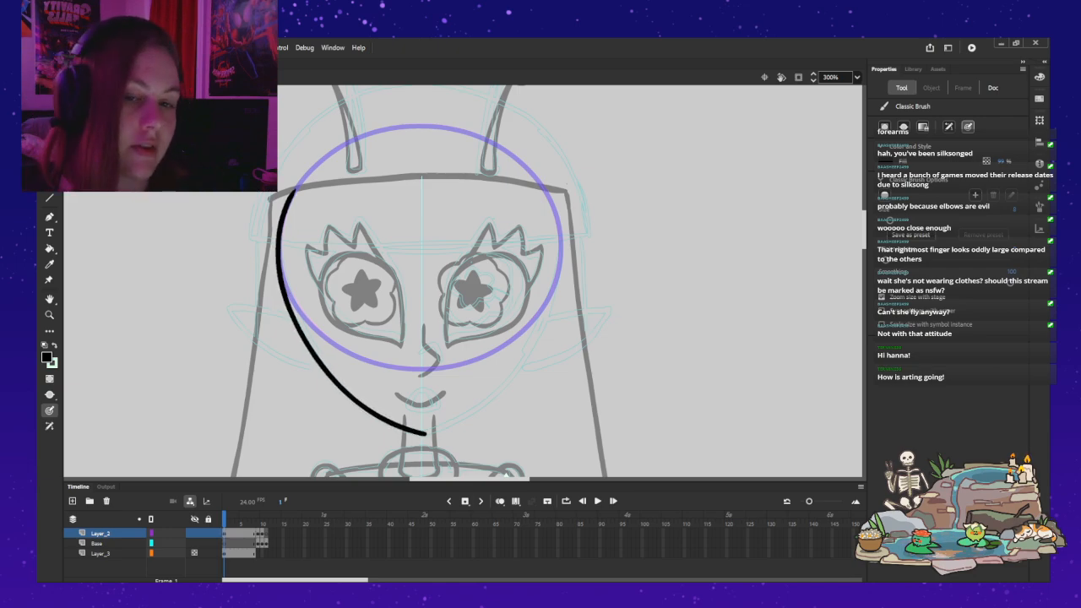
drag(541, 182, 558, 271)
drag(546, 314, 500, 387)
key(ctrl+z)
key(ctrl+z)
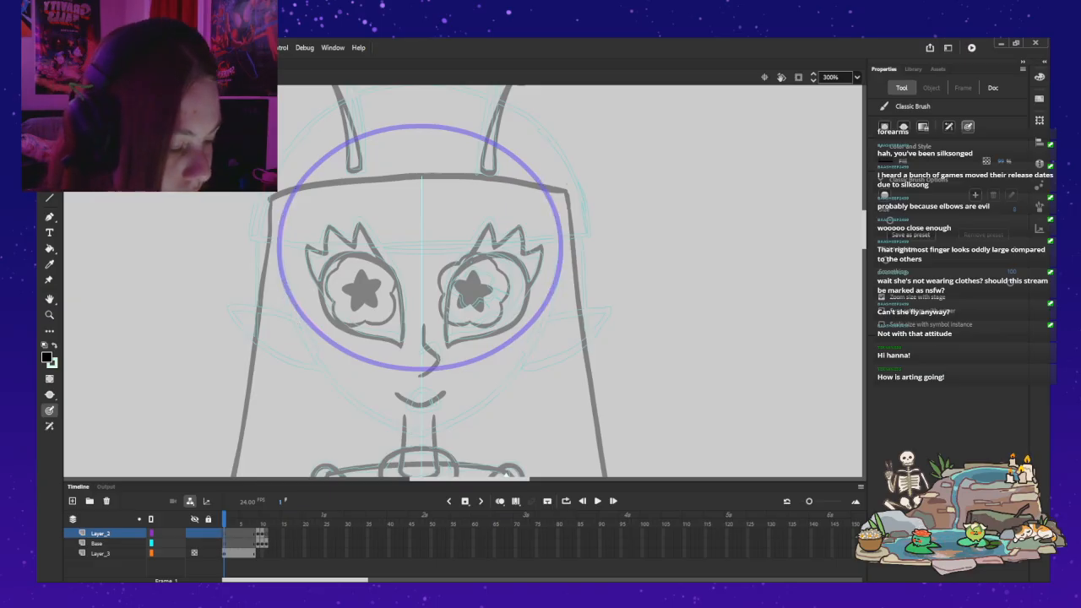
Step: Draw the right side of the face from temple to chin with the black Classic Brush and mirror a copy onto the left side
mouse_move(538, 177)
mouse_down()
mouse_move(534, 175)
mouse_move(560, 238)
mouse_move(539, 332)
mouse_move(500, 389)
mouse_move(419, 434)
mouse_up()
key(ctrl+z)
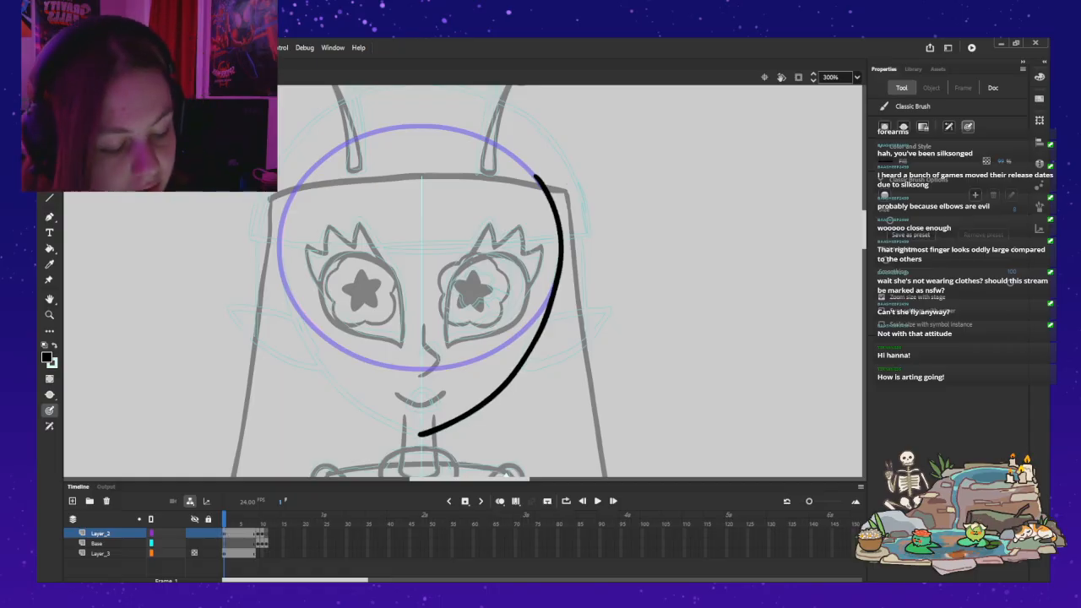
key(v)
click(537, 339)
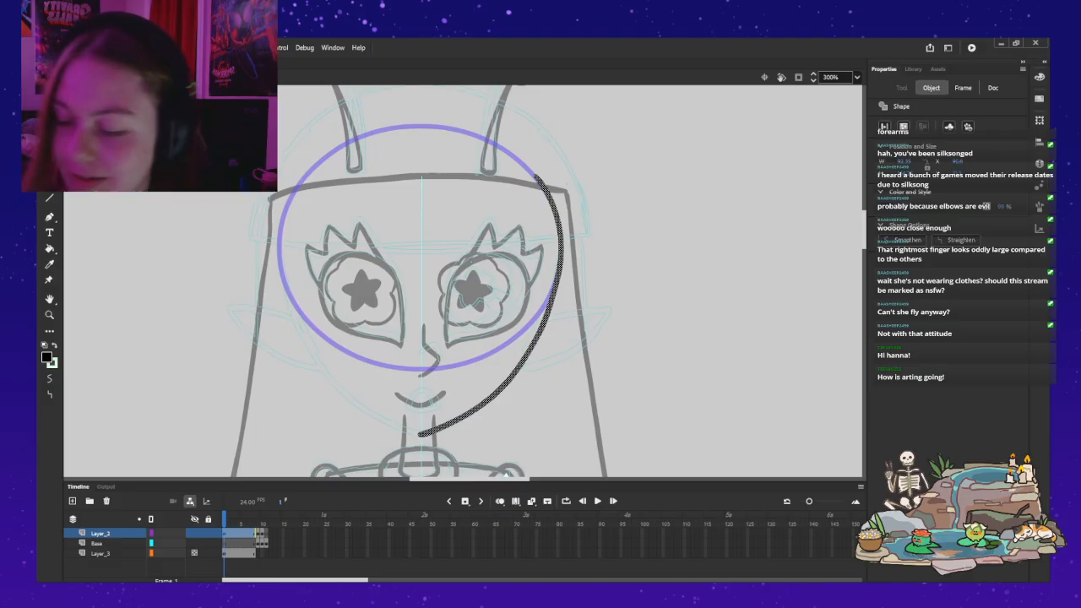
key(ctrl+v)
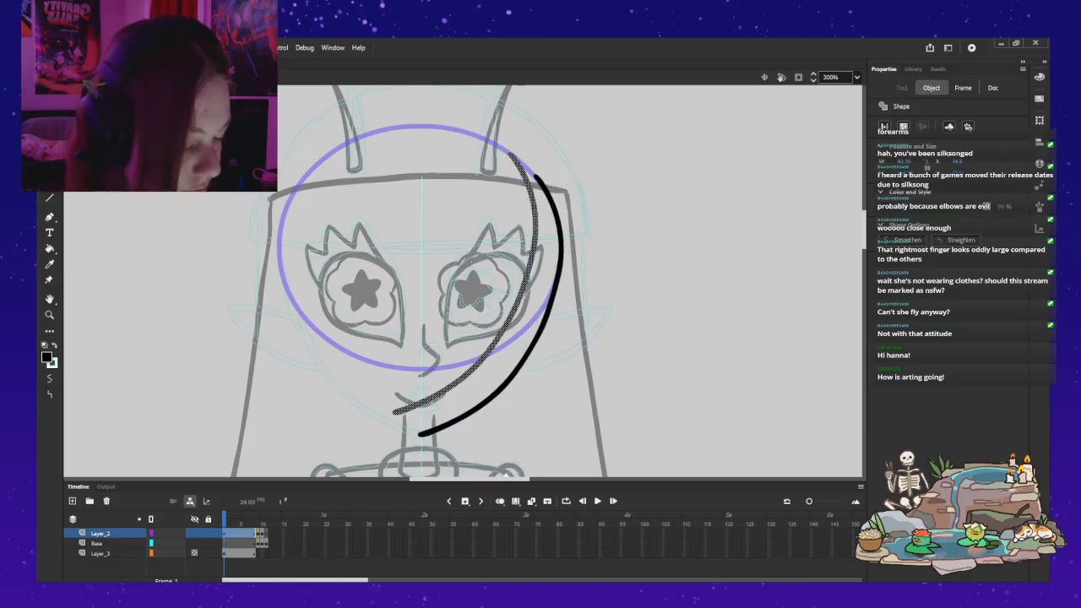
click(537, 339)
click(512, 316)
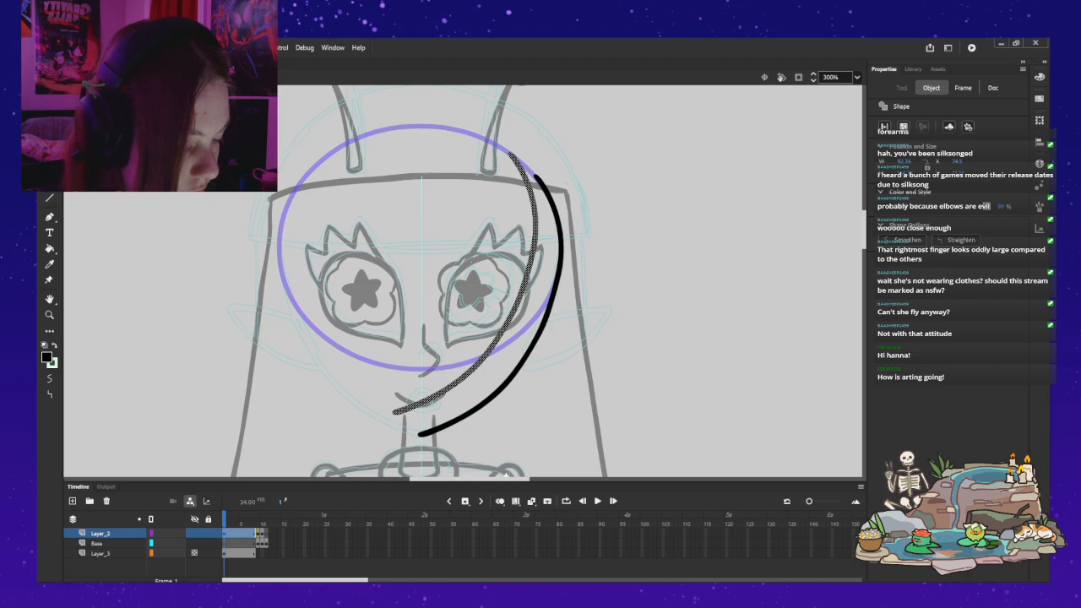
key(shift+h)
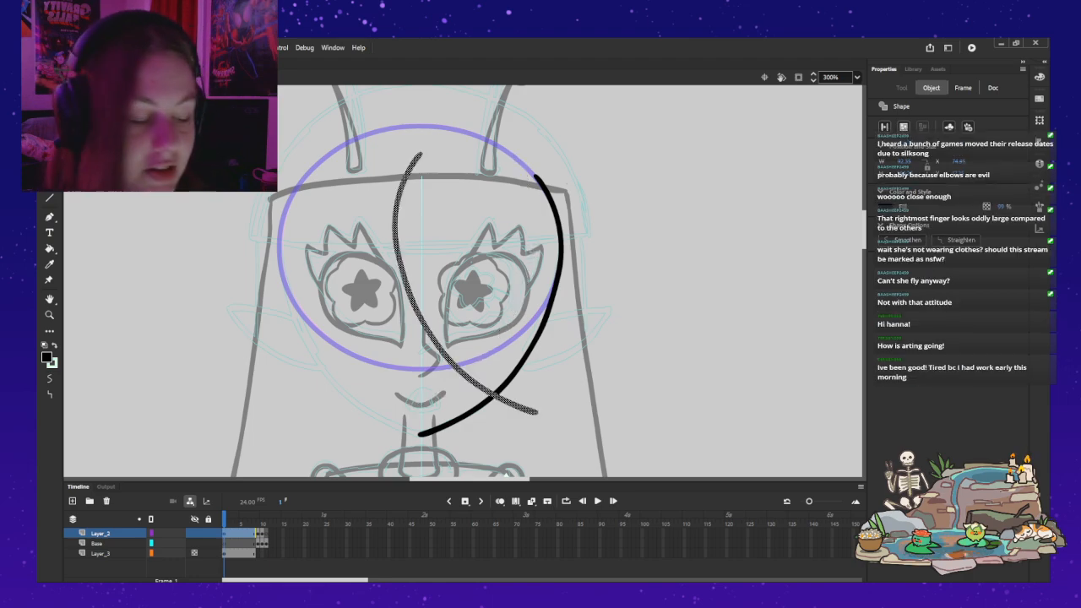
mouse_move(419, 321)
mouse_down()
mouse_move(358, 321)
mouse_move(307, 343)
mouse_up()
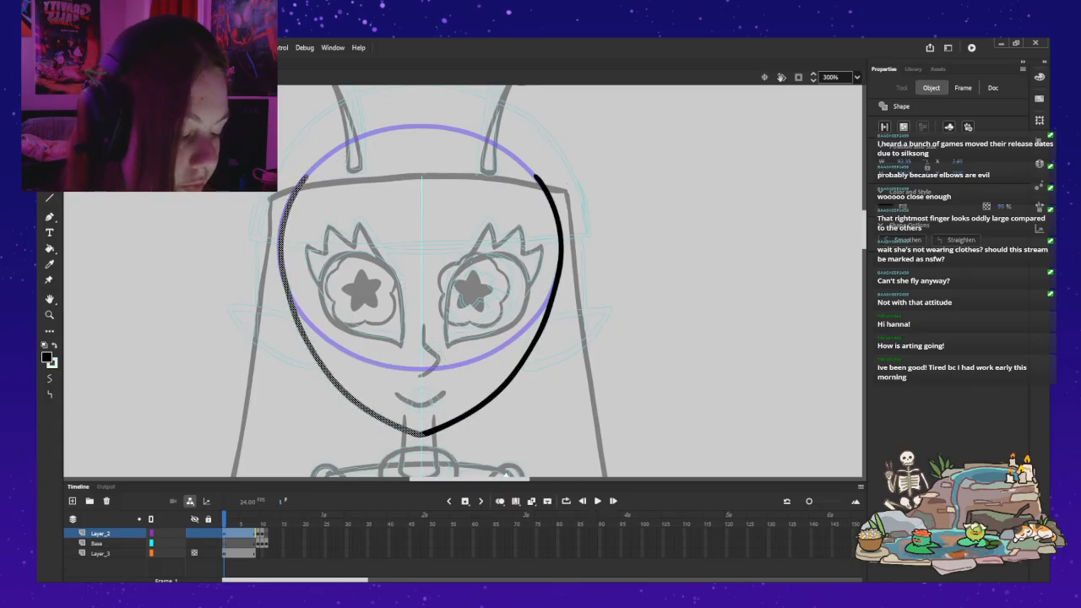
key(Escape)
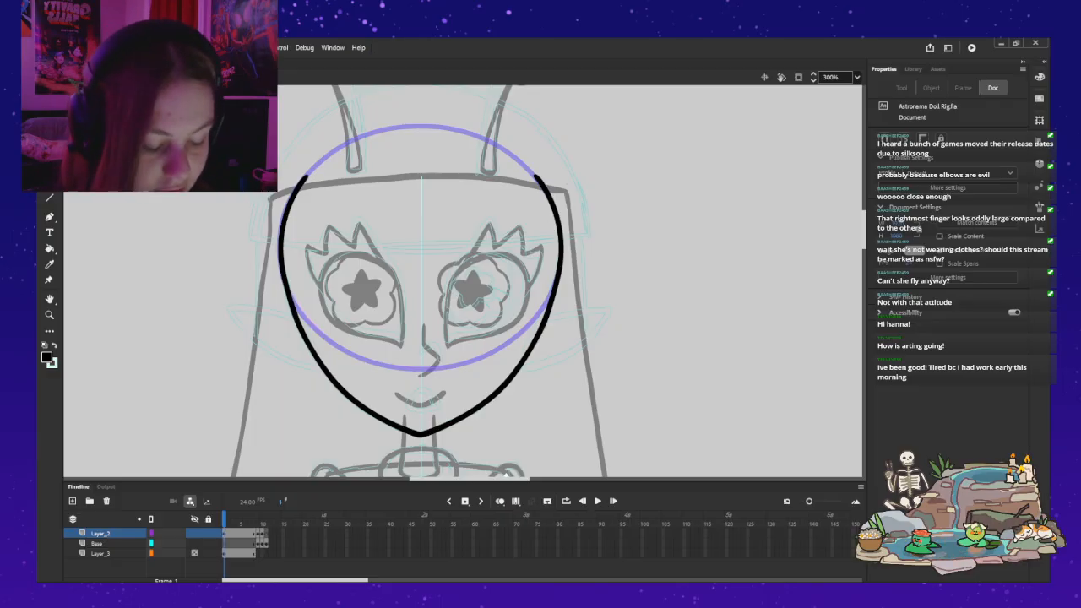
Step: Select the face outline's frame on Layer_2, advance to frame 2 and clear the outline there
click(225, 533)
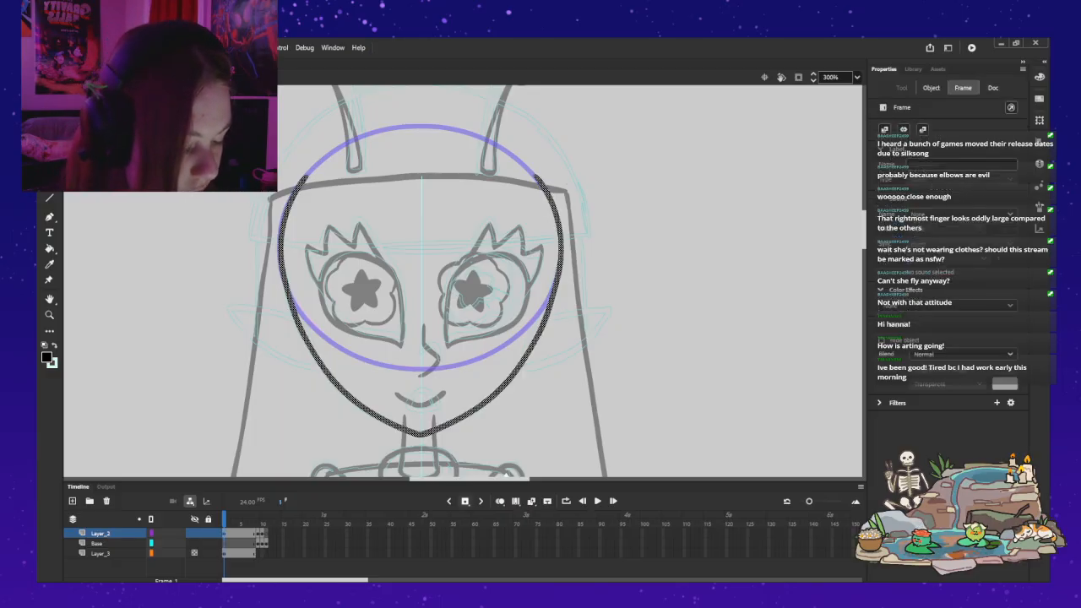
key(period)
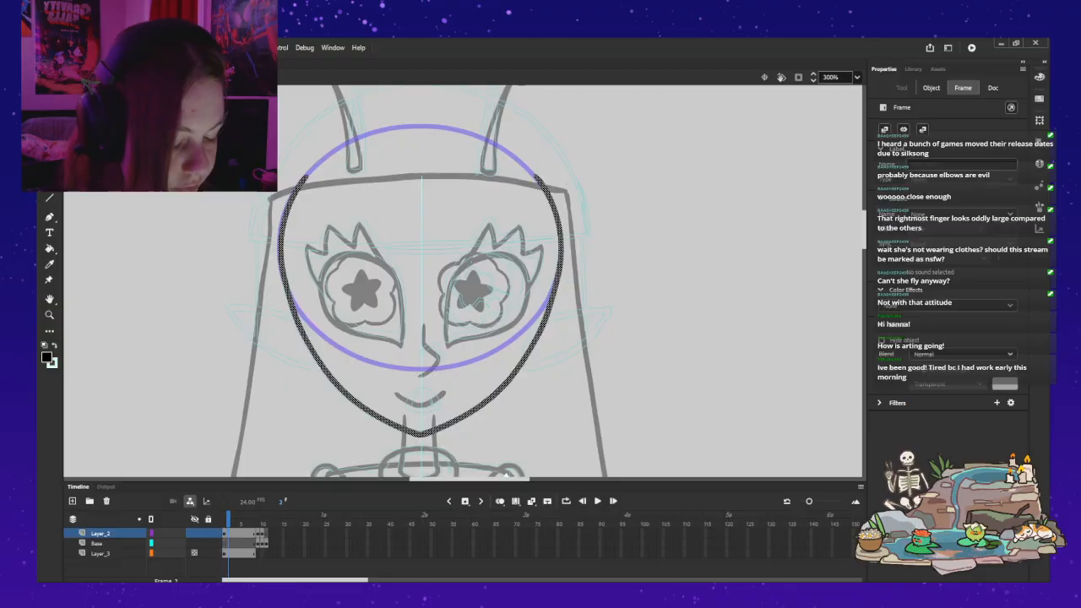
key(Delete)
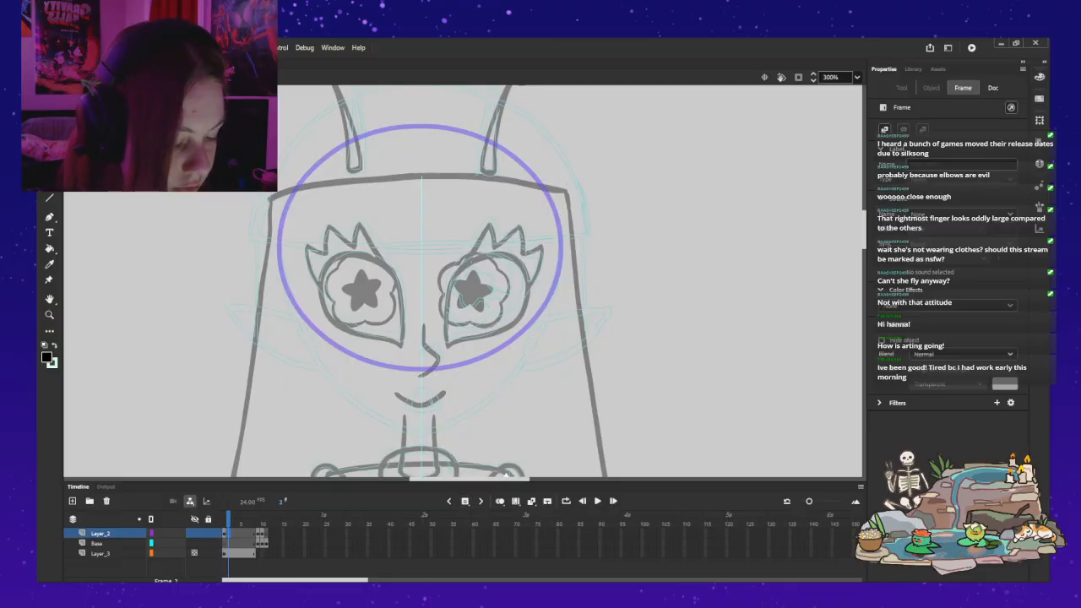
Step: Try drawing the left side of the face from the temple to the chin on frame 2 and reshaping the stroke's edges
key(b)
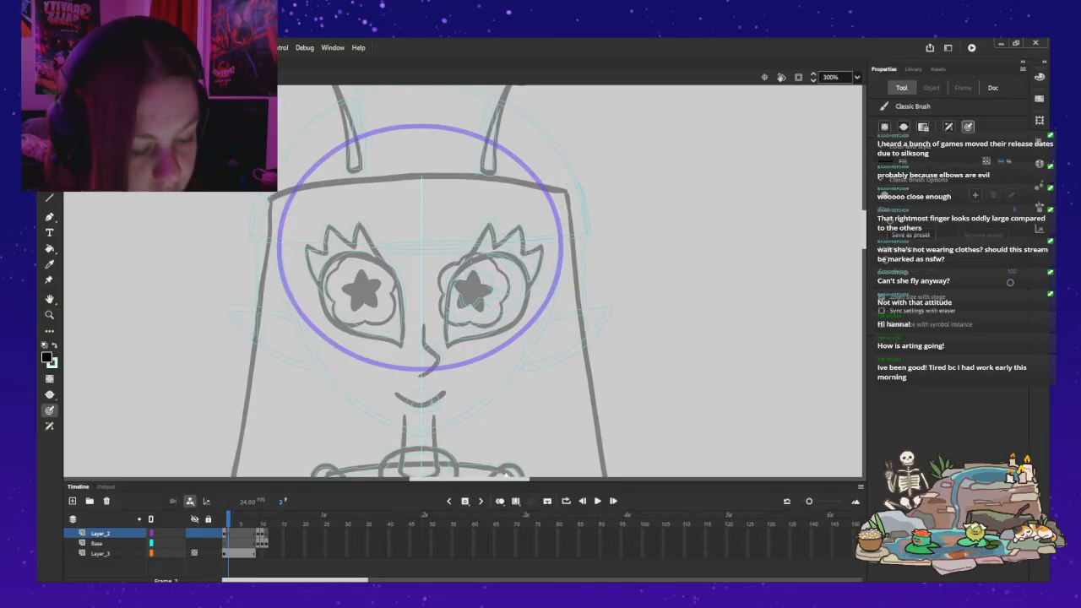
mouse_move(282, 221)
mouse_down()
mouse_move(278, 262)
mouse_move(296, 325)
mouse_up()
mouse_move(318, 364)
mouse_down()
mouse_move(346, 394)
mouse_move(423, 434)
mouse_up()
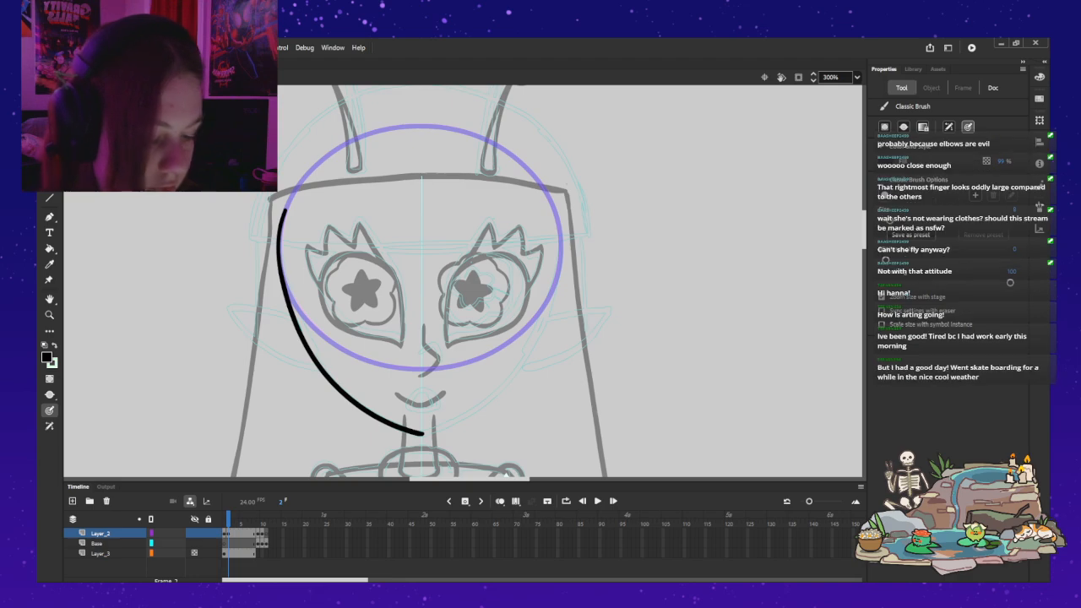
key(v)
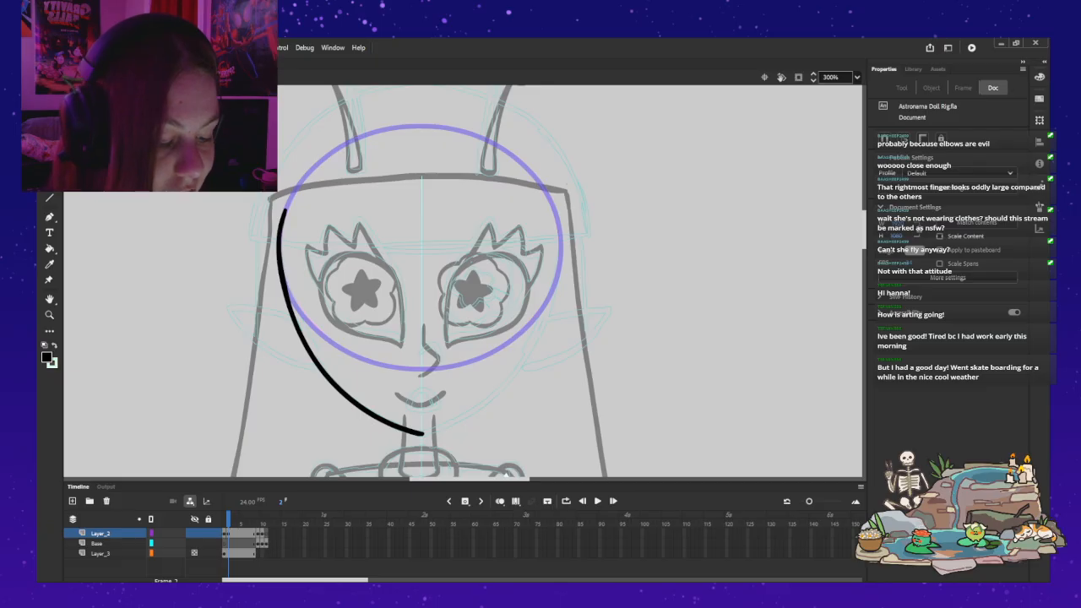
drag(282, 260, 334, 381)
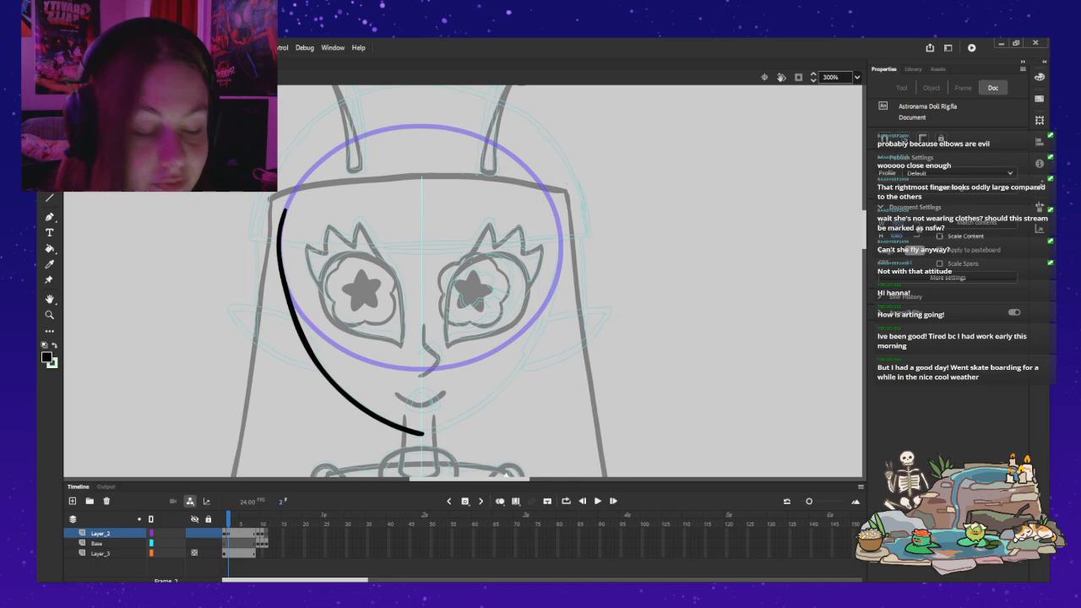
drag(286, 249, 280, 261)
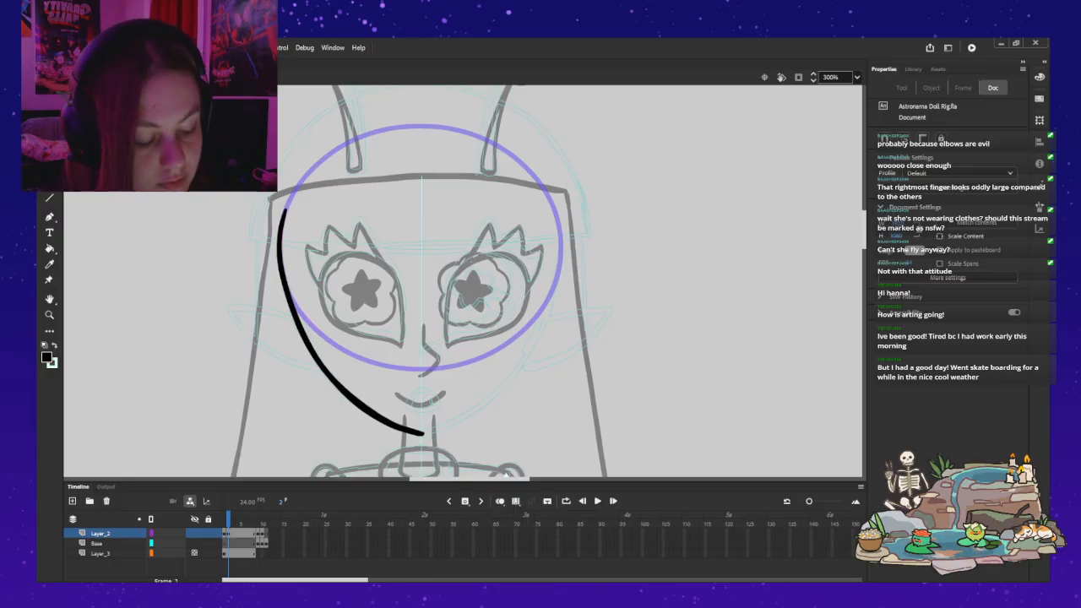
drag(424, 434, 359, 400)
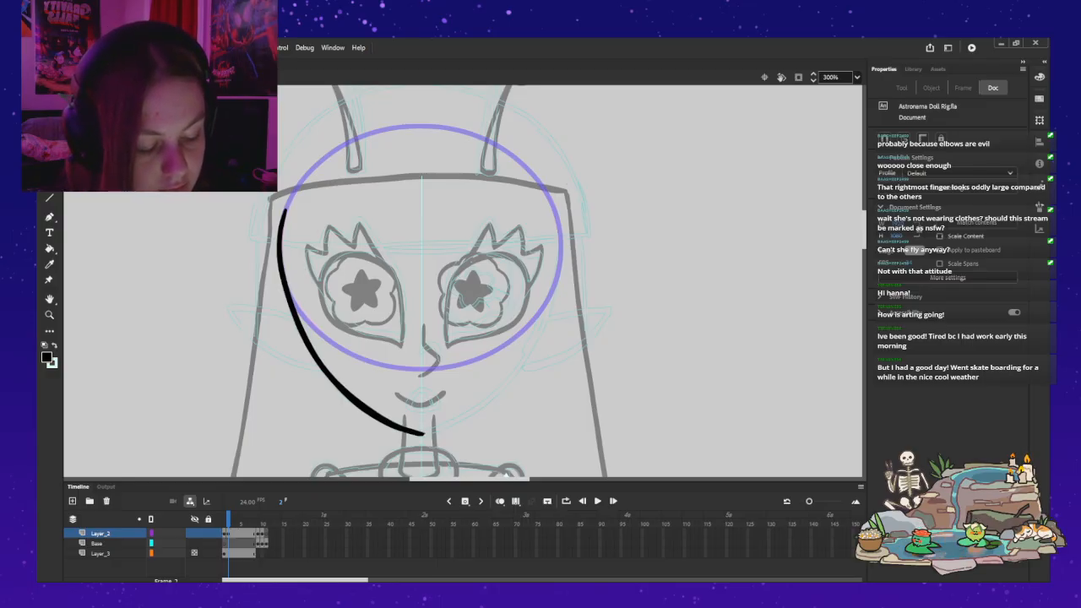
key(ctrl+z)
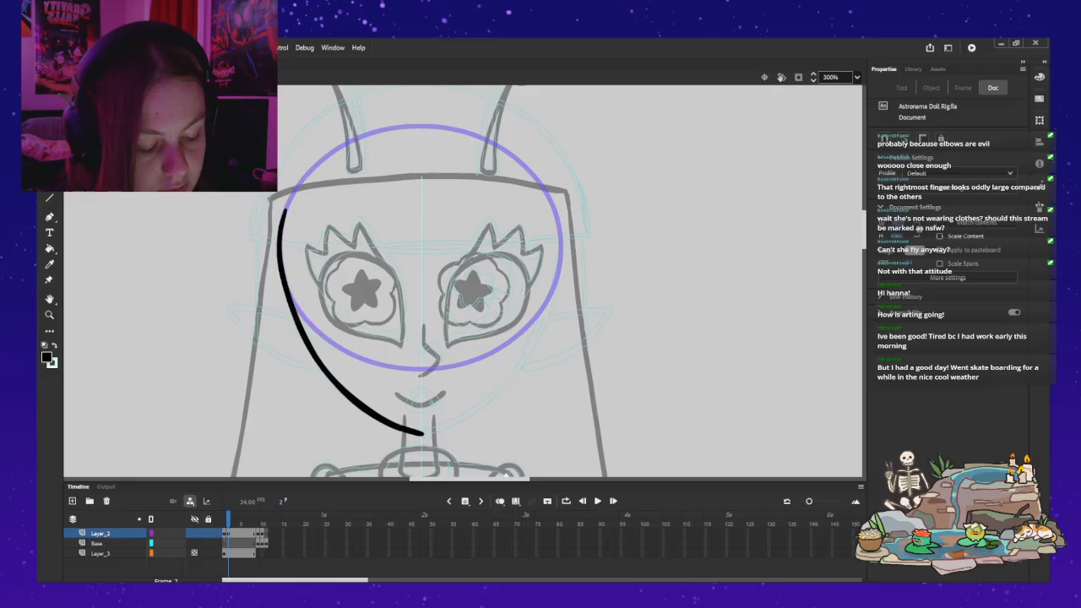
drag(300, 324, 375, 412)
drag(326, 368, 414, 432)
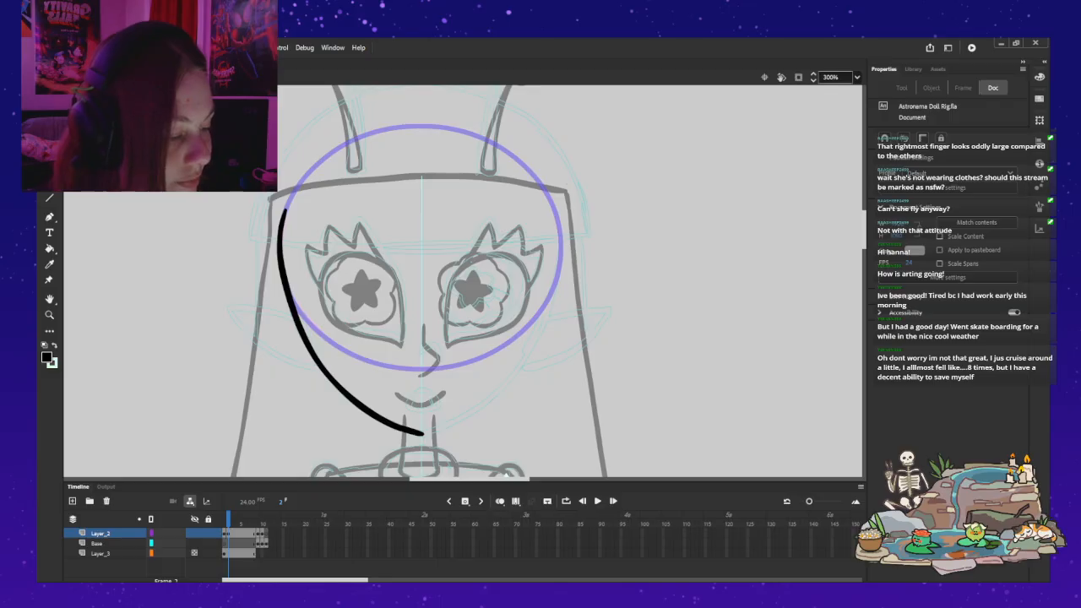
Step: Check the left face stroke against the whole doll, and undo the stroke
key(ctrl+2)
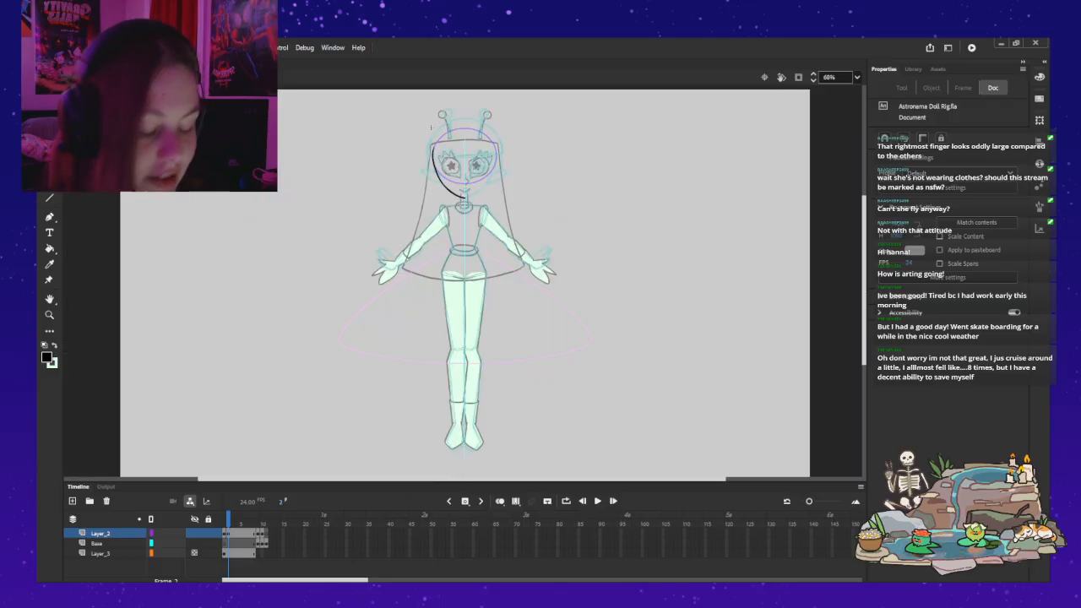
key(z)
click(470, 165)
click(470, 165)
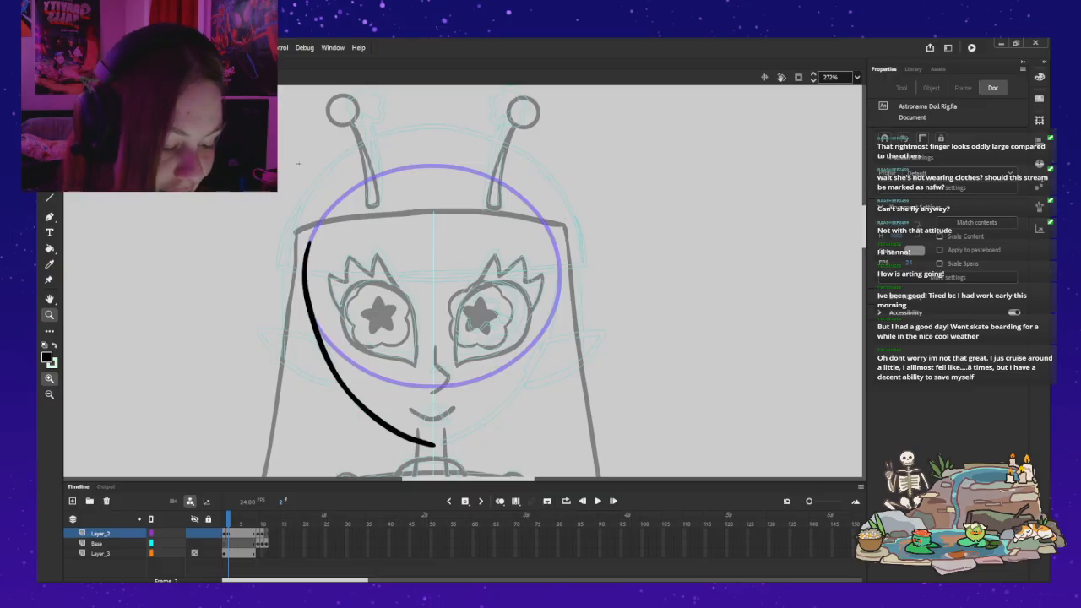
key(b)
key(ctrl+z)
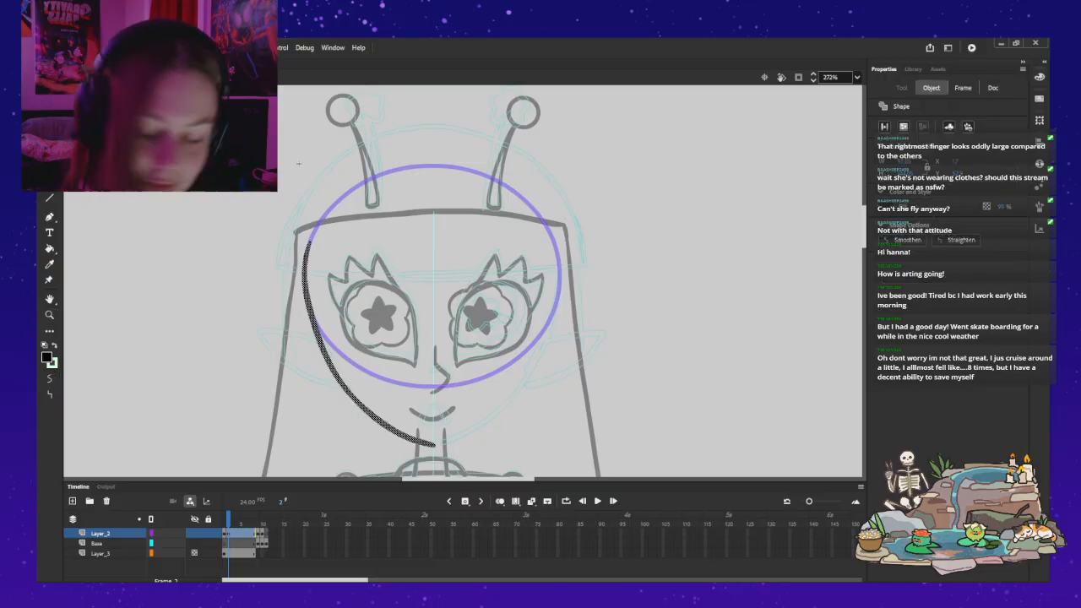
key(b)
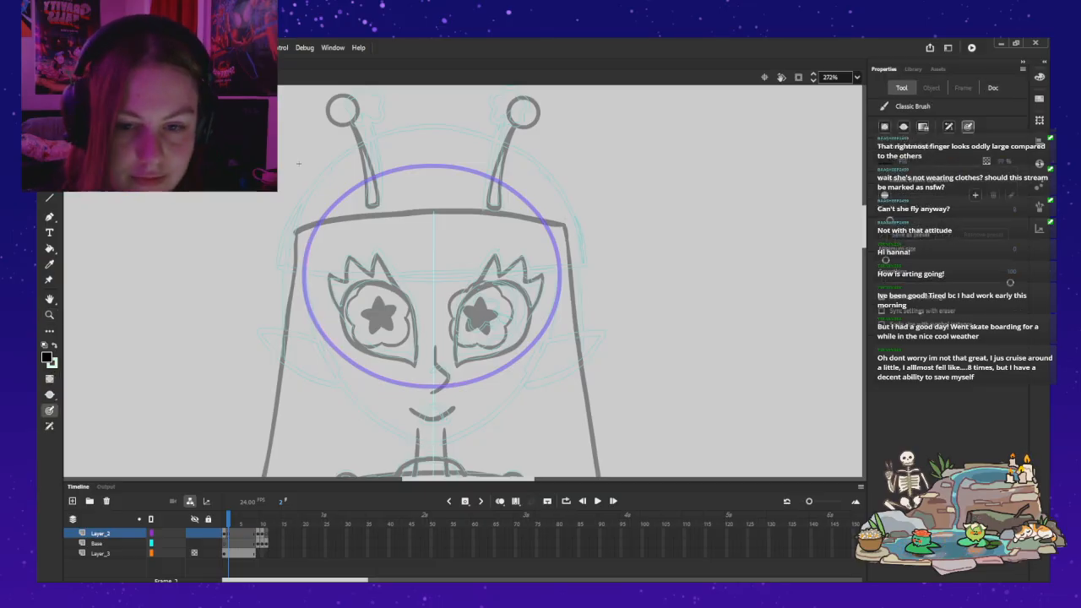
Step: Try tracing the left side of the head from the circle's upper edge down to the chin, undoing each stroke
drag(358, 186, 317, 230)
key(ctrl+z)
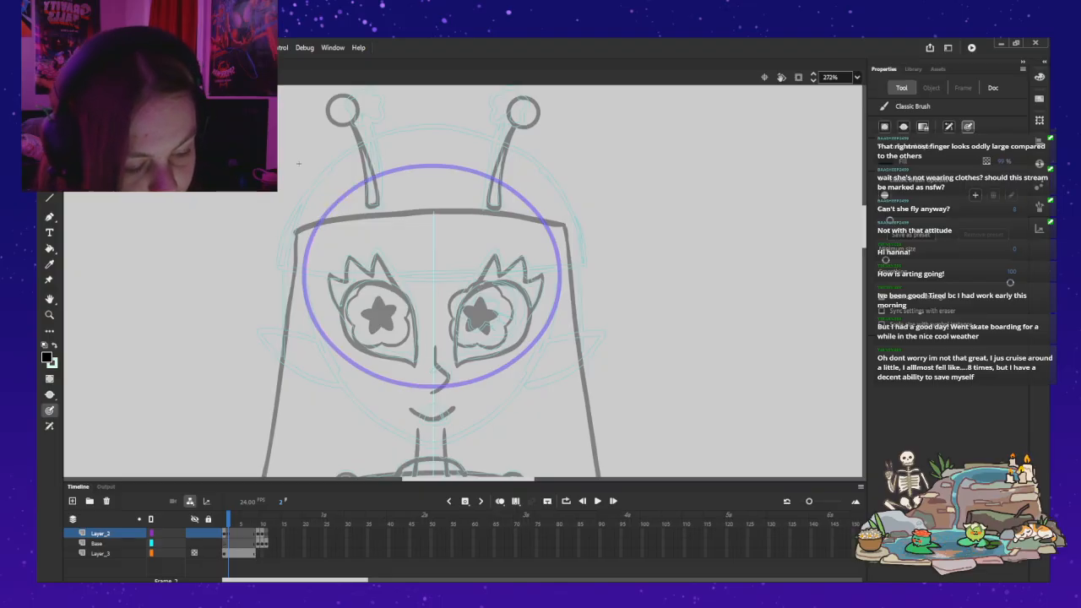
mouse_move(370, 179)
mouse_down()
mouse_move(343, 196)
mouse_move(305, 257)
mouse_move(313, 335)
mouse_up()
drag(338, 378, 432, 443)
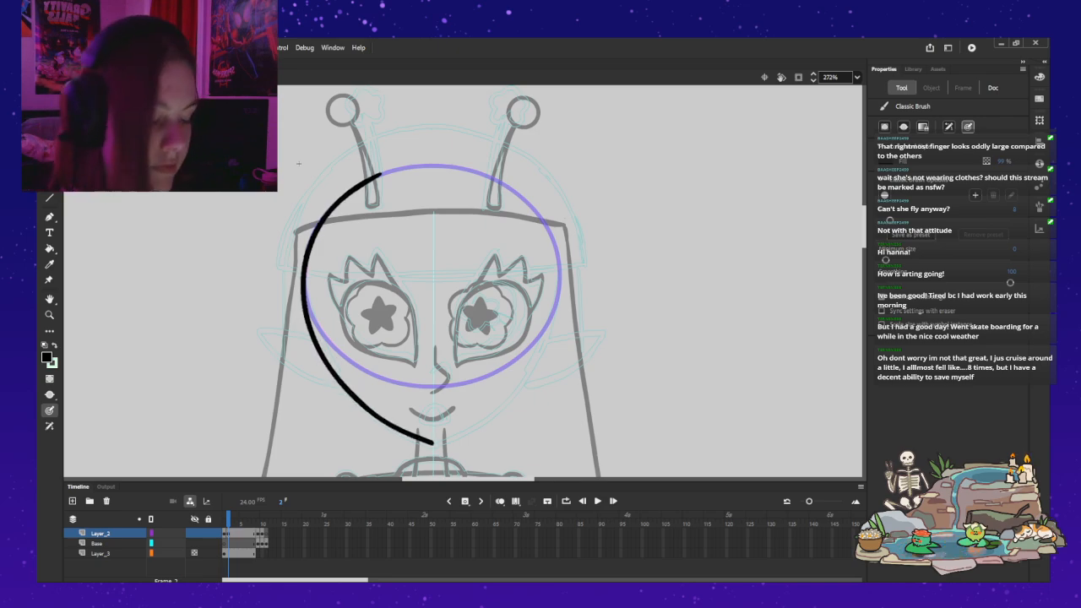
key(ctrl+z)
mouse_move(362, 182)
mouse_down()
mouse_move(376, 175)
mouse_move(315, 234)
mouse_move(304, 269)
mouse_move(302, 307)
mouse_move(342, 381)
mouse_up()
key(ctrl+z)
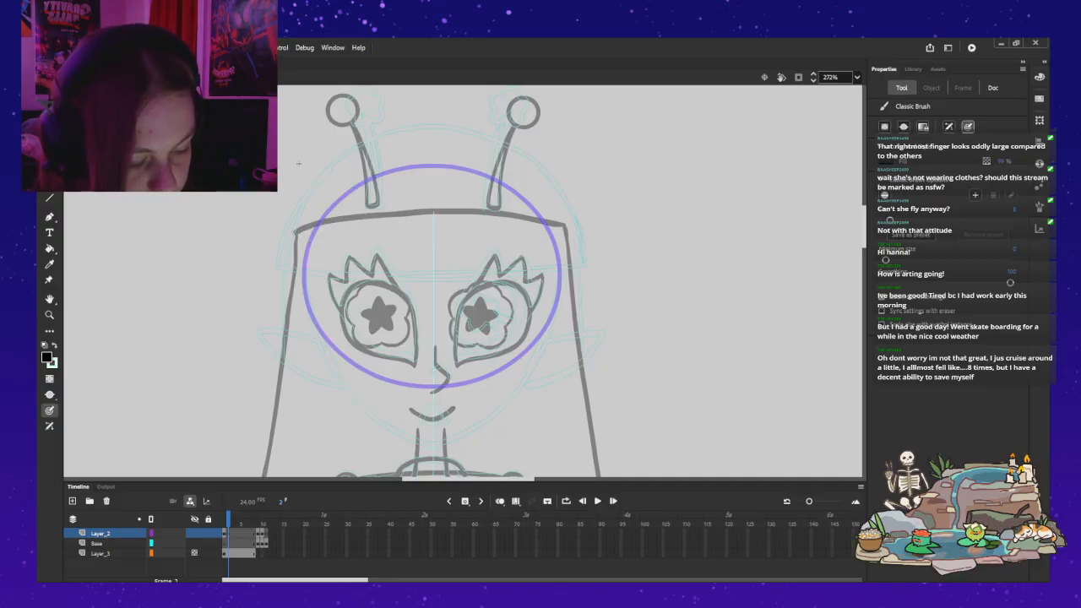
Step: Try redrawing the left head contour from the left antenna's base past the cheek to the chin, and undo the strokes
mouse_move(369, 178)
mouse_down()
mouse_move(315, 228)
mouse_move(312, 329)
mouse_up()
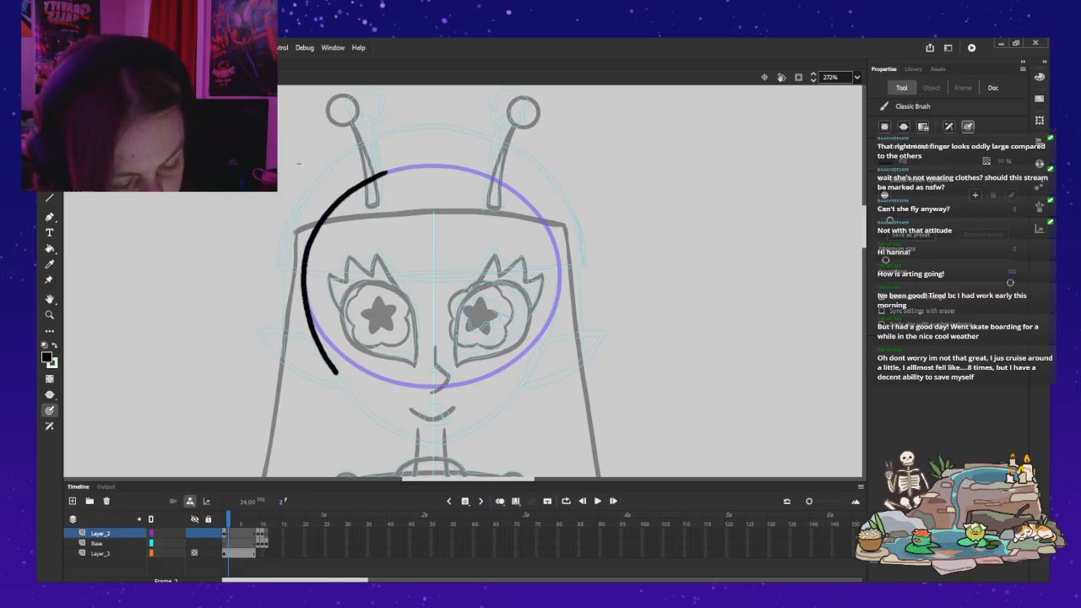
drag(336, 370, 359, 397)
drag(407, 432, 434, 446)
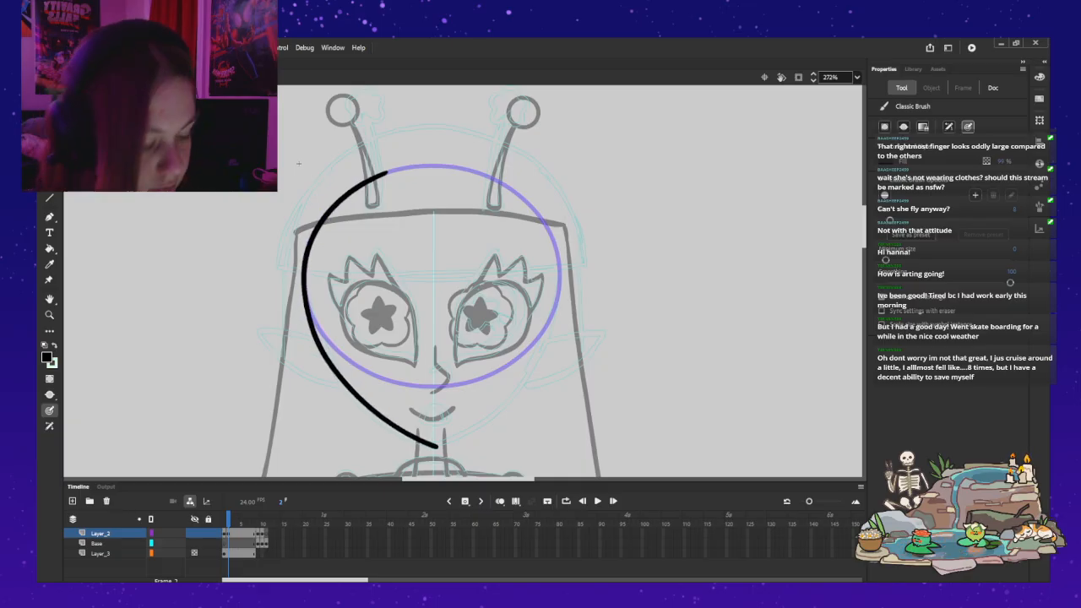
key(ctrl+z)
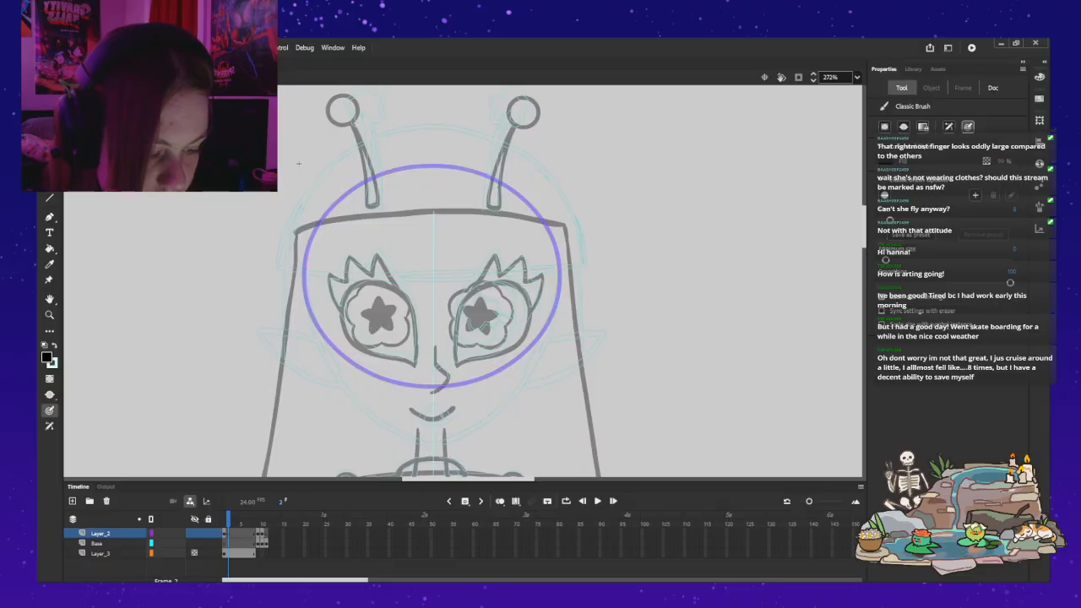
drag(391, 173, 331, 208)
key(ctrl+z)
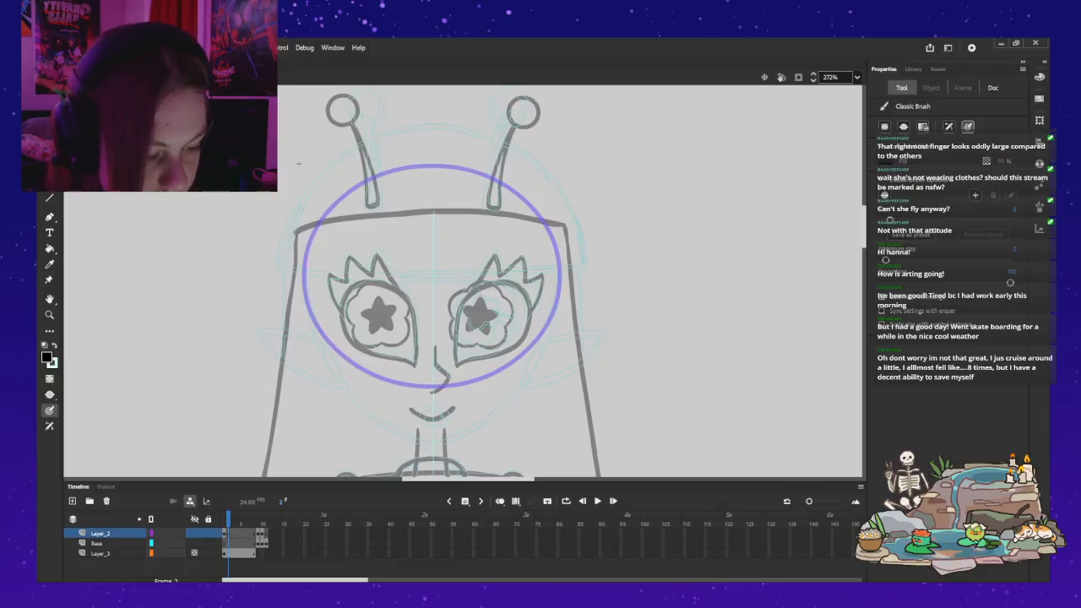
Step: Draw the left head contour from the left antenna's base to the chin and mirror a copy onto the right side
mouse_move(393, 169)
mouse_down()
mouse_move(320, 218)
mouse_move(301, 283)
mouse_move(334, 374)
mouse_move(374, 417)
mouse_move(437, 448)
mouse_up()
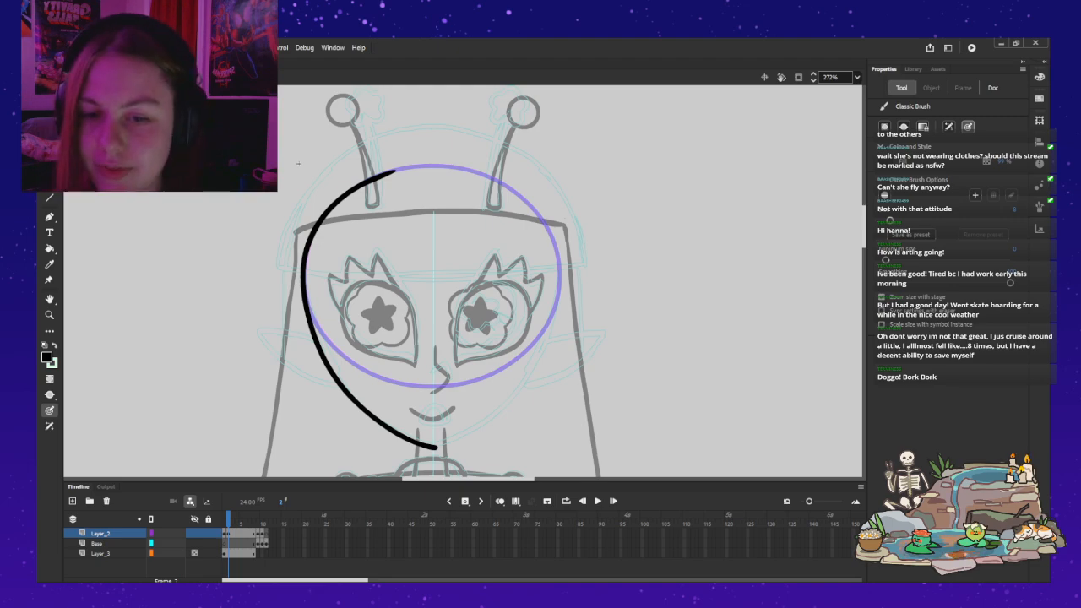
key(v)
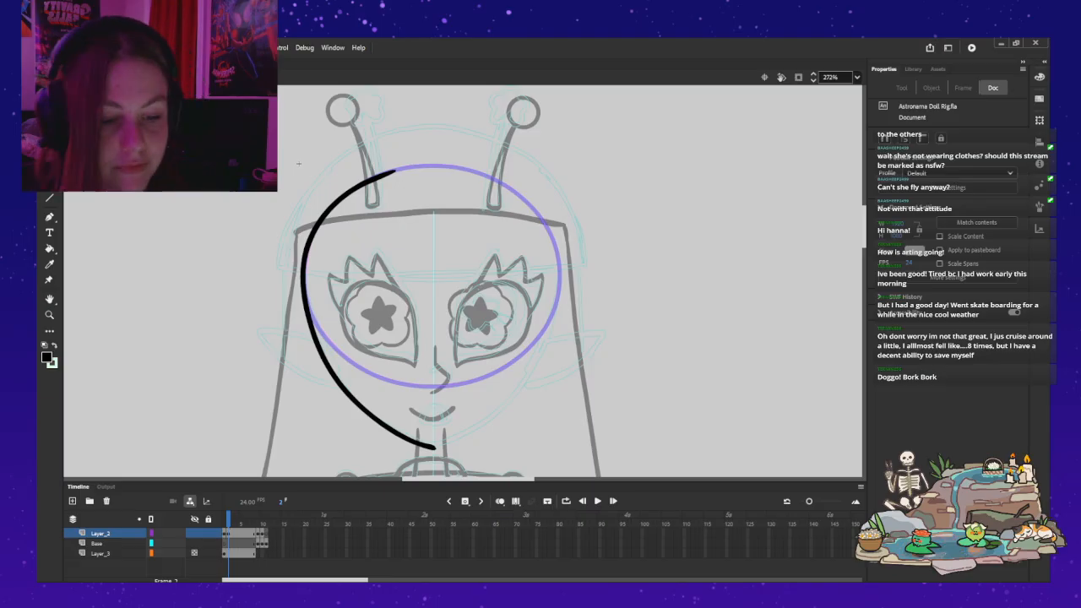
key(ctrl+a)
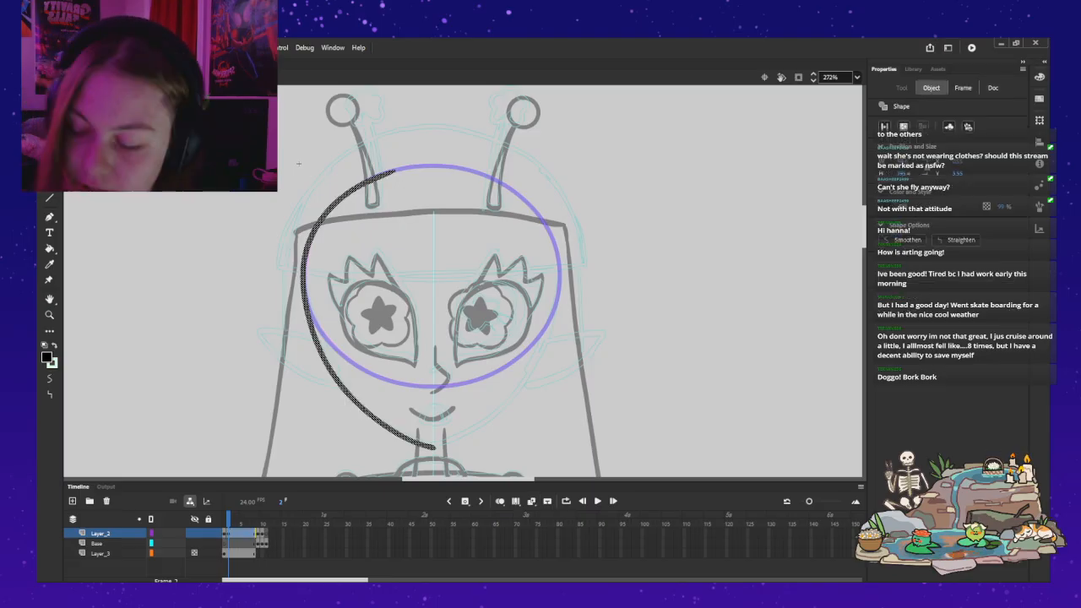
key(ctrl+c)
key(ctrl+v)
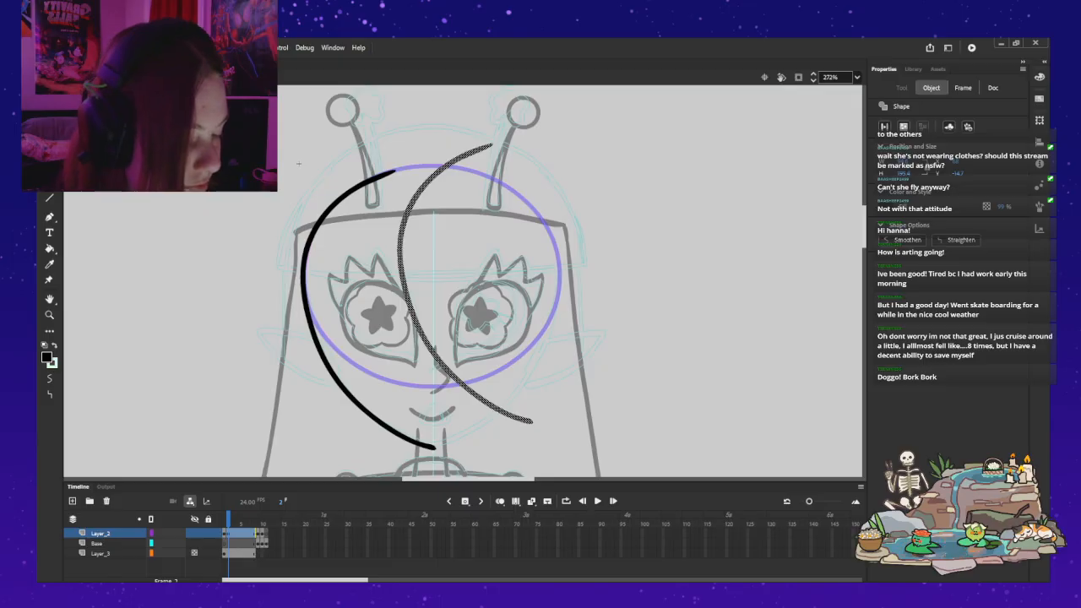
key(shift+h)
drag(529, 262, 563, 288)
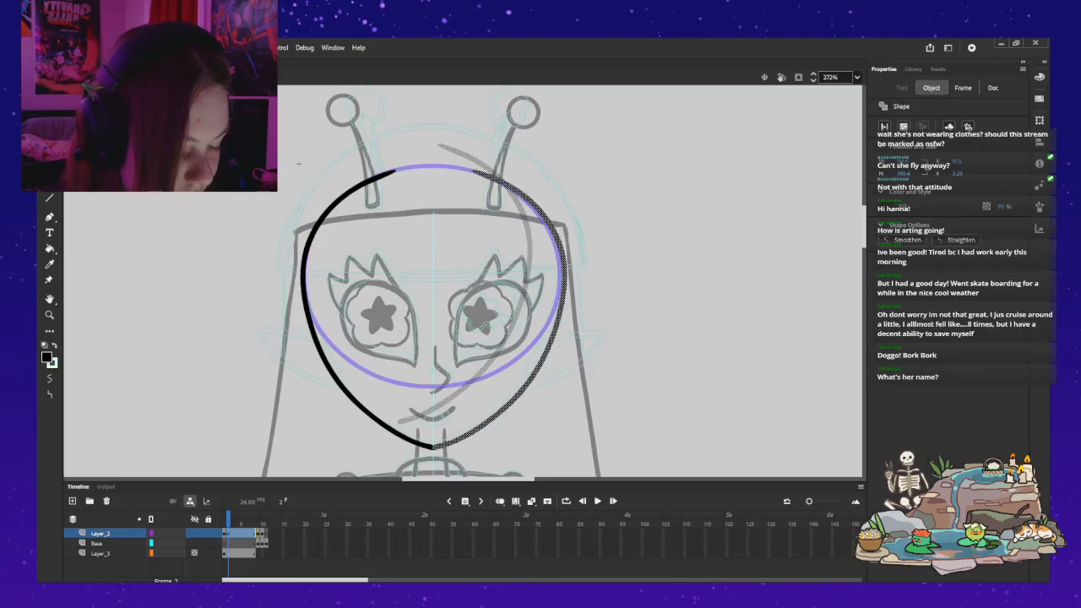
Step: Nudge the mirrored right contour inward to line up with the head circle and meet the left contour at the chin
key(Left)
key(Left)
key(Left)
key(Left)
key(Left)
key(Left)
key(Left)
key(Left)
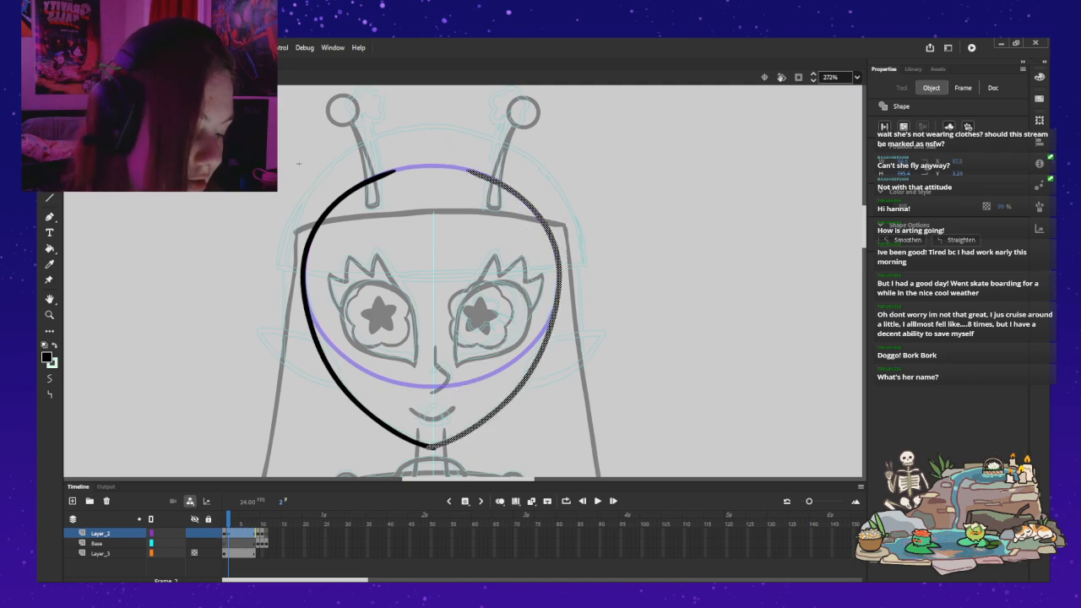
Step: Shift the mirrored right head contour sideways until both halves join at the chin on the centre line, and deselect it
key(Down)
key(Right)
key(Up)
key(Right)
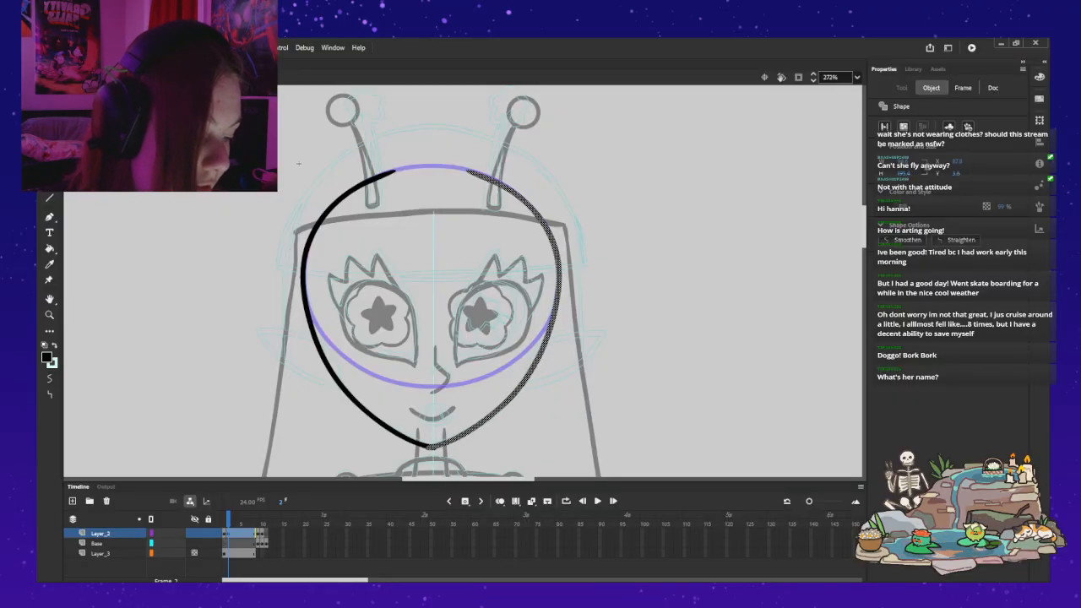
key(Right)
key(Right)
key(Right)
key(Right)
key(Right)
key(Right)
key(Right)
key(Right)
key(Right)
key(Right)
key(Right)
key(Right)
key(Right)
key(Right)
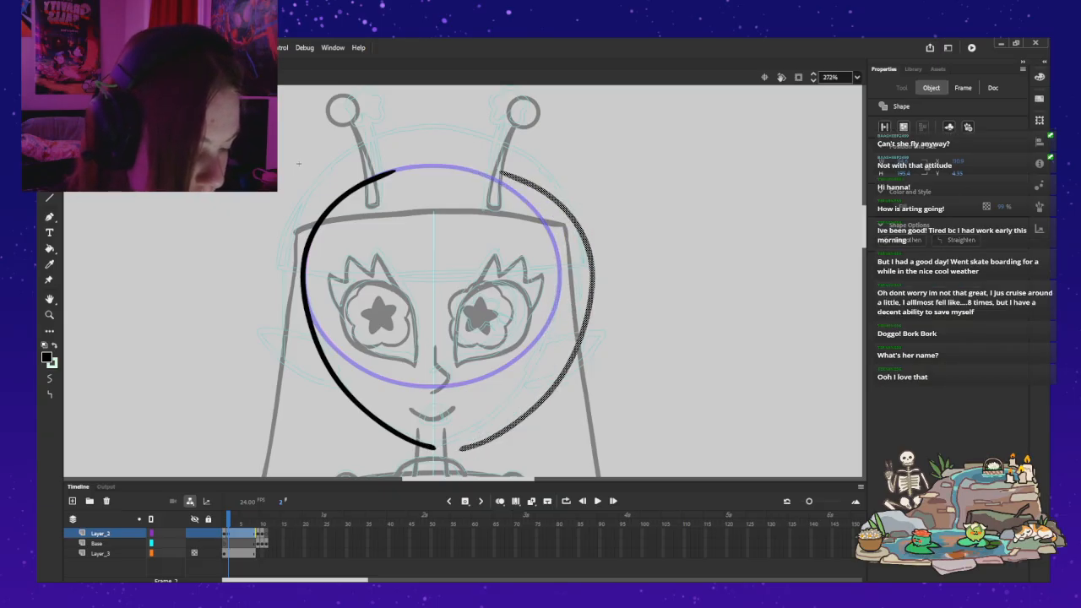
key(Left)
key(Left)
key(Left)
key(Left)
key(Left)
key(Left)
key(Left)
key(Left)
key(Left)
key(Left)
key(Left)
key(Left)
key(Left)
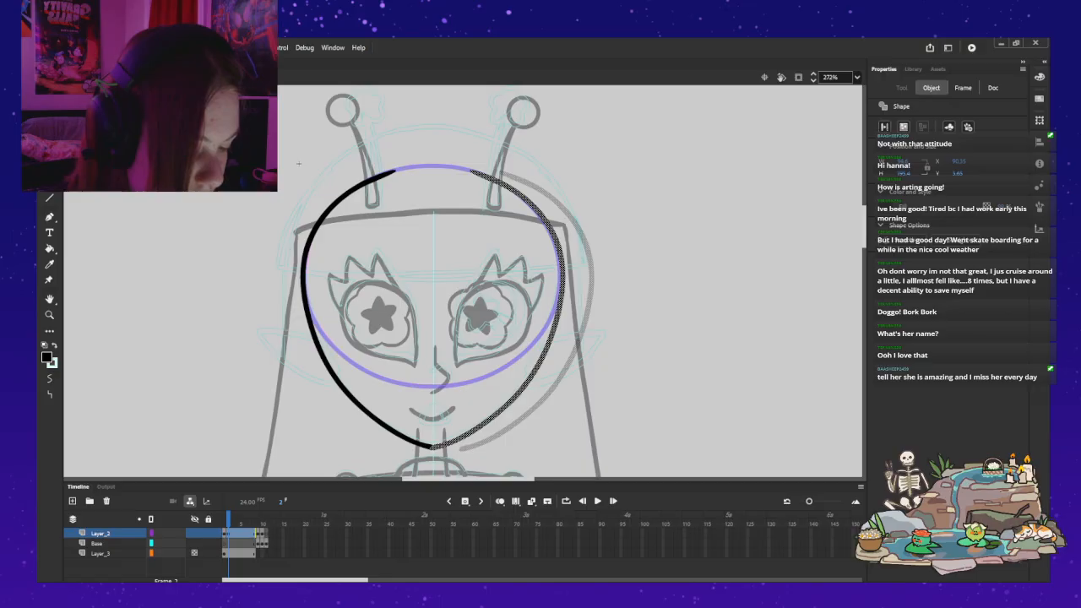
key(Left)
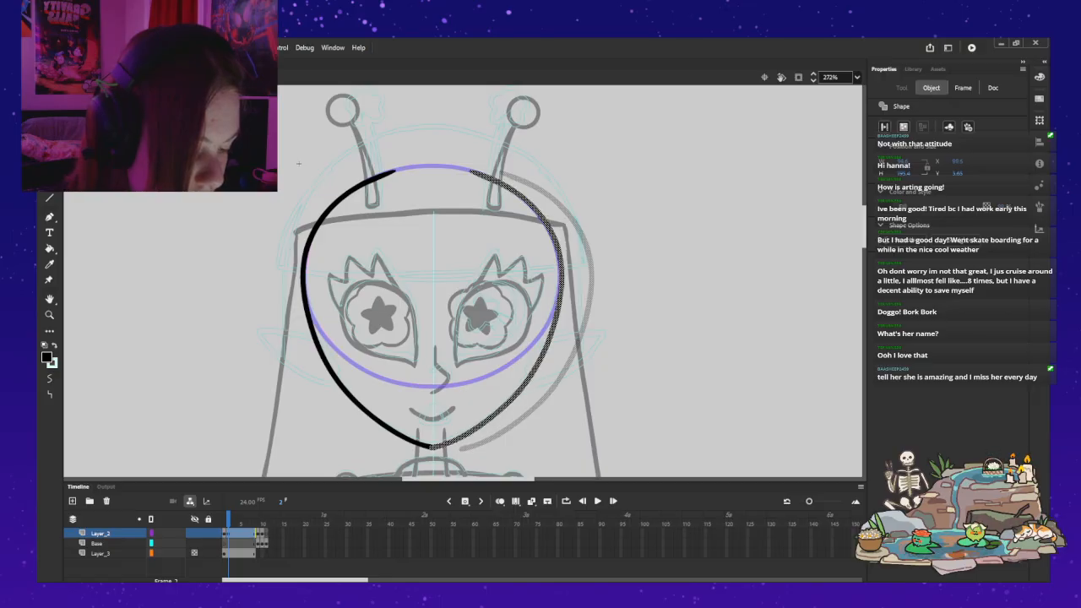
key(Escape)
Step: Reshape the outline's lower edge at the chin to clean up the notch where the two head contours meet
key(z)
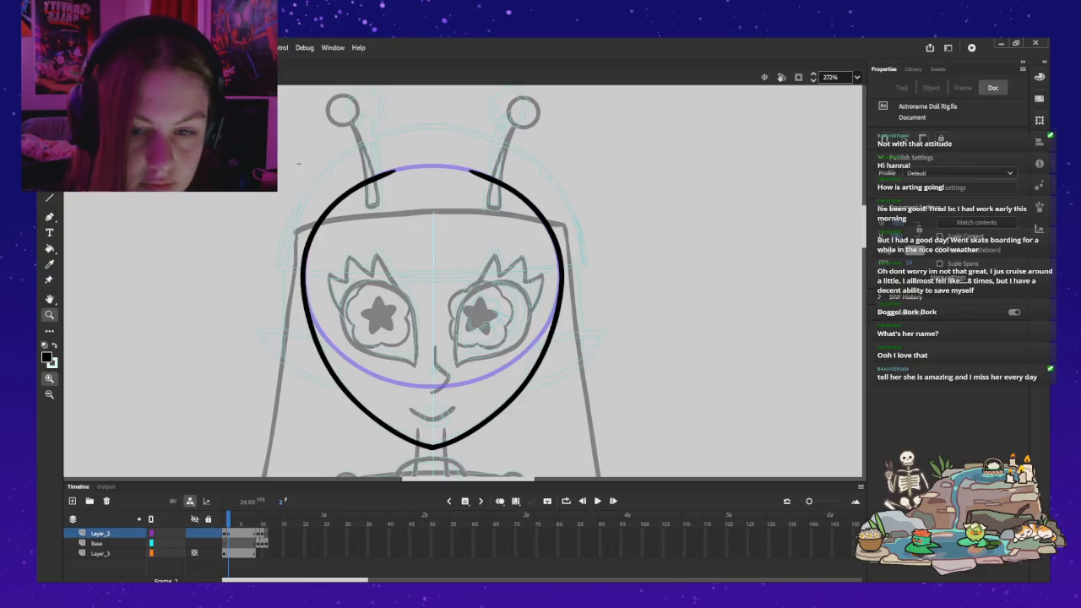
click(446, 442)
scroll(464, 279, up, 3)
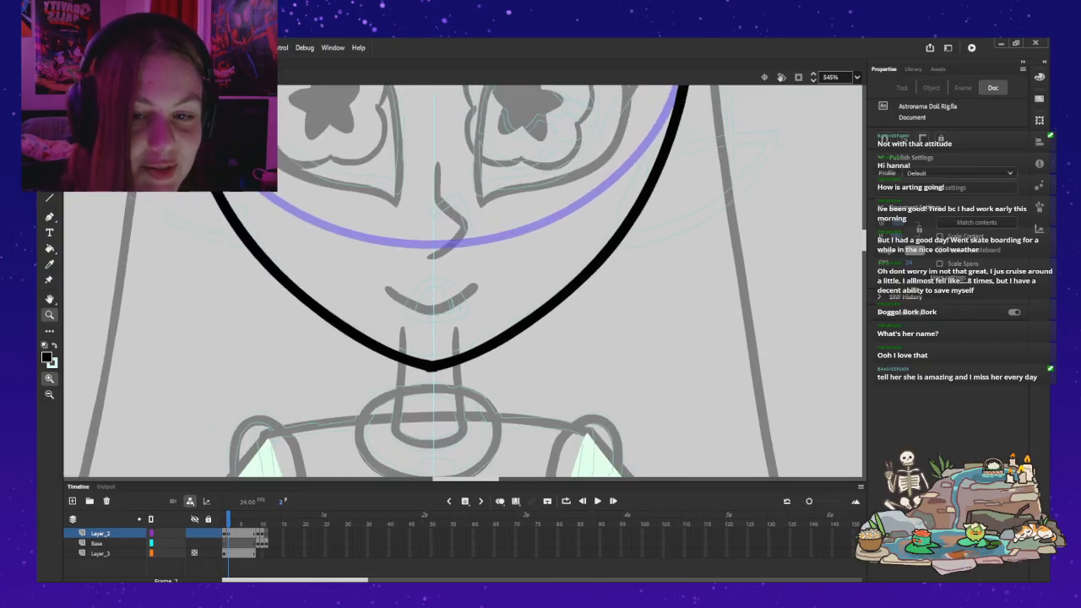
key(v)
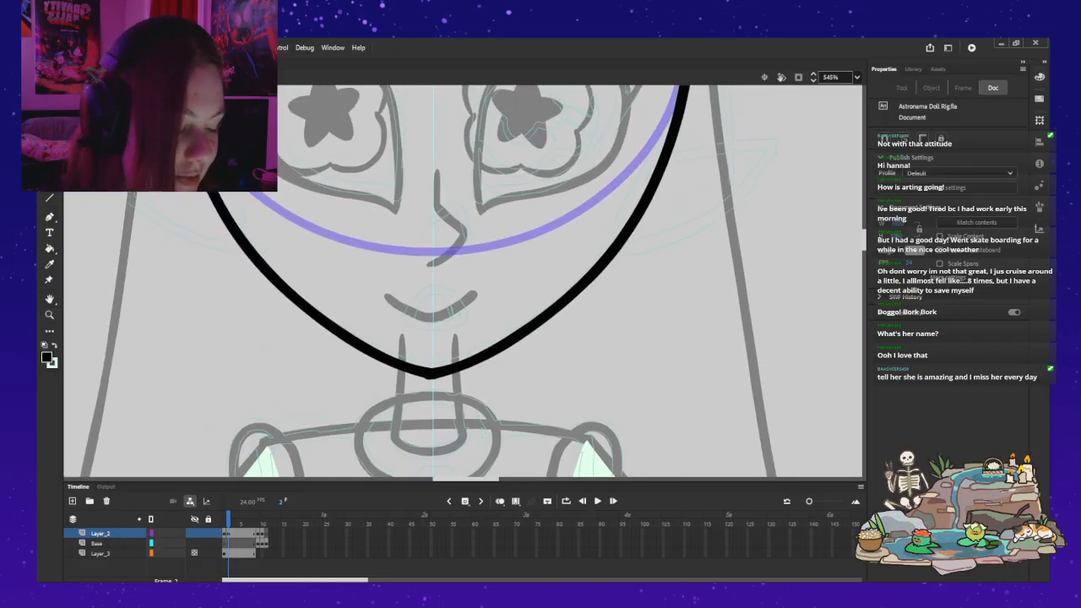
double_click(433, 373)
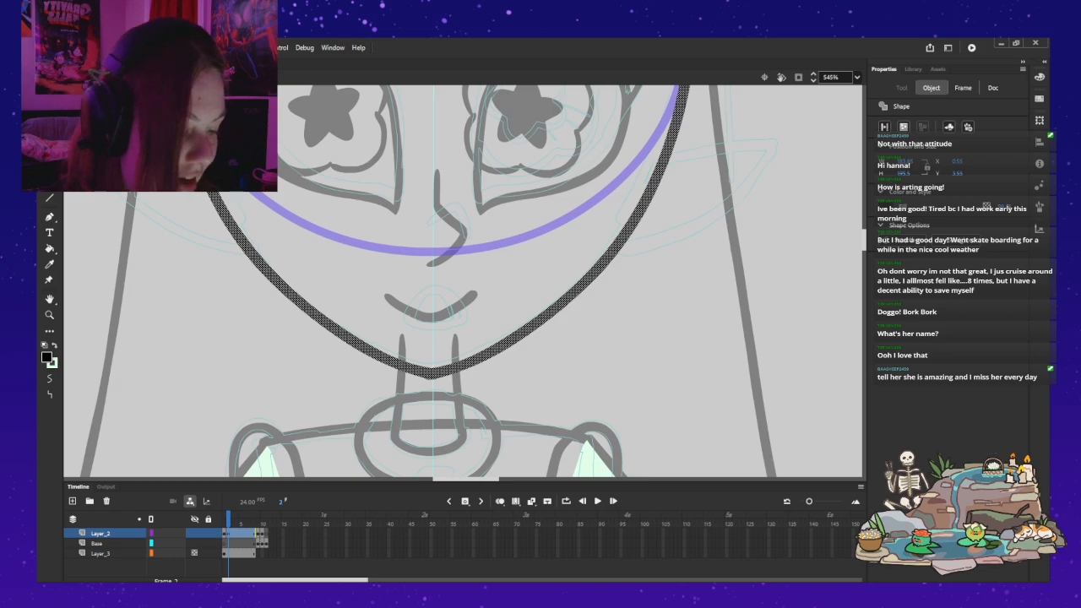
key(Escape)
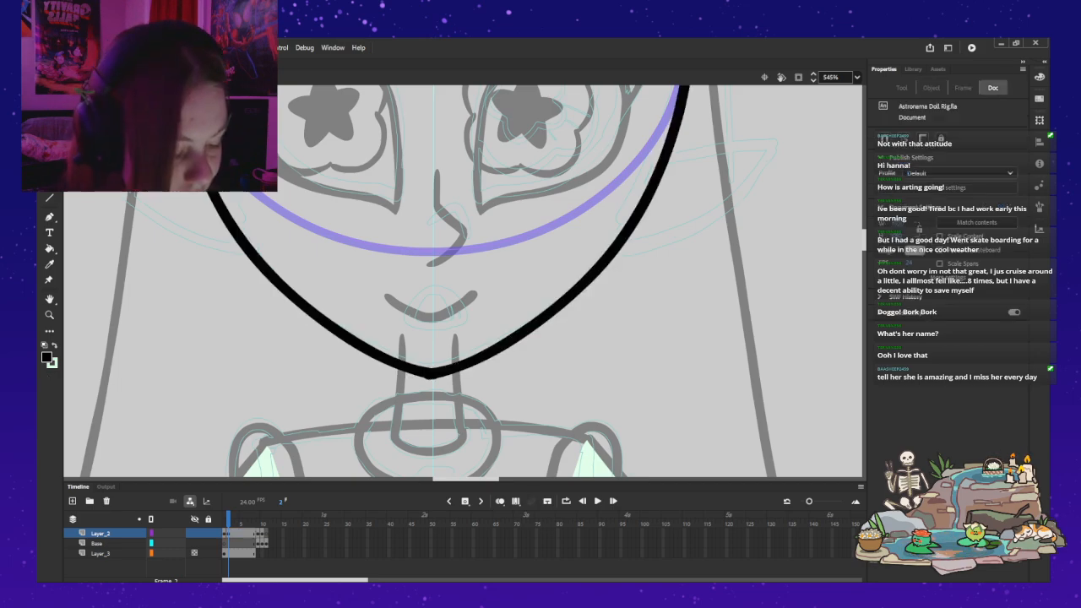
click(431, 376)
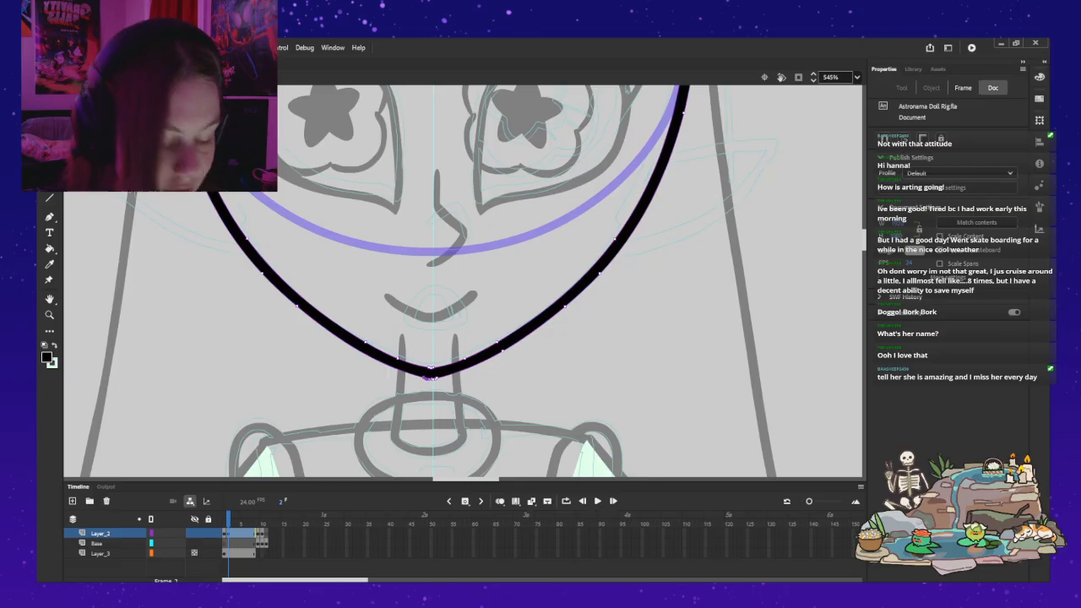
key(Escape)
click(432, 377)
key(Escape)
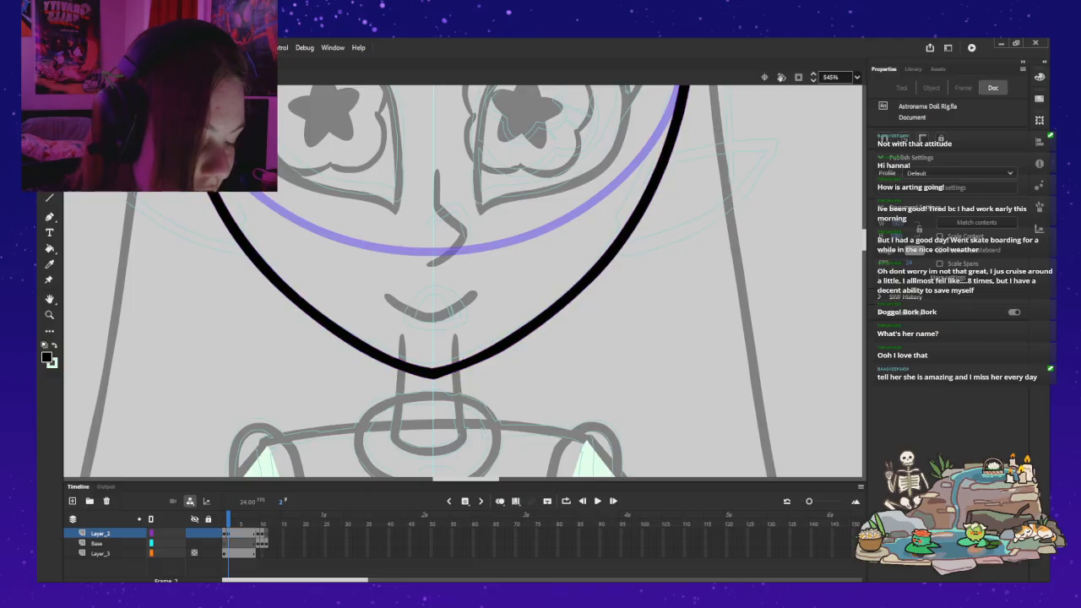
click(431, 374)
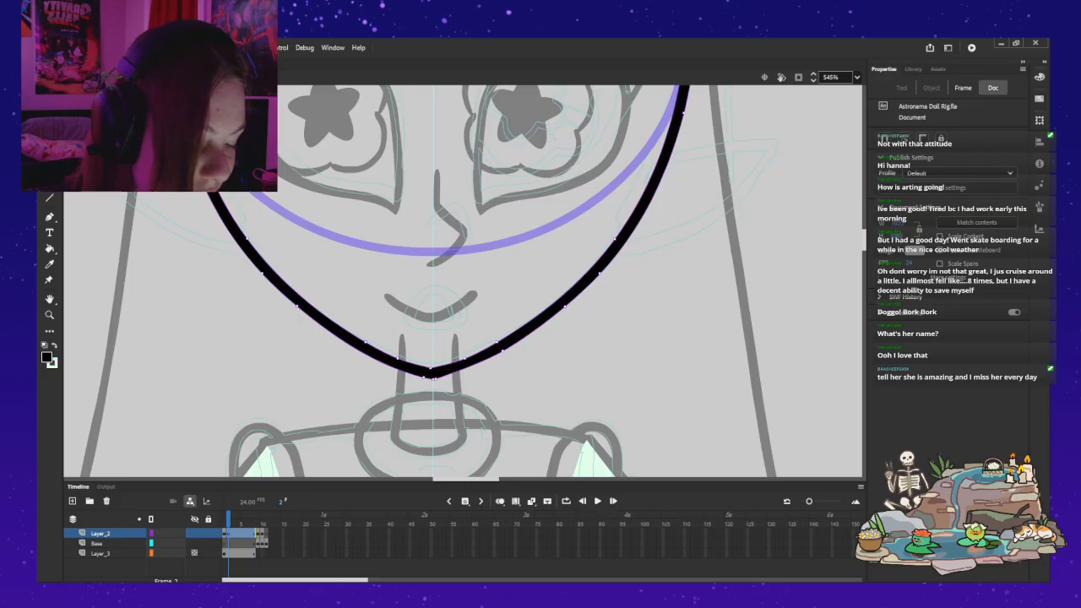
key(Escape)
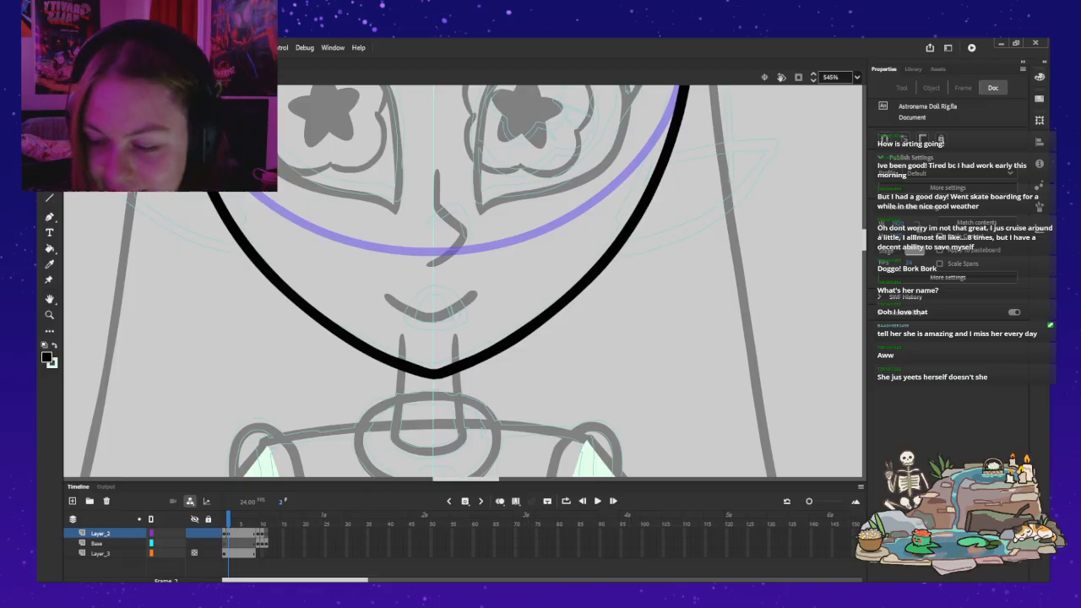
Step: Refine the inner edge of the head outline at the chin and remove a surplus anchor point beside the tip
click(541, 321)
drag(441, 367, 411, 361)
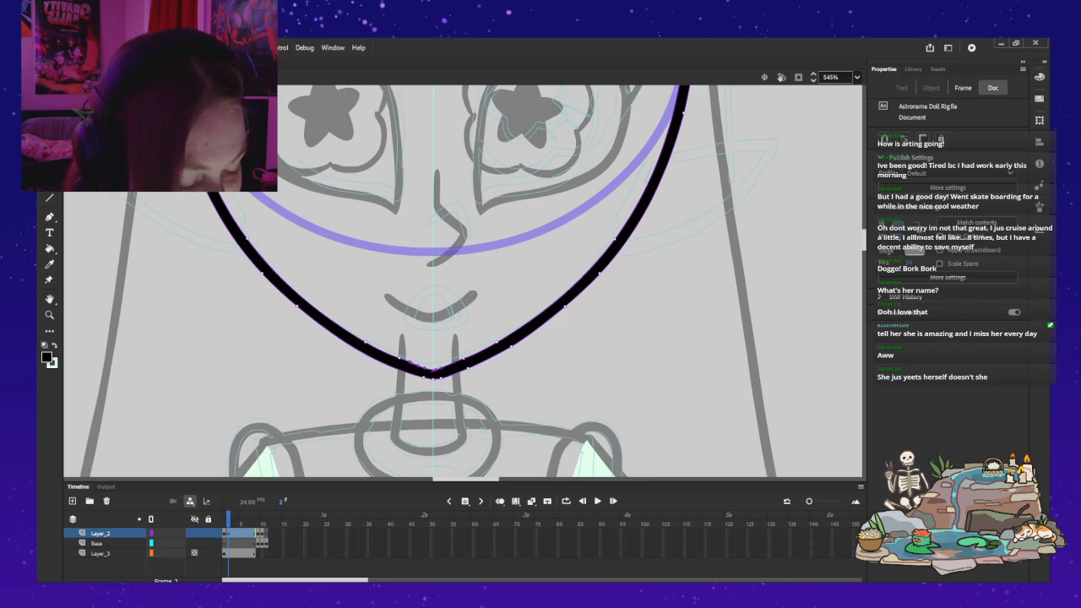
click(422, 348)
click(419, 365)
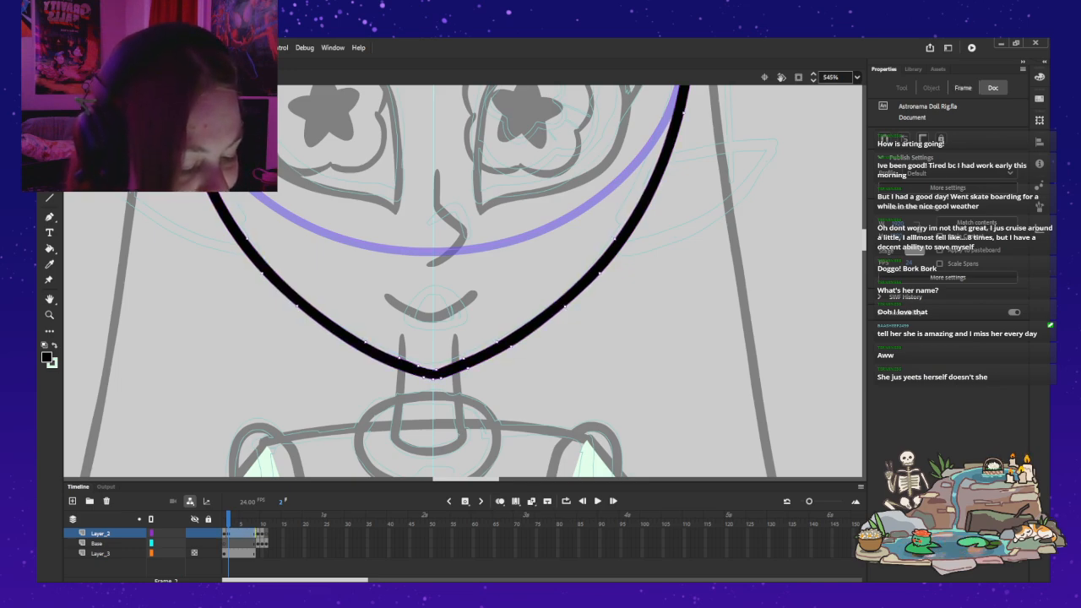
key(Delete)
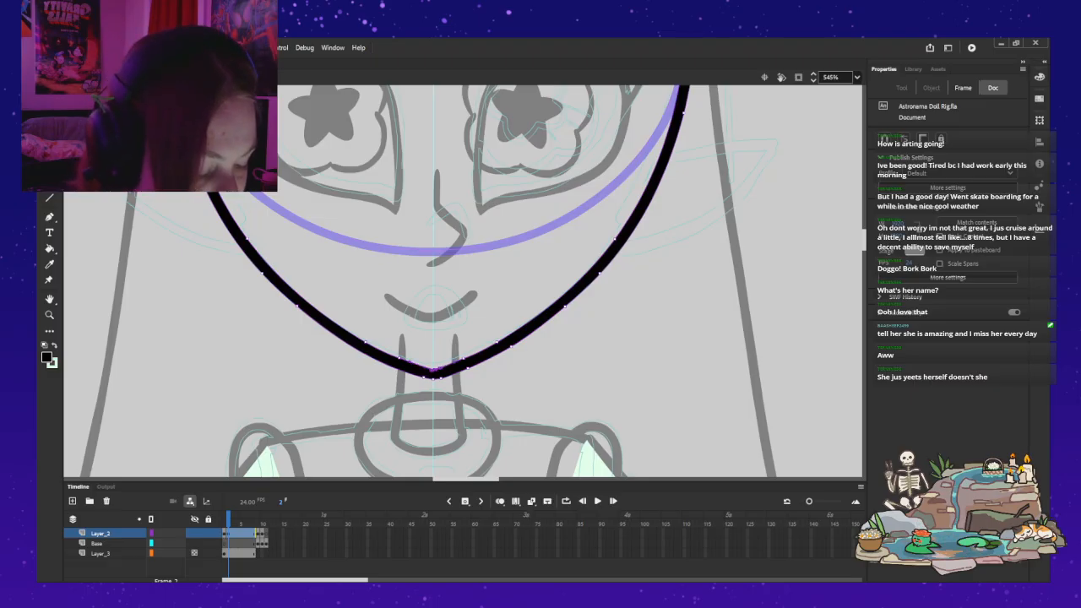
key(Escape)
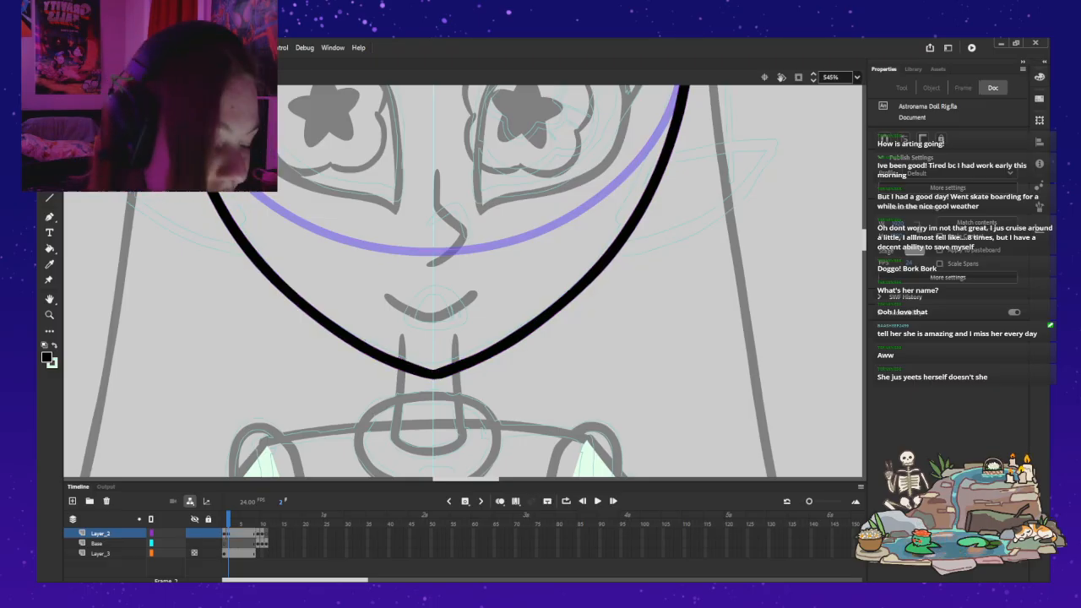
Step: Try deleting the leftover anchor points on the chin's lower edge, and undo each deletion
click(433, 379)
key(ctrl+z)
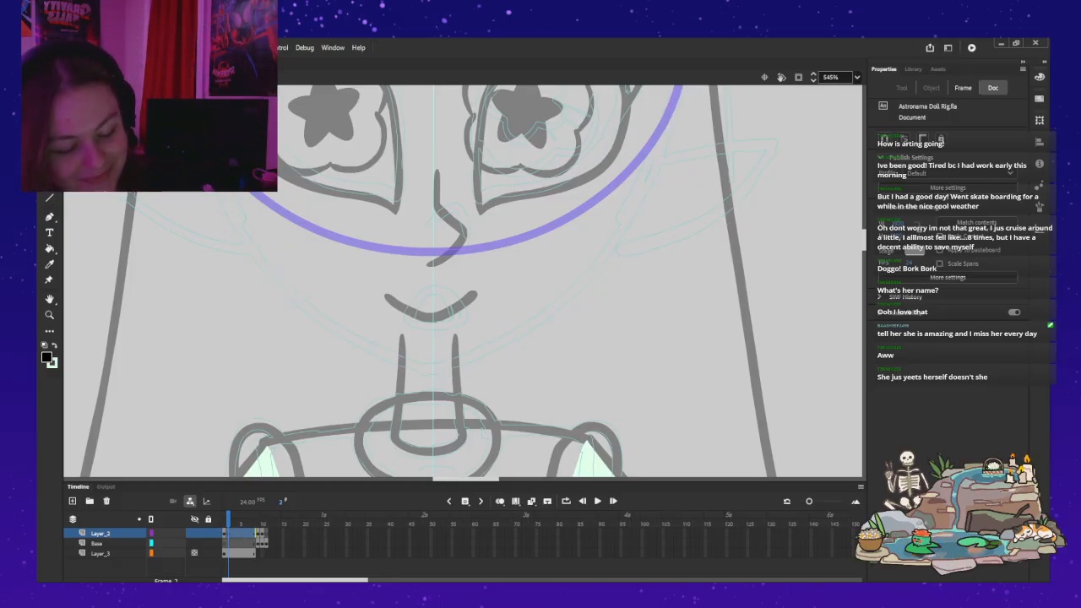
key(ctrl+y)
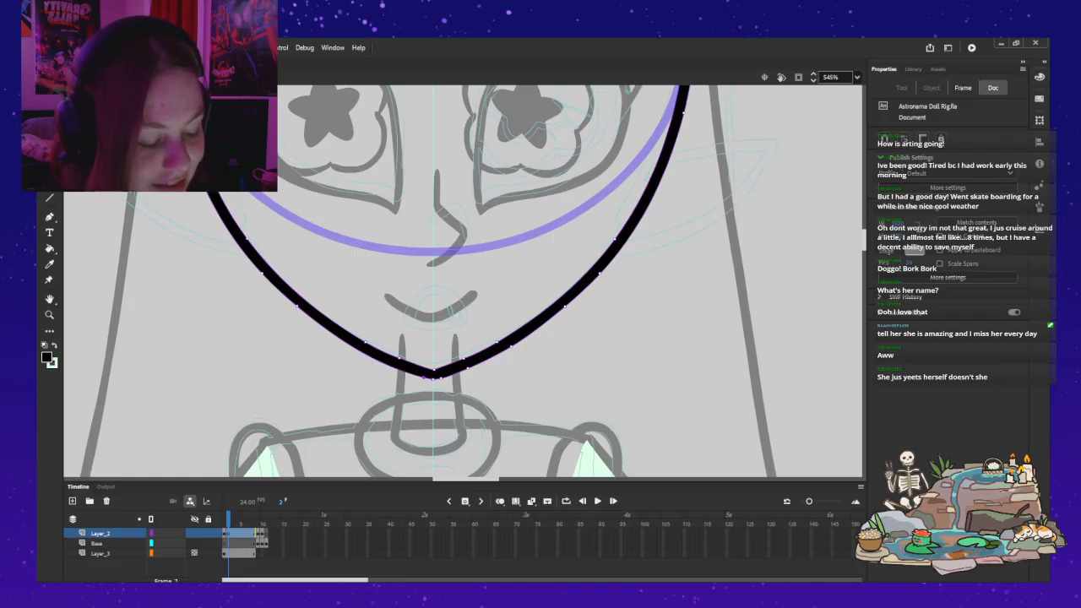
click(425, 377)
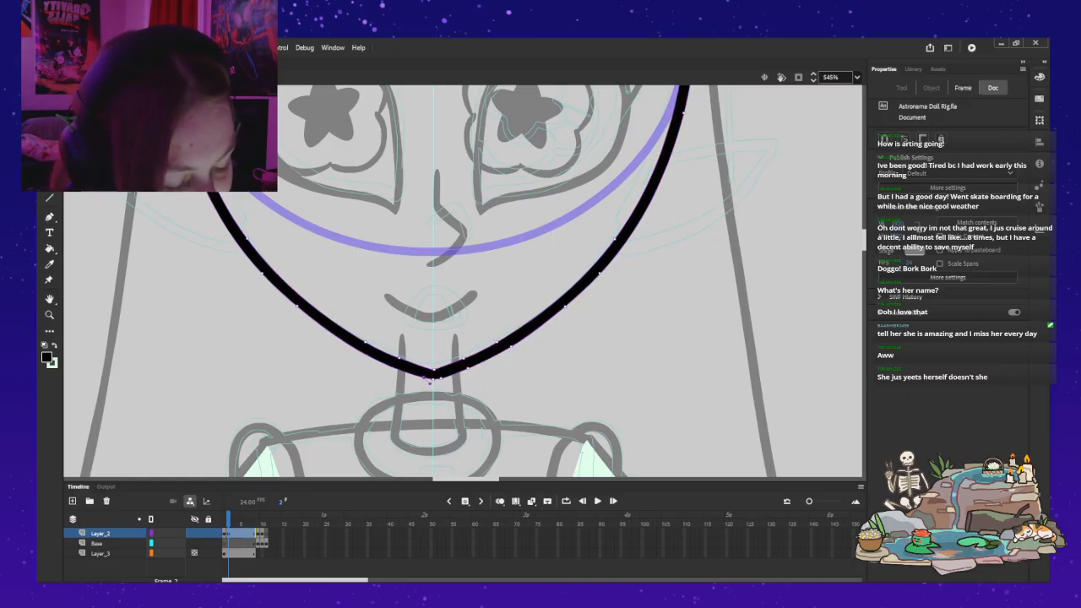
key(Delete)
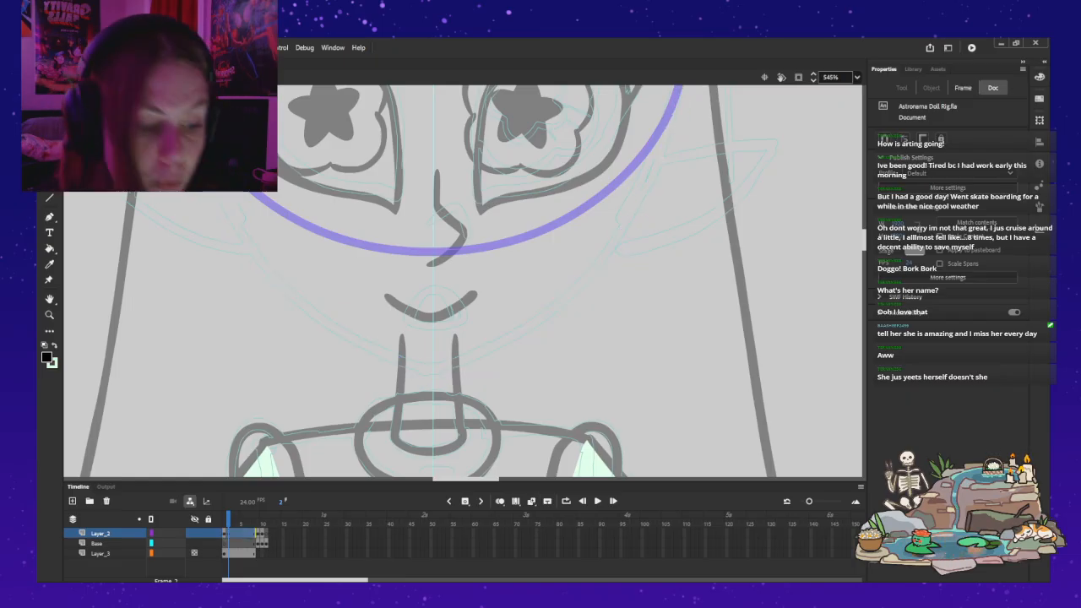
key(ctrl+z)
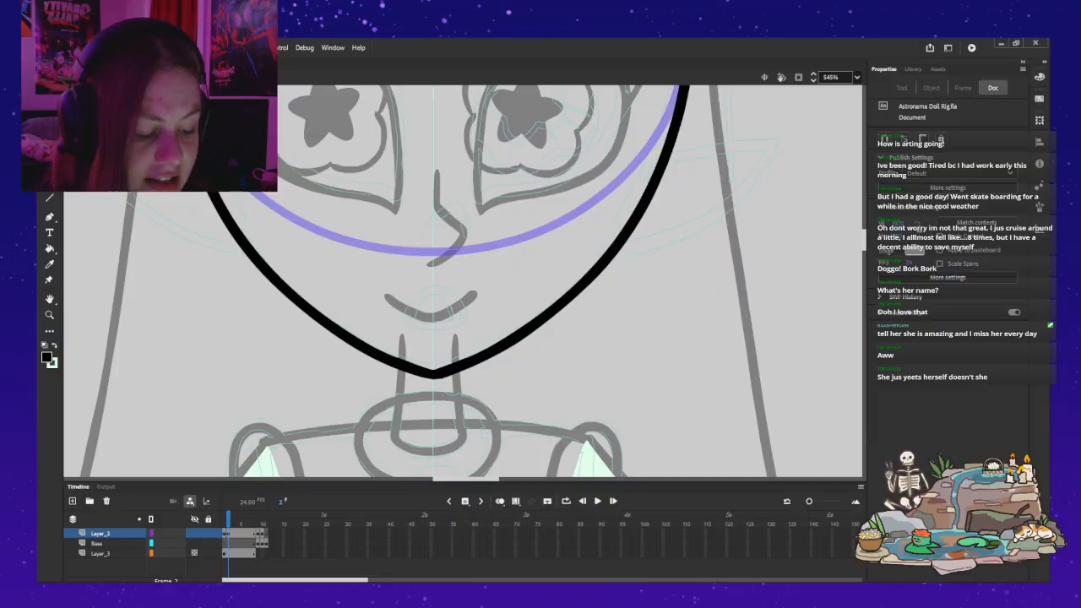
click(432, 376)
key(Delete)
key(ctrl+z)
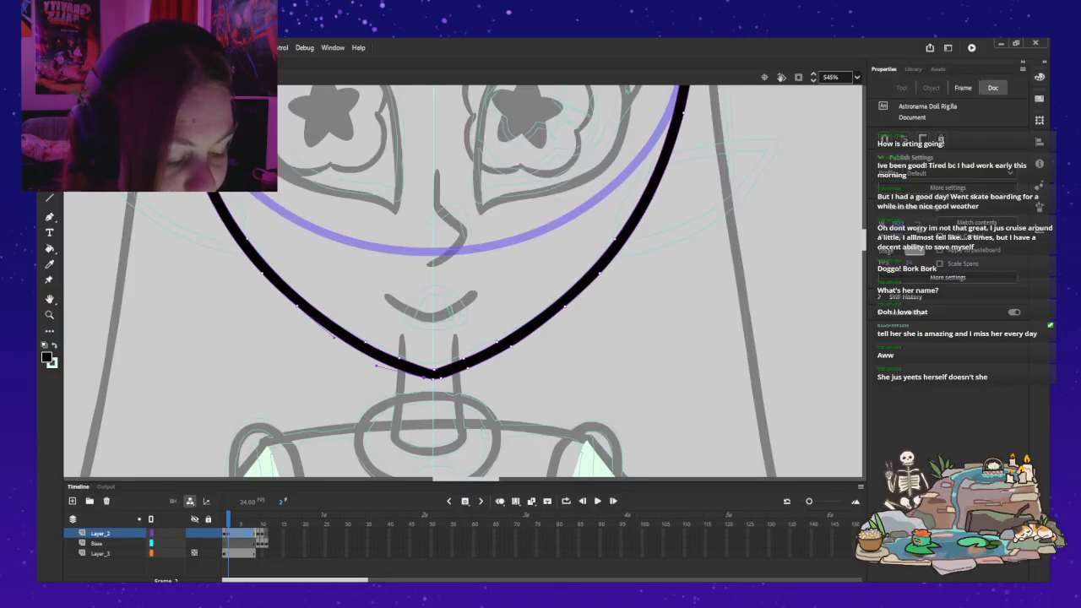
key(Delete)
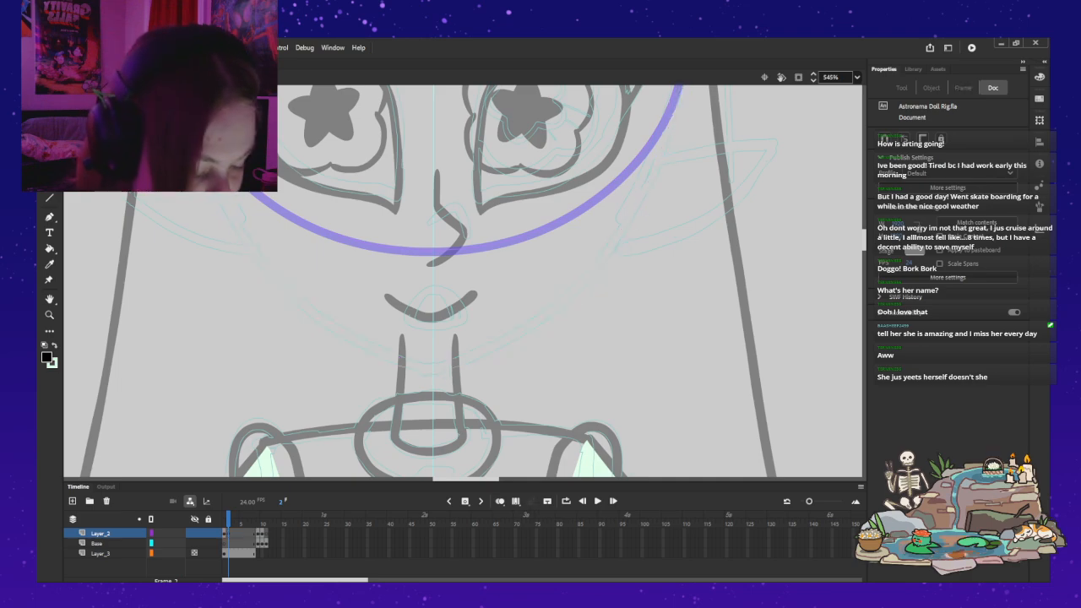
key(ctrl+z)
Step: Try bridging the gap between the contours at the top of the head with Classic Brush strokes, undoing each one
key(q)
key(Escape)
key(z)
alt+click(497, 383)
alt+click(517, 385)
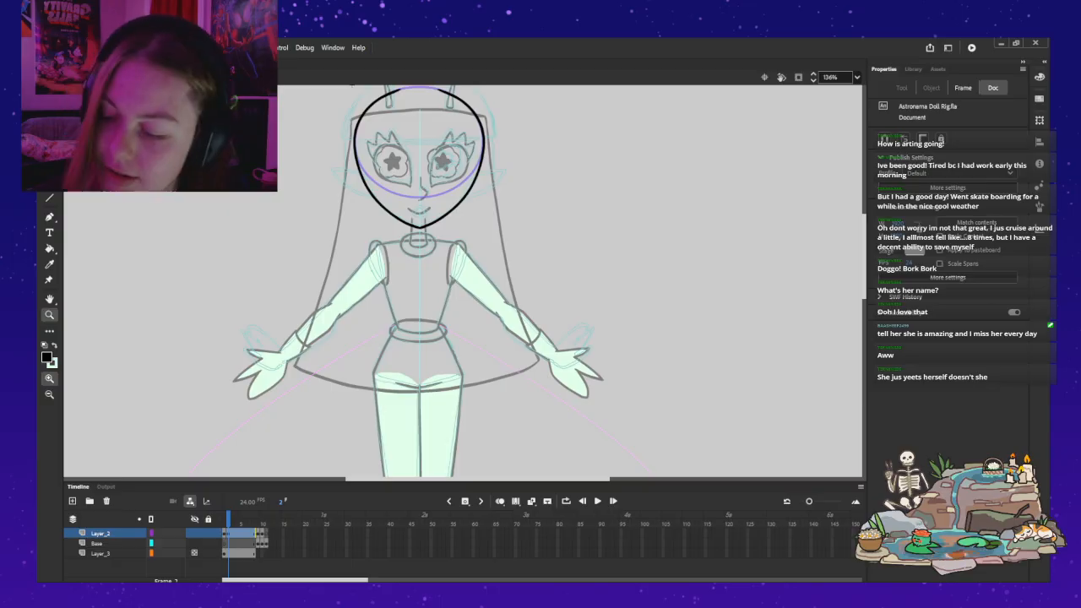
key(v)
key(Escape)
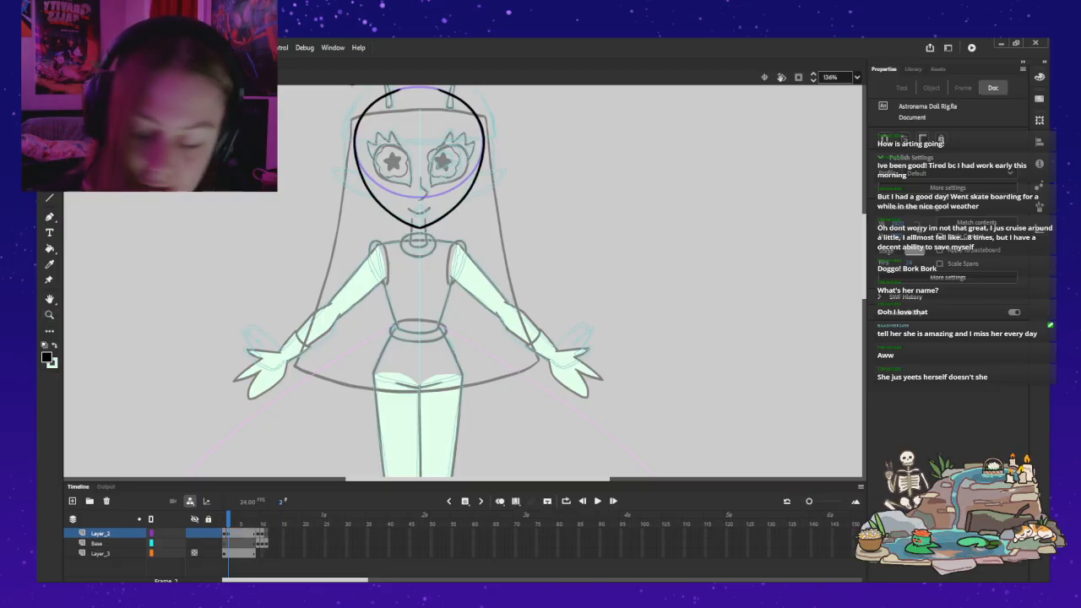
drag(352, 84, 400, 209)
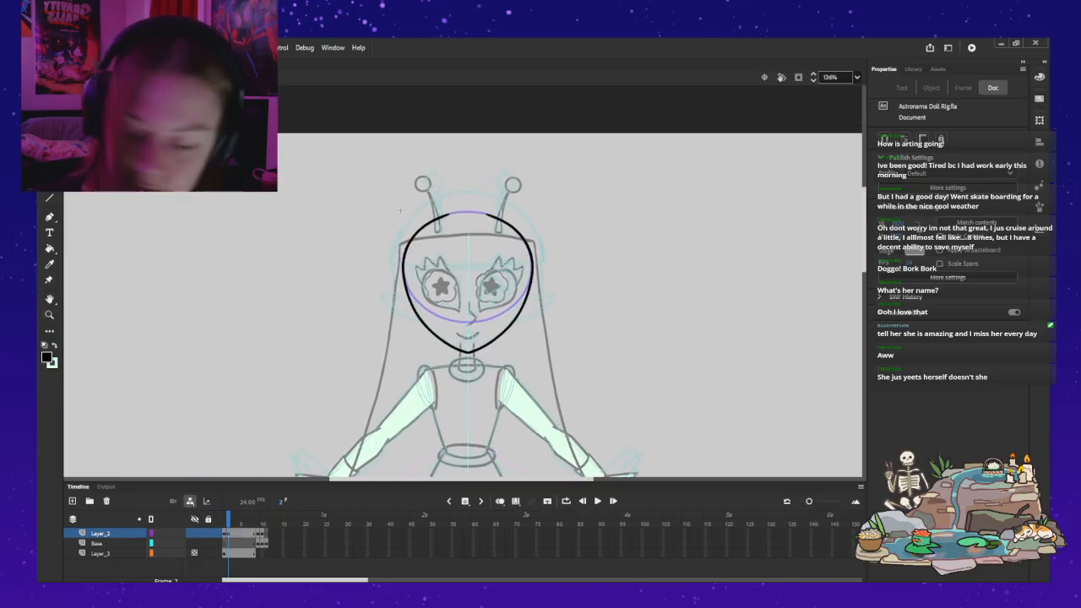
key(z)
click(497, 200)
click(413, 319)
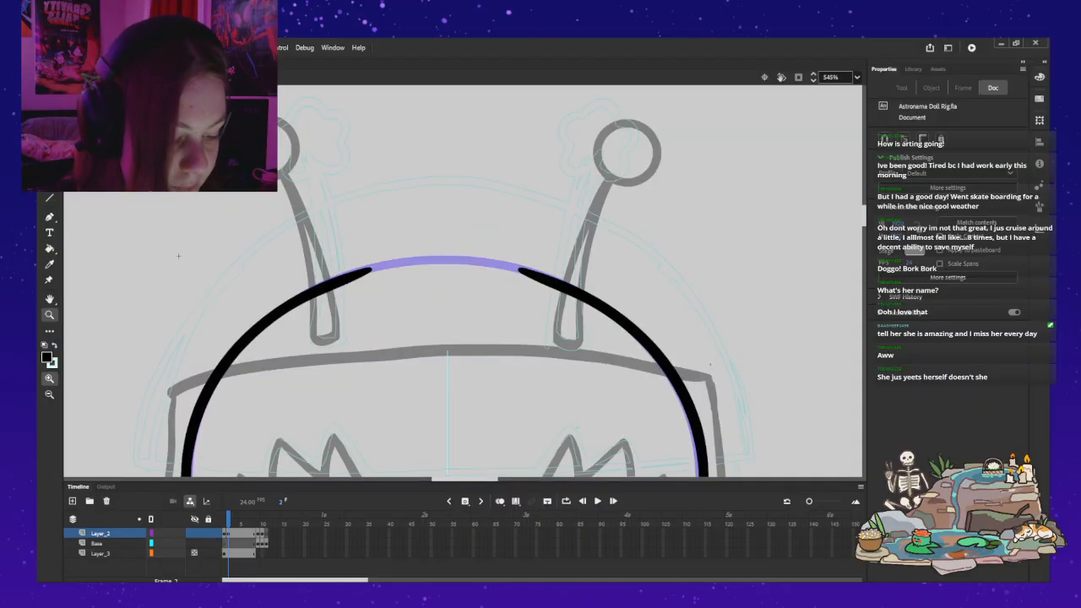
key(b)
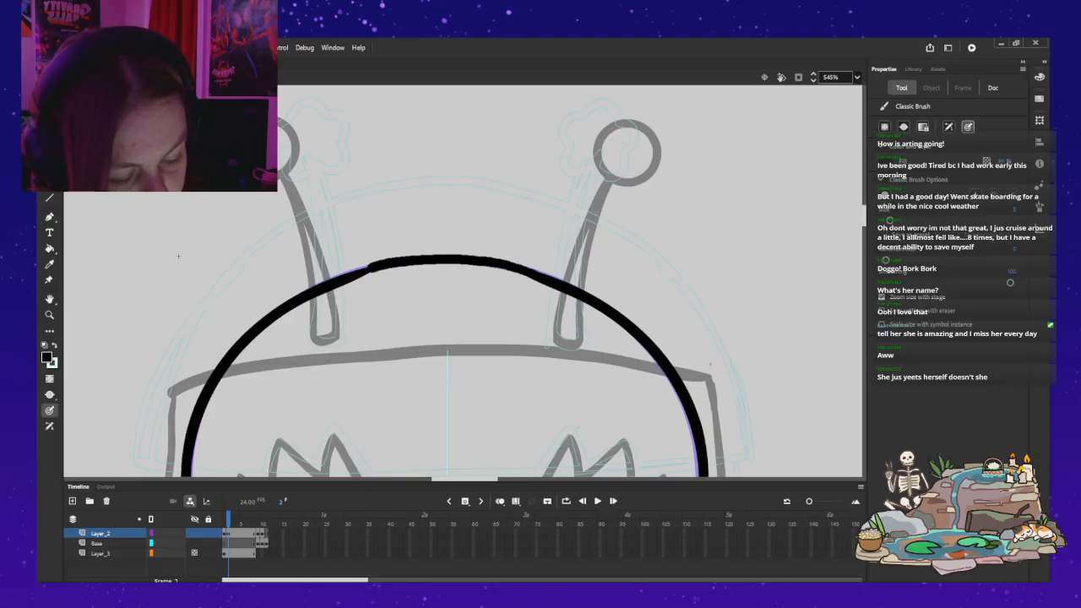
key(ctrl+z)
mouse_move(539, 277)
mouse_down()
mouse_move(464, 264)
mouse_move(342, 272)
mouse_up()
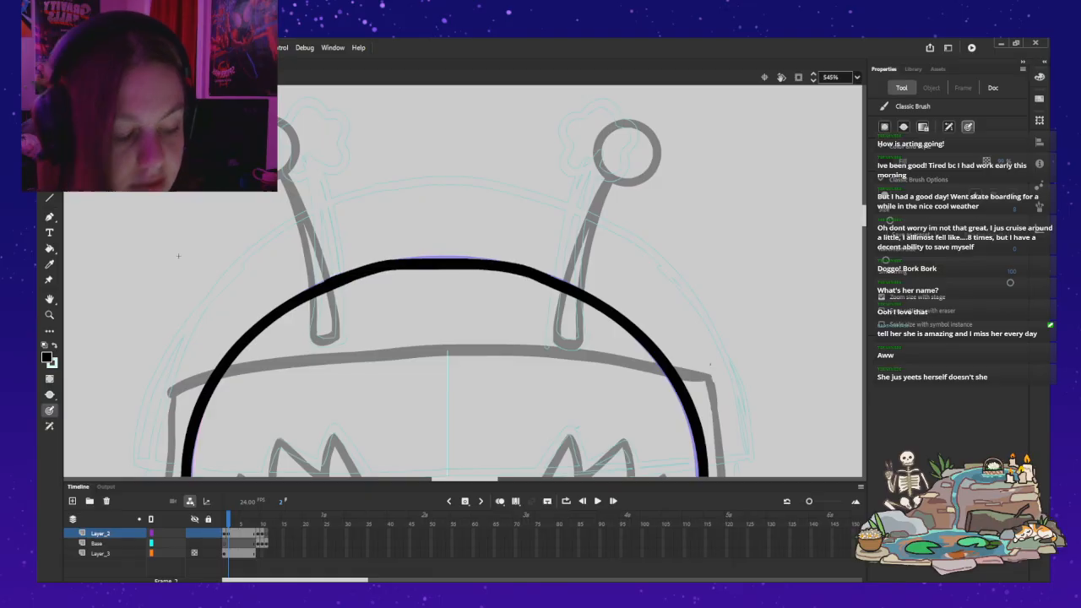
key(ctrl+z)
drag(523, 270, 350, 274)
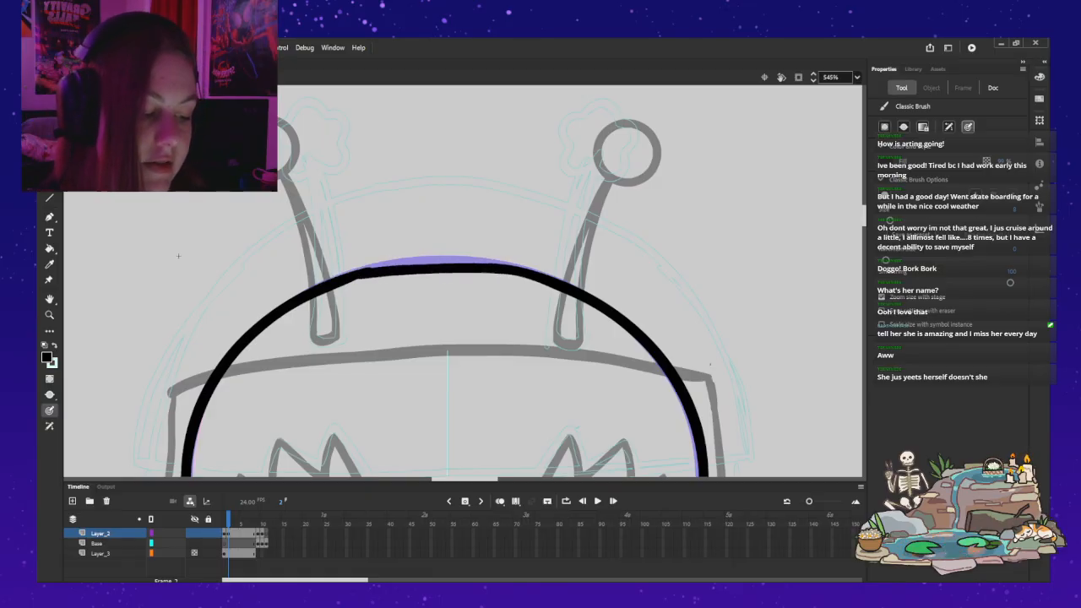
key(ctrl+z)
Step: Brush a curved stroke along the head circle's upper edge to connect the left and right contours between the antennae
drag(537, 272, 368, 272)
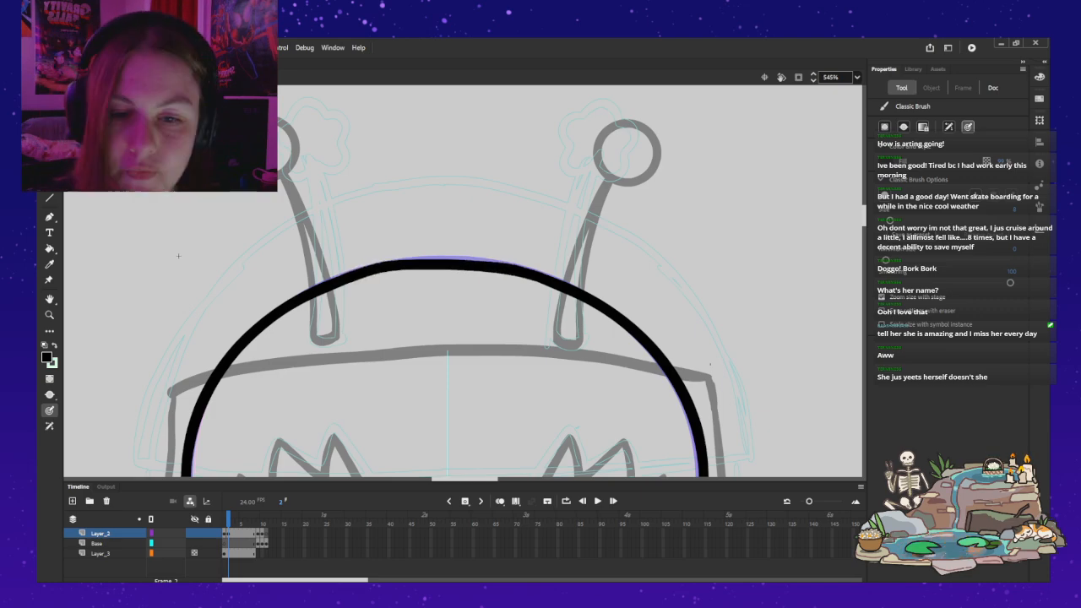
key(z)
alt+click(334, 295)
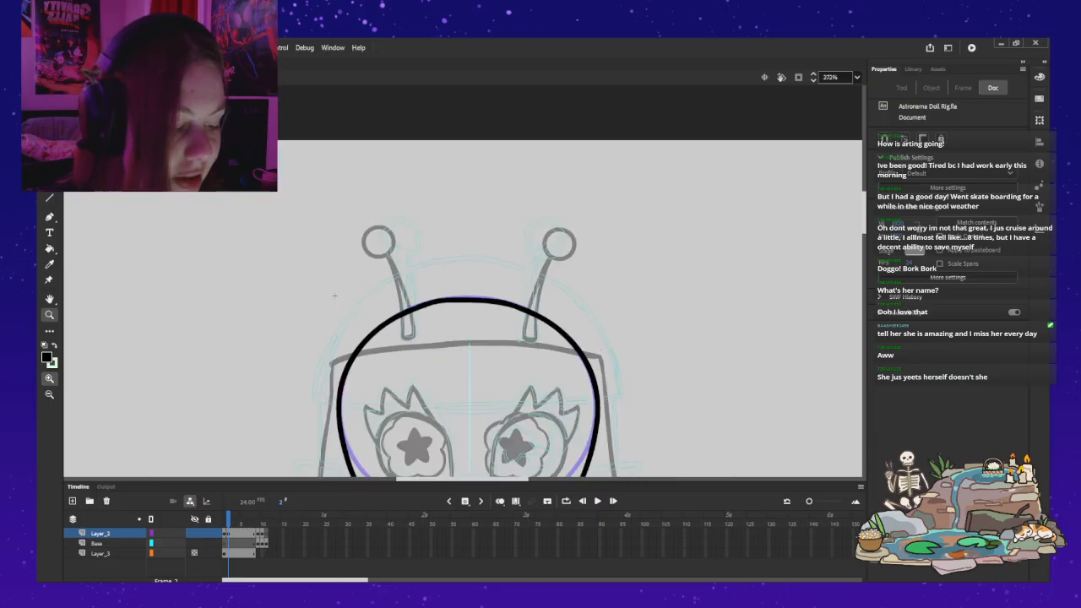
Step: Refine the flattened curve at the top of the head outline into a smooth arch between the antennae
click(524, 302)
key(b)
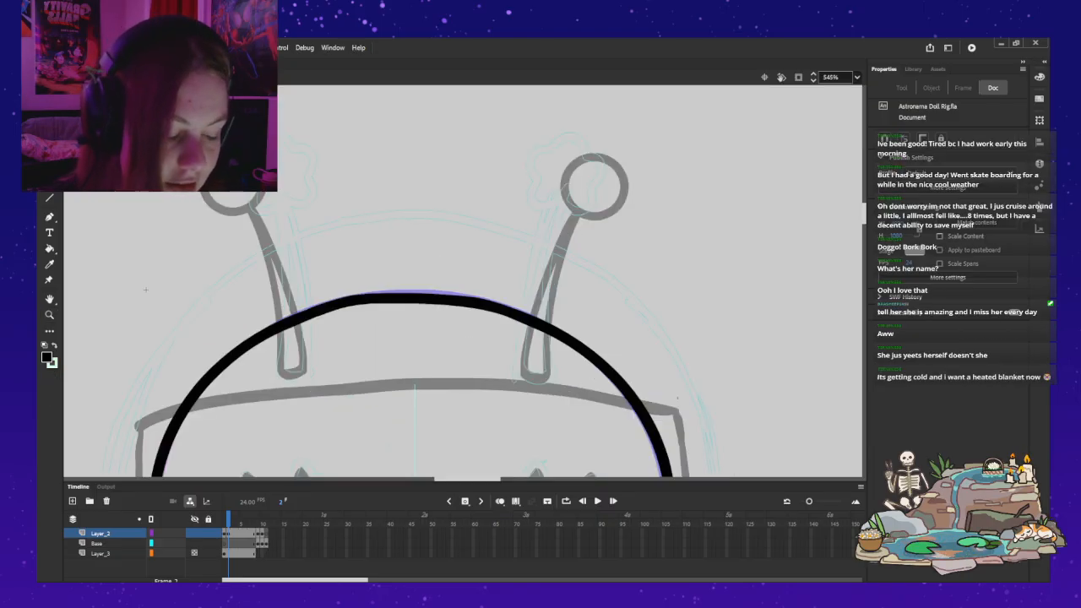
key(ctrl+a)
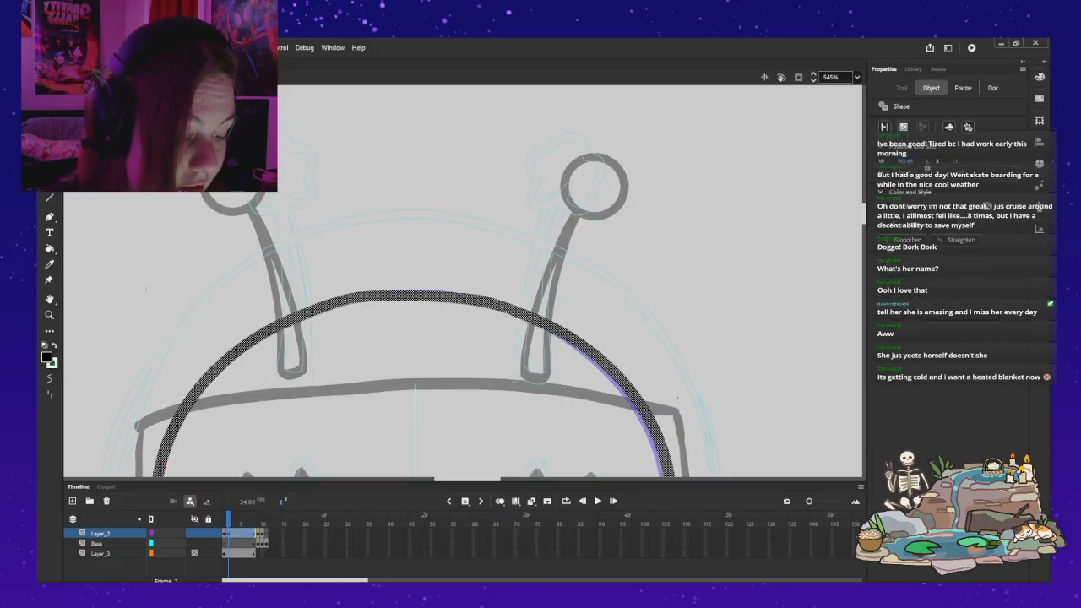
key(Escape)
key(ctrl+a)
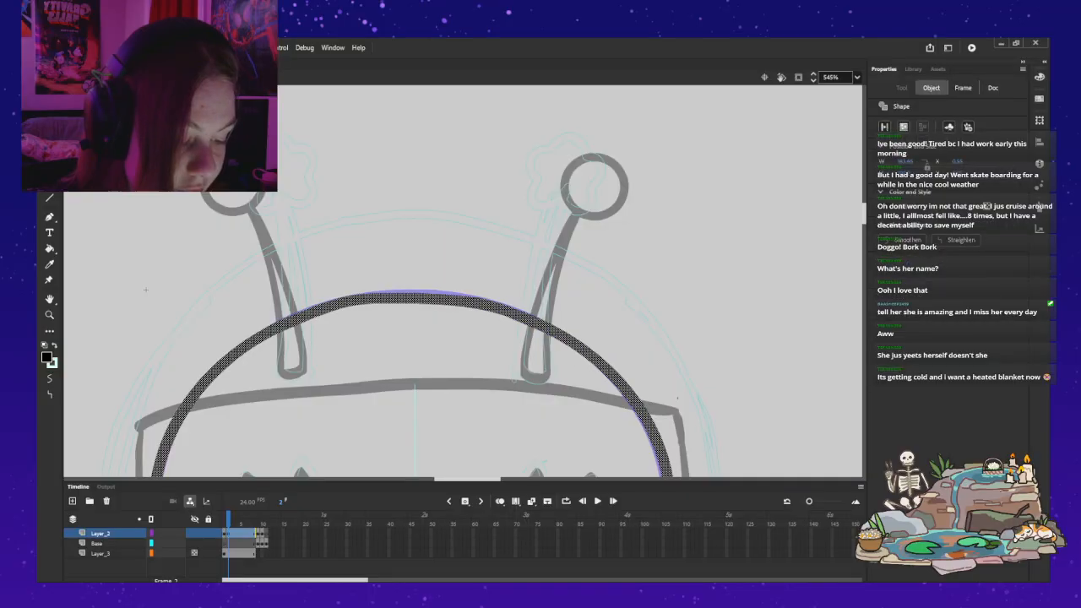
key(Escape)
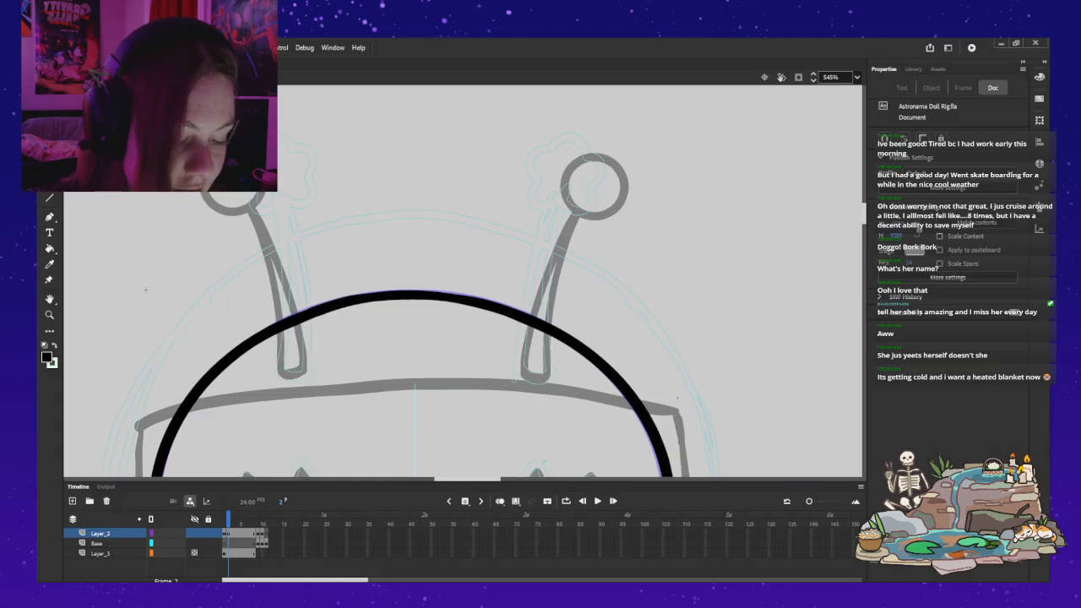
key(z)
alt+click(431, 222)
drag(320, 315, 342, 141)
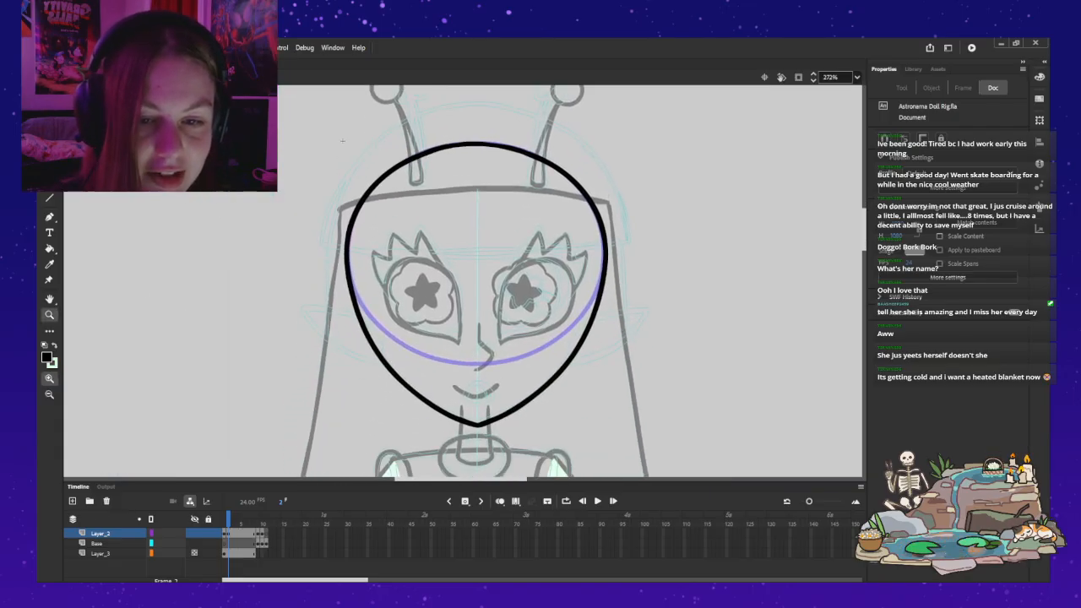
Step: Make light green the active fill colour, try filling the head with the Paint Bucket, and undo the fill
key(v)
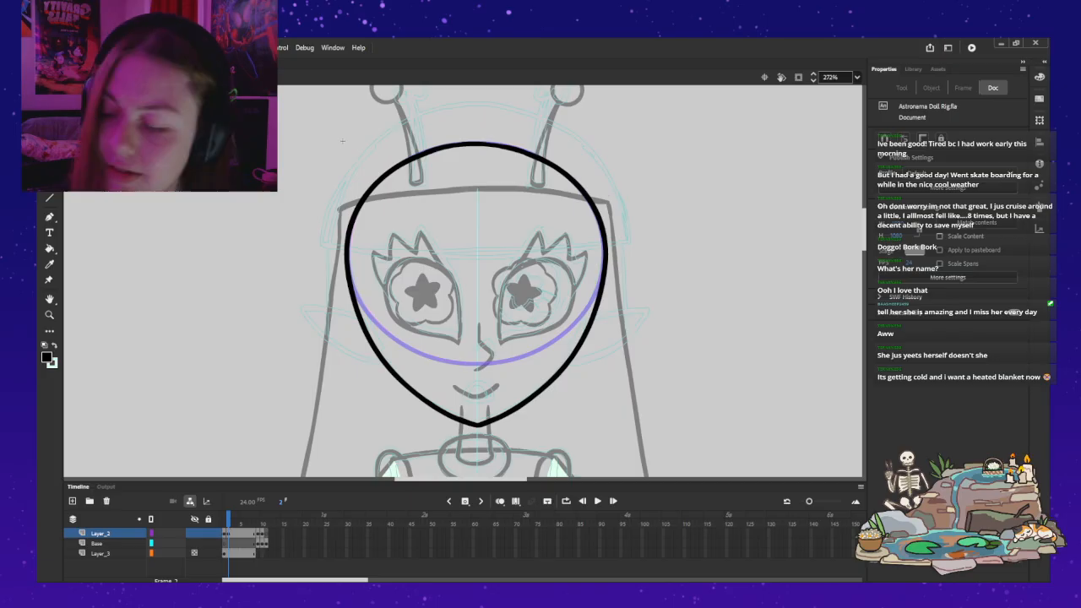
key(x)
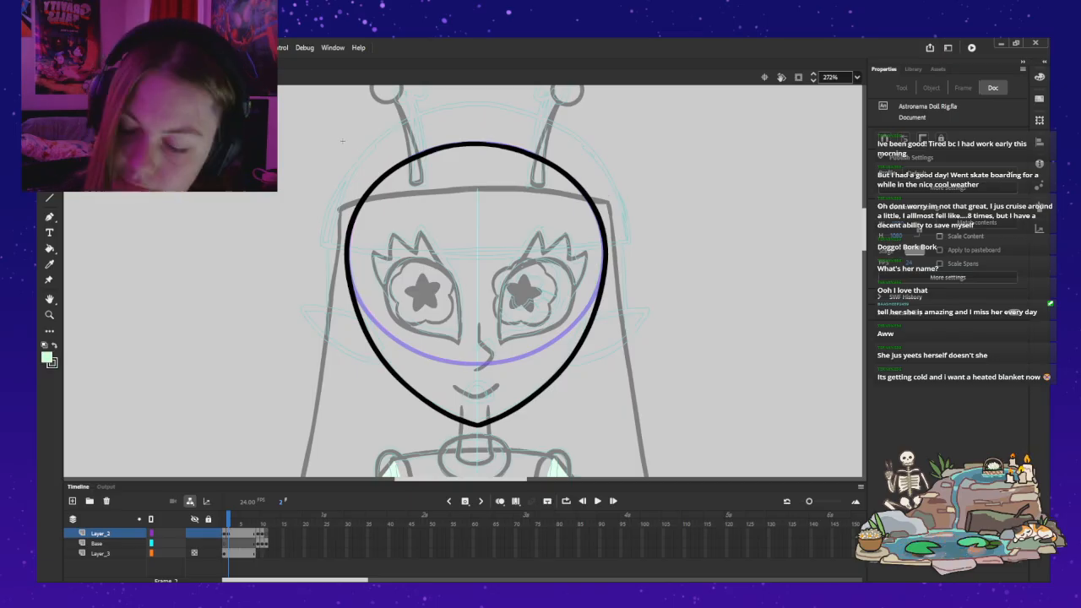
key(k)
click(476, 283)
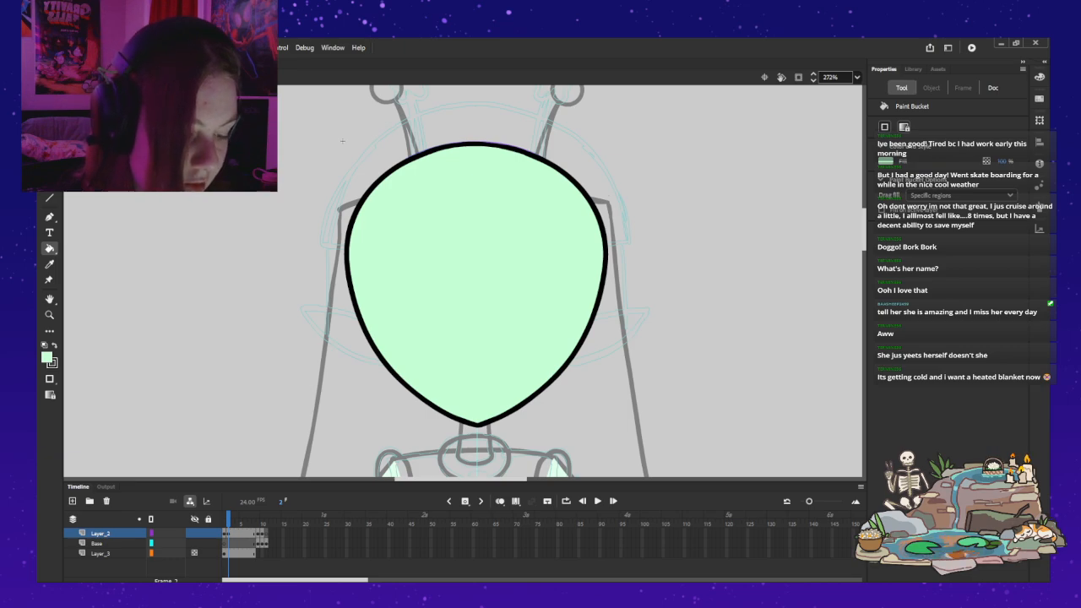
key(ctrl+z)
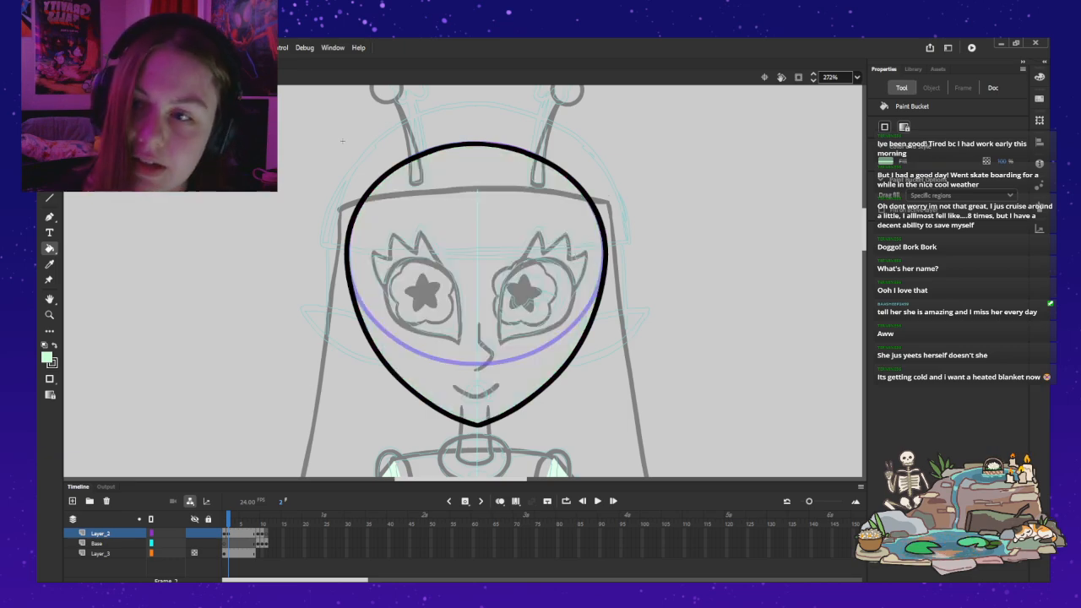
Step: Leave the head symbol, open the hips symbol for editing and fill its waist ellipse with light green
key(ctrl+e)
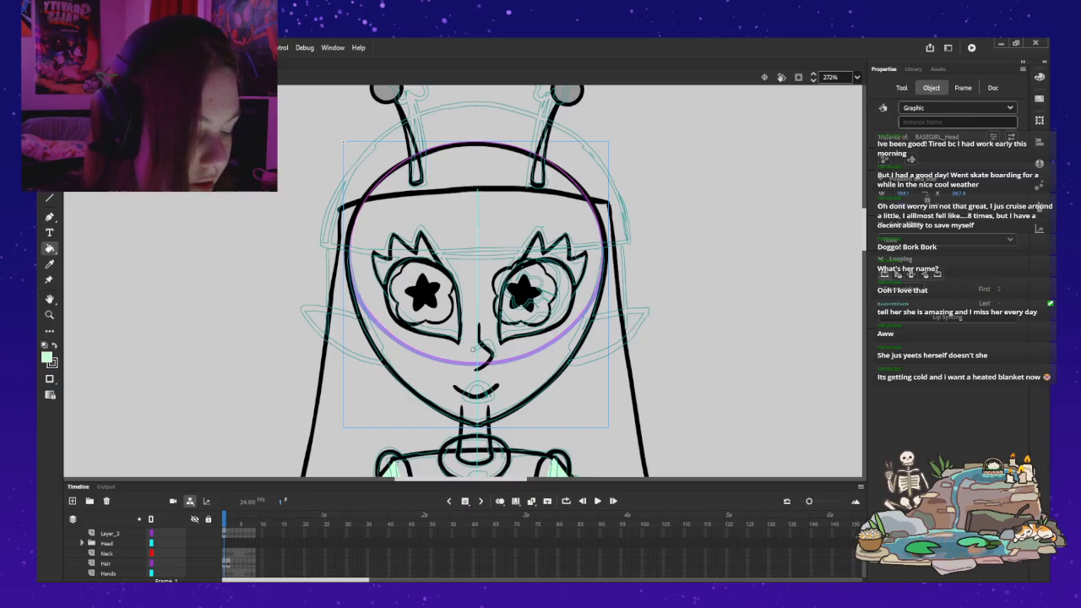
key(v)
key(Escape)
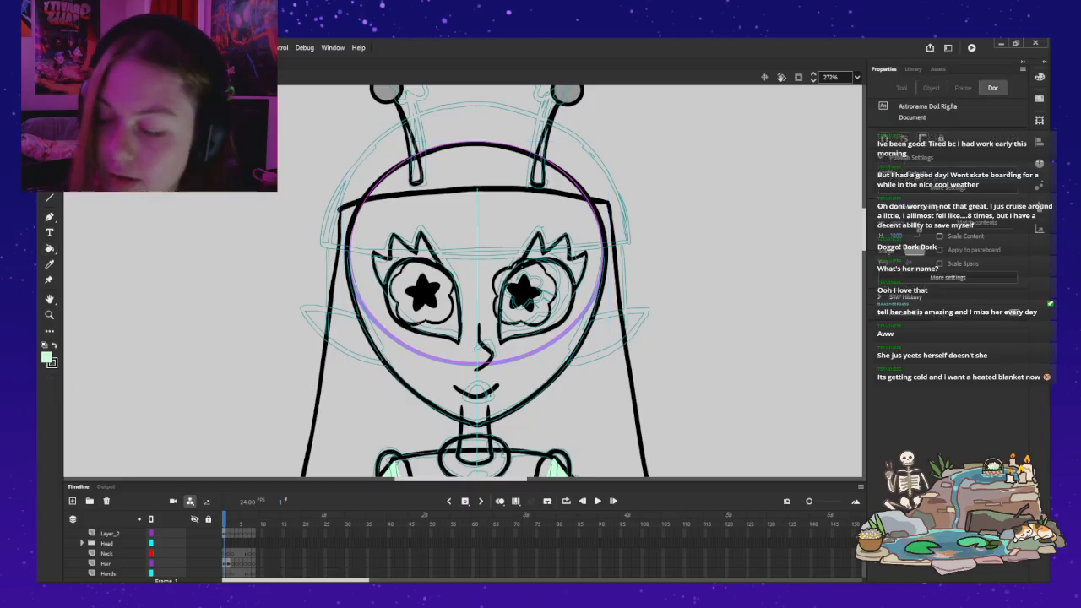
scroll(475, 281, down, 2)
scroll(475, 281, up, 2)
scroll(475, 281, down, 2)
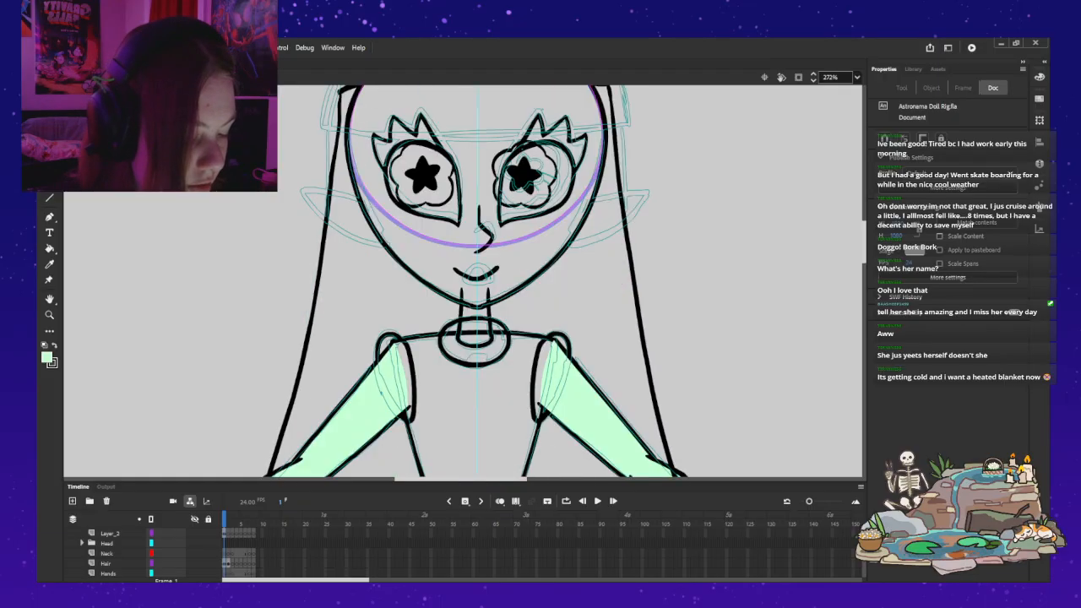
scroll(476, 281, down, 4)
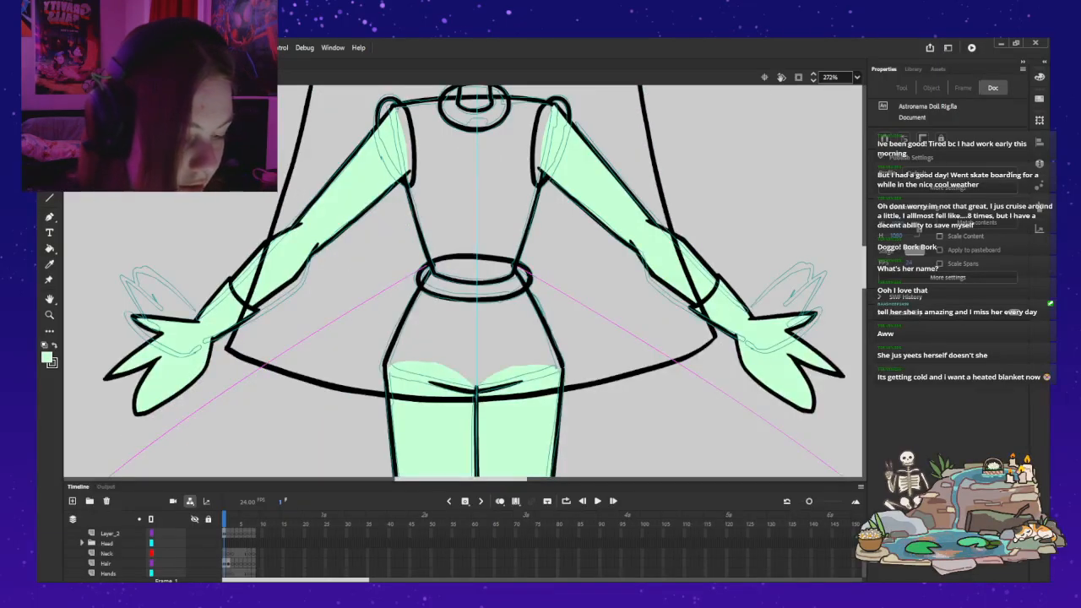
double_click(419, 279)
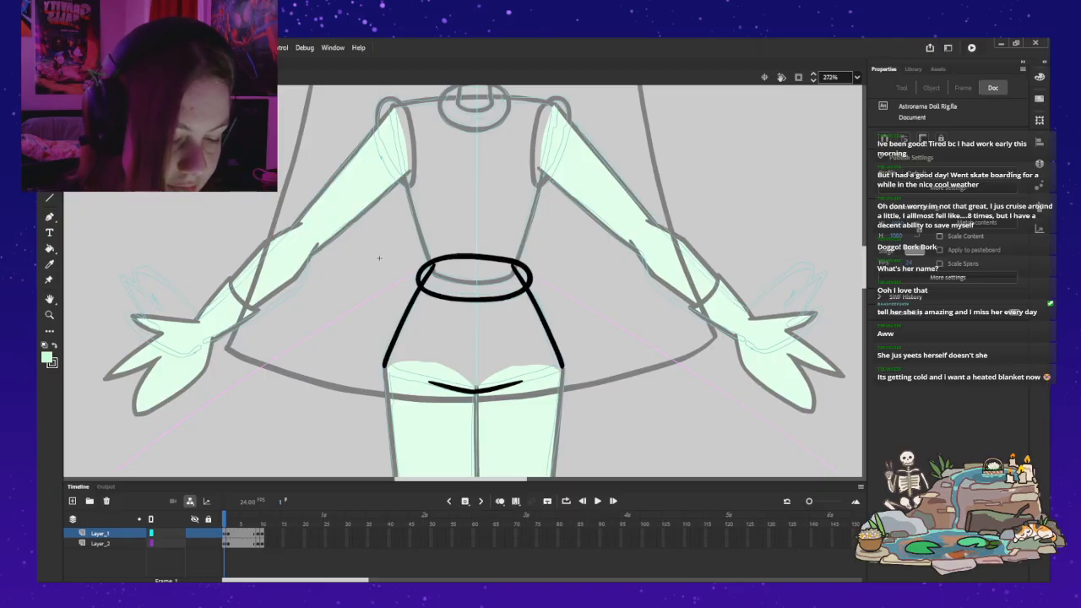
click(49, 249)
click(474, 280)
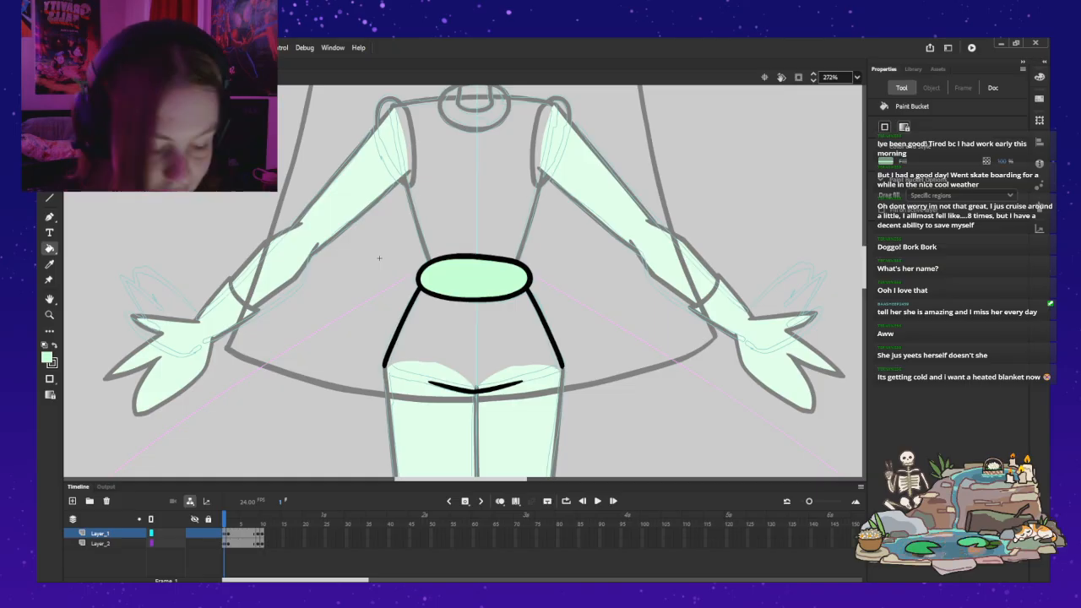
Step: On the layer below, brush light green strokes at the gaps where the hip lines meet the waist ellipse, undoing stray strokes
key(Down)
key(b)
key(Escape)
key(ctrl+z)
drag(533, 299, 520, 289)
drag(421, 289, 423, 285)
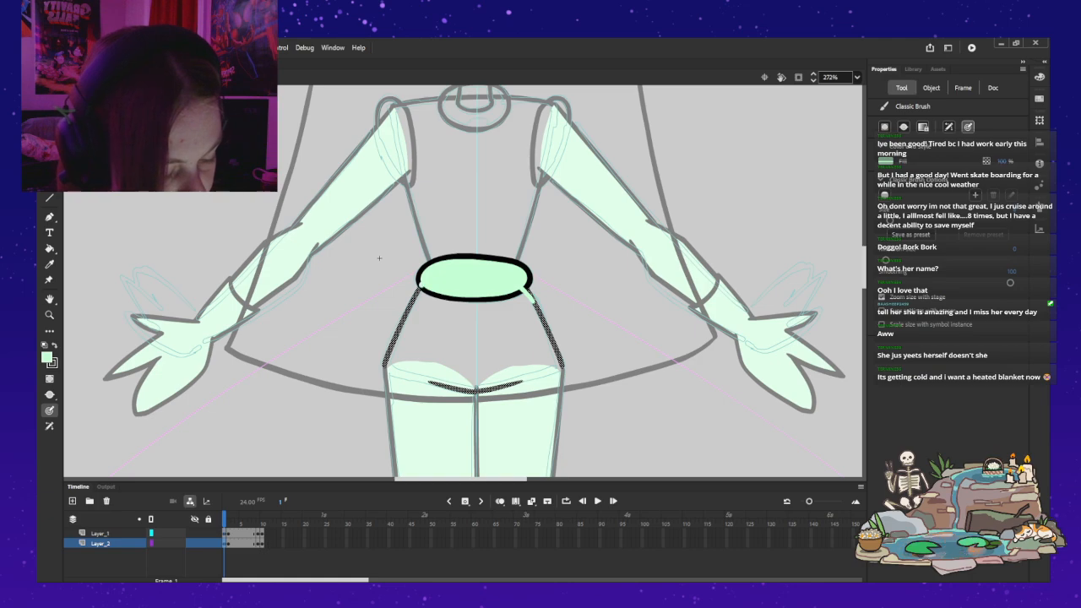
key(ctrl+z)
key(ctrl+z)
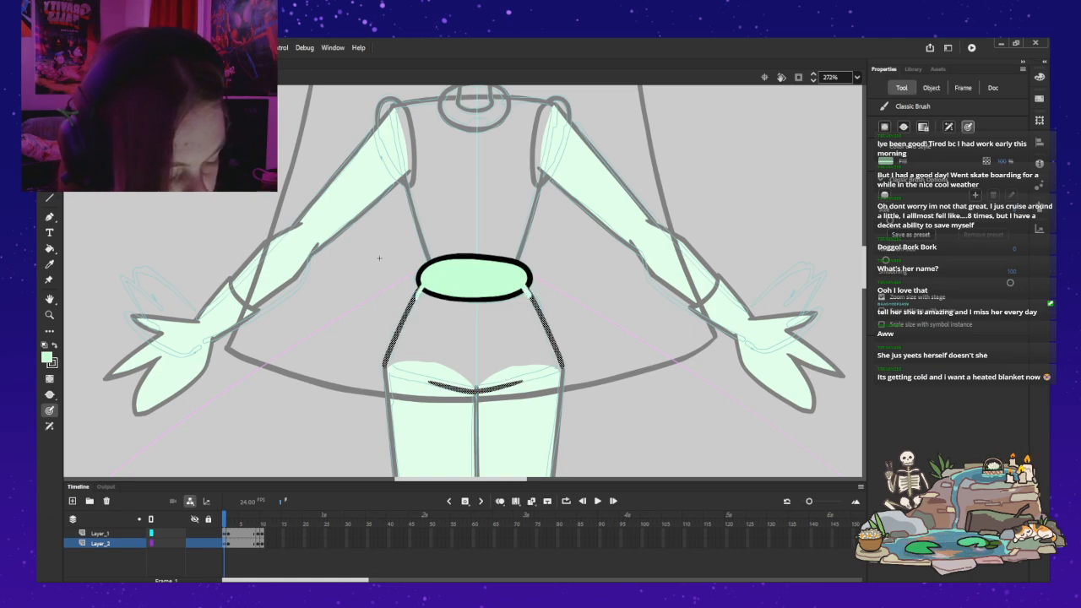
Step: Close the lower edge of the hips with light green Classic Brush strokes, undoing stray ones, and fill the hips with light green
key(ctrl+shift+a)
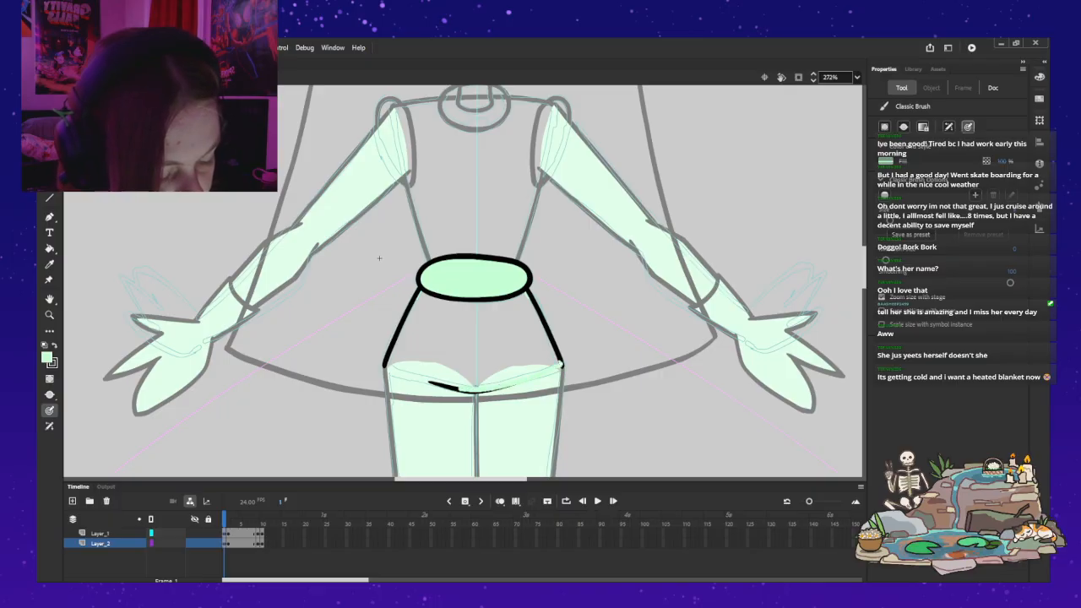
key(ctrl+z)
key(ctrl+z)
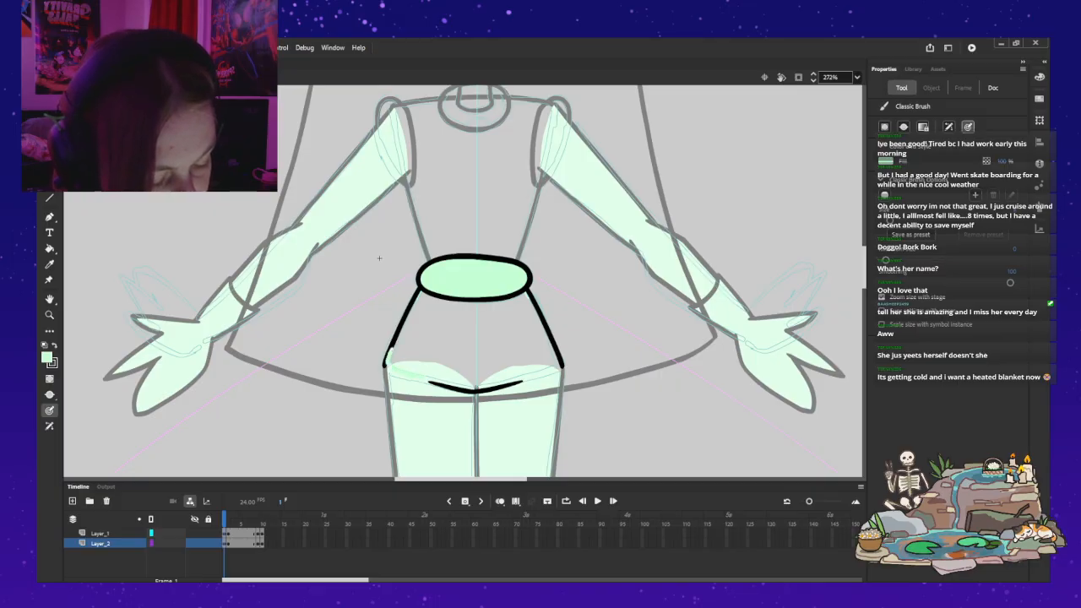
key(ctrl+z)
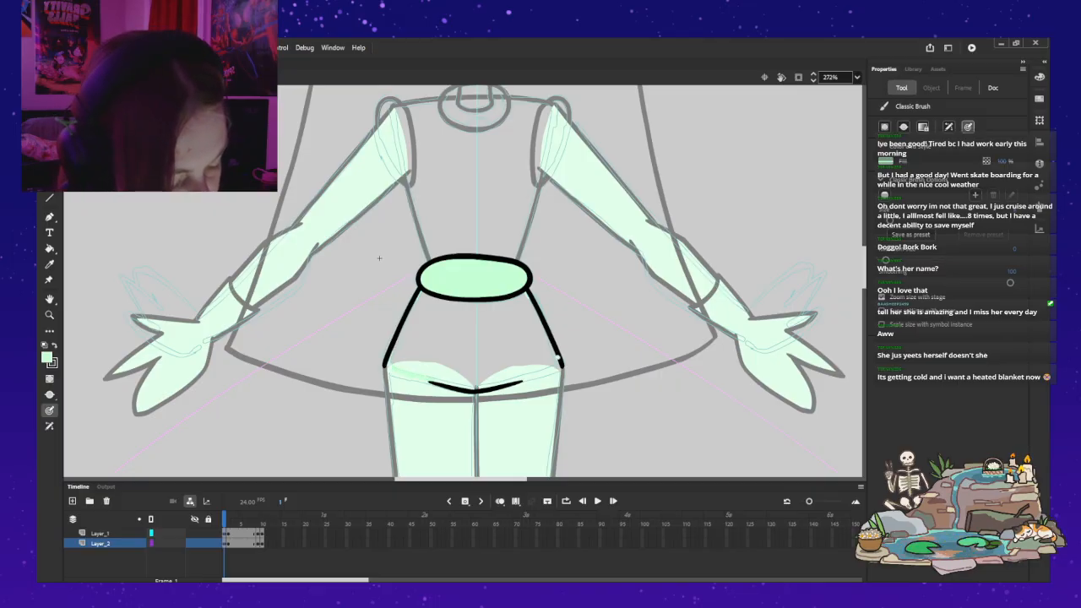
key(k)
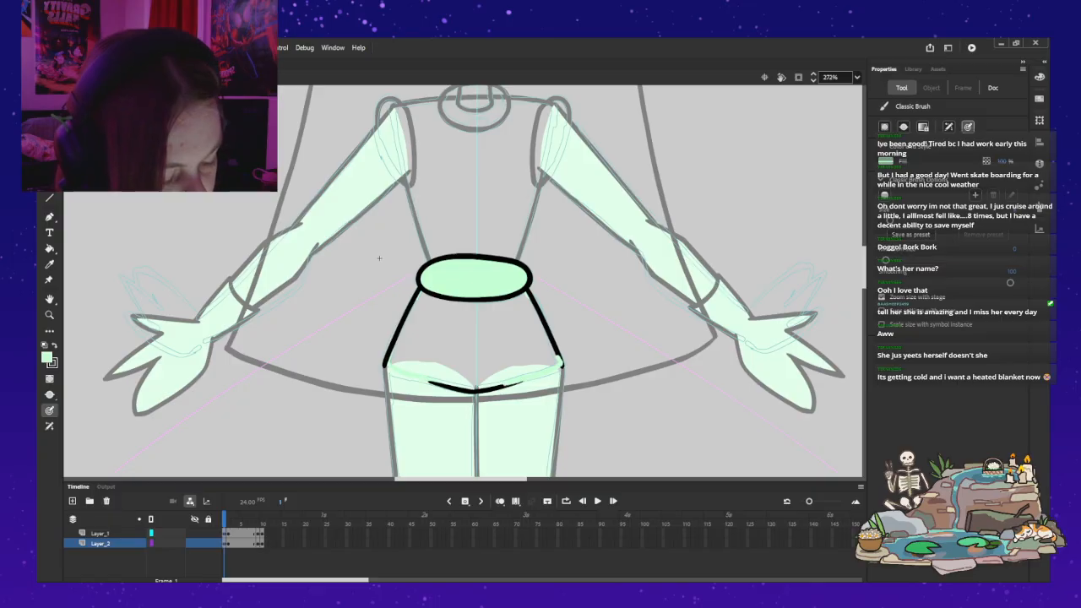
click(473, 338)
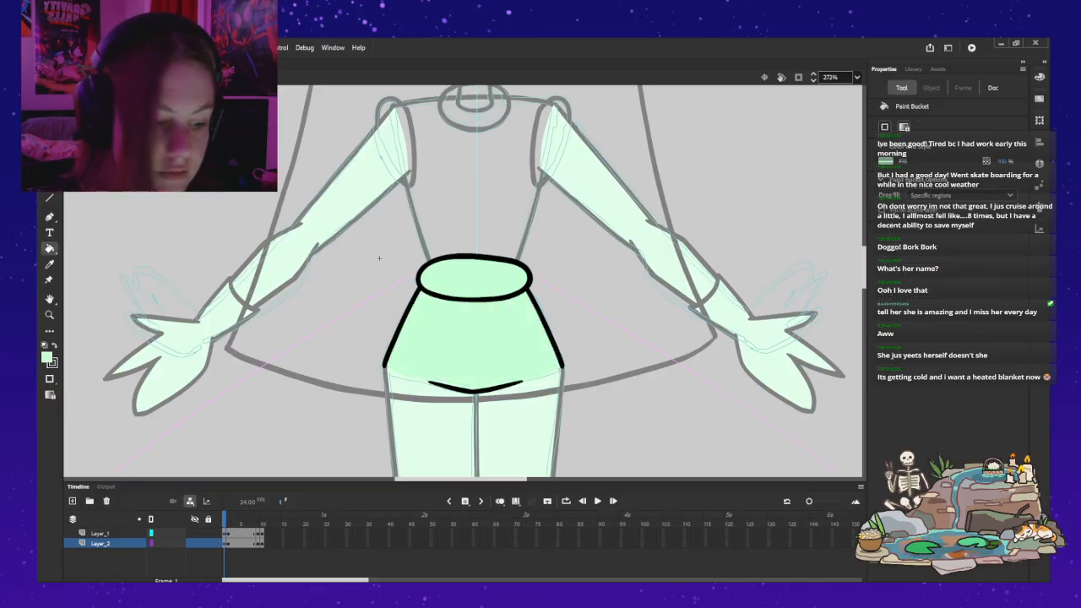
Step: Leave the hips symbol and open the torso symbol for editing
key(ctrl+e)
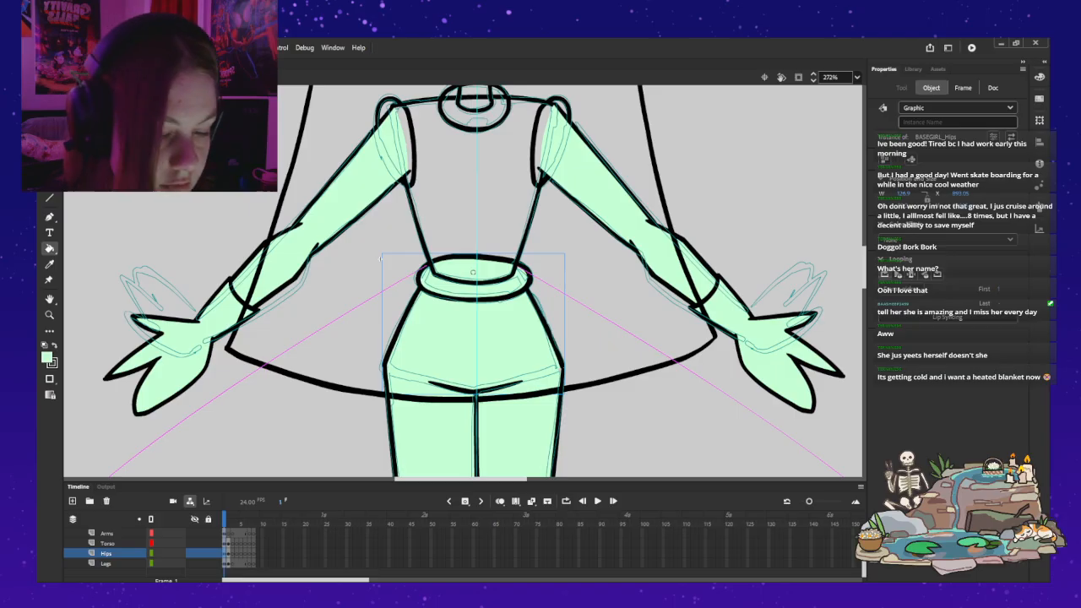
key(v)
double_click(394, 98)
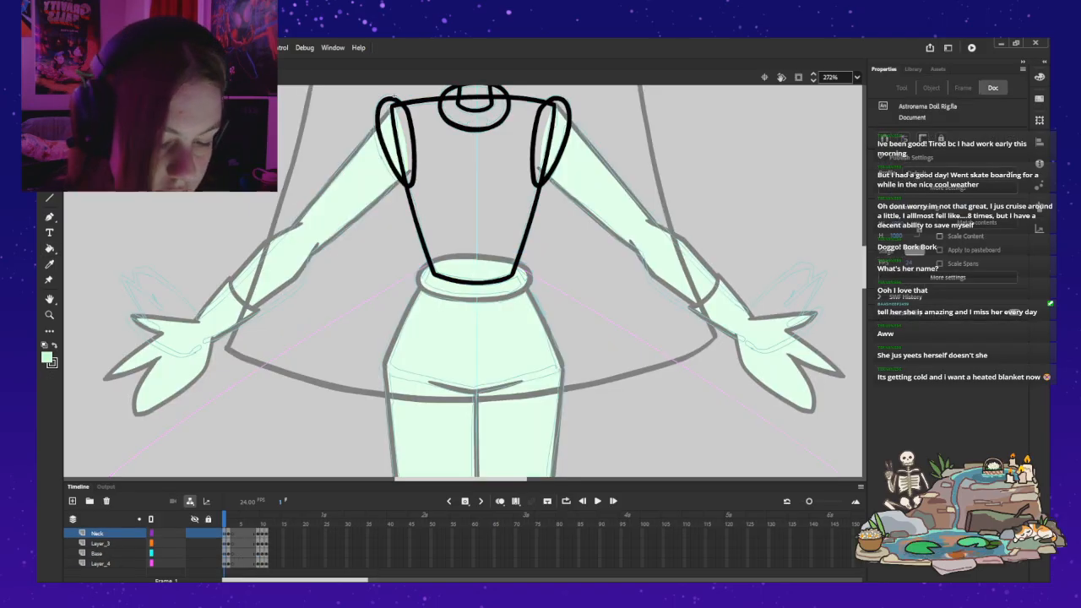
Step: Try filling both shoulder ovals with light green on the Neck layer, and undo both fills
key(k)
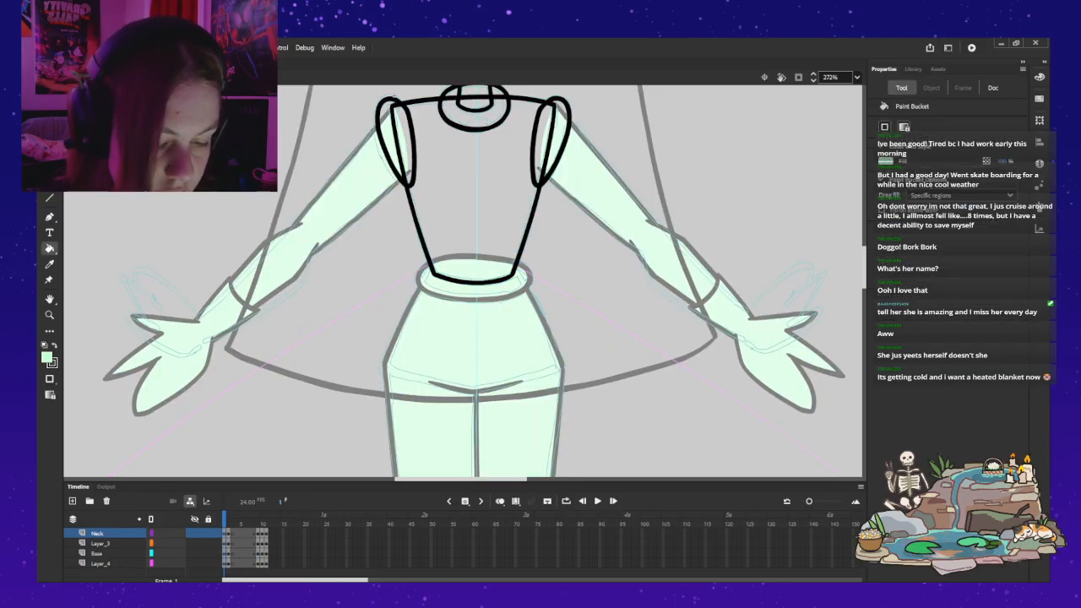
click(394, 102)
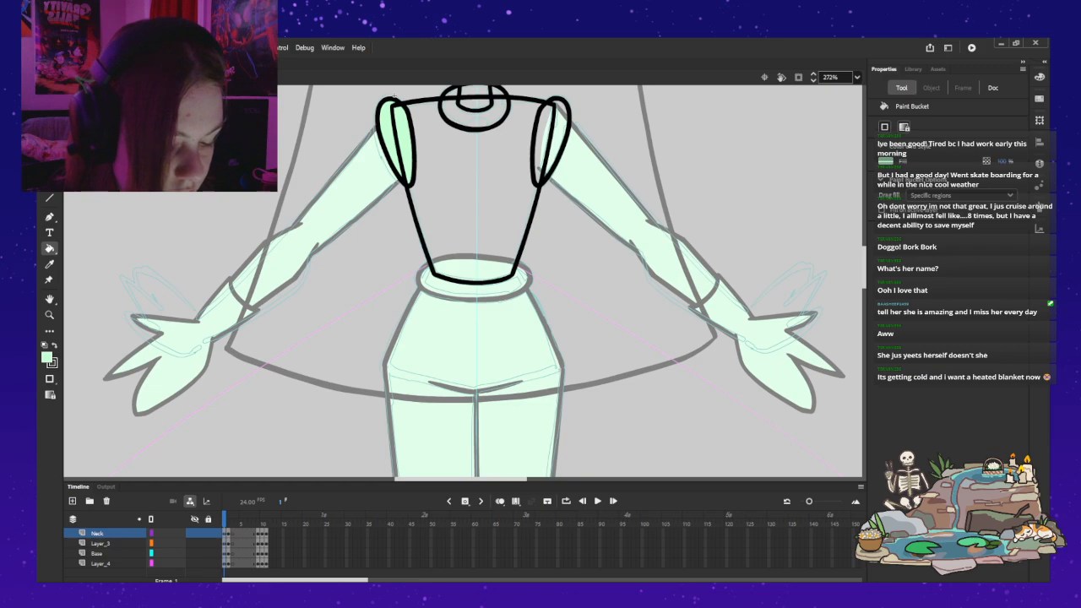
click(543, 143)
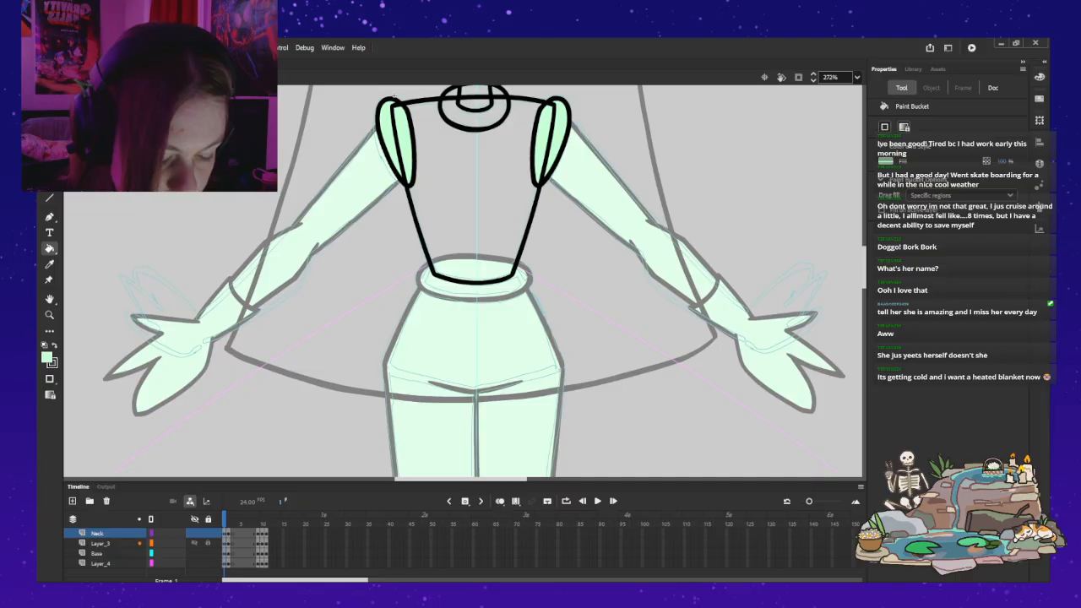
key(ctrl+z)
key(ctrl+z)
Step: Check the Neck, Layer_3, Base and Layer_4 layers in turn to identify which one holds the shoulder ovals
click(101, 543)
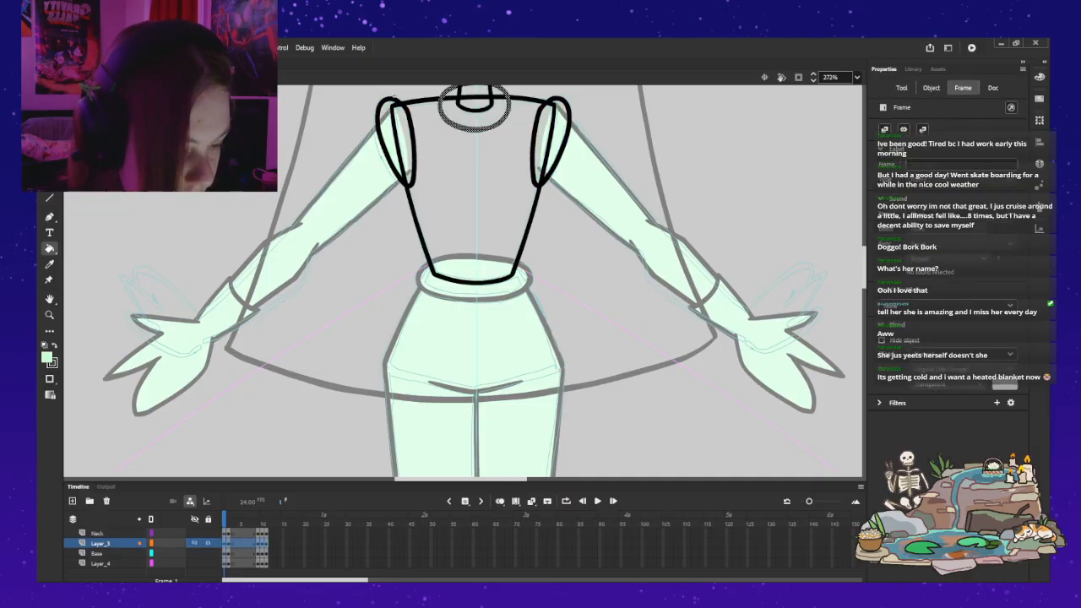
click(97, 553)
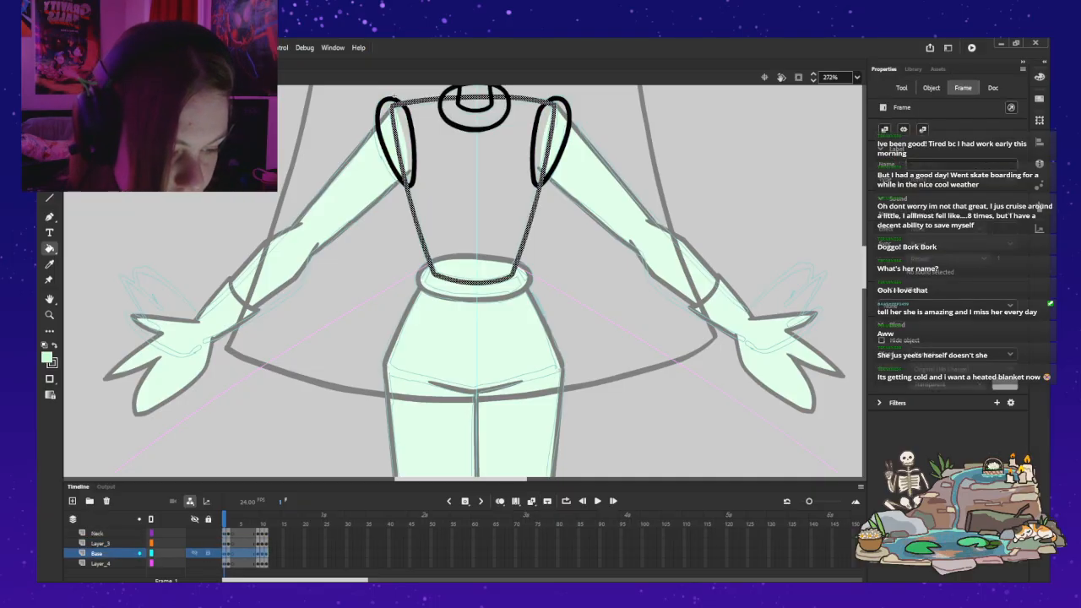
click(97, 533)
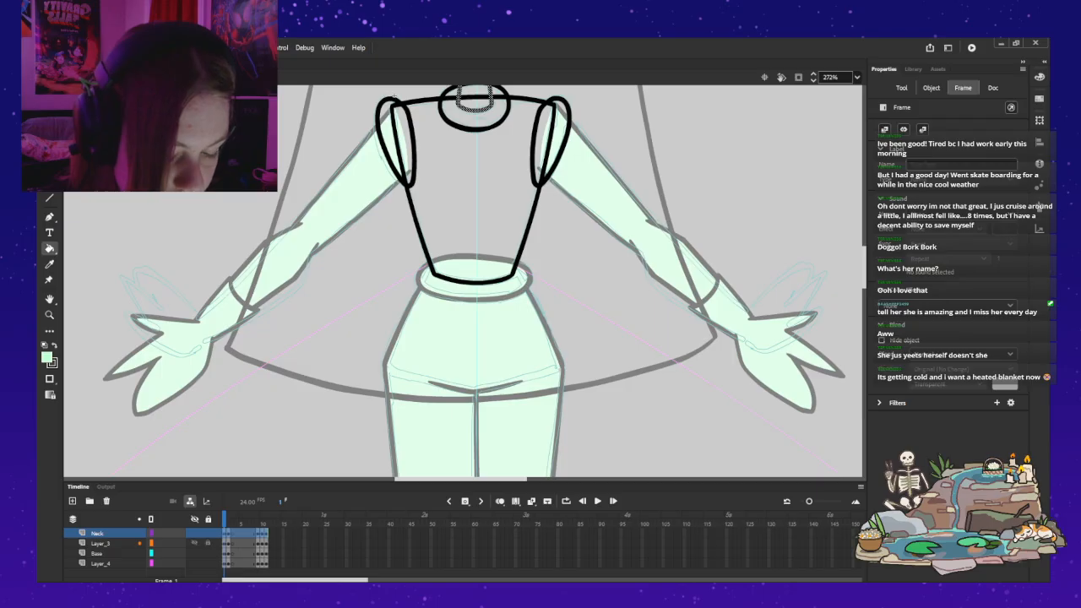
click(97, 554)
click(100, 563)
Step: Try moving Layer_4 above Base and filling both shoulder ovals with light green, and undo the fills
drag(101, 564, 101, 549)
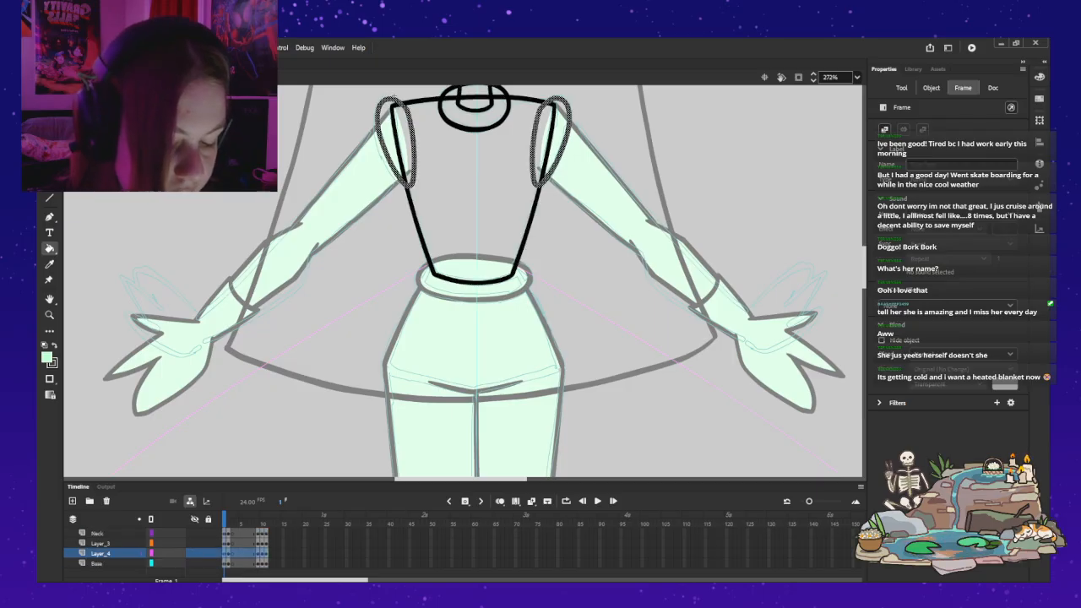
click(395, 142)
click(550, 140)
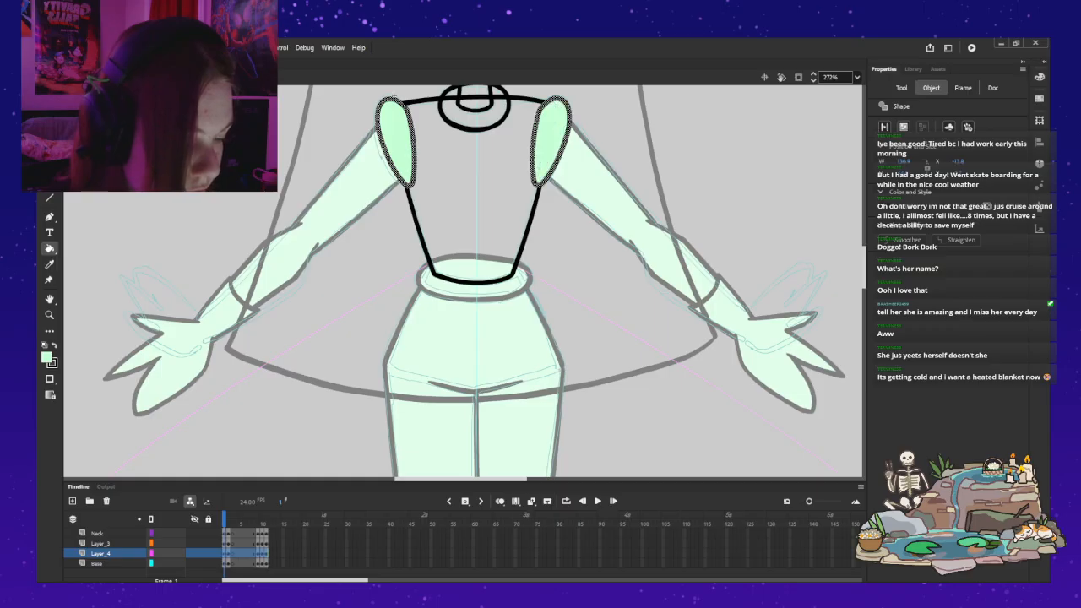
key(ctrl+z)
key(ctrl+z)
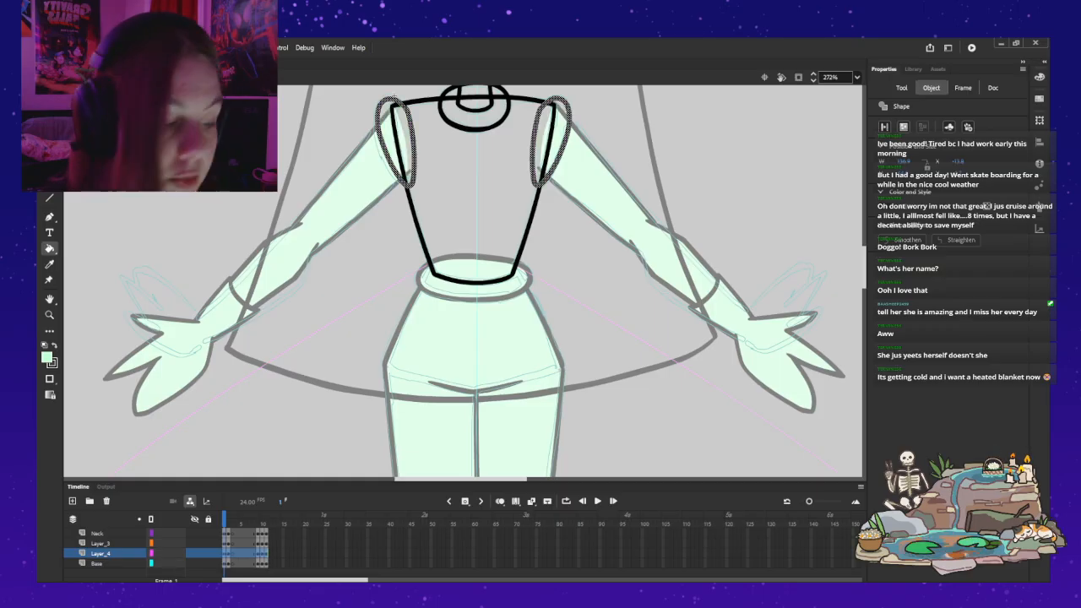
Step: Move Layer_4 back below Base and fill both of its shoulder ovals with light green
drag(101, 554, 103, 570)
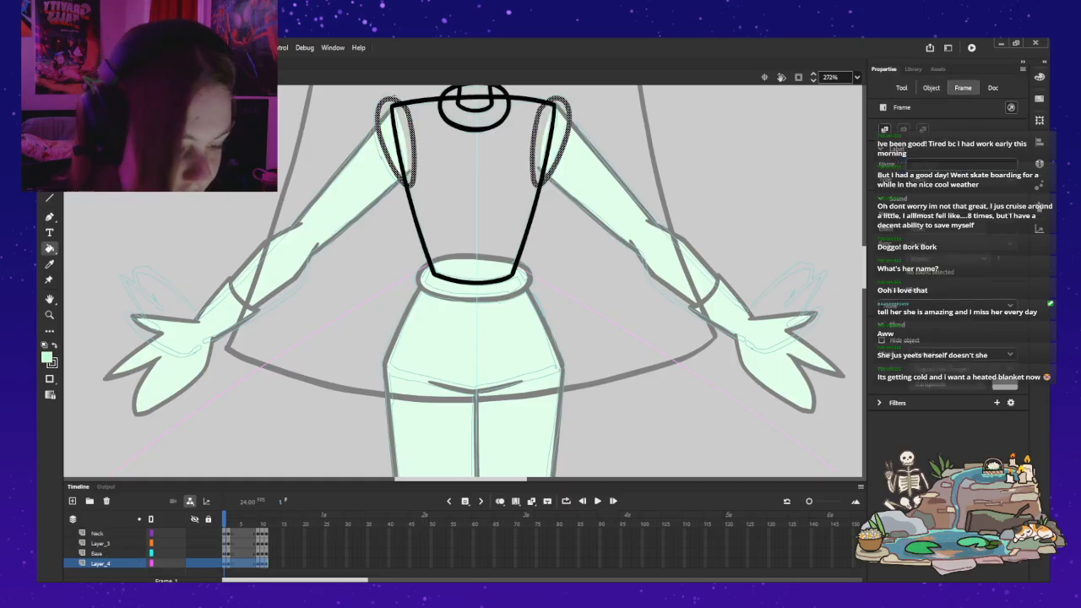
click(395, 142)
click(548, 141)
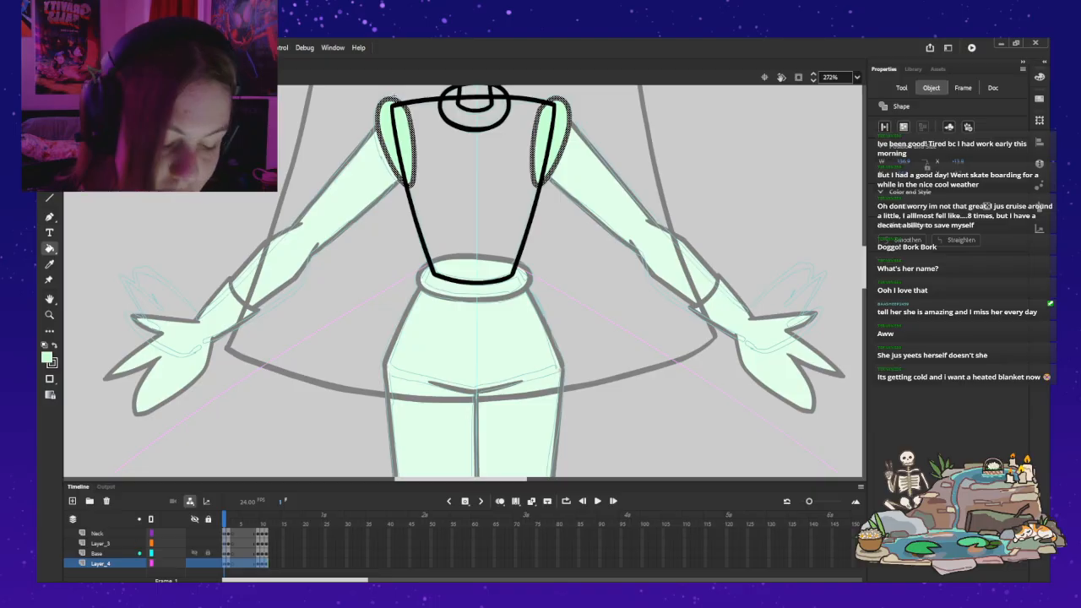
Step: Fill the torso shape on the Base layer with light green
click(98, 553)
click(474, 190)
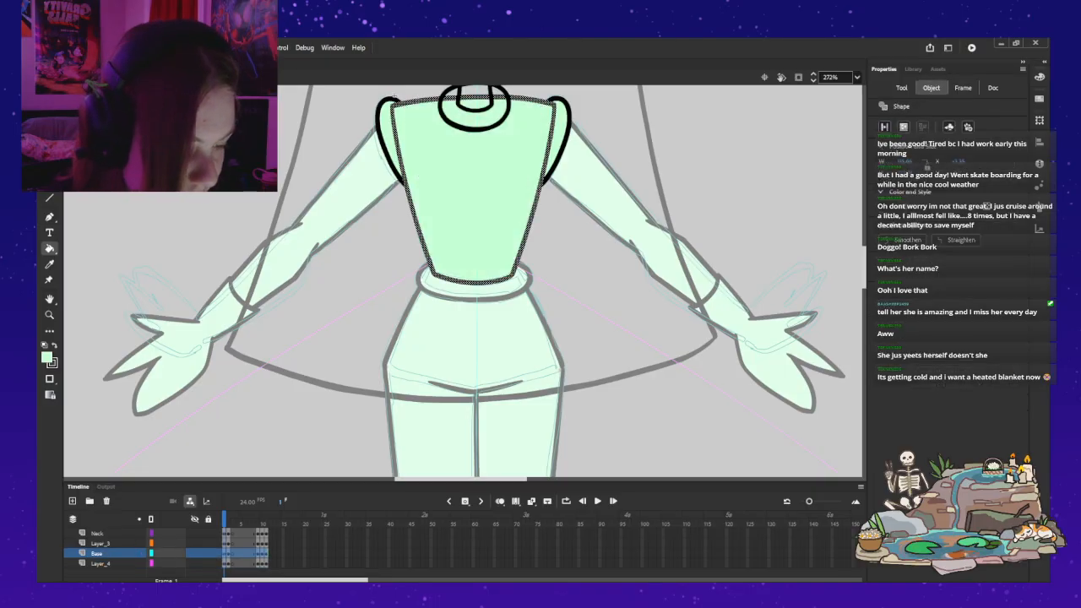
scroll(474, 190, up, 3)
key(v)
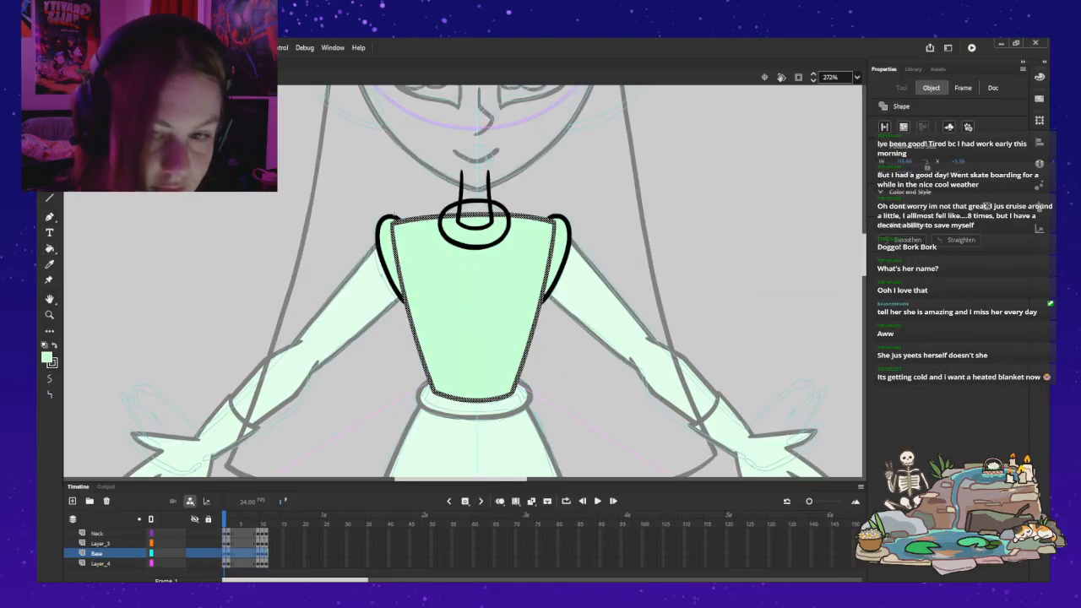
key(Escape)
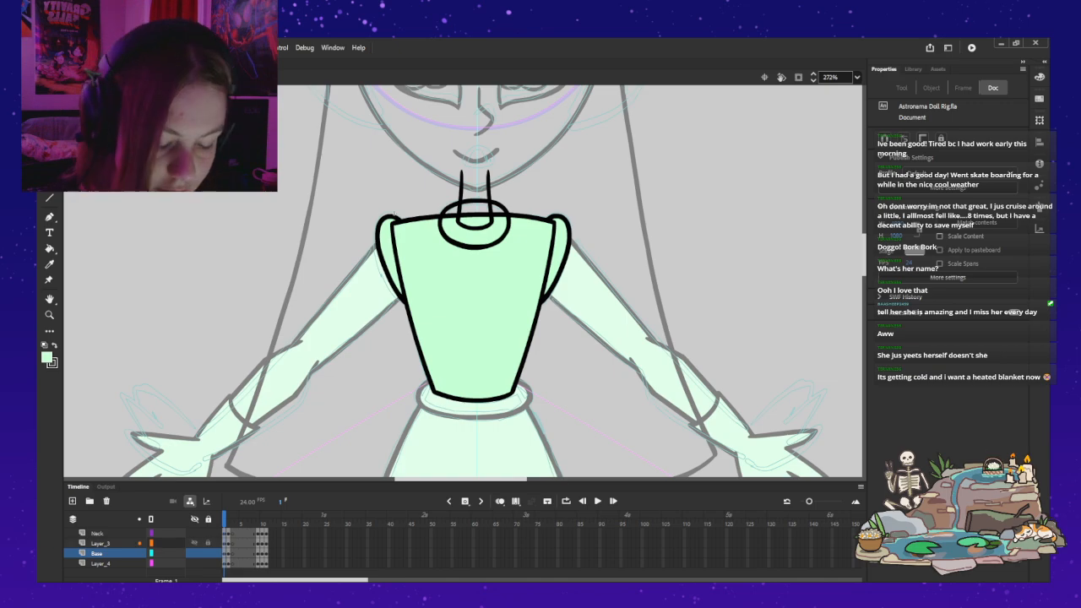
Step: Fill the collar ring on Layer_3 with light green
click(100, 543)
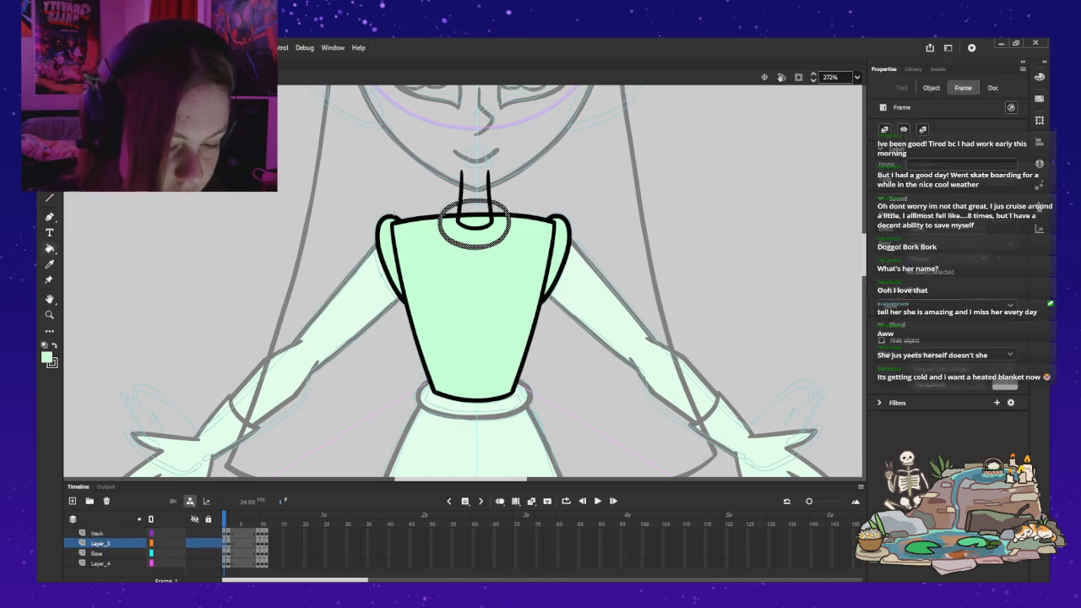
click(49, 248)
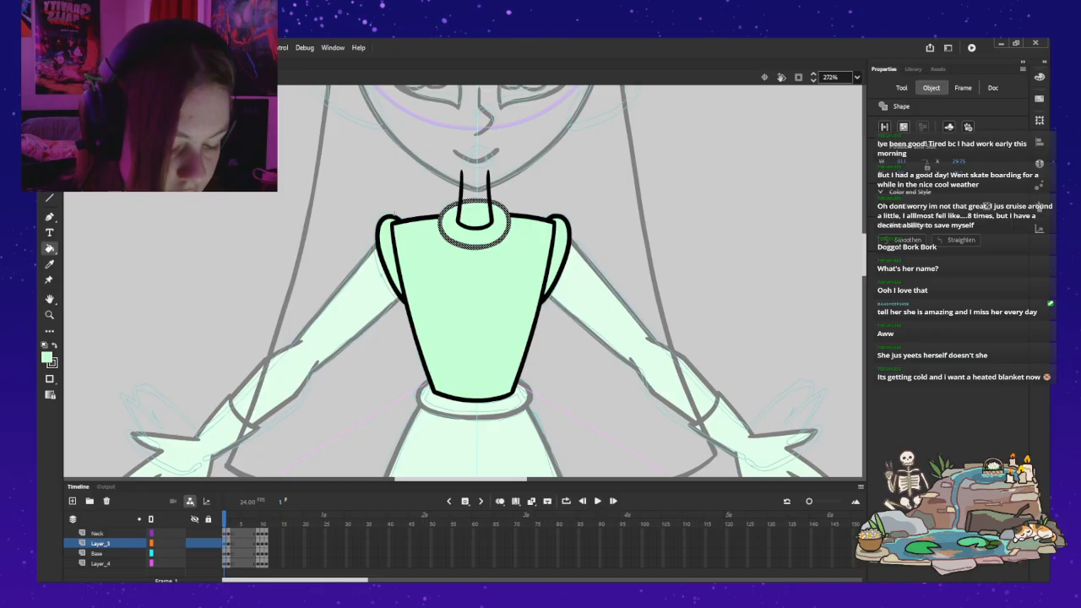
click(100, 543)
Step: Close the neck's open top with a light green brush arc on the Neck layer, fill the neck light green, and exit the torso symbol
click(98, 532)
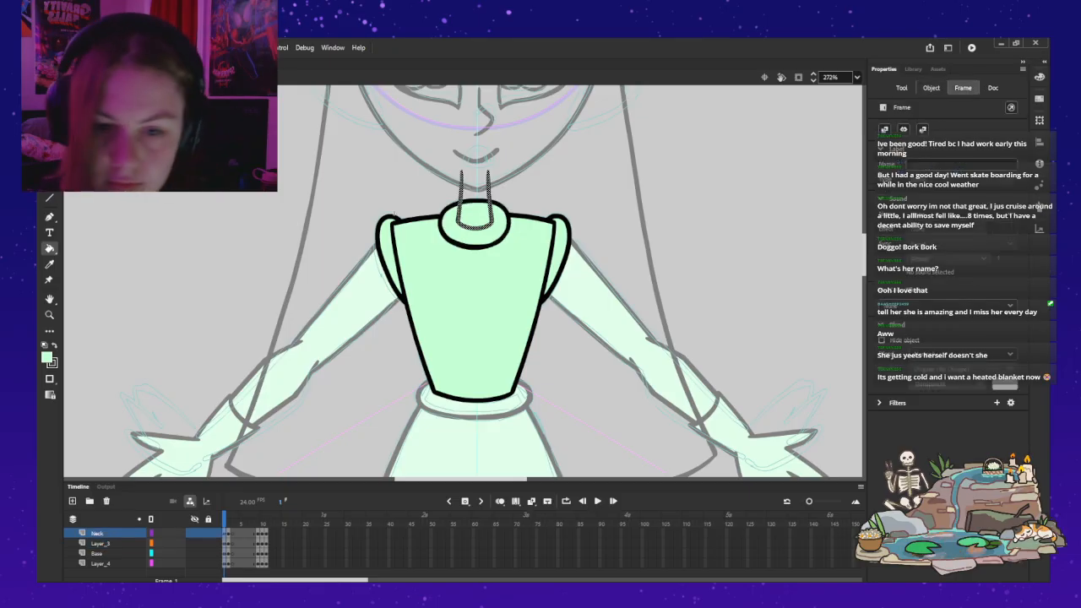
key(b)
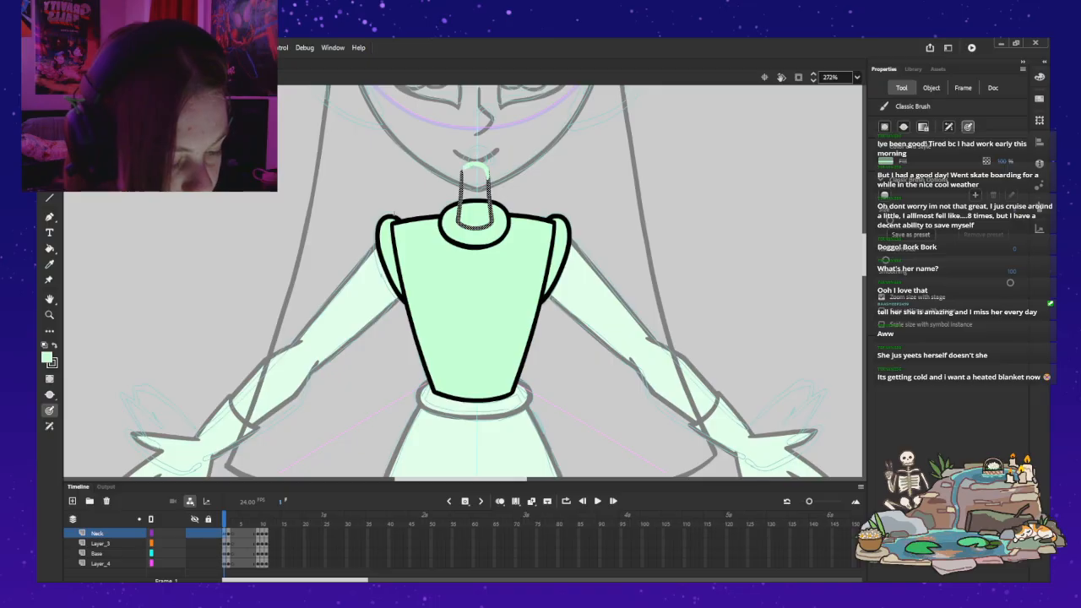
key(Escape)
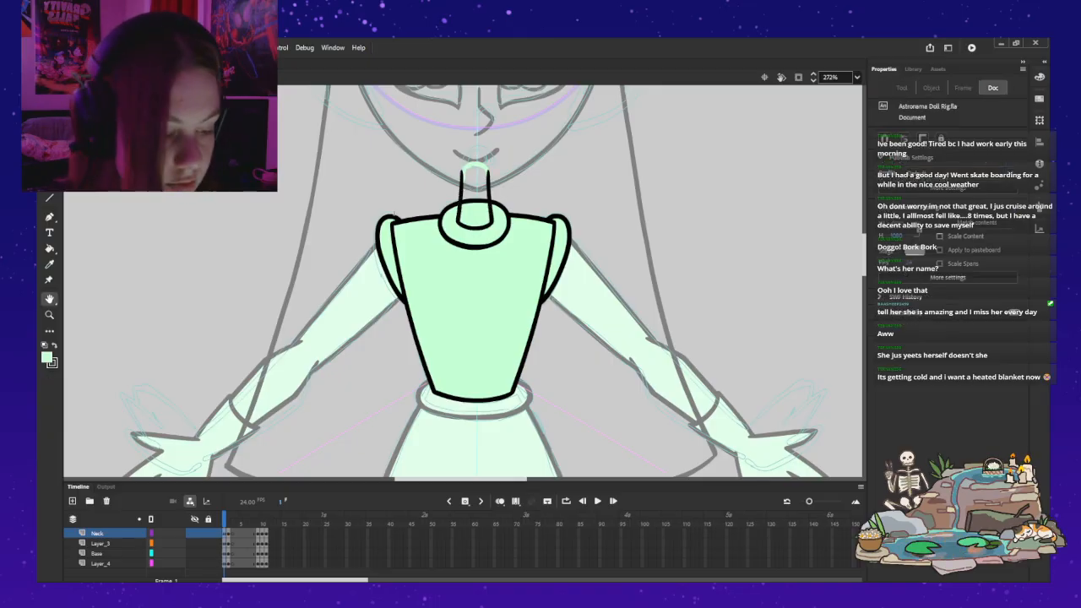
key(k)
click(475, 188)
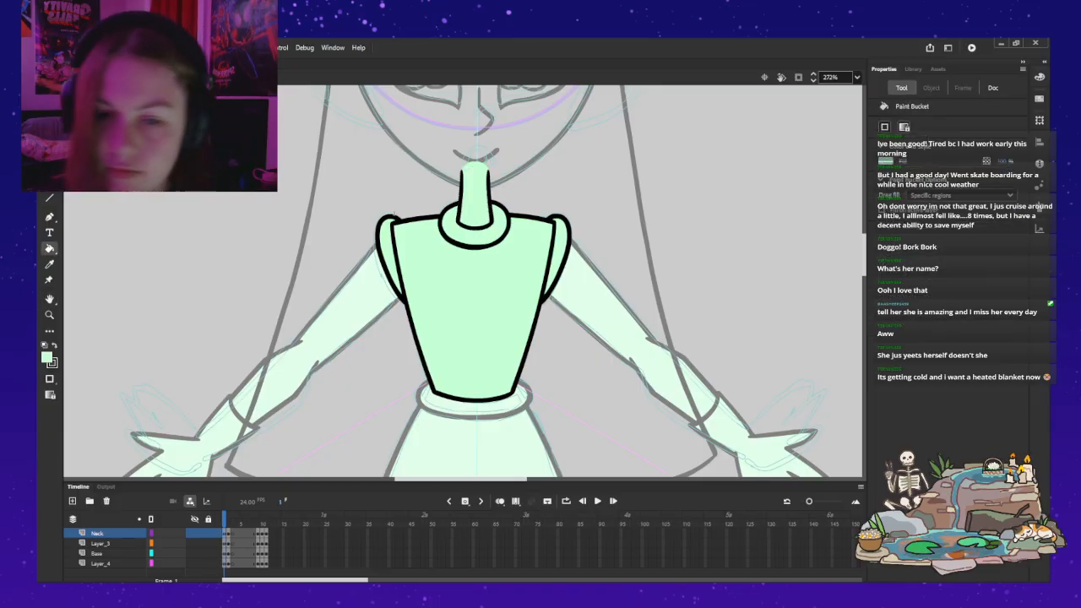
key(ctrl+e)
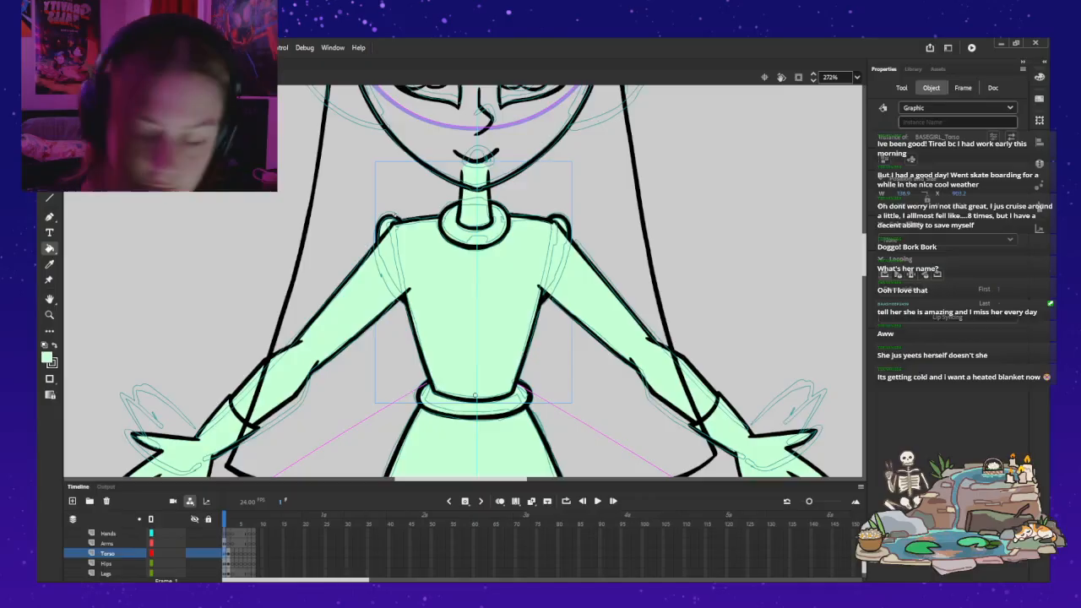
Step: Move the Arms layer below the Torso layer so the shoulders overlap the arms
key(v)
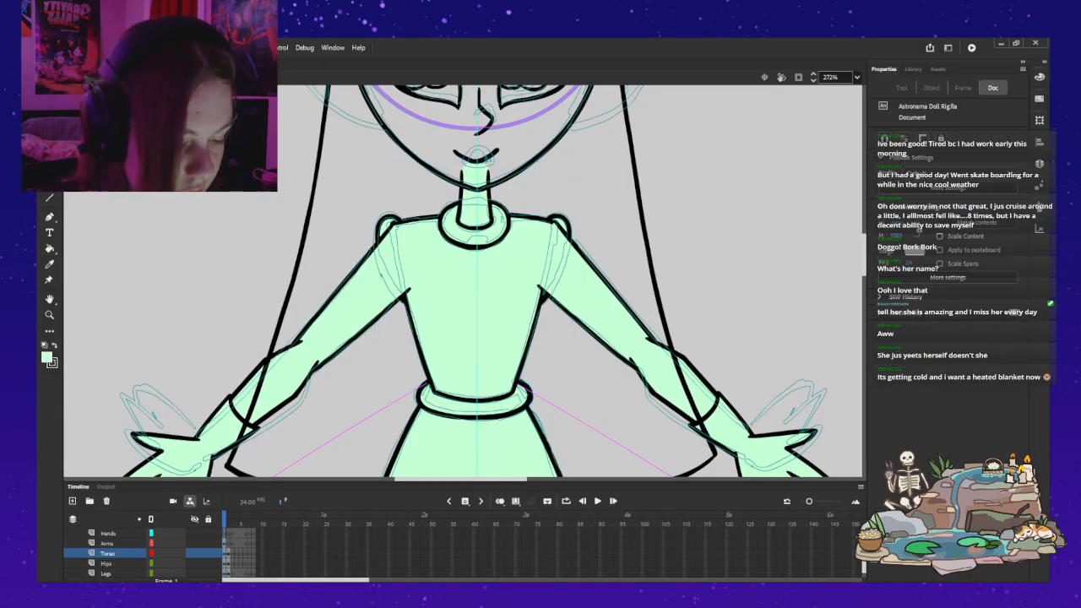
click(344, 310)
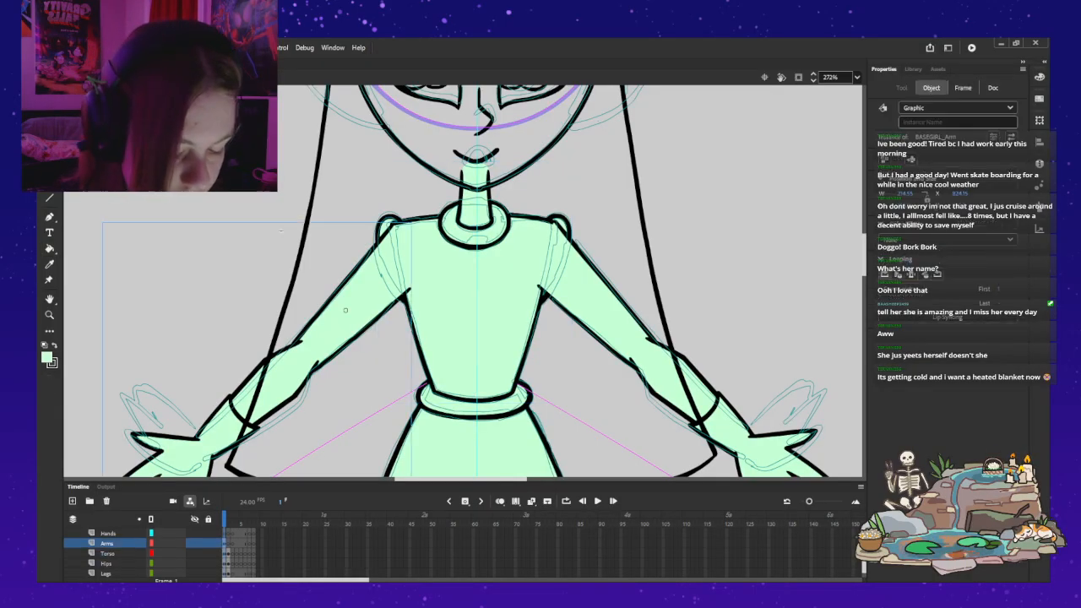
drag(107, 543, 87, 555)
click(666, 227)
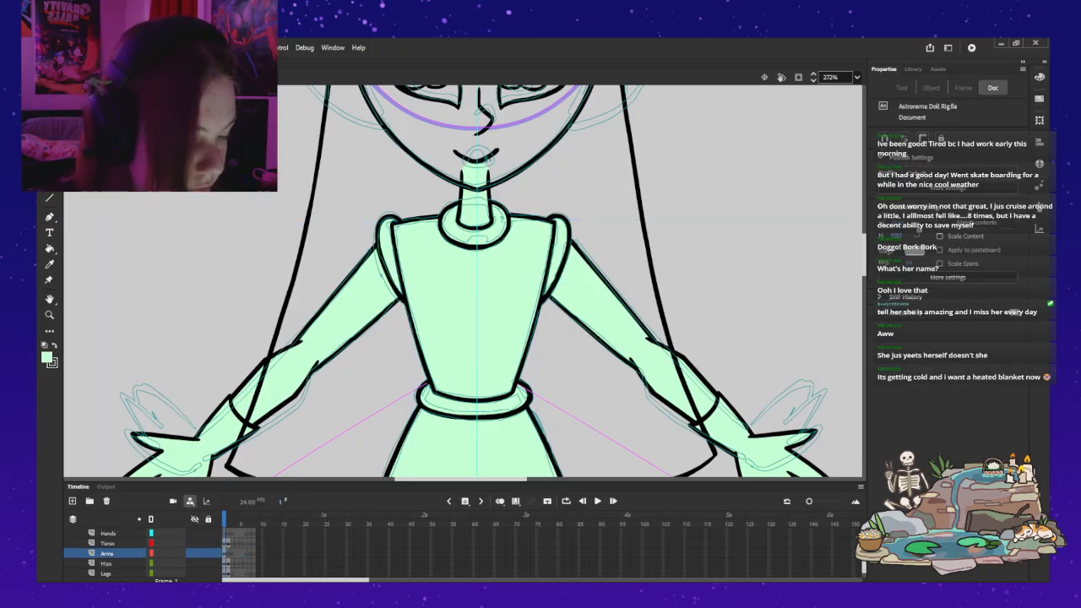
Step: Examine the whole doll on the stage and step forward and back through the first few frames
key(z)
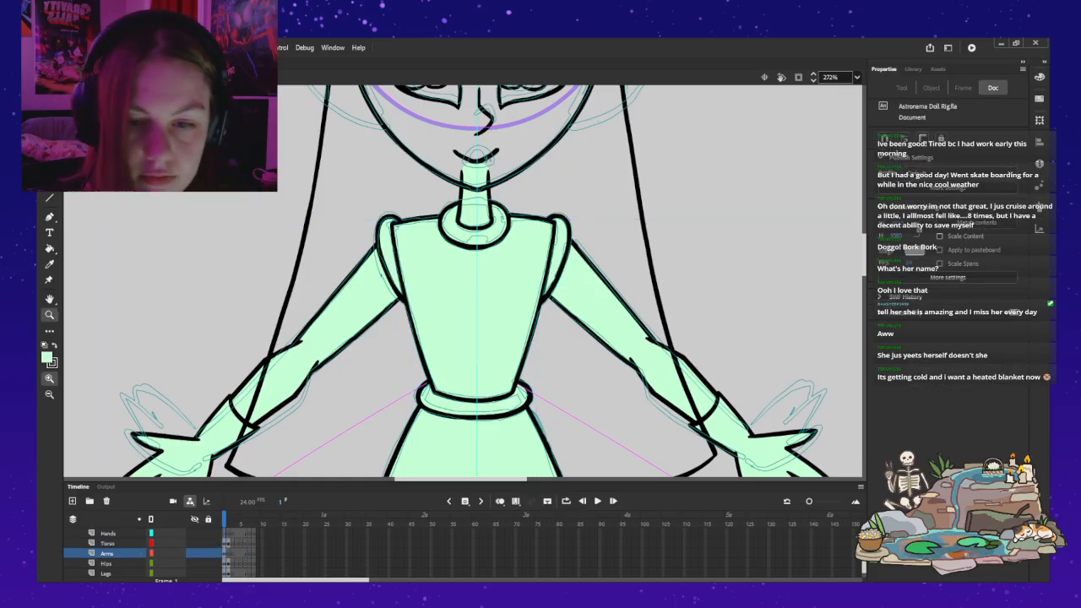
alt+click(607, 229)
alt+click(505, 263)
drag(505, 264, 541, 177)
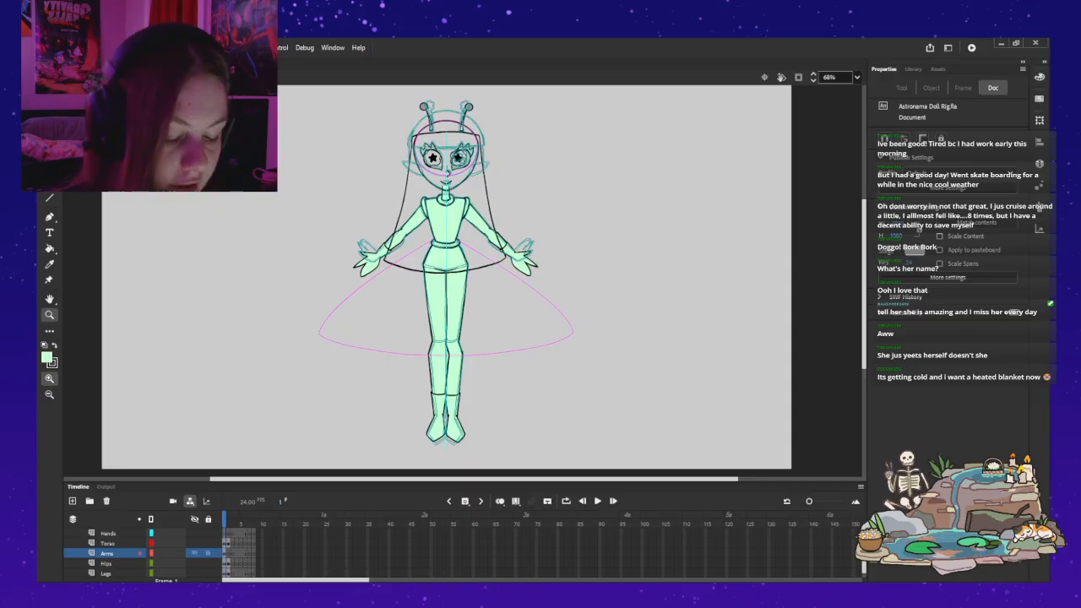
key(v)
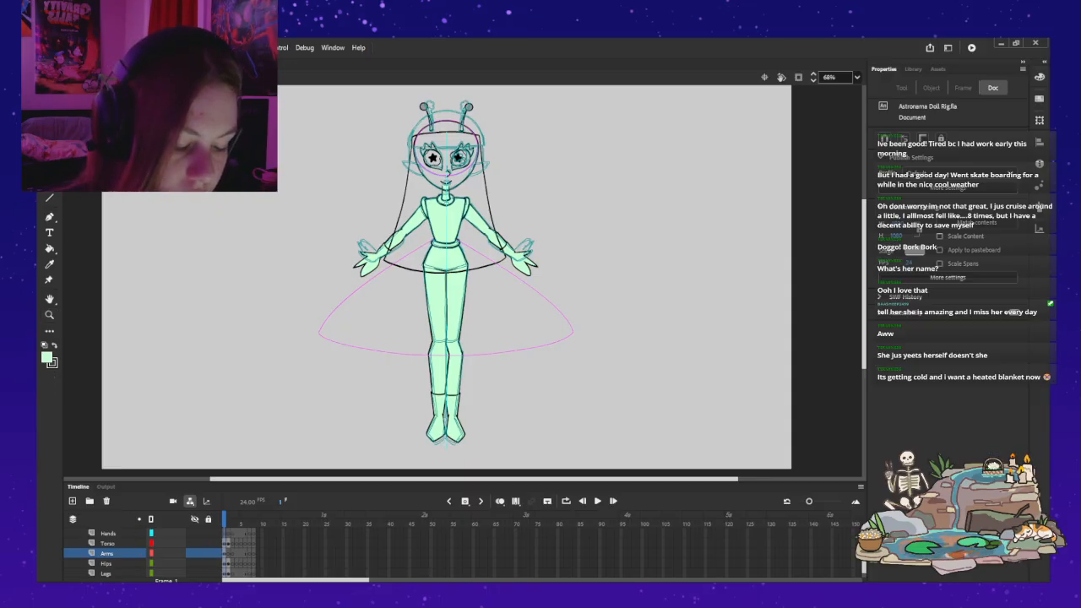
key(period)
key(period)
key(period)
key(period)
key(period)
key(period)
key(comma)
key(comma)
key(comma)
key(comma)
key(comma)
key(comma)
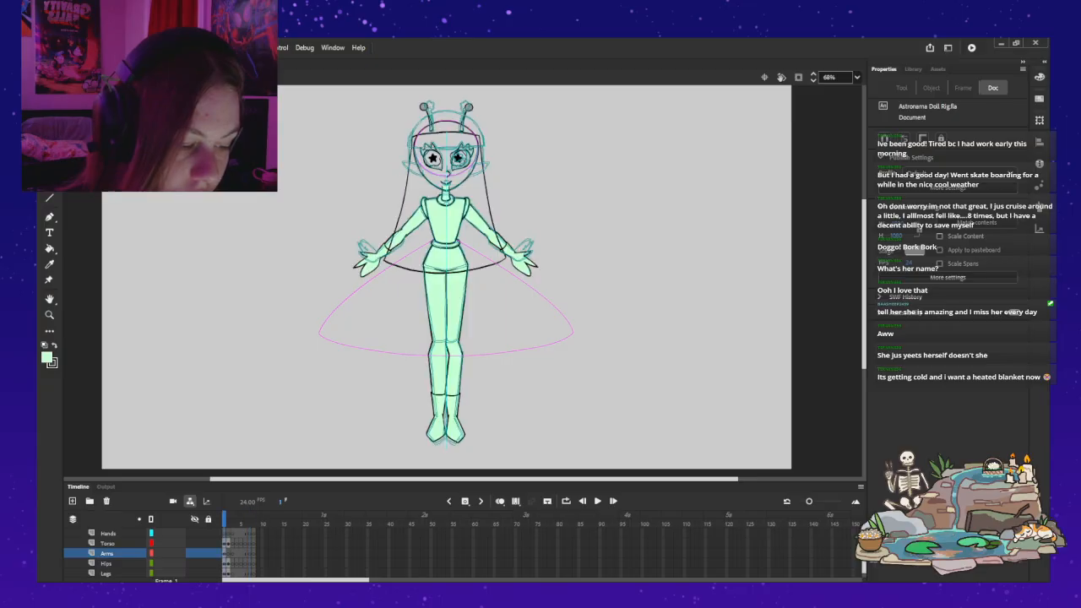
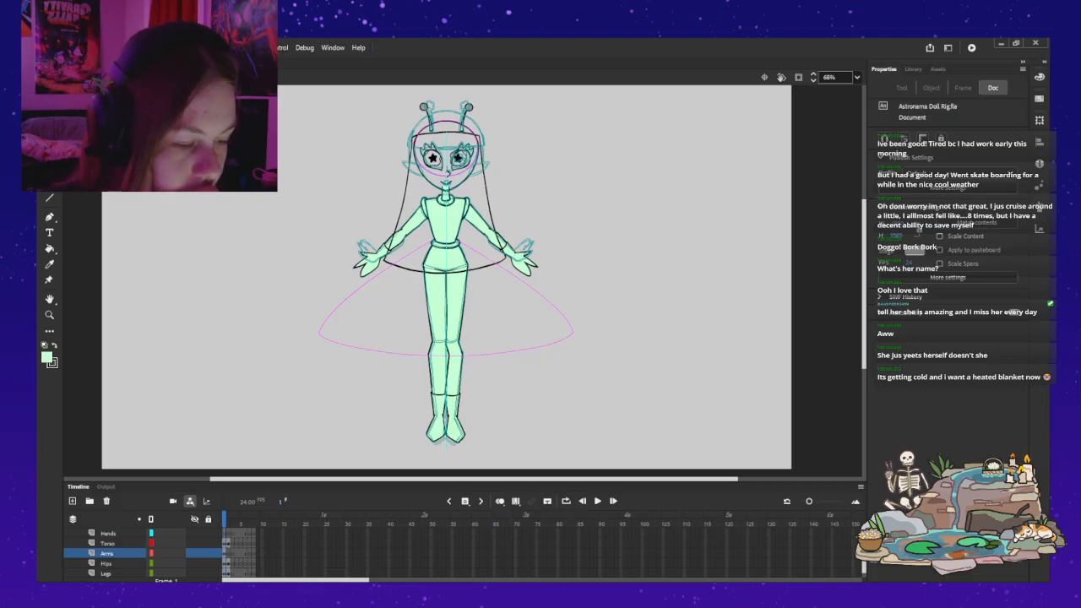
Step: Select the mouth on Layer_2 and inspect the object properties of its symbol instance
key(z)
click(485, 135)
click(366, 368)
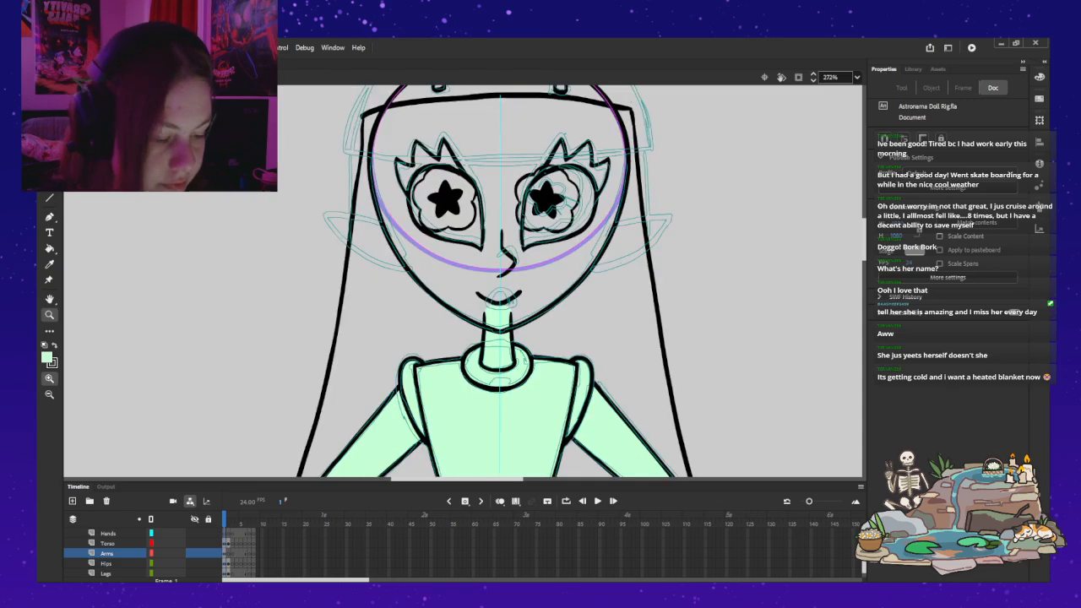
drag(500, 253, 423, 333)
key(v)
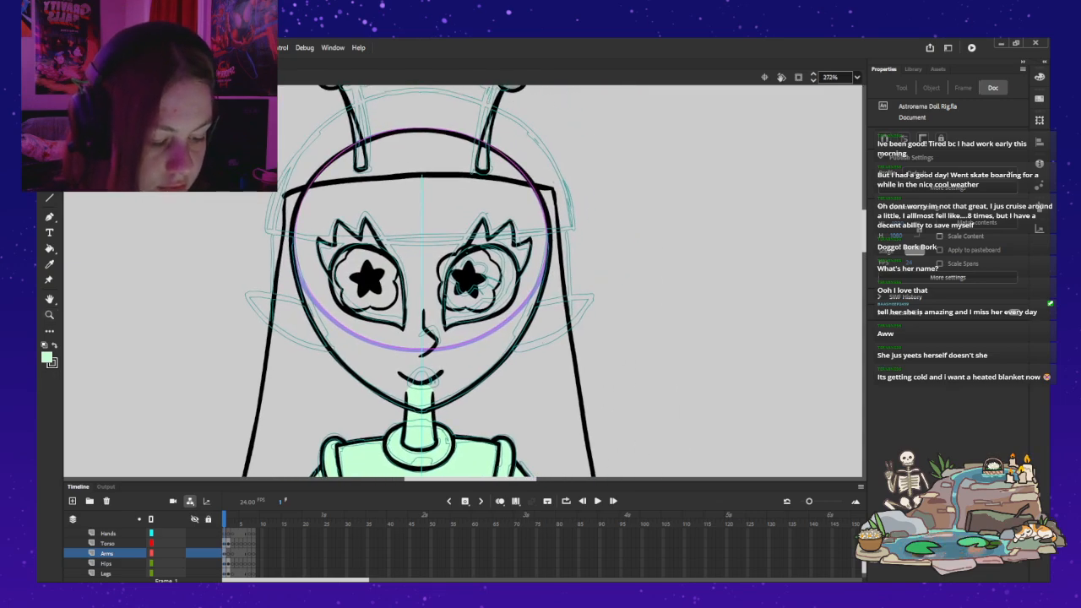
scroll(127, 553, up, 3)
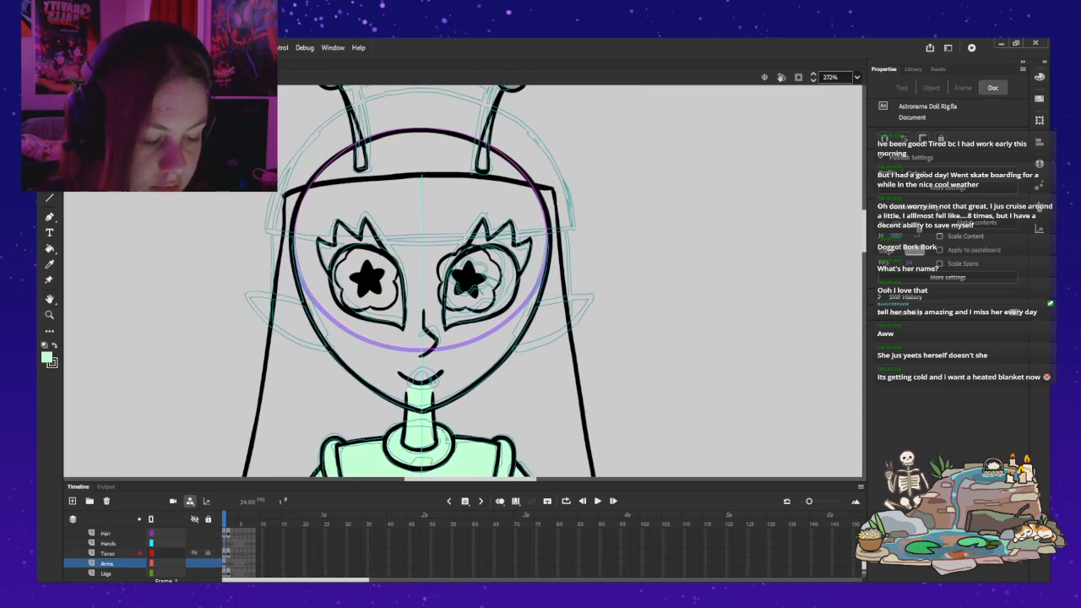
scroll(127, 553, down, 5)
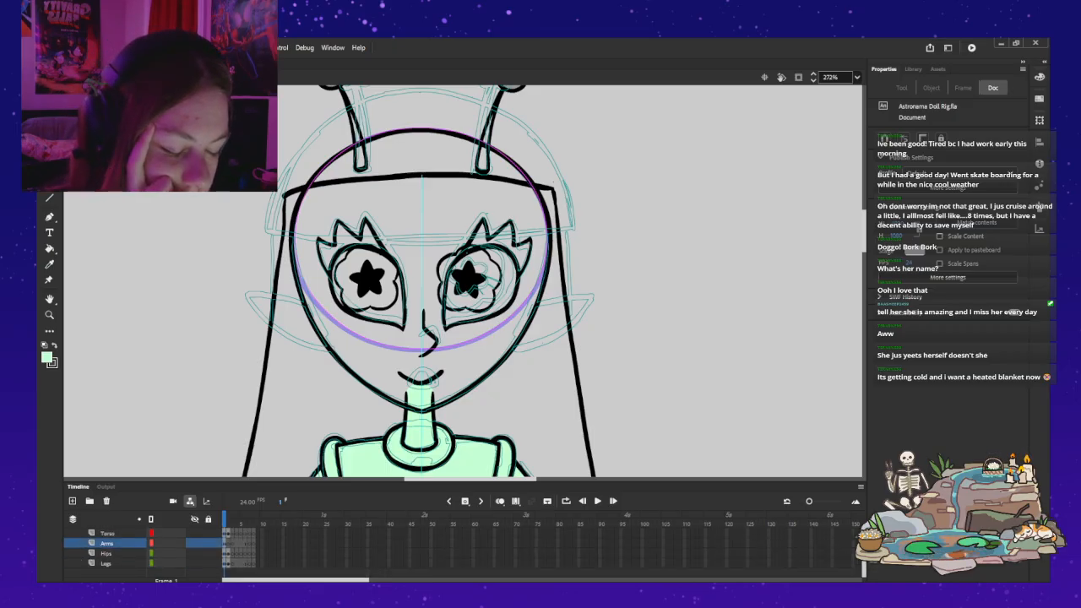
scroll(126, 553, up, 4)
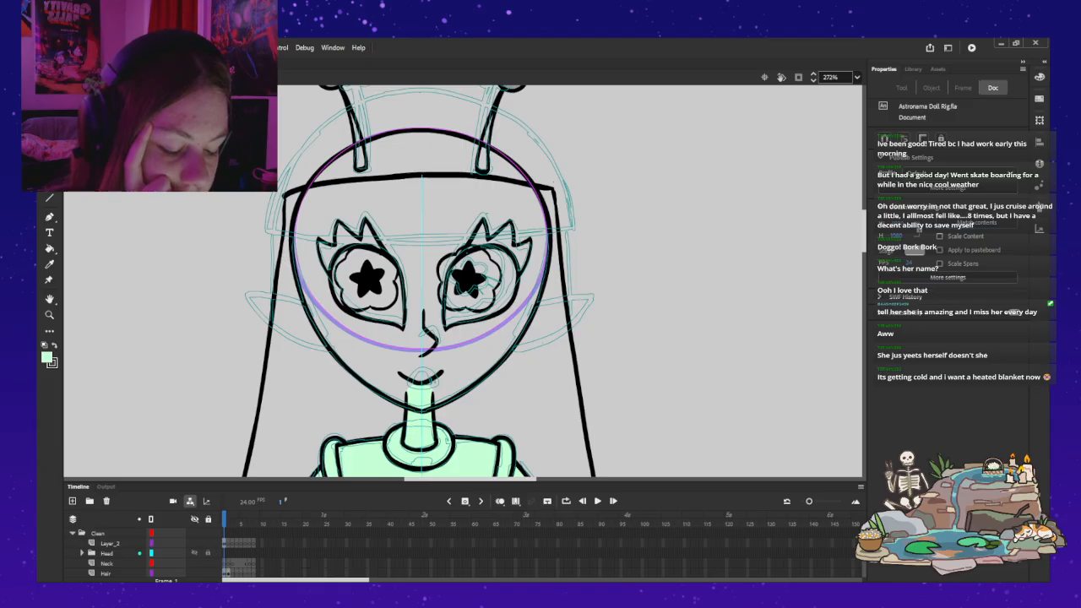
click(110, 543)
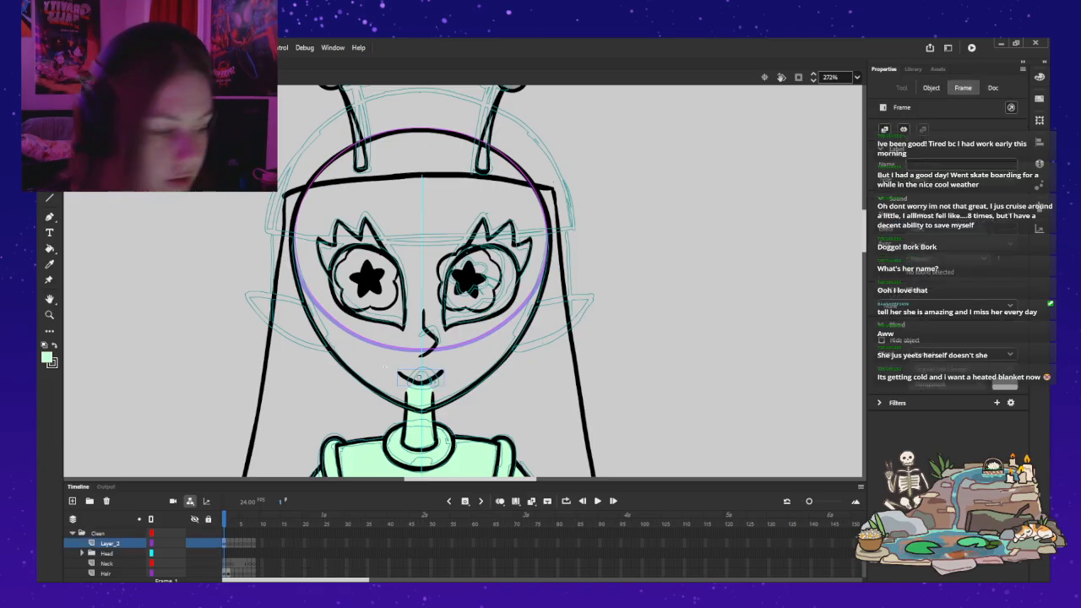
click(931, 88)
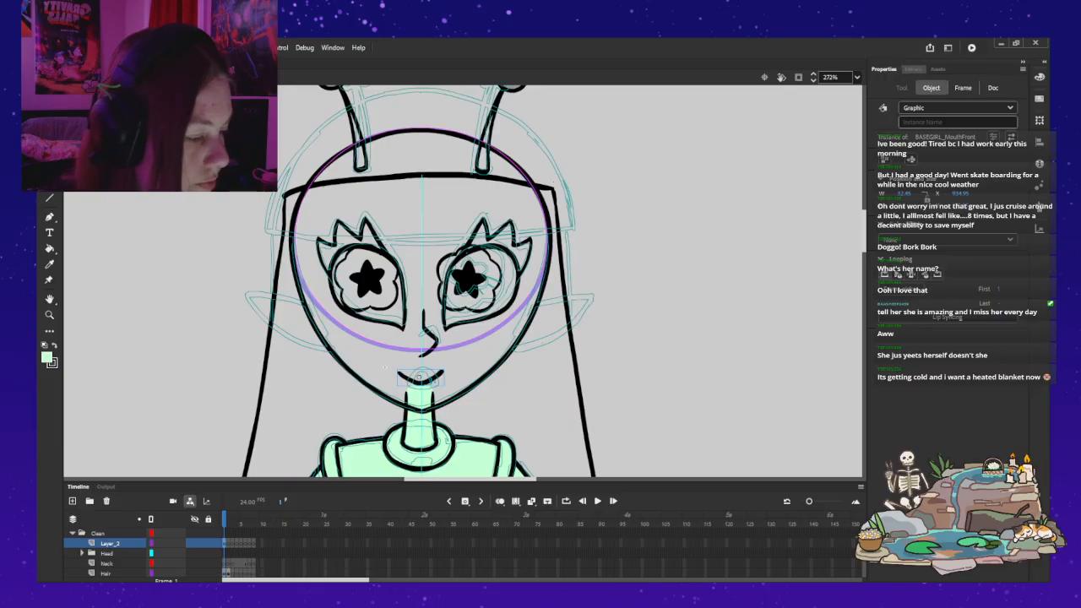
Step: Delete the BASEGIRL_Mouth34 symbol from the library and check the contents of the front mouth symbol on the doll
click(913, 70)
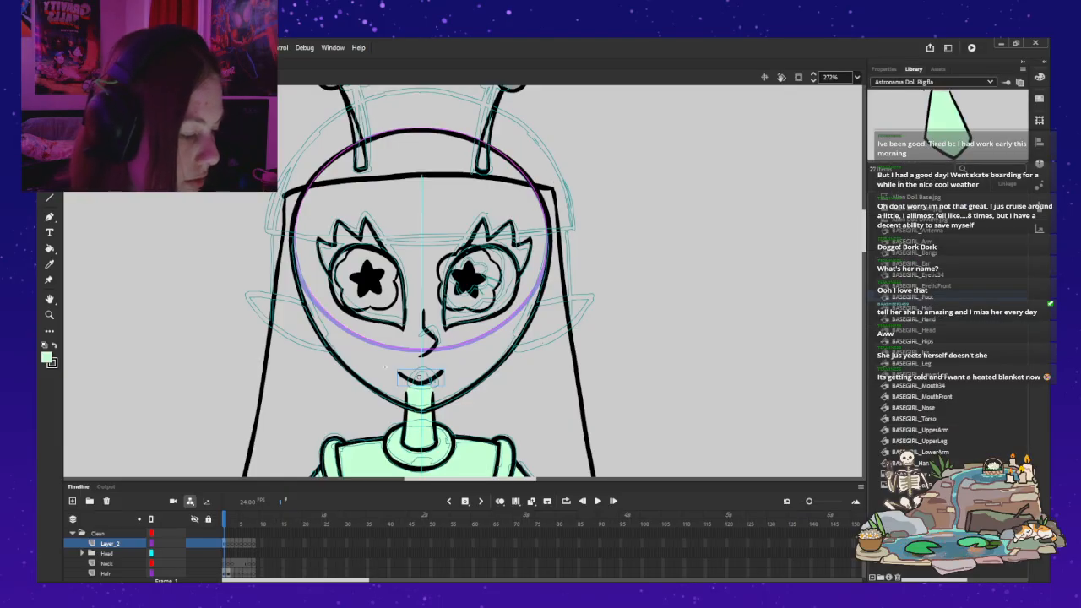
mouse_move(934, 579)
mouse_down()
mouse_move(973, 579)
mouse_move(946, 579)
mouse_up()
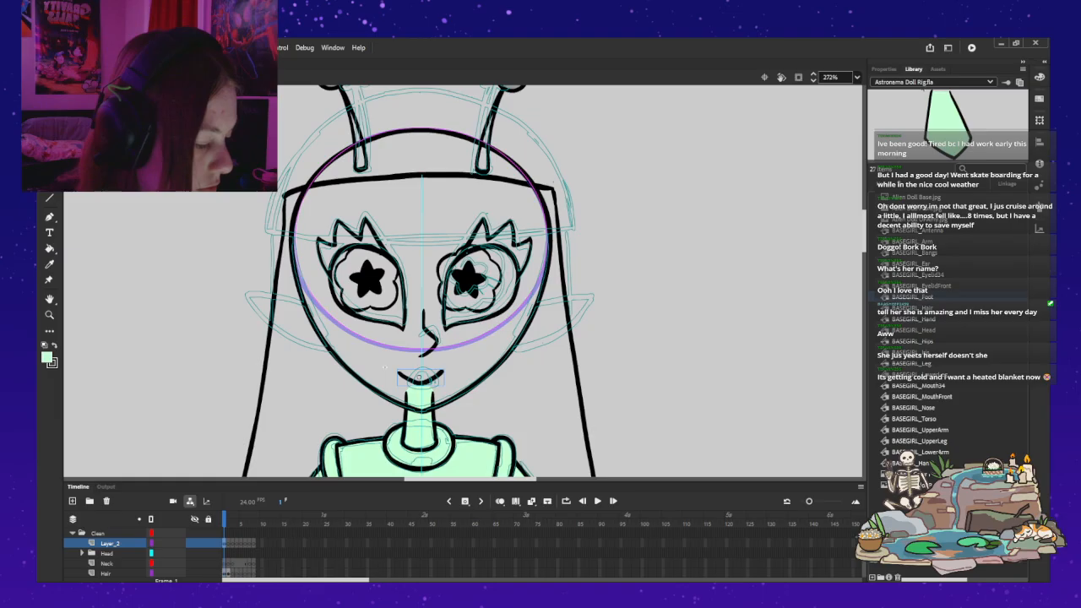
click(919, 385)
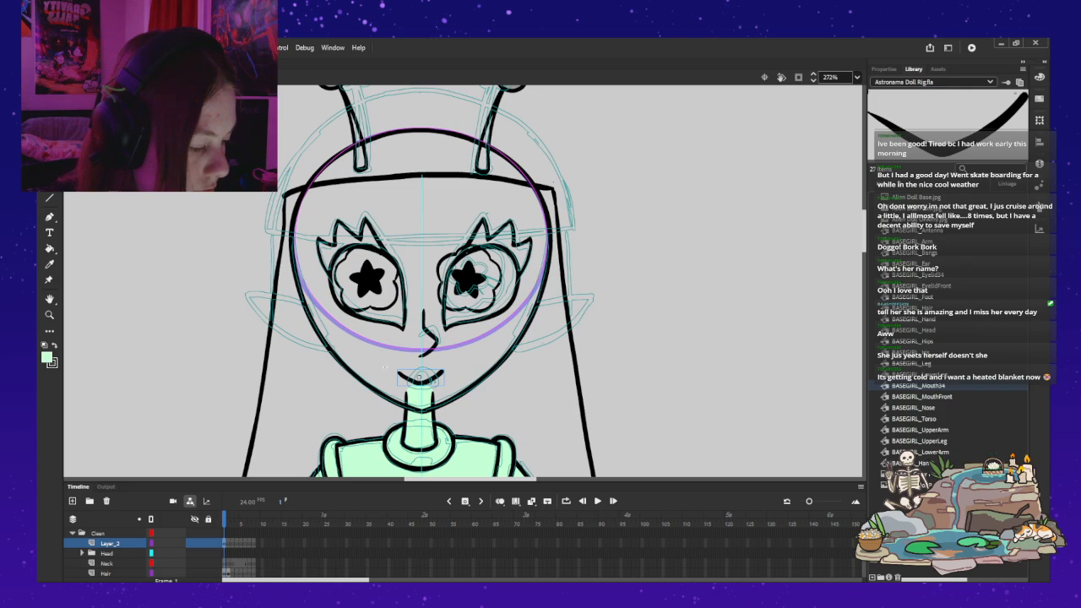
key(Delete)
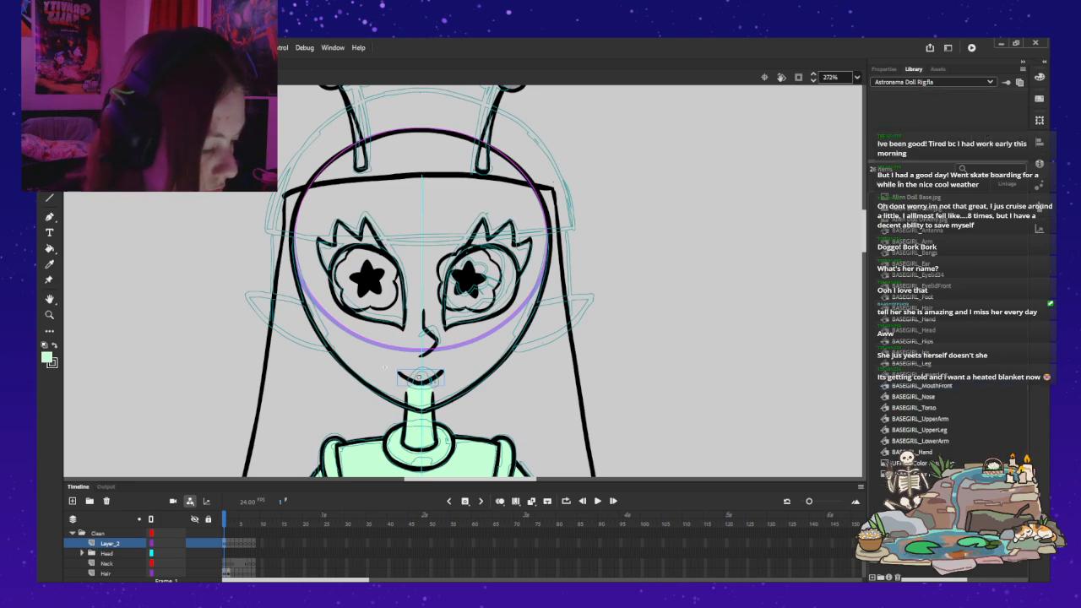
key(ctrl+e)
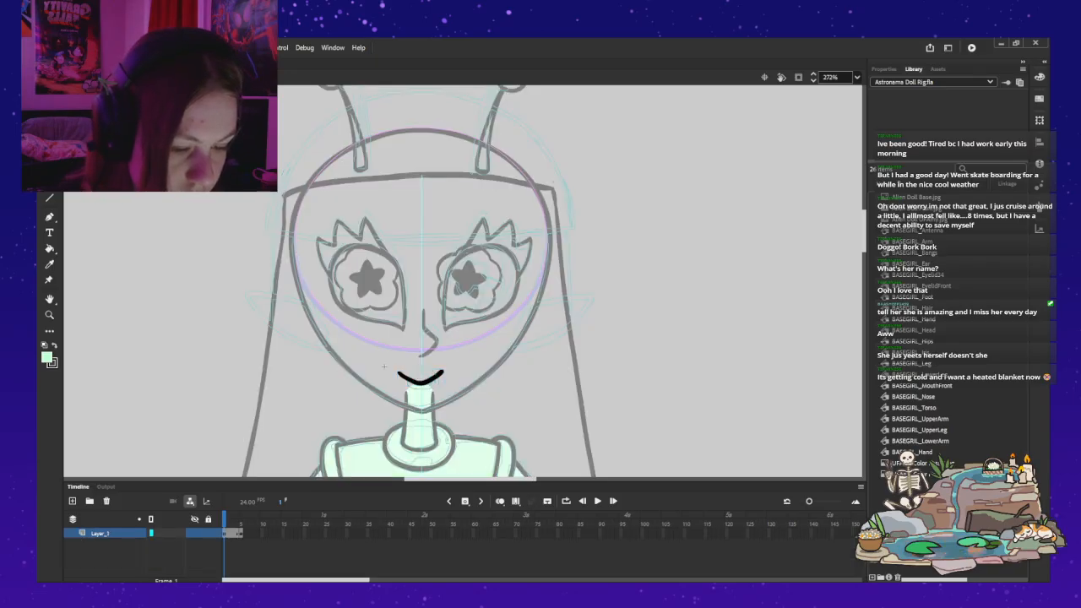
key(ctrl+e)
click(385, 367)
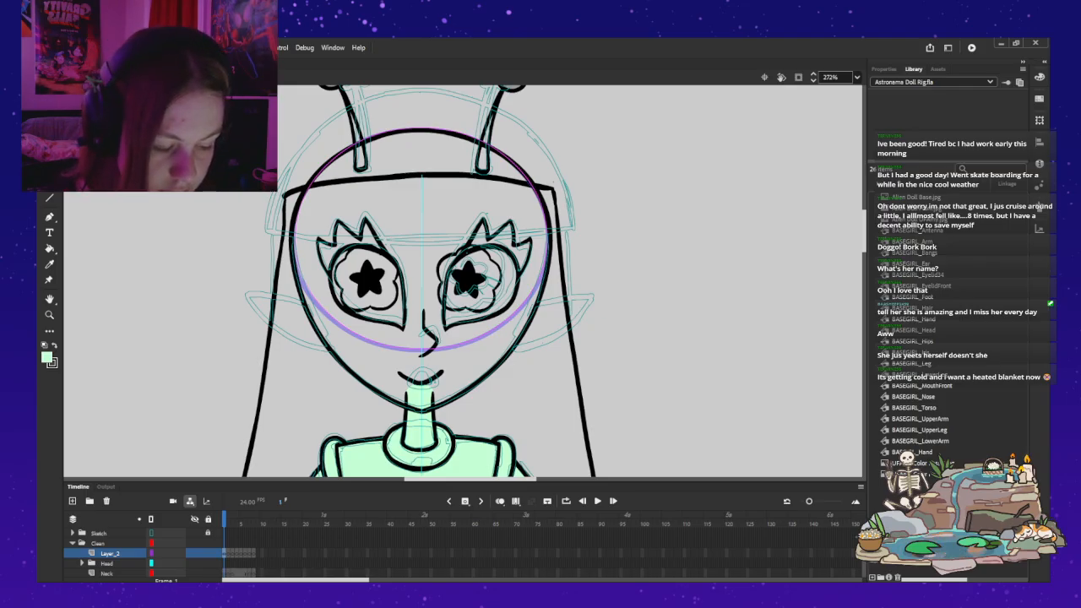
Step: Move the mouth from Layer_2 to the Face layer inside the Head folder, keeping it in place
click(420, 381)
key(ctrl+x)
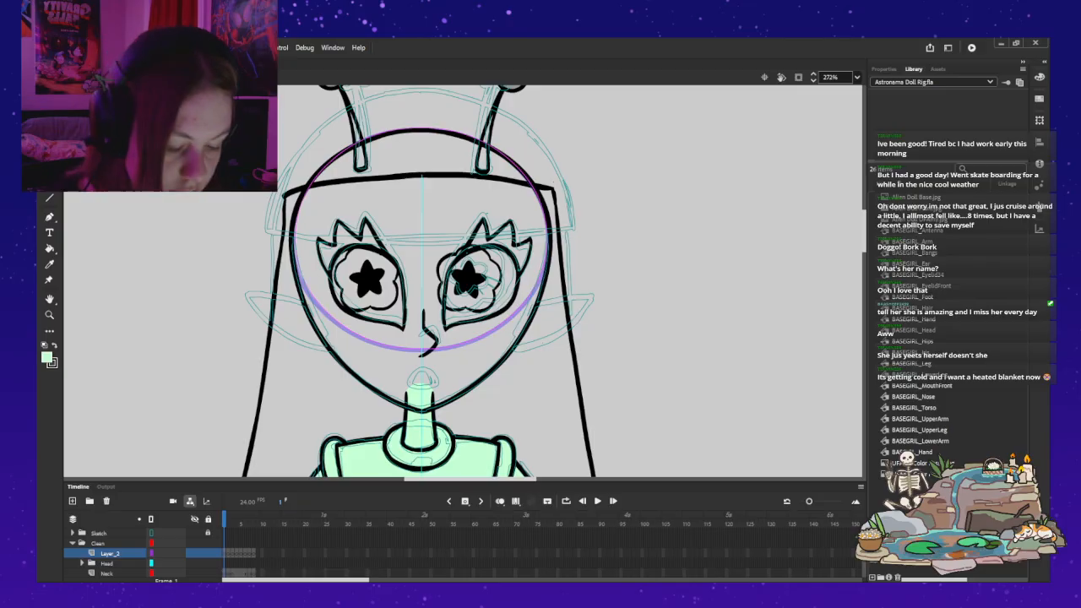
scroll(144, 553, down, 1)
scroll(144, 553, down, 1)
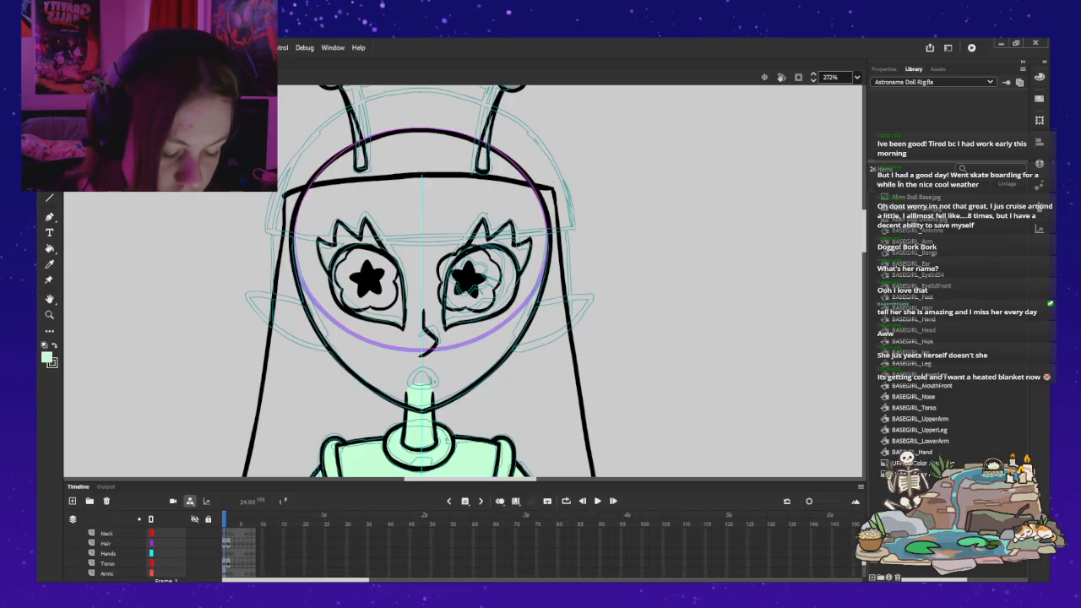
scroll(143, 553, down, 2)
scroll(143, 553, up, 3)
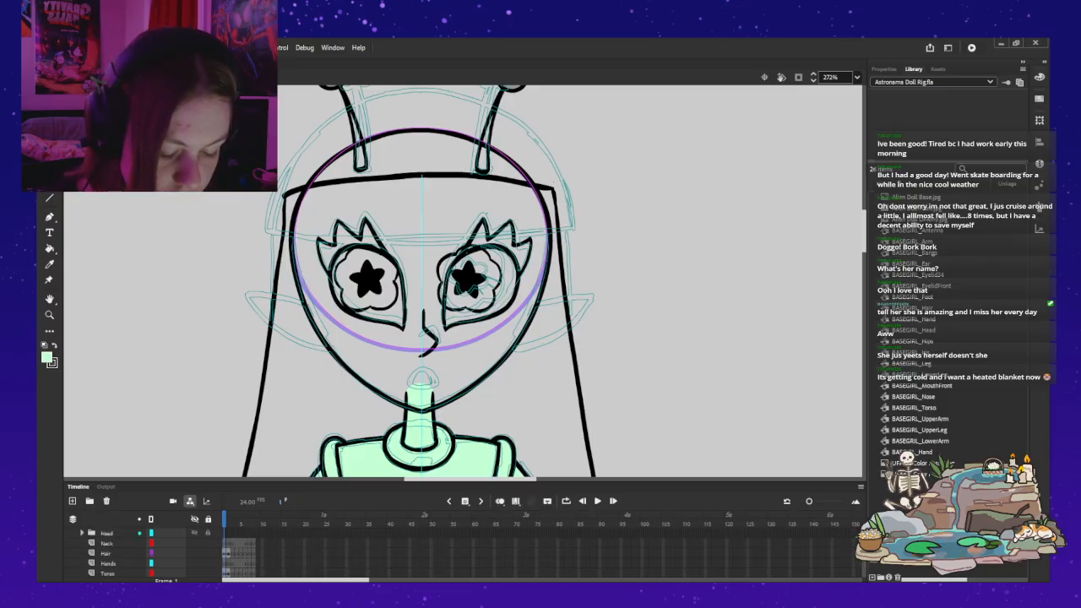
click(82, 533)
click(116, 553)
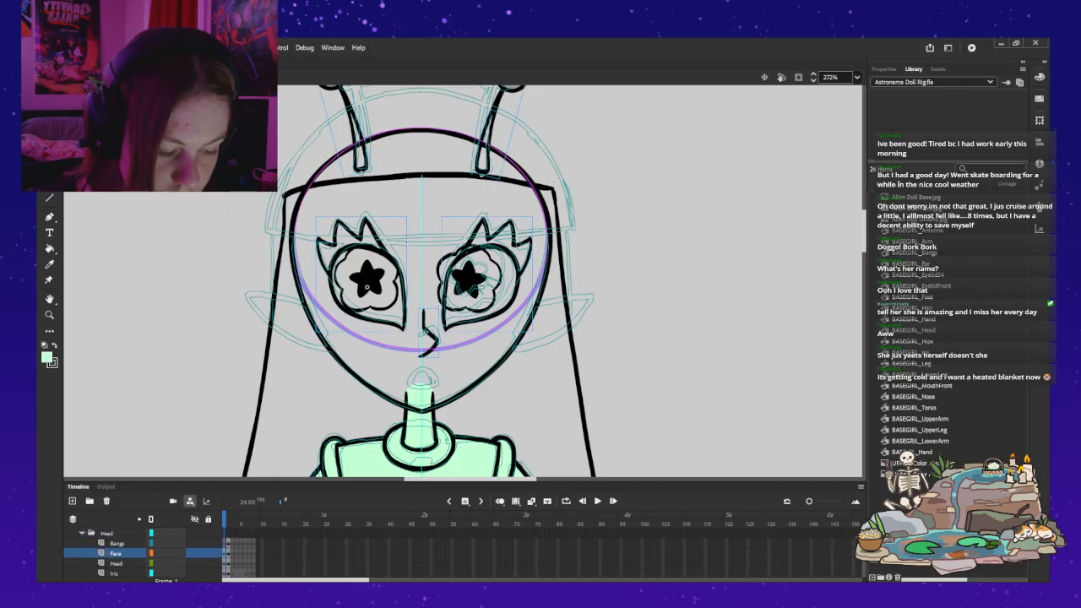
key(ctrl+shift+v)
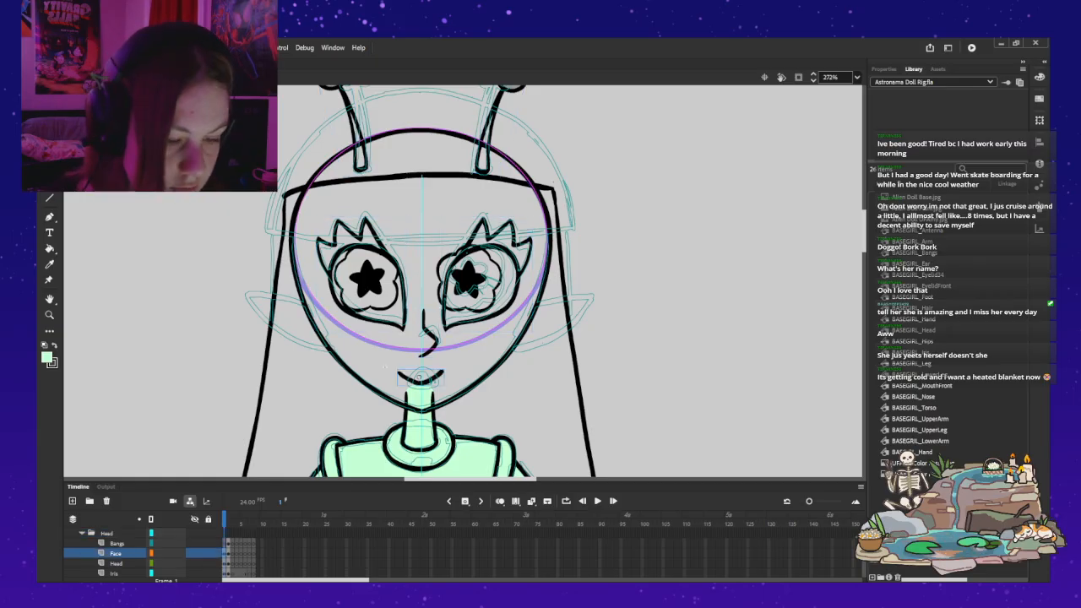
click(385, 367)
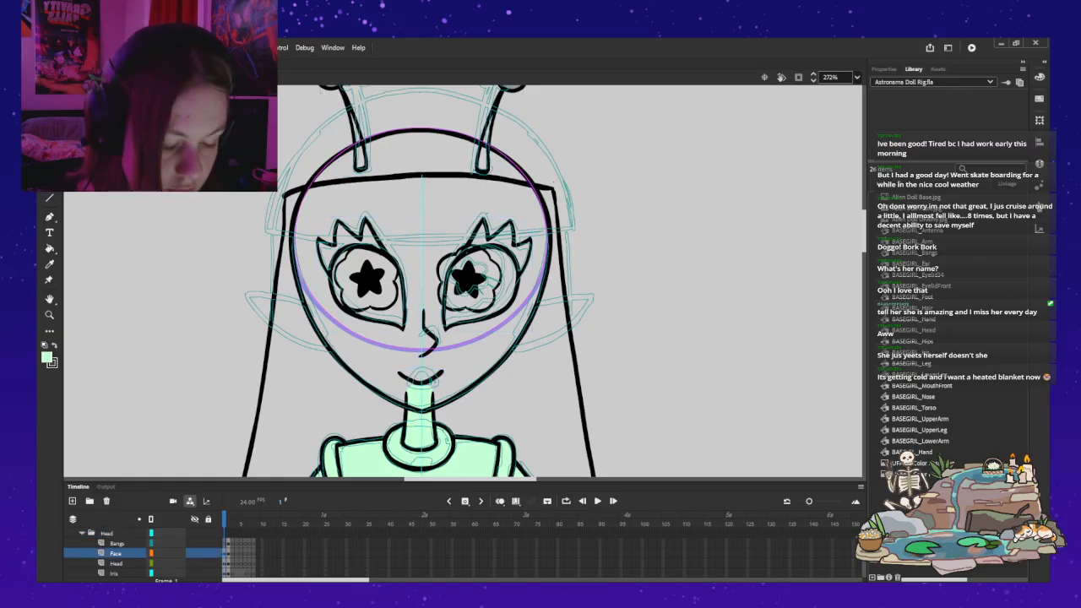
Step: Brush the black outline of the pointed ear at the viewer's left of the face on Layer_2, tracing the sketch
scroll(127, 553, up, 2)
click(110, 543)
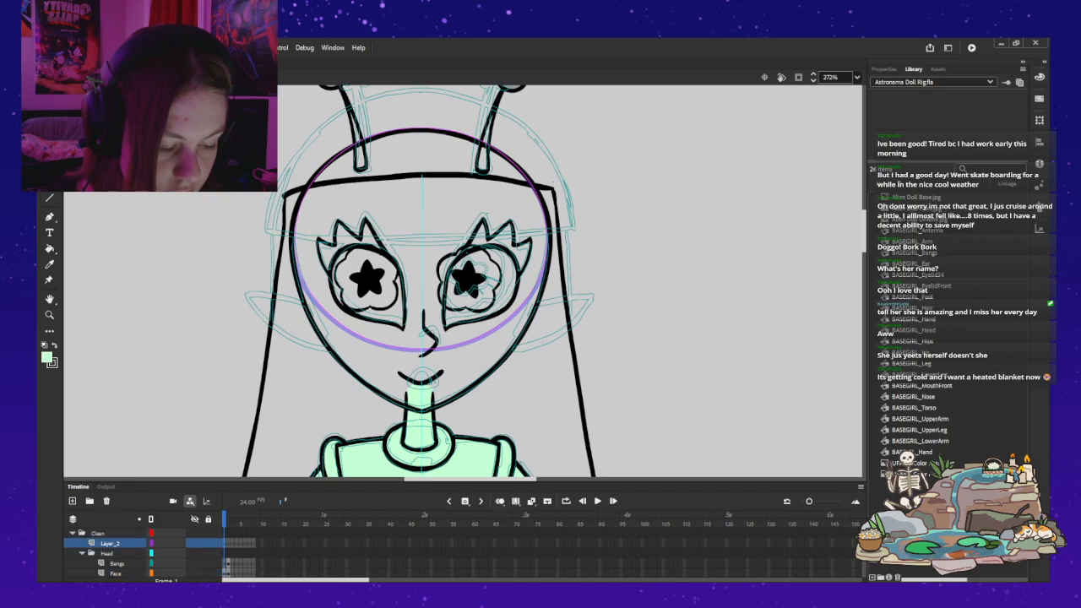
key(b)
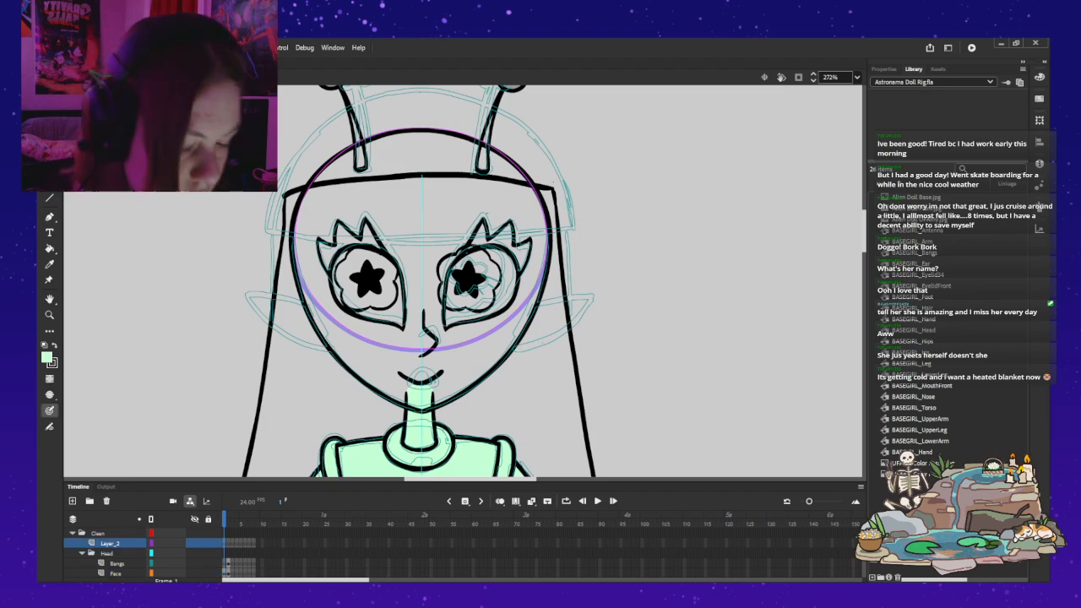
click(55, 345)
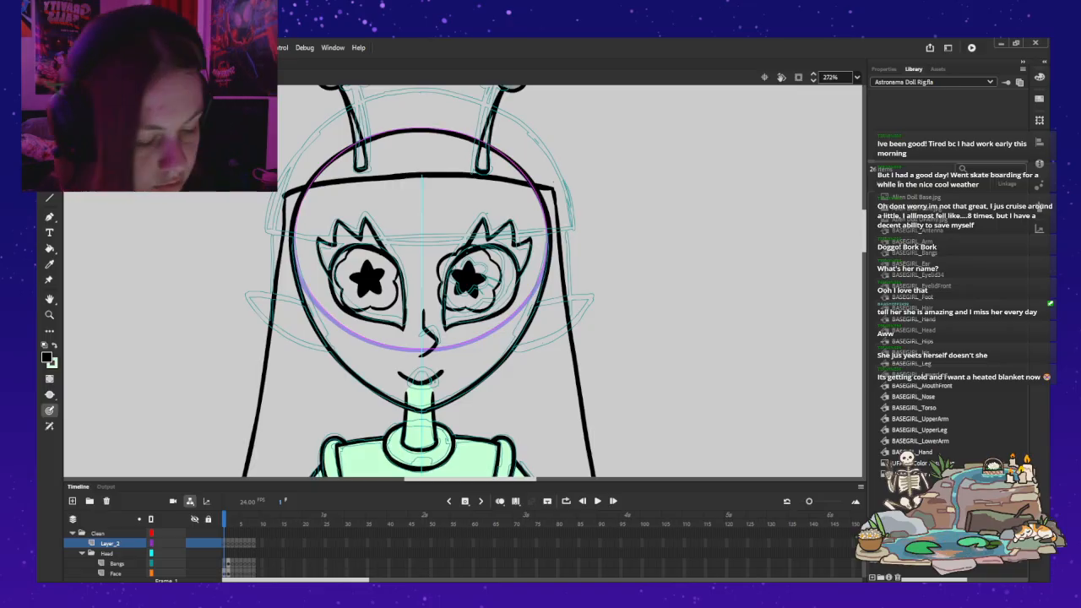
mouse_move(277, 296)
mouse_down()
mouse_move(314, 305)
mouse_move(252, 293)
mouse_up()
key(ctrl+z)
key(ctrl+z)
mouse_move(296, 300)
mouse_down()
mouse_move(246, 295)
mouse_move(276, 328)
mouse_move(313, 344)
mouse_up()
key(ctrl+z)
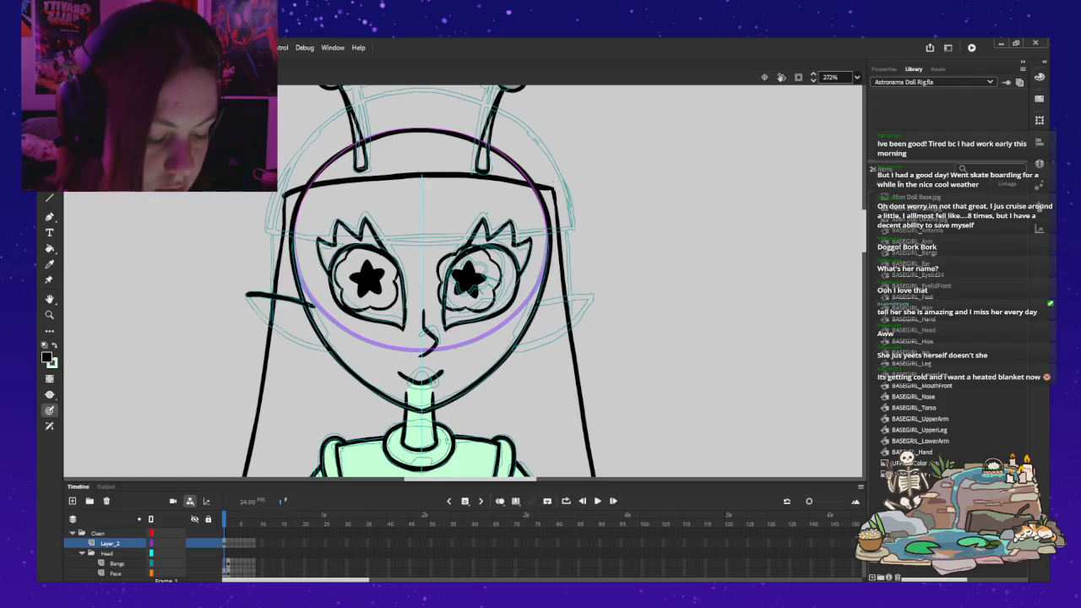
drag(279, 327, 336, 348)
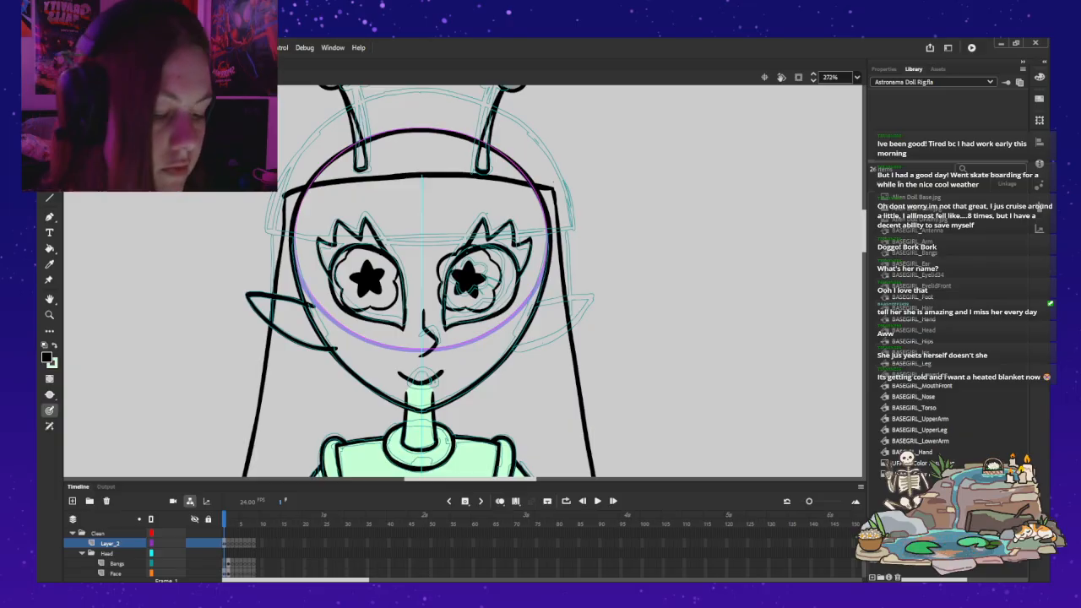
Step: Convert the drawn ear outline into a graphic symbol named BASEGIRL_Ears
key(v)
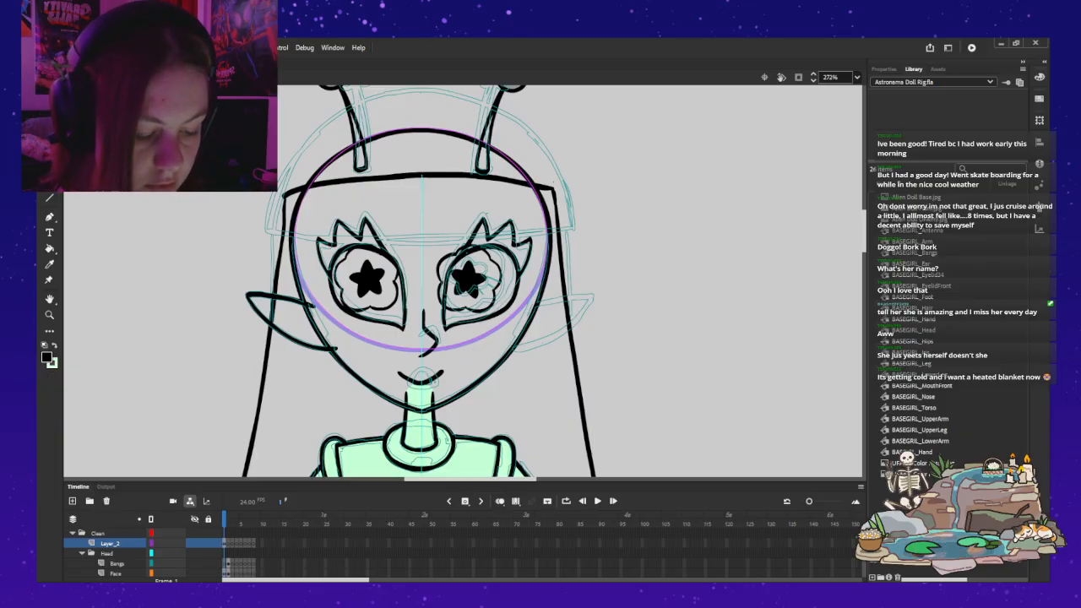
click(272, 322)
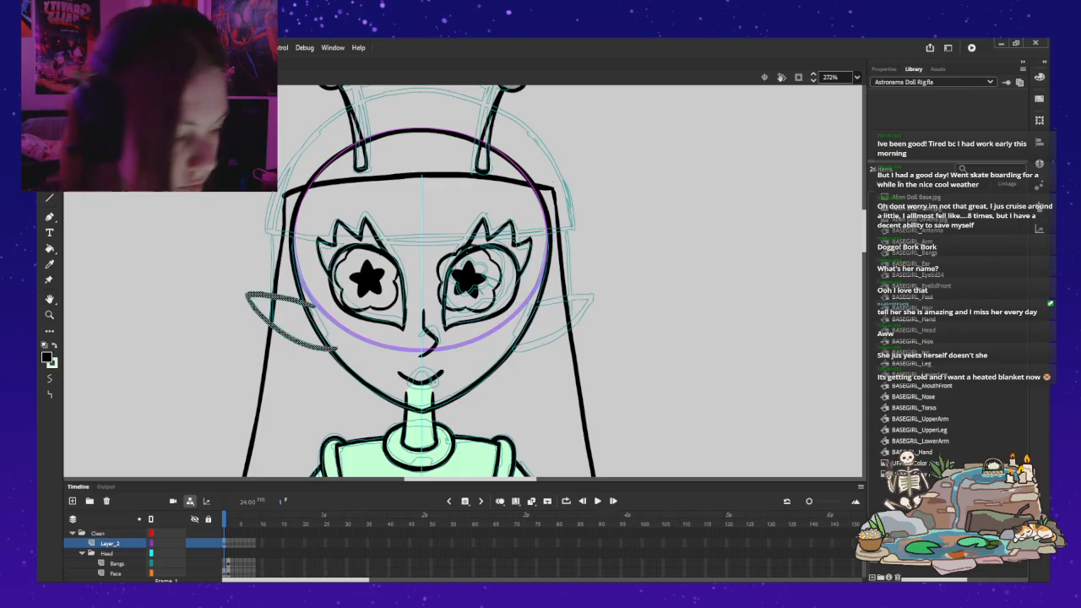
click(884, 70)
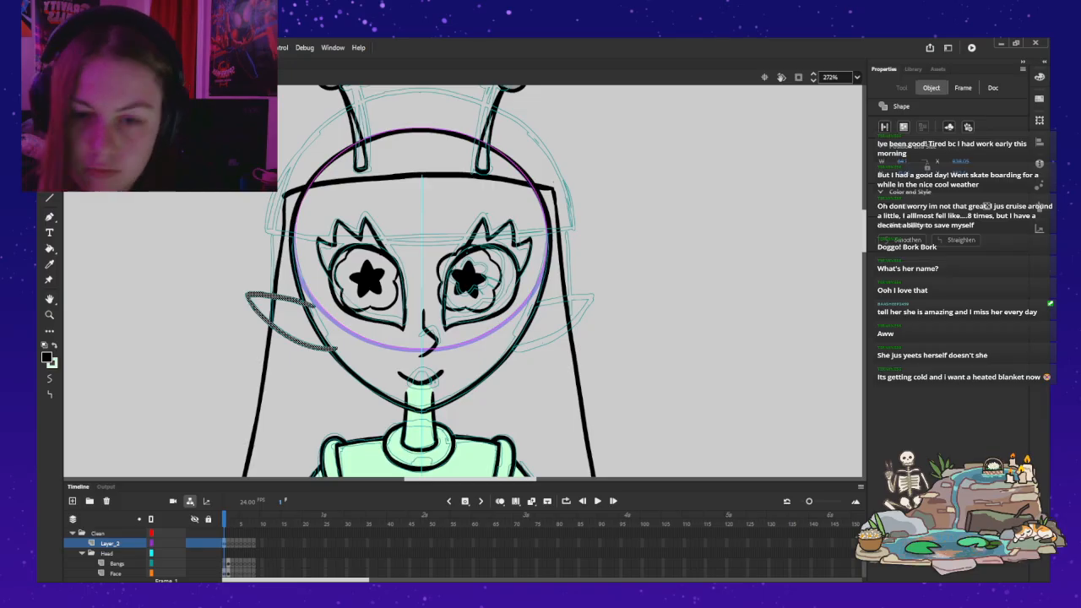
key(F8)
key(Return)
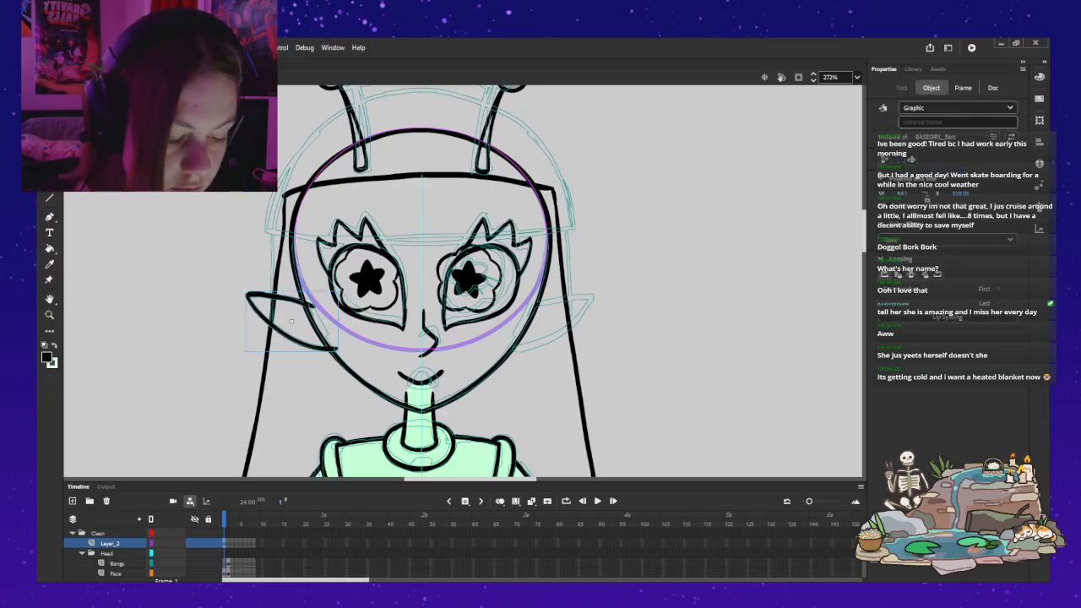
Step: Open the ear symbol for editing and sharpen the outline at the ear's outer tip
double_click(282, 330)
click(244, 291)
key(z)
click(270, 297)
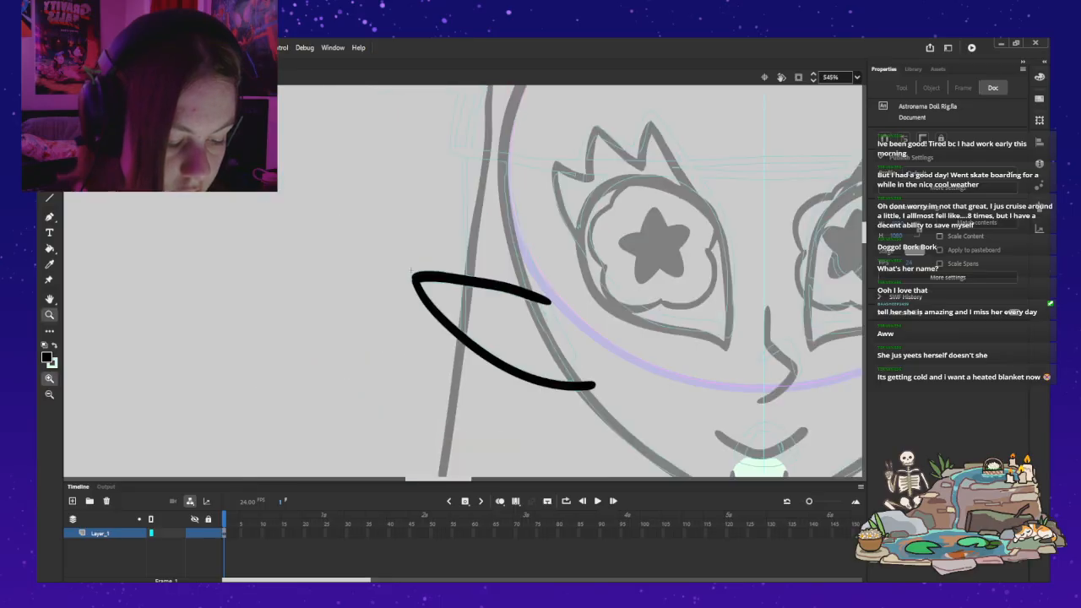
key(v)
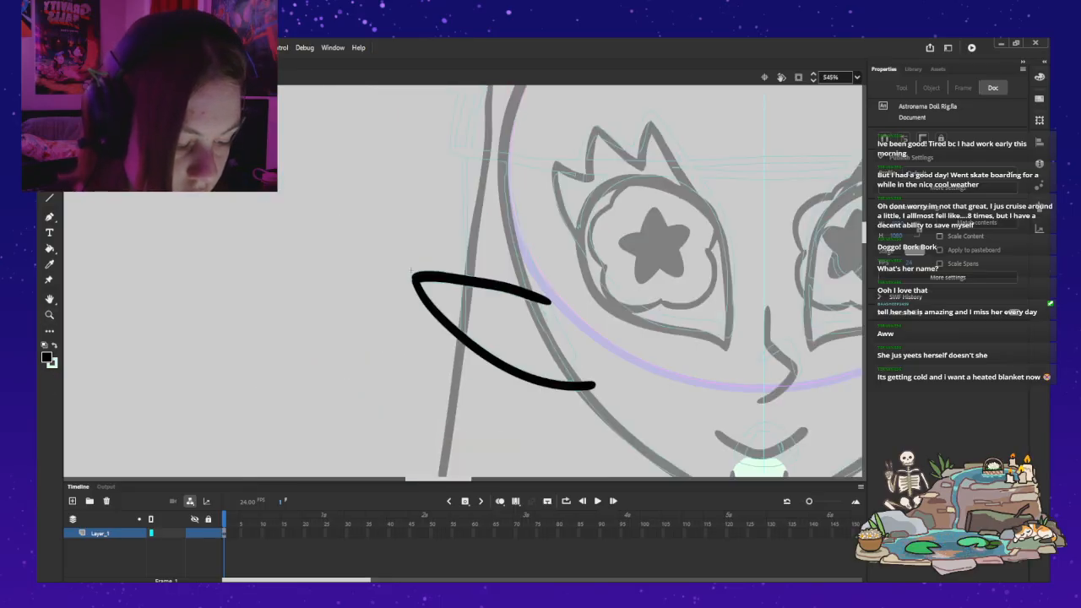
click(486, 356)
click(380, 354)
click(412, 273)
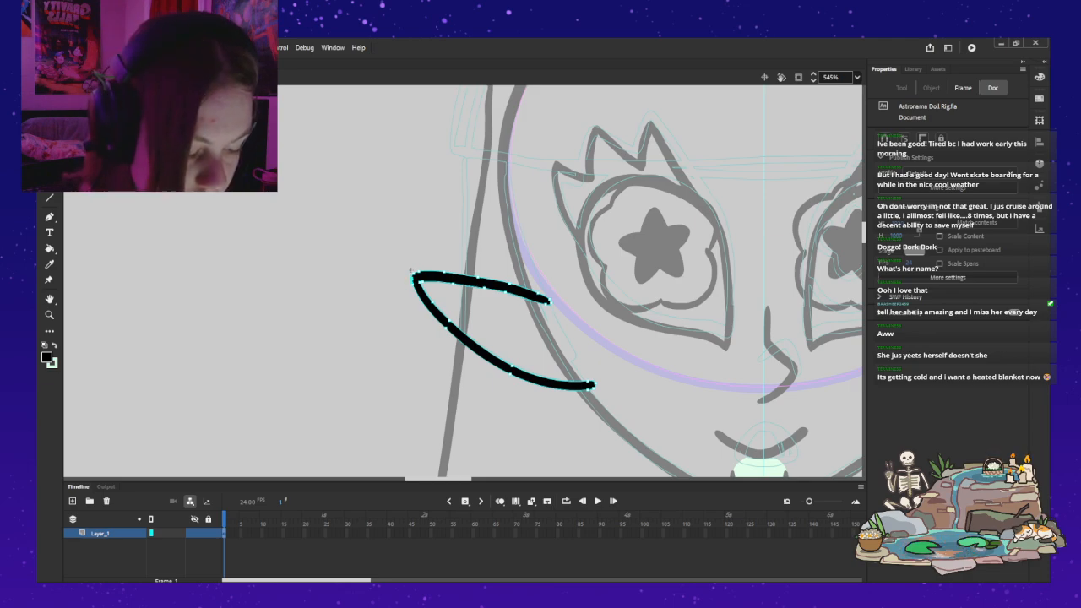
key(q)
key(Escape)
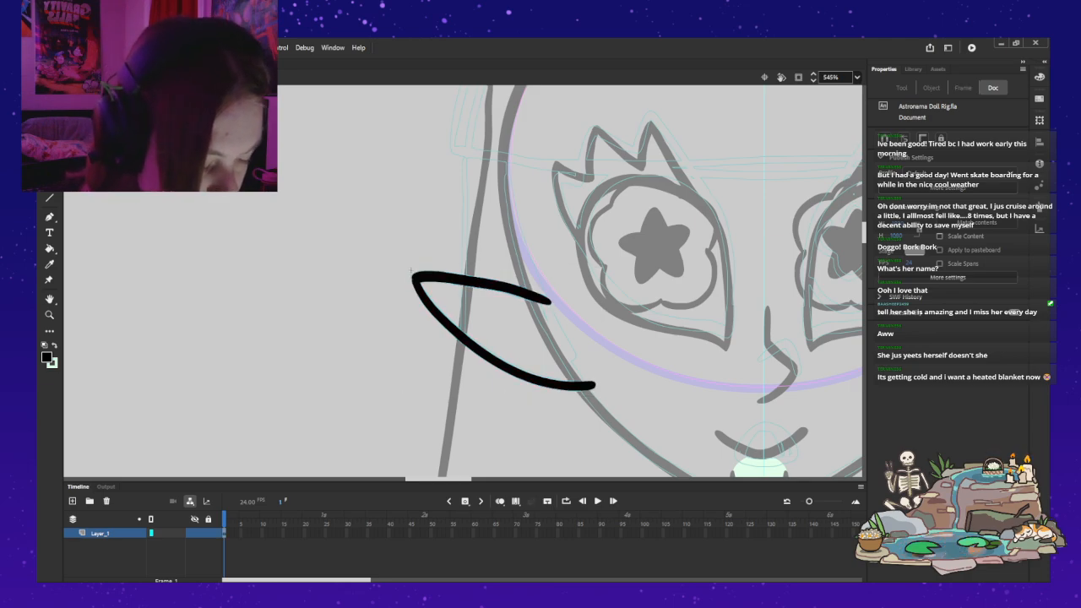
click(413, 272)
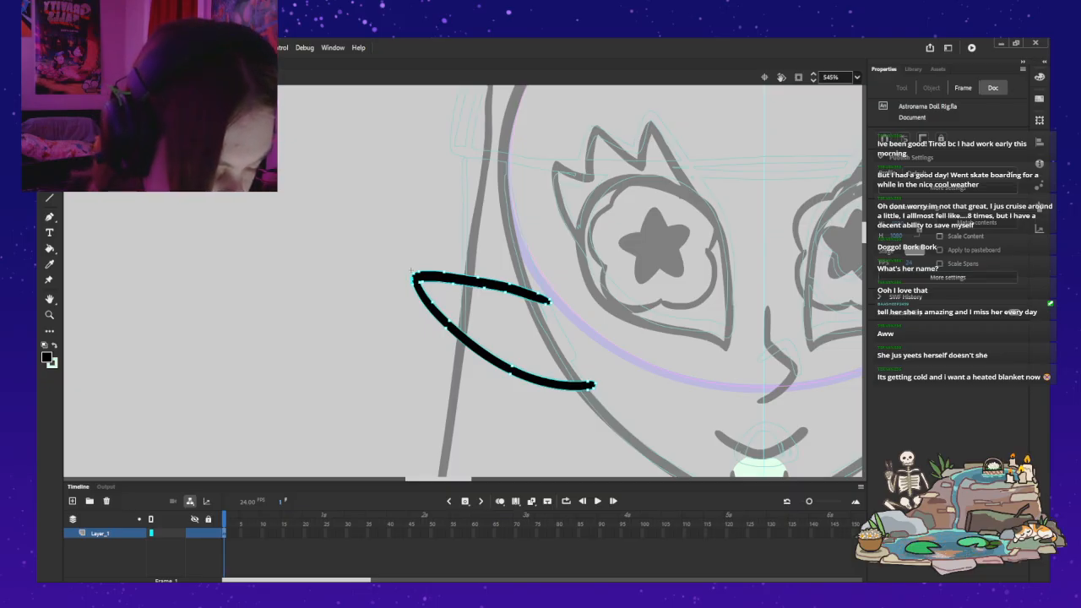
key(Escape)
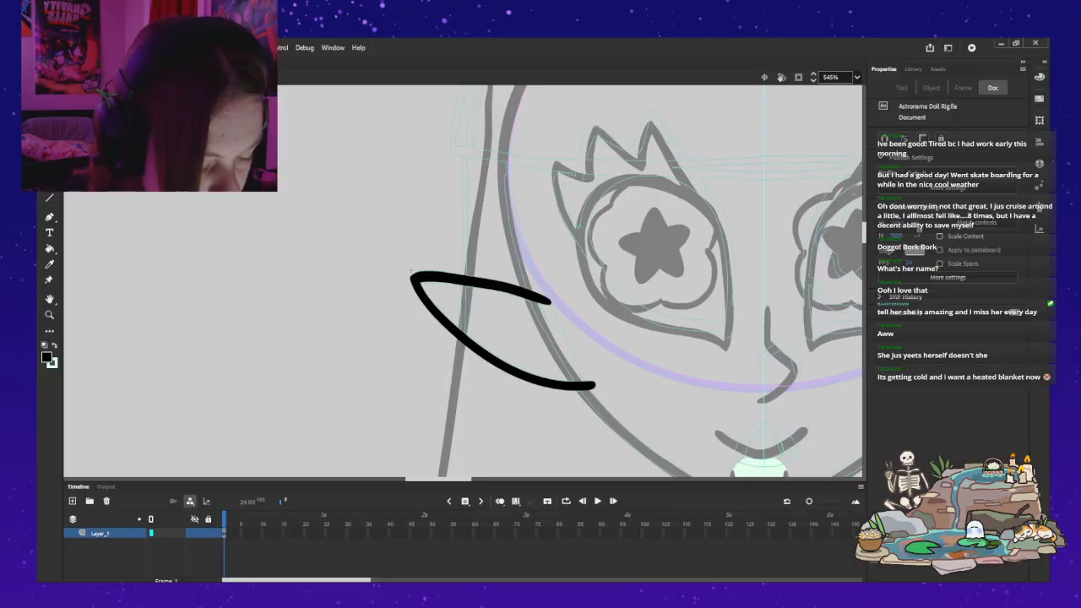
Step: Refine the ear outline inside the symbol, thinning the line at its pointed outer tip
key(ctrl+a)
key(Down)
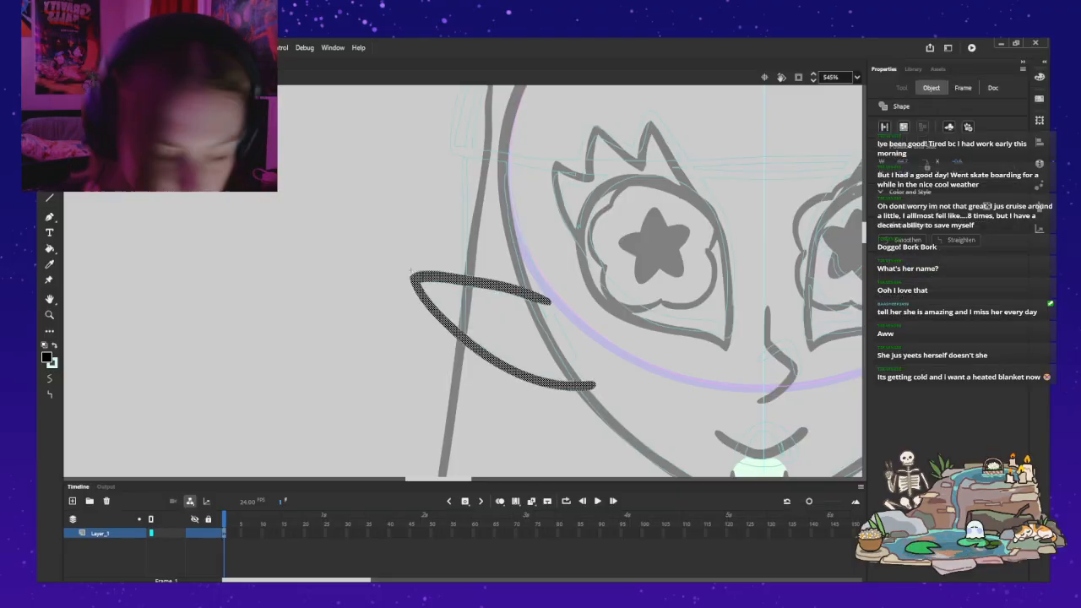
key(Escape)
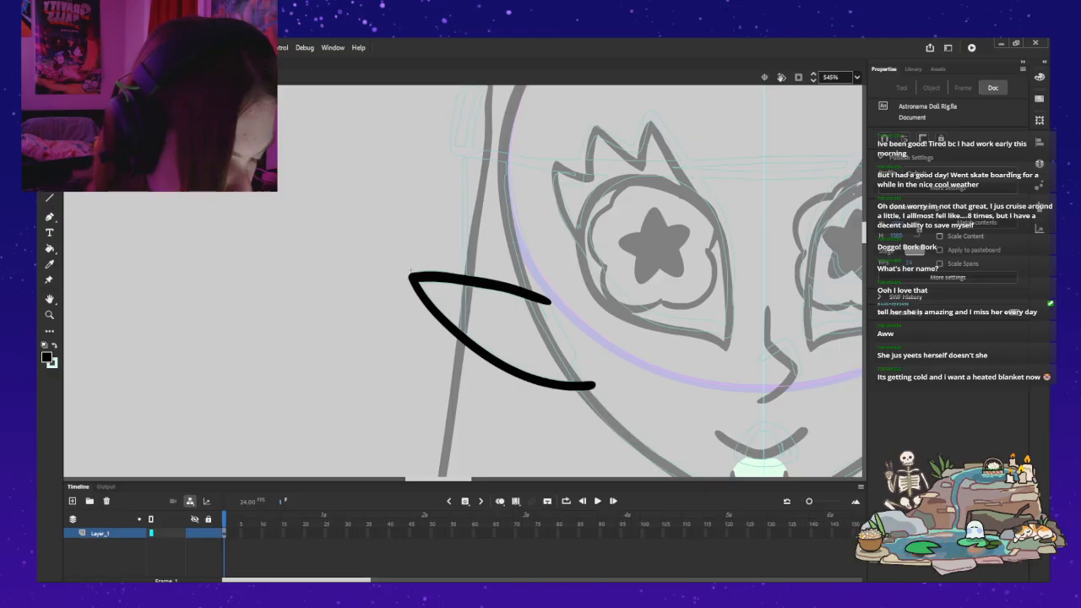
drag(412, 275, 475, 277)
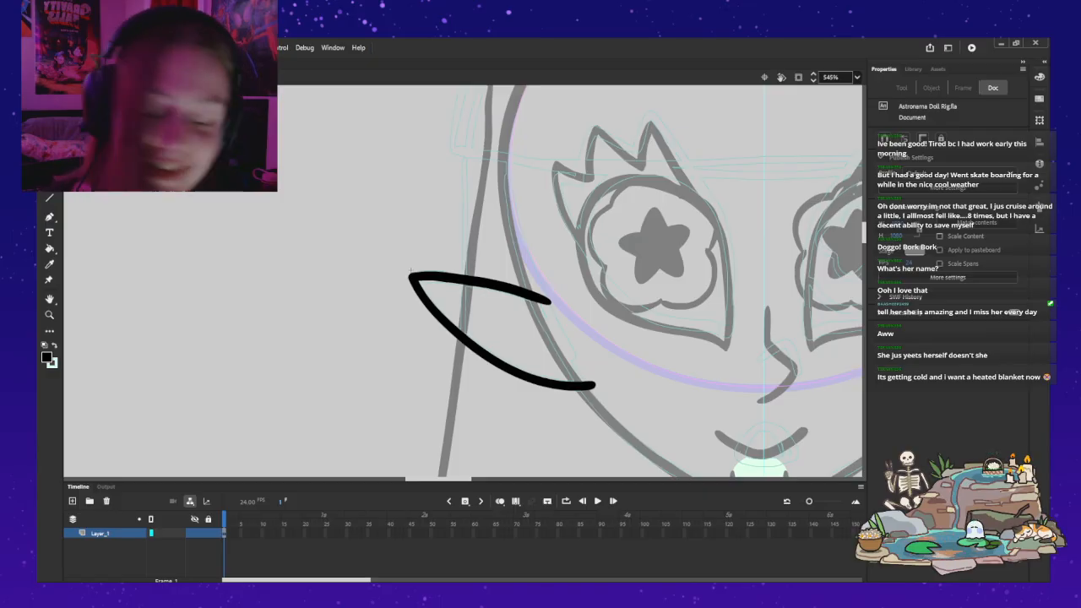
Step: Close the ear's open inner side with a light green brush stroke and fill the ear with the same green
key(b)
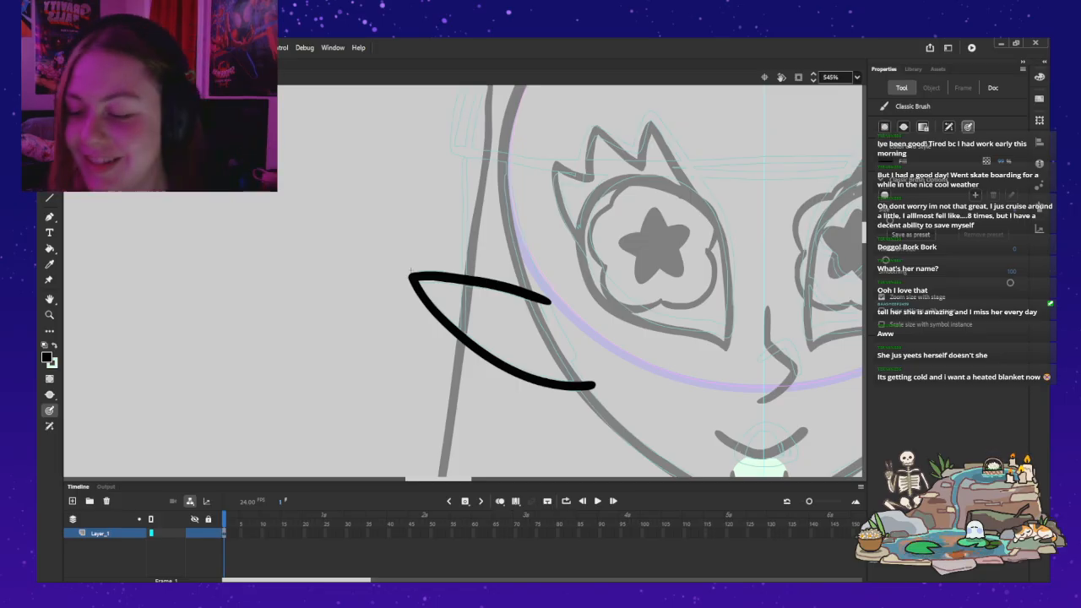
key(x)
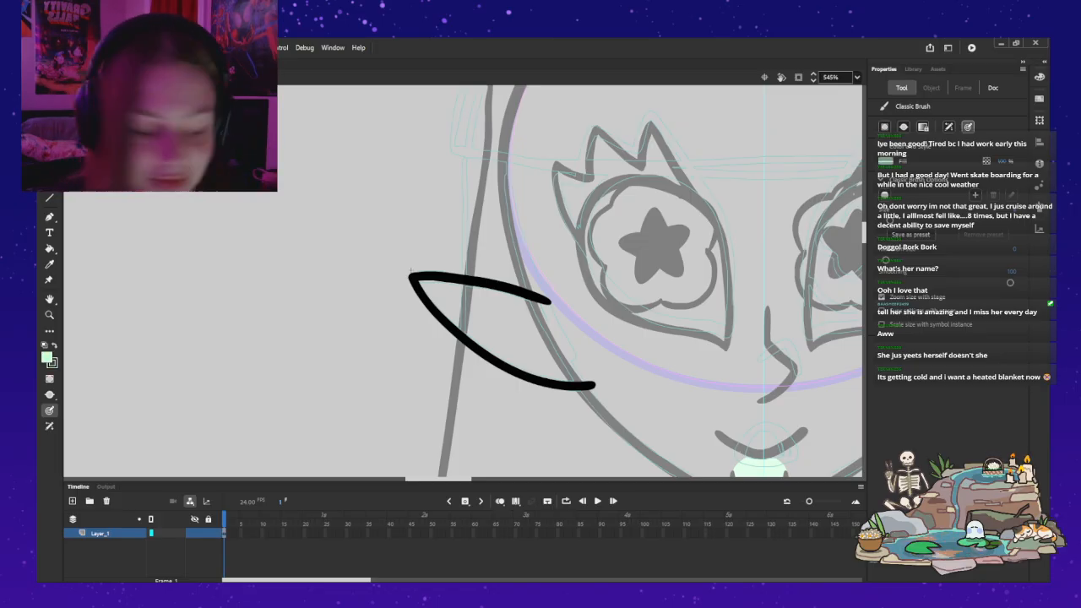
drag(545, 300, 593, 385)
key(ctrl+z)
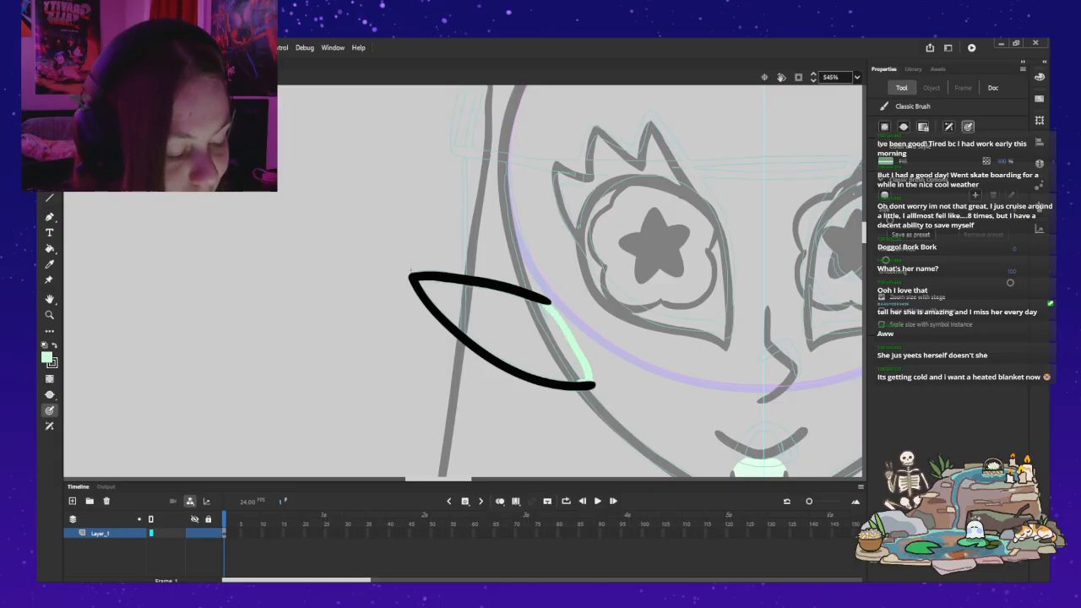
key(k)
click(512, 335)
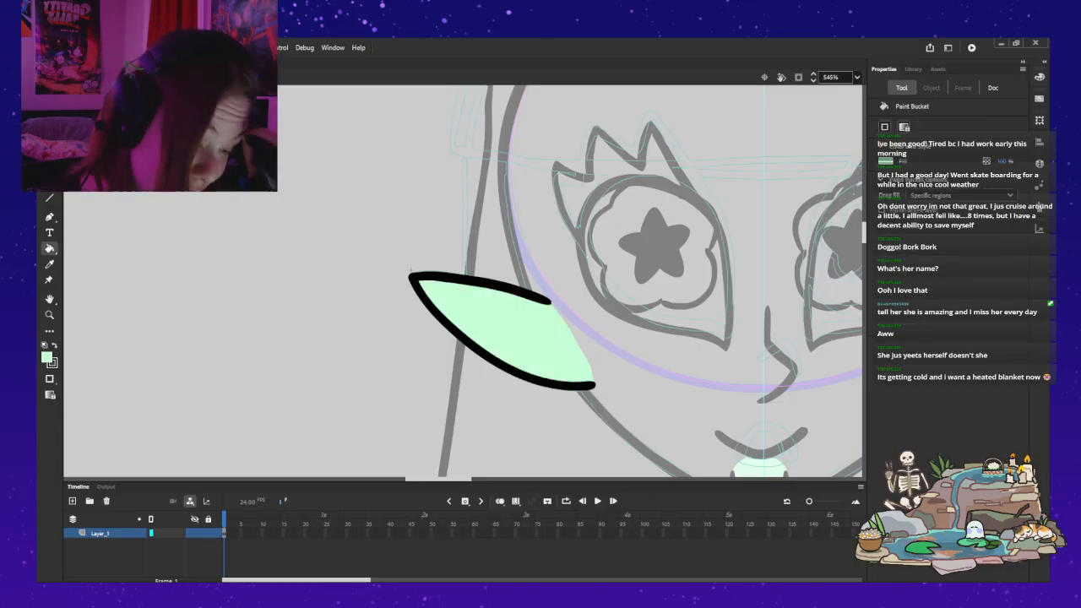
Step: Leave the ear symbol and try pasting a second ear instance onto Layer_2
key(z)
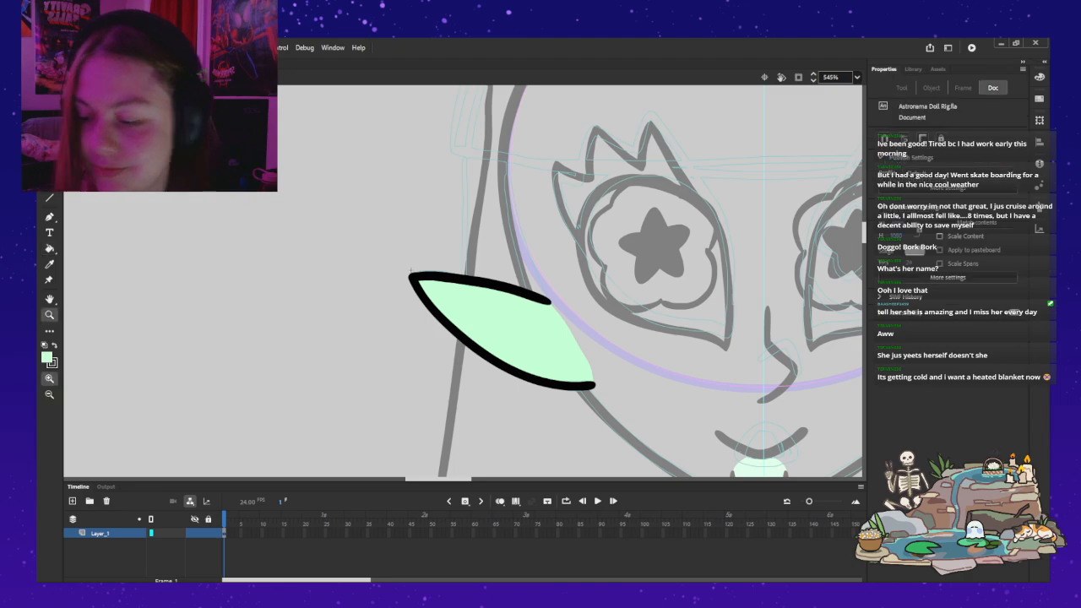
alt+click(477, 330)
drag(477, 331, 419, 341)
drag(372, 263, 338, 284)
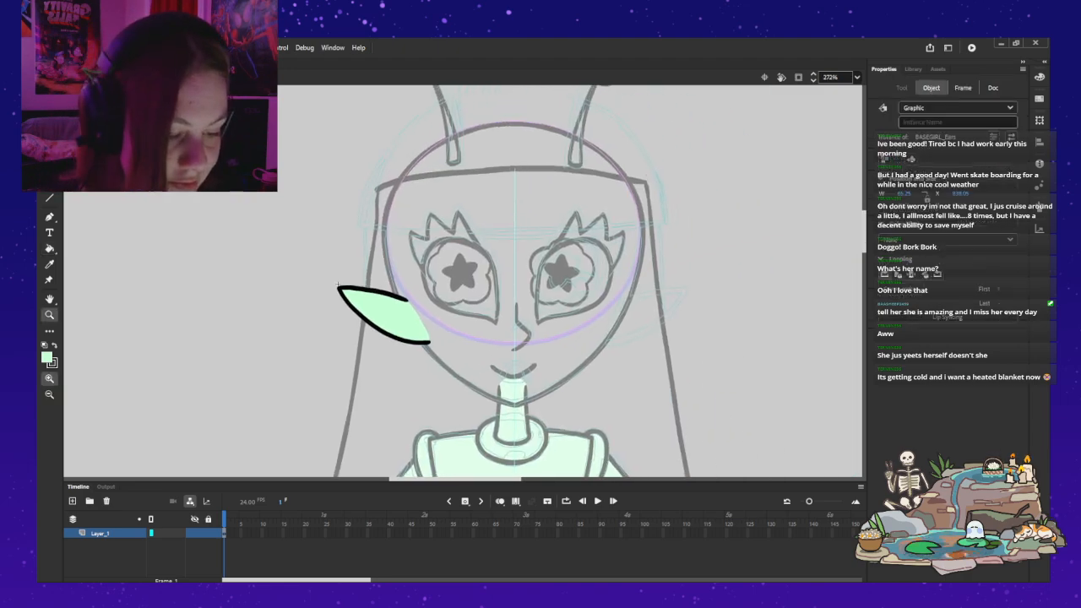
key(ctrl+e)
click(366, 306)
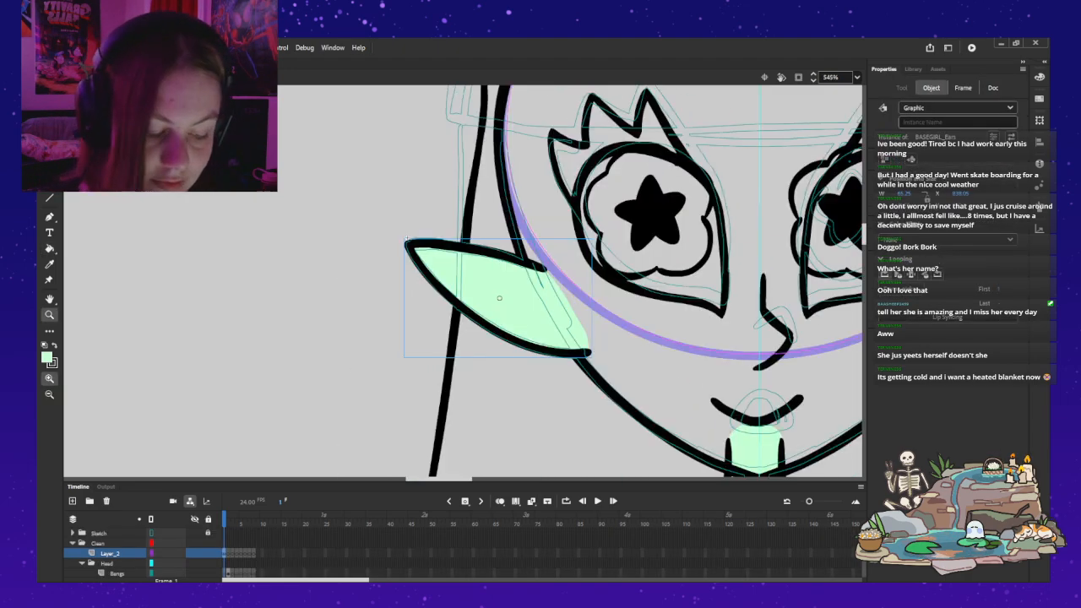
alt+click(369, 331)
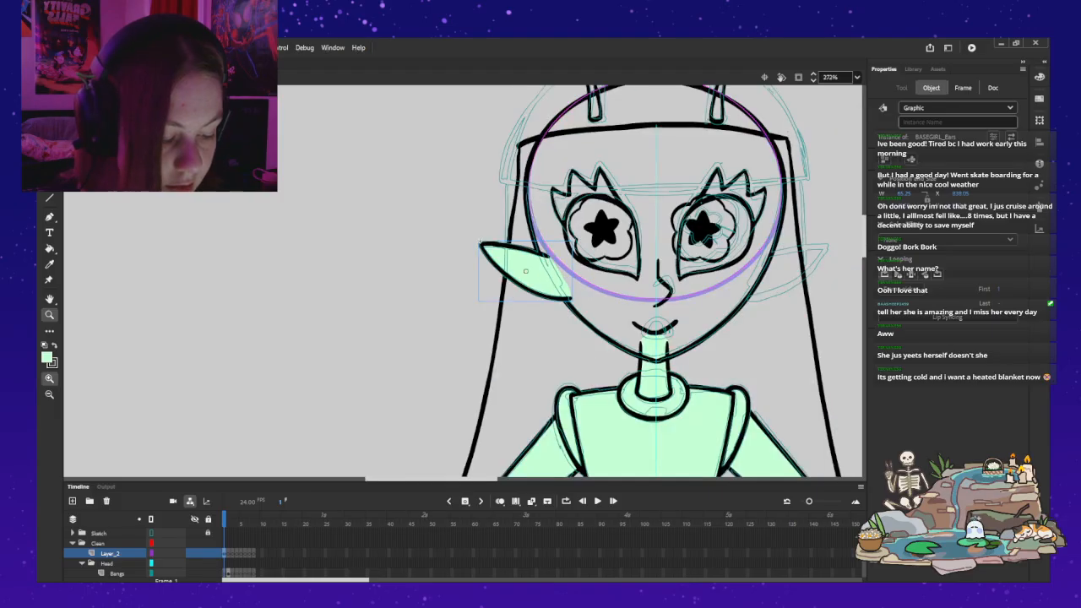
drag(368, 331, 144, 391)
key(v)
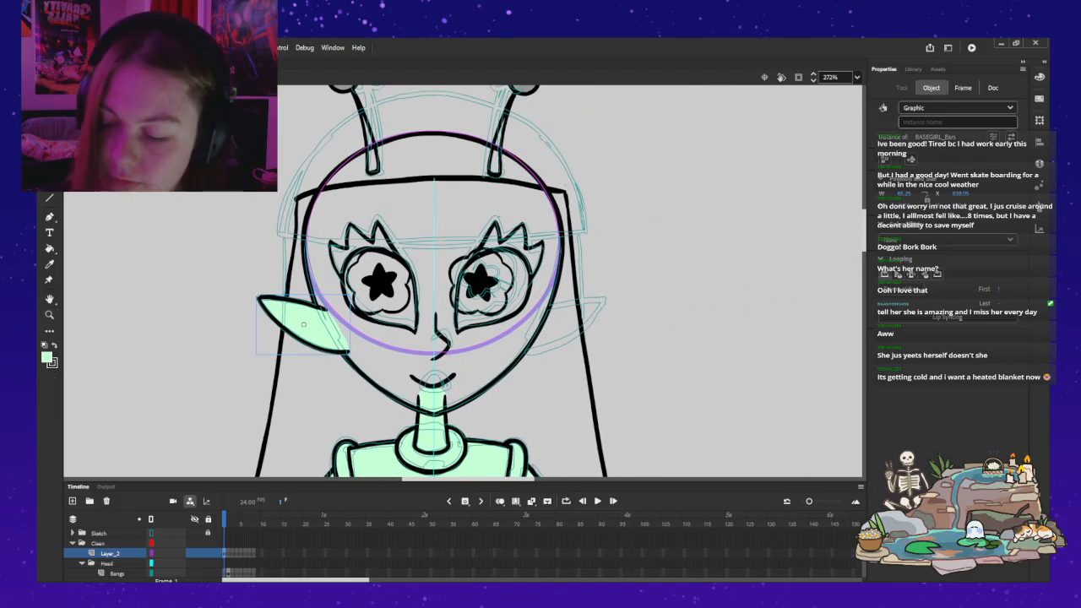
key(ctrl+v)
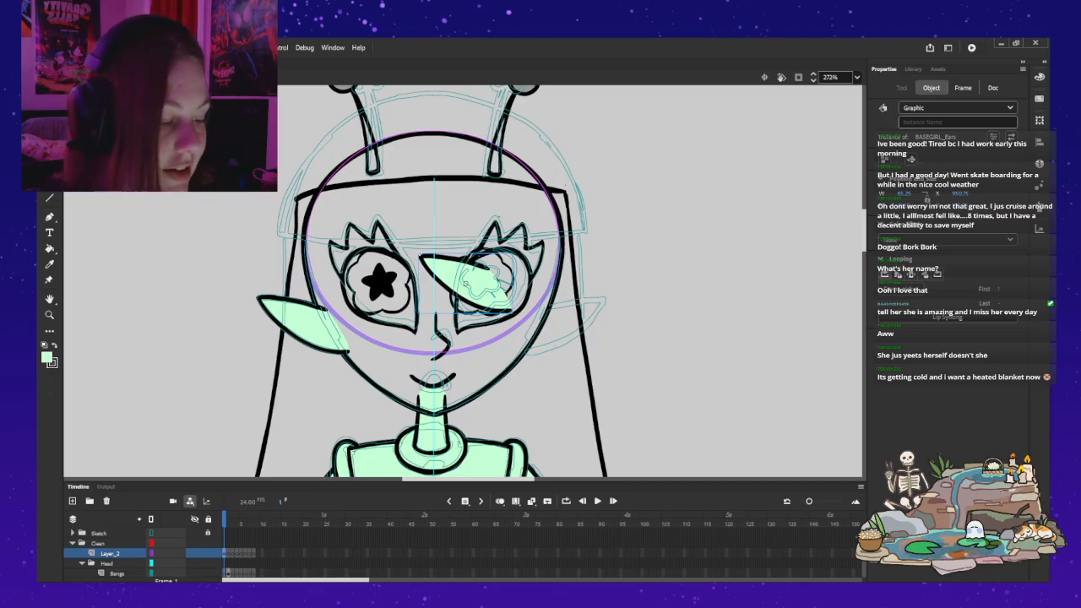
key(ctrl+v)
key(ctrl+z)
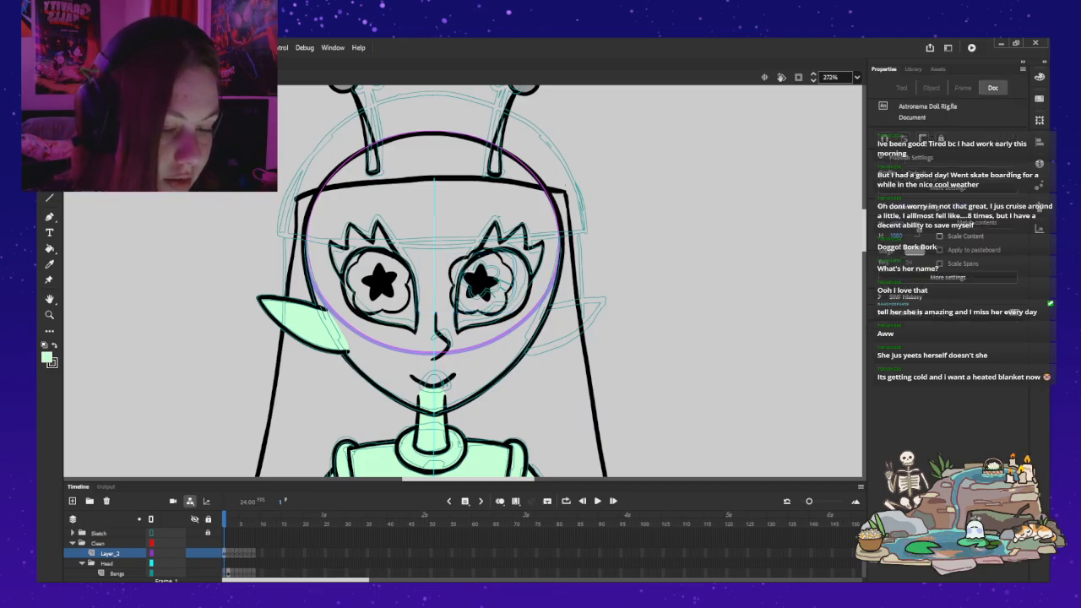
Step: Reposition the ear instance's transformation point to its inner end by the face, testing the rotation with Free Transform and undoing each test
click(304, 324)
key(q)
drag(304, 324, 320, 325)
drag(255, 292, 313, 243)
key(ctrl+z)
mouse_move(336, 325)
mouse_down()
mouse_move(344, 350)
mouse_move(333, 337)
mouse_up()
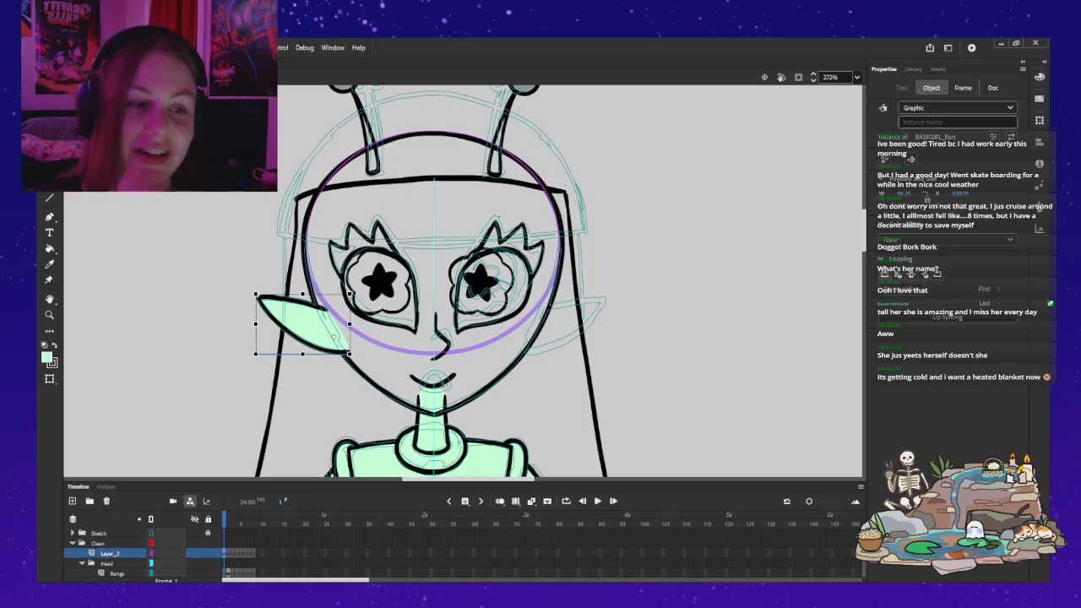
drag(255, 293, 278, 268)
key(ctrl+z)
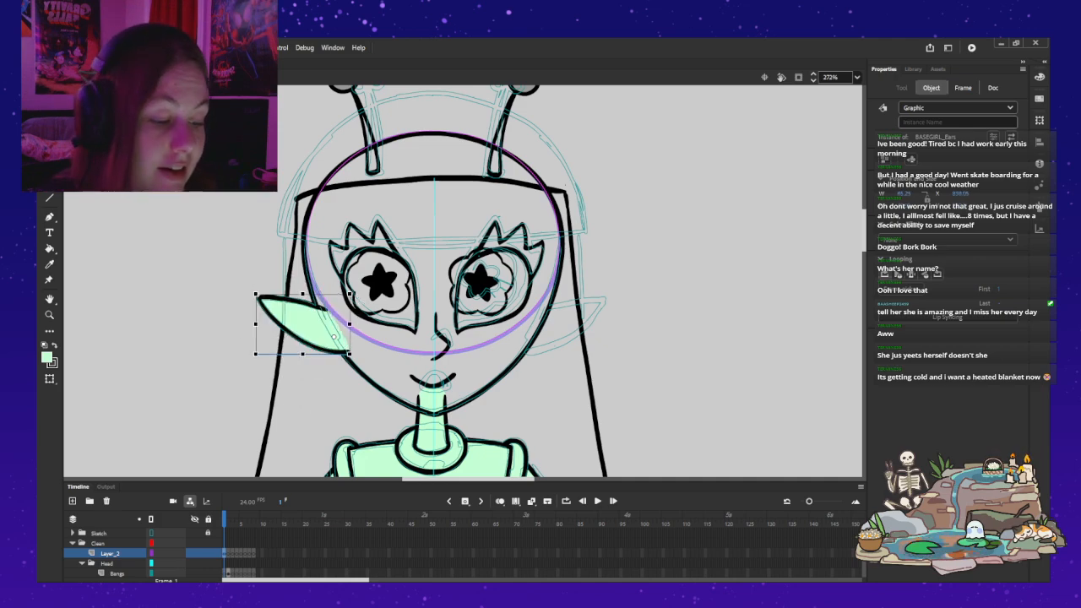
drag(327, 315, 330, 317)
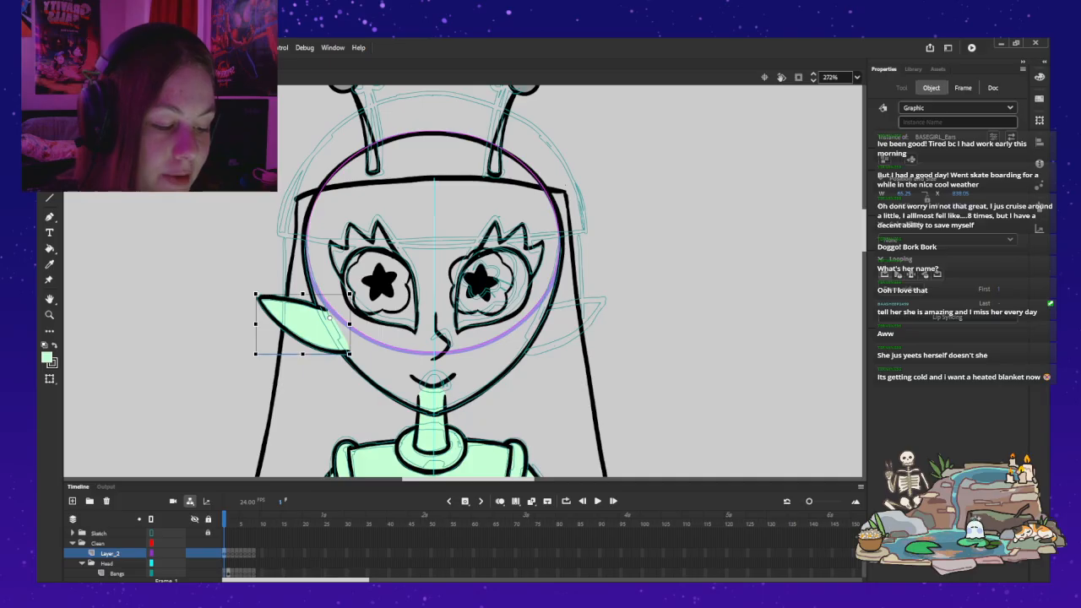
drag(255, 293, 276, 263)
key(ctrl+z)
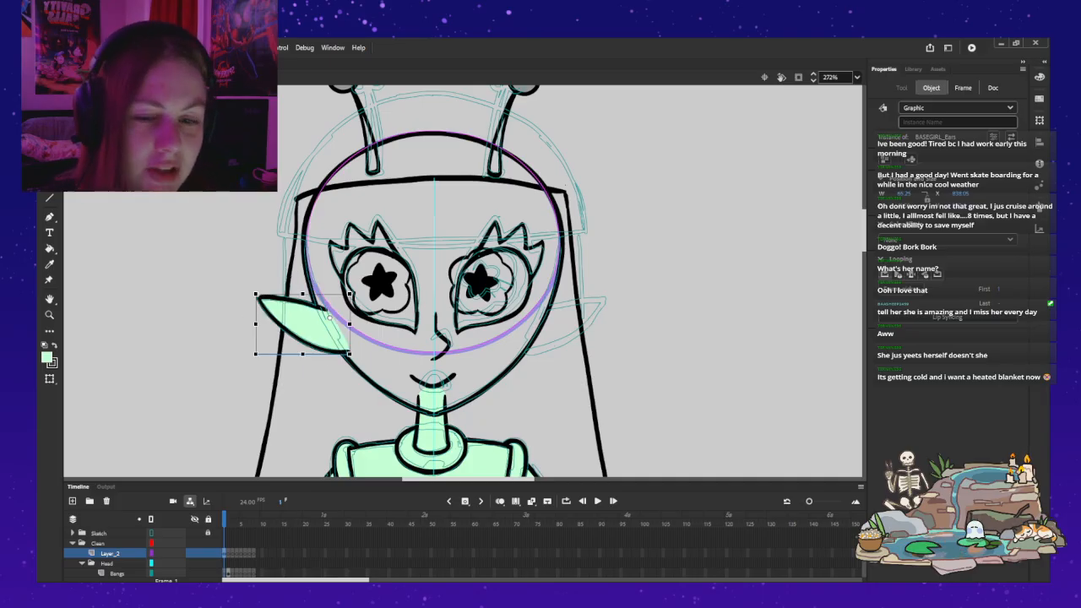
double_click(287, 317)
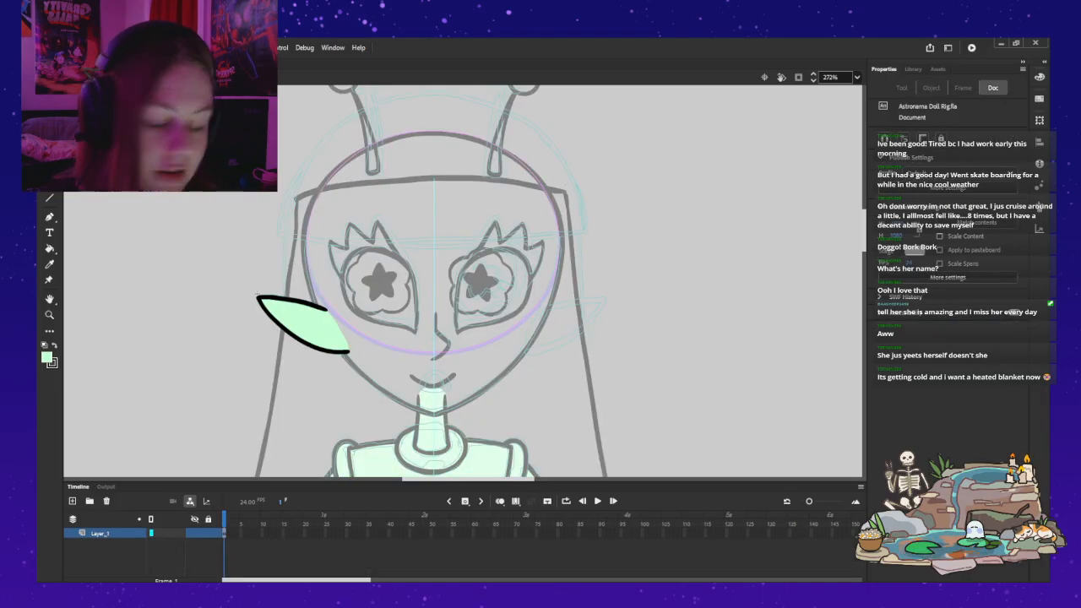
key(z)
click(361, 329)
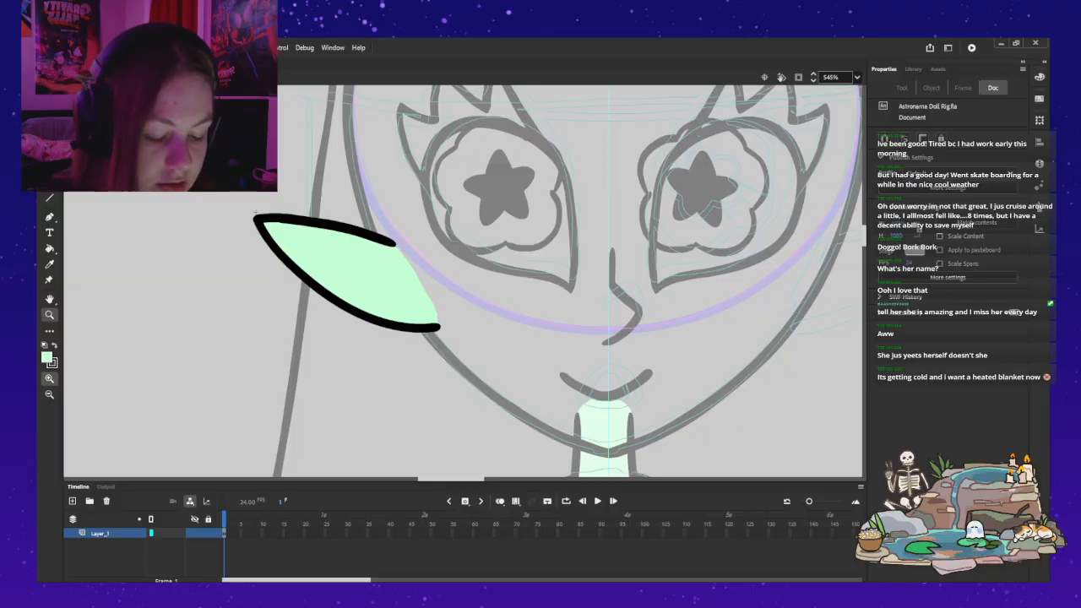
key(v)
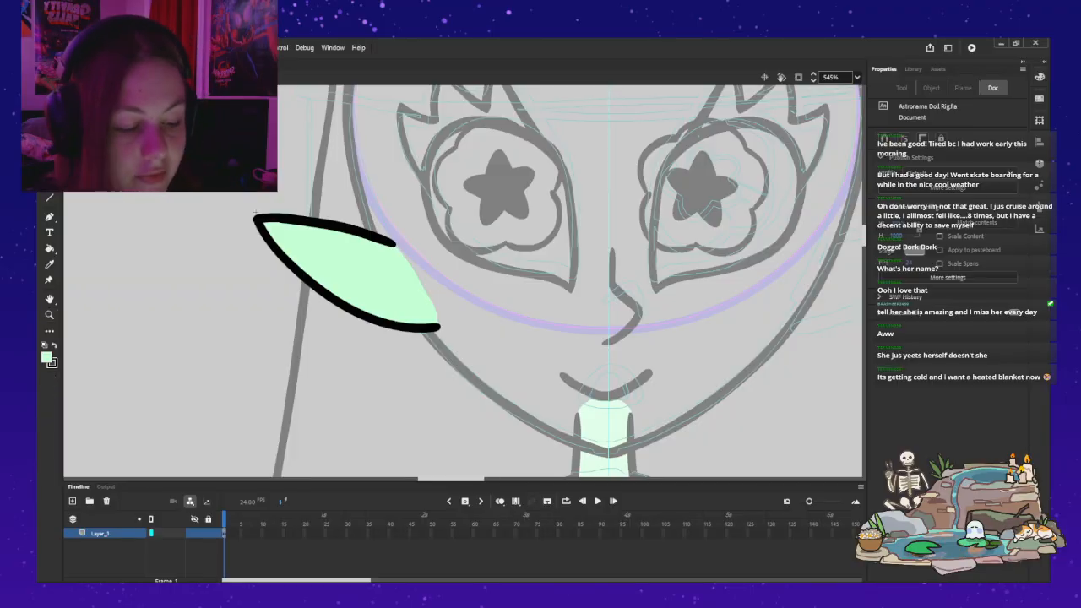
click(358, 277)
key(ctrl+z)
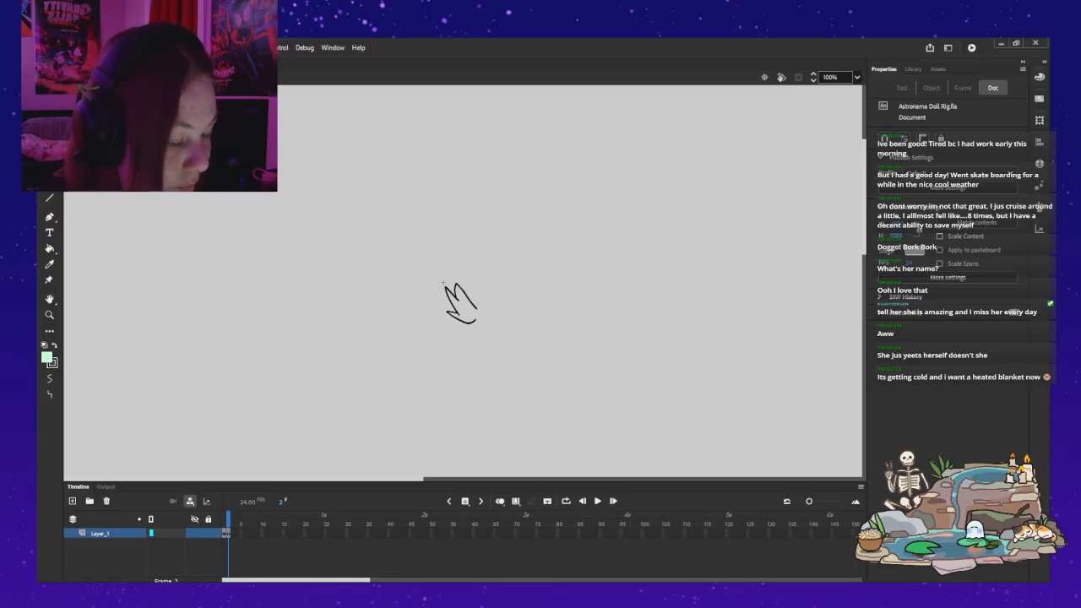
key(ctrl+Tab)
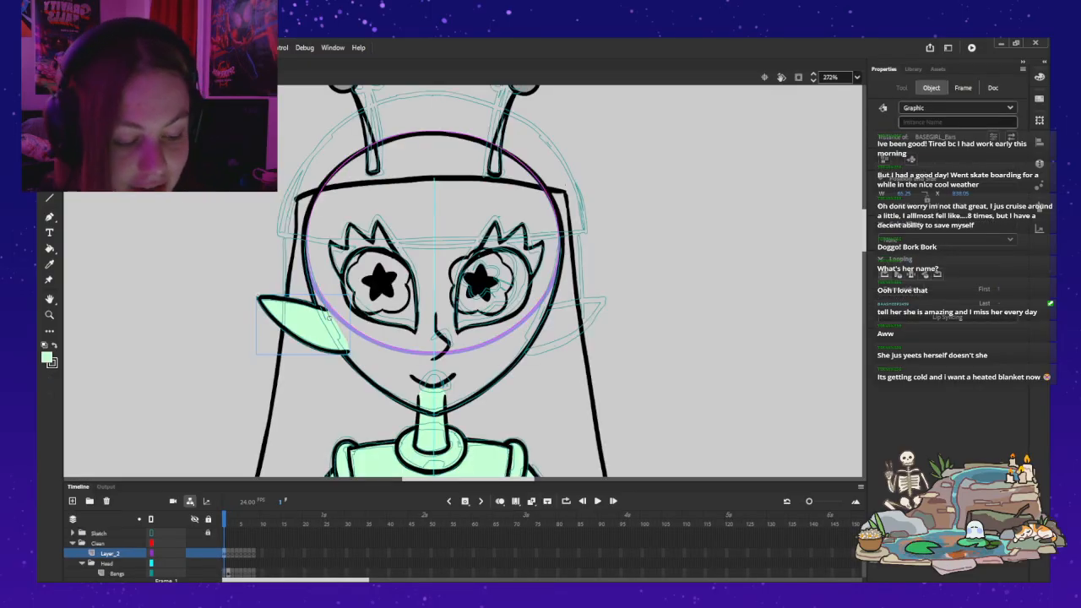
Step: Open the ear symbol for editing and delete its light green fill, keeping the black outline
double_click(259, 298)
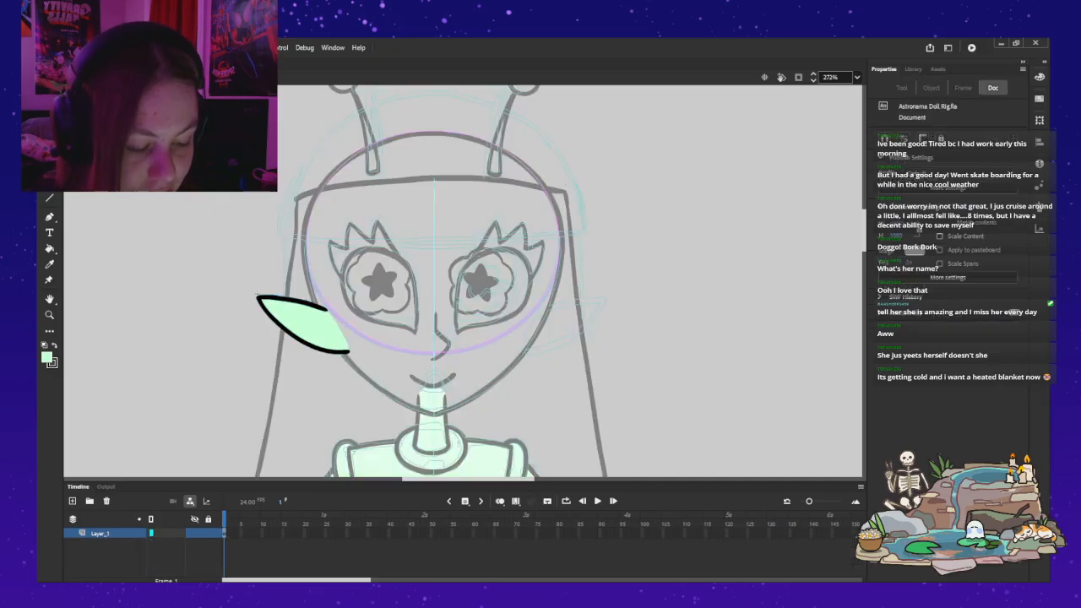
key(z)
click(378, 335)
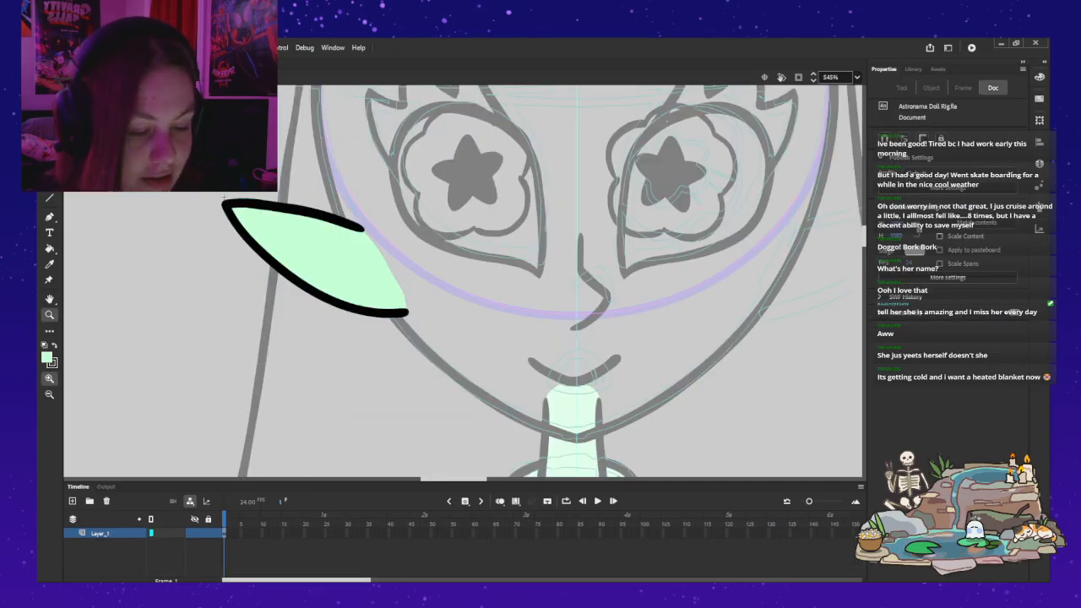
key(v)
click(323, 261)
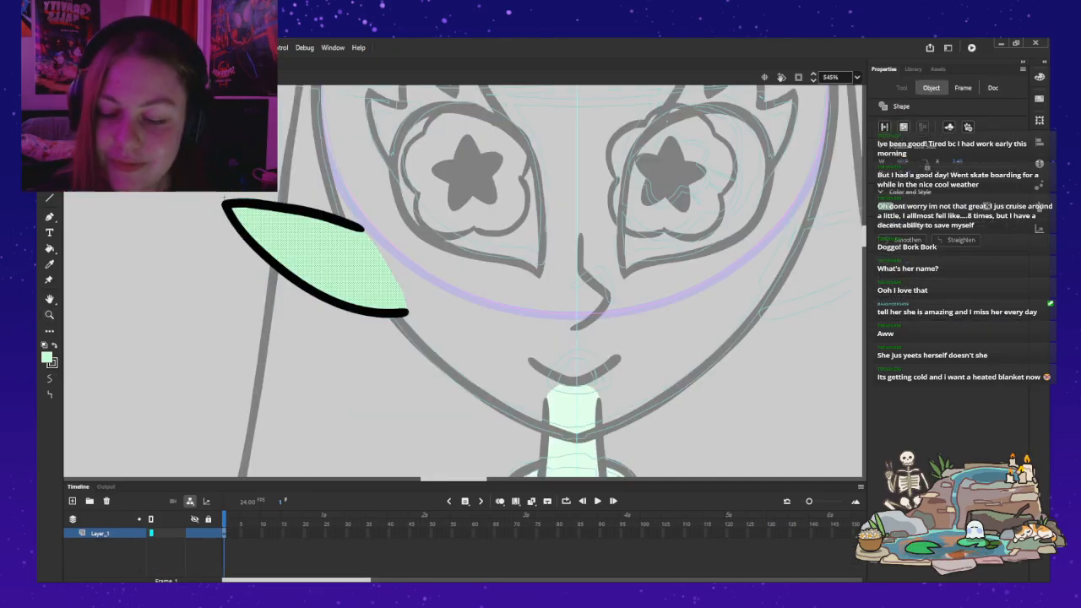
key(Delete)
Step: Brush a rounded black inner end joining the ear's upper and lower lines over the face edge, redoing the stroke until the curve is smooth
key(b)
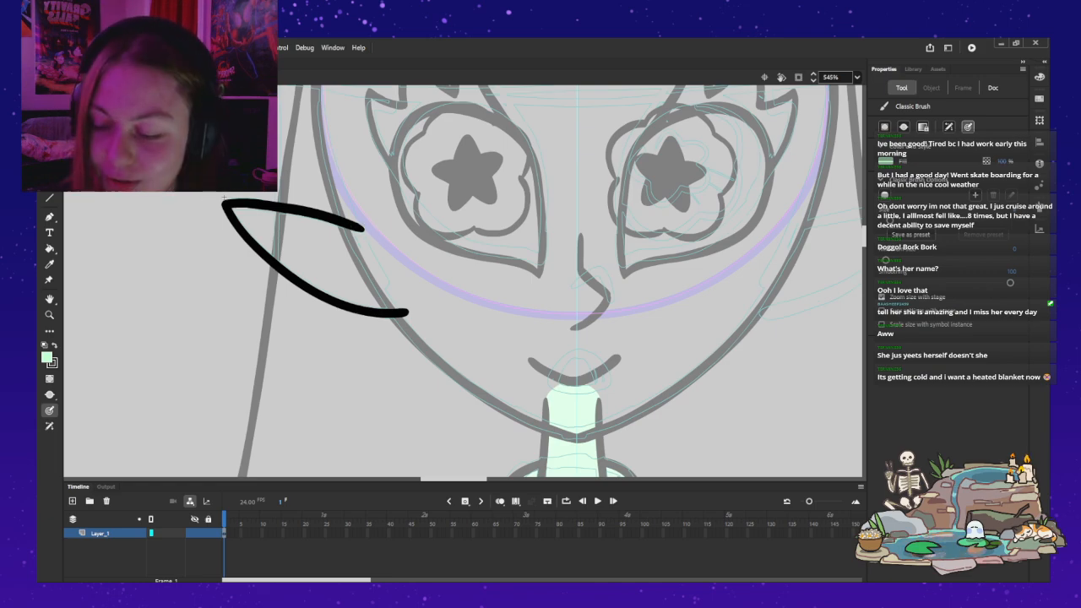
key(x)
mouse_move(365, 228)
mouse_down()
mouse_move(410, 256)
mouse_move(409, 315)
mouse_up()
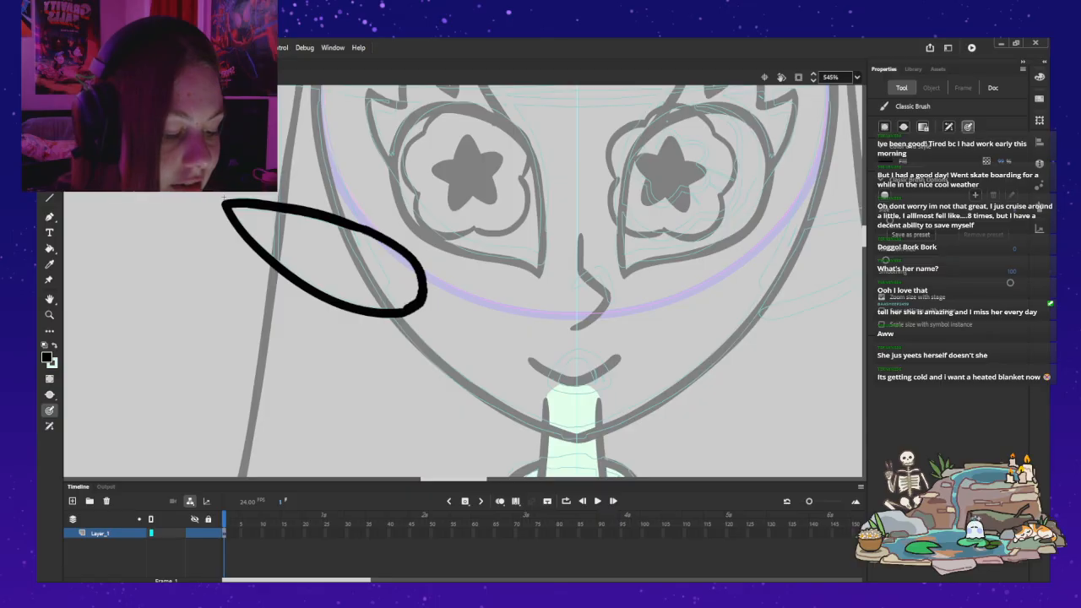
key(ctrl+z)
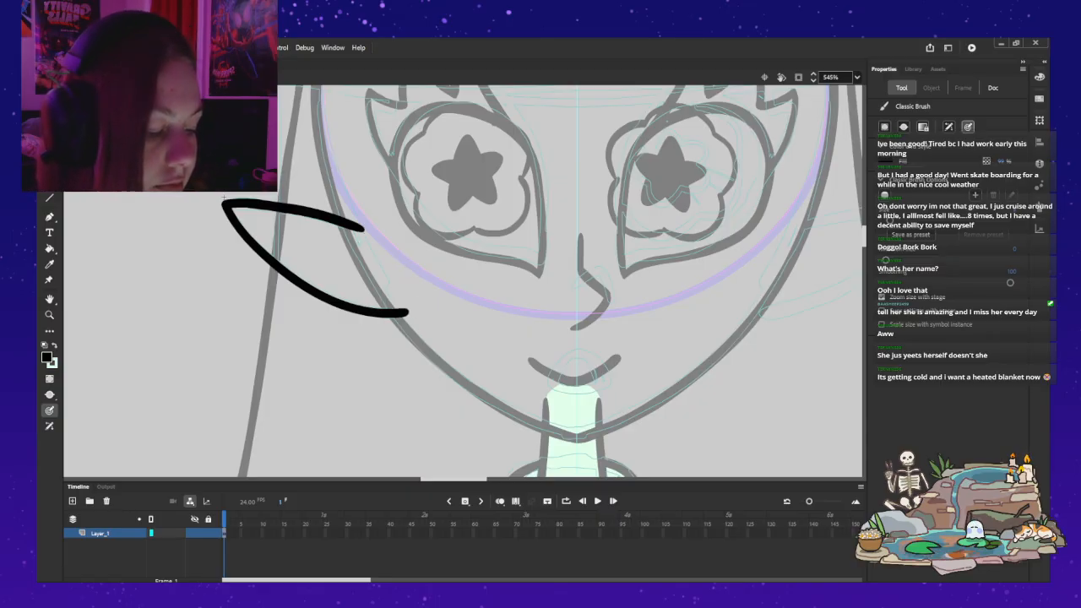
mouse_move(411, 313)
mouse_down()
mouse_move(430, 274)
mouse_move(382, 253)
mouse_up()
key(ctrl+z)
mouse_move(409, 312)
mouse_down()
mouse_move(433, 289)
mouse_move(416, 259)
mouse_move(363, 226)
mouse_up()
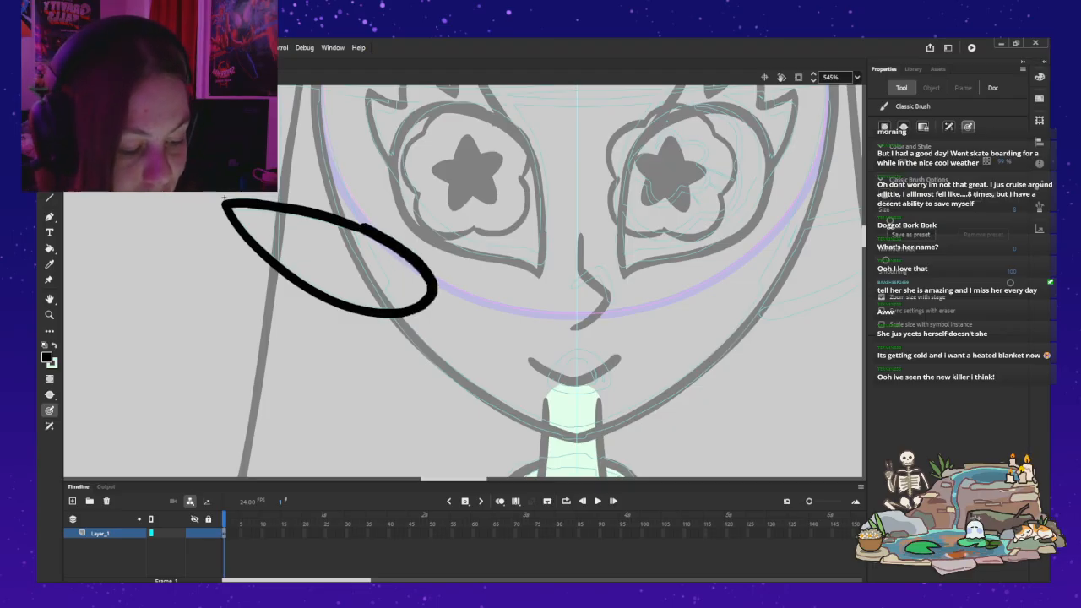
key(ctrl+z)
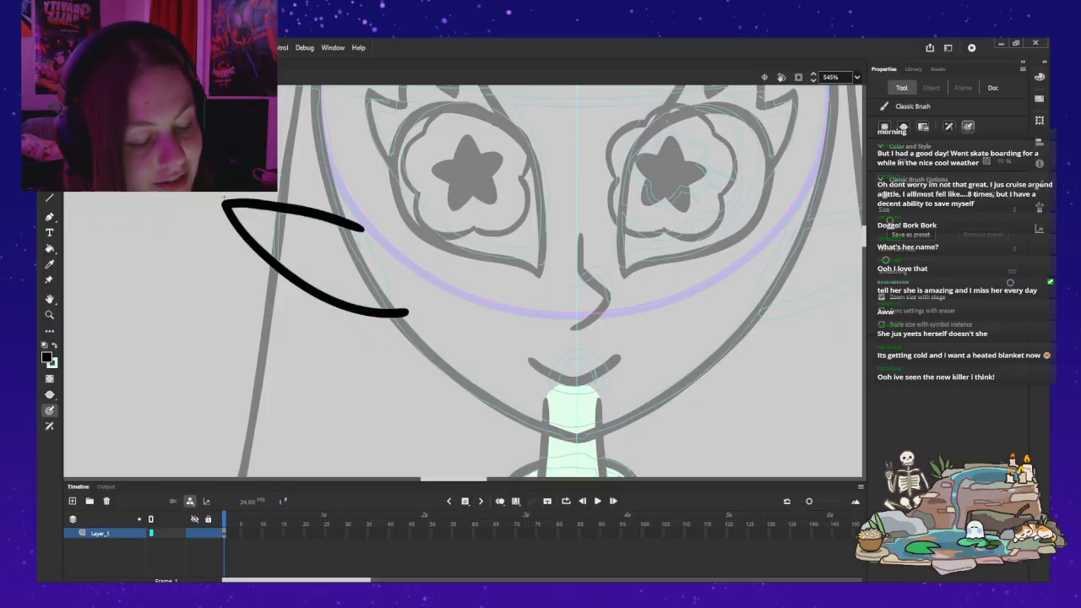
mouse_move(363, 226)
mouse_down()
mouse_move(411, 270)
mouse_move(411, 313)
mouse_up()
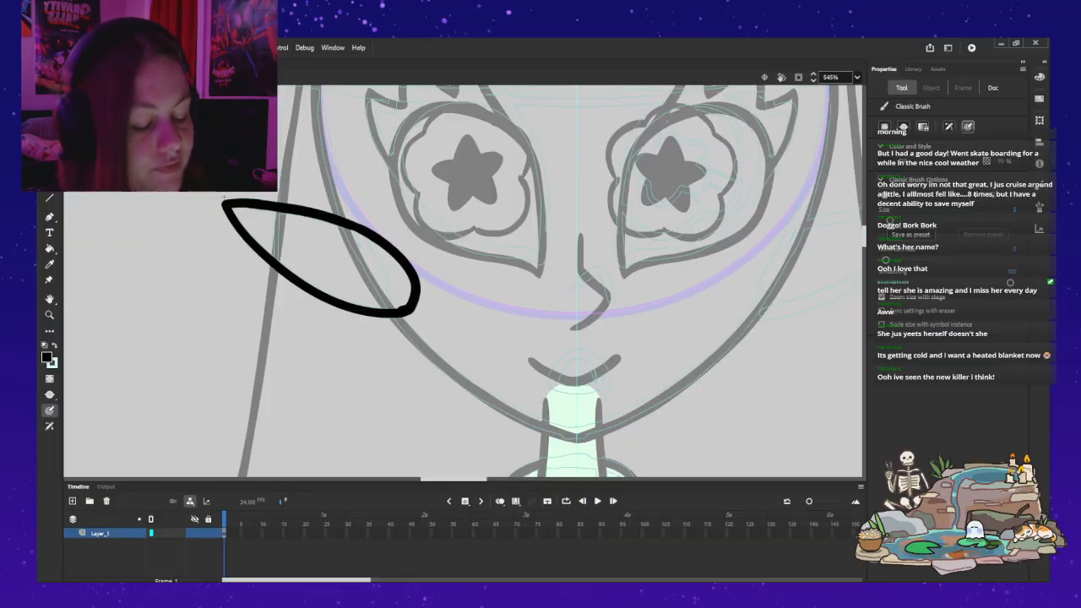
key(ctrl+z)
mouse_move(409, 312)
mouse_down()
mouse_move(434, 289)
mouse_move(433, 266)
mouse_move(365, 228)
mouse_up()
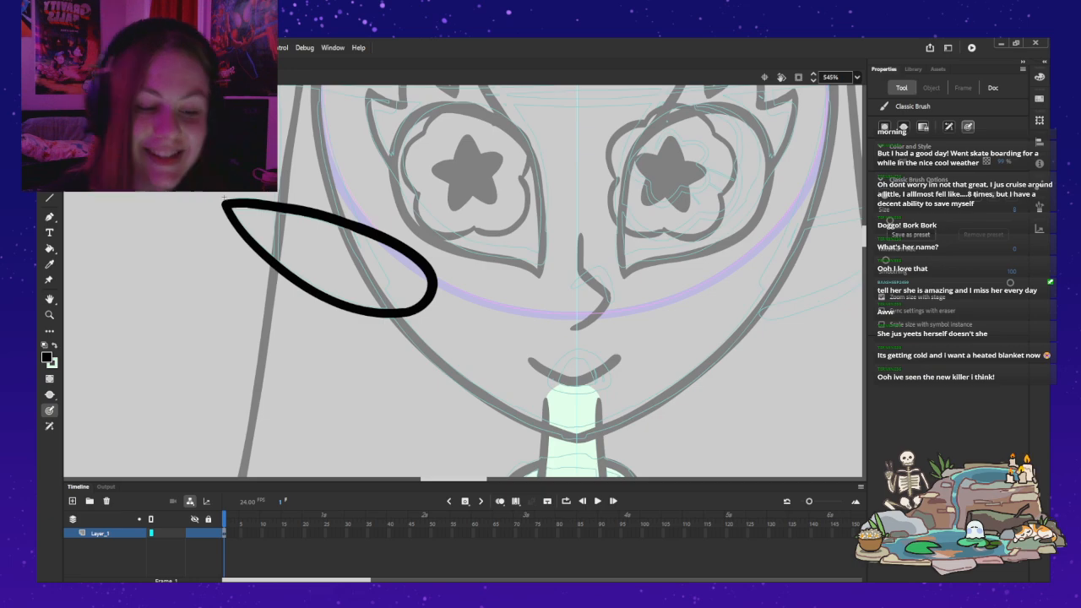
key(ctrl+a)
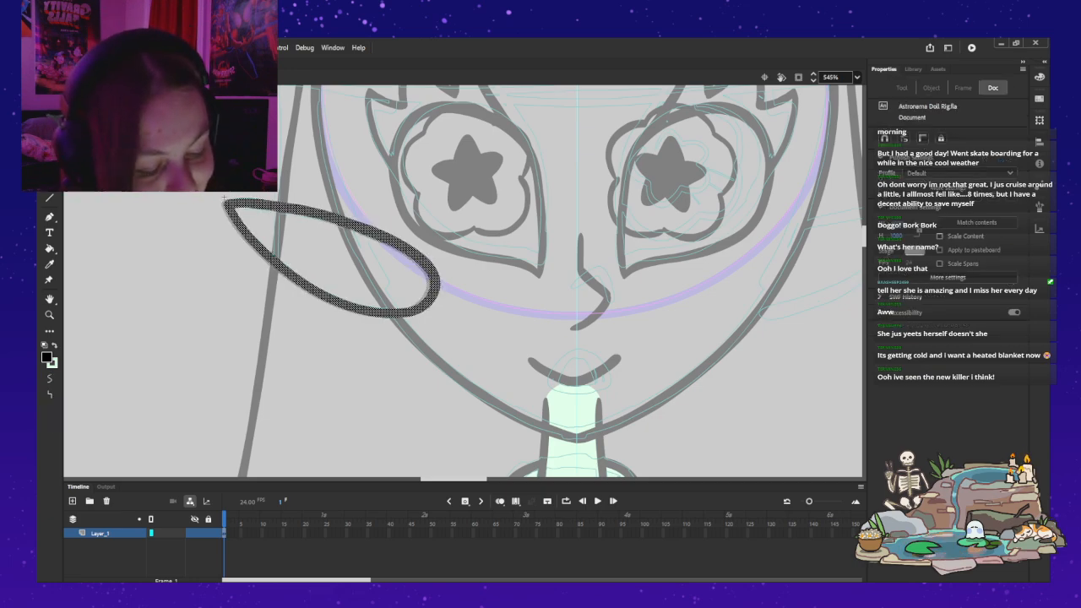
key(b)
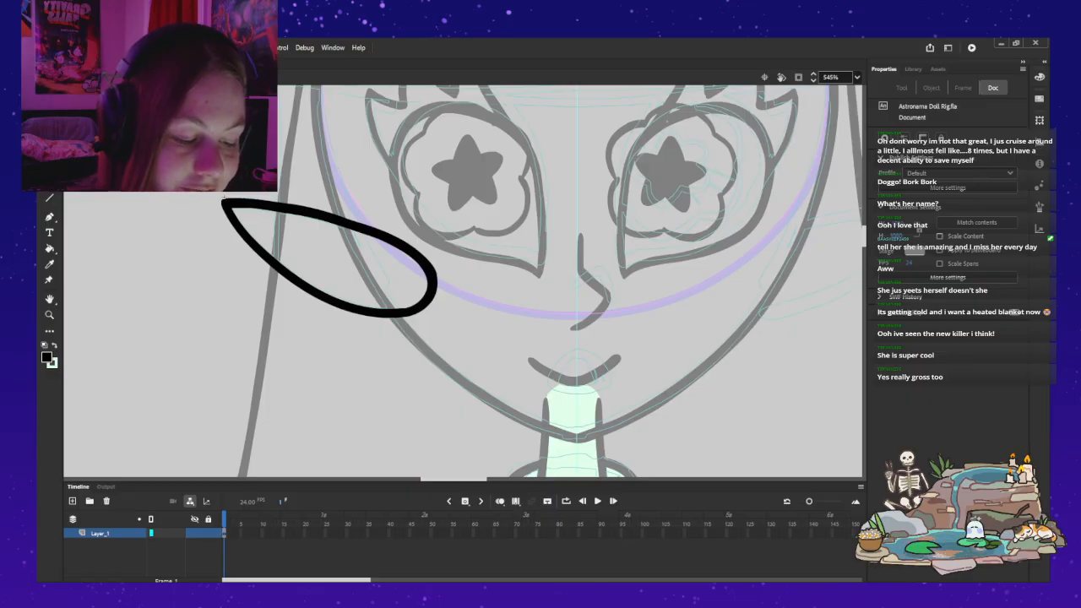
Step: Undo the last edits to the ear outline's inner end, returning to its earlier rounded shape
key(ctrl+z)
key(ctrl+z)
key(ctrl+z)
key(ctrl+z)
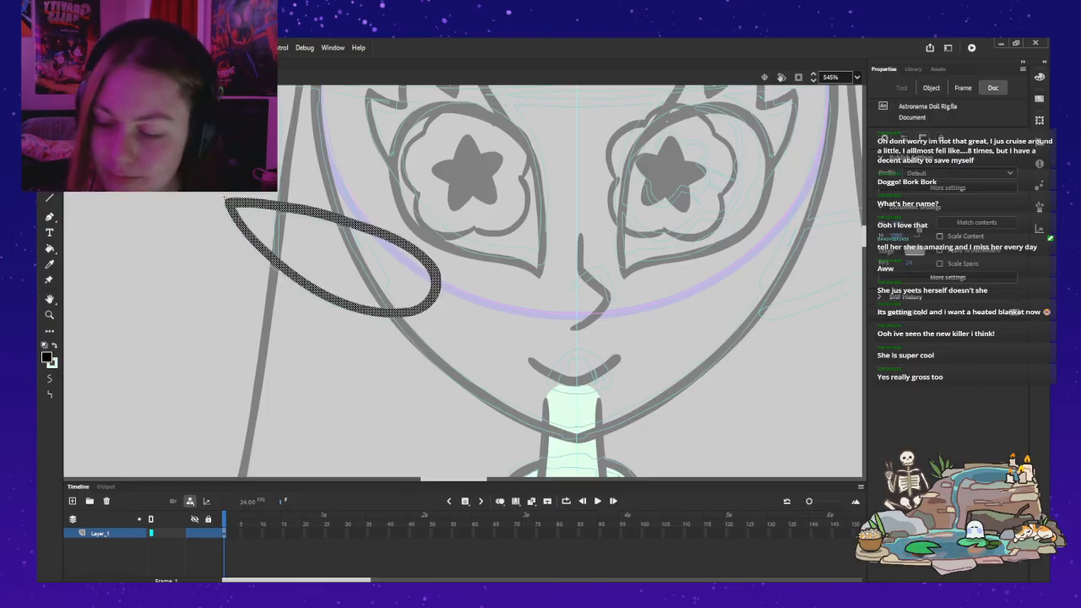
key(ctrl+z)
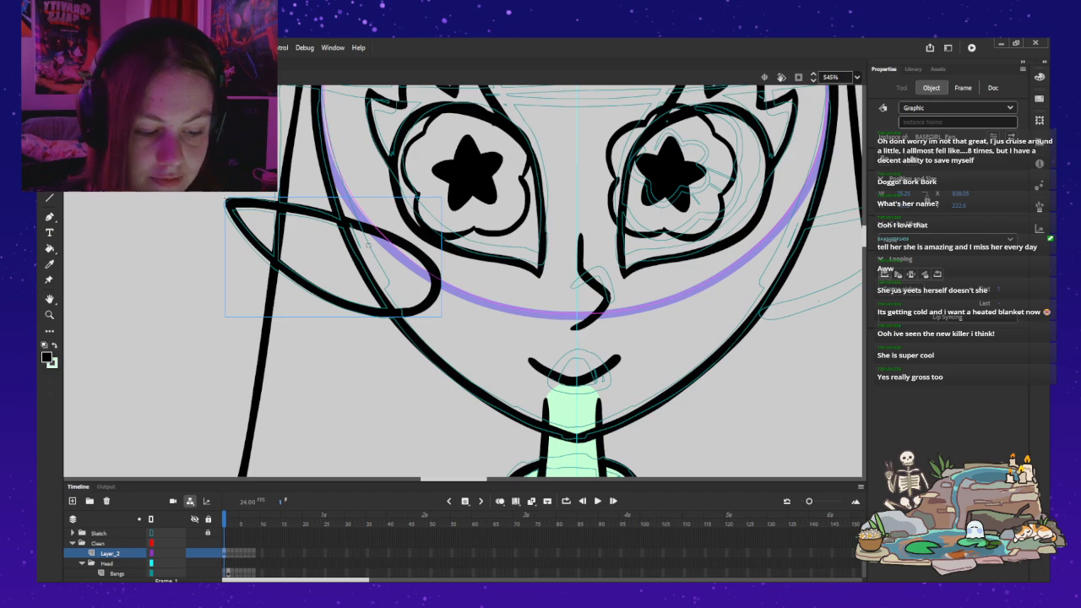
key(ctrl+z)
Step: Fill the closed ear outline with light green using the Paint Bucket, keeping the outline black, and leave the ear symbol
key(k)
key(x)
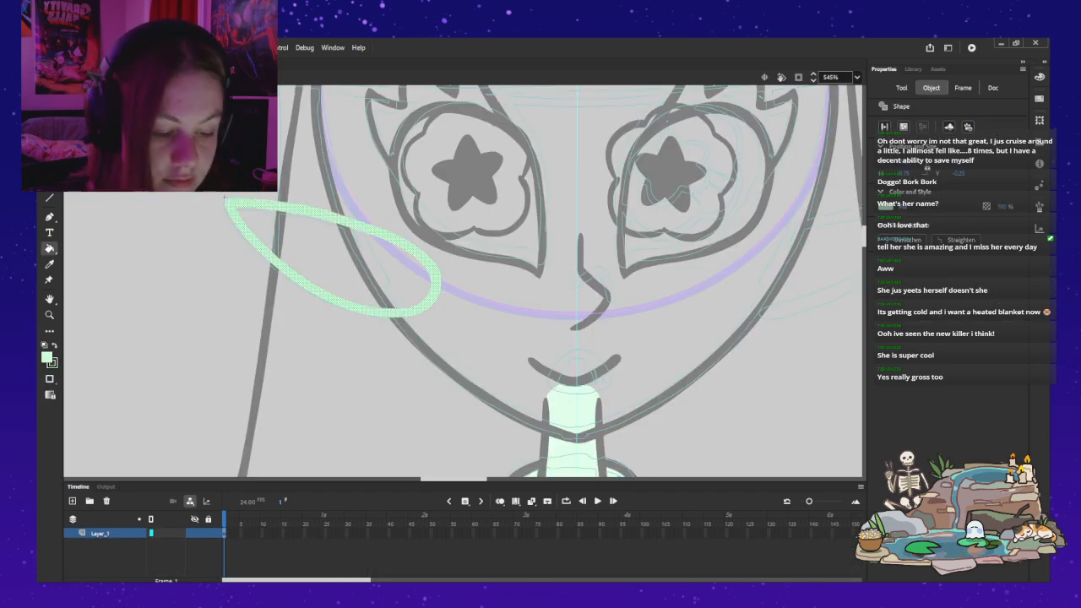
key(ctrl+z)
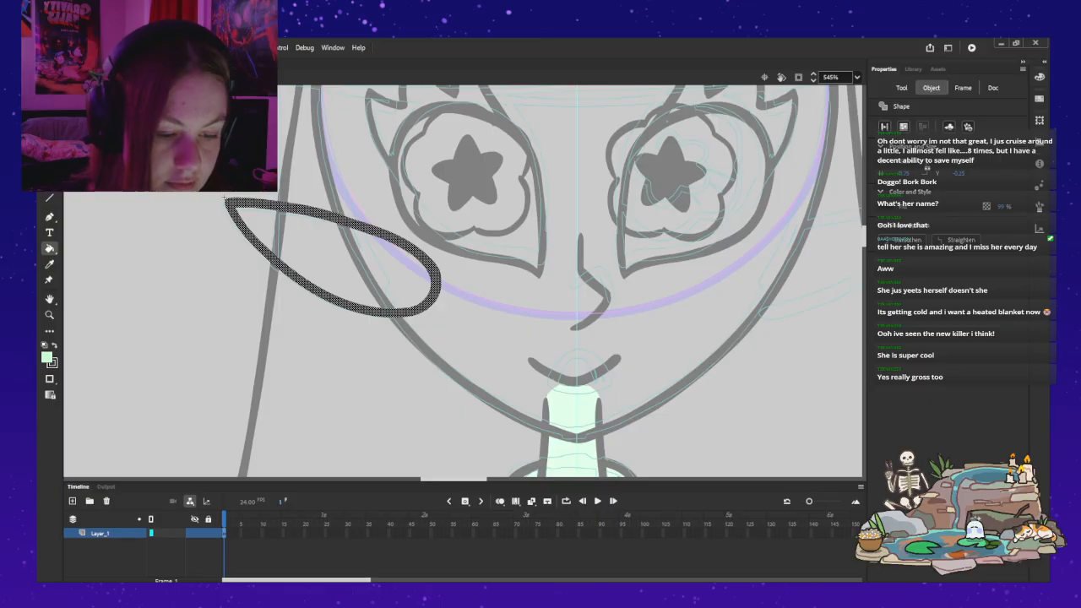
key(Escape)
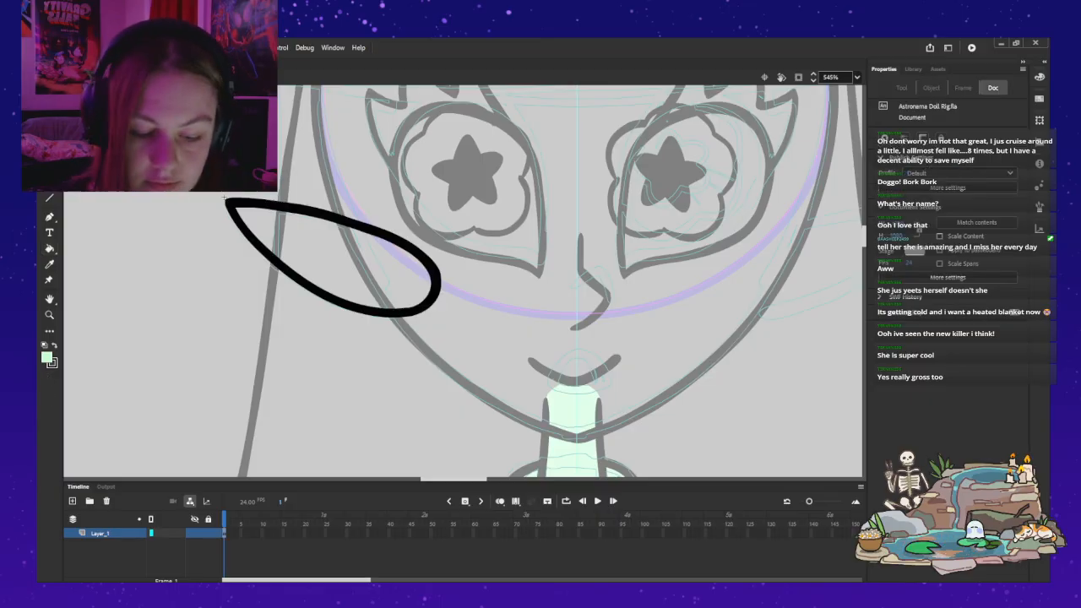
key(k)
click(225, 200)
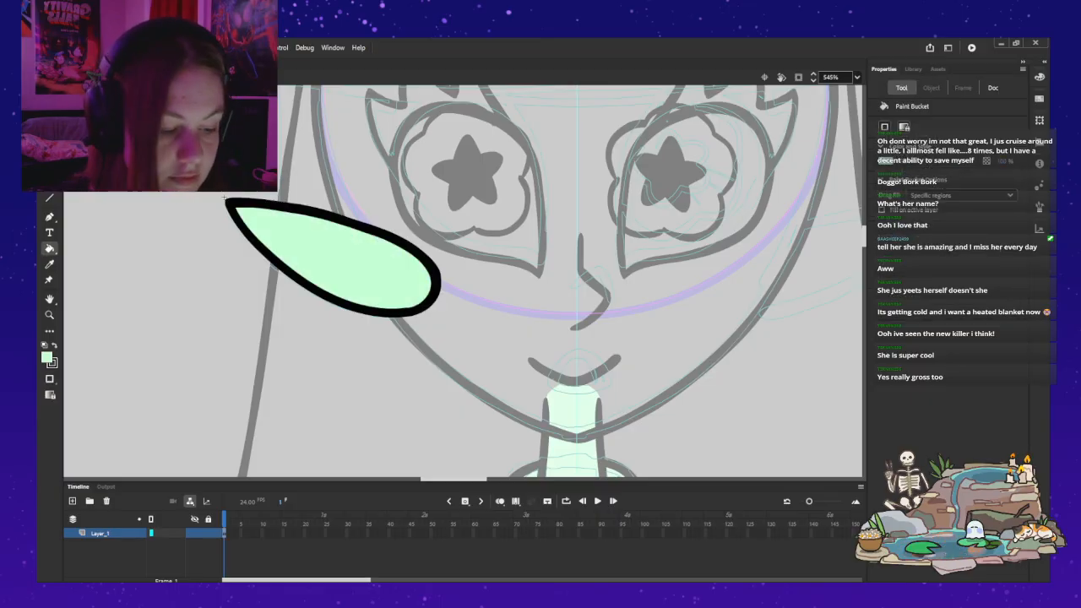
key(ctrl+e)
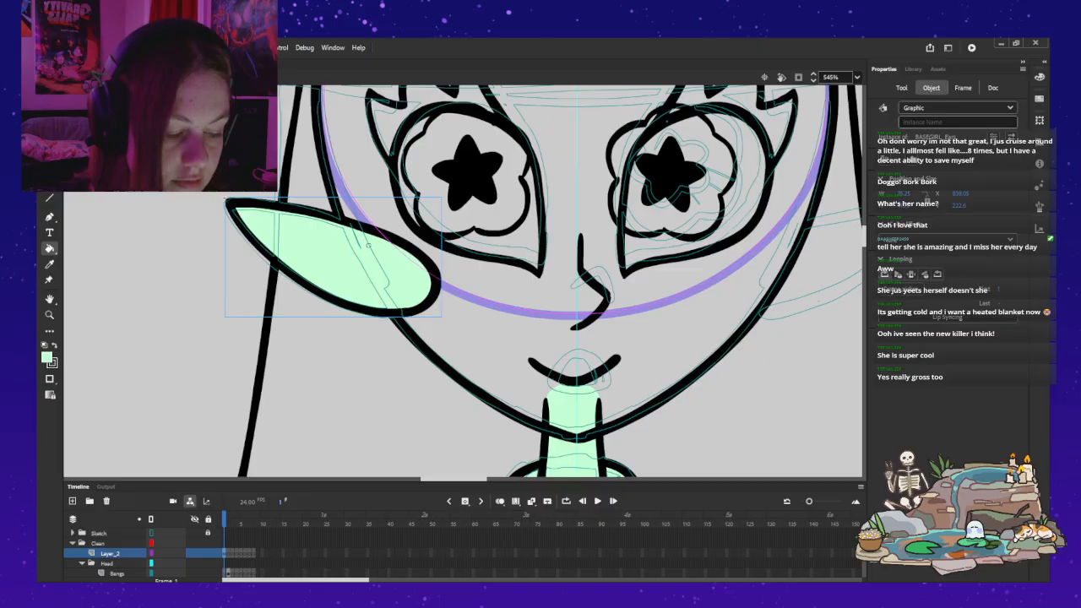
Step: Move the ear instance from Layer_2 to the Head layer, pasting it in the same place
key(v)
key(Escape)
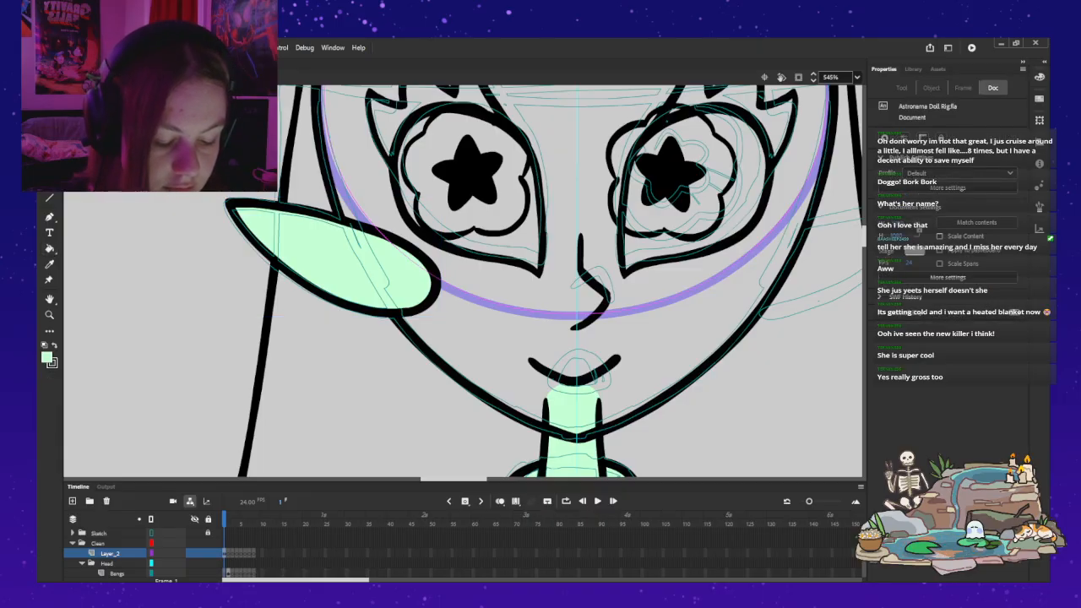
click(368, 245)
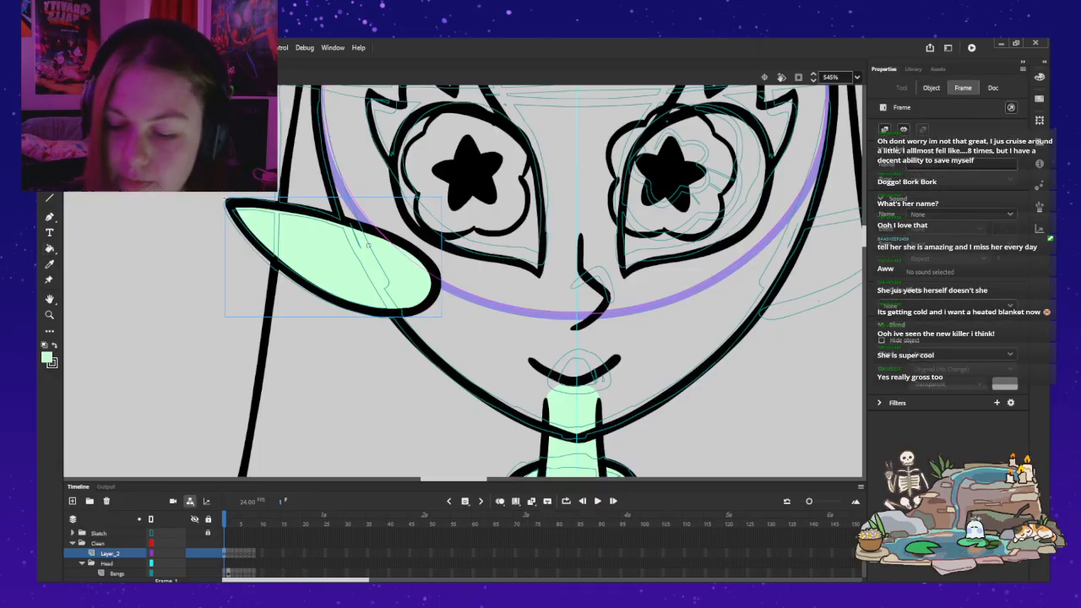
key(Delete)
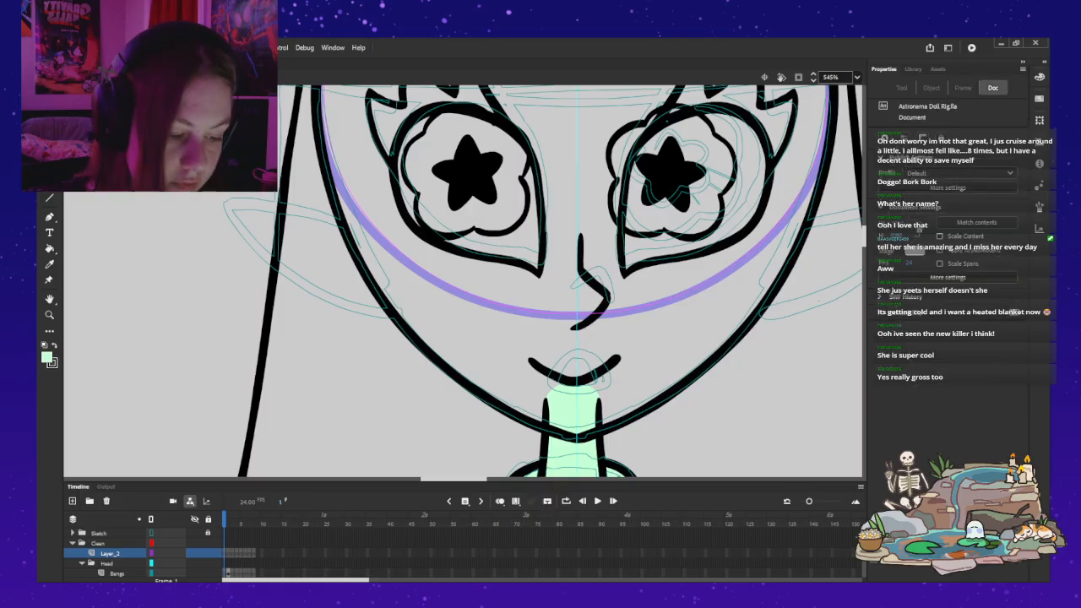
scroll(127, 554, down, 3)
scroll(126, 553, up, 1)
scroll(126, 553, up, 3)
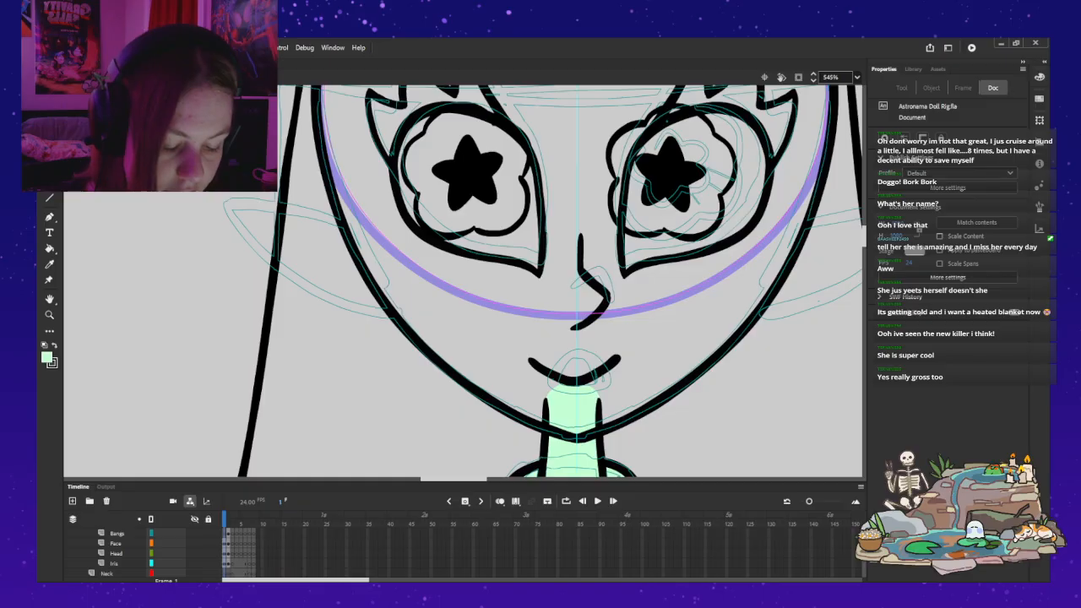
click(116, 553)
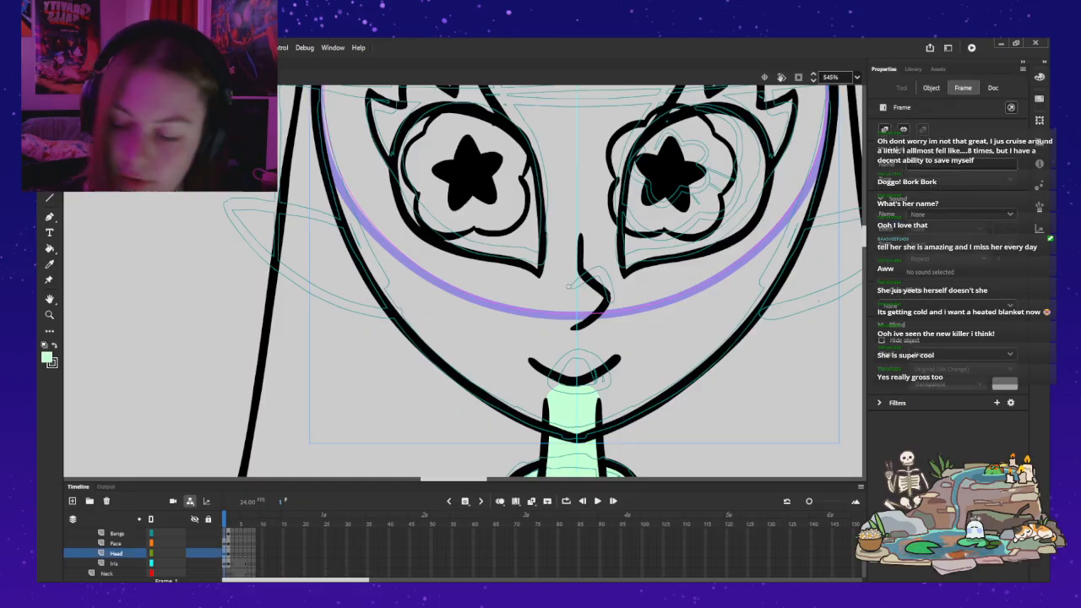
key(ctrl+shift+v)
key(z)
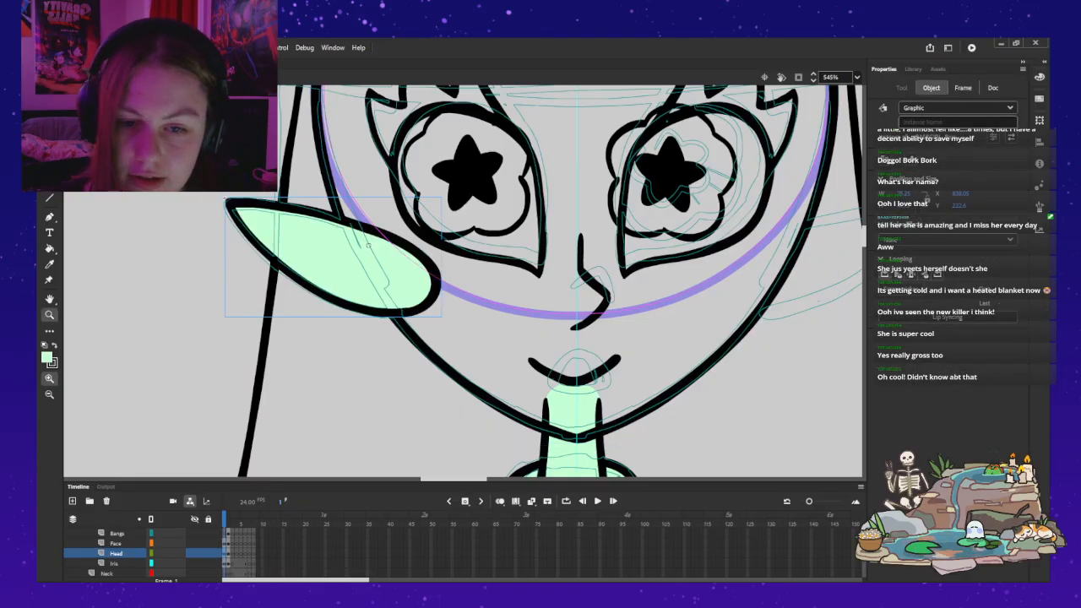
Step: Place the ear instance's transformation point near its rounded inner end with Free Transform, testing the rotation and undoing each test
alt+click(285, 331)
drag(540, 279, 293, 347)
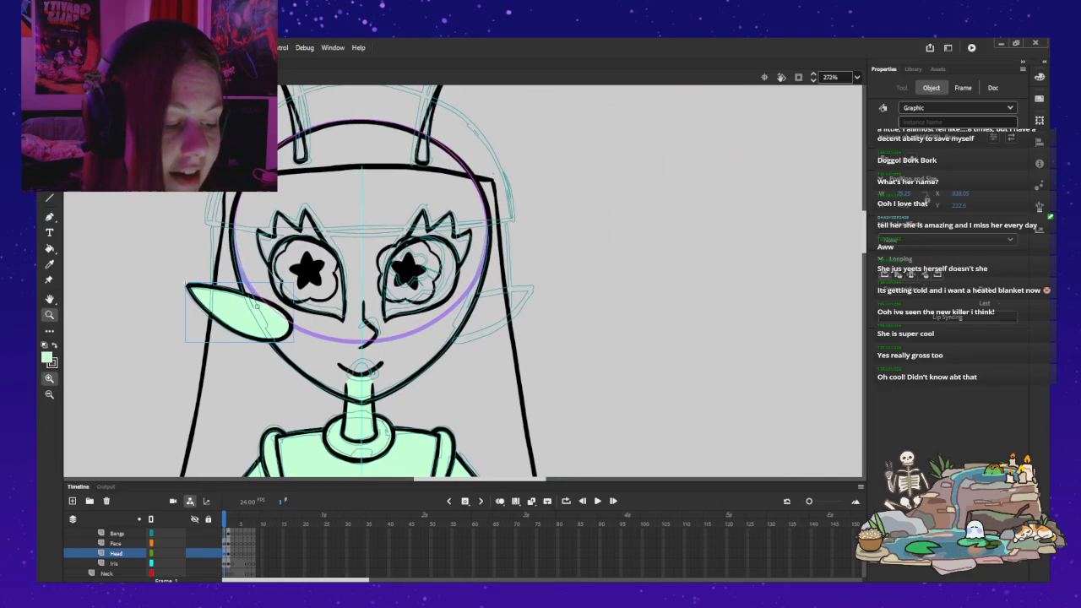
key(v)
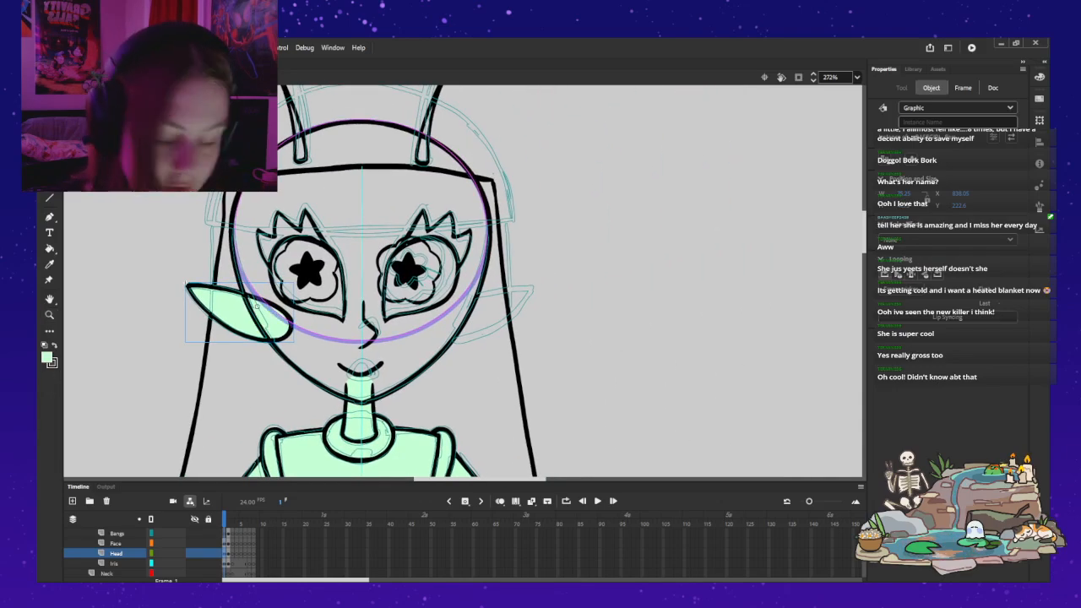
key(q)
drag(183, 280, 197, 259)
key(ctrl+z)
drag(258, 307, 269, 320)
mouse_move(184, 280)
mouse_down()
mouse_move(209, 252)
mouse_move(177, 301)
mouse_move(180, 350)
mouse_move(187, 277)
mouse_up()
key(ctrl+z)
drag(266, 321, 272, 322)
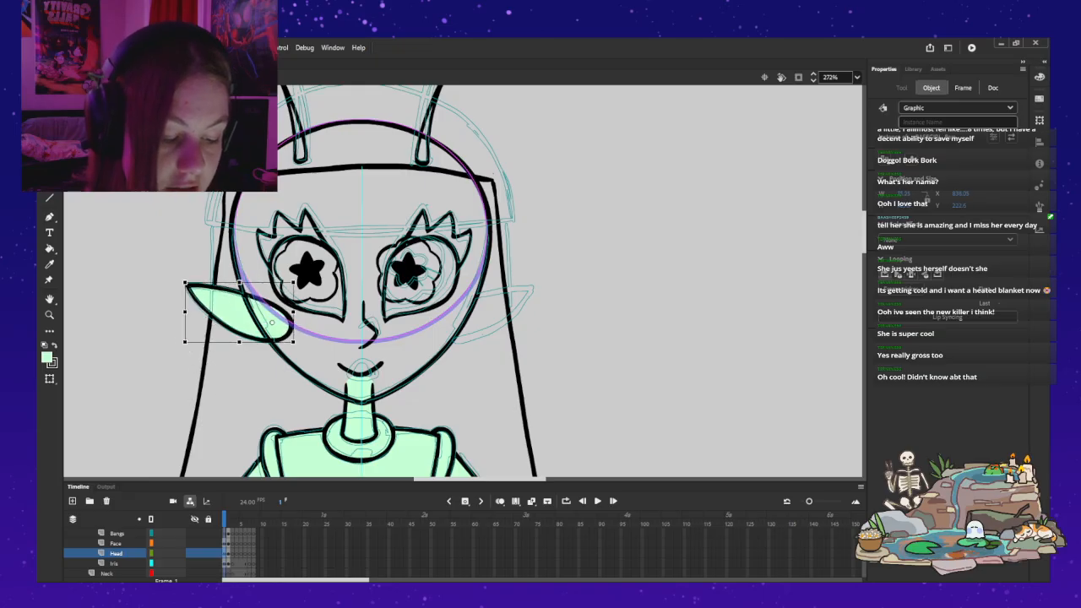
drag(185, 284, 219, 244)
key(ctrl+z)
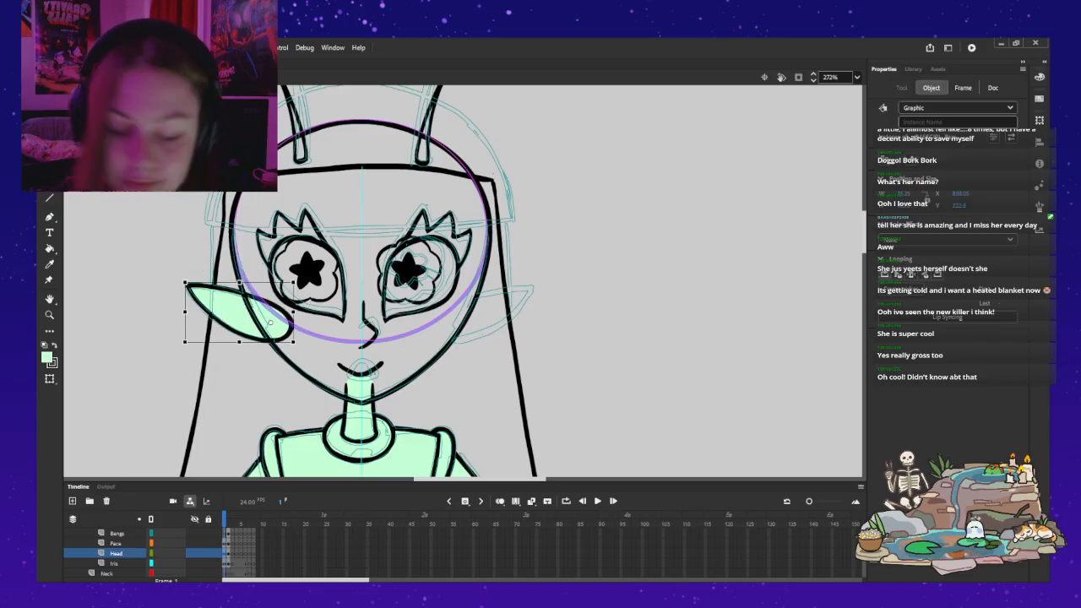
Step: Paste a second ear on the Head layer, flip it horizontally and align it on the opposite side of the face
key(ctrl+v)
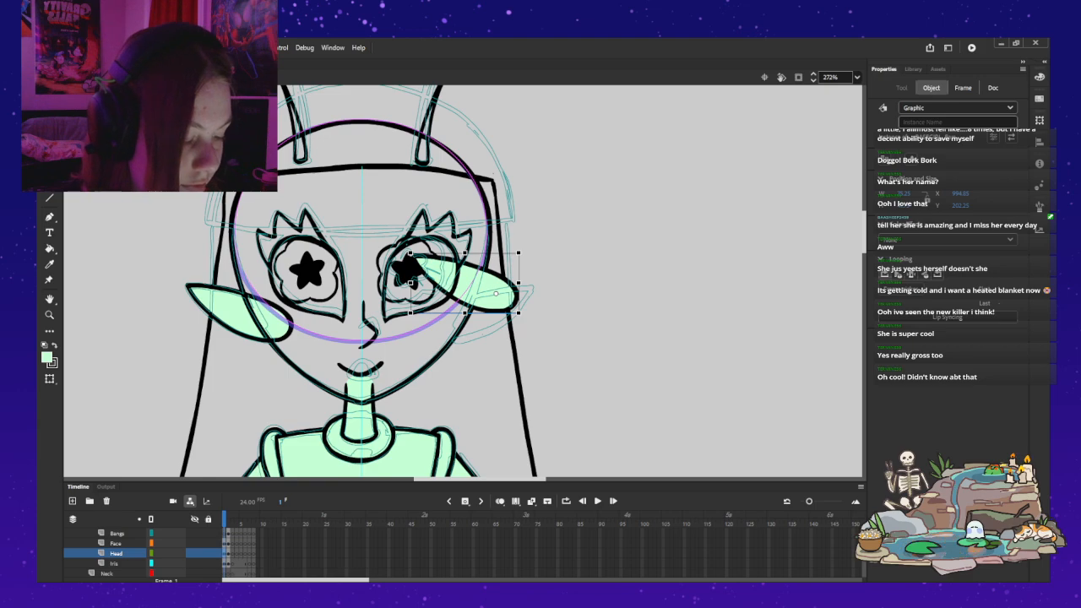
key(ctrl+shift+h)
drag(527, 284, 477, 317)
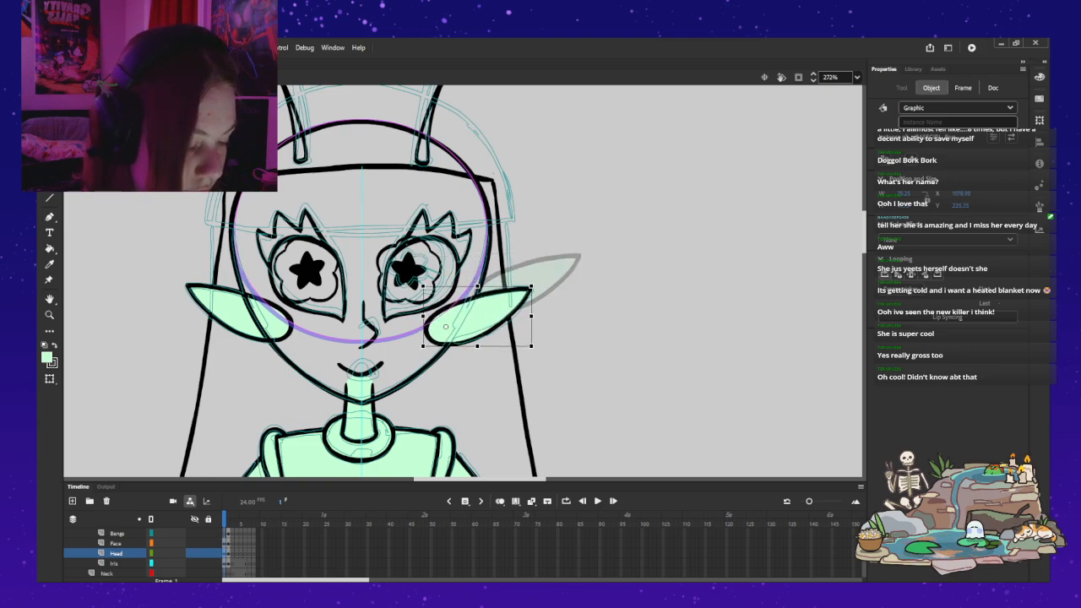
key(Right)
key(Right)
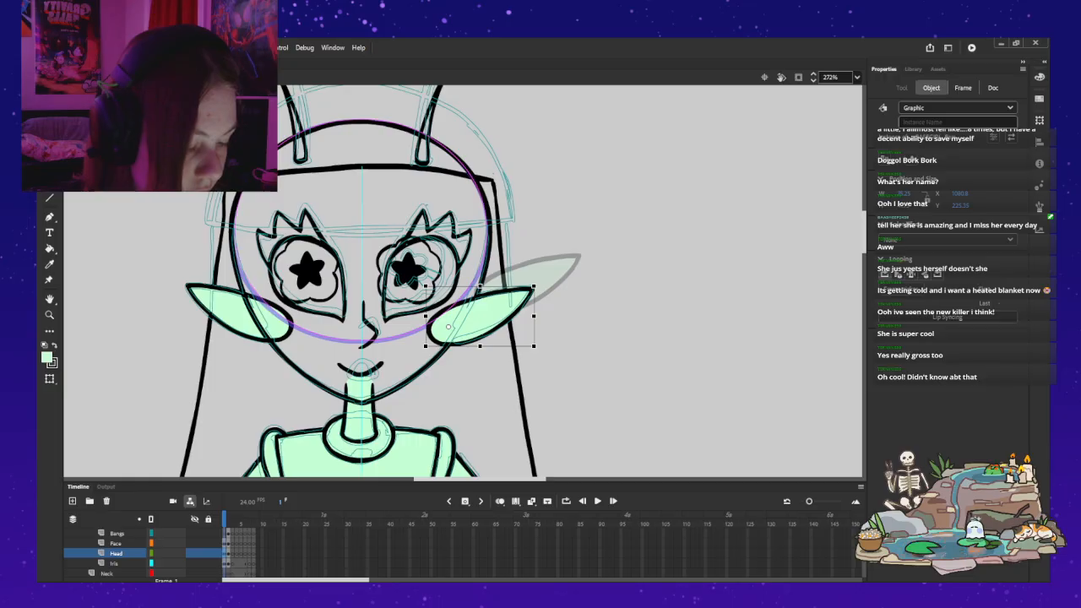
key(Left)
drag(479, 317, 478, 317)
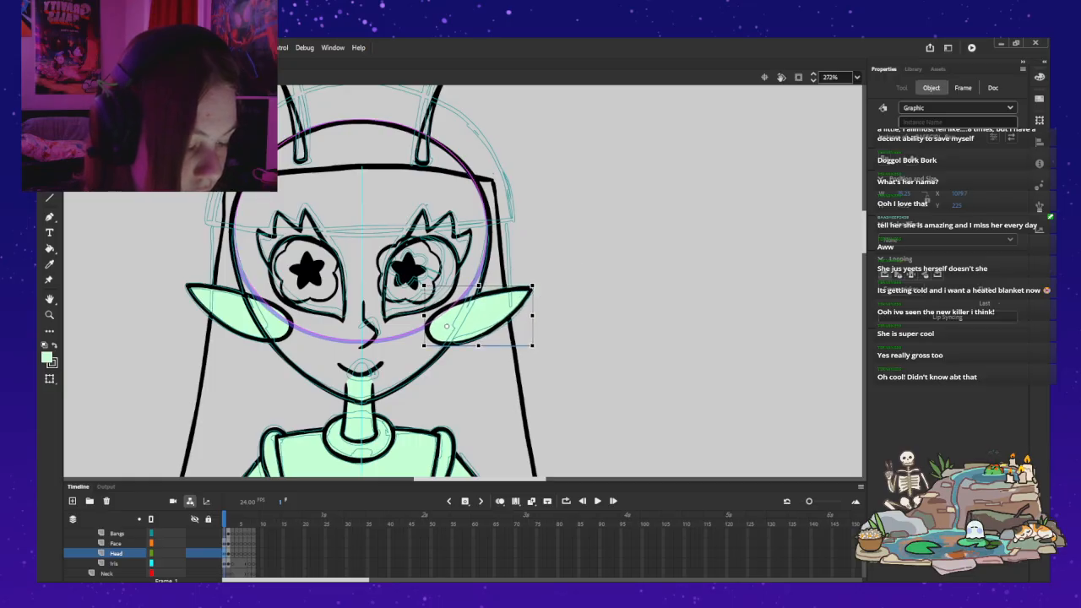
key(Escape)
Step: Nudge the original ear instance slightly down to level it with the mirrored ear
double_click(249, 317)
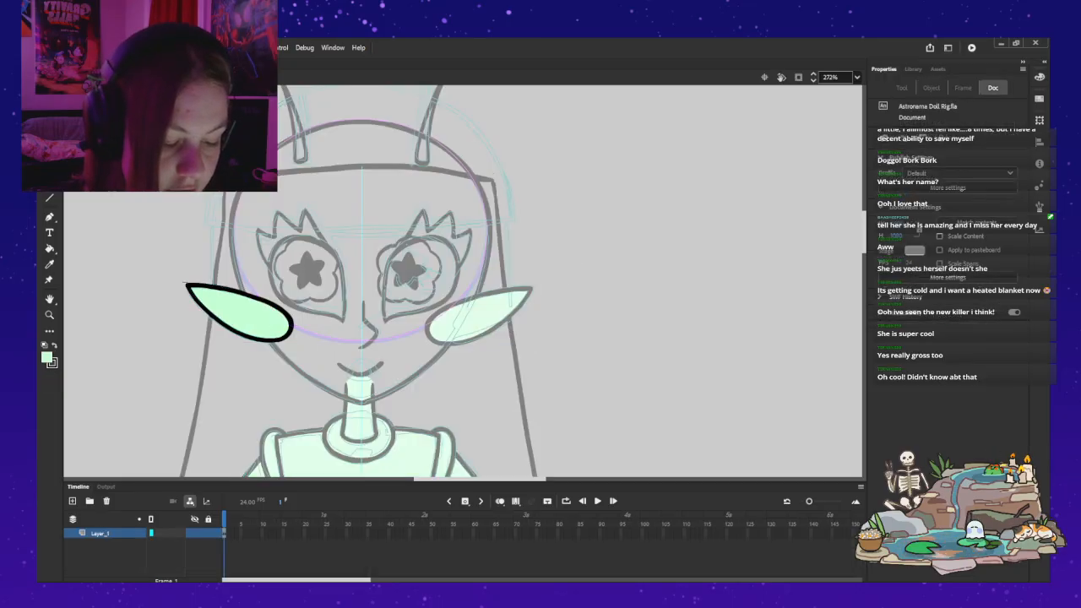
key(ctrl+e)
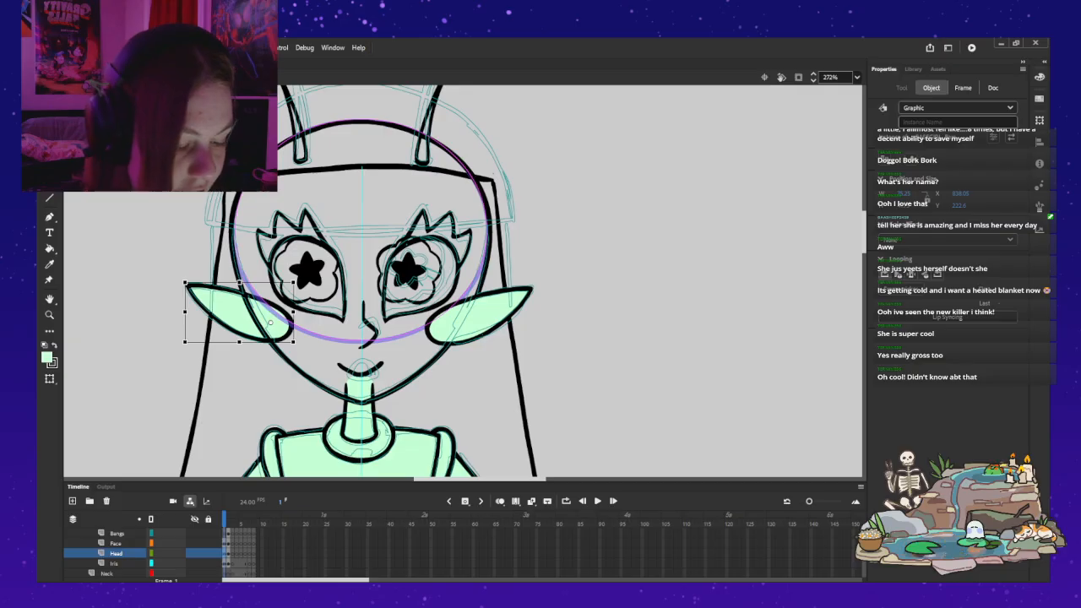
drag(270, 322, 270, 323)
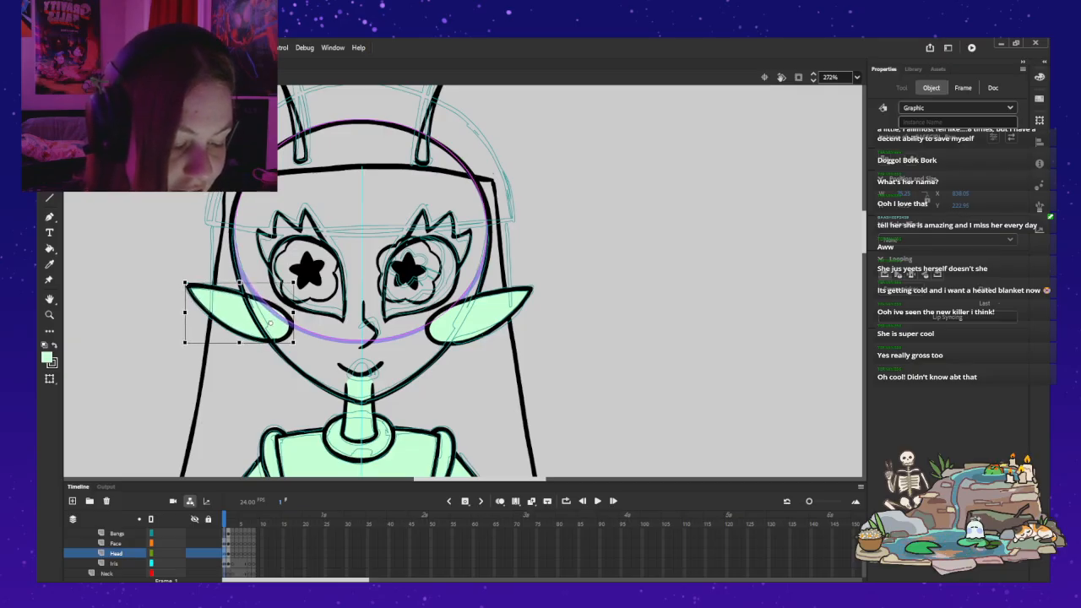
key(Escape)
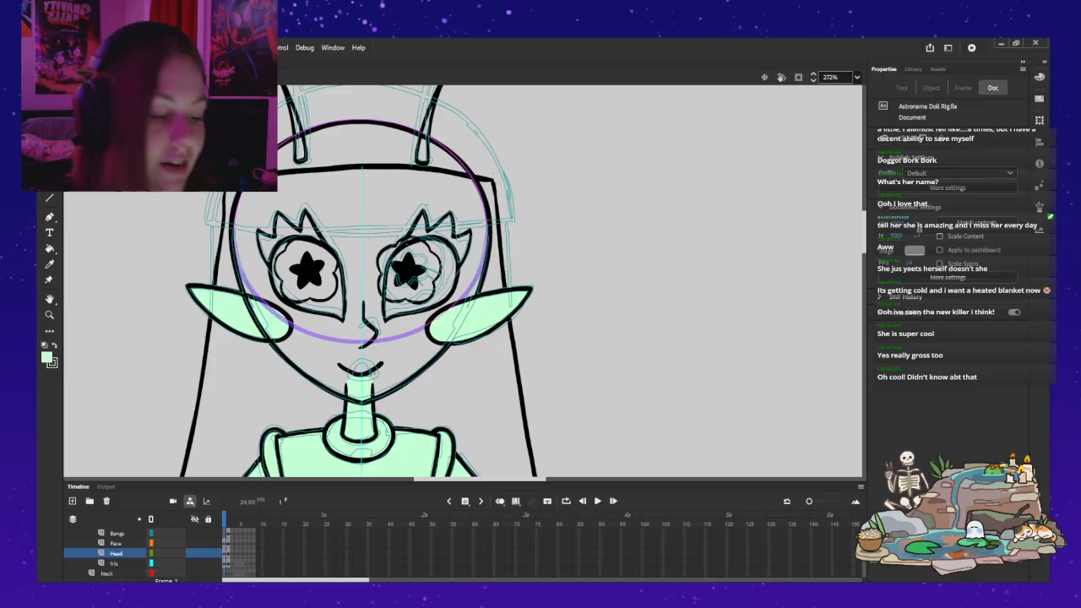
Step: Send the mirrored ear behind the head outline and nudge it slightly outward from the face
click(478, 317)
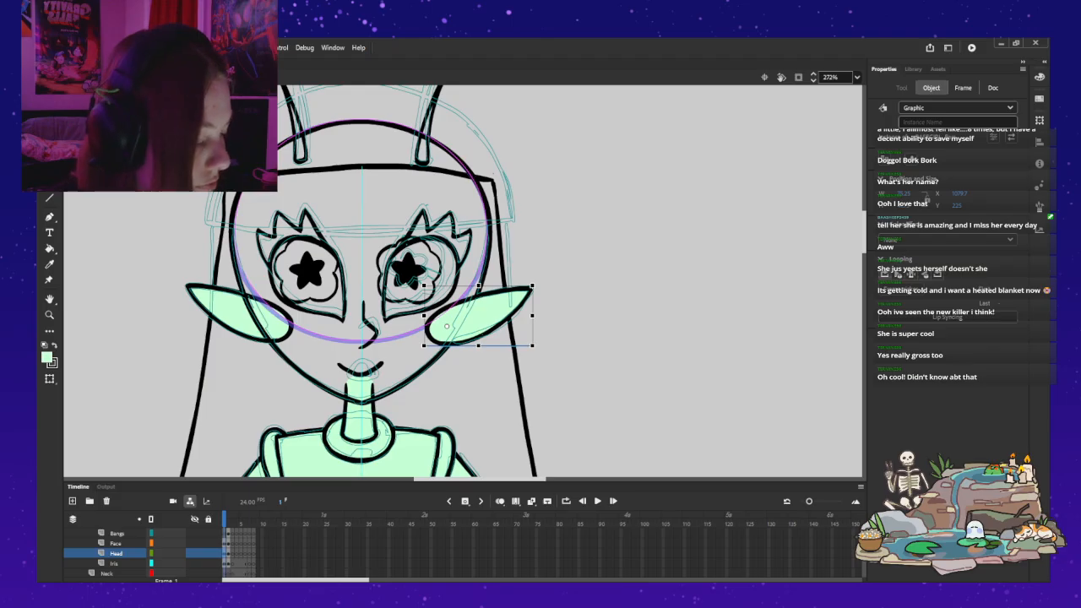
key(ctrl+shift+Down)
key(Escape)
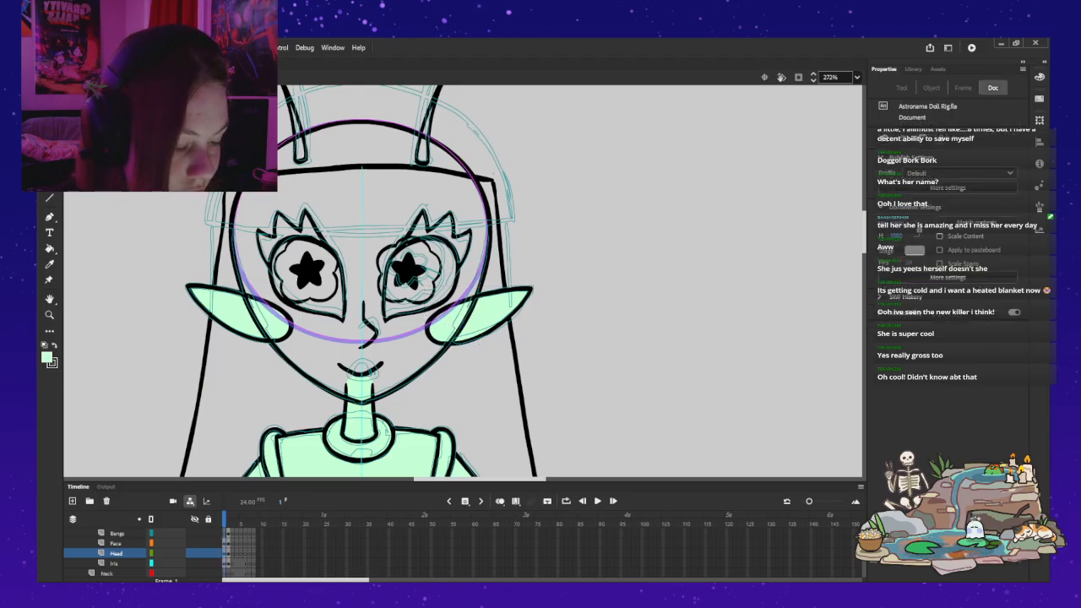
click(478, 317)
key(Right)
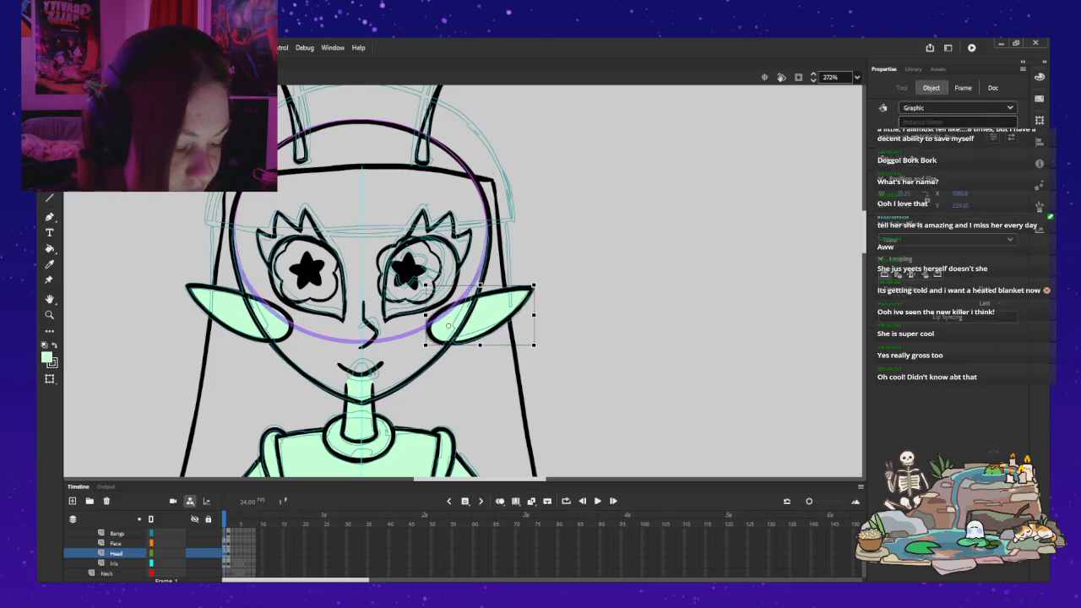
key(Escape)
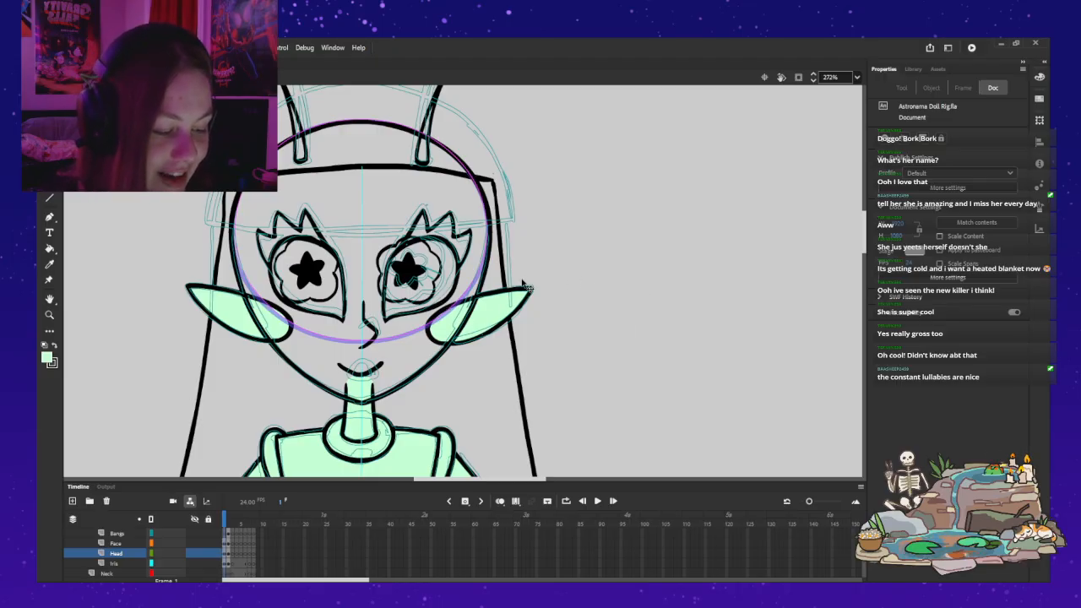
click(481, 314)
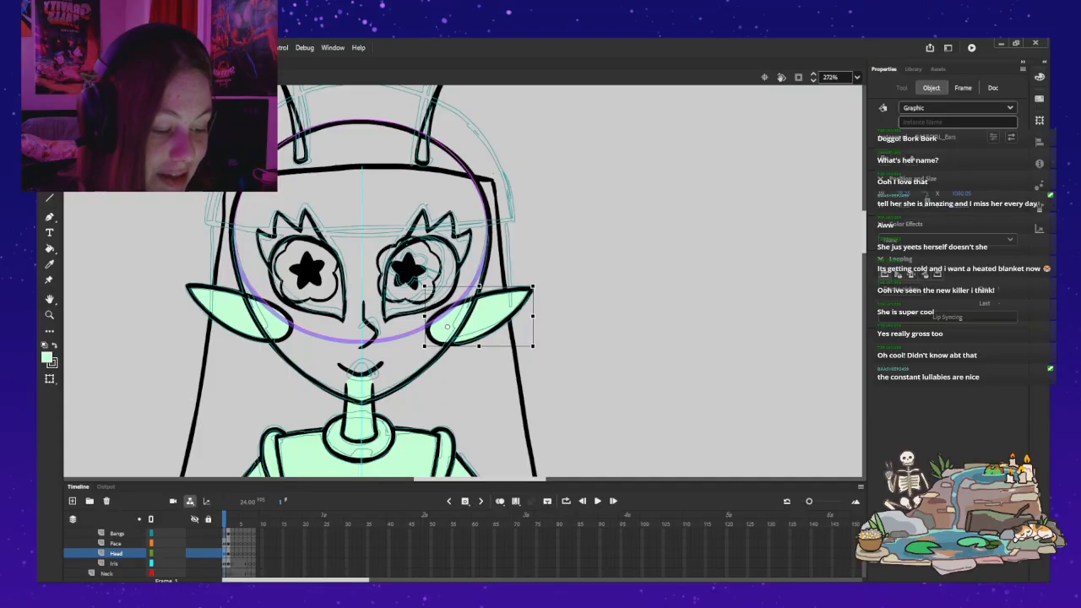
key(Escape)
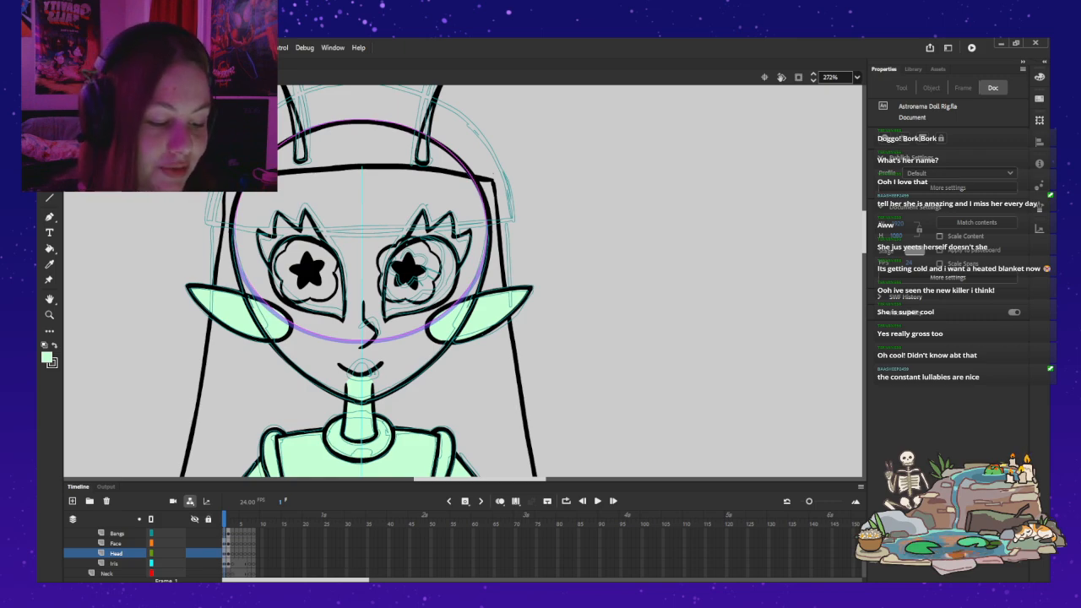
double_click(422, 364)
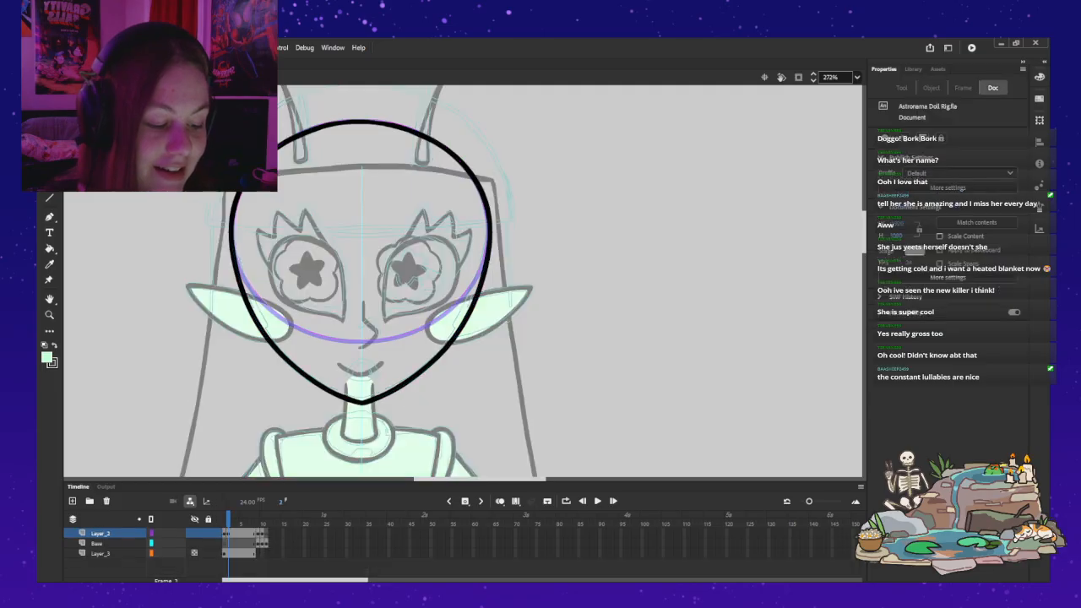
key(ctrl+e)
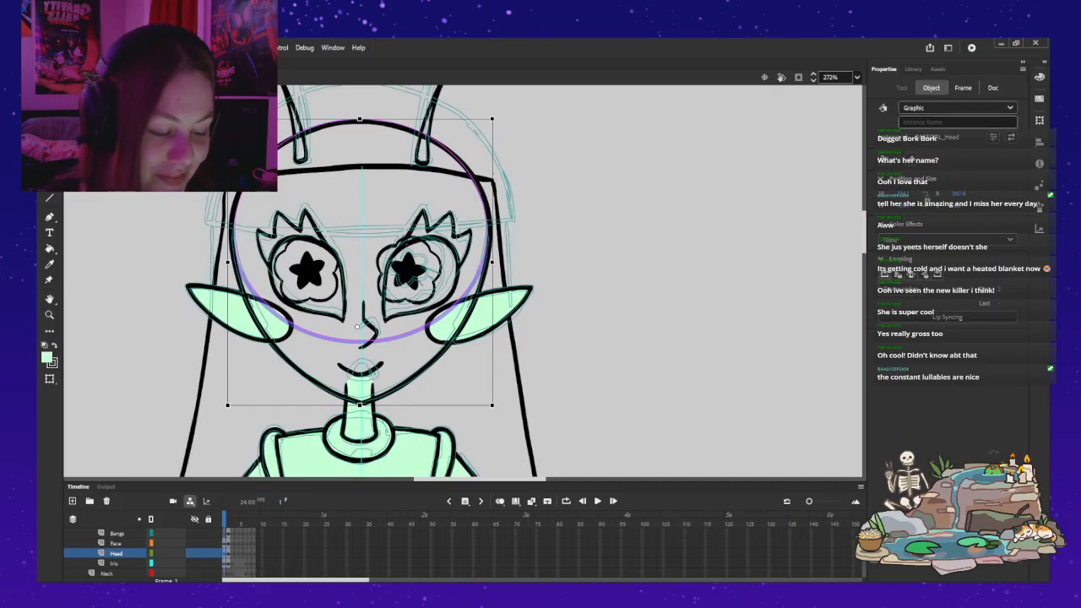
Step: Shift the mouth instance on the Face layer slightly sideways to centre it on the face
key(v)
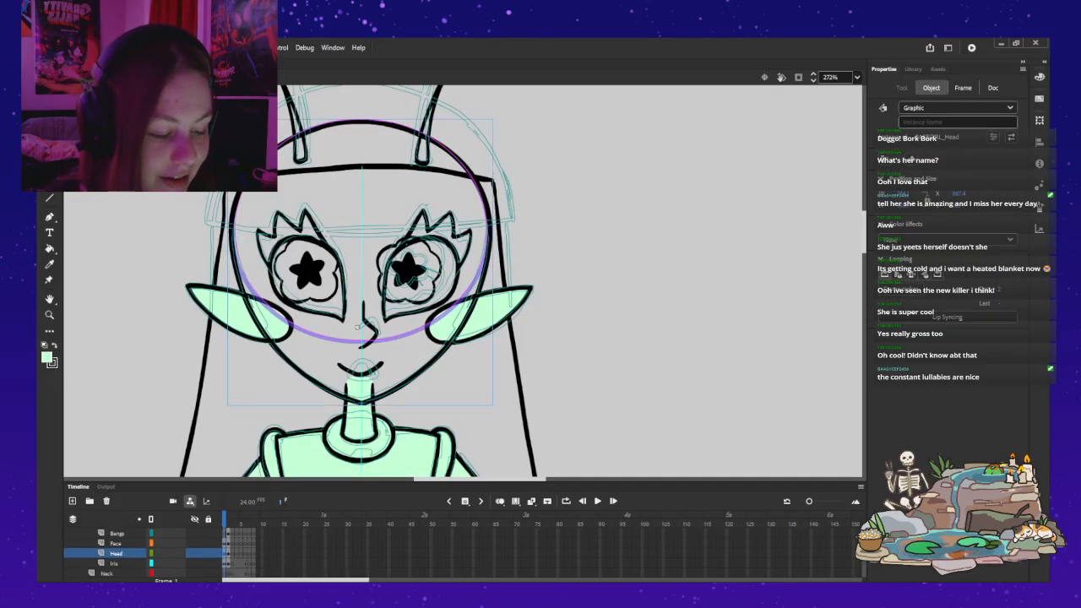
click(345, 368)
drag(324, 359, 328, 359)
key(Left)
key(Left)
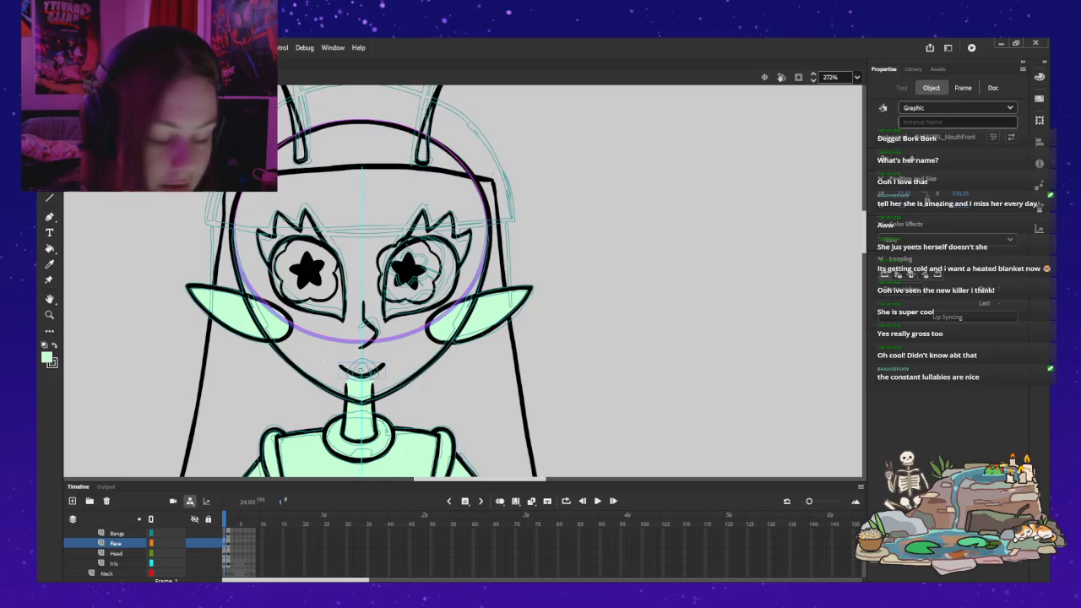
Step: Nudge the mouth instance slightly up and sideways to fine-tune its position between the nose and chin
key(z)
click(374, 362)
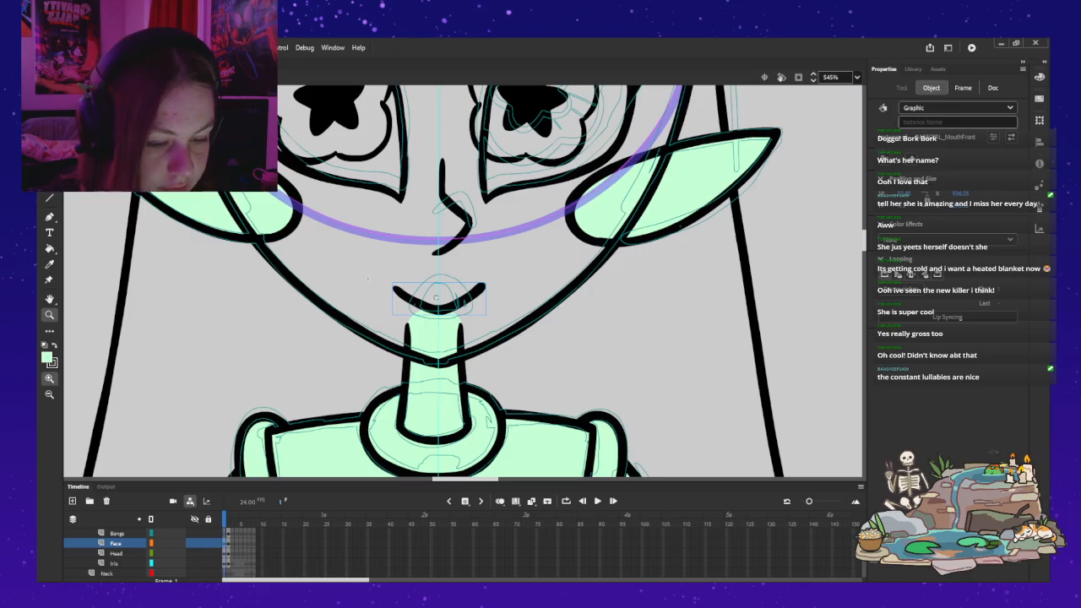
key(q)
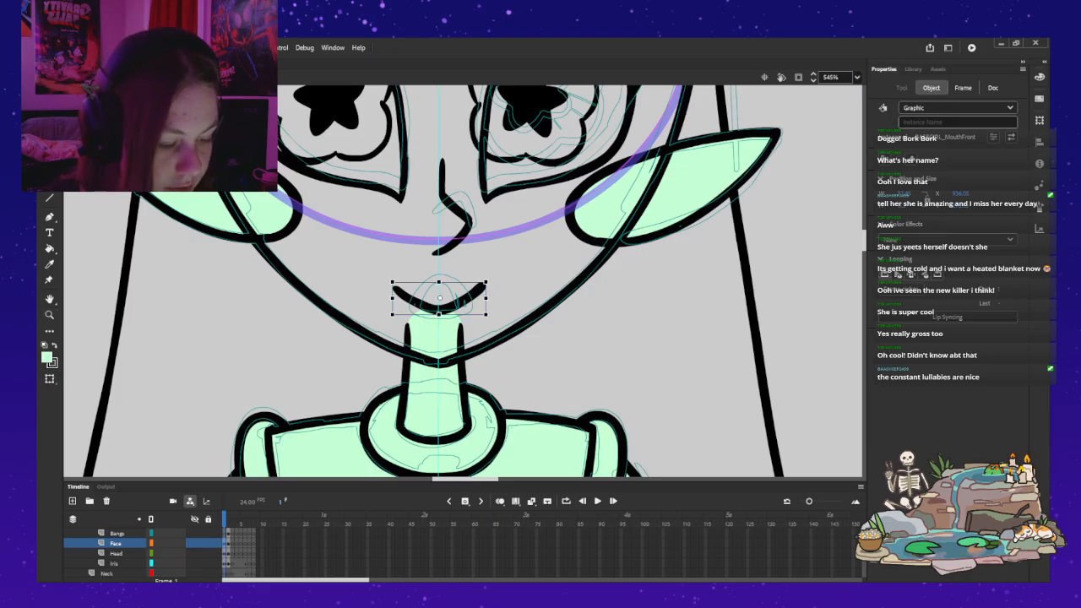
key(Down)
key(Left)
key(Left)
key(Up)
key(Up)
key(Right)
key(Right)
key(Up)
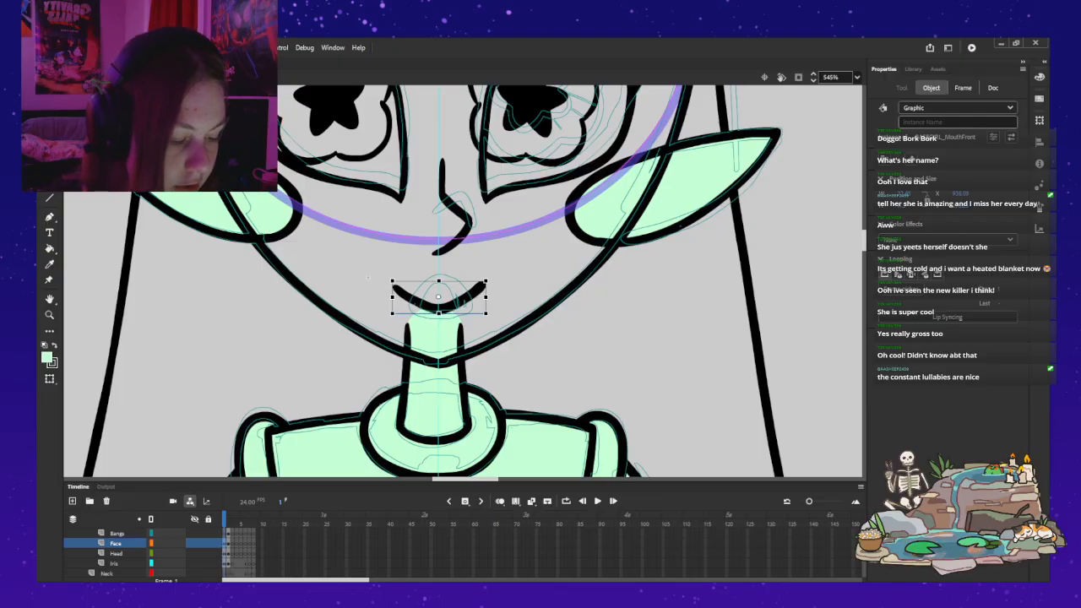
key(Escape)
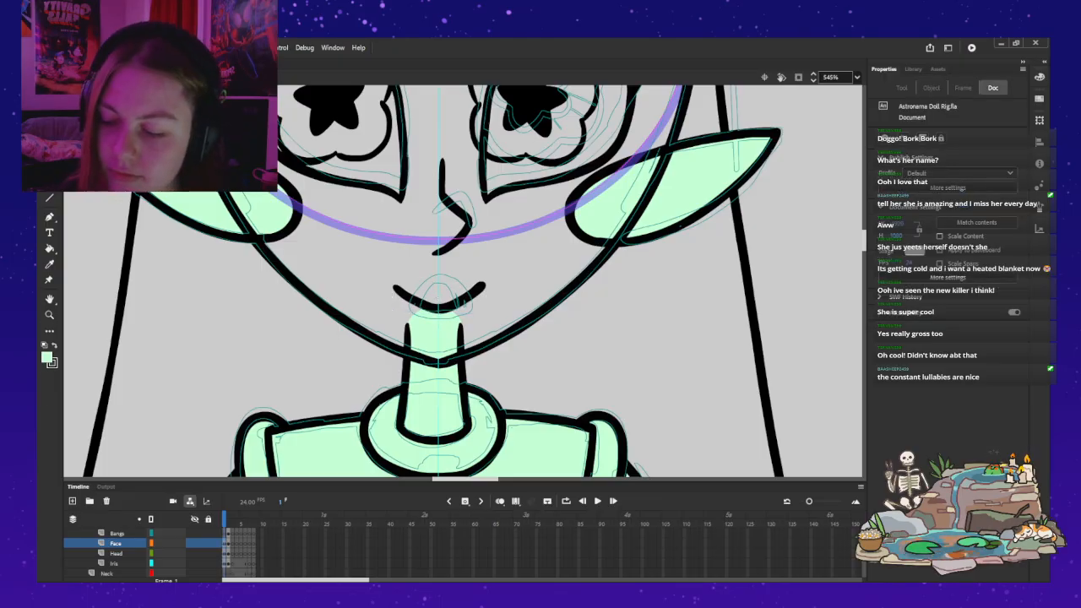
Step: Check the face at a wider view and shift the mouth instance slightly left and up
key(z)
alt+click(417, 222)
alt+click(427, 296)
mouse_move(428, 296)
mouse_down()
mouse_move(429, 251)
mouse_move(434, 280)
mouse_up()
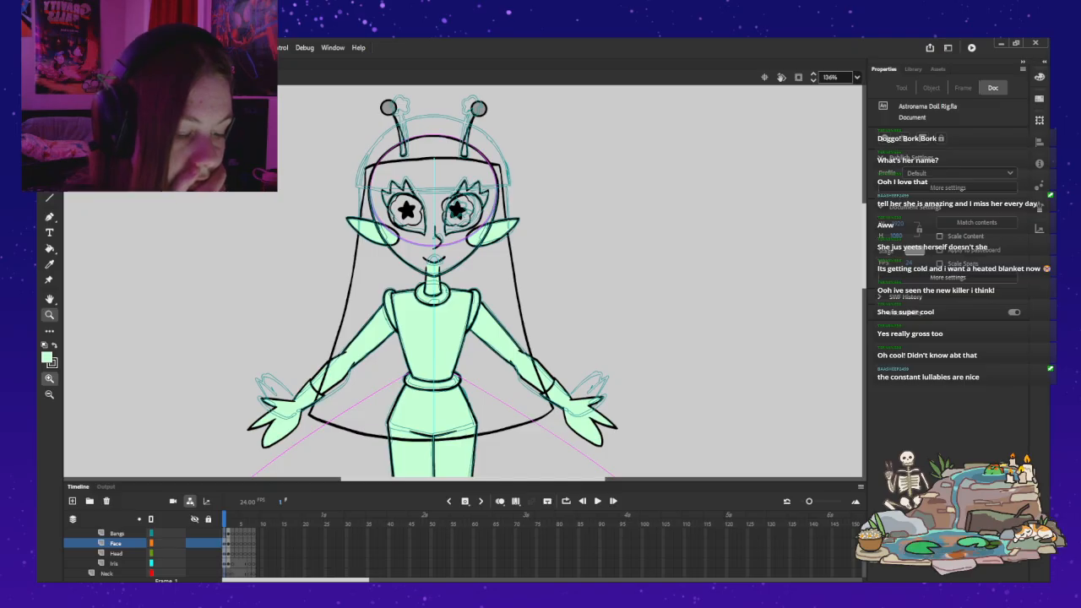
click(433, 241)
click(491, 302)
key(v)
click(391, 319)
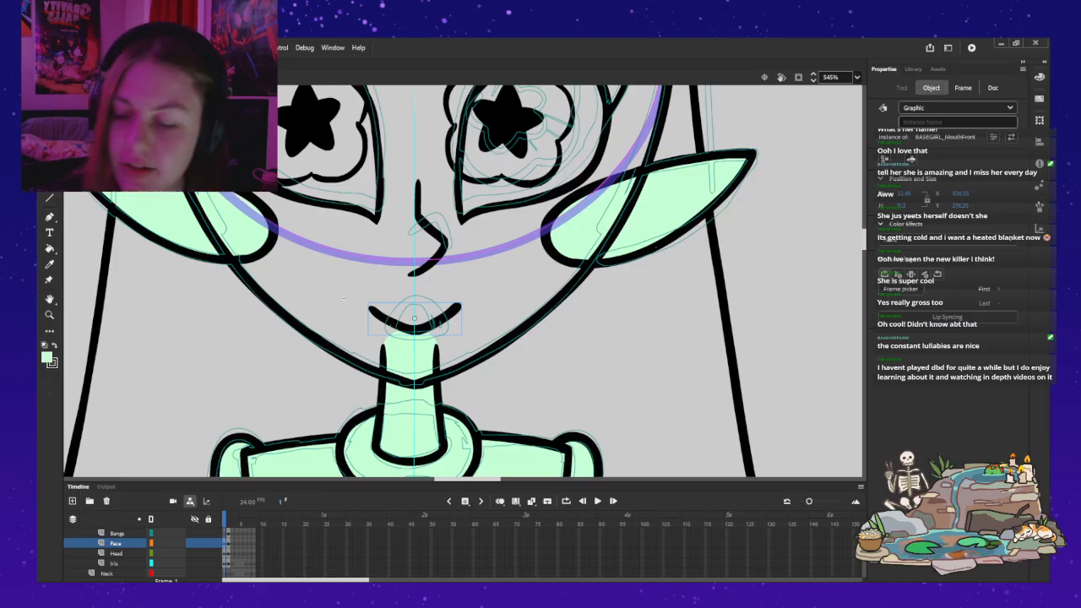
click(343, 298)
drag(415, 319, 409, 316)
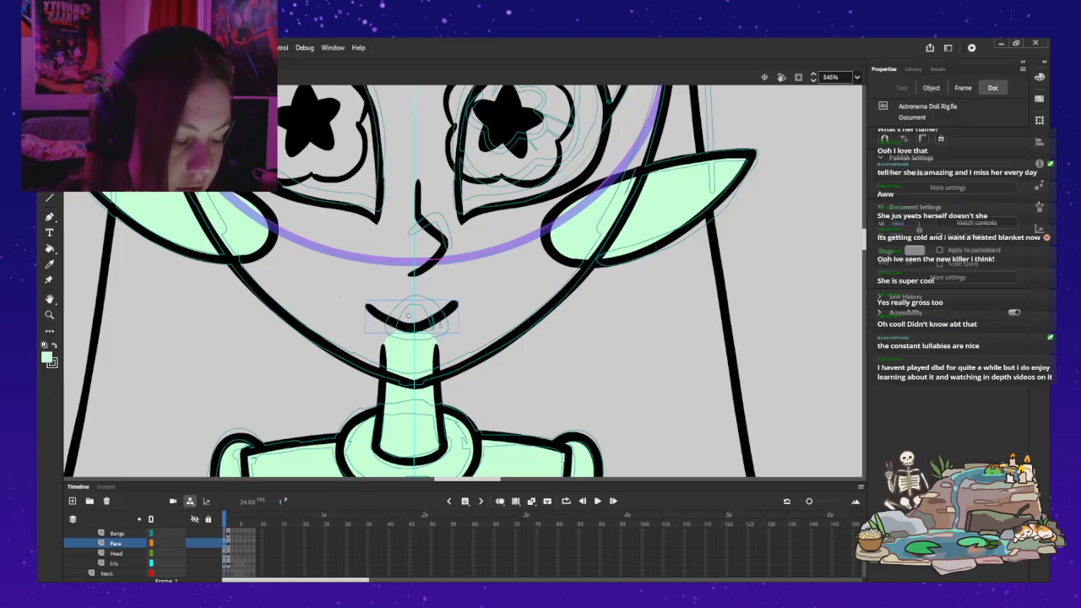
Step: Look inside the mouth symbol, return to the rig and shift the mouth back onto the face's centre line
double_click(411, 325)
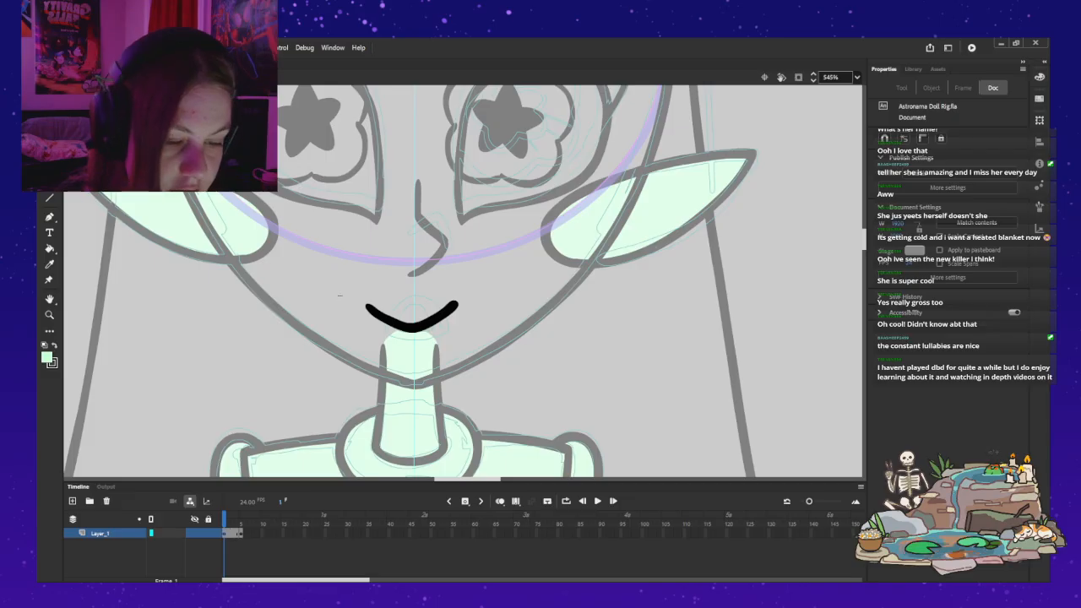
double_click(341, 297)
drag(411, 326, 415, 327)
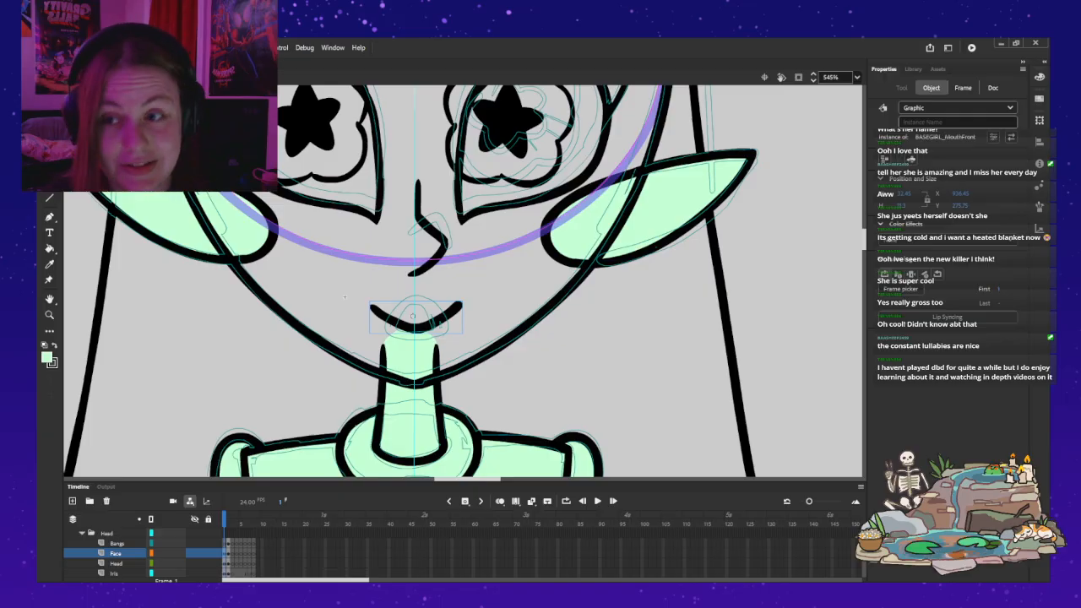
drag(415, 328, 415, 326)
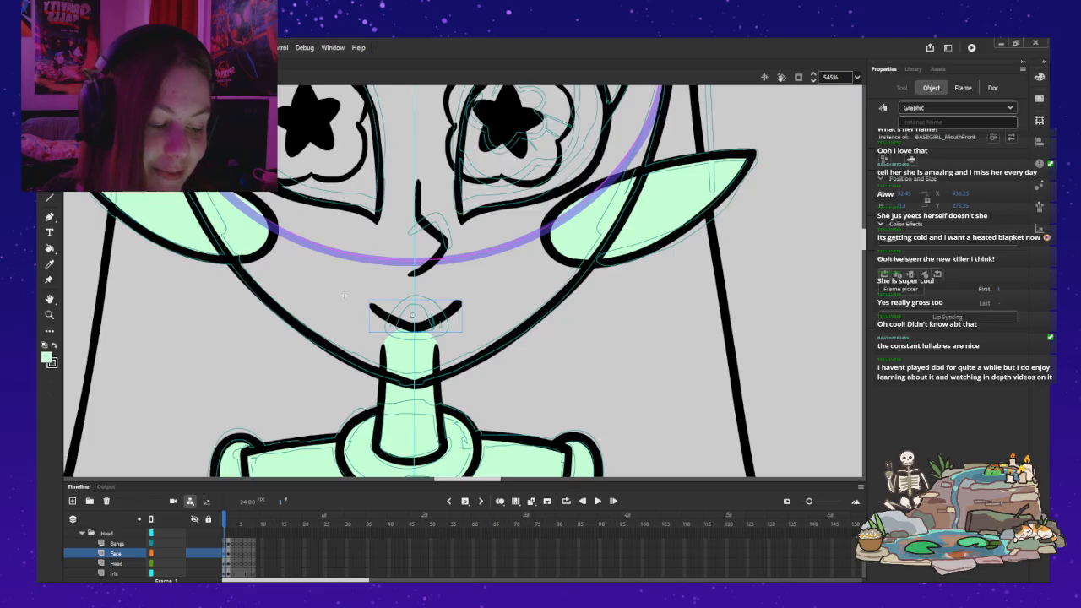
Step: Nudge the mouth instance slightly left so its transform box is centred on the face's vertical centre line
key(q)
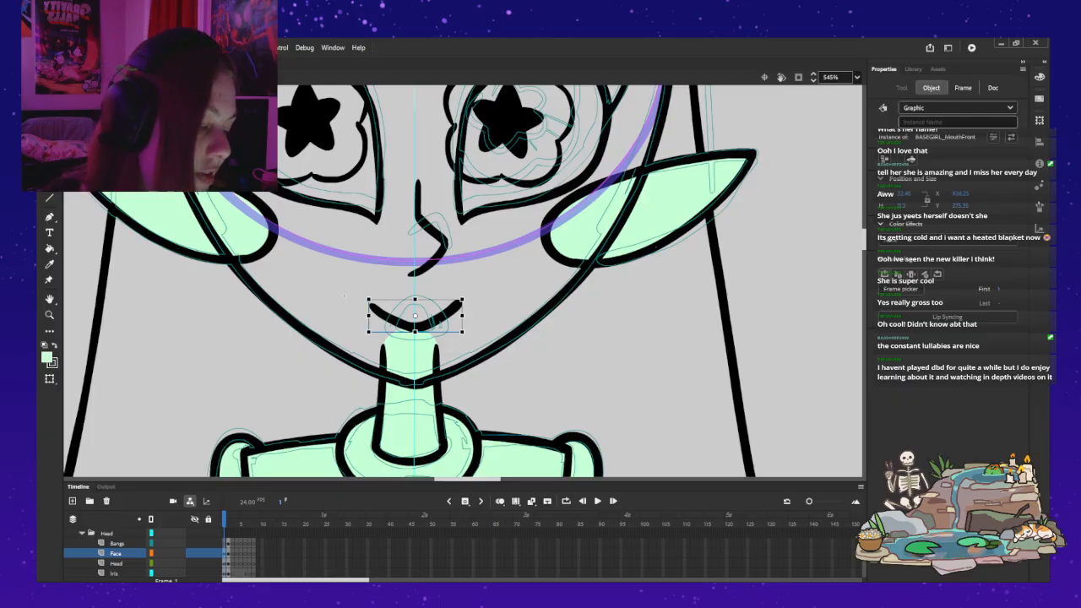
key(Left)
key(Left)
key(Left)
key(Right)
key(Right)
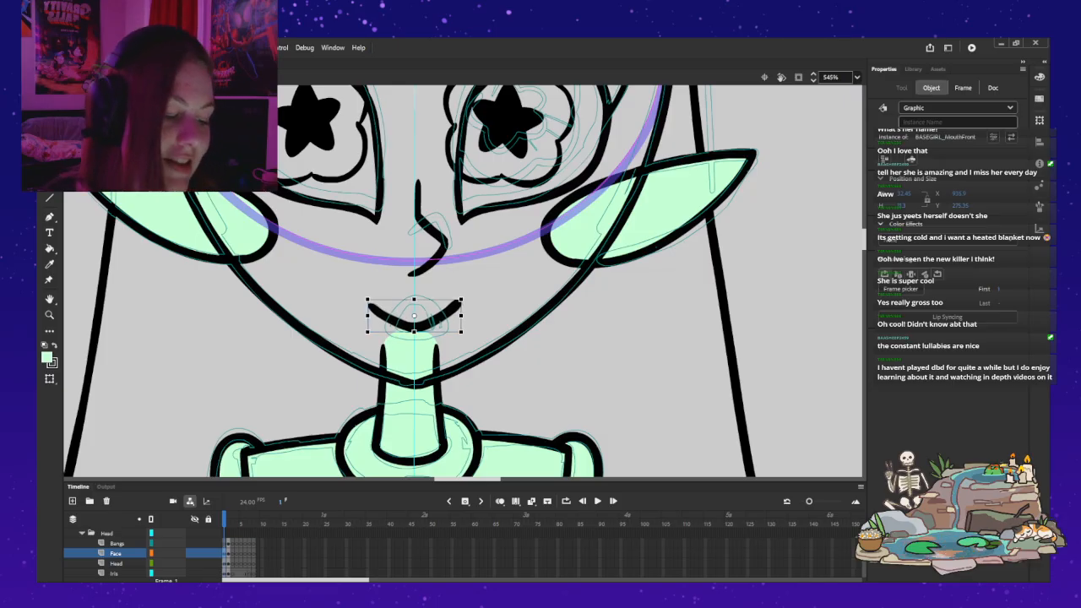
key(Escape)
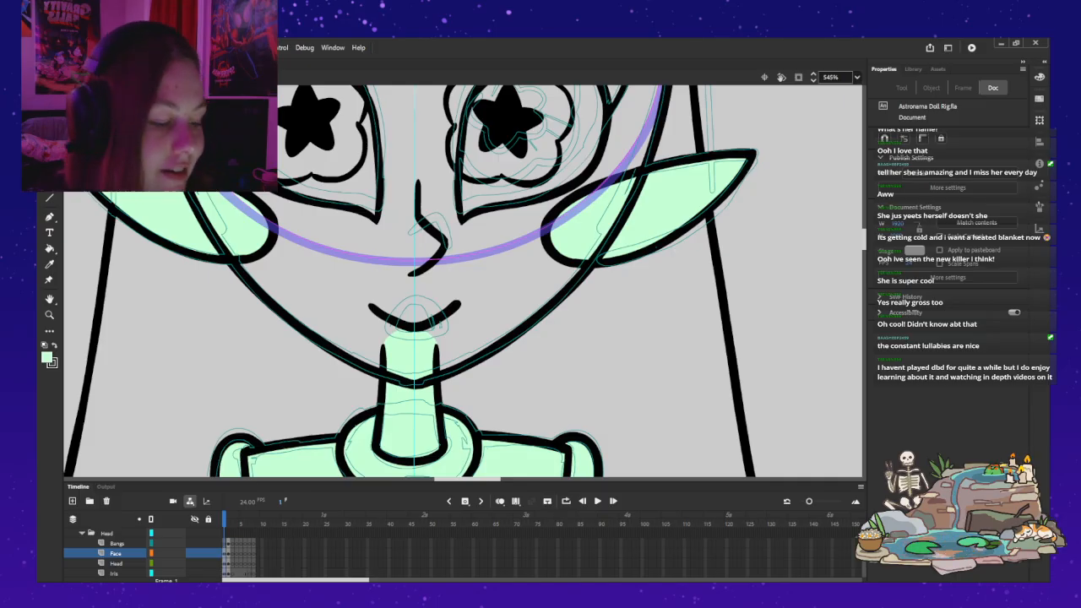
Step: Edit the mouth symbol, insert a keyframe at frame 2 and delete the smile shape on frame 1
double_click(378, 311)
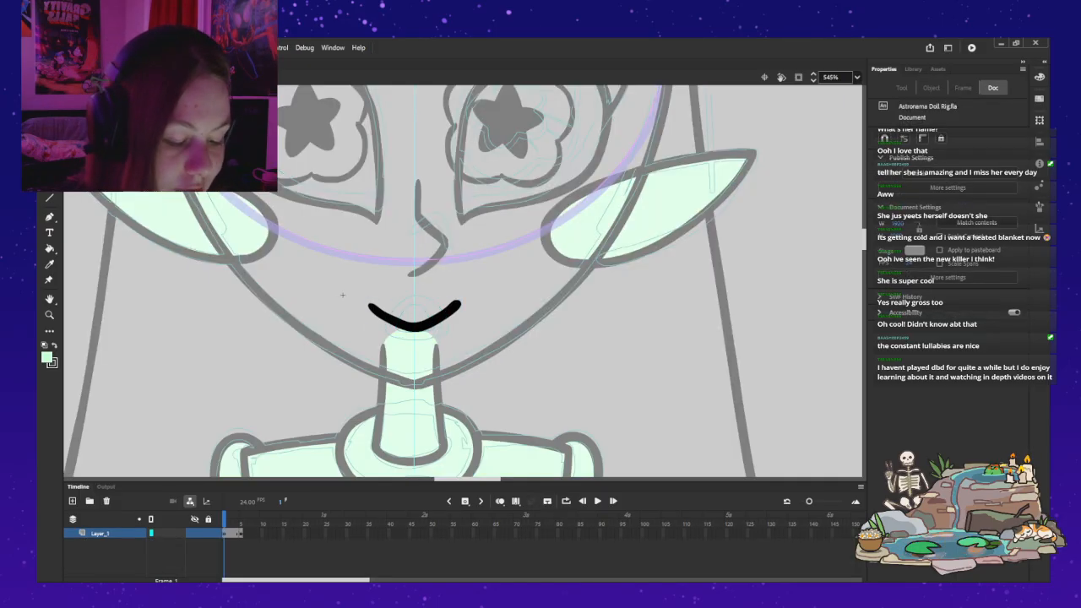
key(F6)
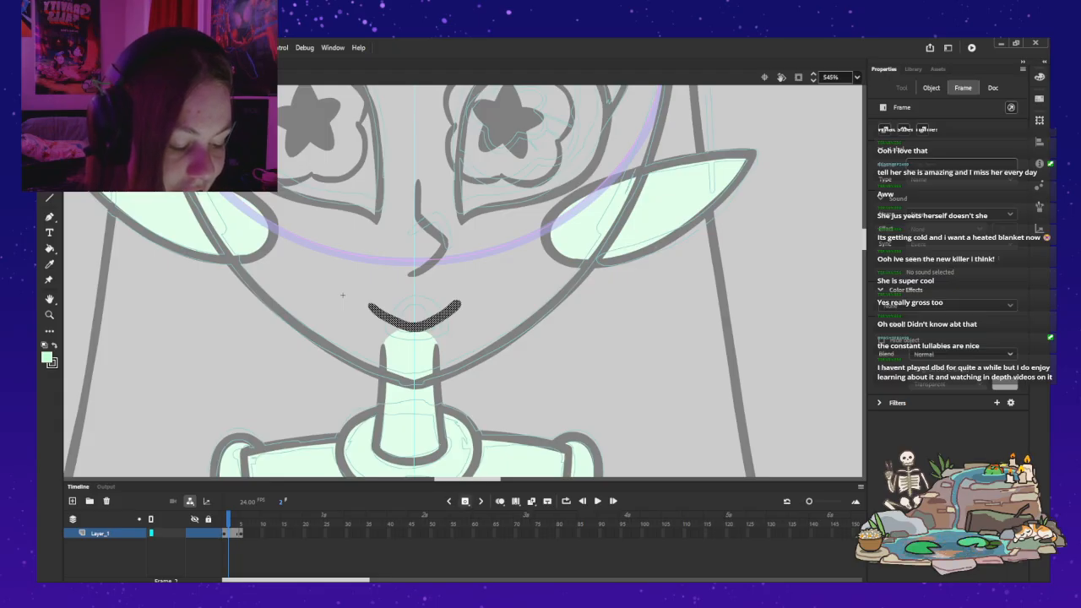
key(comma)
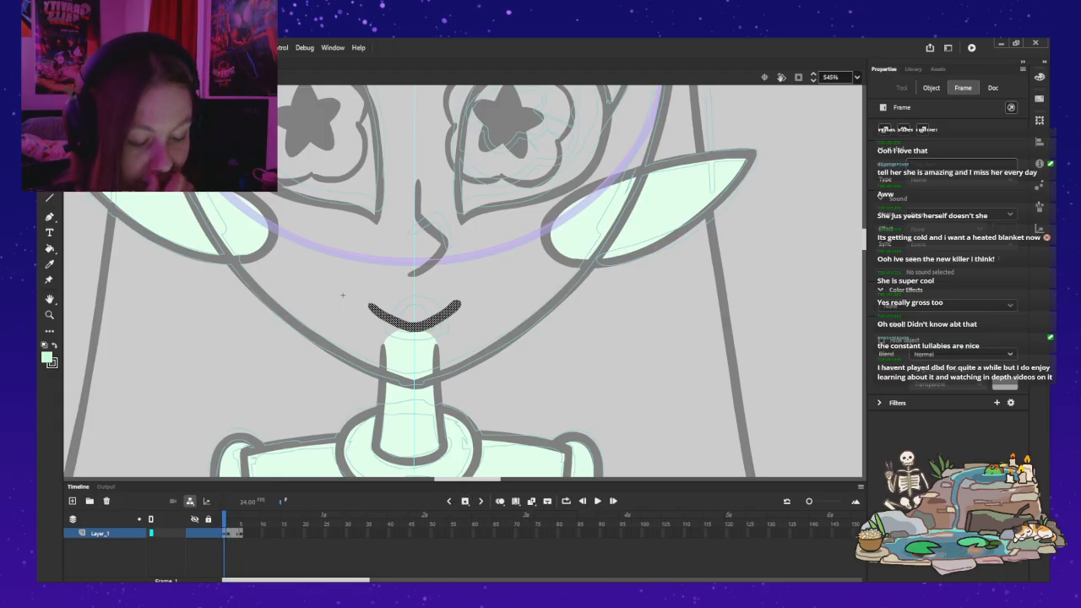
key(Delete)
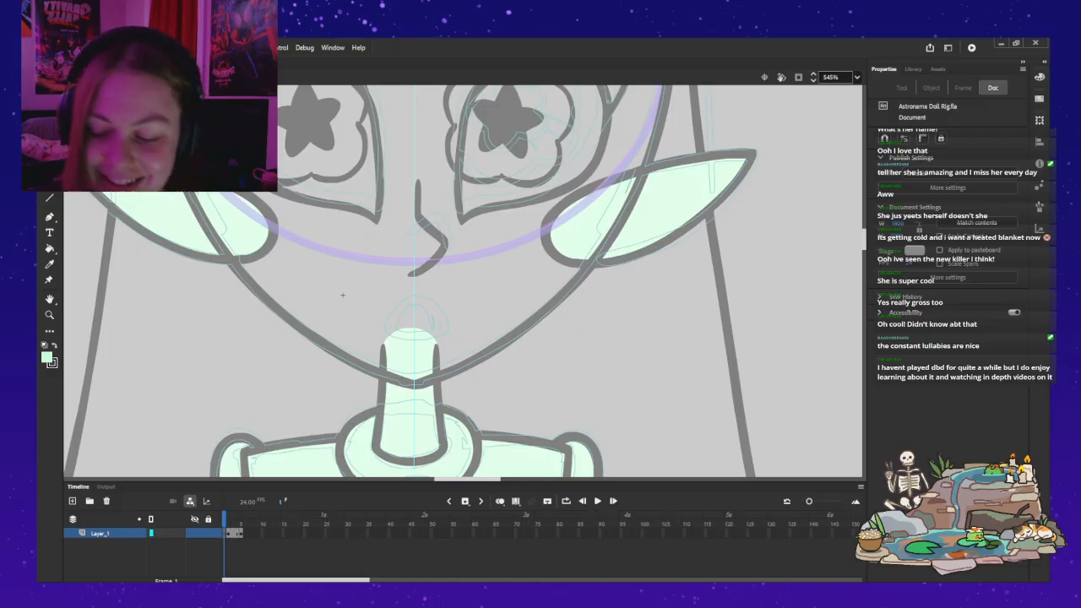
Step: Undo the test brush stroke and reset the fill colour to the default black
key(b)
drag(376, 313, 403, 326)
key(ctrl+z)
key(k)
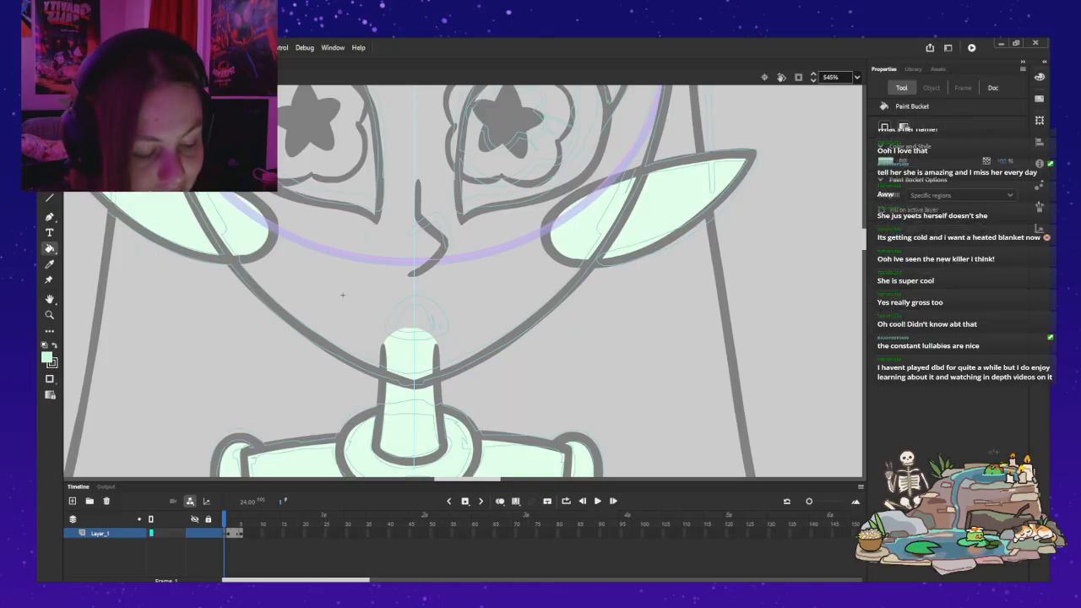
key(d)
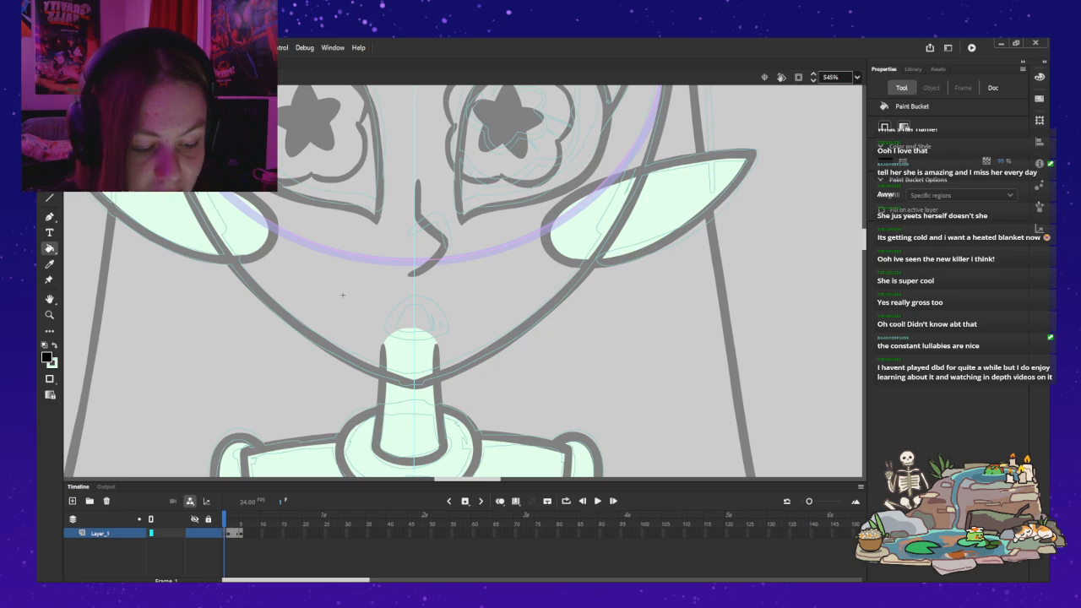
Step: Brush the left half of a new smile in black, ending at the face's centre line
key(b)
drag(373, 314, 455, 312)
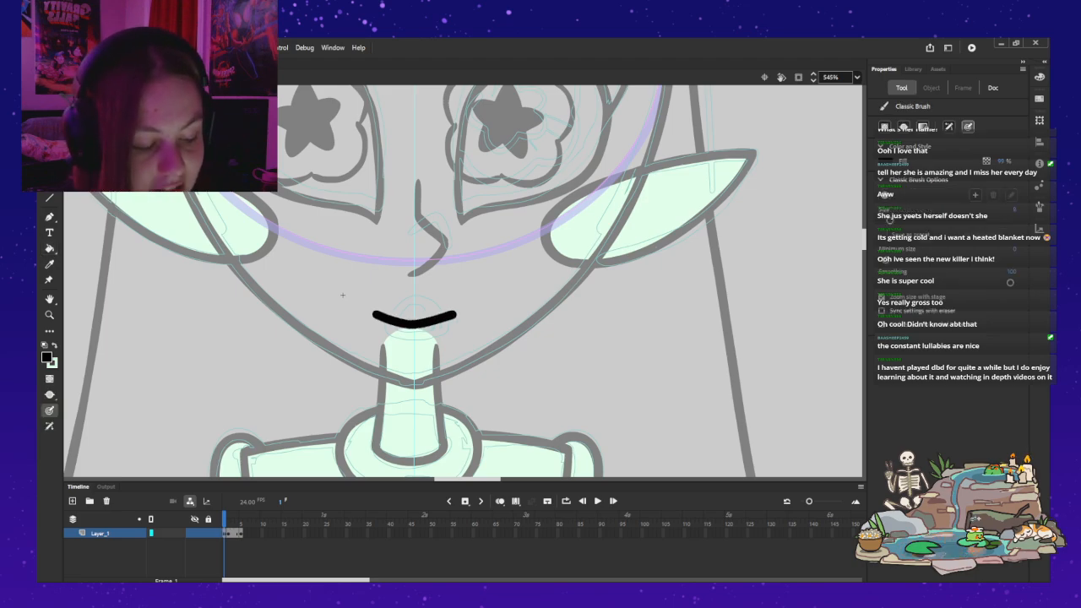
key(ctrl+z)
mouse_move(375, 309)
mouse_down()
mouse_move(425, 328)
mouse_move(461, 308)
mouse_move(374, 309)
mouse_move(416, 326)
mouse_move(371, 310)
mouse_move(415, 325)
mouse_up()
key(ctrl+z)
key(ctrl+z)
key(ctrl+z)
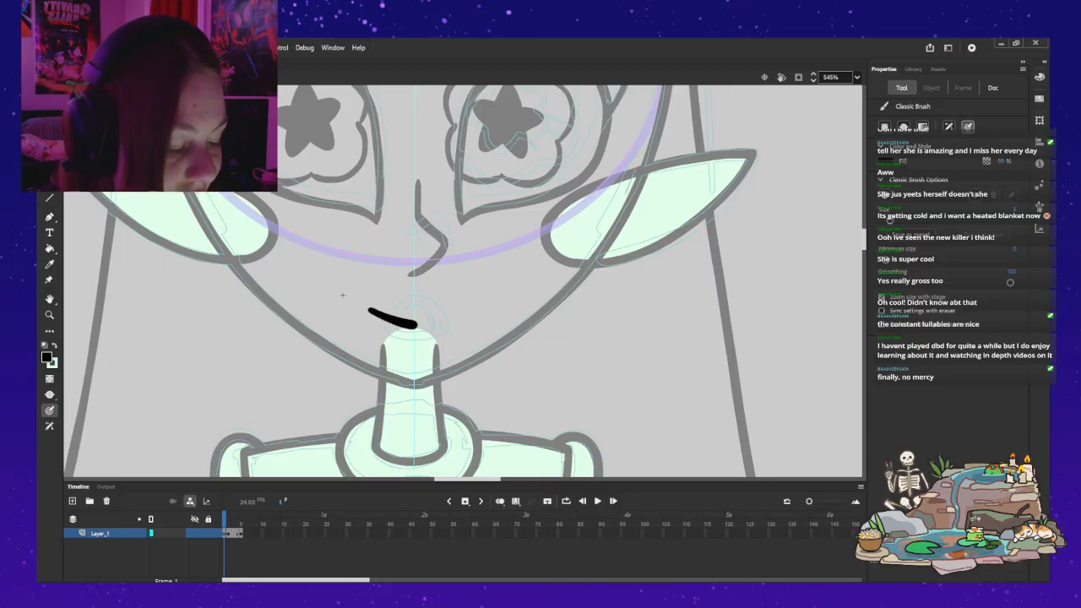
Step: Duplicate the half-smile stroke, flip the copy horizontally and join it to the original at the centre line
key(v)
key(ctrl+a)
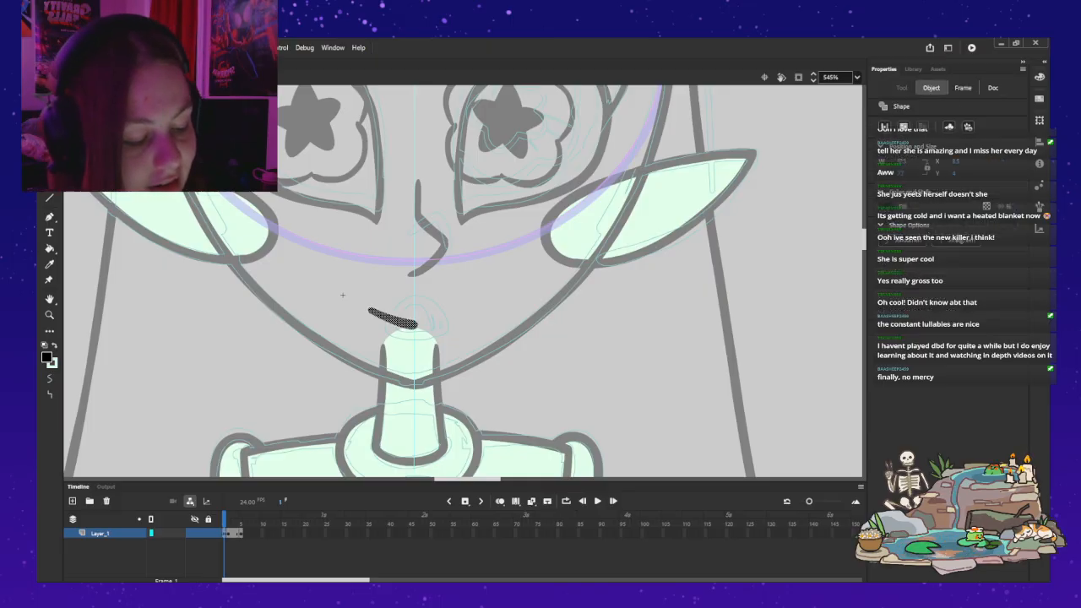
key(ctrl+c)
key(ctrl+v)
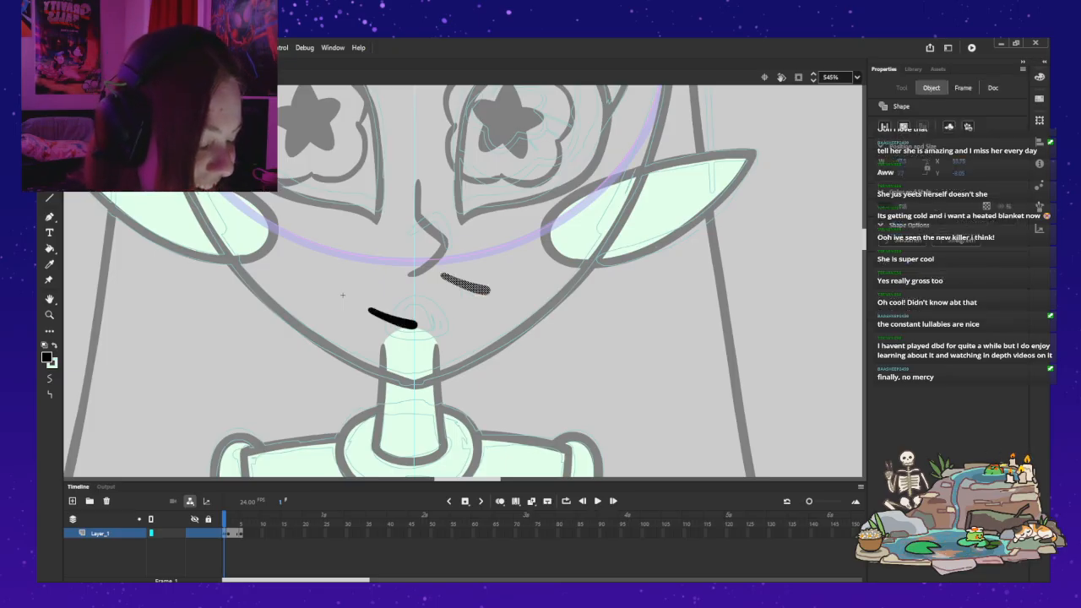
key(shift+h)
drag(465, 284, 433, 318)
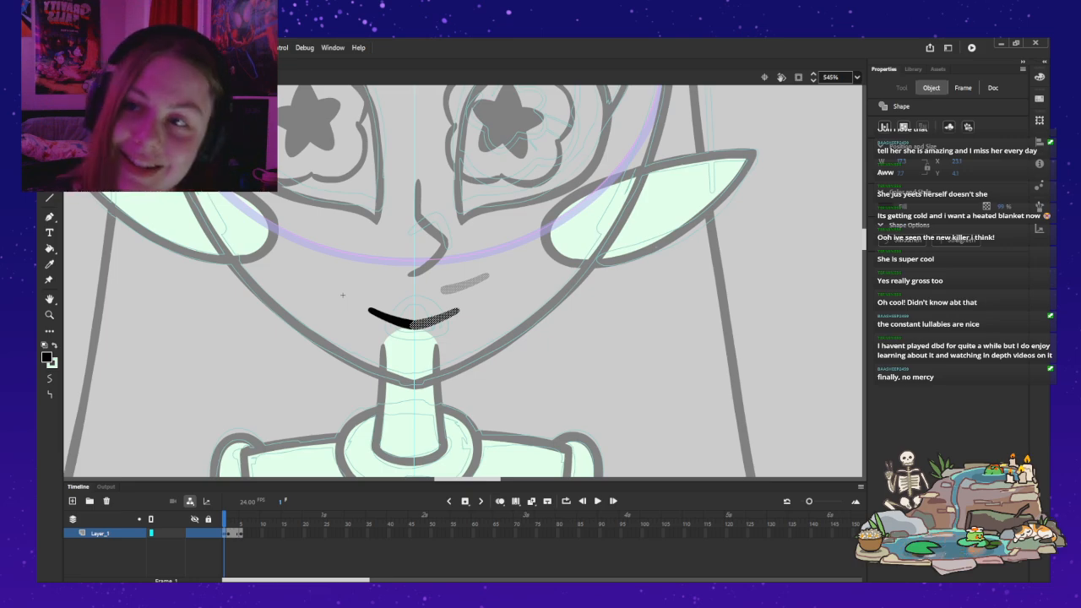
click(343, 295)
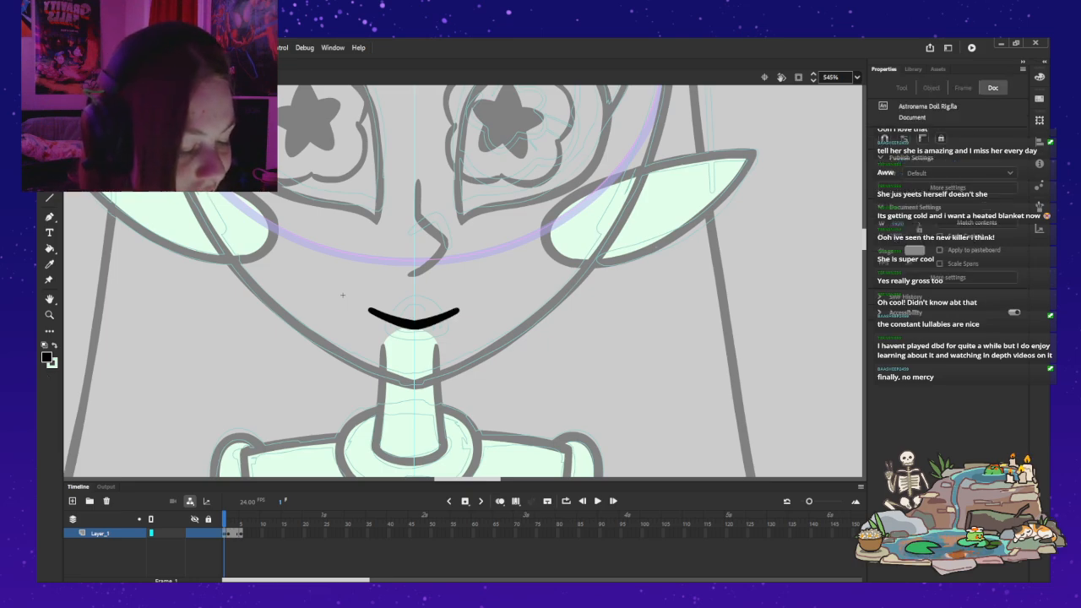
Step: Pull the mirrored half away from the smile, flip it horizontally and delete it
key(z)
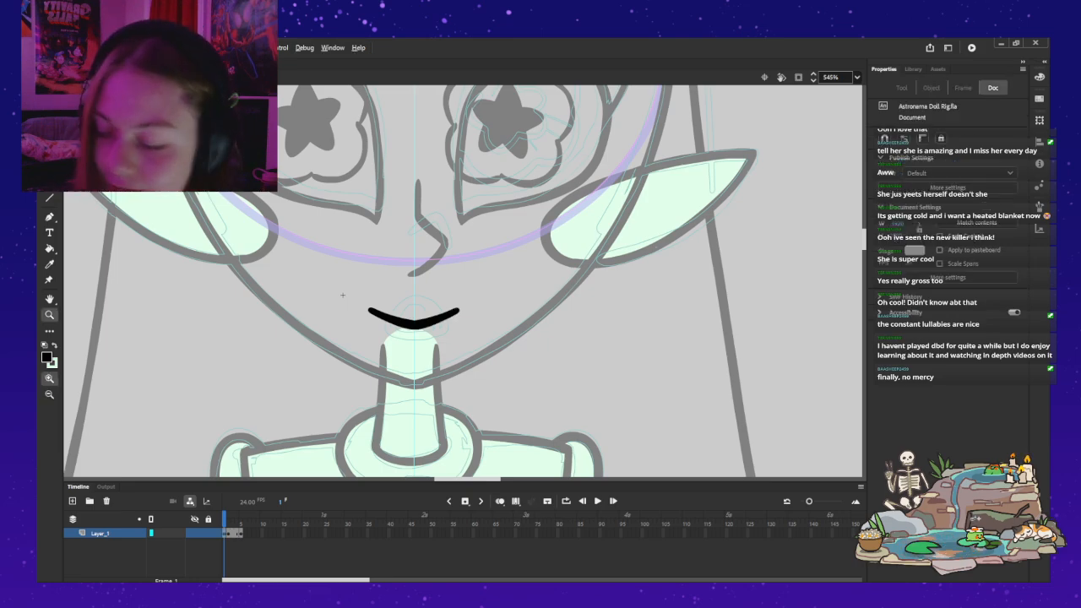
alt+click(436, 231)
click(439, 225)
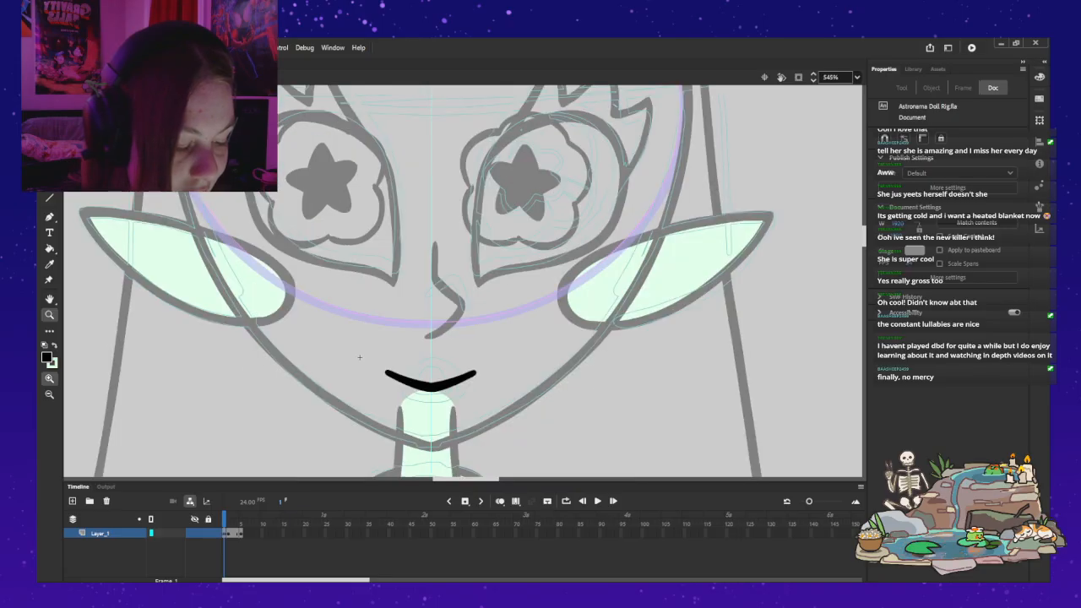
key(v)
drag(454, 382, 483, 347)
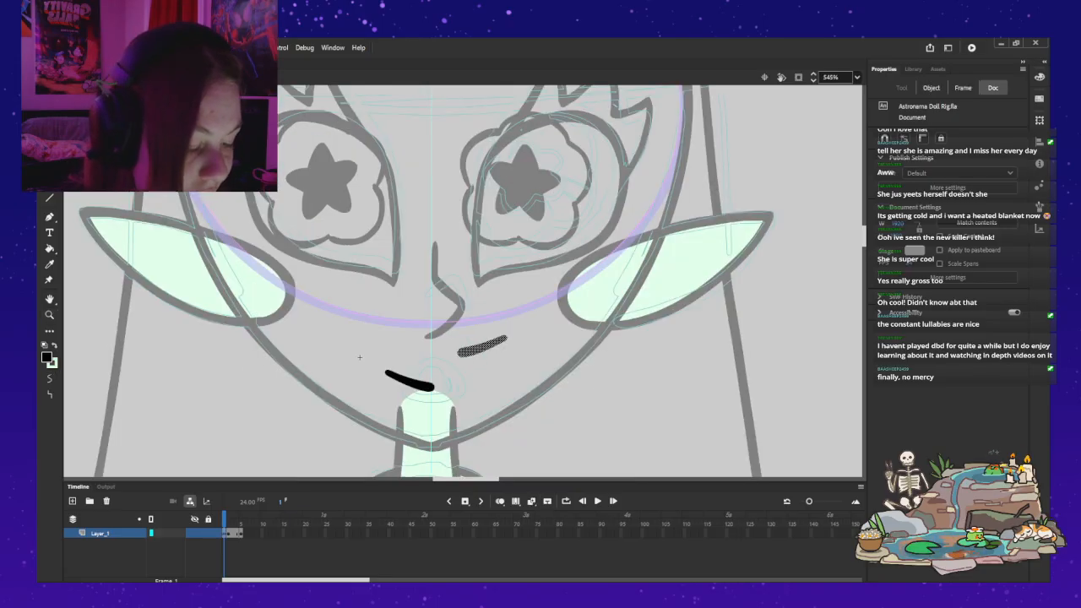
key(shift+h)
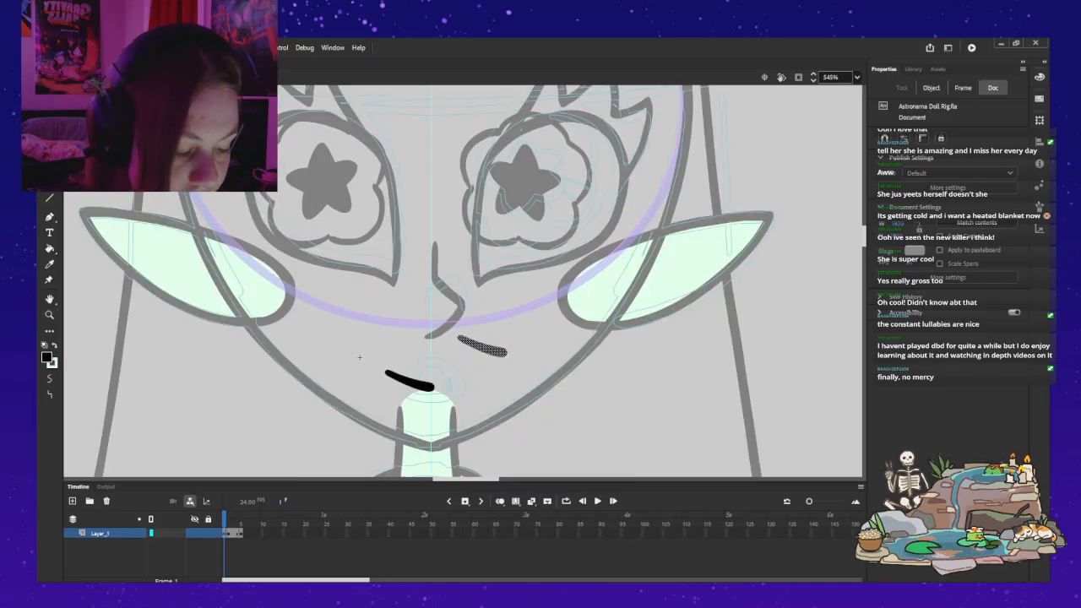
key(Delete)
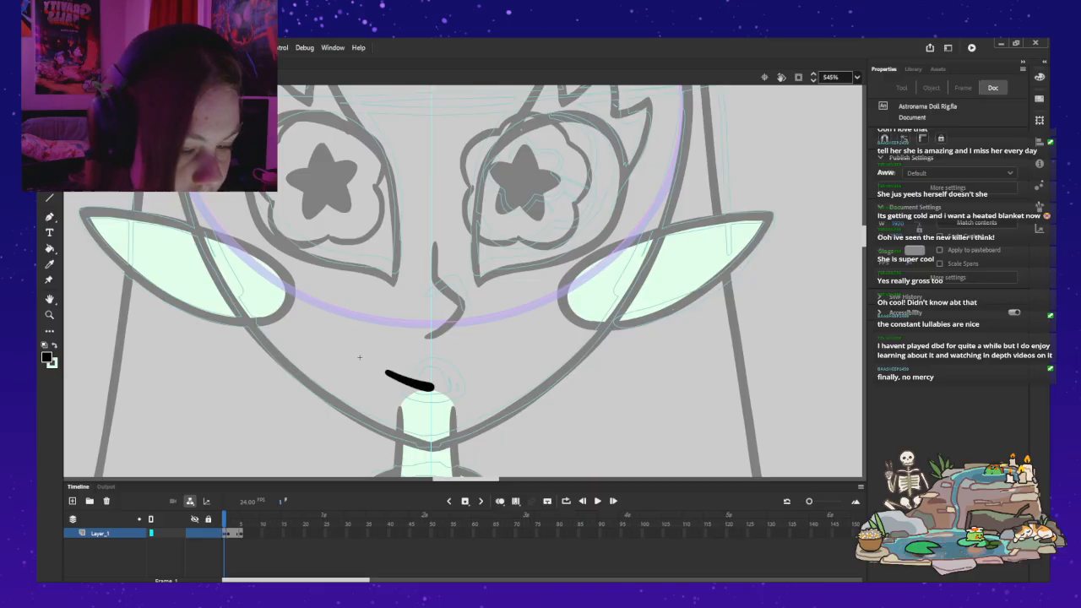
Step: Rotate the remaining half-smile stroke slightly so its outer corner sits higher
key(ctrl+a)
key(q)
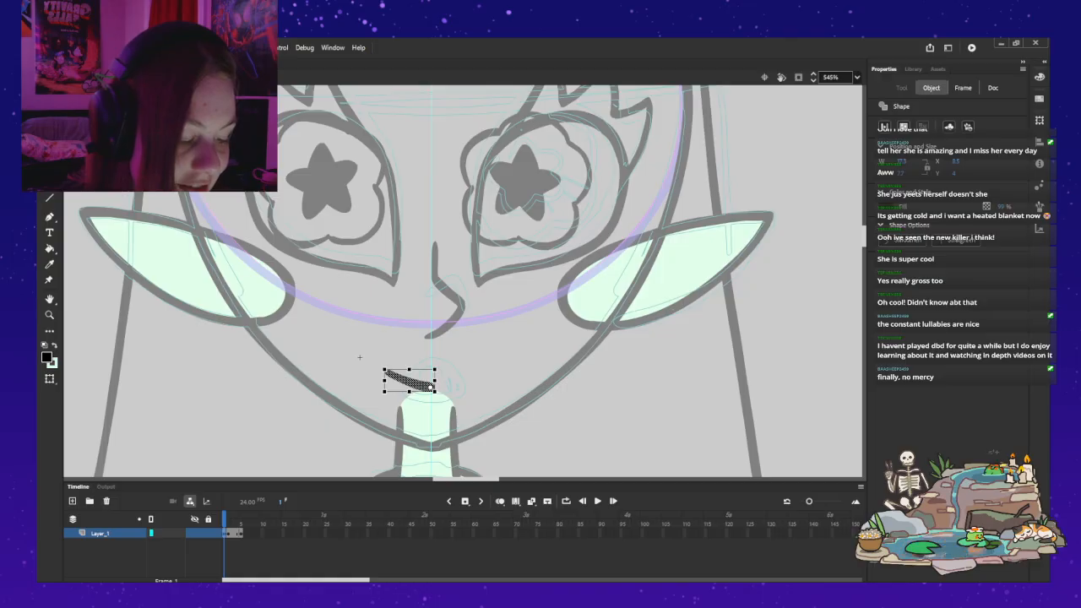
drag(381, 366, 383, 364)
click(359, 357)
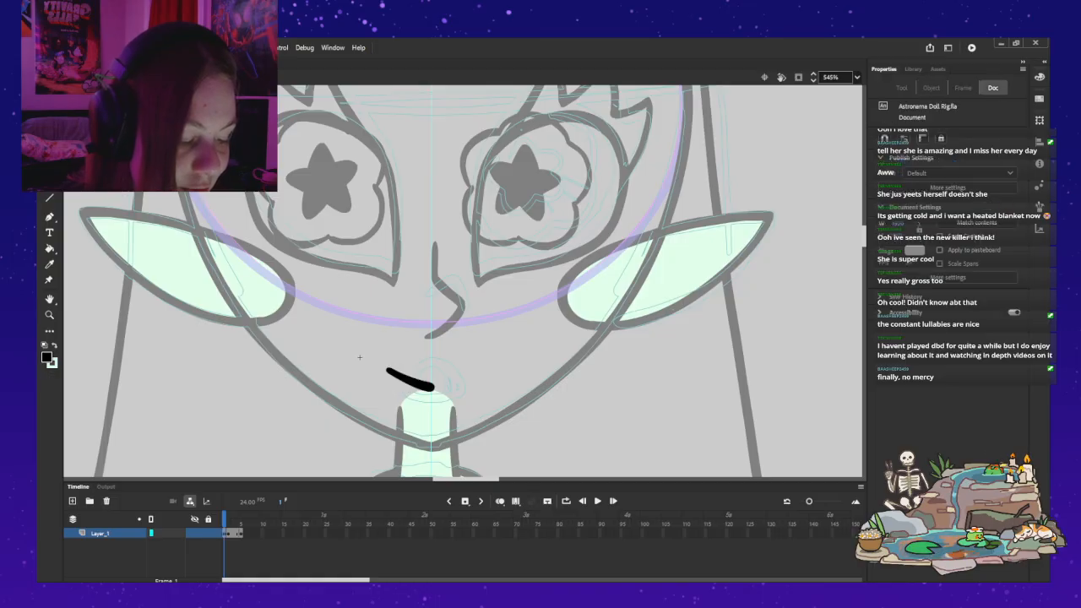
Step: Paste a copy of the adjusted half-smile, flip it horizontally and align it with the original at the centre line
key(ctrl+a)
key(ctrl+c)
key(ctrl+v)
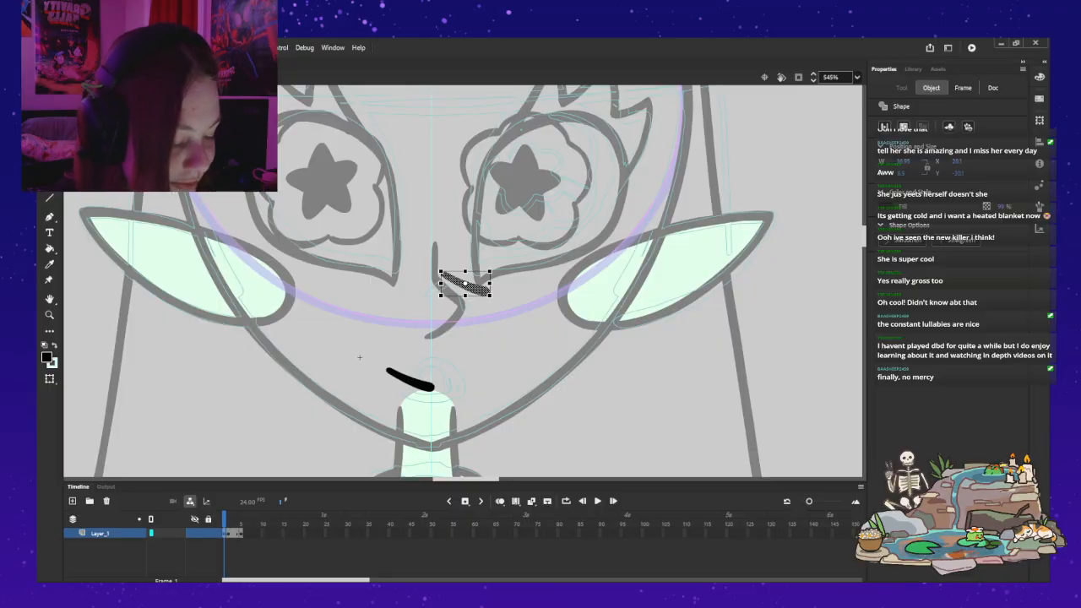
key(ctrl+shift+h)
drag(466, 284, 452, 379)
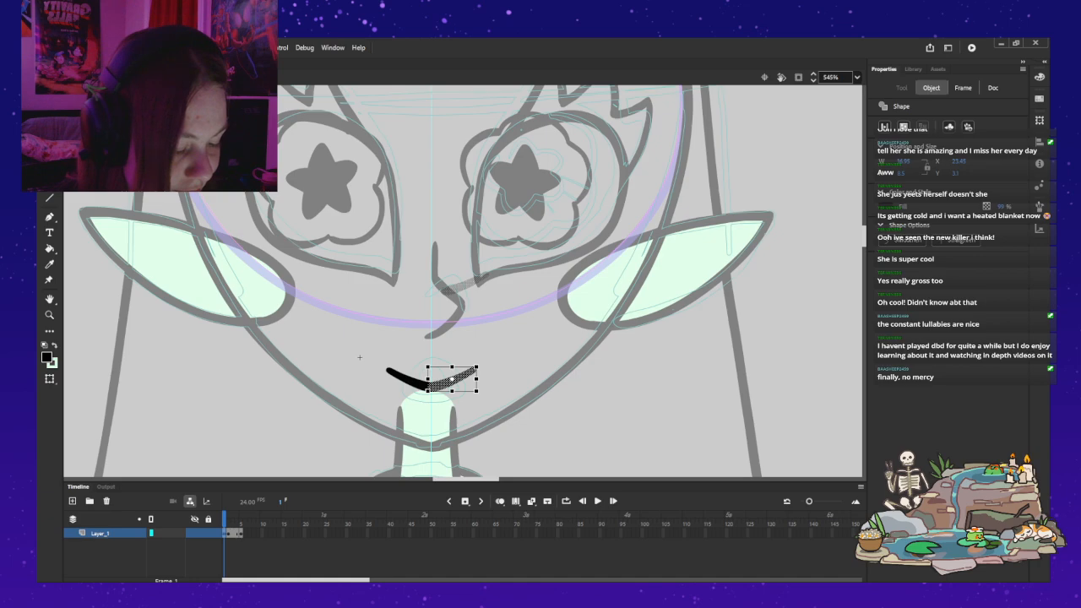
key(Escape)
key(ctrl+z)
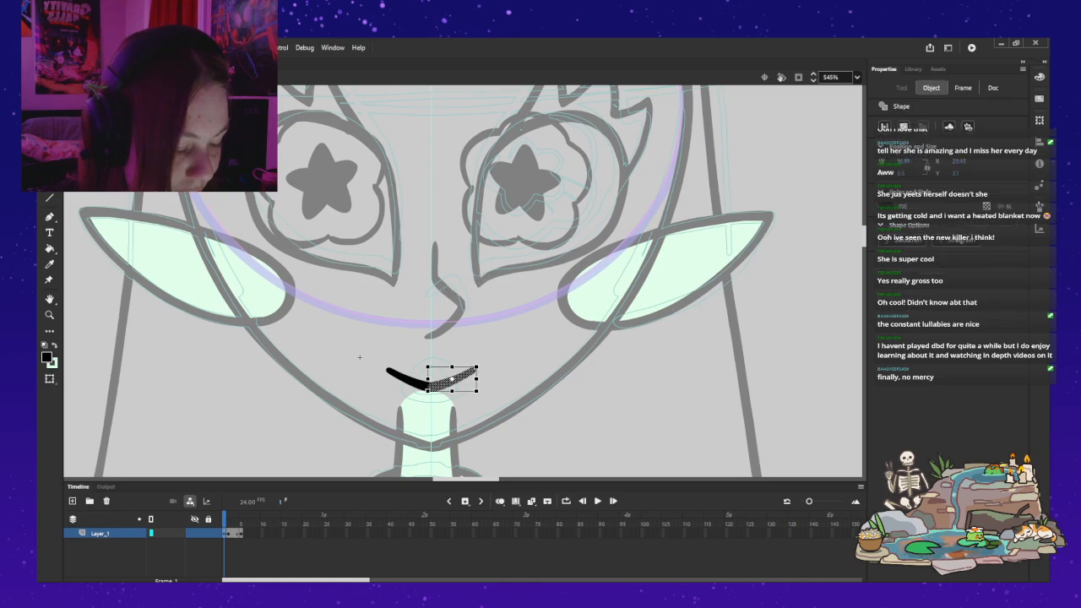
Step: Reposition the flipped half-smile beside the original half and nudge it into alignment at the centre line
key(ctrl+z)
drag(465, 284, 452, 379)
key(Right)
key(Down)
key(Down)
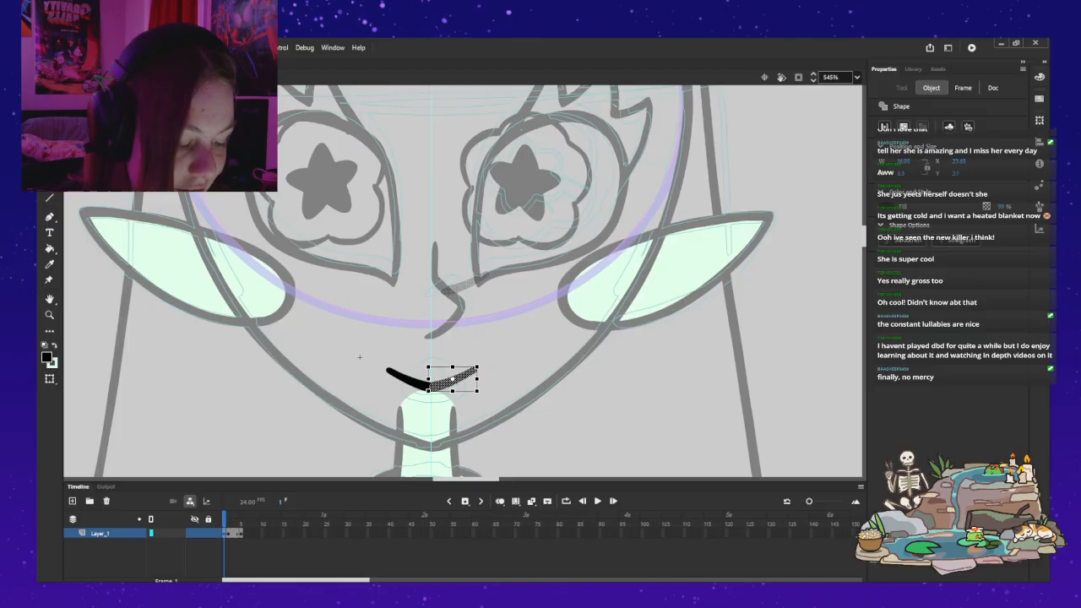
key(ctrl+z)
key(ctrl+y)
key(ctrl+y)
key(ctrl+y)
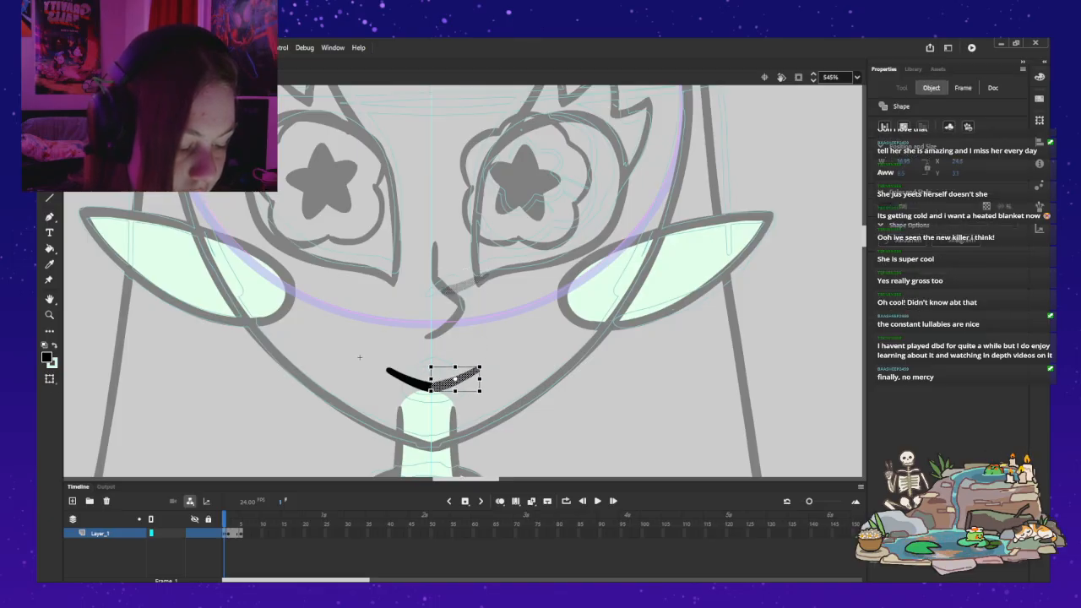
click(359, 357)
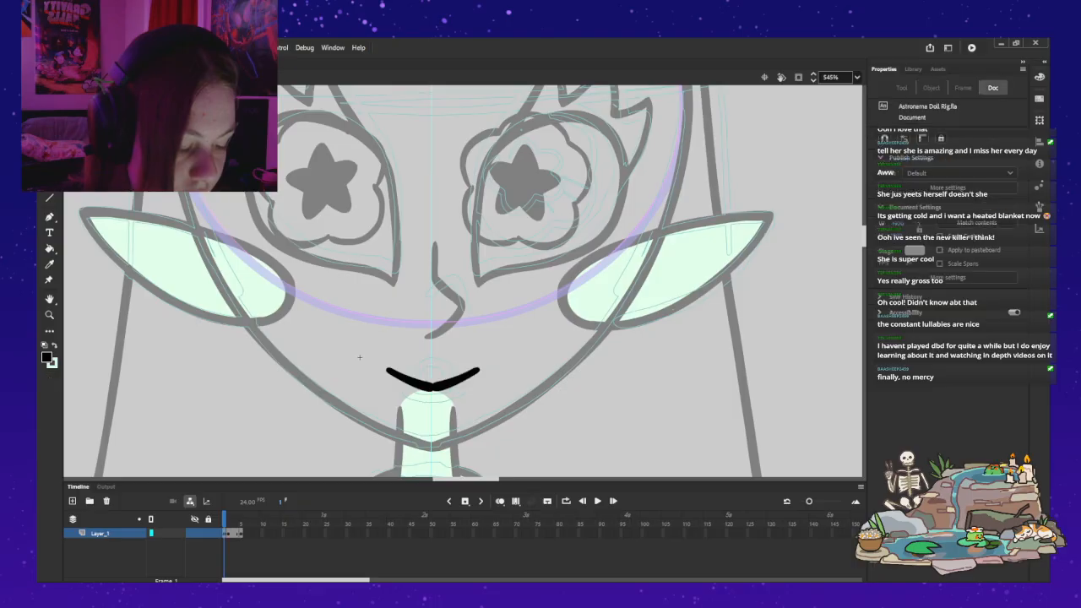
Step: Step back through the flipped half's placement, restore it overlapping the original half at the centre line, and merge both halves
key(ctrl+z)
key(ctrl+z)
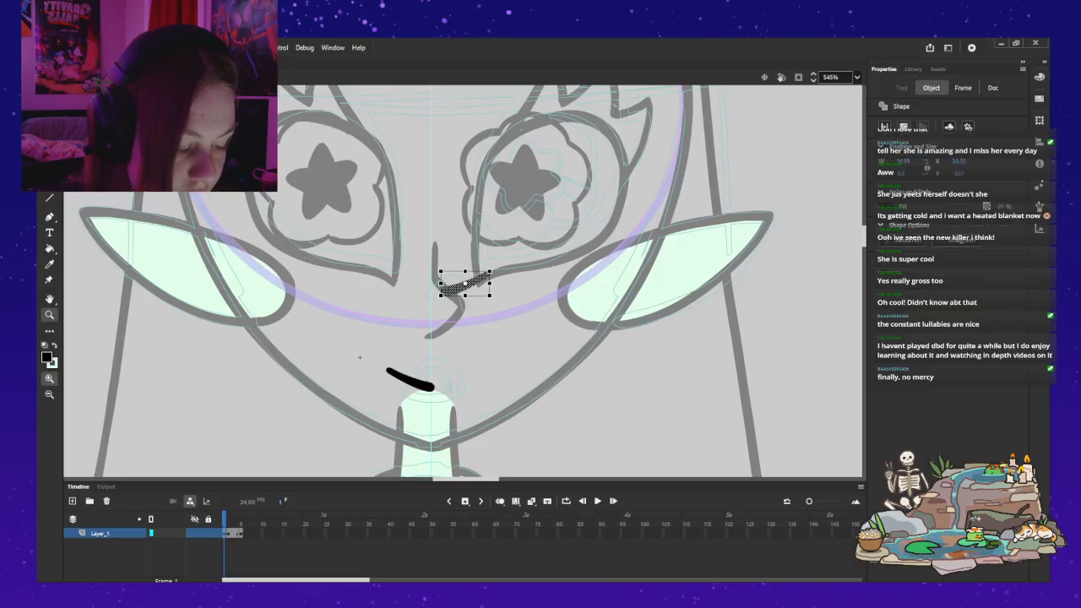
key(z)
click(452, 375)
drag(280, 246, 264, 335)
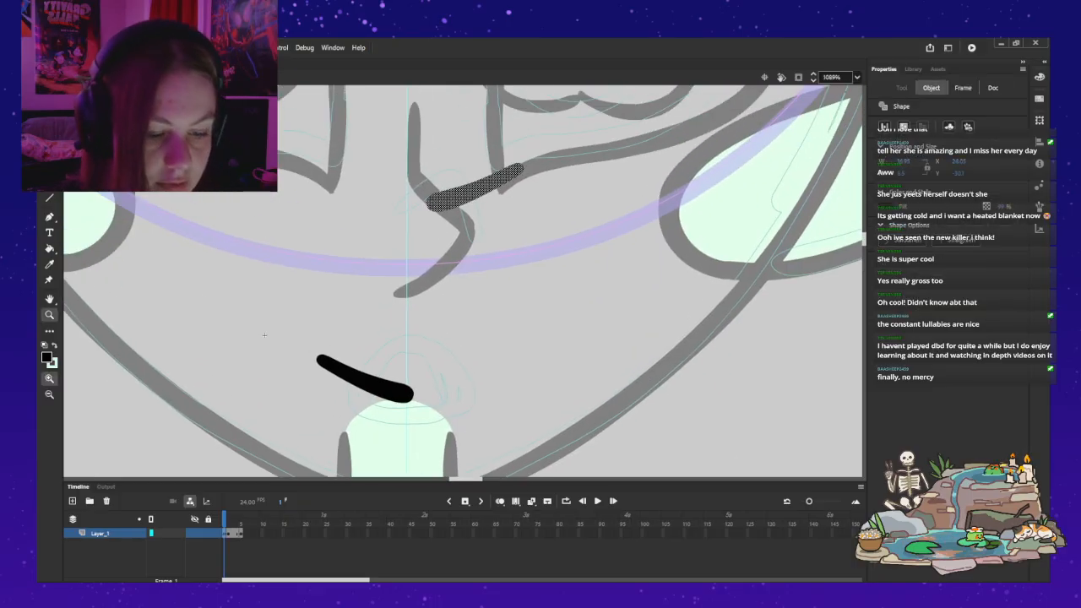
key(ctrl+y)
key(ctrl+y)
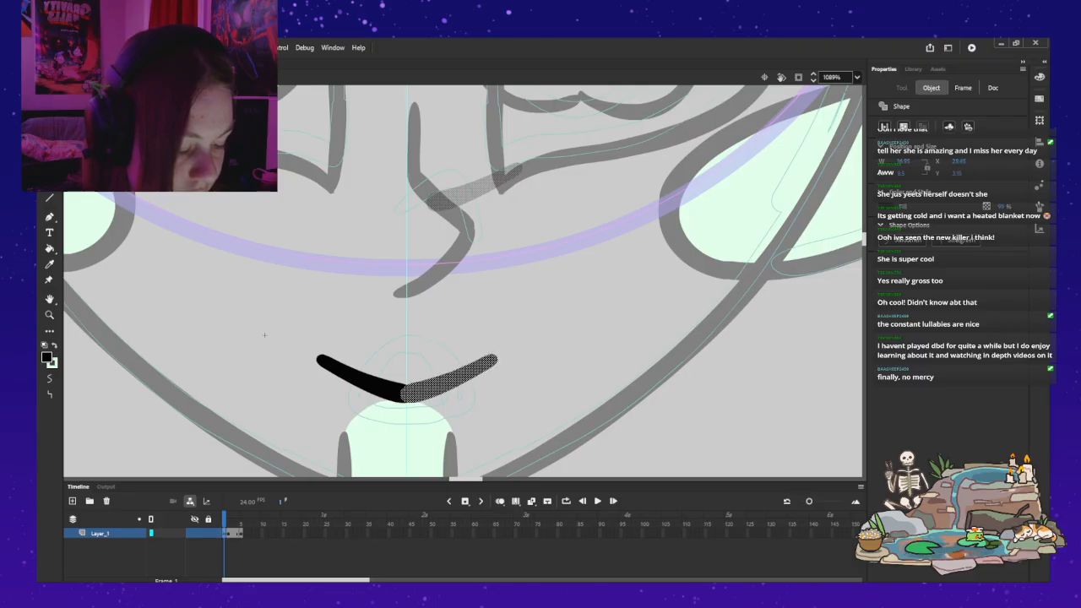
click(265, 336)
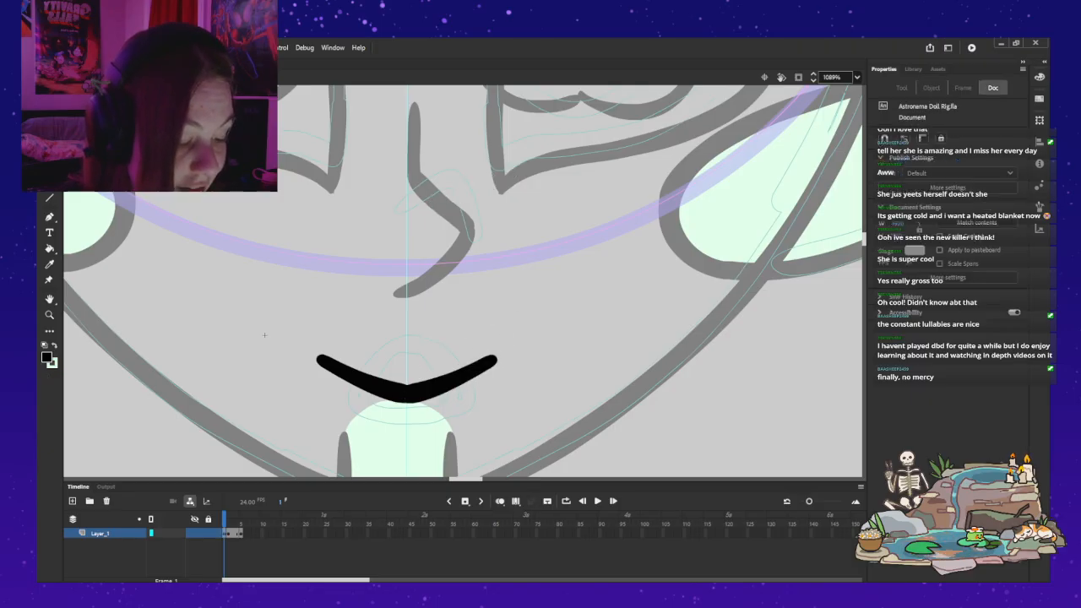
Step: Nudge the joined smile onto the centre guide and clean up the anchor points along its upper centre notch
key(ctrl+a)
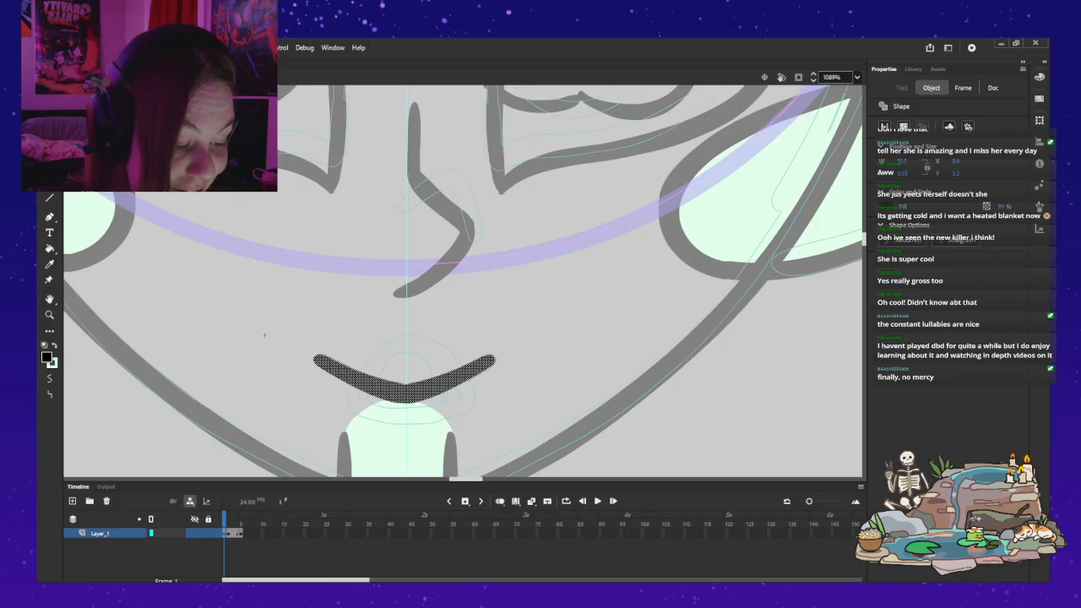
click(264, 335)
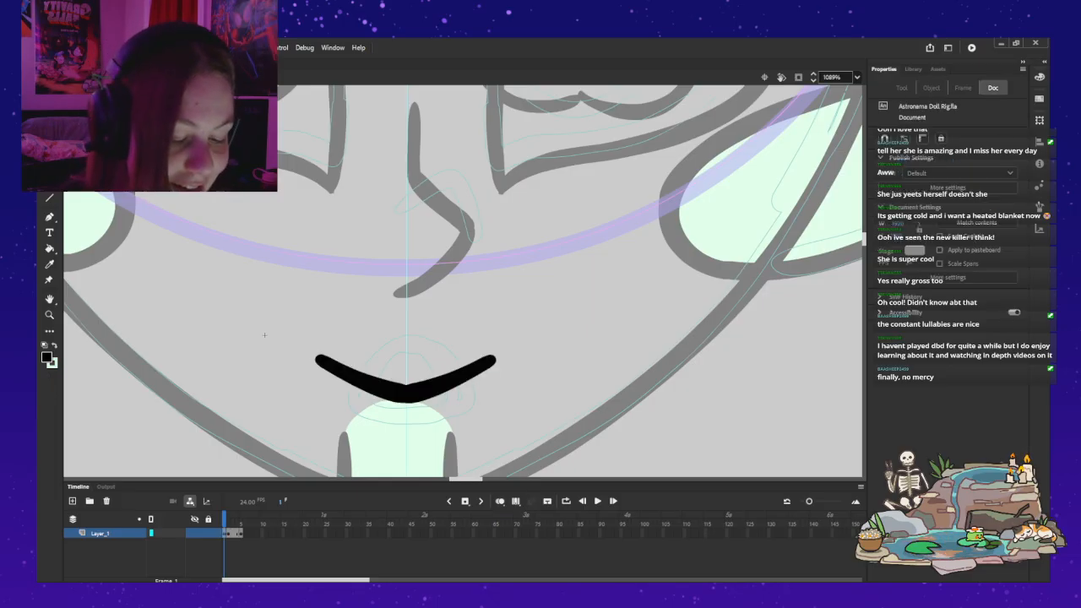
key(ctrl+a)
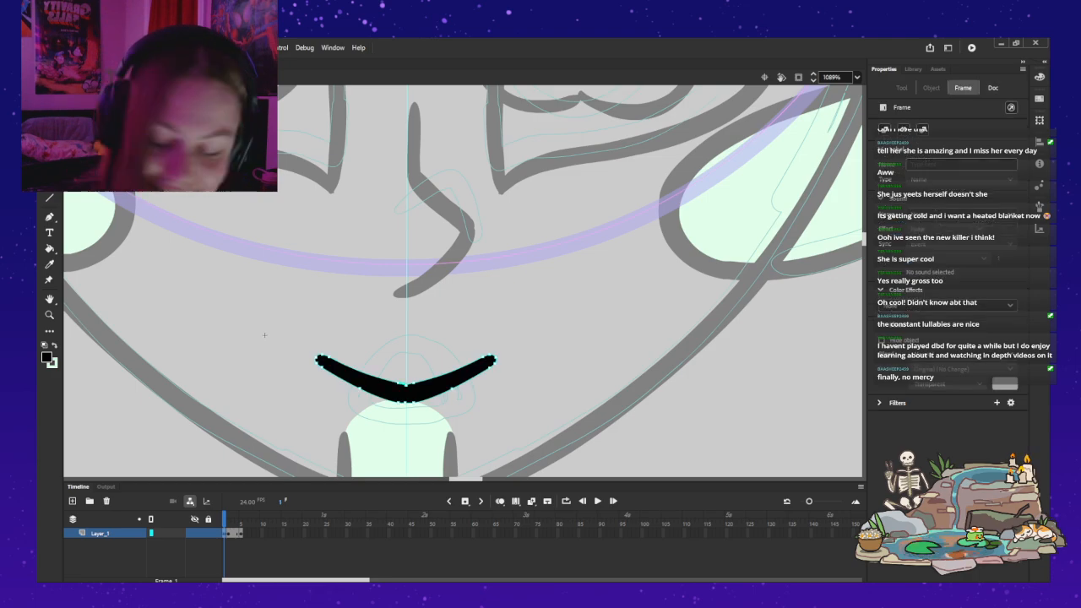
key(Escape)
key(ctrl+a)
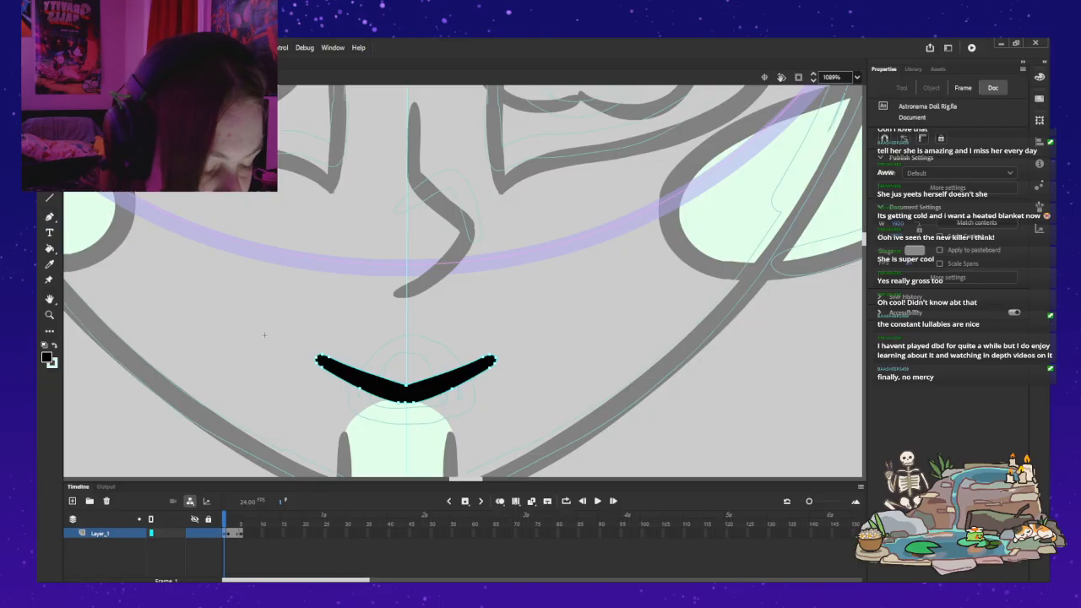
key(Escape)
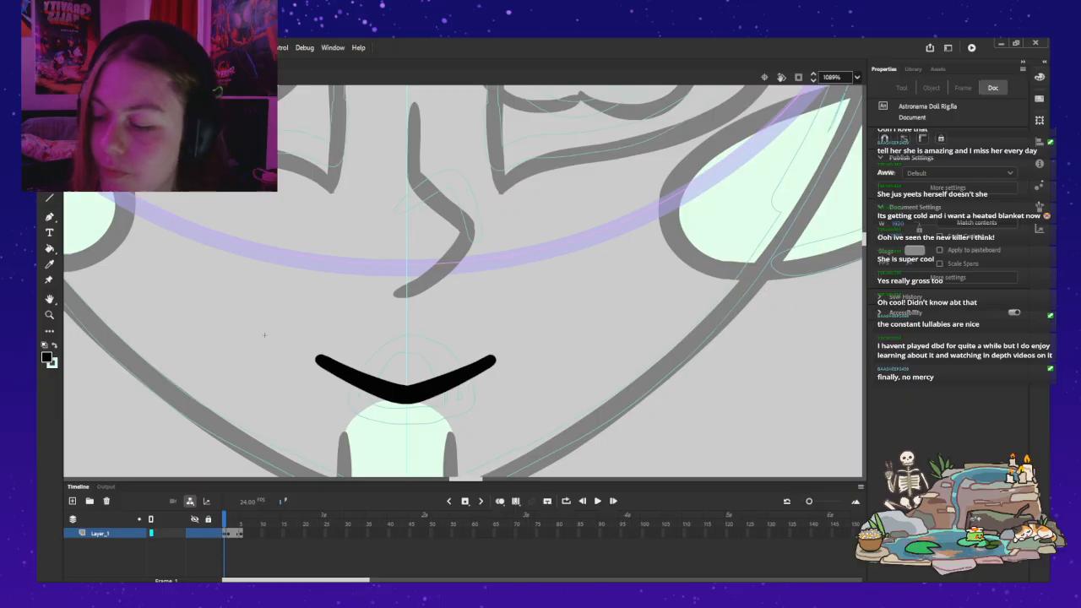
Step: Leave the mouth symbol and review the smile on the full face
key(z)
alt+click(364, 285)
alt+click(395, 287)
drag(394, 287, 391, 365)
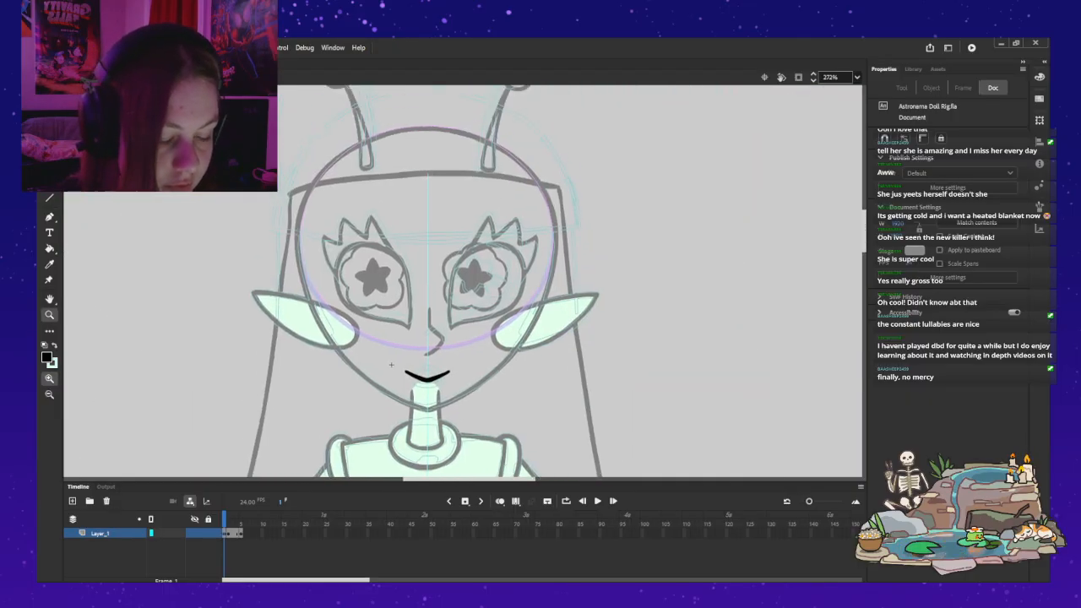
key(ctrl+e)
key(v)
click(737, 327)
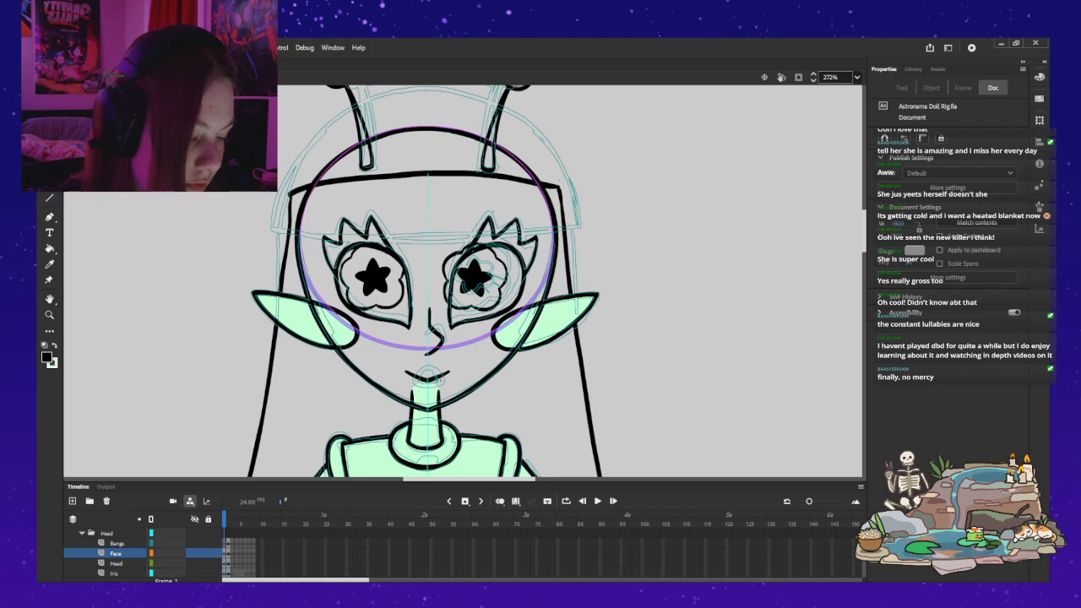
scroll(425, 281, down, 5)
scroll(425, 281, up, 5)
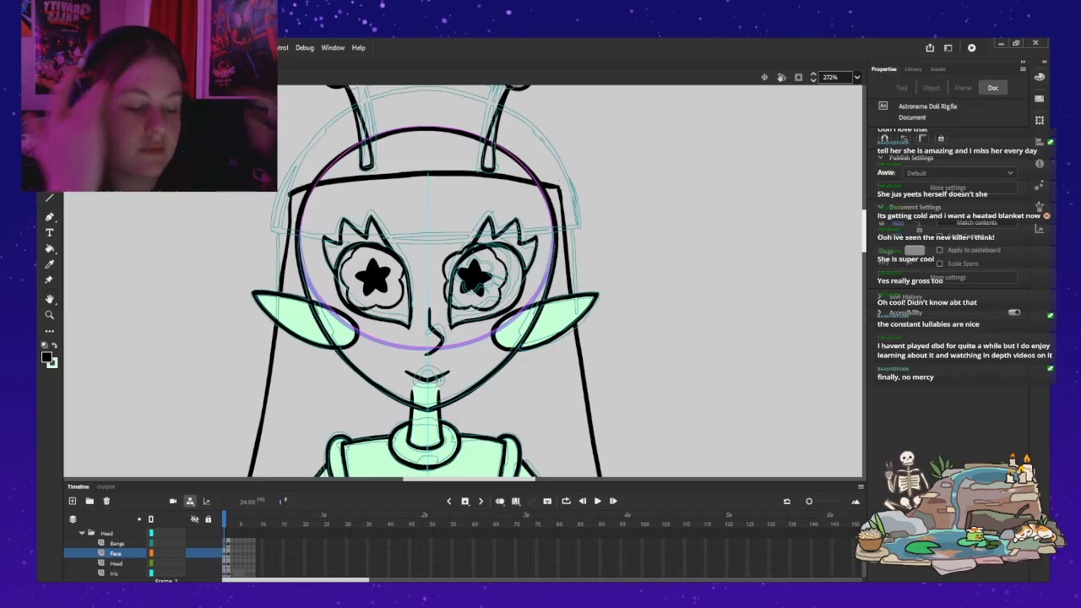
scroll(425, 282, up, 3)
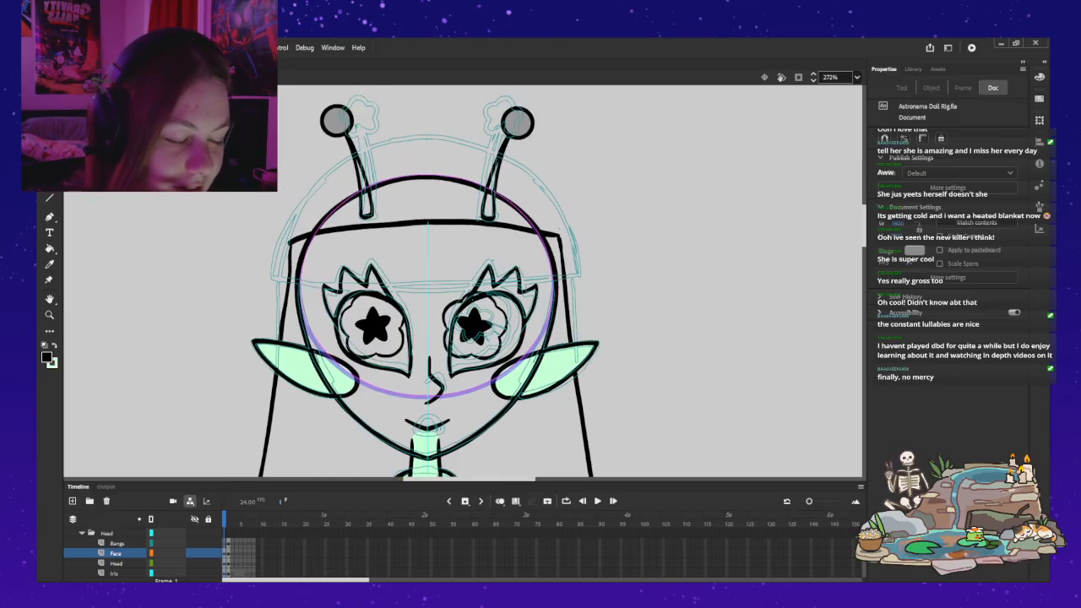
Step: Enter the nose symbol and delete the nose drawing on its first frame
double_click(443, 350)
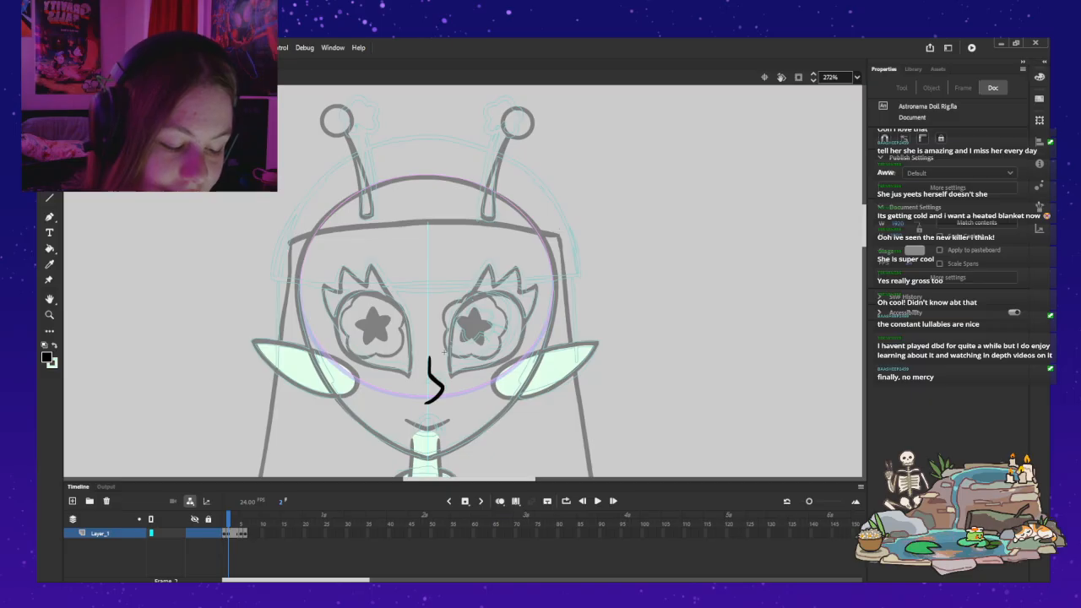
key(comma)
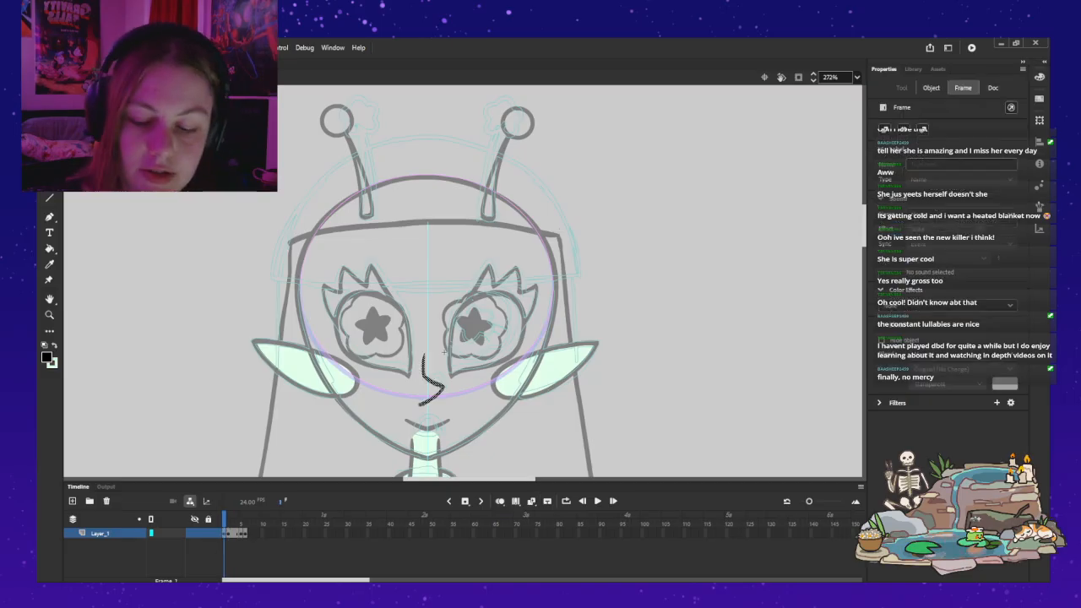
key(Delete)
Step: Brush a new bent nose line on the first frame, tracing the onion-skinned nose of the second frame, and leave the symbol
key(z)
click(445, 353)
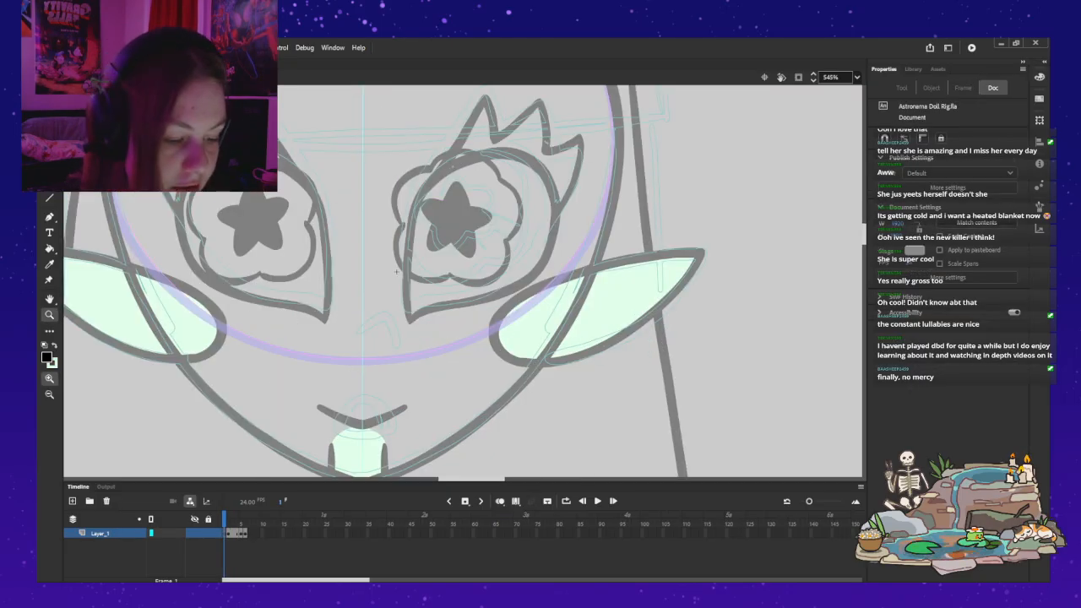
key(b)
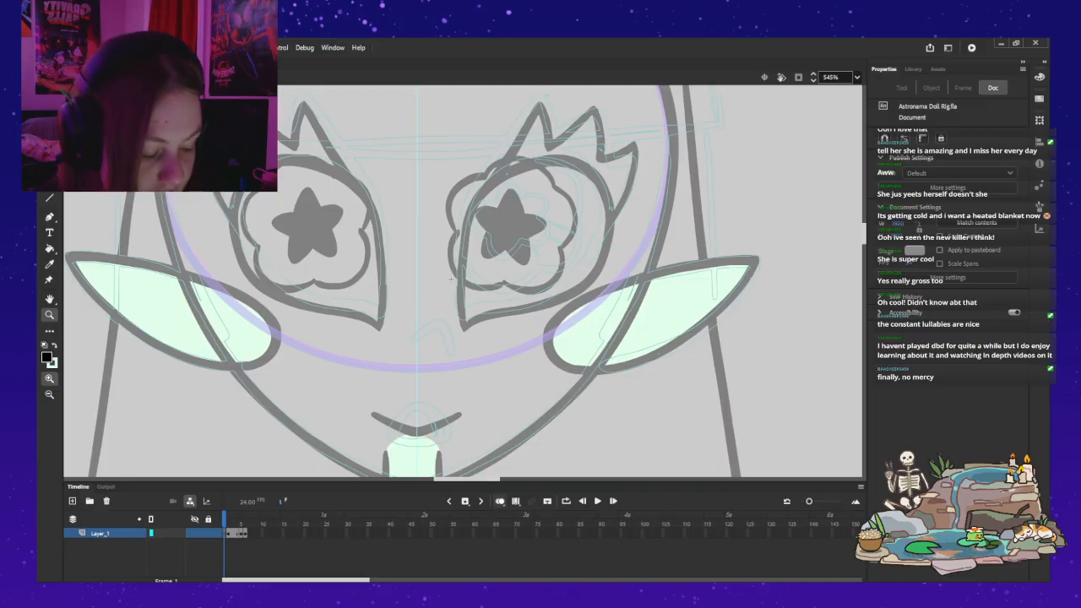
drag(420, 289, 412, 382)
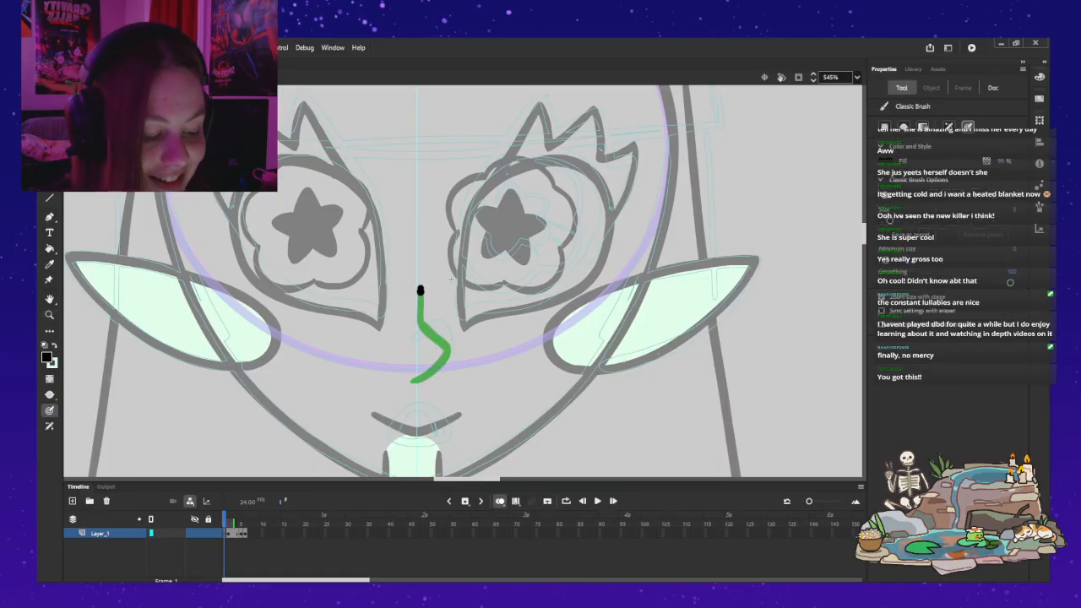
mouse_move(420, 323)
mouse_down()
mouse_move(449, 345)
mouse_move(414, 381)
mouse_up()
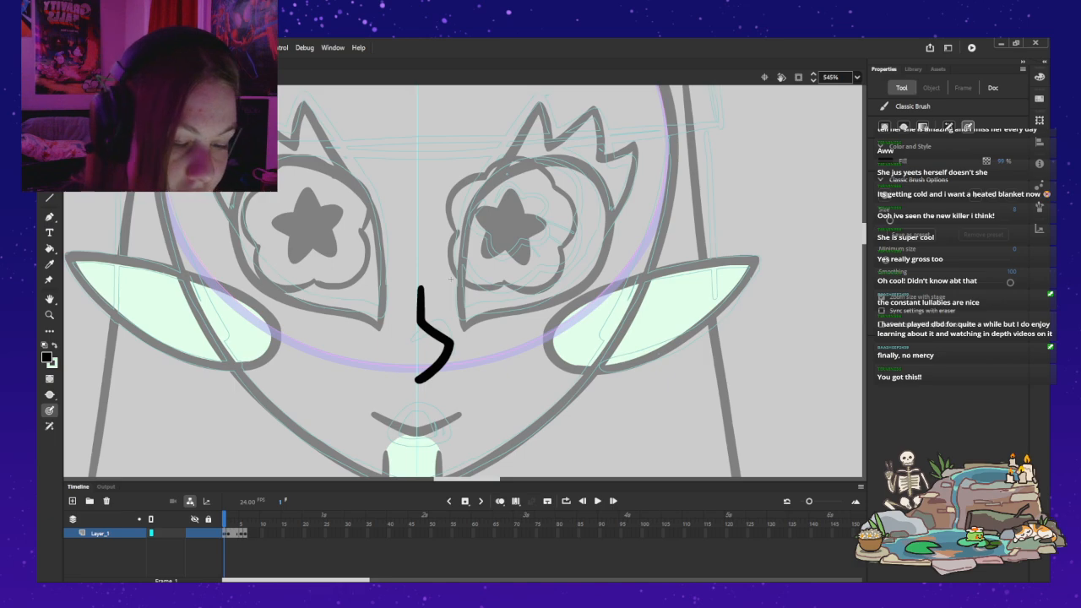
key(v)
key(ctrl+a)
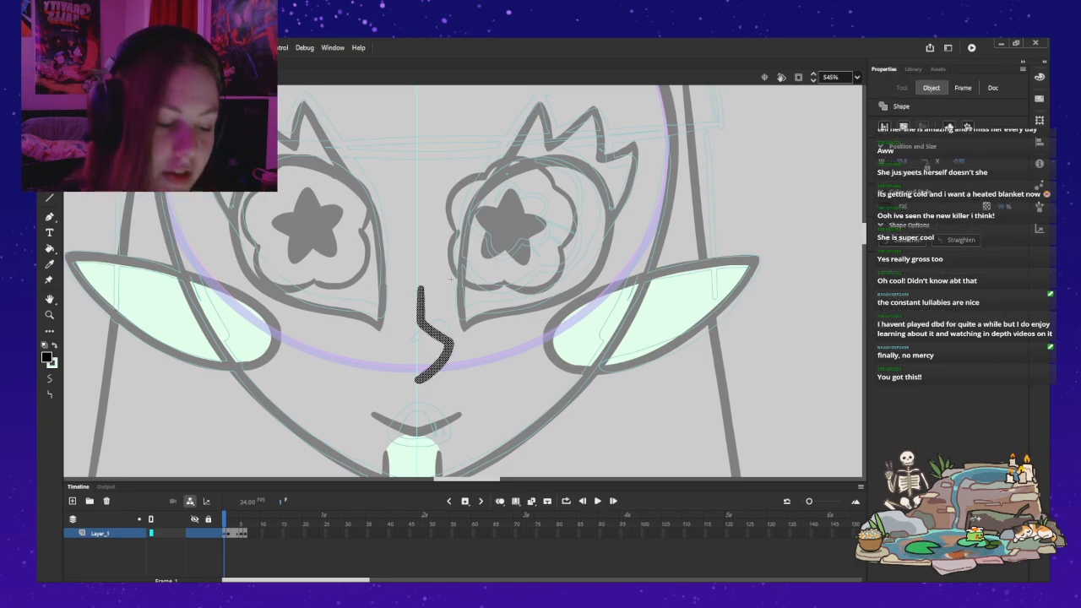
key(ctrl+e)
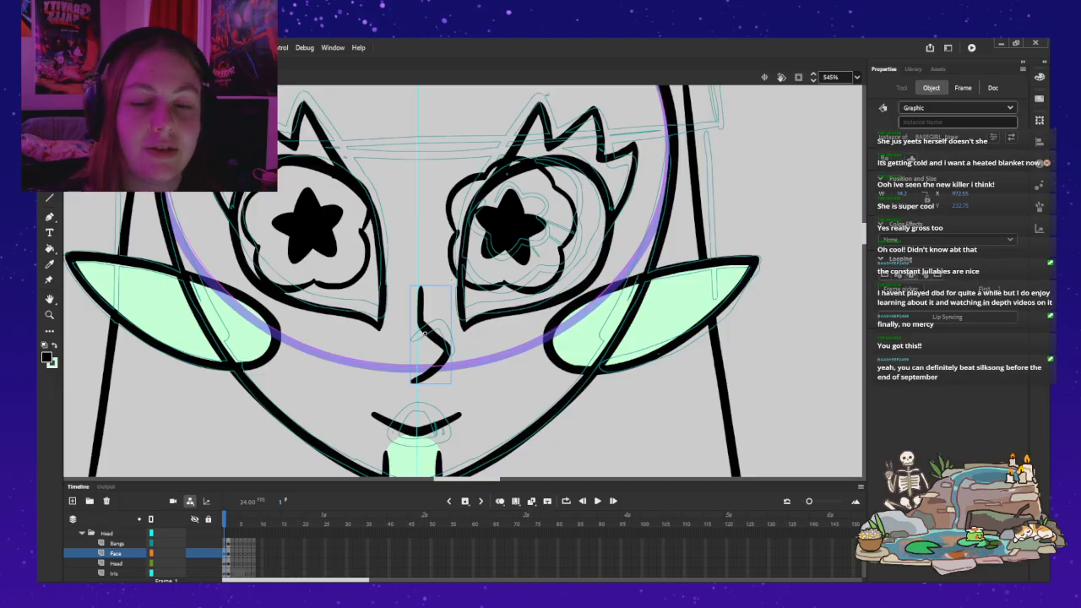
Step: Enter the symbol of the eye outline with lashes and step through its first five frames to review the eye drawings
key(Escape)
key(z)
alt+click(448, 387)
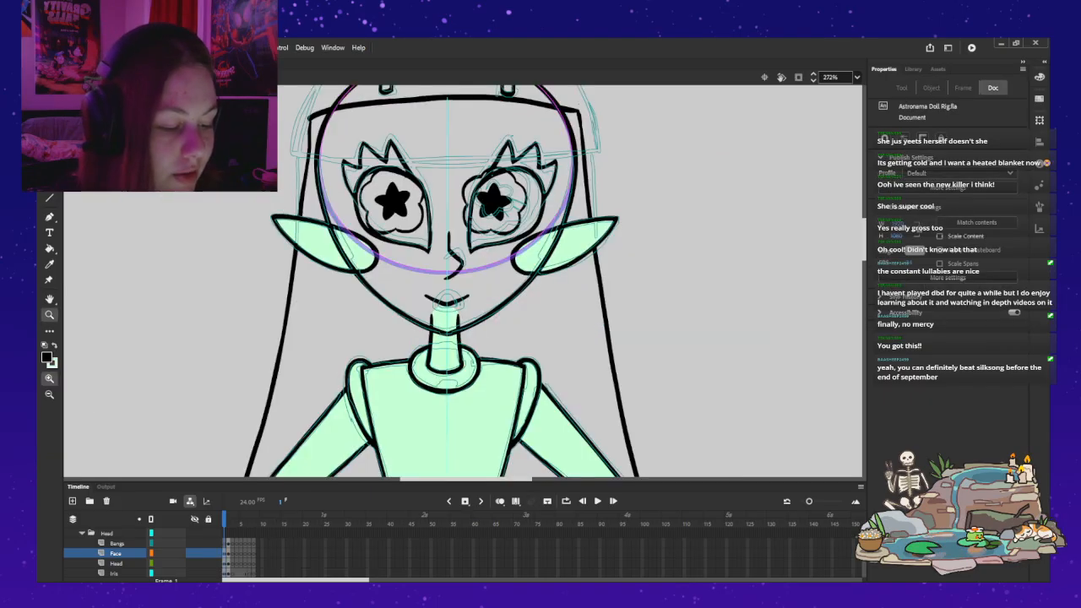
drag(463, 254, 448, 365)
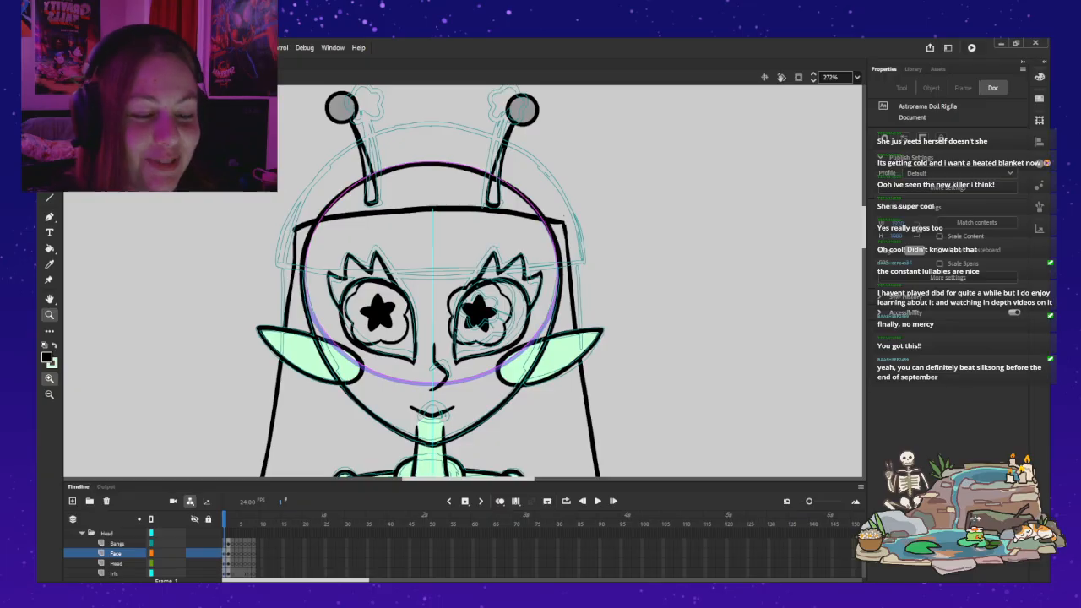
key(v)
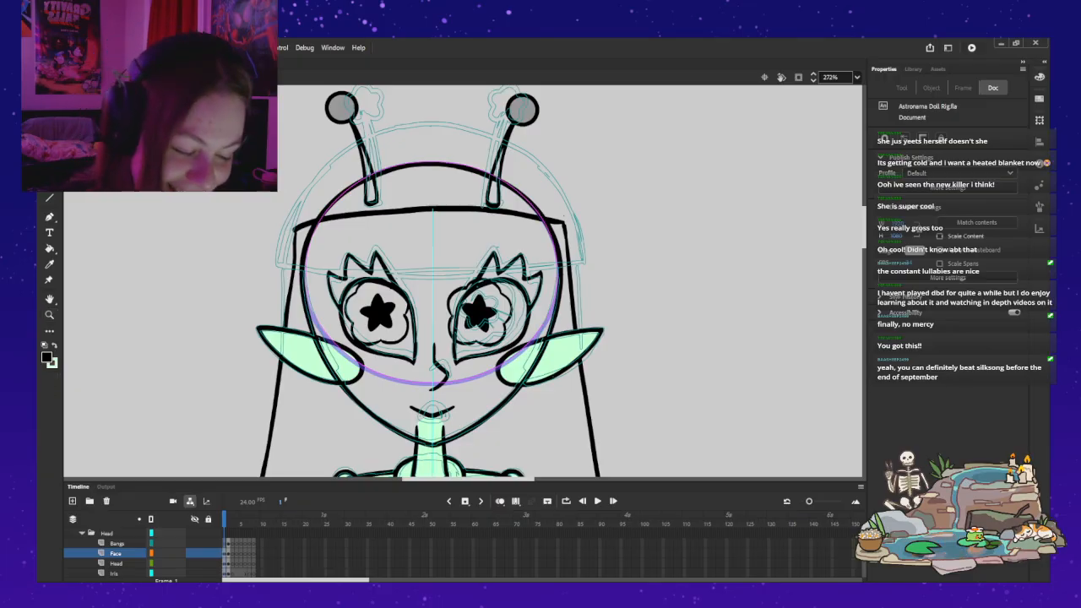
double_click(476, 287)
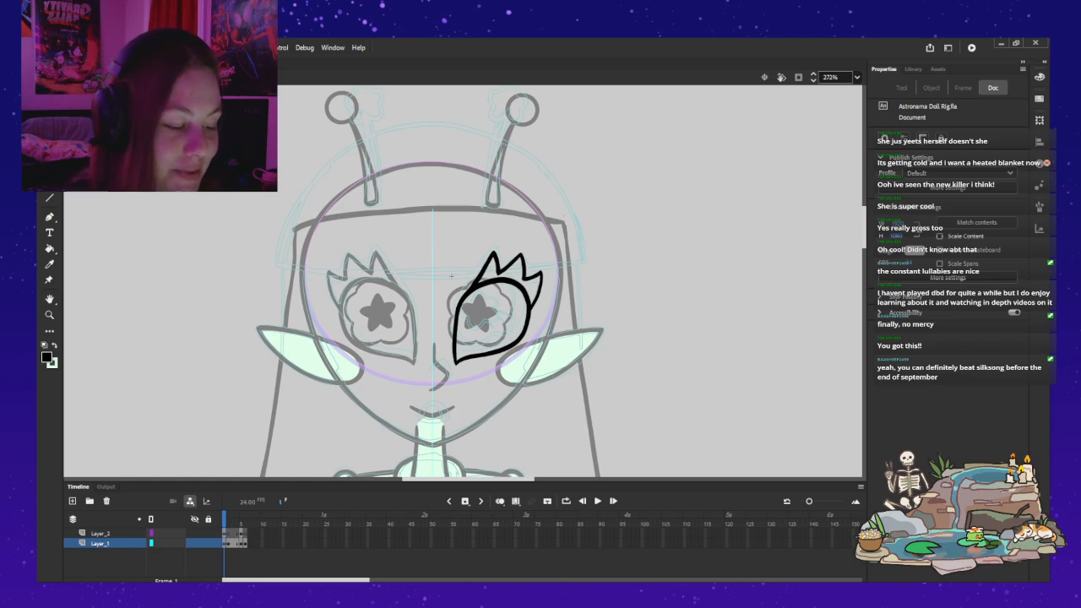
key(period)
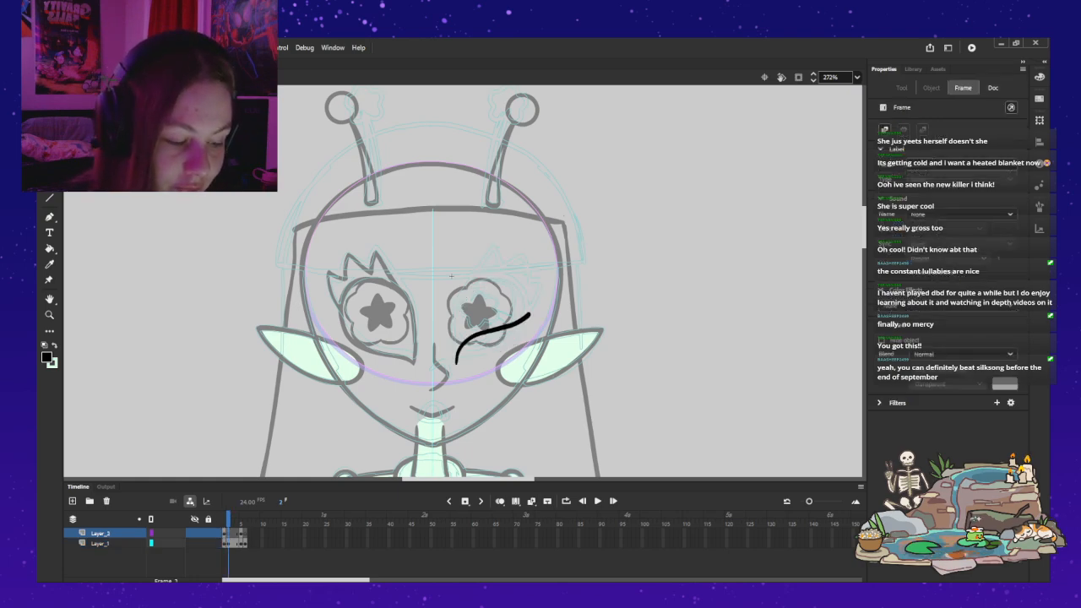
key(period)
key(period)
key(period)
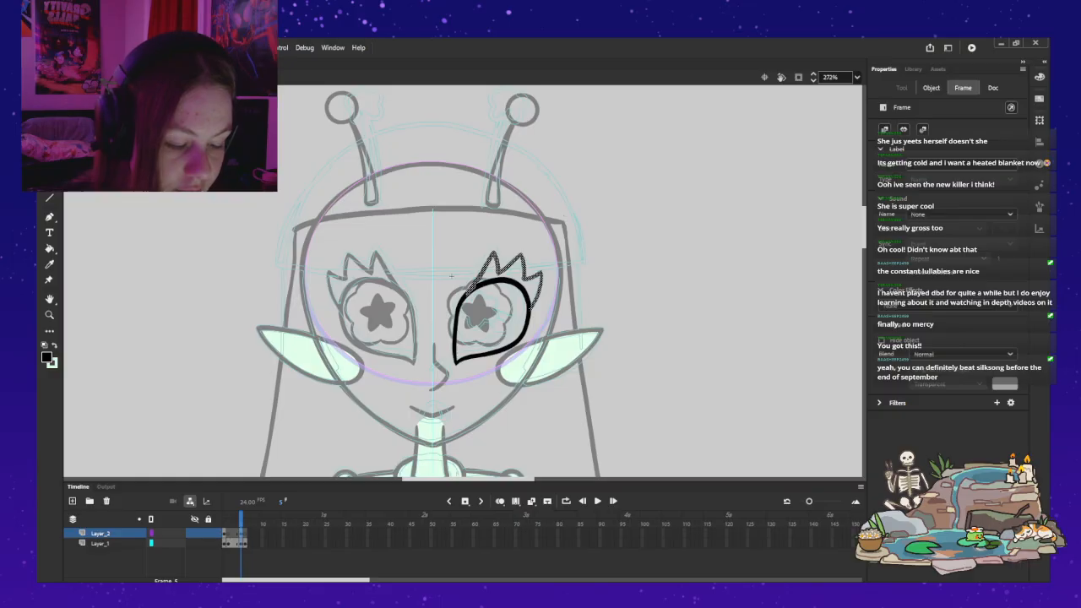
Step: Place the open-eye outline and lashes on the second frame of the eye symbol's two layers
key(comma)
key(comma)
key(comma)
key(period)
key(ctrl+z)
key(ctrl+z)
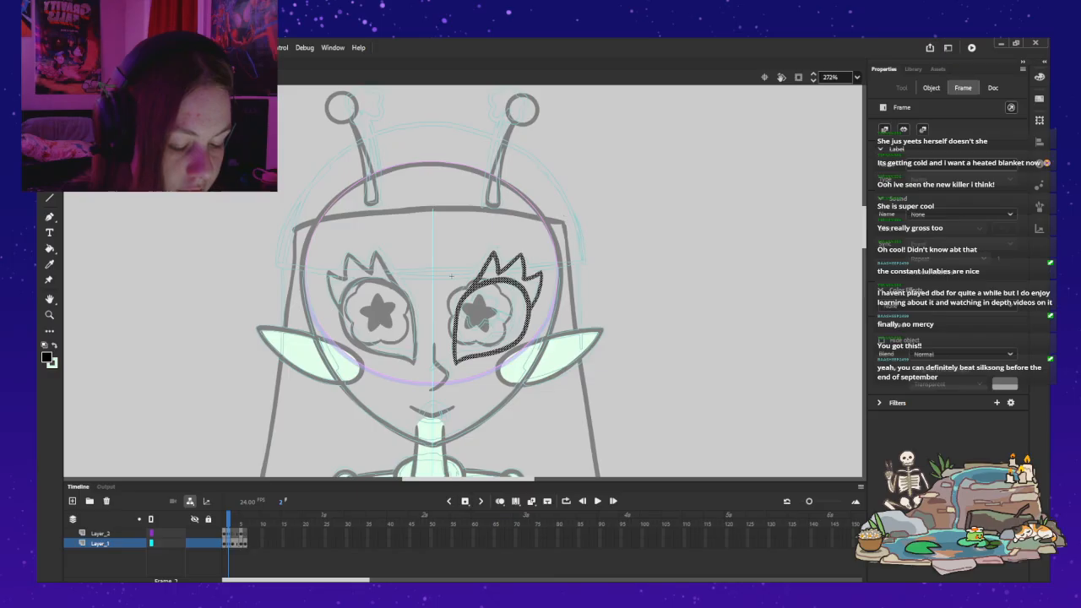
Step: Clear the lashes and eye outline from the first frame of Layer_2 and Layer_1 and enable onion skinning as a tracing guide
key(ctrl+z)
key(ctrl+z)
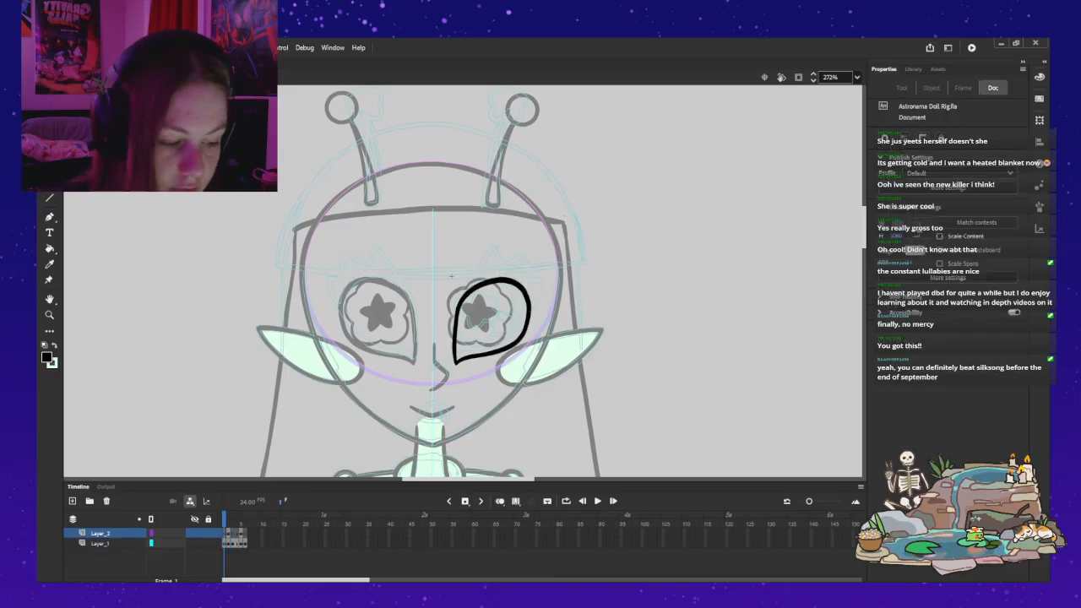
key(ctrl+z)
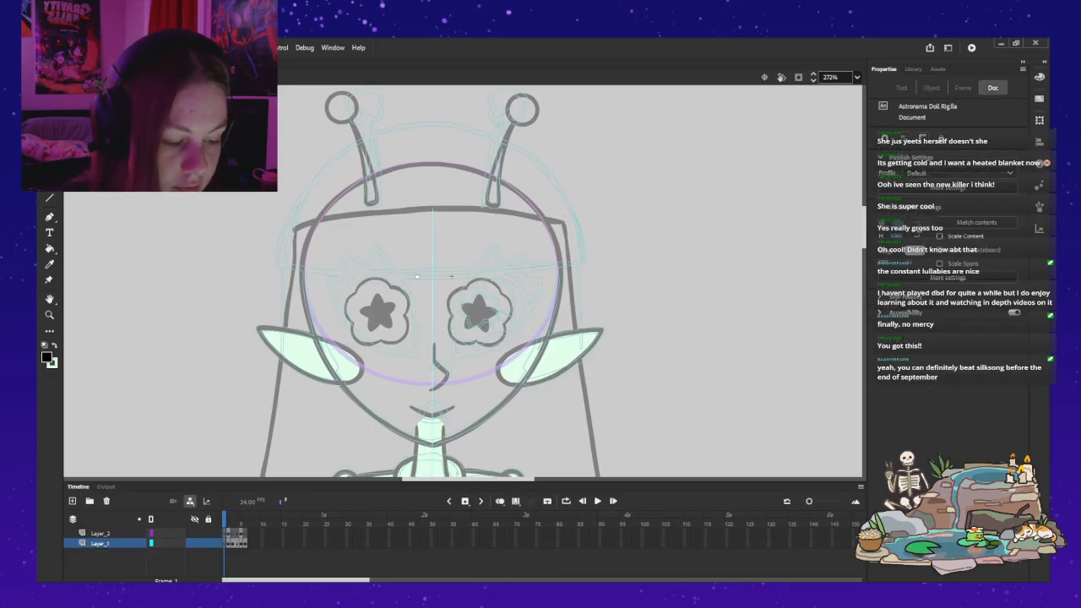
key(z)
click(497, 319)
drag(497, 319, 542, 353)
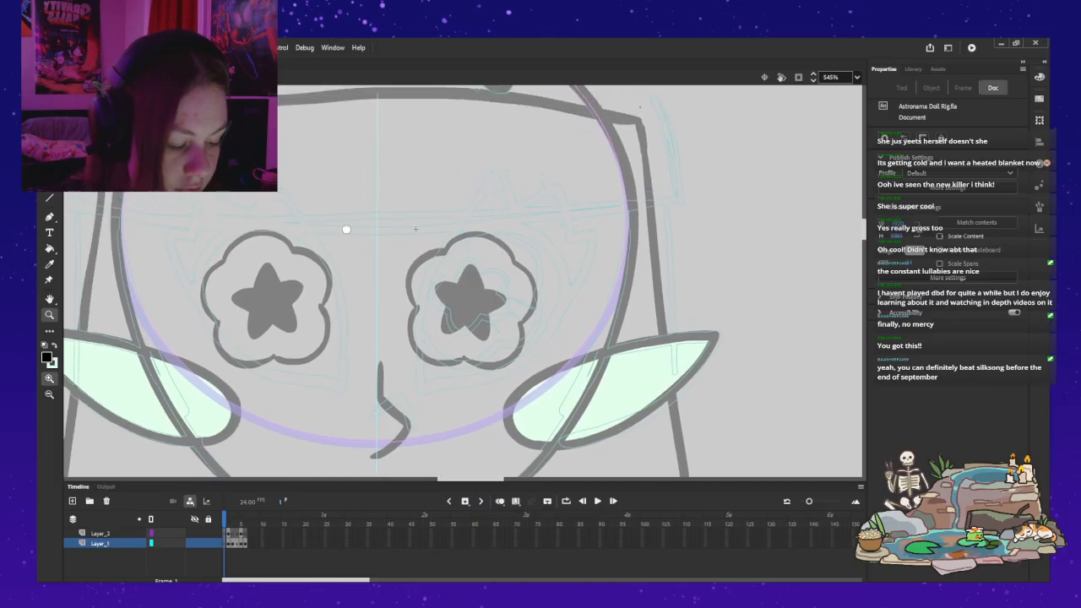
click(499, 501)
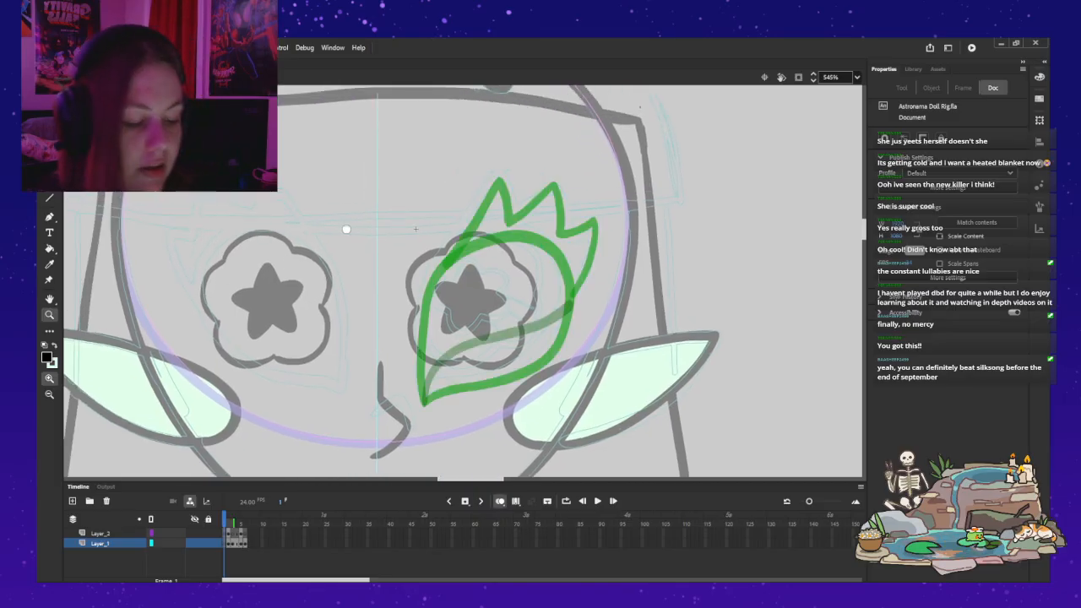
Step: Brush a closed teardrop outline around the right eye on Layer_1's first frame, tracing the onion-skinned eye, and turn onion skinning off
key(b)
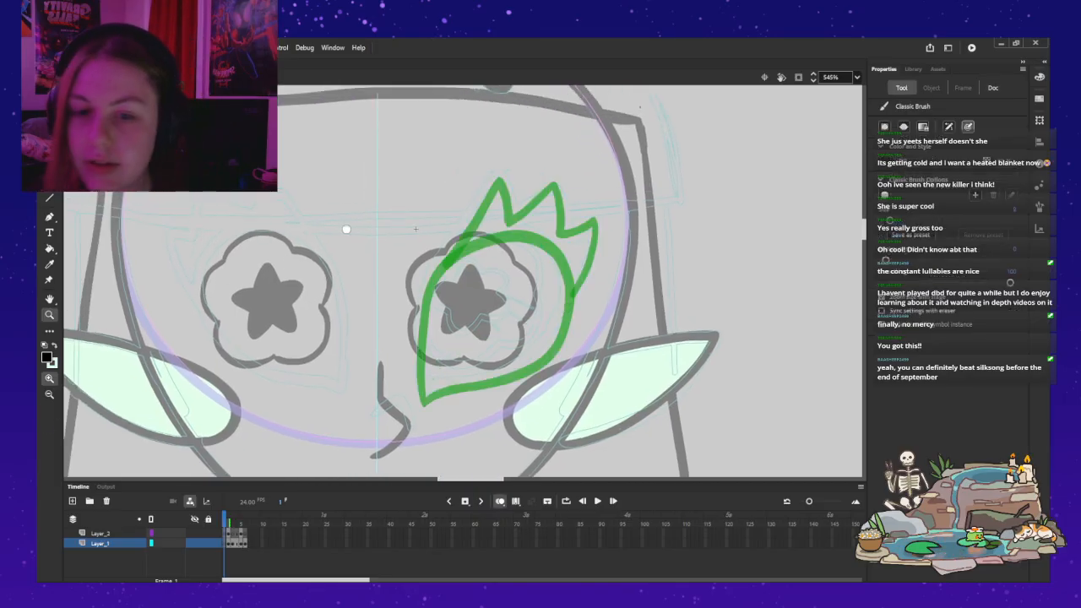
drag(416, 398, 432, 271)
key(ctrl+z)
click(421, 402)
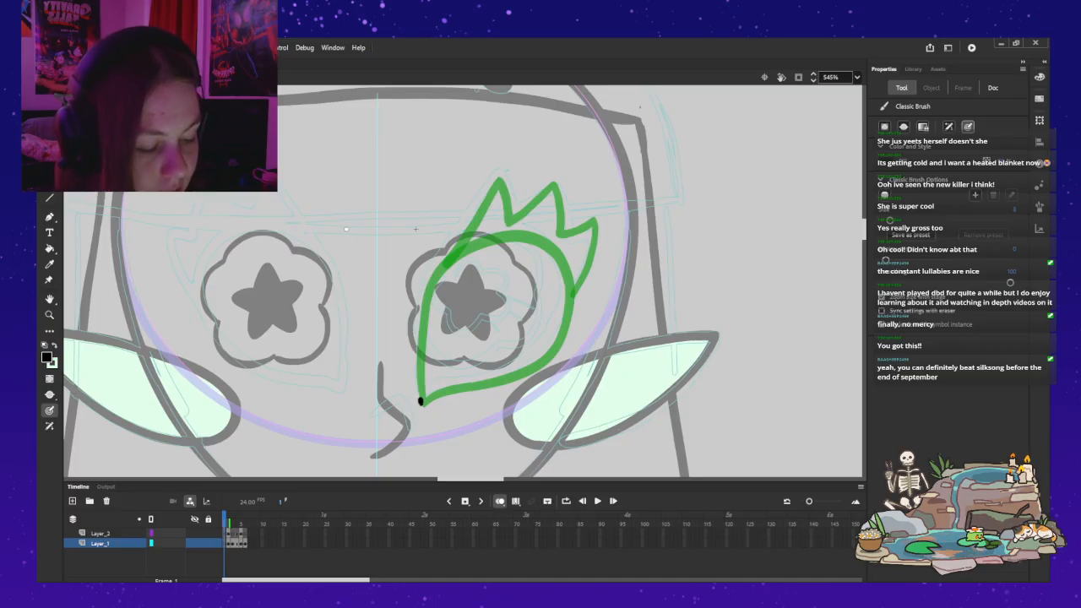
mouse_move(421, 402)
mouse_down()
mouse_move(534, 363)
mouse_move(562, 324)
mouse_move(564, 275)
mouse_move(499, 236)
mouse_up()
key(ctrl+z)
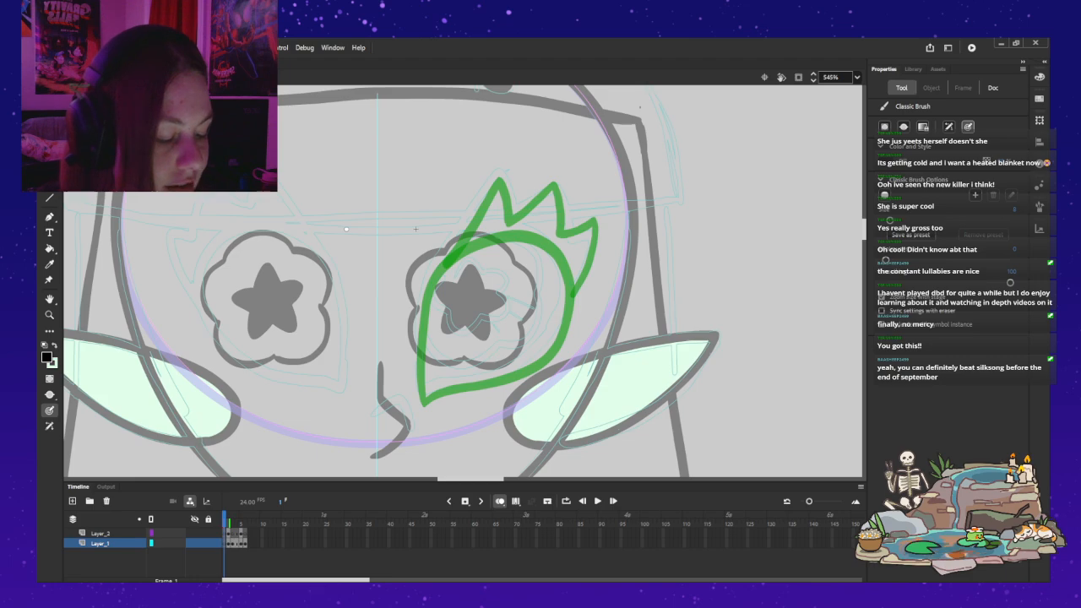
drag(418, 399, 414, 306)
key(ctrl+z)
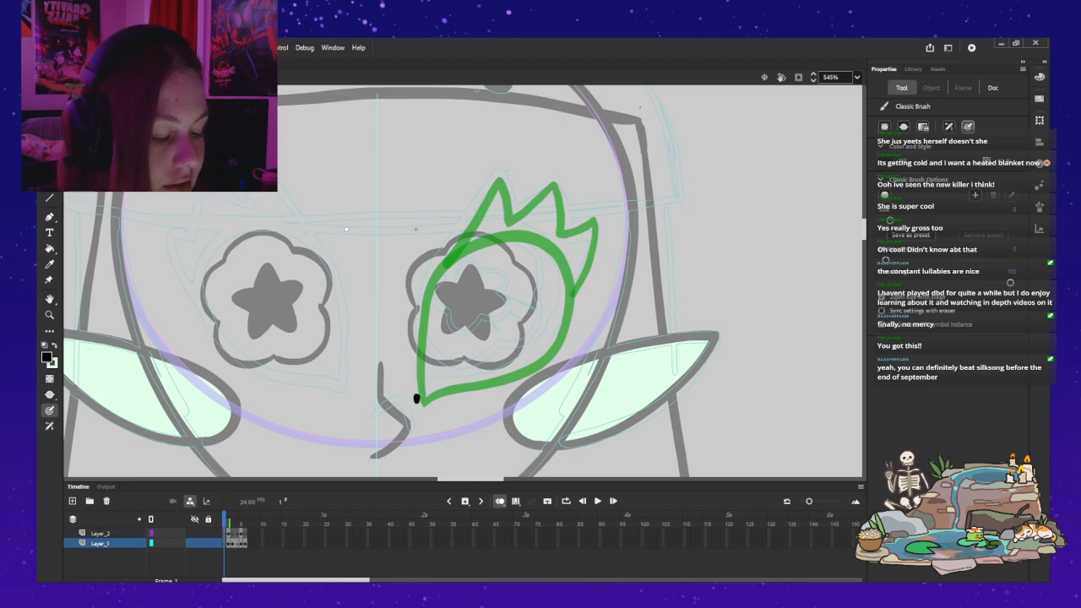
mouse_move(415, 397)
mouse_down()
mouse_move(420, 306)
mouse_move(444, 253)
mouse_move(472, 234)
mouse_move(537, 228)
mouse_move(569, 265)
mouse_move(556, 336)
mouse_move(517, 372)
mouse_move(417, 405)
mouse_up()
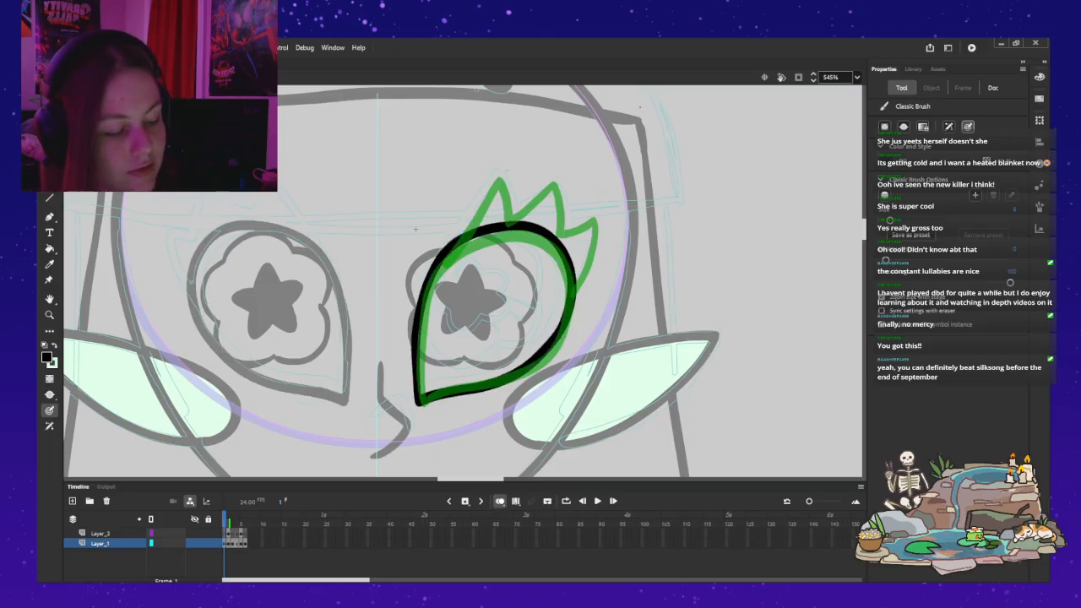
click(500, 501)
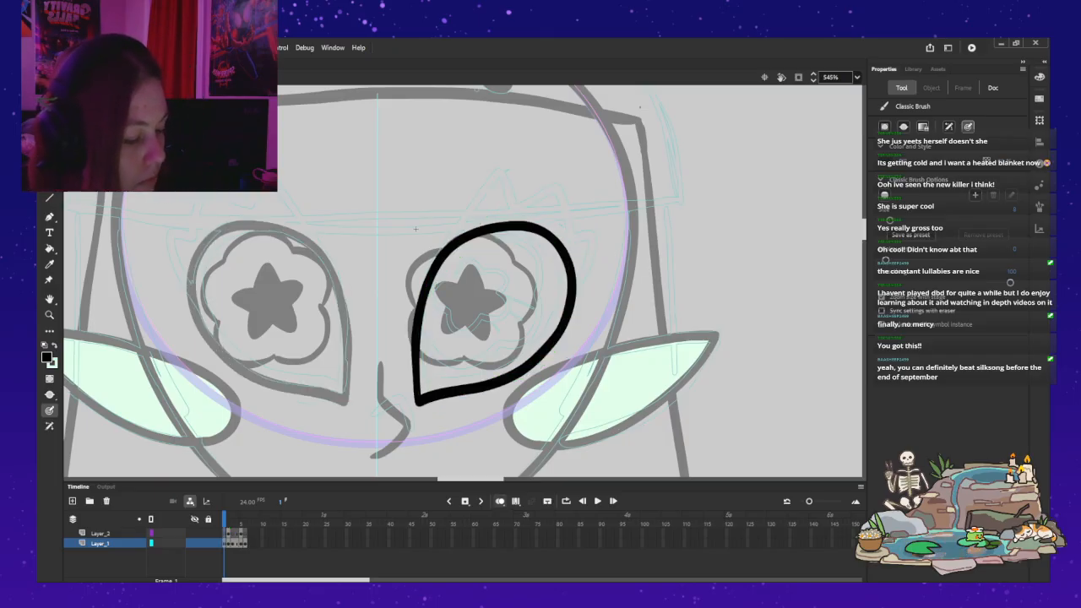
Step: Nudge the whole teardrop eye outline slightly outward, away from the nose, and deselect it
key(z)
alt+click(416, 229)
mouse_move(415, 229)
mouse_down()
mouse_move(405, 263)
mouse_move(440, 190)
mouse_move(444, 250)
mouse_up()
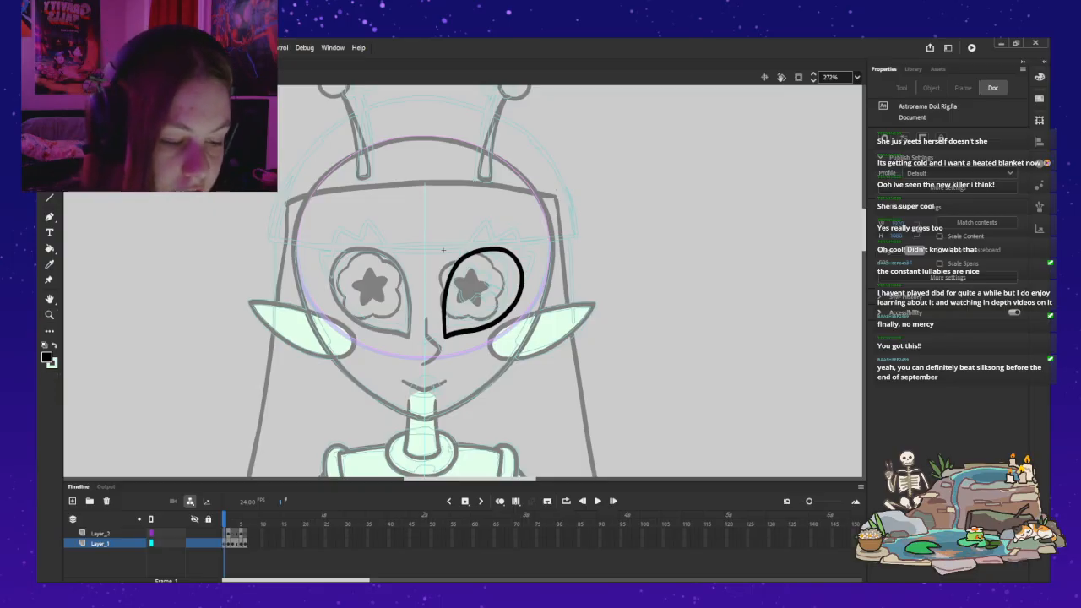
key(ctrl+a)
key(Right)
key(Right)
key(Right)
key(Right)
key(Right)
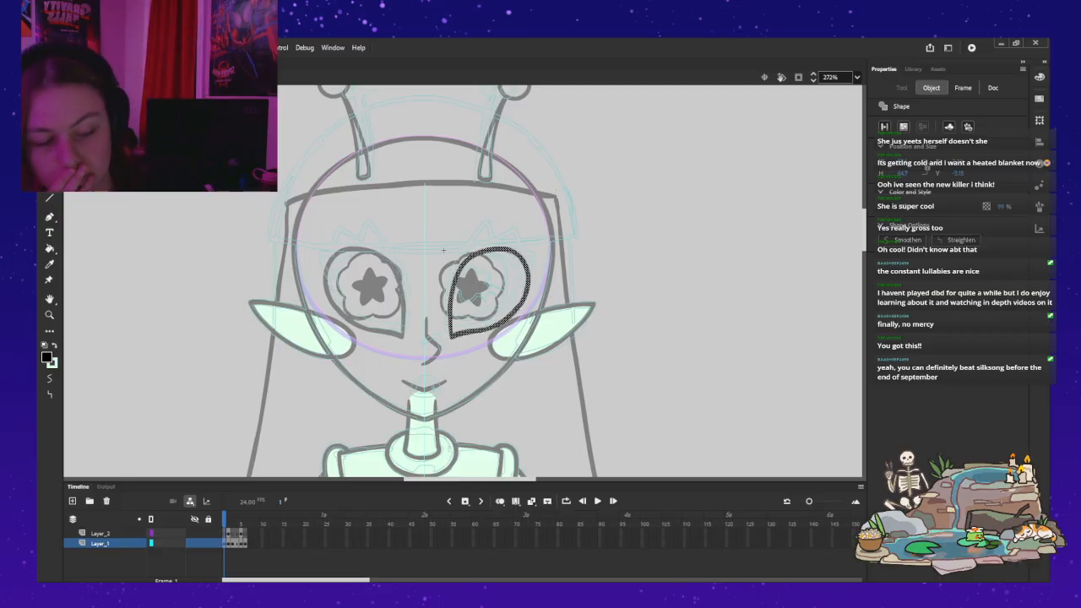
key(Escape)
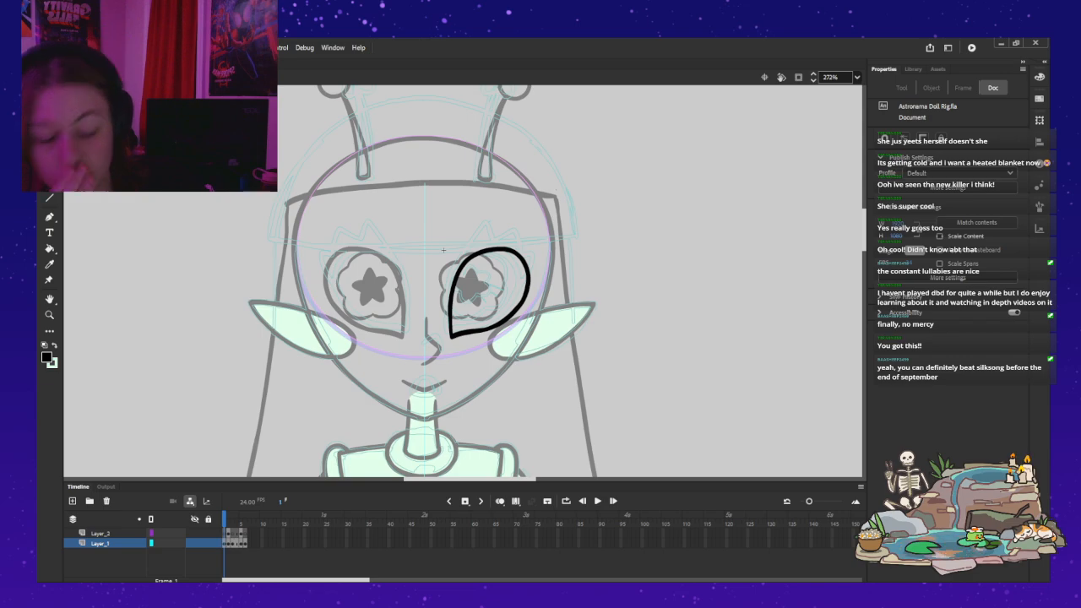
key(z)
click(549, 266)
drag(251, 250, 484, 235)
key(b)
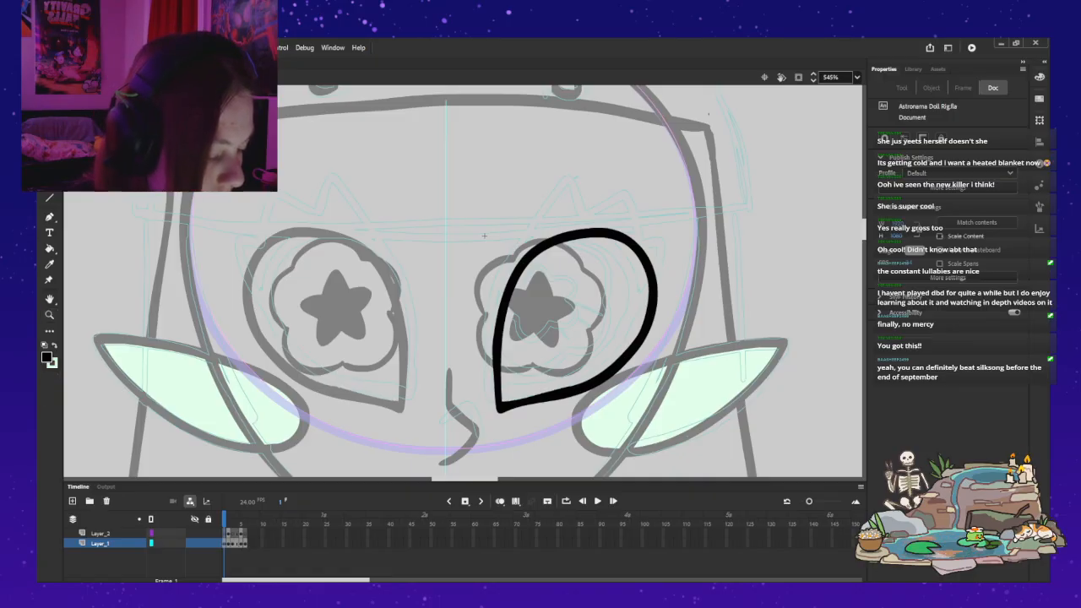
key(ctrl+a)
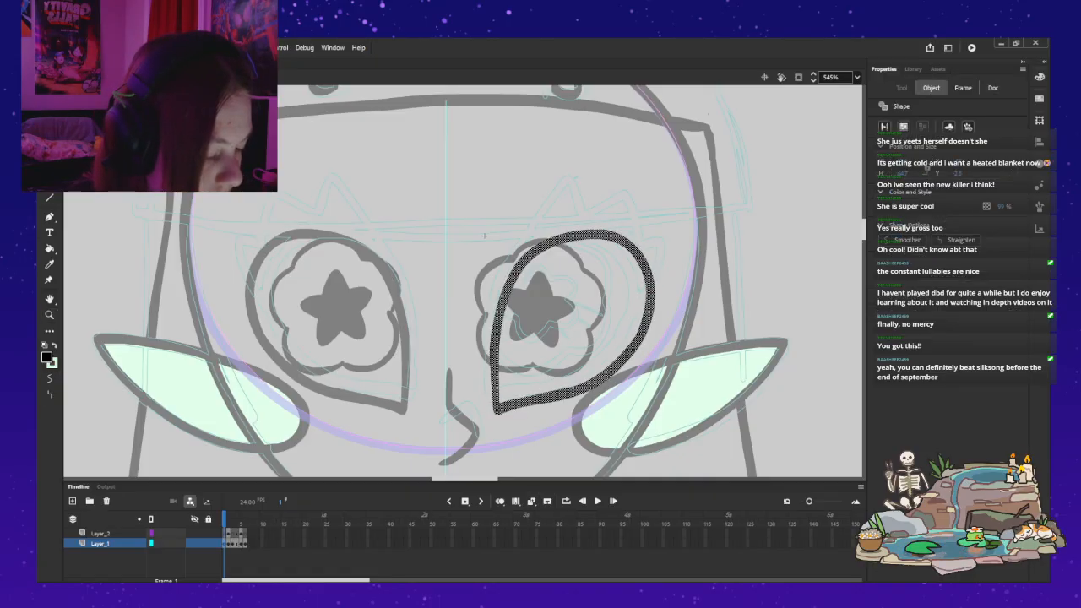
key(ctrl+shift+a)
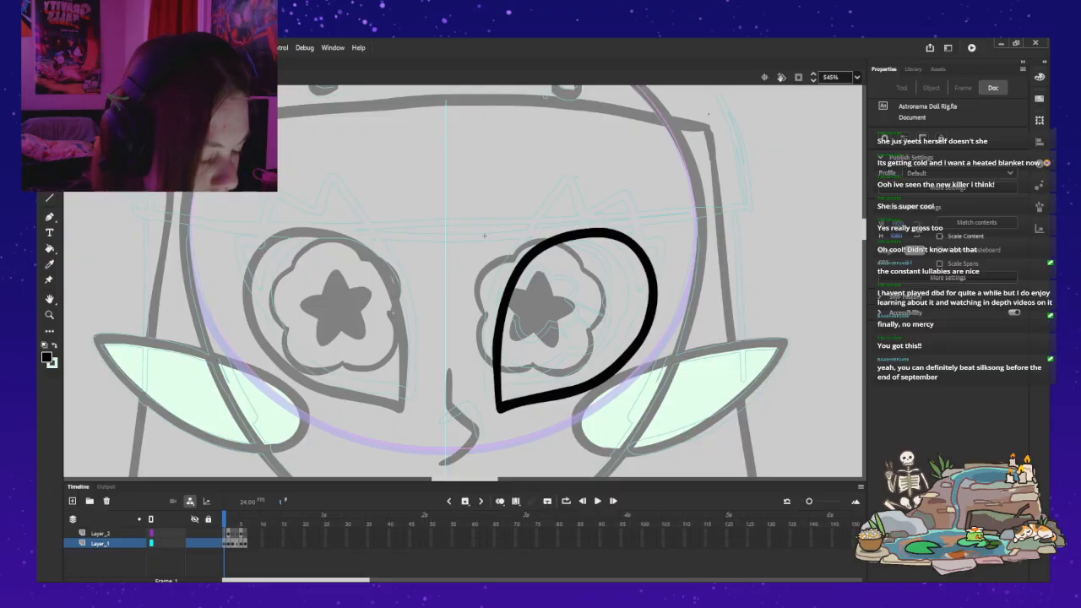
key(ctrl+a)
key(ctrl+shift+a)
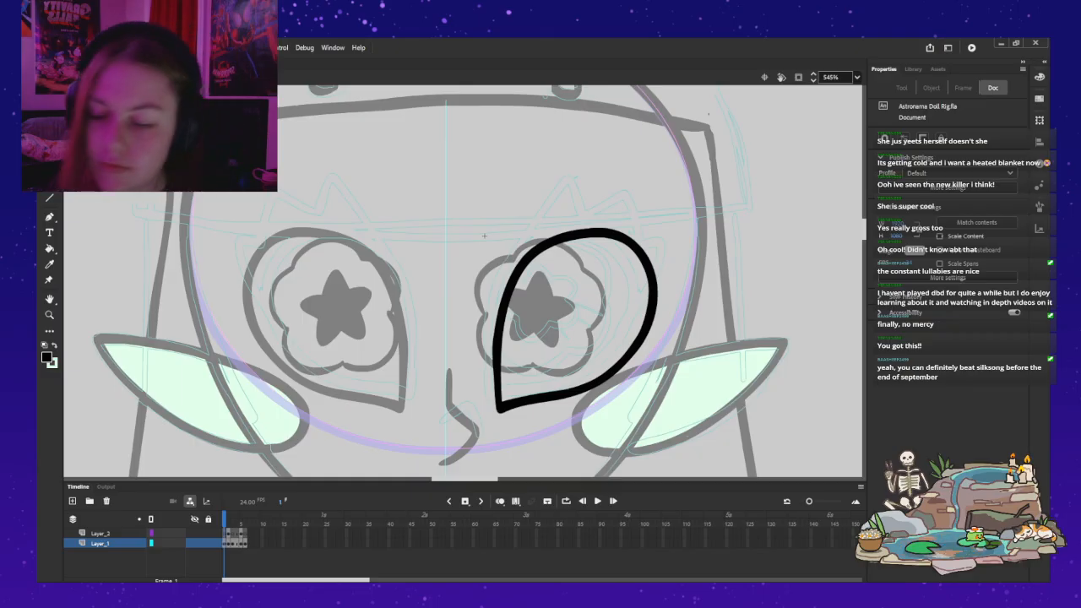
Step: Make Layer_2 active and try out spiky lash strokes above the eyes with the Classic Brush
key(b)
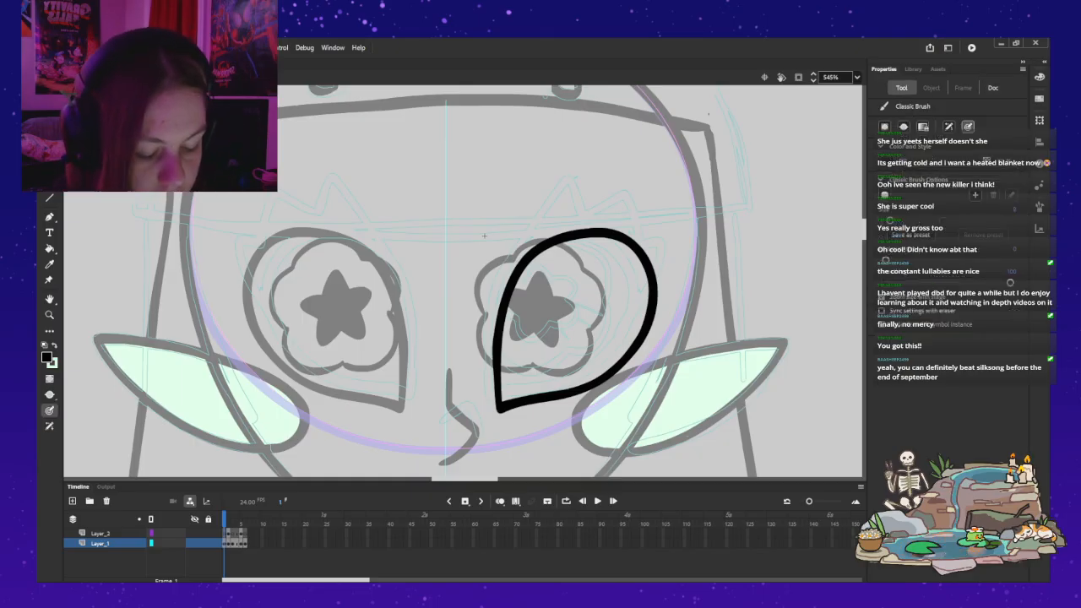
click(100, 534)
mouse_move(530, 250)
mouse_down()
mouse_move(591, 172)
mouse_move(606, 214)
mouse_move(645, 179)
mouse_move(652, 225)
mouse_up()
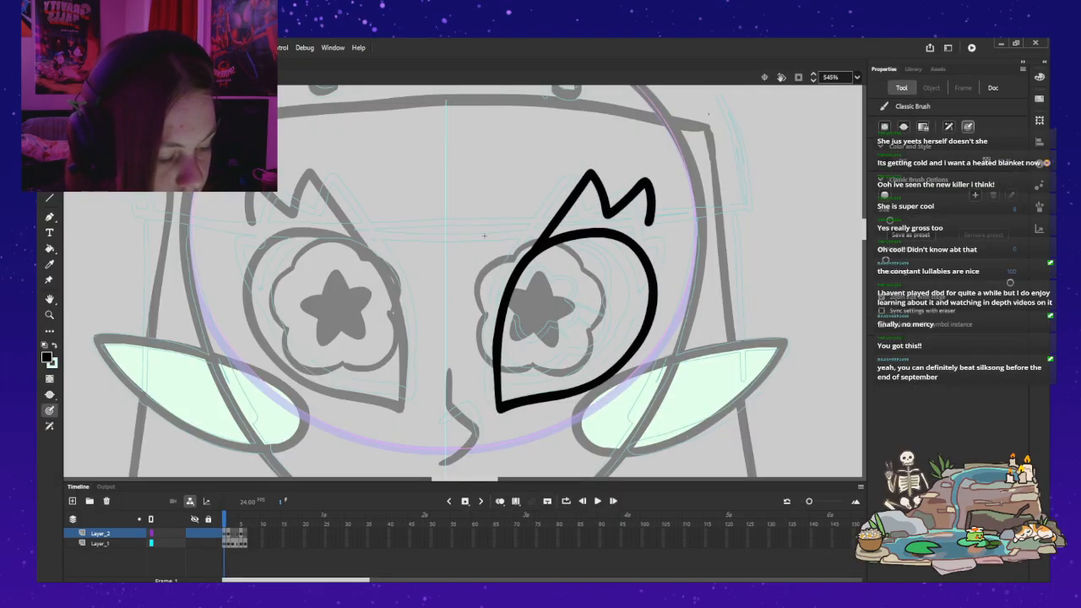
key(ctrl+z)
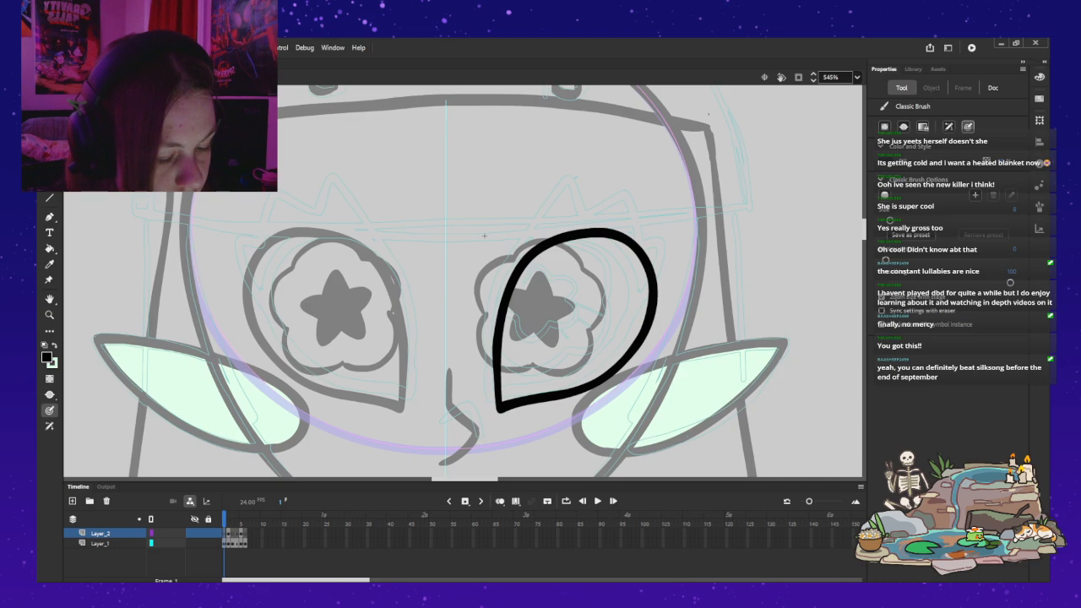
mouse_move(377, 240)
mouse_down()
mouse_move(331, 175)
mouse_move(318, 214)
mouse_move(269, 194)
mouse_up()
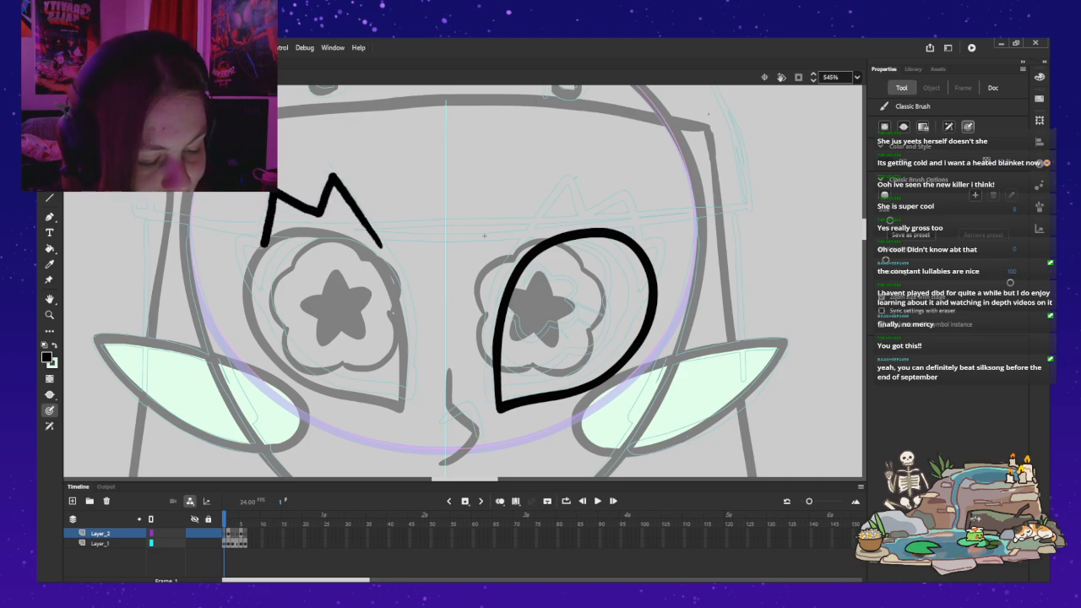
key(ctrl+z)
mouse_move(363, 220)
mouse_down()
mouse_move(333, 179)
mouse_move(315, 210)
mouse_move(288, 199)
mouse_move(330, 177)
mouse_move(318, 213)
mouse_move(269, 191)
mouse_up()
key(ctrl+z)
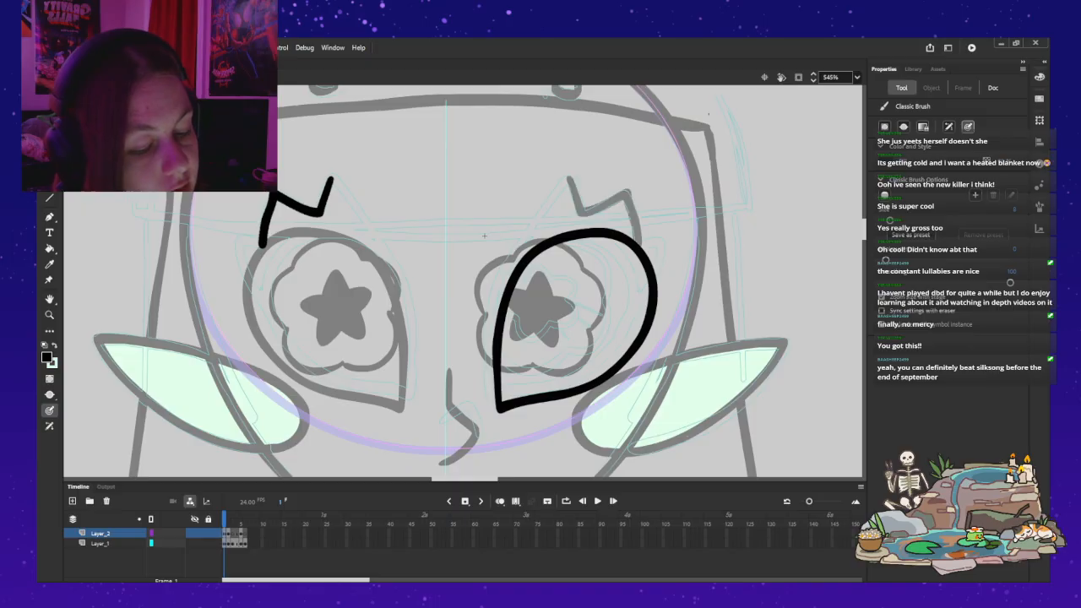
key(ctrl+z)
drag(331, 177, 318, 209)
key(ctrl+z)
Step: Brush an open zigzag lash line with stepped points above the left eye on Layer_2's first frame
click(329, 179)
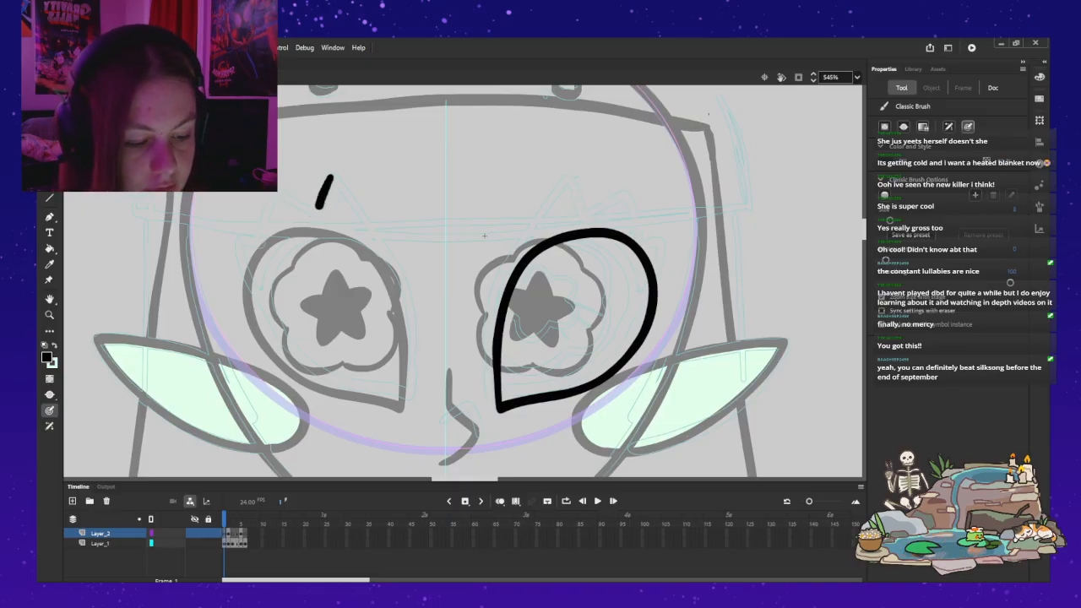
drag(569, 176, 582, 213)
mouse_move(314, 213)
mouse_down()
mouse_move(271, 194)
mouse_move(258, 243)
mouse_up()
drag(582, 213, 642, 243)
drag(258, 243, 236, 240)
drag(642, 243, 664, 240)
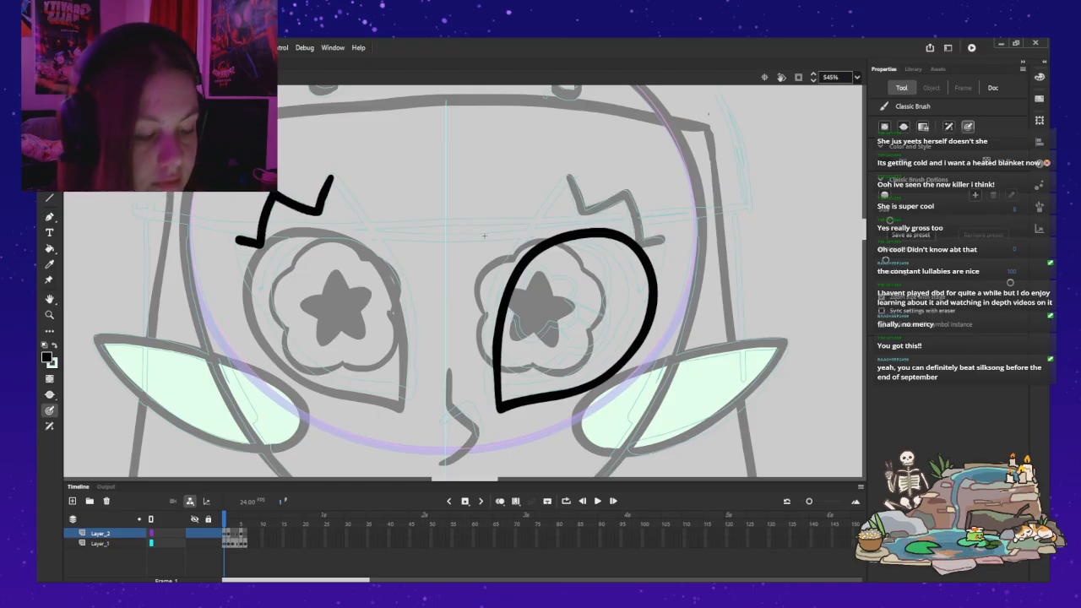
Step: Move the zigzag lash line over the upper outer side of the right eye outline and rotate it slightly clockwise
key(v)
click(293, 204)
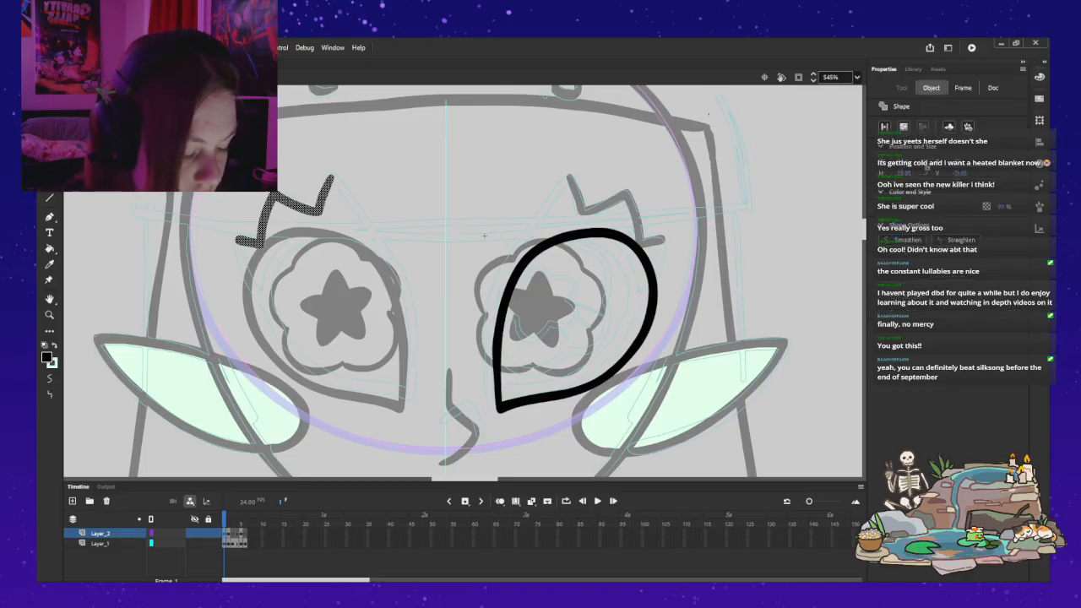
key(ctrl+z)
mouse_move(291, 216)
mouse_down()
mouse_move(663, 207)
mouse_move(653, 211)
mouse_up()
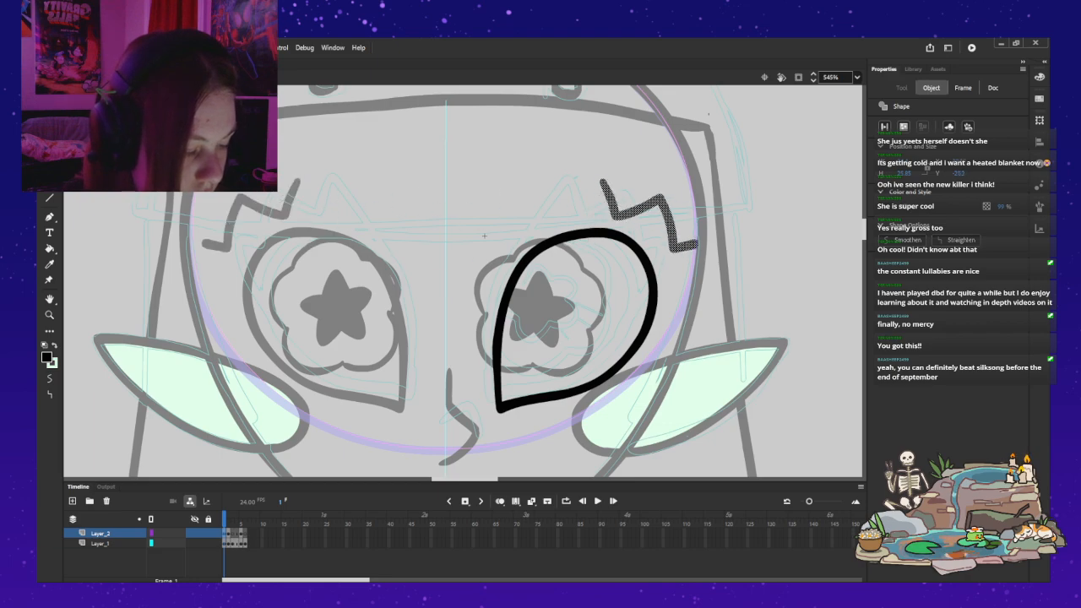
key(q)
drag(702, 174, 708, 182)
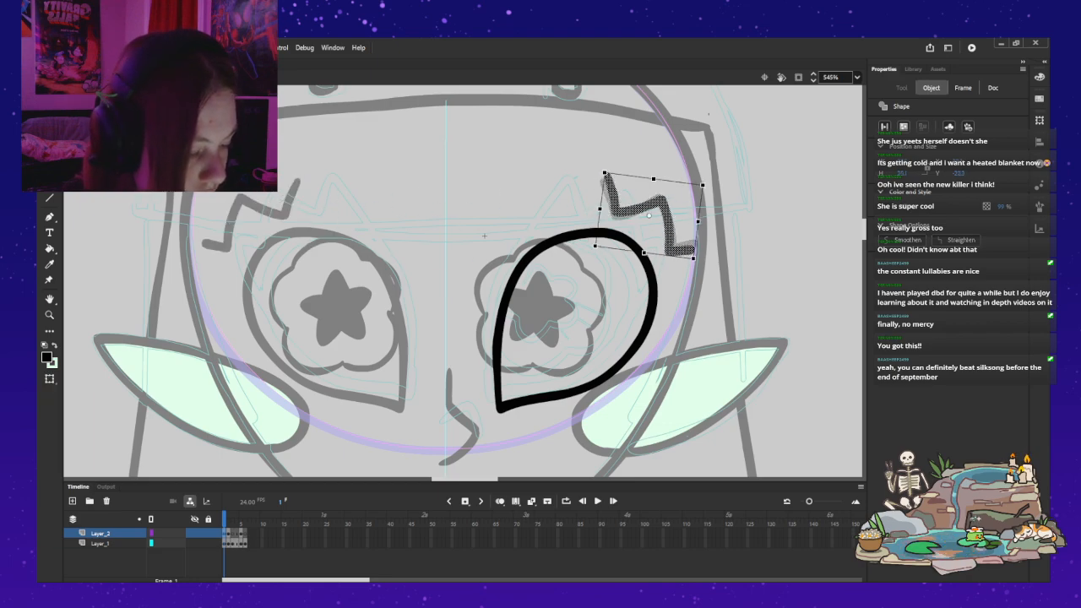
drag(649, 208, 646, 212)
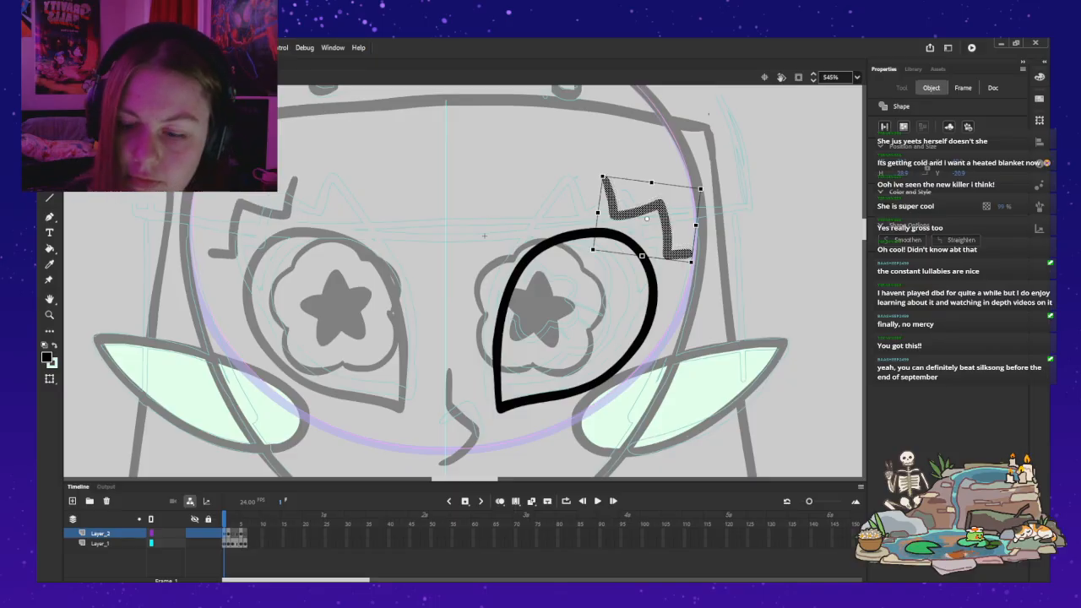
Step: Brush an inner line joining the tallest lash tip to the eye outline, and a short line from the outermost tip to the outline
key(b)
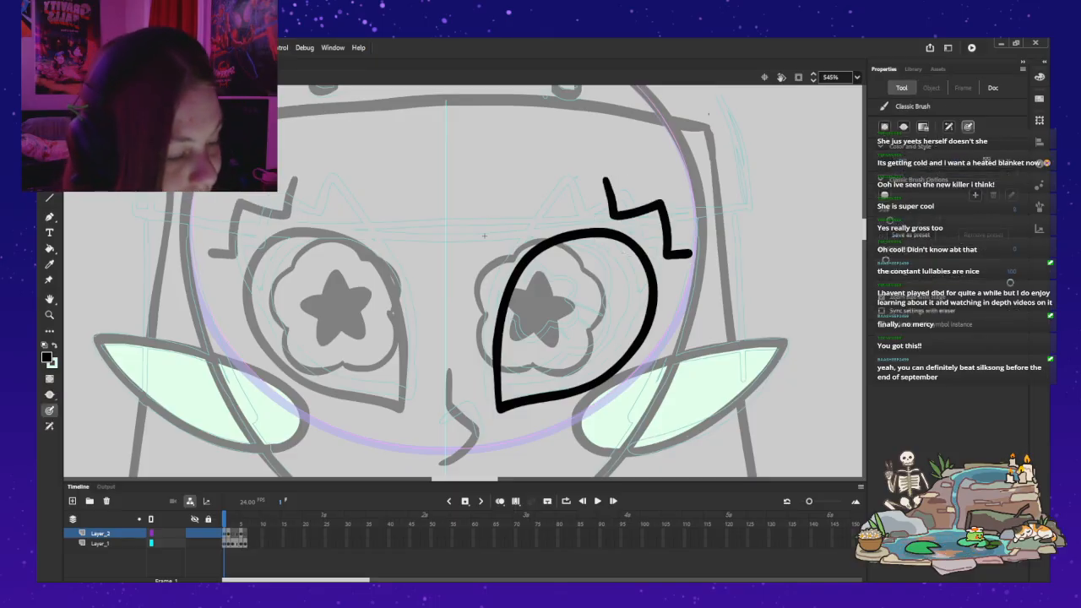
drag(604, 179, 530, 250)
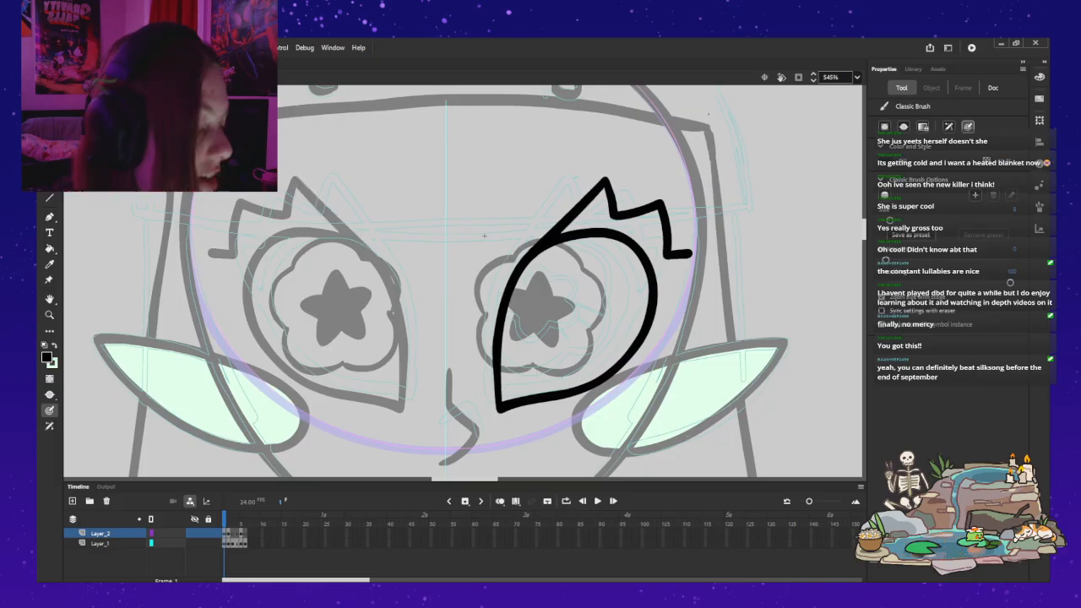
drag(689, 253, 645, 328)
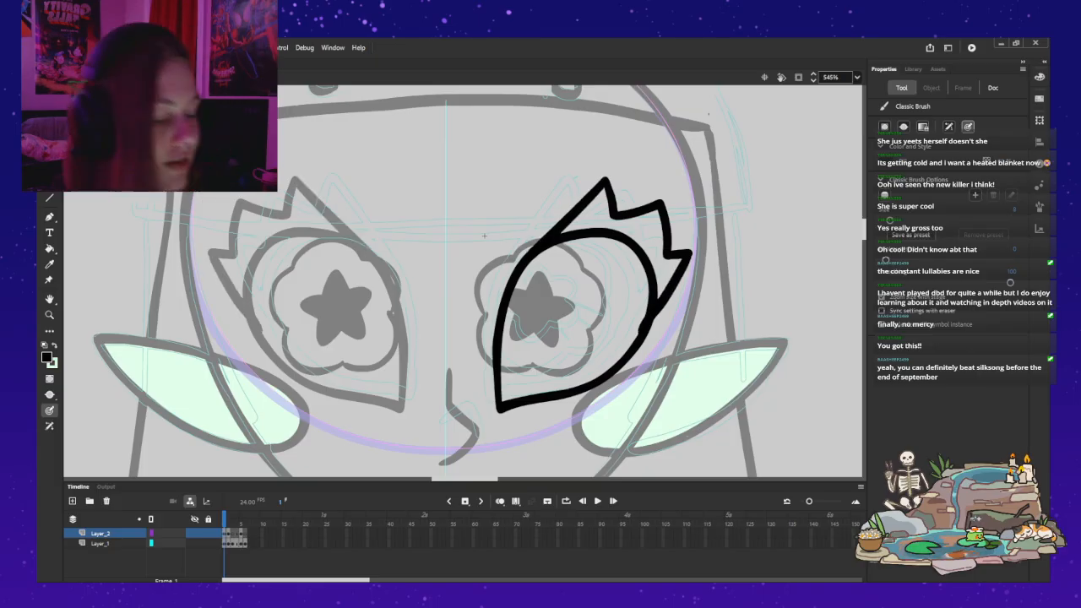
key(ctrl+z)
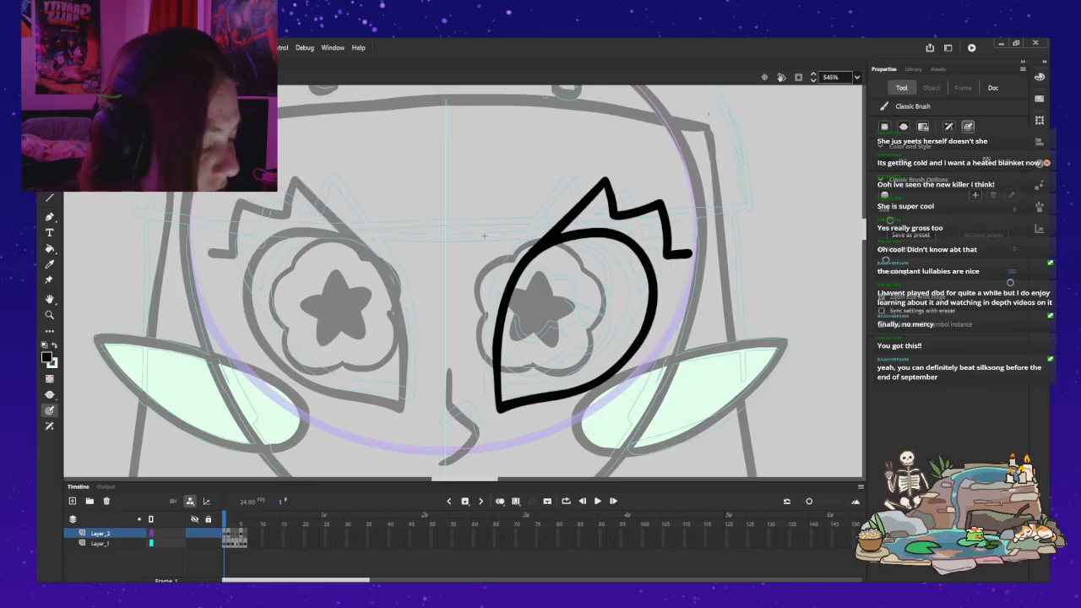
mouse_move(689, 255)
mouse_down()
mouse_move(649, 324)
mouse_move(690, 256)
mouse_move(633, 356)
mouse_up()
key(ctrl+z)
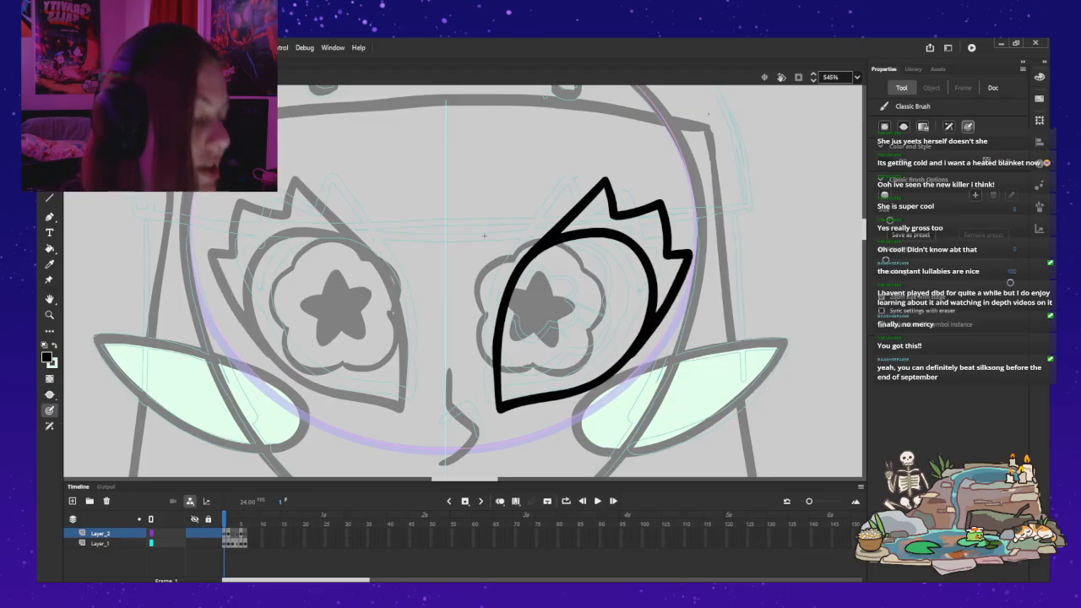
key(ctrl+z)
drag(689, 255, 655, 315)
key(ctrl+z)
drag(689, 255, 658, 304)
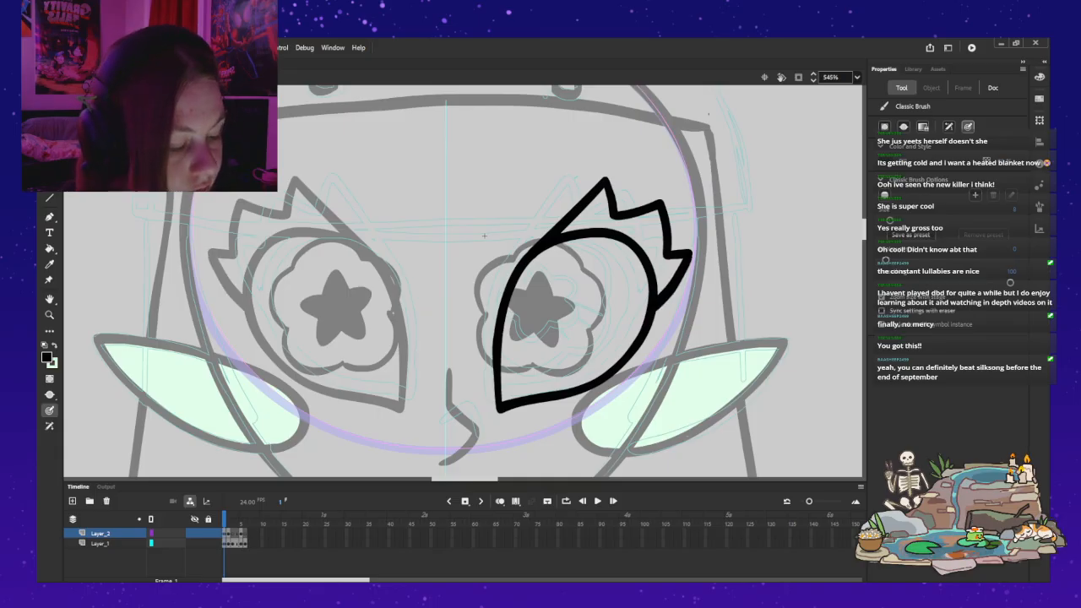
Step: Replace the outermost lash's lower edge with a longer stroke running from its tip down to the outer side of the eye outline
key(z)
alt+click(484, 236)
drag(369, 242, 579, 266)
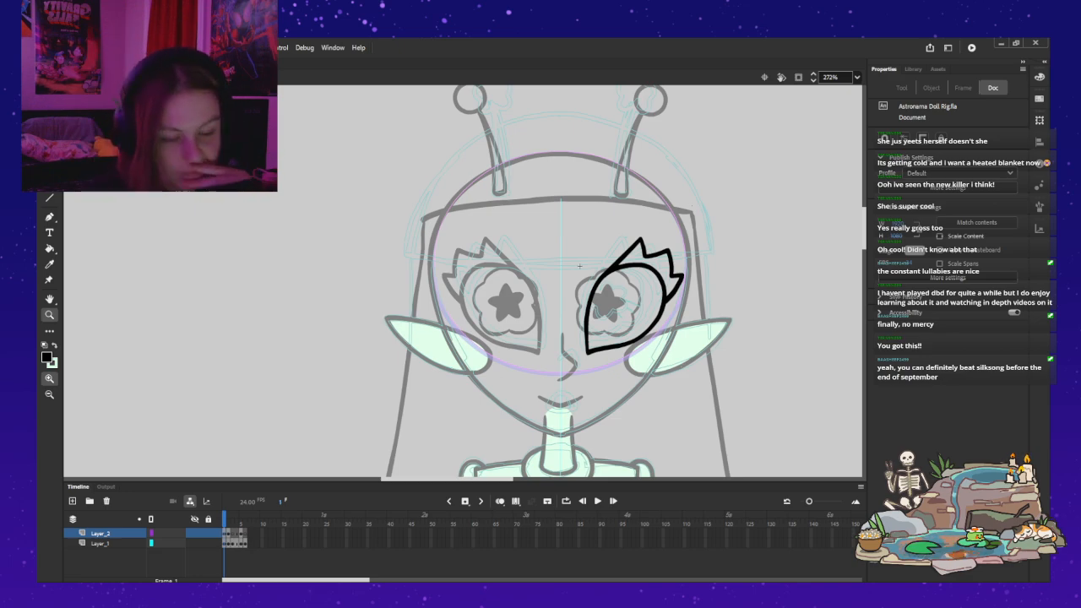
click(580, 266)
mouse_move(579, 266)
mouse_down()
mouse_move(237, 278)
mouse_move(391, 334)
mouse_up()
key(b)
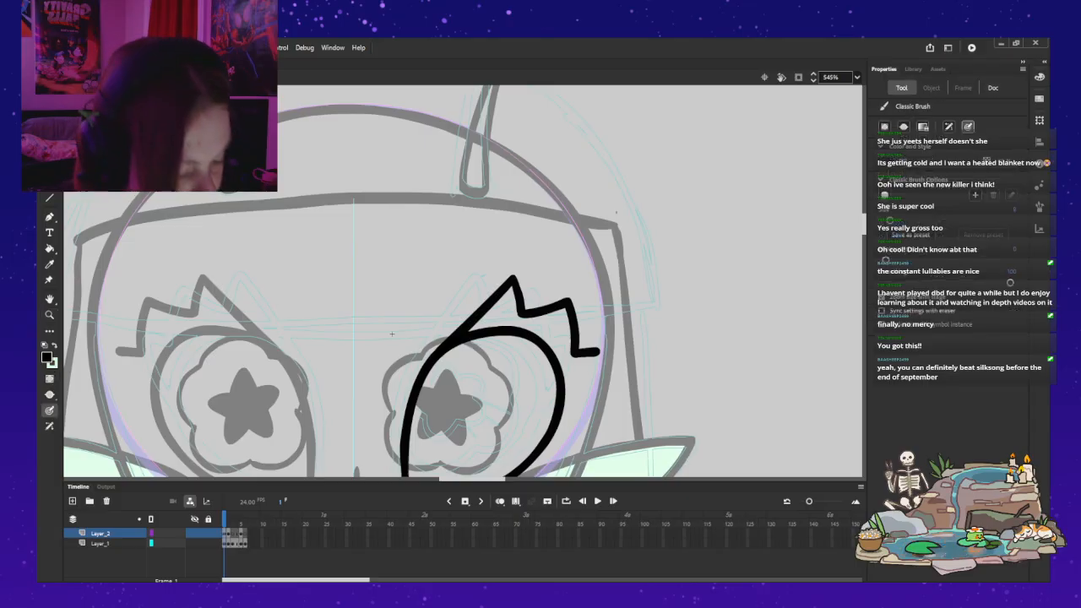
drag(596, 353, 562, 418)
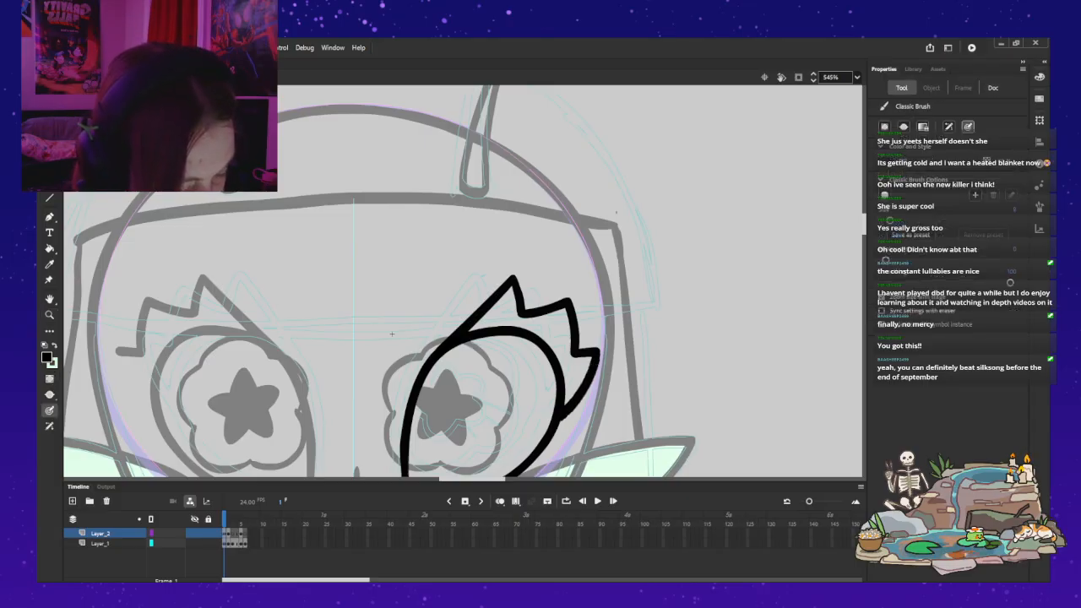
drag(391, 334, 456, 274)
key(ctrl+z)
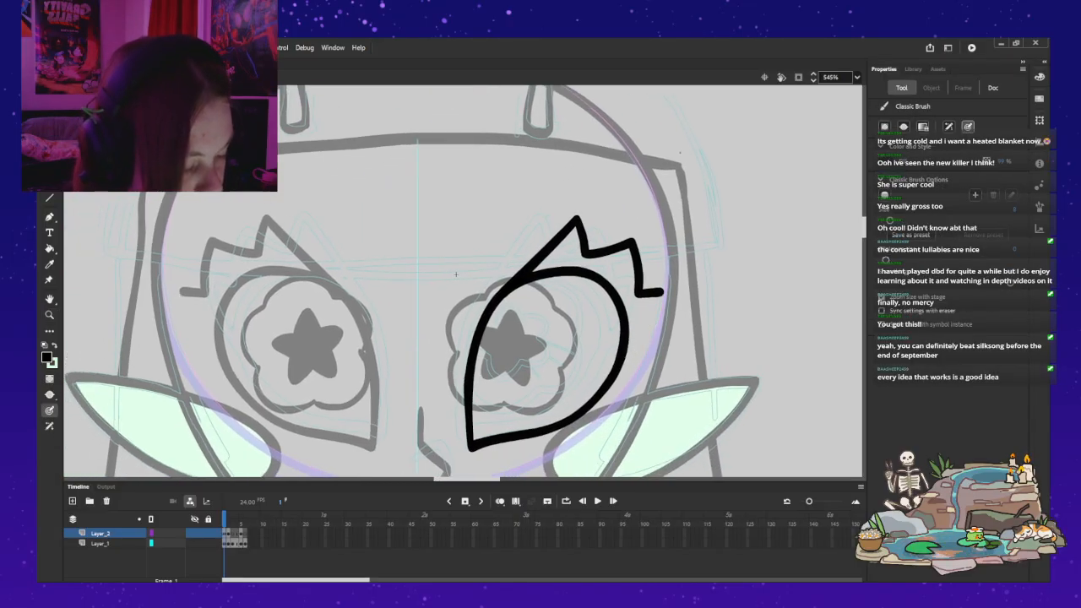
drag(662, 297, 623, 365)
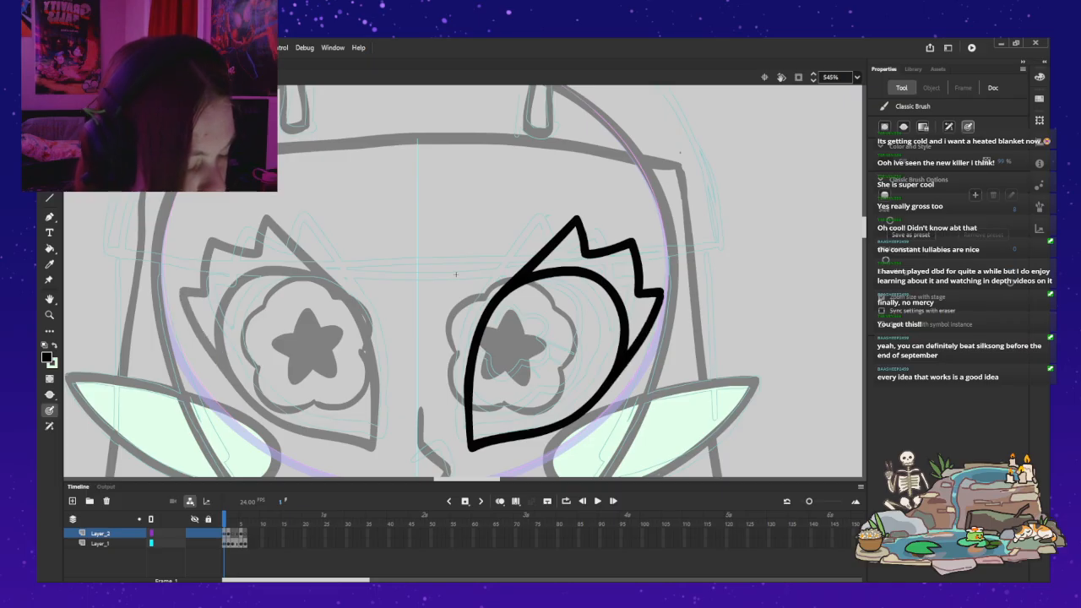
Step: Try removing the spiky lash line from the right eye to compare it with the bare outline, restoring the line each time
mouse_move(456, 274)
mouse_down()
mouse_move(498, 205)
mouse_move(475, 242)
mouse_up()
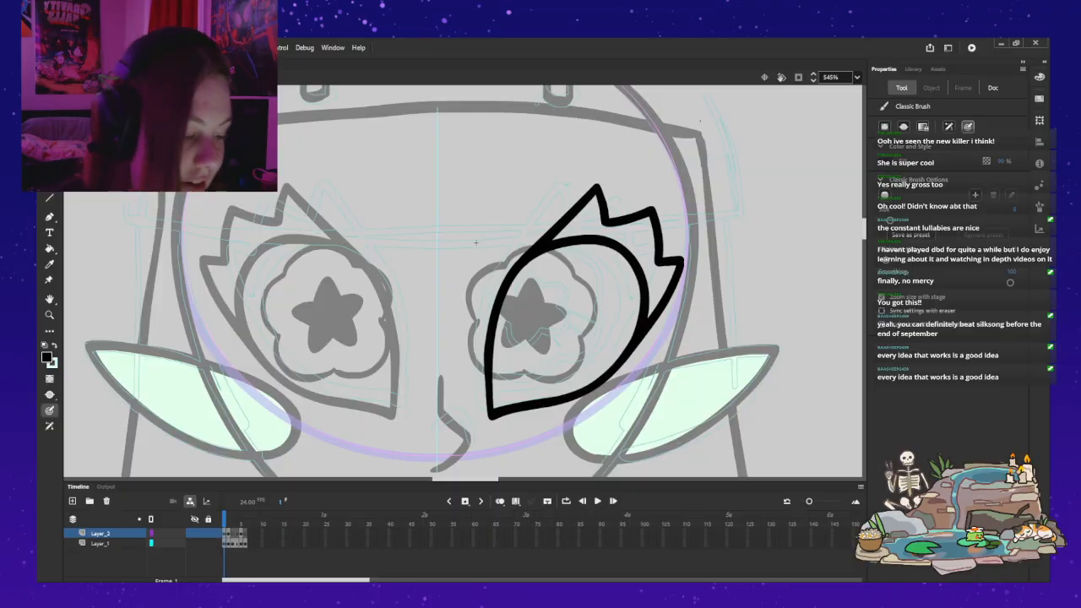
key(v)
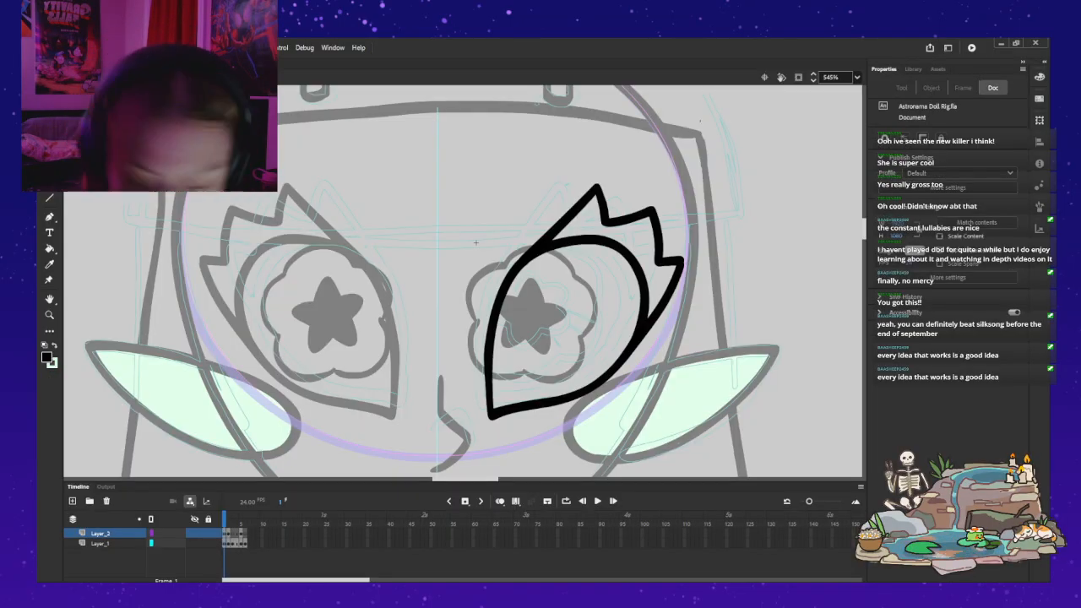
click(629, 217)
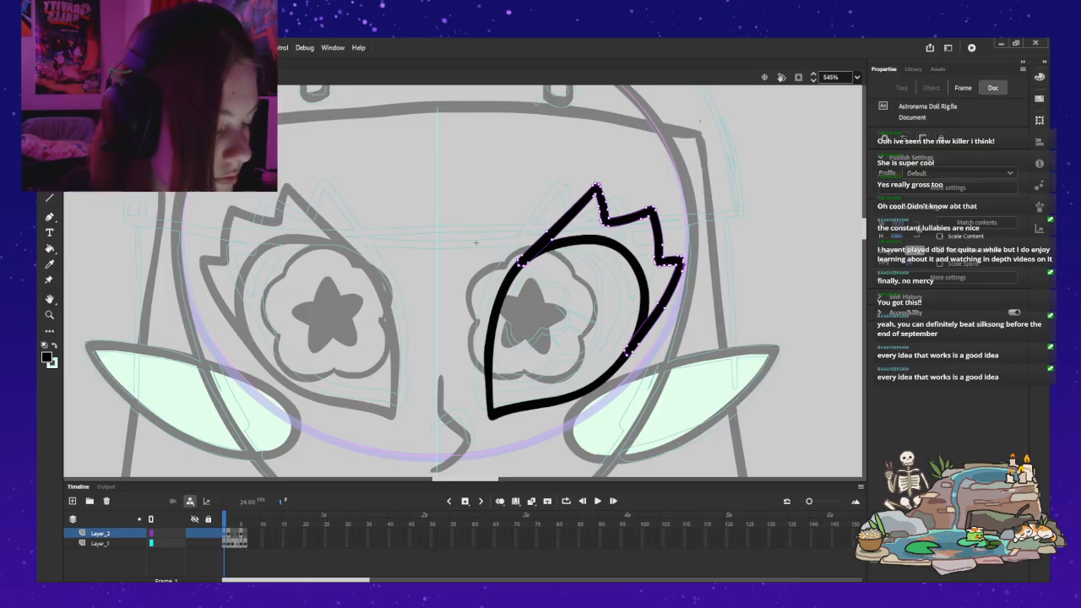
key(Delete)
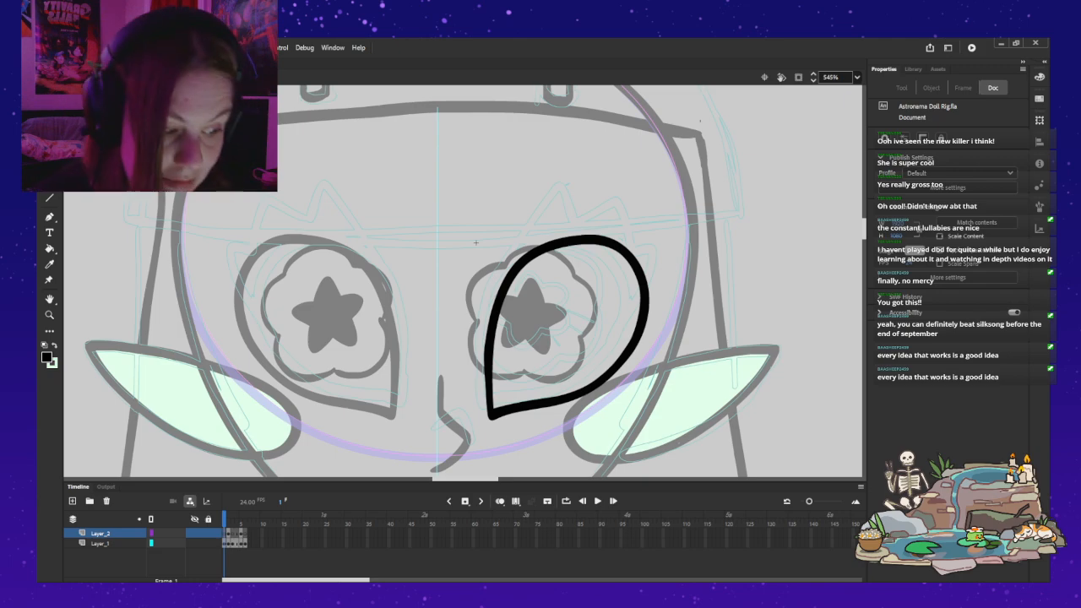
key(ctrl+z)
key(z)
click(701, 246)
drag(701, 247, 851, 275)
key(ctrl+a)
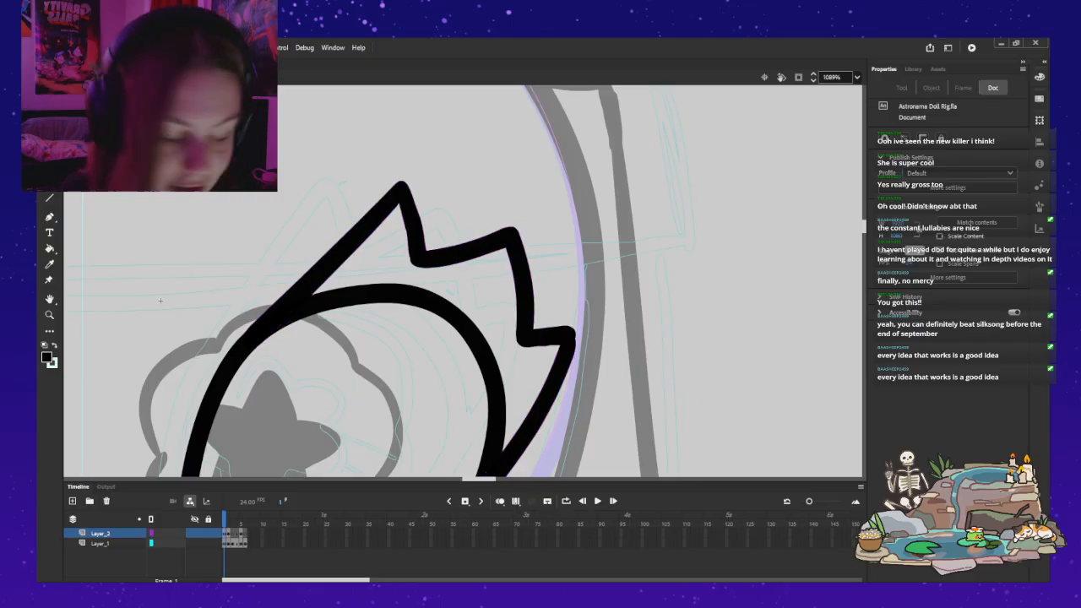
key(Delete)
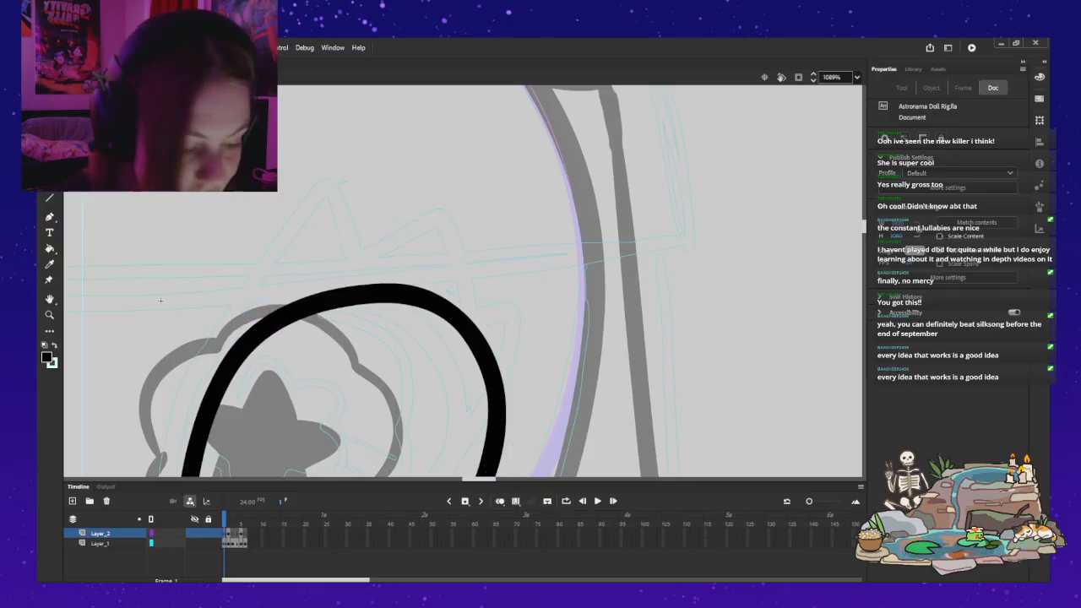
key(ctrl+z)
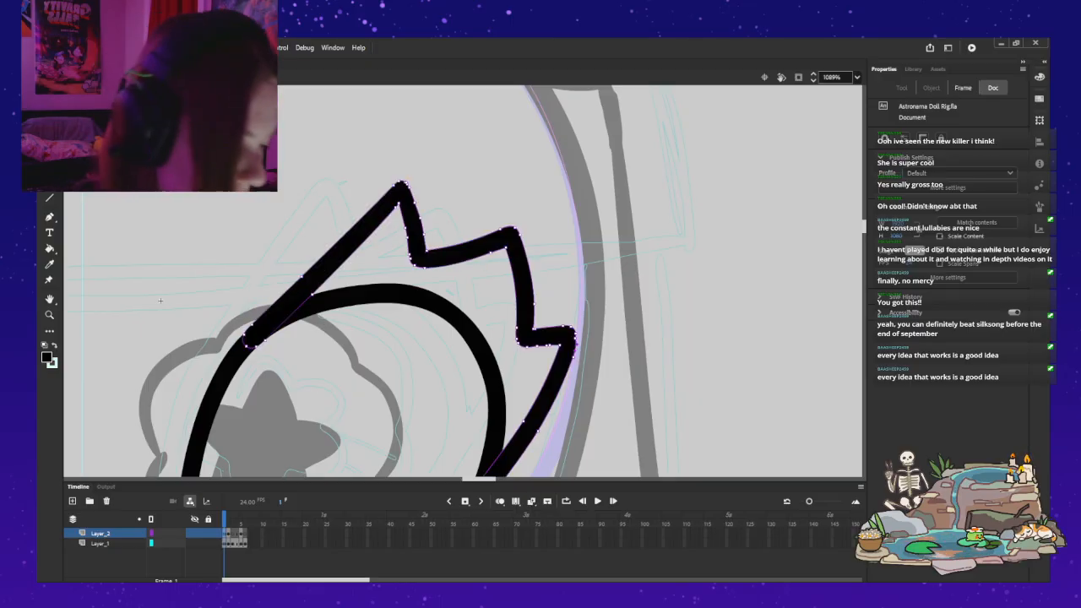
key(Delete)
key(ctrl+z)
key(Delete)
key(ctrl+z)
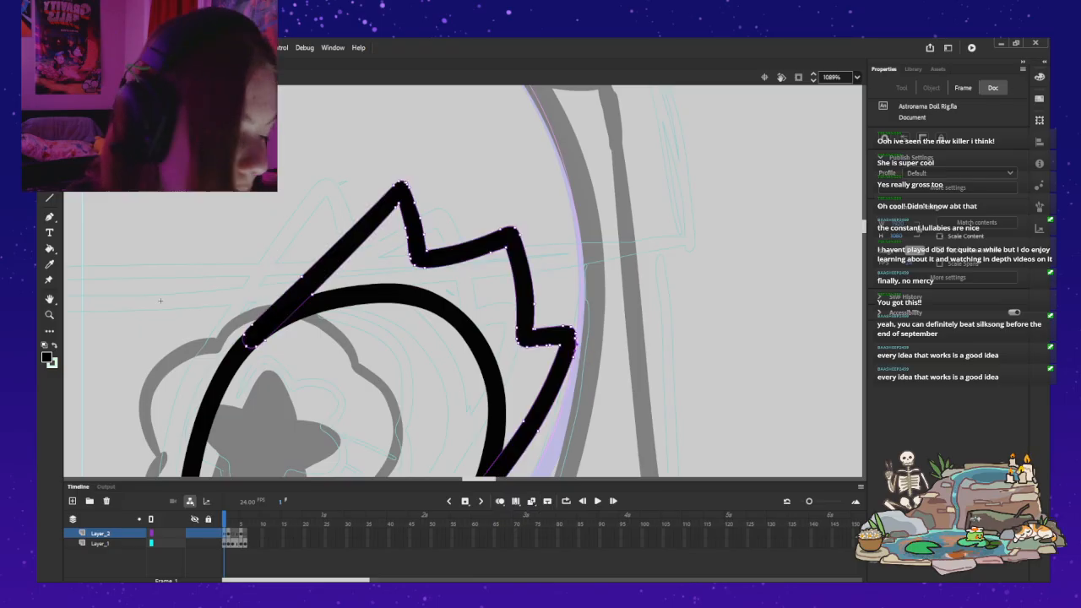
key(ctrl+z)
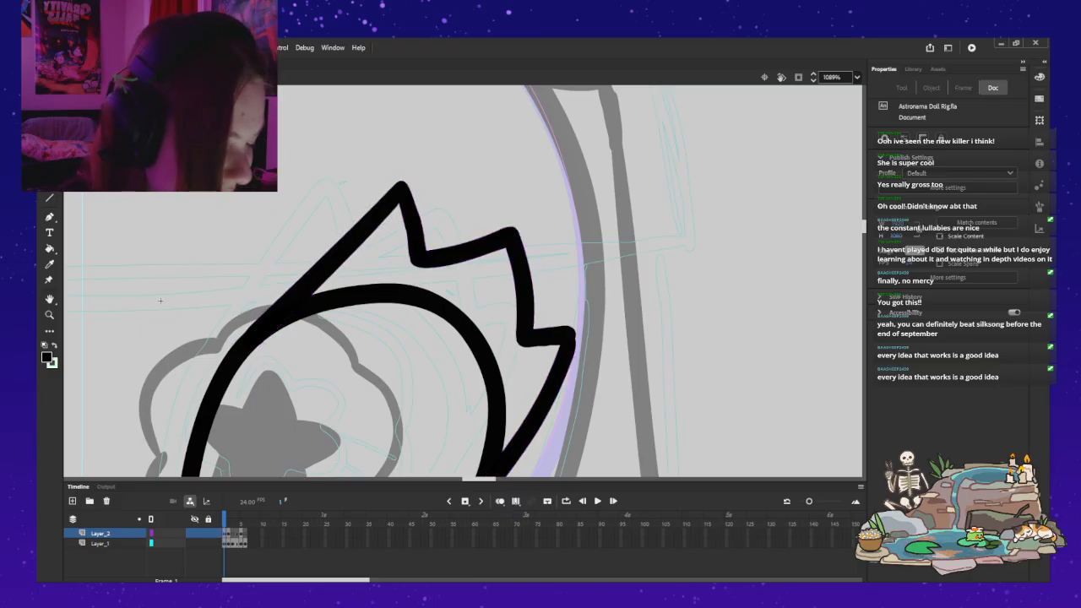
key(ctrl+y)
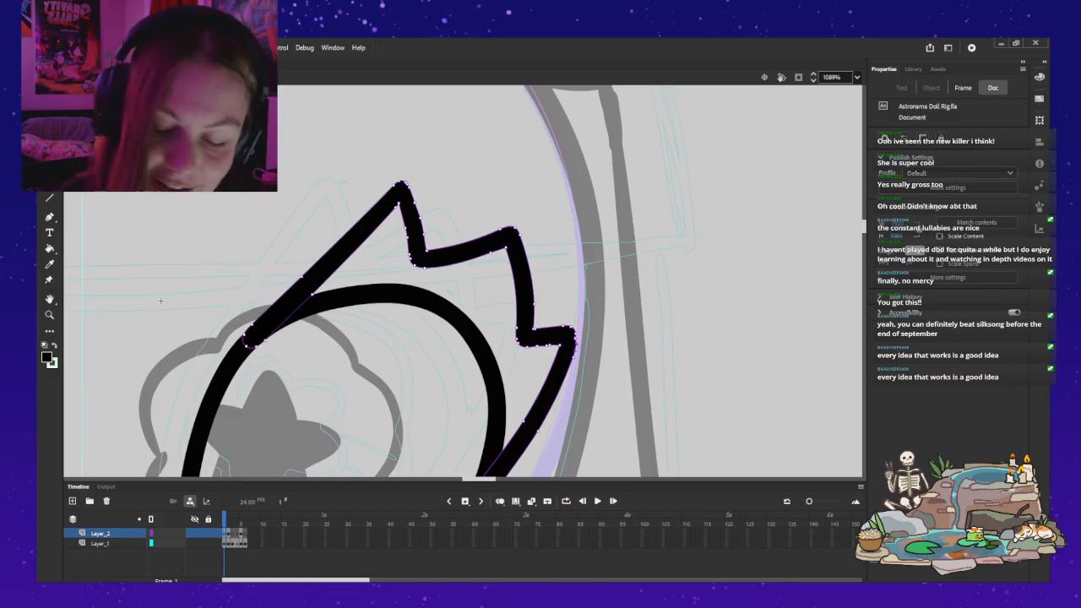
key(Delete)
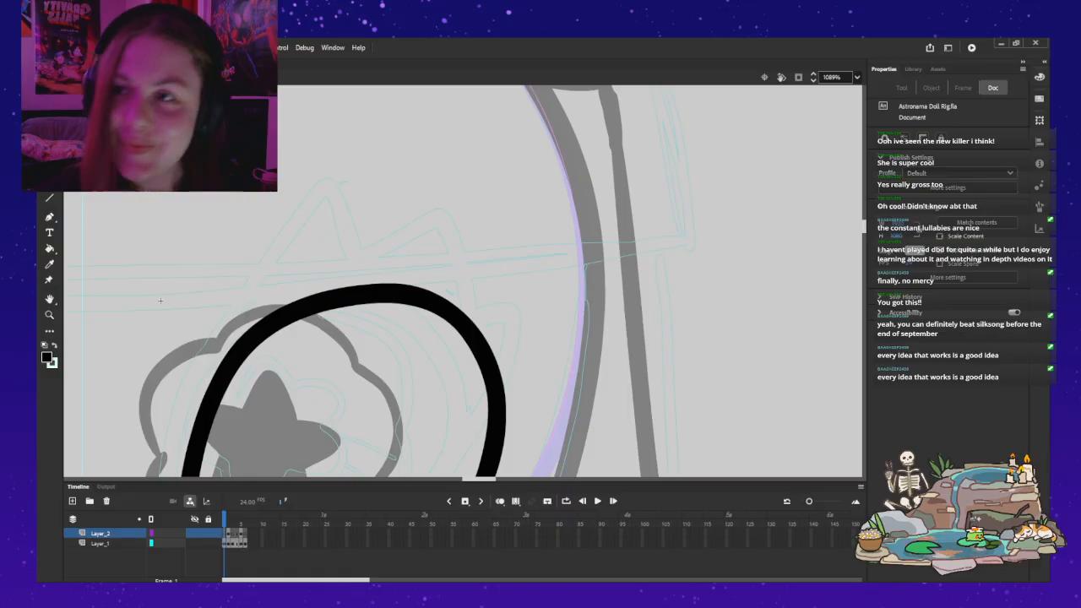
key(ctrl+z)
key(Escape)
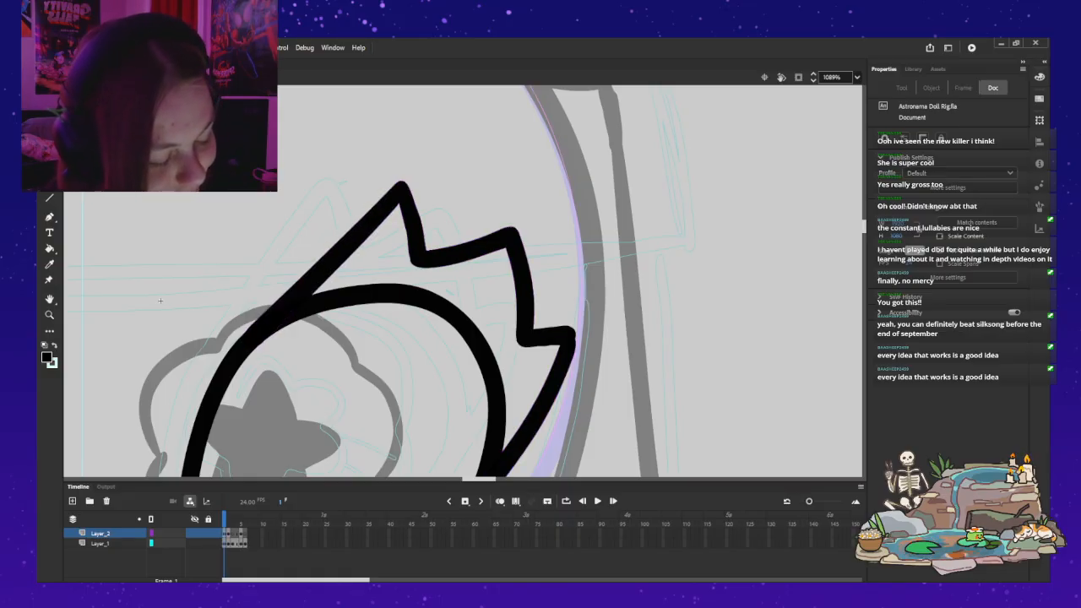
Step: Undo the recent edits to the outermost lash tip of the right eye's lash line
key(ctrl+z)
key(Escape)
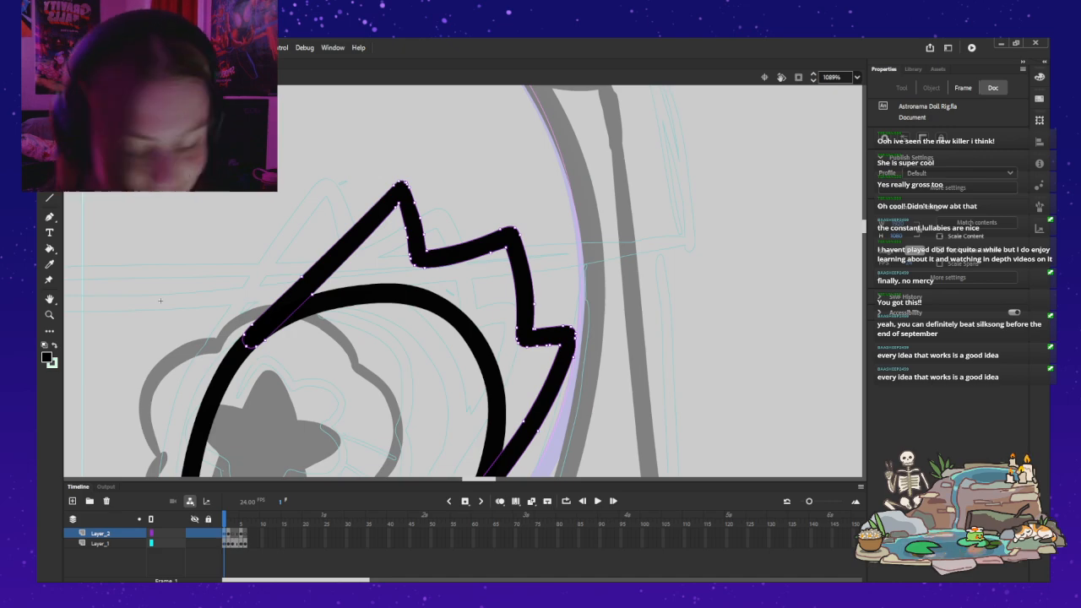
key(ctrl+z)
key(ctrl+z)
key(ctrl+z)
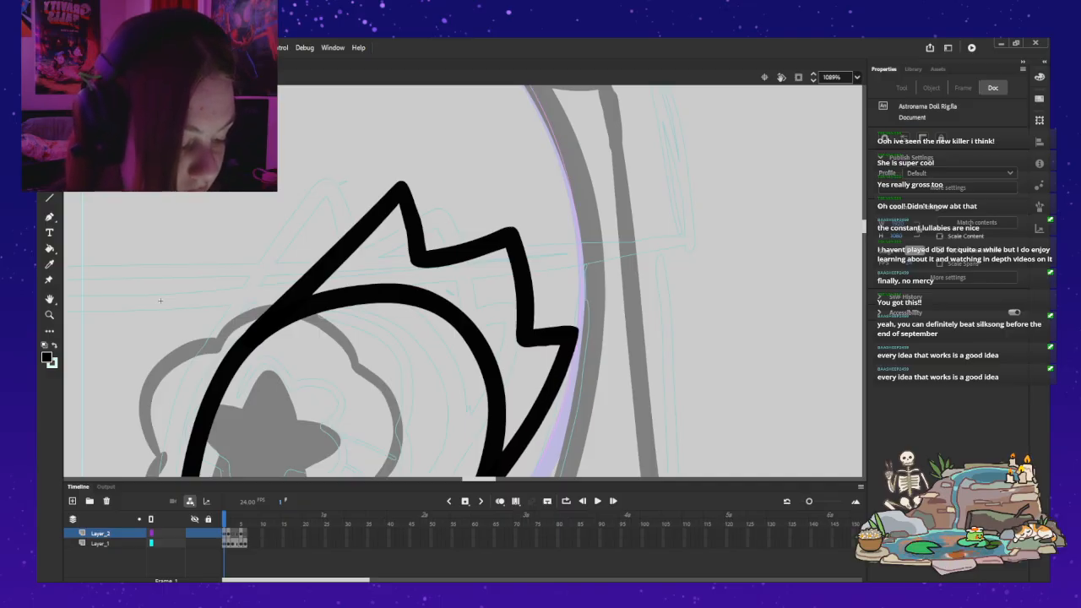
key(ctrl+z)
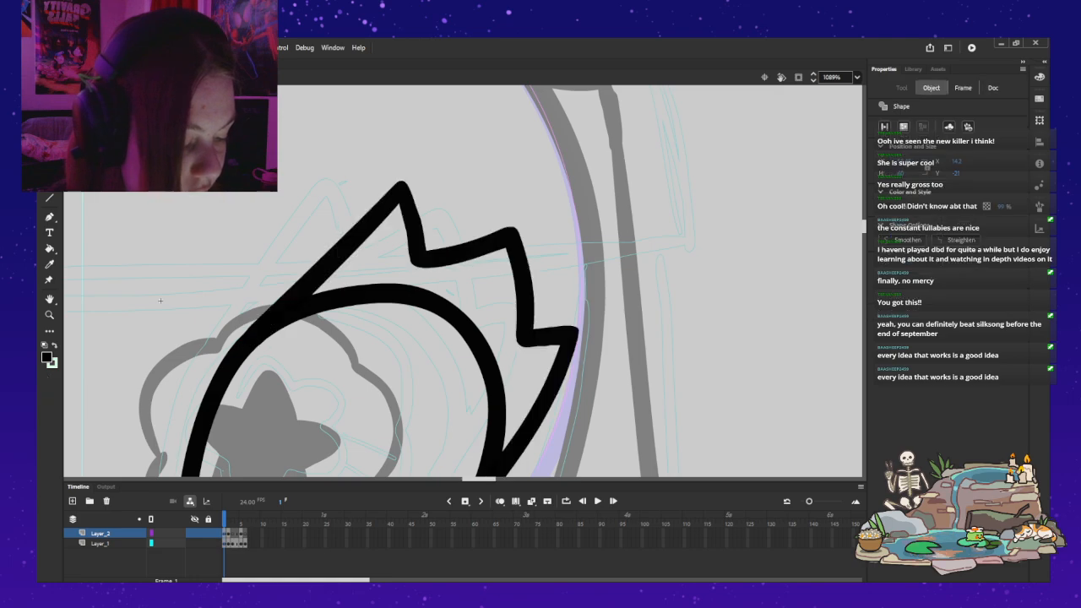
key(ctrl+z)
key(ctrl+z)
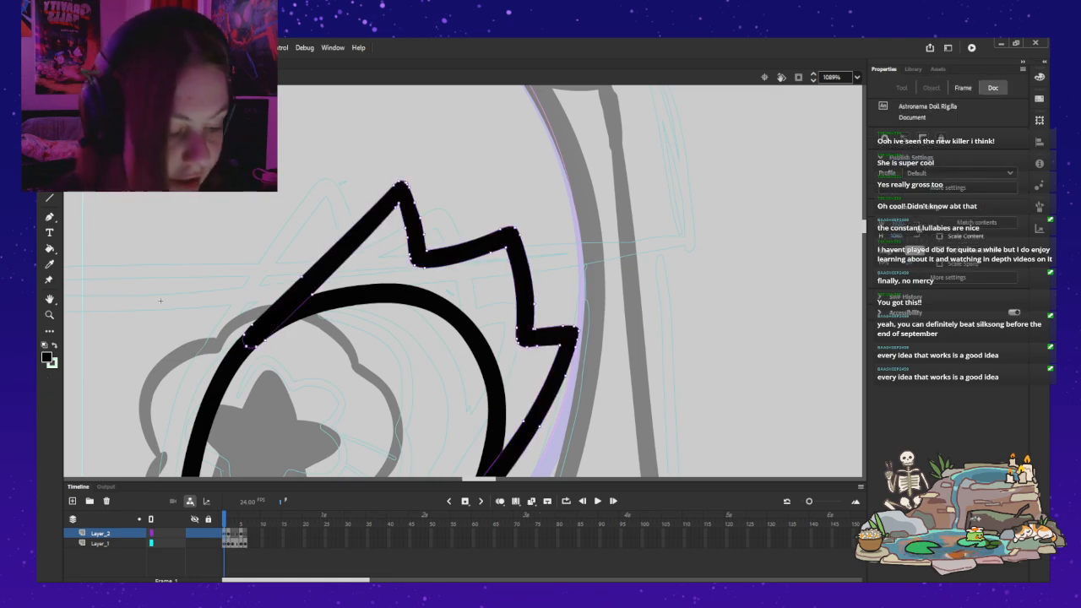
key(ctrl+z)
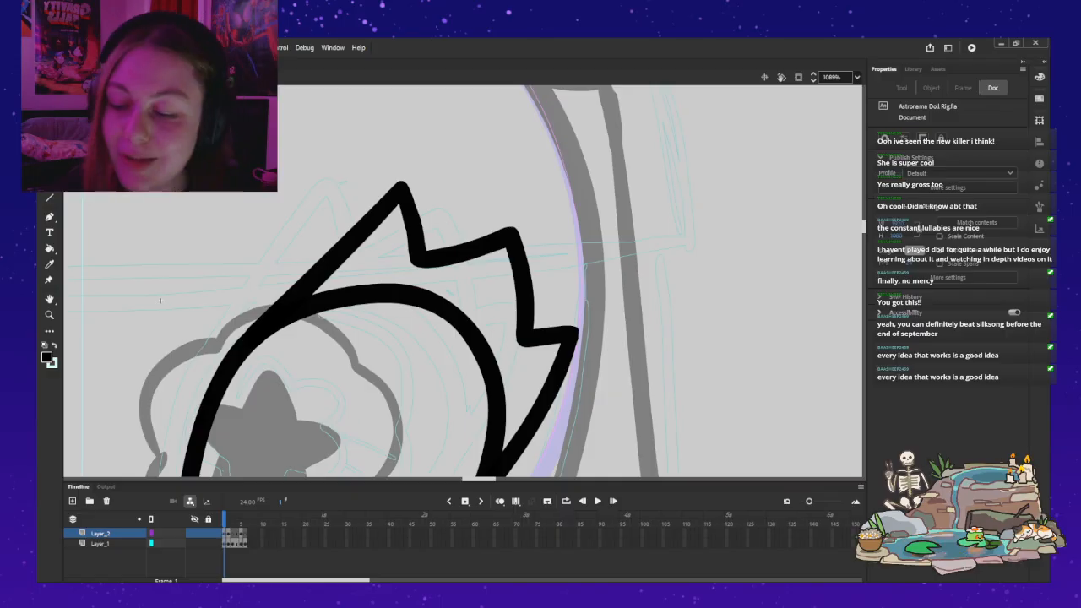
key(z)
alt+click(288, 181)
alt+click(288, 180)
mouse_move(256, 204)
mouse_down()
mouse_move(264, 193)
mouse_move(409, 230)
mouse_up()
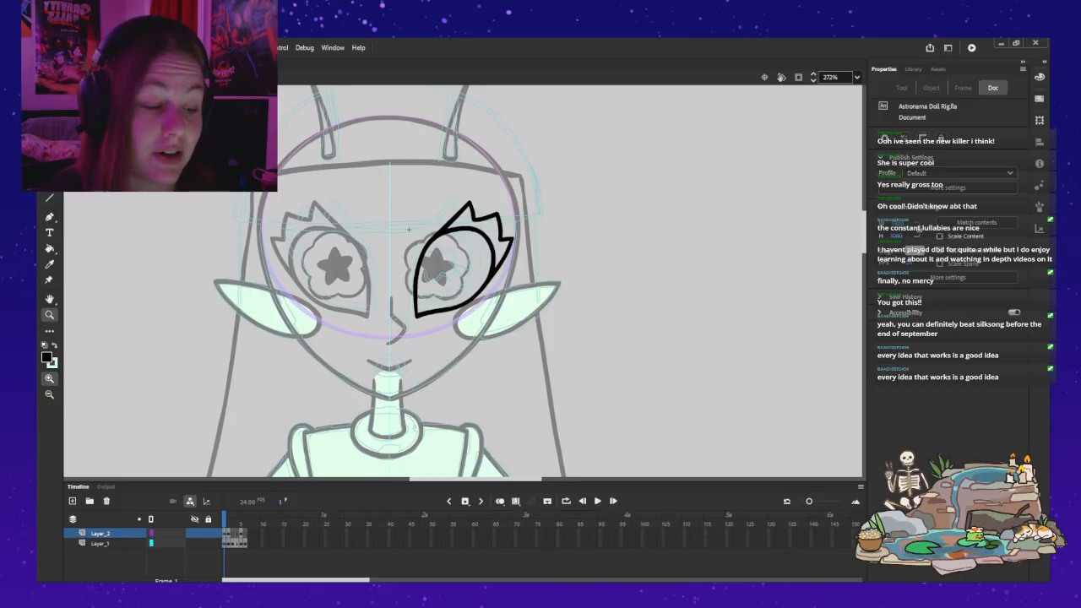
click(407, 229)
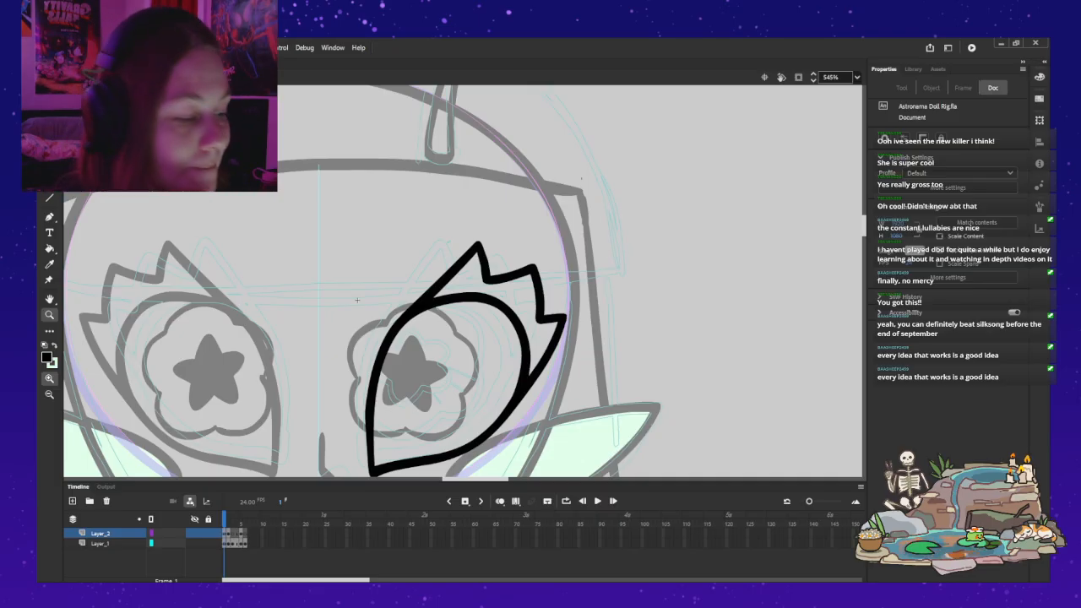
key(ctrl+2)
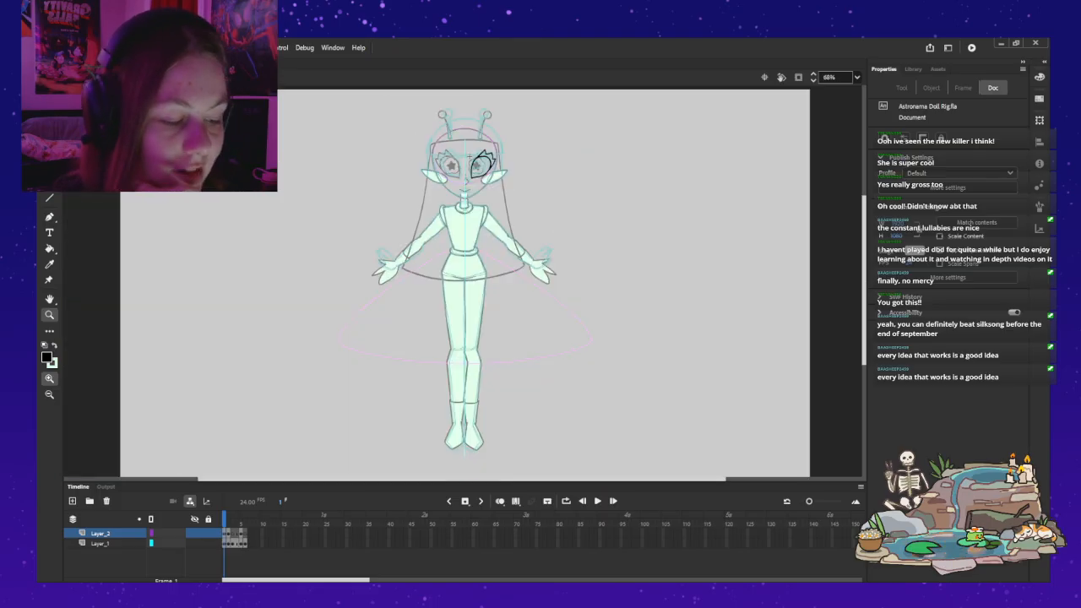
key(v)
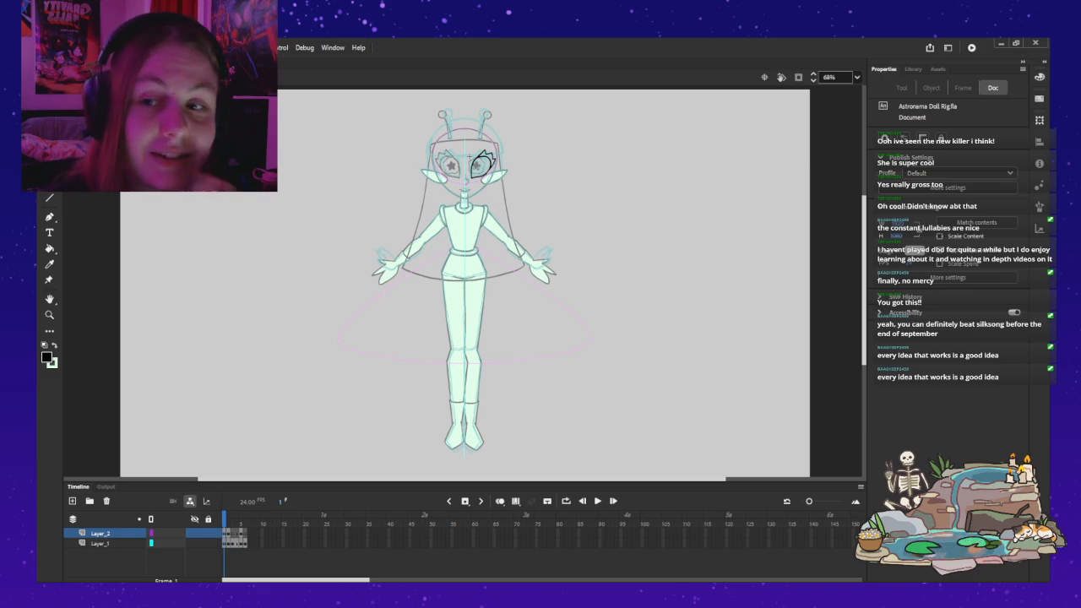
key(b)
mouse_move(578, 187)
mouse_down()
mouse_move(658, 304)
mouse_move(599, 408)
mouse_move(639, 230)
mouse_move(609, 371)
mouse_up()
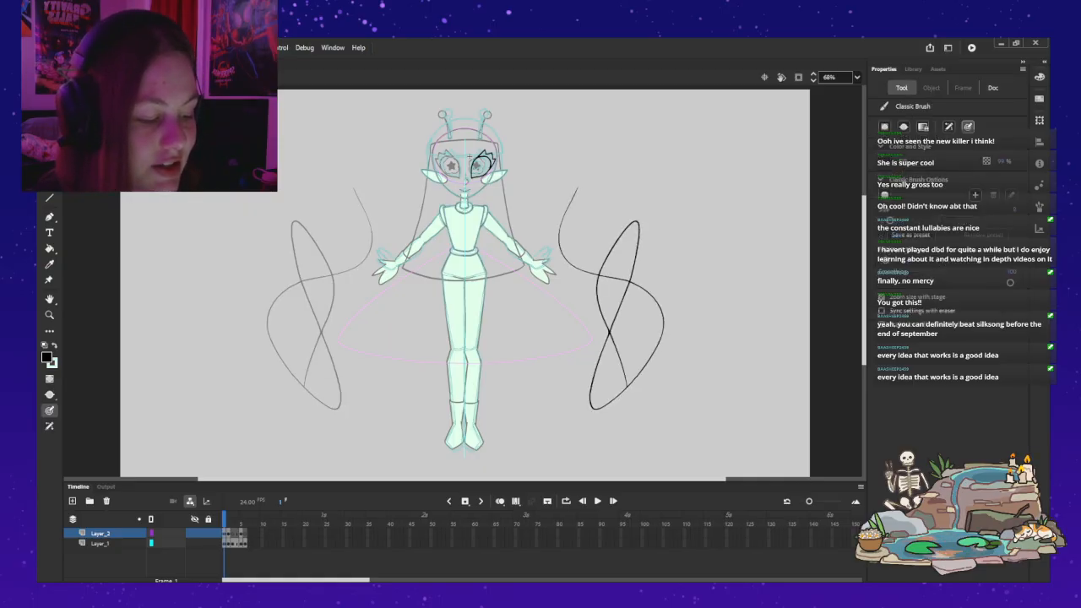
key(ctrl+z)
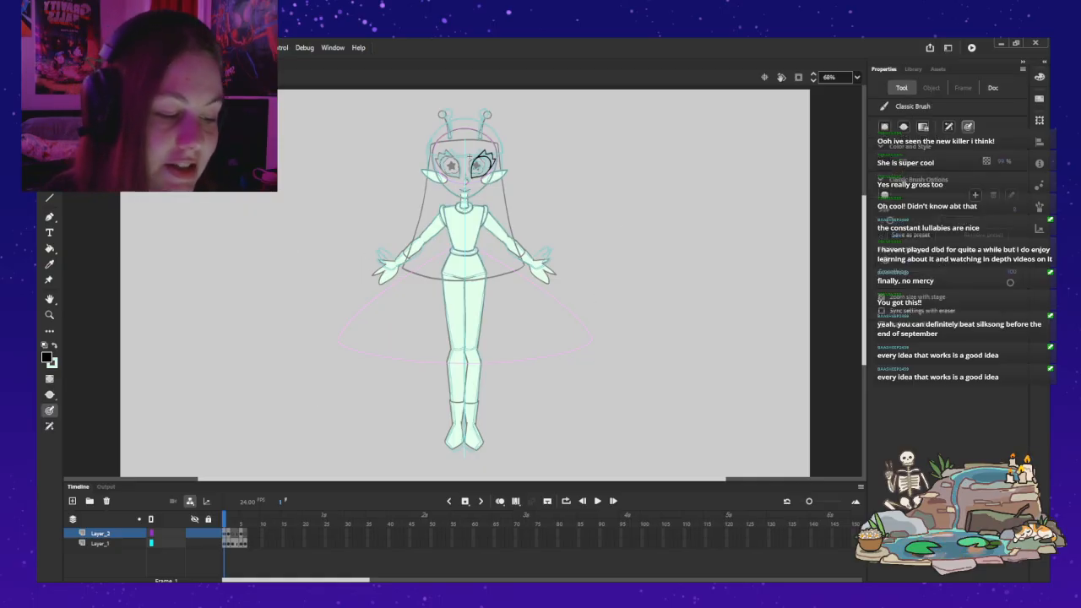
Step: Exit the eye symbol to the full doll scene and clear the selection
key(ctrl+e)
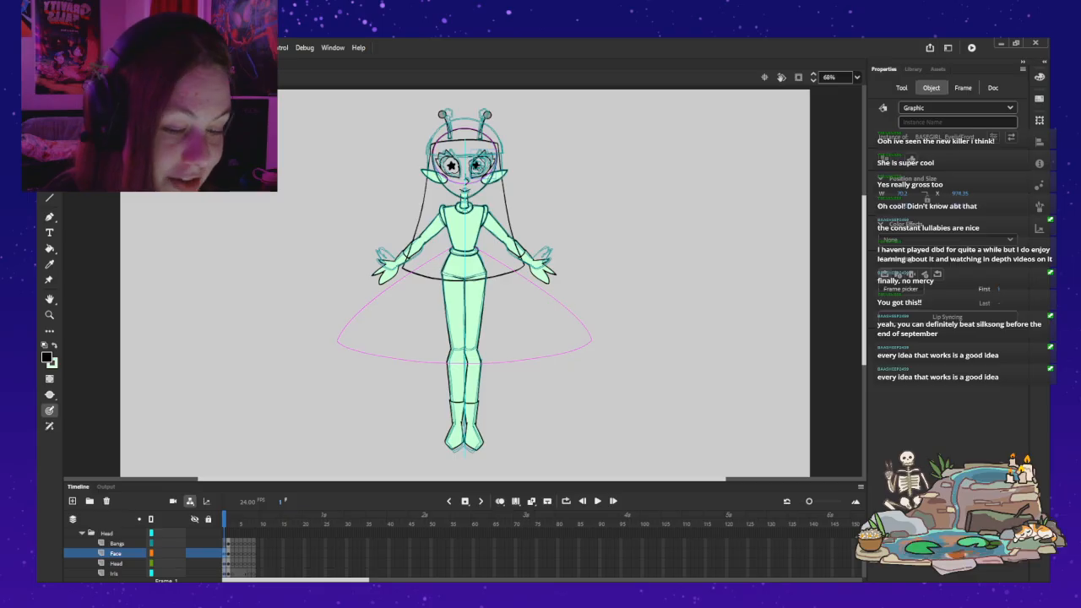
key(v)
key(Escape)
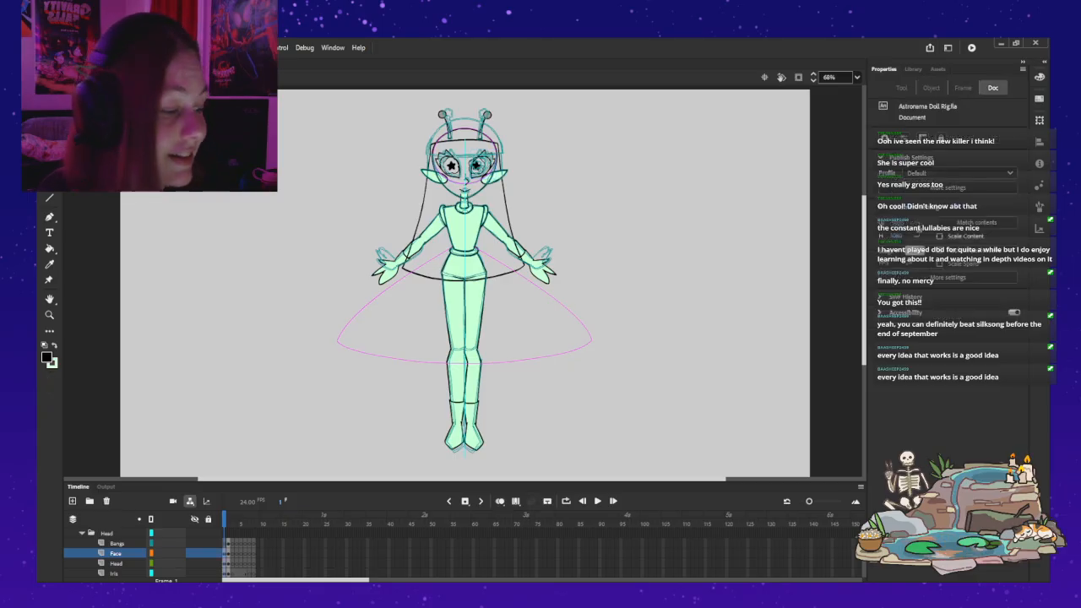
Step: Shift the left eye's star iris toward the nose and the right eye's star iris slightly outward
key(ctrl+equal)
key(ctrl+equal)
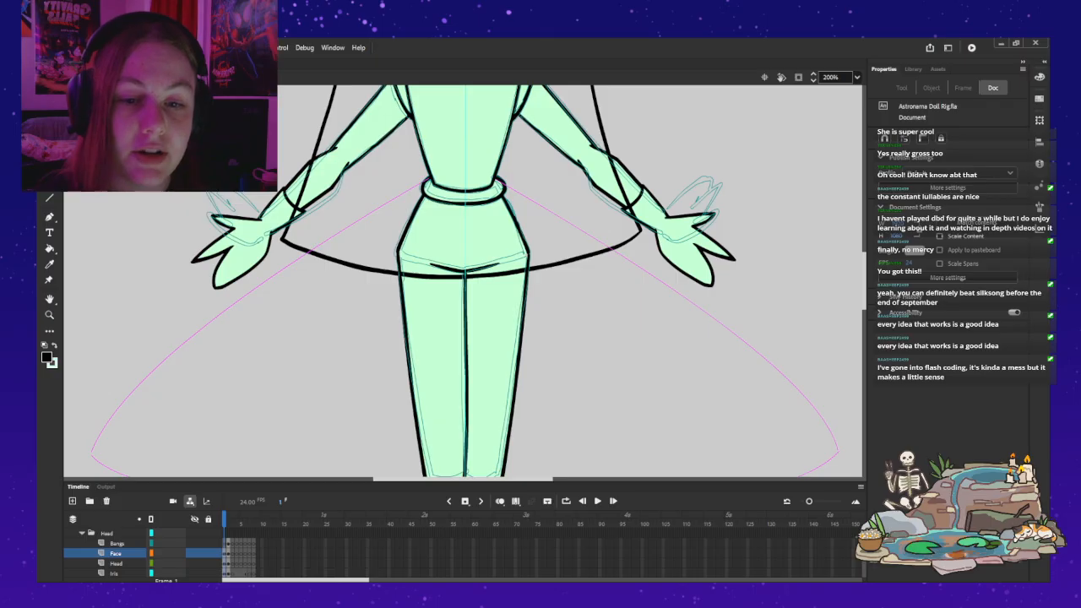
scroll(463, 281, up, 10)
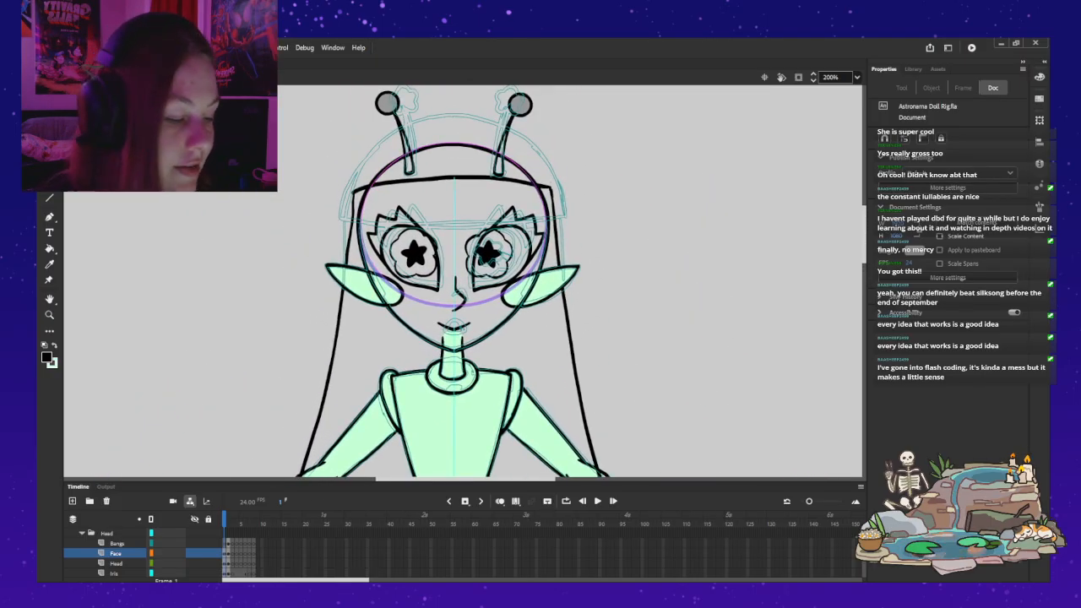
click(487, 253)
drag(488, 253, 496, 255)
drag(413, 254, 415, 252)
key(Escape)
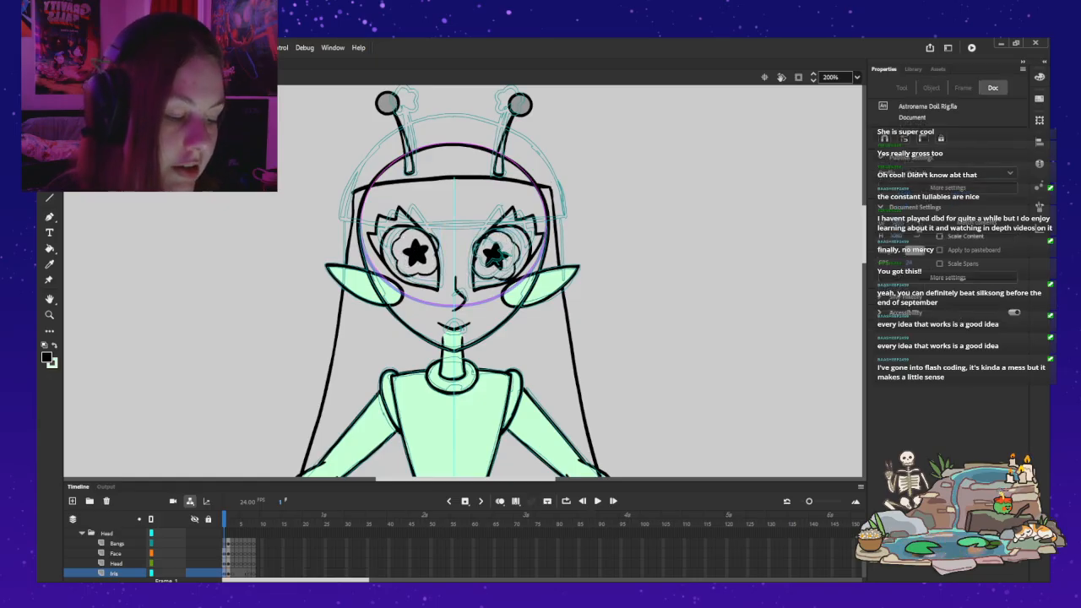
drag(495, 255, 490, 253)
drag(415, 253, 419, 249)
key(Escape)
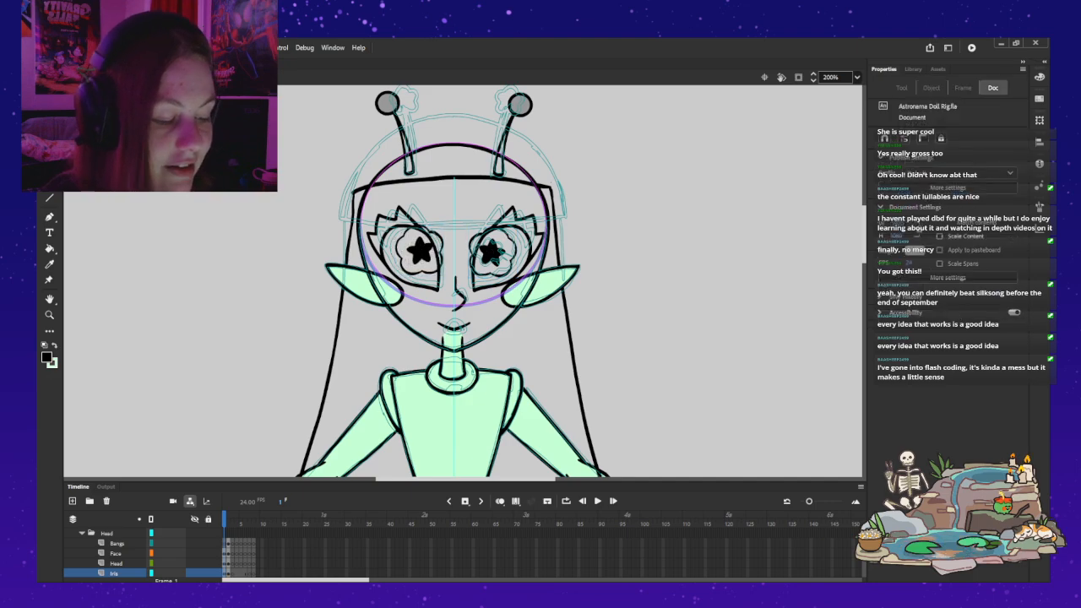
Step: Open the right eye's outline symbol for editing and add a new layer beneath Layer_1
double_click(490, 236)
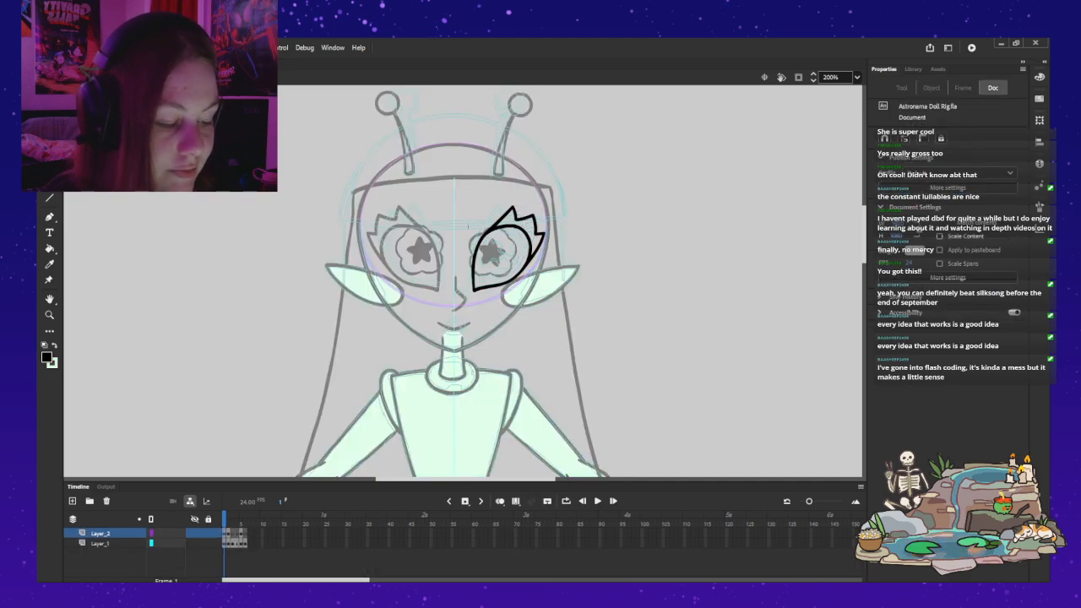
click(100, 542)
click(72, 501)
drag(100, 543, 100, 558)
key(.)
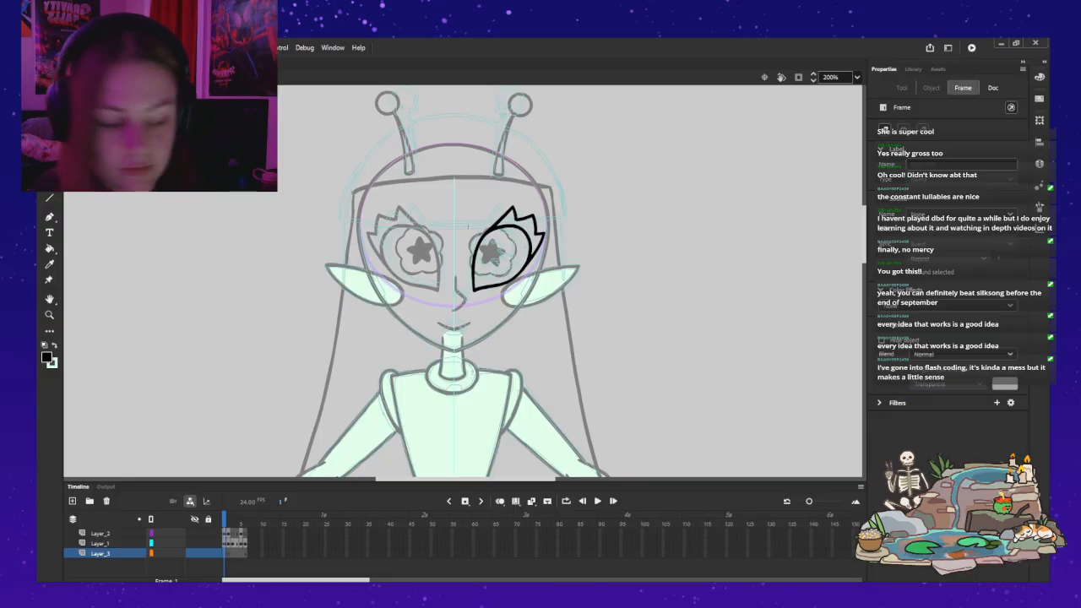
Step: Try to brush a mint-green outline around the right eye and its lashes inside the eye symbol
key(z)
click(468, 226)
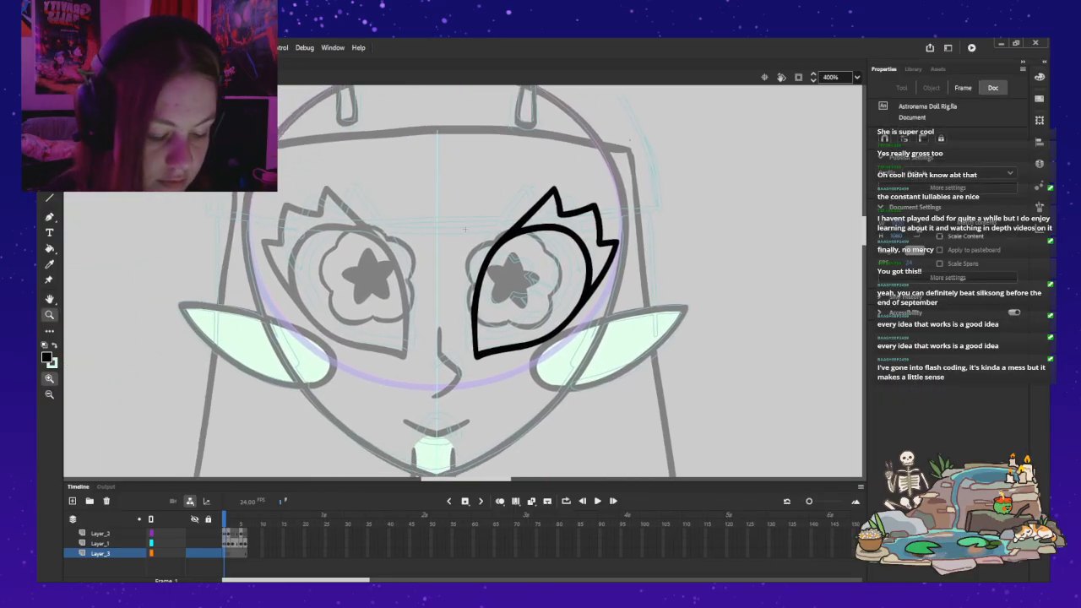
key(ctrl+z)
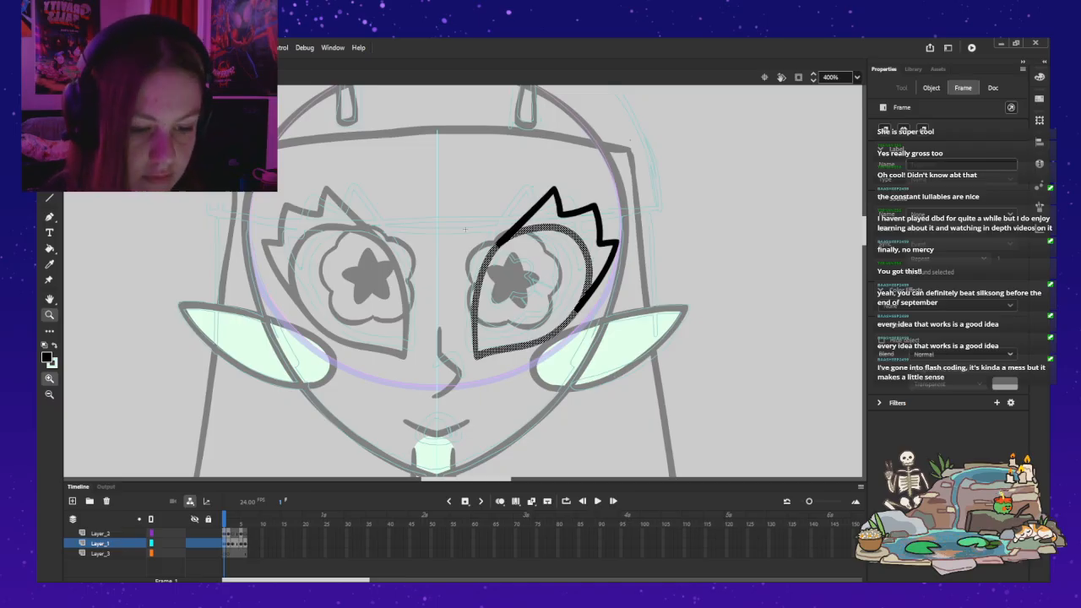
key(v)
key(Escape)
key(x)
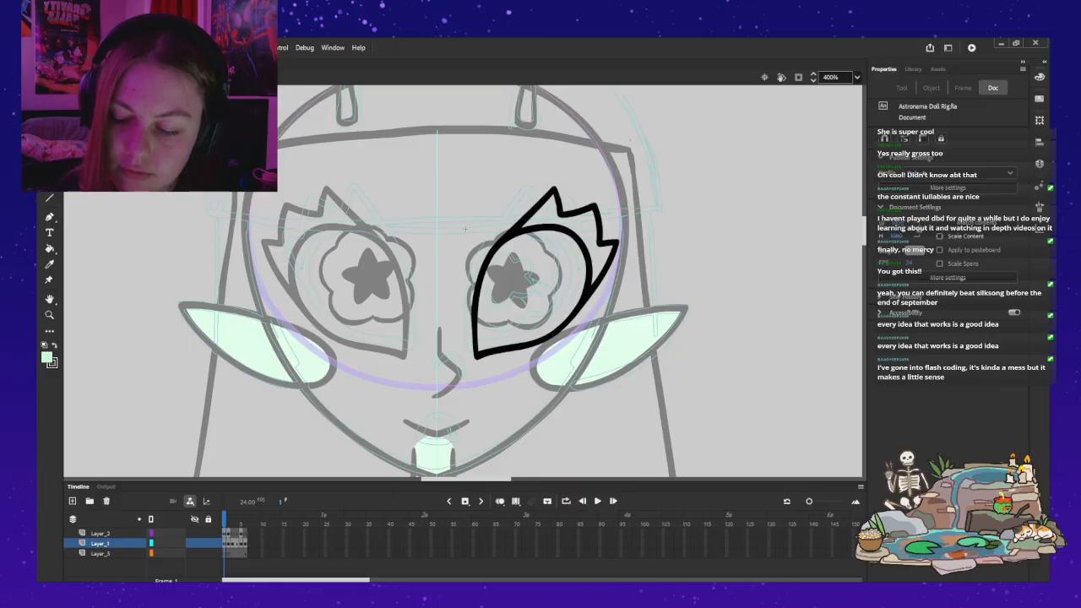
key(b)
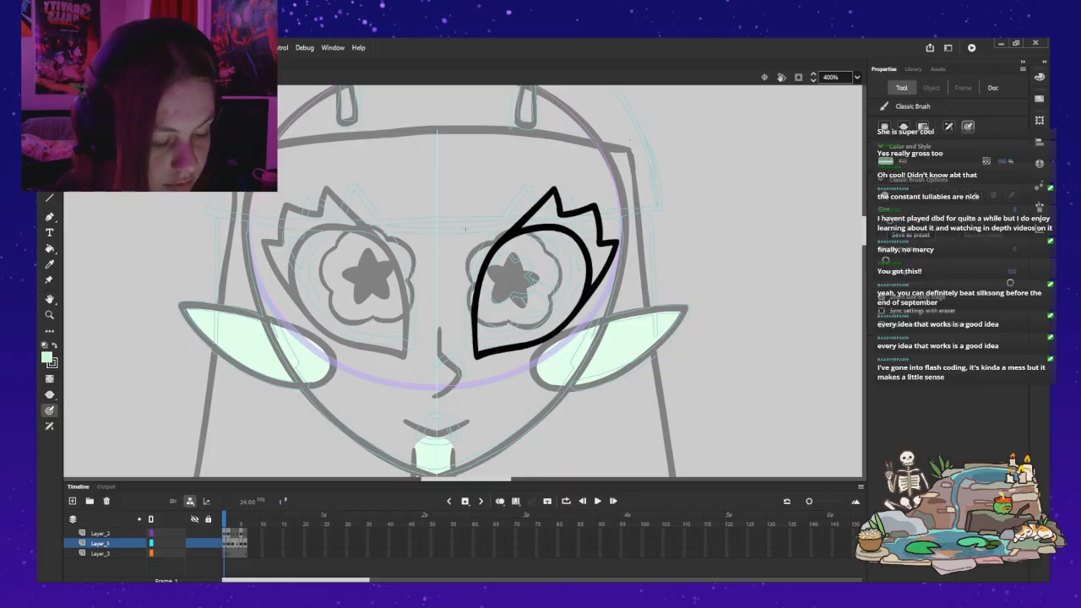
mouse_move(469, 376)
mouse_down()
mouse_move(454, 333)
mouse_move(462, 221)
mouse_move(584, 172)
mouse_move(613, 225)
mouse_move(591, 314)
mouse_up()
drag(534, 367, 474, 375)
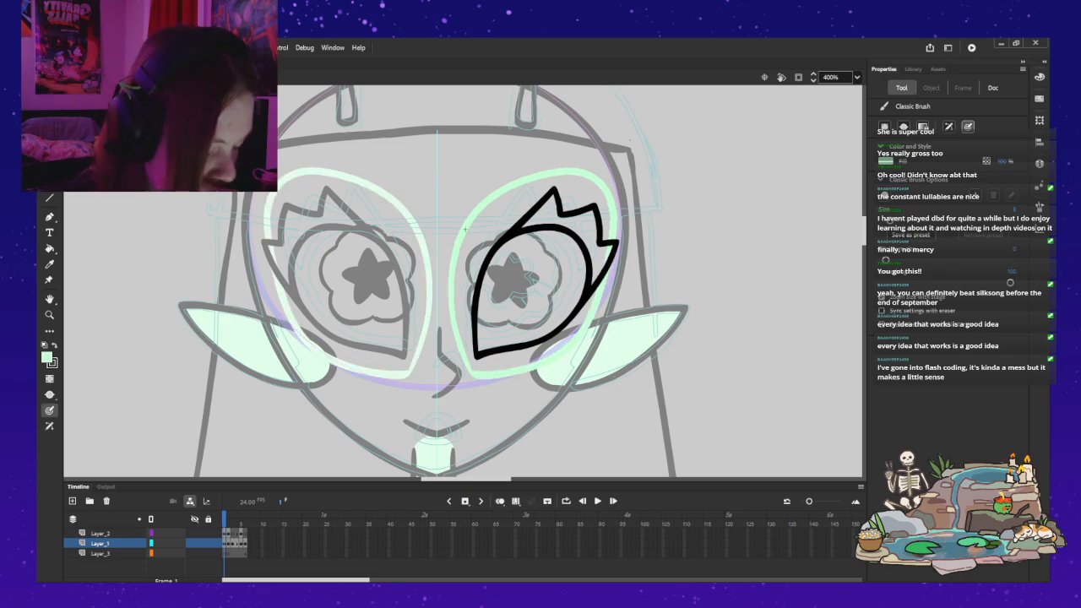
key(ctrl+z)
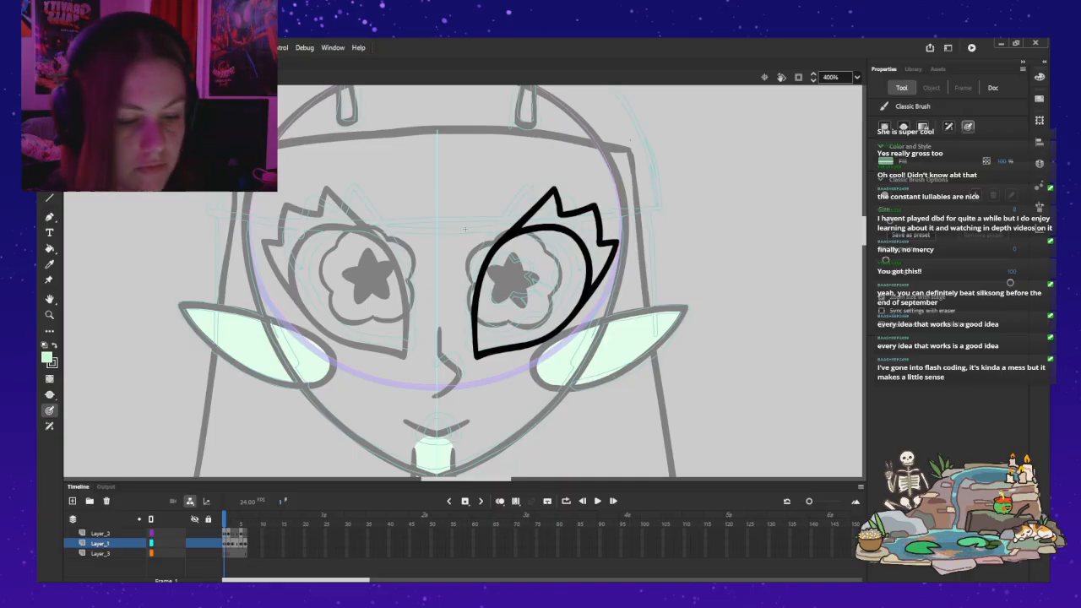
Step: Return to the full doll scene and add a new layer directly above the Iris layer
key(ctrl+e)
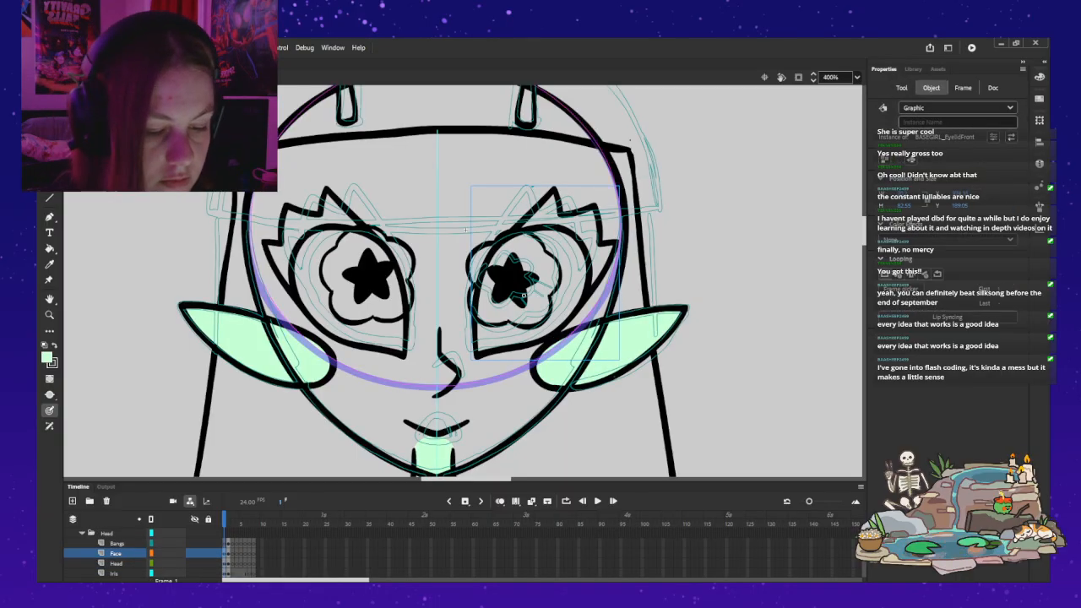
key(v)
scroll(118, 553, down, 1)
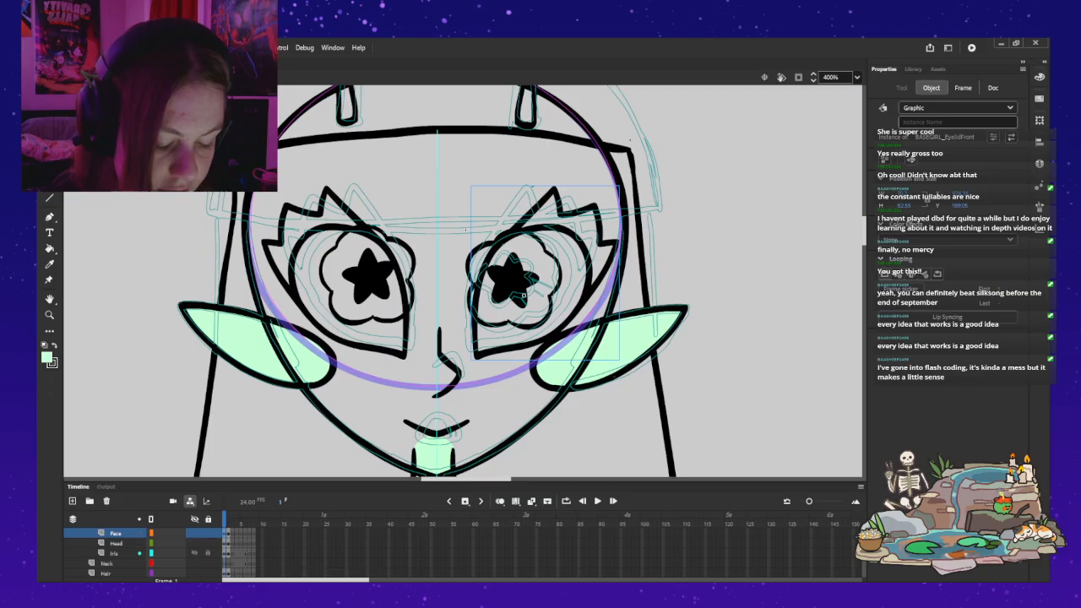
click(116, 553)
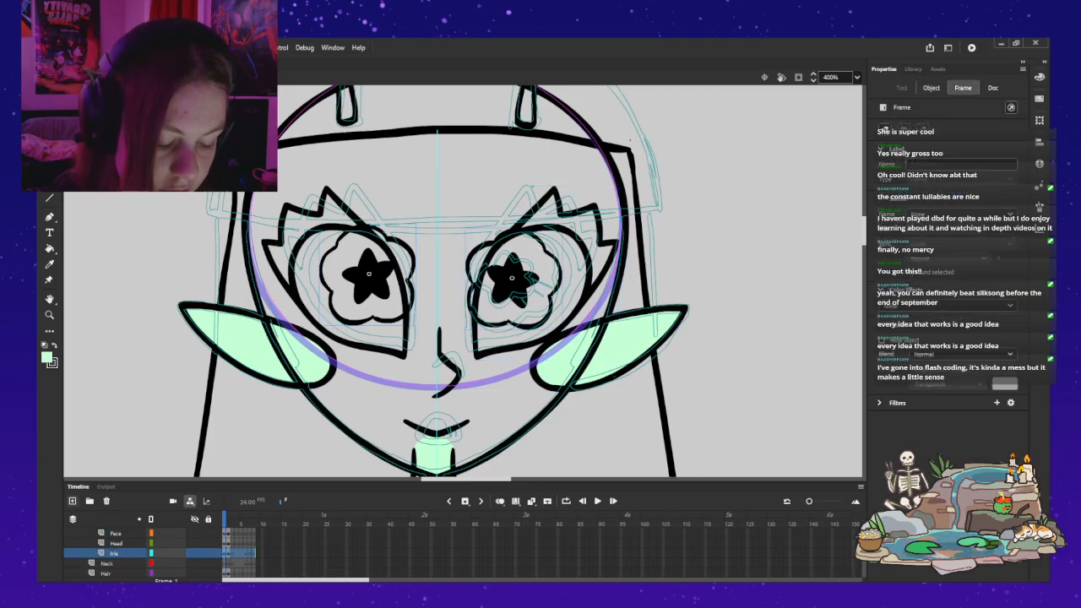
click(72, 502)
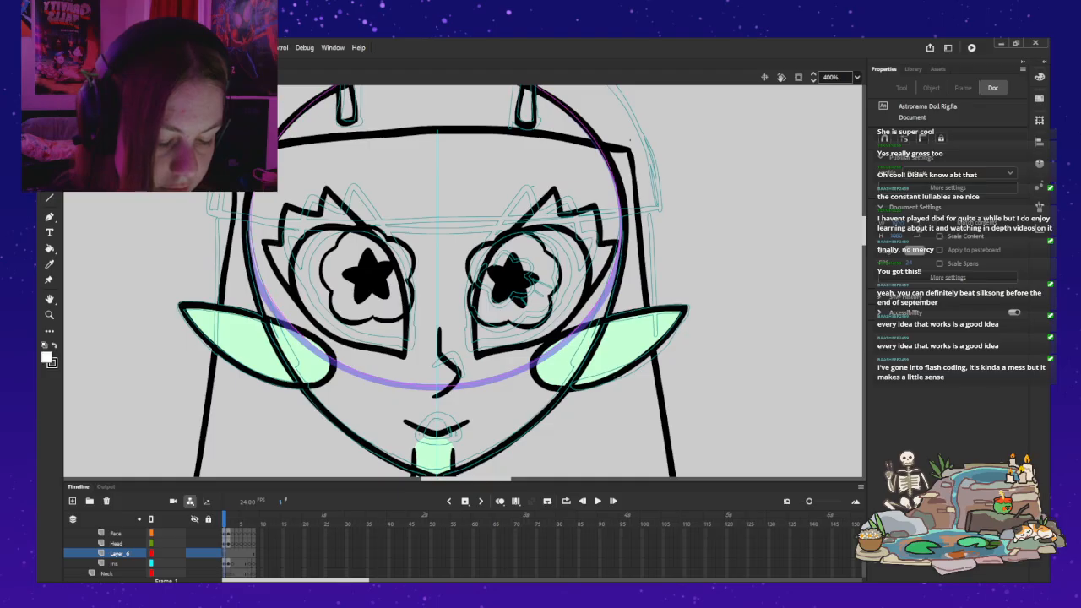
Step: Add a keyframe at frame 2 of the new layer above Iris
key(b)
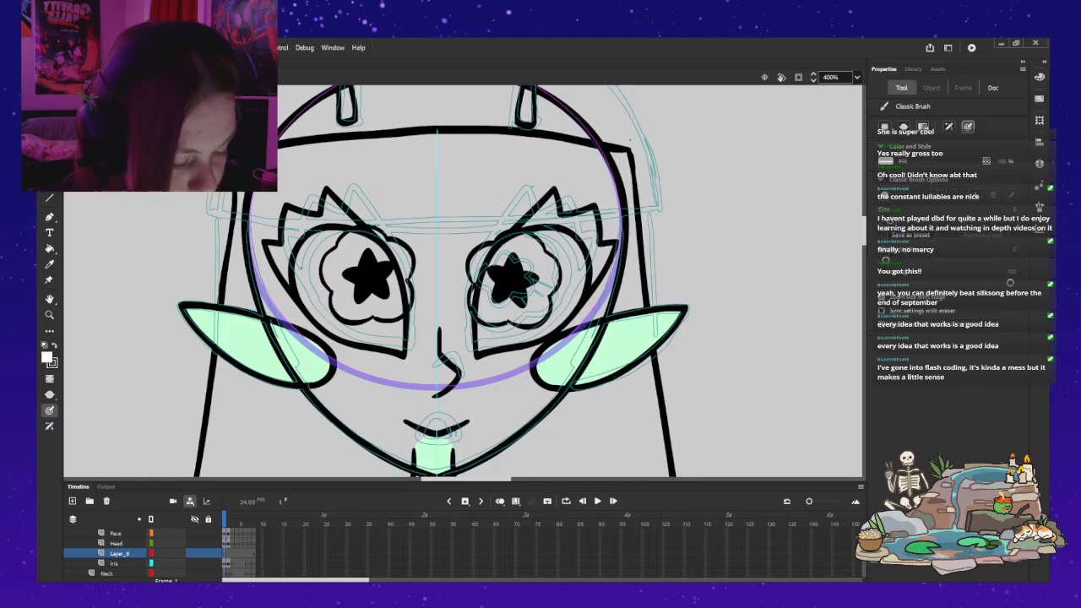
click(483, 345)
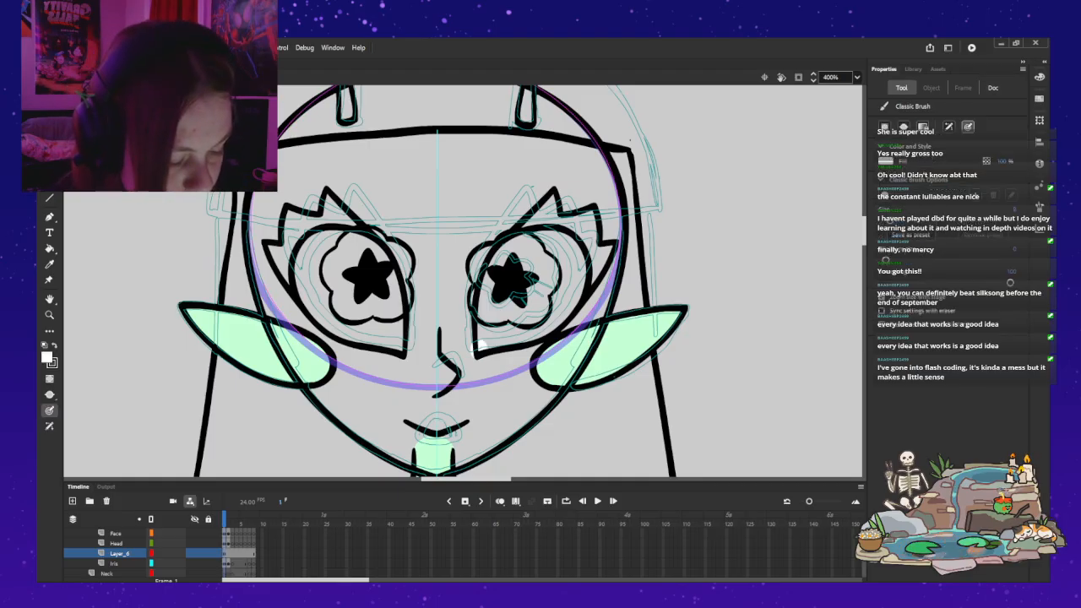
key(ctrl+z)
click(228, 553)
click(464, 502)
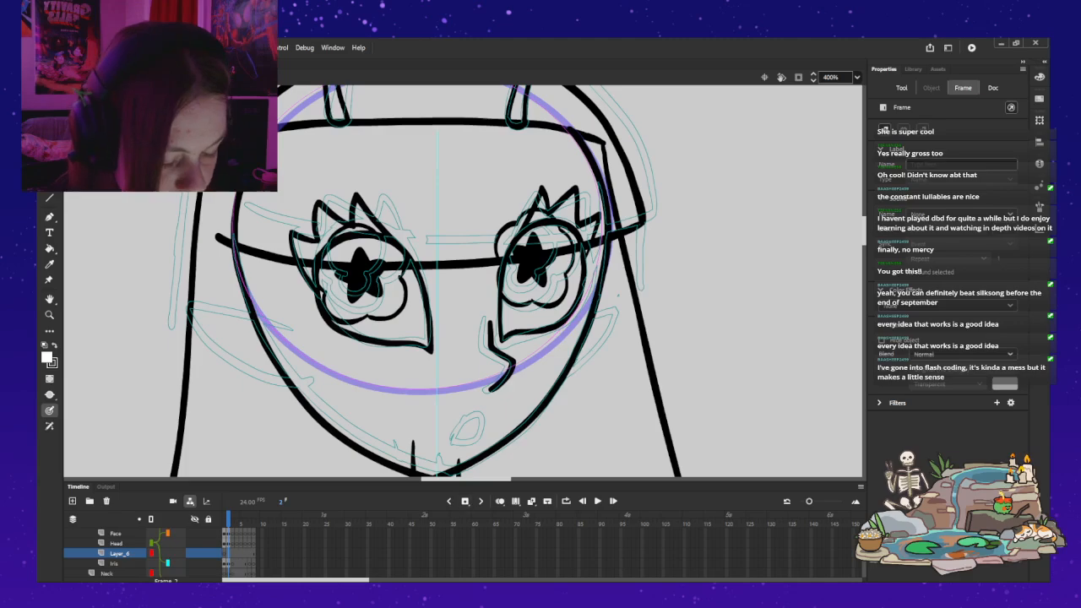
Step: On frame 1, brush a white outline along the inside of the right eye's outline and fill it with white
drag(479, 336, 503, 241)
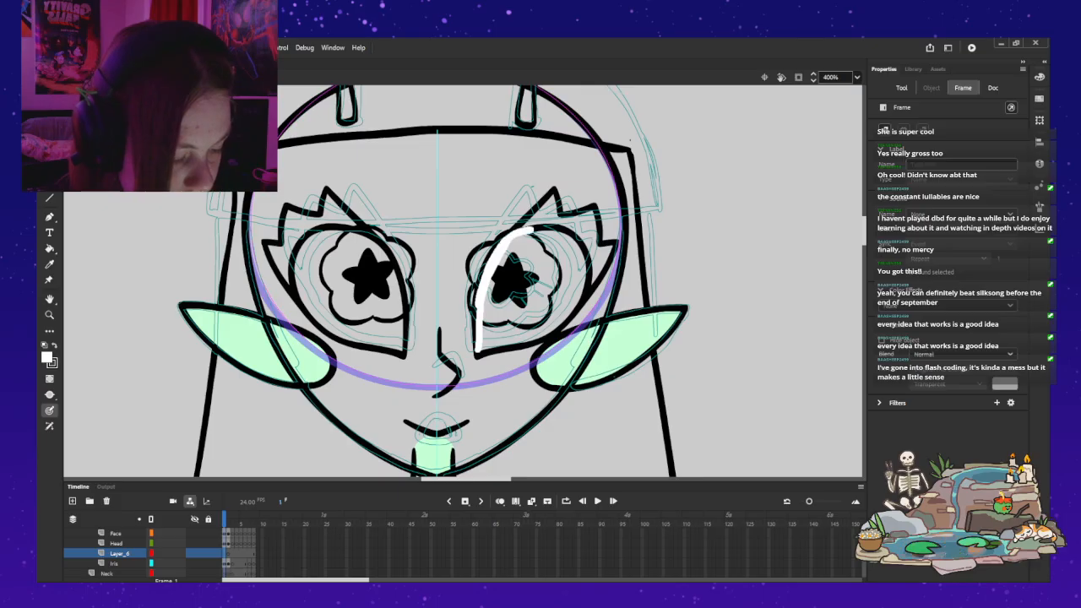
key(ctrl+z)
mouse_move(585, 270)
mouse_down()
mouse_move(584, 297)
mouse_move(560, 323)
mouse_move(479, 351)
mouse_move(479, 338)
mouse_up()
mouse_move(586, 287)
mouse_down()
mouse_move(575, 237)
mouse_move(518, 233)
mouse_move(485, 269)
mouse_move(478, 344)
mouse_up()
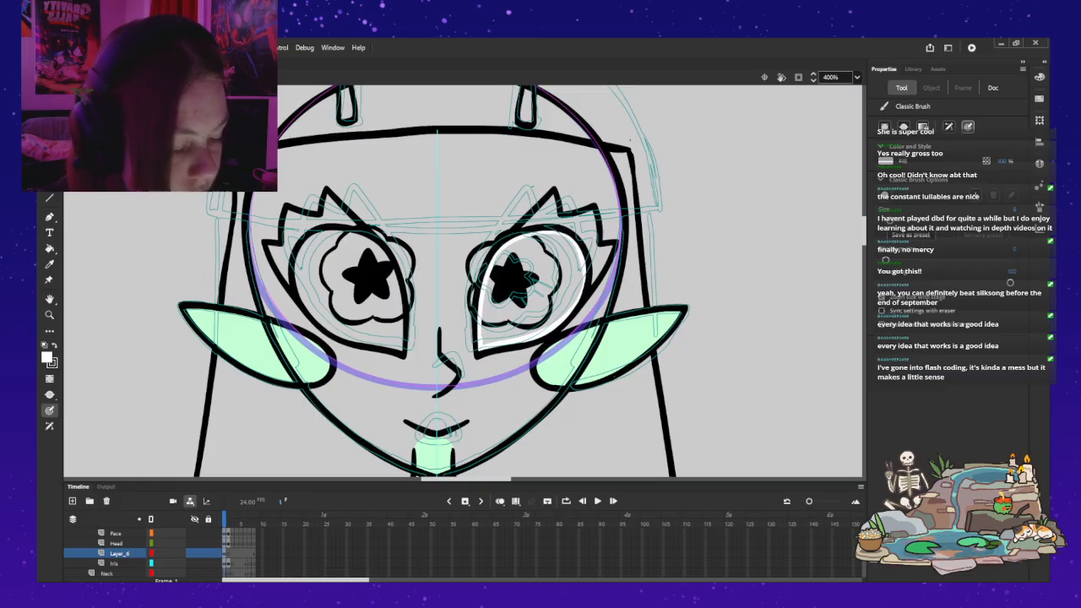
key(k)
click(532, 291)
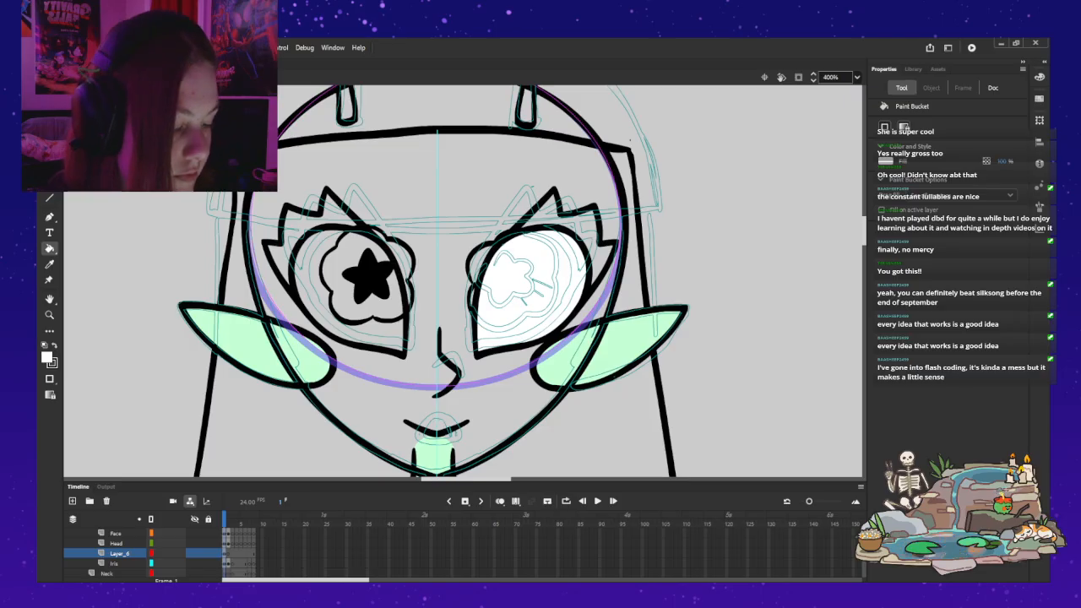
Step: Cut the white right-eye shape from its layer and delete that layer
click(120, 553)
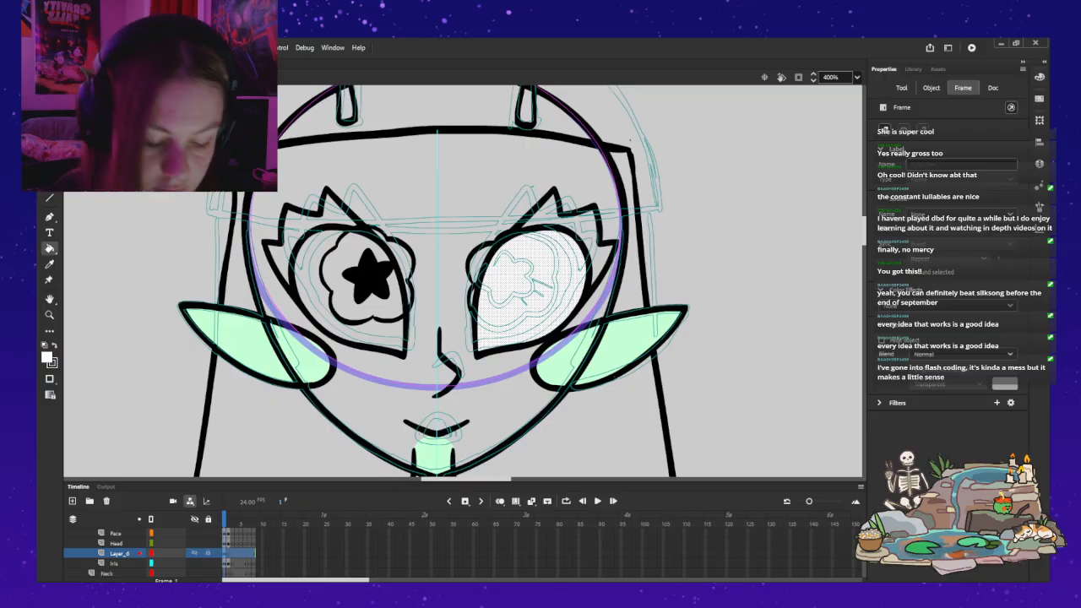
key(Delete)
click(119, 554)
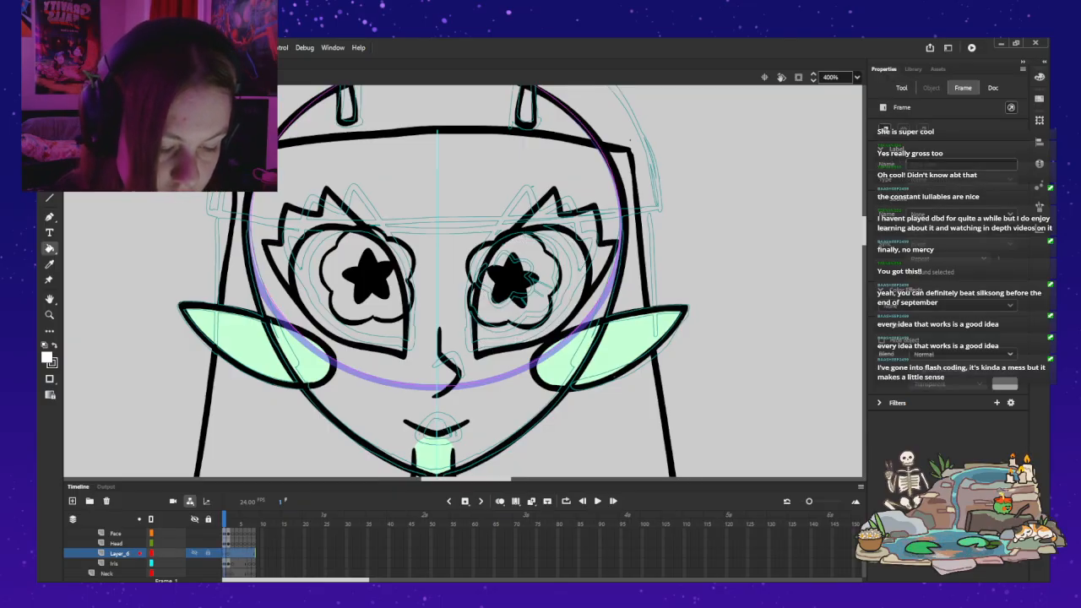
click(106, 502)
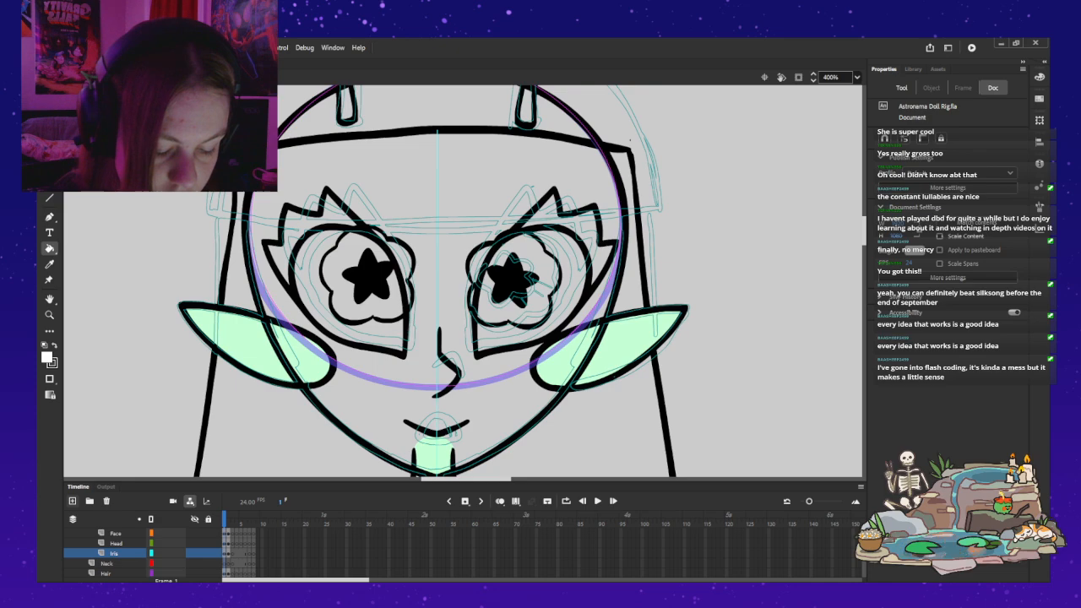
Step: Add a fresh layer above Iris, paste the white eye shape in place on frame 1, and clear the selection
click(116, 553)
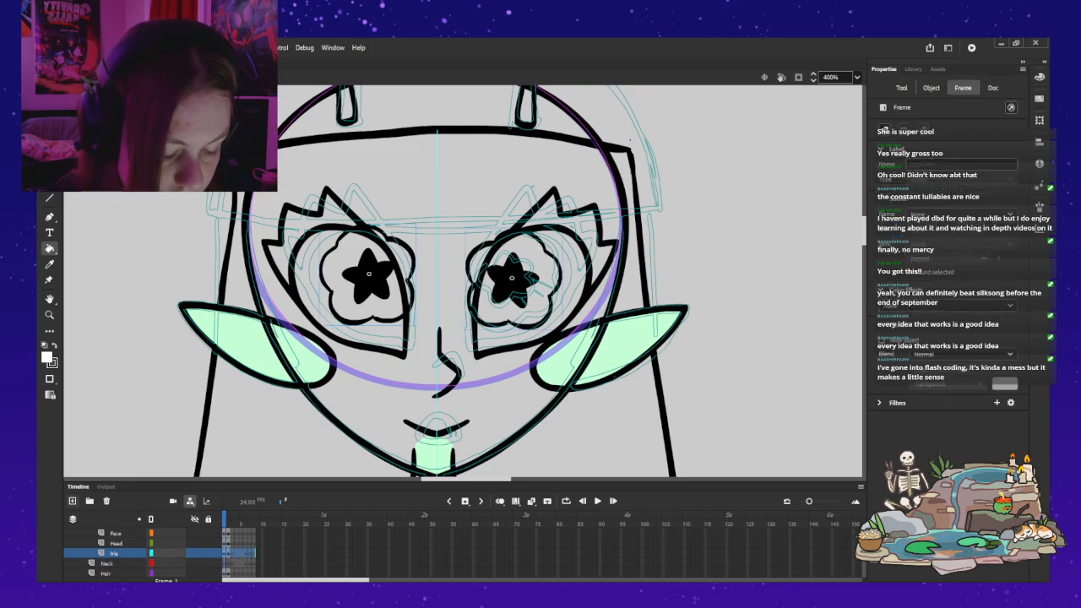
click(73, 500)
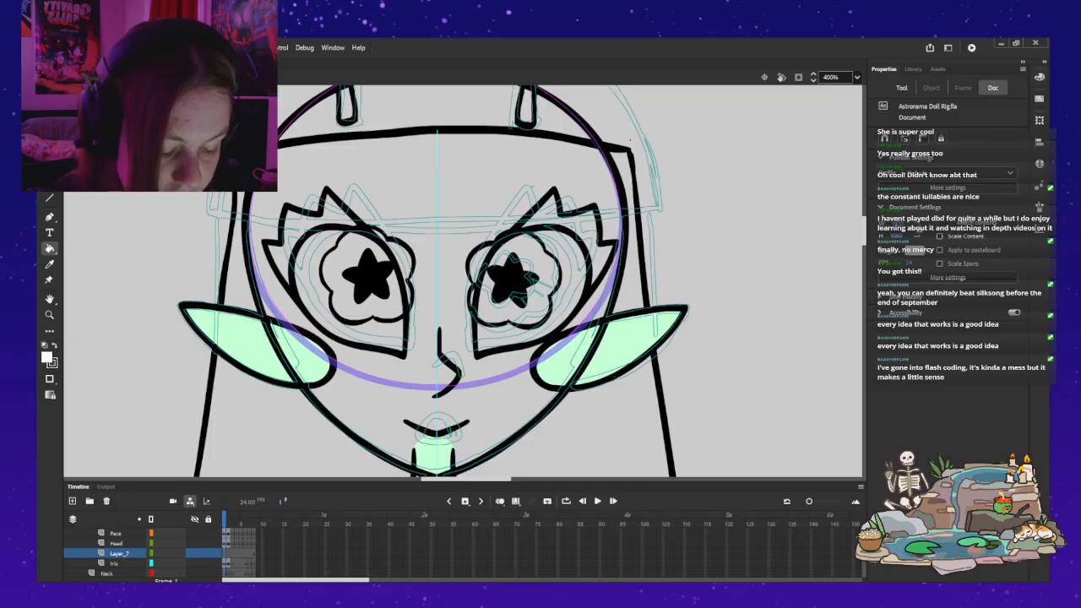
click(228, 553)
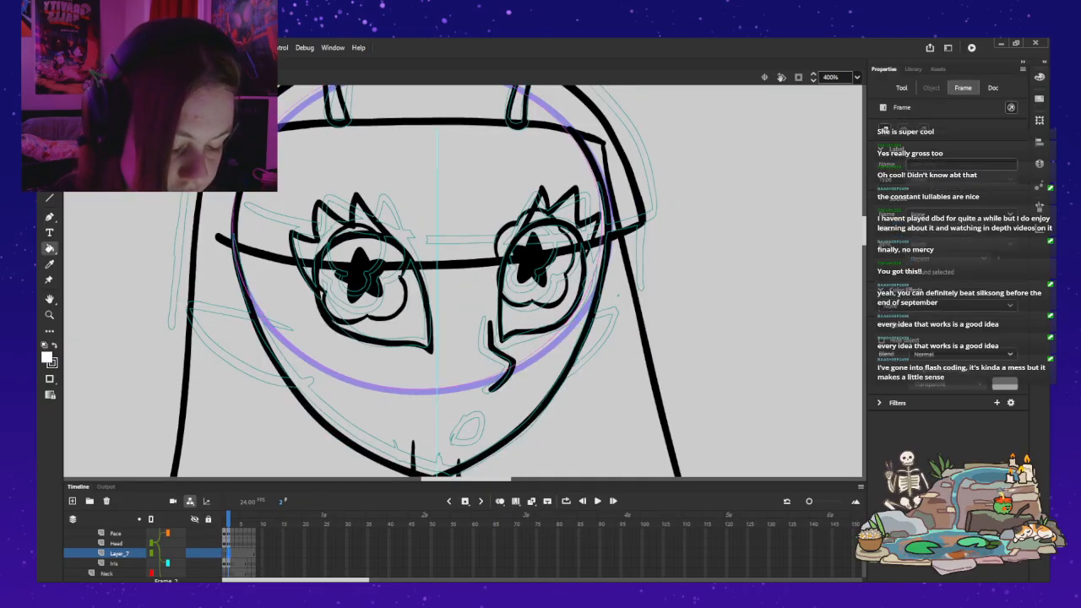
key(comma)
key(ctrl+shift+v)
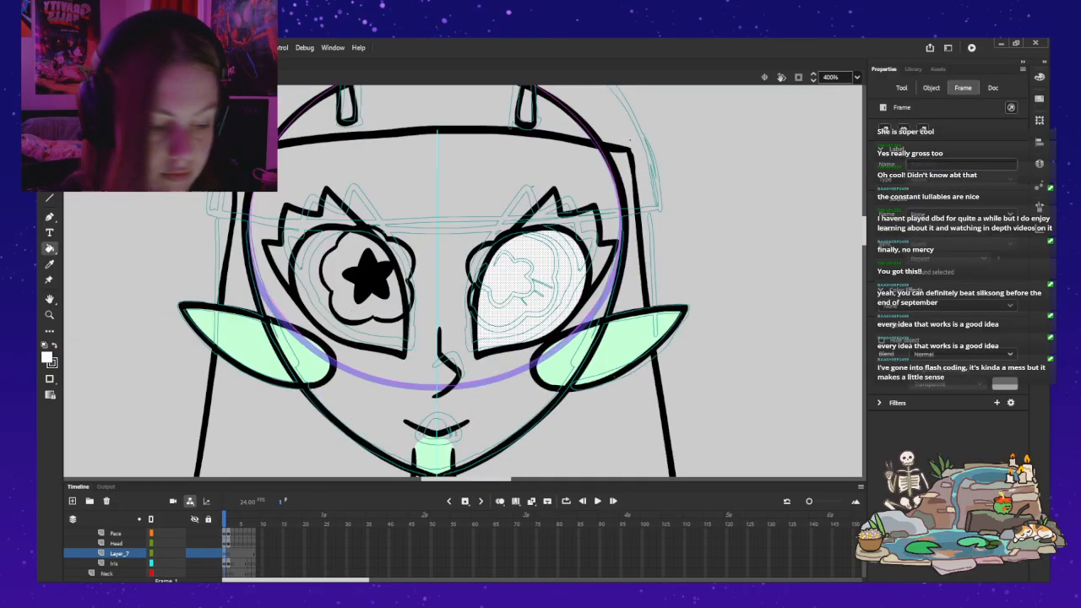
key(v)
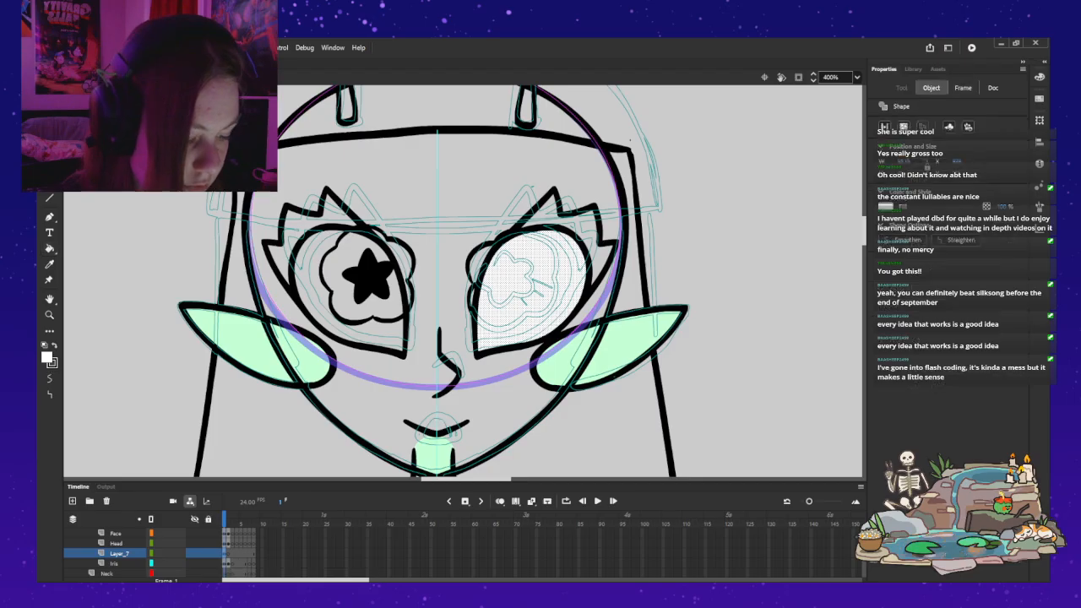
key(Escape)
Step: Try to nest the Iris layer under the layer holding the white eye shape
click(119, 553)
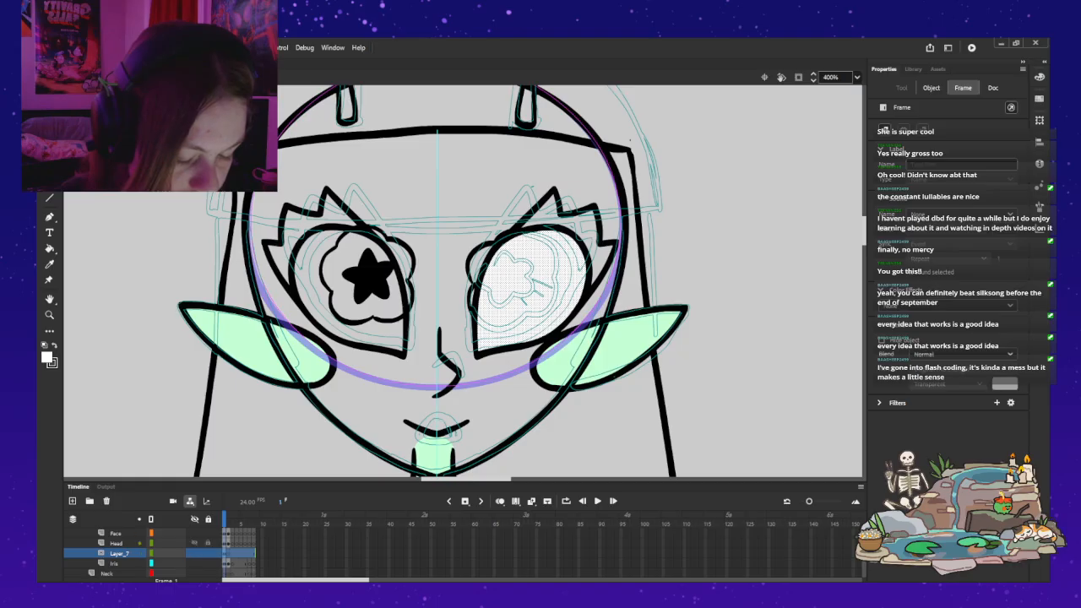
drag(115, 563, 120, 558)
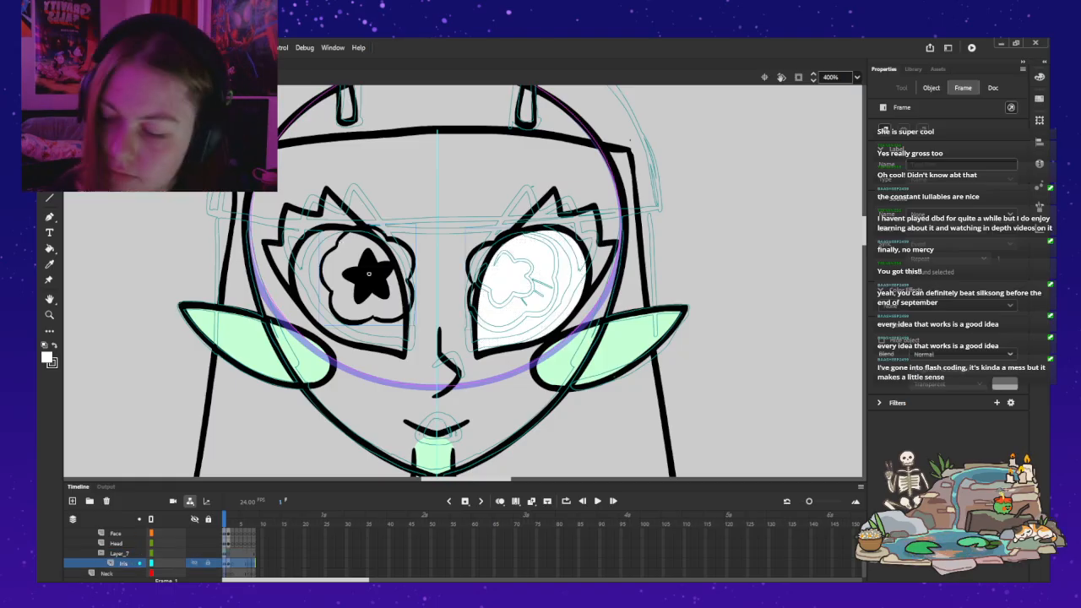
key(ctrl+z)
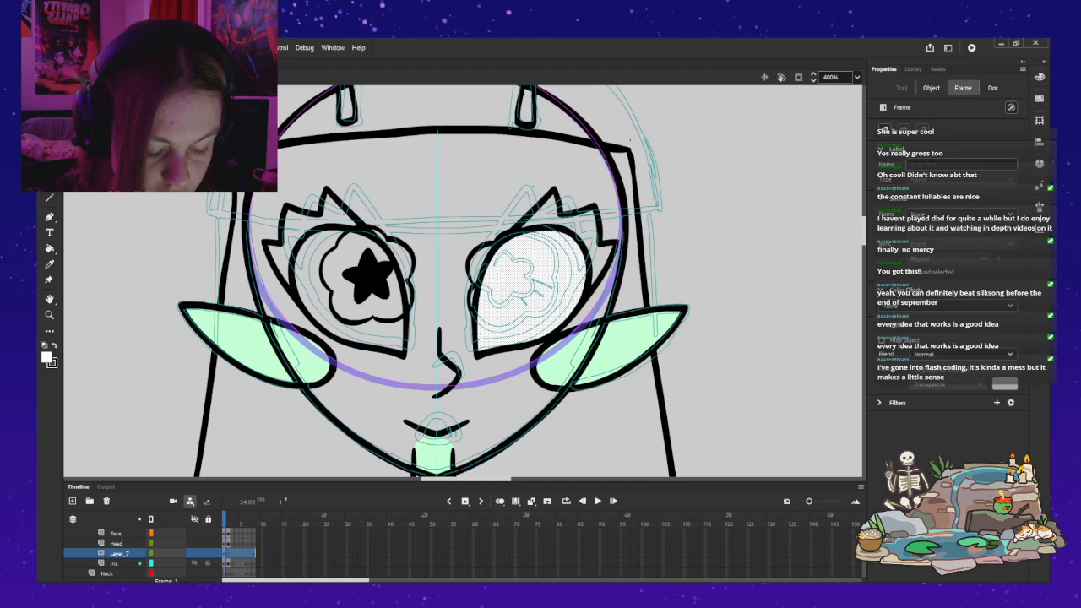
click(114, 563)
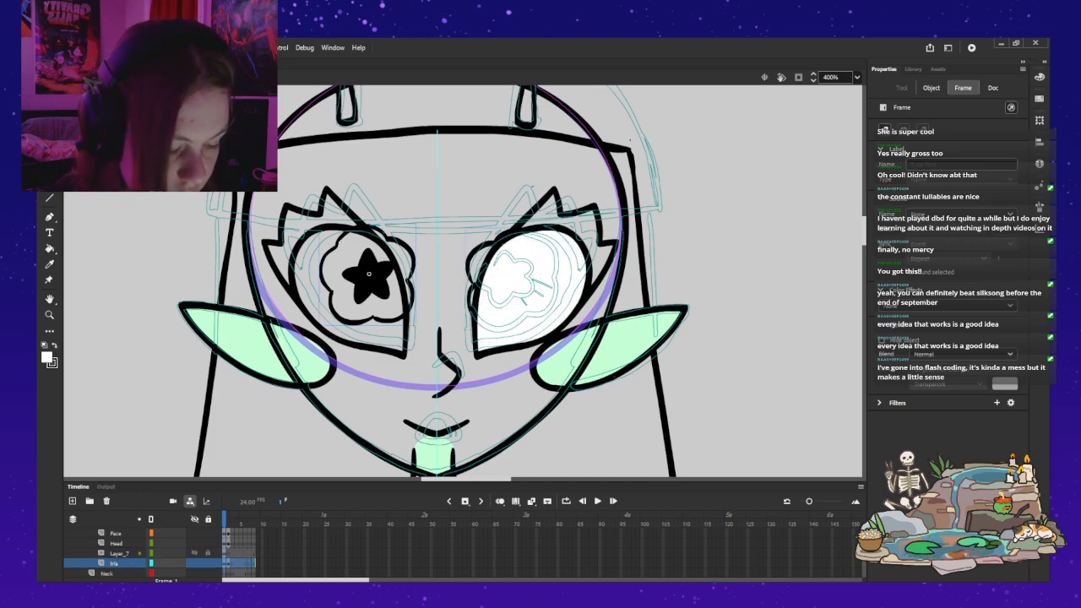
click(118, 554)
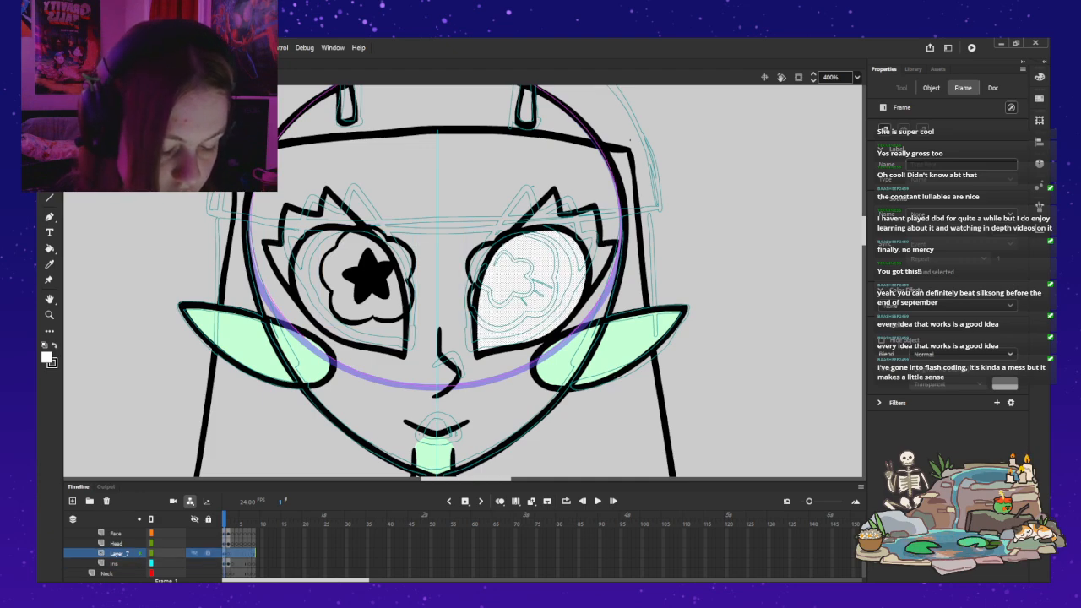
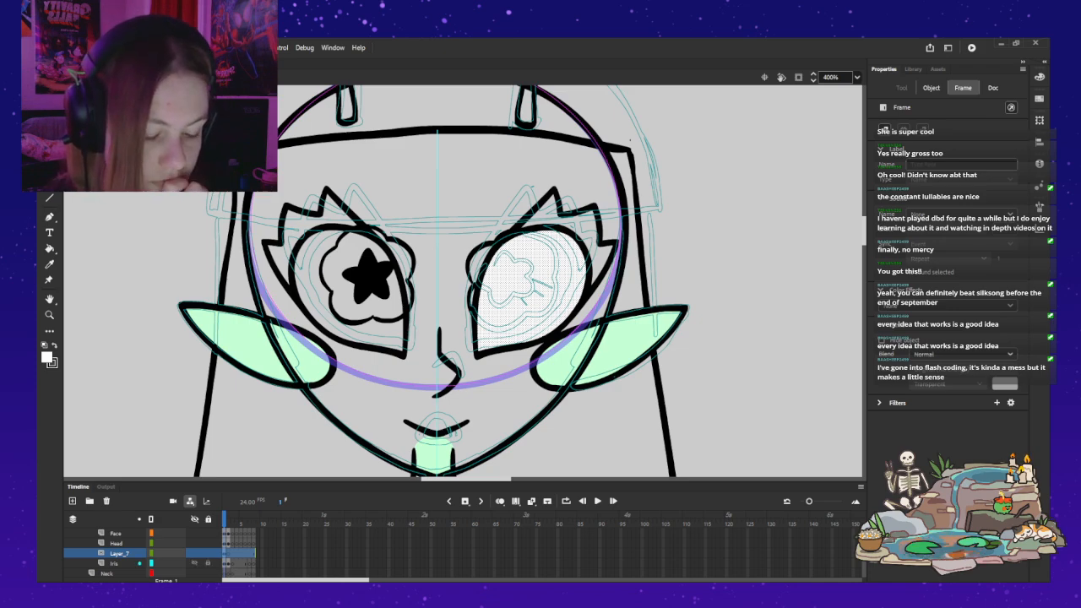
Step: Turn the white eye shape layer into a mask with the Iris layer nested under it
click(115, 563)
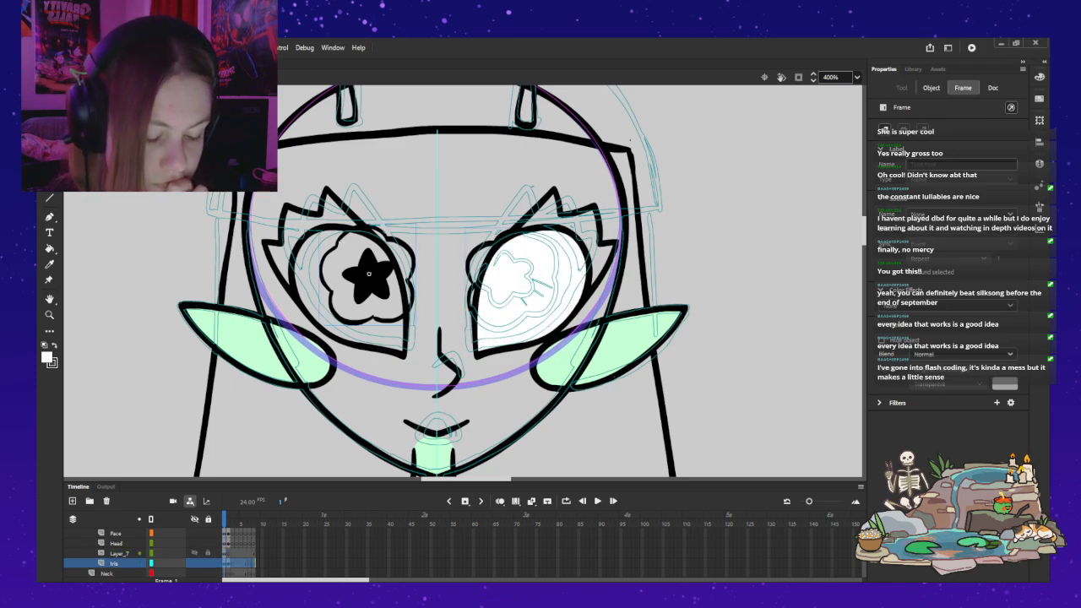
click(194, 553)
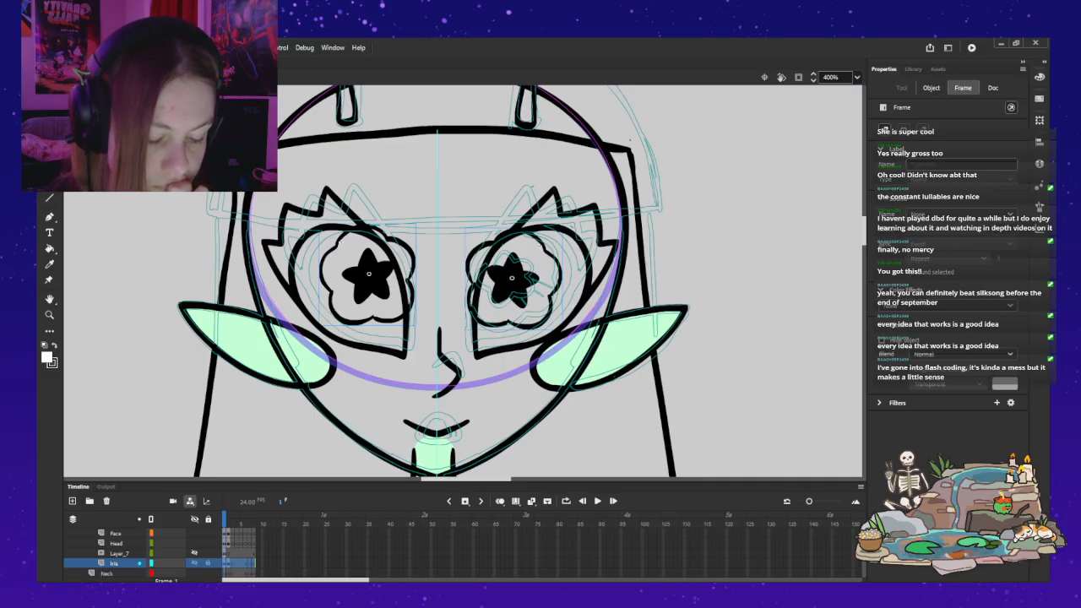
key(Delete)
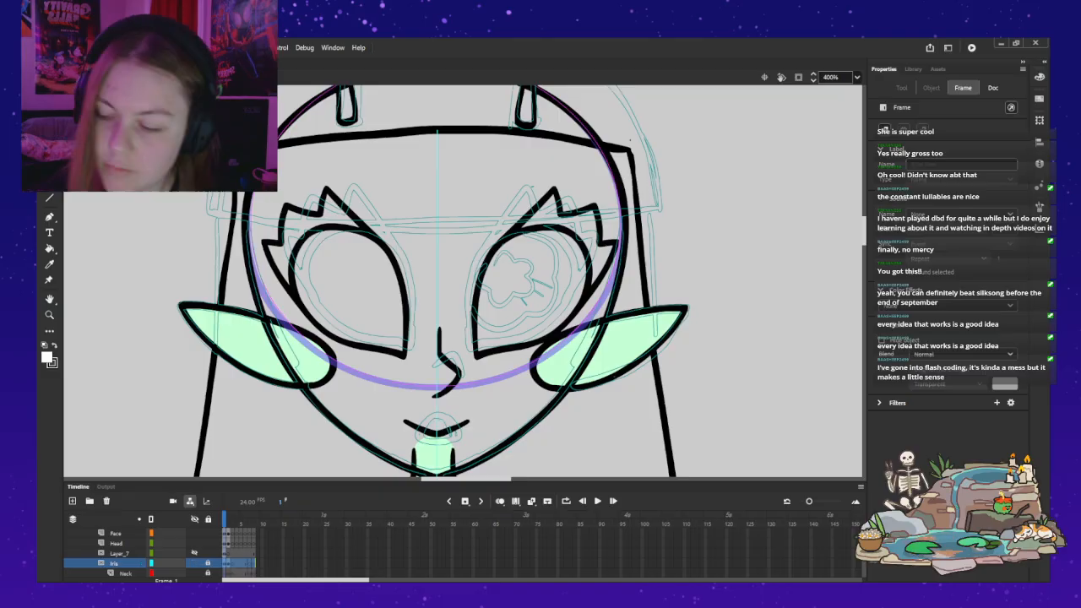
key(ctrl+z)
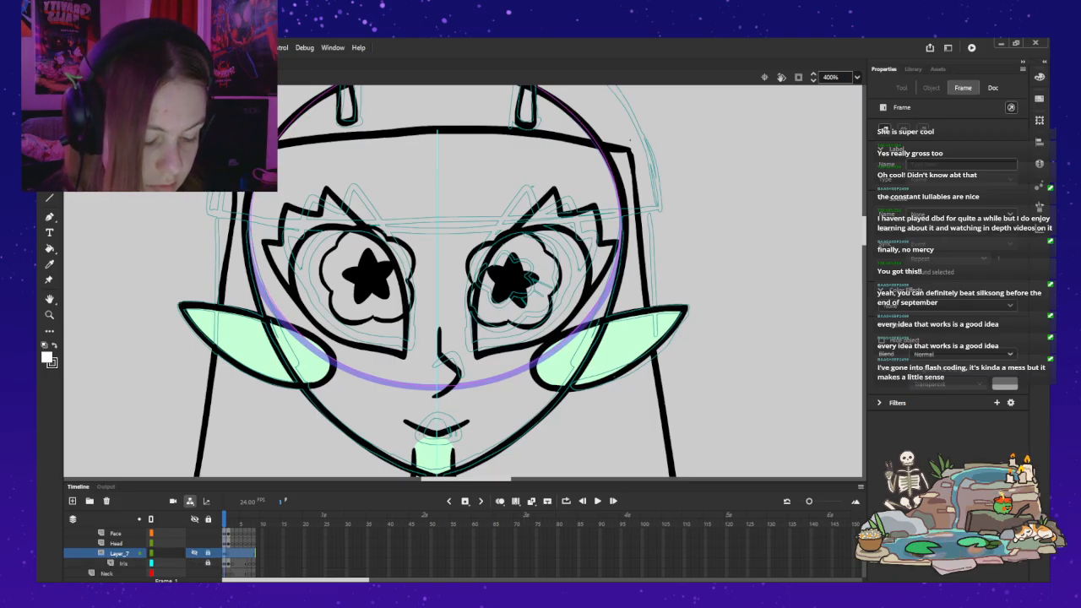
Step: Check the mask's effect on the irises, then unlock and show the mask layer for drawing
click(194, 553)
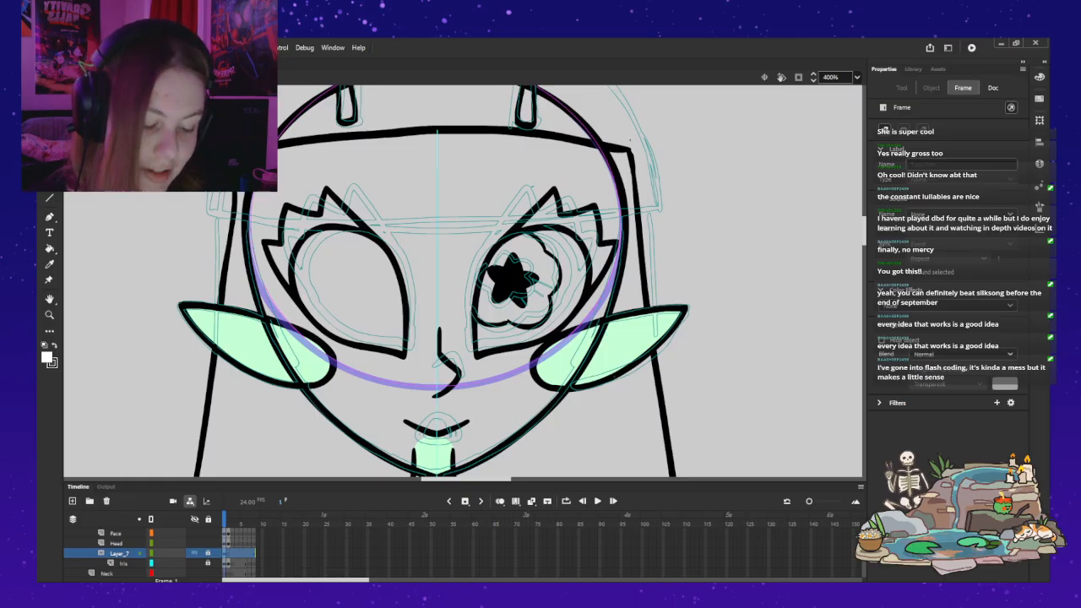
click(194, 553)
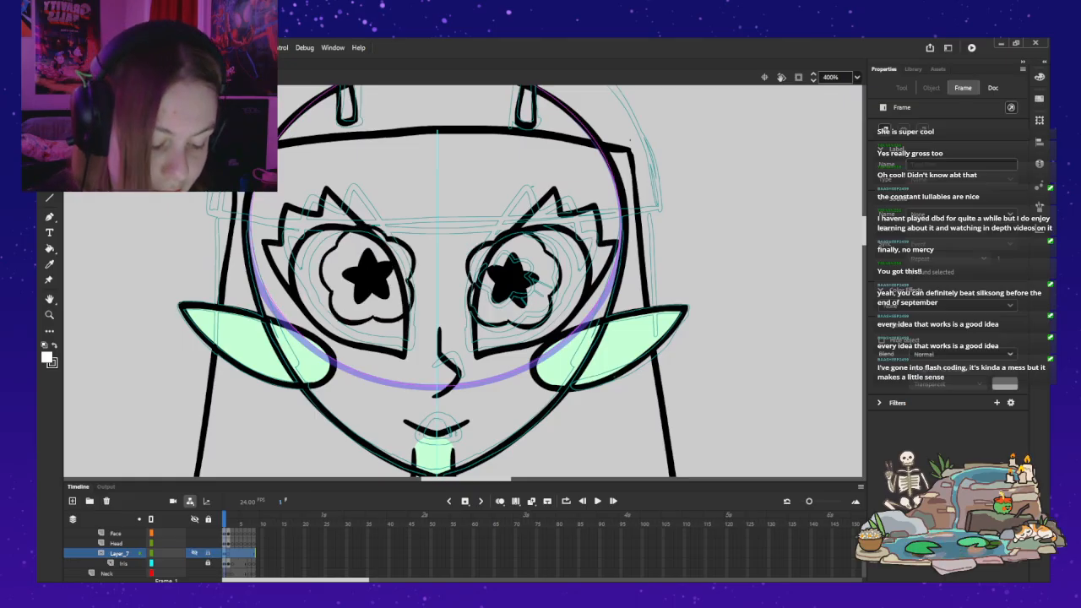
click(195, 553)
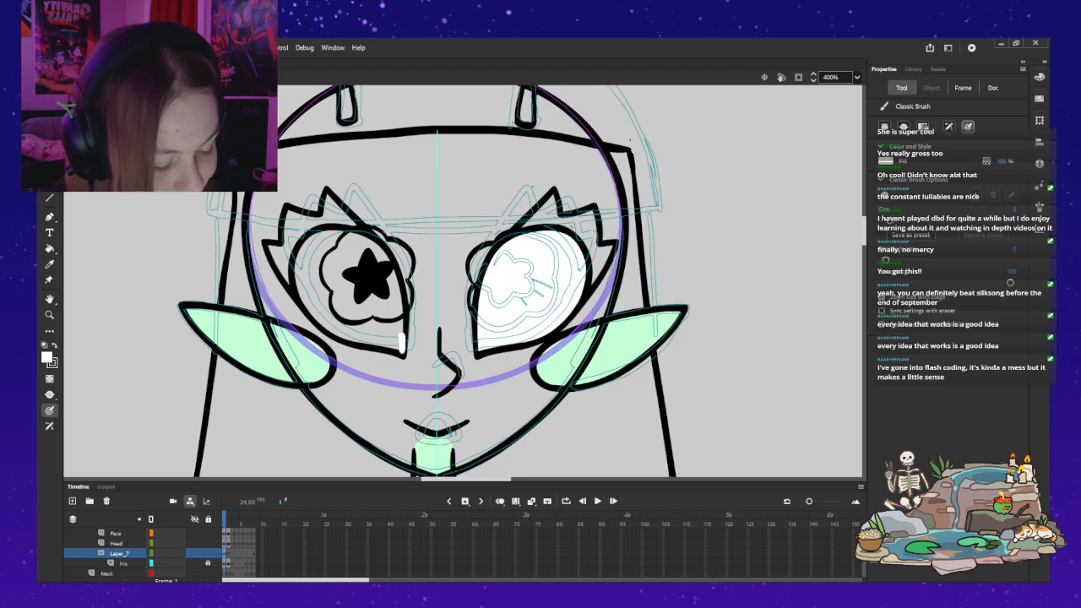
Step: On the mask layer, brush a white outline along the inside of the left eye's outline and fill it with white
mouse_move(400, 308)
mouse_down()
mouse_move(393, 270)
mouse_move(346, 230)
mouse_move(302, 240)
mouse_move(336, 228)
mouse_move(304, 242)
mouse_move(293, 282)
mouse_move(313, 315)
mouse_move(403, 353)
mouse_move(376, 246)
mouse_move(389, 264)
mouse_up()
key(ctrl+z)
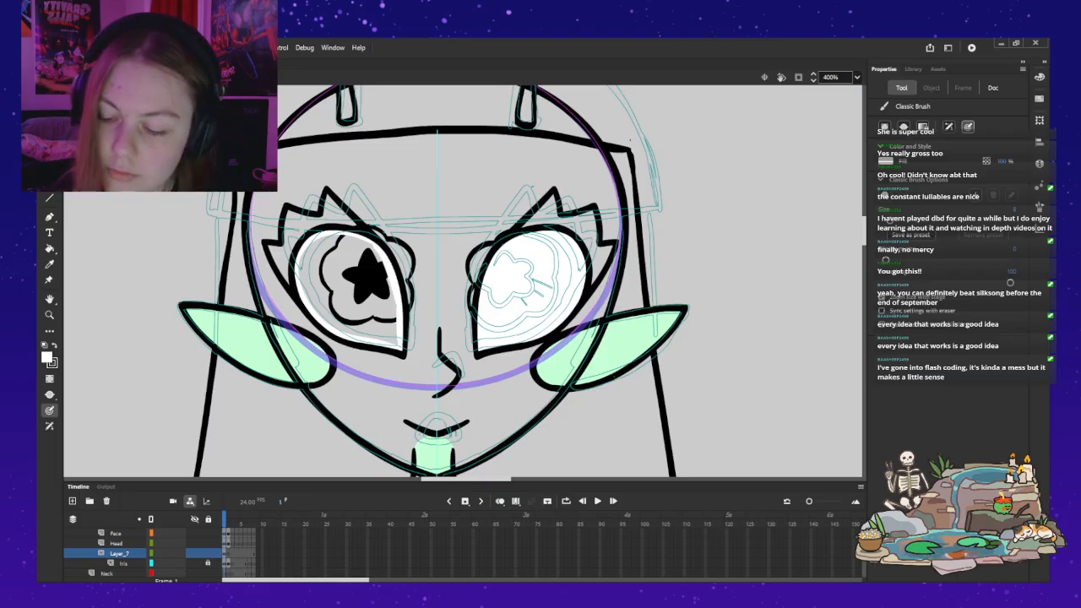
key(k)
click(357, 283)
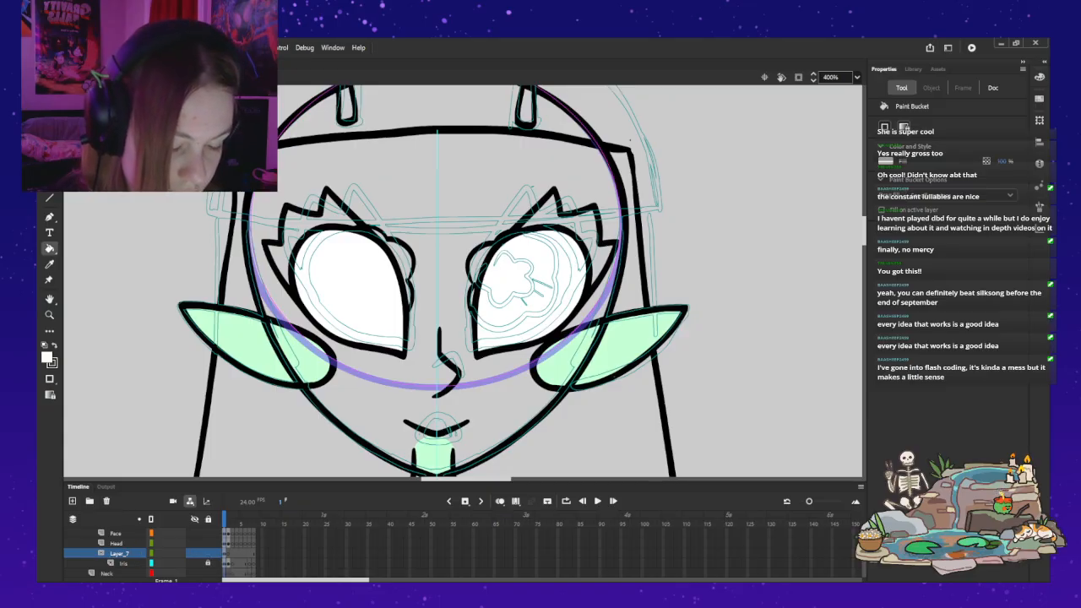
key(v)
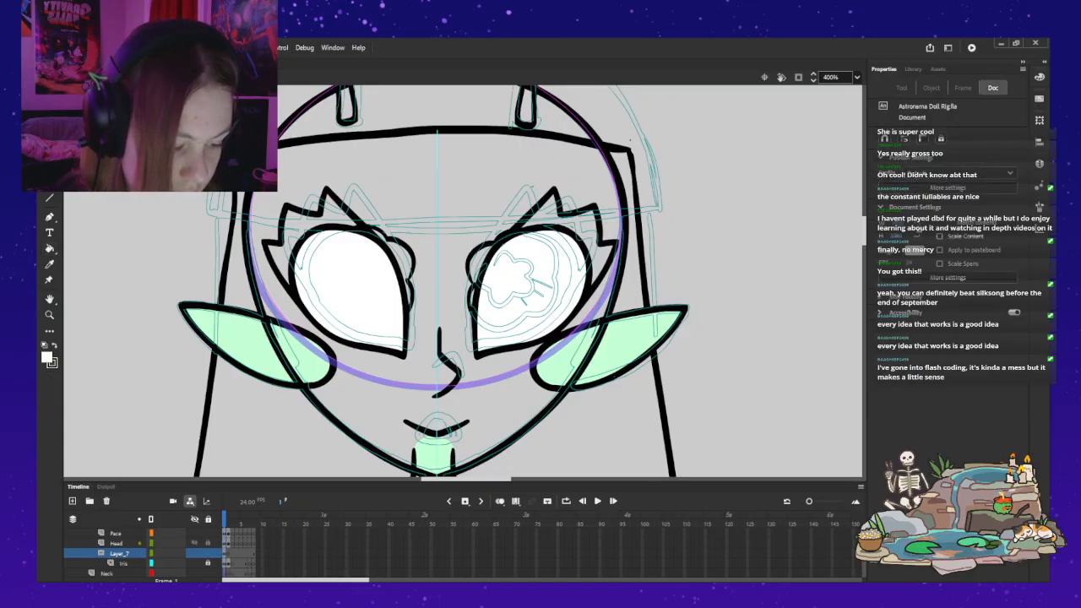
Step: Lock the mask layer again so the white shapes clip both irises, and clear the selection
click(120, 553)
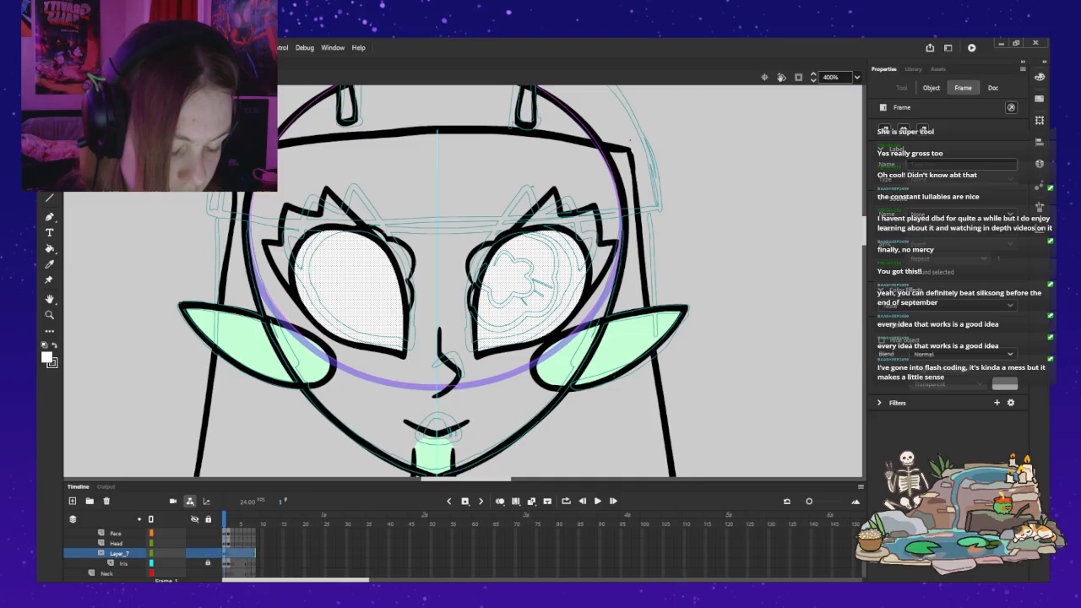
click(299, 543)
click(120, 553)
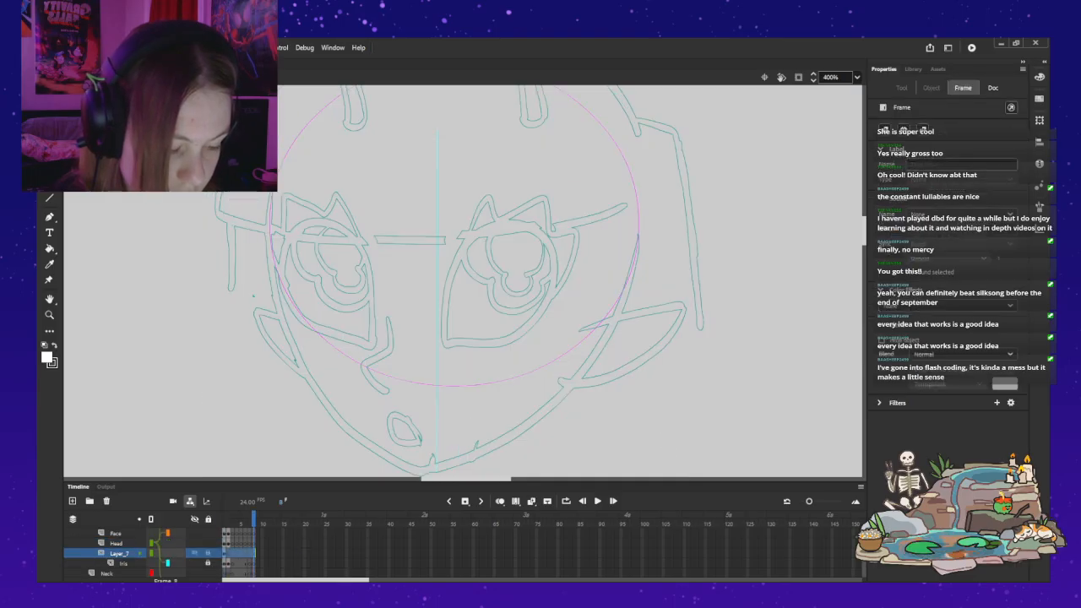
click(225, 553)
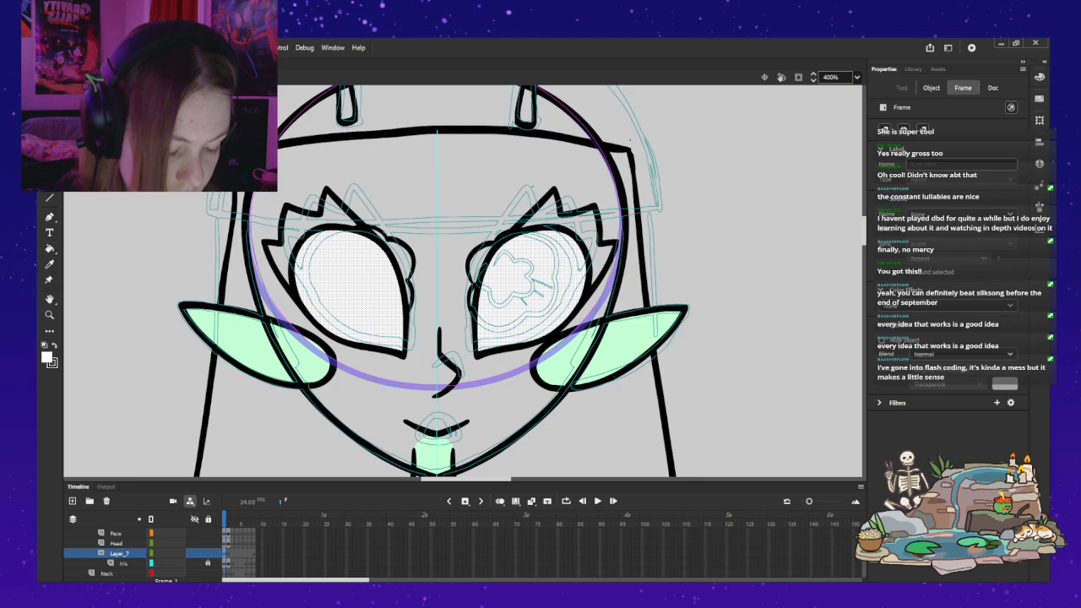
click(225, 543)
click(120, 553)
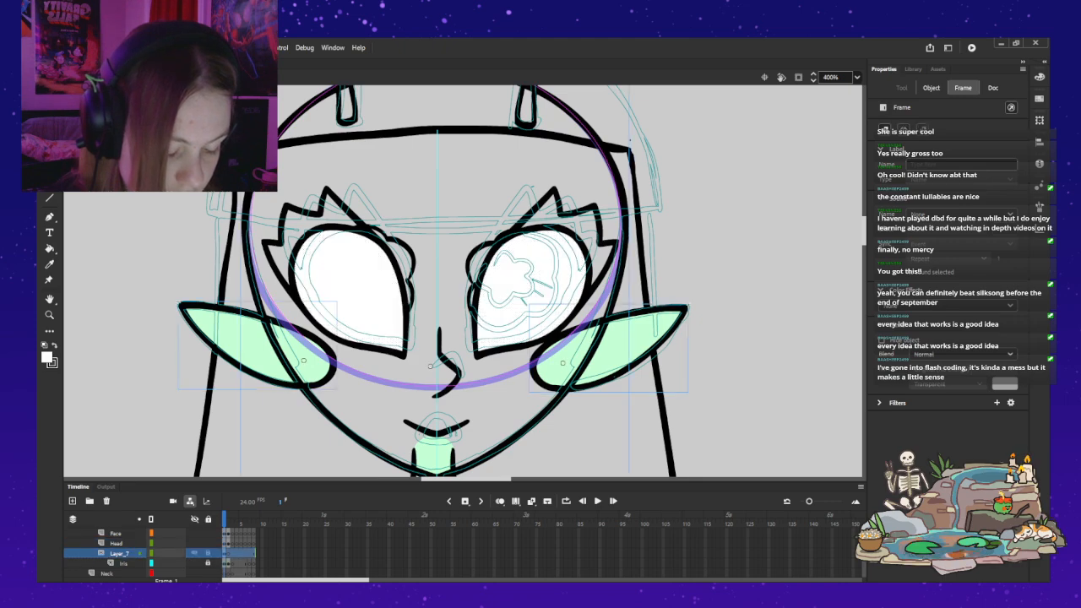
click(194, 553)
click(194, 553)
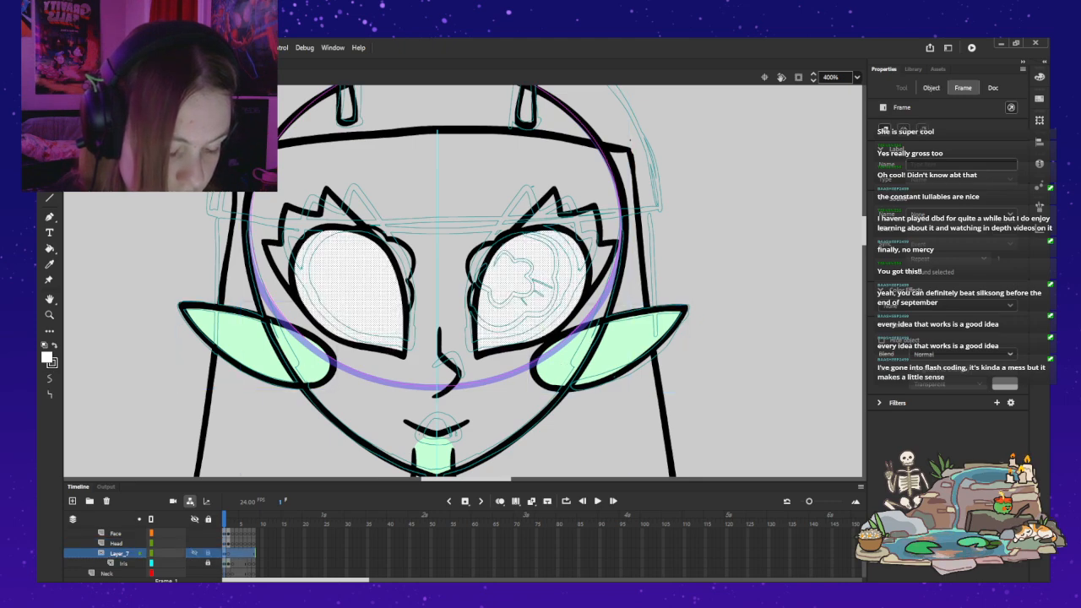
click(208, 553)
click(139, 380)
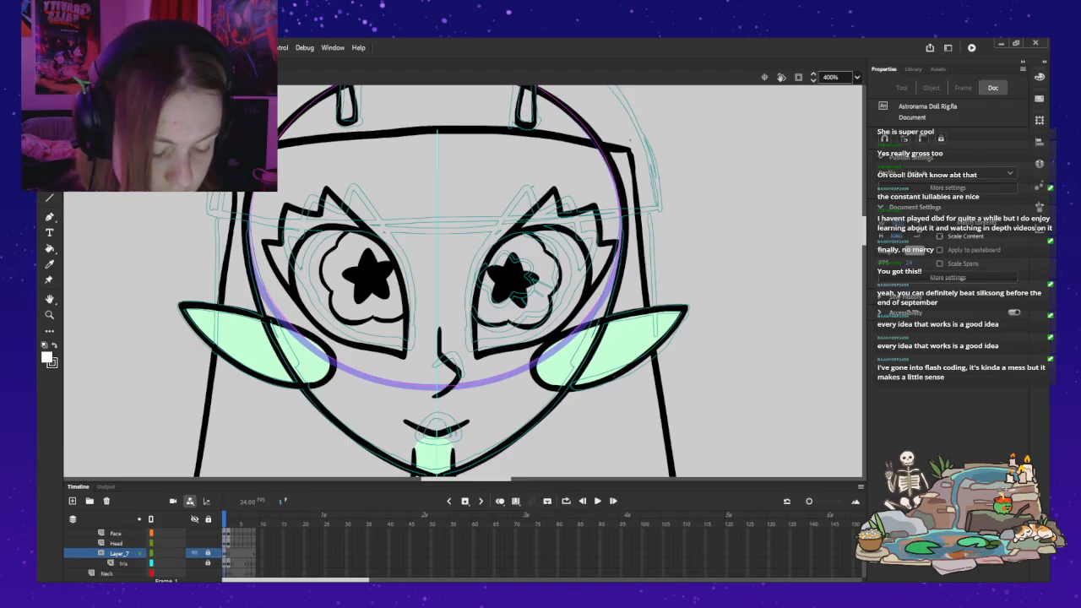
Step: Show the mask layer as outlines and select both irises on the unlocked Iris layer
key(z)
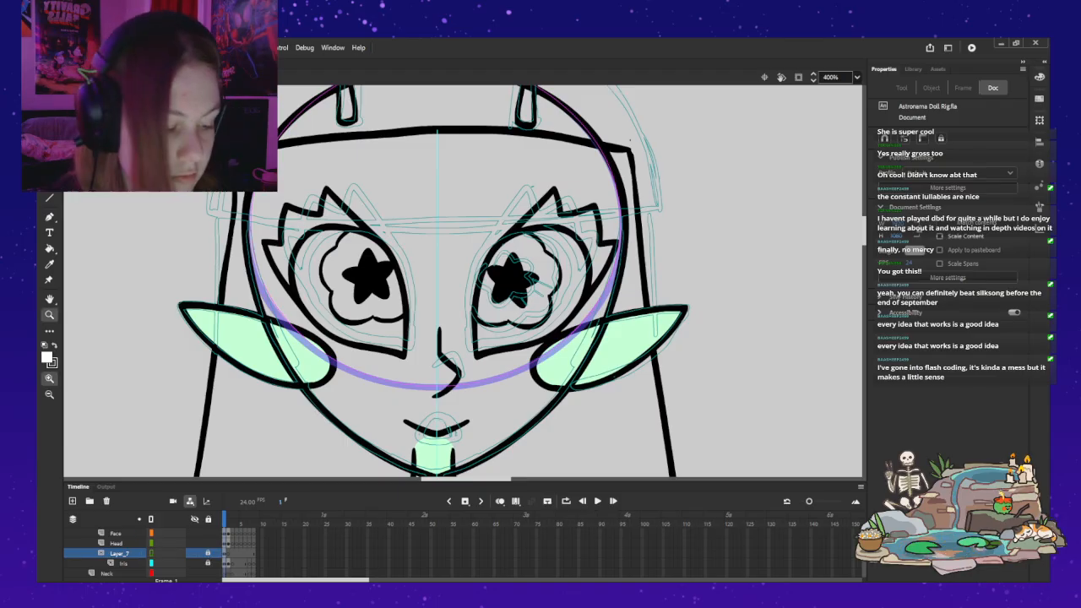
alt+click(554, 200)
drag(554, 200, 479, 261)
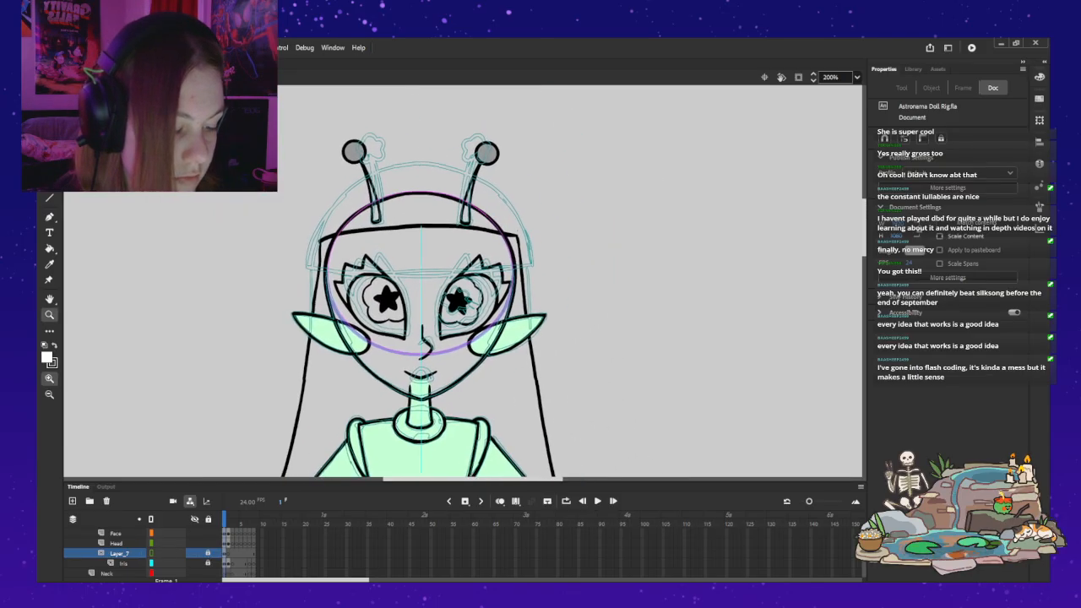
key(v)
click(374, 279)
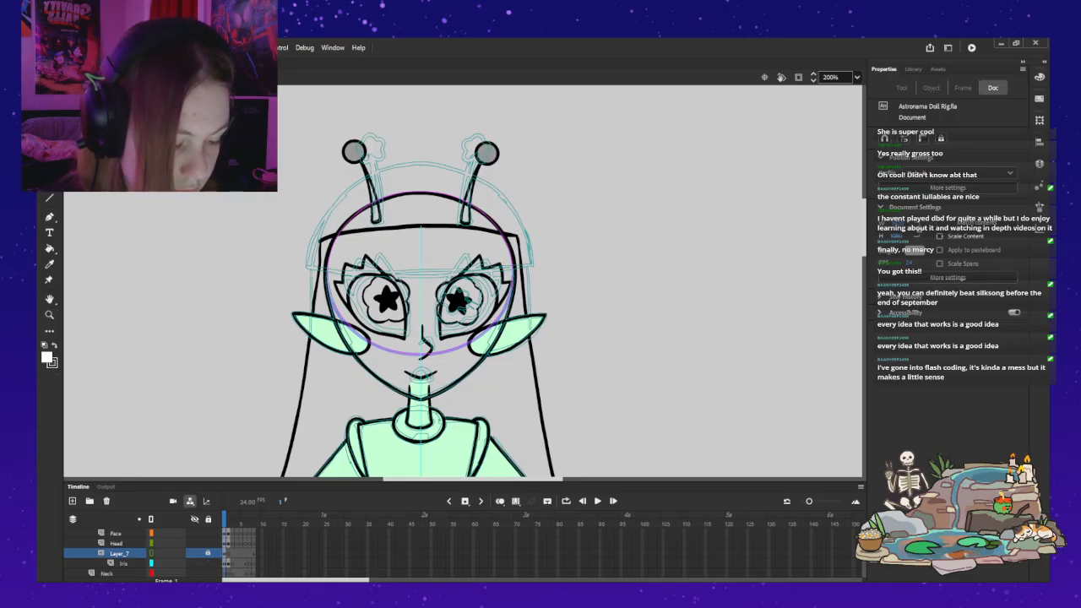
shift+click(458, 301)
mouse_move(459, 300)
mouse_down()
mouse_move(453, 308)
mouse_move(456, 286)
mouse_move(458, 302)
mouse_up()
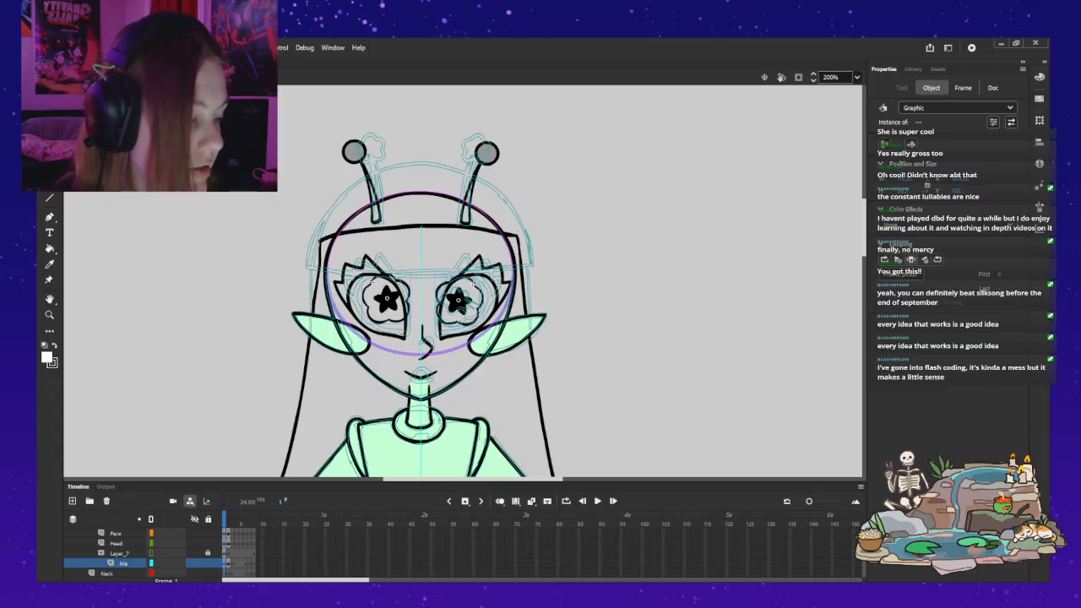
Step: Open the left iris symbol for editing in place
key(z)
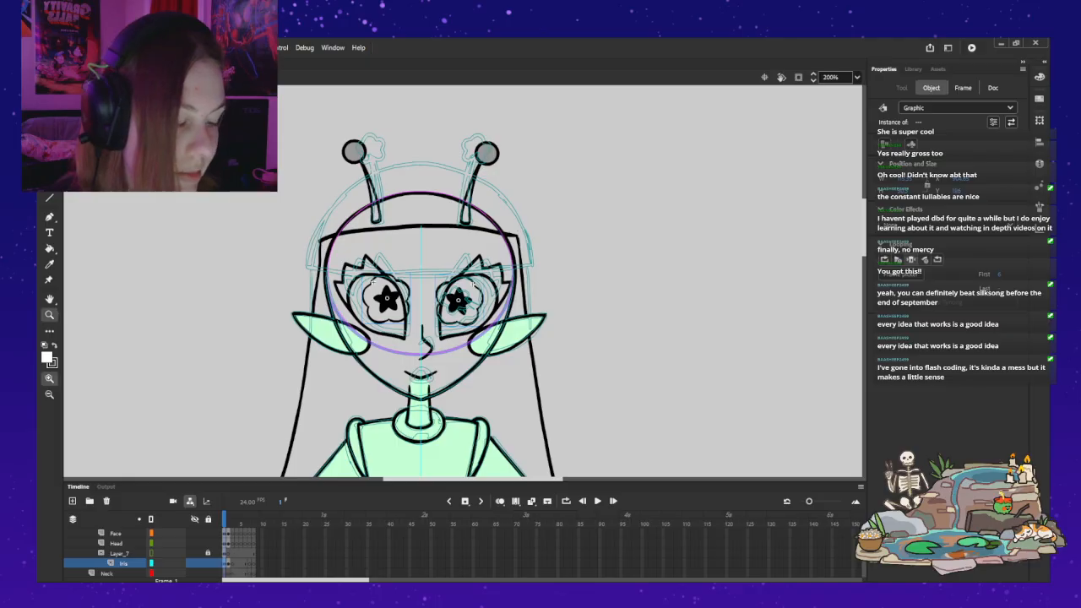
click(424, 294)
drag(423, 293, 406, 311)
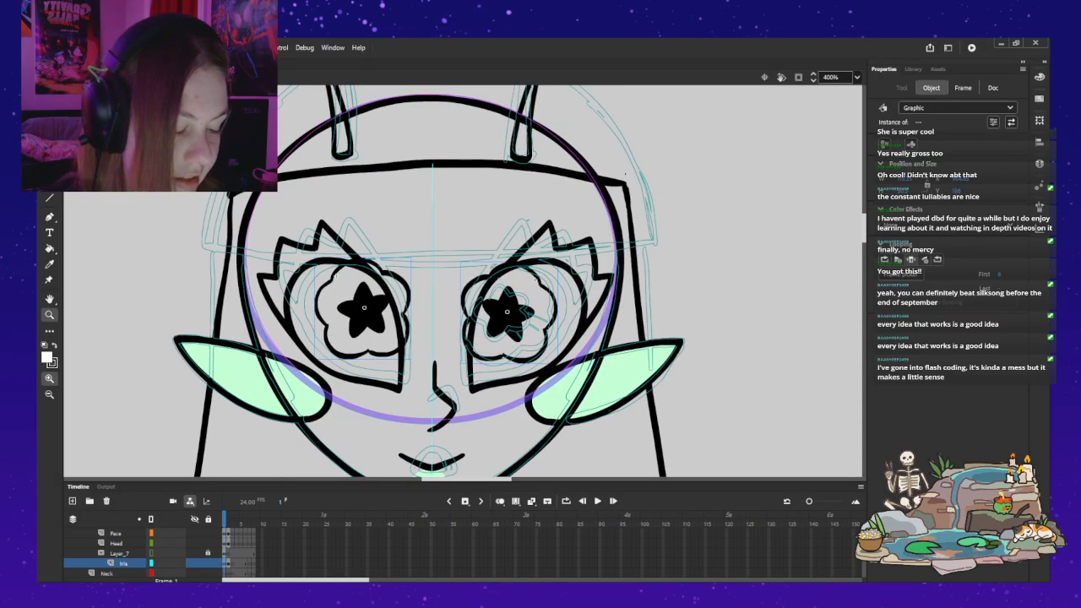
click(355, 318)
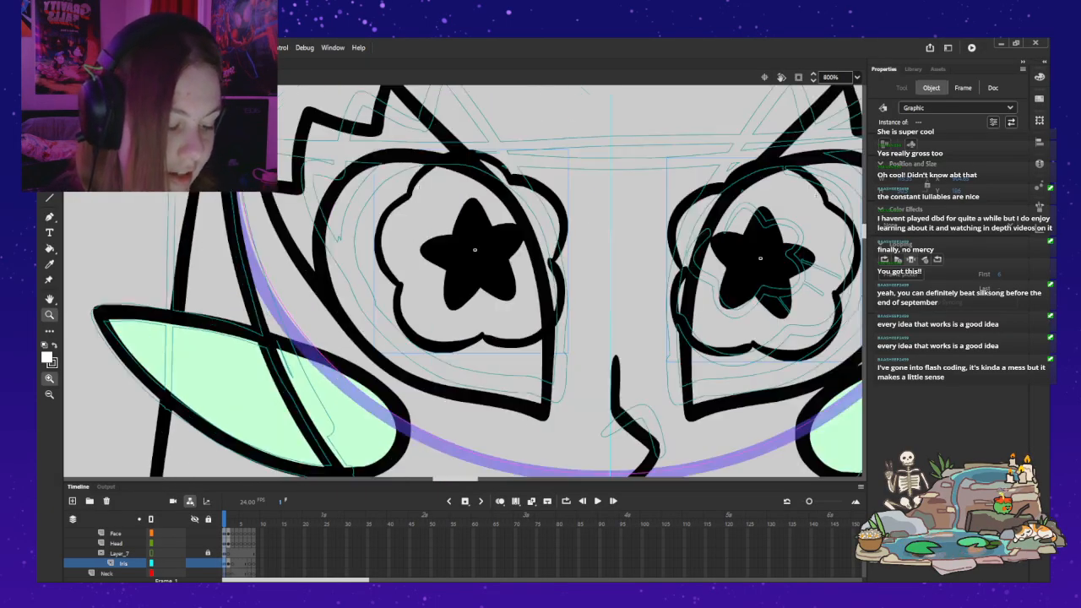
drag(354, 318, 189, 344)
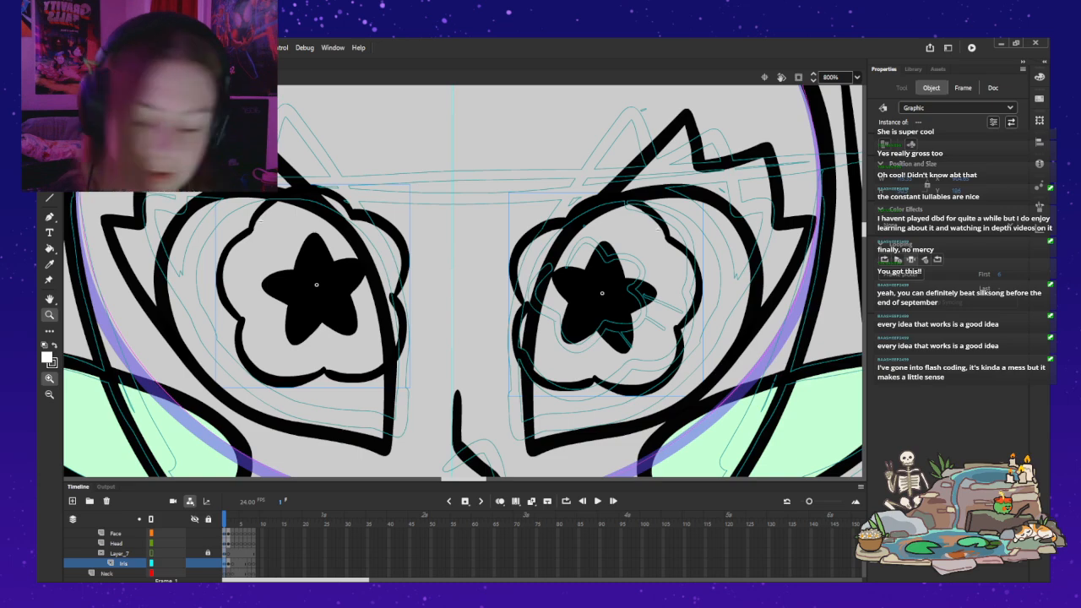
key(ctrl+minus)
drag(473, 279, 449, 326)
key(v)
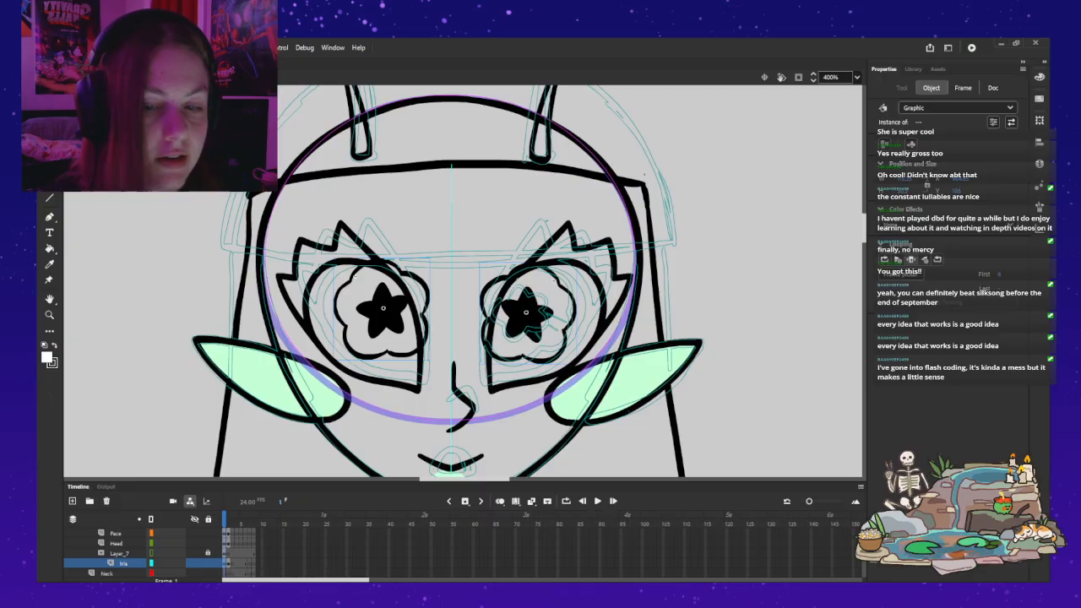
double_click(383, 310)
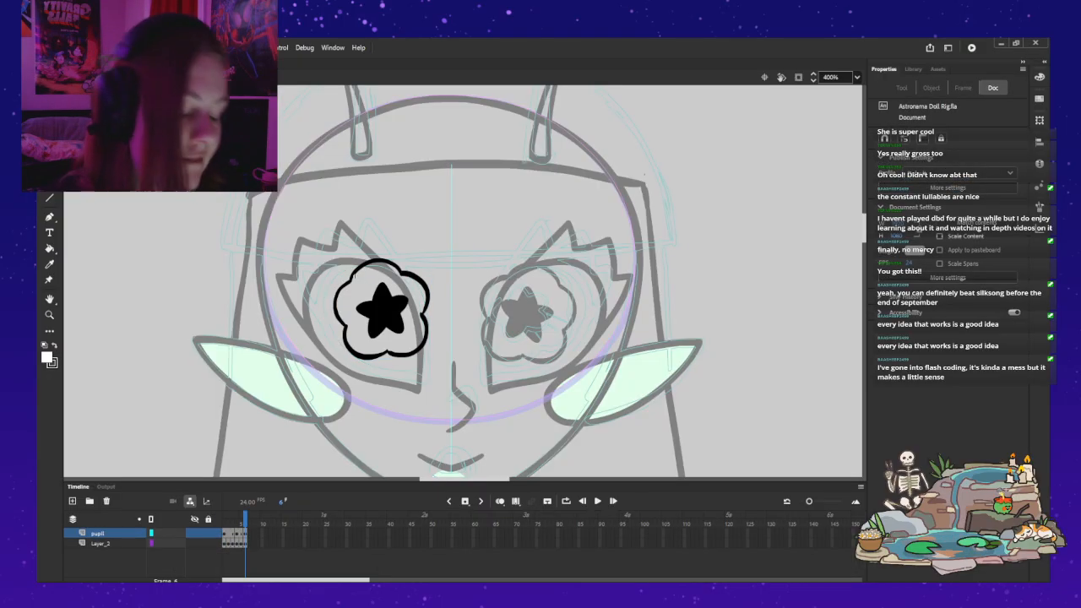
Step: Step through the iris symbol's frames to compare the iris and pupil shapes
click(228, 533)
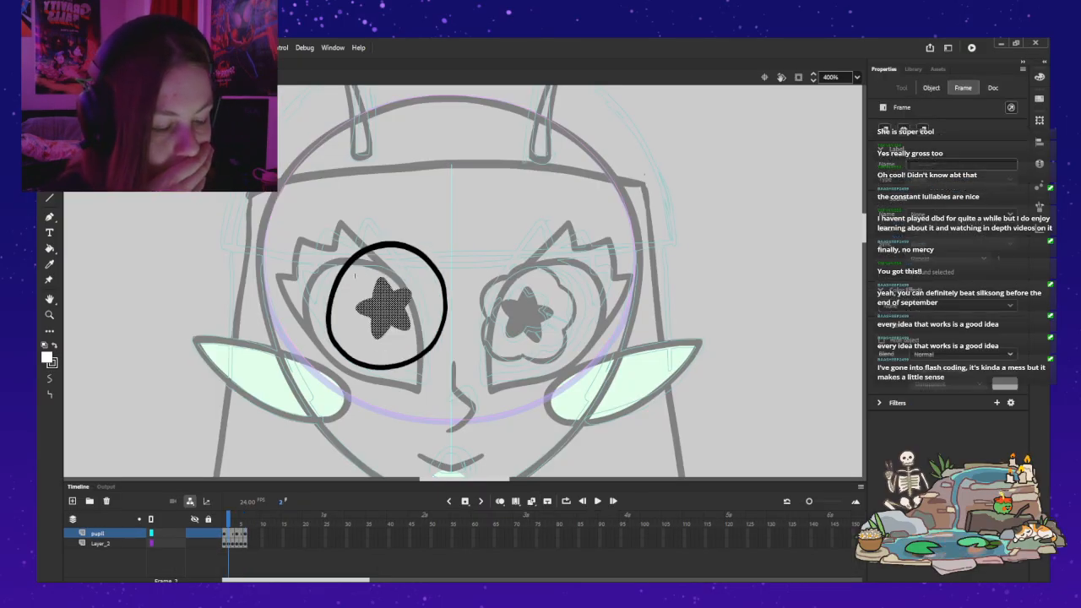
key(comma)
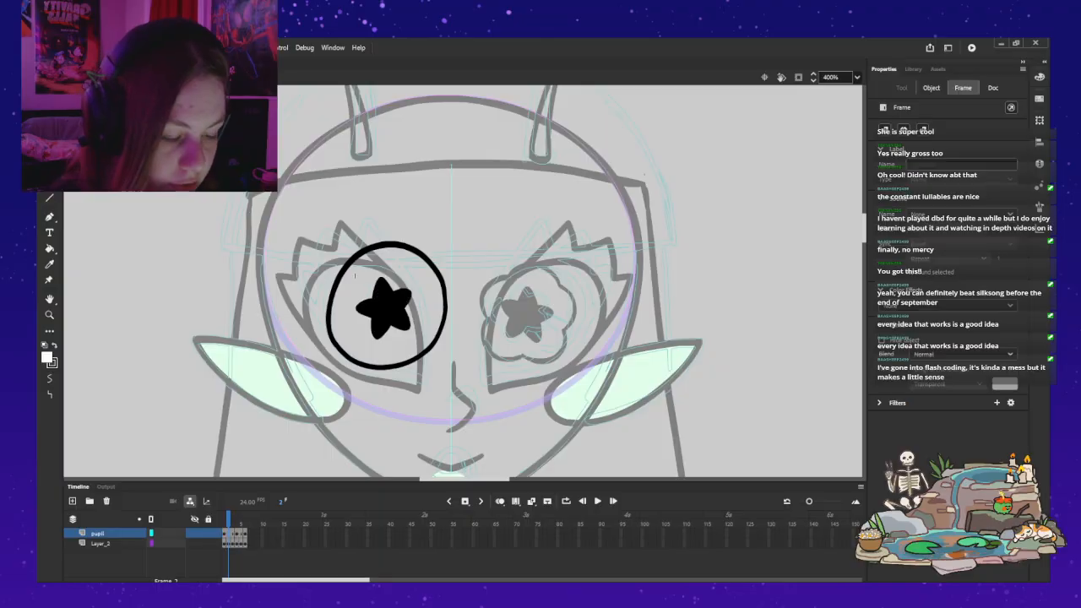
key(period)
key(period)
key(period)
key(period)
key(period)
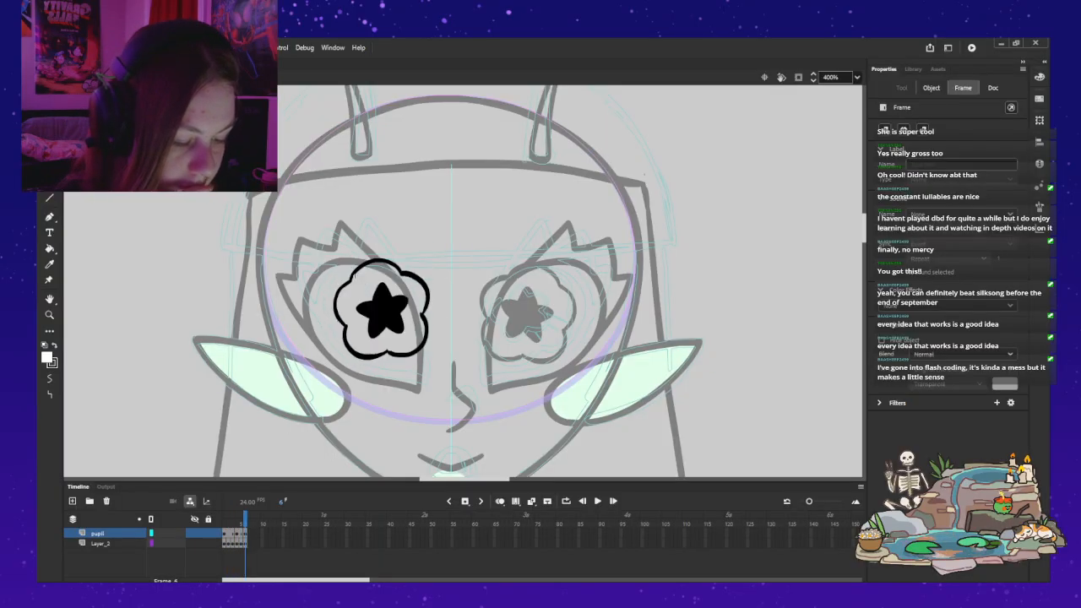
key(comma)
key(comma)
key(comma)
key(comma)
key(comma)
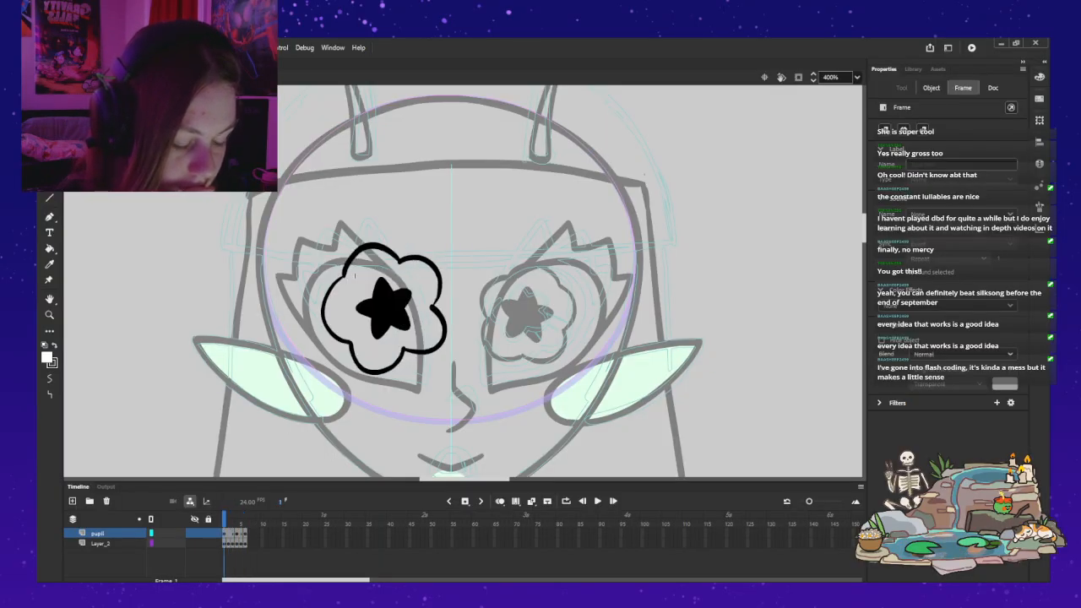
click(354, 276)
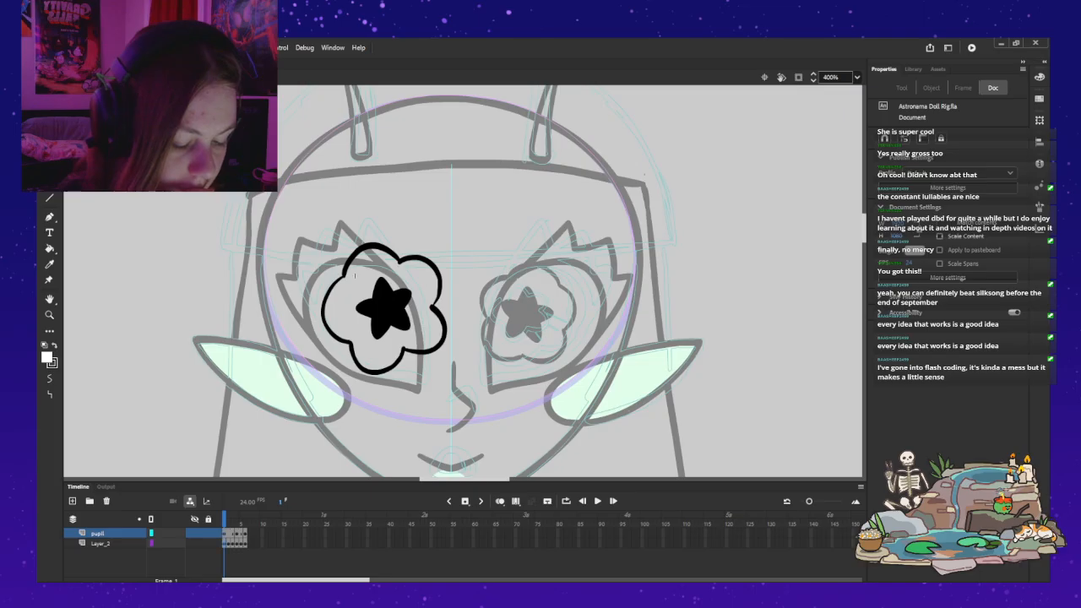
Step: Shift the iris symbol's keyframes on the pupil layer and Layer_2 one frame along, leaving frame 1 blank, and ready a black brush
click(100, 544)
click(248, 533)
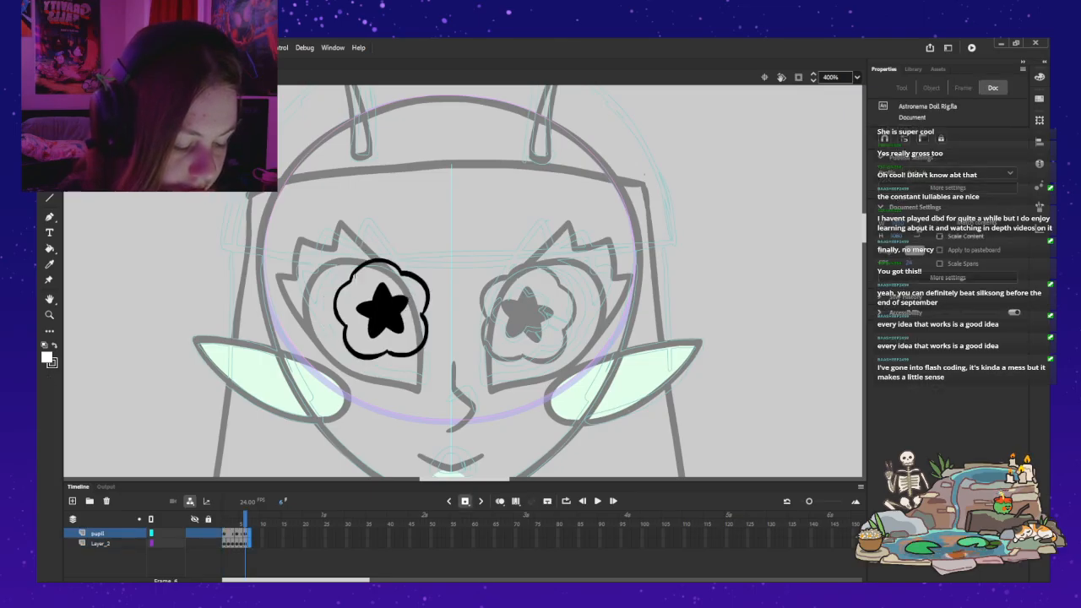
key(period)
key(comma)
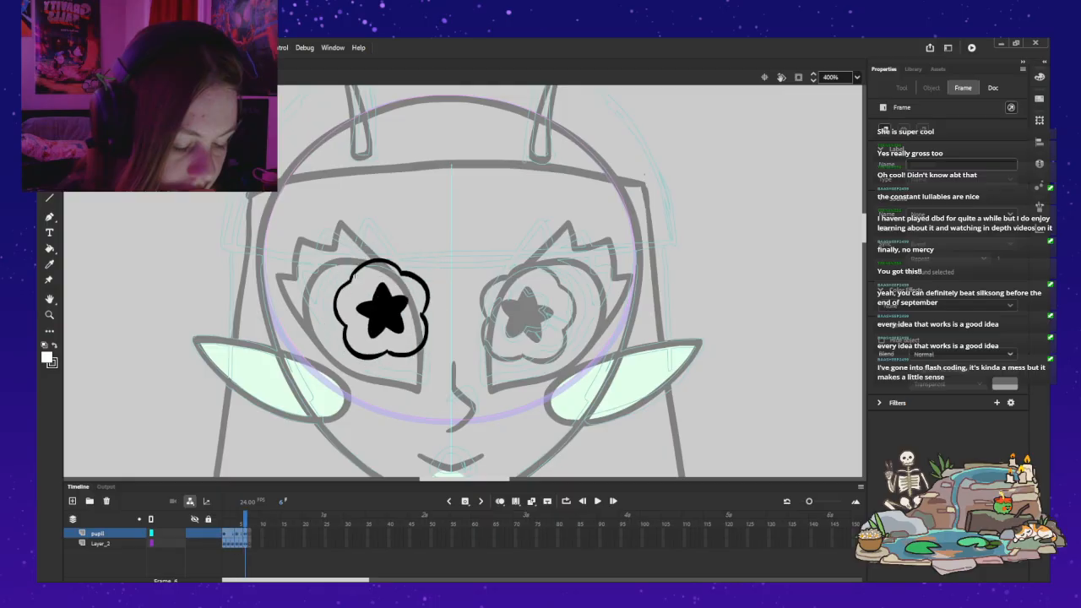
click(354, 274)
key(ctrl+z)
key(ctrl+z)
key(ctrl+z)
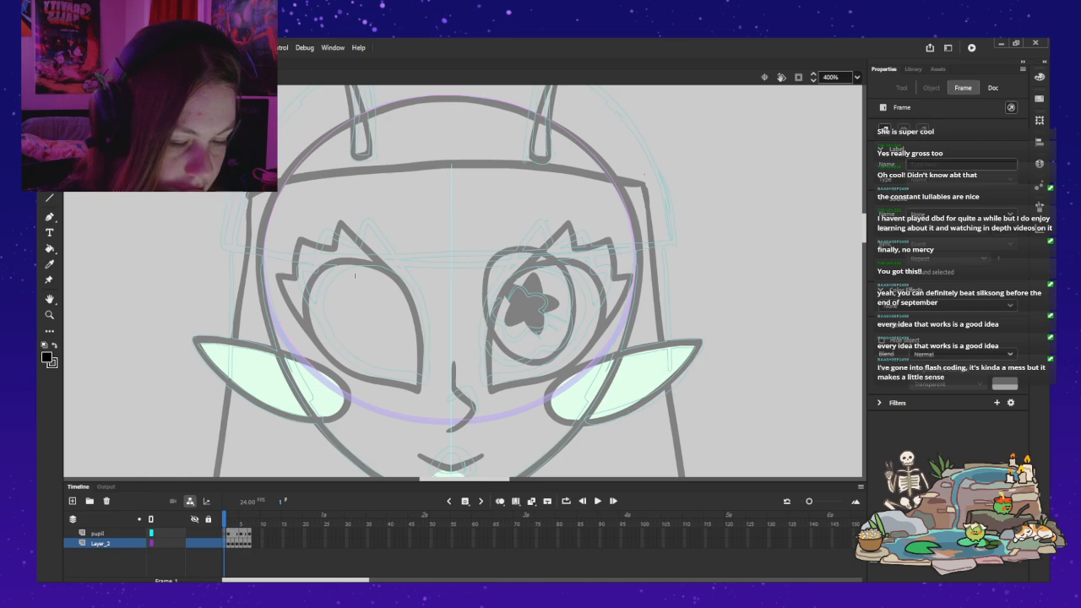
key(b)
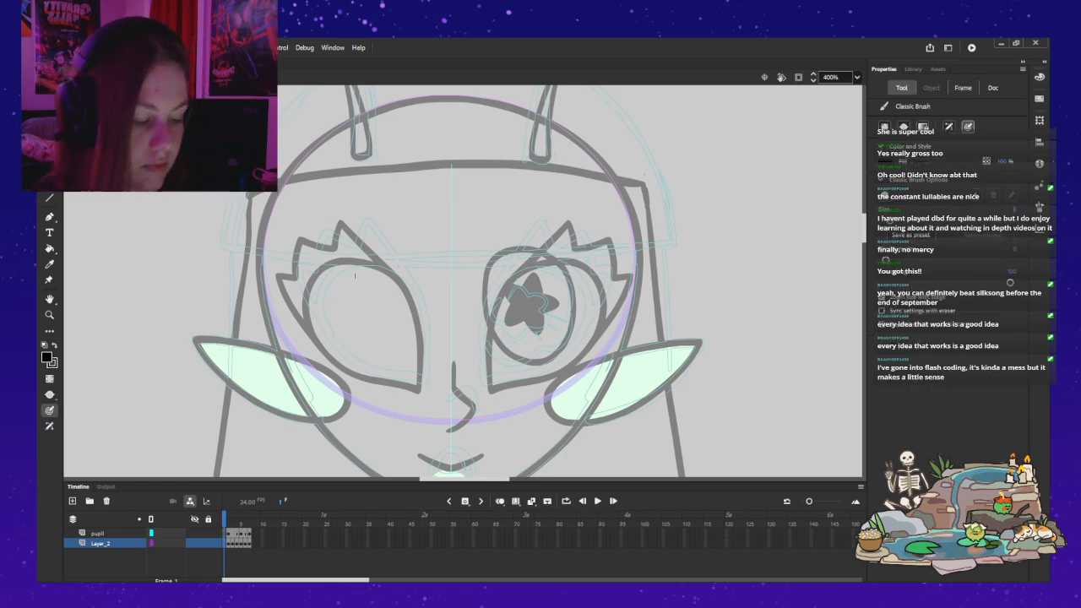
click(98, 533)
mouse_move(388, 253)
mouse_down()
mouse_move(351, 269)
mouse_move(388, 372)
mouse_move(413, 340)
mouse_move(438, 263)
mouse_move(390, 252)
mouse_up()
mouse_move(402, 292)
mouse_down()
mouse_move(386, 332)
mouse_move(413, 308)
mouse_move(400, 291)
mouse_up()
key(ctrl+z)
key(ctrl+z)
key(ctrl+z)
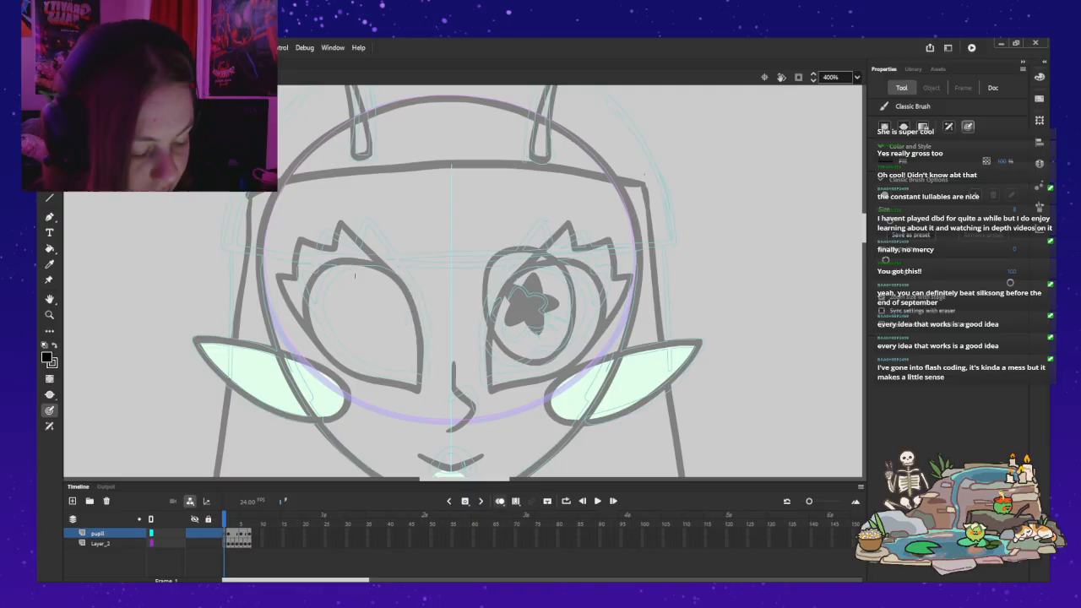
Step: Onion-skin only the following frame and draw a rounded star pupil filled with black on frame 1 of the pupil layer
key(alt+shift+o)
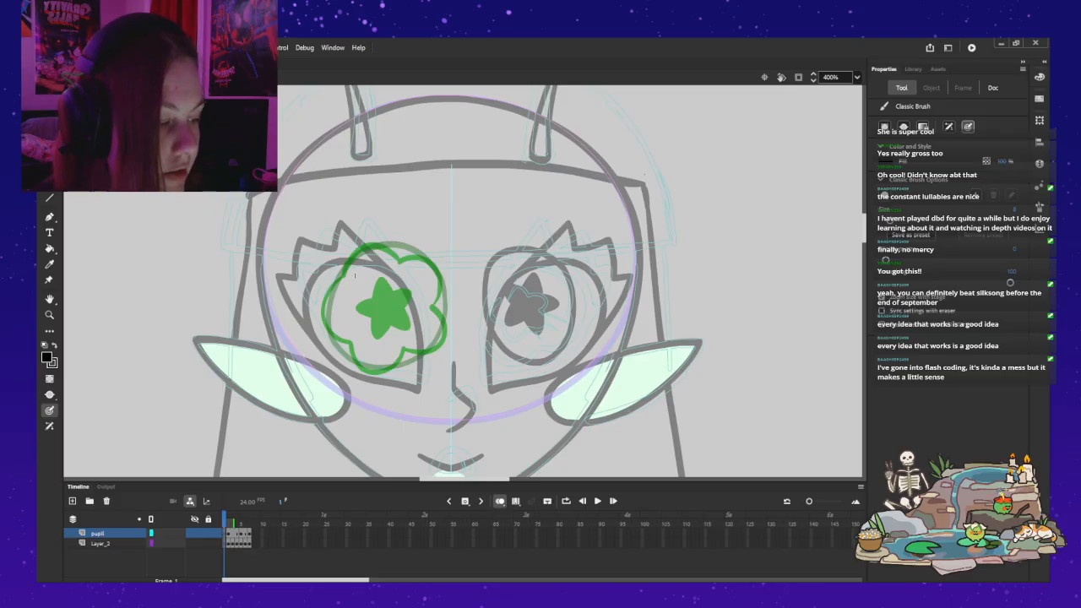
drag(233, 523, 229, 523)
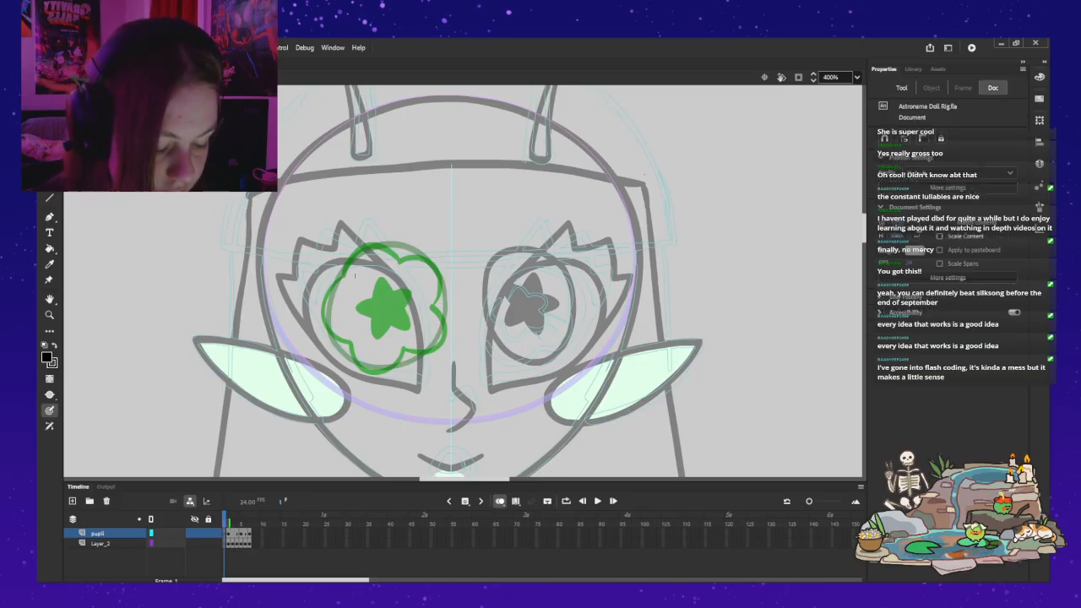
key(b)
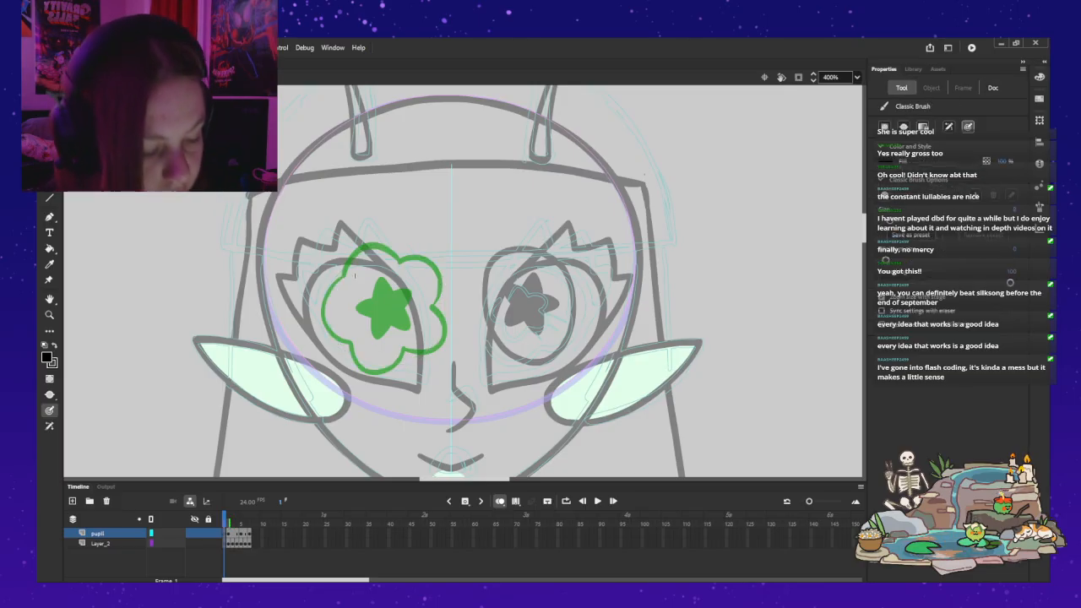
mouse_move(369, 293)
mouse_down()
mouse_move(376, 281)
mouse_move(410, 295)
mouse_move(405, 327)
mouse_move(371, 327)
mouse_move(361, 310)
mouse_move(379, 282)
mouse_up()
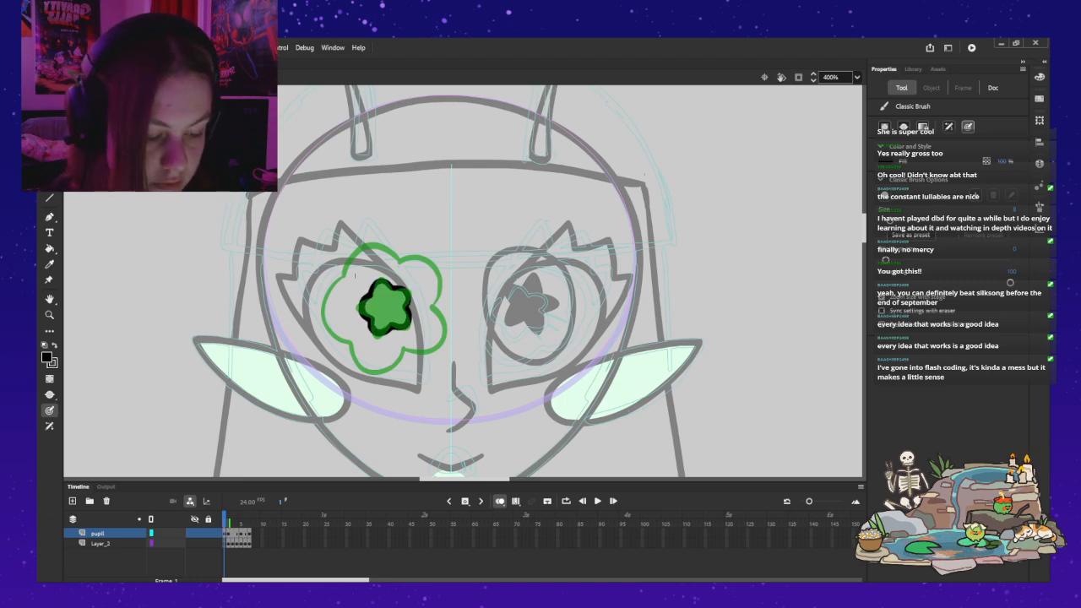
key(k)
click(386, 307)
Step: Draw a black flower-shaped iris outline around the pupil on Layer_2 and turn off onion skinning
click(101, 543)
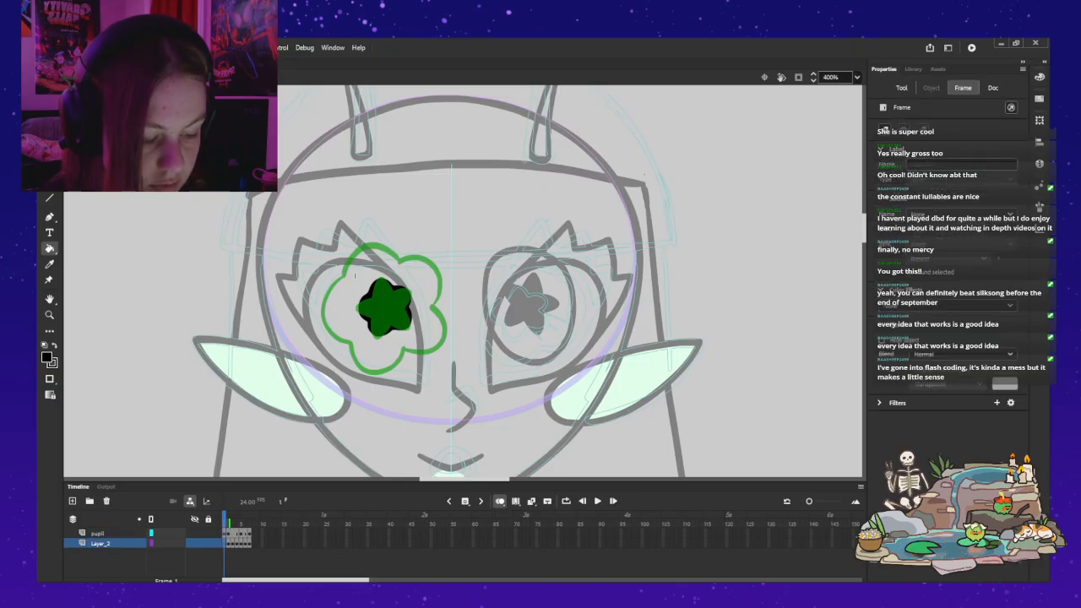
key(b)
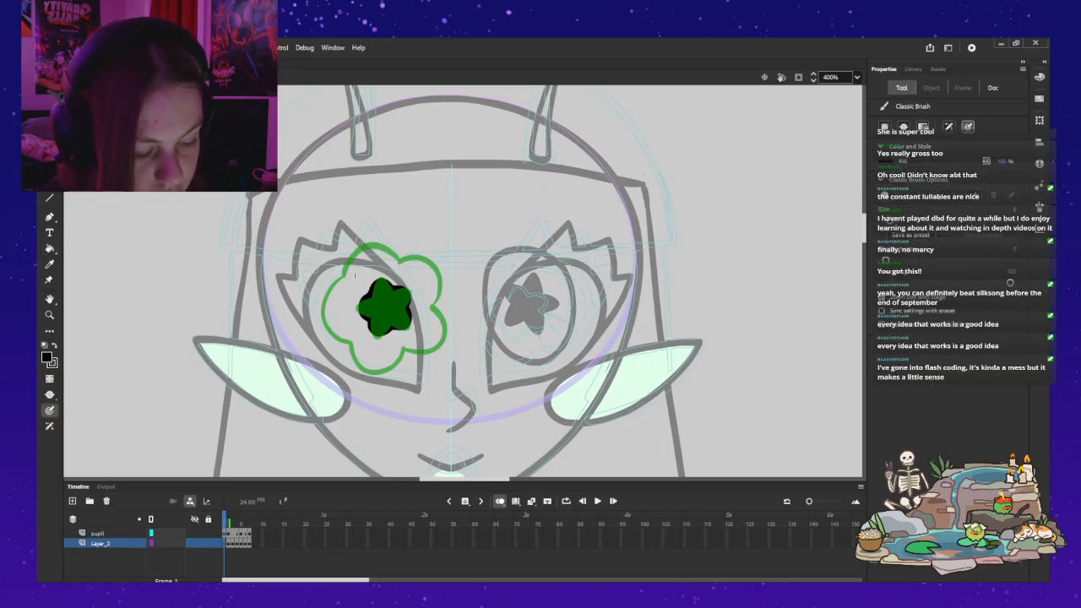
mouse_move(400, 261)
mouse_down()
mouse_move(386, 252)
mouse_move(349, 266)
mouse_move(328, 293)
mouse_move(365, 364)
mouse_move(408, 348)
mouse_move(434, 295)
mouse_move(421, 264)
mouse_move(392, 250)
mouse_up()
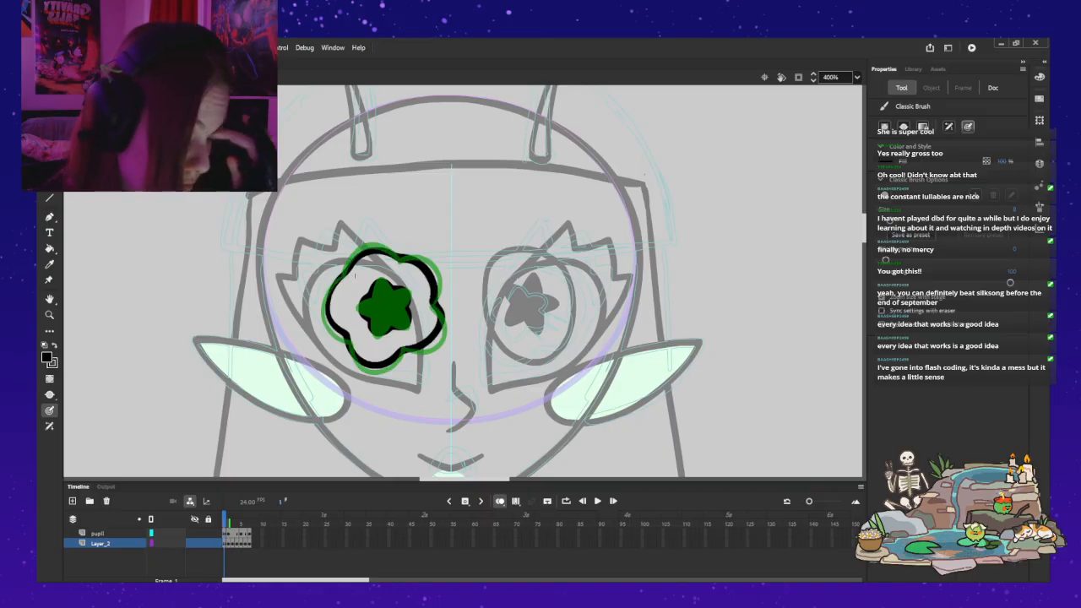
key(Return)
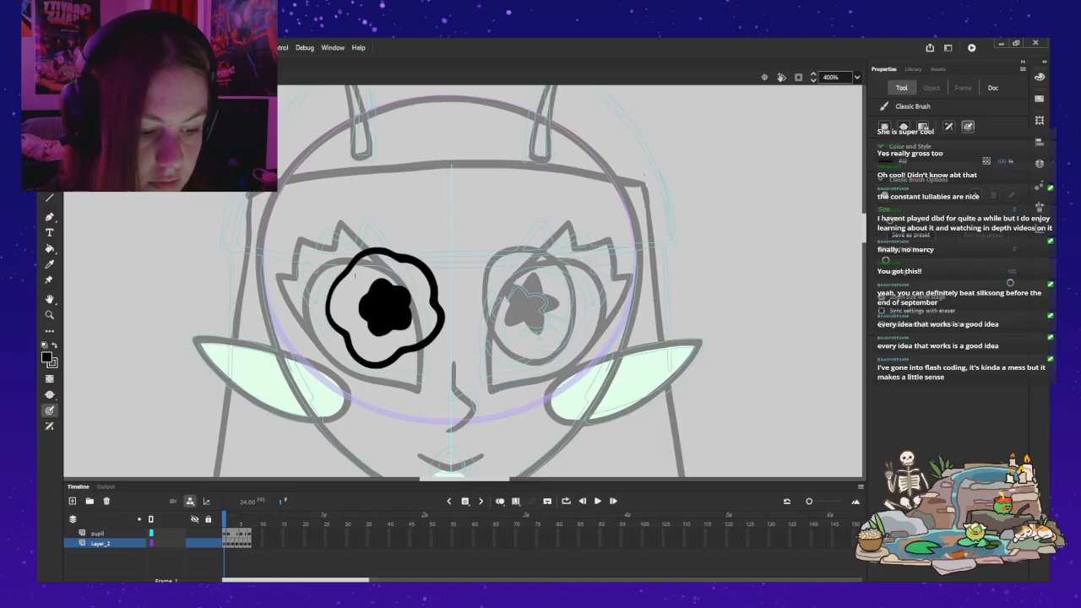
Step: Nudge the flower-shaped outline slightly to centre it around the pupil and leave the iris symbol
key(v)
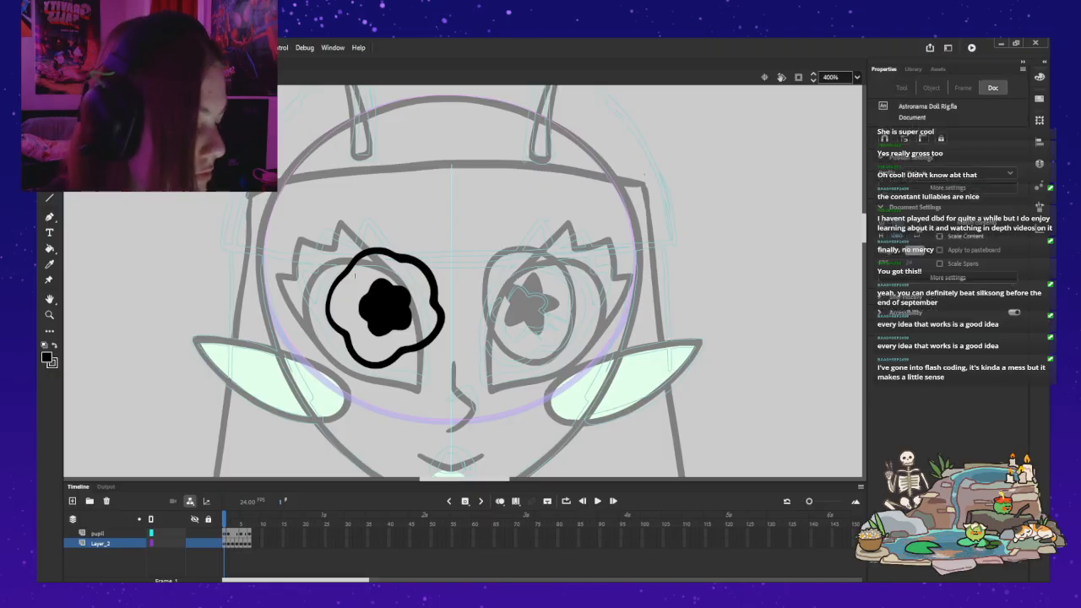
click(354, 273)
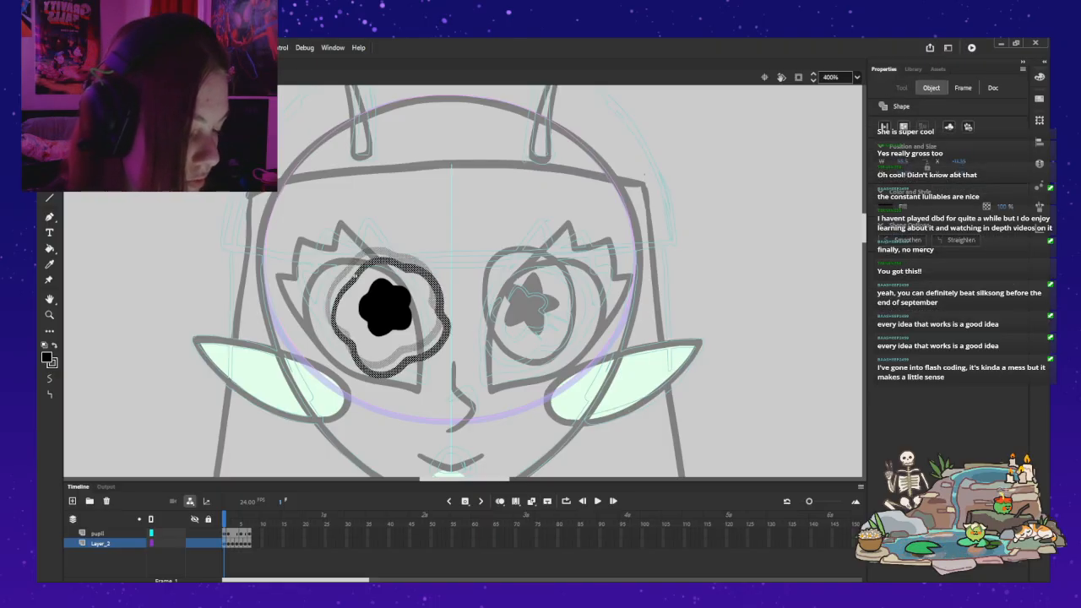
key(Escape)
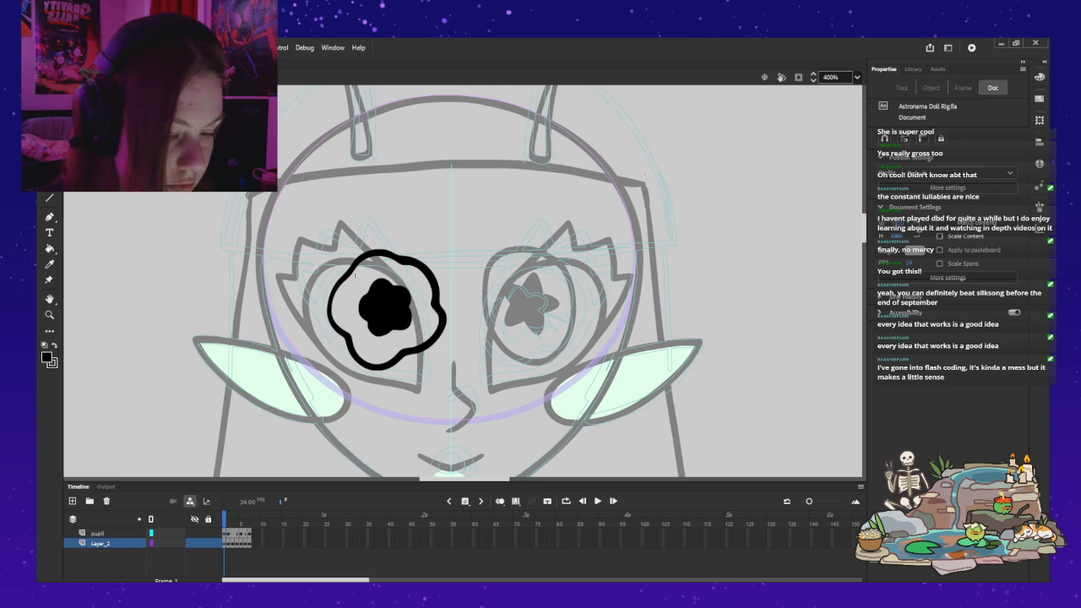
double_click(355, 274)
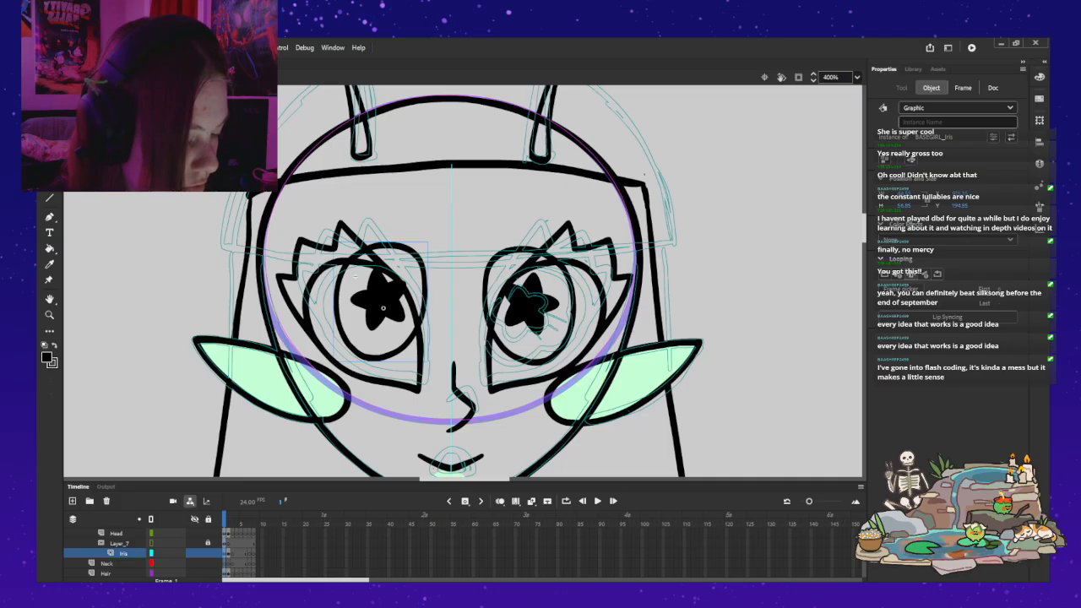
Step: Switch both iris instances to the new flower-shaped drawing and reposition each one within its eye
key(ctrl+z)
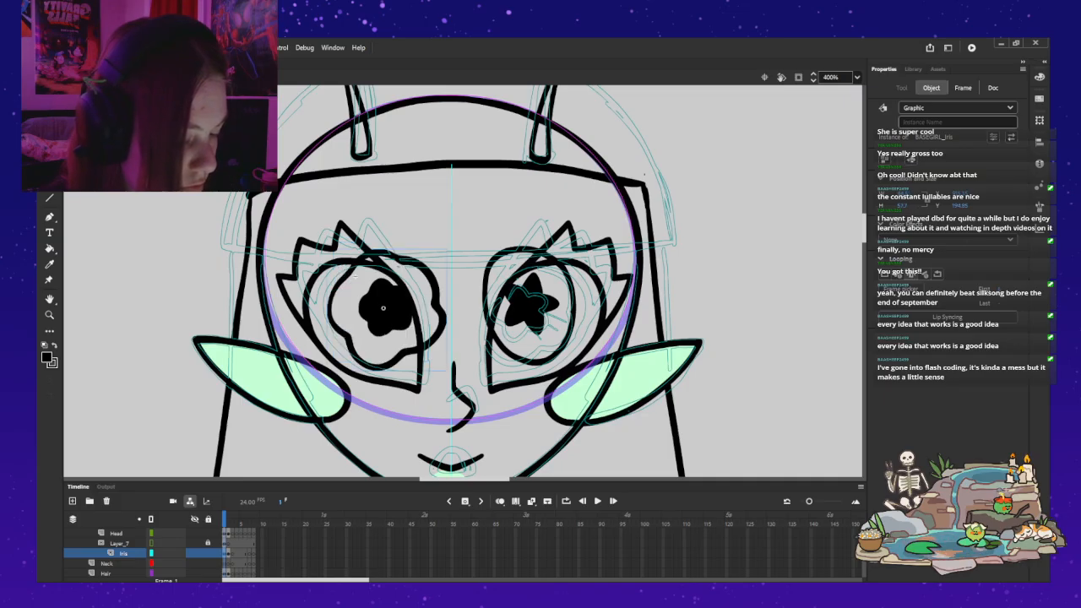
drag(395, 281, 376, 299)
click(525, 313)
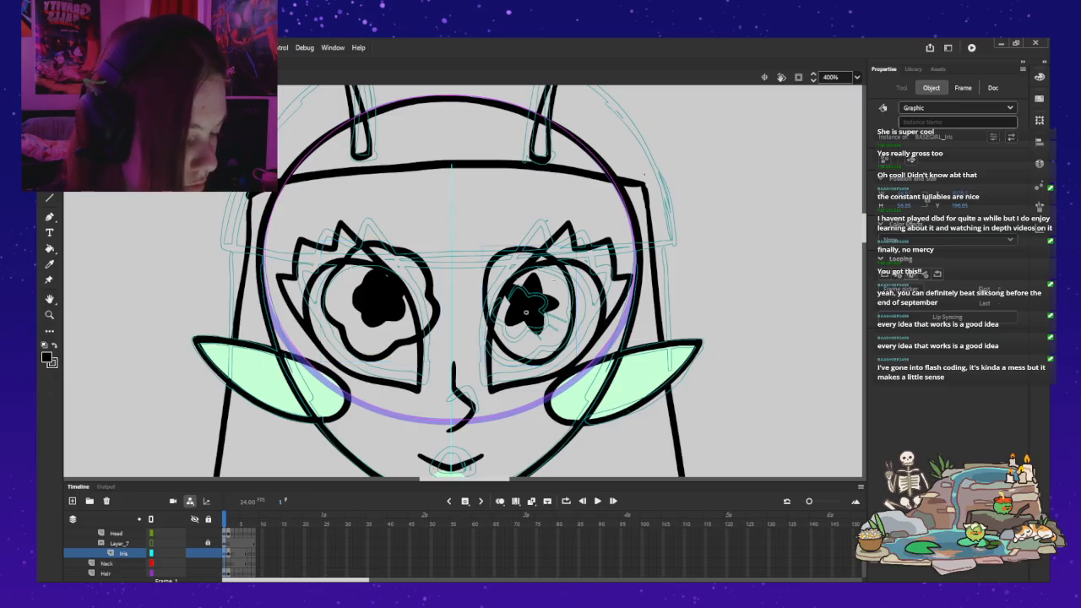
key(Return)
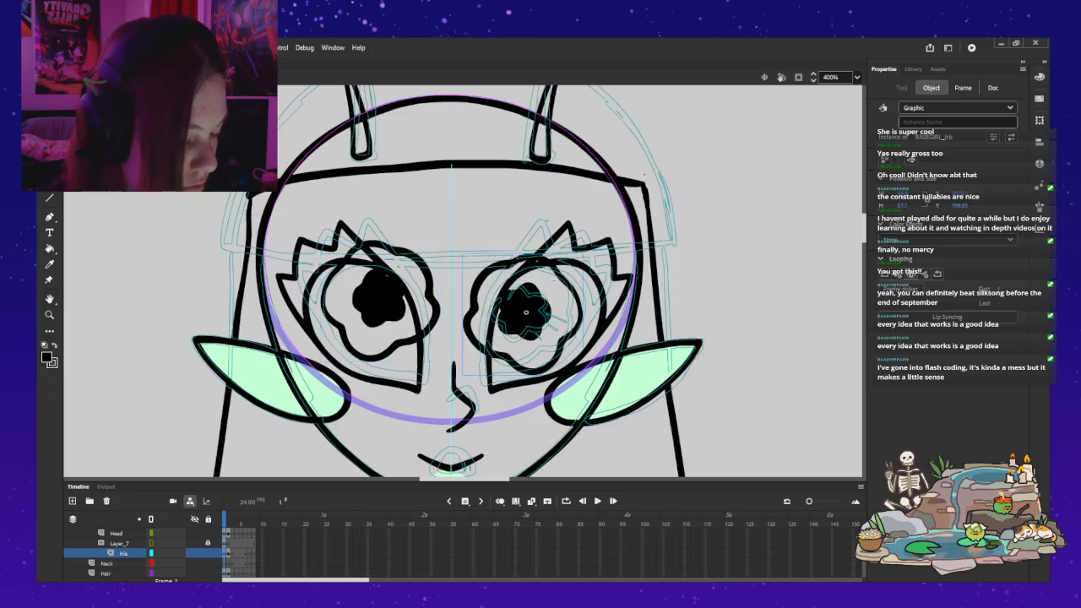
drag(526, 312, 538, 297)
key(Escape)
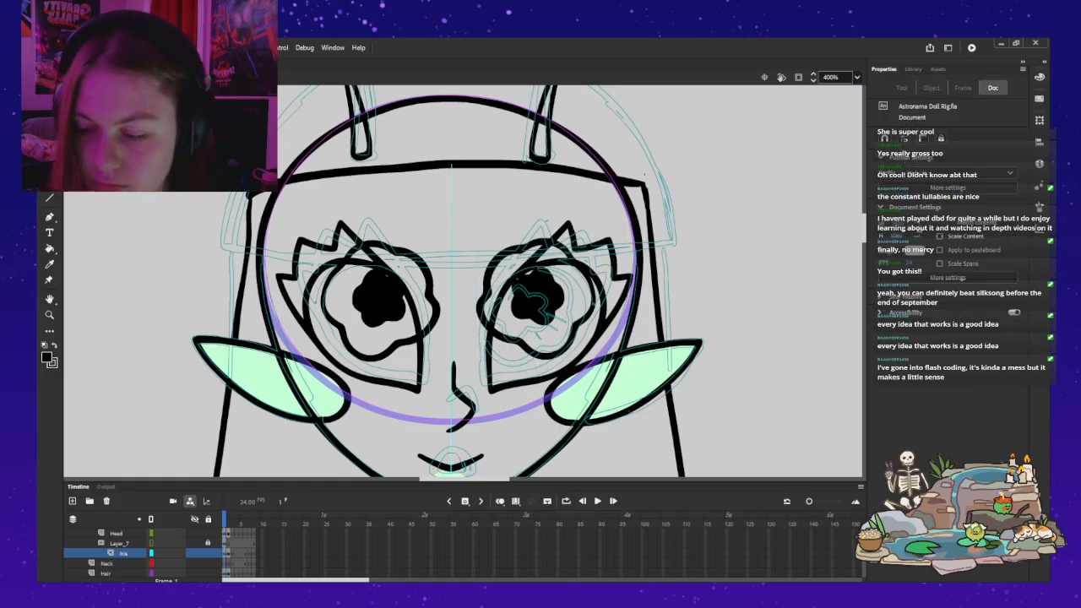
Step: Collapse the Clean folder and move the Sketch folder below it in the layer order
key(ctrl+2)
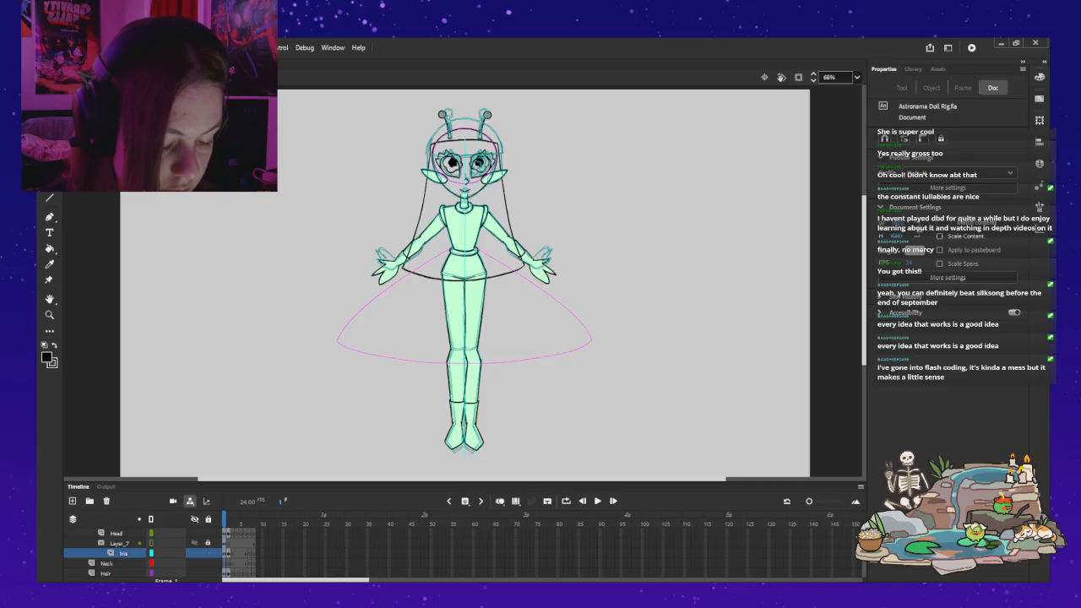
drag(507, 253, 503, 322)
scroll(160, 553, up, 3)
scroll(127, 553, up, 1)
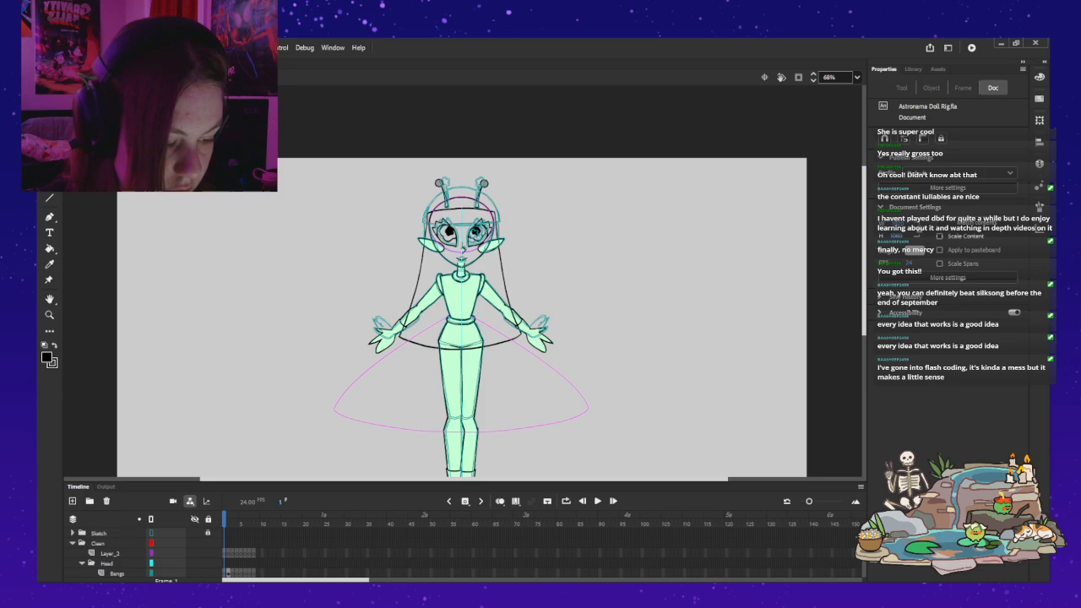
click(73, 542)
click(99, 533)
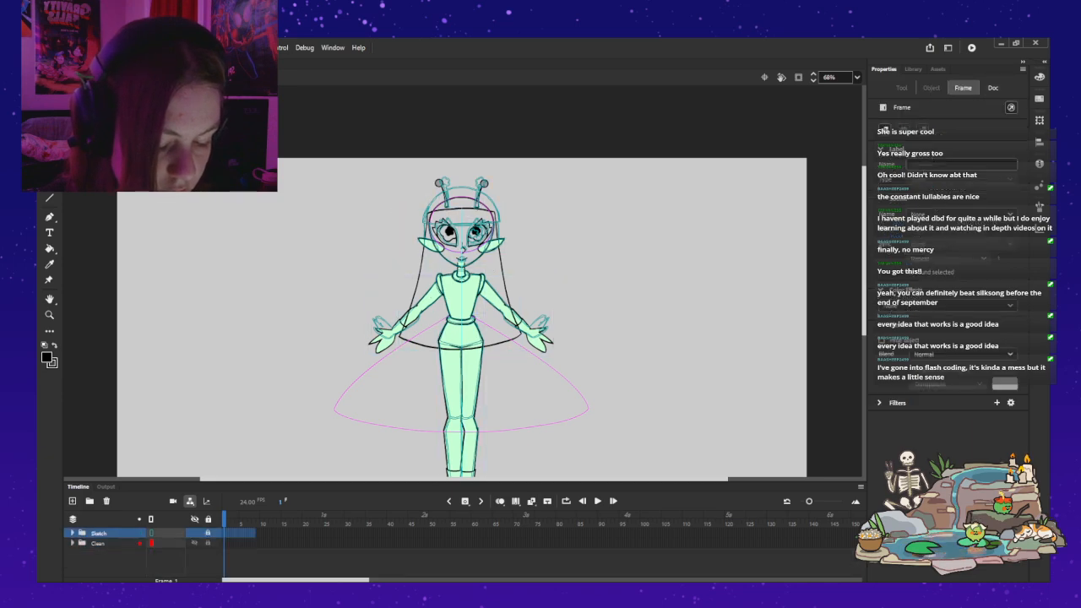
drag(99, 533, 100, 549)
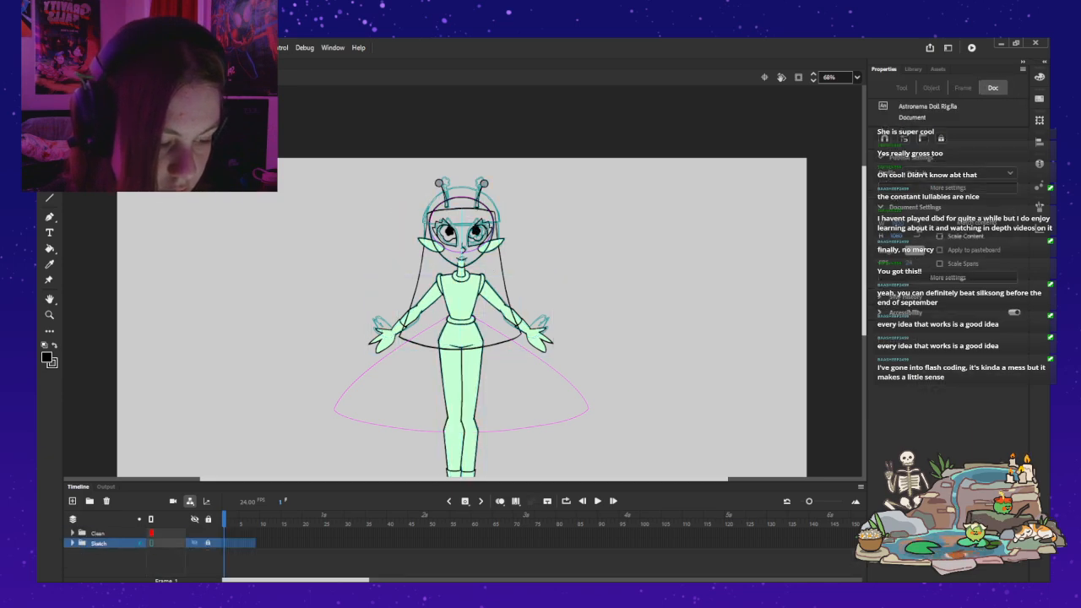
Step: Unlock the Iris layer inside the Clean folder, nudge both irises within the eyes, and lock the layer again
key(z)
click(504, 220)
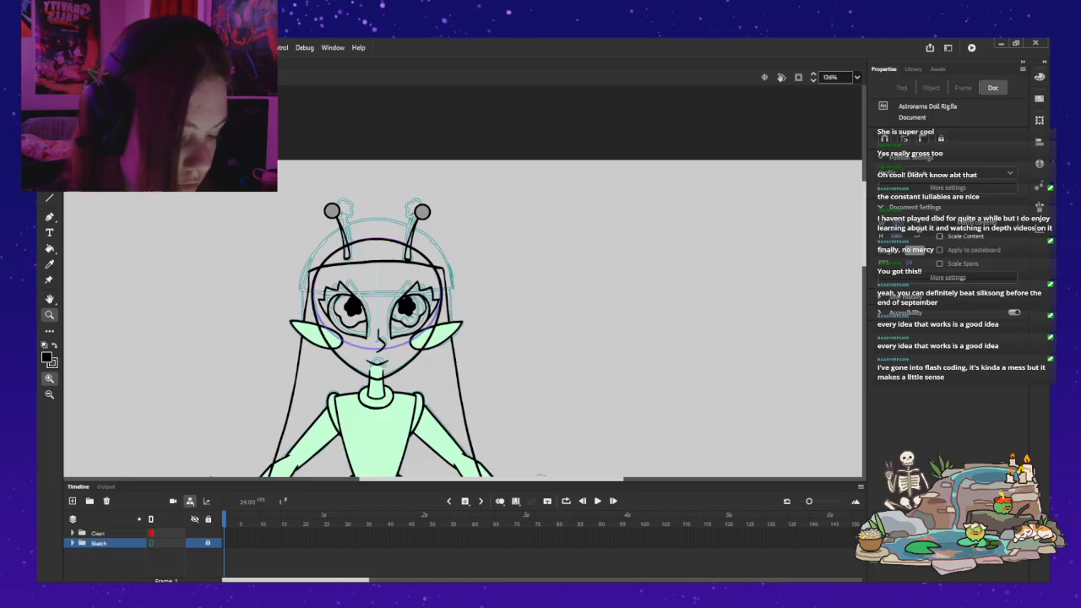
click(368, 330)
drag(473, 278, 440, 311)
key(v)
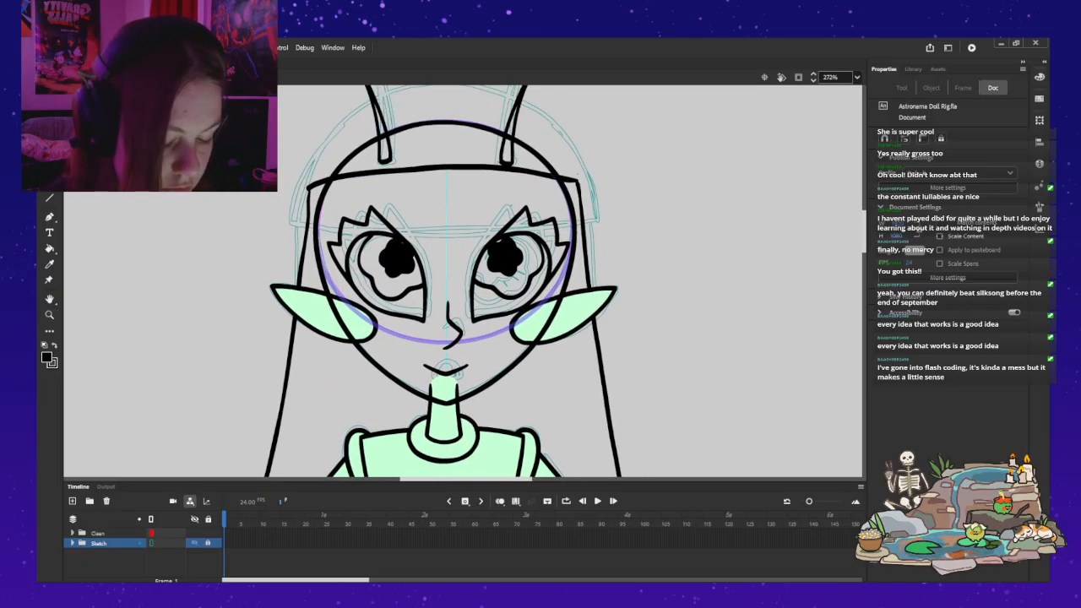
click(72, 532)
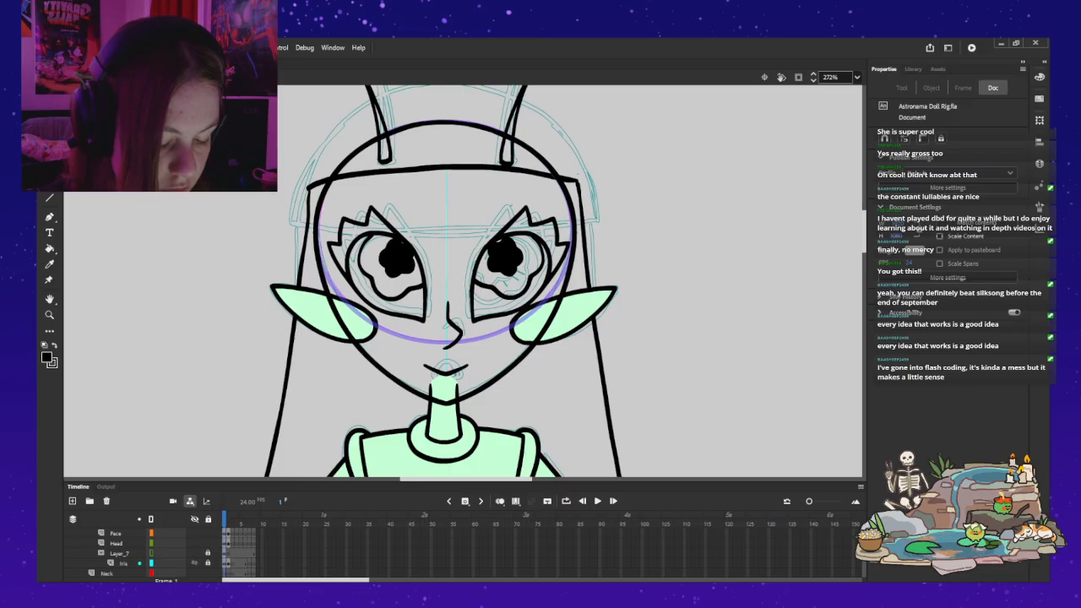
click(208, 563)
mouse_move(397, 258)
mouse_down()
mouse_move(381, 265)
mouse_move(393, 262)
mouse_up()
drag(505, 258, 506, 265)
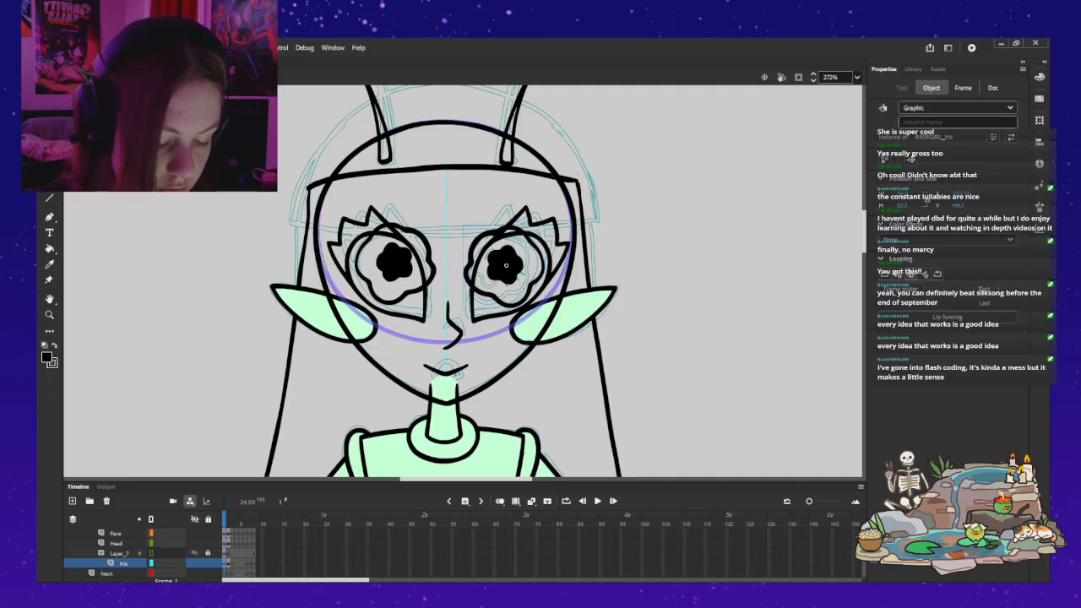
click(208, 563)
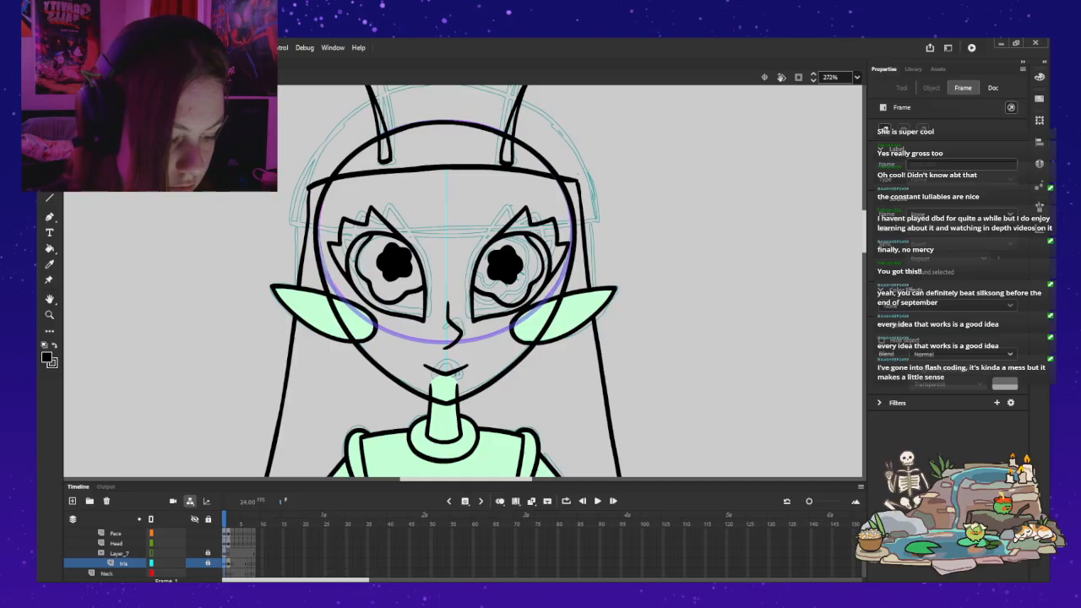
key(Escape)
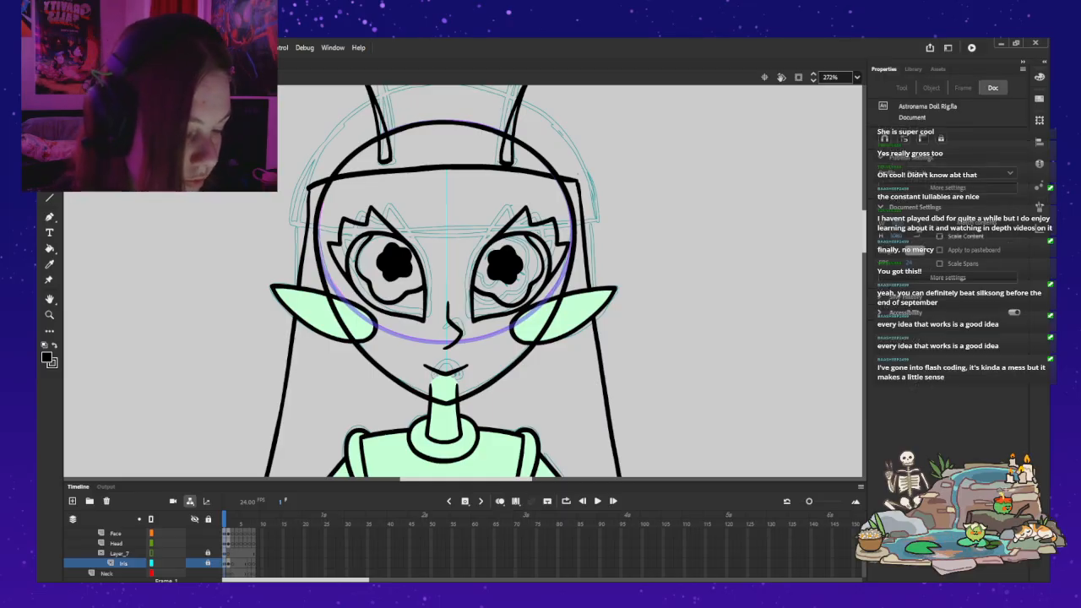
Step: Sample the ear's pale green as the fill colour and ready the Classic Brush
scroll(463, 282, down, 5)
scroll(463, 281, down, 5)
scroll(463, 282, up, 11)
scroll(463, 281, down, 1)
scroll(463, 282, up, 1)
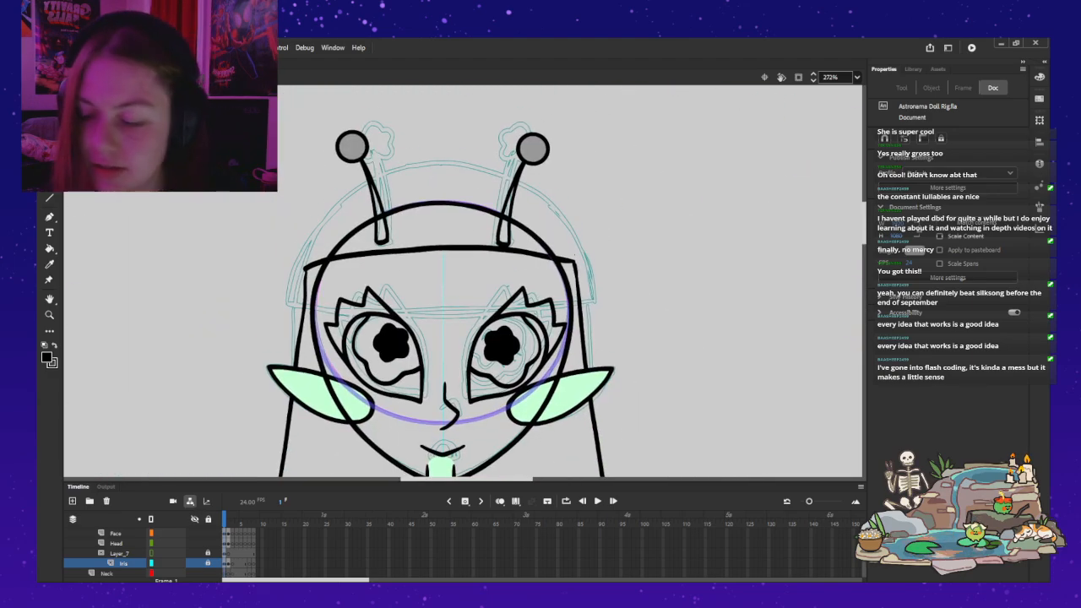
key(b)
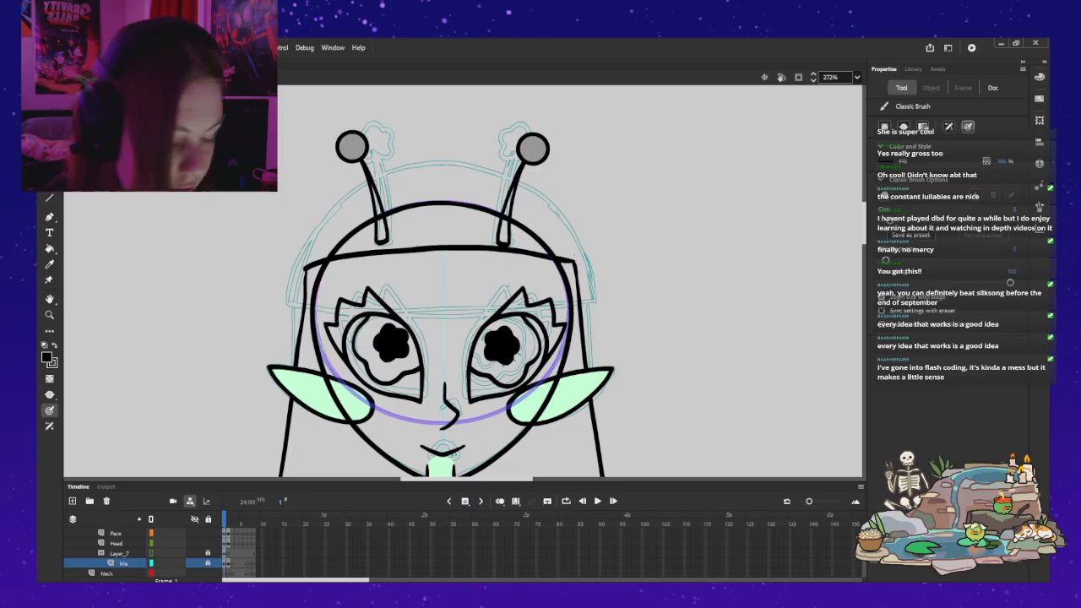
key(v)
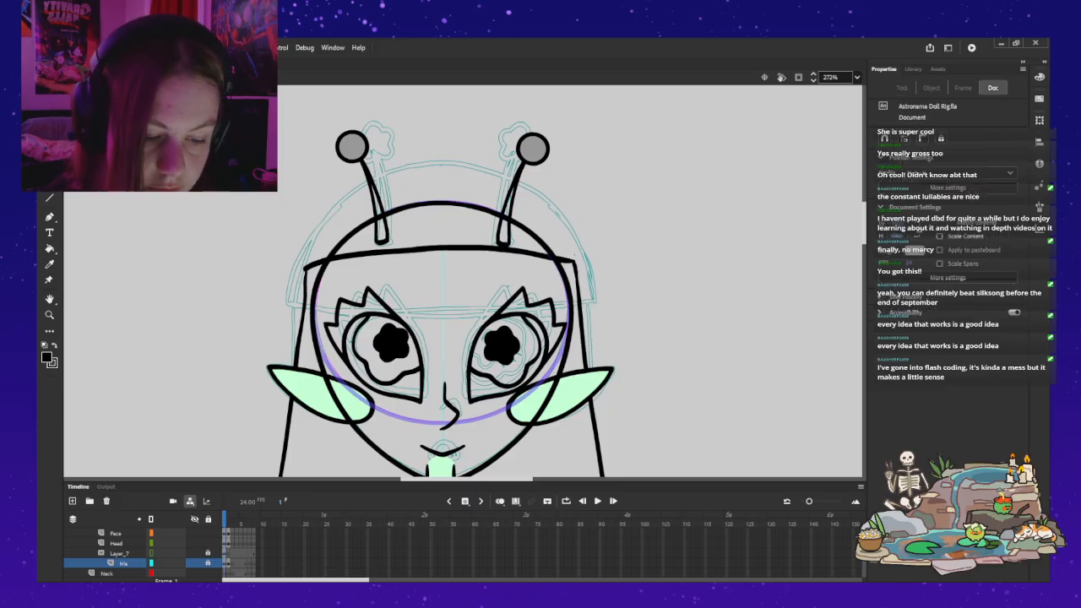
key(i)
click(557, 398)
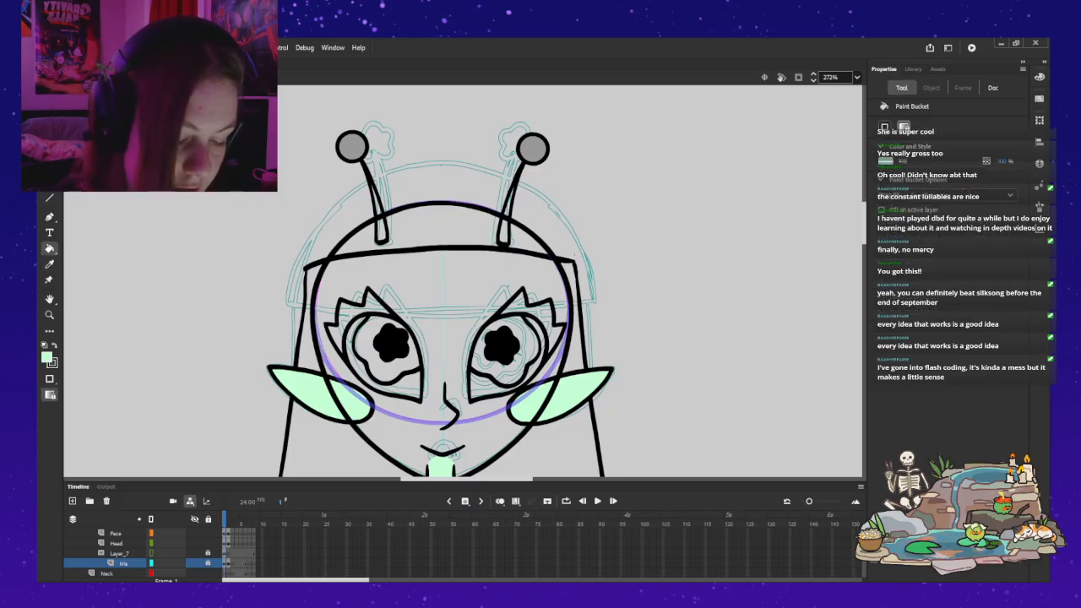
key(b)
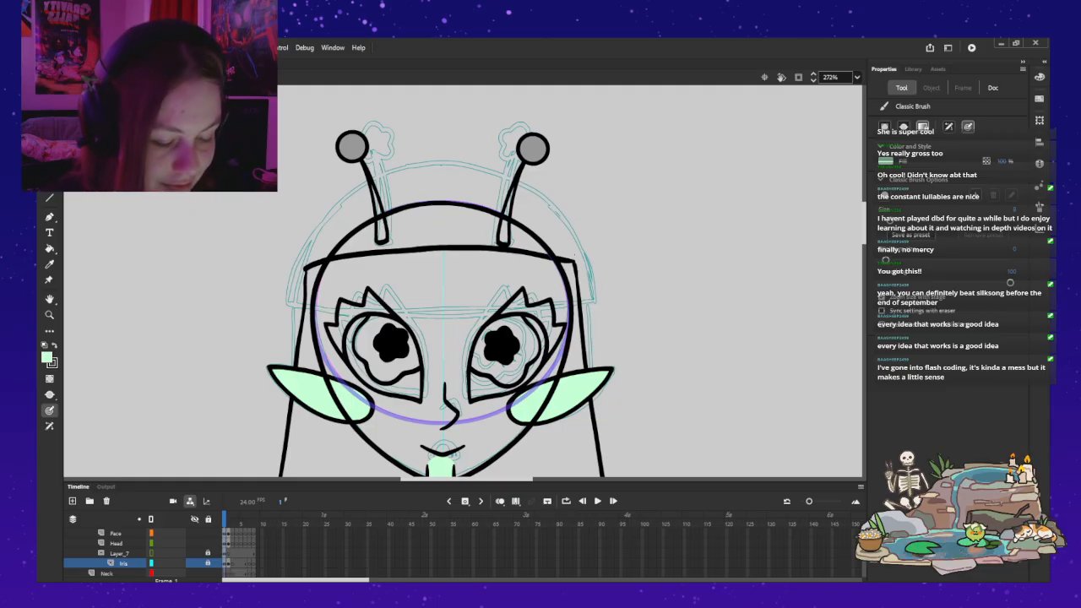
Step: Select the Bangs layer for drawing and swap the brush's fill colour to black
scroll(127, 553, up, 1)
click(118, 544)
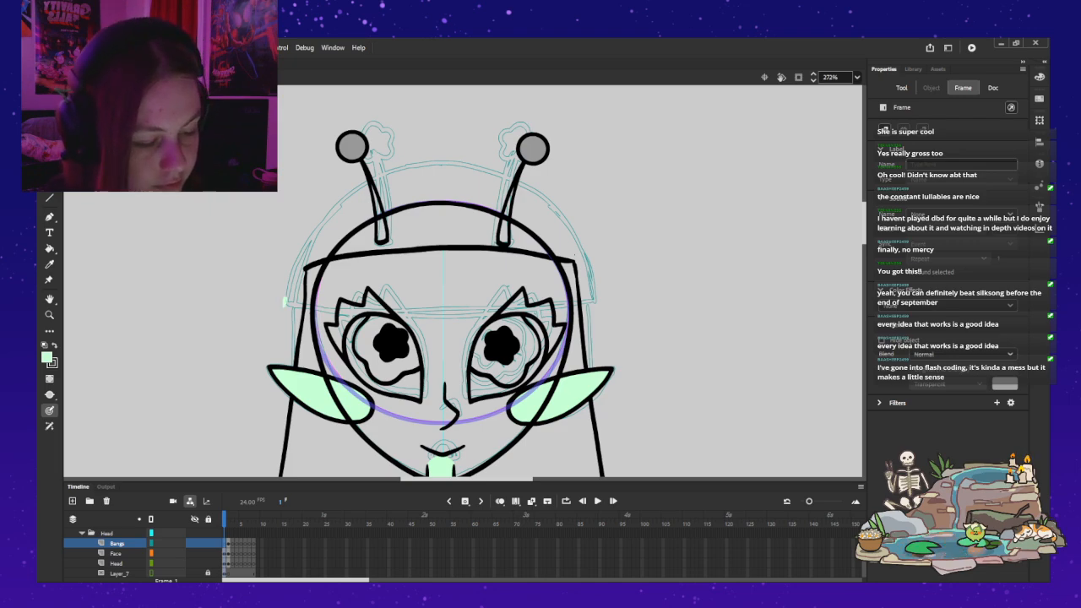
drag(317, 233, 336, 210)
key(ctrl+z)
click(55, 345)
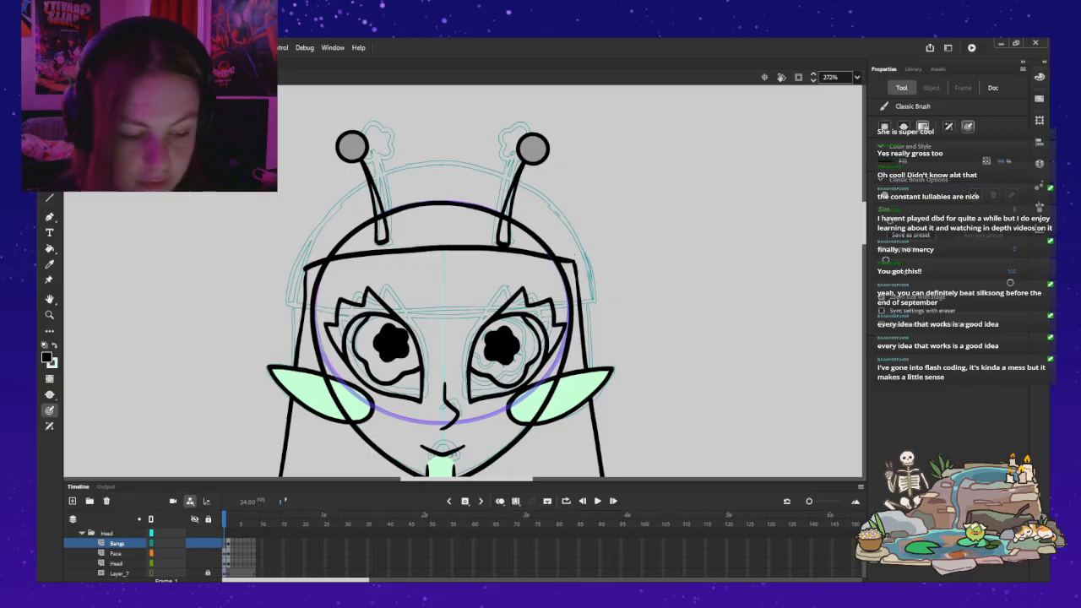
mouse_move(285, 309)
mouse_down()
mouse_move(311, 241)
mouse_move(351, 200)
mouse_move(417, 171)
mouse_move(505, 179)
mouse_up()
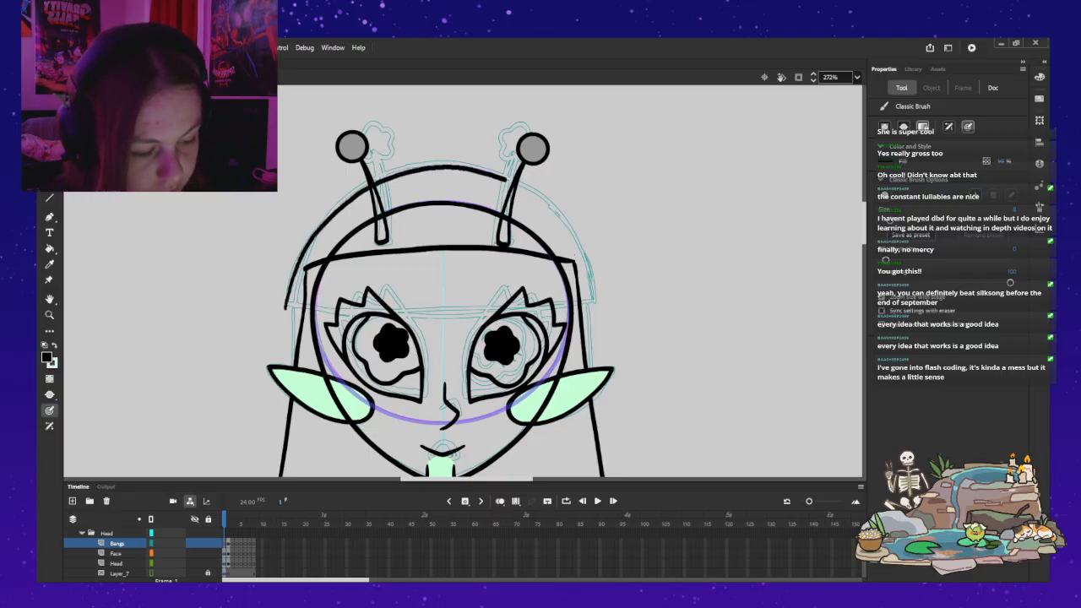
mouse_move(550, 211)
mouse_down()
mouse_move(594, 304)
mouse_move(578, 242)
mouse_up()
key(ctrl+z)
mouse_move(538, 197)
mouse_down()
mouse_move(501, 173)
mouse_move(446, 167)
mouse_move(374, 178)
mouse_move(332, 207)
mouse_move(286, 296)
mouse_up()
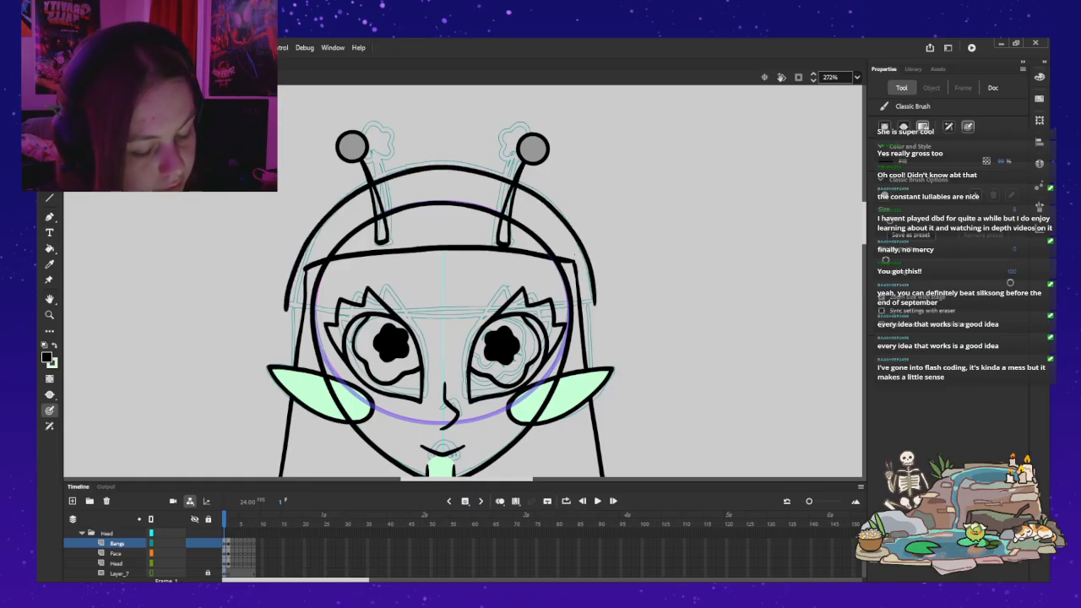
key(ctrl+z)
key(period)
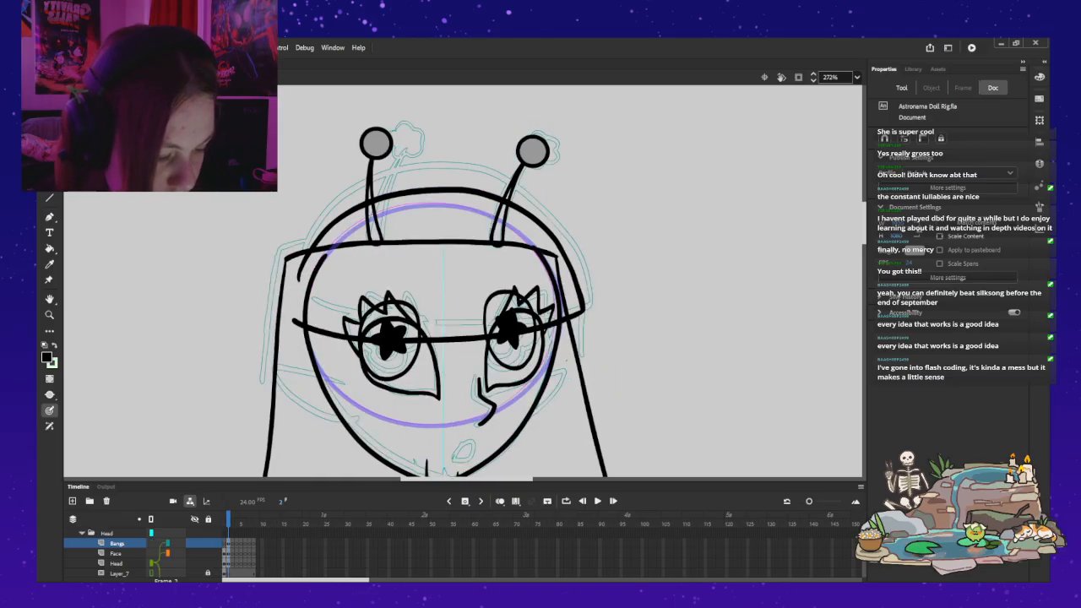
key(comma)
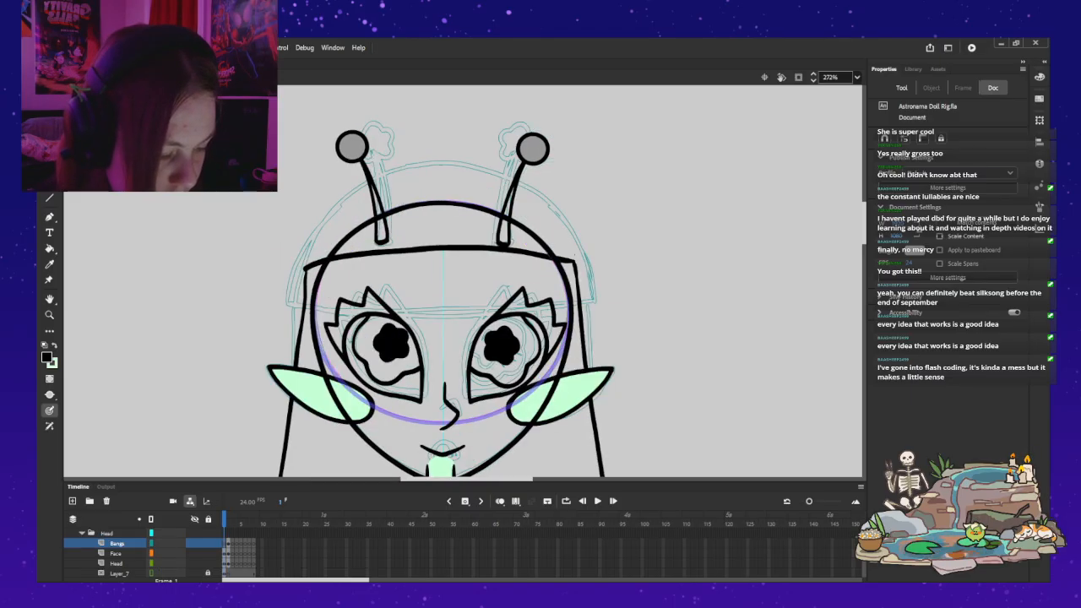
mouse_move(592, 299)
mouse_down()
mouse_move(566, 217)
mouse_move(538, 196)
mouse_move(448, 167)
mouse_move(405, 167)
mouse_up()
mouse_move(339, 203)
mouse_down()
mouse_move(281, 302)
mouse_move(418, 315)
mouse_move(590, 299)
mouse_move(587, 263)
mouse_move(534, 195)
mouse_move(429, 161)
mouse_move(363, 176)
mouse_move(326, 199)
mouse_move(287, 309)
mouse_up()
key(ctrl+z)
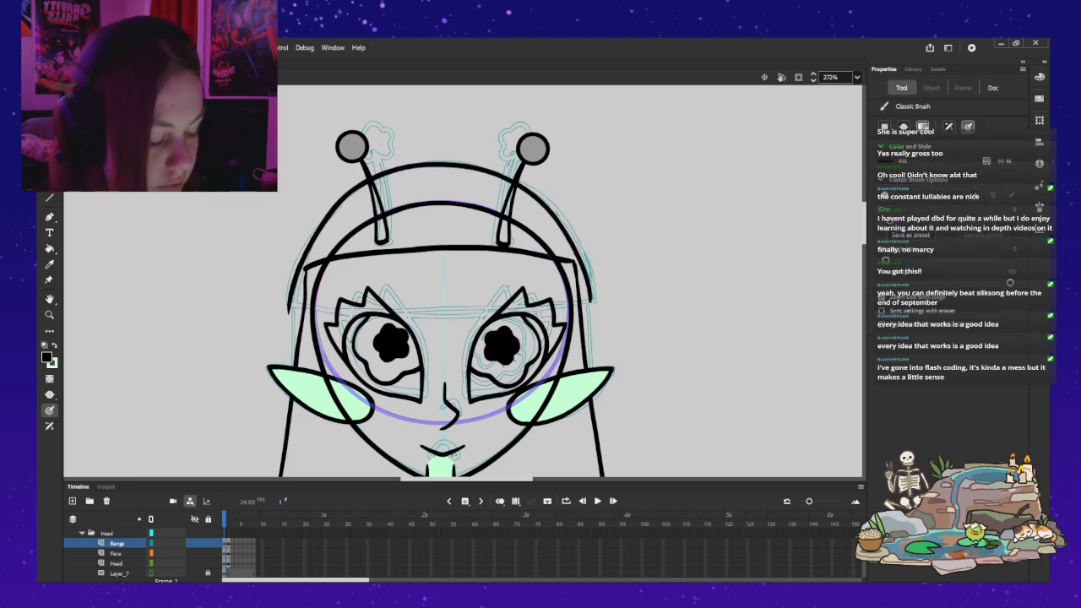
key(ctrl+z)
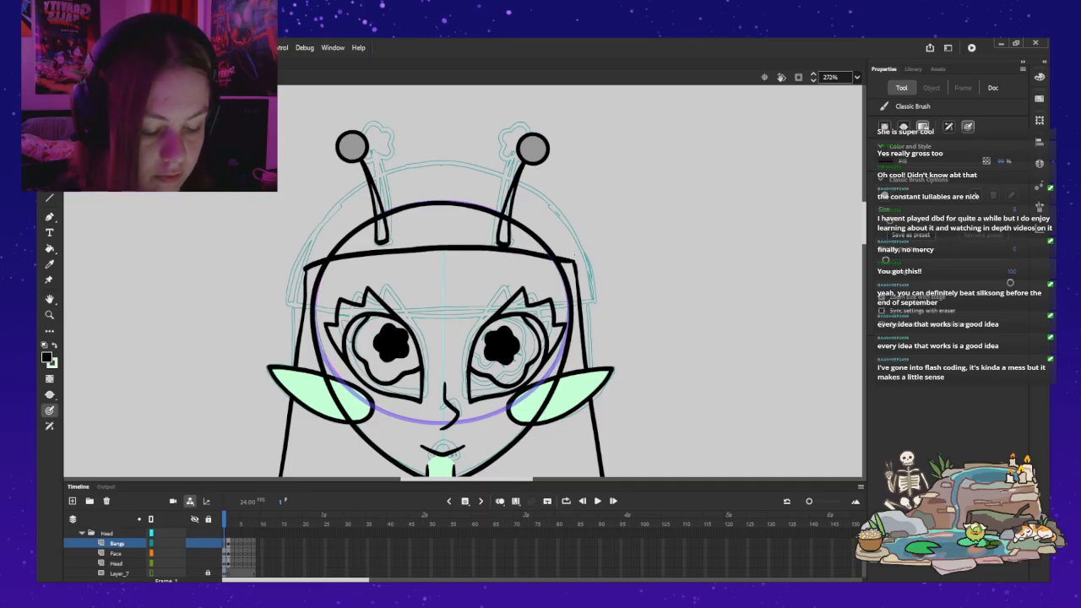
key(ctrl+z)
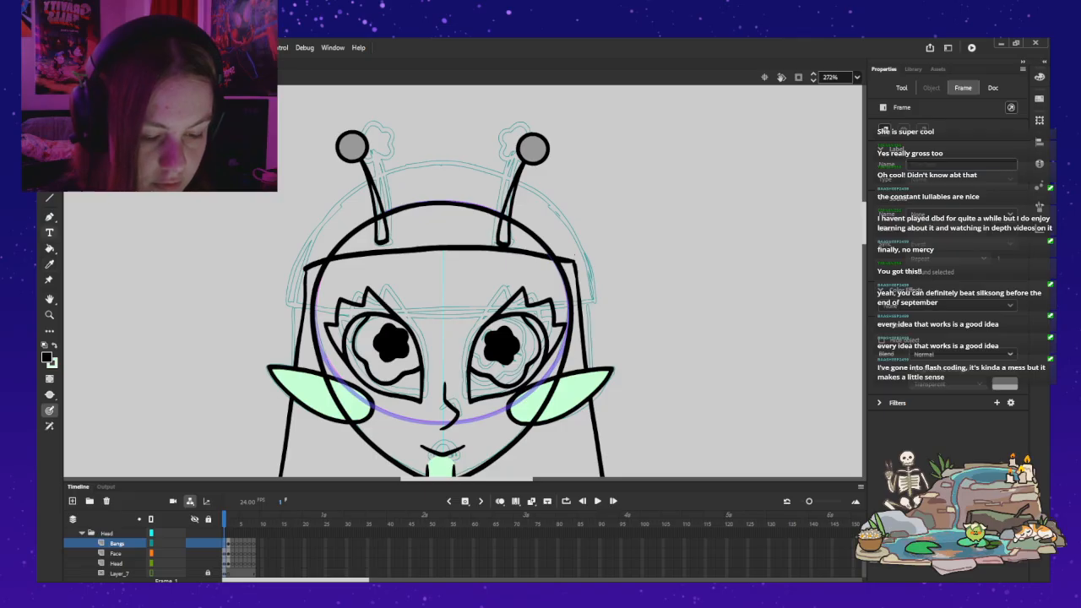
Step: Draw an unfilled oval with a black stroke around the upper head, using a fill opacity of 0%
key(r)
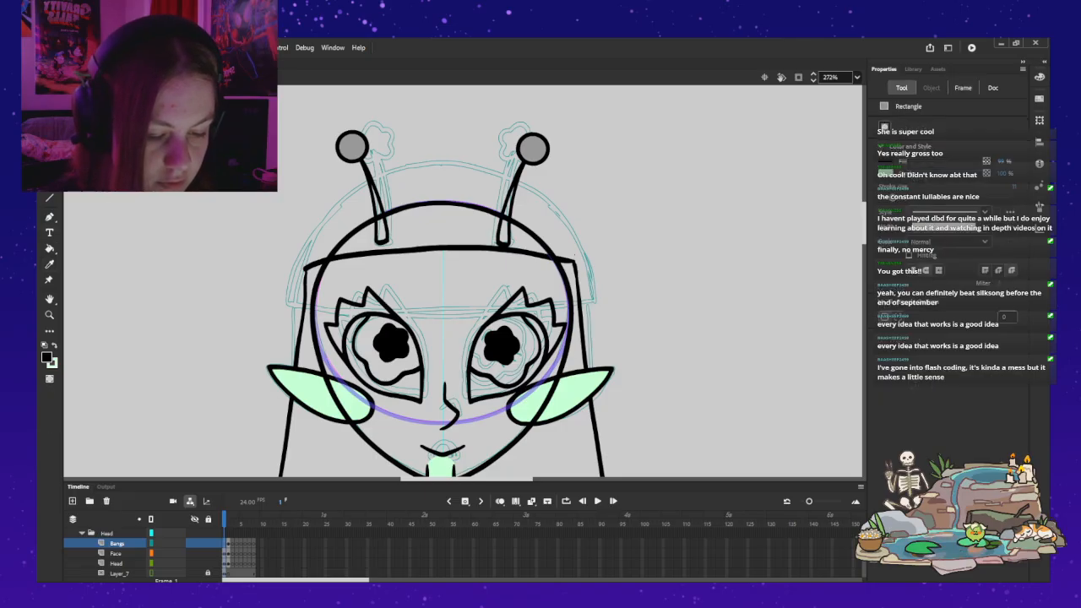
key(o)
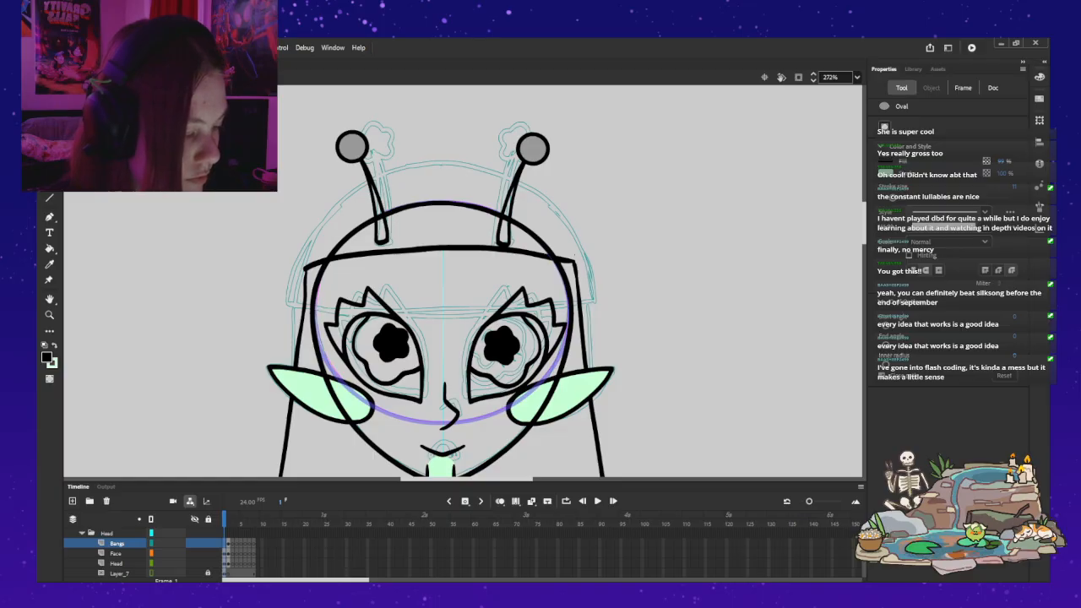
drag(1001, 162, 918, 162)
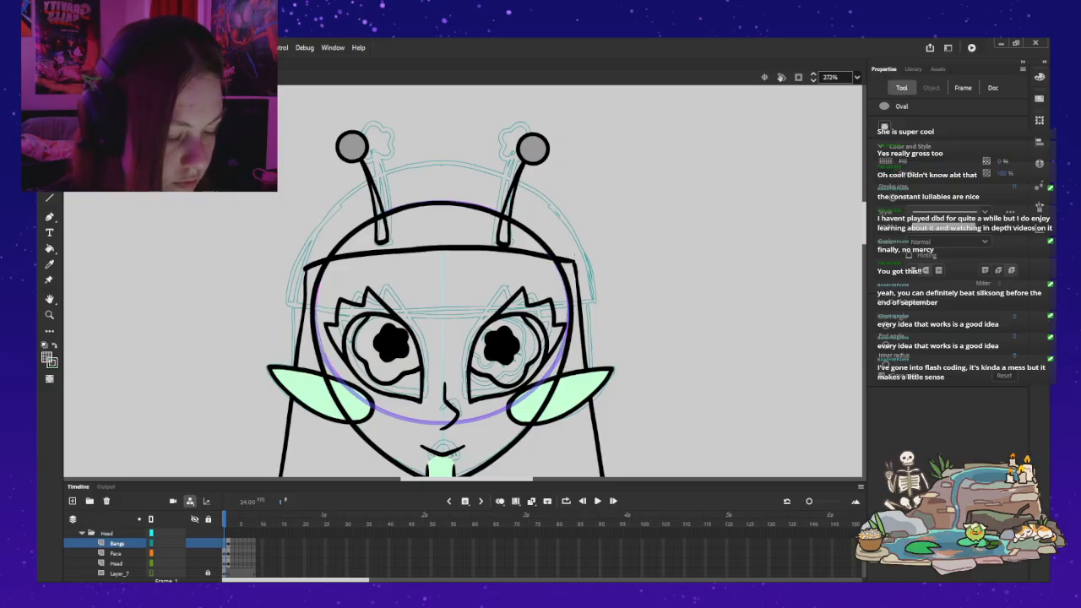
drag(248, 337, 600, 190)
key(ctrl+z)
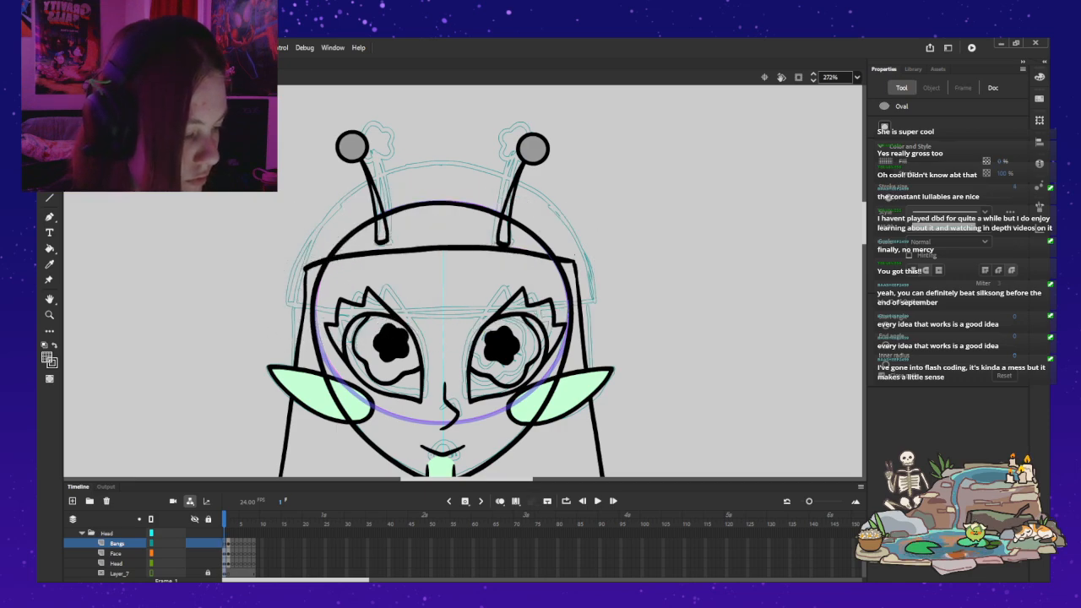
drag(247, 322, 296, 428)
key(ctrl+z)
key(v)
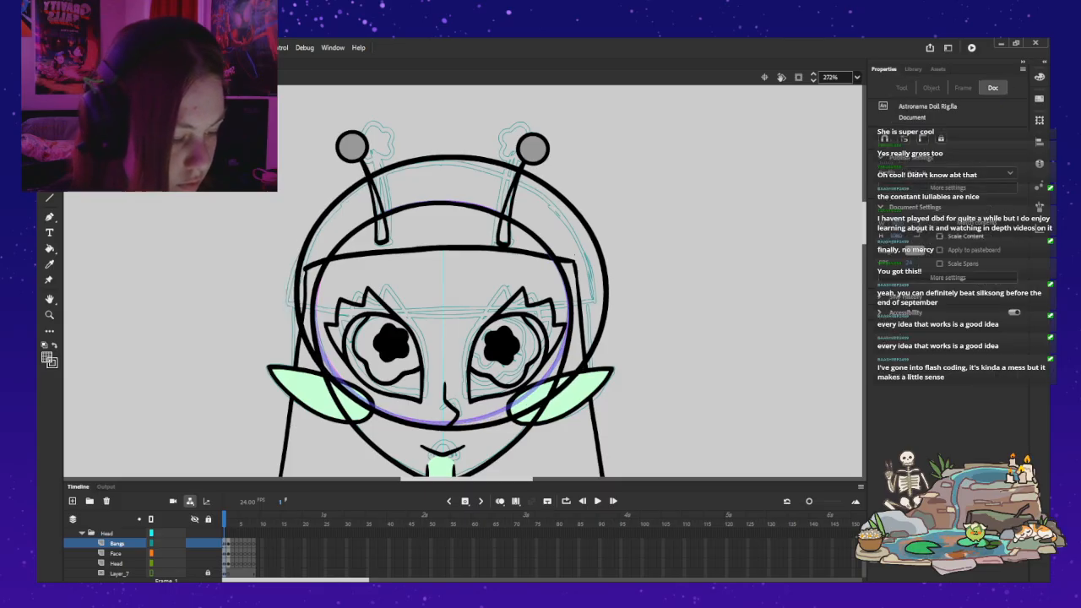
Step: Move the oval over the sketched headwear dome, shrink it slightly in width and height, and nudge it into alignment
click(315, 354)
drag(315, 353, 304, 361)
key(q)
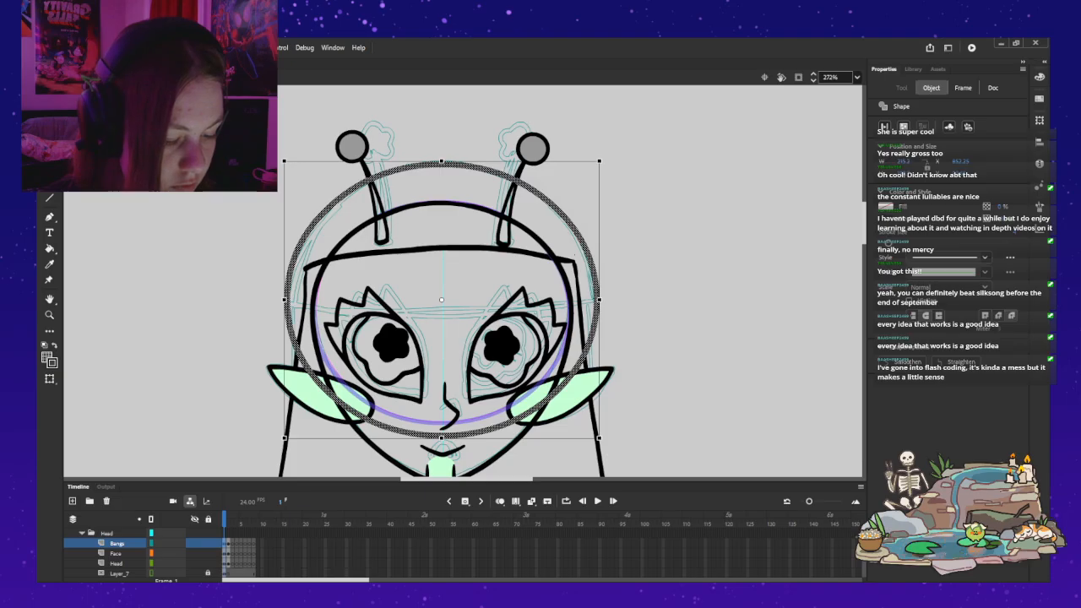
drag(599, 300, 590, 300)
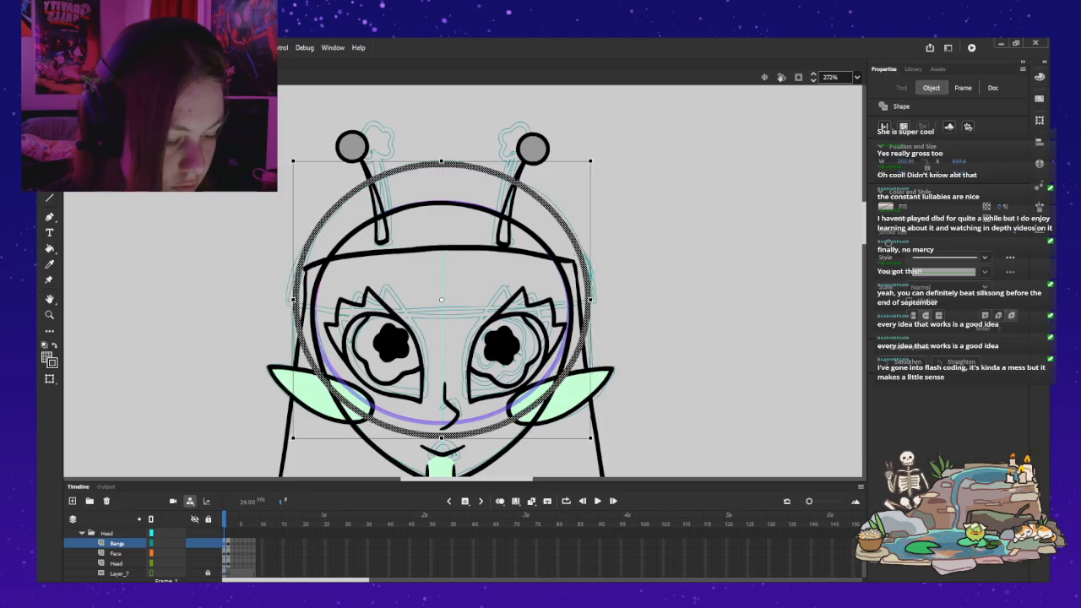
drag(441, 161, 441, 169)
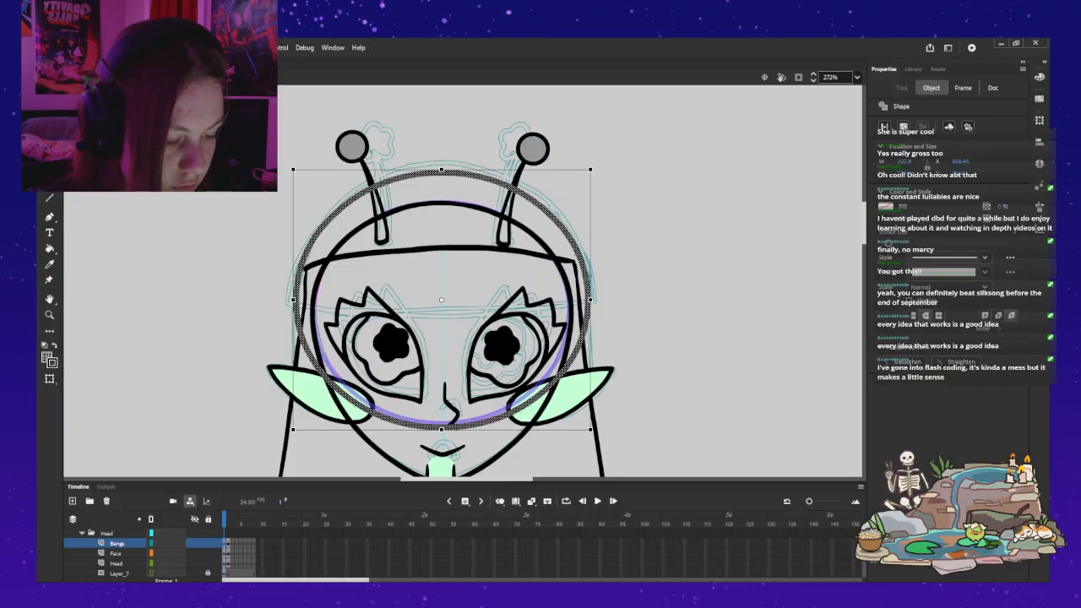
key(Left)
key(Down)
key(Left)
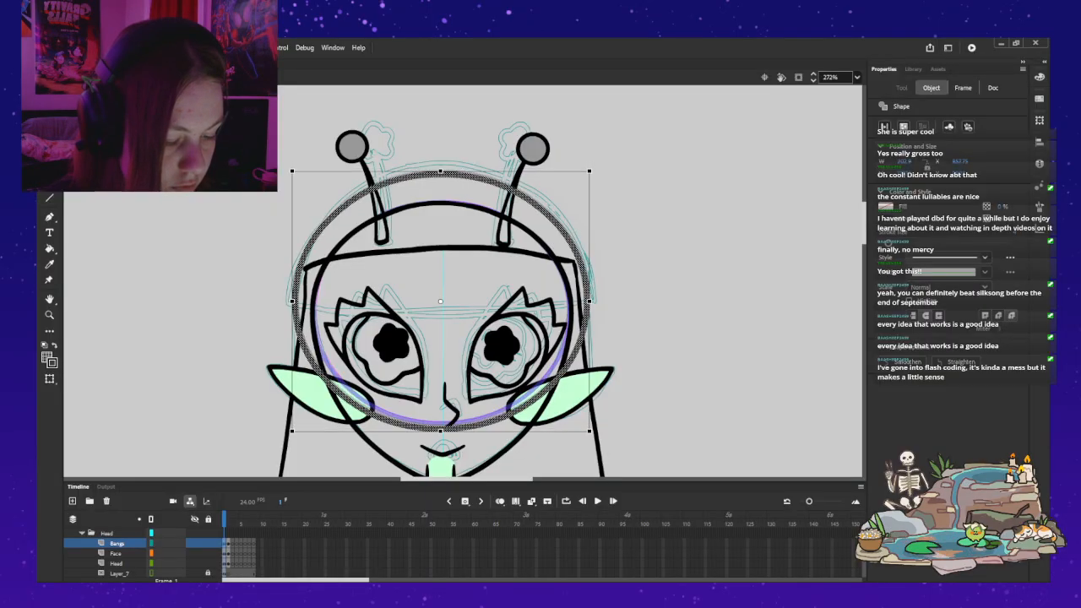
key(Escape)
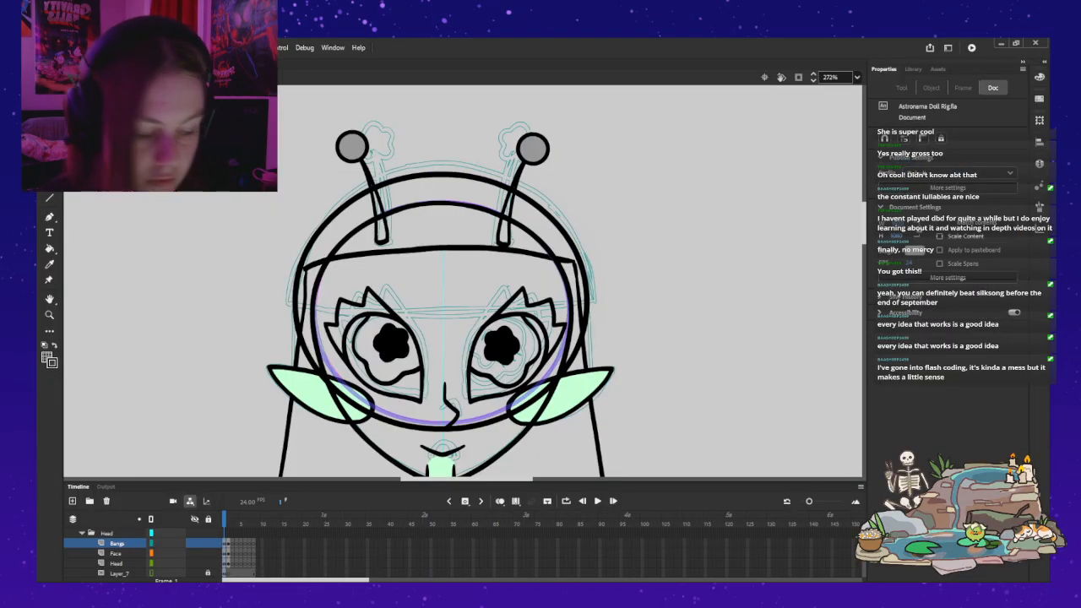
Step: Cut the oval at both sides with the Eraser and delete its lower half, keeping only the dome arc
click(442, 287)
key(Delete)
key(e)
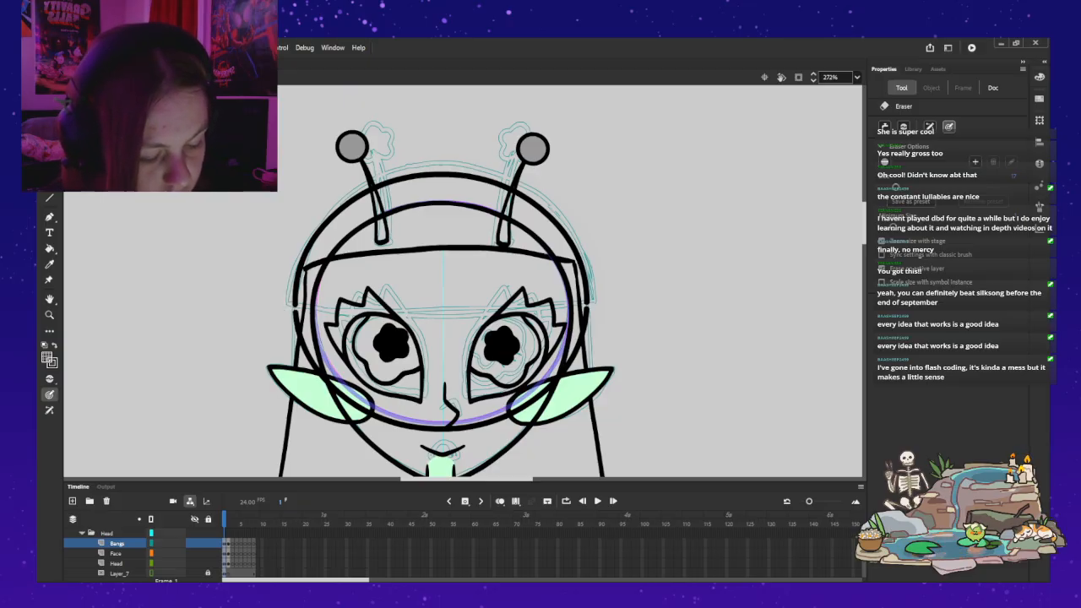
key(v)
click(338, 390)
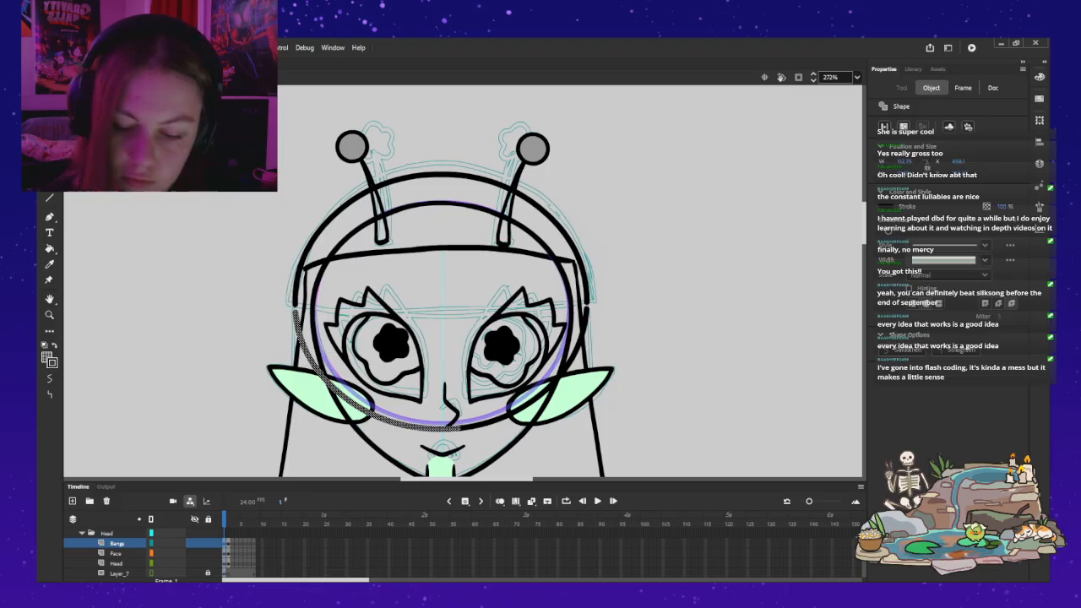
key(Delete)
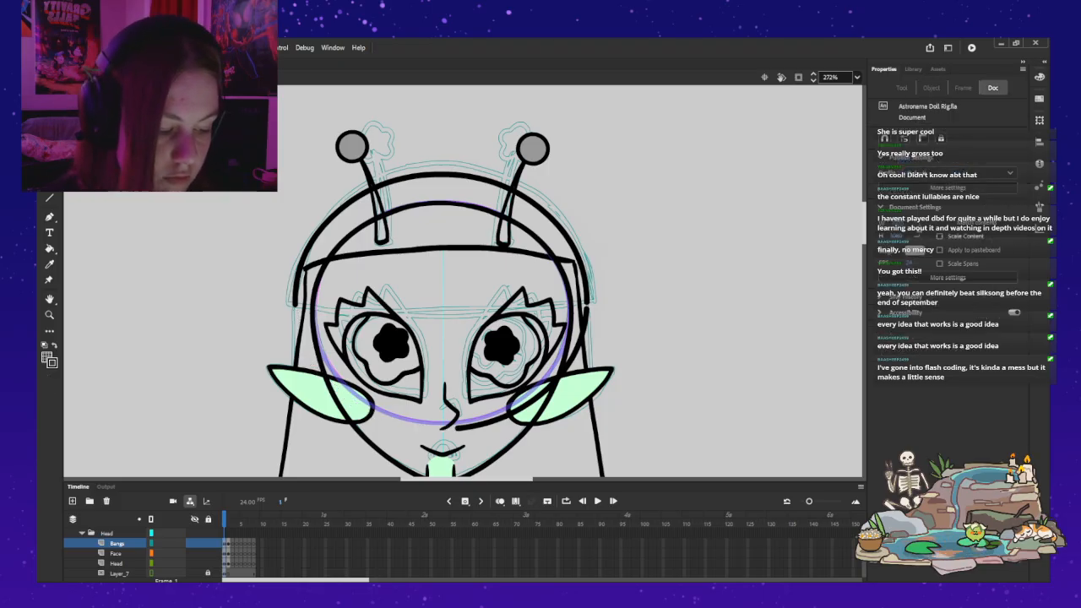
click(554, 387)
key(Delete)
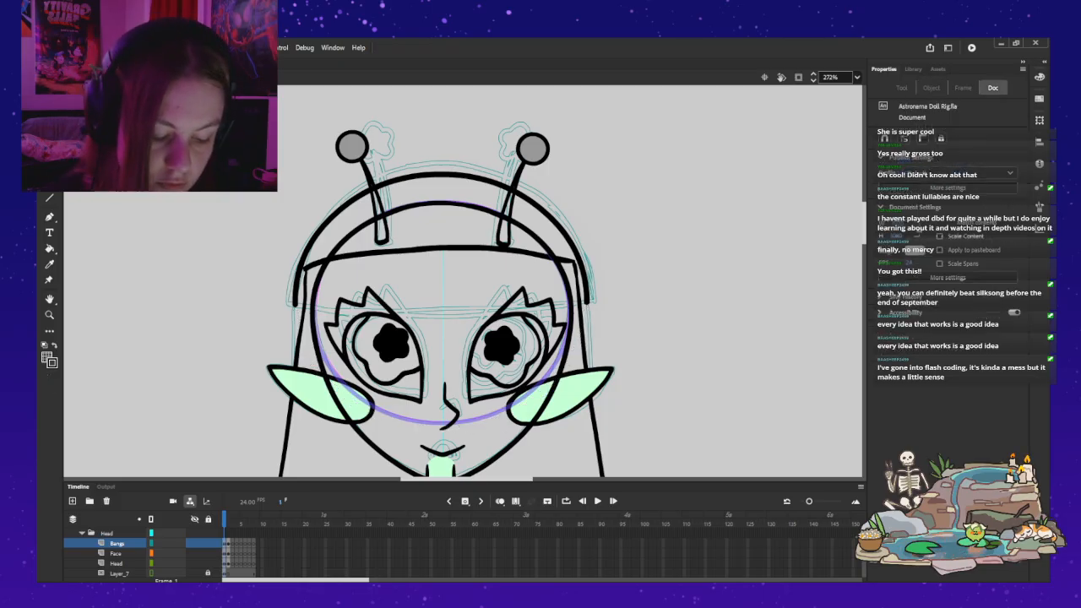
Step: Ink the headwear's lower edge across the forehead in black with the Classic Brush, joining both ends of the dome
key(b)
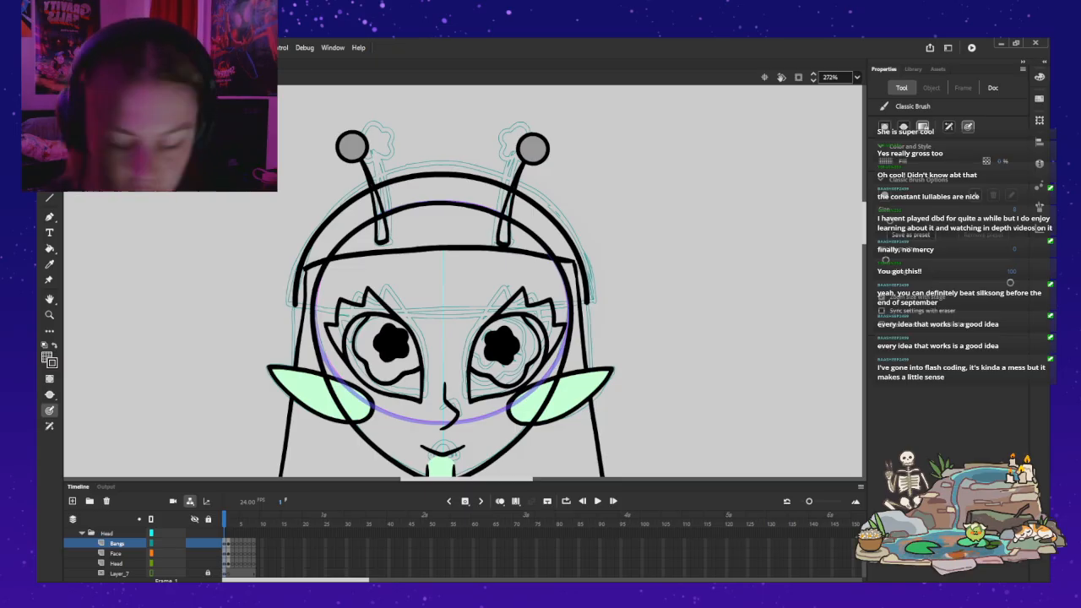
click(47, 358)
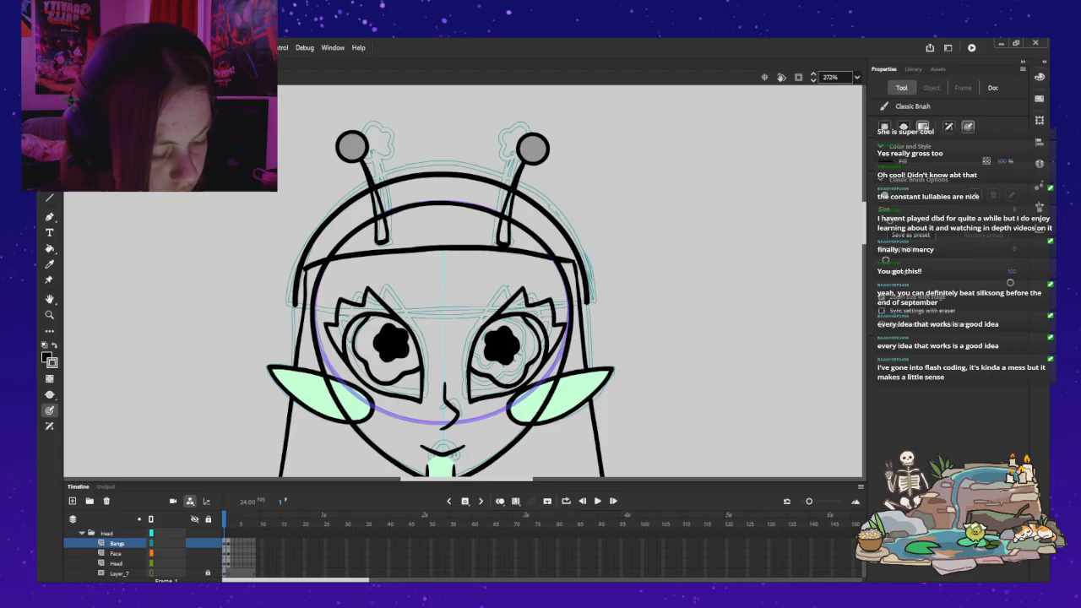
mouse_move(568, 307)
mouse_down()
mouse_move(497, 319)
mouse_move(326, 312)
mouse_up()
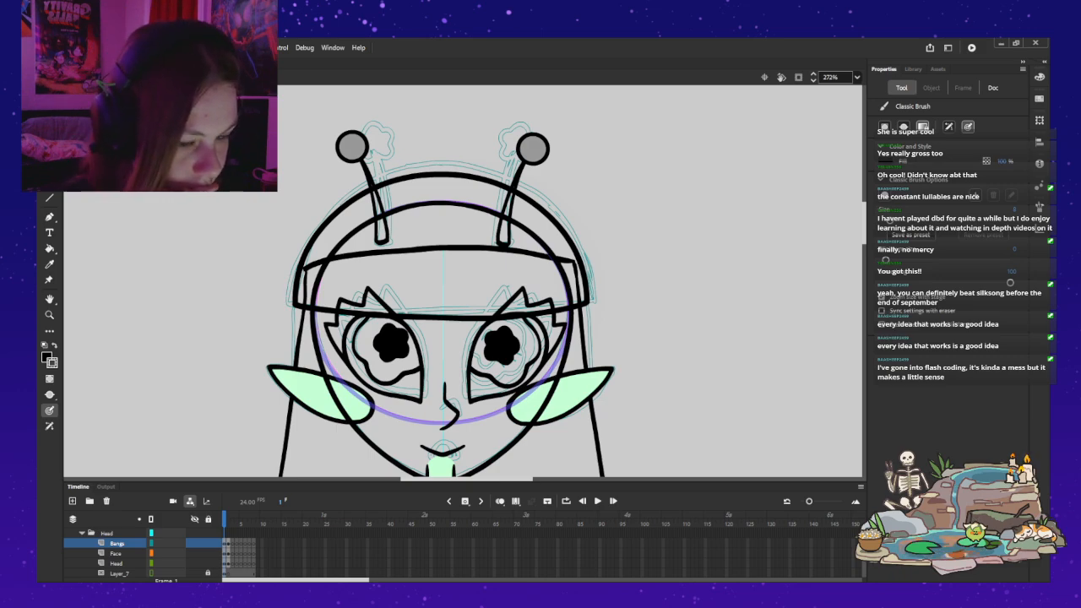
key(v)
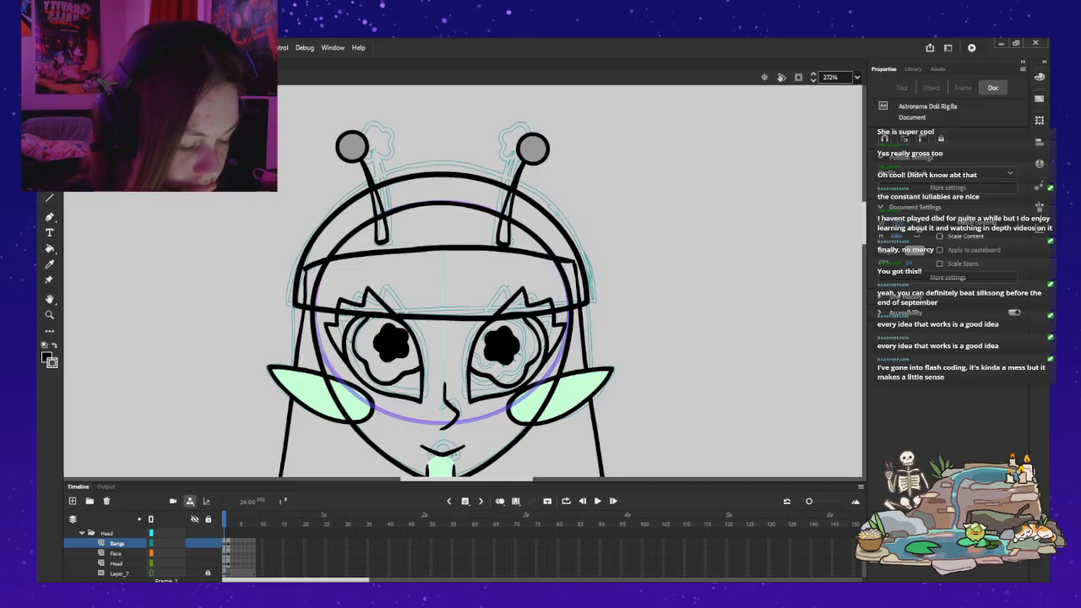
scroll(464, 282, down, 2)
scroll(464, 281, up, 2)
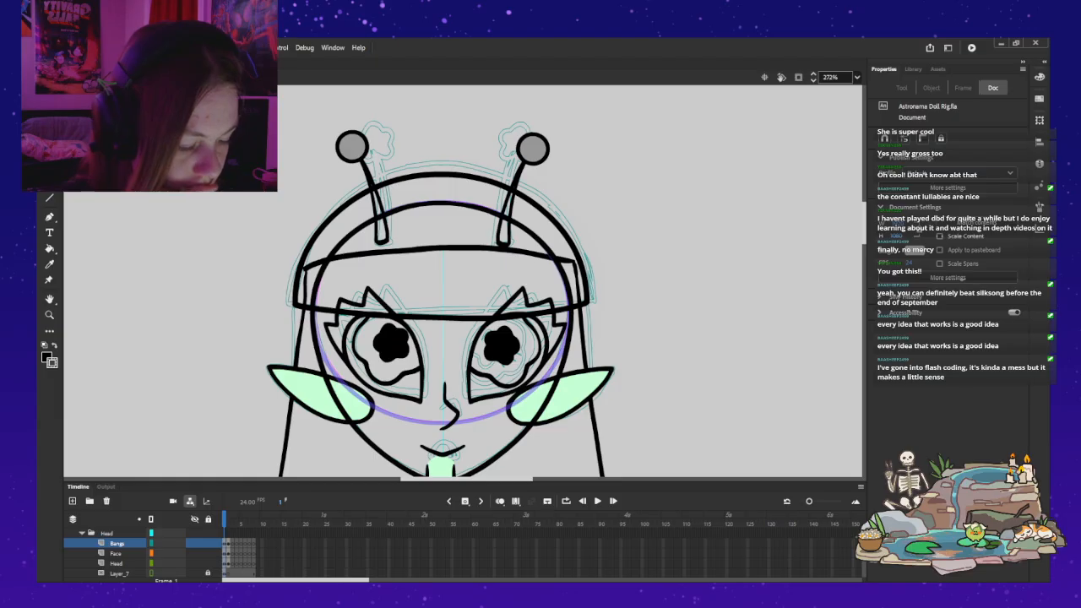
Step: Sample the ear's pale green and fill the face outline with it inside the head symbol, returning to the main rig
double_click(341, 239)
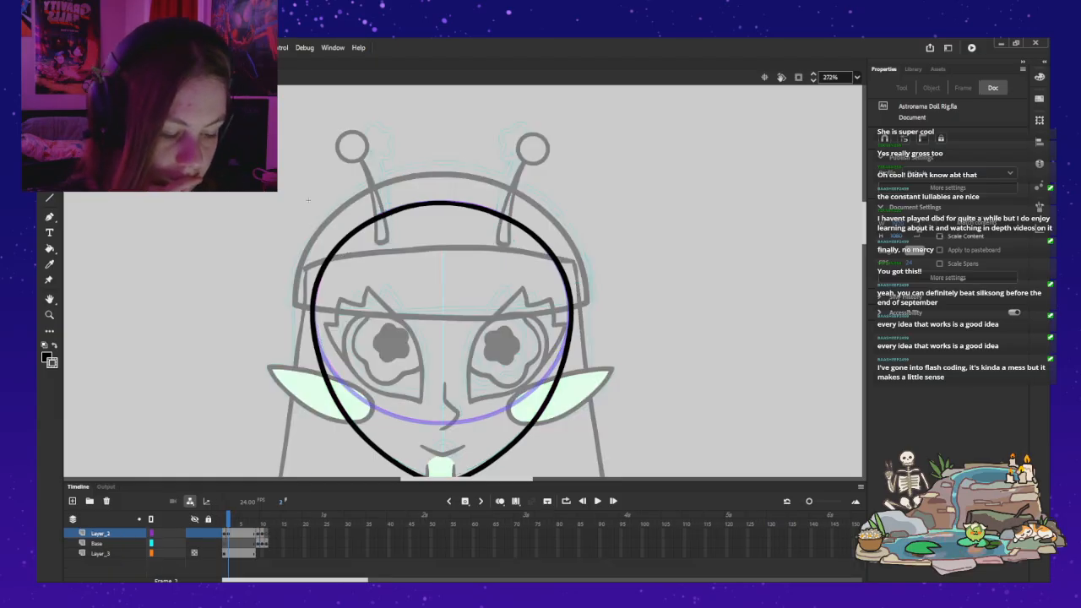
double_click(308, 200)
key(i)
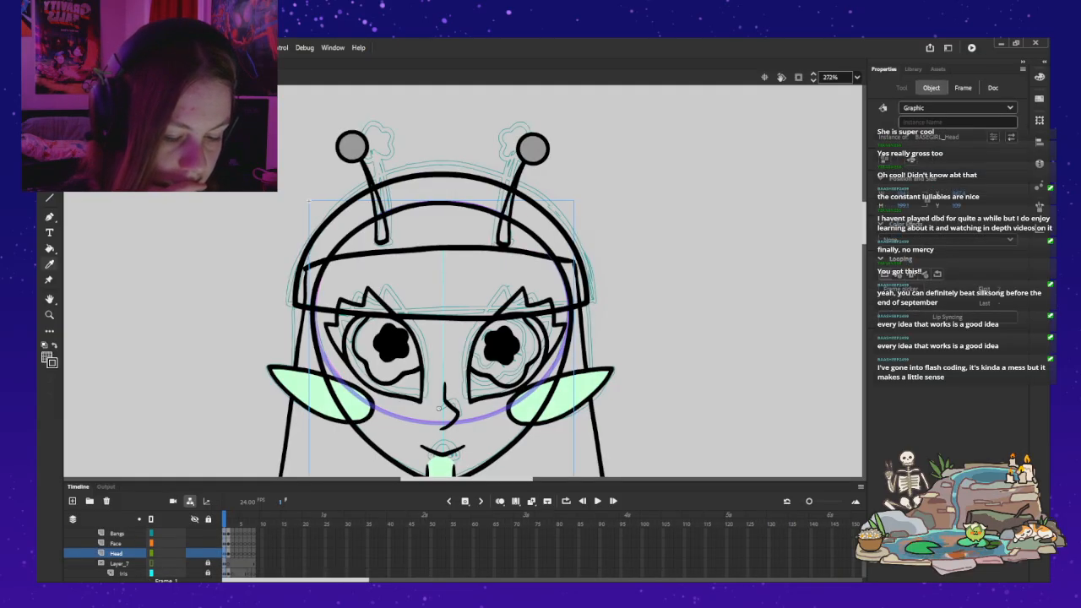
key(k)
key(v)
double_click(354, 424)
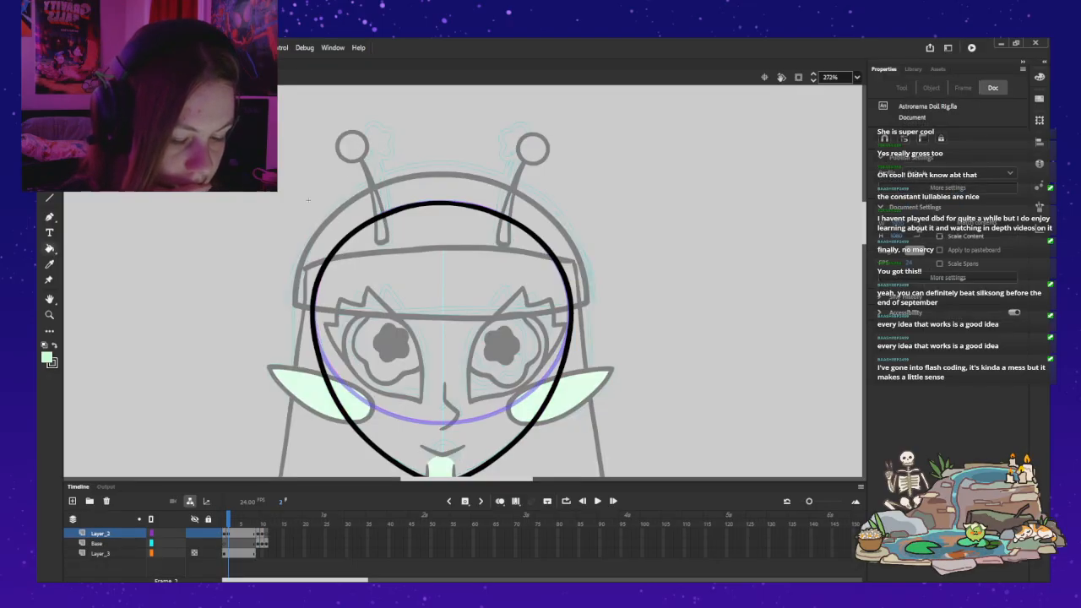
key(k)
click(350, 391)
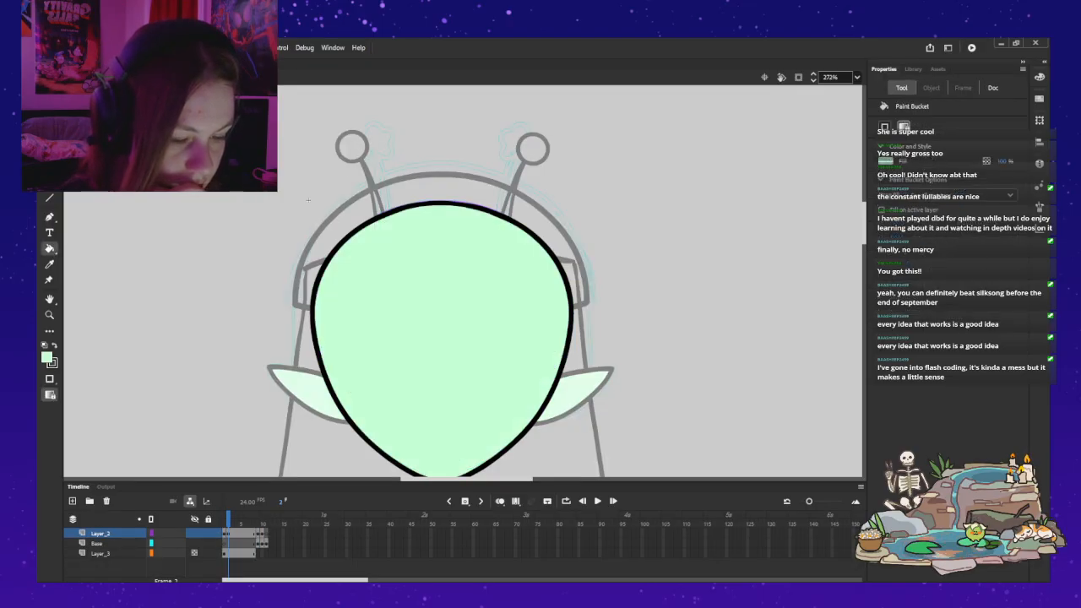
key(ctrl+e)
key(v)
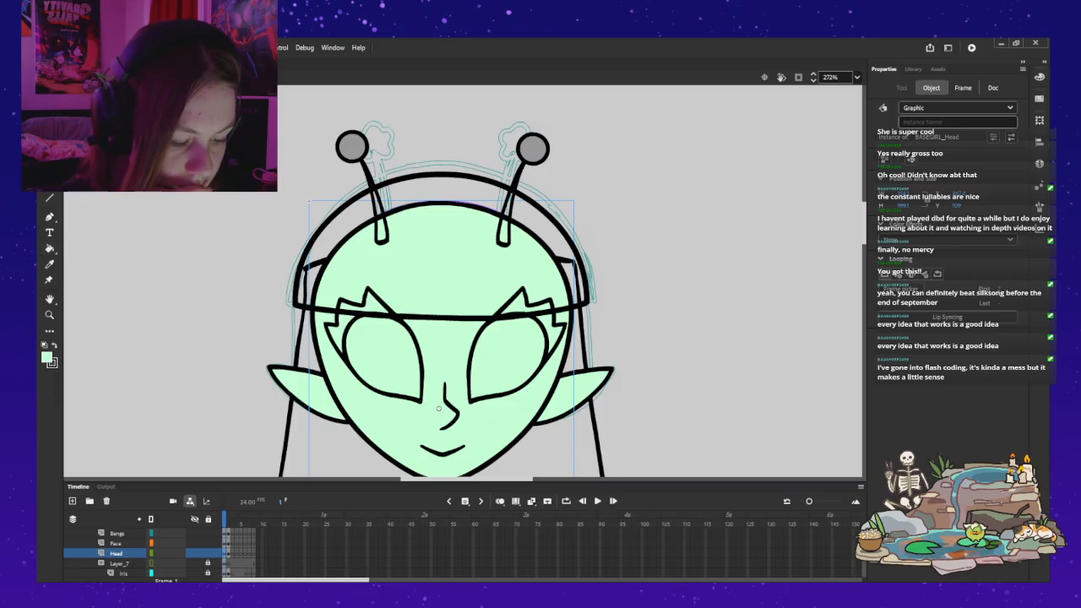
Step: Move the Head layer below the Layer_7 mask and its Iris layer, and deselect everything
scroll(463, 281, down, 3)
scroll(118, 553, down, 1)
click(116, 533)
drag(116, 533, 117, 557)
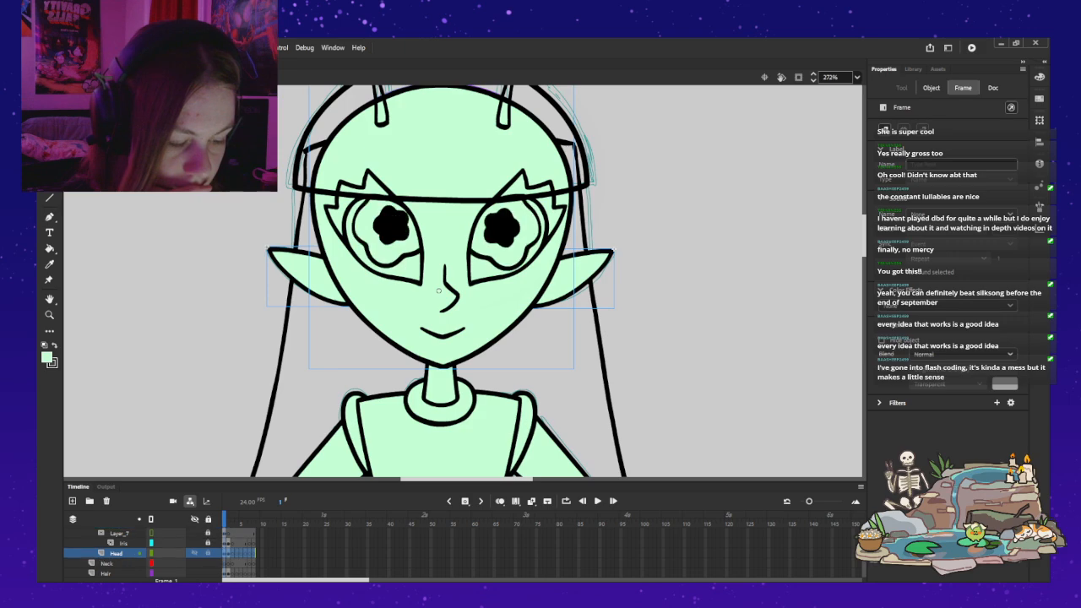
click(693, 337)
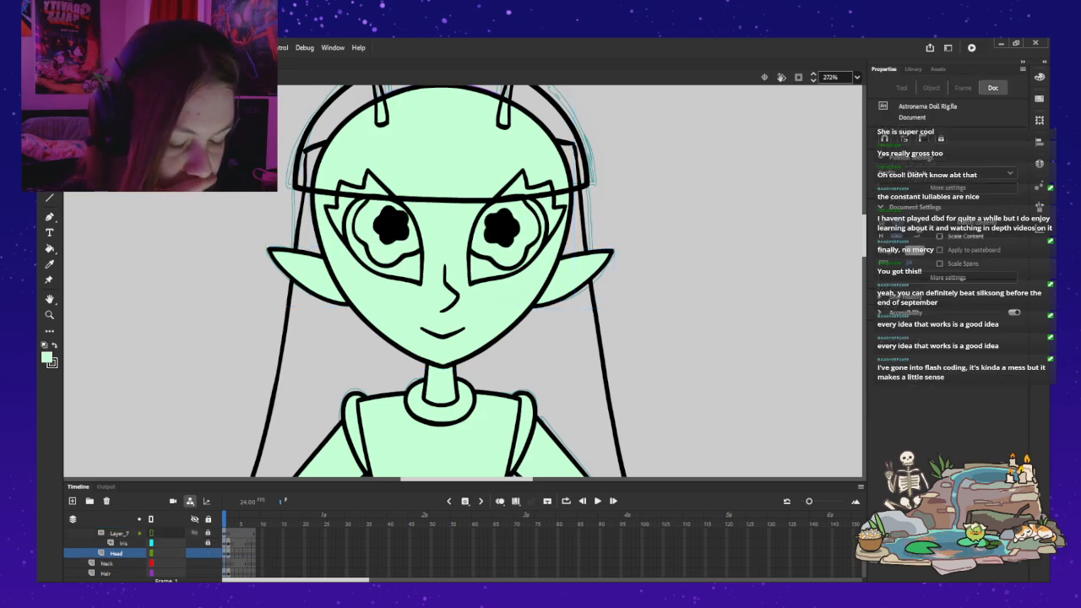
Step: Delete the leftover thick crescent shape beside the headwear dome on the Bangs layer
scroll(127, 553, up, 1)
scroll(463, 281, up, 3)
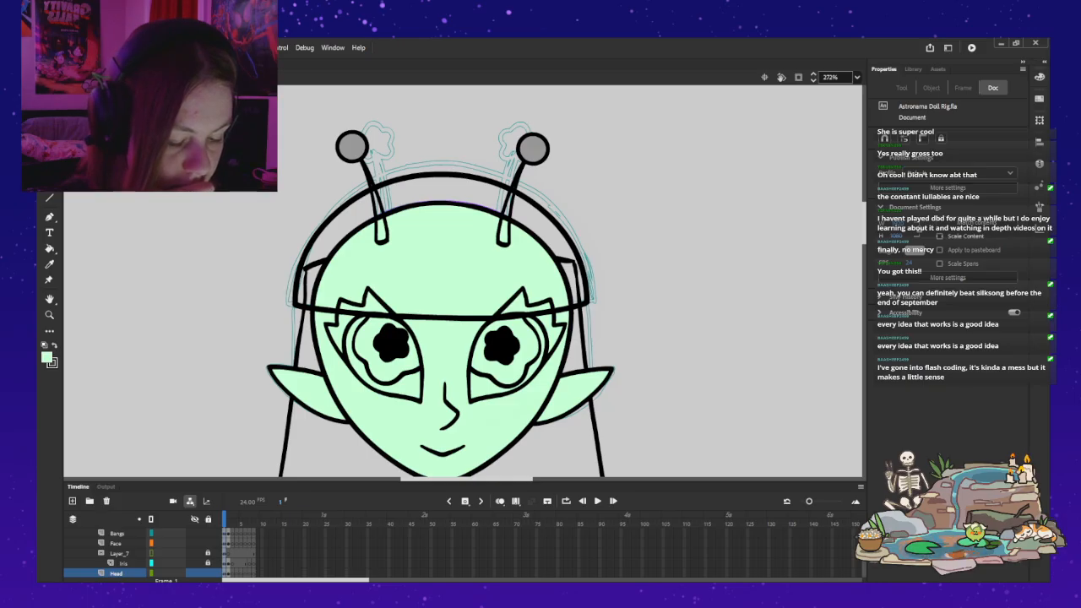
click(117, 533)
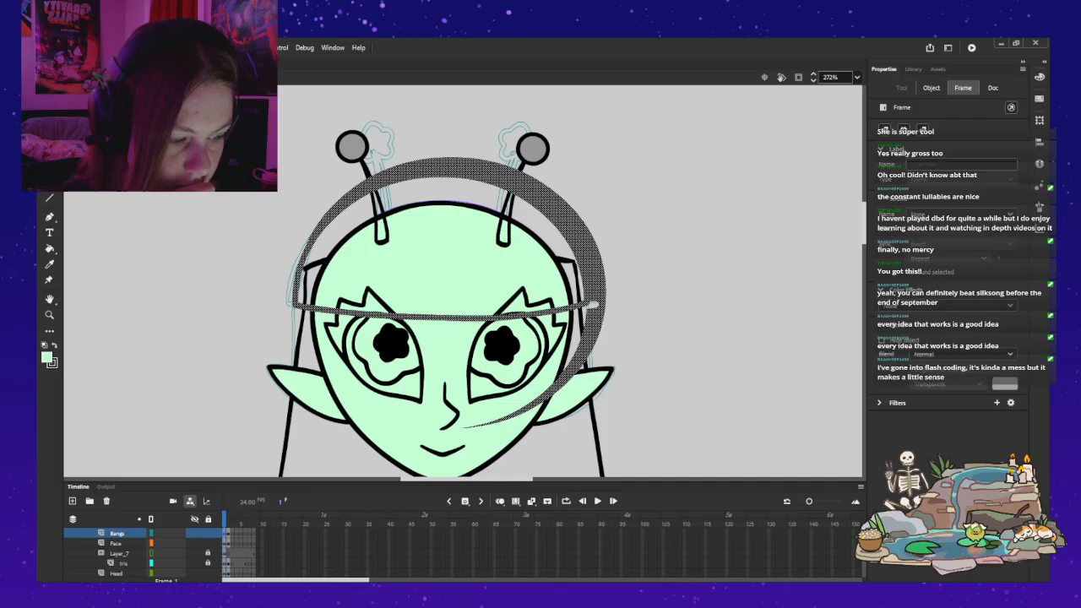
click(654, 270)
click(596, 274)
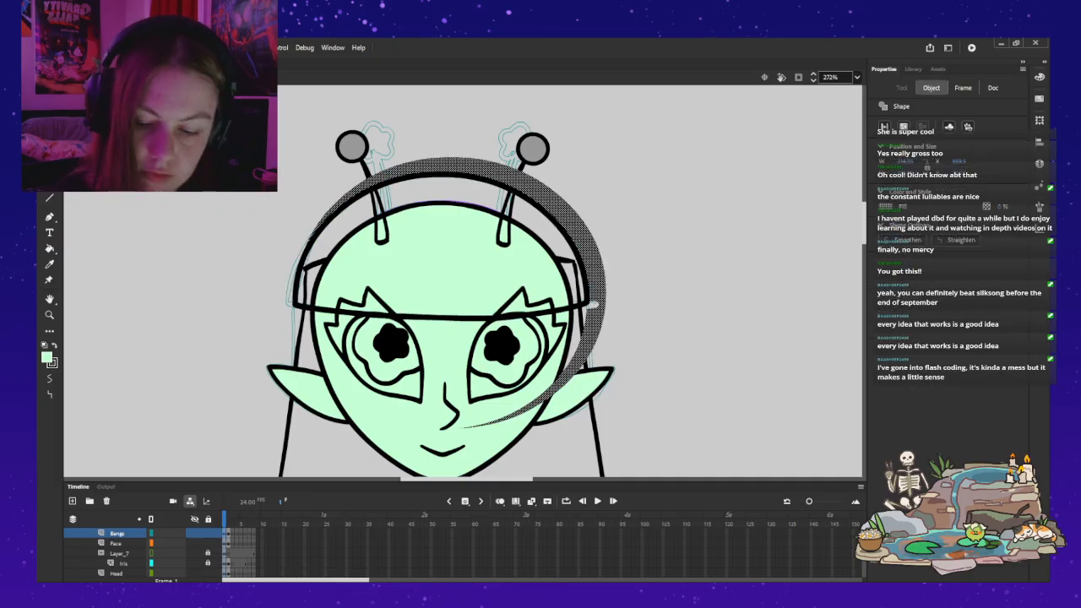
key(Delete)
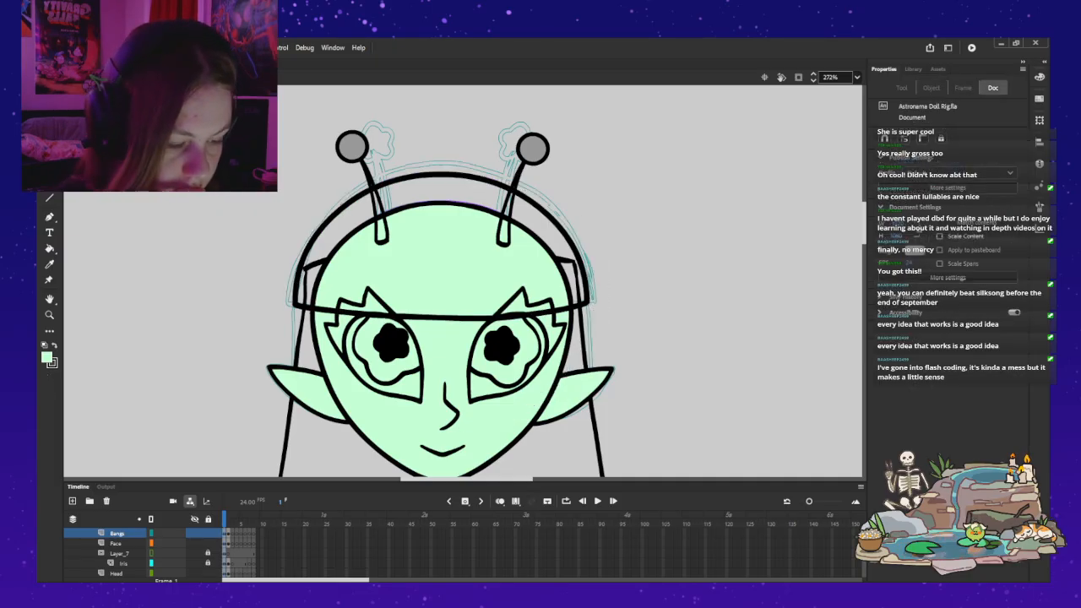
Step: Select the headwear's dome arc together with its lower edge and nudge both down and slightly left
click(581, 263)
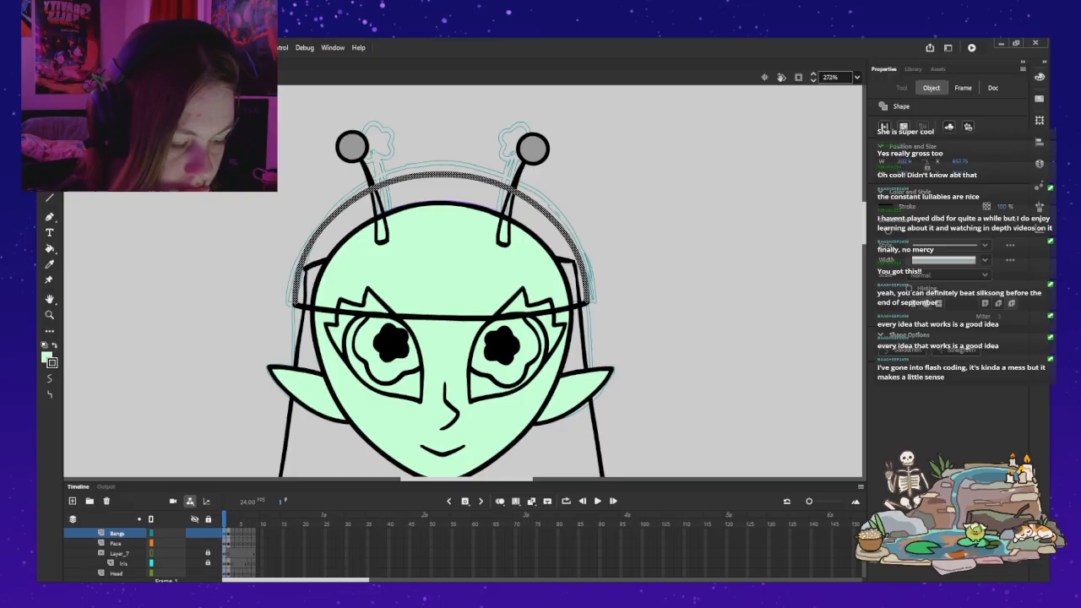
shift+click(456, 319)
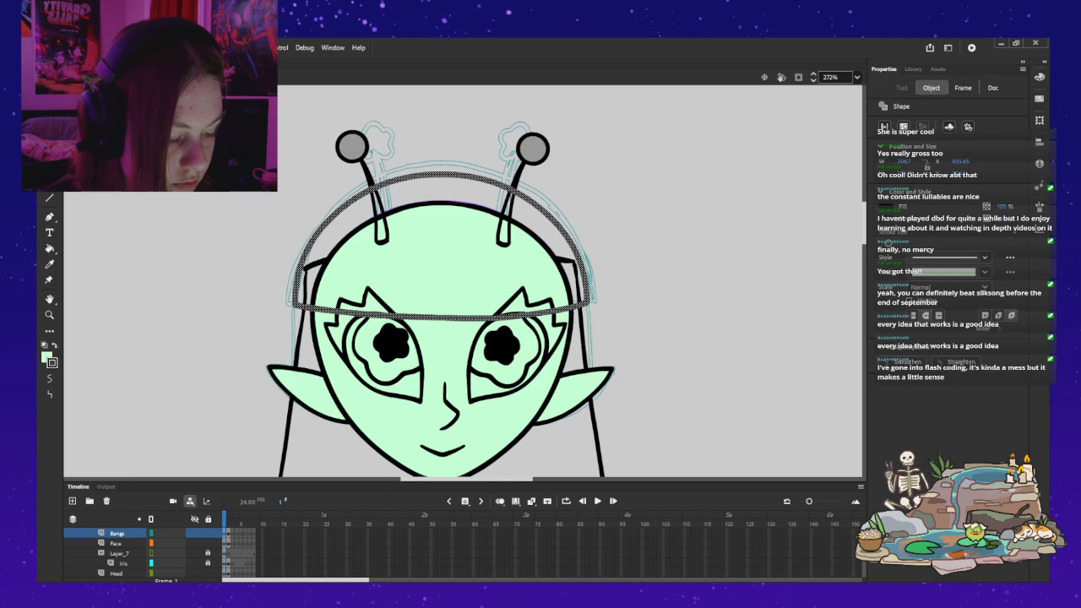
key(Down)
key(Down)
key(Down)
key(Down)
key(Down)
key(Down)
key(Down)
key(Down)
key(Left)
key(Left)
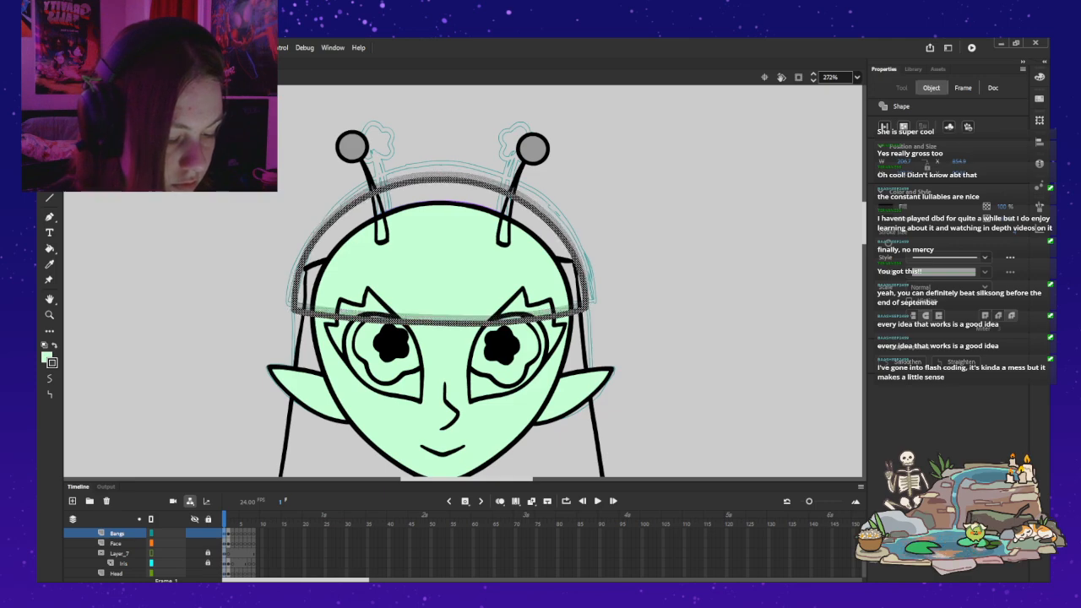
Step: Widen the headwear outline slightly from its centre with Free Transform, shift it a little right and deselect it
key(q)
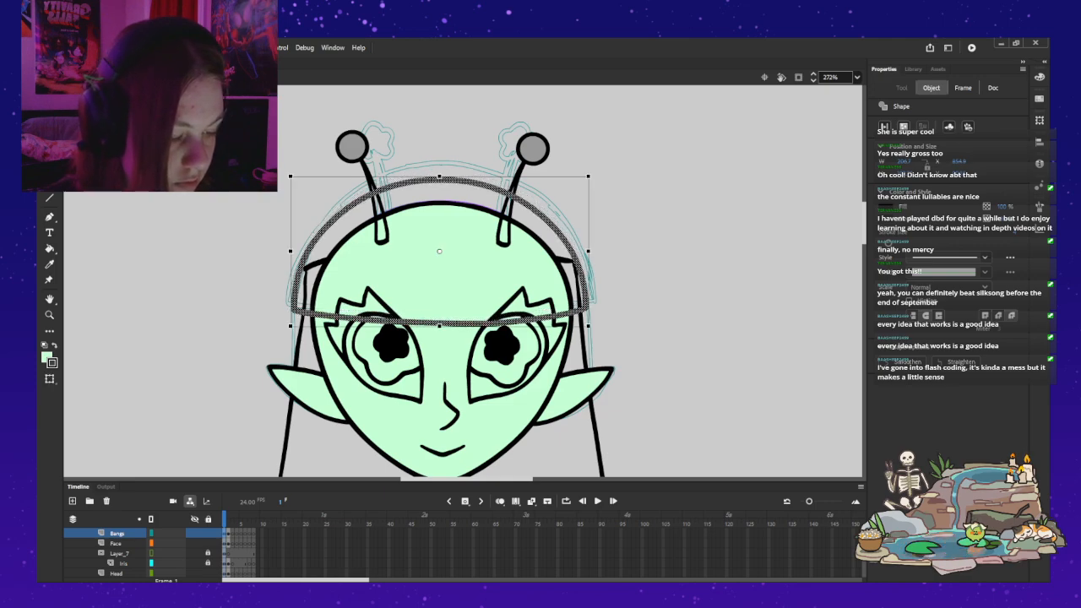
drag(589, 251, 591, 251)
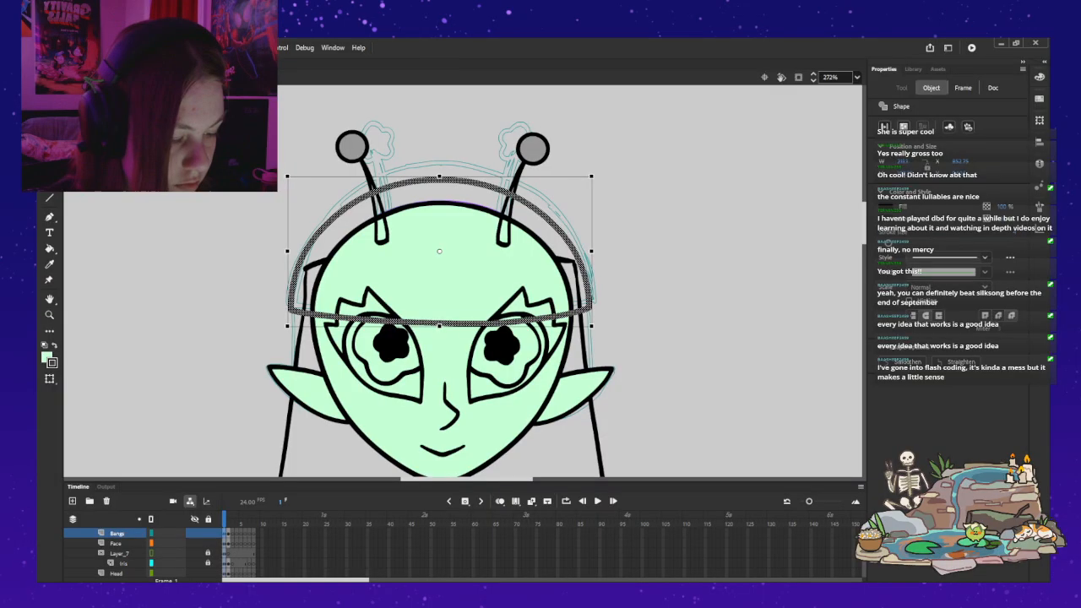
key(Right)
key(Right)
key(Right)
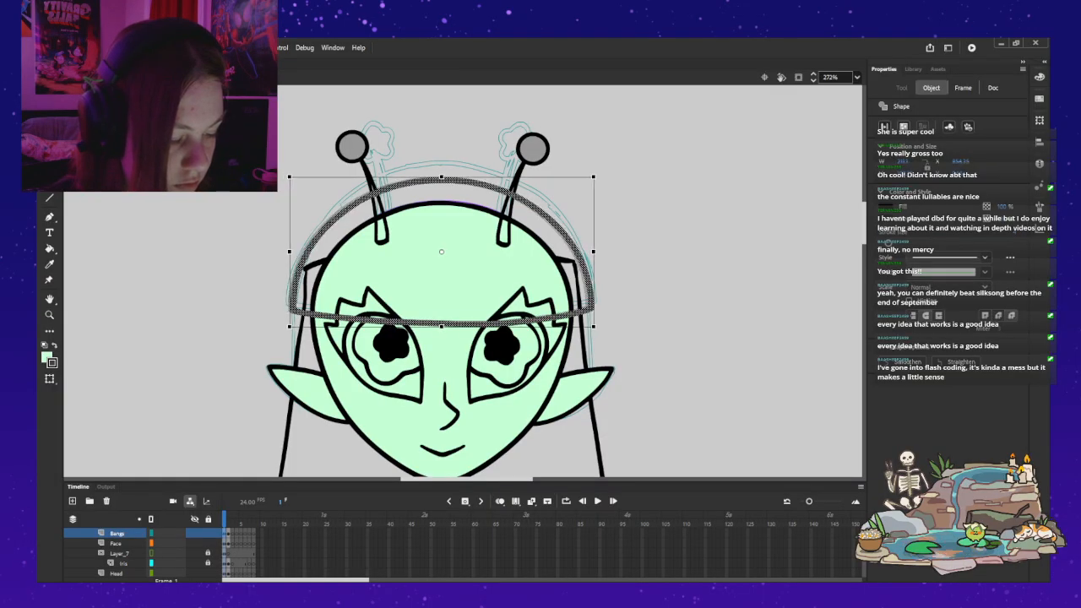
key(Escape)
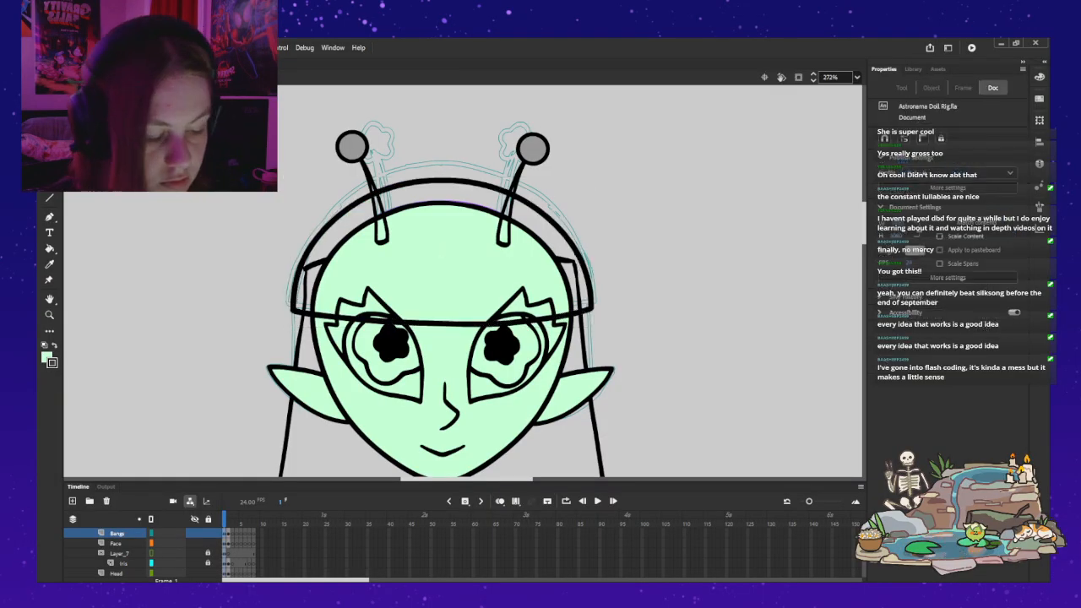
Step: Fine-tune the headwear outline's position against the whole figure, nudging it slightly further down and left
key(z)
alt+click(612, 253)
drag(612, 253, 683, 129)
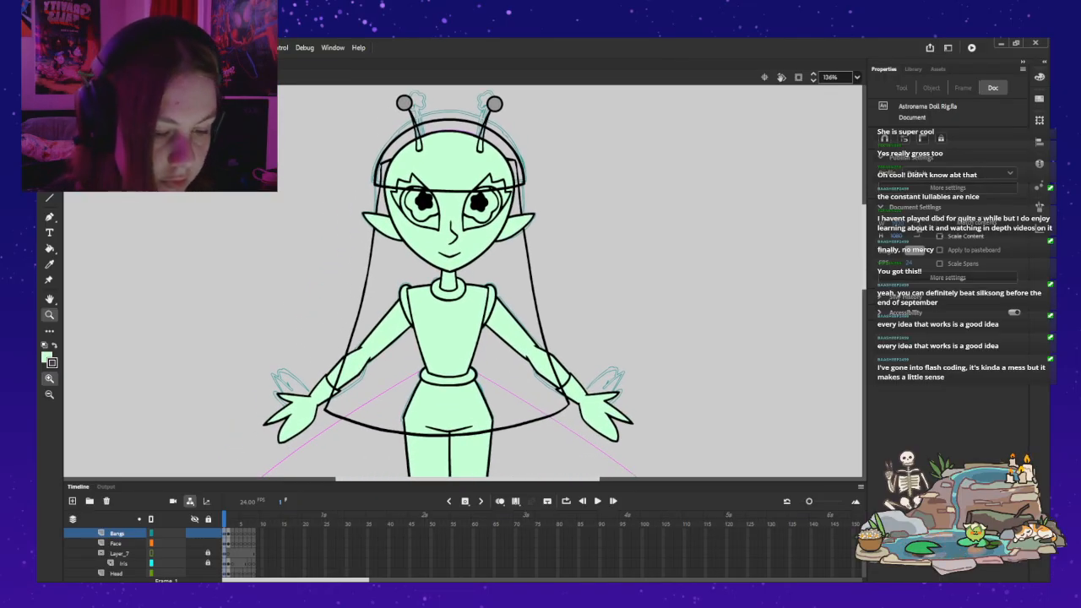
key(v)
key(.)
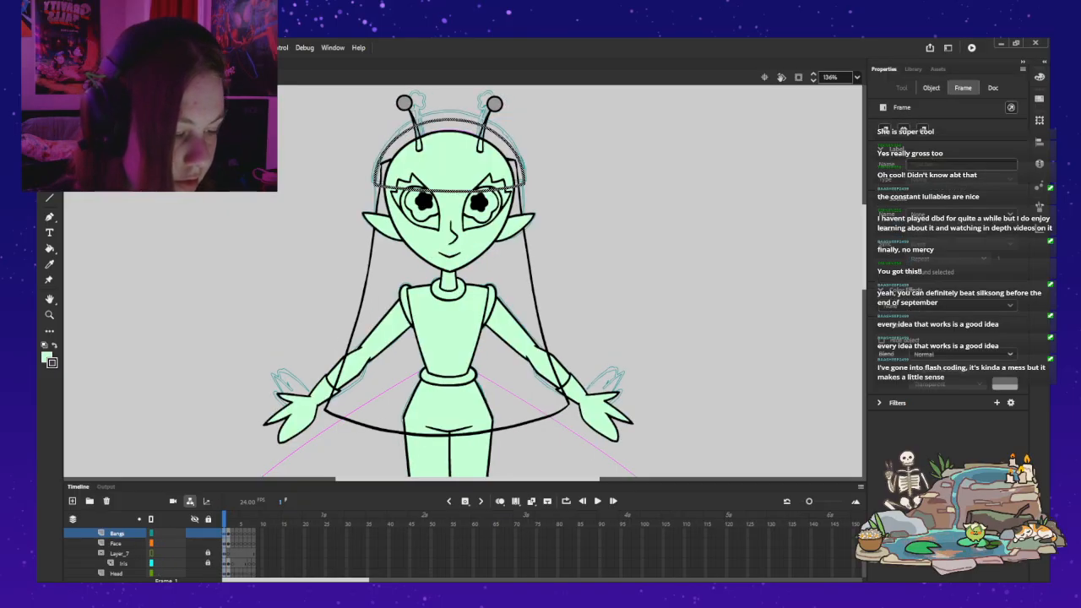
key(Up)
key(Up)
key(Up)
key(Up)
key(Up)
key(Up)
key(Up)
key(Up)
key(Up)
key(Up)
key(Down)
key(Down)
key(Down)
key(Down)
key(Down)
key(Down)
key(Down)
key(Down)
key(Down)
key(Down)
key(Left)
key(Left)
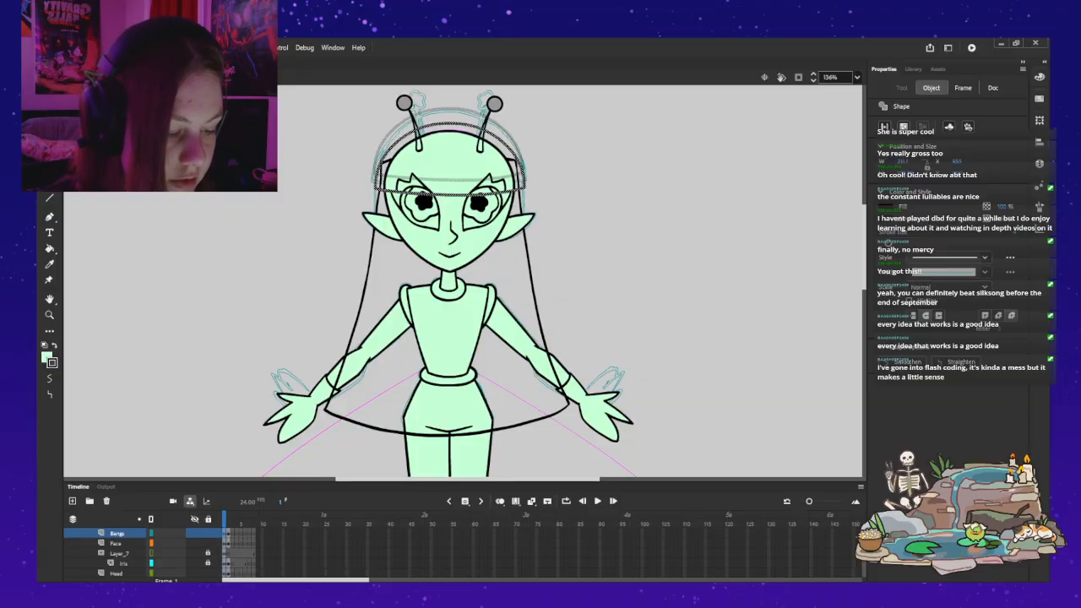
key(Left)
key(Up)
key(Up)
key(Left)
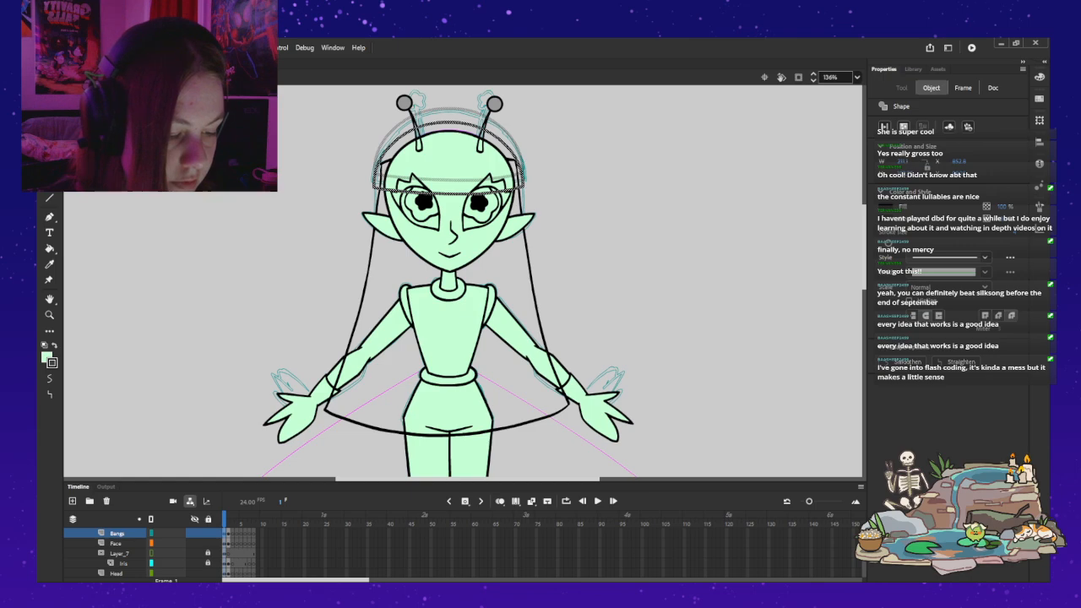
key(Escape)
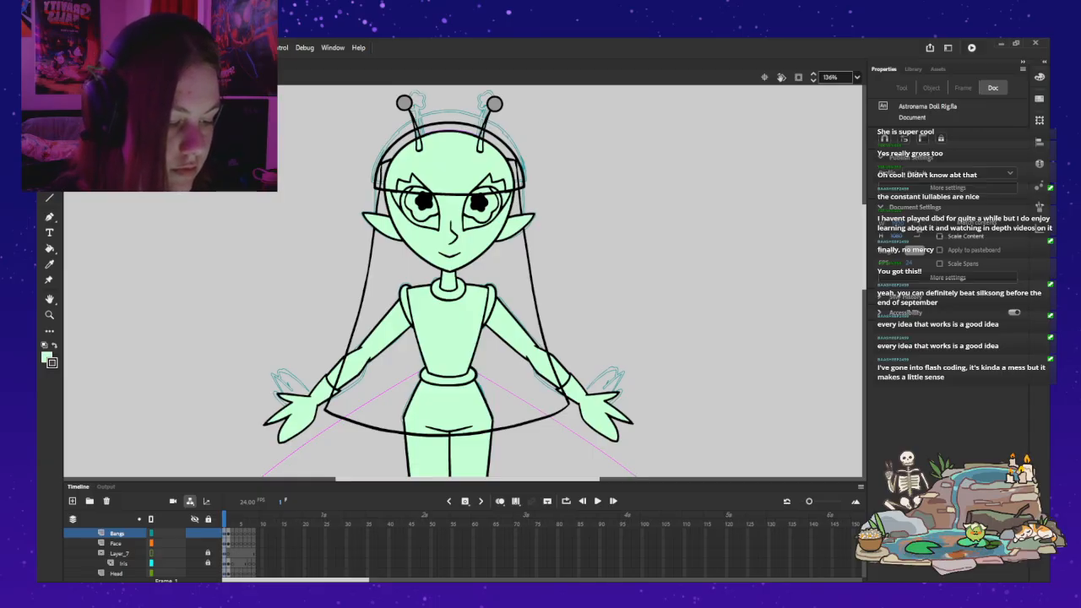
Step: Open the hair symbol and delete the long hair outline from its current frame
double_click(535, 287)
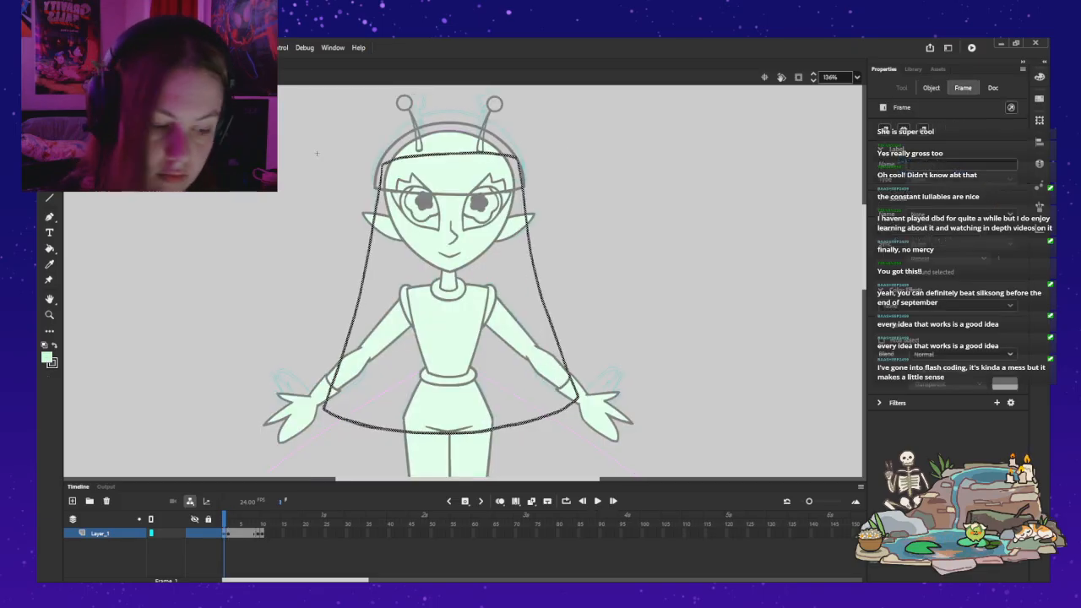
key(Delete)
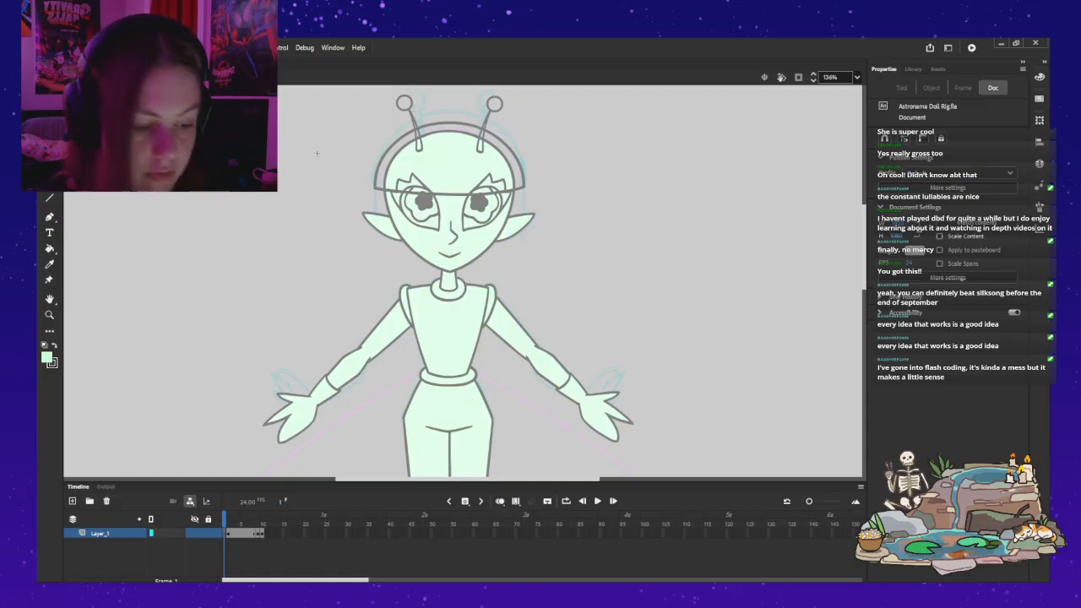
Step: Ink the long left edge of the hair in black with the Classic Brush, using onion skinning as a guide
key(b)
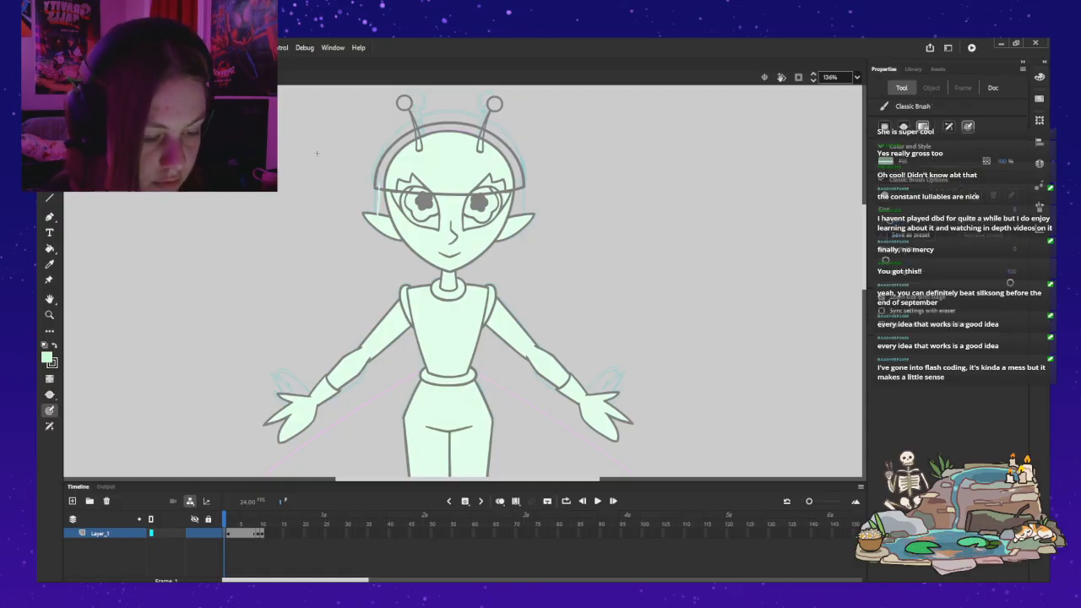
key(k)
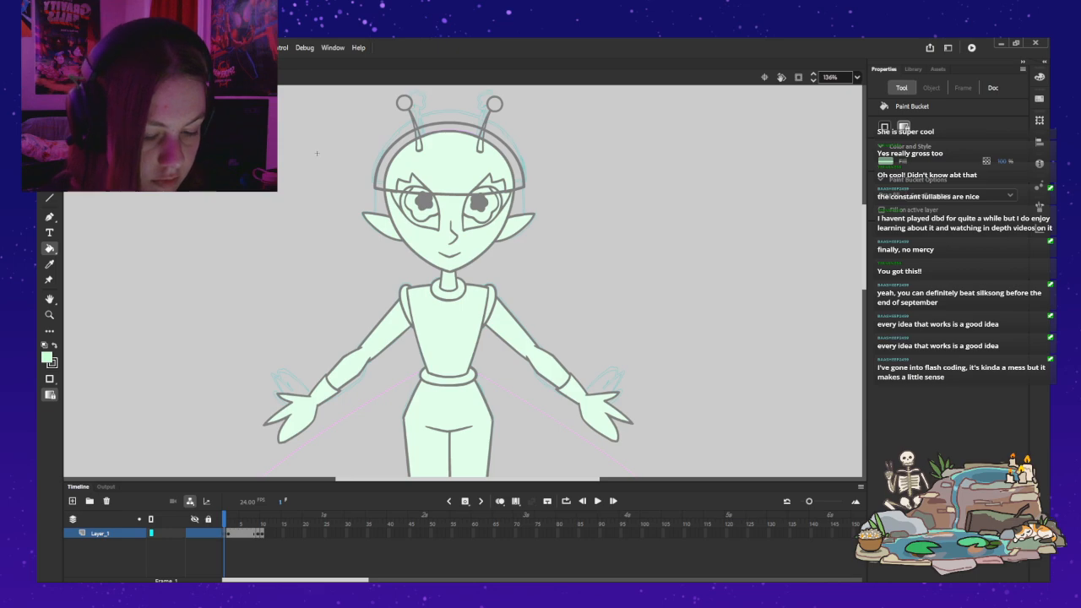
key(x)
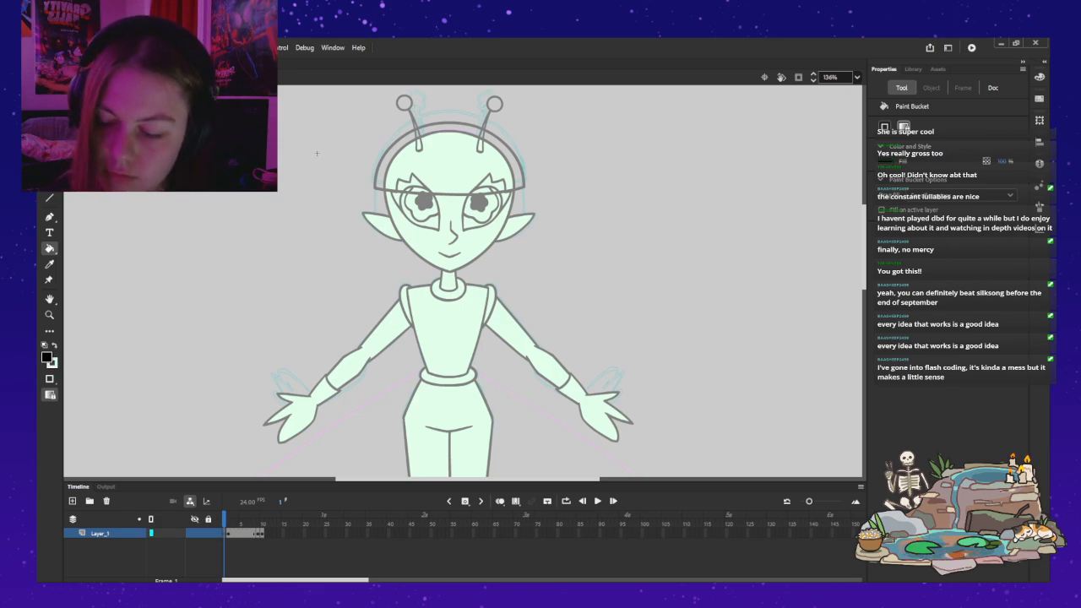
key(b)
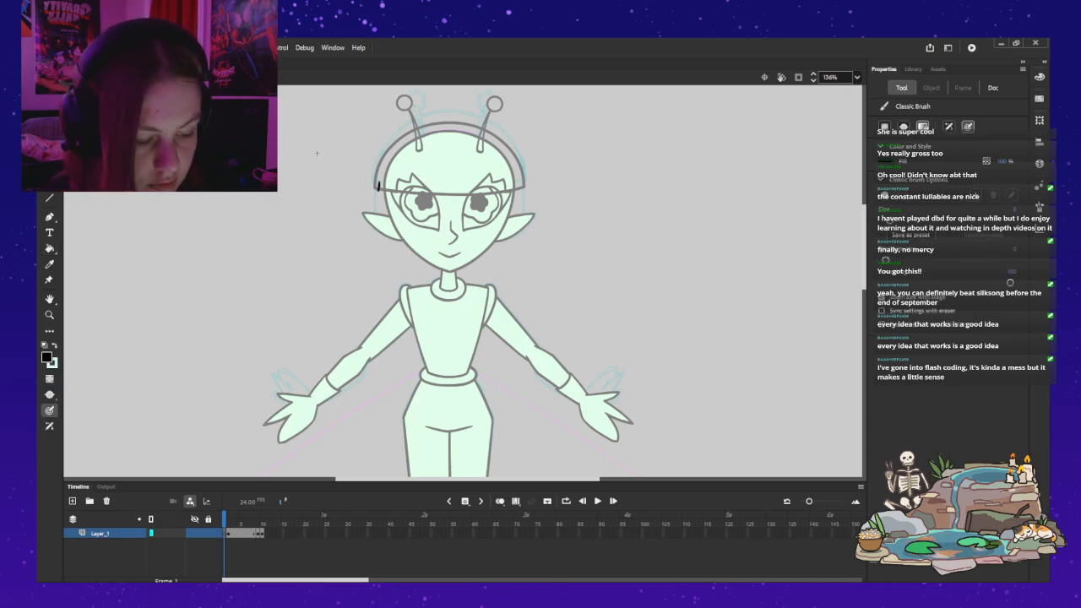
key(alt+shift+o)
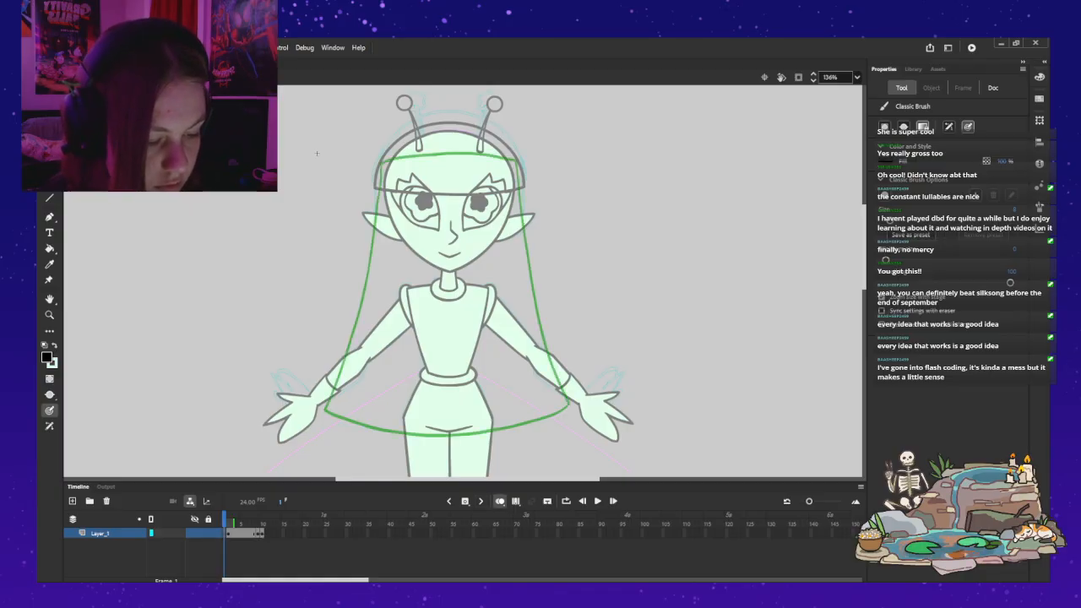
drag(380, 180, 332, 412)
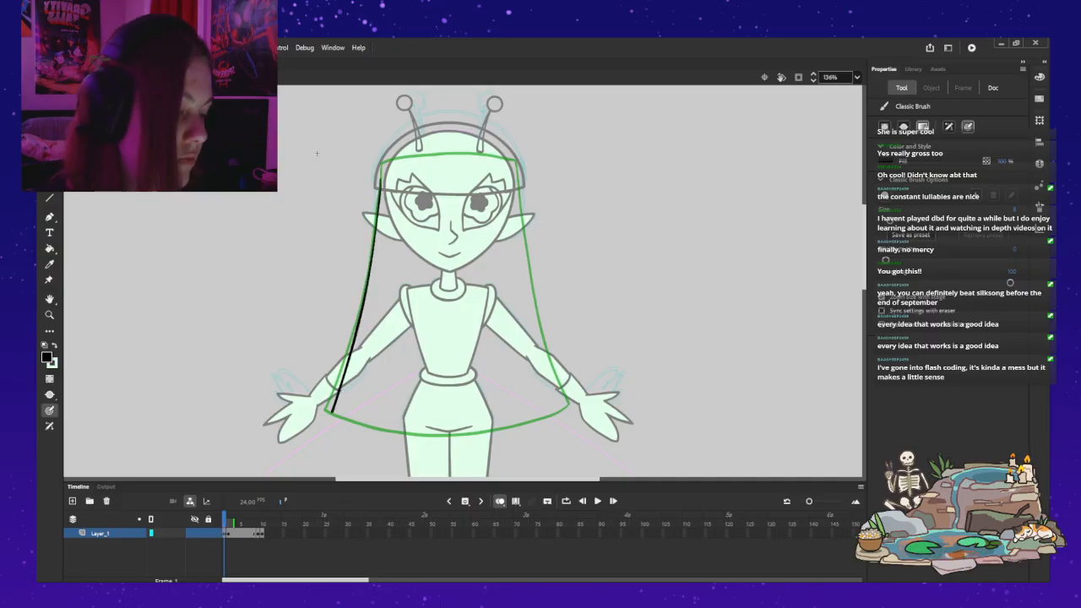
drag(381, 181, 378, 212)
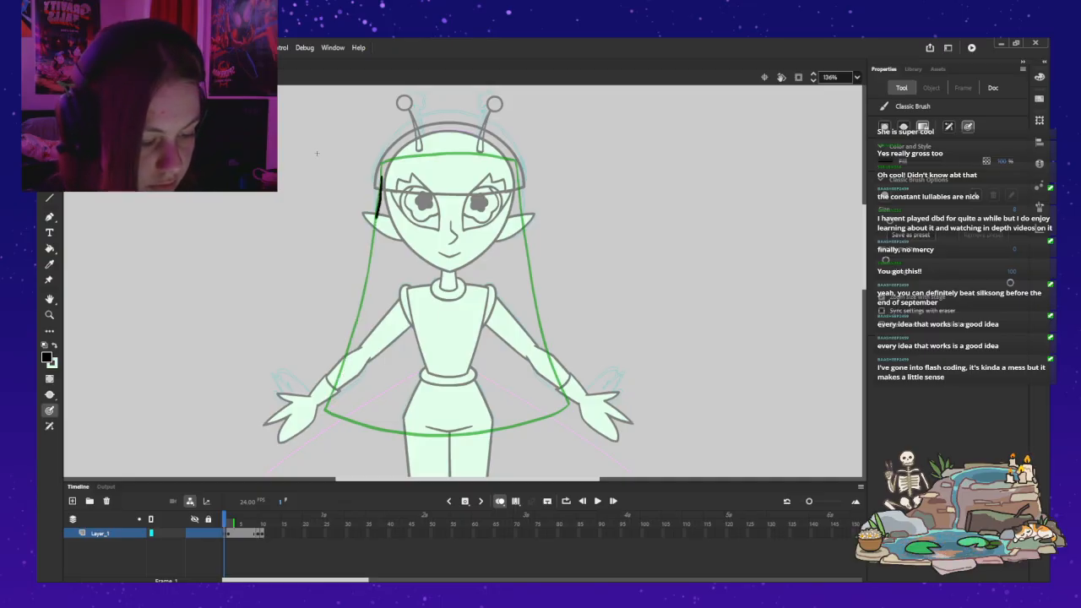
mouse_move(369, 257)
mouse_down()
mouse_move(380, 187)
mouse_move(370, 273)
mouse_up()
drag(354, 342, 328, 414)
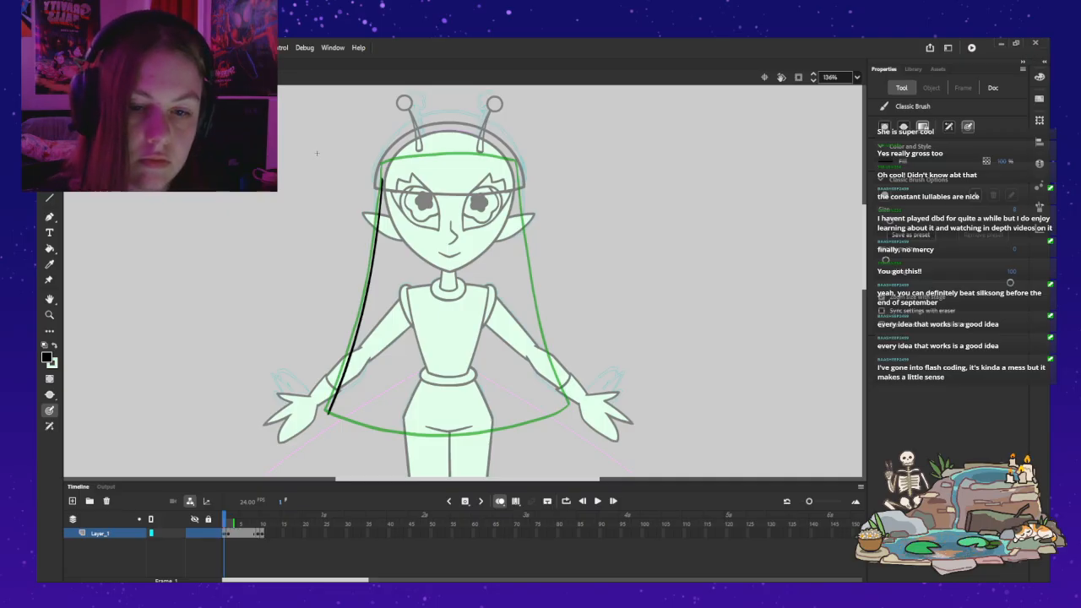
Step: Duplicate the hair's left edge, flip the copy horizontally, place it as the right edge and return to the main rig
key(v)
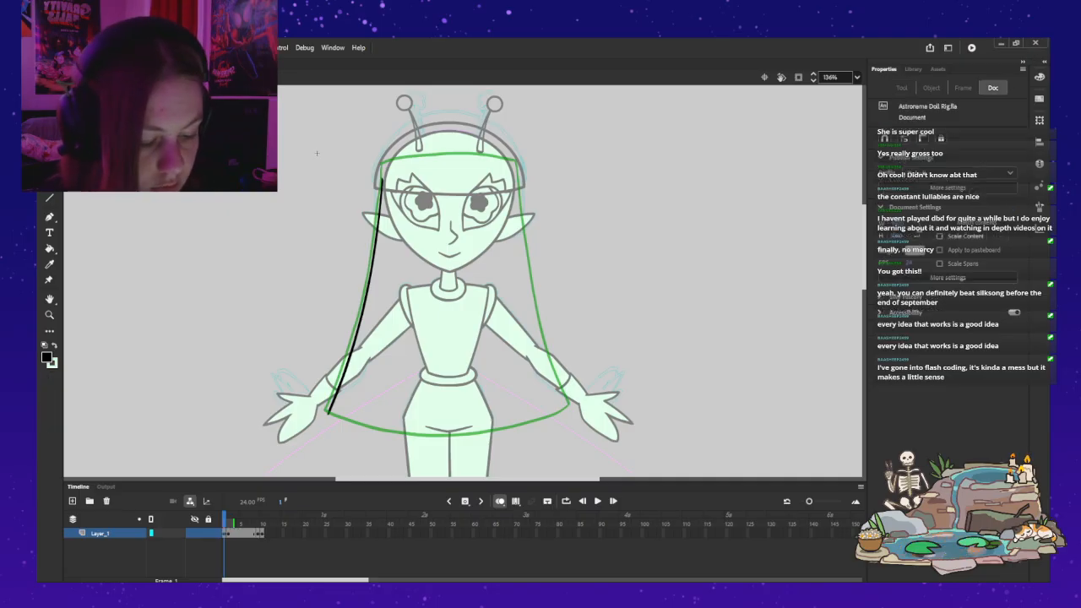
key(ctrl+a)
key(ctrl+c)
key(ctrl+v)
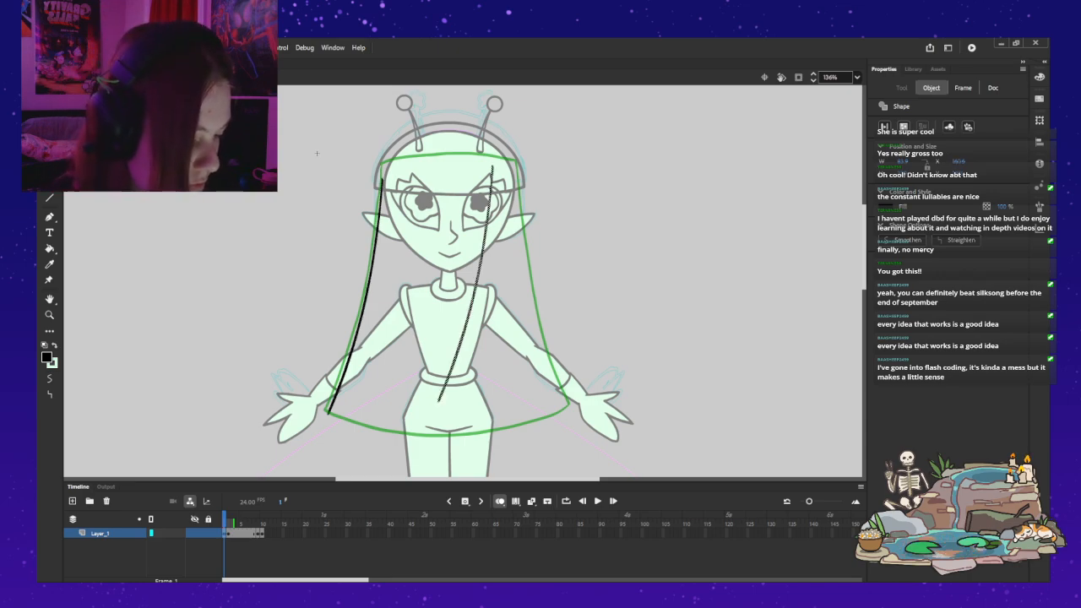
key(shift+h)
drag(458, 294, 538, 306)
key(Escape)
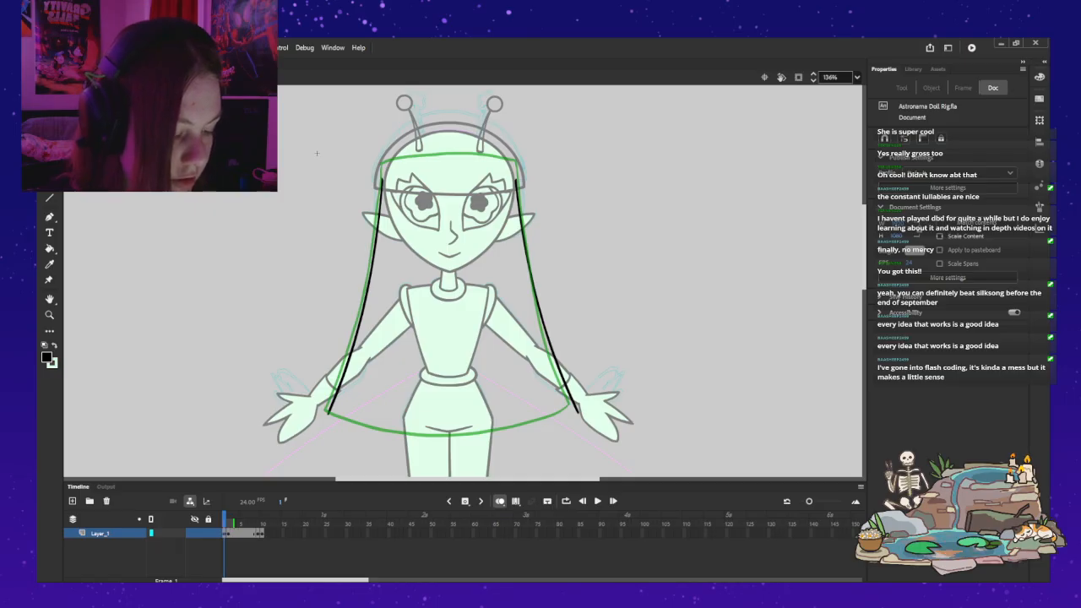
double_click(625, 254)
click(624, 253)
click(512, 330)
drag(511, 331, 514, 334)
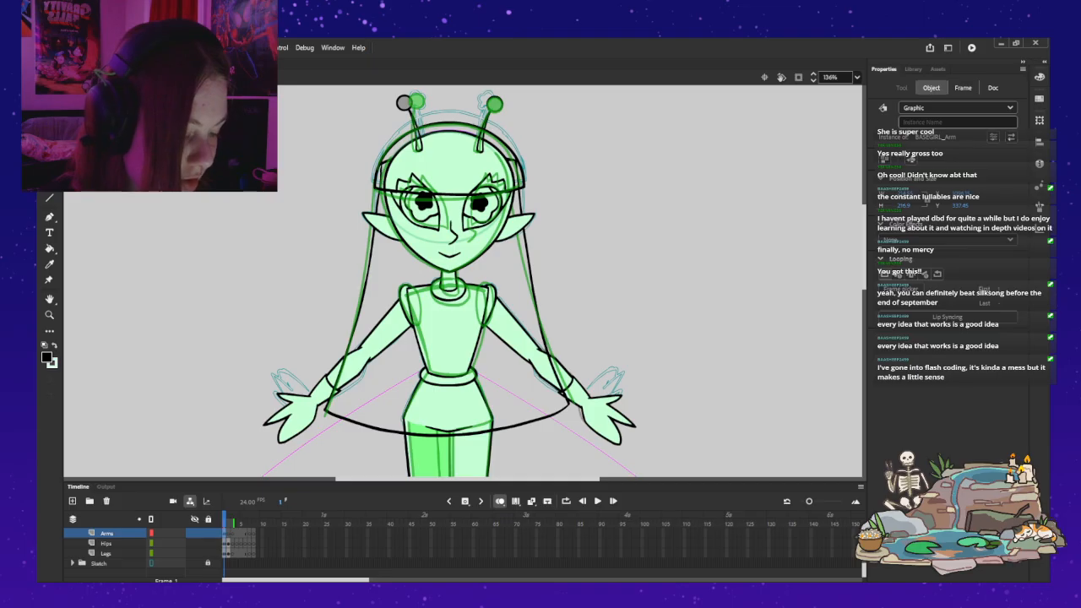
key(Up)
key(Up)
key(Up)
key(Up)
key(Left)
key(Left)
key(Left)
key(Left)
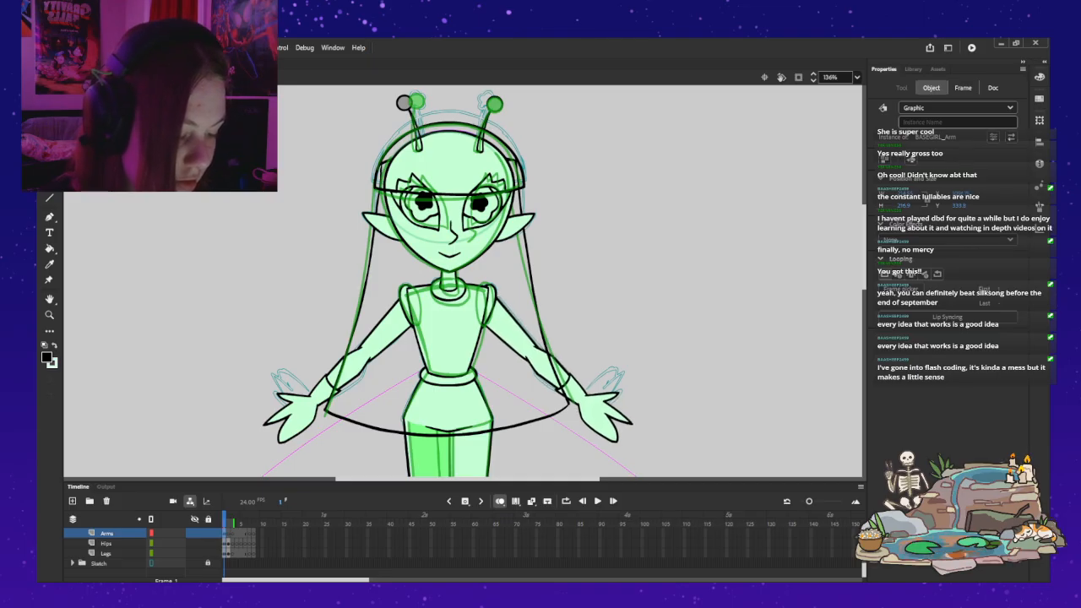
scroll(152, 542, up, 1)
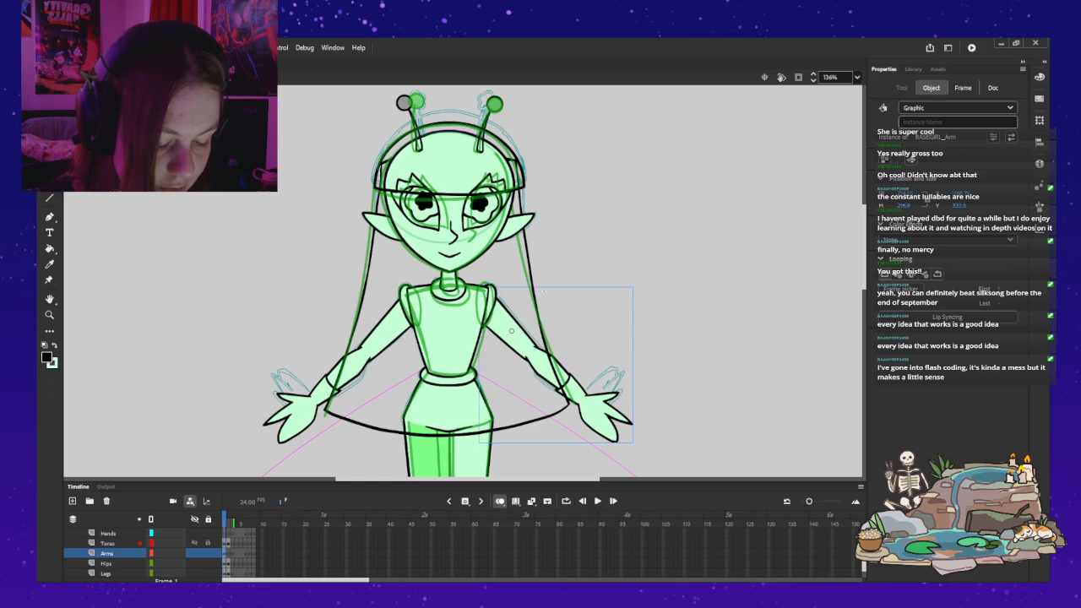
click(152, 543)
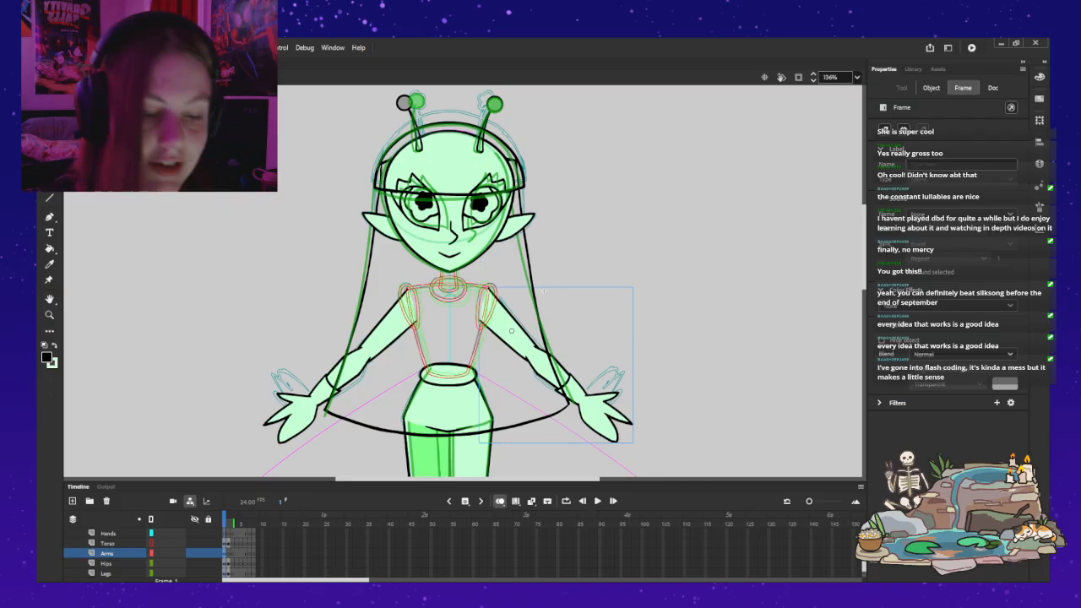
key(Escape)
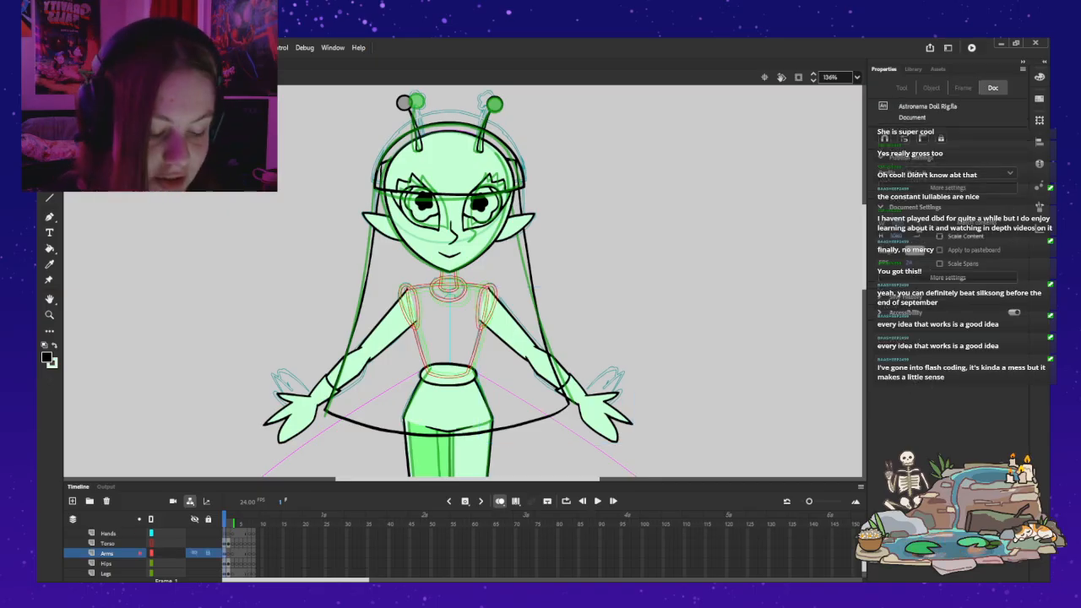
click(151, 543)
Step: Check the hair symbol's first two frames, return to the main rig and display the newly inked hair edges there
double_click(533, 278)
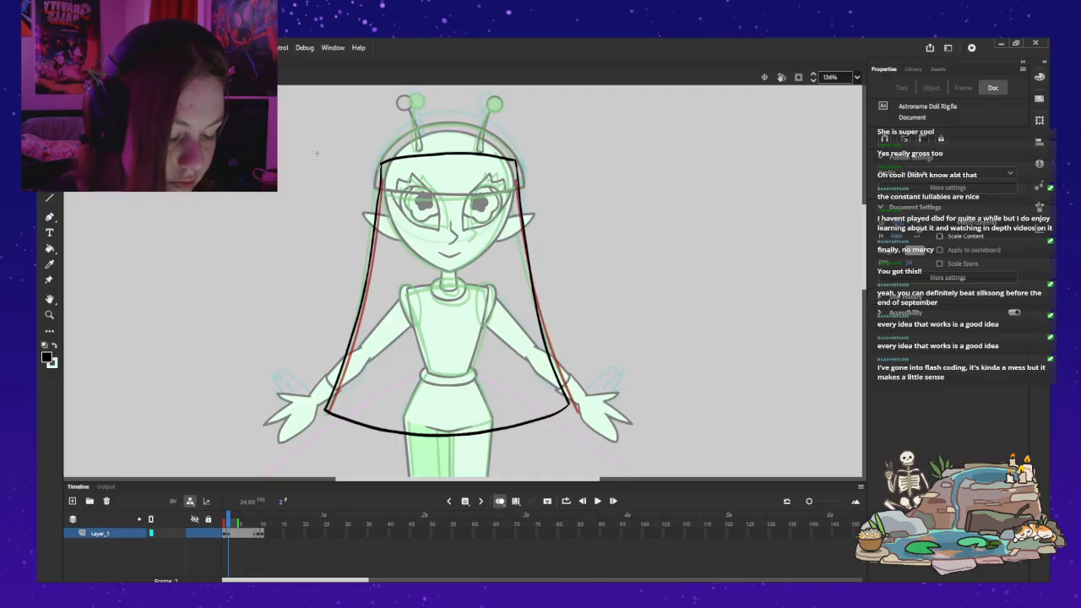
key(comma)
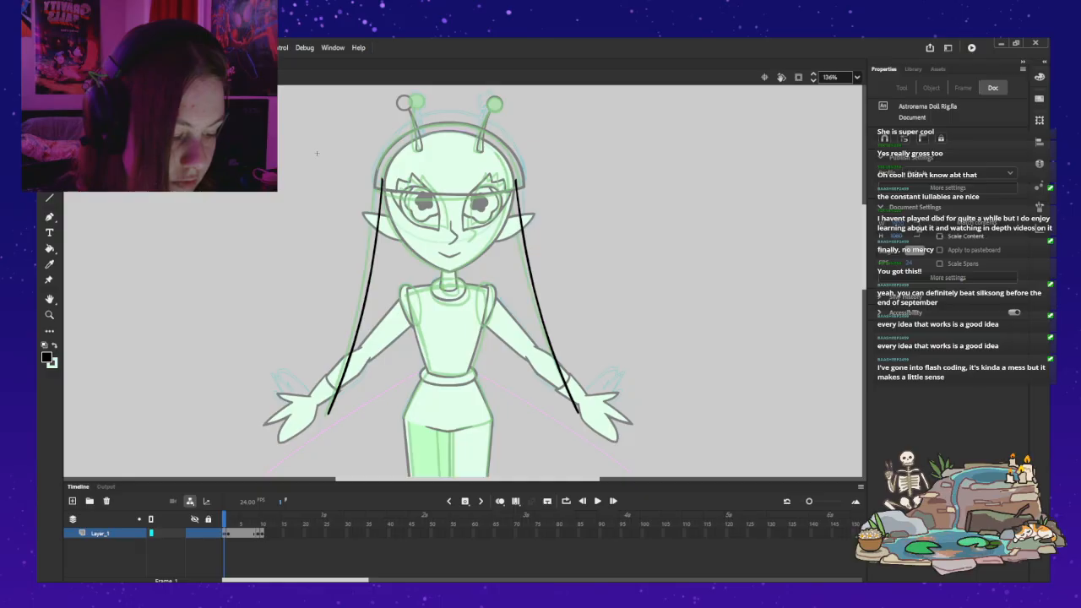
double_click(316, 153)
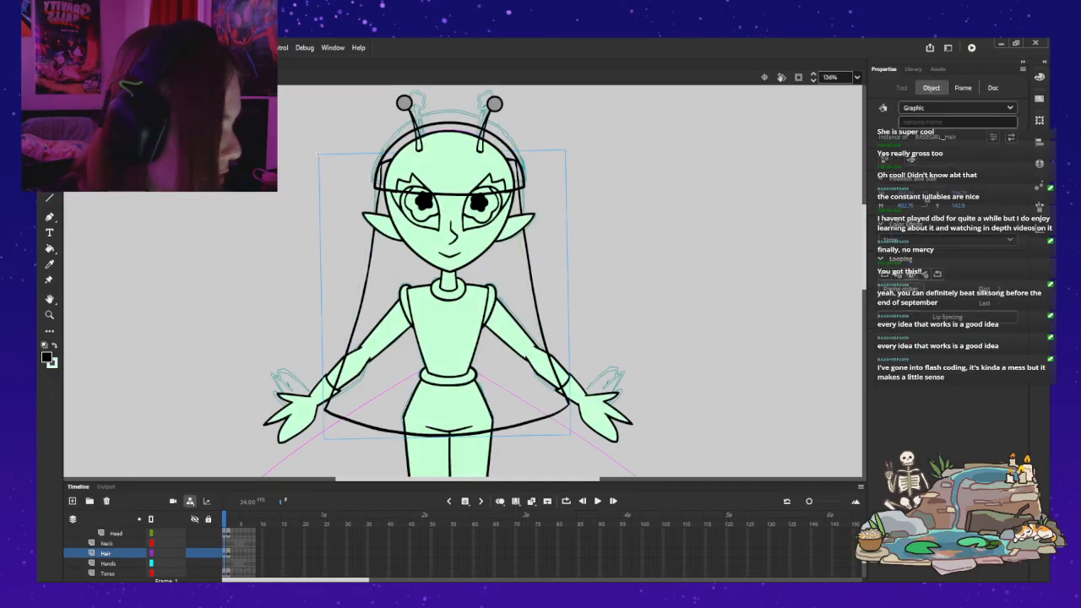
key(ctrl+z)
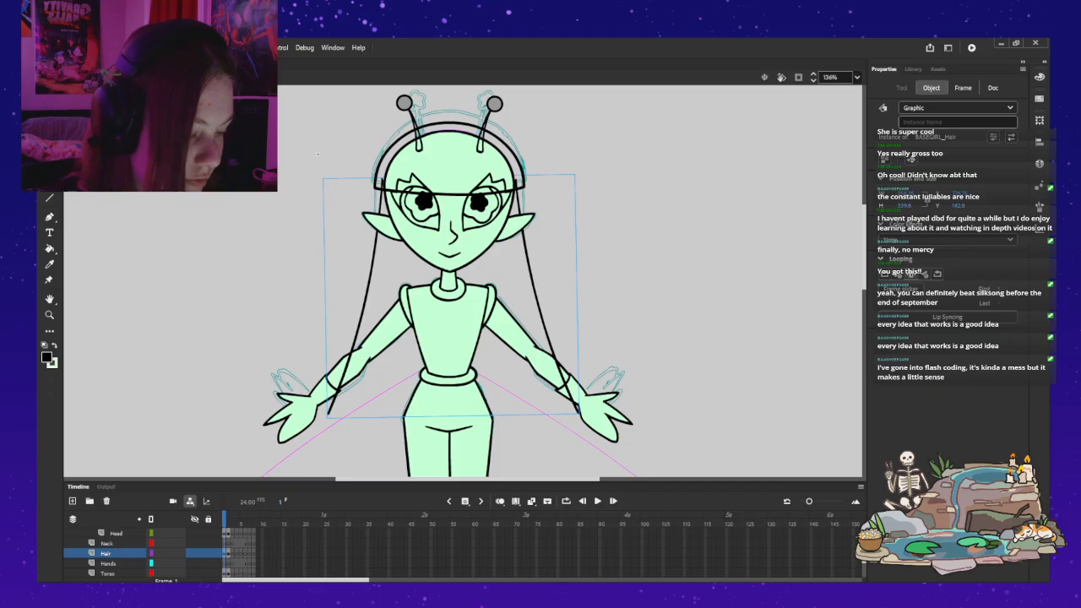
click(318, 153)
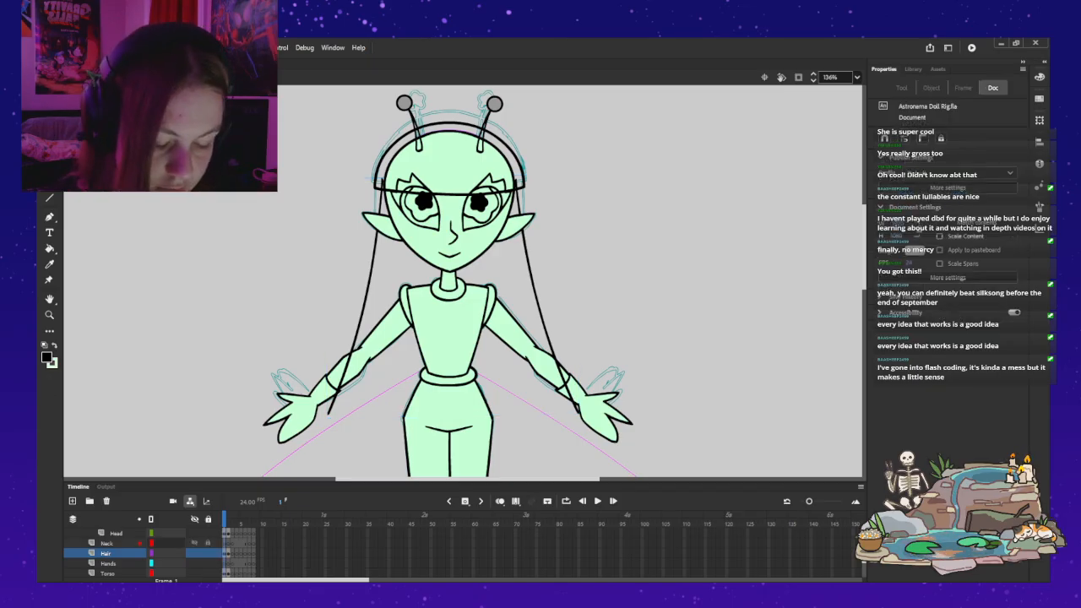
Step: Delete the Hands layer from the timeline
scroll(169, 553, up, 1)
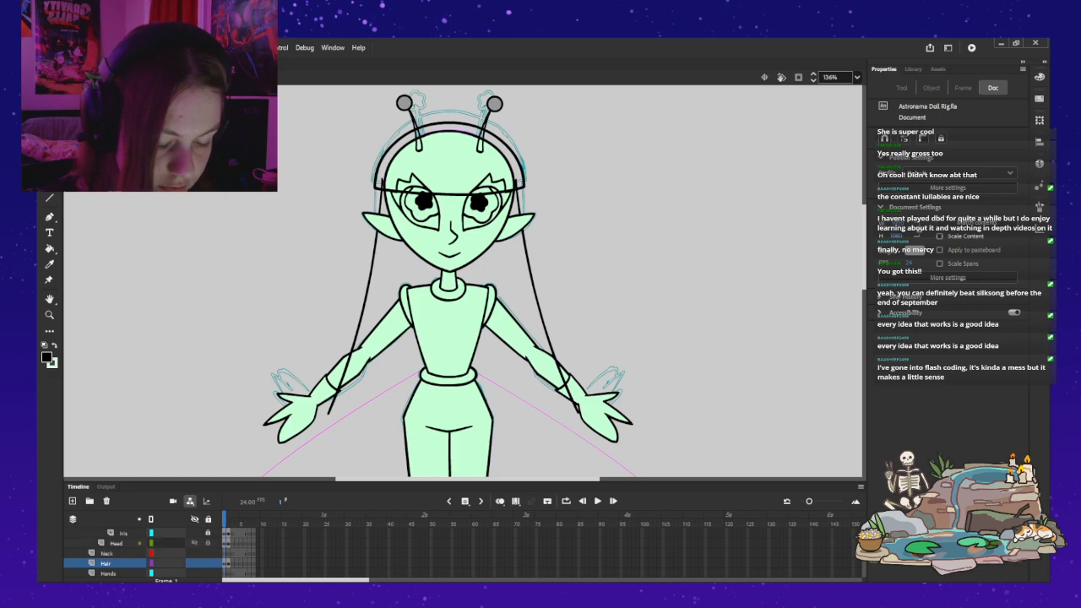
scroll(169, 553, up, 3)
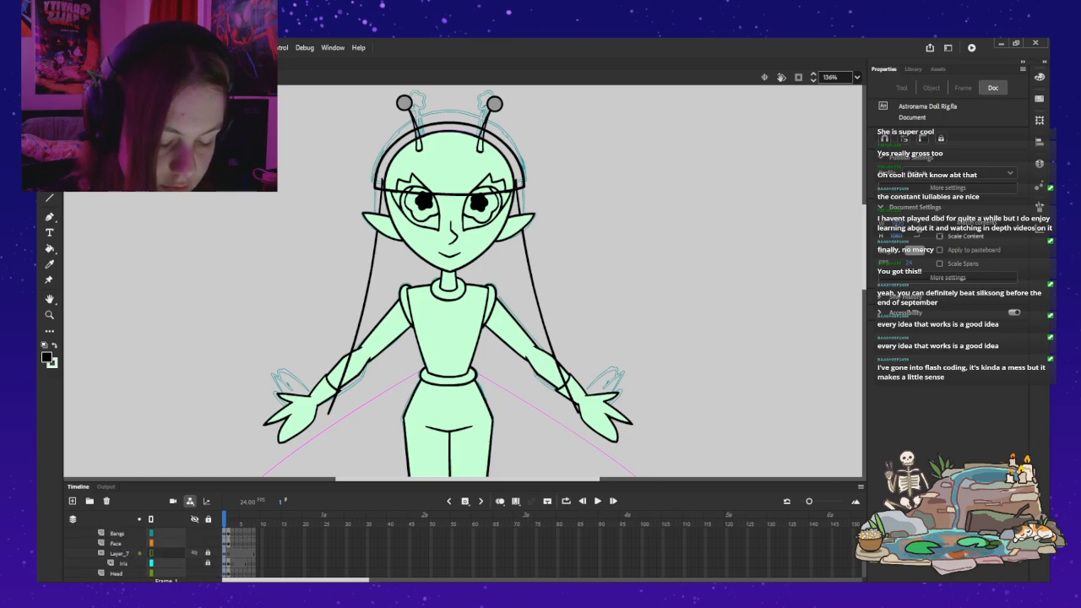
scroll(169, 553, down, 4)
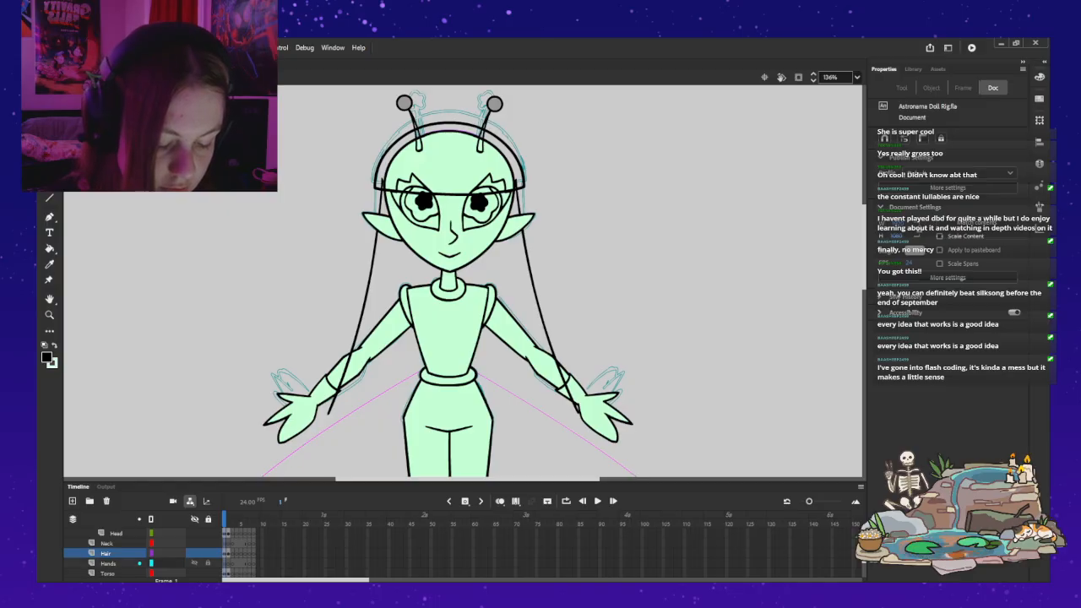
click(110, 563)
click(107, 500)
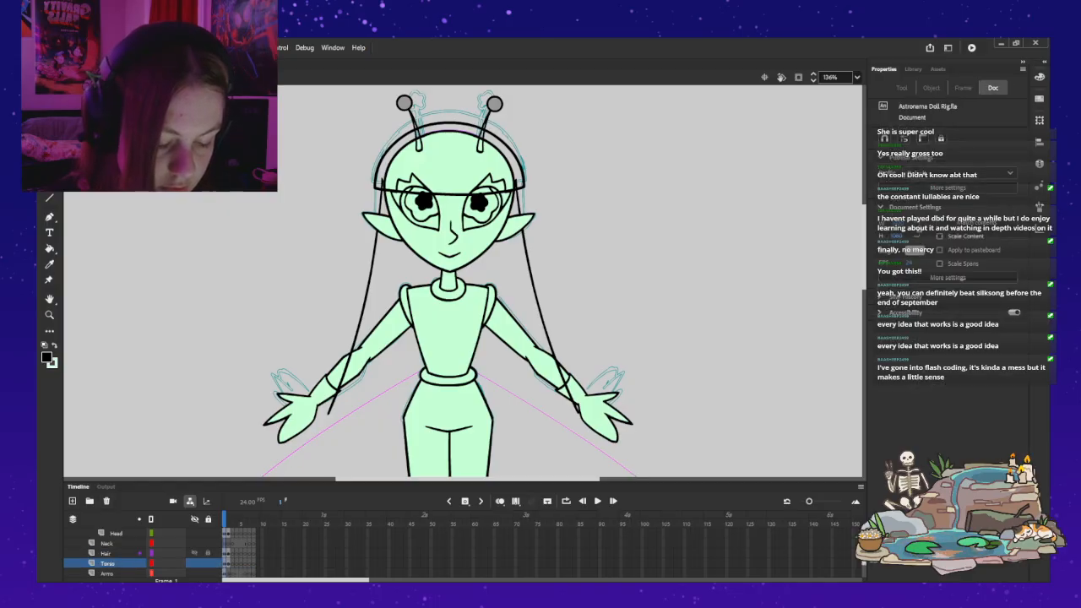
Step: Move the transformation point of the left-hand arm on the Arms layer up to its shoulder joint
click(106, 553)
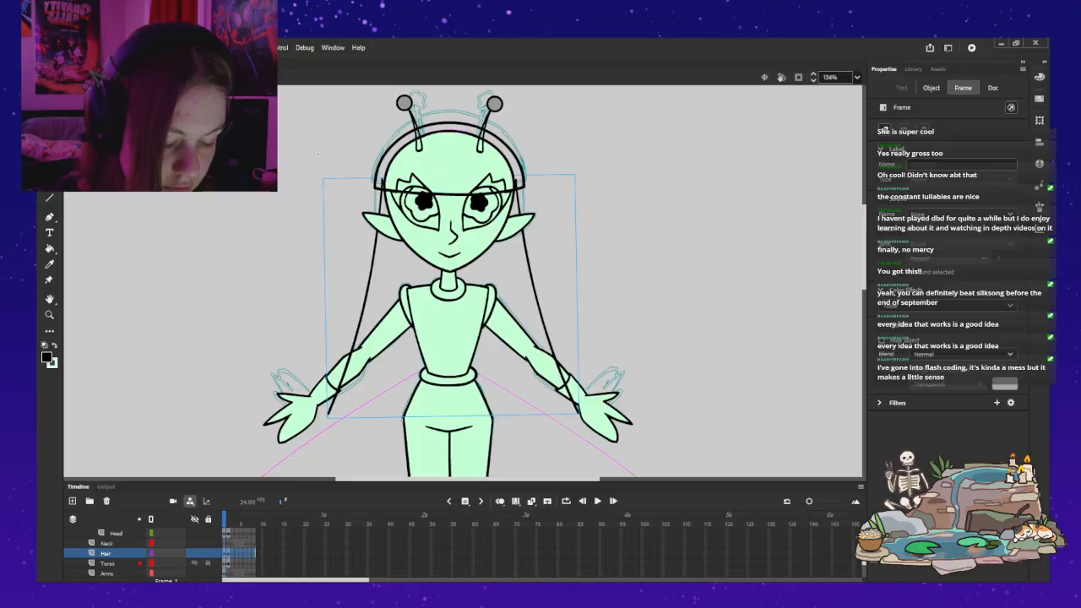
click(106, 573)
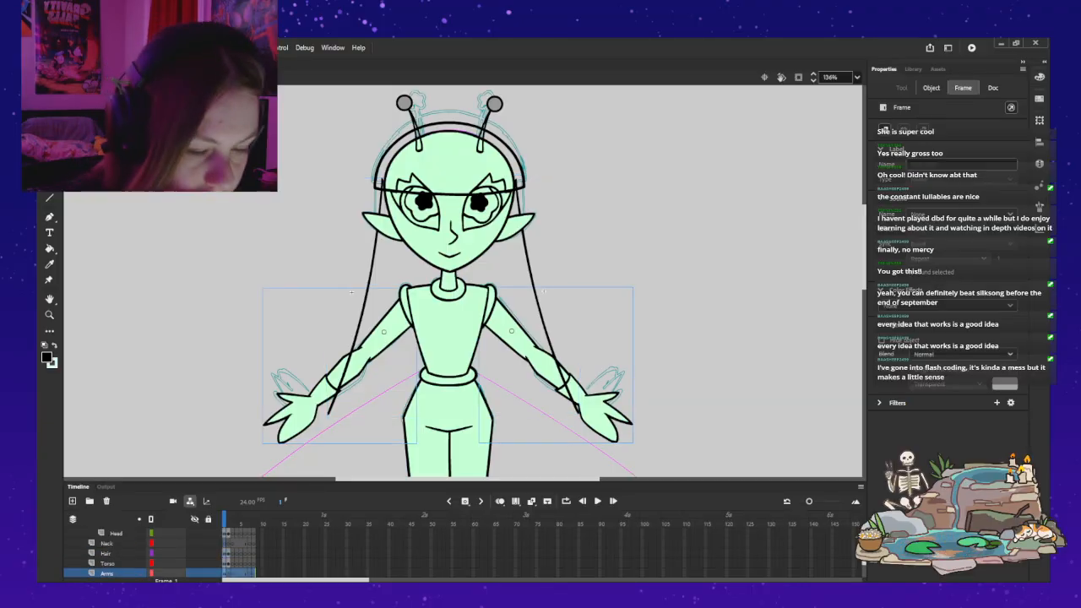
key(q)
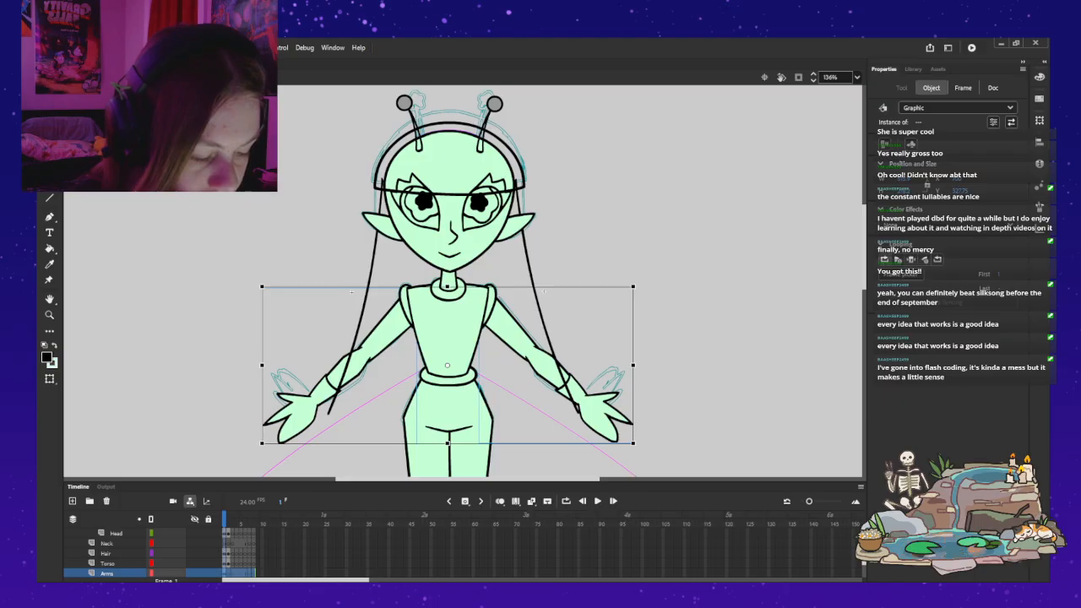
key(v)
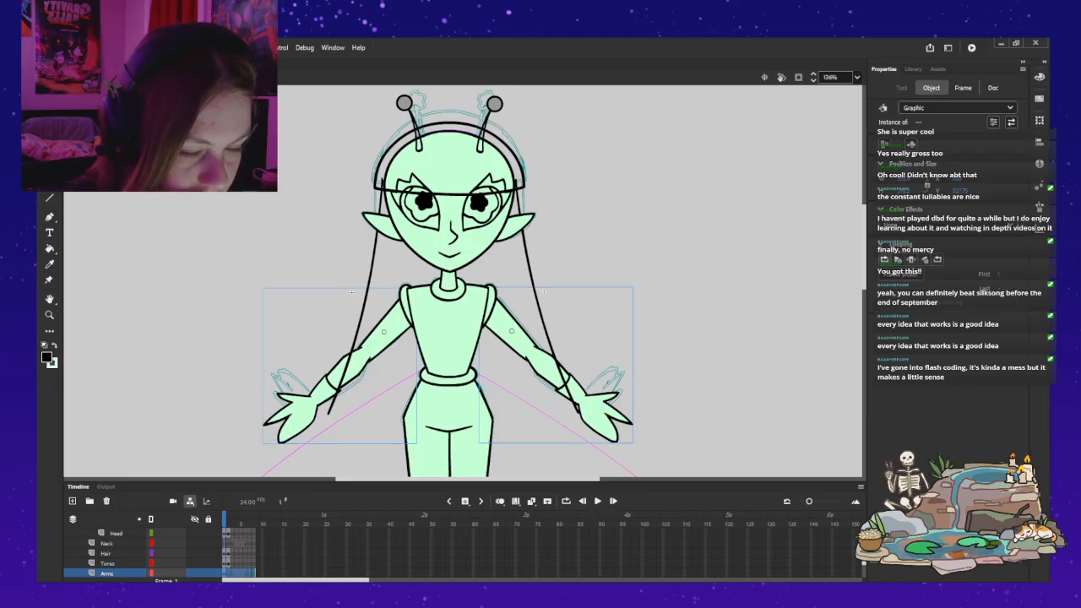
key(Escape)
key(q)
drag(389, 329, 411, 296)
Step: Fine-tune the left-hand arm's shoulder pivot, testing the swing with trial rotations and undoing each one
drag(262, 442, 204, 307)
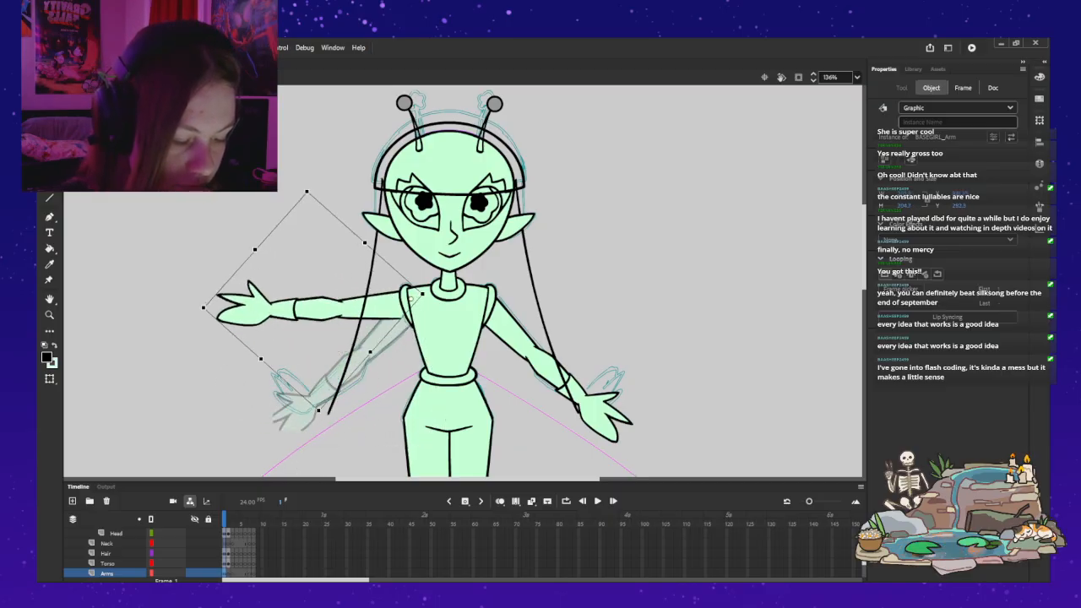
key(ctrl+z)
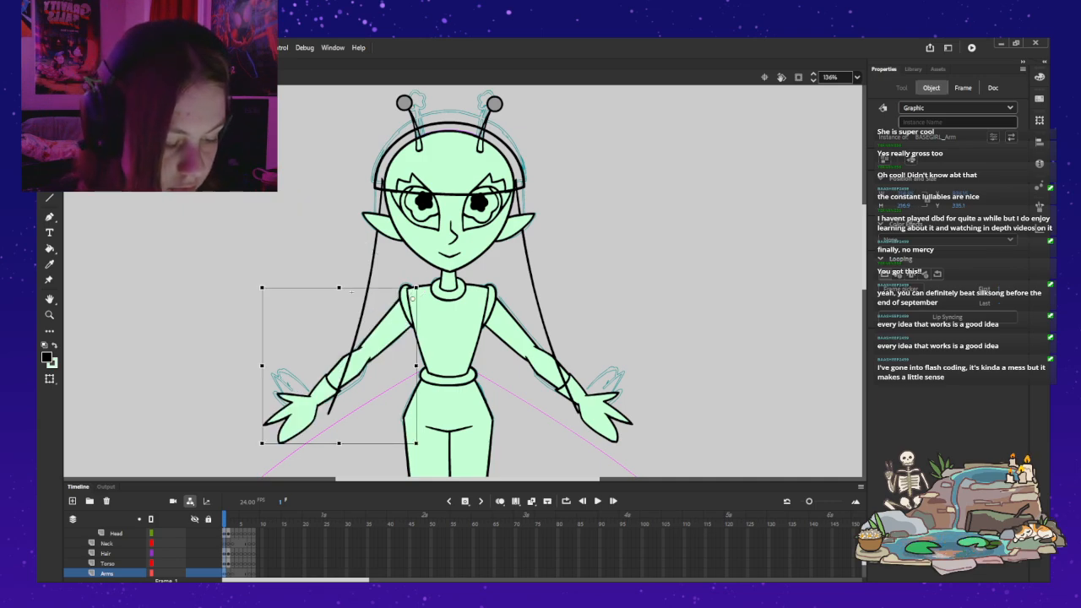
drag(262, 442, 272, 144)
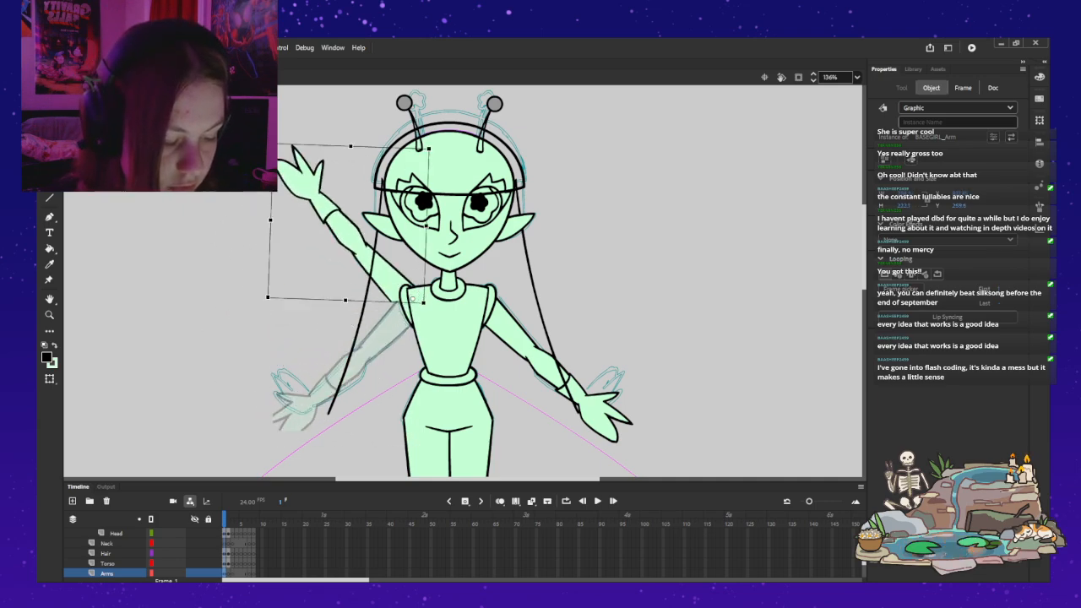
key(ctrl+z)
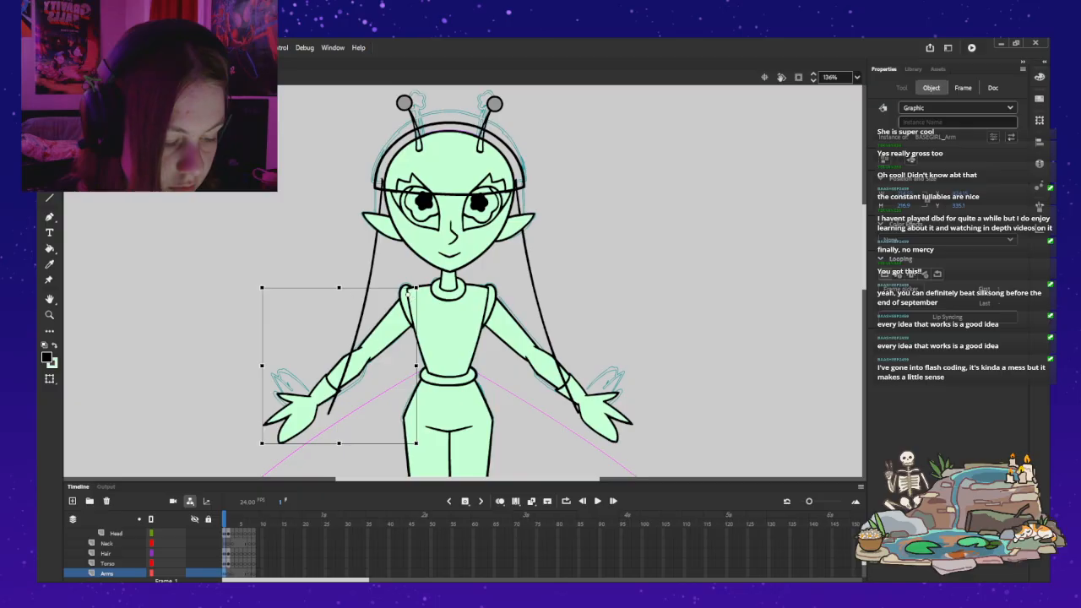
drag(262, 442, 267, 141)
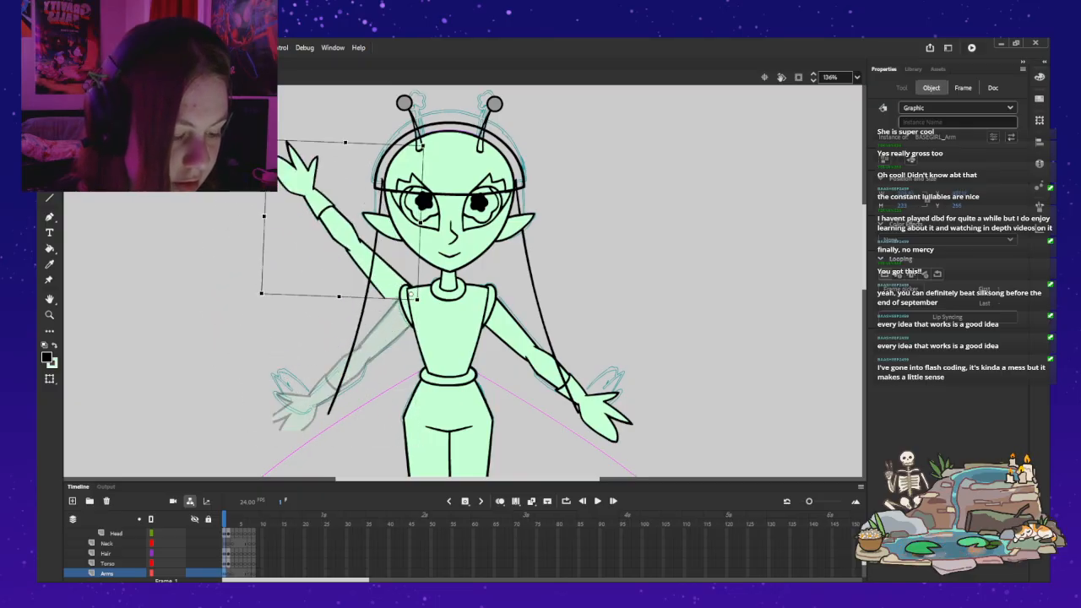
key(ctrl+z)
key(ctrl+z)
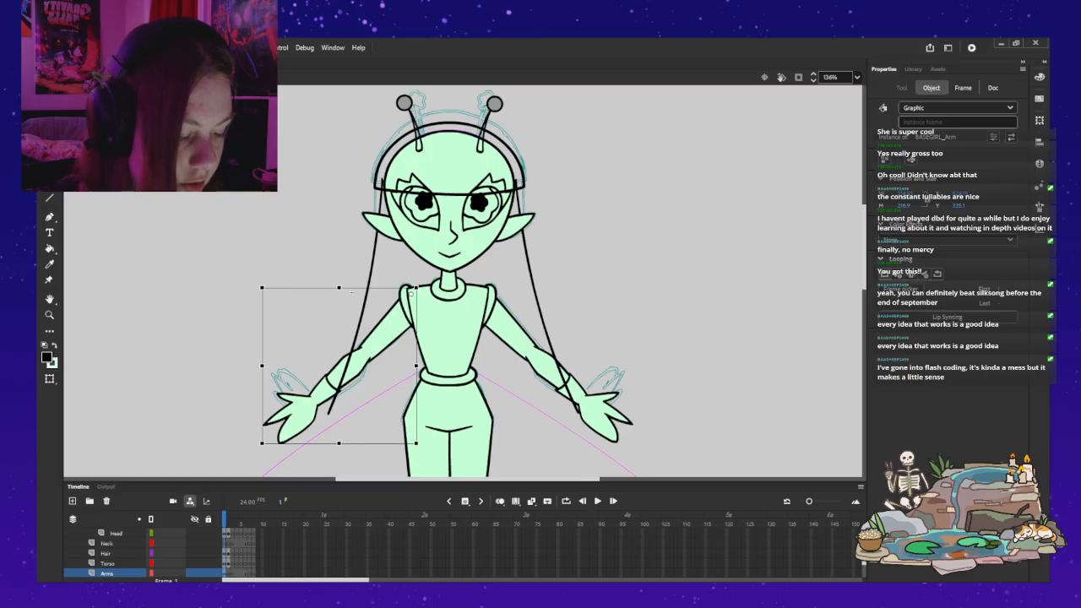
drag(351, 291, 367, 252)
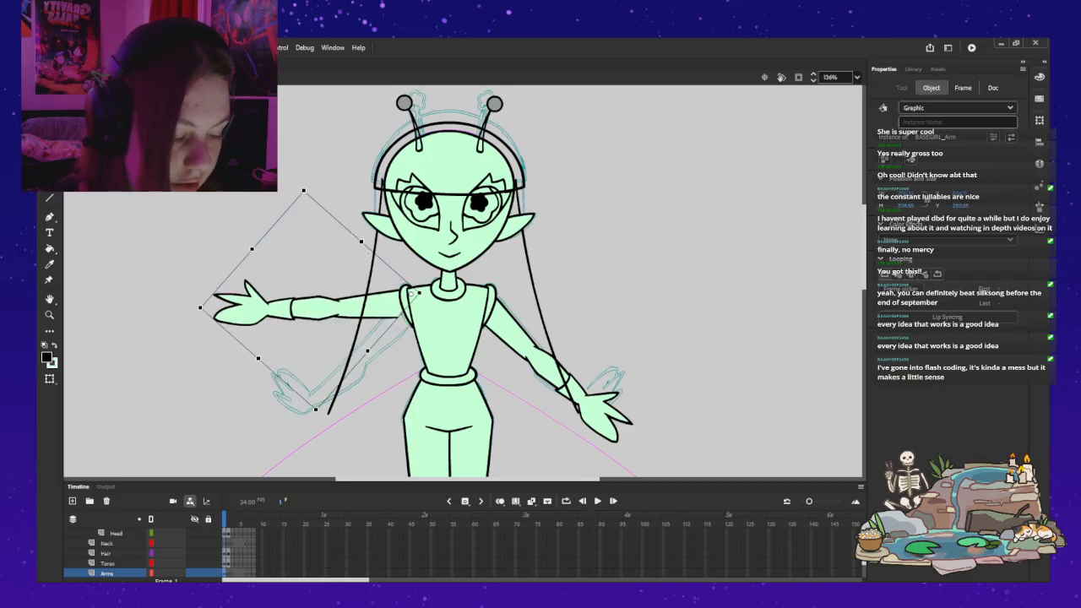
key(ctrl+z)
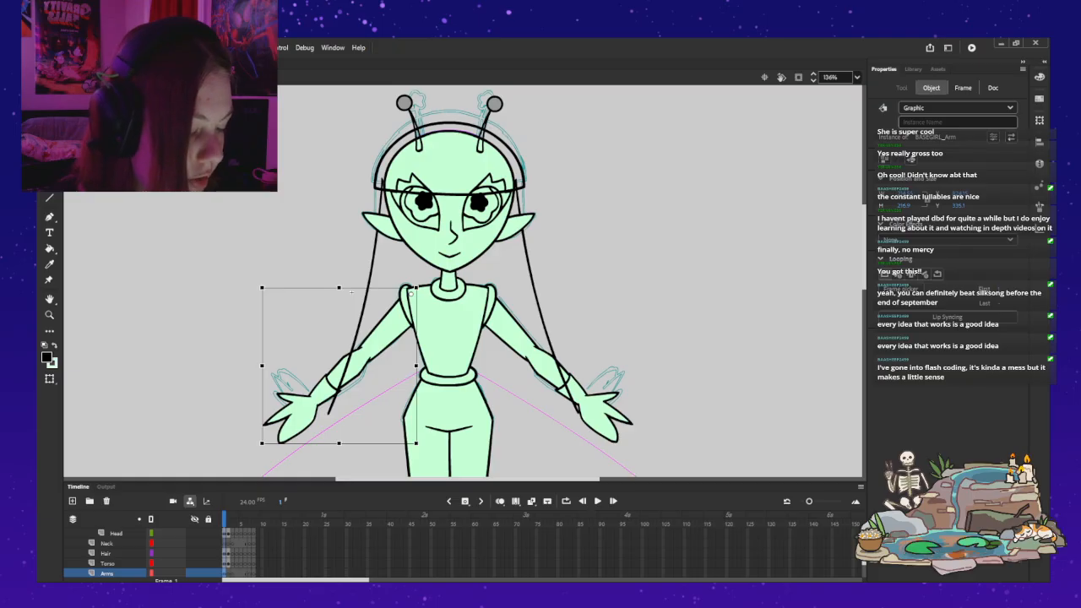
Step: Replace the right-hand arm with a horizontally flipped copy of the left-hand arm, aligned with the opposite shoulder
click(511, 331)
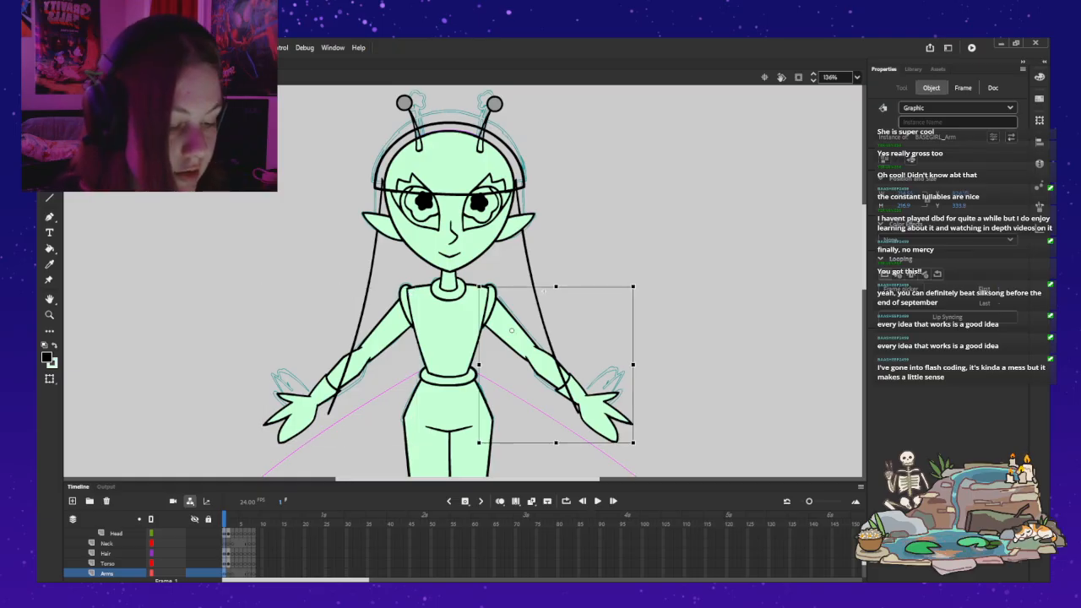
key(Delete)
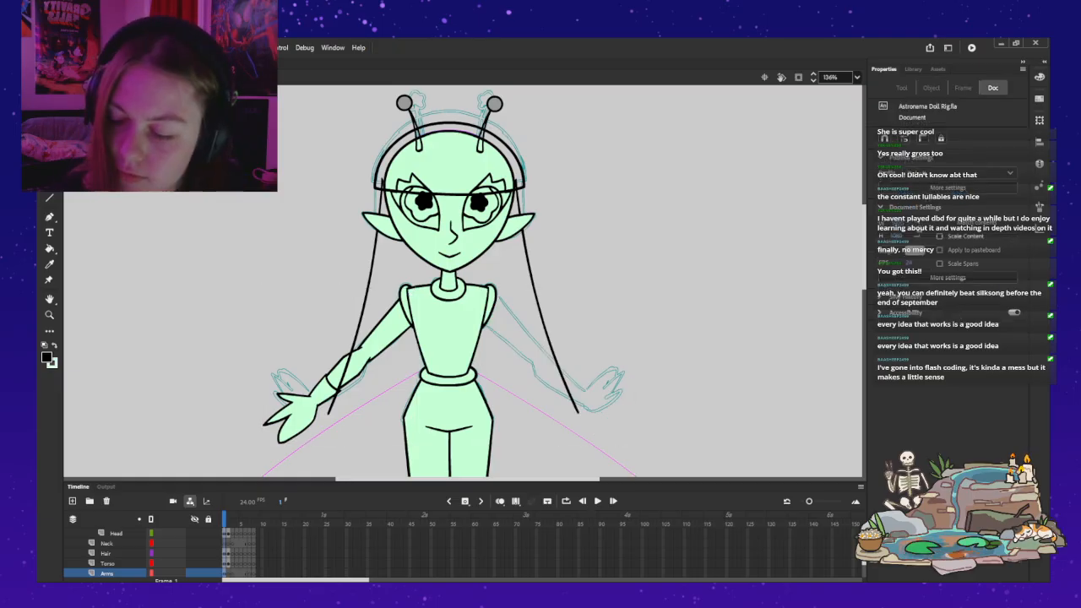
key(ctrl+v)
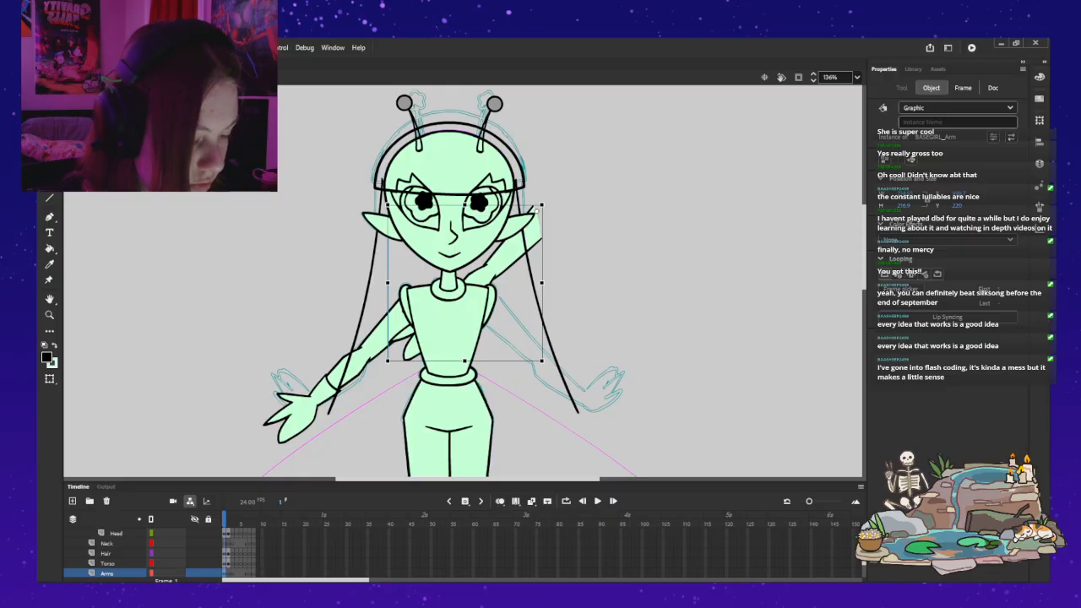
key(ctrl+shift+h)
drag(536, 211, 490, 296)
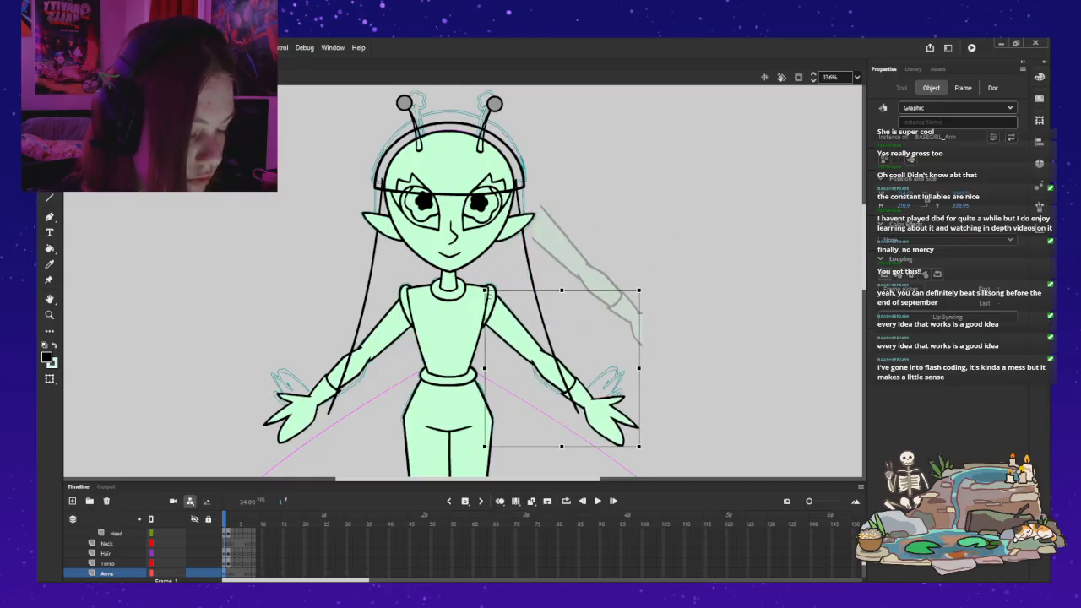
mouse_move(487, 291)
mouse_down()
mouse_move(497, 298)
mouse_move(596, 209)
mouse_move(545, 291)
mouse_move(488, 292)
mouse_up()
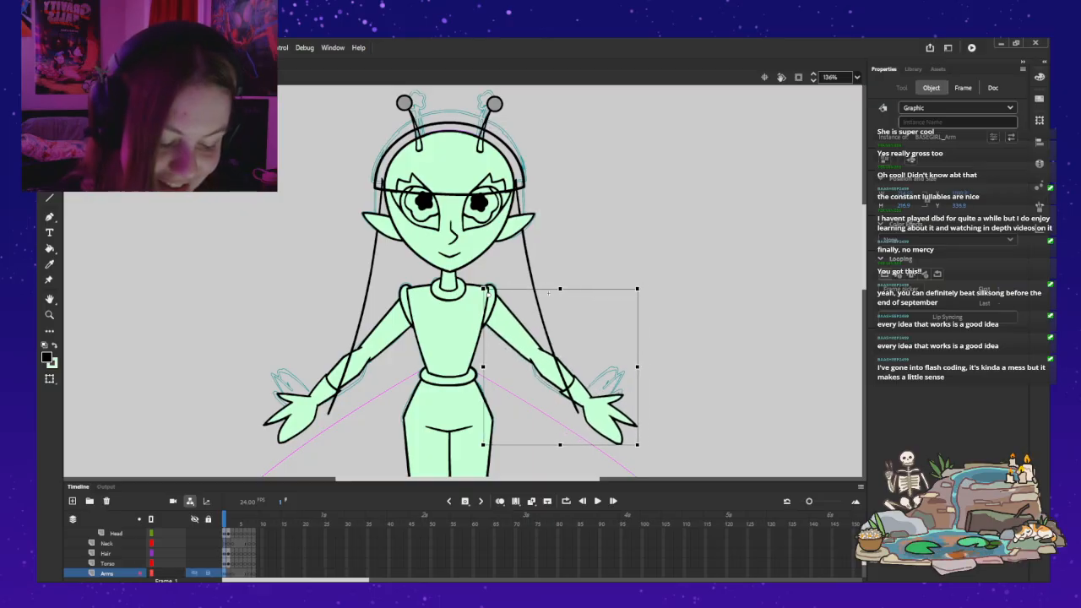
click(351, 292)
click(548, 293)
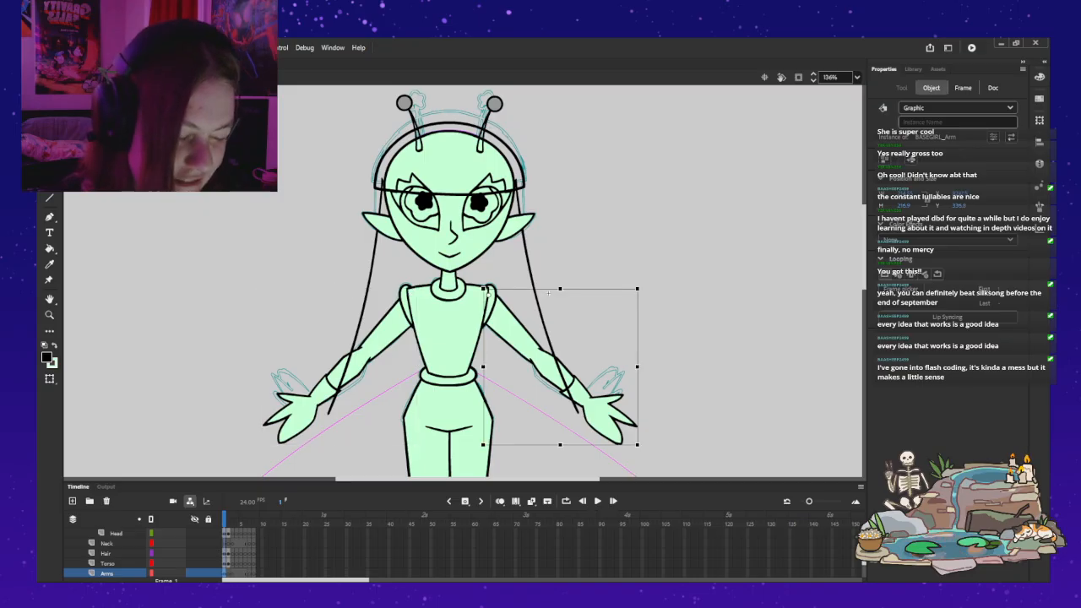
Step: Display the Torso layer as outlines so the arms' shoulder joints can be seen beneath it
scroll(126, 553, up, 3)
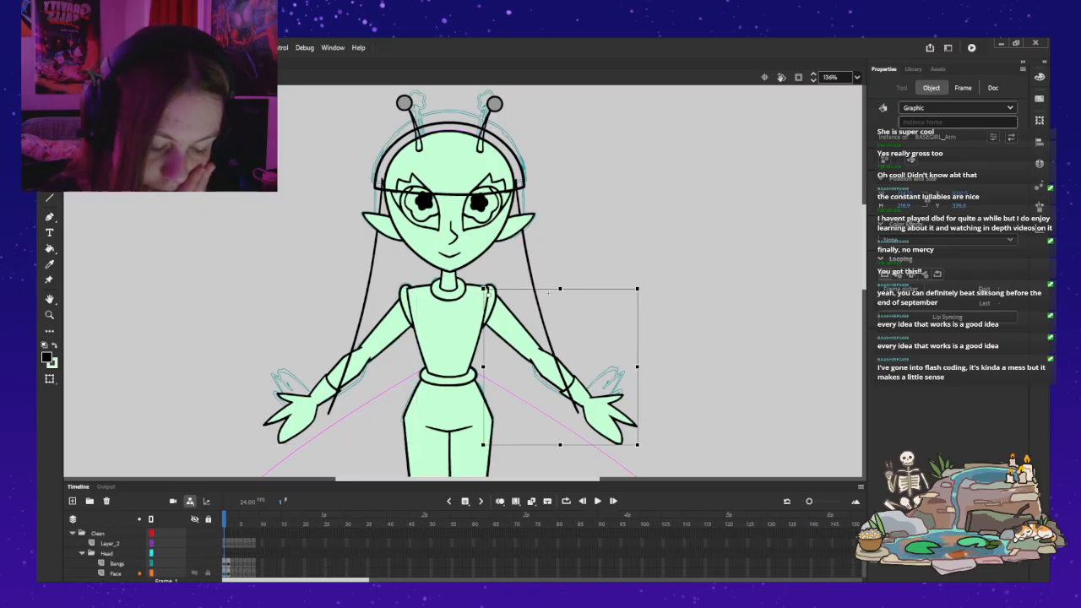
scroll(151, 574, down, 5)
scroll(151, 573, up, 2)
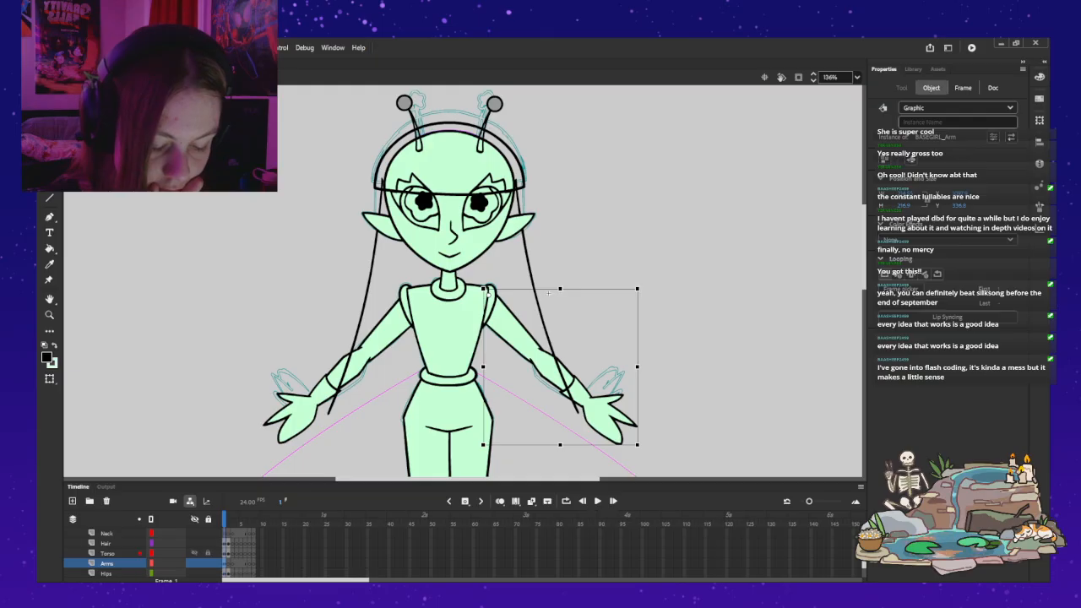
click(151, 553)
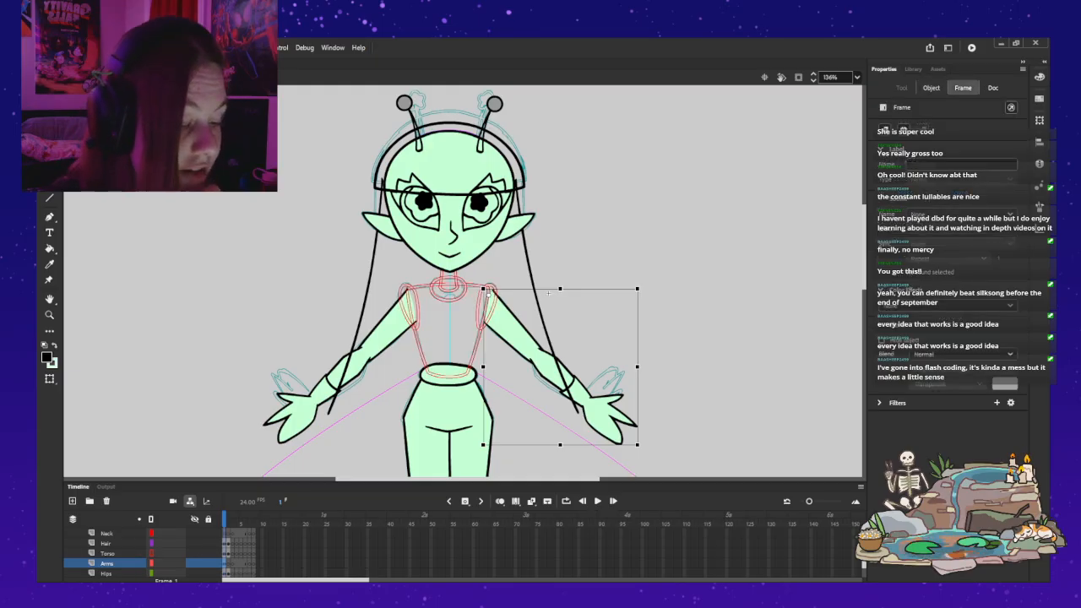
Step: Examine the pivot points of the torso, hips and legs
click(408, 285)
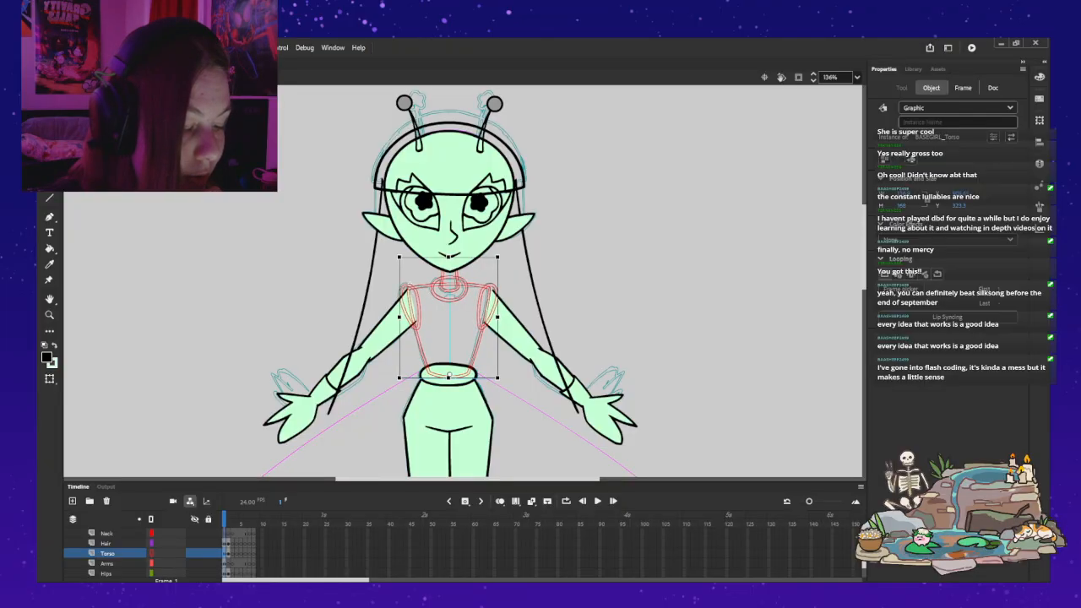
key(Escape)
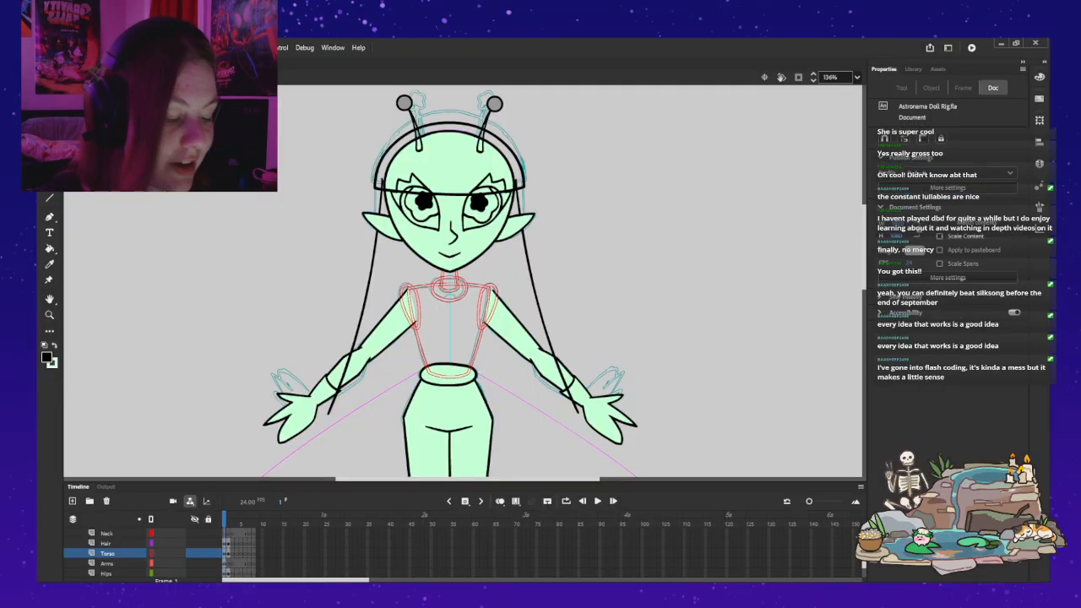
click(448, 405)
shift+click(433, 457)
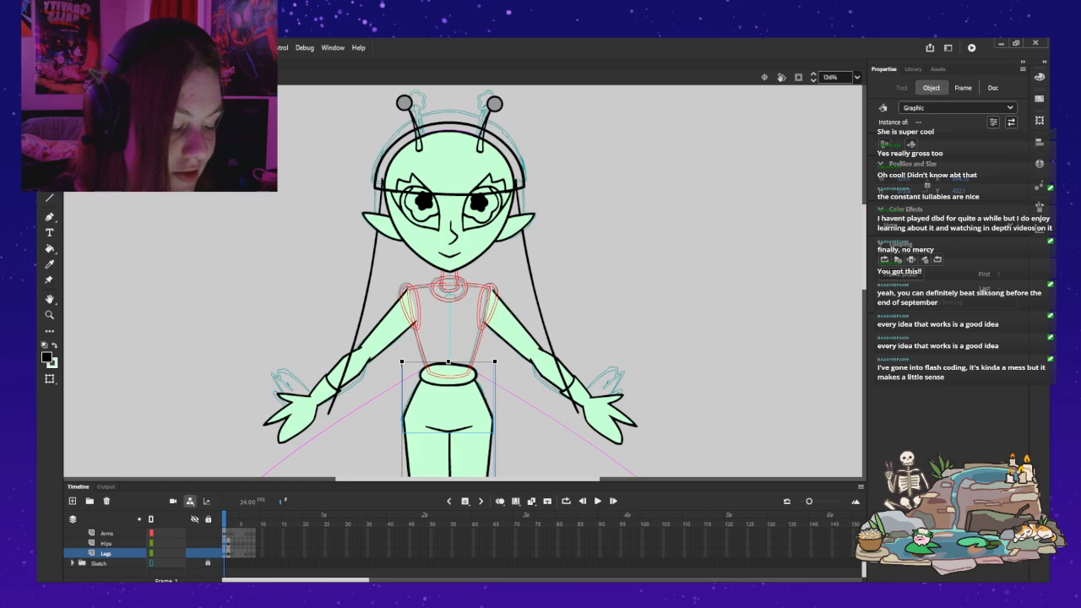
scroll(464, 281, down, 2)
scroll(465, 281, up, 1)
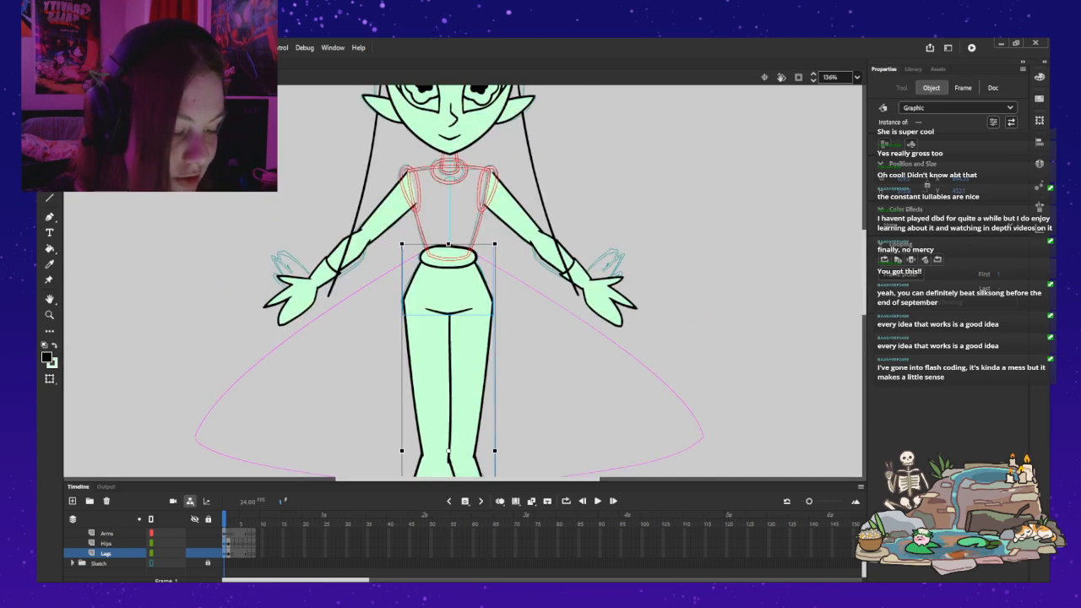
key(Escape)
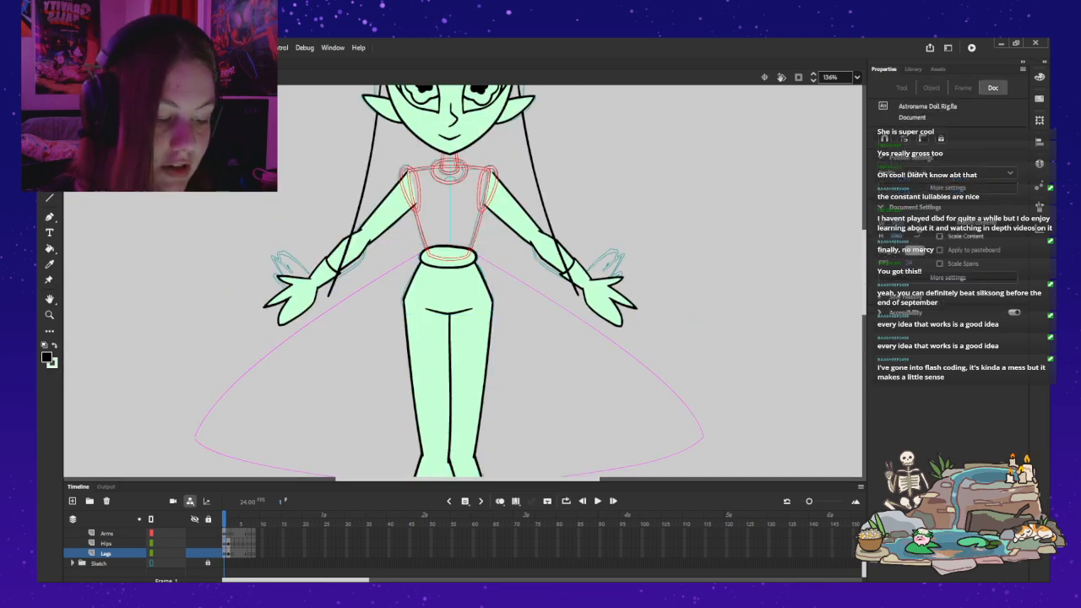
Step: Switch the Torso layer from outlines back to its full-colour display
scroll(464, 281, up, 2)
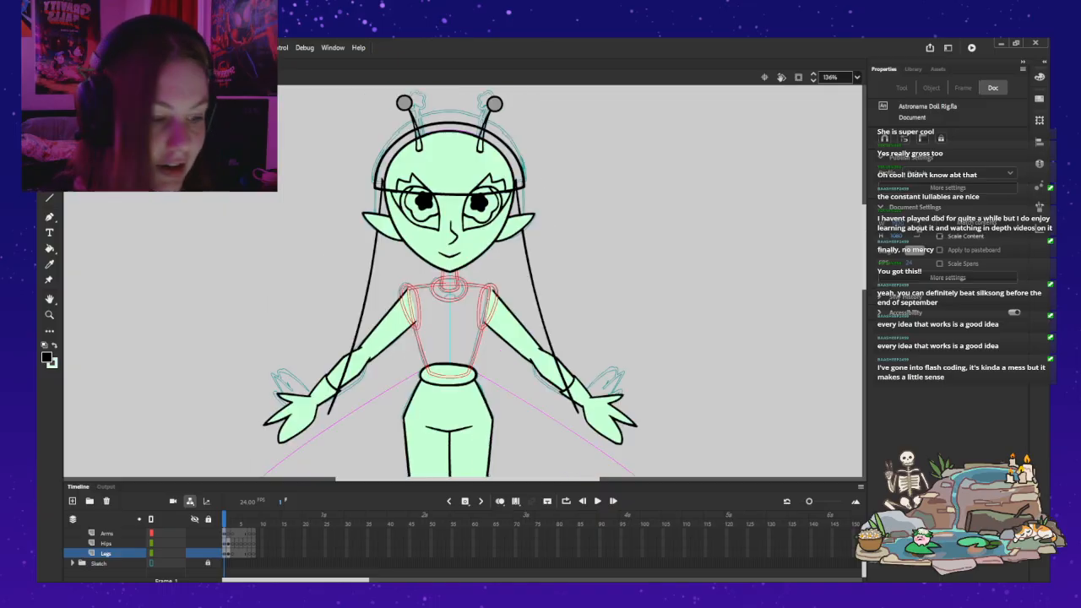
scroll(144, 549, up, 1)
click(151, 543)
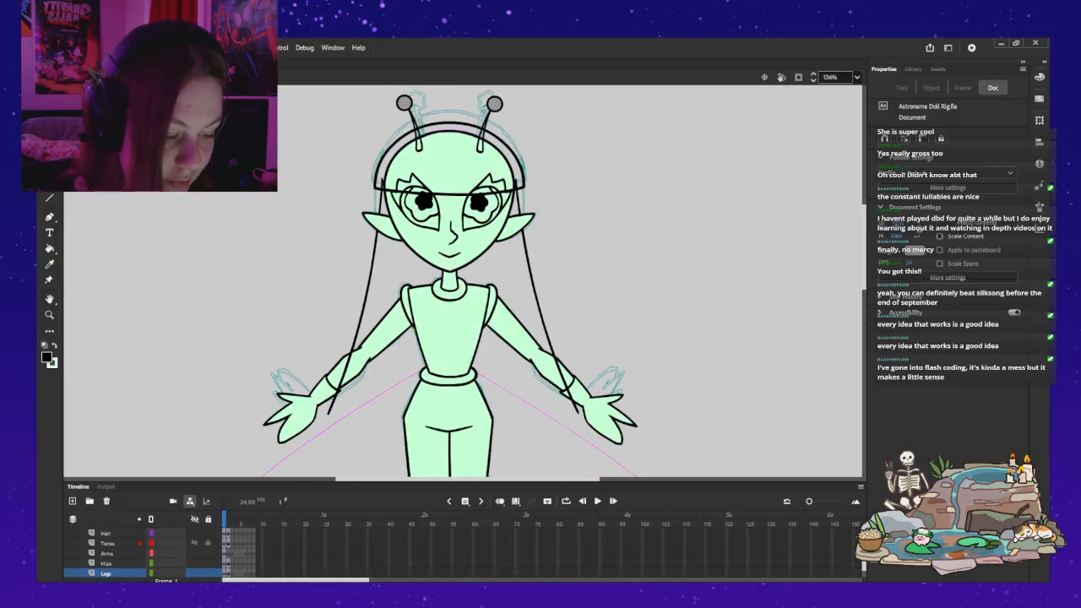
Step: Compare the two arms' shoulder pivot points, undoing the trial adjustment of the right-hand arm and clearing the selection
click(522, 338)
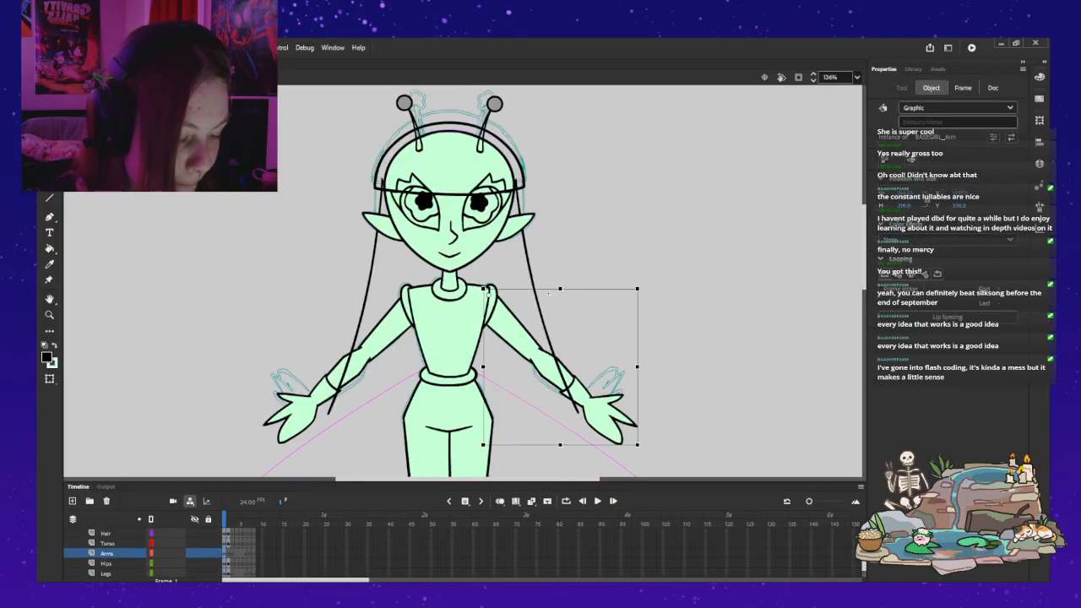
click(393, 308)
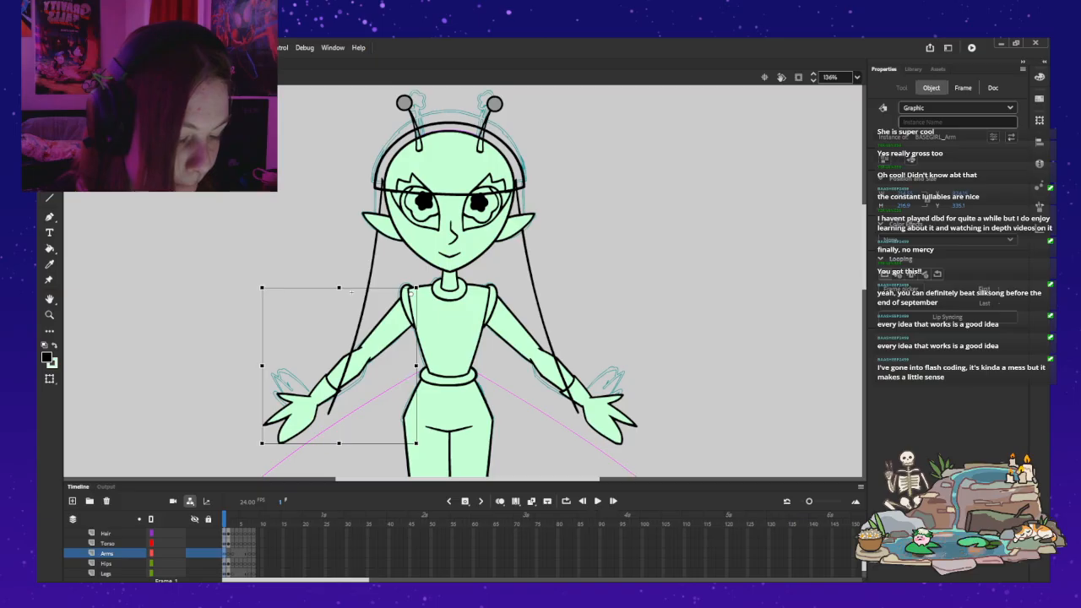
click(549, 294)
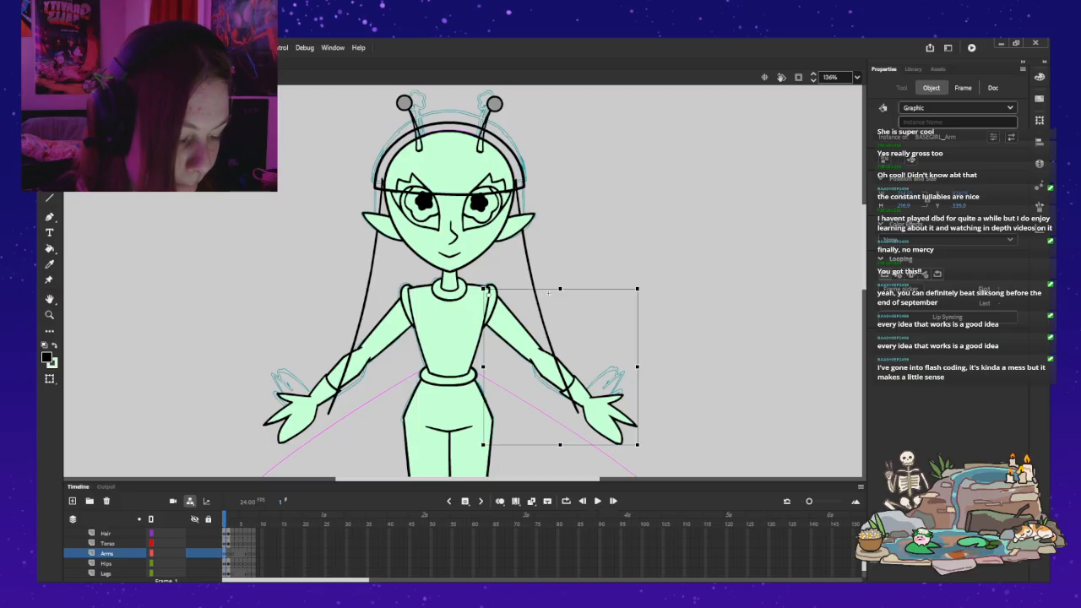
click(408, 294)
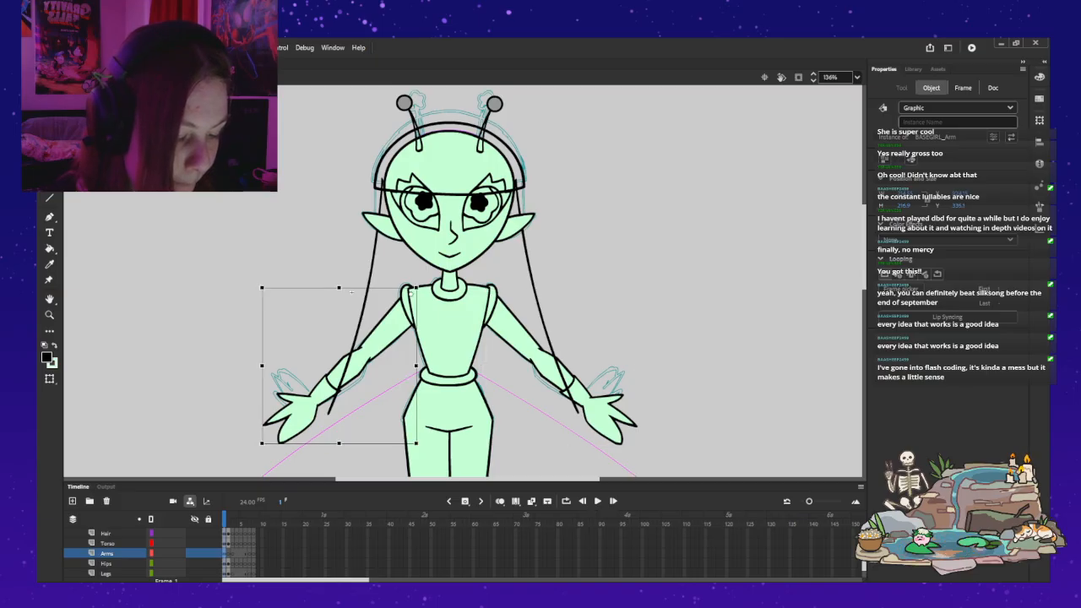
click(548, 293)
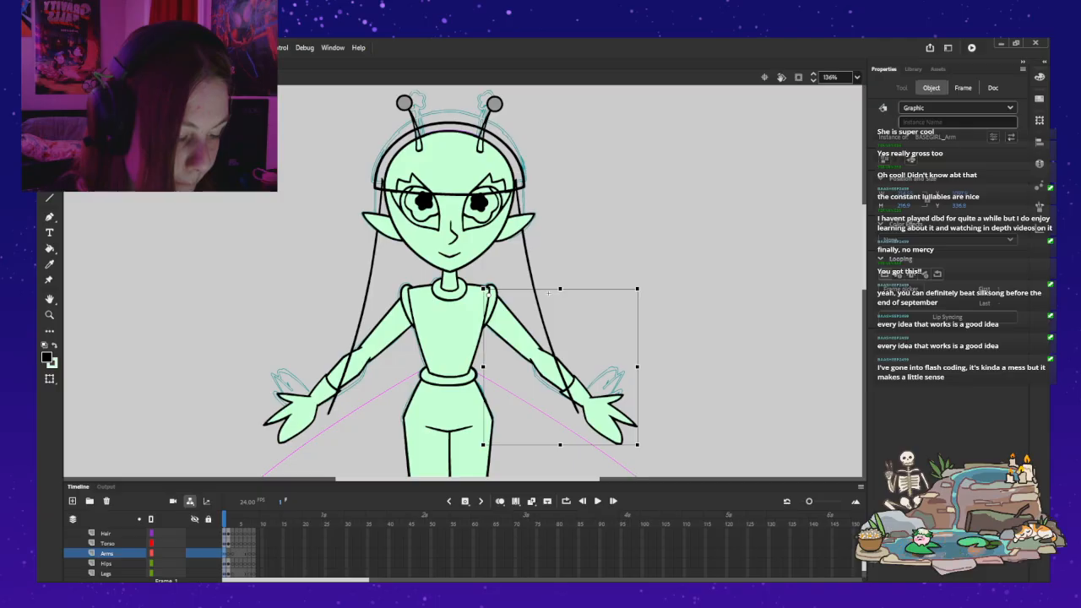
mouse_move(548, 293)
mouse_down()
mouse_move(523, 240)
mouse_move(547, 308)
mouse_up()
key(ctrl+z)
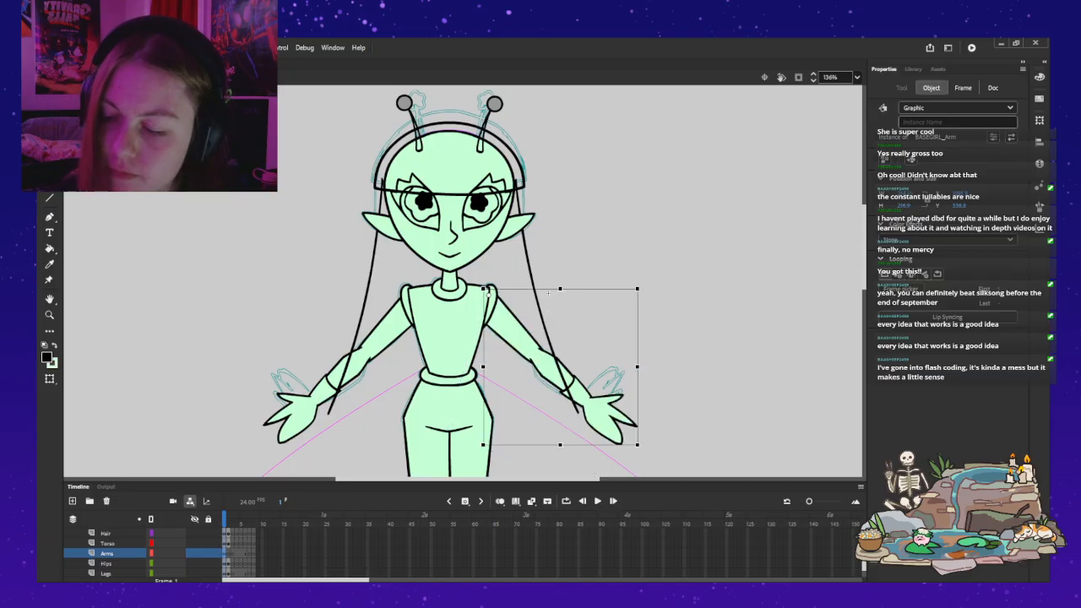
key(Escape)
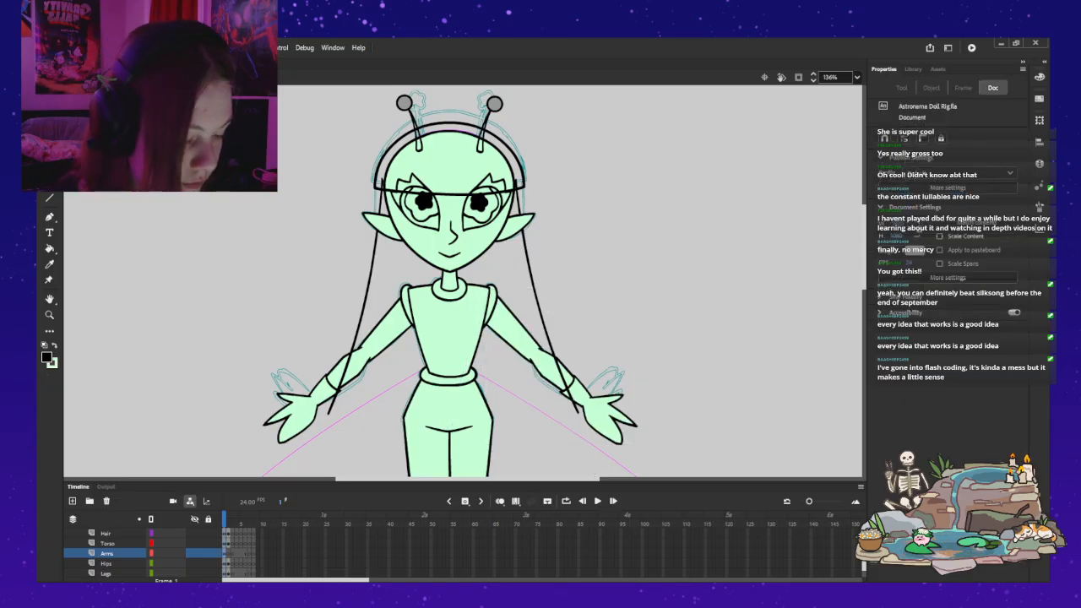
Step: Open the long hair symbol for editing in place and choose the Classic Brush
double_click(541, 311)
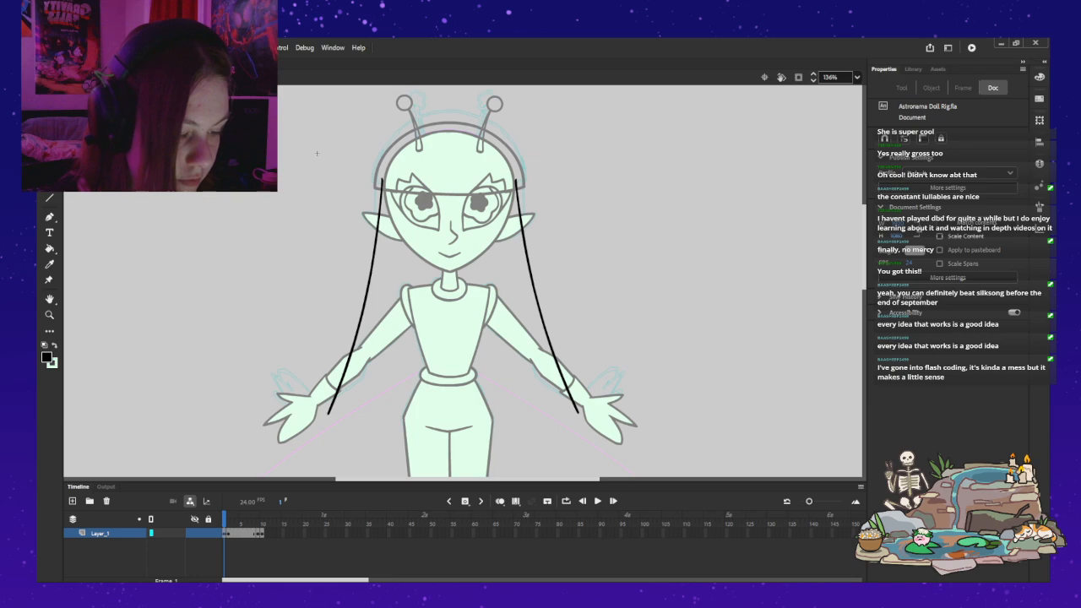
drag(317, 152, 329, 121)
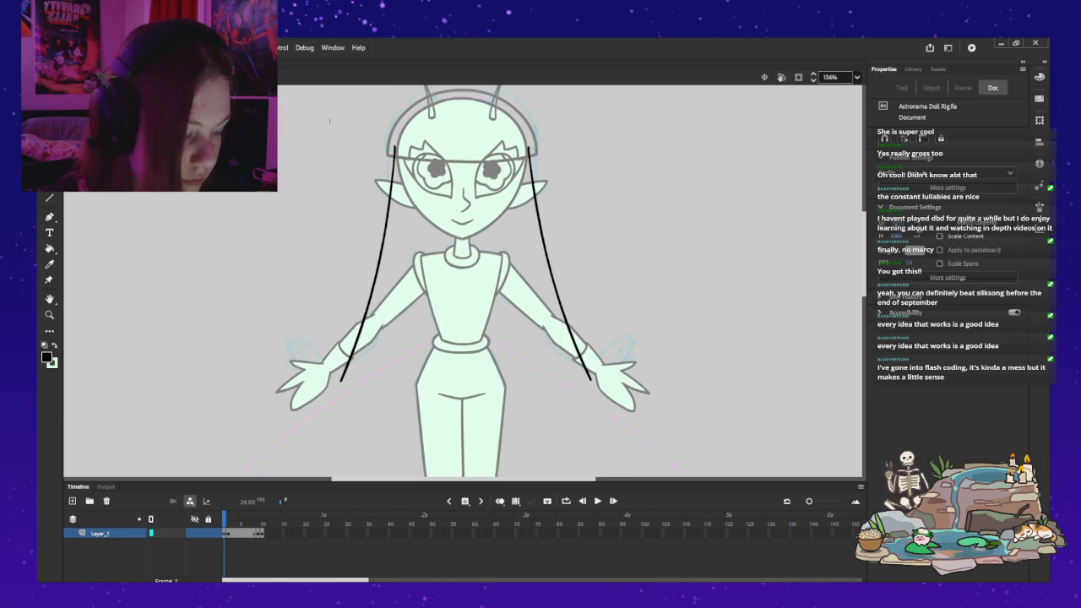
key(ctrl+=)
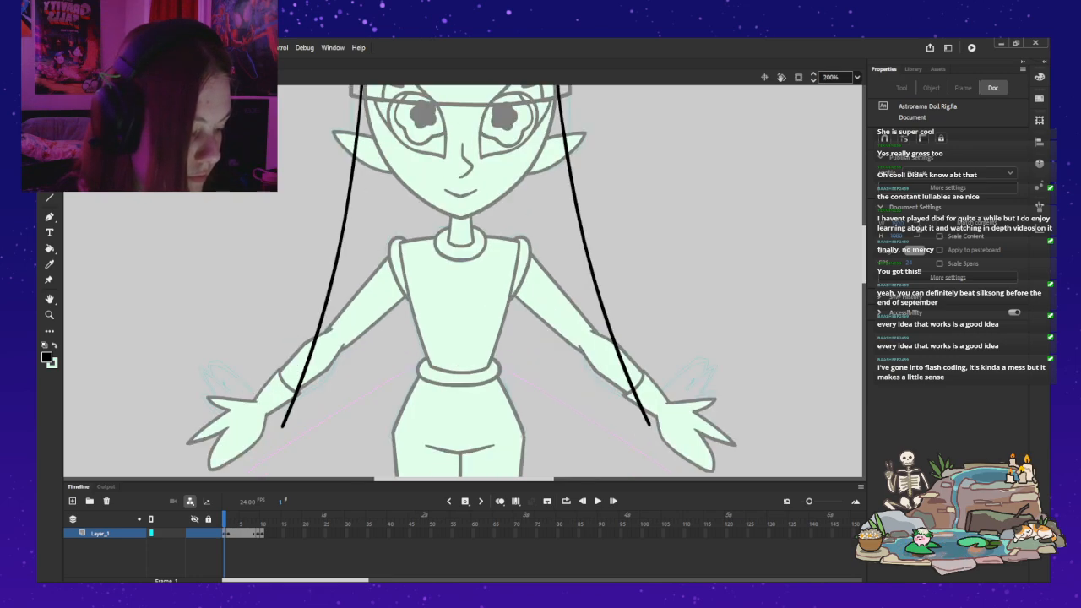
drag(329, 121, 337, 97)
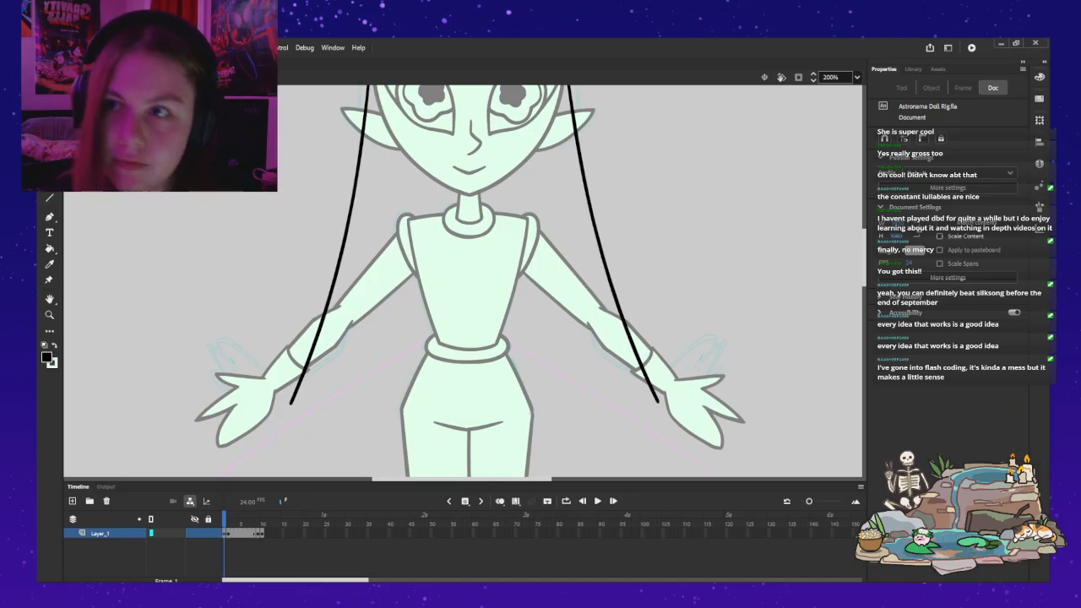
key(b)
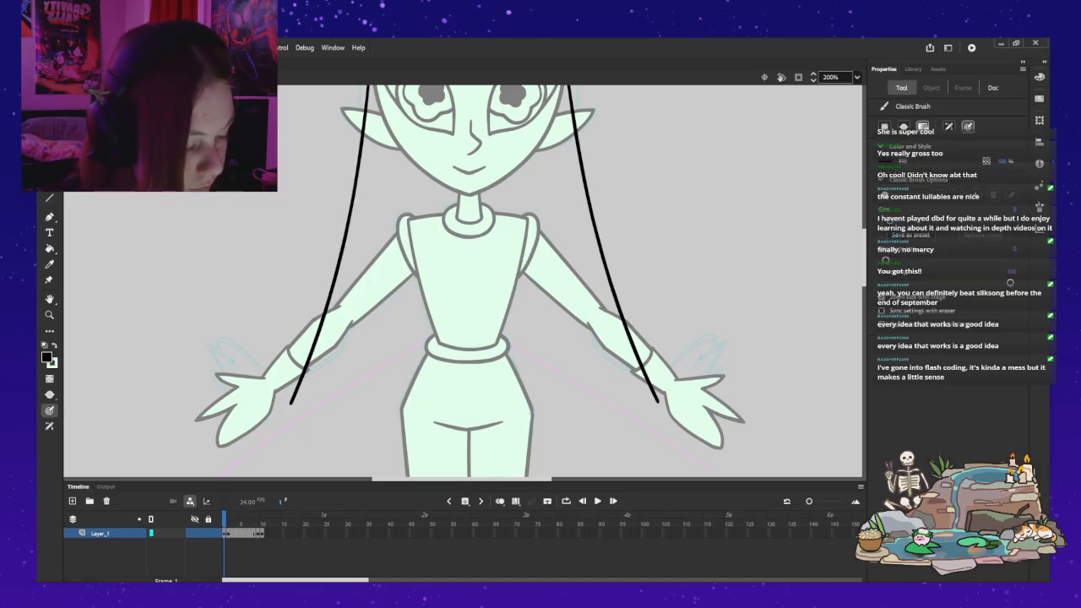
Step: Try to brush a single curved bottom edge across the hips between the two hair strands' tips, undoing each attempt
mouse_move(657, 405)
mouse_down()
mouse_move(452, 424)
mouse_move(308, 411)
mouse_up()
key(ctrl+z)
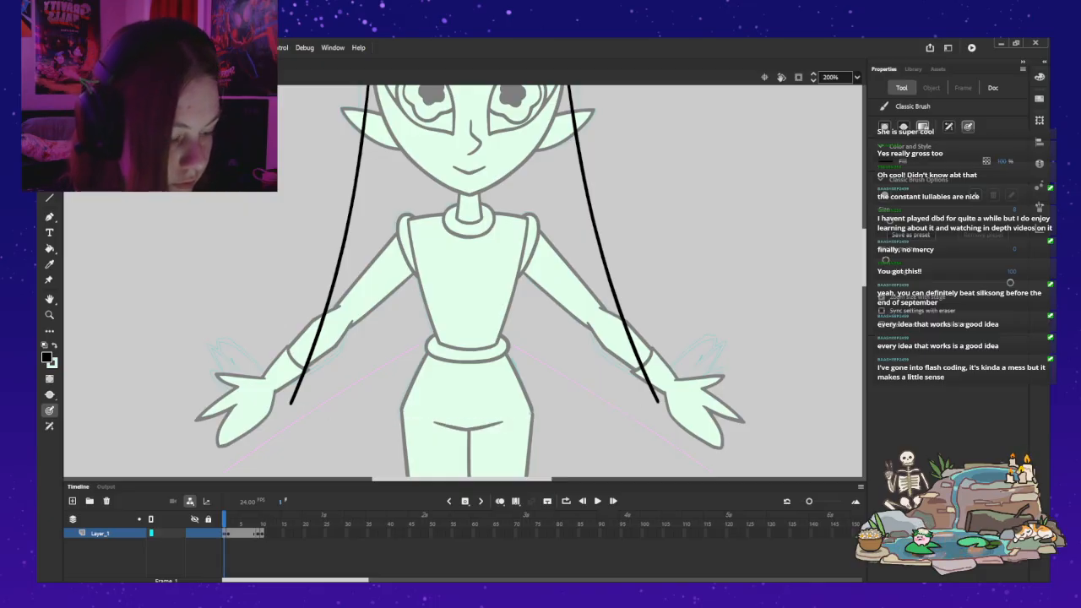
mouse_move(608, 417)
mouse_down()
mouse_move(429, 434)
mouse_move(303, 412)
mouse_up()
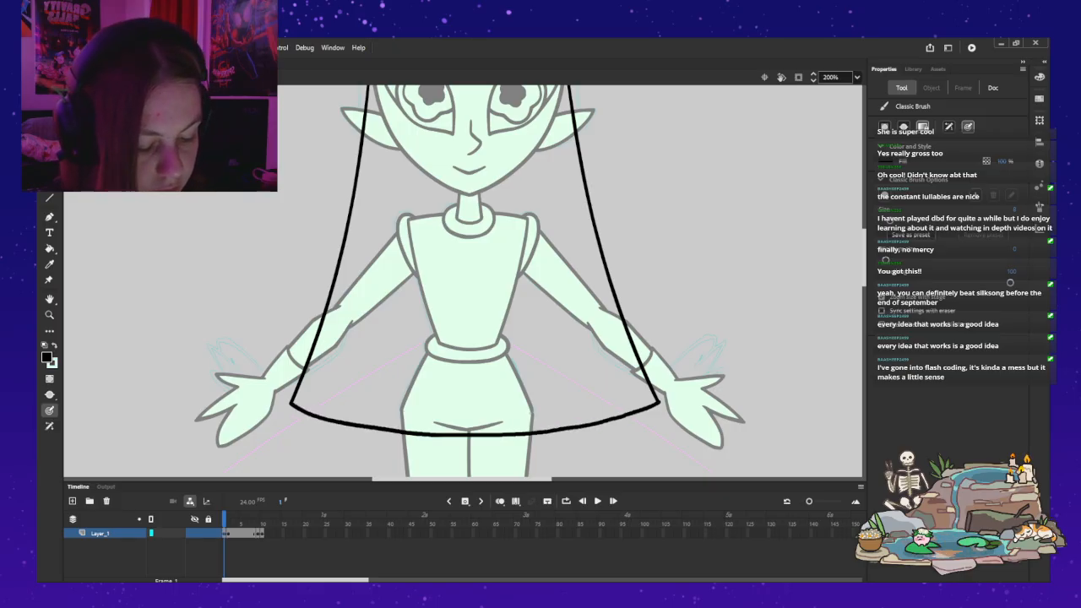
key(ctrl+z)
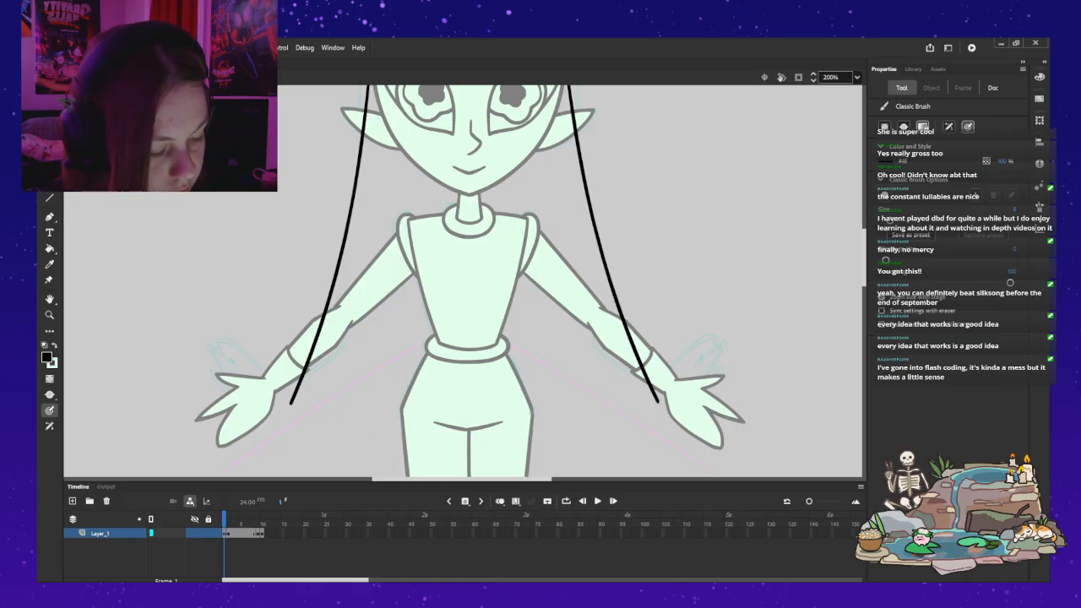
mouse_move(512, 432)
mouse_down()
mouse_move(415, 435)
mouse_move(291, 403)
mouse_up()
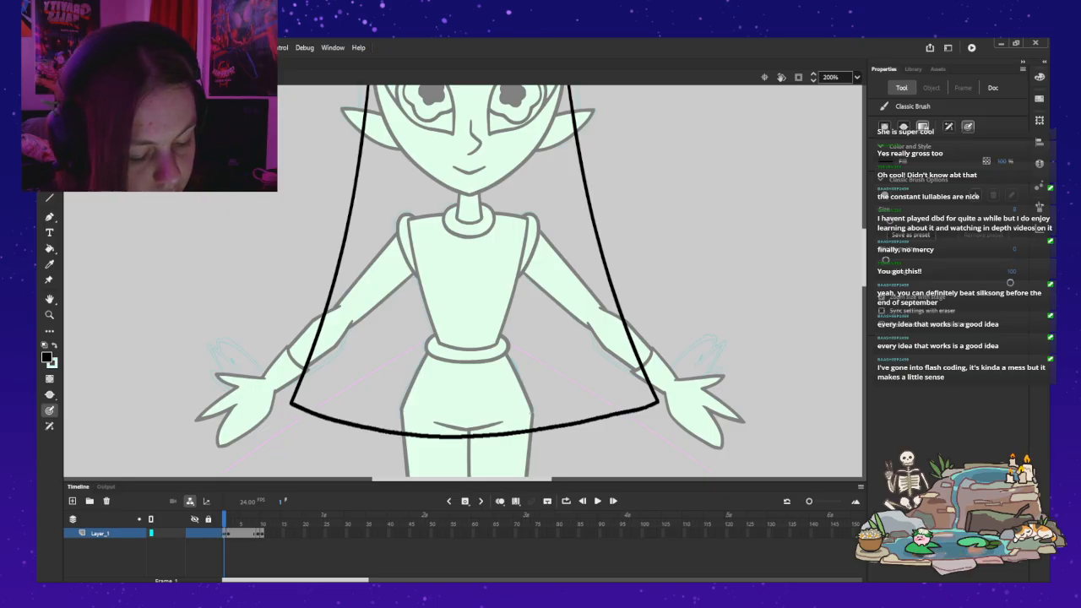
key(ctrl+z)
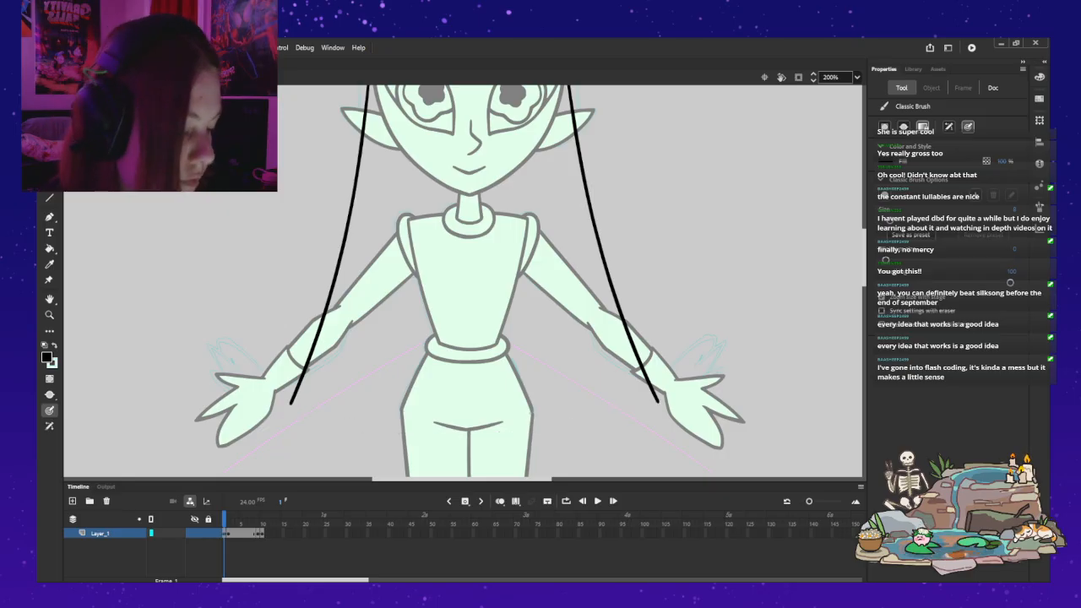
drag(621, 413, 490, 432)
key(ctrl+z)
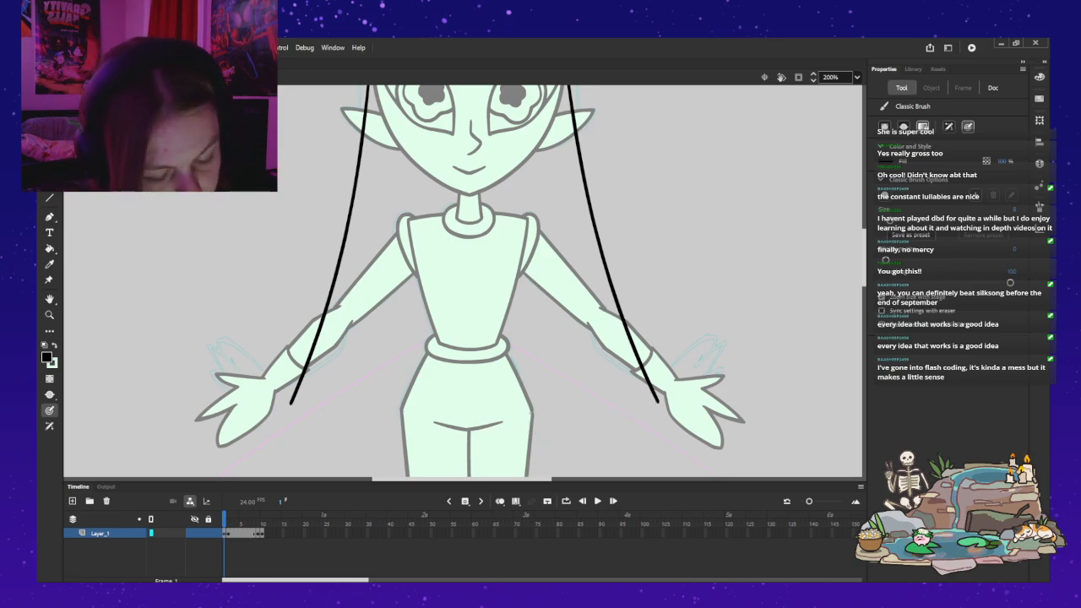
Step: Try to brush only the left half of the hair's bottom edge, from the left-hand strand's tip to the body's centre, undoing each attempt
drag(291, 404, 452, 435)
drag(526, 429, 544, 427)
key(ctrl+z)
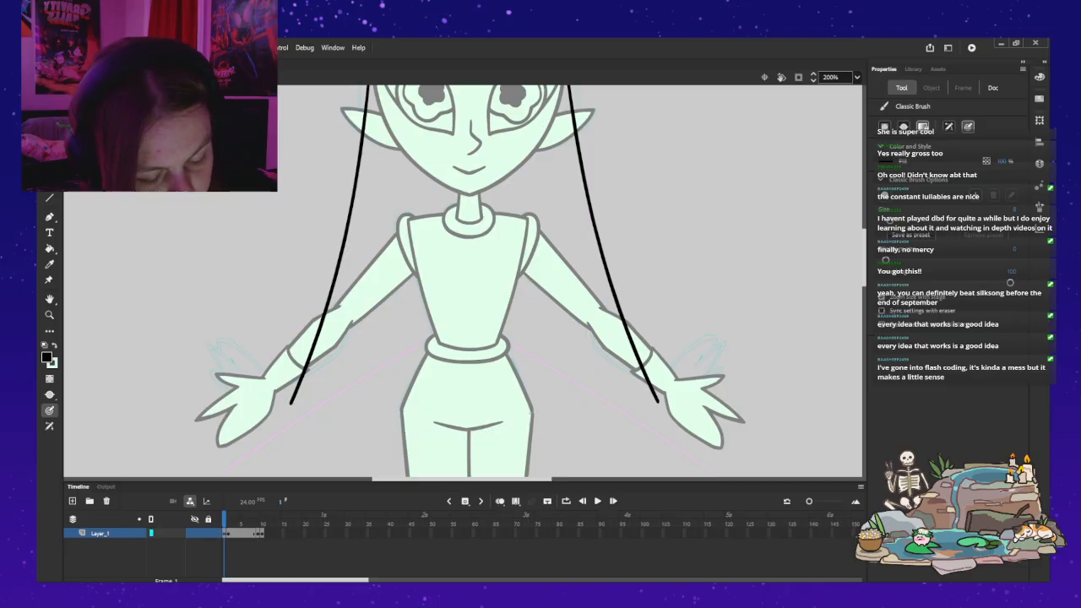
drag(420, 435, 463, 434)
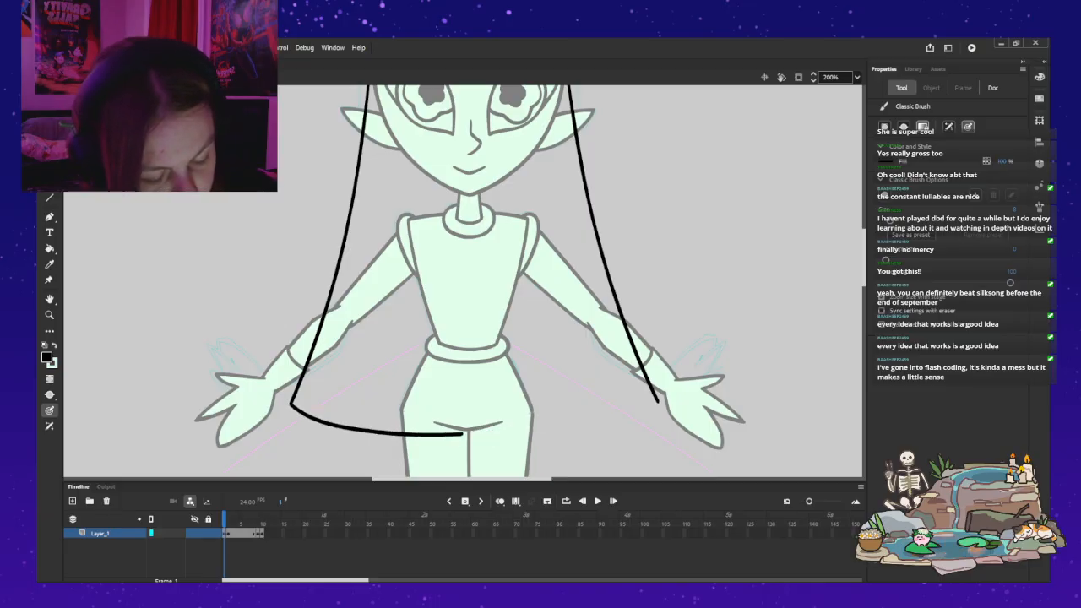
key(ctrl+z)
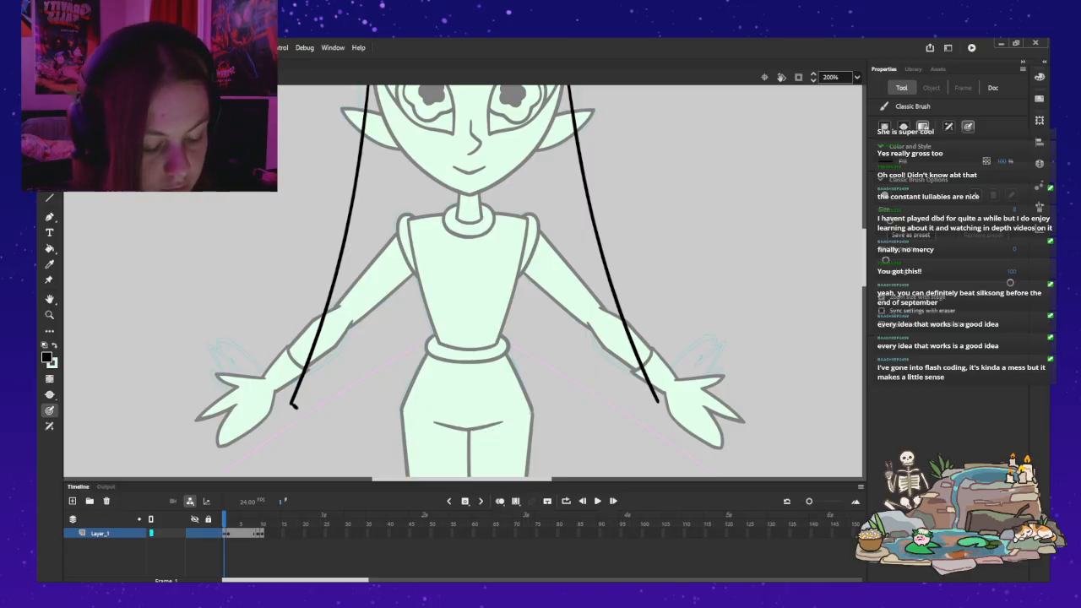
key(ctrl+z)
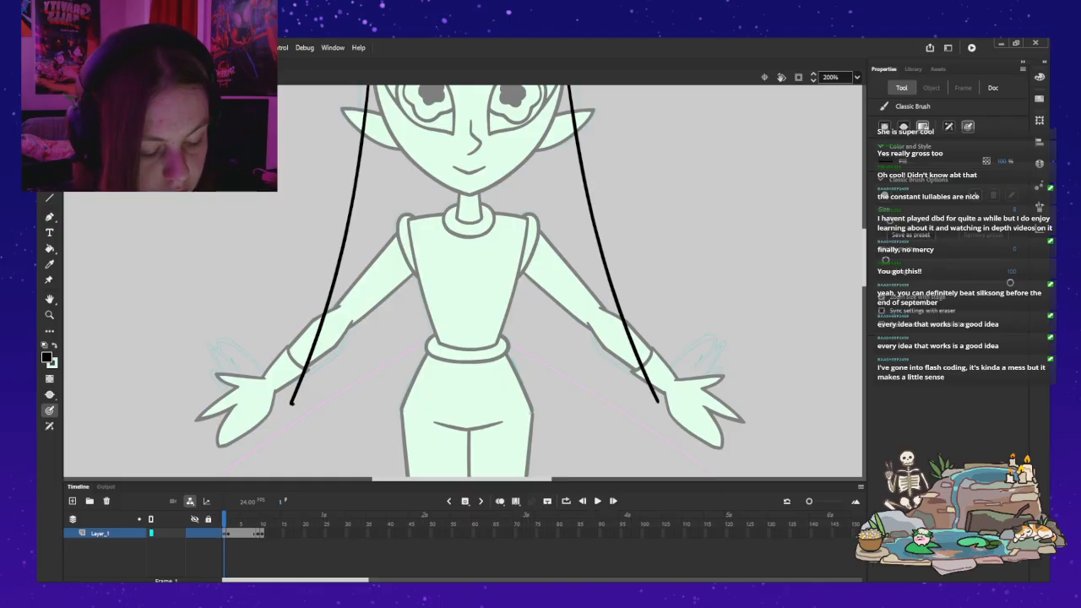
drag(312, 412, 453, 429)
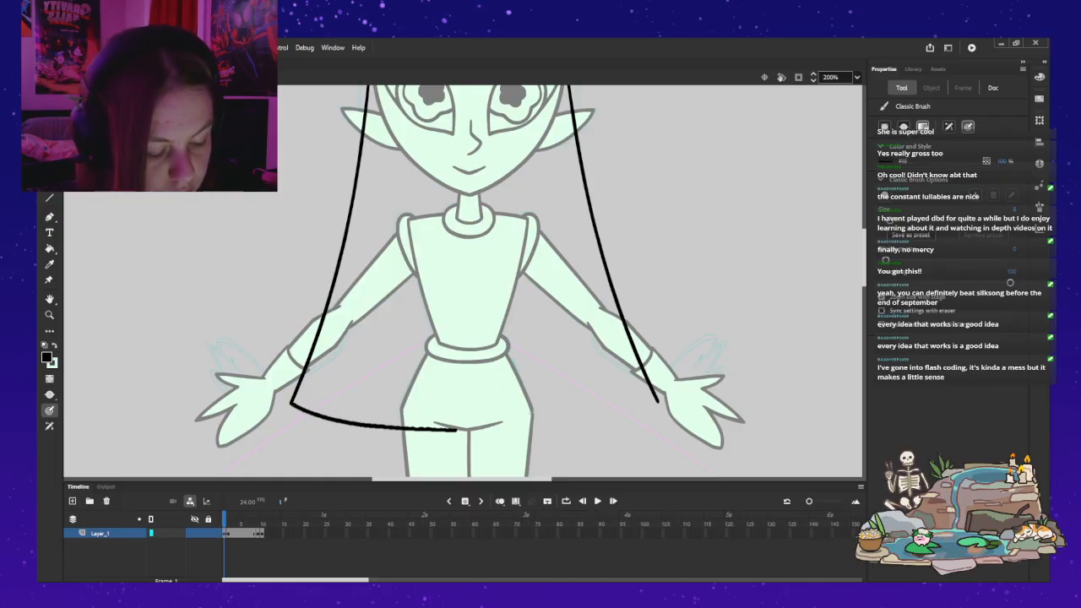
key(ctrl+z)
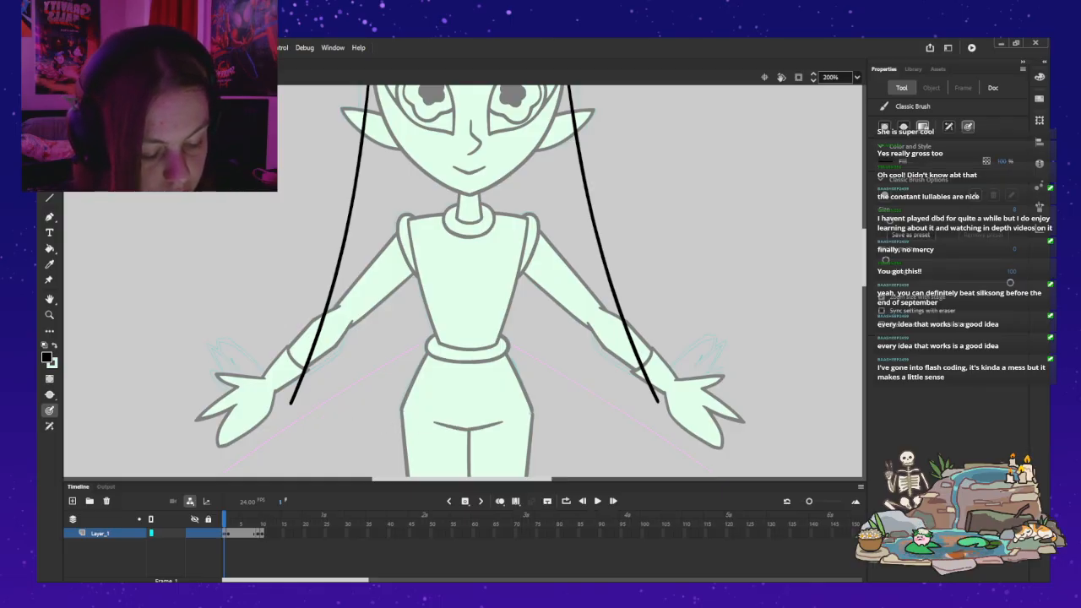
key(ctrl+z)
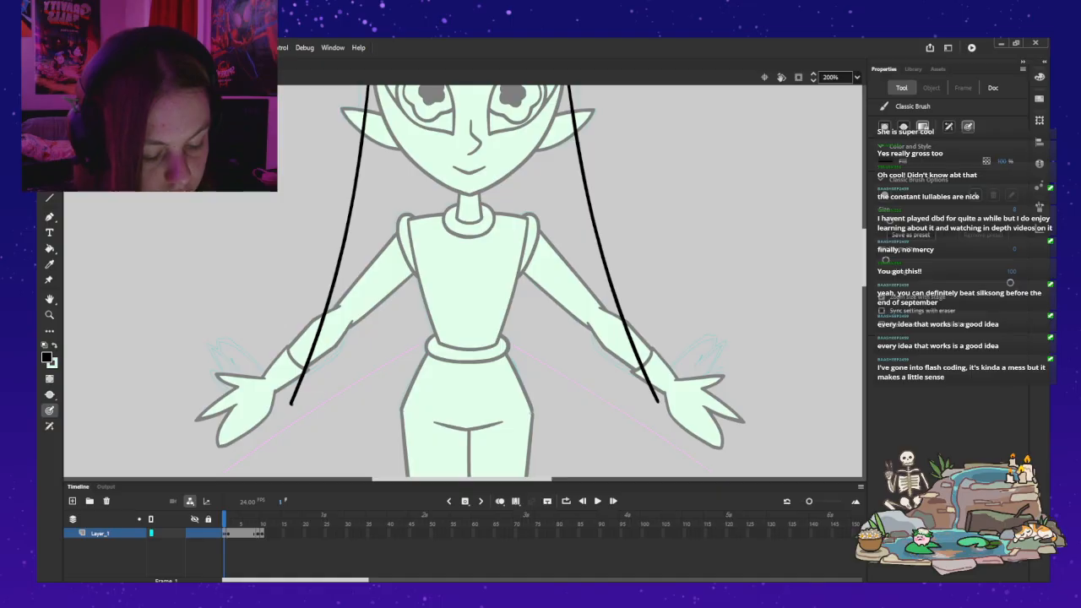
Step: Brush a black curve from the left-hand hair strand's tip down to the body's centre line just below the hips
drag(302, 412, 349, 428)
drag(413, 439, 474, 445)
key(v)
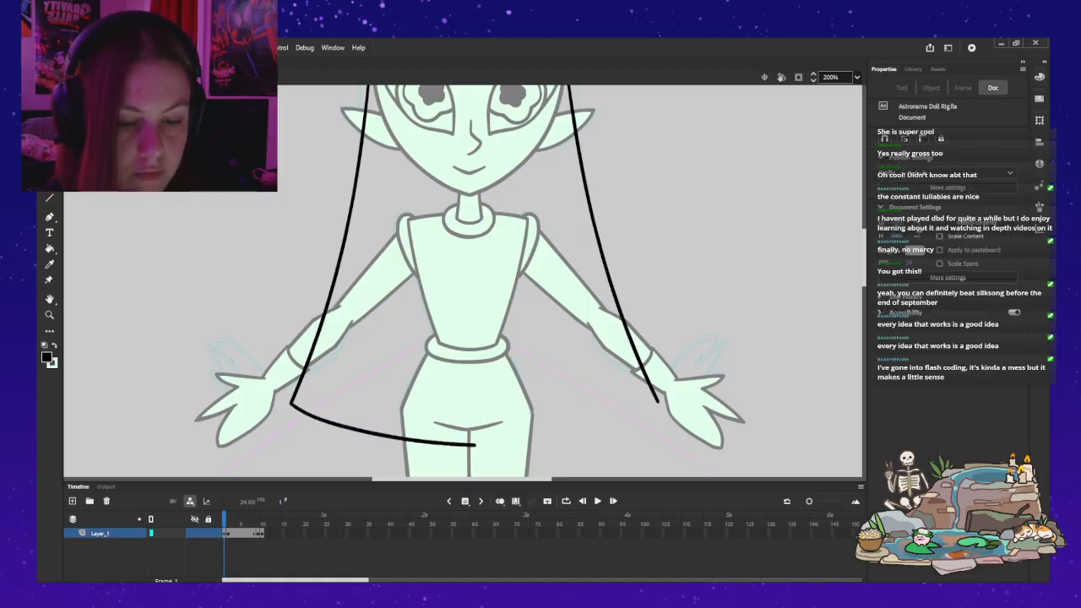
Step: Copy the left-hand hair outline with its bottom edge and delete the old right-hand strand
click(406, 440)
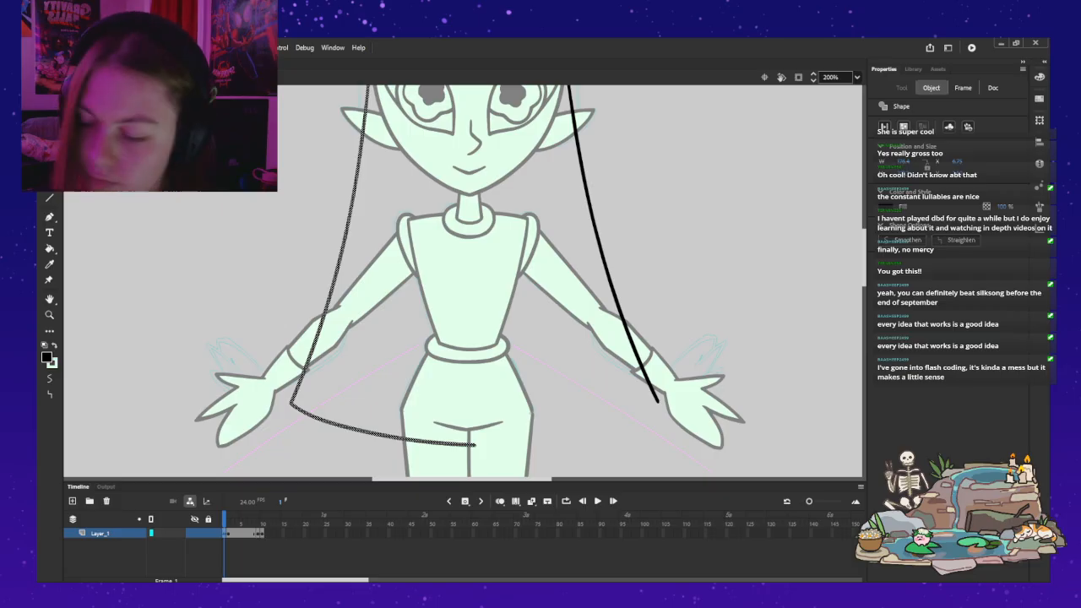
click(612, 278)
key(Delete)
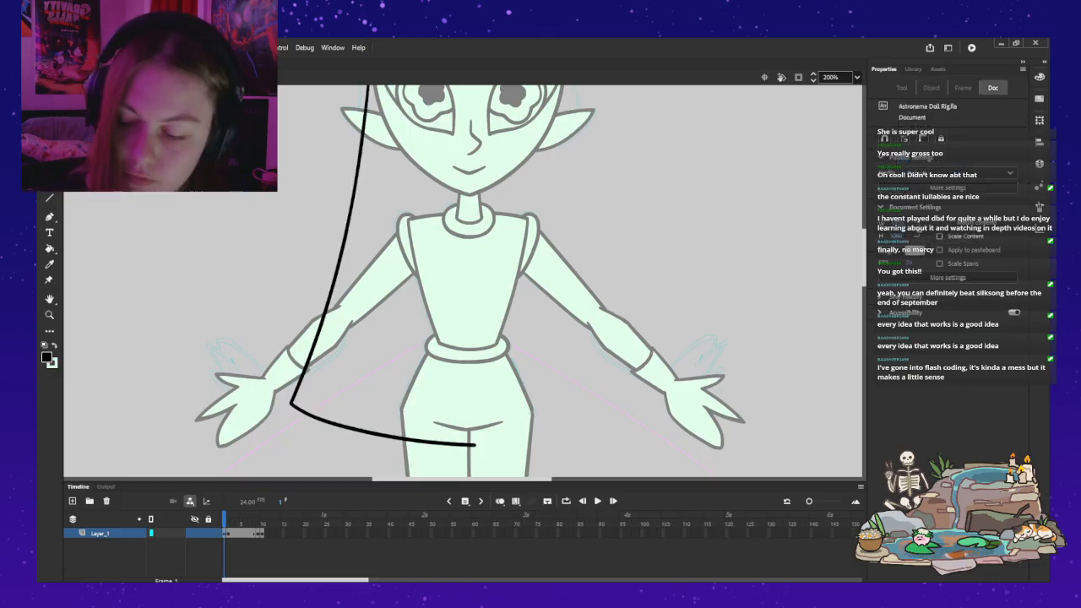
Step: Paste the copied hair outline, flip it horizontally and align it opposite the original so the bottom edges meet at the centre
key(ctrl+z)
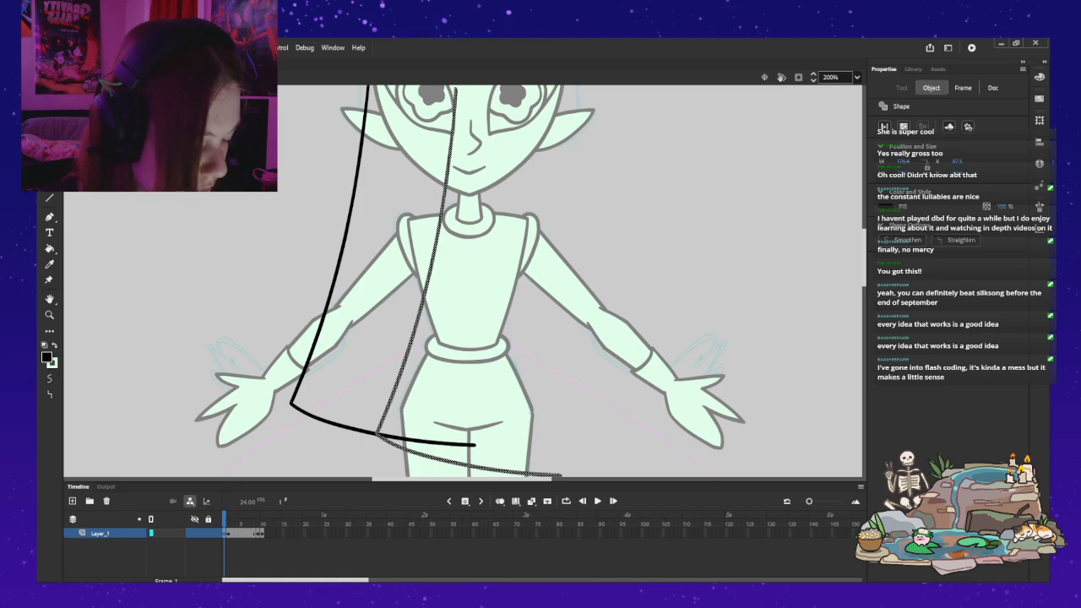
key(shift+h)
mouse_move(510, 304)
mouse_down()
mouse_move(577, 272)
mouse_move(615, 268)
mouse_move(596, 269)
mouse_up()
scroll(275, 257, up, 4)
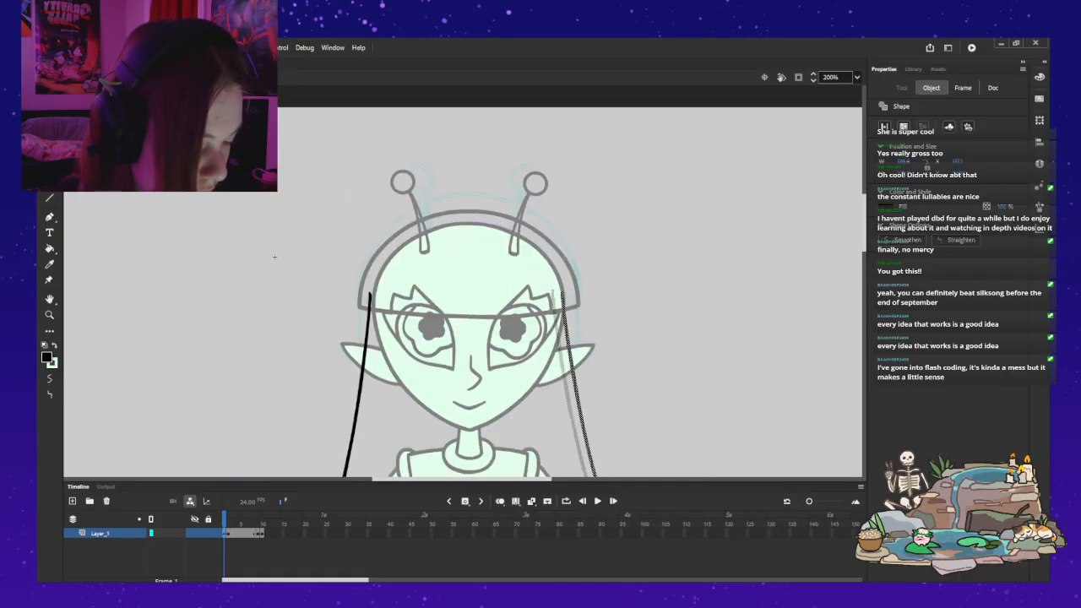
scroll(275, 256, down, 4)
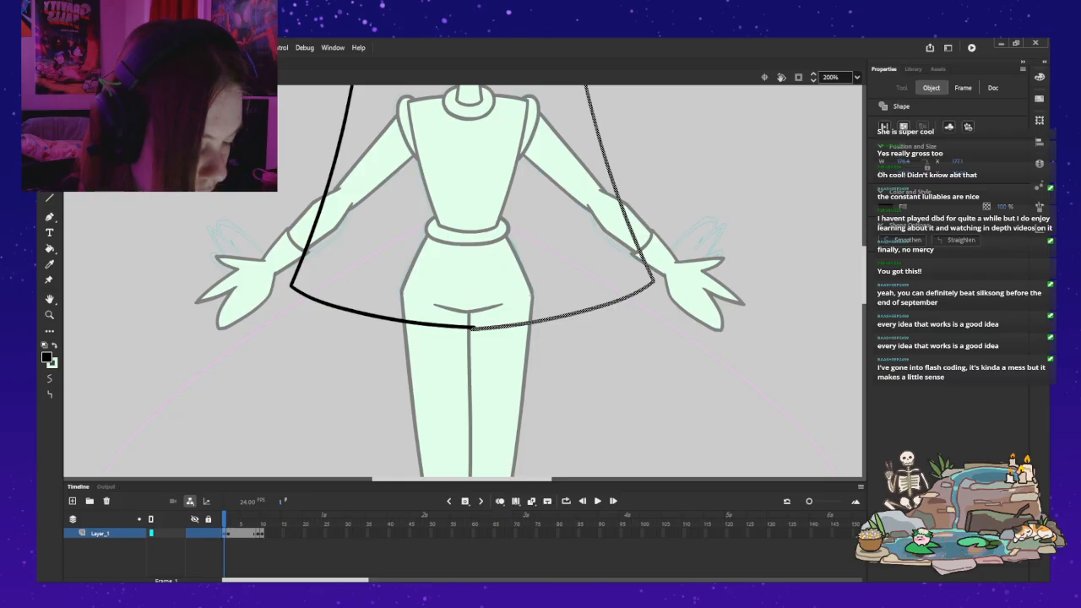
scroll(275, 257, up, 4)
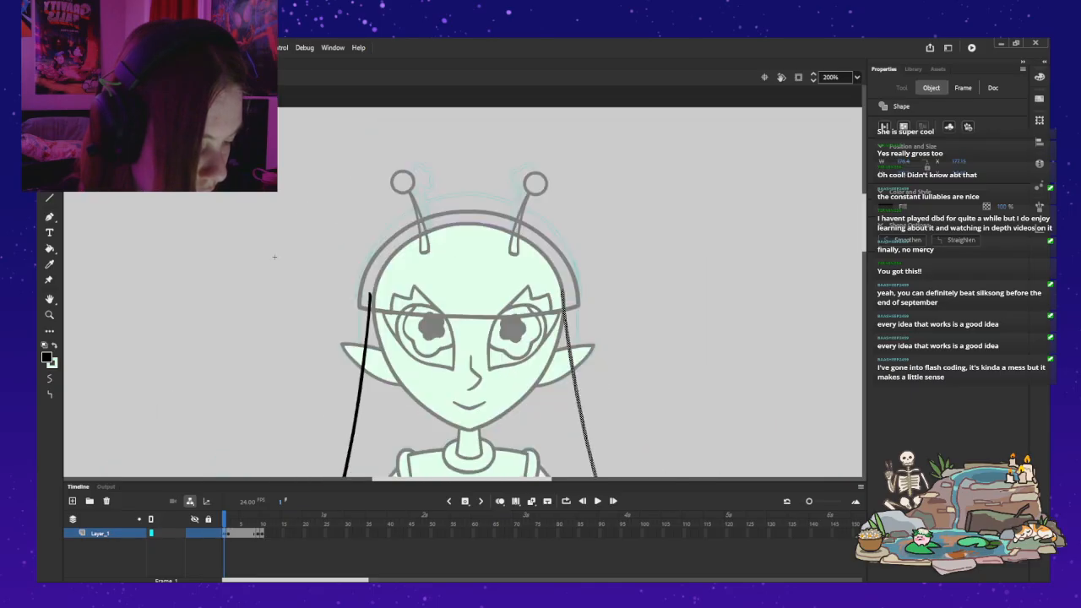
scroll(275, 256, down, 4)
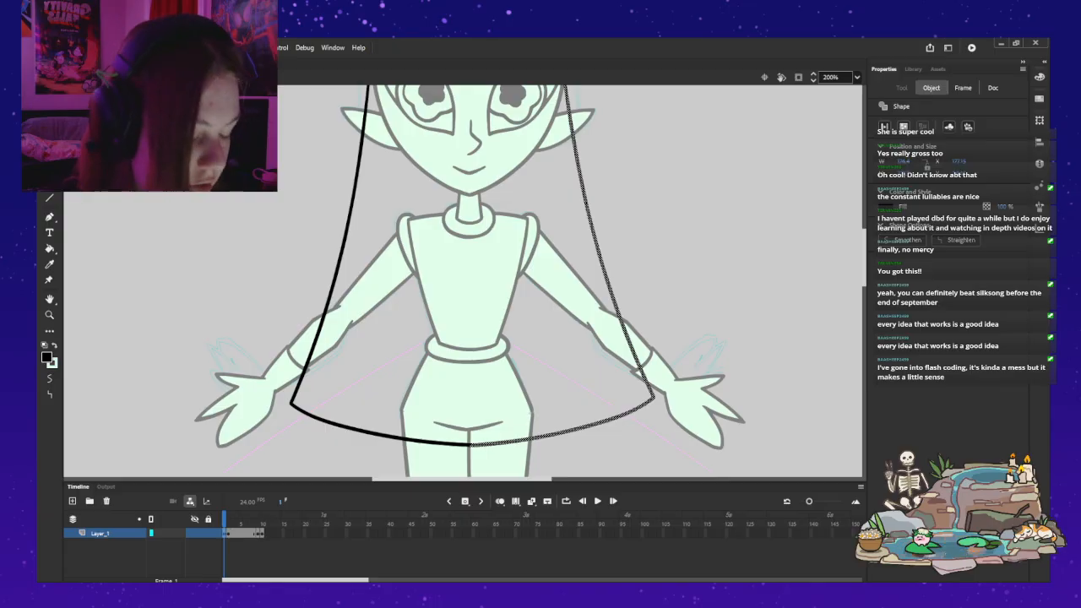
Step: Leave the hair symbol and parent the Bangs, Face, Layer_7 and Iris layers to the Head layer
scroll(465, 279, up, 2)
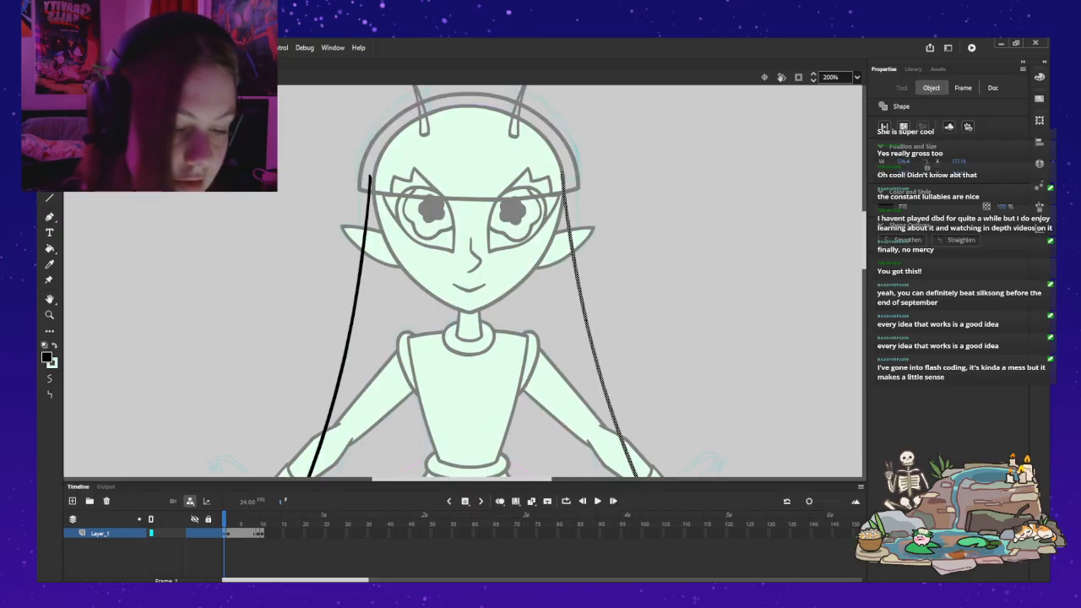
double_click(701, 253)
click(469, 253)
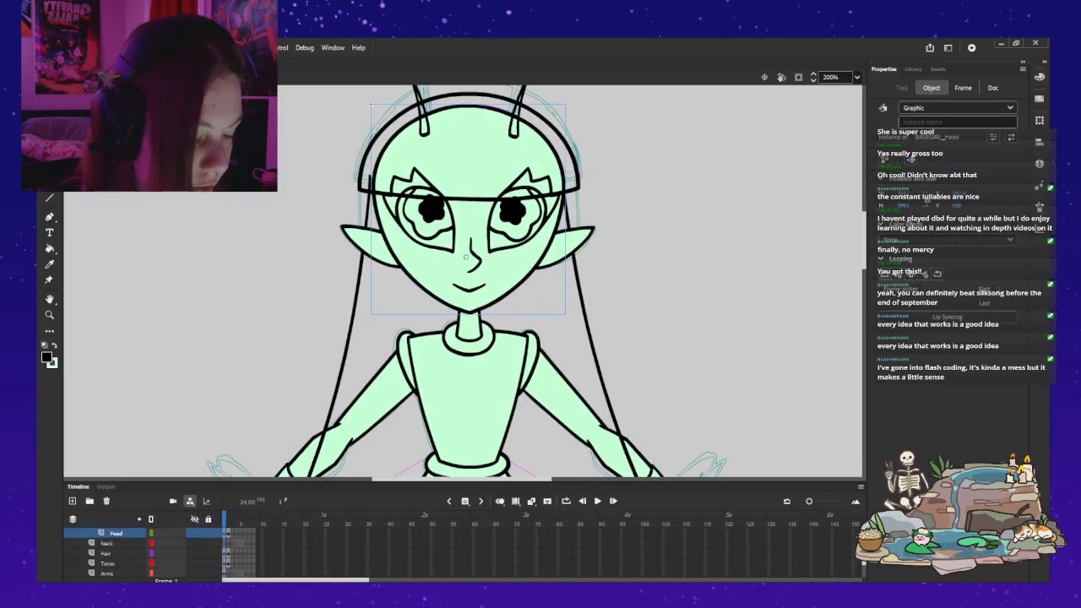
key(q)
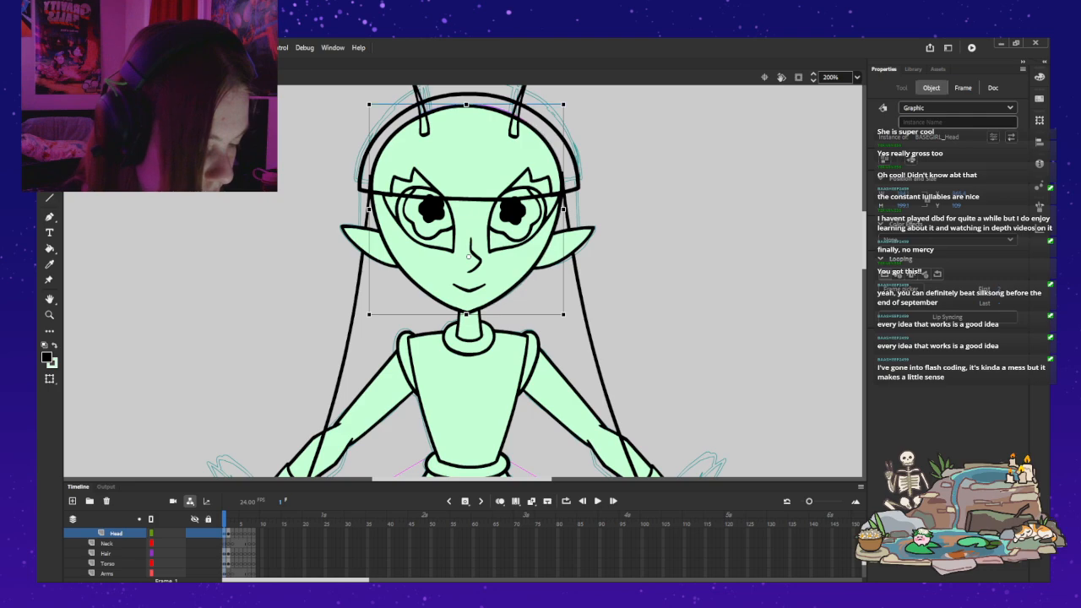
scroll(116, 553, up, 1)
click(117, 553)
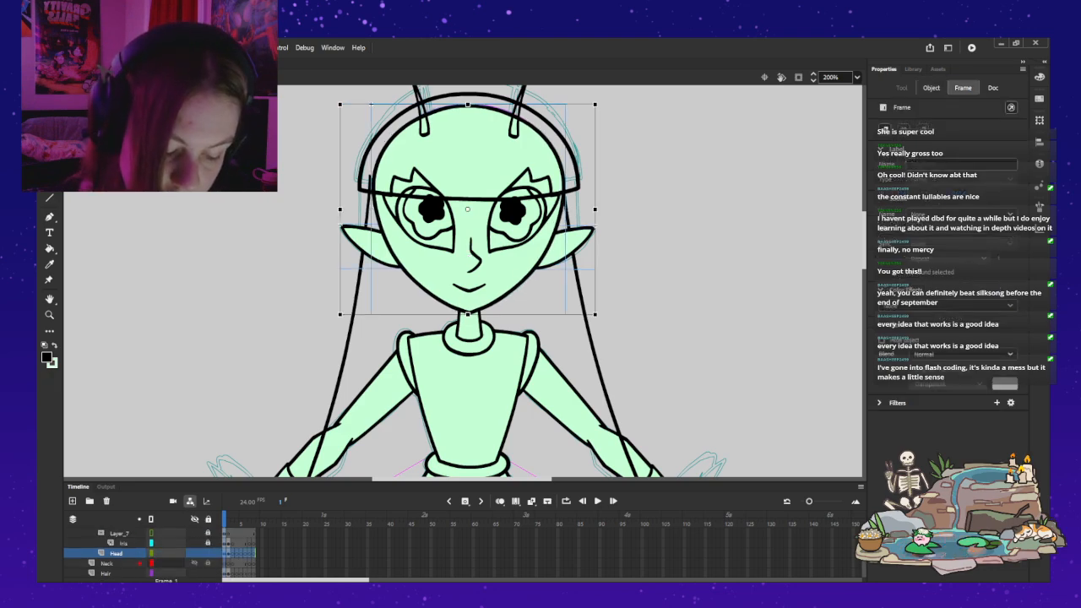
scroll(127, 553, up, 1)
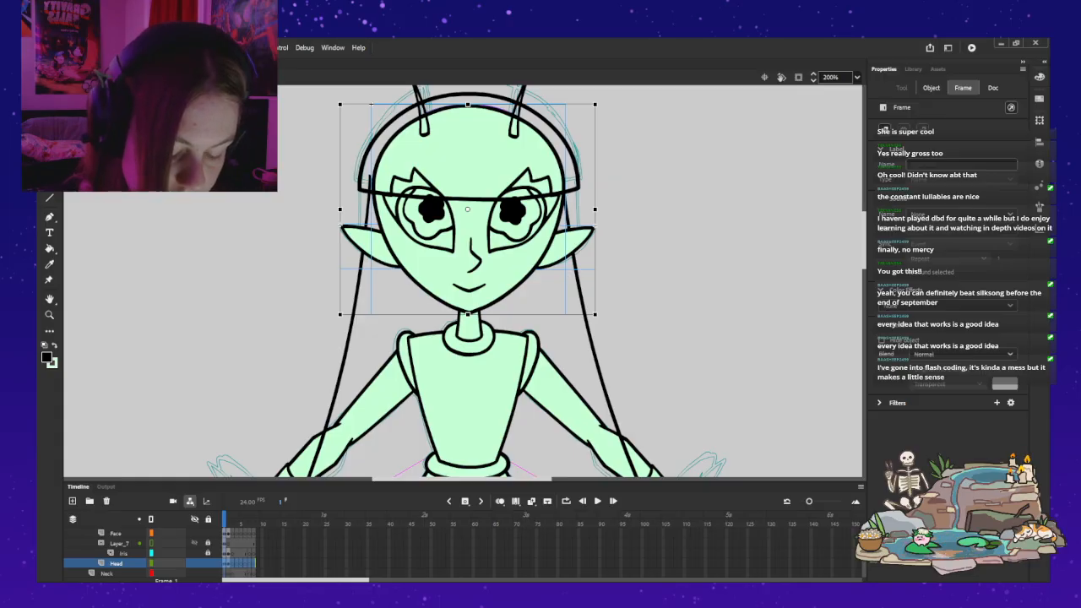
drag(165, 543, 165, 563)
mouse_move(152, 553)
mouse_down()
mouse_move(151, 573)
mouse_move(151, 553)
mouse_up()
scroll(151, 553, up, 1)
scroll(151, 553, down, 2)
click(151, 553)
scroll(151, 553, up, 1)
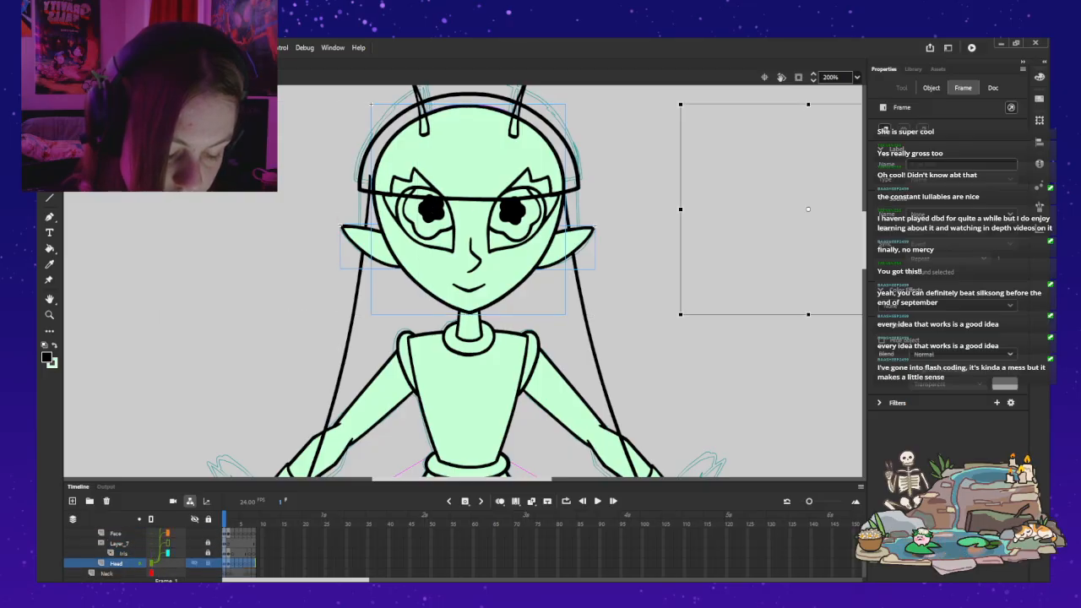
scroll(152, 553, up, 2)
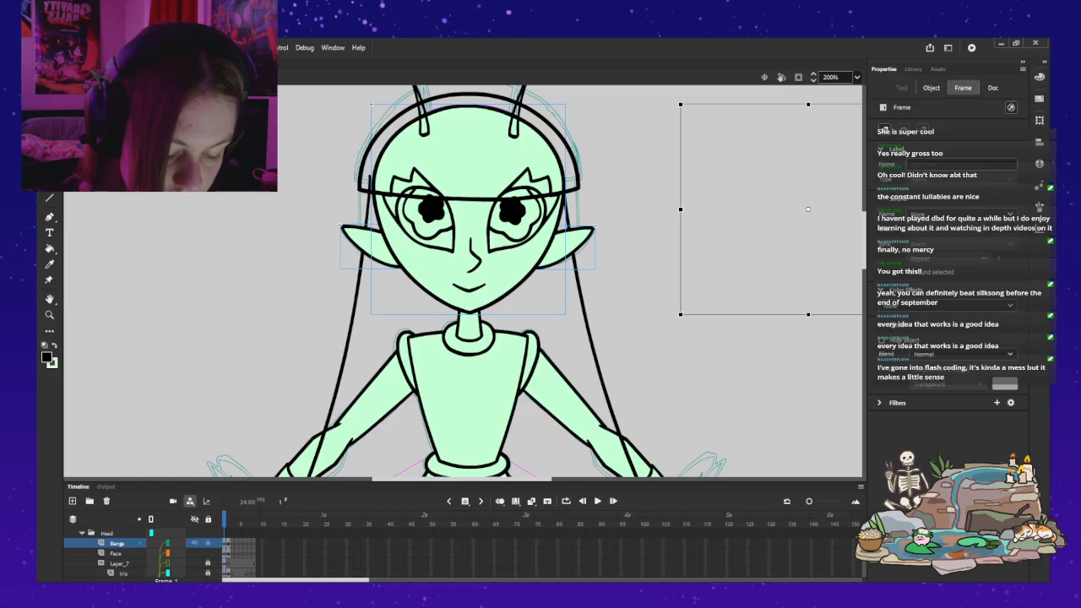
Step: Collapse the Head folder and nudge all its parts slightly left to centre the head between the hair strands
click(82, 533)
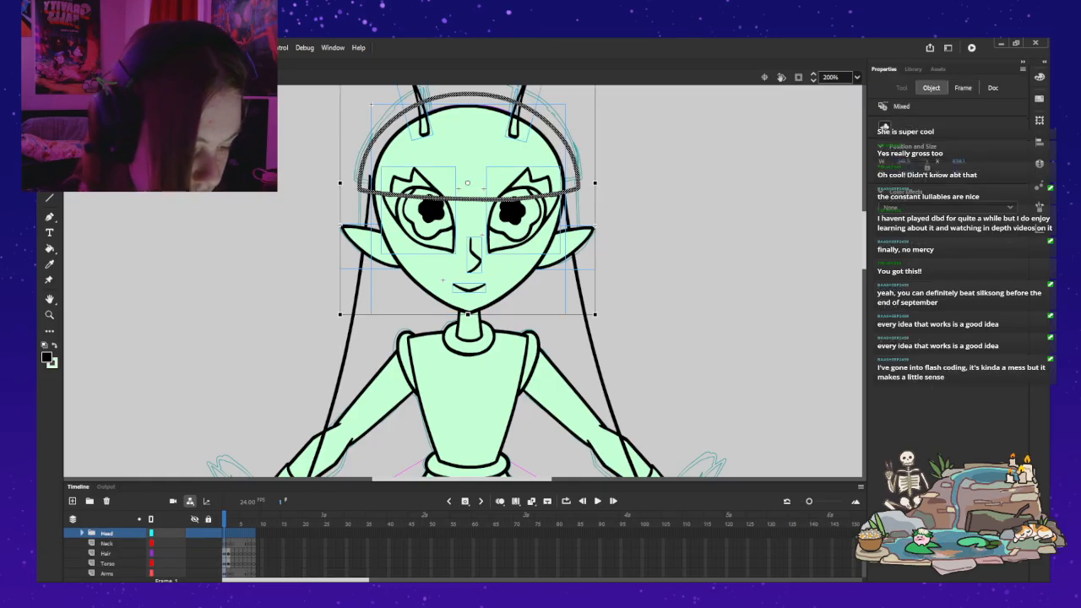
key(Left)
key(Left)
key(q)
key(Right)
key(Right)
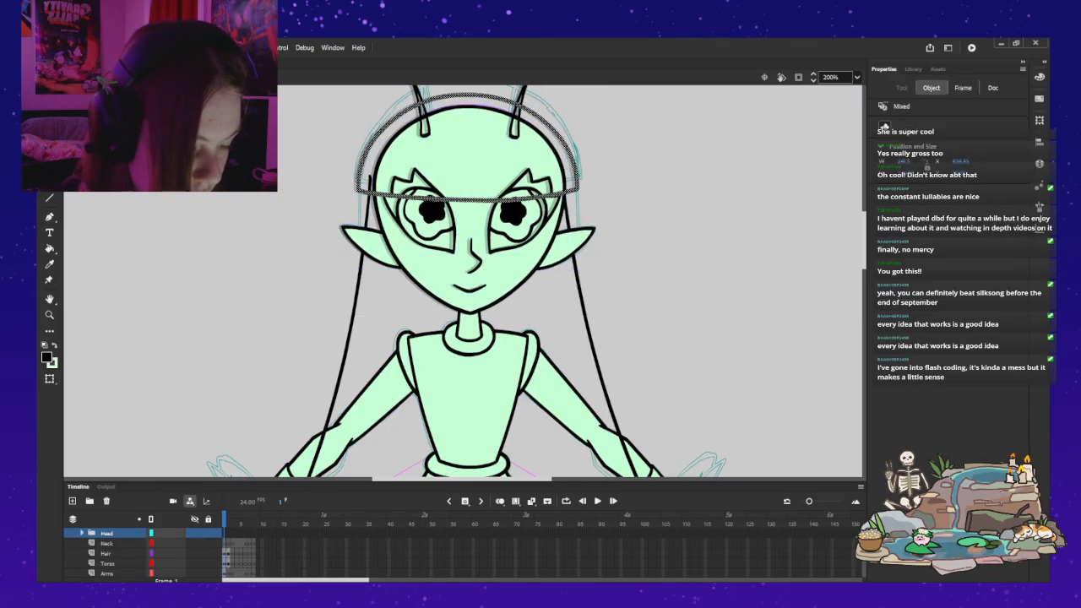
key(Left)
key(Right)
key(Left)
key(Left)
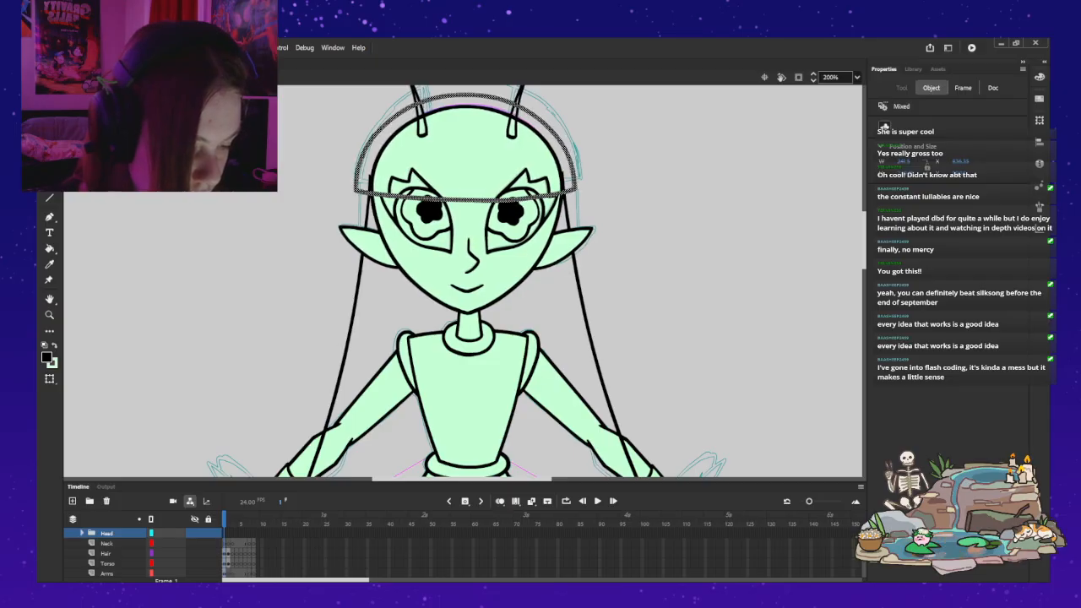
key(Right)
key(Right)
key(Right)
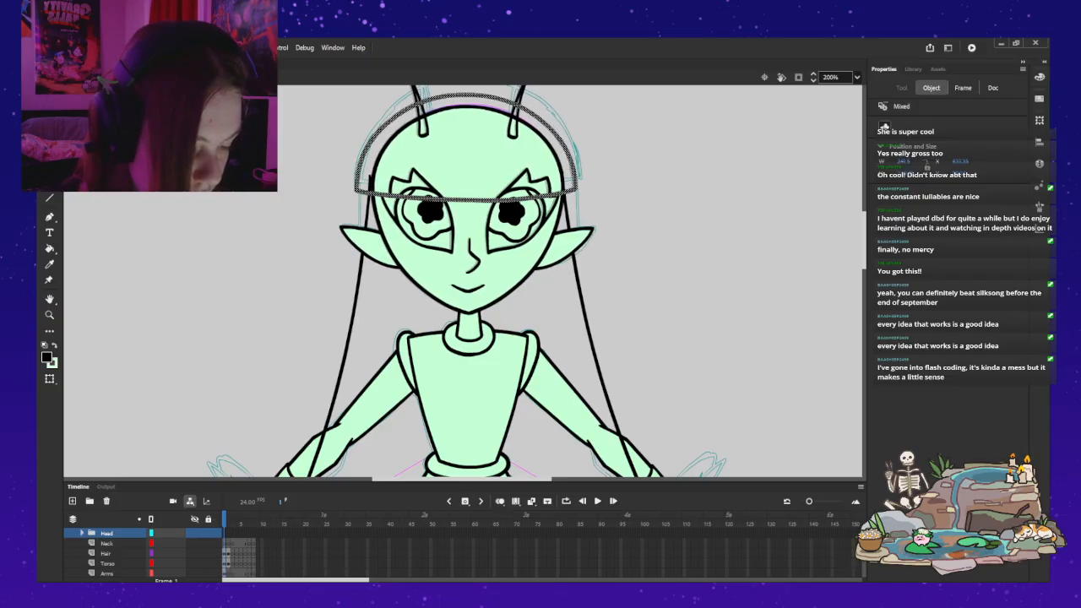
key(Left)
scroll(462, 281, down, 5)
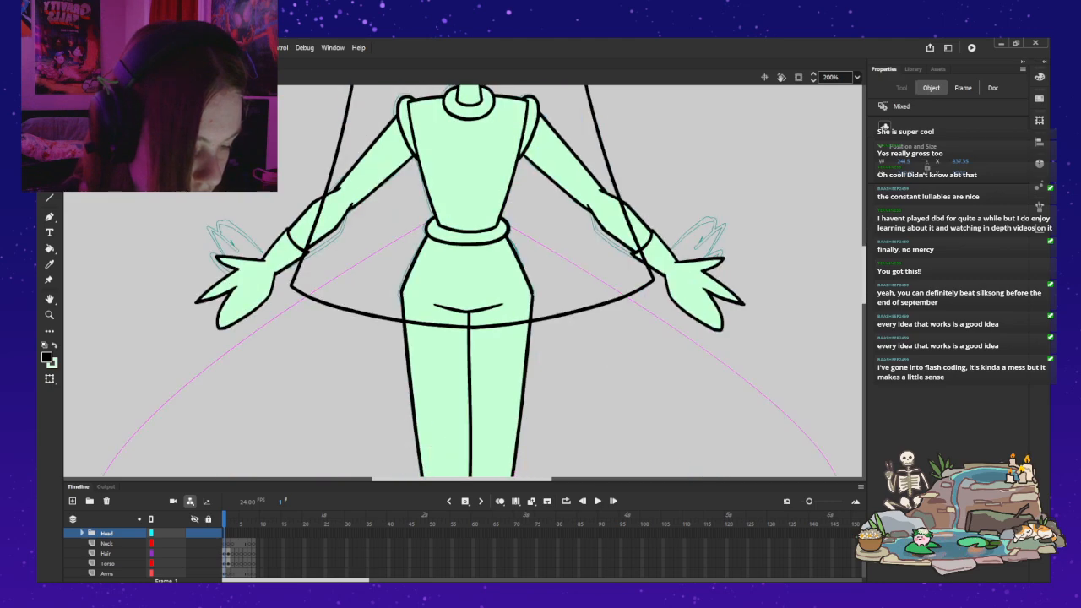
scroll(462, 281, up, 3)
Step: Select the torso, head and both arms together and nudge them slightly to the left
click(467, 278)
scroll(467, 279, up, 3)
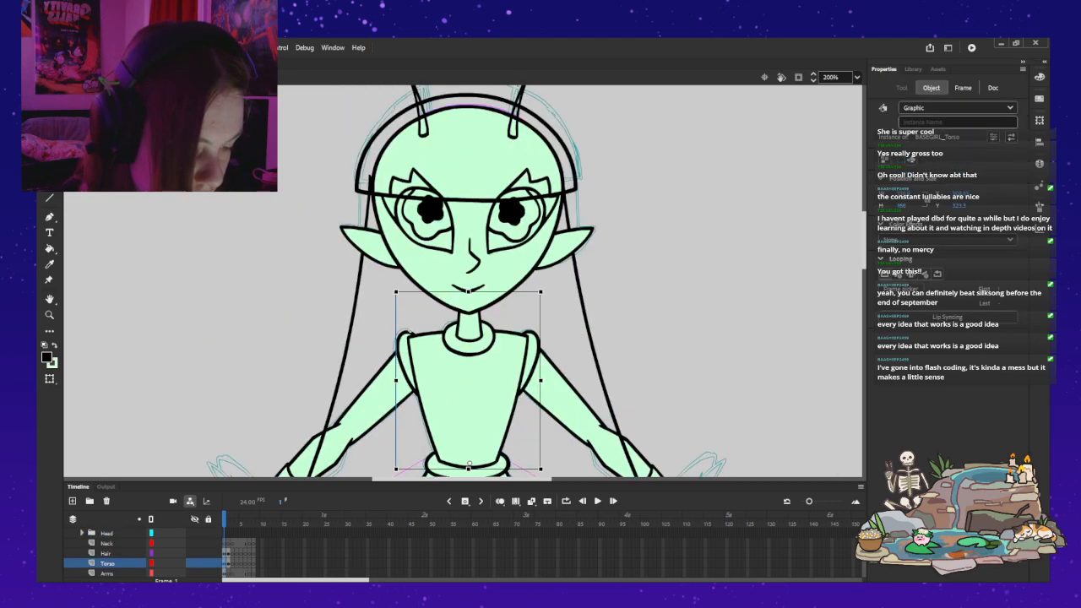
shift+click(467, 211)
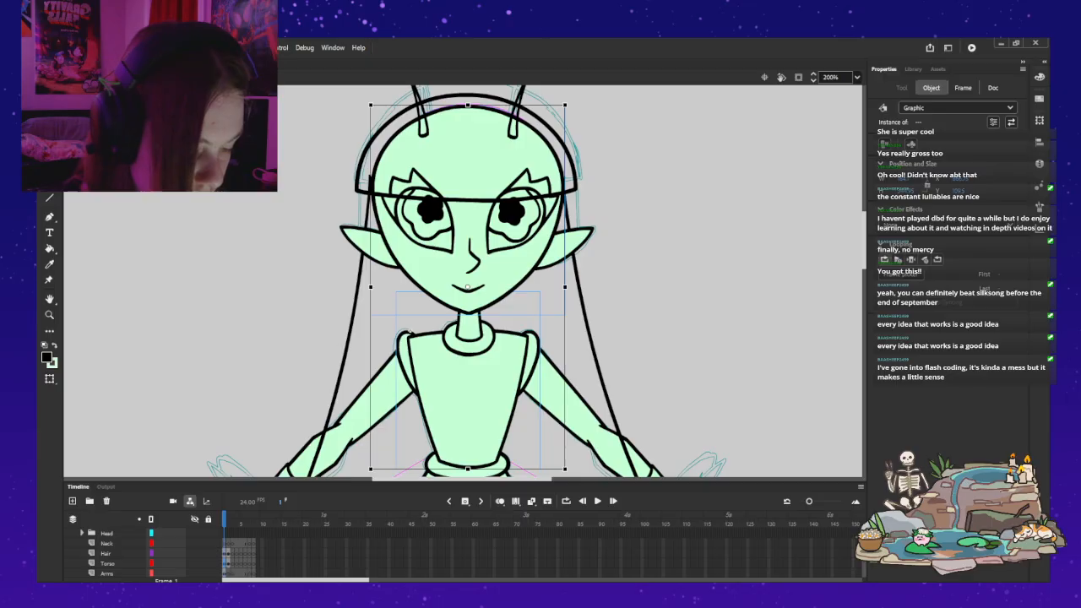
shift+click(568, 399)
shift+click(370, 402)
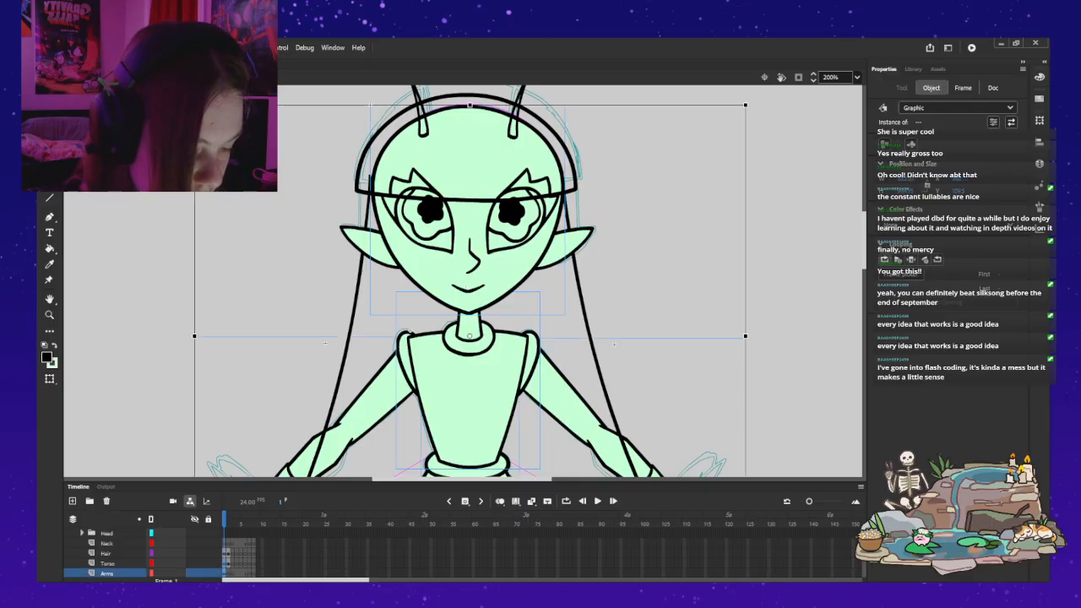
key(Left)
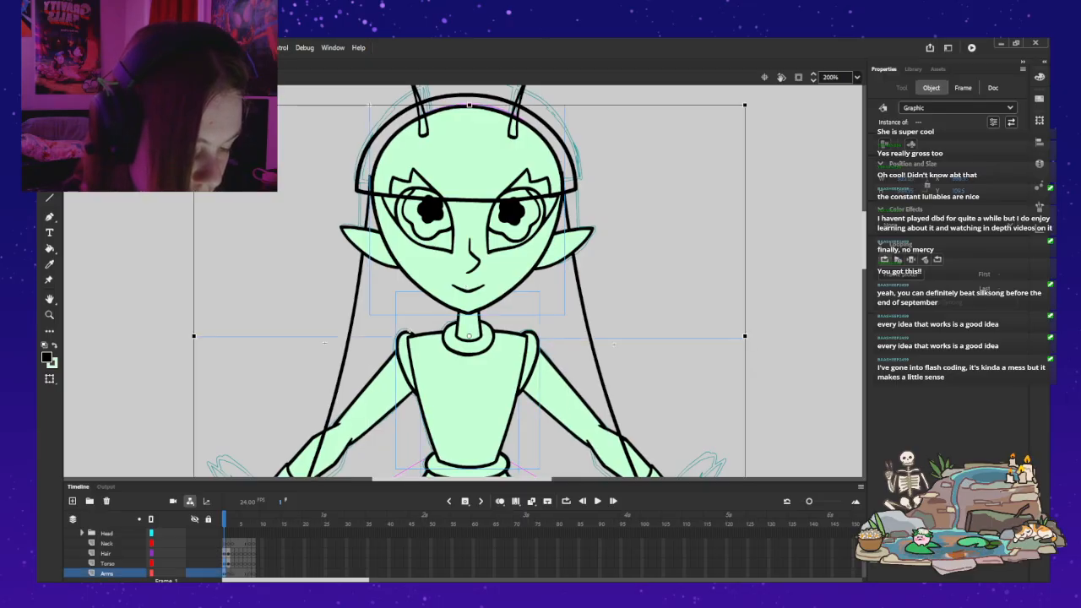
key(Escape)
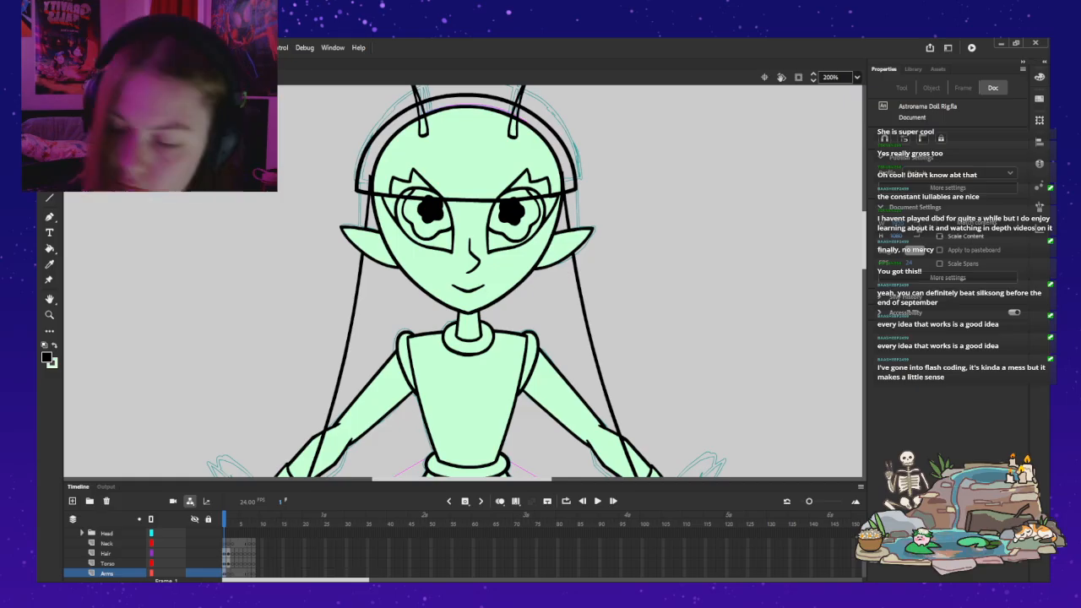
Step: Nudge the long hair symbol slightly to the right to align it with the body
key(z)
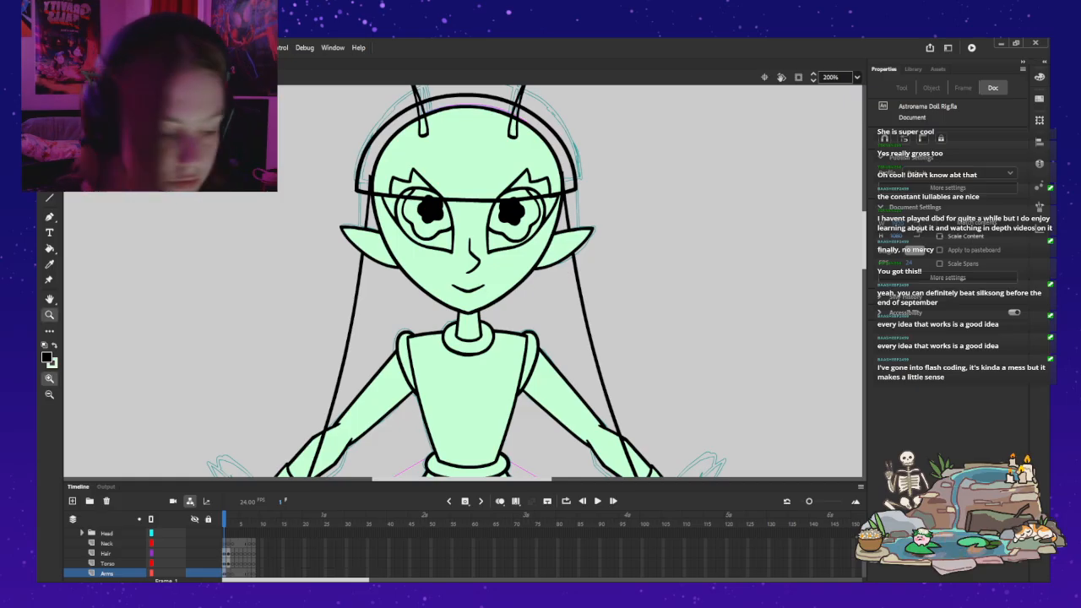
alt+click(402, 285)
drag(402, 285, 425, 255)
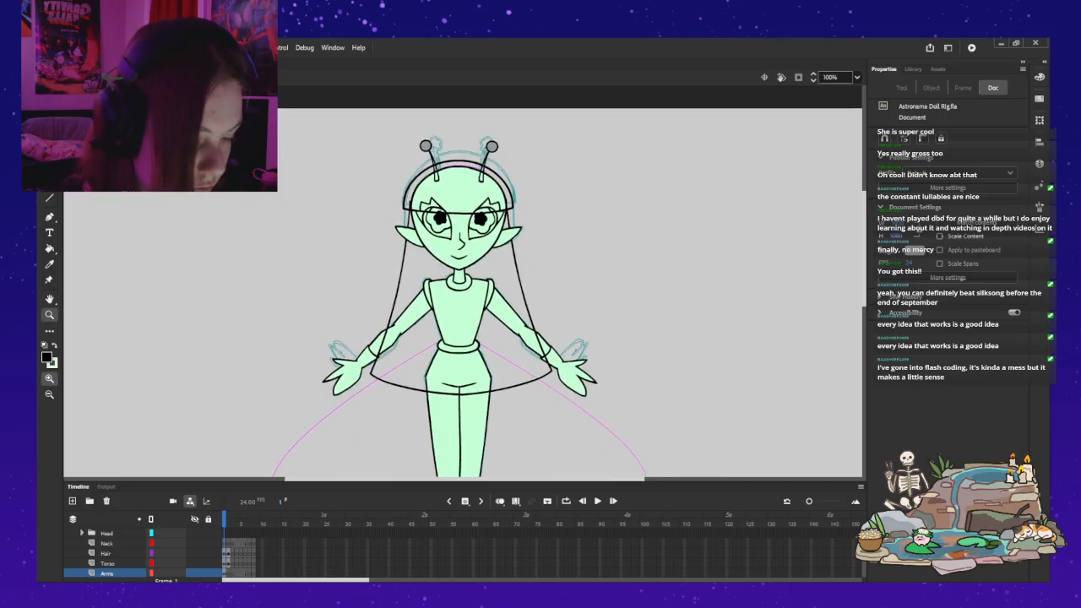
key(v)
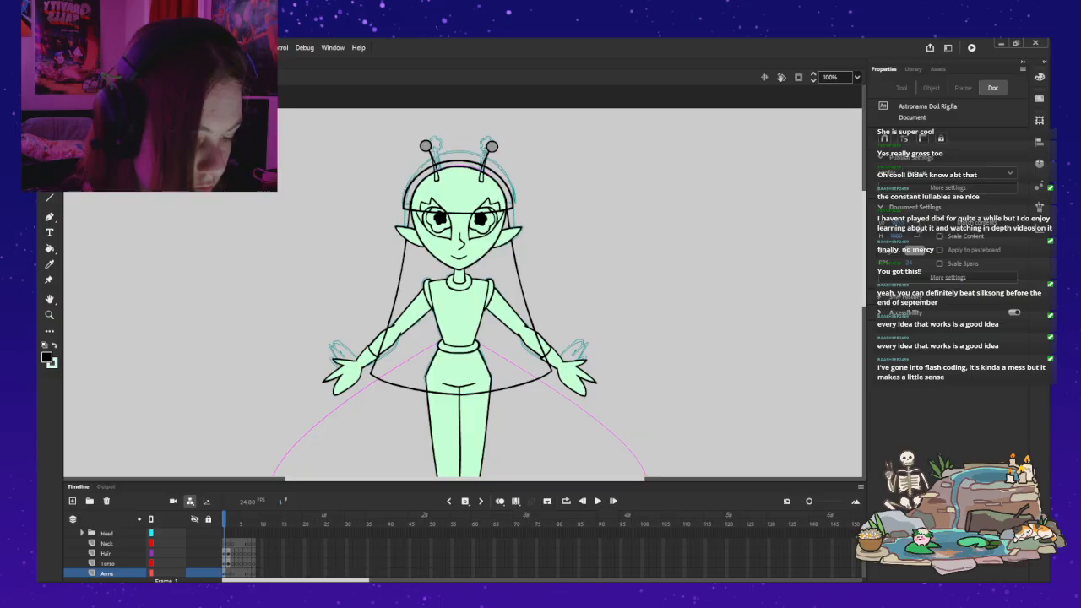
click(403, 261)
key(Right)
key(Right)
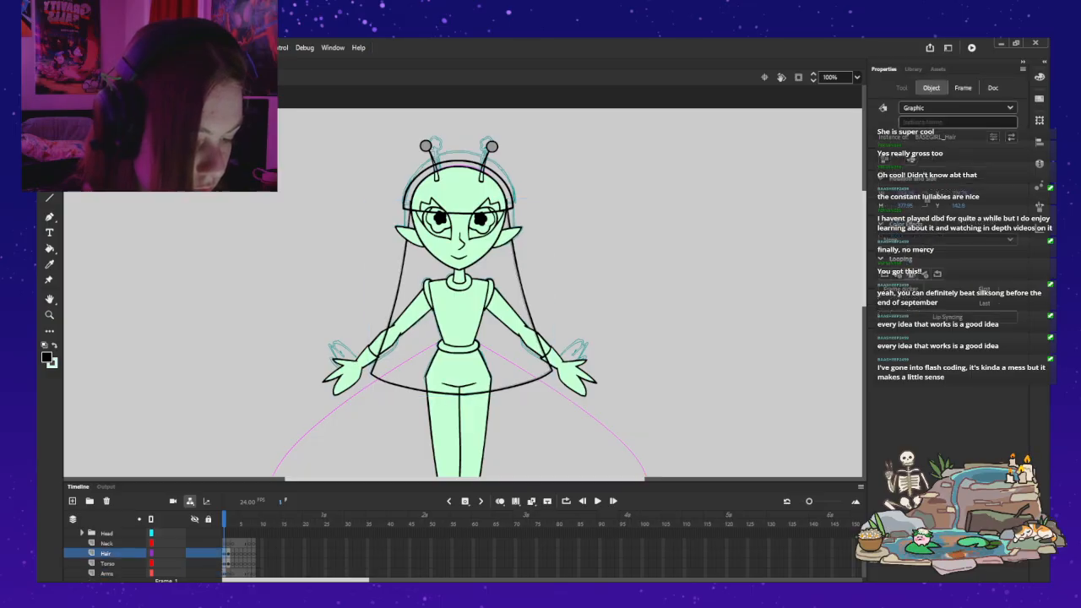
Step: Try to rotate the long hair symbol slightly with Free Transform, undoing the attempt
key(q)
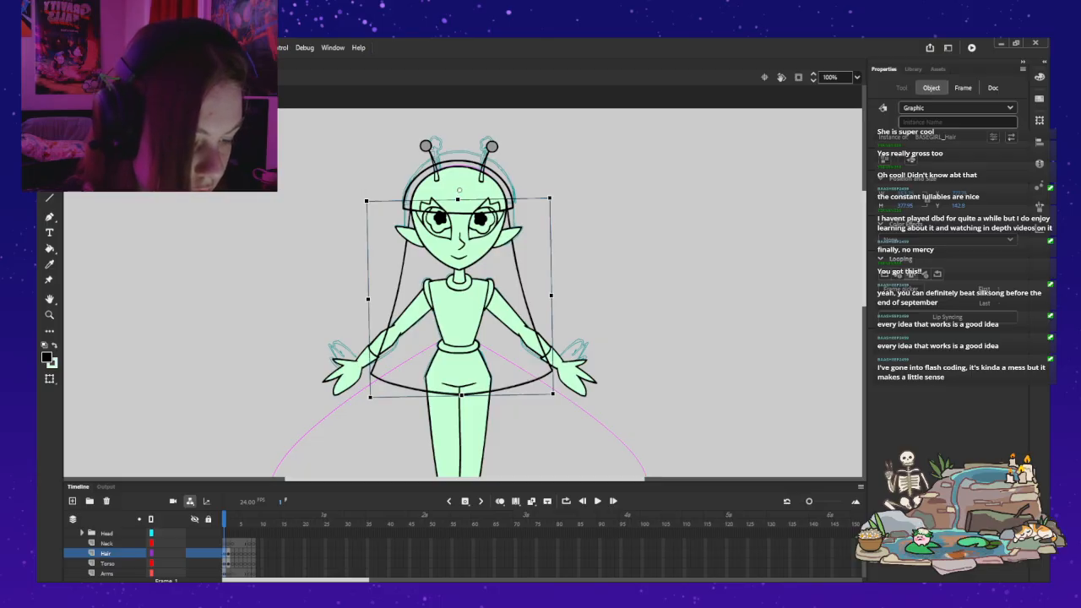
mouse_move(363, 183)
mouse_down()
mouse_move(366, 206)
mouse_move(368, 159)
mouse_move(364, 196)
mouse_up()
key(ctrl+z)
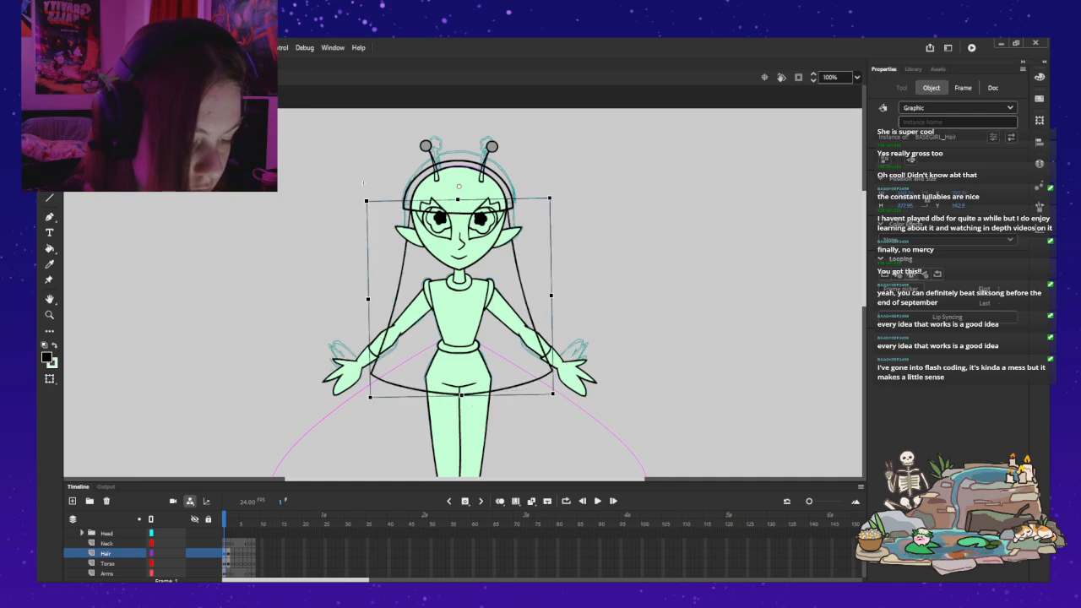
key(ctrl+z)
Step: Inside the hair symbol, brush a black curve from the right-hand strand's upper end over the crown of the head
key(z)
click(496, 192)
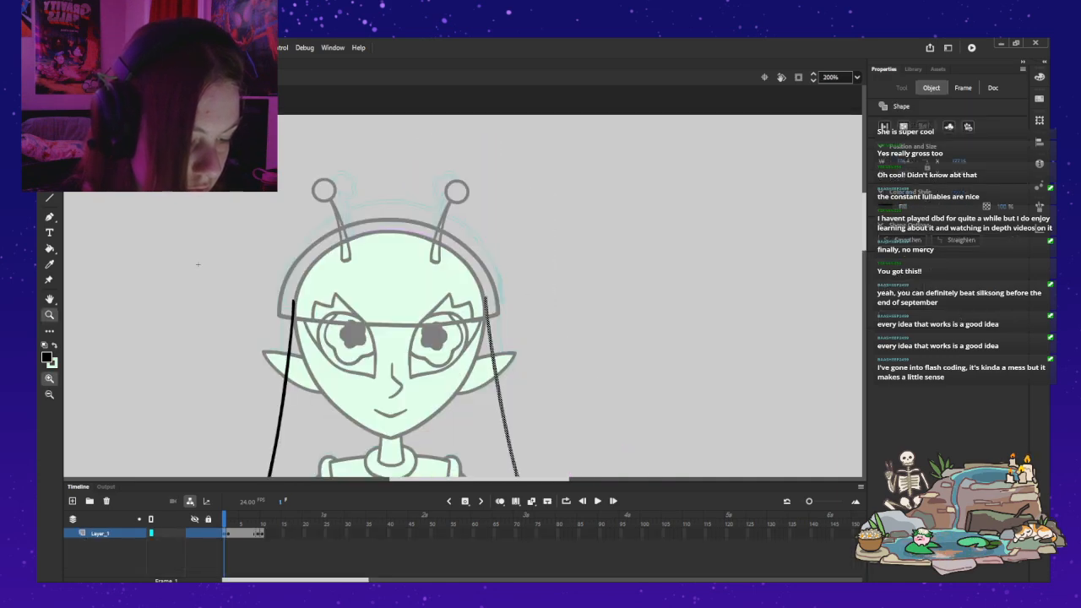
click(444, 285)
drag(444, 285, 480, 281)
key(b)
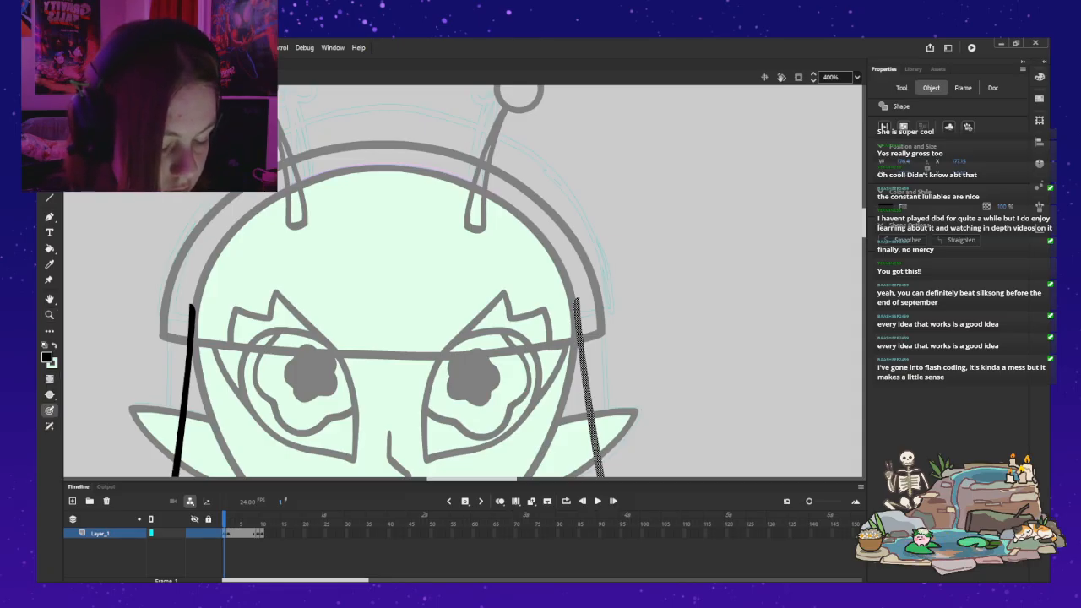
drag(579, 335, 566, 264)
mouse_move(536, 224)
mouse_down()
mouse_move(422, 176)
mouse_move(310, 189)
mouse_move(245, 221)
mouse_move(213, 253)
mouse_move(191, 314)
mouse_up()
key(ctrl+z)
mouse_move(578, 321)
mouse_down()
mouse_move(535, 225)
mouse_move(437, 176)
mouse_move(339, 174)
mouse_move(257, 209)
mouse_up()
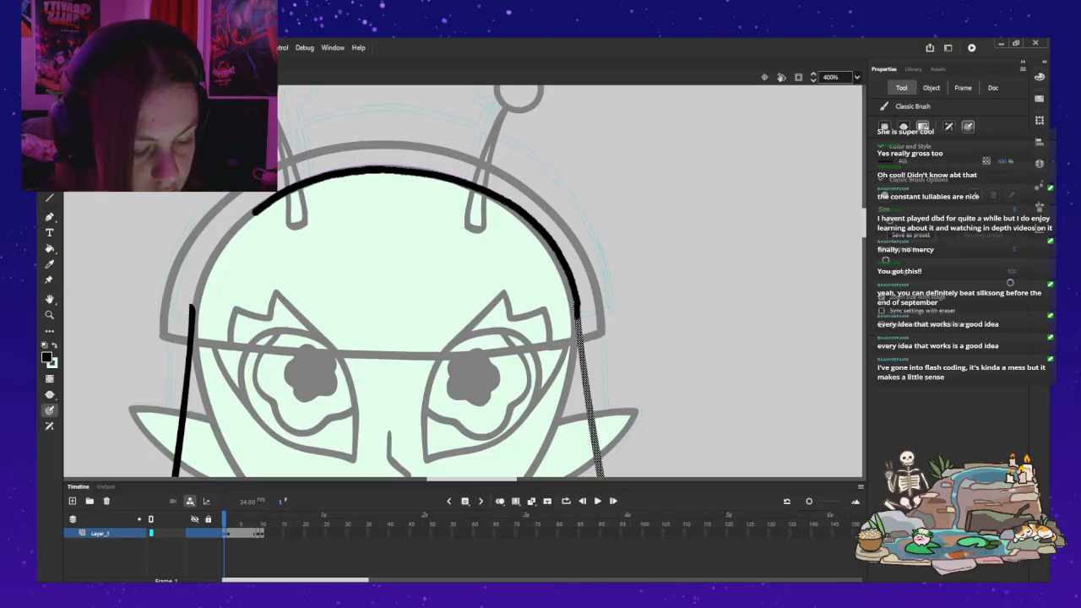
Step: Complete the crown curve down to the left-hand strand's upper end and leave the hair symbol
mouse_move(217, 253)
mouse_down()
mouse_move(194, 296)
mouse_move(206, 267)
mouse_move(301, 183)
mouse_move(383, 169)
mouse_move(457, 179)
mouse_move(512, 204)
mouse_up()
key(ctrl+z)
drag(549, 239, 569, 272)
drag(599, 476, 600, 478)
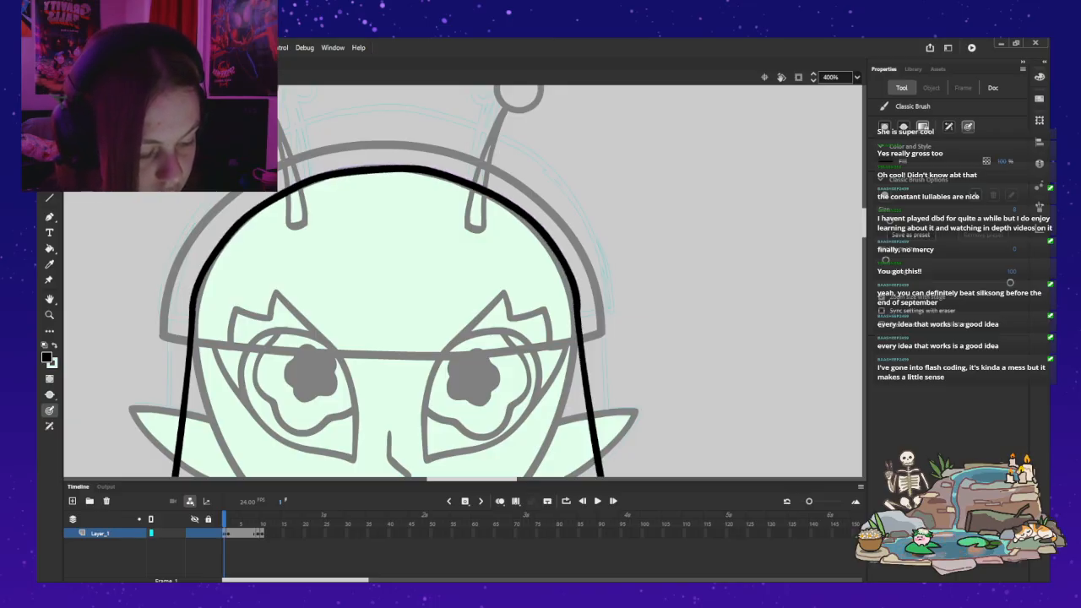
key(z)
alt+click(140, 268)
alt+click(140, 267)
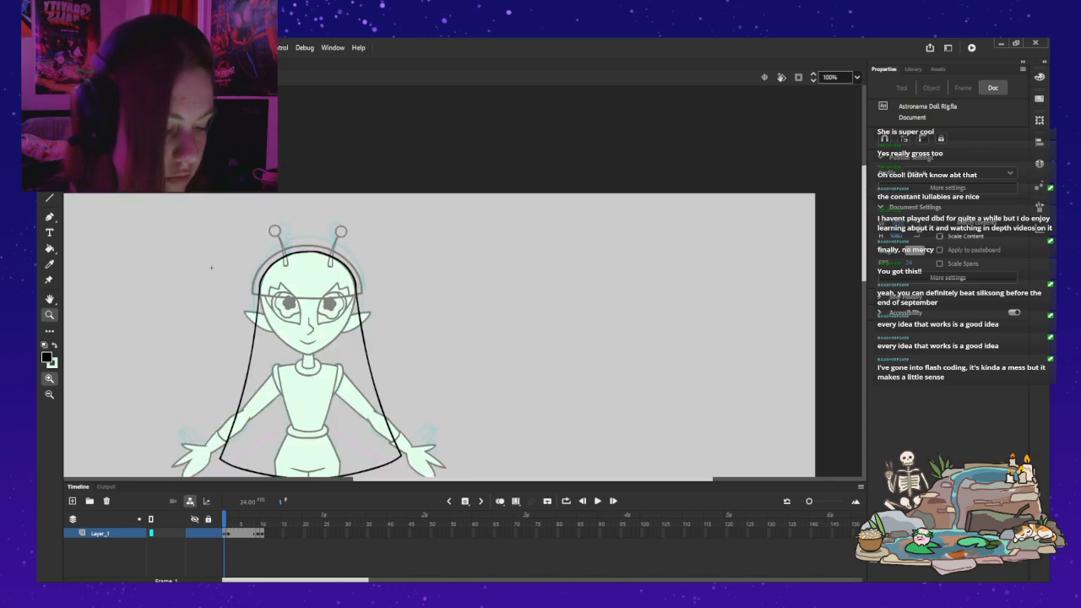
drag(210, 265, 274, 200)
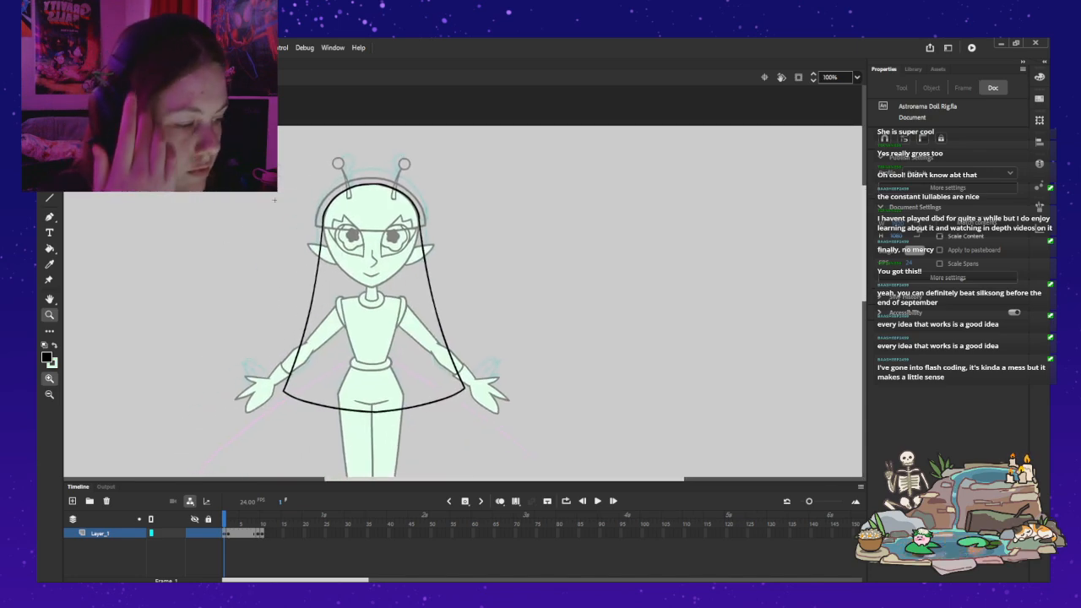
key(ctrl+e)
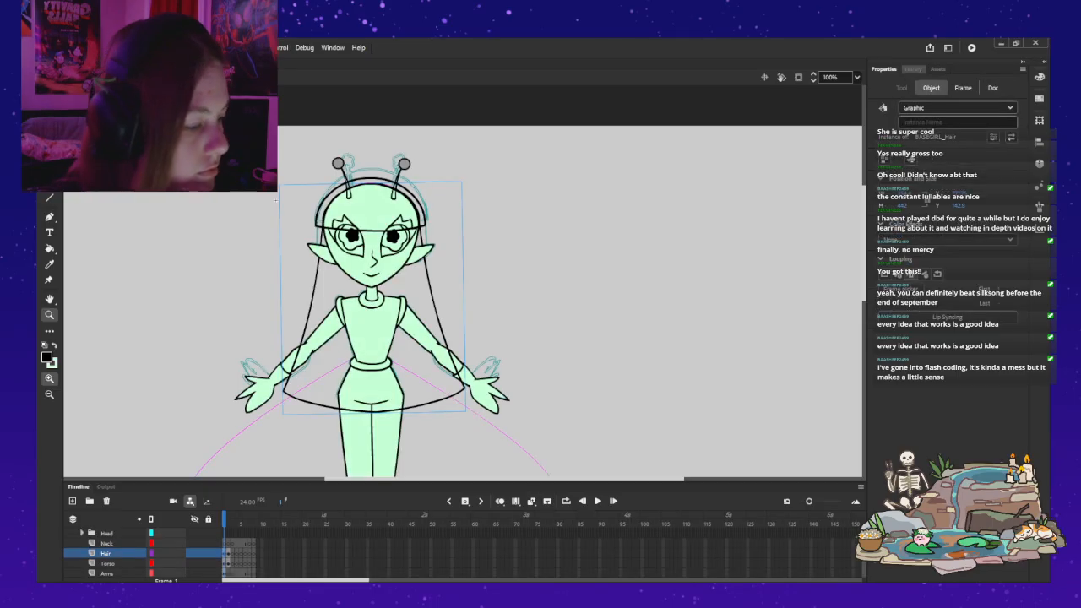
Step: Show the BASEGIRL_Hair symbol in the library and move the pond overlay clear of the library list
key(ctrl+l)
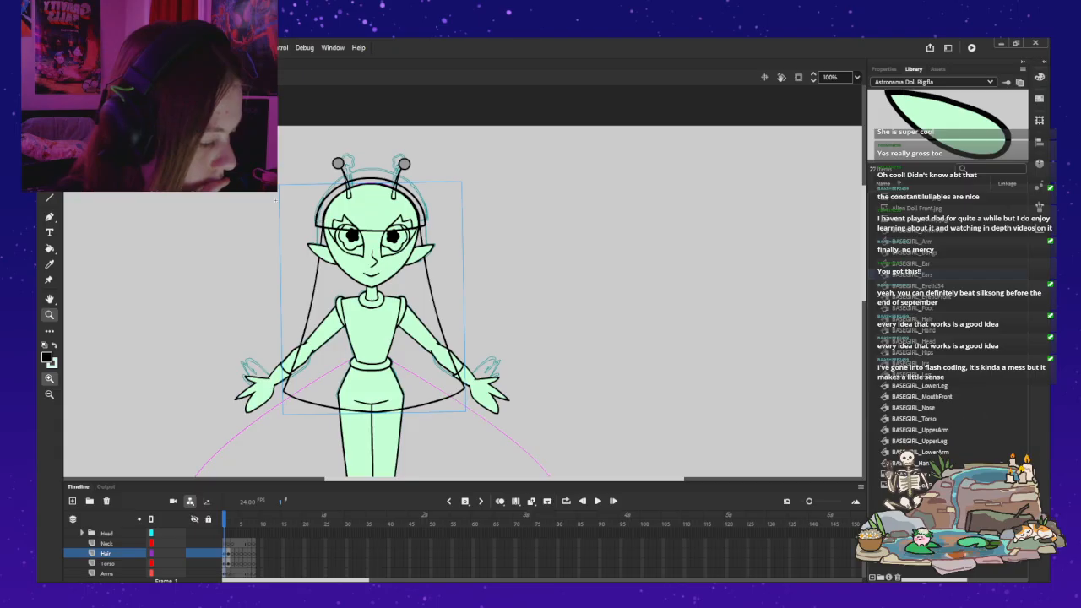
click(913, 319)
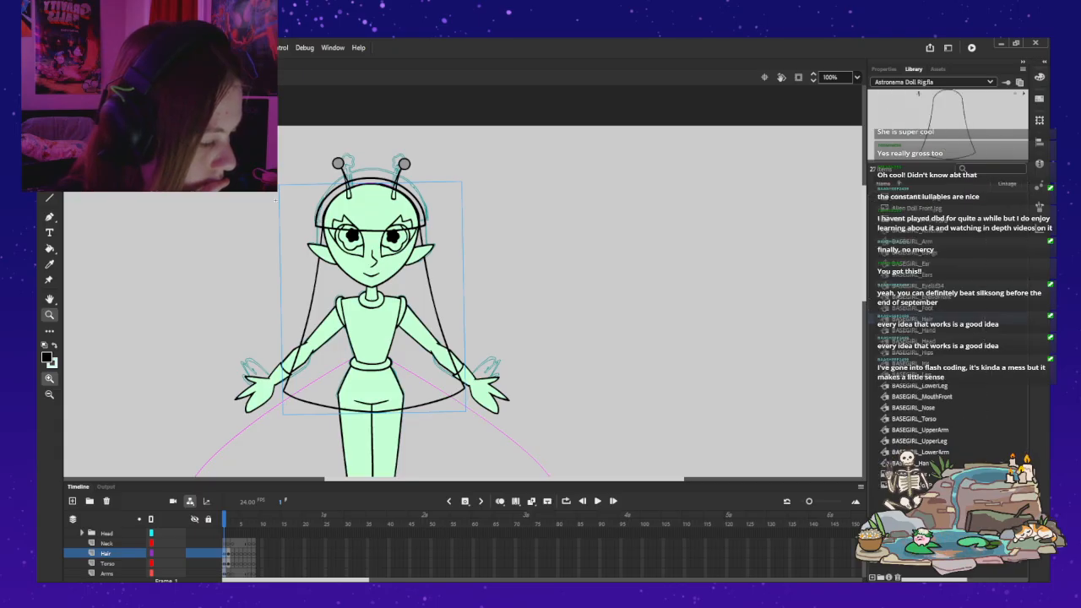
mouse_move(864, 243)
mouse_down()
mouse_move(864, 290)
mouse_move(864, 242)
mouse_move(864, 257)
mouse_up()
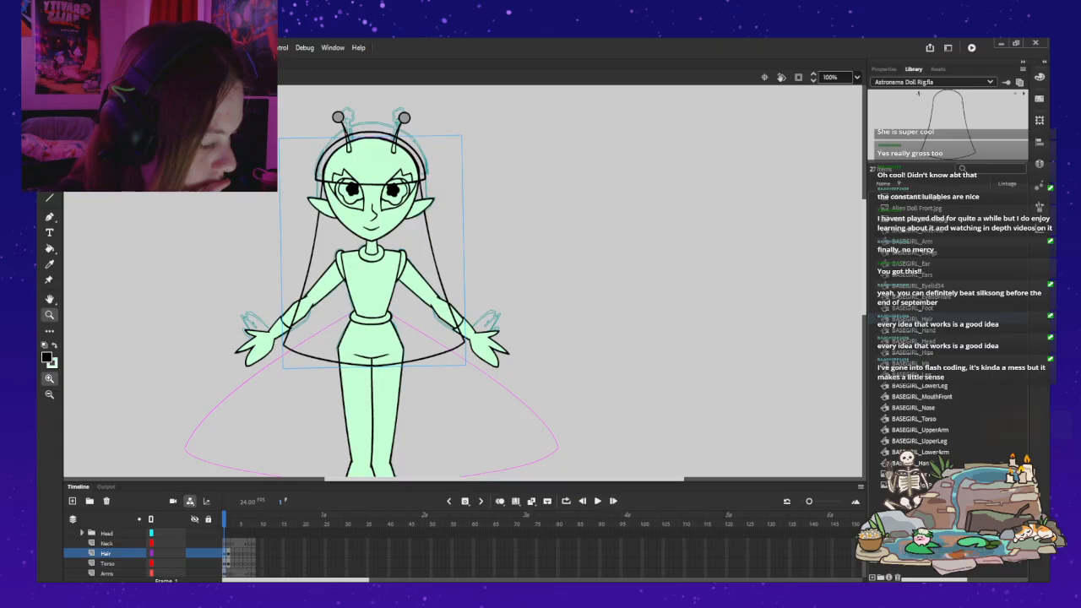
drag(965, 424, 741, 385)
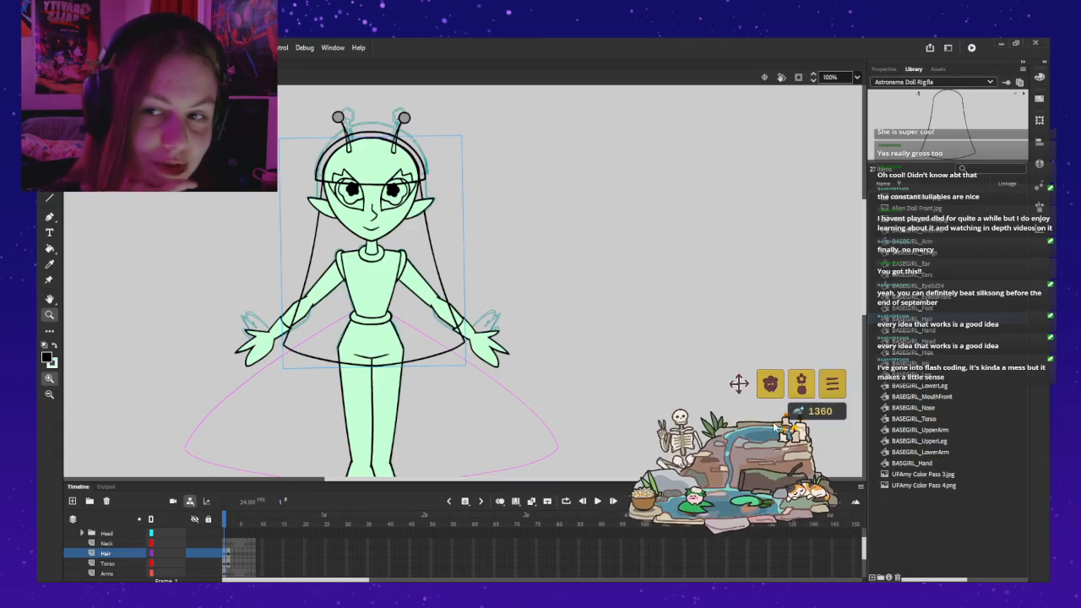
click(952, 484)
click(929, 374)
mouse_move(731, 384)
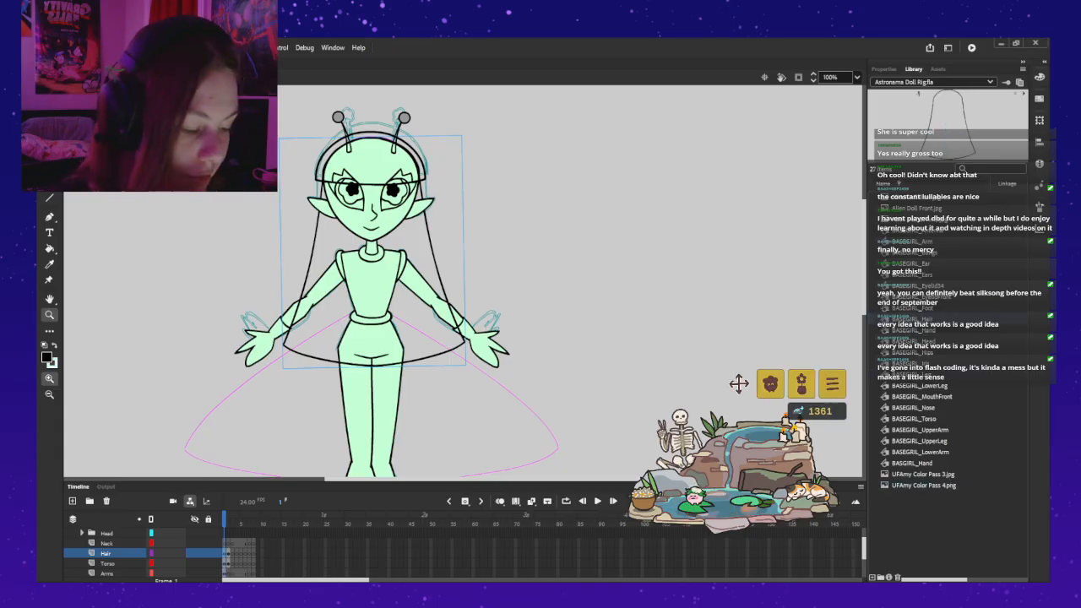
Step: Fill the closed hair outline inside its symbol with the light green body colour and leave the symbol
drag(731, 384, 977, 431)
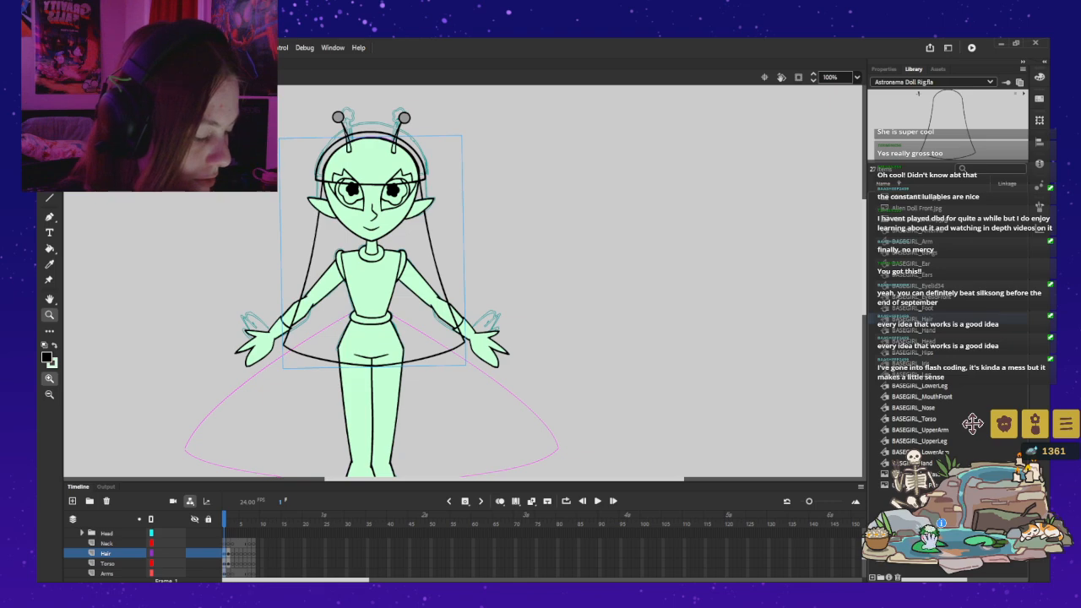
click(508, 242)
drag(509, 242, 683, 249)
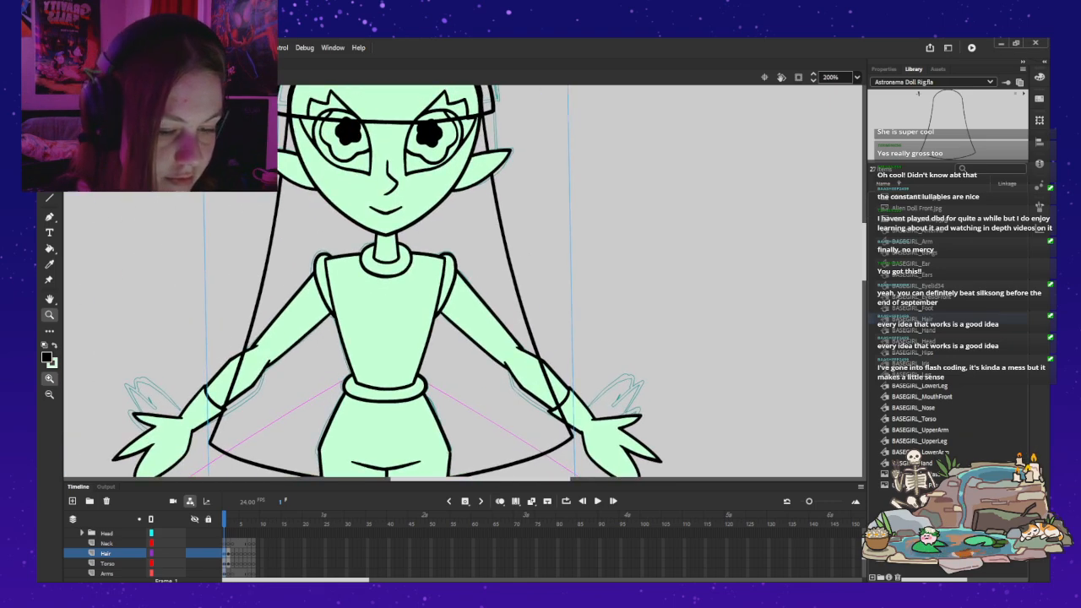
key(v)
double_click(511, 261)
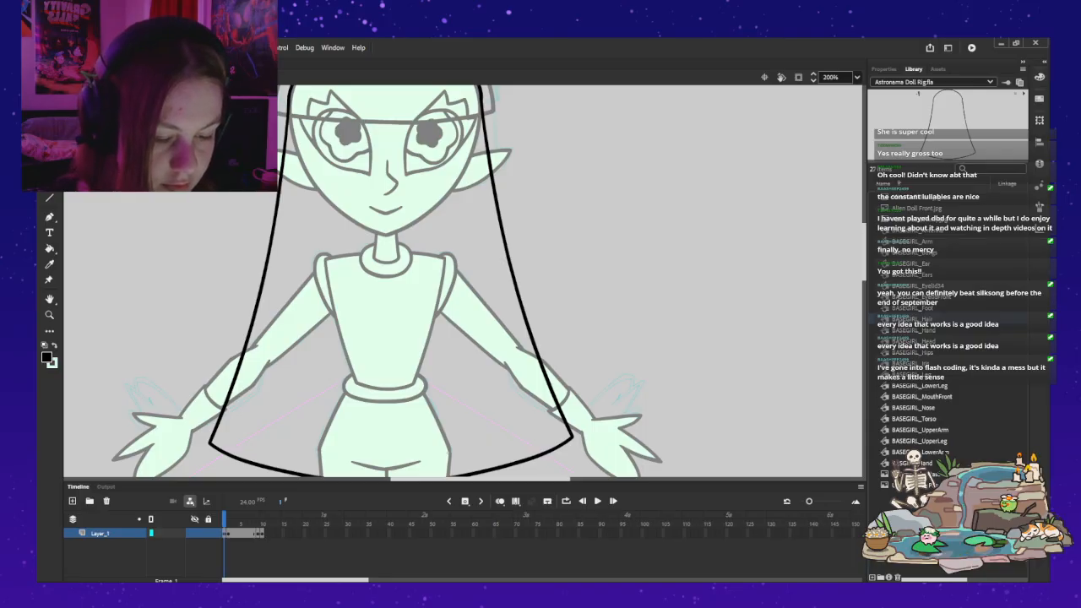
key(k)
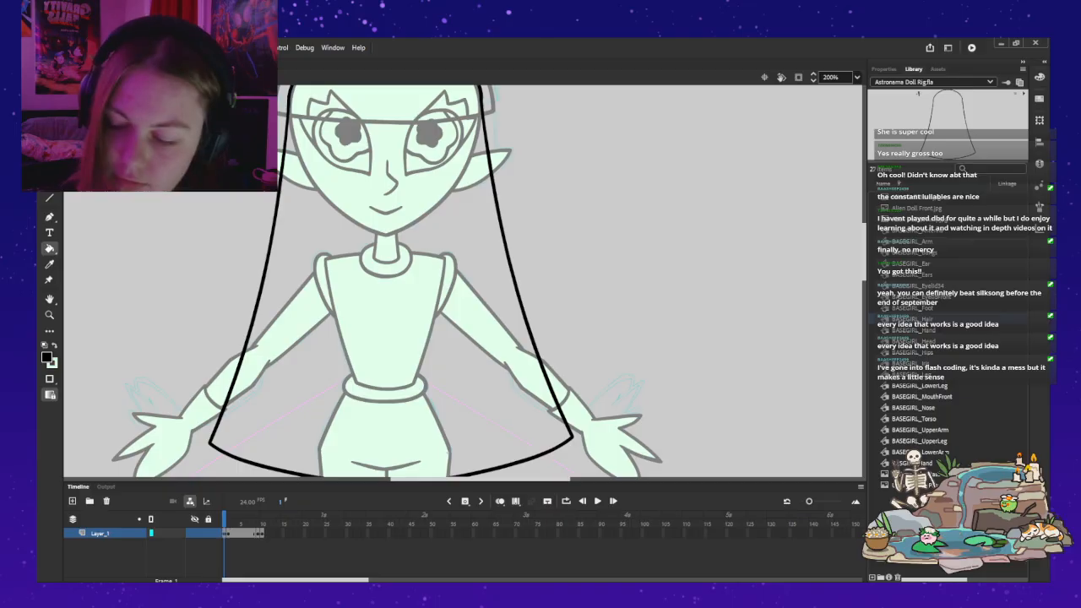
click(55, 346)
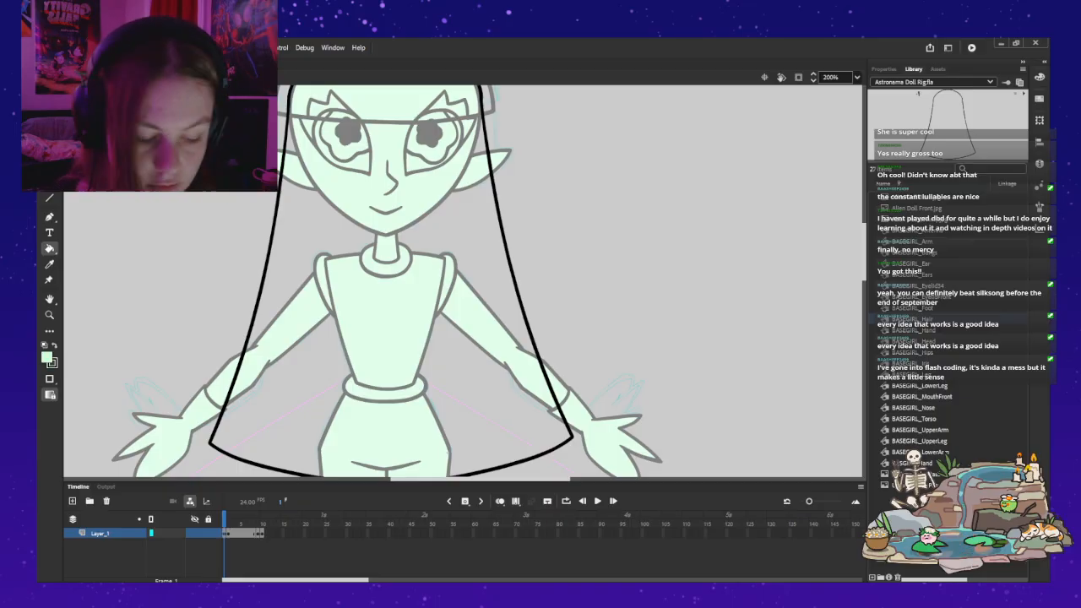
click(385, 304)
key(ctrl+e)
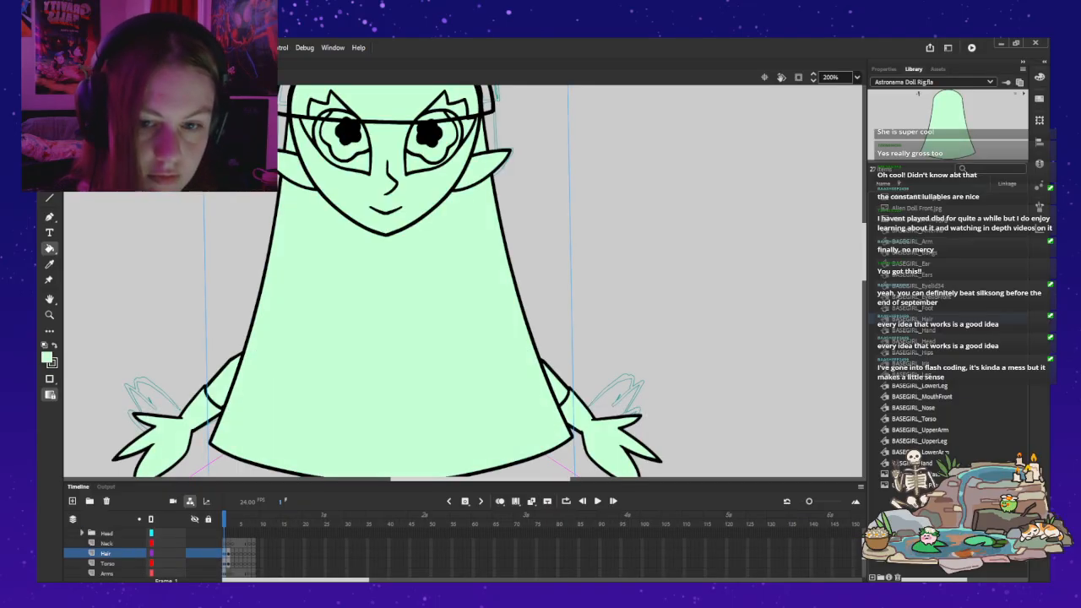
Step: Move the Hair layer below the Legs layer so the hair sits behind the body, and clear the selection
mouse_move(1021, 489)
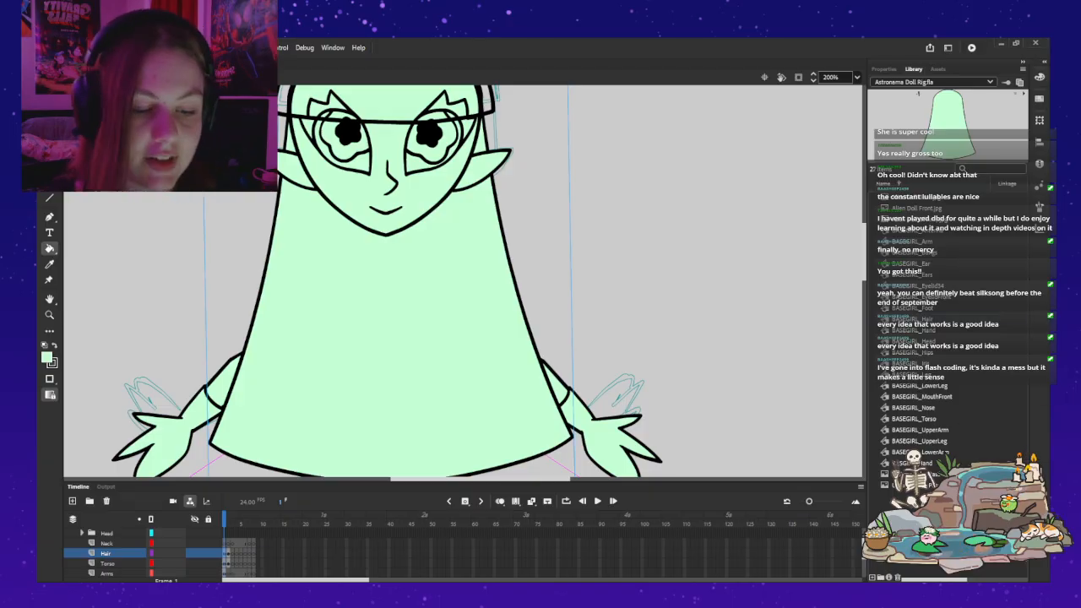
key(v)
key(Escape)
key(z)
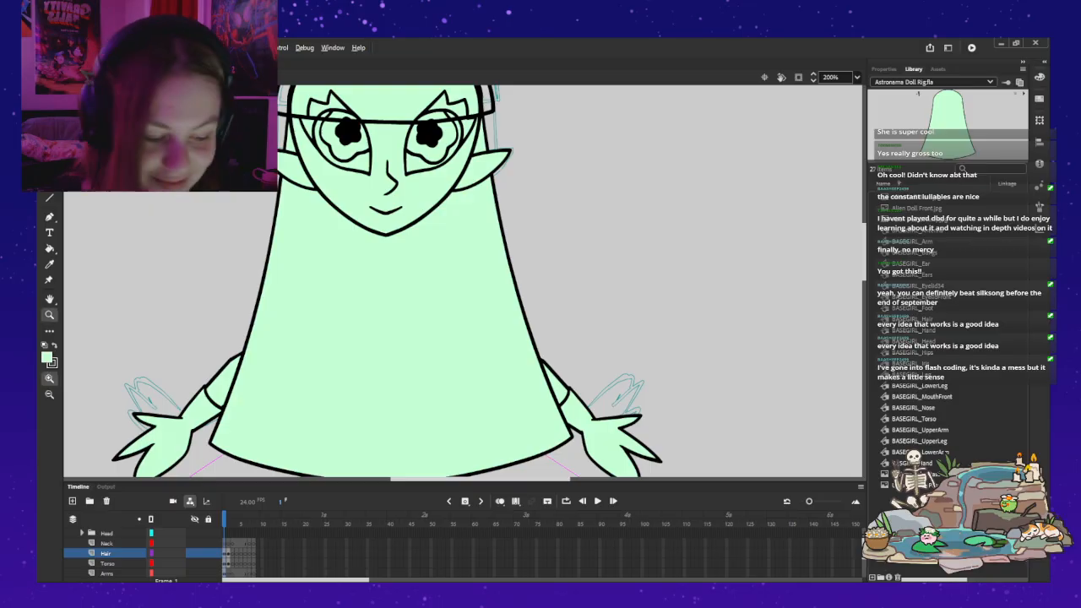
alt+click(462, 280)
key(v)
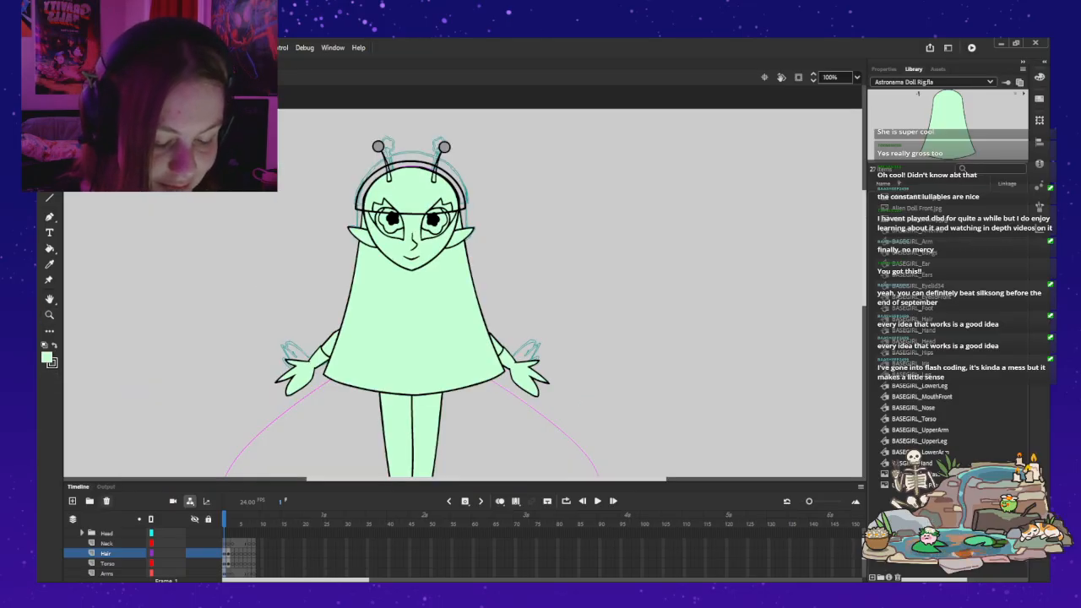
click(88, 556)
drag(105, 554, 104, 568)
click(316, 183)
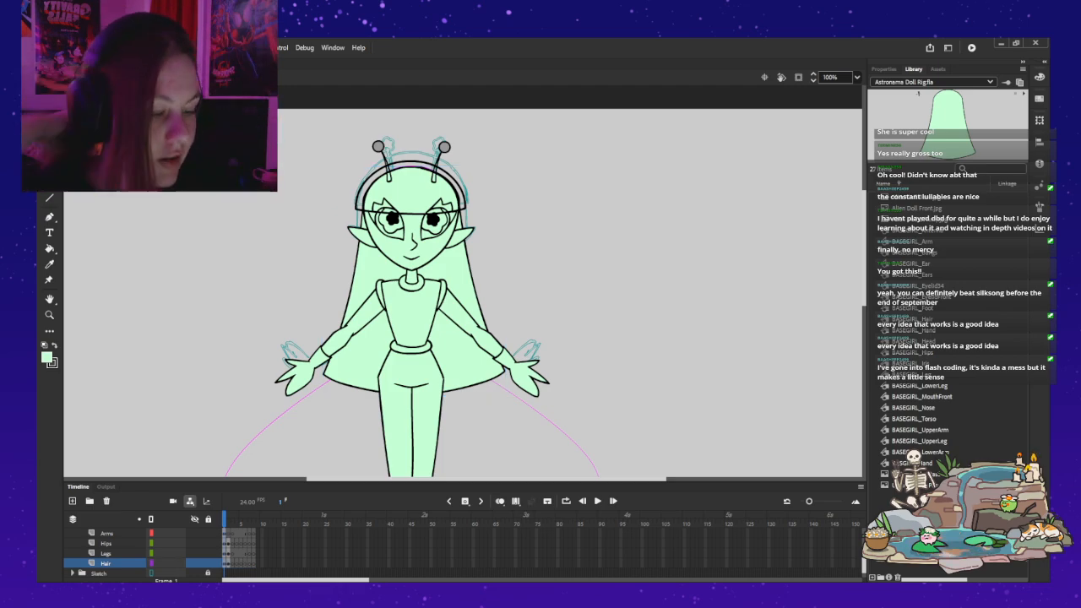
Step: Examine the layers from Hair up to Neck to find which one holds the band outline around the head
click(411, 164)
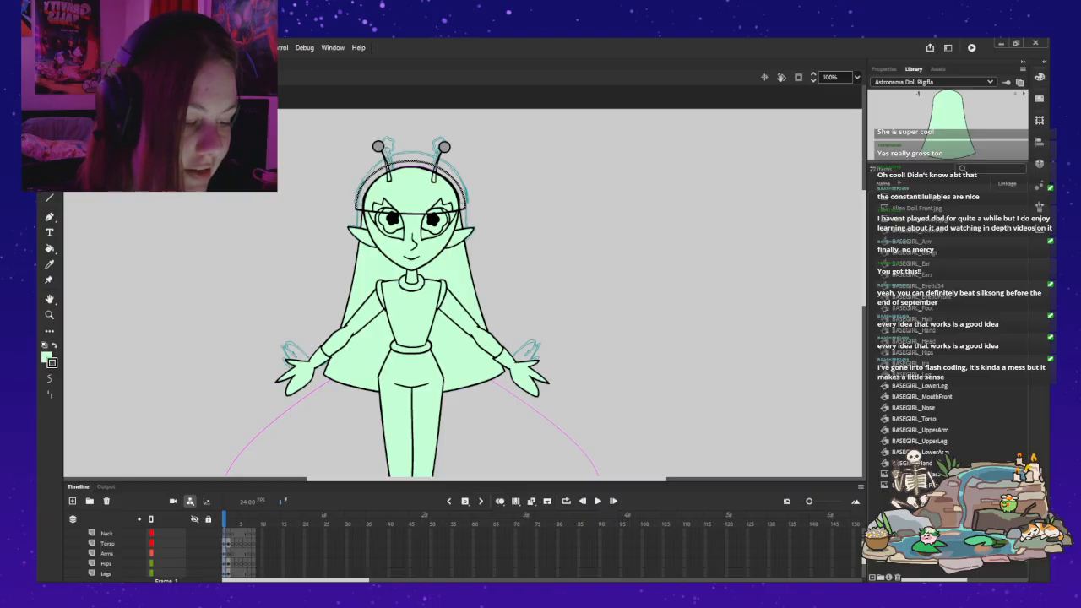
key(Escape)
scroll(166, 534, up, 1)
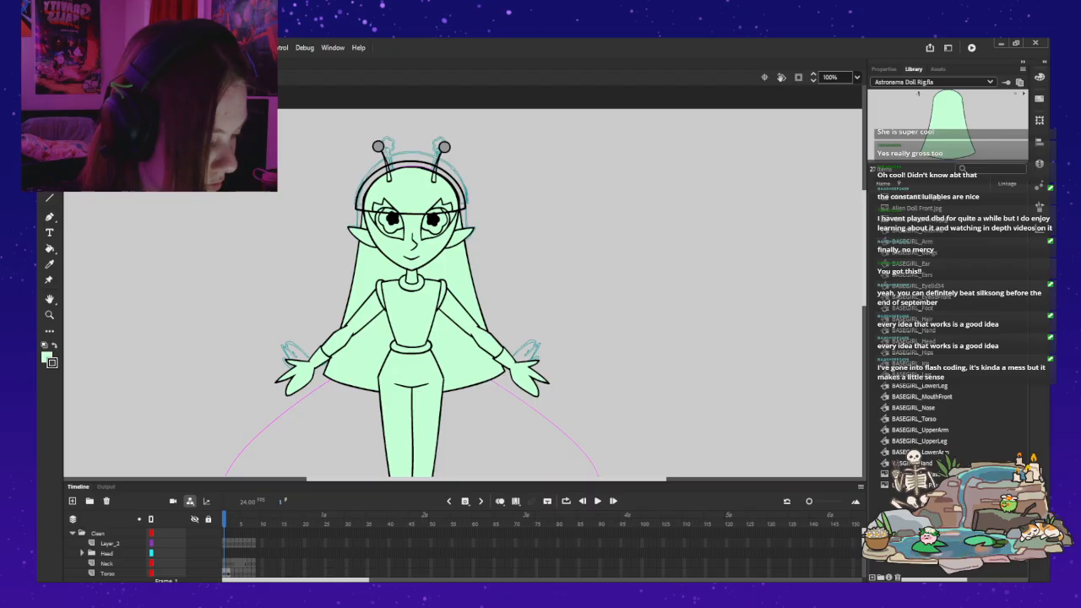
scroll(127, 553, down, 1)
scroll(127, 553, down, 1)
scroll(127, 553, up, 2)
scroll(126, 553, down, 2)
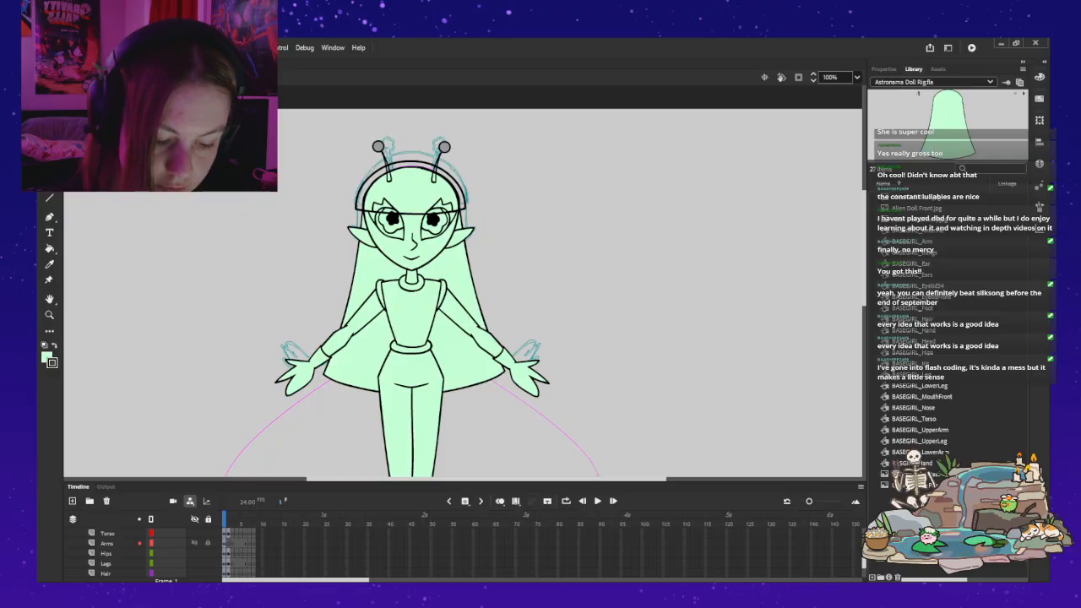
click(411, 212)
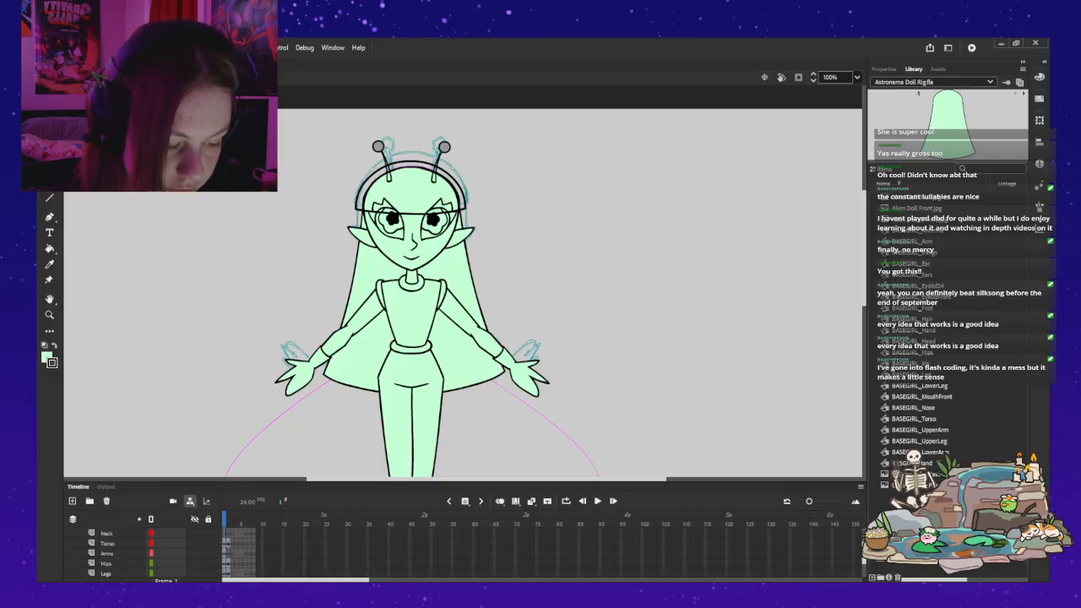
scroll(127, 547, down, 2)
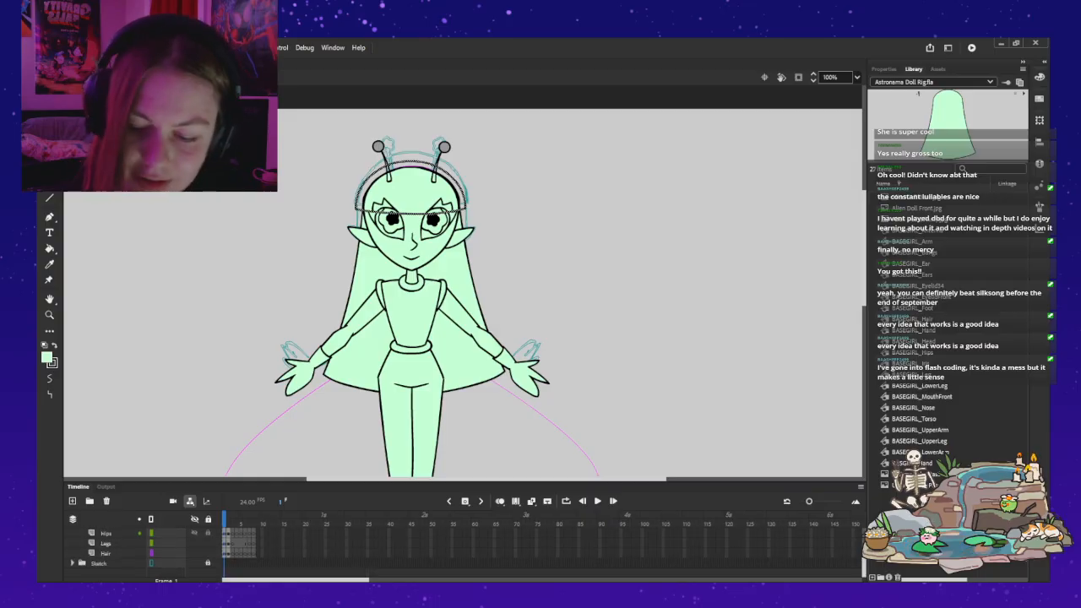
click(164, 552)
click(110, 543)
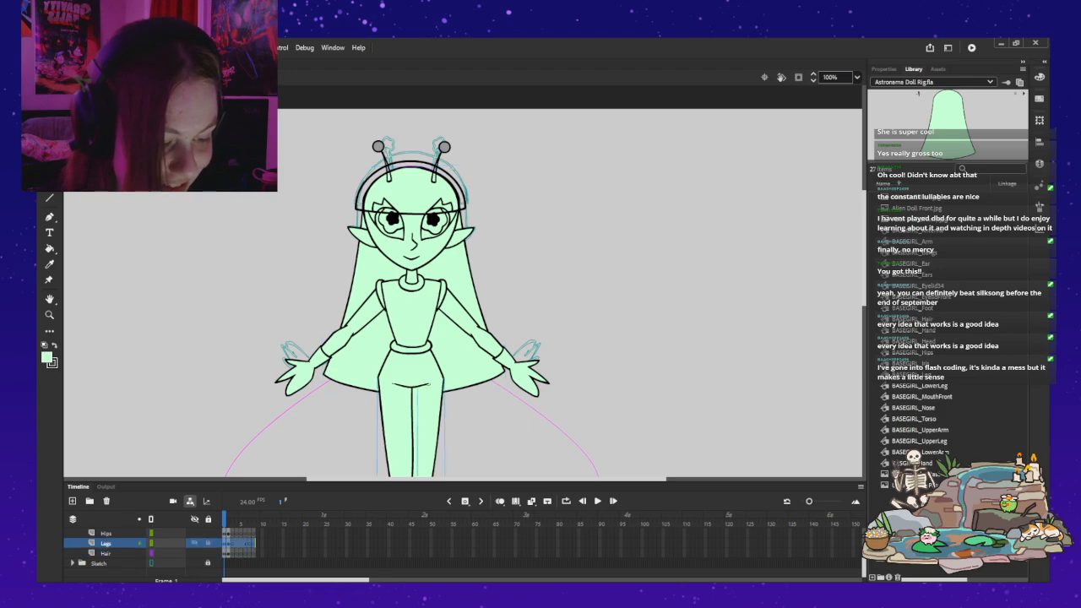
click(110, 533)
scroll(110, 532, up, 1)
click(110, 533)
scroll(110, 532, up, 1)
click(110, 532)
scroll(110, 533, up, 1)
click(110, 532)
scroll(110, 533, up, 2)
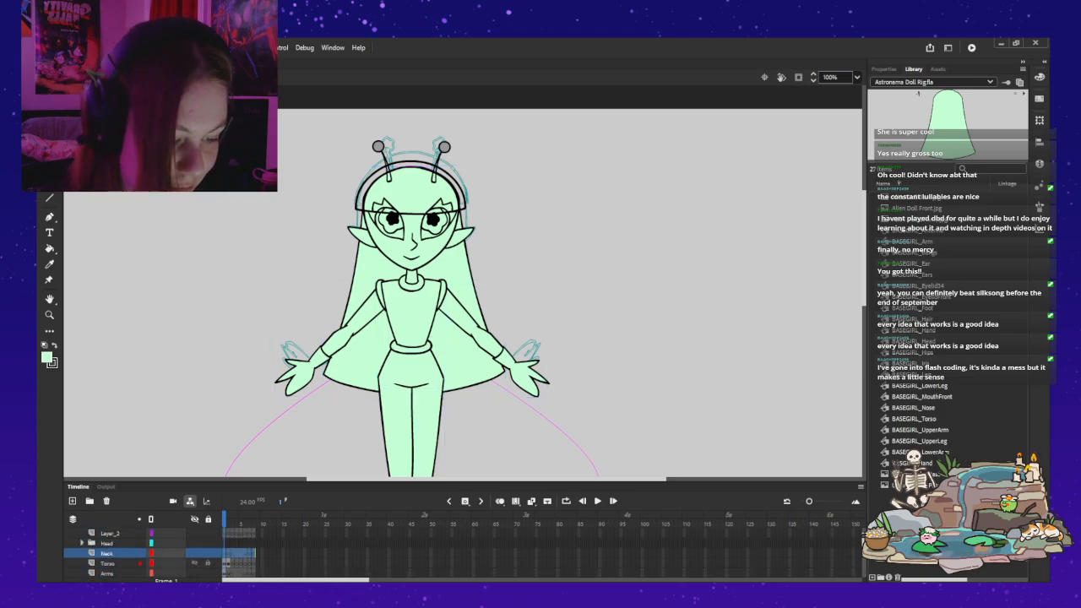
Step: Expand the Head layer folder, select the Bangs layer's shape, activate the brush and show the shape's properties
click(108, 543)
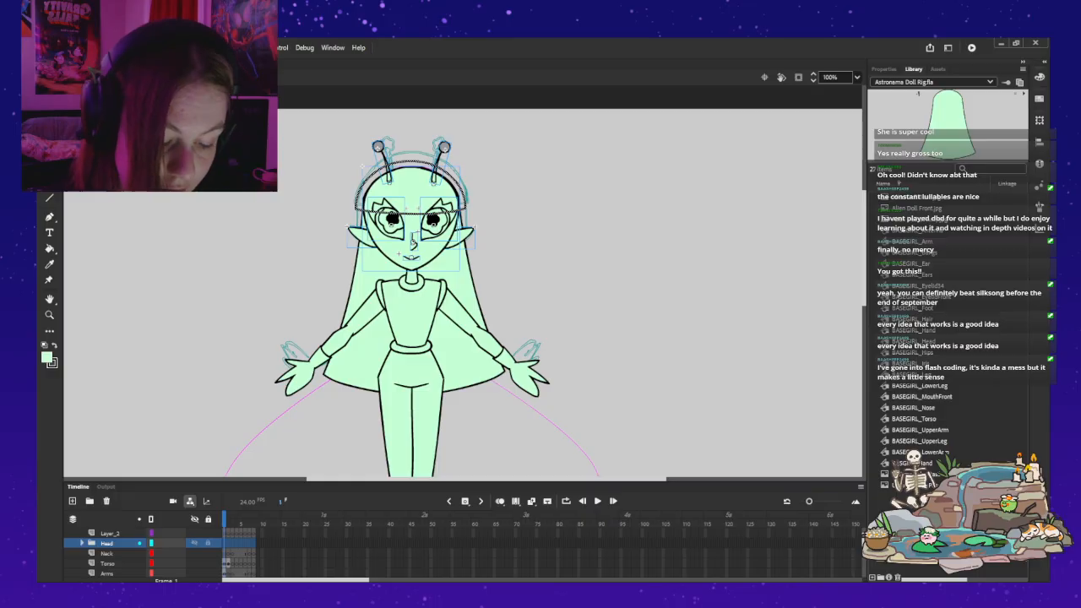
click(82, 543)
click(117, 553)
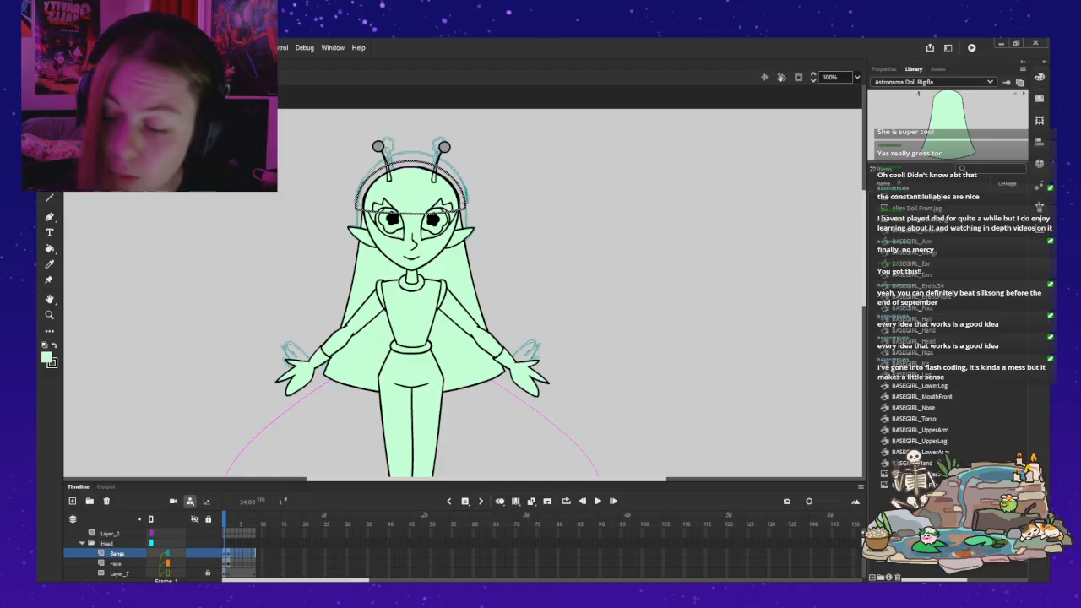
key(b)
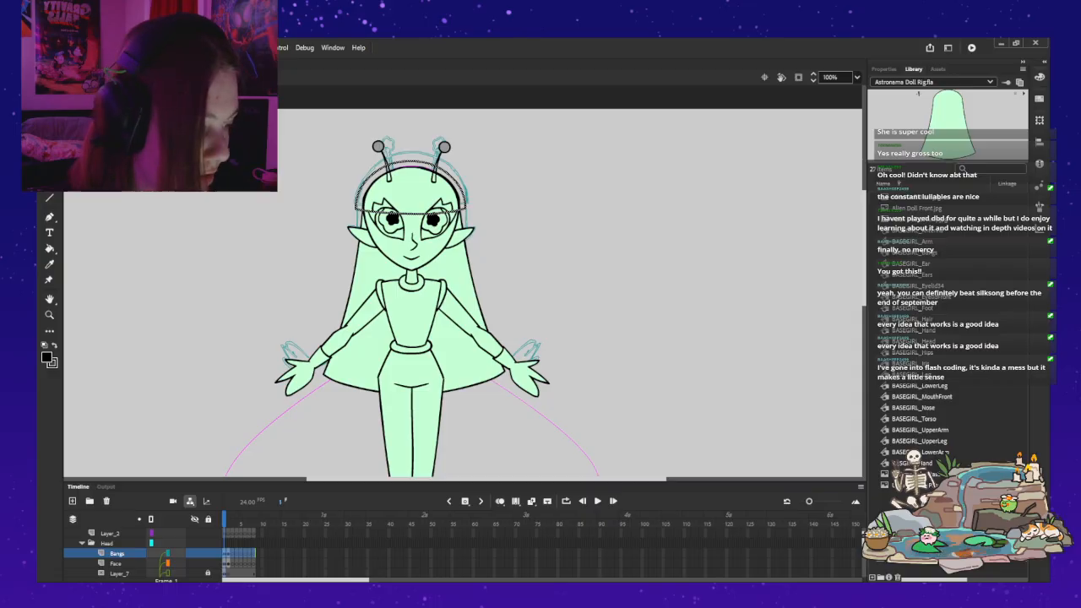
click(884, 69)
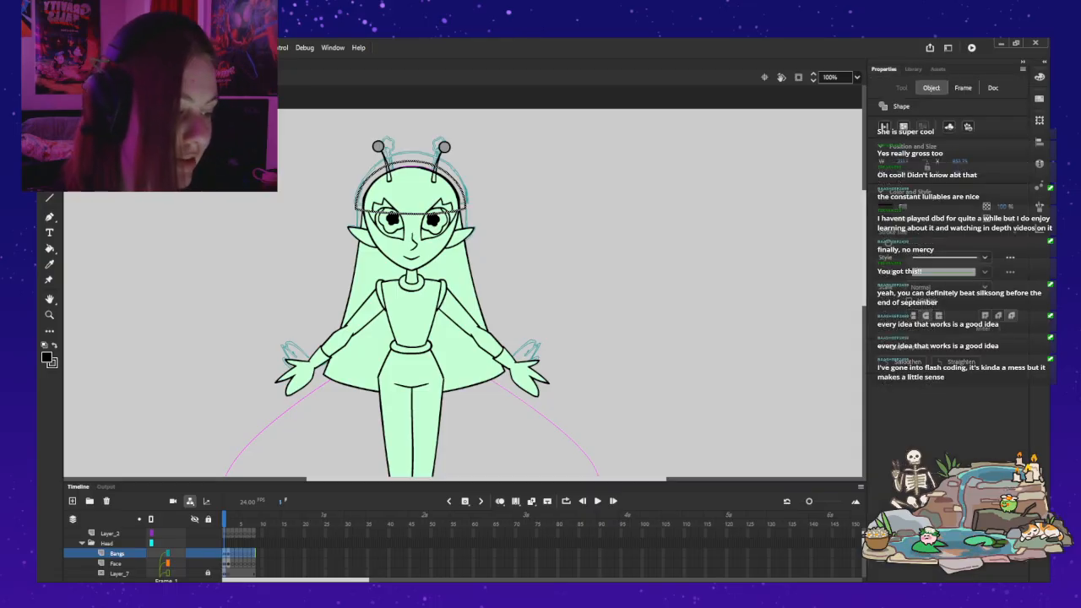
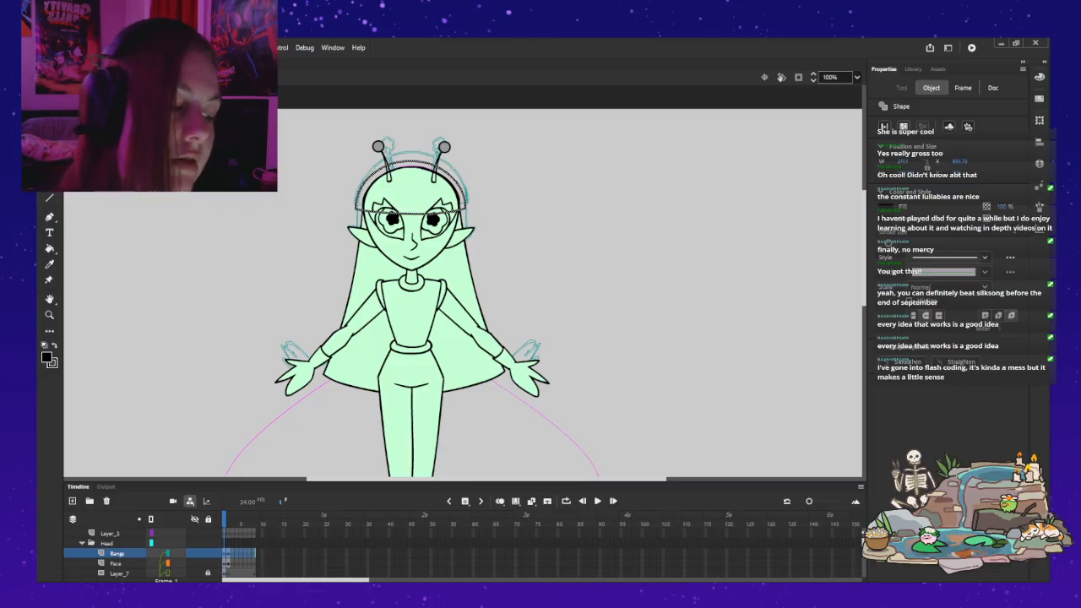
Step: Find the existing BASEGIRL_Bangs symbol in the library and delete it
click(949, 127)
click(913, 69)
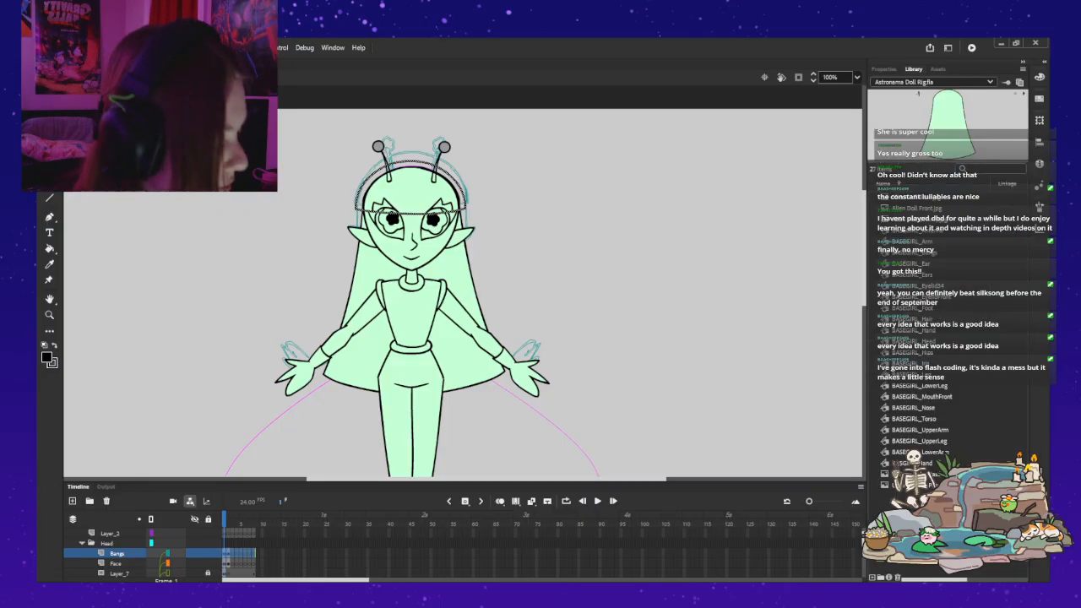
click(916, 242)
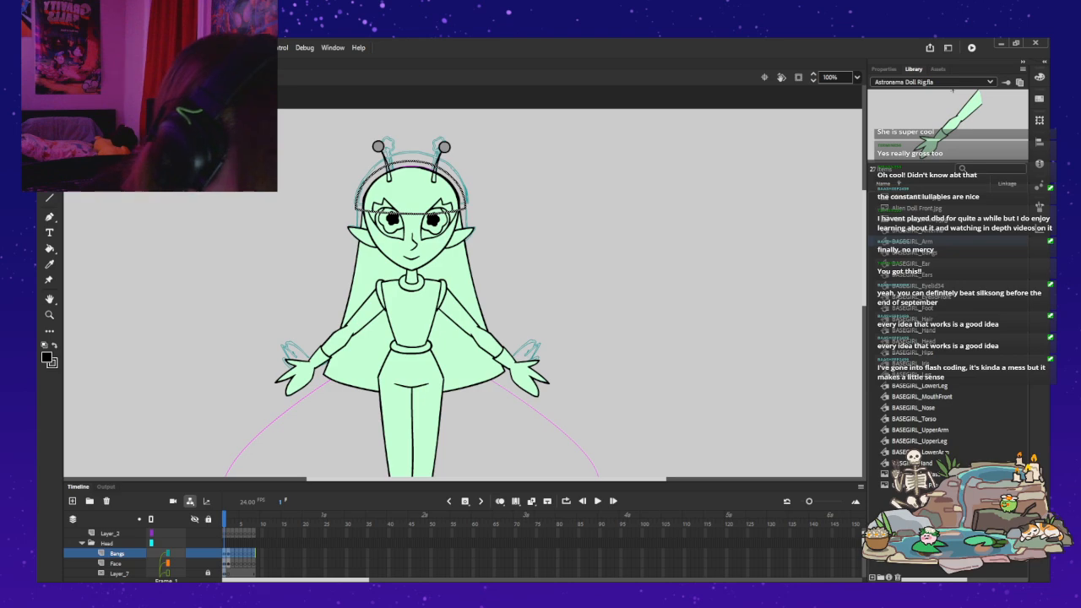
click(919, 274)
click(925, 253)
double_click(926, 252)
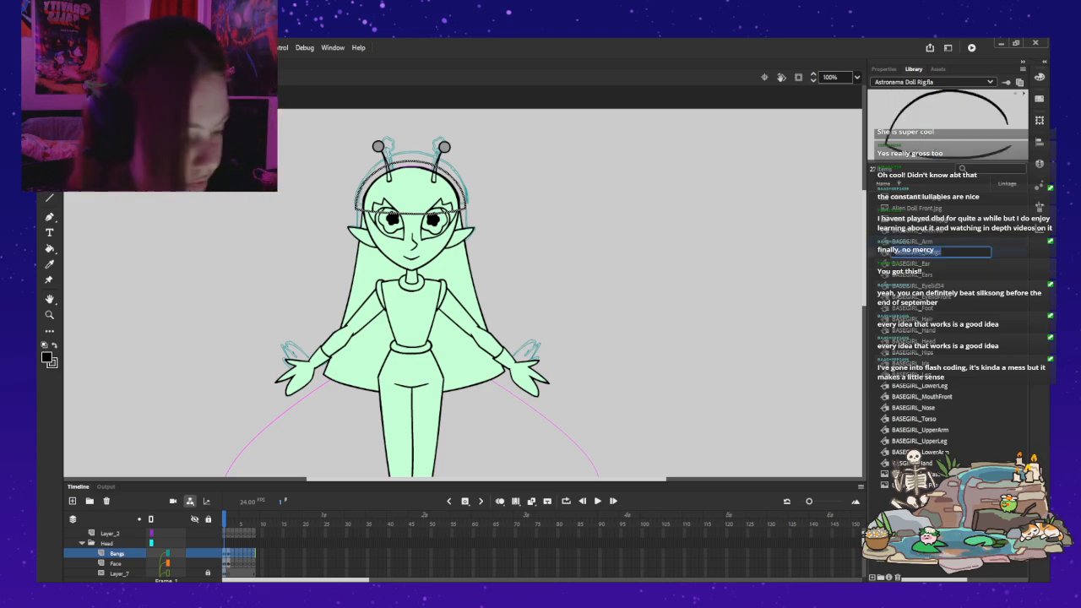
key(Return)
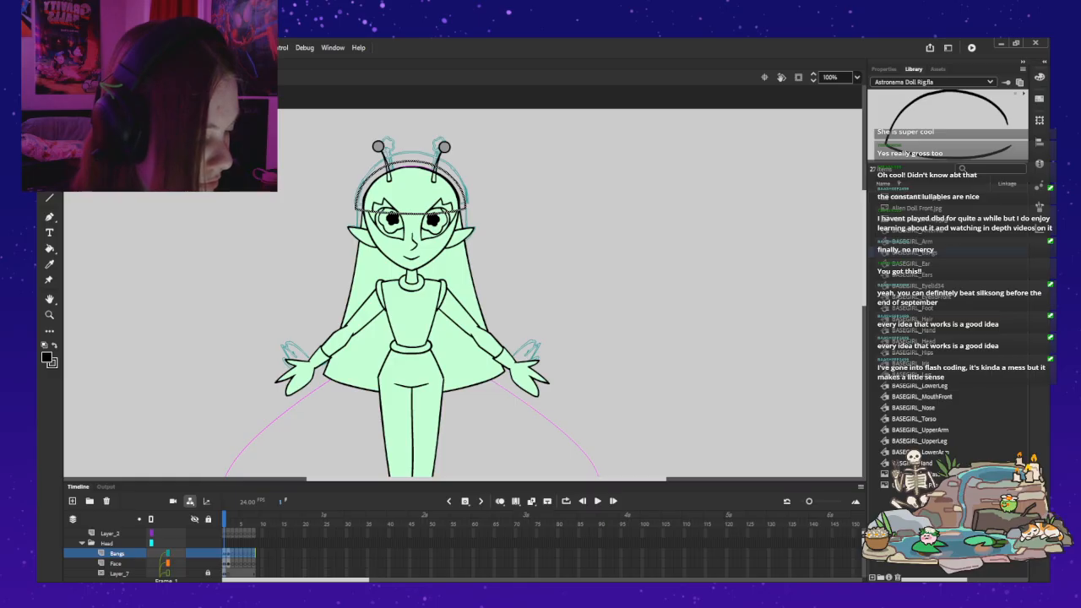
key(Delete)
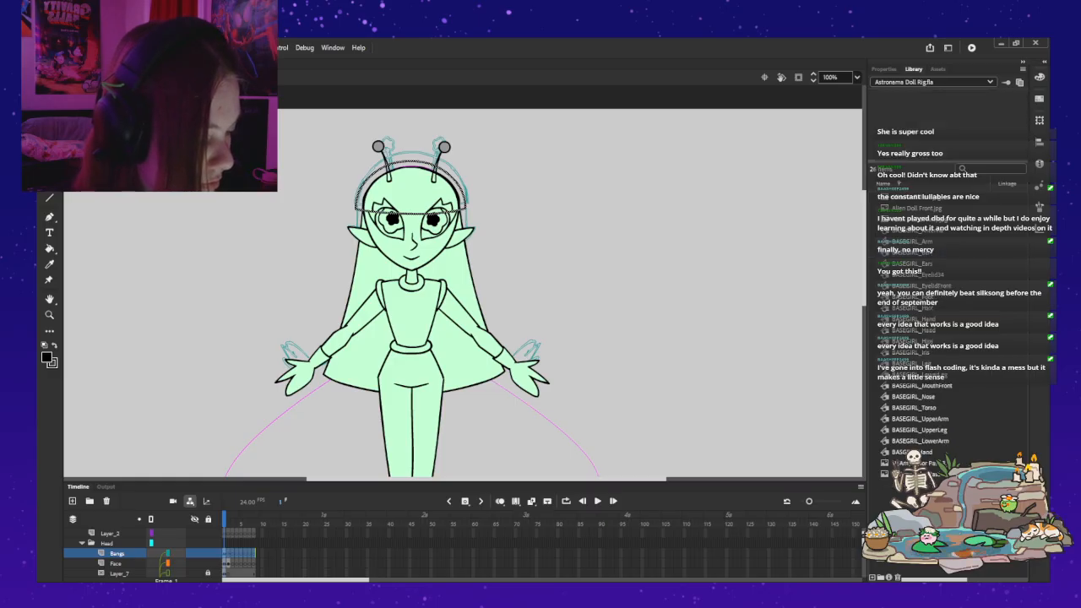
Step: Convert the selected bangs outline into a graphic symbol named BASEGIRL_Bangs and clear the selection
click(884, 69)
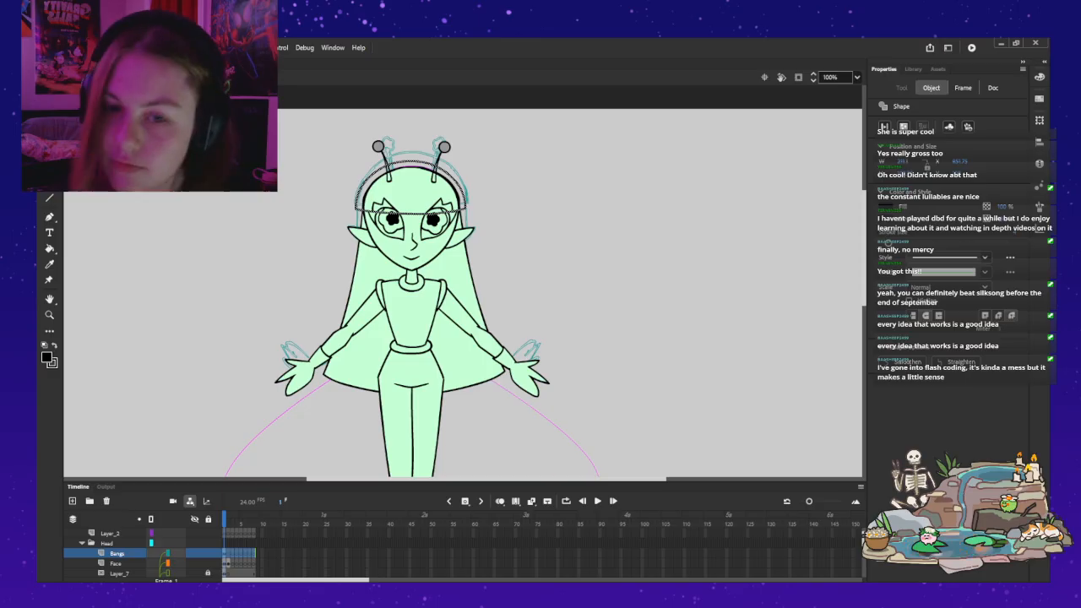
key(ctrl+z)
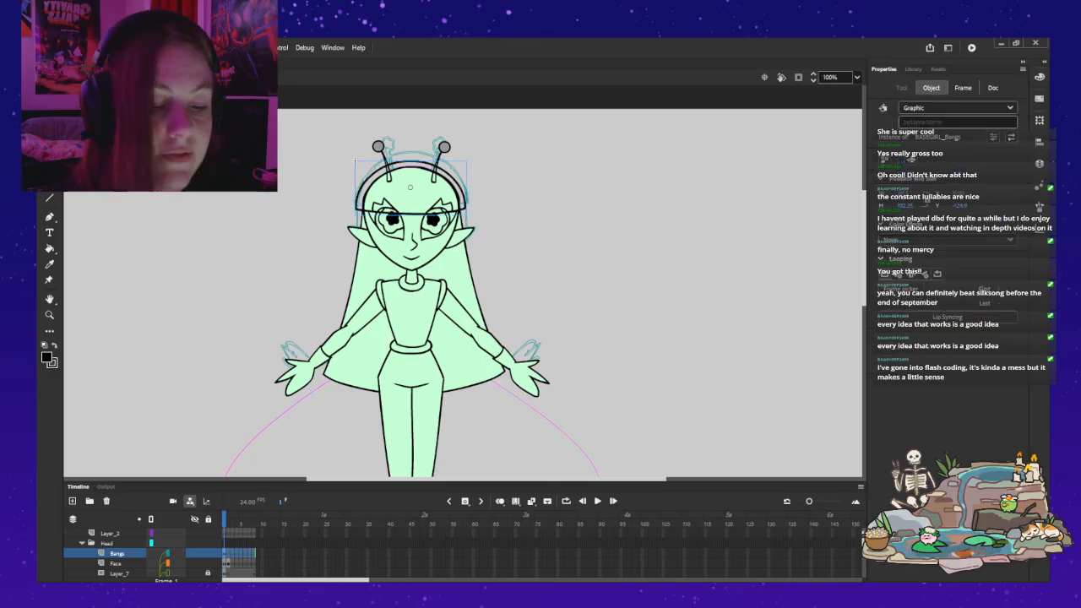
key(ctrl+z)
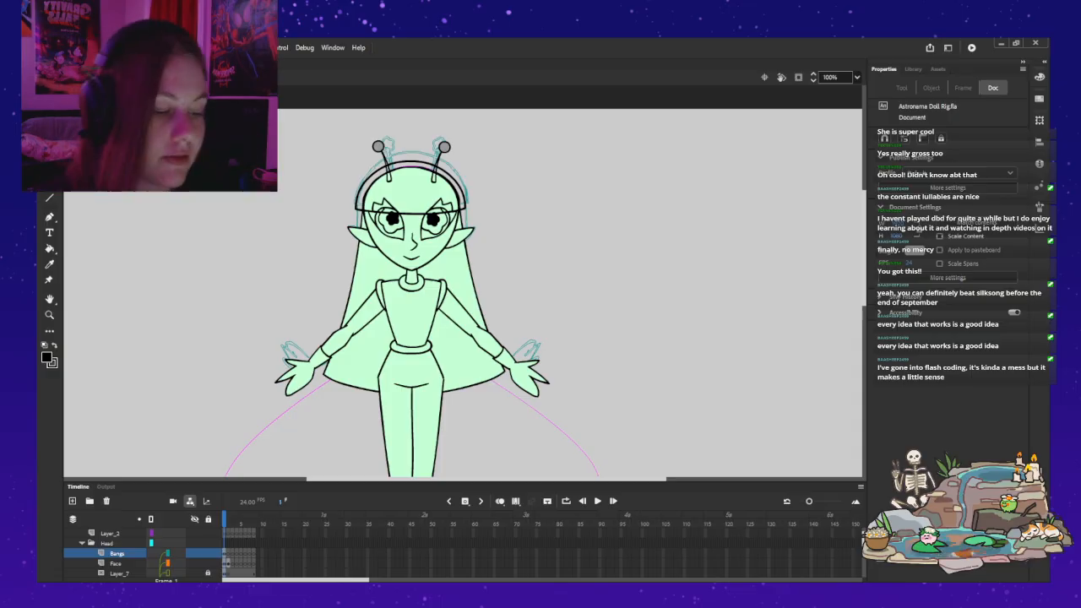
Step: Sample the light green of the alien's forehead as the fill colour for the bangs
key(z)
click(495, 205)
drag(249, 224, 319, 236)
click(318, 237)
drag(506, 270, 425, 235)
key(v)
double_click(426, 196)
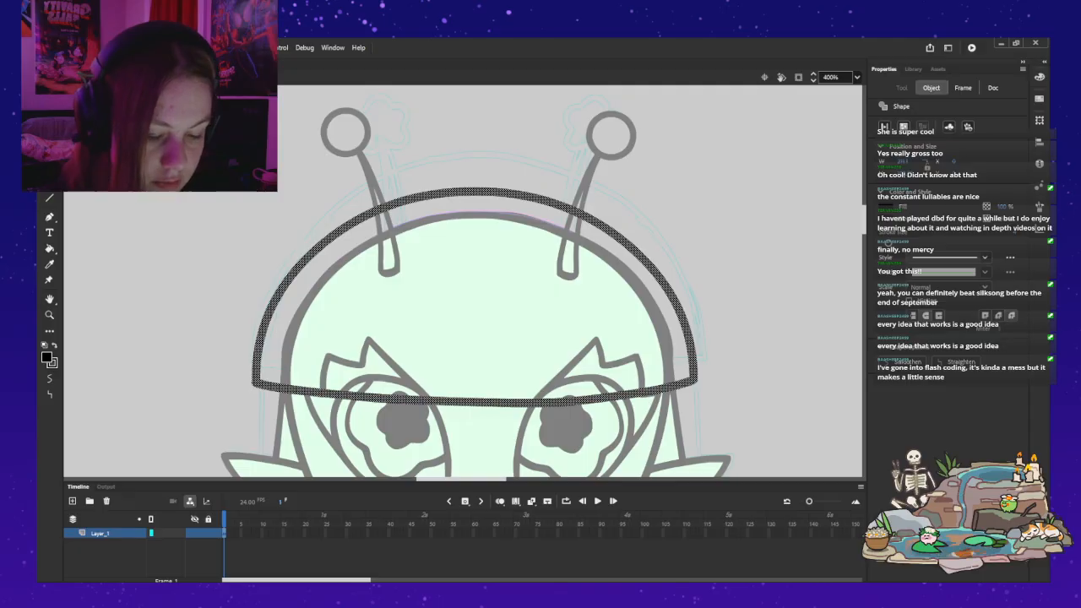
click(49, 248)
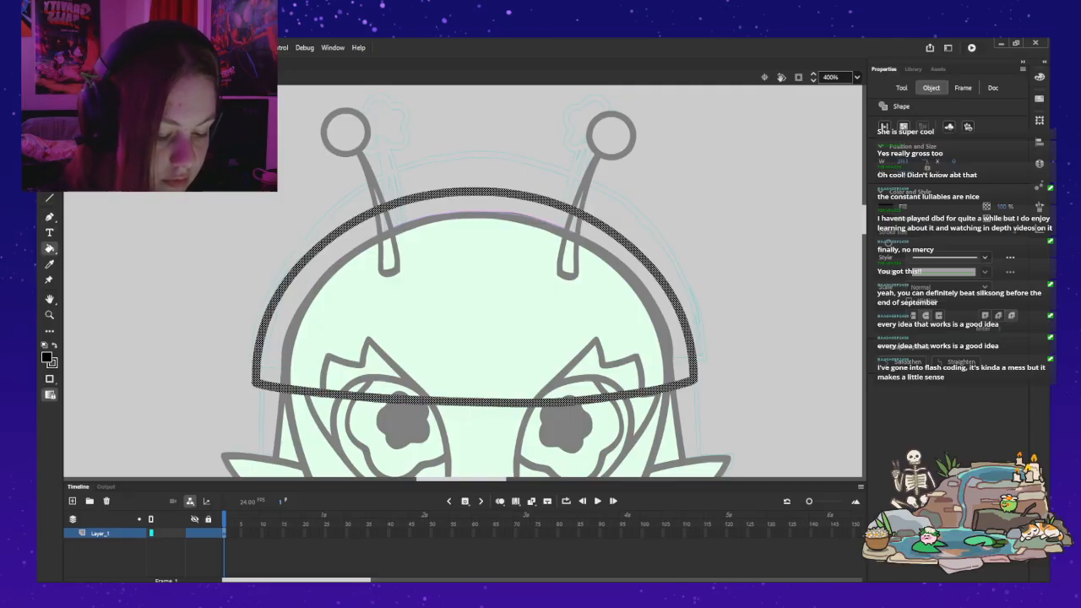
key(v)
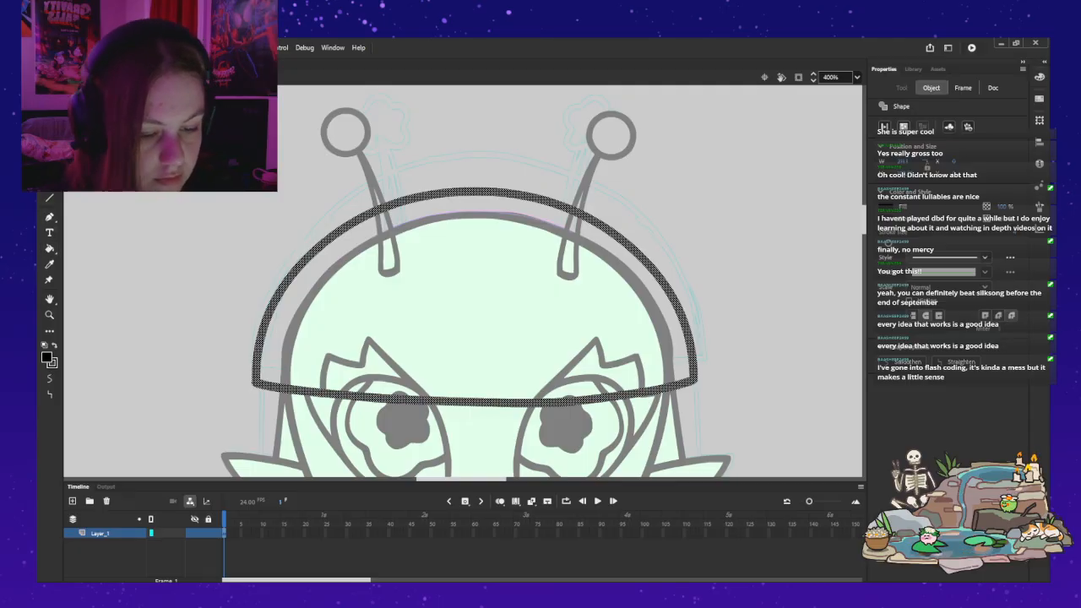
double_click(169, 312)
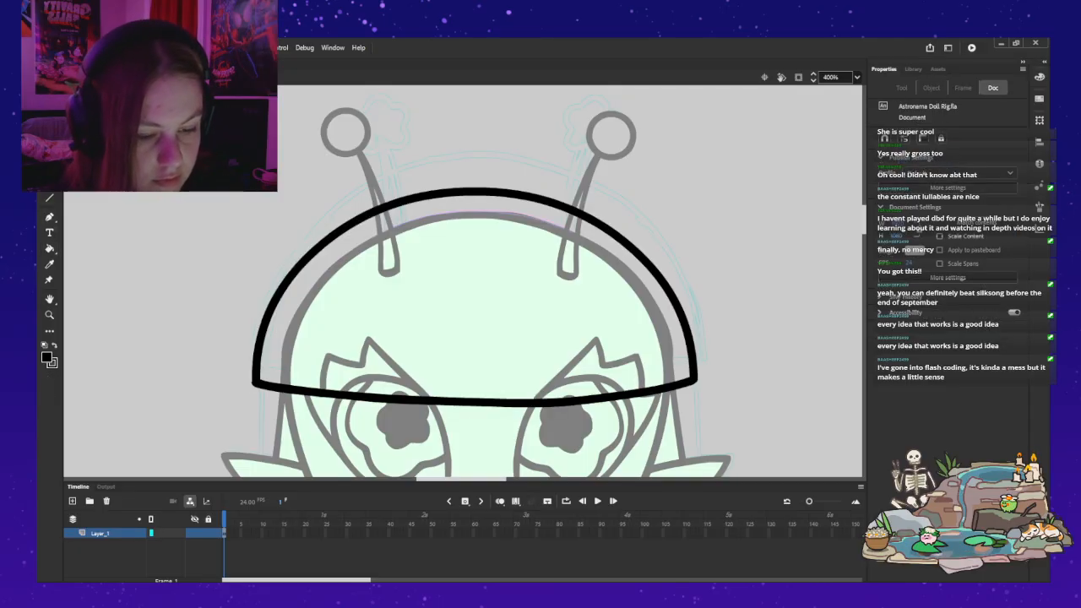
click(475, 297)
click(49, 264)
click(474, 304)
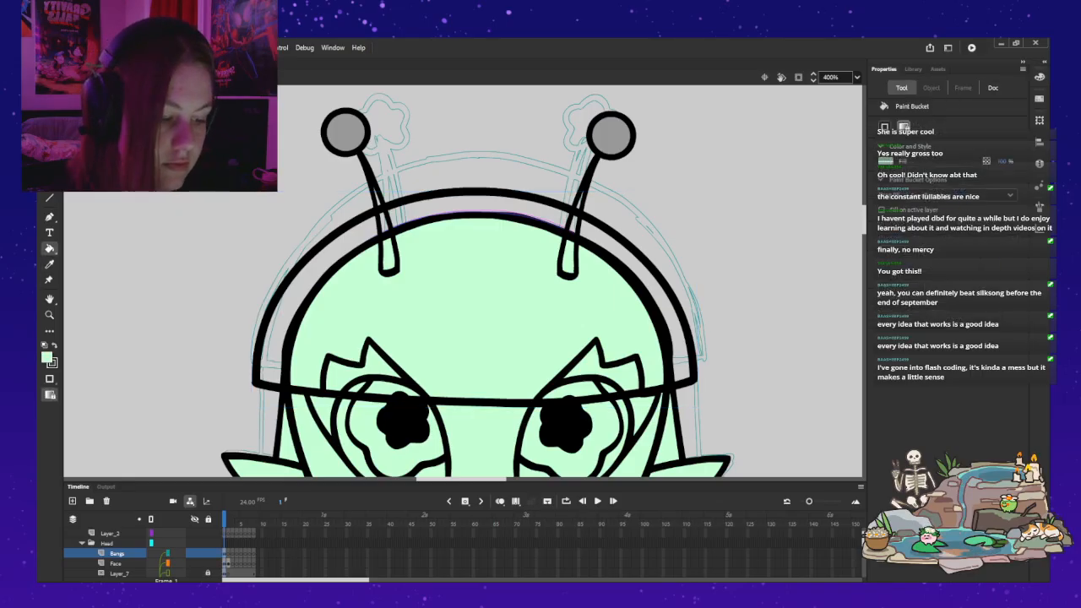
Step: Fill the closed bangs outline inside its symbol with the sampled light green, leave the symbol and clear the selection
key(v)
double_click(288, 275)
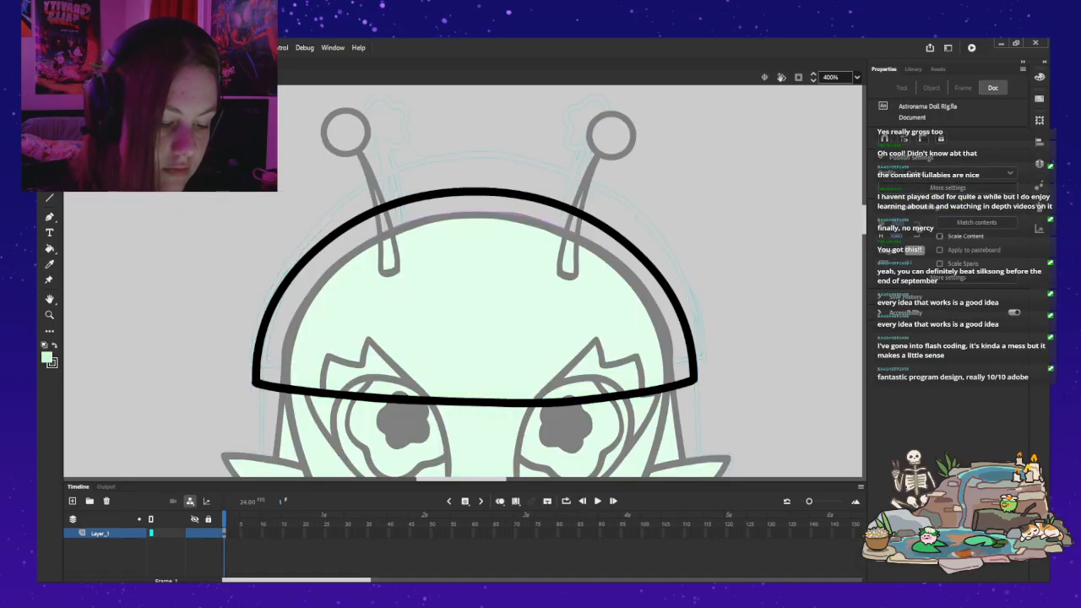
click(49, 248)
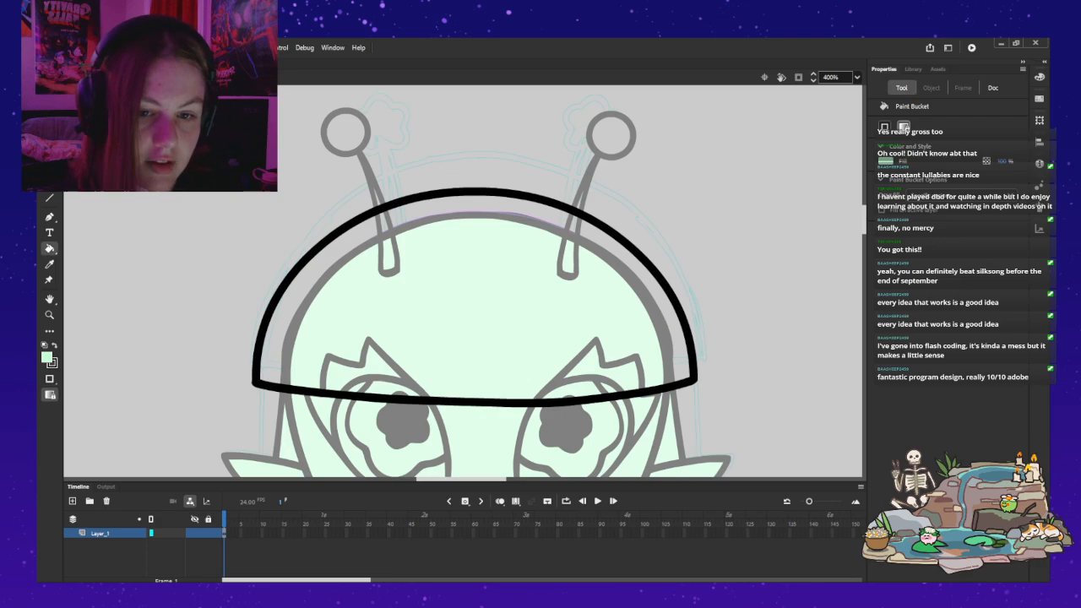
click(474, 287)
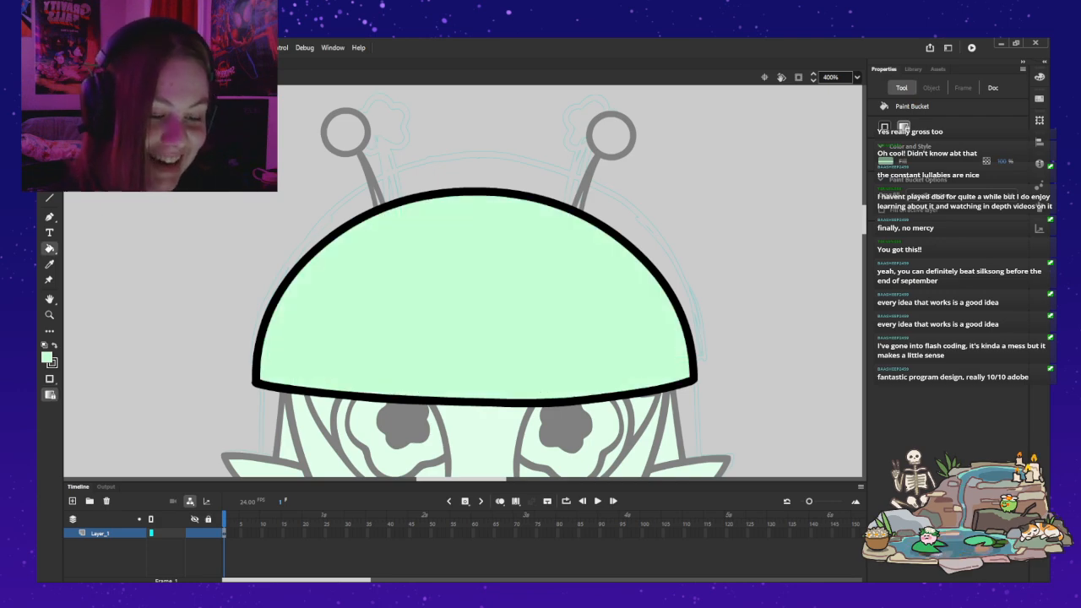
key(Escape)
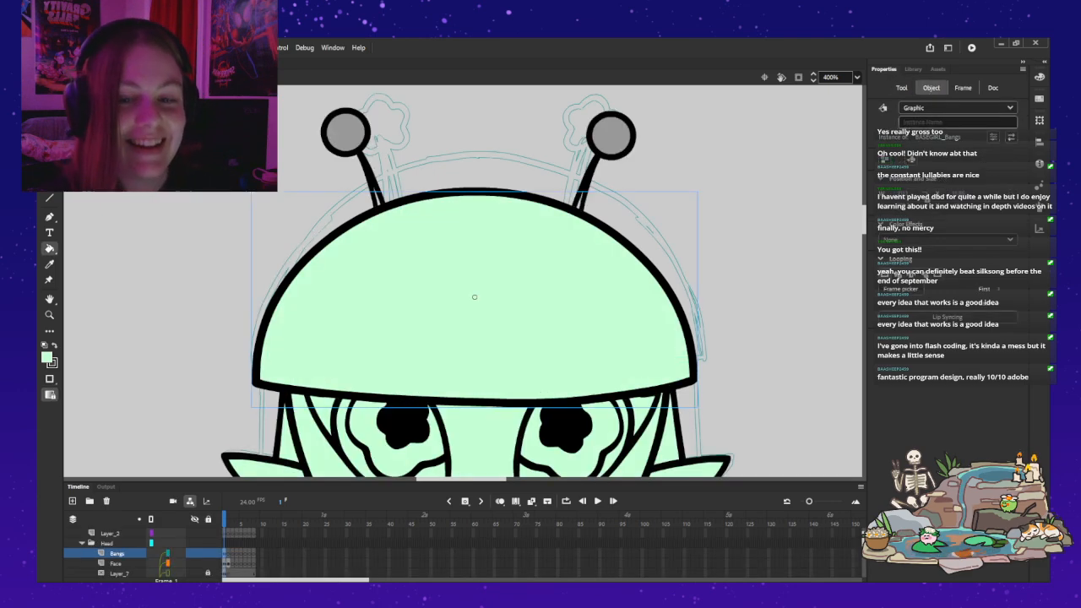
key(v)
key(Escape)
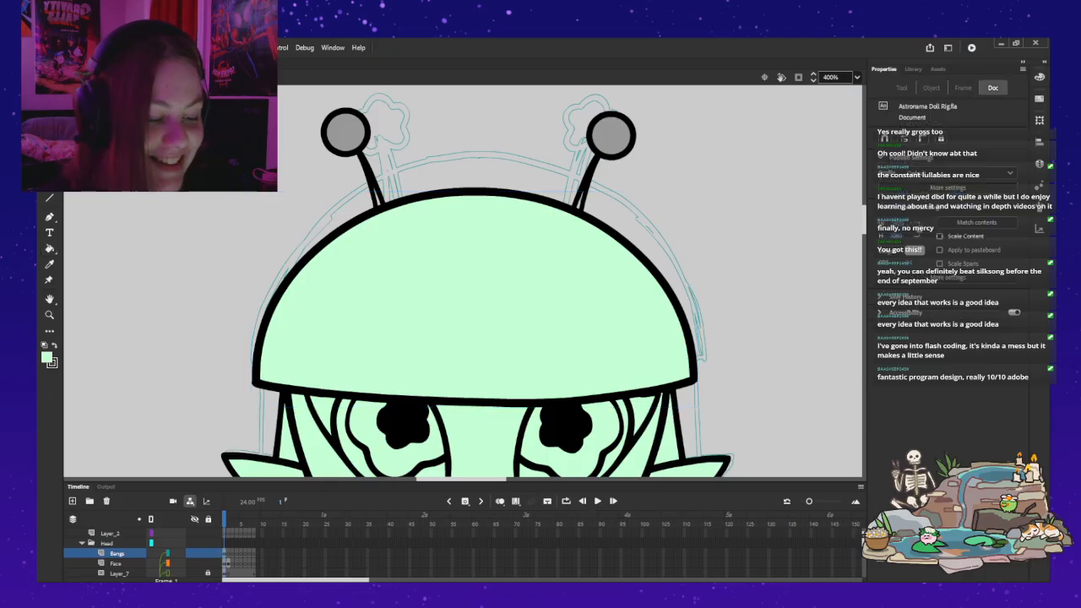
Step: Cut both antennae from the Face layer and paste them in place on the Bangs layer
scroll(127, 534, down, 1)
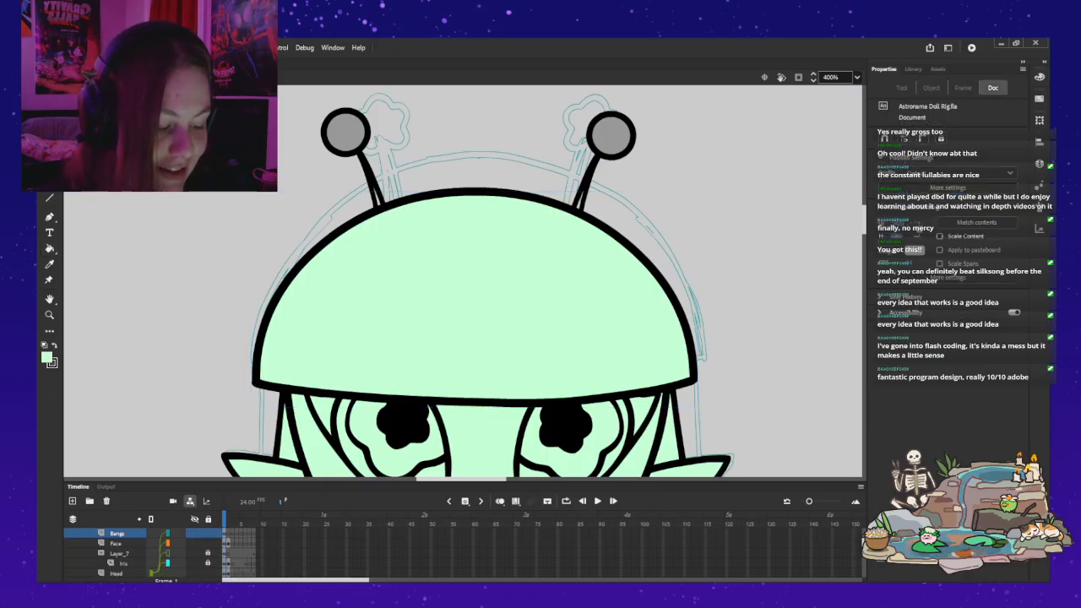
key(z)
alt+click(348, 340)
drag(380, 338, 335, 324)
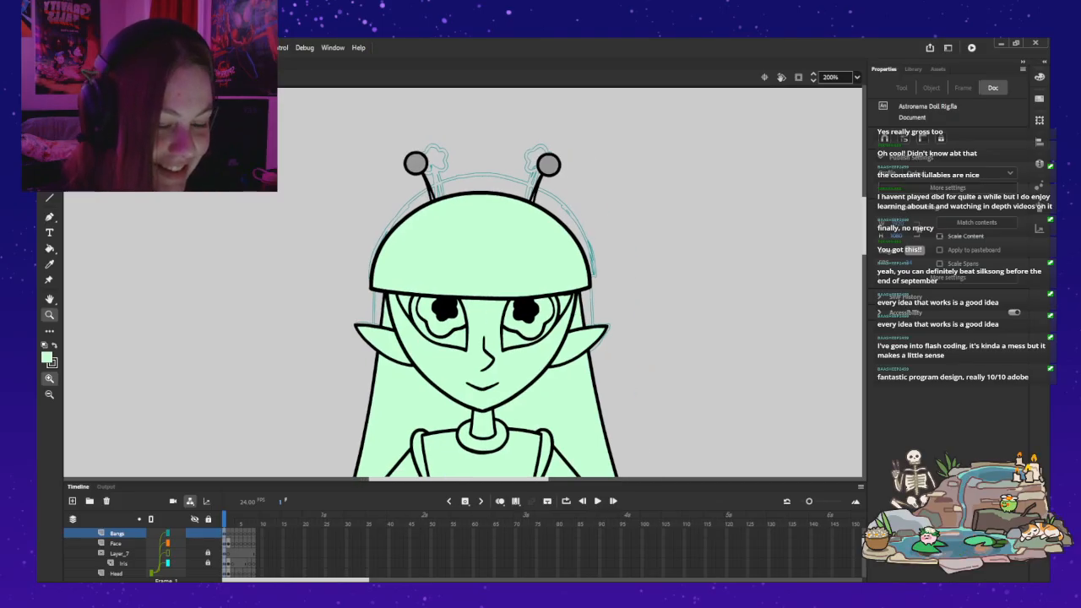
key(v)
click(414, 166)
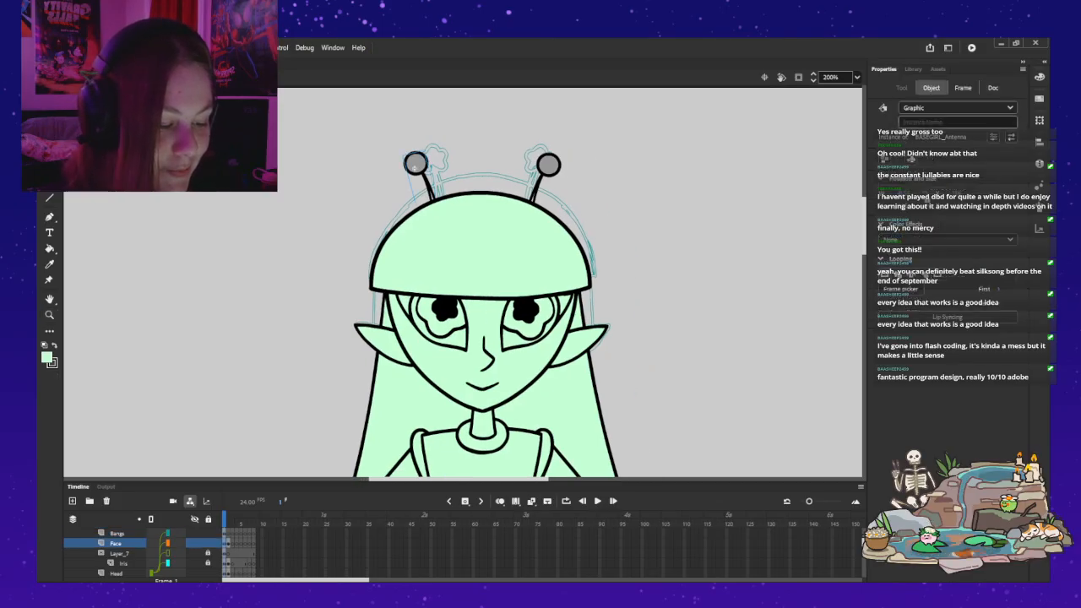
shift+click(549, 166)
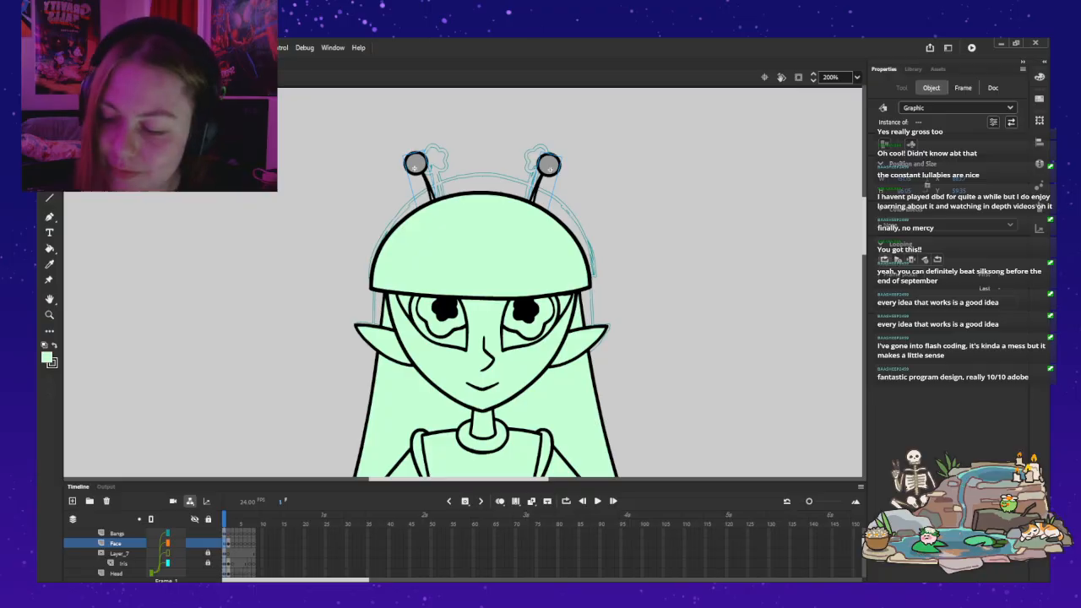
key(ctrl+x)
scroll(207, 535, up, 1)
click(118, 563)
key(ctrl+shift+v)
key(ctrl+shift+a)
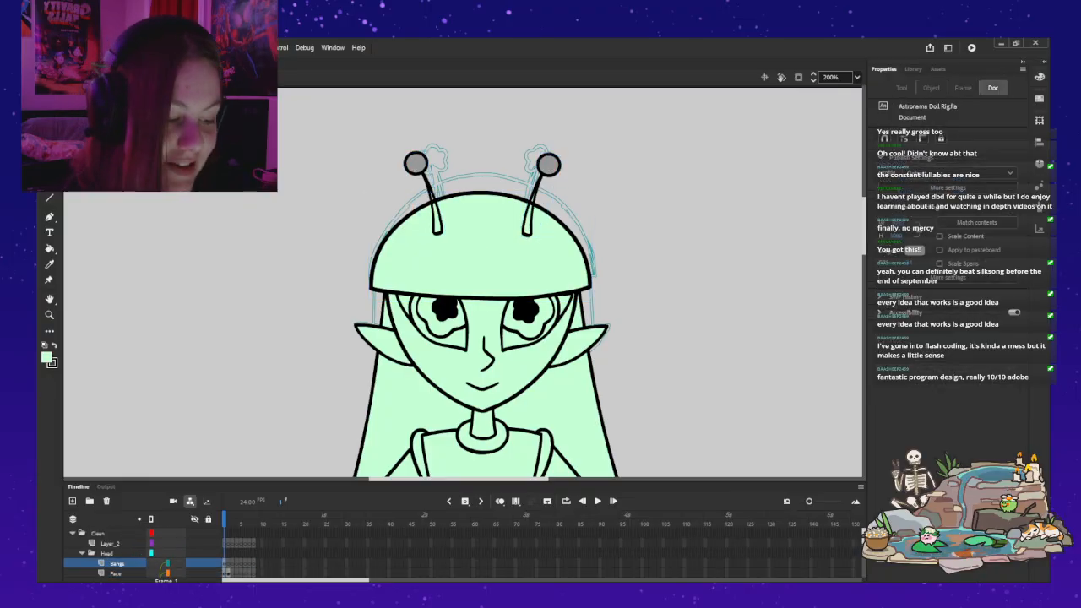
Step: Inside the antenna symbol, delete the ball on Layer_2 and the stalk on Layer_1 in frame 1
double_click(549, 165)
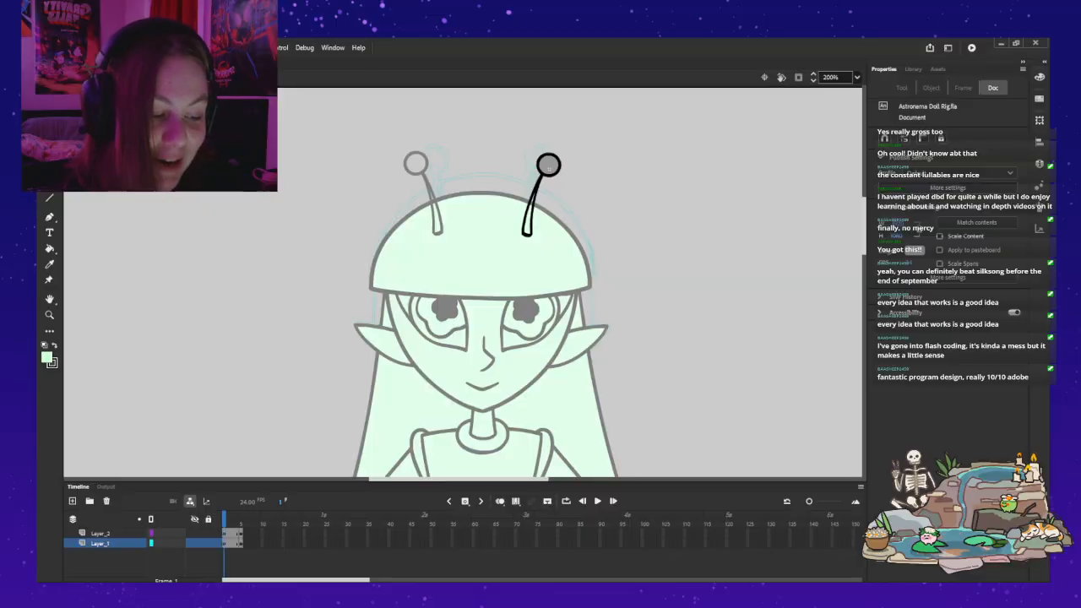
key(z)
click(568, 186)
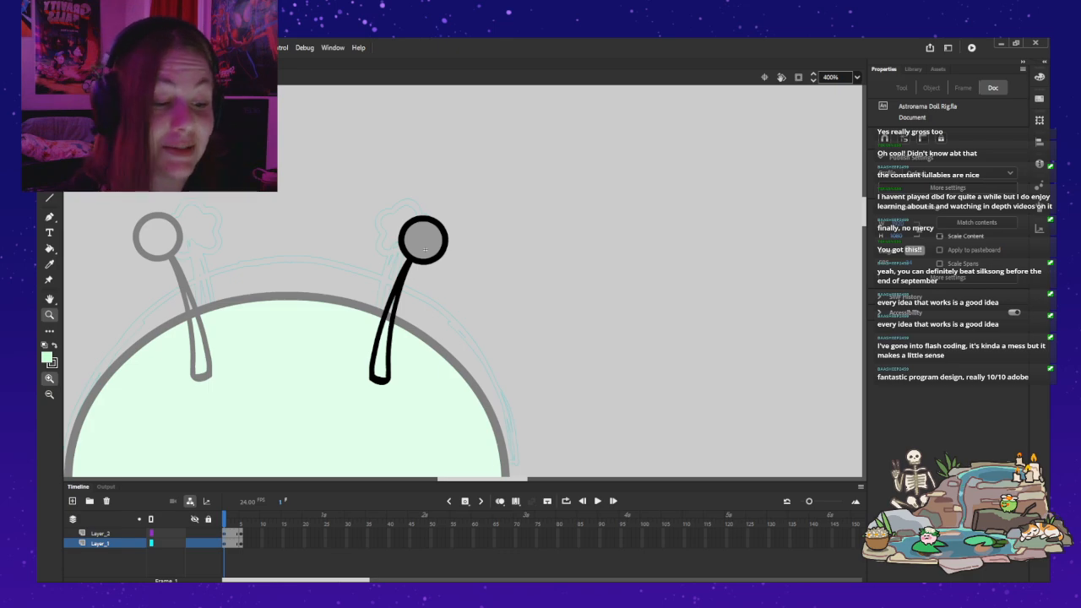
key(.)
key(.)
click(228, 534)
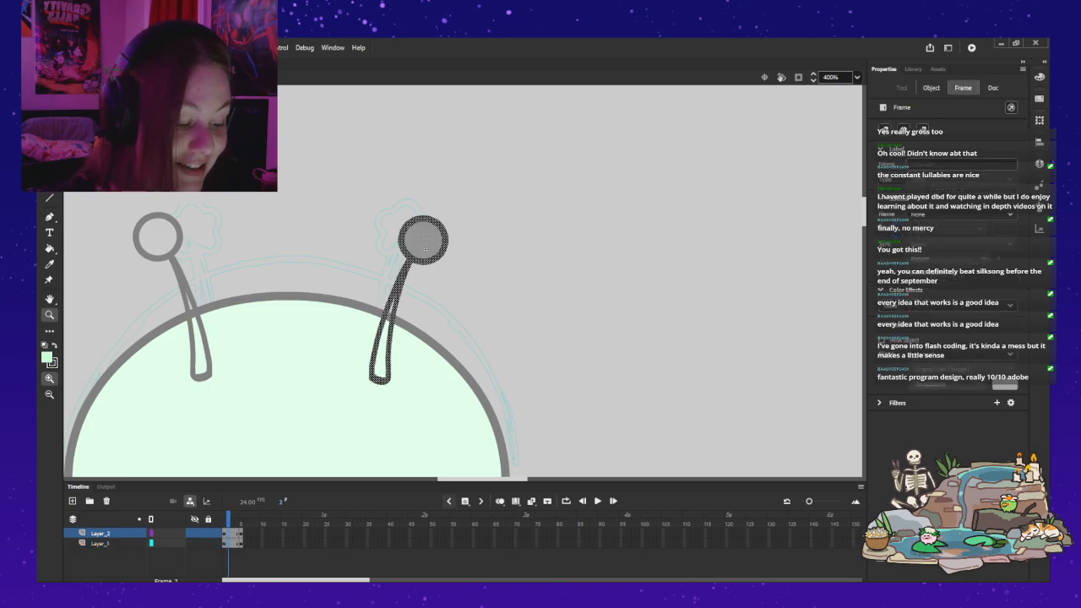
click(228, 544)
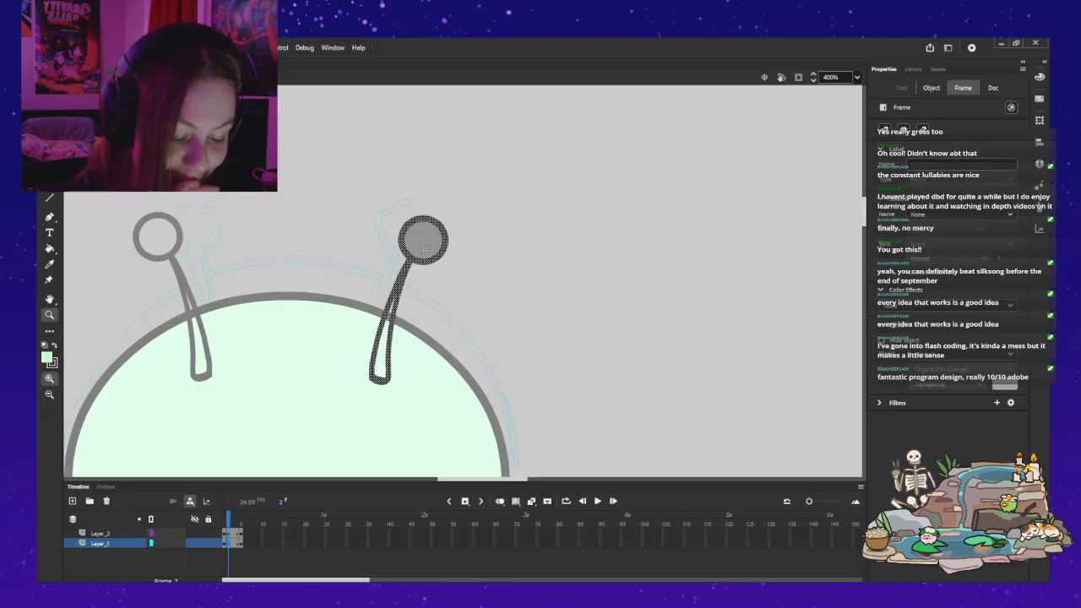
click(224, 533)
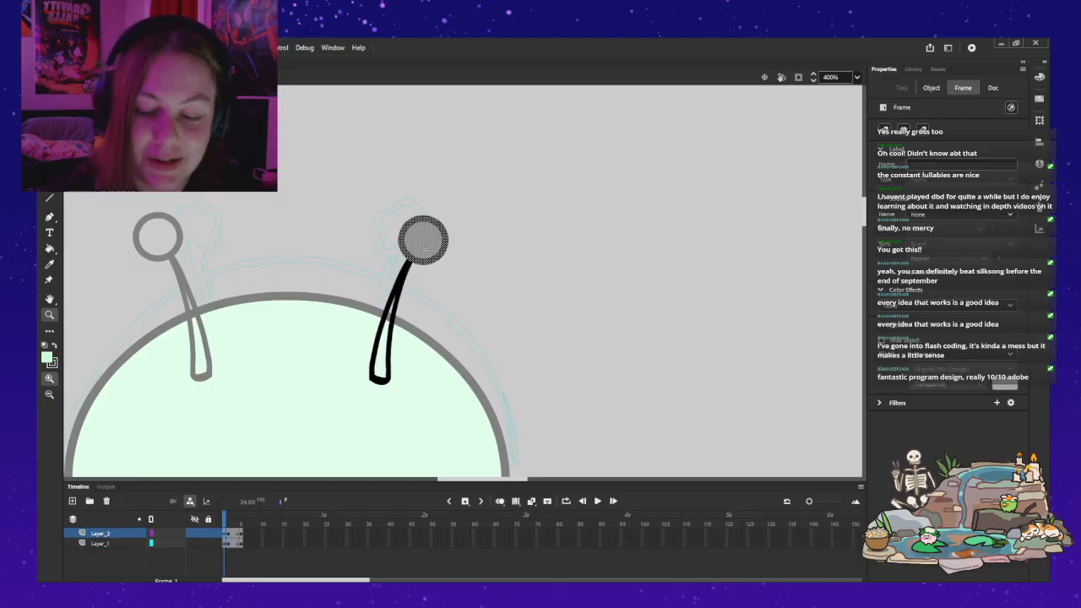
key(Delete)
click(225, 544)
key(Delete)
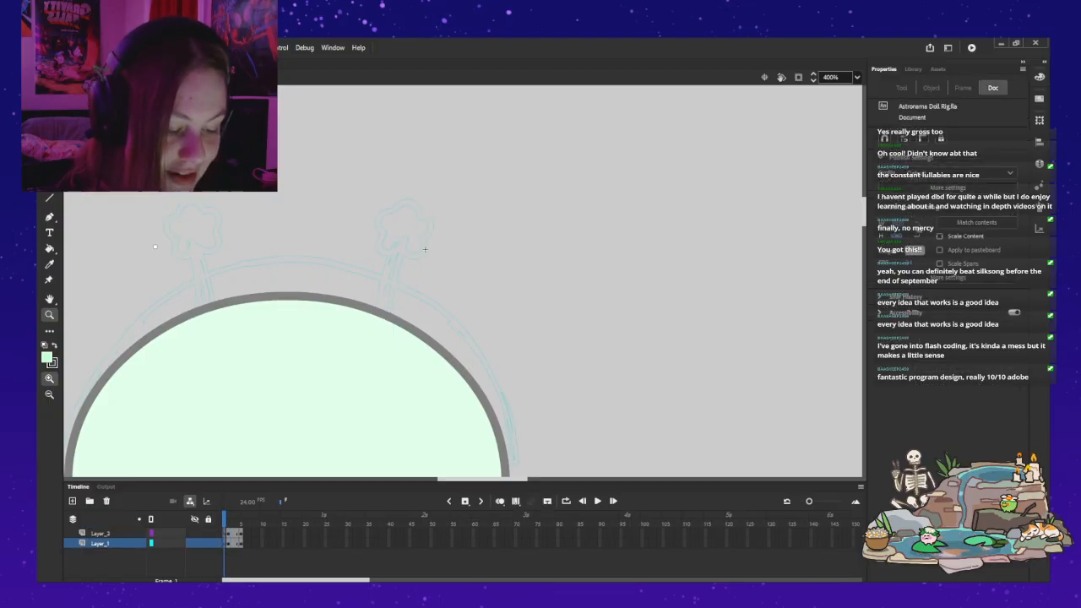
Step: Leave the antenna symbol and toggle the Bangs layer's visibility to examine the head beneath it
drag(425, 250, 542, 228)
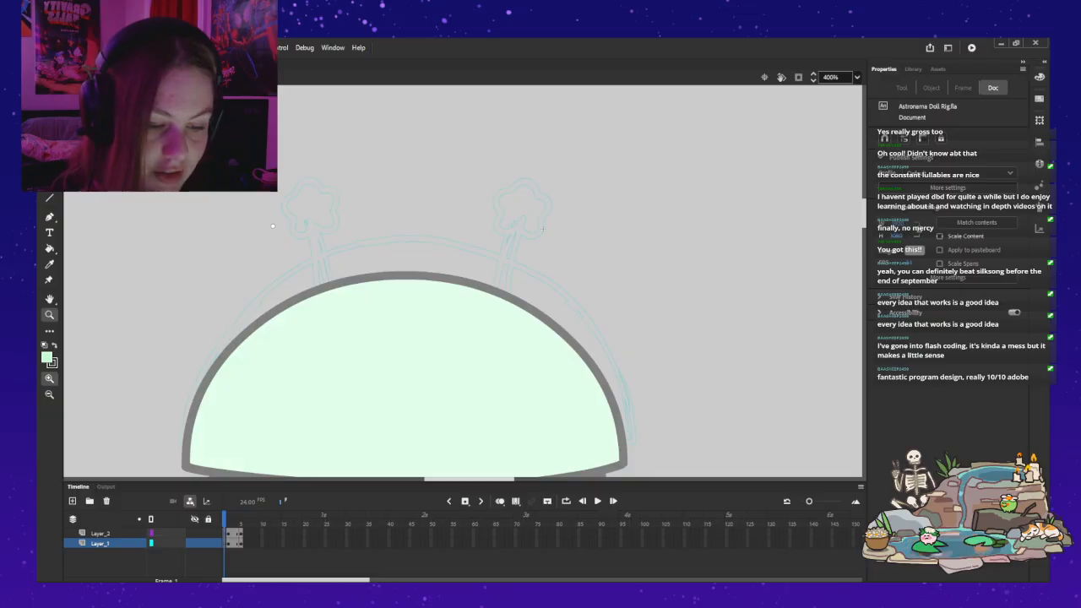
key(ctrl+e)
key(v)
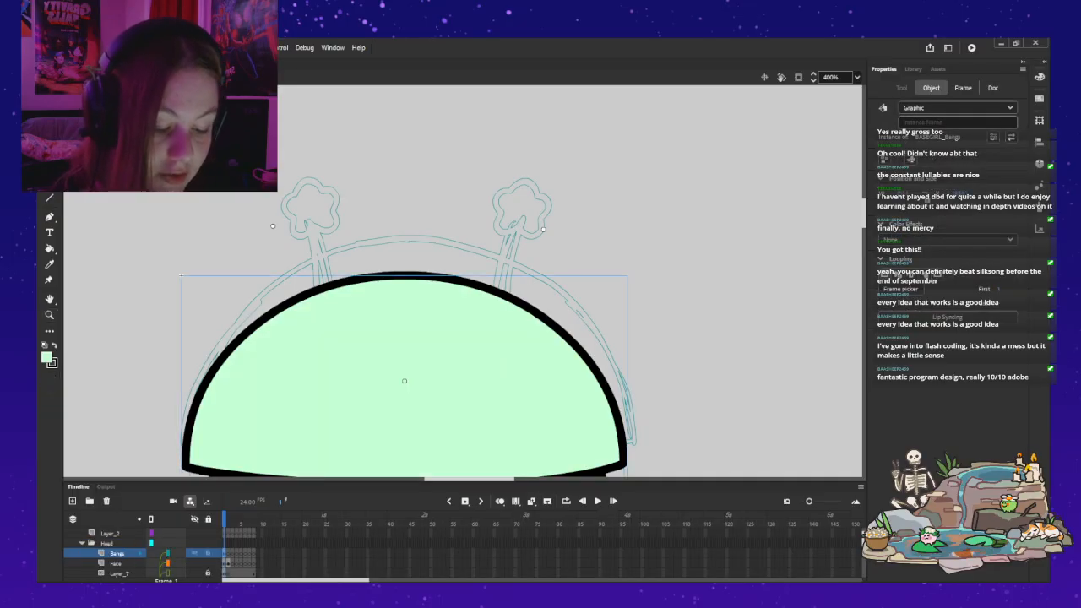
click(194, 553)
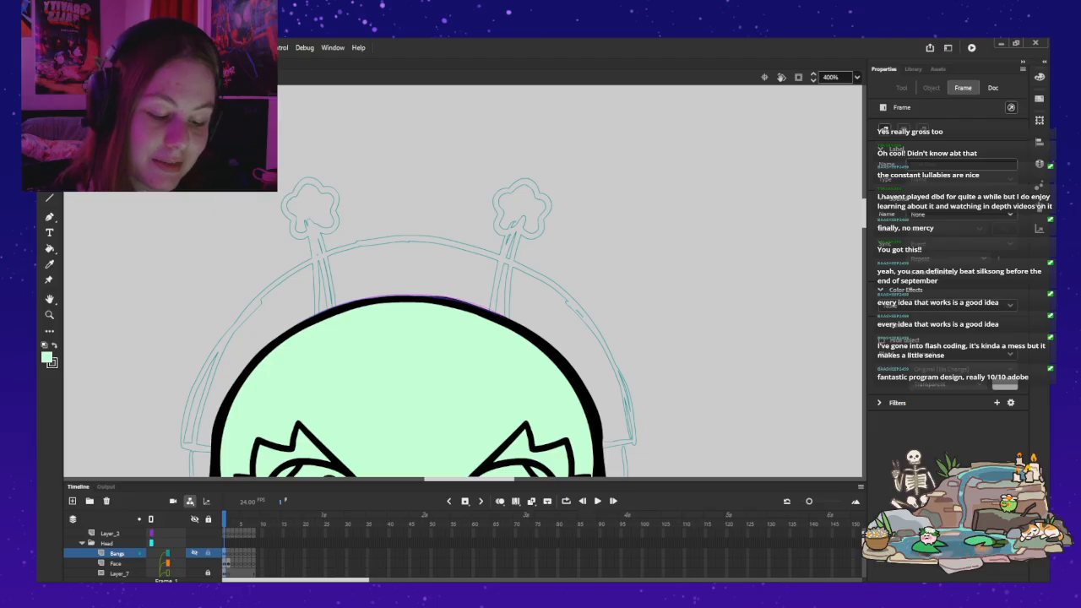
click(194, 554)
Step: Bring back the stalk inside the antenna symbol, leave it, and delete both antennae from the Bangs layer
double_click(542, 229)
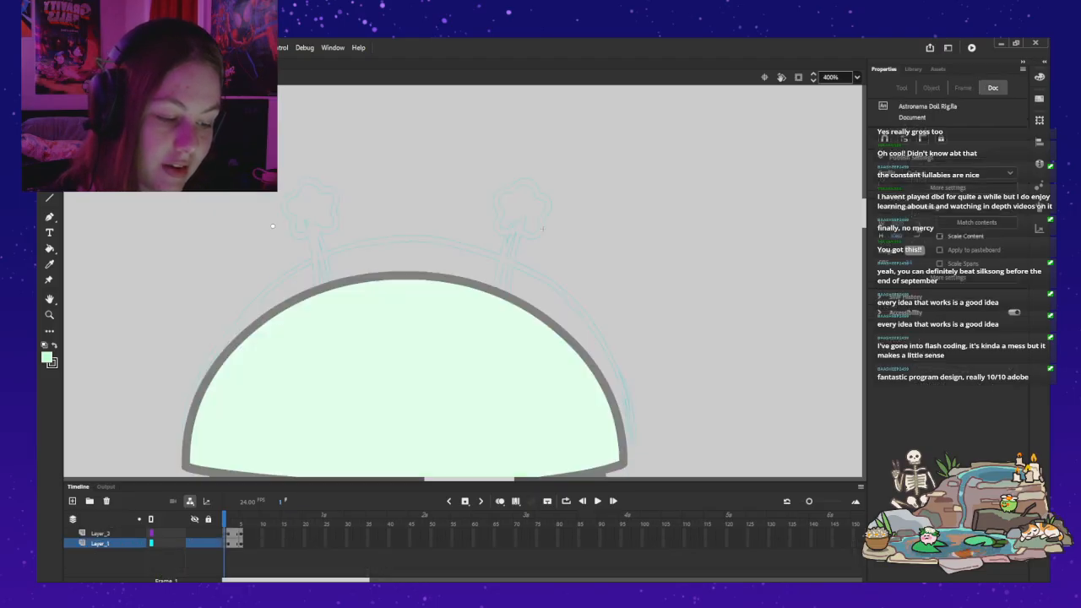
key(ctrl+shift+v)
double_click(543, 229)
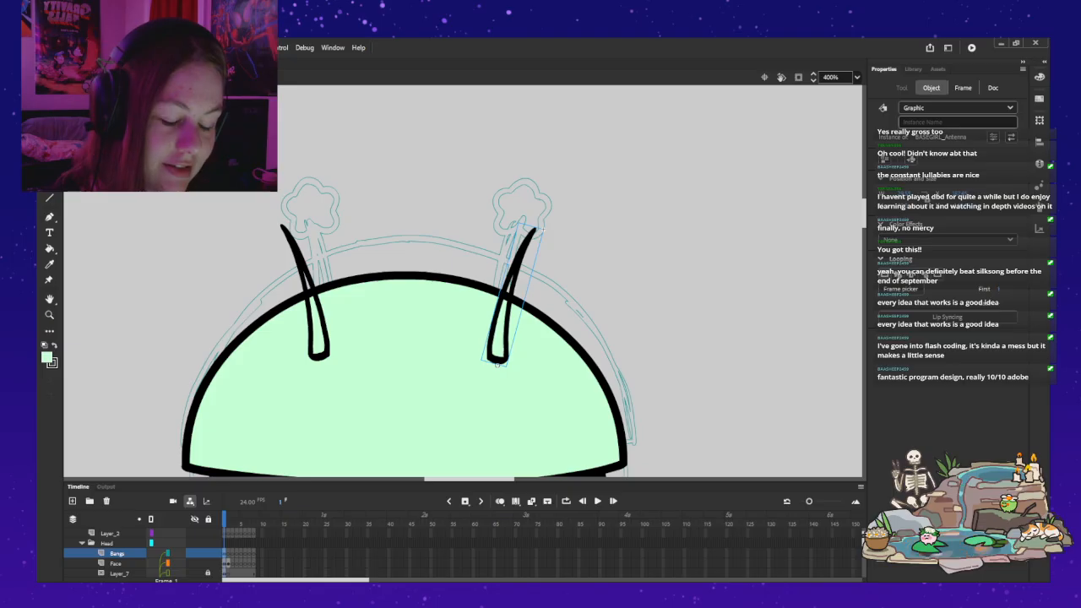
shift+click(315, 314)
key(Delete)
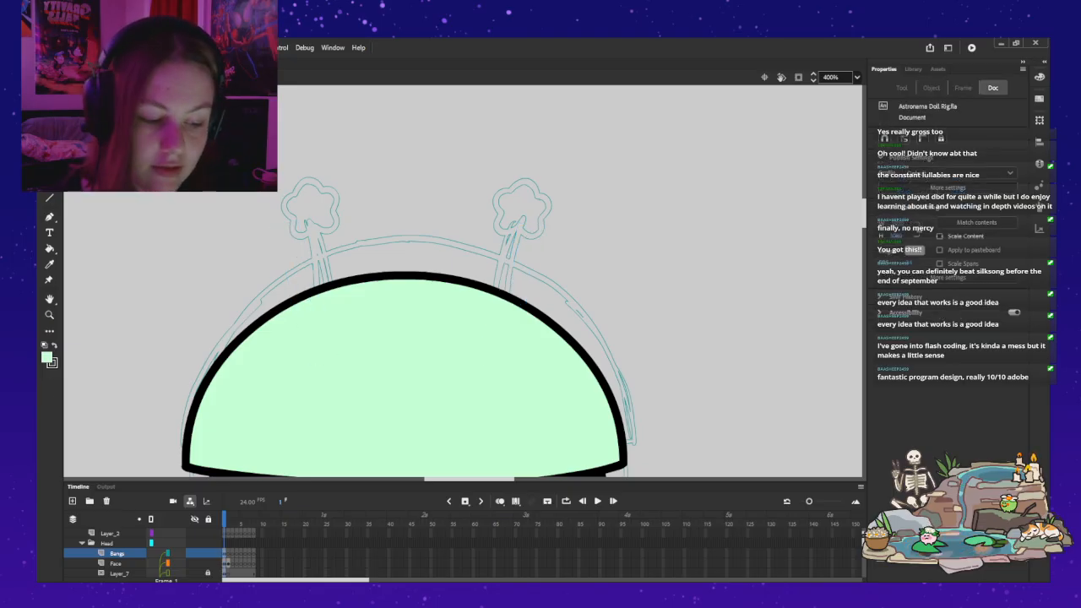
Step: Paste both antennae in place on Layer_2 above the Head folder and hide the Bangs layer
click(111, 534)
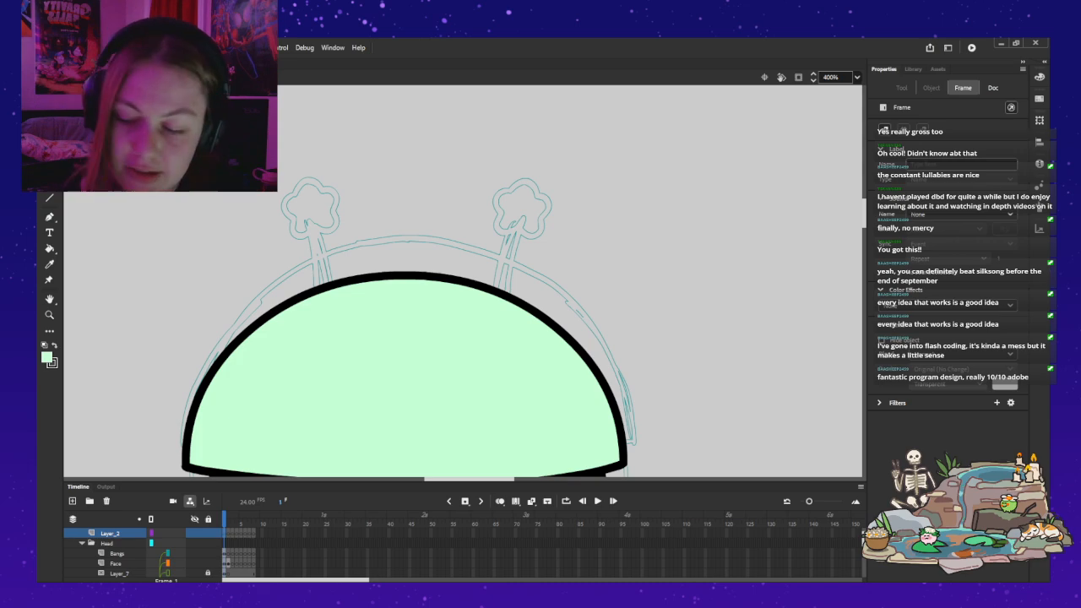
key(ctrl+shift+v)
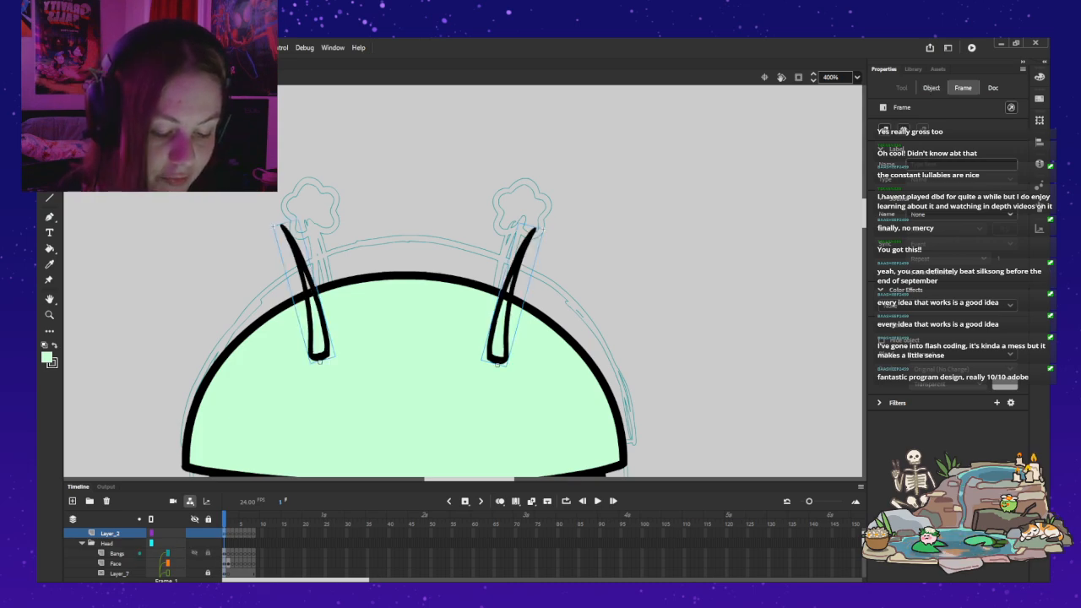
click(194, 553)
double_click(274, 225)
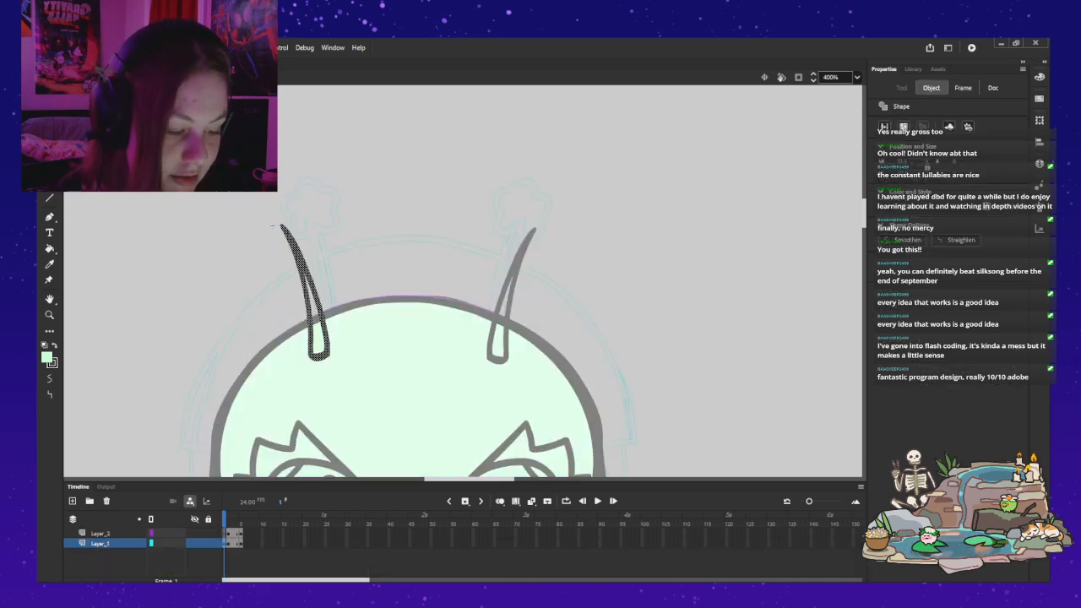
click(100, 534)
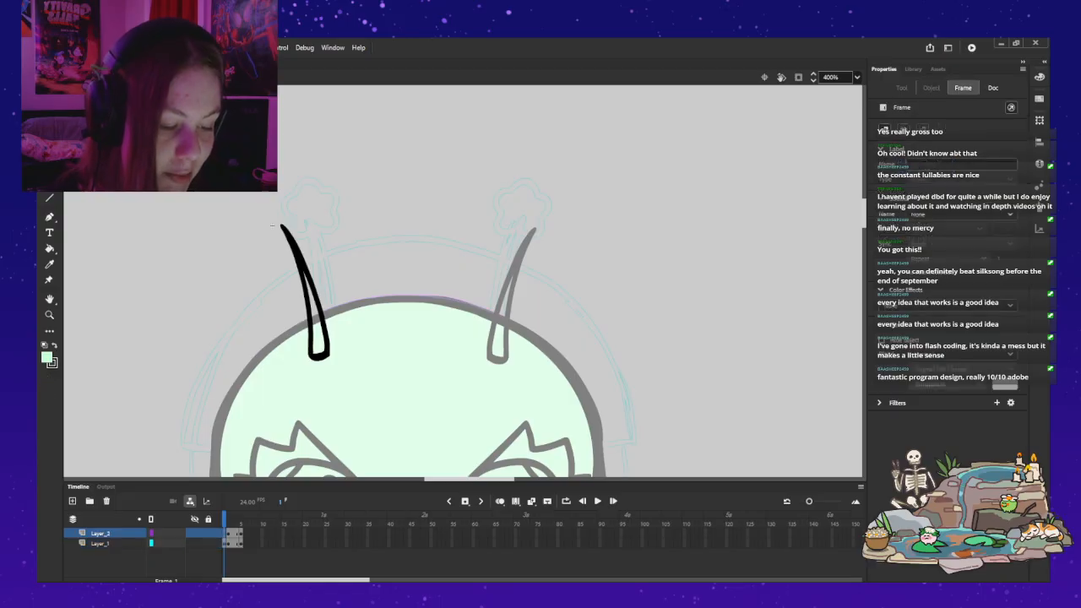
double_click(274, 225)
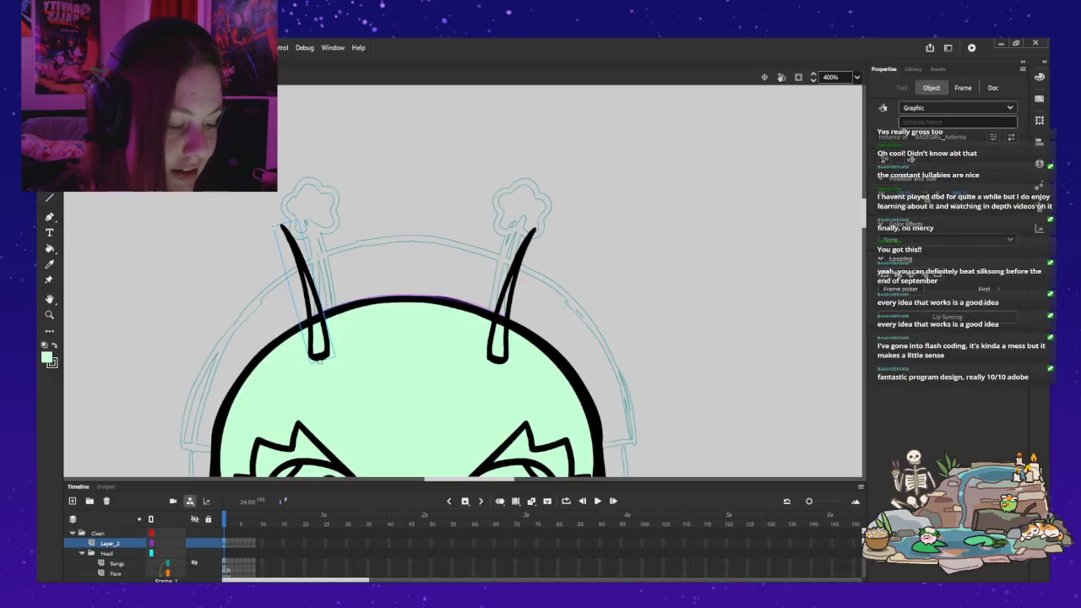
Step: Open the right antenna's symbol and ready the Classic Brush with black on its Layer_2
double_click(536, 230)
click(101, 533)
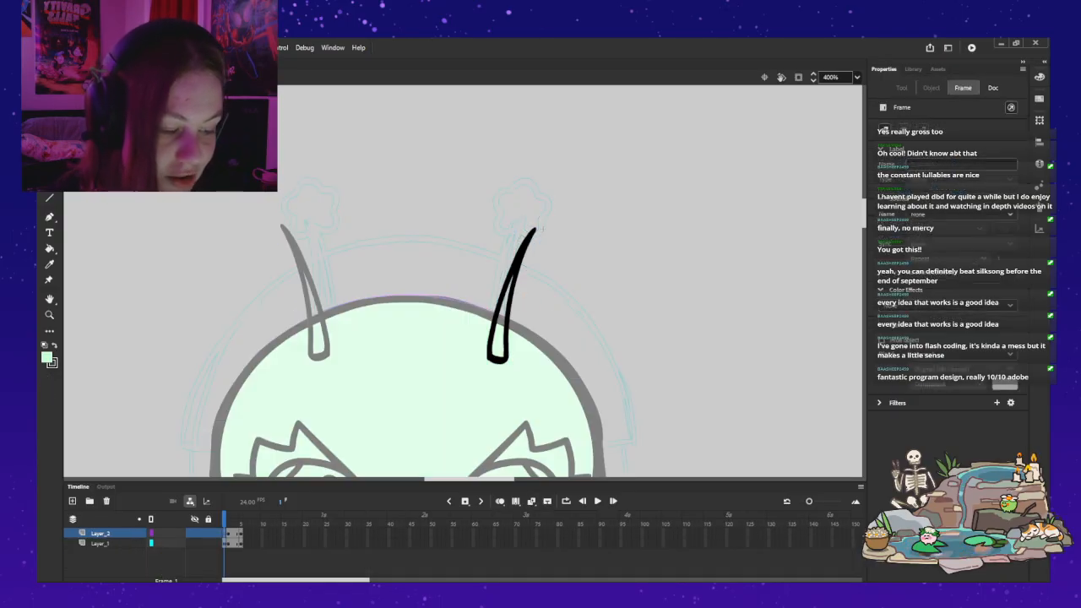
key(b)
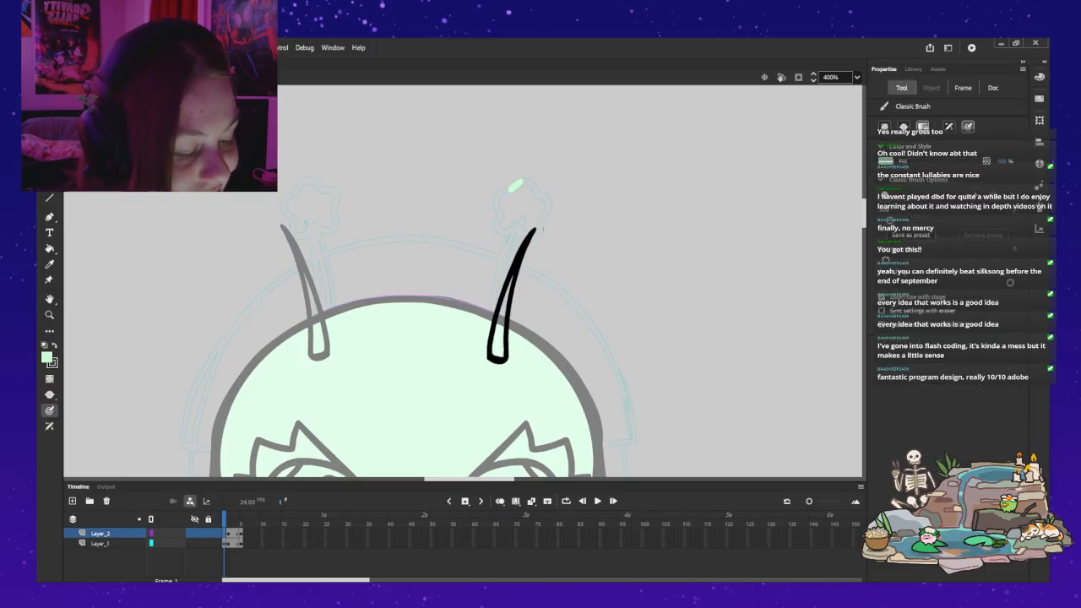
key(k)
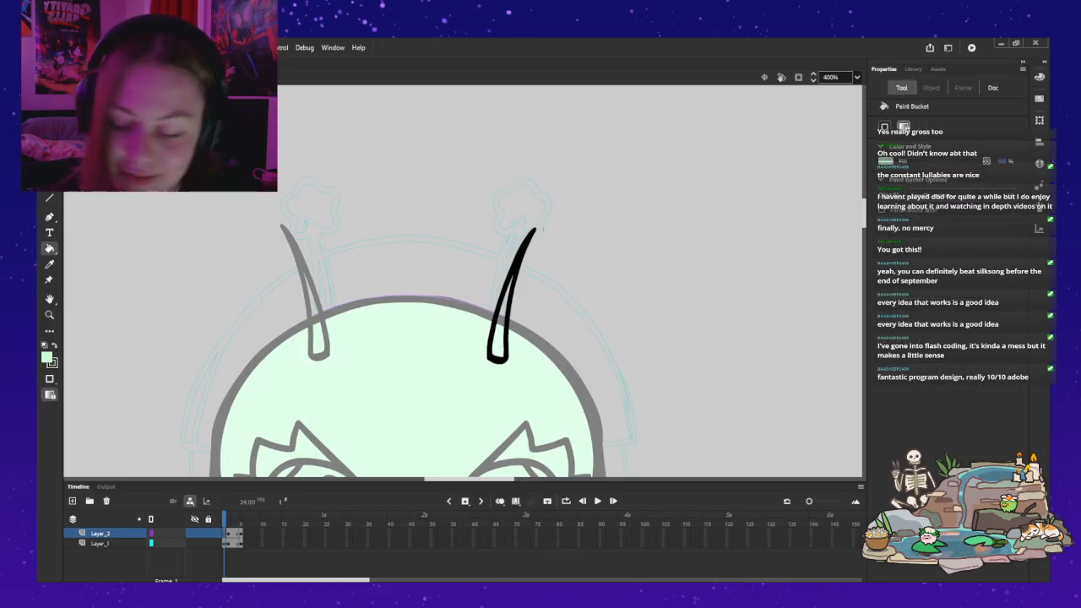
key(x)
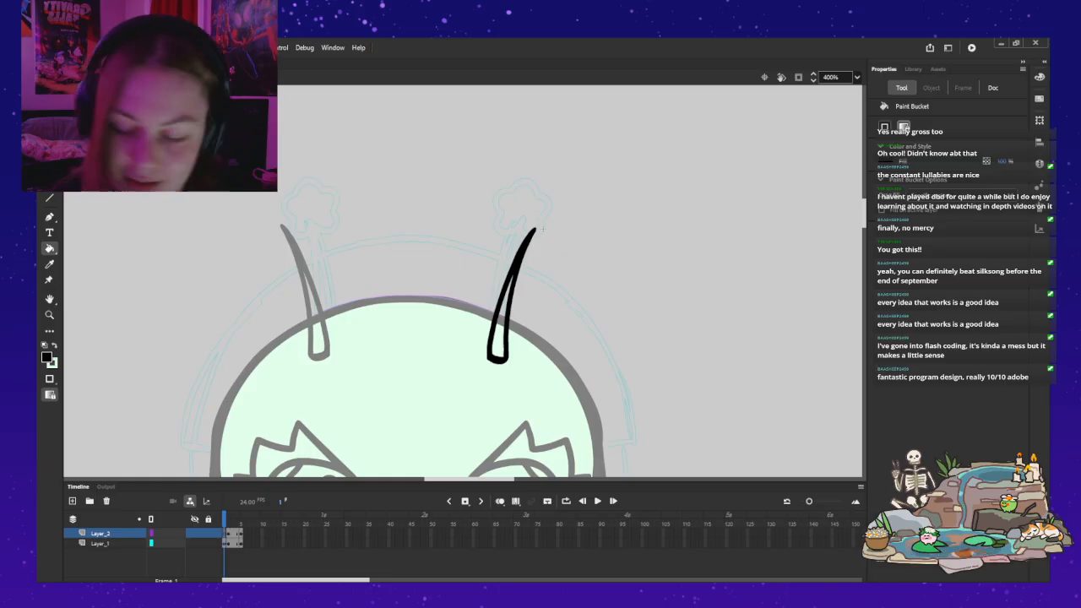
key(b)
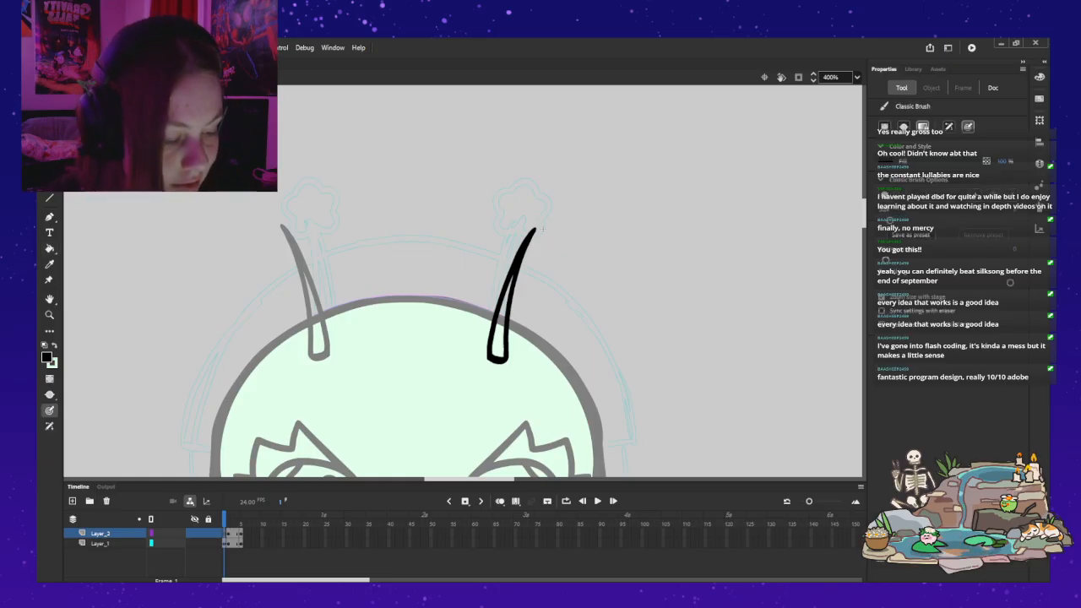
Step: Try to brush a black star outline over the sketched star at the right antenna's tip
mouse_move(509, 191)
mouse_down()
mouse_move(519, 182)
mouse_move(549, 205)
mouse_move(541, 232)
mouse_move(500, 236)
mouse_move(493, 200)
mouse_move(505, 187)
mouse_up()
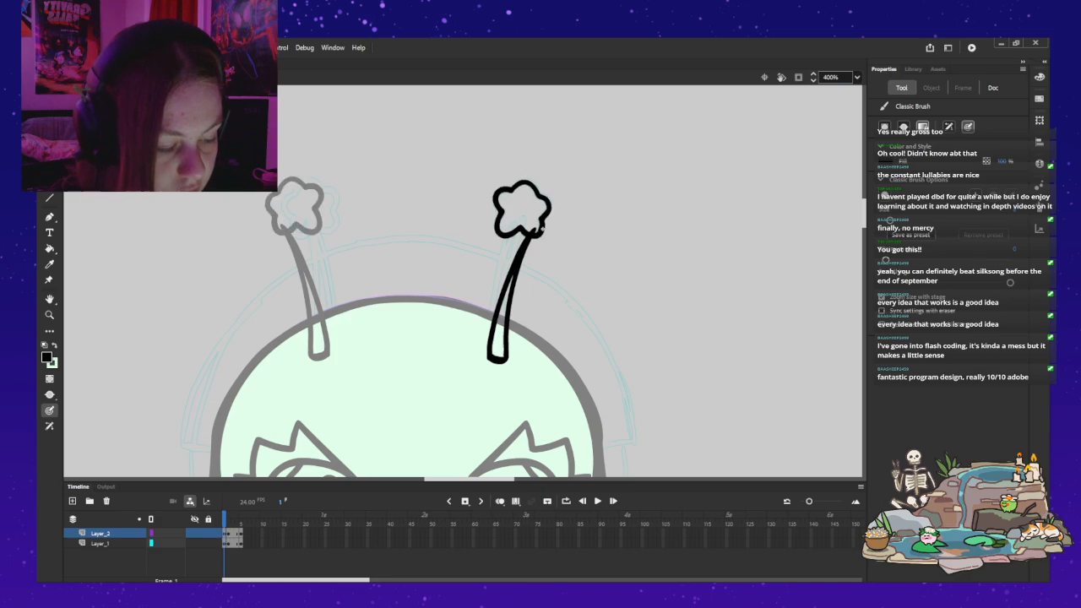
key(ctrl+z)
mouse_move(509, 189)
mouse_down()
mouse_move(504, 230)
mouse_move(542, 229)
mouse_move(550, 199)
mouse_move(529, 179)
mouse_move(507, 189)
mouse_move(527, 181)
mouse_move(537, 195)
mouse_move(497, 193)
mouse_move(499, 208)
mouse_move(510, 190)
mouse_move(497, 216)
mouse_up()
key(ctrl+z)
key(ctrl+z)
key(ctrl+z)
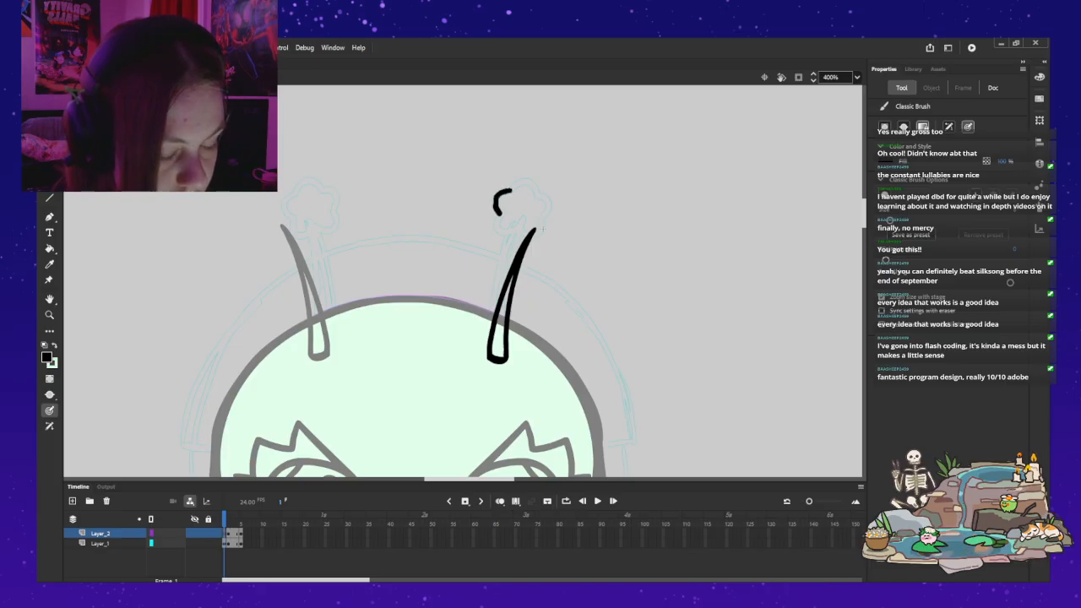
key(ctrl+z)
mouse_move(510, 190)
mouse_down()
mouse_move(498, 211)
mouse_move(510, 192)
mouse_up()
drag(306, 190, 316, 210)
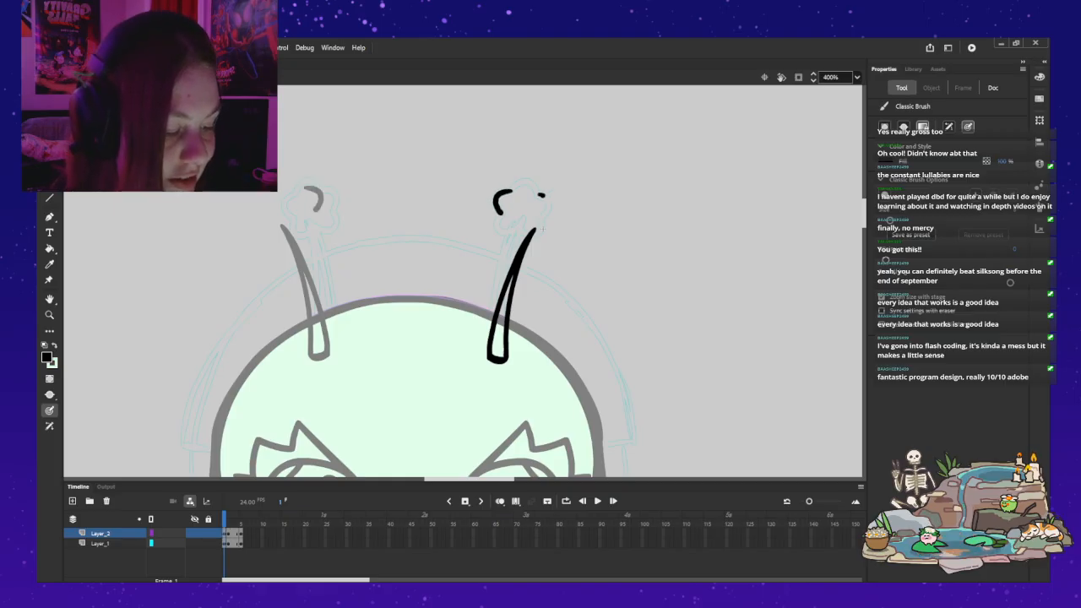
key(ctrl+z)
key(ctrl+z)
mouse_move(498, 193)
mouse_down()
mouse_move(496, 206)
mouse_move(525, 182)
mouse_move(538, 197)
mouse_move(513, 189)
mouse_move(540, 196)
mouse_move(499, 193)
mouse_move(496, 236)
mouse_move(512, 235)
mouse_up()
key(ctrl+z)
key(ctrl+z)
key(ctrl+z)
key(ctrl+z)
key(ctrl+z)
key(ctrl+z)
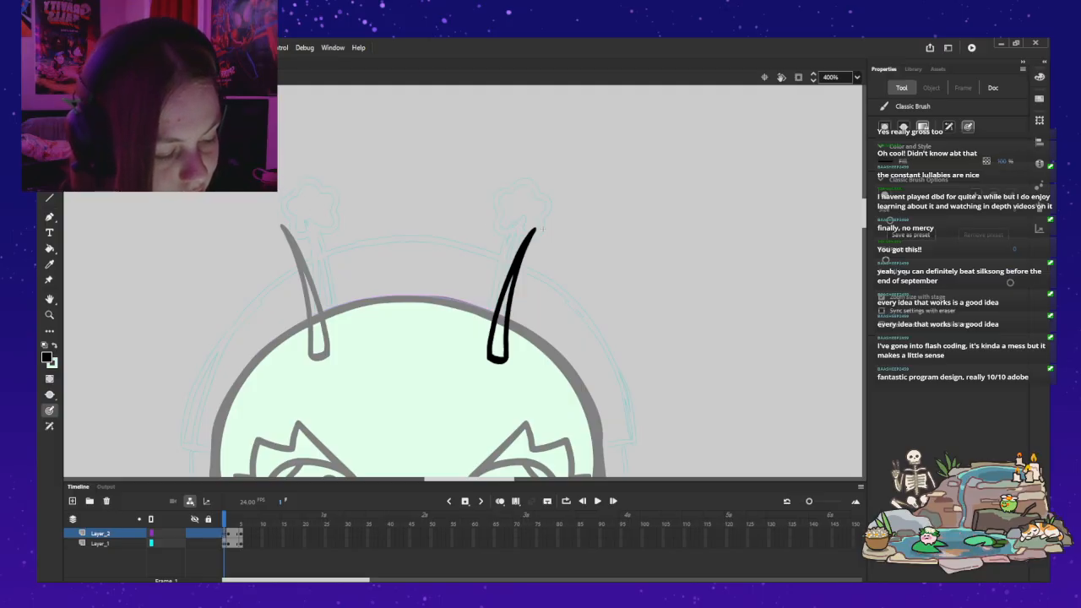
Step: Brush a closed black star outline over the sketched star at the tip of the right antenna's stalk
mouse_move(498, 194)
mouse_down()
mouse_move(498, 225)
mouse_move(515, 233)
mouse_up()
drag(306, 190, 295, 227)
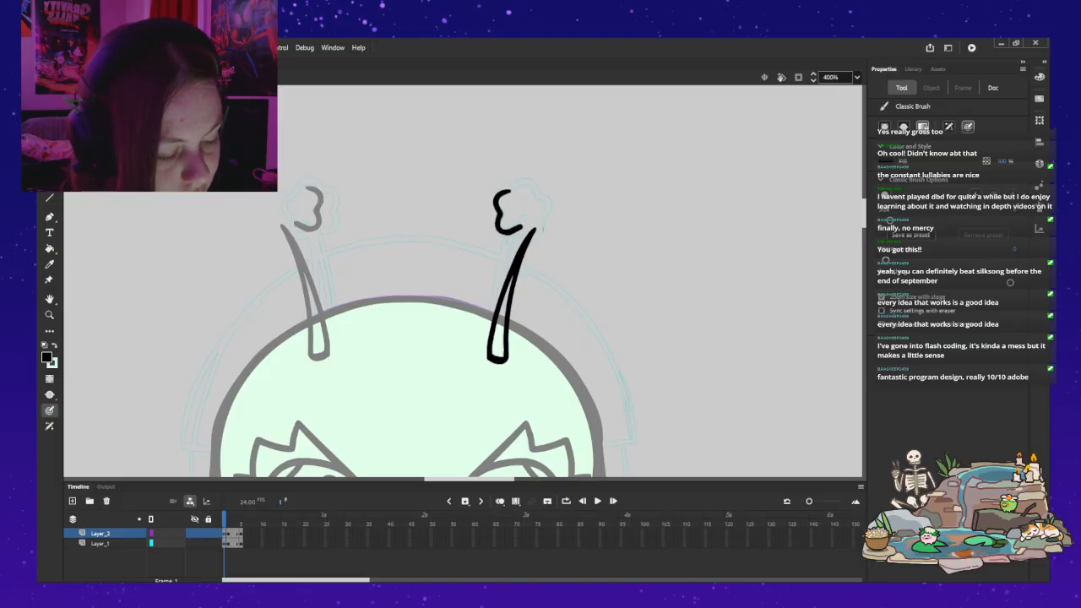
mouse_move(507, 192)
mouse_down()
mouse_move(532, 188)
mouse_move(548, 200)
mouse_move(540, 218)
mouse_up()
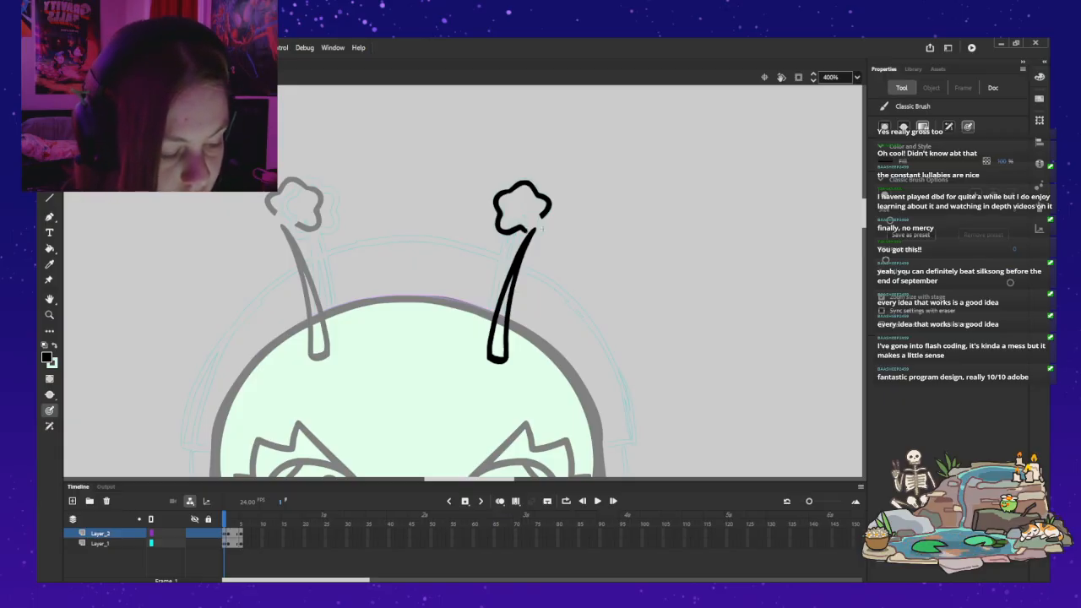
click(539, 230)
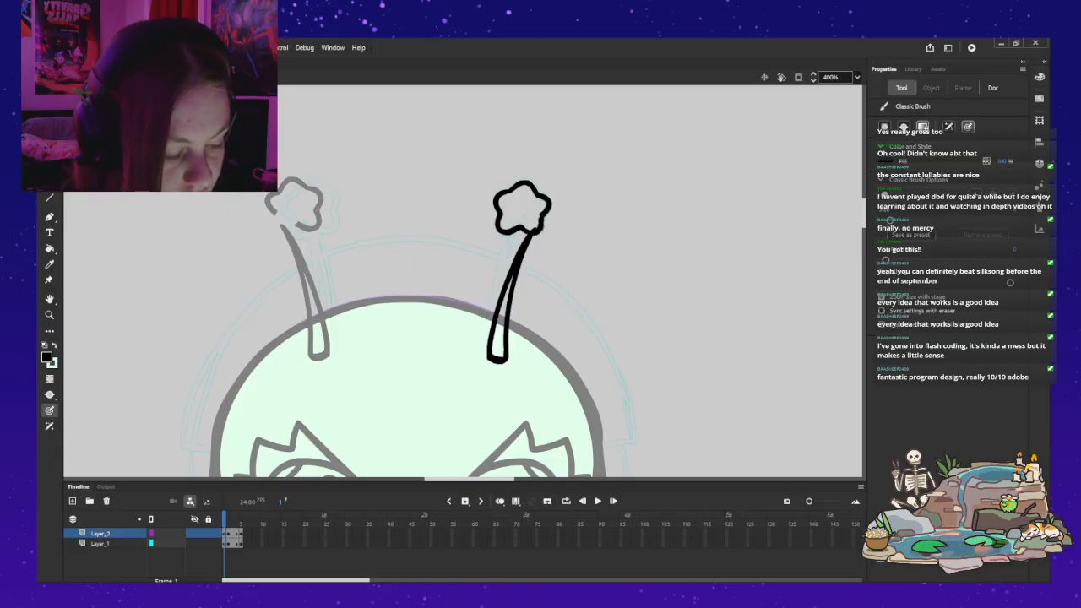
key(ctrl+z)
key(ctrl+z)
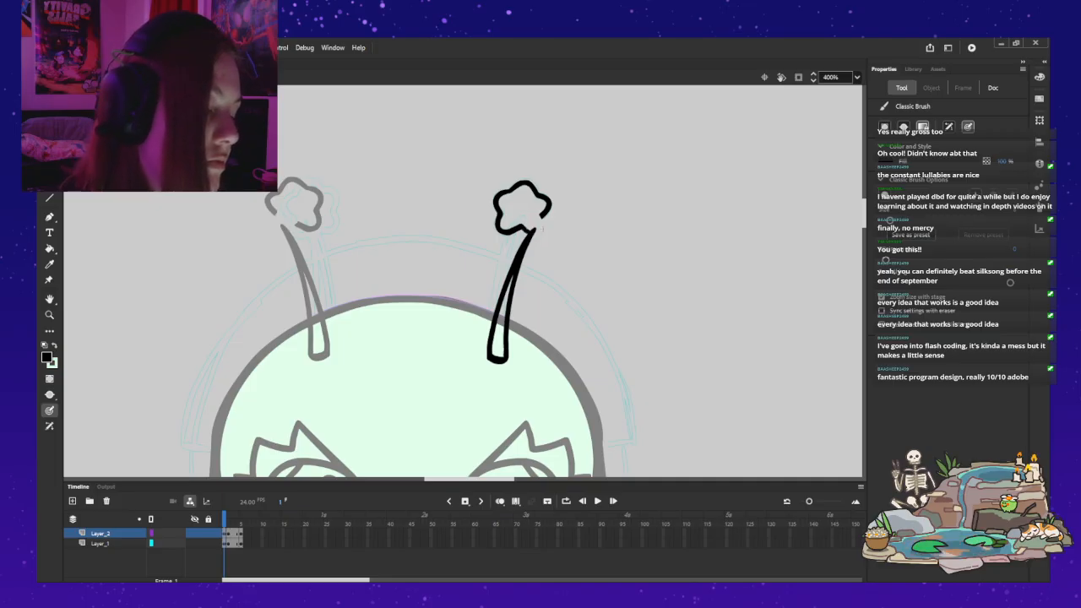
drag(538, 231, 542, 229)
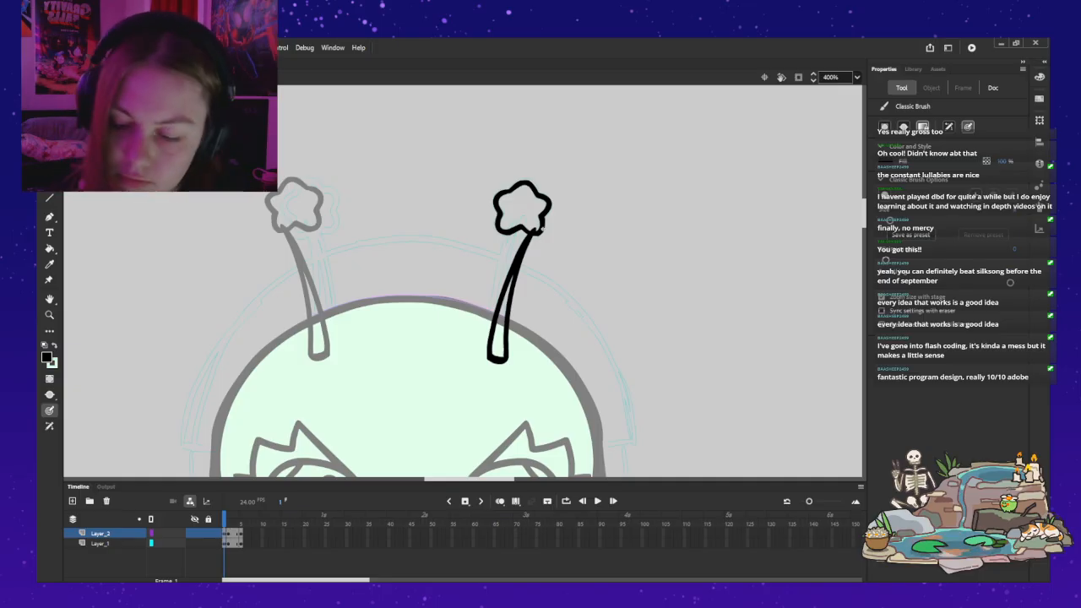
Step: Fill the inside of the star outline with the light mint green
key(x)
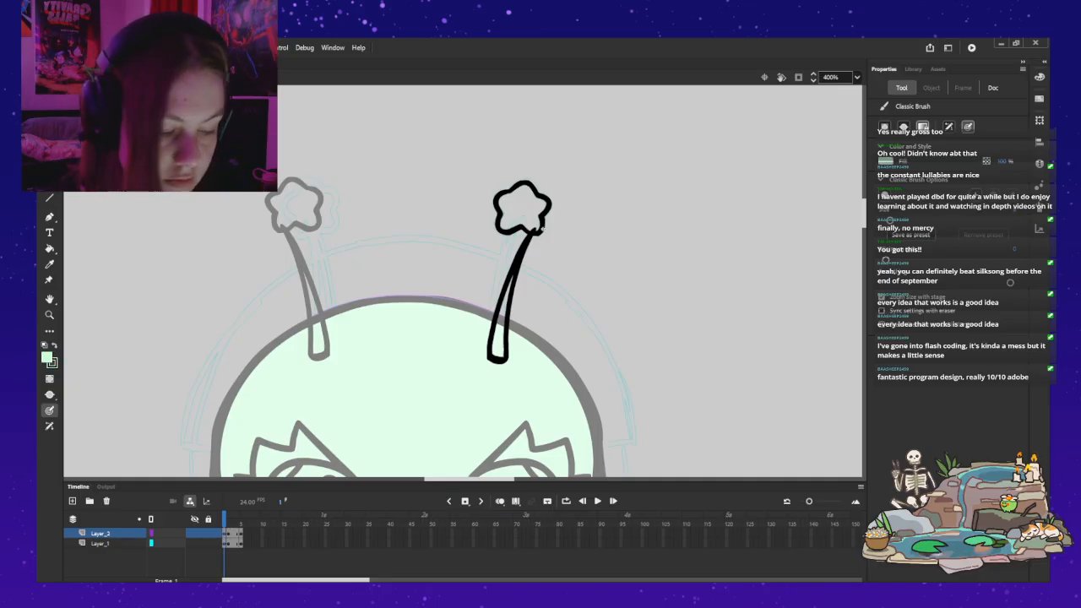
key(k)
click(533, 218)
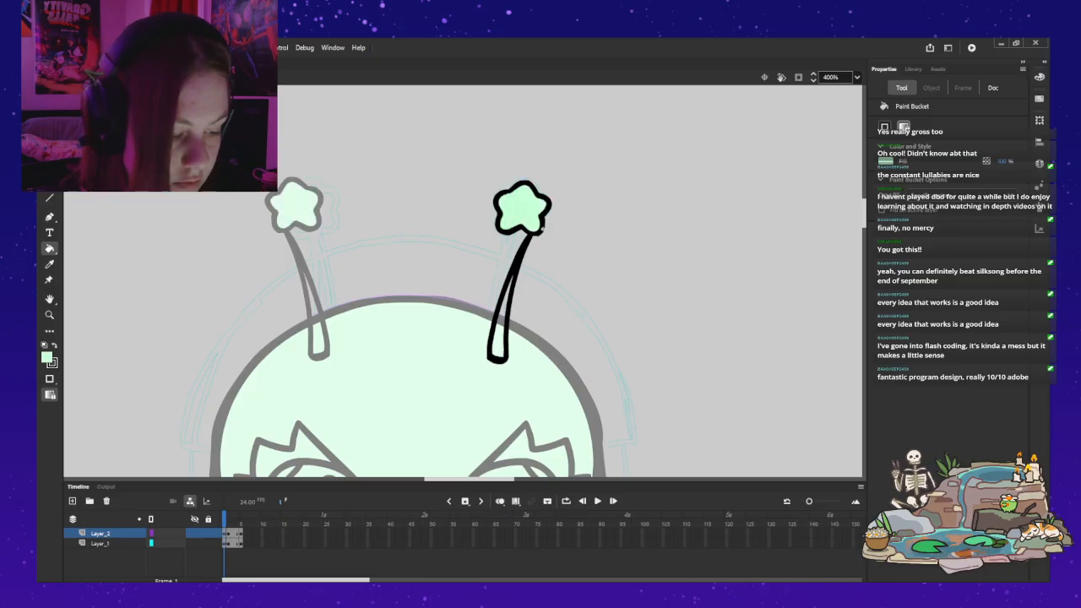
Step: Move the filled star away from the stalk, up and to its right, and rotate it with Free Transform
key(v)
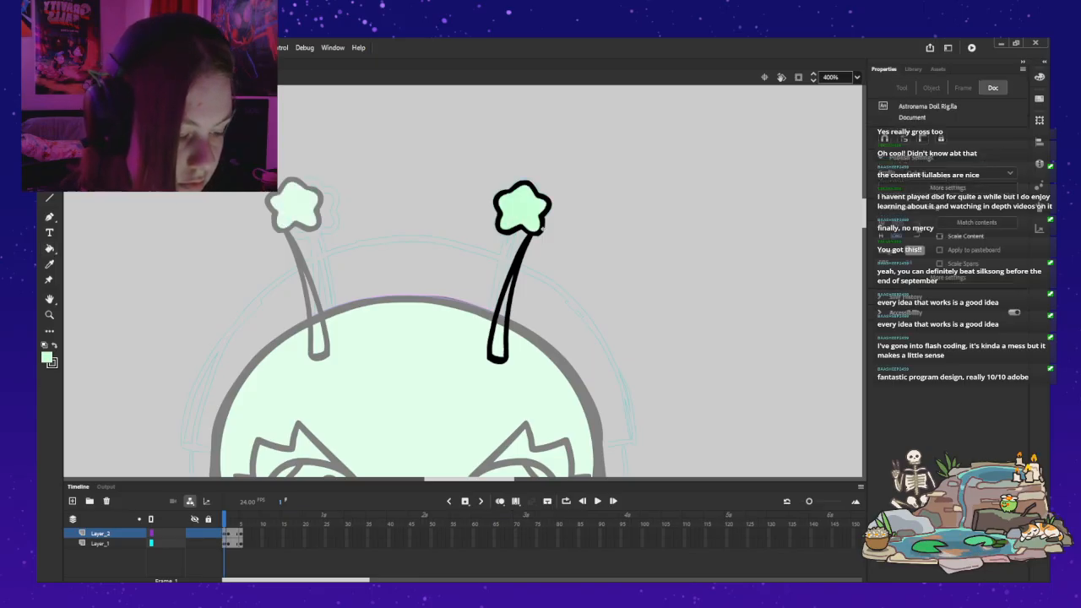
double_click(532, 224)
mouse_move(532, 225)
mouse_down()
mouse_move(544, 255)
mouse_move(546, 220)
mouse_move(545, 256)
mouse_move(543, 213)
mouse_move(640, 160)
mouse_up()
key(q)
Step: Delete the old antenna stalk on Layer_1 and switch the Classic Brush back to black
click(533, 229)
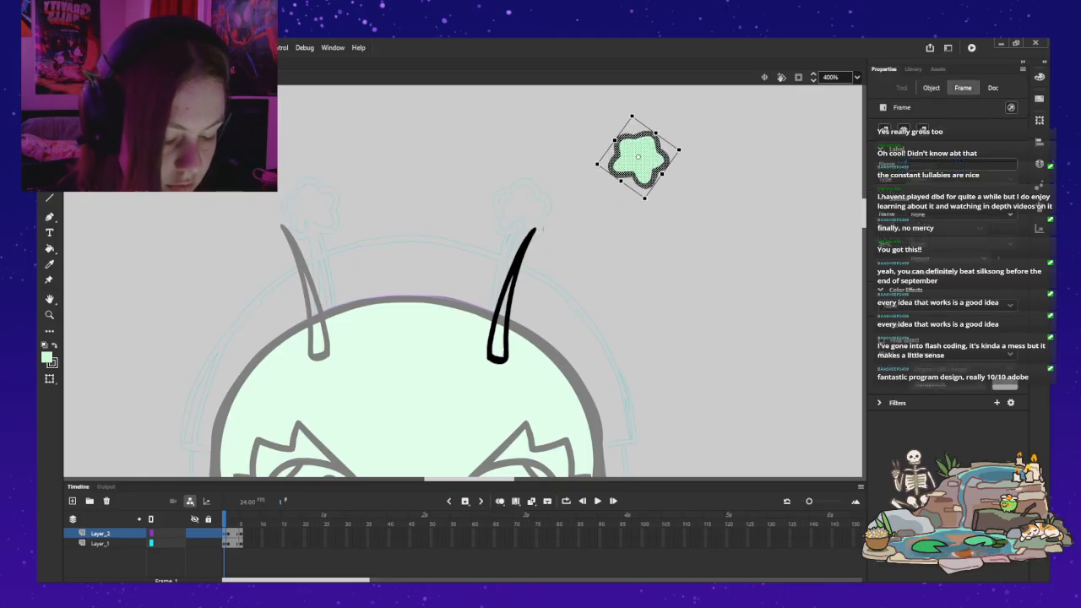
key(Delete)
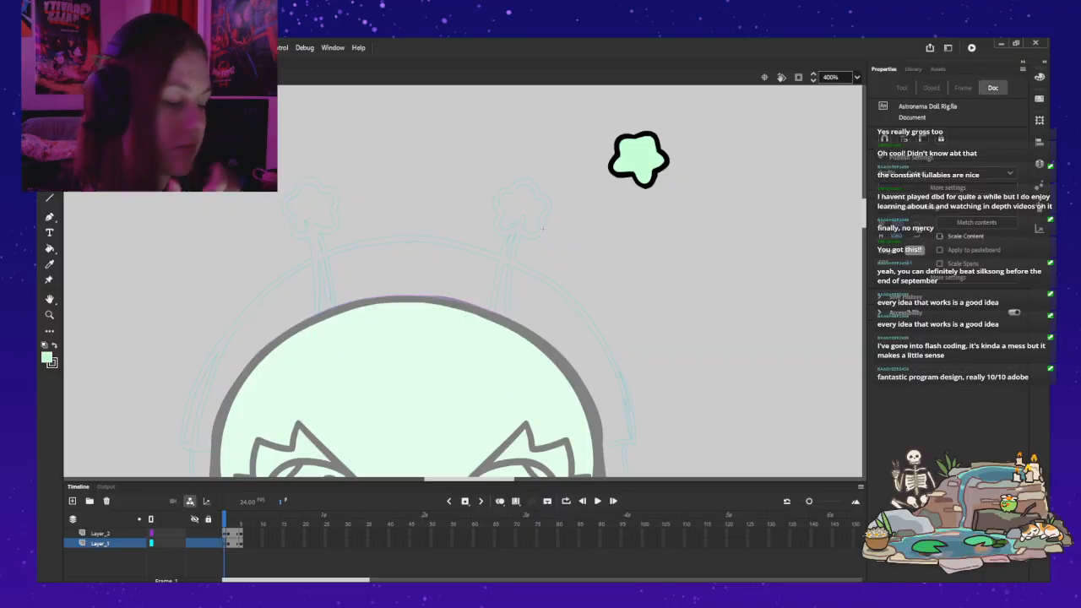
key(b)
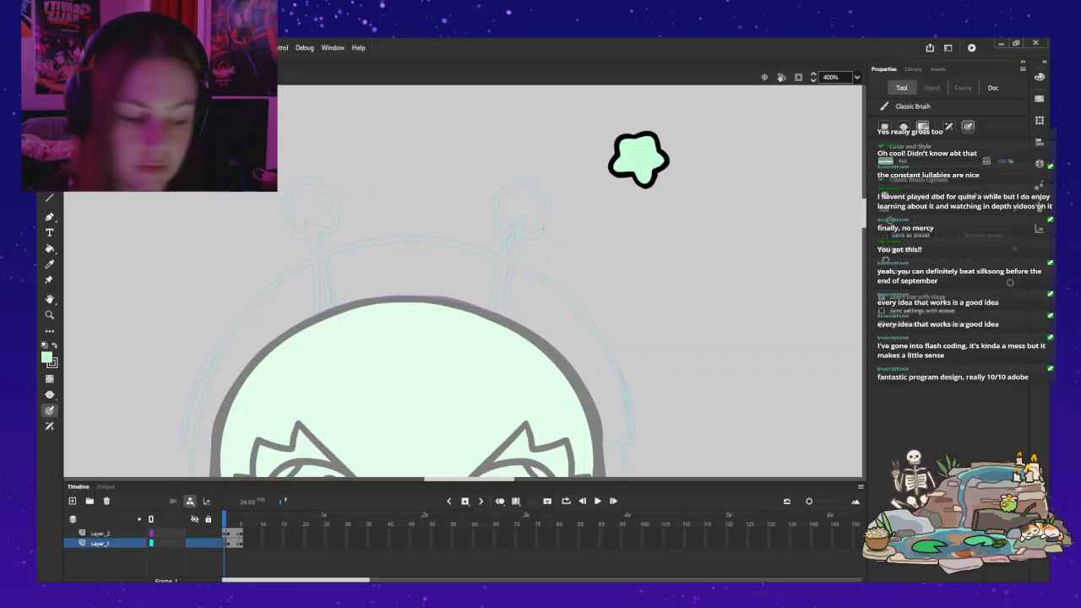
drag(523, 229, 510, 257)
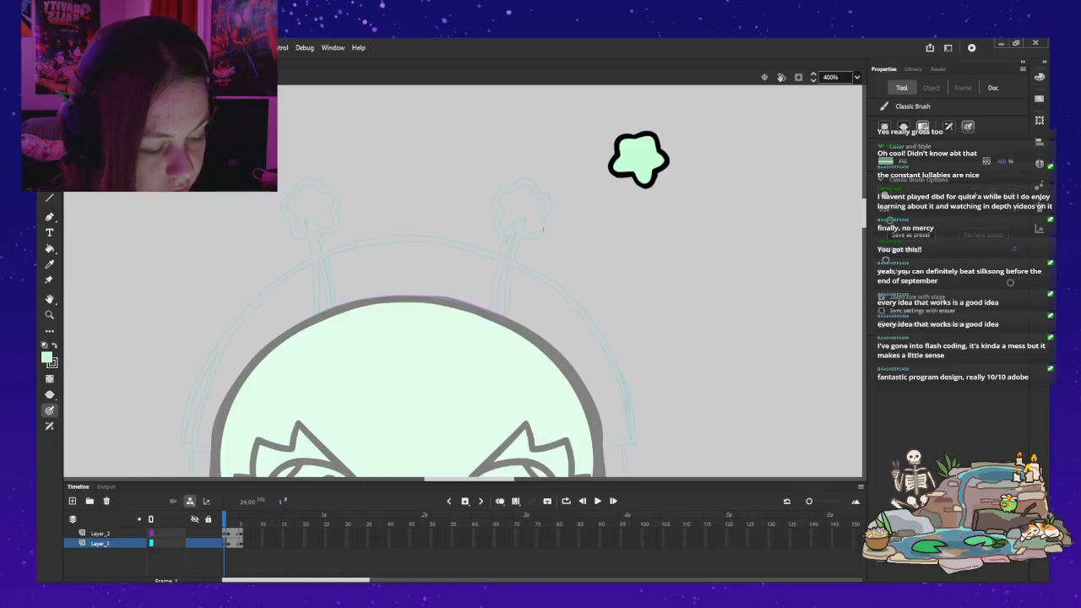
key(ctrl+z)
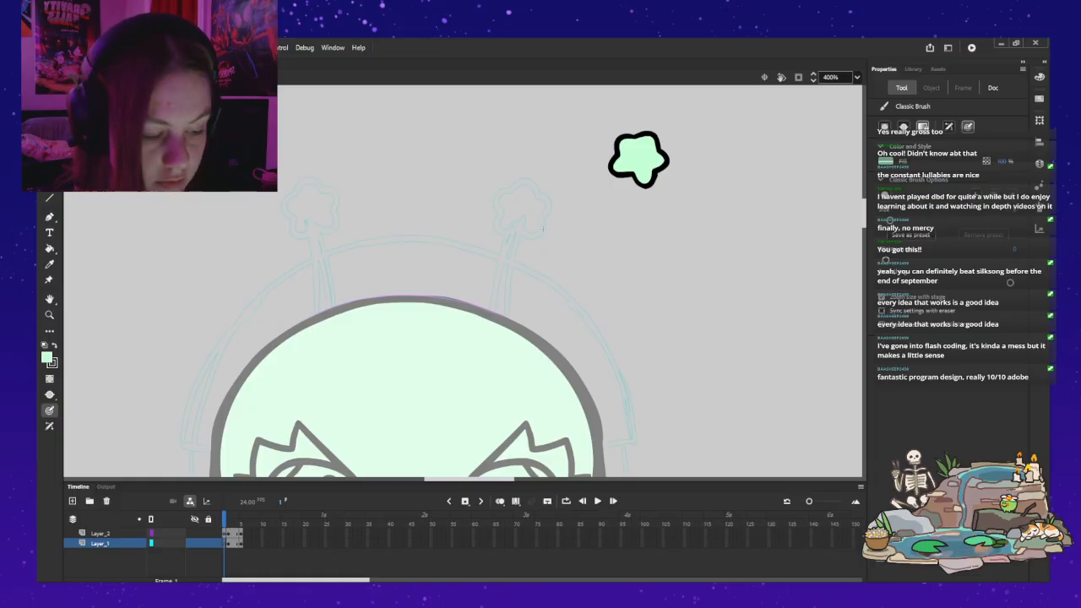
key(d)
click(524, 223)
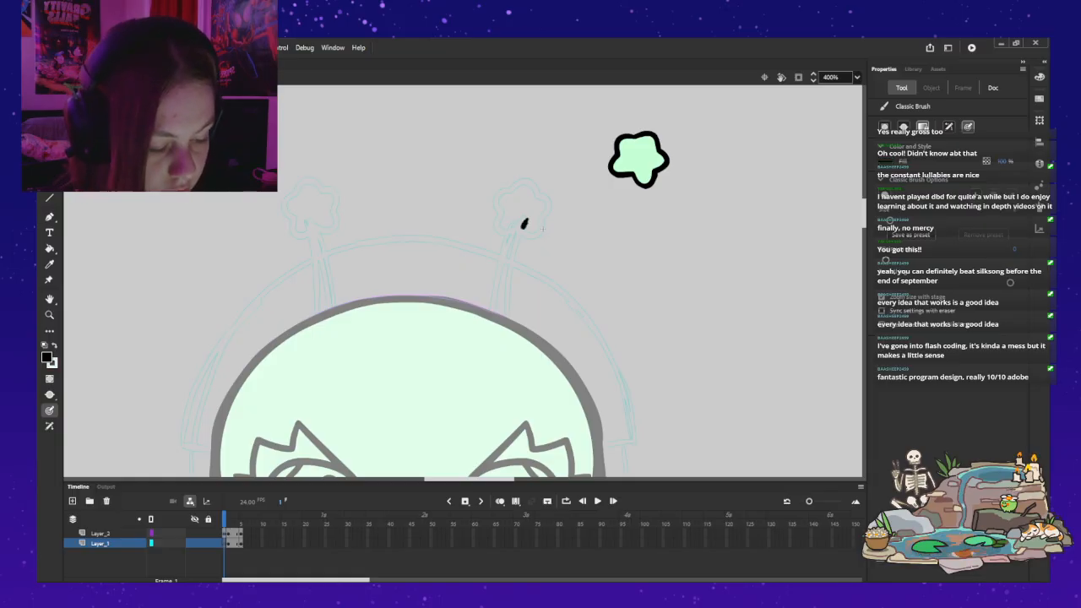
key(ctrl+z)
drag(521, 231, 500, 276)
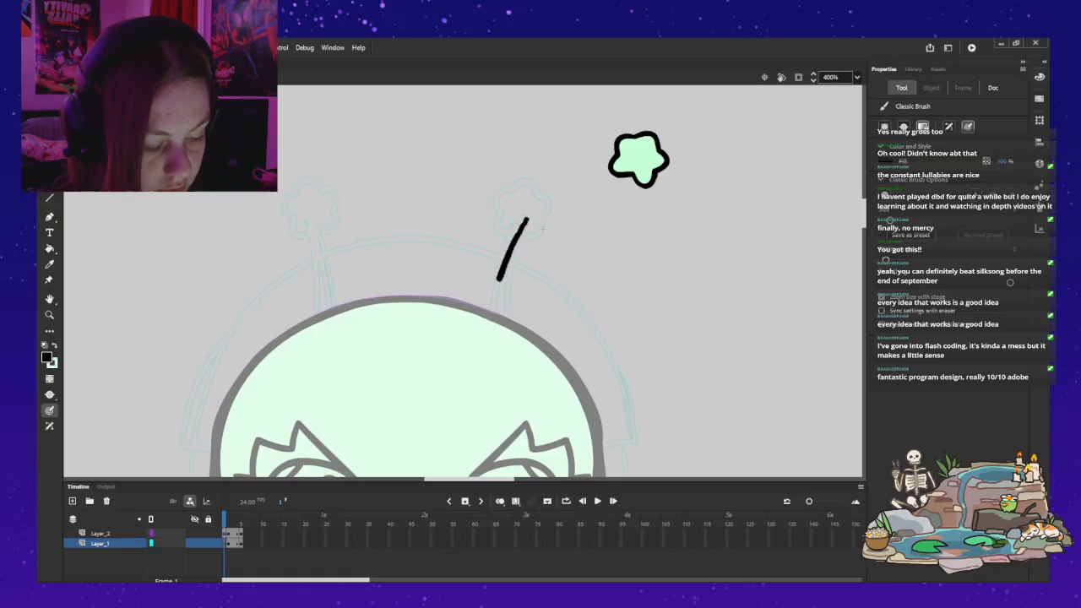
drag(488, 319, 485, 332)
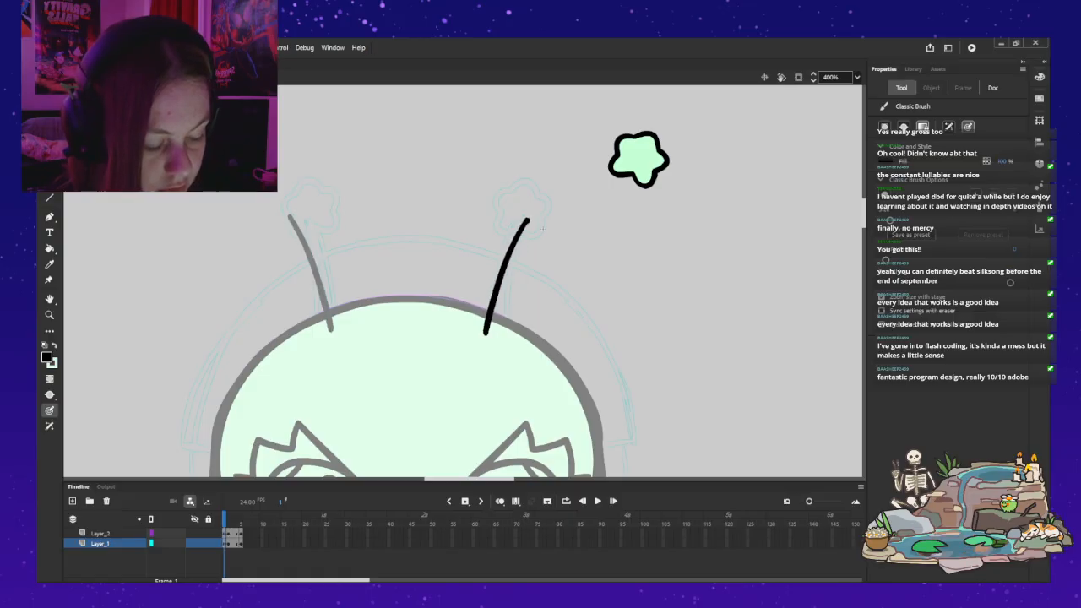
drag(517, 259, 503, 314)
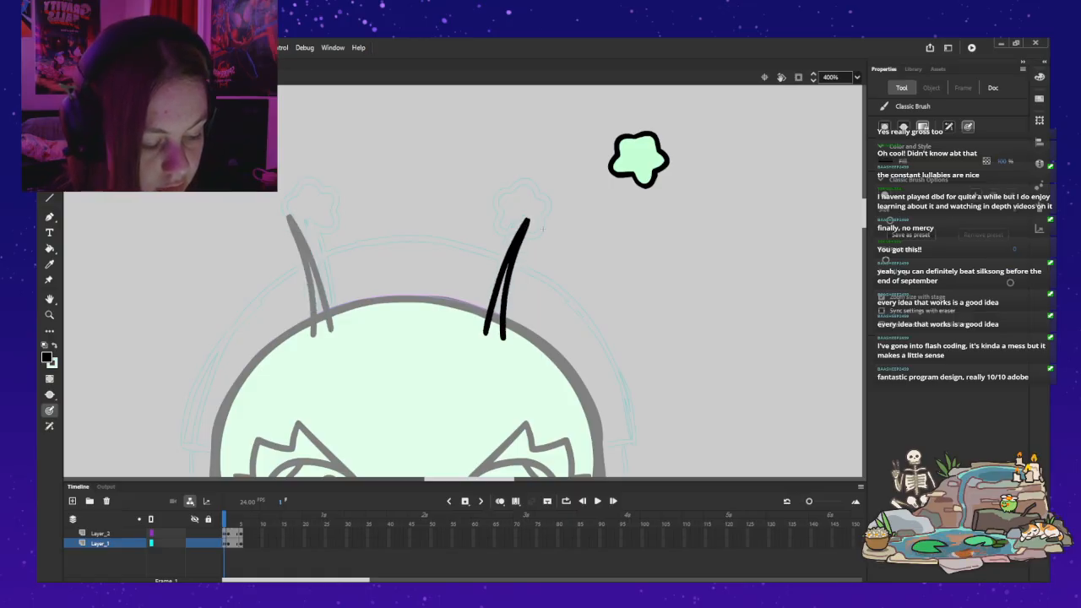
key(ctrl+z)
key(ctrl+z)
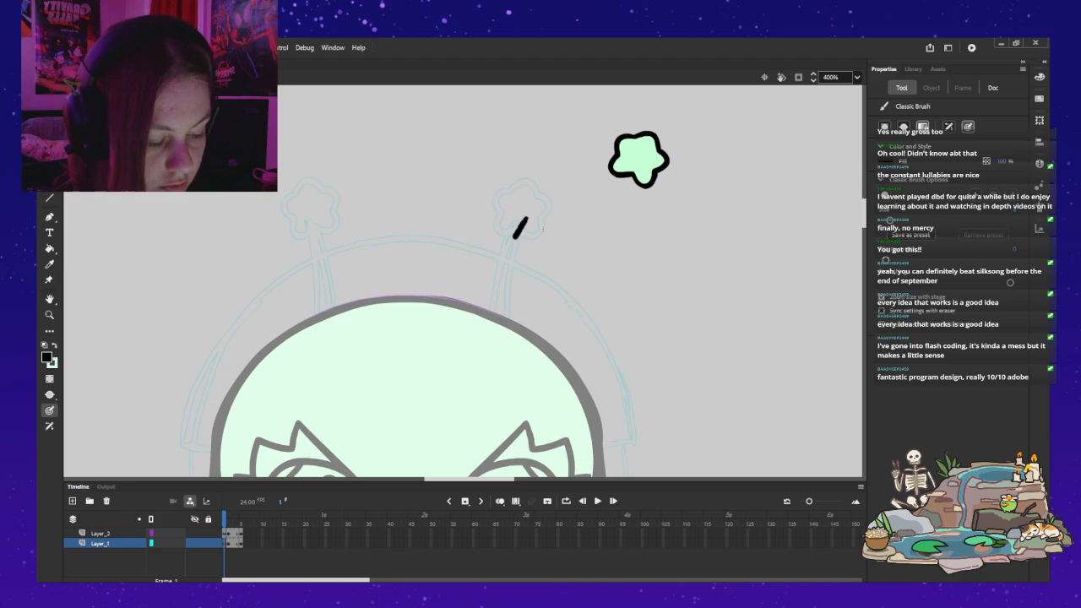
drag(516, 234, 496, 289)
drag(487, 333, 507, 343)
key(ctrl+z)
key(ctrl+z)
key(ctrl+z)
key(ctrl+z)
key(ctrl+z)
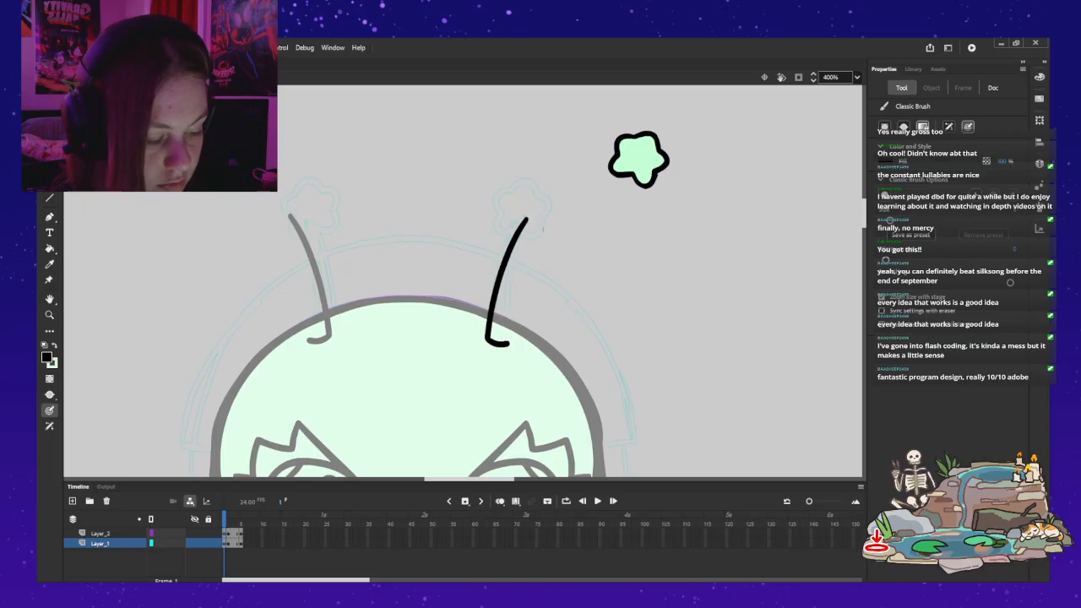
mouse_move(519, 252)
mouse_down()
mouse_move(511, 343)
mouse_move(499, 348)
mouse_move(496, 304)
mouse_up()
key(ctrl+z)
drag(529, 222, 503, 276)
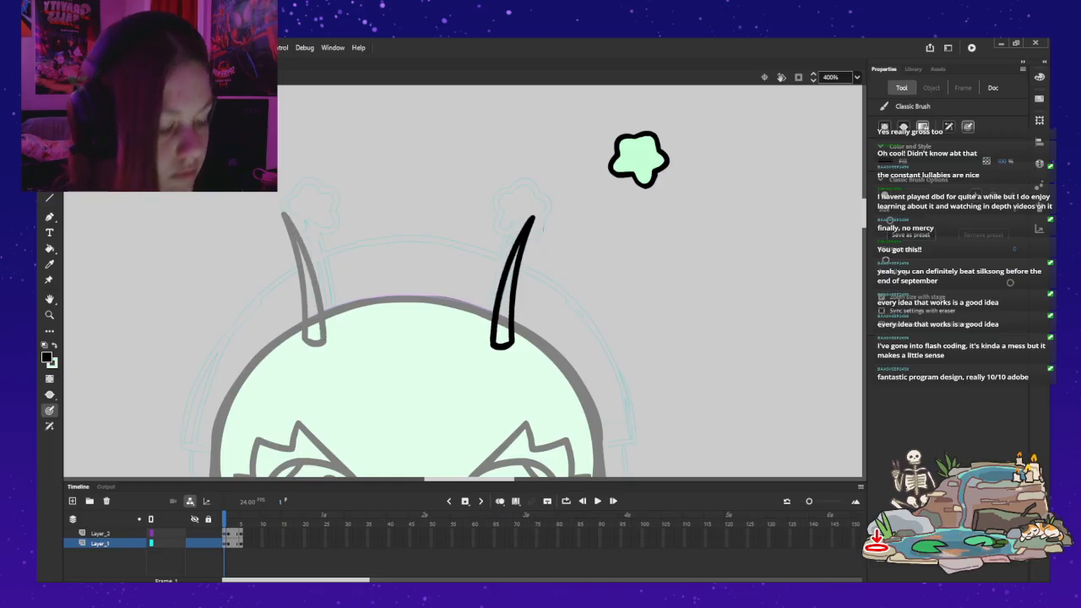
key(ctrl+z)
key(ctrl+z)
key(ctrl+z)
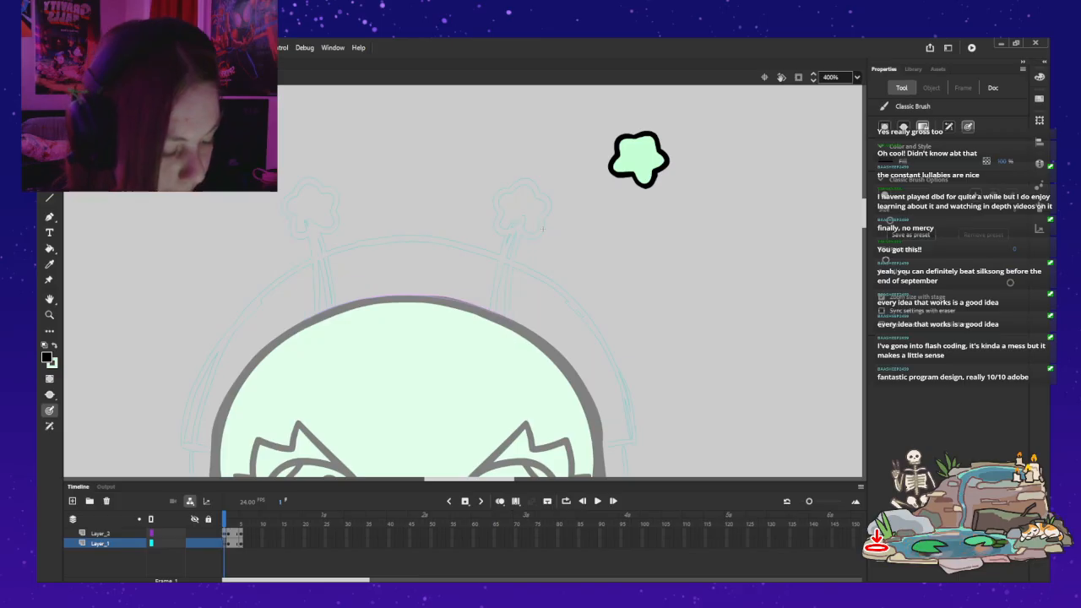
Step: Brush a closed black outline of a curved, tapering stalk from the head out to the upper right on Layer_1
mouse_move(490, 344)
mouse_down()
mouse_move(508, 342)
mouse_move(494, 338)
mouse_up()
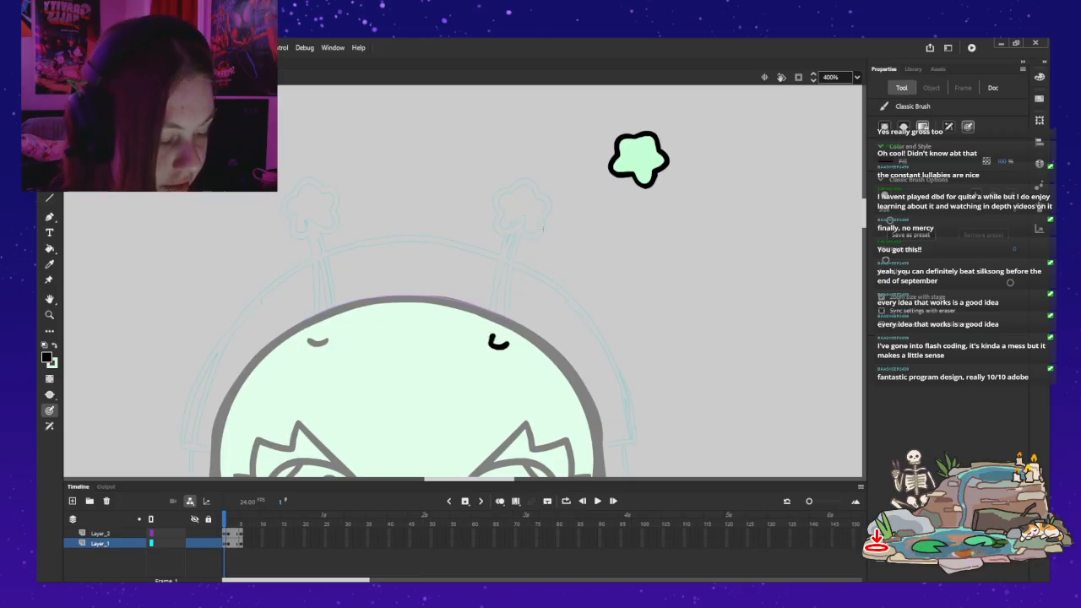
mouse_move(542, 228)
mouse_down()
mouse_move(490, 321)
mouse_move(495, 344)
mouse_move(508, 343)
mouse_up()
key(ctrl+z)
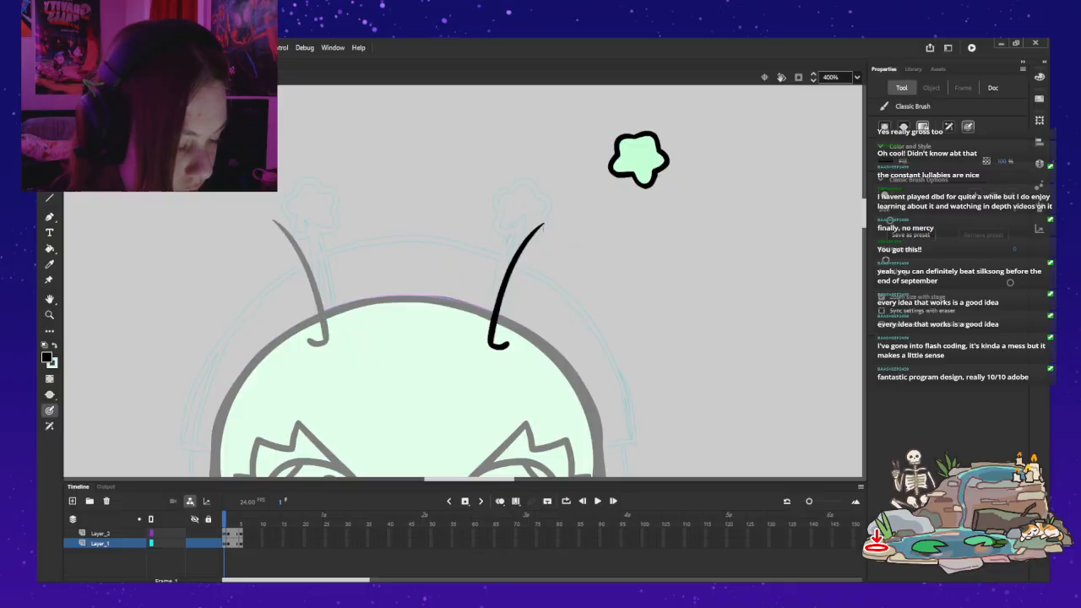
drag(535, 238, 505, 324)
key(ctrl+z)
drag(541, 231, 543, 228)
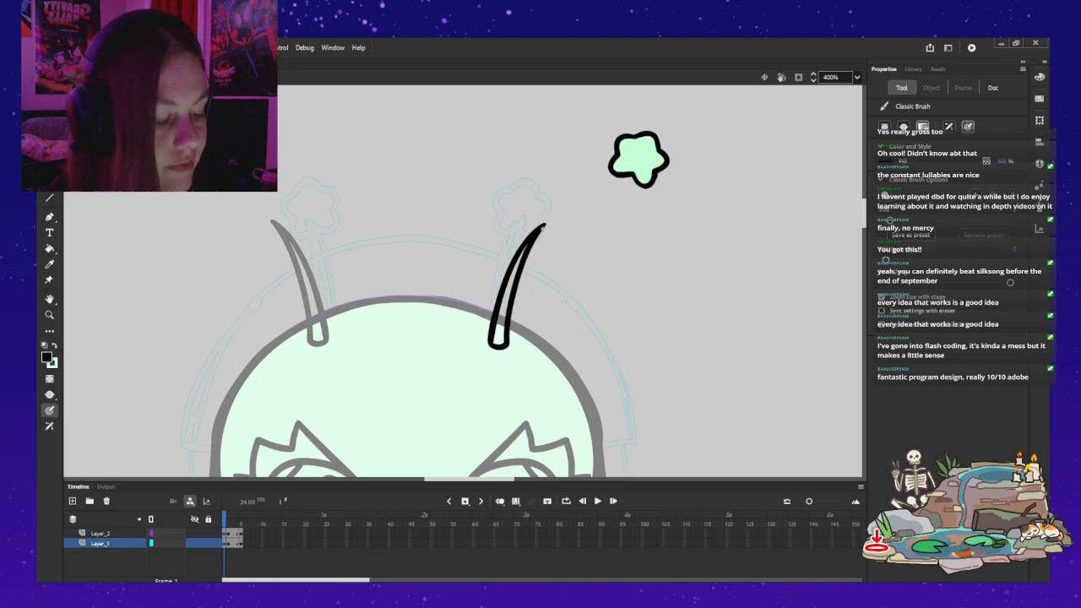
Step: Fill the inside of the new antenna stalk with the light mint green
key(k)
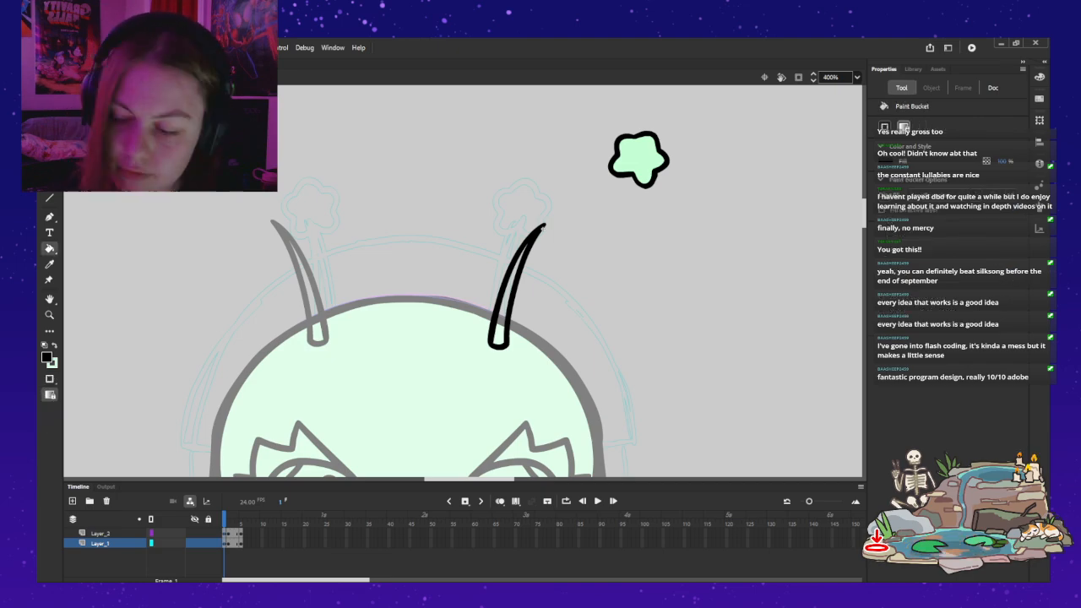
key(x)
click(504, 314)
key(v)
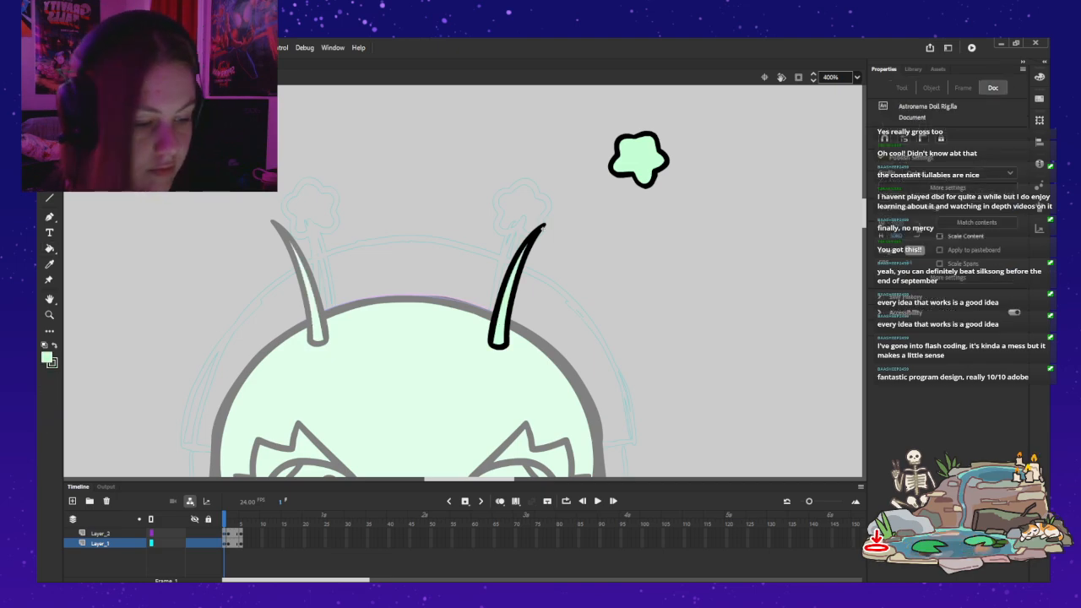
Step: Move the star on Layer_2 onto the tip of the new stalk and leave the antenna symbol
click(101, 534)
drag(633, 174, 540, 230)
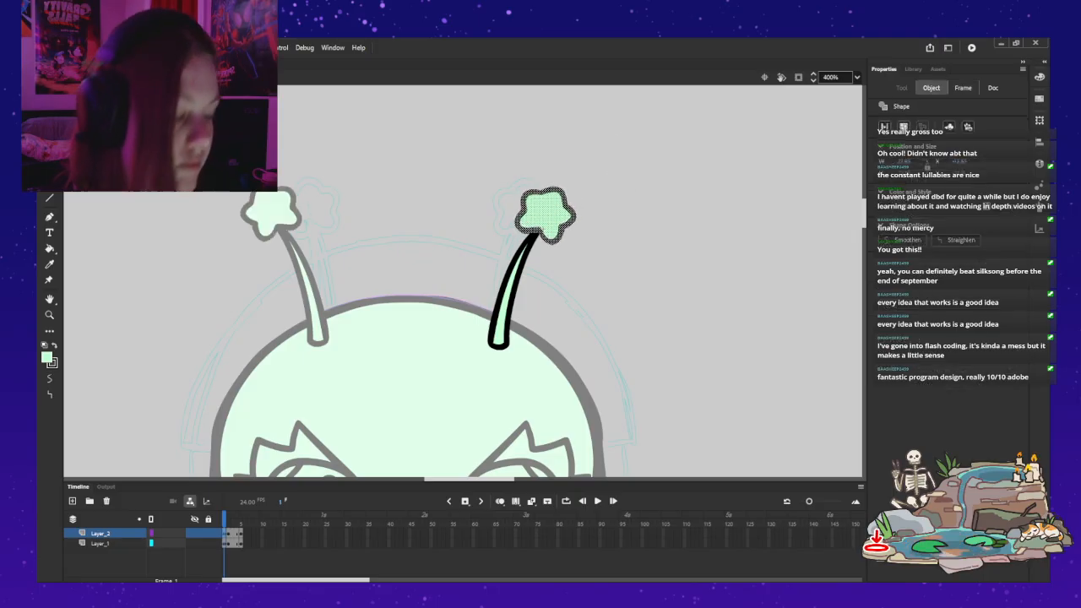
key(Escape)
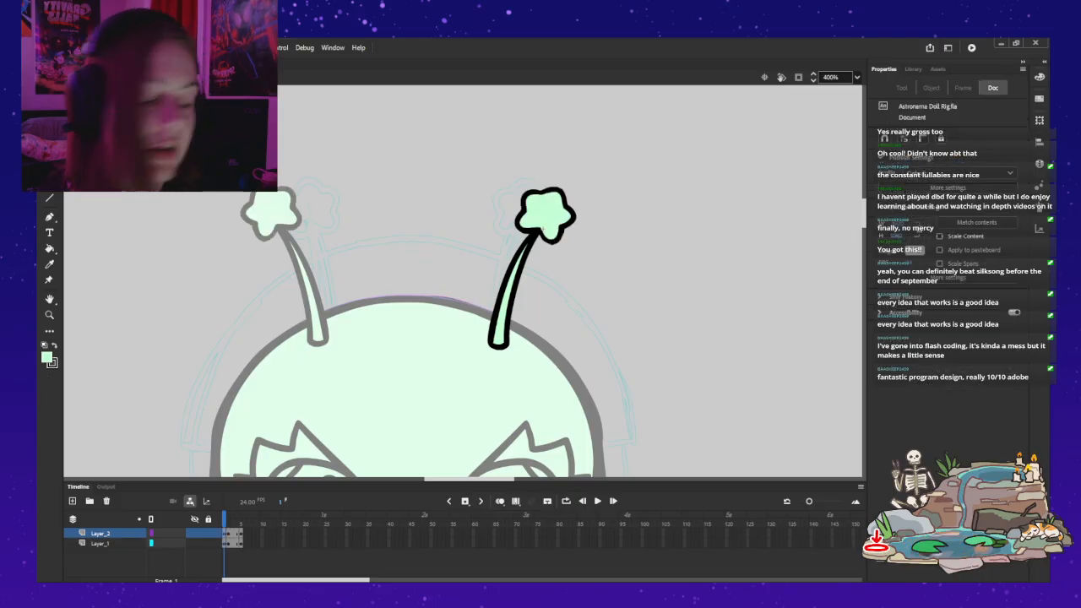
double_click(497, 364)
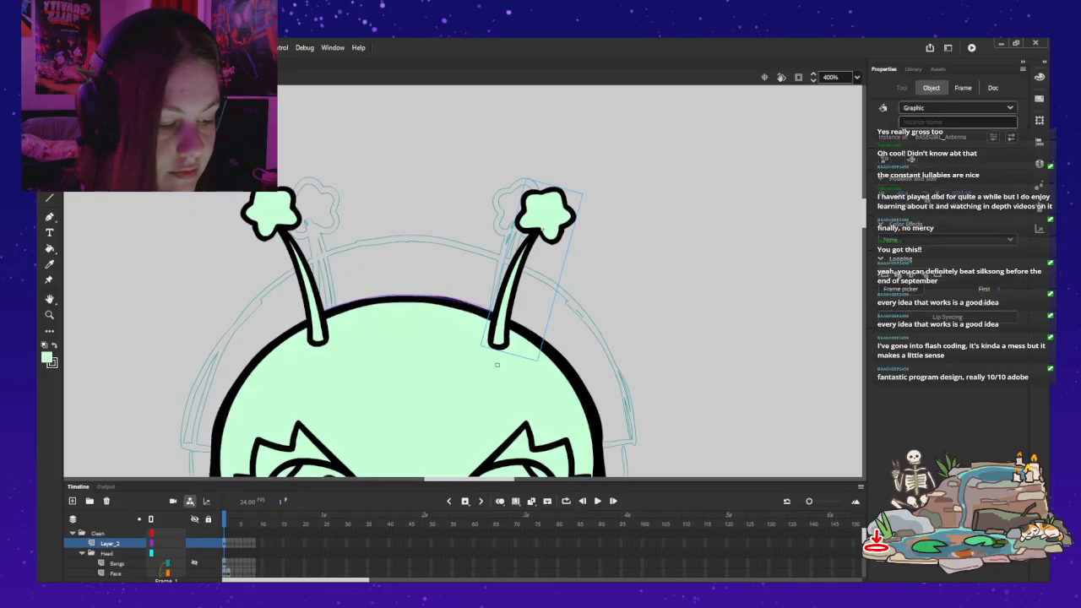
Step: Reopen the antenna symbol to examine the star's shape and frame properties, and return to the main scene
double_click(546, 216)
click(546, 216)
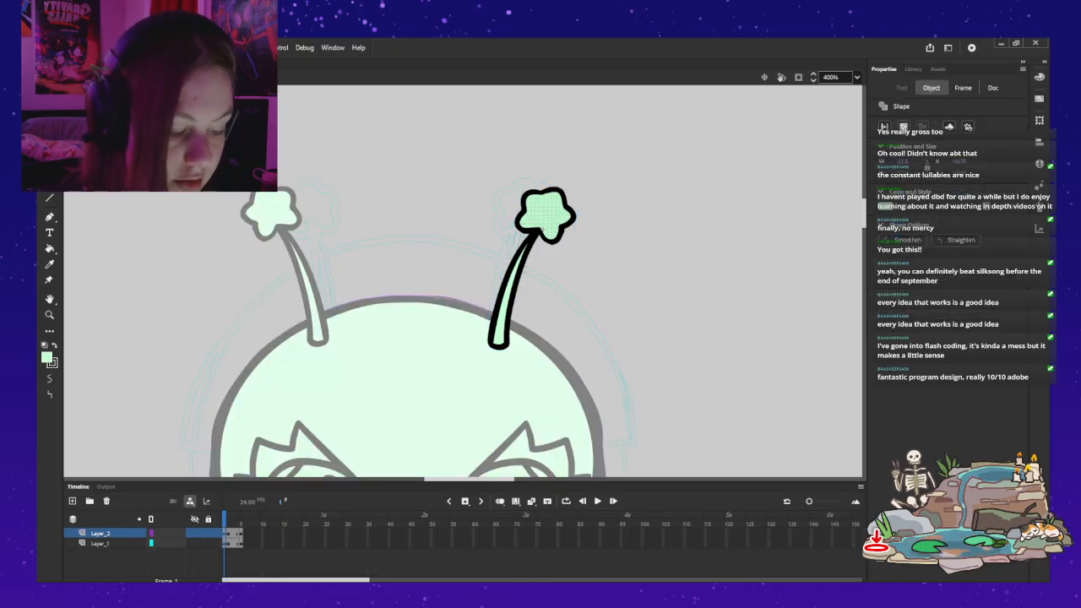
click(225, 534)
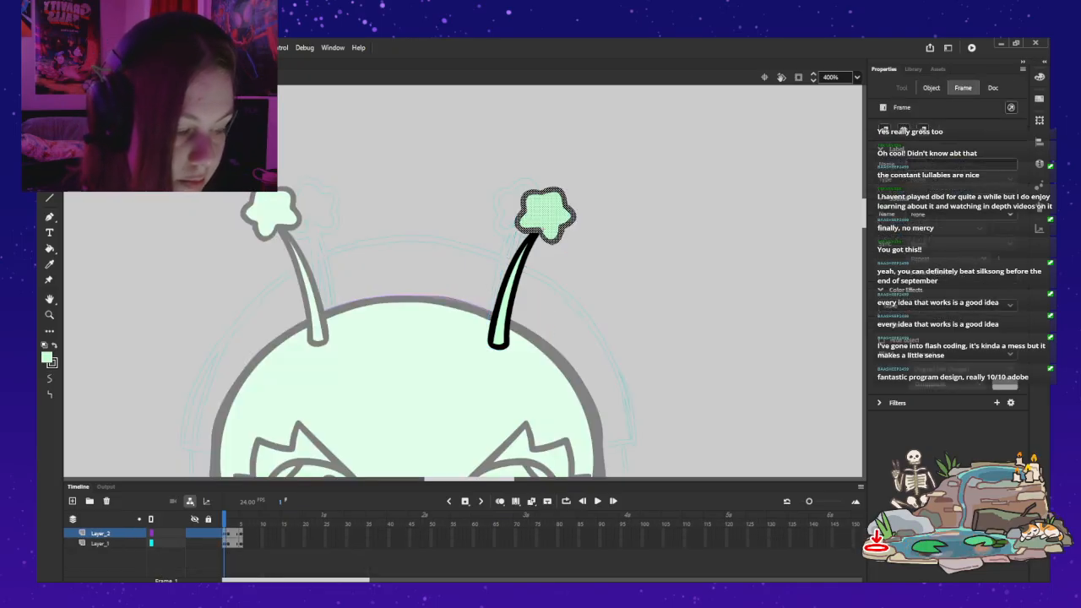
click(930, 88)
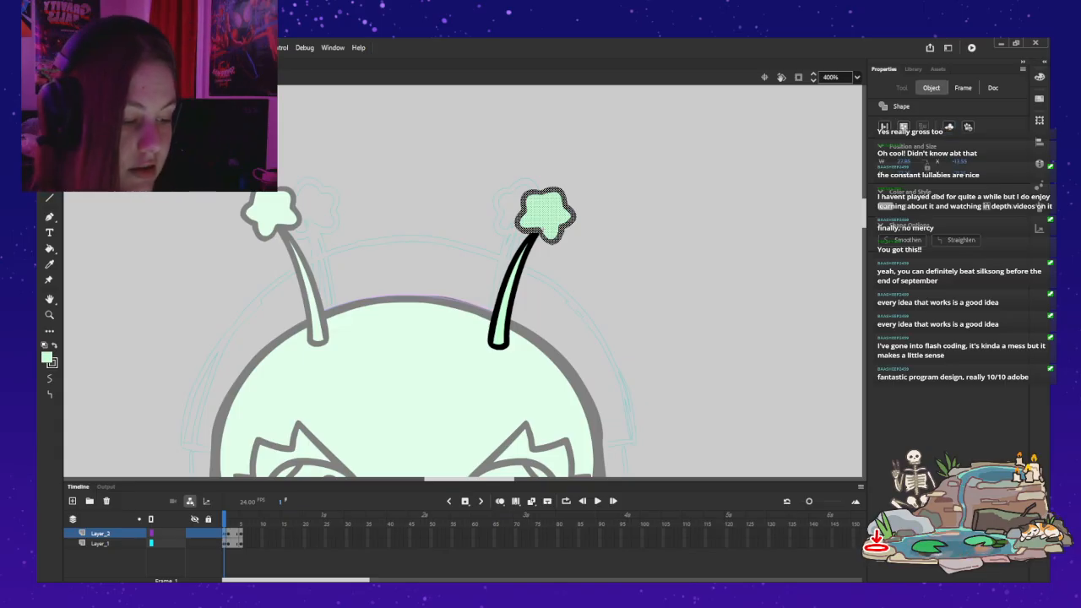
click(949, 127)
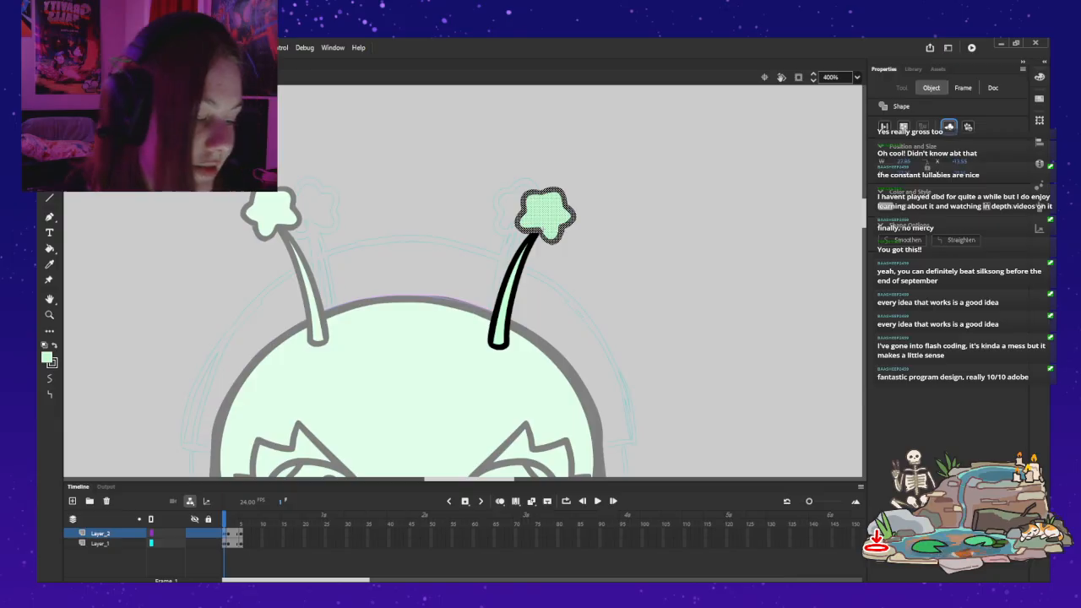
key(ctrl+e)
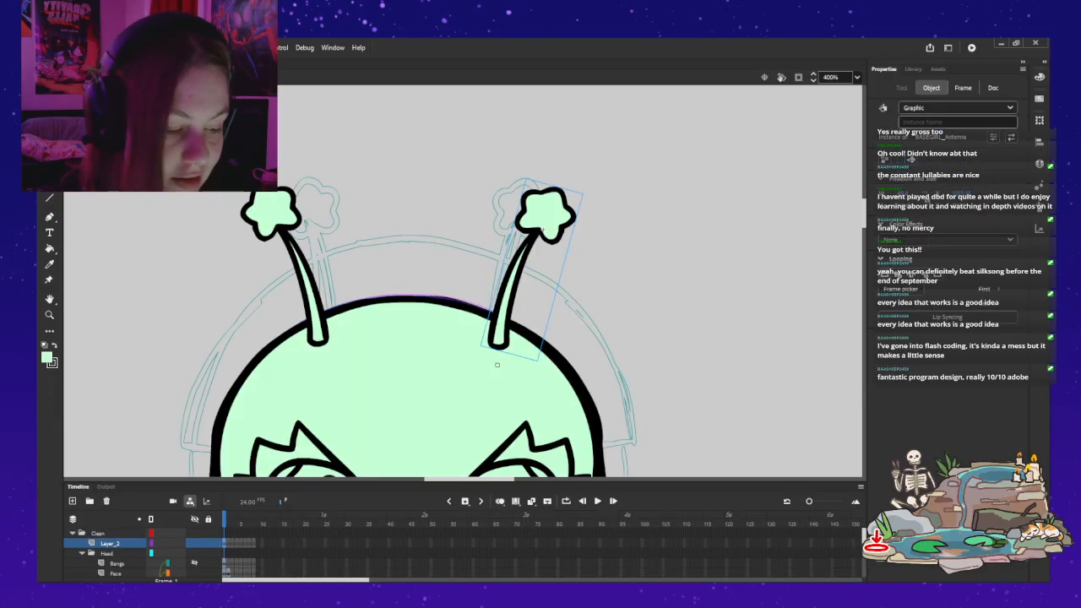
Step: Deselect the antenna and unhide the Bangs layer in the Head folder
key(Escape)
key(z)
alt+click(628, 284)
drag(628, 284, 757, 221)
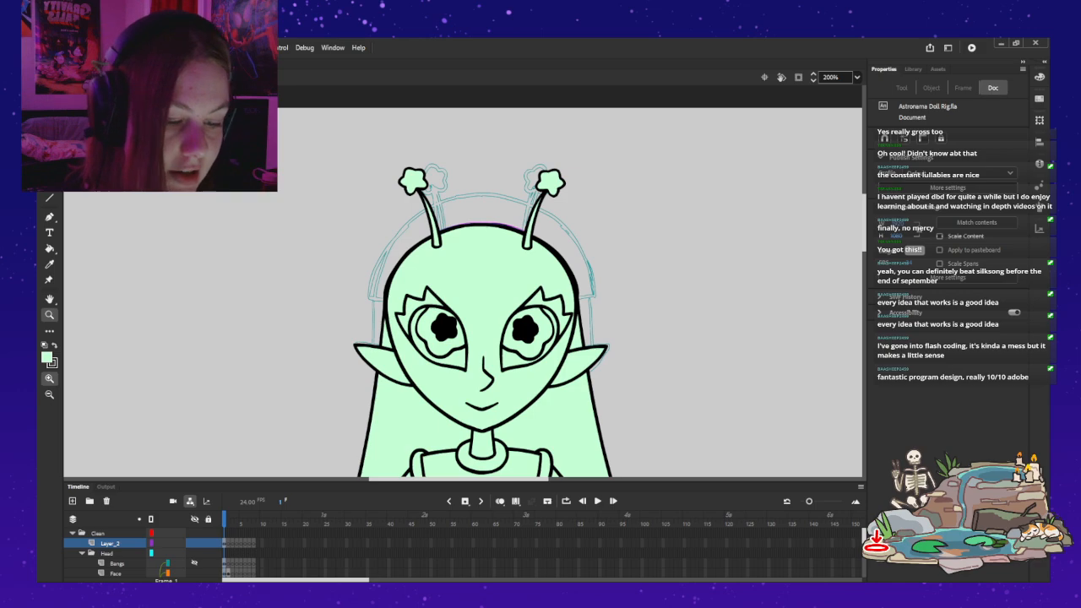
key(v)
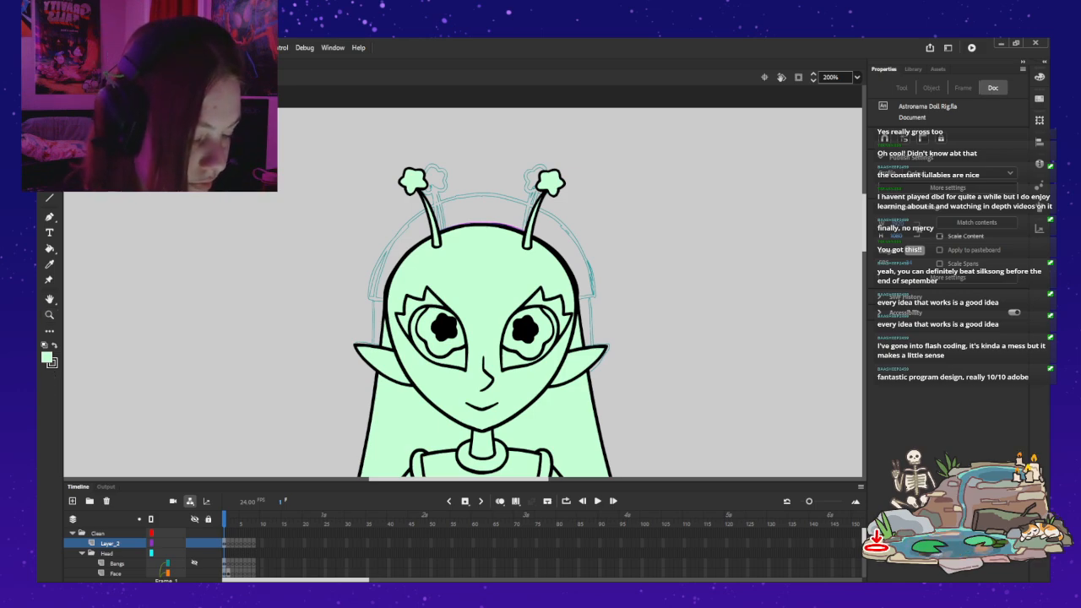
click(194, 564)
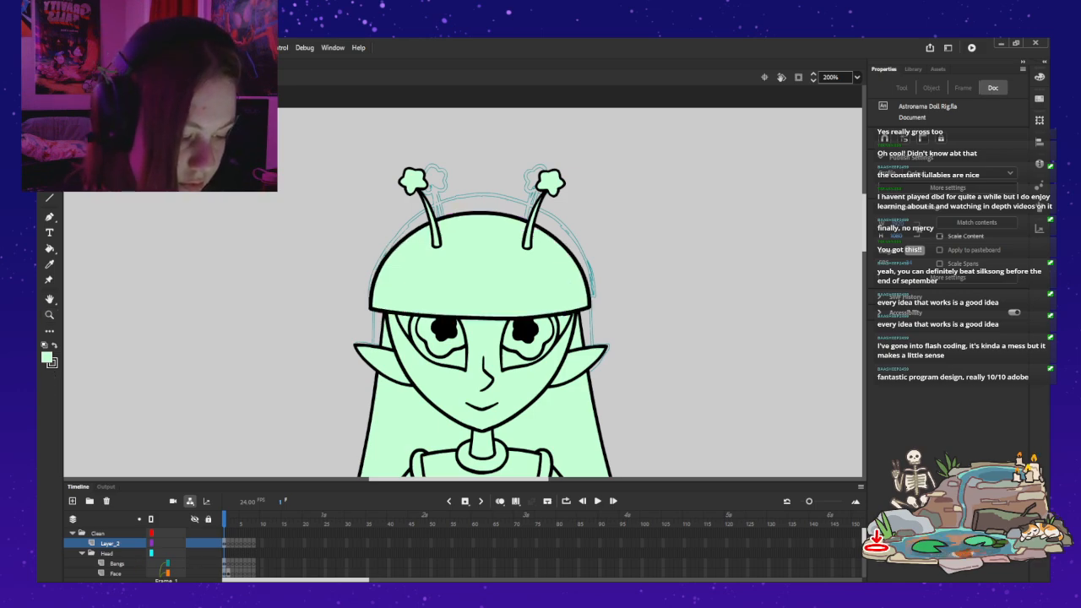
Step: Cut both antennae from Layer_2 and paste them in place onto the Bangs layer
click(547, 187)
shift+click(416, 188)
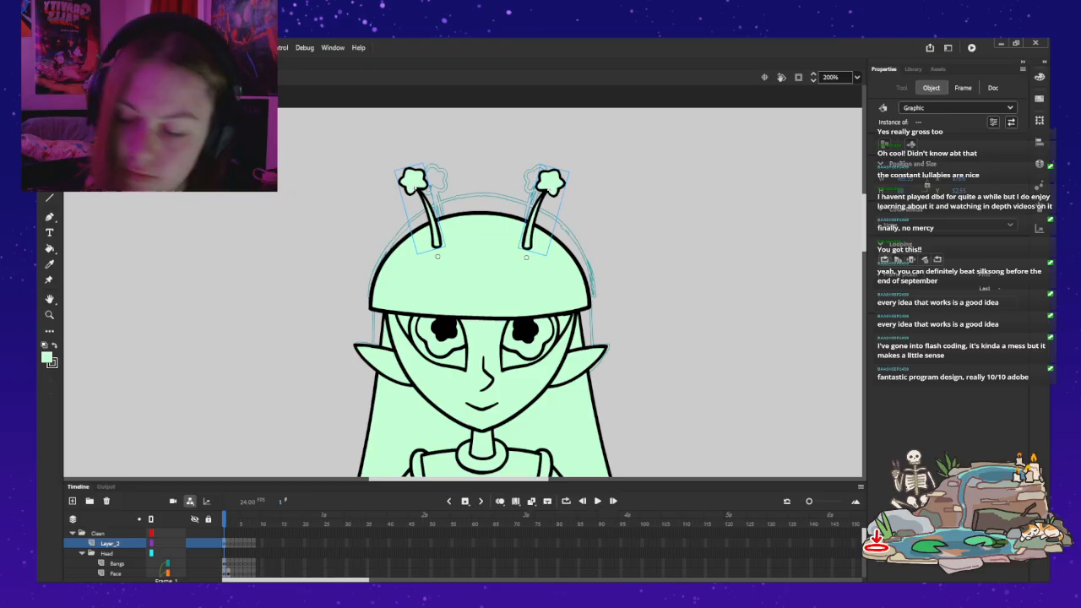
key(Delete)
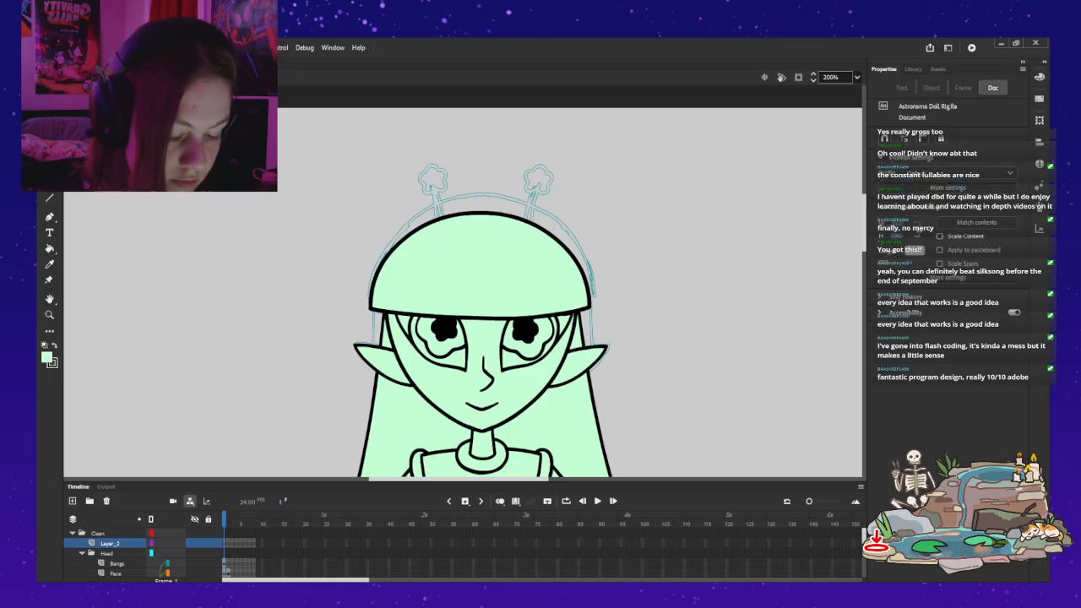
click(480, 265)
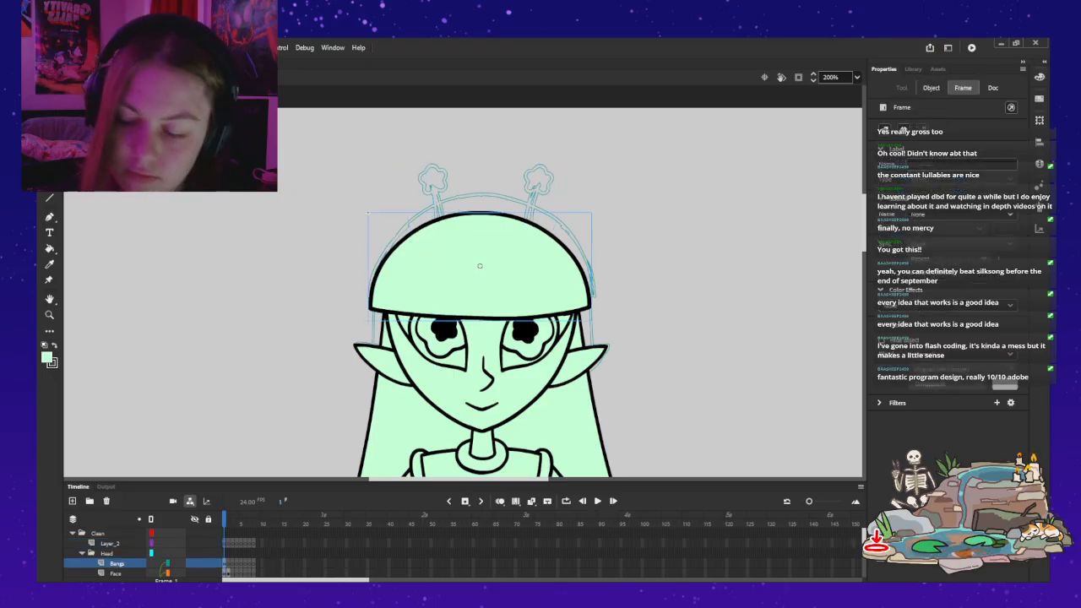
key(ctrl+shift+v)
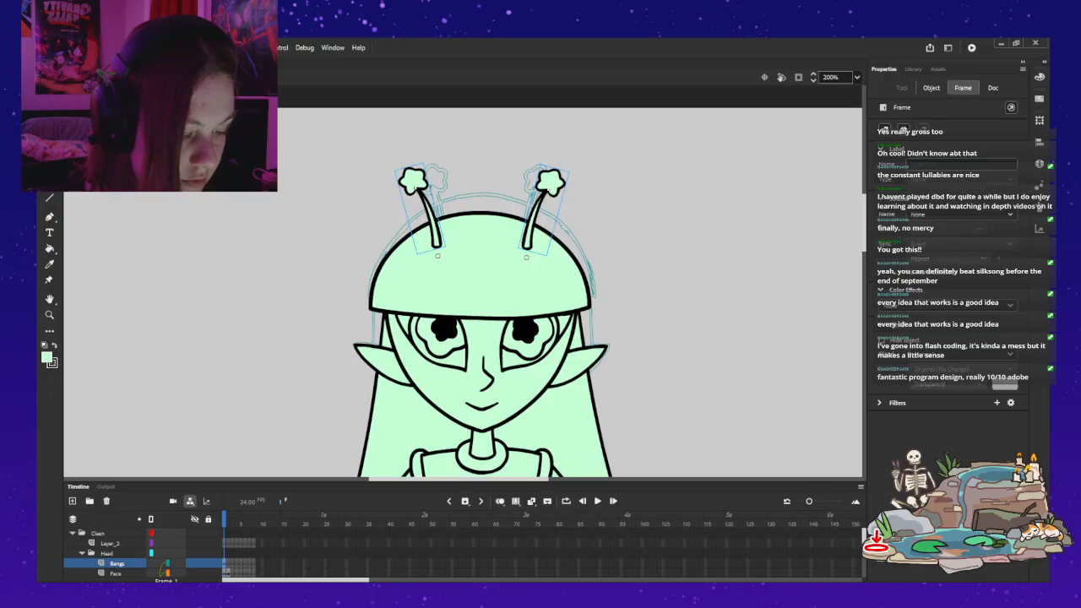
Step: Nudge the two pasted antennae slightly down the head and deselect them
key(Down)
key(Down)
key(Down)
key(Down)
key(Down)
key(Down)
key(Escape)
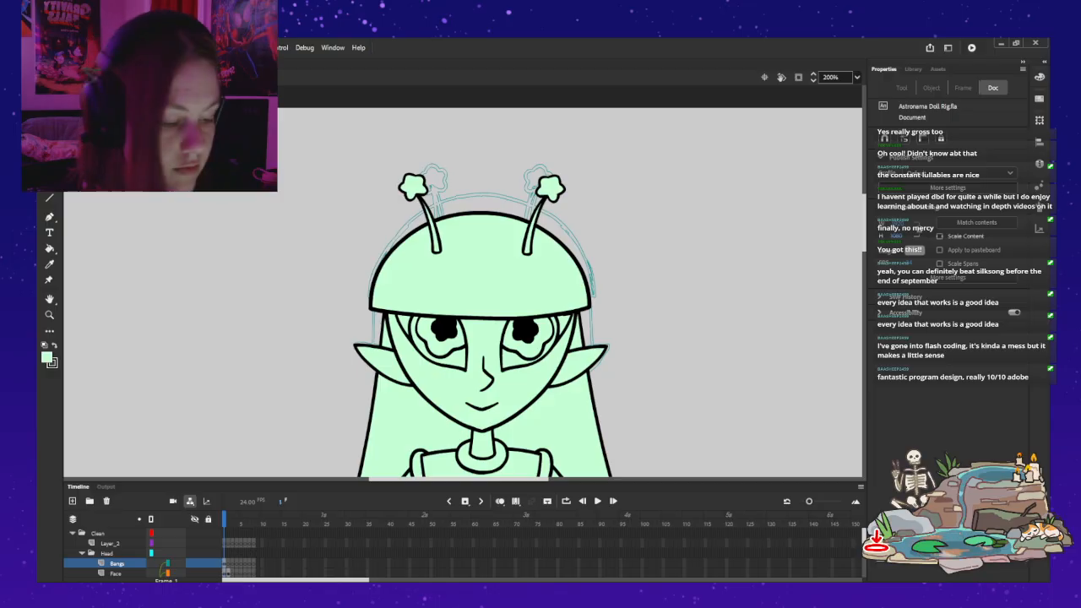
scroll(570, 293, down, 2)
scroll(569, 292, up, 2)
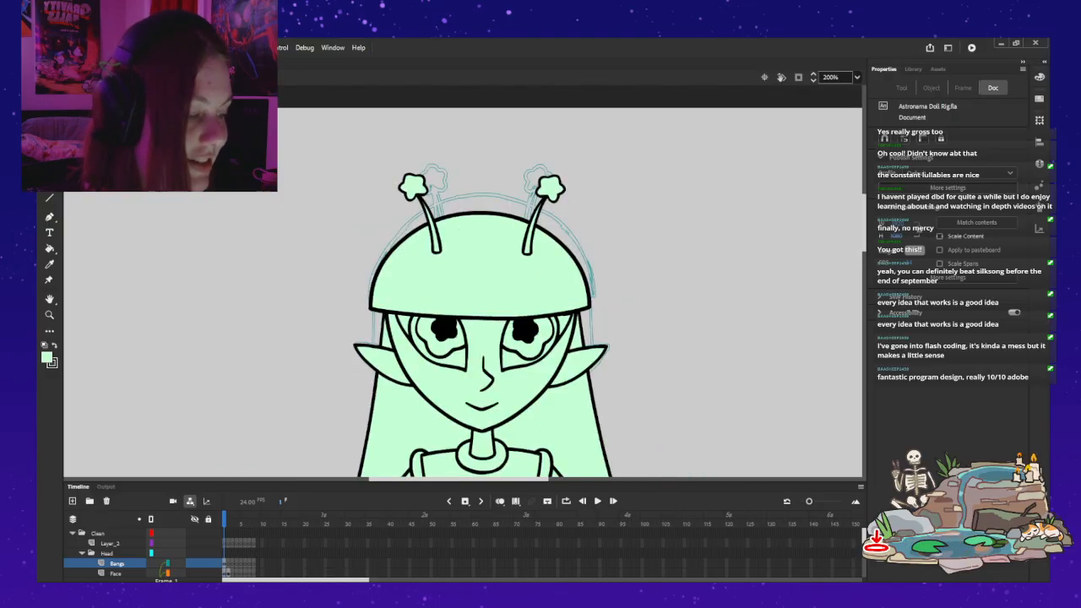
Step: Move the bangs symbol straight up the head toward the top of the sketched hair outline
double_click(367, 211)
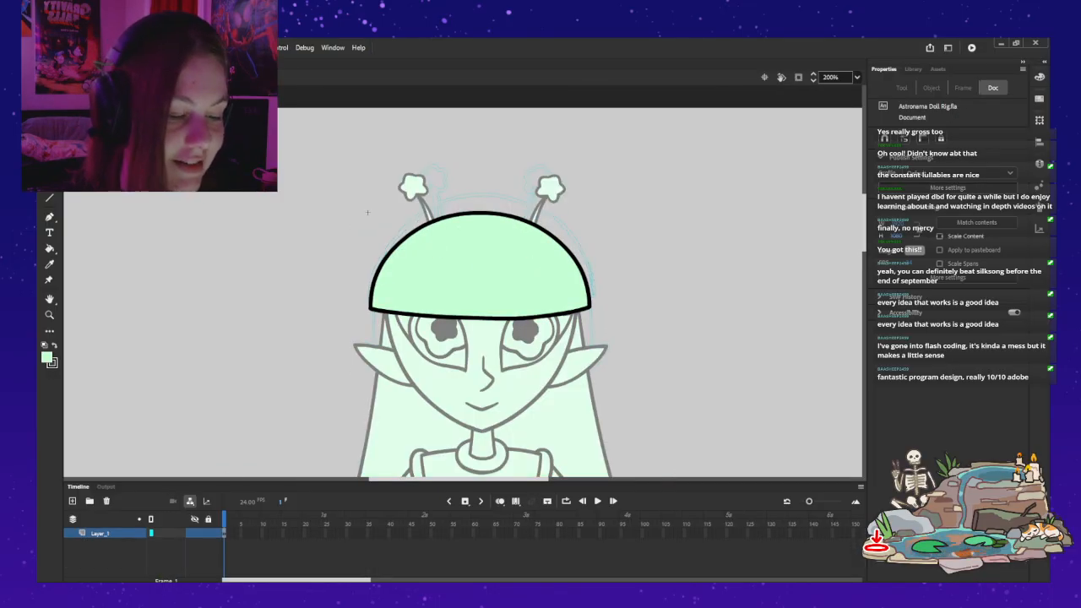
double_click(342, 219)
click(342, 219)
drag(480, 274, 481, 240)
click(478, 254)
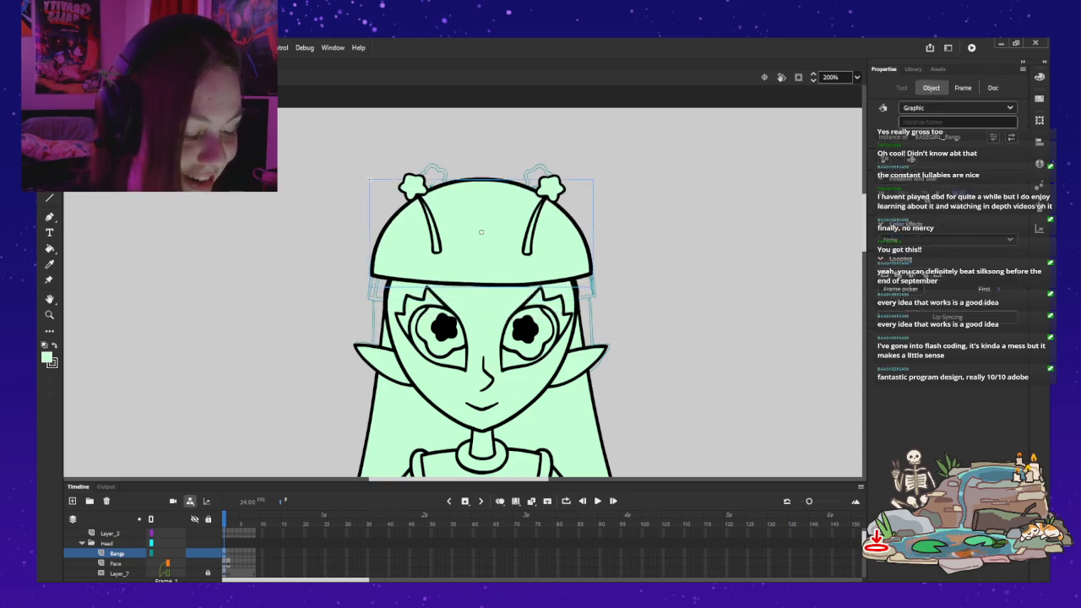
key(Escape)
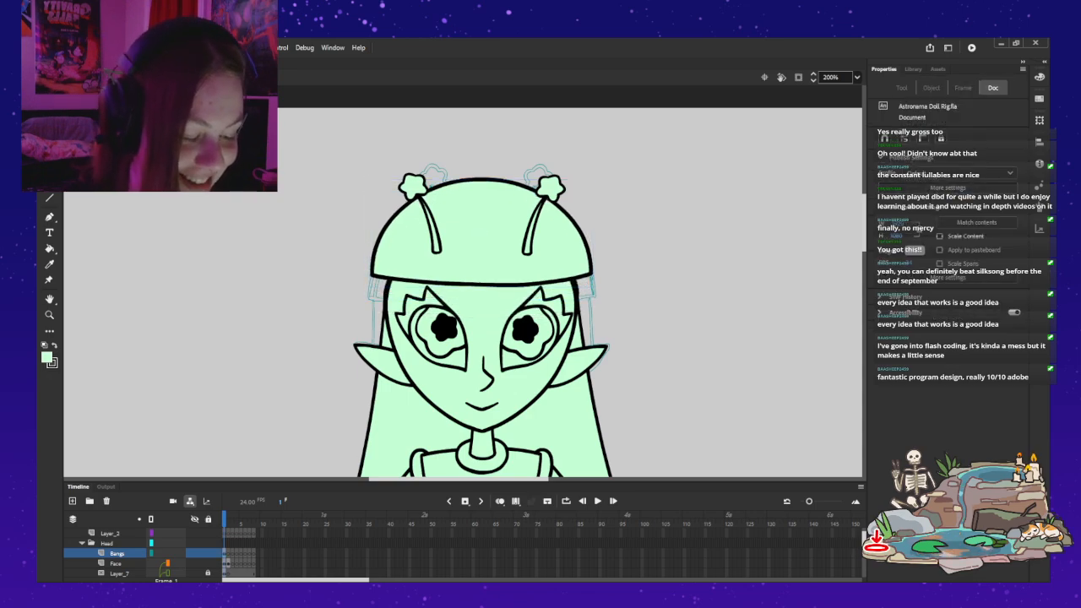
Step: Nudge the bangs symbol down over the forehead so its lower edge sits just above the eyes
key(ctrl+2)
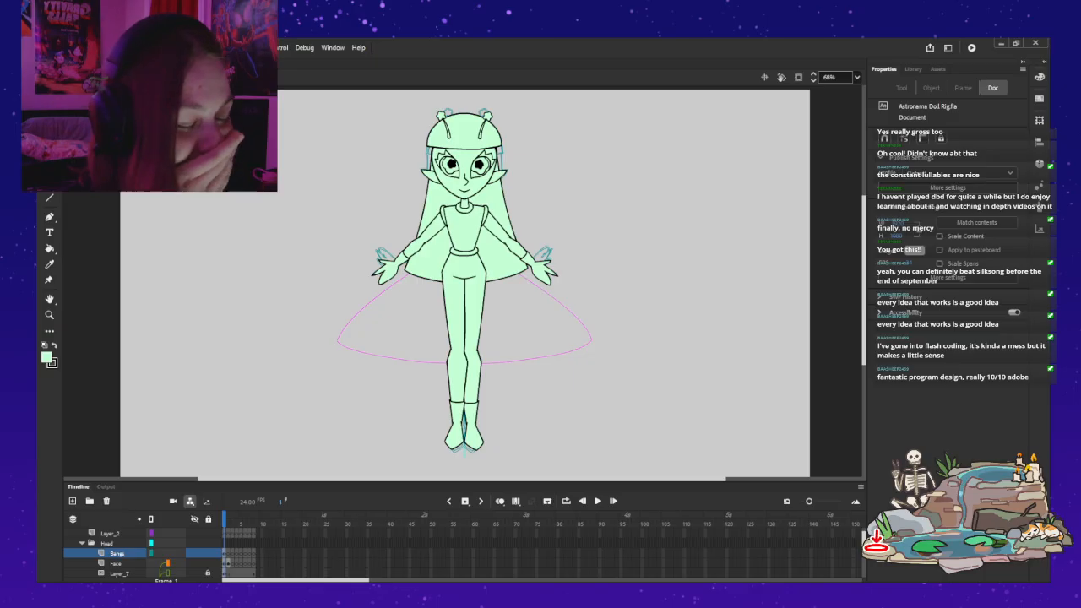
click(427, 114)
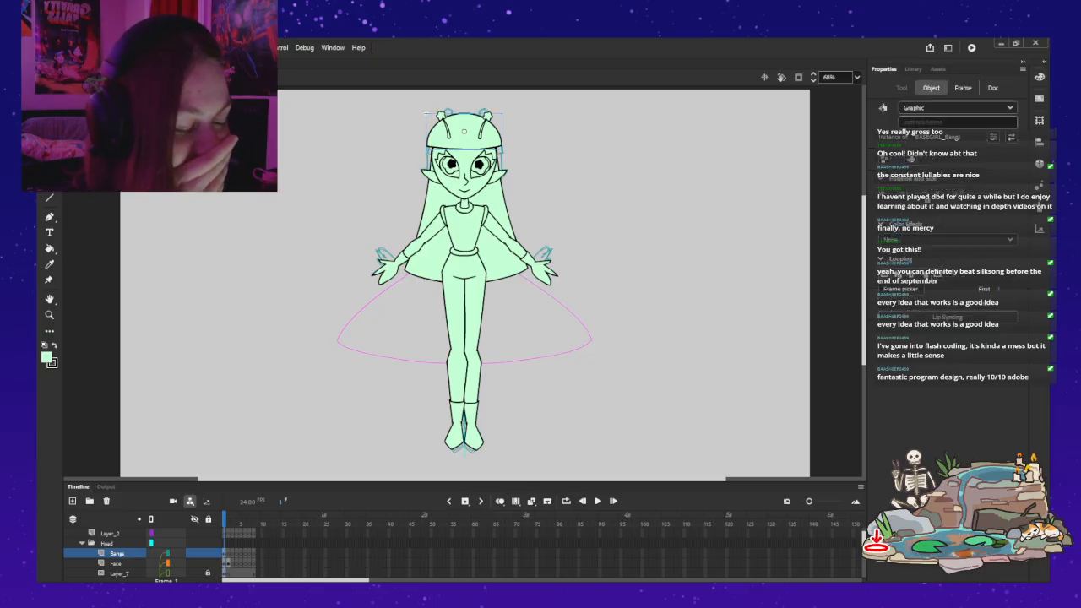
key(Down)
key(Down)
key(Down)
key(Down)
key(Down)
key(Down)
key(Down)
key(Down)
key(Down)
key(Down)
key(Down)
key(Down)
key(Down)
key(Down)
key(Down)
key(Down)
key(Down)
key(Down)
key(Down)
key(Down)
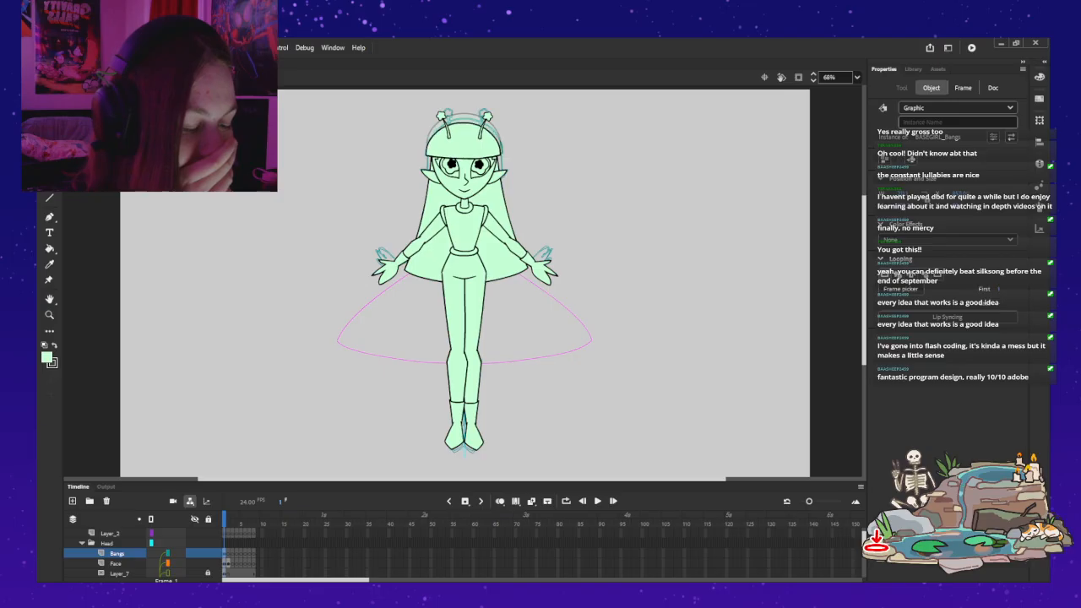
Step: Add a layer named Skirt between the Arms and Hips layers
key(Escape)
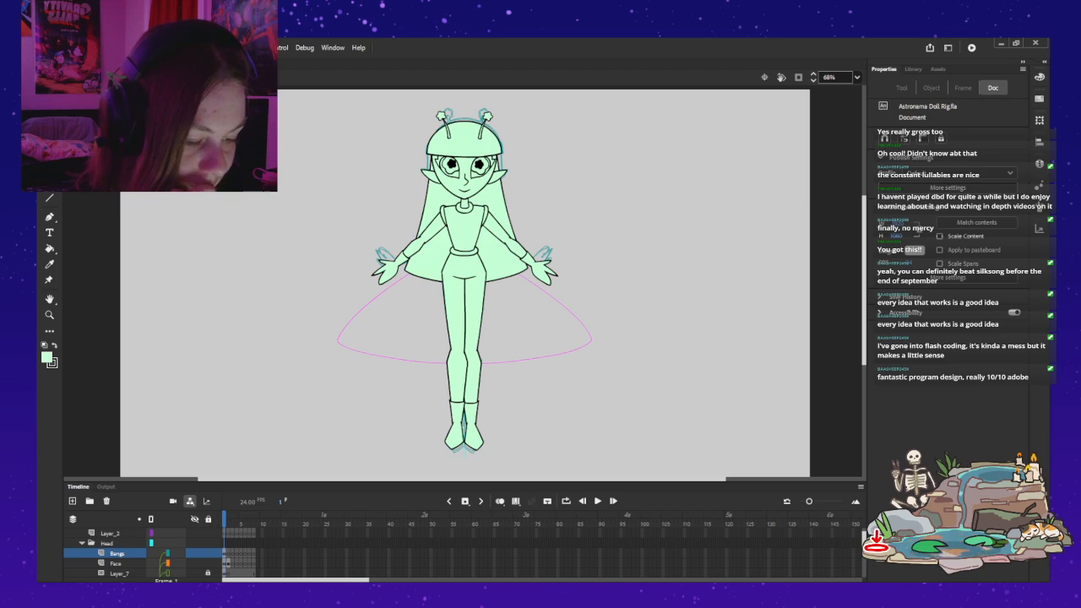
scroll(127, 553, down, 3)
scroll(126, 553, down, 3)
click(107, 543)
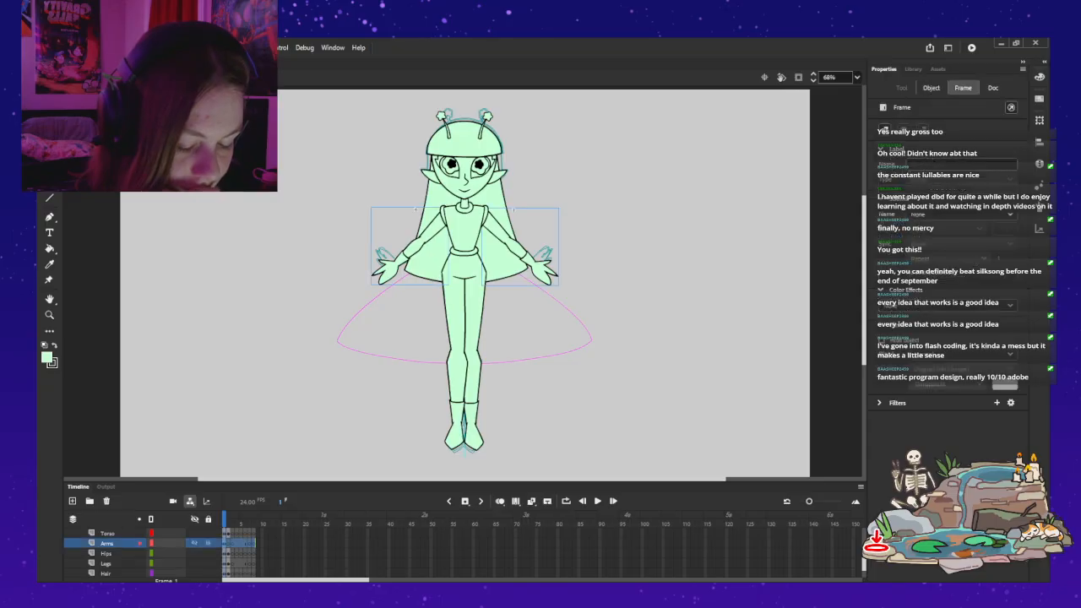
click(107, 553)
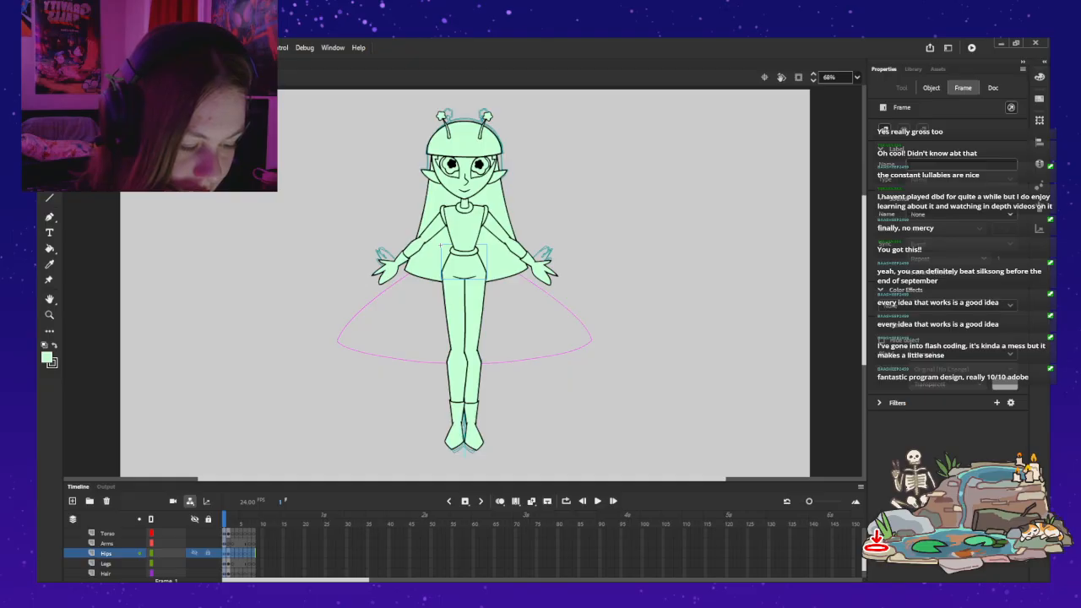
click(73, 501)
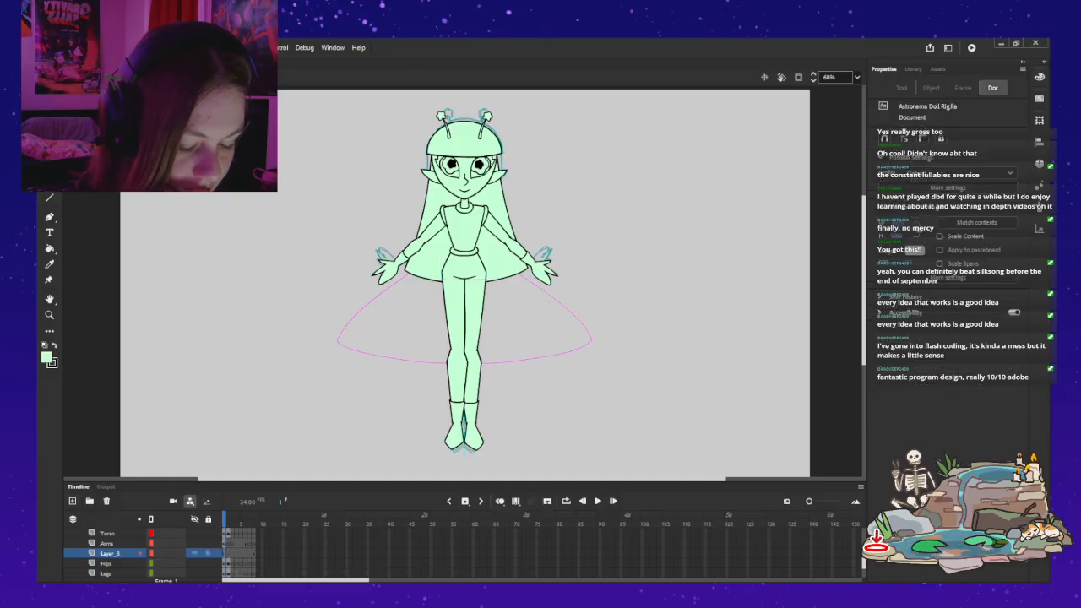
text(Skirt)
key(Return)
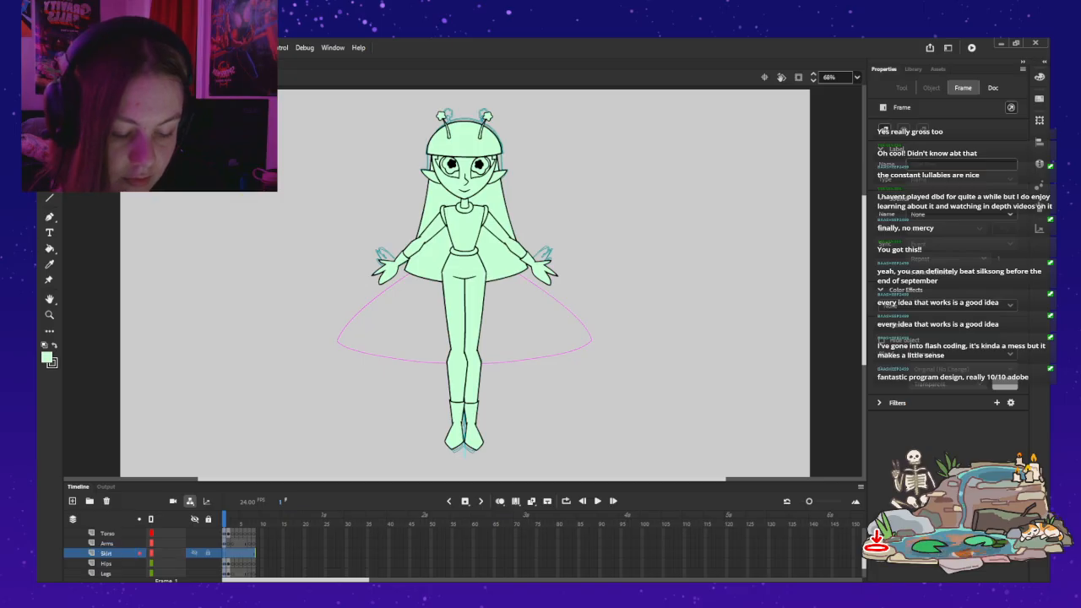
key(period)
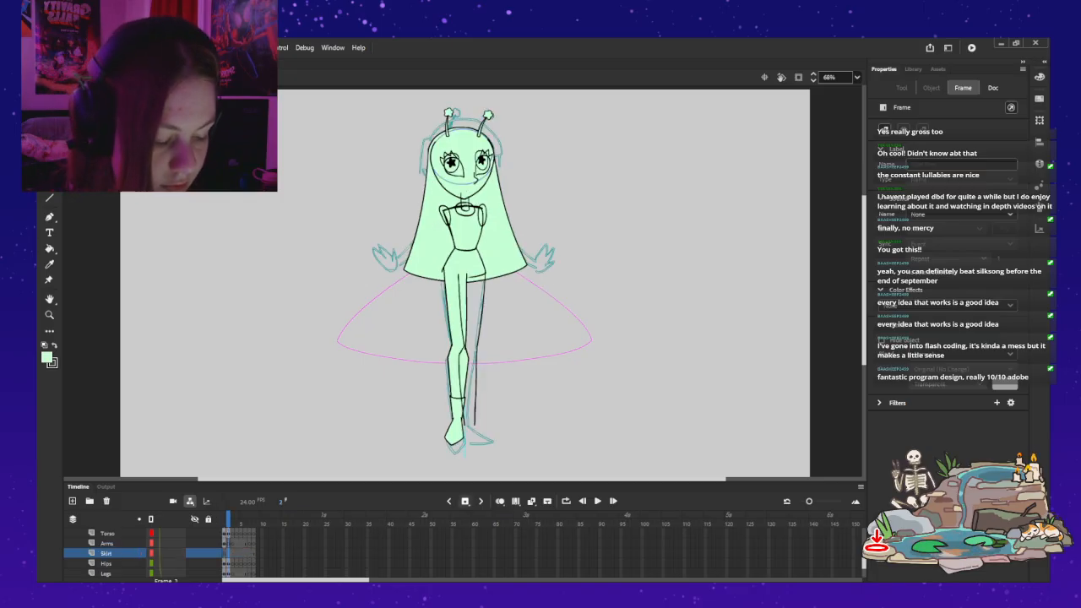
key(comma)
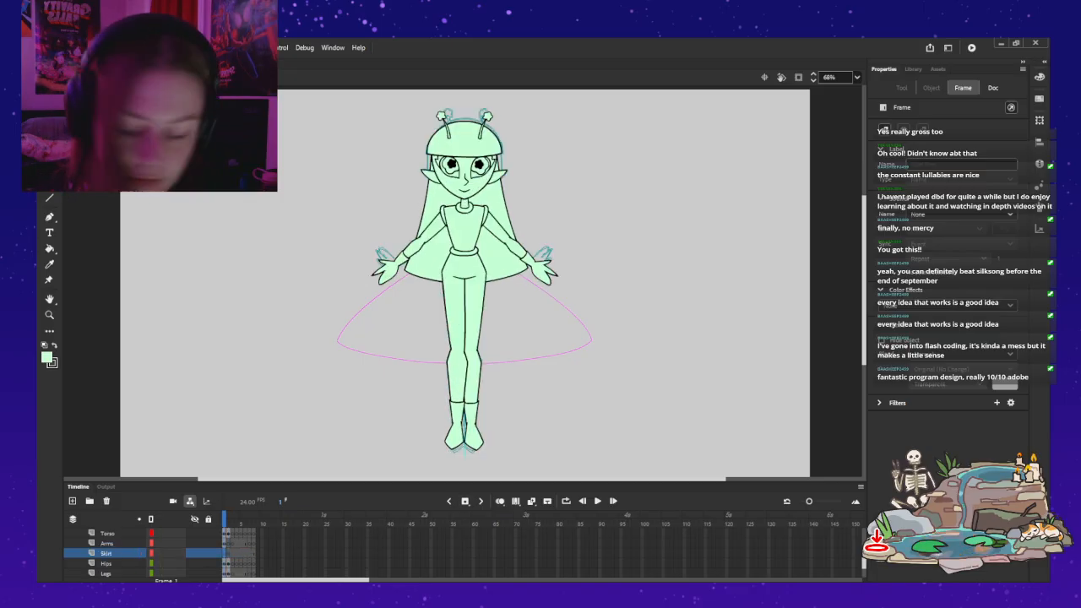
key(b)
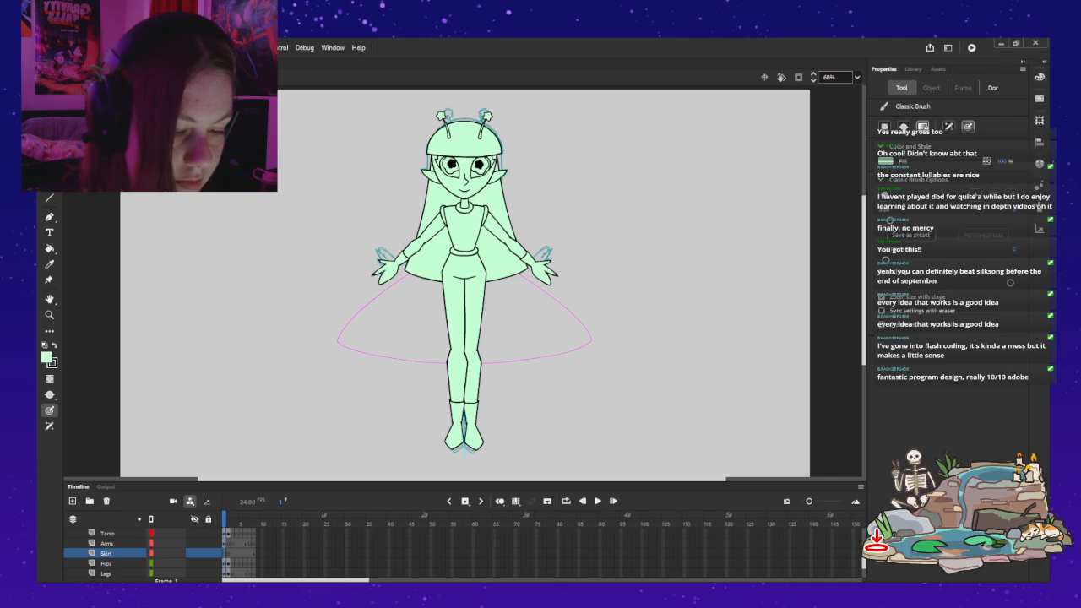
key(v)
click(463, 266)
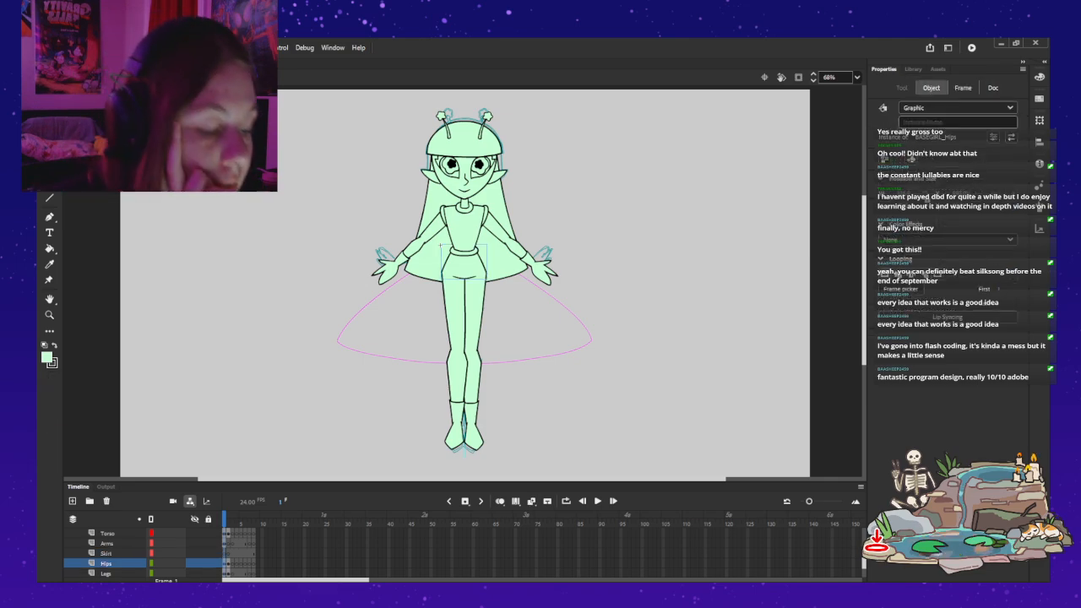
drag(463, 266, 675, 280)
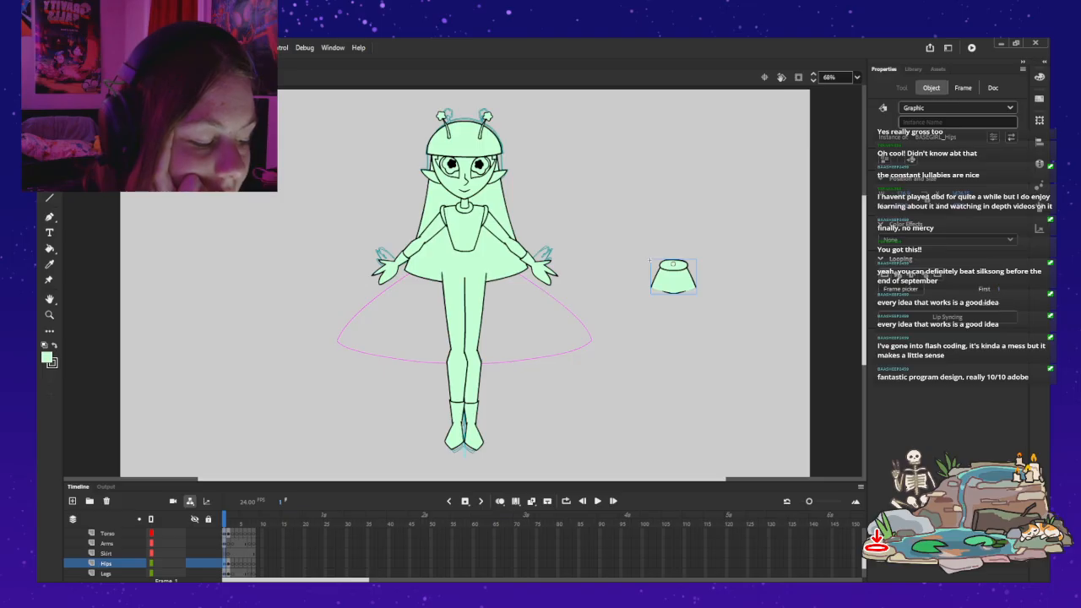
key(ctrl+z)
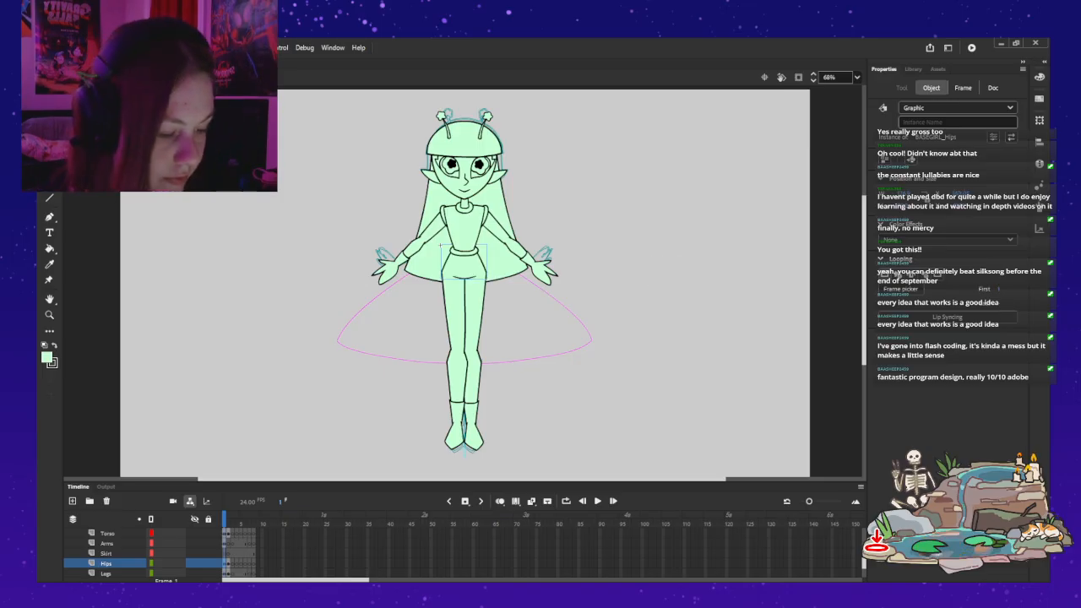
key(ctrl+z)
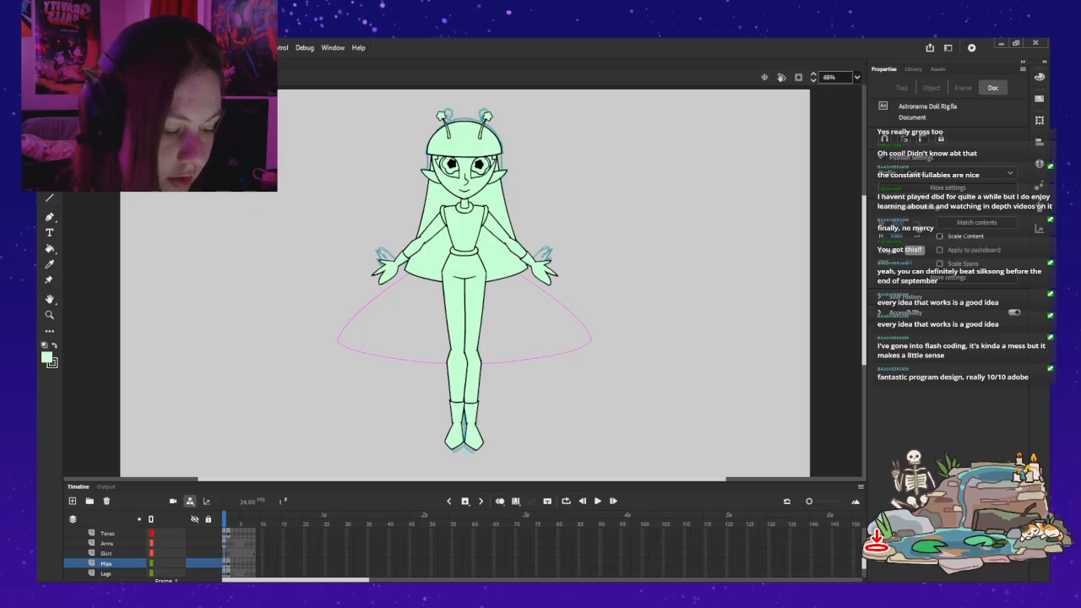
Step: Open the hips symbol, cut the waistband from Layer_1 to the clipboard, and undo the cut so the original stays
double_click(440, 245)
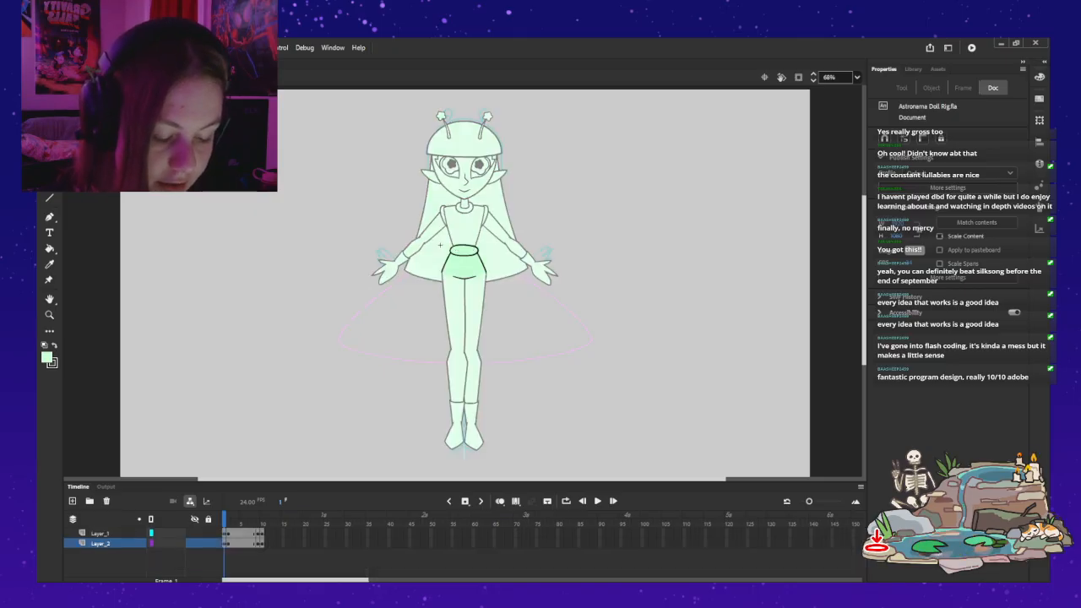
click(100, 534)
key(Delete)
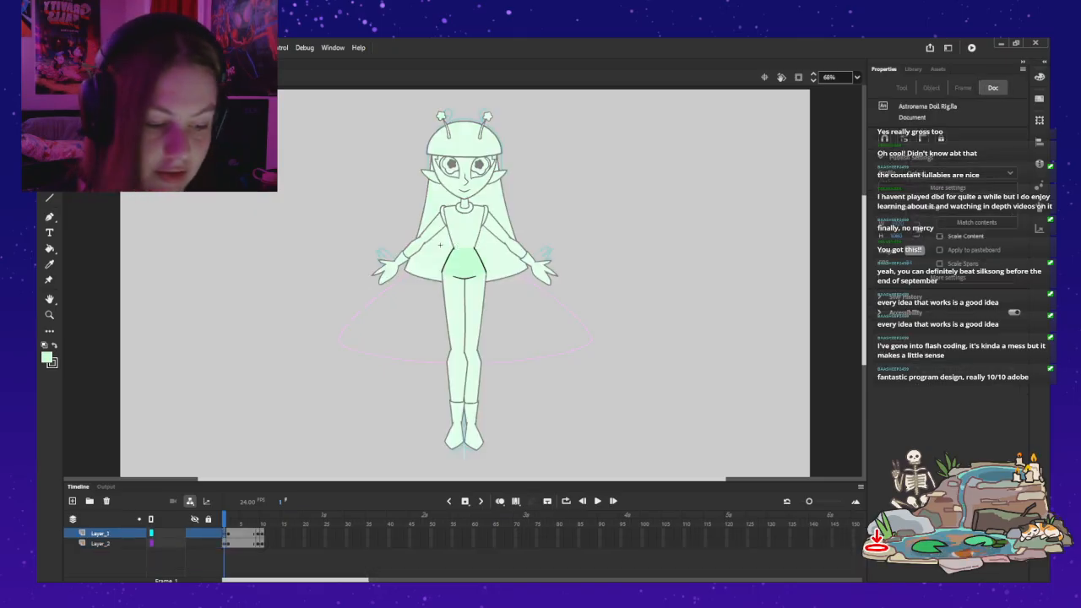
key(ctrl+z)
key(ctrl+z)
Step: Open the torso symbol and add a new layer at the bottom of the stack, beneath Layer_4
double_click(463, 229)
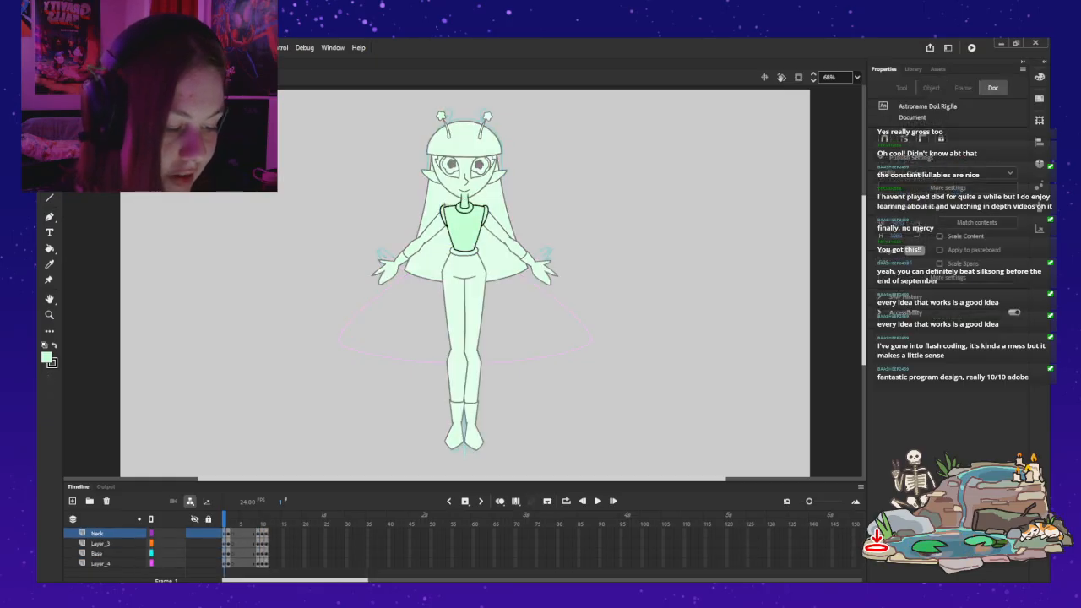
click(101, 564)
click(98, 553)
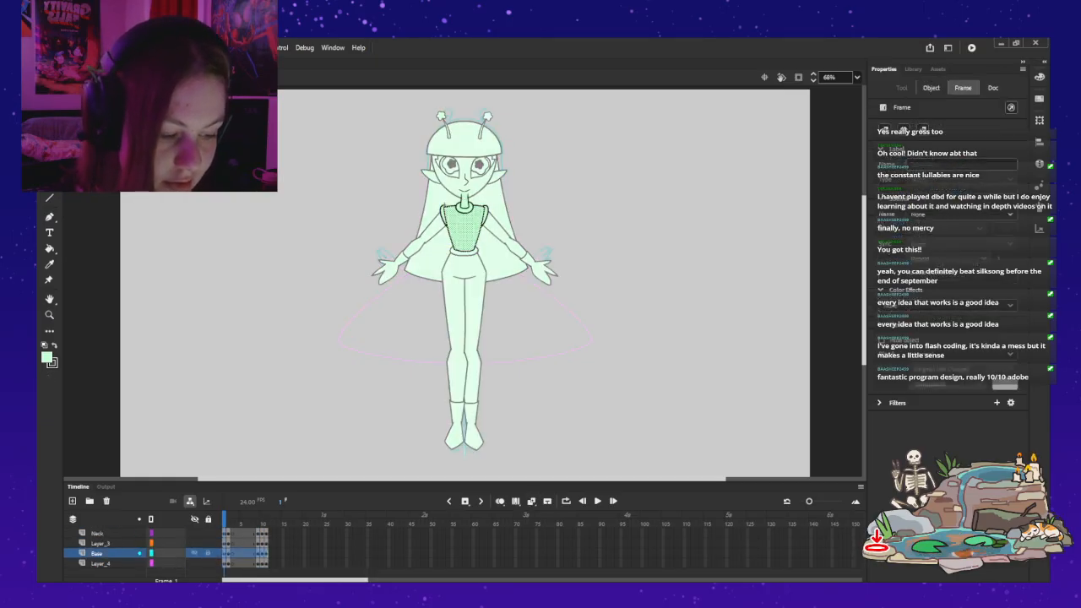
click(100, 543)
click(97, 534)
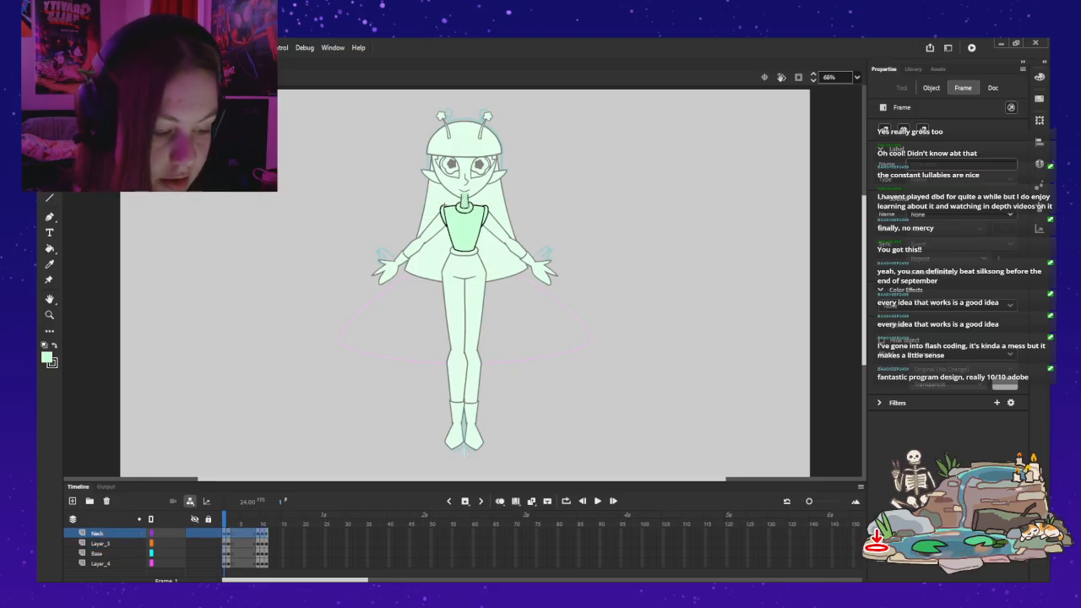
click(100, 563)
click(72, 502)
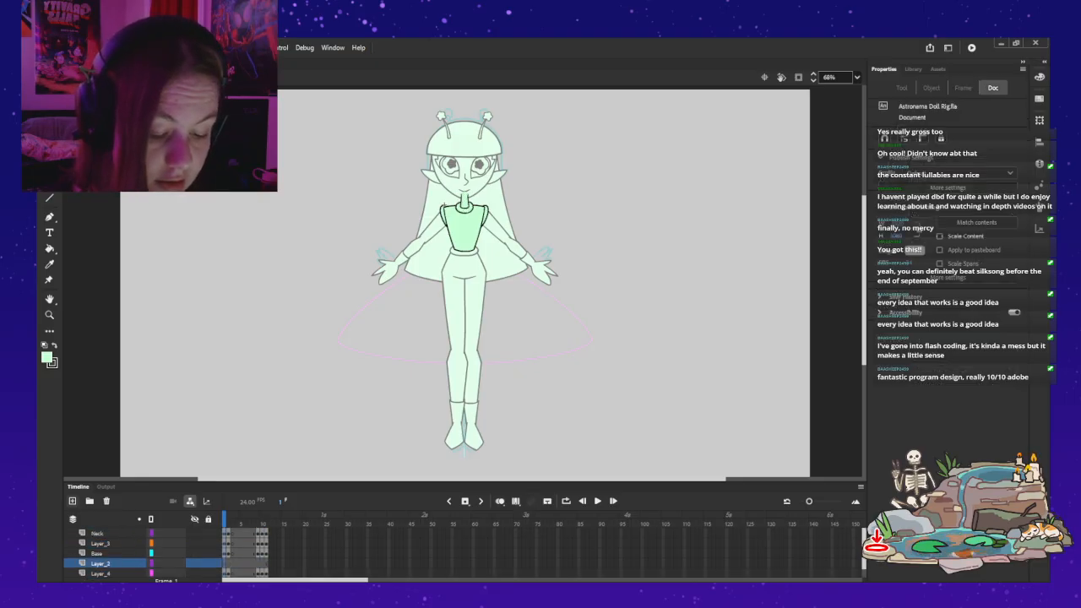
drag(101, 553, 100, 569)
click(228, 563)
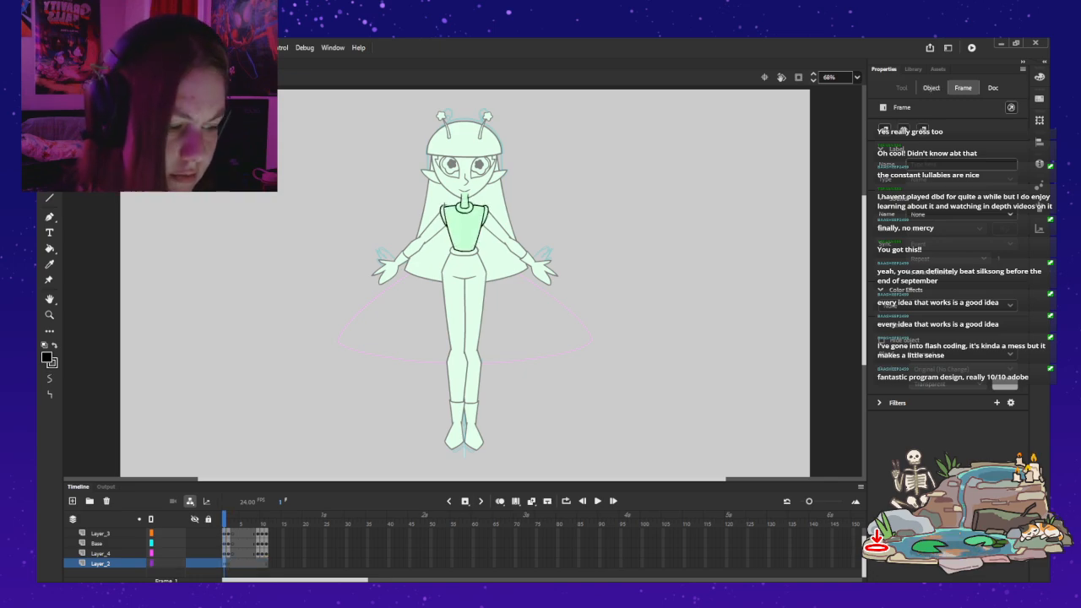
Step: Paste the waistband onto the new layer, align it behind the torso's lower edge, and return to the full doll
key(ctrl+v)
drag(466, 283, 464, 252)
key(z)
click(478, 240)
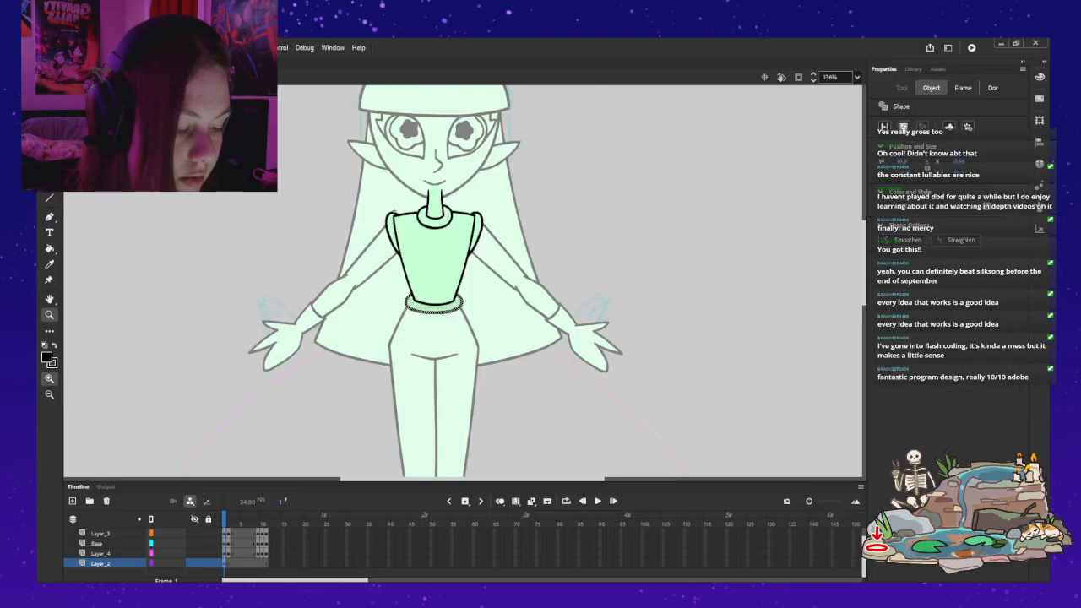
click(443, 279)
key(v)
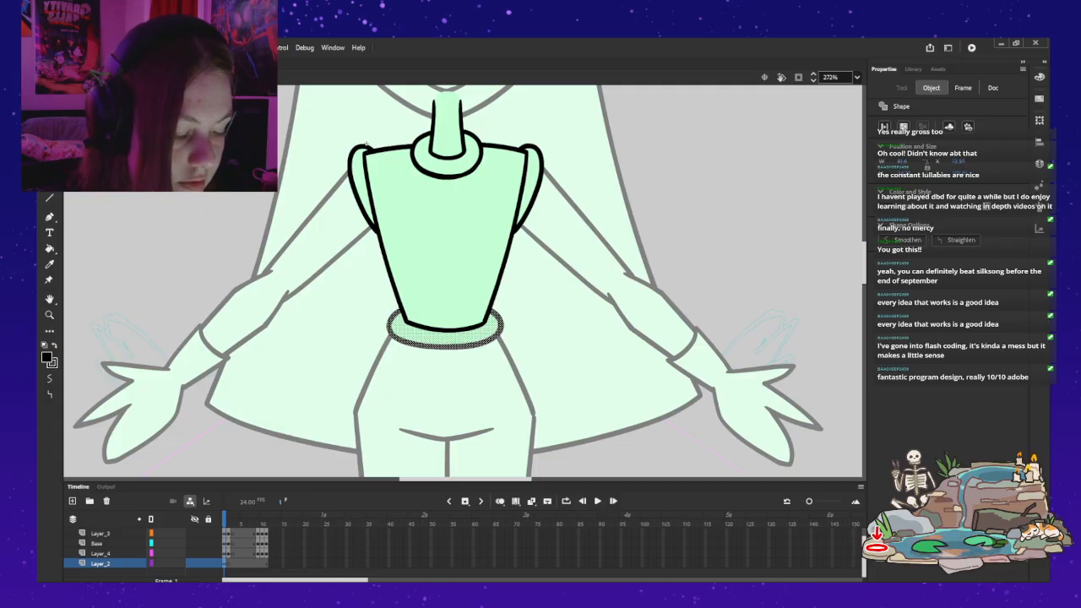
key(Escape)
double_click(367, 145)
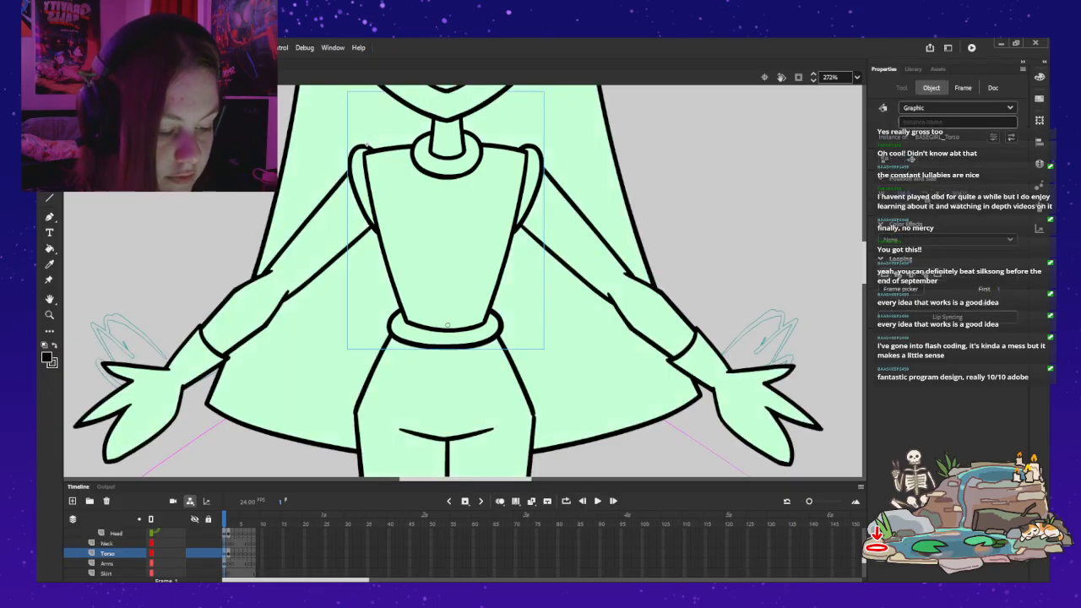
Step: Delete Layer_1 with the original waistband from the hips symbol and return to the full doll
double_click(396, 363)
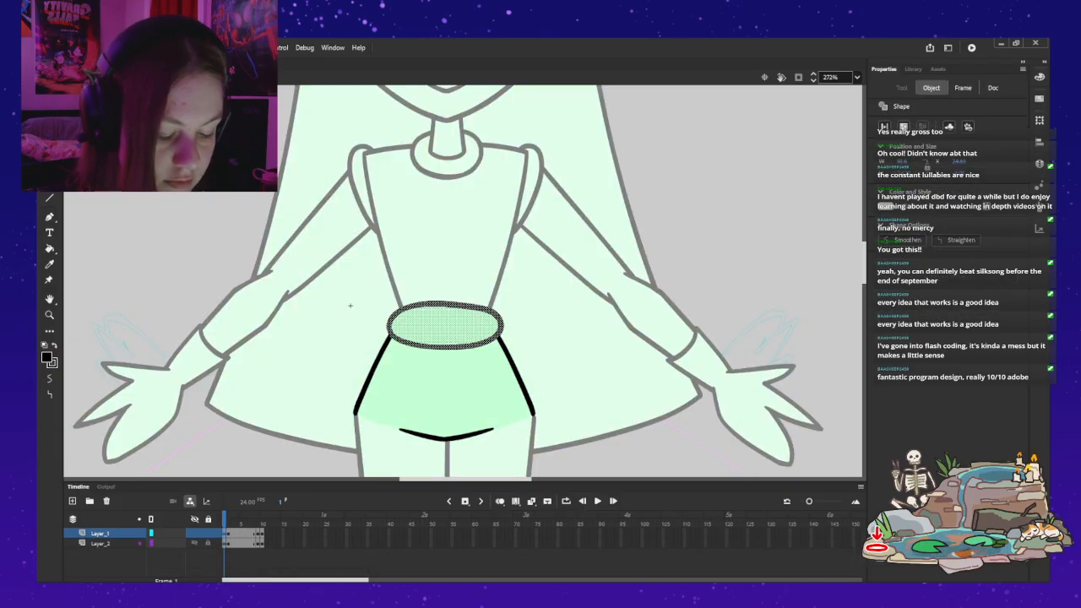
click(101, 534)
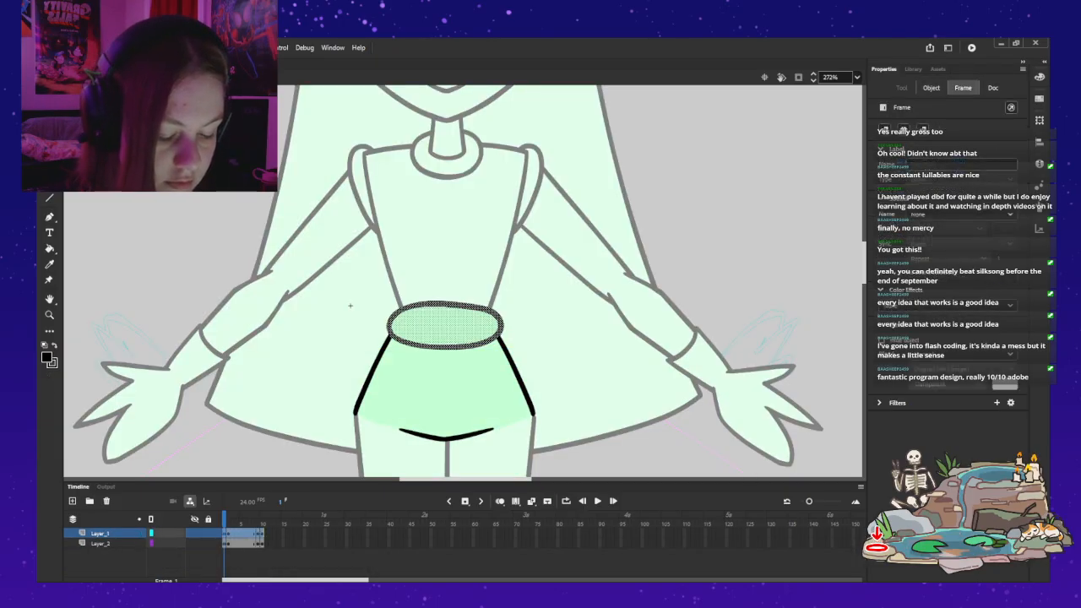
click(106, 502)
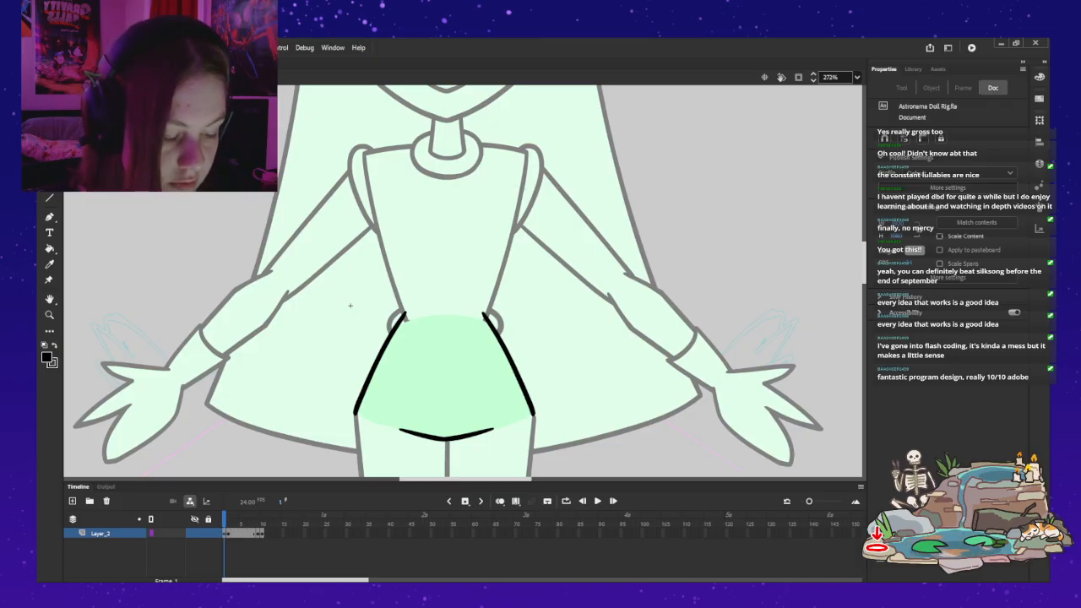
double_click(350, 306)
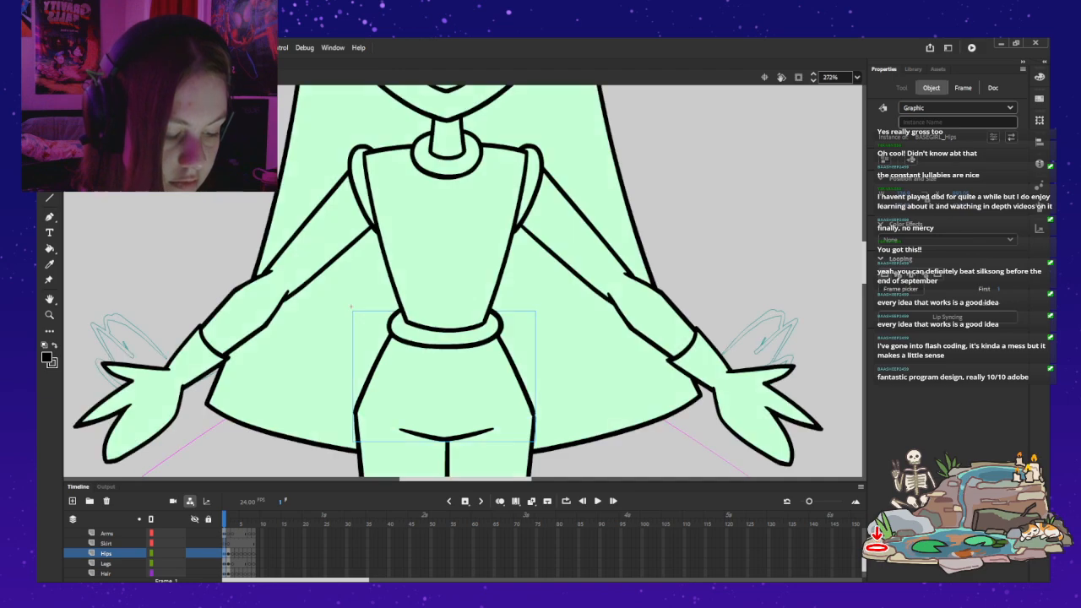
Step: Show the Hair layer as outlines and make the Skirt layer active for inking with the Classic Brush
key(z)
alt+click(495, 243)
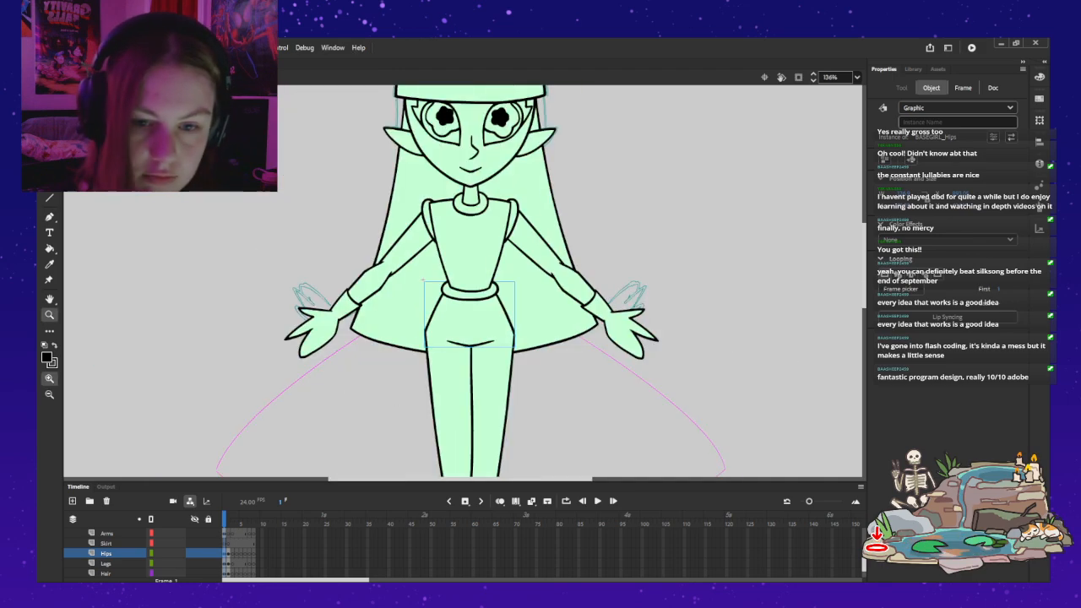
scroll(495, 243, down, 2)
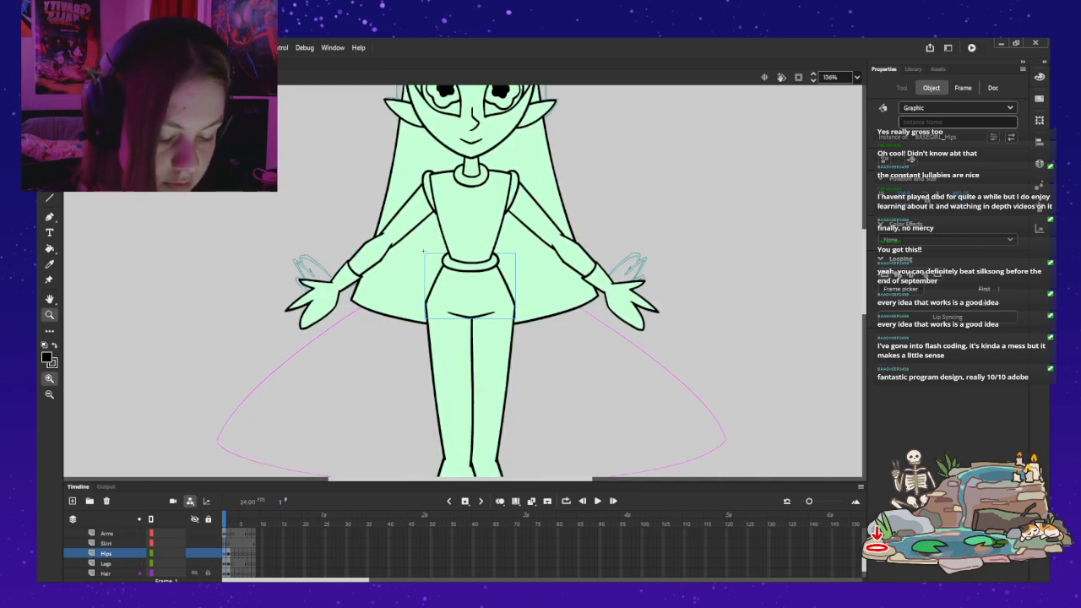
click(151, 573)
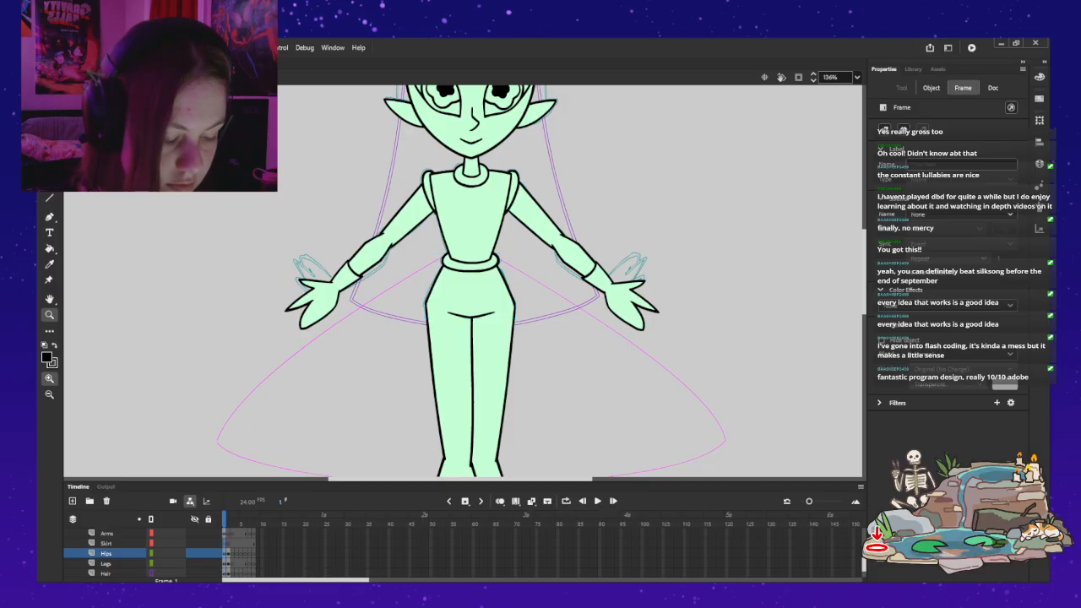
click(106, 543)
drag(473, 355, 461, 299)
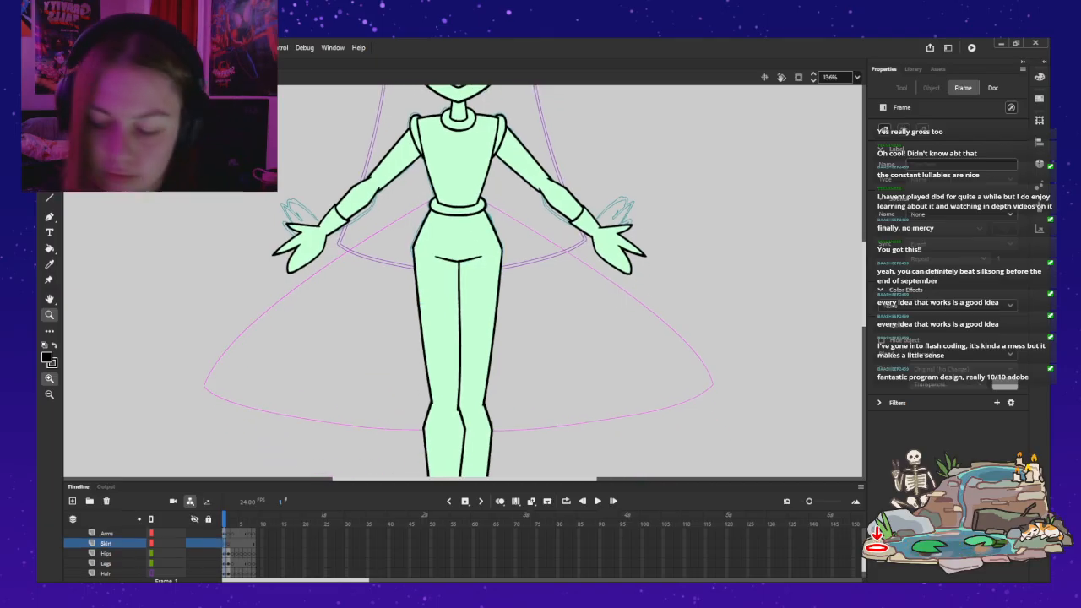
key(b)
drag(446, 193, 309, 285)
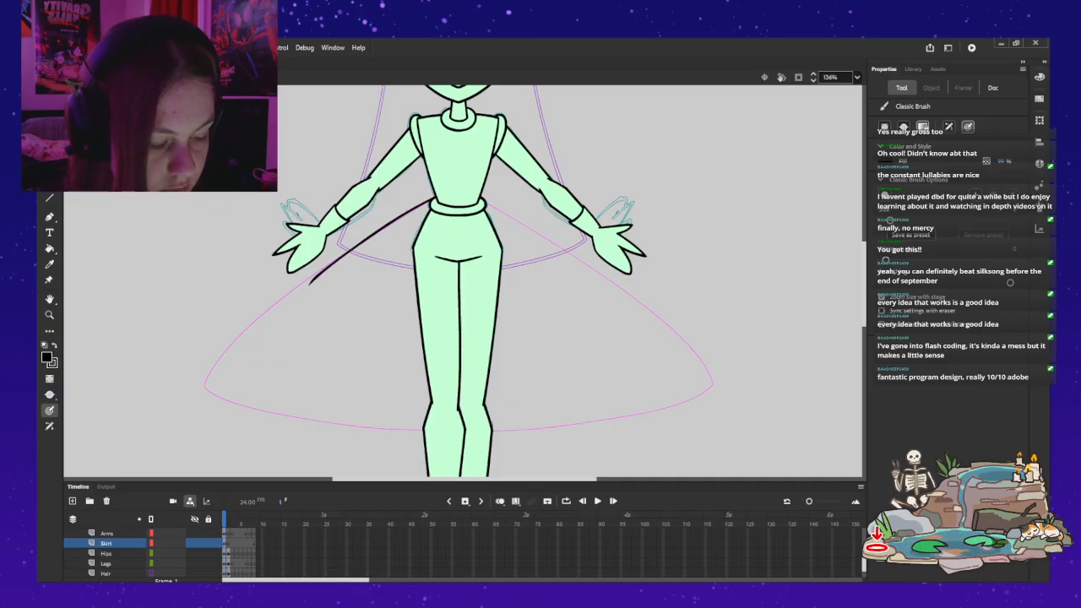
key(ctrl+z)
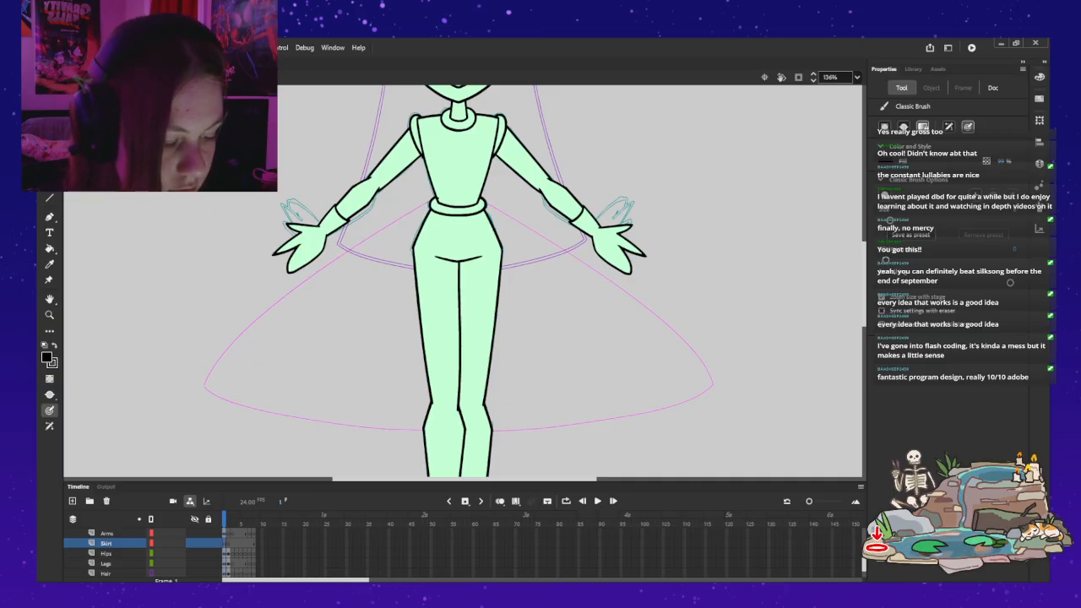
mouse_move(429, 204)
mouse_down()
mouse_move(272, 296)
mouse_move(205, 384)
mouse_up()
key(ctrl+z)
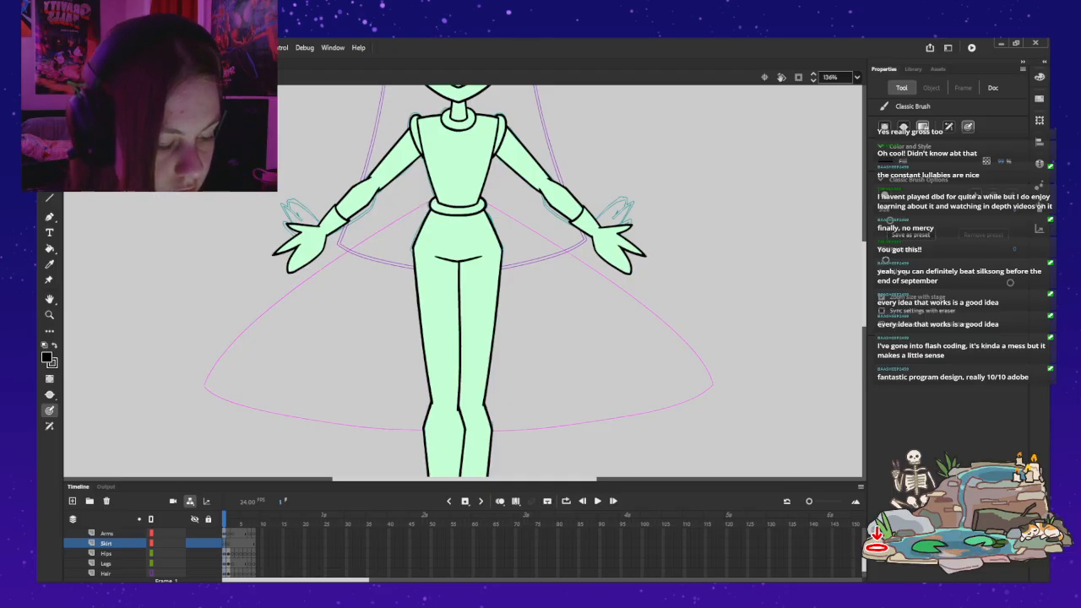
drag(429, 204, 357, 239)
key(ctrl+z)
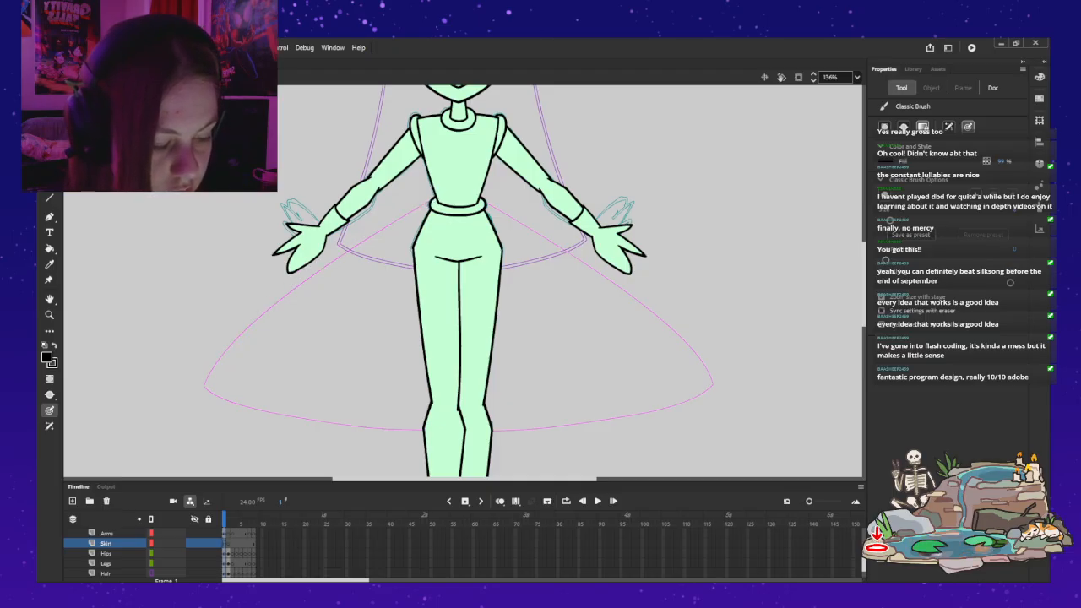
drag(429, 204, 390, 223)
drag(344, 250, 300, 279)
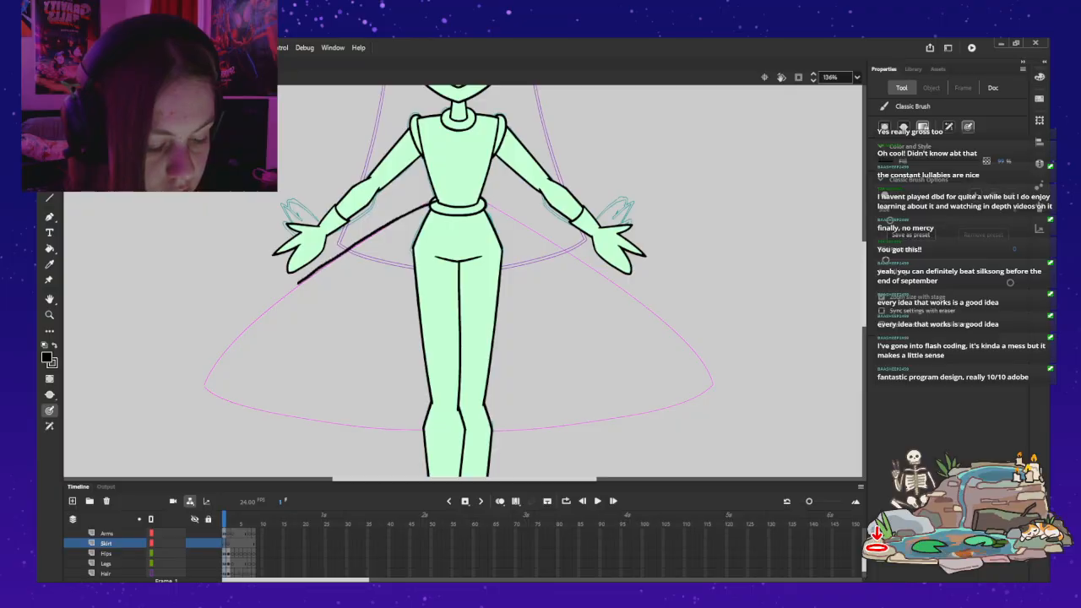
drag(261, 312, 205, 383)
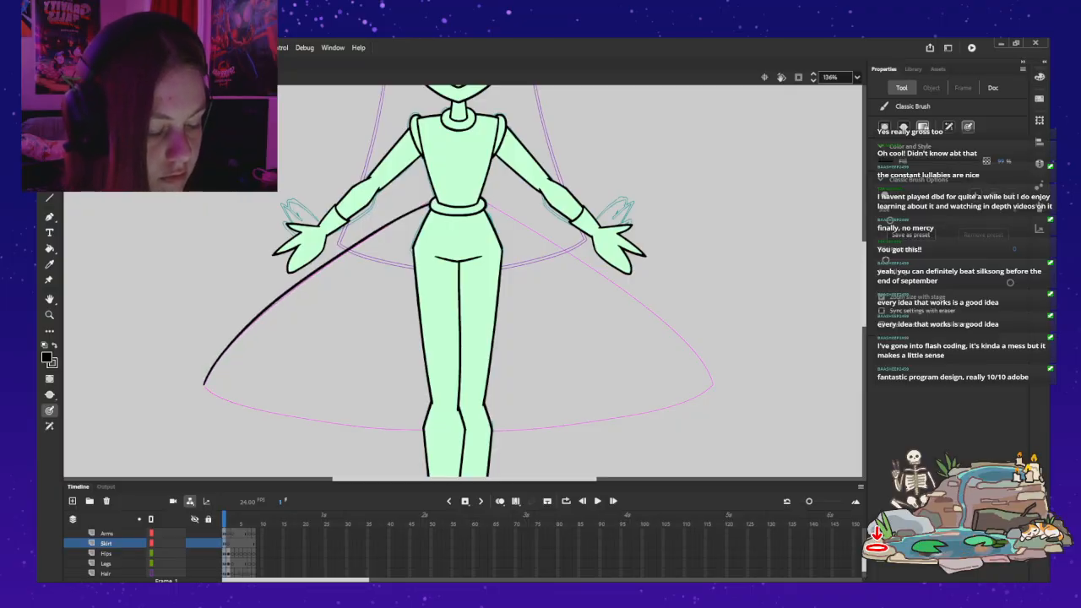
key(ctrl+z)
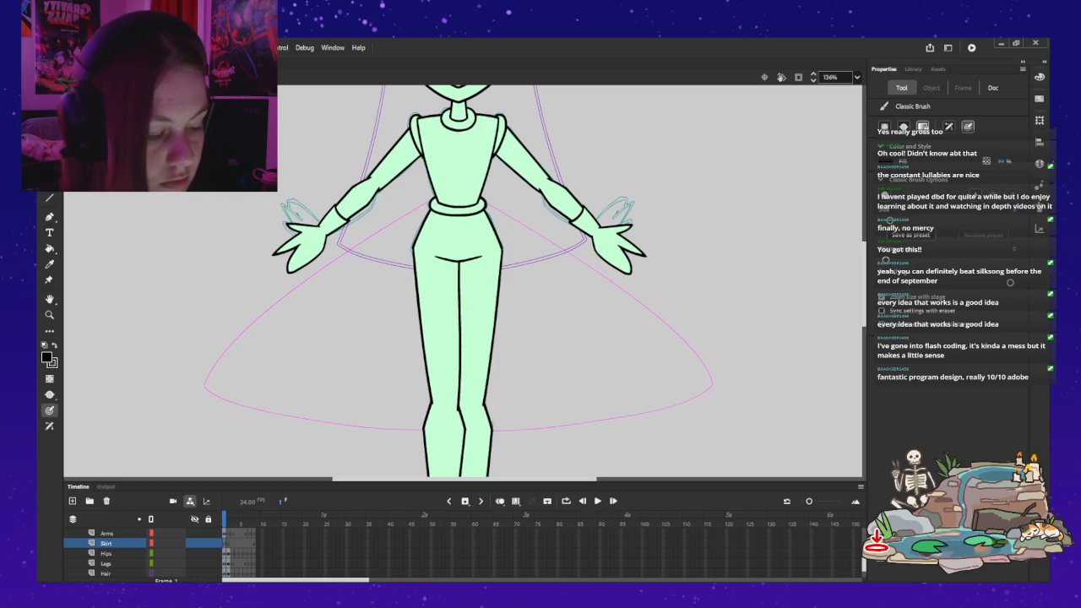
drag(390, 226, 347, 252)
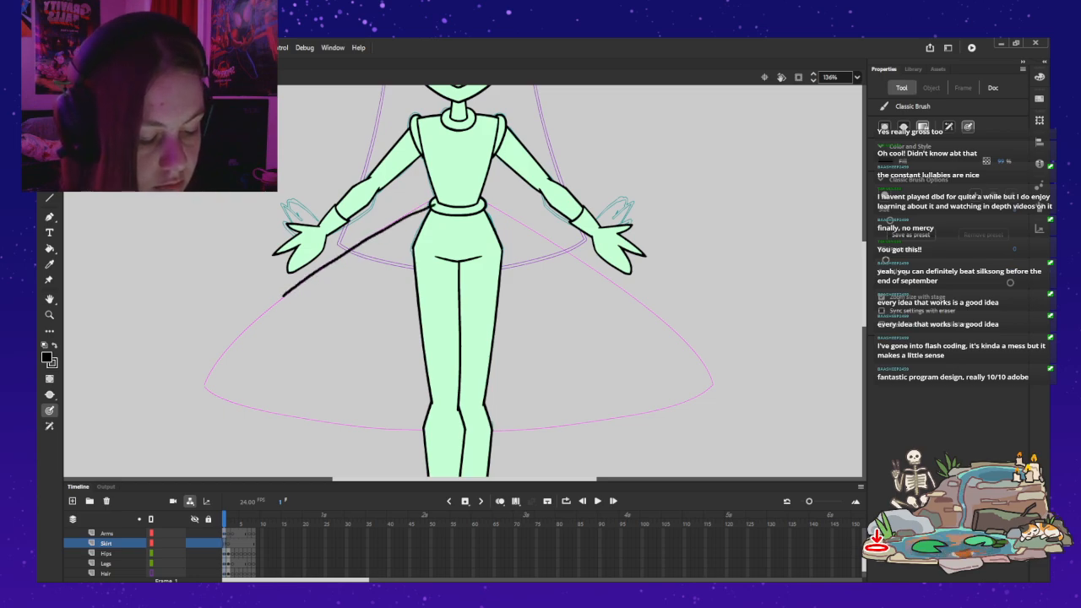
drag(287, 292, 246, 331)
key(ctrl+z)
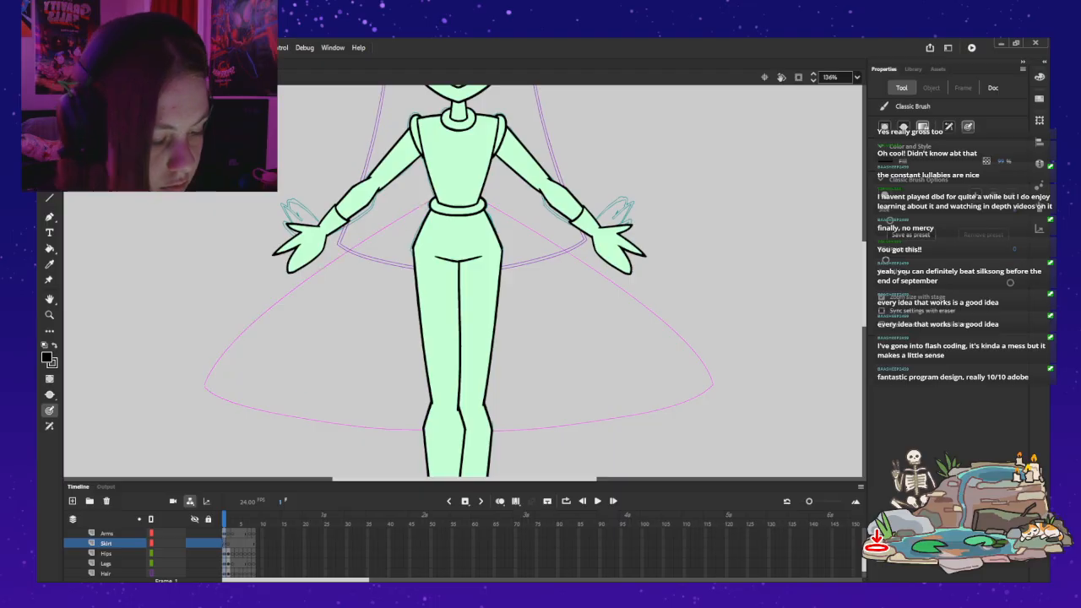
drag(430, 203, 308, 279)
drag(265, 310, 200, 386)
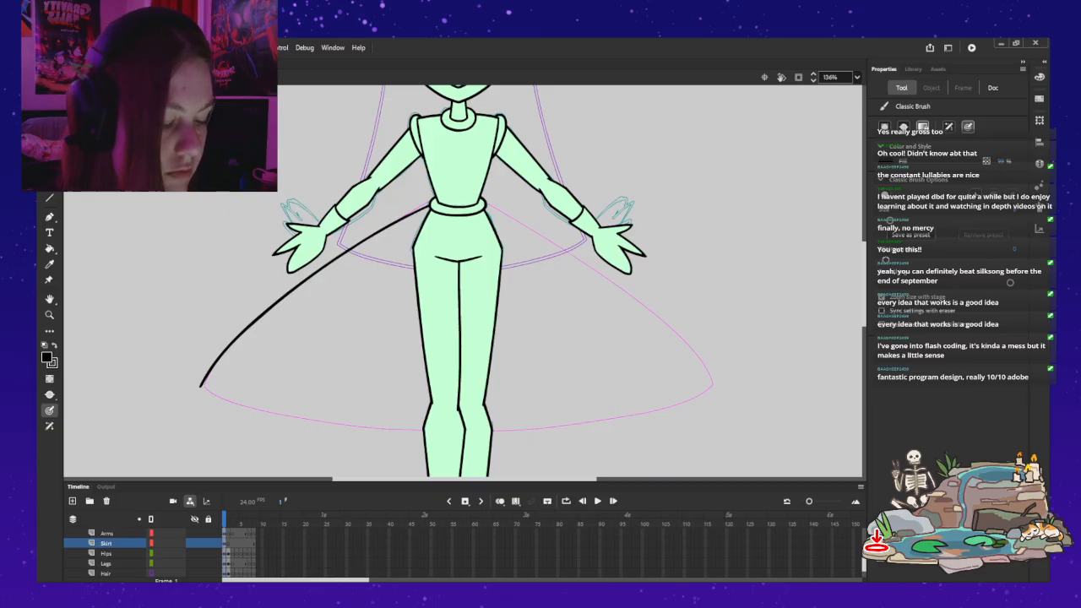
key(v)
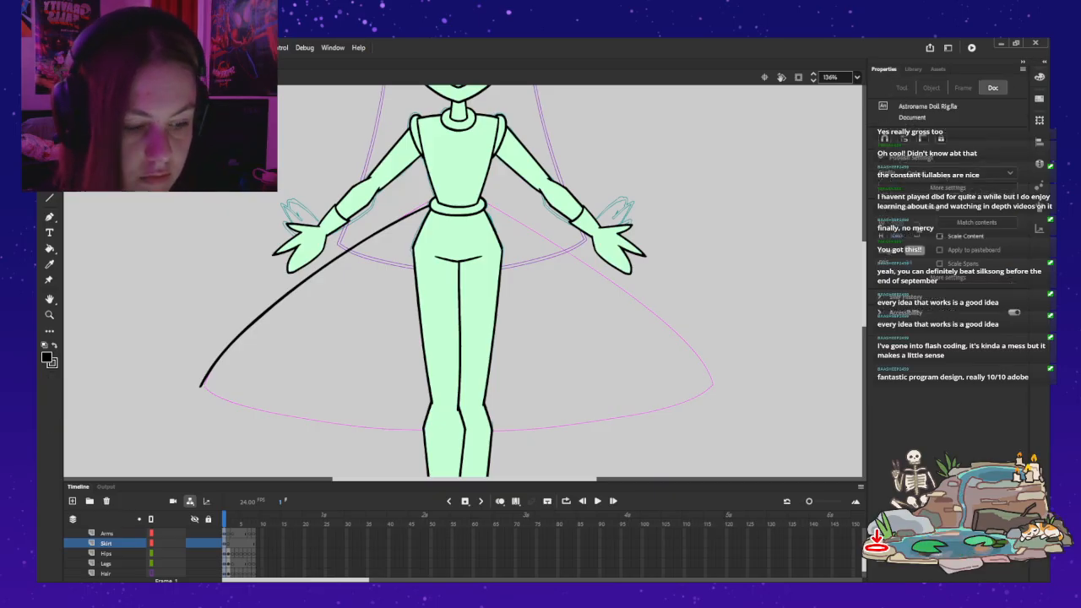
key(ctrl+z)
key(b)
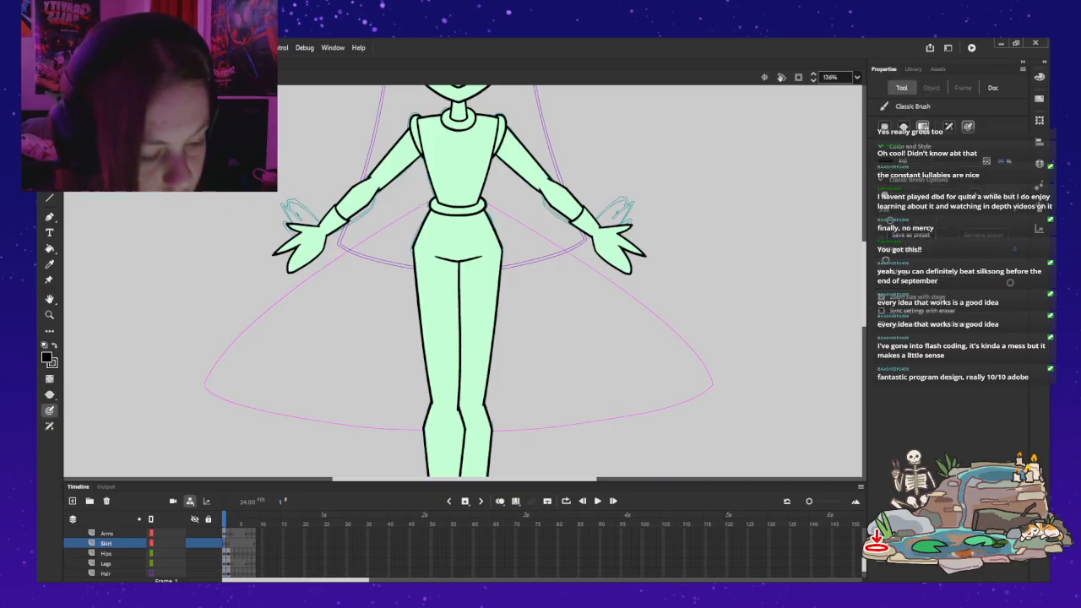
drag(378, 232, 271, 313)
key(ctrl+z)
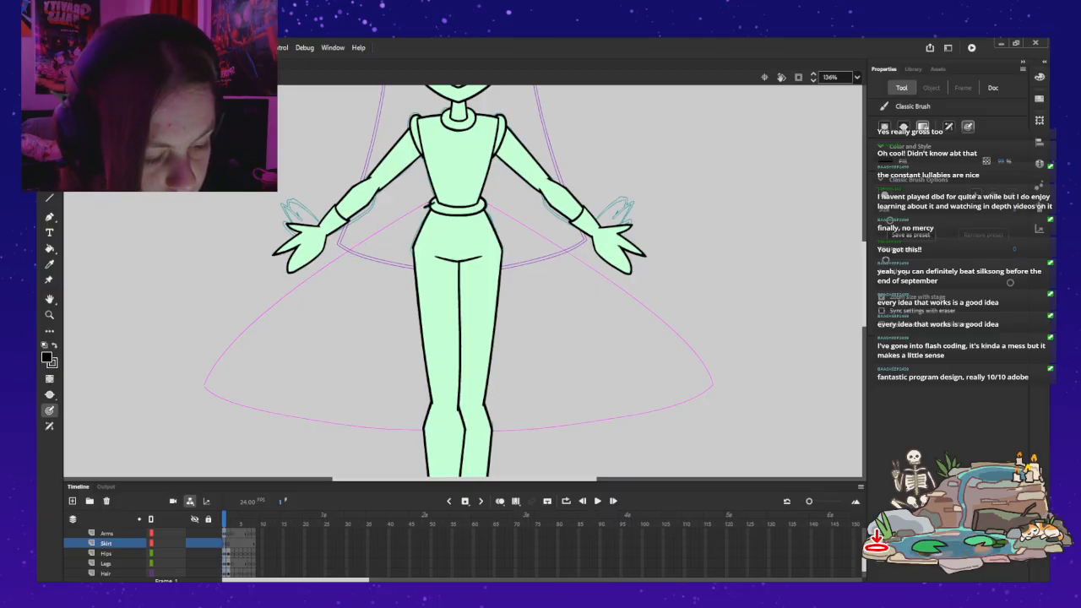
drag(365, 239, 306, 277)
drag(258, 316, 227, 350)
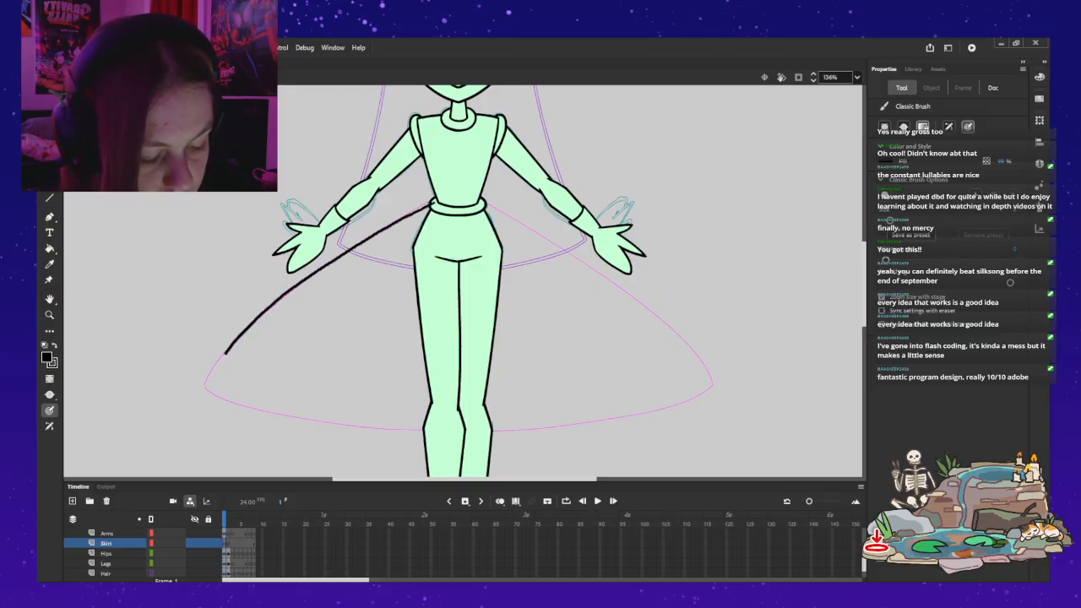
drag(205, 388, 205, 456)
key(ctrl+z)
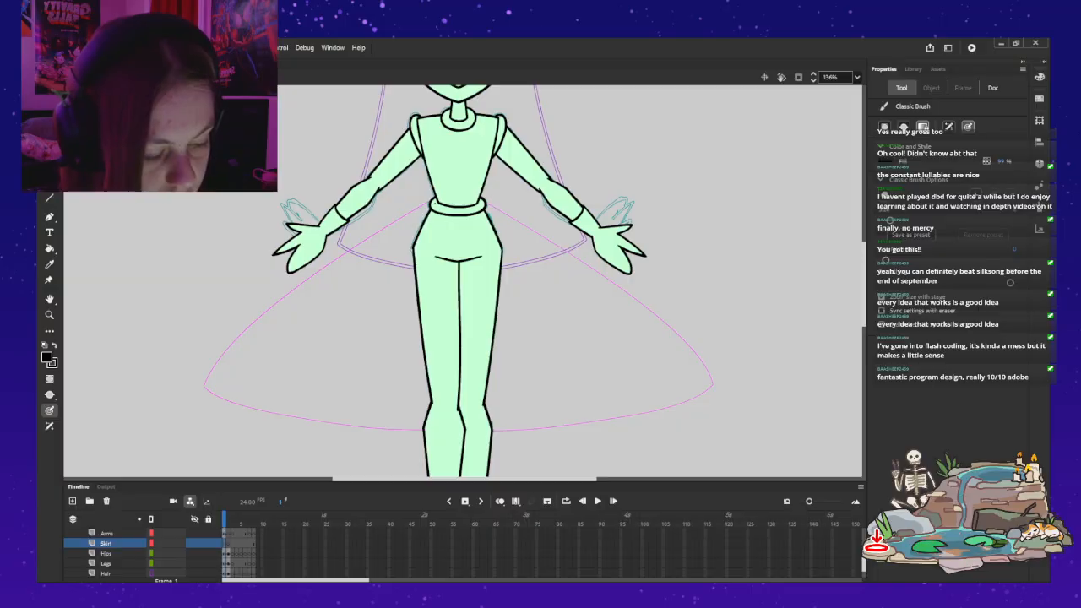
drag(406, 218, 342, 255)
drag(283, 295, 203, 386)
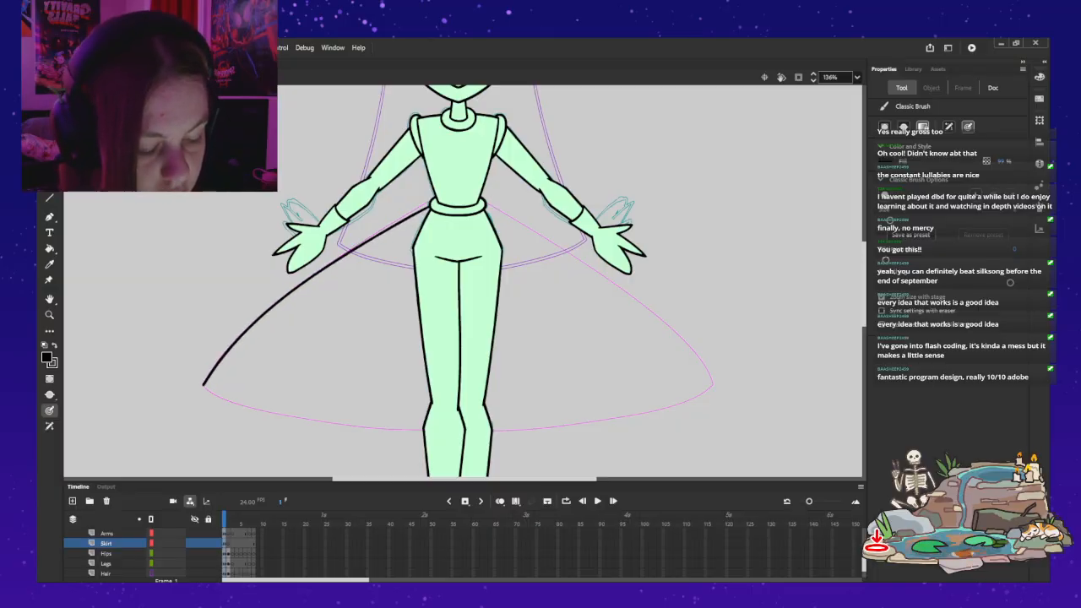
key(ctrl+z)
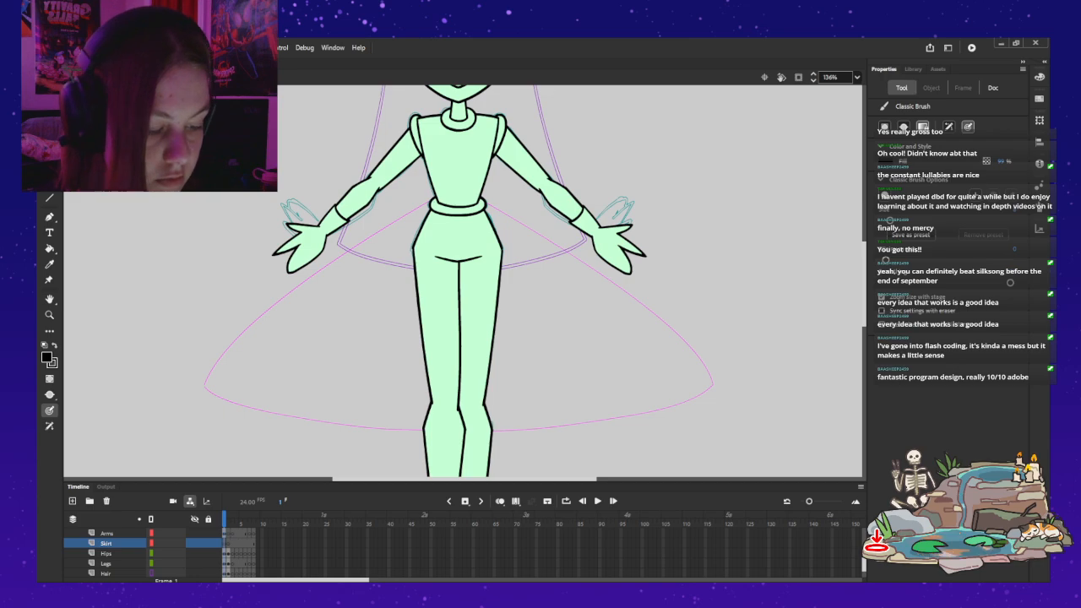
drag(424, 208, 327, 268)
key(ctrl+z)
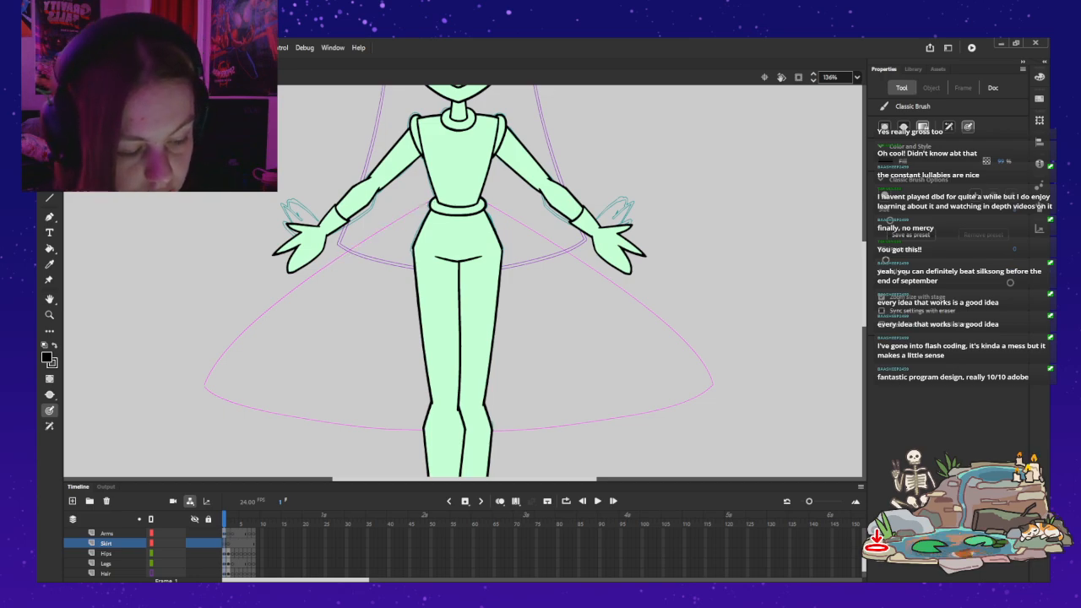
Step: Ink the skirt's left edge from the waistband to the hem corner along the guide and duplicate that line across the legs
drag(406, 216, 347, 251)
drag(292, 287, 211, 369)
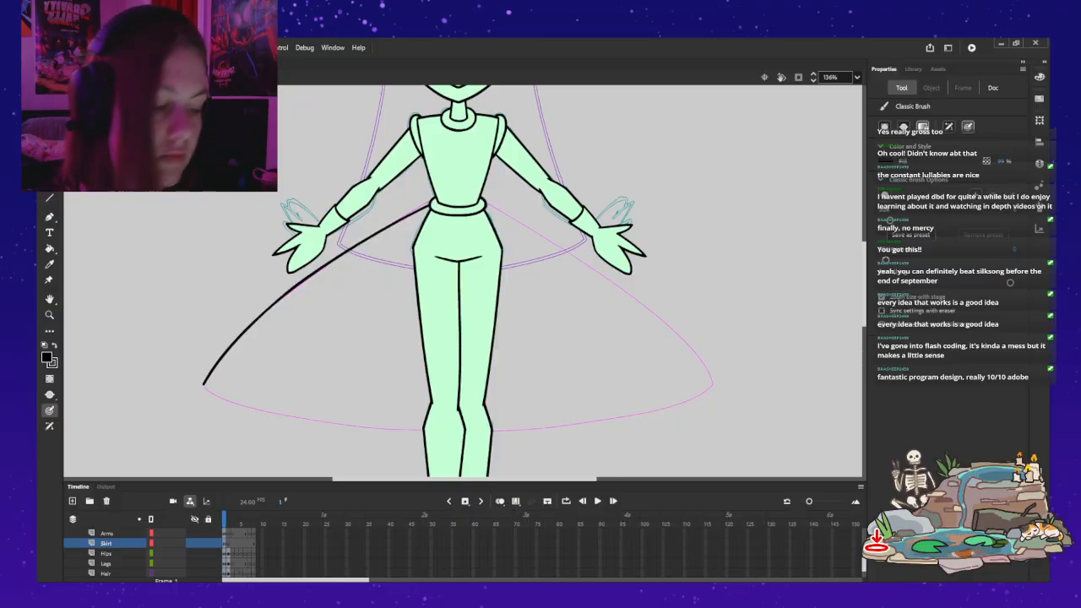
key(v)
click(292, 286)
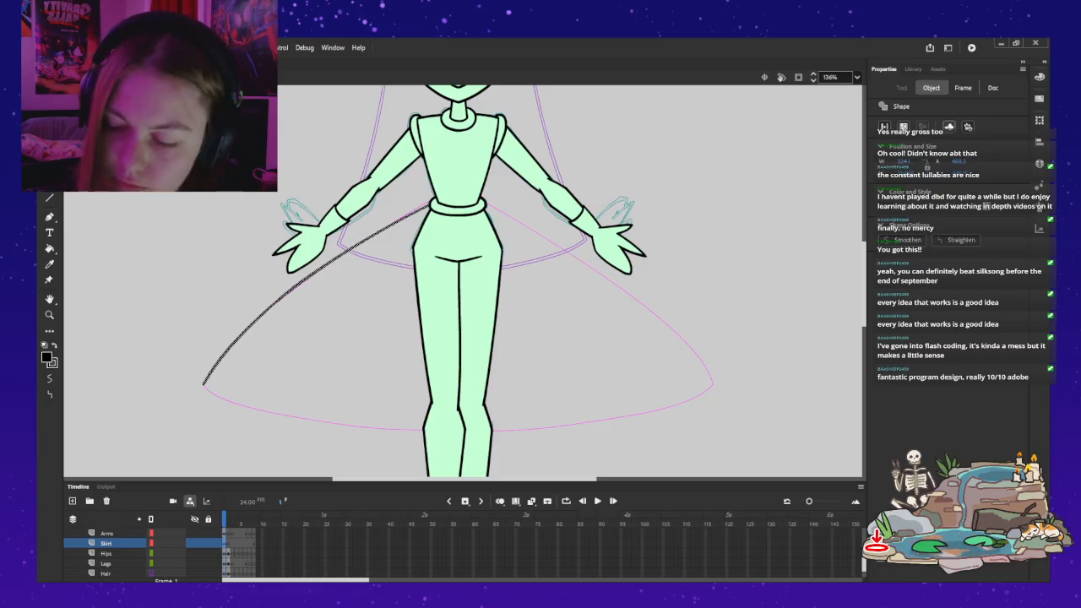
drag(578, 193, 348, 372)
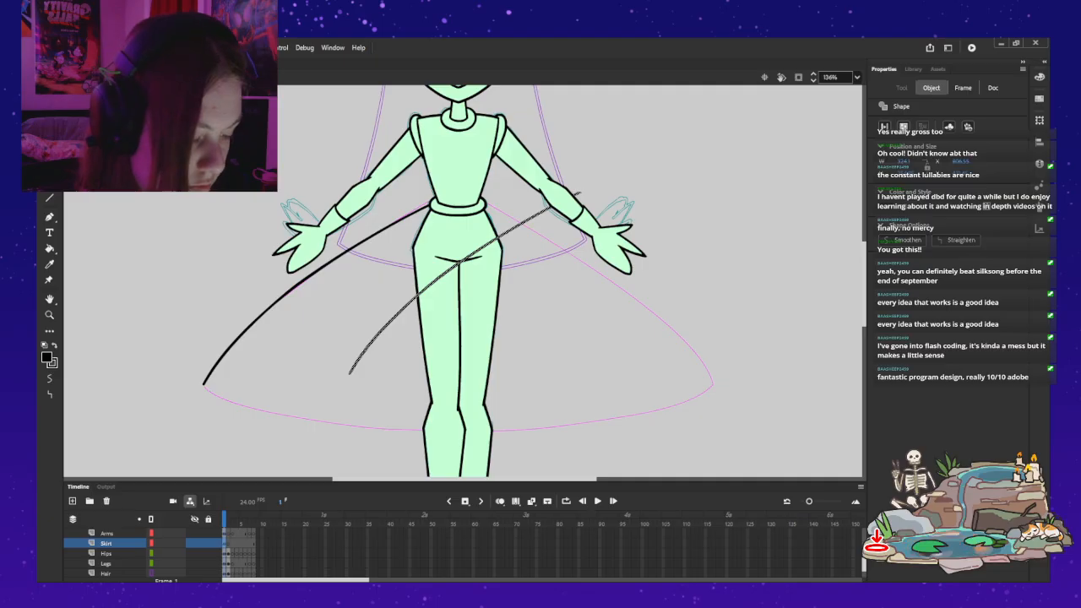
Step: Show the Torso and Hips layers as outlines
scroll(126, 553, up, 1)
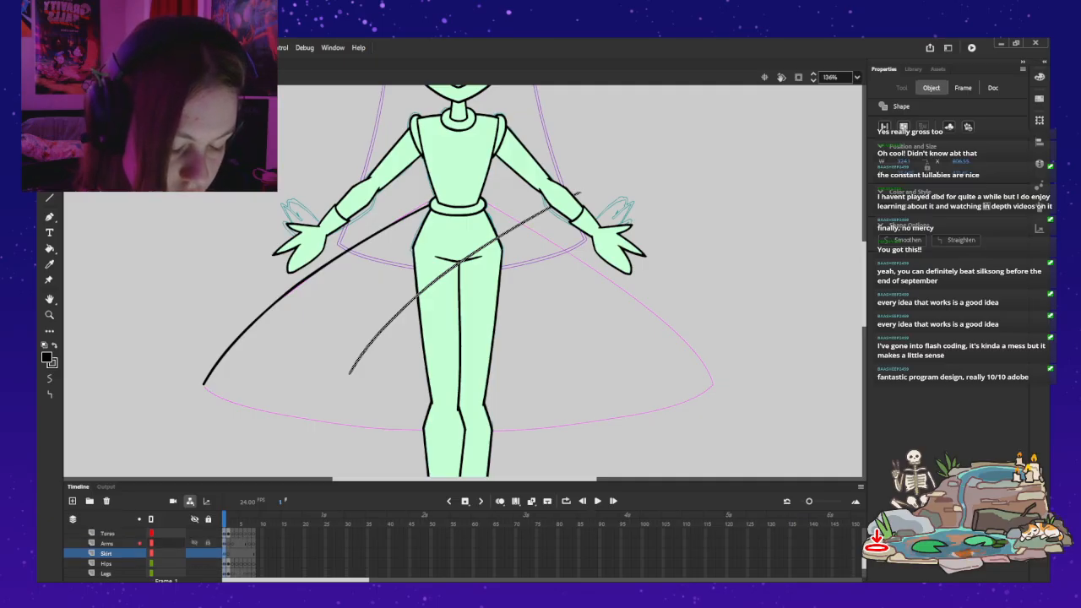
click(151, 533)
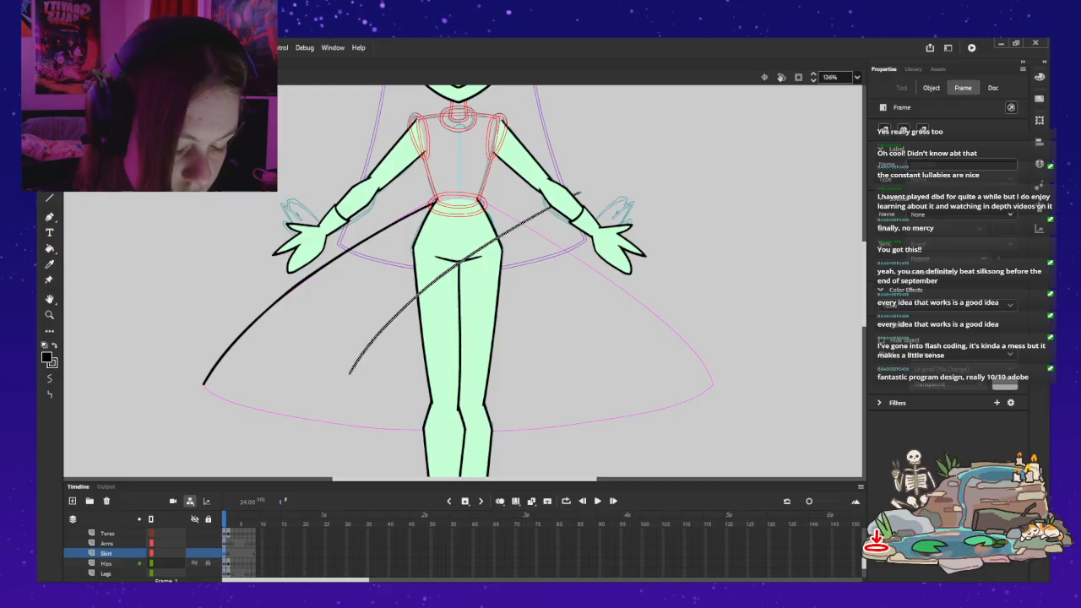
click(151, 563)
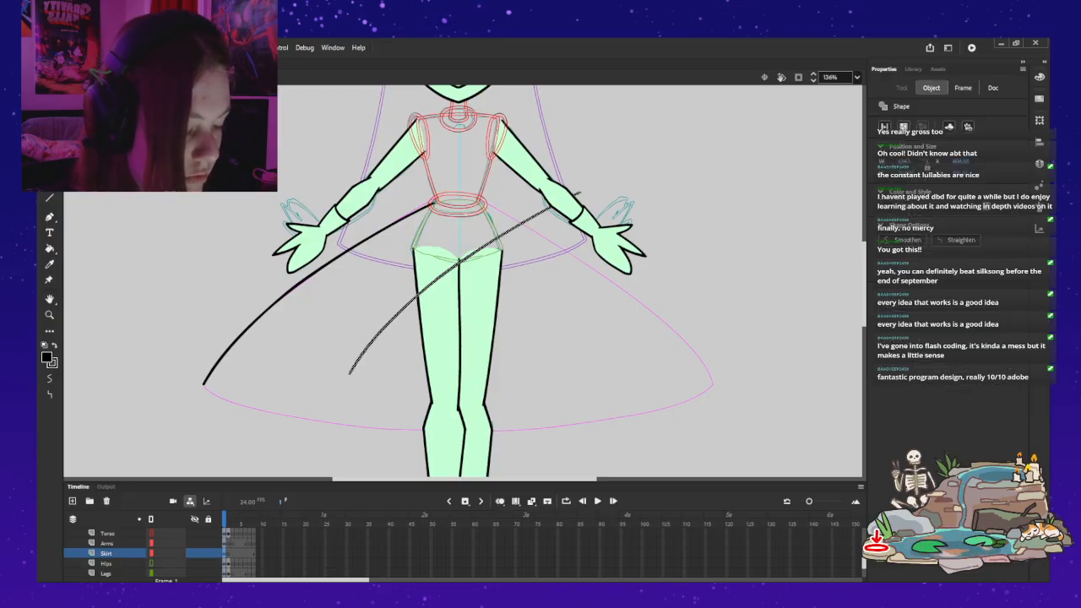
Step: Flip the duplicated skirt line horizontally and position it along the right edge of the skirt guide
key(shift+h)
drag(498, 283, 573, 293)
drag(602, 281, 619, 279)
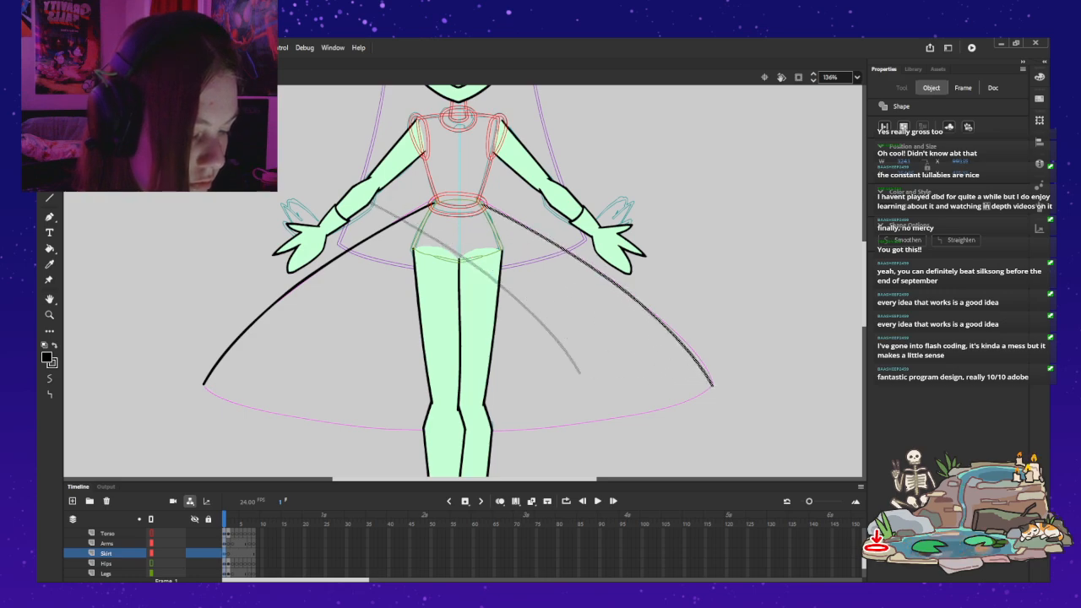
key(Left)
key(Left)
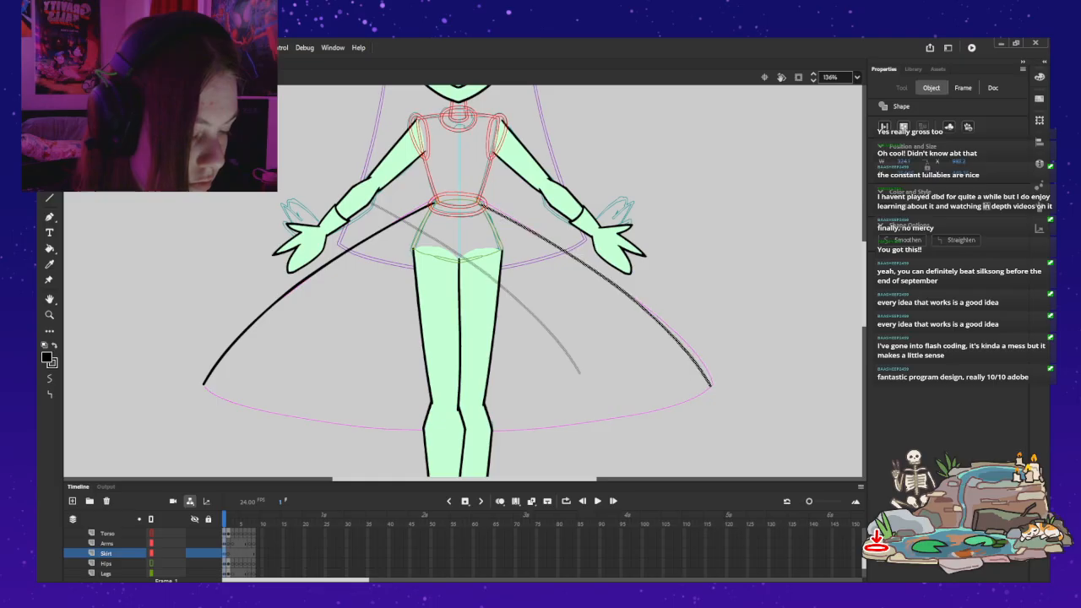
key(Right)
key(Up)
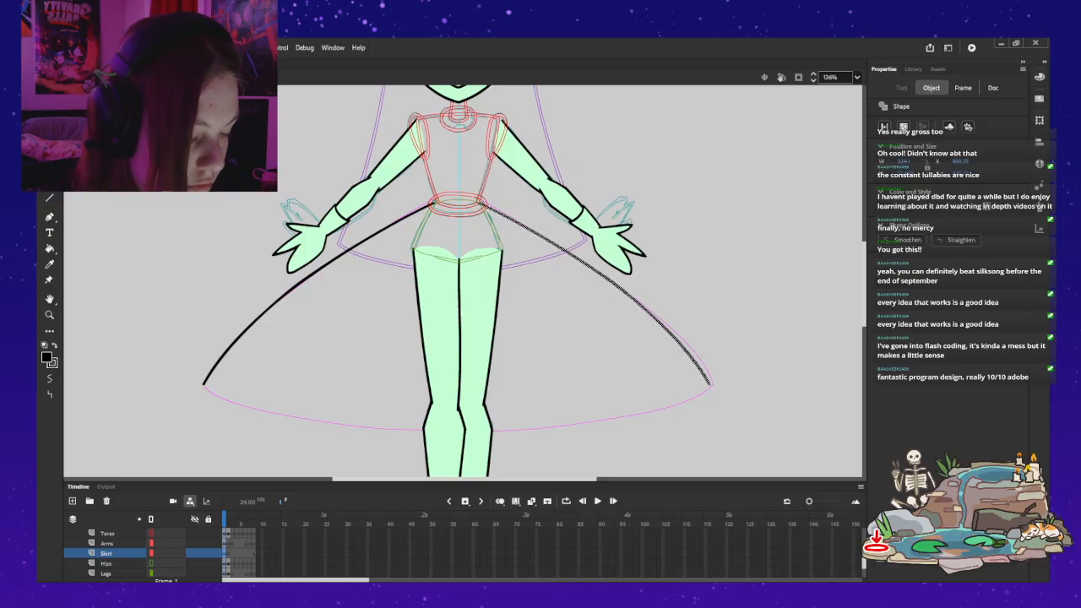
Step: Nudge the skirt's left edge line slightly inward towards the waistband
click(287, 292)
key(Right)
key(Right)
key(Right)
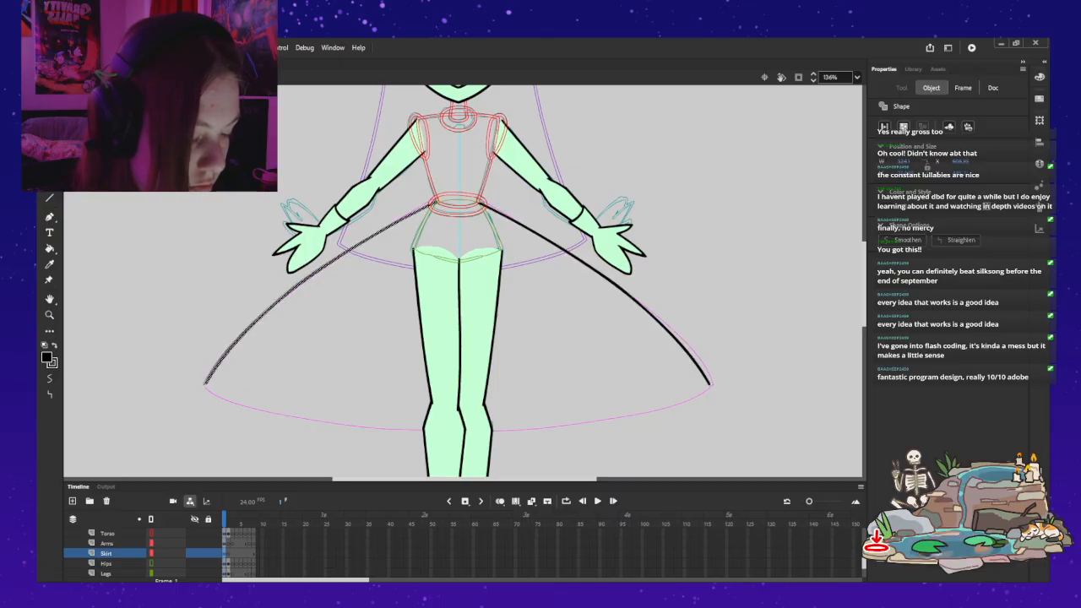
key(Right)
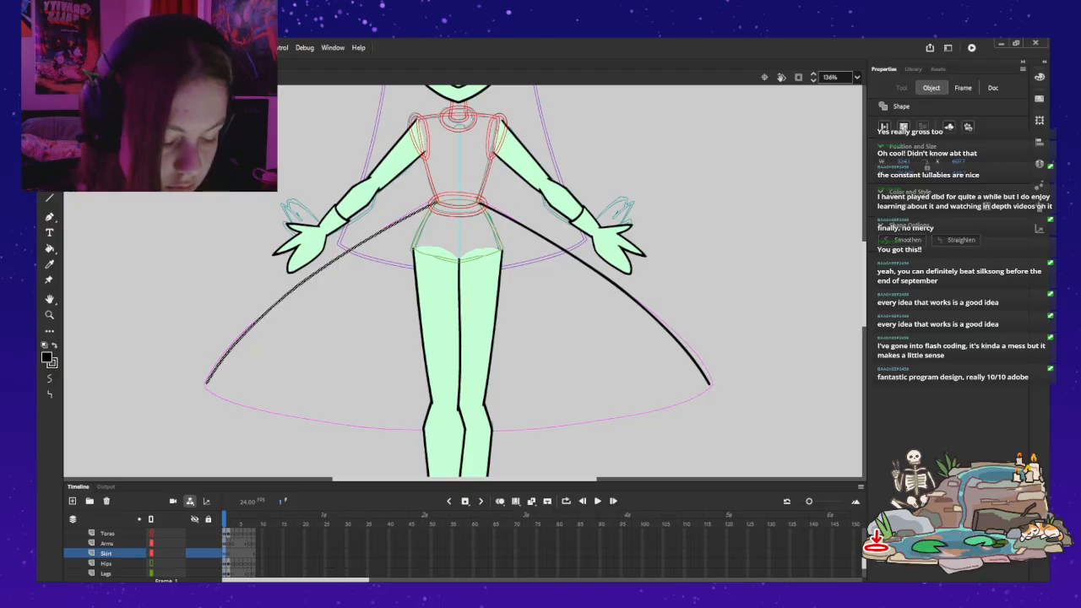
Step: Convert both skirt edge lines on the Skirt layer into a graphic symbol named BASEGIRL_Skirt
click(226, 553)
click(931, 88)
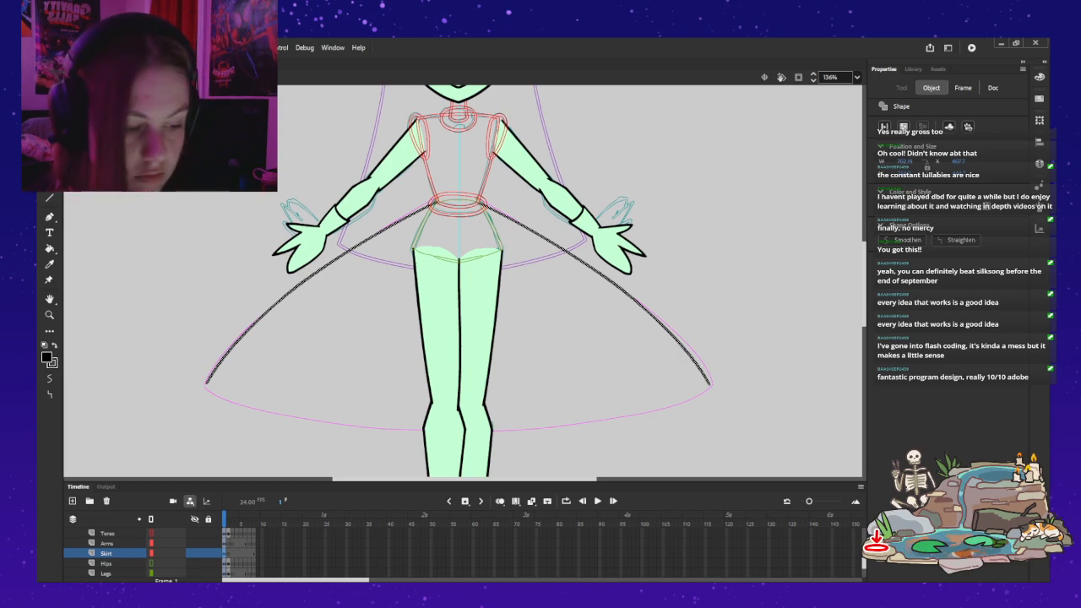
key(Return)
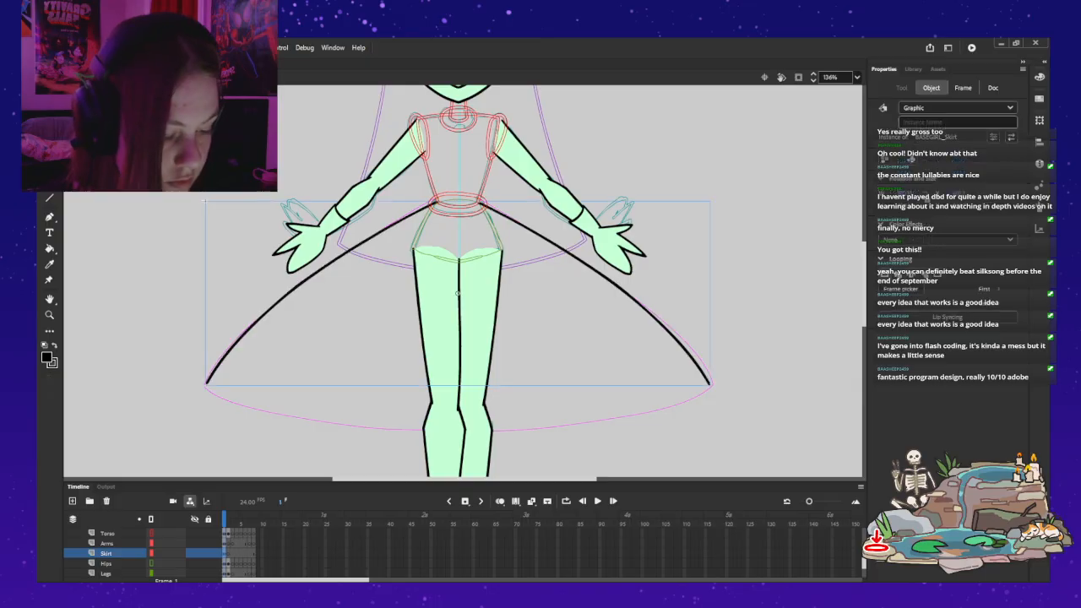
Step: Open the skirt symbol for editing, deselect its lines and activate the Classic Brush
double_click(620, 287)
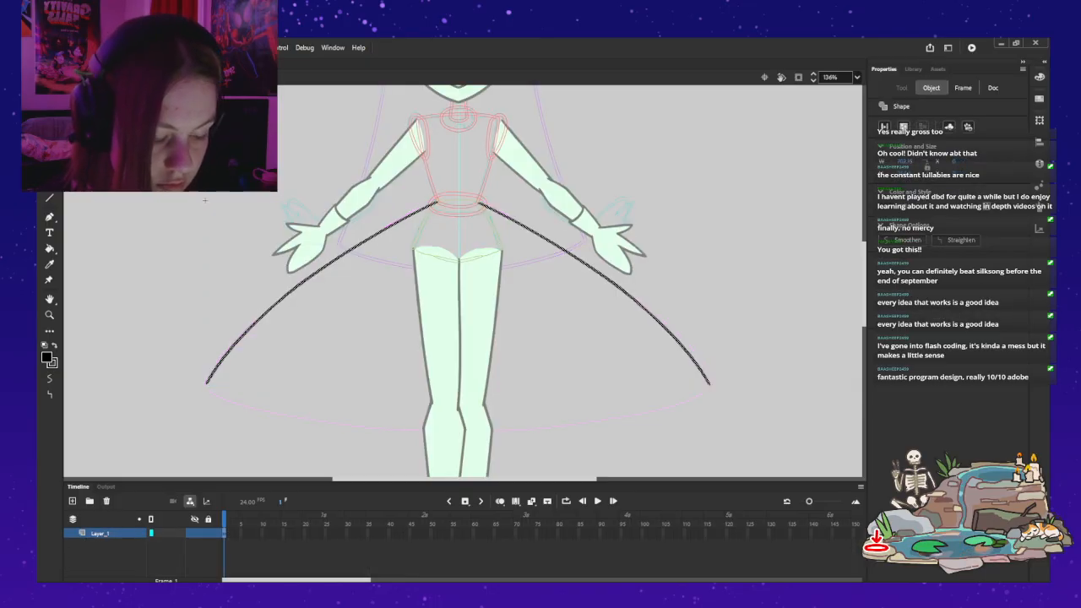
key(Escape)
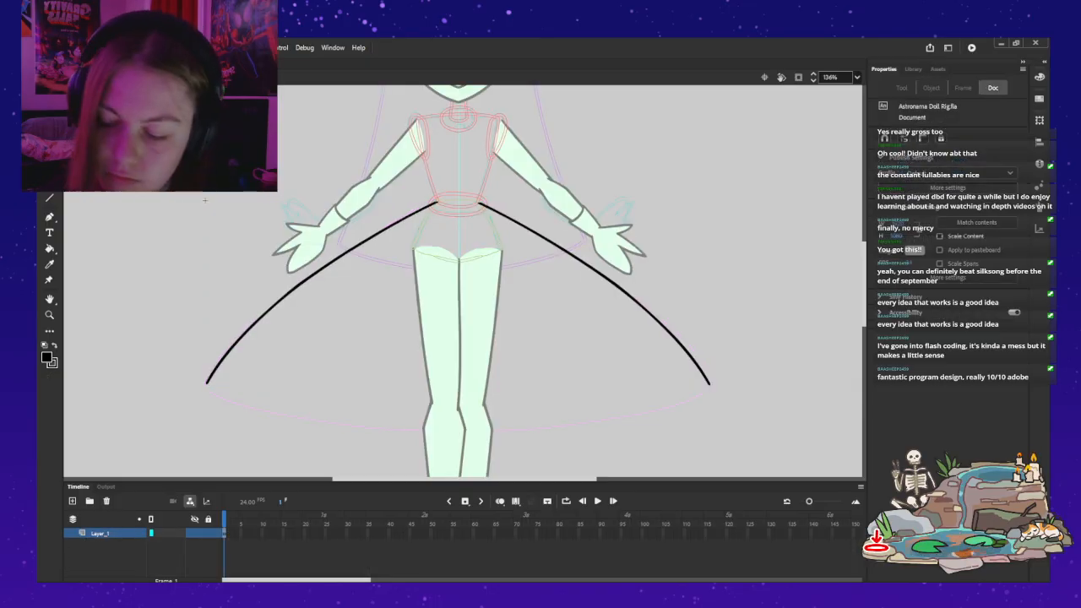
key(b)
drag(709, 386, 578, 409)
drag(495, 416, 453, 415)
key(ctrl+z)
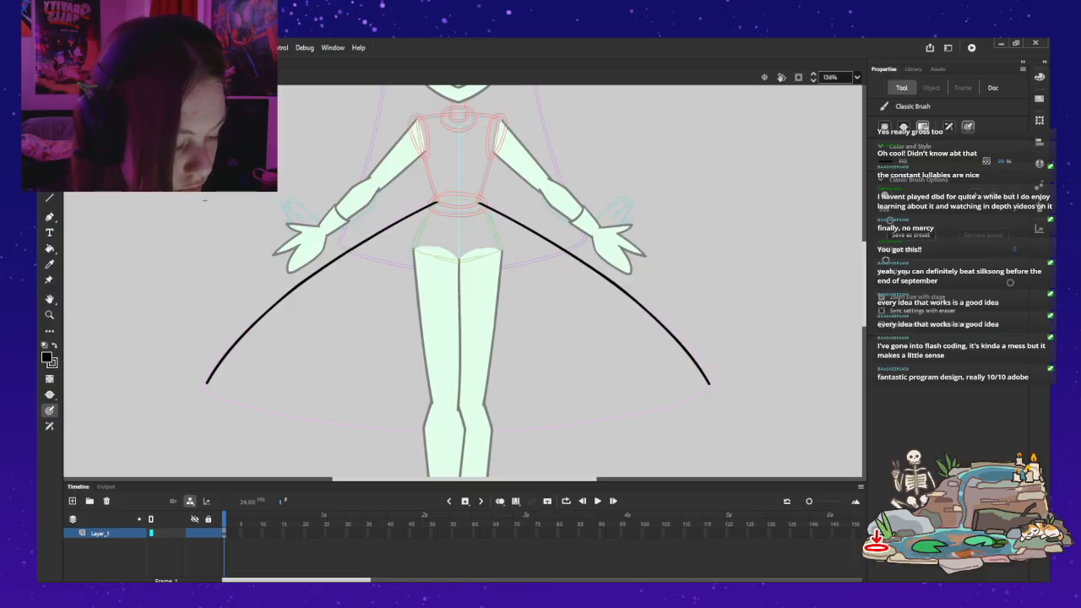
drag(710, 385, 695, 390)
drag(628, 404, 549, 416)
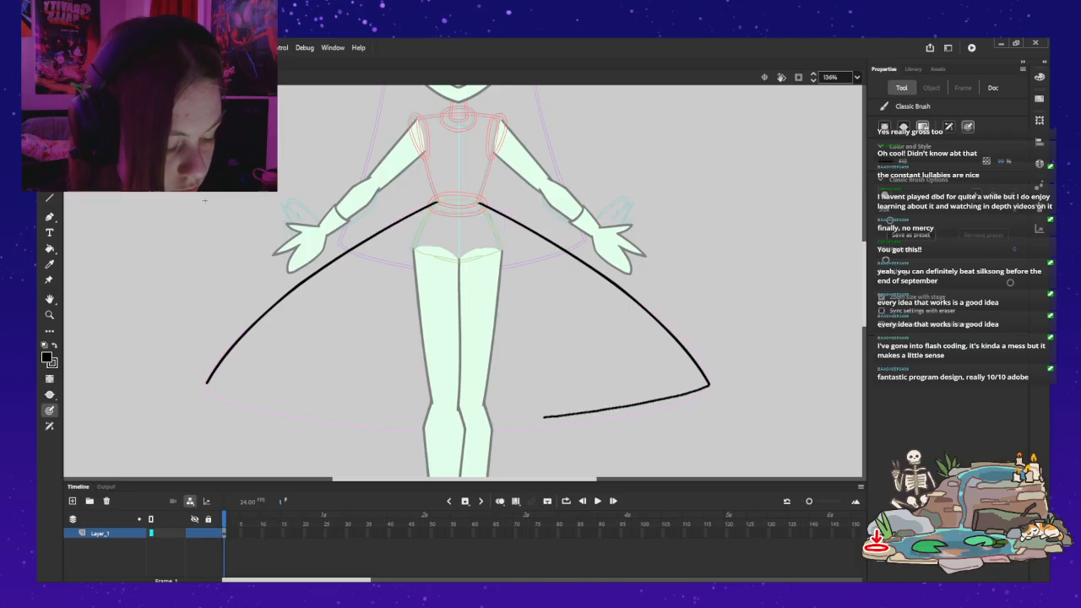
drag(477, 425, 447, 427)
key(ctrl+z)
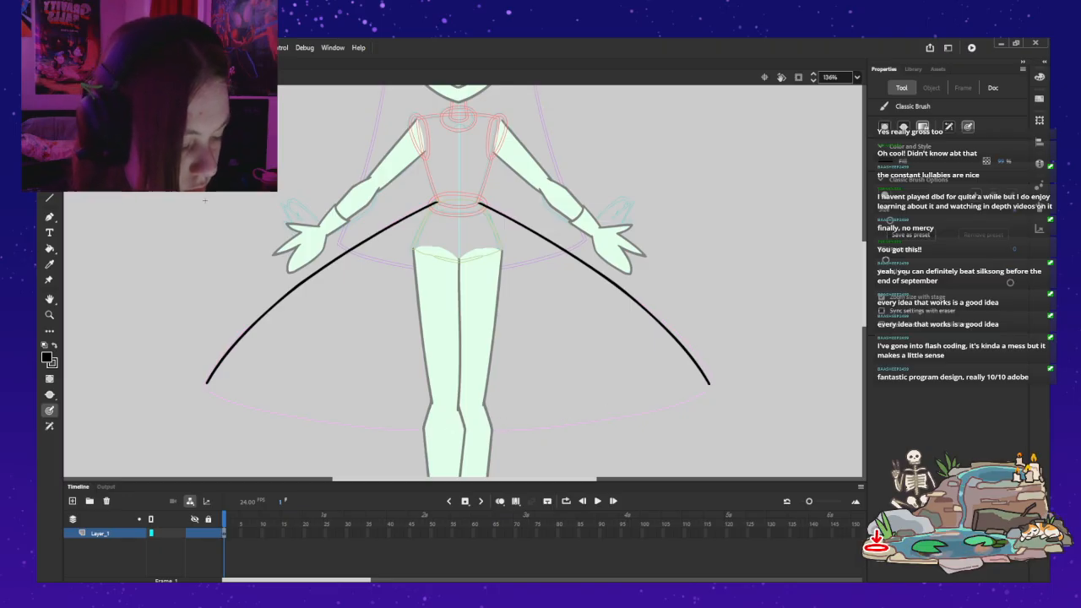
drag(709, 384, 632, 411)
key(ctrl+z)
drag(694, 391, 647, 410)
key(ctrl+z)
drag(708, 387, 570, 419)
drag(492, 425, 453, 427)
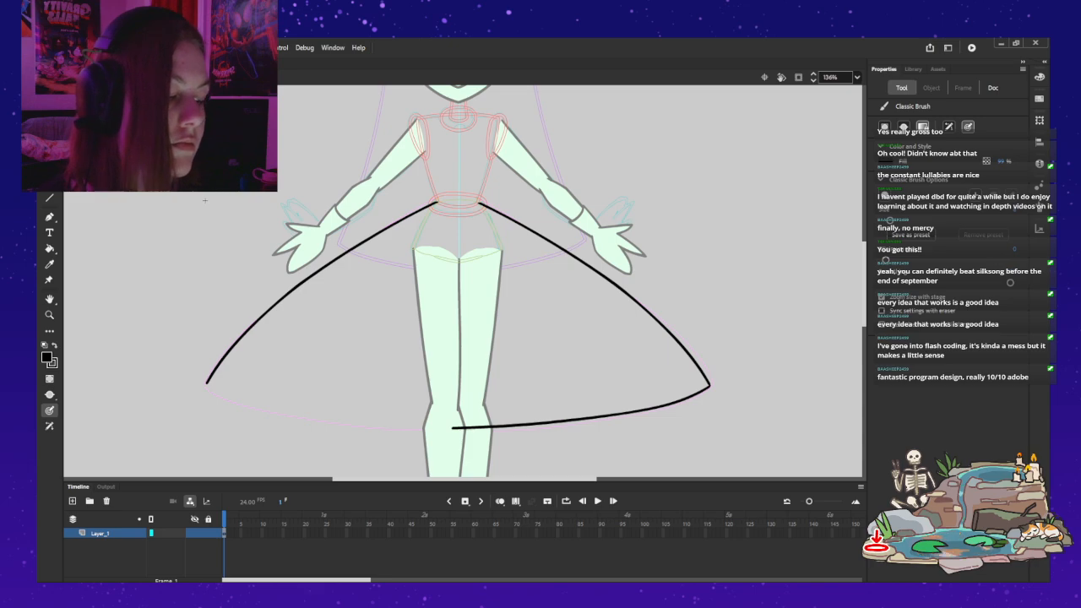
key(ctrl+z)
drag(709, 384, 571, 417)
key(ctrl+z)
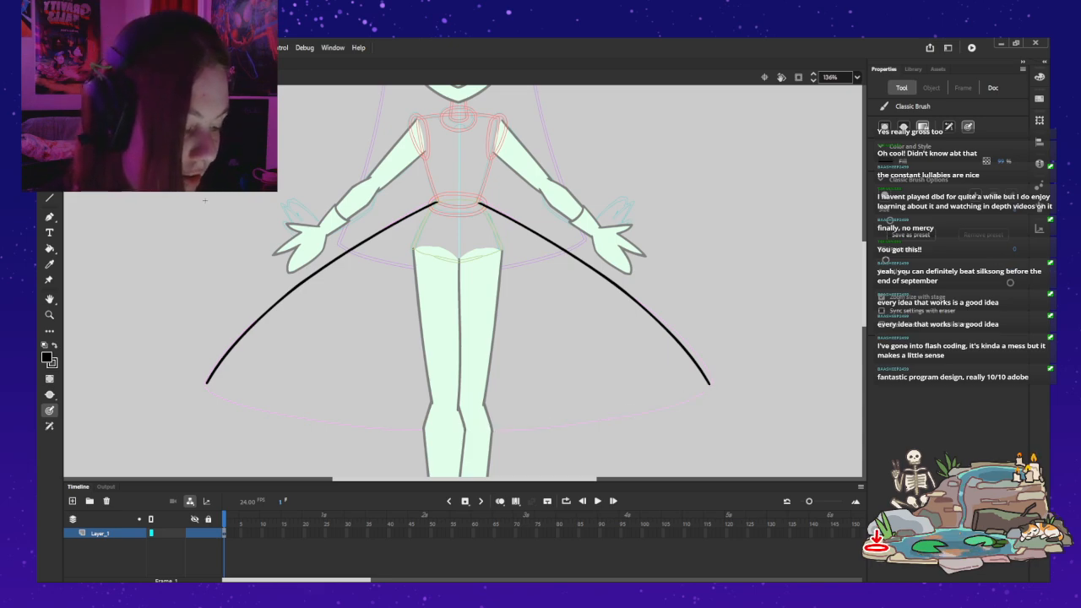
Step: Ink the right half of the skirt's hem as a curve from the right corner to just past the centre line between the legs
mouse_move(710, 385)
mouse_down()
mouse_move(657, 407)
mouse_move(447, 438)
mouse_up()
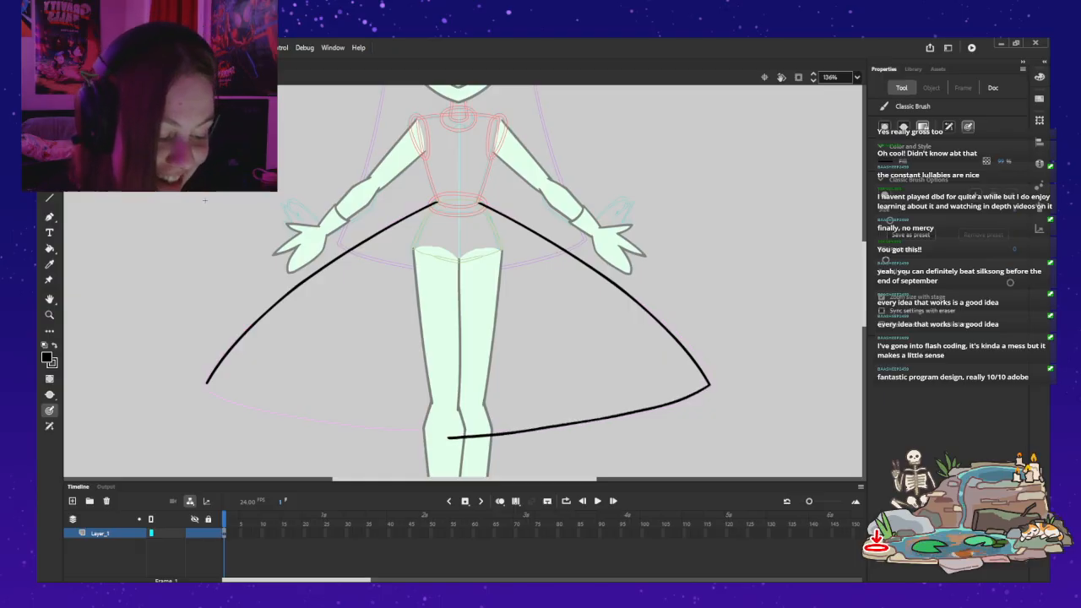
Step: Undo the last hem stroke on the skirt's right half
key(ctrl+z)
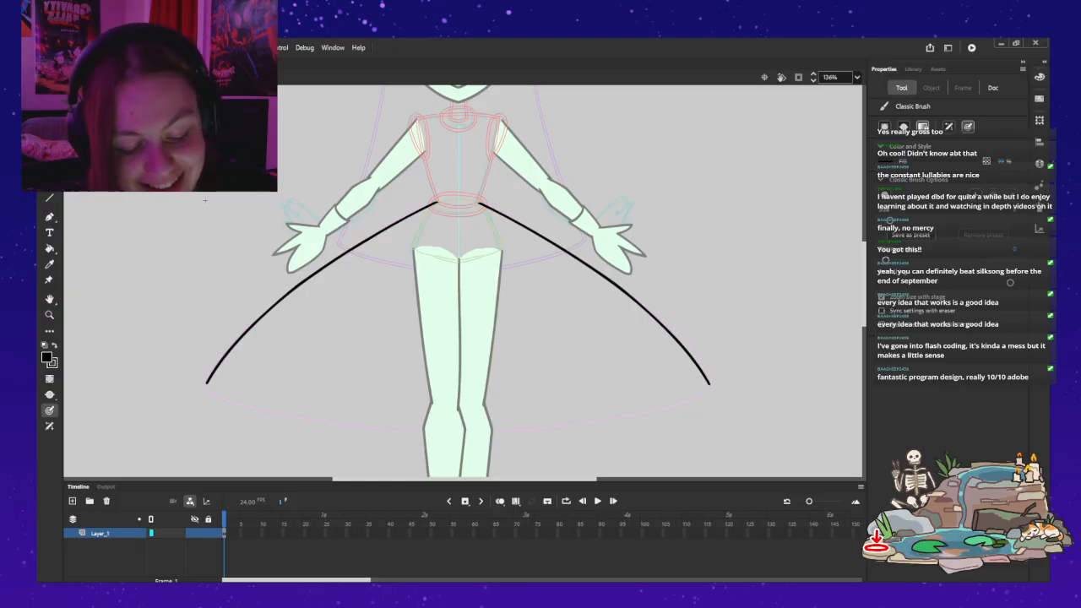
drag(208, 384, 237, 402)
drag(306, 419, 496, 418)
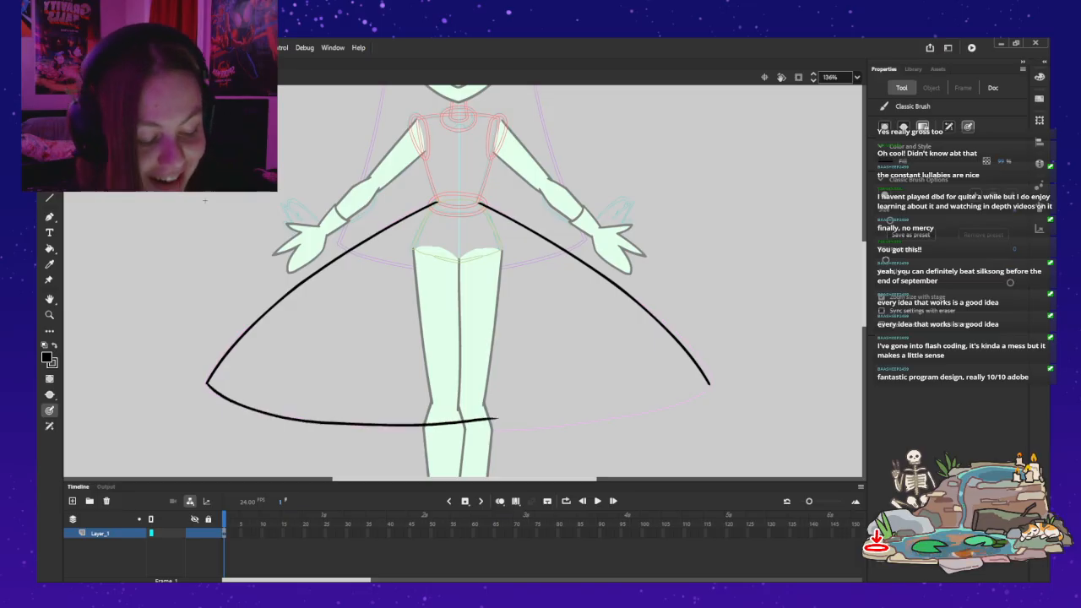
key(ctrl+z)
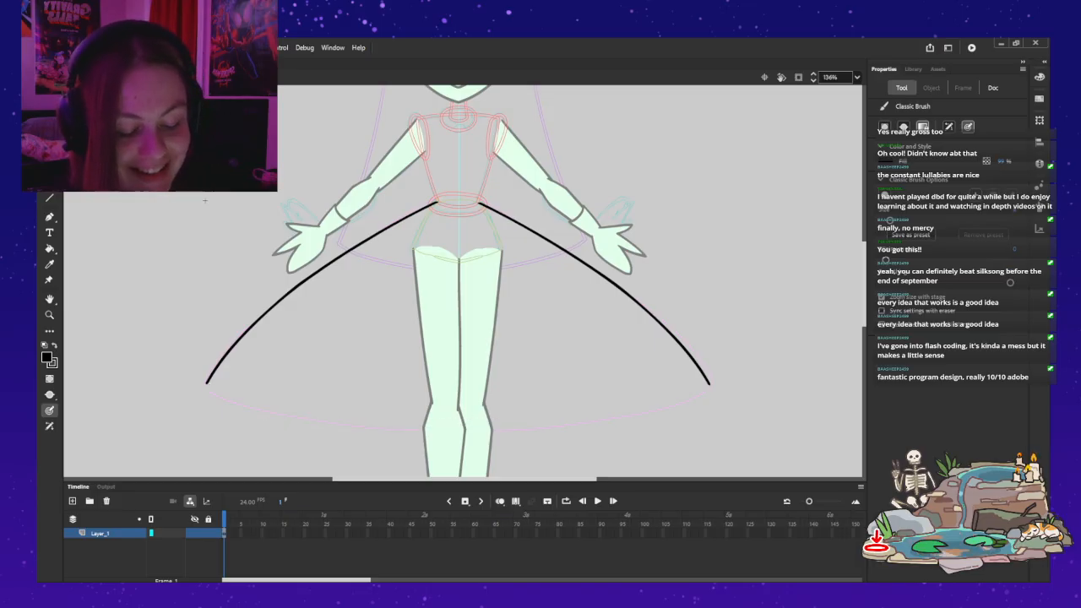
mouse_move(209, 386)
mouse_down()
mouse_move(252, 410)
mouse_move(344, 431)
mouse_move(510, 432)
mouse_up()
key(ctrl+z)
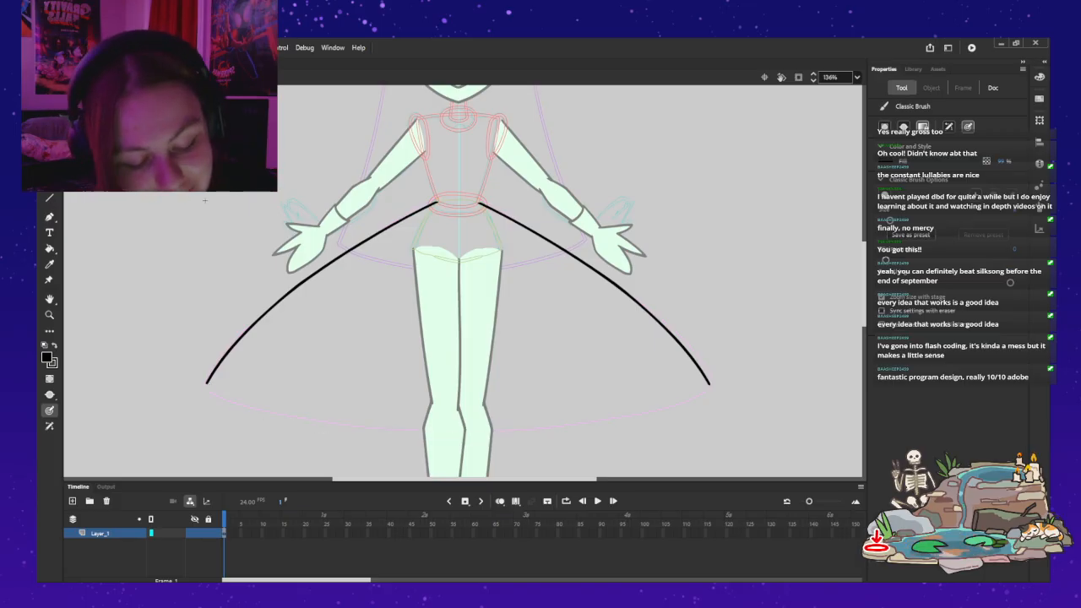
key(ctrl+z)
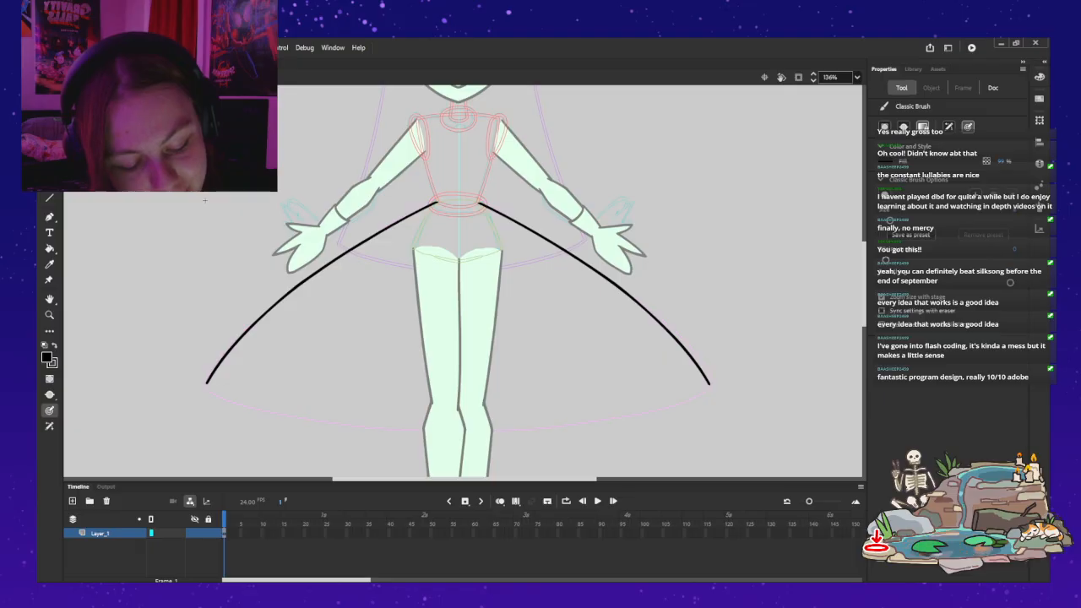
key(ctrl+y)
mouse_move(262, 414)
mouse_down()
mouse_move(352, 433)
mouse_move(460, 430)
mouse_up()
key(ctrl+z)
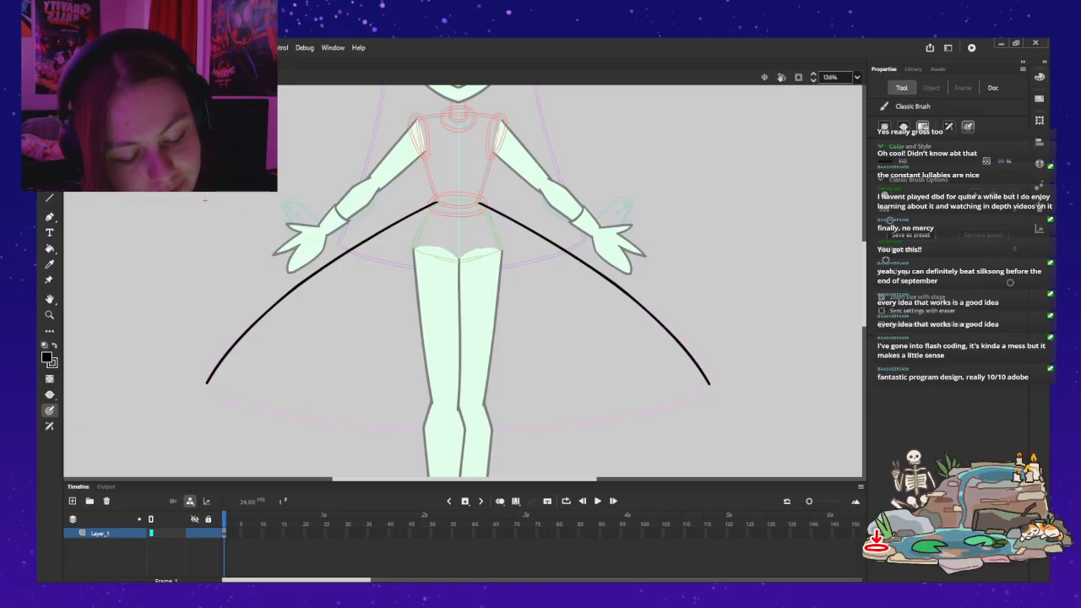
Step: Ink the left half of the skirt's hem from the left corner to just past the centre line, and pull its curve into shape
drag(207, 383, 279, 416)
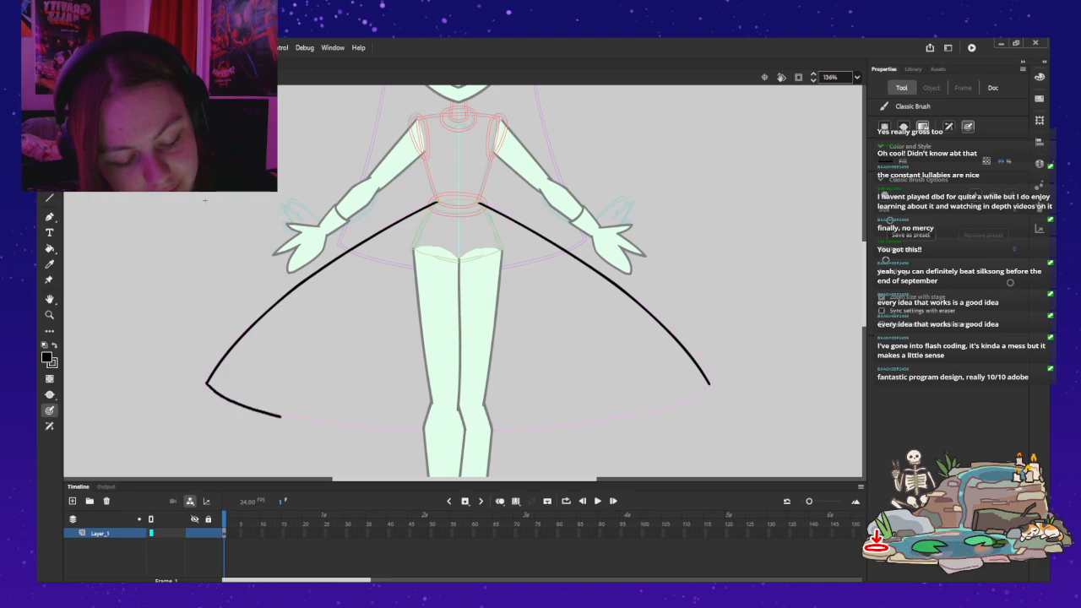
drag(396, 430, 466, 434)
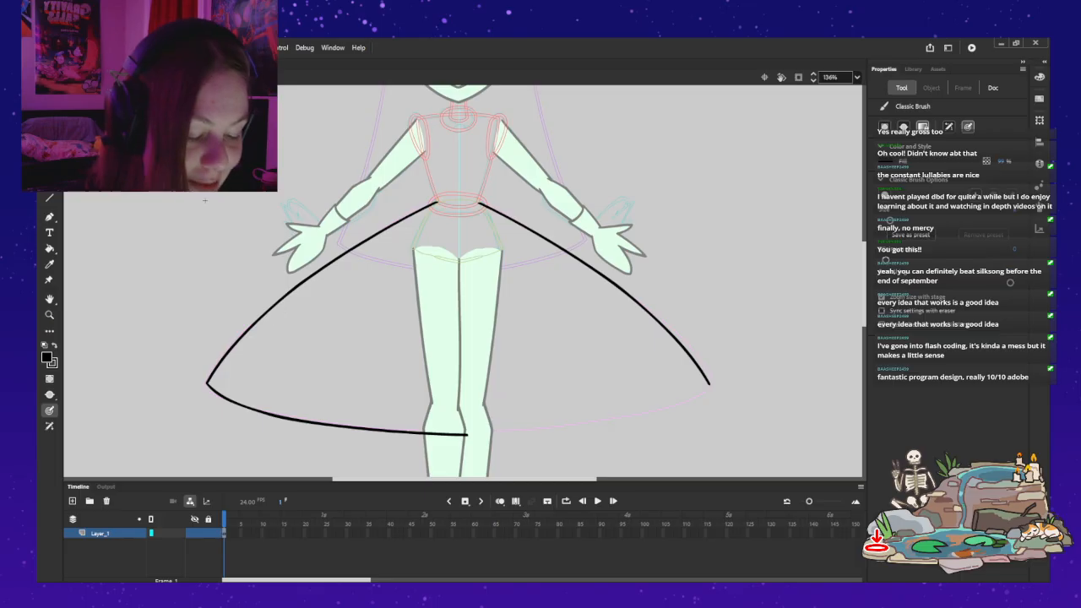
key(v)
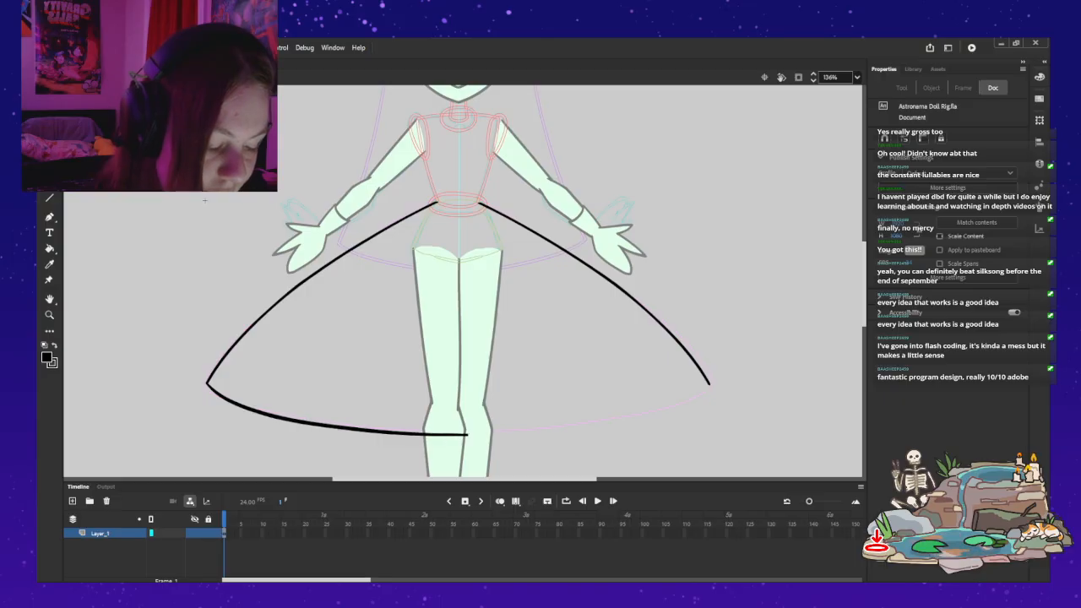
key(ctrl+z)
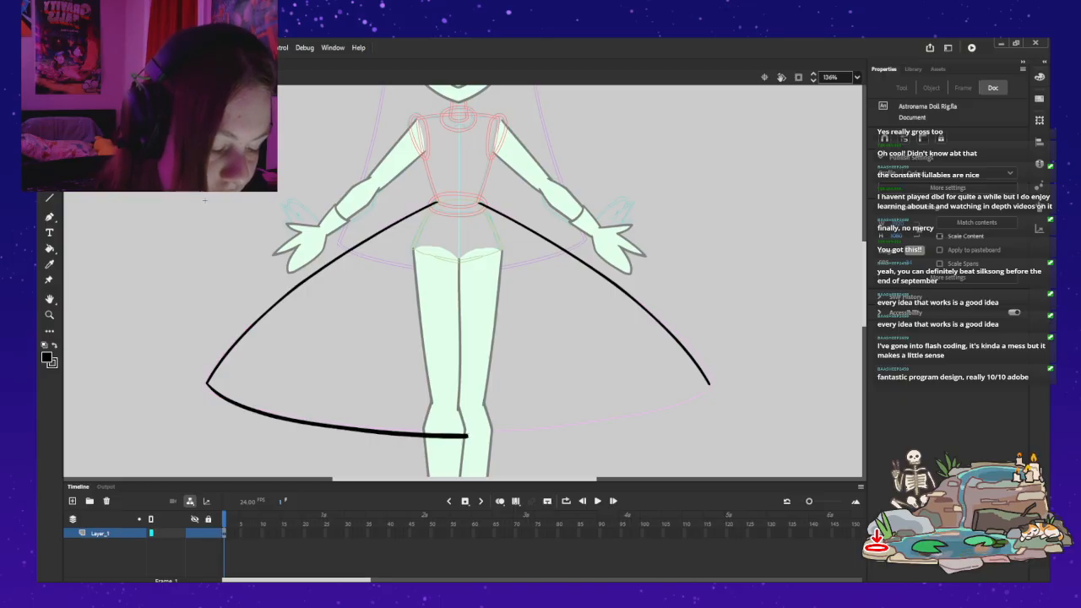
key(ctrl+z)
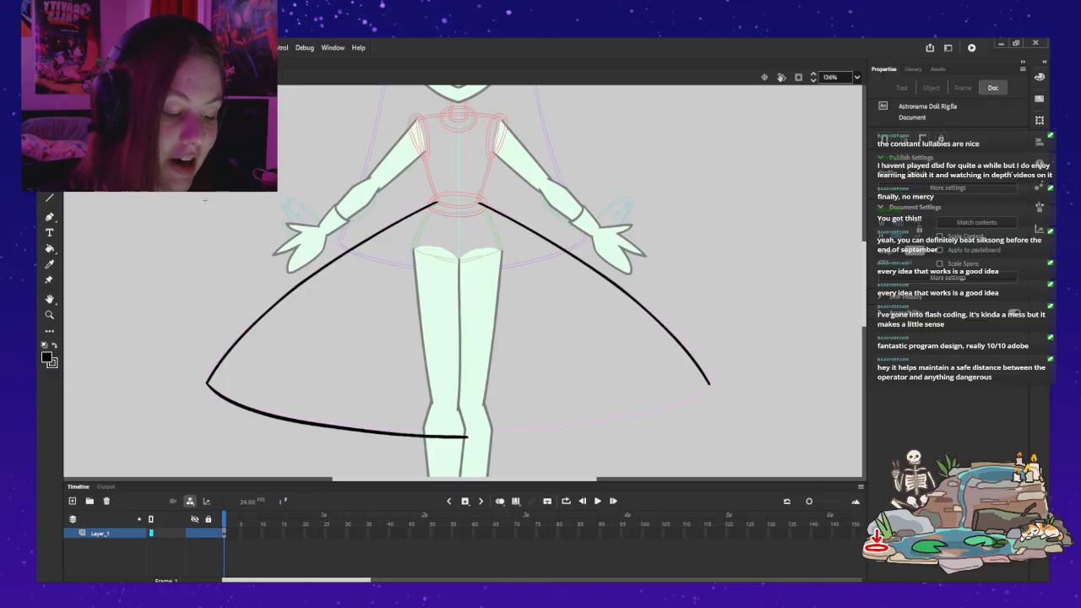
Step: Smooth the join between the side edge and the hem at the skirt's left corner with small brush strokes
key(z)
drag(327, 380, 334, 385)
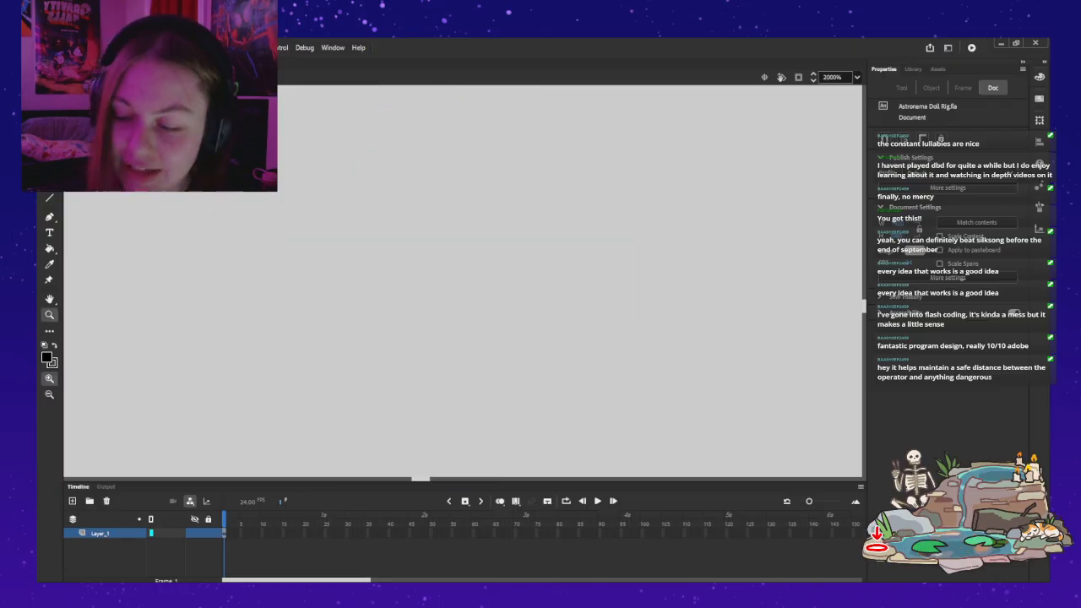
key(ctrl+minus)
key(ctrl+minus)
drag(380, 254, 534, 361)
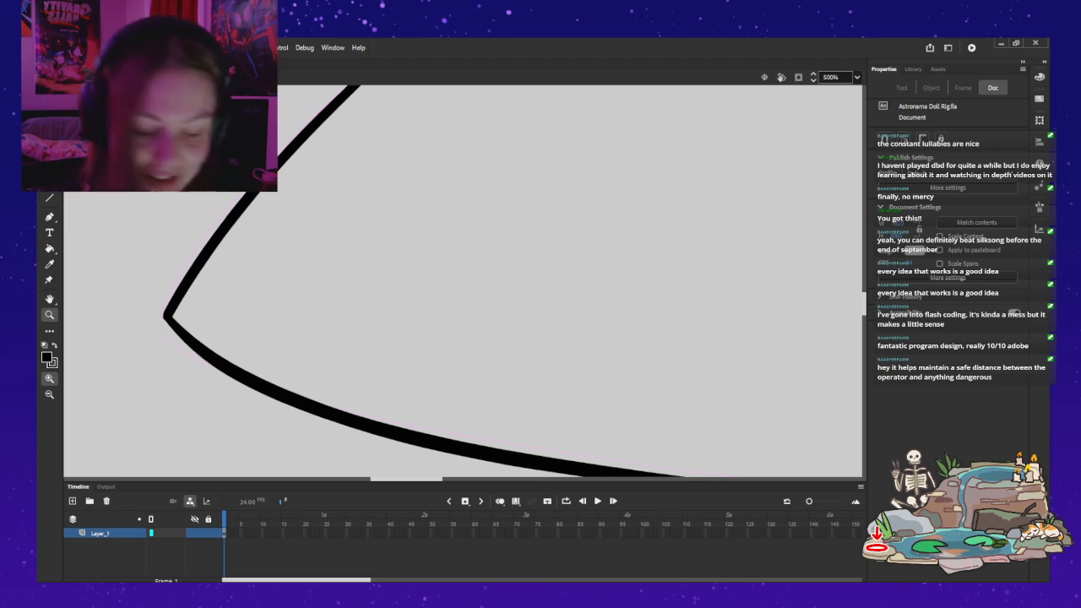
key(b)
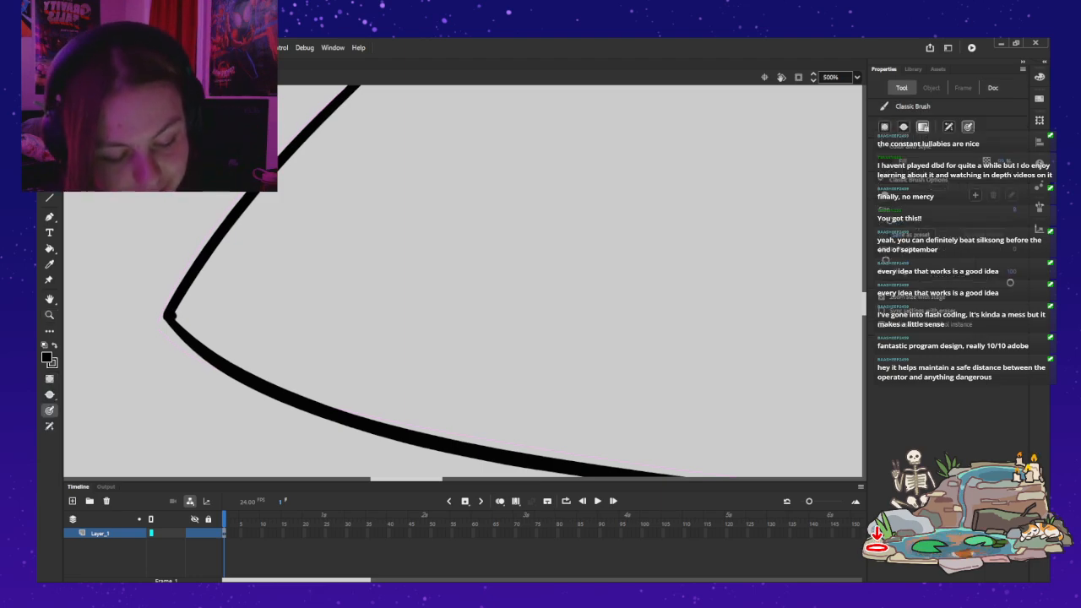
drag(169, 320, 189, 344)
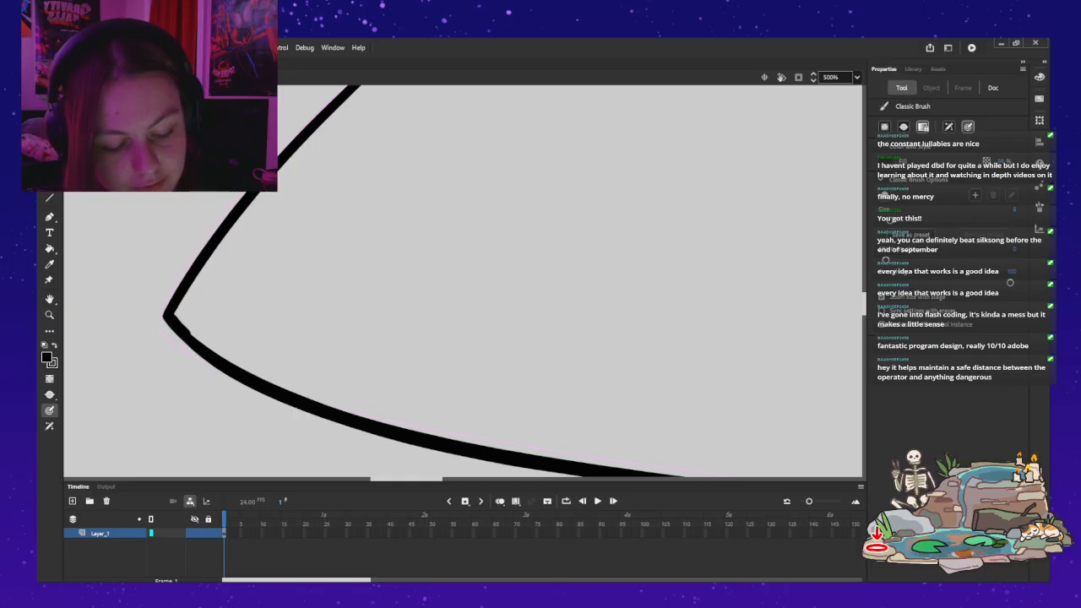
Step: Copy the skirt's left outline including its half hem, and delete the right edge line
key(z)
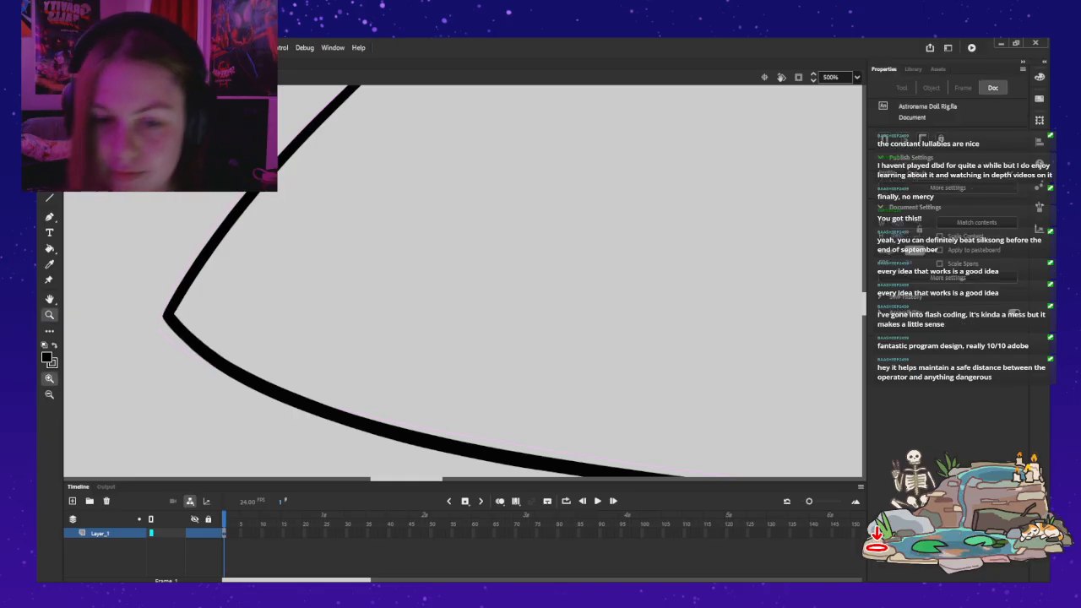
alt+click(435, 263)
alt+click(405, 251)
drag(350, 103, 238, 198)
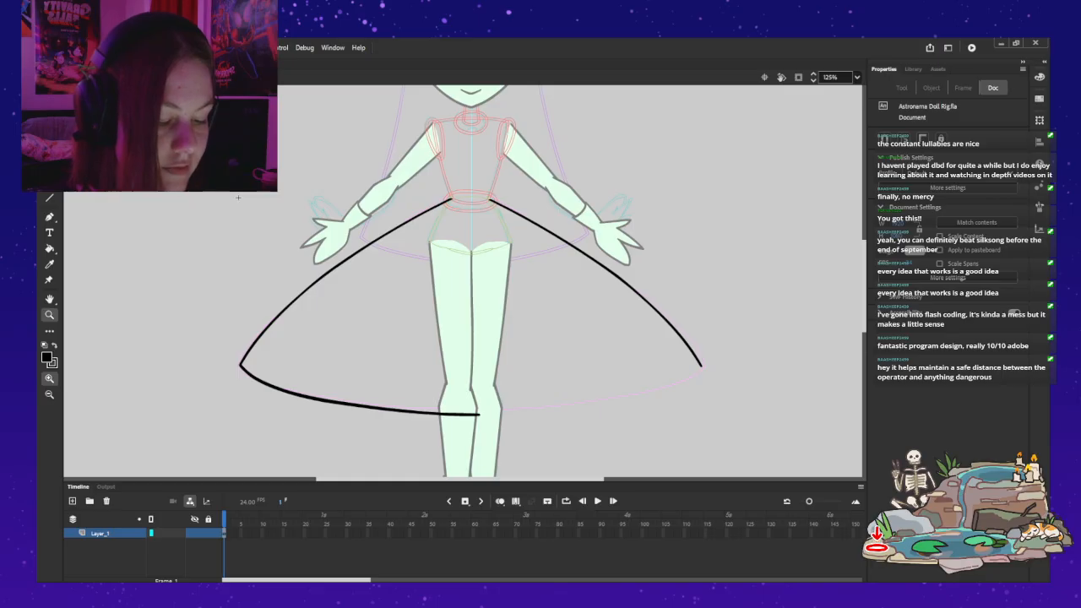
key(b)
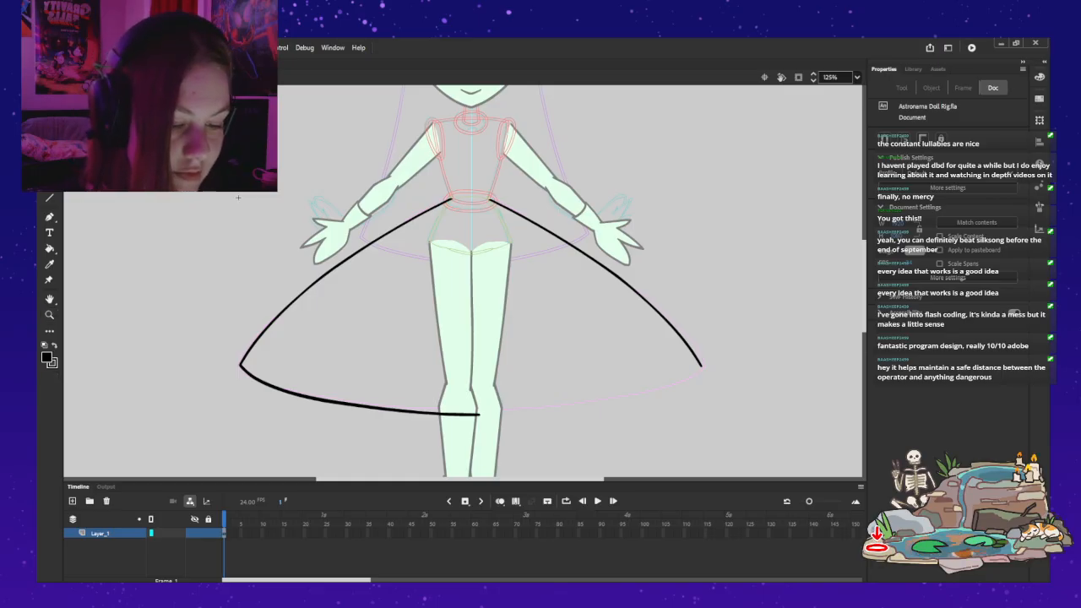
click(330, 271)
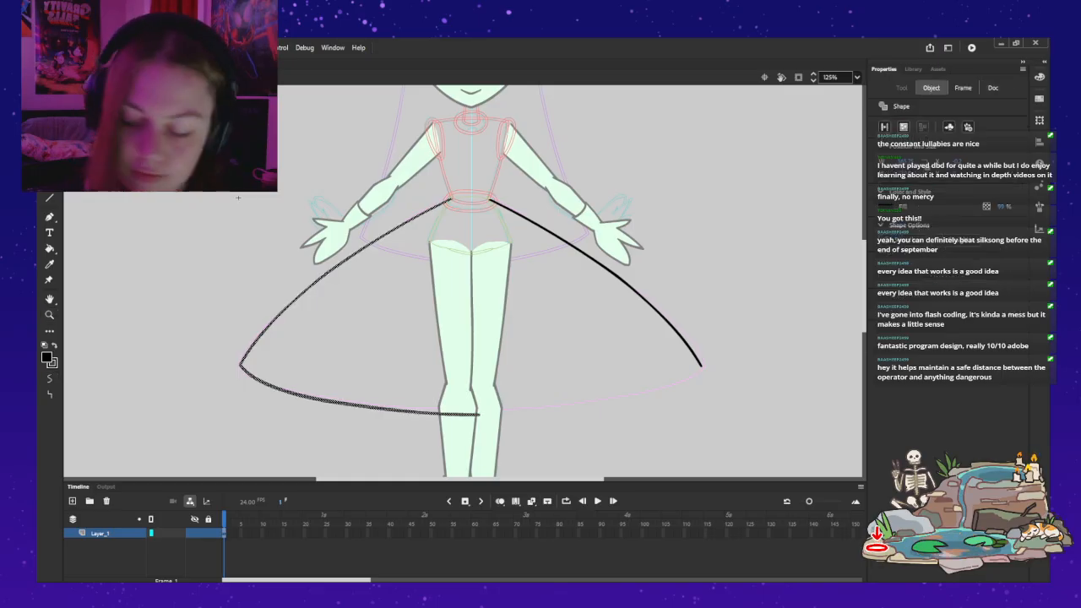
click(625, 282)
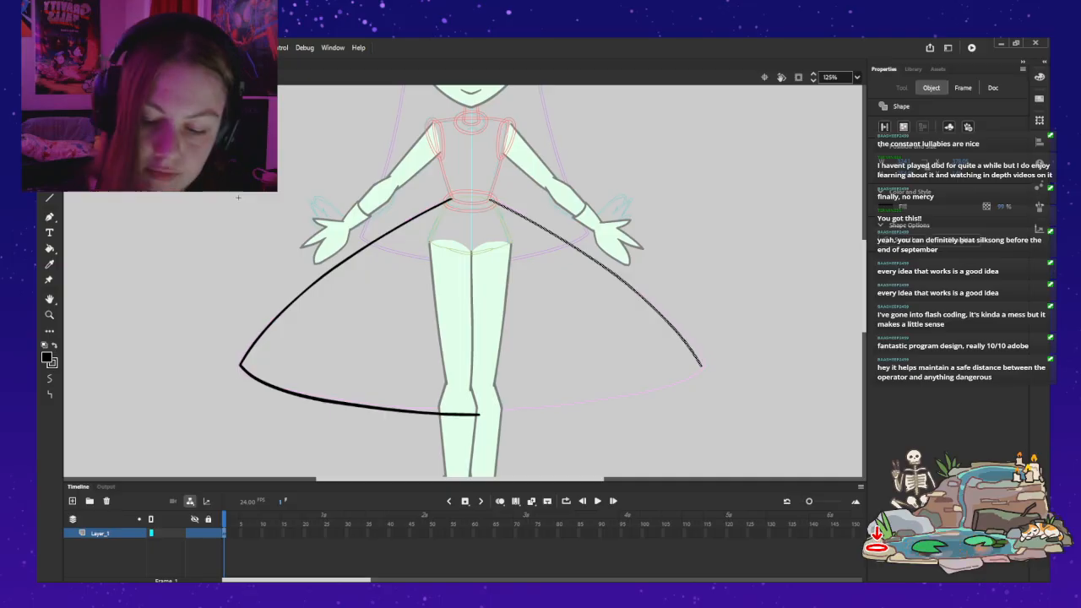
key(Delete)
Step: Paste the copied outline, flip it horizontally and place it as the skirt's right half so both hem halves meet between the legs
key(ctrl+v)
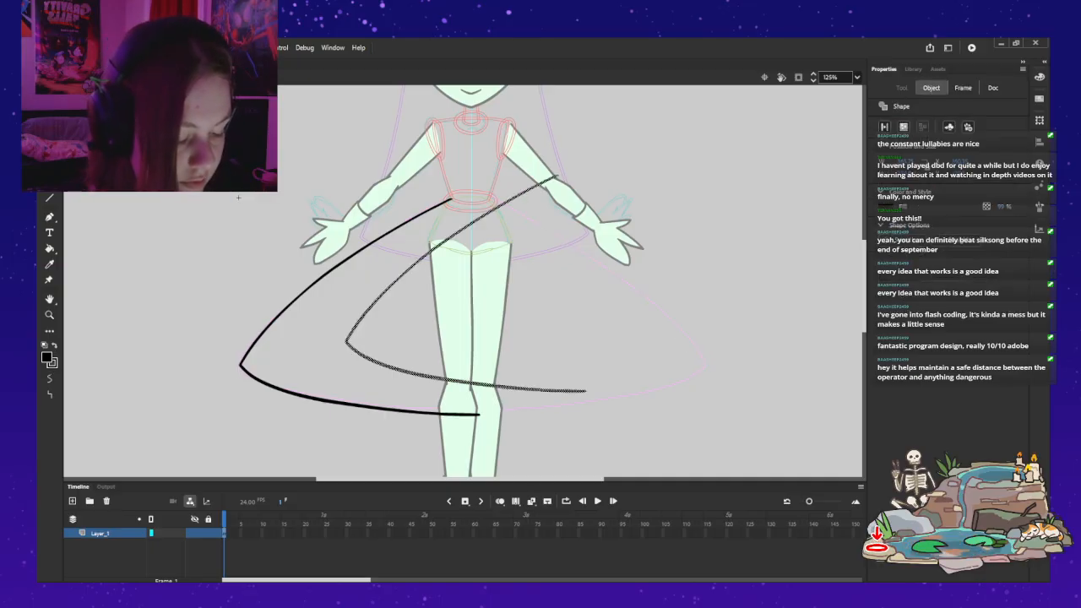
key(shift+h)
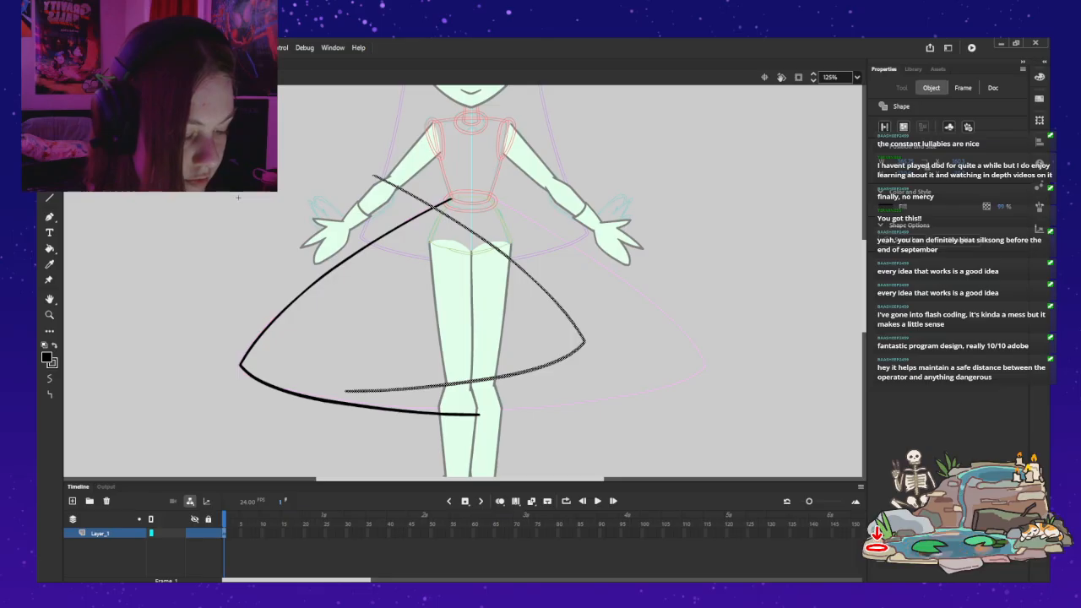
drag(510, 256, 627, 282)
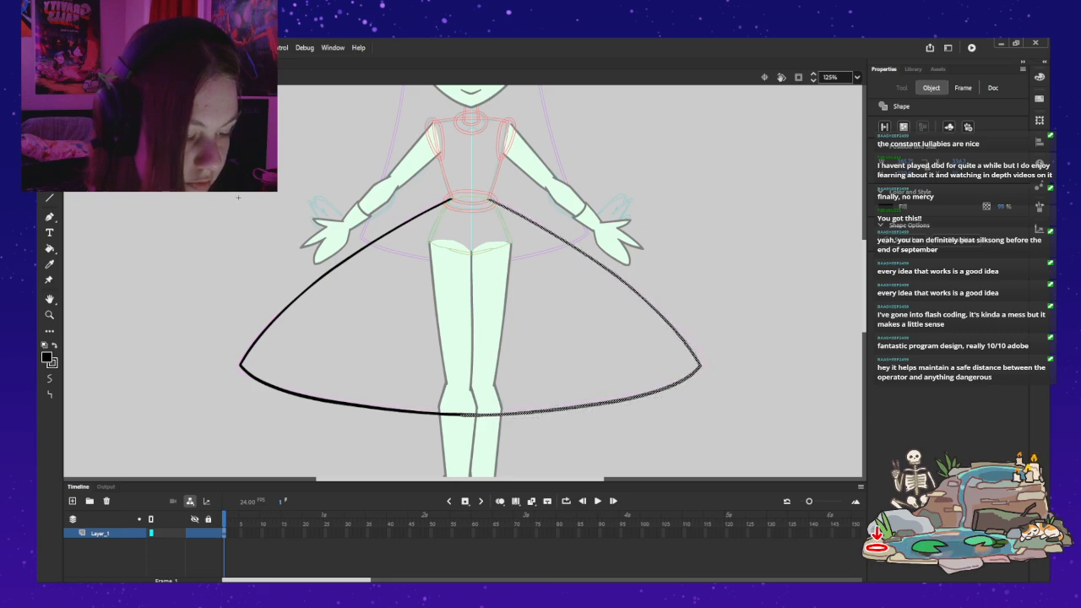
key(Escape)
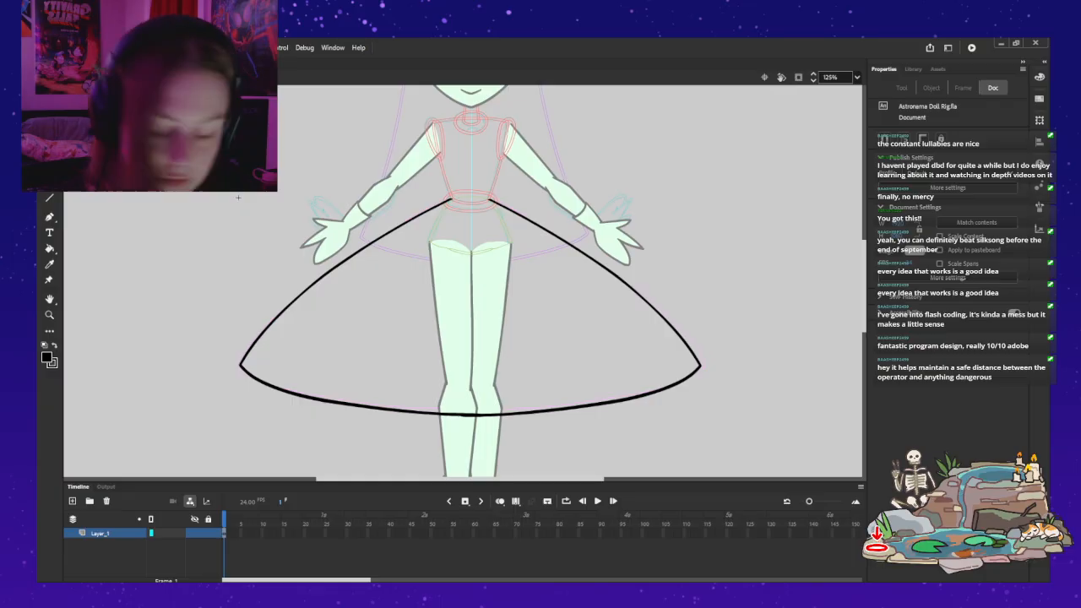
Step: Remove the stray anchor points and smooth the bump where the two hem halves overlap between the legs
key(z)
click(513, 424)
drag(422, 253, 497, 343)
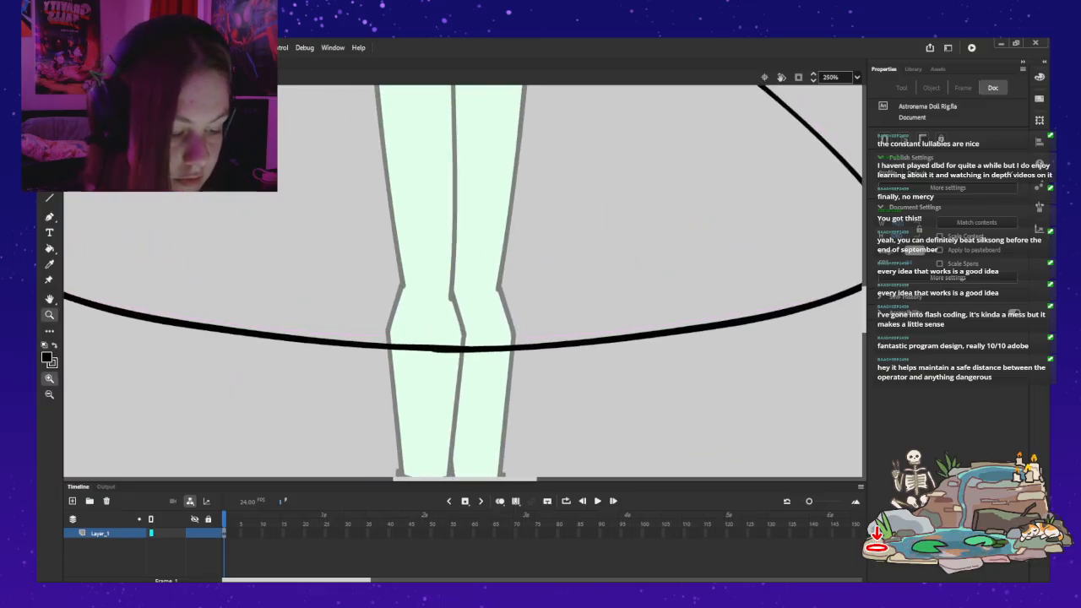
key(a)
click(497, 347)
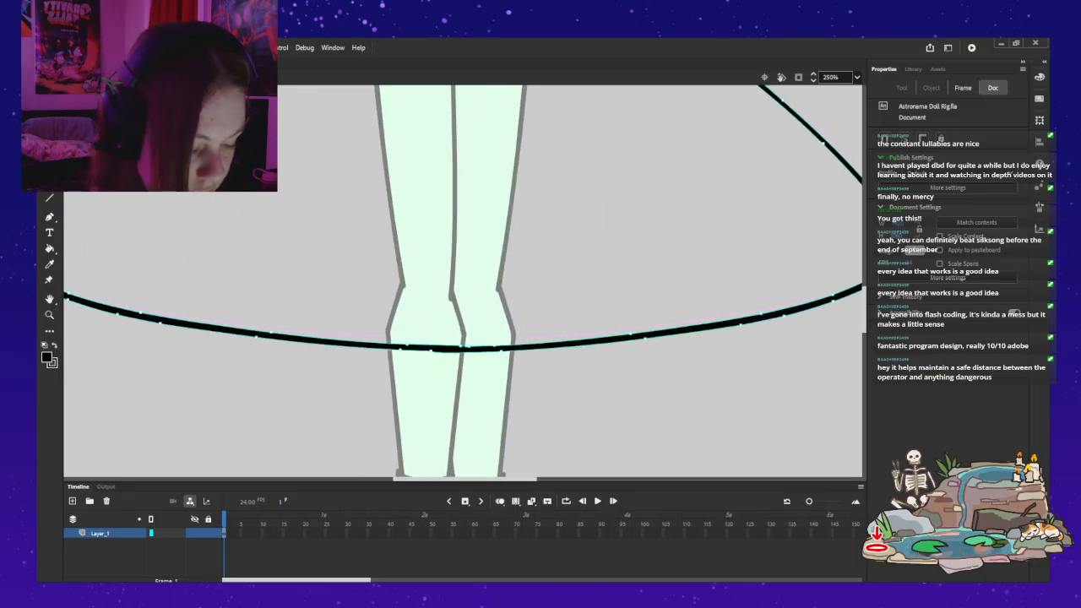
click(432, 350)
key(Delete)
click(439, 368)
click(434, 350)
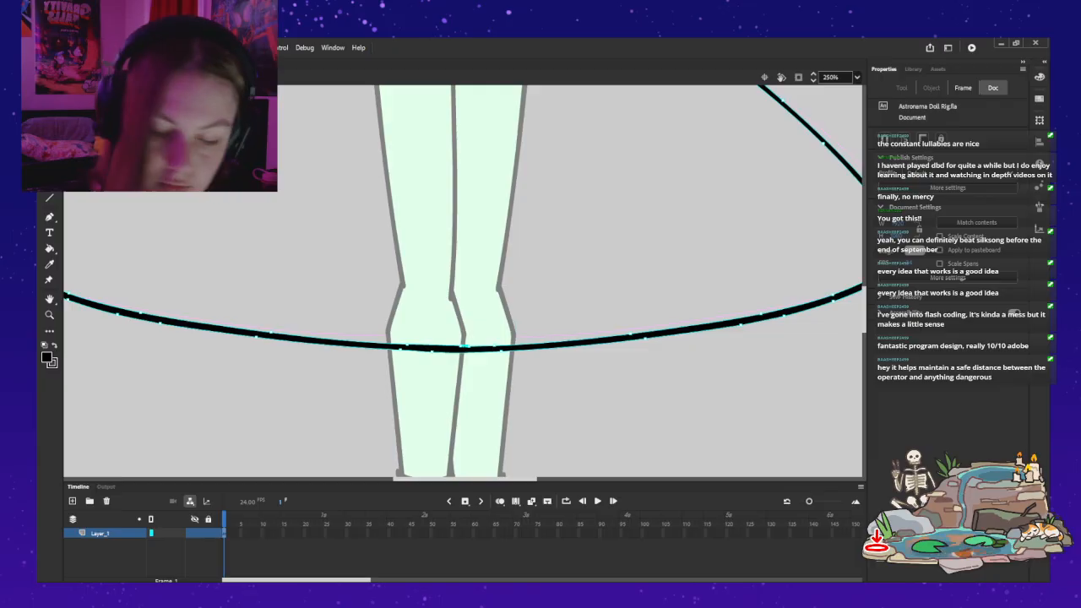
key(Escape)
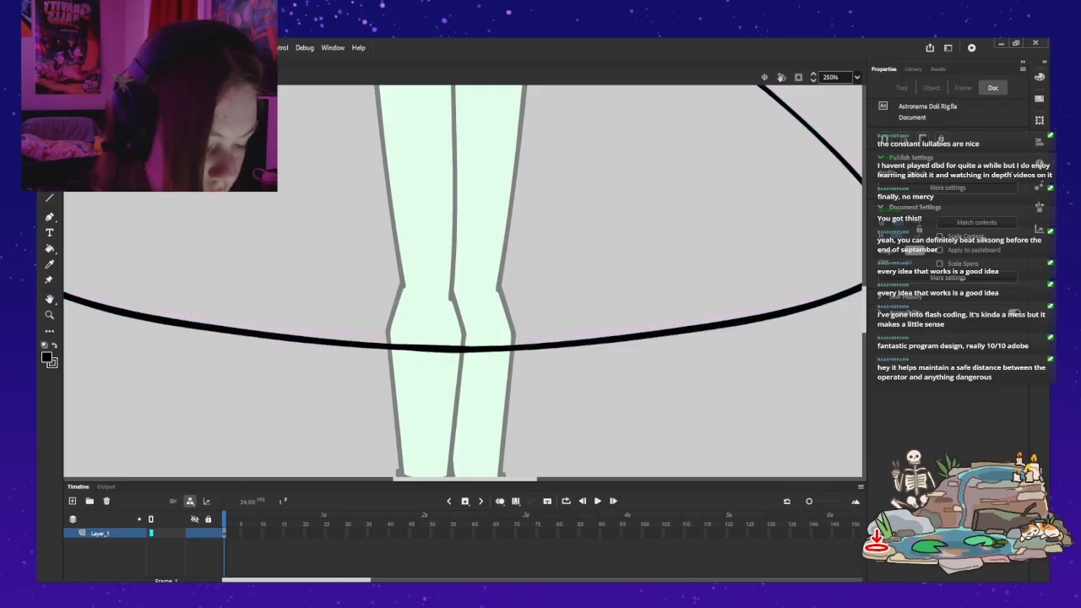
click(451, 358)
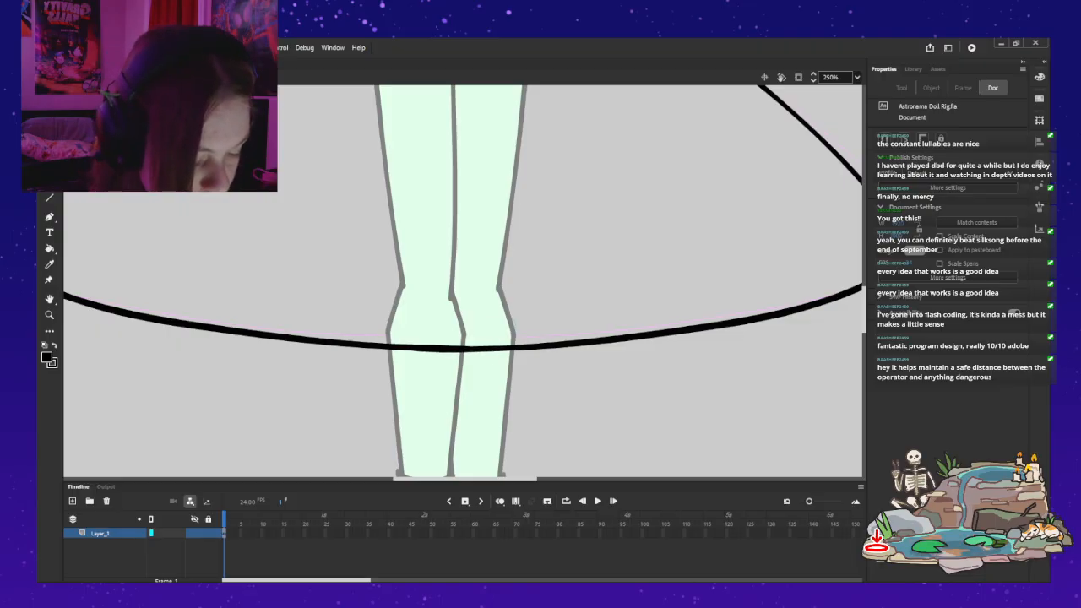
click(456, 348)
key(Escape)
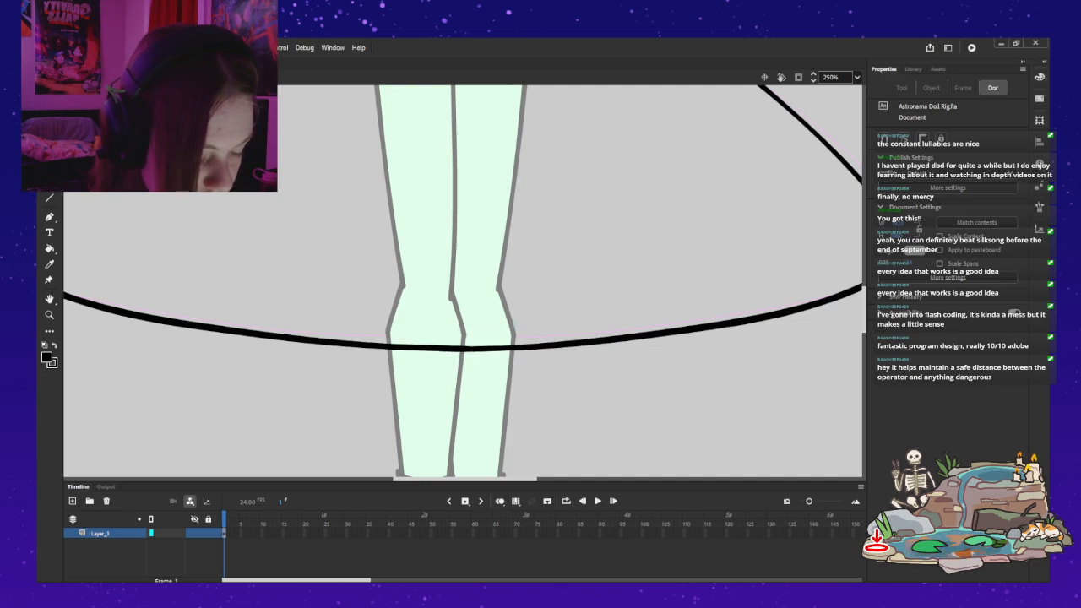
Step: Ink a gently upward-arched waist line joining the upper ends of the skirt's two side edges
key(z)
alt+click(518, 309)
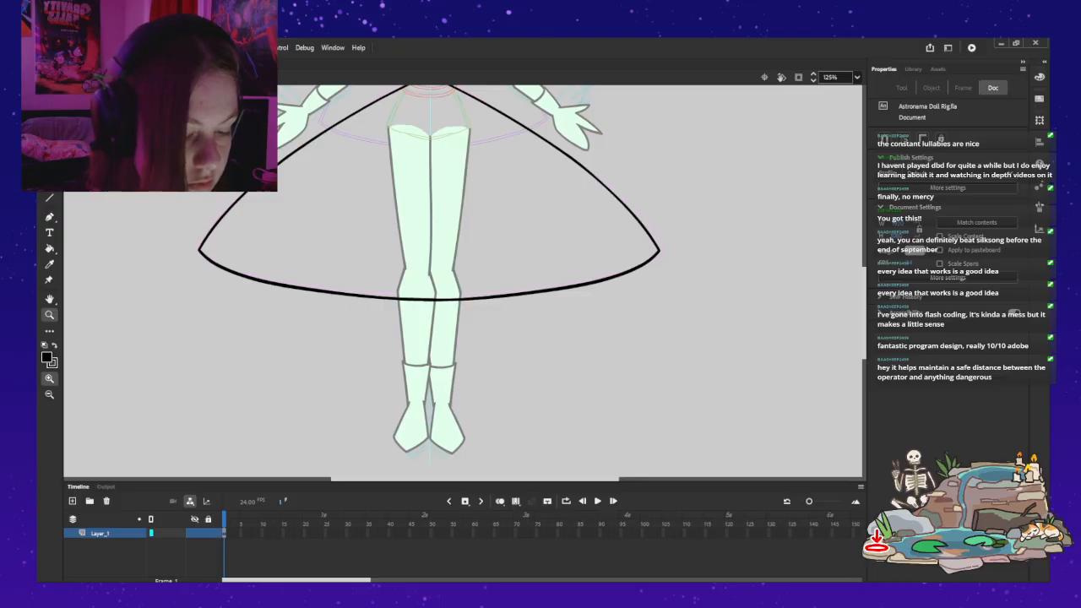
drag(196, 81, 216, 267)
click(449, 263)
click(483, 273)
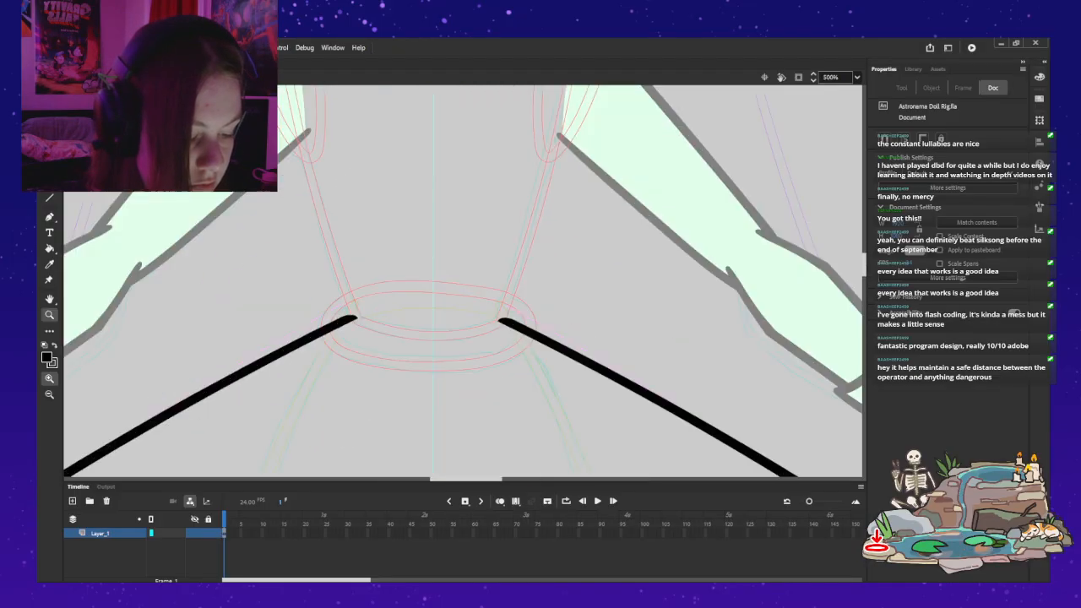
key(b)
drag(463, 315, 346, 314)
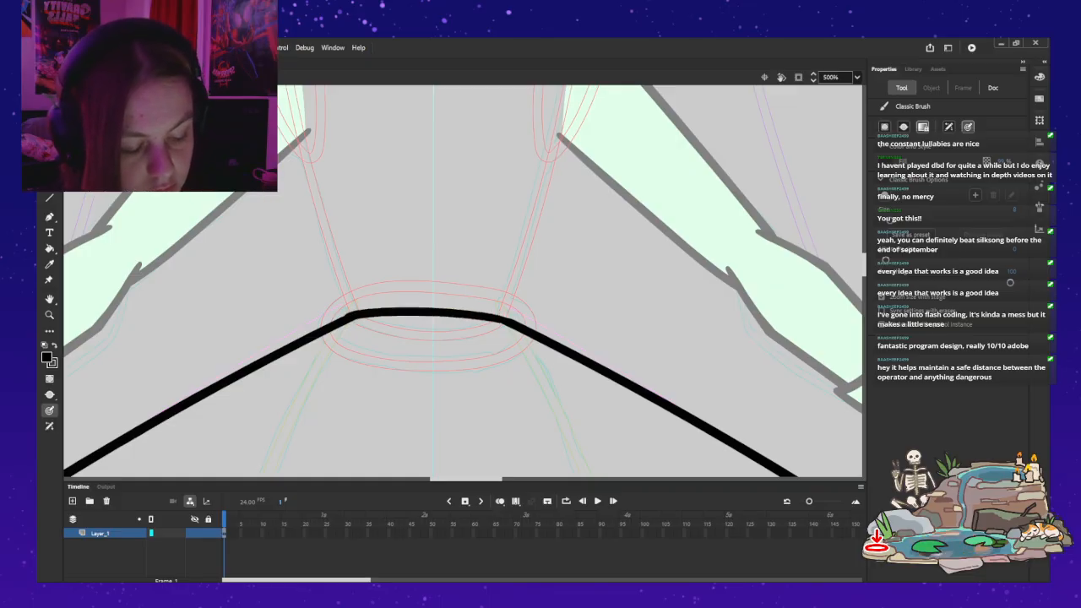
key(ctrl+z)
drag(504, 319, 359, 317)
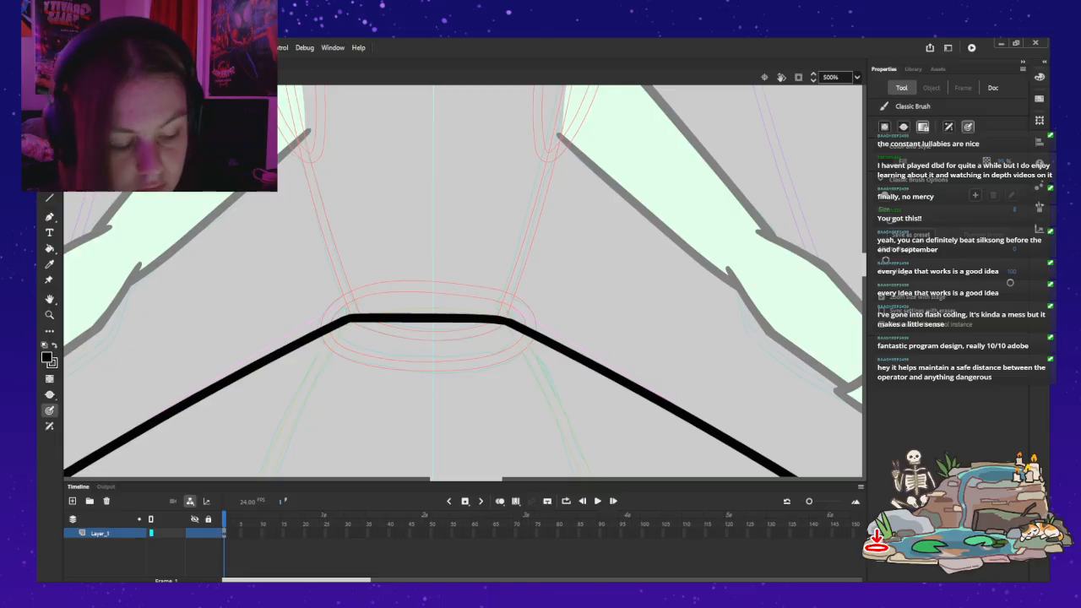
key(ctrl+z)
drag(503, 320, 387, 308)
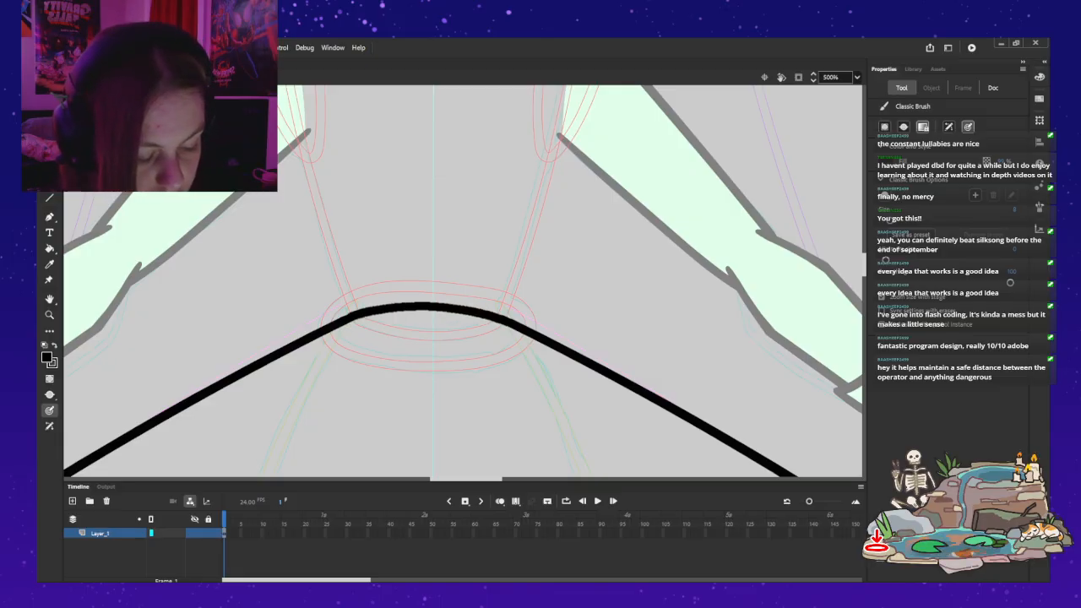
Step: Leave the skirt symbol and sample the light green of the legs as the fill colour
key(z)
alt+click(338, 289)
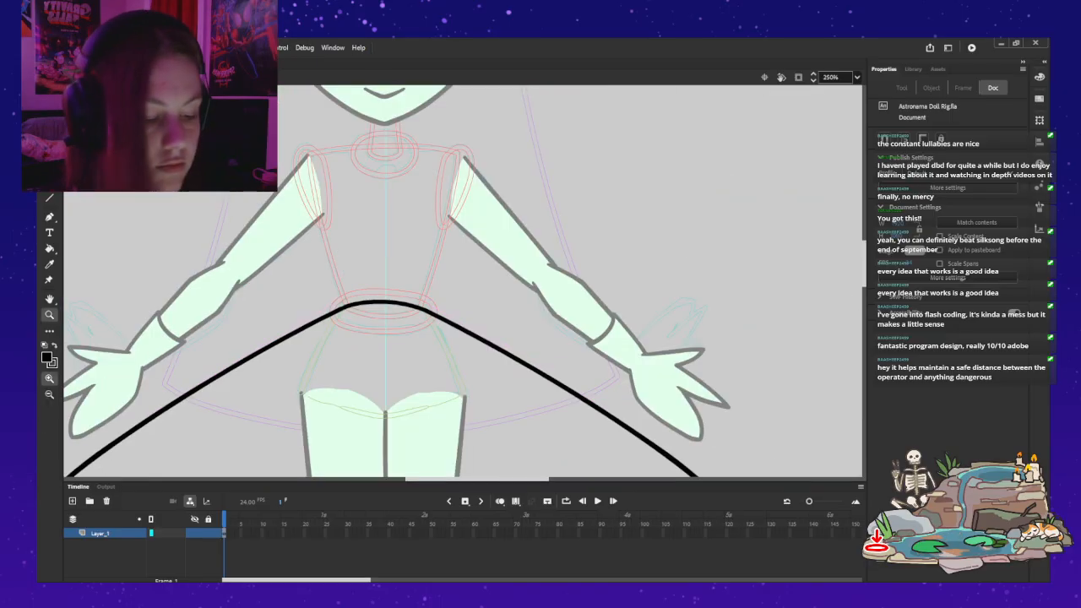
alt+click(338, 289)
drag(128, 296, 182, 203)
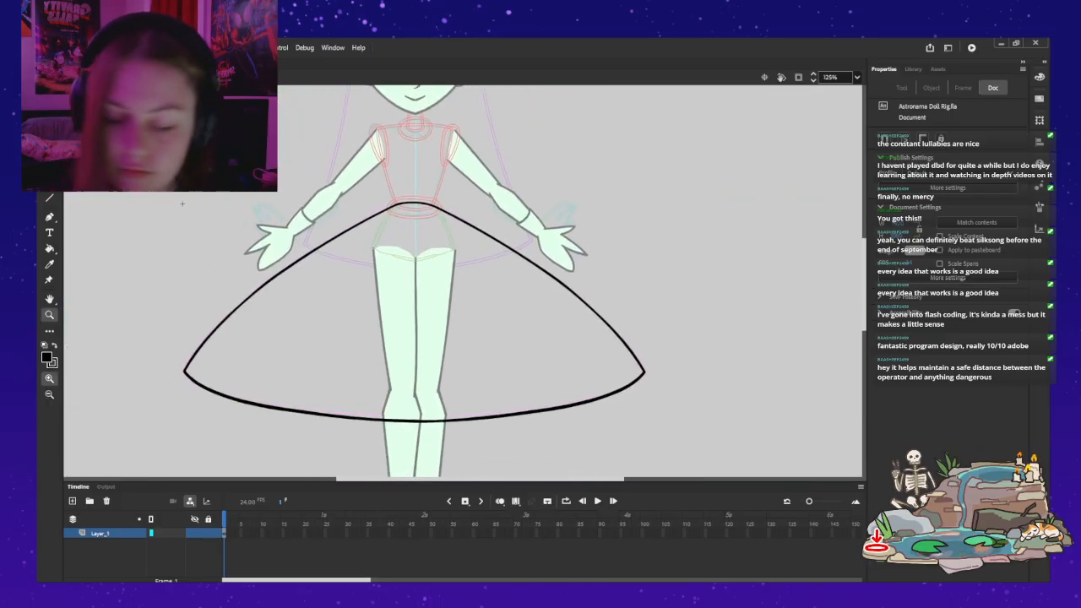
key(ctrl+e)
key(v)
key(Escape)
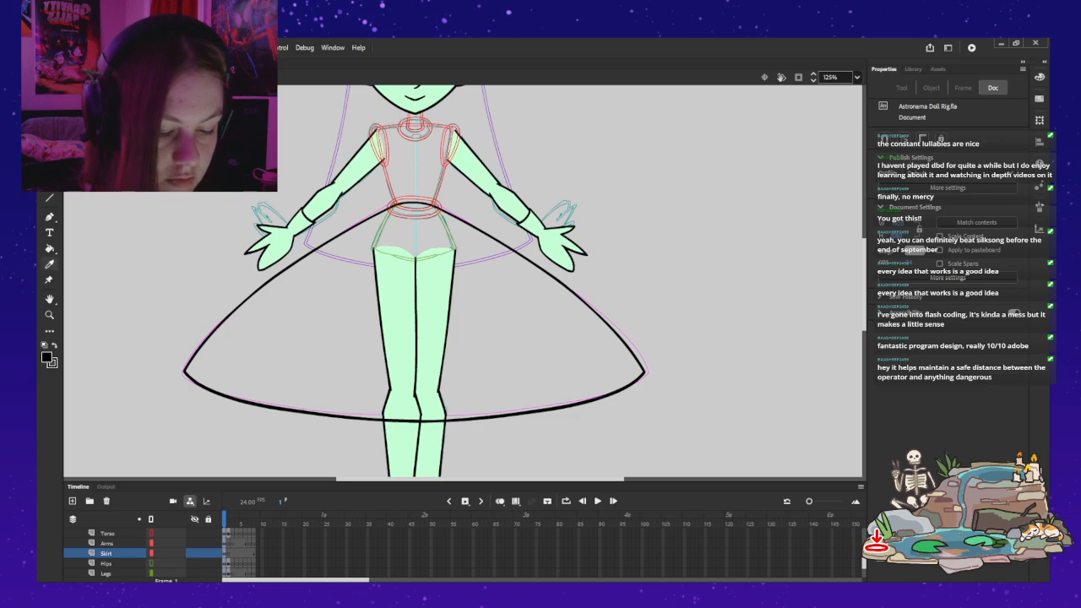
click(434, 308)
Step: Fill the closed skirt outline with the sampled light green inside its symbol and return to the main scene
key(v)
double_click(253, 295)
key(k)
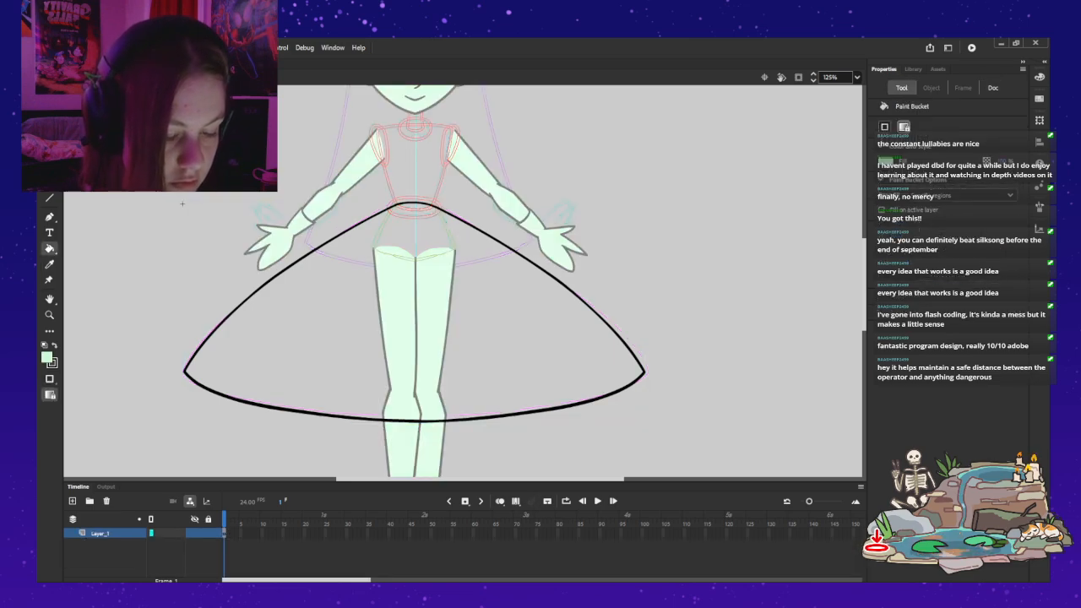
click(414, 317)
key(ctrl+e)
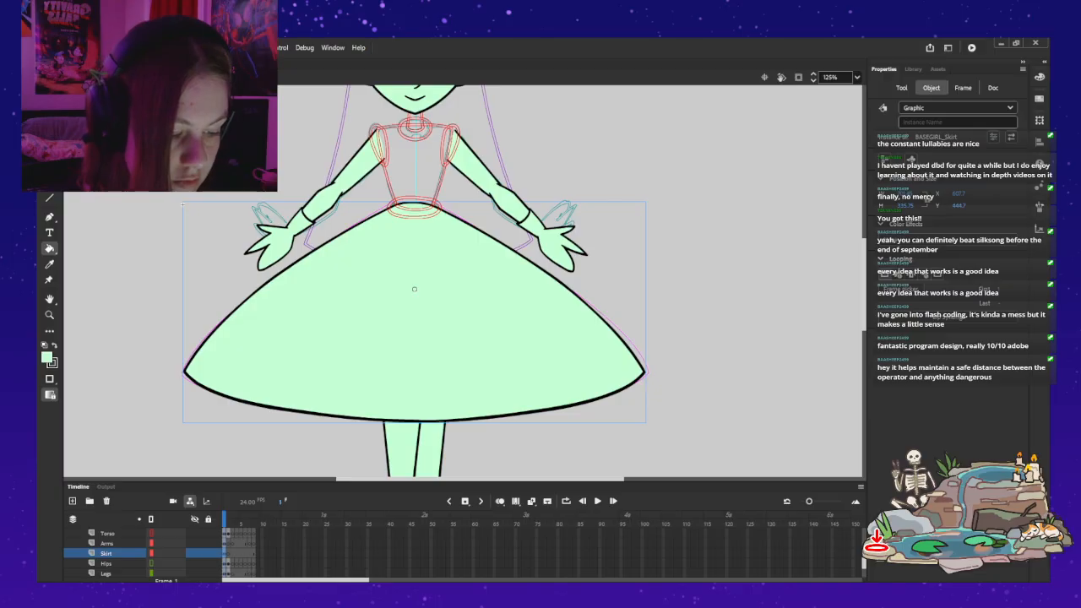
Step: Switch the Torso and Hair layers from outline display to full filled artwork
key(v)
click(152, 533)
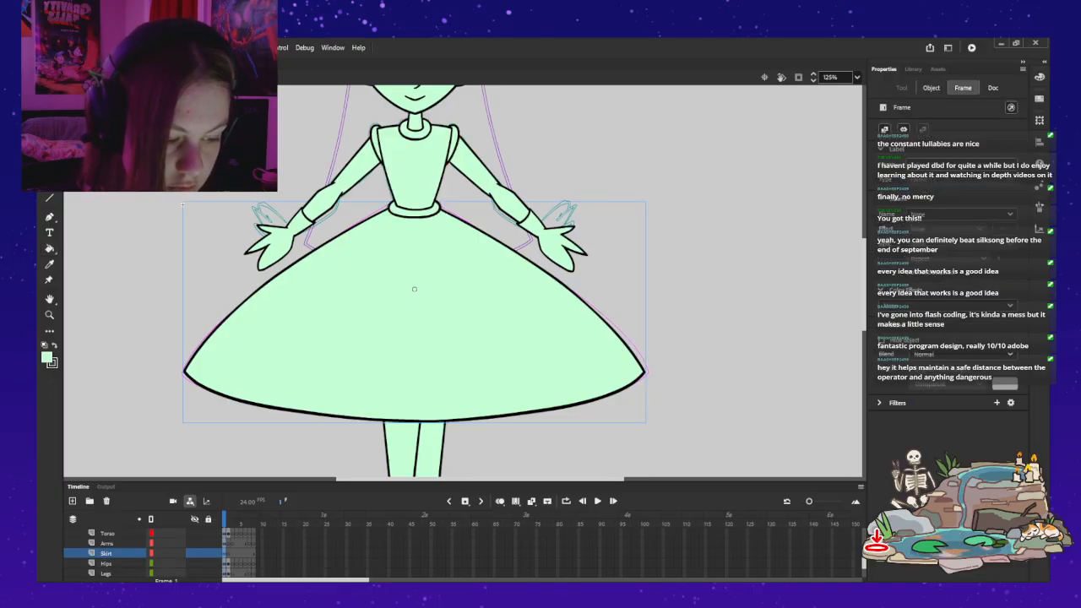
scroll(127, 553, up, 2)
scroll(126, 553, up, 1)
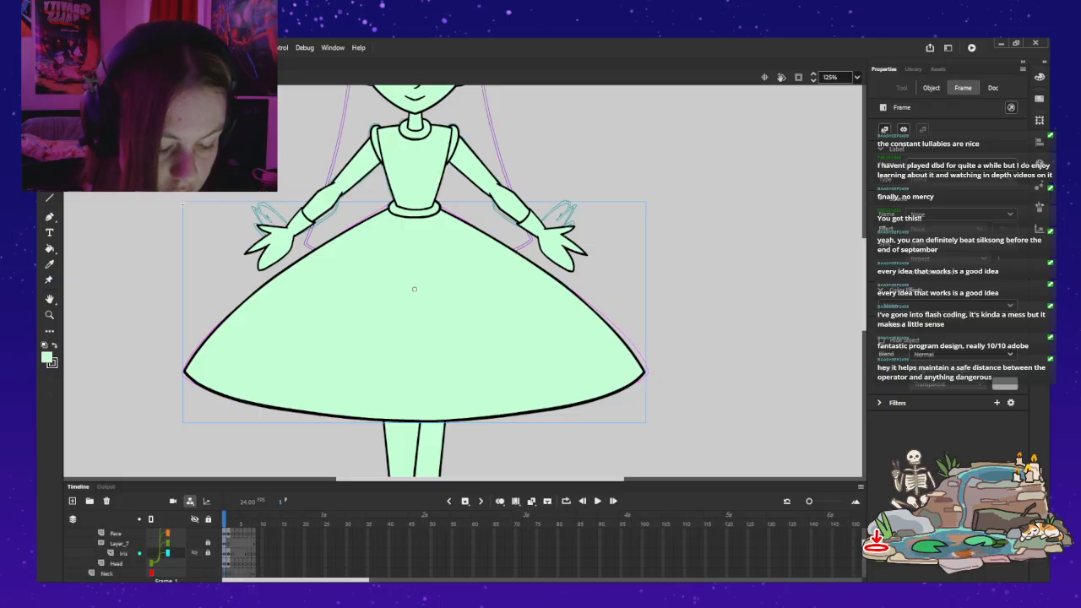
scroll(127, 553, down, 5)
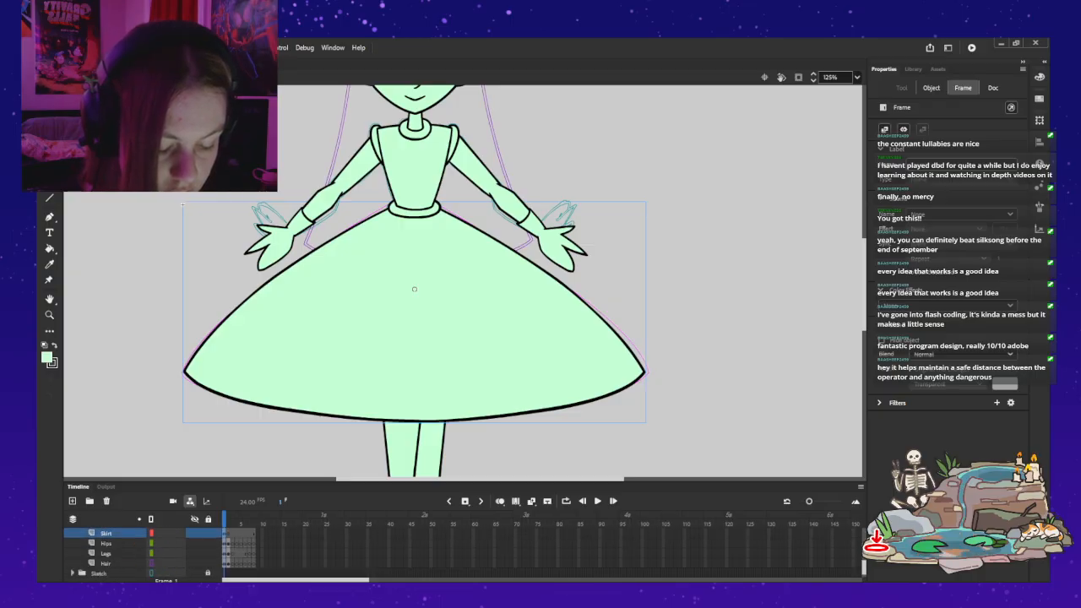
click(151, 553)
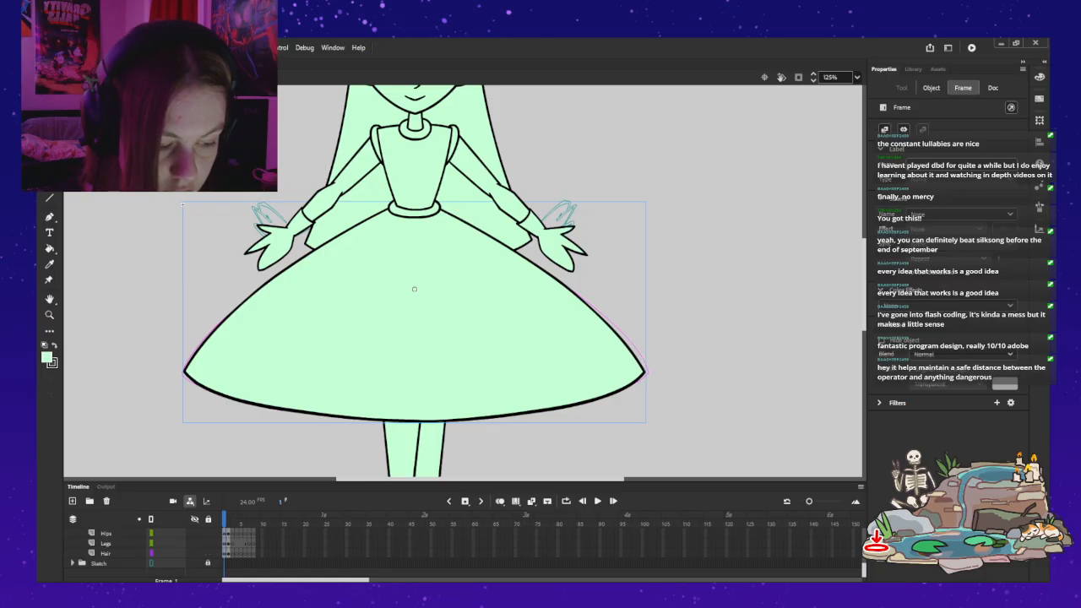
click(228, 452)
Step: Open the skirt symbol and select its whole shape for free transform
key(z)
alt+click(591, 285)
drag(591, 285, 659, 299)
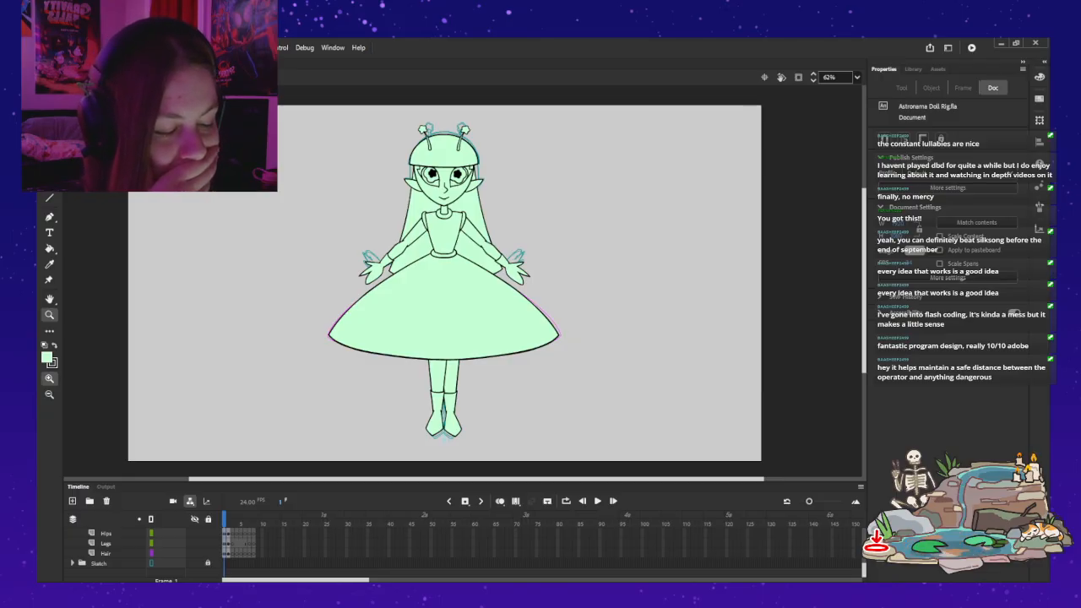
key(v)
mouse_move(473, 308)
mouse_down()
mouse_move(672, 258)
mouse_move(474, 307)
mouse_up()
key(ctrl+z)
key(ctrl+z)
double_click(474, 308)
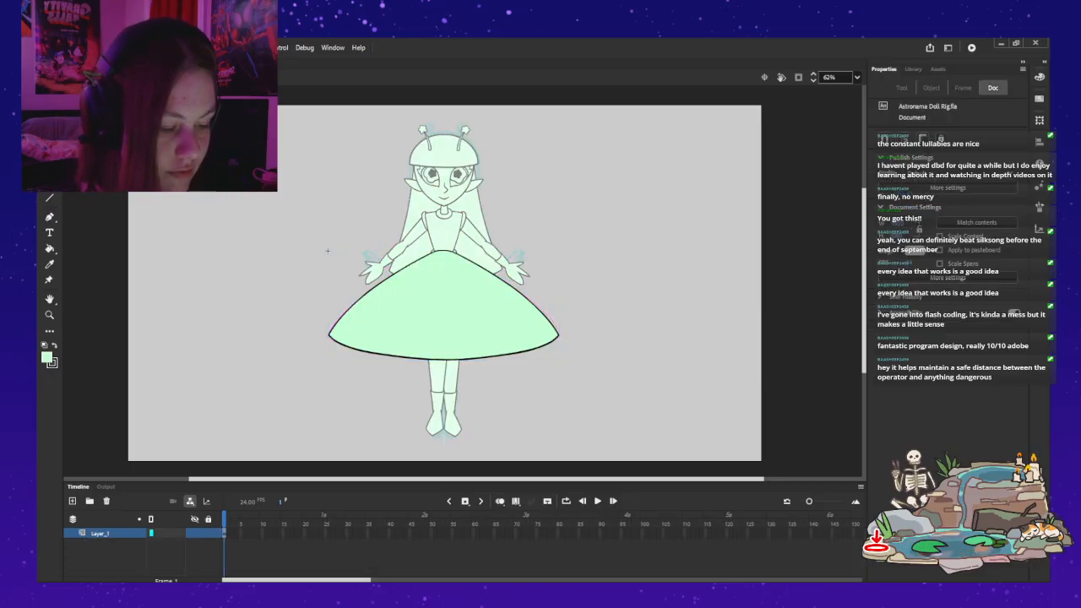
key(ctrl+a)
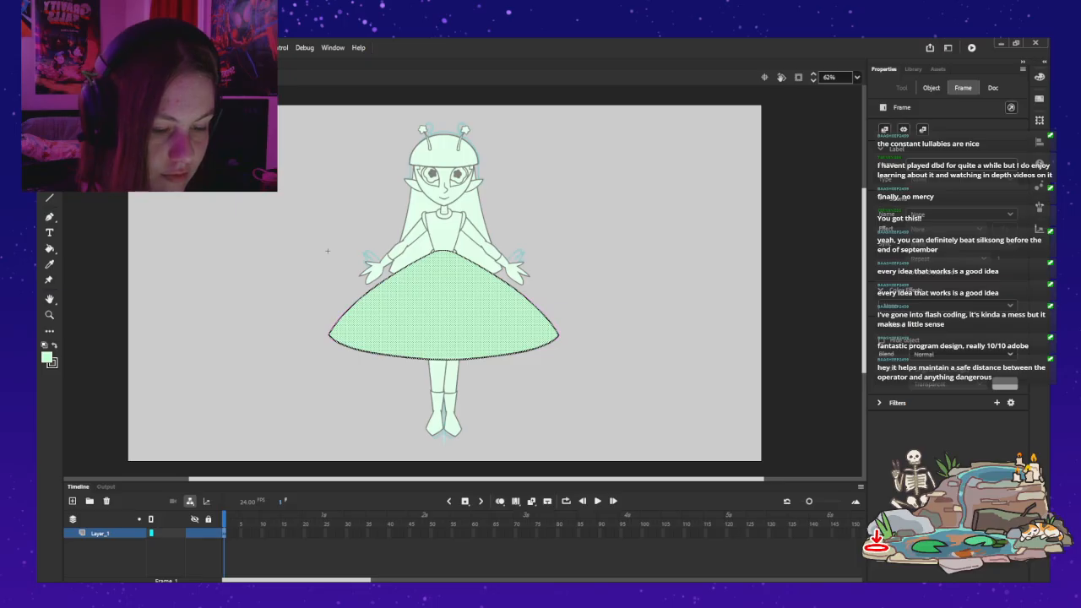
key(q)
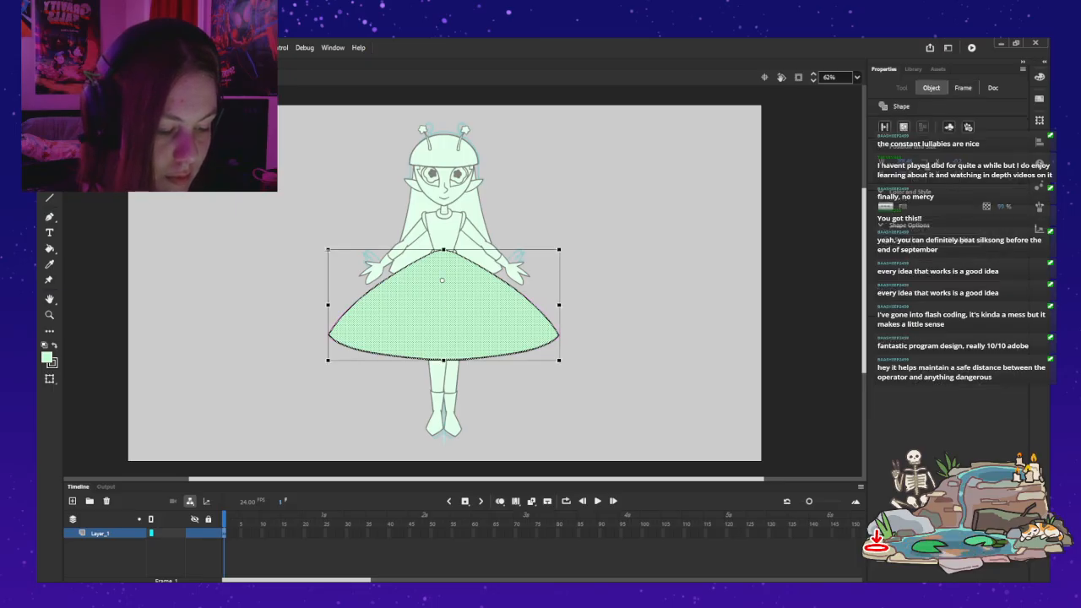
Step: Try shortening the skirt shape from the hem while keeping its full width
drag(443, 359, 443, 336)
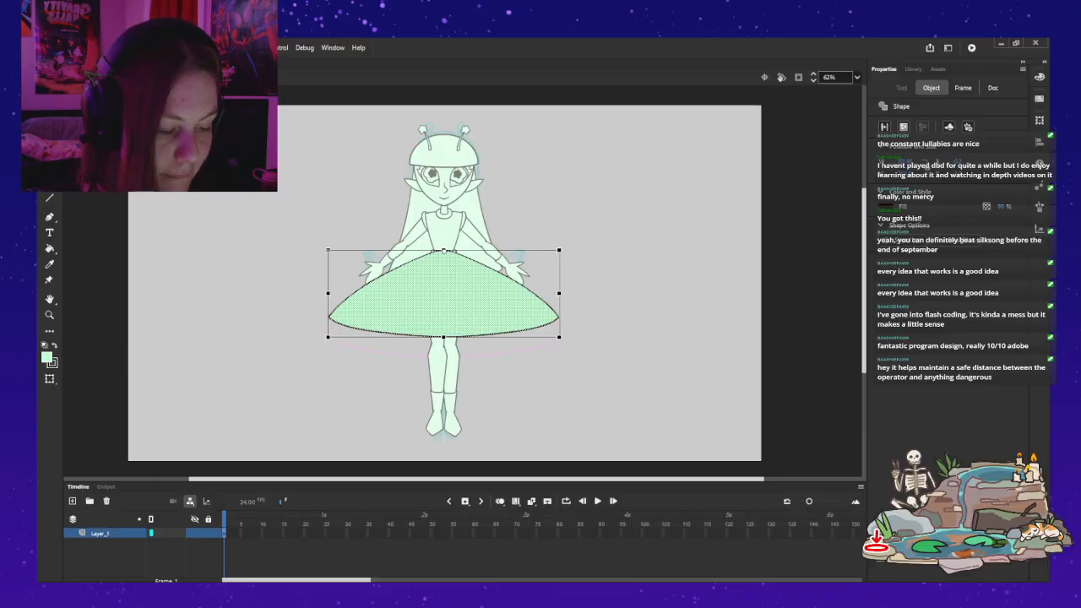
click(328, 250)
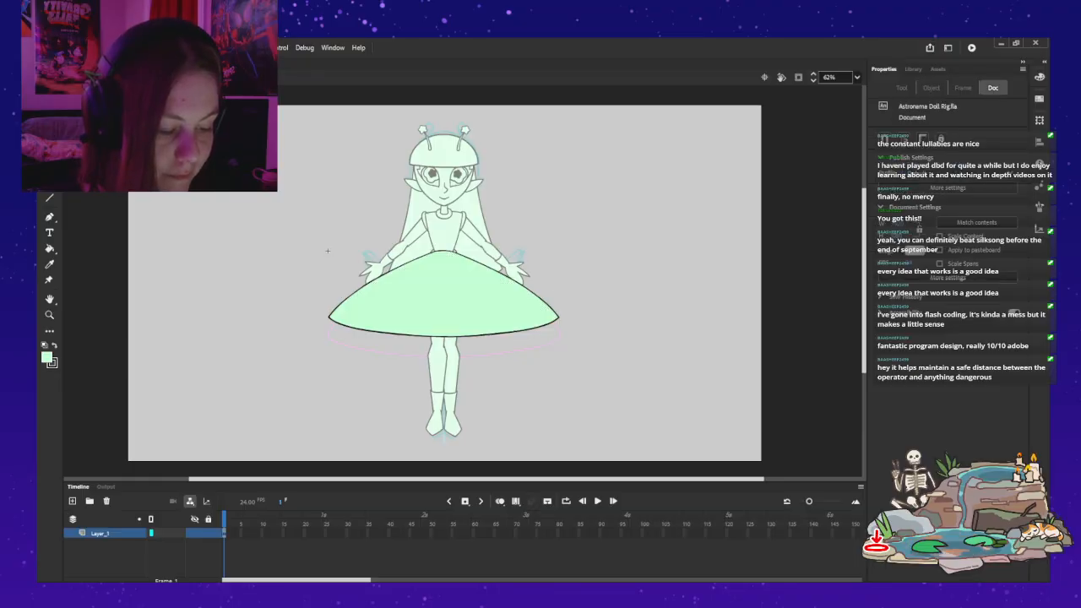
key(ctrl+z)
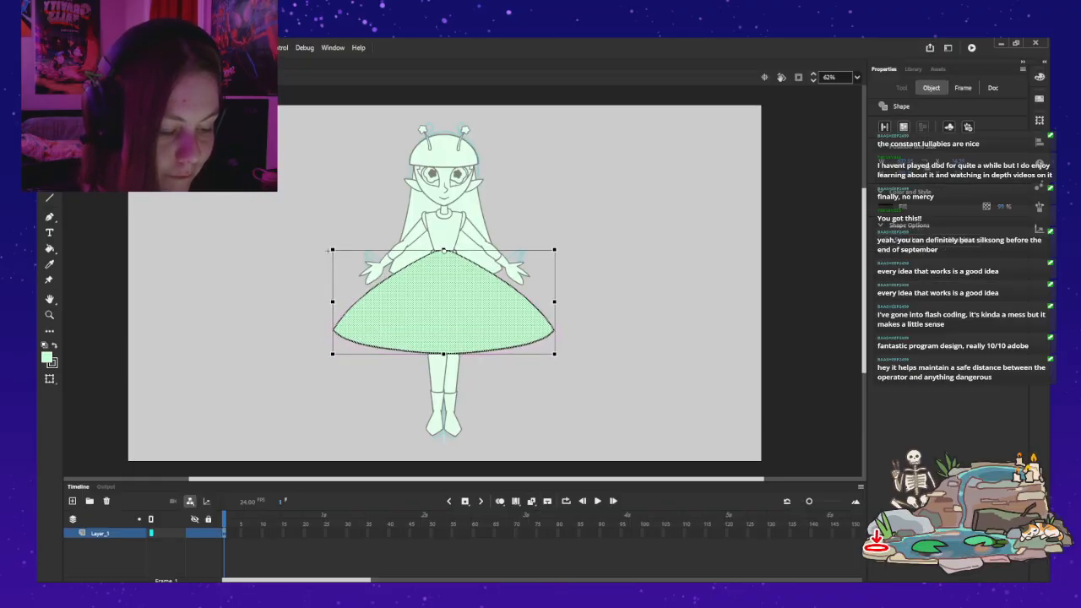
Step: Scale the skirt shape down in both width and height from the waist, and return to the main scene
drag(559, 361, 547, 336)
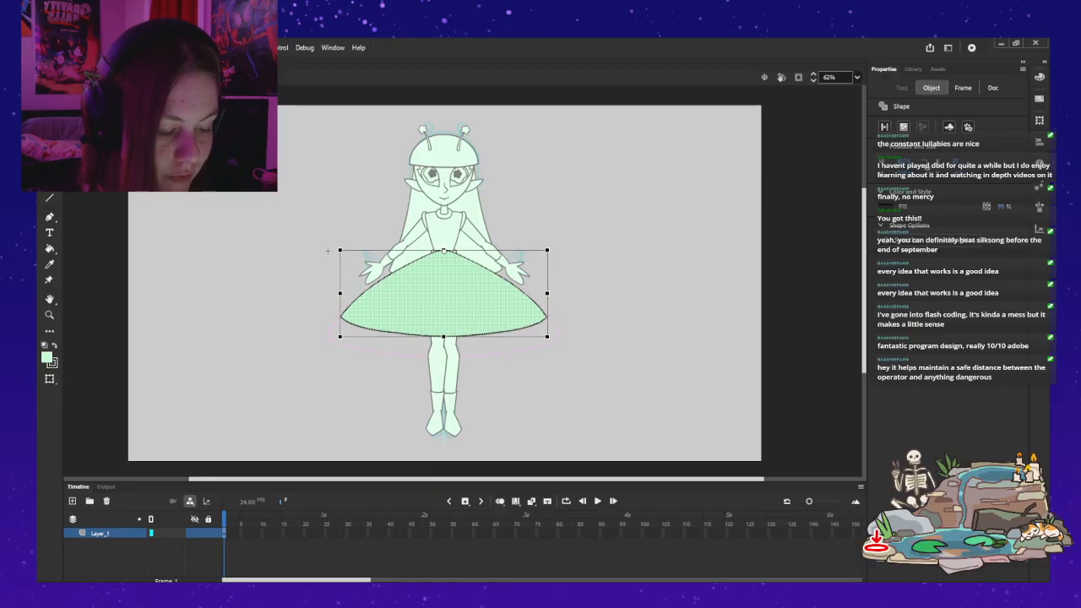
double_click(328, 251)
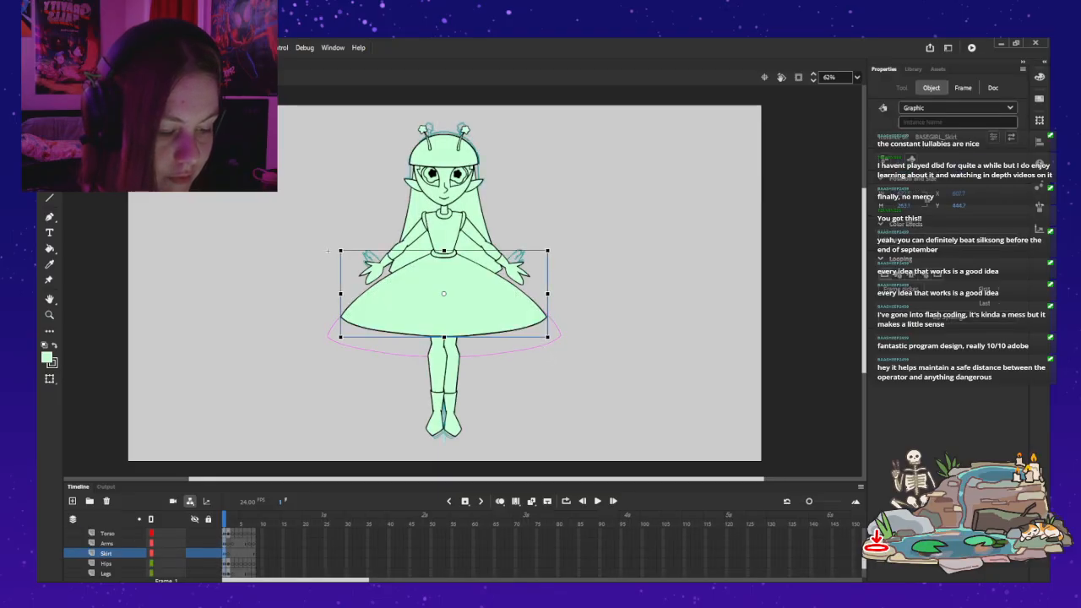
click(327, 251)
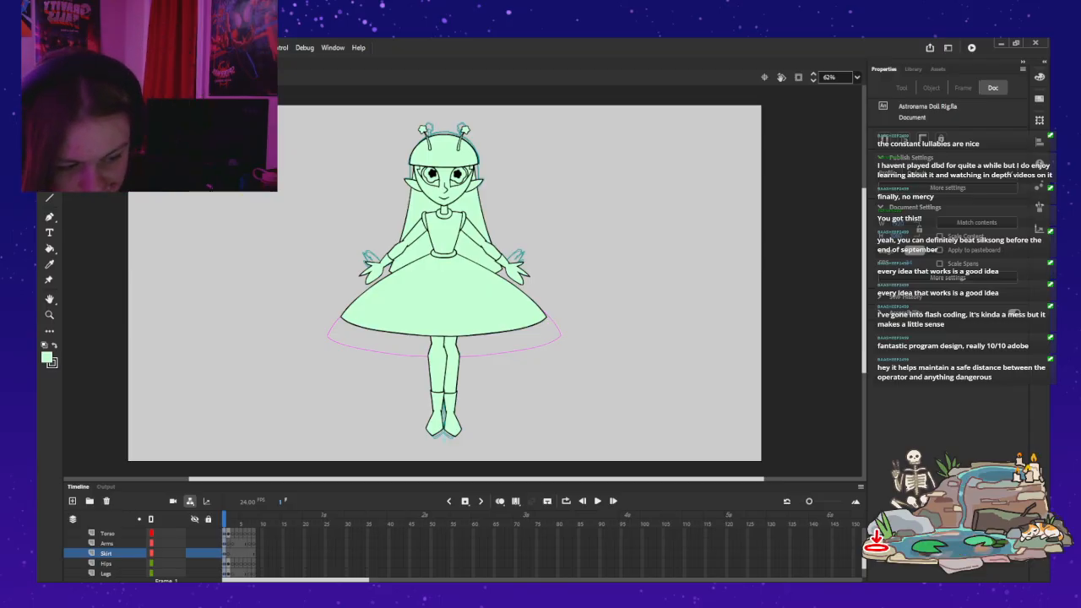
Step: Hide the Skirt layer and open the arm symbol, selecting its lower arm and hand
click(194, 554)
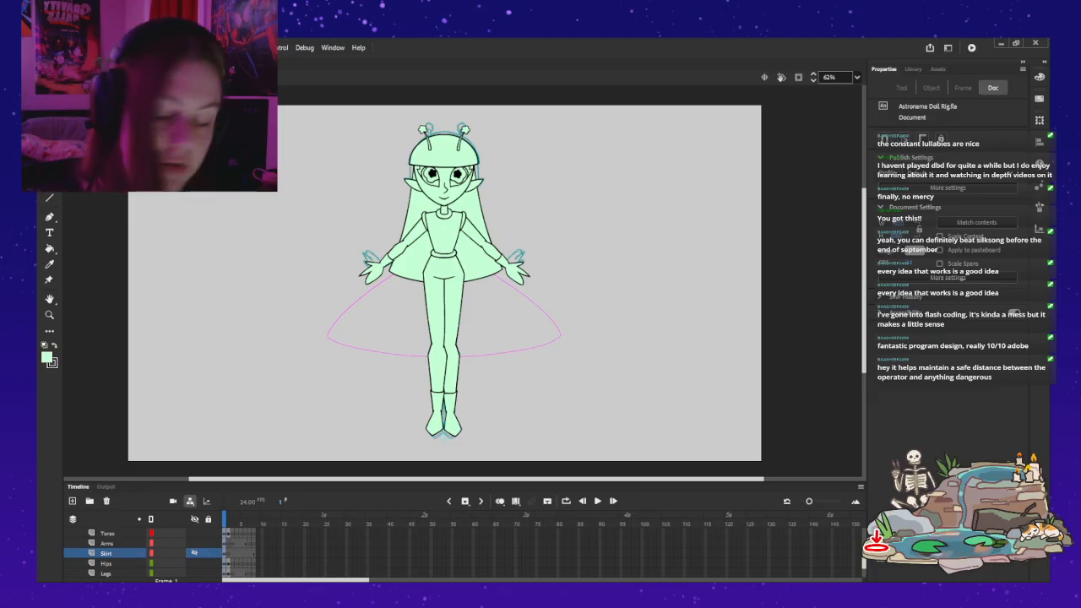
key(z)
click(451, 257)
key(v)
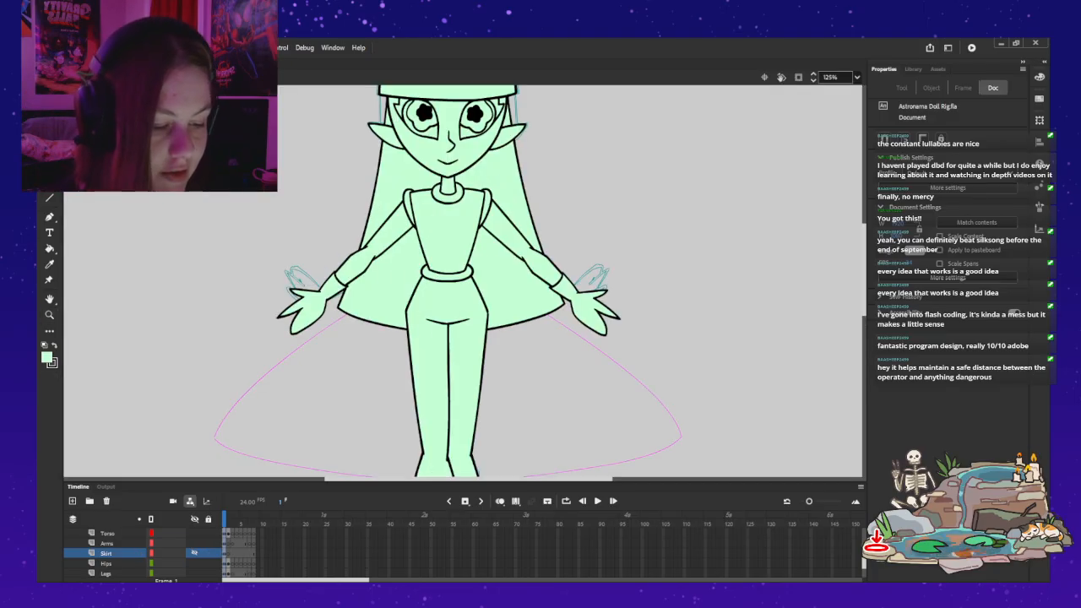
double_click(372, 244)
click(357, 260)
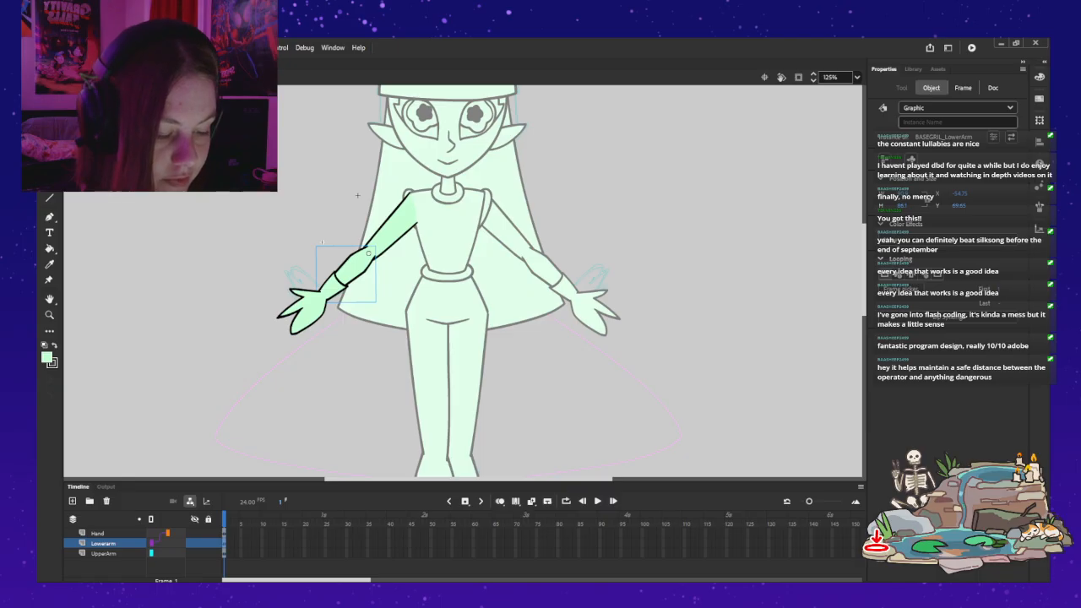
shift+click(307, 311)
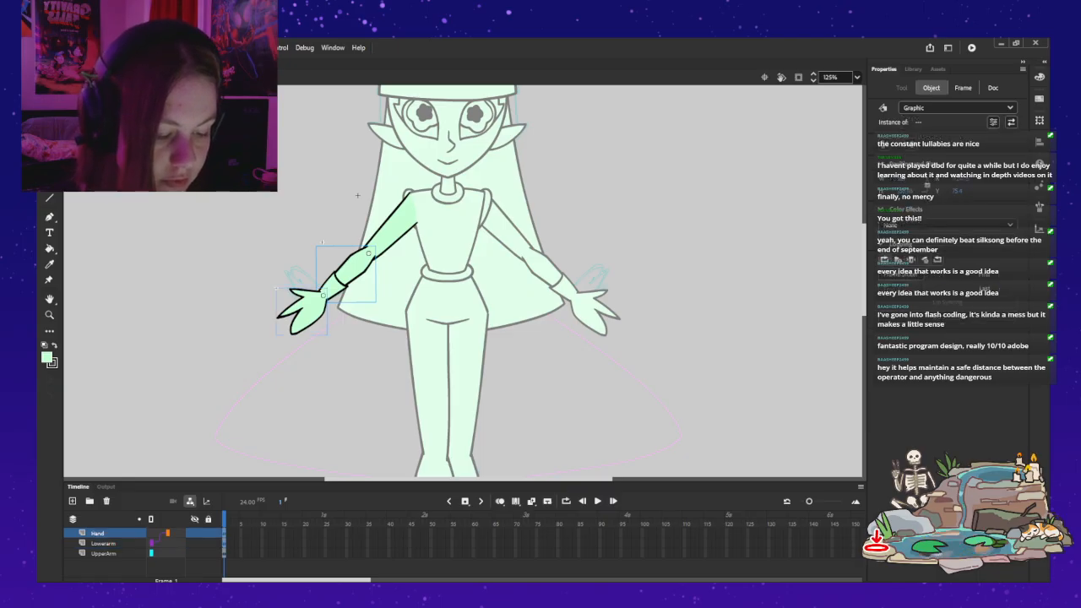
Step: Lengthen the arm by shifting the lower arm with its attached hand slightly outward and down, and return to the main scene
click(254, 254)
click(354, 263)
drag(354, 262, 348, 267)
key(Left)
key(Left)
key(Down)
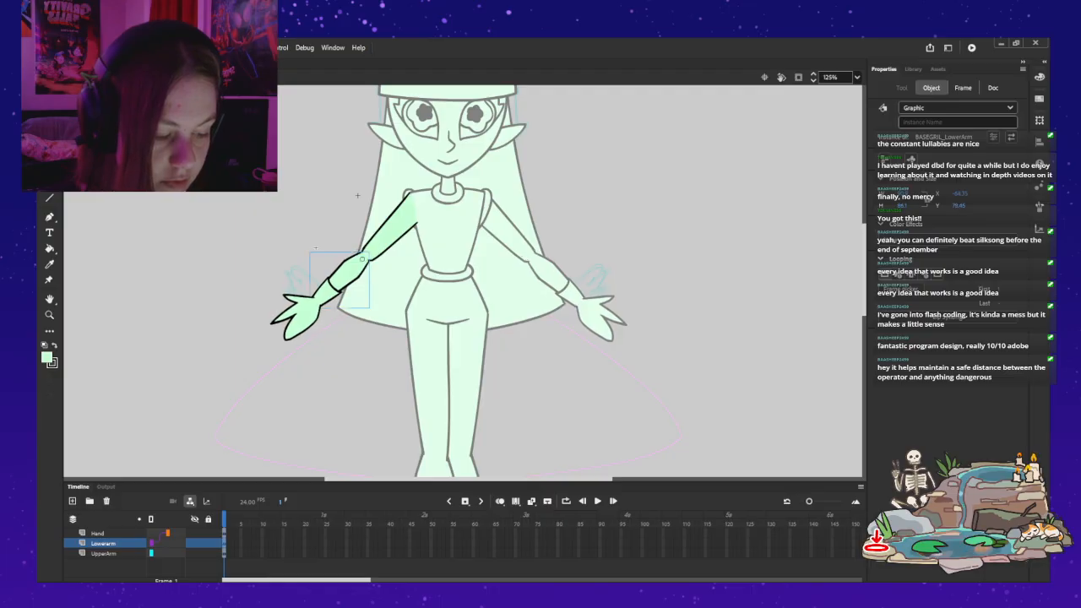
double_click(316, 248)
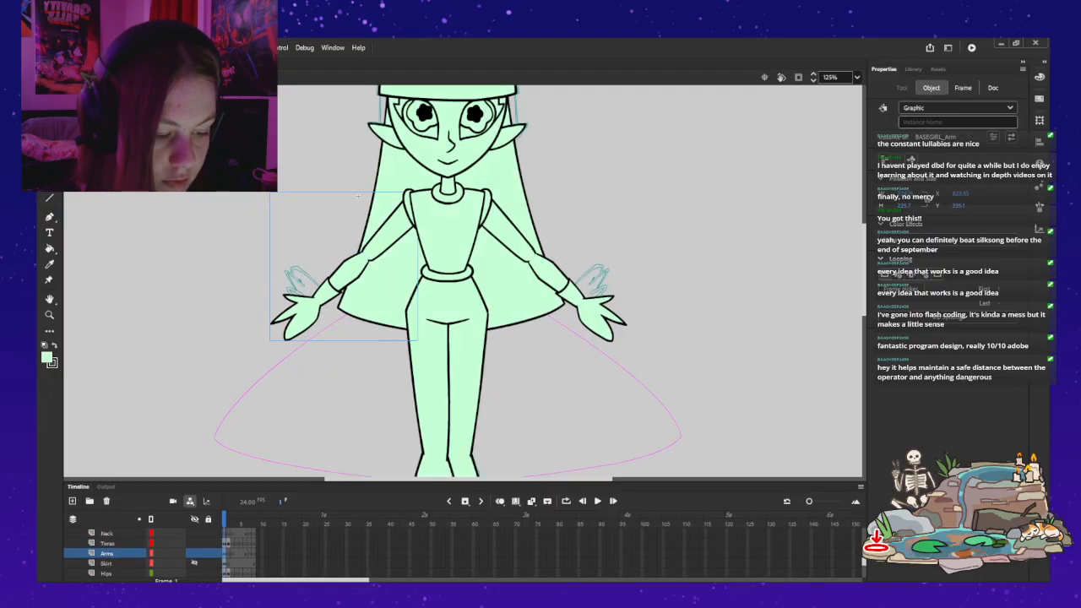
Step: Show the Skirt layer again to view the full figure with the lengthened arms
key(z)
key(ctrl+minus)
key(ctrl+minus)
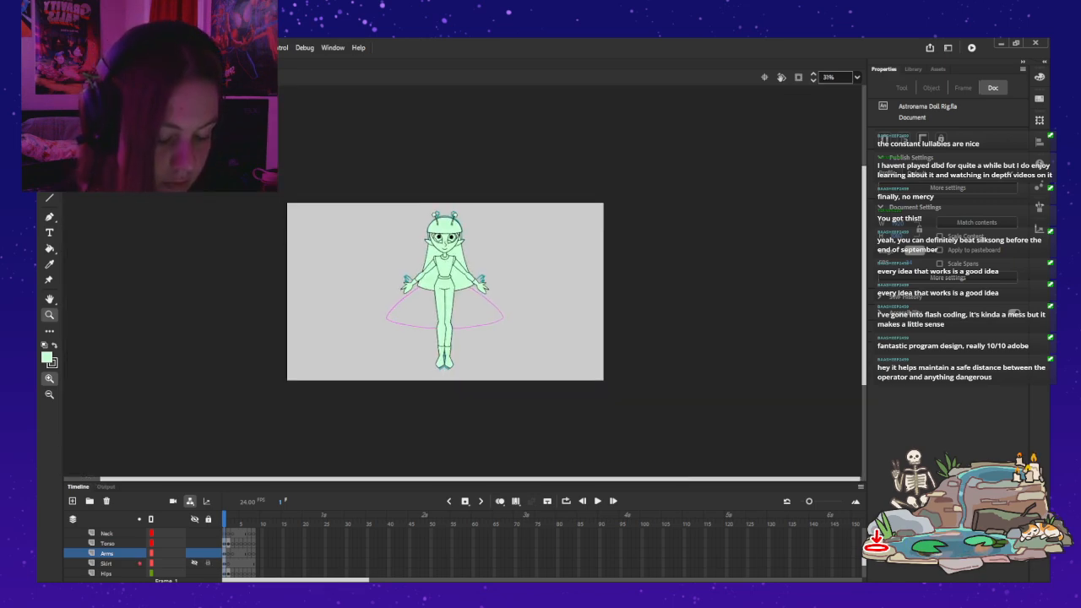
click(195, 563)
click(522, 292)
drag(522, 292, 639, 326)
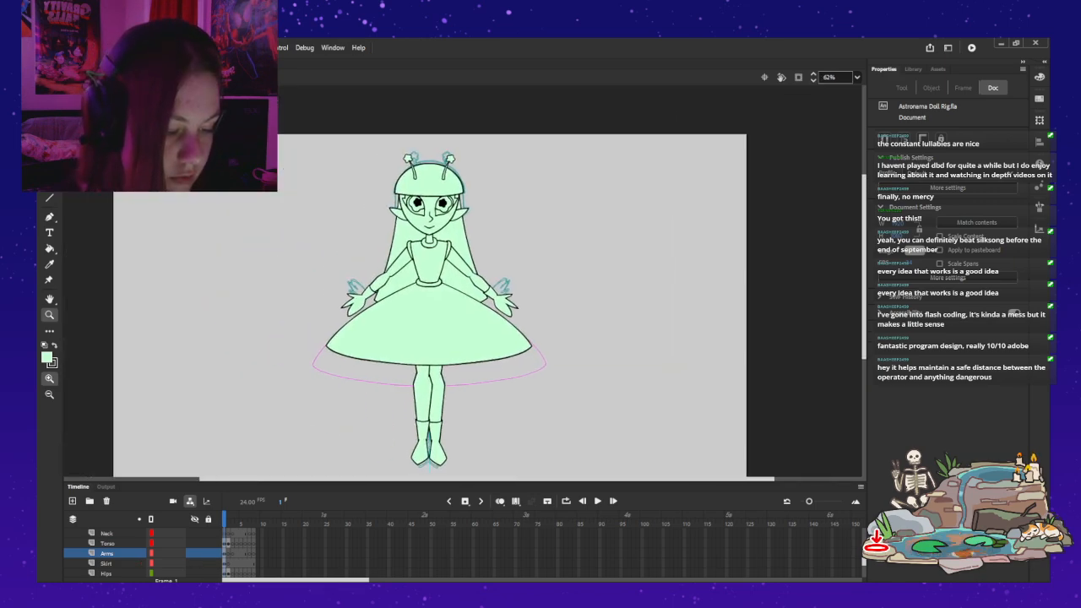
key(v)
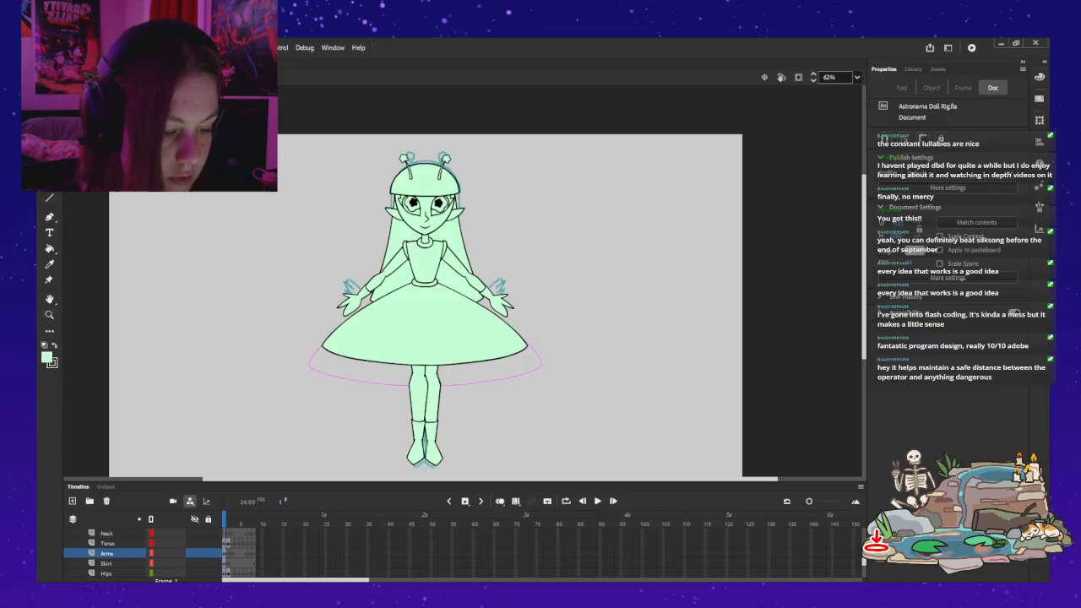
Step: Scale the head symbol down slightly with free transform and deselect it
click(426, 215)
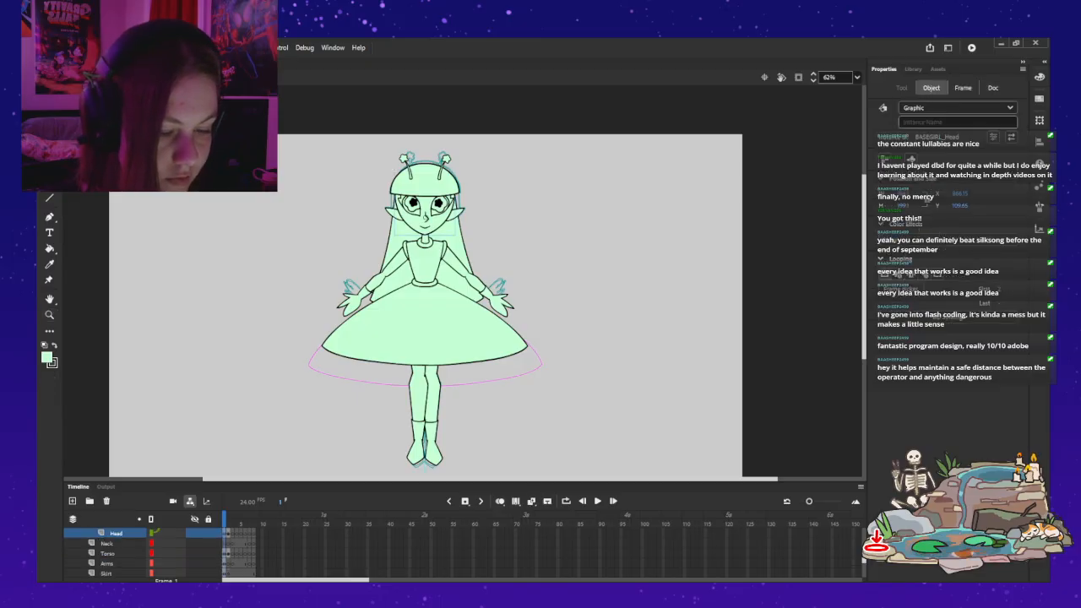
key(q)
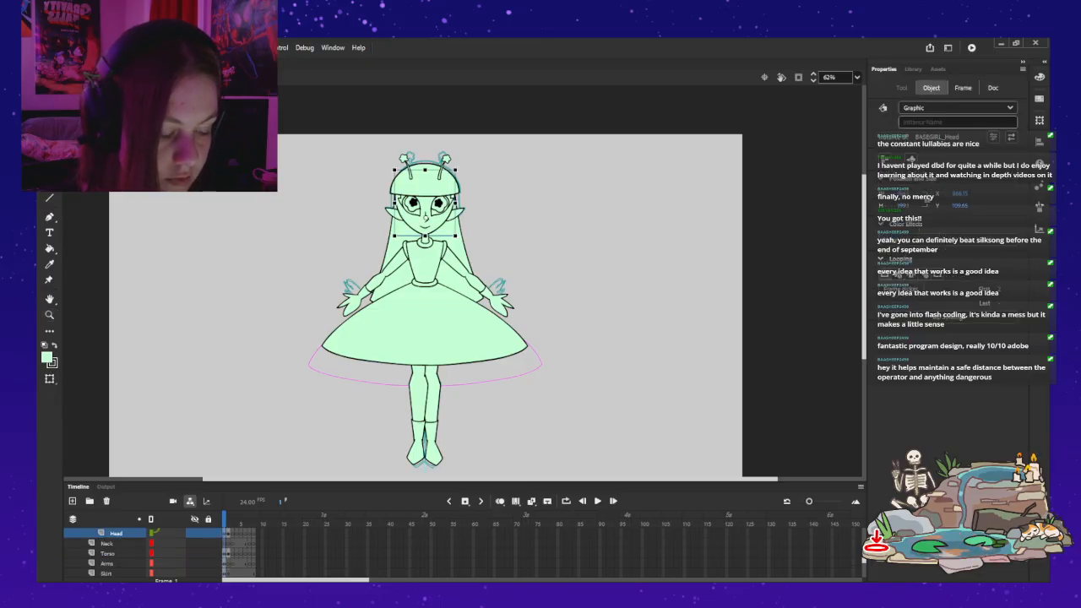
drag(455, 169, 454, 171)
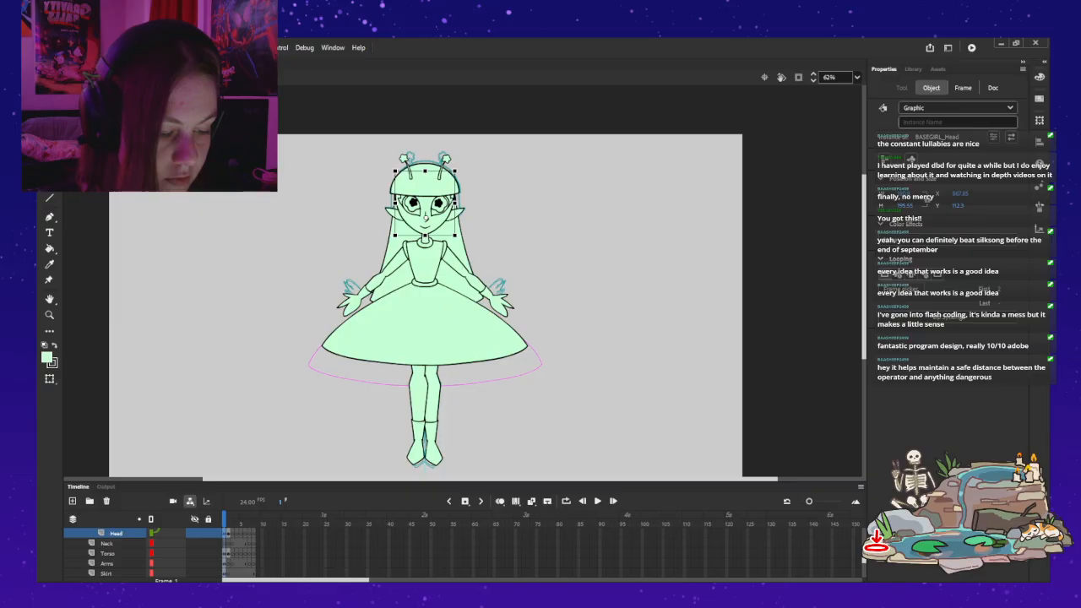
key(ctrl+z)
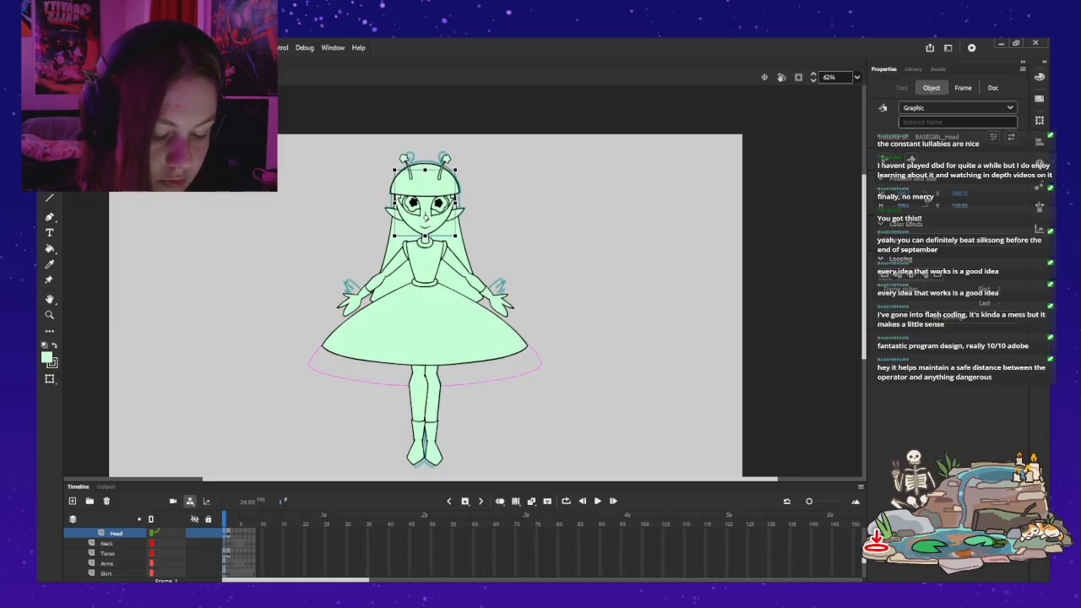
key(ctrl+z)
key(ctrl+z)
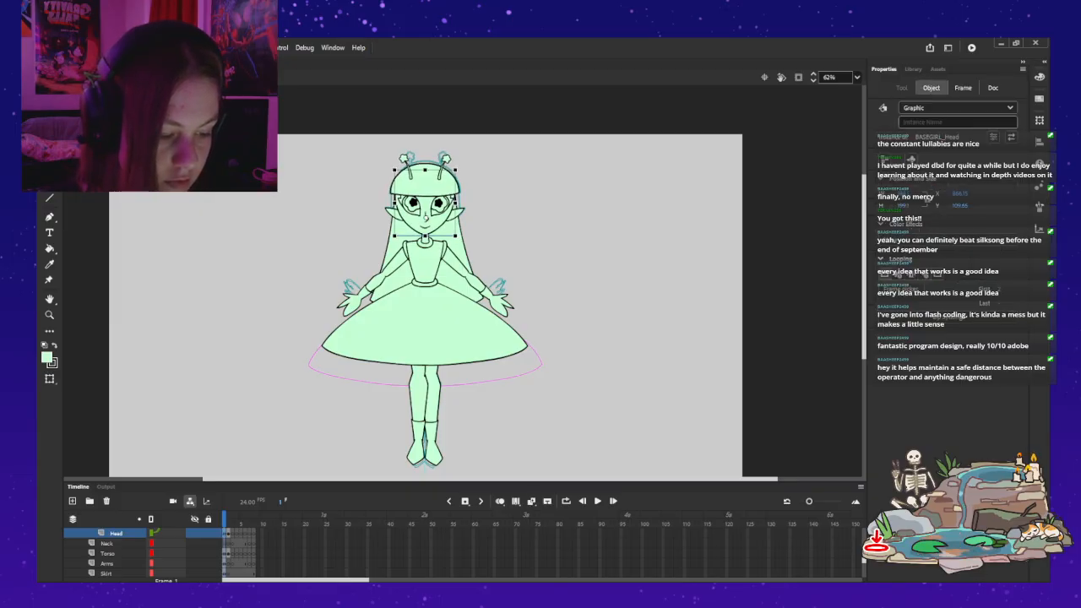
drag(455, 170, 495, 118)
key(z)
click(461, 173)
key(q)
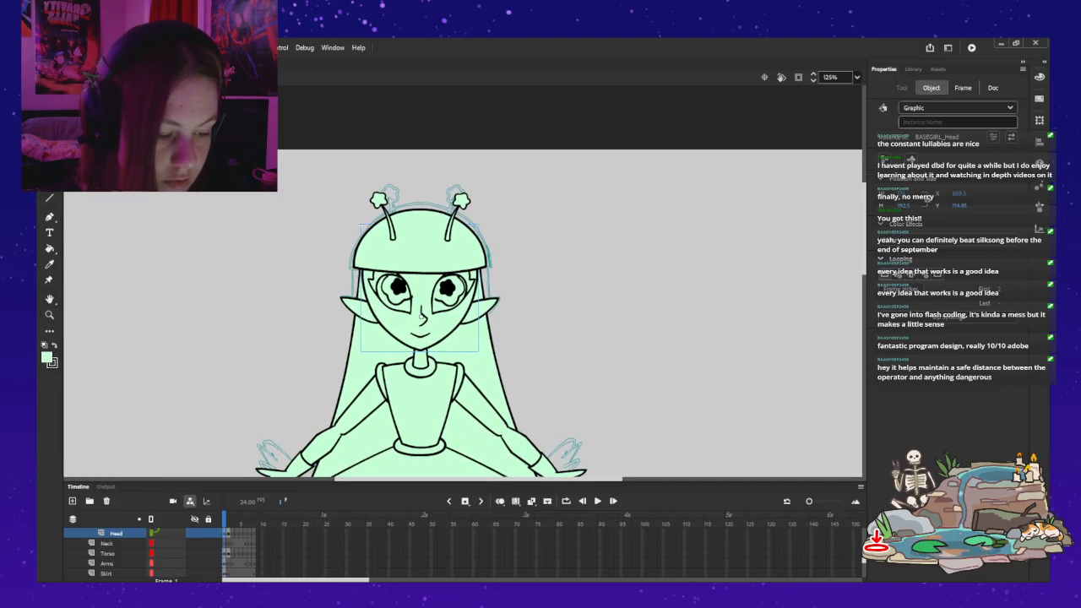
key(Escape)
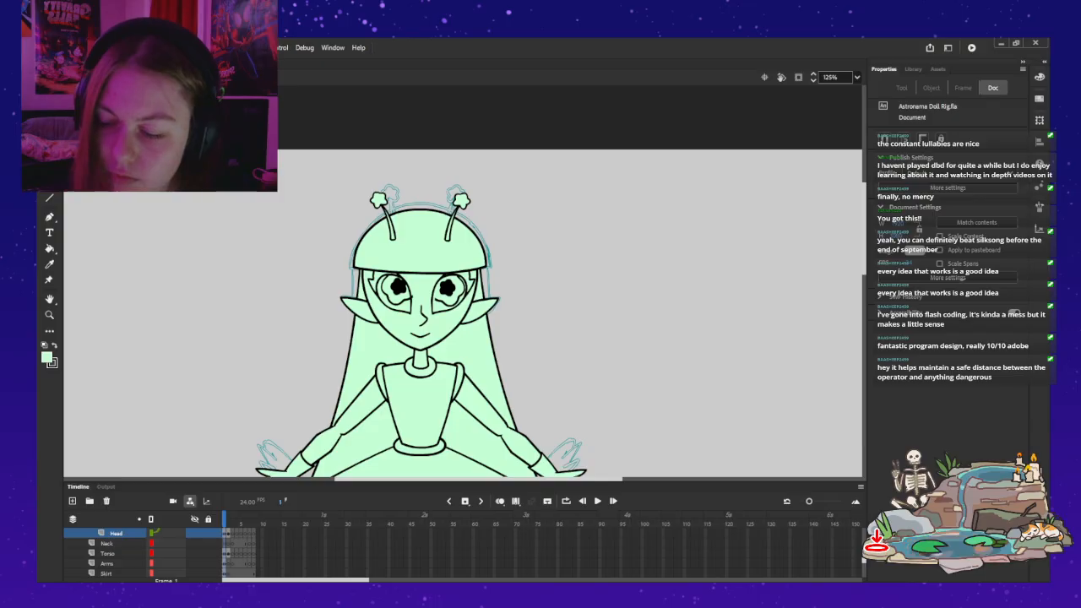
Step: Open the hair symbol to check its full shape, and return to the main scene
key(z)
drag(461, 338, 493, 161)
drag(493, 338, 486, 400)
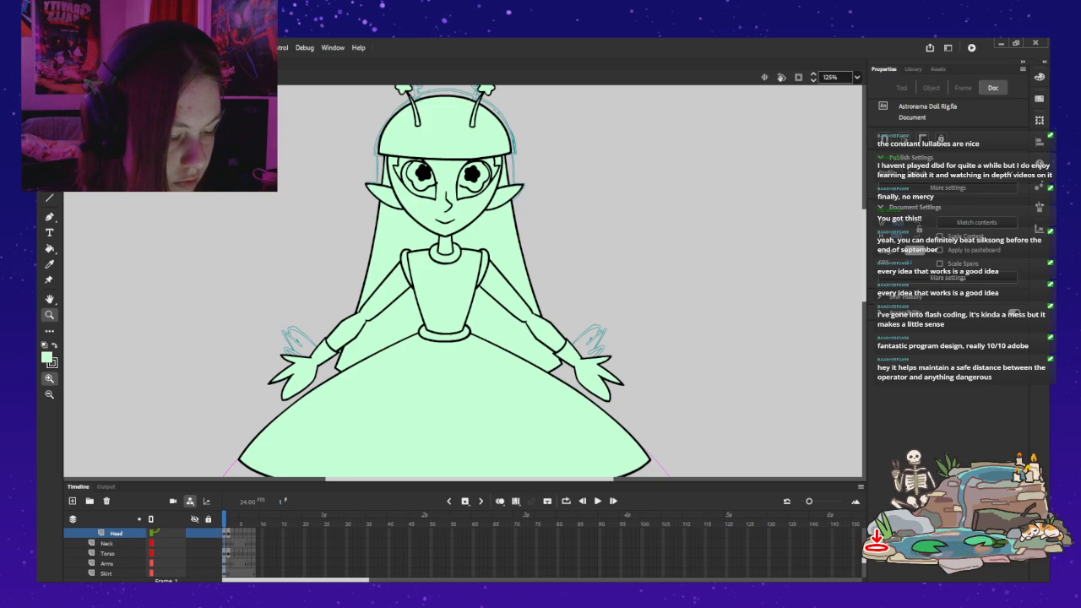
key(v)
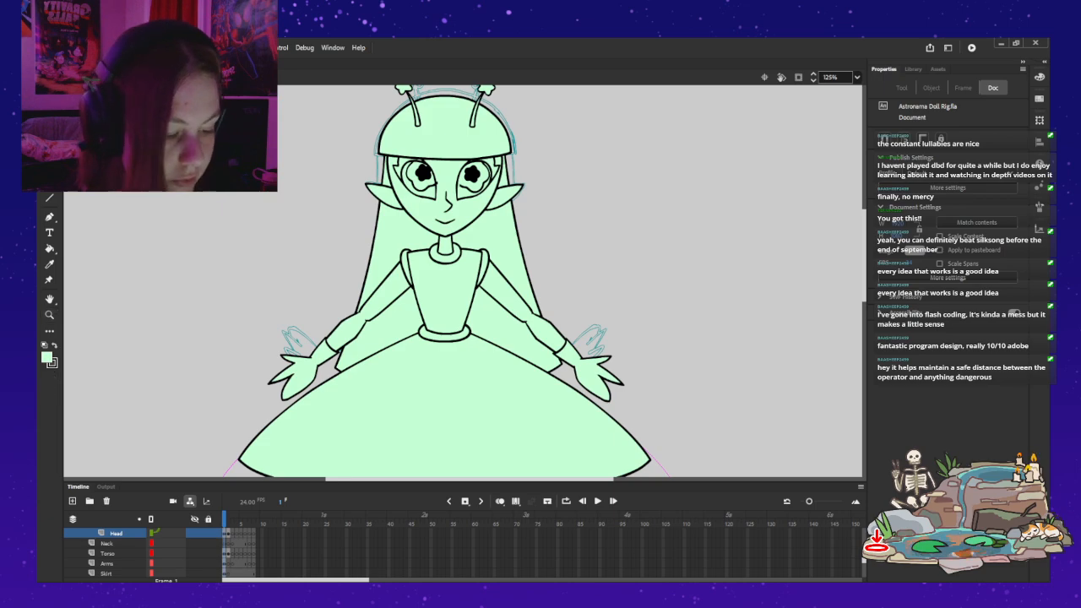
double_click(506, 325)
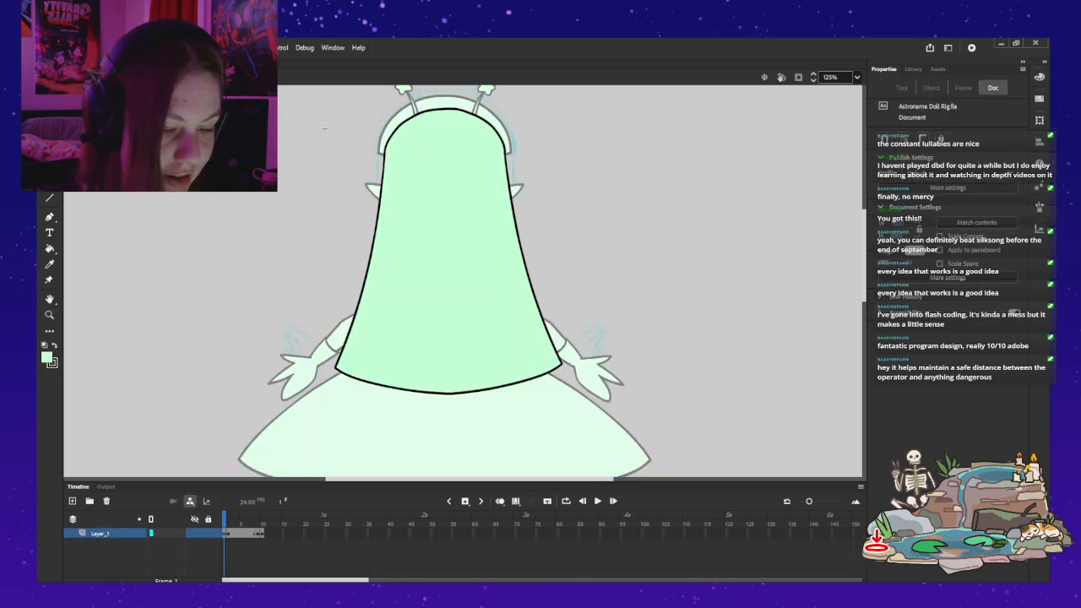
double_click(323, 128)
Step: Nudge the hair symbol slightly upward behind the head, and deselect it with the whole figure in view
key(Up)
key(Up)
key(Up)
key(Up)
key(Up)
key(Up)
key(Left)
key(Left)
key(Left)
key(Right)
key(Right)
key(Right)
key(Down)
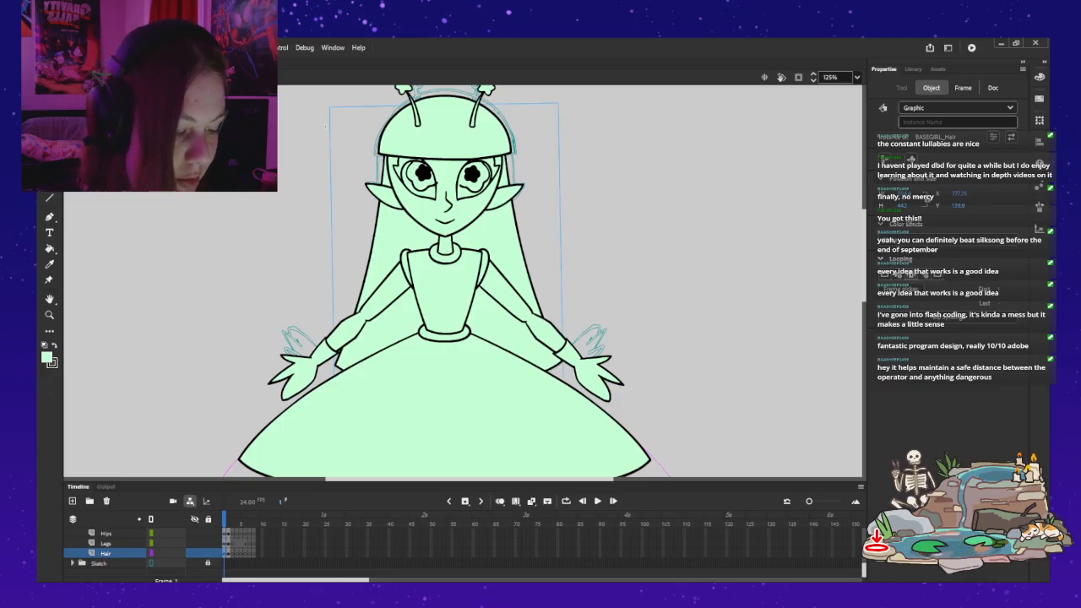
key(ctrl+2)
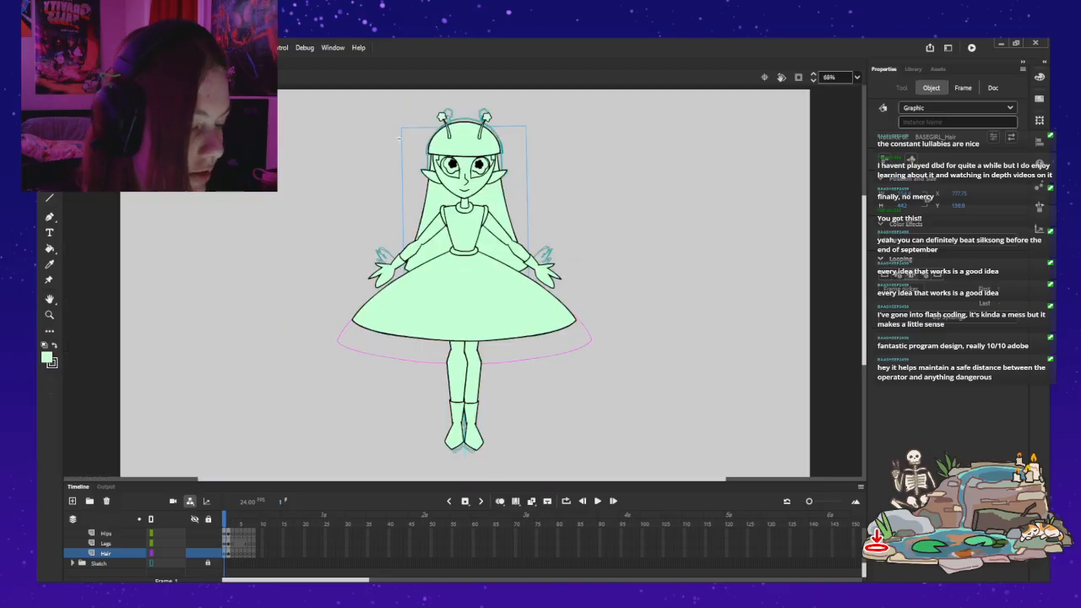
drag(394, 131, 386, 140)
click(386, 140)
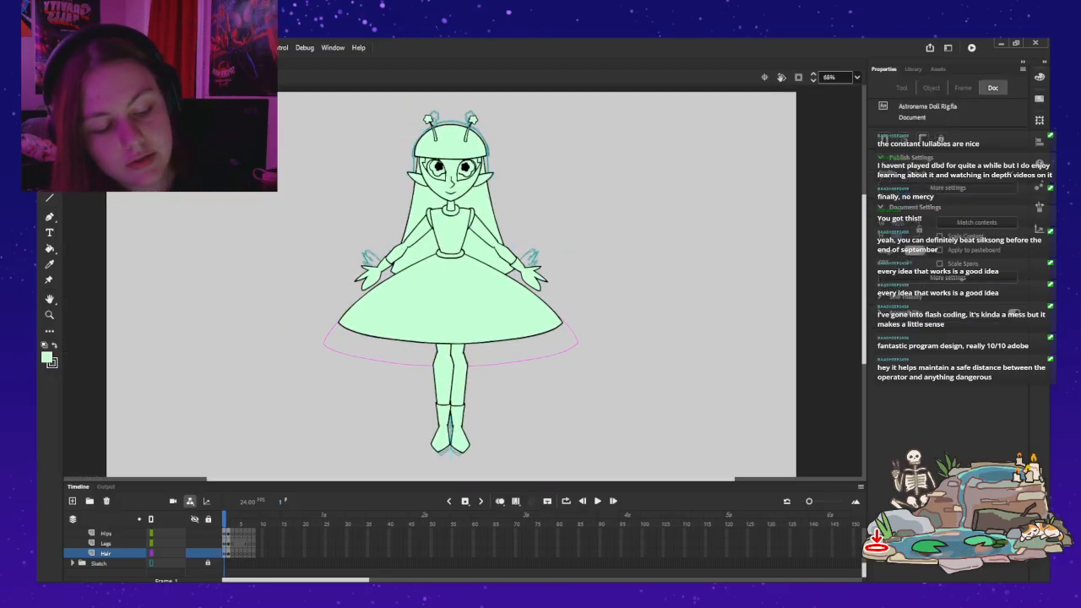
Step: Try to move both legs slightly lower under the skirt
click(450, 388)
drag(450, 389, 448, 396)
key(Right)
key(Right)
key(Right)
key(Escape)
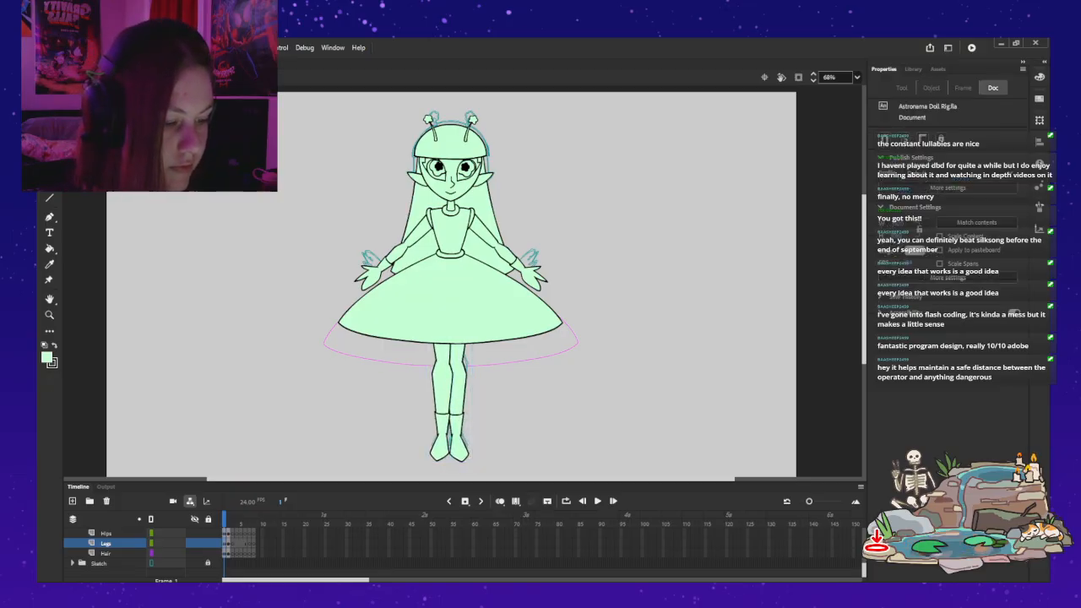
Step: Undo the move of the two legs
key(ctrl+z)
key(ctrl+z)
key(ctrl+z)
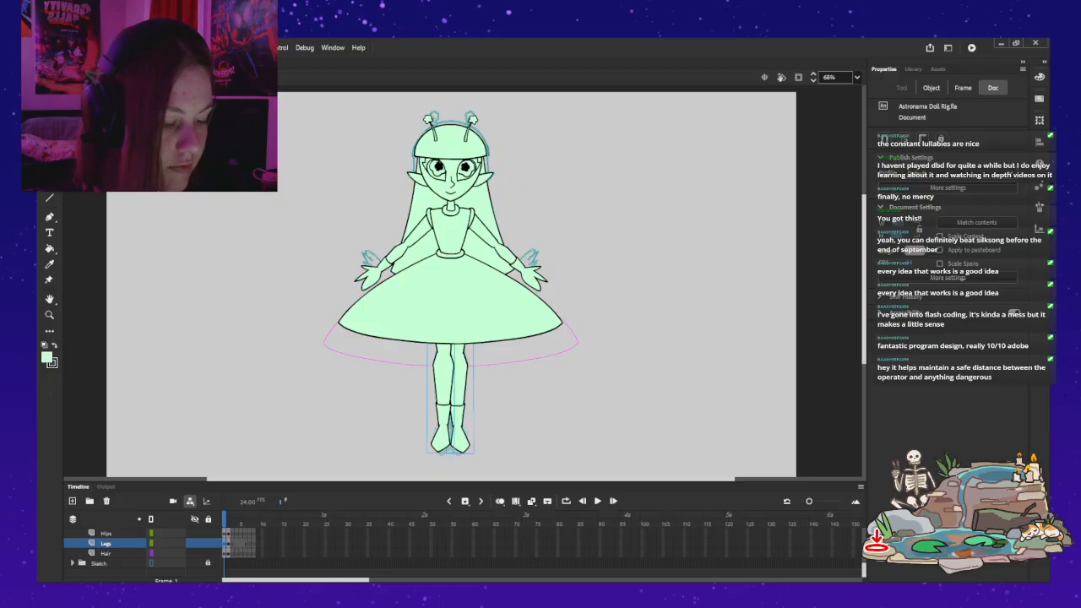
key(ctrl+z)
key(ctrl+z)
key(ctrl+z)
key(ctrl+z)
key(ctrl+z)
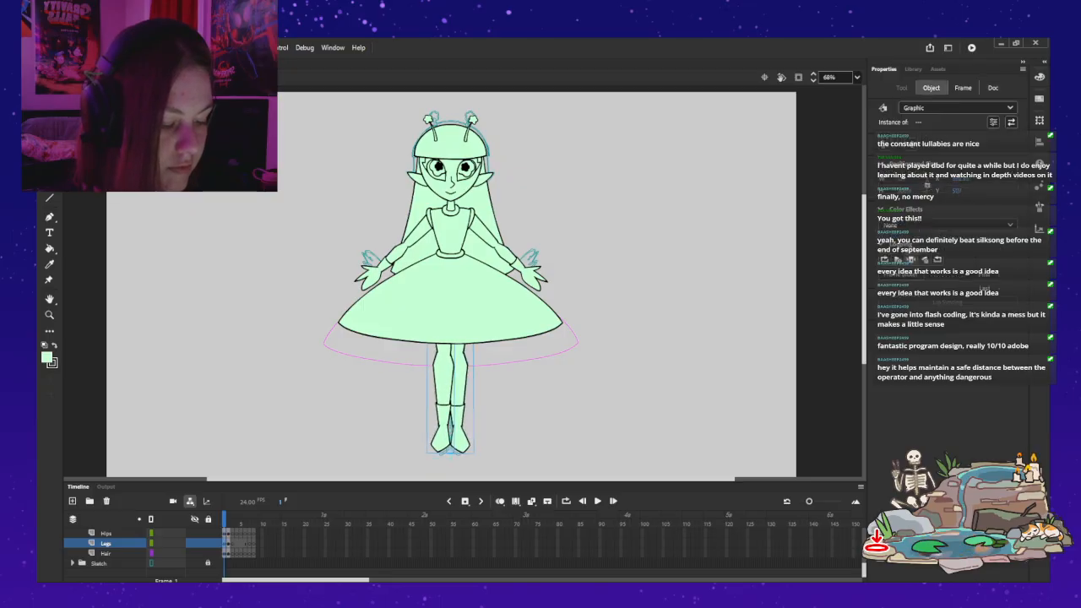
Step: Open the leg symbol and rename its generically named thigh and lower leg layers UpperLeg and LowerLeg
key(ctrl+z)
key(ctrl+z)
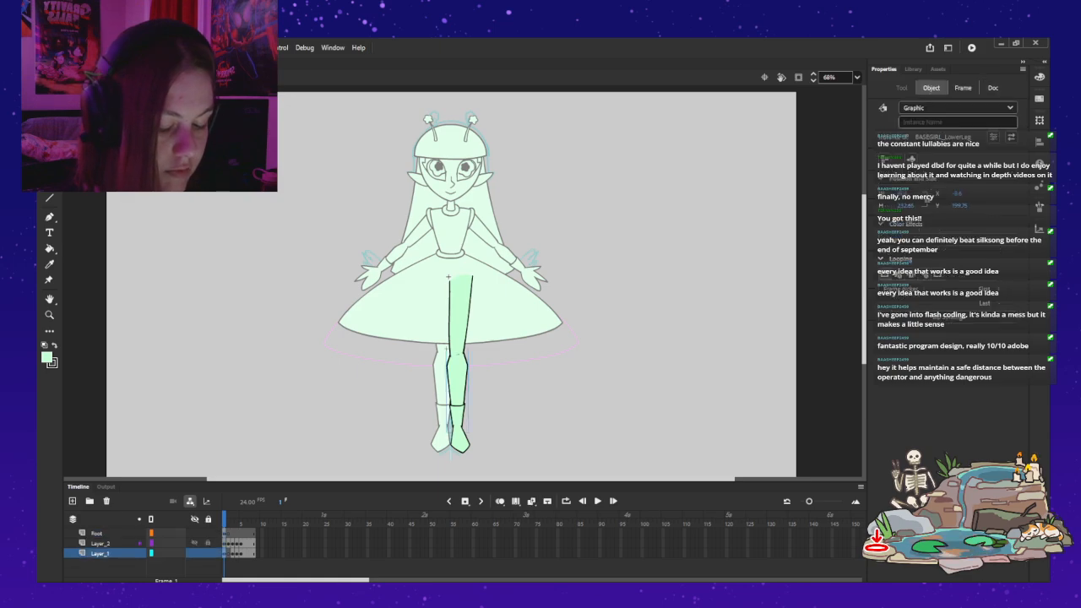
double_click(101, 554)
click(100, 543)
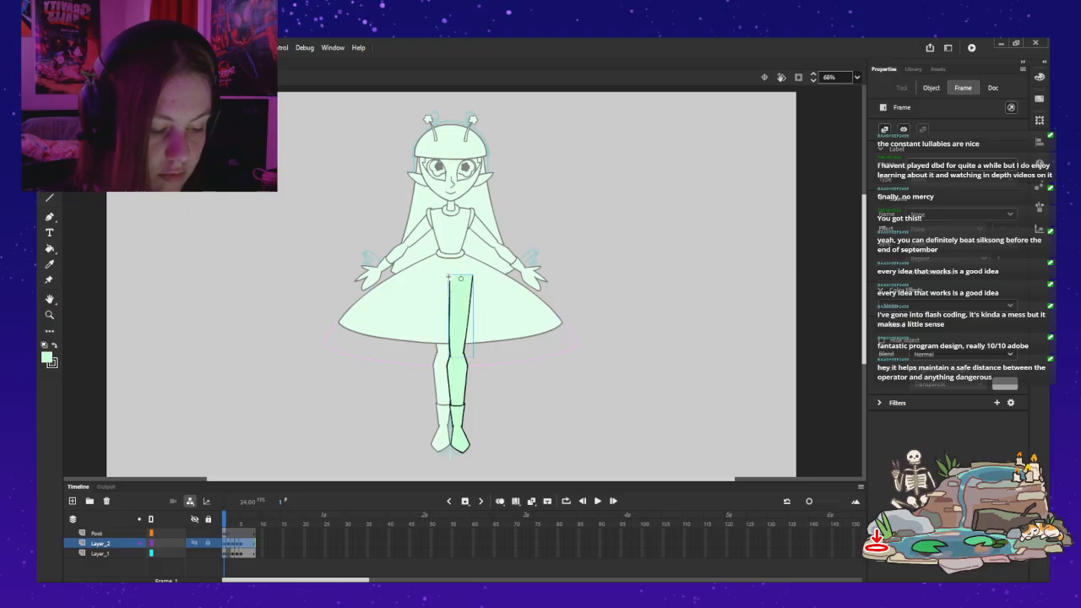
double_click(101, 543)
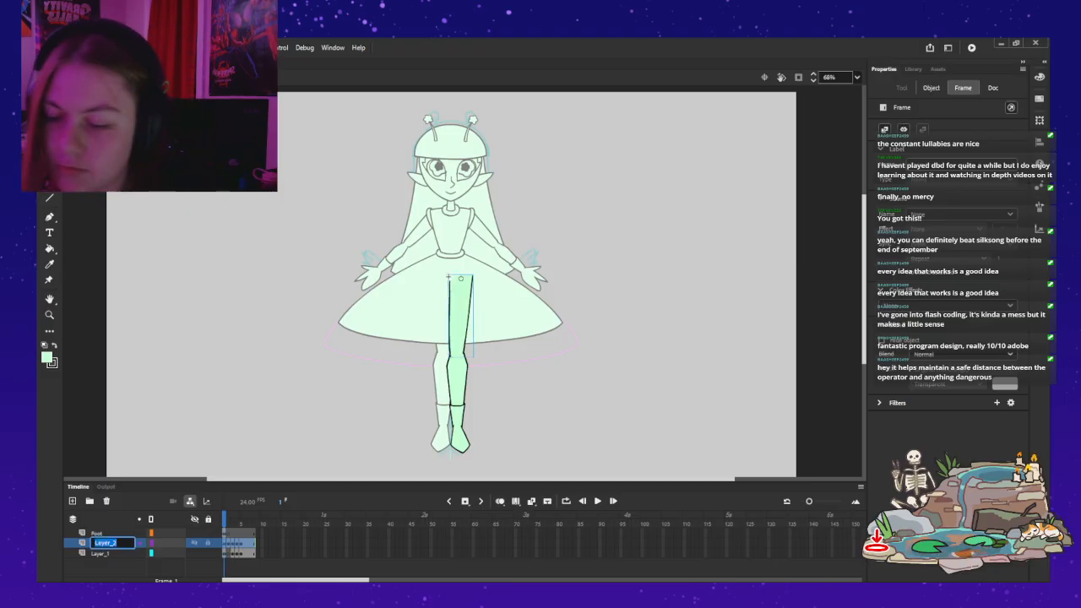
text(UpperLe)
text(g)
key(Return)
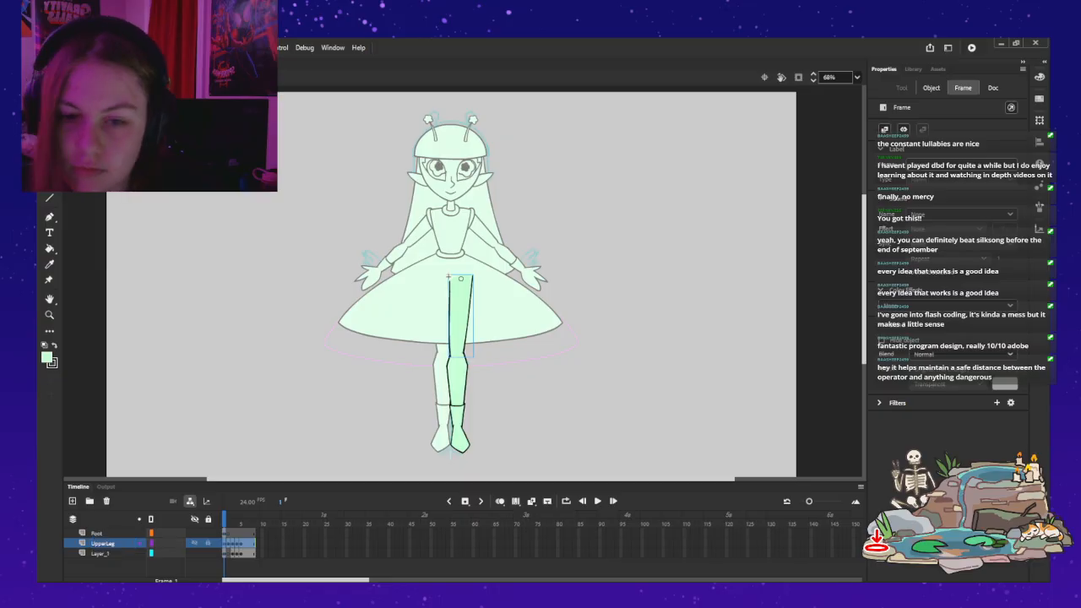
double_click(101, 553)
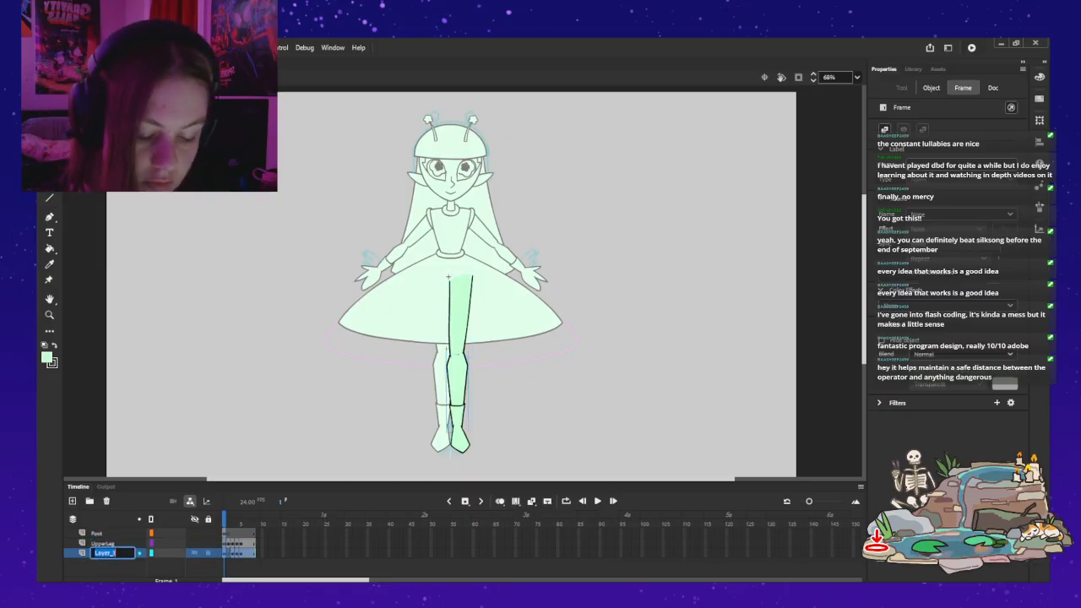
text(LowerLeg)
key(Return)
Step: Parent the Foot layer to LowerLeg, shift the lower leg slightly down to lengthen the leg, and return to the main scene
drag(155, 533, 155, 553)
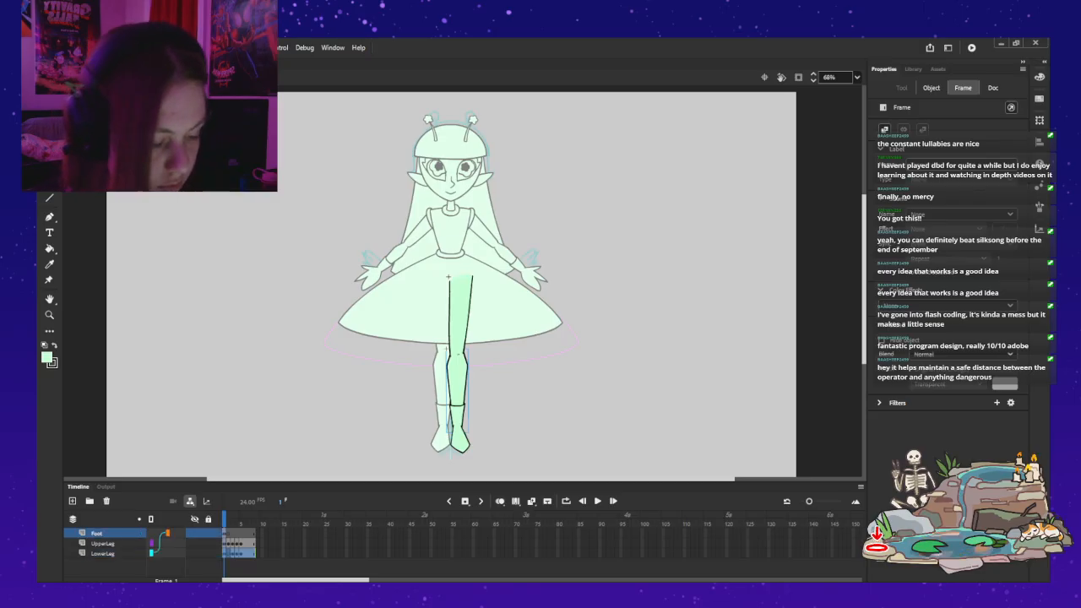
key(shift+Down)
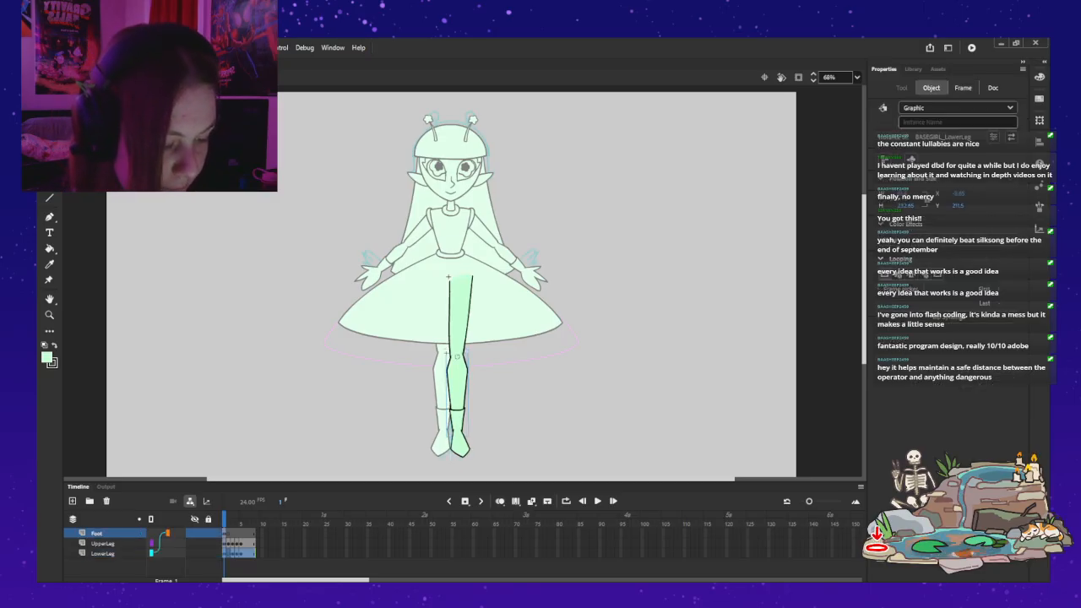
key(Escape)
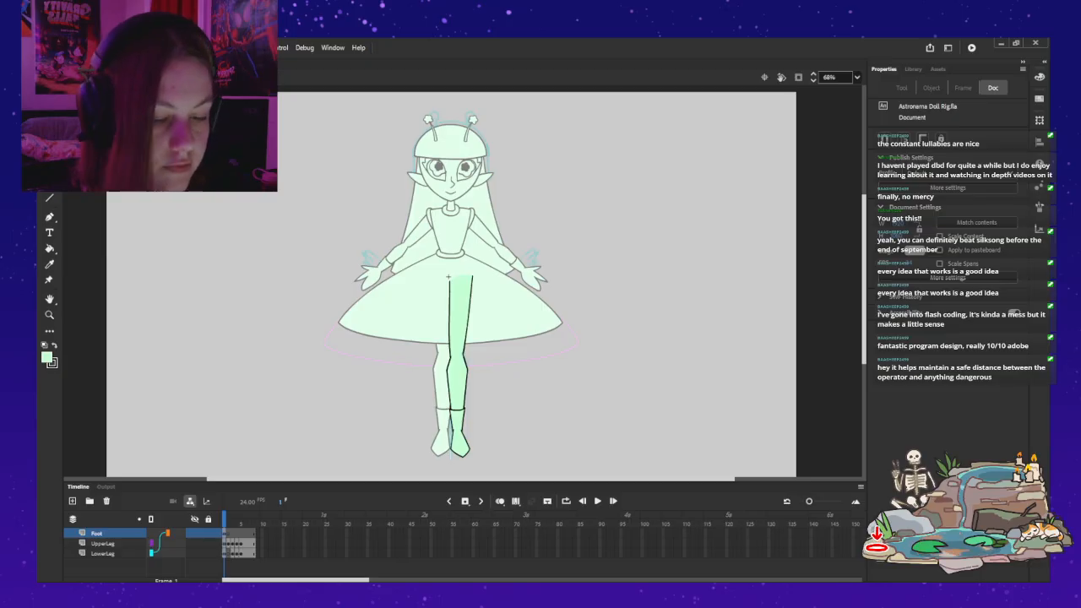
key(ctrl+e)
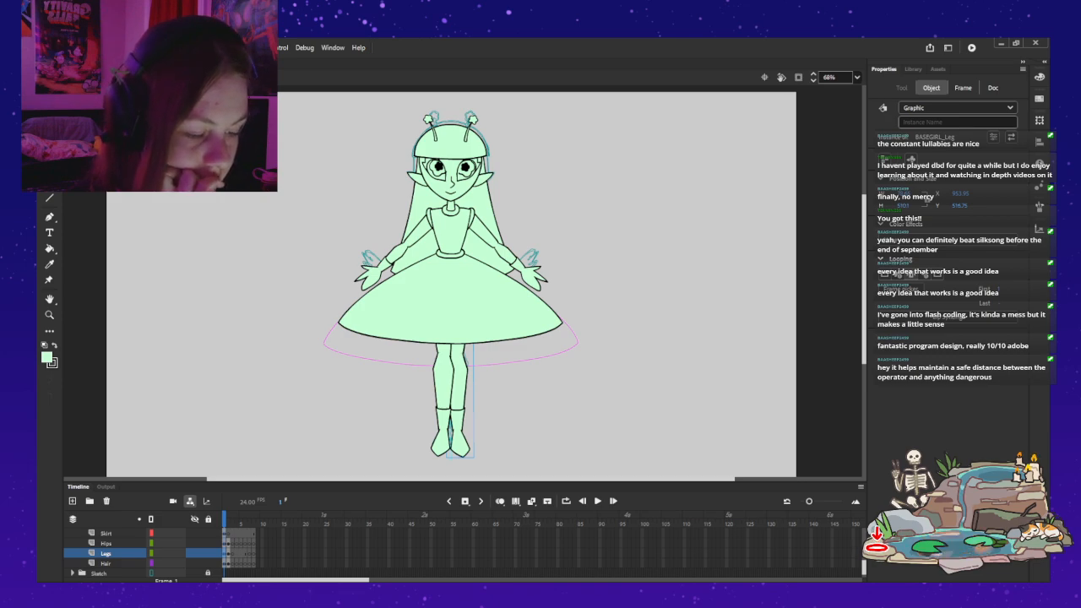
Step: Shift the torso symbol very slightly down toward the skirt
click(451, 229)
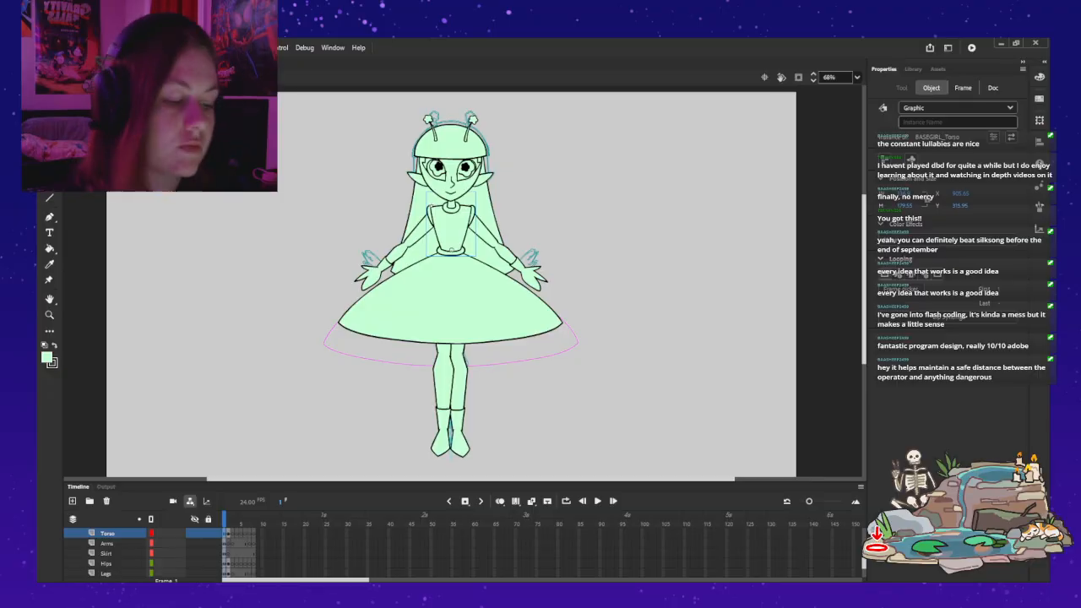
drag(450, 229, 450, 232)
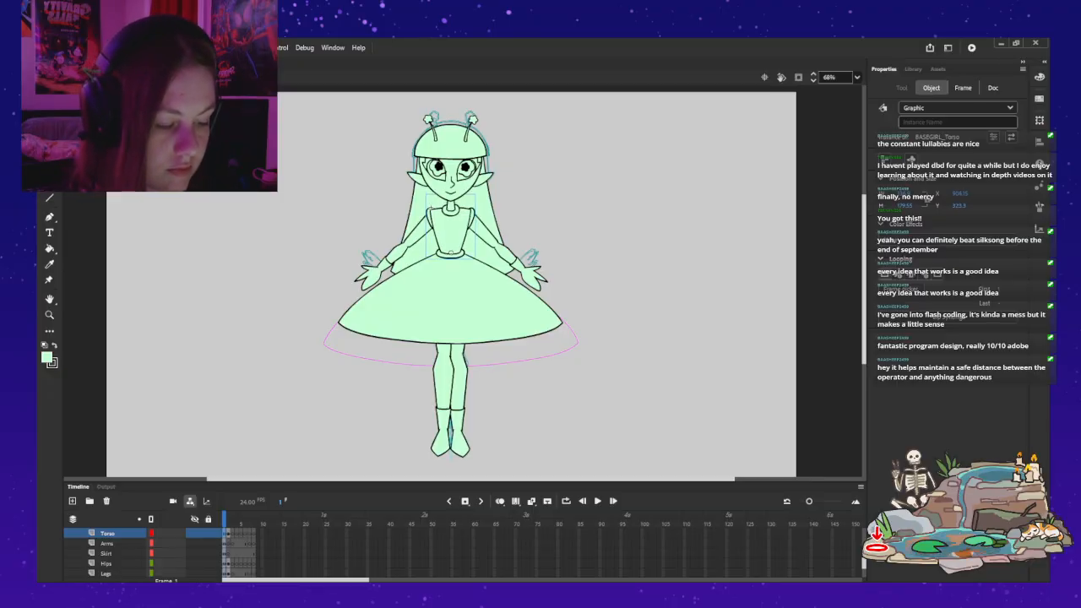
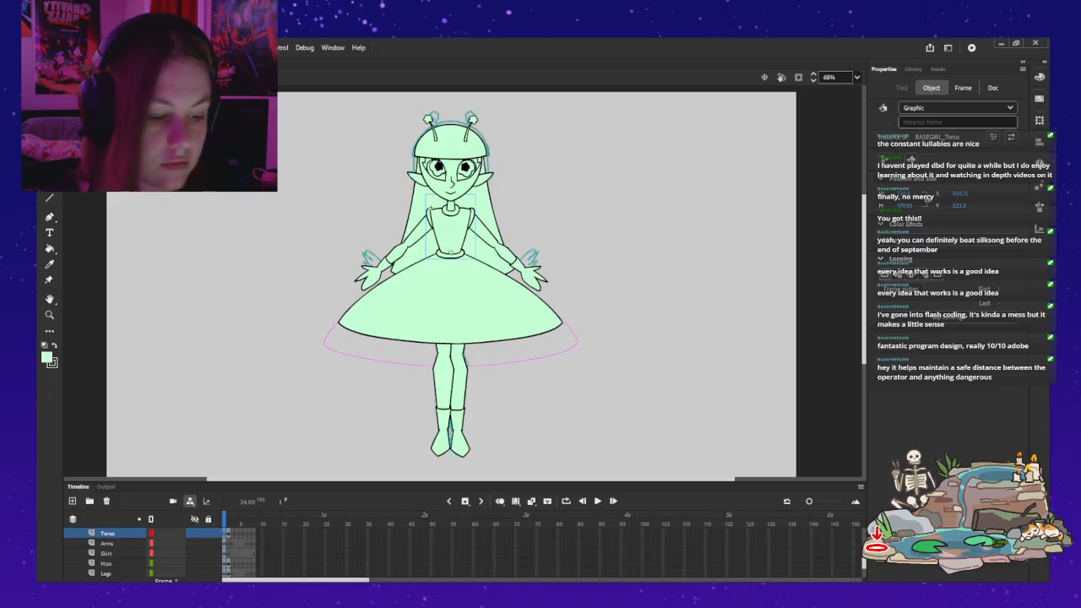
Step: Try rotating the arm on the figure's right side up beside the head and down over the skirt, undoing each rotation
key(Escape)
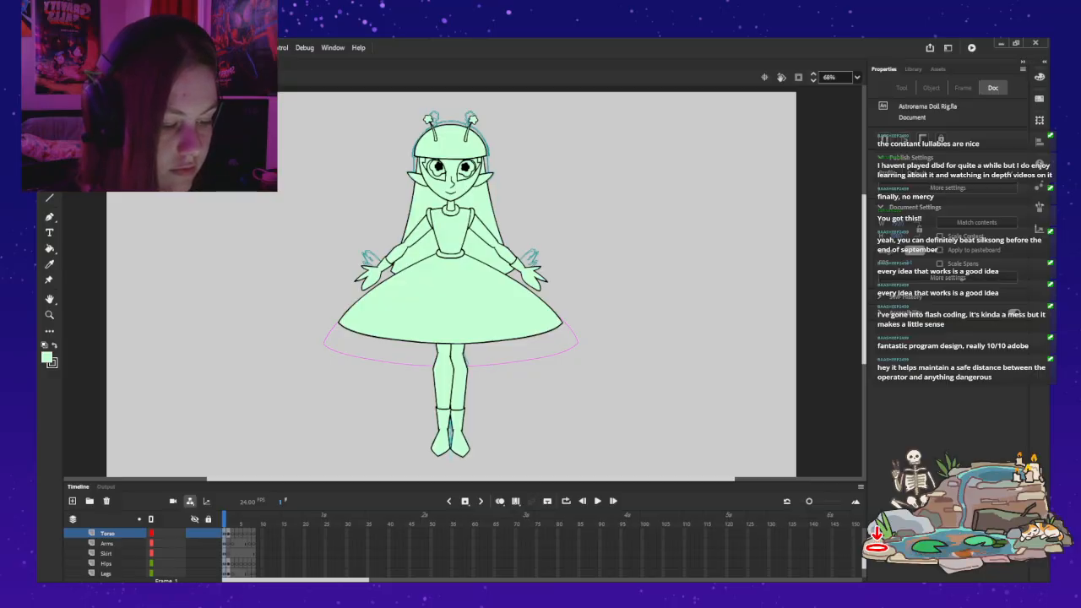
click(500, 213)
key(q)
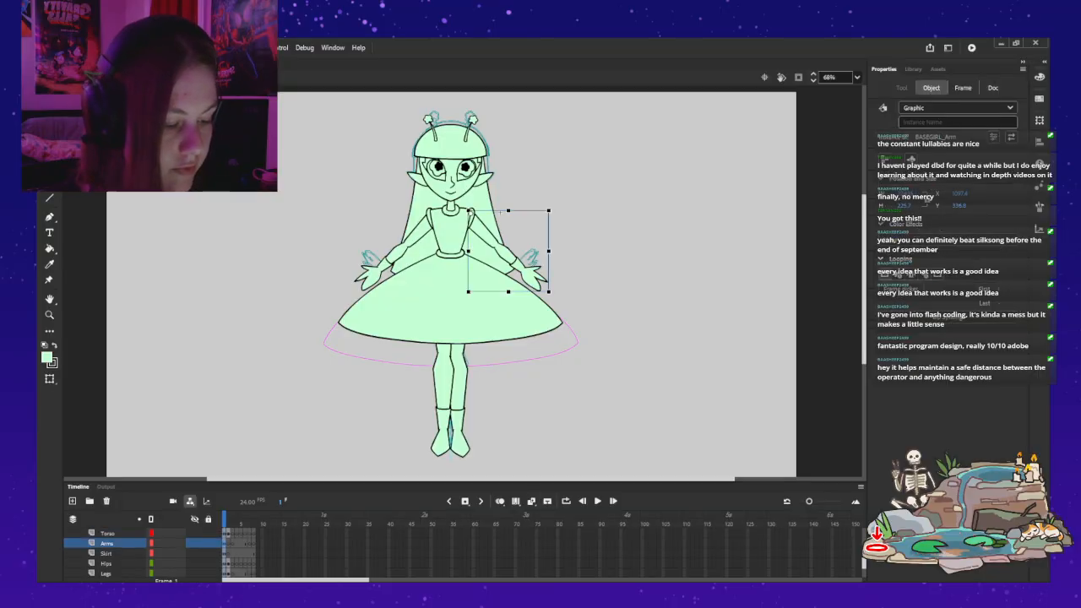
drag(550, 294, 555, 144)
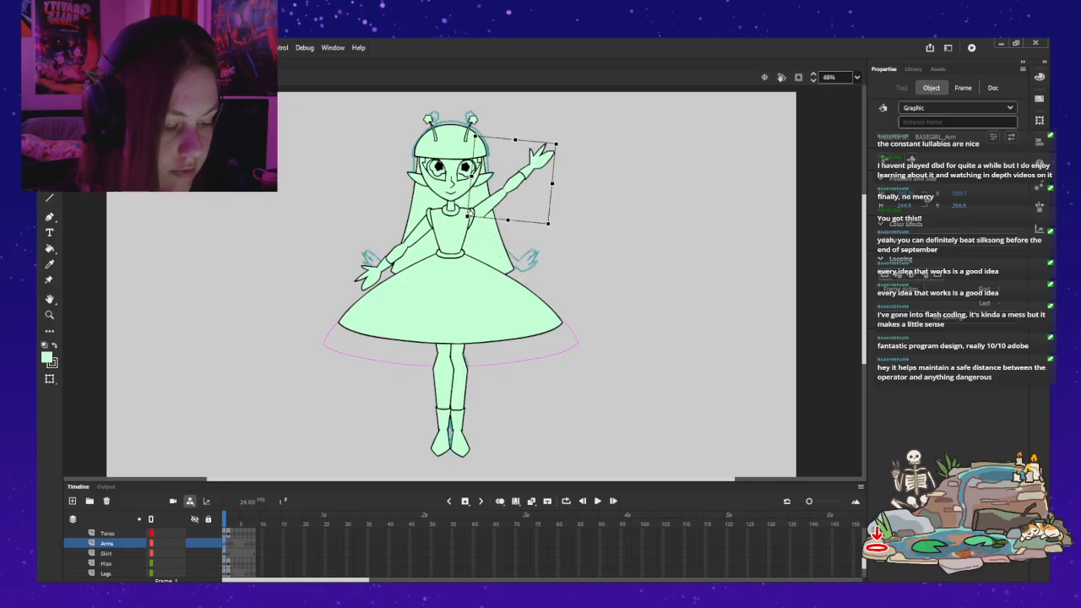
key(ctrl+z)
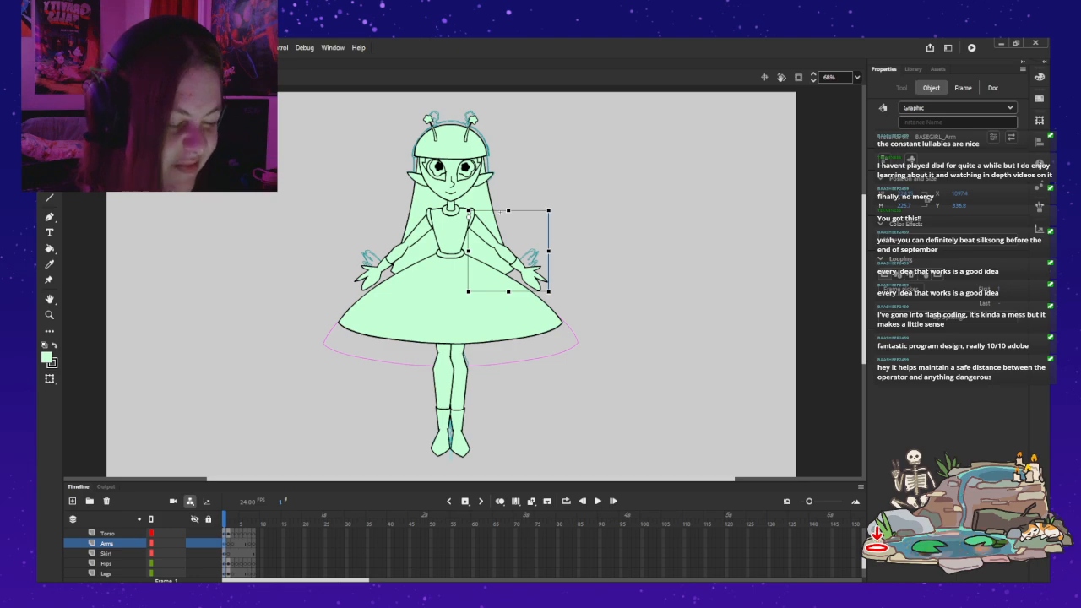
drag(551, 293, 506, 319)
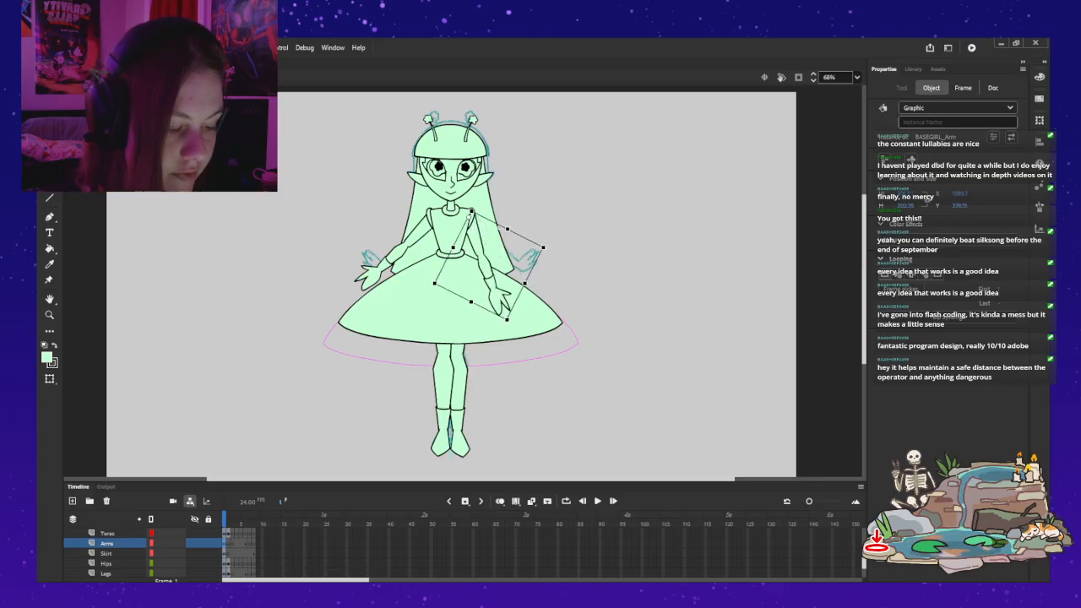
key(ctrl+z)
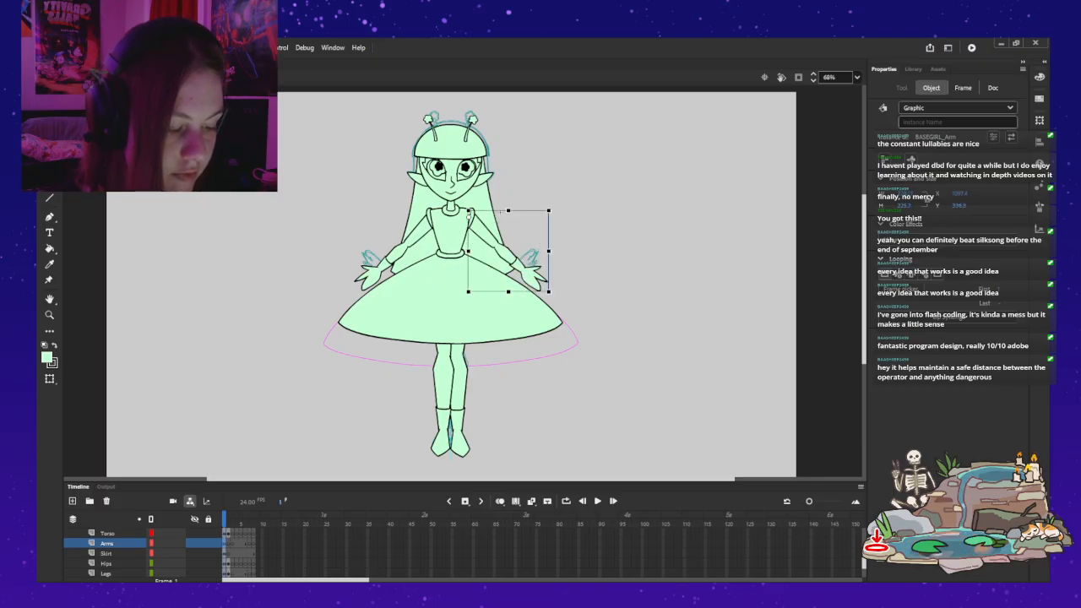
Step: Try rotating both arms down over the skirt, and undo the rotations
drag(549, 291, 513, 316)
click(395, 253)
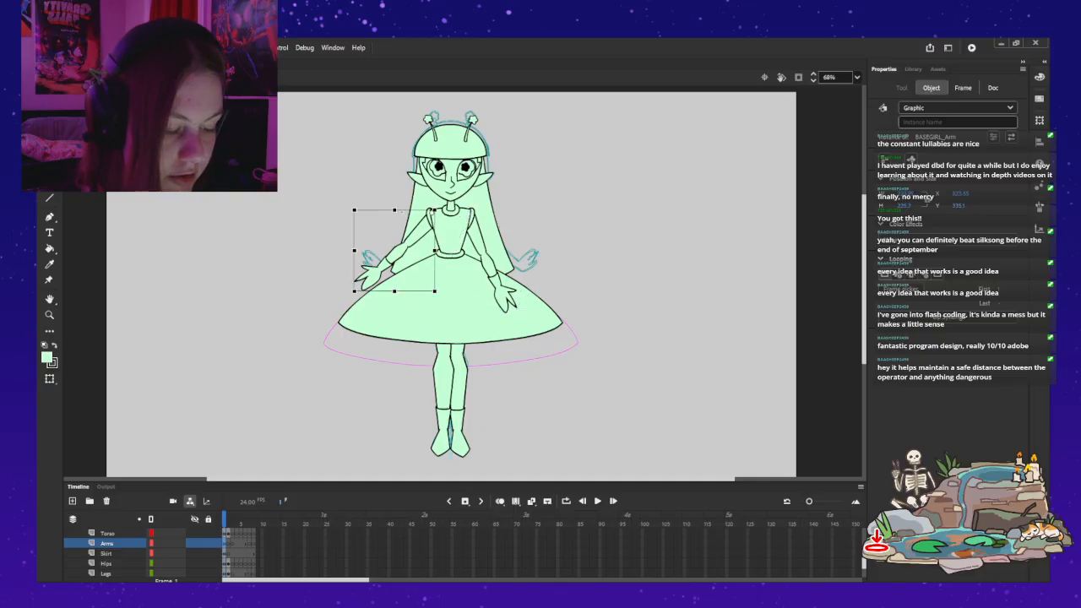
drag(355, 292, 384, 312)
key(ctrl+z)
key(ctrl+z)
key(ctrl+z)
key(ctrl+z)
key(ctrl+z)
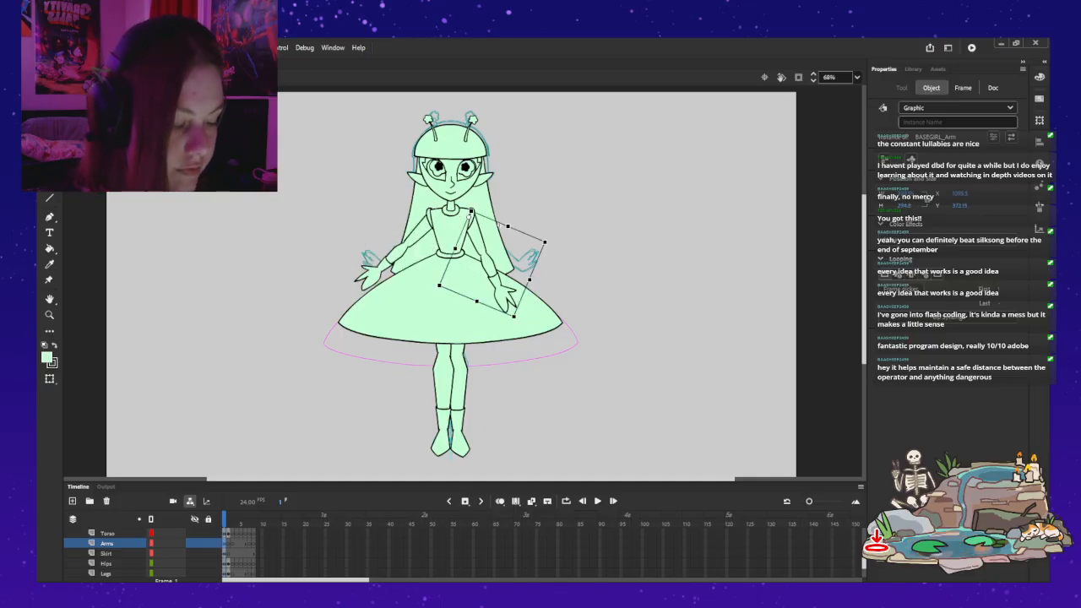
key(ctrl+z)
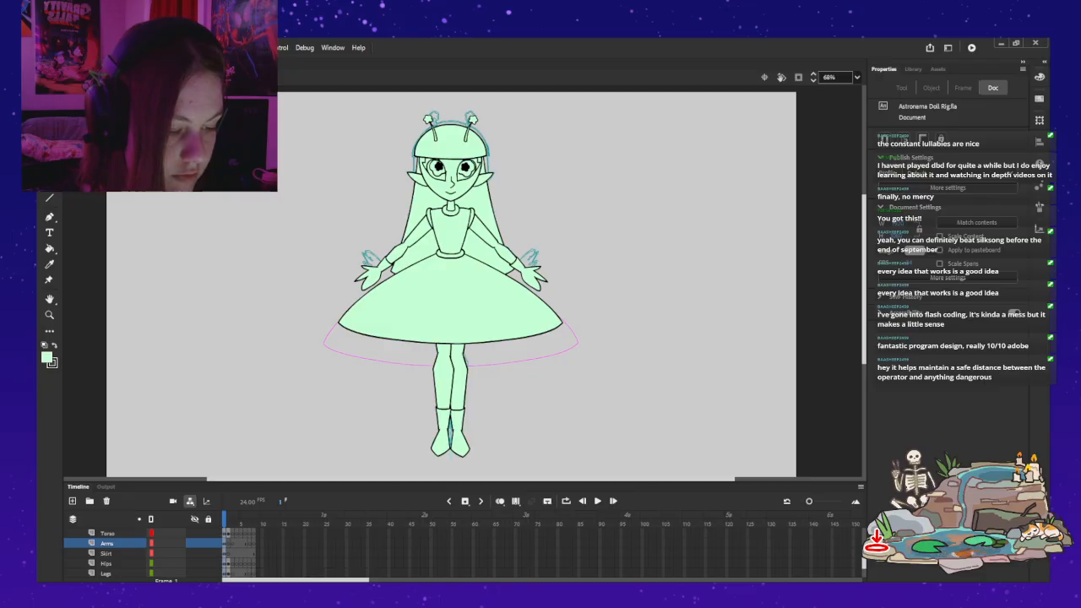
Step: Unlock the eye mask layer Layer_7 above the Head layer and examine its two eye shapes
click(451, 184)
key(z)
click(472, 147)
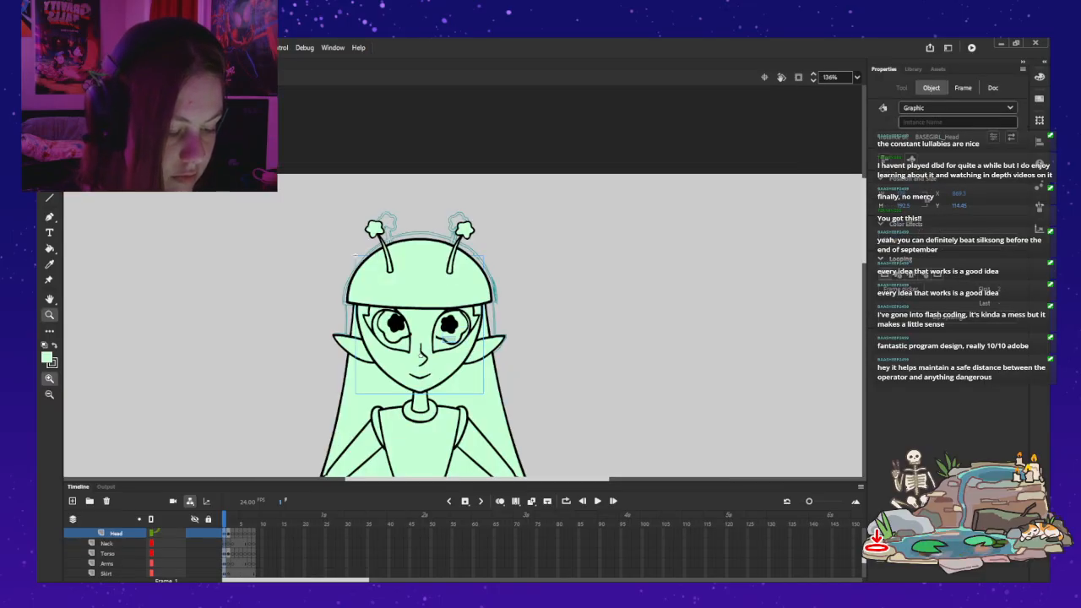
click(419, 318)
key(v)
click(107, 562)
scroll(107, 557, up, 2)
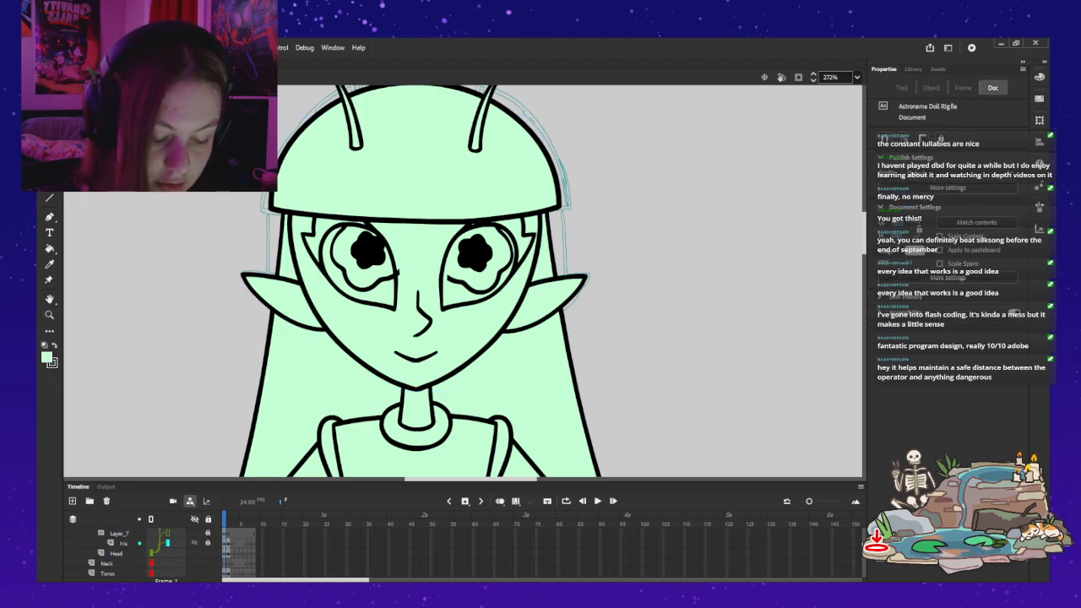
click(123, 543)
click(119, 533)
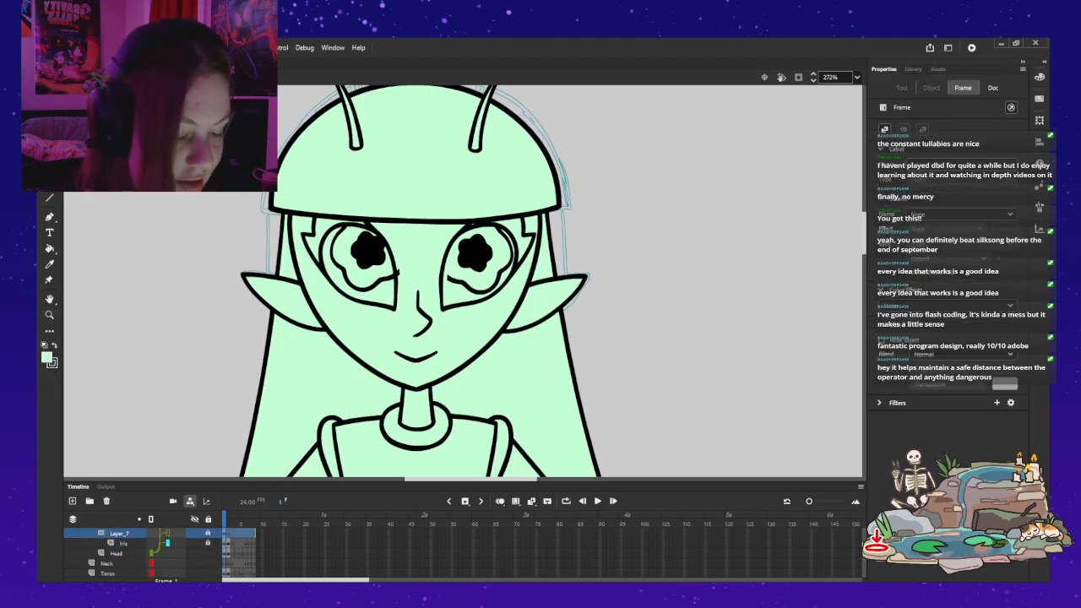
click(208, 533)
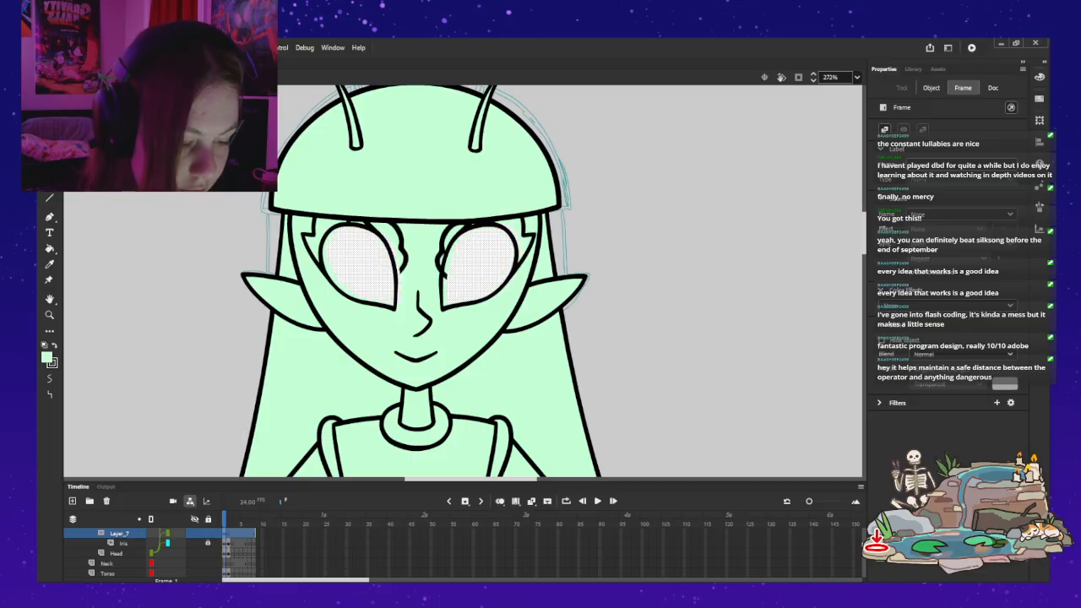
click(931, 88)
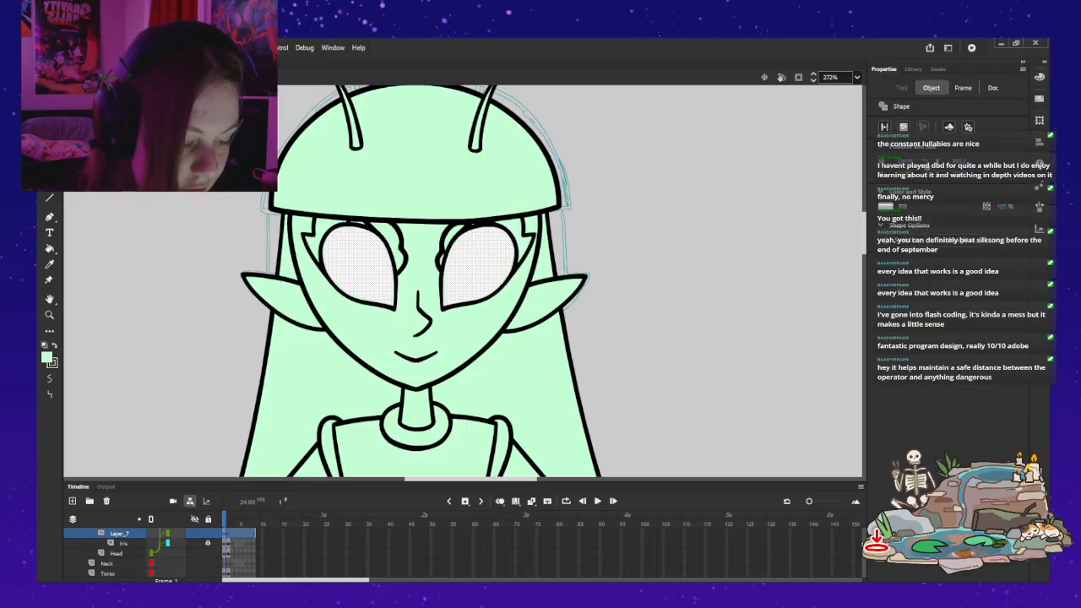
key(Escape)
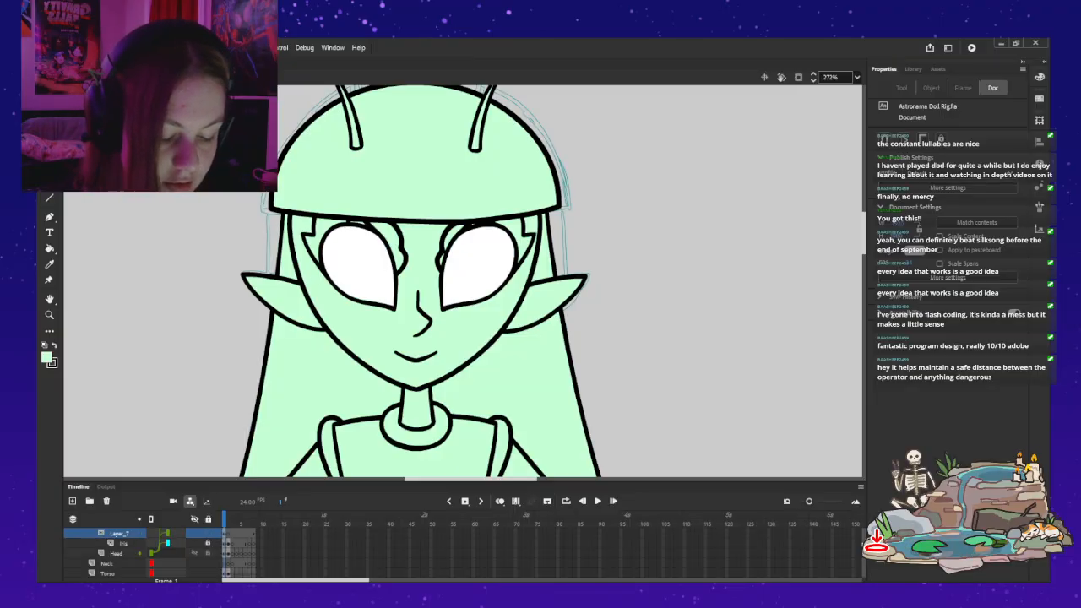
Step: Relock the eye mask layer Layer_7 and check the face artwork around the eye
scroll(143, 549, up, 1)
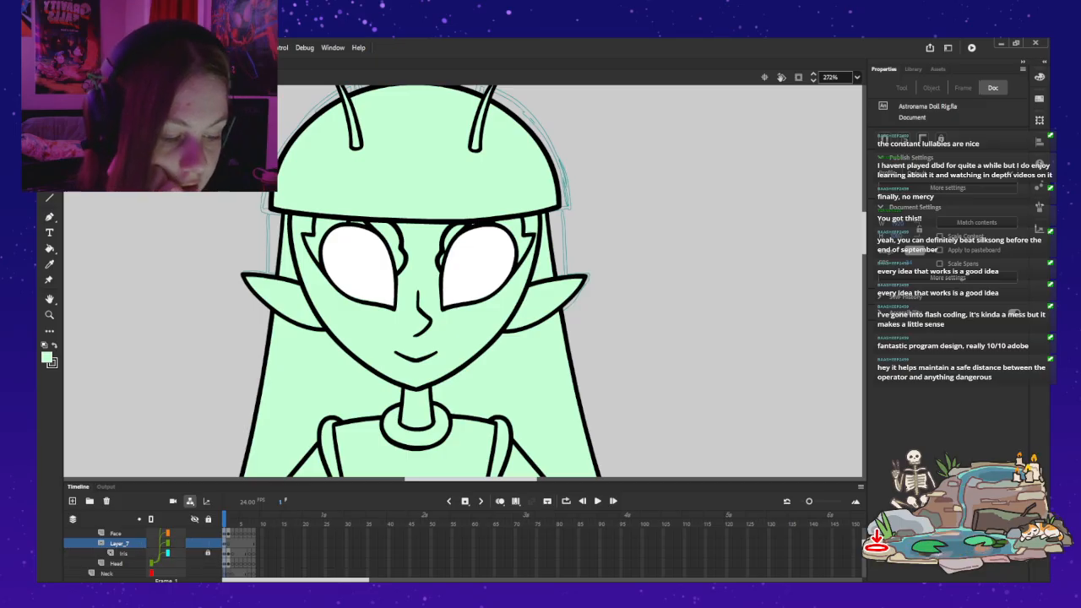
click(208, 543)
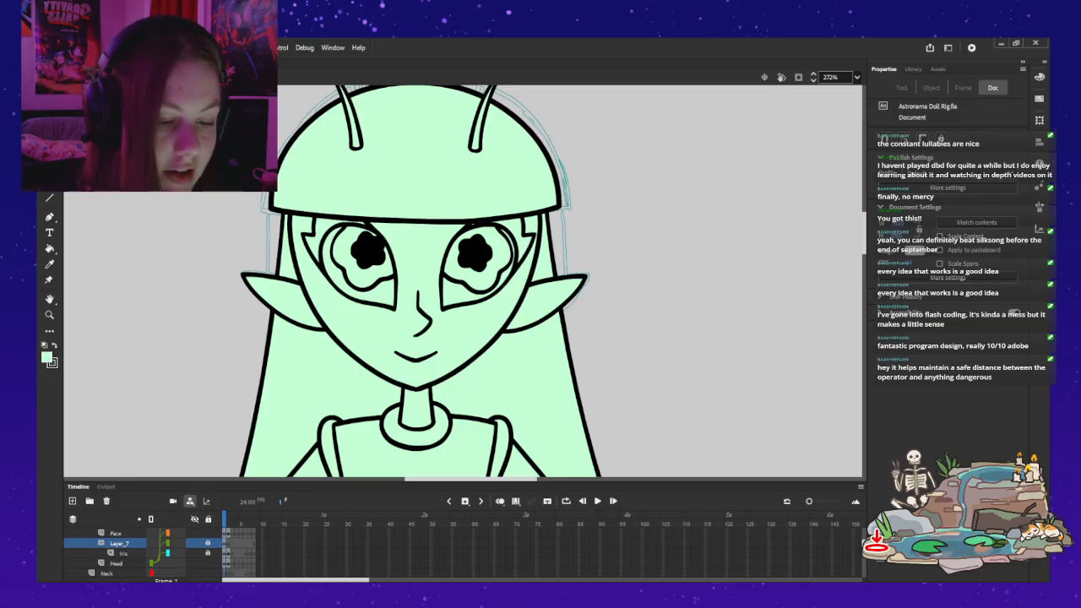
click(116, 564)
key(Escape)
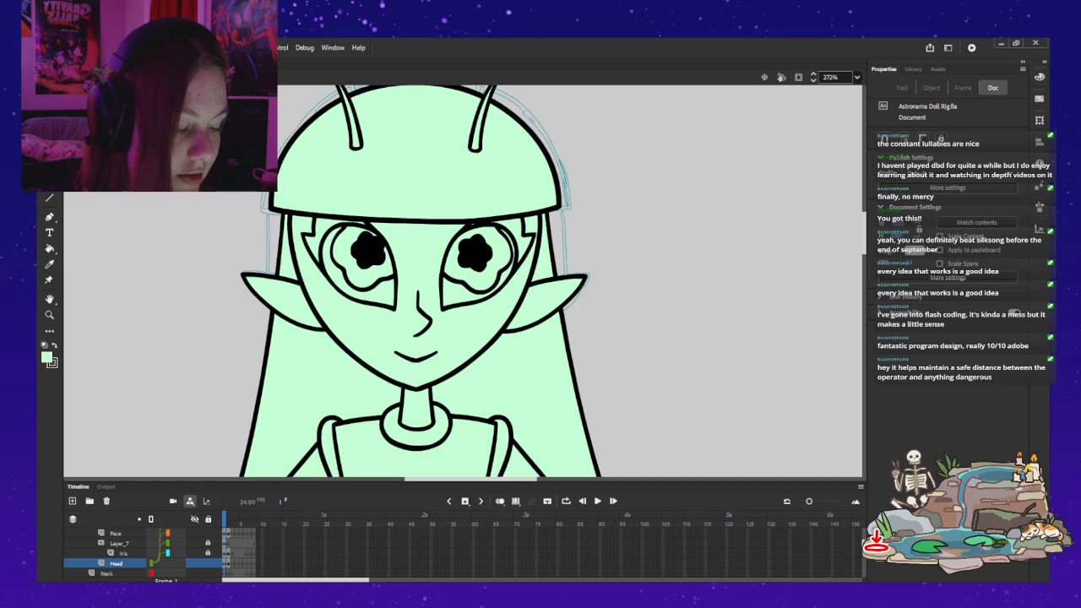
click(473, 268)
drag(472, 268, 475, 271)
key(Escape)
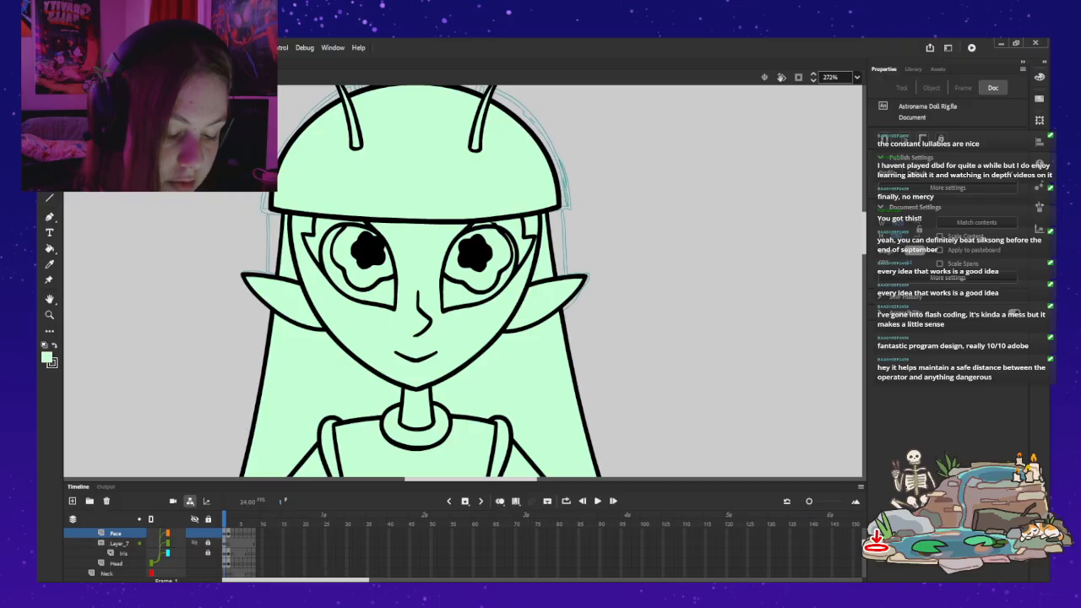
Step: Unlock Layer_7 again, inspect each white eye shape separately, and relock the layer
click(208, 543)
click(477, 267)
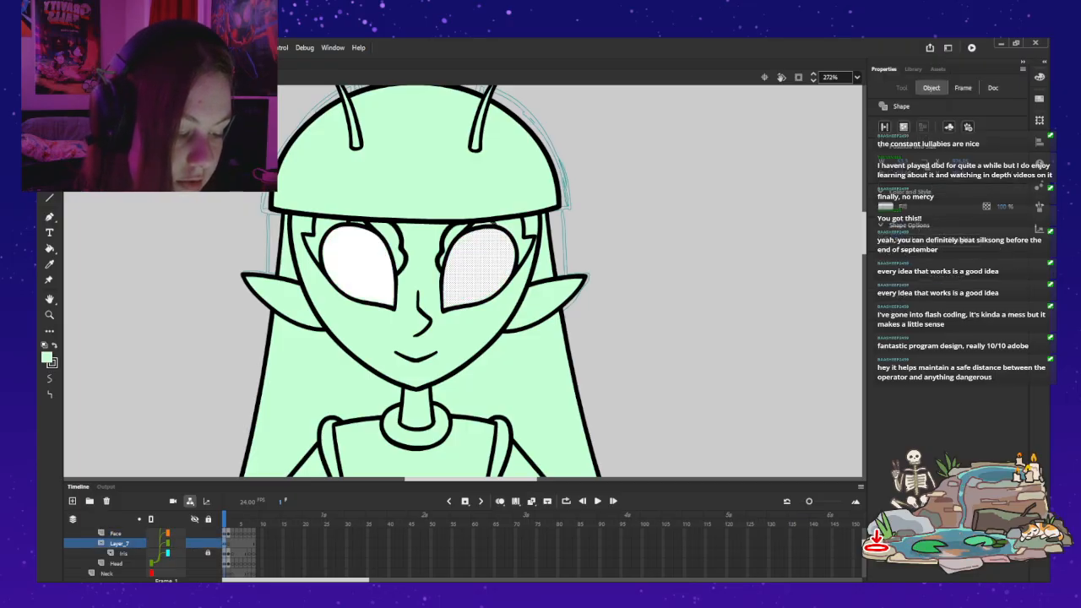
click(360, 265)
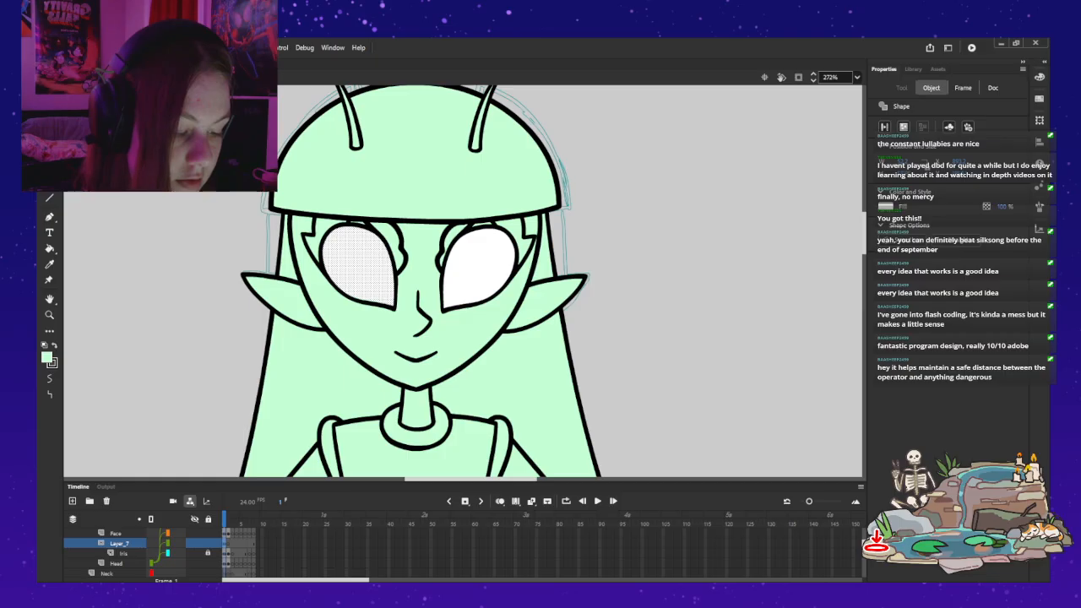
key(Escape)
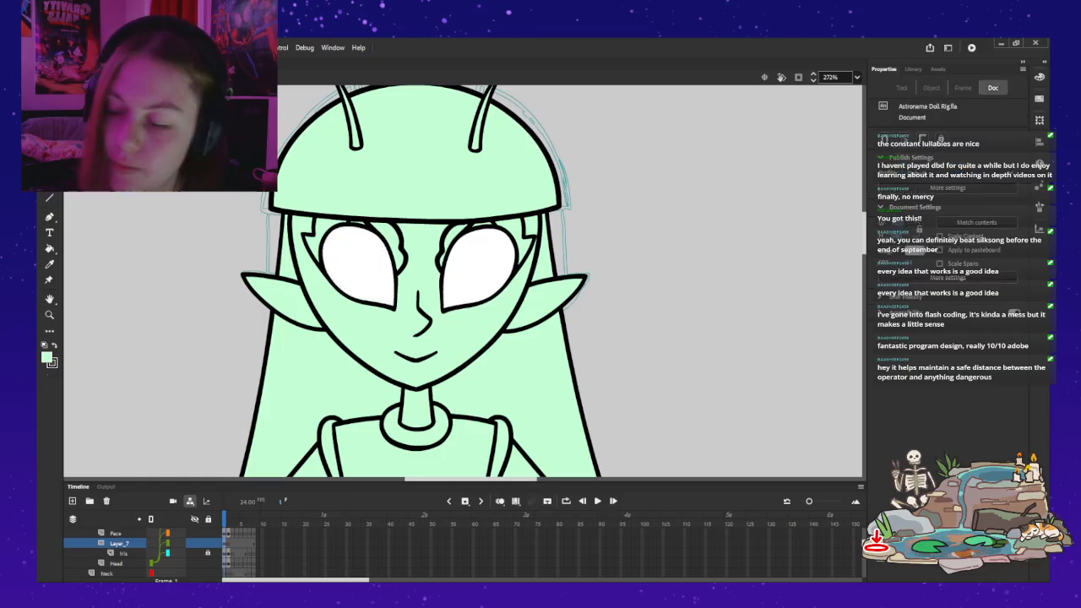
click(208, 543)
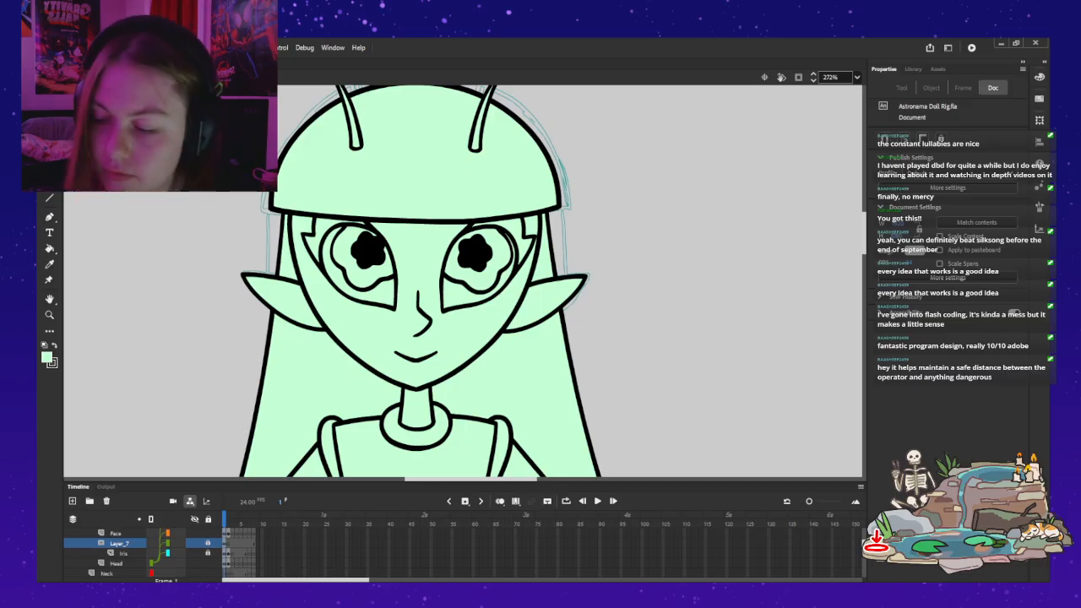
click(416, 275)
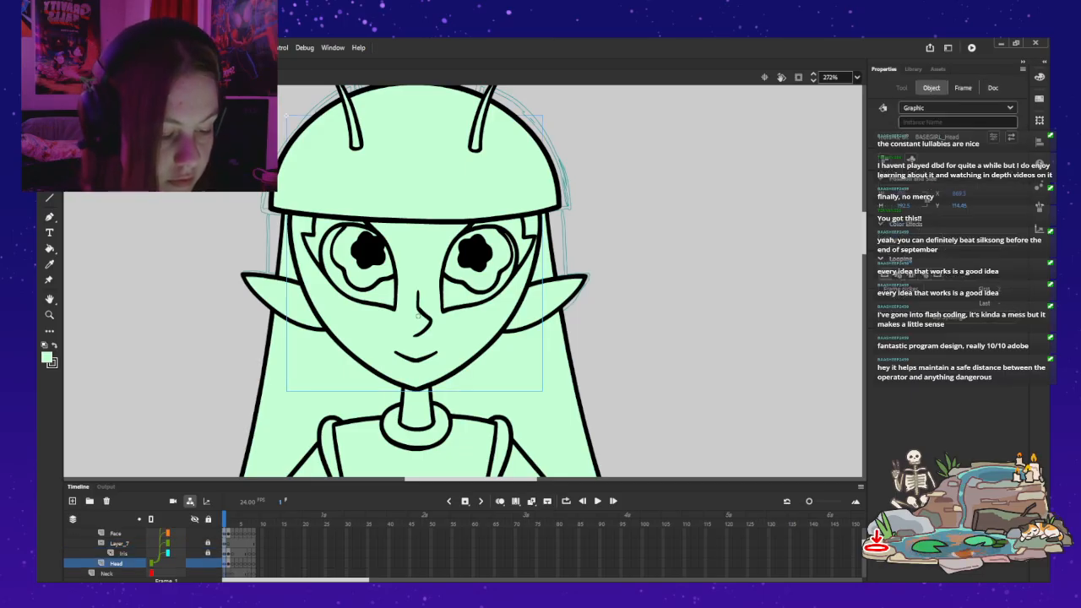
Step: Undo back to the unlocked Iris layer, shift both irises sideways toward the figure's left-hand ear as viewed, and lock the layer
key(ctrl+z)
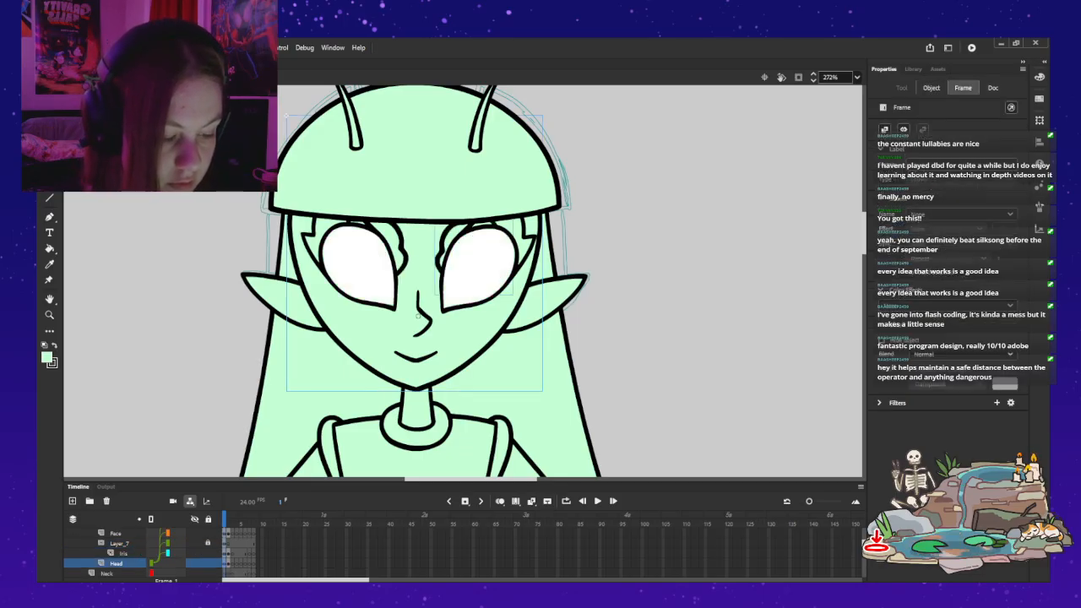
key(ctrl+z)
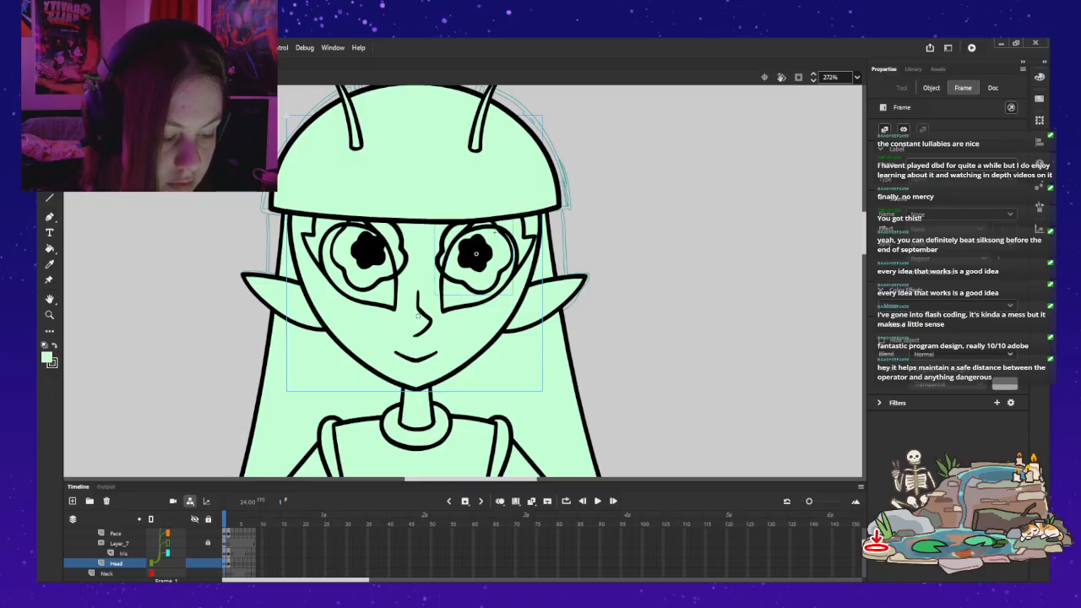
click(366, 250)
shift+click(475, 253)
mouse_move(475, 253)
mouse_down()
mouse_move(491, 243)
mouse_move(456, 255)
mouse_up()
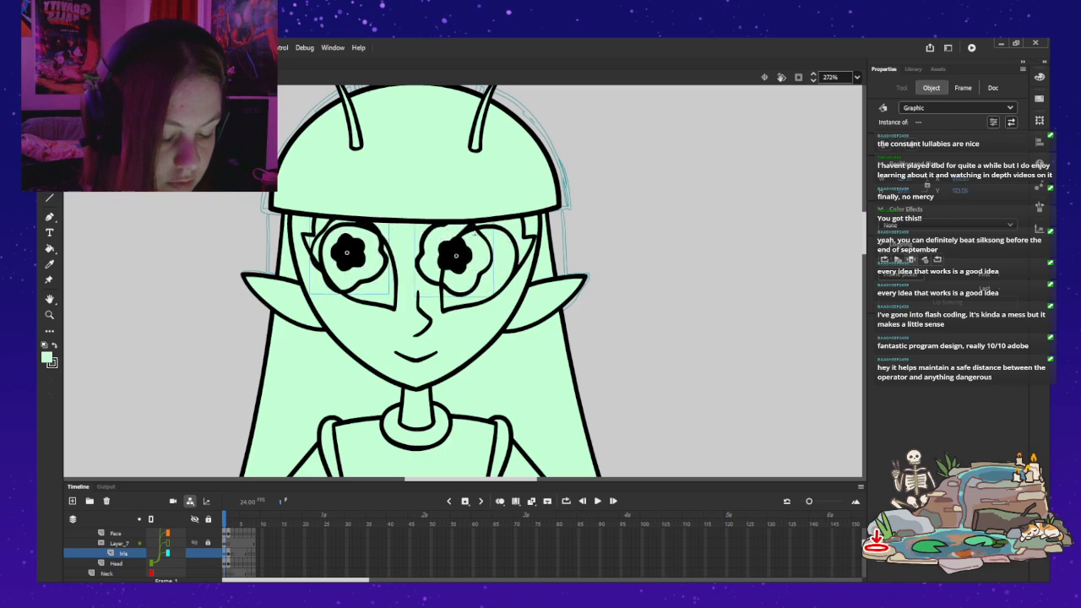
click(208, 553)
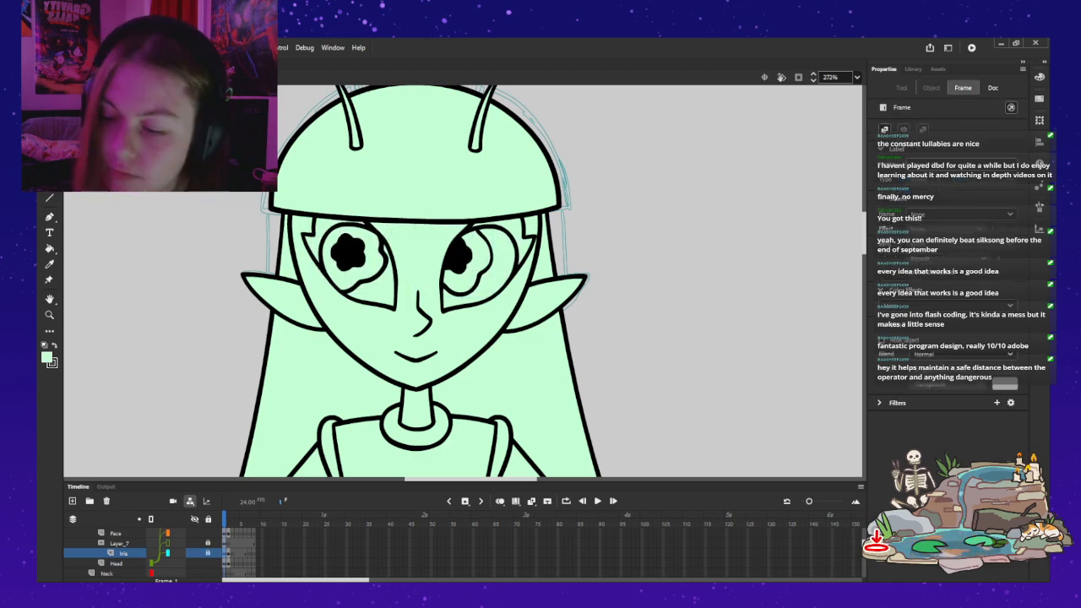
Step: Bring the whole figure back into view and advance the main timeline to frame 2
key(z)
alt+click(288, 263)
alt+click(289, 264)
drag(321, 287, 402, 264)
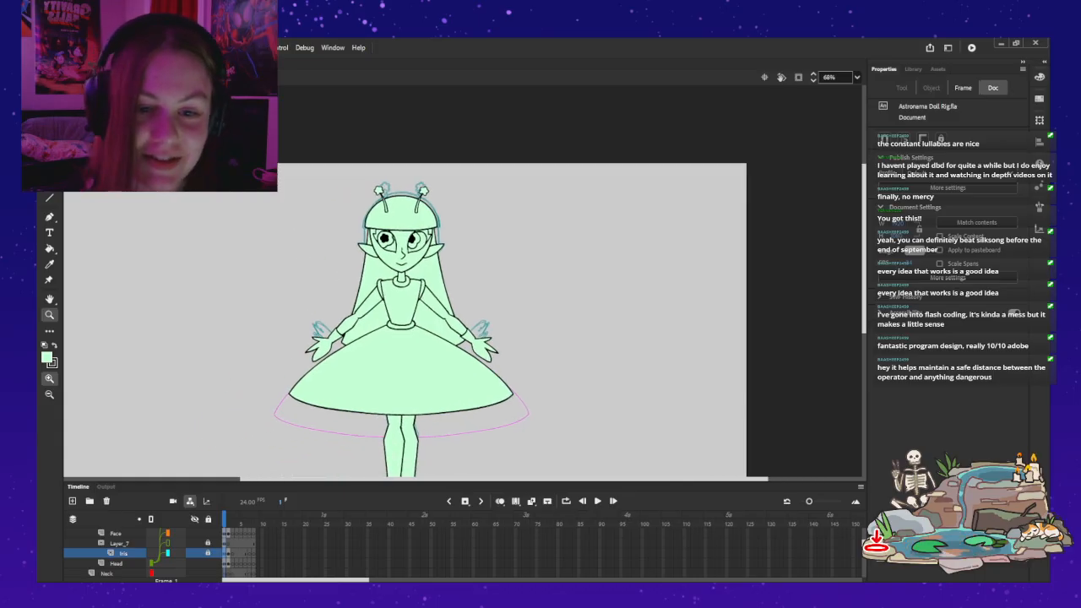
drag(402, 314, 448, 257)
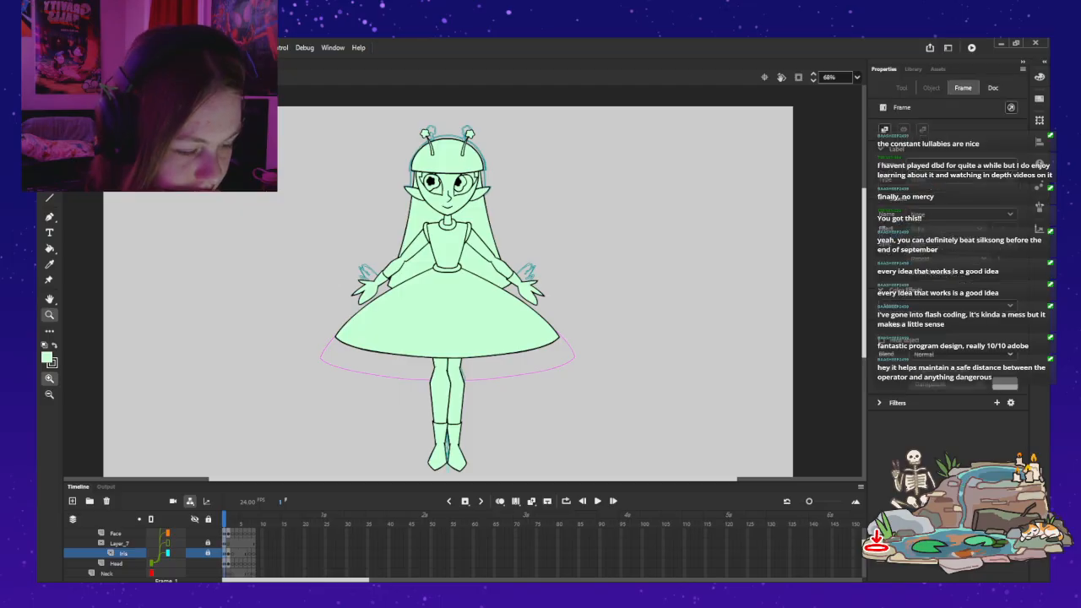
key(period)
key(Escape)
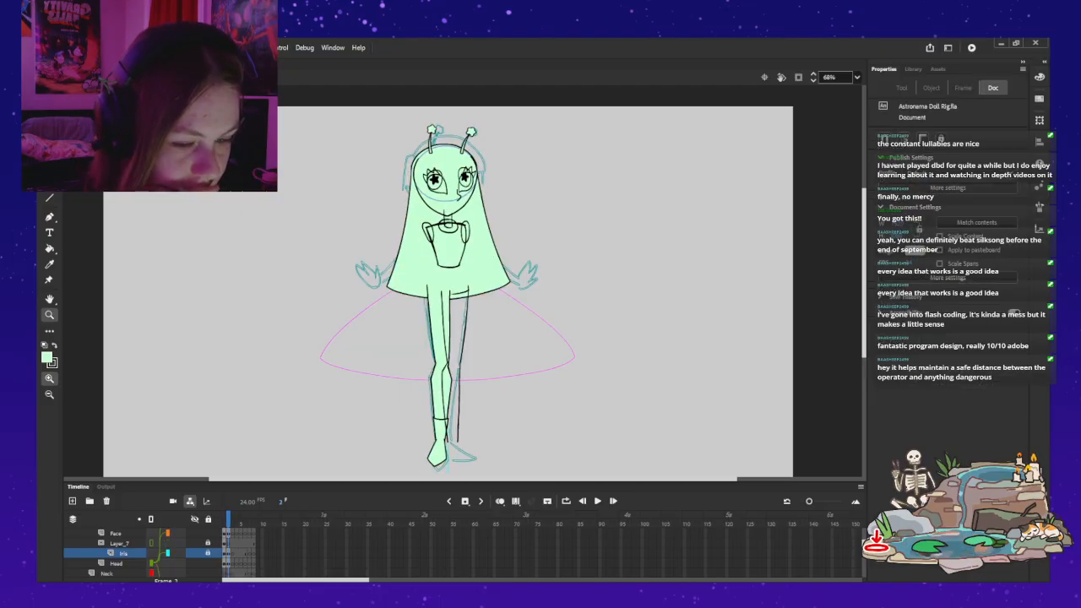
Step: Open the BASEGIRL_Hair symbol for editing in place and advance to its frame 2
key(v)
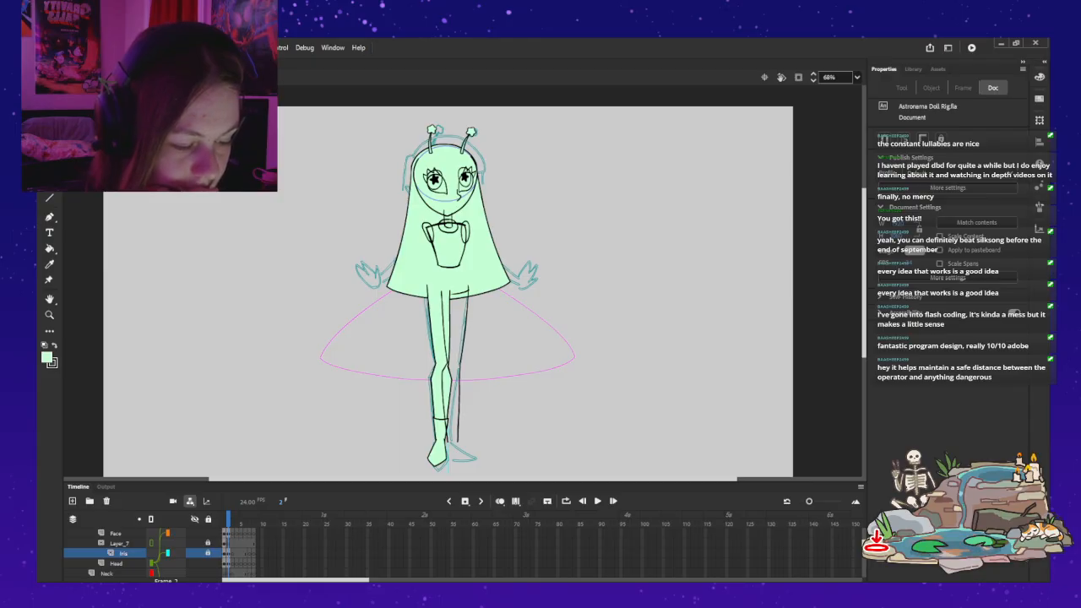
click(507, 150)
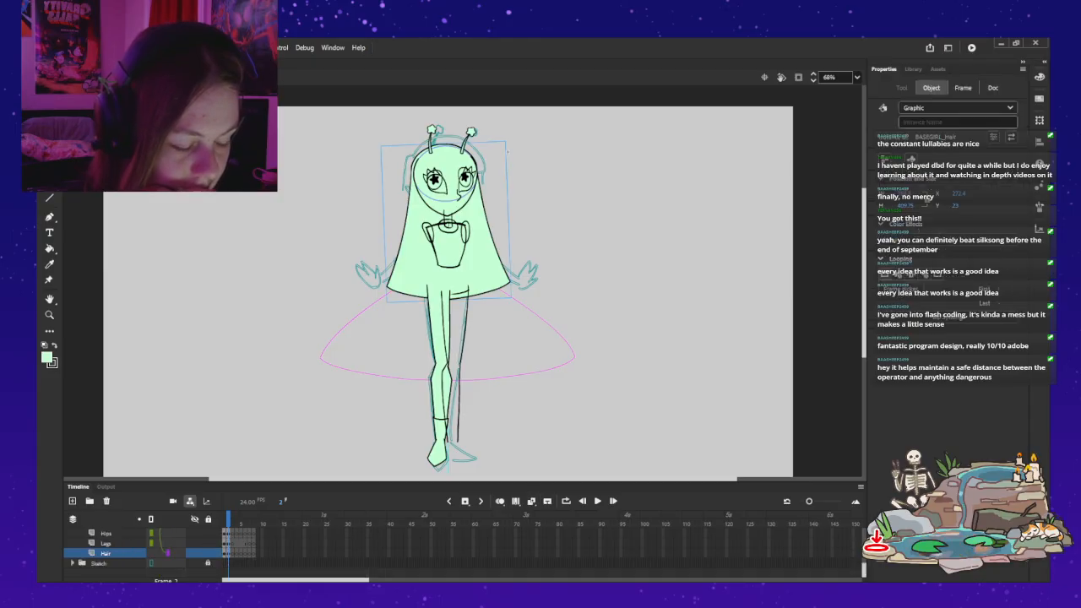
double_click(507, 151)
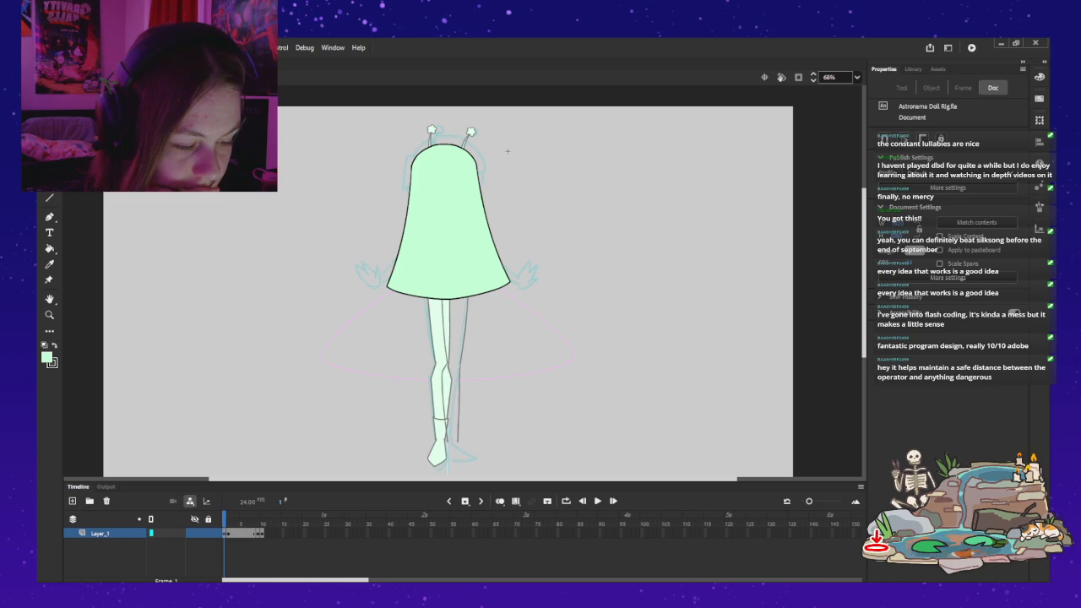
key(period)
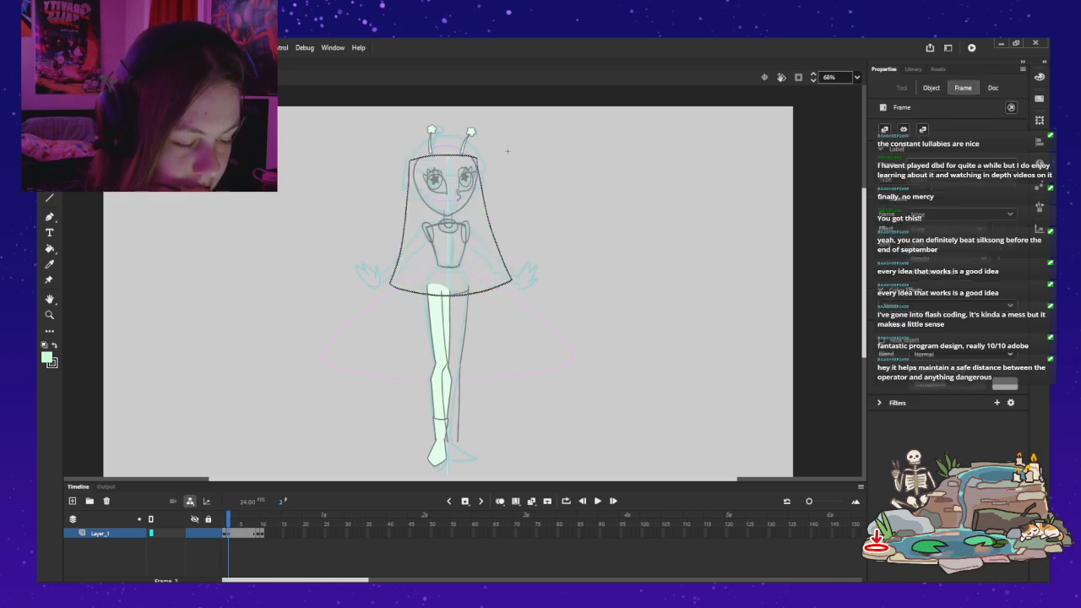
Step: Exit the hair symbol and return the hair on the main timeline to its unfilled outline drawing
double_click(507, 150)
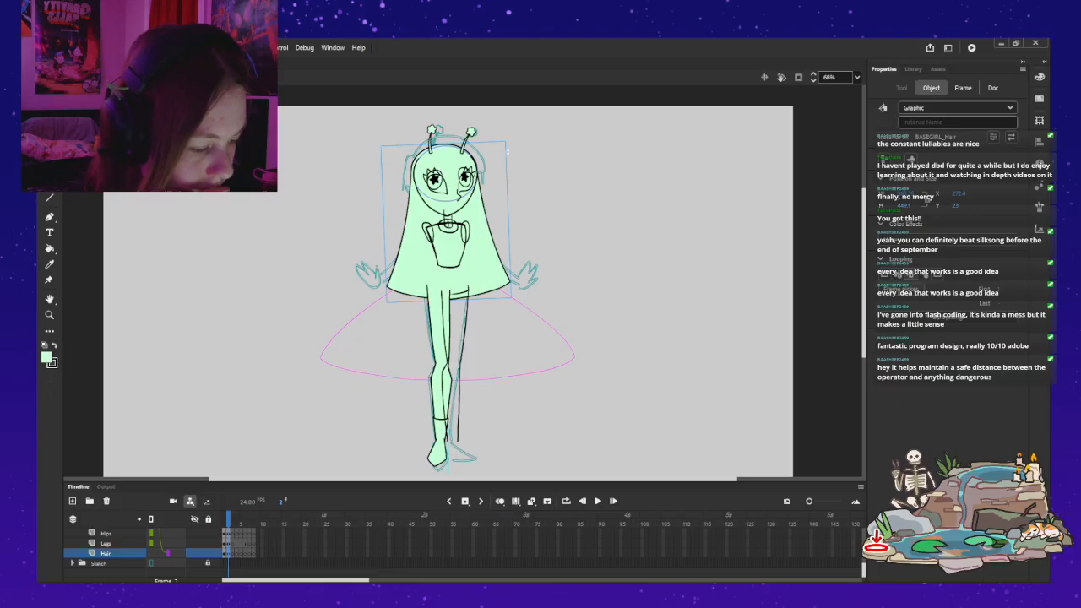
key(ctrl+z)
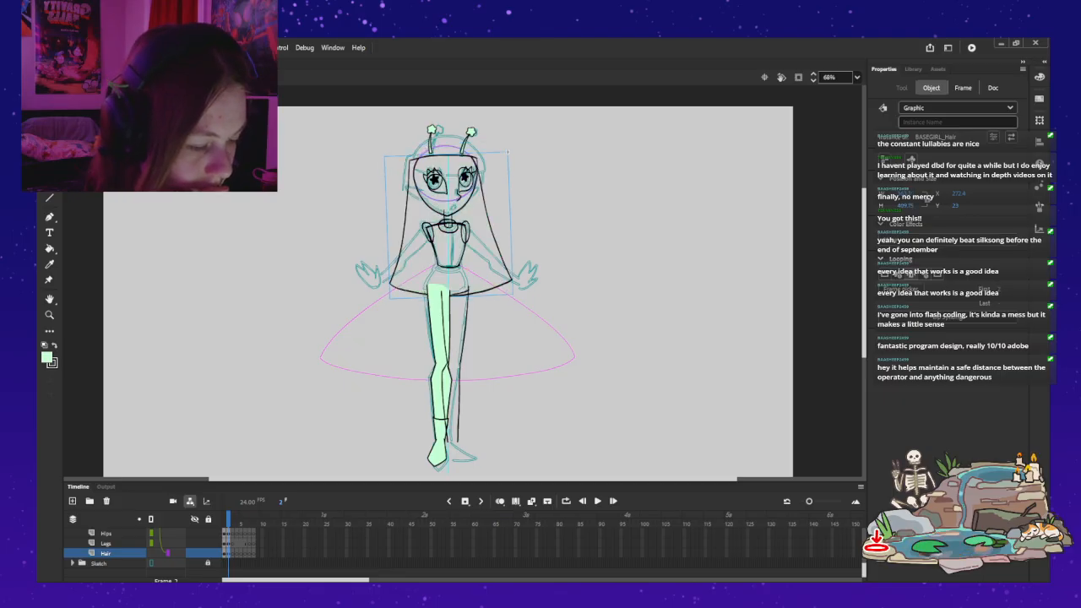
Step: Check inside the filled leg's symbol, return to the main timeline, and nudge the leg slightly away from the body's centre line
click(440, 363)
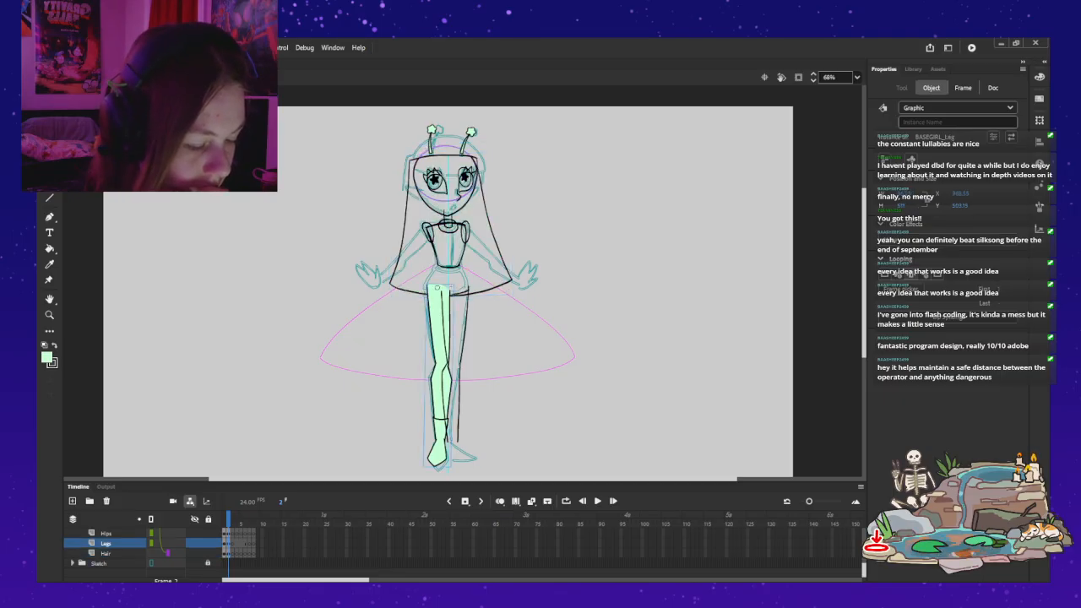
key(Escape)
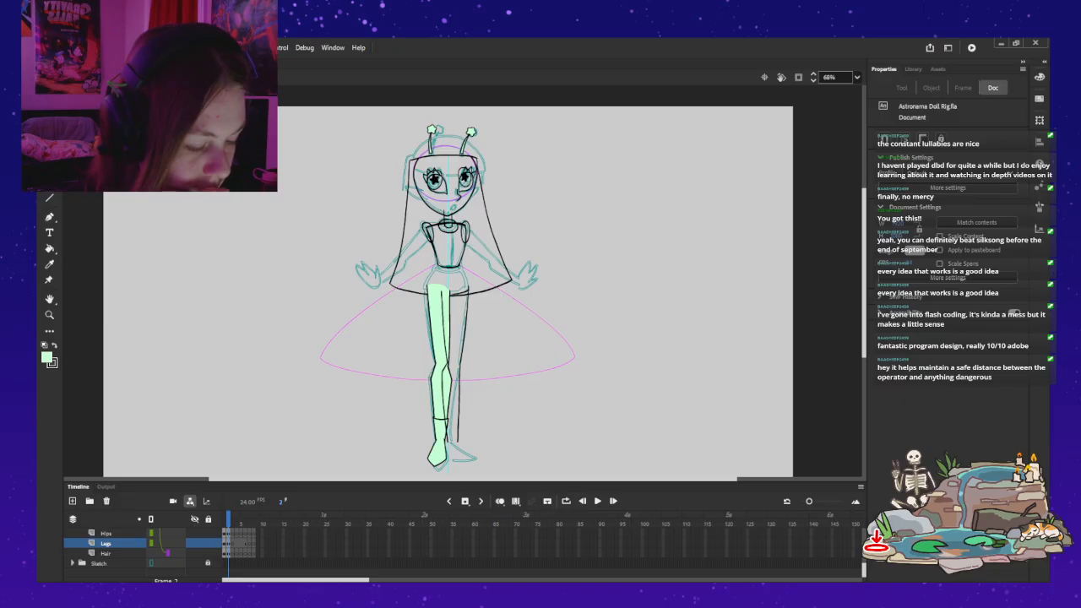
double_click(450, 288)
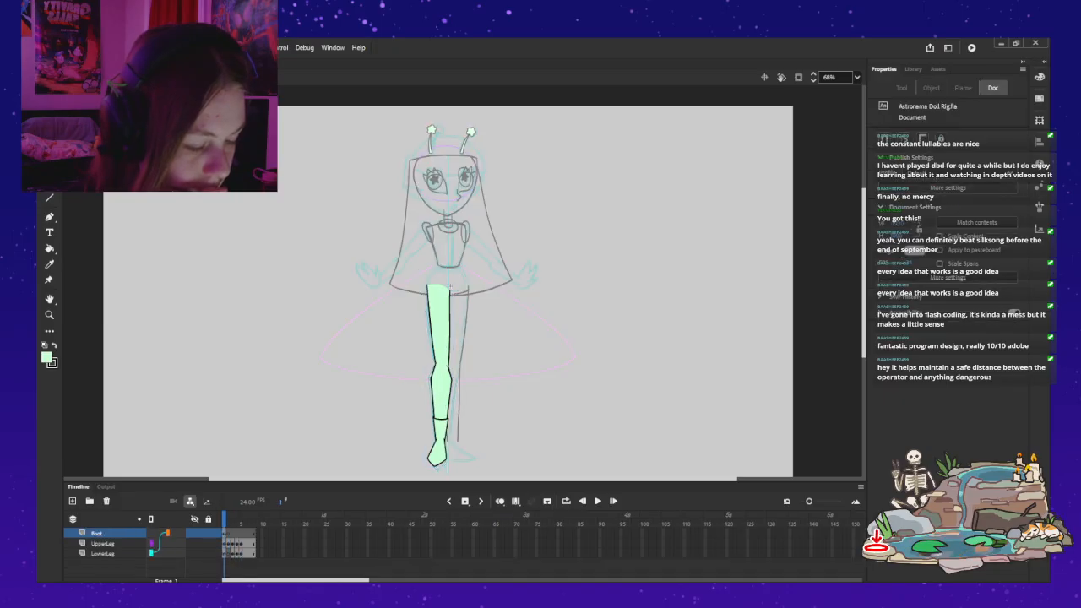
key(ctrl+e)
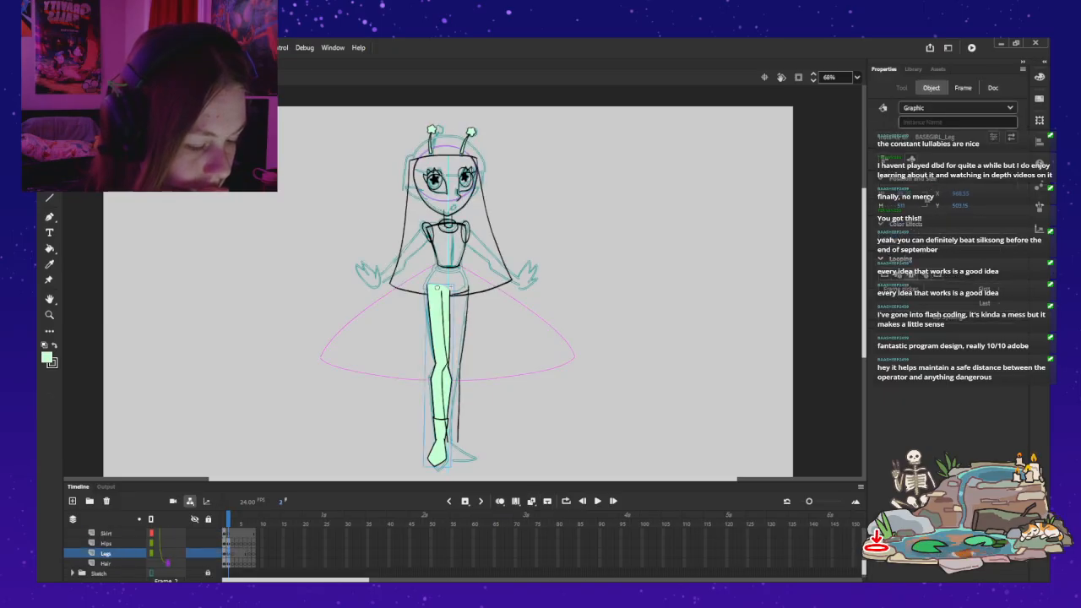
key(Left)
key(Left)
key(Left)
key(Left)
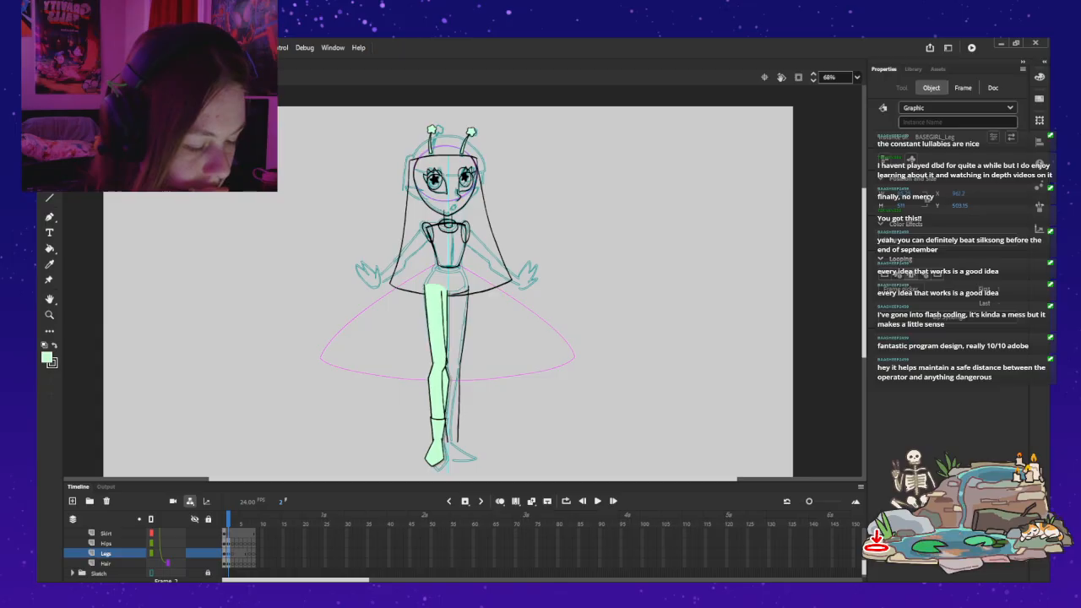
key(Escape)
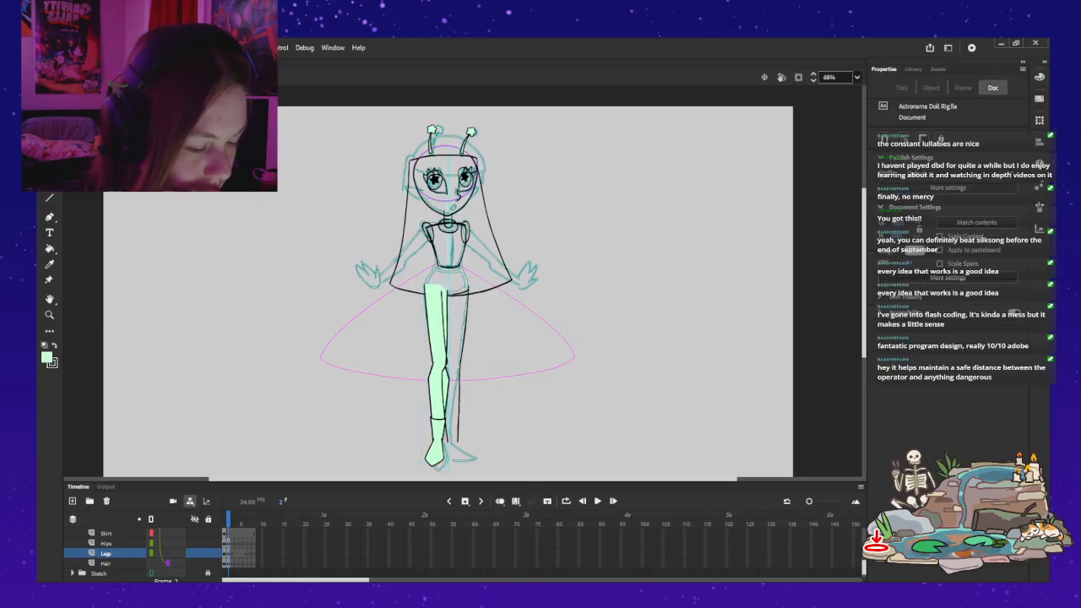
Step: Switch the filled leg instance to its unfilled outline drawing without the foot
click(436, 355)
click(901, 288)
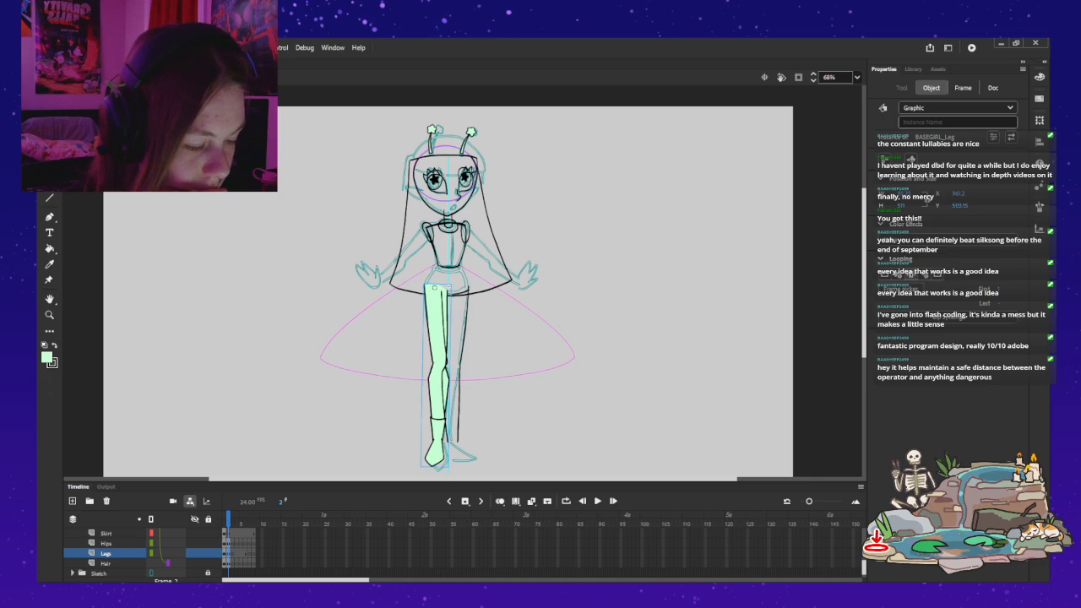
click(811, 337)
key(ctrl+z)
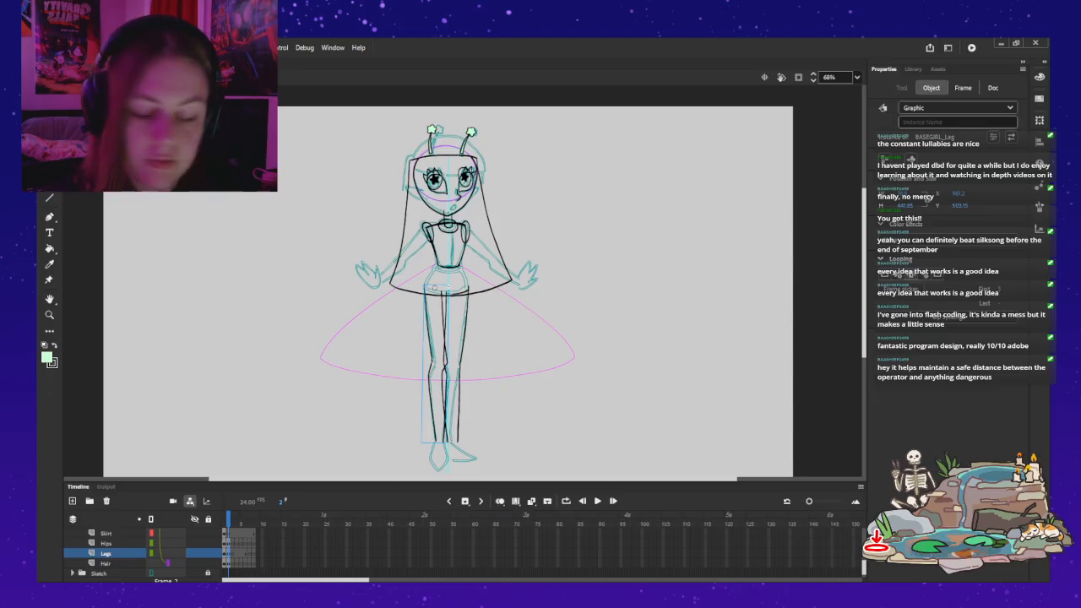
Step: Rotate both antennae on the head slightly clockwise to follow the turned-pose sketch in frame 2
key(z)
click(492, 135)
drag(439, 355, 507, 284)
key(v)
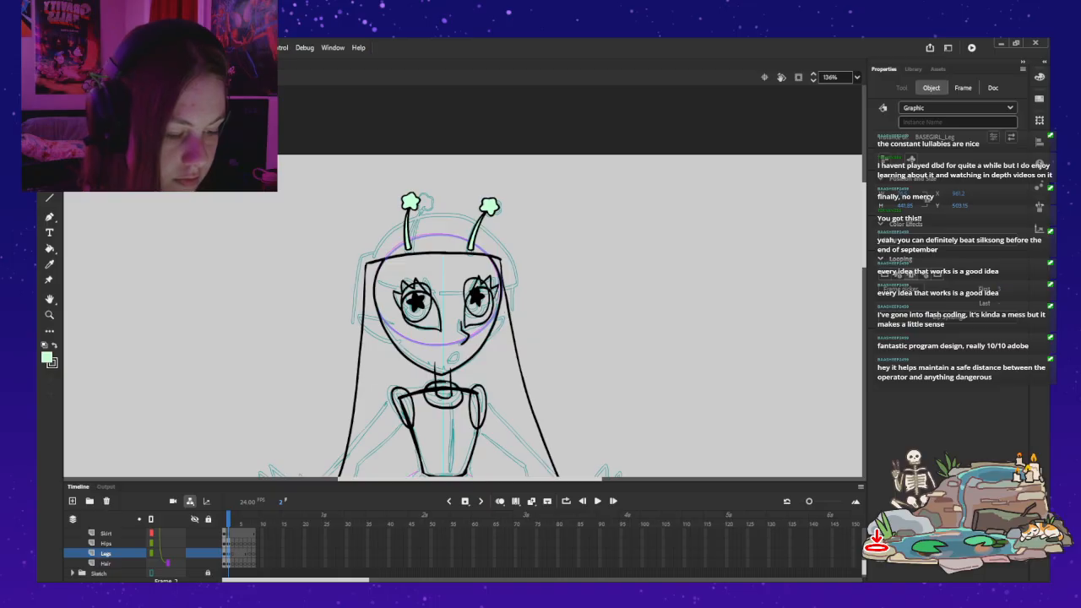
click(410, 203)
key(q)
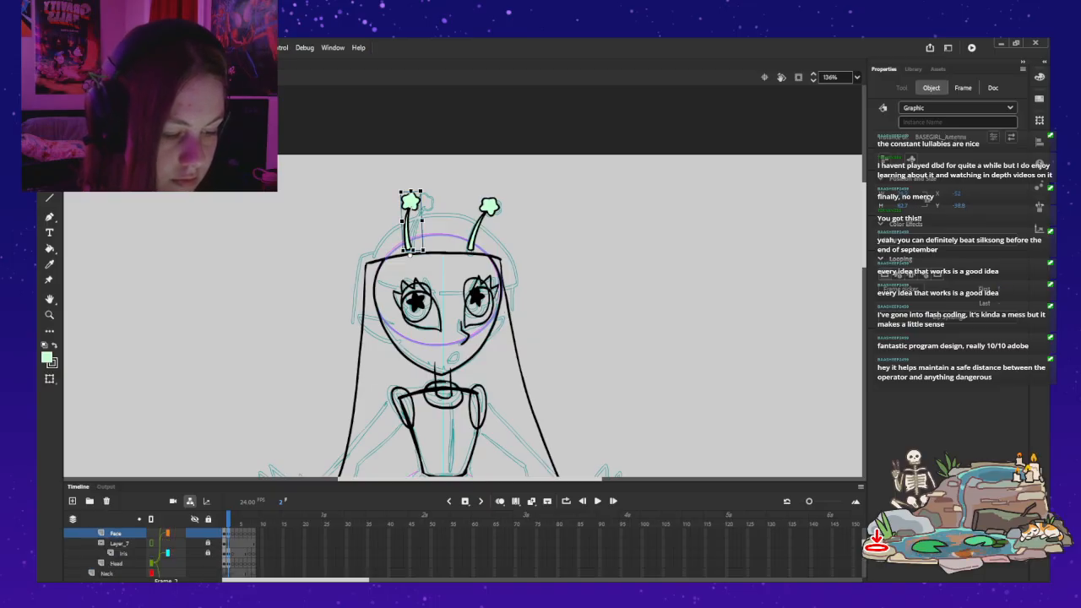
shift+click(488, 206)
click(574, 211)
click(411, 203)
drag(425, 191, 435, 195)
click(489, 206)
drag(502, 200, 512, 206)
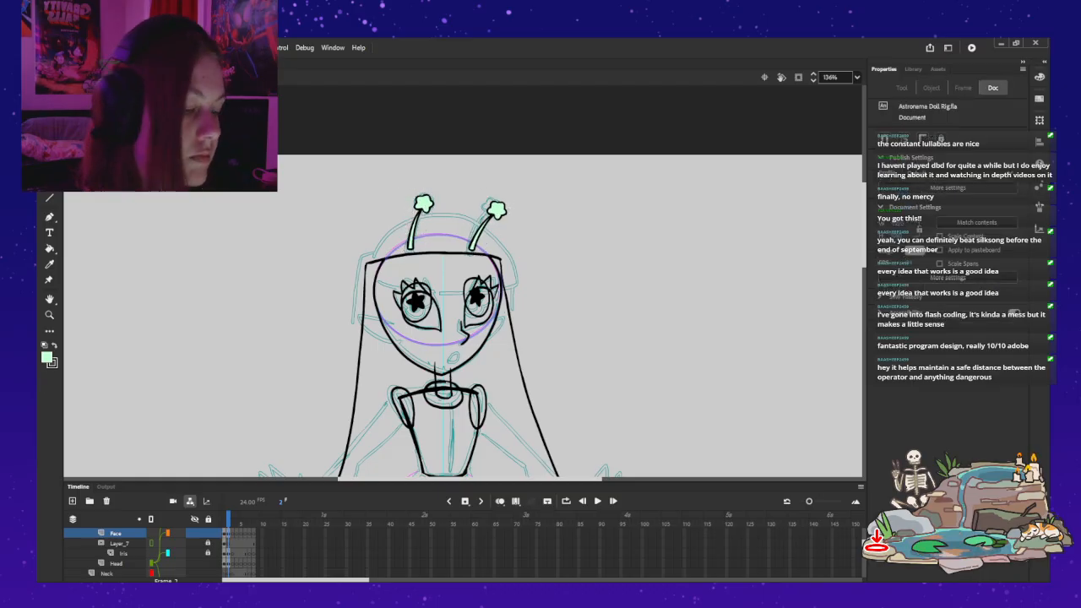
Step: Fine-tune the second antenna's position with small left and downward nudges, and deselect it
key(Left)
key(Down)
key(Down)
key(Down)
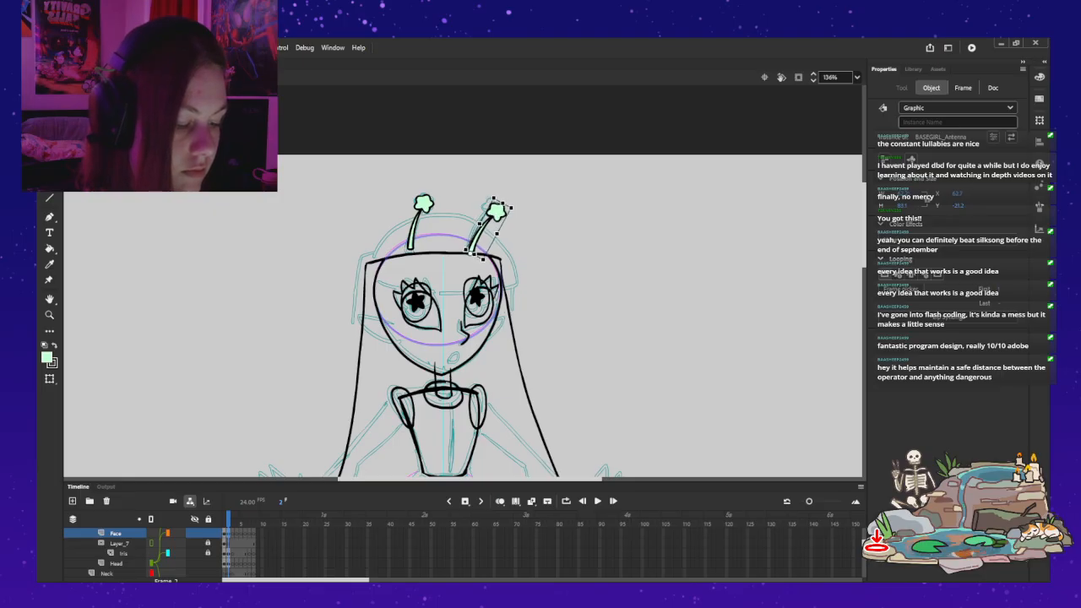
key(Escape)
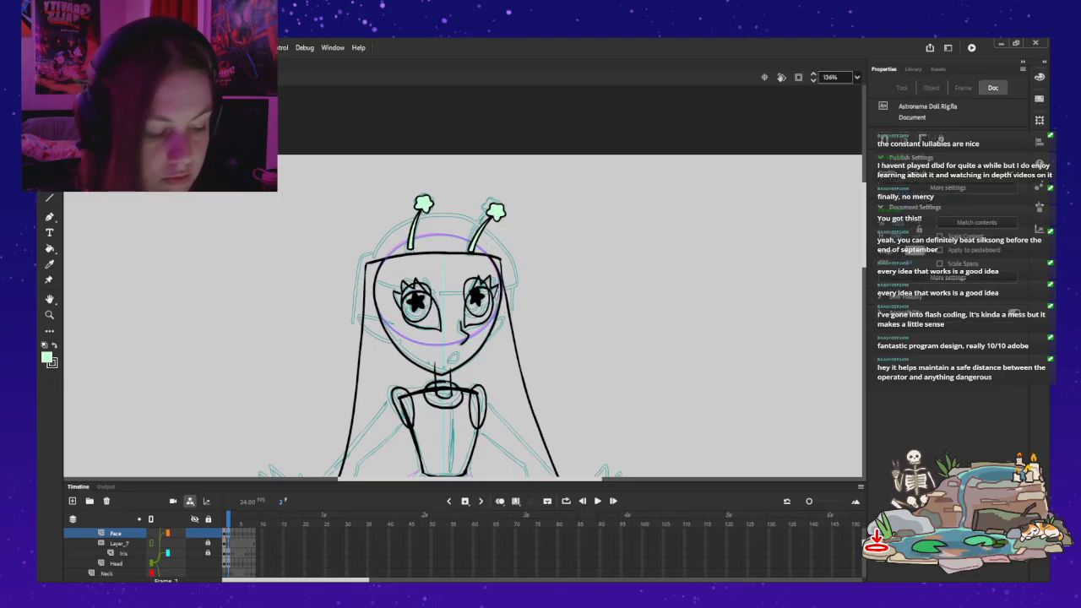
Step: Open the head symbol for editing in place and compare its frames 1 and 2
drag(473, 355, 517, 290)
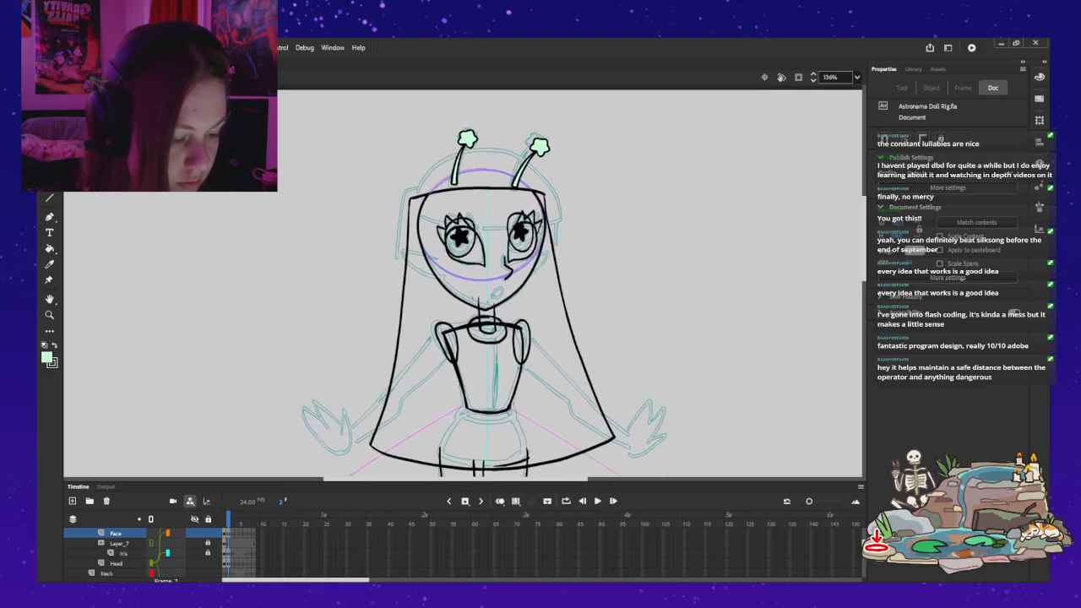
double_click(520, 286)
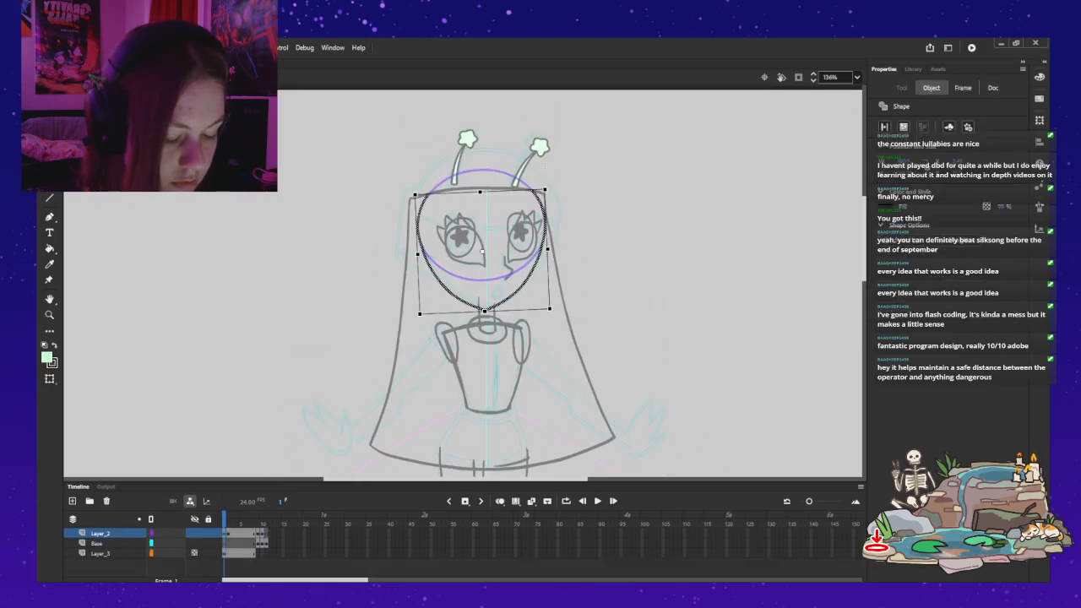
key(period)
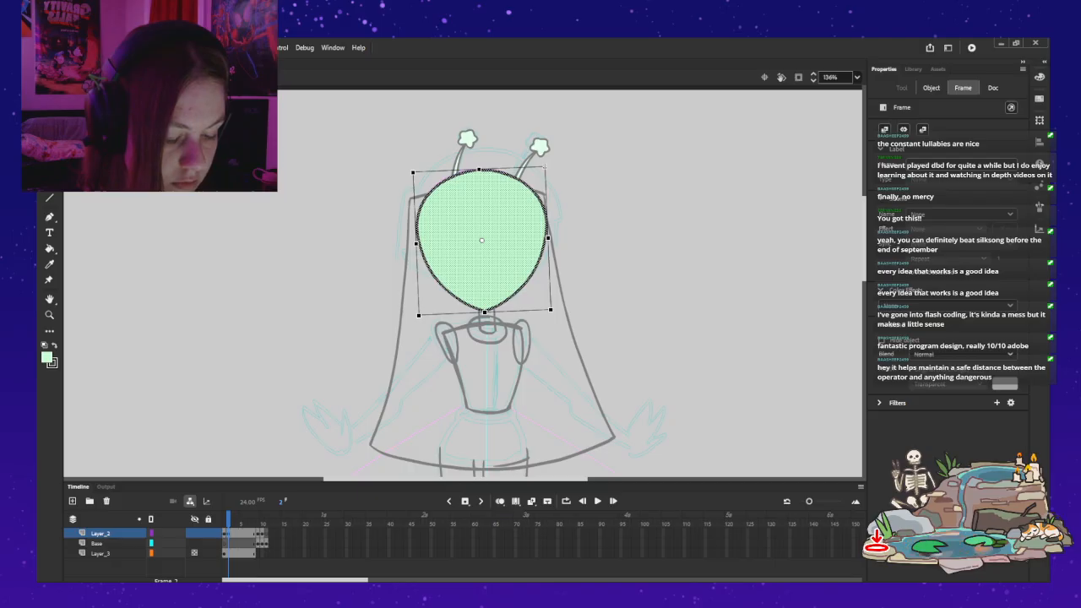
key(comma)
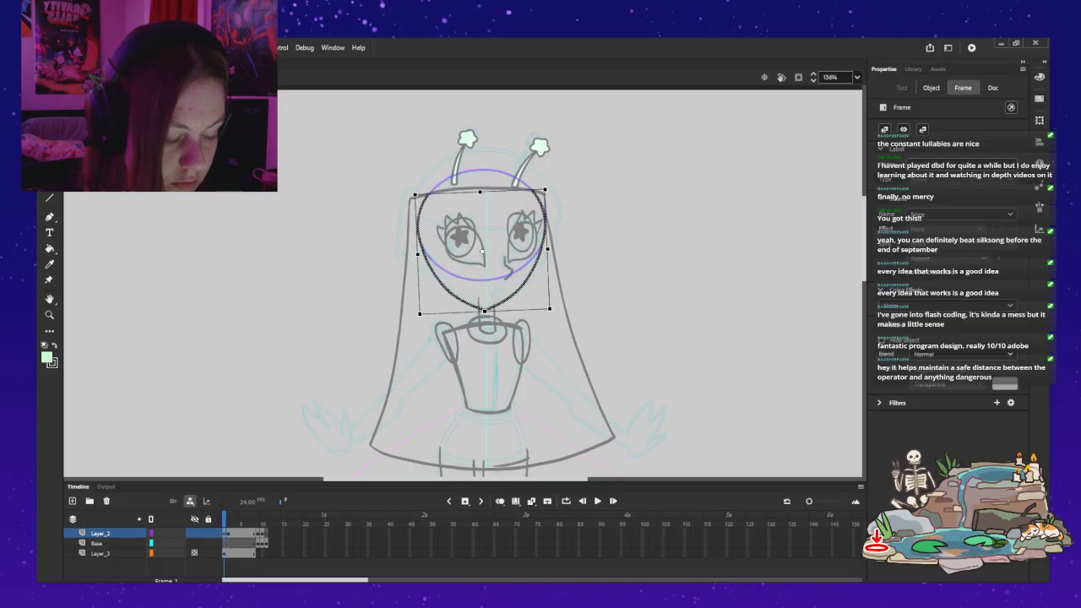
Step: Rework the head symbol's keyframes so frame 1 holds the filled head and frame 2 of the Base layer is blank
key(period)
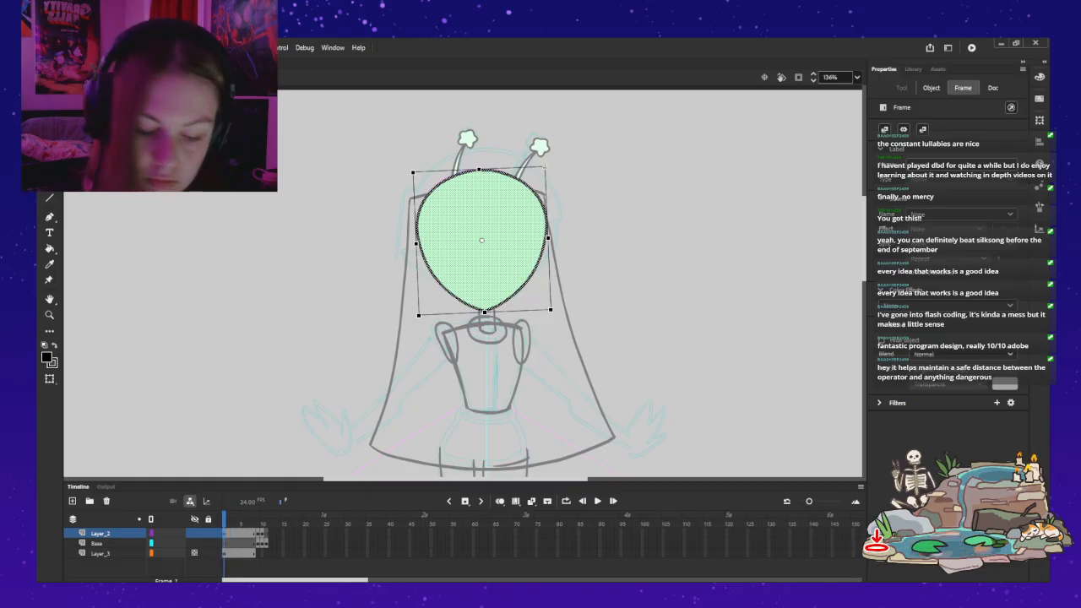
key(ctrl+z)
key(ctrl+z)
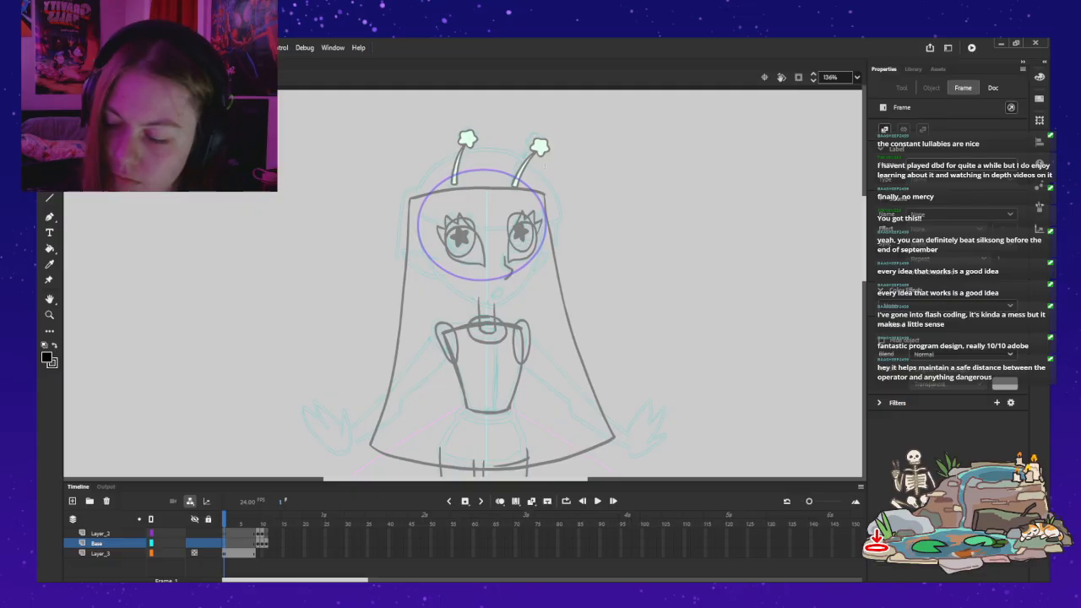
key(ctrl+z)
key(ctrl+z)
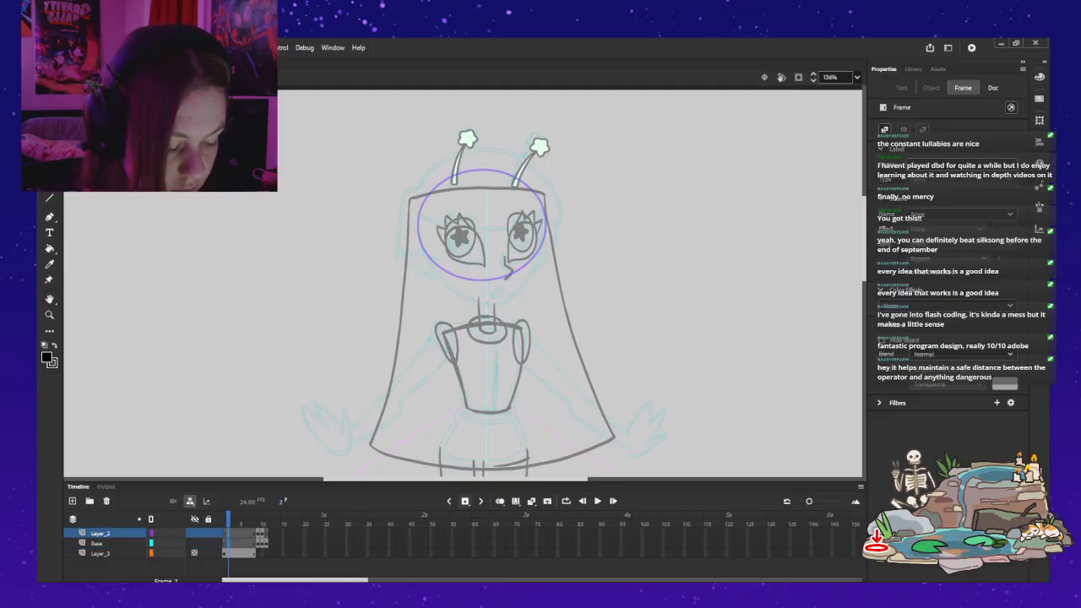
key(ctrl+z)
key(ctrl+y)
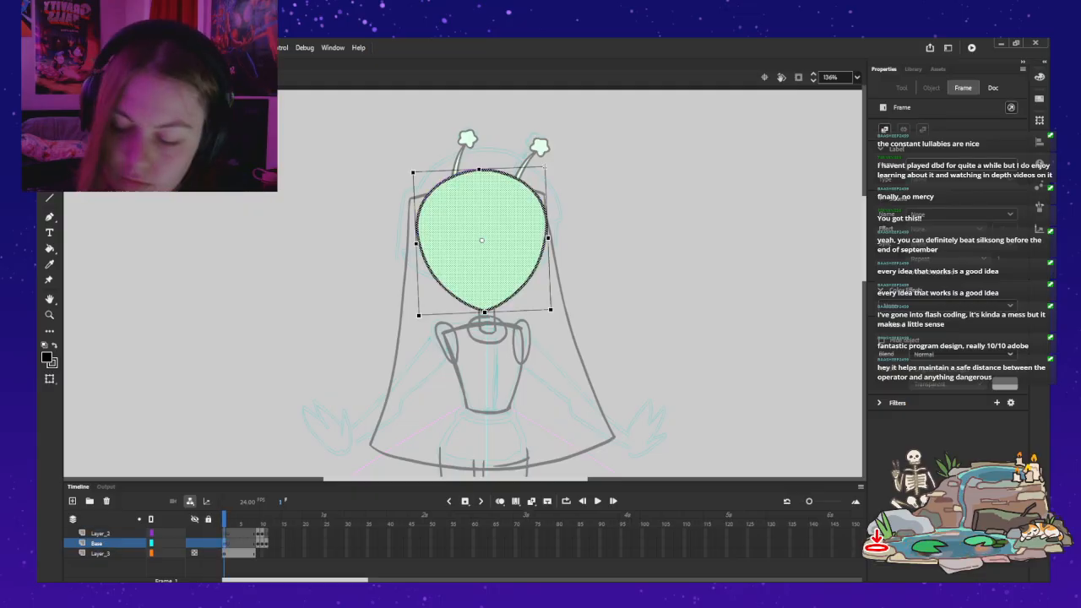
key(ctrl+z)
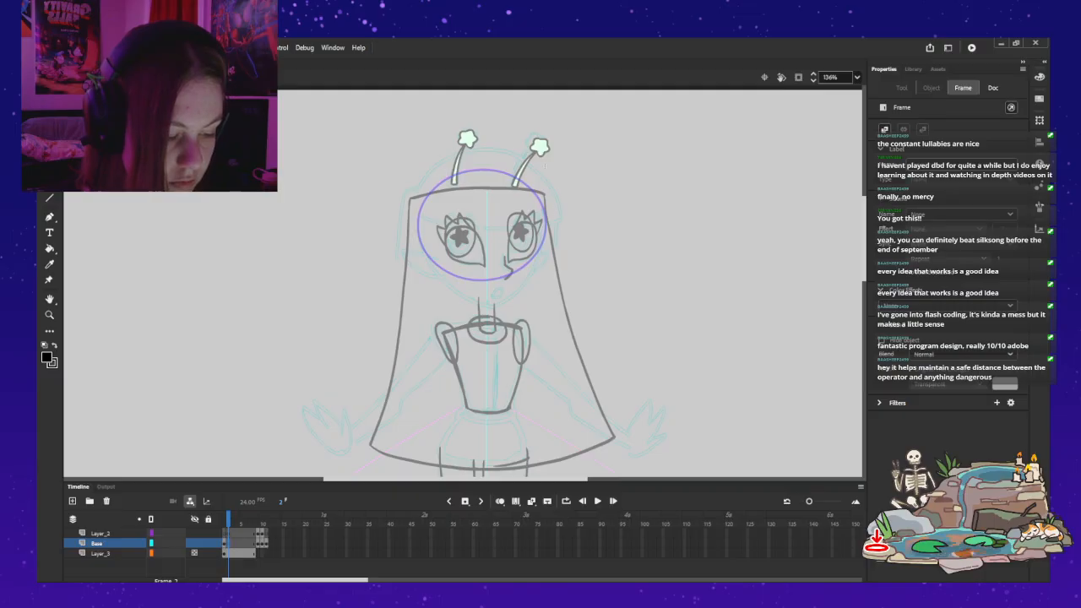
Step: With onion skinning as a guide, brush the near cheek and jaw contour to the chin on Base frame 2, and turn onion skinning off
key(z)
click(520, 258)
drag(513, 104, 536, 108)
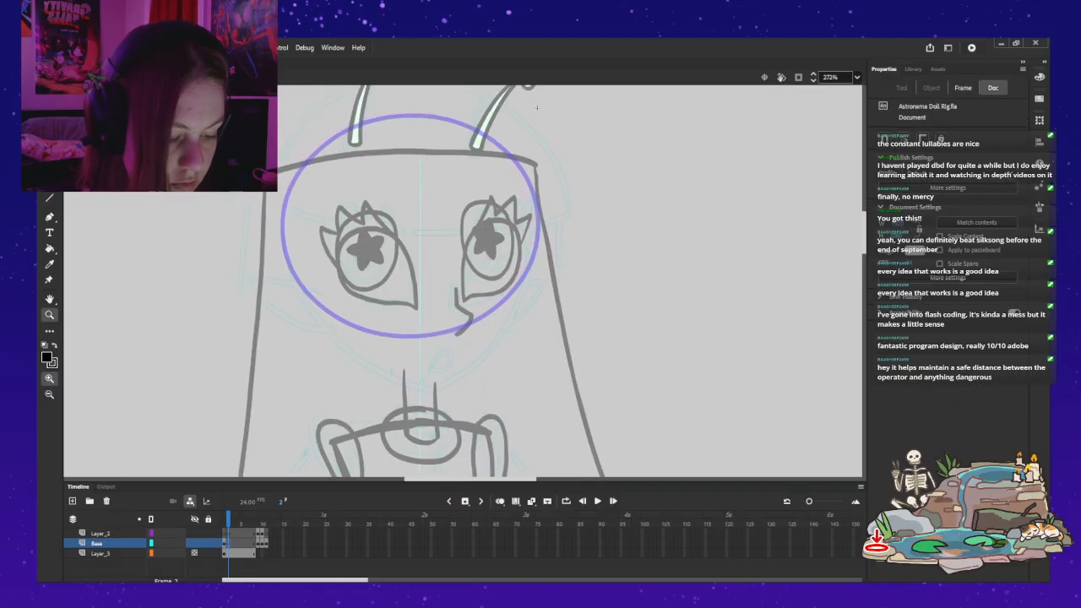
key(alt+shift+o)
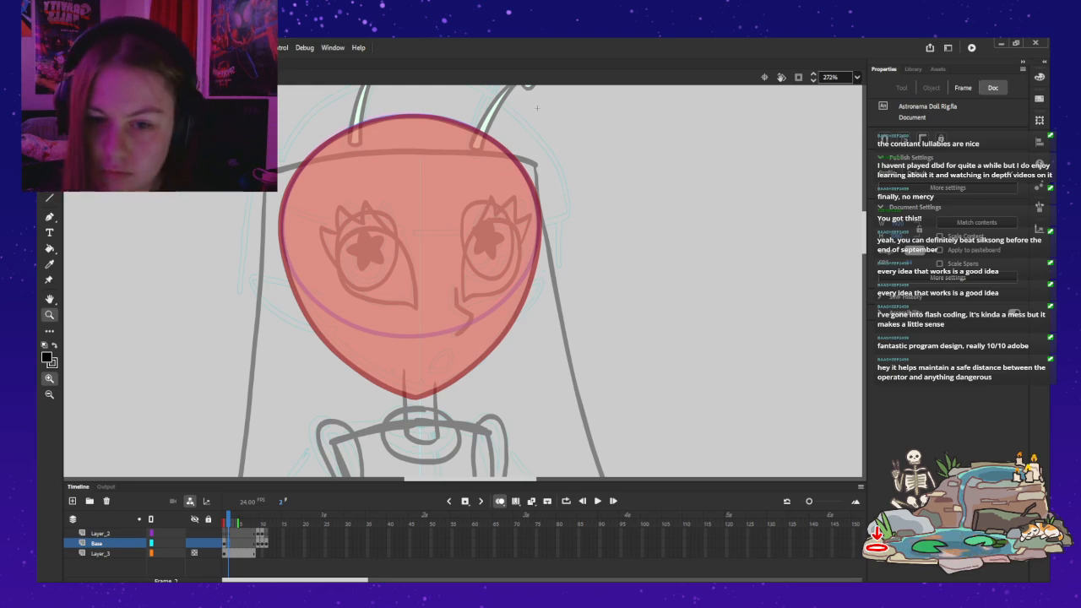
key(b)
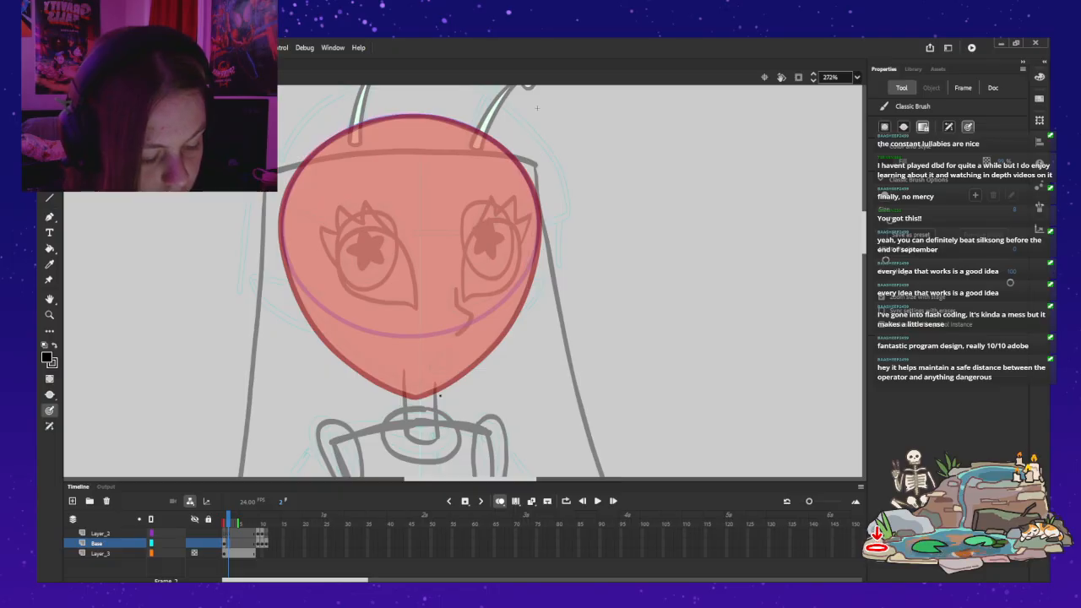
mouse_move(417, 390)
mouse_down()
mouse_move(342, 348)
mouse_move(295, 287)
mouse_move(280, 210)
mouse_up()
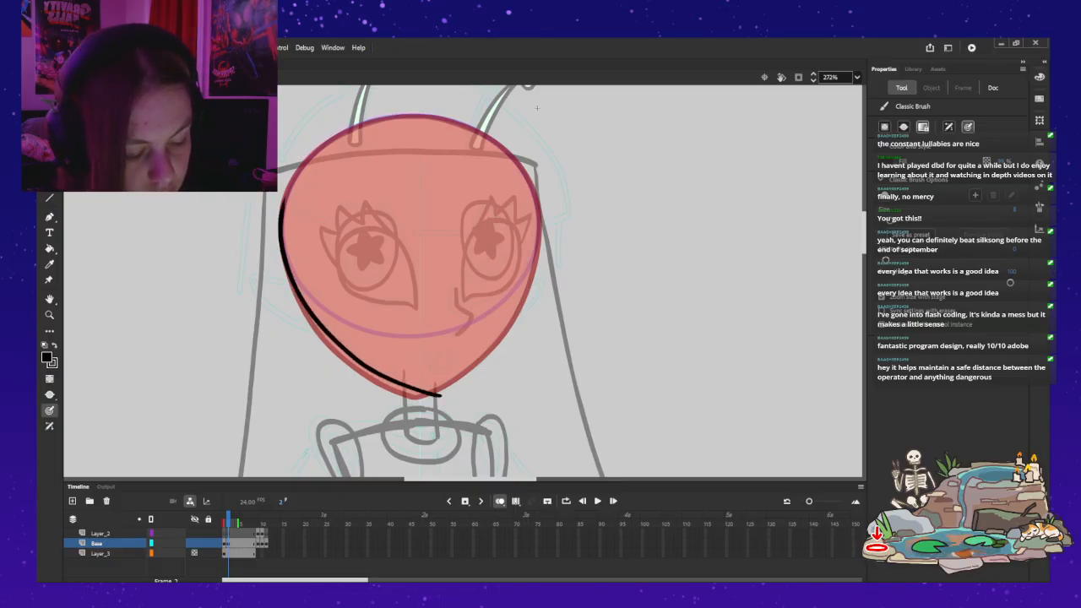
click(500, 501)
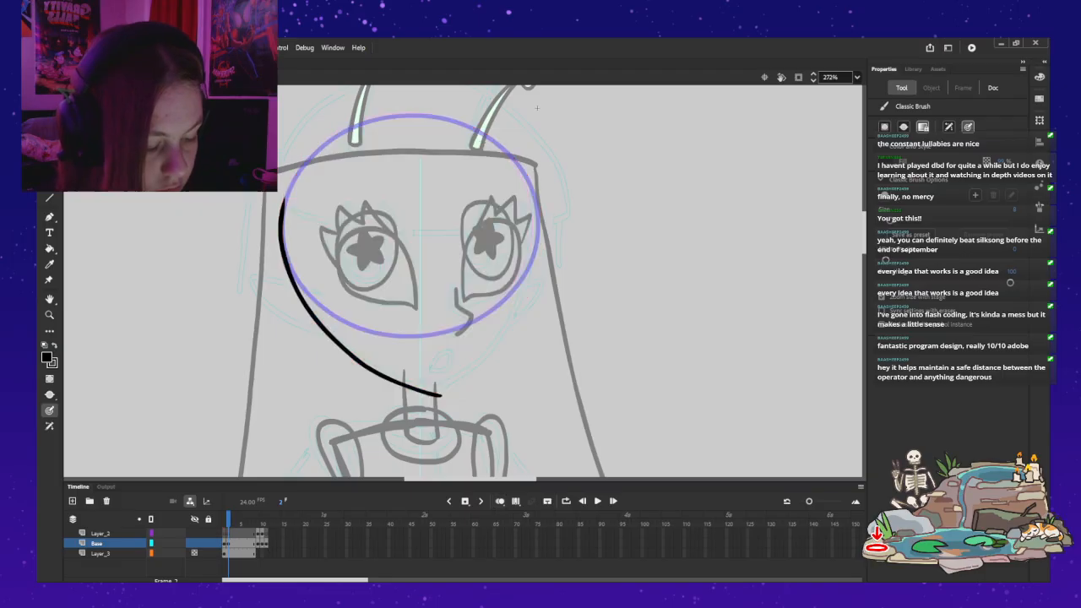
Step: Try to brush the opposite cheek and jaw contour from the temple down to the chin, undoing the strokes
mouse_move(523, 173)
mouse_down()
mouse_move(535, 241)
mouse_move(518, 311)
mouse_up()
drag(499, 346, 446, 394)
key(ctrl+z)
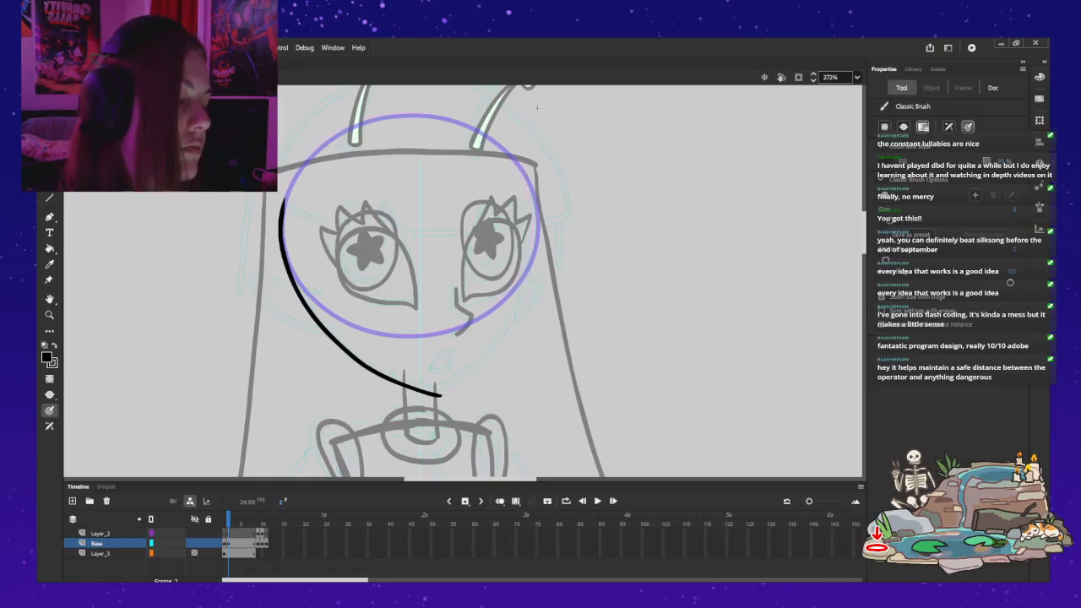
mouse_move(532, 192)
mouse_down()
mouse_move(530, 283)
mouse_move(507, 342)
mouse_up()
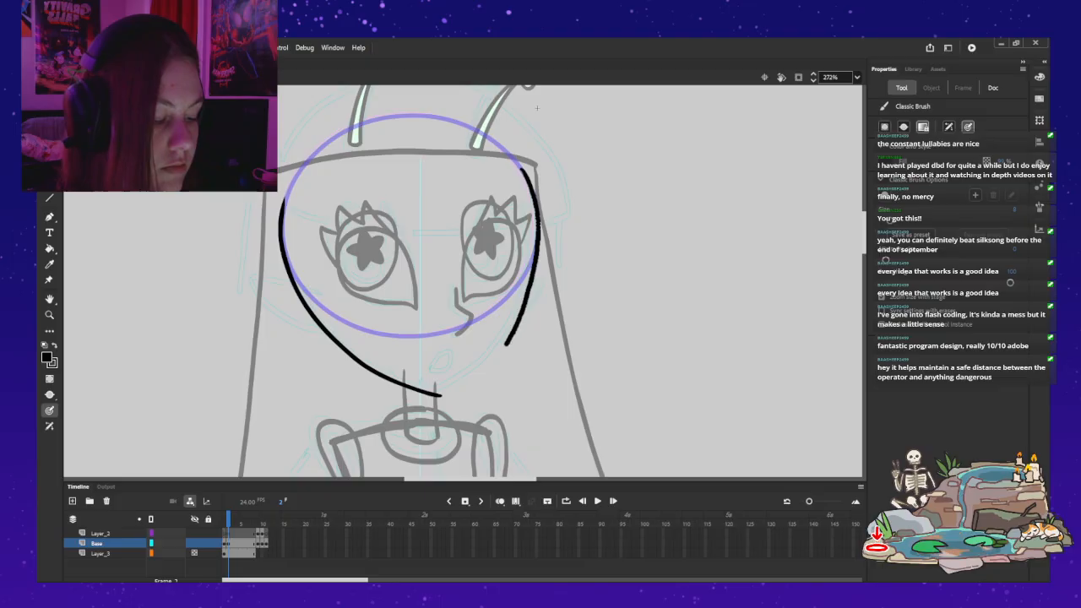
key(ctrl+z)
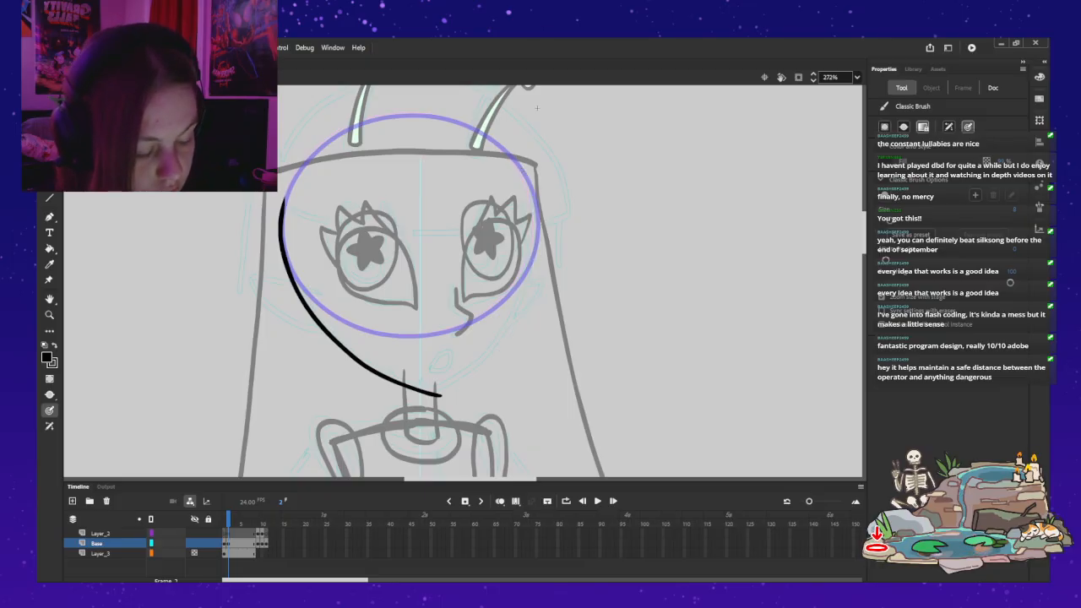
drag(536, 204, 524, 291)
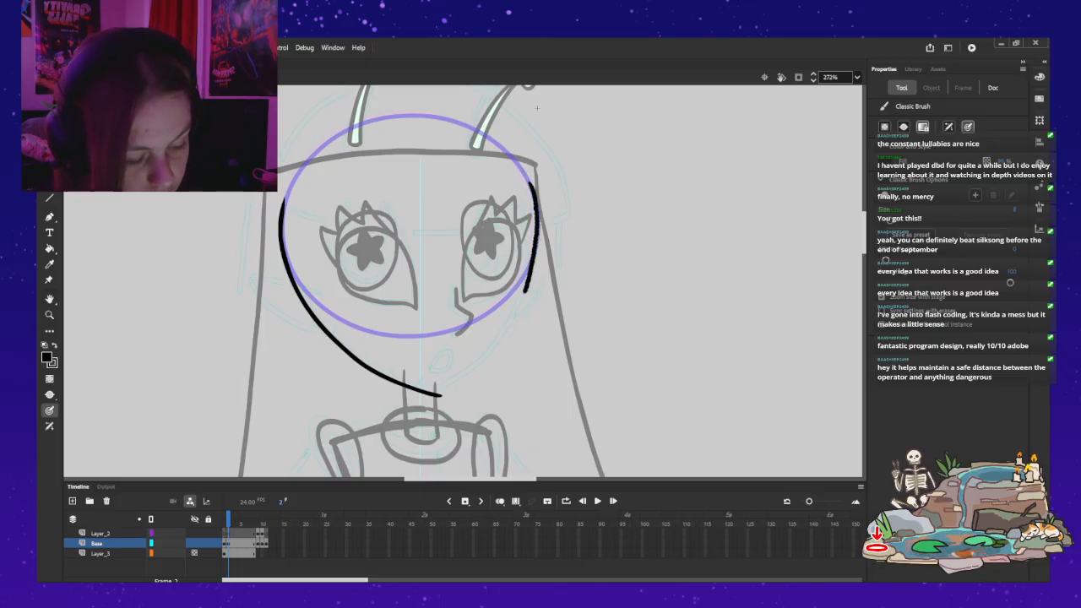
drag(509, 328, 454, 391)
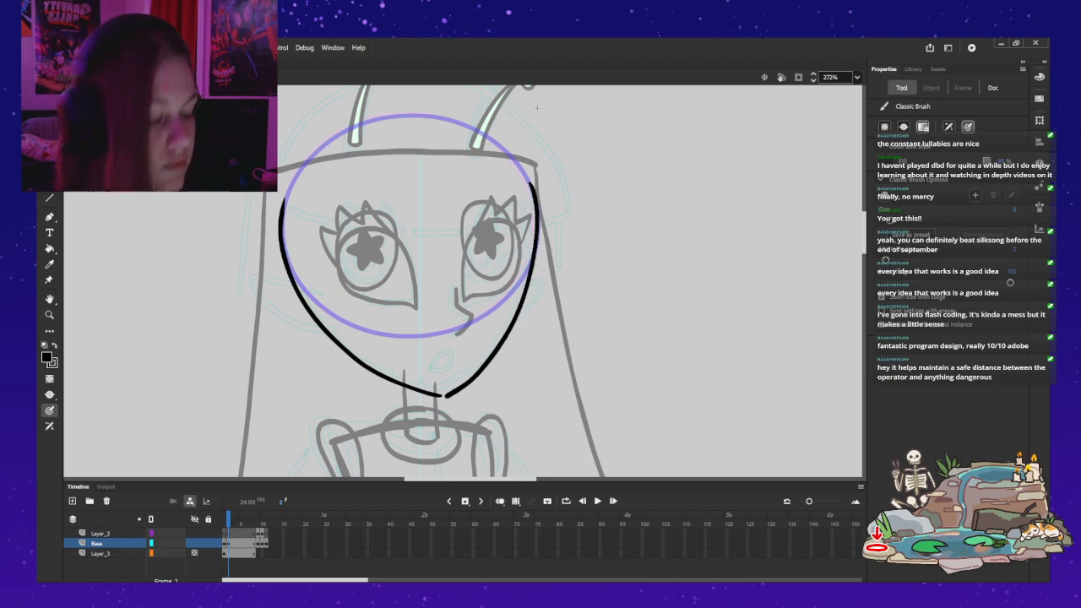
key(ctrl+z)
Step: Retry the far cheek and jaw contour on Base frame 2 with several brush strokes from temple to chin, undoing each attempt
drag(531, 180, 535, 213)
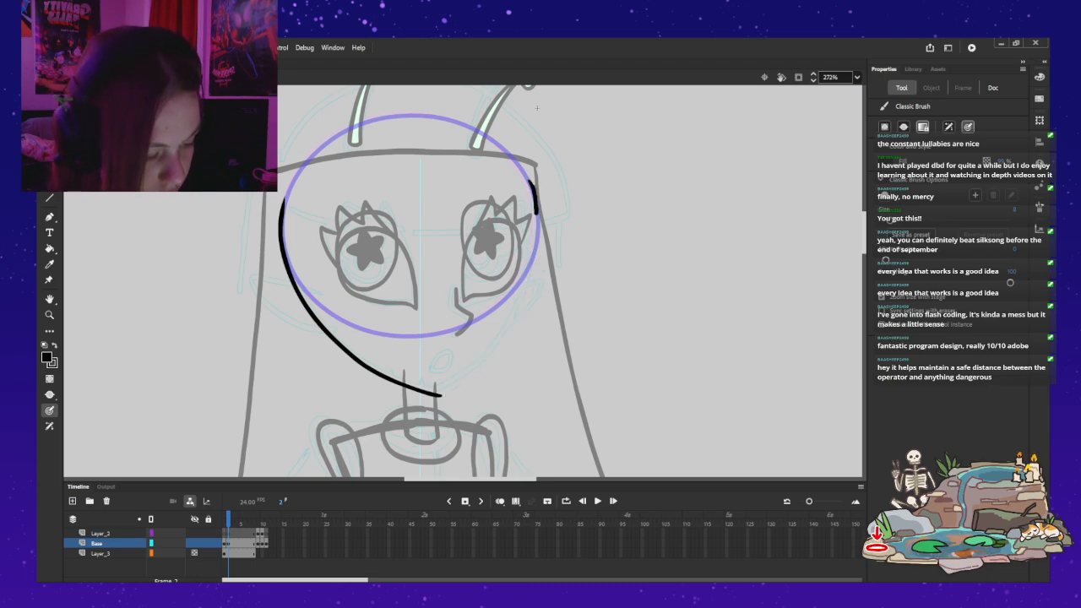
key(ctrl+z)
key(ctrl+y)
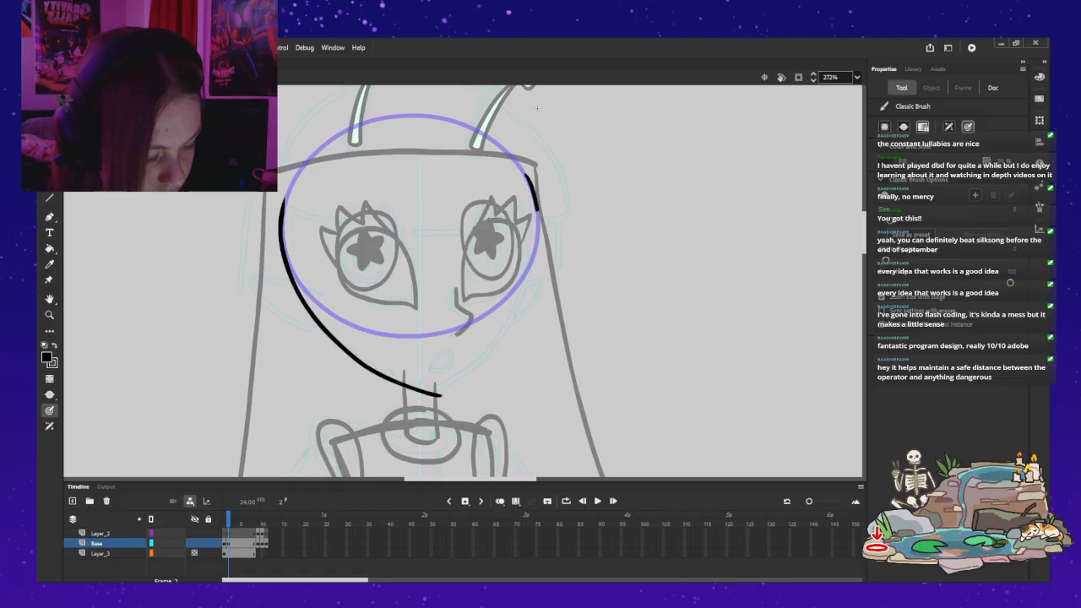
mouse_move(535, 258)
mouse_down()
mouse_move(497, 342)
mouse_move(452, 392)
mouse_up()
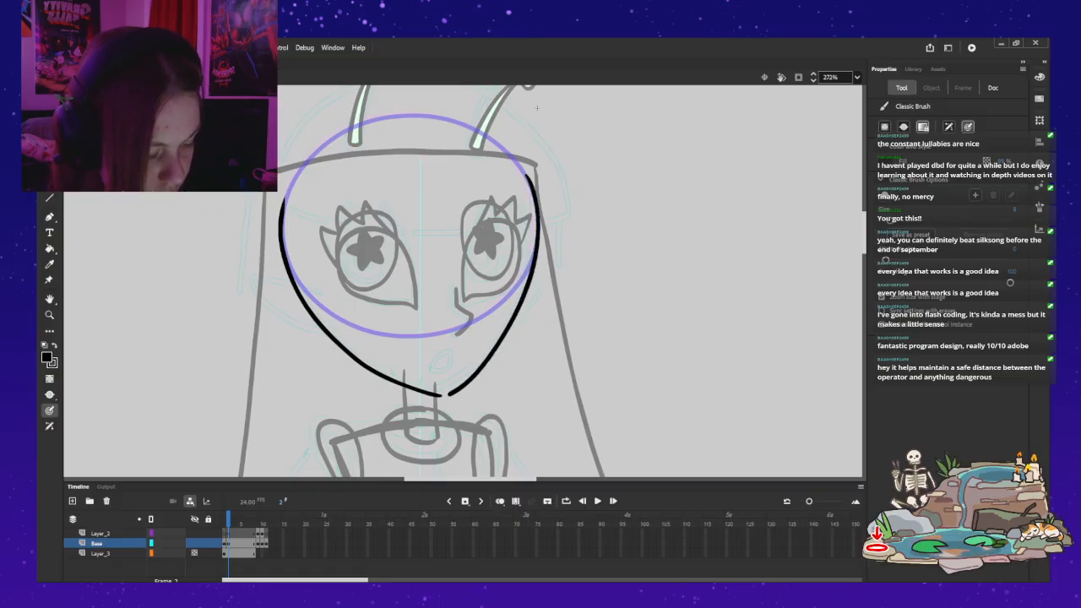
key(ctrl+z)
mouse_move(532, 184)
mouse_down()
mouse_move(534, 262)
mouse_move(517, 318)
mouse_move(445, 390)
mouse_up()
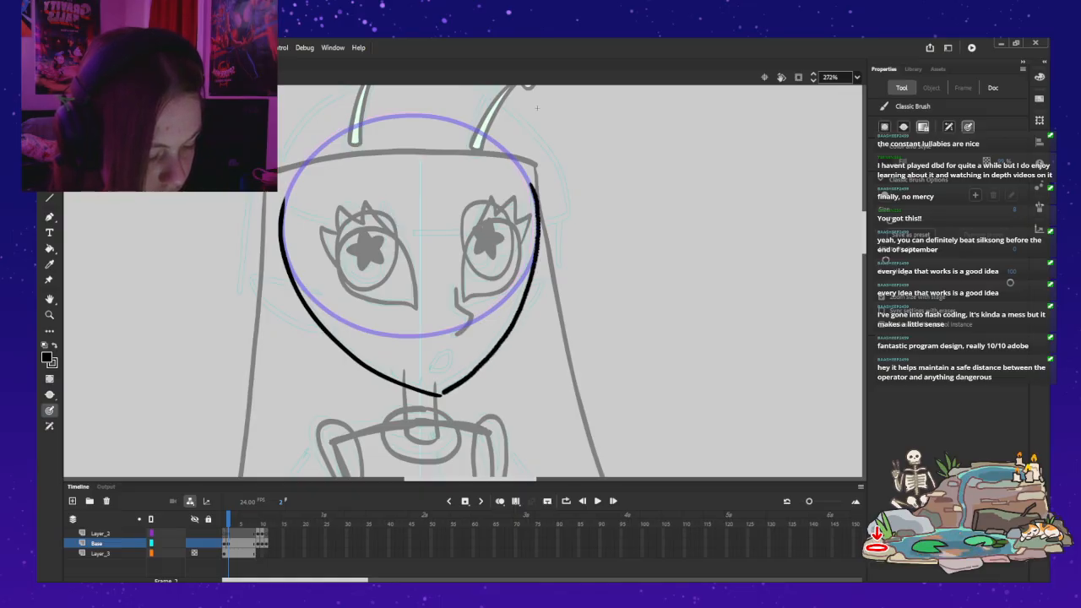
key(ctrl+z)
key(ctrl+z)
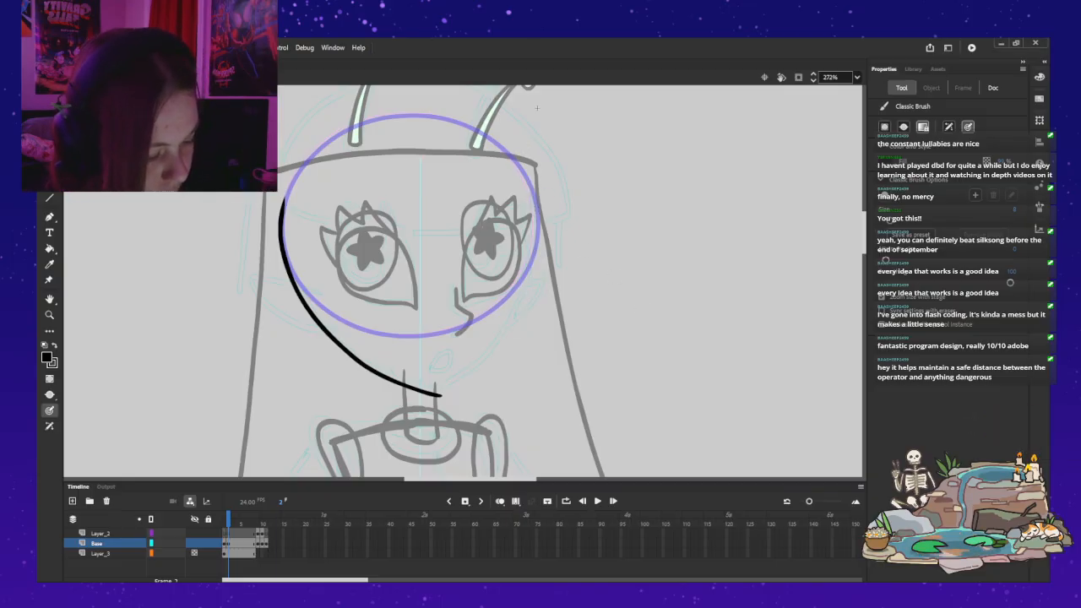
mouse_move(527, 177)
mouse_down()
mouse_move(528, 181)
mouse_move(540, 220)
mouse_move(529, 179)
mouse_move(540, 243)
mouse_move(525, 300)
mouse_move(441, 395)
mouse_up()
key(ctrl+z)
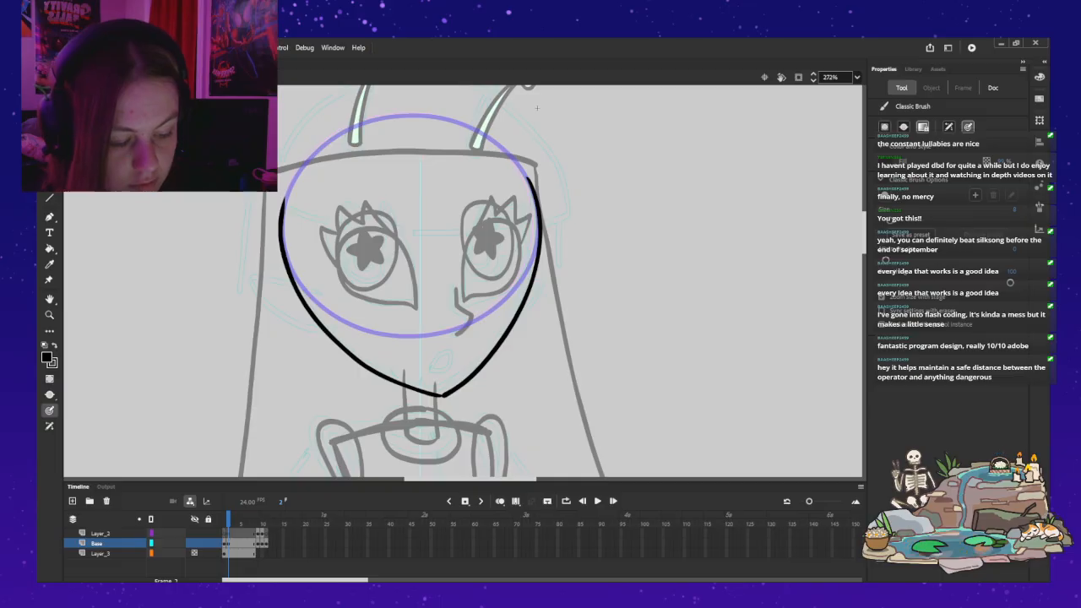
key(ctrl+z)
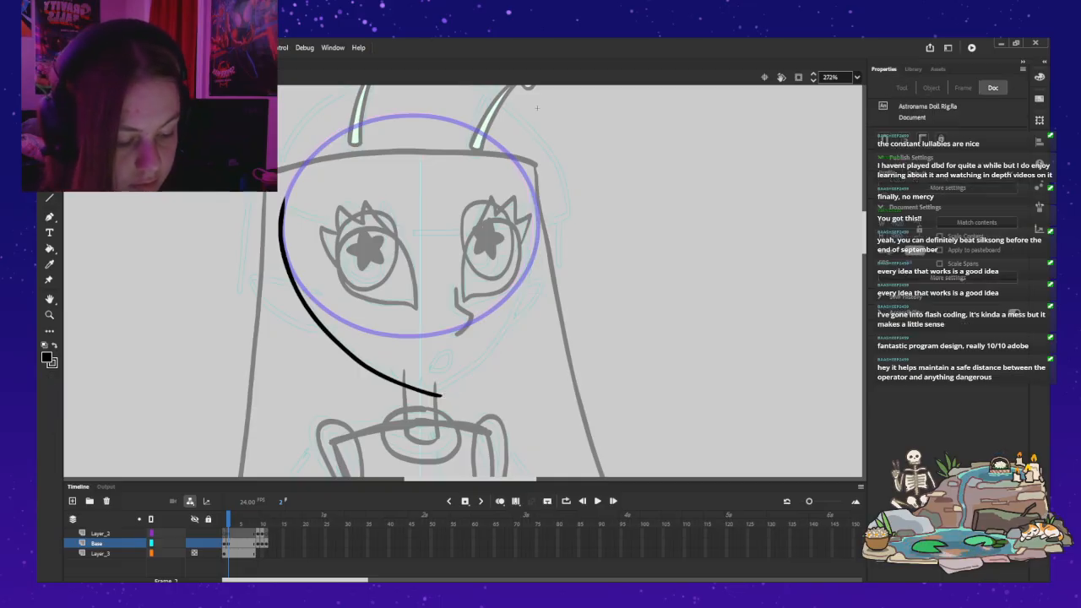
Step: Delete the remaining near cheek contour from Base frame 2 and turn onion skinning on to show the frame 1 head
key(ctrl+a)
key(Delete)
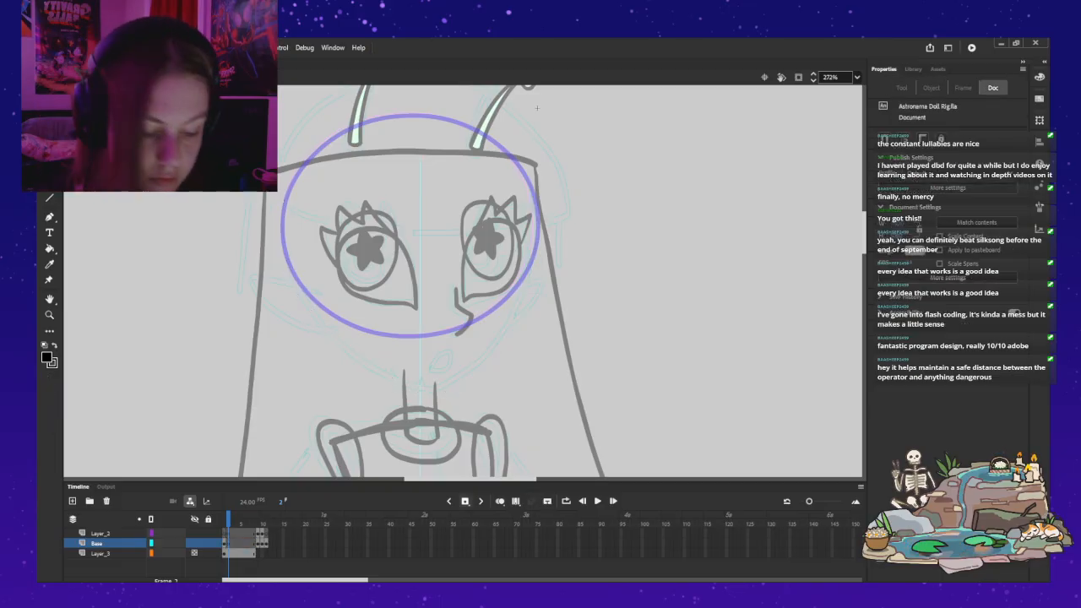
key(alt+shift+o)
key(b)
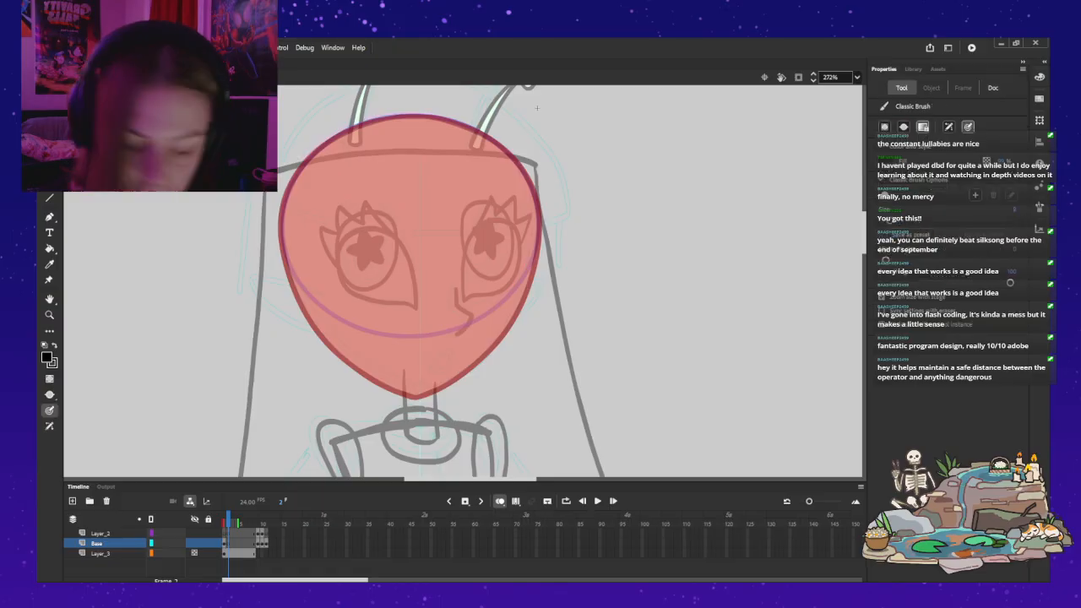
Step: Try to brush a short horizontal chin guide on Layer_2 at the chin tip, undoing the strokes
key(Up)
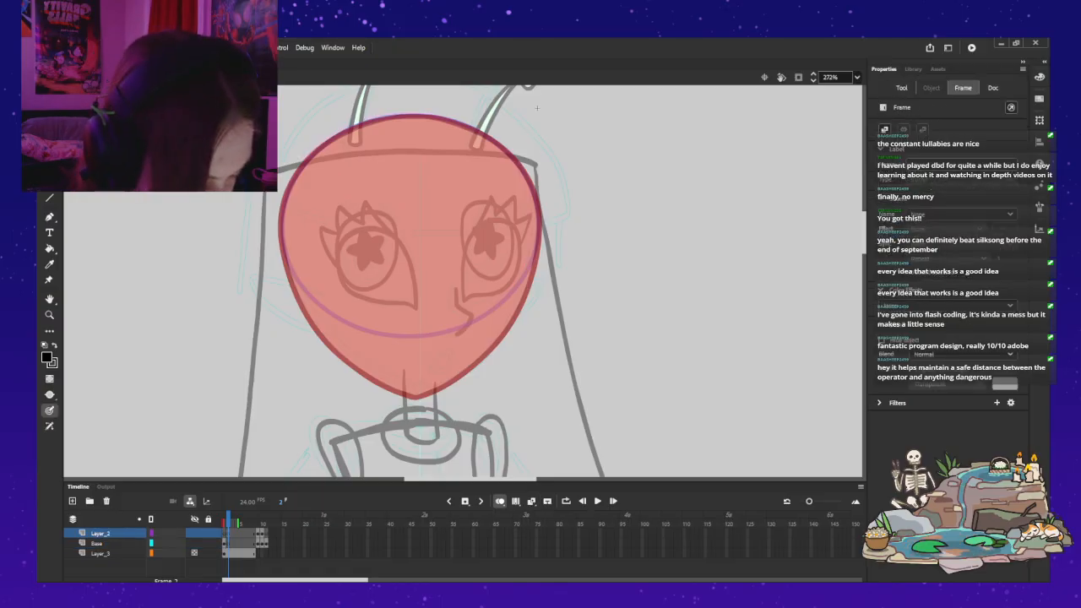
drag(428, 398, 464, 394)
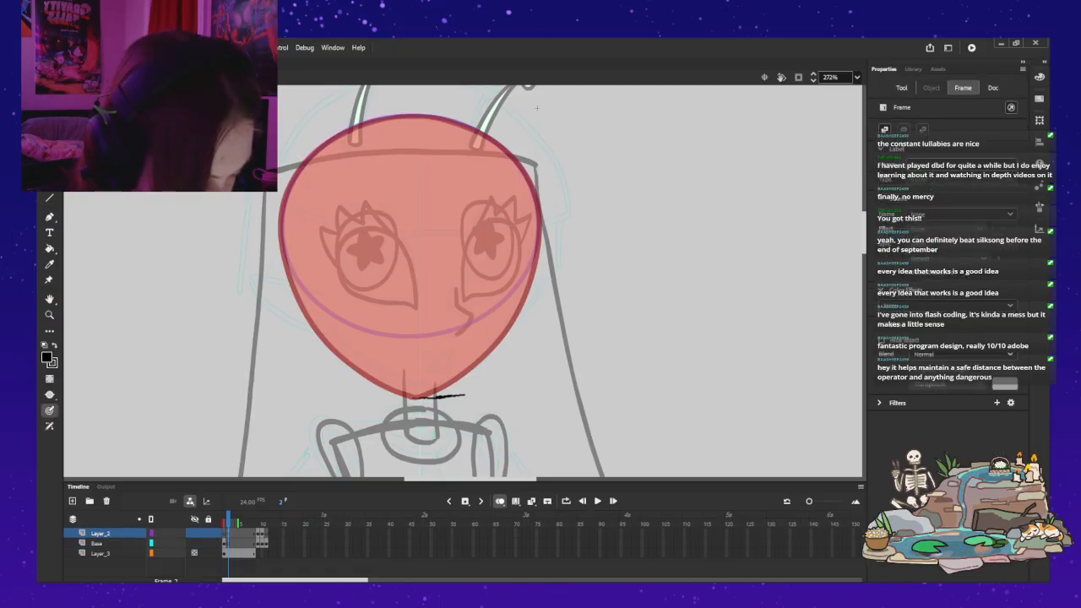
key(ctrl+z)
drag(420, 397, 471, 395)
key(ctrl+z)
key(ctrl+z)
Step: Draw a thin straight horizontal guide line across the neck on Layer_2 with the Line tool and move it up to the chin tip
key(n)
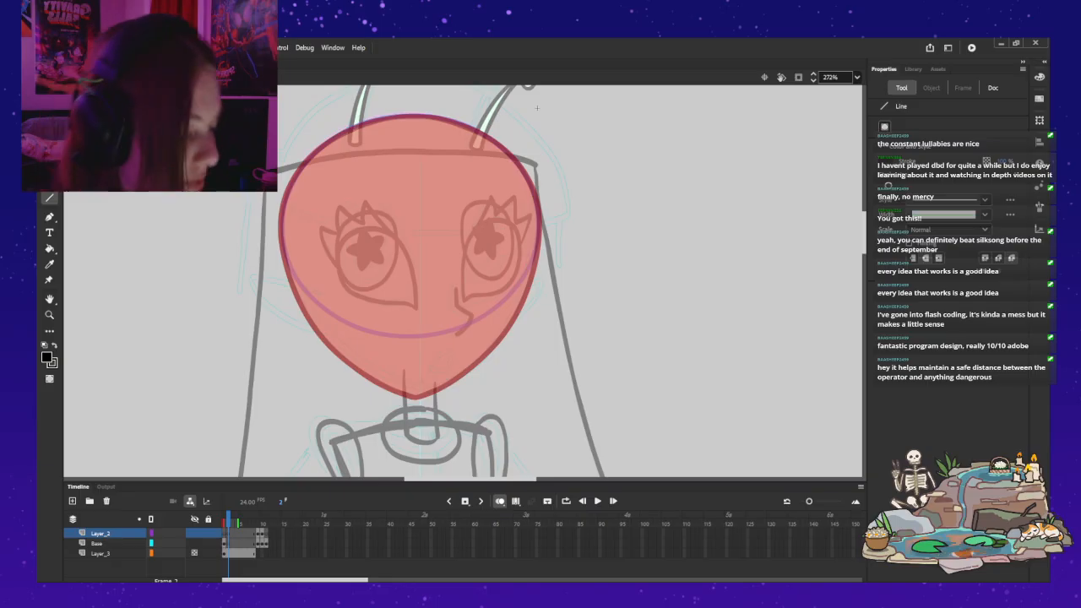
key(ctrl+z)
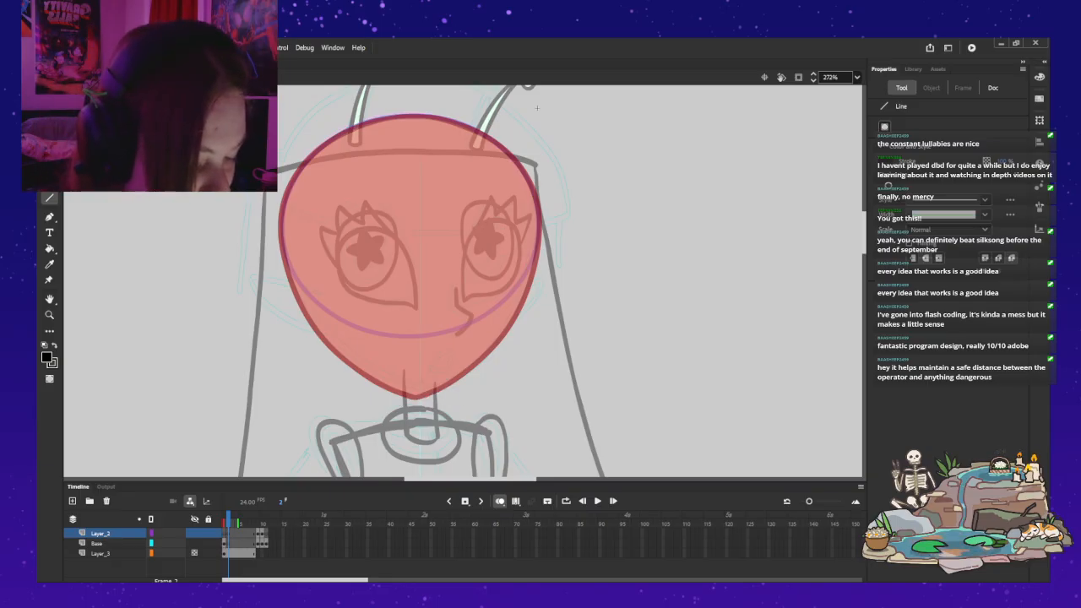
drag(444, 395, 569, 395)
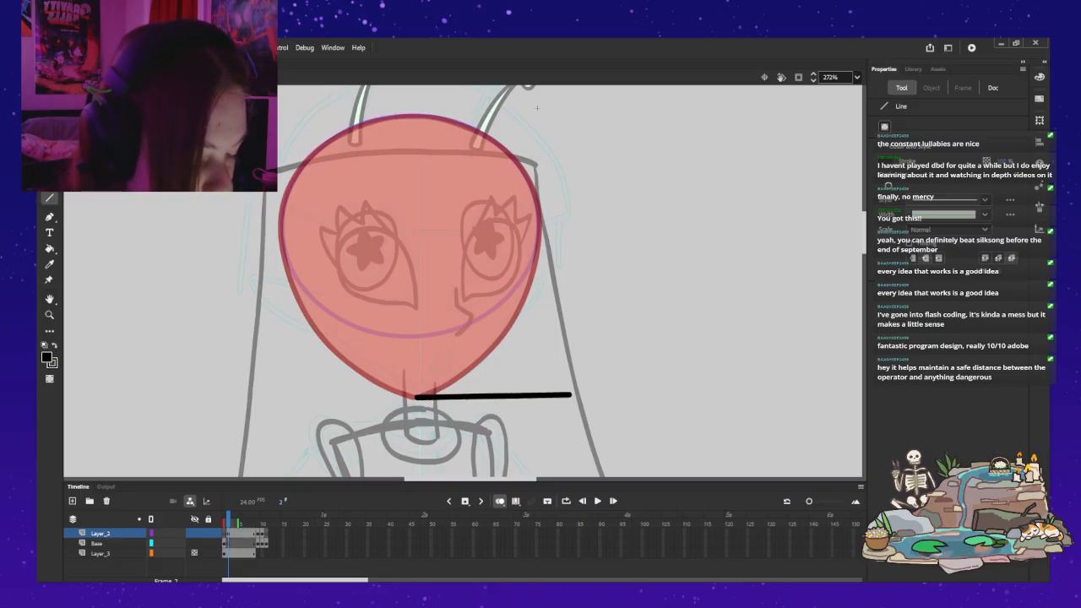
key(ctrl+z)
drag(270, 401, 633, 407)
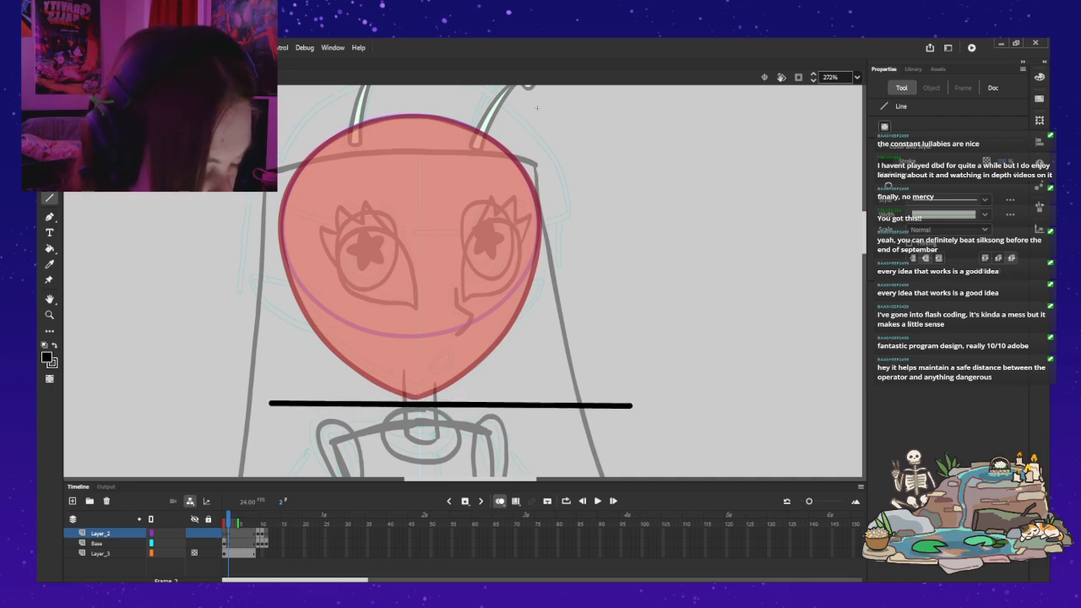
key(ctrl+z)
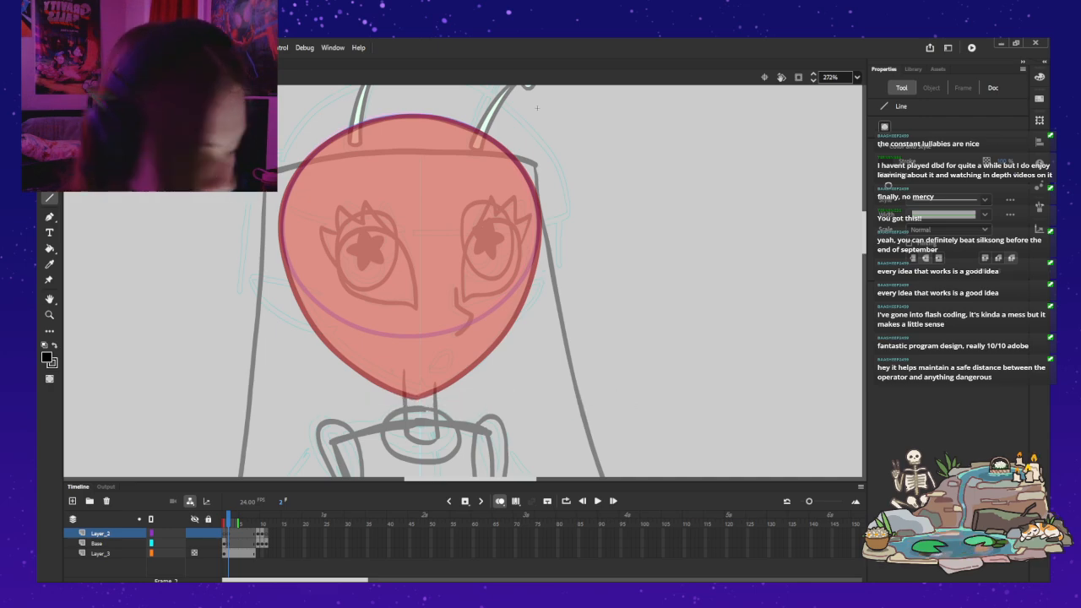
drag(279, 404, 572, 403)
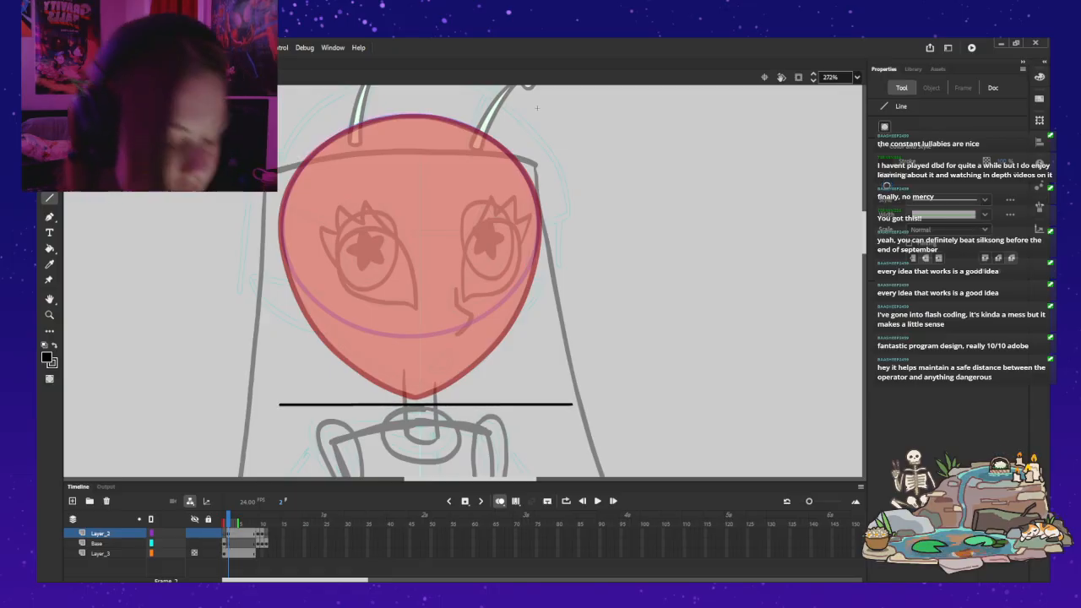
key(v)
drag(425, 404, 423, 397)
click(537, 109)
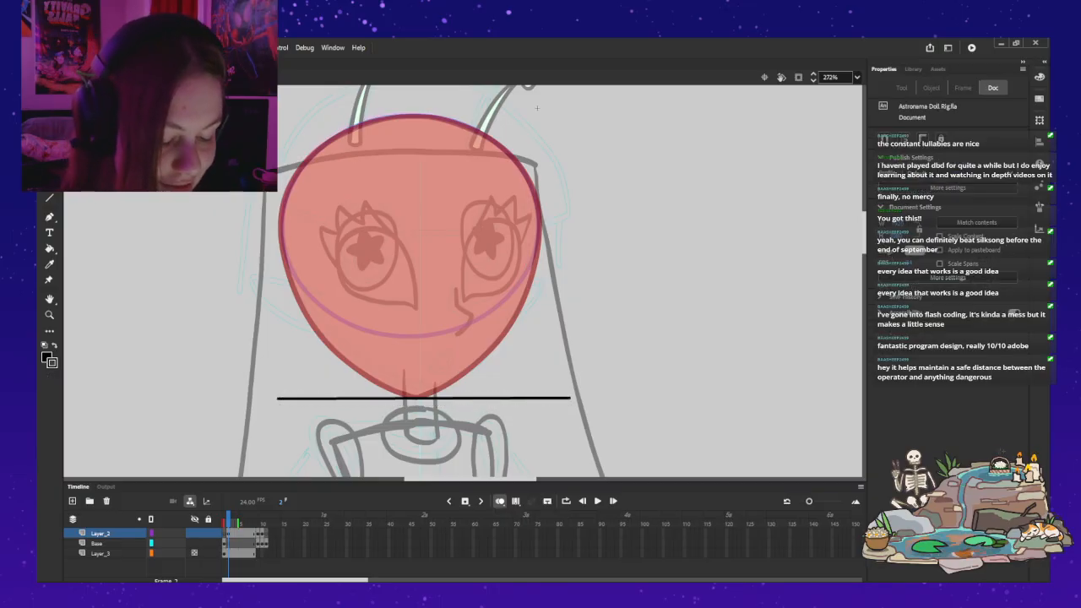
Step: Nudge the horizontal guide line vertically until it meets the tip of the onion-skinned chin, and deselect it
key(ctrl+z)
key(Down)
key(Up)
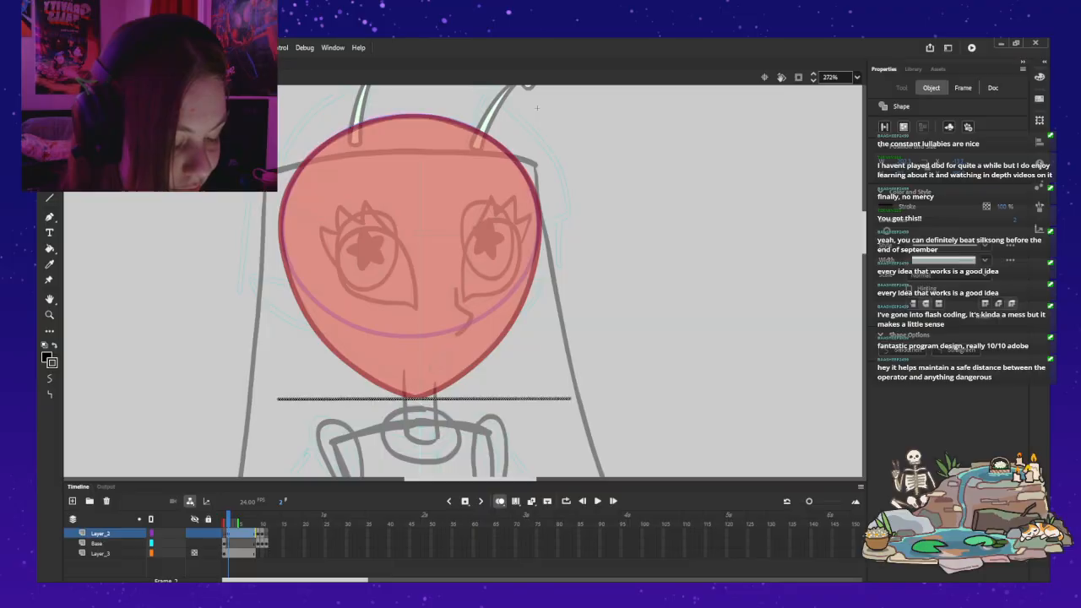
key(Up)
key(Down)
key(Up)
key(Escape)
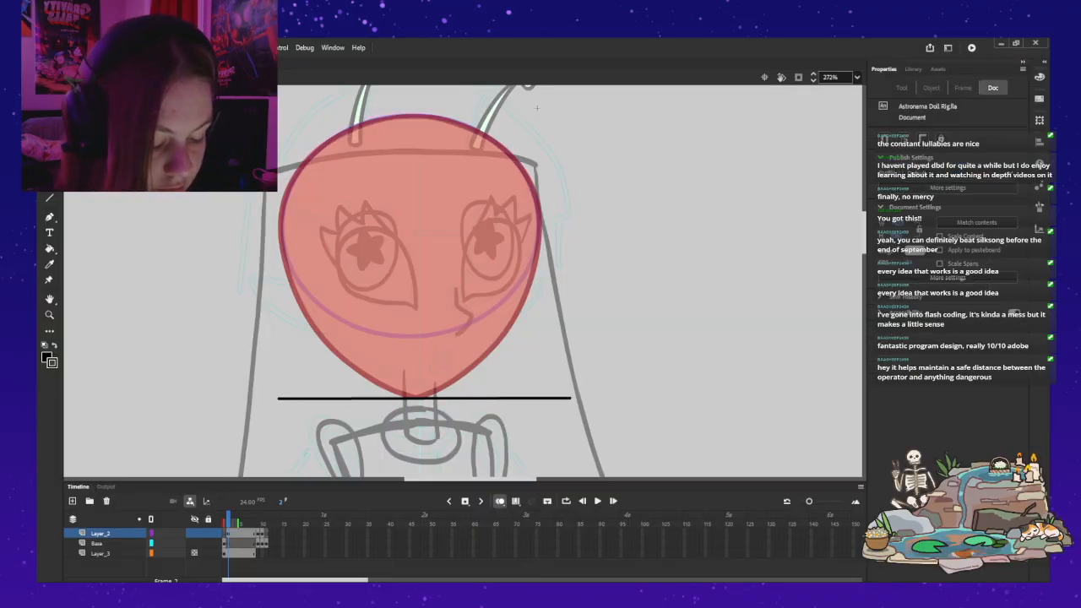
Step: Display Layer_2 as outlines and readjust the guide line's height against the chin tip
key(Down)
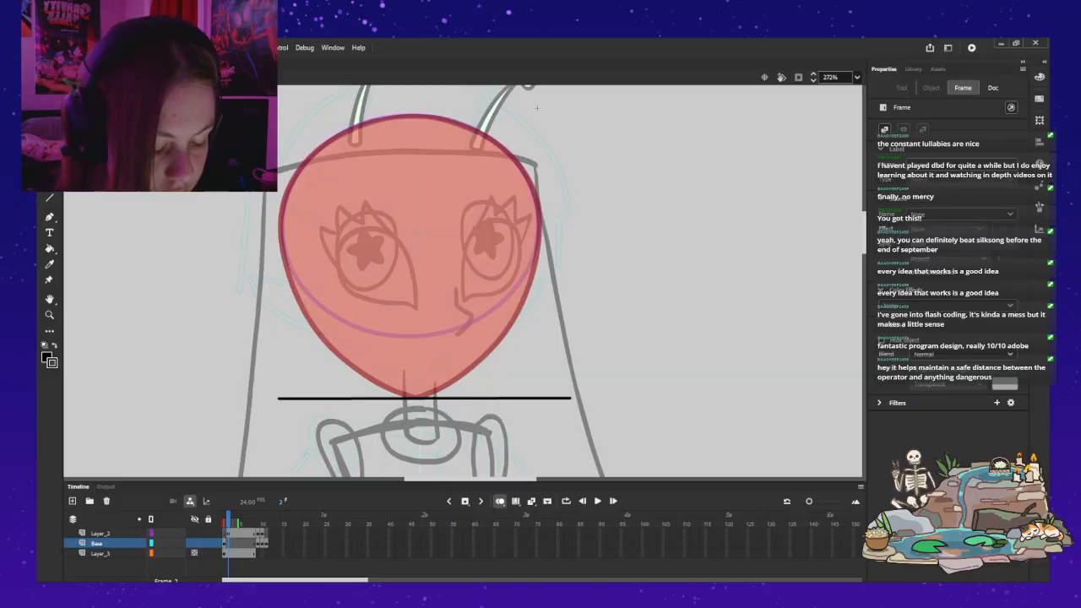
key(ctrl+z)
key(ctrl+z)
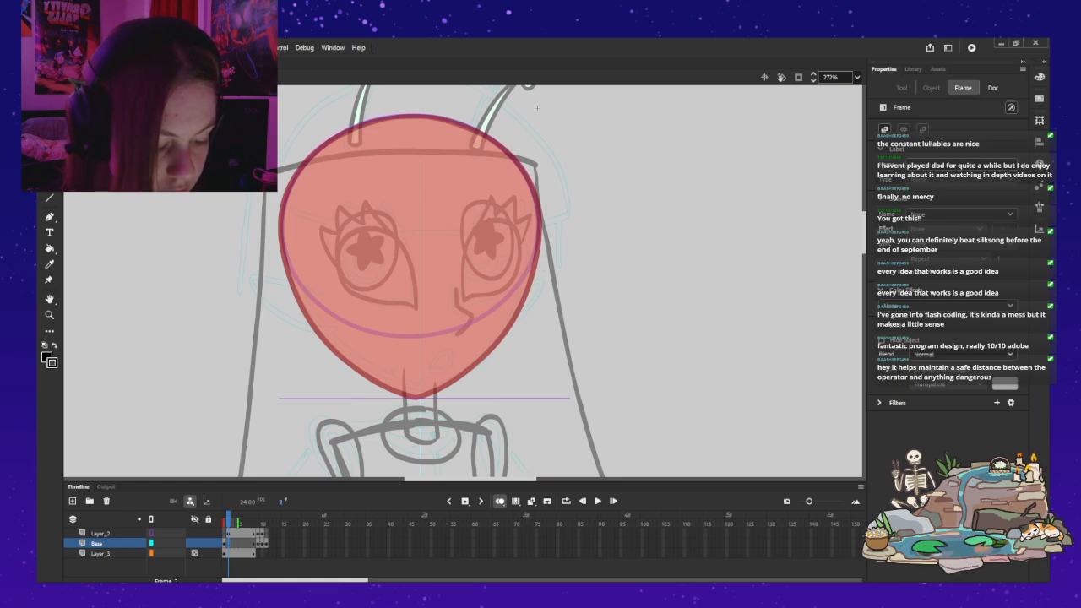
key(Up)
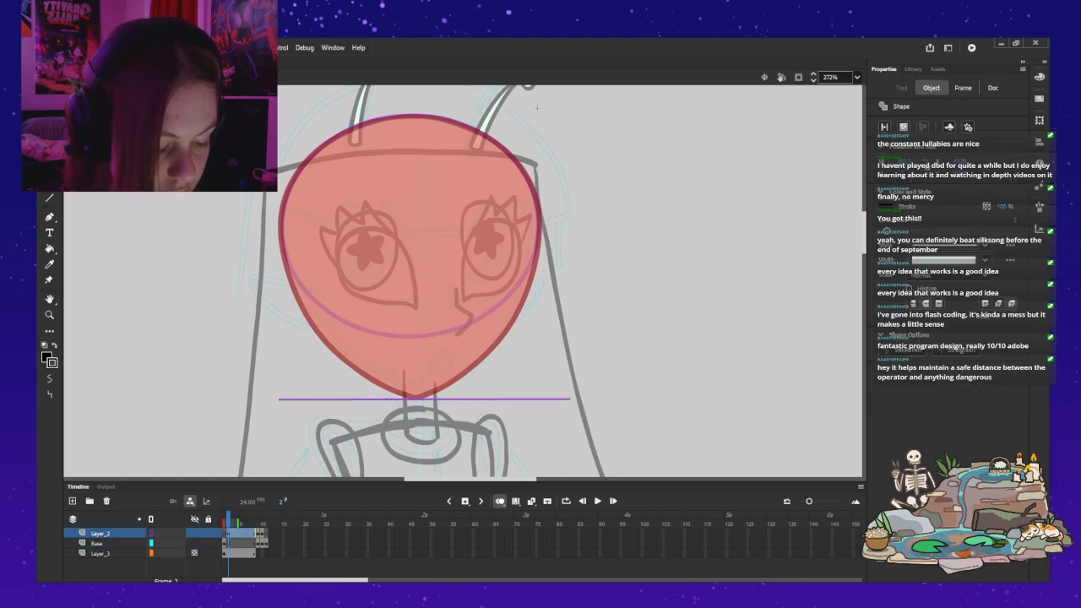
key(v)
key(Delete)
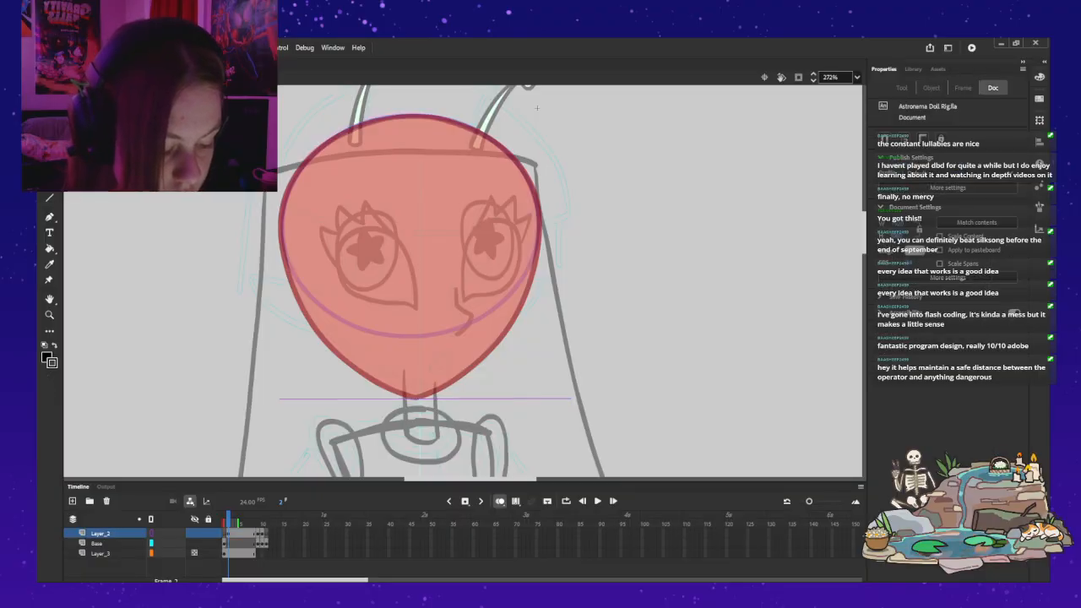
key(ctrl+z)
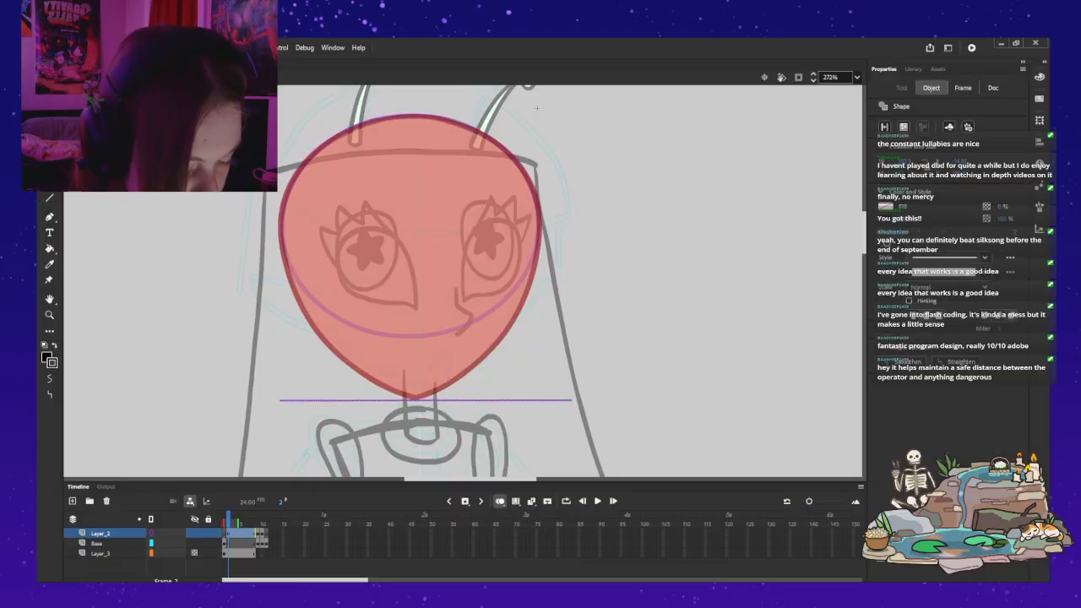
key(Delete)
key(ctrl+z)
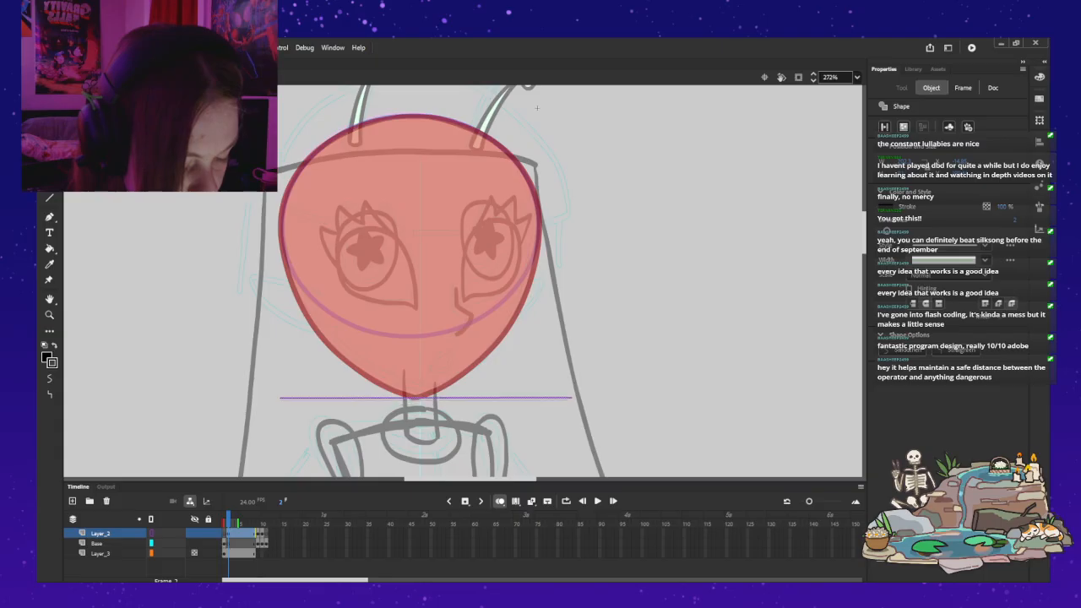
key(ctrl+x)
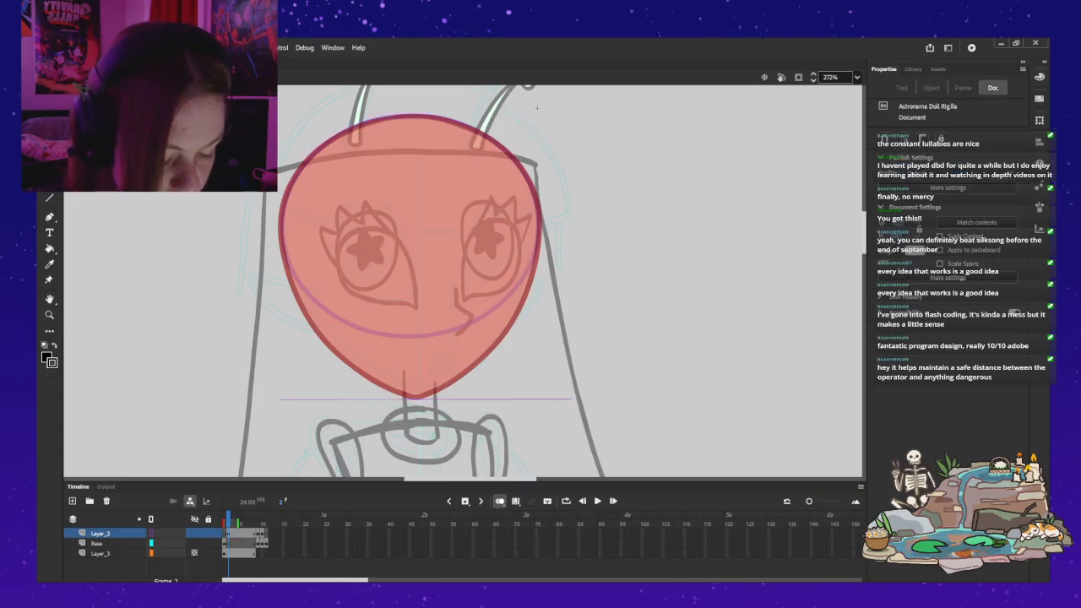
Step: Brush the far cheek and jaw contour on Base frame 2 from the temple down to the chin guide line, redoing unsatisfactory strokes
click(97, 543)
key(b)
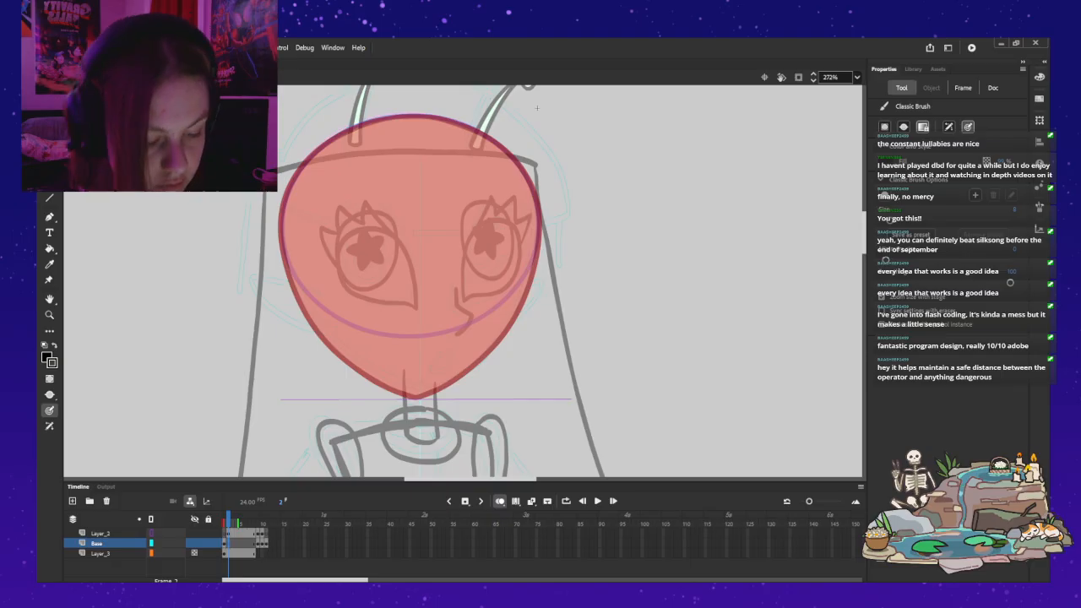
drag(537, 206, 541, 228)
drag(533, 277, 523, 308)
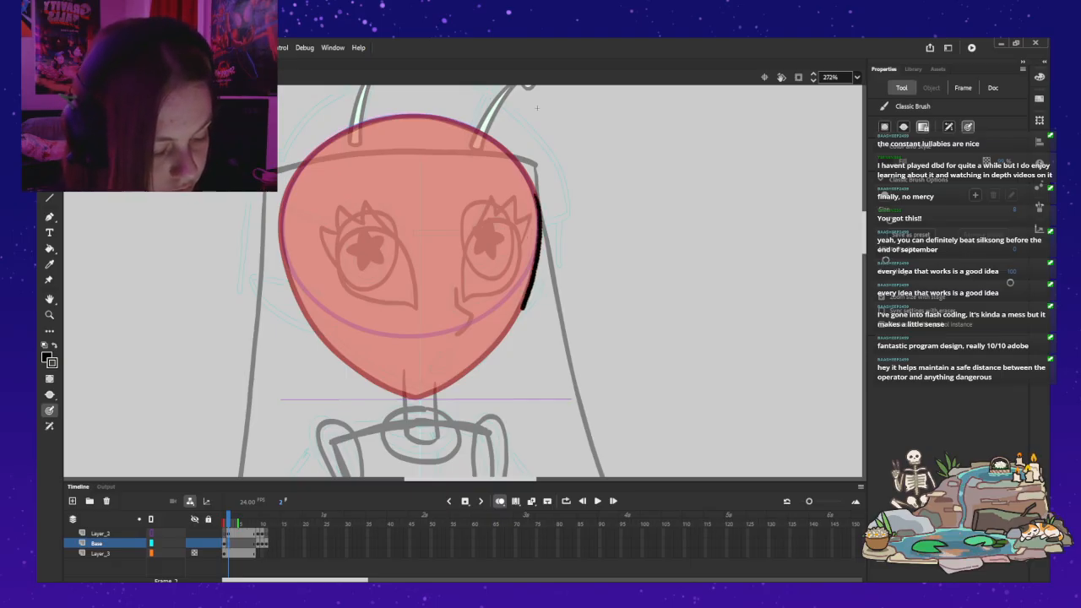
drag(502, 346, 472, 387)
key(ctrl+z)
drag(535, 192, 538, 238)
key(ctrl+z)
mouse_move(534, 189)
mouse_down()
mouse_move(532, 284)
mouse_move(491, 361)
mouse_move(447, 399)
mouse_up()
key(ctrl+z)
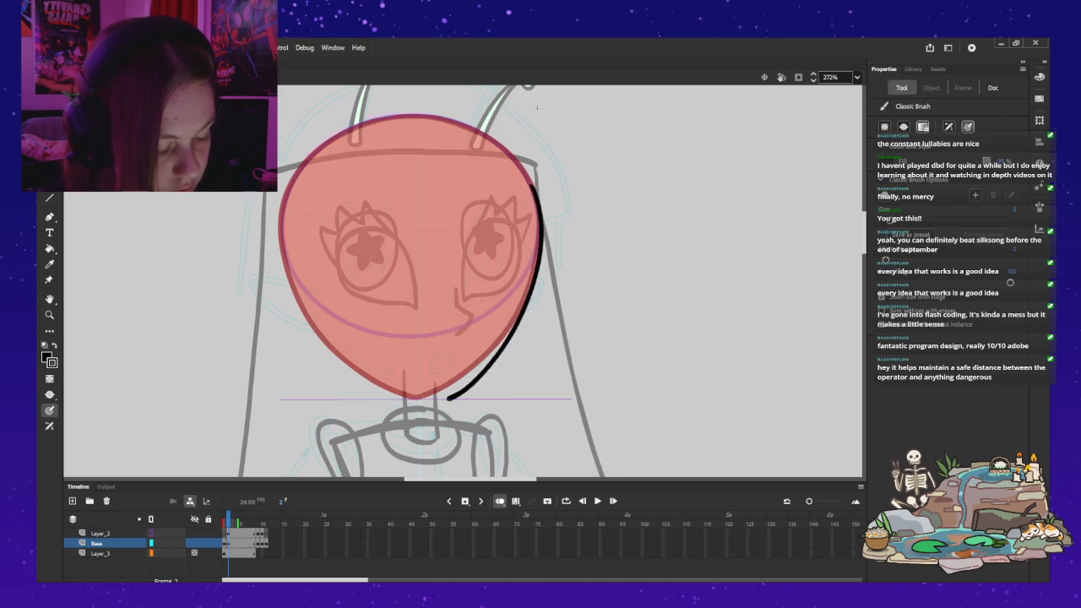
key(ctrl+z)
mouse_move(533, 189)
mouse_down()
mouse_move(528, 294)
mouse_move(473, 375)
mouse_up()
key(ctrl+z)
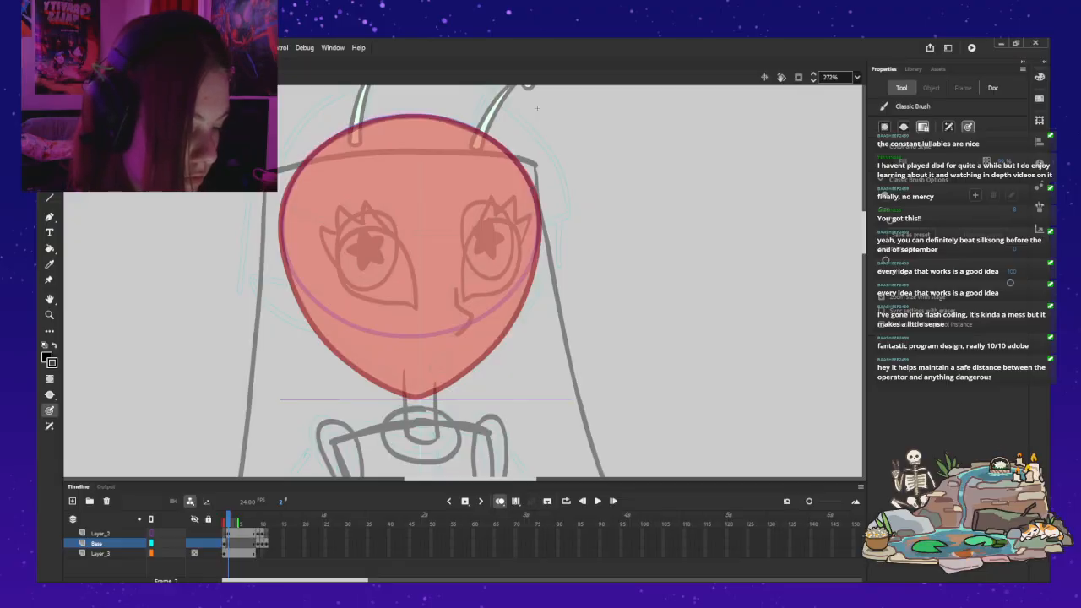
mouse_move(535, 196)
mouse_down()
mouse_move(530, 287)
mouse_move(496, 353)
mouse_move(446, 401)
mouse_up()
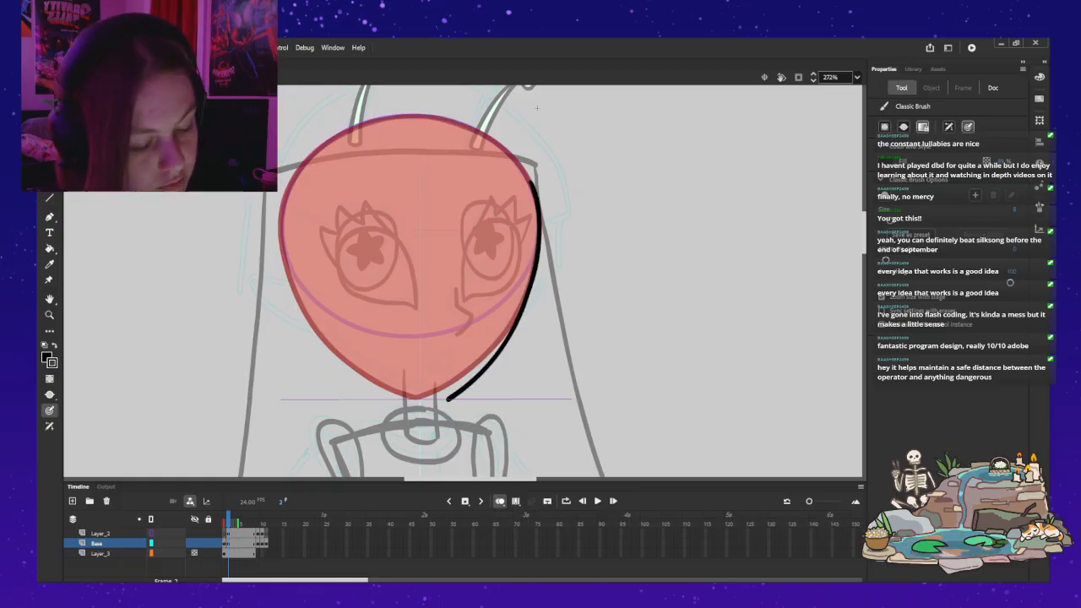
Step: Try to brush the near cheek and jaw contour on Base frame 2 from the temple down to the chin guide line
mouse_move(282, 224)
mouse_down()
mouse_move(282, 255)
mouse_move(281, 216)
mouse_move(286, 264)
mouse_move(324, 336)
mouse_move(381, 379)
mouse_move(437, 394)
mouse_up()
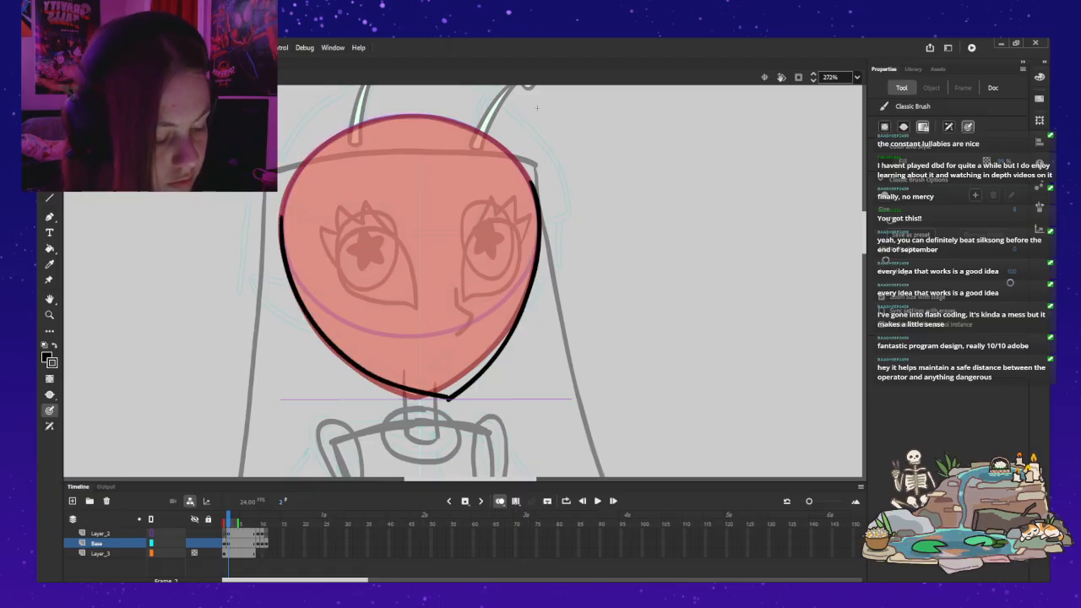
key(ctrl+z)
mouse_move(282, 213)
mouse_down()
mouse_move(323, 330)
mouse_move(363, 363)
mouse_move(440, 395)
mouse_up()
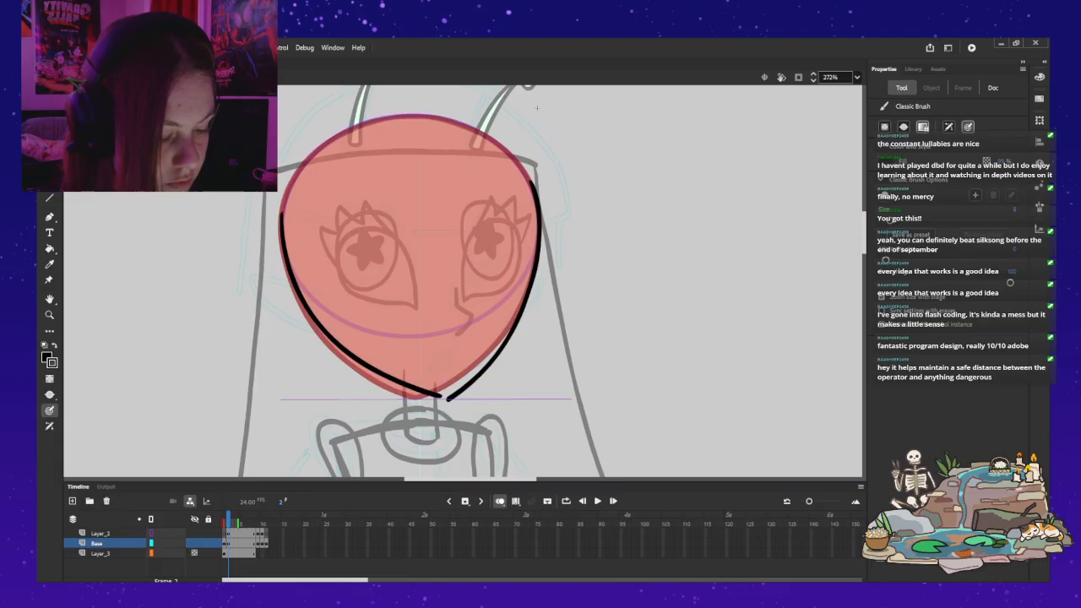
key(ctrl+z)
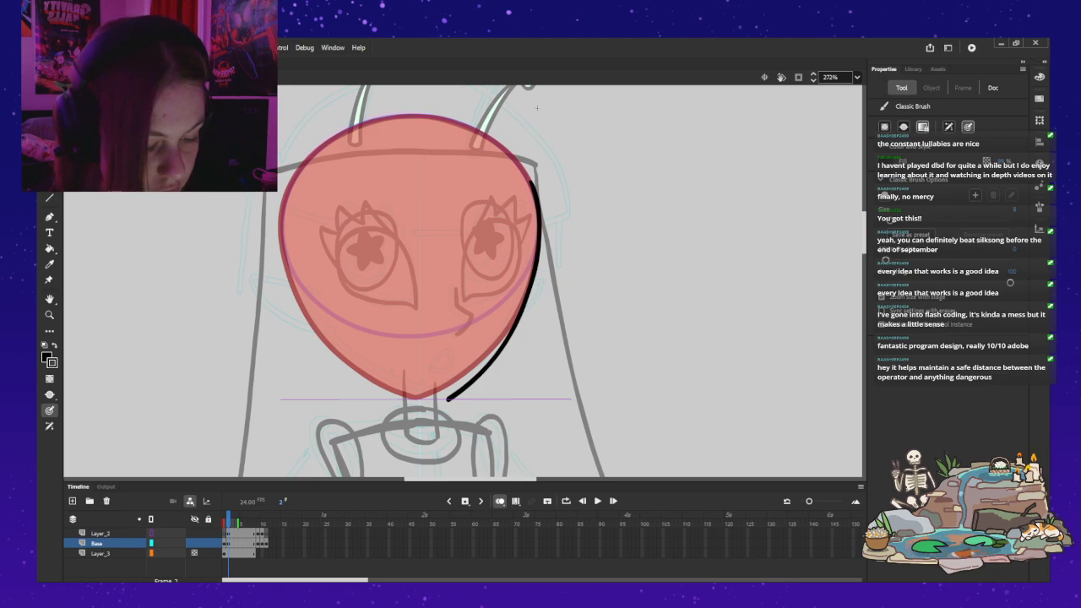
mouse_move(282, 212)
mouse_down()
mouse_move(323, 331)
mouse_move(380, 378)
mouse_move(446, 397)
mouse_up()
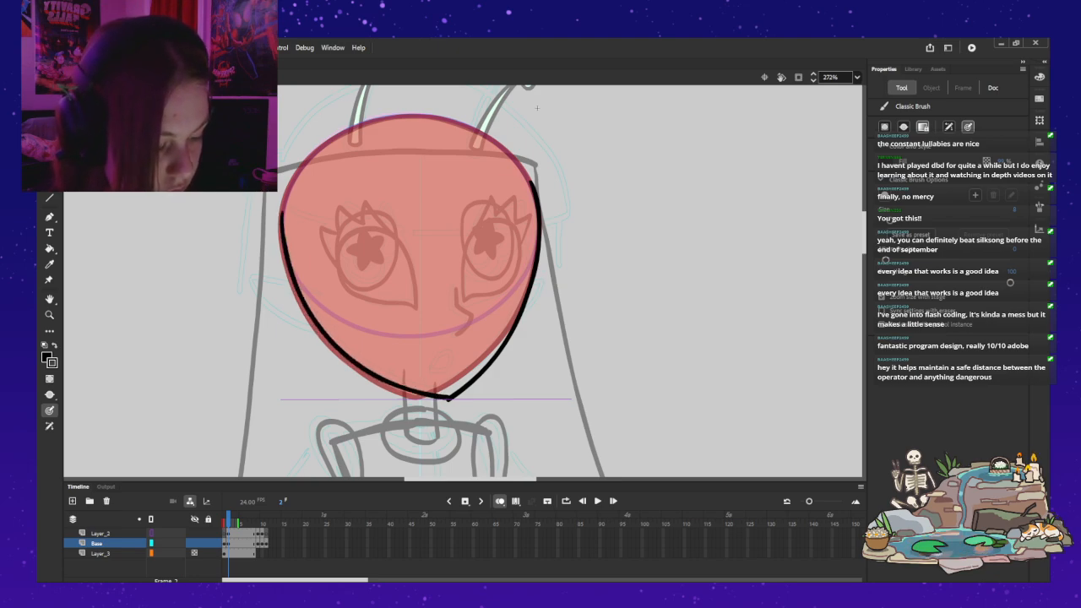
key(ctrl+z)
key(ctrl+z)
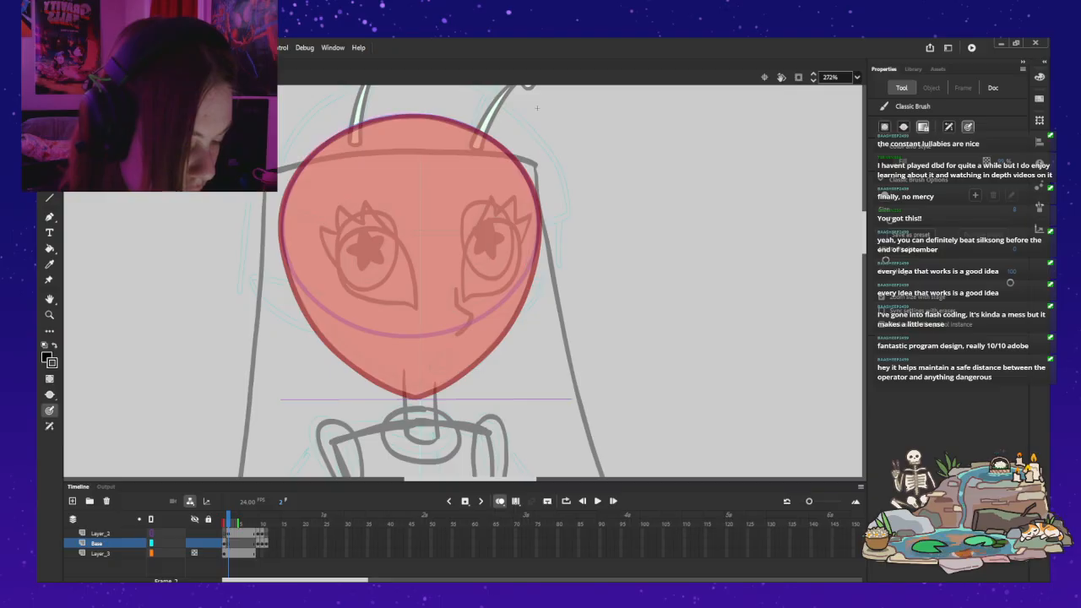
Step: Brush the near and far jaw contours on Base frame 2 from the temples to the chin guide line, redoing the far stroke
drag(281, 206, 282, 222)
drag(289, 265, 324, 327)
drag(368, 365, 447, 395)
mouse_move(533, 191)
mouse_down()
mouse_move(534, 275)
mouse_move(503, 340)
mouse_move(448, 397)
mouse_up()
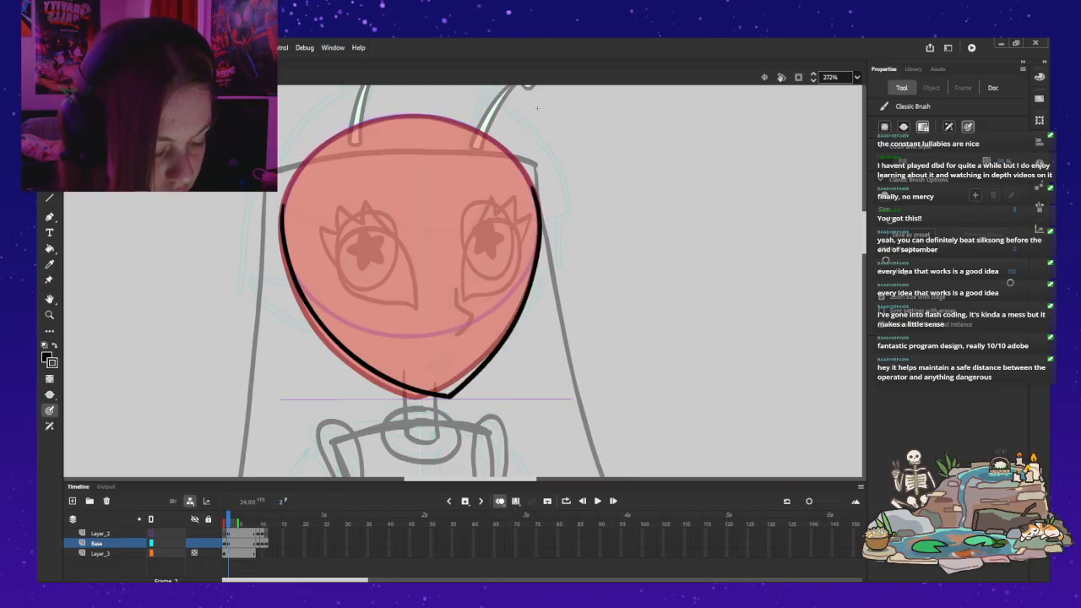
key(ctrl+z)
drag(537, 203, 529, 285)
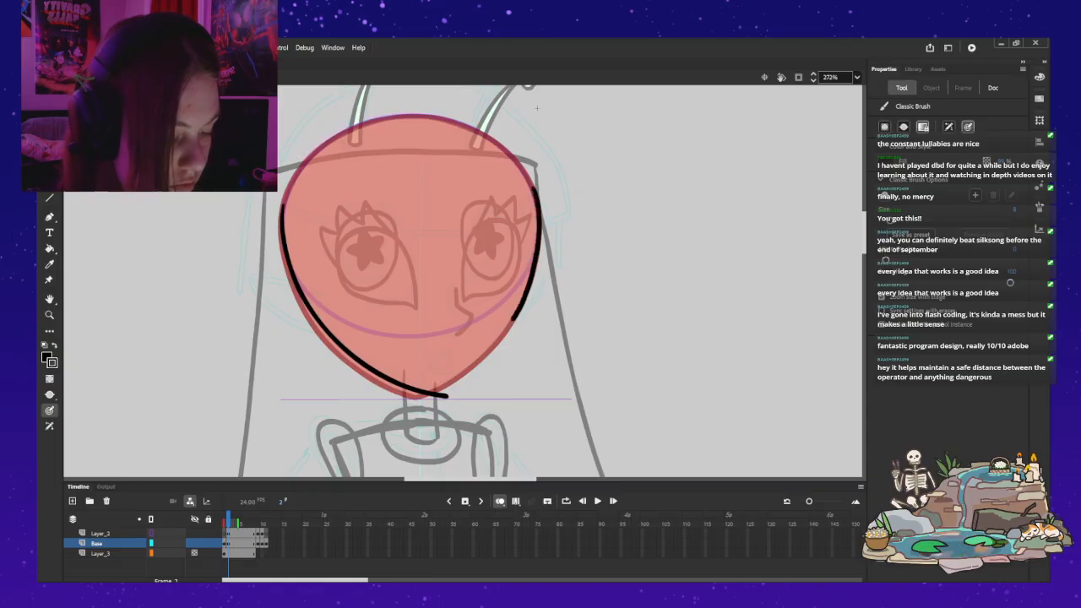
key(ctrl+z)
key(ctrl+z)
drag(531, 183, 536, 202)
mouse_move(538, 245)
mouse_down()
mouse_move(522, 310)
mouse_move(450, 395)
mouse_up()
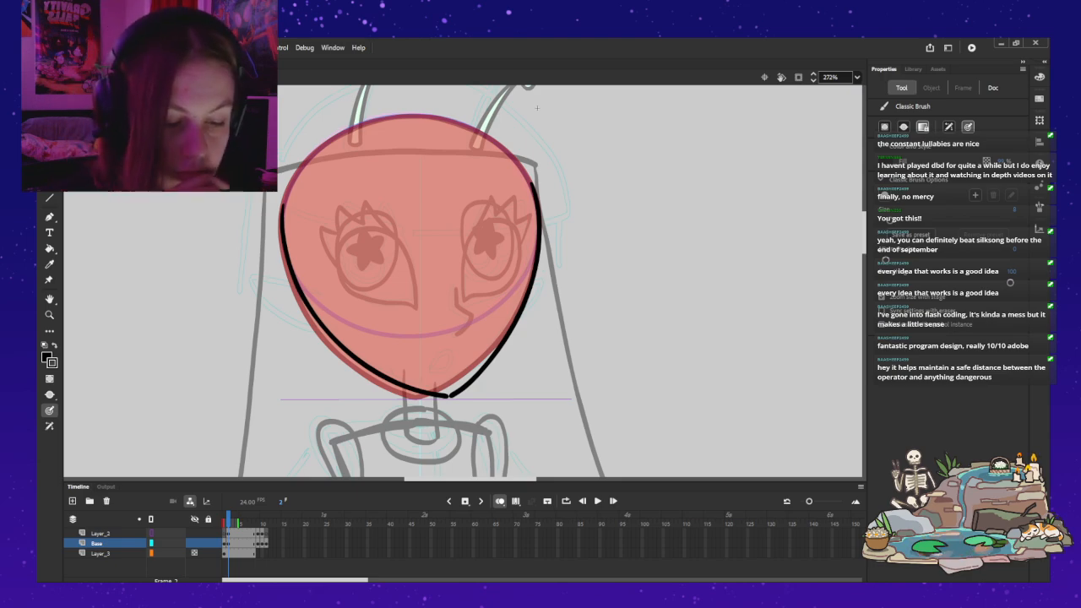
Step: Separate the two jaw strokes by moving the far one and the near one outward, away from the head
key(v)
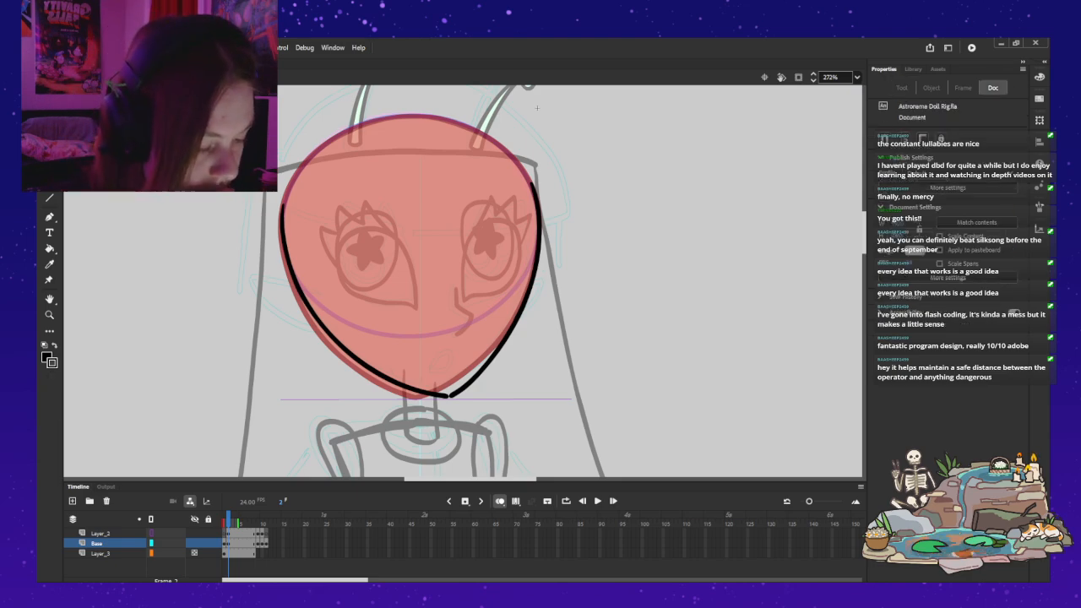
click(525, 295)
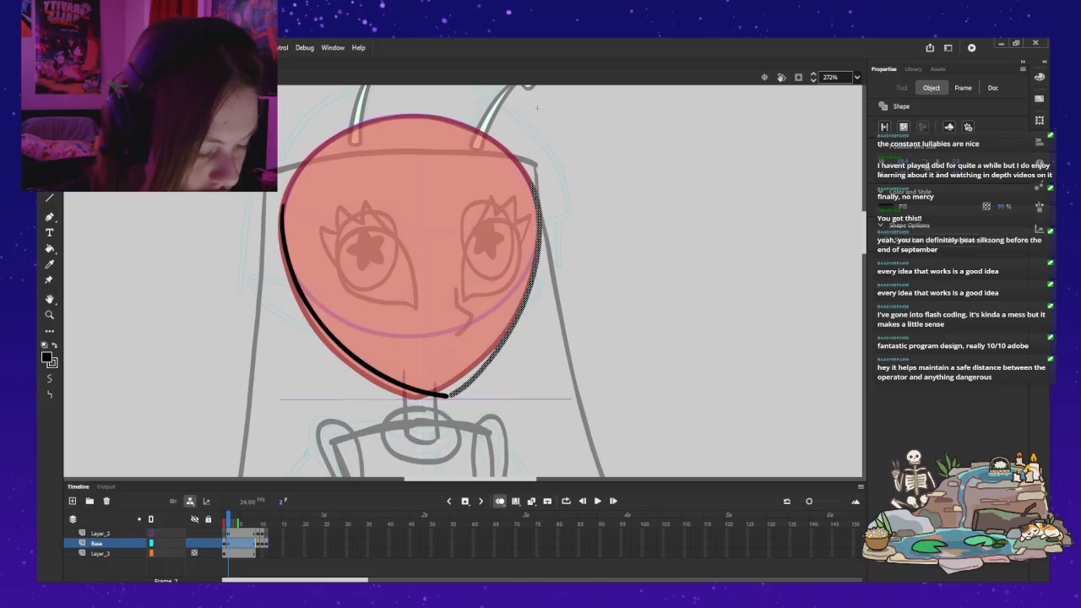
click(537, 108)
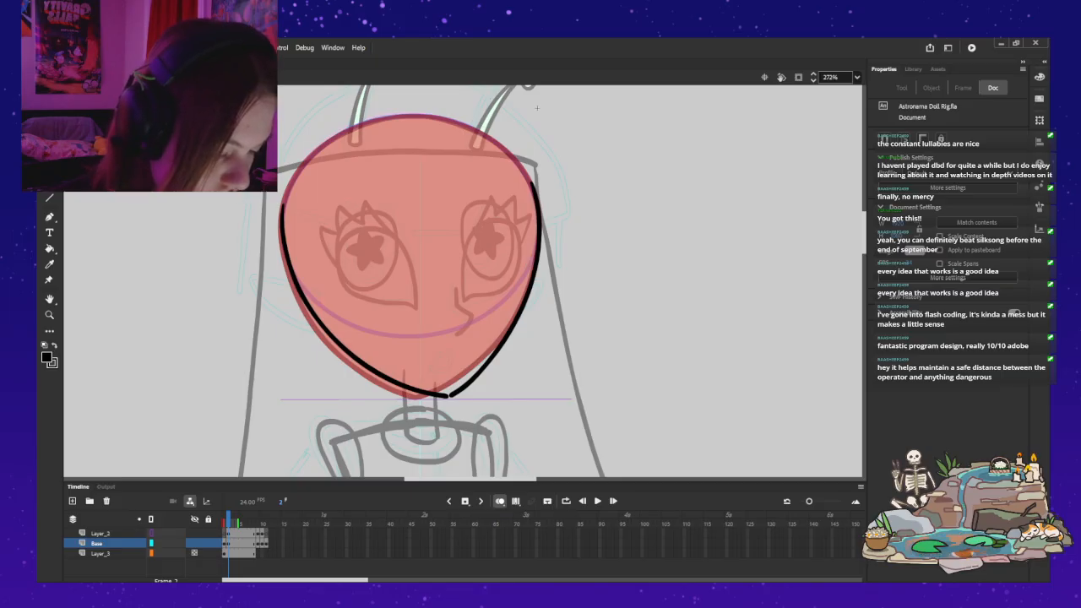
click(320, 326)
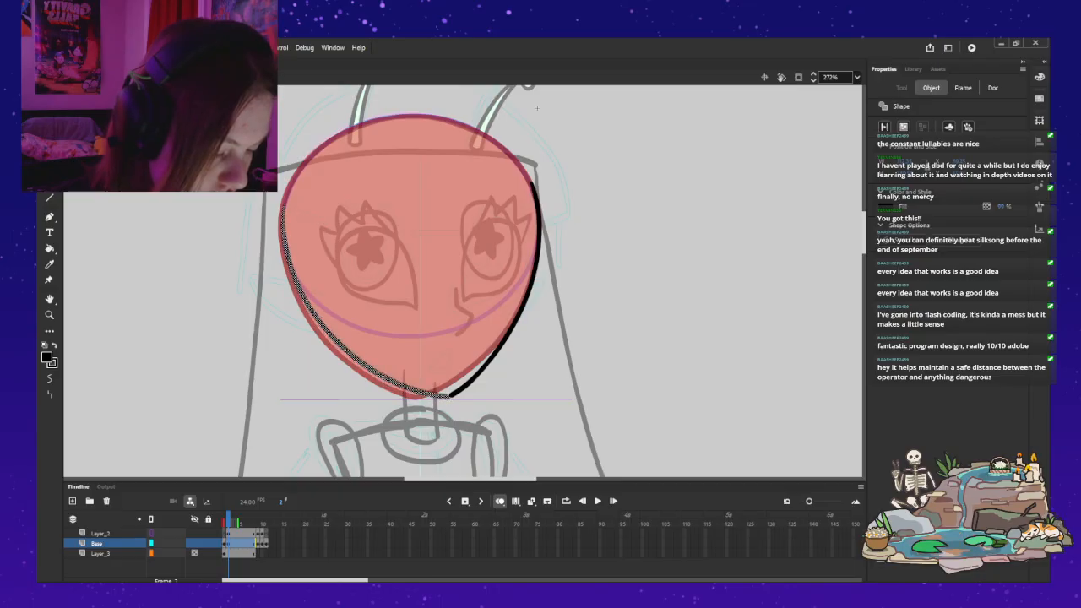
click(524, 308)
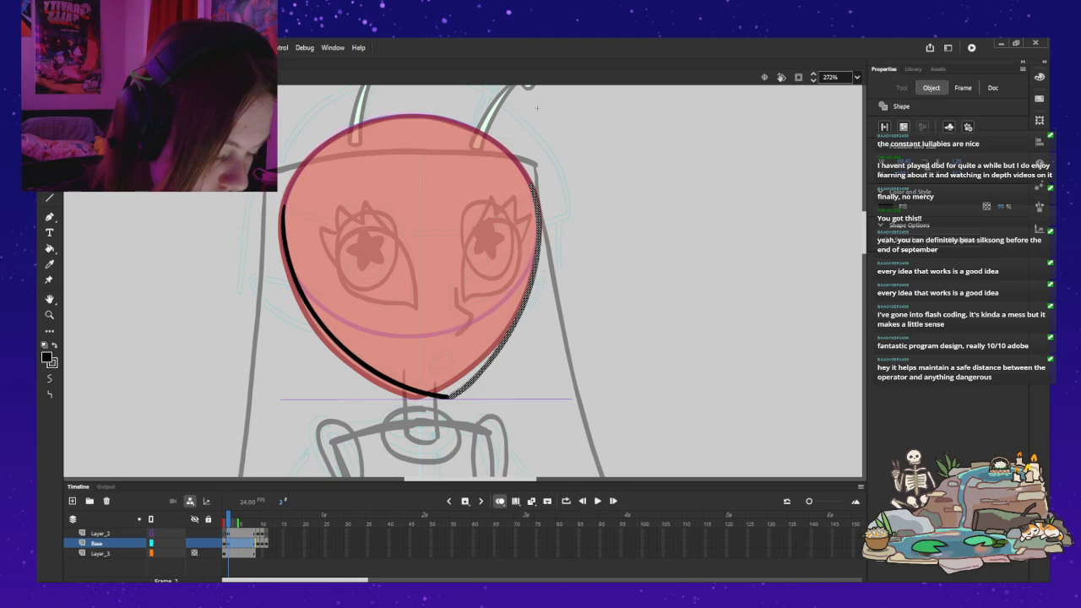
key(shift+Right)
key(shift+Right)
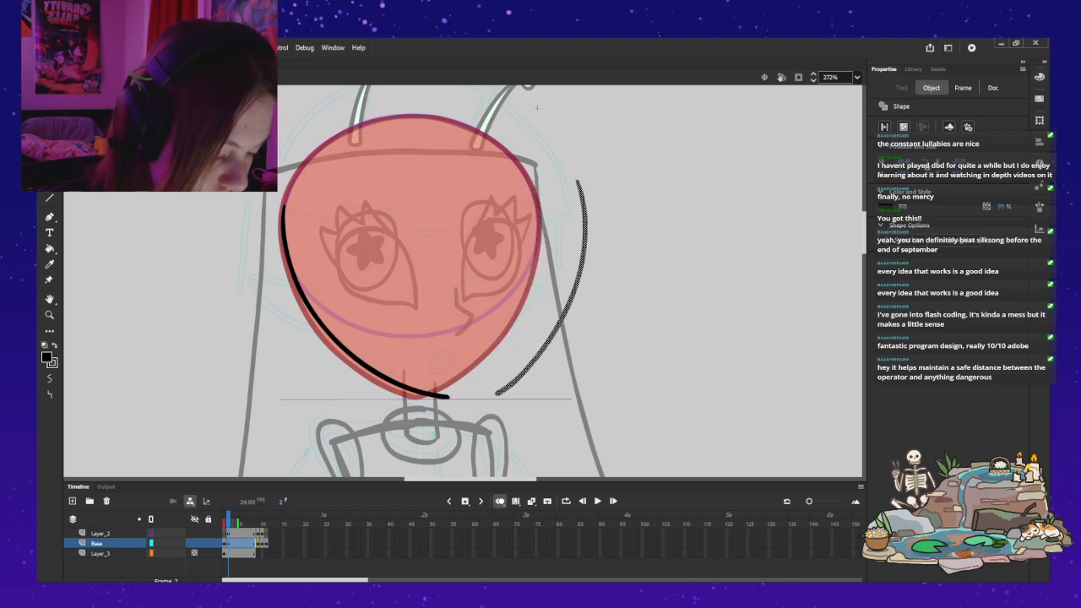
click(317, 309)
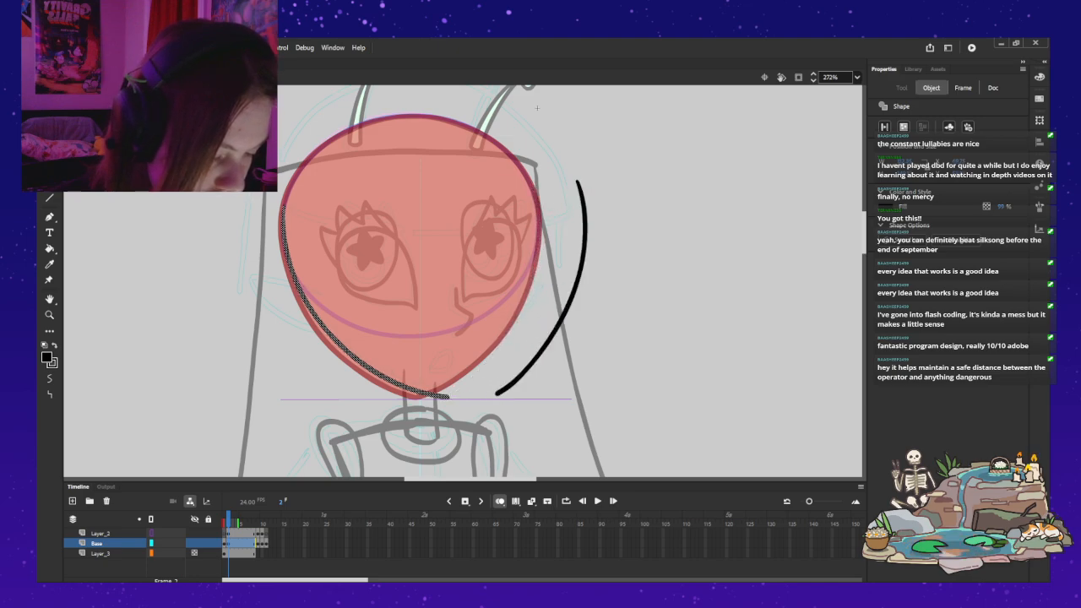
drag(317, 309, 219, 302)
Step: Move both jaw strokes back against the onion-skinned head so their lower ends meet at the chin
click(574, 291)
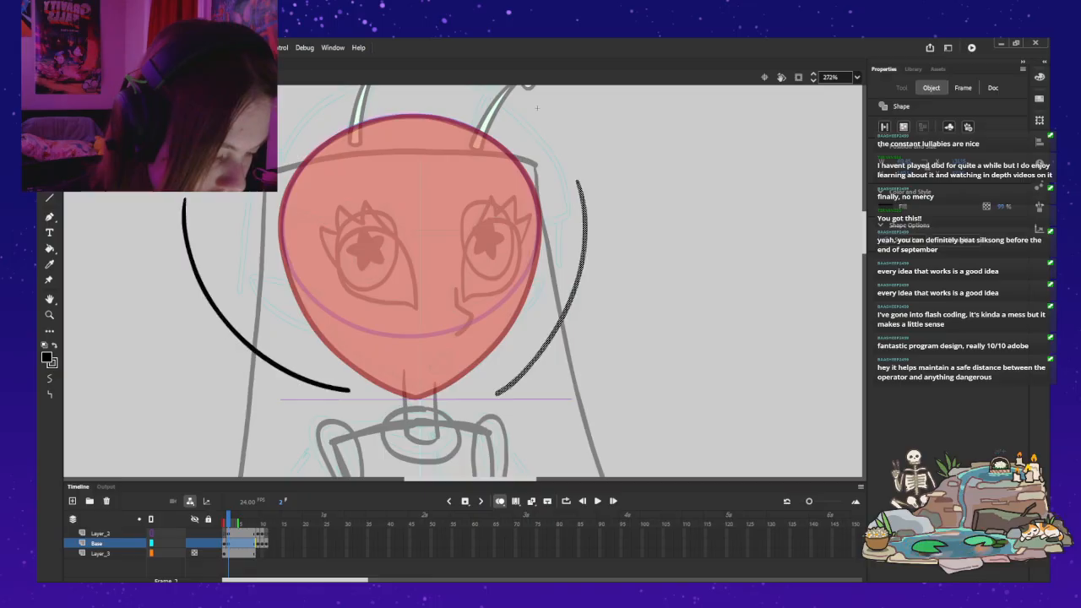
drag(574, 291, 530, 296)
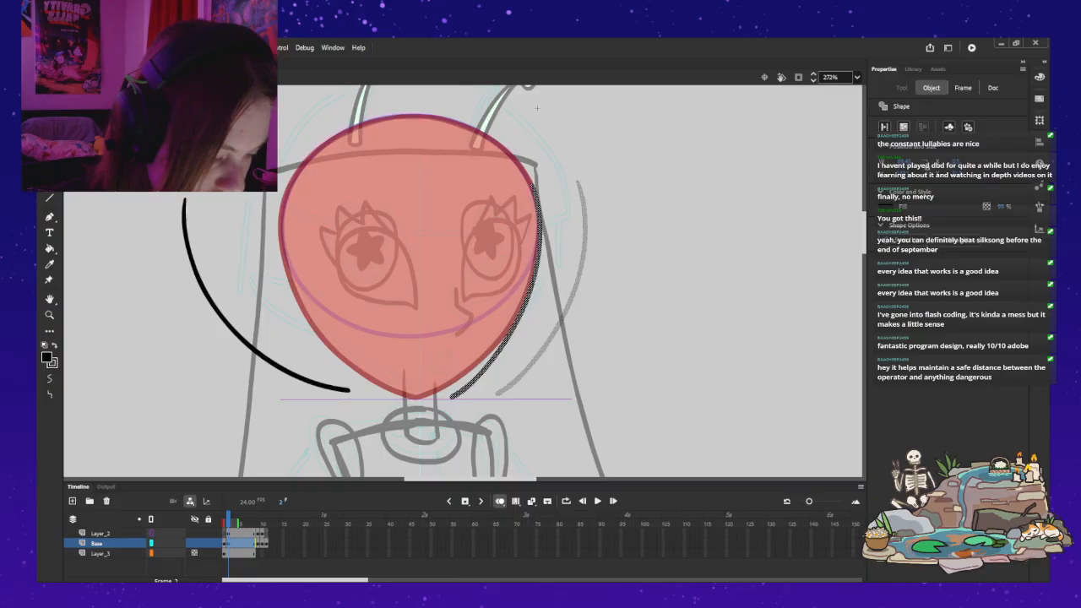
drag(530, 295, 530, 295)
click(219, 311)
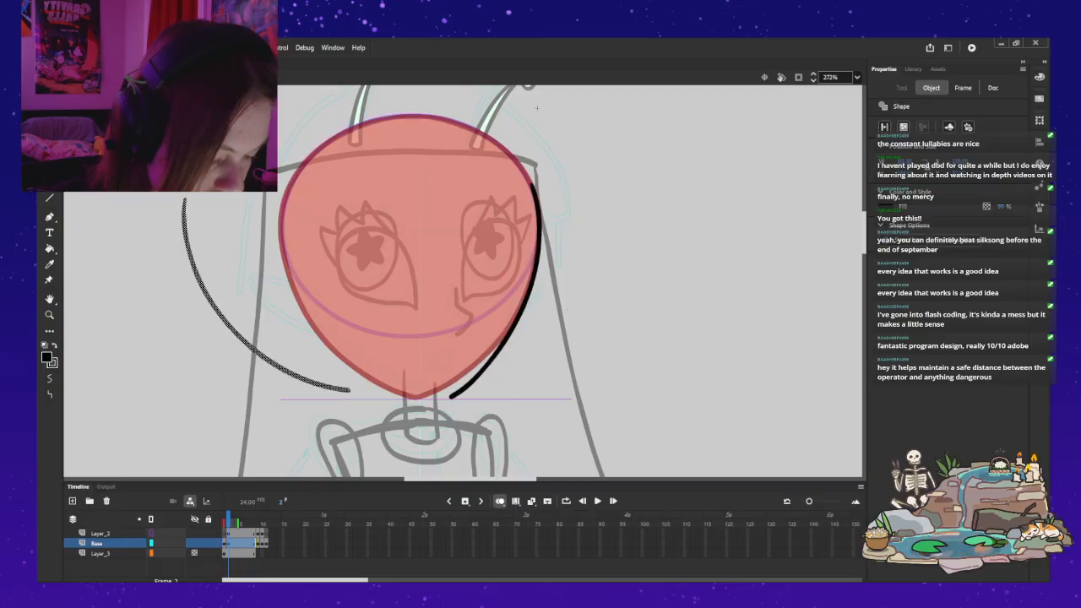
drag(219, 311, 316, 318)
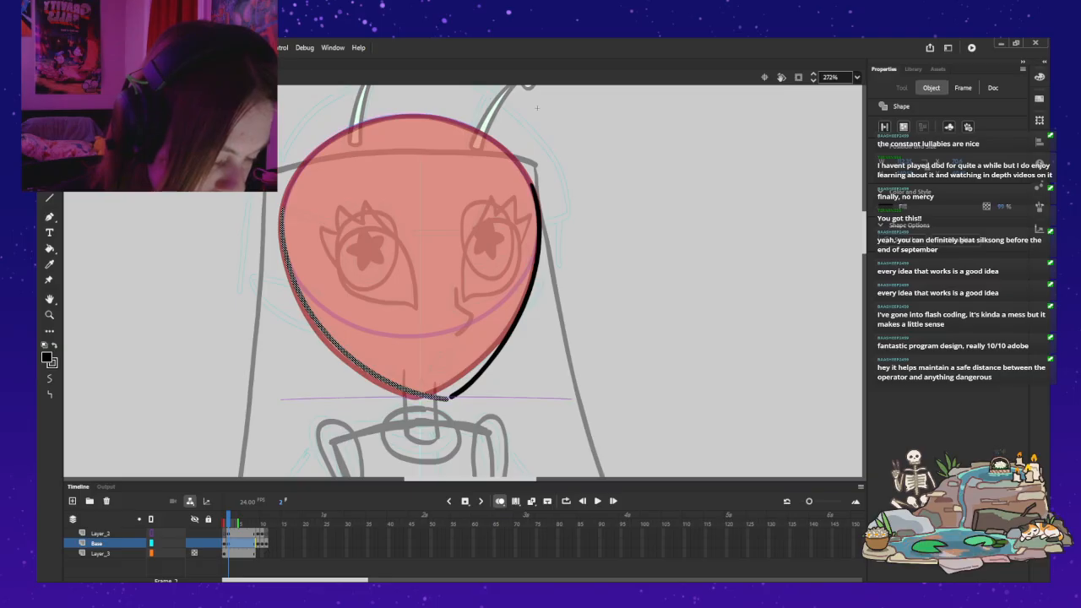
Step: Lock Layer_2 to protect the guide line and nudge the near jaw stroke up at the chin
key(ctrl+z)
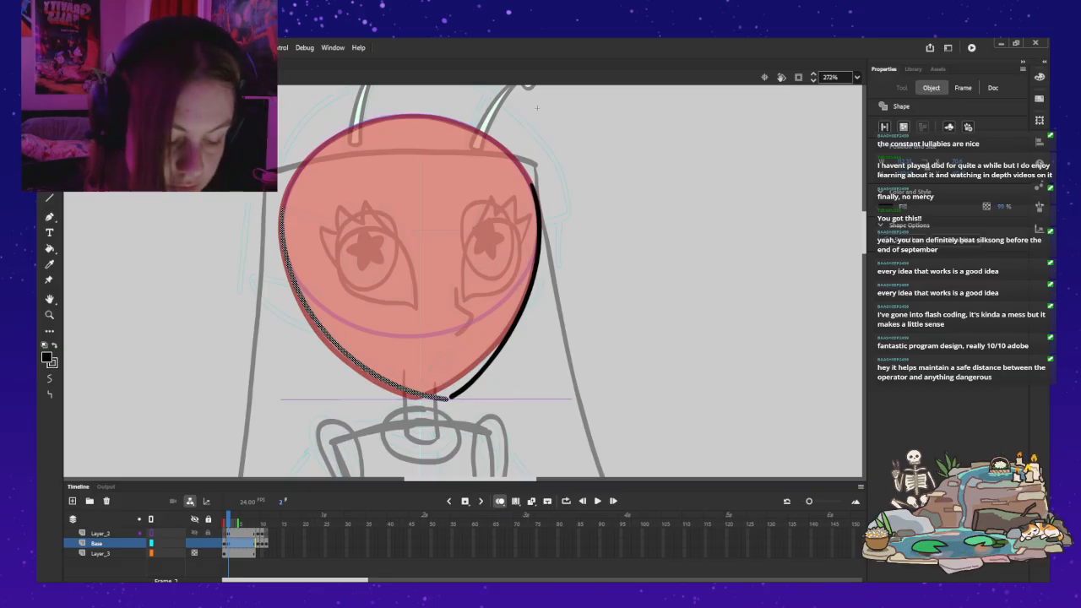
click(208, 533)
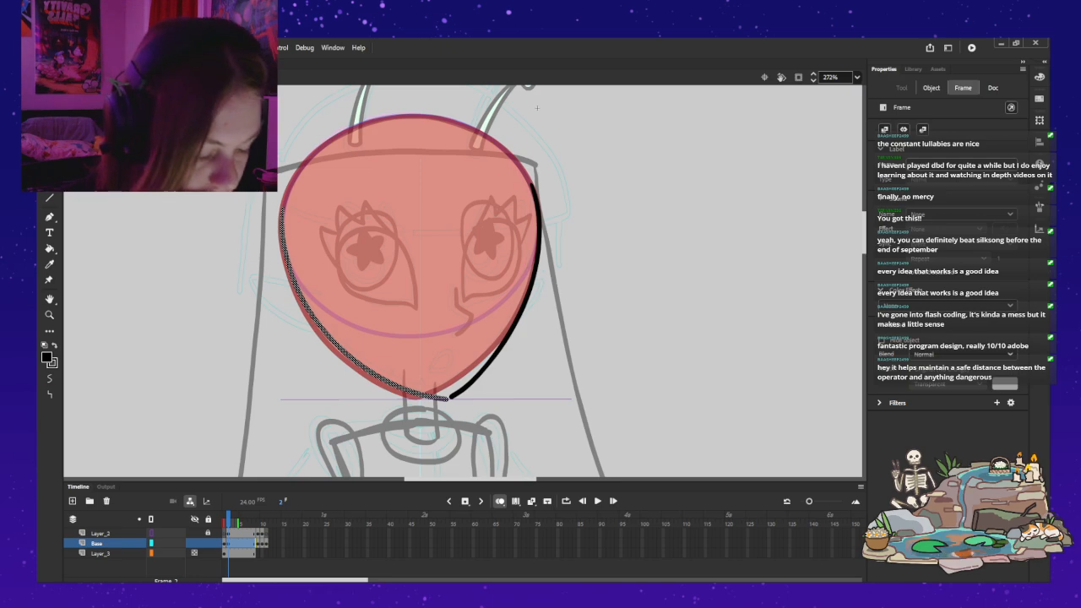
key(Up)
click(520, 314)
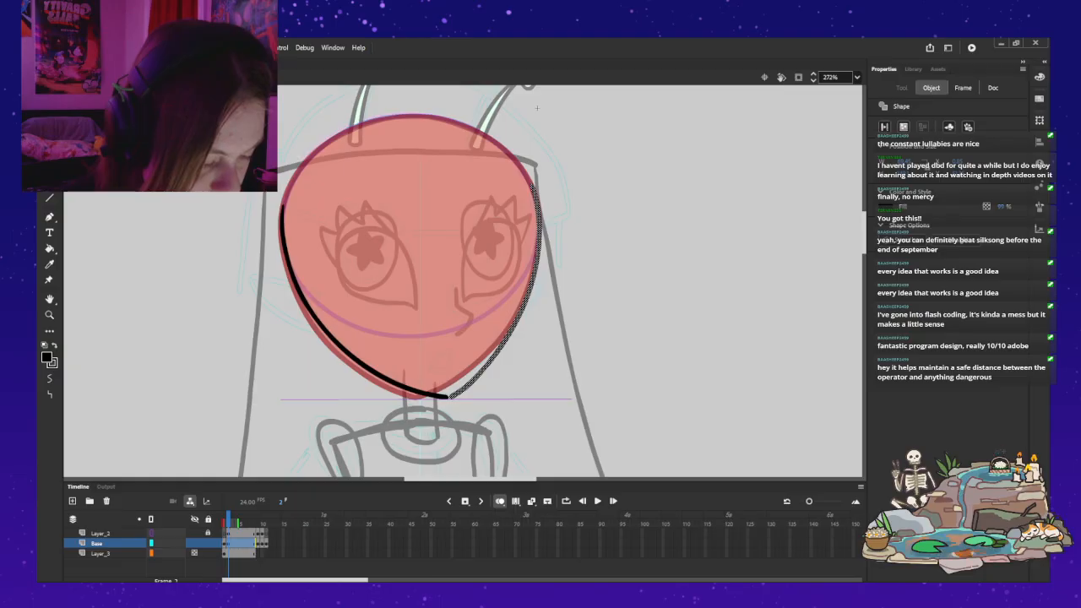
Step: Return to the full doll rig, turn off onion skinning, and reopen the head symbol for editing
double_click(537, 108)
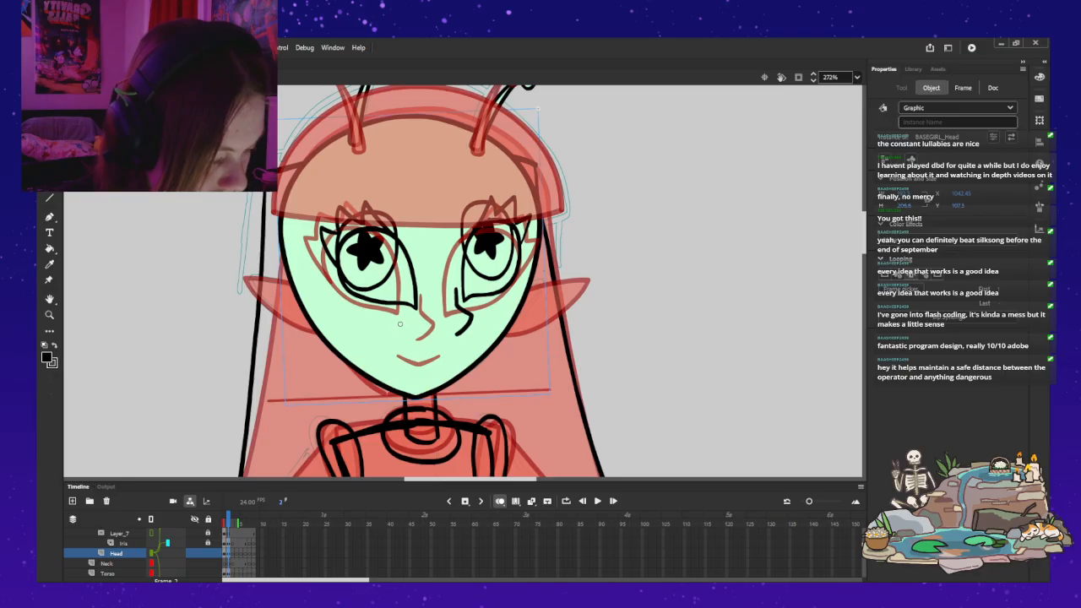
key(ctrl+z)
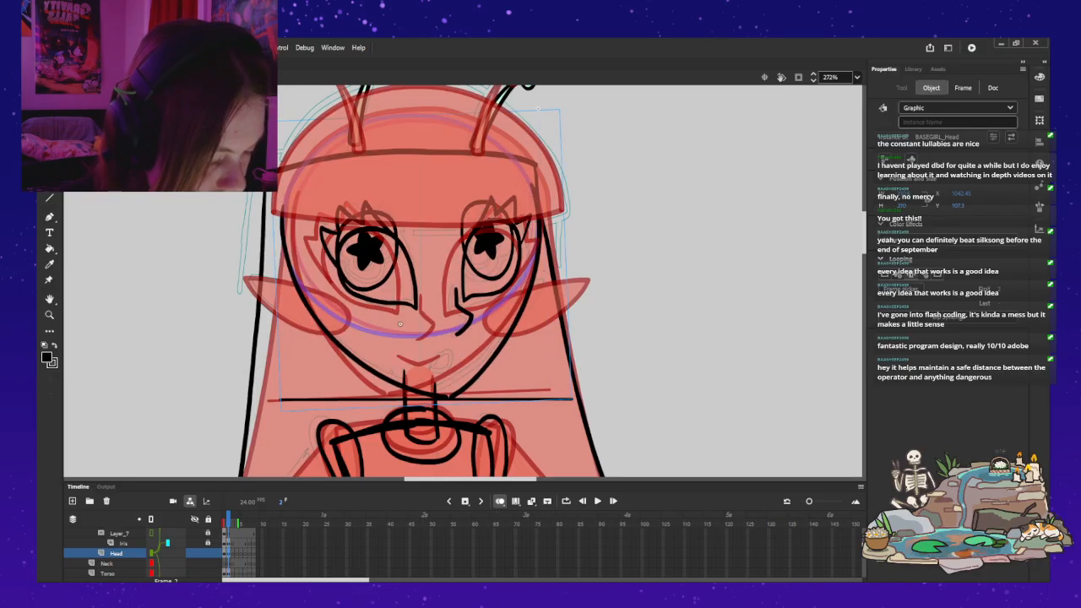
click(537, 108)
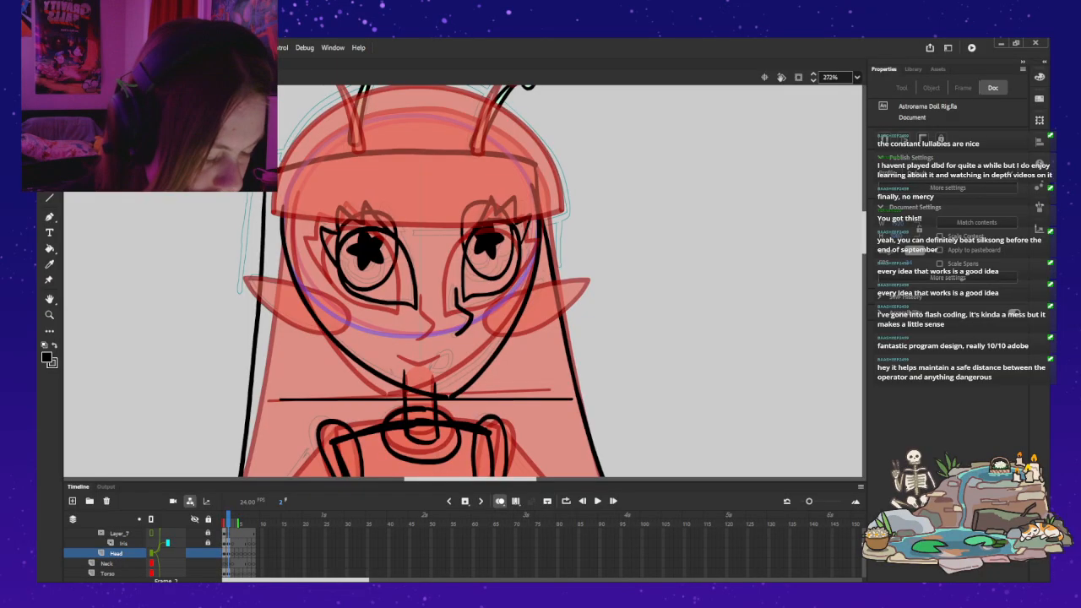
click(500, 501)
double_click(530, 284)
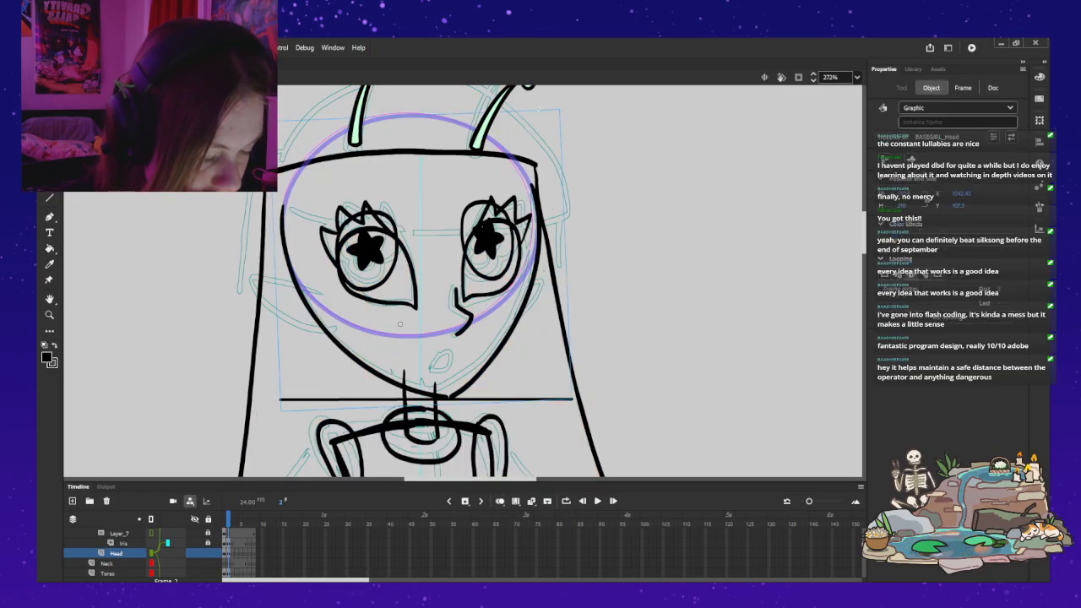
click(530, 284)
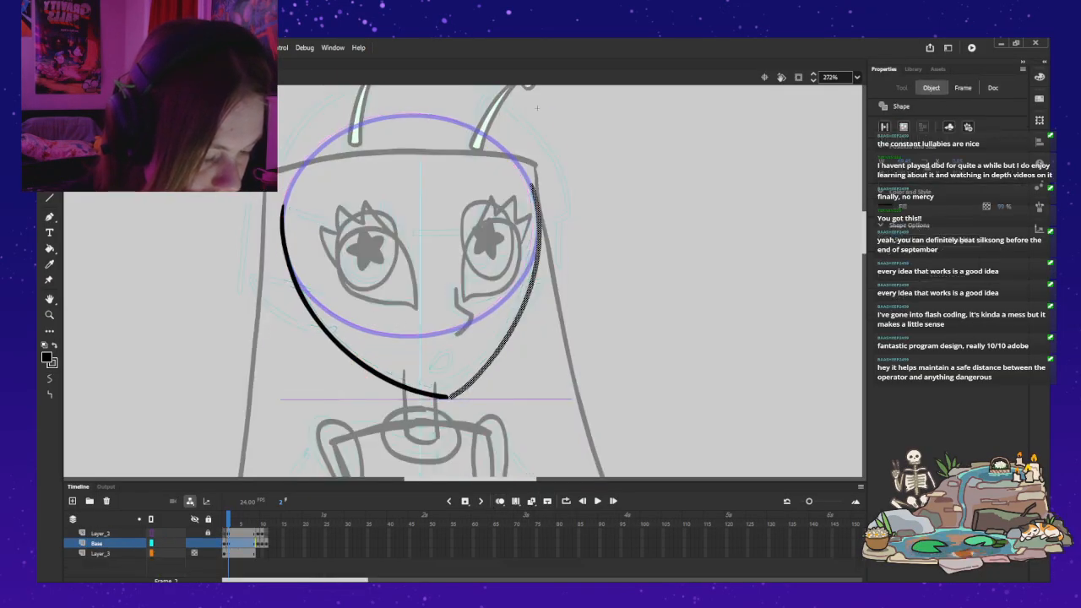
Step: Move the near jaw stroke clear of the head and rotate the far stroke's chin end inward, fine-tuning its position with small nudges
click(327, 328)
drag(328, 329, 184, 324)
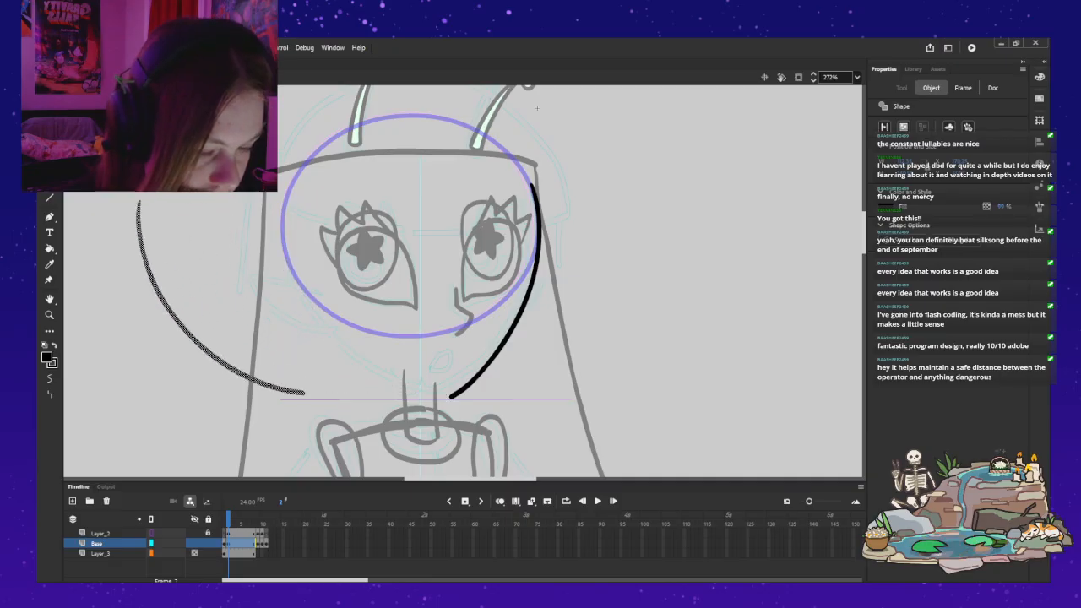
key(q)
click(532, 284)
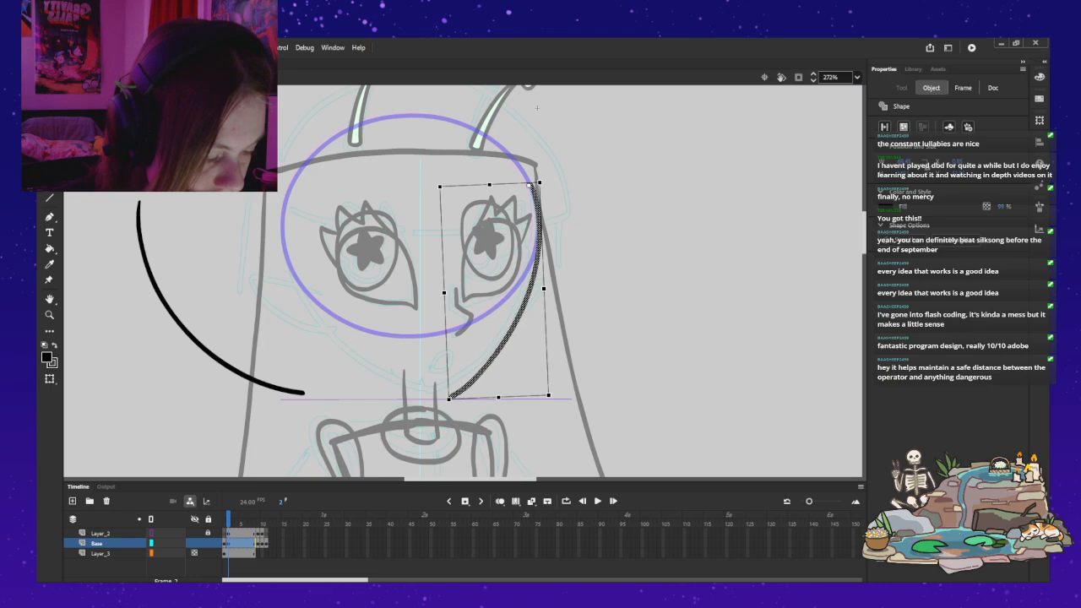
drag(447, 402, 436, 398)
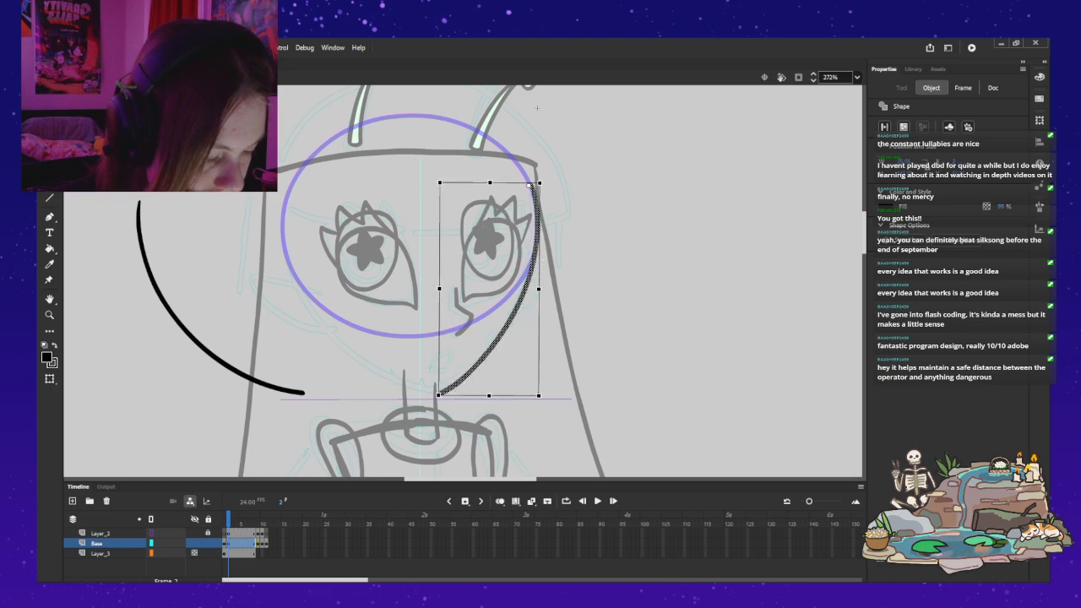
key(Down)
key(Down)
key(Right)
key(Up)
key(Right)
key(Down)
key(Escape)
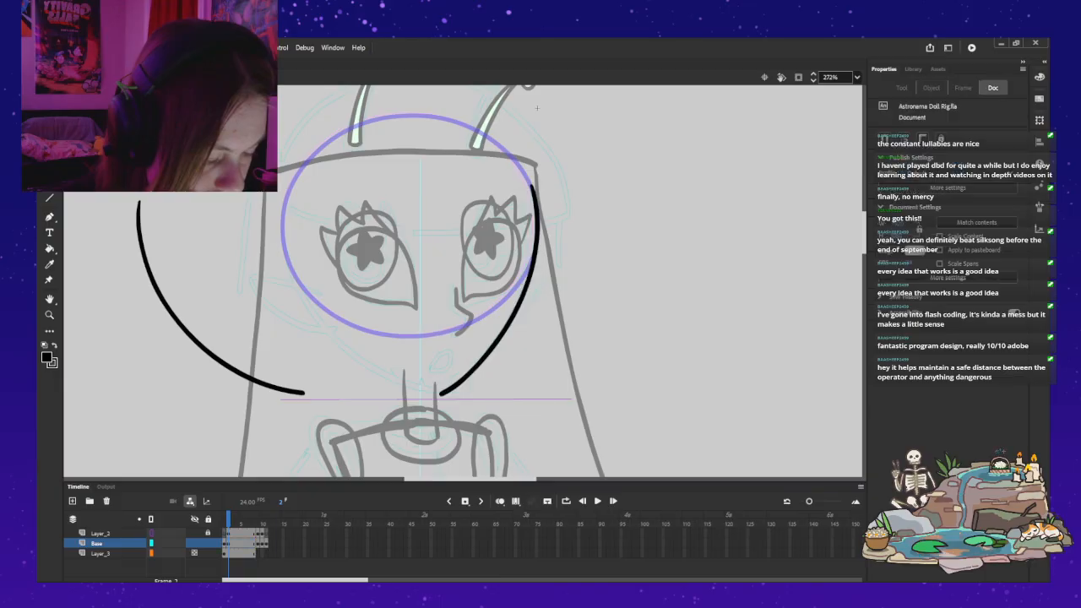
Step: Remove both the near and far jaw strokes from Base frame 2
click(193, 338)
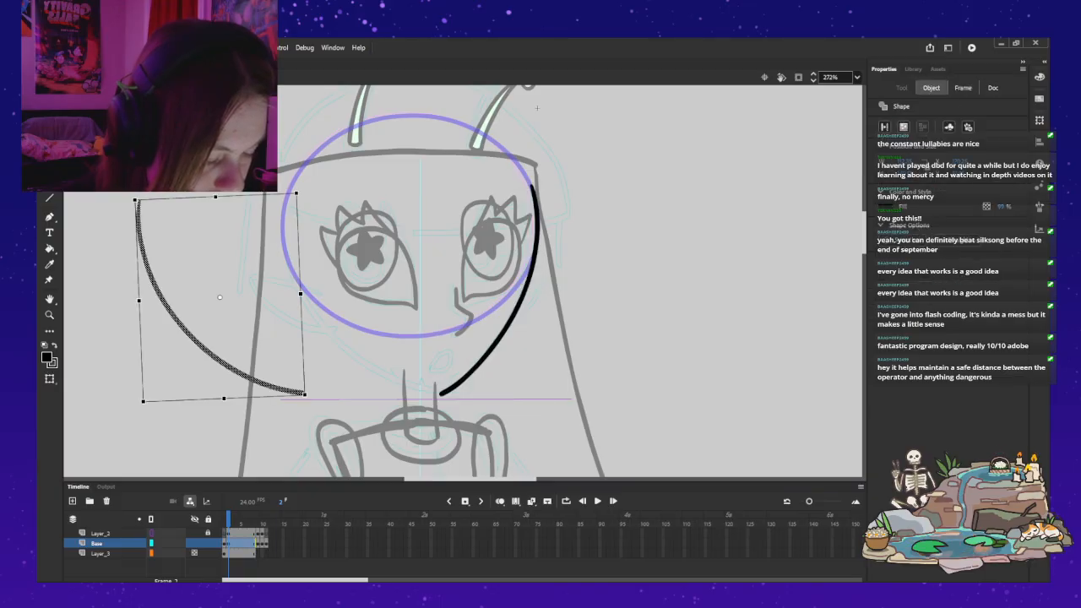
key(Delete)
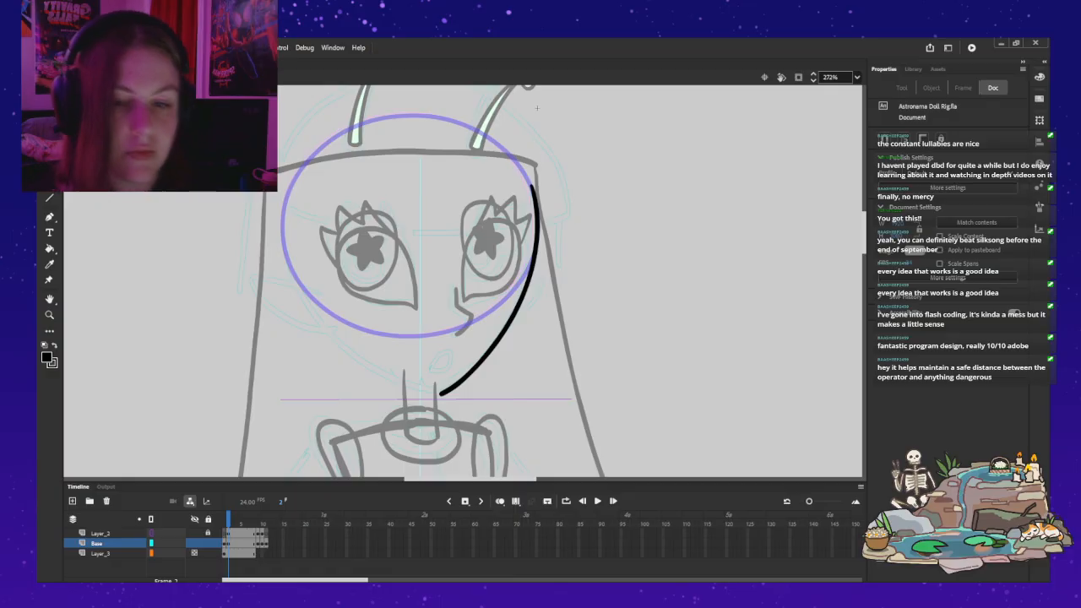
key(ctrl+z)
Step: Try brushing the near-side jaw curve from the temple down to the chin with the Classic Brush, undoing each attempt
key(b)
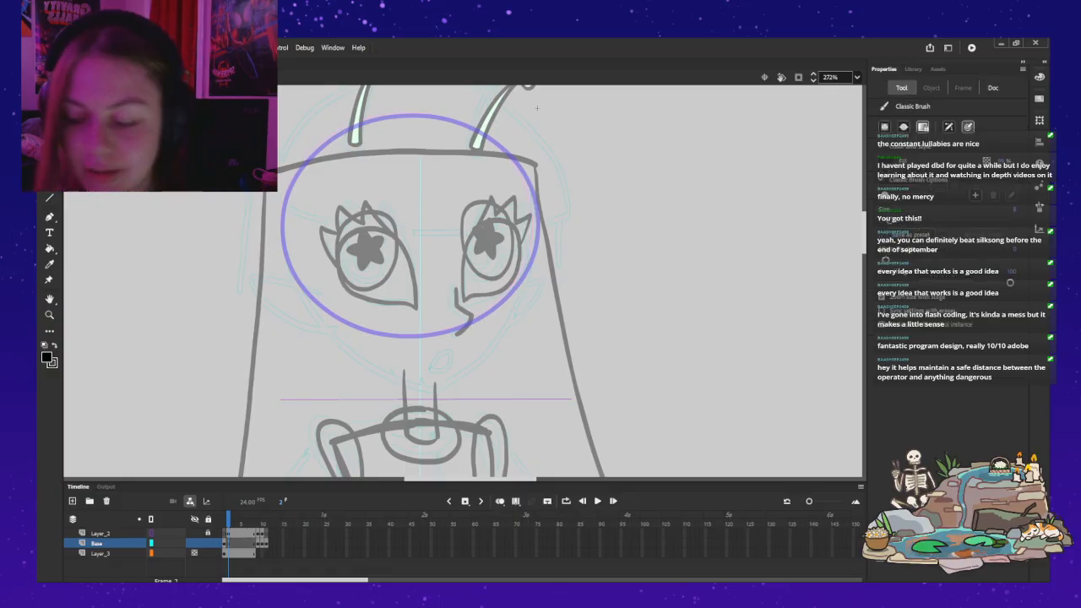
drag(280, 213, 304, 309)
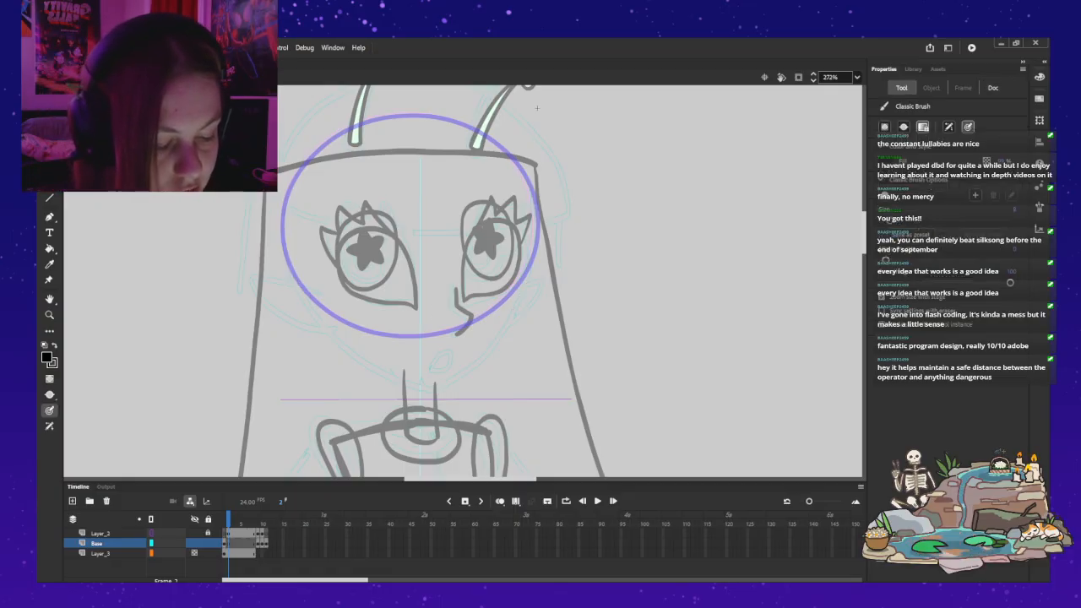
key(ctrl+z)
mouse_move(283, 225)
mouse_down()
mouse_move(331, 334)
mouse_move(416, 382)
mouse_up()
key(ctrl+z)
mouse_move(283, 213)
mouse_down()
mouse_move(285, 256)
mouse_move(319, 318)
mouse_move(350, 352)
mouse_move(459, 390)
mouse_up()
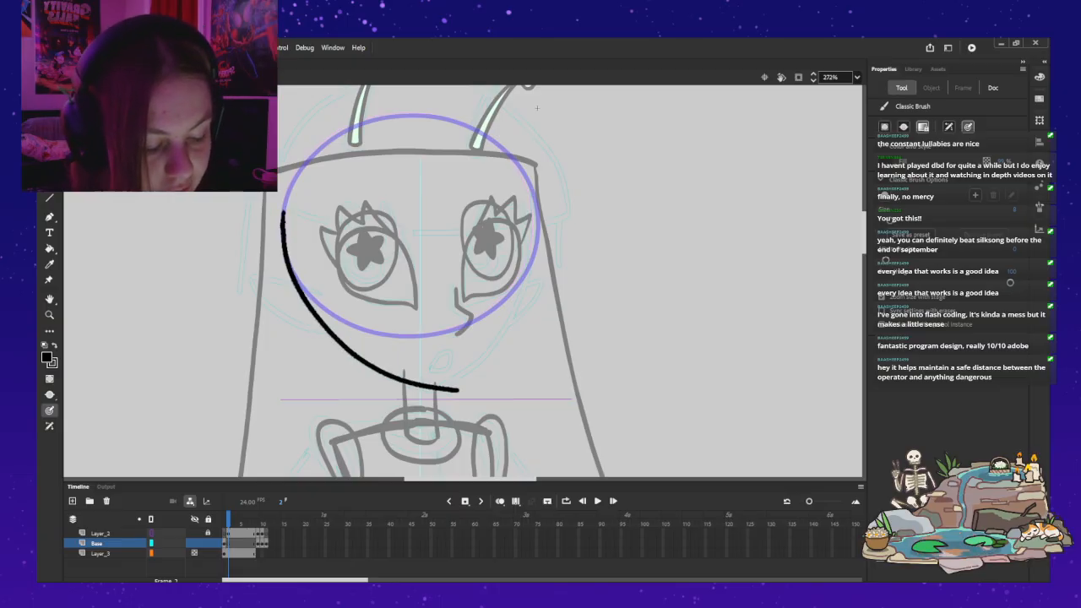
key(ctrl+z)
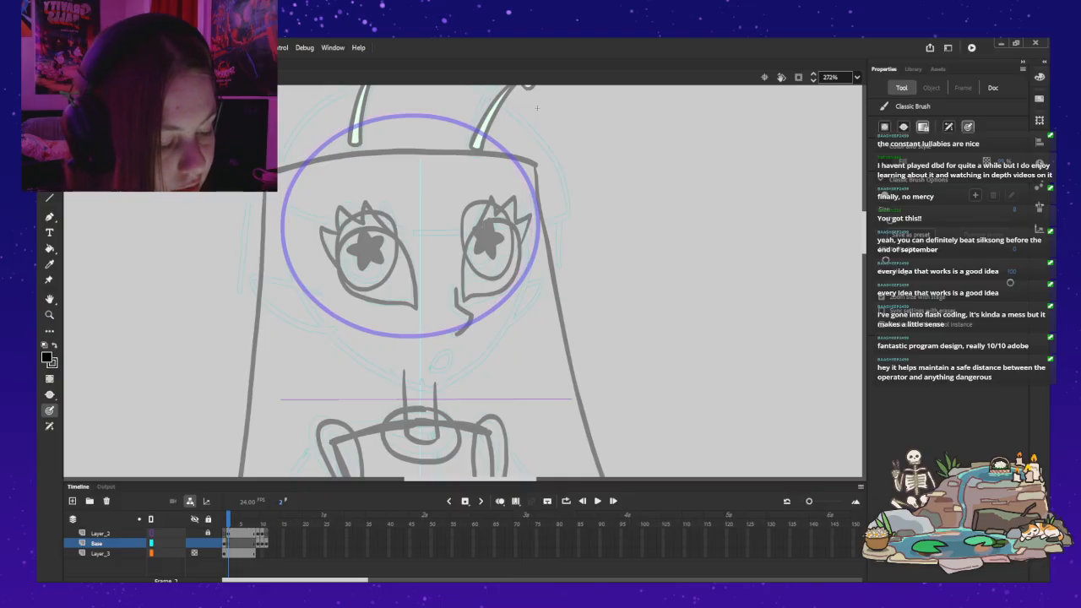
Step: Try brushing the far-side jaw curve from beside the far eye to the chin, undoing each attempt
drag(535, 201, 539, 249)
mouse_move(529, 296)
mouse_down()
mouse_move(503, 340)
mouse_move(452, 387)
mouse_up()
key(ctrl+z)
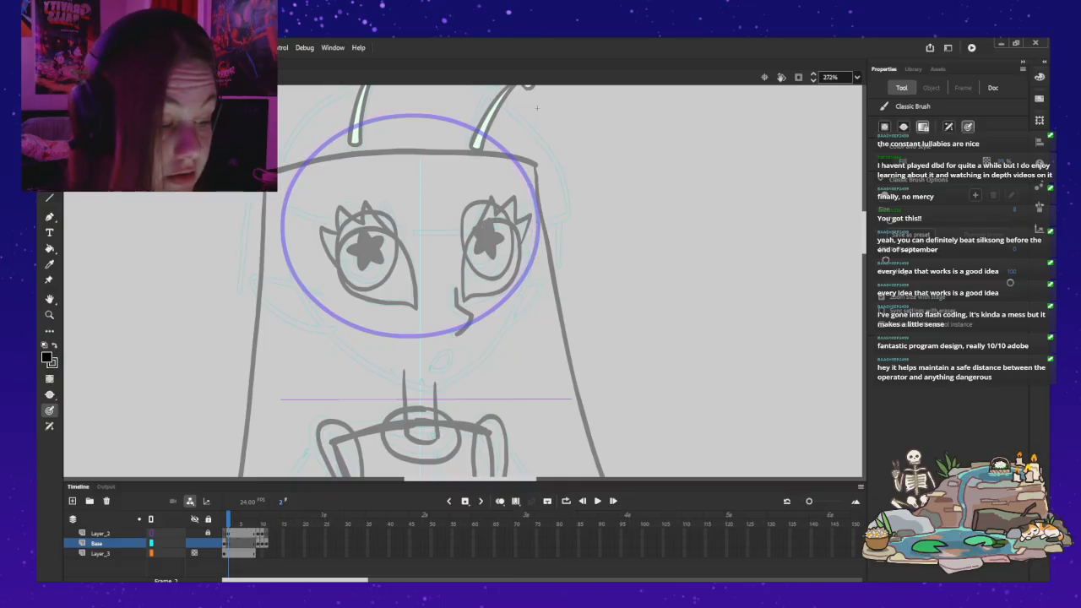
drag(529, 181, 534, 264)
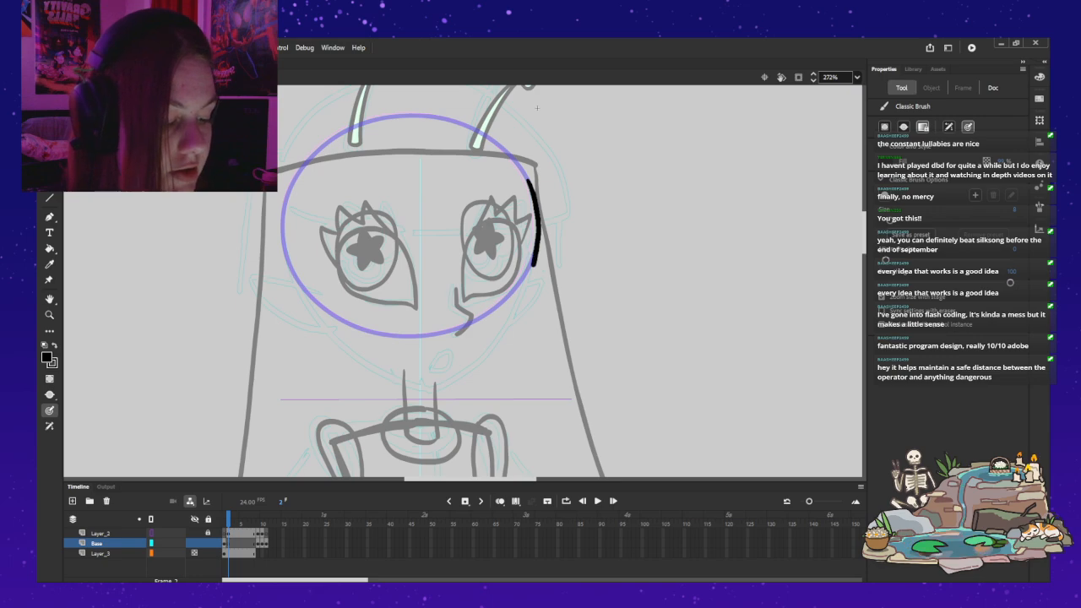
mouse_move(518, 310)
mouse_down()
mouse_move(492, 353)
mouse_move(450, 387)
mouse_up()
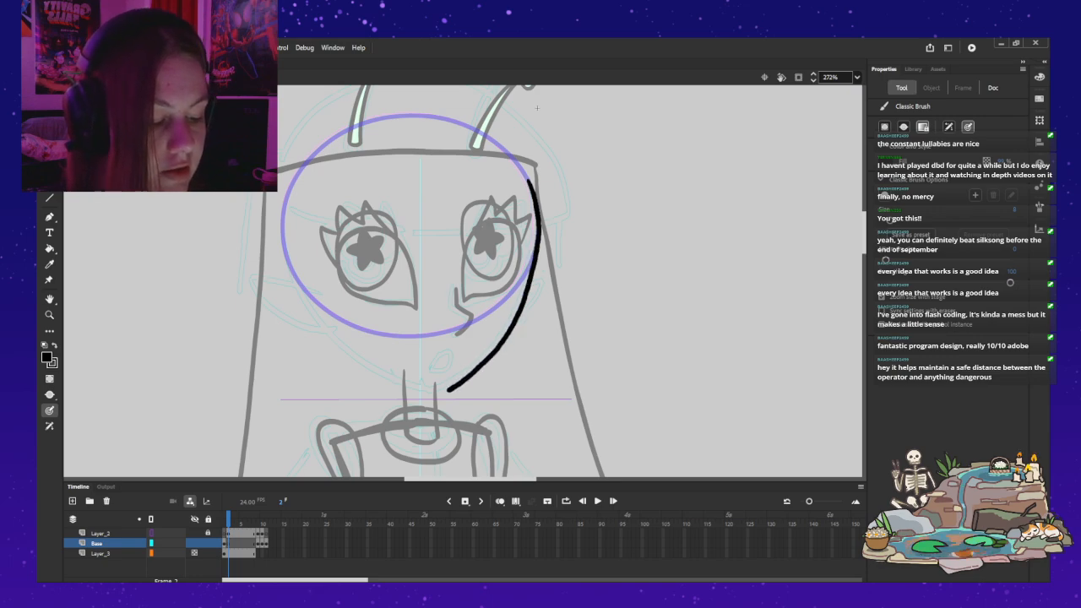
key(ctrl+z)
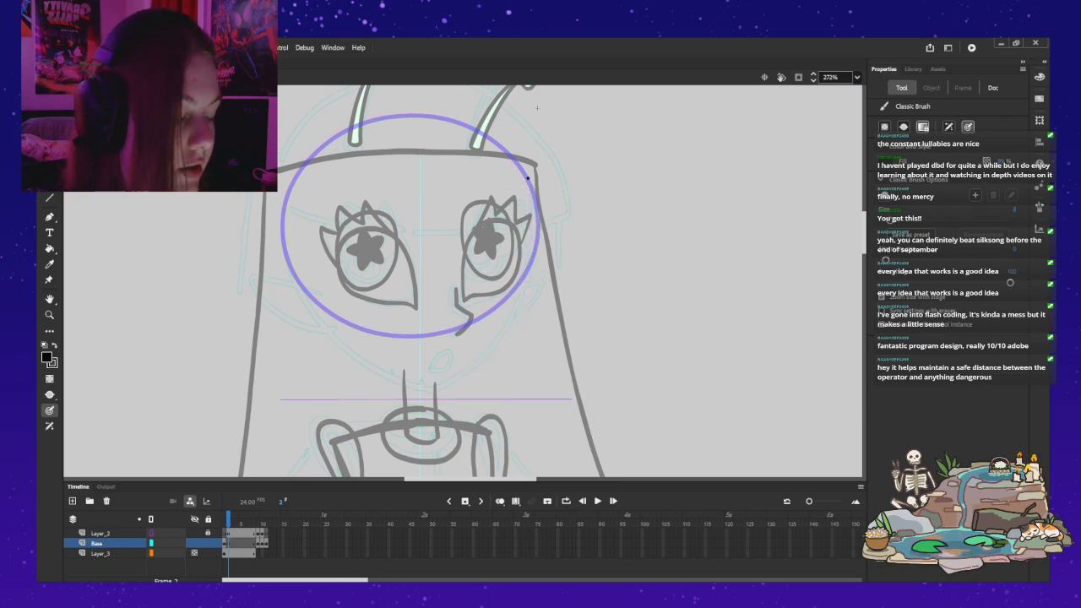
Step: Try brushing both jaw curves to meet in a point at the chin guide line, then undo both strokes
drag(535, 196, 540, 225)
drag(533, 270, 514, 322)
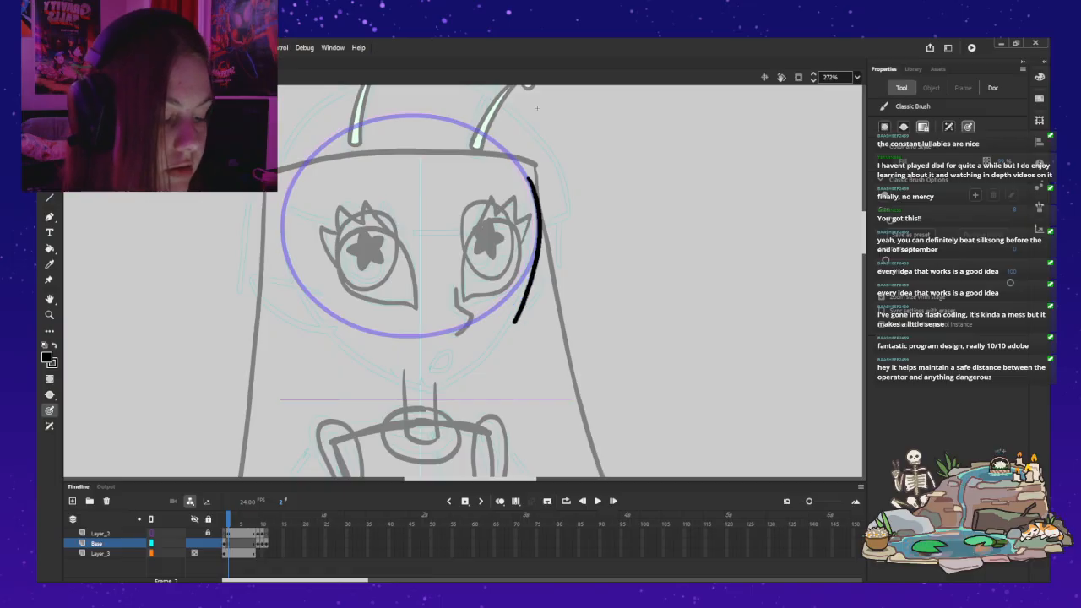
drag(486, 363, 444, 395)
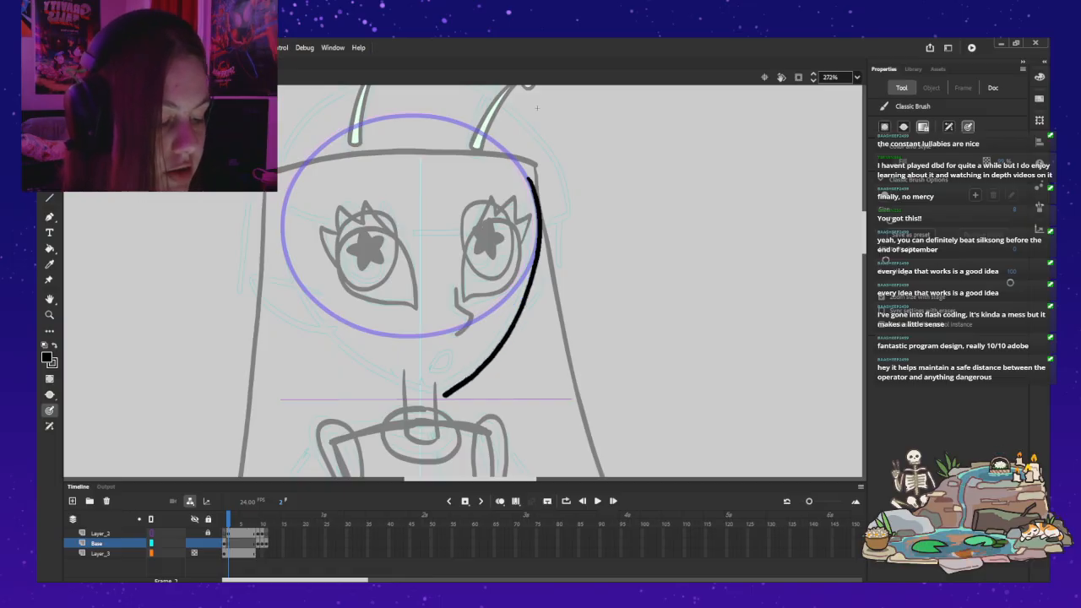
mouse_move(282, 229)
mouse_down()
mouse_move(302, 292)
mouse_move(341, 346)
mouse_up()
drag(394, 378, 440, 394)
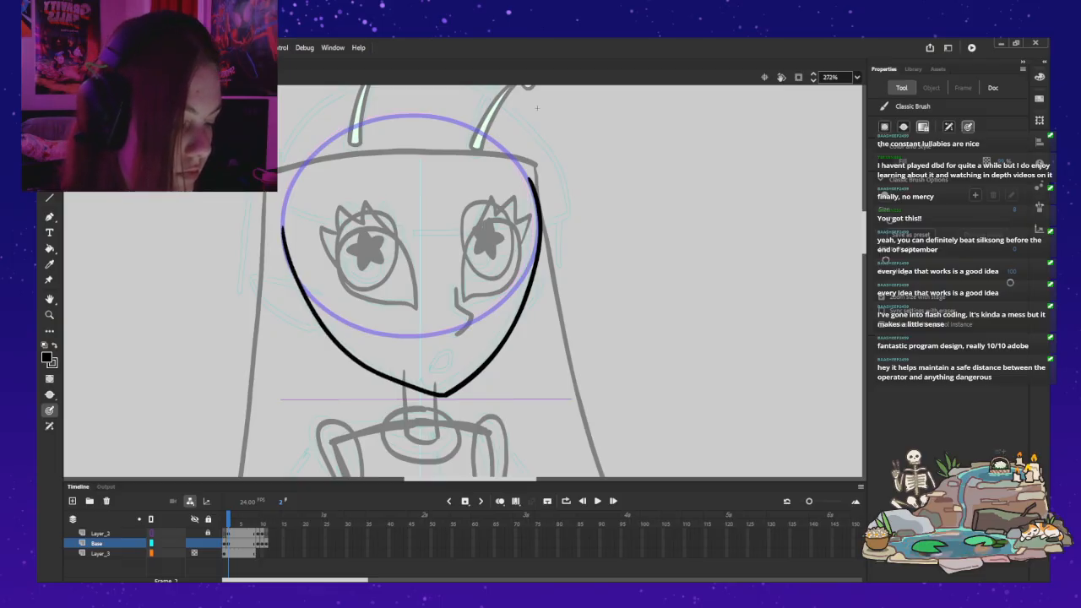
key(ctrl+z)
key(ctrl+z)
Step: Brush the far-side jaw curve from the temple along the head circle down to the chin guide line
mouse_move(533, 191)
mouse_down()
mouse_move(538, 255)
mouse_move(506, 330)
mouse_up()
key(ctrl+z)
mouse_move(530, 182)
mouse_down()
mouse_move(538, 244)
mouse_move(521, 303)
mouse_move(483, 363)
mouse_move(437, 395)
mouse_up()
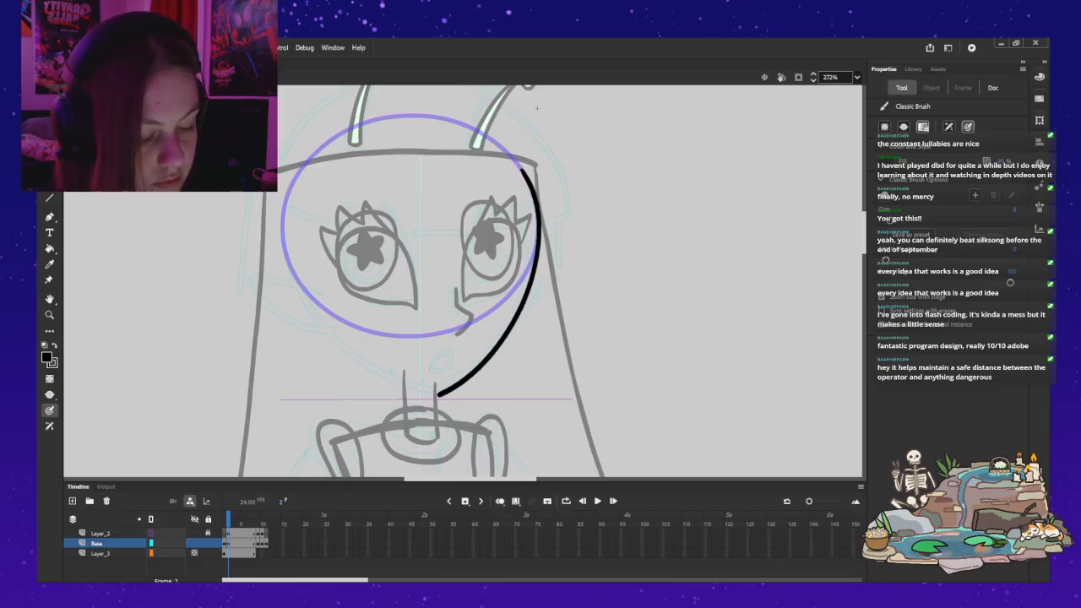
Step: Brush the near-side jaw curve from the head circle down to meet the far stroke at the chin, redoing unsatisfactory attempts
mouse_move(281, 237)
mouse_down()
mouse_move(290, 267)
mouse_move(281, 232)
mouse_move(325, 331)
mouse_move(414, 385)
mouse_up()
key(ctrl+z)
key(ctrl+z)
drag(281, 235, 310, 314)
key(ctrl+z)
mouse_move(281, 235)
mouse_down()
mouse_move(321, 327)
mouse_move(358, 362)
mouse_move(429, 391)
mouse_up()
key(ctrl+z)
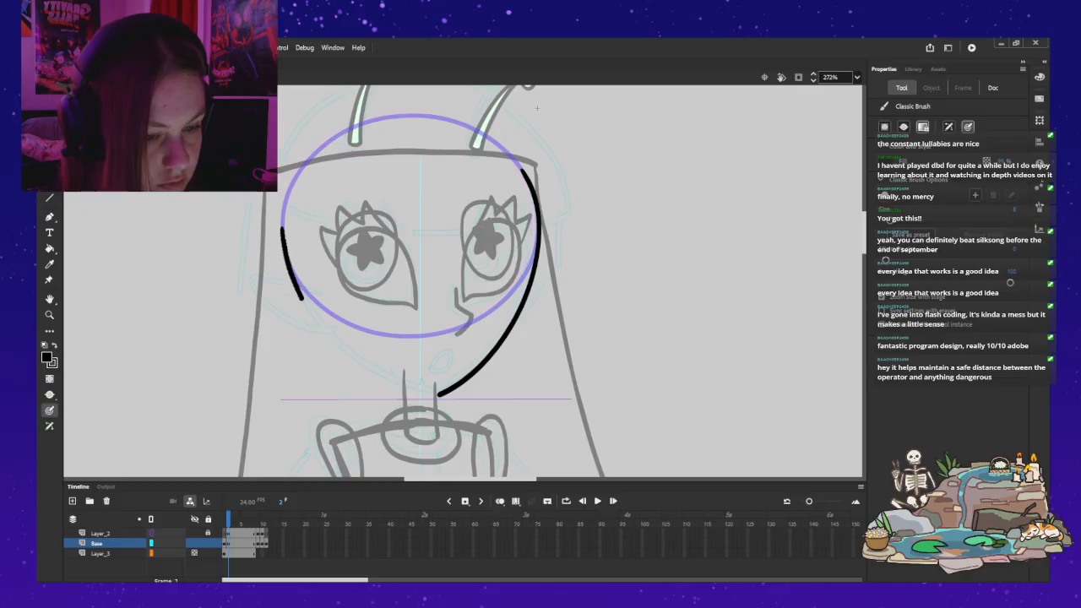
drag(301, 296, 322, 329)
drag(358, 361, 397, 383)
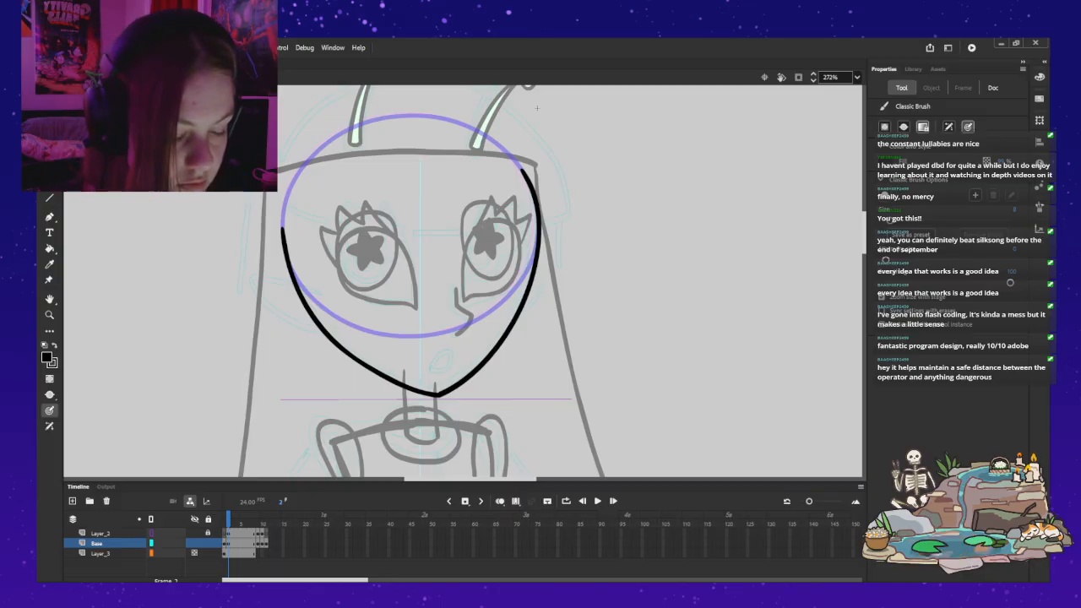
Step: Return to the rig's frame 1, make the head instance display its finished green drawing, and open the head symbol for editing
key(ctrl+e)
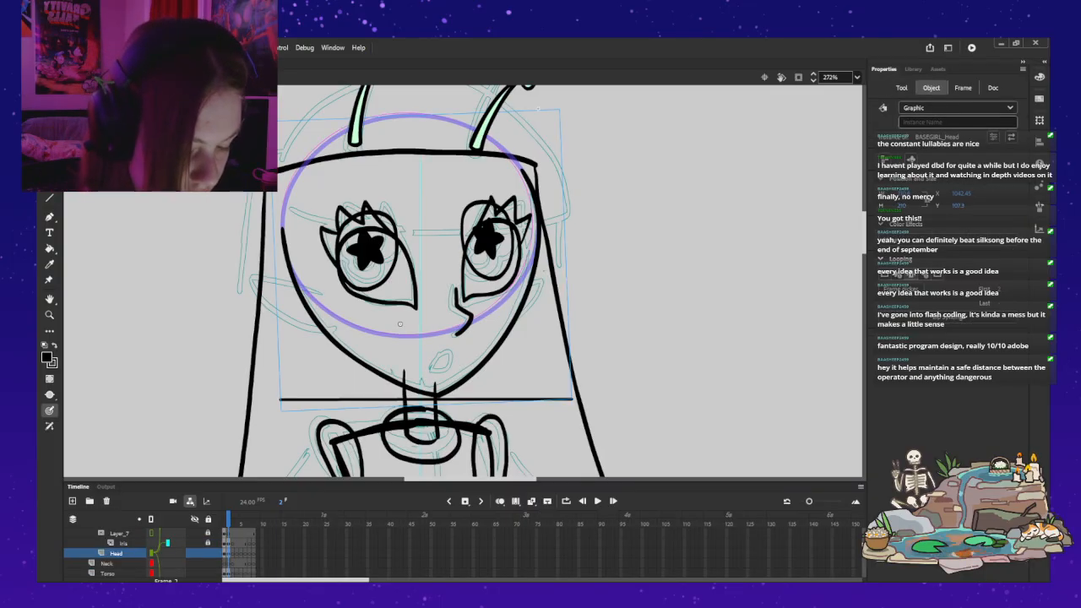
key(comma)
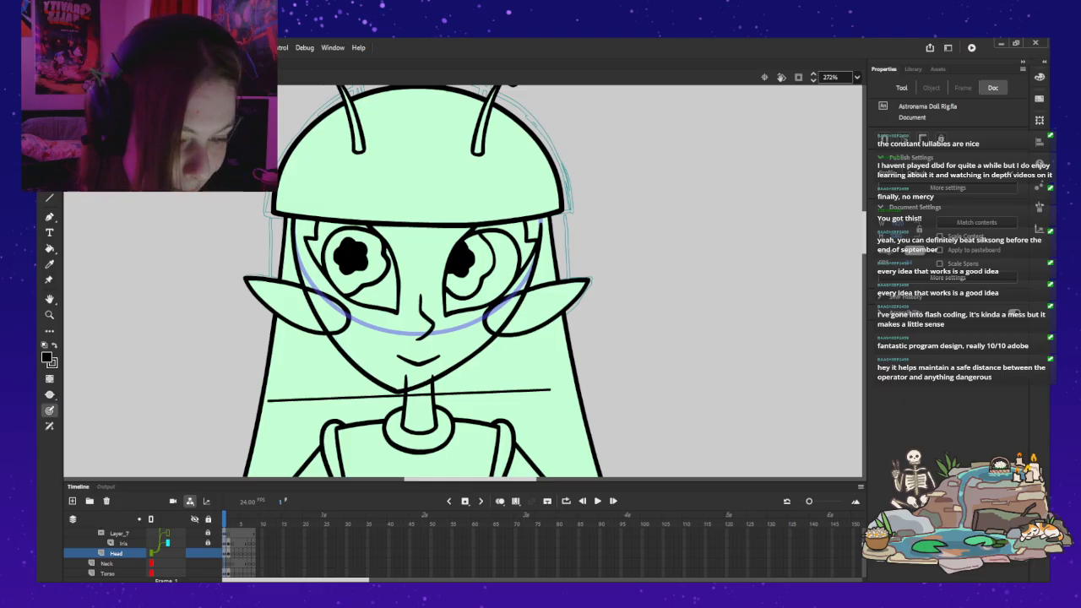
key(v)
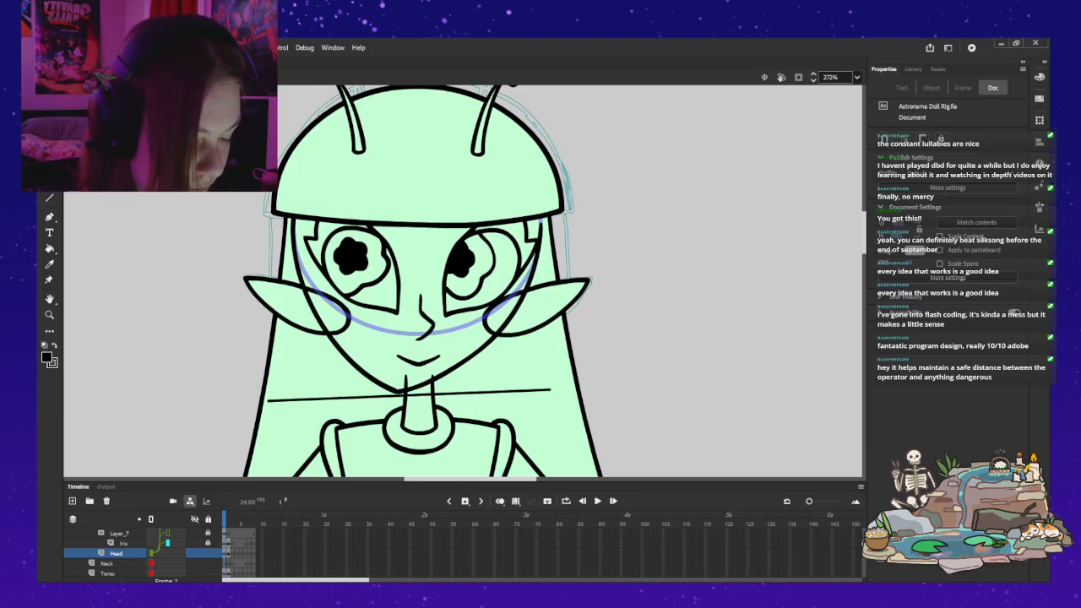
click(420, 319)
click(901, 289)
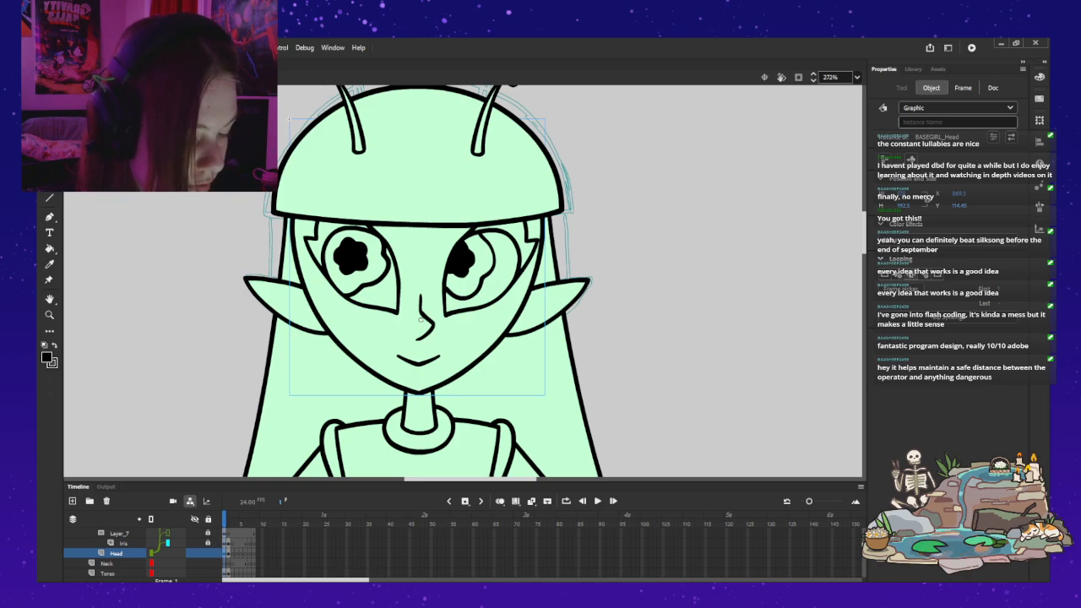
double_click(420, 319)
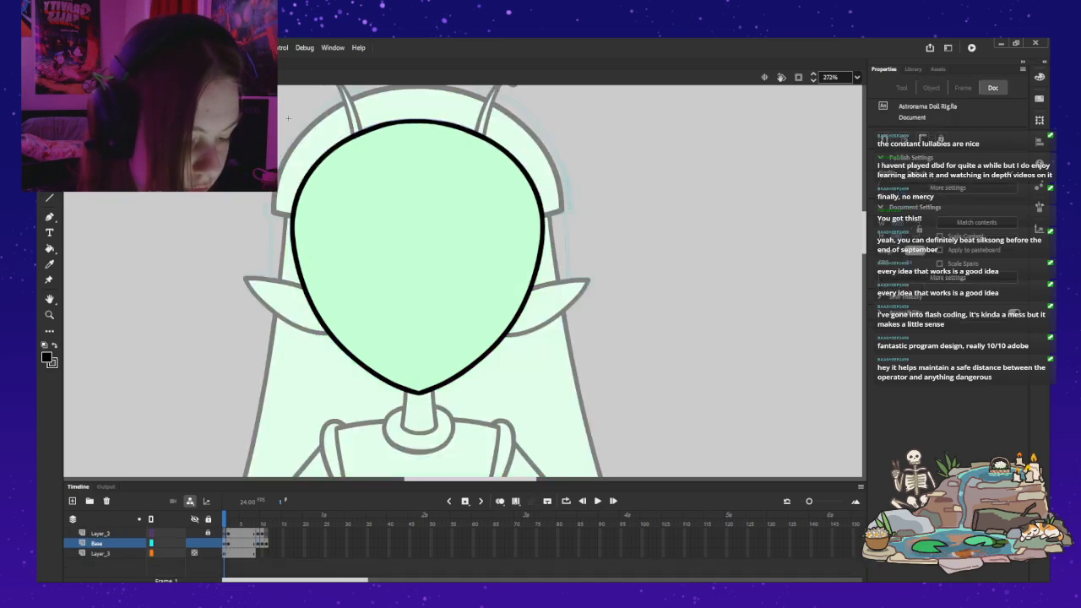
Step: Compare the finished head shape with the neighbouring frame's jaw outline using onion skinning
click(500, 502)
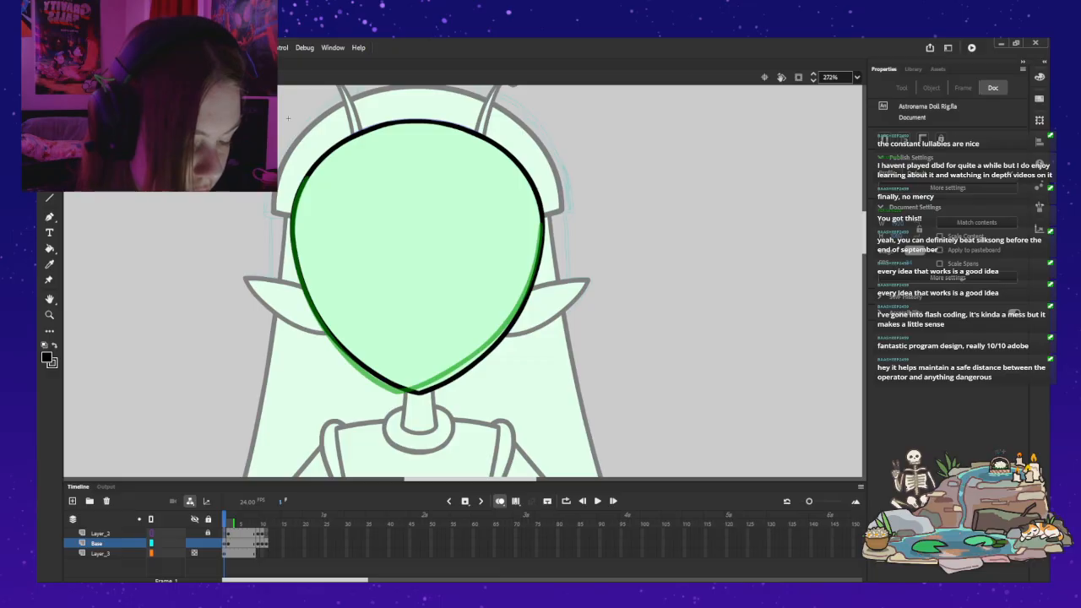
key(ctrl+a)
shift+click(418, 254)
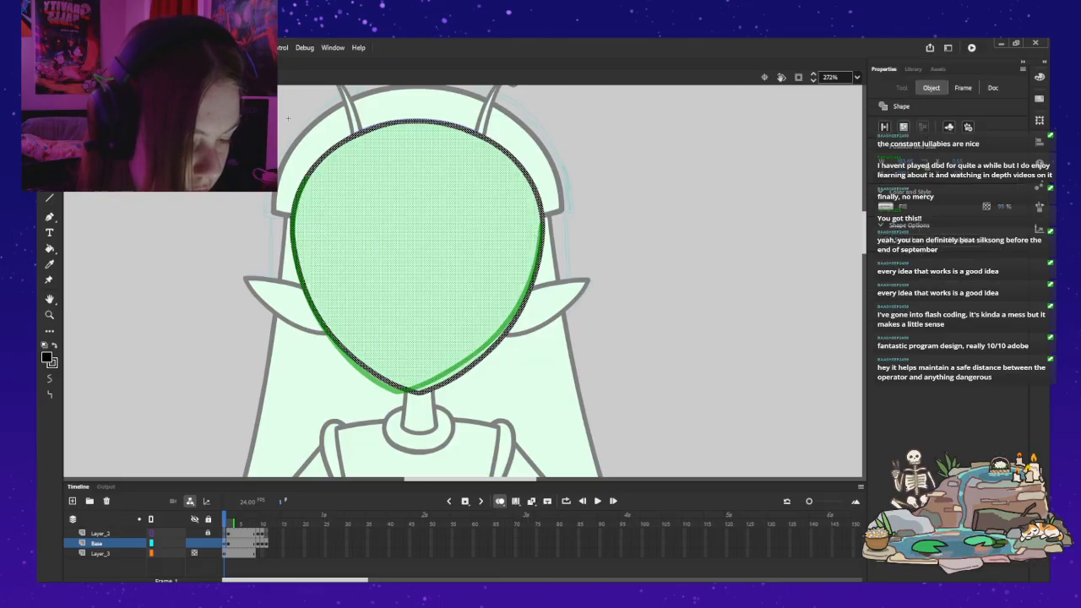
key(q)
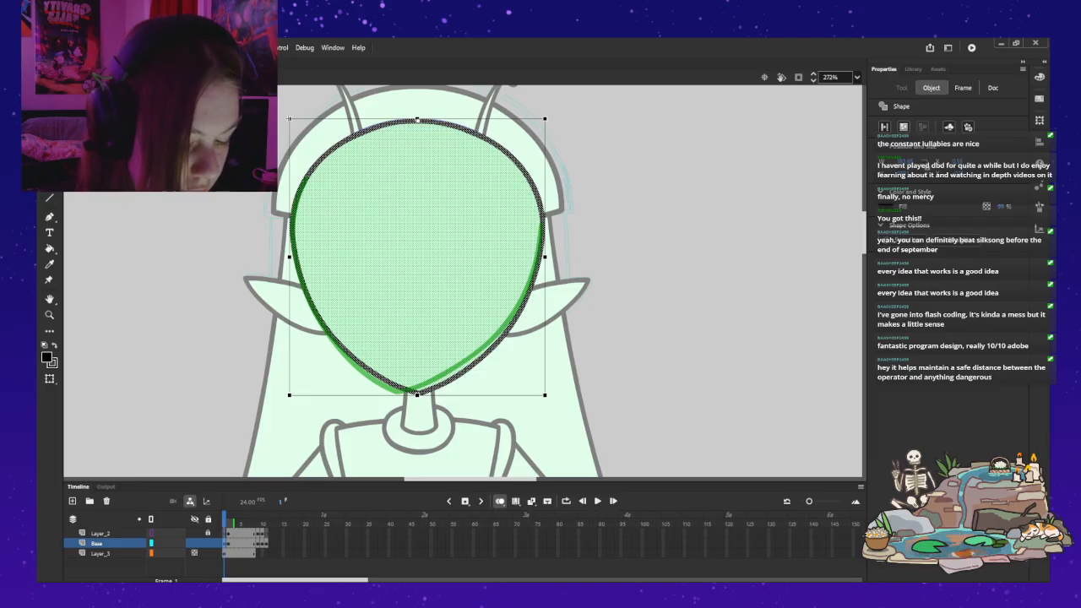
key(v)
key(Escape)
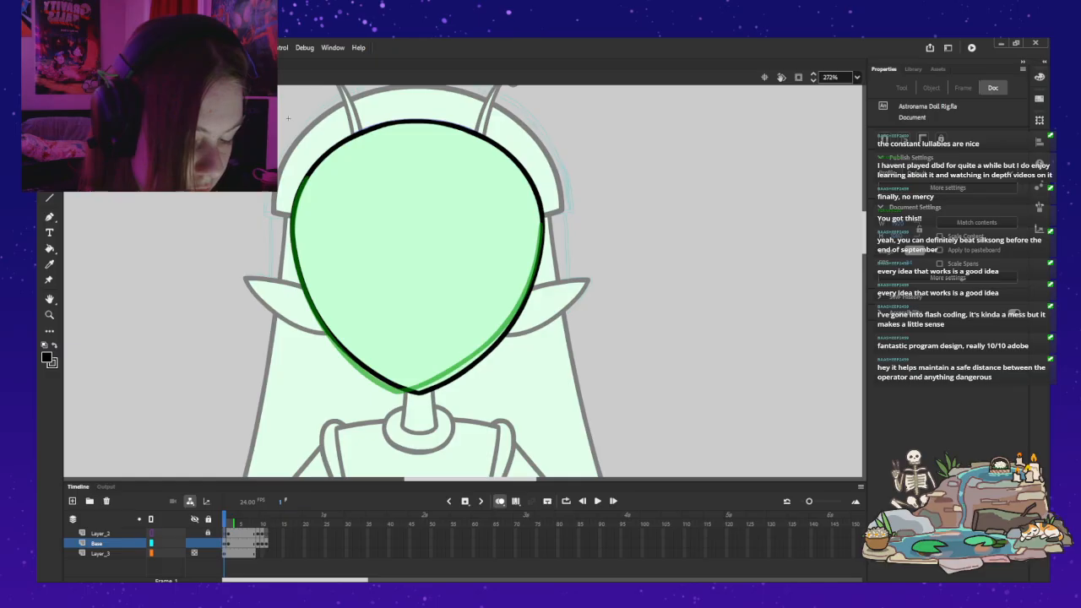
key(alt+shift+o)
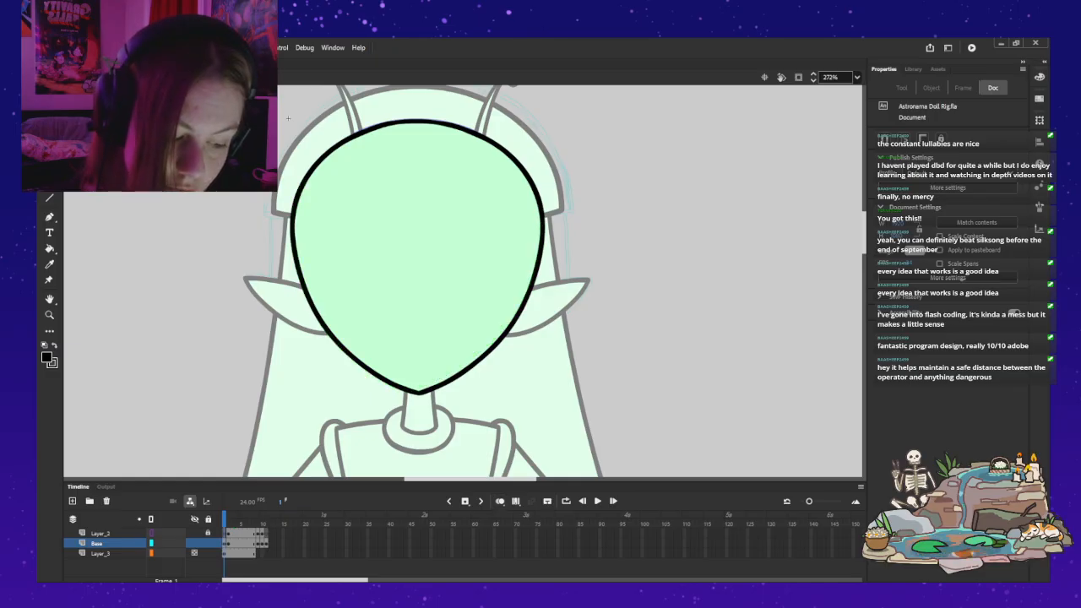
Step: Delete the chin guide line from Layer_2 in frame 2 of the head symbol, and compare frames 1 and 2
key(period)
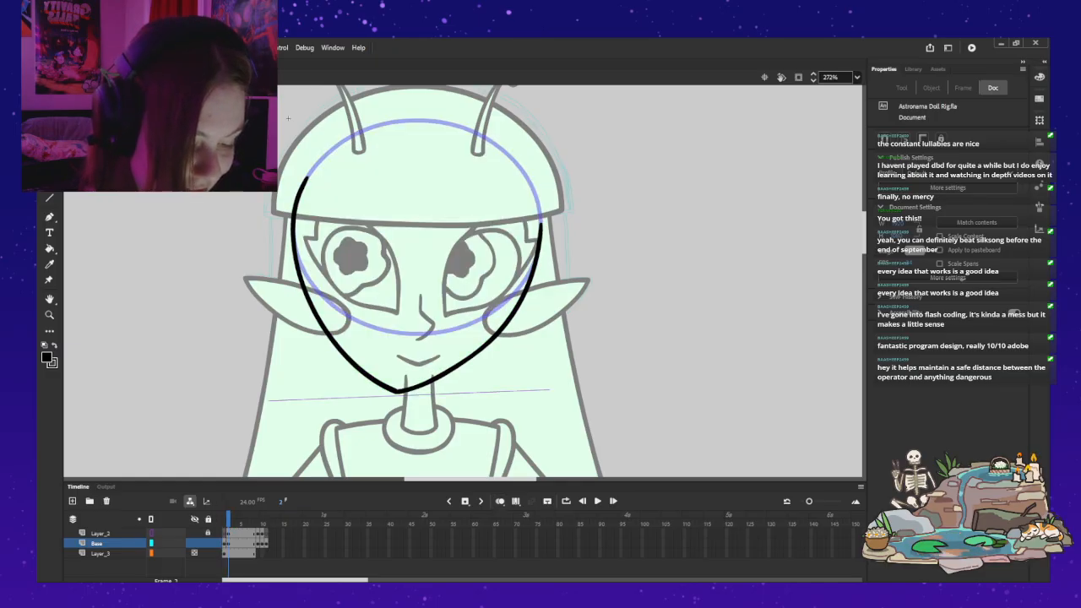
click(101, 533)
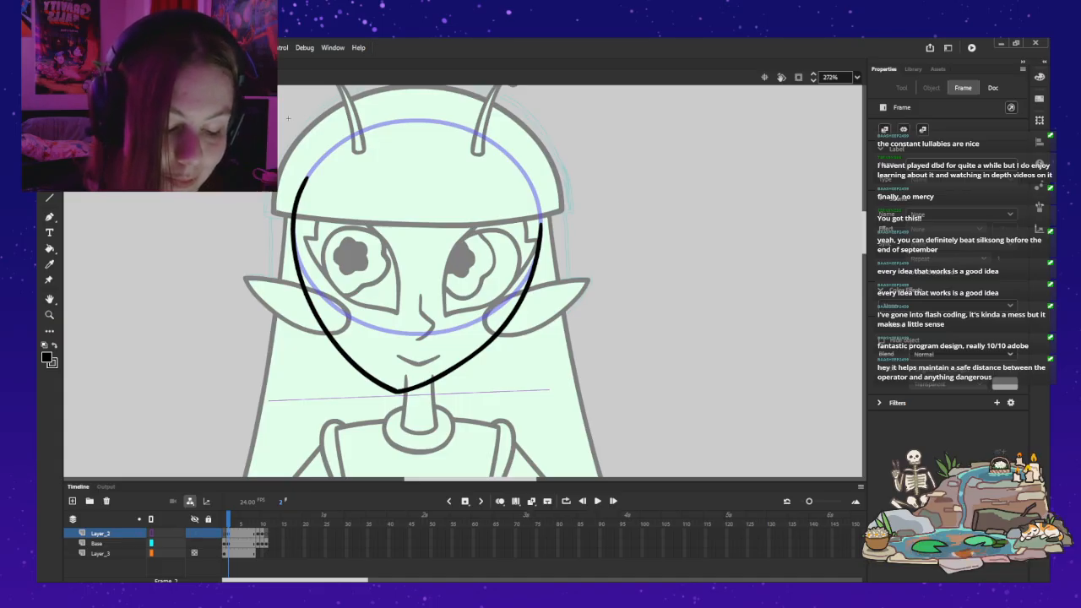
click(409, 395)
key(Delete)
key(comma)
key(period)
key(comma)
key(period)
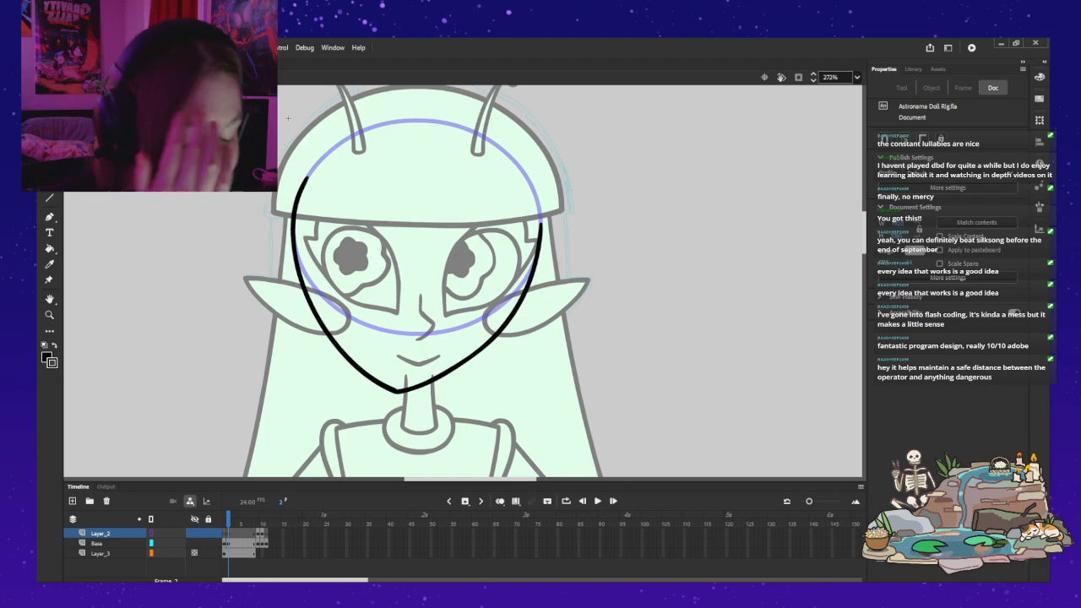
key(comma)
Step: Return to the full doll rig and flip between frames 1 and 2 to compare the head's position and jaw outline
double_click(288, 118)
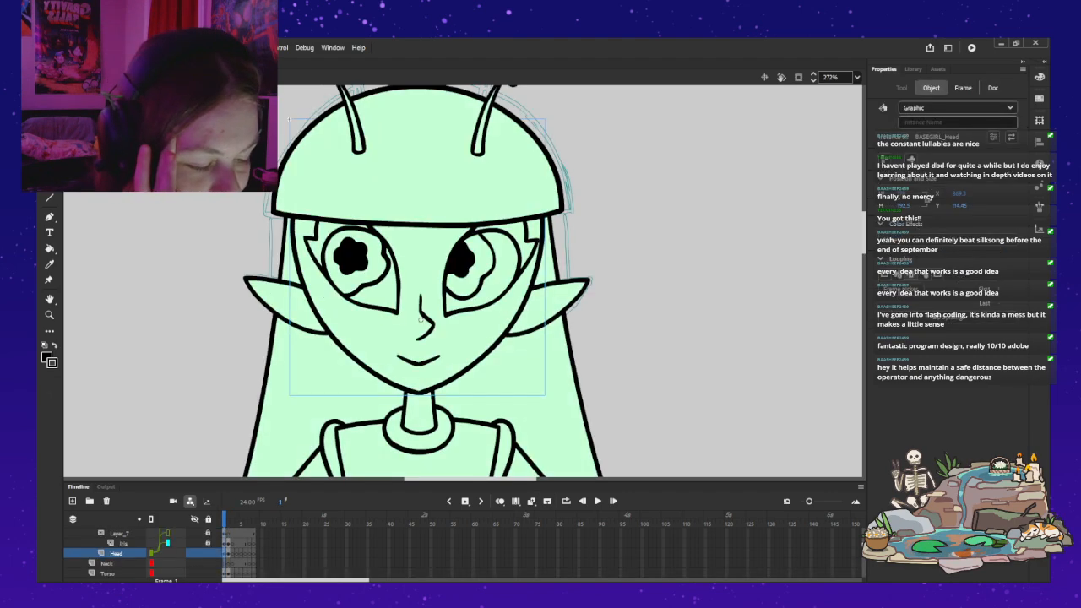
key(period)
key(comma)
key(period)
key(comma)
key(period)
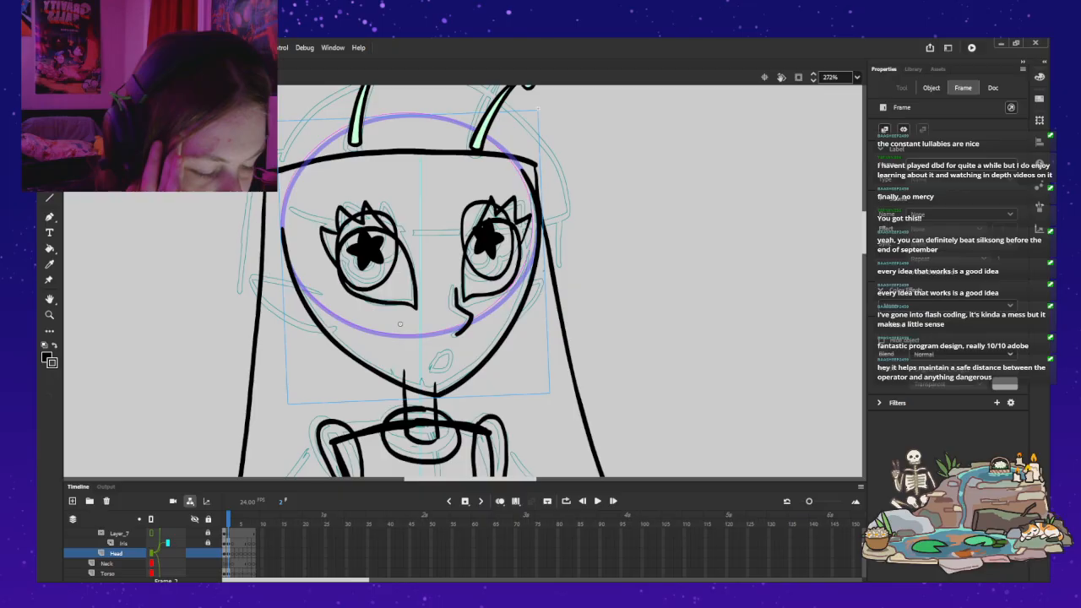
key(comma)
key(period)
Step: Replace frame 2's tilted head instance with the frame 1 head pasted in place, displaying the head symbol's rough jaw drawing
key(q)
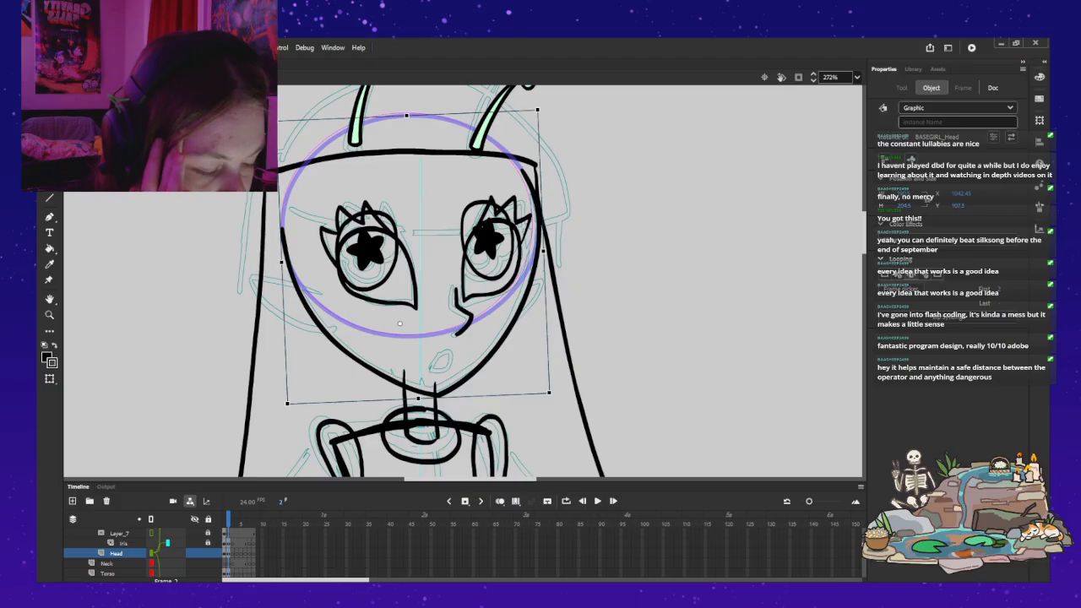
key(Delete)
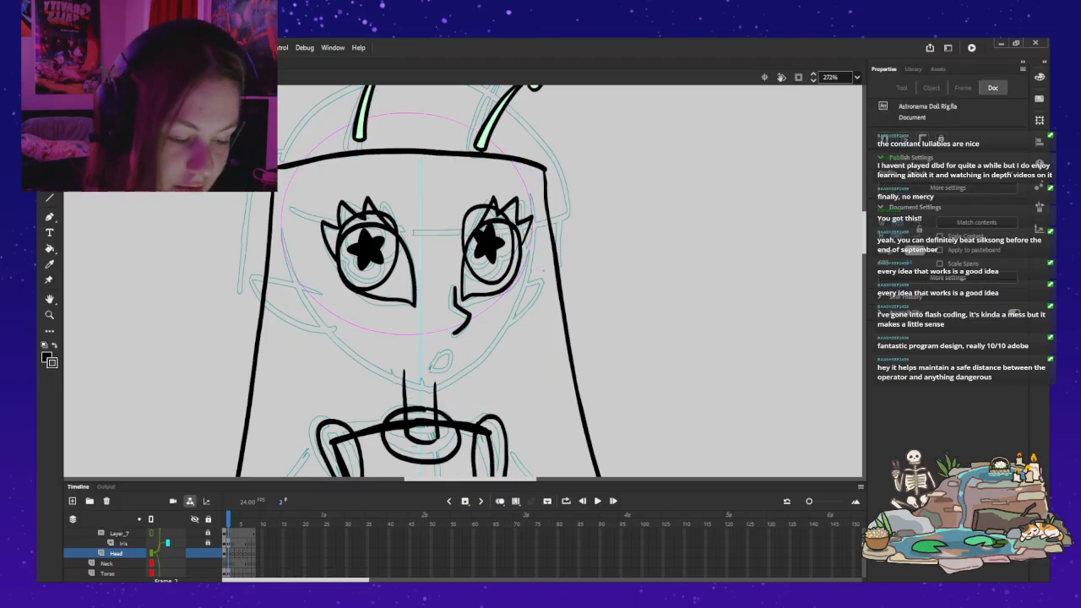
key(ctrl+z)
click(692, 271)
click(417, 291)
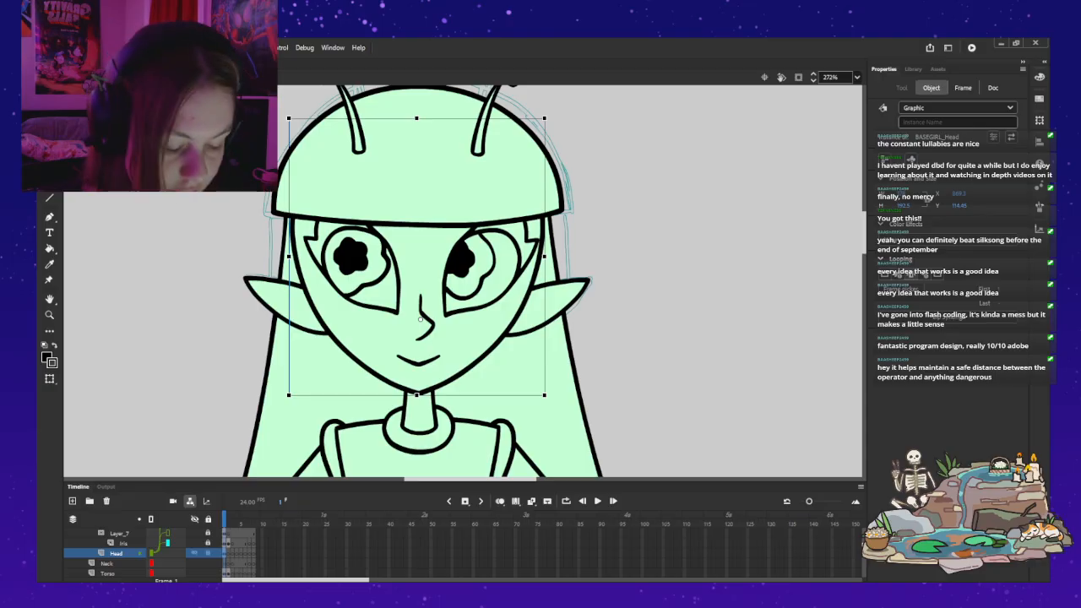
key(period)
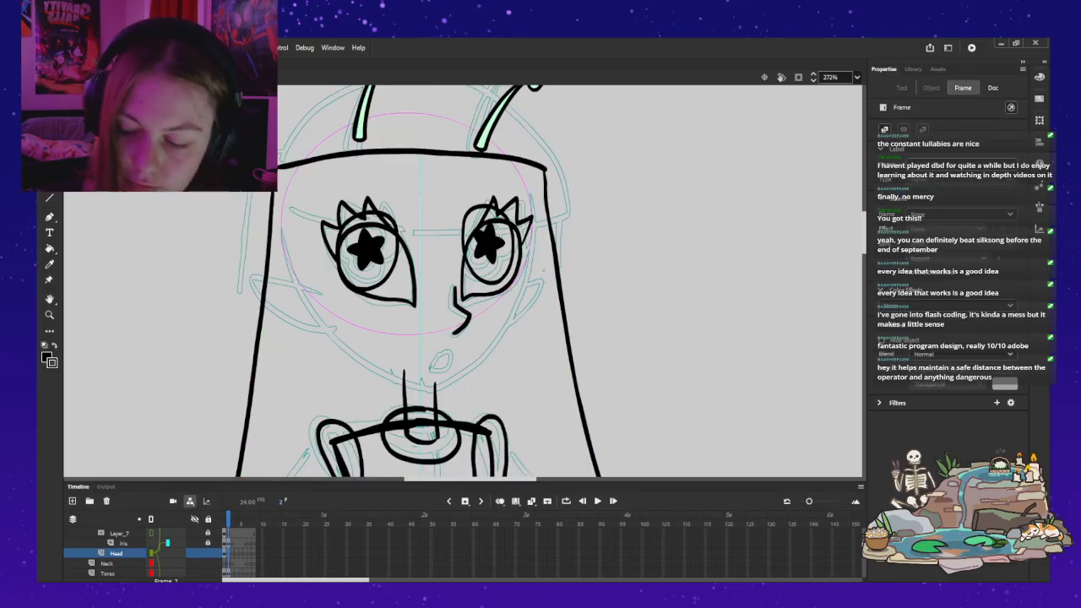
key(ctrl+shift+v)
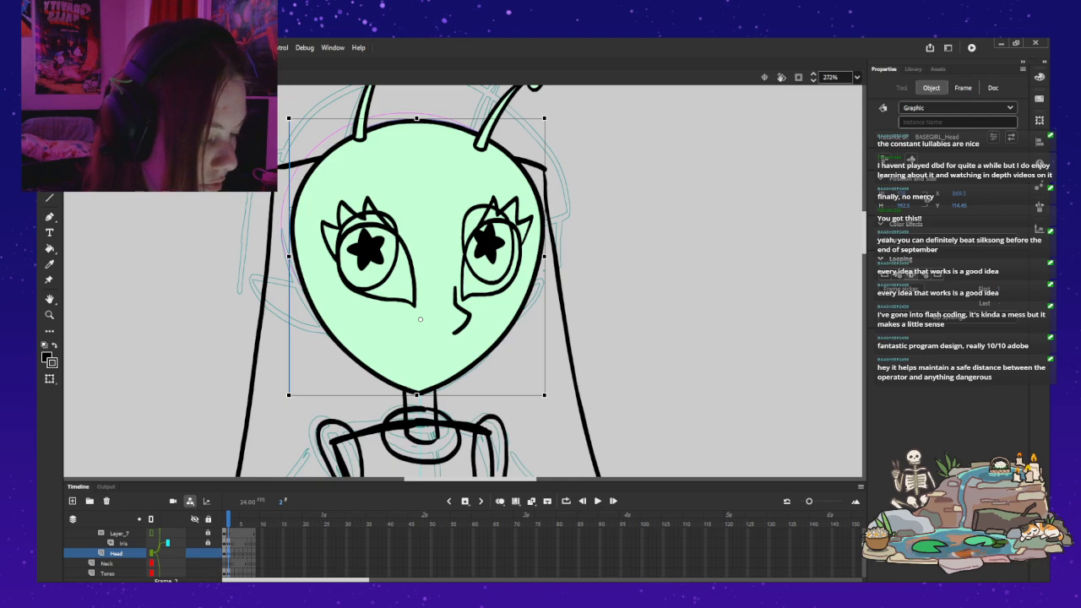
key(ctrl+z)
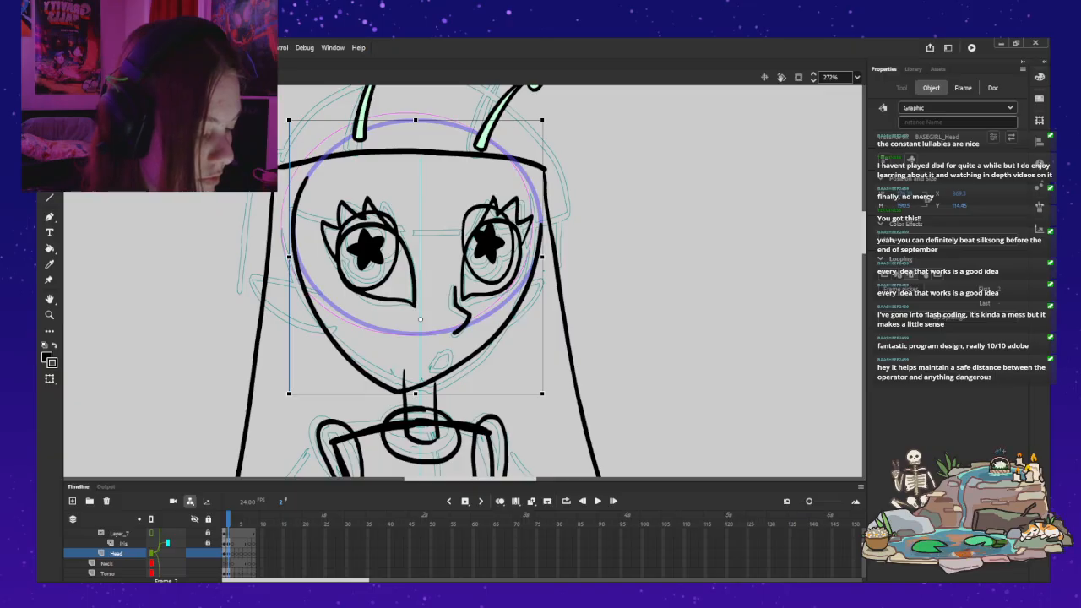
Step: Mirror the head instance horizontally in frame 2 so the chin points toward the turned nose
key(ctrl+shift+h)
key(ctrl+shift+h)
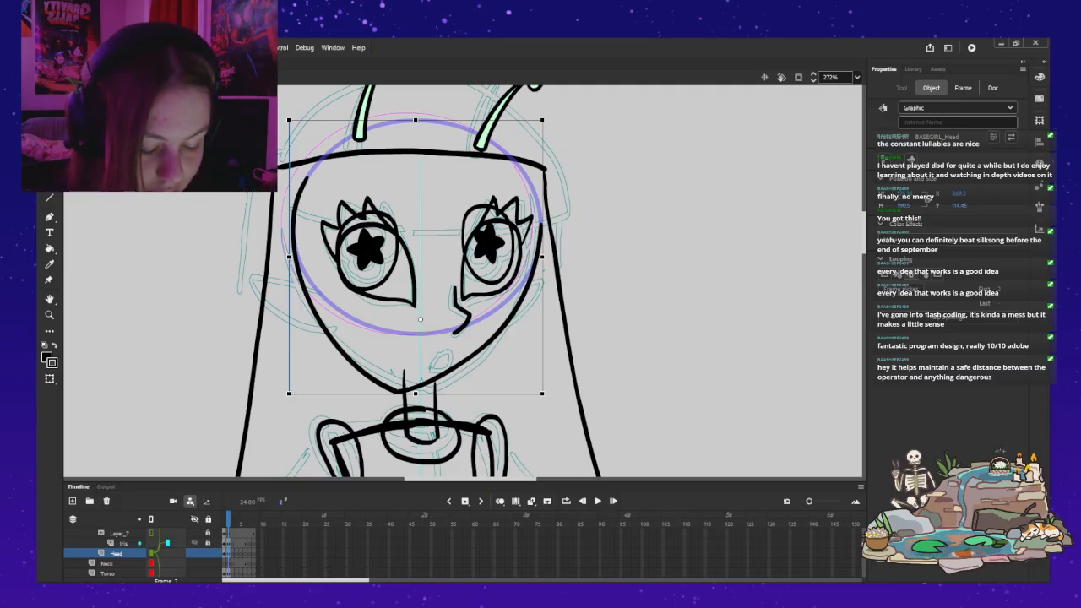
click(168, 543)
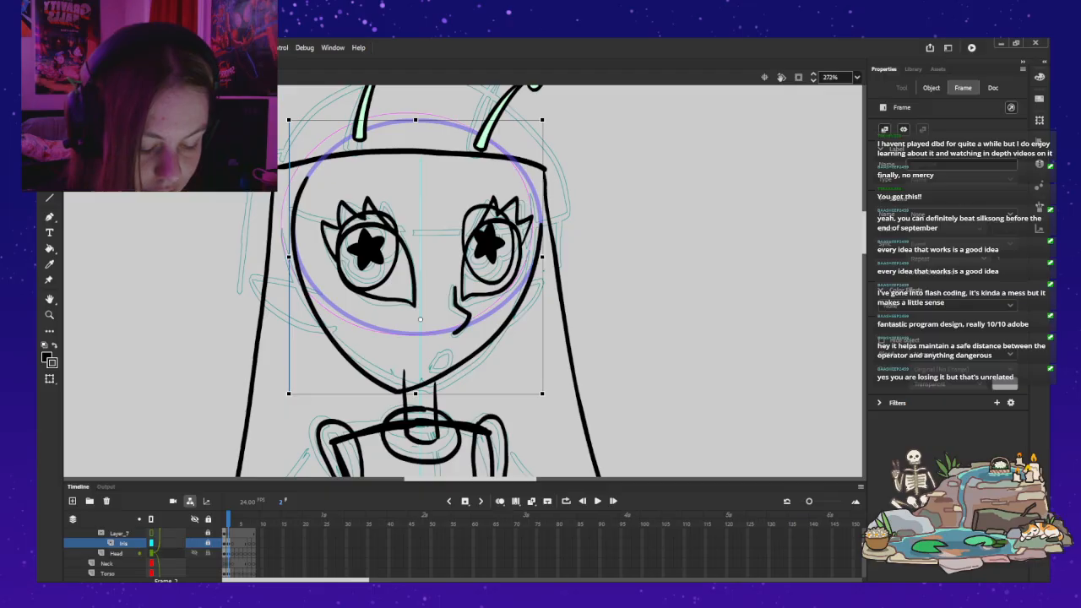
scroll(167, 549, down, 3)
scroll(152, 553, up, 4)
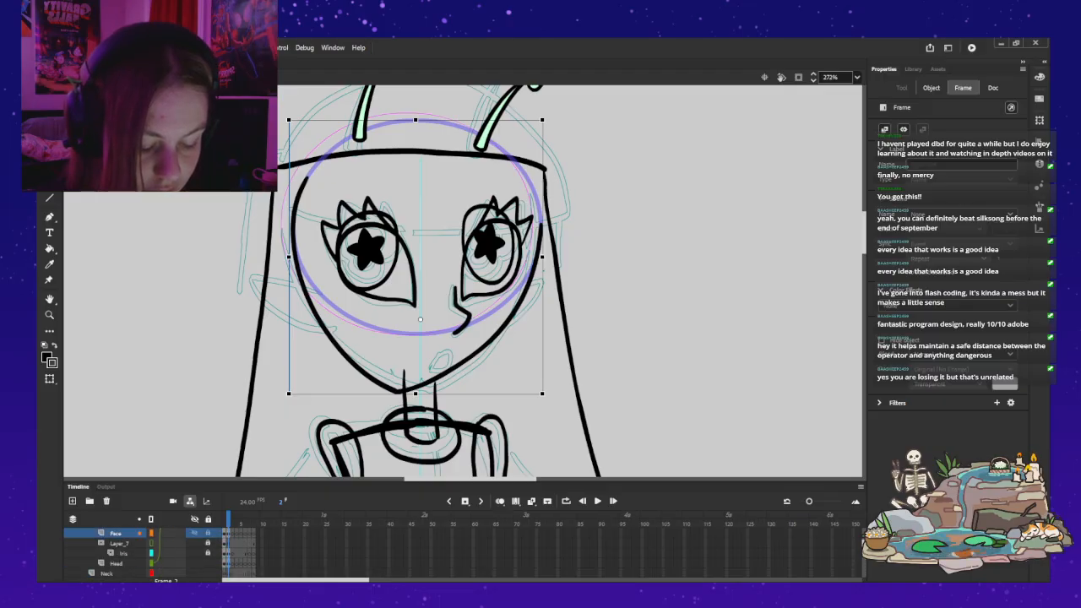
click(167, 533)
scroll(167, 549, up, 1)
click(167, 543)
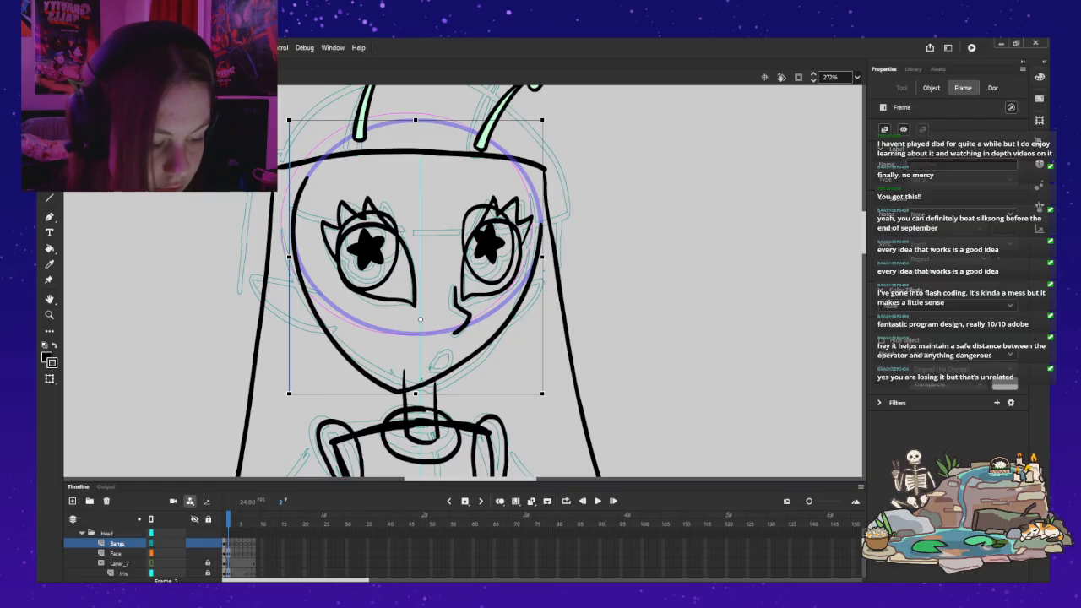
click(931, 88)
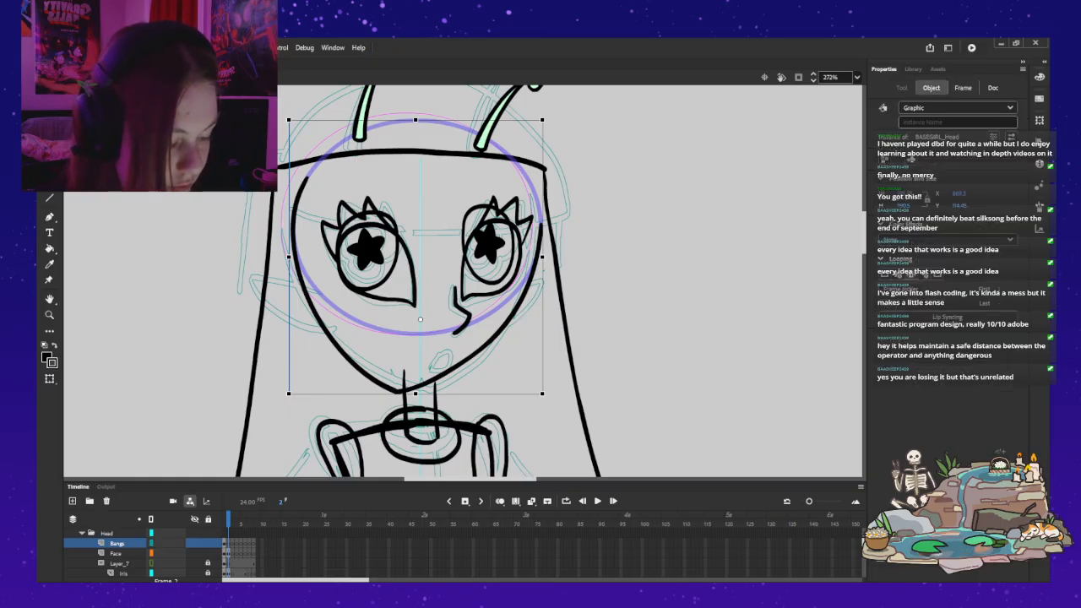
key(shift+h)
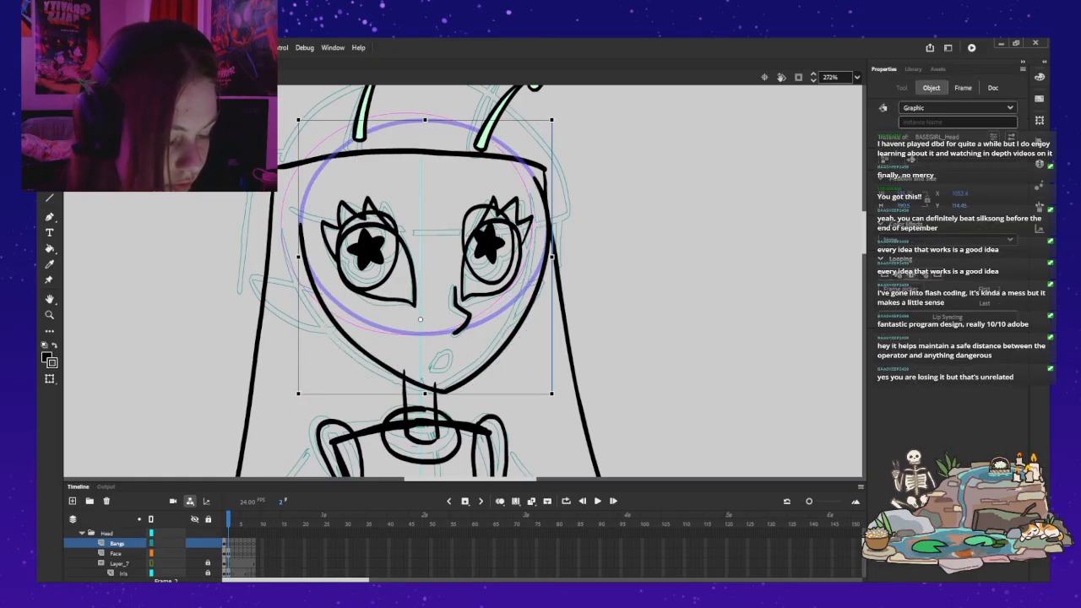
Step: Nudge the mirrored head instance in frame 2 back leftward under the eyes and bangs
key(Left)
key(Left)
key(Left)
key(Left)
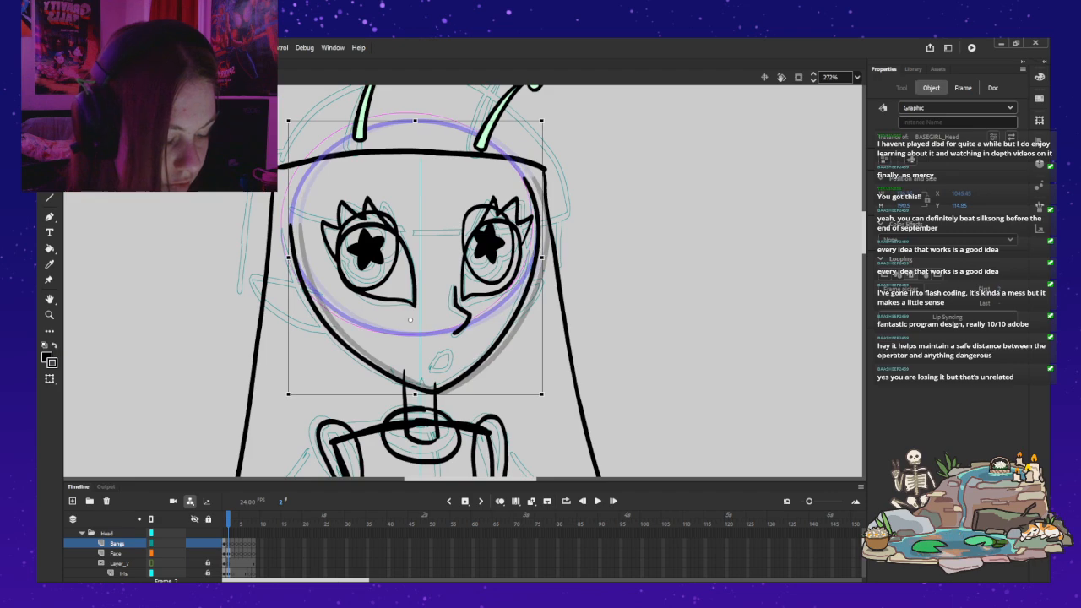
key(Left)
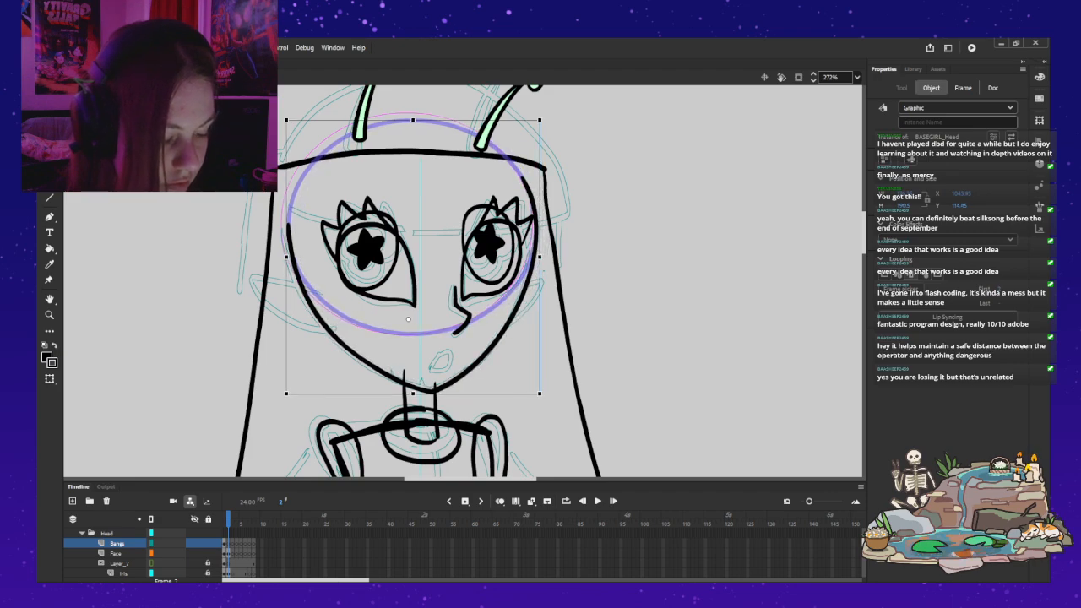
key(Left)
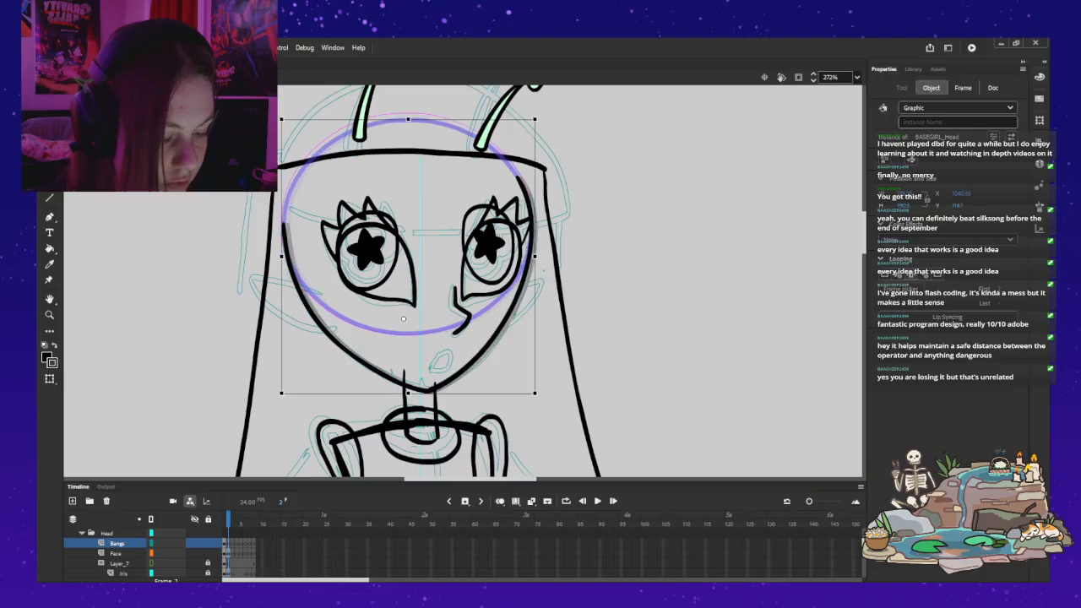
key(Right)
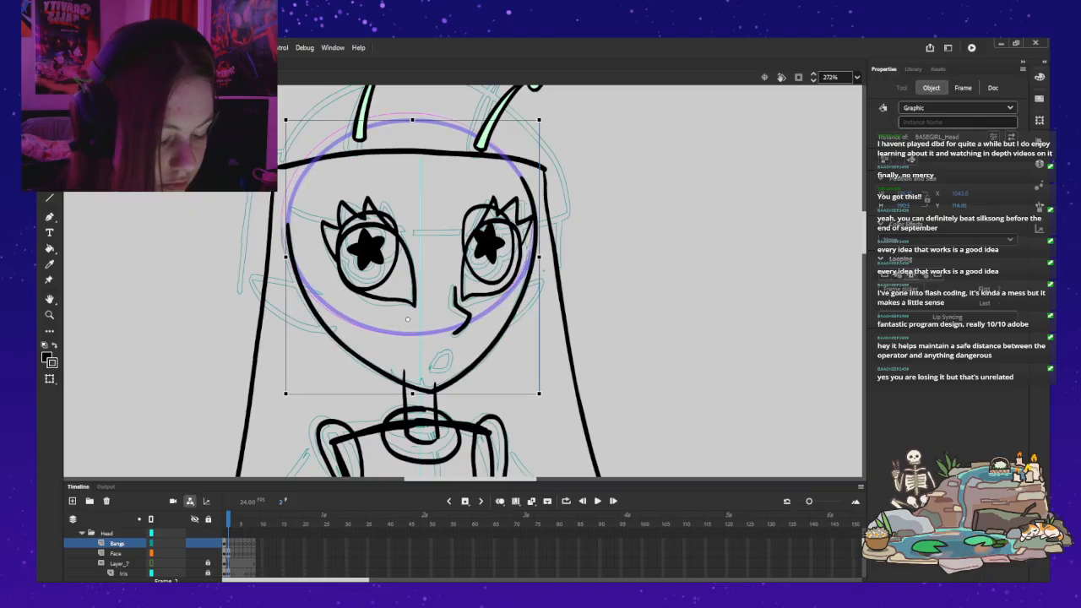
Step: Compare the head in rig frames 1 and 2, examining the head symbol's finished shape and rough jaw drawing in place
key(comma)
key(period)
key(comma)
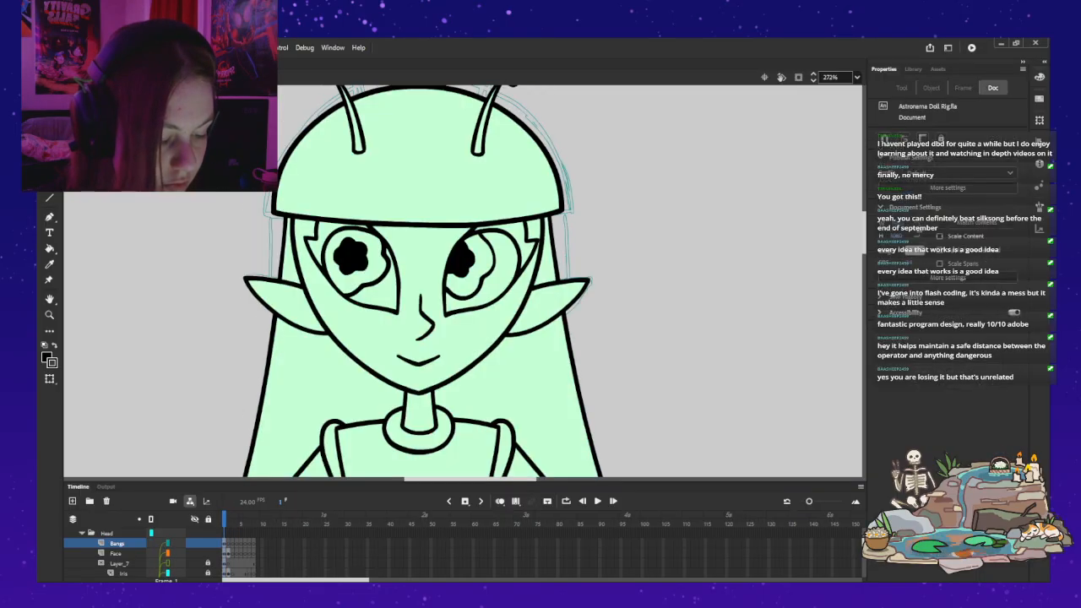
double_click(498, 308)
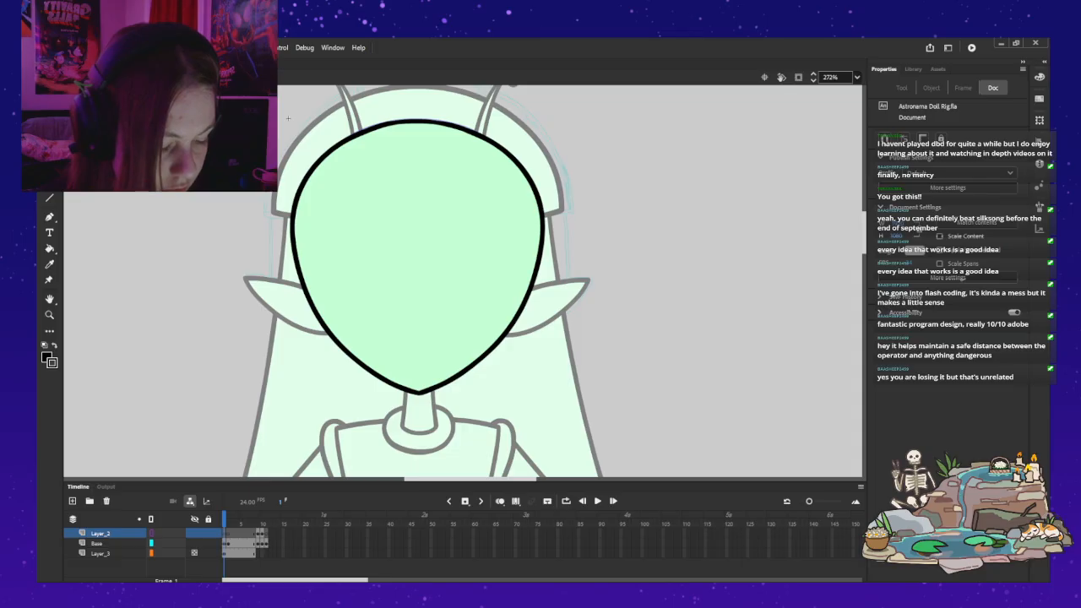
key(period)
key(comma)
key(period)
key(period)
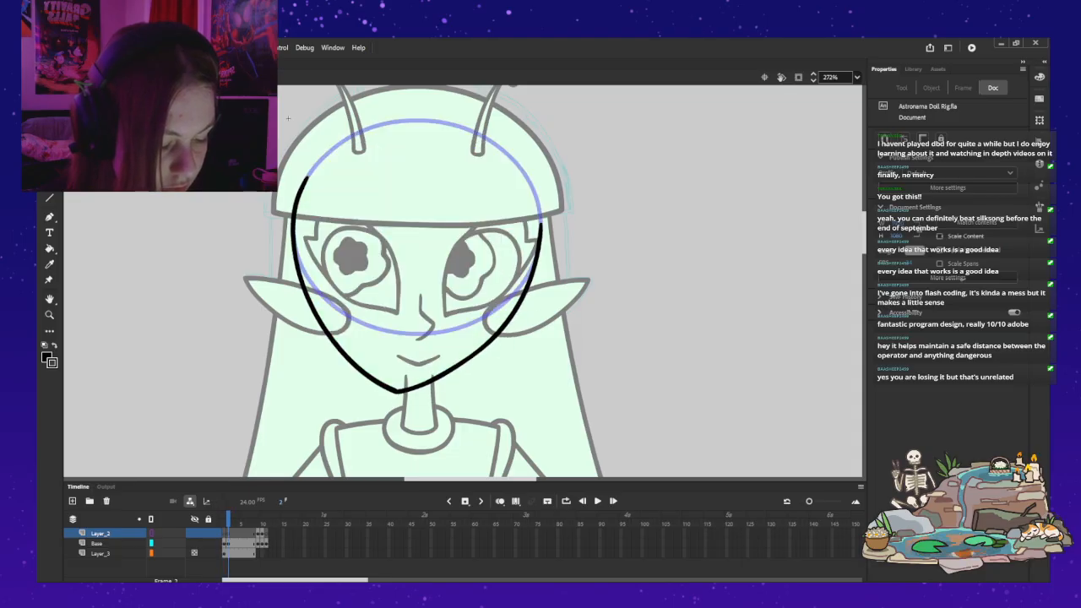
key(comma)
key(comma)
double_click(288, 118)
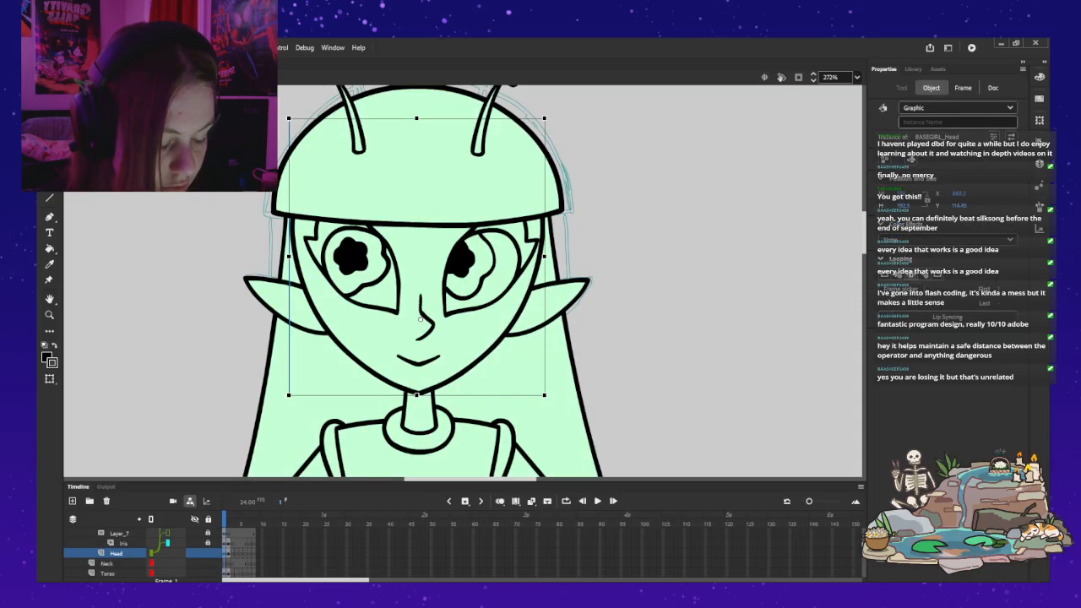
key(period)
double_click(504, 329)
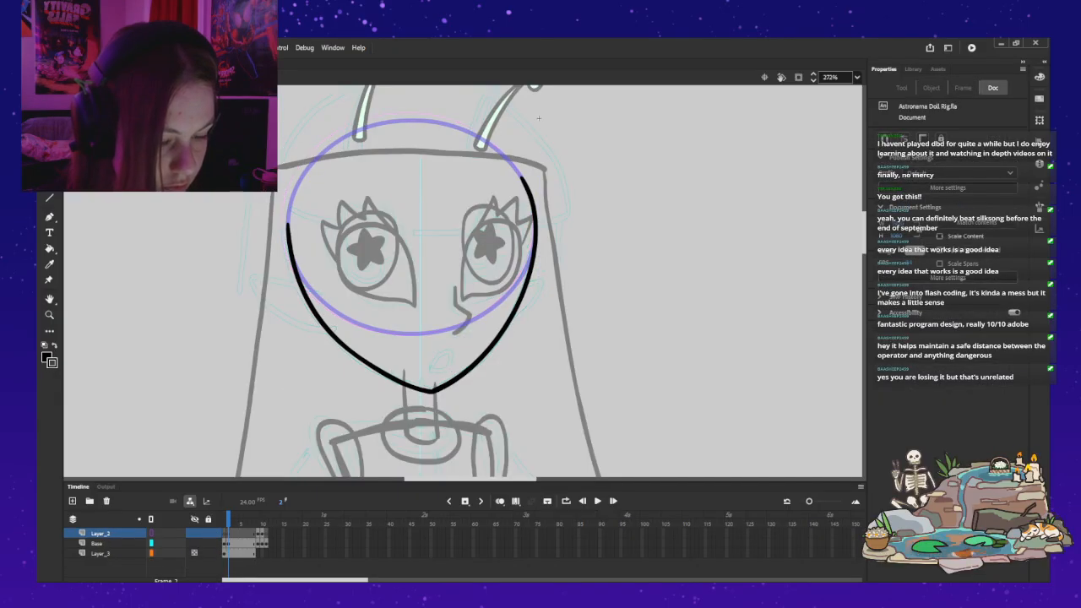
double_click(538, 118)
Step: Reposition the mirrored head in frame 2 slightly right and down, checking its alignment against frame 1 with onion skinning
drag(504, 329, 507, 332)
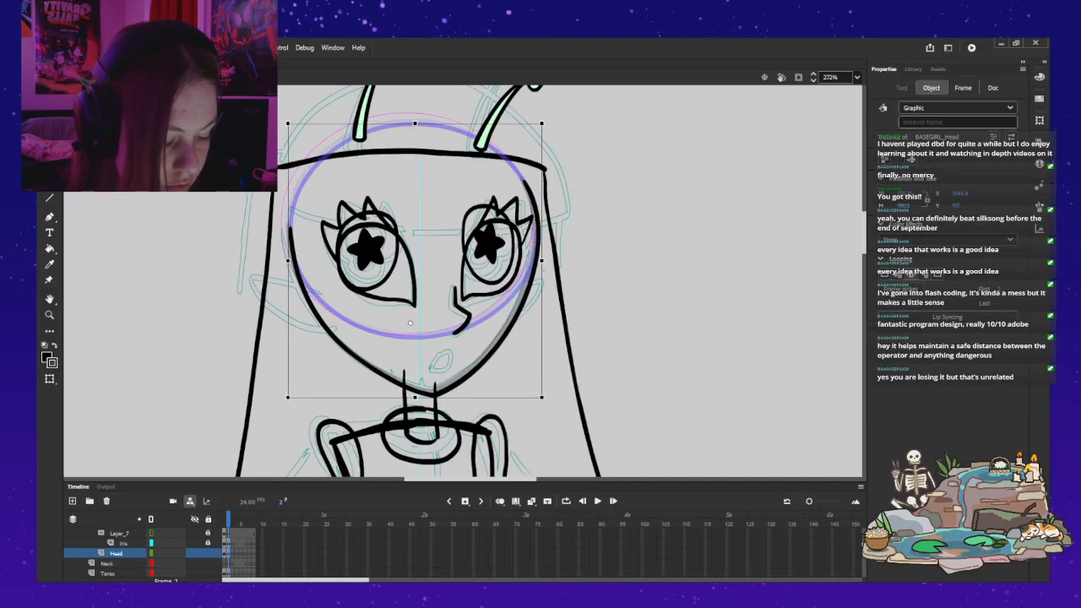
key(Right)
key(Right)
key(Right)
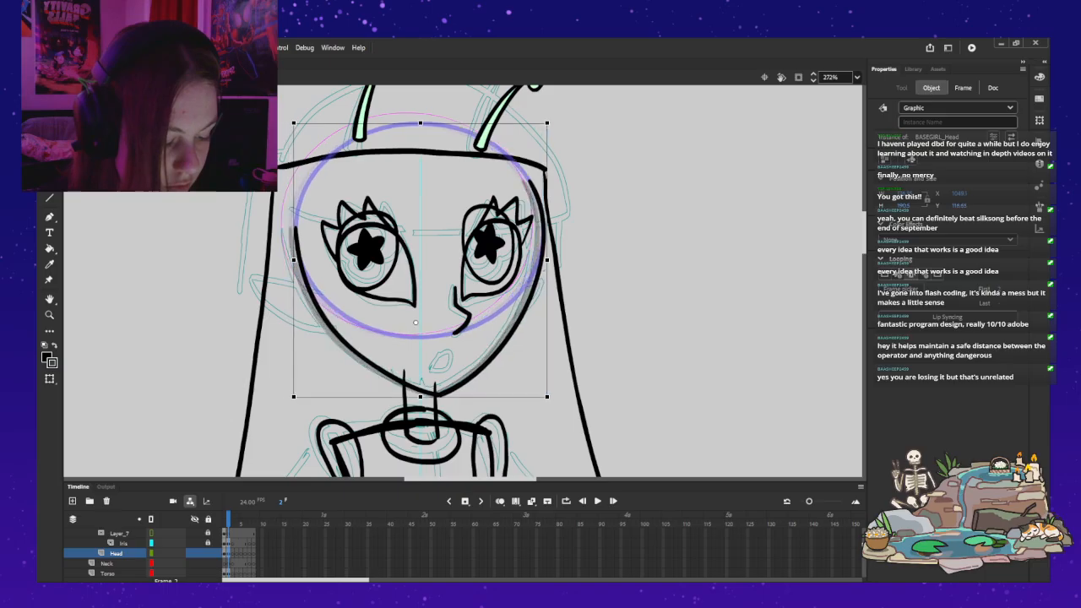
key(alt+shift+o)
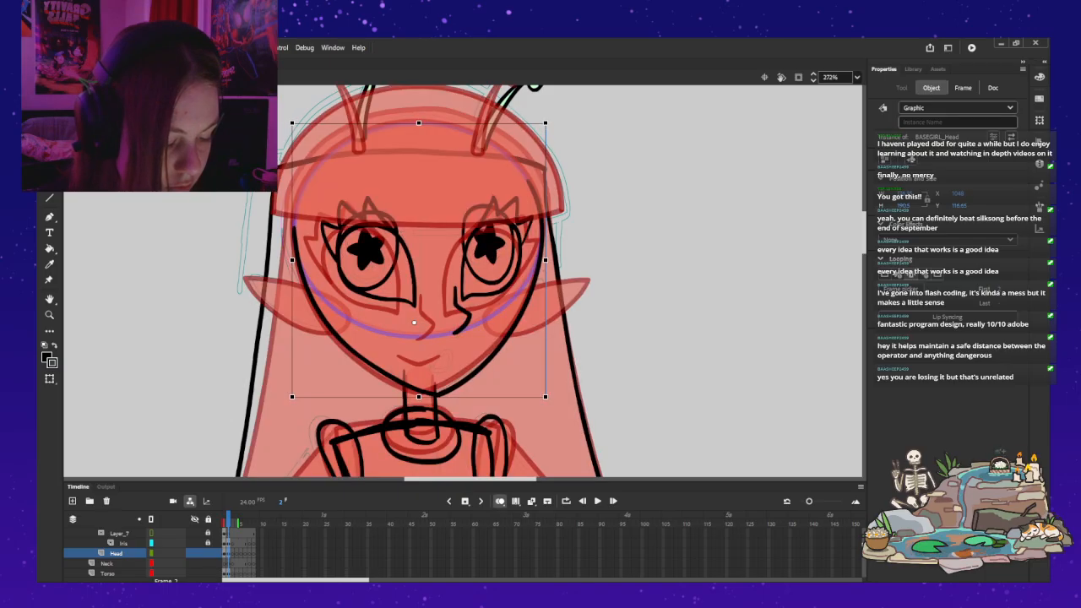
key(Up)
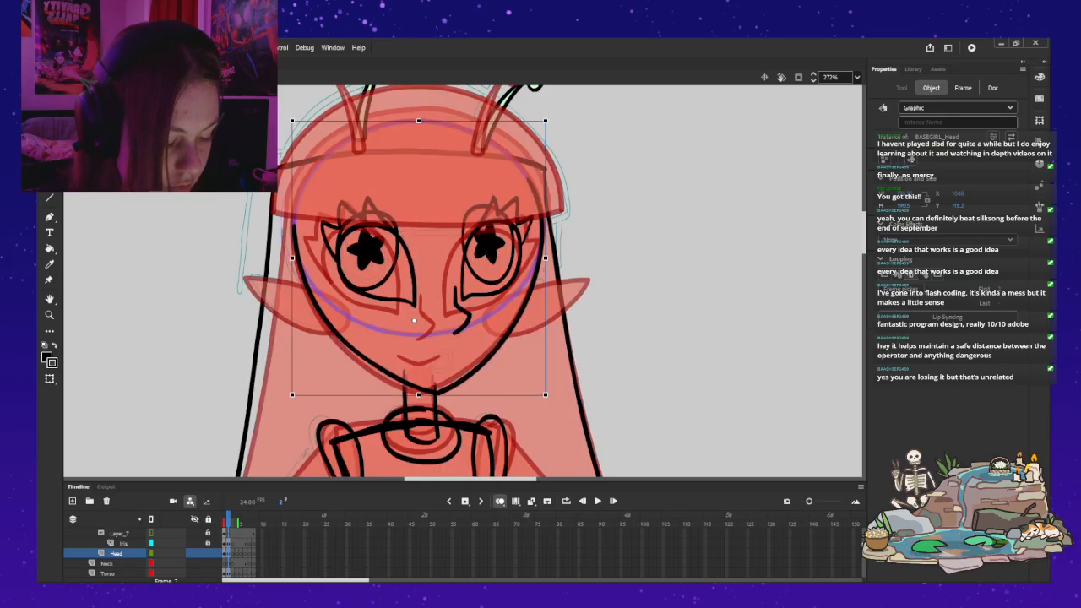
key(alt+shift+o)
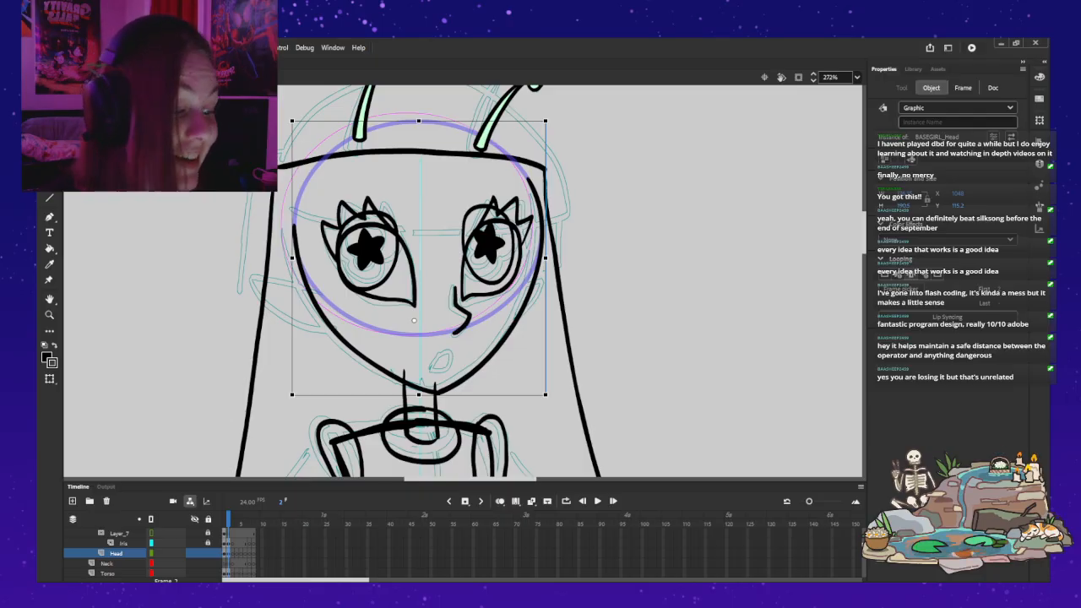
Step: Fine-tune the mirrored head's horizontal placement in frame 2, shifting it a little further right
key(shift+Right)
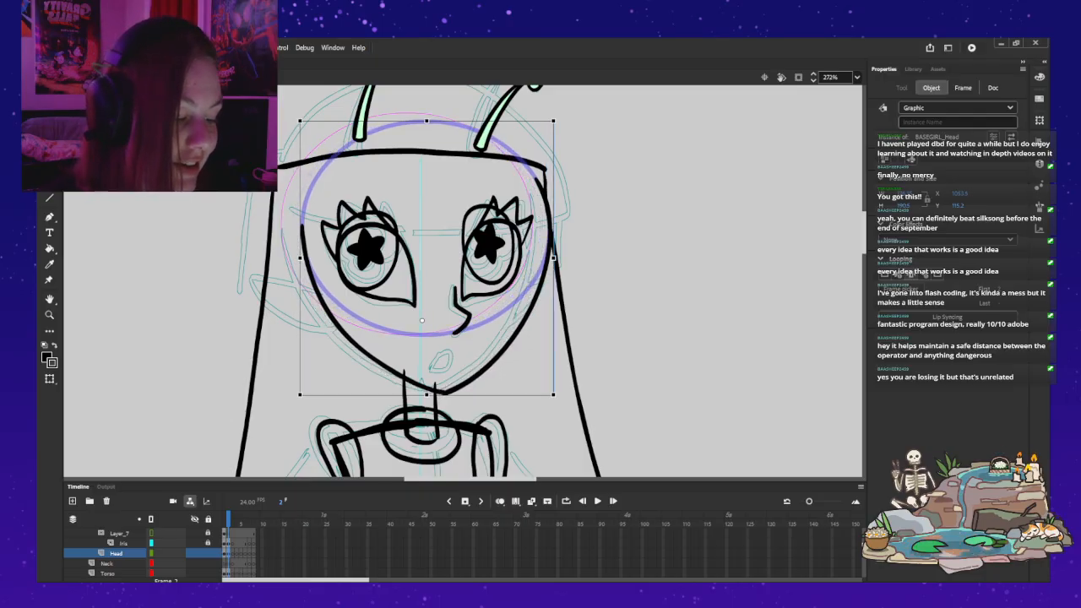
key(Left)
key(Left)
key(Left)
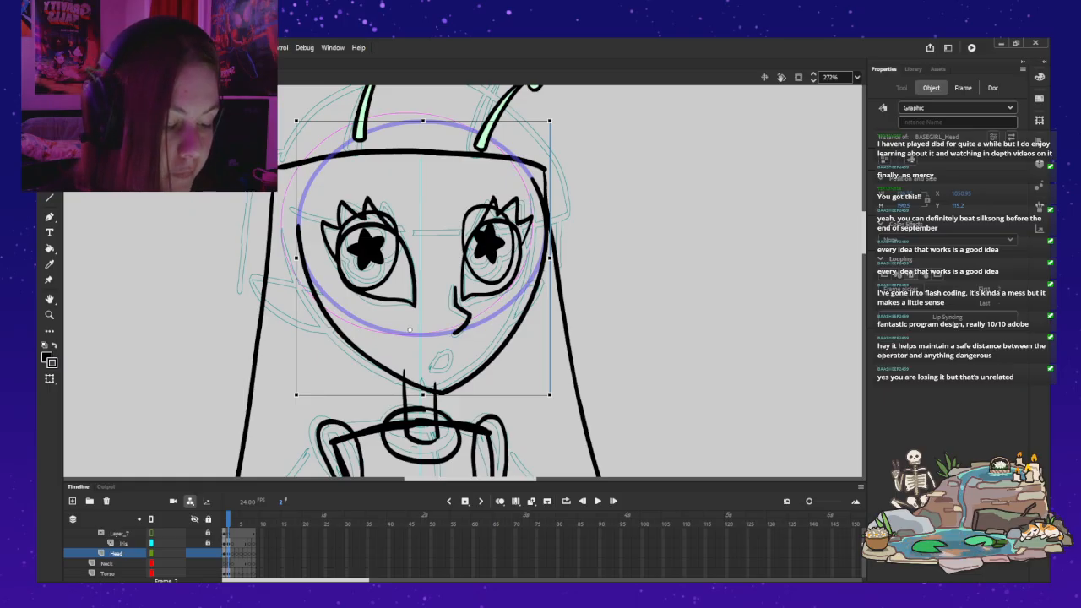
Step: Change the viewer's-left eyelid in frame 2 to the wider lash shape sweeping outward, and go back to frame 1
click(379, 269)
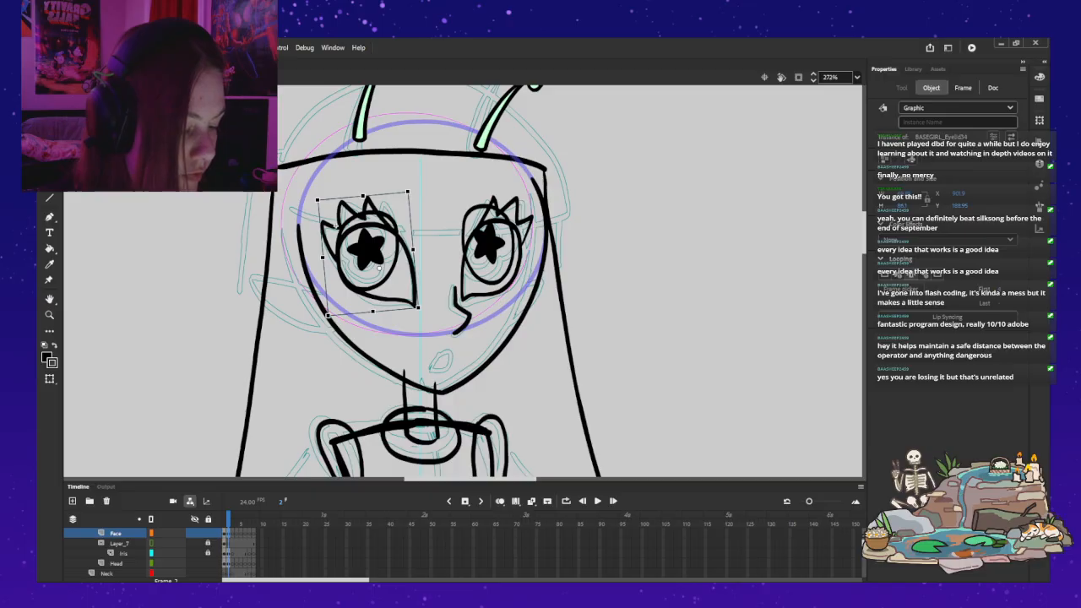
key(ctrl+z)
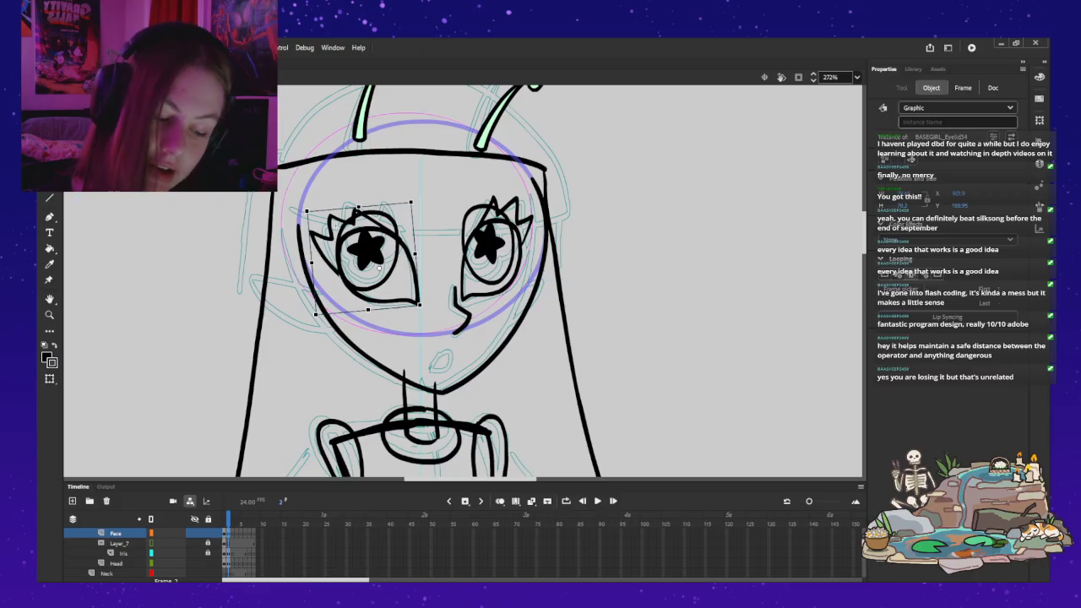
key(comma)
key(Escape)
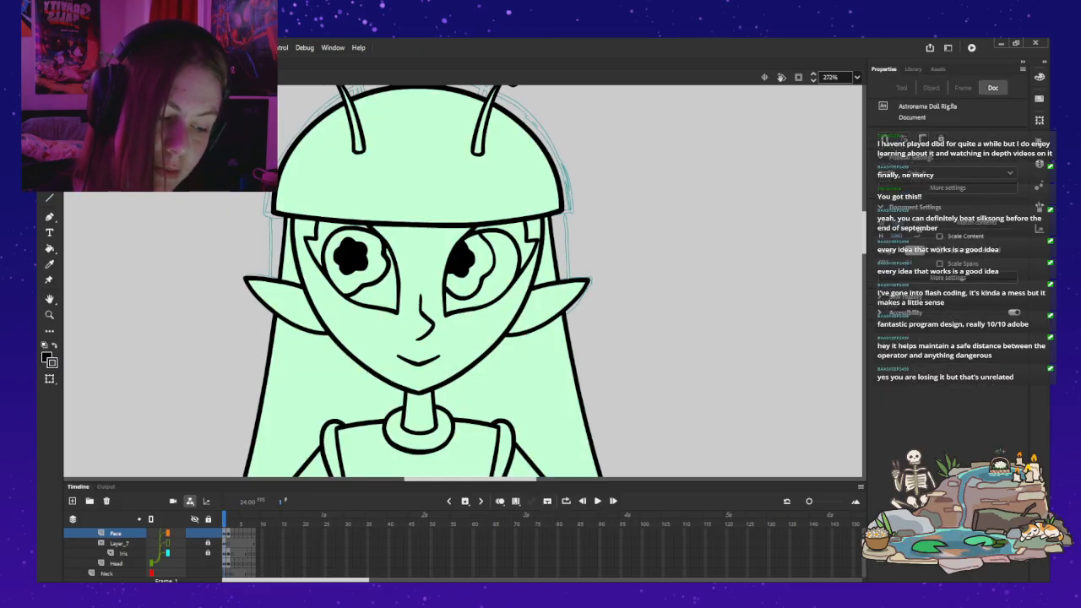
Step: Lock the Head and Hair layers of the doll rig so only the facial features can be picked
double_click(380, 338)
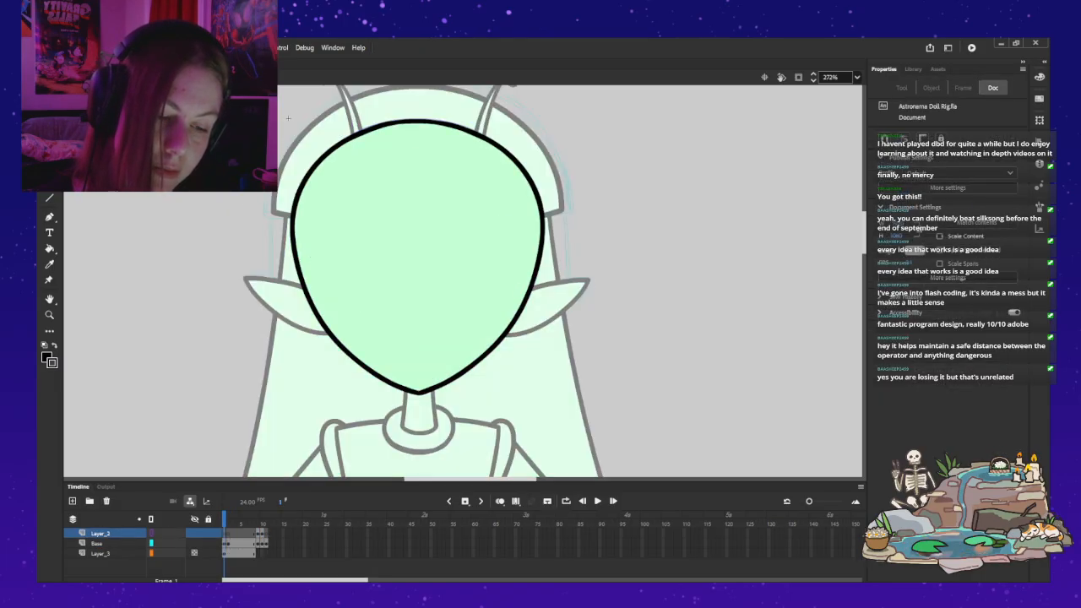
double_click(288, 118)
scroll(127, 553, up, 1)
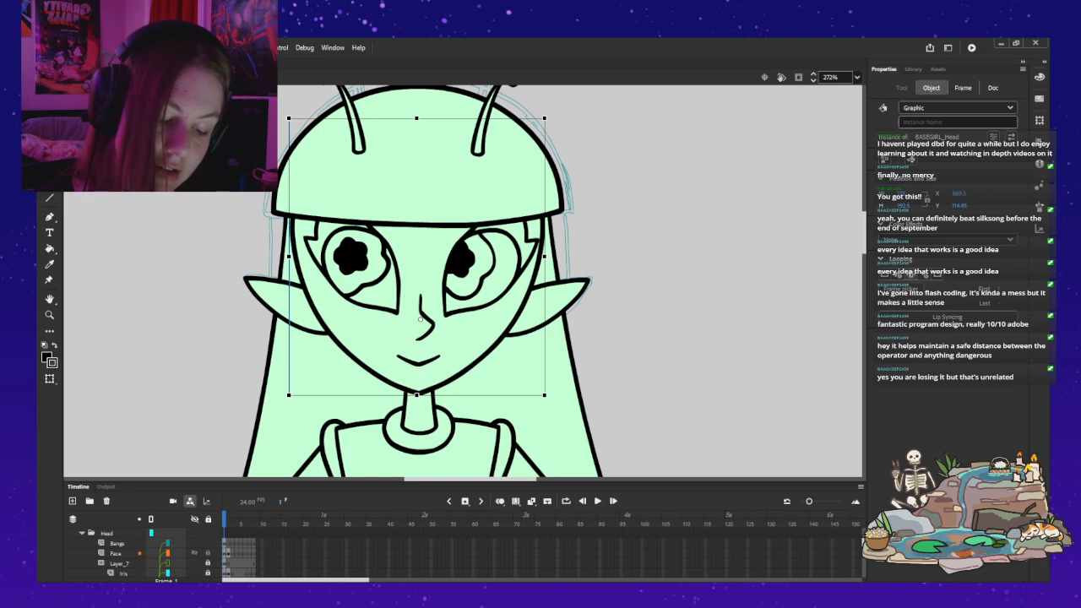
key(v)
click(676, 254)
click(420, 287)
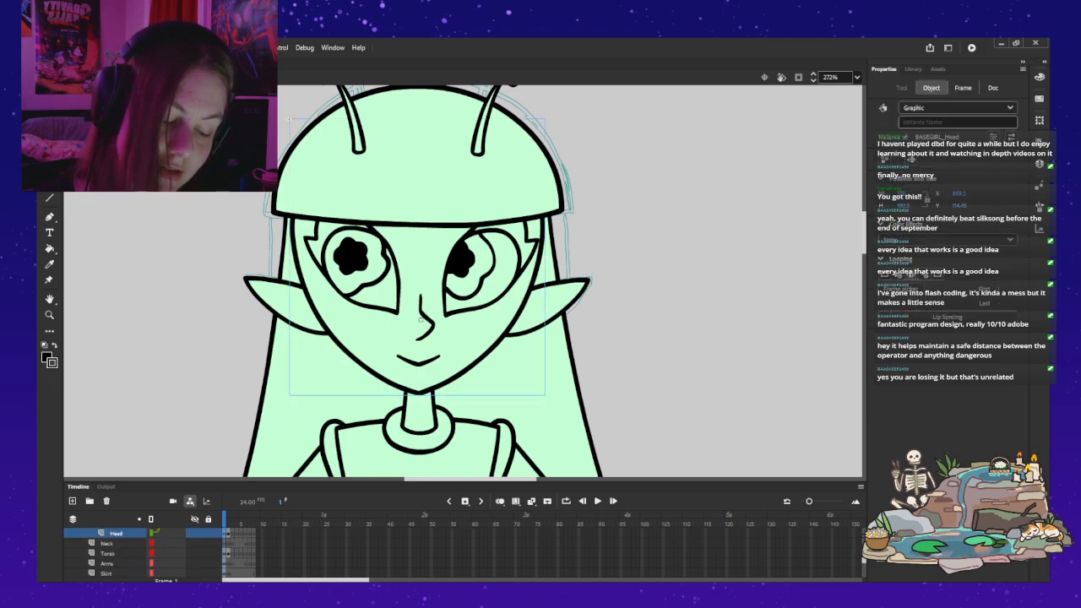
scroll(118, 553, up, 1)
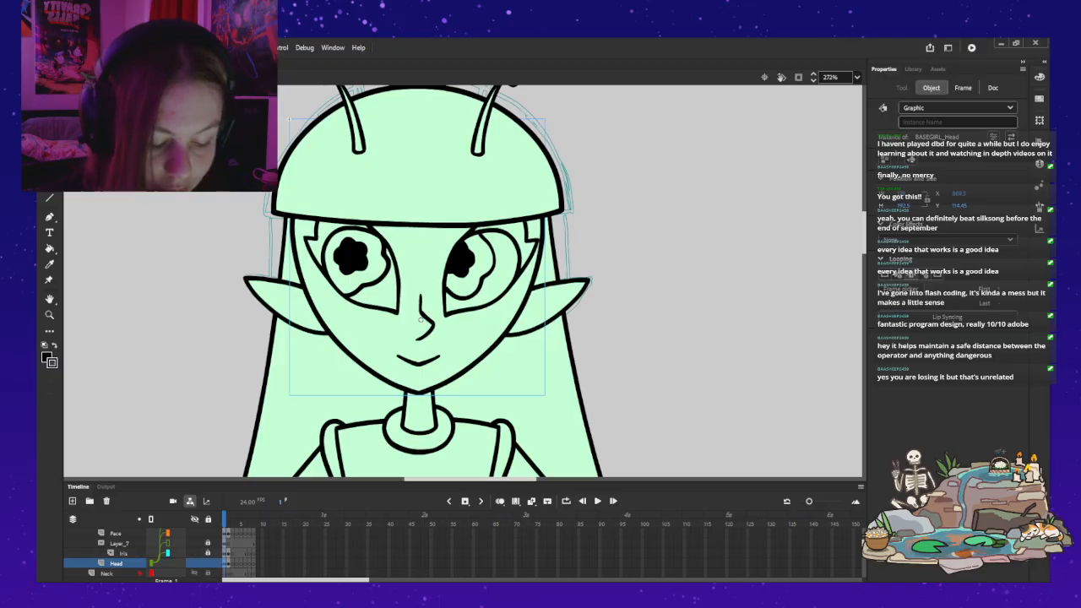
click(208, 563)
click(540, 371)
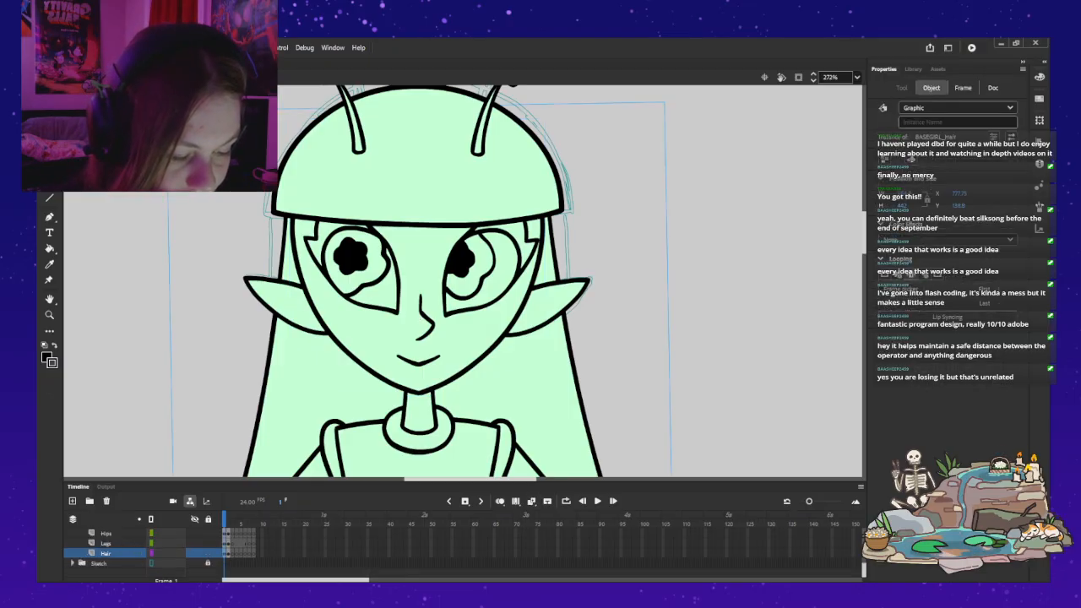
click(209, 553)
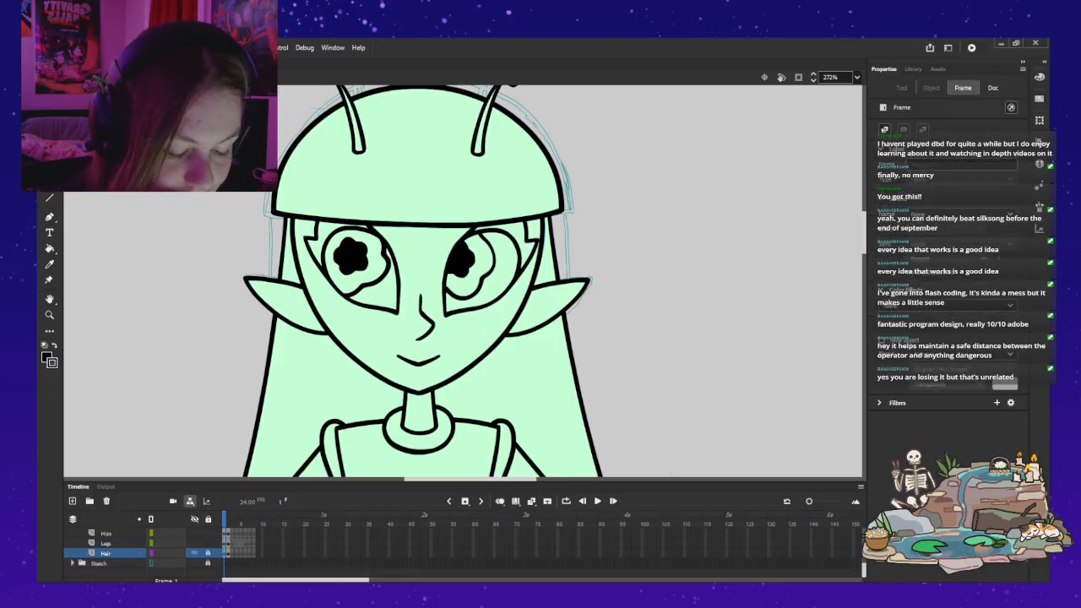
Step: Open the viewer's-left eyelid symbol on the Face layer for in-place editing from frame 1
scroll(201, 557, up, 4)
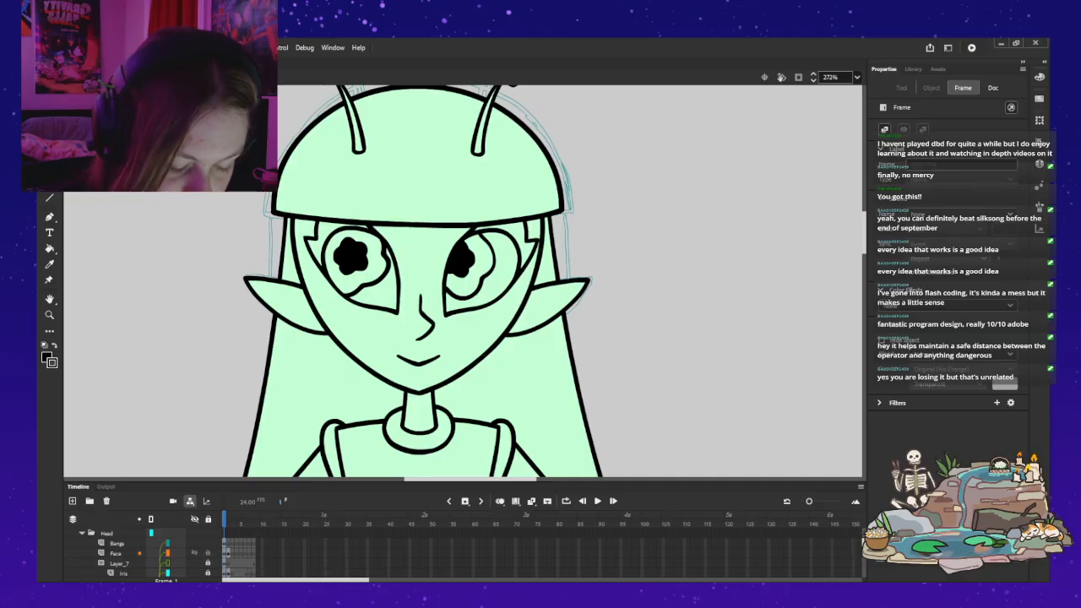
click(194, 553)
click(194, 553)
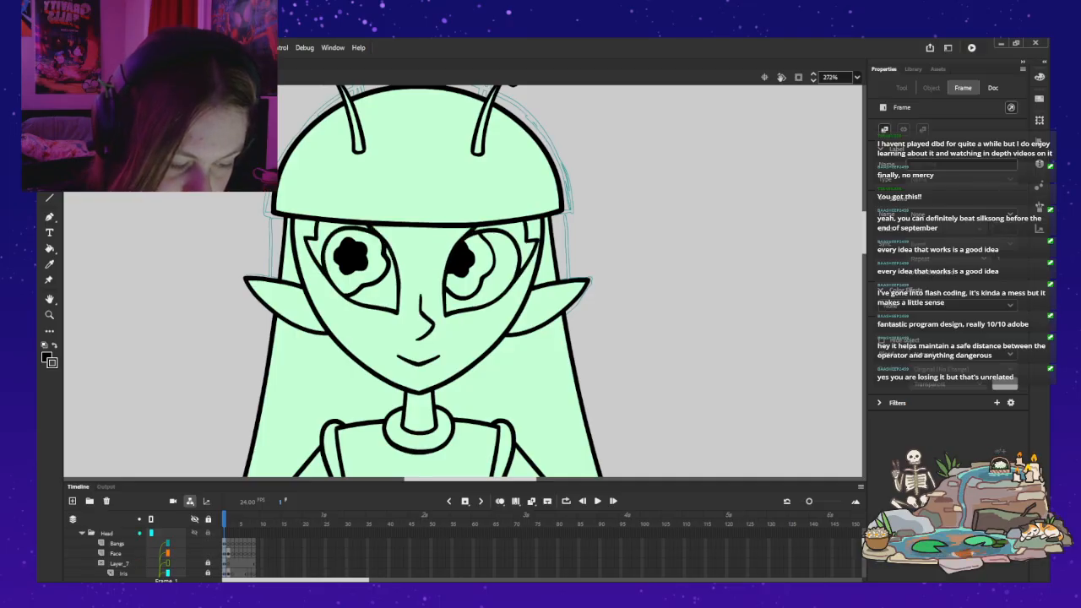
click(372, 297)
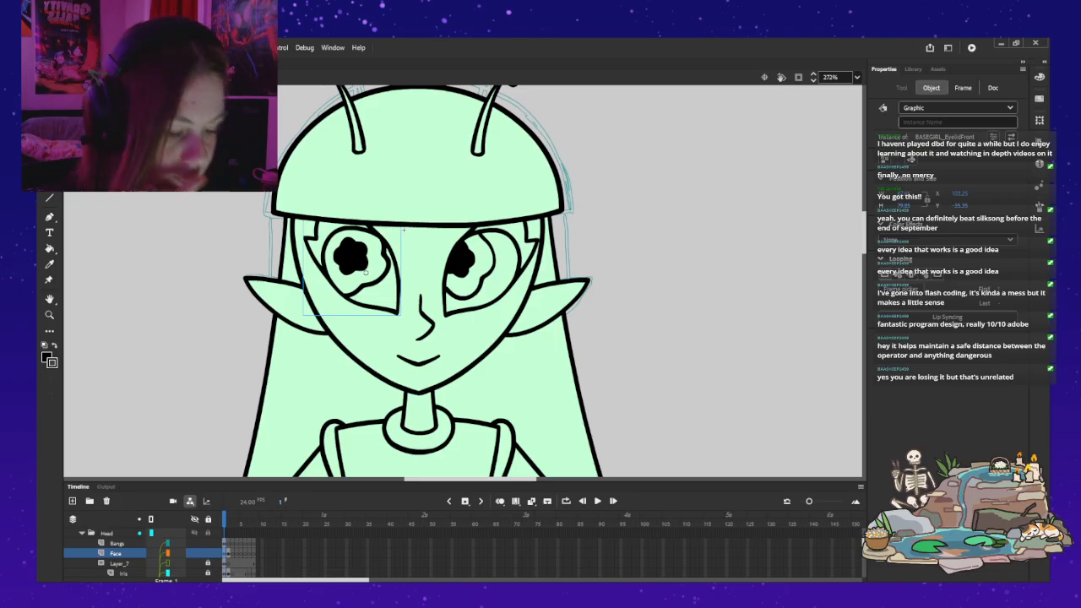
double_click(366, 272)
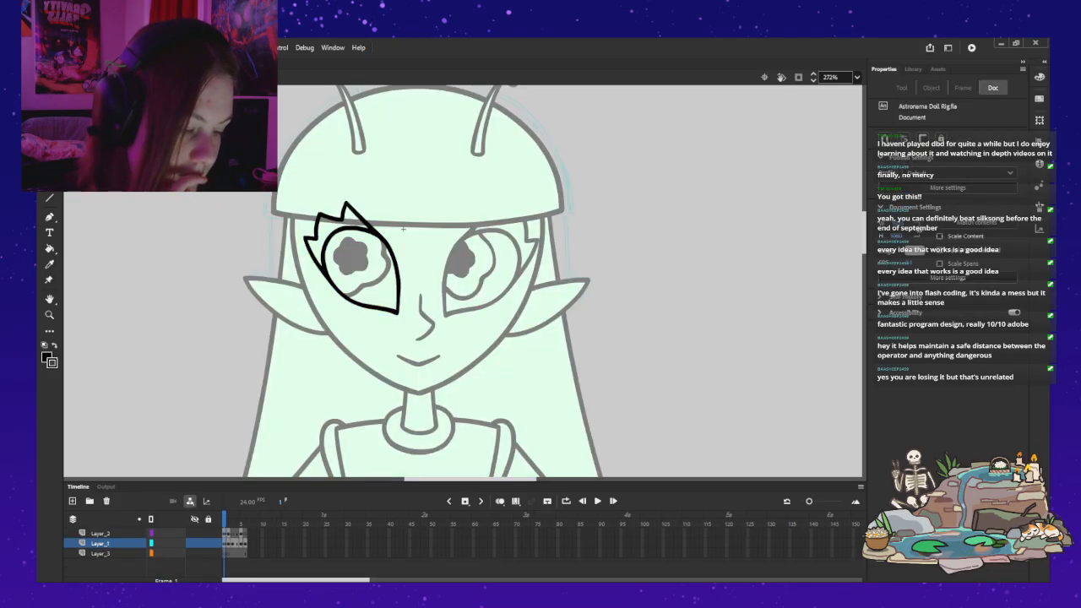
Step: Leave the eyelid symbol and remove both old eyelids from the Face layer in frame 2
key(Return)
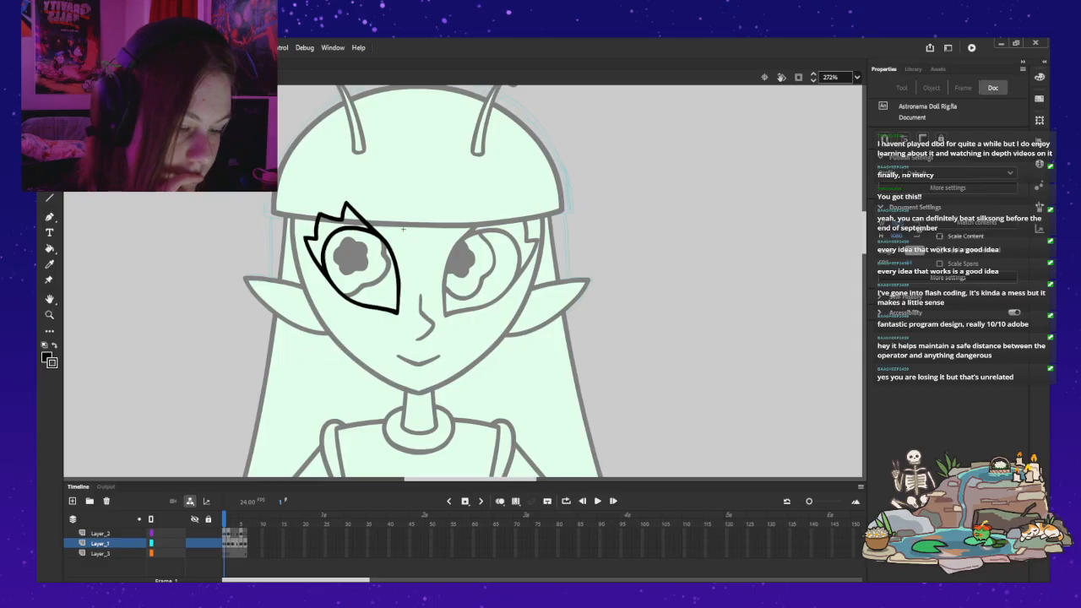
double_click(403, 229)
key(.)
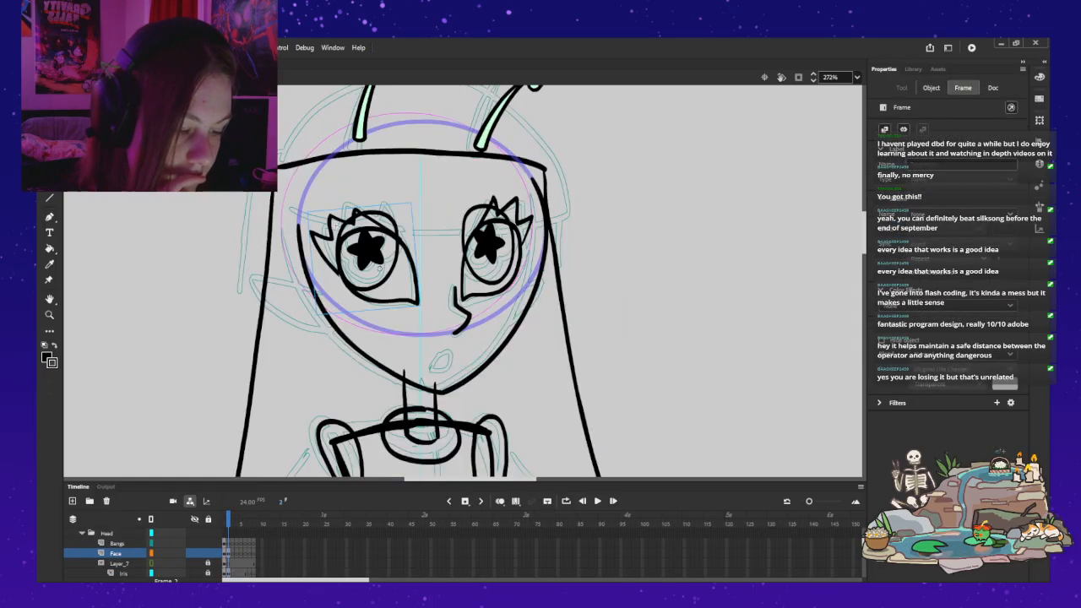
double_click(398, 236)
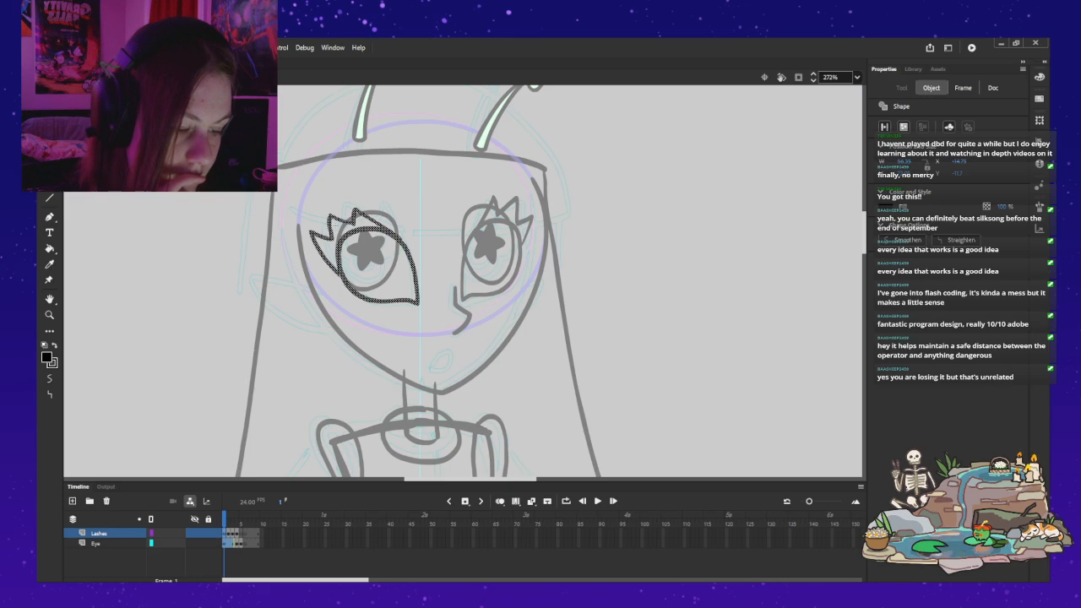
key(Escape)
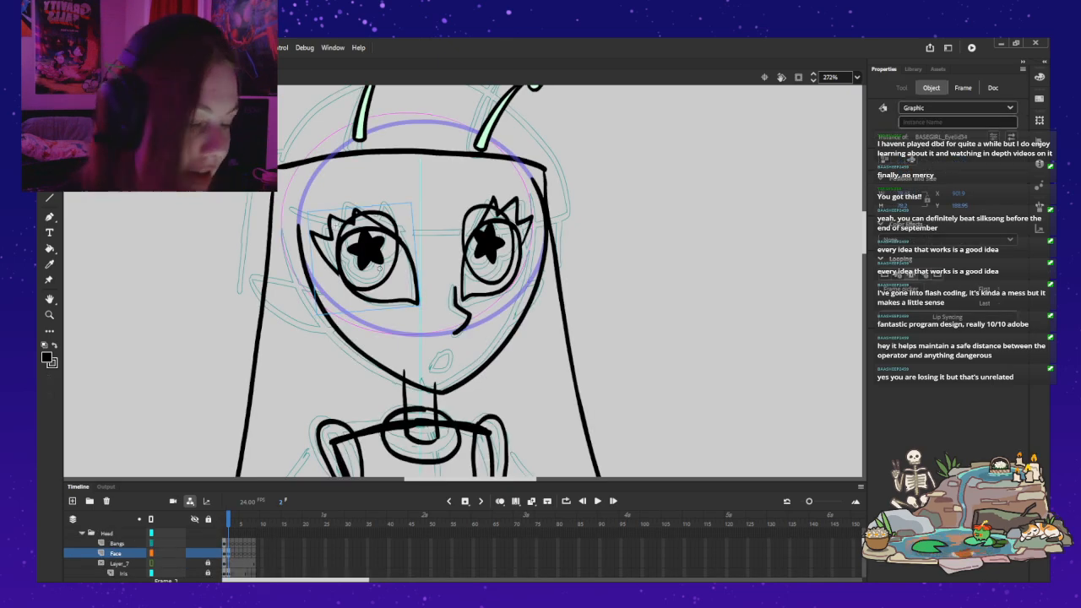
shift+click(518, 223)
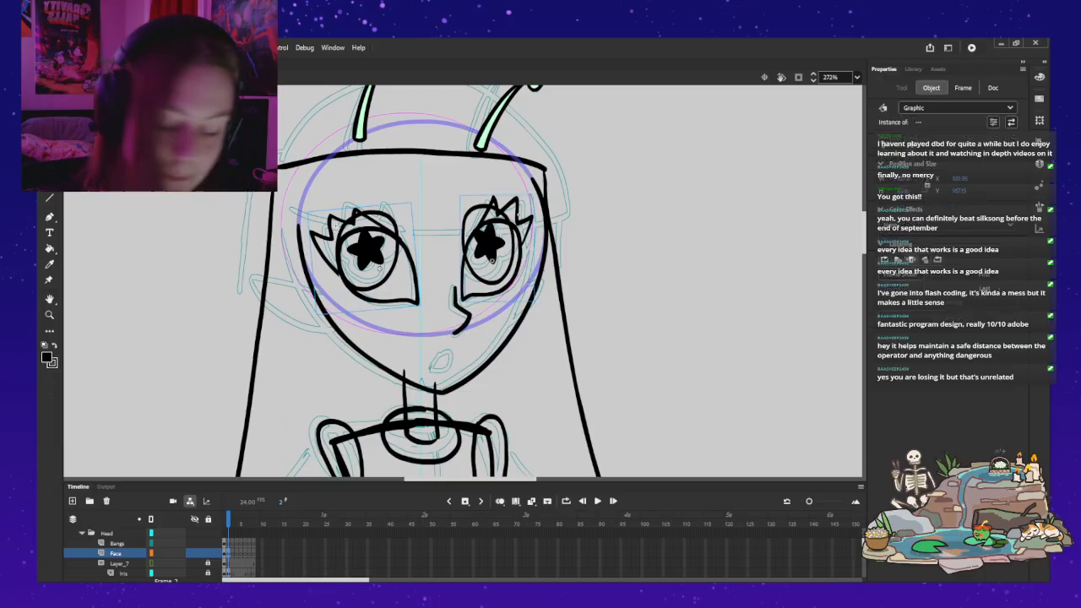
key(ctrl+x)
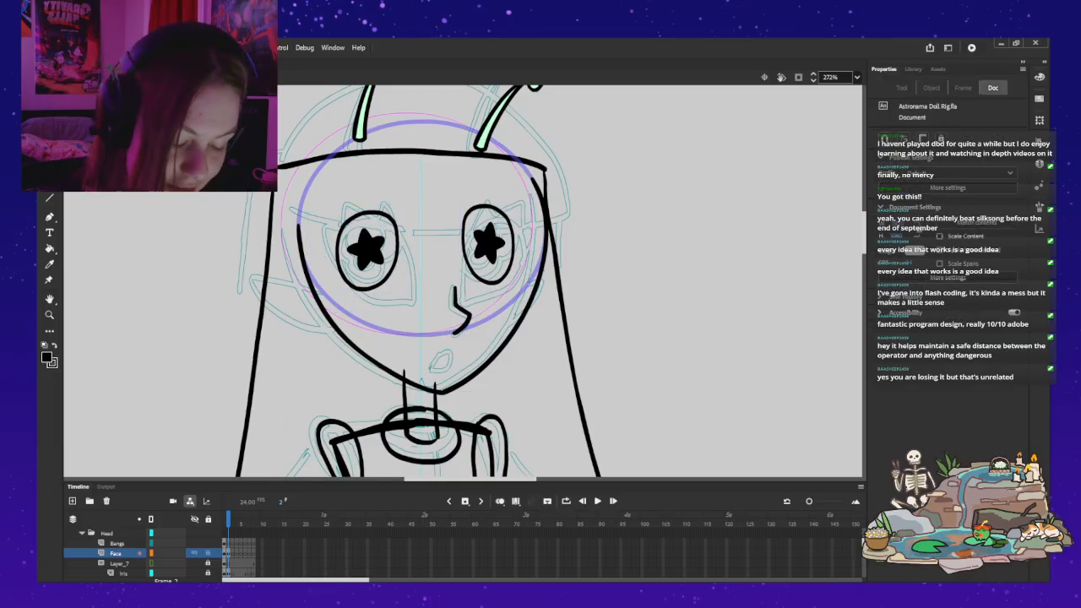
click(236, 563)
click(228, 553)
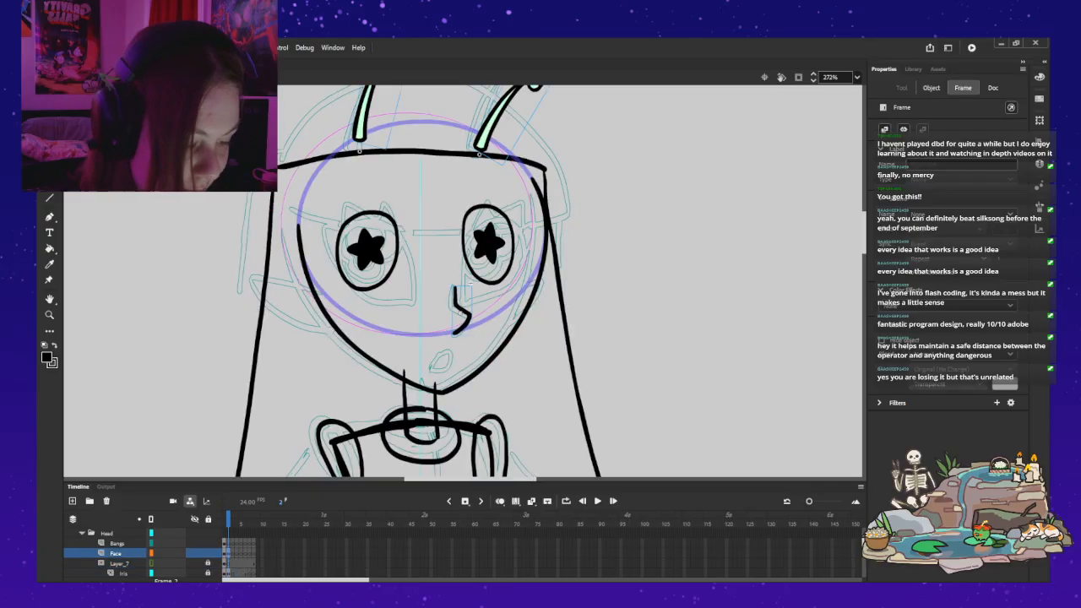
key(Escape)
Step: Change both irises on the Iris layer in frame 2 from the star design to the flower-shaped design
scroll(127, 553, down, 1)
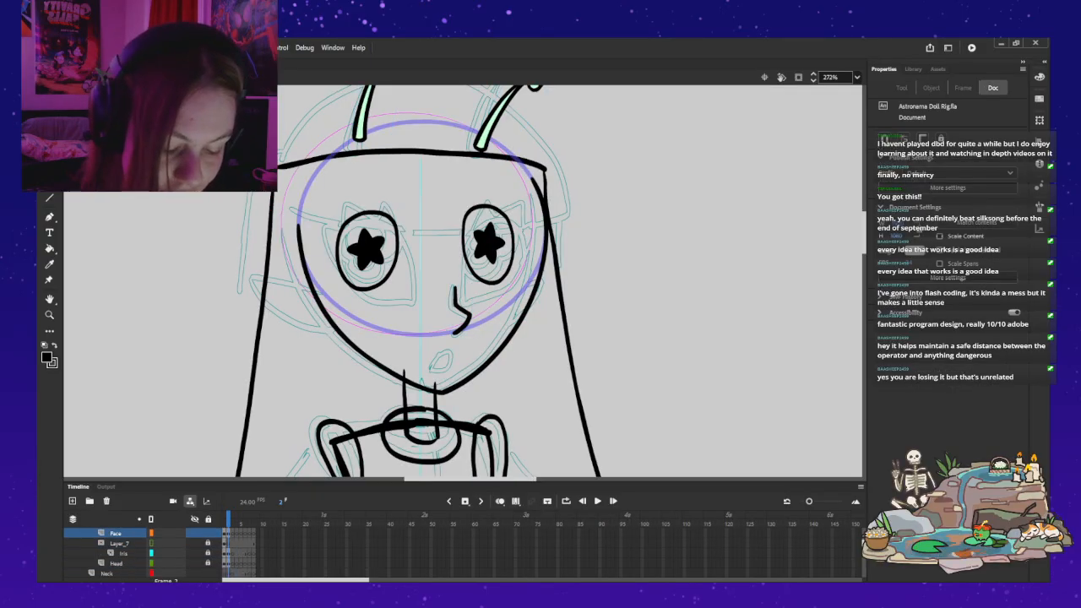
click(123, 552)
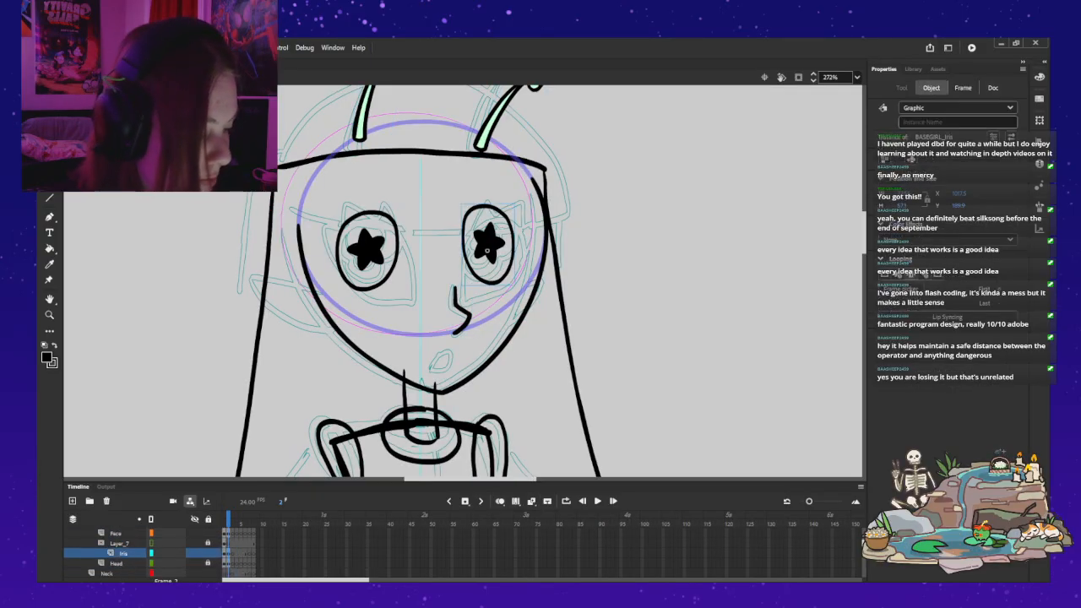
key(ctrl+z)
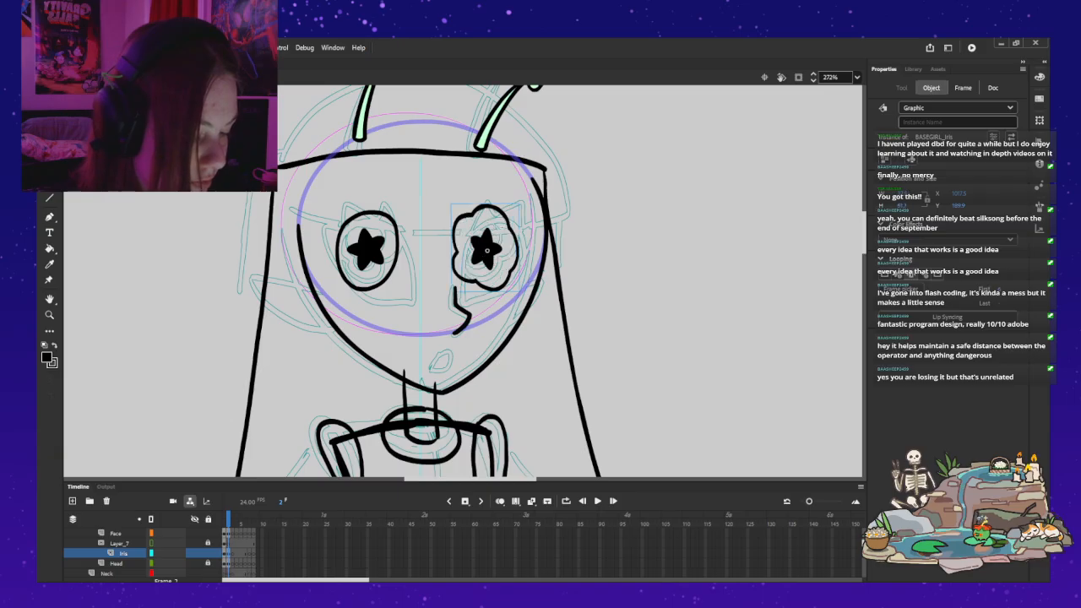
key(ctrl+z)
click(369, 257)
key(ctrl+z)
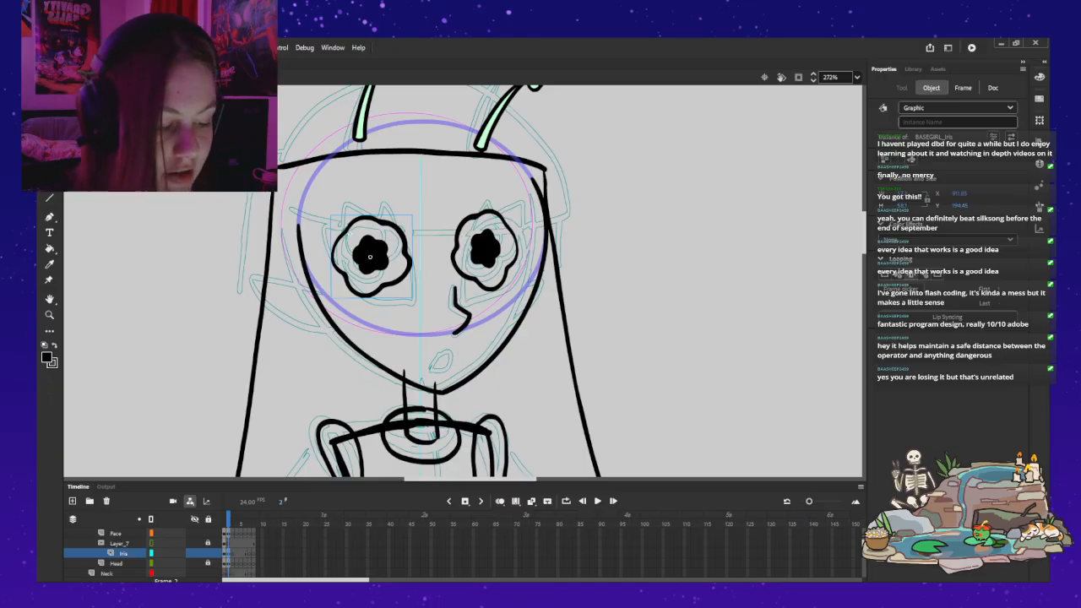
Step: Move both flower irises in frame 2 together to the right and slightly down
shift+click(486, 250)
drag(486, 250, 506, 254)
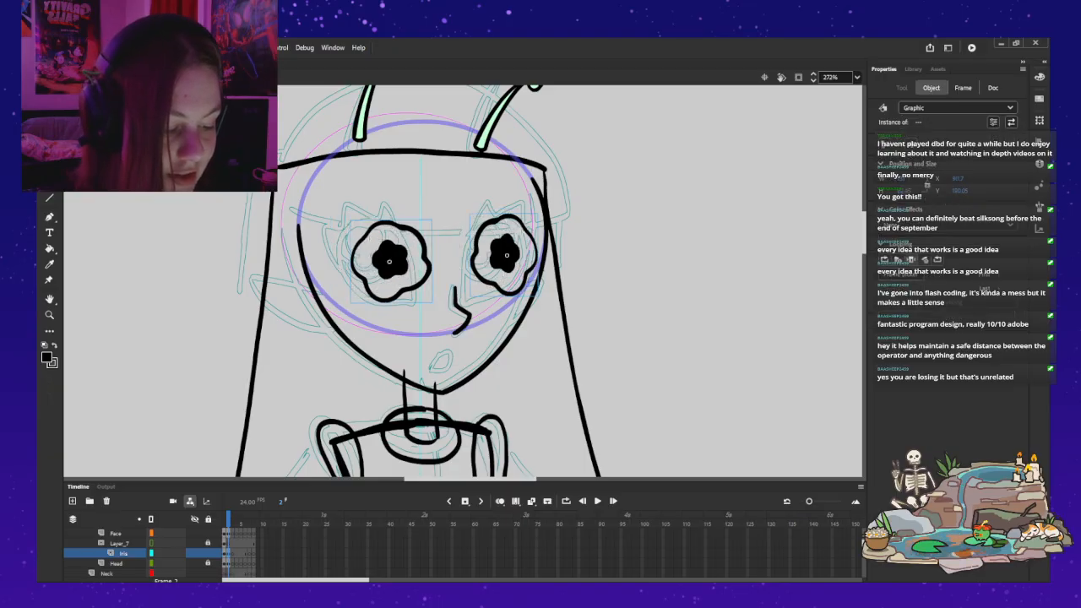
key(Escape)
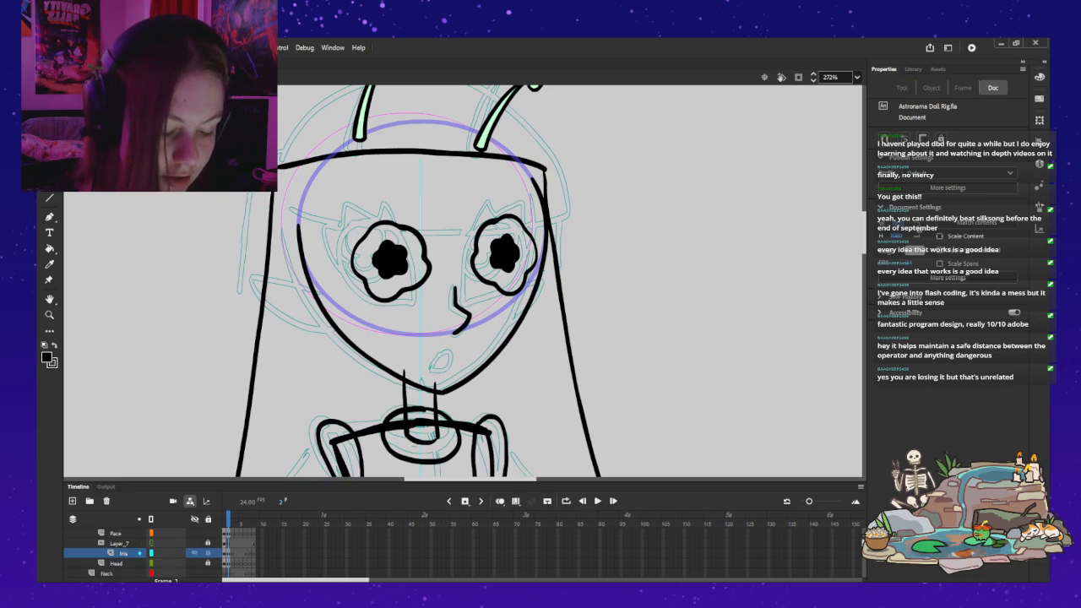
Step: Copy both front eyelids from frame 1 into frame 2 in place and shift them around the flower irises
key(comma)
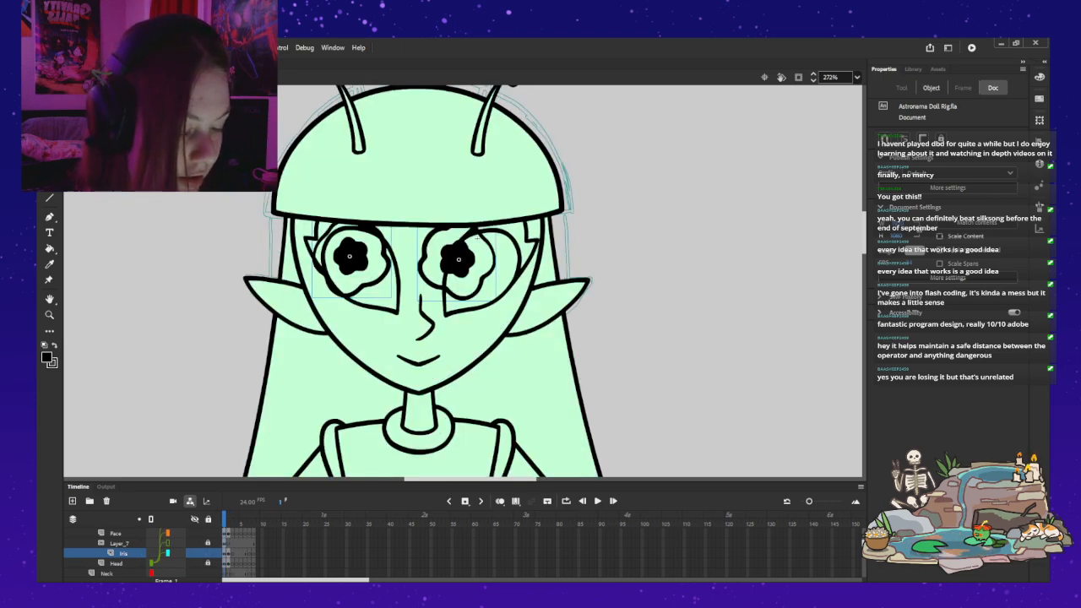
click(382, 295)
shift+click(500, 289)
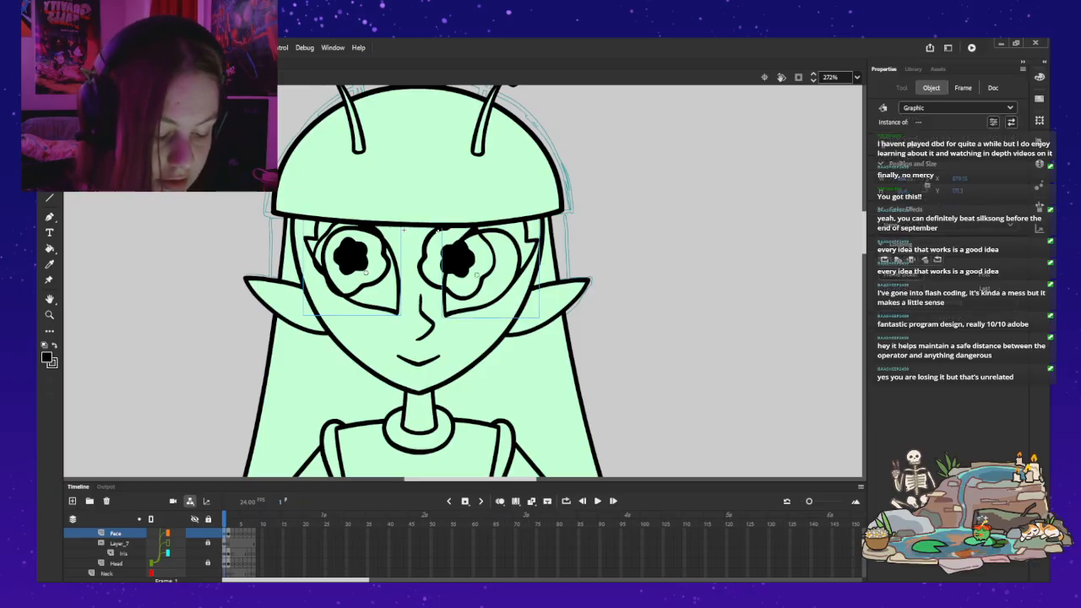
key(period)
key(ctrl+shift+v)
drag(439, 289, 466, 246)
key(Escape)
Step: Open the viewer's-right eyelid symbol in place and clear the old eye outline and lashes from its frame 2
click(458, 226)
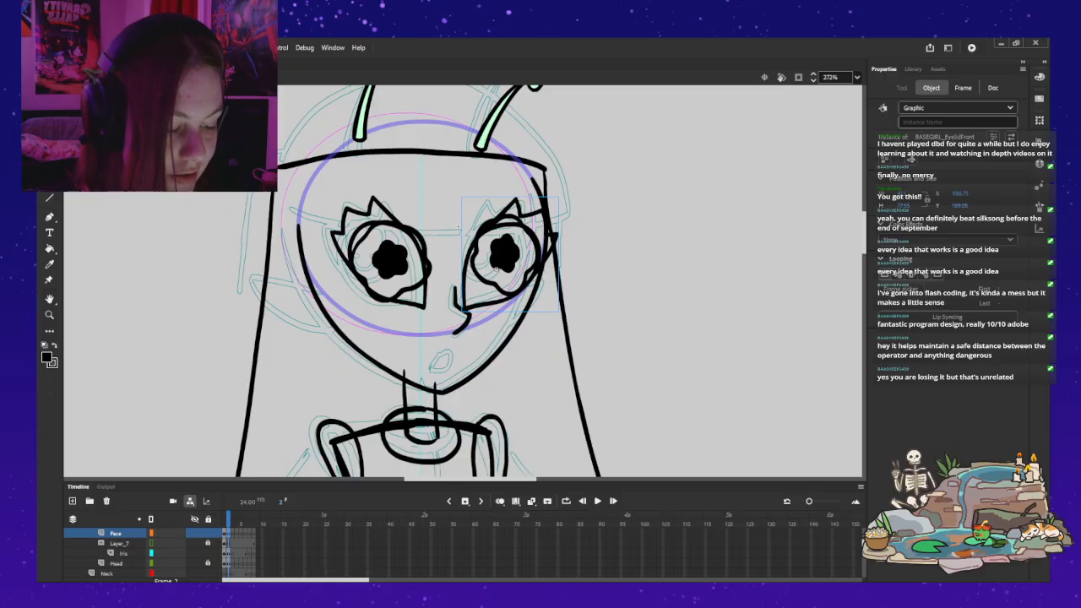
double_click(456, 226)
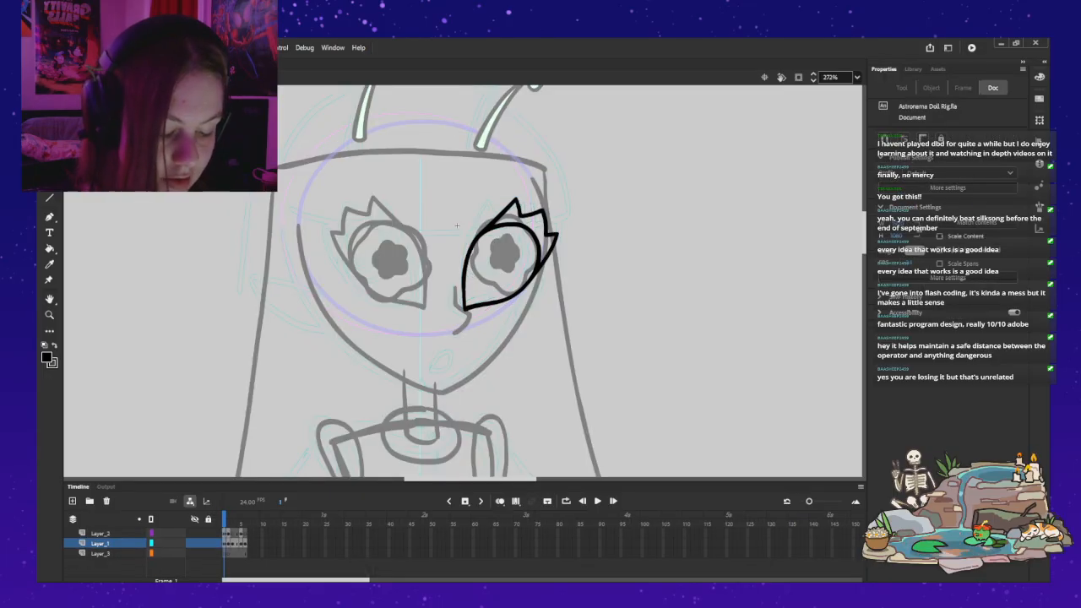
key(period)
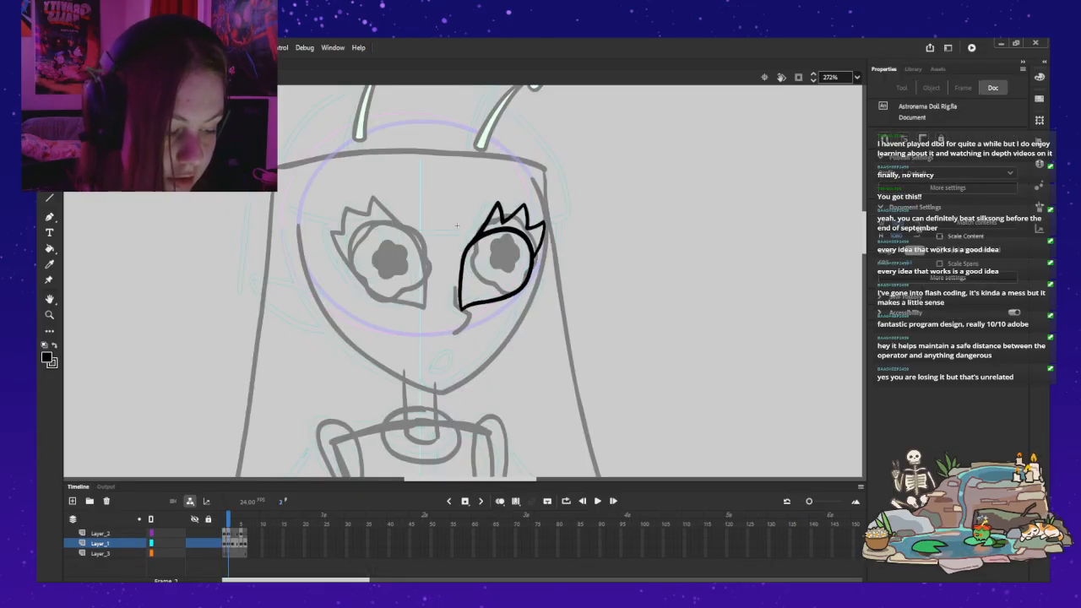
click(228, 543)
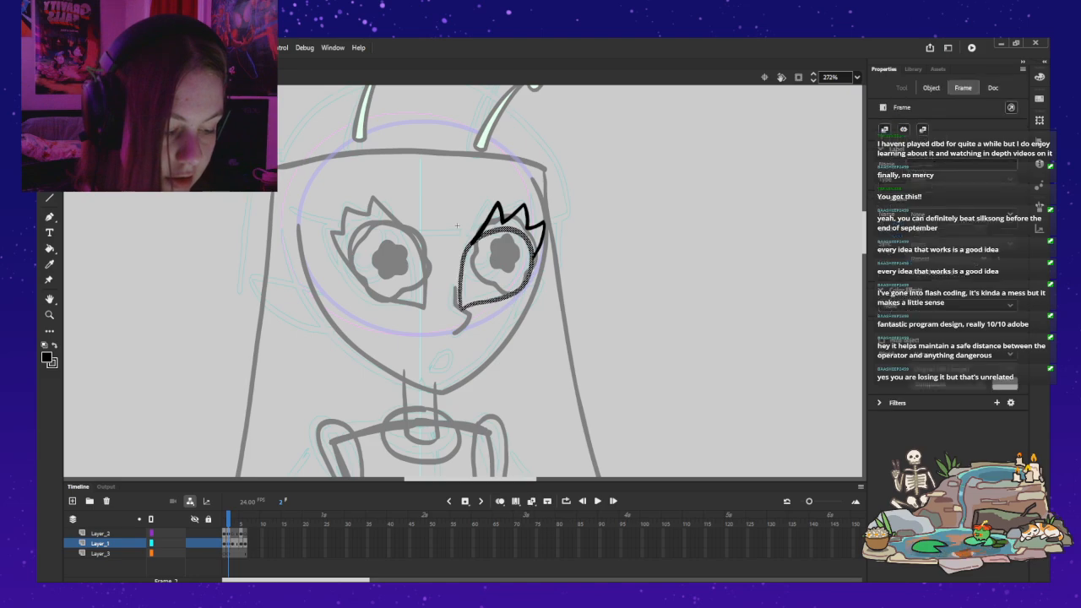
key(ctrl+z)
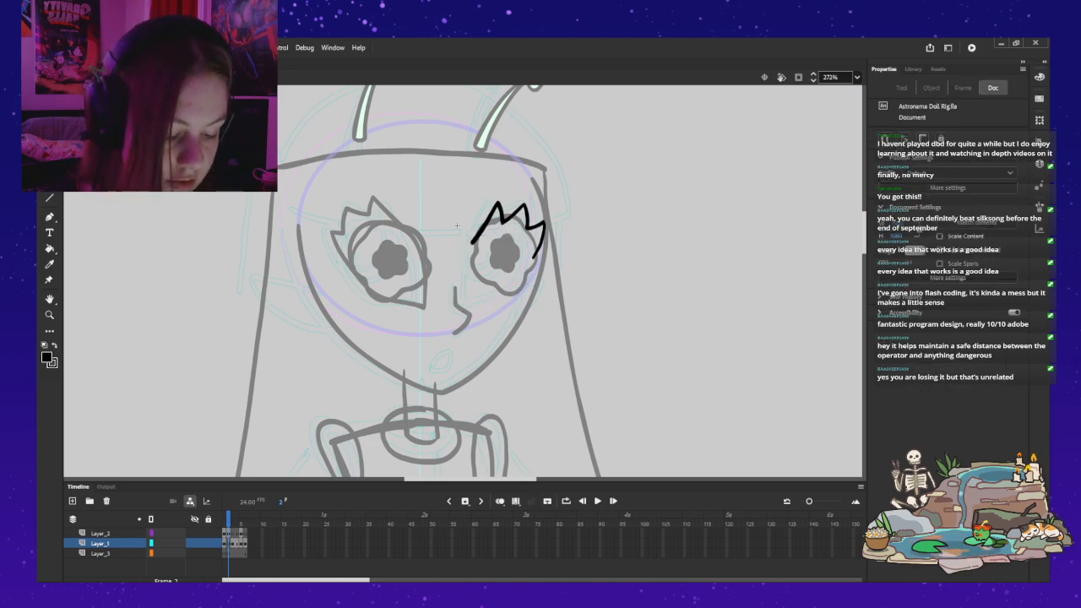
key(ctrl+z)
key(ctrl+z)
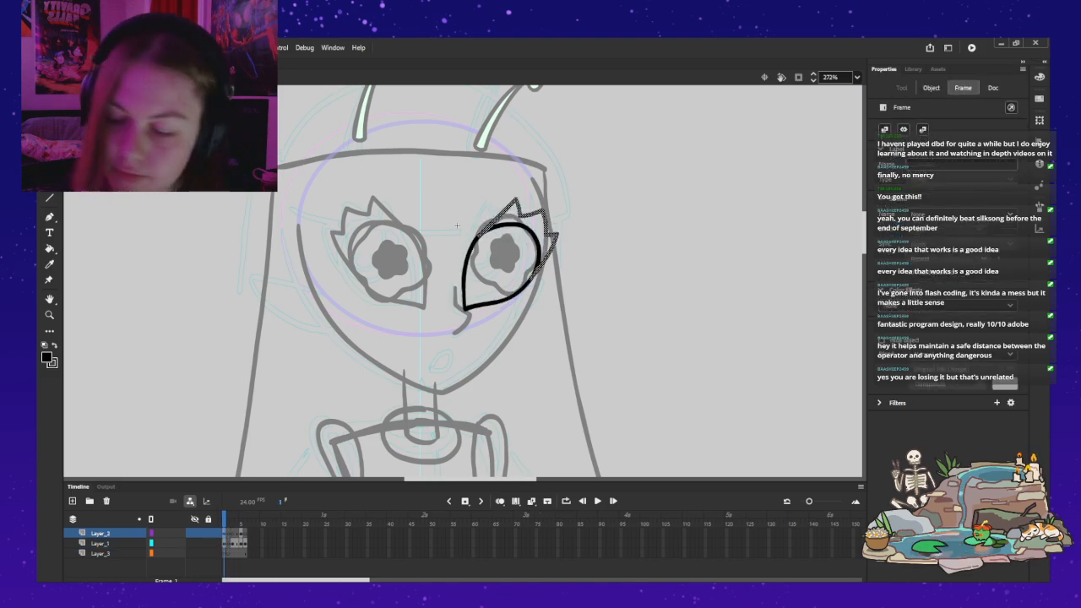
Step: Paste the lashes from frame 1 in place into frame 2 of the eyelid symbol and return to the rig
key(F7)
key(ctrl+shift+v)
key(ctrl+e)
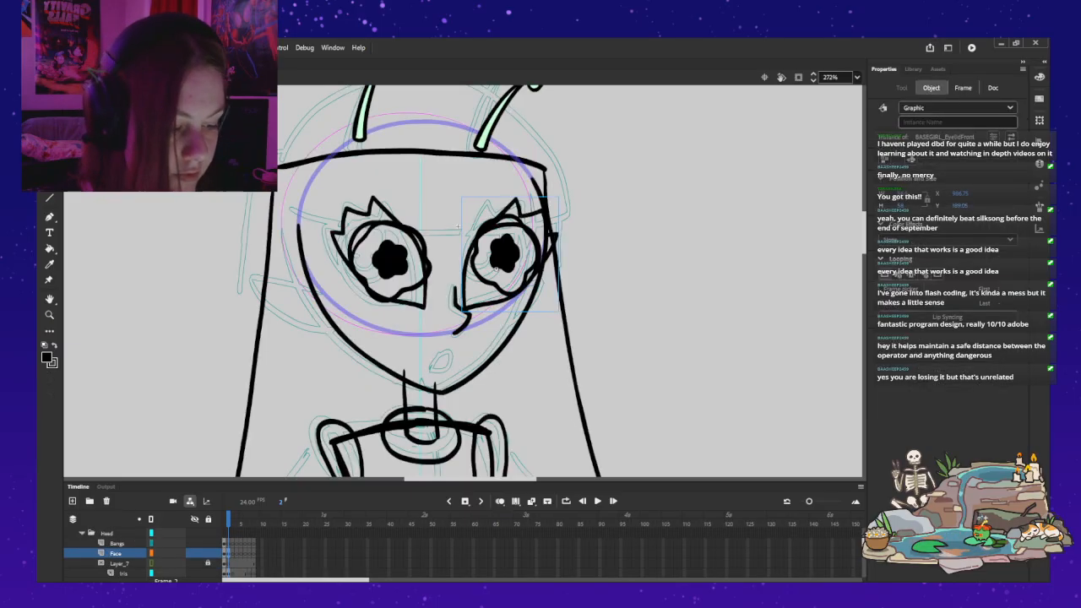
Step: Set the viewer's-right eyelid in the rig's frame 2 to display the second frame of its symbol
key(ctrl+shift+a)
click(505, 221)
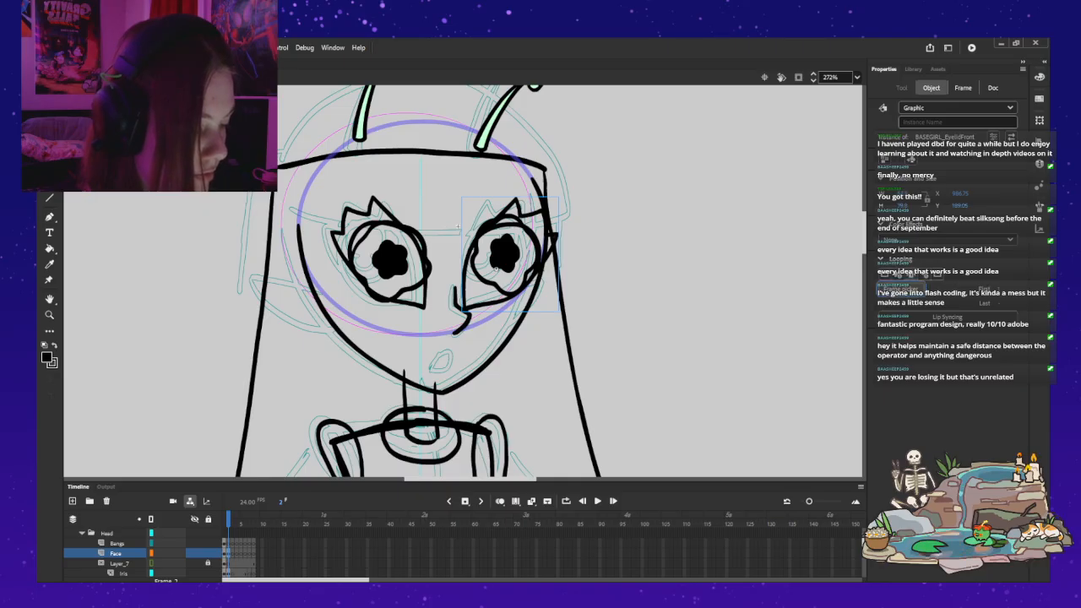
key(ctrl+z)
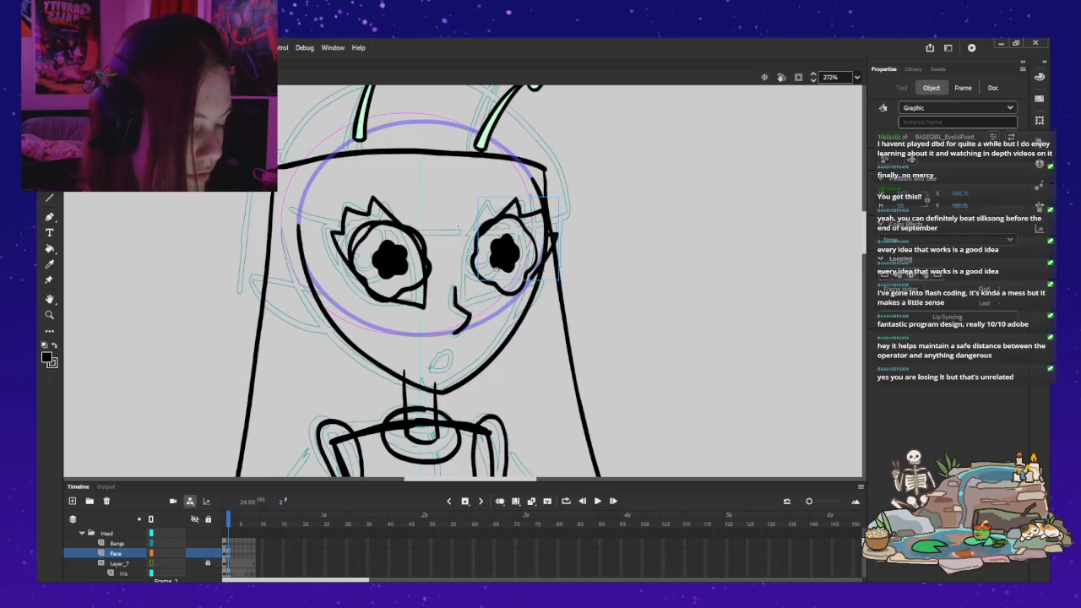
Step: Hide the irises, reopen the viewer's-right eyelid symbol in place, and delete the lashes from its frame 2
double_click(519, 208)
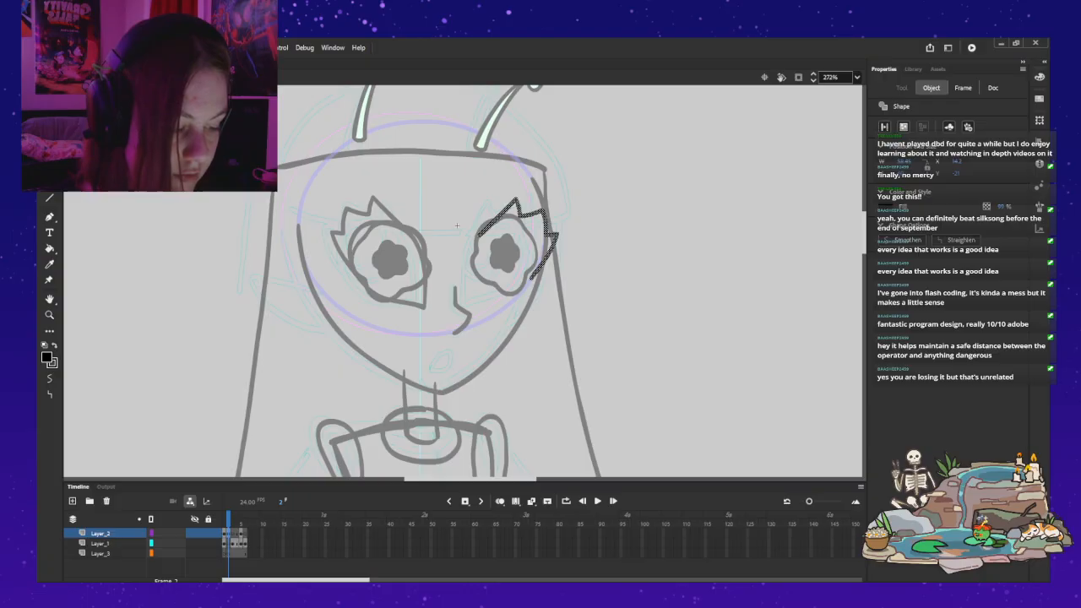
double_click(456, 226)
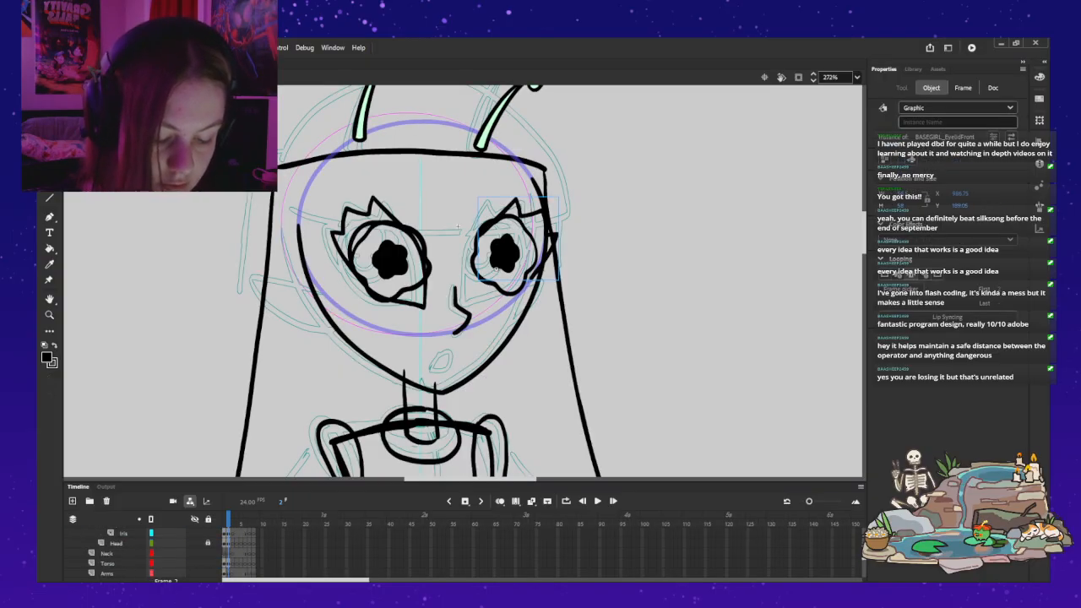
click(194, 543)
double_click(519, 208)
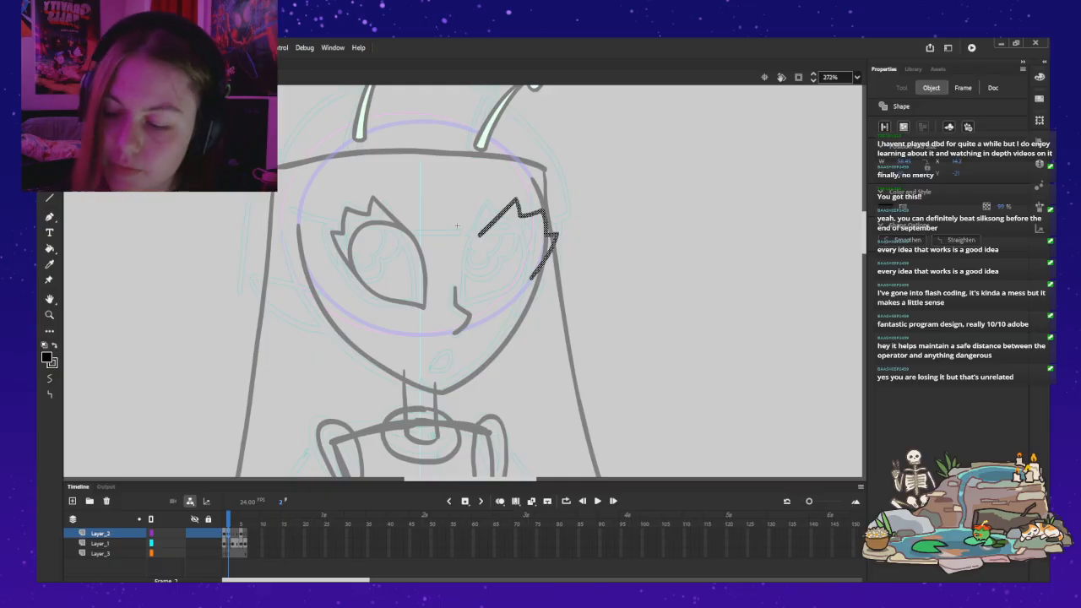
key(Delete)
Step: Try to paint the inner edge of the viewer's-right eye with the Classic Brush without a reference, undoing the strokes
key(z)
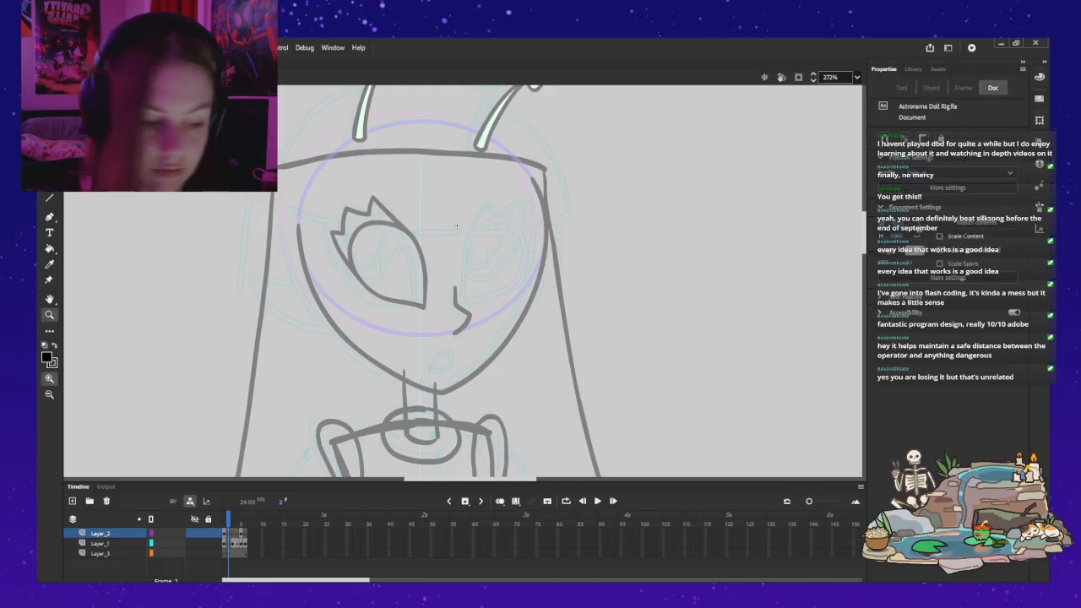
click(463, 323)
drag(451, 90, 433, 258)
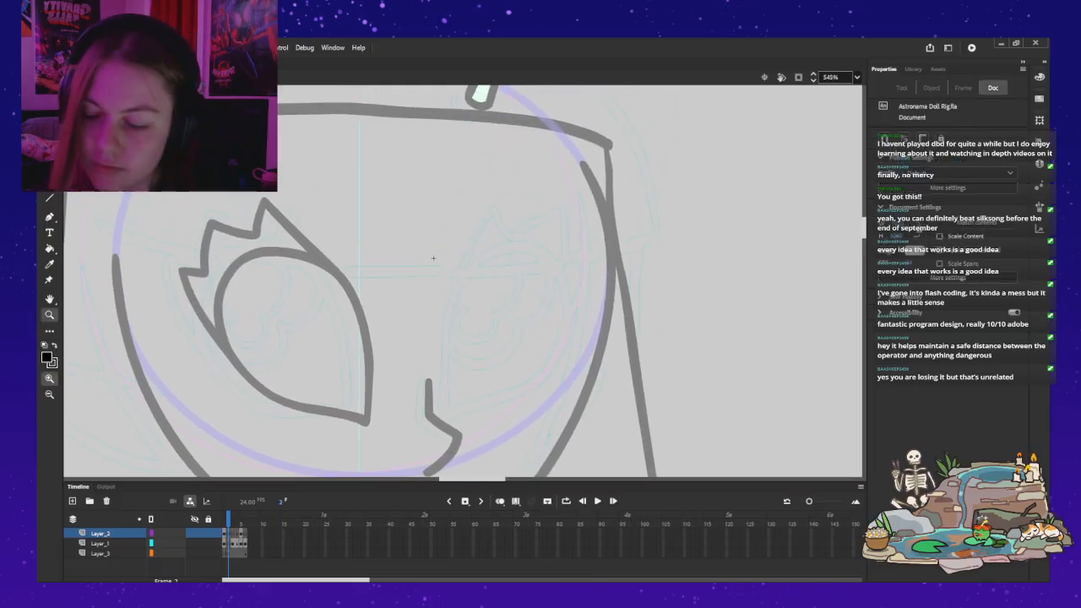
key(b)
drag(445, 414, 446, 396)
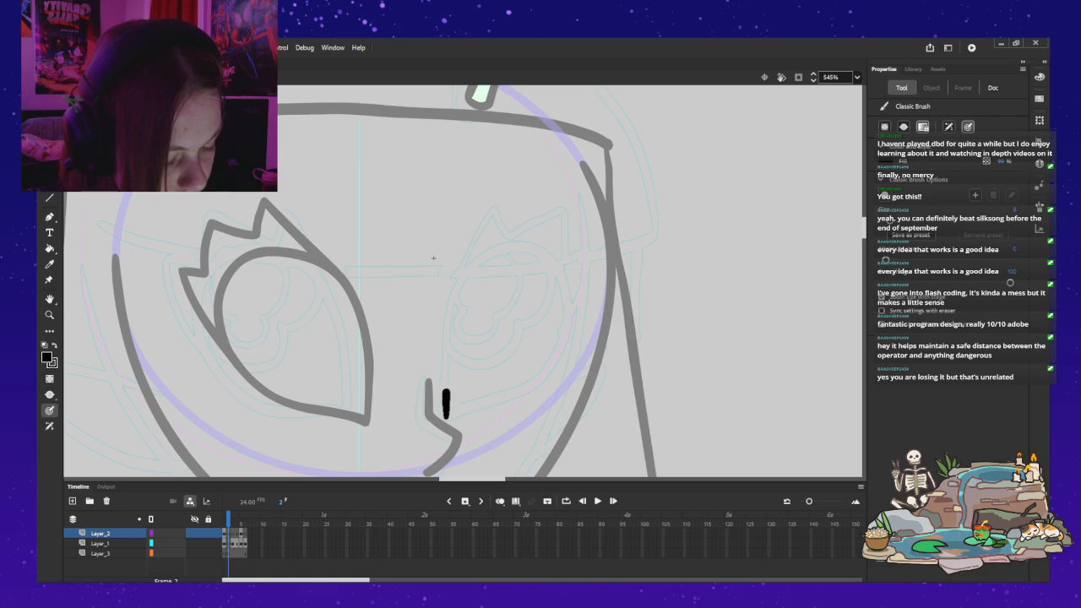
mouse_move(446, 341)
mouse_down()
mouse_move(471, 273)
mouse_move(494, 253)
mouse_move(537, 249)
mouse_up()
key(ctrl+z)
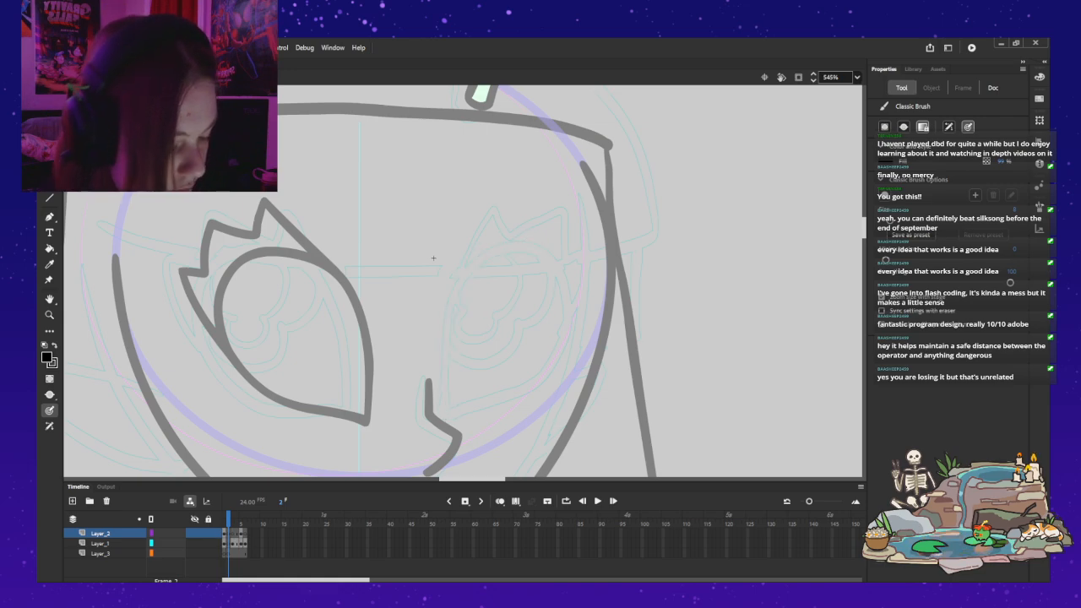
drag(445, 389, 449, 341)
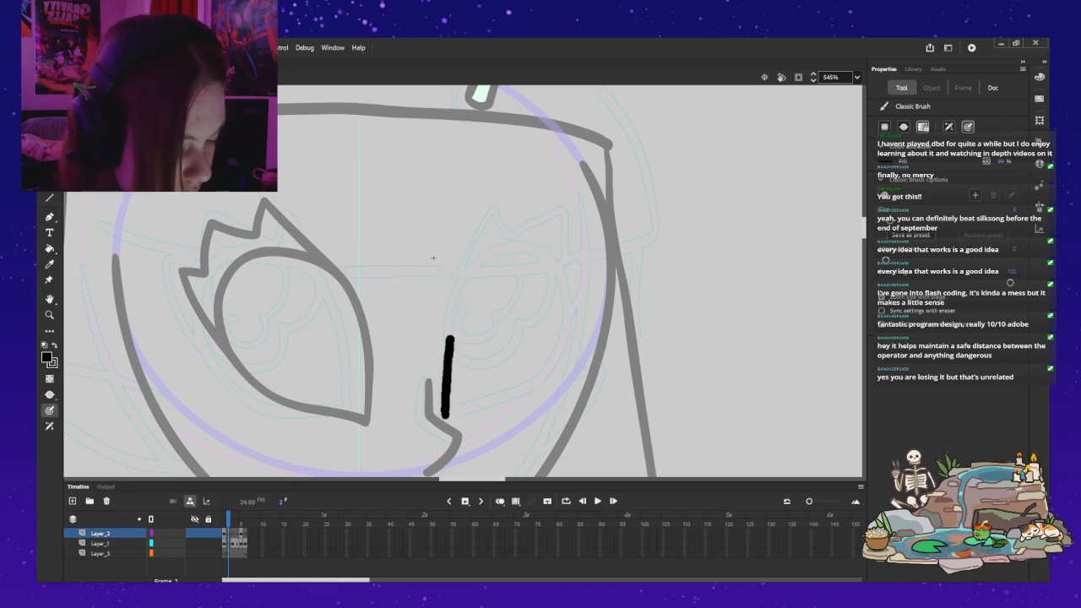
drag(460, 290, 497, 253)
key(ctrl+z)
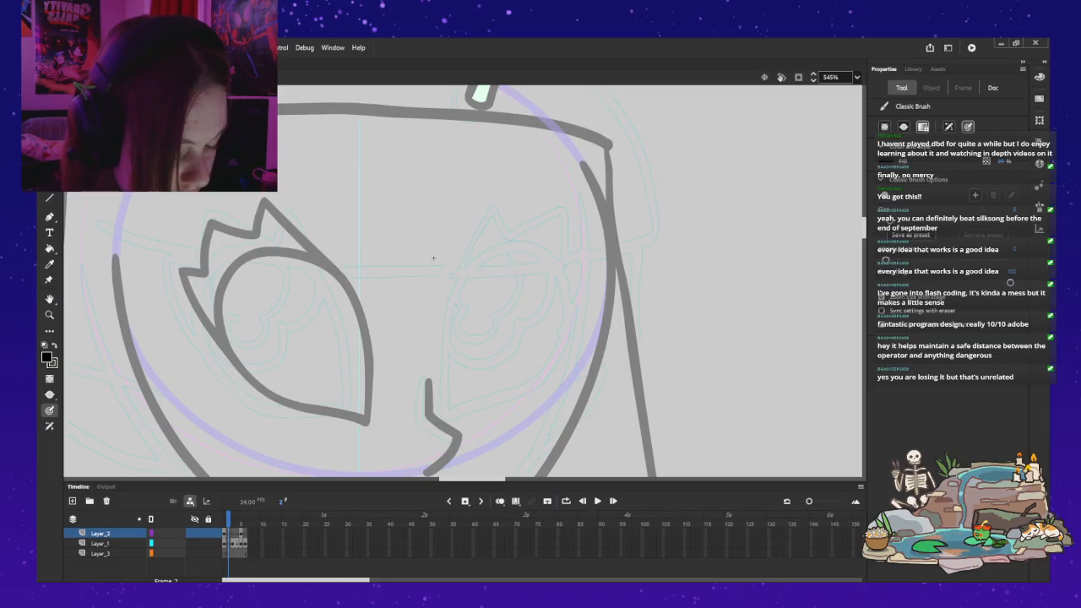
Step: Turn on onion skinning and paint a slightly narrower, closed almond-shaped outline for the viewer's-right eye over the frame 1 shape
key(alt+shift+o)
drag(449, 427, 445, 346)
mouse_move(458, 302)
mouse_down()
mouse_move(493, 262)
mouse_move(575, 260)
mouse_up()
key(ctrl+z)
key(ctrl+z)
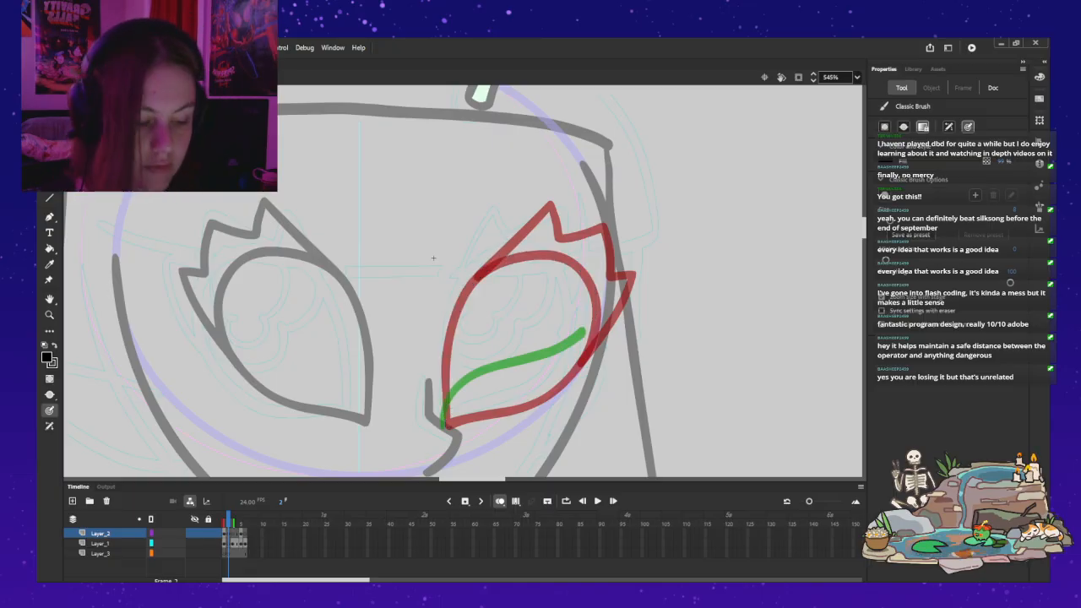
drag(446, 424, 455, 309)
mouse_move(477, 272)
mouse_down()
mouse_move(551, 253)
mouse_move(586, 304)
mouse_move(567, 377)
mouse_move(490, 411)
mouse_up()
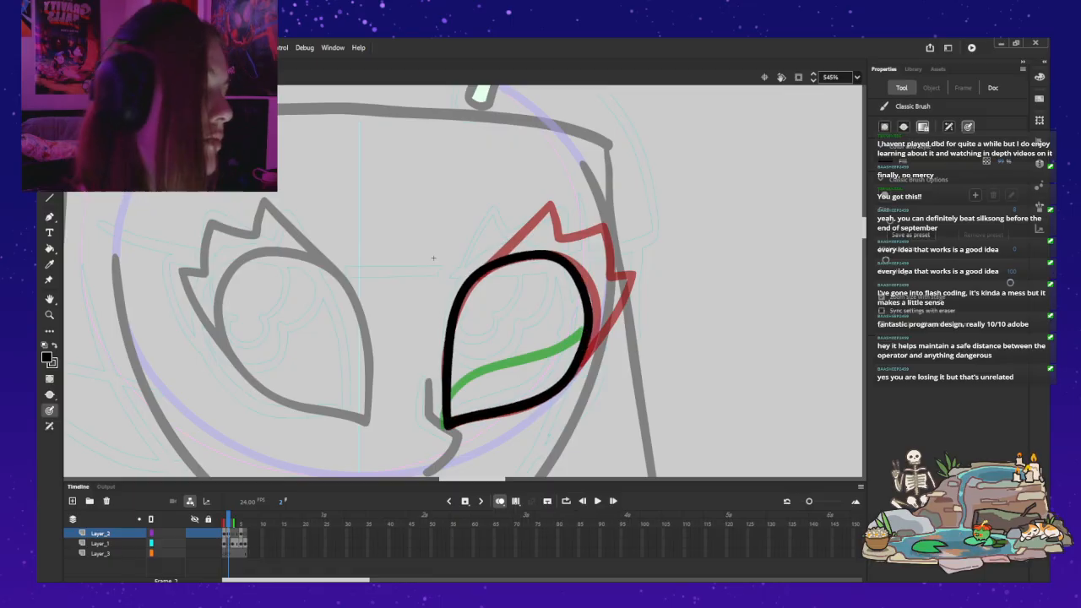
Step: Try several alternative almond-shaped outlines for the viewer's-right eye in frame 2, undoing each version
key(ctrl+z)
mouse_move(450, 429)
mouse_down()
mouse_move(449, 352)
mouse_move(469, 292)
mouse_move(486, 271)
mouse_move(537, 258)
mouse_move(571, 303)
mouse_move(562, 355)
mouse_move(513, 407)
mouse_move(448, 430)
mouse_up()
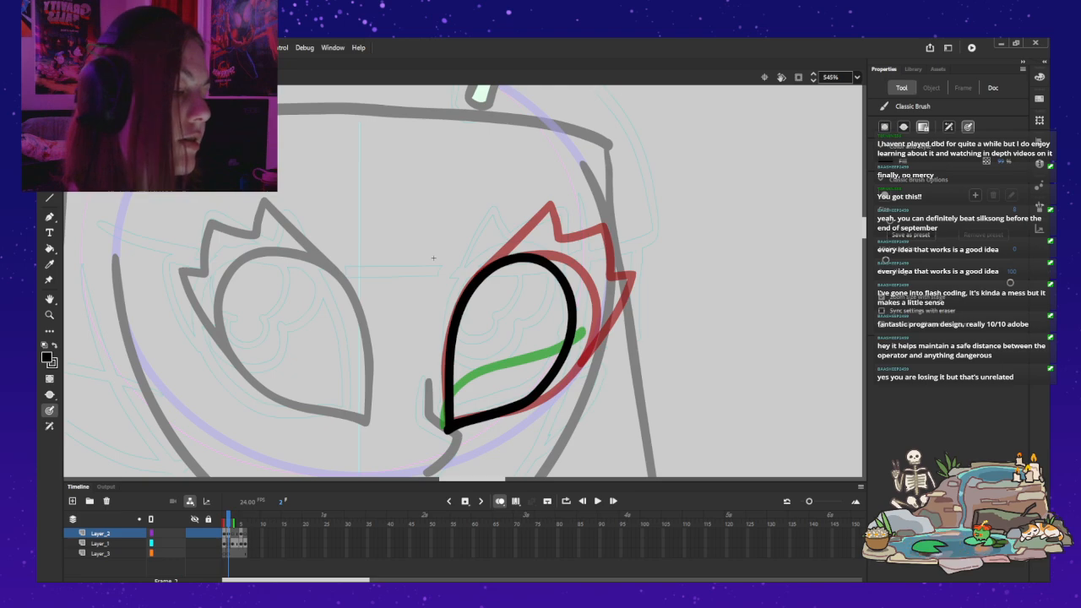
key(ctrl+z)
drag(445, 418, 446, 425)
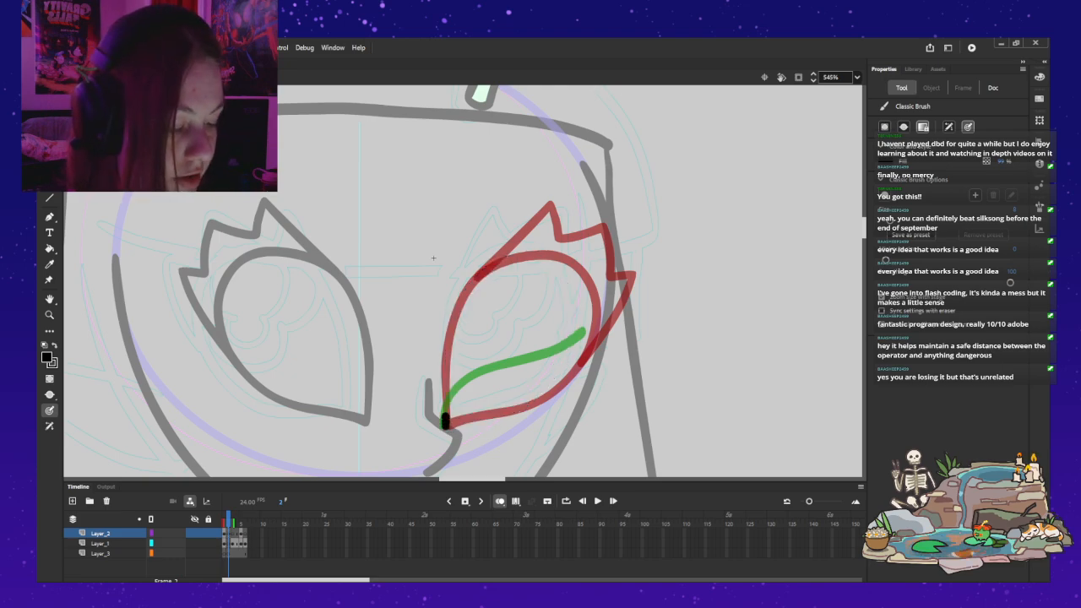
drag(446, 363, 457, 306)
mouse_move(478, 269)
mouse_down()
mouse_move(541, 251)
mouse_move(583, 293)
mouse_up()
mouse_move(576, 346)
mouse_down()
mouse_move(561, 373)
mouse_move(450, 434)
mouse_move(447, 353)
mouse_up()
key(ctrl+z)
mouse_move(463, 291)
mouse_down()
mouse_move(519, 256)
mouse_move(547, 254)
mouse_move(580, 278)
mouse_move(585, 322)
mouse_move(571, 356)
mouse_move(515, 395)
mouse_up()
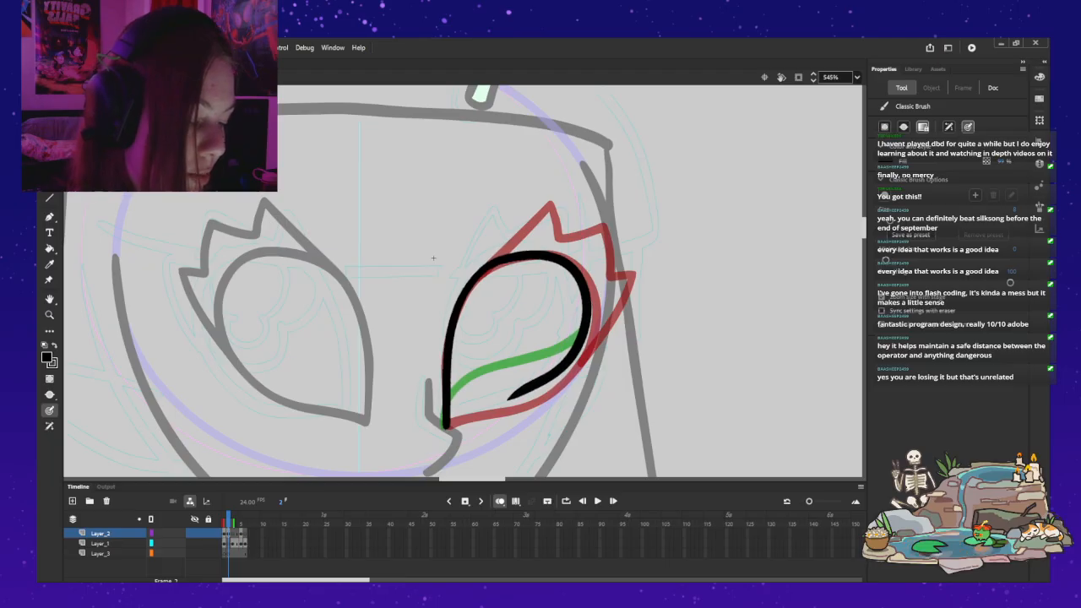
key(ctrl+z)
Step: Paint a closed almond outline for the viewer's-right eye in frame 2, keeping its outer side slightly inside the onion-skinned shape
mouse_move(448, 425)
mouse_down()
mouse_move(450, 326)
mouse_move(468, 290)
mouse_up()
drag(525, 253, 578, 270)
mouse_move(589, 315)
mouse_down()
mouse_move(572, 361)
mouse_move(505, 411)
mouse_move(447, 427)
mouse_up()
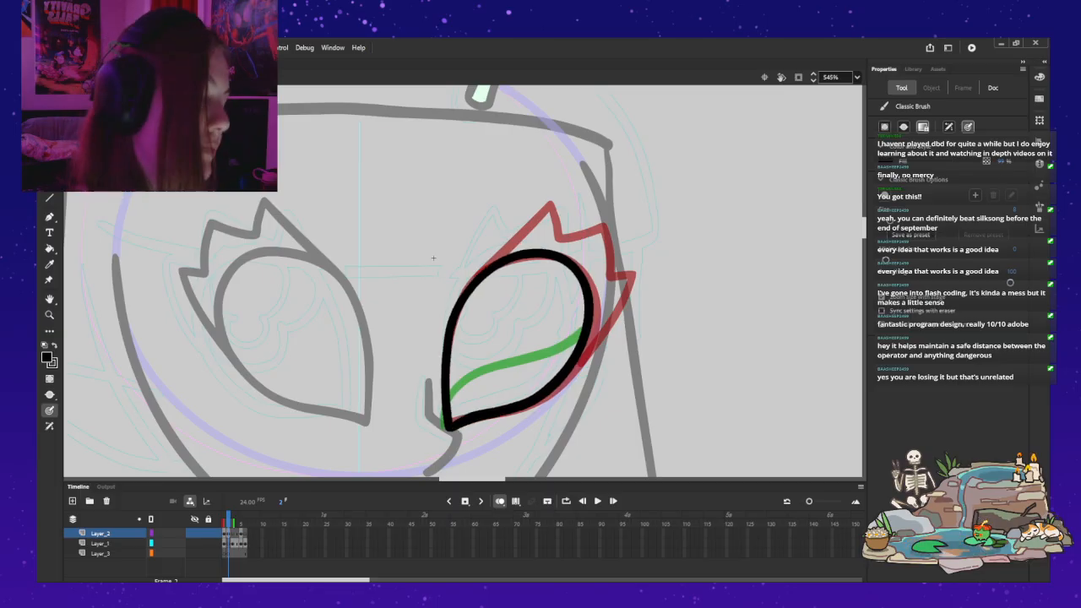
drag(485, 266, 538, 200)
key(ctrl+z)
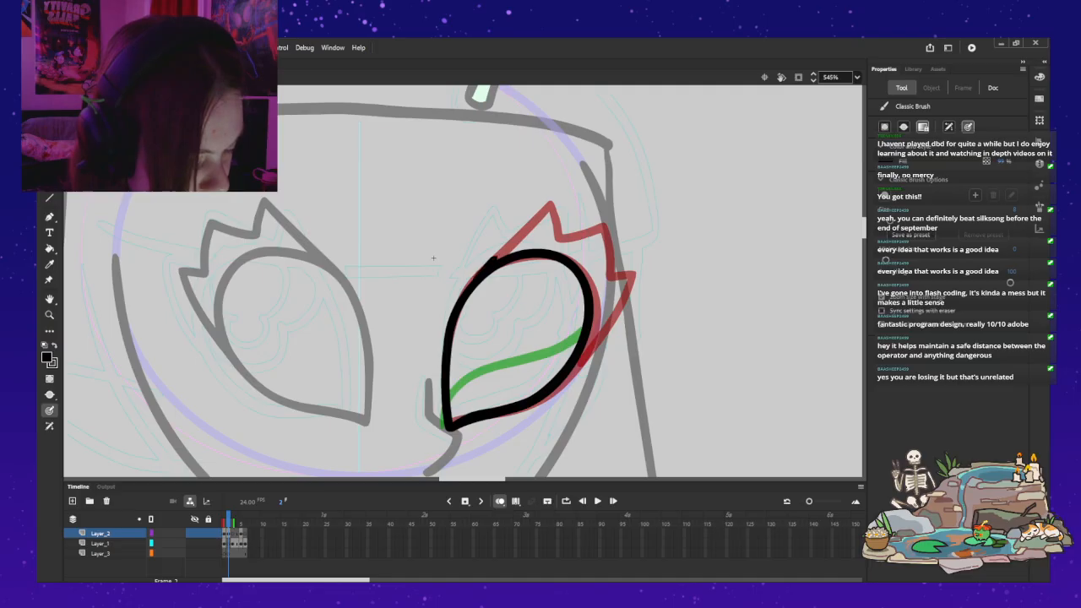
Step: Move the new eye outline from Layer_2 to Layer_1 in frame 2, pasting it in the same place
key(ctrl+a)
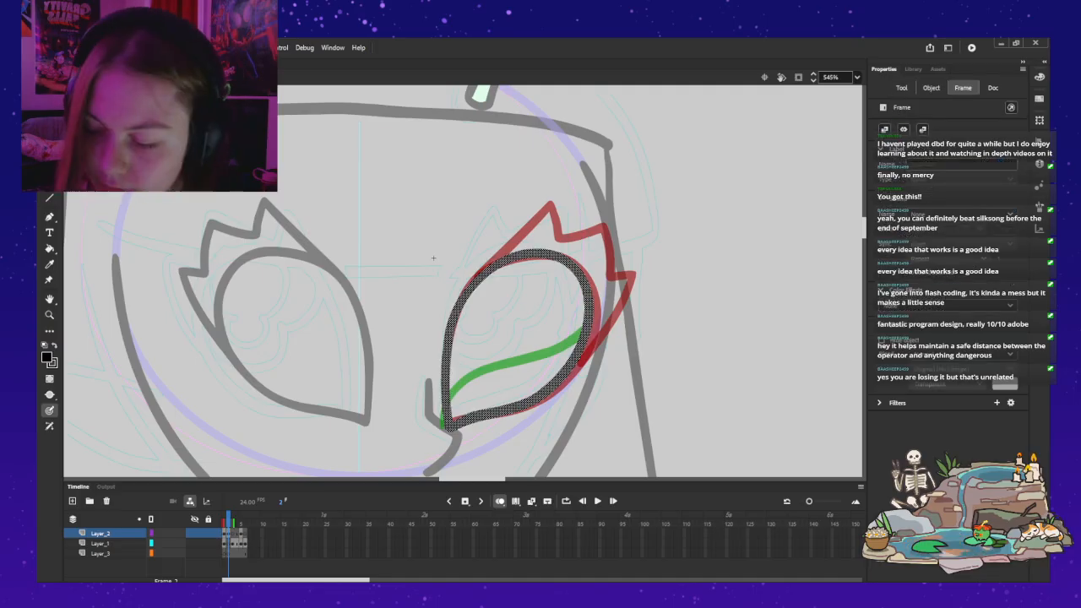
key(comma)
key(period)
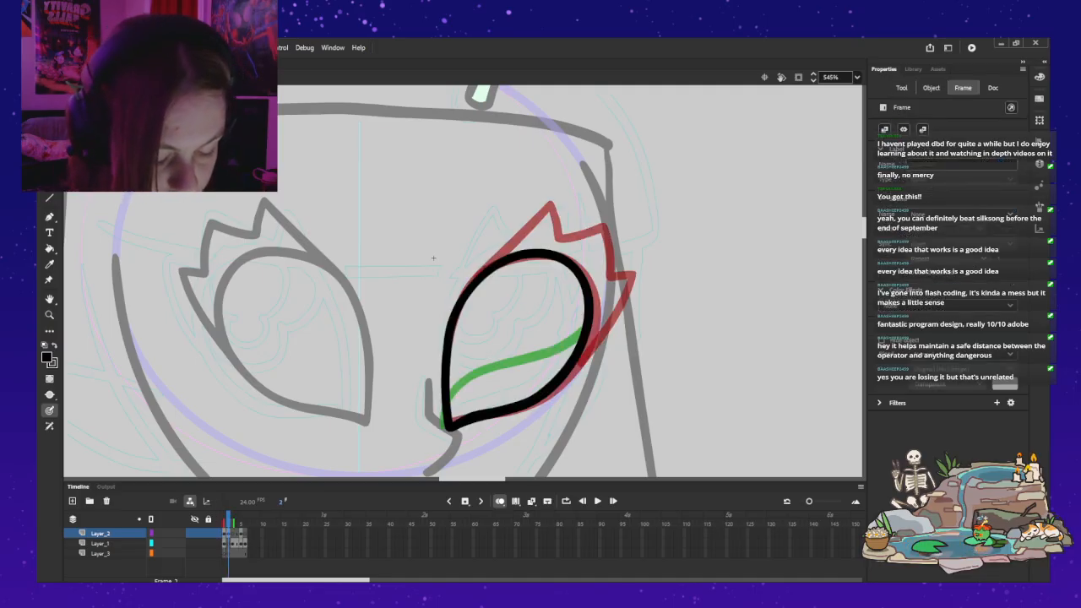
key(ctrl+x)
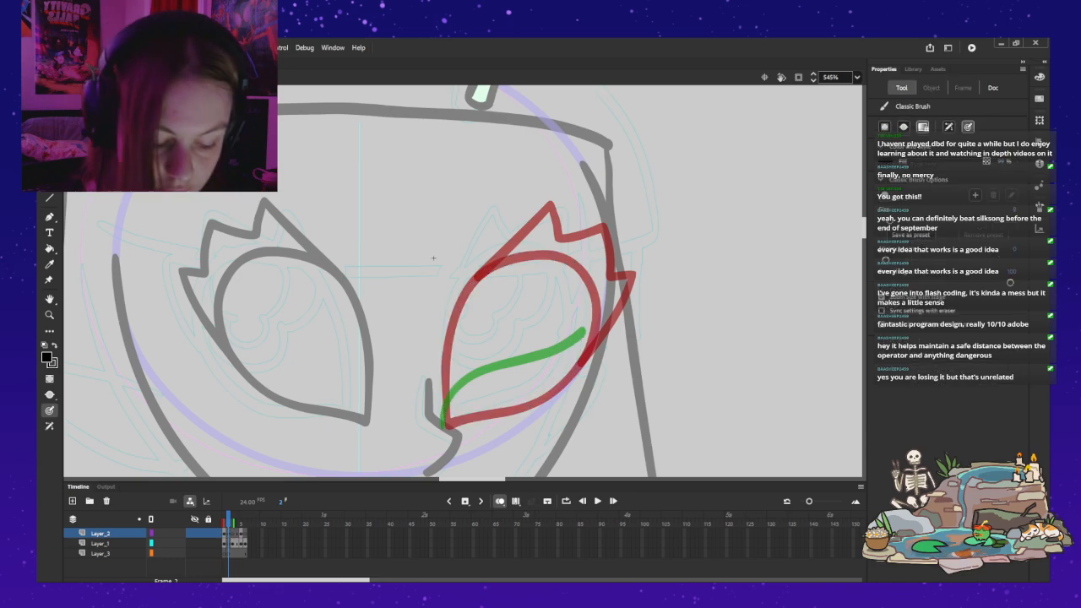
key(Down)
key(ctrl+shift+v)
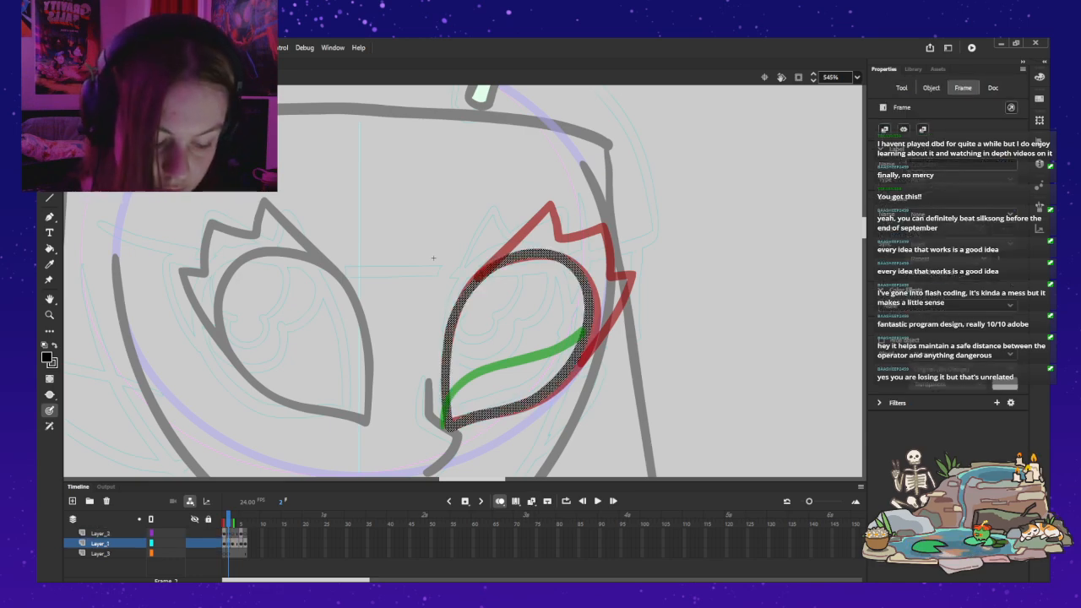
Step: Try to paint the first lash edge on Layer_1 from the eye's upper inner side, undoing the stroke
drag(475, 281, 499, 261)
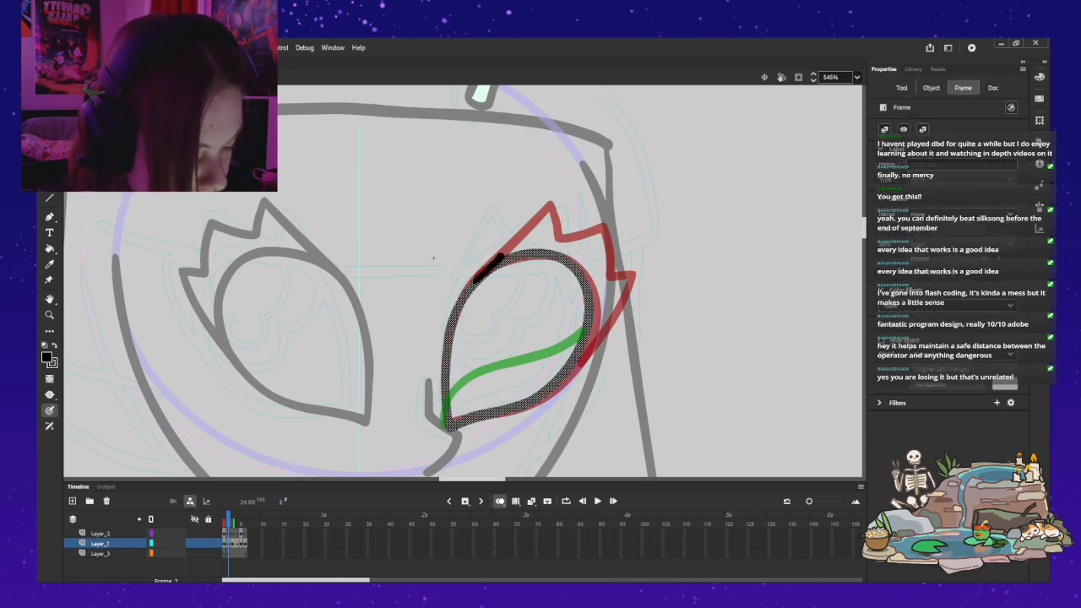
drag(530, 220, 543, 206)
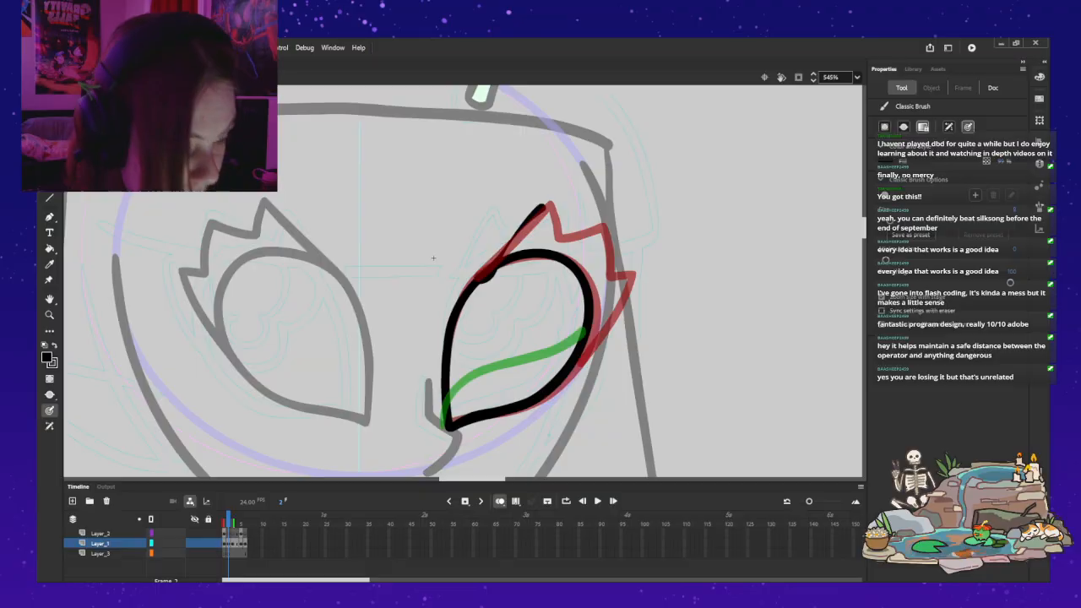
key(ctrl+z)
Step: Paint the spiky upper lashes on Layer_2 from the eye's upper inner edge around to its lower outer edge
click(101, 533)
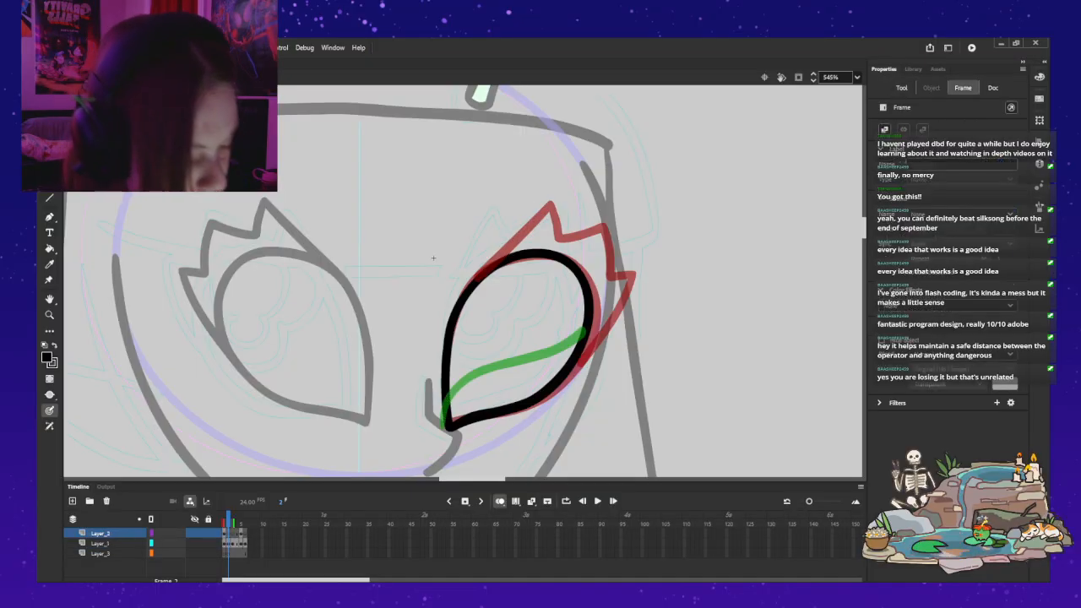
drag(479, 277, 489, 268)
mouse_move(528, 224)
mouse_down()
mouse_move(550, 237)
mouse_move(597, 222)
mouse_move(602, 279)
mouse_move(625, 272)
mouse_move(582, 355)
mouse_up()
key(ctrl+z)
key(ctrl+z)
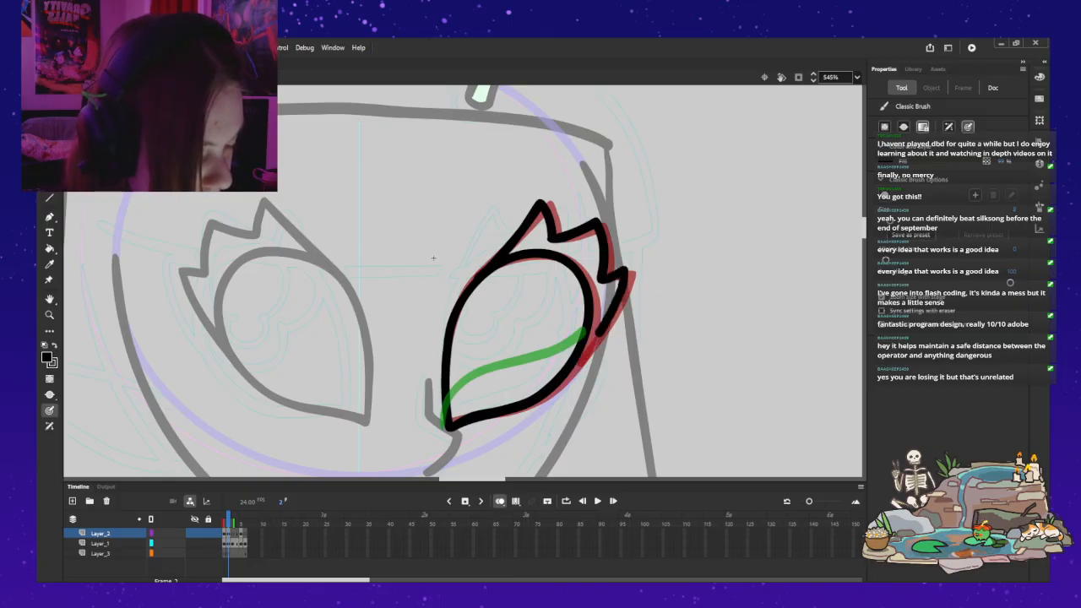
drag(601, 331, 575, 370)
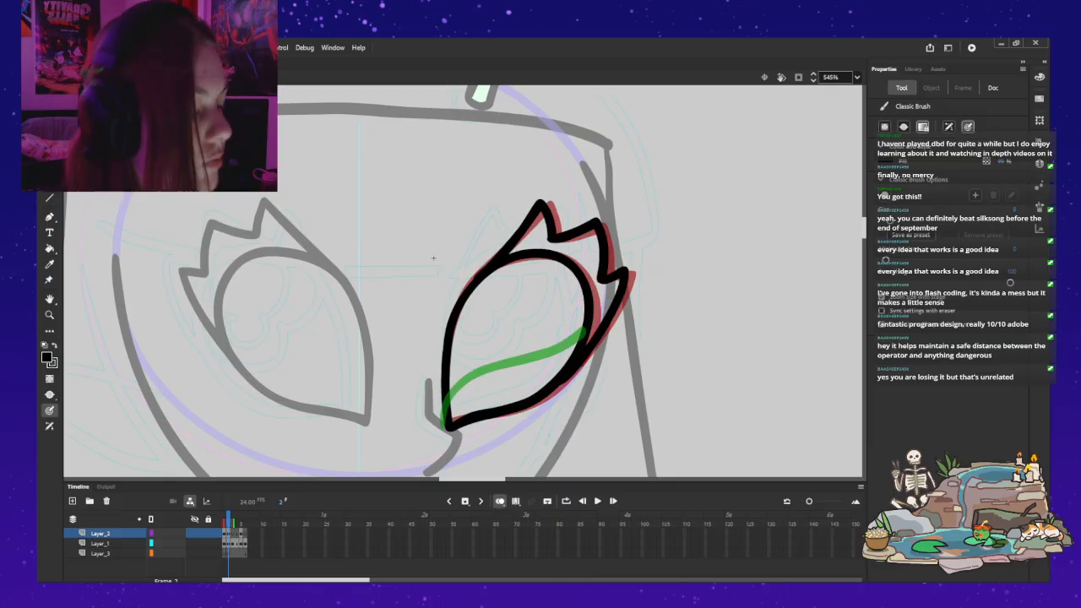
Step: Redo the outermost lash with its tip slightly farther out, closing it onto the eye's lower outer edge
key(ctrl+z)
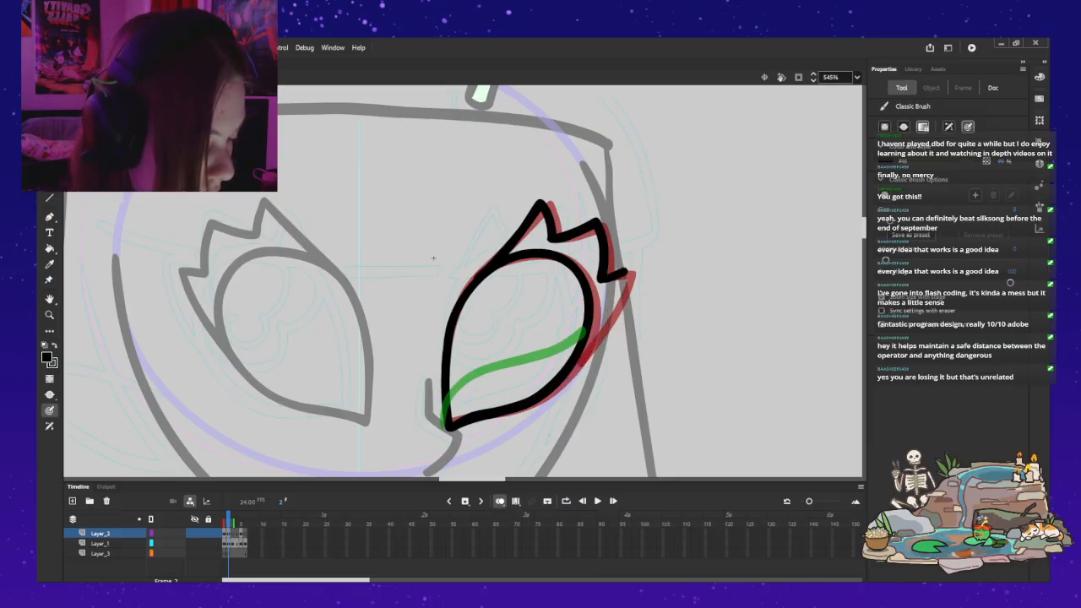
mouse_move(601, 279)
mouse_down()
mouse_move(627, 269)
mouse_move(601, 334)
mouse_up()
key(ctrl+z)
key(ctrl+z)
mouse_move(610, 280)
mouse_down()
mouse_move(630, 272)
mouse_move(610, 314)
mouse_up()
key(ctrl+z)
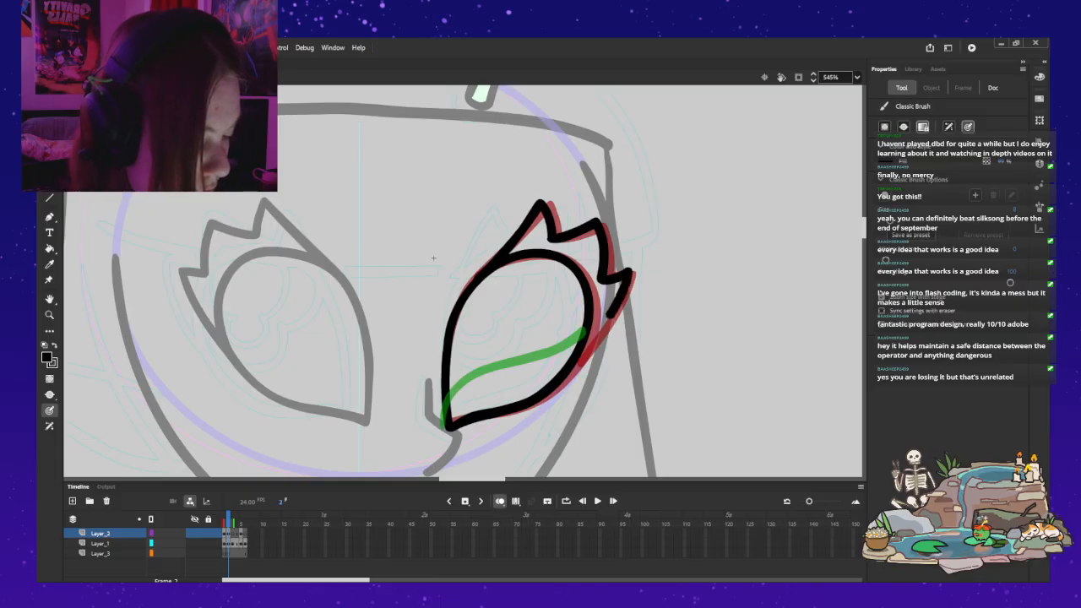
key(ctrl+z)
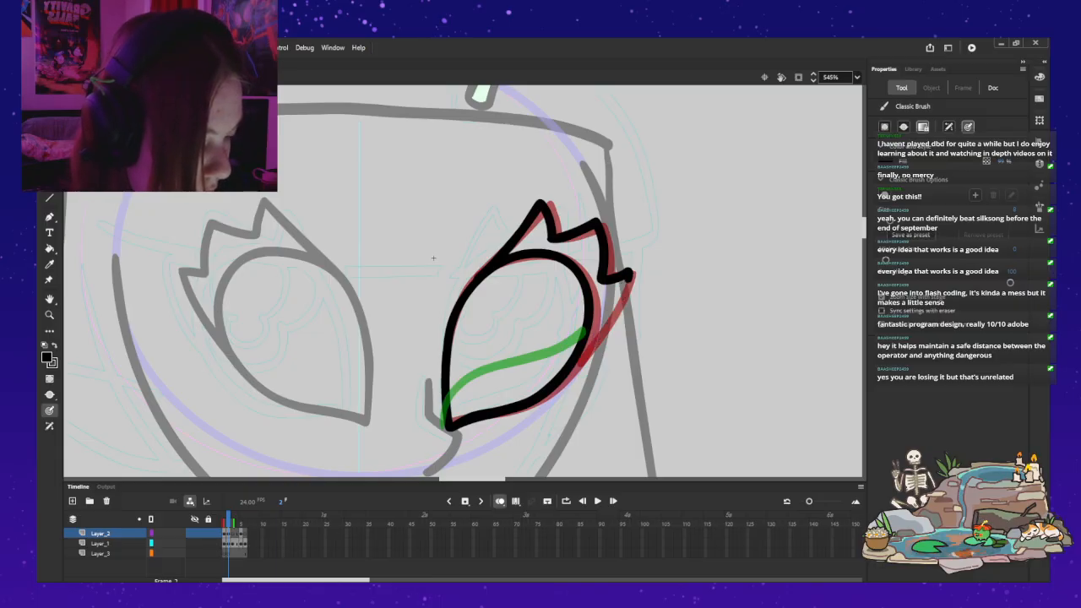
drag(622, 303, 600, 335)
key(ctrl+z)
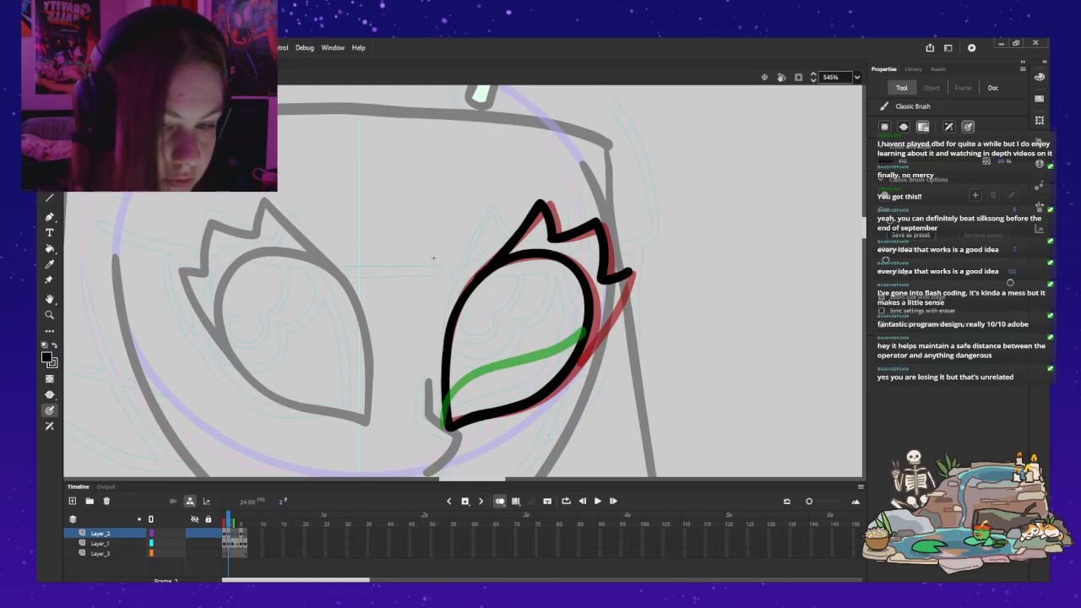
drag(629, 278, 576, 366)
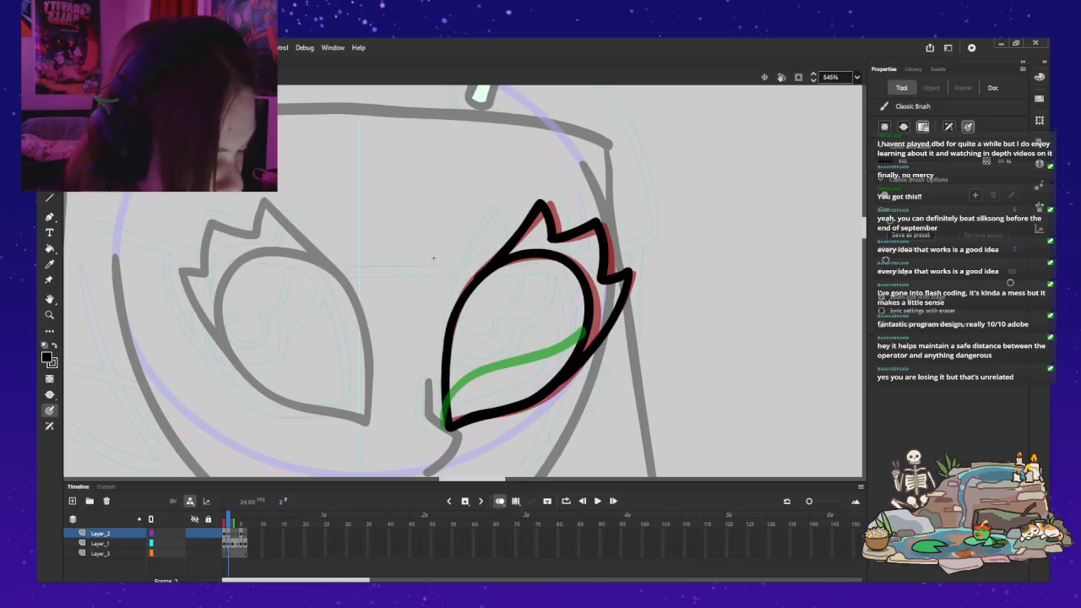
key(v)
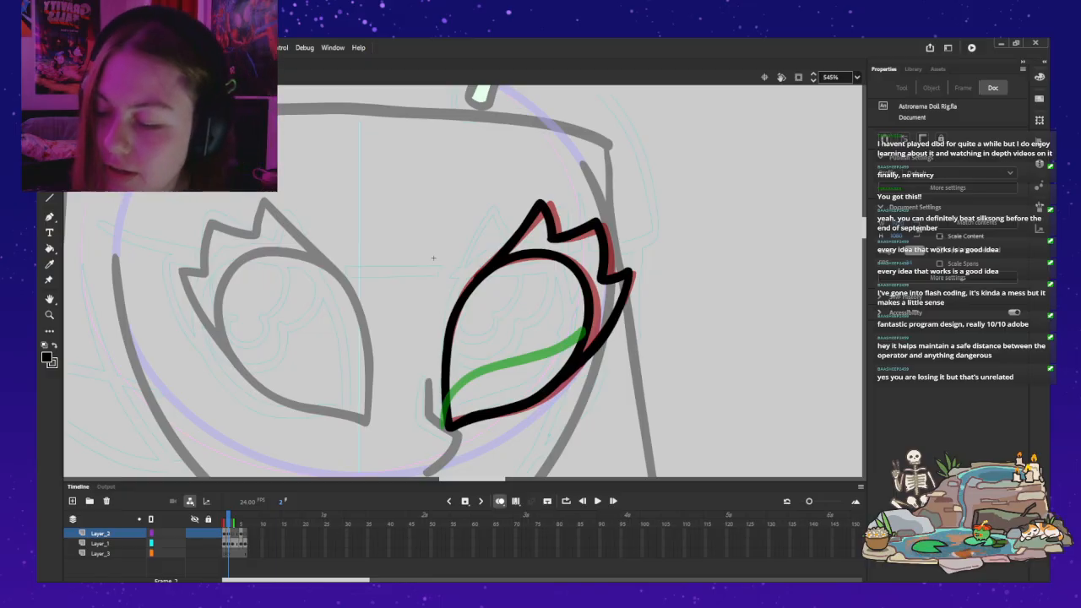
Step: Return from the eyelid symbol to the rig and check the redrawn eye against the whole head
key(z)
alt+click(433, 257)
drag(434, 258, 470, 278)
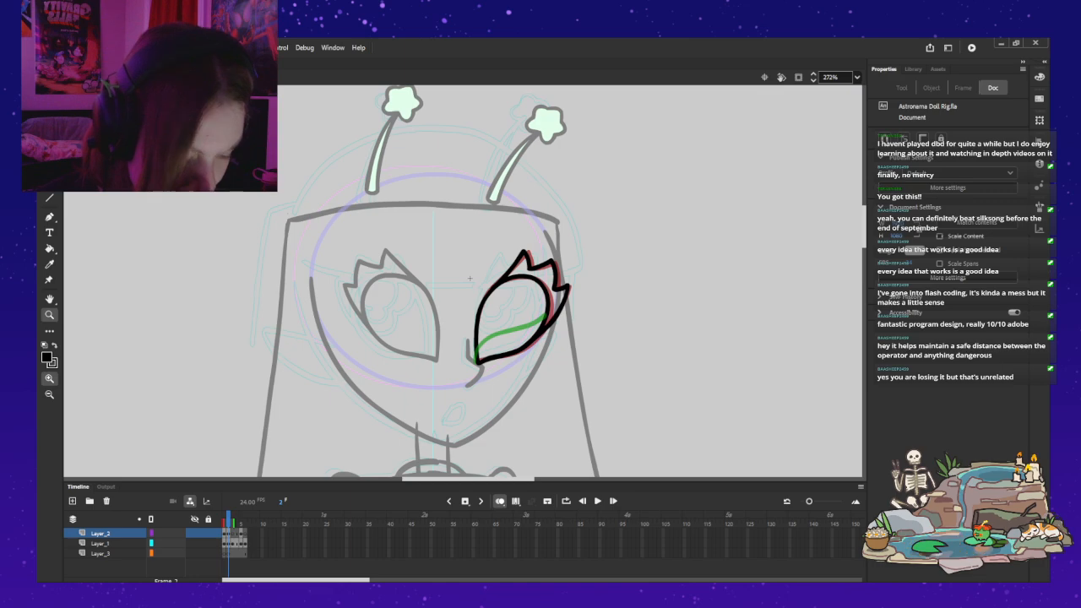
double_click(469, 279)
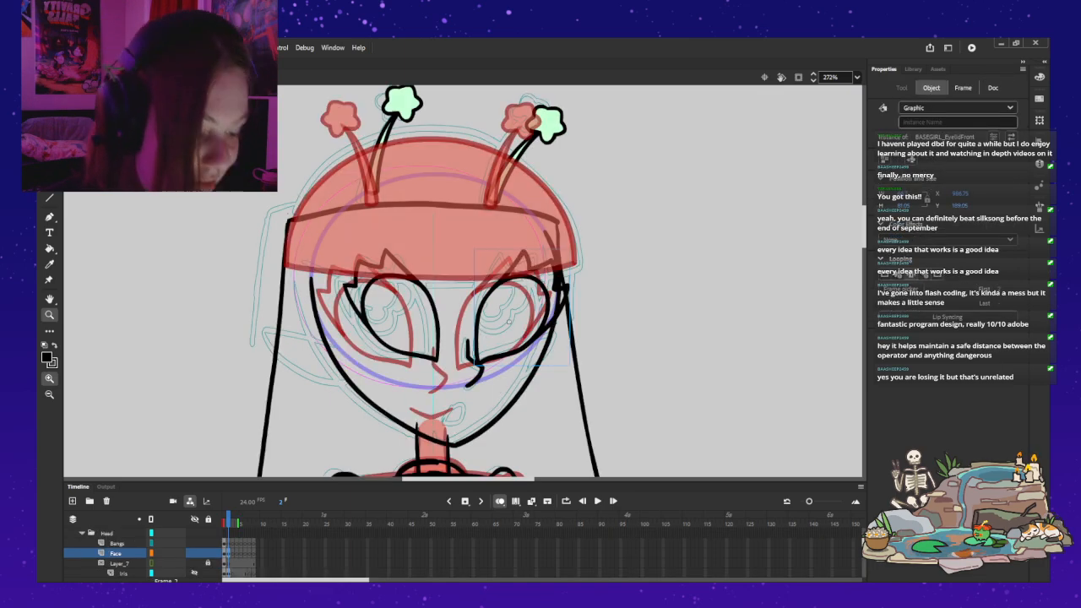
key(v)
key(Escape)
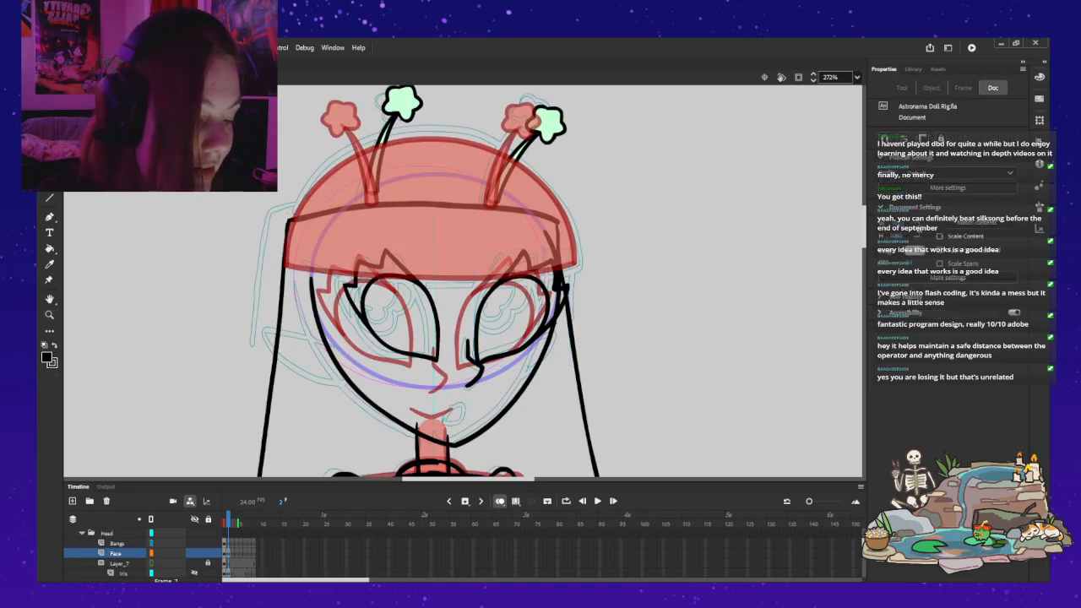
double_click(469, 279)
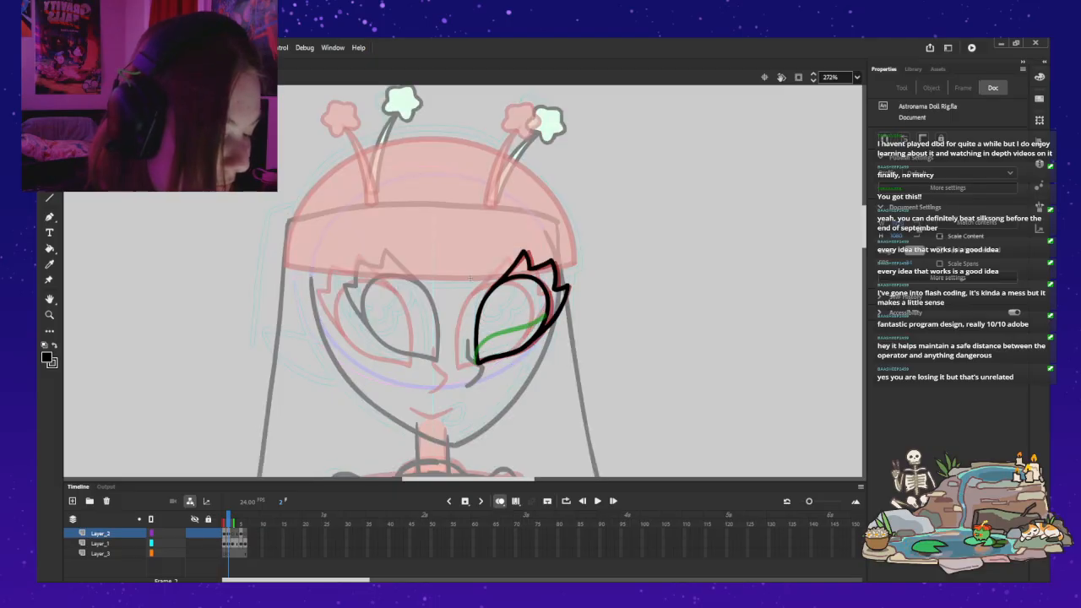
double_click(469, 278)
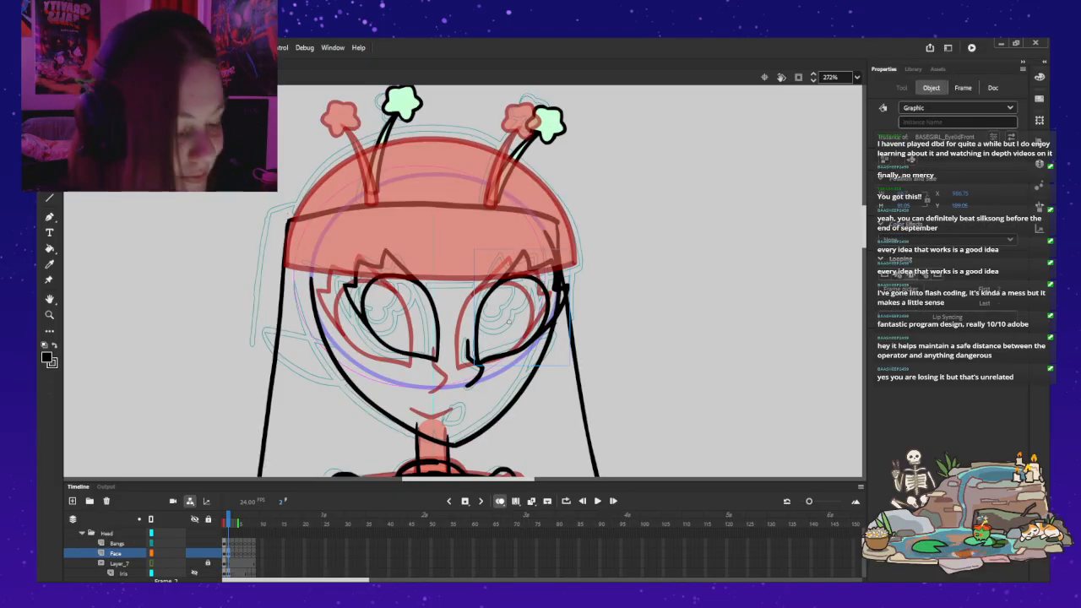
Step: Nudge the viewer's-right eyelid a few steps outward, away from the nose, in the rig's frame 2
click(489, 294)
key(Right)
key(Right)
key(Right)
key(Right)
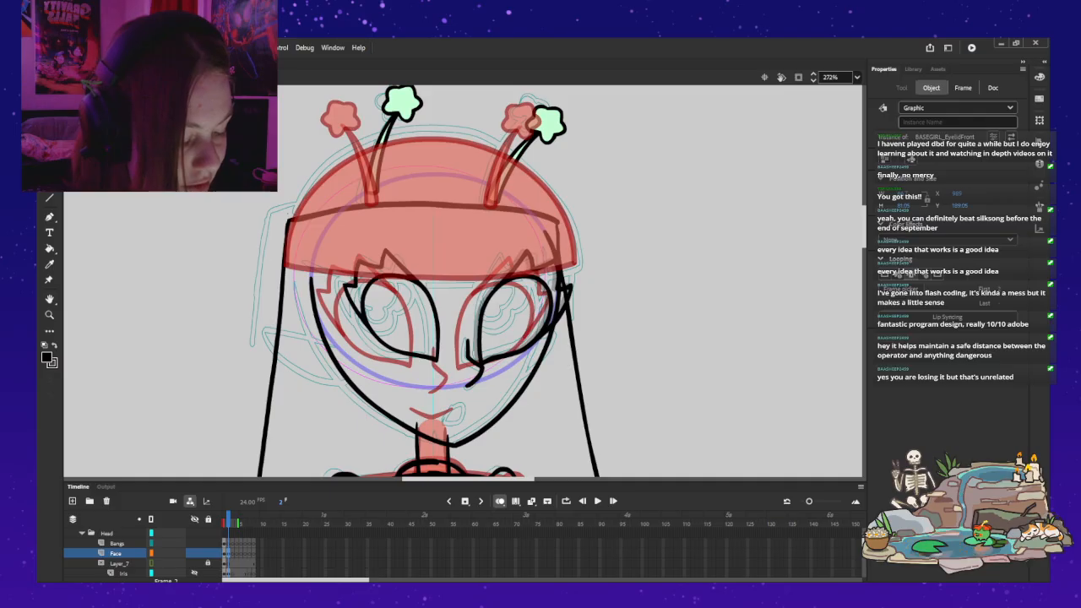
key(Right)
key(Left)
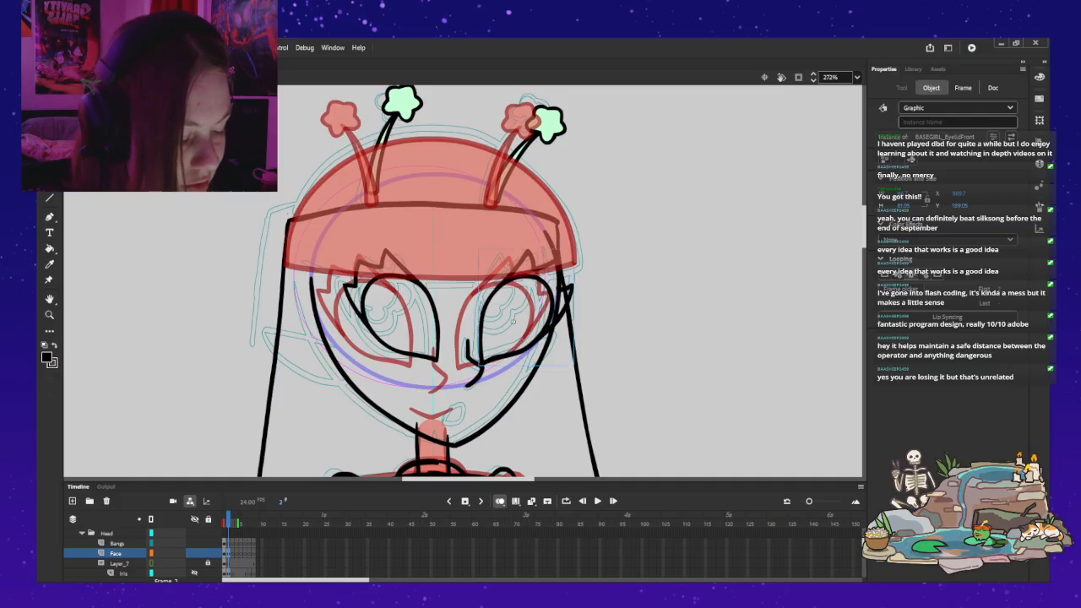
Step: Open the viewer's-left eyelid symbol in place to examine it, and return to the rig
click(407, 320)
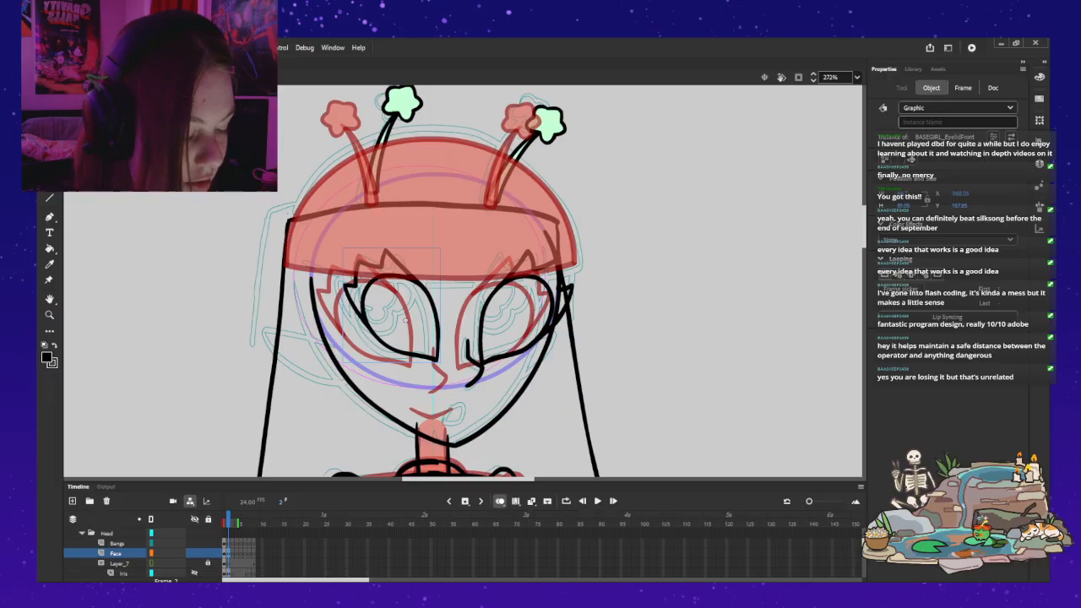
double_click(405, 319)
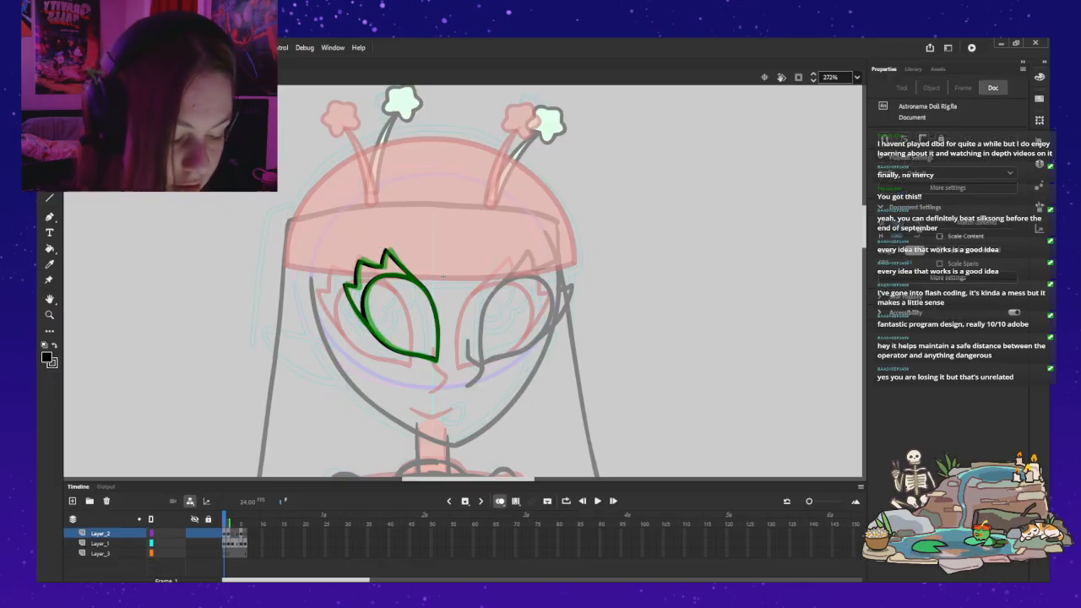
double_click(406, 318)
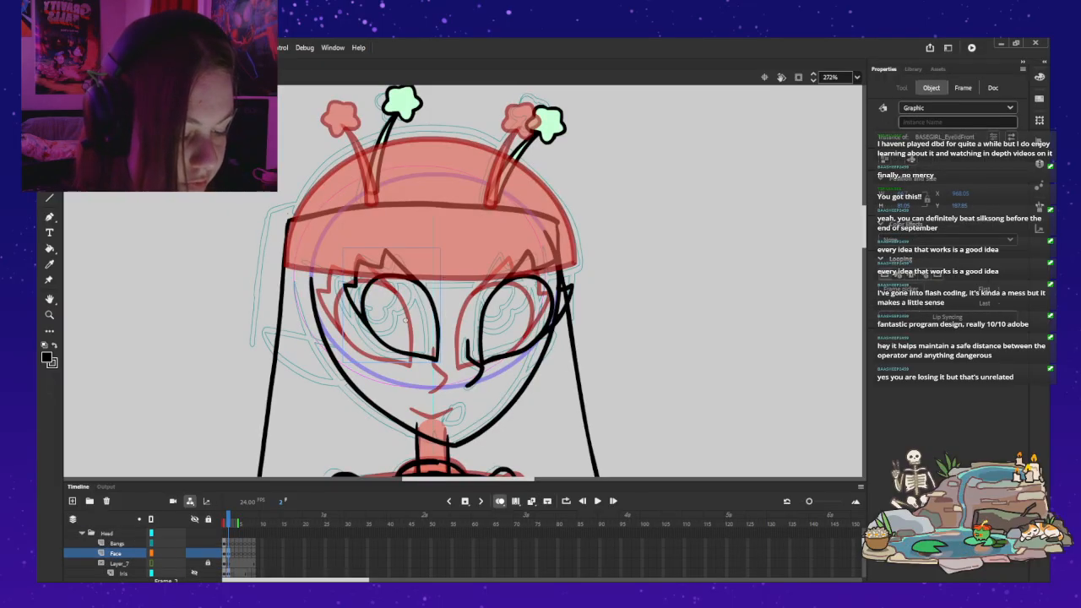
key(Escape)
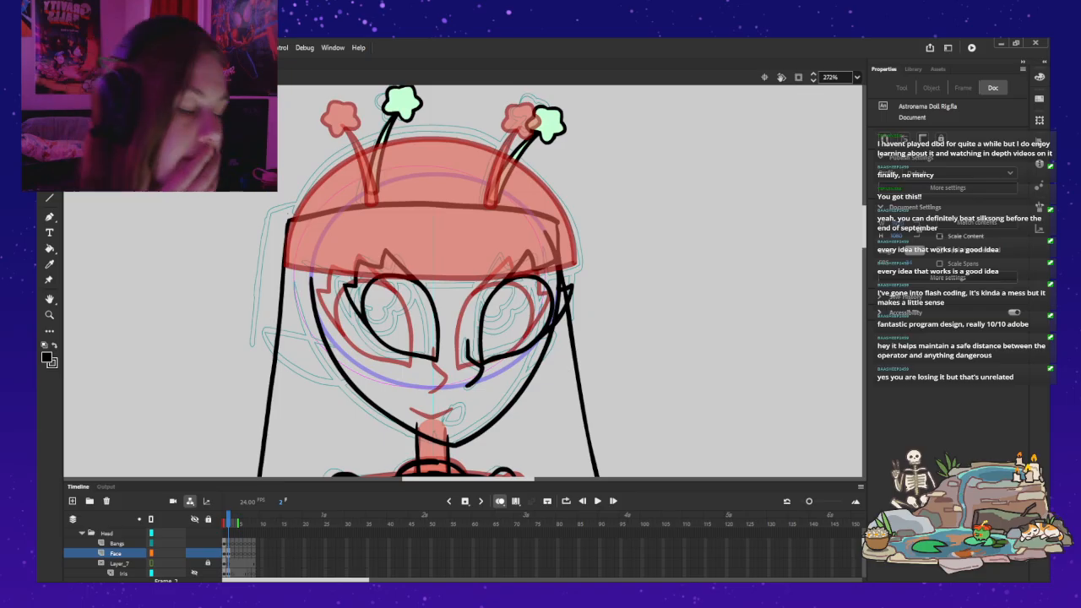
Step: Narrow the viewer's-right eyelid outline and lashes slightly in frame 2, anchored at the inner lower corner, and return to the rig
double_click(474, 279)
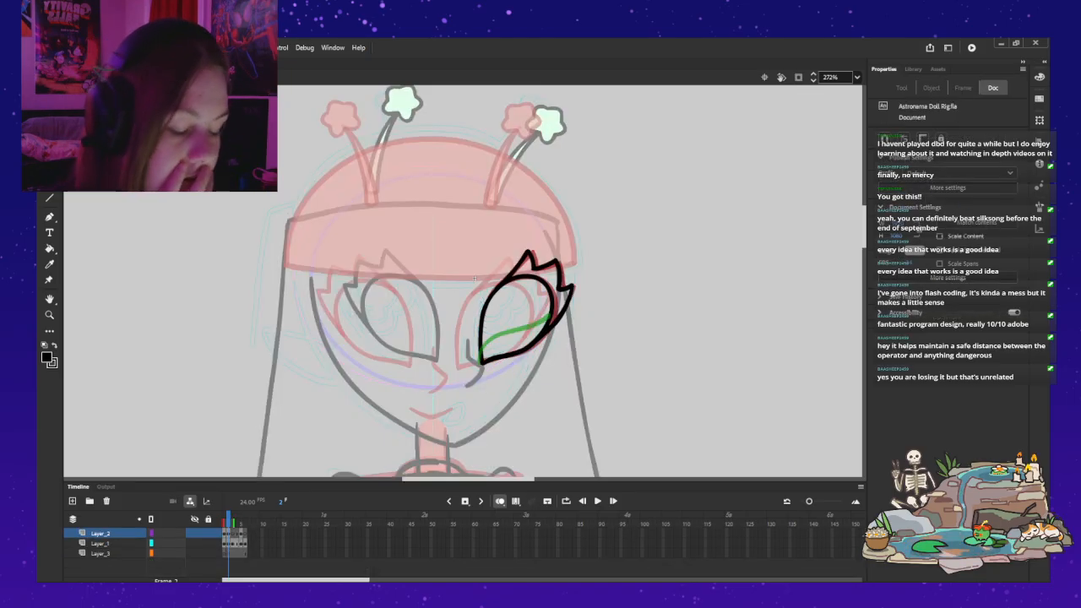
click(228, 534)
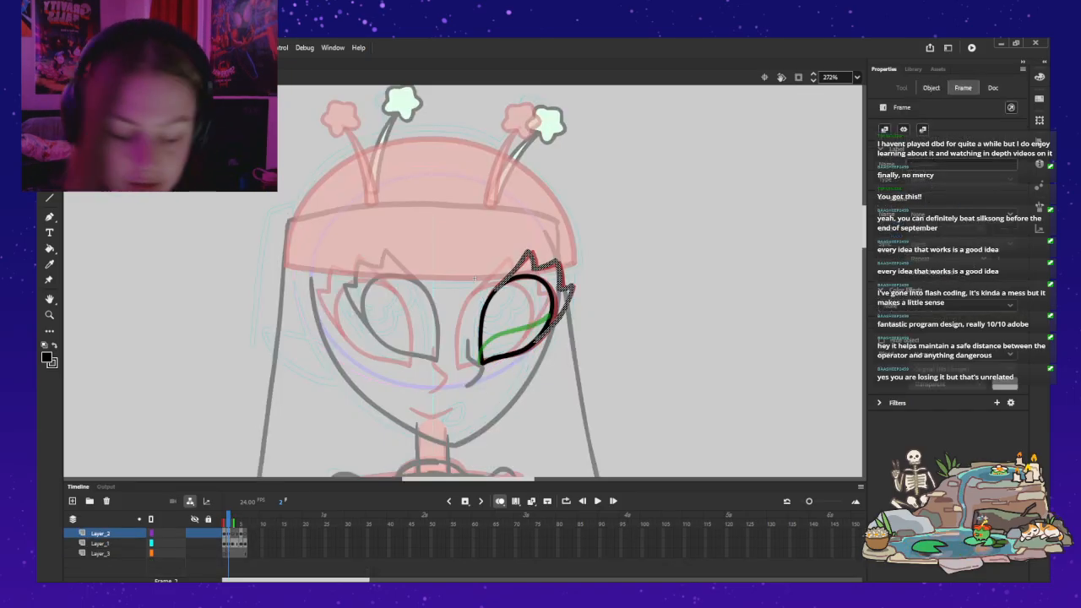
shift+click(553, 309)
key(z)
click(591, 311)
key(q)
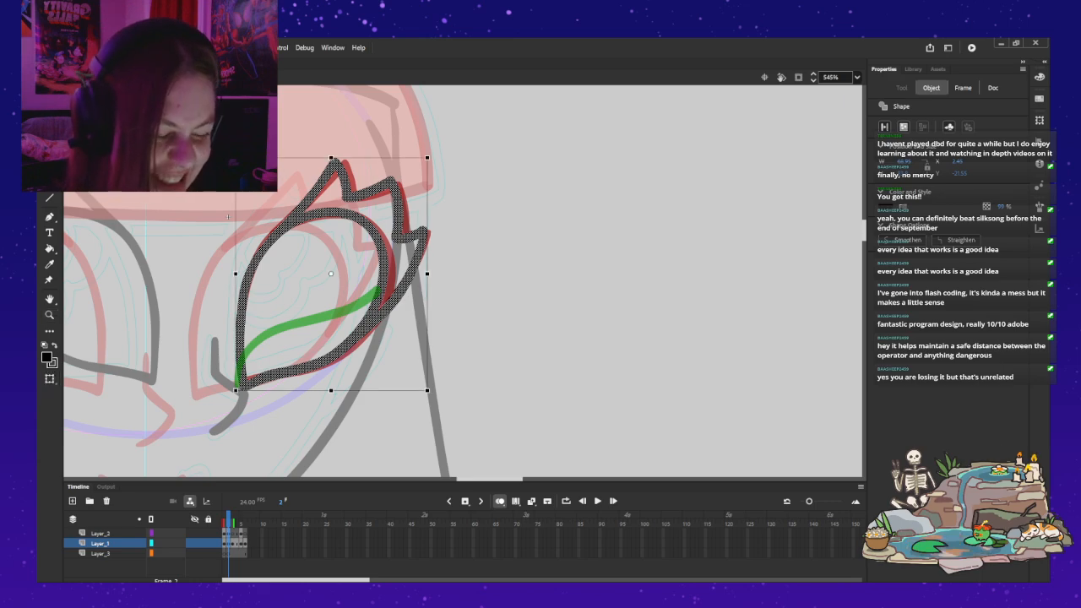
drag(248, 380, 244, 389)
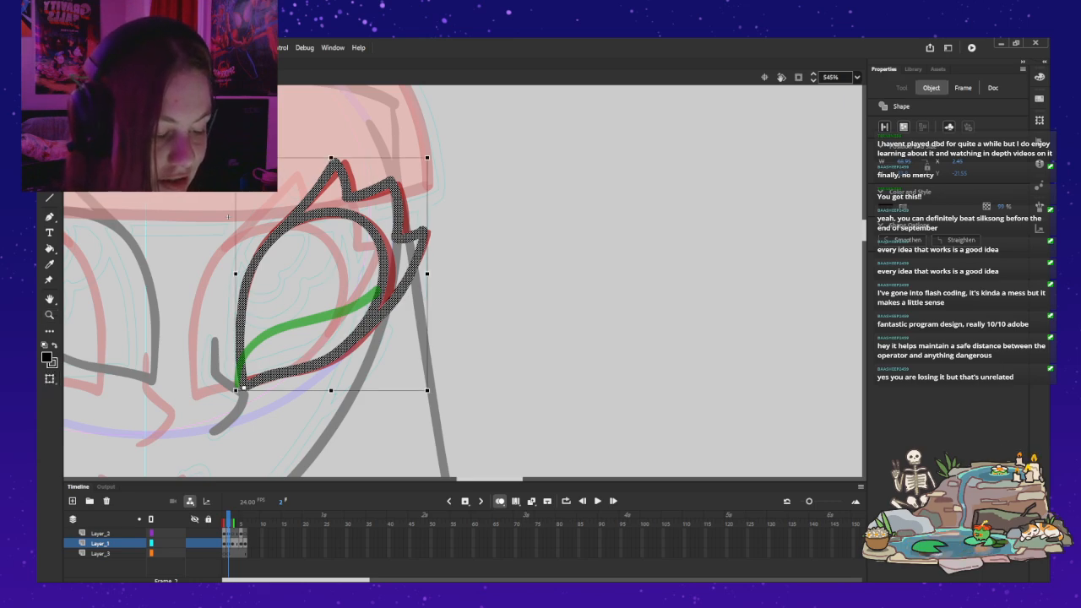
drag(427, 274, 423, 274)
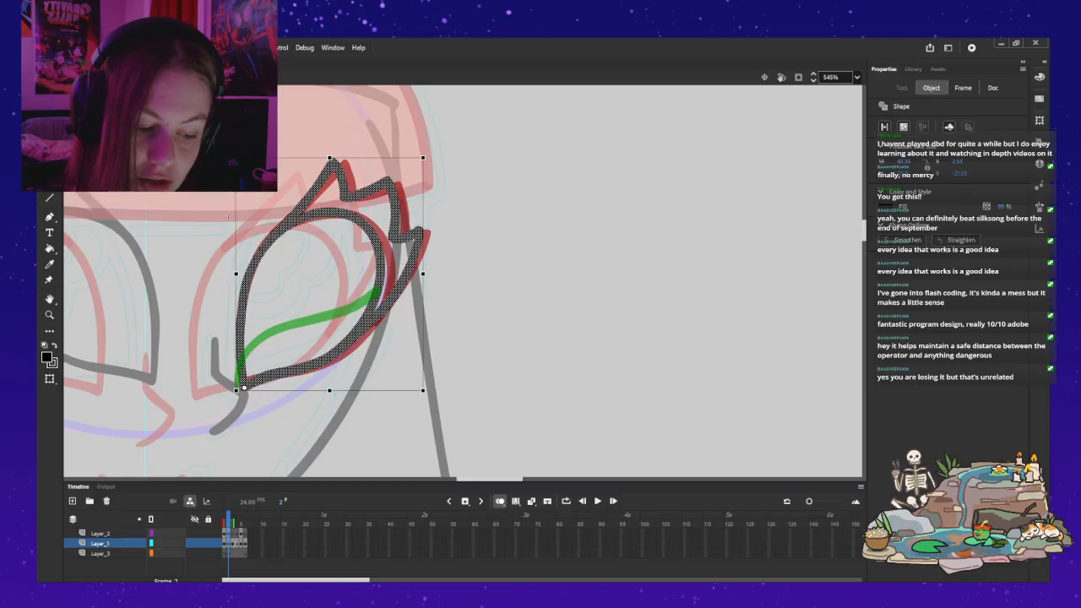
key(ctrl+e)
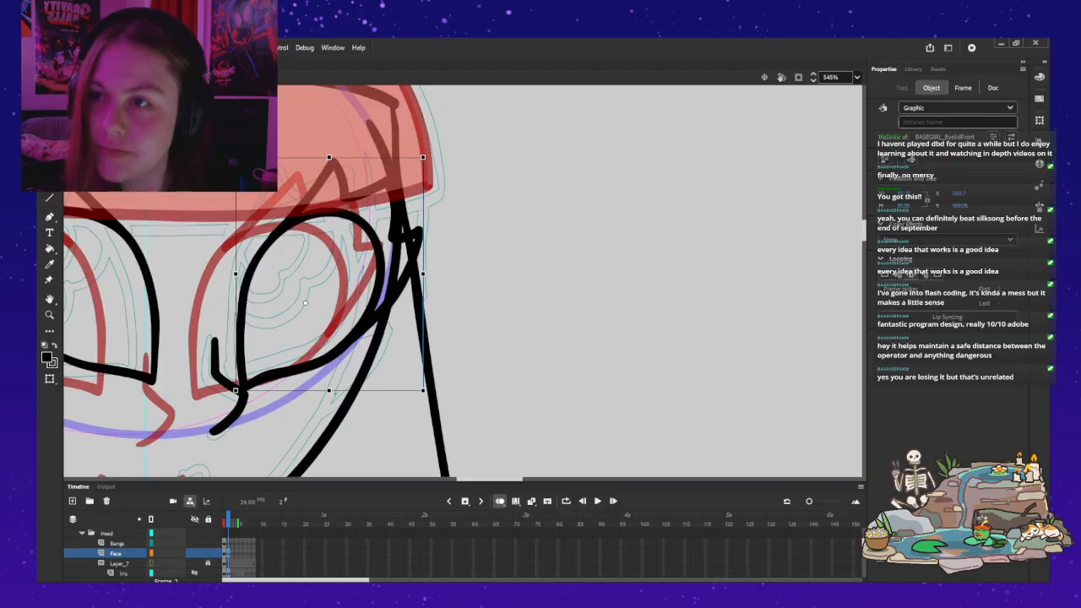
Step: Turn off onion skinning and go to frame 1 of the rig to examine the front-view eyes
key(z)
drag(423, 273, 599, 286)
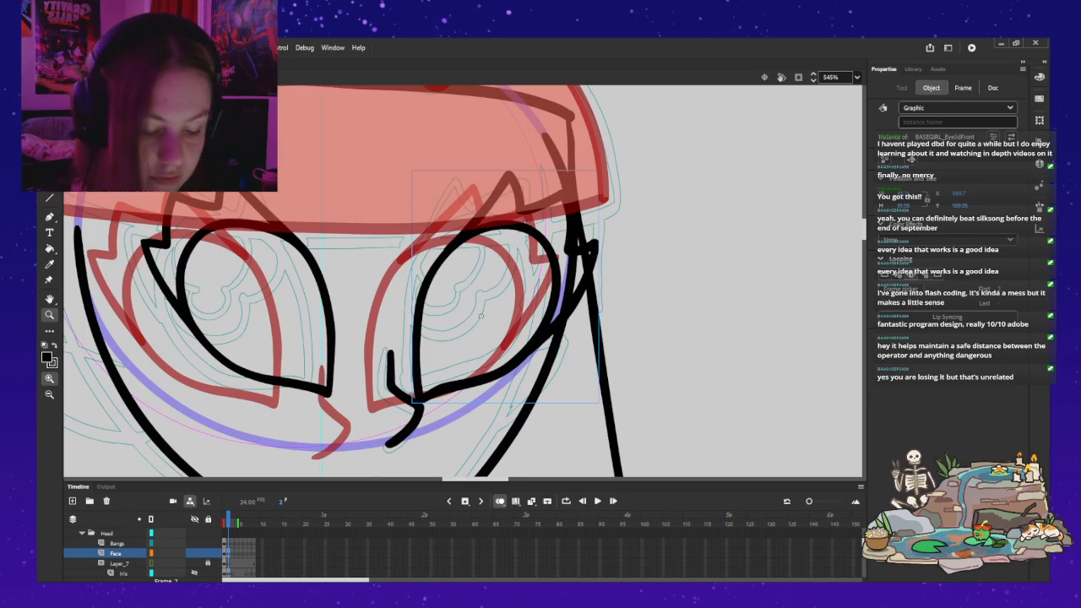
click(501, 502)
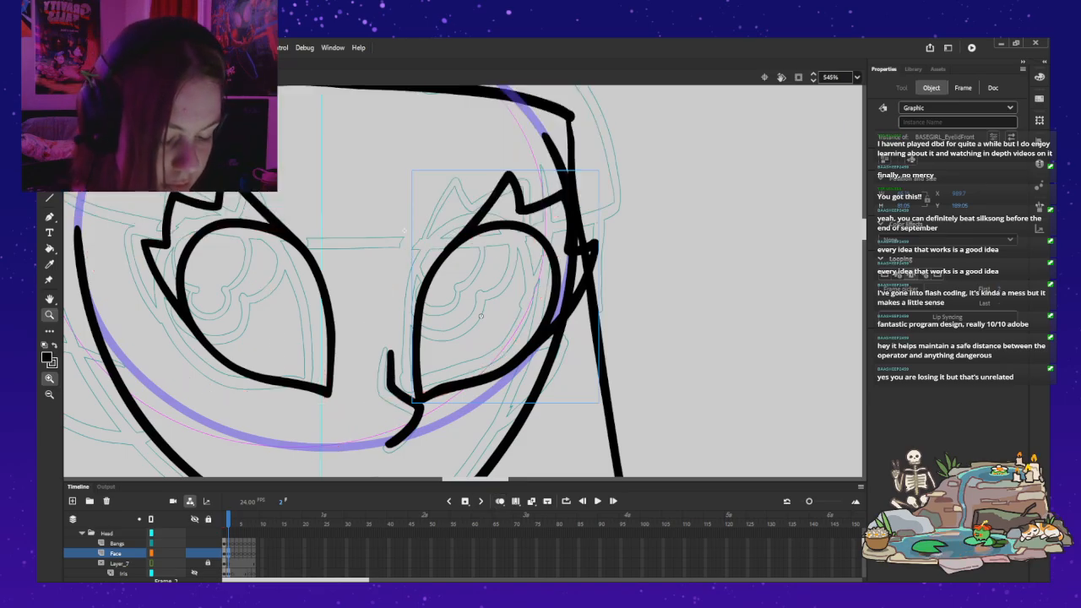
key(comma)
drag(422, 312, 492, 281)
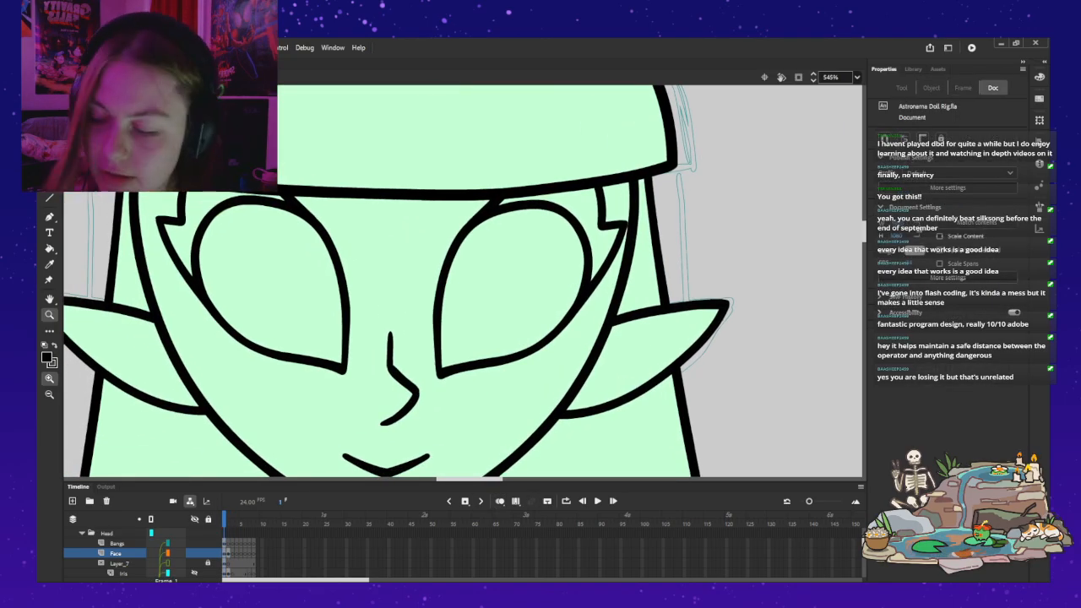
key(ctrl+minus)
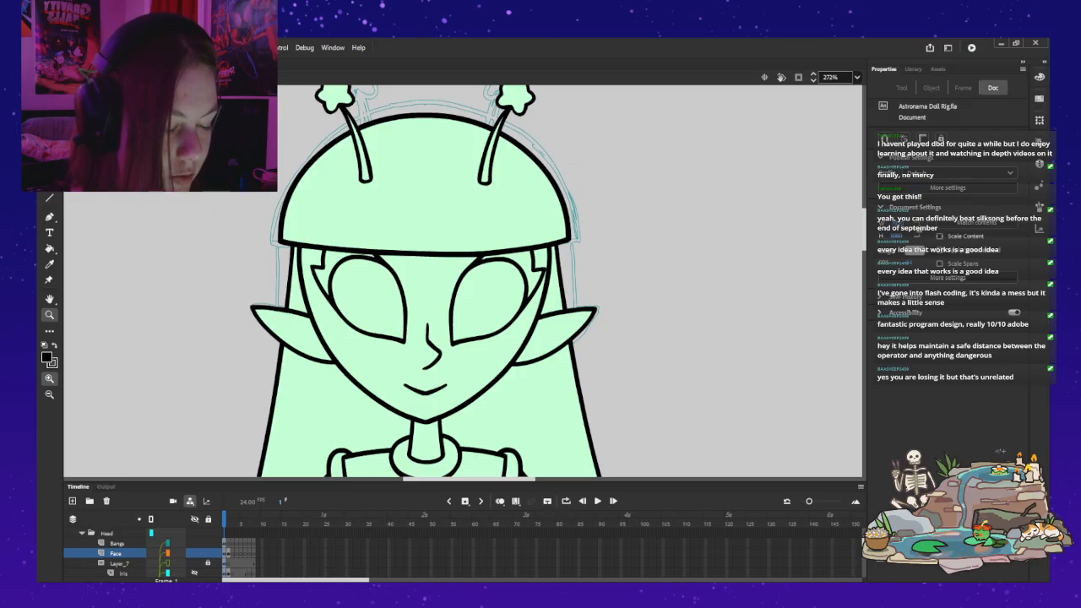
Step: Widen frame 1's viewer's-left eyelid outline and lashes slightly outward from the inner lower corner, and return to the rig
key(v)
double_click(398, 281)
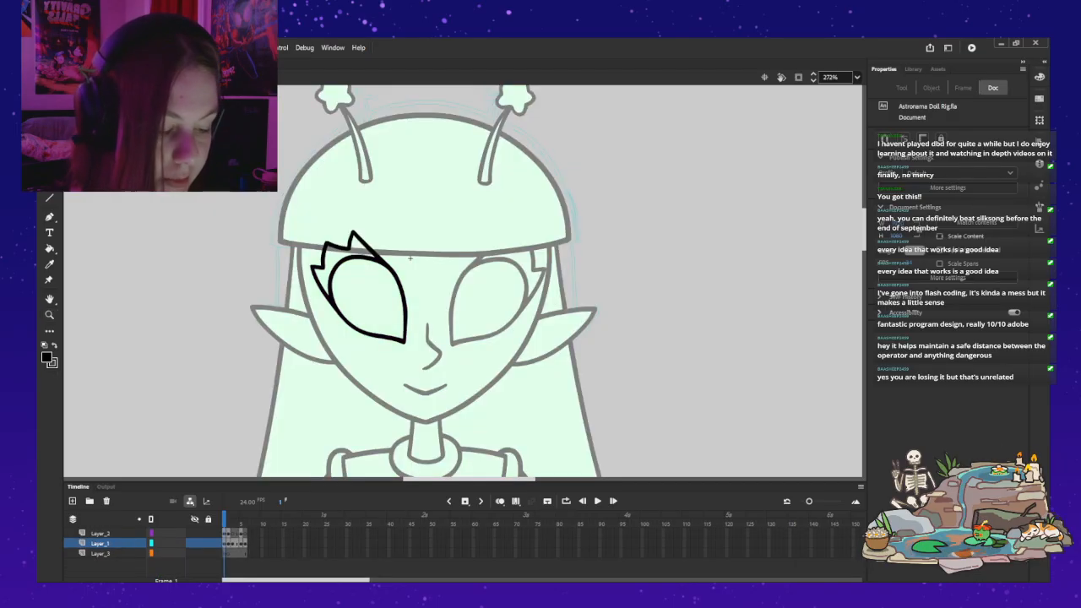
key(z)
click(410, 258)
key(ctrl+a)
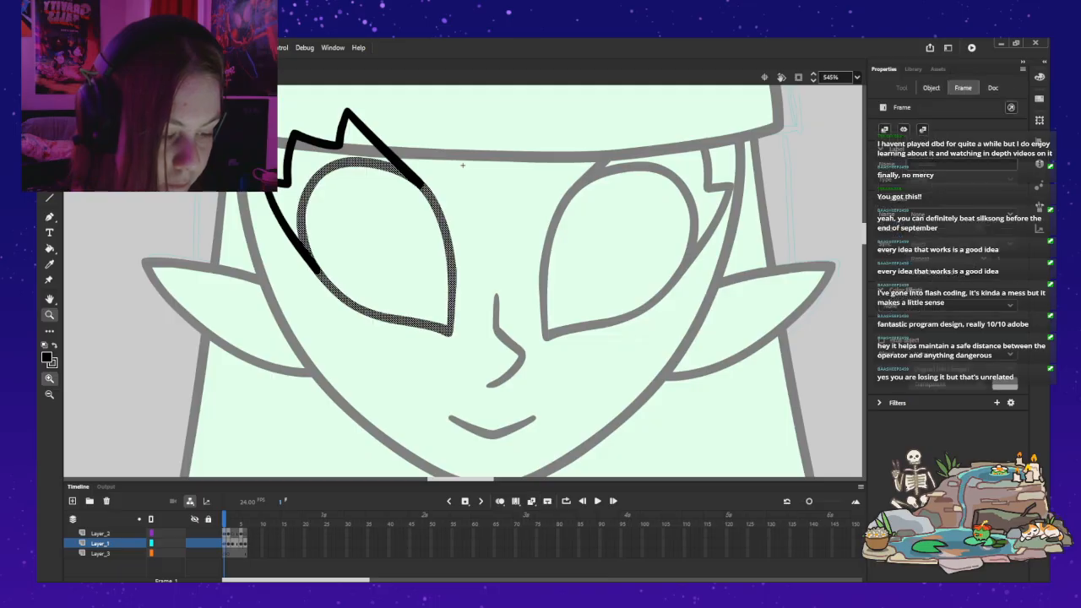
key(ctrl+a)
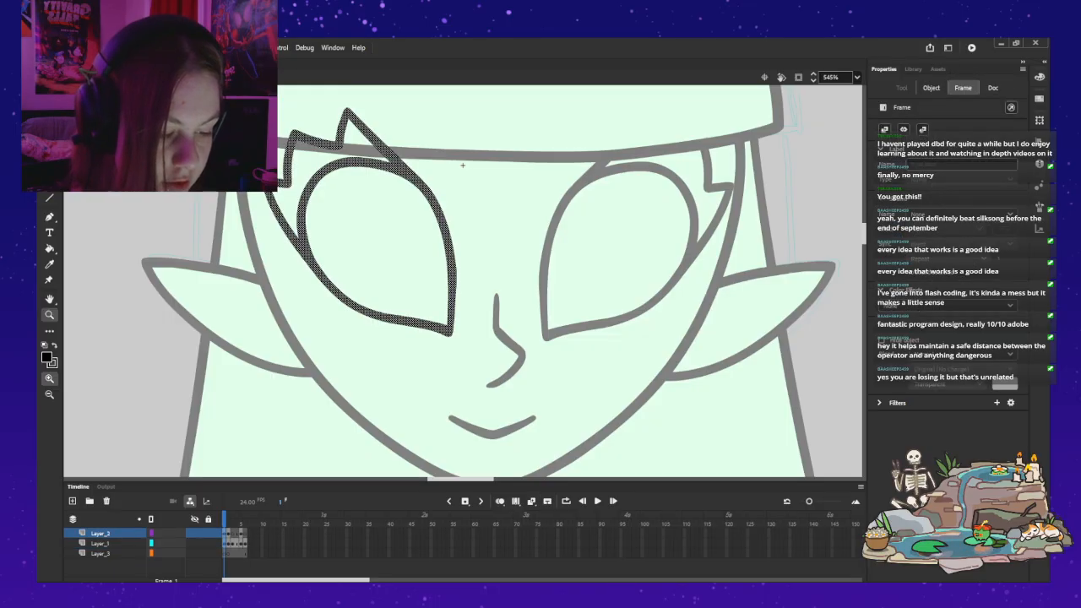
key(q)
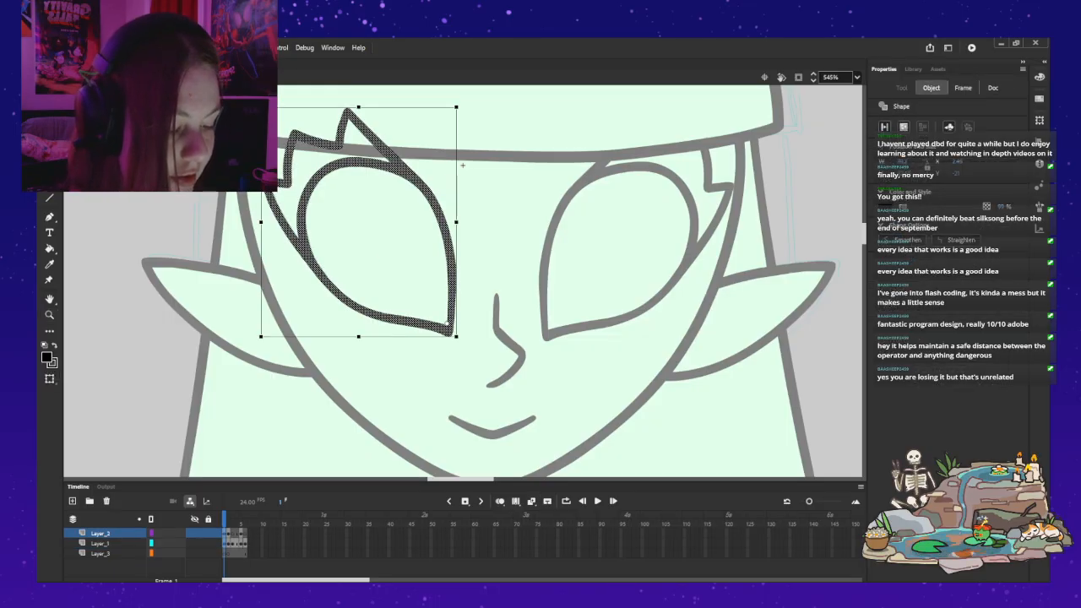
drag(261, 222, 256, 222)
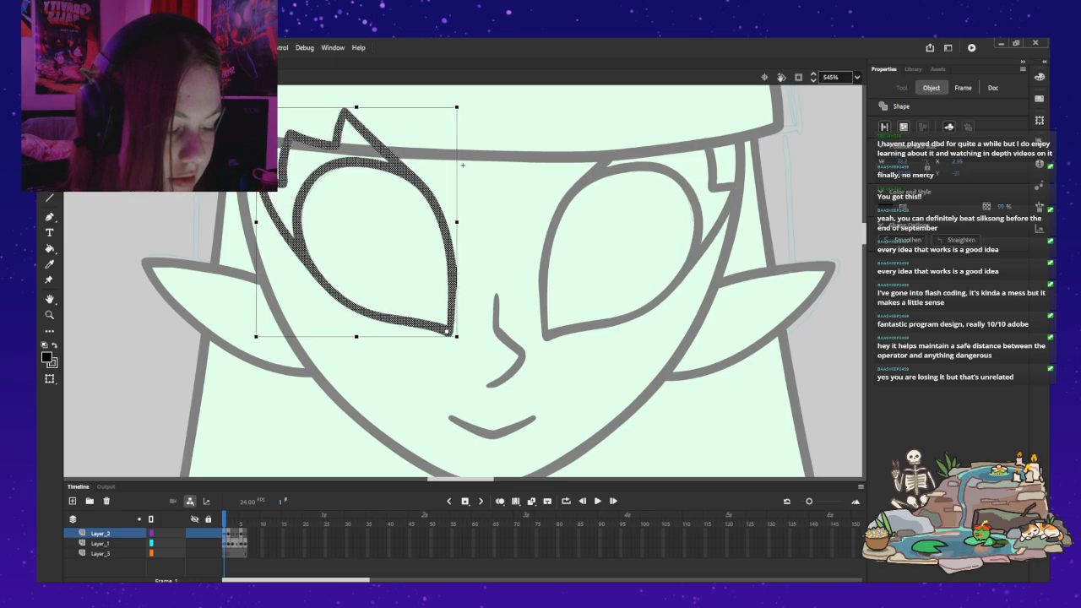
click(463, 166)
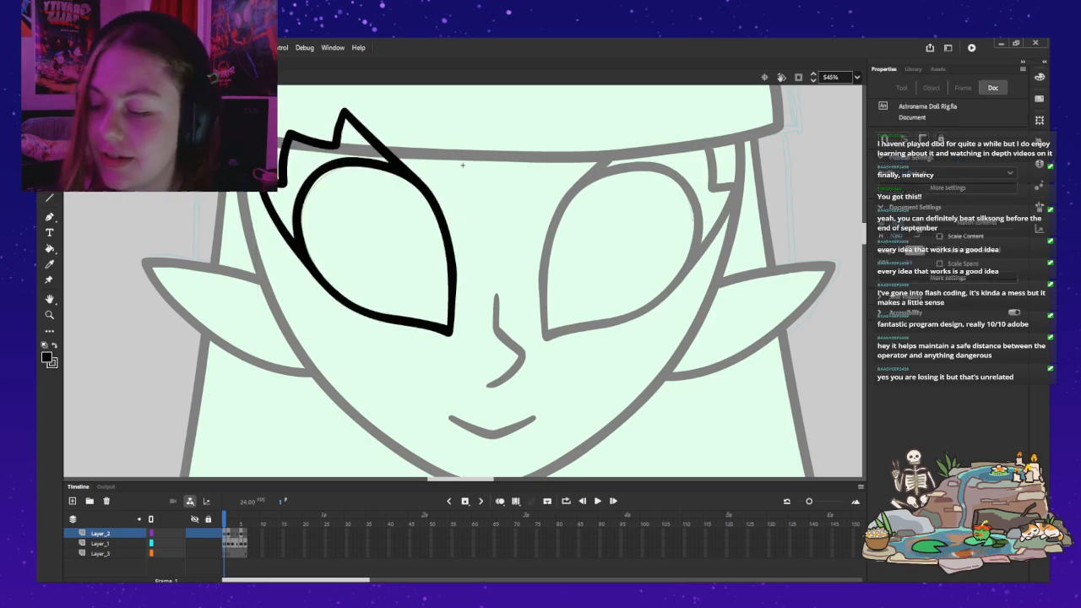
key(z)
alt+click(422, 275)
drag(423, 275, 407, 321)
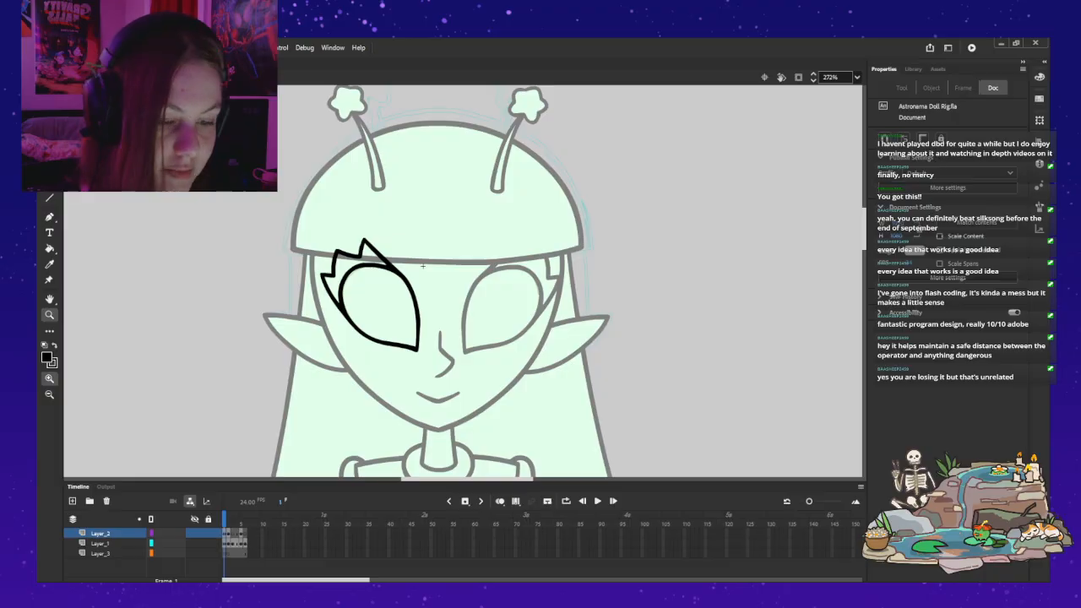
key(ctrl+e)
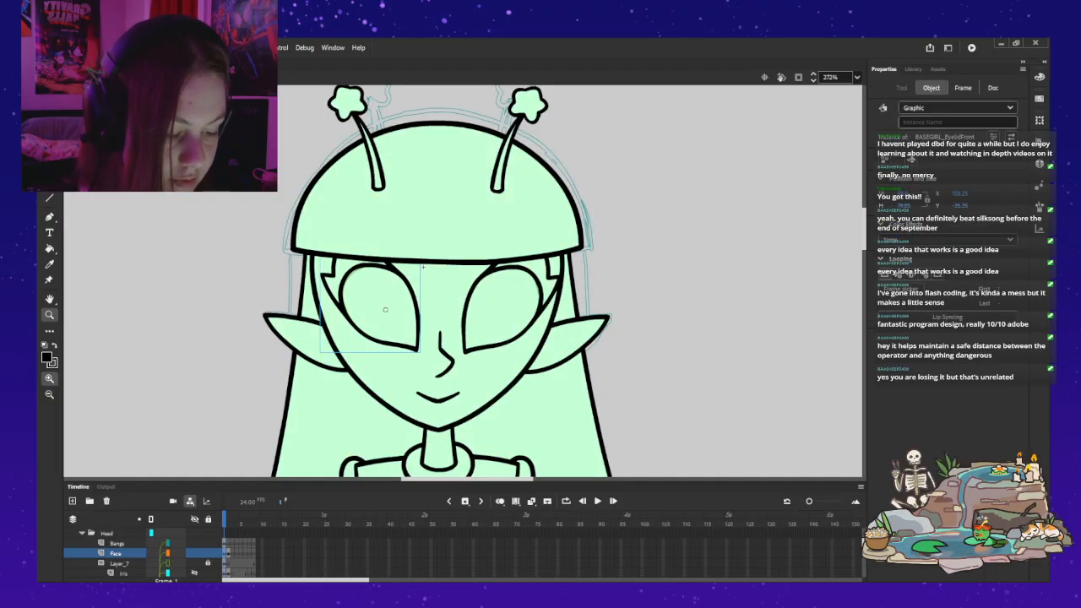
Step: Show and lock the Iris layer, and go to frame 2 to check the flower irises within the reshaped eyelids
scroll(105, 553, down, 1)
click(194, 553)
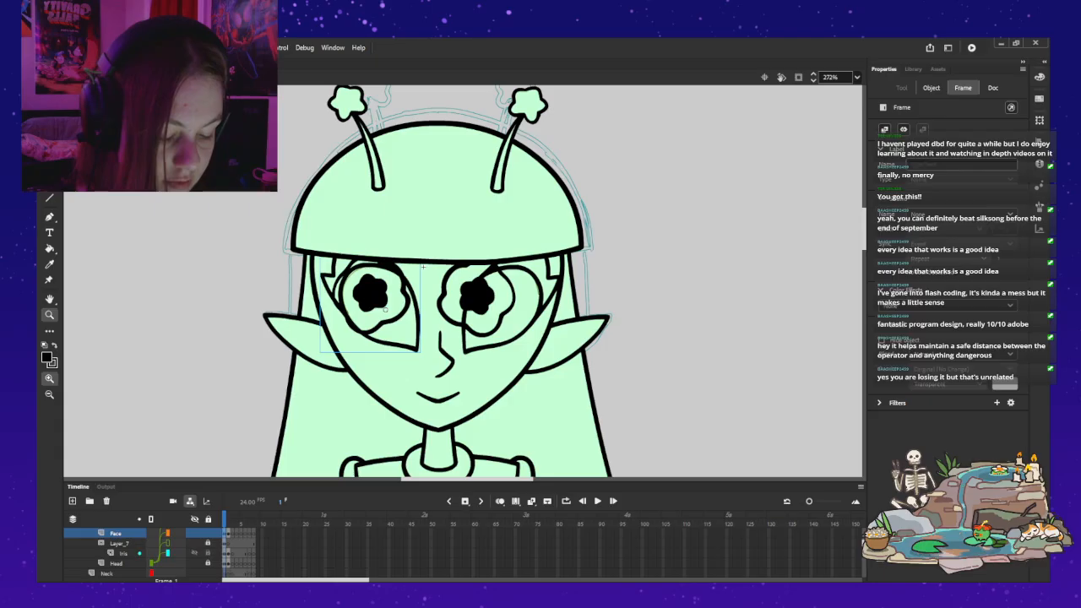
click(208, 553)
key(.)
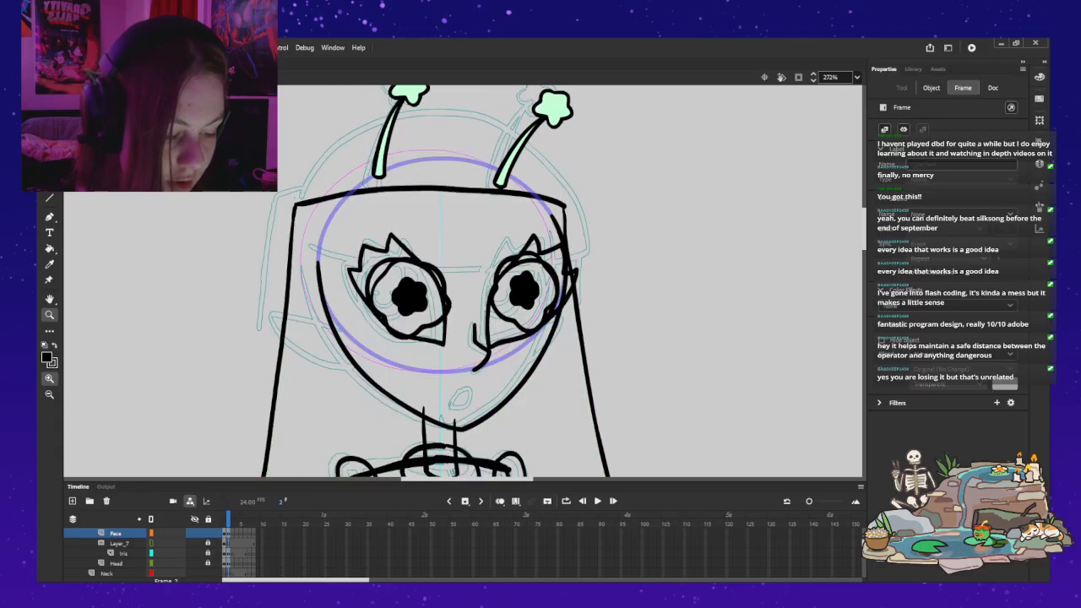
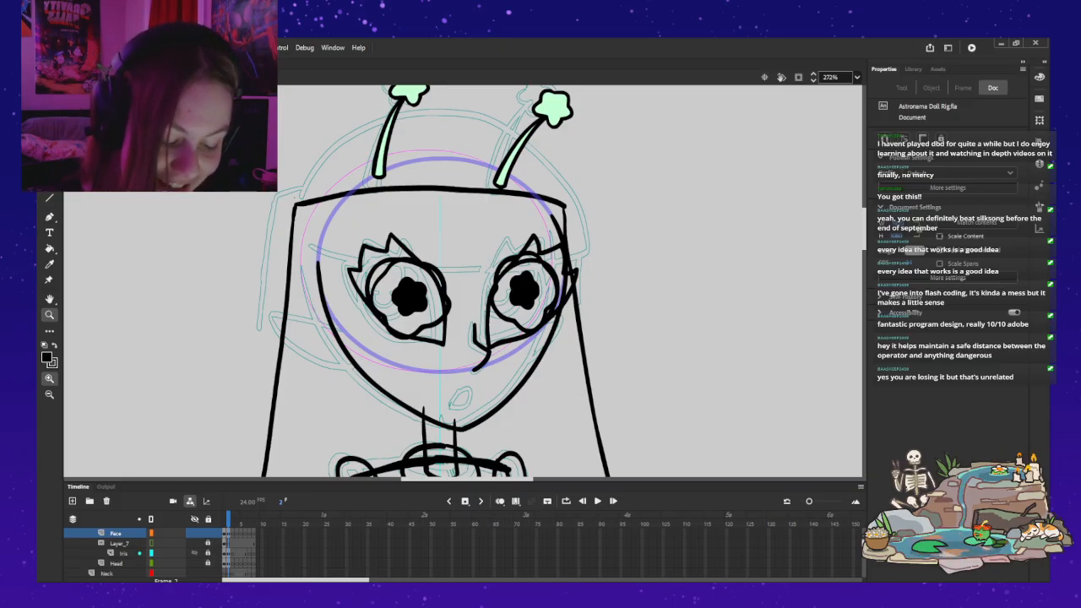
Step: Hide the Iris layer so only the eye outlines show
click(194, 553)
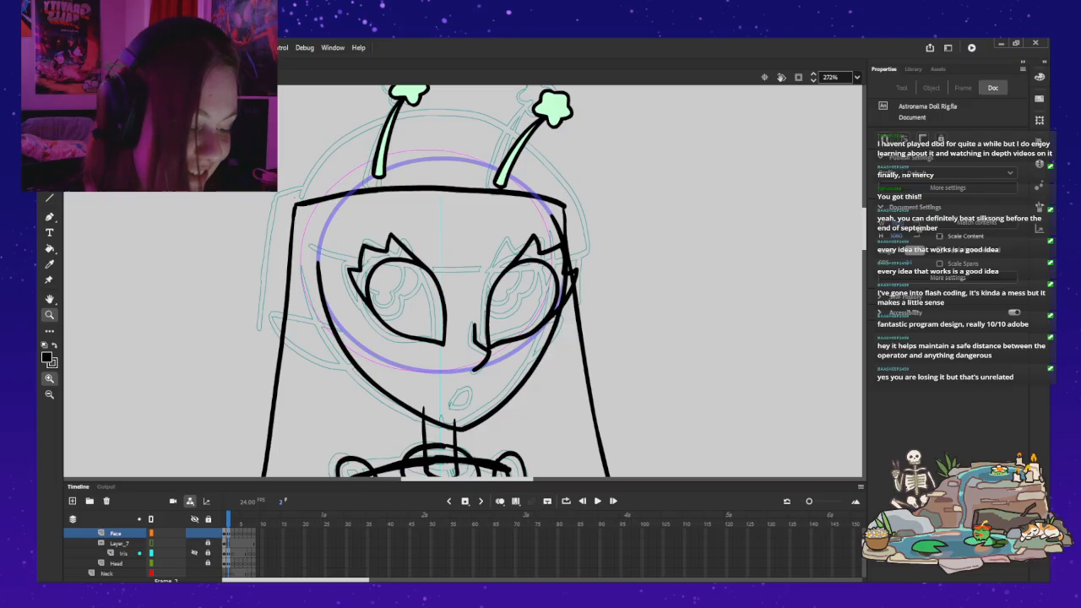
key(v)
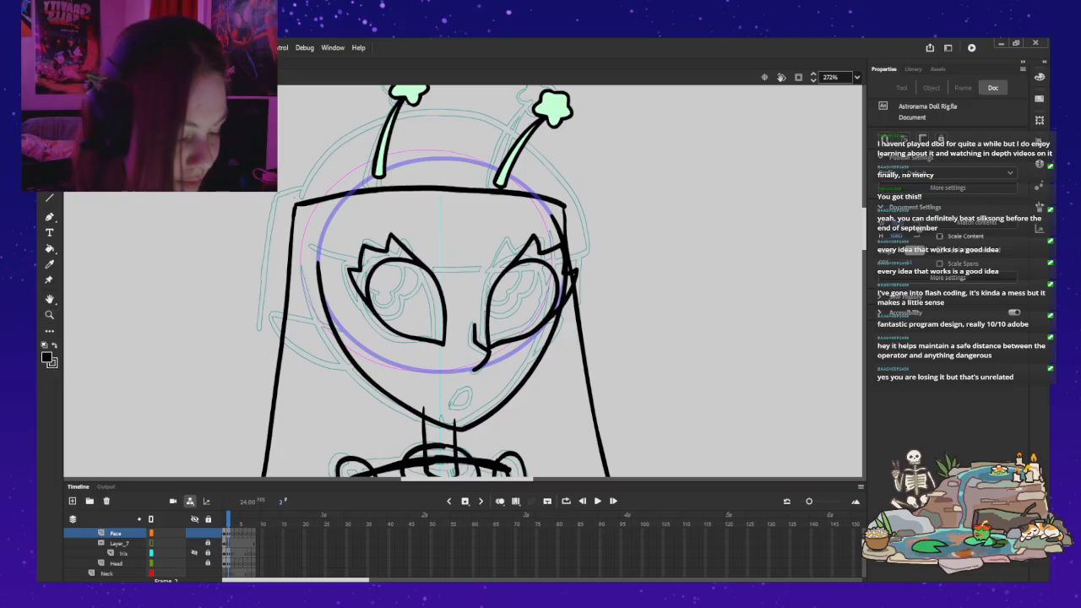
Step: Check the drawings on each frame of the nose symbol and return to the full character
click(479, 346)
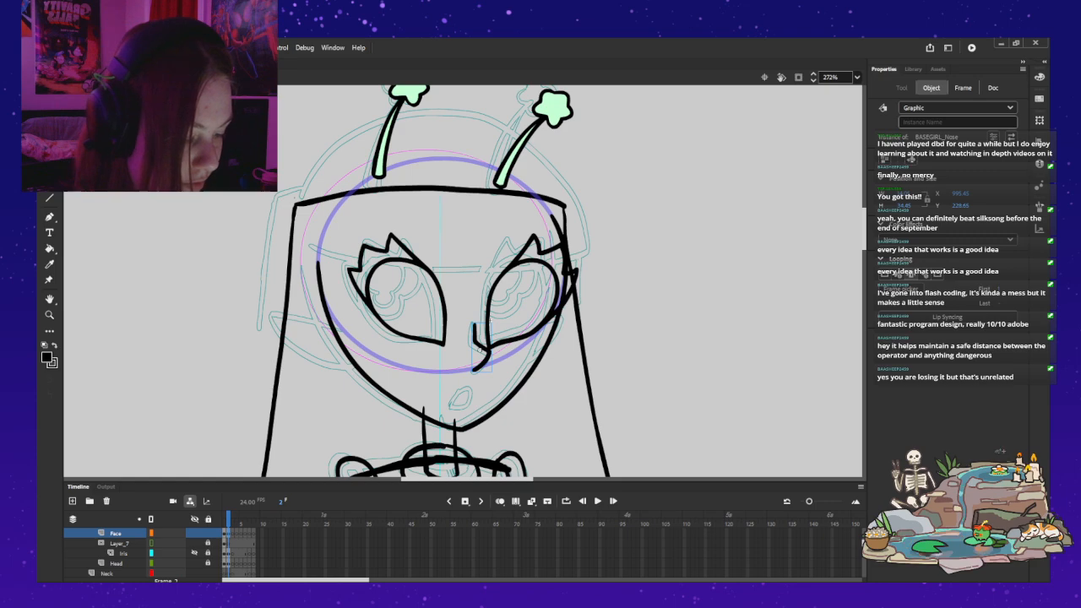
double_click(479, 347)
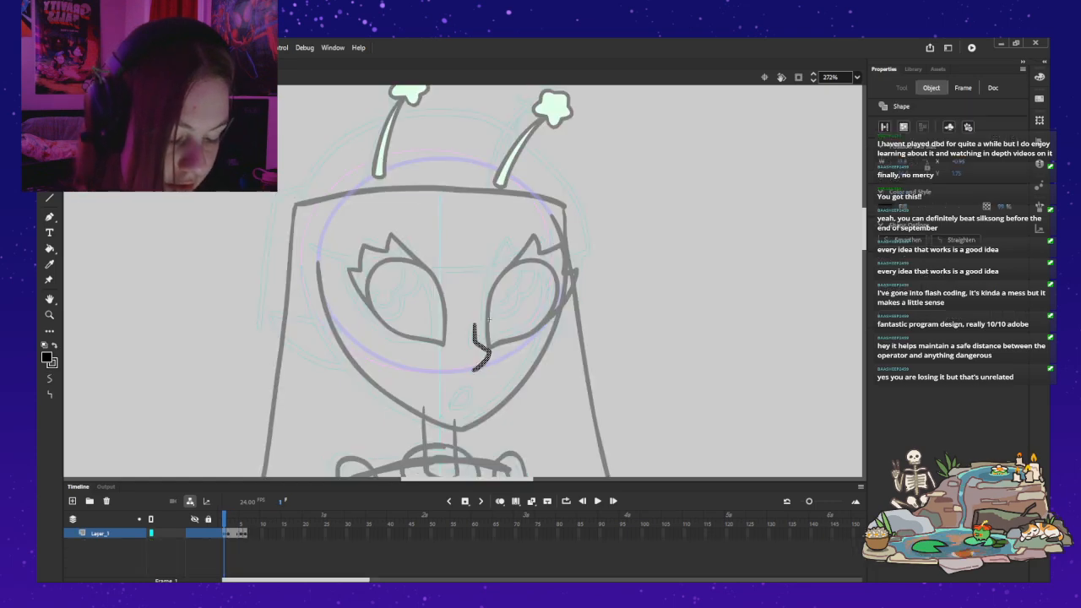
key(Delete)
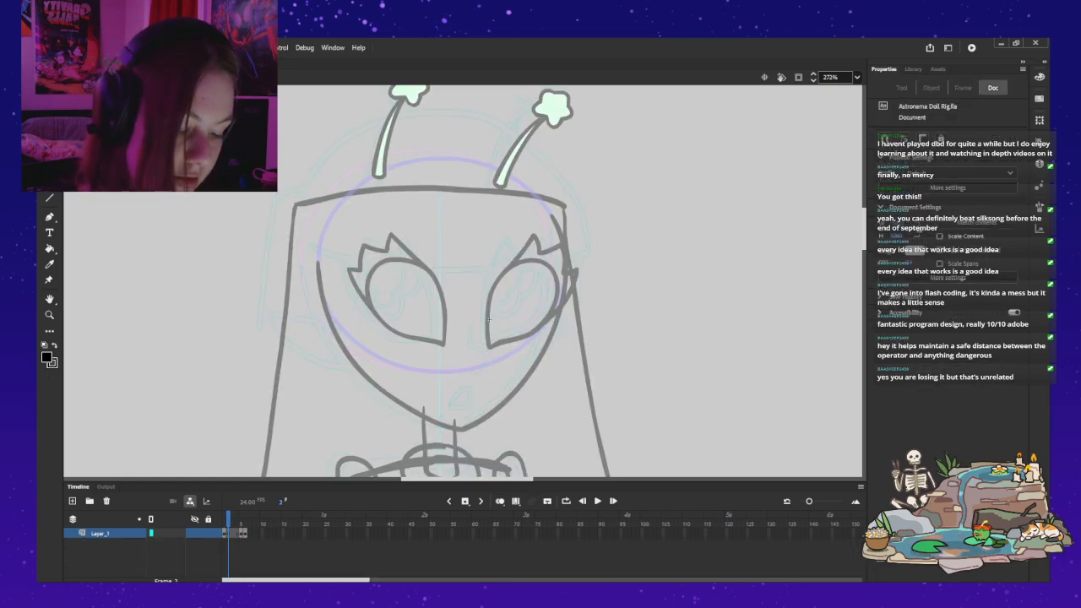
key(period)
key(period)
key(period)
key(Delete)
key(period)
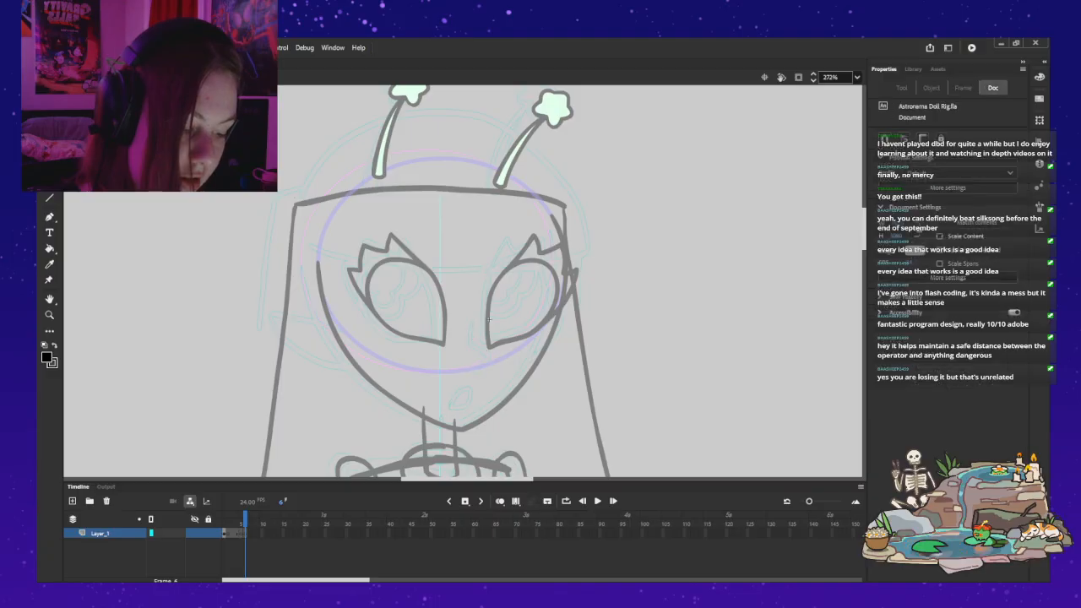
key(period)
key(ctrl+e)
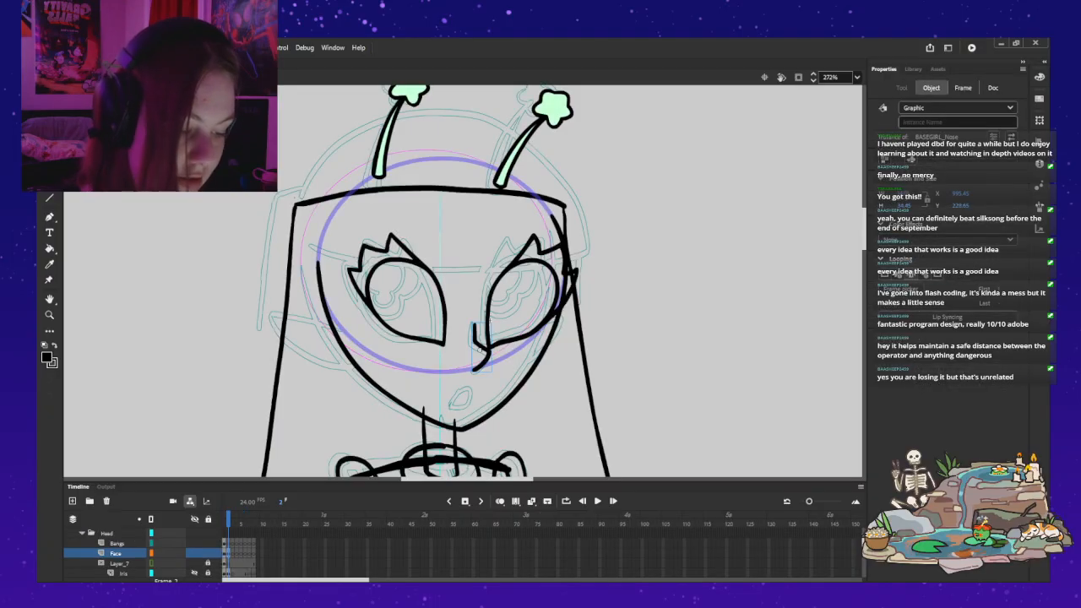
key(Escape)
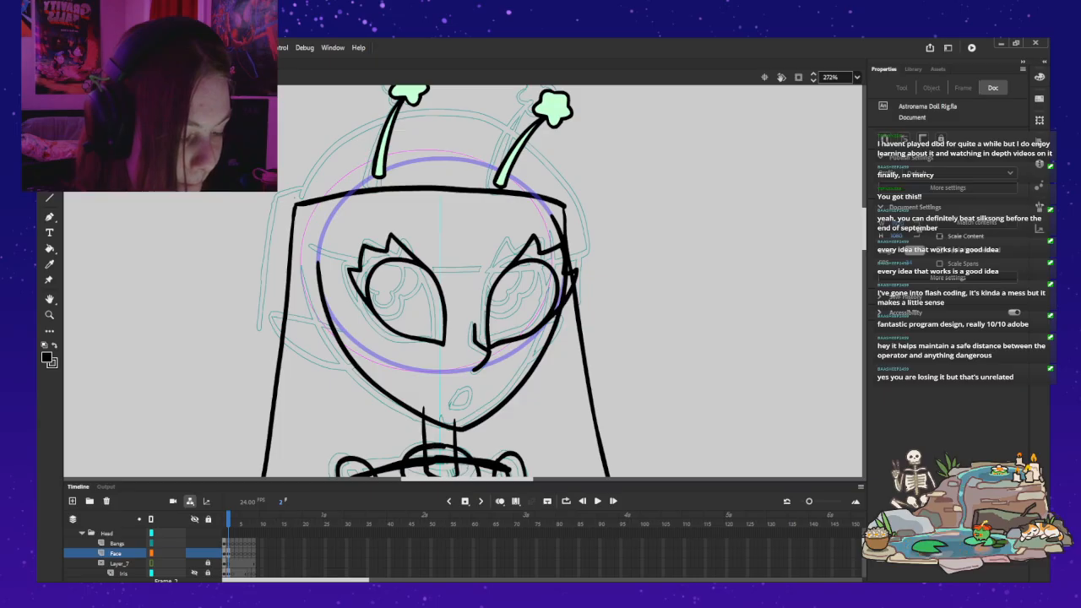
Step: Inside the far eye's eyelid symbol, make the outer lash shape on frame 2 slightly narrower
click(523, 262)
double_click(524, 262)
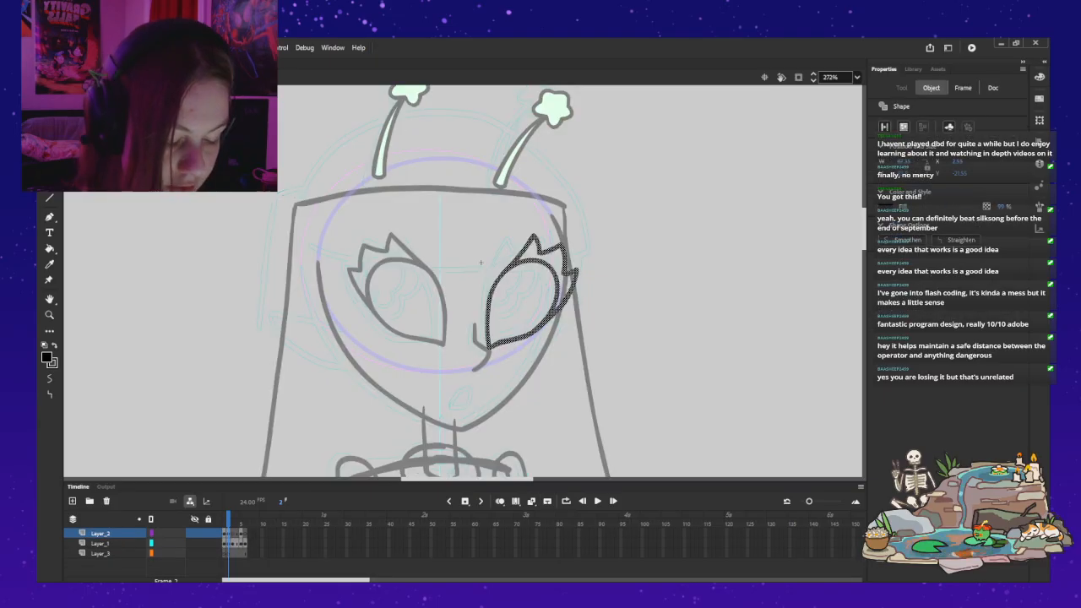
key(Escape)
key(.)
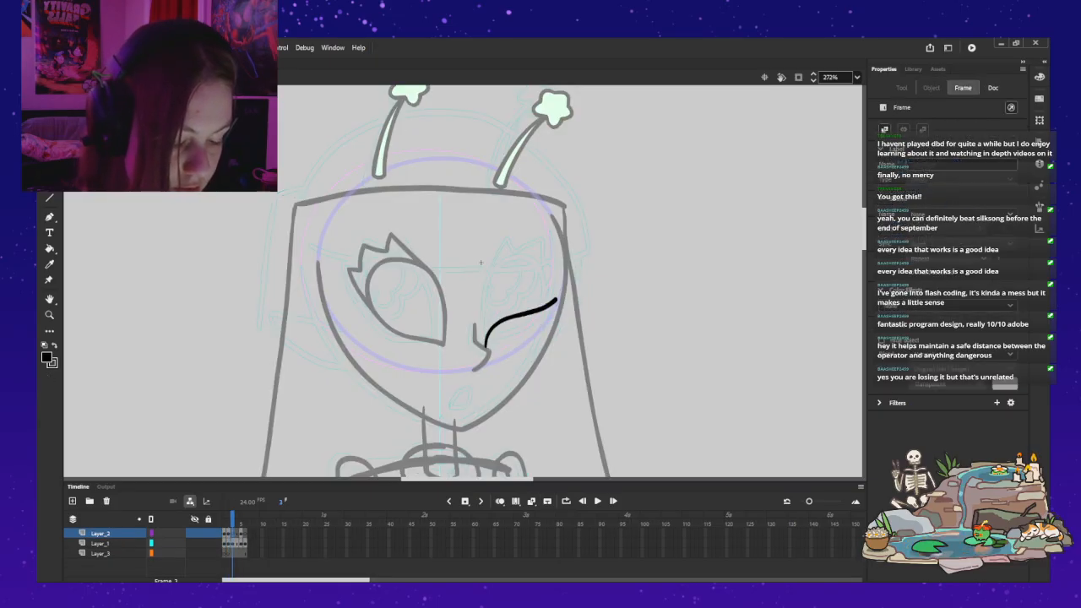
key(ctrl+a)
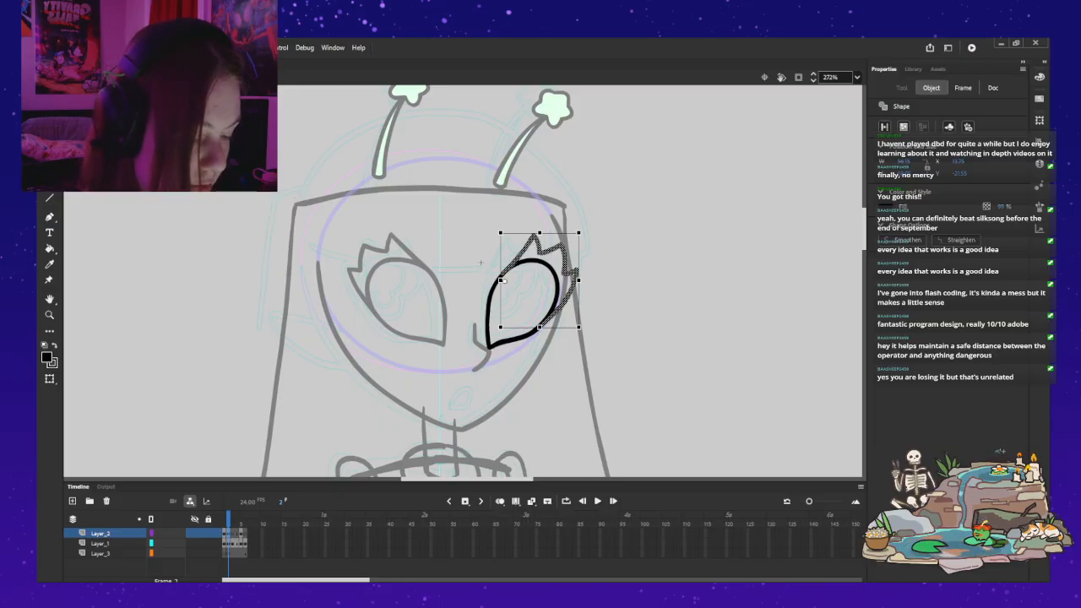
drag(579, 280, 574, 280)
key(Escape)
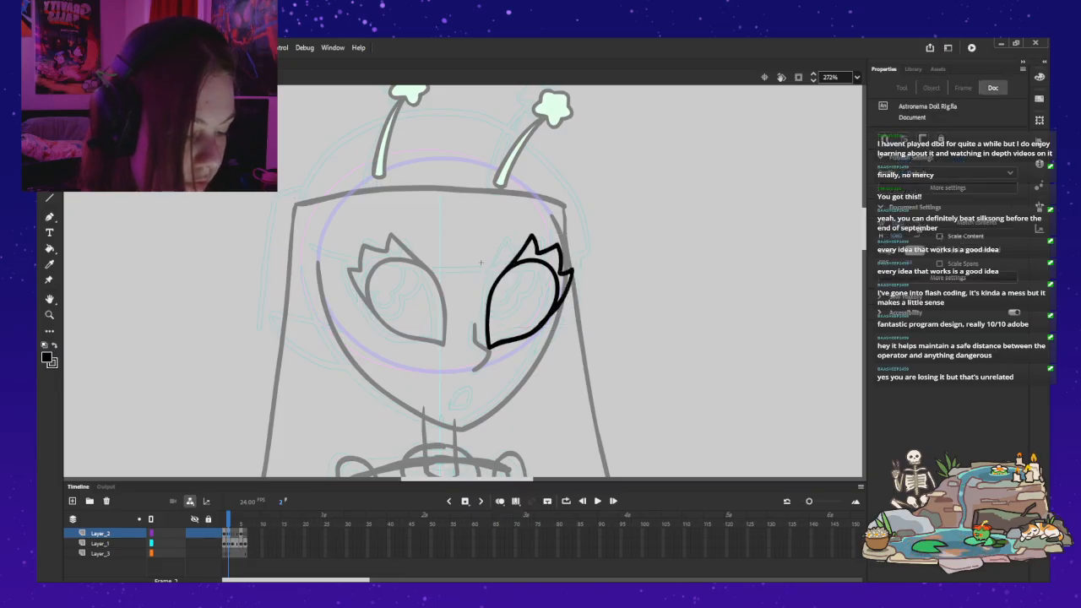
Step: Clean up the join between the narrowed lashes and the lower eye outline with the Eraser, and leave the eyelid symbol
key(z)
click(549, 307)
drag(550, 307, 582, 315)
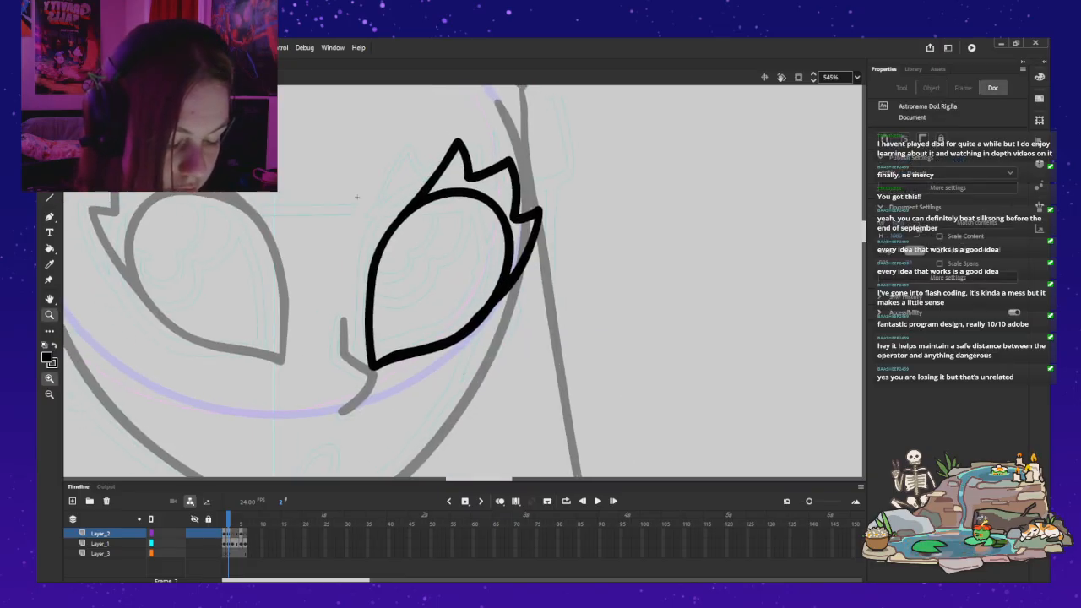
key(ctrl+z)
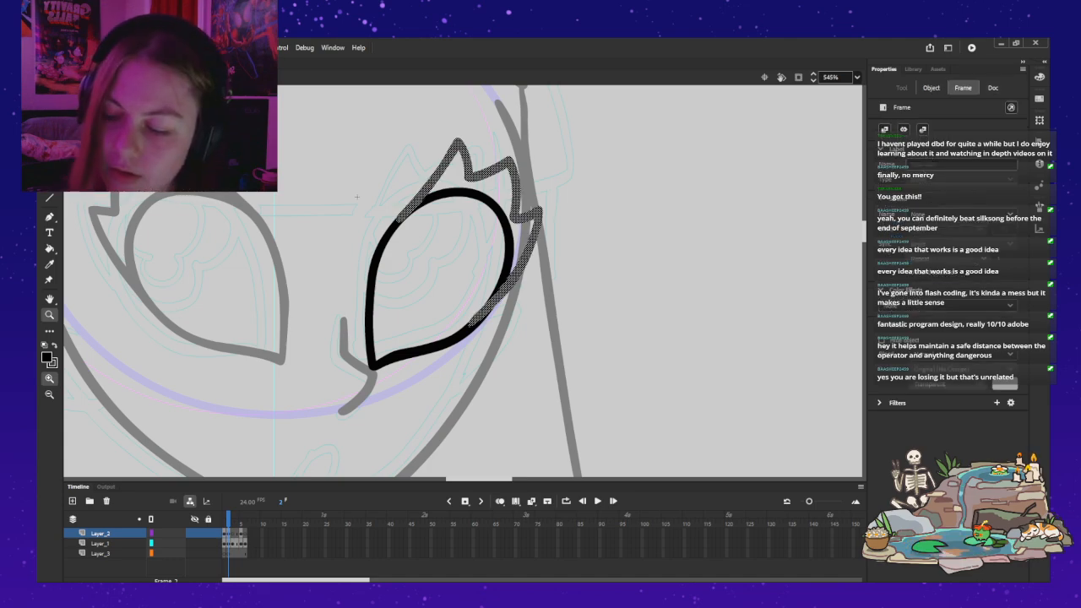
key(e)
drag(483, 290, 469, 315)
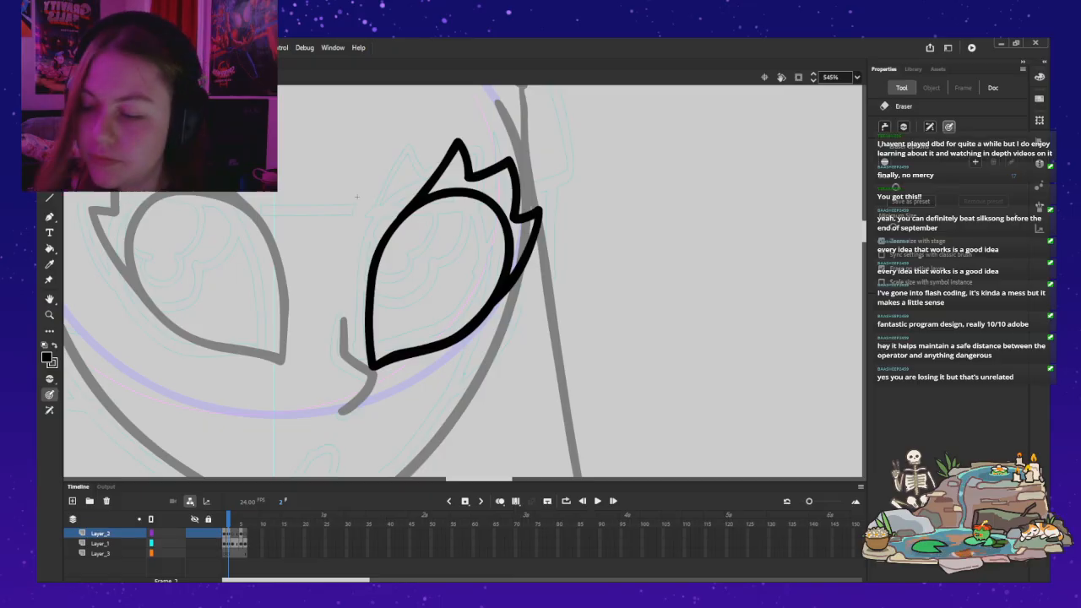
key(b)
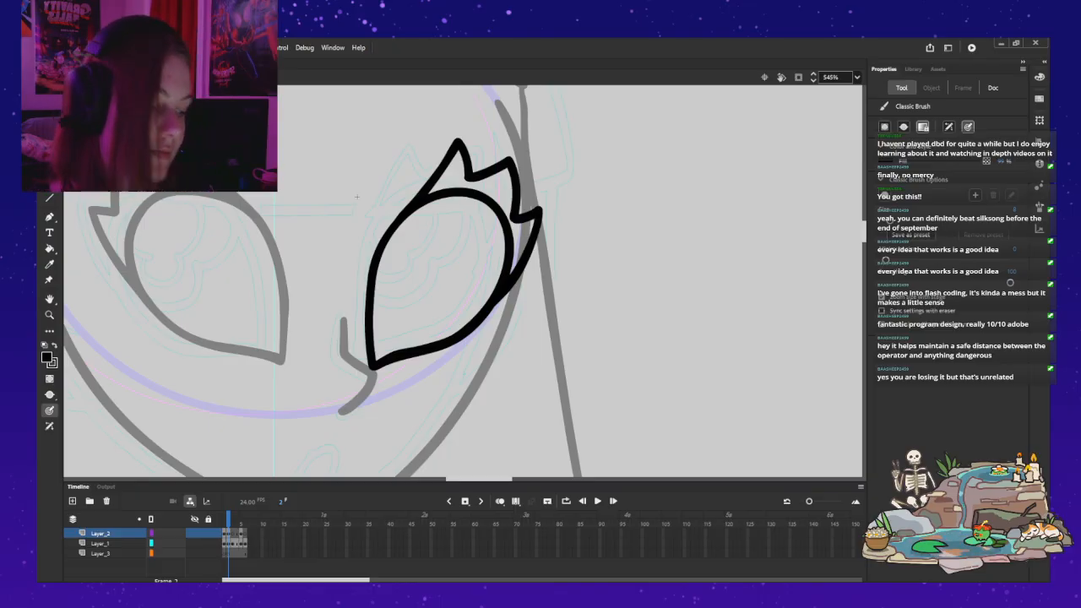
key(z)
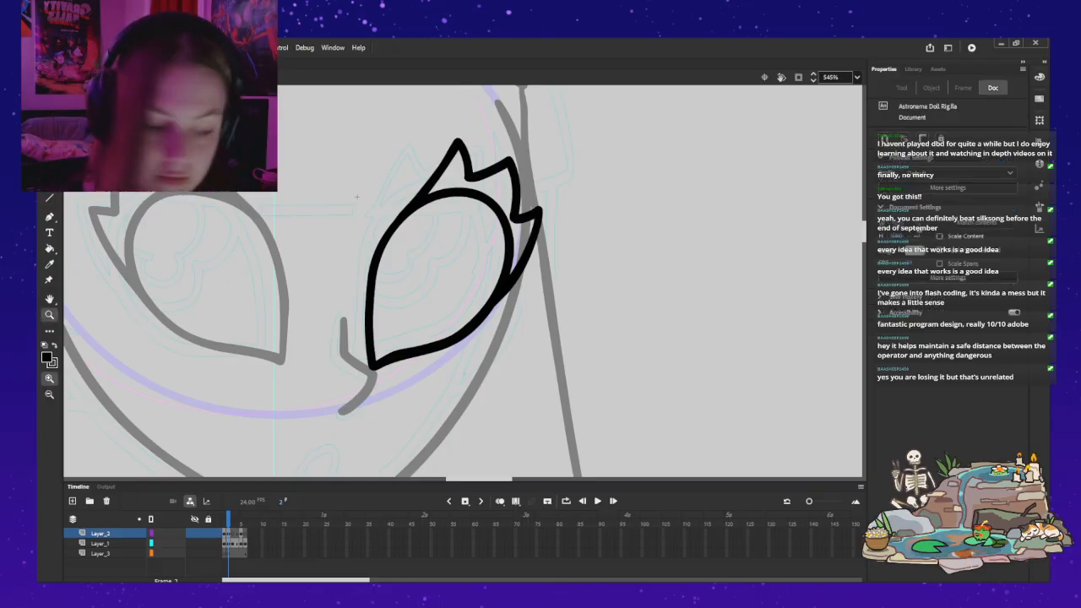
alt+click(322, 244)
drag(323, 245, 470, 255)
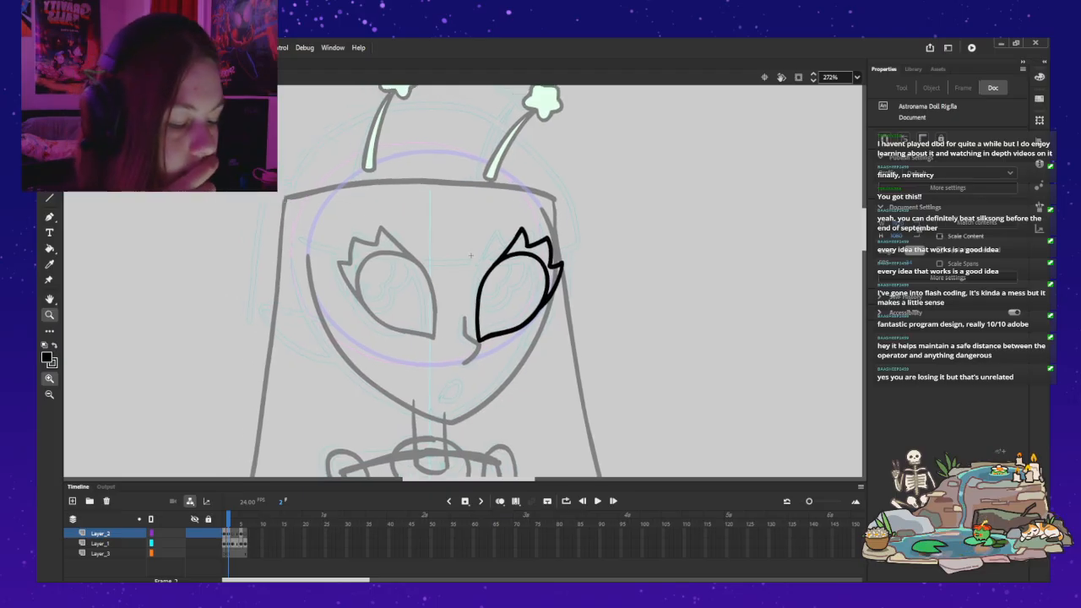
key(ctrl+e)
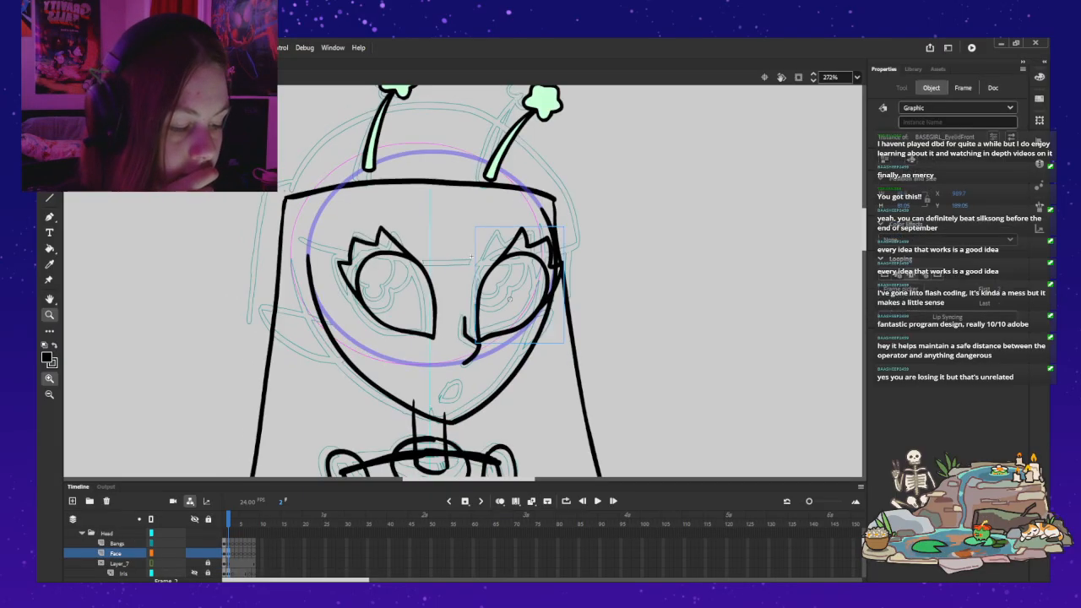
Step: Move the nose slightly toward the middle of the face, clear of the far eye
key(v)
key(Escape)
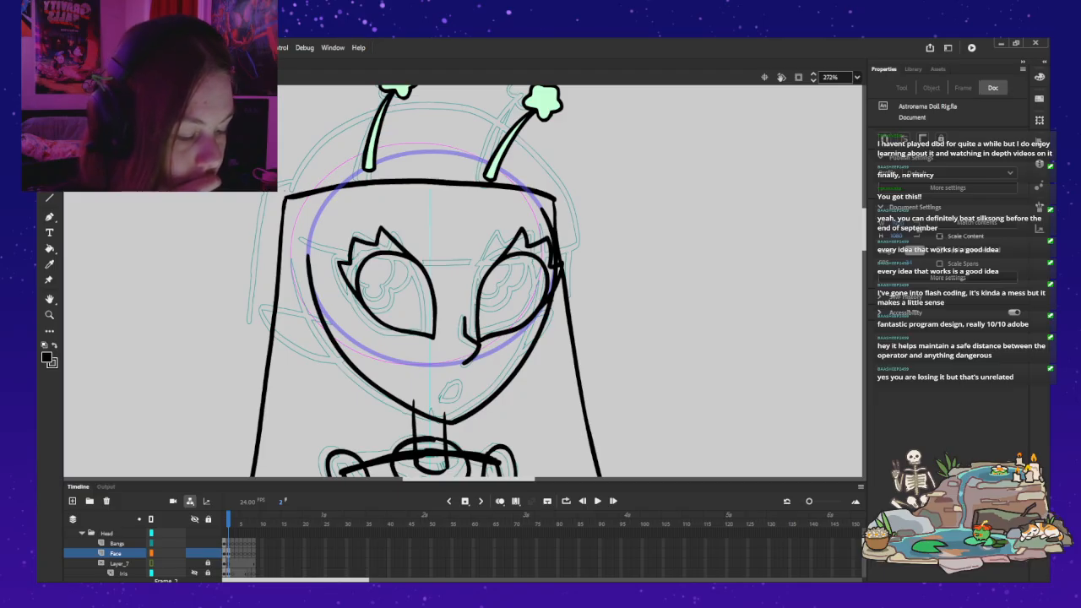
click(476, 344)
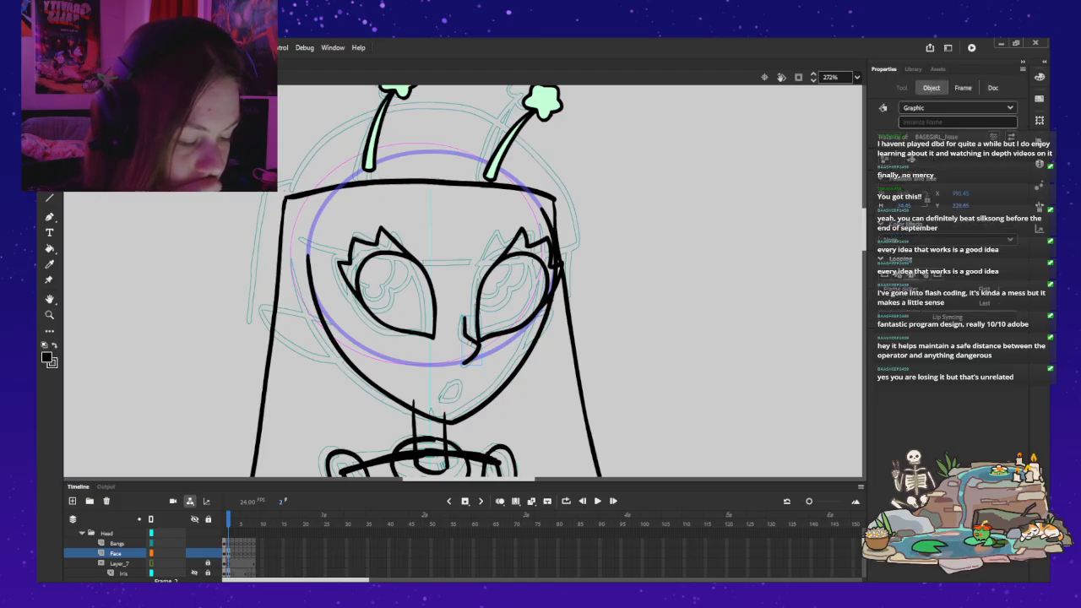
drag(477, 344, 473, 346)
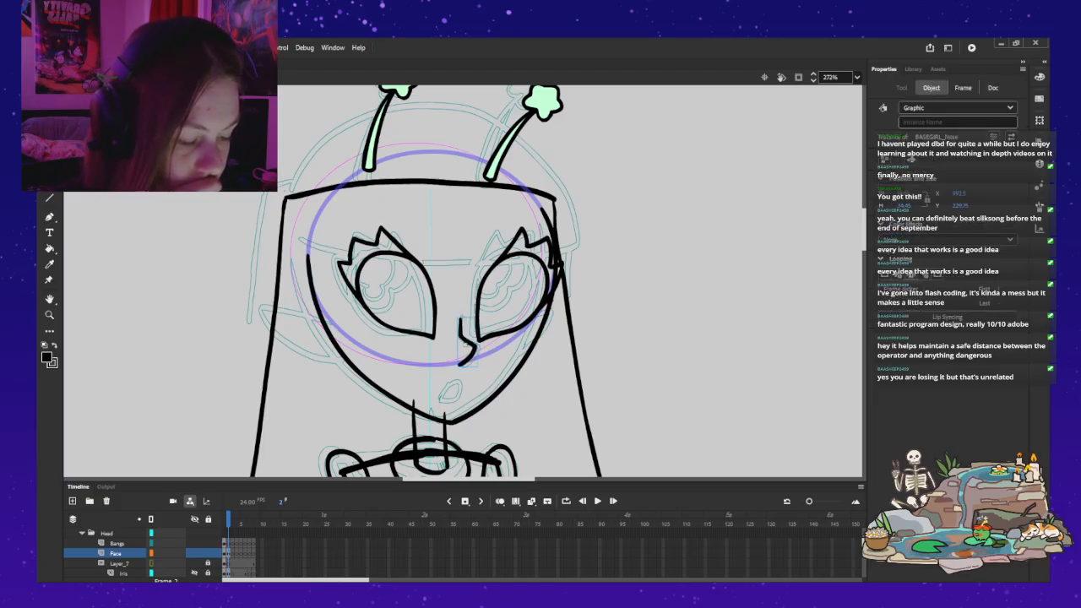
key(Escape)
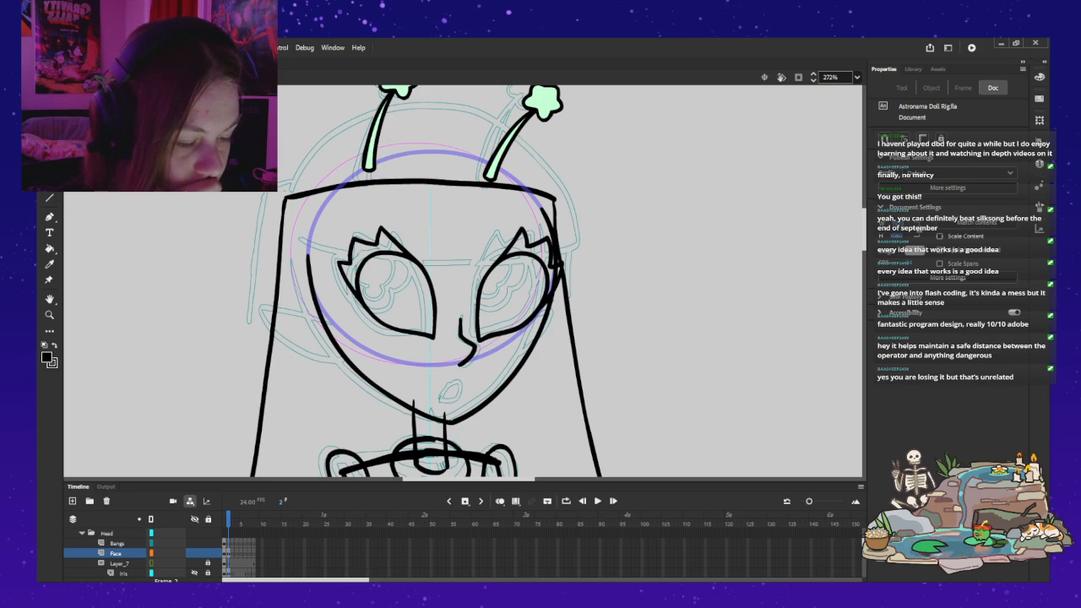
Step: Hide the Hair, Legs, Hips, Skirt, Arms and Torso layers, and delete the Neck layer
scroll(135, 553, down, 5)
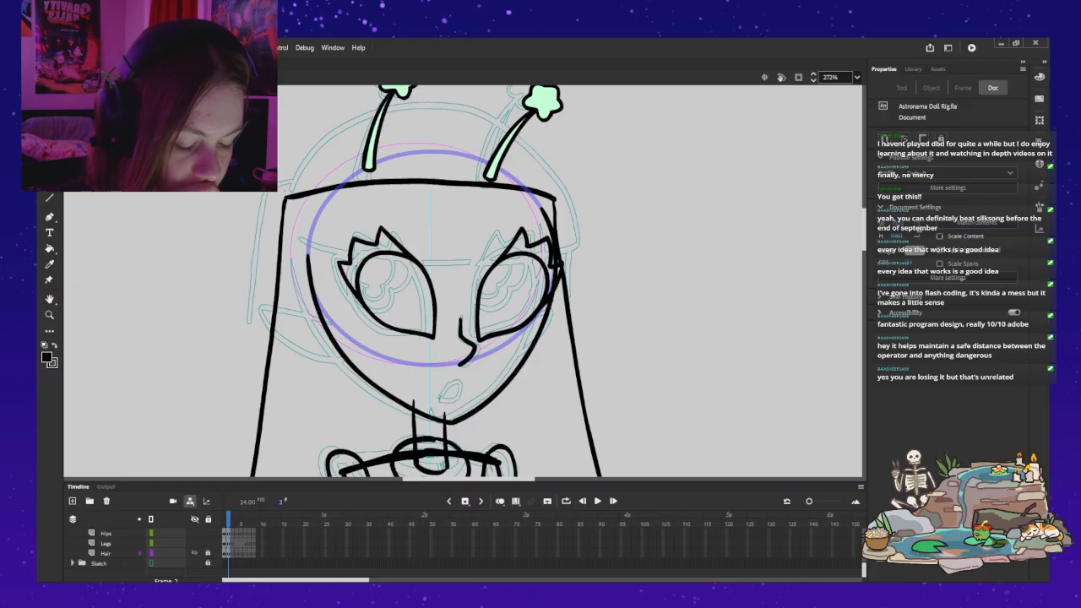
click(194, 552)
scroll(135, 549, up, 1)
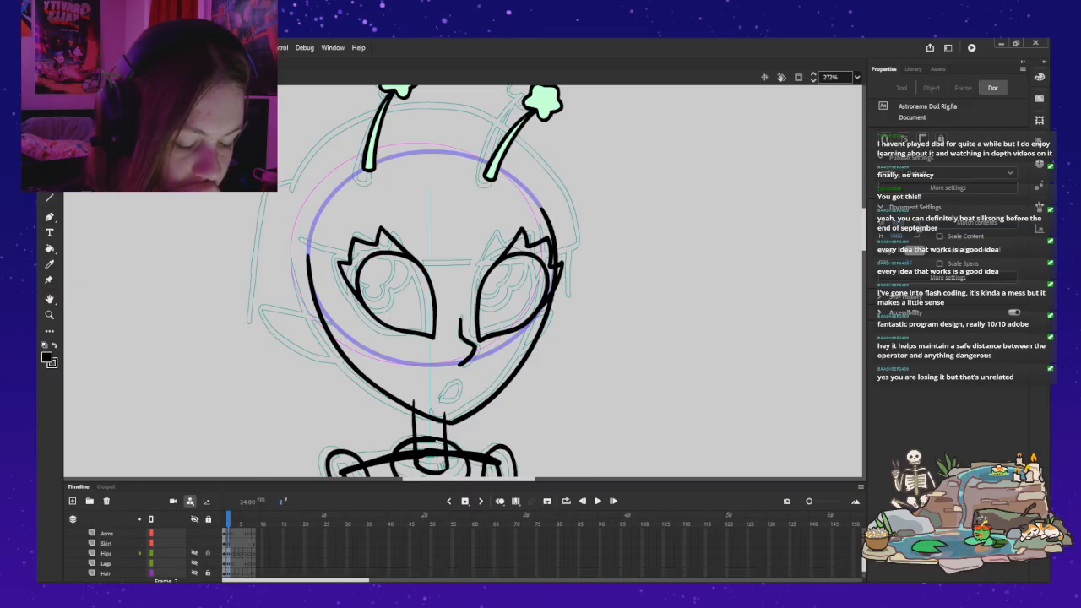
scroll(194, 543, up, 1)
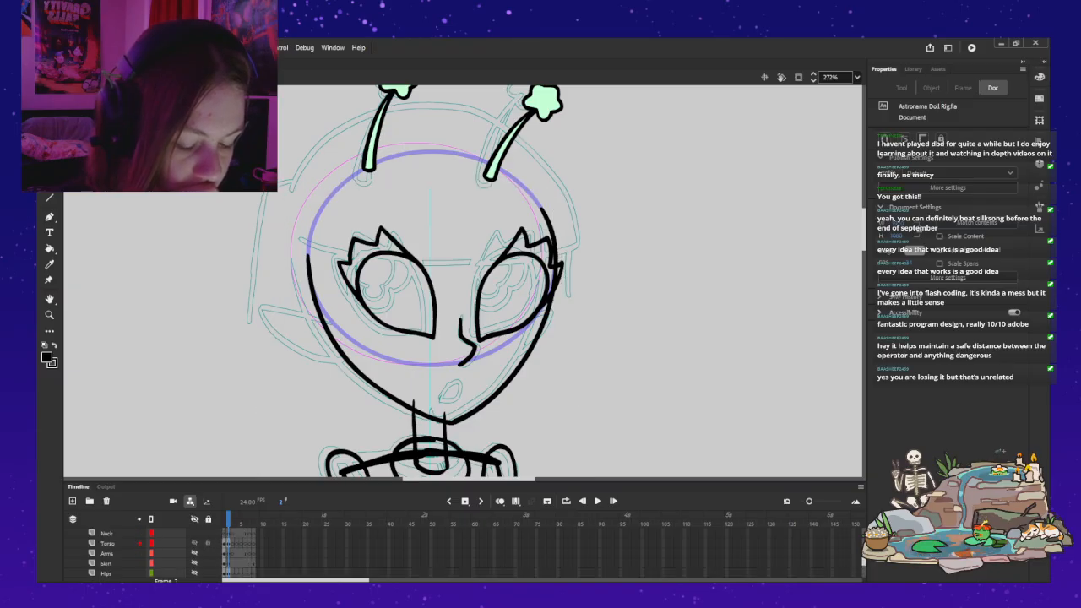
drag(194, 553, 194, 533)
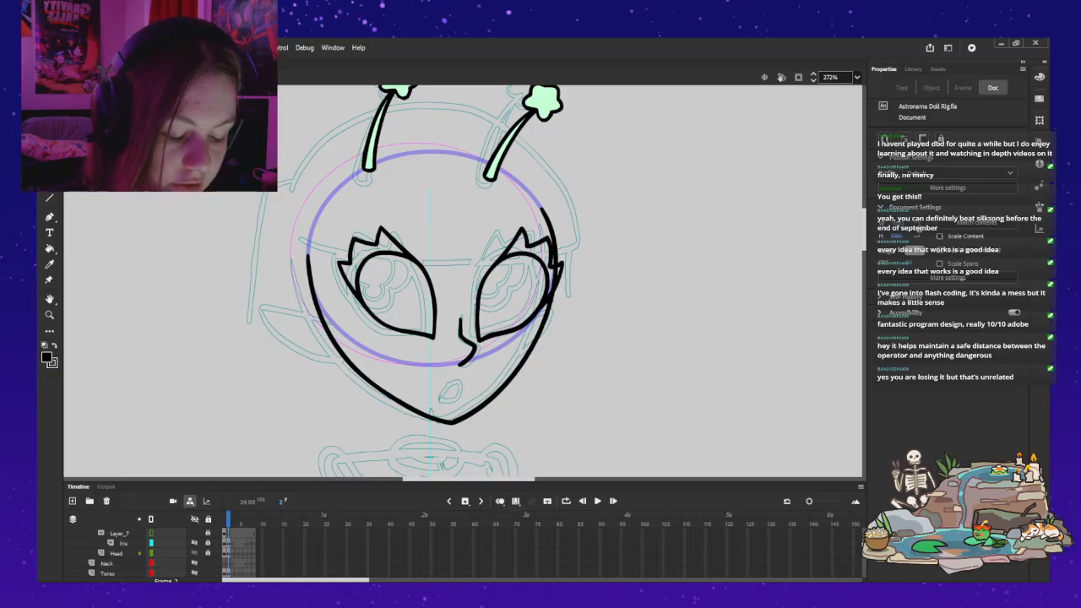
click(107, 563)
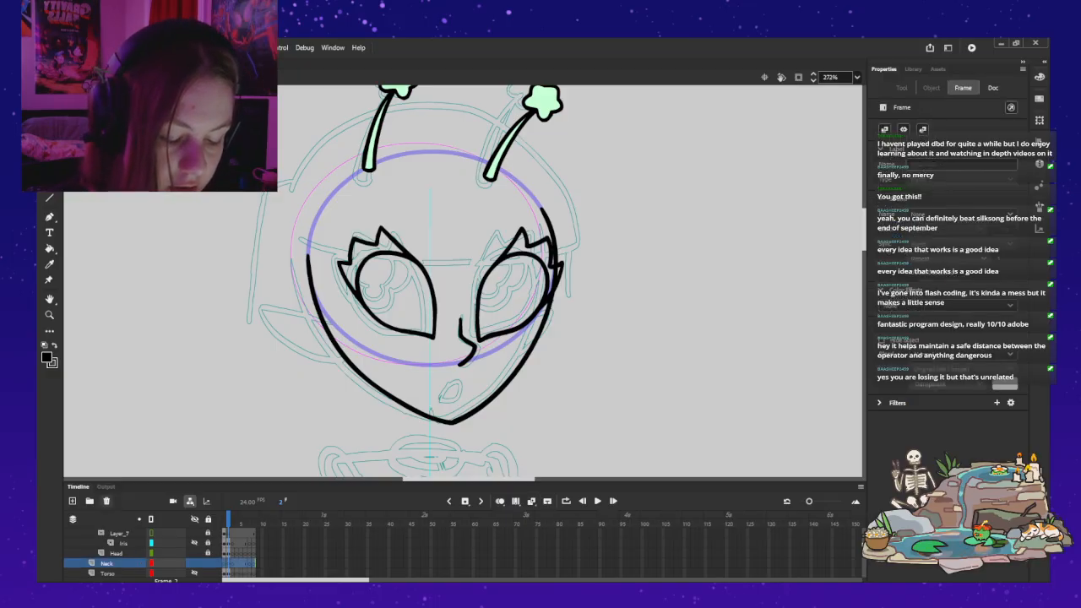
click(106, 501)
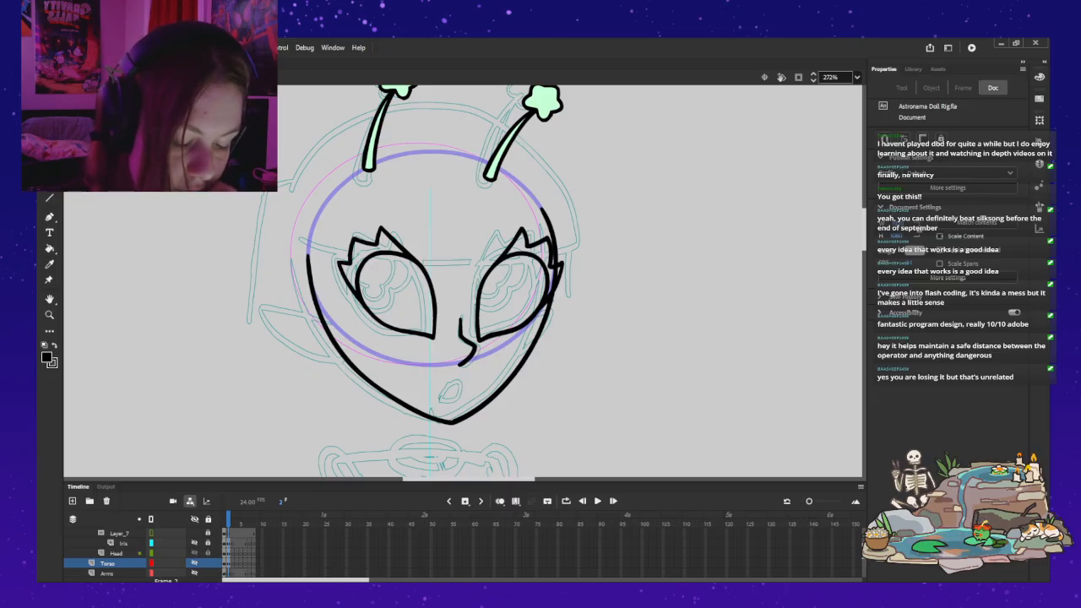
Step: In the head symbol's Base layer, rotate the face outline slightly counterclockwise, nudge it right, and return to the full character
double_click(420, 364)
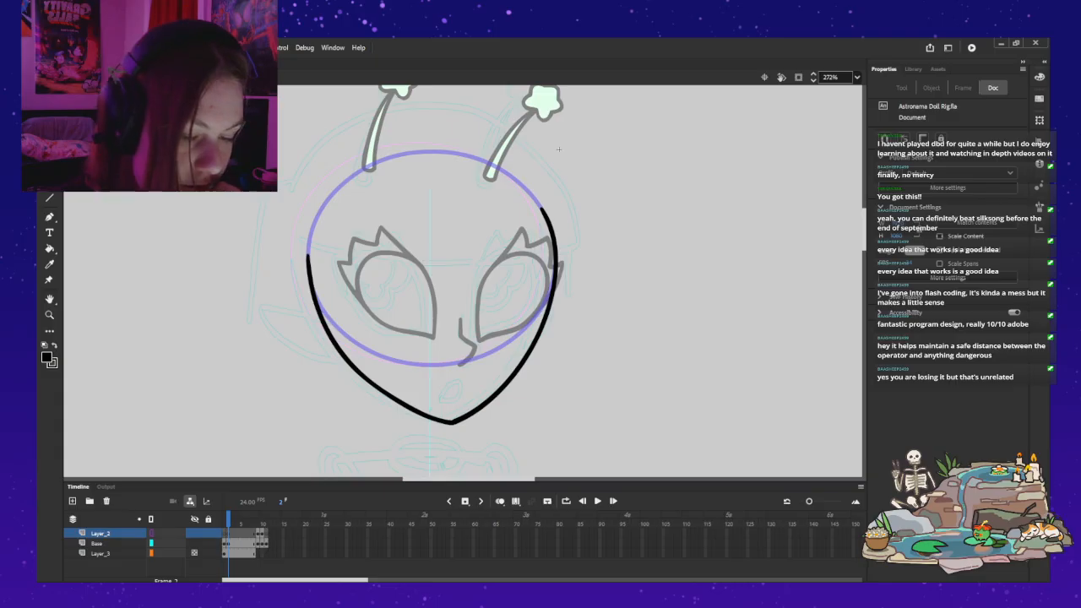
click(97, 543)
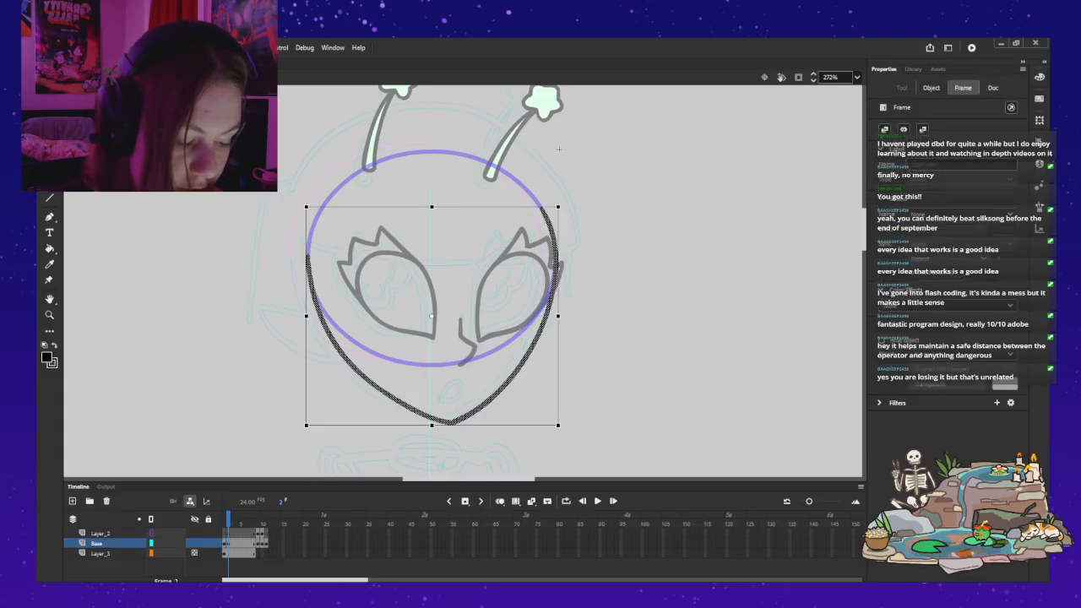
drag(563, 202, 559, 197)
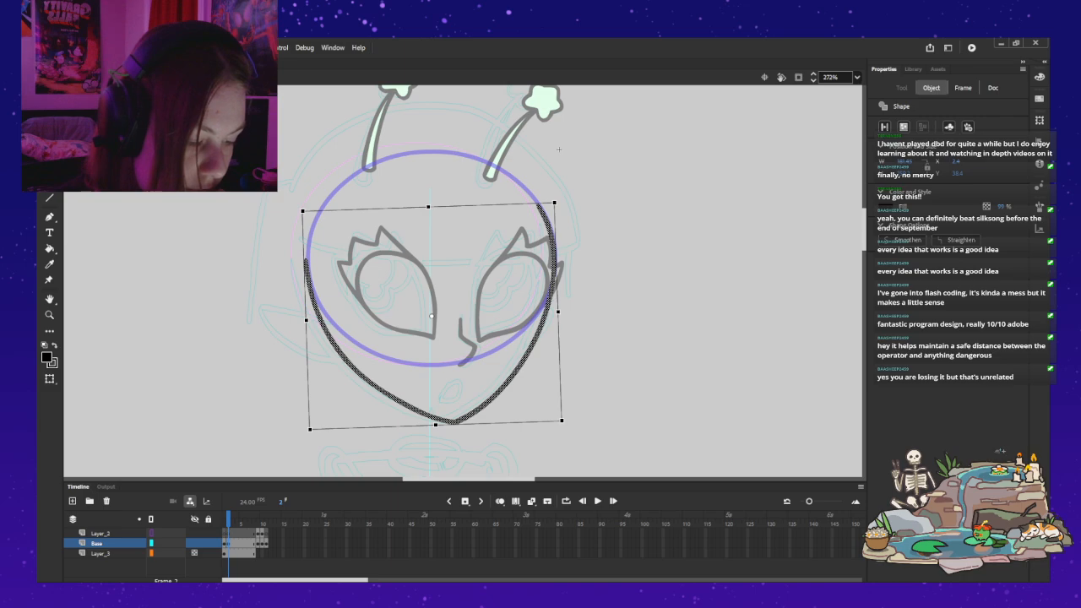
key(Right)
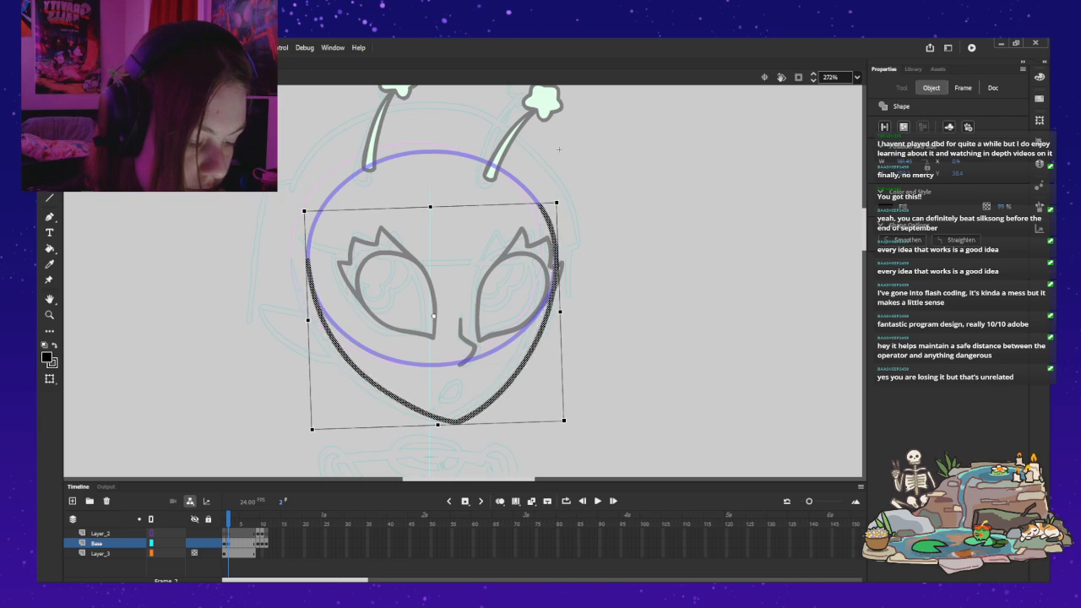
click(558, 149)
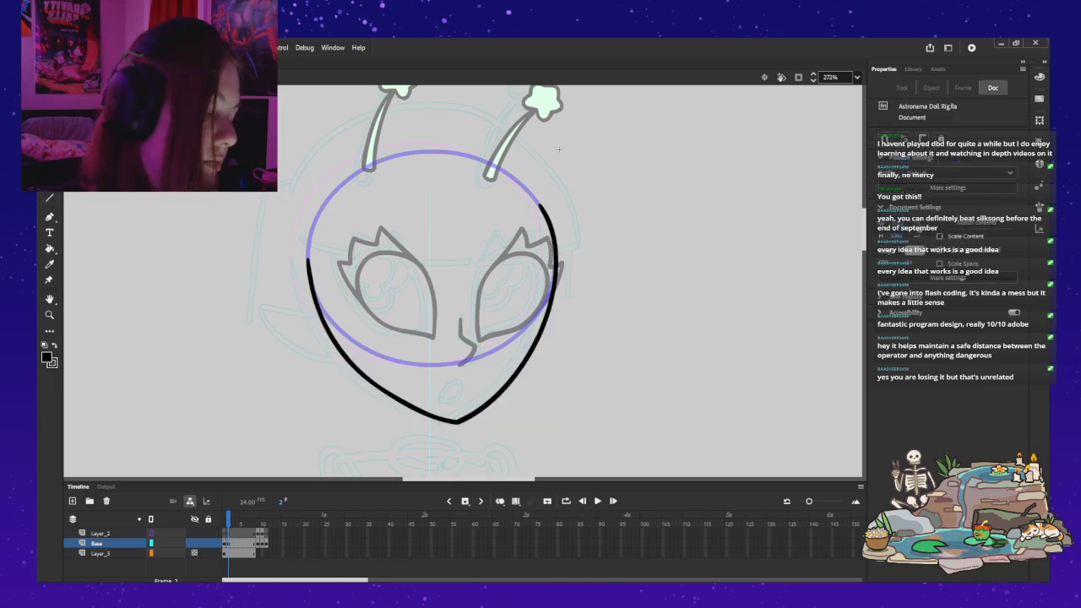
double_click(558, 149)
key(Escape)
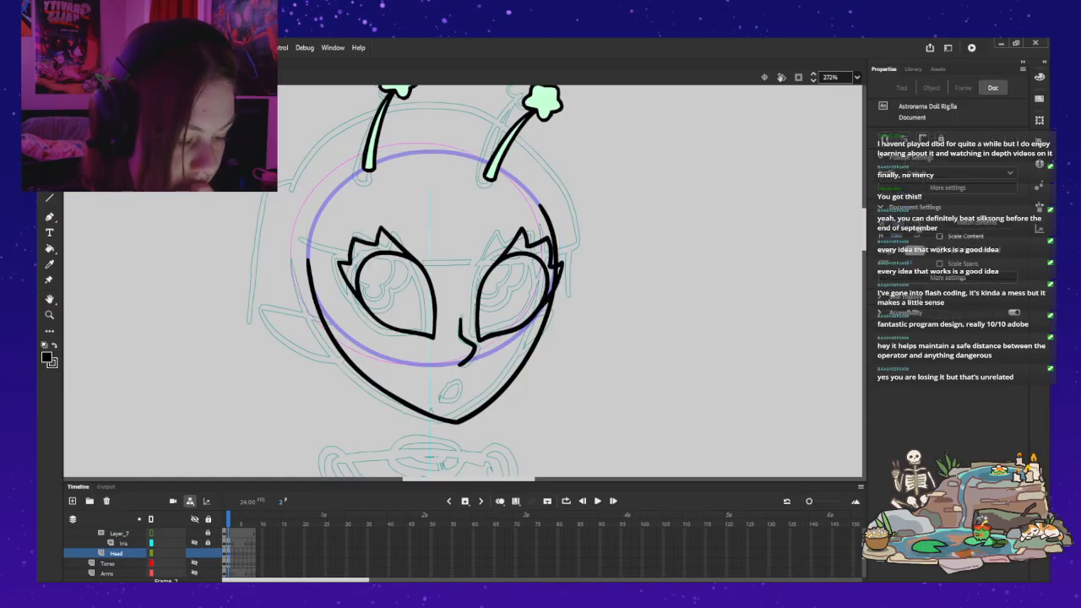
Step: Move both antennae down and to the right together to follow the turned head
scroll(127, 553, up, 4)
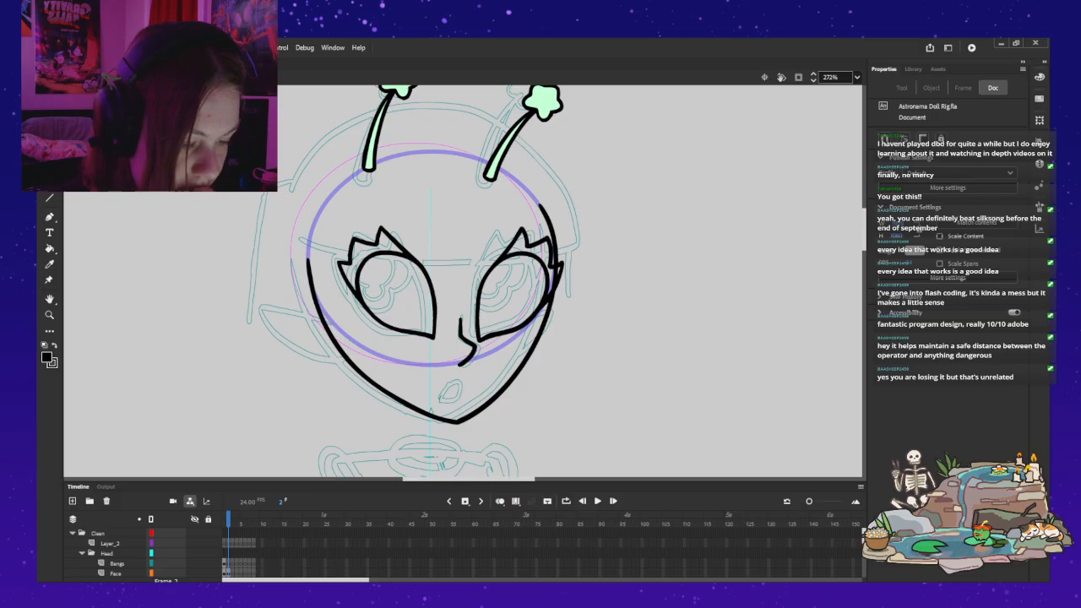
click(368, 178)
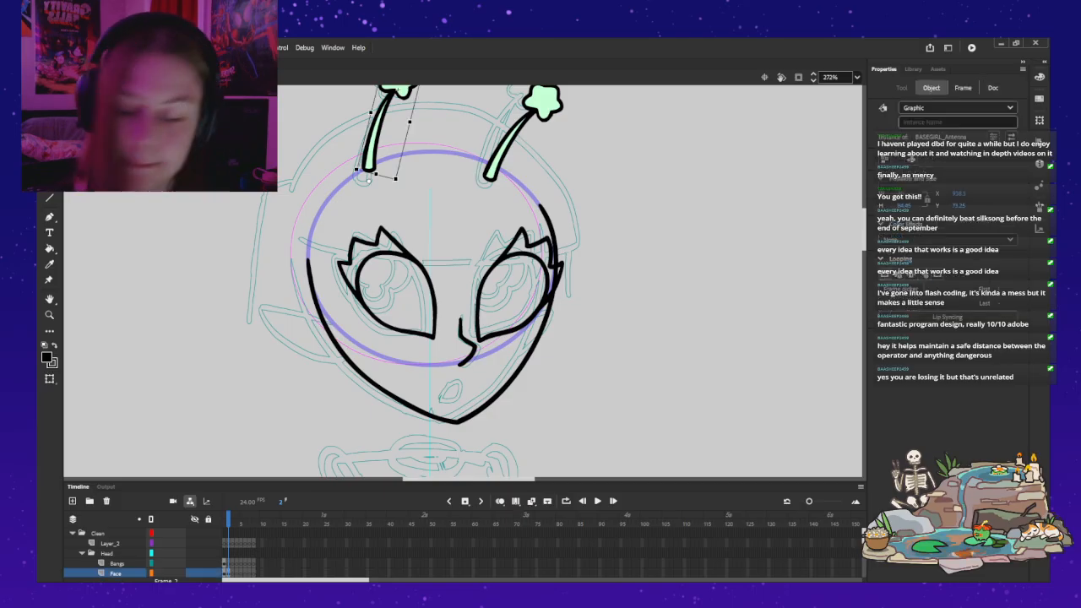
shift+click(491, 174)
drag(492, 175, 511, 189)
click(641, 194)
double_click(418, 98)
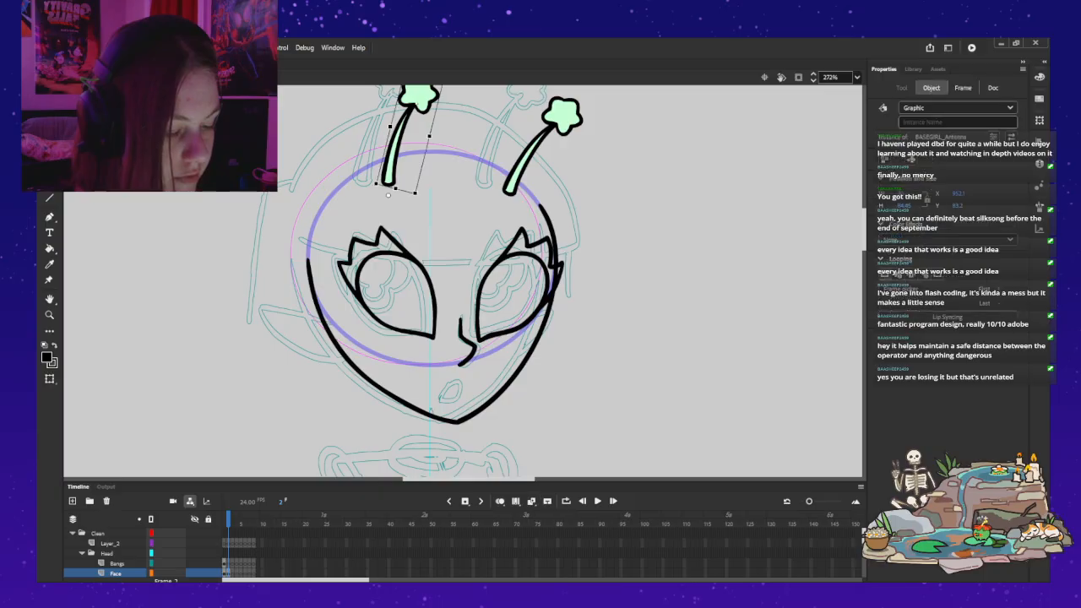
Step: Nudge the left antenna slightly down and to the right, and deselect it
double_click(642, 194)
key(Down)
key(Down)
key(Down)
key(Down)
key(Down)
key(Down)
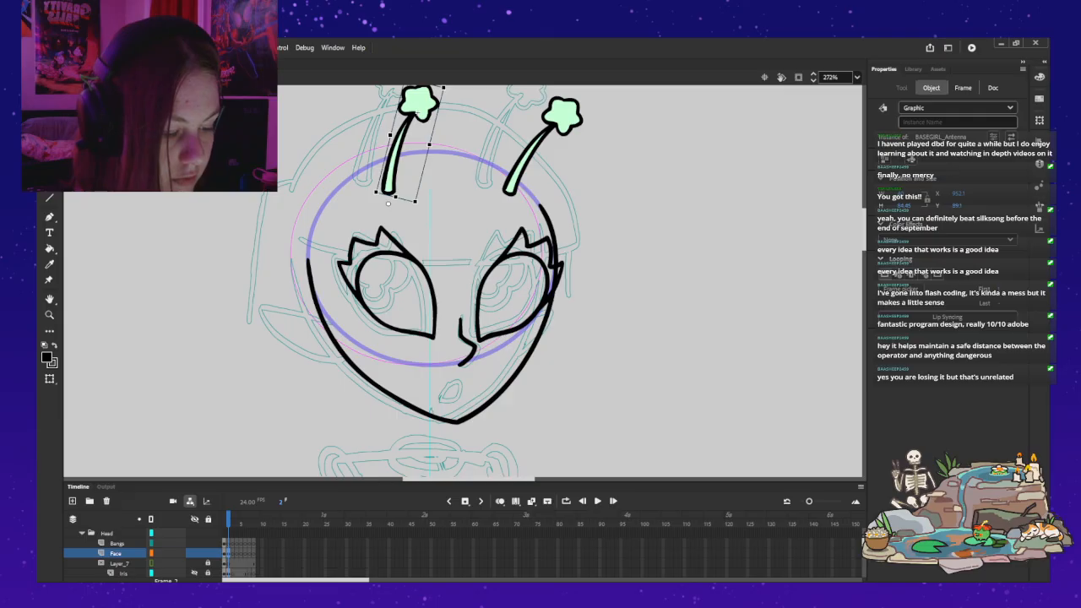
key(Up)
key(Up)
key(Right)
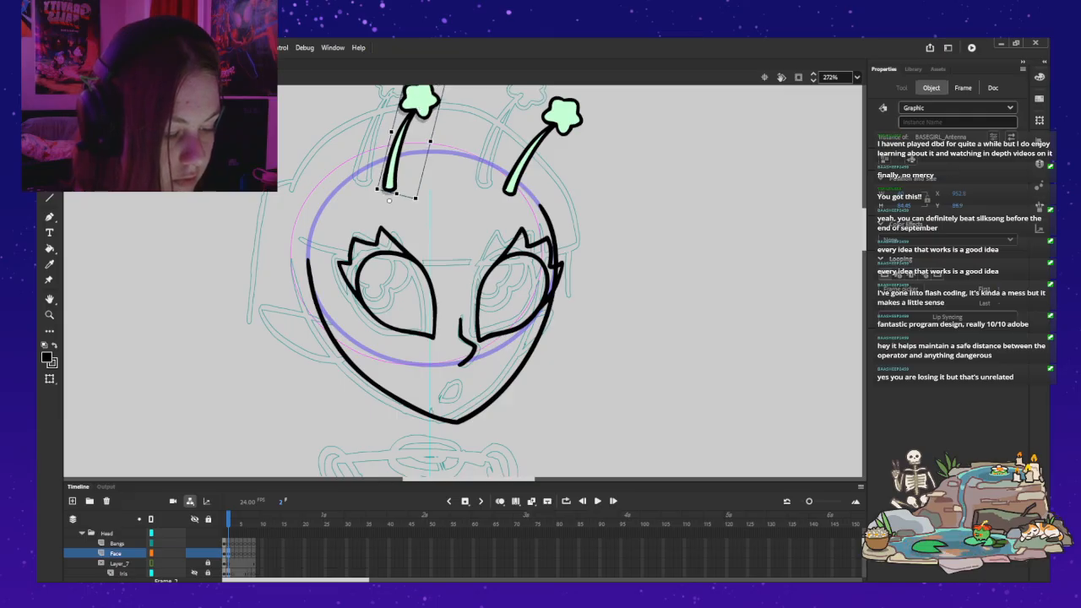
key(Escape)
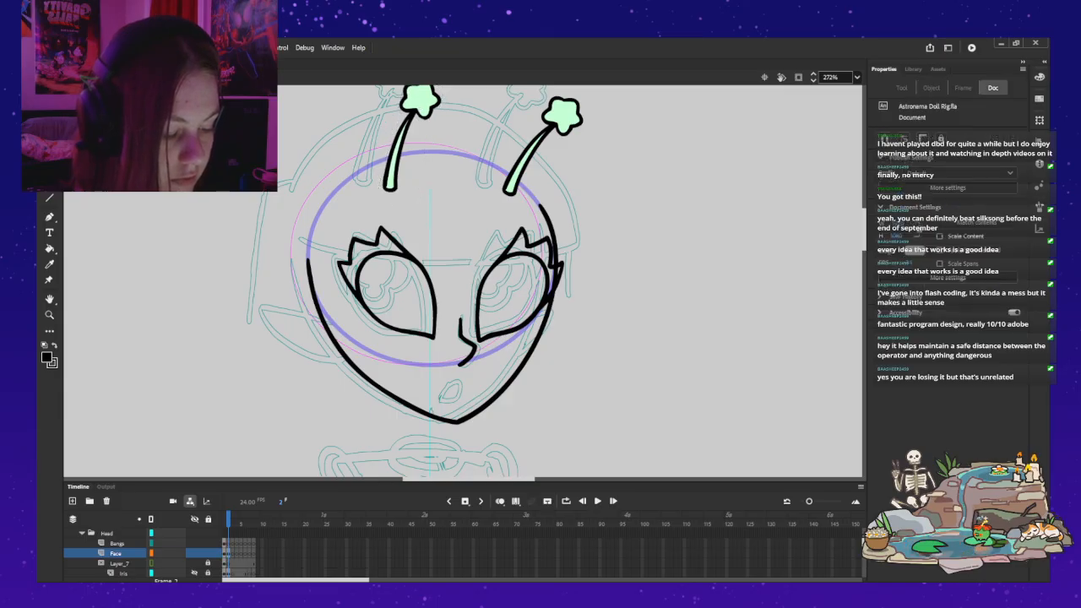
Step: Copy the smiling mouth from frame 1 into frame 2 and place it below the nose, just above the chin
click(464, 342)
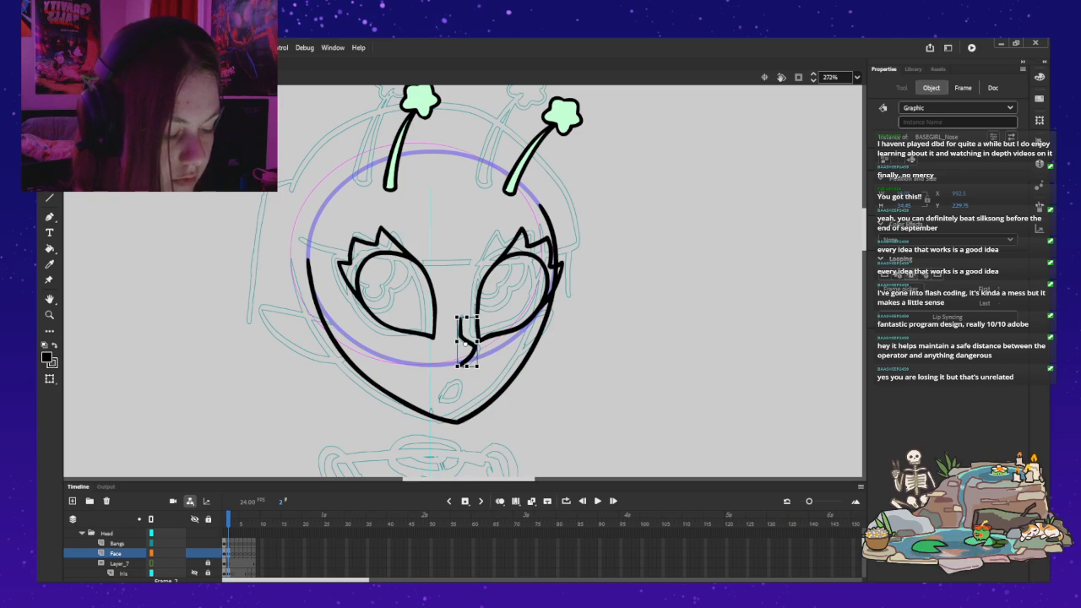
key(Escape)
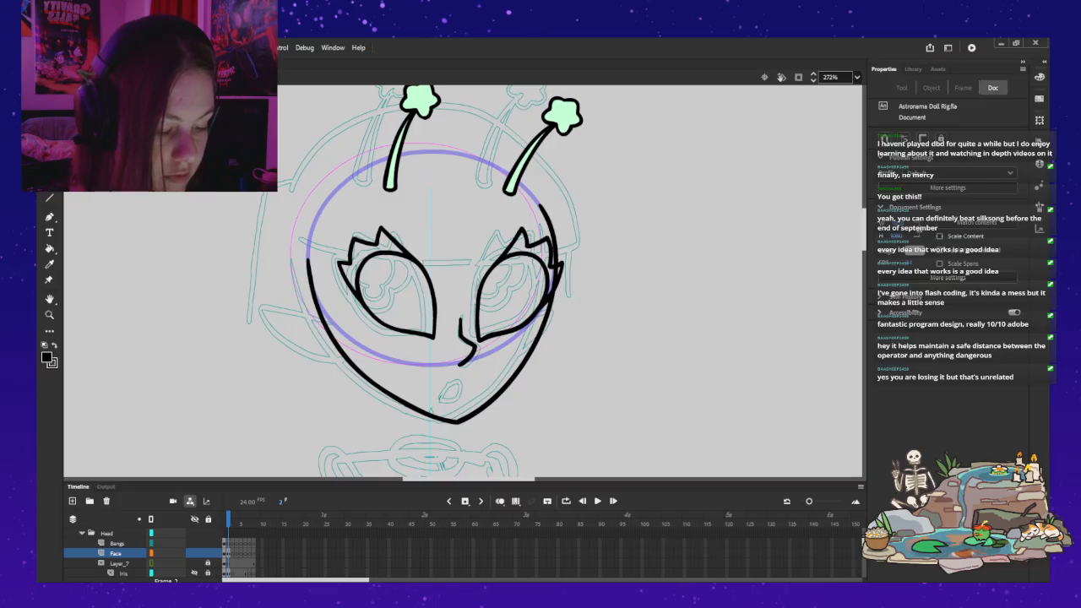
scroll(127, 553, down, 2)
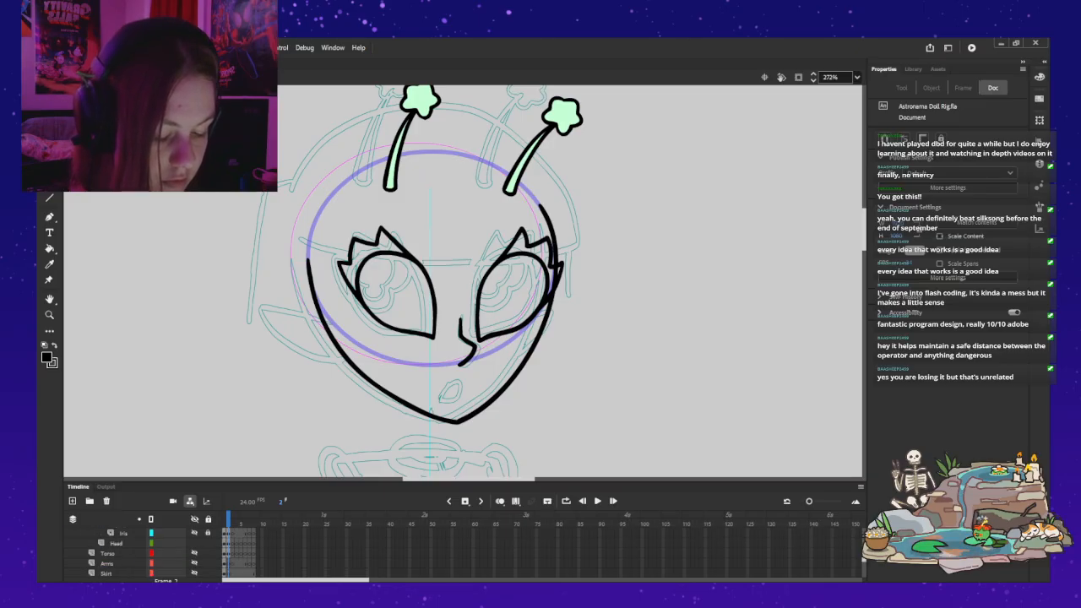
double_click(393, 380)
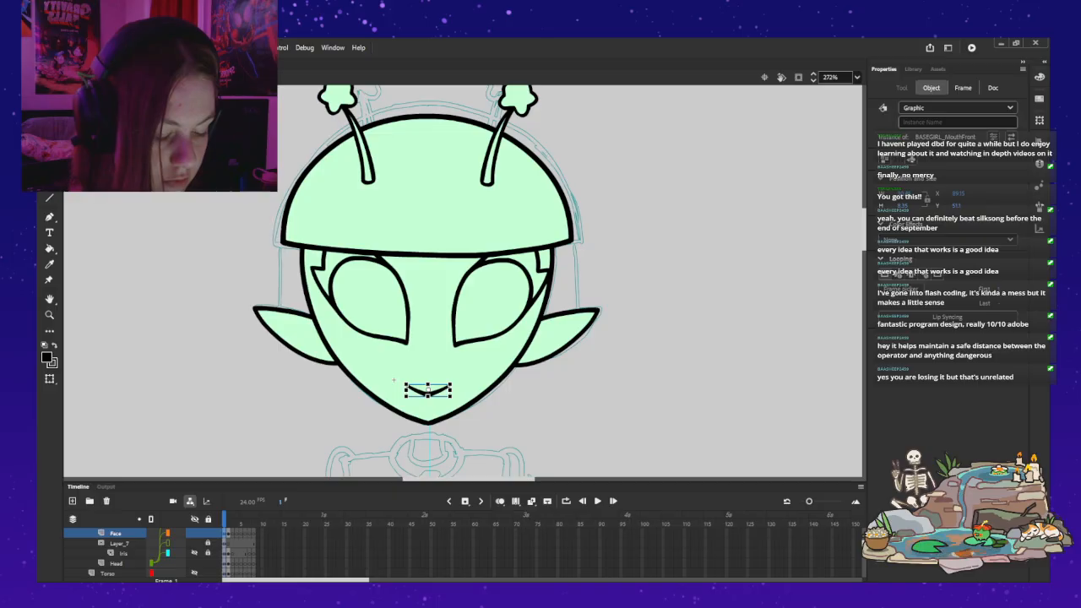
click(394, 380)
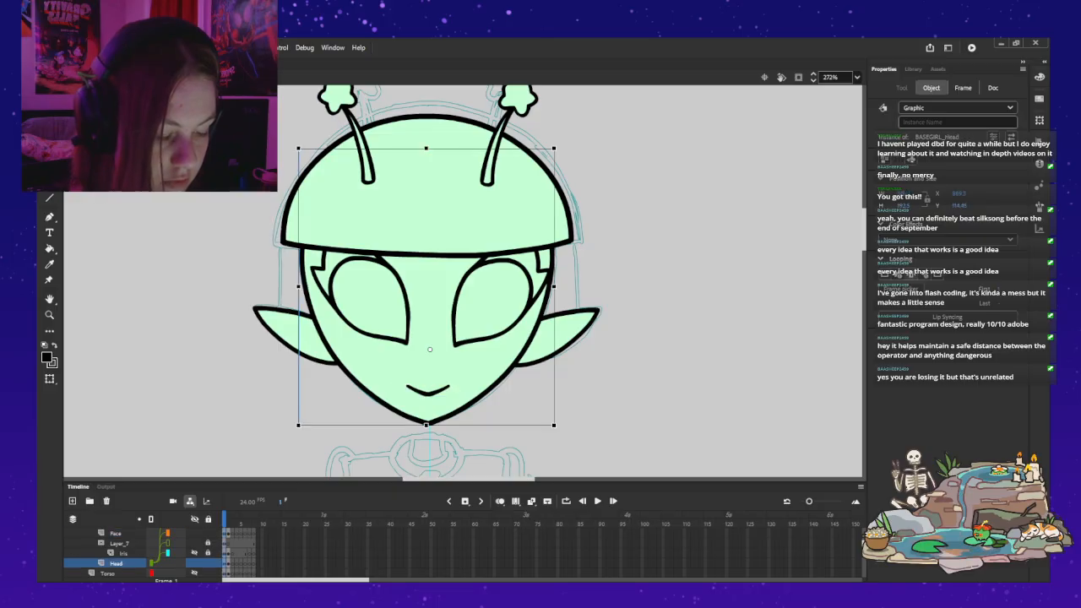
click(428, 392)
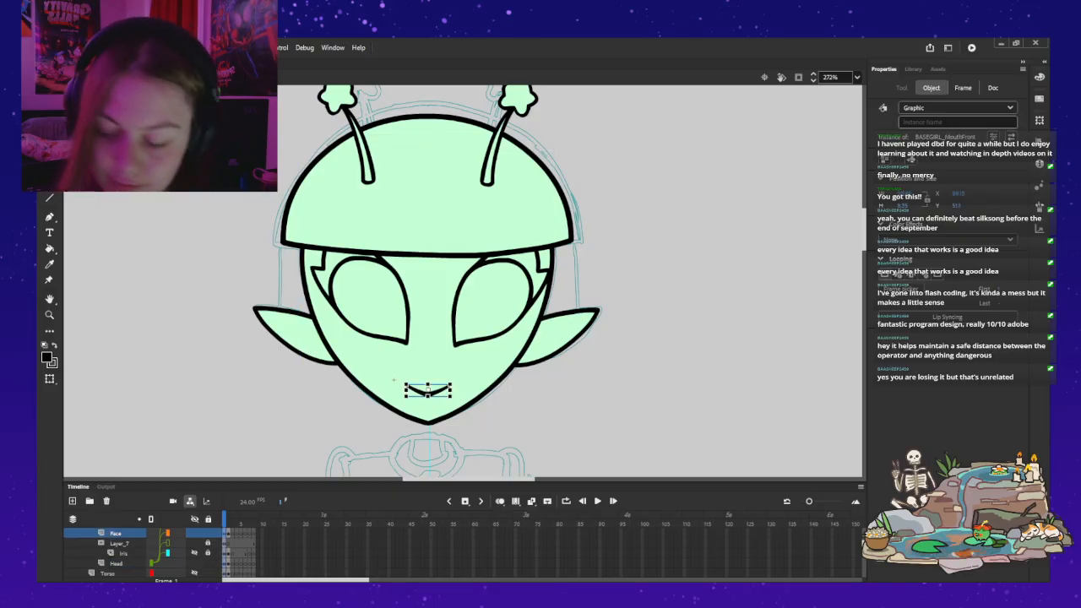
key(.)
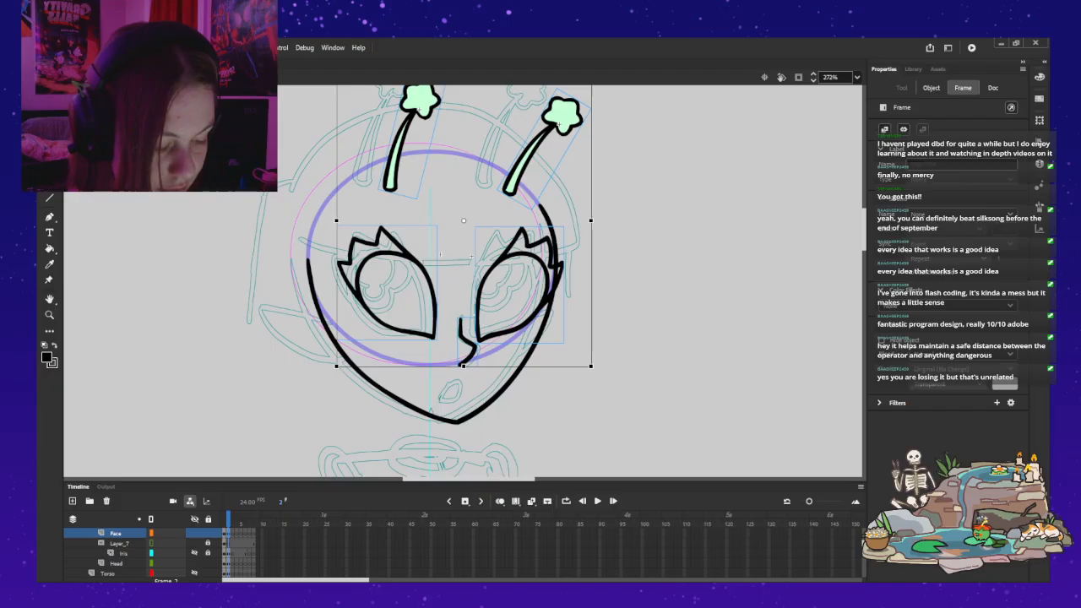
key(ctrl+v)
mouse_move(465, 283)
mouse_down()
mouse_move(447, 397)
mouse_move(456, 390)
mouse_up()
Step: Open the nose symbol and try clearing the drawing from its second frame, returning to the full head
click(466, 342)
double_click(473, 316)
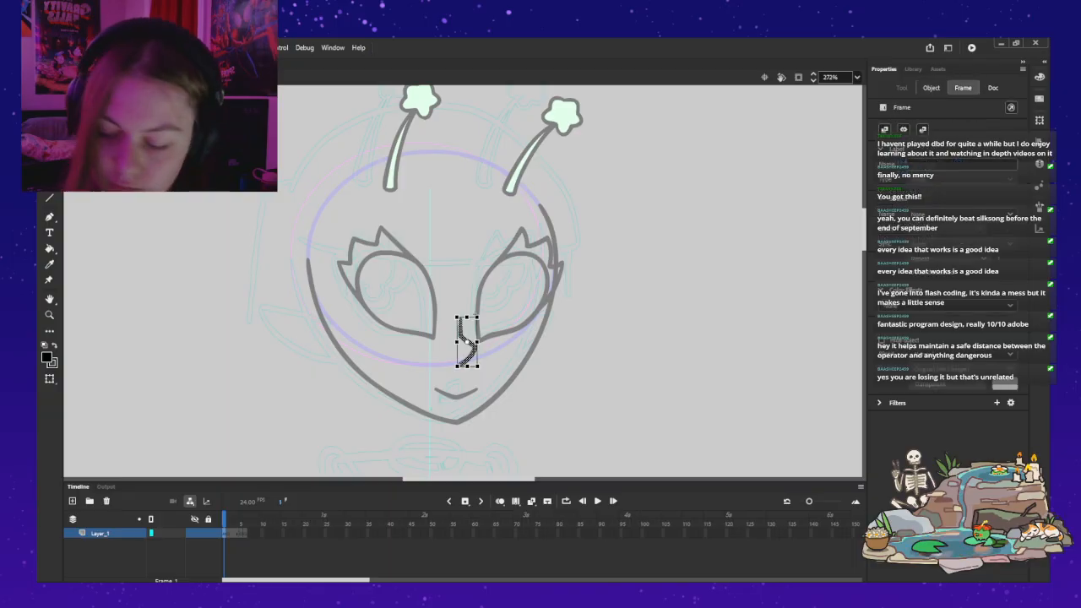
key(.)
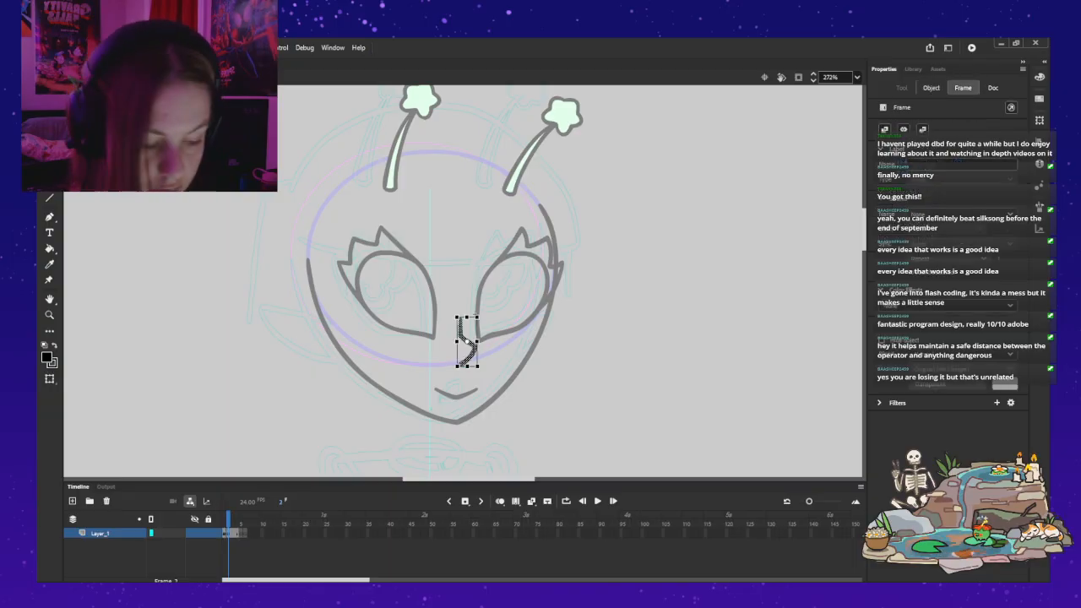
key(.)
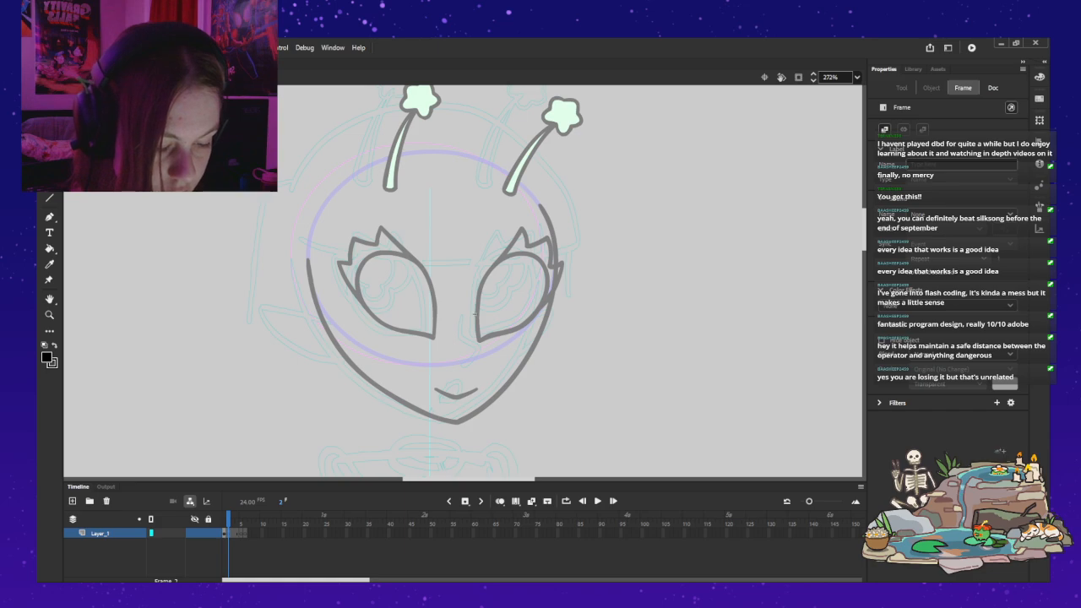
double_click(474, 313)
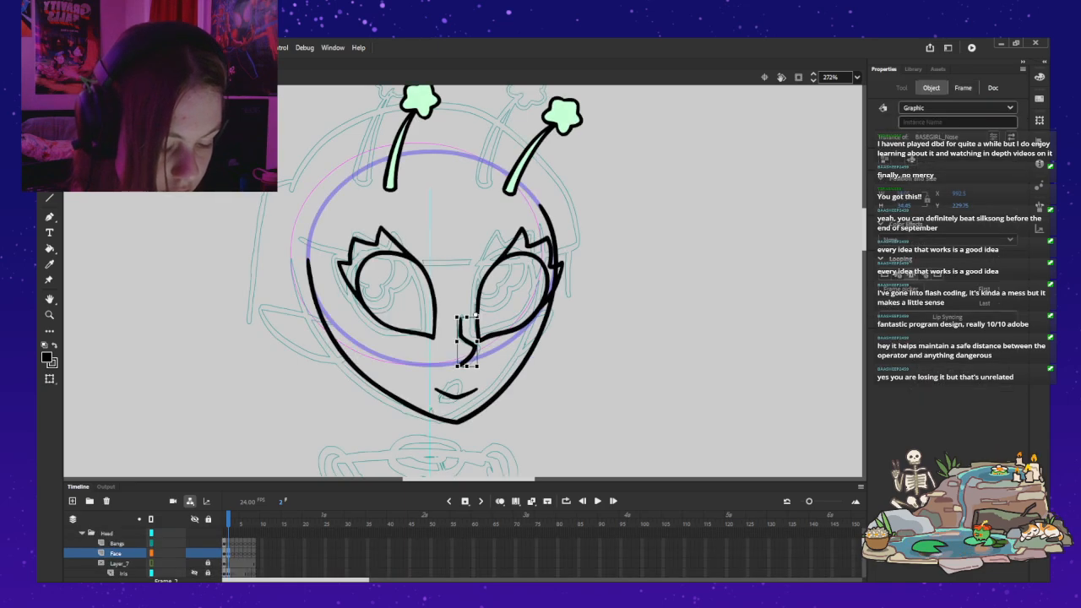
Step: From the front-view head on frame 1, reopen the nose symbol, keep the side-view nose on its second frame and delete it from the first
click(437, 341)
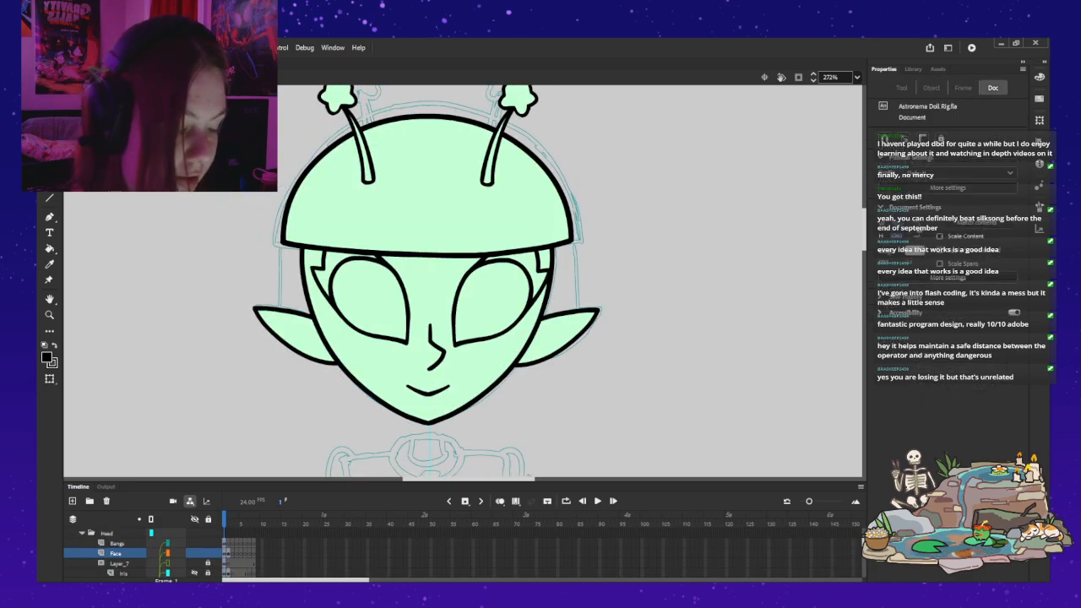
click(441, 351)
double_click(437, 346)
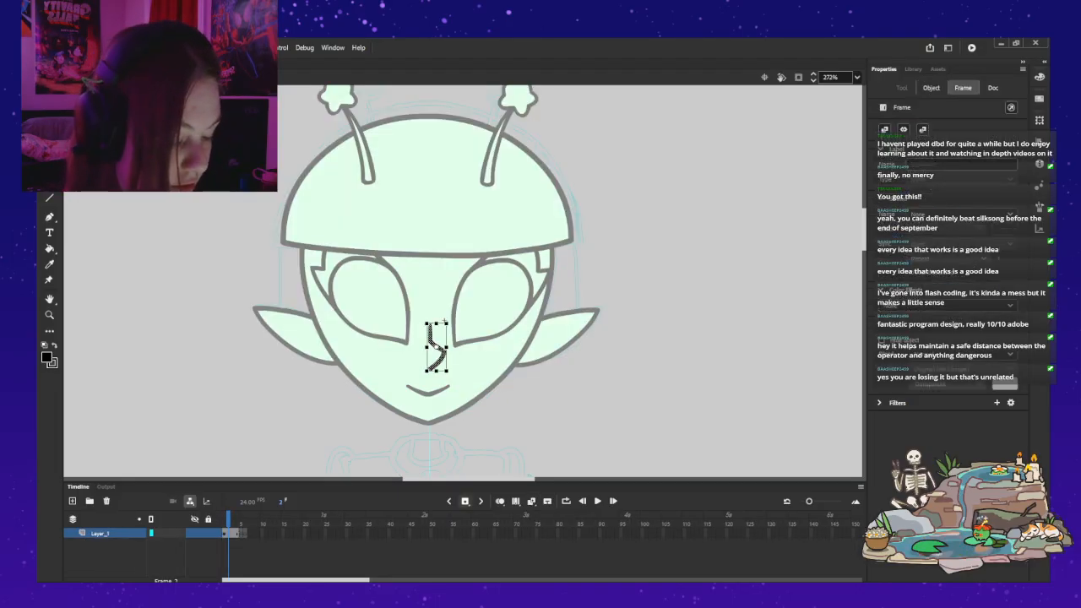
key(comma)
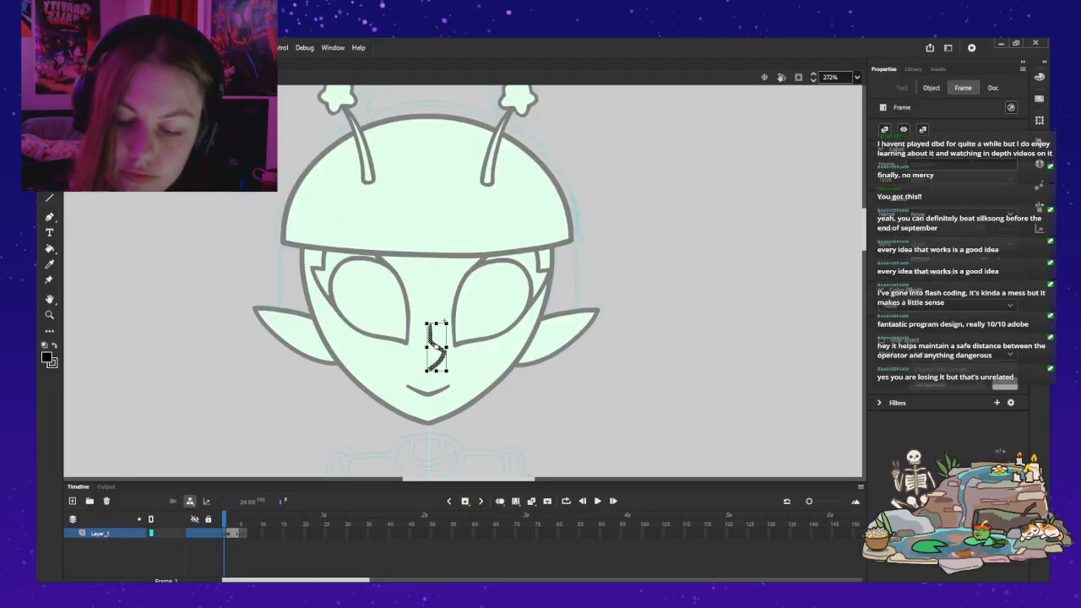
key(Delete)
Step: Draw a small hooked front-view nose with the Classic Brush on the nose symbol's first frame, redoing the stroke until it sits above the mouth
key(b)
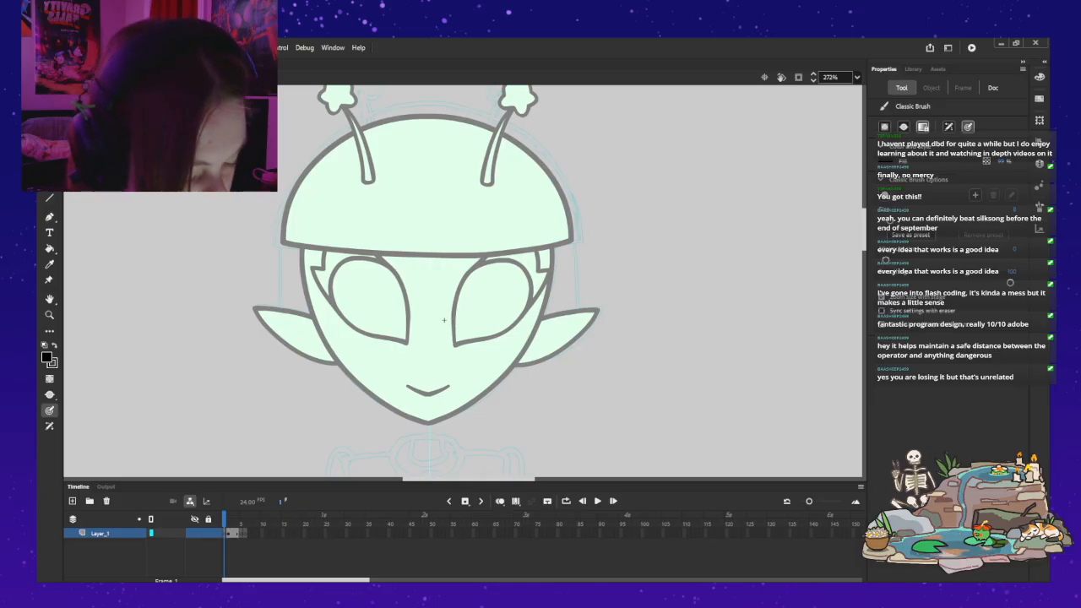
mouse_move(429, 350)
mouse_down()
mouse_move(440, 345)
mouse_move(437, 371)
mouse_move(445, 351)
mouse_move(439, 368)
mouse_up()
key(ctrl+z)
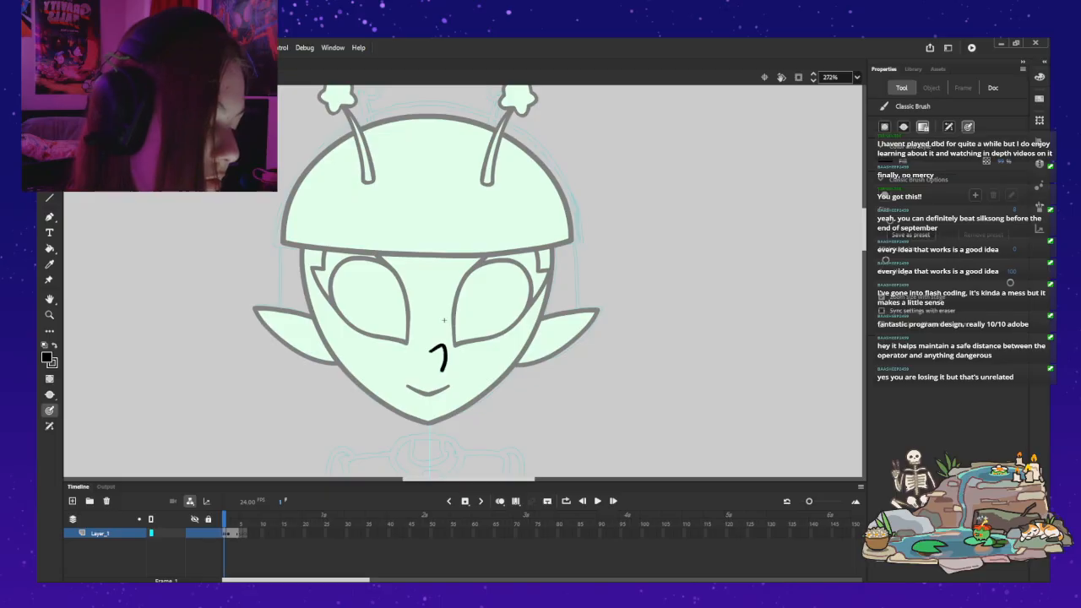
key(ctrl+z)
mouse_move(432, 351)
mouse_down()
mouse_move(441, 348)
mouse_move(433, 371)
mouse_up()
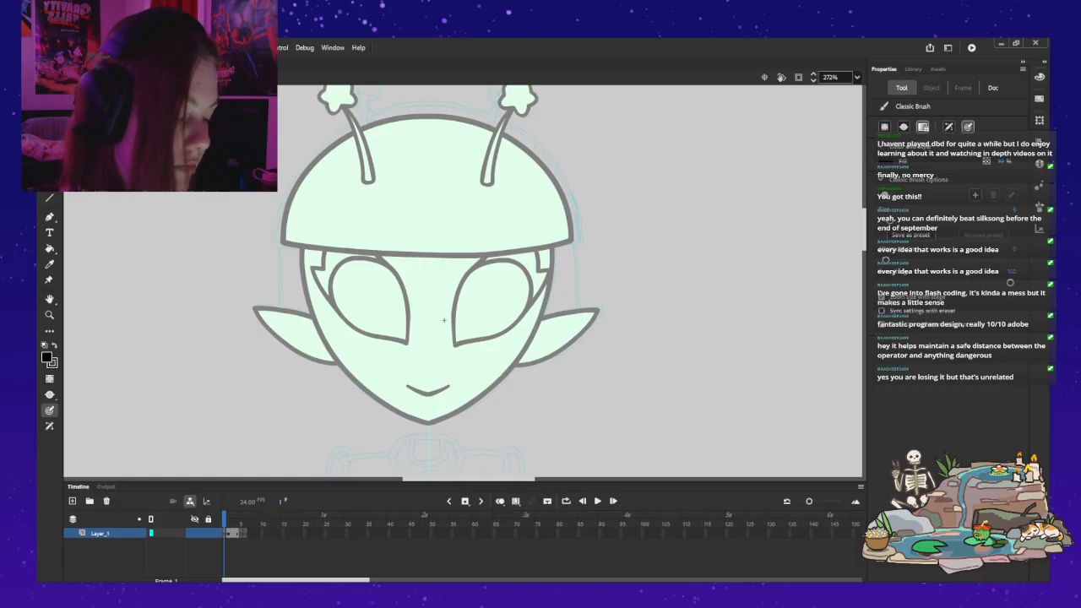
drag(435, 349, 440, 351)
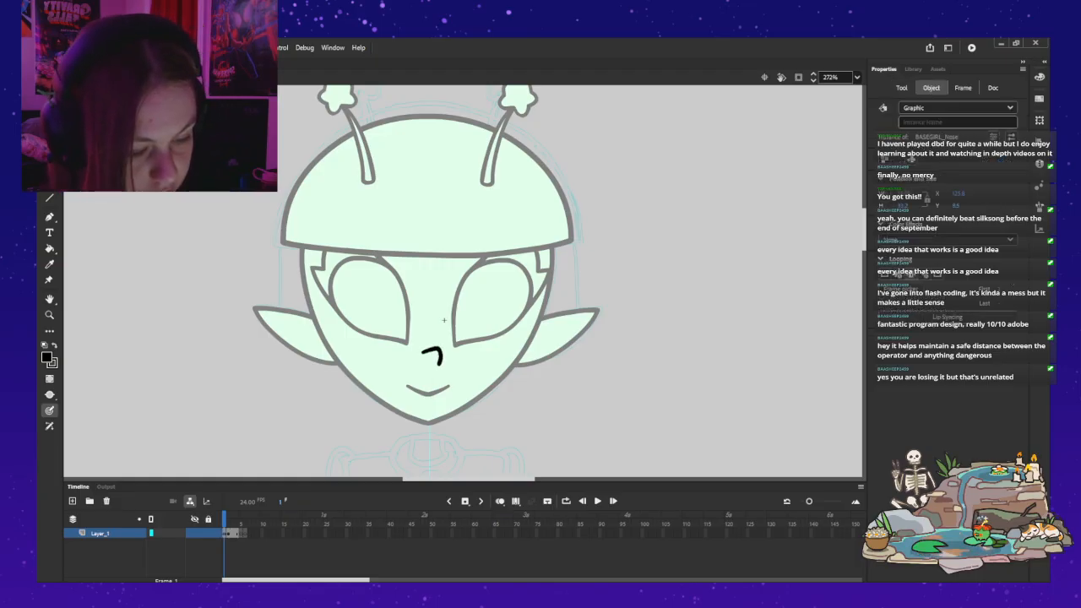
Step: Leave the nose symbol and set the front-view nose instance to display the new small nose drawing
key(ctrl+e)
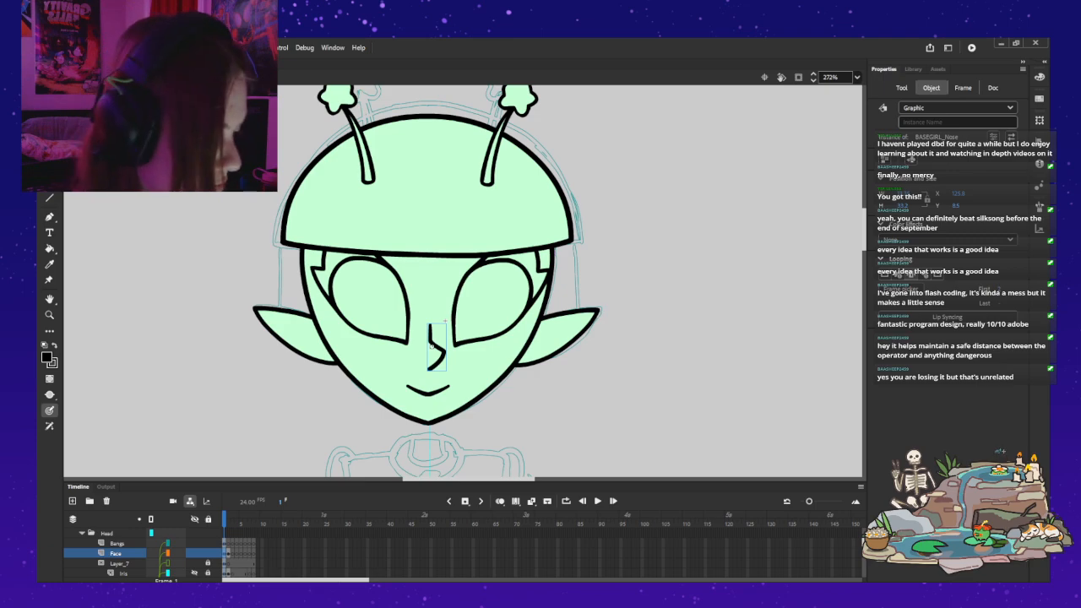
key(ctrl+z)
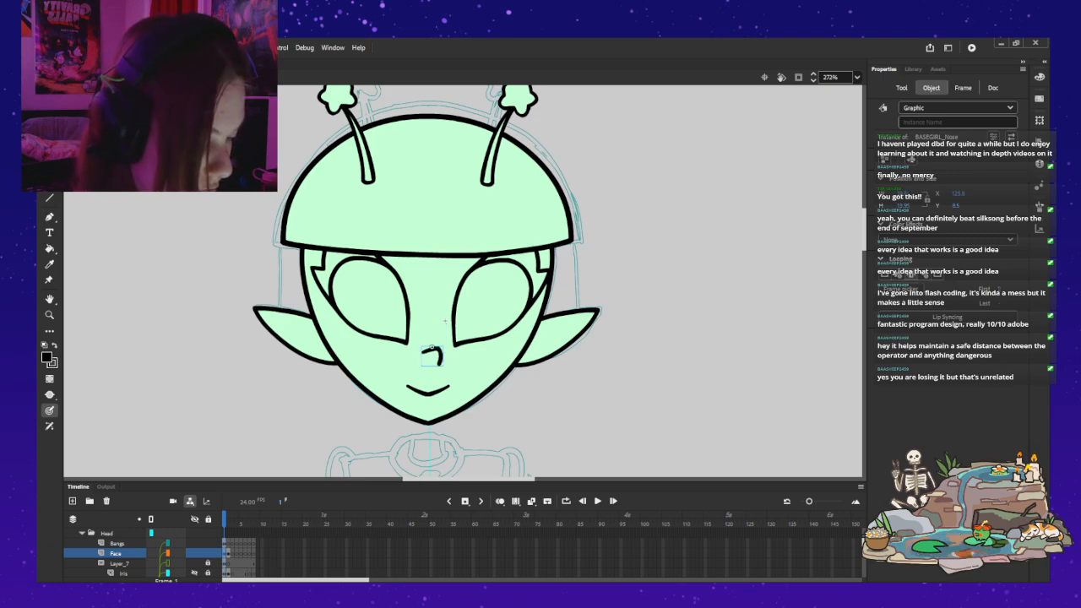
key(b)
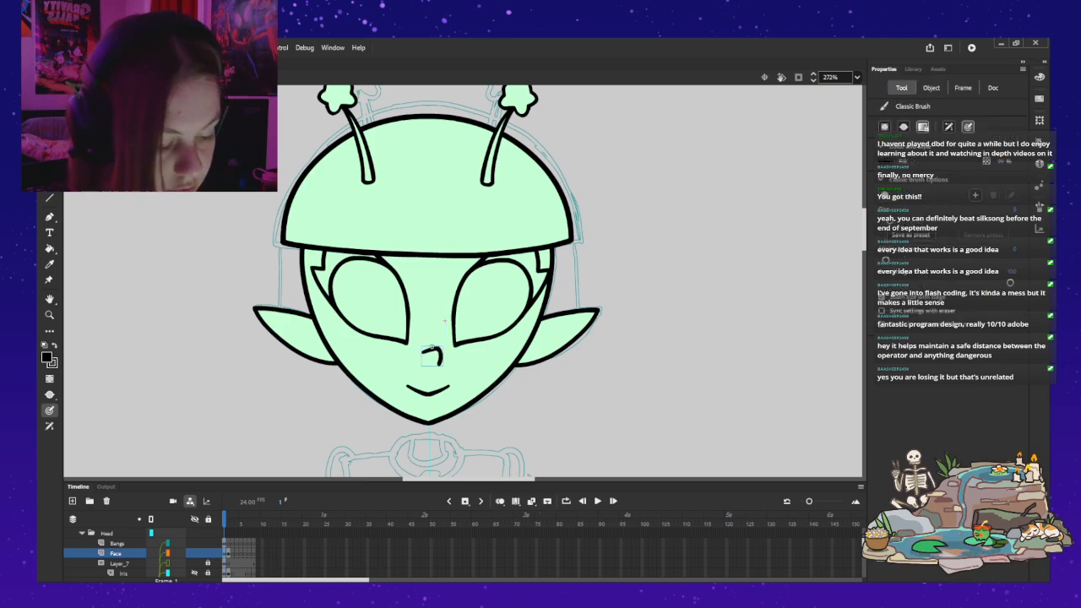
key(v)
key(Escape)
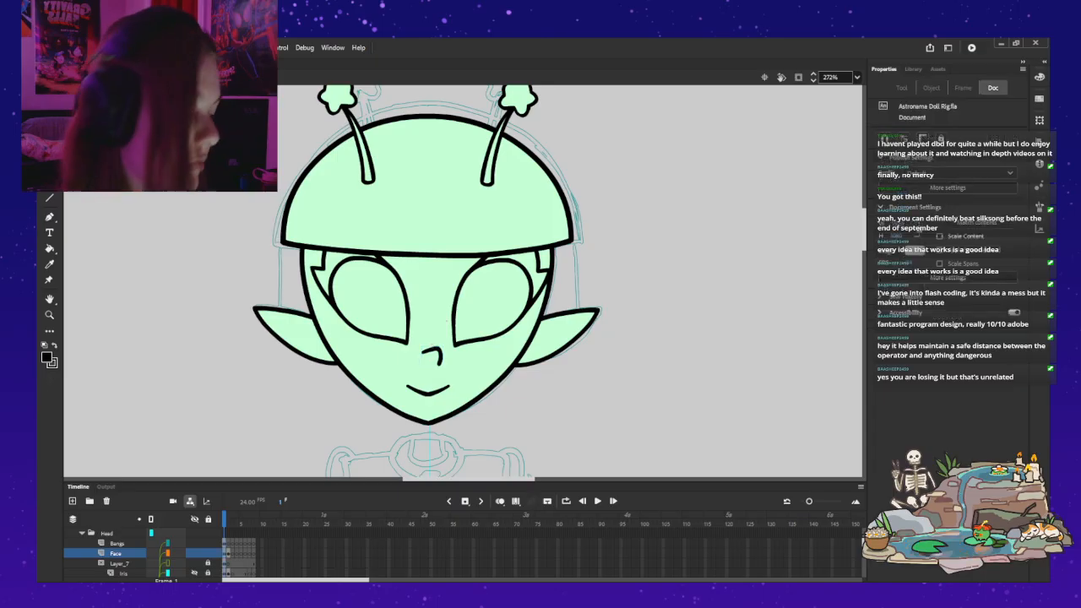
Step: Shift the small nose drawing slightly to the right inside its symbol and return to the full head
double_click(439, 356)
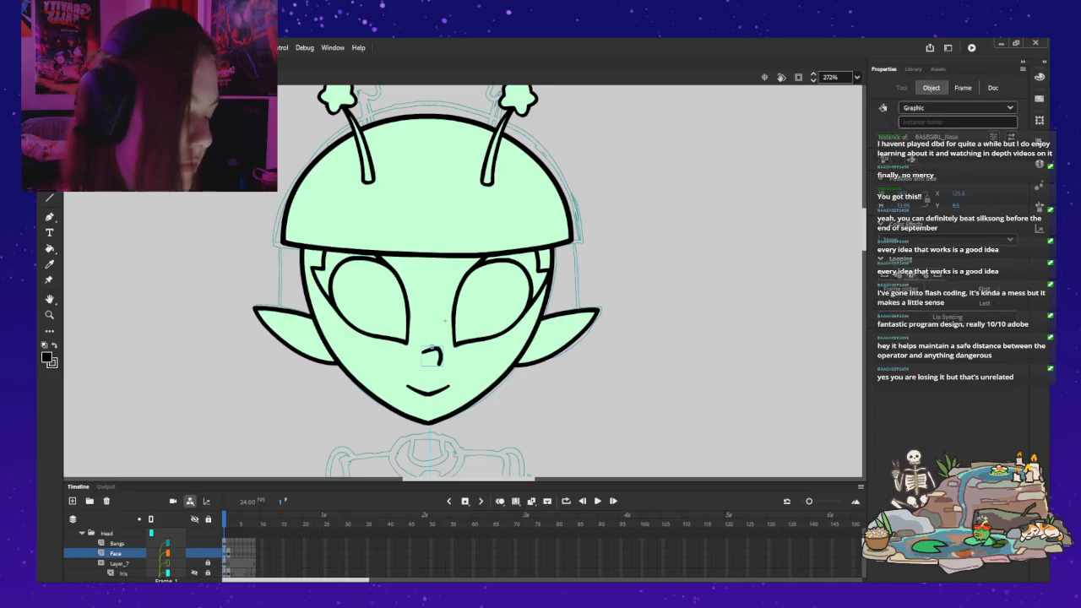
click(439, 355)
drag(439, 355, 443, 355)
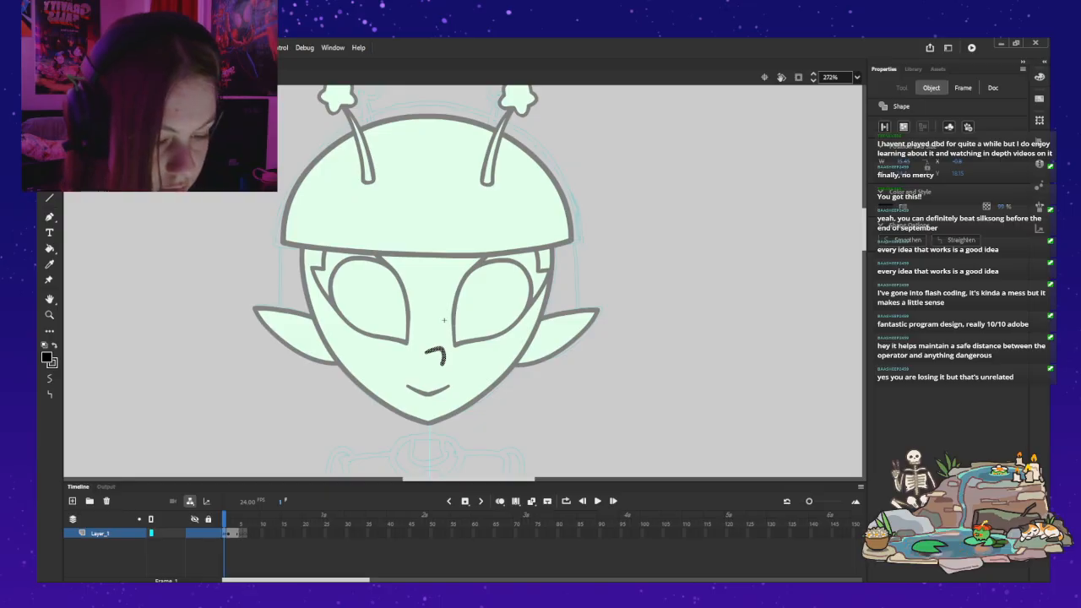
double_click(659, 338)
click(658, 337)
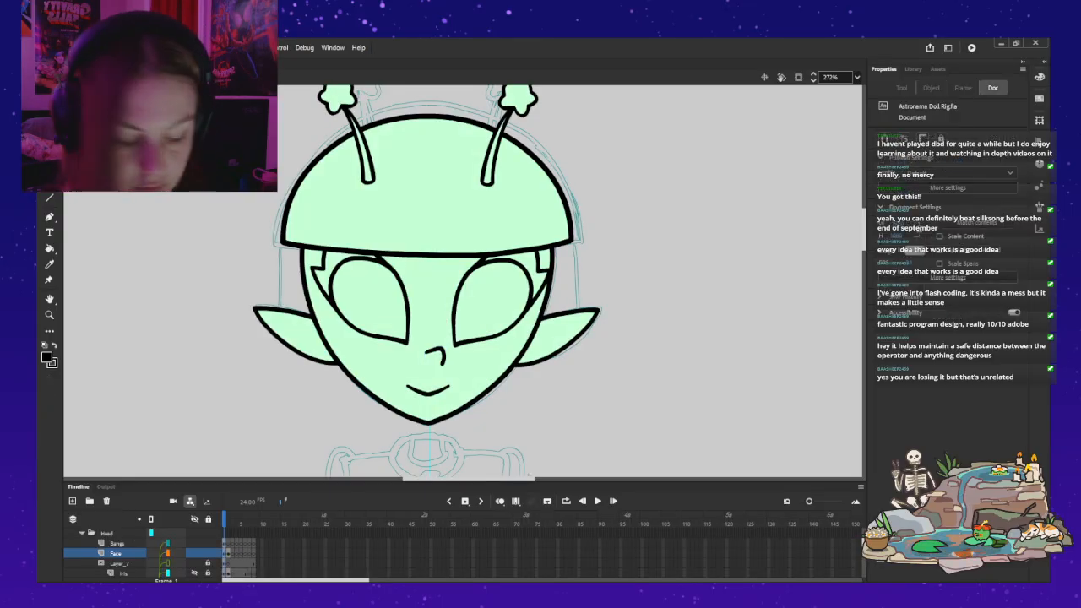
Step: On frame 2, switch the nose instance to the longer side-view drawing and nudge it slightly right
key(period)
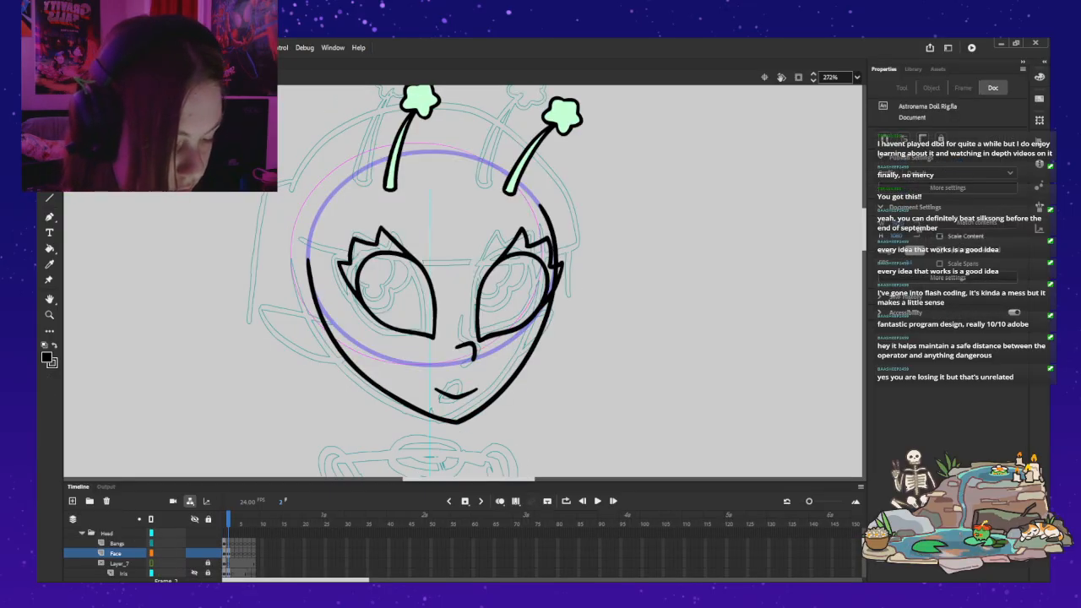
click(472, 348)
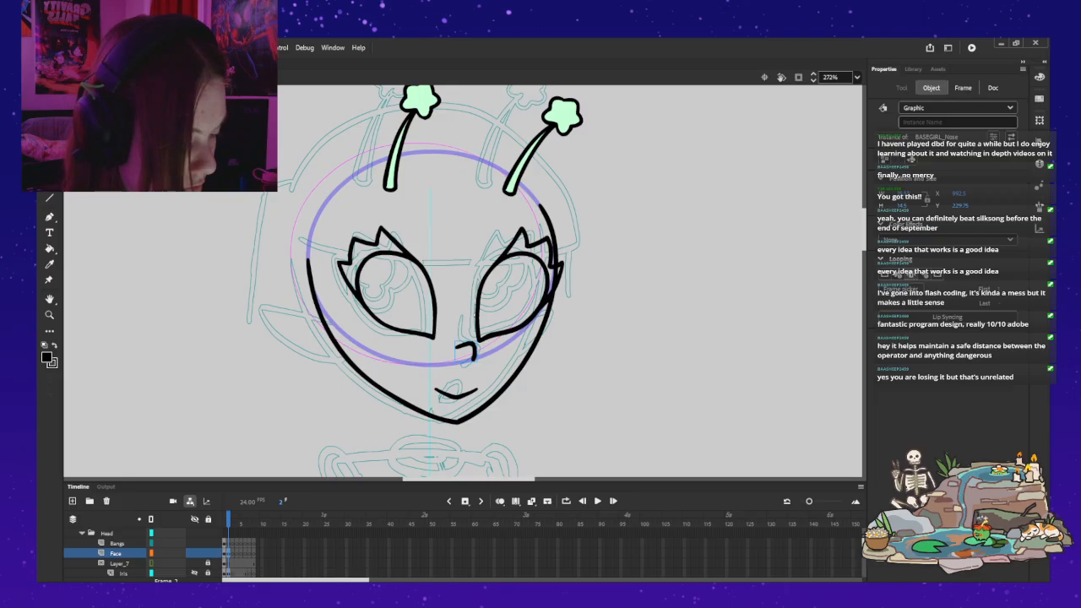
key(ctrl+period)
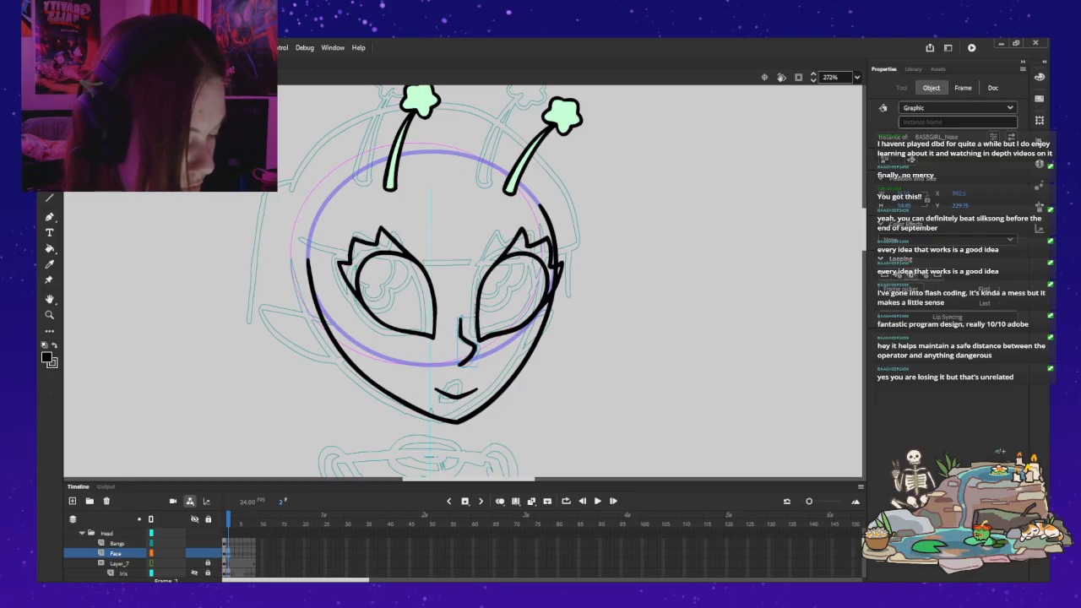
key(Right)
key(Right)
key(Right)
key(Right)
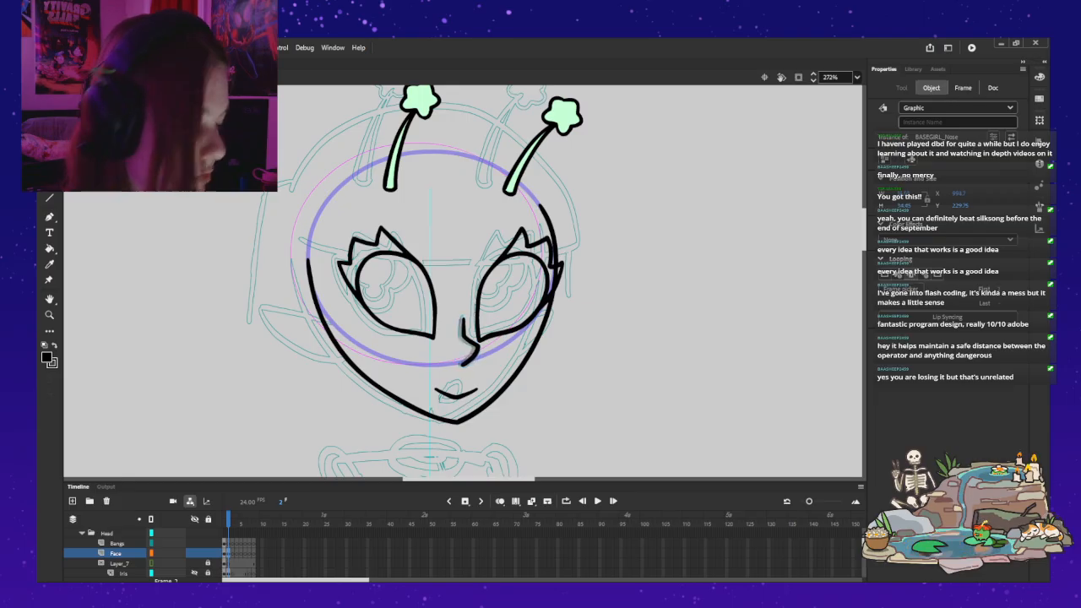
Step: Bring up the transform bounds of the side-view nose to check its placement and save the rig file
key(Escape)
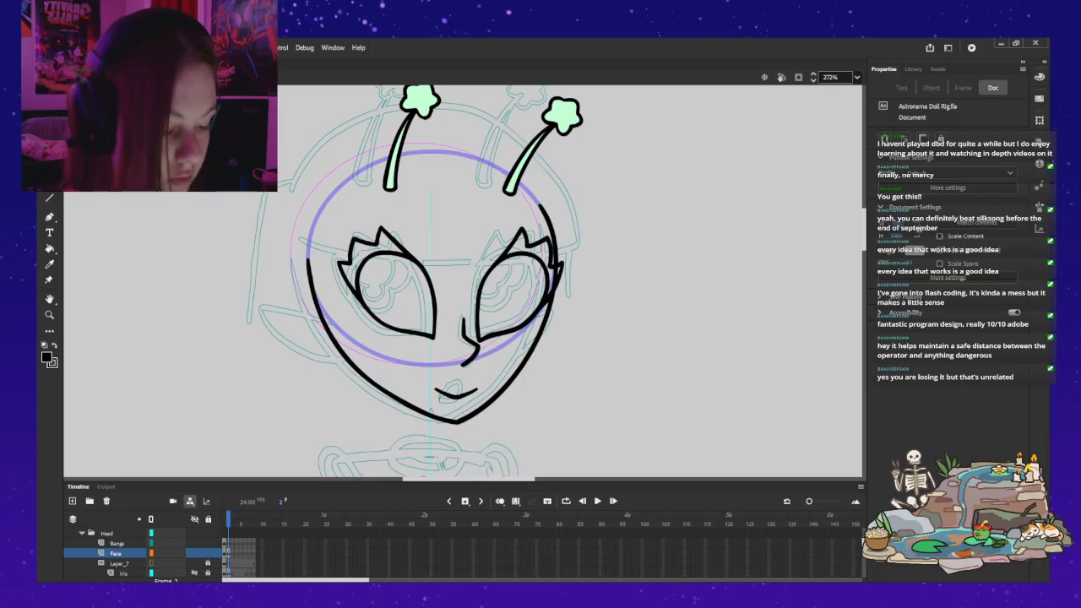
click(478, 314)
key(q)
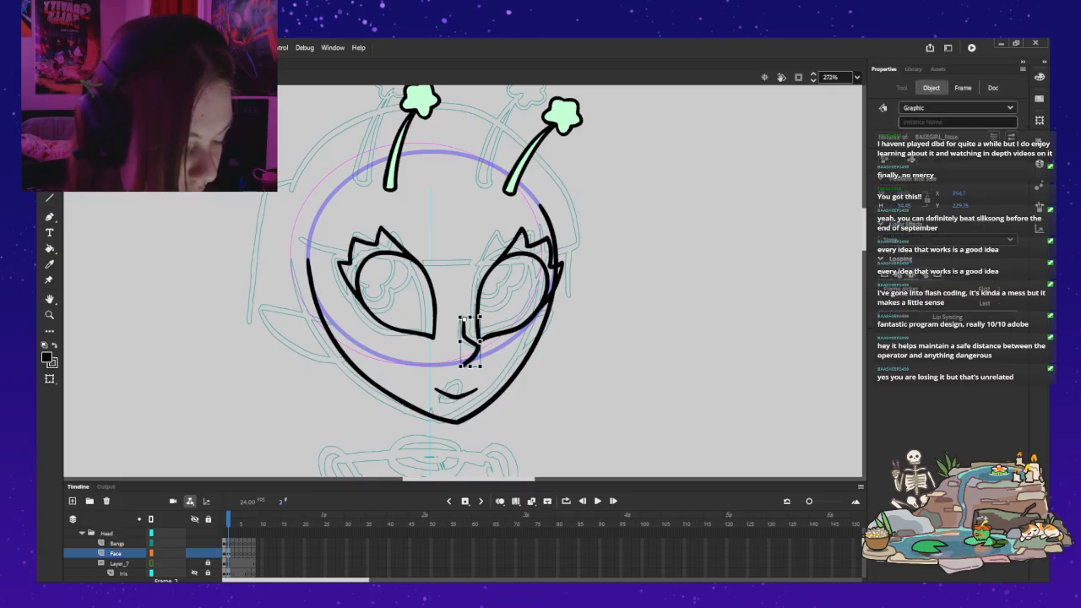
key(ctrl+s)
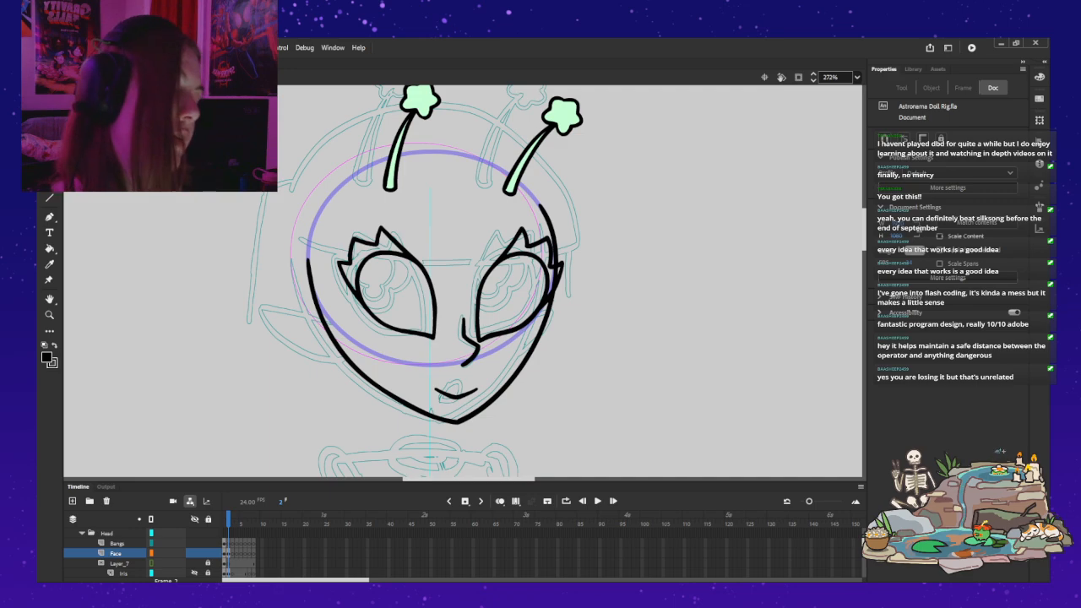
click(469, 339)
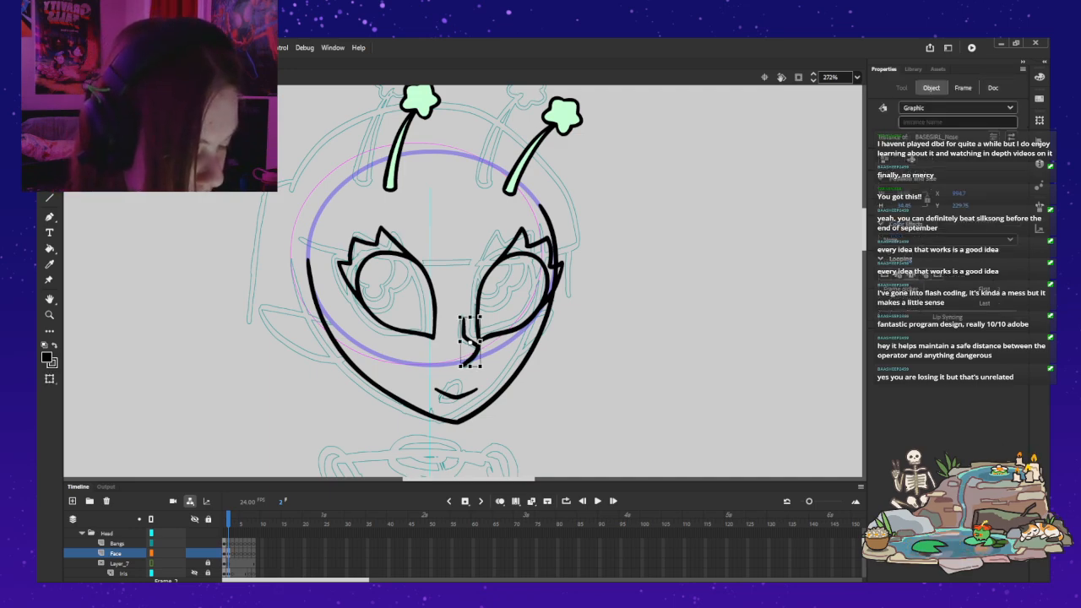
key(Escape)
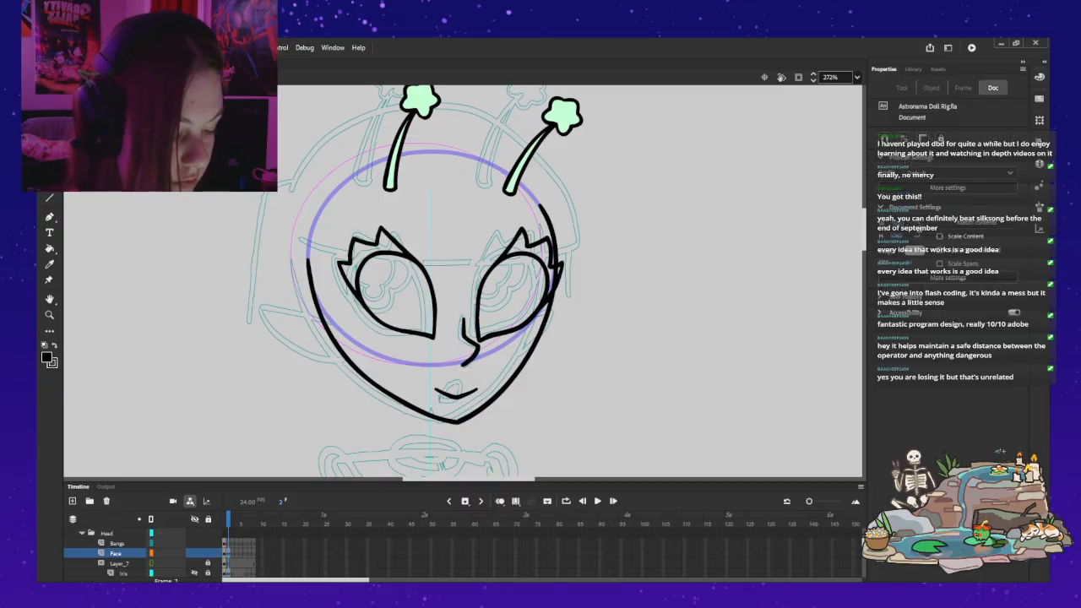
double_click(470, 255)
key(z)
click(547, 346)
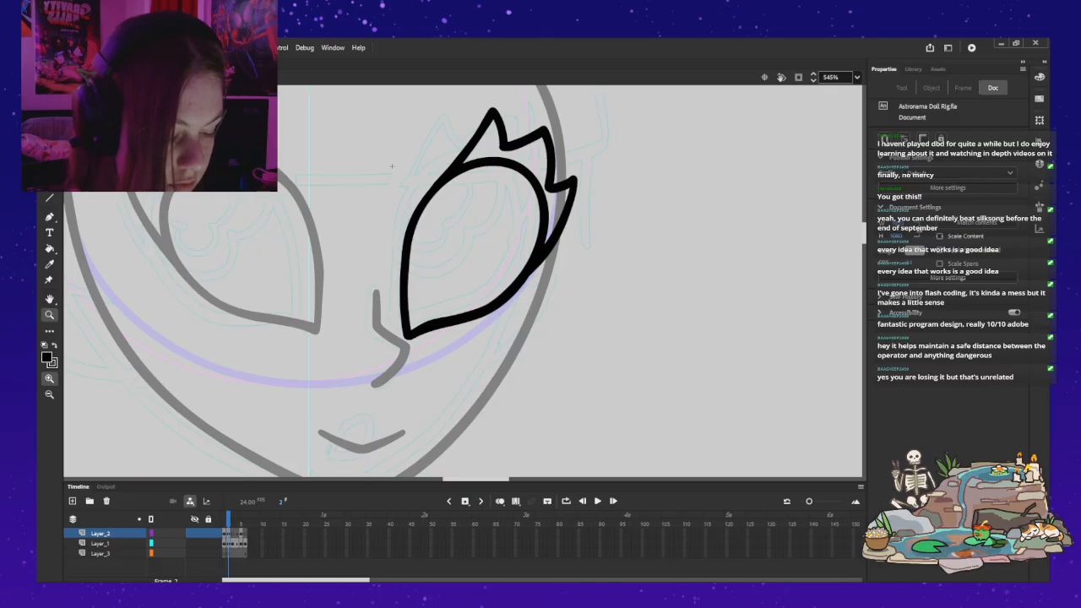
key(v)
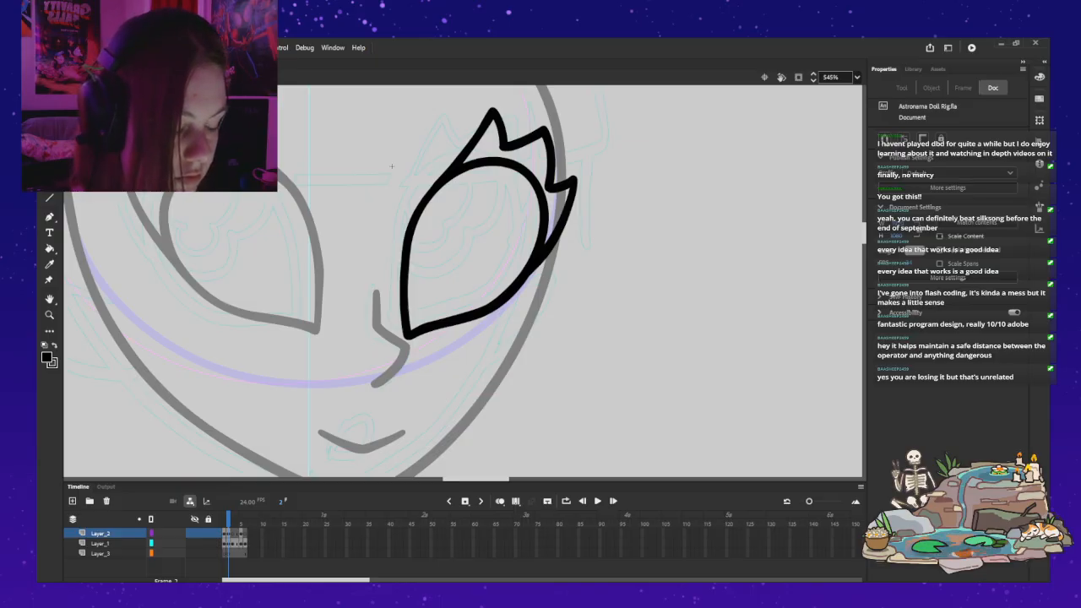
double_click(391, 167)
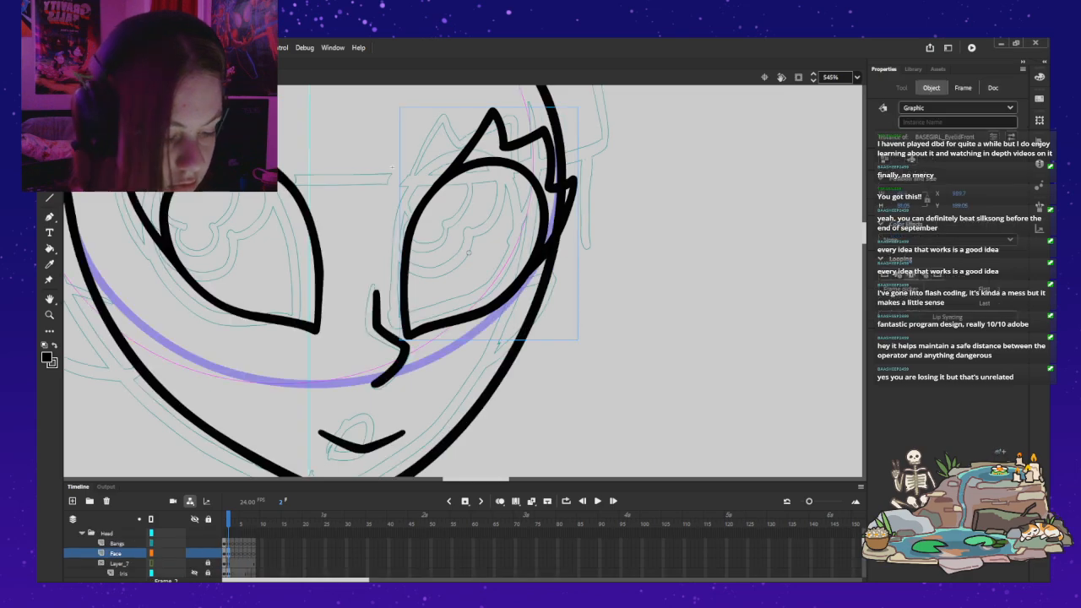
Step: Open the mouth symbol, set up a keyframe on its frame 2 and clear the mouth line from that frame
double_click(293, 420)
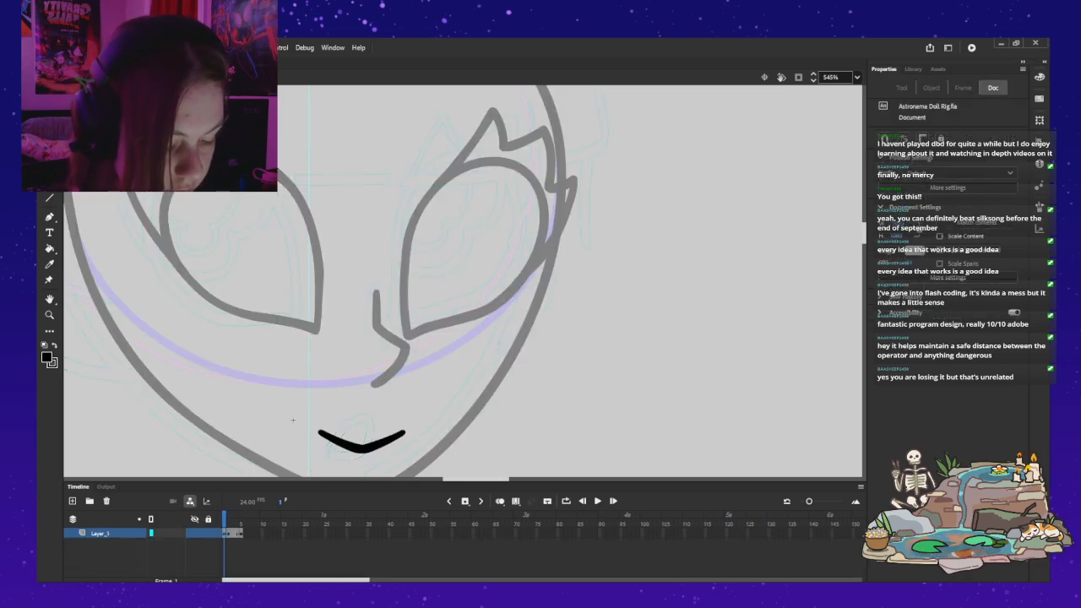
key(F6)
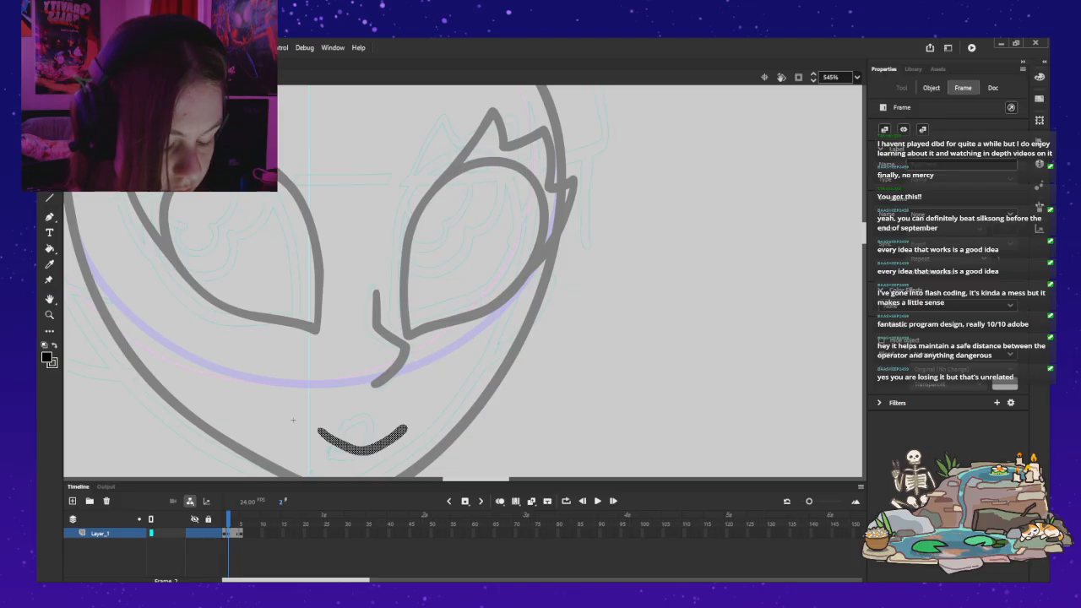
key(Delete)
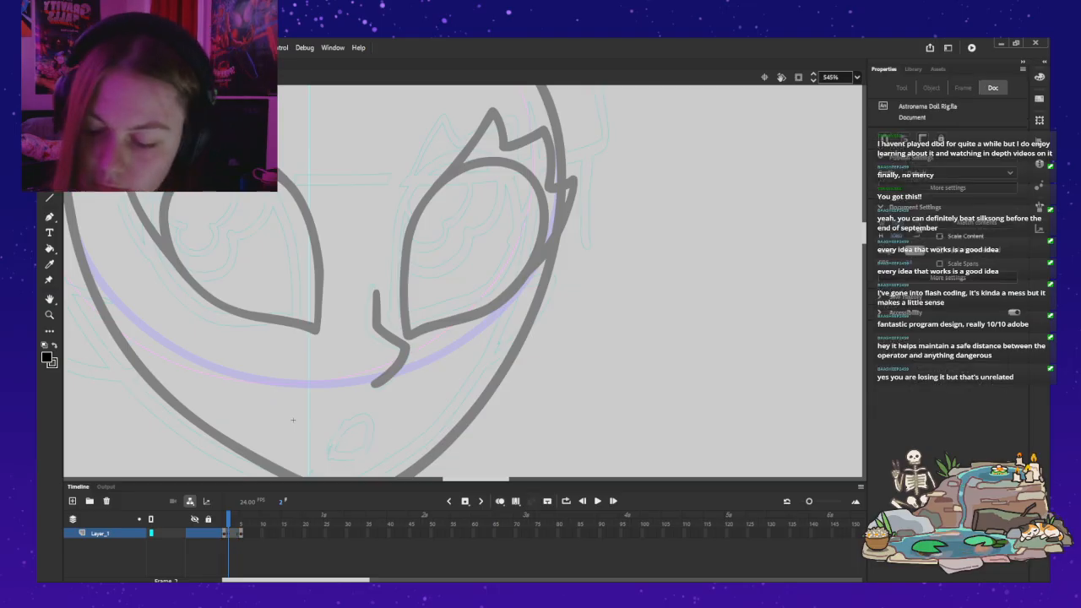
Step: Draw a lopsided three-quarter smile with the Classic Brush on the mouth symbol's frame 2, redoing the stroke until its far corner is shorter
key(b)
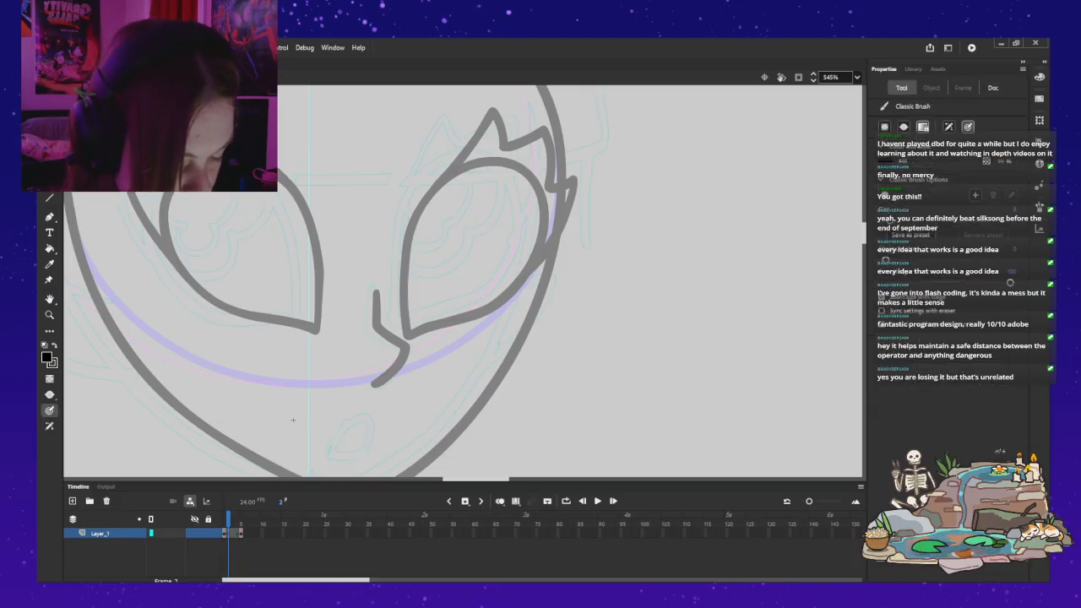
drag(360, 450, 365, 451)
key(ctrl+z)
mouse_move(308, 428)
mouse_down()
mouse_move(355, 455)
mouse_move(377, 445)
mouse_up()
key(ctrl+z)
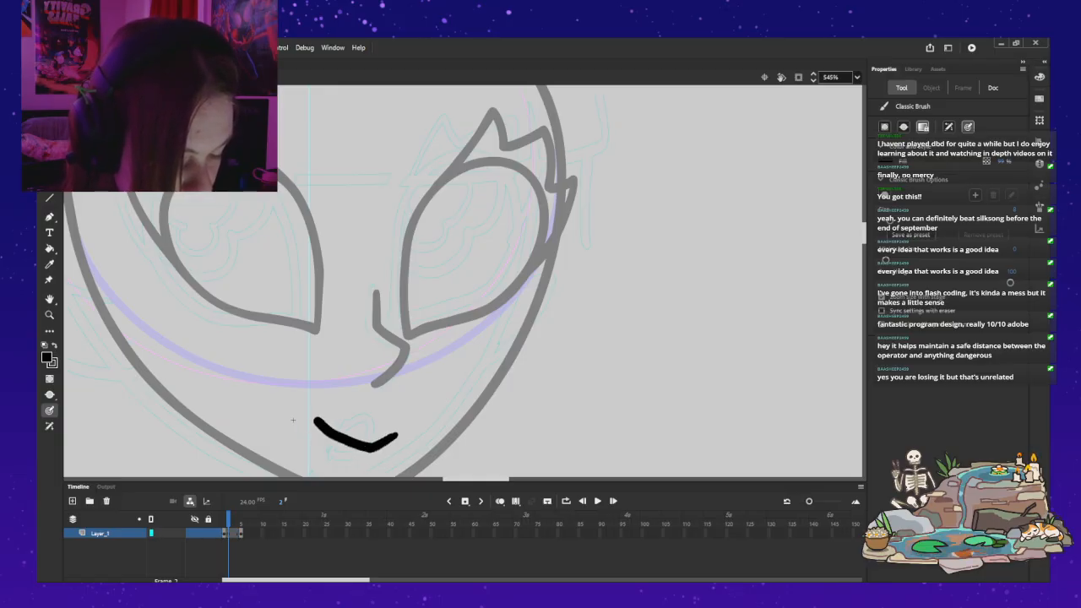
key(ctrl+z)
mouse_move(310, 422)
mouse_down()
mouse_move(374, 449)
mouse_move(402, 435)
mouse_up()
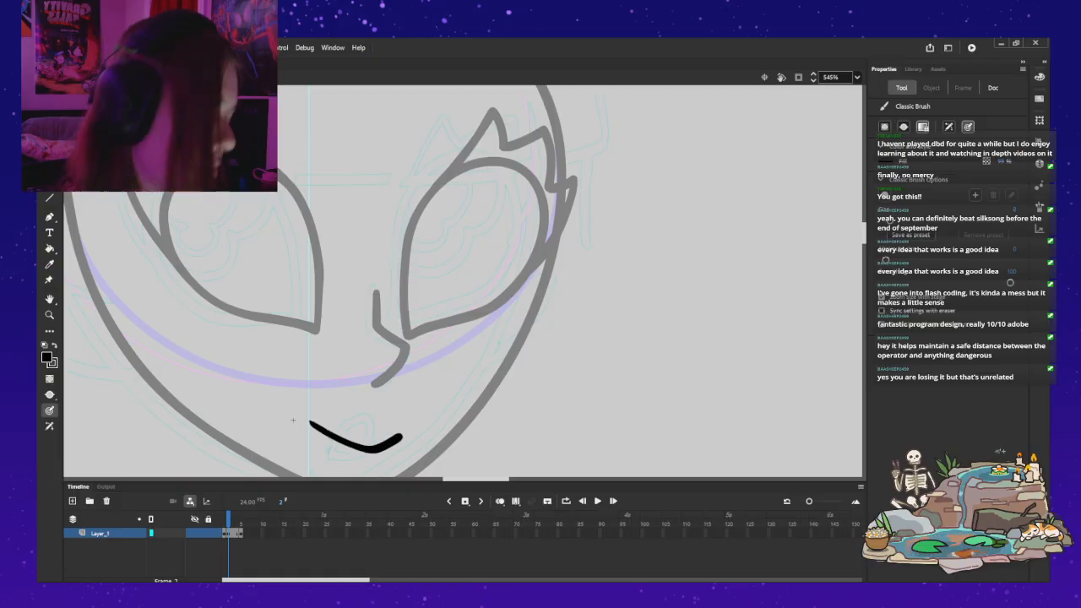
Step: Nudge the new smile drawing up slightly inside the mouth symbol, judging it against the whole face
key(z)
alt+click(246, 229)
drag(268, 323, 345, 381)
key(v)
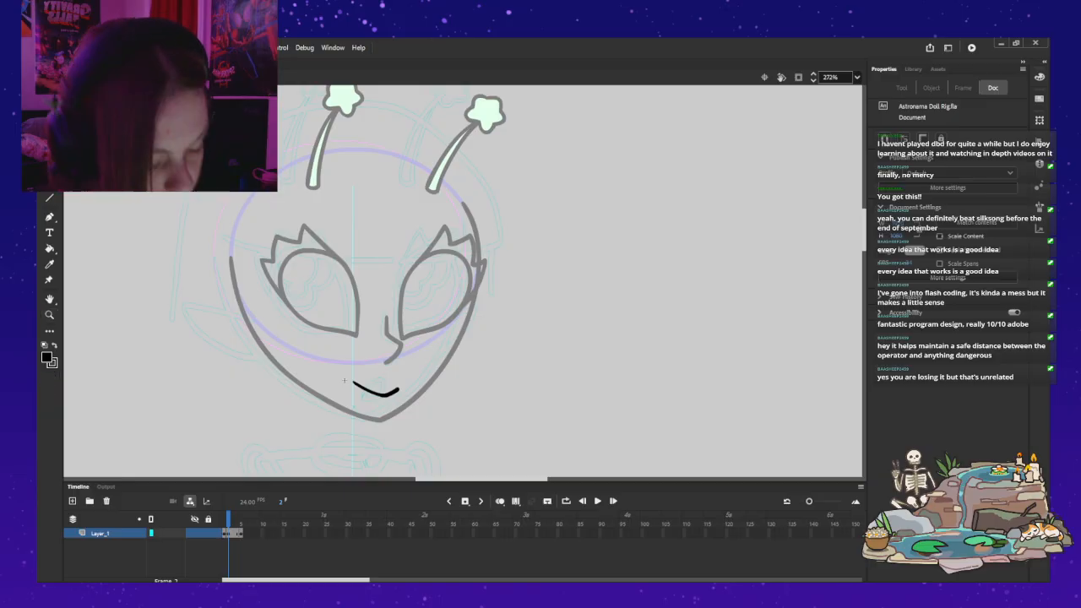
key(ctrl+a)
key(Up)
key(Up)
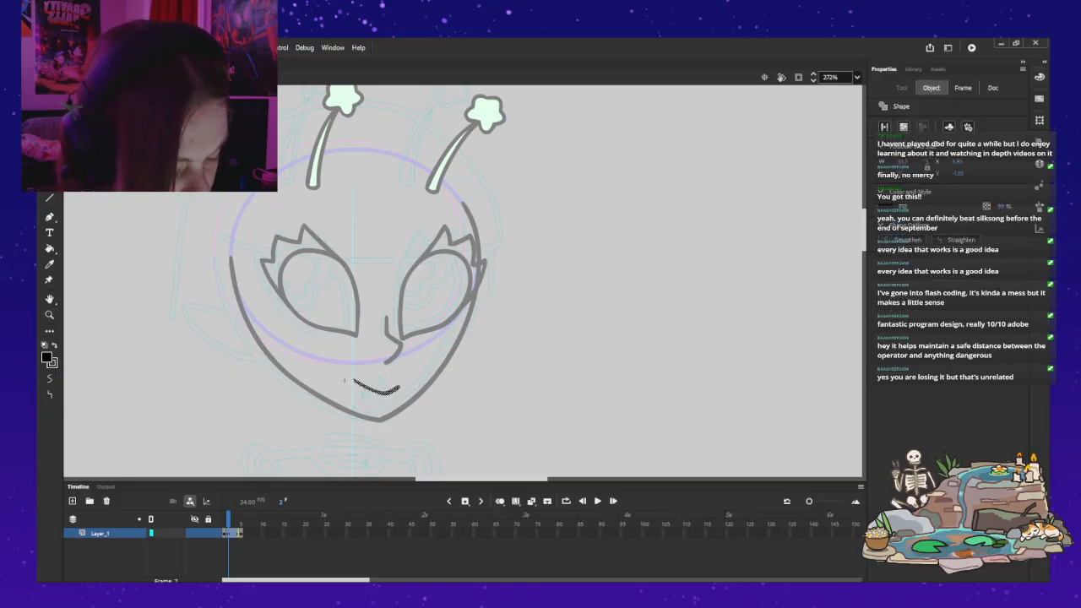
key(Down)
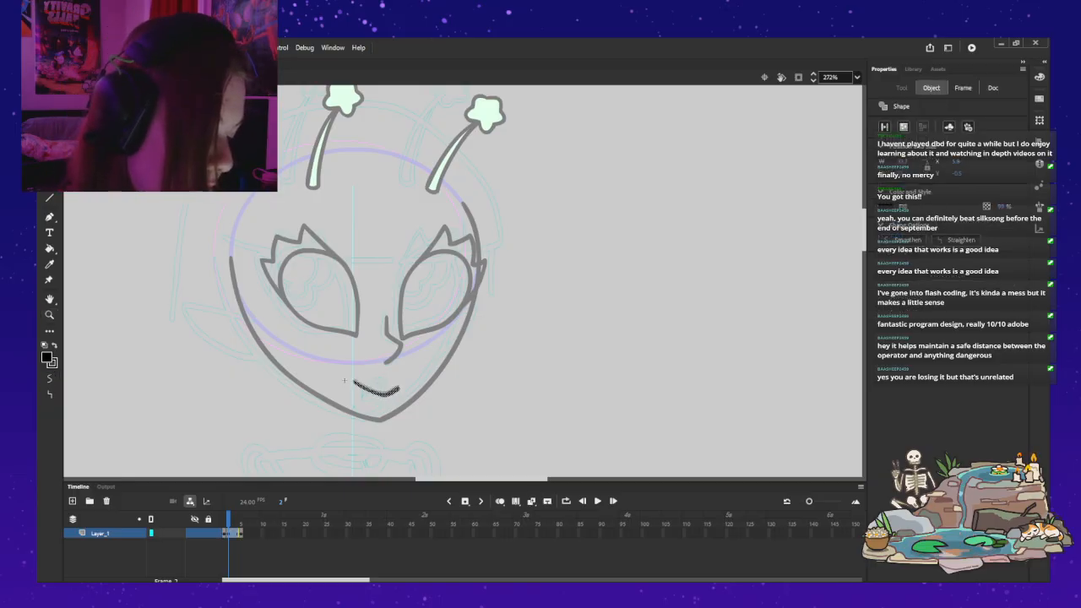
key(Escape)
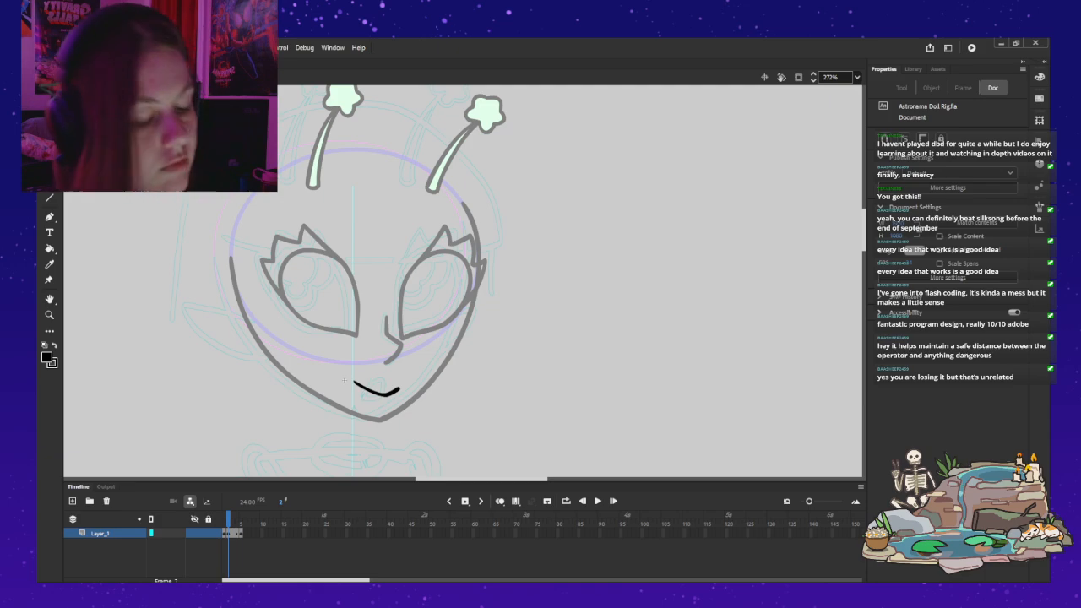
Step: Thicken and round off the tapered left end of the smile with the Classic Brush
key(z)
click(343, 378)
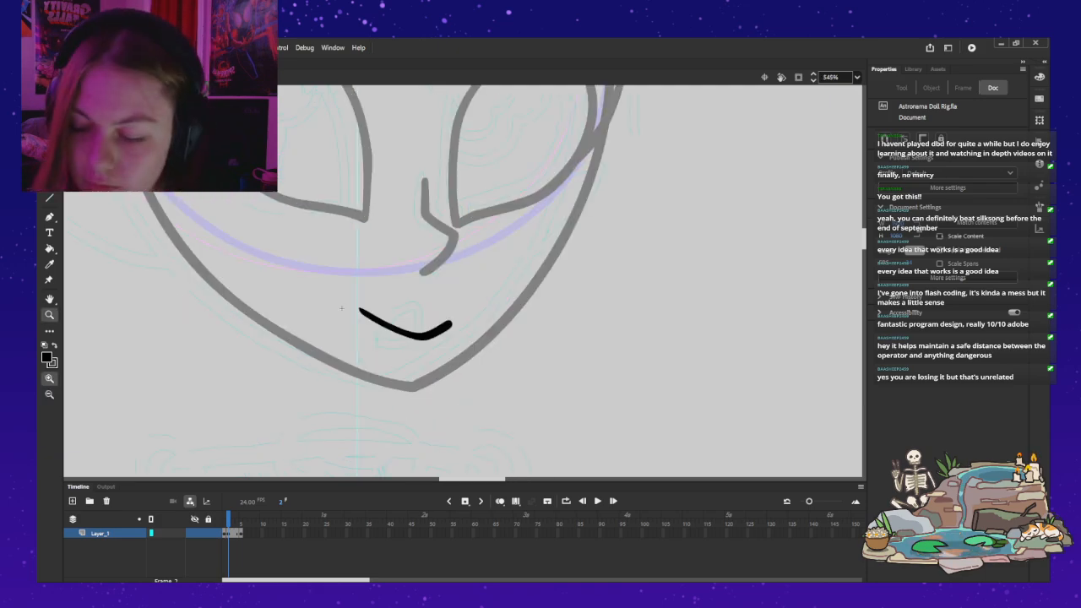
key(b)
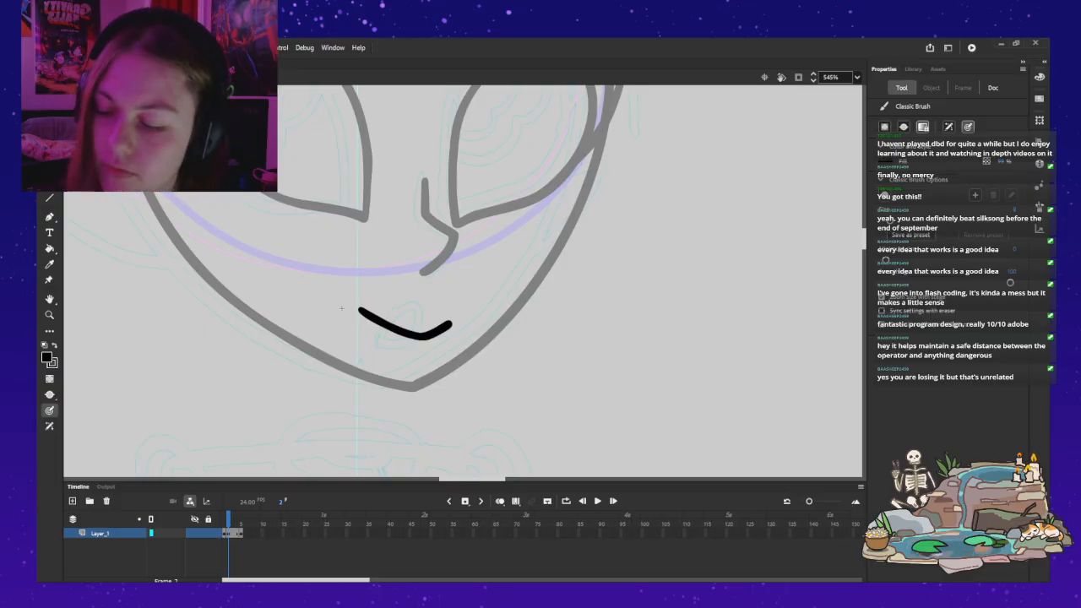
key(v)
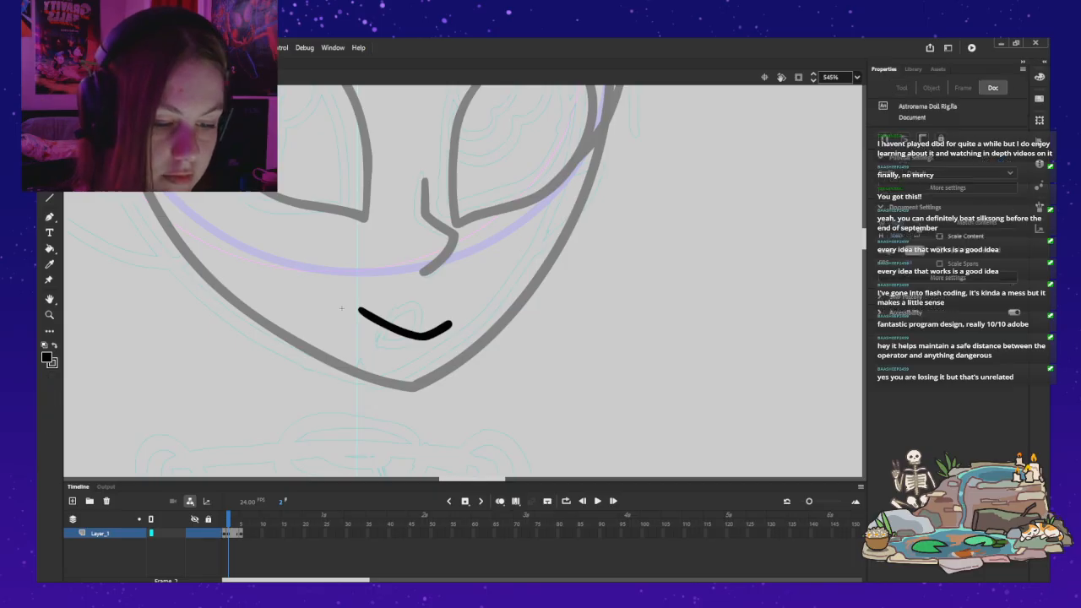
Step: Leave the mouth symbol and return to the full head drawing
key(z)
alt+click(594, 362)
drag(557, 279, 629, 416)
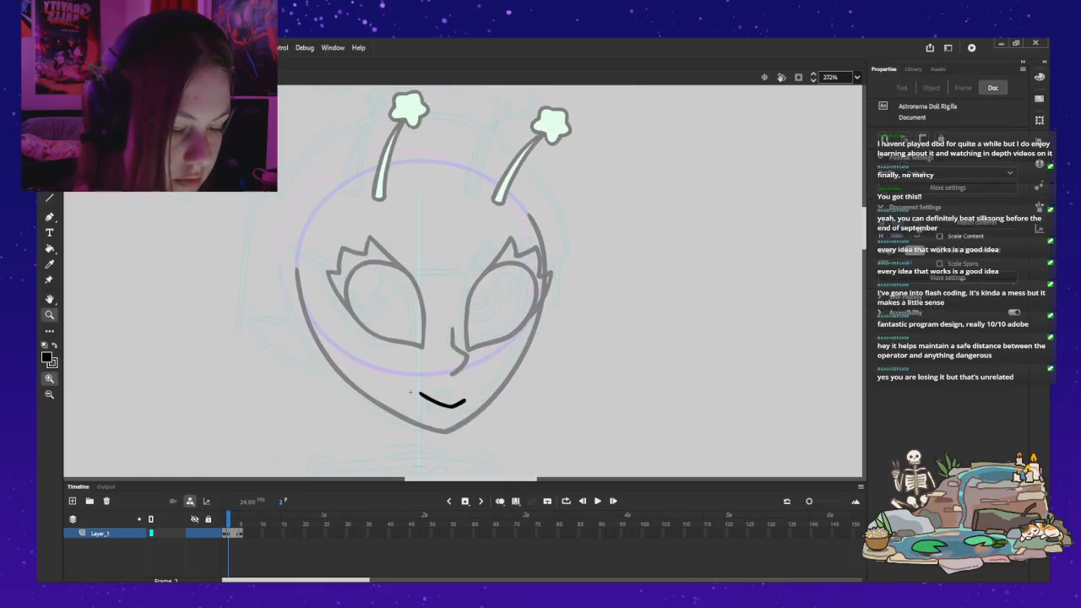
key(ctrl+e)
click(597, 382)
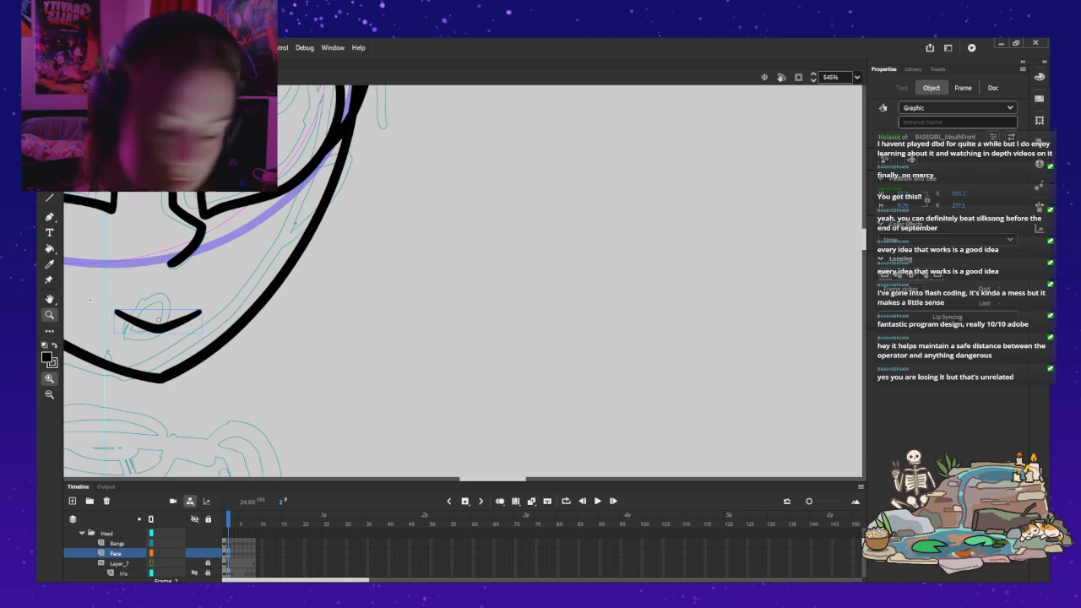
alt+click(90, 300)
drag(89, 299, 394, 387)
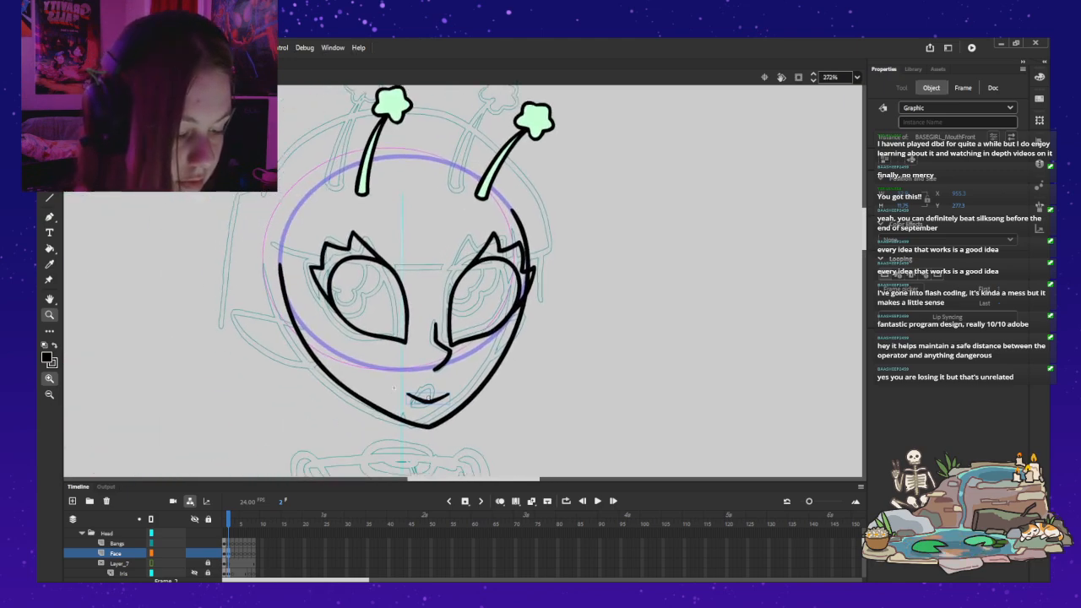
Step: Move the right antenna slightly down and to the left on the head
key(v)
click(479, 201)
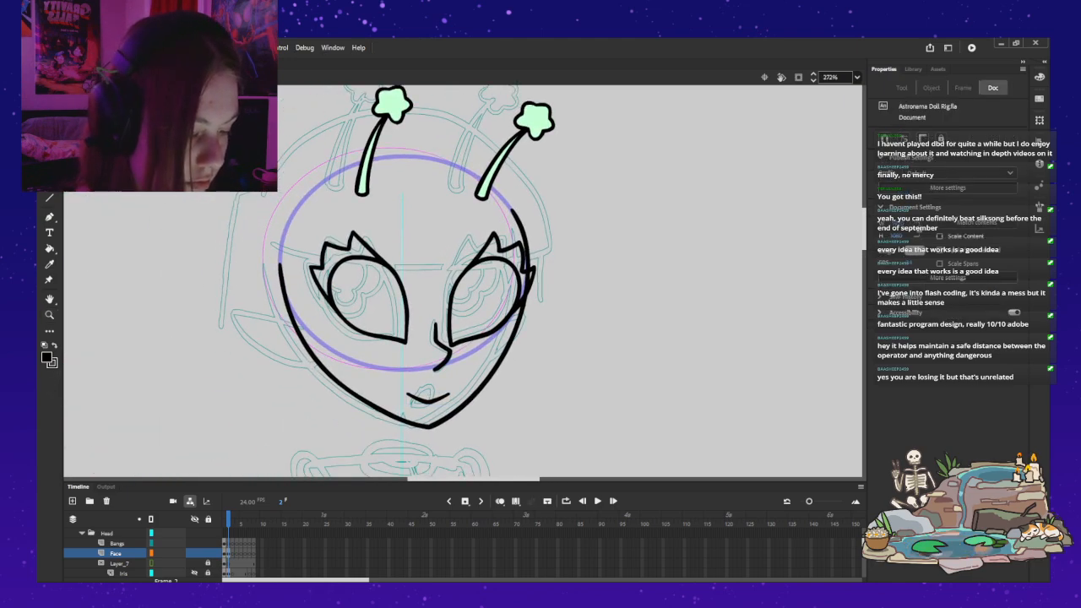
double_click(479, 201)
key(ctrl+e)
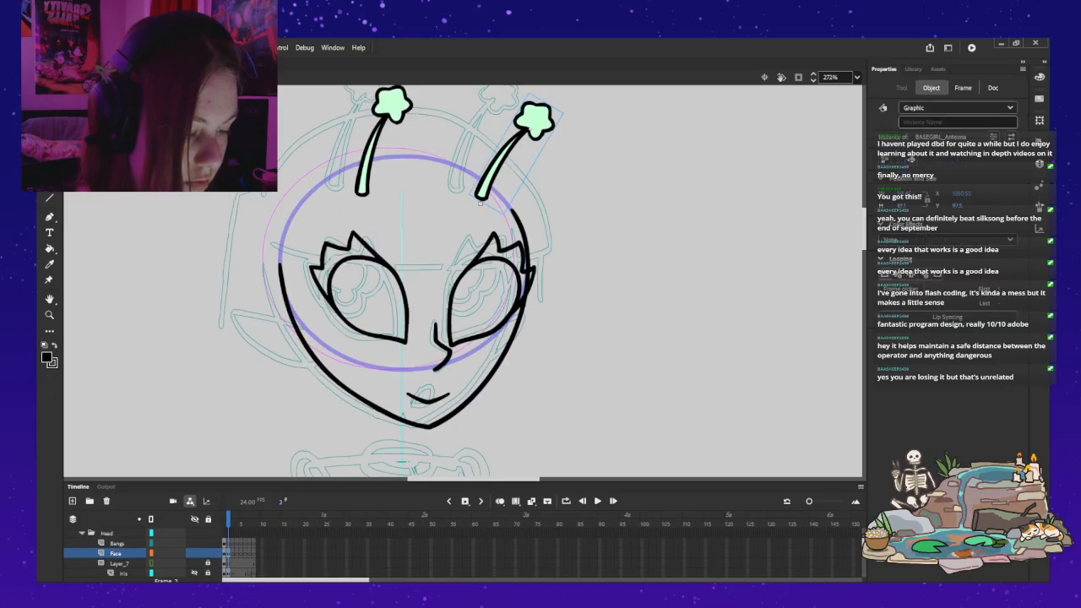
drag(535, 120, 530, 125)
Step: Nudge the left antenna slightly left and down to match the other antenna's shift
click(391, 106)
key(Left)
key(Left)
key(Left)
key(Left)
key(Left)
key(Left)
key(Left)
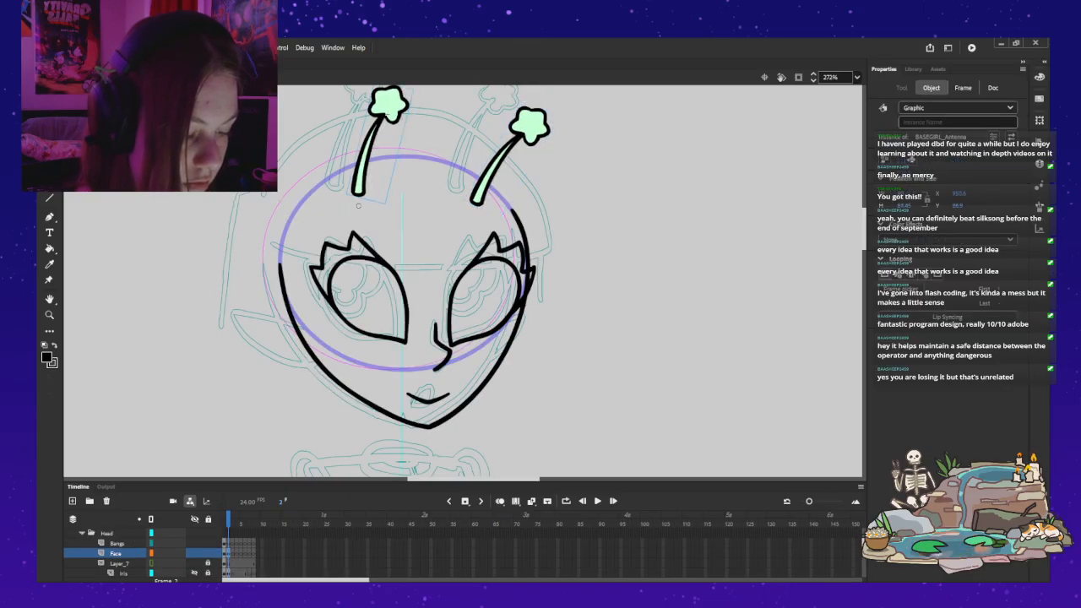
key(Down)
key(Down)
key(Down)
key(Down)
key(Down)
key(Down)
key(Left)
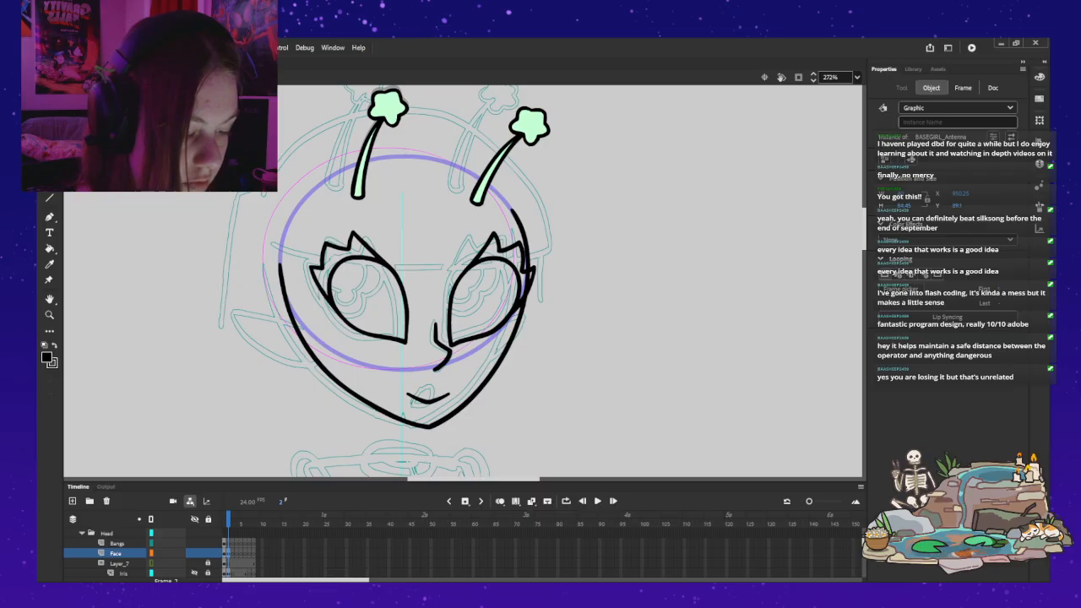
key(Escape)
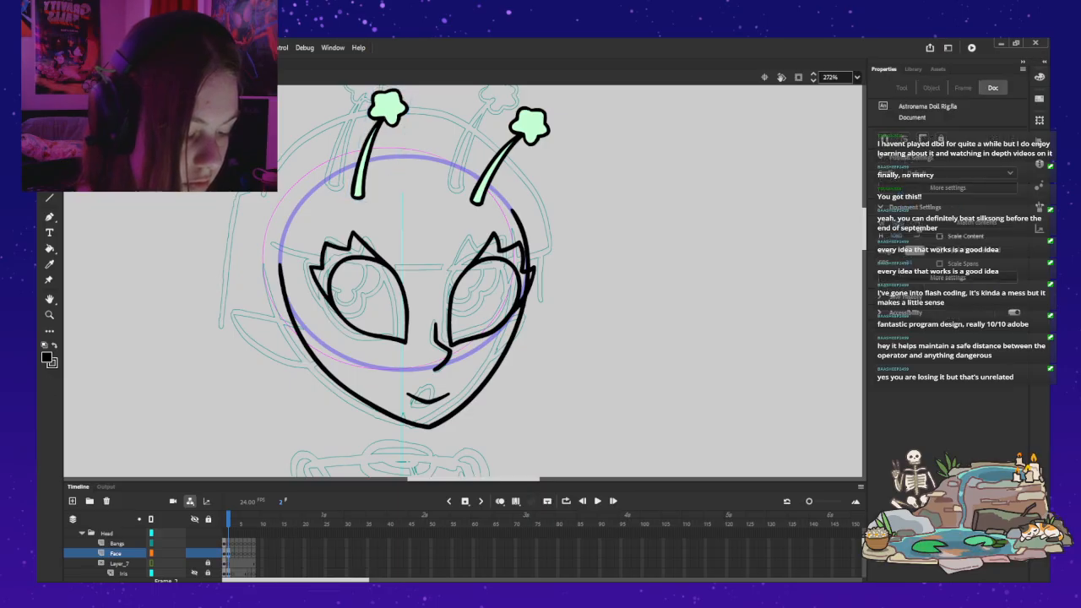
Step: Set the mouth instance on the three-quarter head to display the newly drawn lopsided smile
click(392, 387)
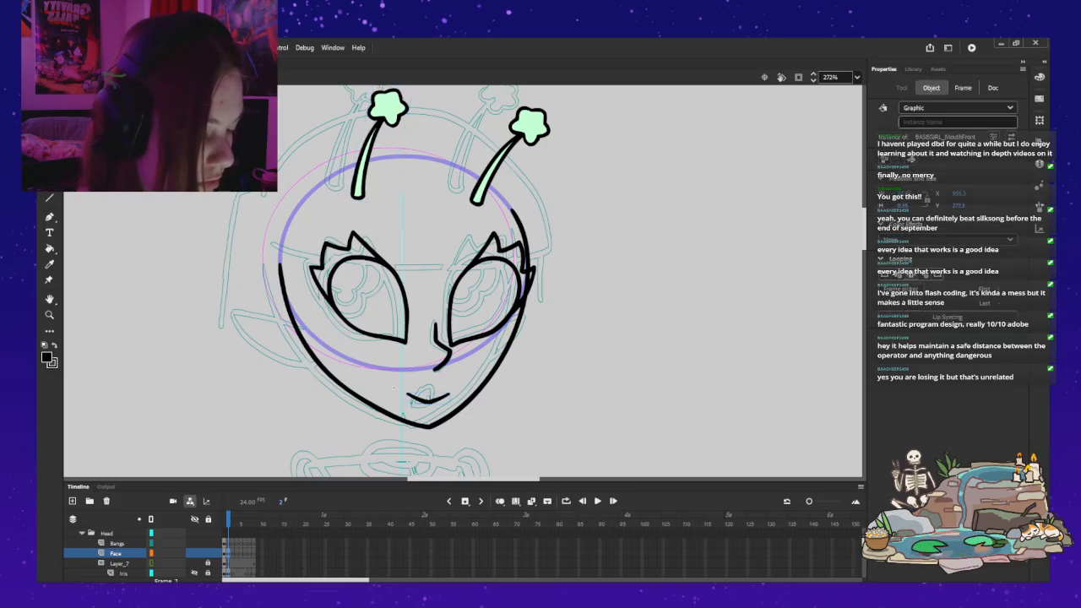
key(Return)
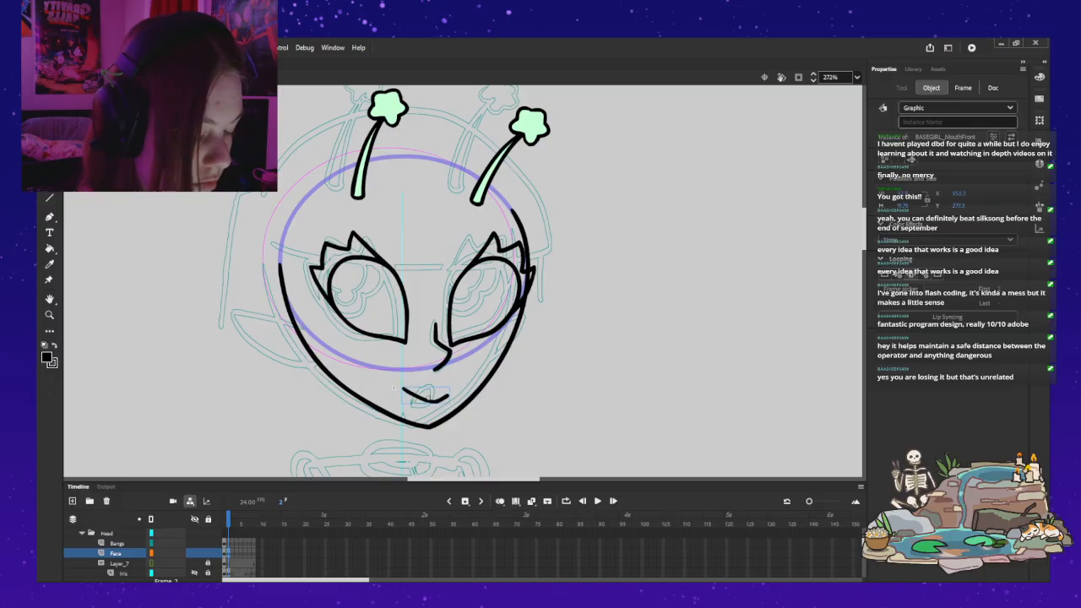
key(q)
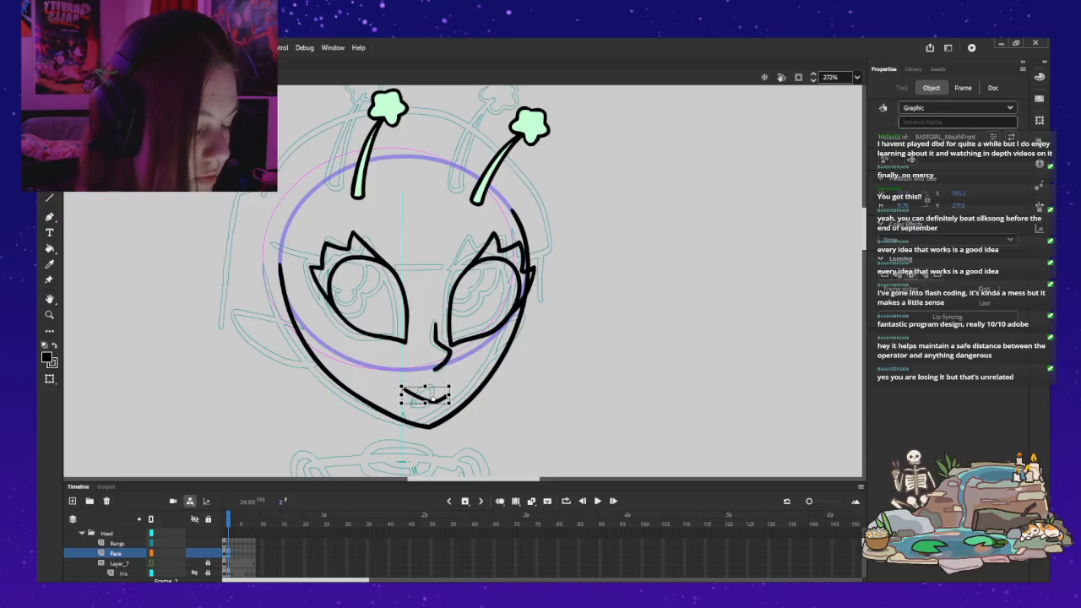
key(Escape)
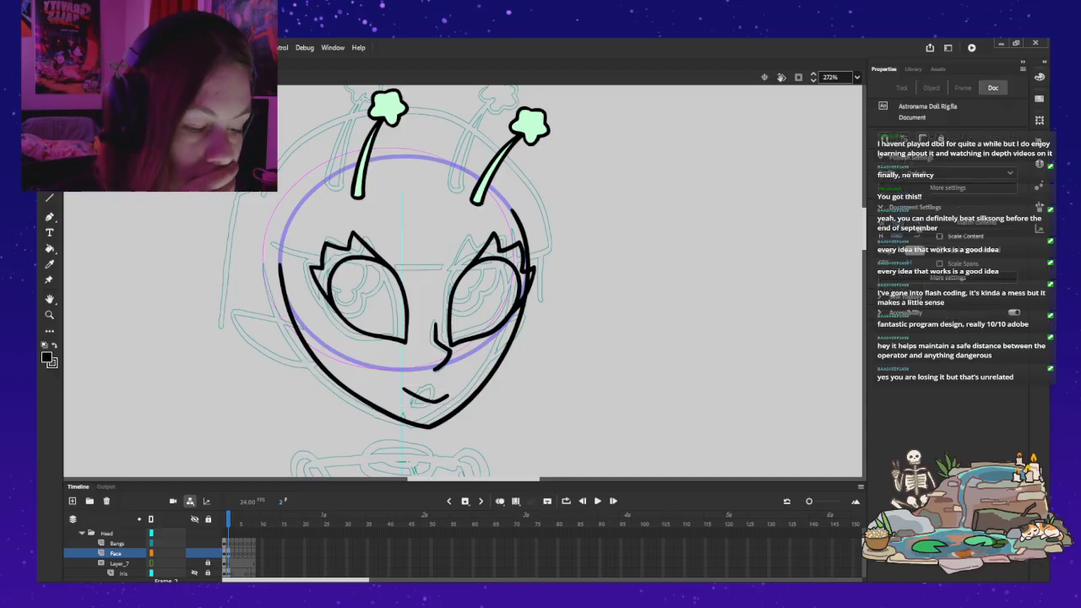
click(428, 399)
click(962, 88)
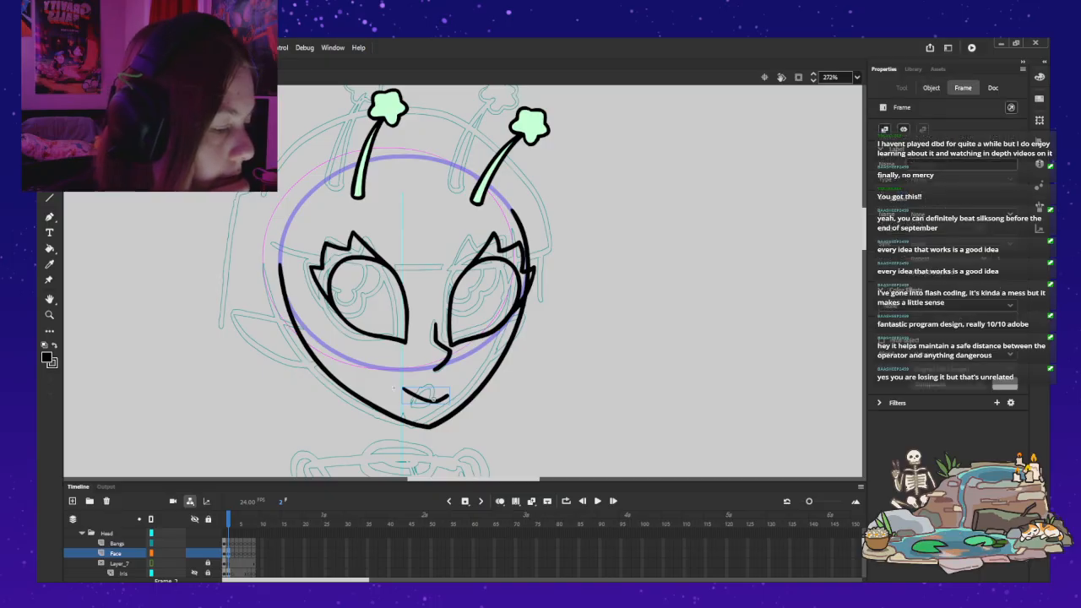
click(993, 88)
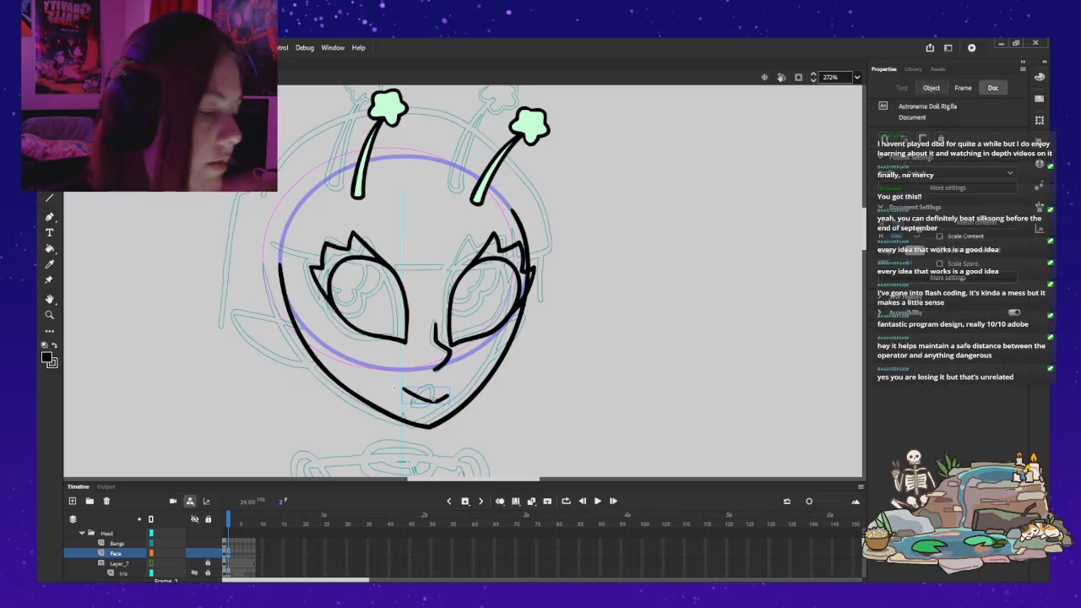
Step: Examine the BASEGIRL symbols in the document library, previewing the hair, front mouth, lower arm and upper leg
click(931, 88)
click(963, 88)
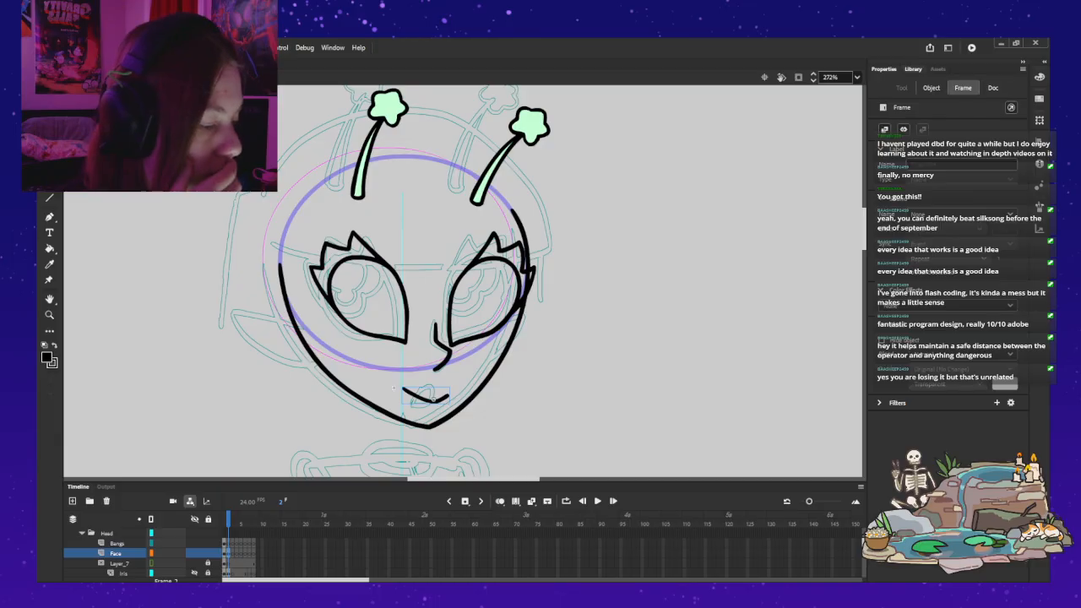
click(913, 69)
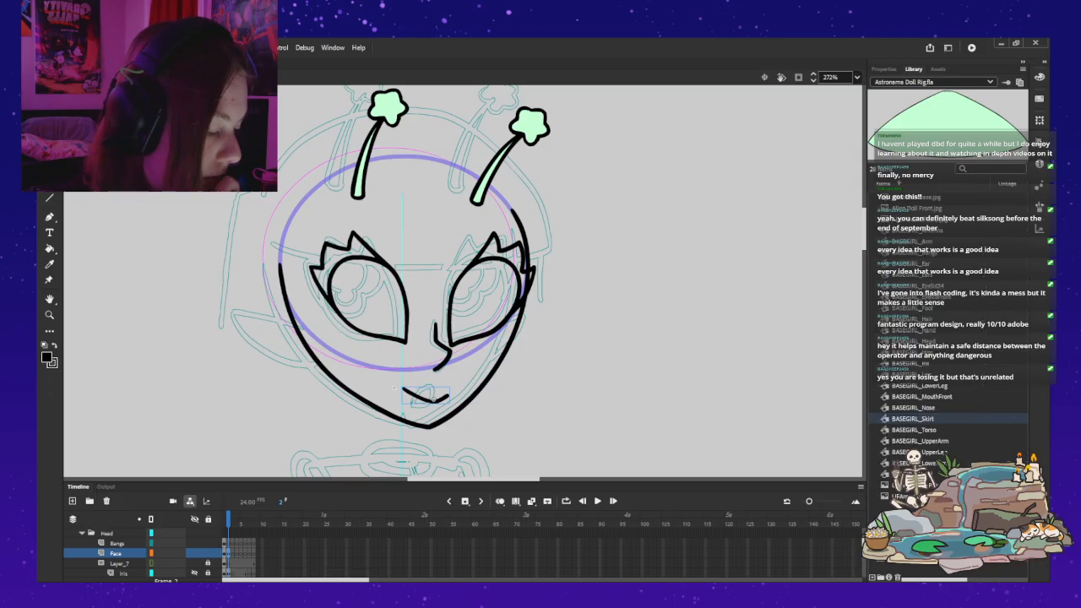
click(918, 319)
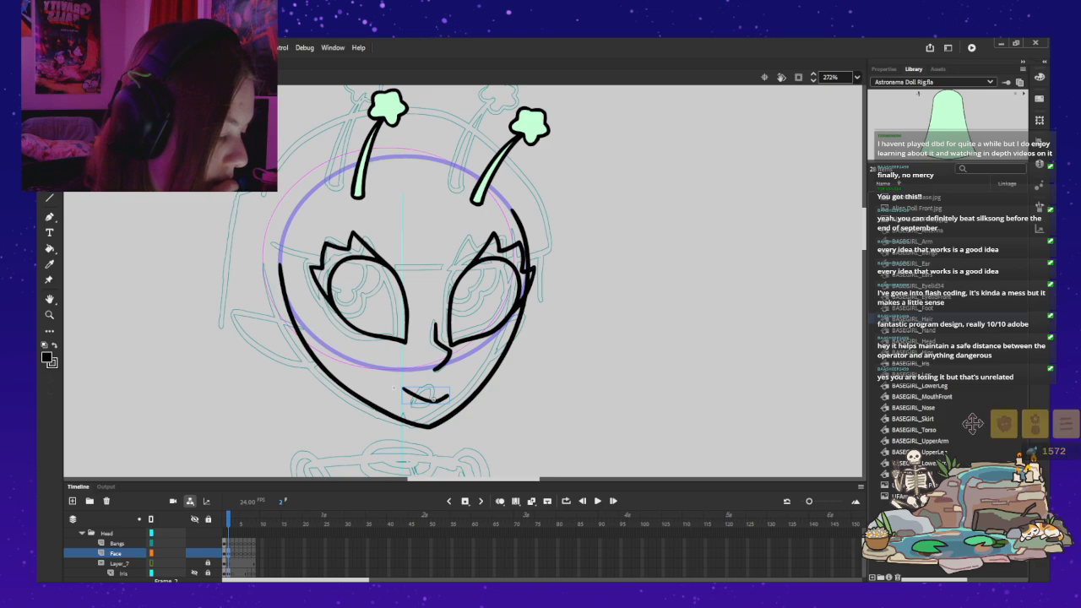
click(921, 397)
scroll(946, 397, right, 3)
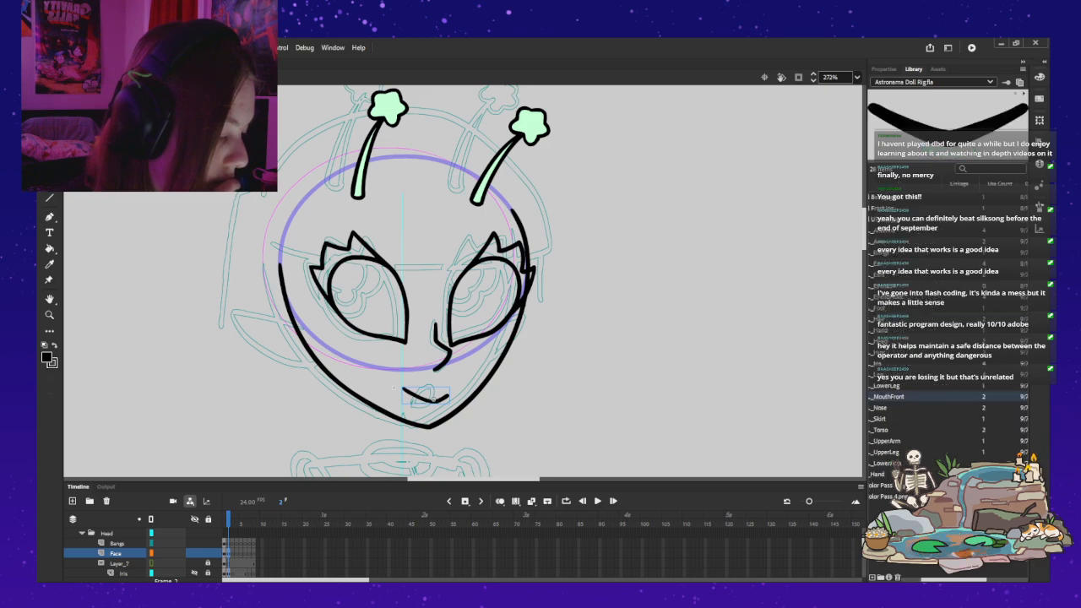
scroll(945, 397, left, 3)
drag(971, 424, 439, 231)
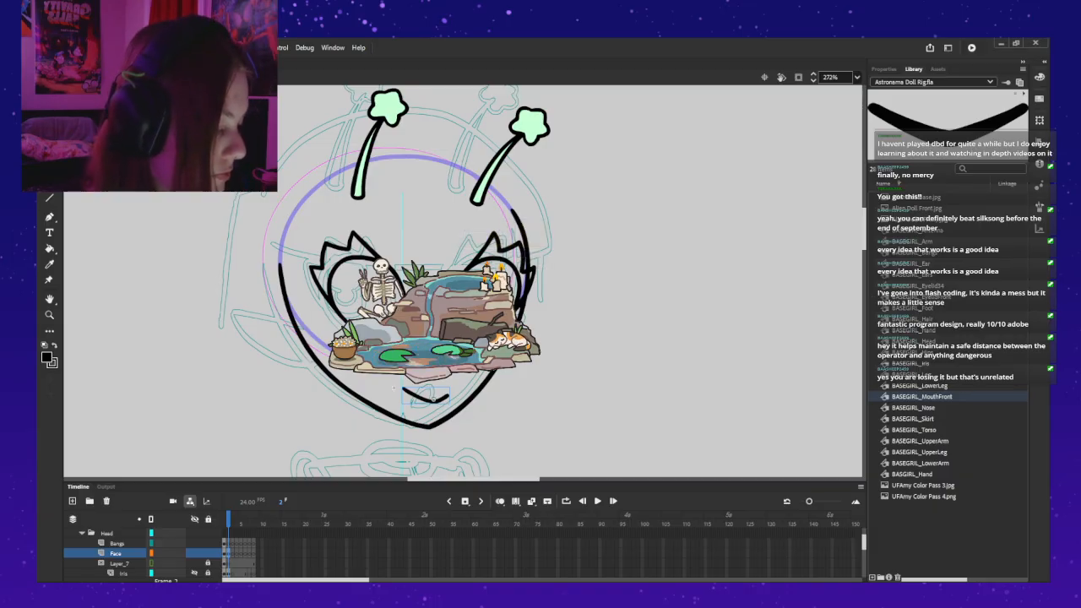
click(917, 208)
key(Down)
key(Down)
key(Down)
key(Down)
key(Down)
key(Down)
key(Down)
key(Down)
key(Down)
key(Down)
key(Down)
key(Down)
key(Down)
key(Down)
key(Down)
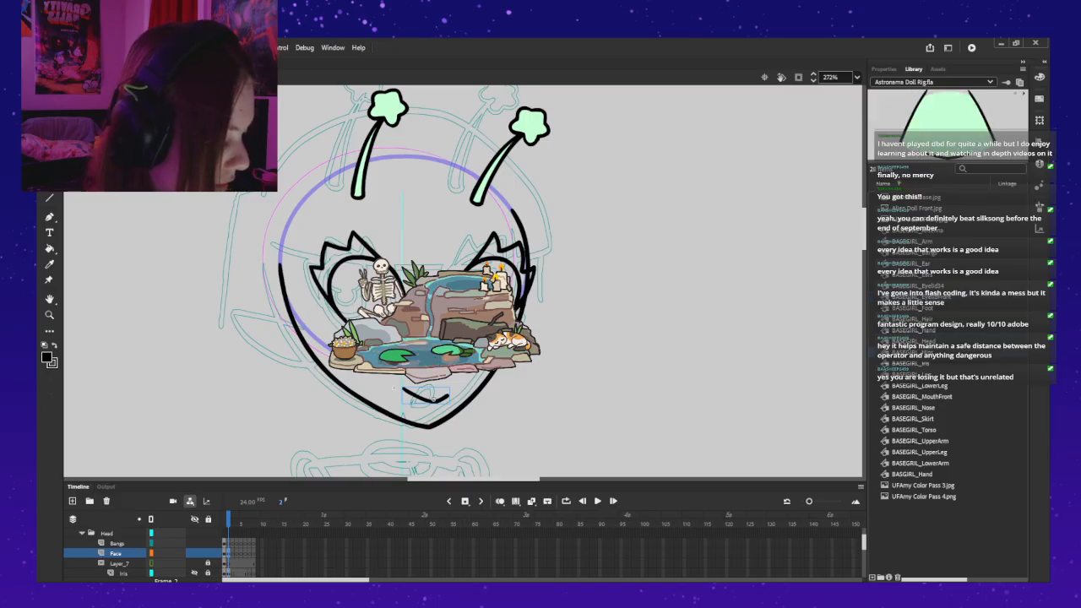
click(921, 396)
click(920, 462)
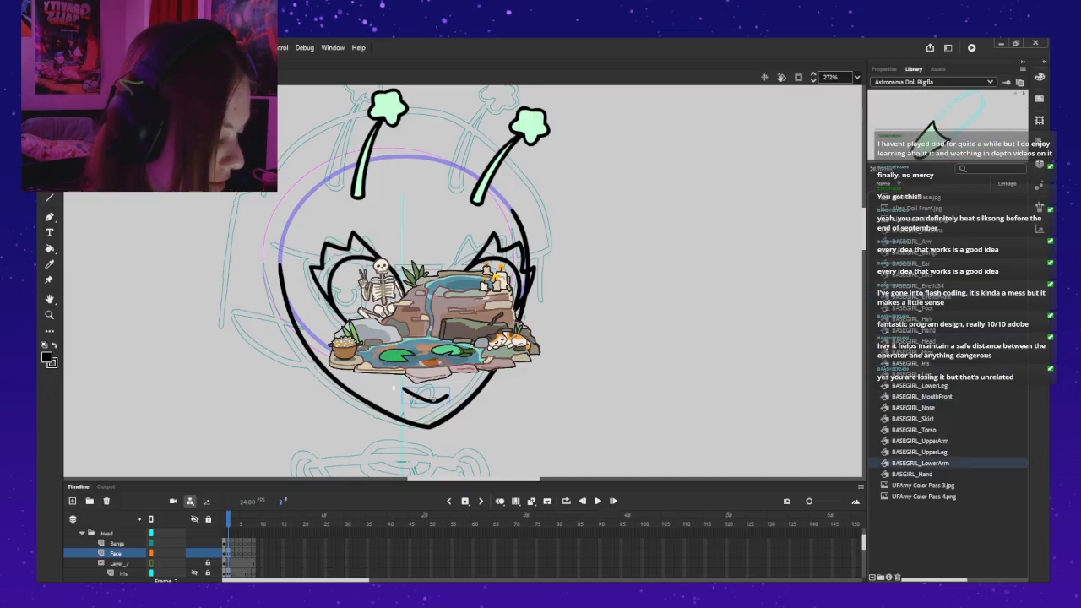
click(919, 452)
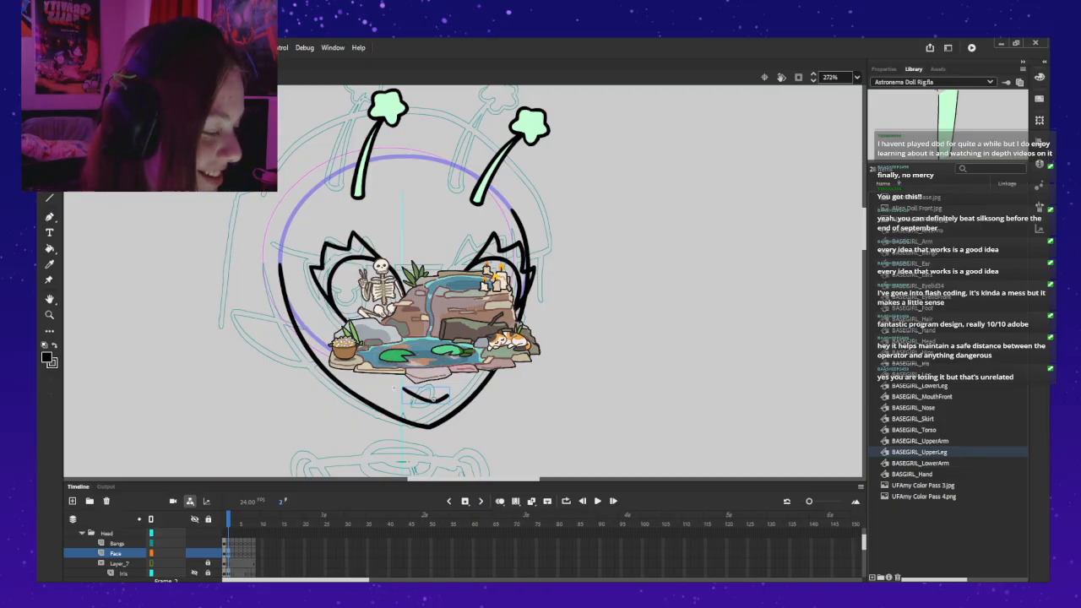
mouse_move(456, 312)
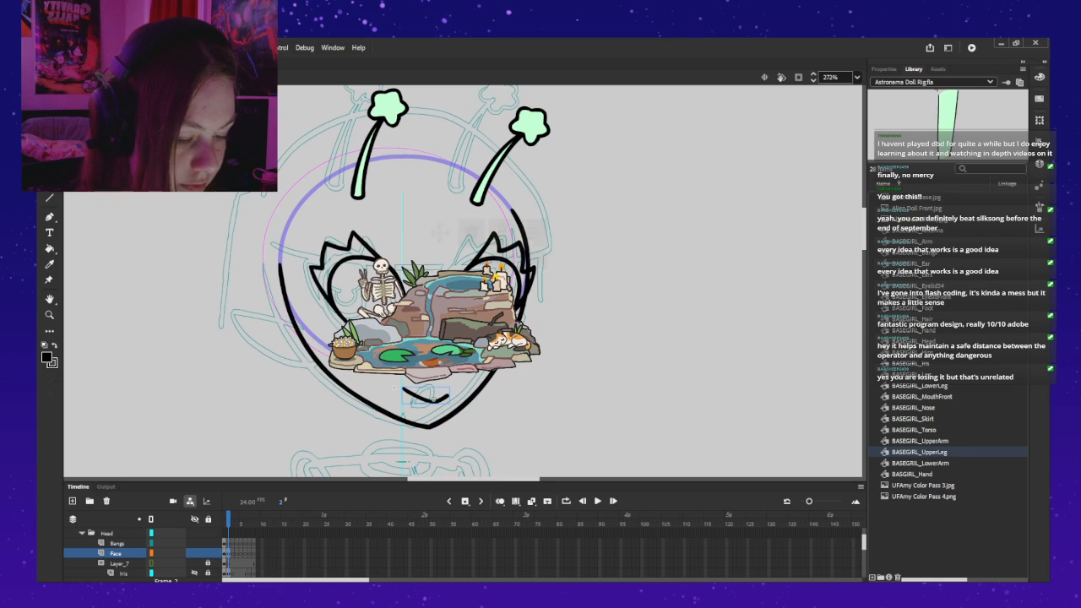
Step: Move the lopsided smile drawing out of the front mouth symbol and place it at the mouth position on the three-quarter head
double_click(428, 400)
click(428, 400)
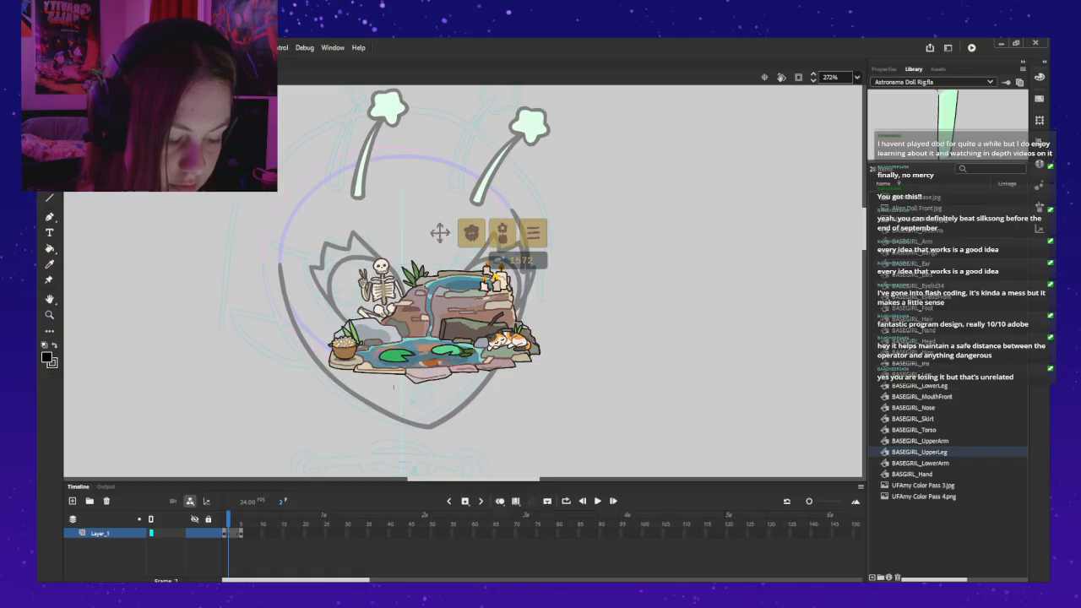
double_click(394, 386)
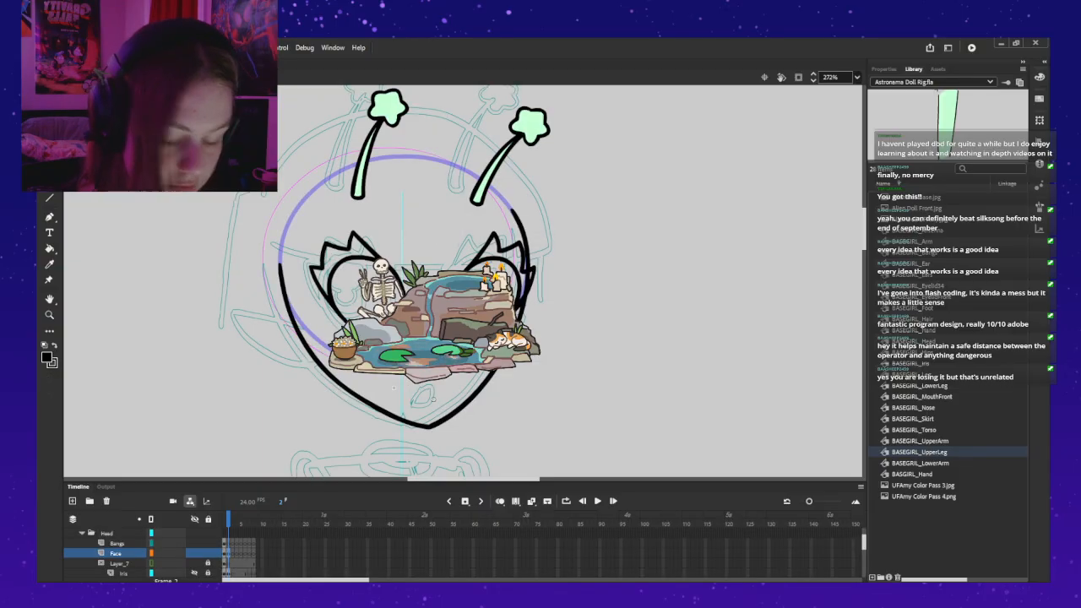
key(Delete)
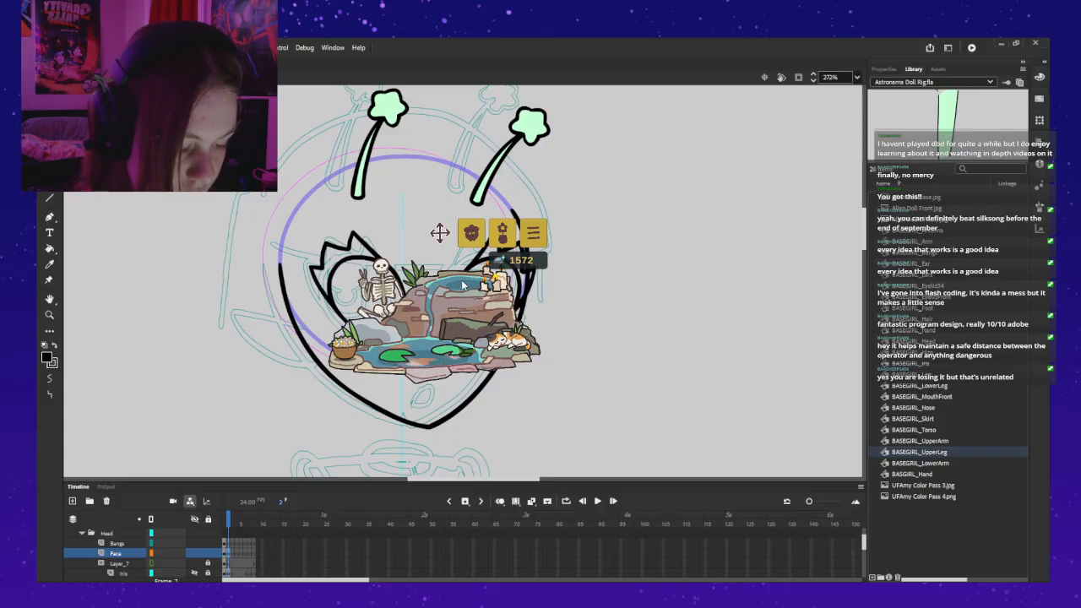
drag(440, 234, 735, 279)
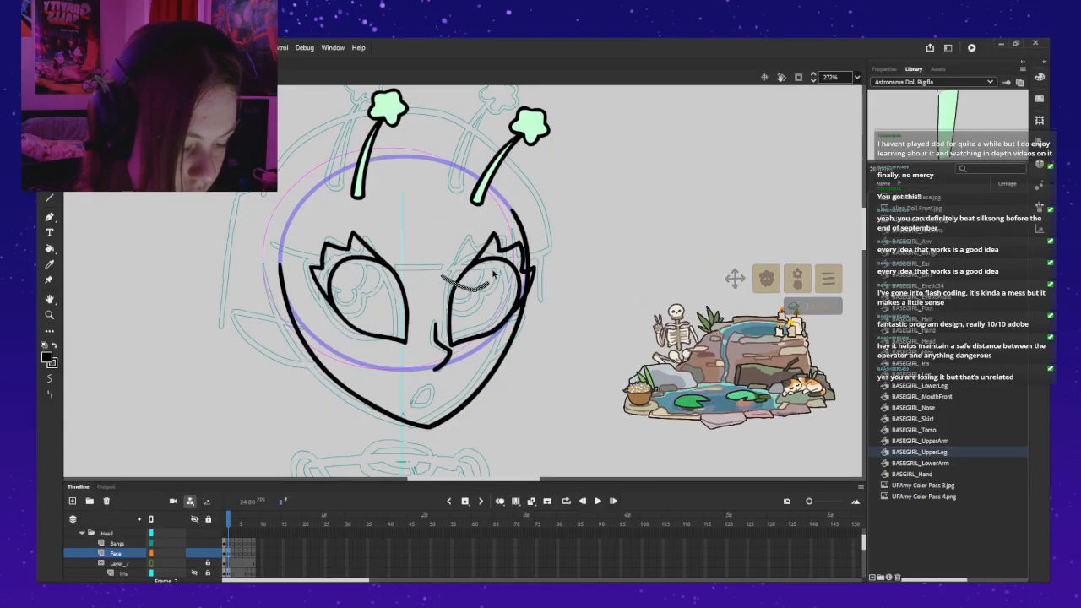
drag(473, 276, 430, 389)
key(Up)
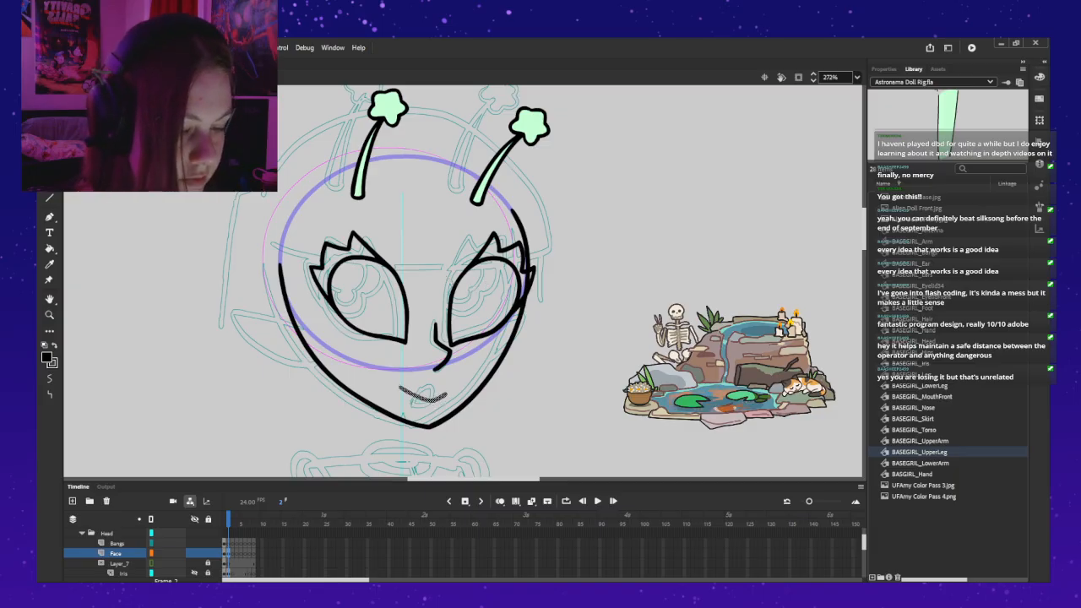
Step: Convert the lopsided smile on the three-quarter head into the graphic symbol BASEGIRL_Mouth34 and check its contents
click(884, 69)
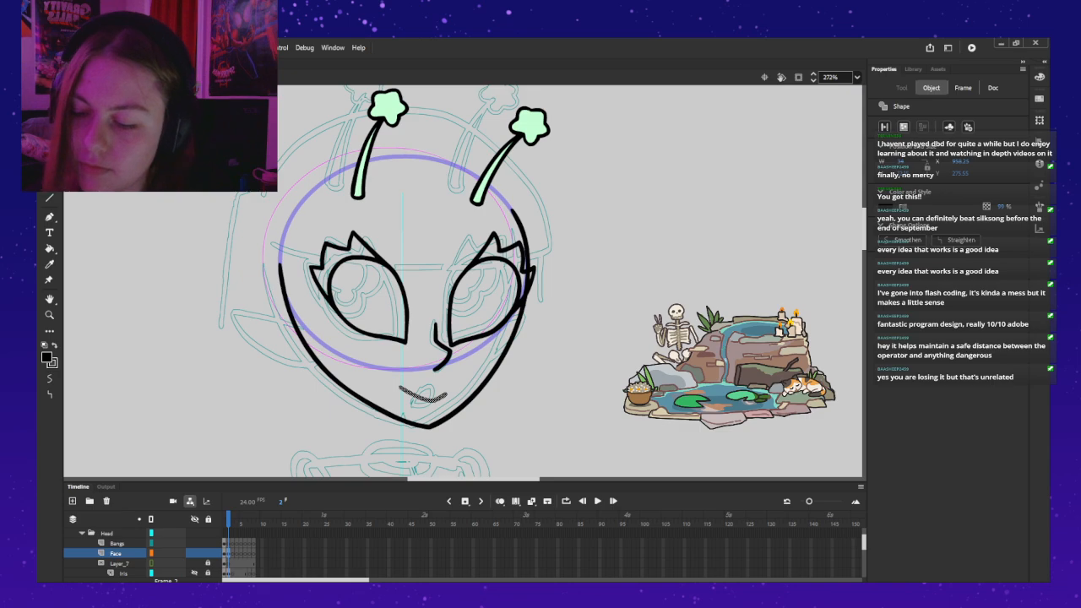
click(399, 386)
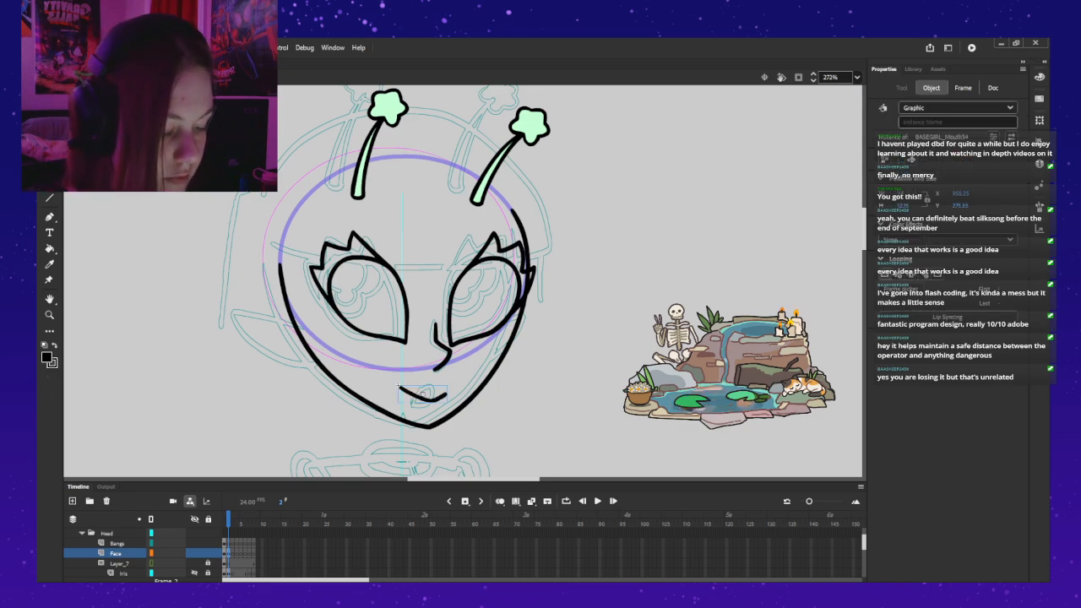
key(q)
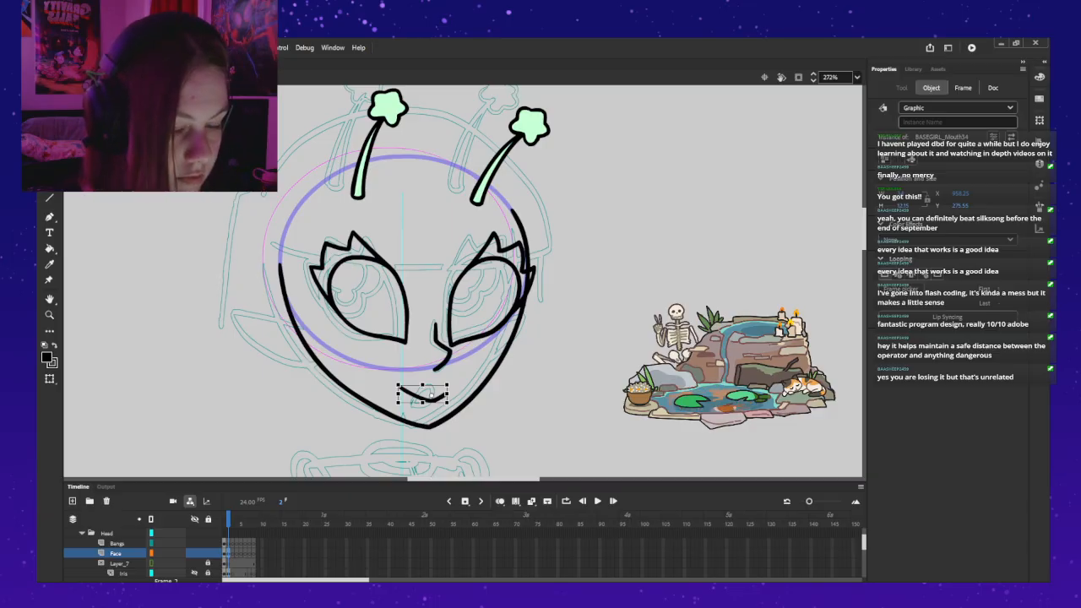
key(Escape)
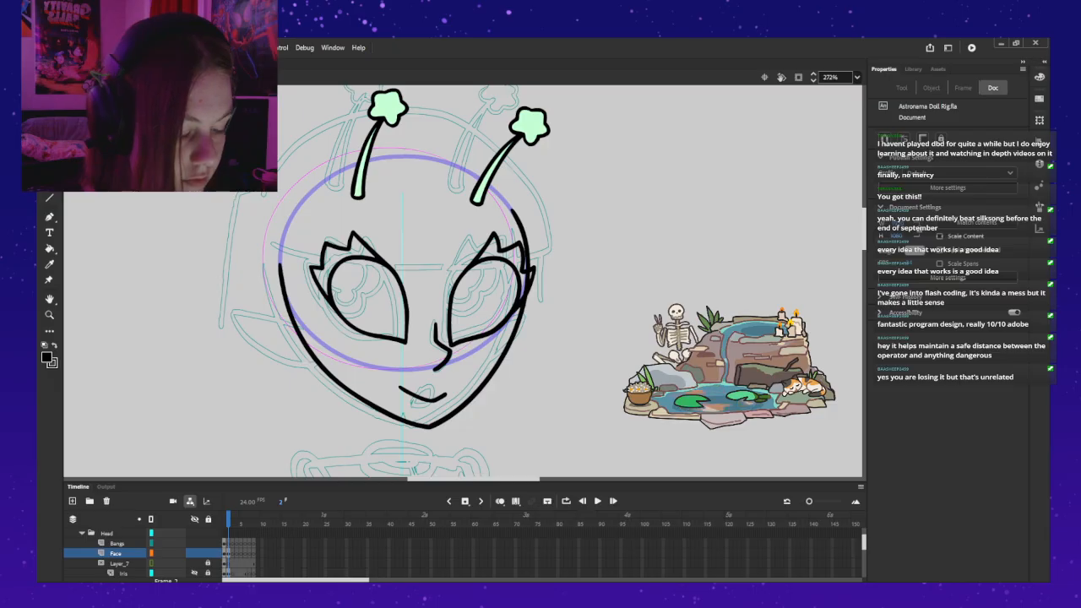
double_click(429, 399)
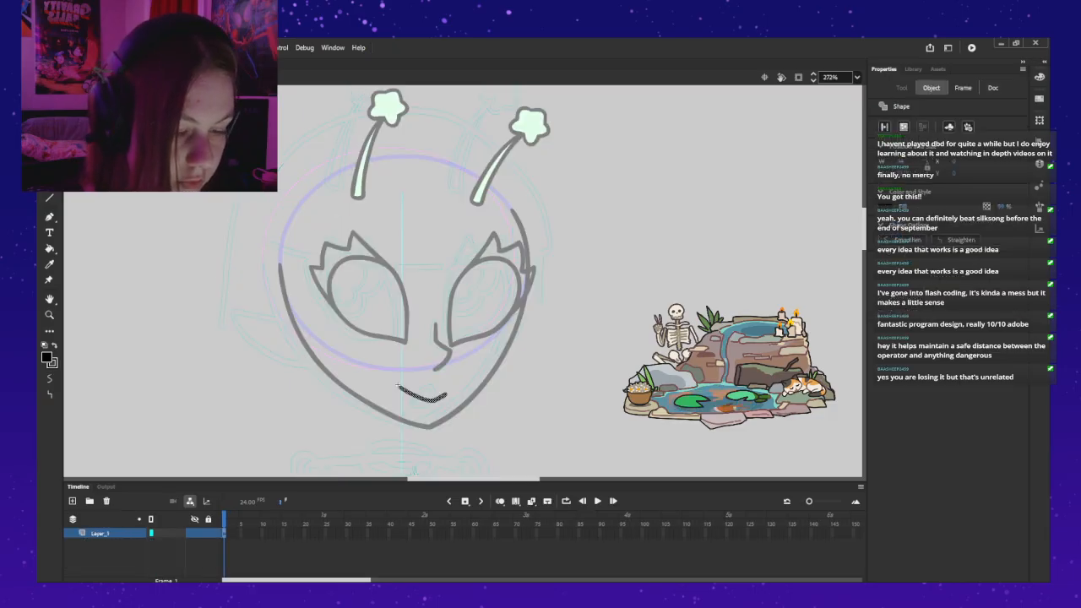
key(ctrl+e)
Step: Remove the extra smile drawing on frame 5 of the front head's BASEGIRL_MouthFront symbol and return to the full head
key(comma)
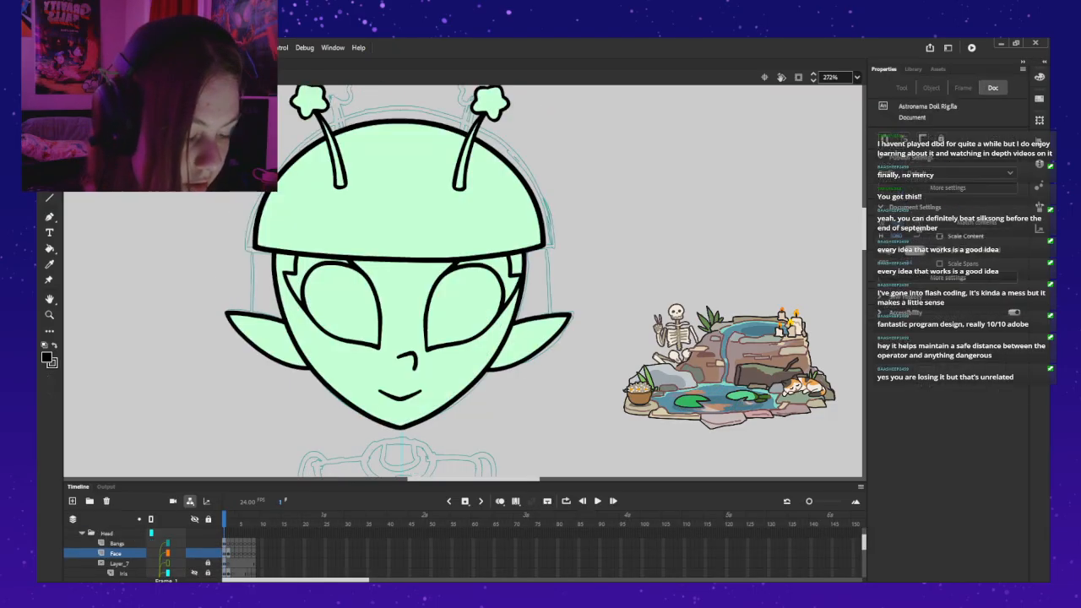
double_click(397, 397)
key(period)
key(period)
key(period)
key(period)
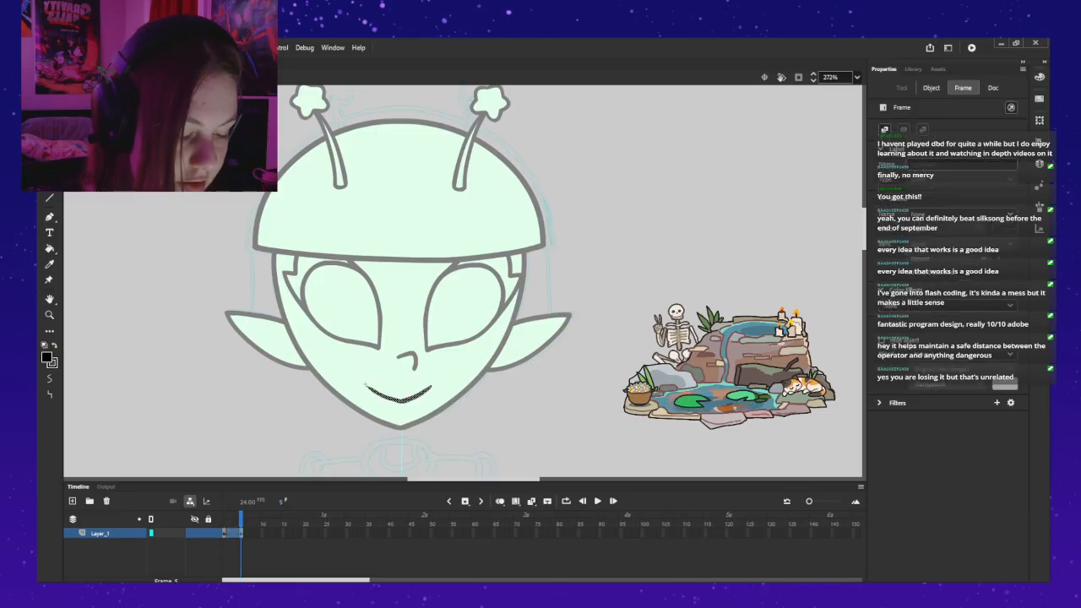
key(Escape)
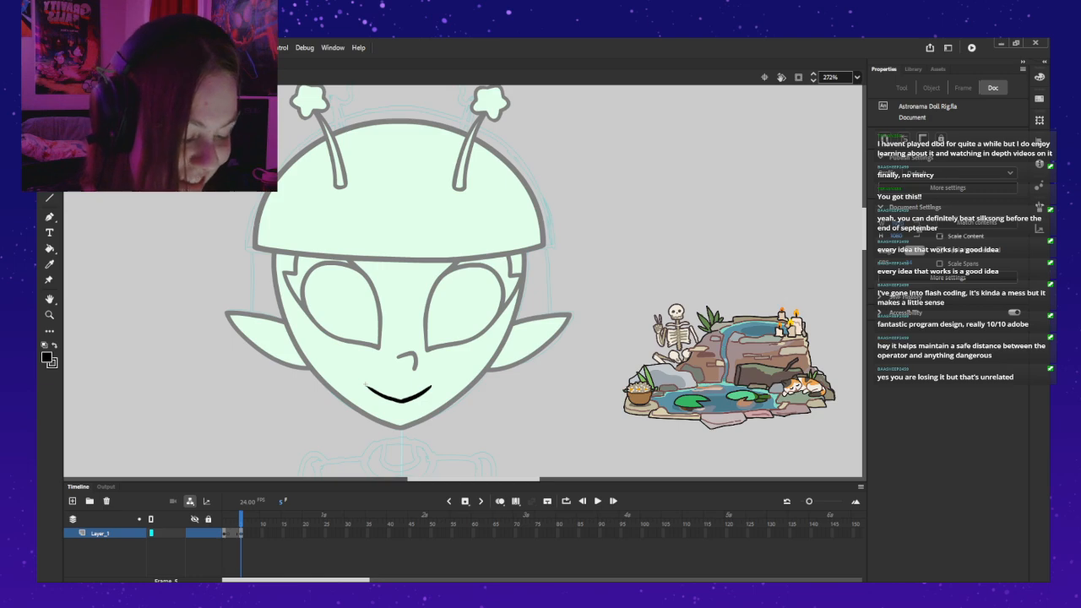
click(365, 386)
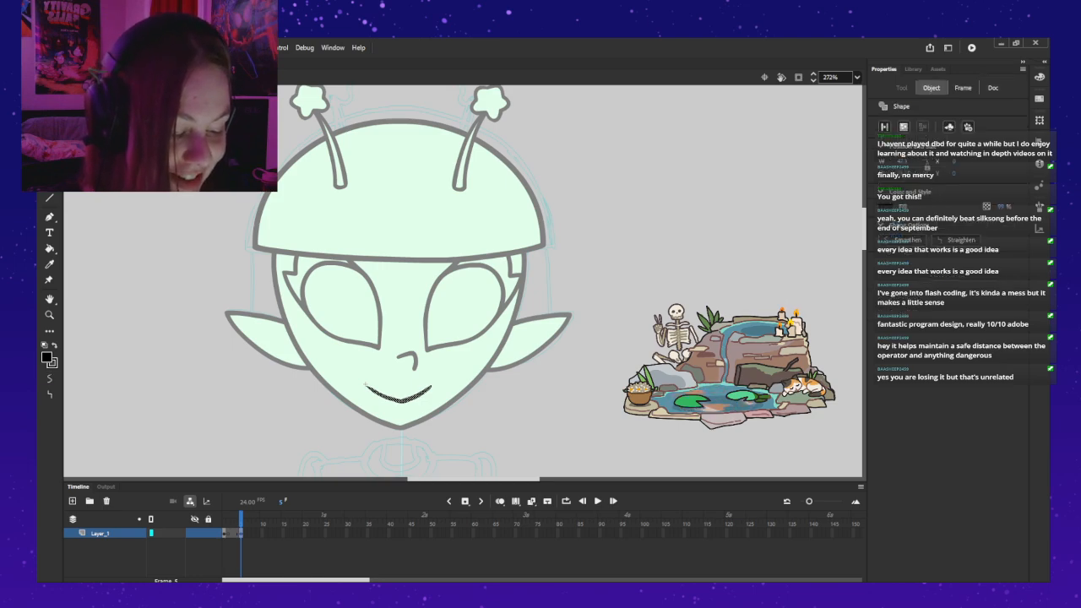
drag(224, 533, 241, 533)
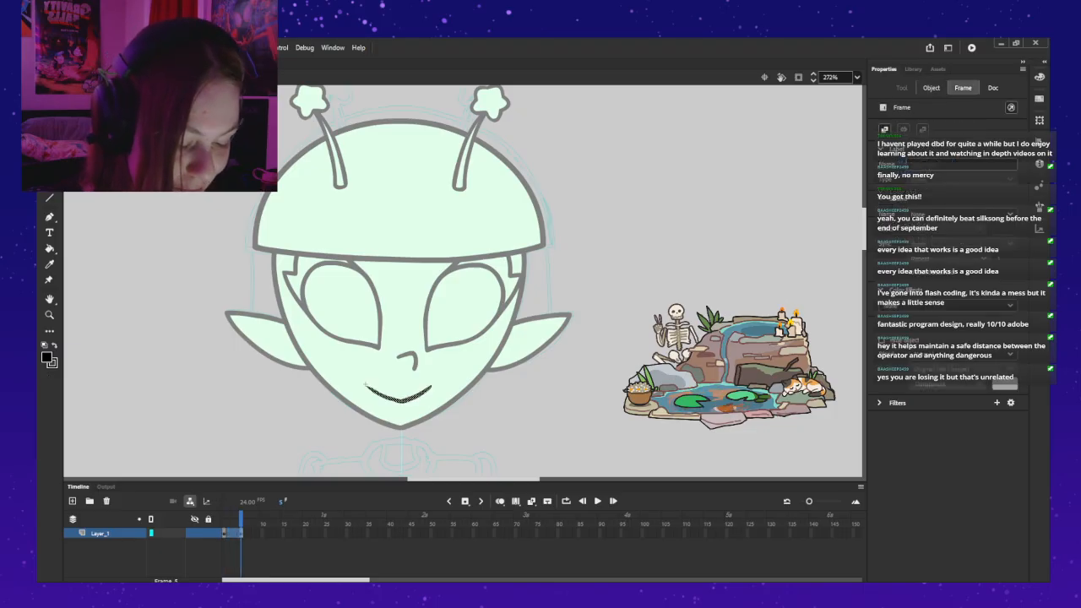
key(shift+F5)
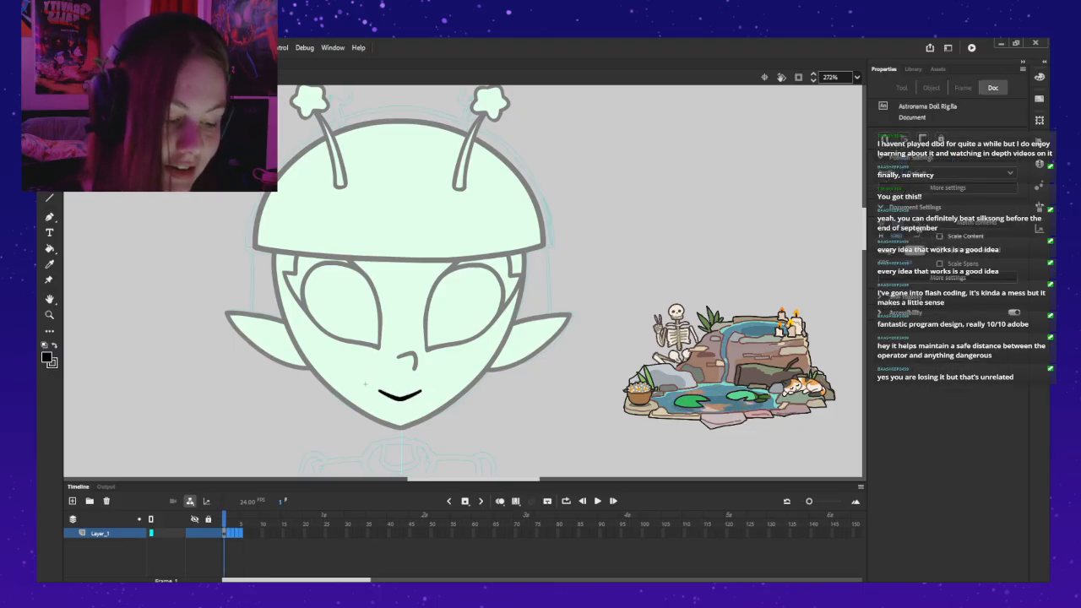
double_click(364, 384)
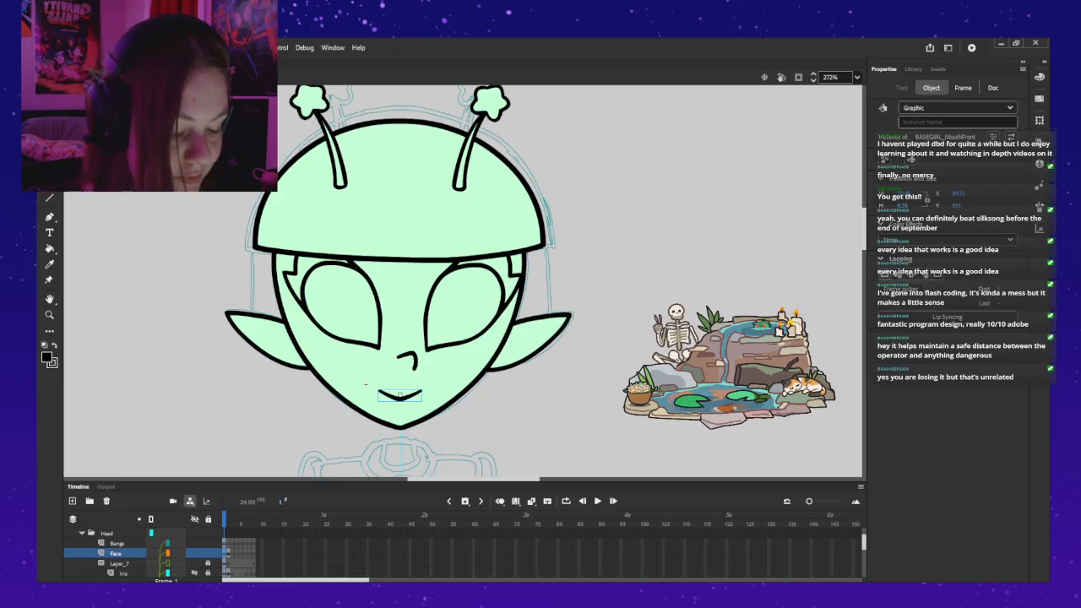
Step: Delete the leftover BASEGIRL_MouthFront instance from the three-quarter head and set the BASEGIRL_Mouth34 smile back in the mouth position
key(period)
key(period)
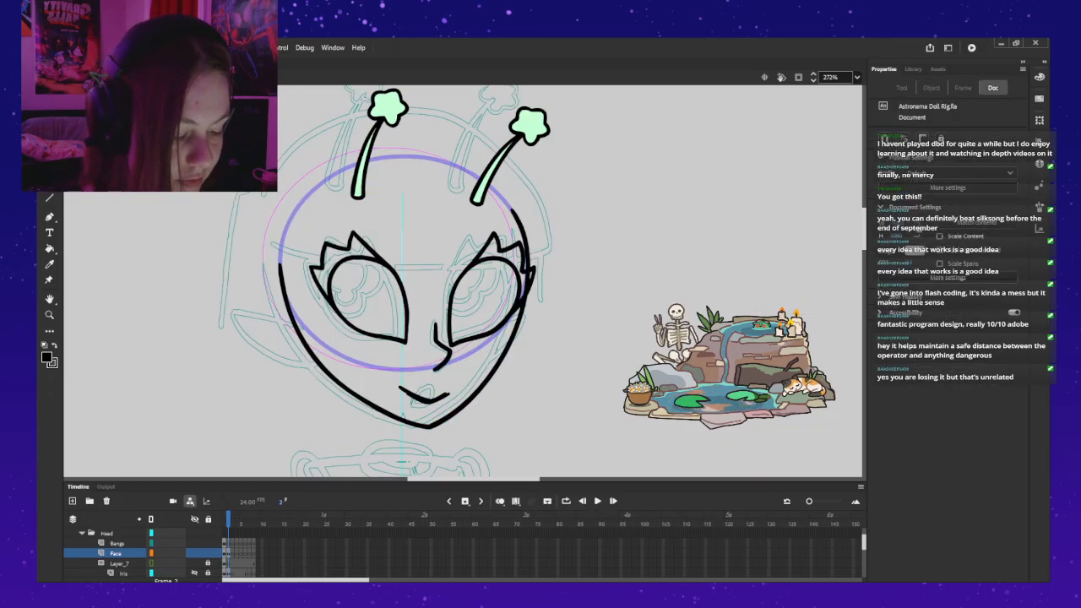
click(423, 395)
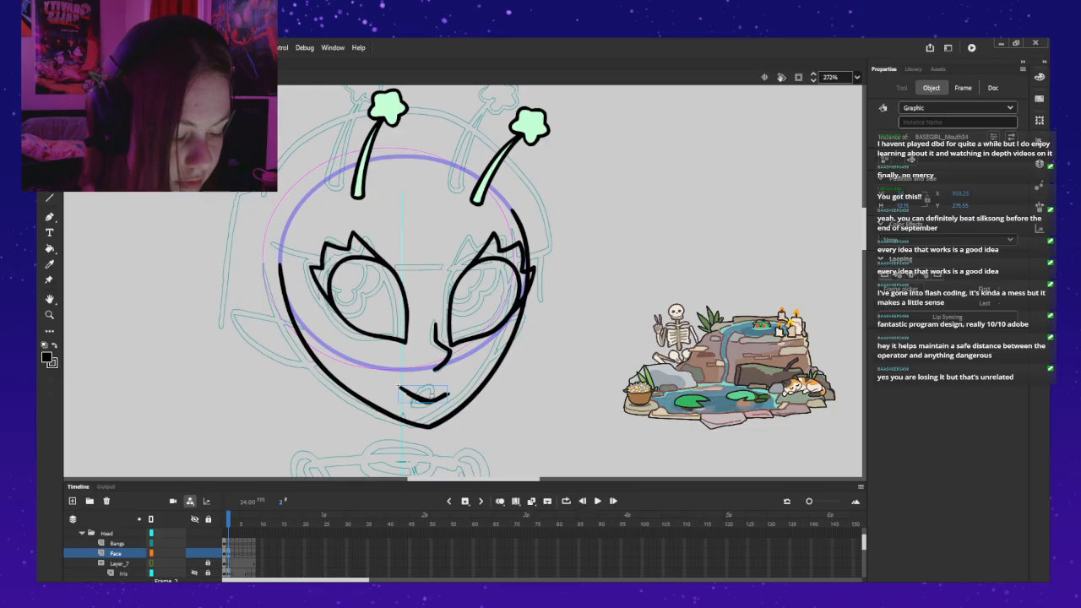
double_click(399, 387)
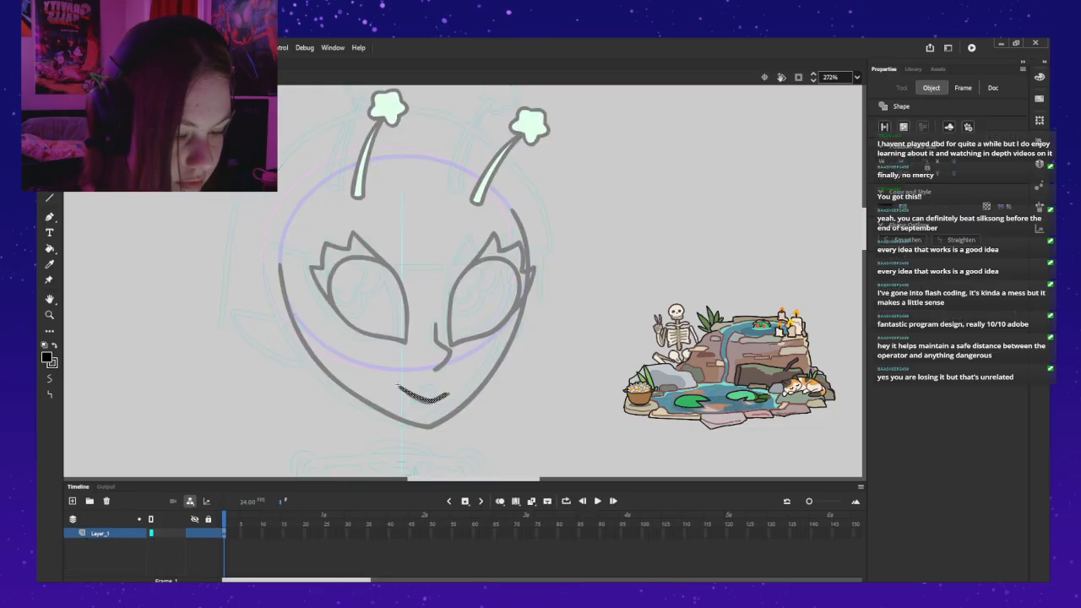
key(Escape)
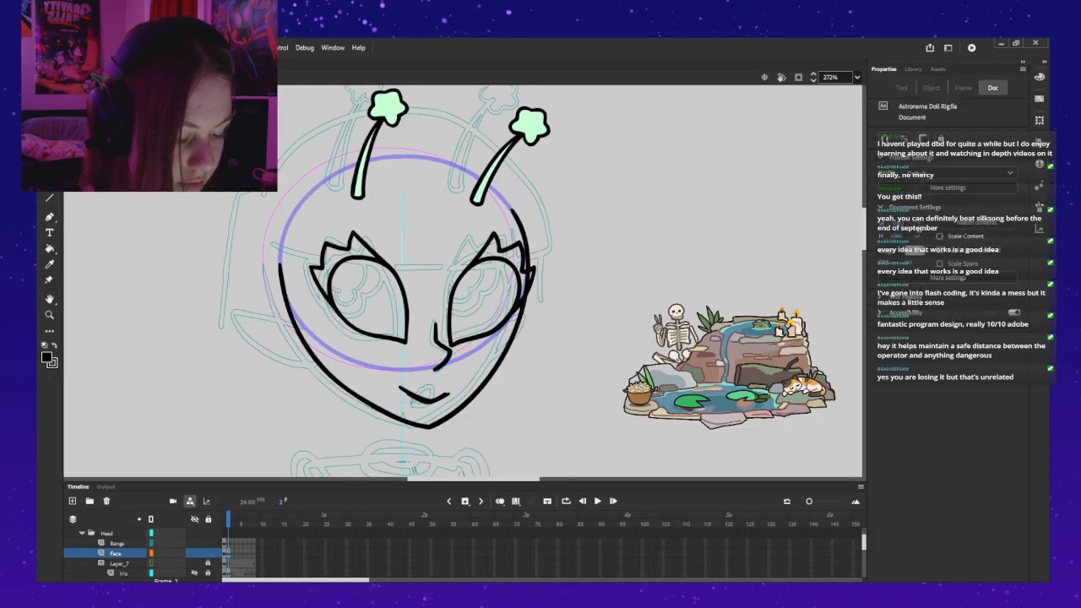
click(425, 399)
drag(431, 396, 406, 380)
click(433, 398)
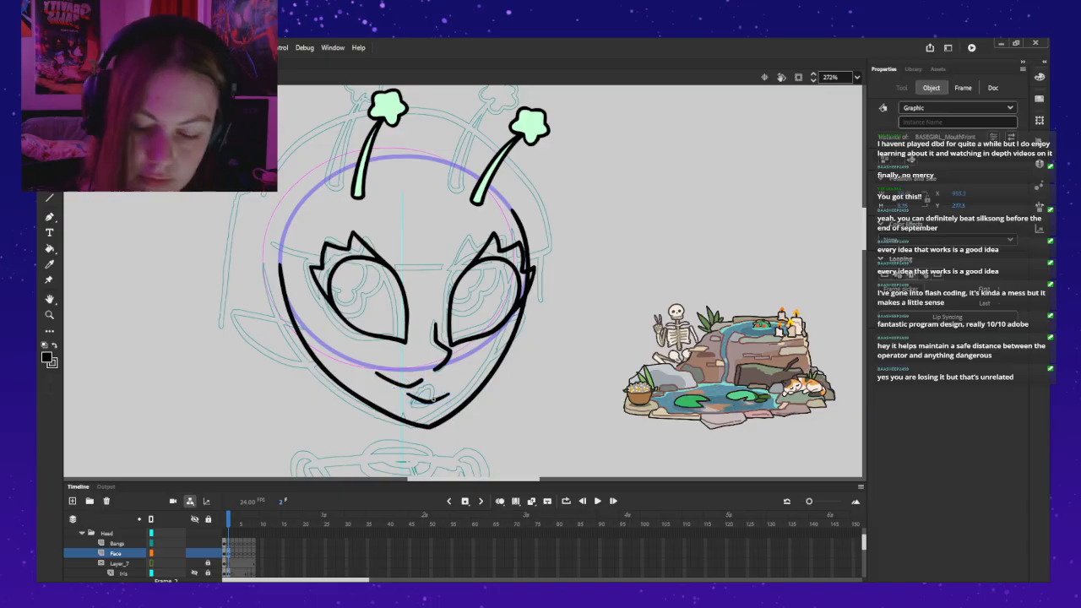
key(Delete)
drag(406, 385, 427, 395)
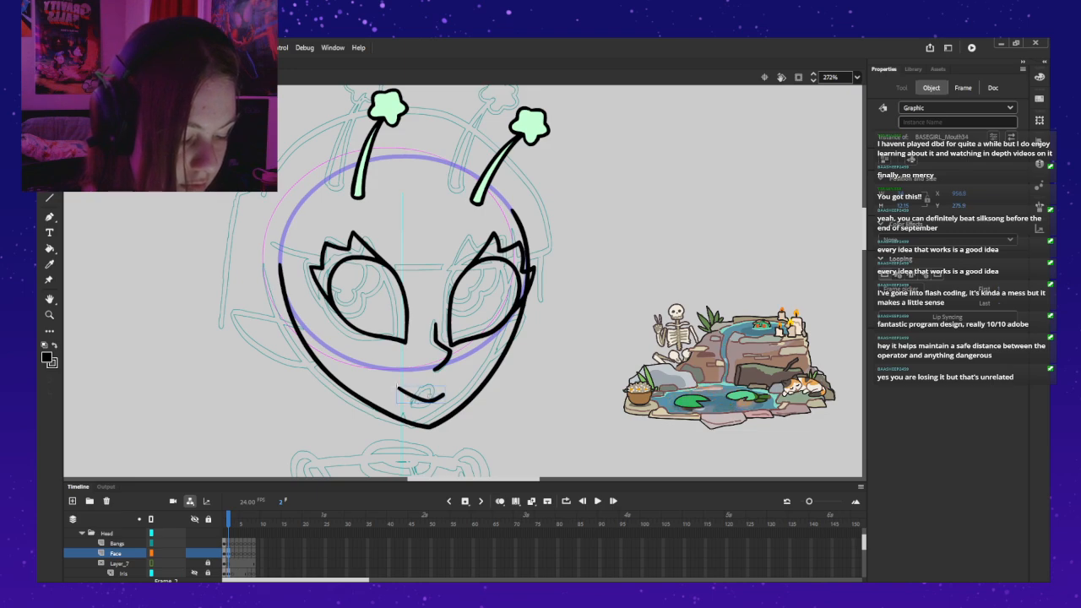
Step: Nudge the nose and then the right eye slightly left on the three-quarter head
double_click(447, 325)
key(Escape)
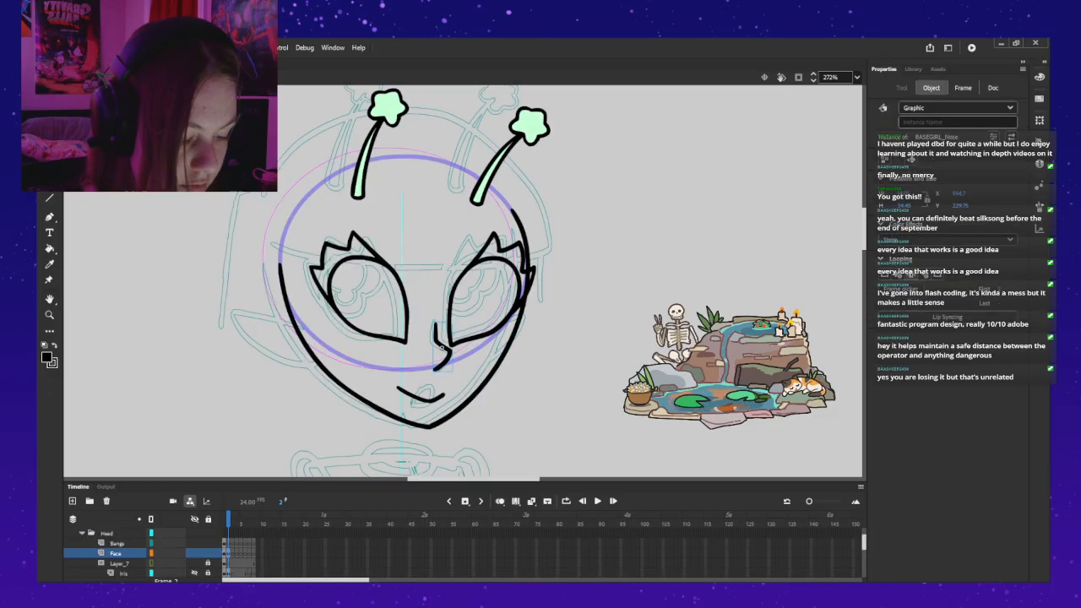
key(Left)
key(Left)
key(Left)
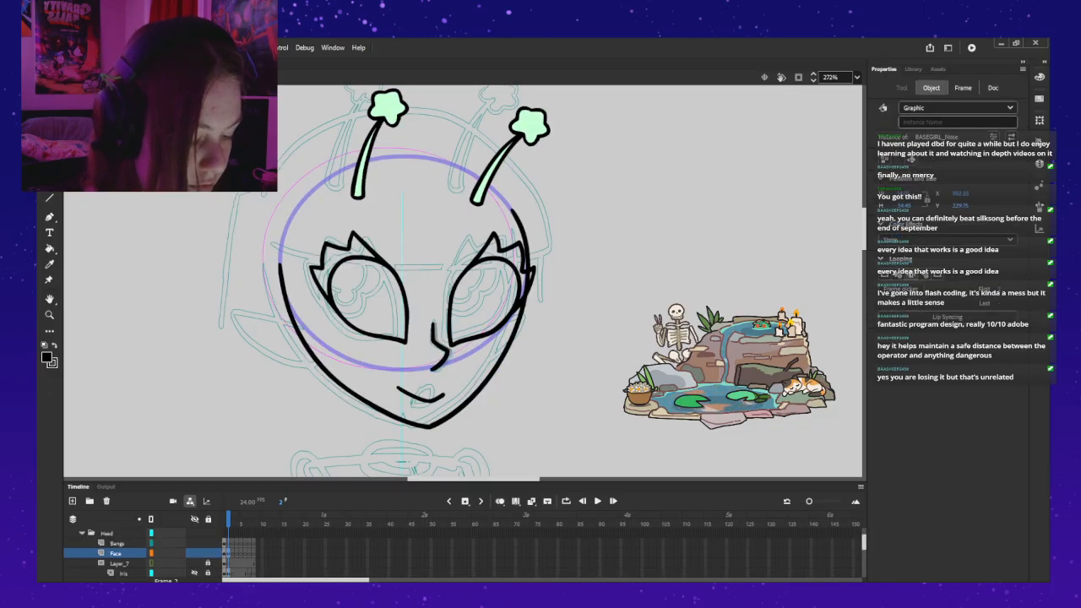
click(442, 263)
key(Left)
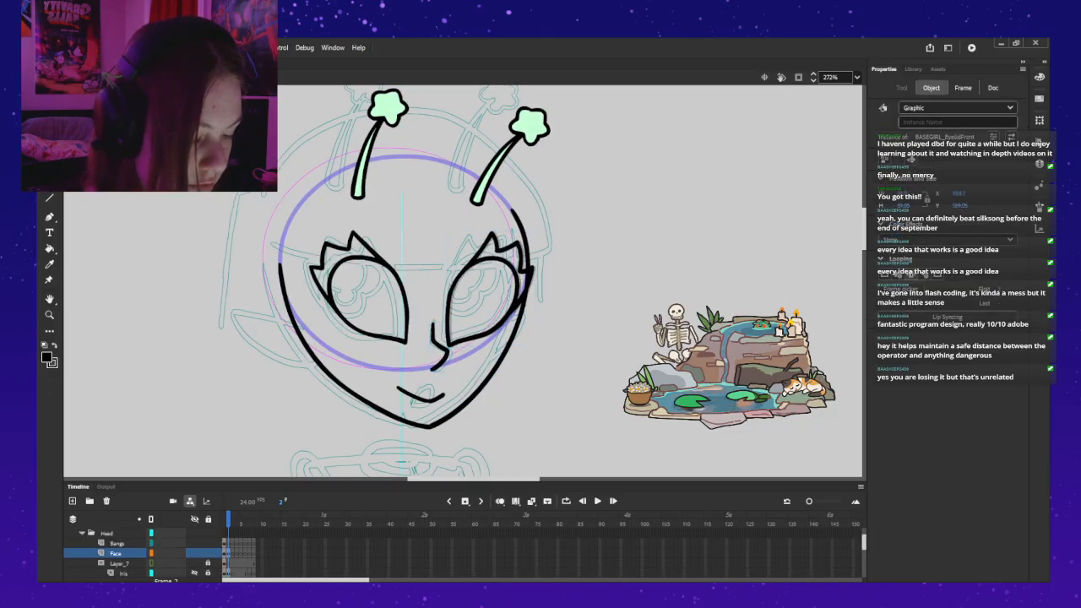
Step: Paste a copy of the right BASEGIRL_EyelidFront instance and try placing it on the forehead of the three-quarter head
key(Escape)
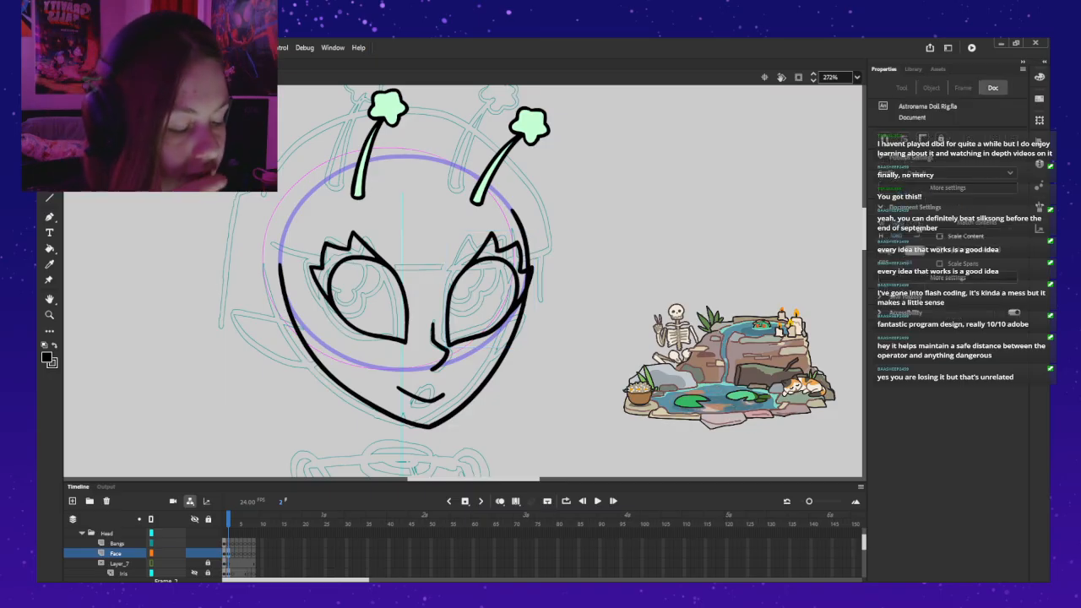
click(492, 259)
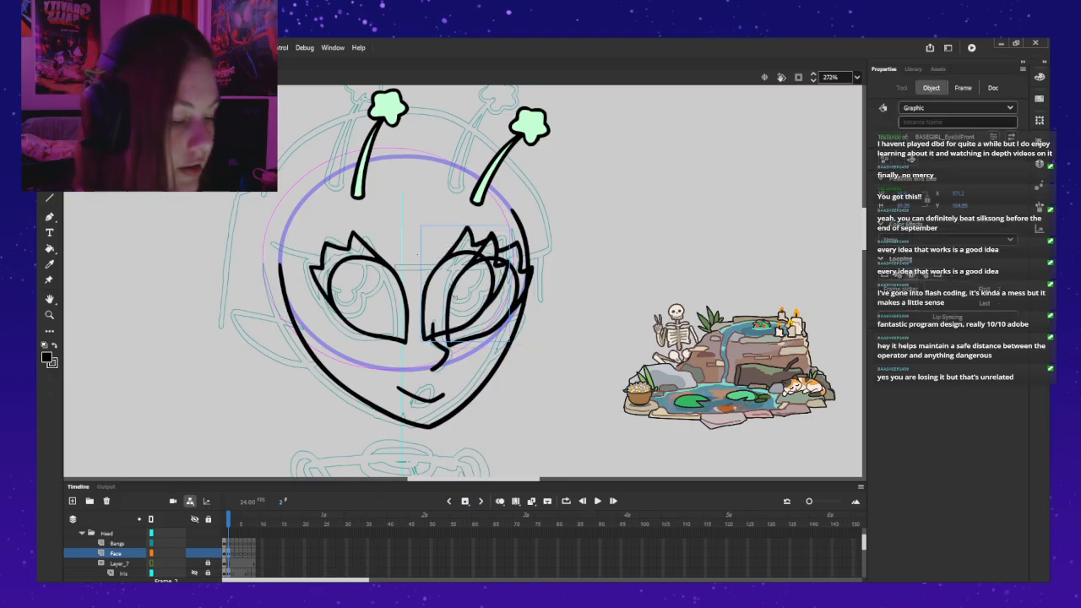
drag(491, 259, 399, 150)
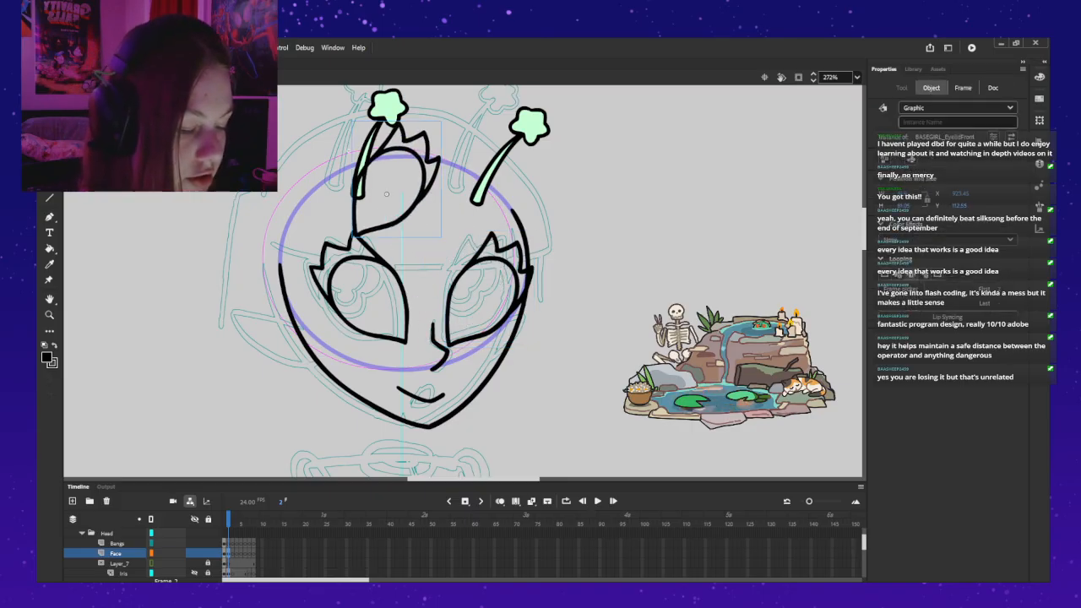
key(Escape)
double_click(399, 151)
double_click(347, 151)
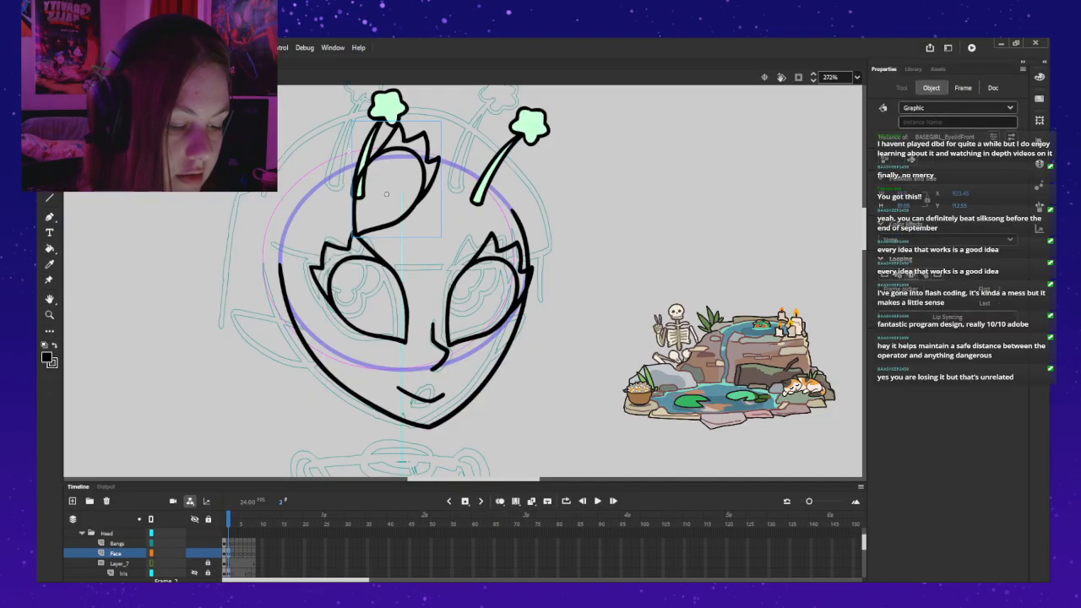
drag(389, 152, 321, 262)
key(ctrl+z)
key(ctrl+z)
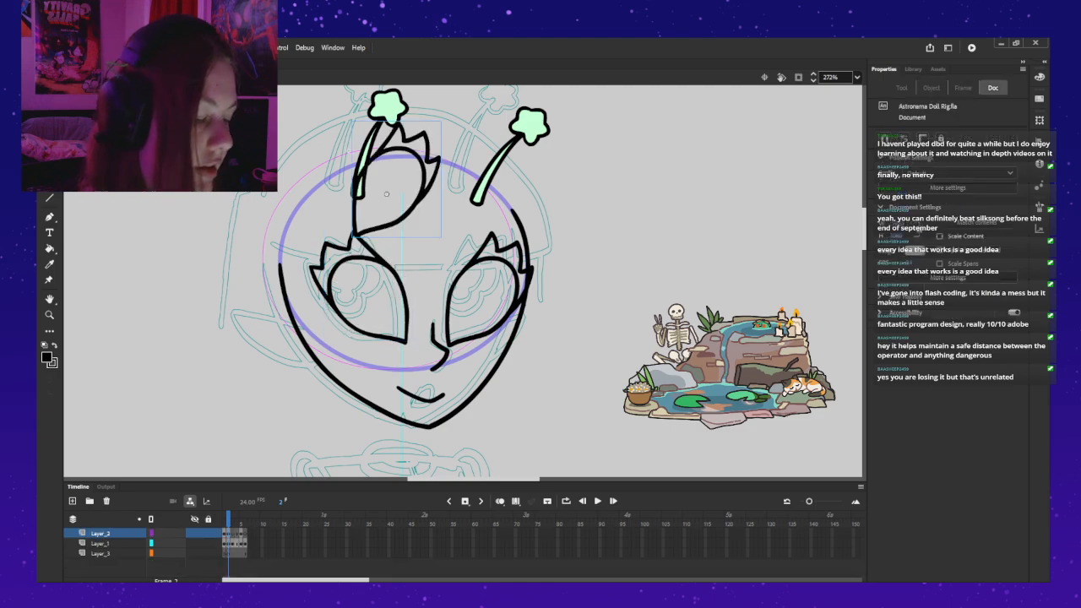
Step: Position the eyelid instance over the right eye of the three-quarter head and nudge it slightly upward
click(387, 194)
drag(387, 194, 480, 302)
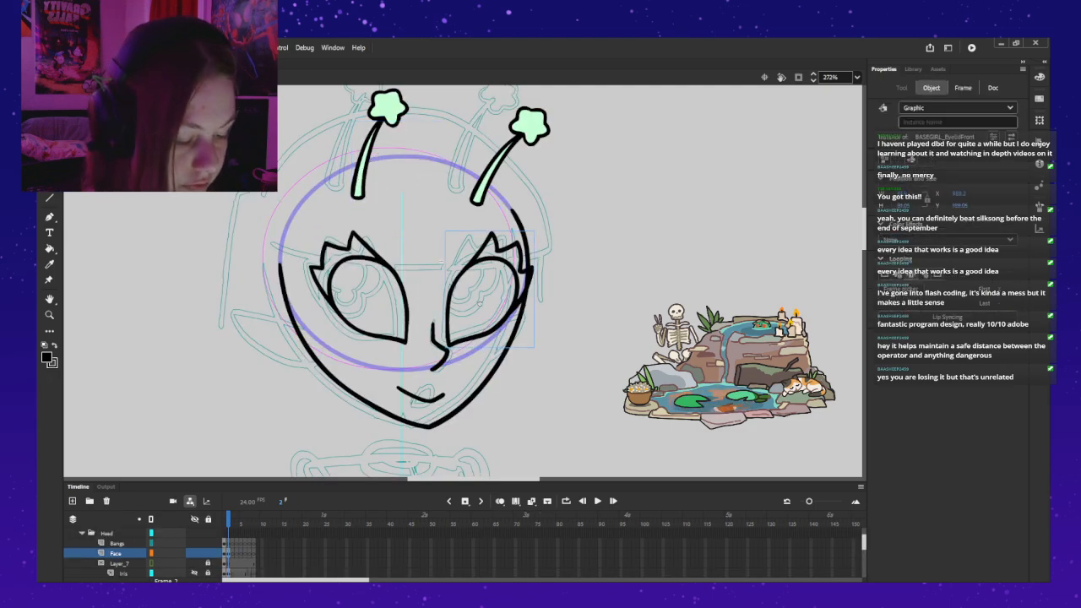
key(Up)
key(Down)
key(Up)
key(Left)
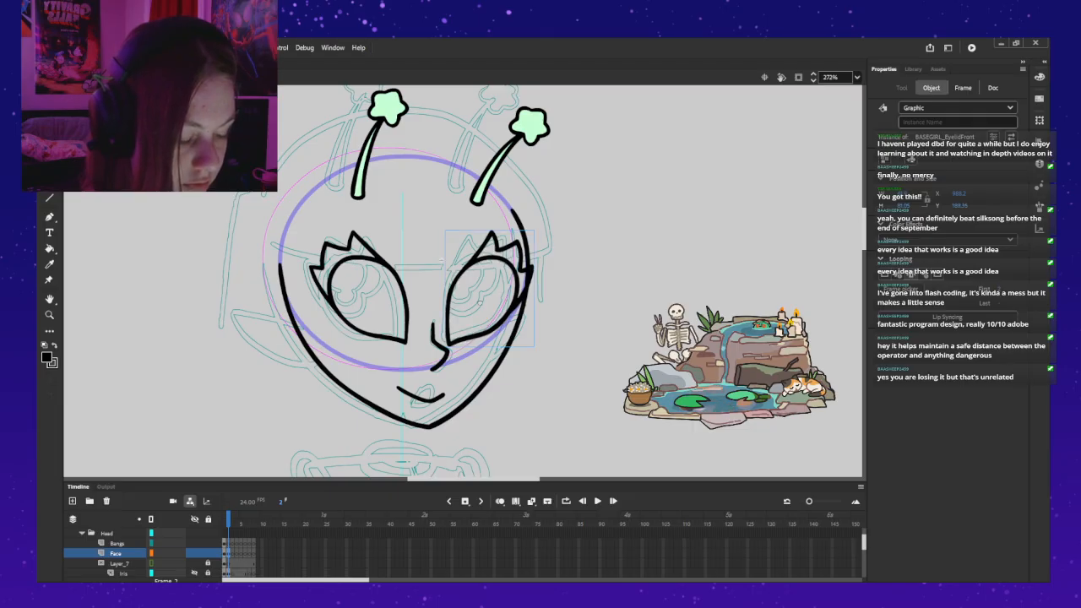
Step: Compare the left eye with the front head on frame 1 and inspect frame 2 inside its eyelid symbol
click(407, 261)
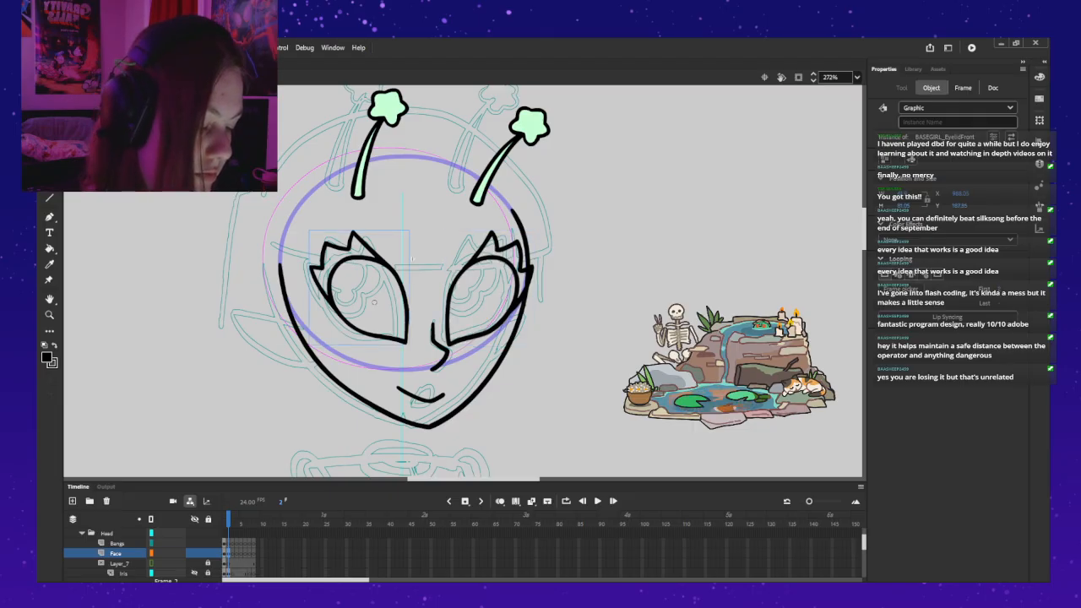
key(comma)
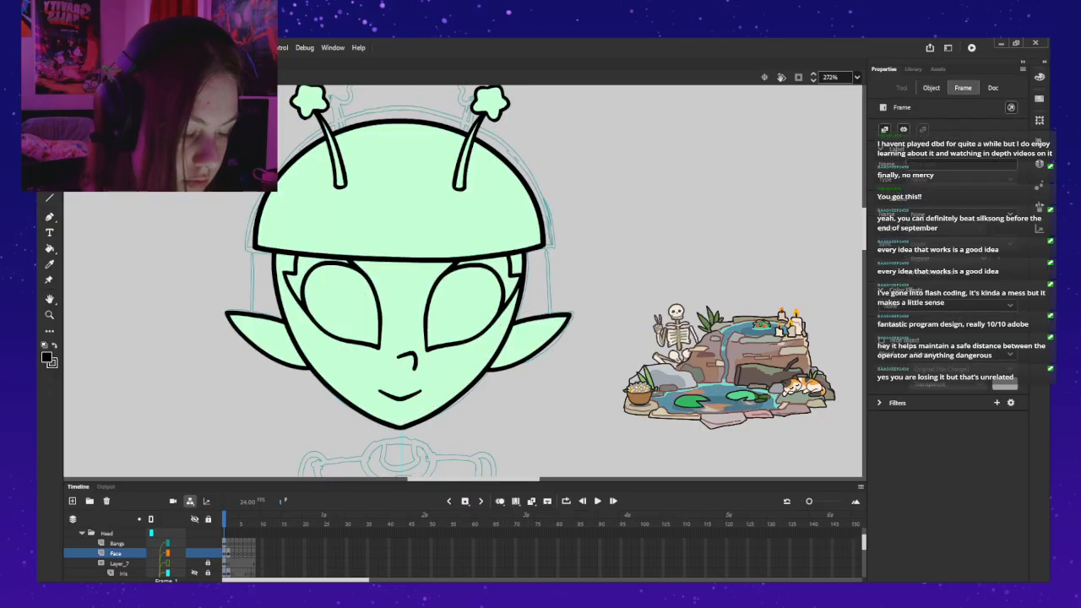
key(period)
click(412, 260)
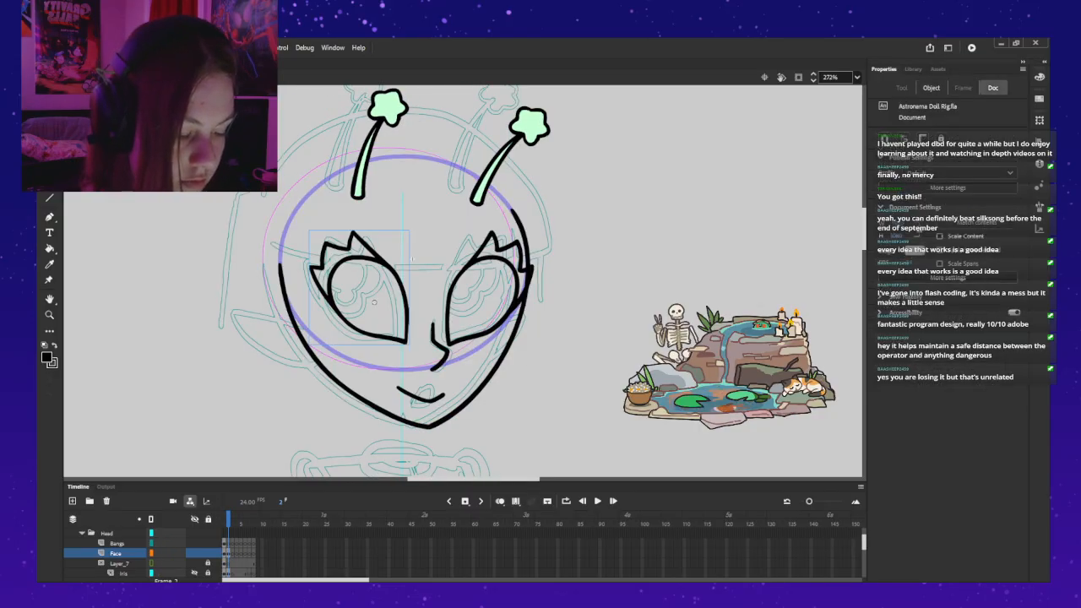
double_click(411, 259)
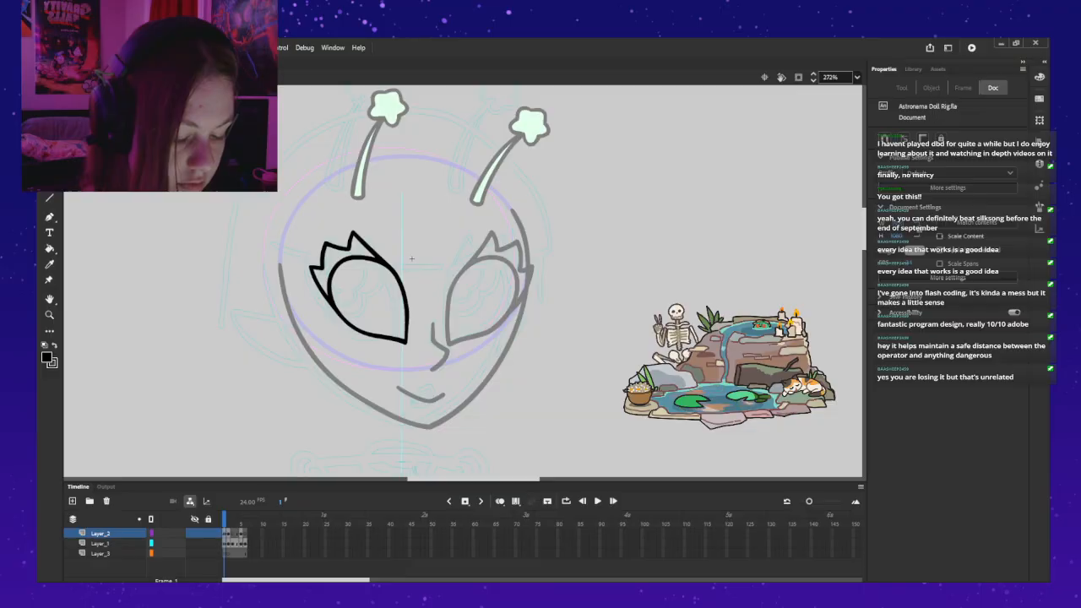
key(period)
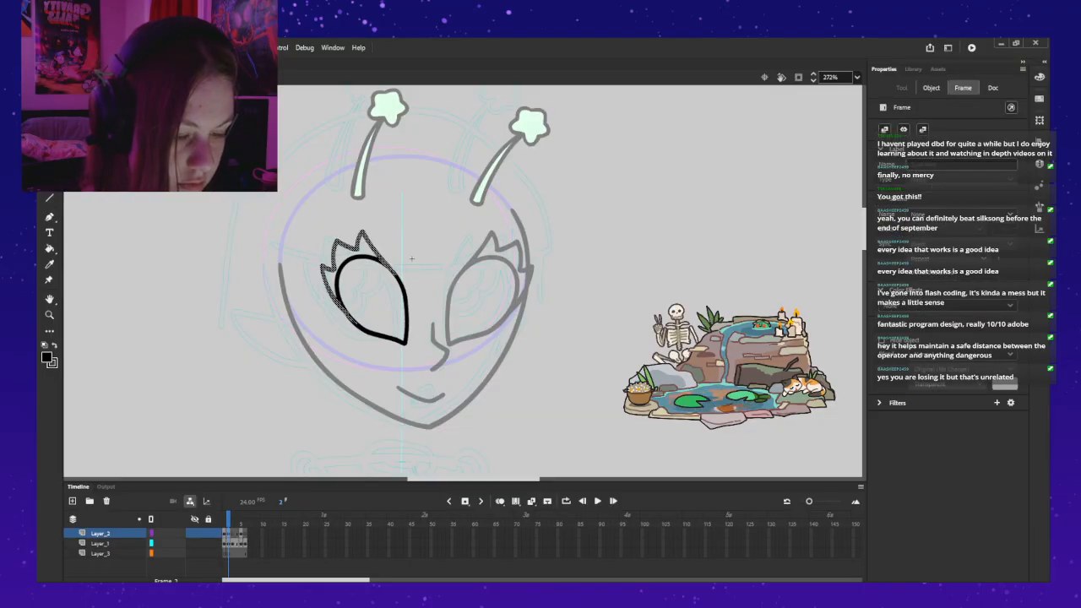
double_click(412, 260)
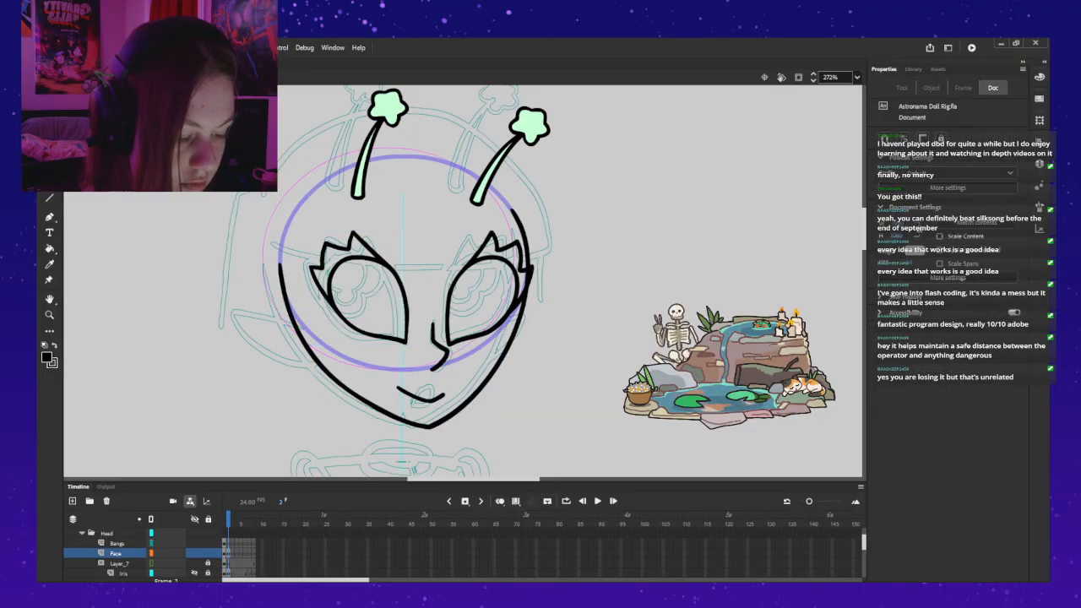
Step: Copy the eye outline from Layer_1 inside the right eyelid symbol and return to the full head
click(480, 301)
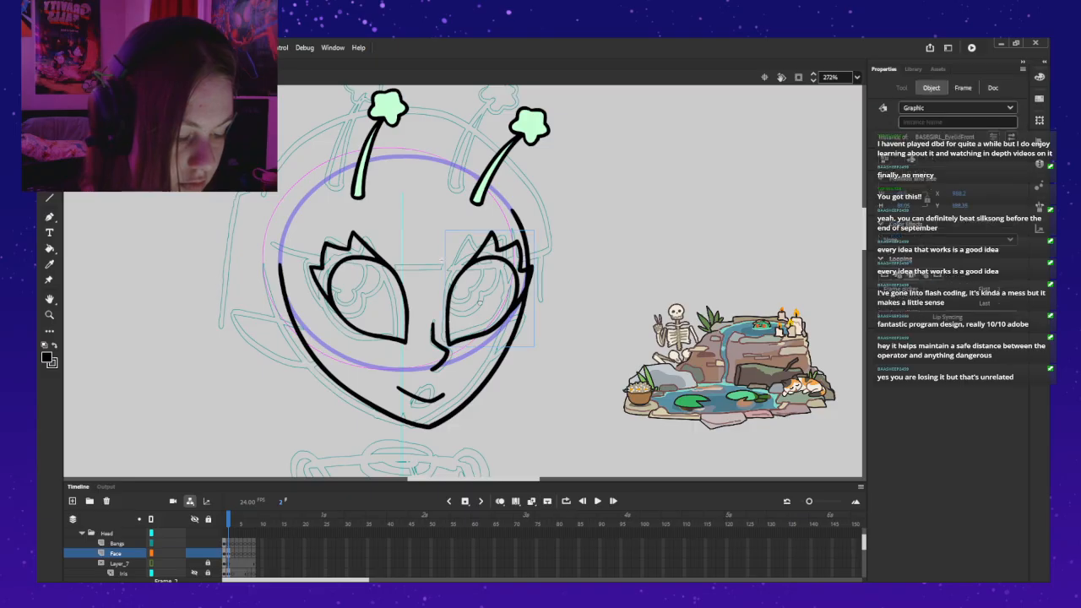
double_click(479, 301)
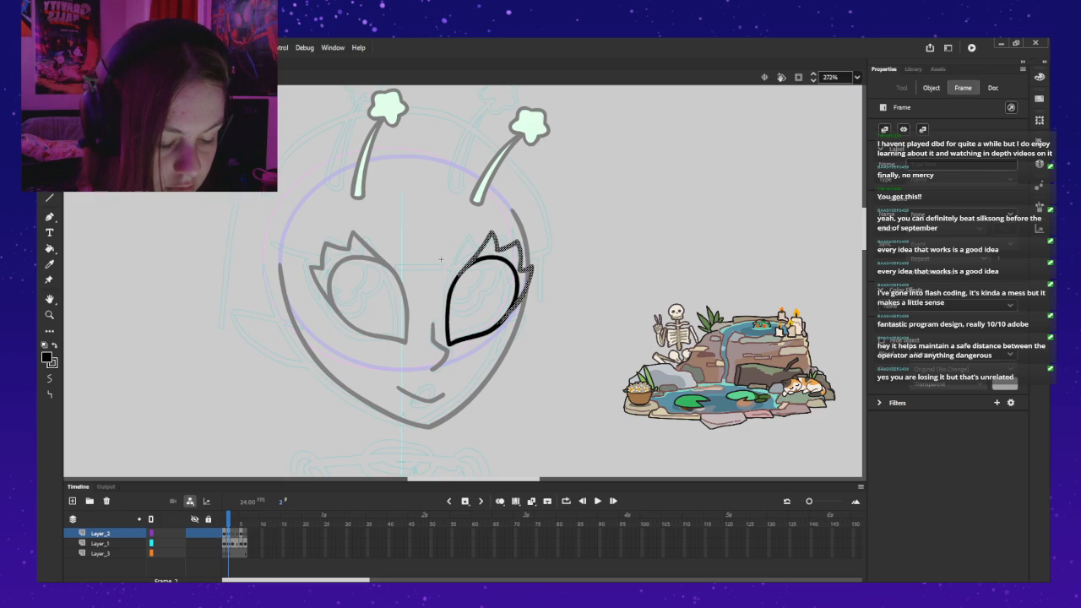
key(ctrl+a)
key(ctrl+shift+a)
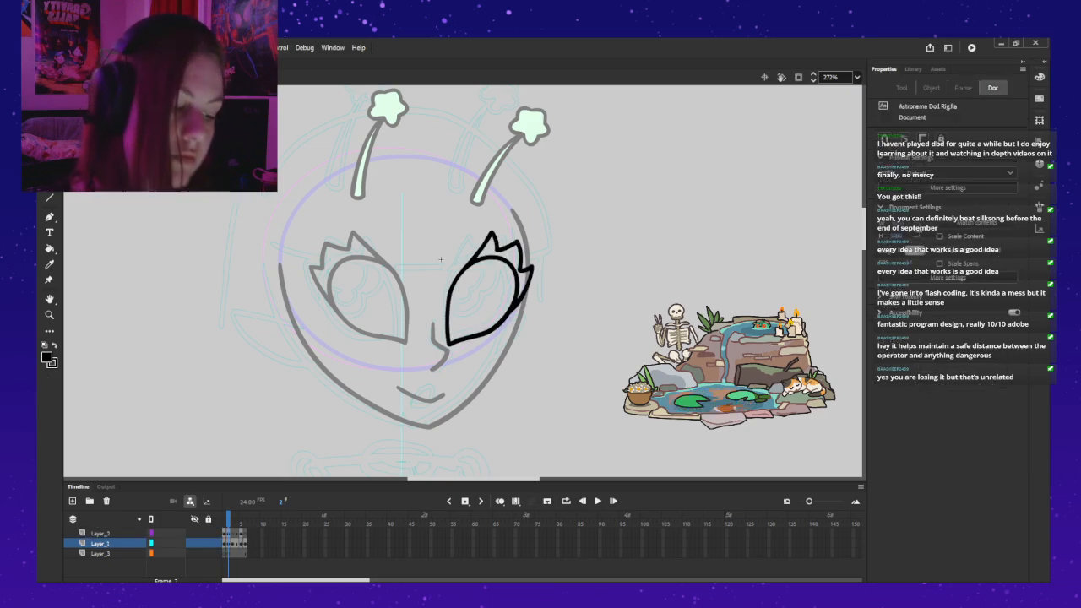
click(450, 298)
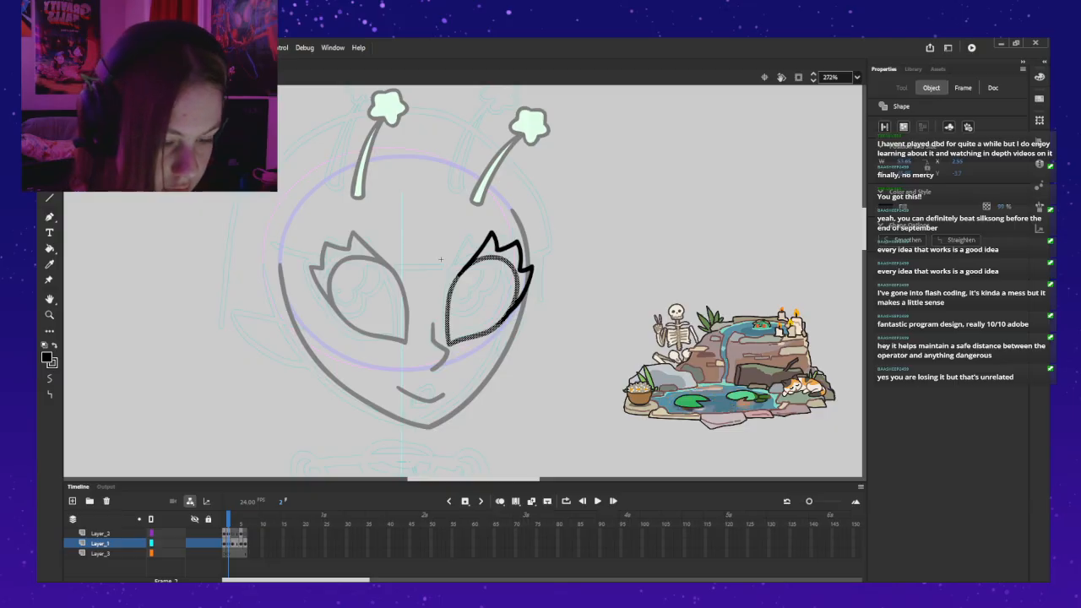
key(ctrl+e)
Step: Try pasting the eye outline on Layer_2 and aligning it over the right eye, and undo the paste
scroll(152, 554, up, 1)
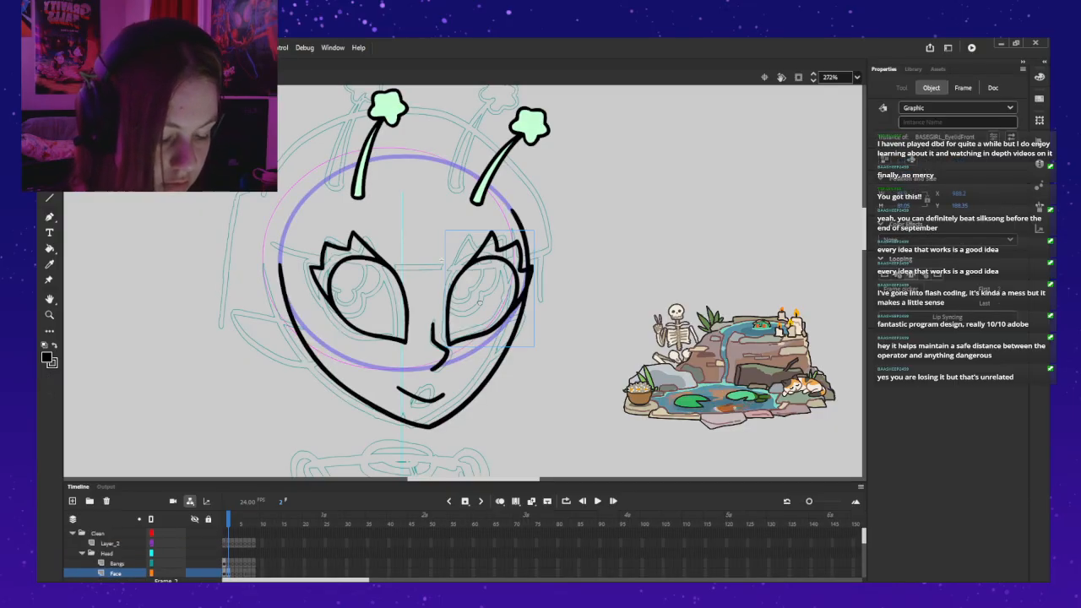
click(111, 544)
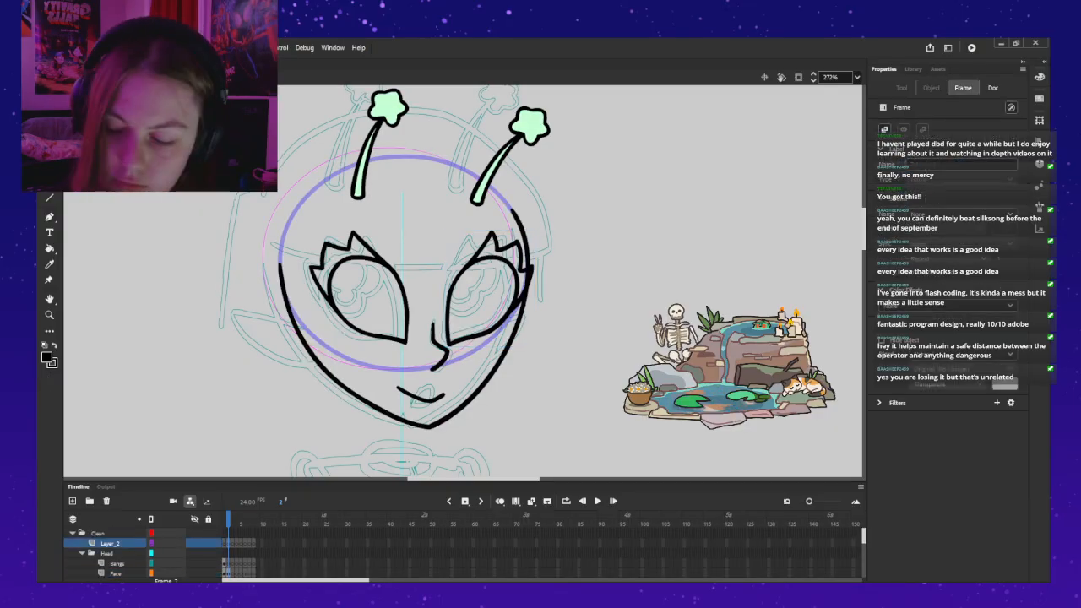
key(ctrl+v)
drag(493, 295, 512, 313)
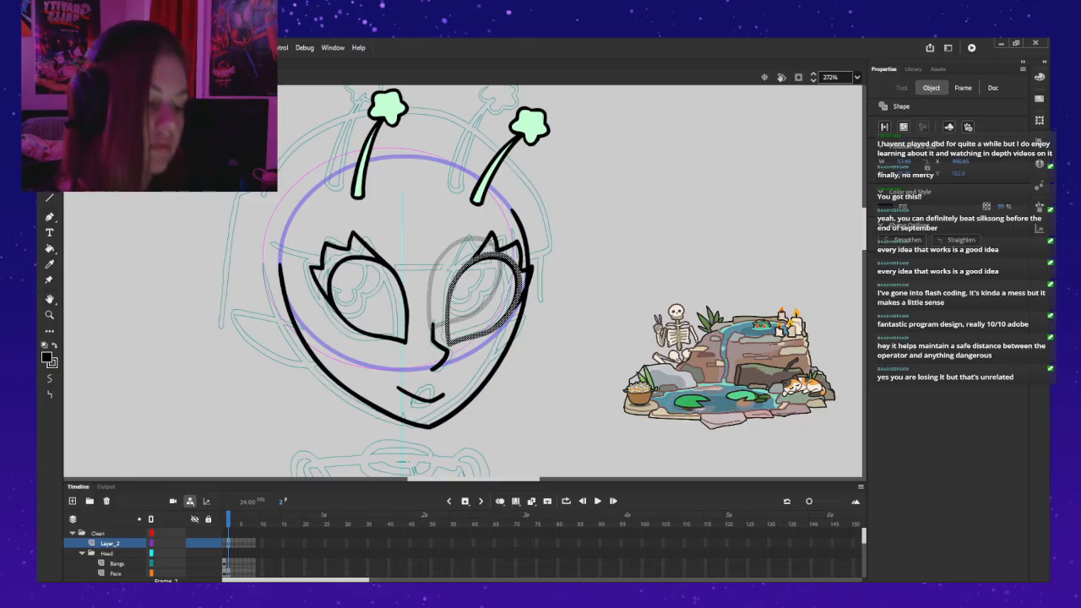
key(Left)
key(alt+shift+o)
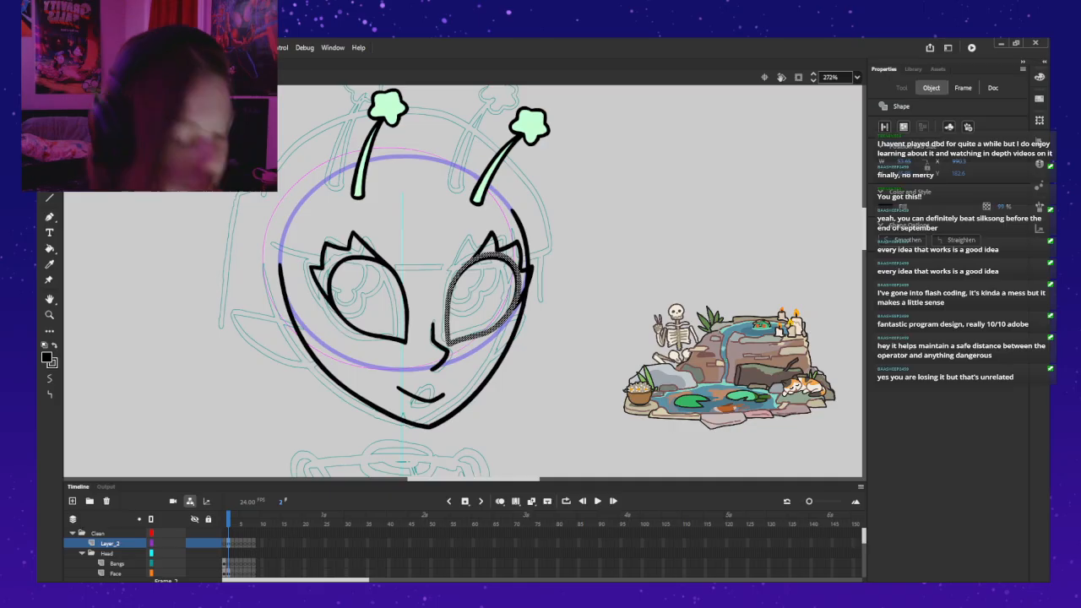
key(ctrl+v)
key(ctrl+z)
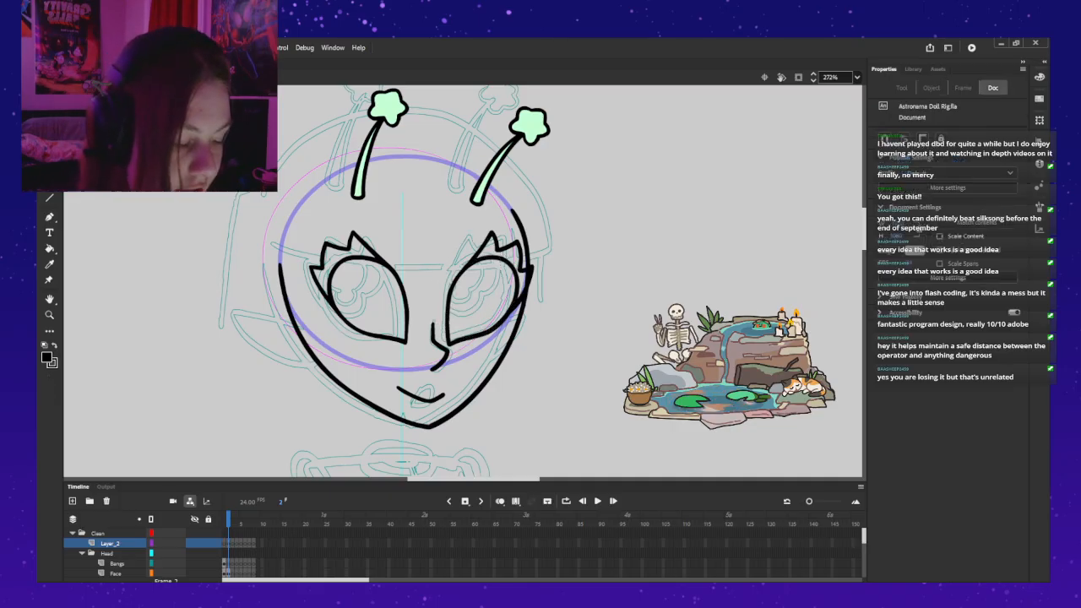
Step: Delete the left eye of the three-quarter head and paste a copy of the right eyelid instance in its place
click(480, 301)
click(374, 302)
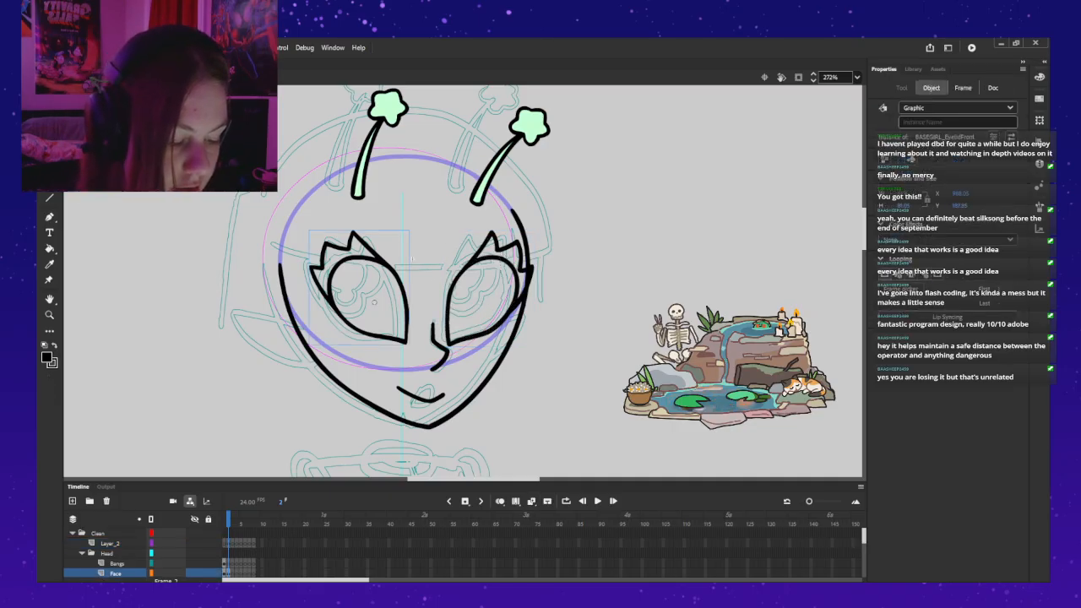
click(478, 302)
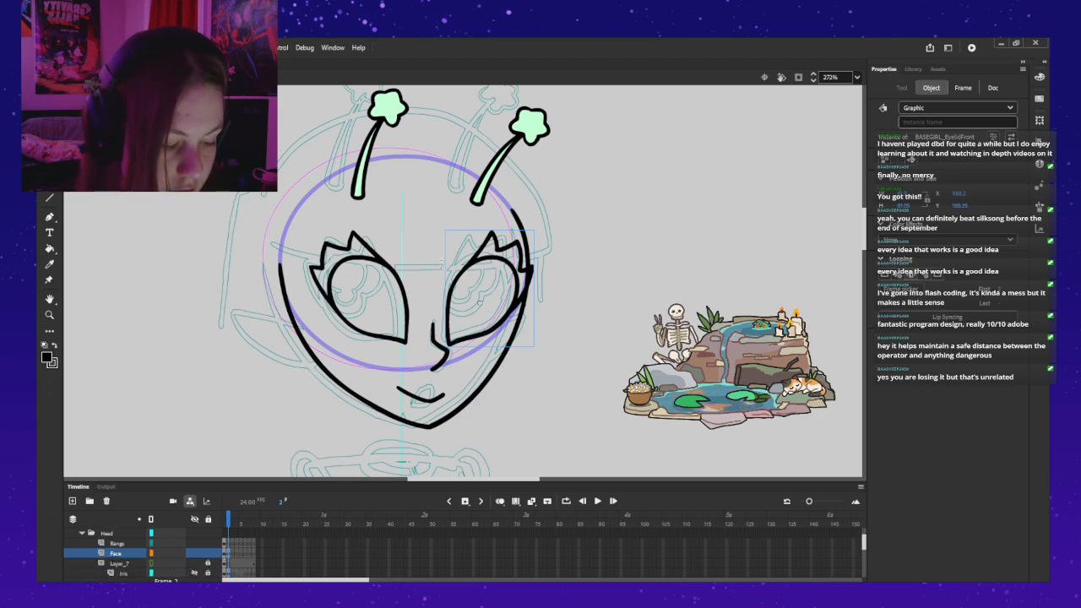
click(384, 265)
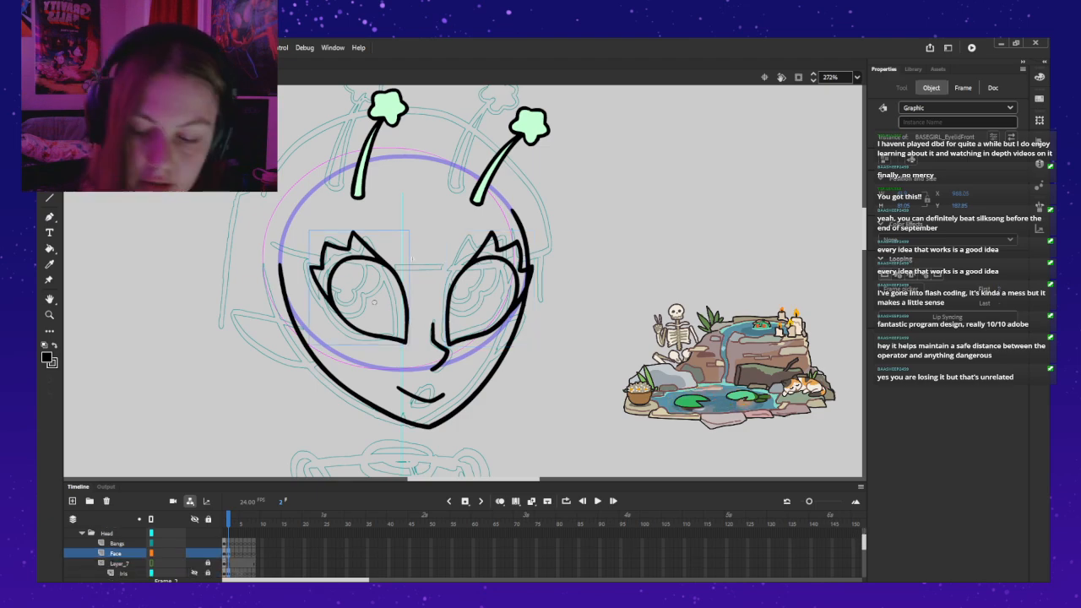
key(Delete)
key(ctrl+v)
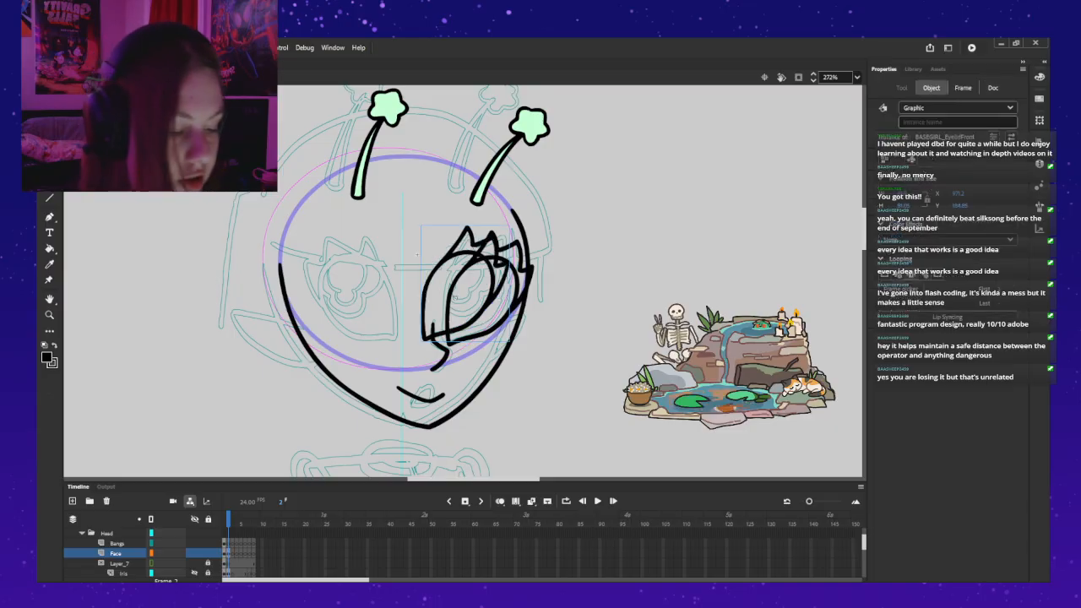
drag(417, 255, 331, 248)
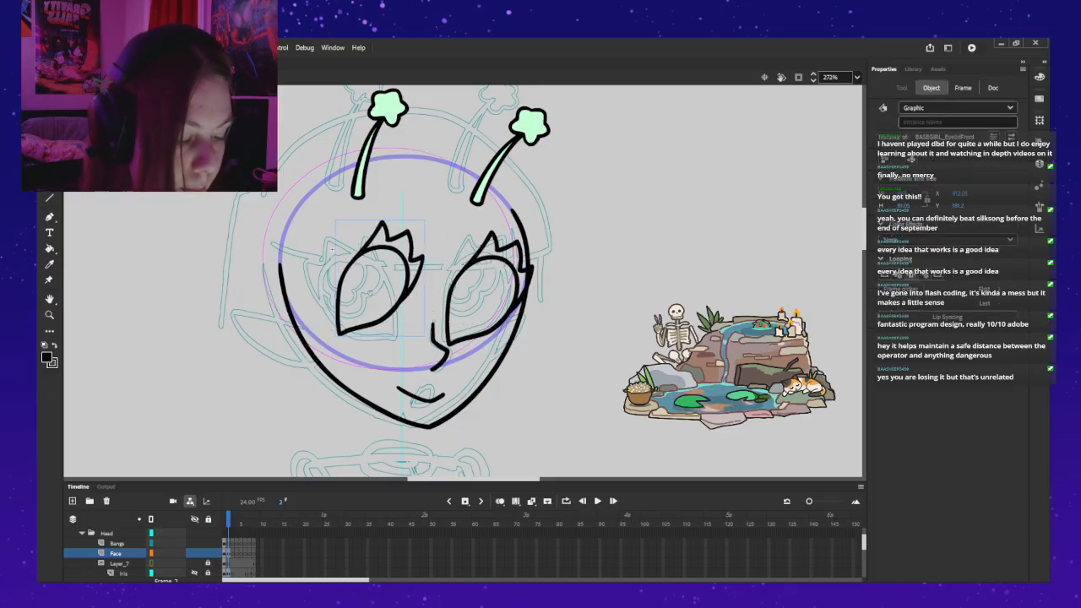
Step: Flip the pasted eye horizontally, fit it to the left eye position and stretch it wider
key(shift+h)
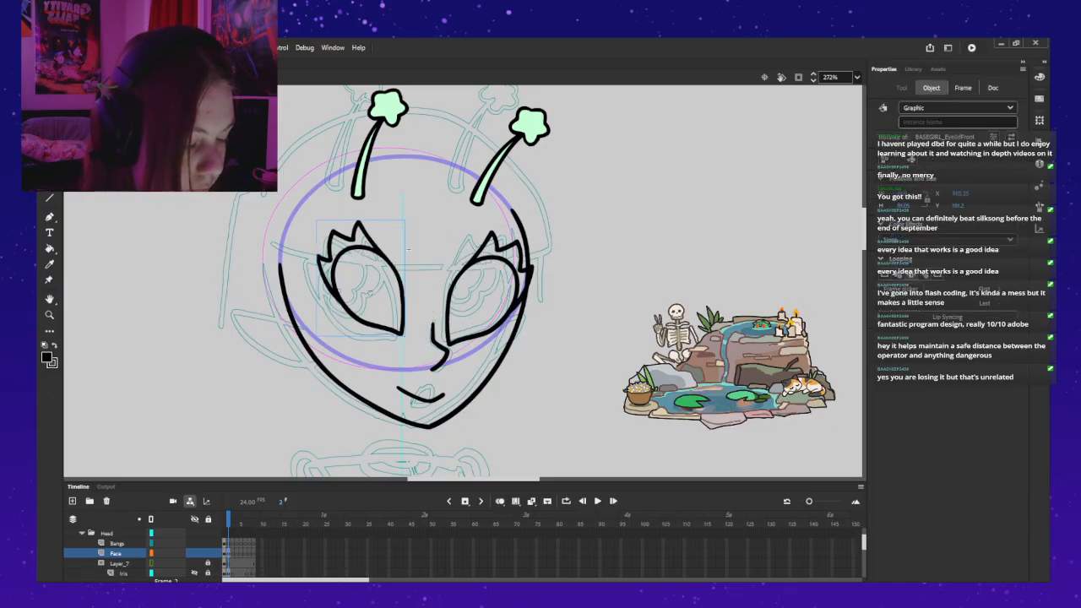
drag(409, 248, 406, 256)
key(q)
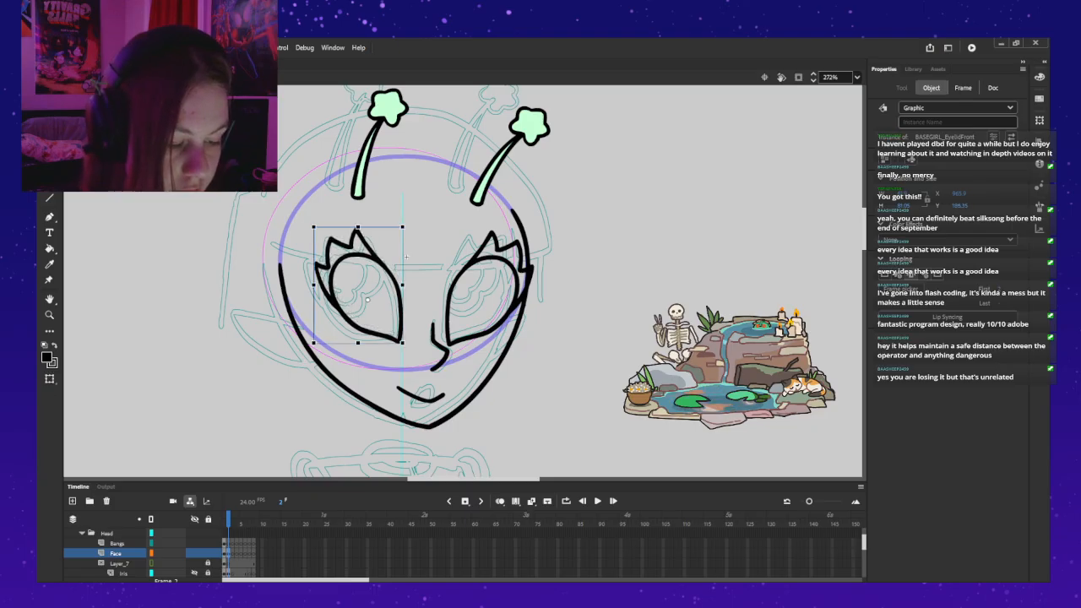
drag(402, 285, 407, 260)
key(Escape)
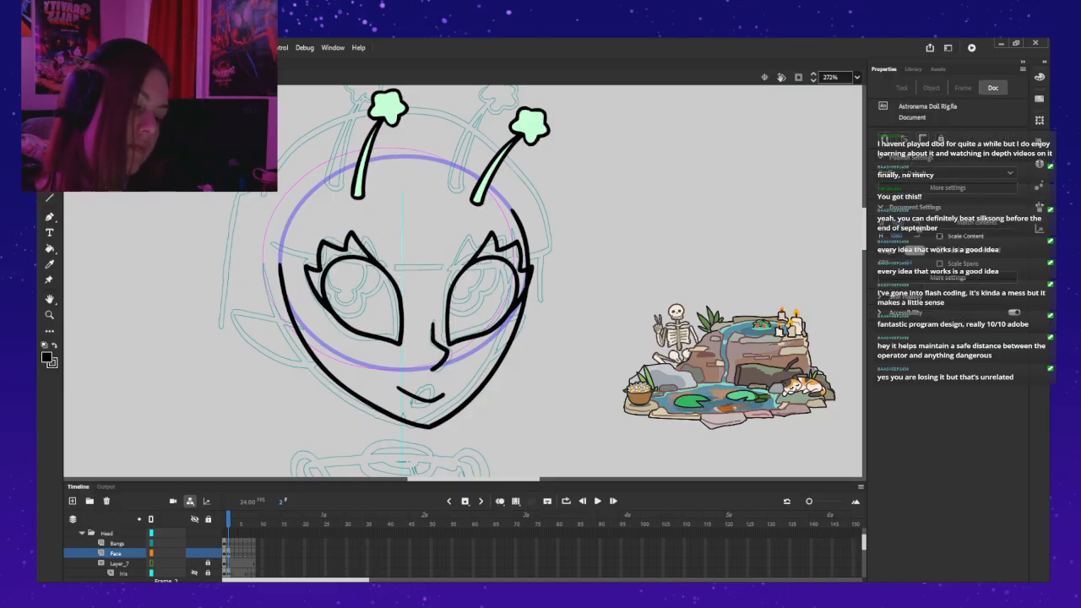
Step: Compare both eyes and undo the replacement, flip and widening of the left eye
click(468, 265)
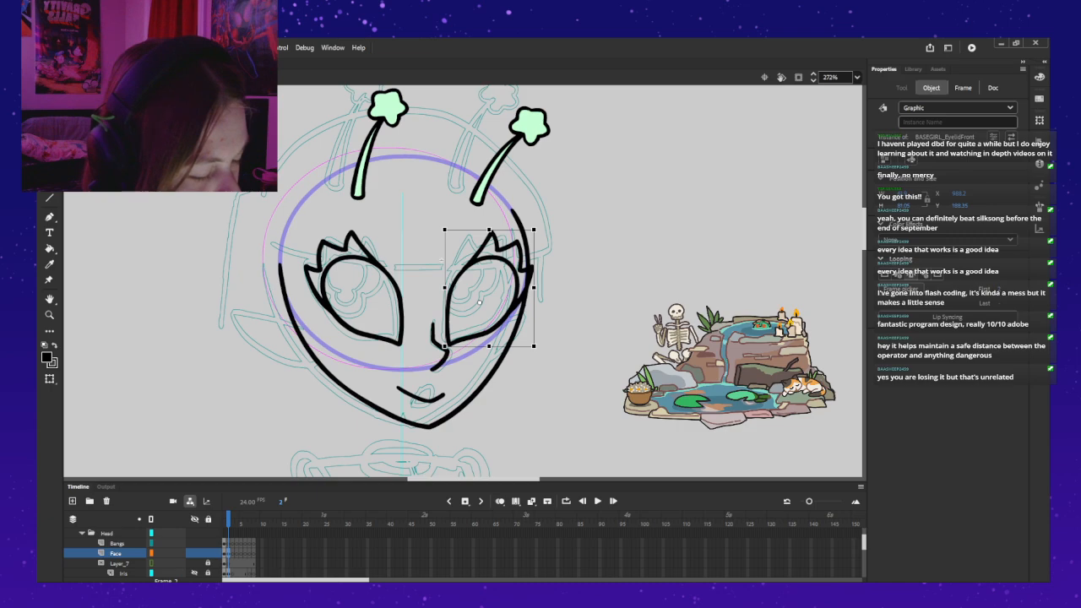
click(375, 267)
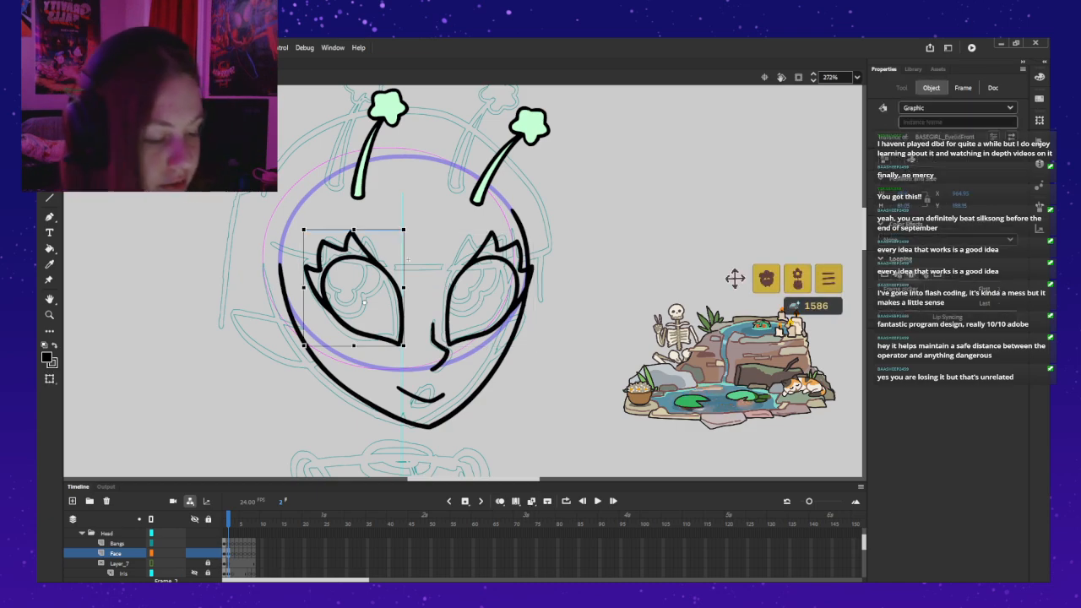
key(ctrl+z)
key(ctrl+z)
key(ctrl+z)
key(ctrl+z)
key(ctrl+z)
key(ctrl+z)
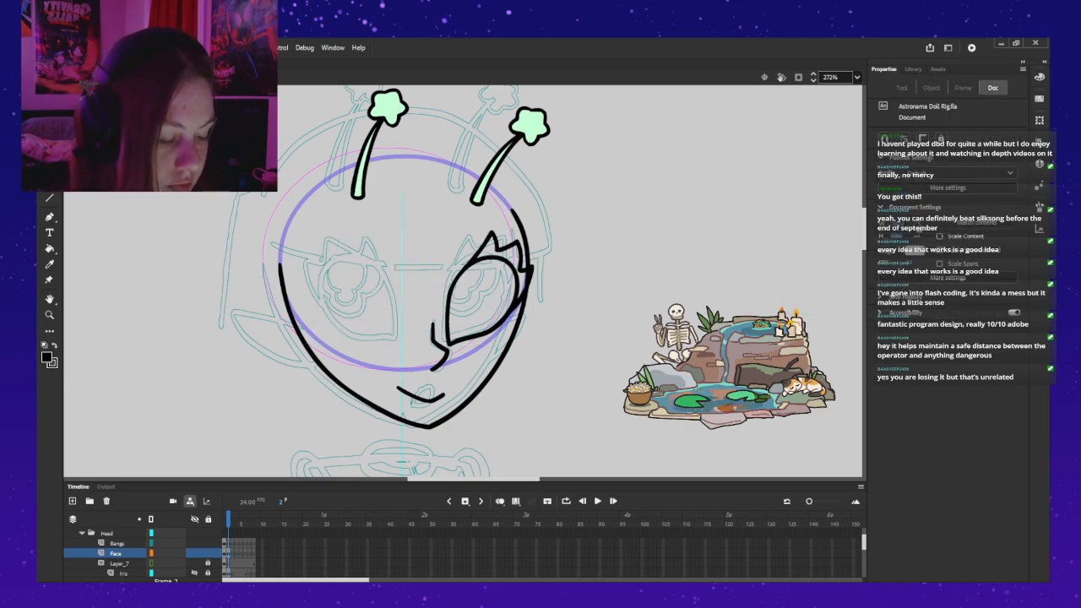
key(ctrl+z)
key(ctrl+z)
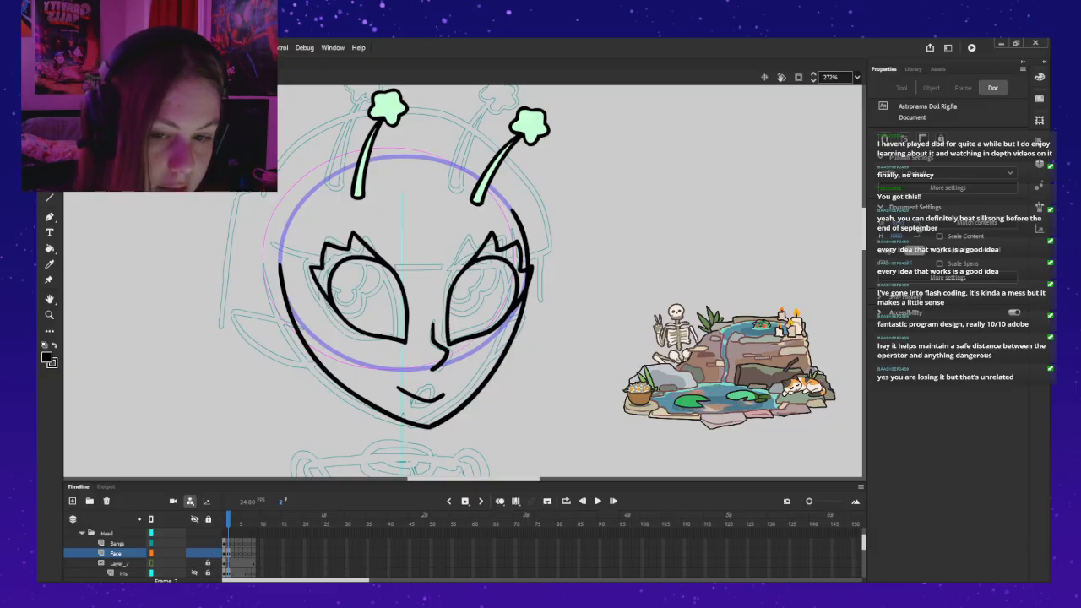
scroll(126, 553, up, 1)
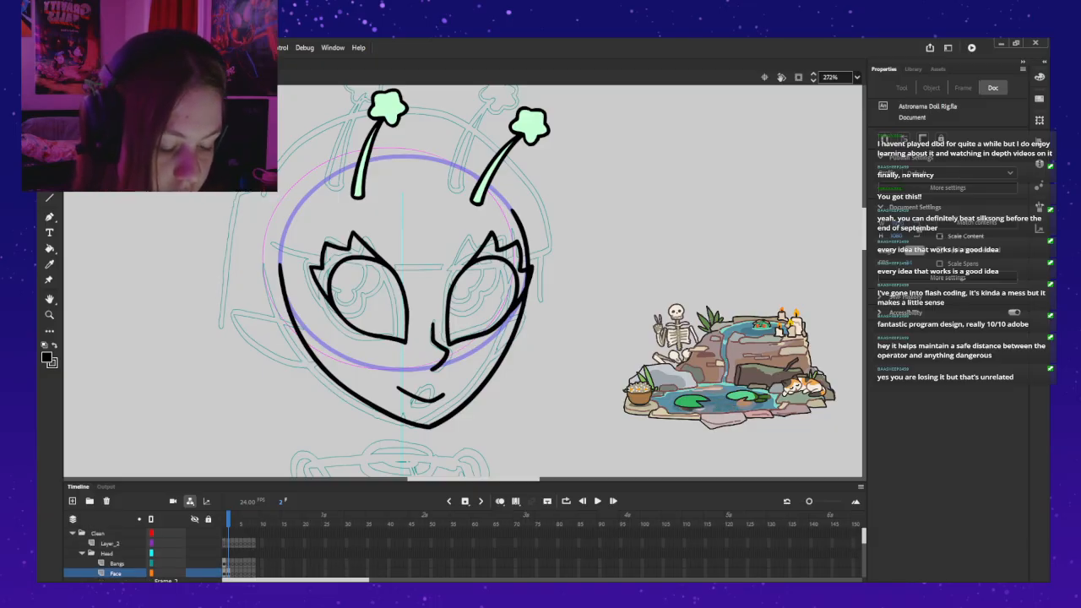
Step: Copy the eye outline from inside the right eyelid symbol and paste it on Layer_2, aligned over the right eye
scroll(126, 553, down, 1)
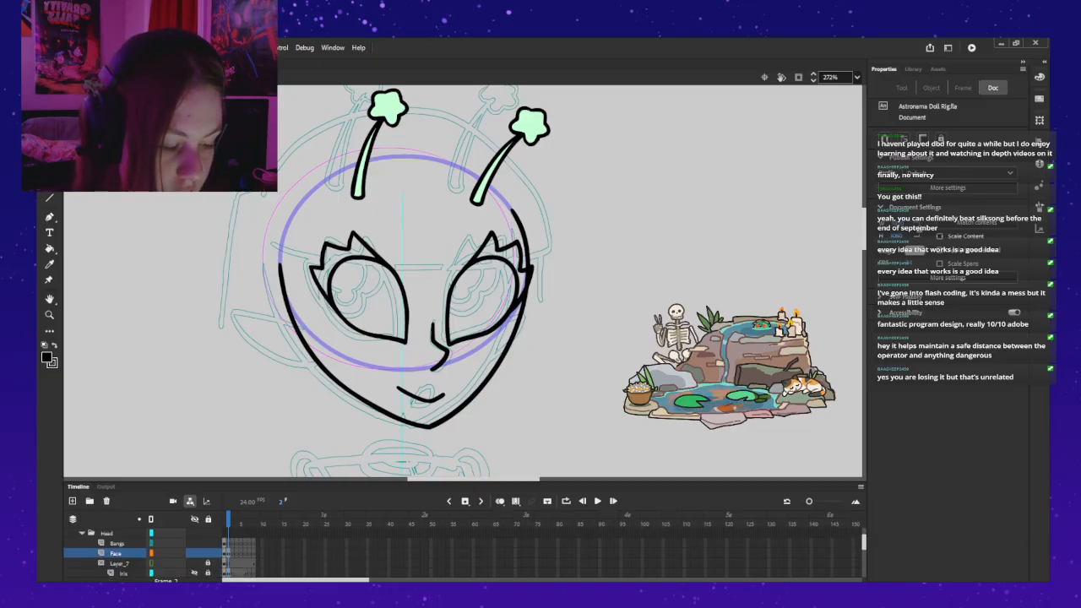
double_click(458, 274)
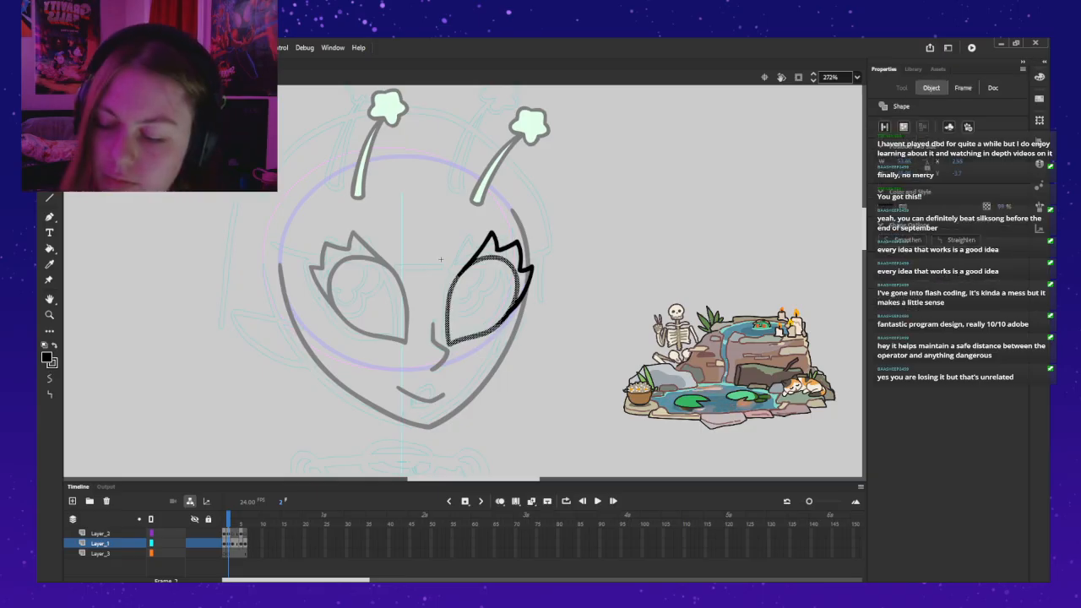
double_click(440, 259)
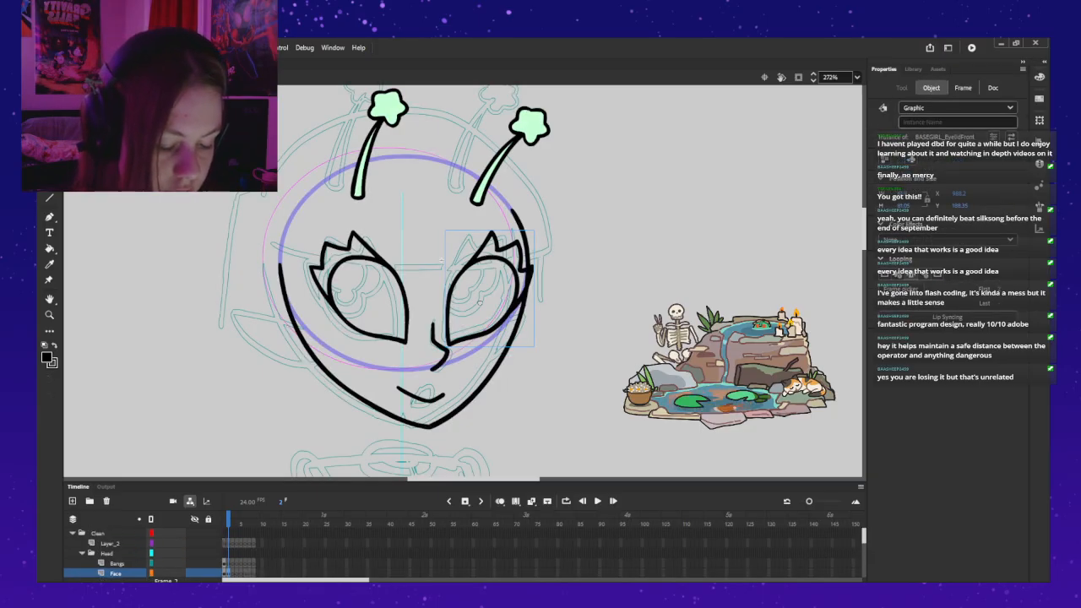
key(ctrl+v)
drag(477, 313, 496, 331)
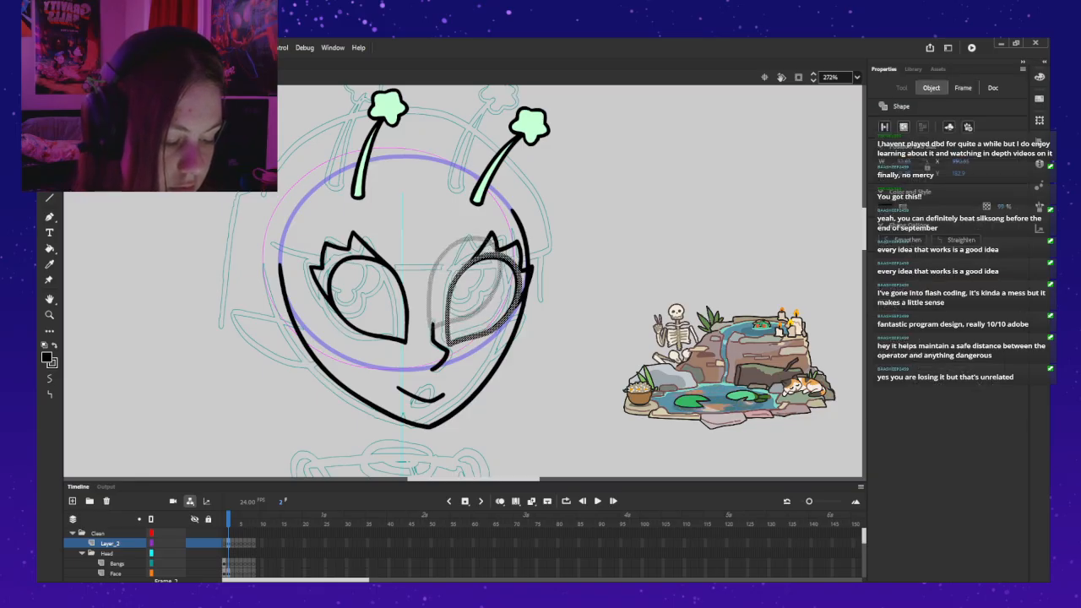
drag(496, 331, 495, 331)
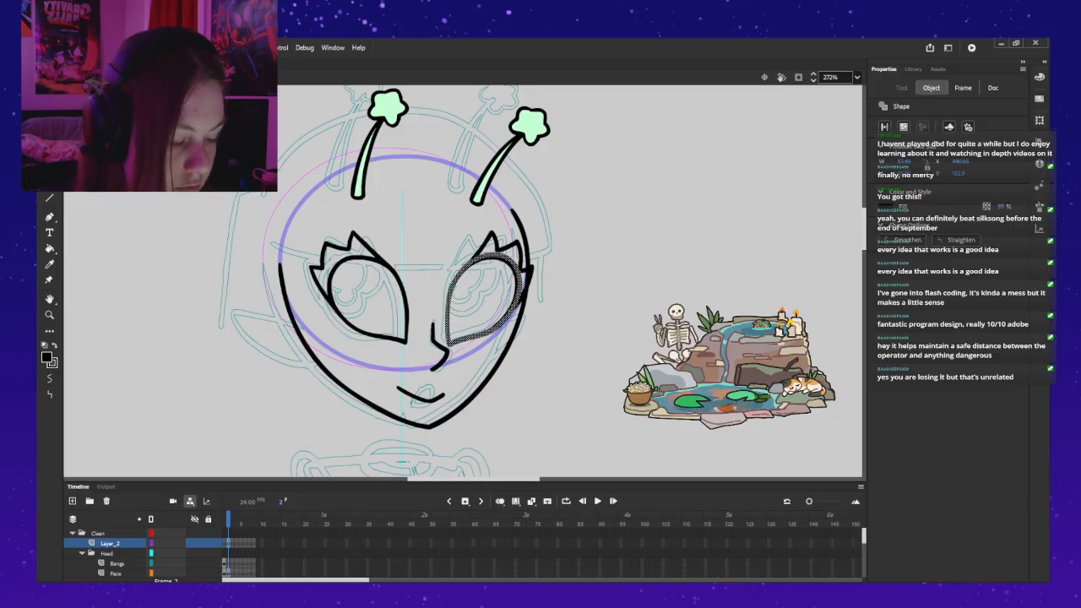
mouse_move(495, 331)
mouse_down()
mouse_move(610, 341)
mouse_move(496, 334)
mouse_up()
Step: Undo the eye outline's placement on Layer_2, step back through the recent edits, and bring the outline back over the right eye
key(ctrl+z)
key(ctrl+z)
key(ctrl+z)
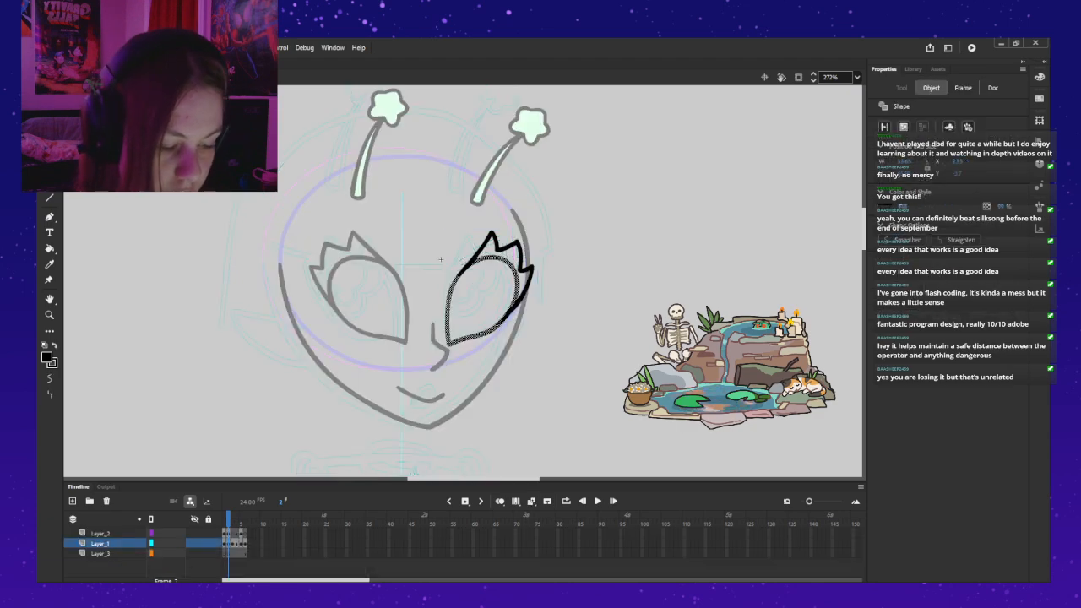
key(ctrl+z)
key(ctrl+z)
key(ctrl+z)
key(ctrl+z)
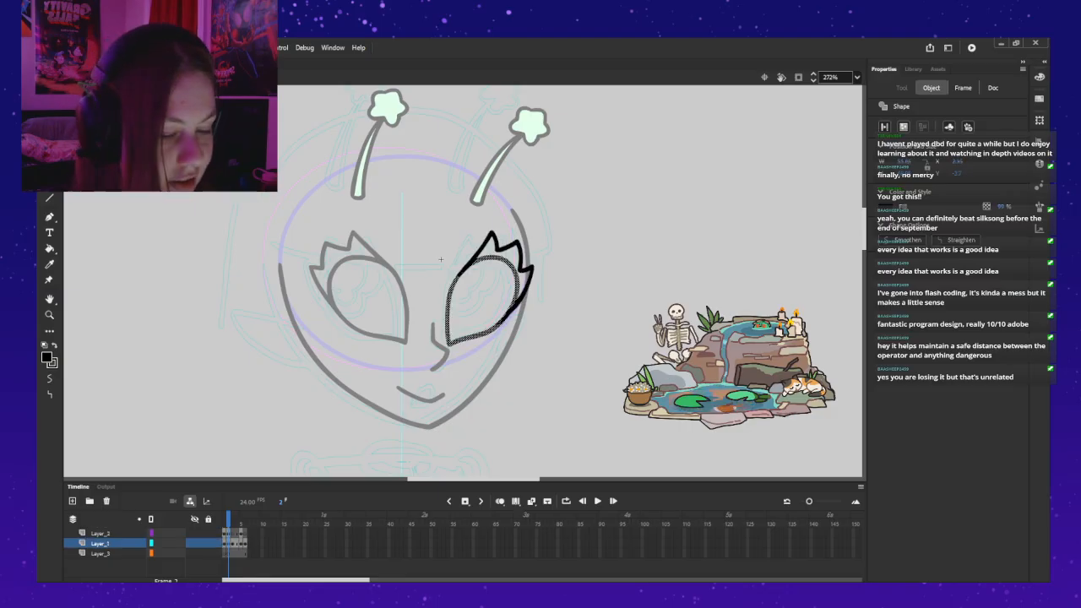
key(ctrl+z)
key(ctrl+z)
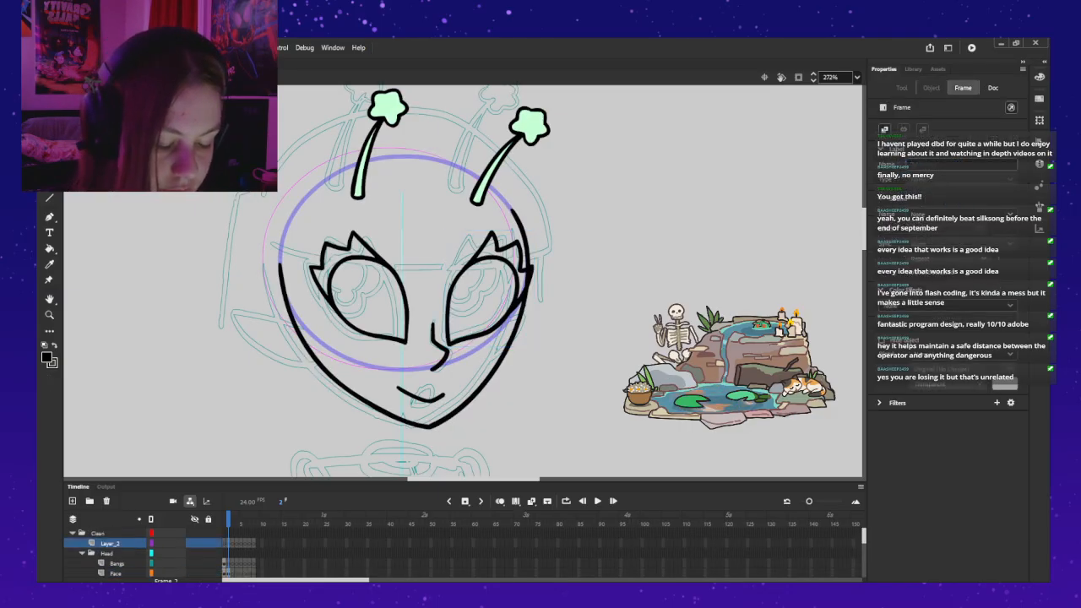
key(ctrl+z)
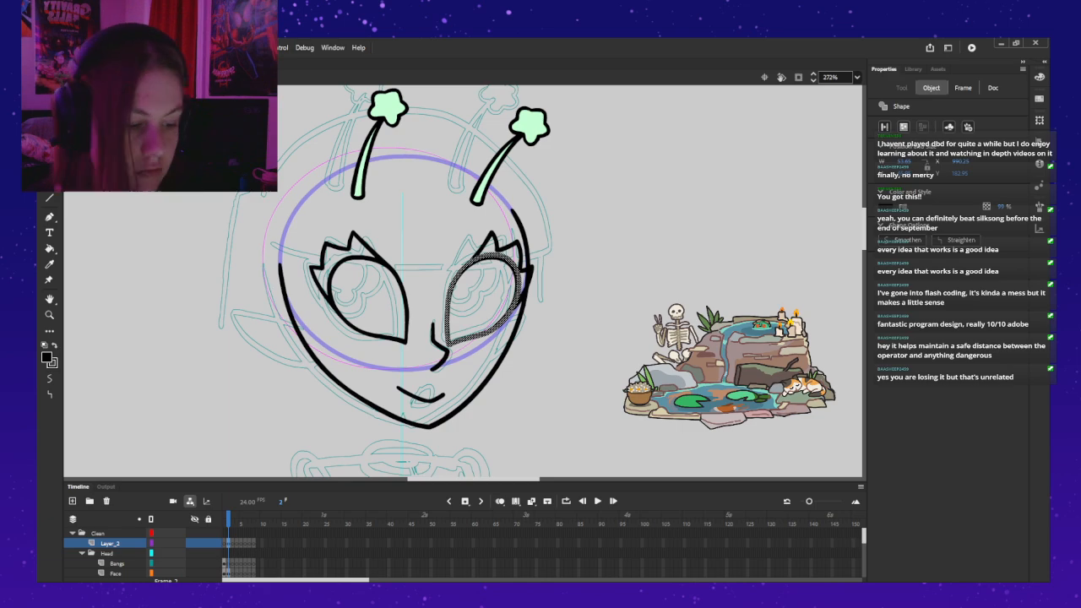
Step: Convert the eye outline on Layer_2 into a graphic symbol named BASEGIRL_Eye34
key(F8)
key(Return)
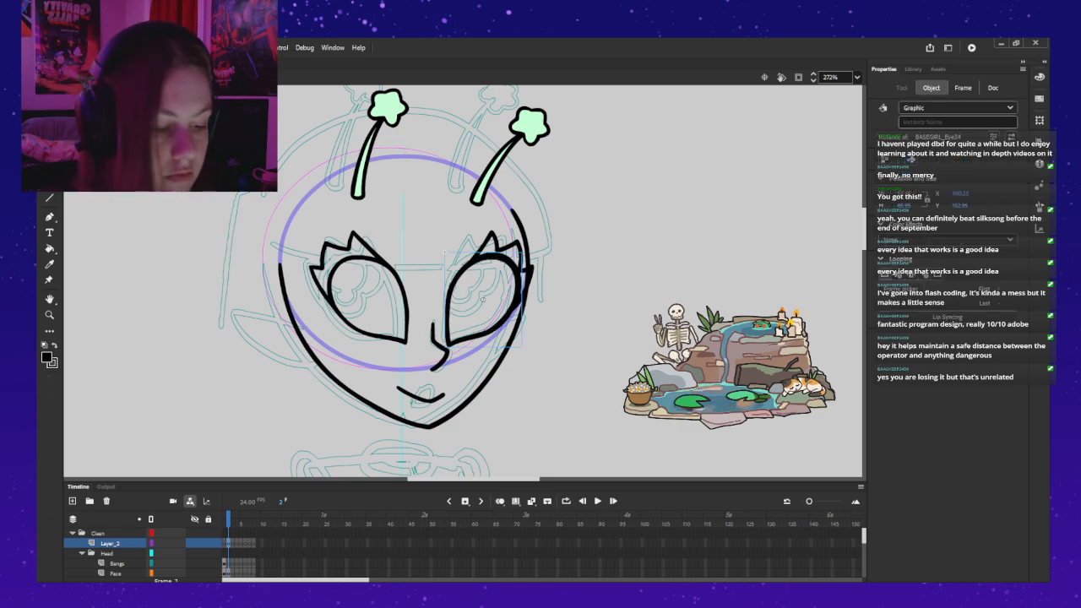
Step: Copy the eyelash shape from inside the right eyelid symbol and return to the full head
double_click(482, 300)
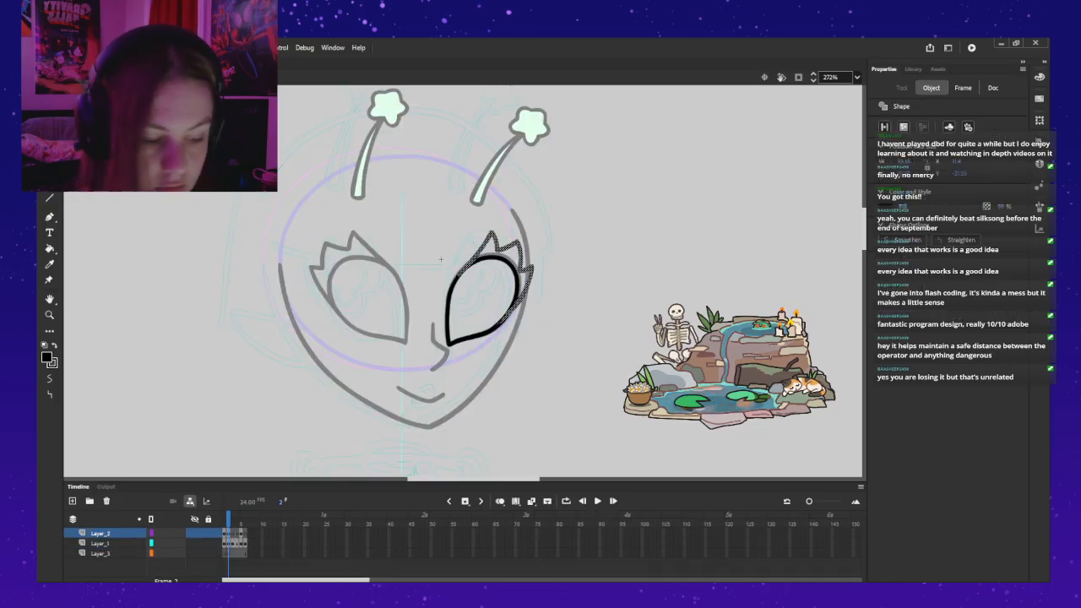
key(ctrl+e)
click(654, 266)
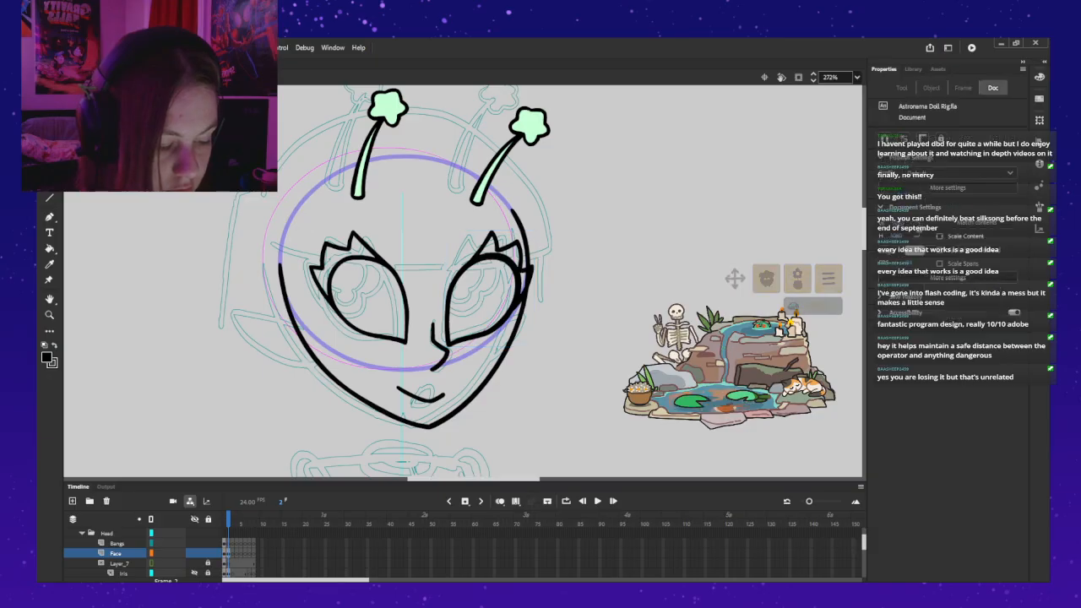
Step: Add a layer above the outline inside BASEGIRL_Eye34 and paste the copied eyelashes there, aligned around the eye
scroll(135, 553, up, 1)
click(111, 543)
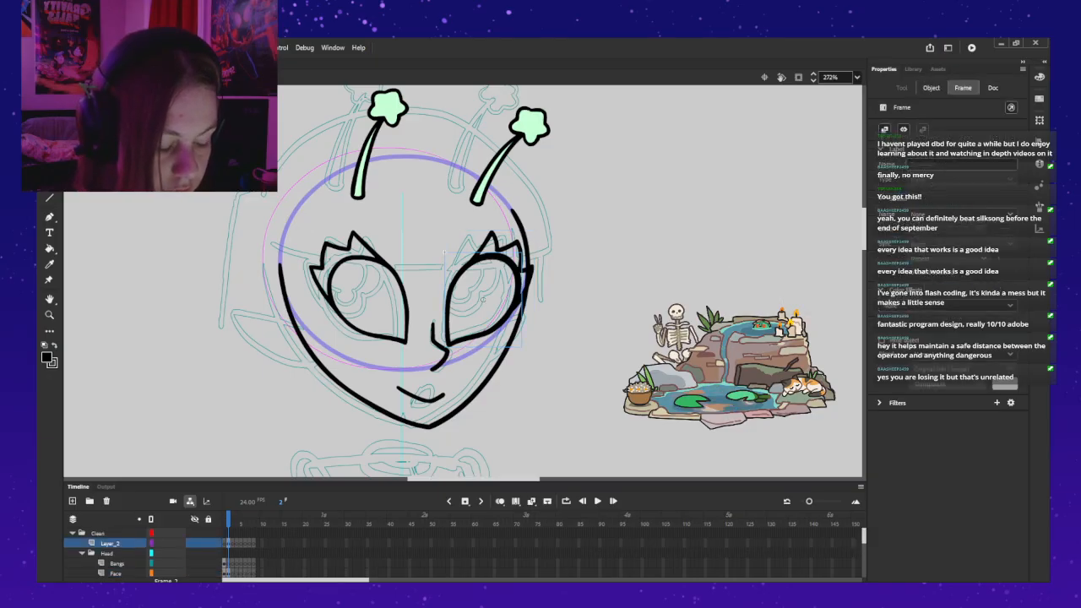
double_click(443, 251)
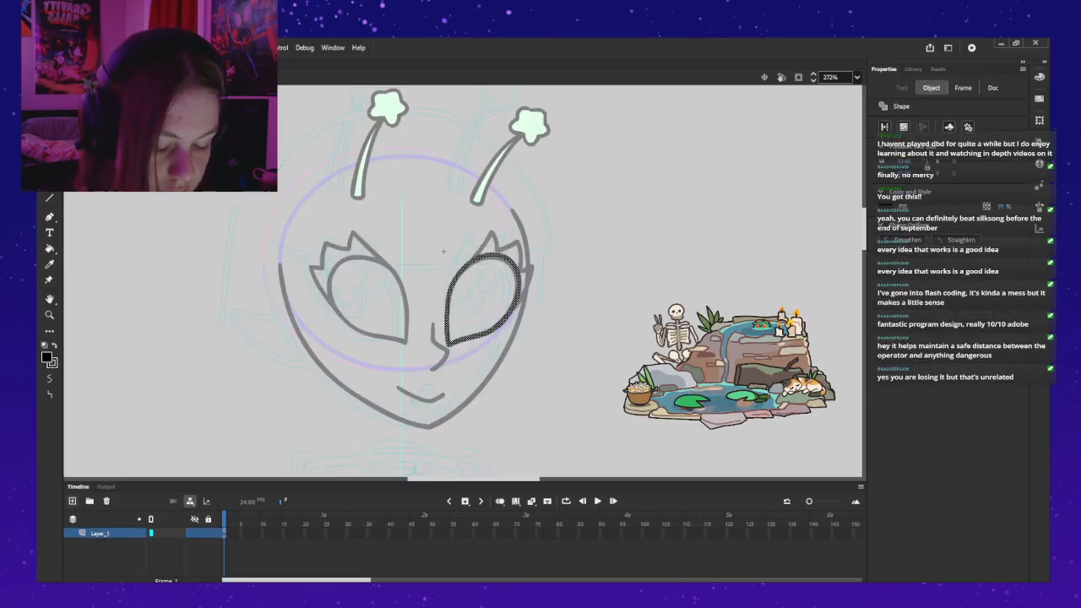
click(73, 502)
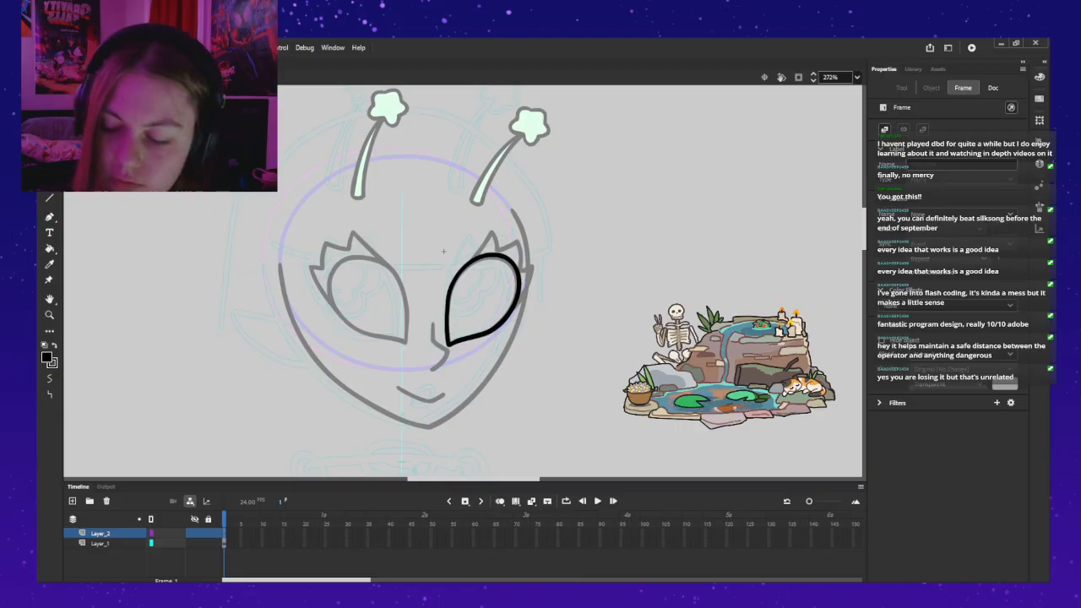
drag(443, 251, 429, 276)
key(ctrl+z)
key(ctrl+shift+v)
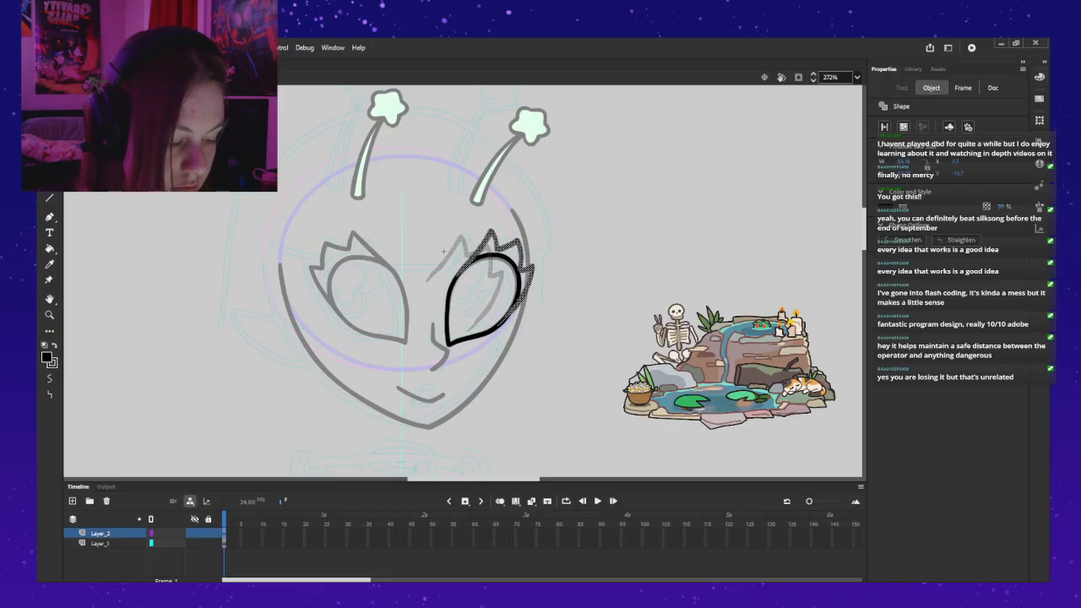
key(Escape)
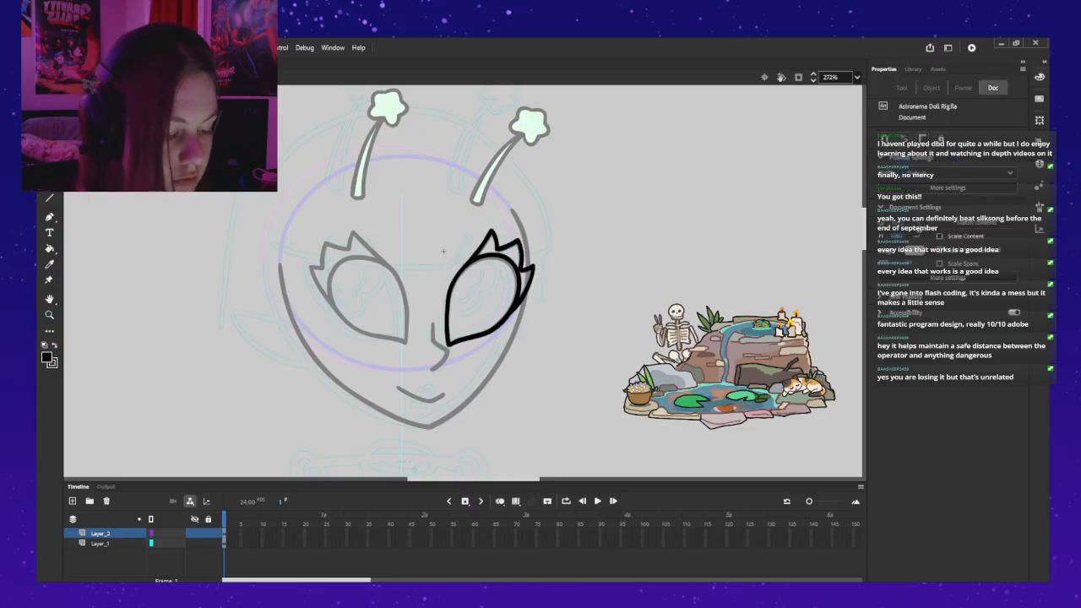
key(ctrl+e)
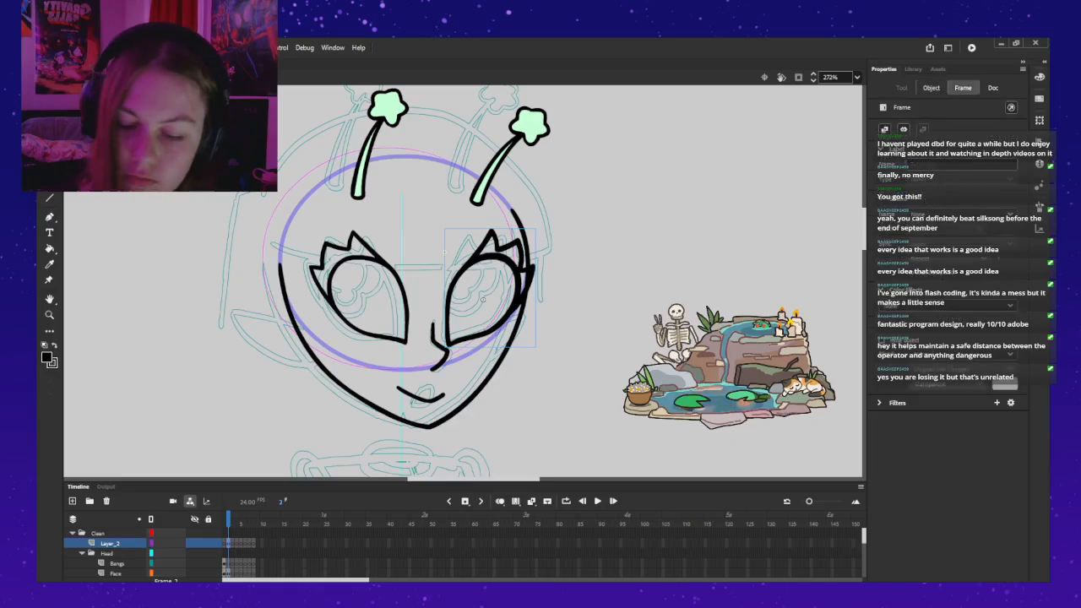
key(Escape)
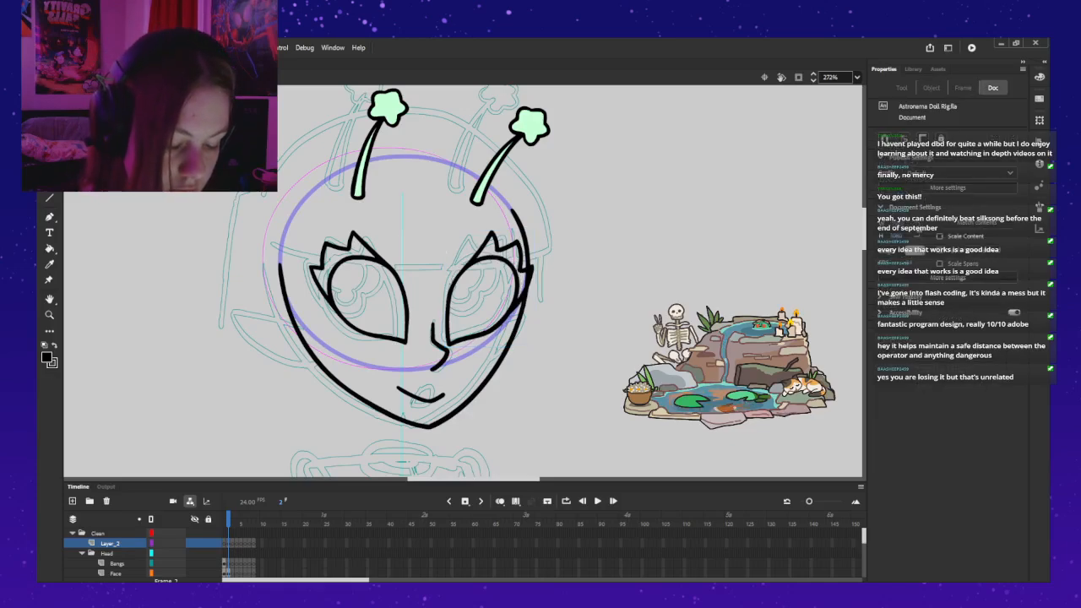
Step: Delete the old right eyelid instance on the Face layer and put BASEGIRL_Eye34 there in its place
click(115, 573)
key(Escape)
click(489, 259)
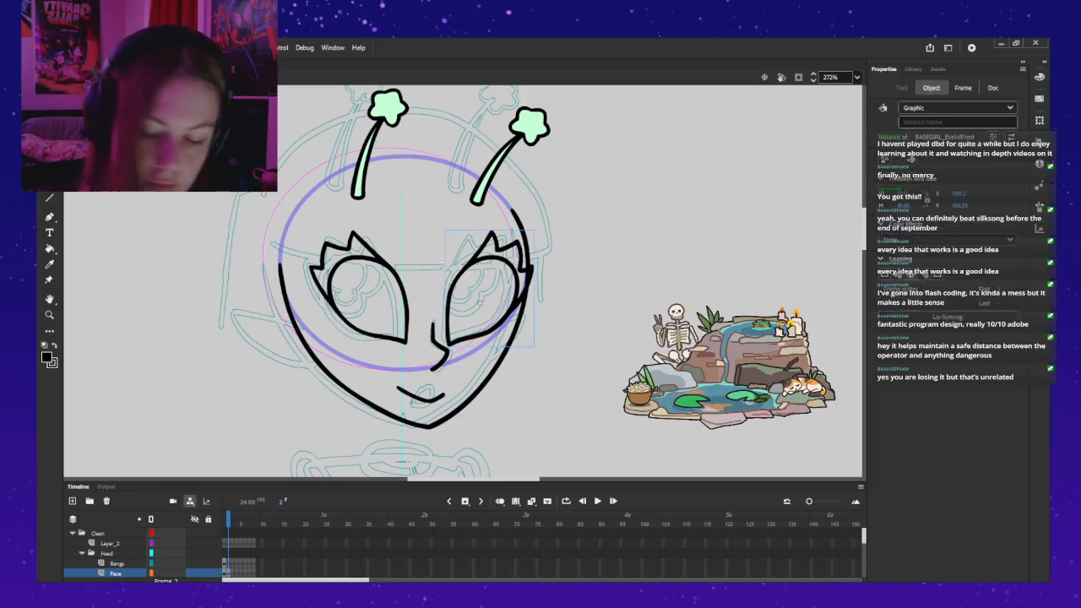
key(Delete)
key(ctrl+z)
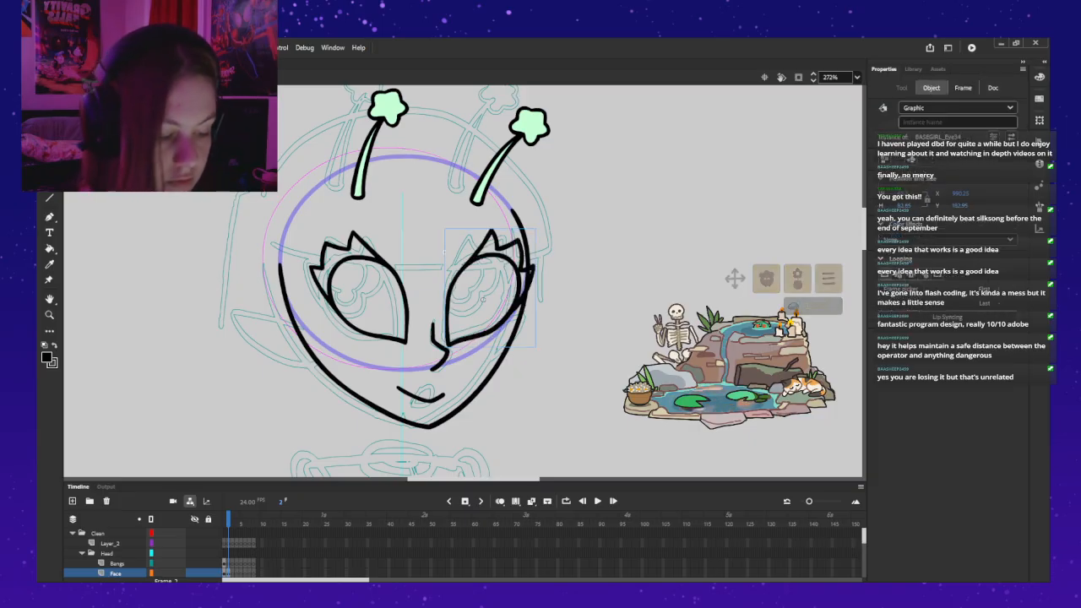
key(Escape)
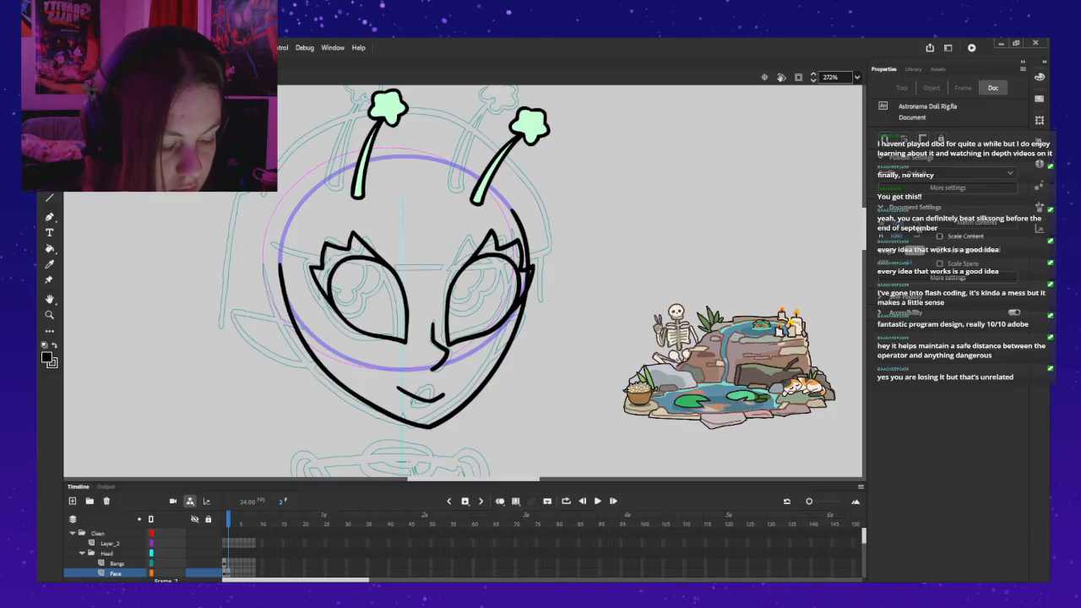
Step: Delete the left eyelid in frame 2 and paste a copy of the front view's left eyelid from frame 1 there
click(374, 301)
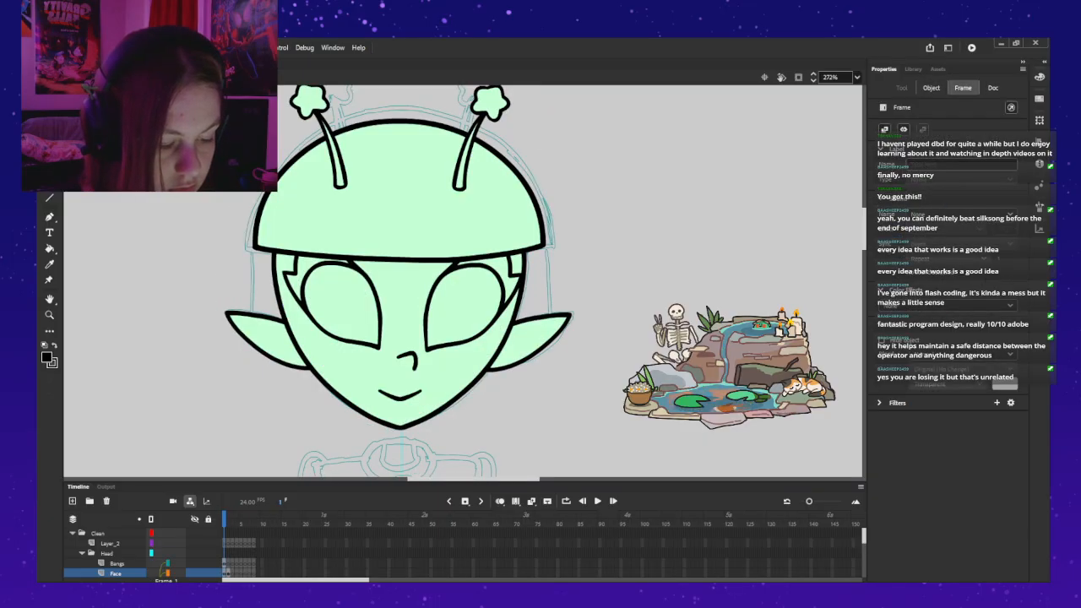
key(.)
click(412, 259)
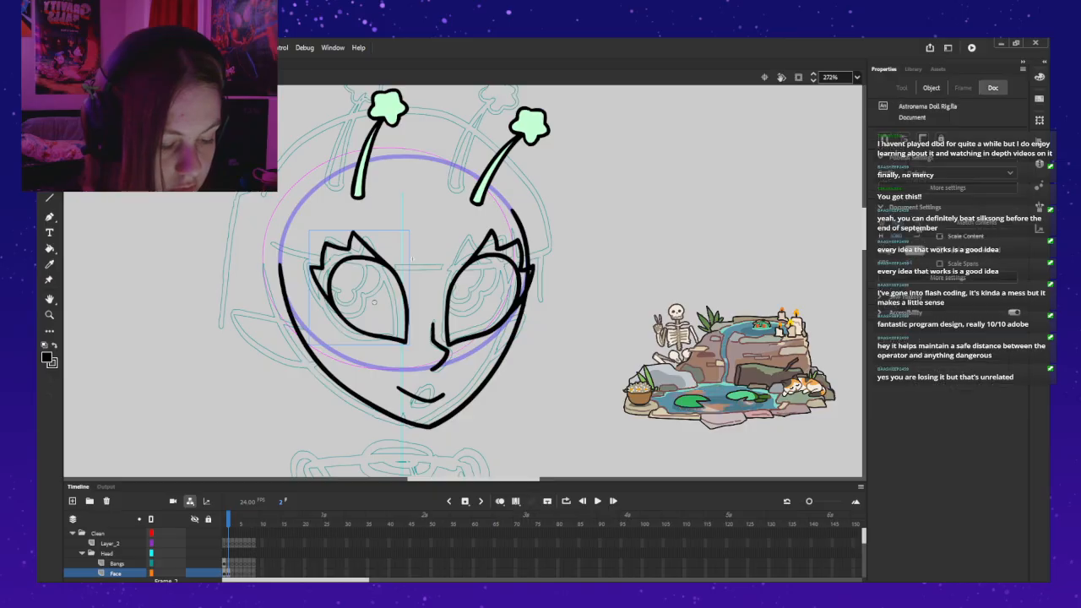
key(Delete)
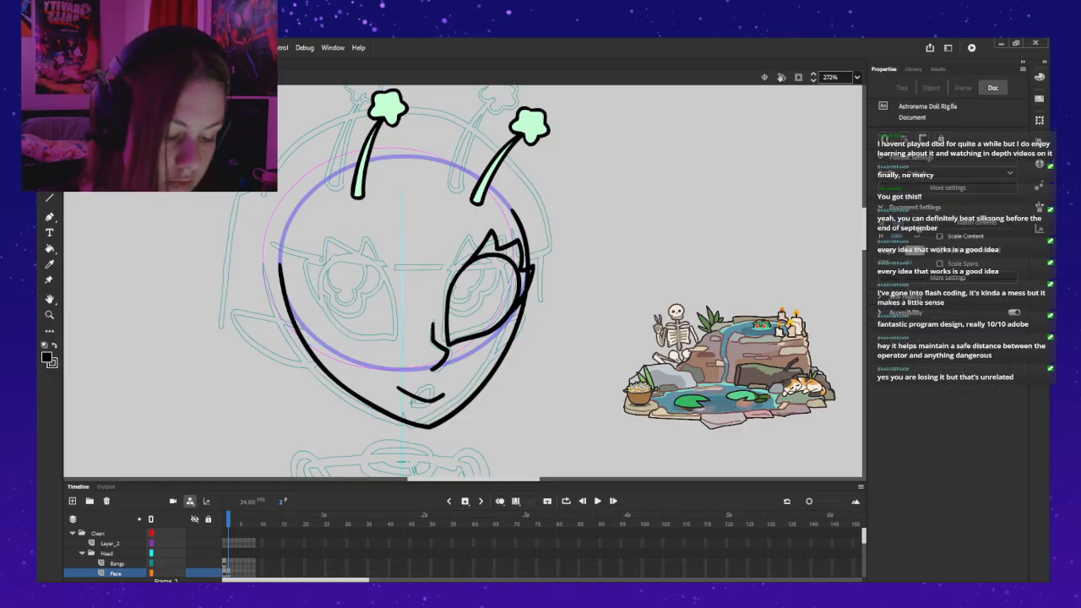
click(347, 307)
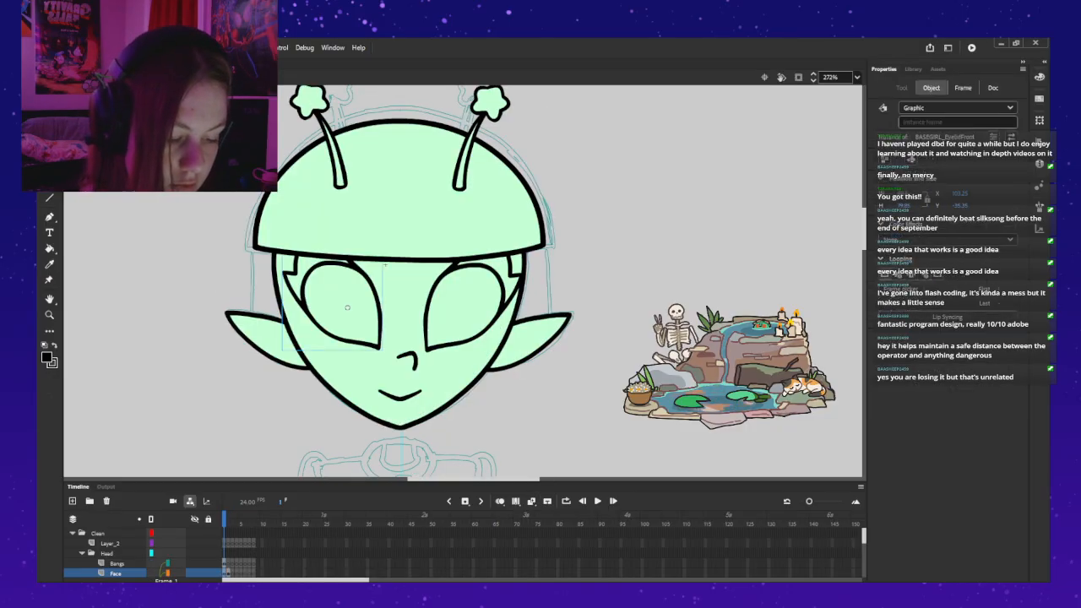
key(.)
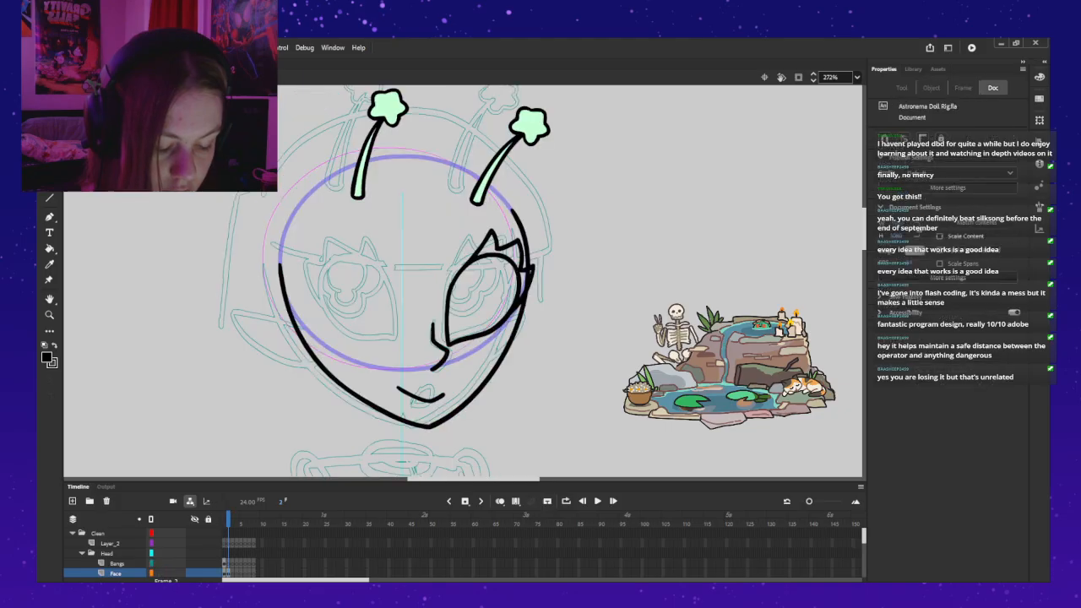
key(ctrl+v)
drag(461, 254, 352, 259)
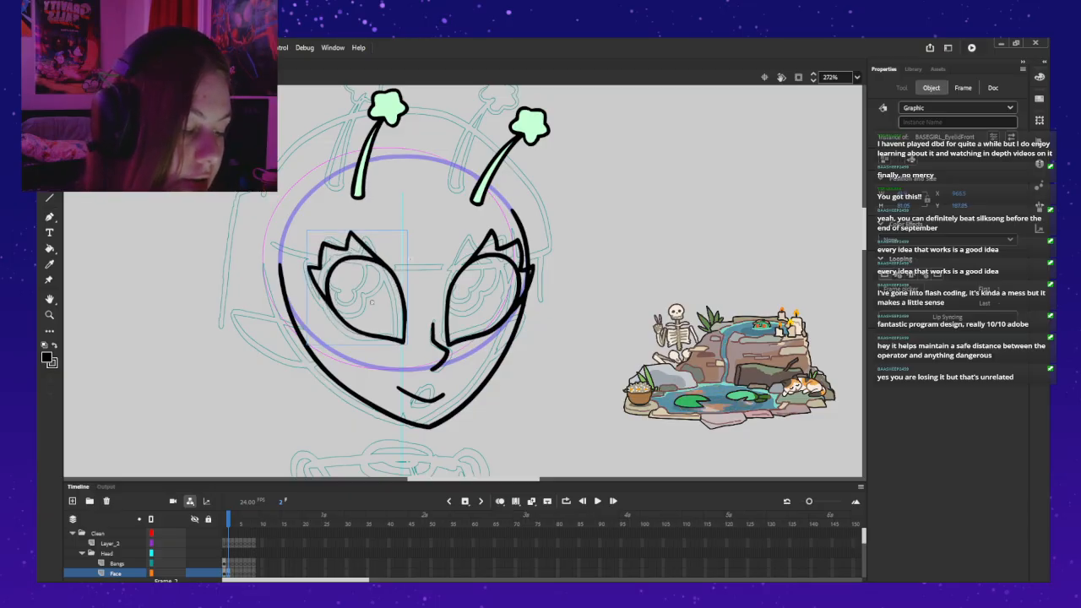
Step: Flip the pasted eyelid horizontally and fit it over the right eye of the three-quarter head
drag(352, 259, 400, 258)
key(q)
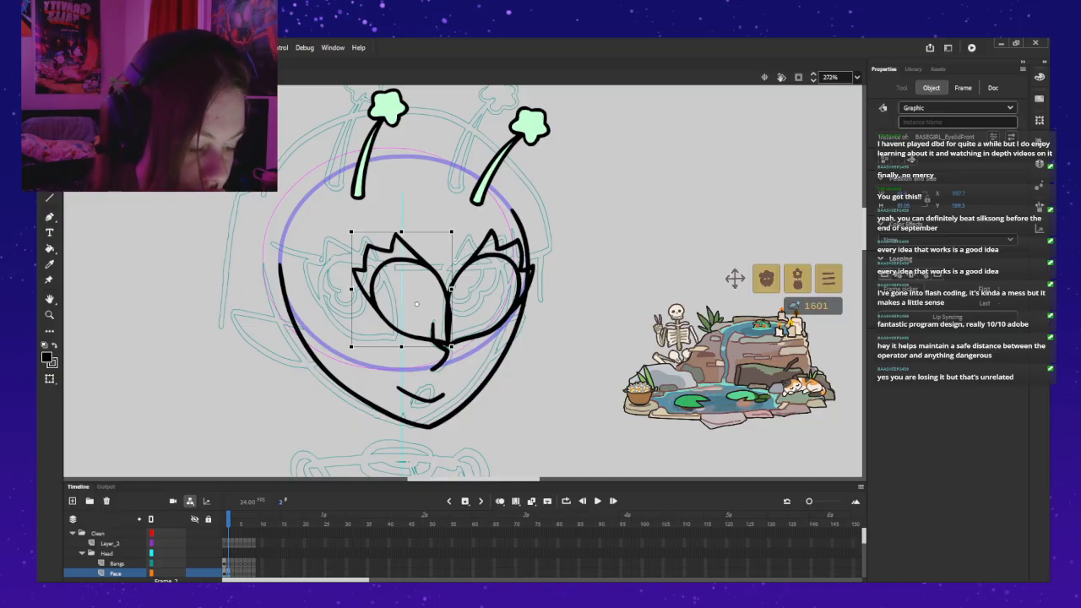
key(ctrl+z)
drag(433, 260, 497, 261)
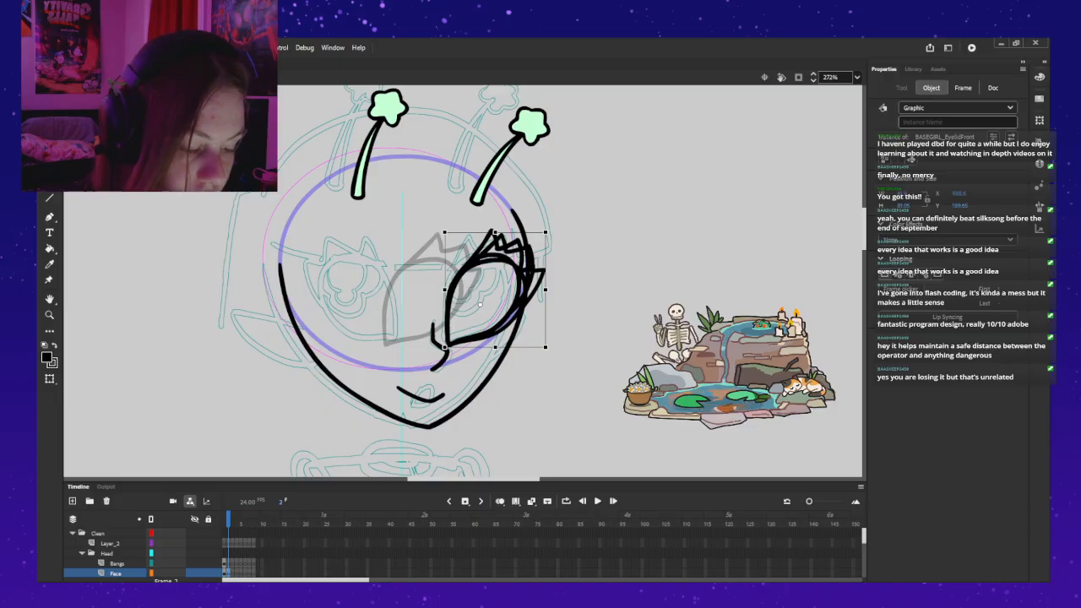
drag(497, 261, 496, 261)
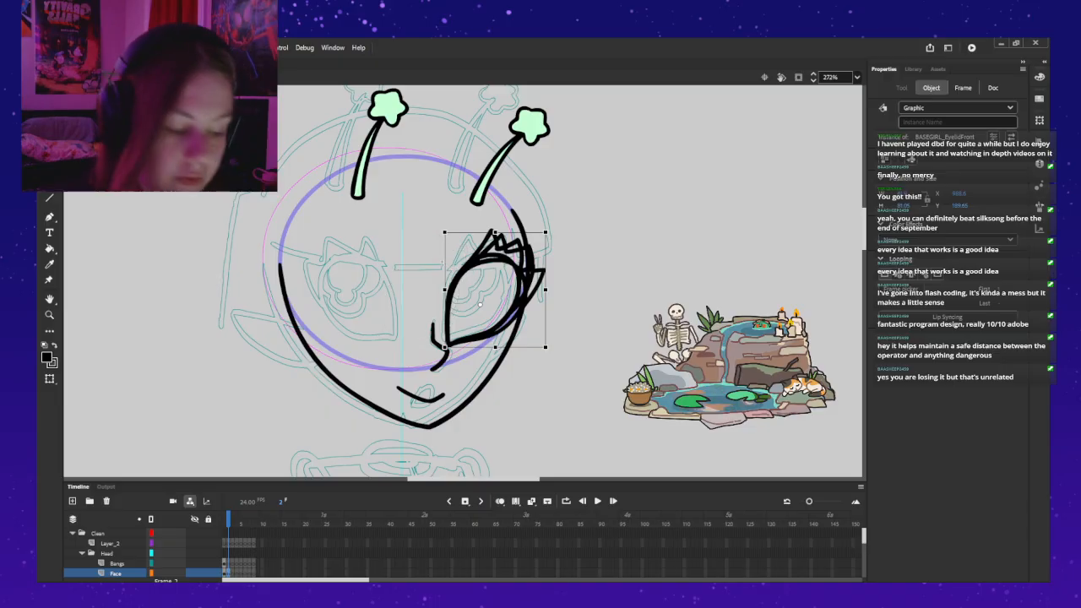
Step: Move the flipped eyelid from the Face layer to Layer_2 in the same place and nudge it slightly left and down
key(Delete)
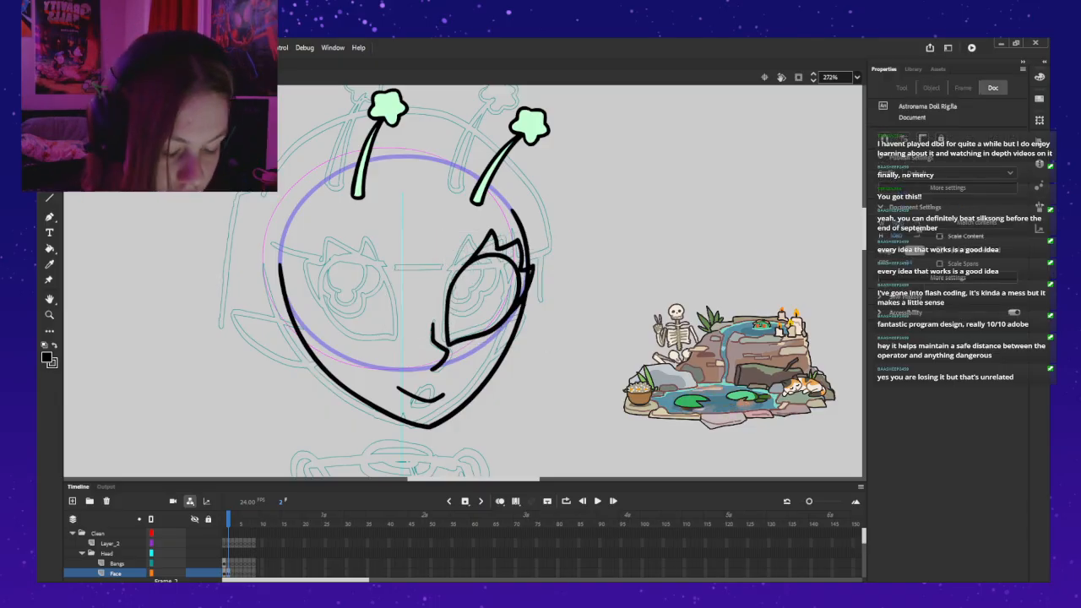
click(111, 543)
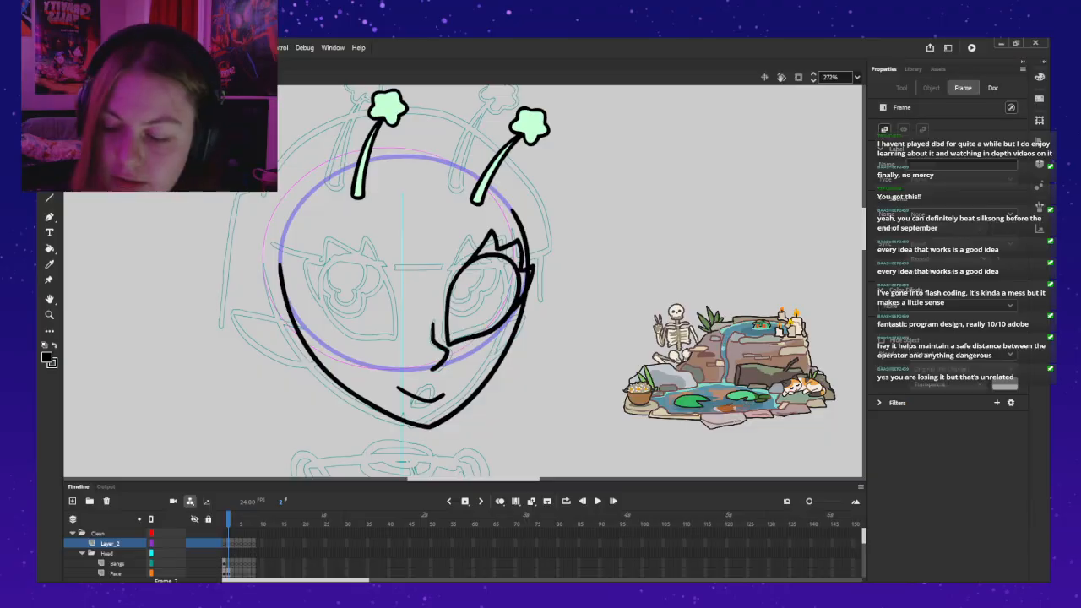
key(ctrl+shift+v)
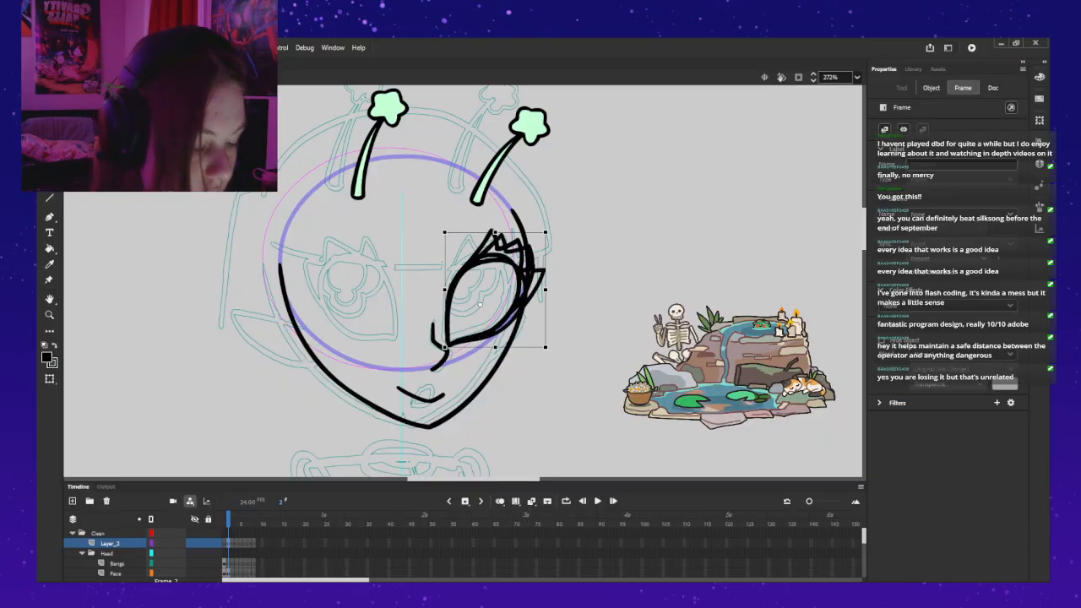
key(Left)
key(Down)
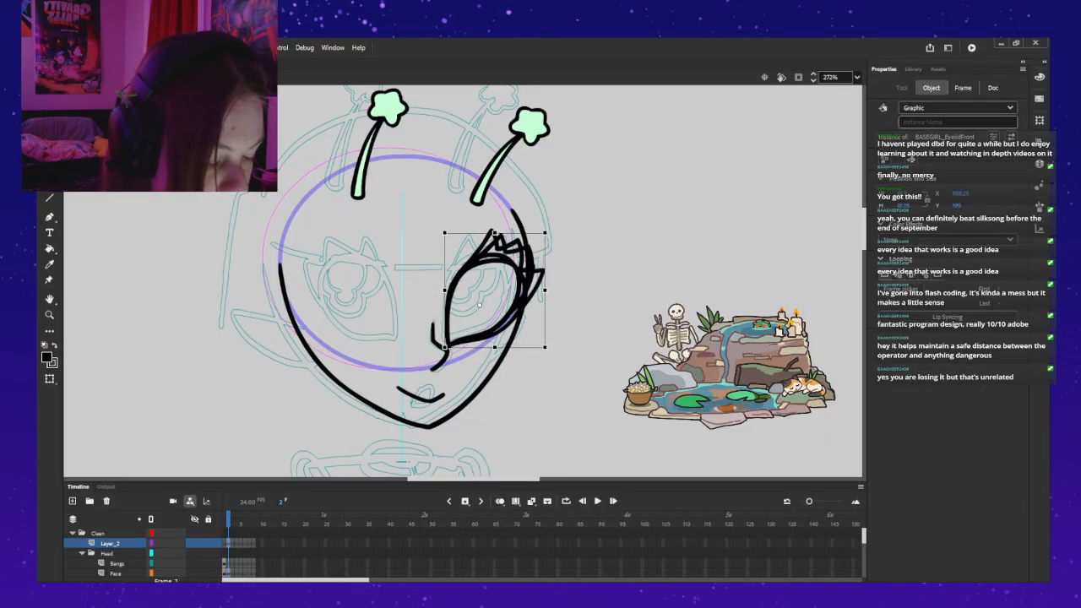
key(Up)
key(Left)
key(Right)
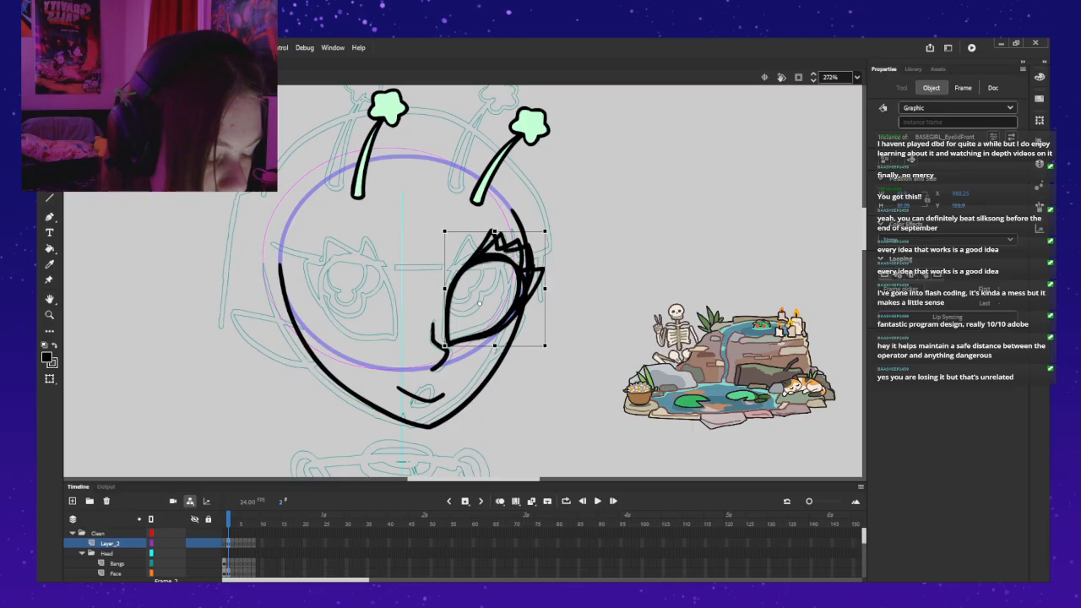
key(Down)
Step: Open the right eyelid symbol for editing and delete all of its lid and lash artwork in frame 2
double_click(517, 304)
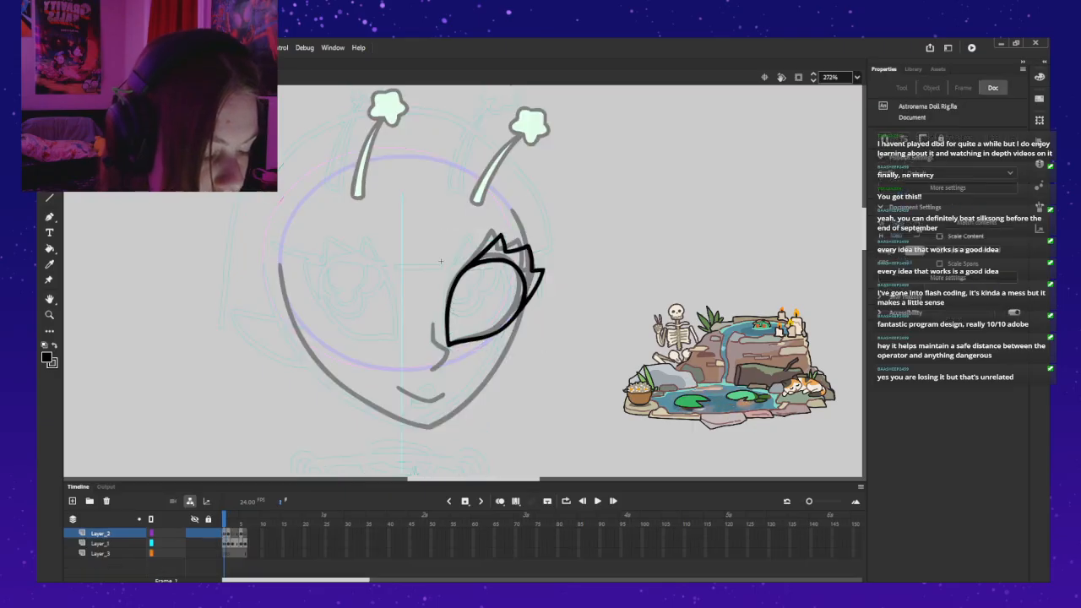
key(z)
click(564, 331)
drag(217, 141, 401, 245)
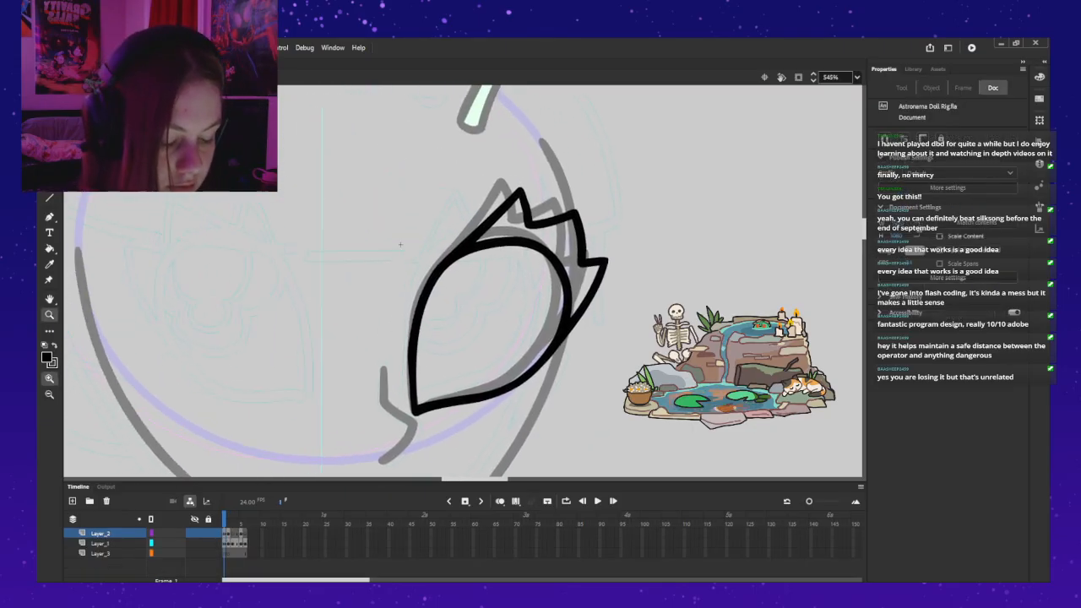
key(period)
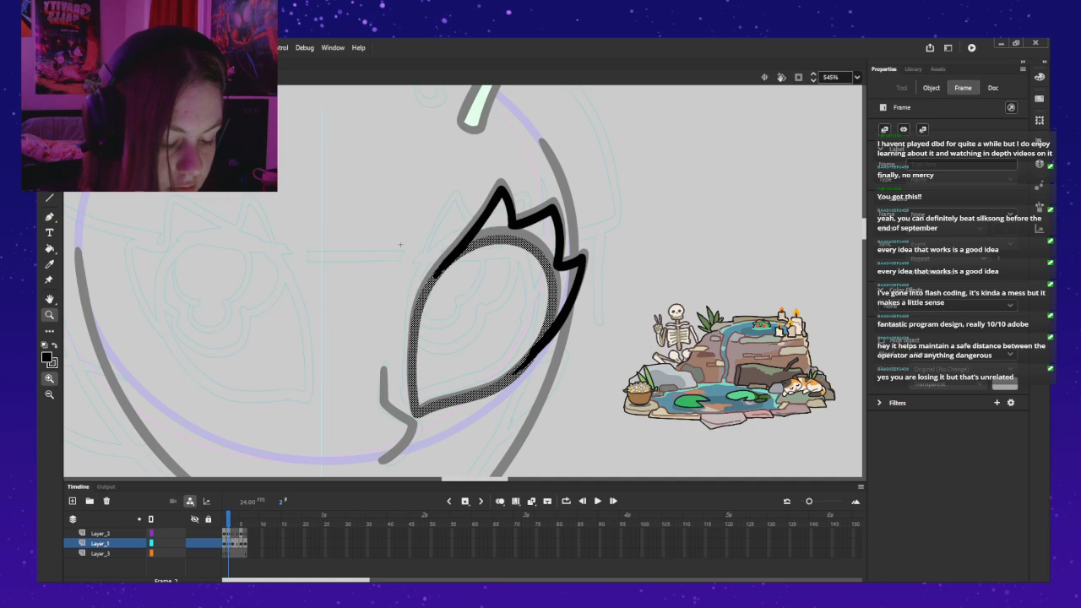
key(Delete)
key(ctrl+a)
key(Delete)
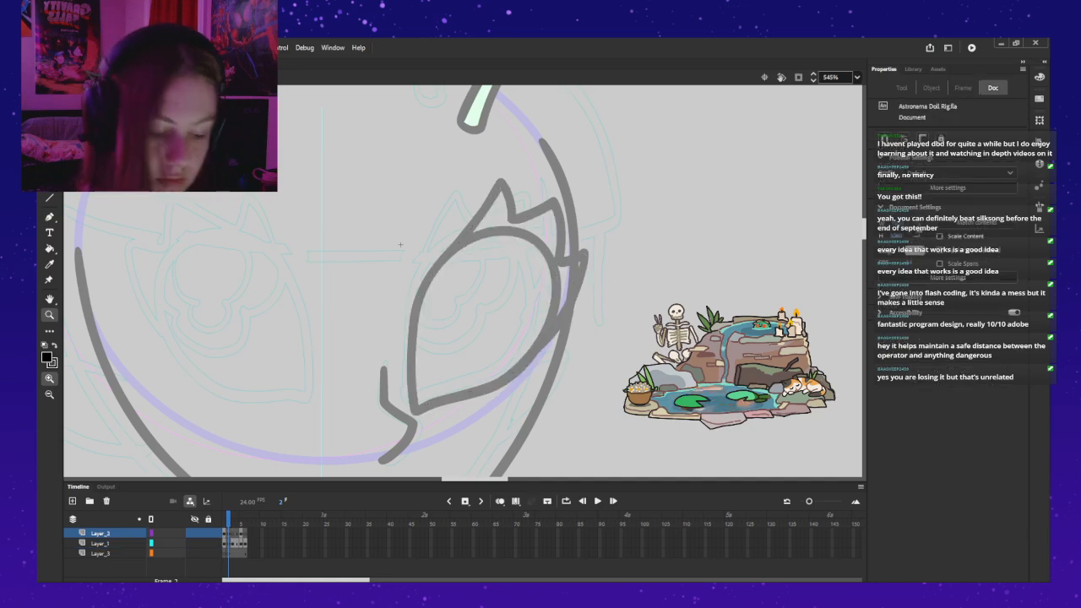
Step: Try to paint the eyelid outline on Layer_2 with the Classic Brush, following the grey guide shape
key(b)
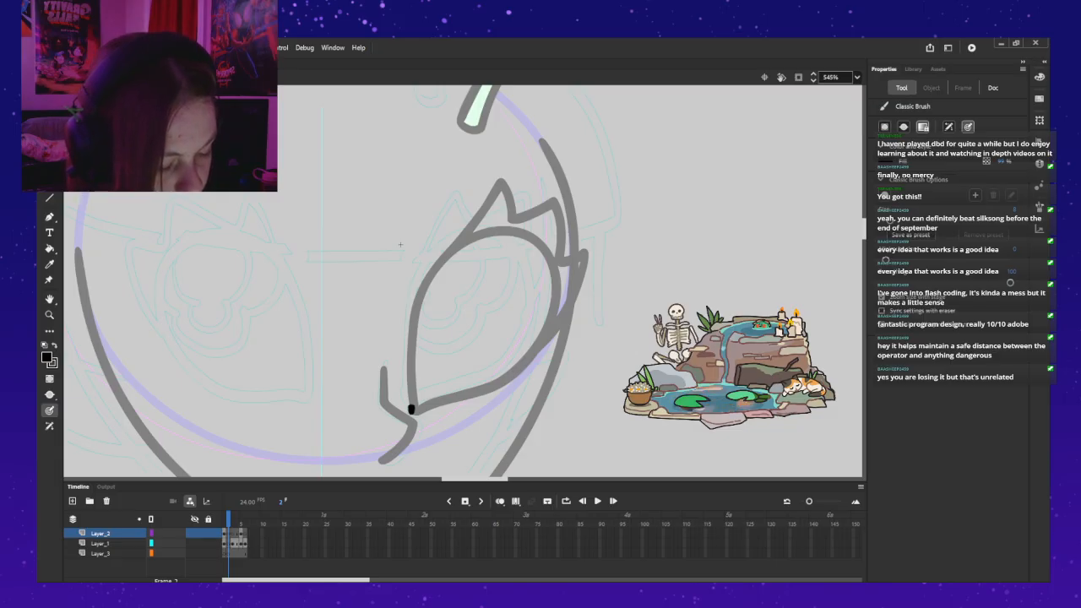
mouse_move(412, 376)
mouse_down()
mouse_move(422, 270)
mouse_move(462, 232)
mouse_move(517, 226)
mouse_move(537, 238)
mouse_up()
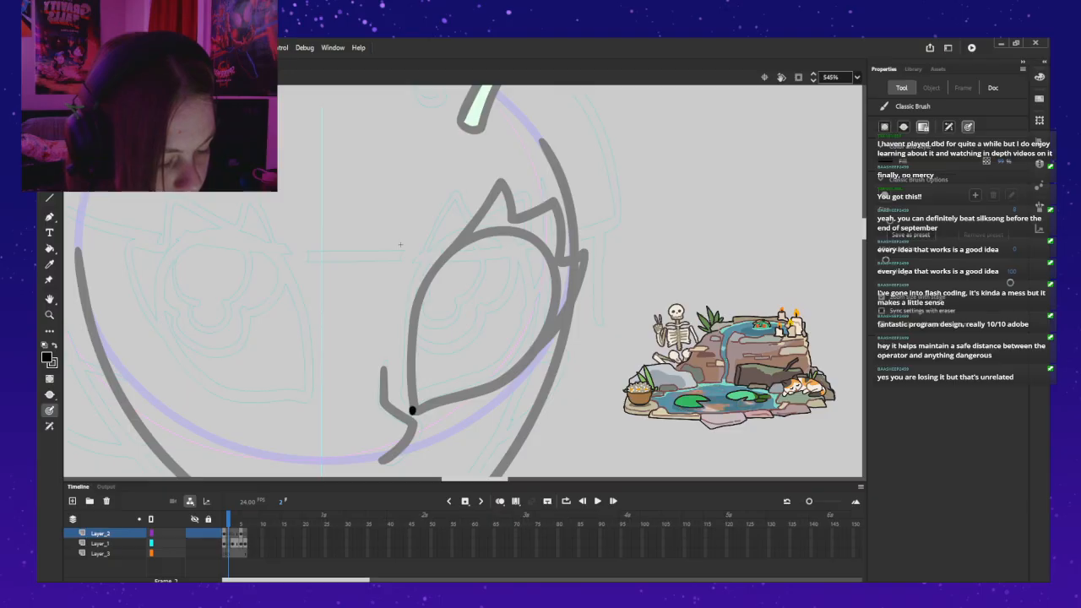
drag(414, 376, 420, 327)
key(ctrl+z)
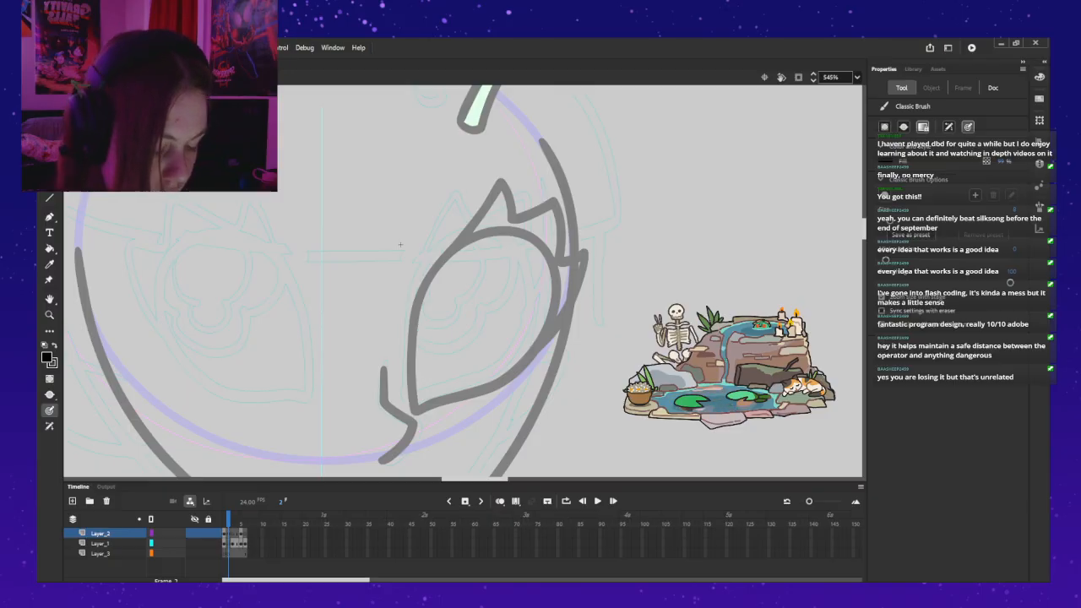
key(.)
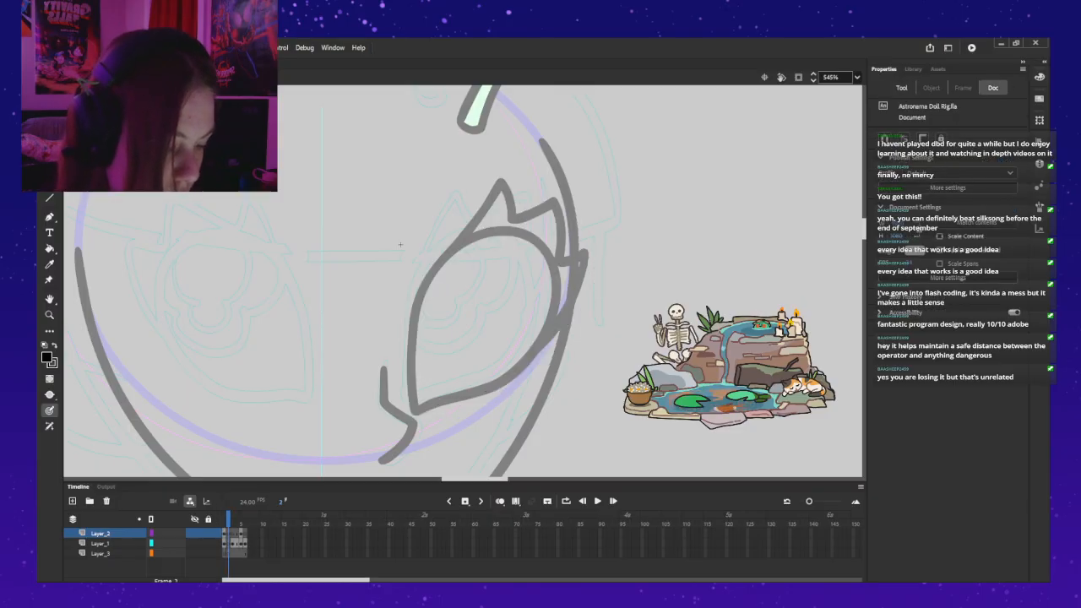
drag(411, 411, 411, 389)
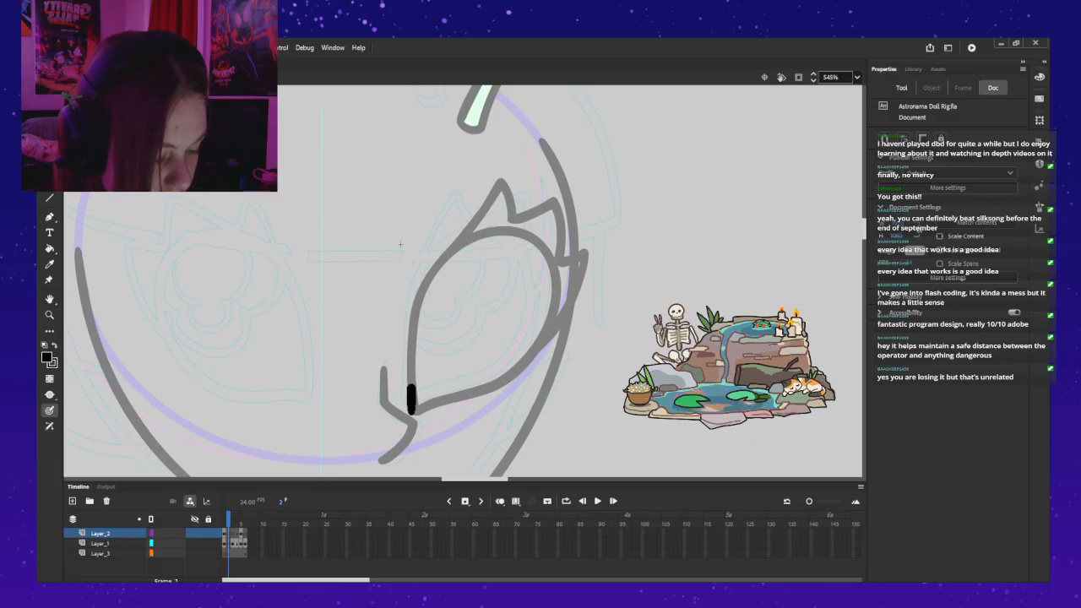
mouse_move(414, 344)
mouse_down()
mouse_move(439, 259)
mouse_move(483, 232)
mouse_move(530, 230)
mouse_move(563, 269)
mouse_move(562, 327)
mouse_move(521, 367)
mouse_move(415, 413)
mouse_move(512, 379)
mouse_move(543, 353)
mouse_move(564, 311)
mouse_move(555, 252)
mouse_move(543, 236)
mouse_move(509, 228)
mouse_move(445, 262)
mouse_move(414, 315)
mouse_move(410, 413)
mouse_up()
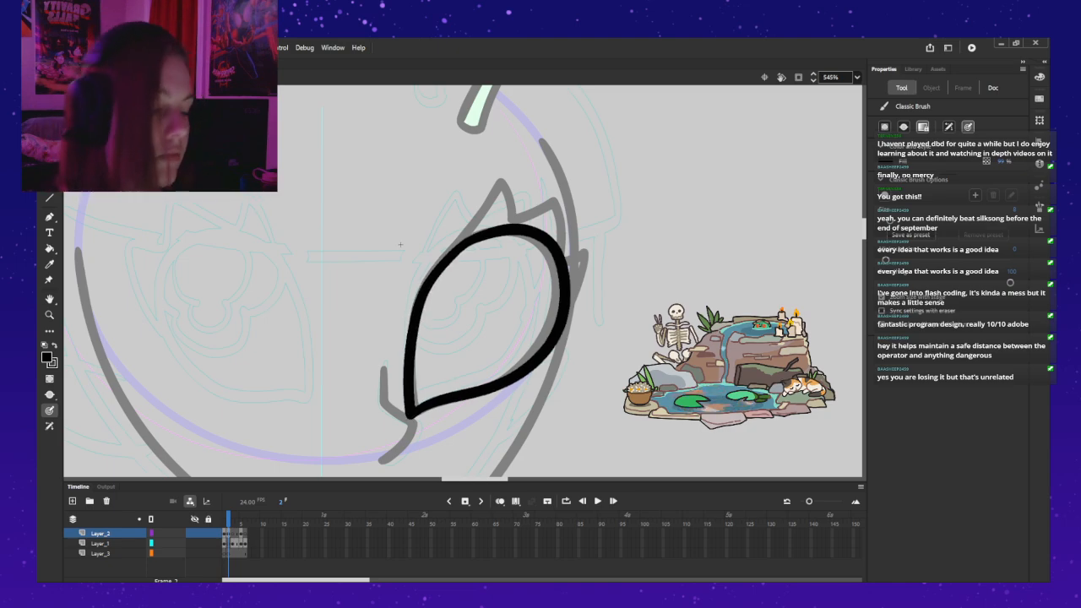
key(ctrl+z)
click(410, 409)
drag(410, 408, 420, 292)
key(ctrl+z)
mouse_move(411, 412)
mouse_down()
mouse_move(416, 297)
mouse_move(474, 233)
mouse_move(510, 227)
mouse_up()
key(ctrl+z)
mouse_move(406, 413)
mouse_down()
mouse_move(411, 341)
mouse_move(403, 409)
mouse_move(412, 326)
mouse_move(441, 257)
mouse_move(485, 232)
mouse_move(515, 231)
mouse_move(546, 249)
mouse_move(568, 300)
mouse_move(549, 346)
mouse_move(492, 390)
mouse_move(406, 414)
mouse_up()
key(ctrl+z)
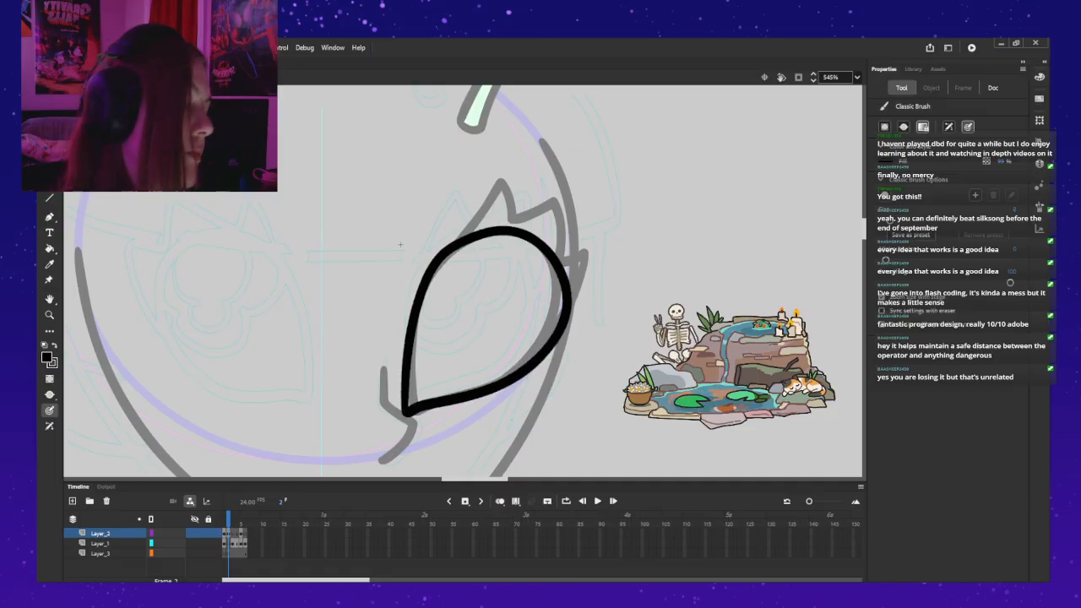
key(ctrl+z)
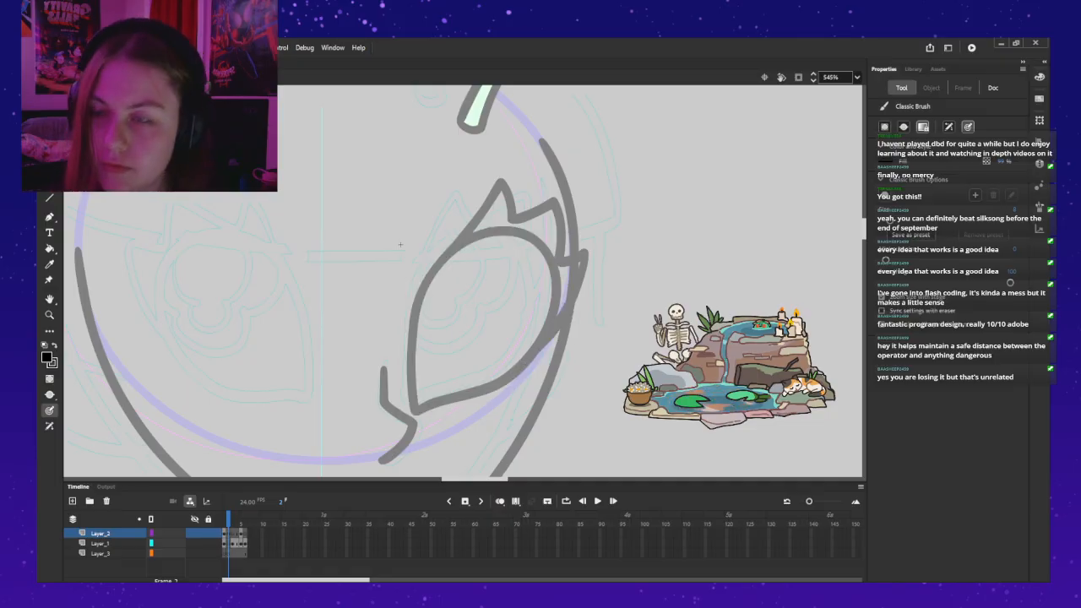
Step: Paint a closed black eyelid outline on Layer_2 in frame 2, its pointed inner corner slightly left of the grey guide's corner
drag(405, 404, 405, 385)
key(ctrl+z)
drag(407, 340, 429, 275)
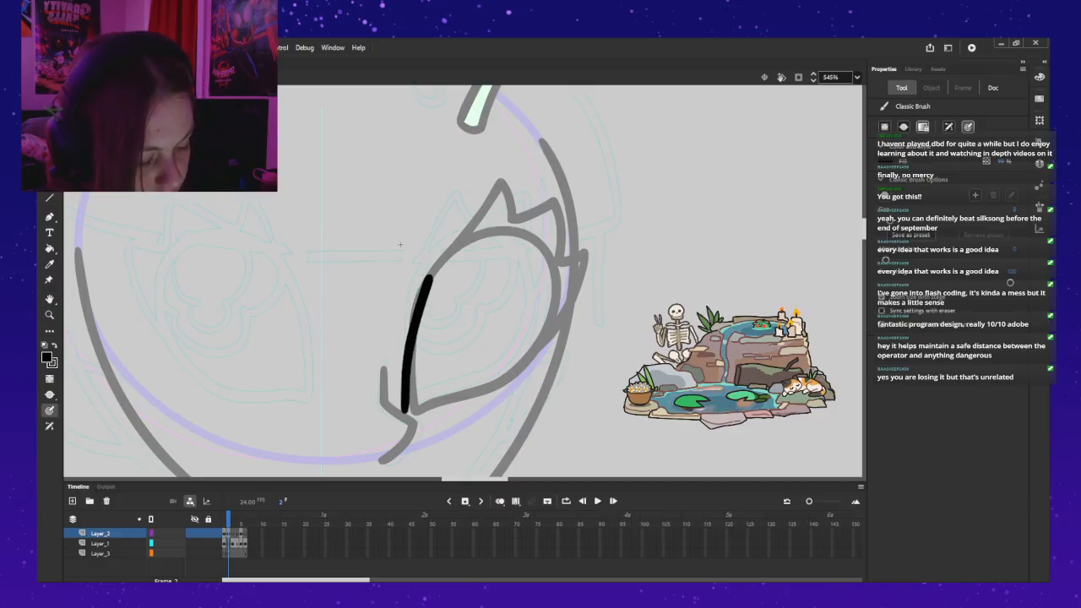
key(ctrl+z)
mouse_move(405, 350)
mouse_down()
mouse_move(412, 308)
mouse_move(470, 236)
mouse_up()
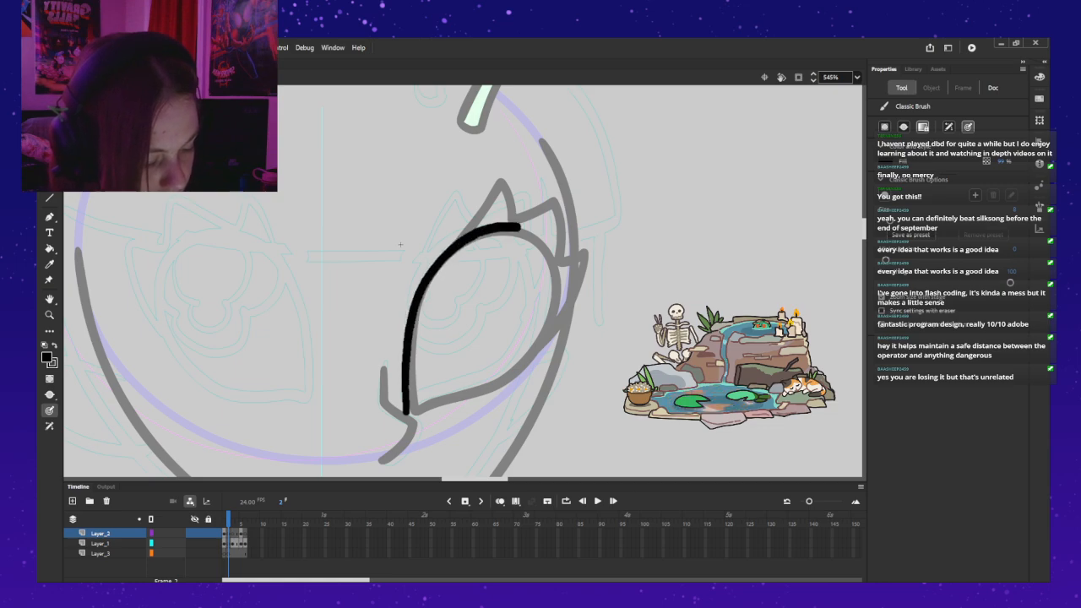
key(ctrl+z)
drag(403, 408, 402, 412)
mouse_move(404, 369)
mouse_down()
mouse_move(433, 271)
mouse_move(475, 238)
mouse_up()
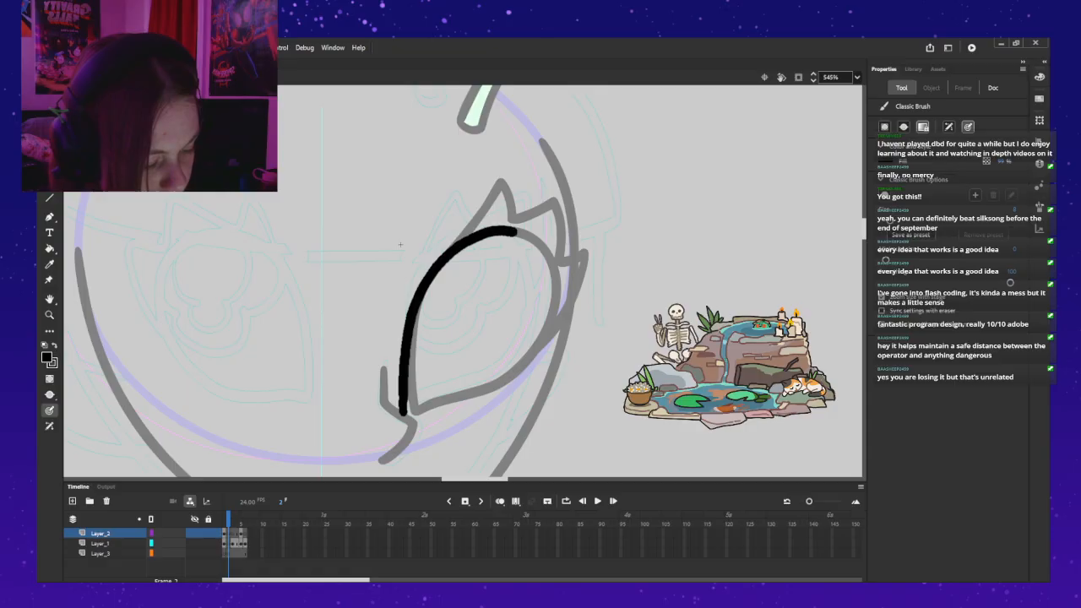
mouse_move(543, 243)
mouse_down()
mouse_move(561, 302)
mouse_move(543, 348)
mouse_move(509, 379)
mouse_move(412, 414)
mouse_up()
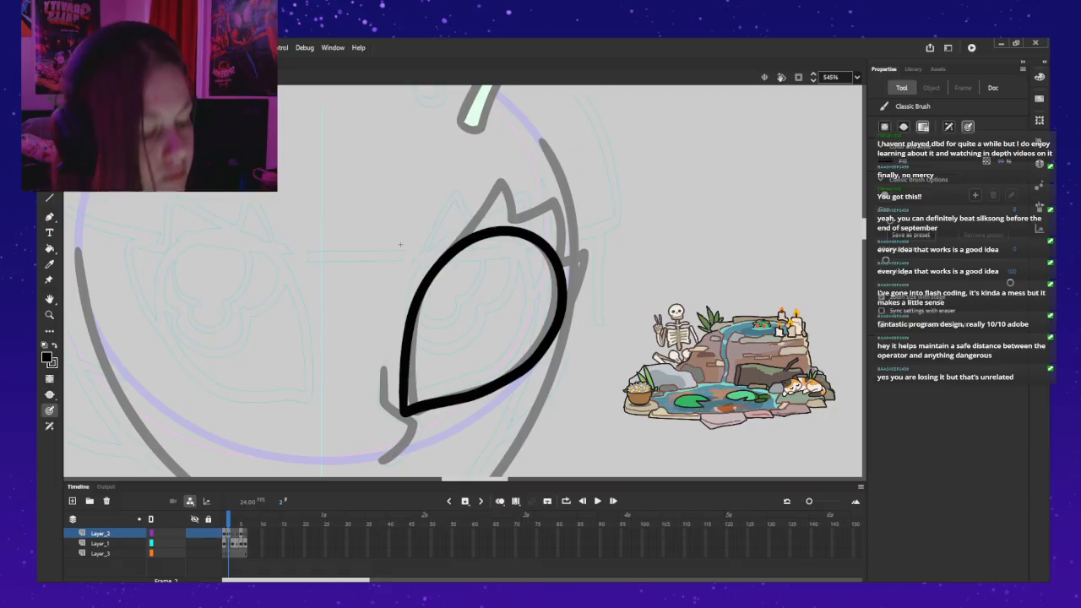
key(v)
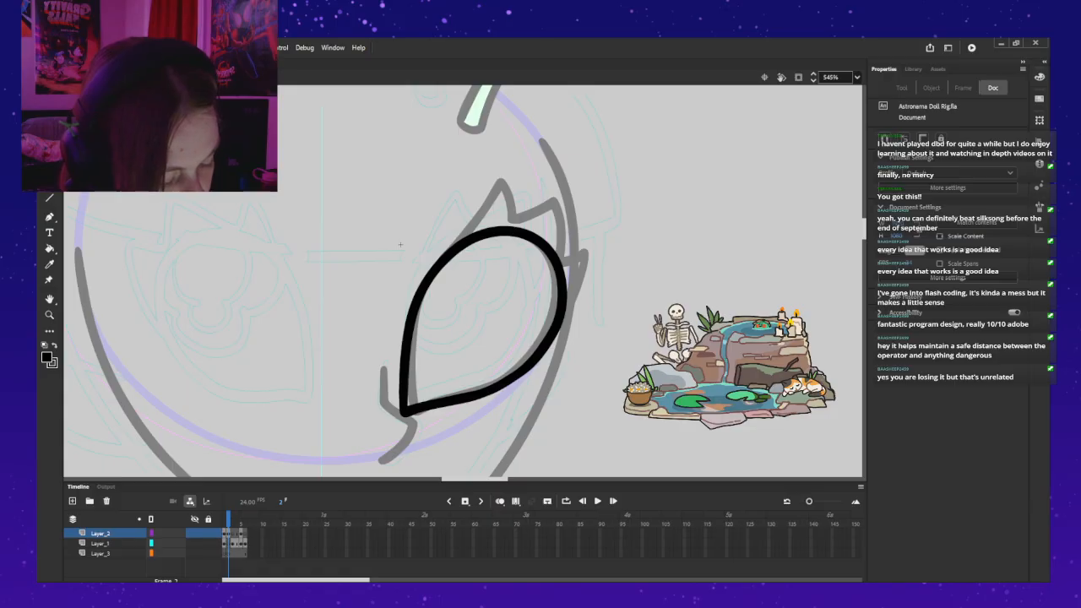
key(ctrl+a)
key(ctrl+shift+a)
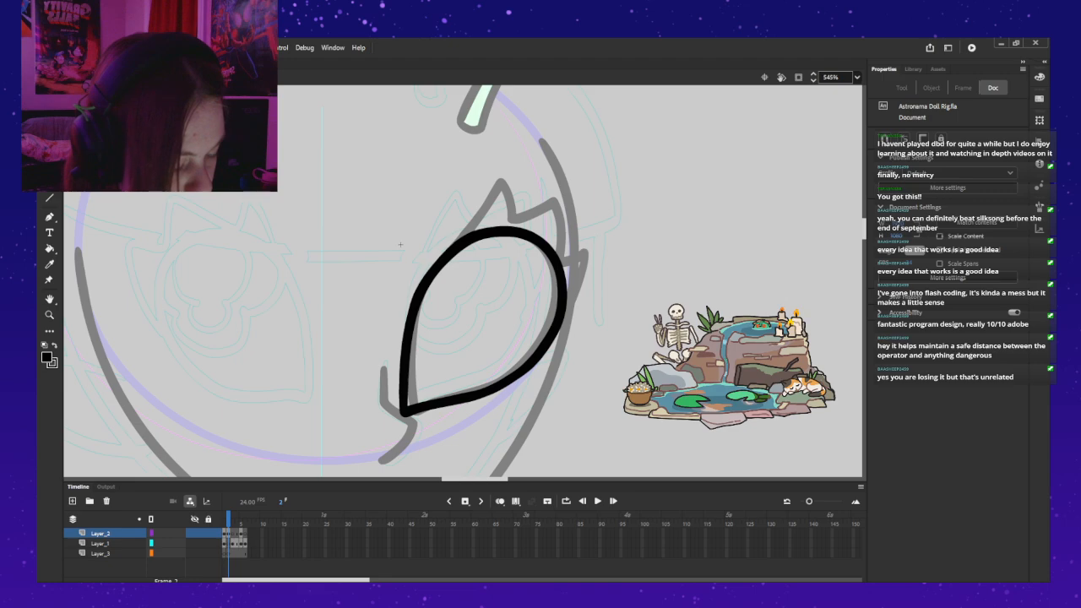
key(ctrl+a)
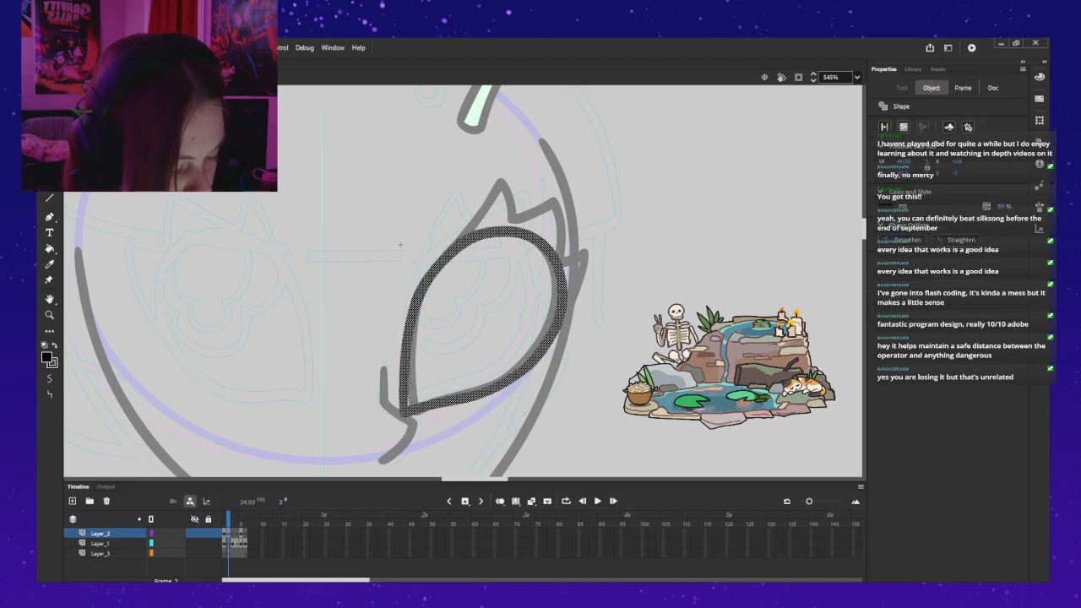
key(ctrl+shift+a)
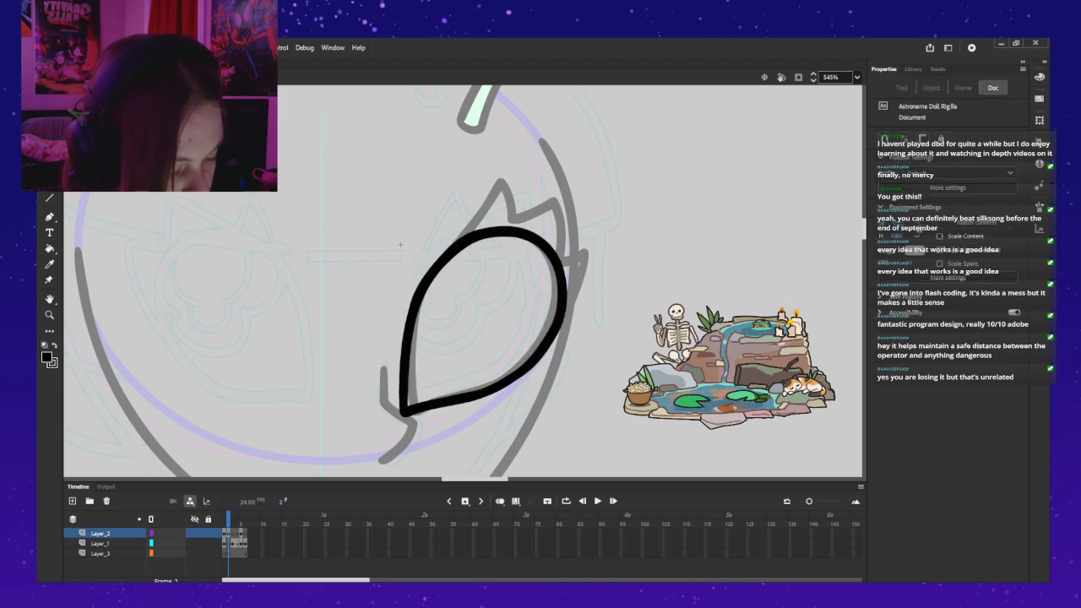
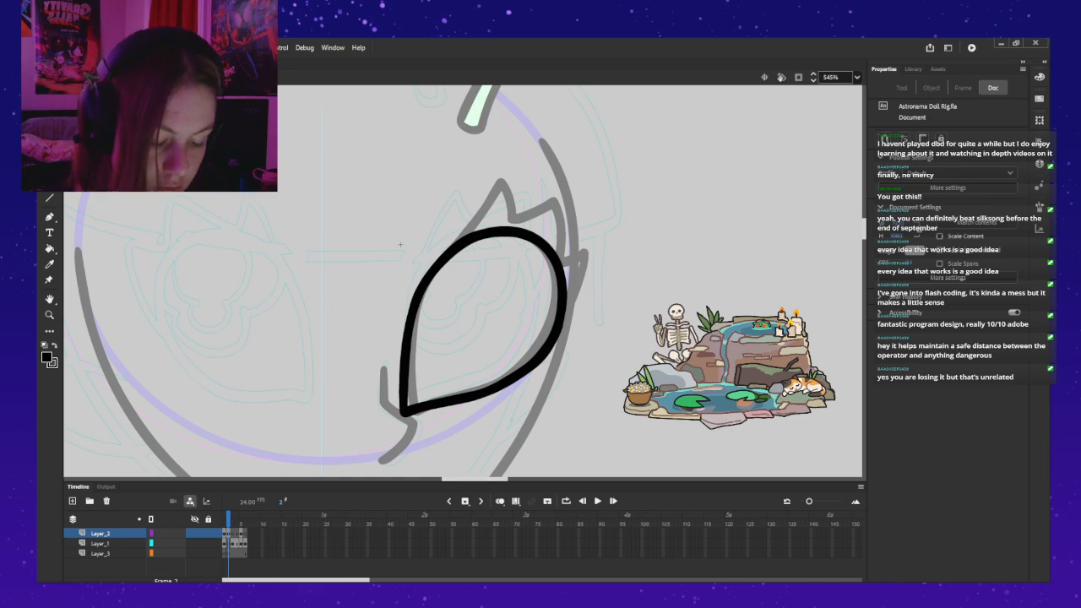
Step: Move the black eyelid outline from Layer_2 to Layer_1 in the same place, then make Layer_2 active
key(ctrl+a)
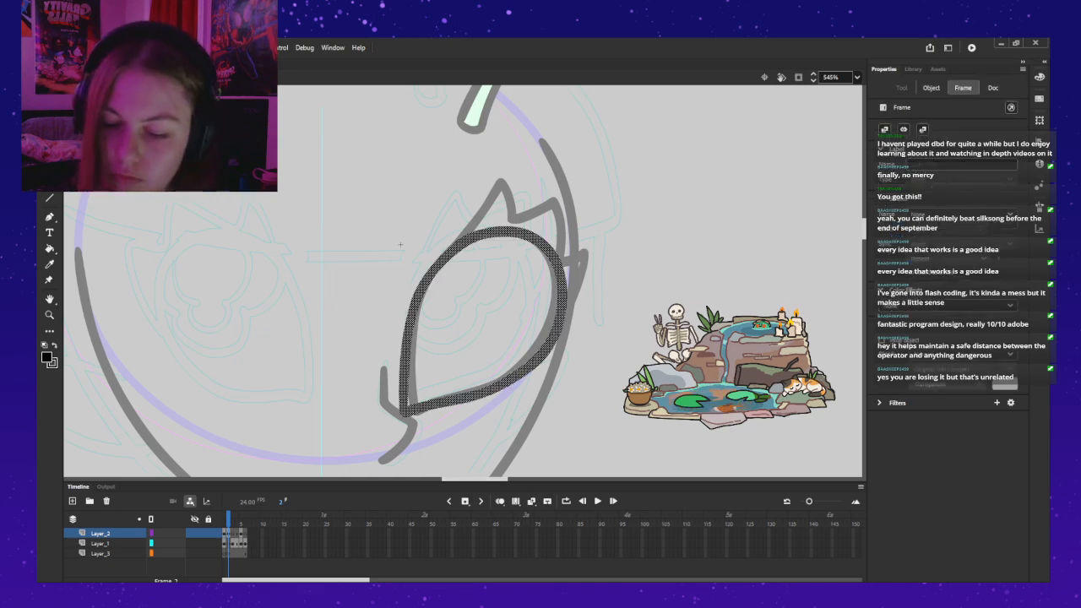
key(ctrl+shift+a)
key(ctrl+a)
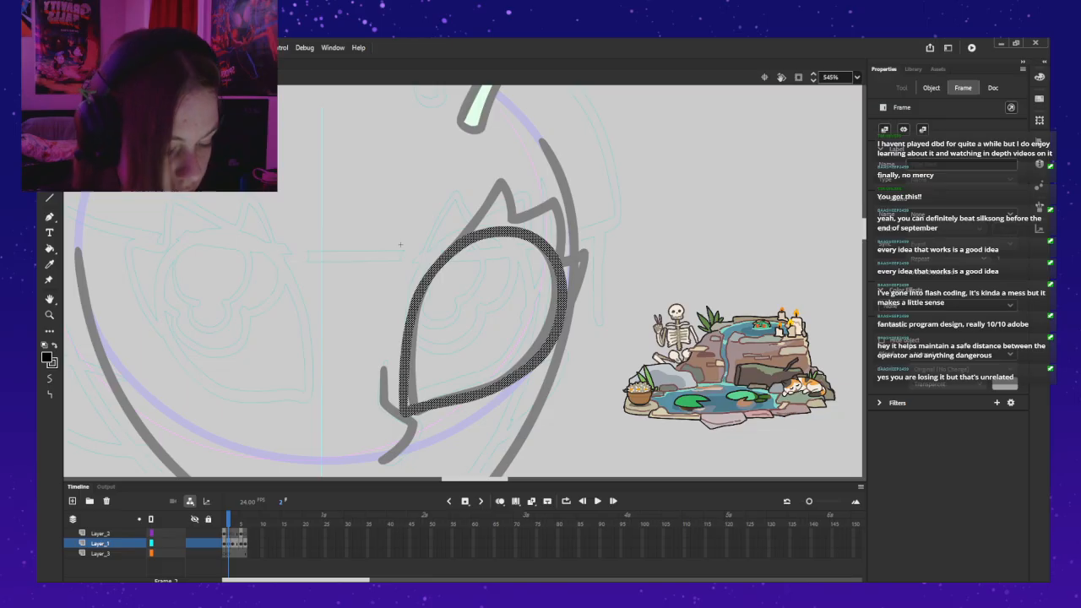
key(ctrl+shift+a)
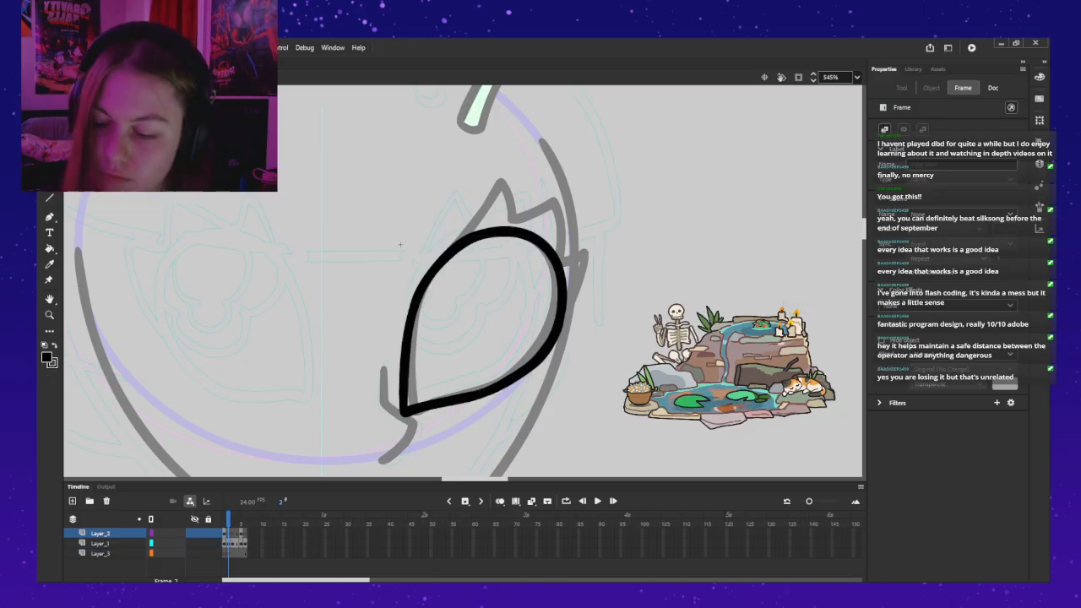
Step: Try to paint the lash spikes along the lid's upper outer edge with the Classic Brush, following the grey guide
key(b)
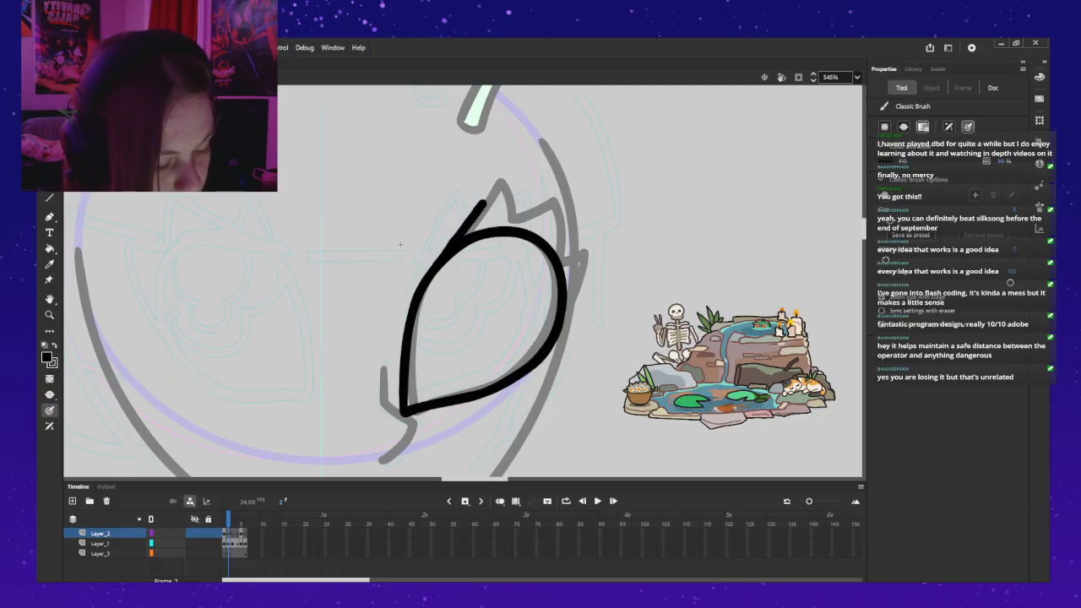
mouse_move(452, 242)
mouse_down()
mouse_move(486, 200)
mouse_move(510, 222)
mouse_move(565, 227)
mouse_move(566, 265)
mouse_up()
key(ctrl+z)
key(ctrl+z)
key(ctrl+z)
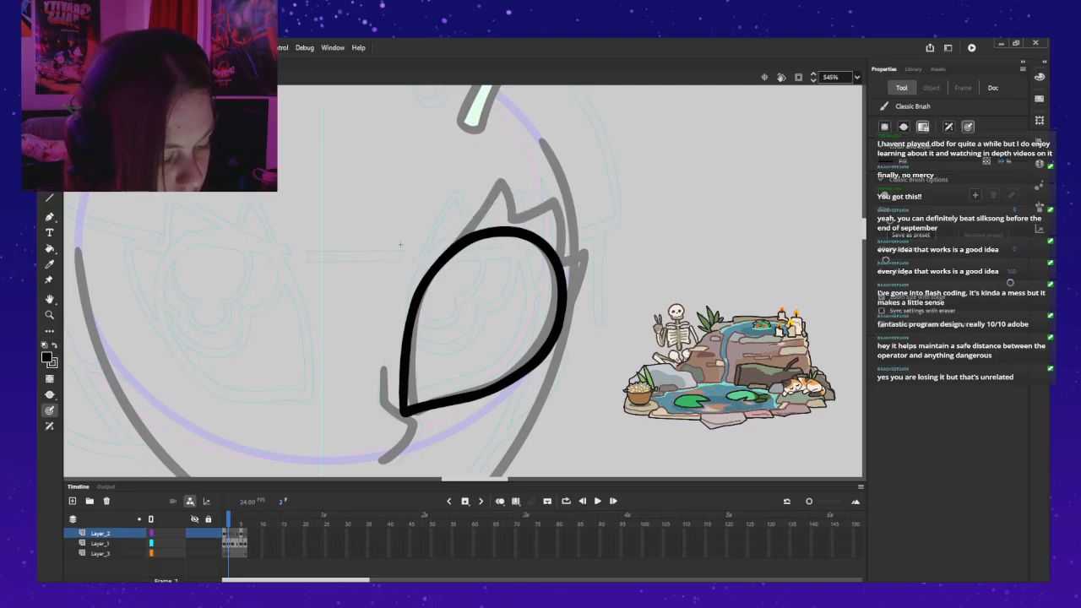
drag(456, 238, 502, 181)
key(ctrl+z)
drag(456, 238, 492, 192)
key(ctrl+z)
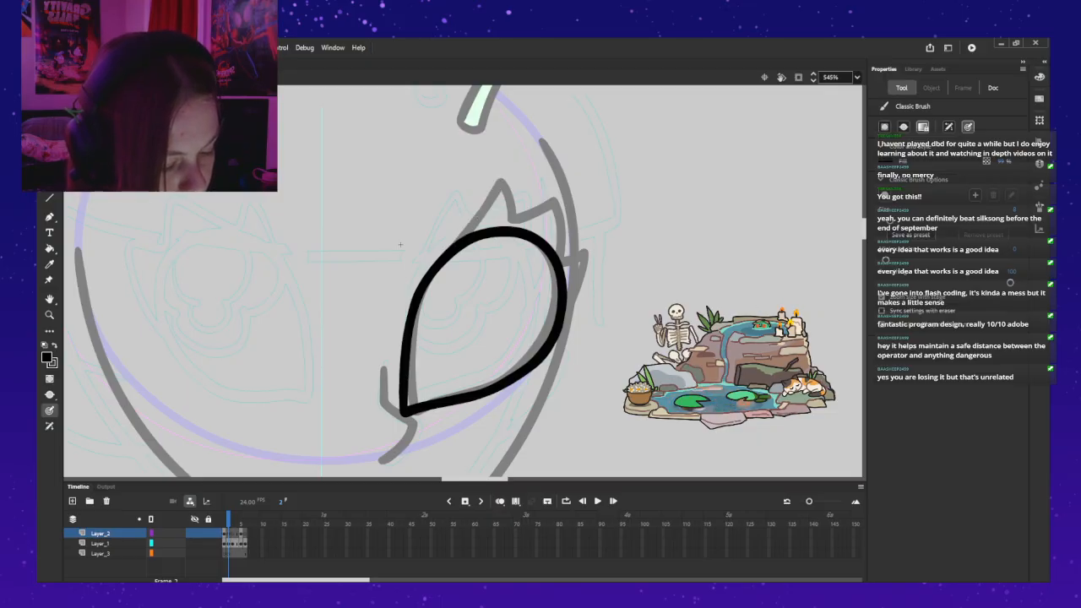
mouse_move(444, 247)
mouse_down()
mouse_move(503, 180)
mouse_move(517, 215)
mouse_move(558, 201)
mouse_move(563, 251)
mouse_move(587, 244)
mouse_move(570, 308)
mouse_up()
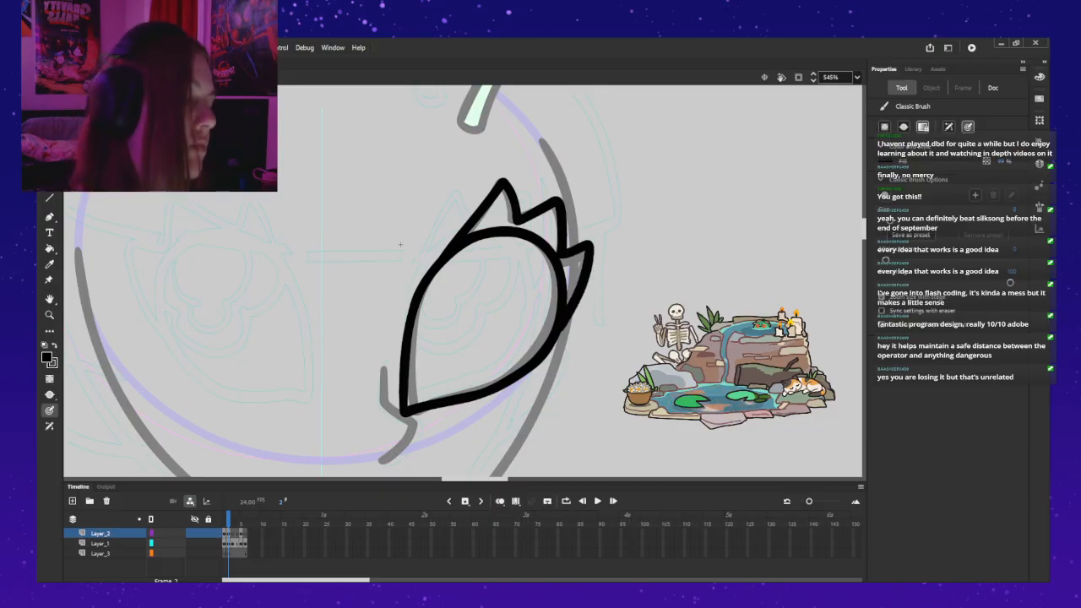
key(ctrl+z)
key(ctrl+z)
key(ctrl+z)
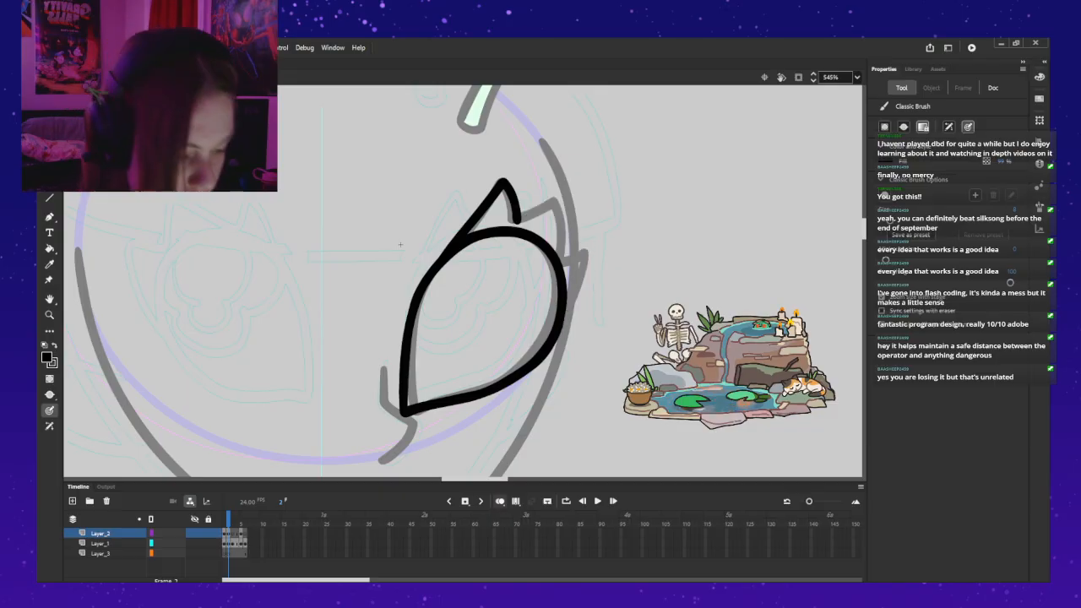
Step: Turn on onion skinning, limit it to the preceding frame only, and make frame 2 of Layer_2 active
key(alt+shift+o)
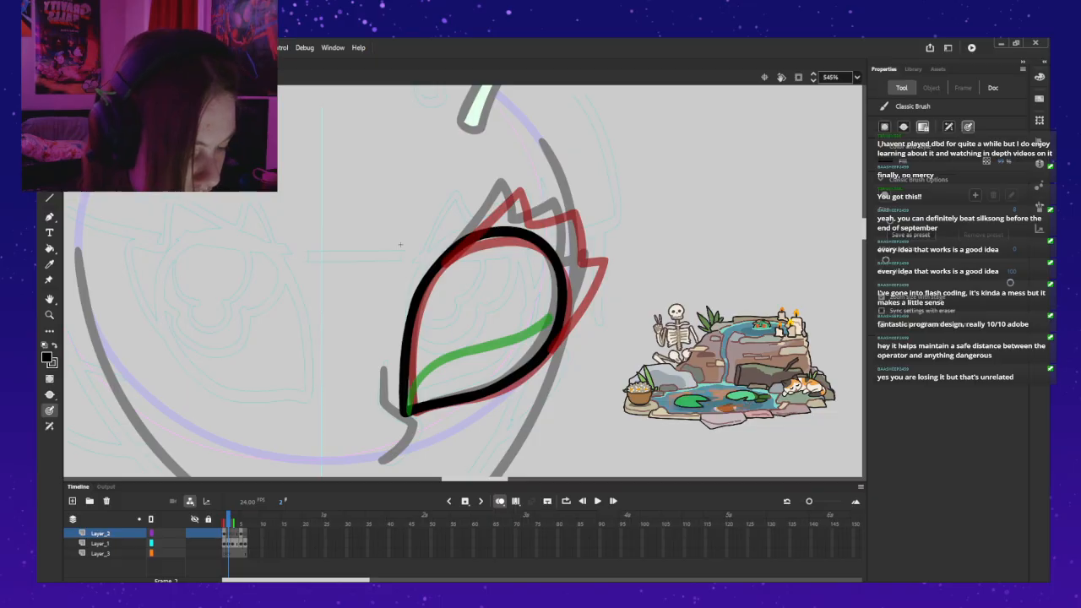
drag(233, 524, 228, 523)
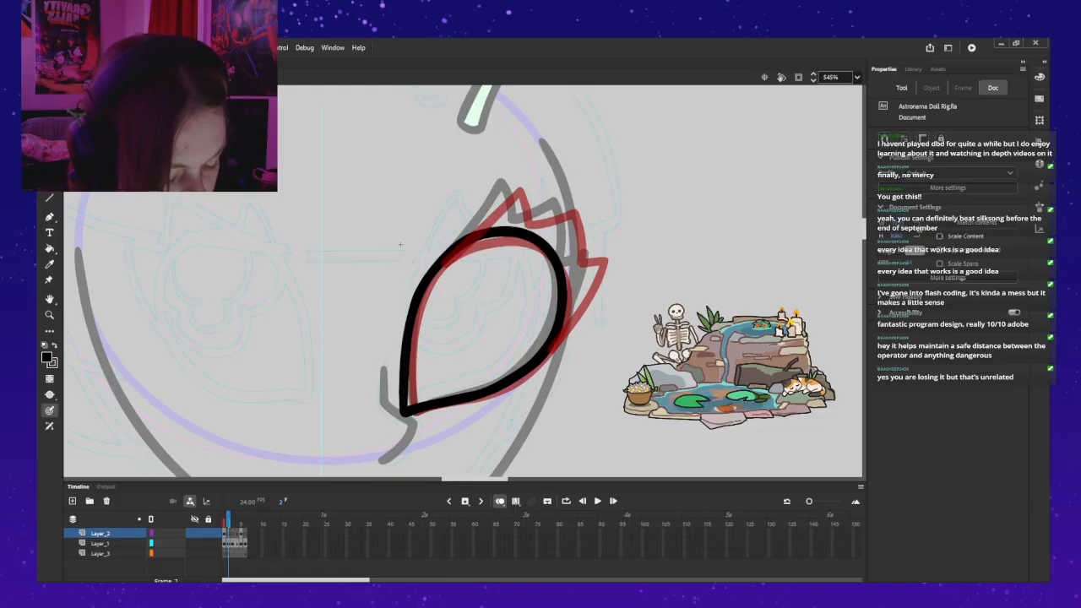
click(228, 532)
Step: Try to paint the first lash spikes above the lid, using the red onion-skin lashes as a guide
drag(451, 241, 512, 184)
key(ctrl+z)
drag(452, 243, 514, 181)
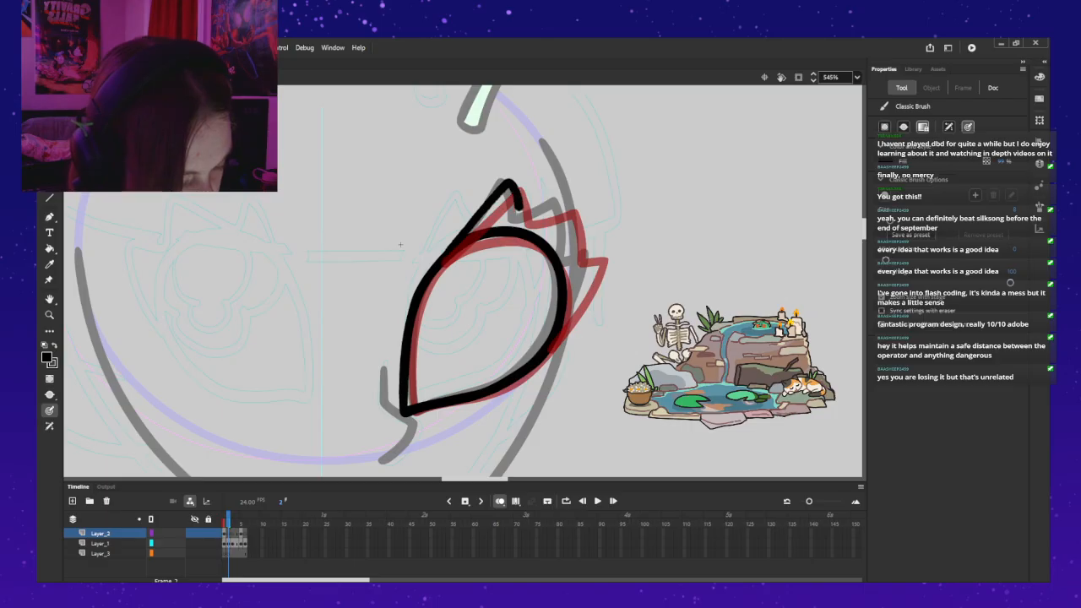
mouse_move(553, 201)
mouse_down()
mouse_move(573, 221)
mouse_move(574, 258)
mouse_up()
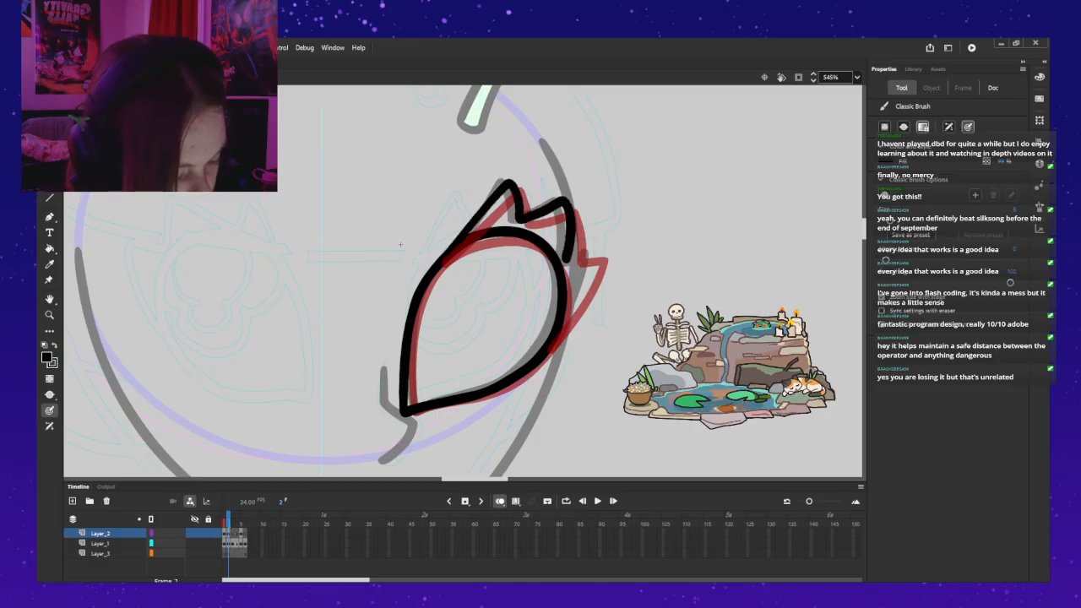
key(ctrl+z)
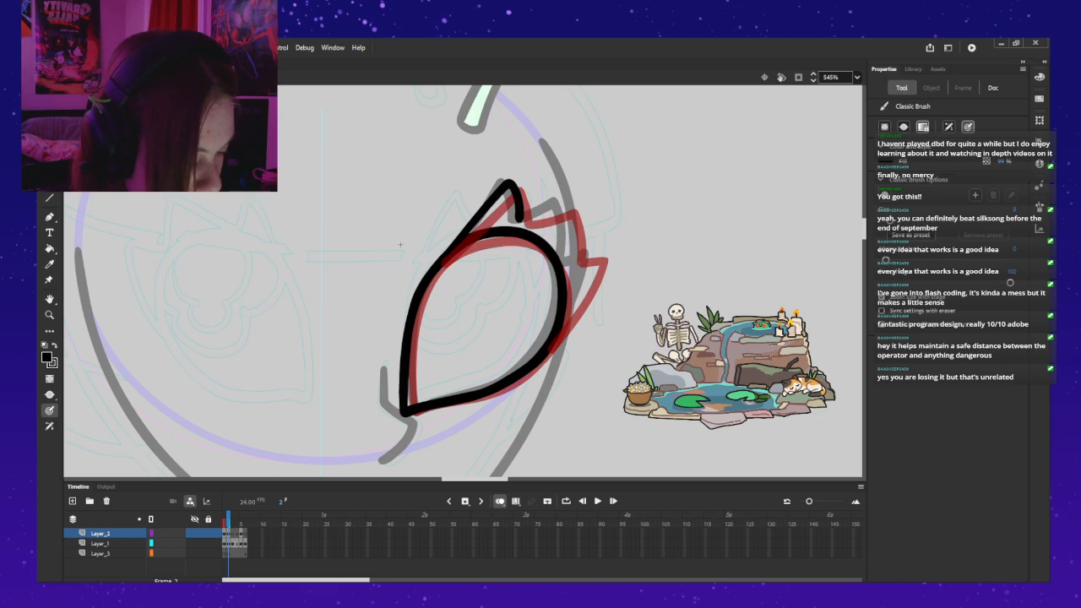
key(ctrl+z)
drag(442, 255, 512, 184)
key(ctrl+z)
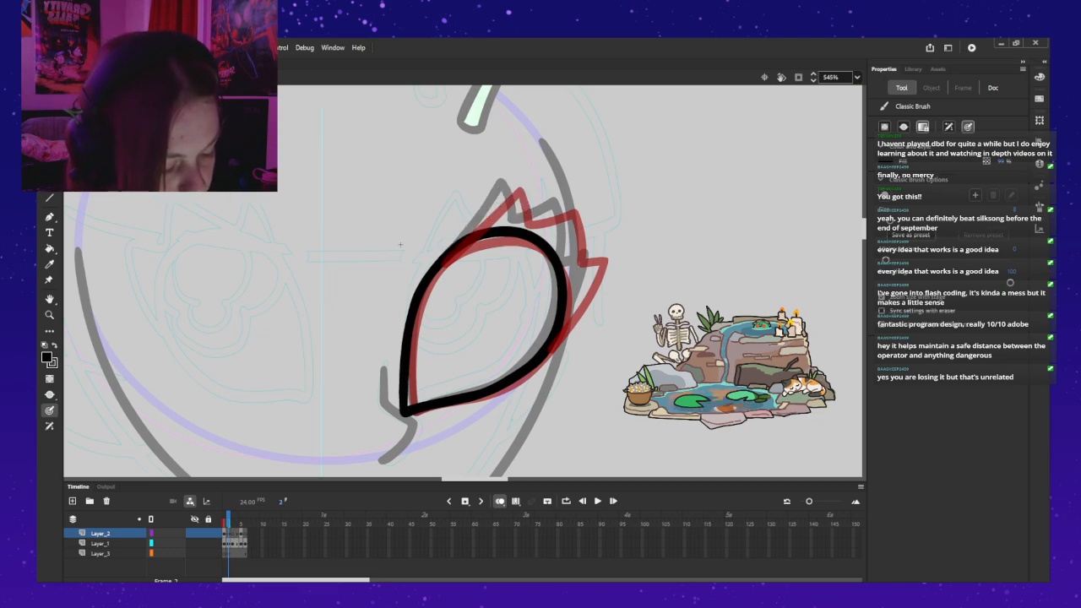
Step: Paint the innermost pointed lash spike on Layer_2, running from the lid's upper inner curve to the red onion-skin spike
mouse_move(458, 236)
mouse_down()
mouse_move(510, 182)
mouse_move(524, 221)
mouse_move(569, 207)
mouse_move(578, 260)
mouse_move(601, 264)
mouse_move(591, 298)
mouse_move(549, 355)
mouse_up()
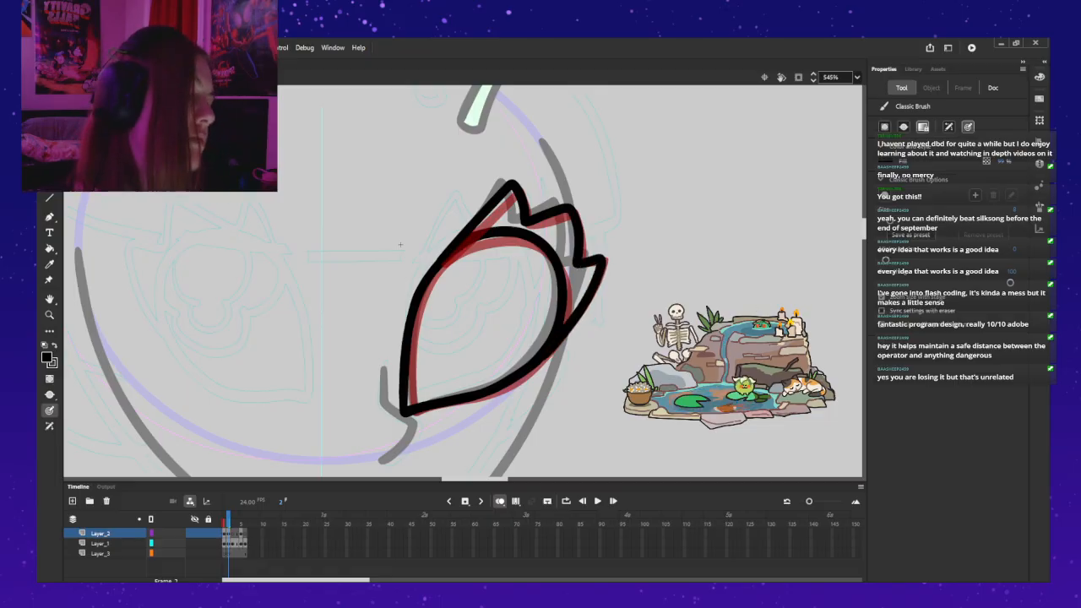
key(ctrl+z)
key(ctrl+z)
key(ctrl+z)
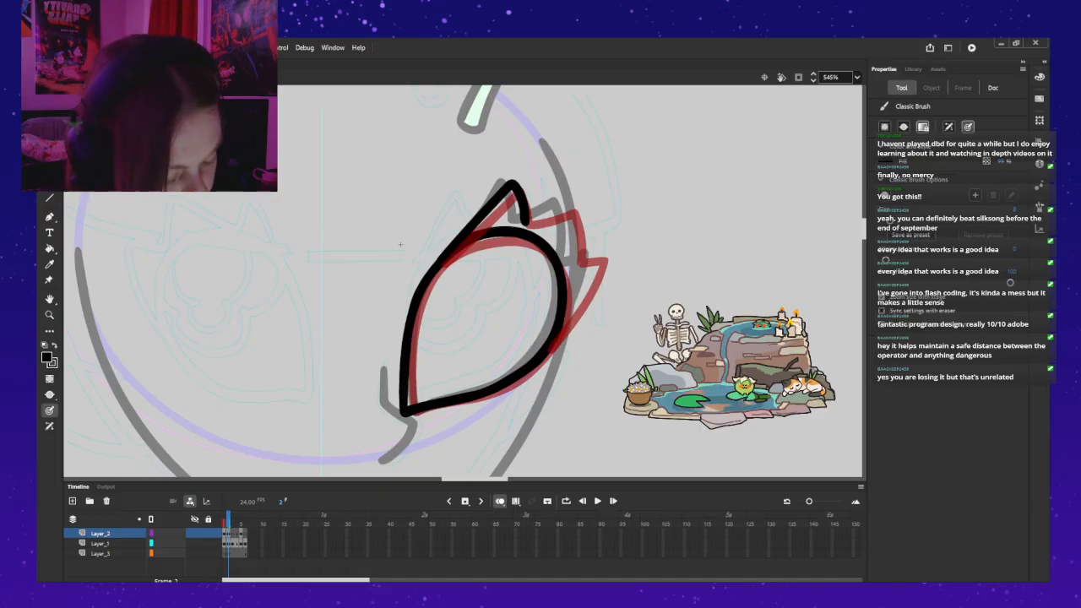
mouse_move(542, 221)
mouse_down()
mouse_move(575, 208)
mouse_move(579, 263)
mouse_up()
key(ctrl+z)
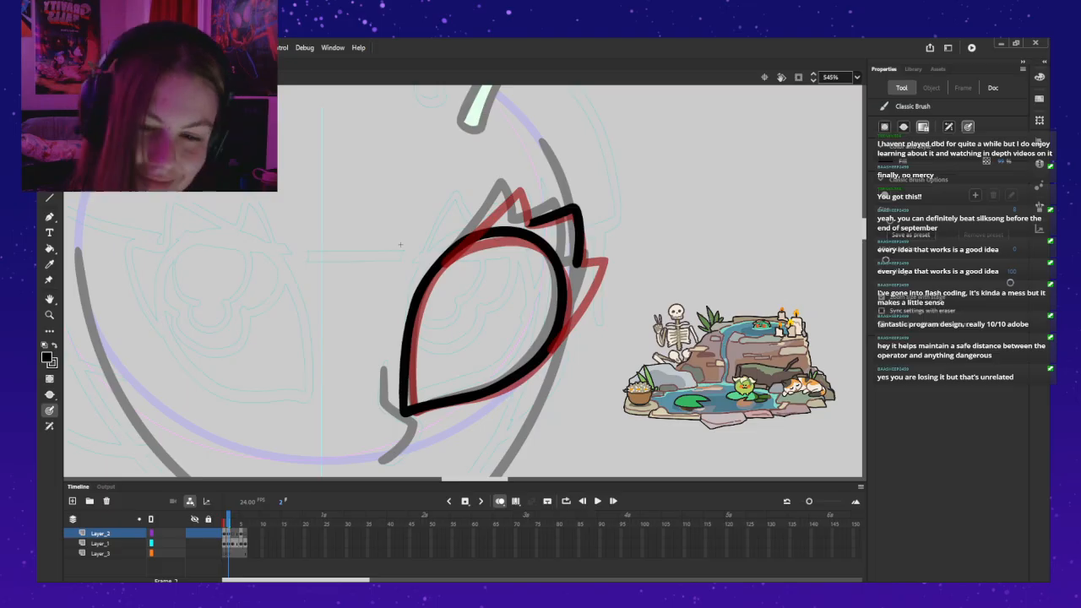
key(ctrl+z)
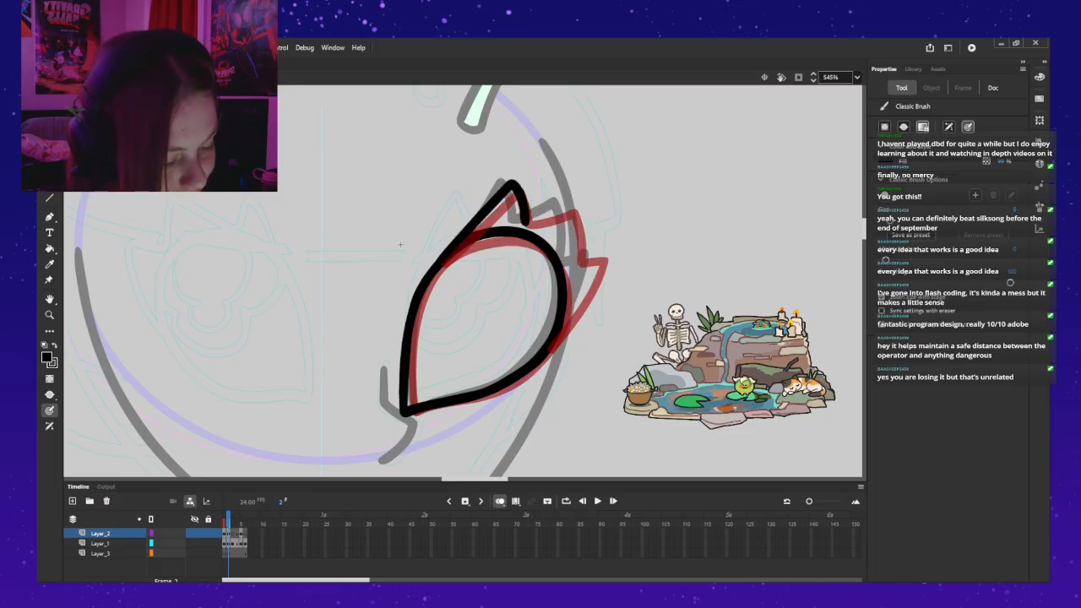
Step: Paint the two outer lash spikes along the red onion-skin shape, closing the last one against the lid's outer edge
mouse_move(545, 221)
mouse_down()
mouse_move(571, 205)
mouse_move(577, 260)
mouse_move(602, 259)
mouse_move(571, 319)
mouse_up()
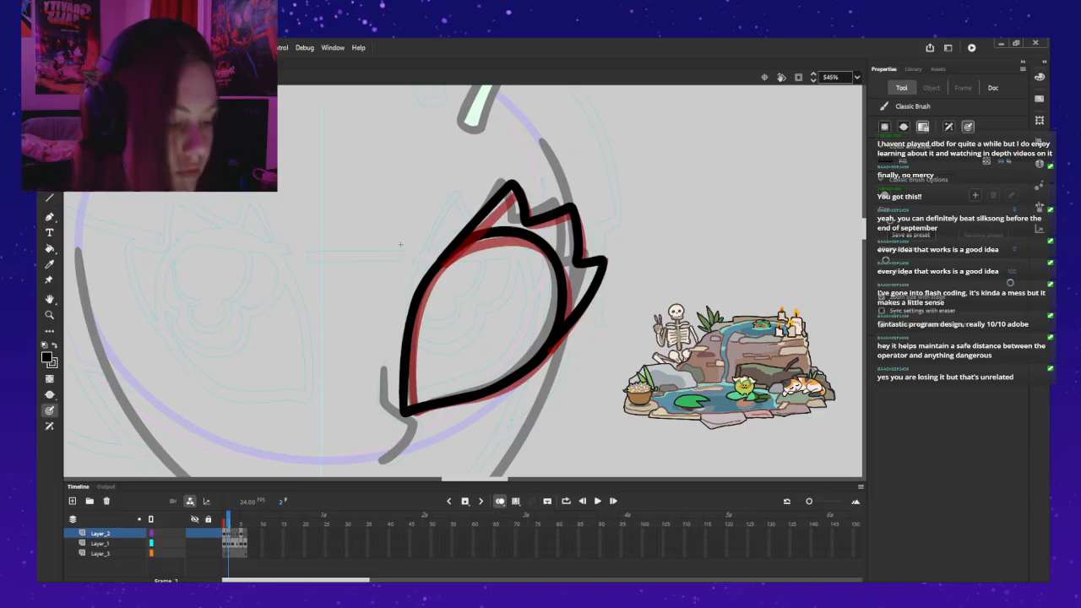
key(ctrl+z)
key(ctrl+z)
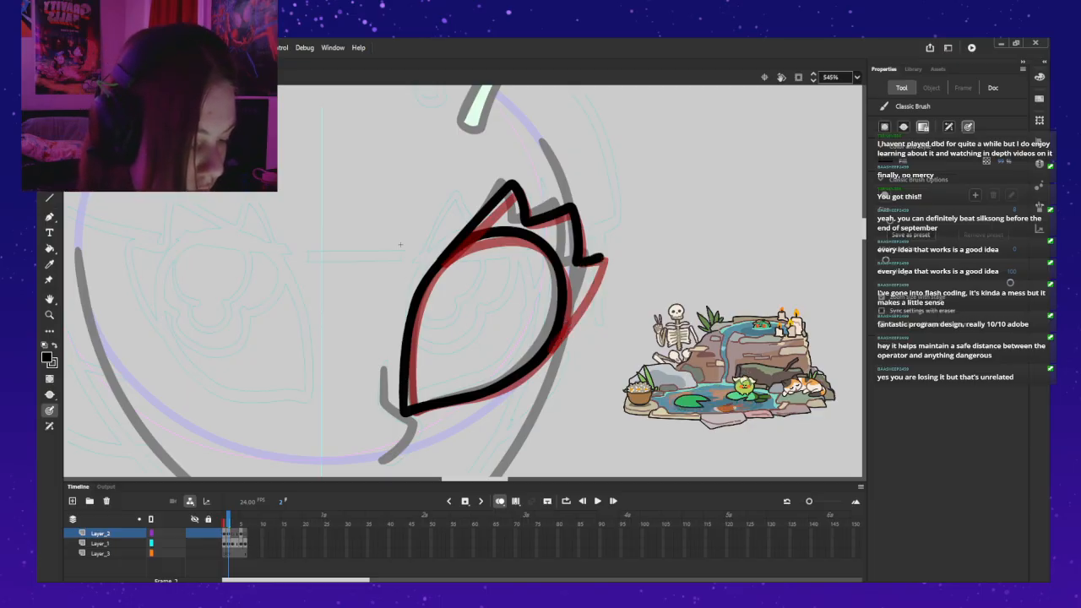
key(ctrl+z)
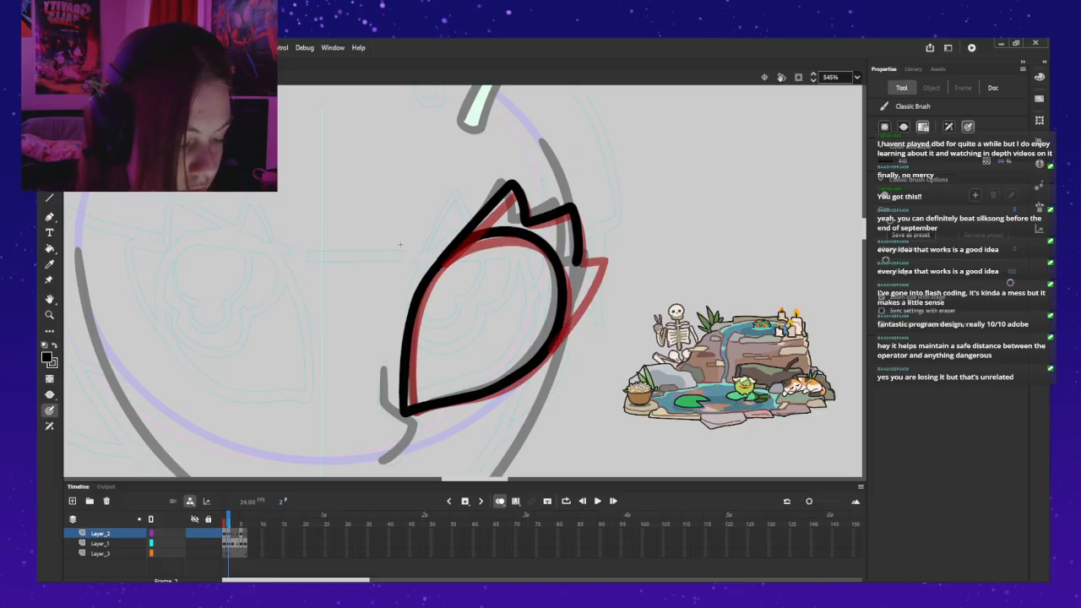
key(ctrl+y)
drag(604, 267, 583, 301)
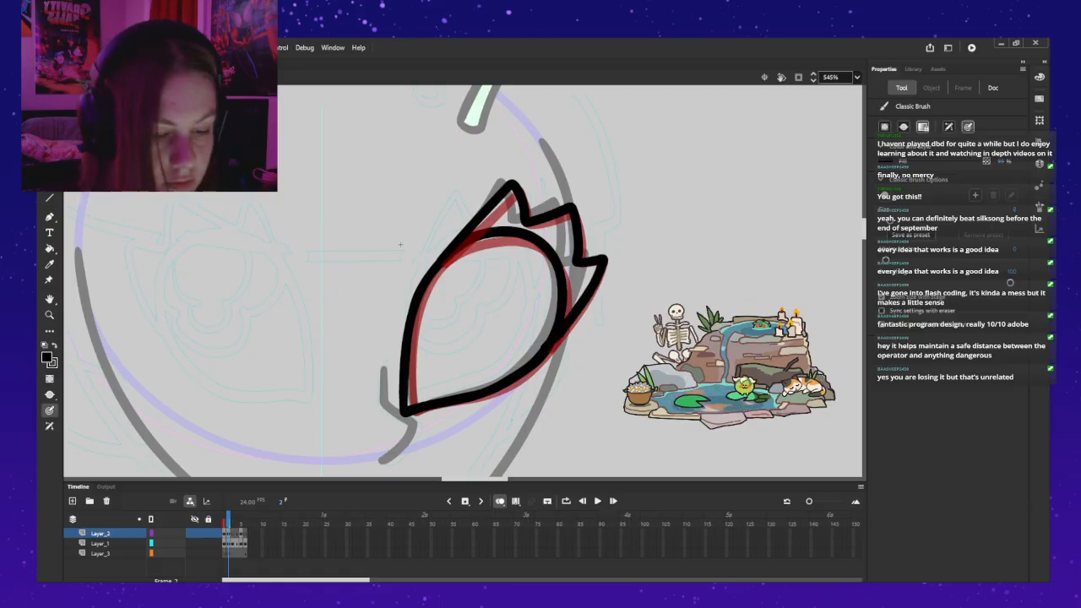
Step: Exit the eyelid symbol, move the BASEGIRL_EyelidFront instance from Layer_2 to the Face layer, and place it toward the left eye
key(ctrl+e)
key(v)
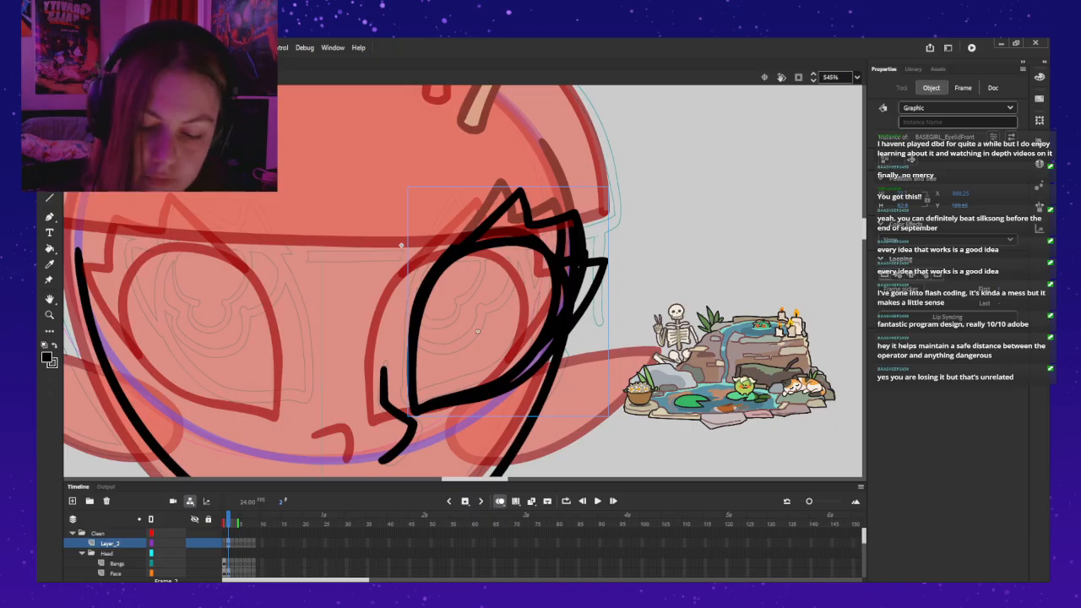
key(Delete)
click(116, 573)
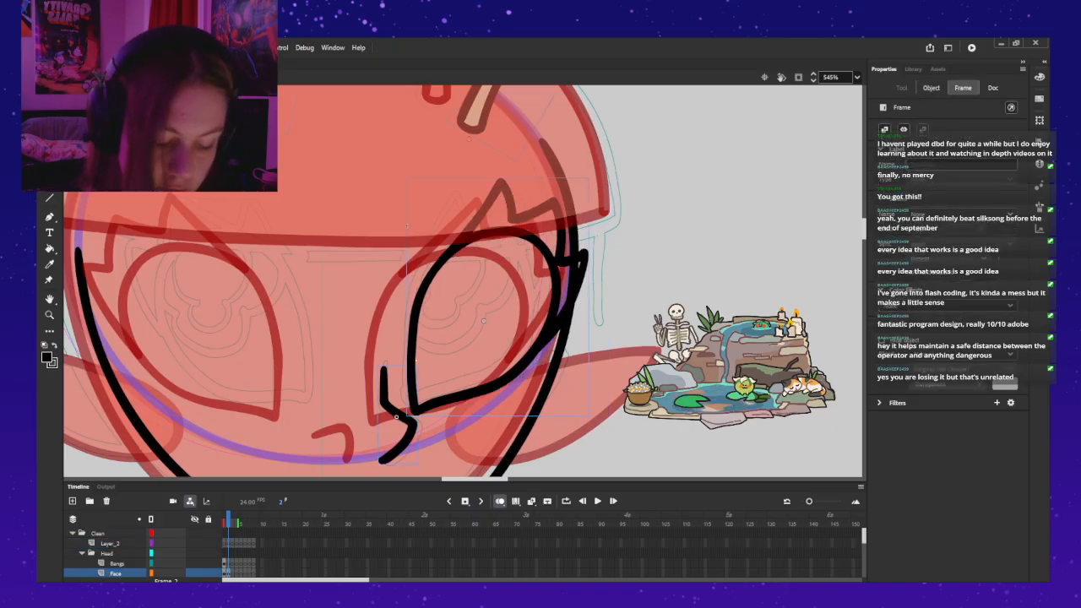
key(ctrl+v)
drag(434, 313, 277, 324)
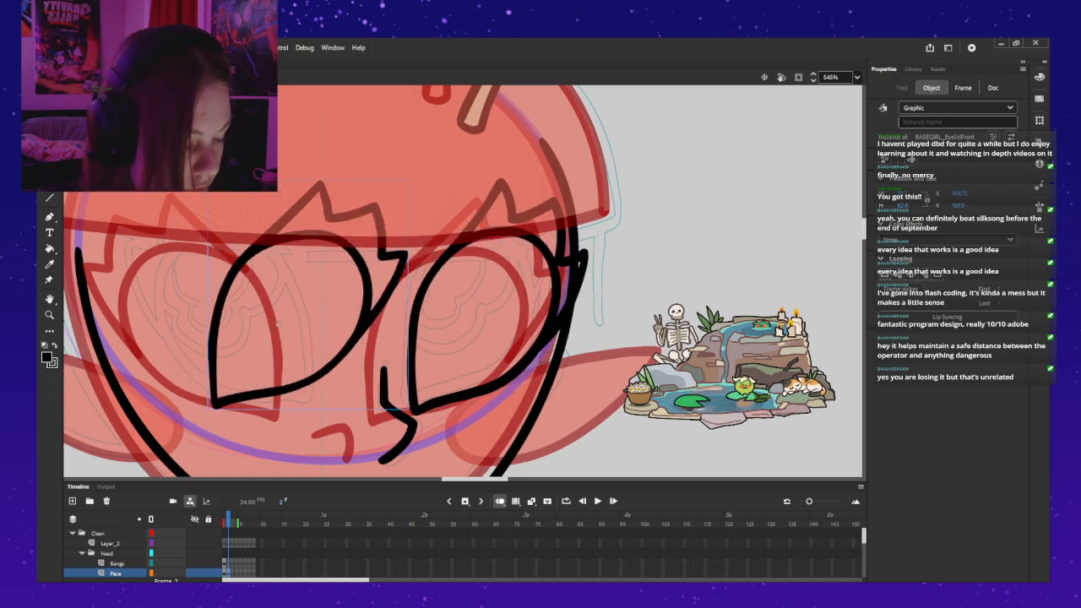
Step: Flip the pasted front eyelid horizontally and position it over the left eye of the face
key(shift+v)
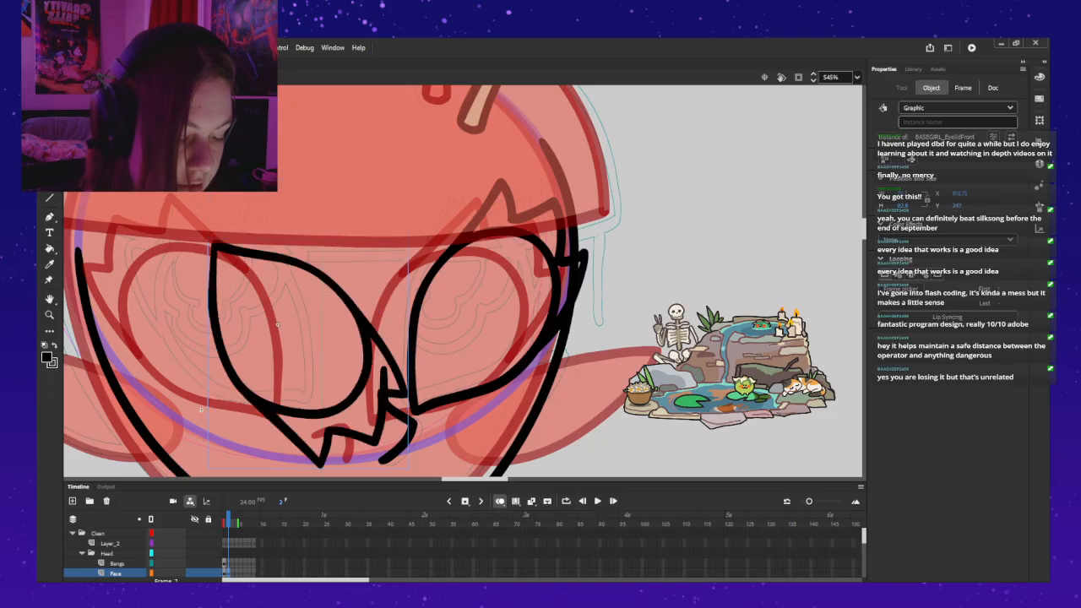
key(ctrl+z)
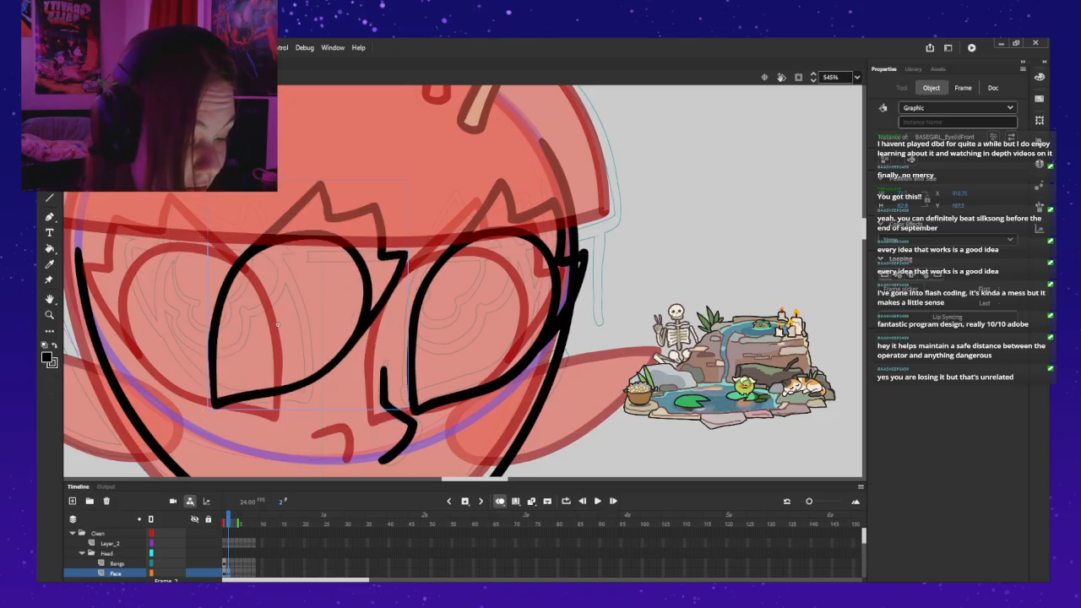
key(shift+h)
drag(277, 324, 244, 327)
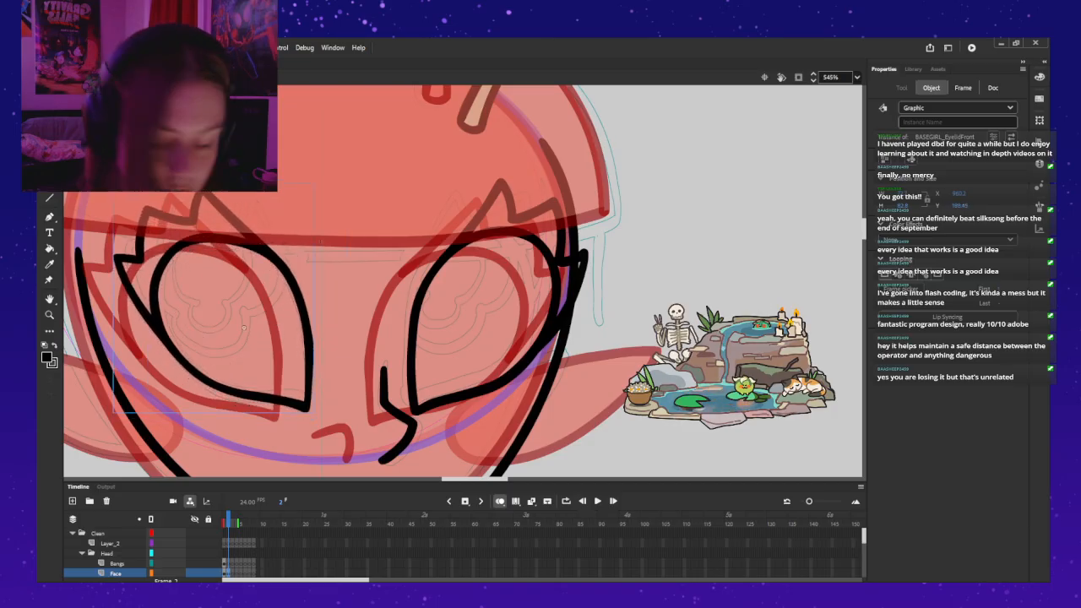
Step: Turn off onion skinning and shift the left eyelid slightly right
key(z)
alt+click(639, 351)
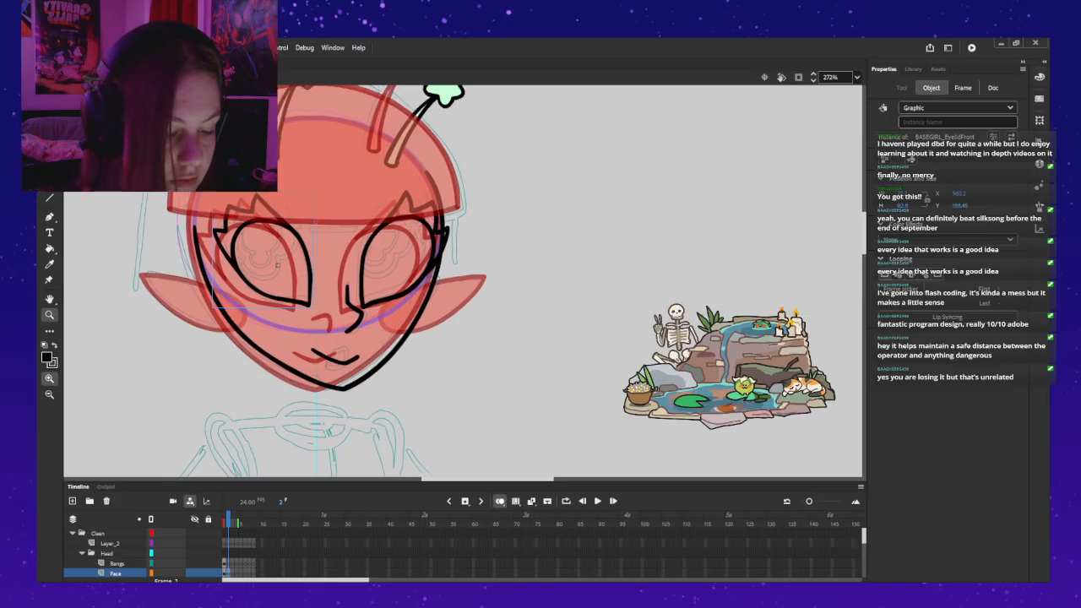
drag(338, 279, 387, 288)
key(alt+shift+o)
key(v)
drag(326, 275, 334, 274)
Step: Fine-tune the right eyelid's position on the face, nudging it one step left and one step up
click(409, 224)
drag(446, 272, 447, 272)
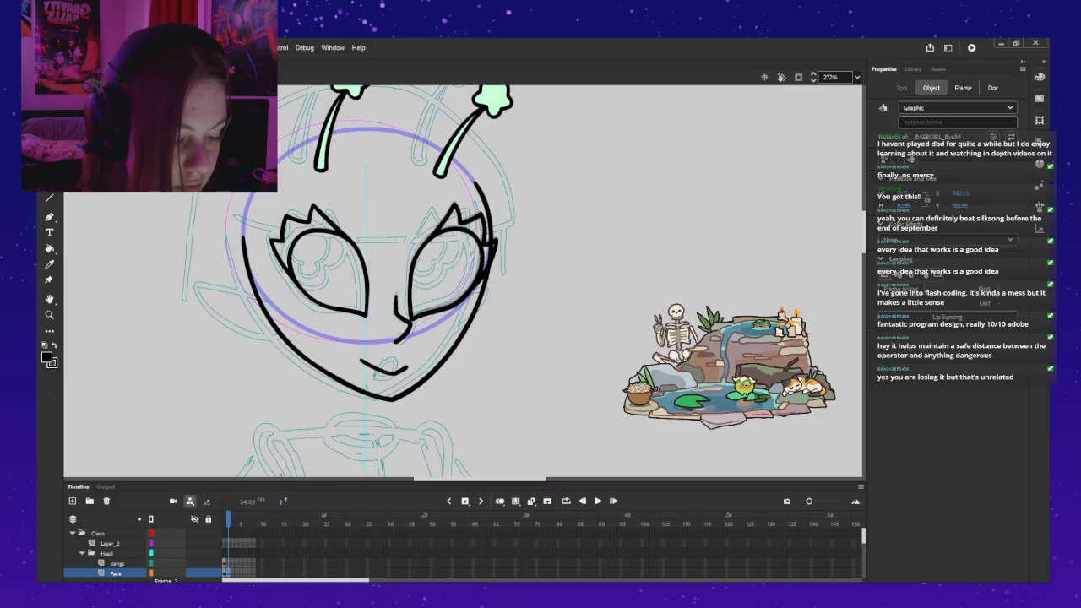
key(Left)
key(Up)
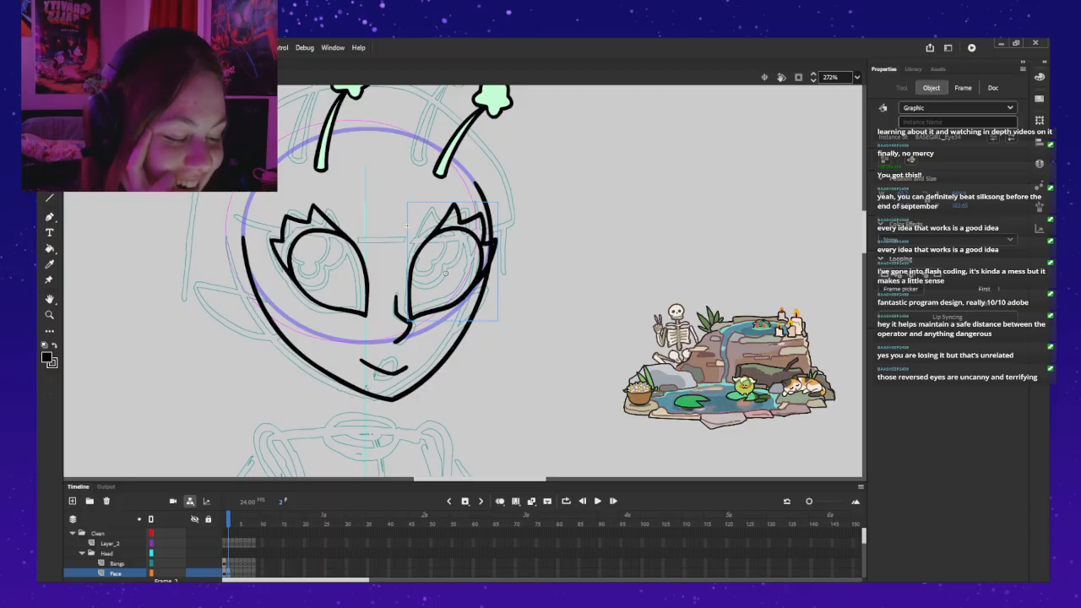
Step: Move the left eyelid to the empty canvas right of the head and flip it back horizontally
click(369, 232)
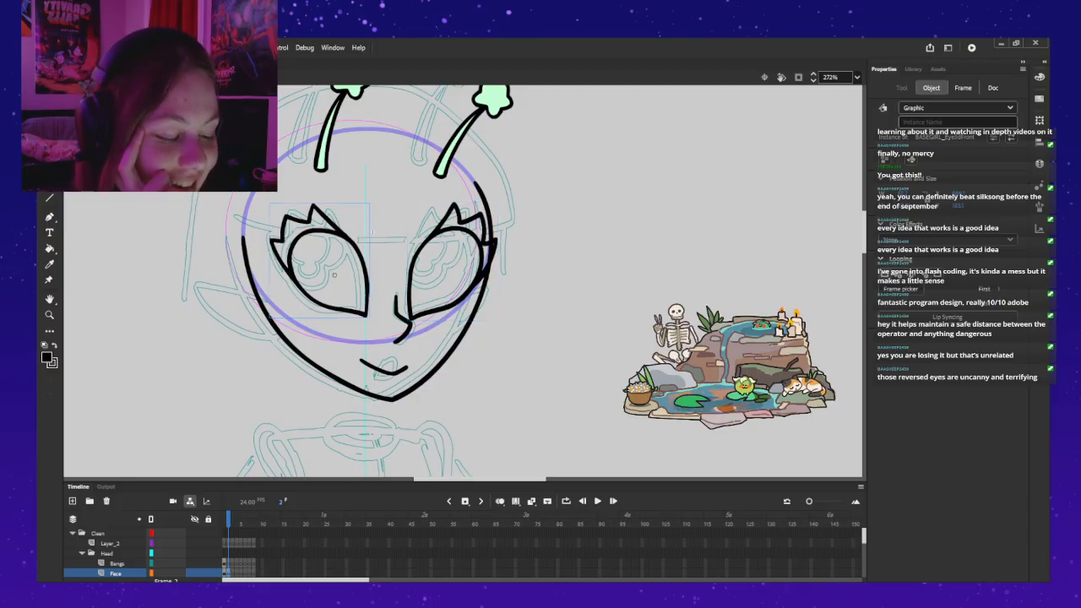
drag(372, 232, 595, 234)
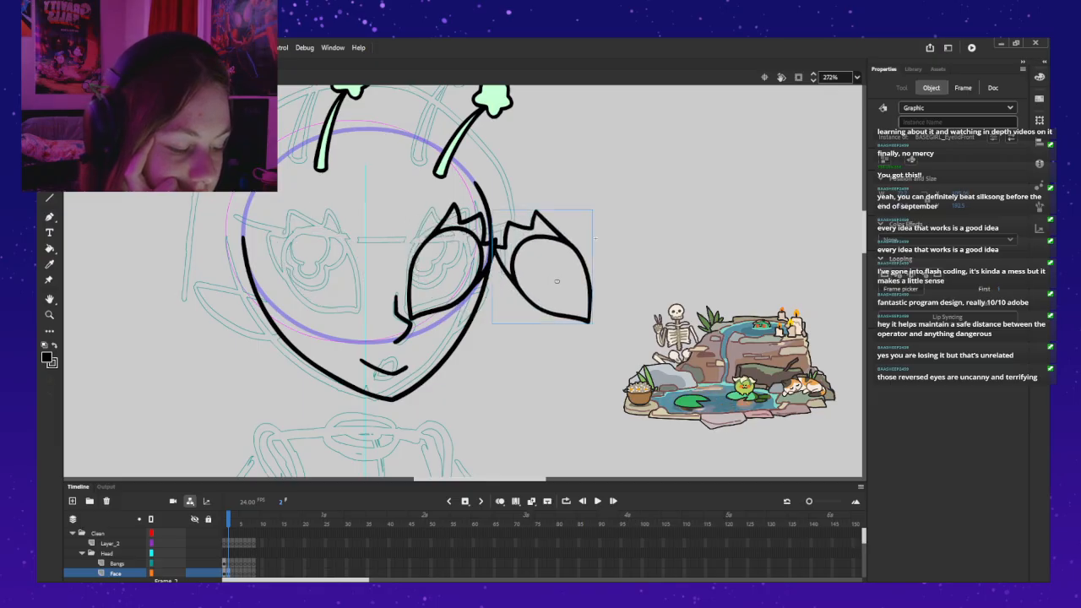
key(ctrl+z)
mouse_move(596, 238)
mouse_down()
mouse_move(478, 239)
mouse_move(587, 238)
mouse_up()
Step: Open the front eyelid symbol and compare its first two frames with onion skinning turned on
double_click(550, 279)
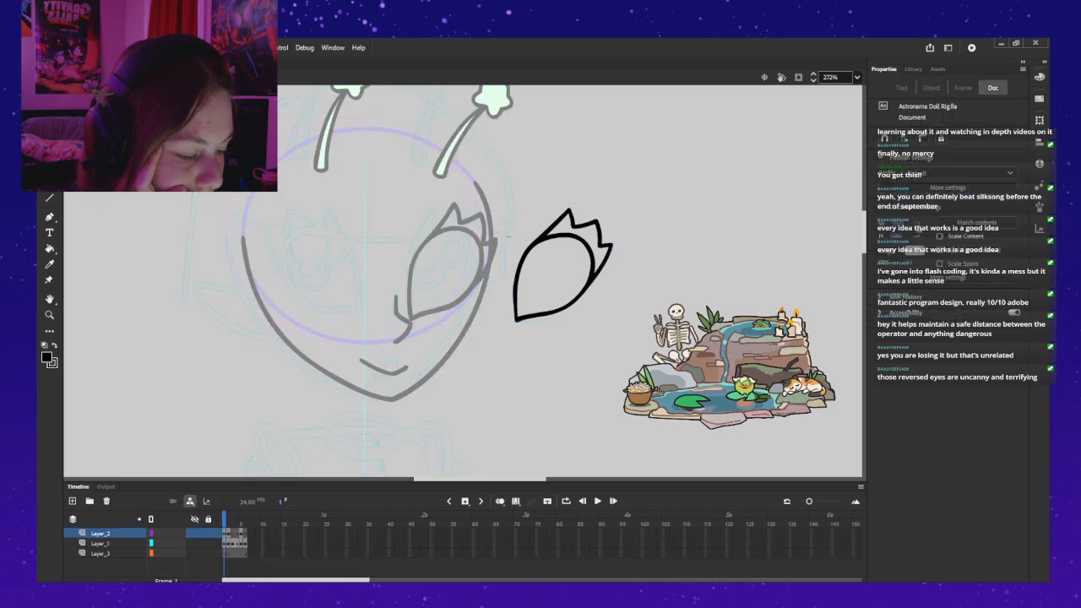
click(100, 543)
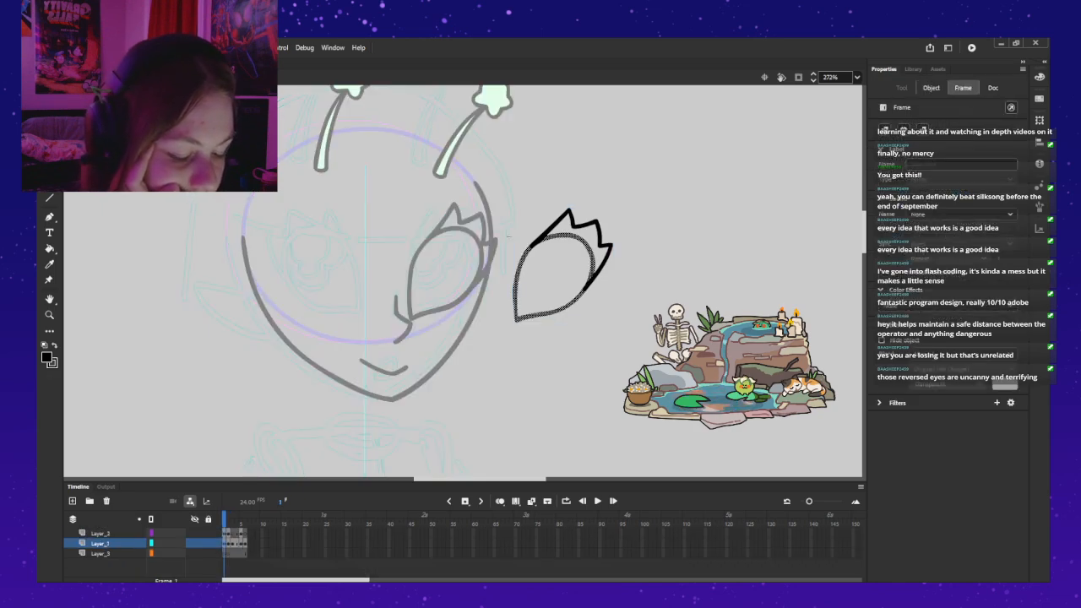
key(.)
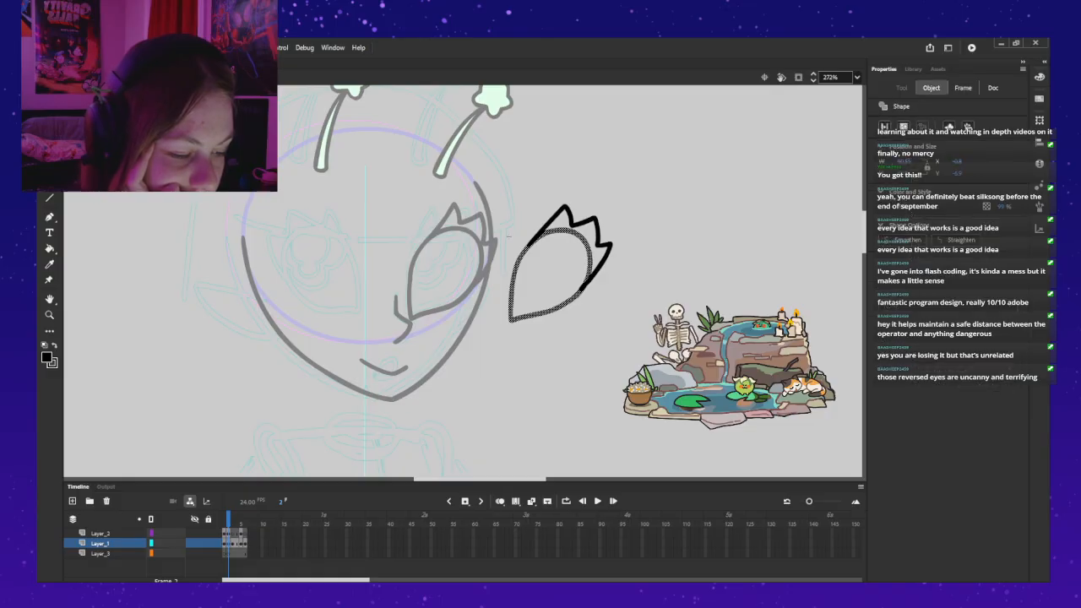
click(500, 501)
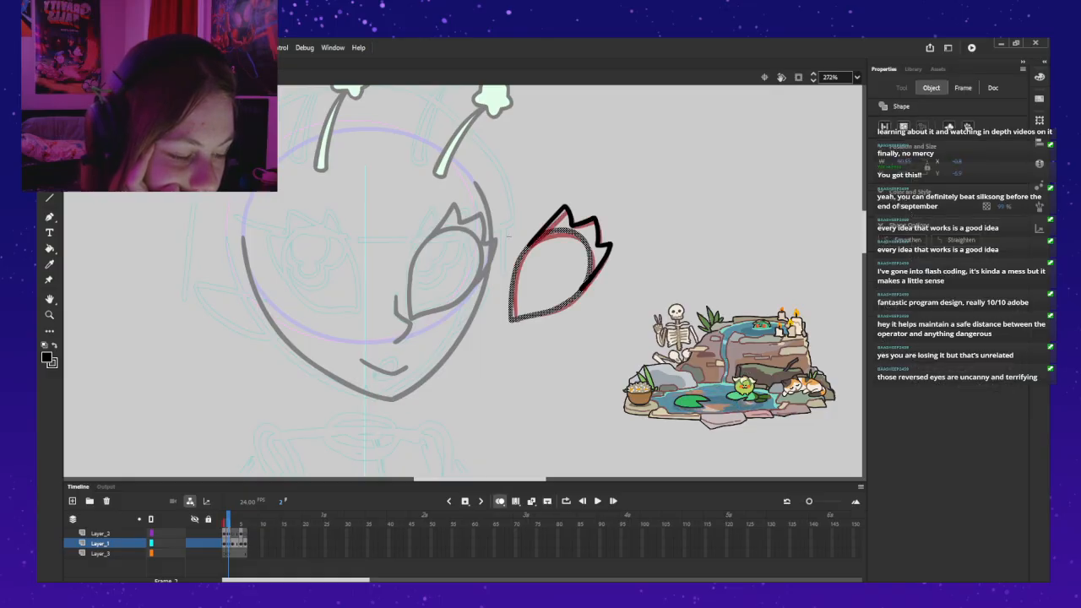
key(comma)
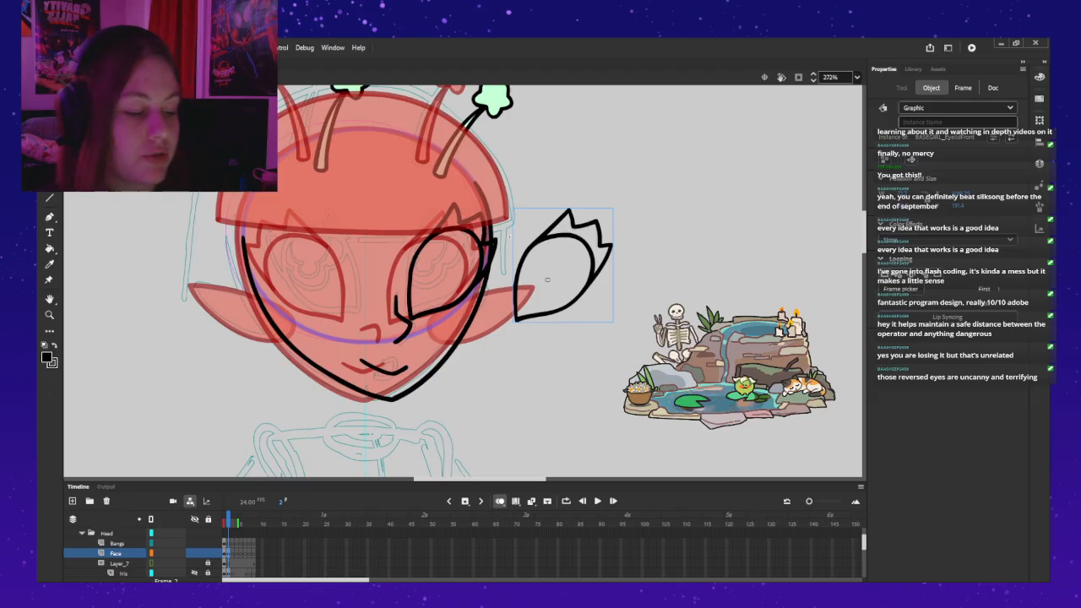
Step: Return to the head, place the eyelid horizontally flipped over the left eye, and show its symbol's frame 2
double_click(547, 279)
drag(563, 265, 319, 260)
key(shift+h)
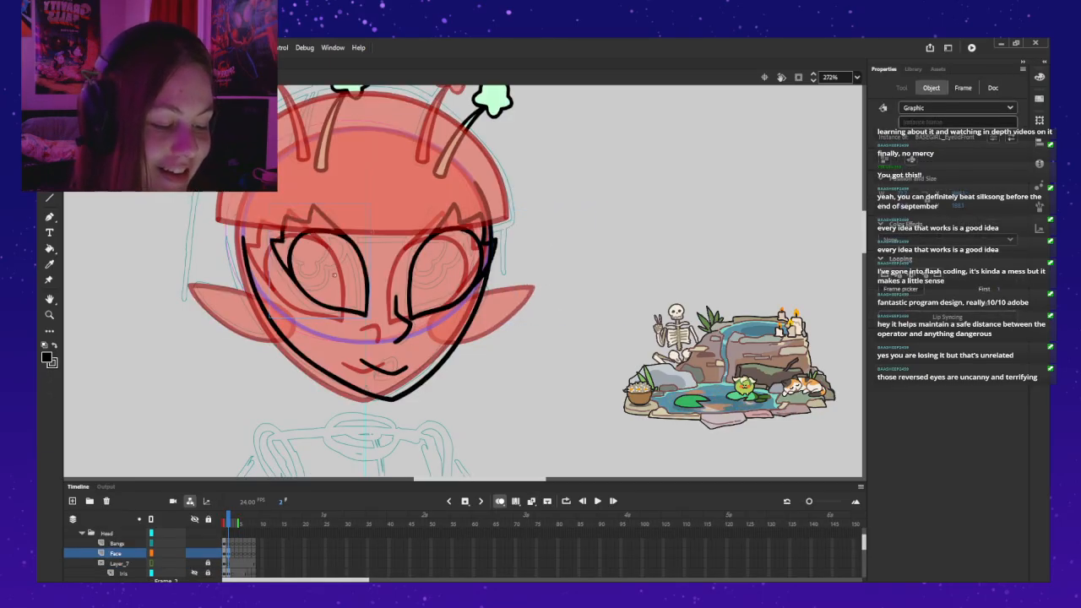
click(900, 289)
click(798, 279)
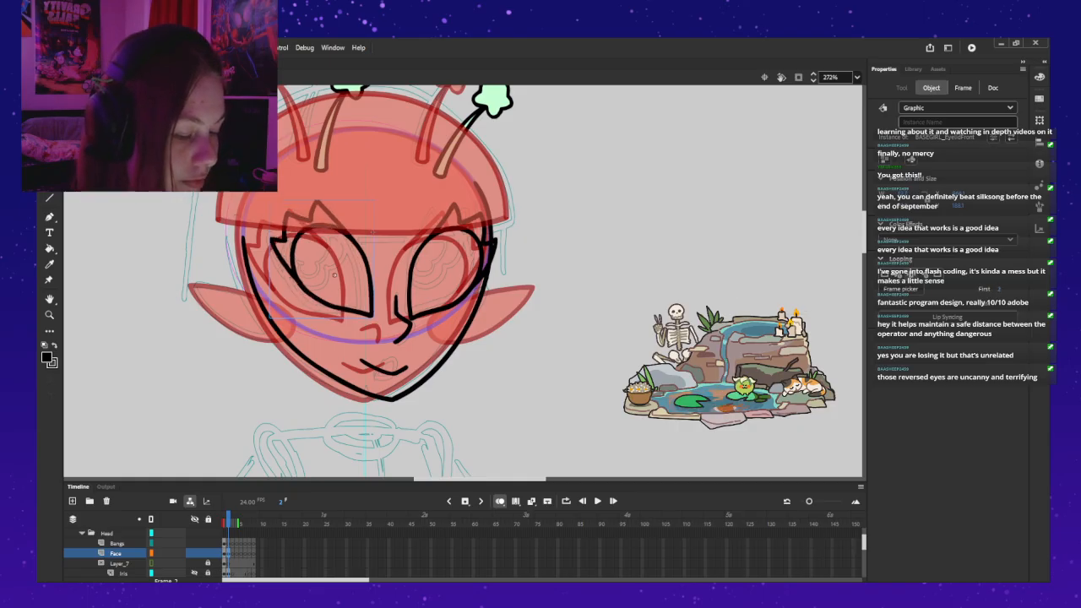
Step: Nudge the flipped left eyelid three steps down and one step right
key(Down)
key(Down)
key(Down)
key(Right)
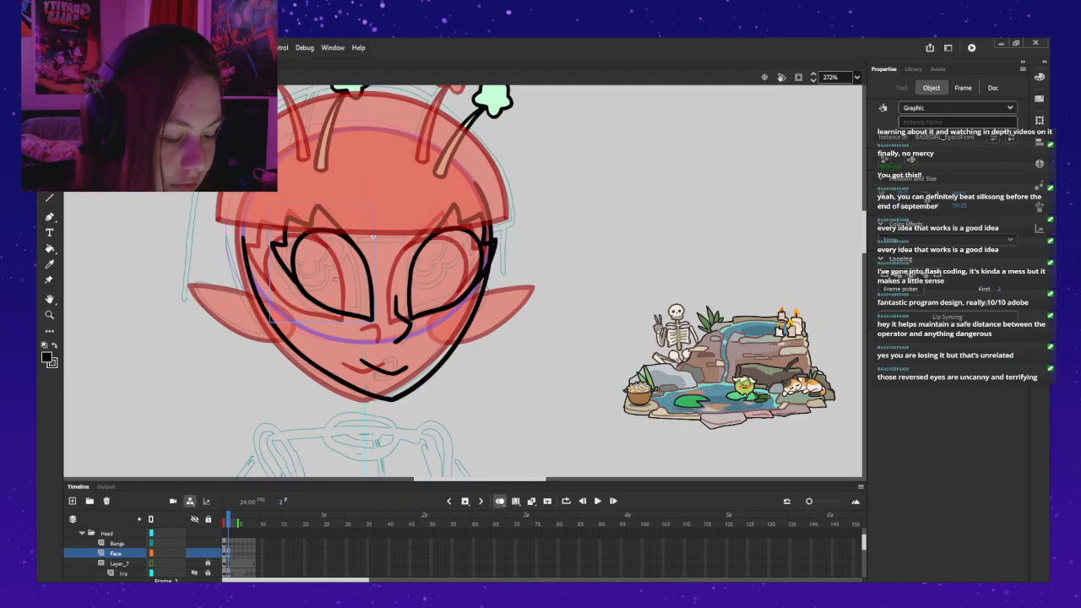
Step: Replace the left eyelid on frame 2 with a copy of the left eyelid from the front pose on frame 1
key(Delete)
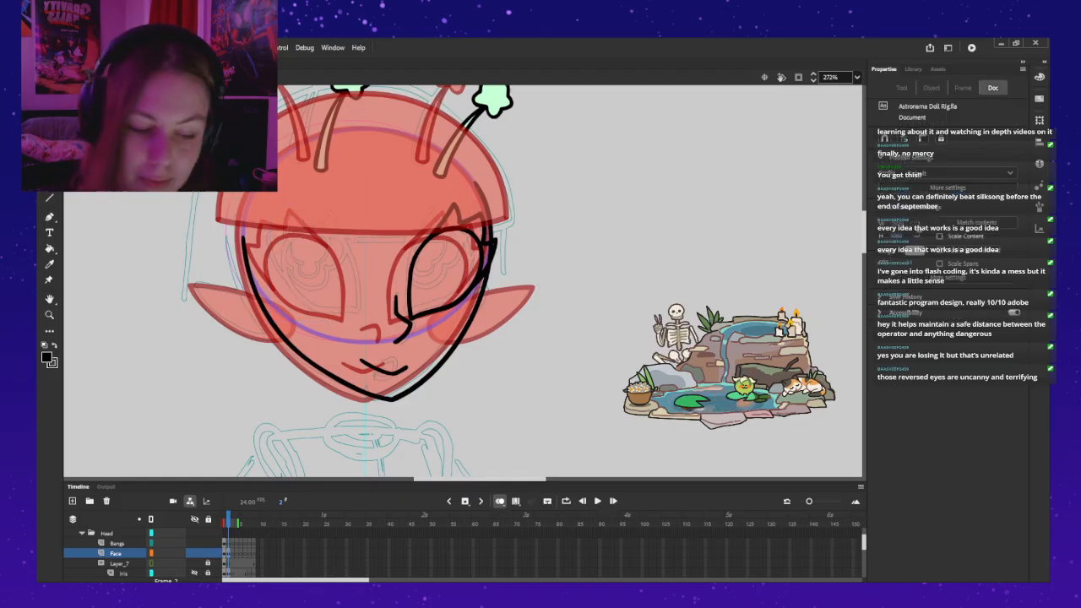
key(comma)
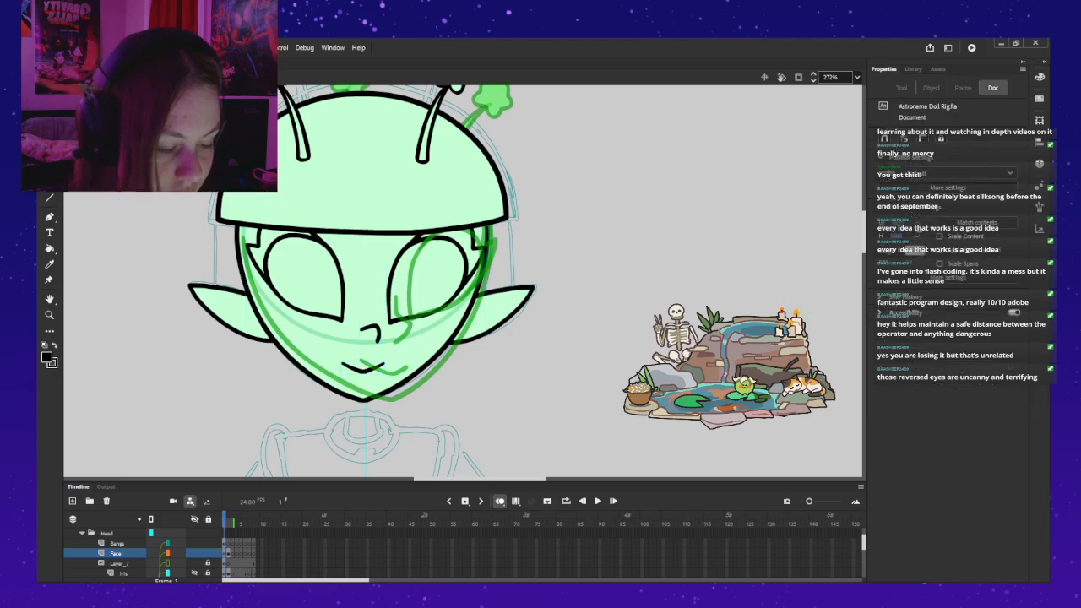
click(310, 280)
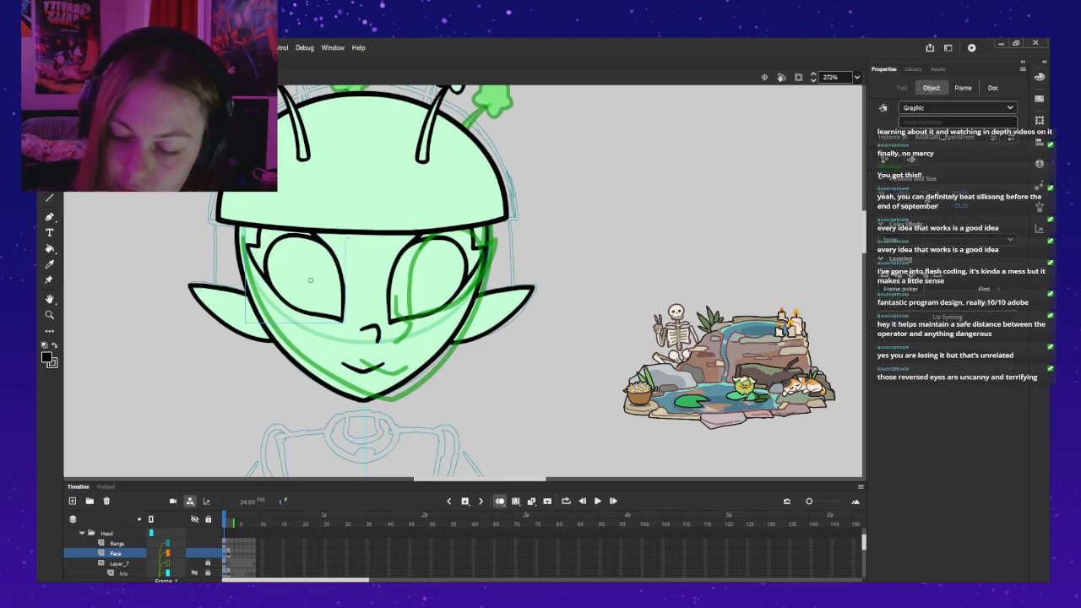
key(ctrl+c)
key(period)
key(ctrl+v)
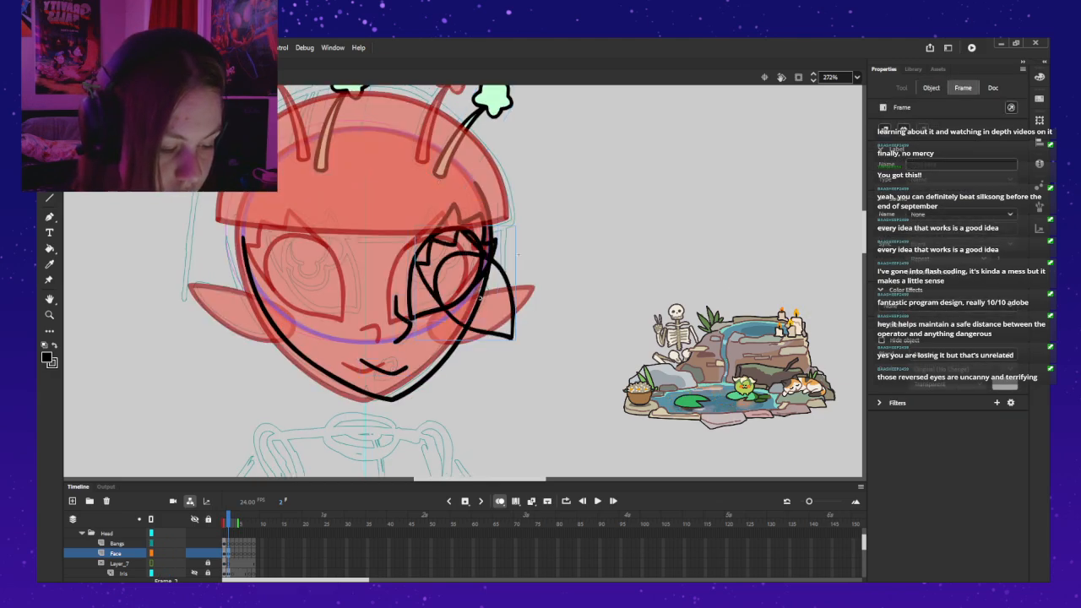
Step: Position the pasted eyelid over the left eye of the three-quarter face, nudging it slightly left and up
drag(463, 285, 318, 267)
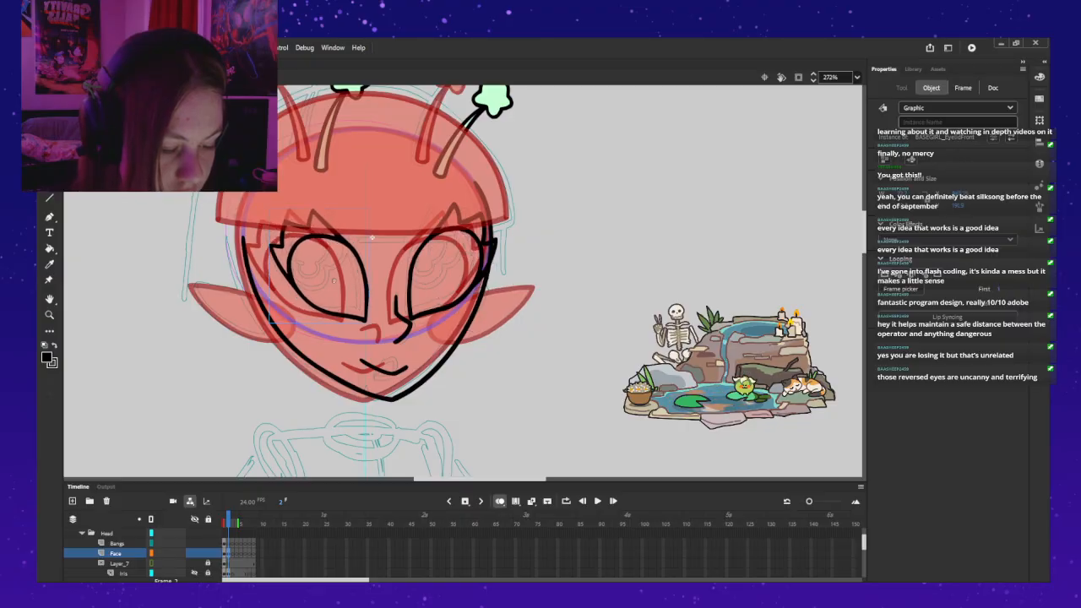
key(Left)
key(Up)
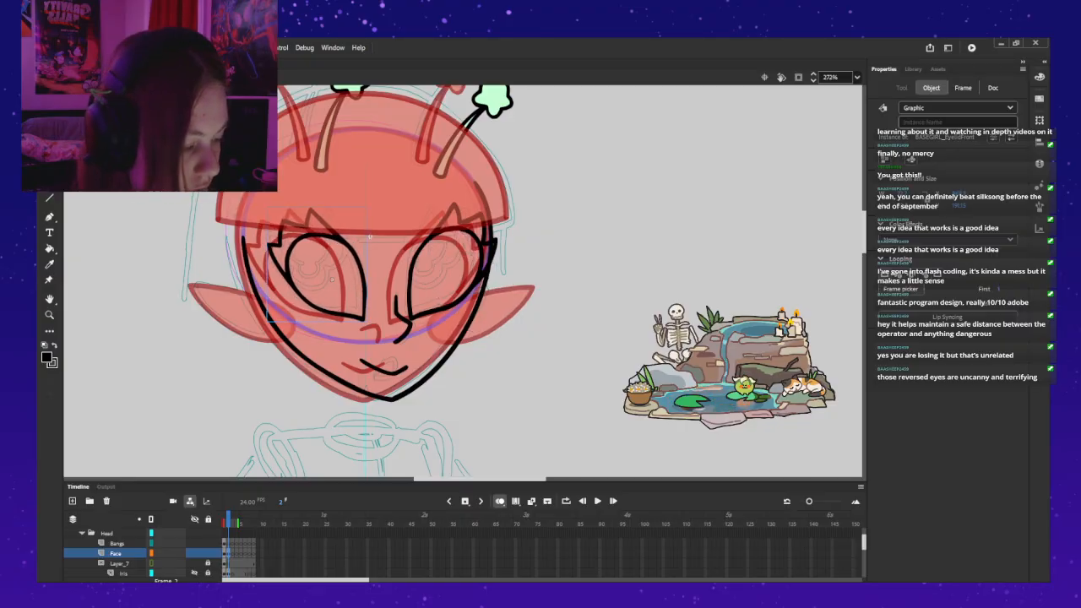
click(900, 289)
click(790, 282)
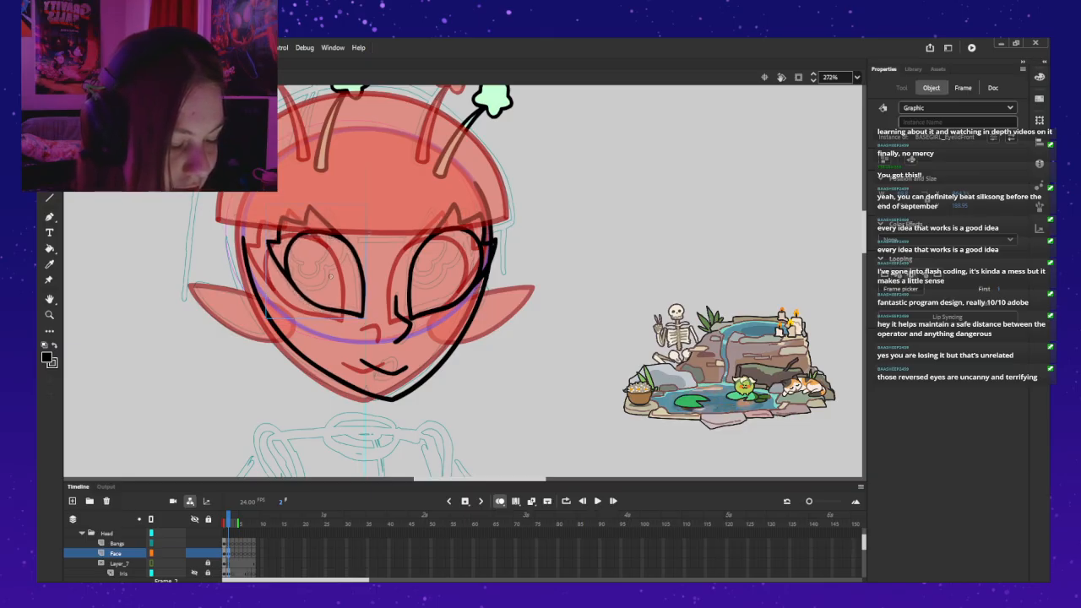
Step: Open the right eyelid's symbol and squash all its artwork slightly in height
double_click(415, 253)
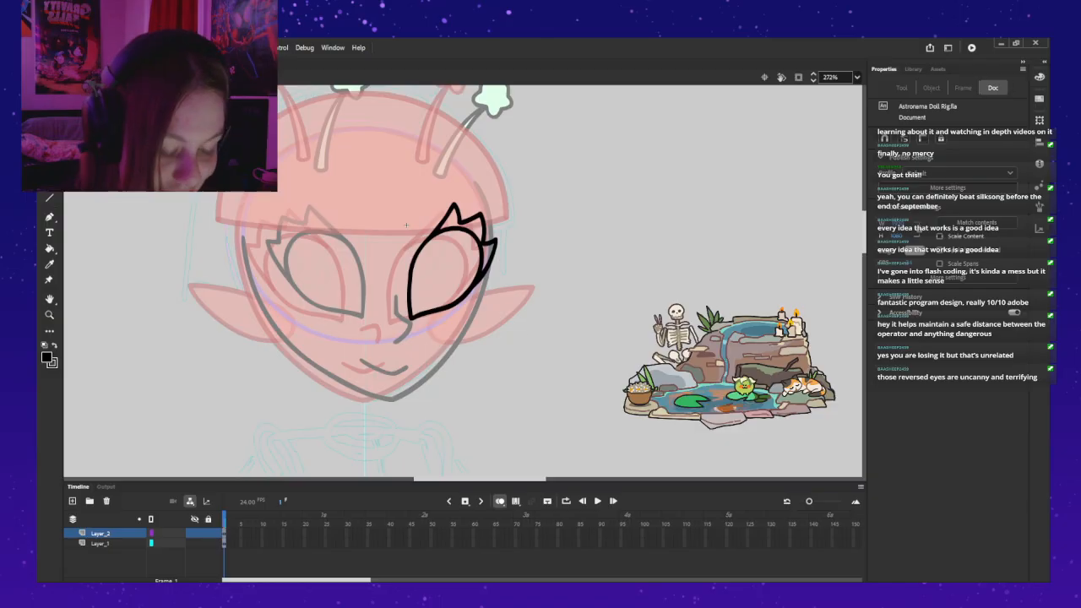
click(101, 533)
click(101, 542)
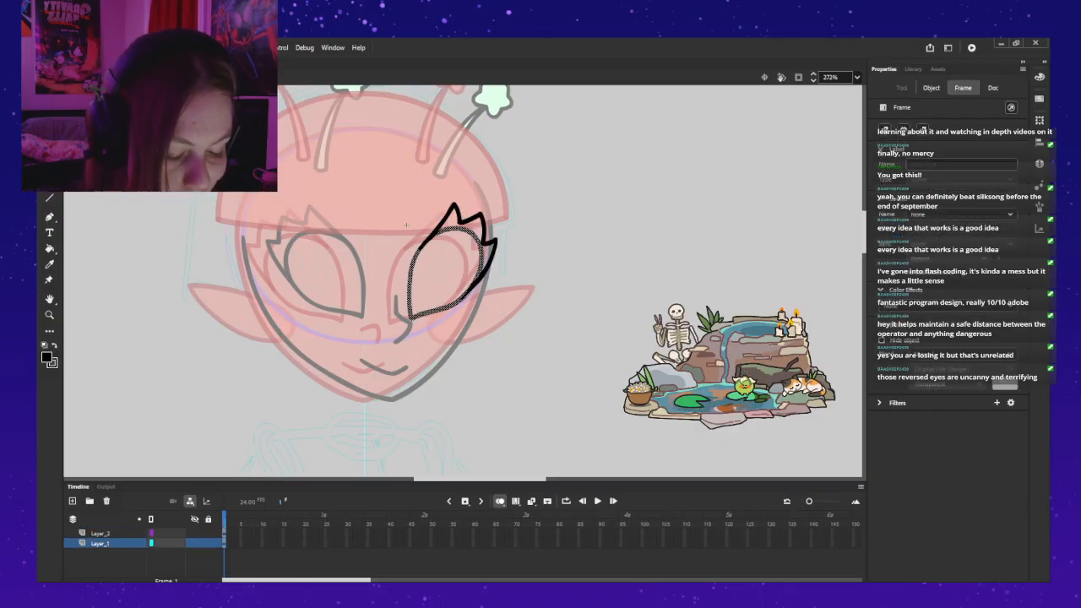
key(ctrl+a)
key(q)
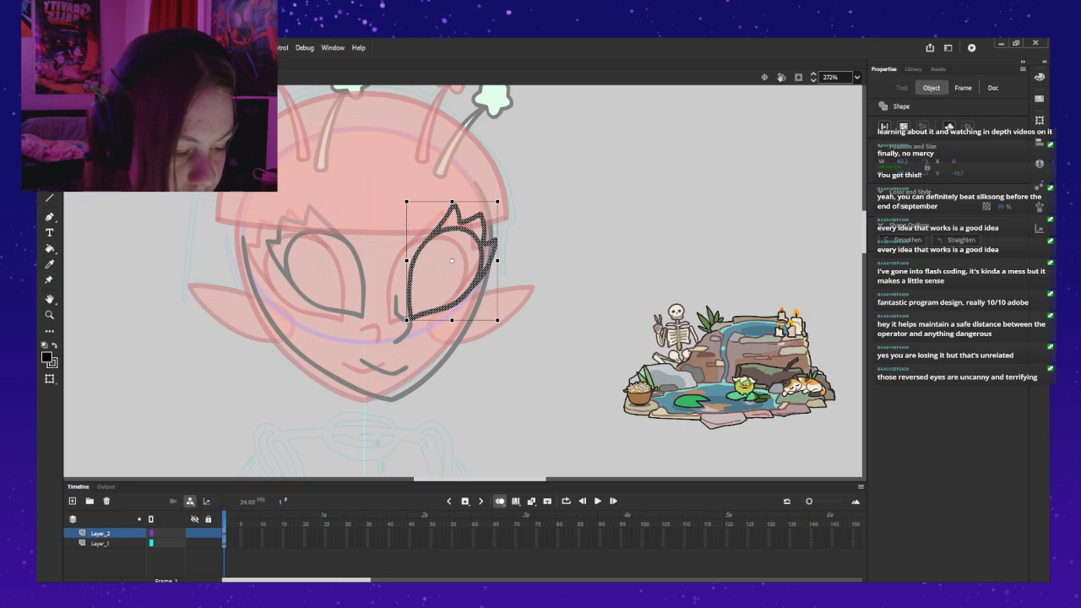
drag(451, 202, 451, 204)
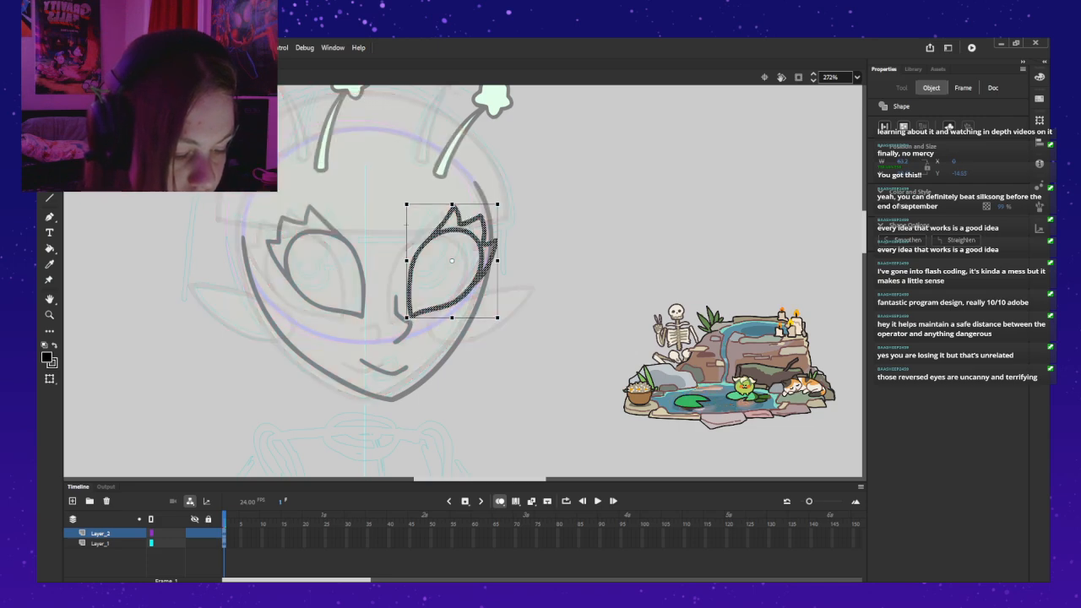
Step: Nudge the right eyelid artwork two steps down and one left, narrow it slightly, and return to the head
key(Down)
key(Down)
key(Left)
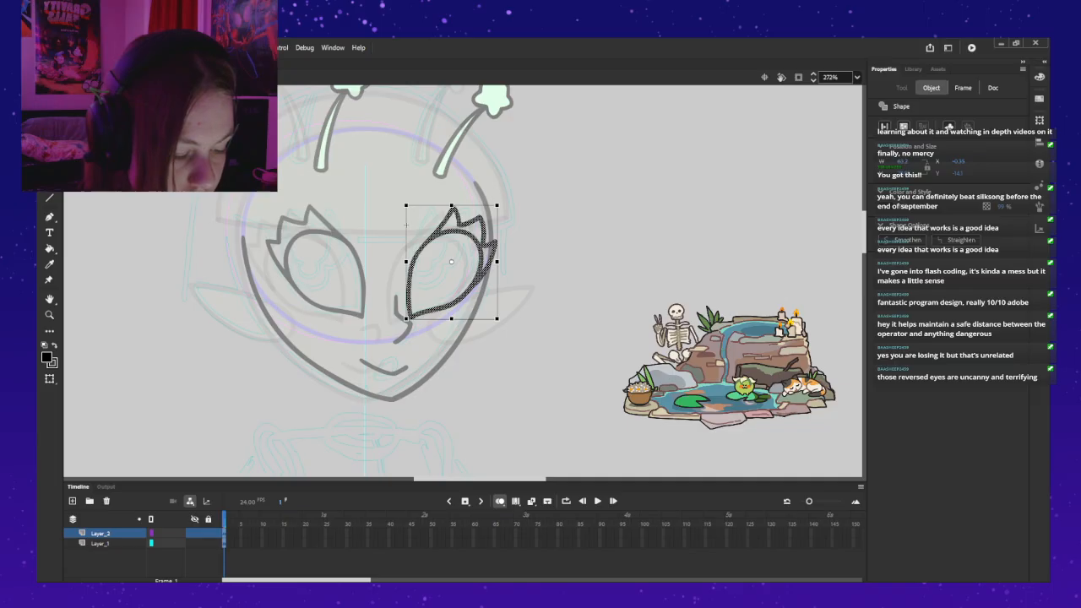
drag(498, 262, 495, 262)
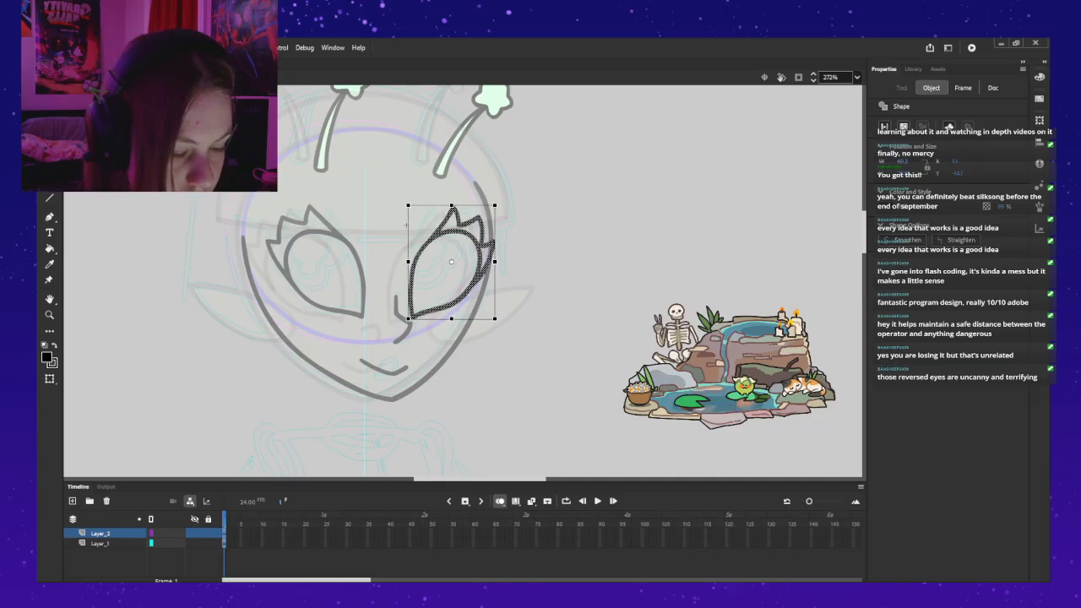
key(ctrl+e)
key(Escape)
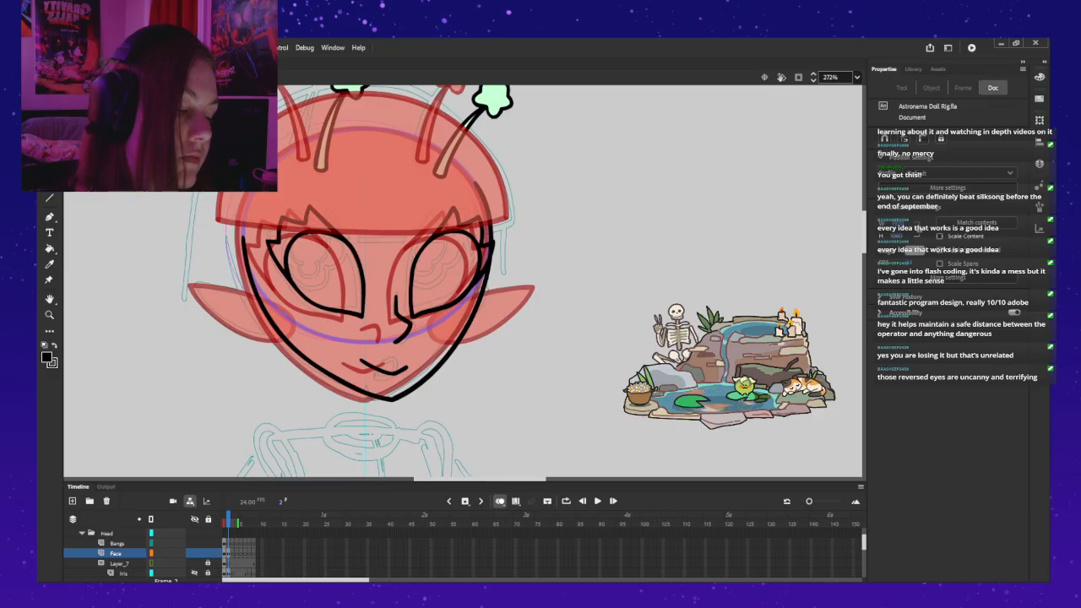
Step: Nudge the right eyelid three steps right on the face
click(448, 272)
key(Right)
key(Right)
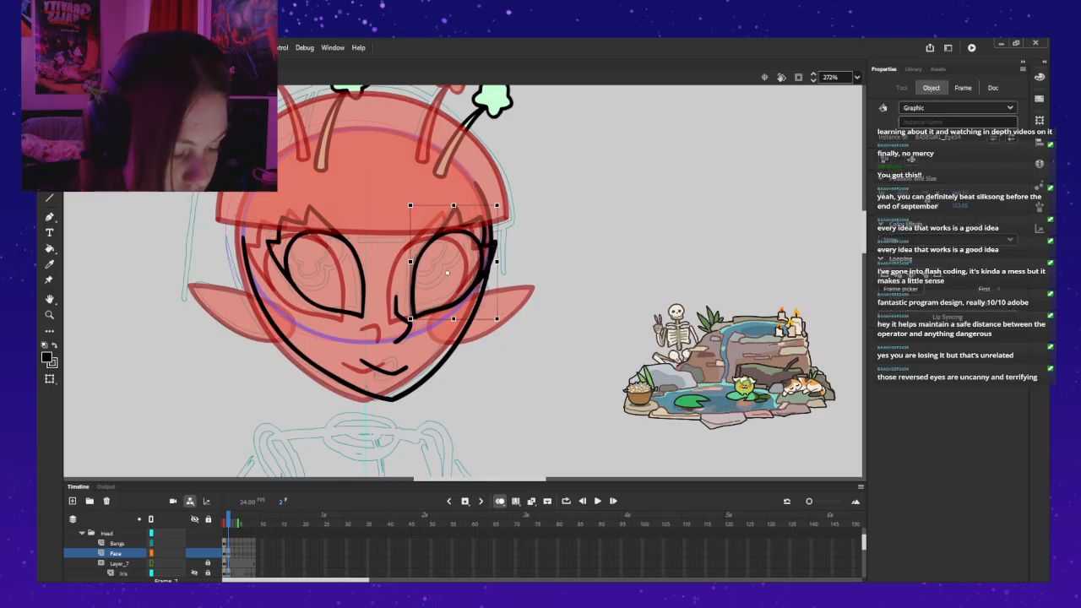
key(Right)
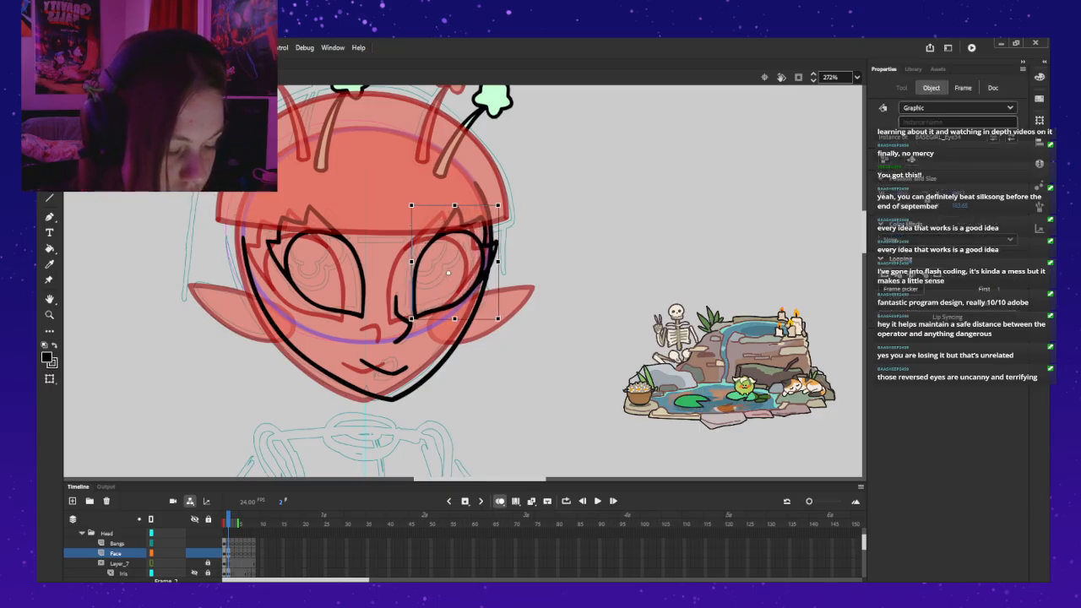
key(Escape)
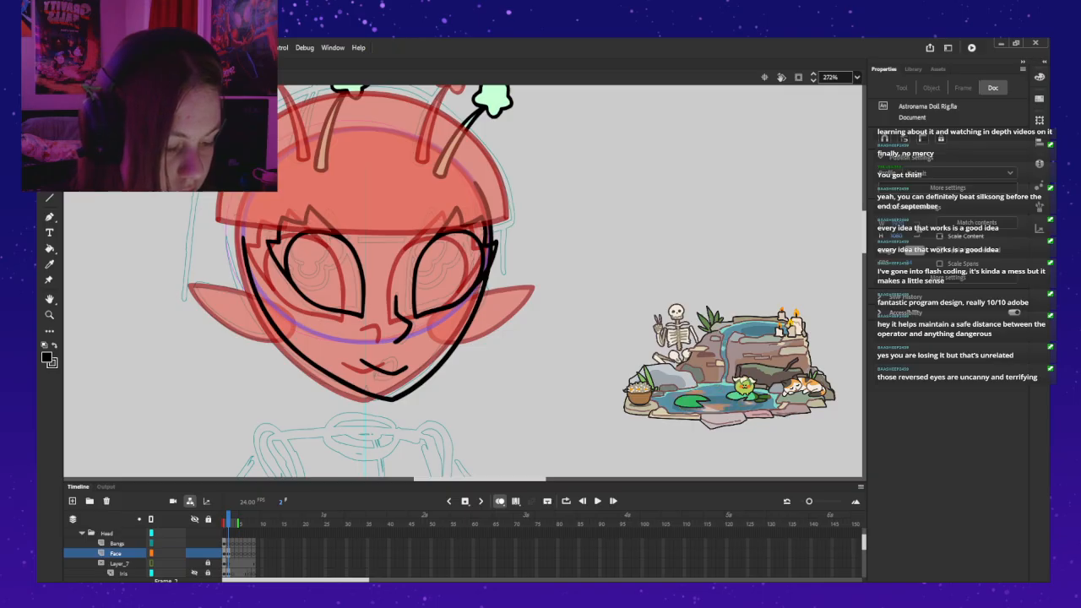
Step: Turn off onion skinning and nudge the left eyelid one step right and one step up
key(alt+shift+o)
click(330, 274)
key(Right)
key(Up)
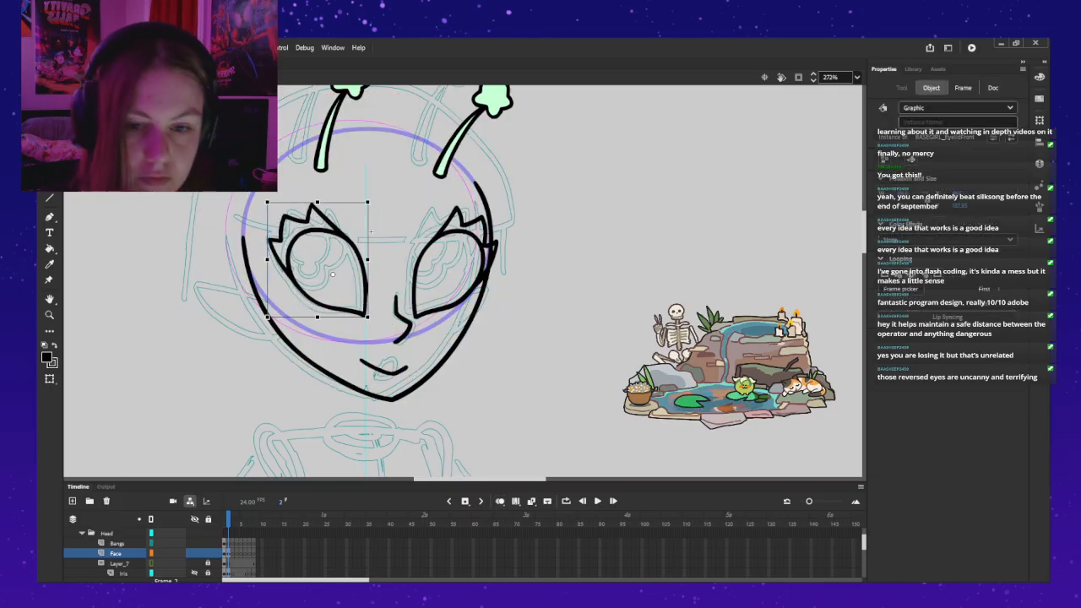
key(Escape)
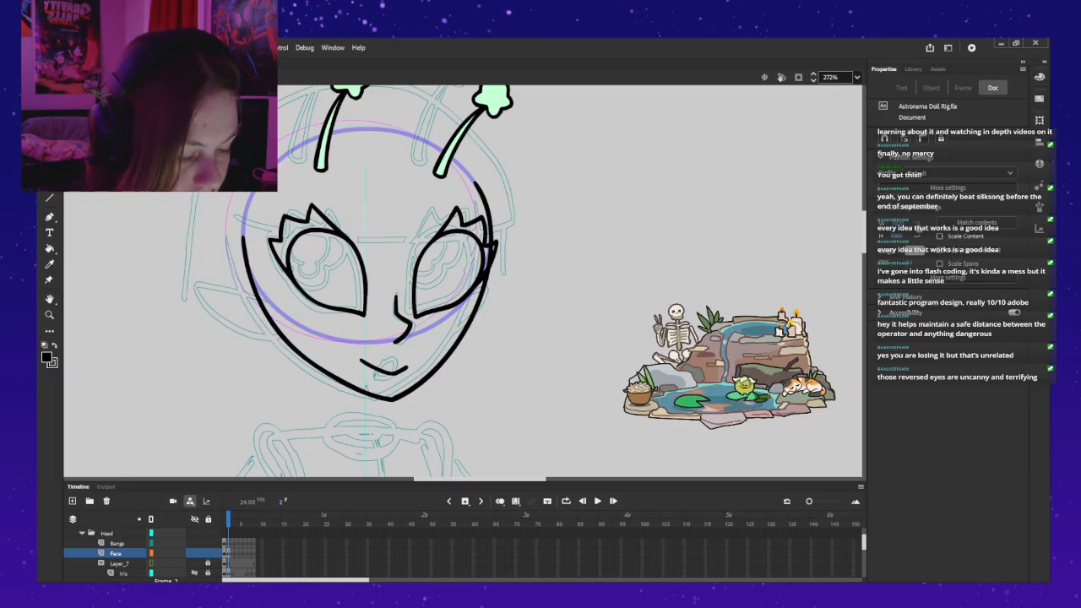
Step: Try brushing a small rounded iris shape freehand inside the left eye, and undo the strokes
scroll(463, 281, up, 3)
scroll(463, 281, down, 3)
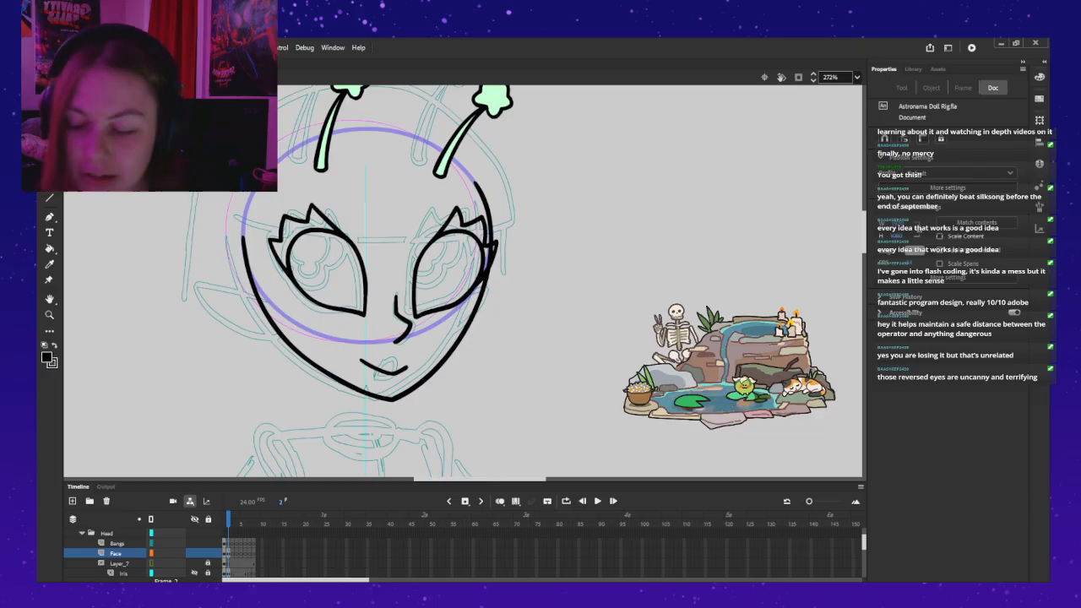
key(b)
mouse_move(325, 242)
mouse_down()
mouse_move(313, 274)
mouse_move(301, 230)
mouse_up()
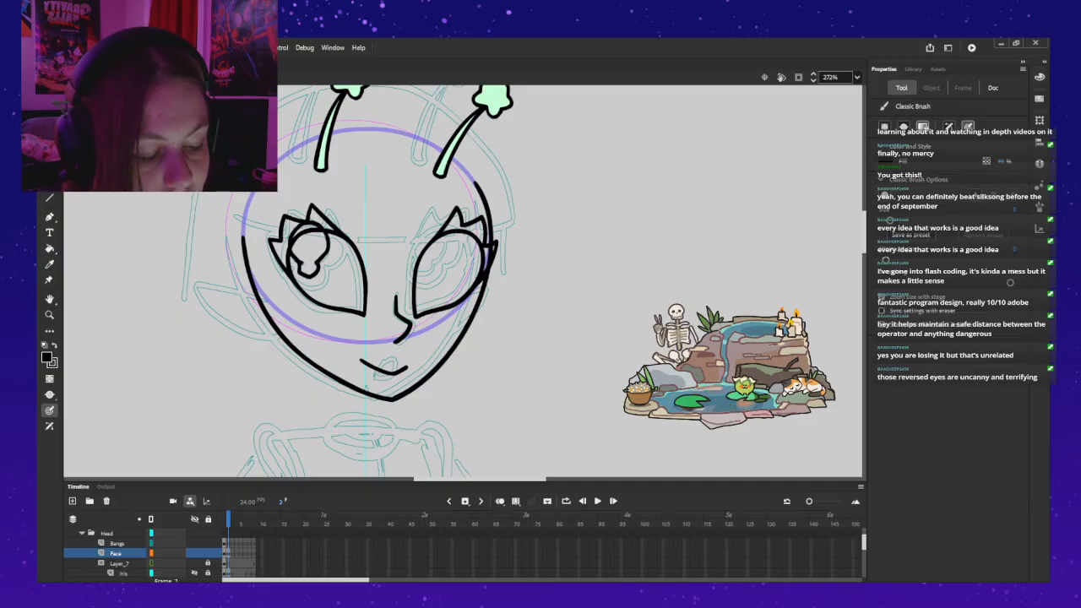
key(ctrl+z)
key(ctrl+z)
key(ctrl+z)
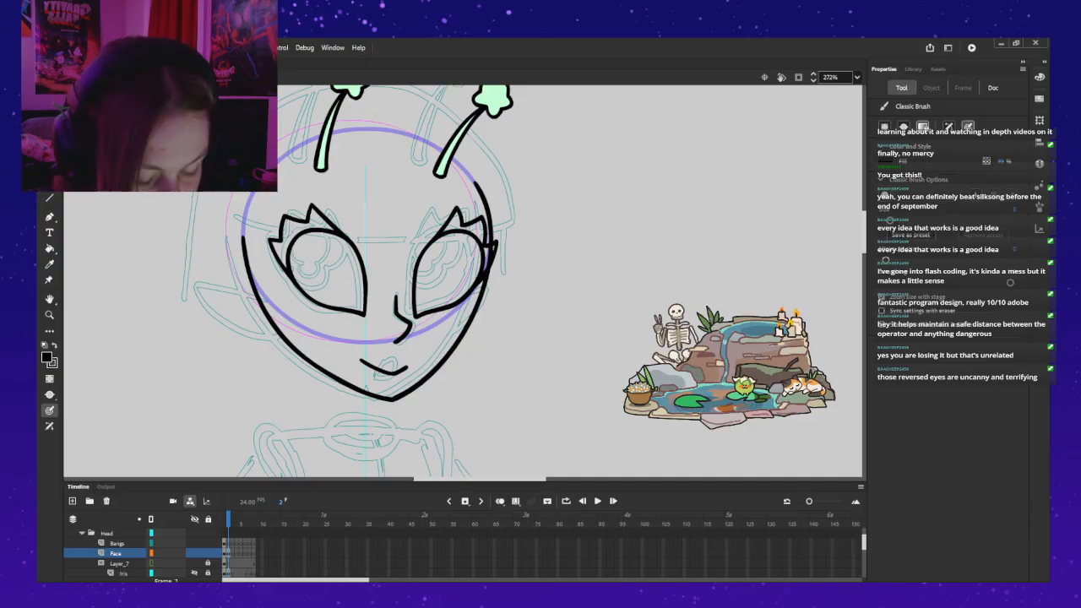
Step: Show and unlock the Iris layer and move the left iris up and outward within the left eye
click(194, 574)
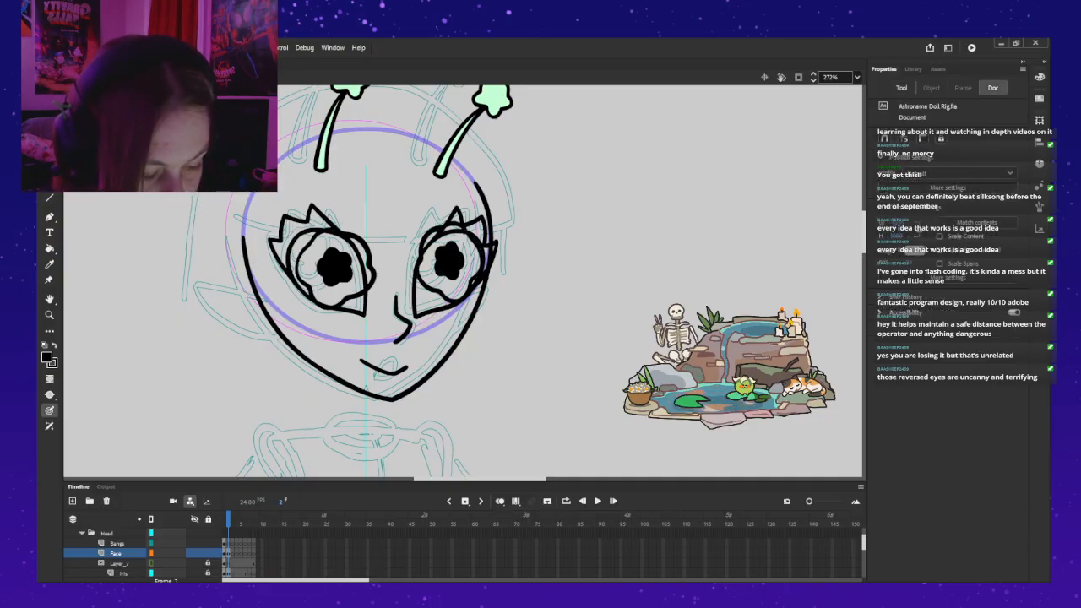
click(123, 574)
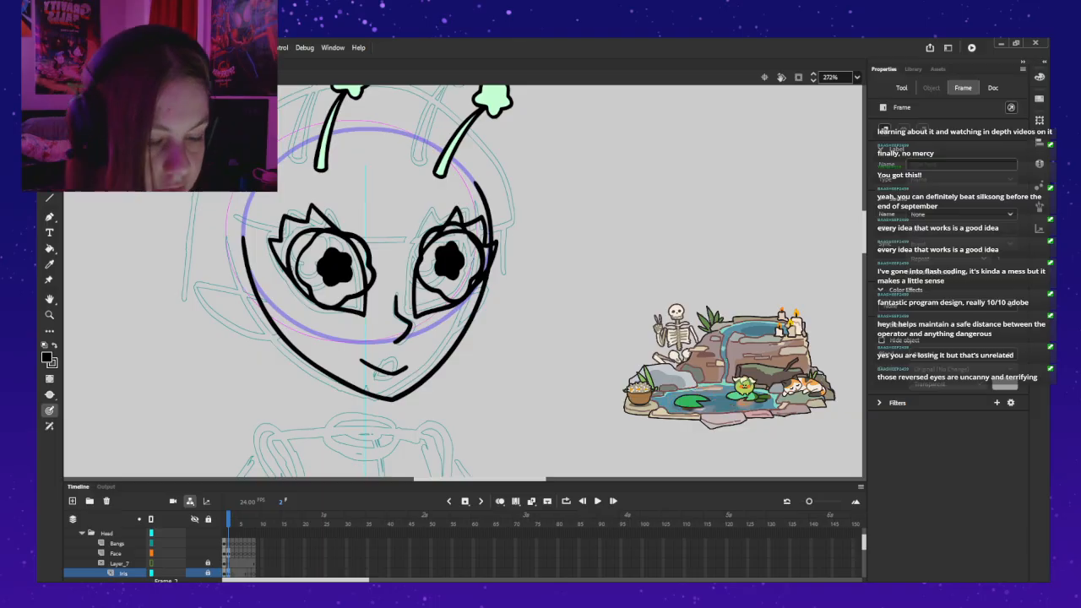
key(v)
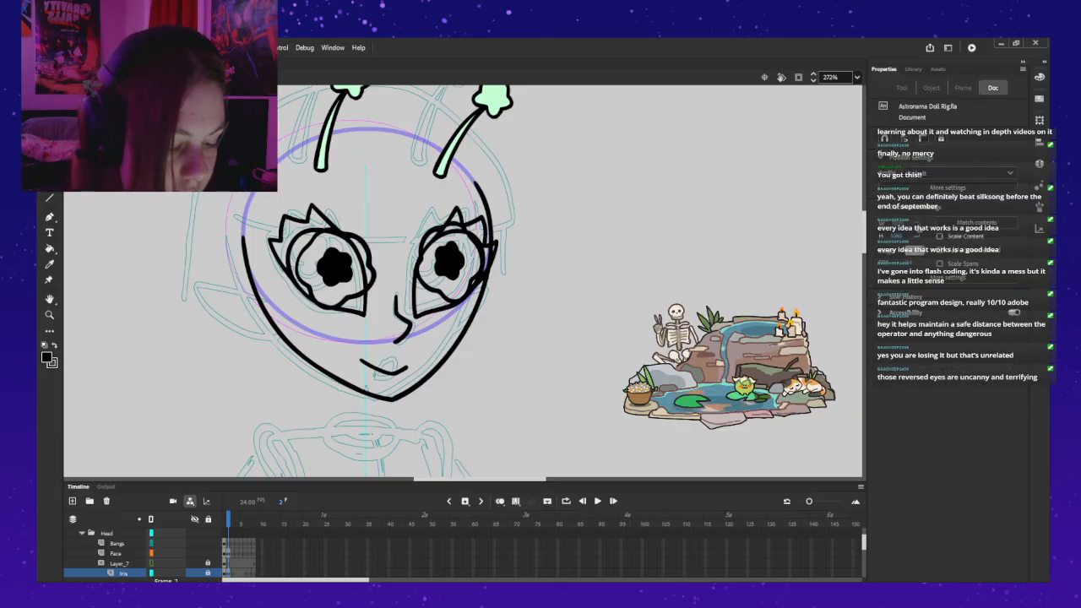
click(124, 573)
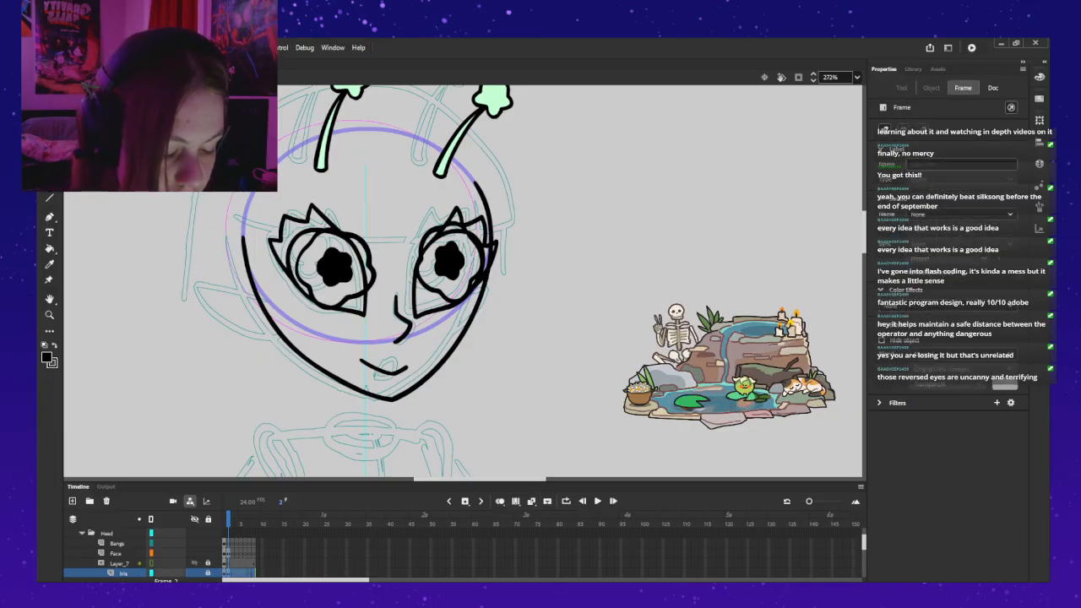
click(333, 268)
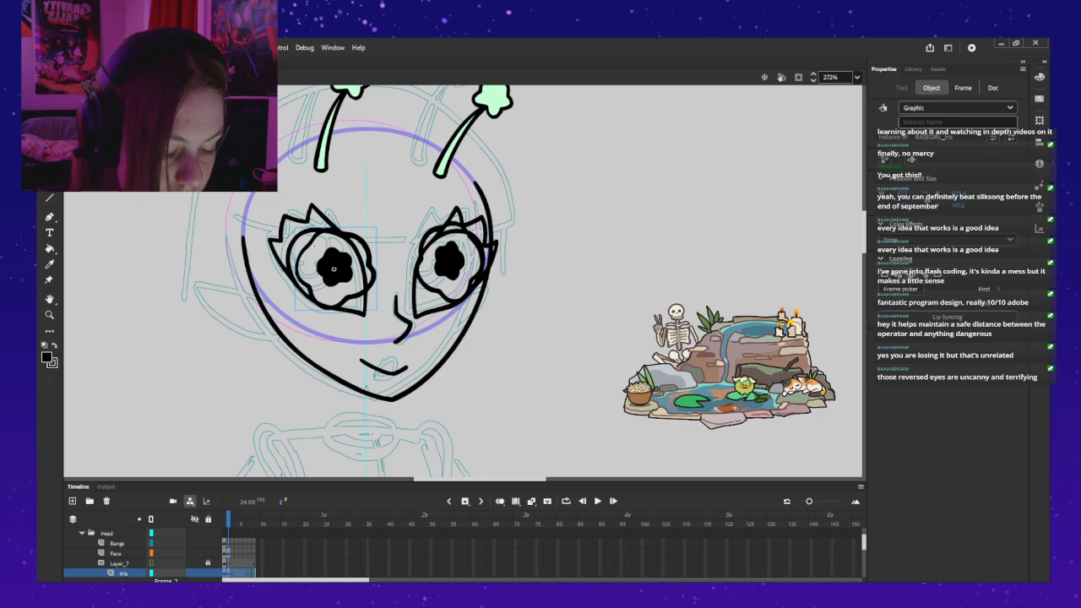
drag(333, 269, 310, 254)
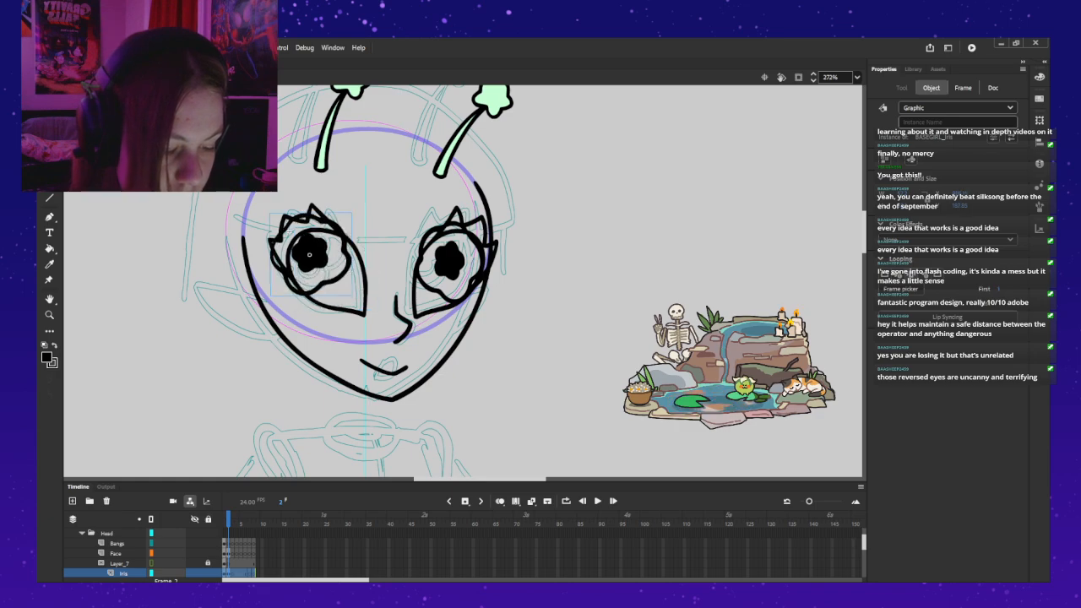
Step: Open the left iris symbol and delete the star pupil and flower outline on frame 2 of both layers
double_click(309, 254)
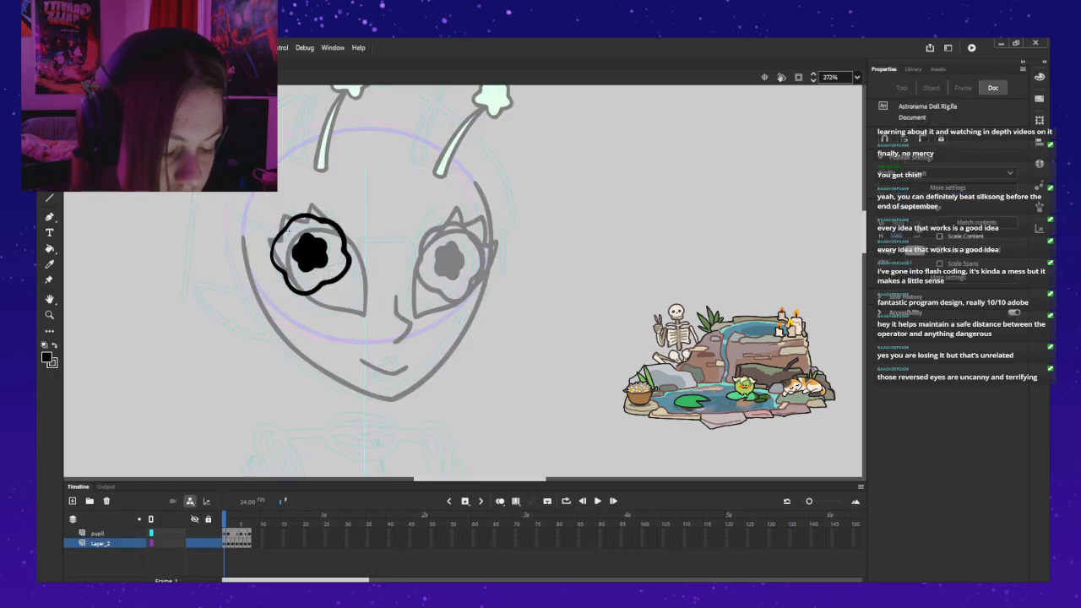
click(228, 534)
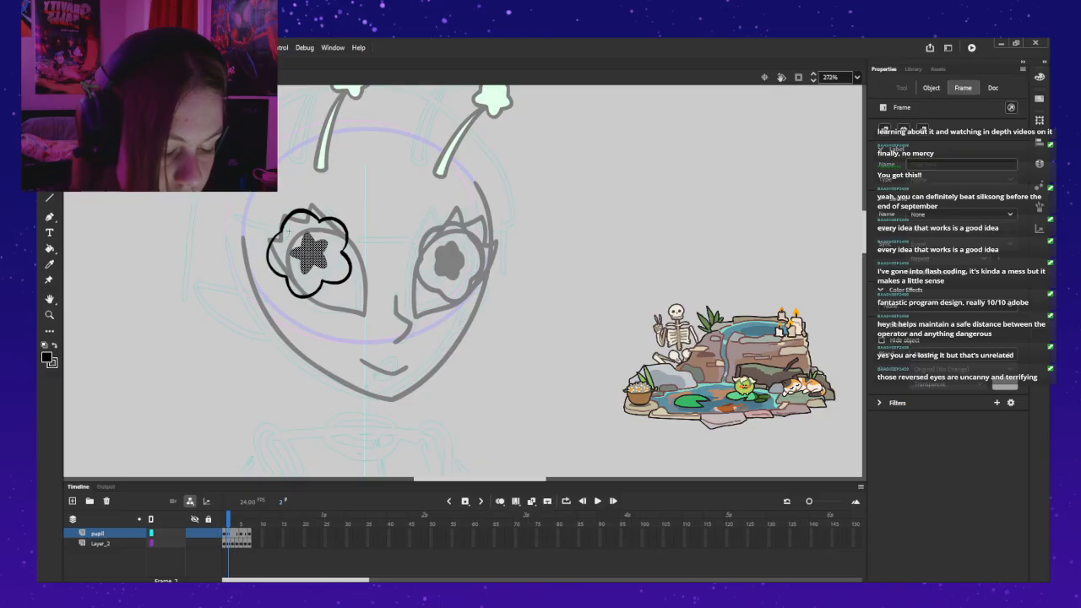
key(.)
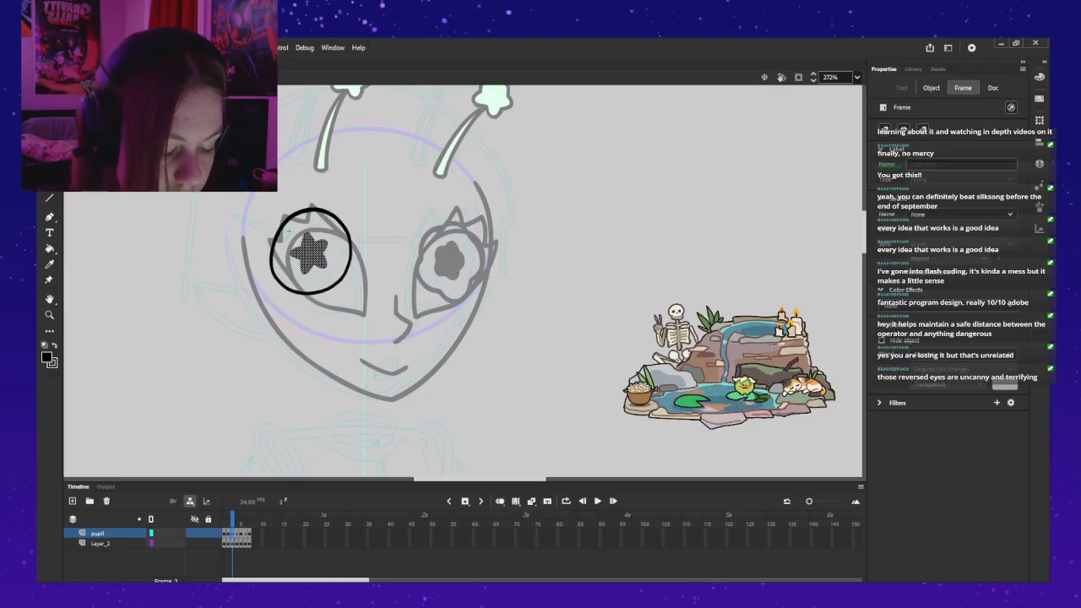
click(228, 544)
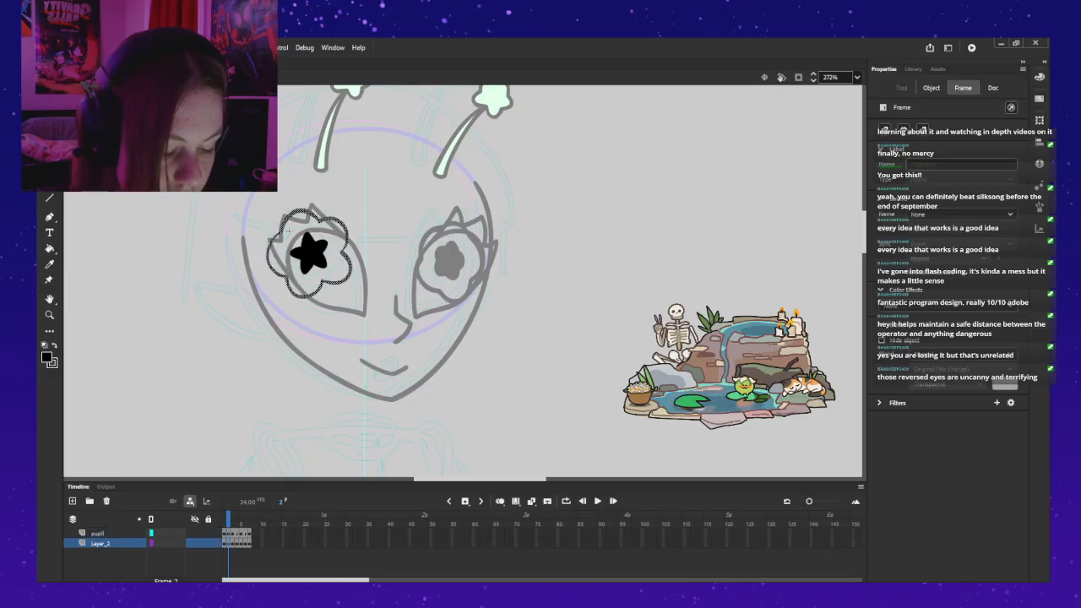
click(228, 534)
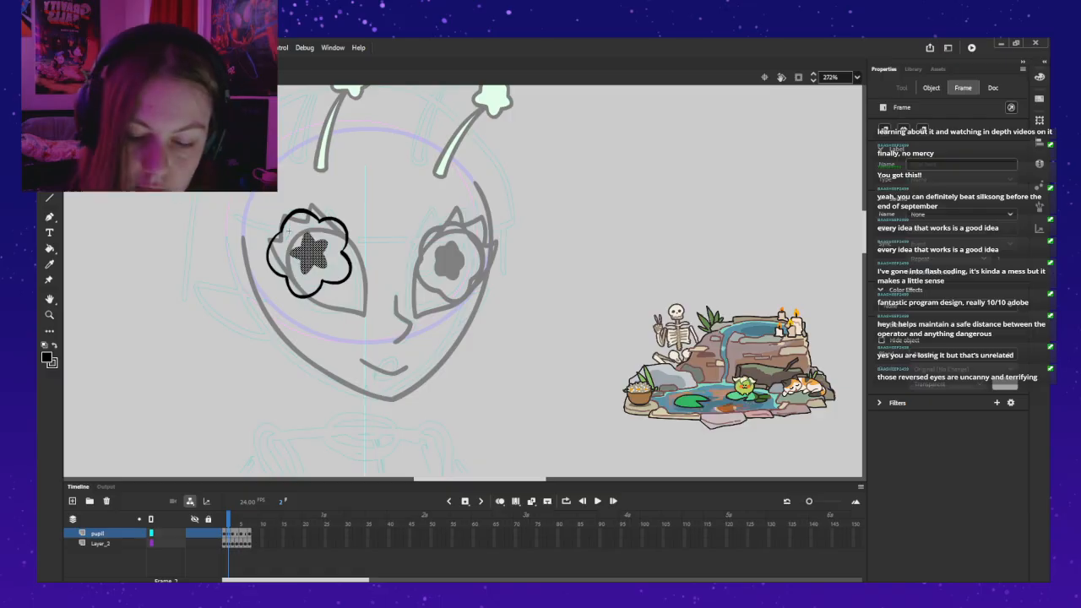
key(Delete)
click(227, 544)
key(Delete)
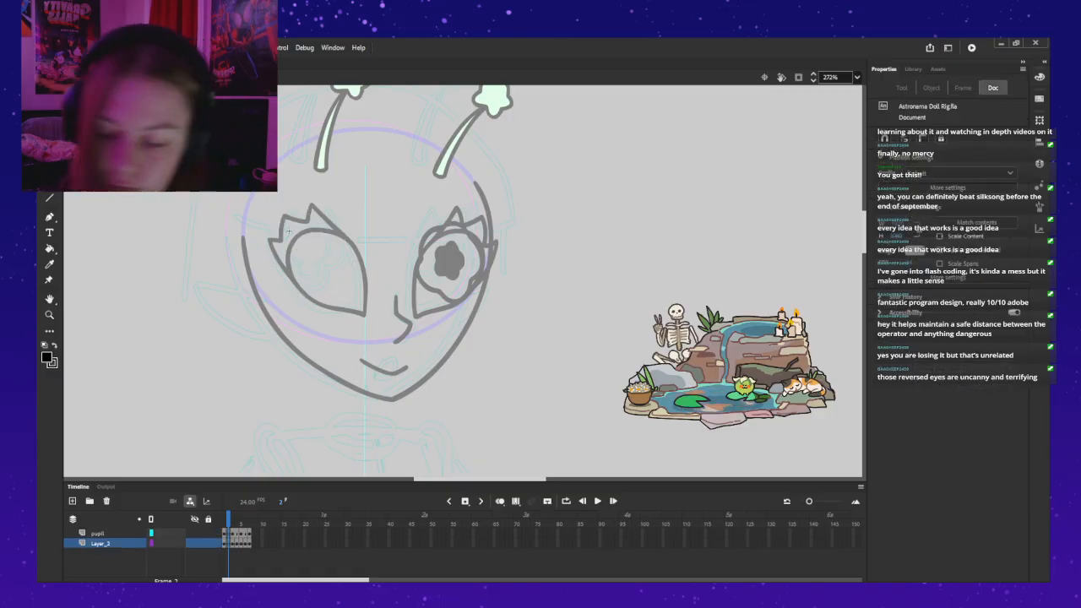
Step: Brush a keyhole-shaped pupil outline, round above with a small rounded base, on frame 2 of the pupil layer
key(b)
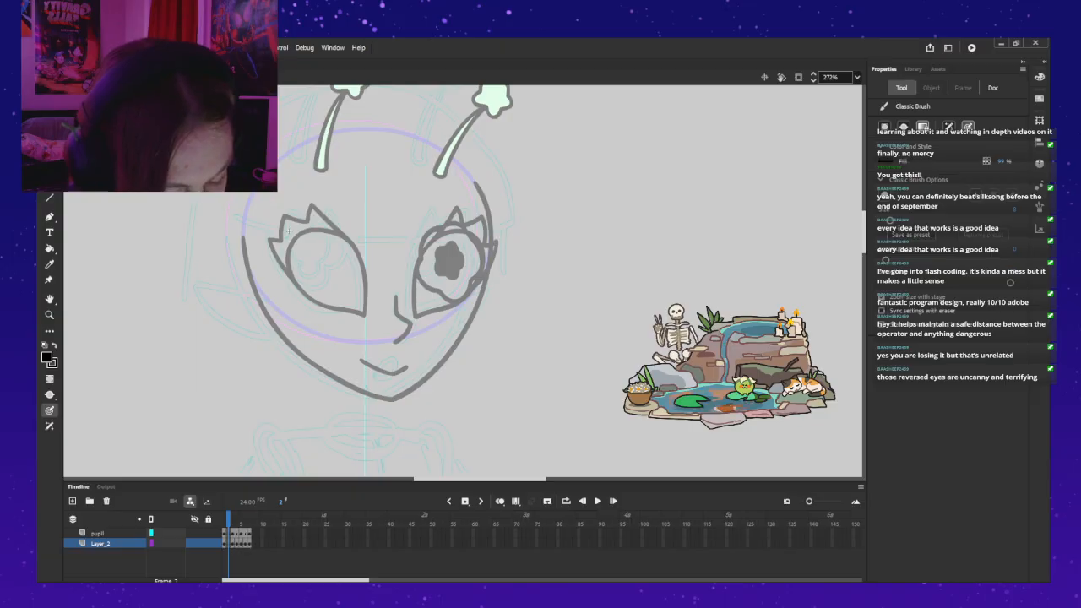
click(98, 534)
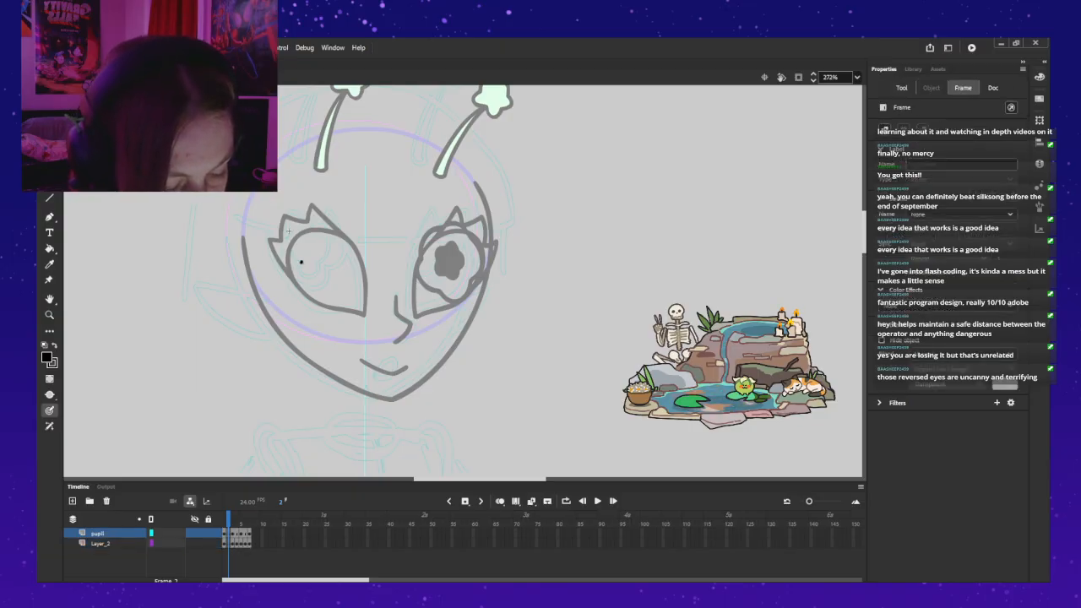
drag(300, 272, 313, 271)
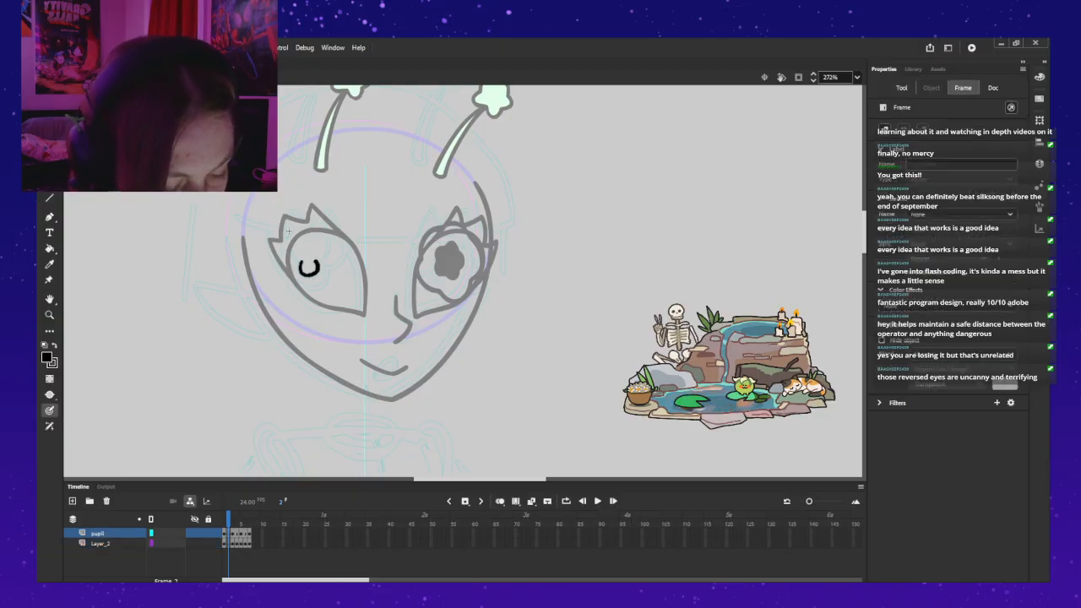
mouse_move(319, 260)
mouse_down()
mouse_move(320, 226)
mouse_move(288, 248)
mouse_up()
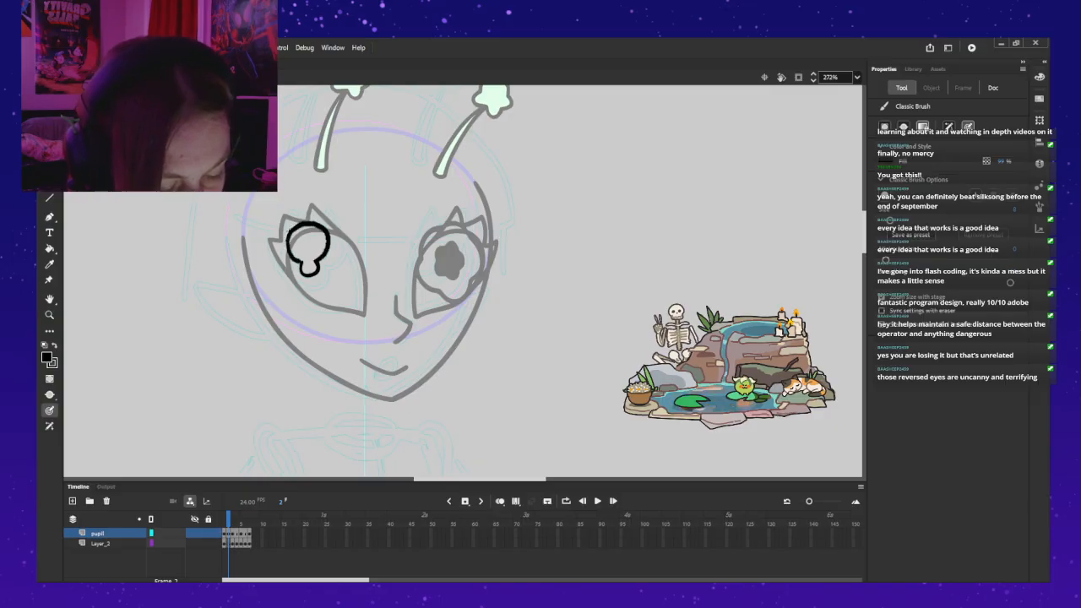
key(ctrl+z)
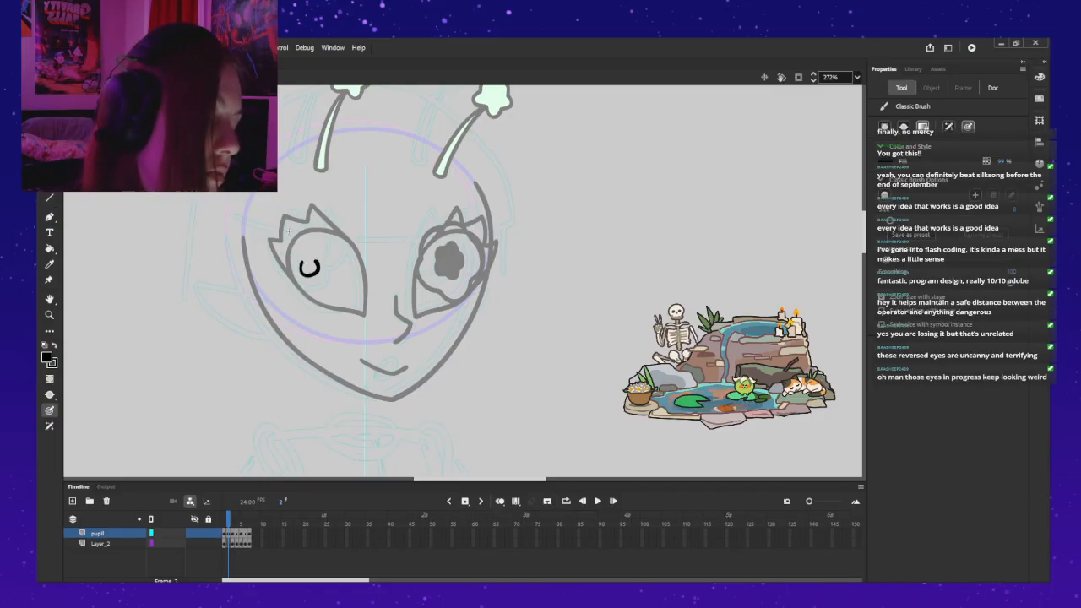
mouse_move(318, 258)
mouse_down()
mouse_move(313, 223)
mouse_move(294, 234)
mouse_move(294, 260)
mouse_move(289, 248)
mouse_move(295, 228)
mouse_move(309, 225)
mouse_move(317, 262)
mouse_up()
key(ctrl+z)
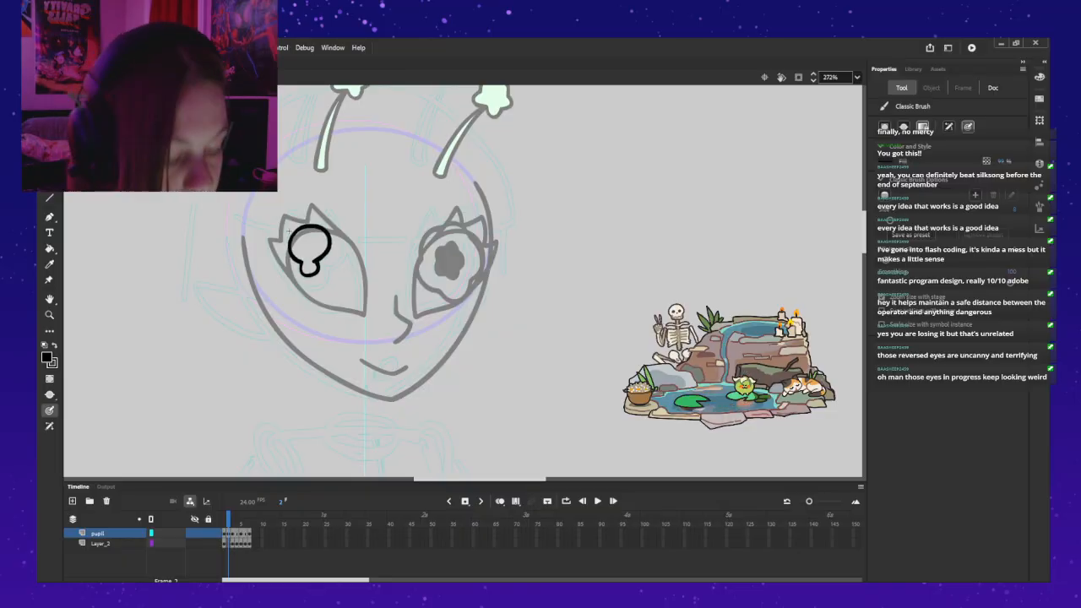
Step: Try brushing an outer iris outline along the inner side and underneath the keyhole pupil, and undo the strokes
mouse_move(335, 223)
mouse_down()
mouse_move(340, 255)
mouse_move(342, 233)
mouse_move(332, 267)
mouse_move(304, 287)
mouse_up()
key(ctrl+z)
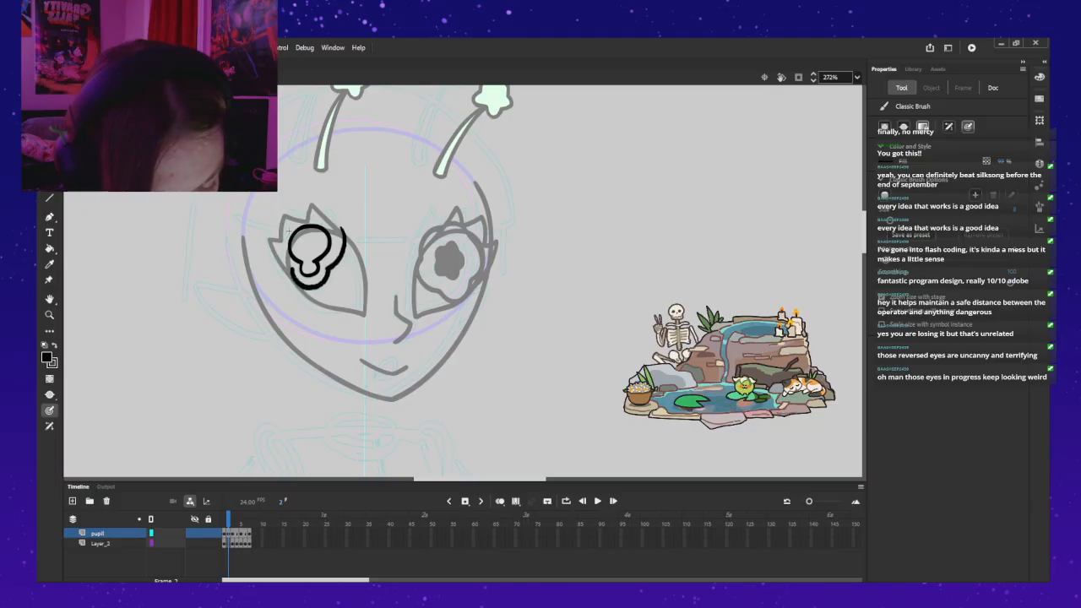
key(ctrl+z)
mouse_move(333, 234)
mouse_down()
mouse_move(332, 267)
mouse_move(311, 292)
mouse_up()
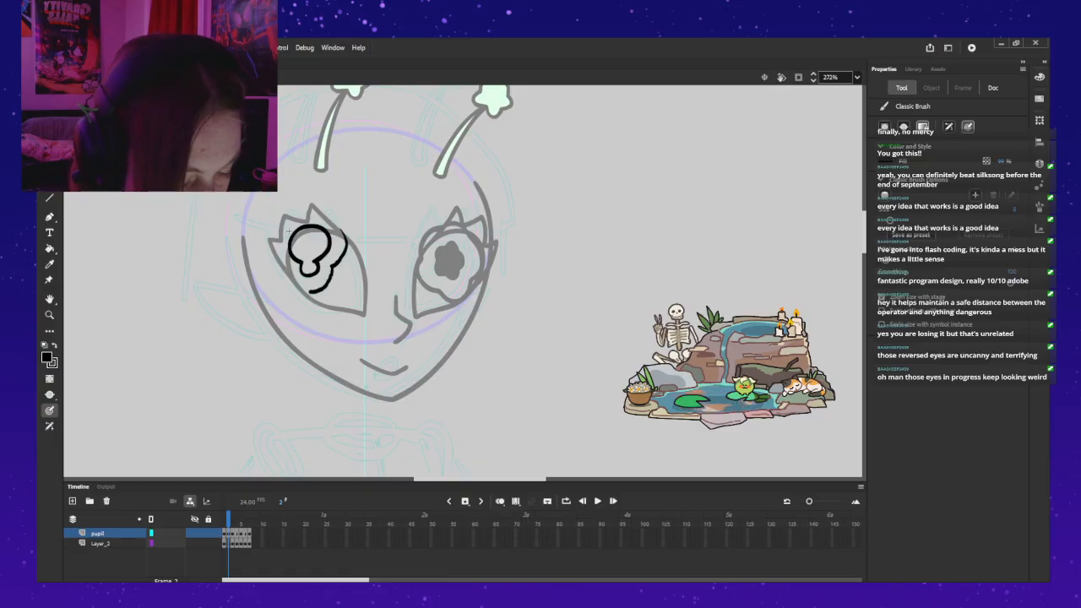
key(ctrl+z)
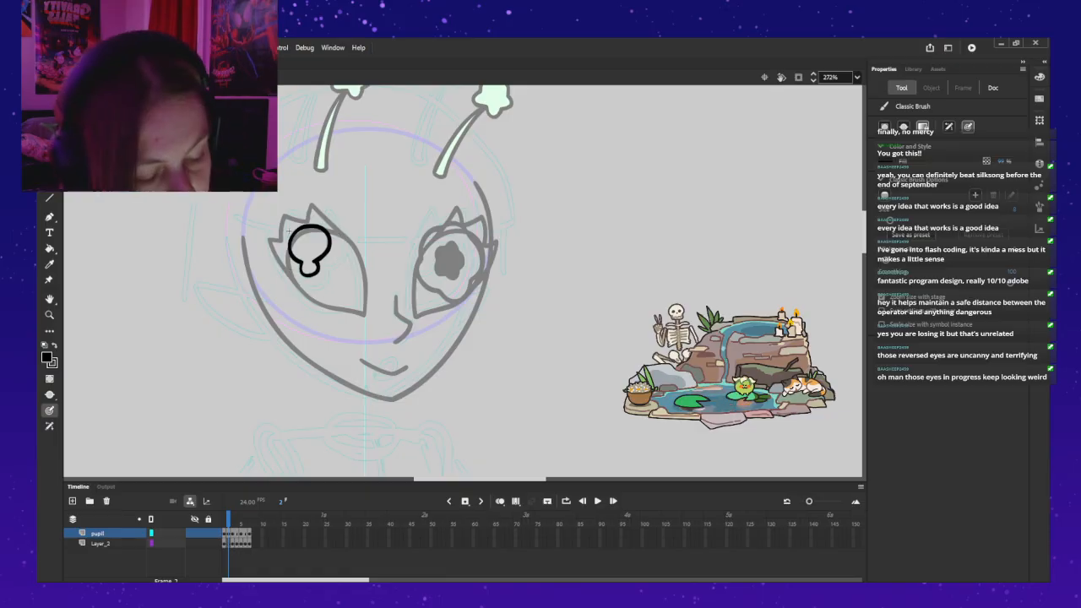
mouse_move(290, 269)
mouse_down()
mouse_move(331, 266)
mouse_move(292, 288)
mouse_move(304, 295)
mouse_move(333, 266)
mouse_up()
key(ctrl+z)
key(ctrl+z)
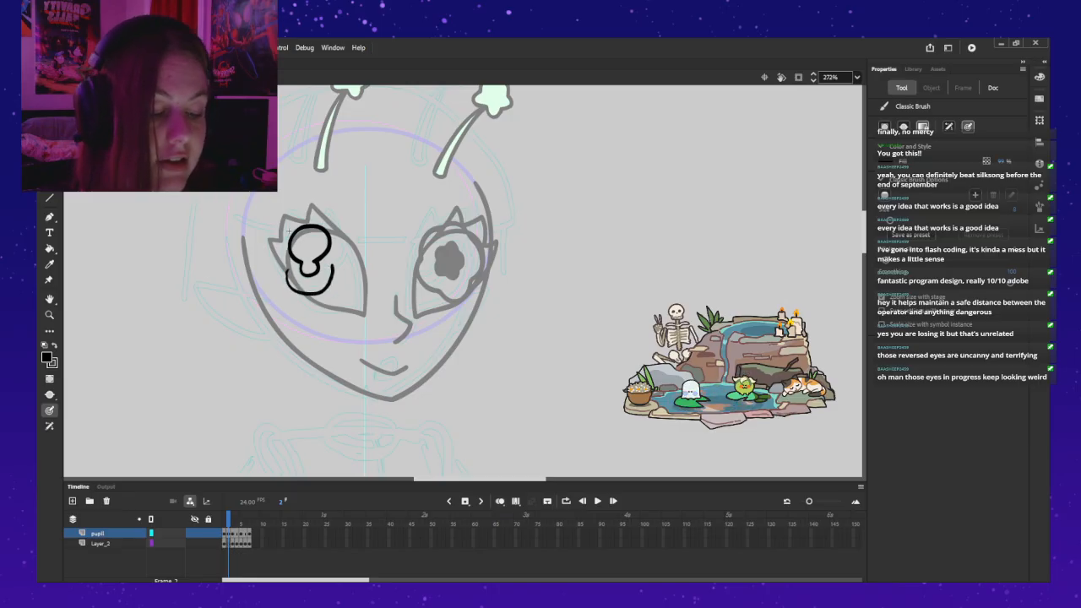
key(ctrl+z)
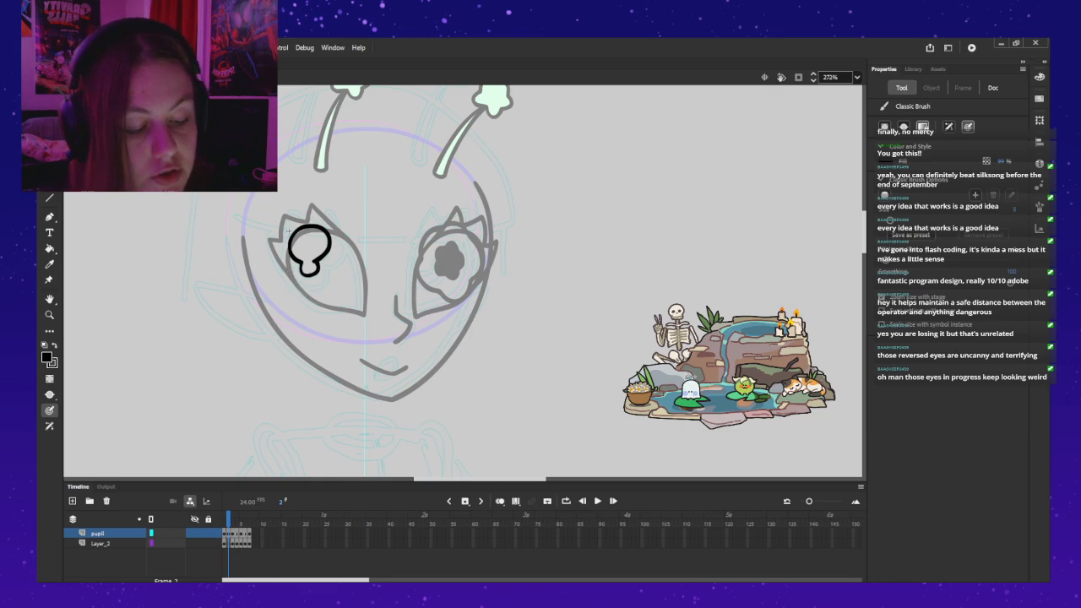
Step: Try brushing a wide iris arc around the outer side and over the keyhole pupil, and undo the strokes
drag(282, 265, 276, 244)
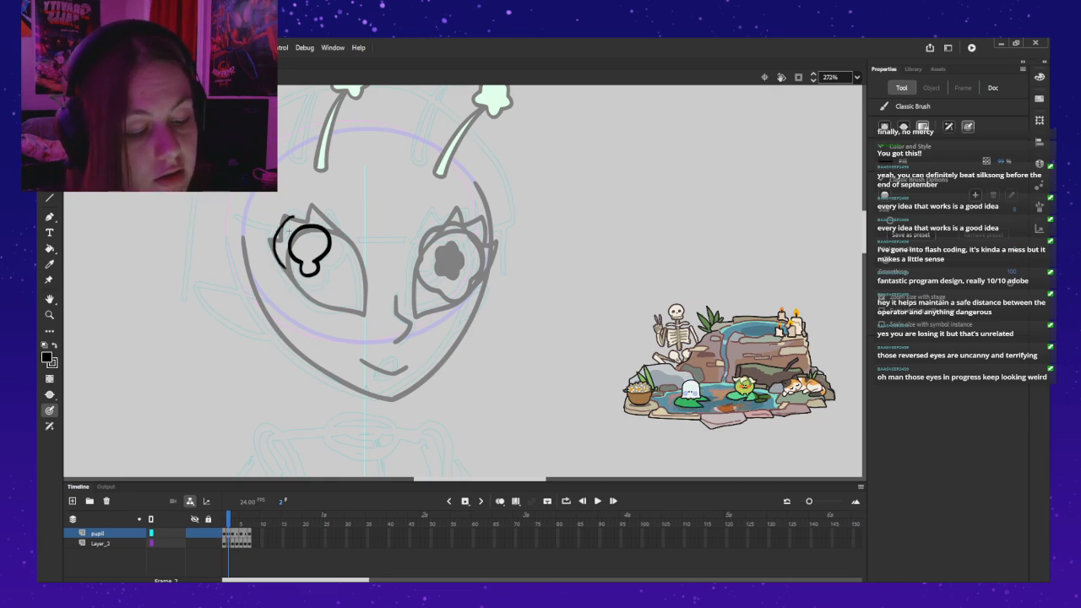
key(ctrl+z)
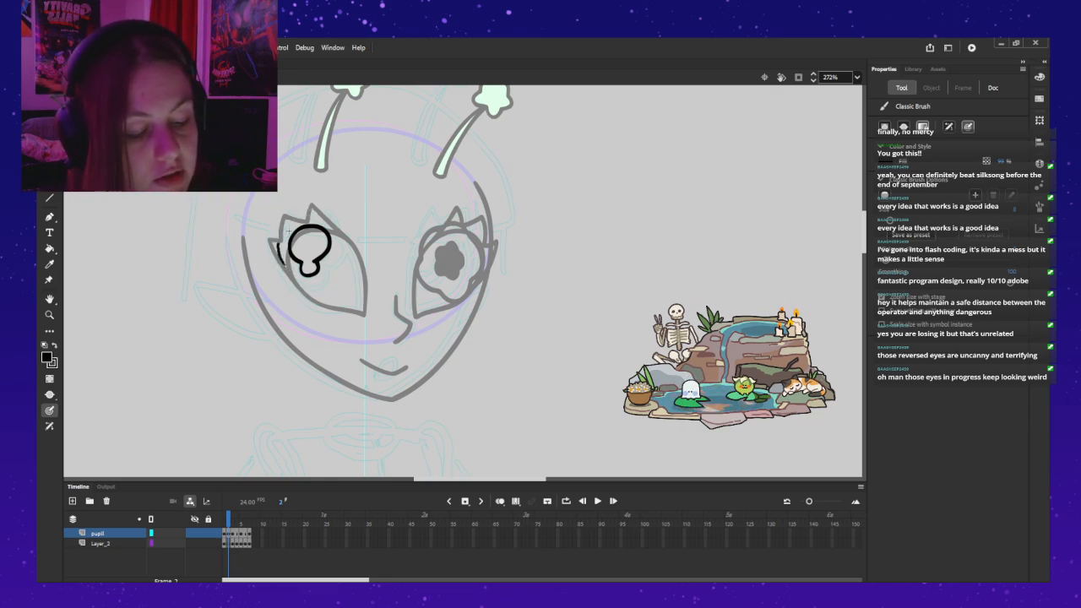
key(ctrl+z)
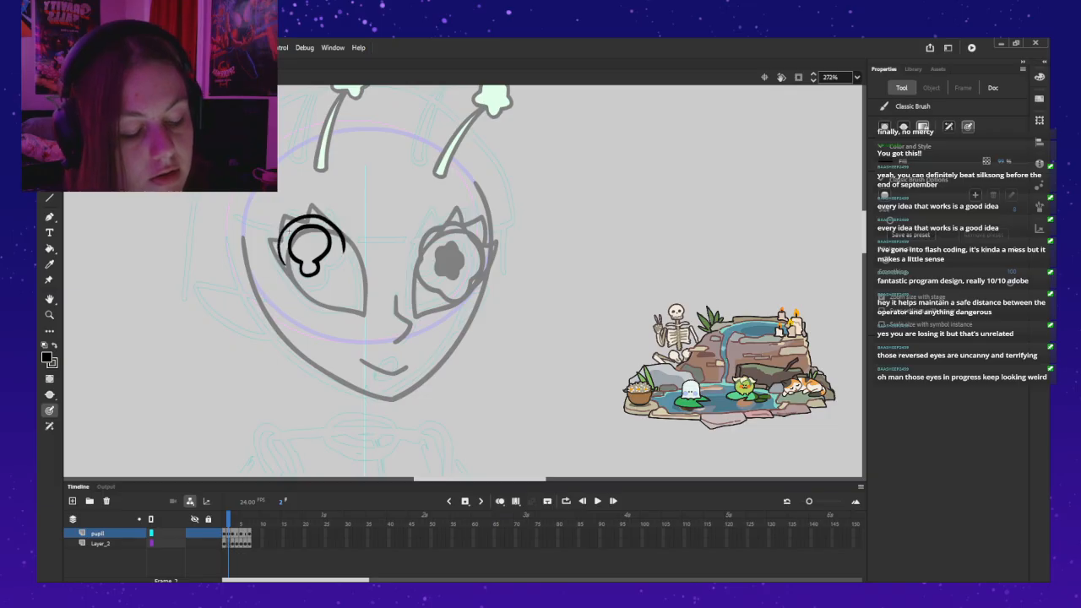
key(ctrl+z)
mouse_move(339, 260)
mouse_down()
mouse_move(332, 212)
mouse_move(311, 206)
mouse_move(281, 236)
mouse_up()
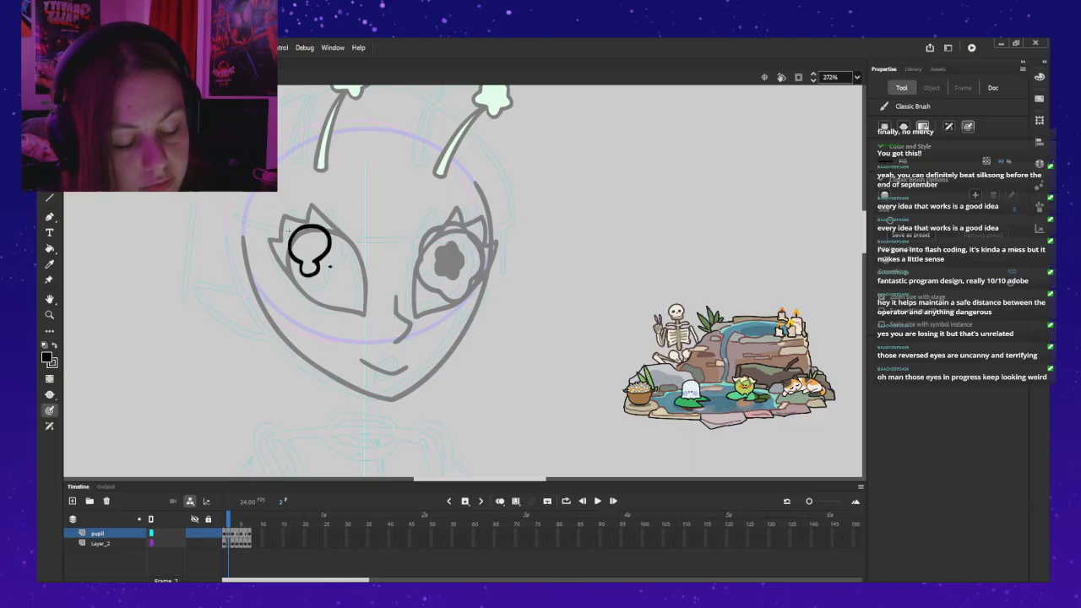
mouse_move(345, 226)
mouse_down()
mouse_move(325, 210)
mouse_move(287, 216)
mouse_up()
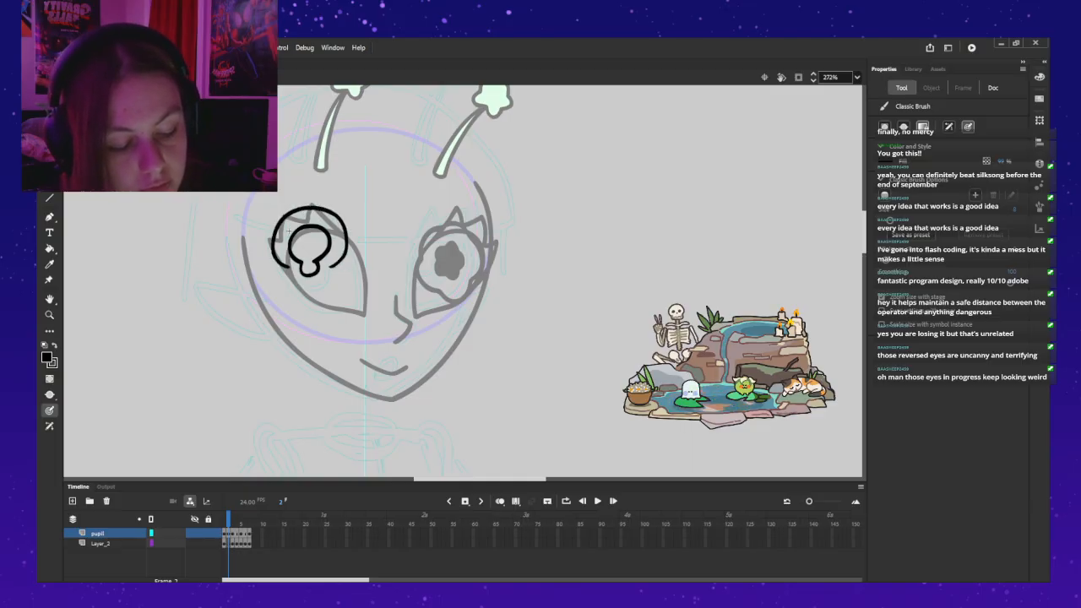
key(ctrl+z)
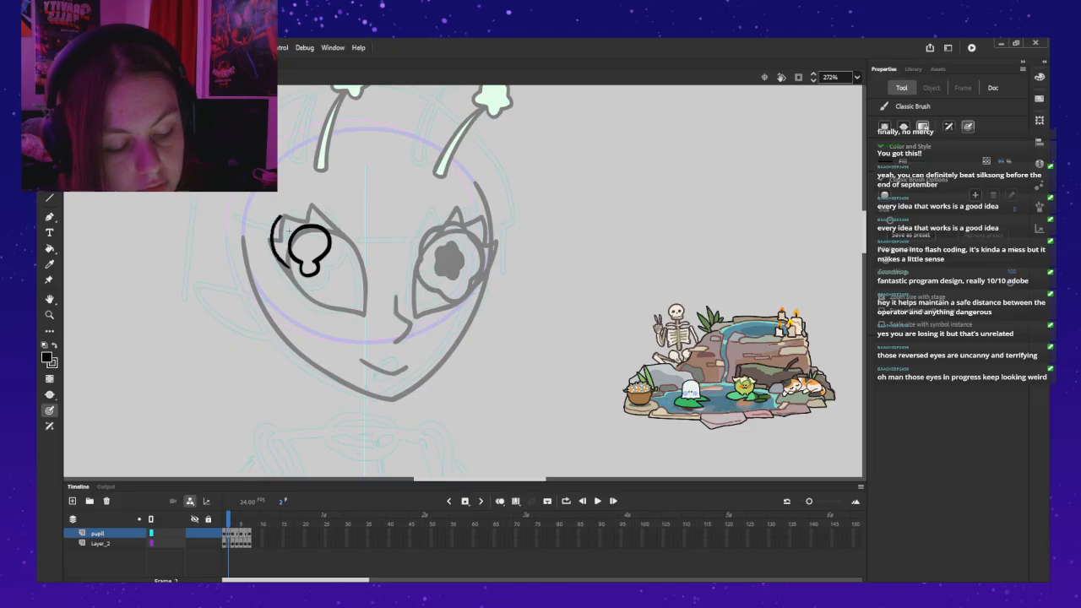
key(ctrl+z)
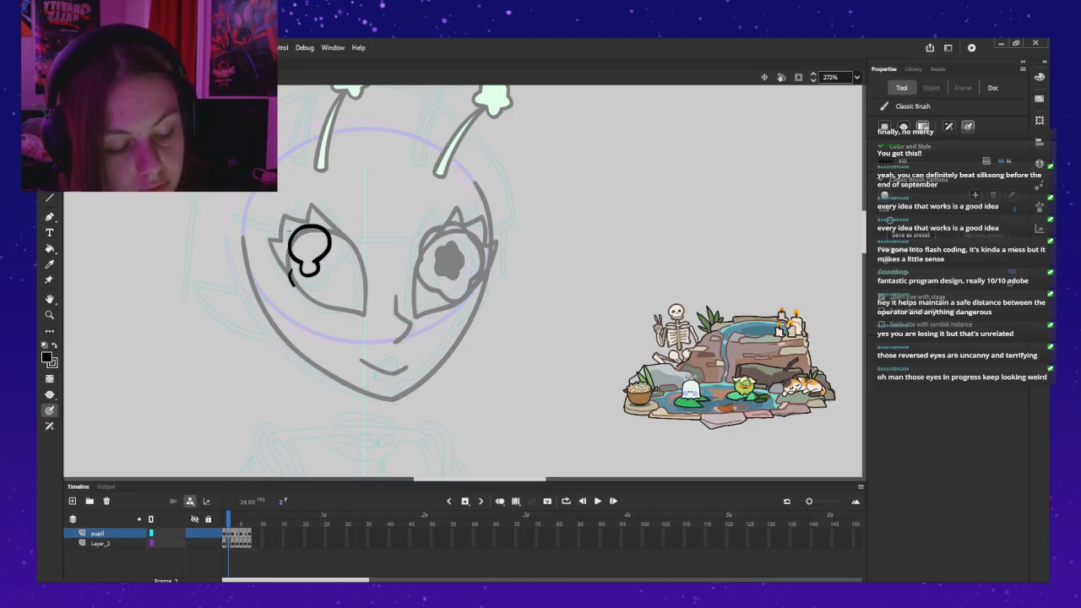
Step: Try brushing a cup-shaped lower iris curve beneath the keyhole pupil, and undo each attempt
key(ctrl+z)
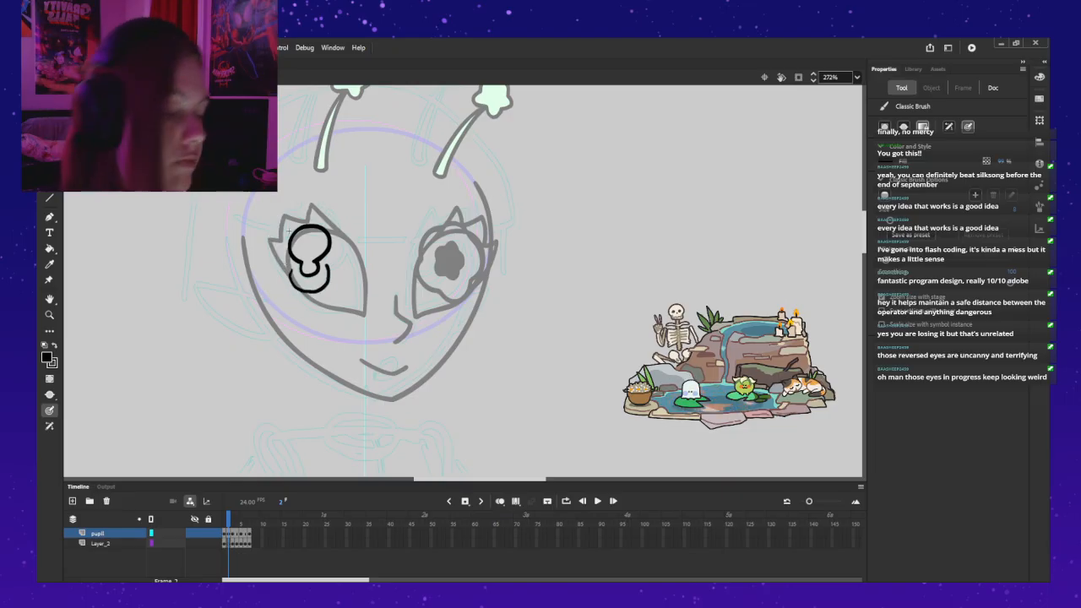
key(ctrl+z)
mouse_move(293, 269)
mouse_down()
mouse_move(292, 285)
mouse_move(314, 293)
mouse_up()
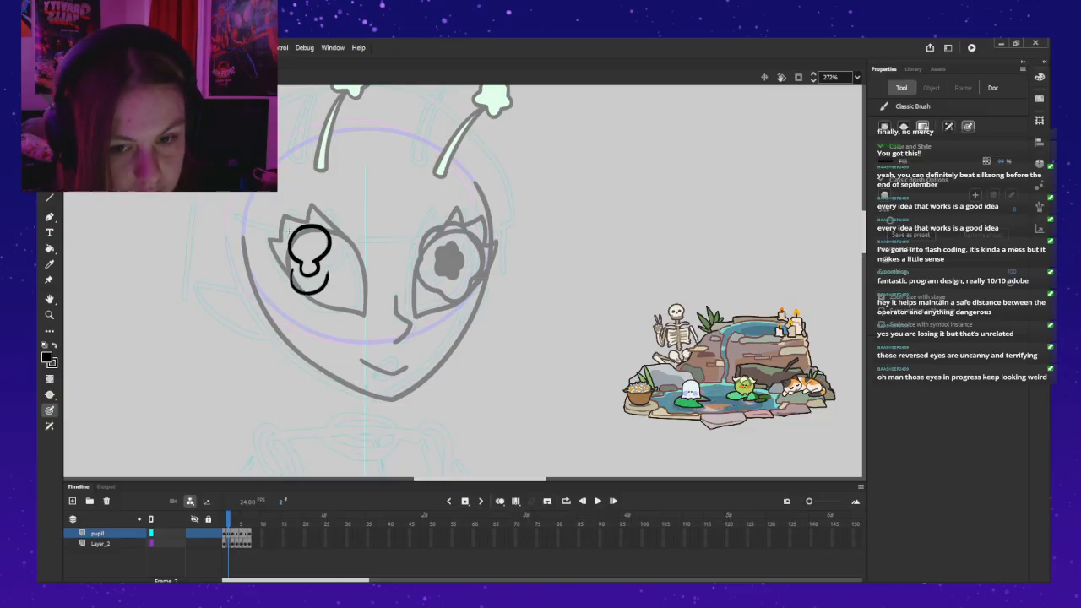
key(ctrl+z)
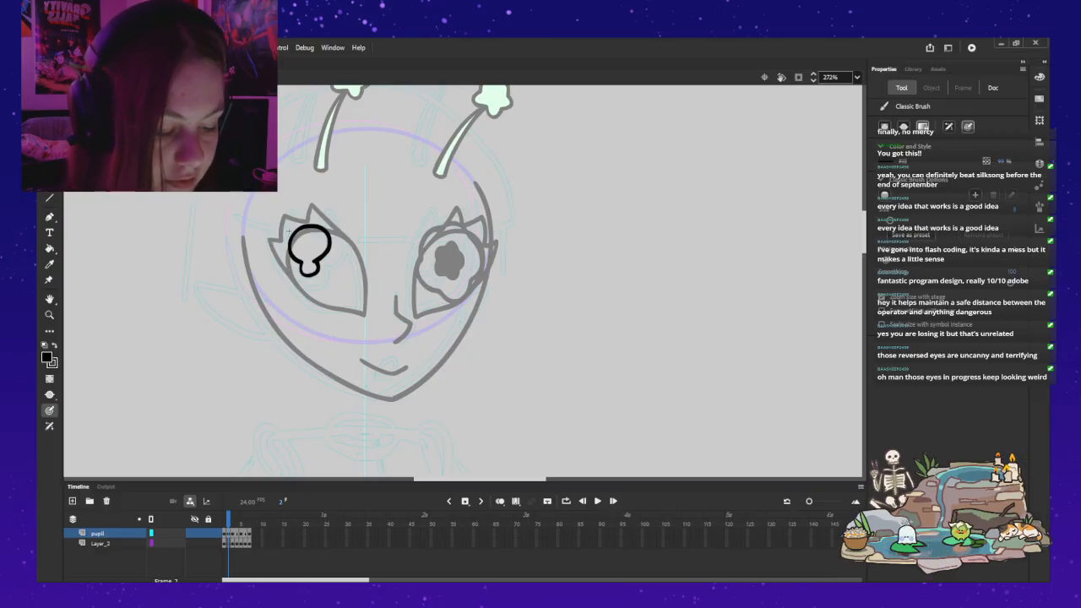
mouse_move(286, 285)
mouse_down()
mouse_move(309, 295)
mouse_move(295, 288)
mouse_move(329, 281)
mouse_up()
key(ctrl+z)
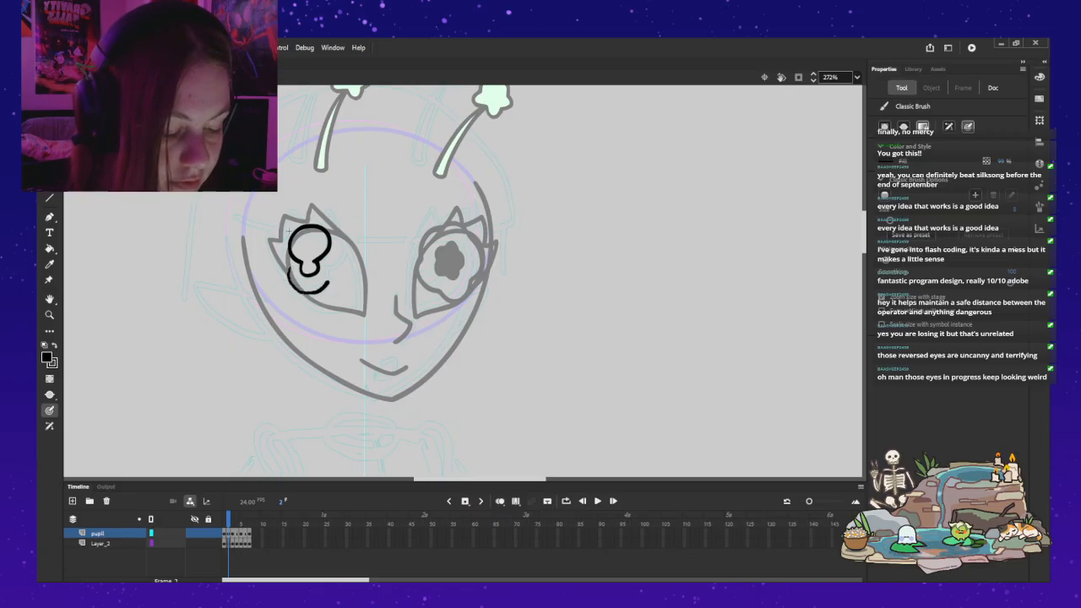
key(ctrl+z)
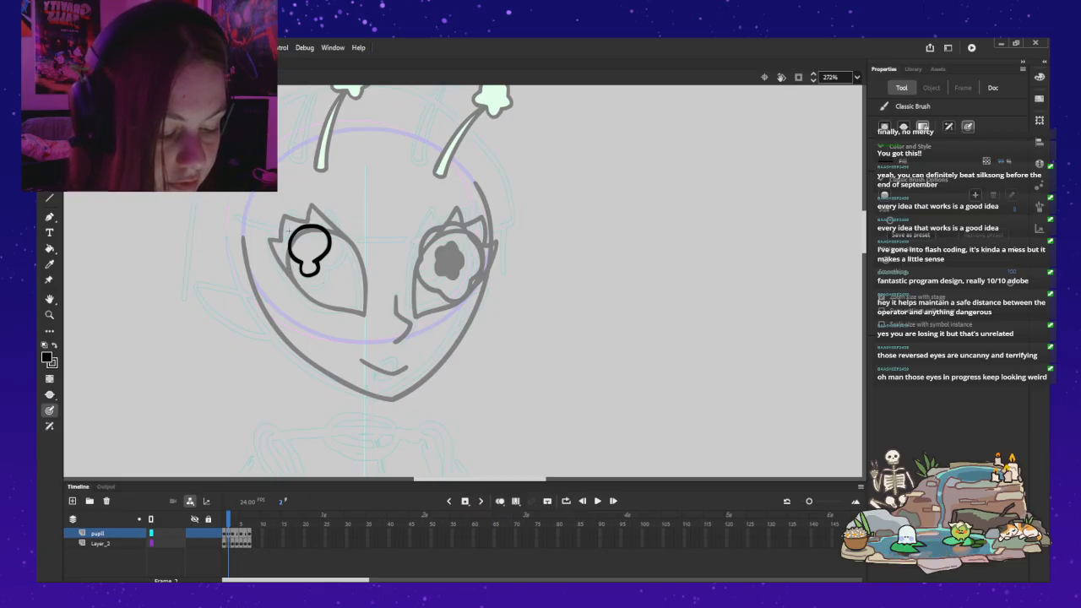
Step: Try another cup-shaped curve beneath the keyhole pupil, and undo it together with the keyhole outline on frame 2
mouse_move(288, 271)
mouse_down()
mouse_move(318, 291)
mouse_move(323, 267)
mouse_move(289, 271)
mouse_move(314, 290)
mouse_move(331, 257)
mouse_move(285, 265)
mouse_move(274, 245)
mouse_move(284, 218)
mouse_move(313, 207)
mouse_move(286, 272)
mouse_move(271, 250)
mouse_move(283, 221)
mouse_move(316, 212)
mouse_move(334, 220)
mouse_move(331, 267)
mouse_up()
key(ctrl+z)
key(ctrl+z)
key(ctrl+z)
key(ctrl+z)
key(ctrl+z)
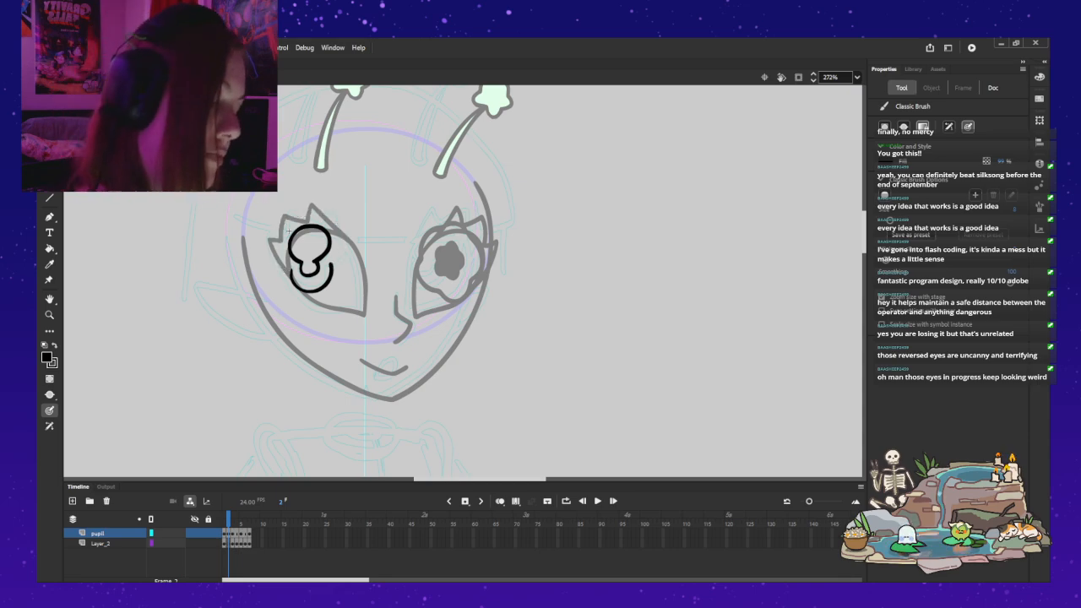
Step: Brush a larger closed iris outline with a wide round top and a small rounded lower lobe on frame 2 of the pupil layer
key(ctrl+z)
key(ctrl+z)
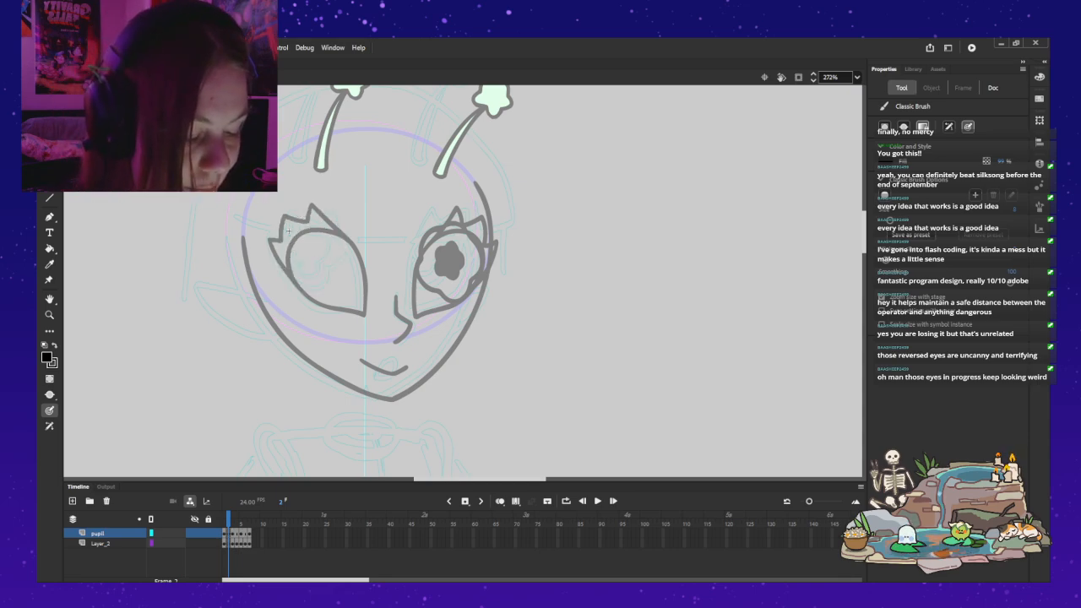
mouse_move(291, 272)
mouse_down()
mouse_move(307, 292)
mouse_move(321, 285)
mouse_move(347, 240)
mouse_move(322, 285)
mouse_move(297, 285)
mouse_move(289, 271)
mouse_move(311, 291)
mouse_move(328, 269)
mouse_move(316, 290)
mouse_move(296, 287)
mouse_move(289, 276)
mouse_move(343, 264)
mouse_move(344, 231)
mouse_move(336, 219)
mouse_move(295, 218)
mouse_move(277, 255)
mouse_move(288, 268)
mouse_move(341, 262)
mouse_move(348, 233)
mouse_move(332, 267)
mouse_move(342, 264)
mouse_move(334, 210)
mouse_move(311, 206)
mouse_move(290, 269)
mouse_up()
key(ctrl+z)
key(ctrl+z)
key(ctrl+z)
key(ctrl+z)
key(ctrl+z)
key(ctrl+z)
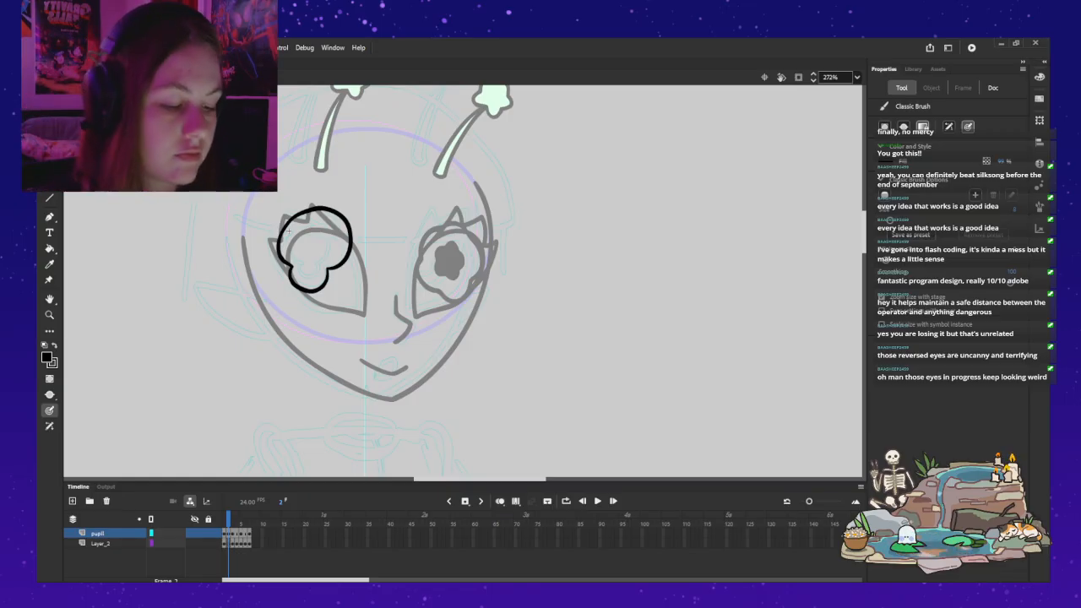
Step: Move the new iris outline from the pupil layer to Layer_2 on the same frame, keeping its position
key(Down)
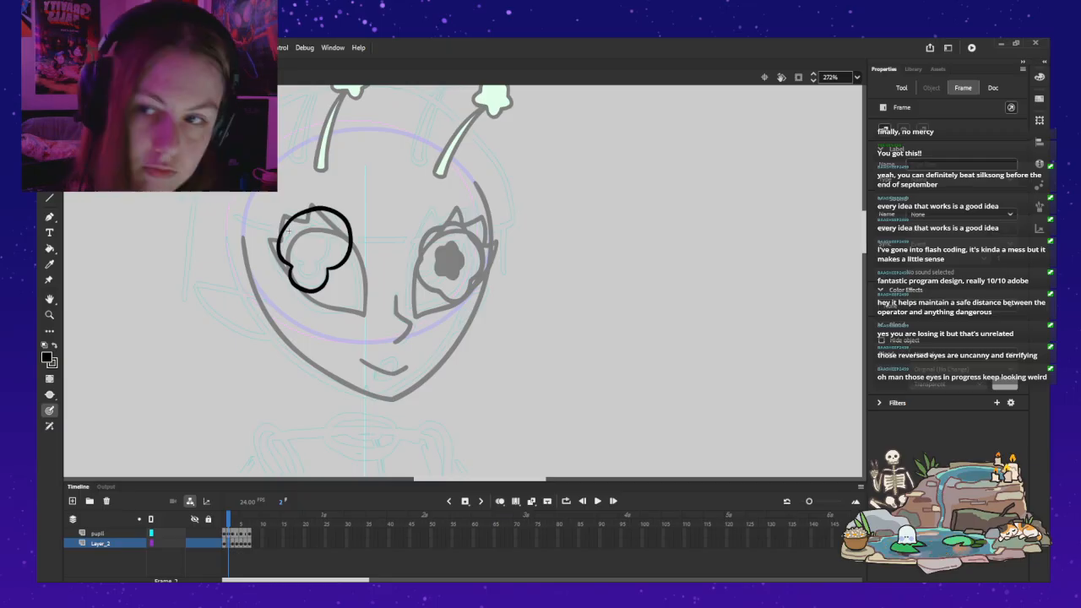
click(288, 230)
key(Delete)
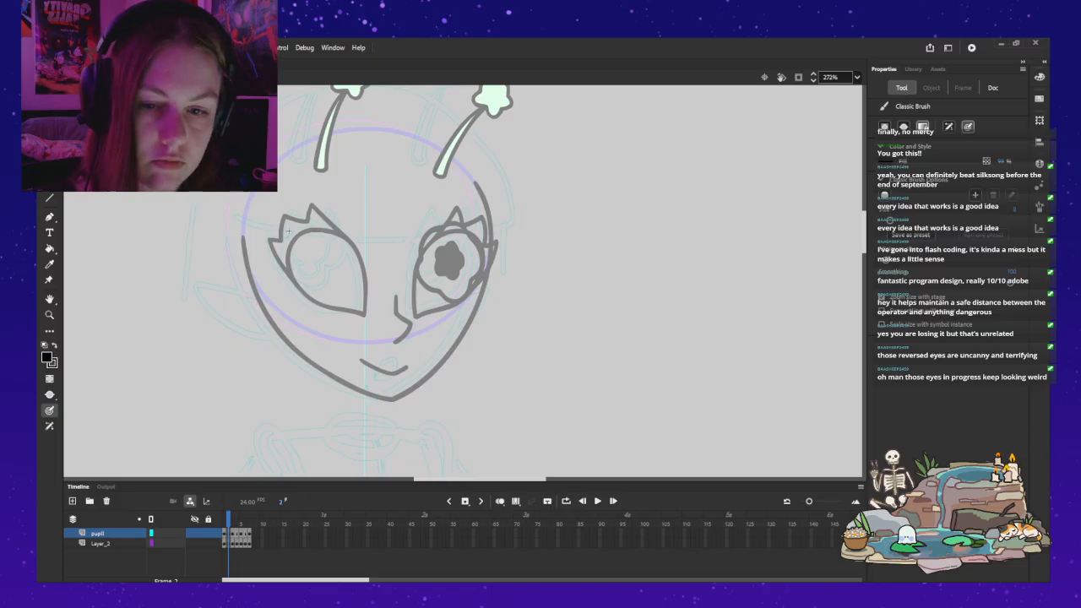
key(Down)
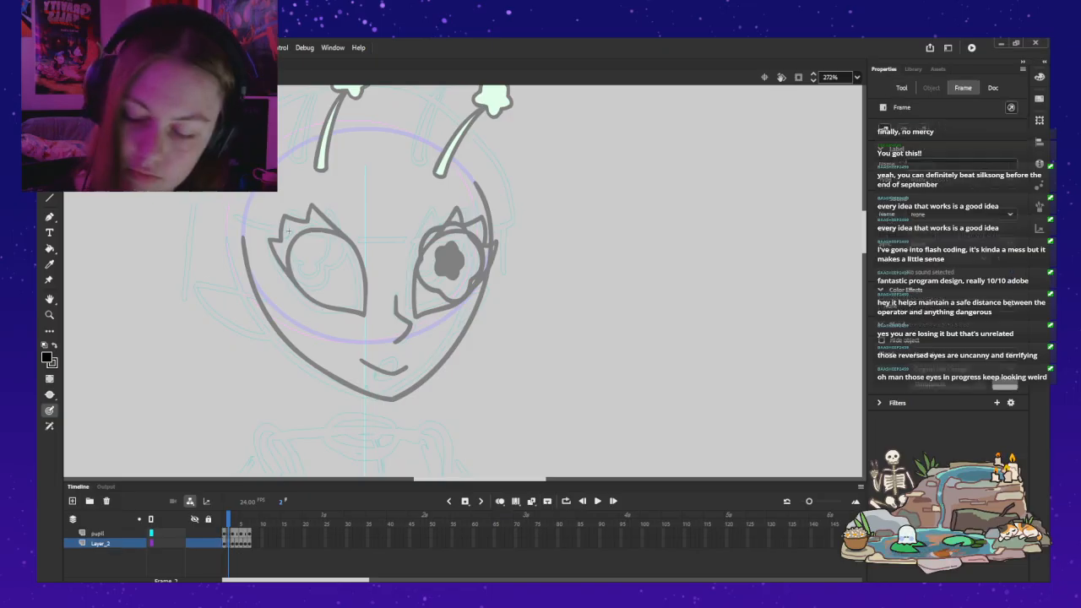
click(288, 230)
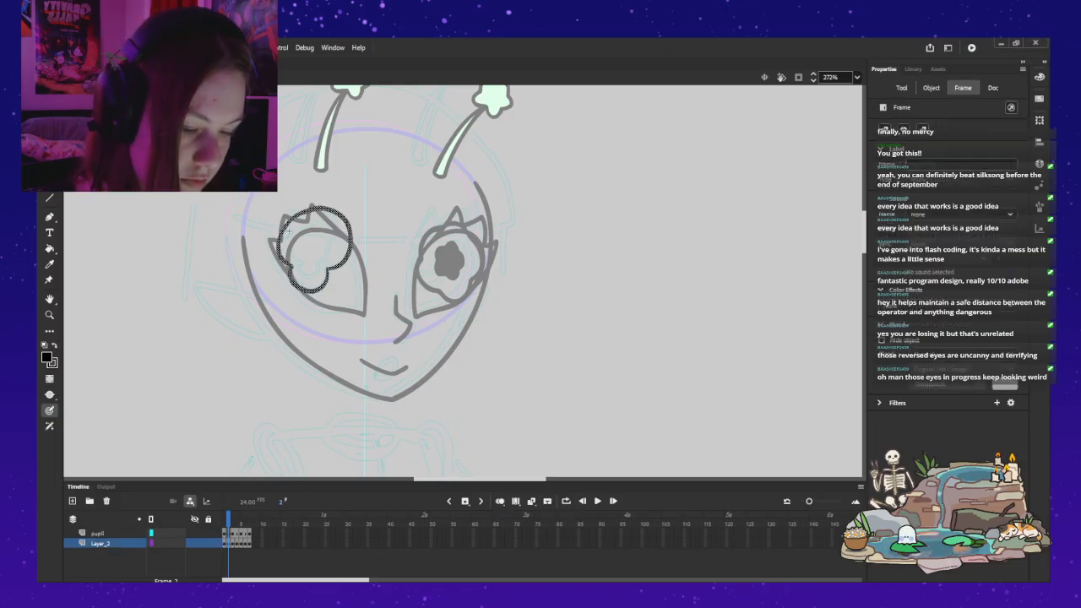
key(v)
key(Escape)
key(.)
key(.)
key(.)
key(.)
key(.)
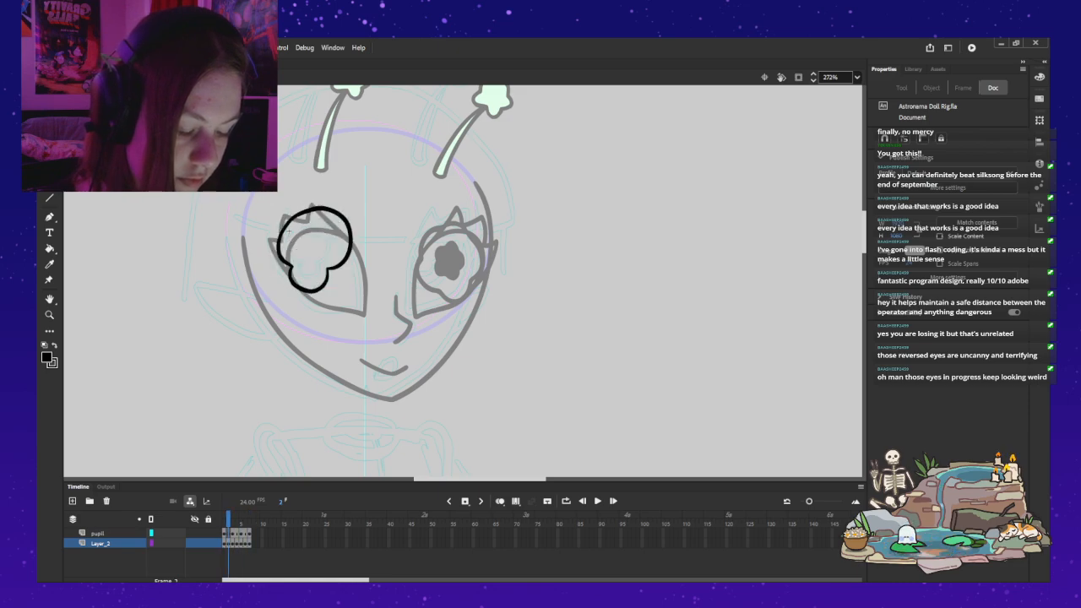
key(.)
key(.)
key(.)
key(.)
key(.)
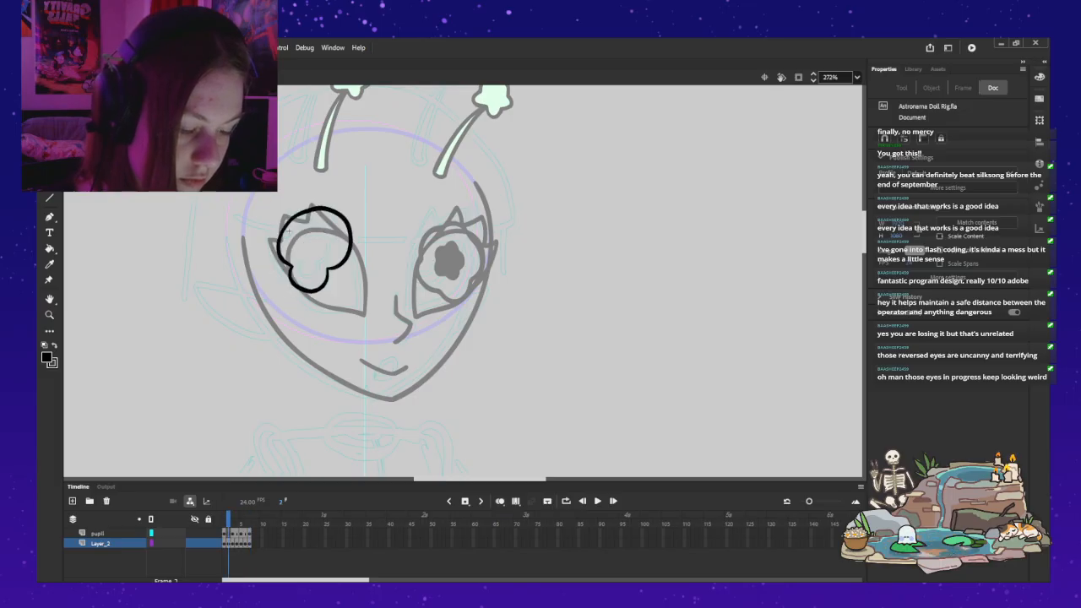
Step: Try brushing a keyhole pupil inside the new iris outline on Layer_2, and undo the strokes
key(b)
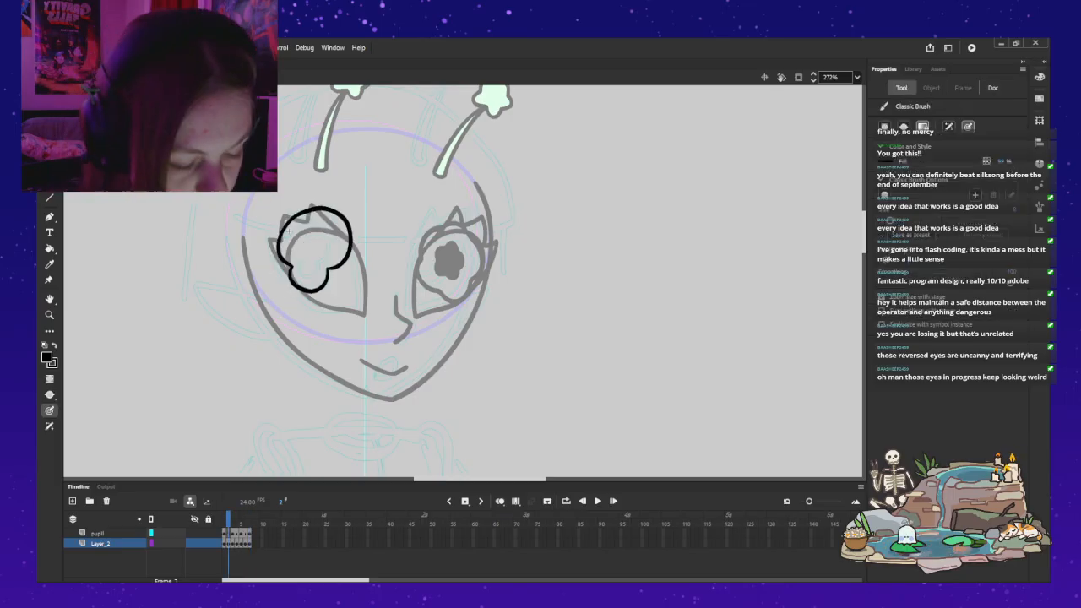
mouse_move(297, 257)
mouse_down()
mouse_move(316, 228)
mouse_move(328, 258)
mouse_move(295, 258)
mouse_move(298, 239)
mouse_move(327, 250)
mouse_up()
key(ctrl+z)
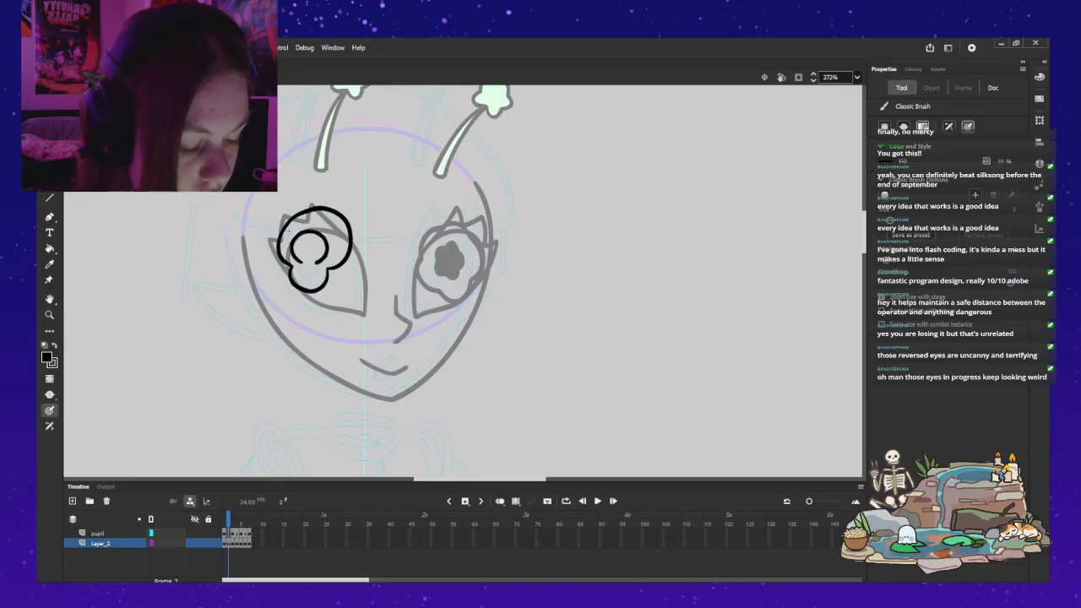
drag(306, 275, 316, 281)
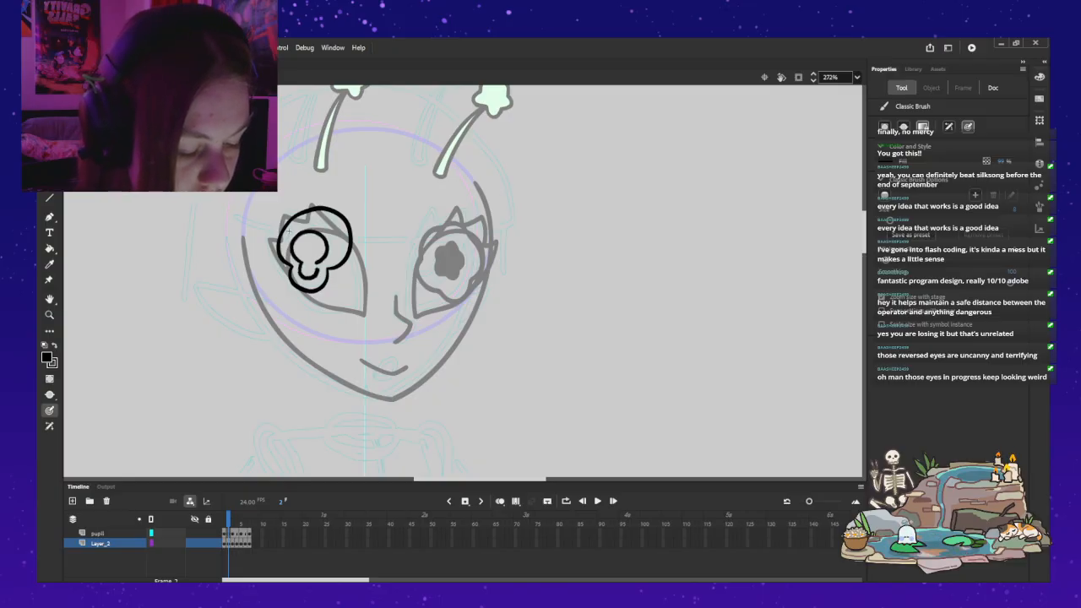
key(ctrl+z)
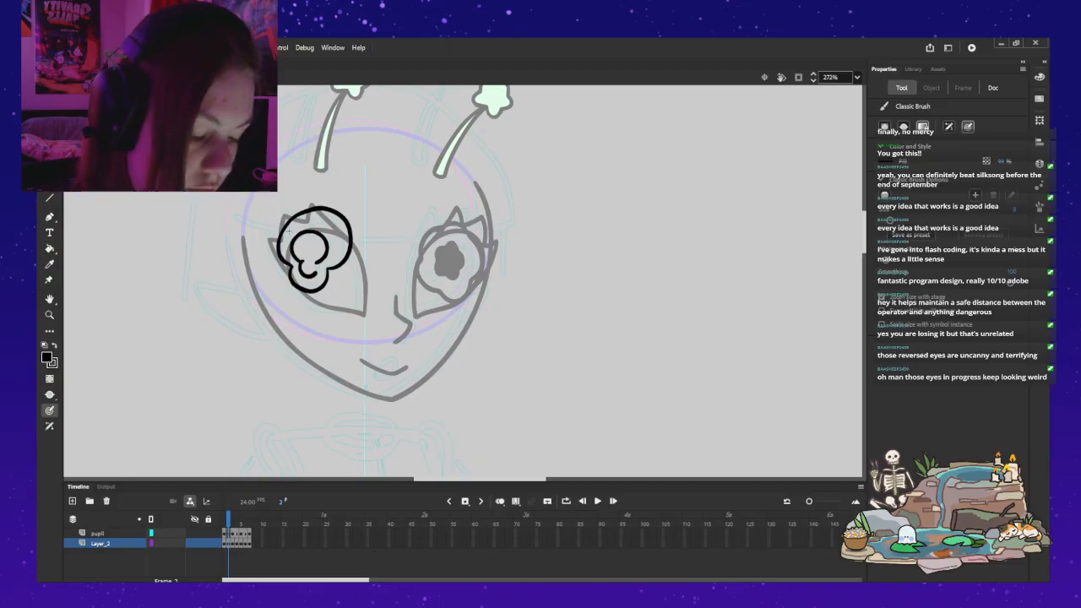
key(ctrl+z)
key(ctrl+z)
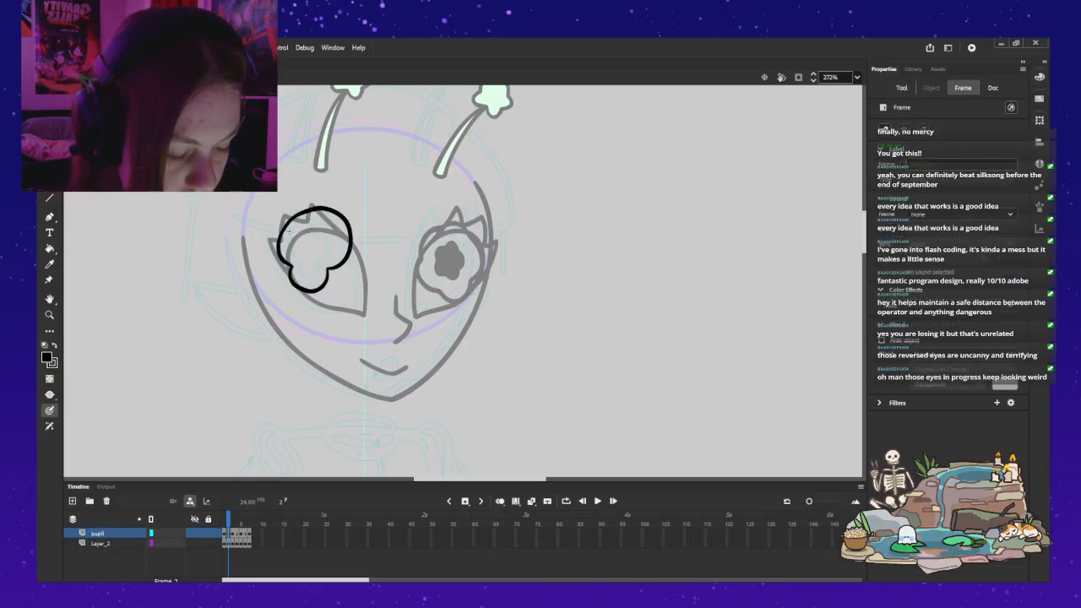
Step: Brush a closed keyhole-shaped pupil inside the iris on the pupil layer and fill it with black
mouse_move(301, 263)
mouse_down()
mouse_move(299, 273)
mouse_move(325, 255)
mouse_move(330, 238)
mouse_move(312, 227)
mouse_move(302, 262)
mouse_up()
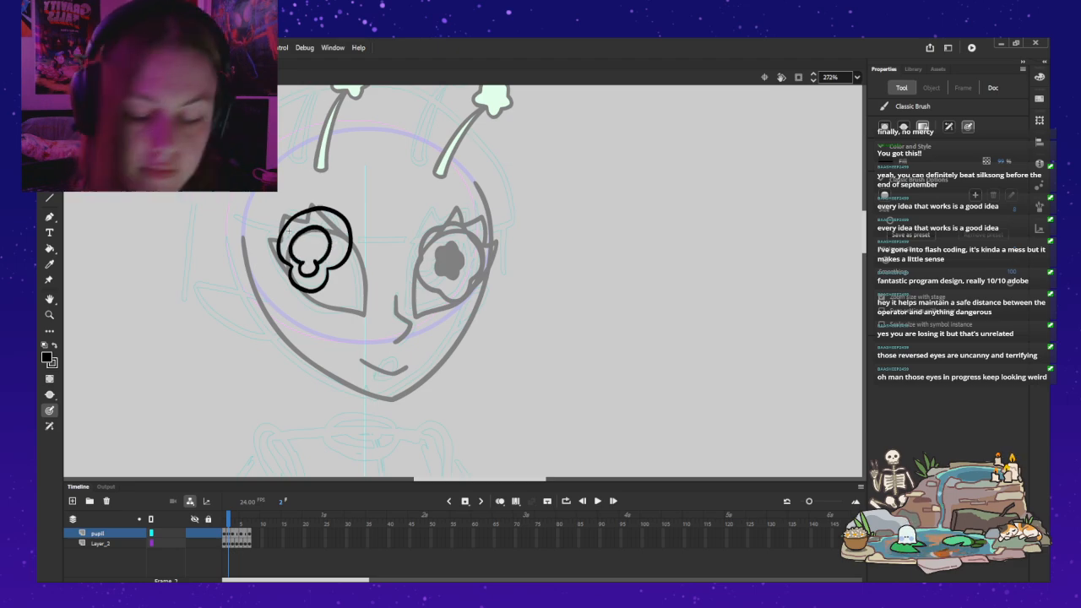
key(k)
click(310, 247)
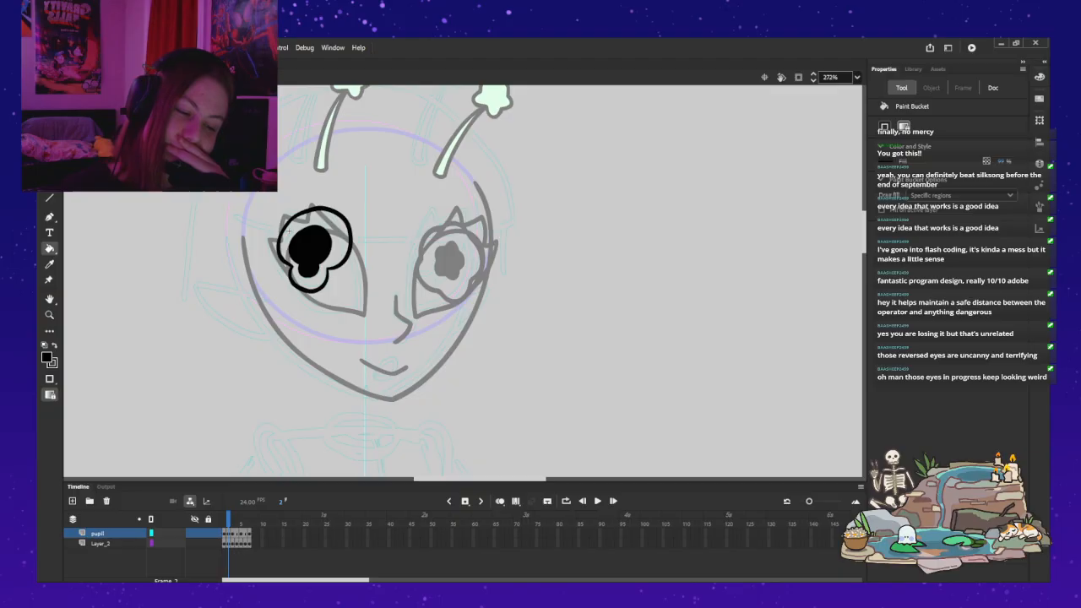
key(b)
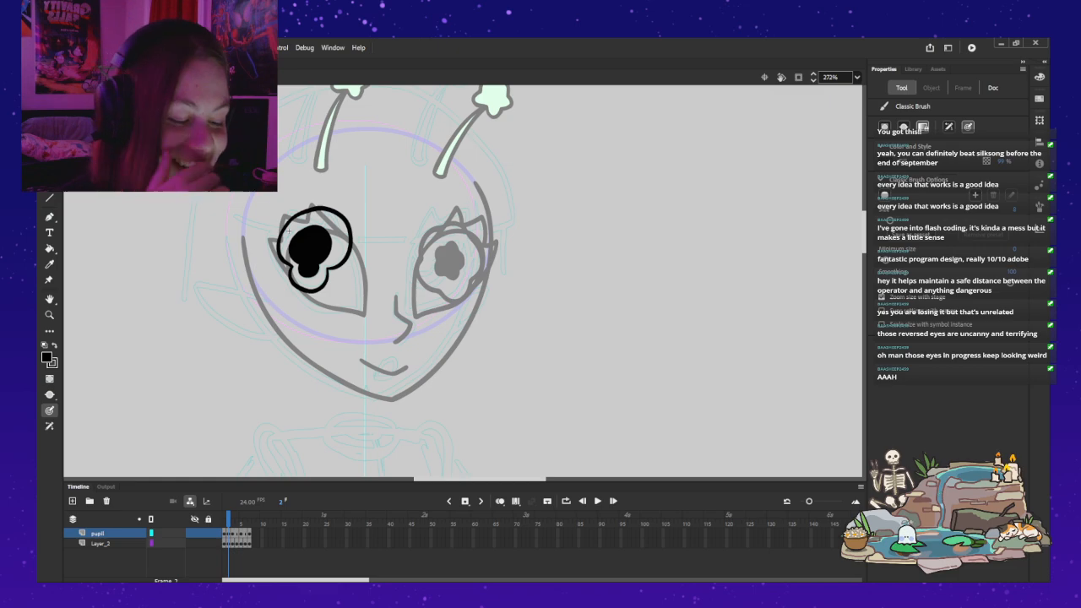
Step: Return to the full head and switch the near eye's BASEGIRL_Iris instance to the new keyhole-pupil frame
key(ctrl+e)
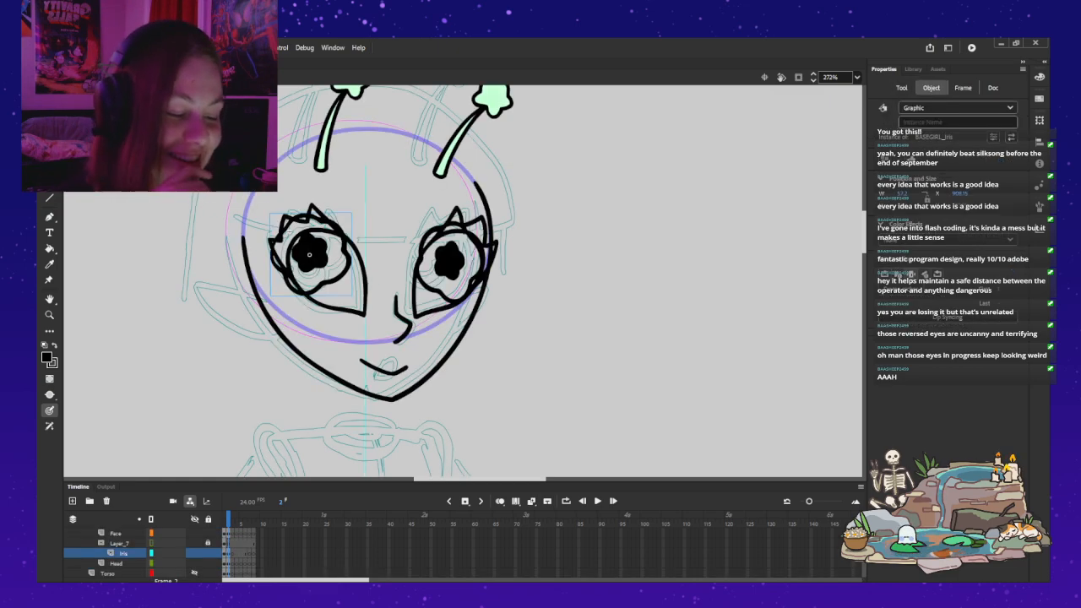
key(v)
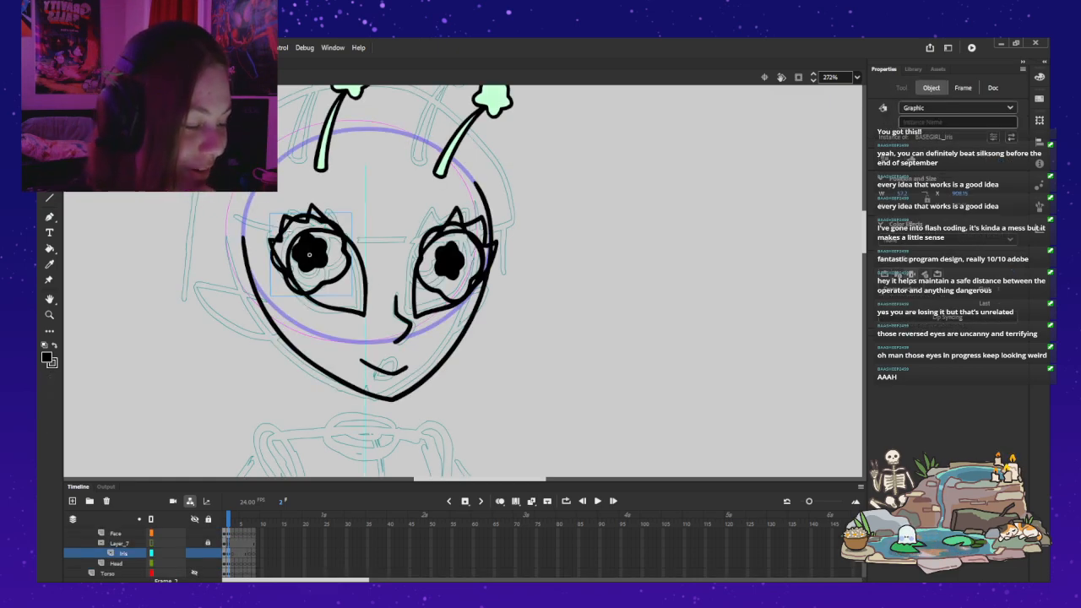
key(period)
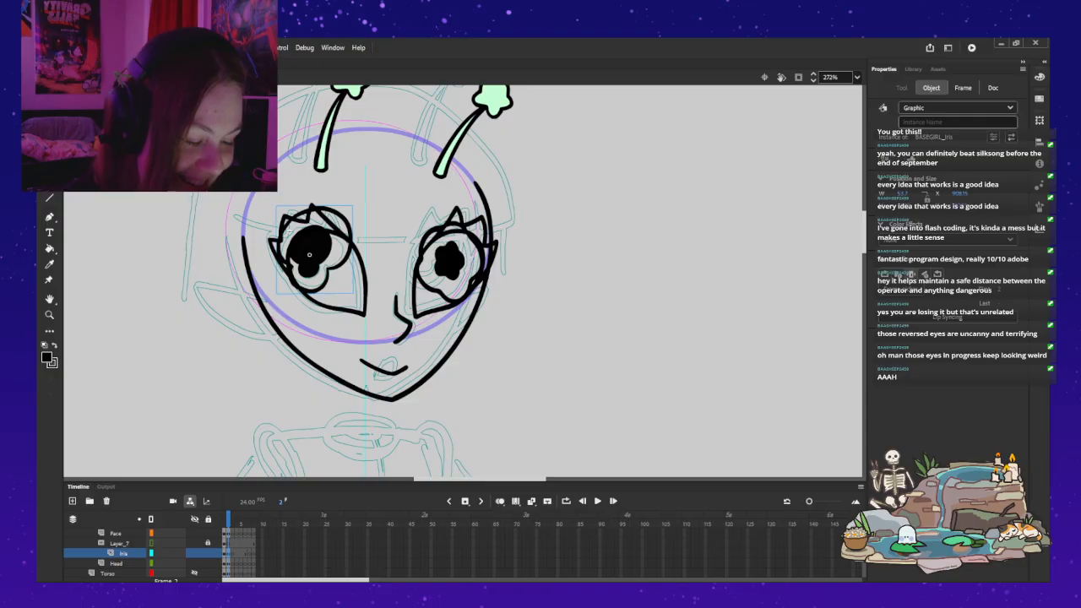
key(Escape)
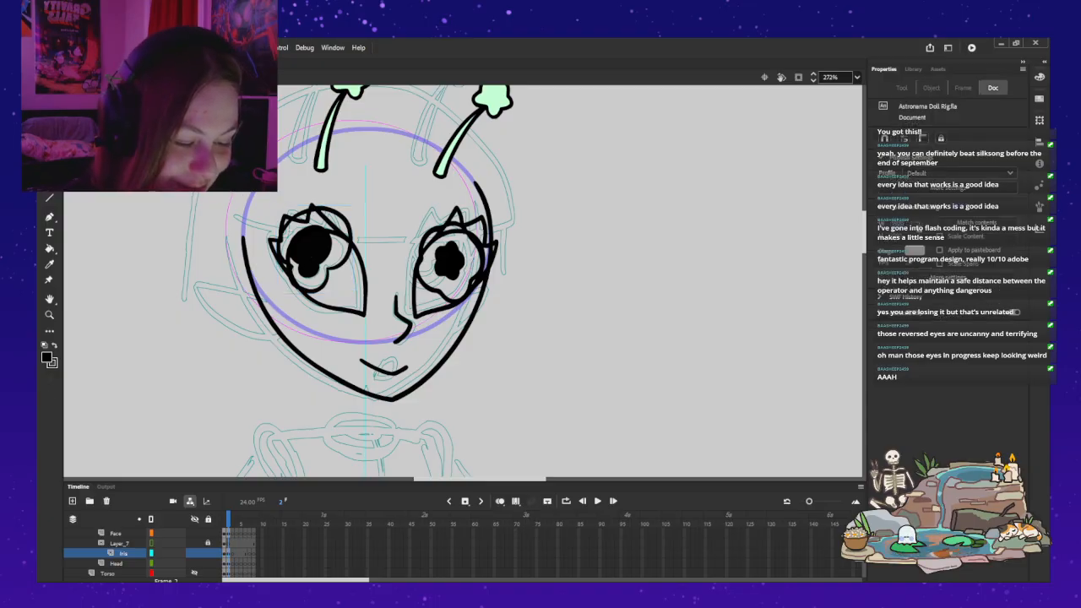
Step: Switch the far eye's BASEGIRL_Iris instance to the new keyhole-pupil frame and shift it toward the nose
click(450, 260)
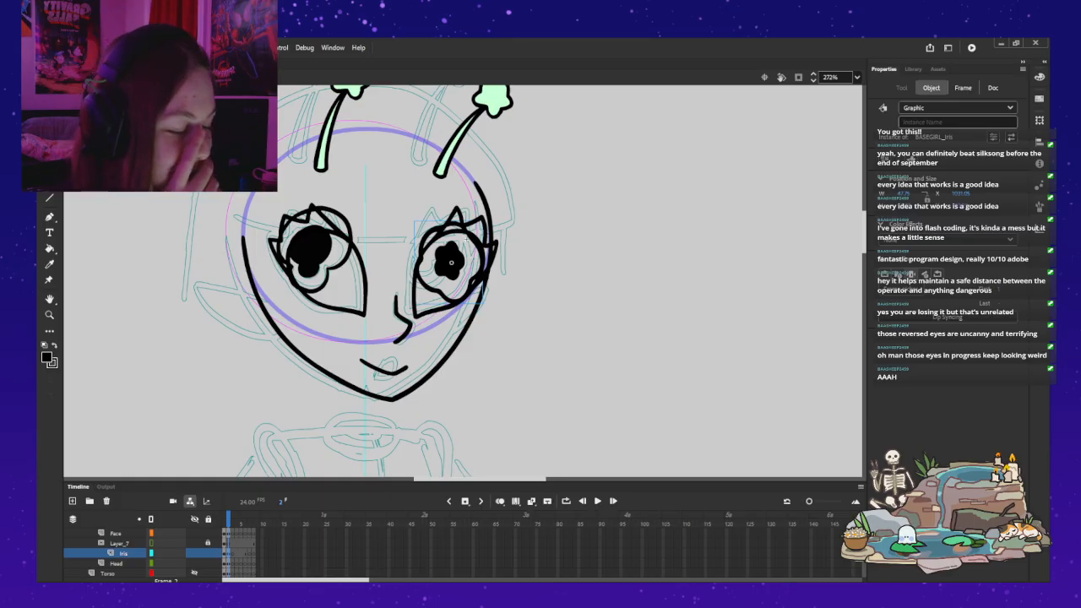
key(ctrl+z)
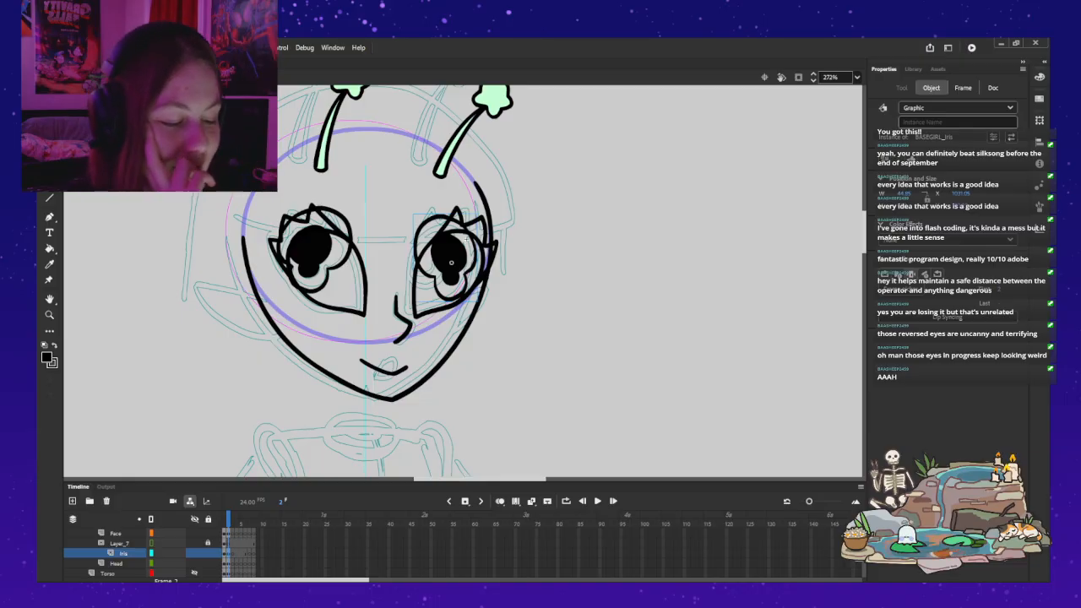
drag(451, 263, 434, 264)
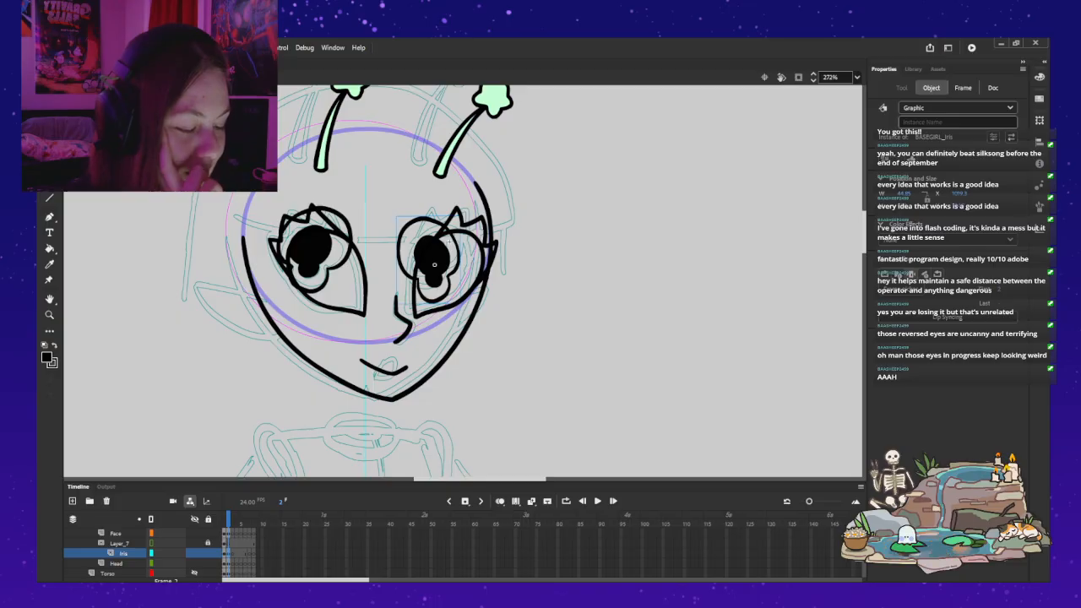
key(shift+h)
key(Right)
key(Right)
key(Right)
key(Right)
key(Right)
key(Down)
key(Down)
key(Escape)
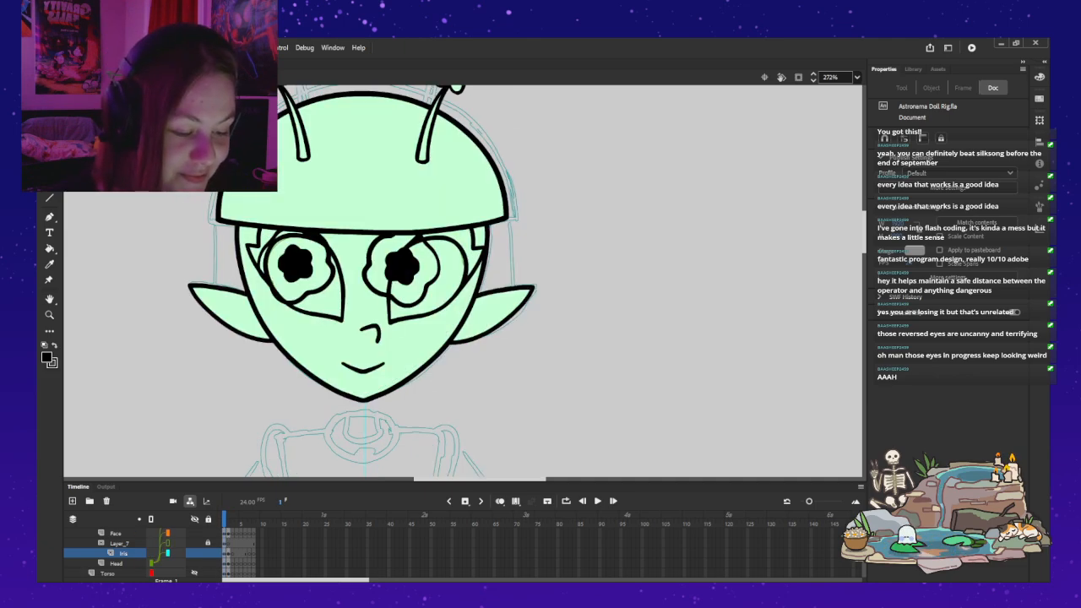
Step: On frame 1 of the front-facing head, switch both eyes' iris instances to the new keyhole-pupil frame
click(294, 264)
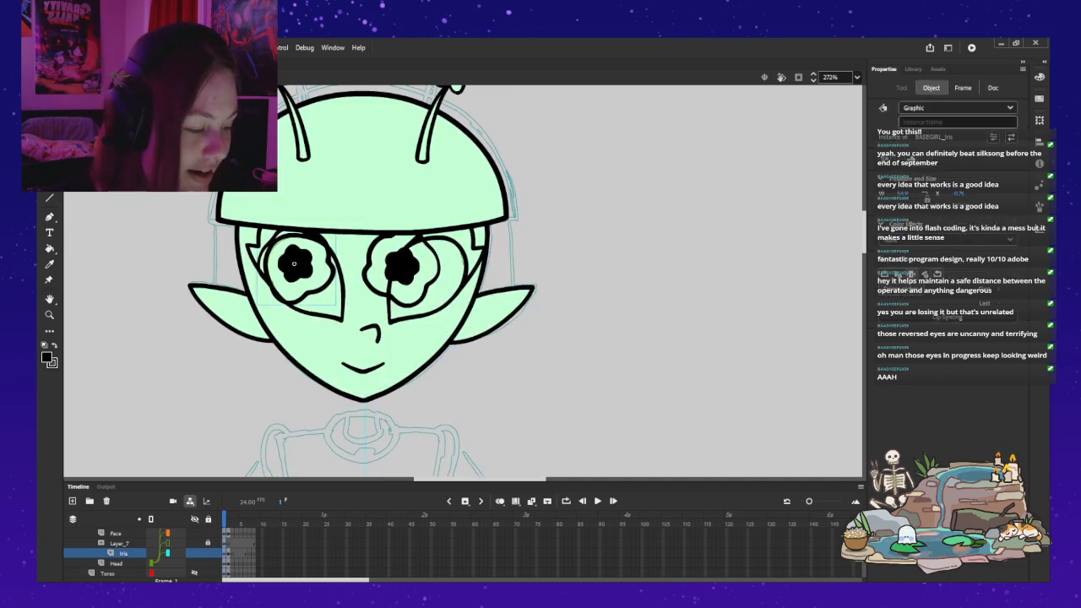
click(422, 244)
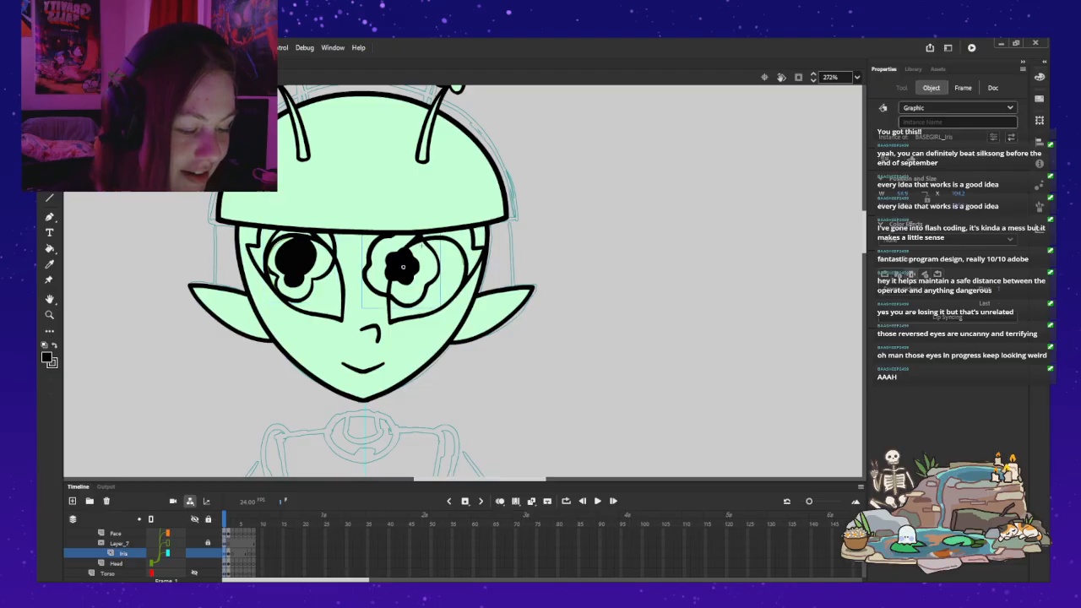
click(592, 262)
click(403, 263)
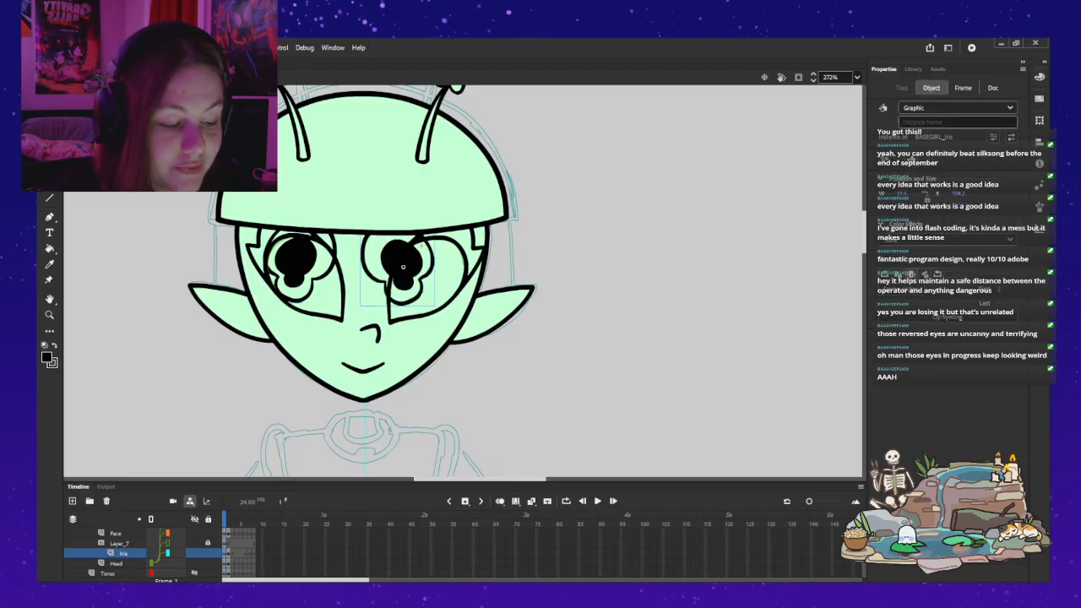
Step: Try flipping the iris beside the nose vertically on frame 1, and undo each flip
key(ctrl+z)
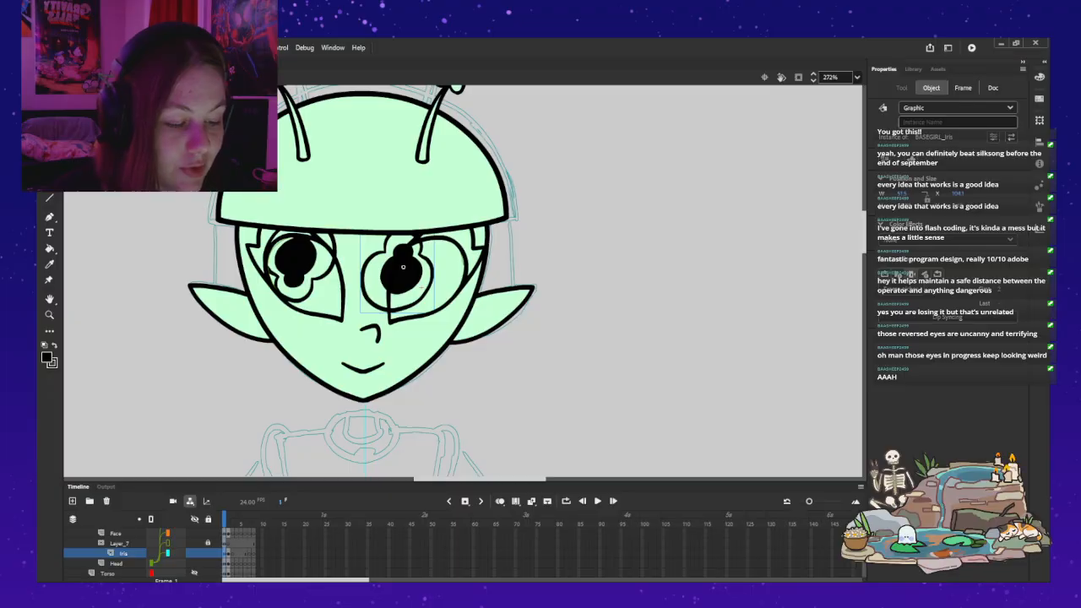
key(ctrl+z)
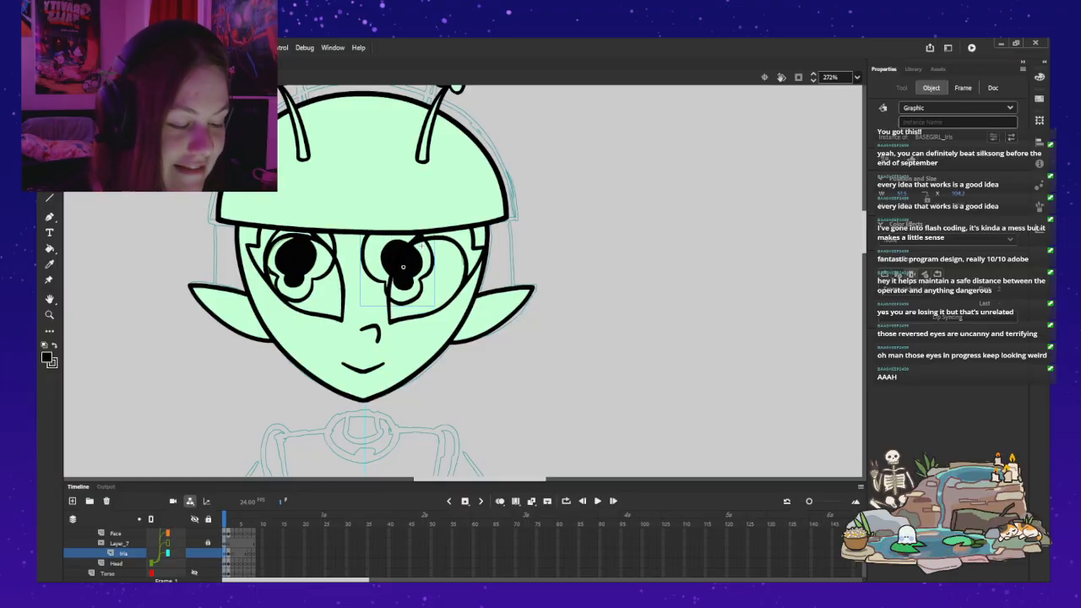
key(ctrl+z)
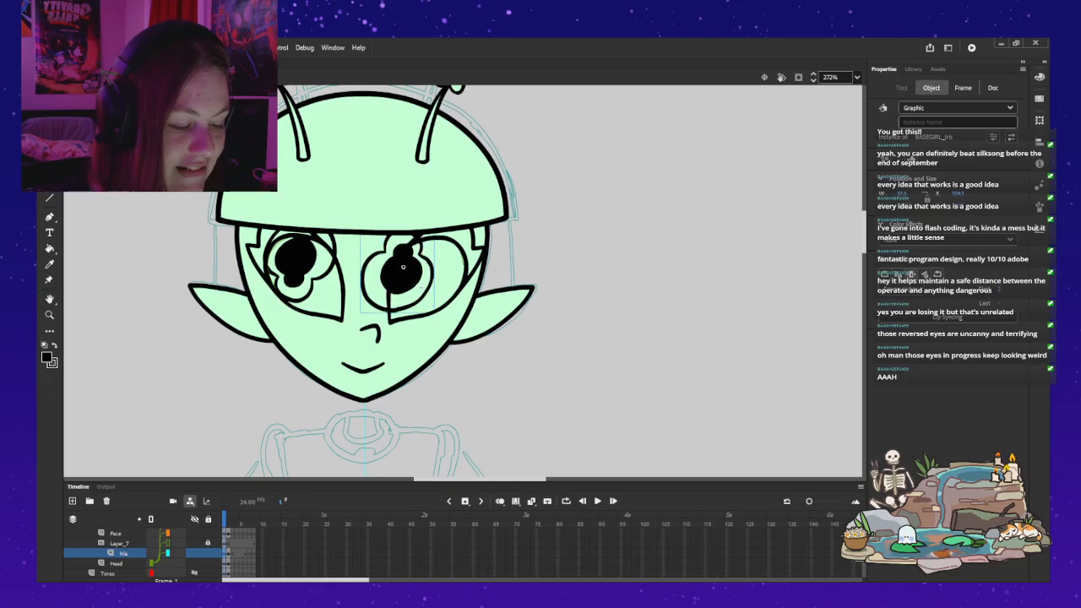
key(ctrl+z)
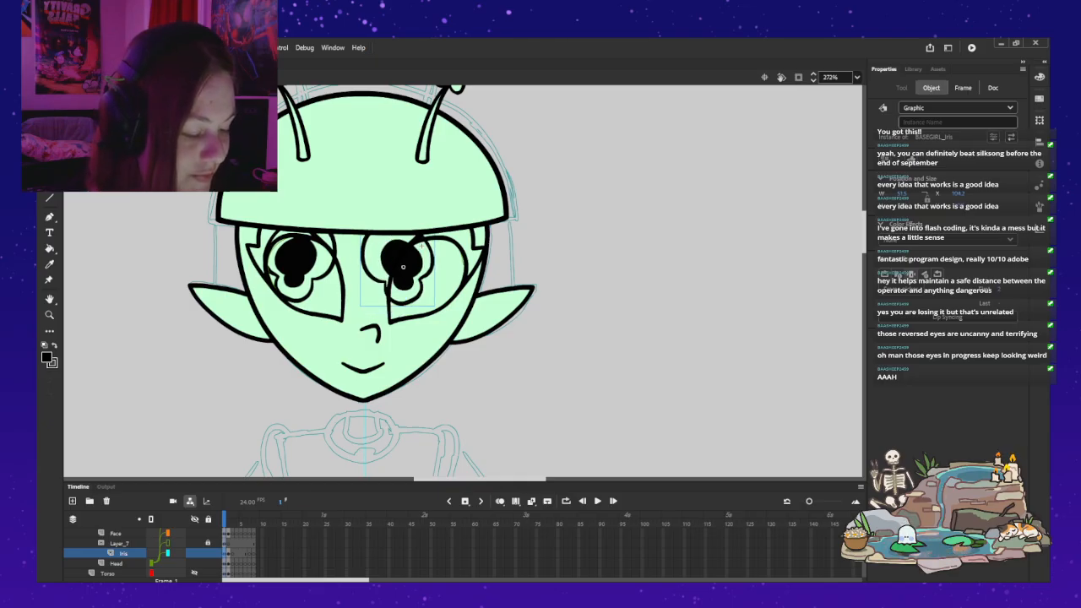
Step: Mirror that iris horizontally and nudge it farther into its eye on frame 1, and lock the Iris layer
key(ctrl+z)
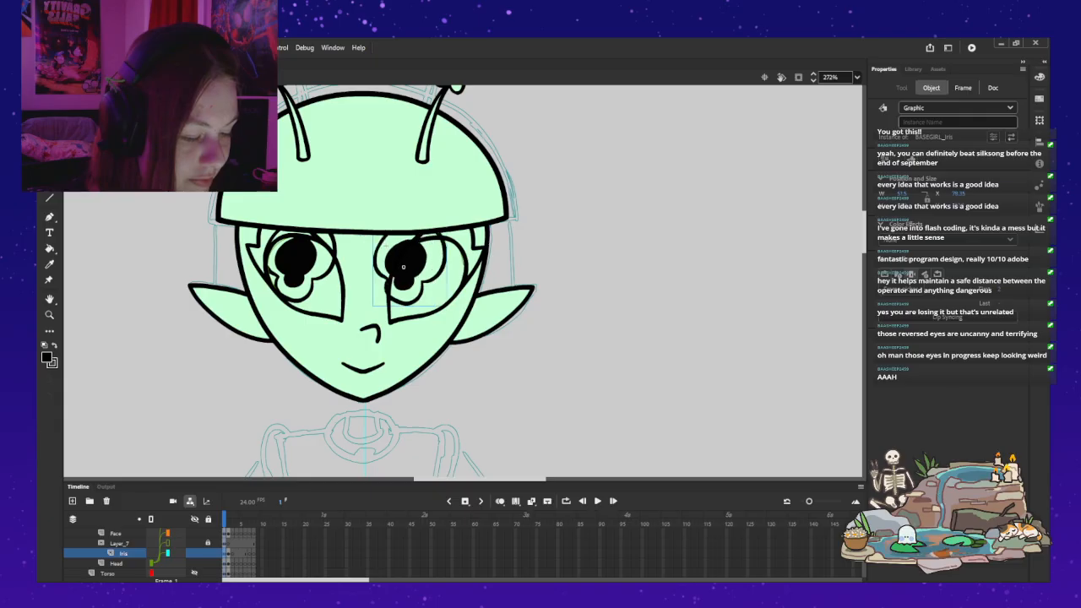
key(Right)
key(Down)
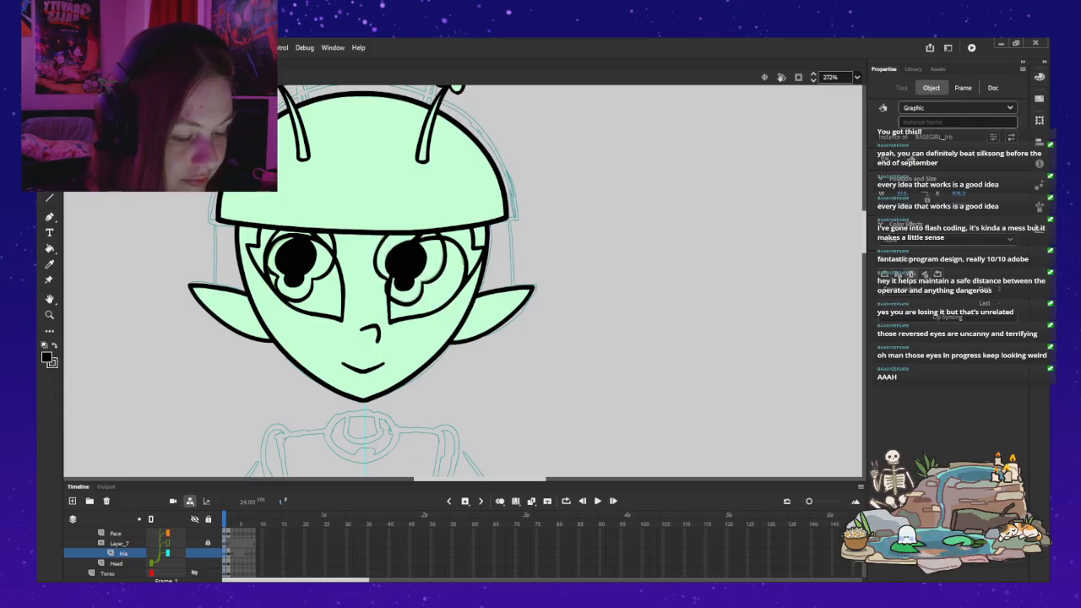
click(208, 553)
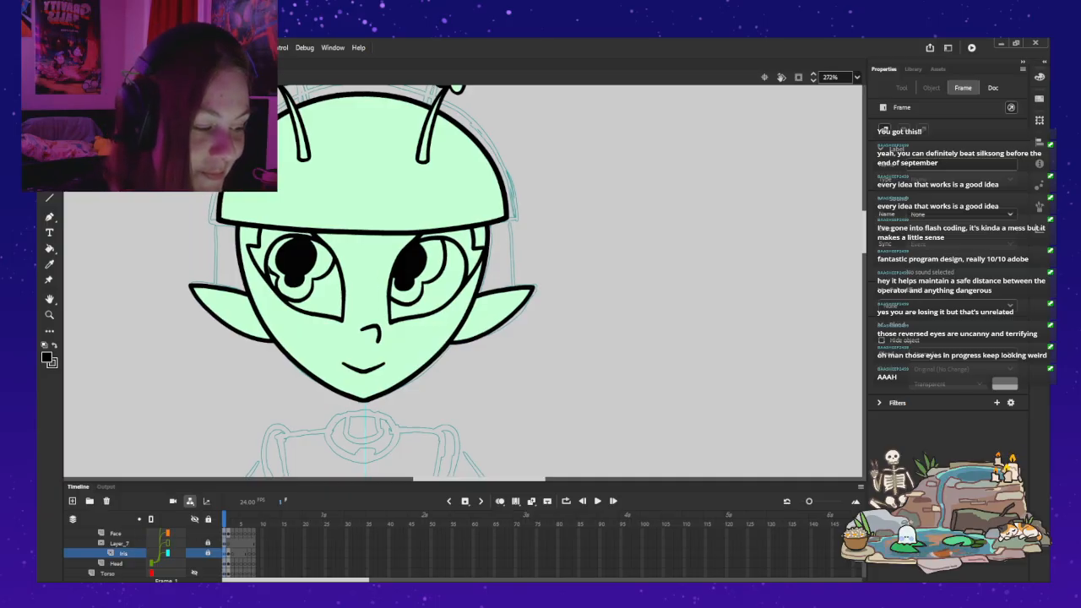
Step: On frame 2's three-quarter head, narrow the far eye's iris and shift it away from the nose on the Iris layer
key(ctrl+2)
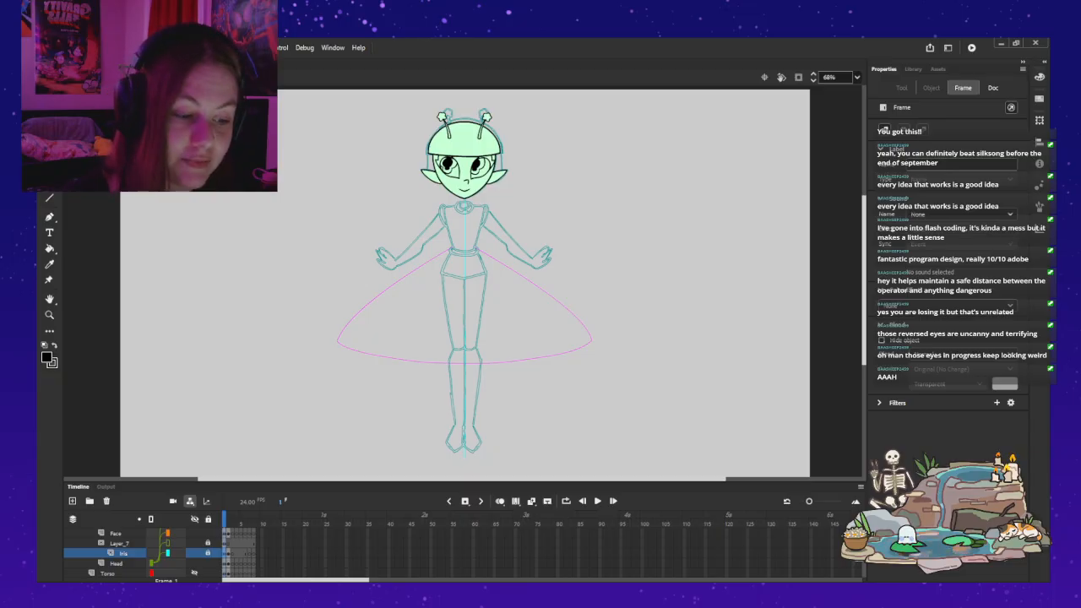
key(period)
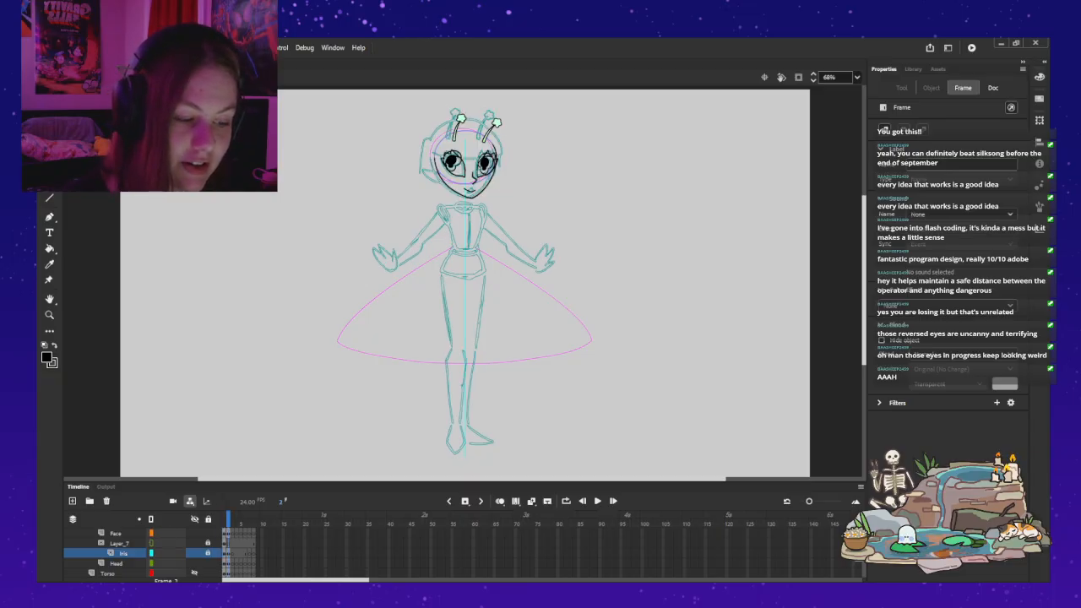
key(Escape)
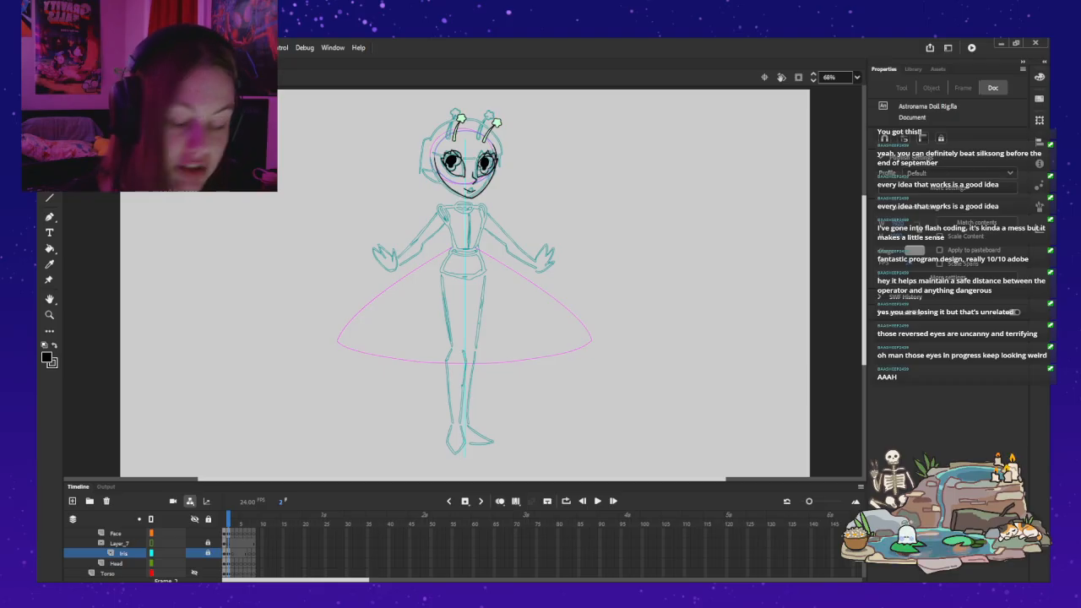
key(z)
click(523, 167)
drag(524, 167, 567, 176)
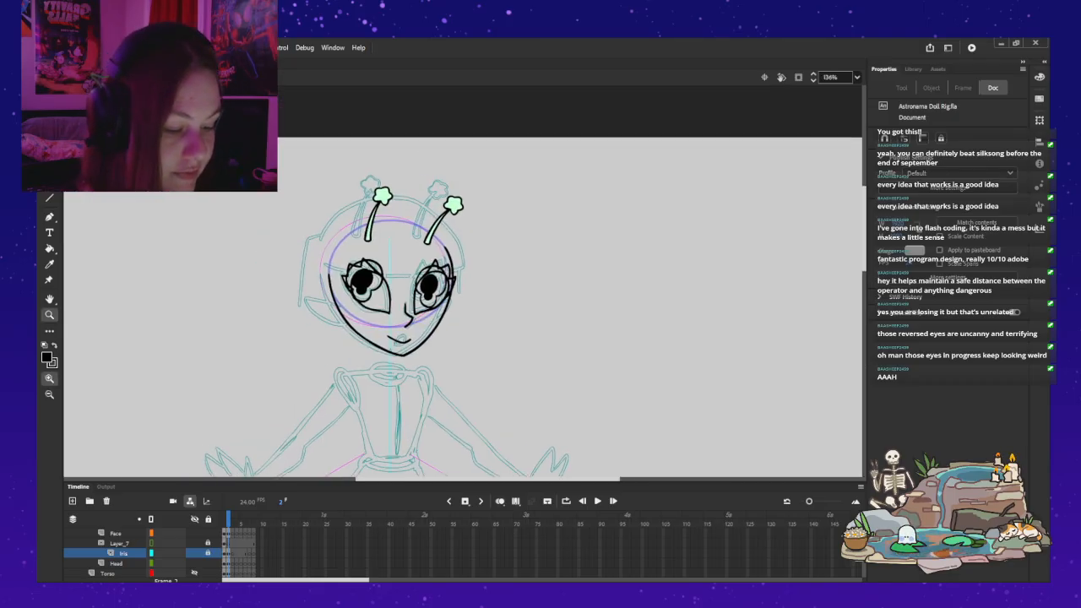
click(404, 283)
key(v)
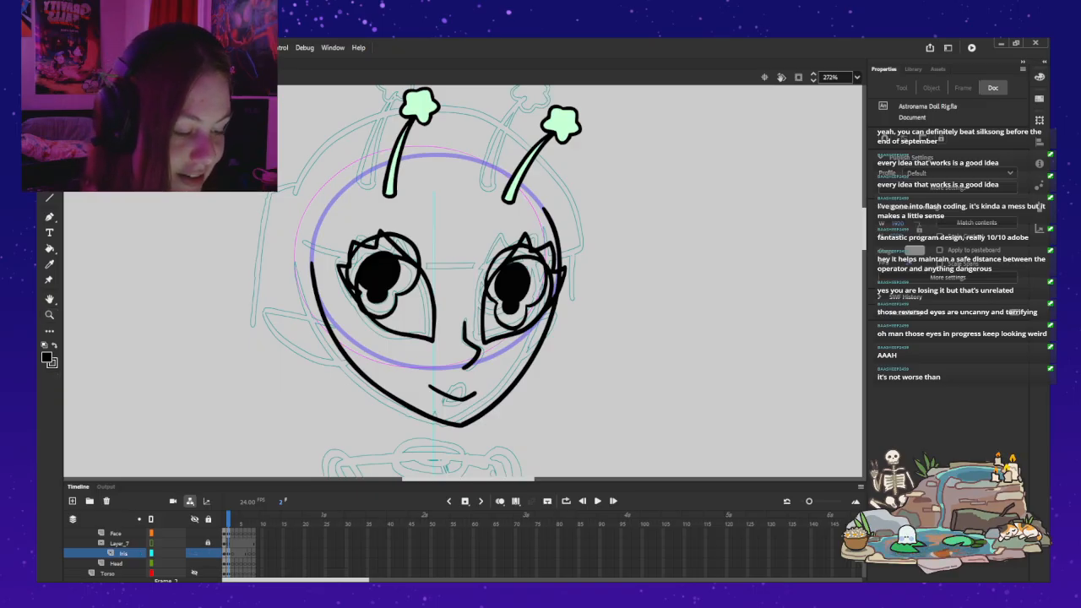
click(509, 291)
key(q)
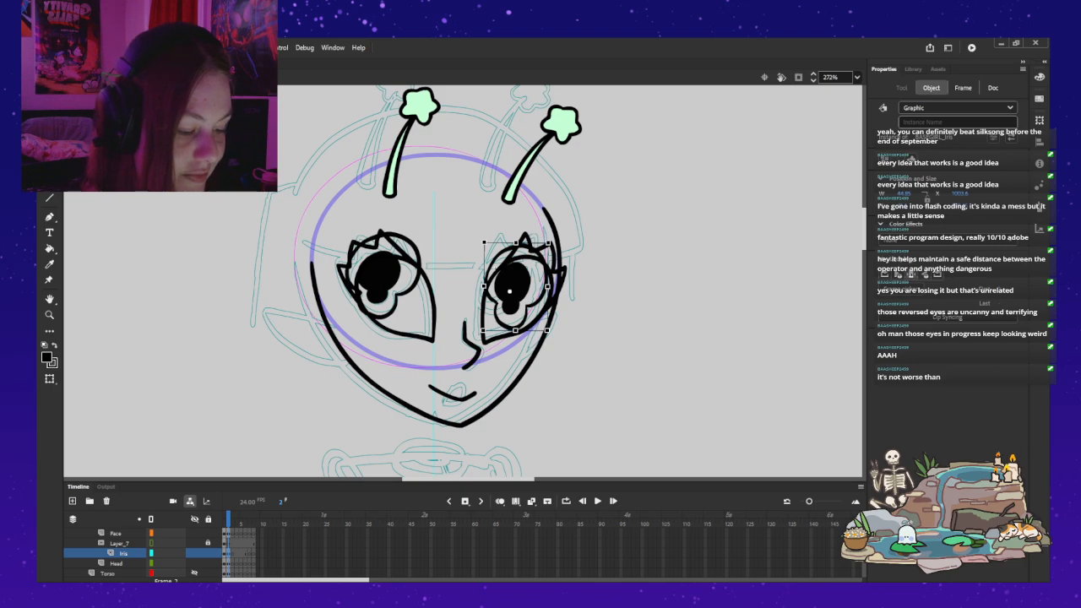
drag(547, 287, 523, 287)
Step: Shift the near eye's iris toward the nose, against the inner edge of its eye
double_click(377, 279)
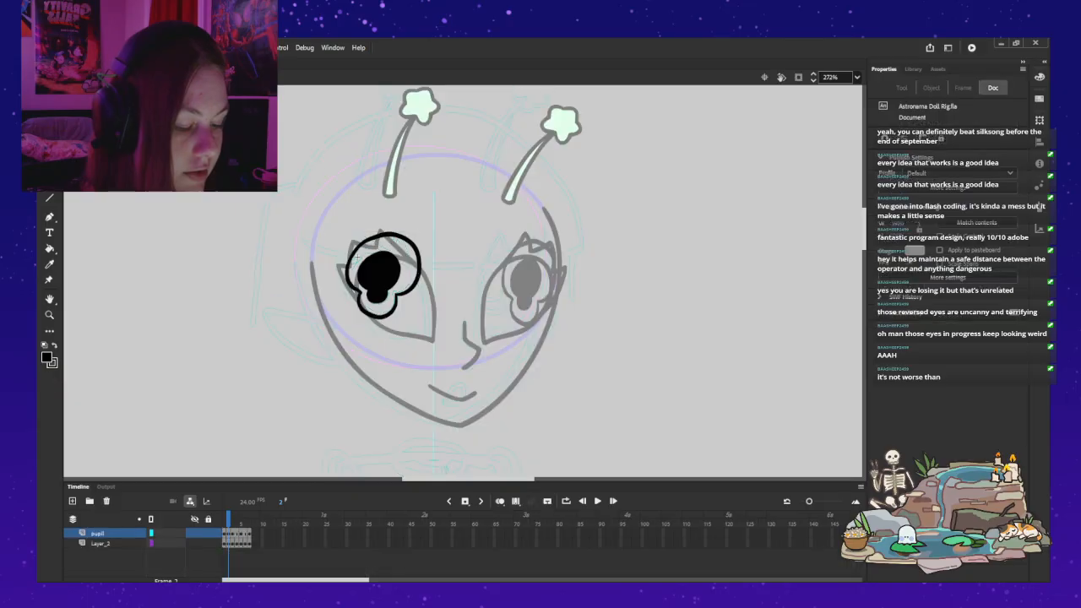
double_click(463, 216)
drag(380, 283, 412, 297)
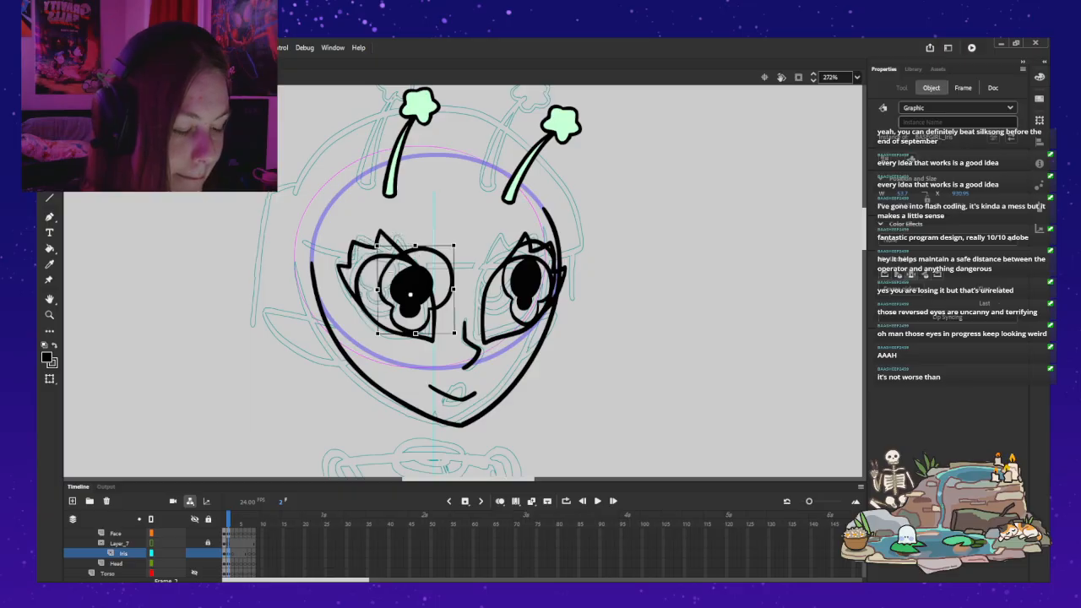
mouse_move(411, 288)
mouse_down()
mouse_move(414, 274)
mouse_move(415, 289)
mouse_up()
key(Escape)
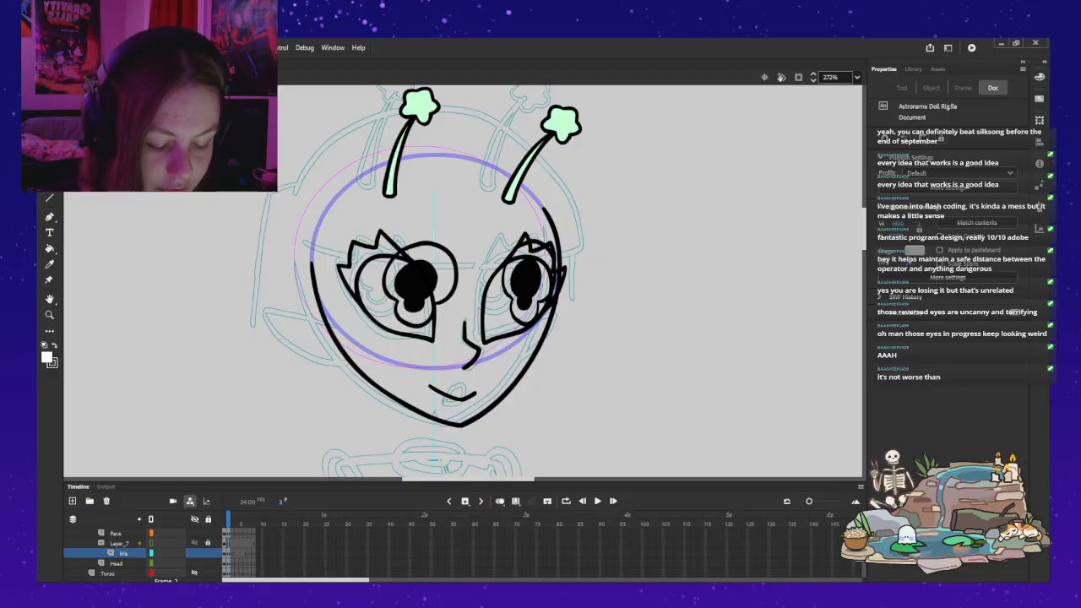
Step: On Layer_7 in frame 2, brush white shapes along the insides of both eye outlines and fill them white
click(232, 543)
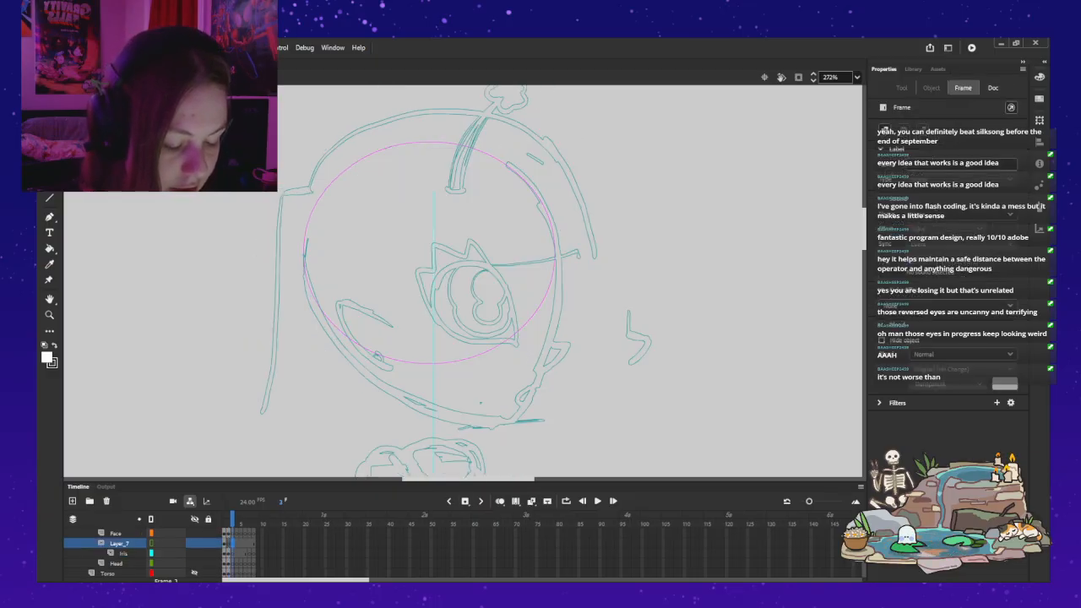
key(comma)
key(b)
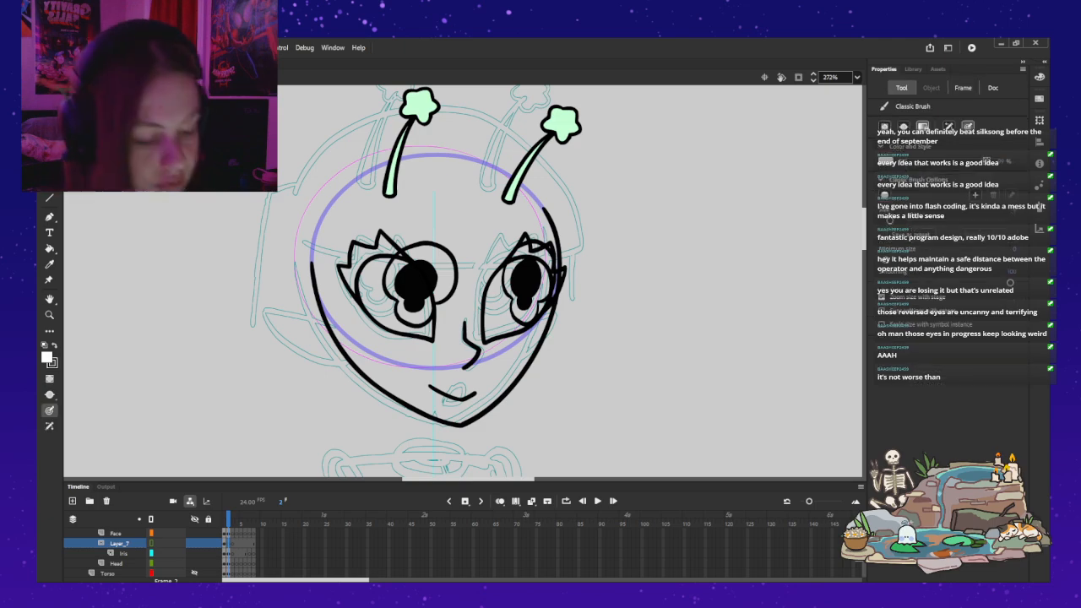
mouse_move(433, 334)
mouse_down()
mouse_move(430, 303)
mouse_move(399, 257)
mouse_up()
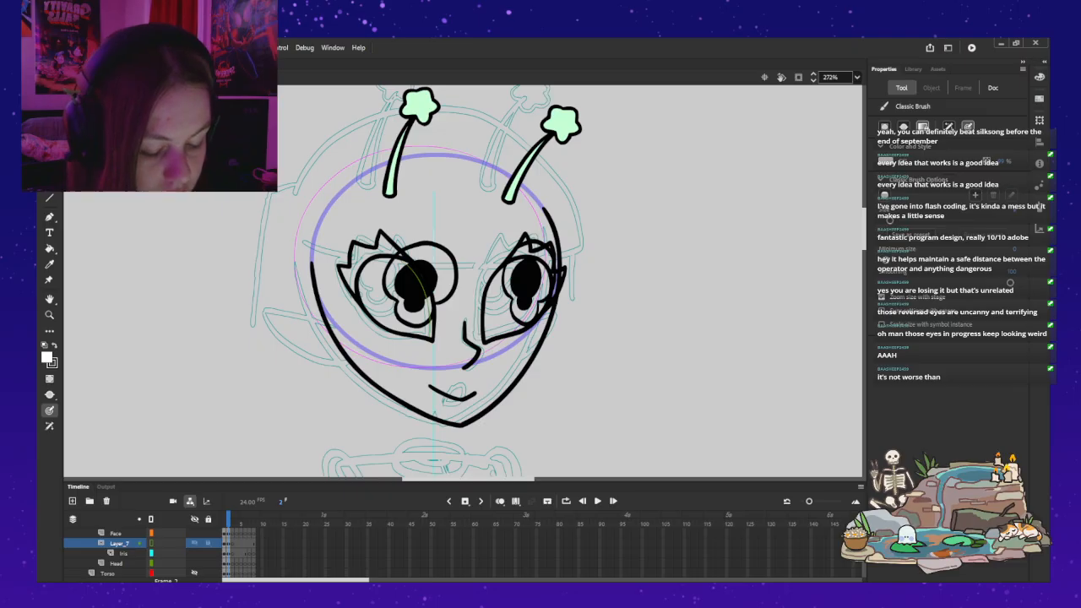
click(152, 543)
mouse_move(405, 261)
mouse_down()
mouse_move(361, 273)
mouse_move(361, 303)
mouse_move(383, 324)
mouse_move(433, 339)
mouse_move(434, 321)
mouse_move(485, 328)
mouse_move(487, 293)
mouse_move(511, 263)
mouse_up()
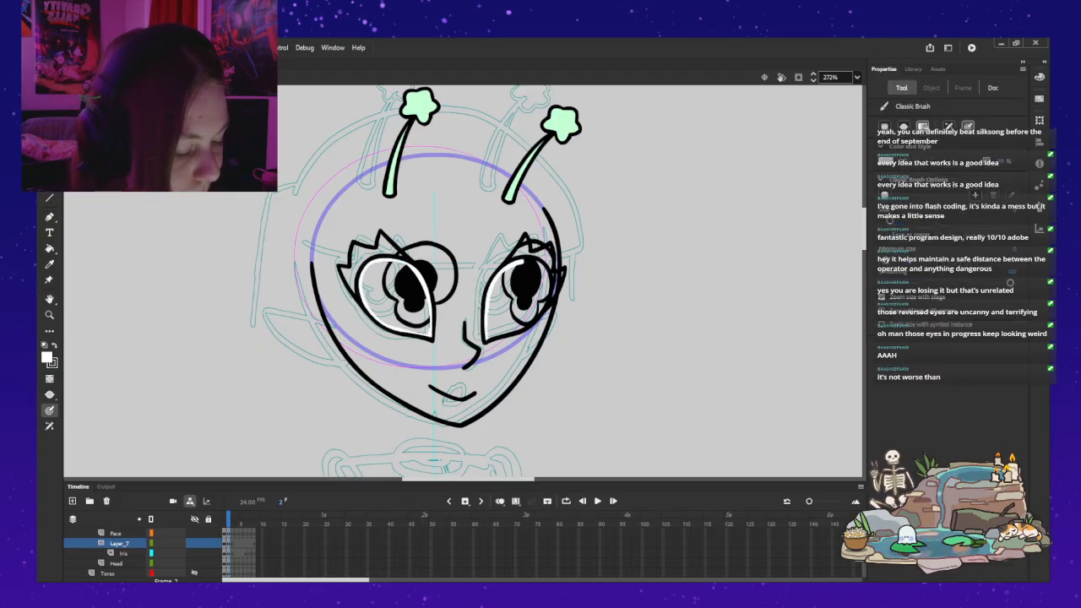
mouse_move(540, 263)
mouse_down()
mouse_move(544, 309)
mouse_move(520, 327)
mouse_up()
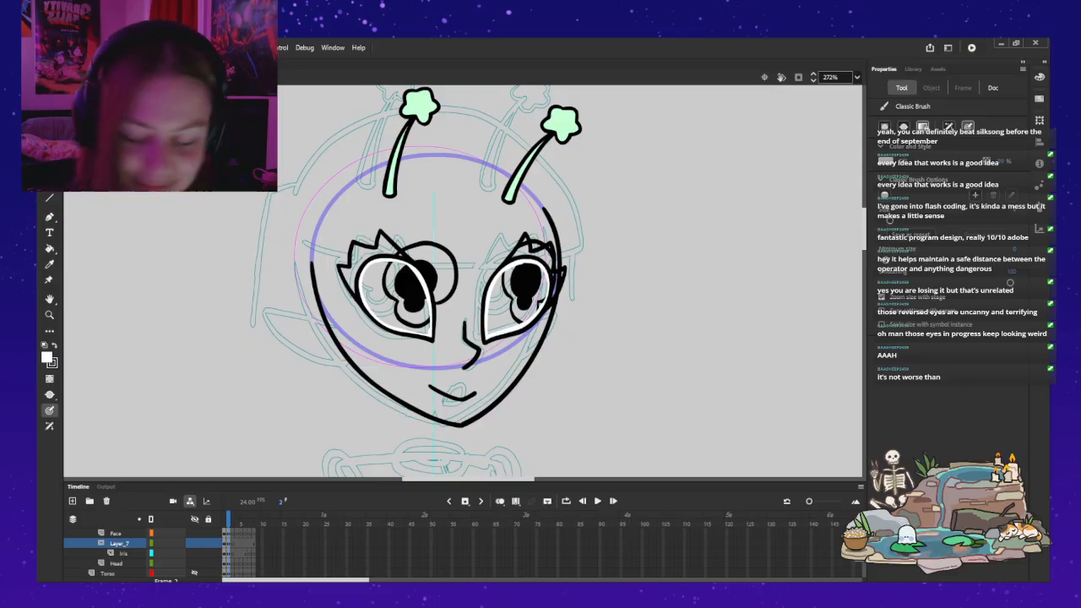
key(k)
click(515, 301)
click(394, 298)
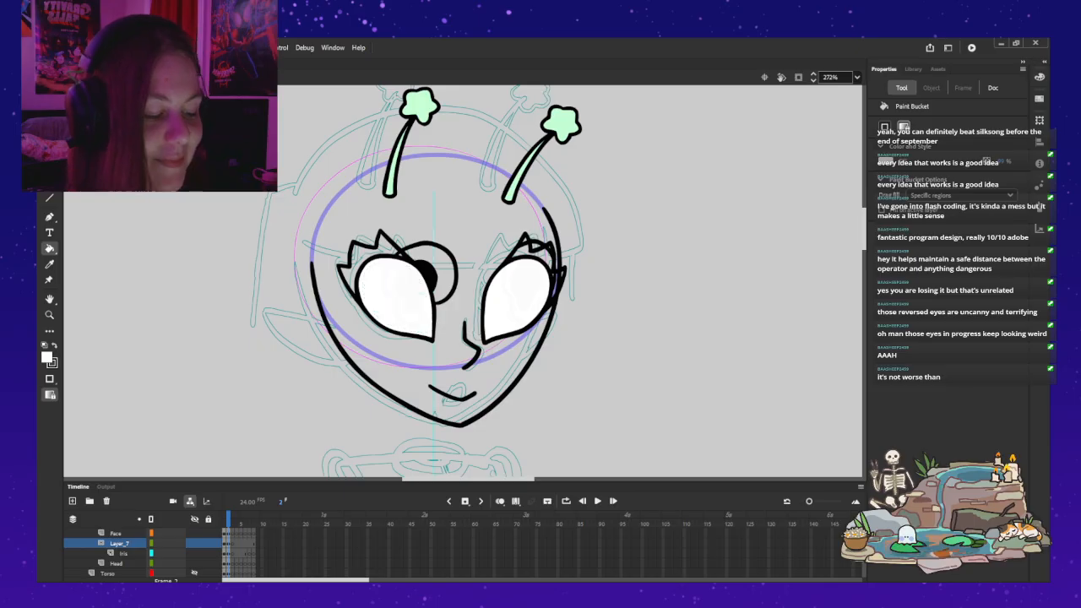
Step: Lock Layer_7 and the Iris layer so the irises are masked by the eye shapes
key(v)
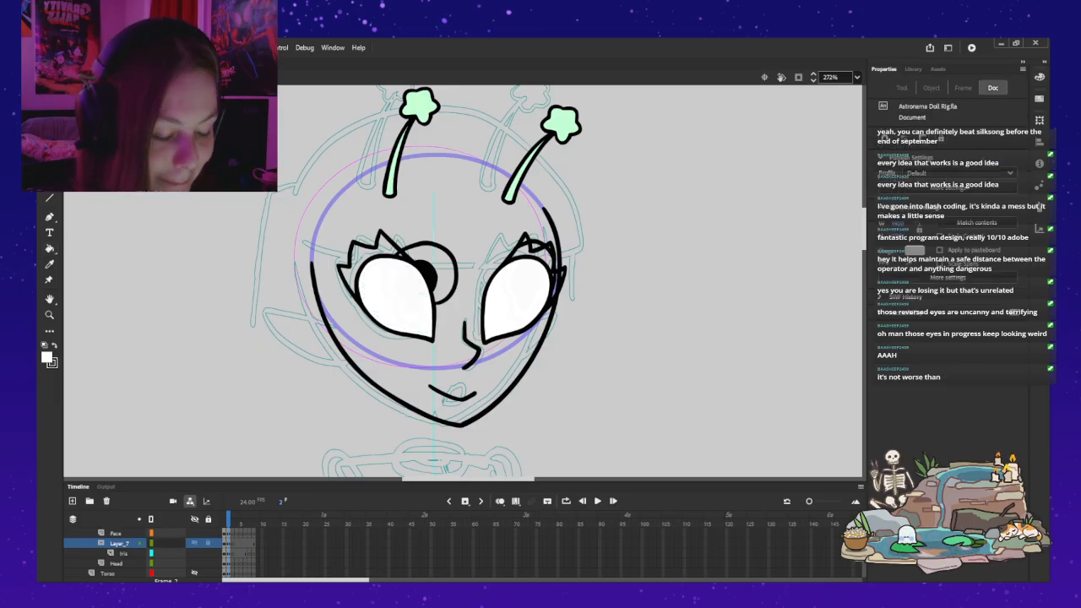
click(119, 542)
click(208, 543)
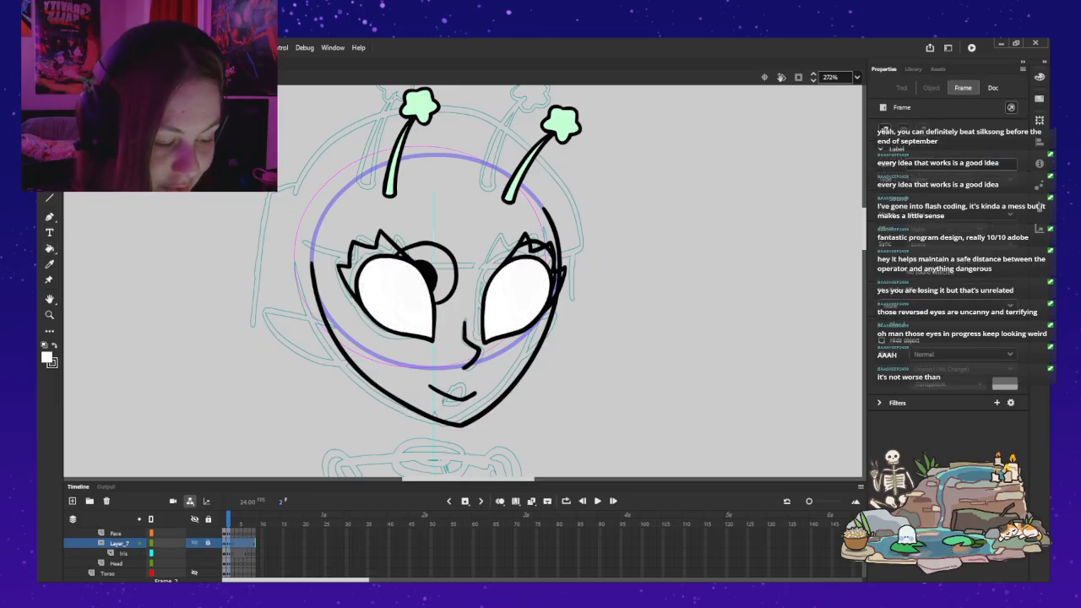
click(208, 553)
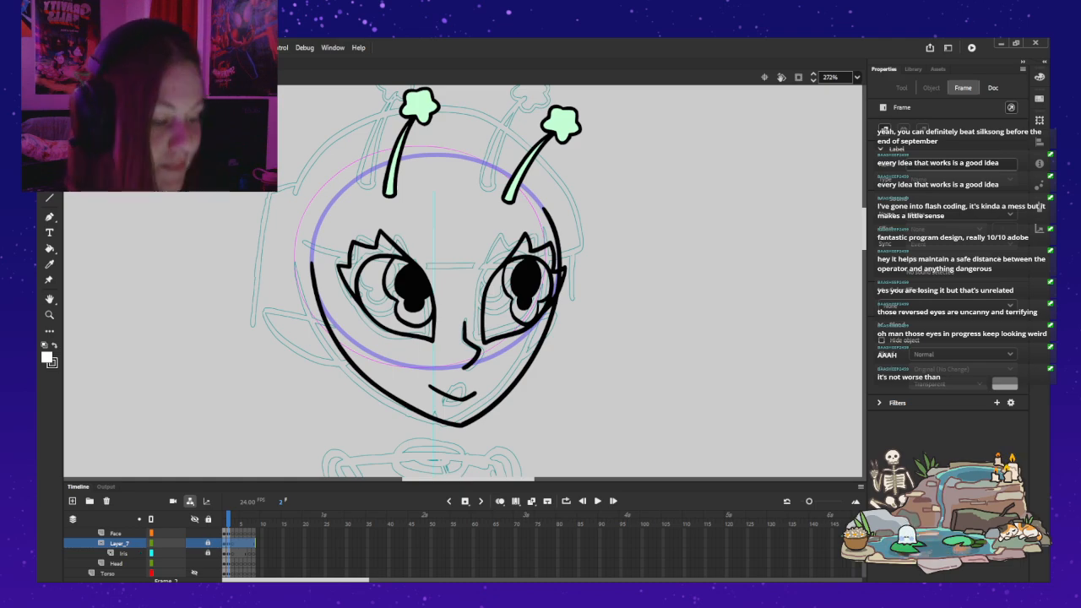
key(Escape)
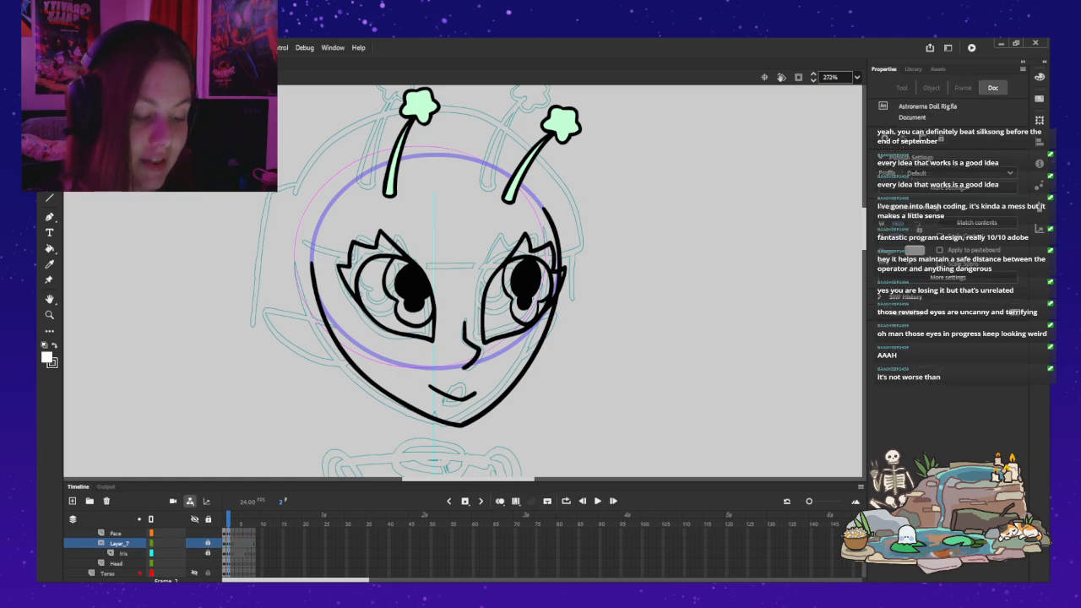
Step: Hide the Sketch folder's guide drawing
scroll(127, 553, up, 3)
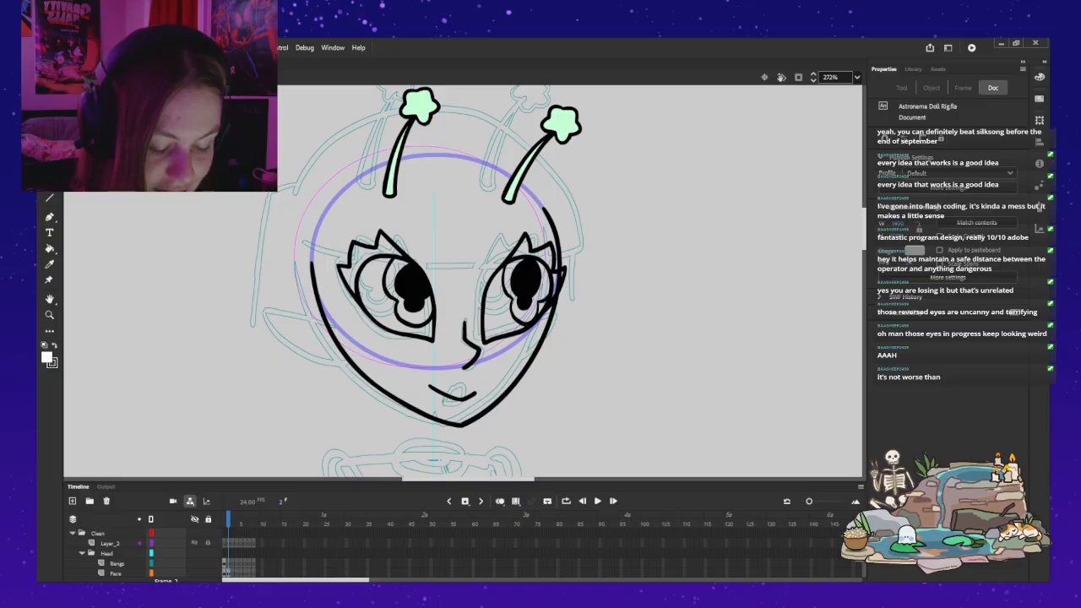
scroll(127, 549, down, 5)
click(194, 563)
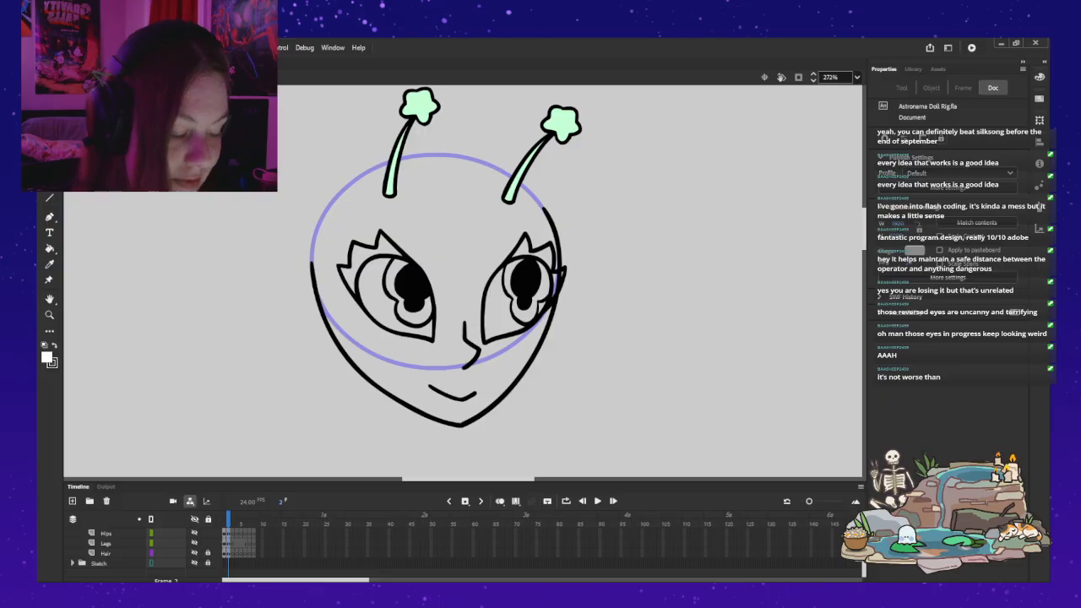
Step: Unlock the Iris layer, show Layer_7 as outlines, shift both irises slightly up toward the head's near side, and relock the Iris layer
scroll(194, 553, up, 5)
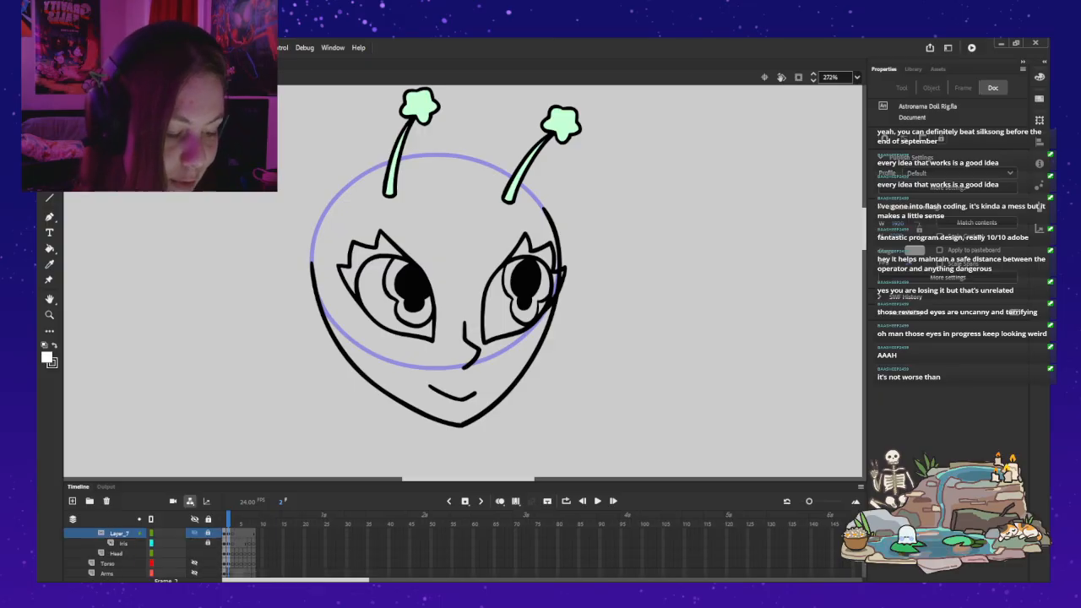
click(208, 543)
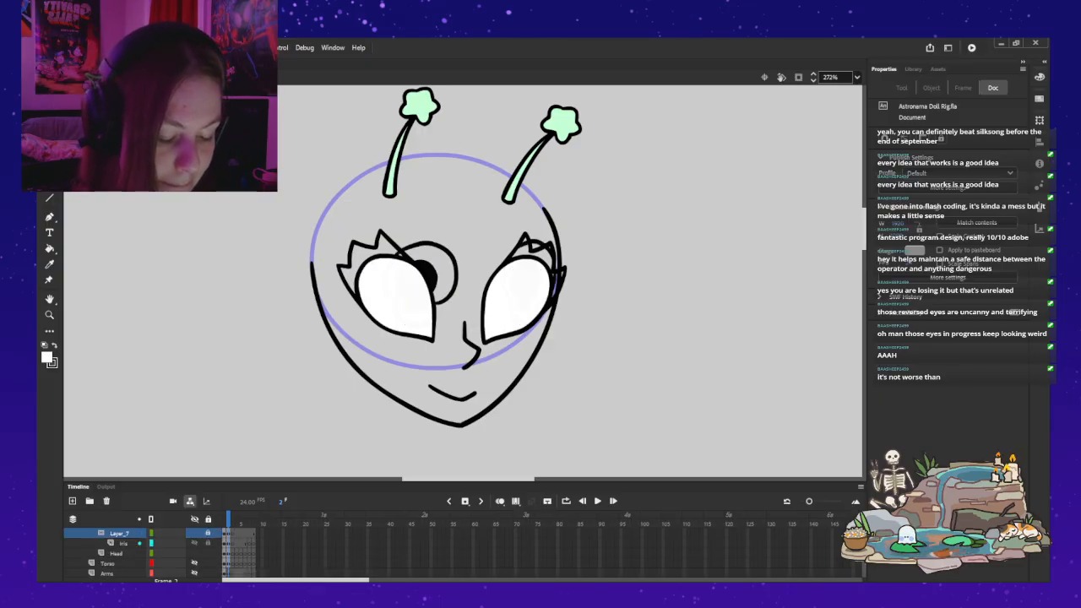
click(151, 533)
click(415, 289)
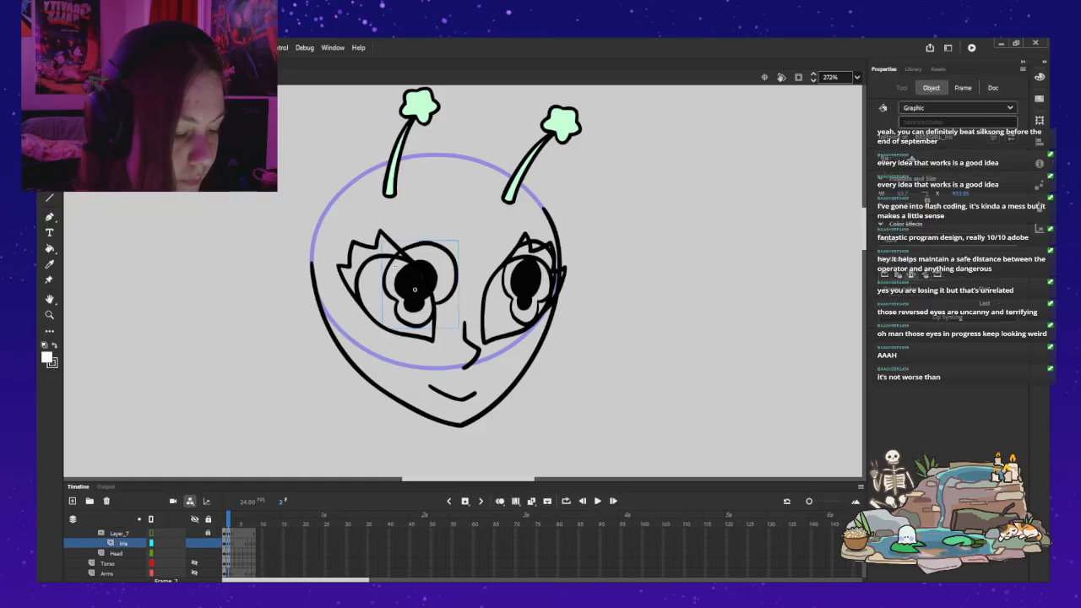
shift+click(524, 287)
drag(524, 288, 509, 284)
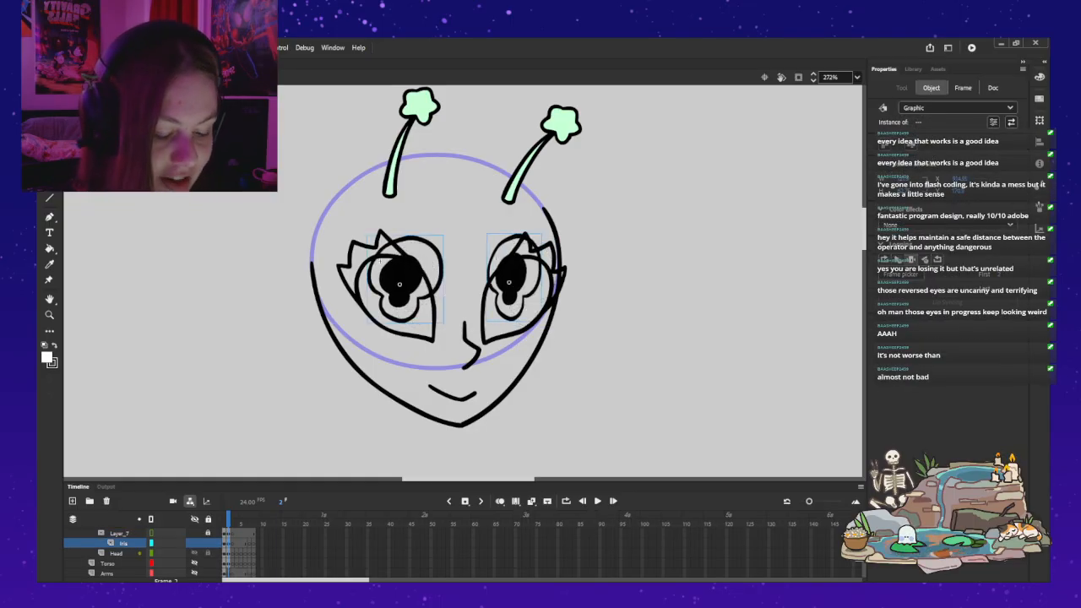
click(207, 543)
click(194, 533)
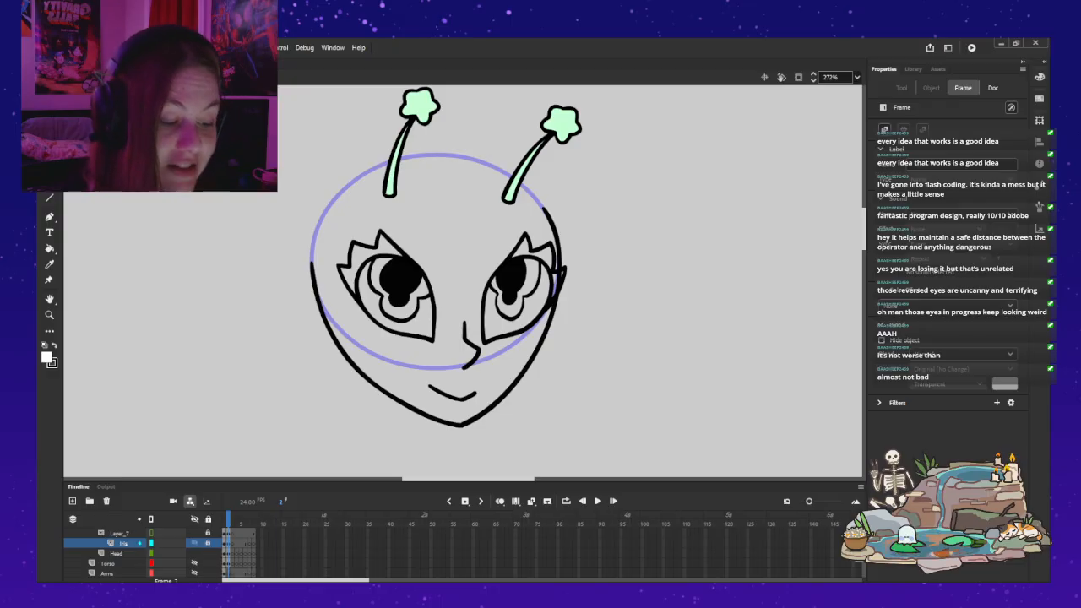
Step: Shift both irises farther toward the near side, reposition the far one separately within its eye, and relock the Iris layer
key(ctrl+a)
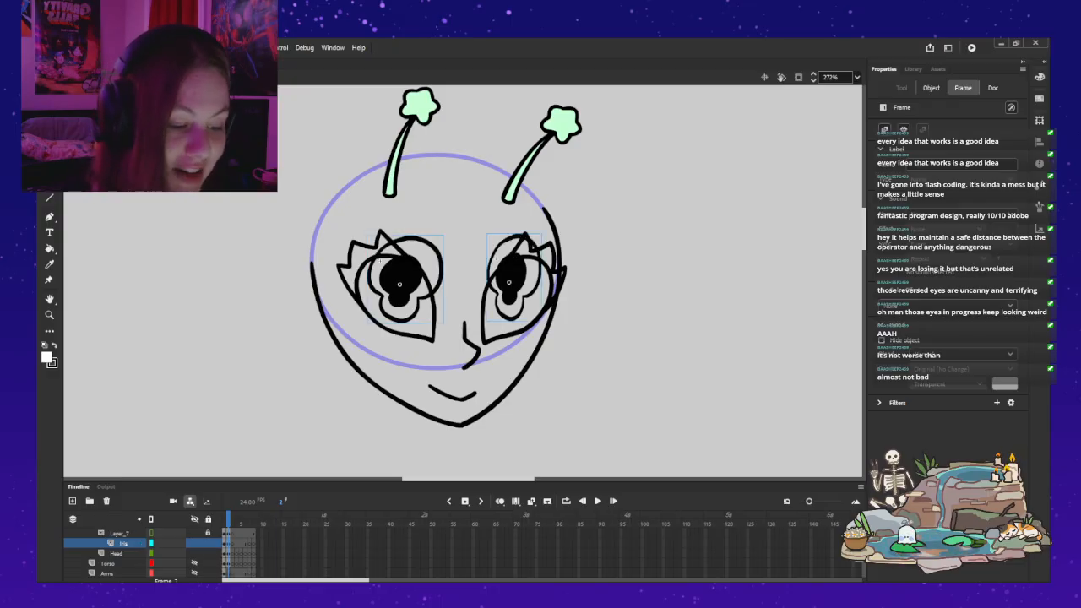
drag(399, 275, 377, 272)
key(Escape)
drag(489, 264, 499, 272)
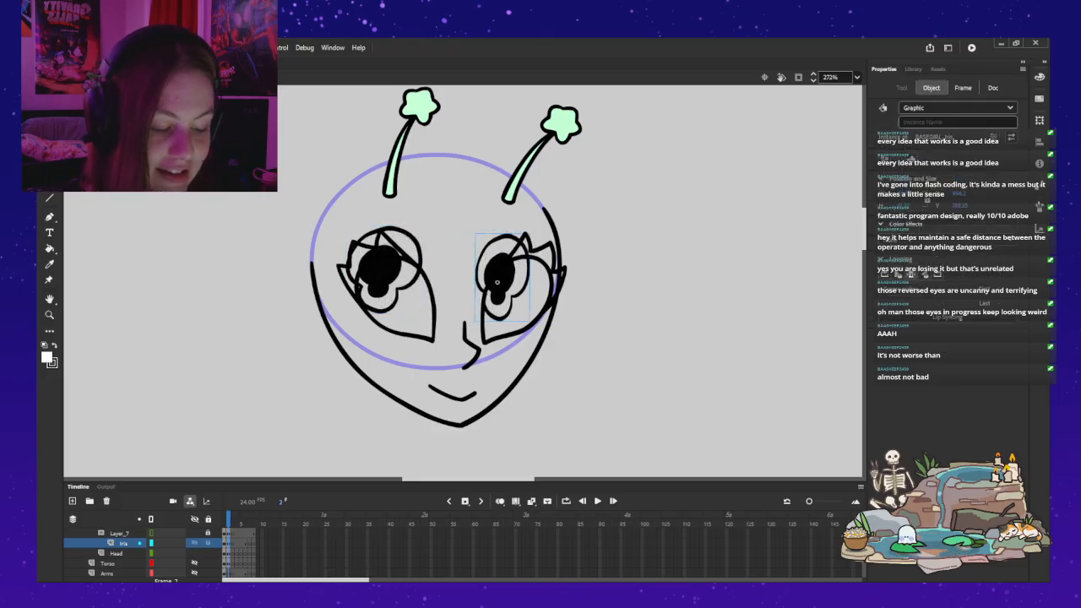
click(207, 543)
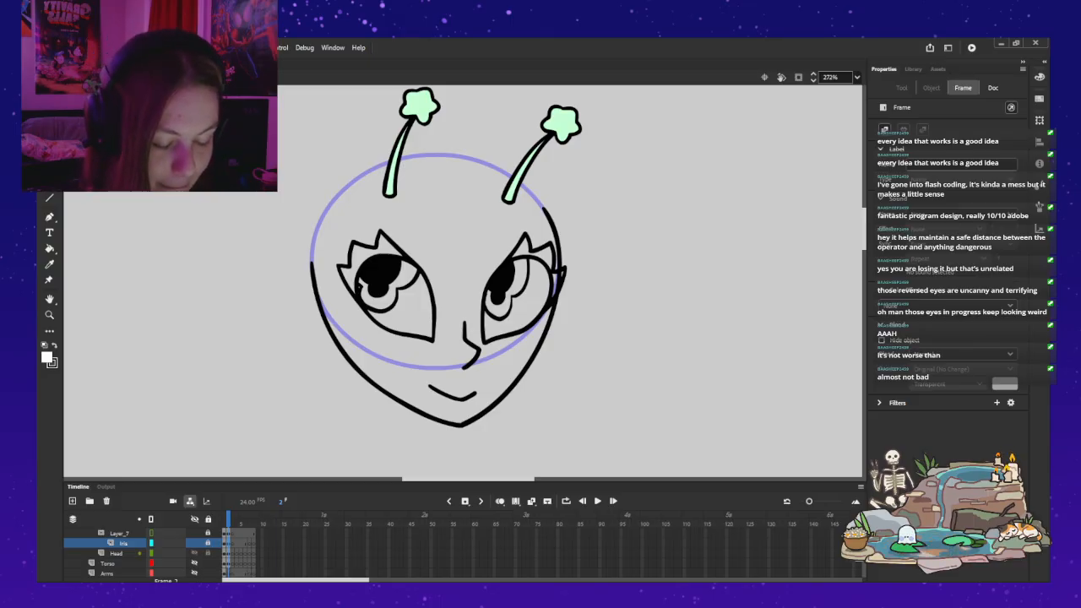
Step: Move both irises together back toward the head's far side and slightly down, and relock the Iris layer
click(207, 543)
drag(500, 277, 510, 283)
key(ctrl+z)
shift+click(381, 269)
drag(380, 268, 398, 276)
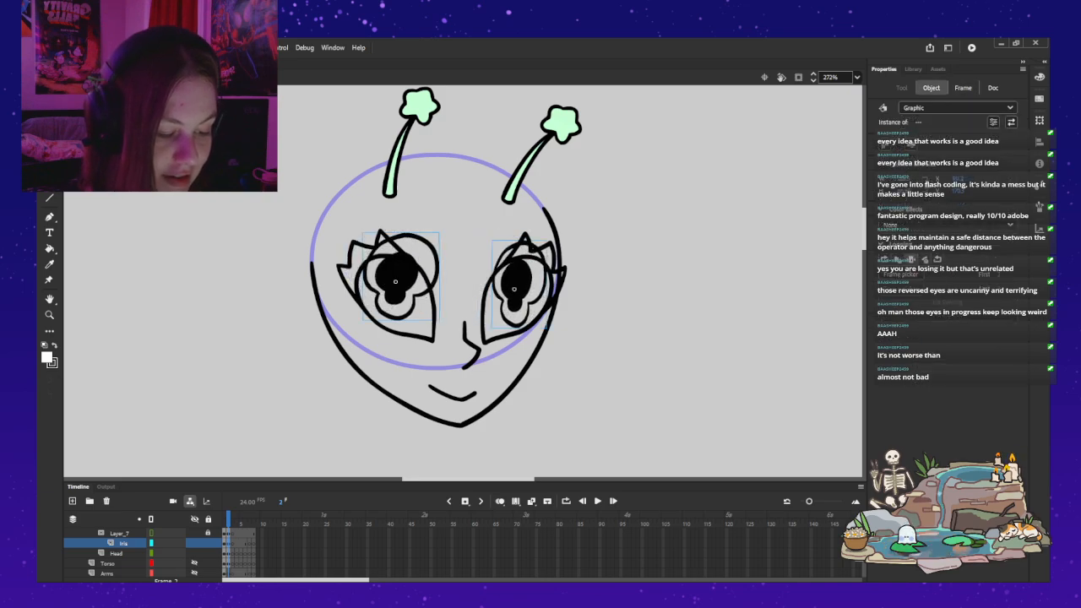
click(208, 543)
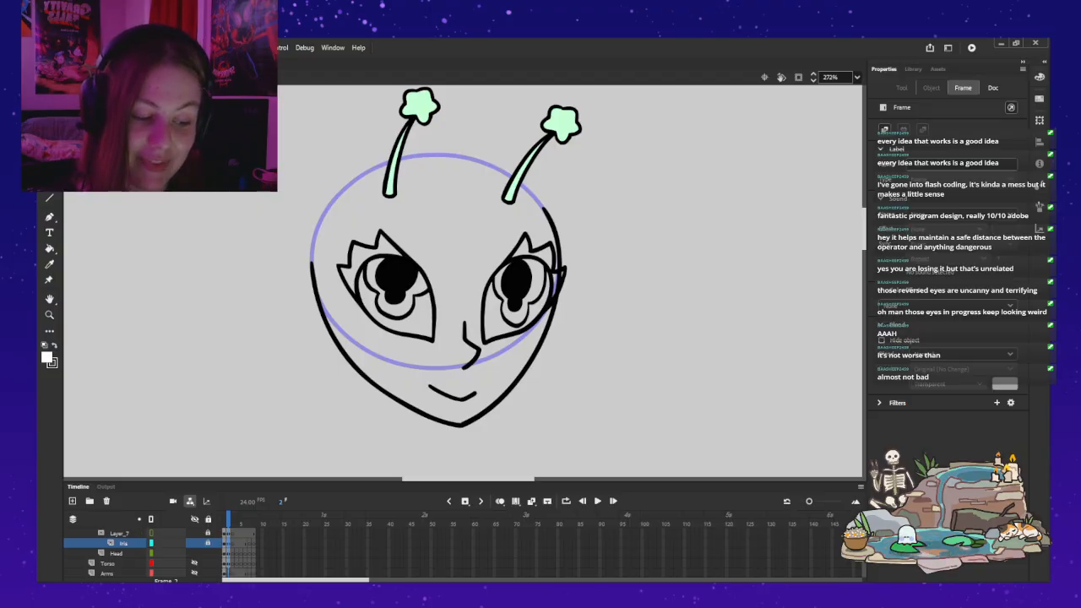
Step: Unlock the Iris layer and nudge the far eye's iris slightly upward
click(208, 542)
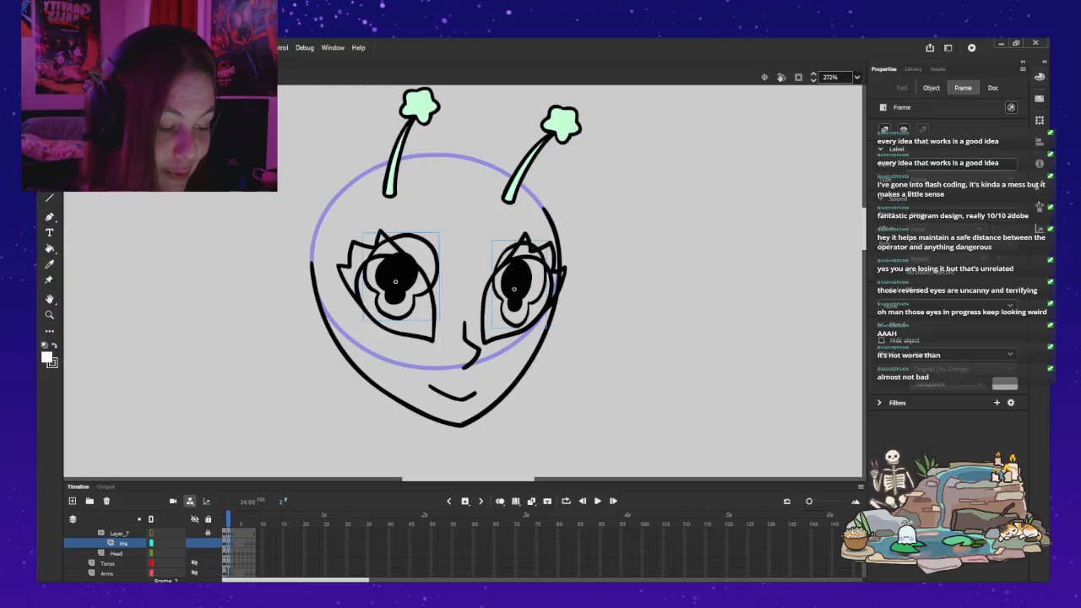
double_click(500, 266)
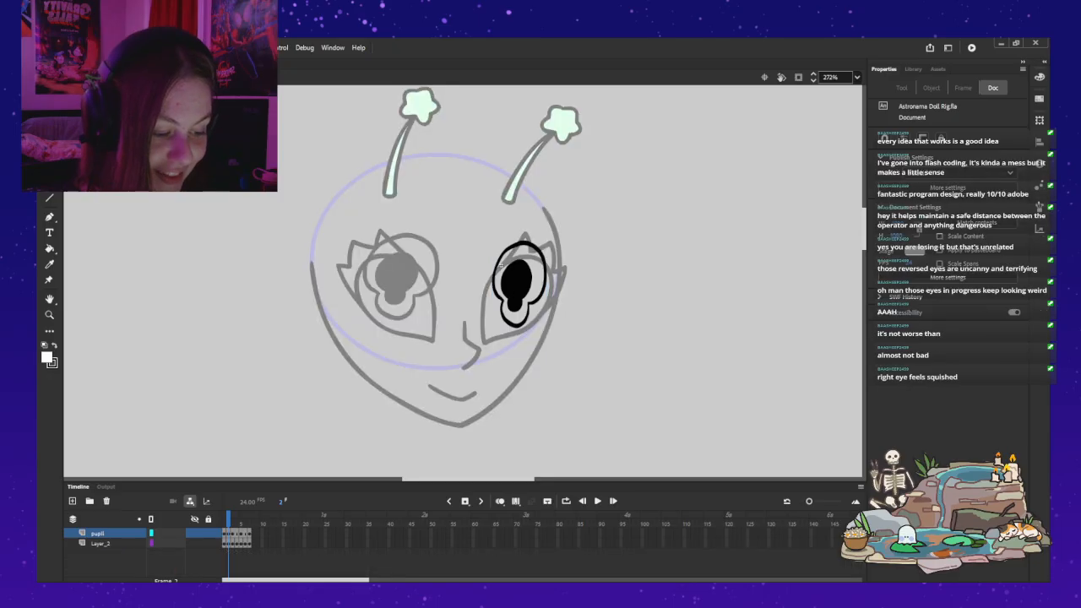
key(Escape)
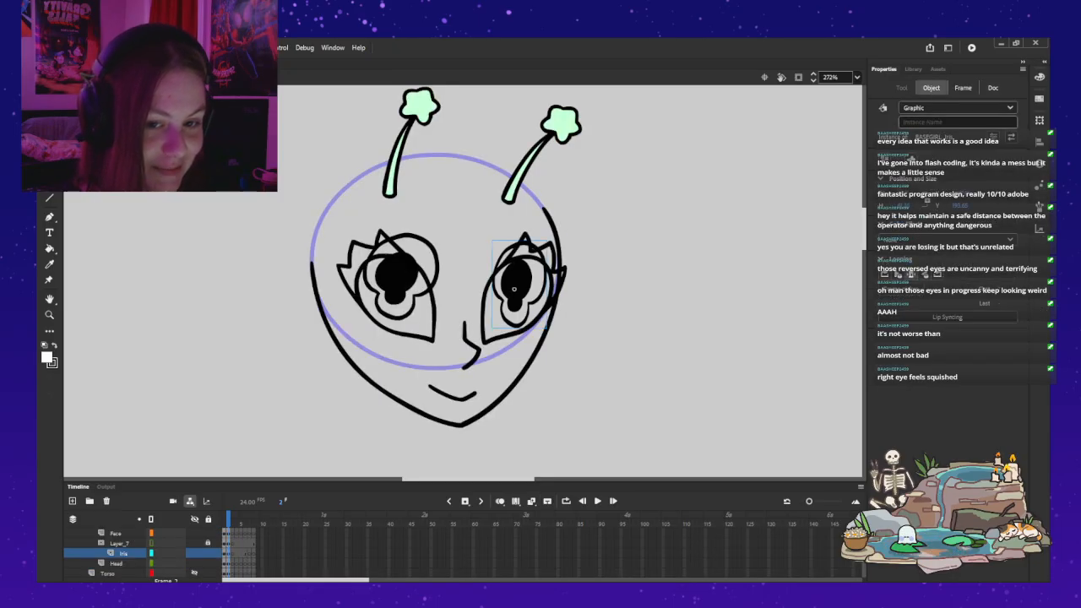
key(Up)
key(Up)
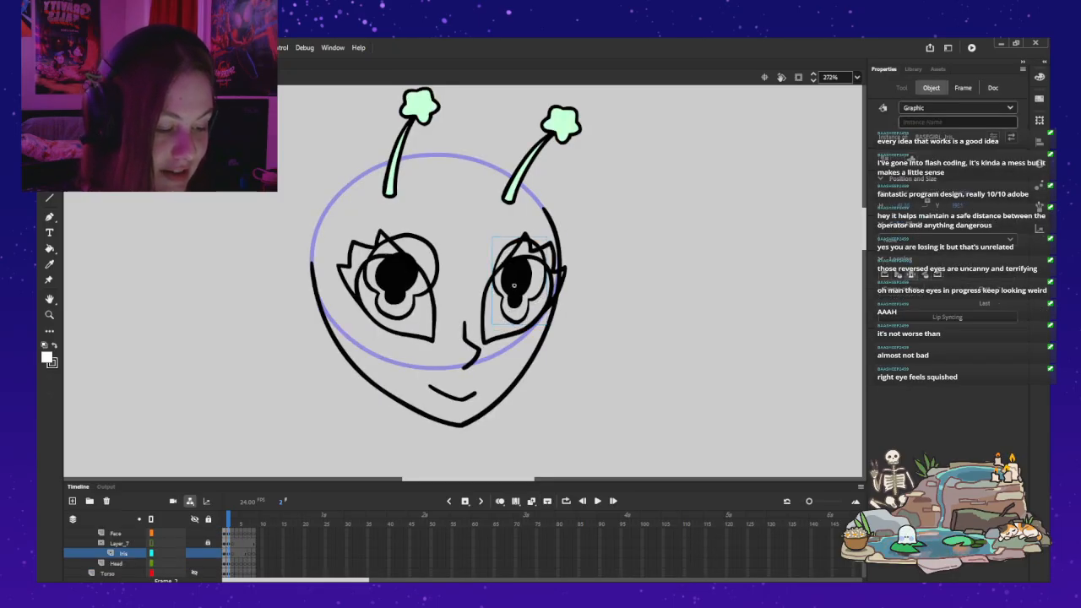
Step: Shift the far iris slightly outward, move the near iris toward the nose and slightly down, and relock the Iris layer
key(q)
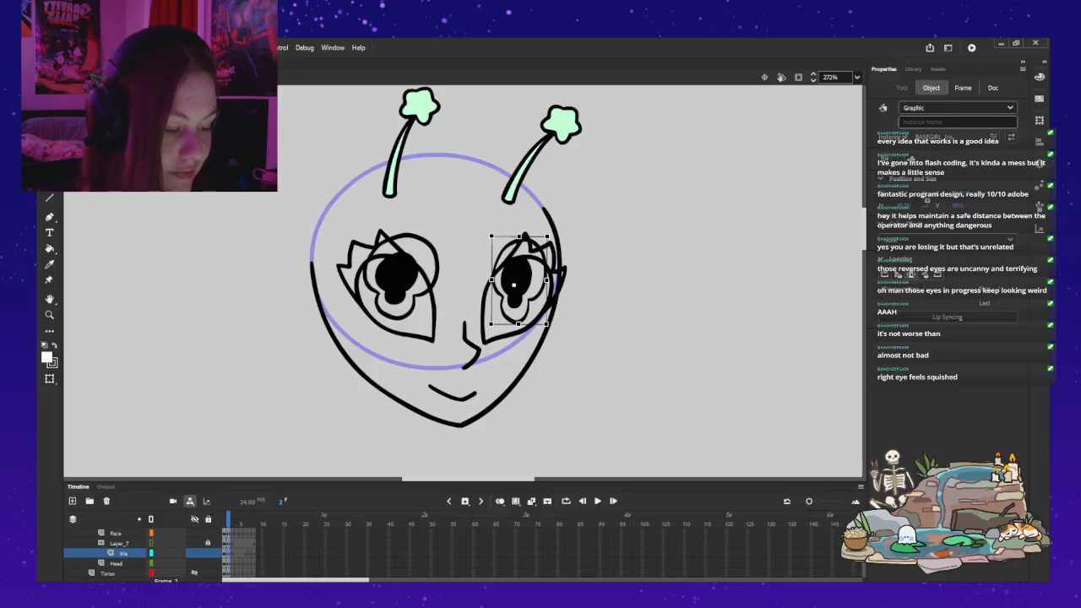
drag(517, 275, 526, 277)
drag(395, 276, 416, 288)
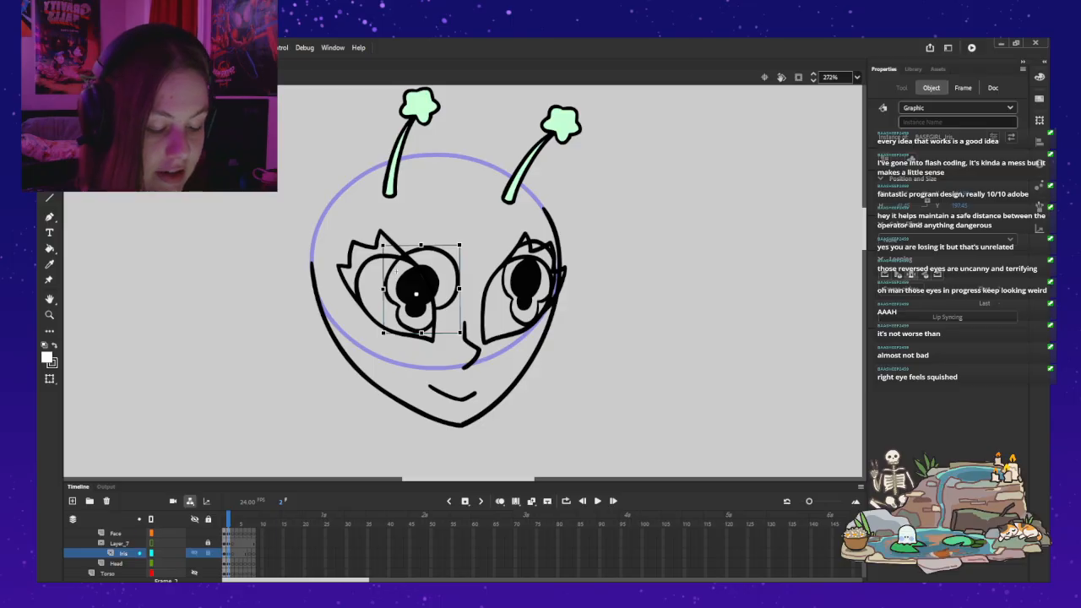
click(208, 553)
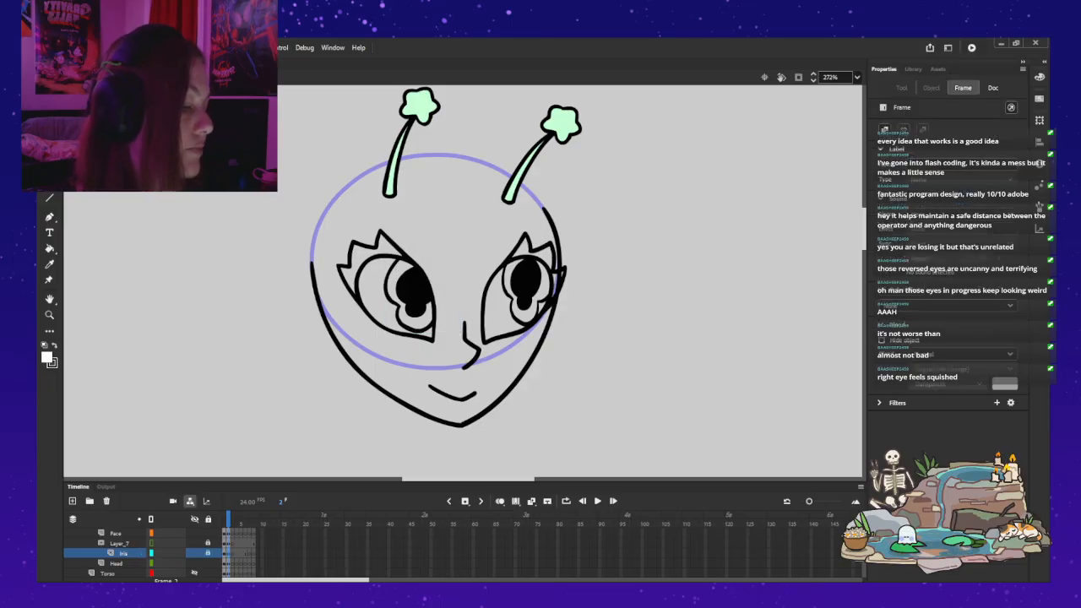
Step: Unlock the Iris layer, widen the far eye's iris slightly, reposition it within its eye, and relock the layer
click(207, 553)
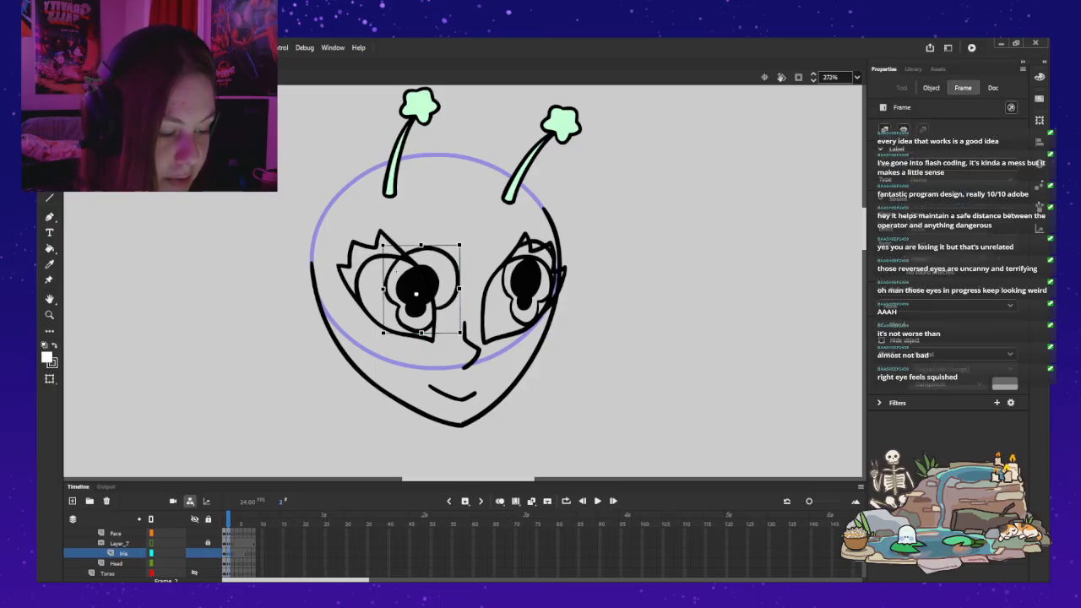
click(522, 287)
drag(555, 282, 520, 293)
click(208, 553)
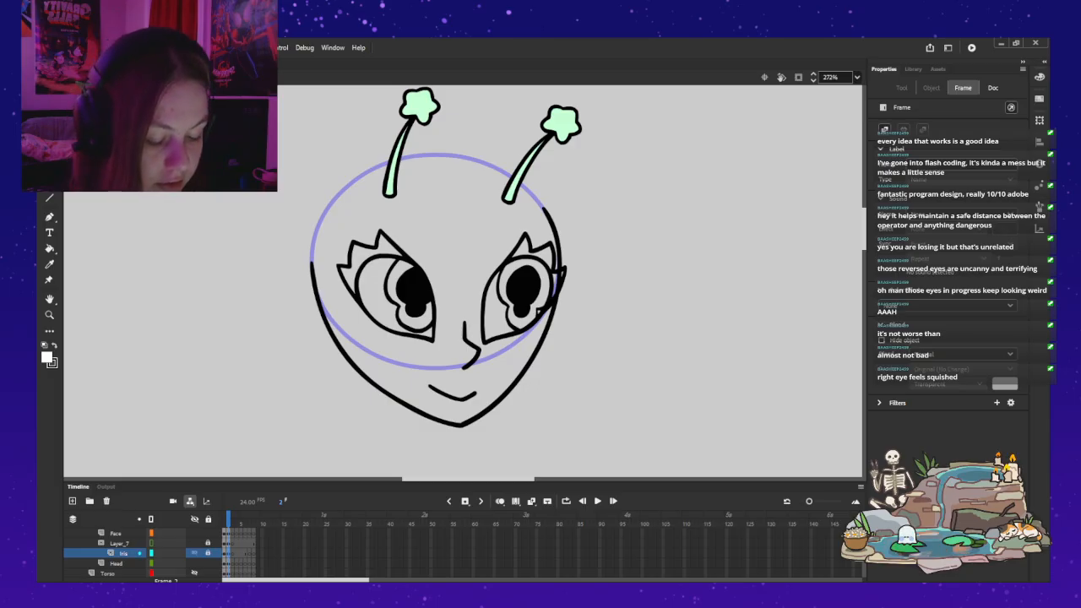
Step: Unlock the Iris layer, move both irises together down to the lower edge of the eyes, and relock the layer
click(207, 553)
click(416, 292)
shift+click(523, 291)
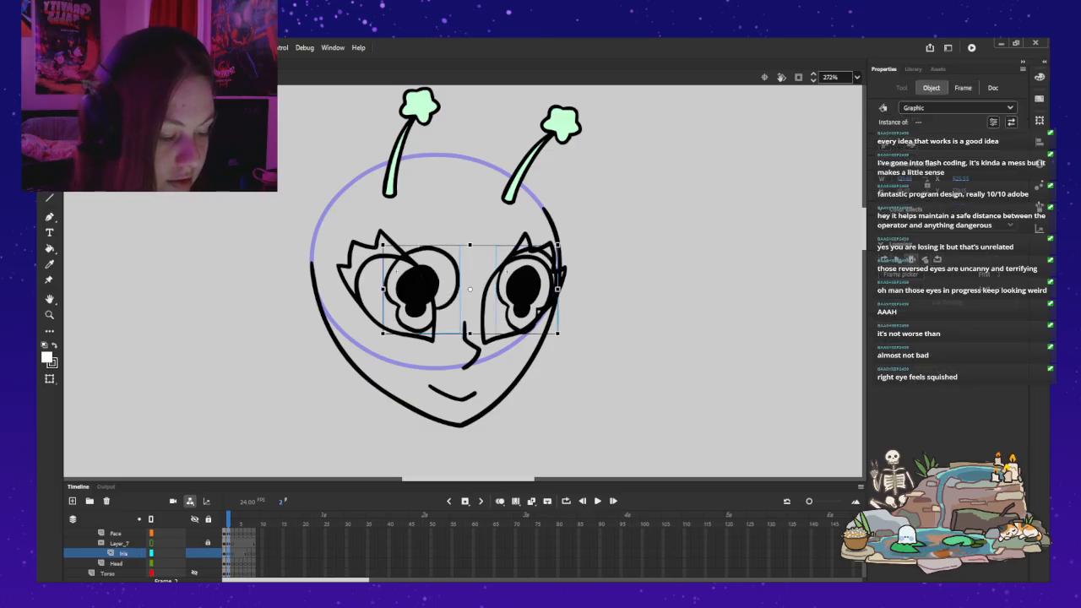
drag(522, 292, 513, 313)
click(208, 553)
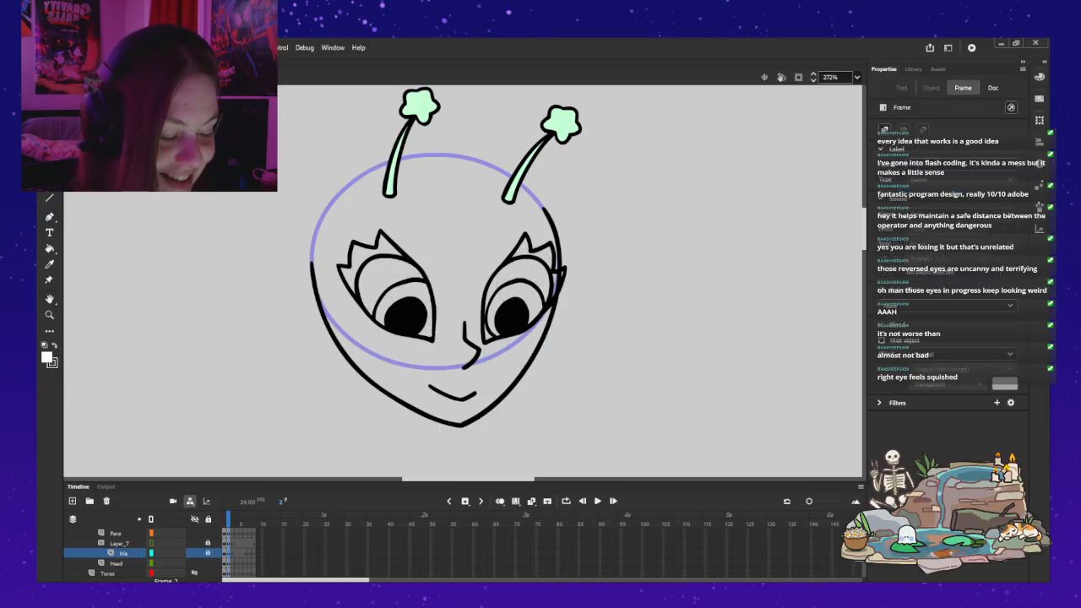
Step: Unlock the Iris layer and move both irises together back up toward the middle of the eyes
click(208, 553)
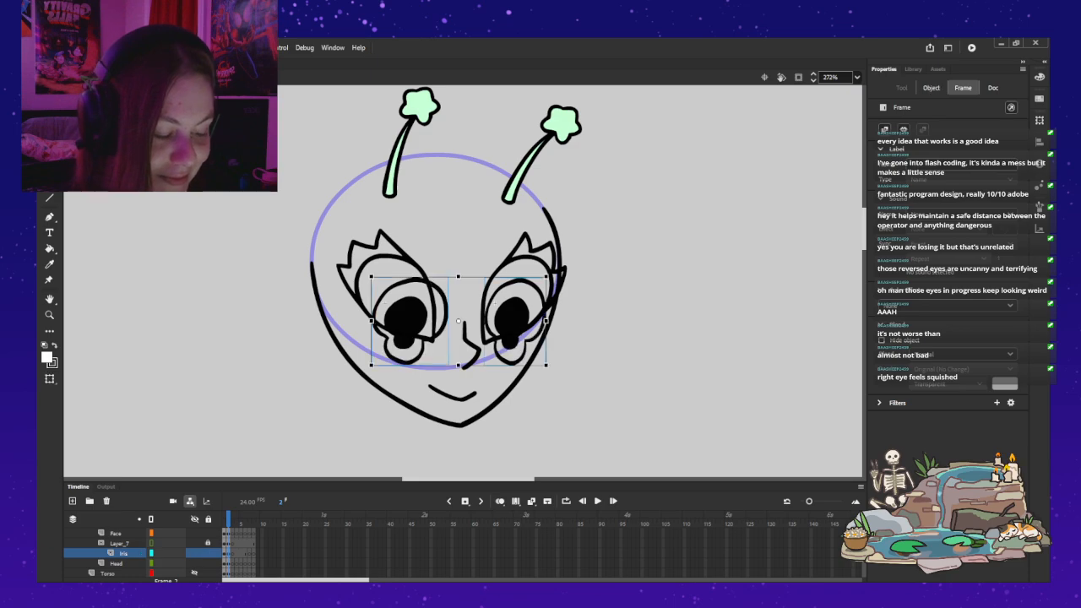
drag(406, 317, 404, 294)
click(642, 312)
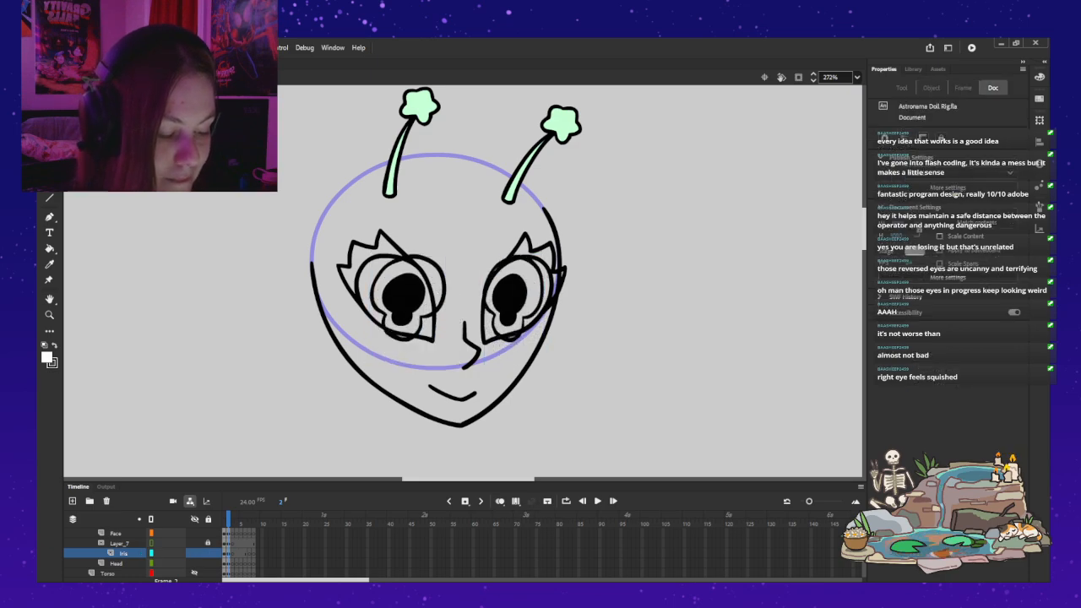
double_click(404, 295)
click(404, 295)
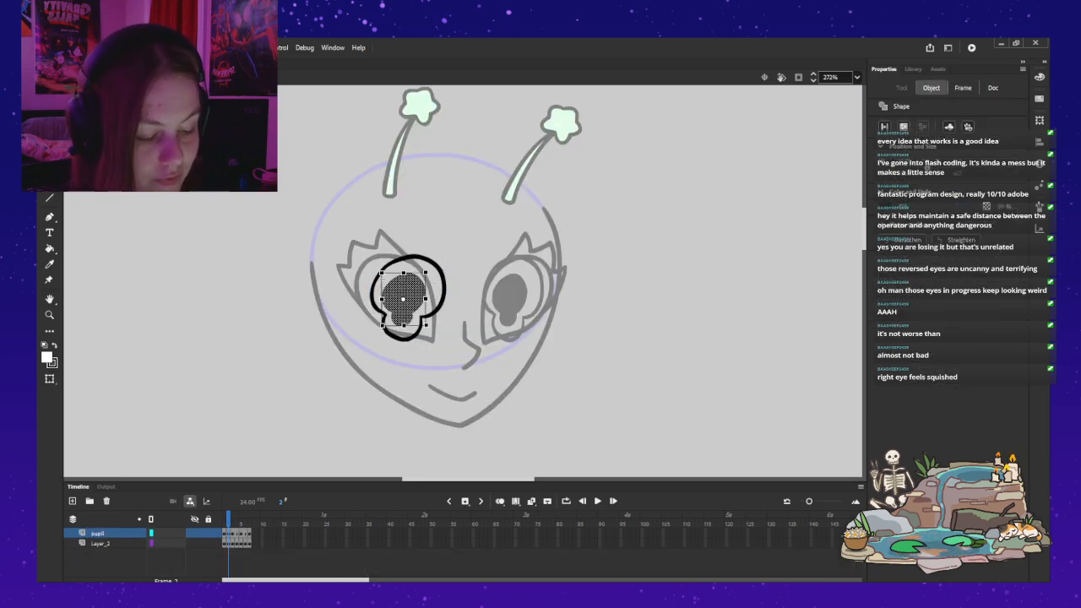
key(Delete)
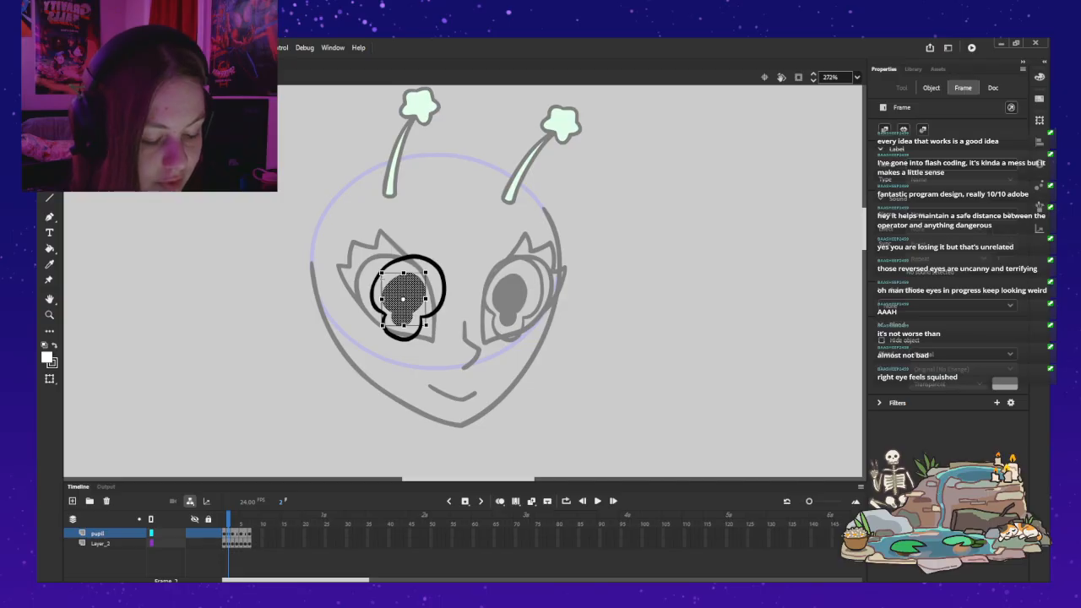
click(406, 298)
key(q)
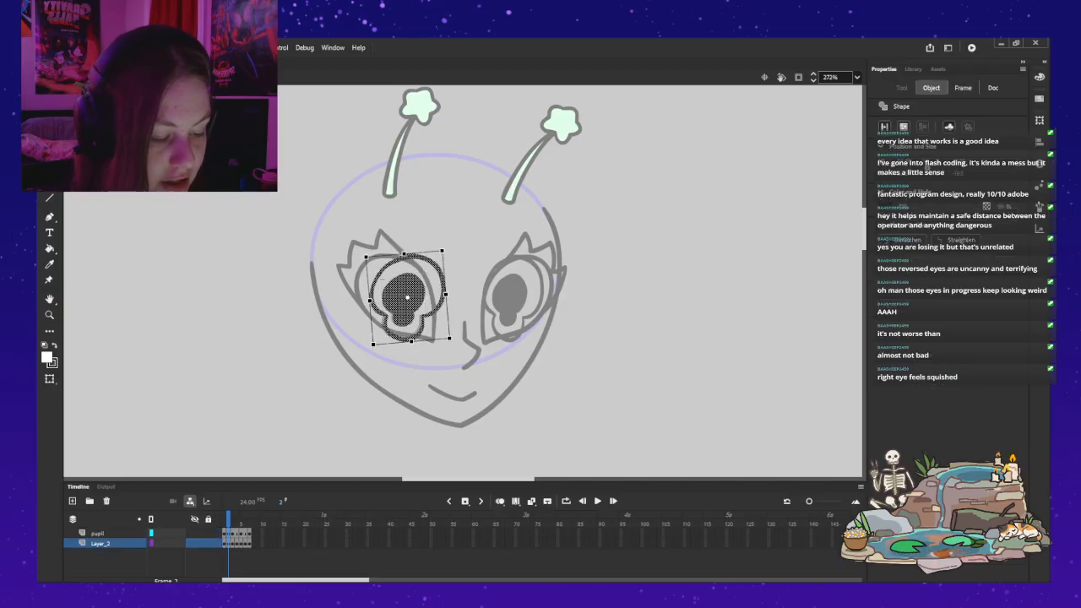
key(ctrl+e)
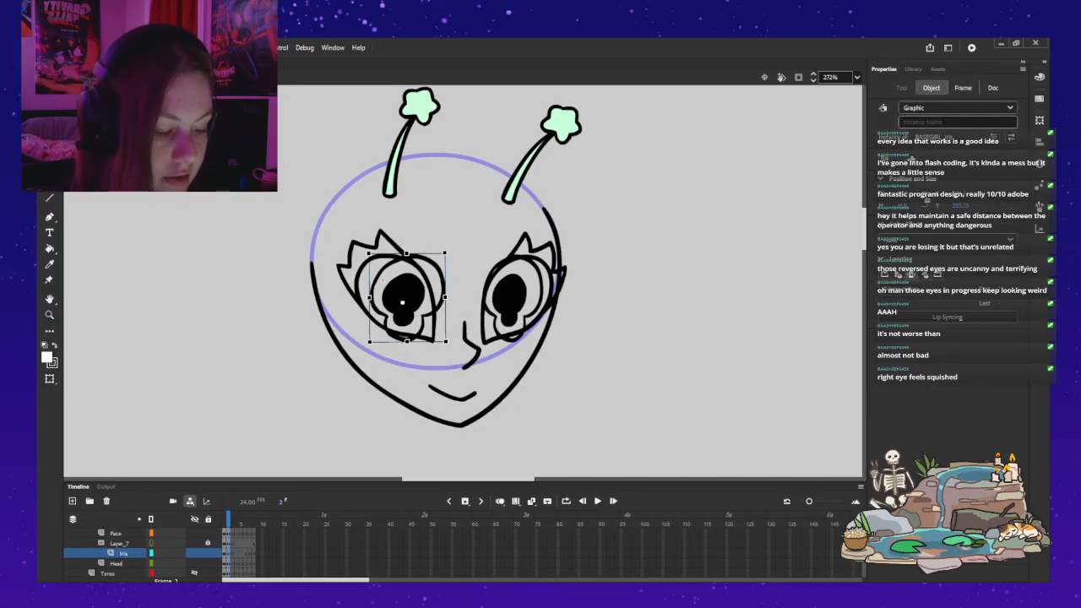
key(Escape)
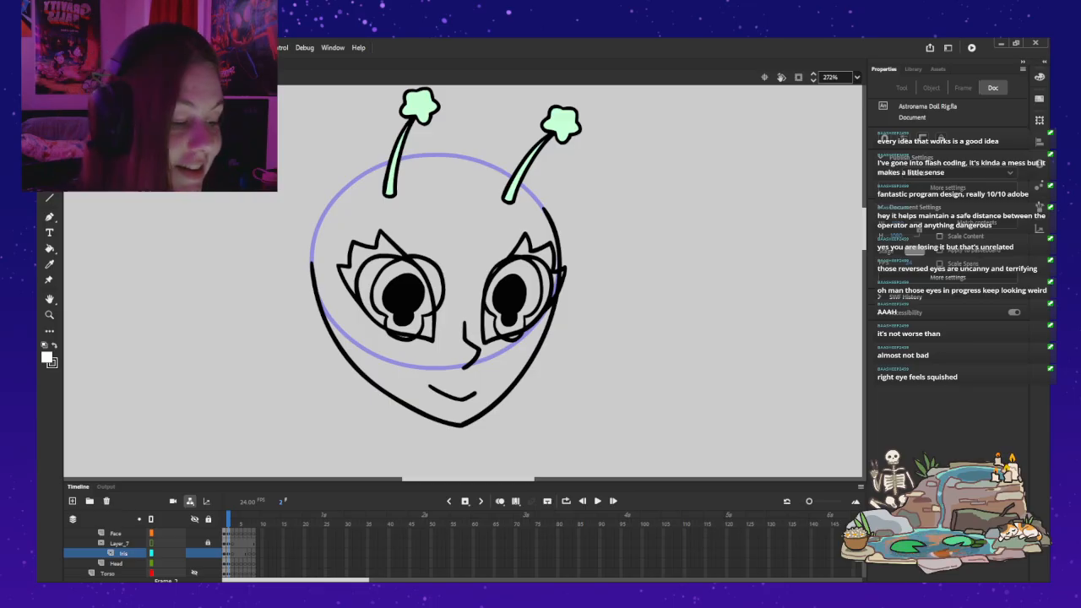
Step: Preview the masked irises by locking the Iris layer, and undo the lock
click(399, 293)
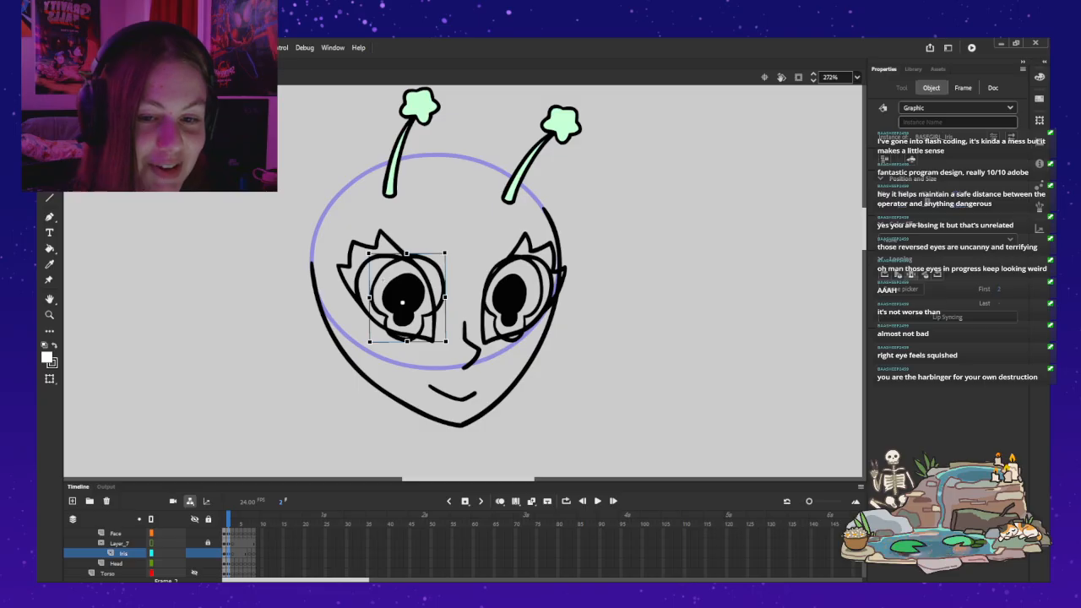
click(208, 552)
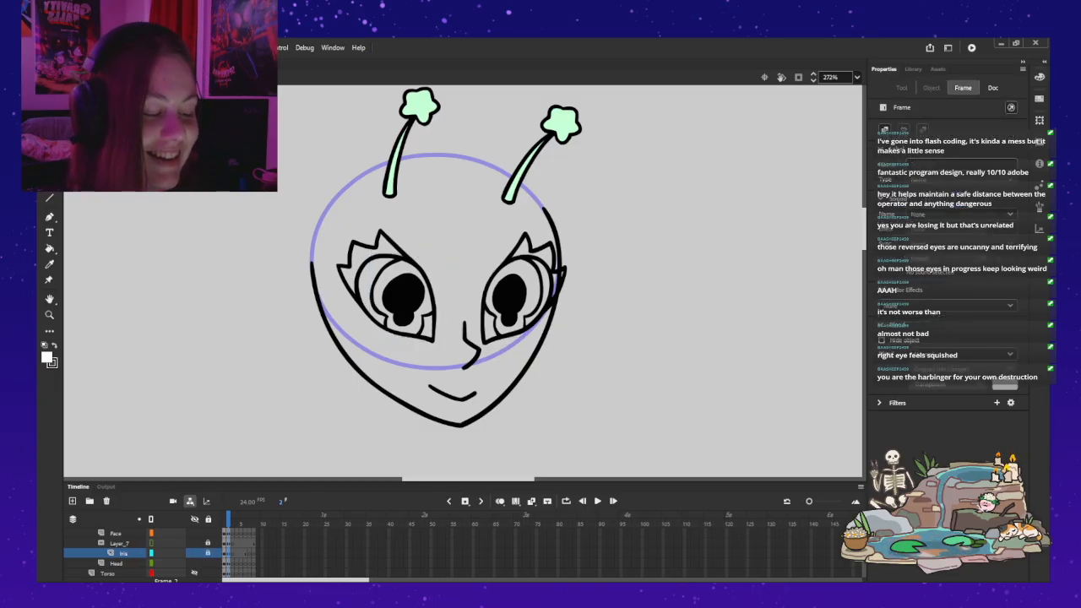
key(ctrl+z)
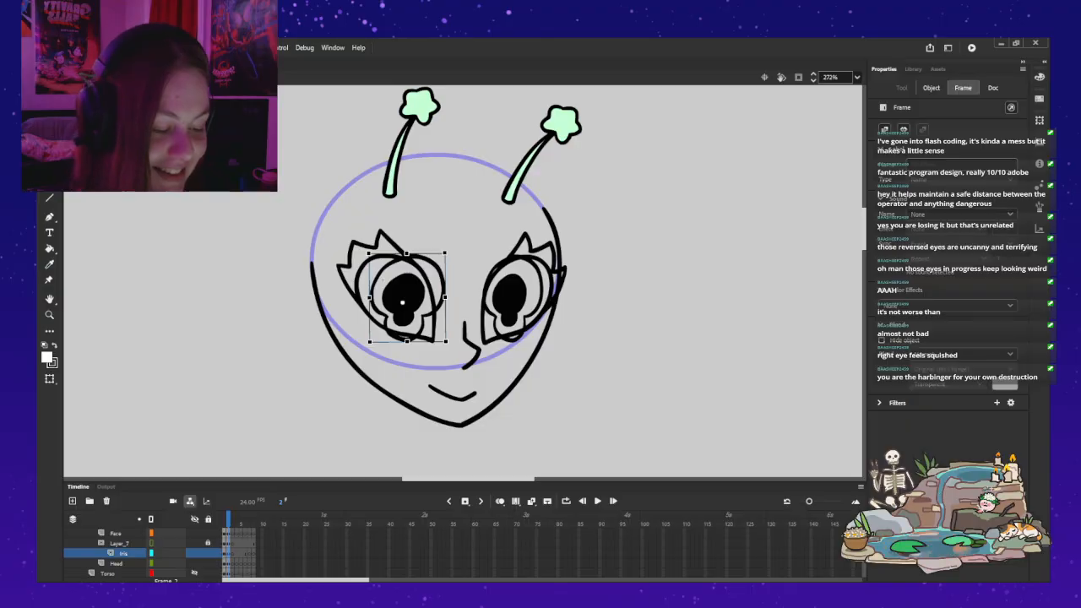
Step: Move the near iris toward the nose and slightly up, the far iris outward and up, and relock the Iris layer
drag(403, 296, 411, 293)
click(509, 296)
double_click(507, 300)
double_click(492, 279)
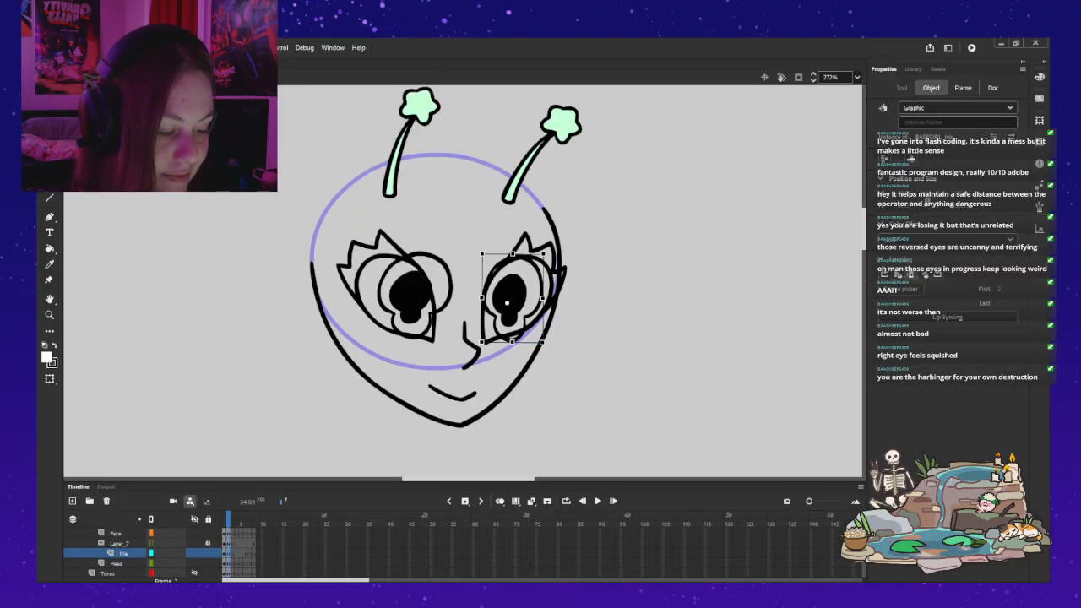
drag(509, 297, 530, 289)
drag(410, 293, 412, 287)
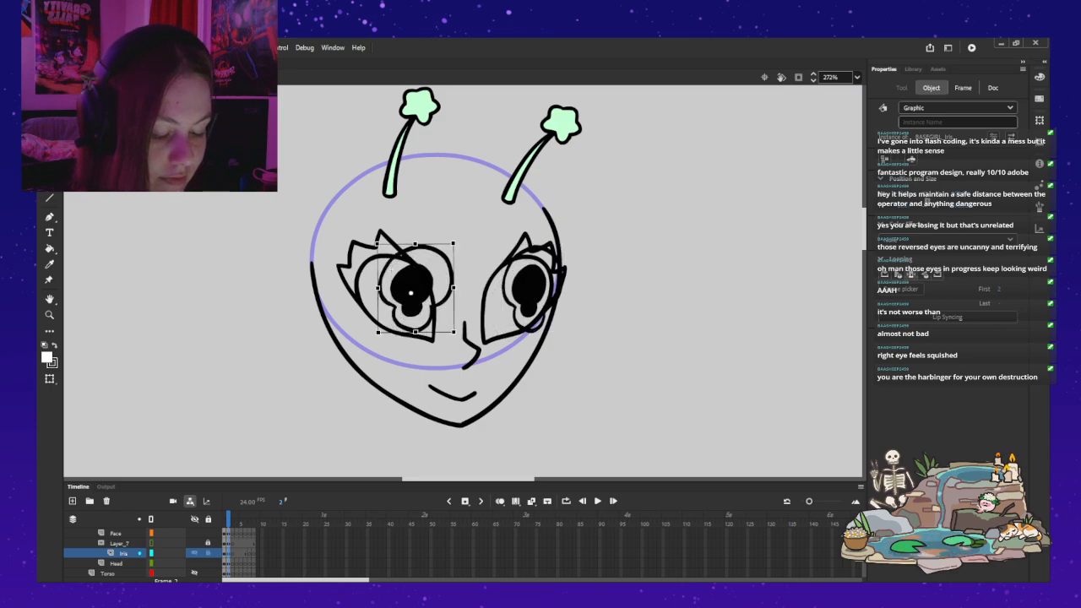
click(207, 553)
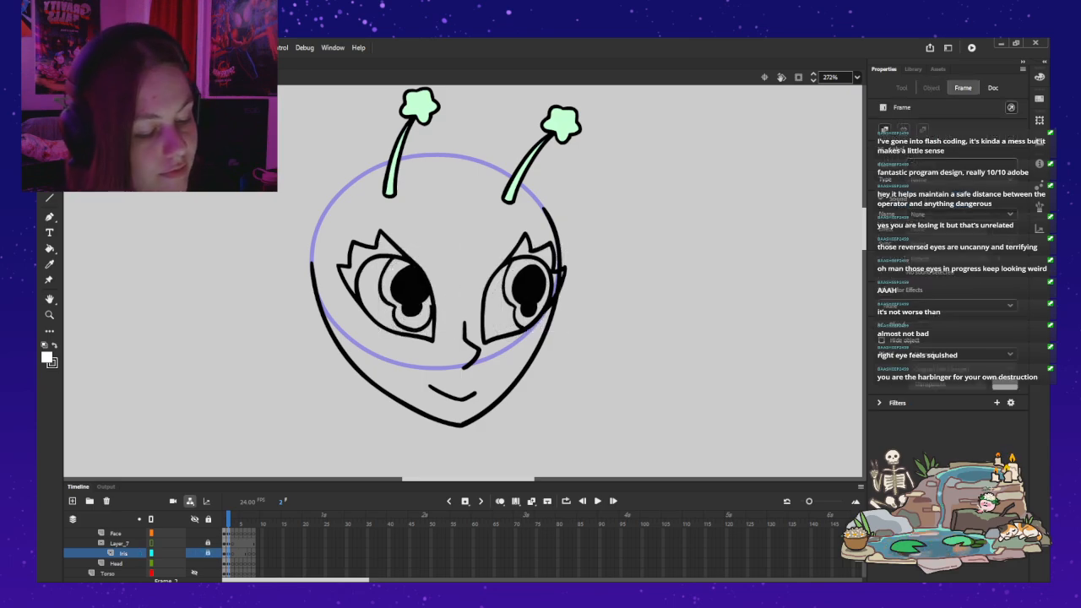
Step: Open the Head symbol, set the Base face outline's pivot at its far upper end, skew the chin slightly toward the near side, and exit
key(z)
alt+click(283, 272)
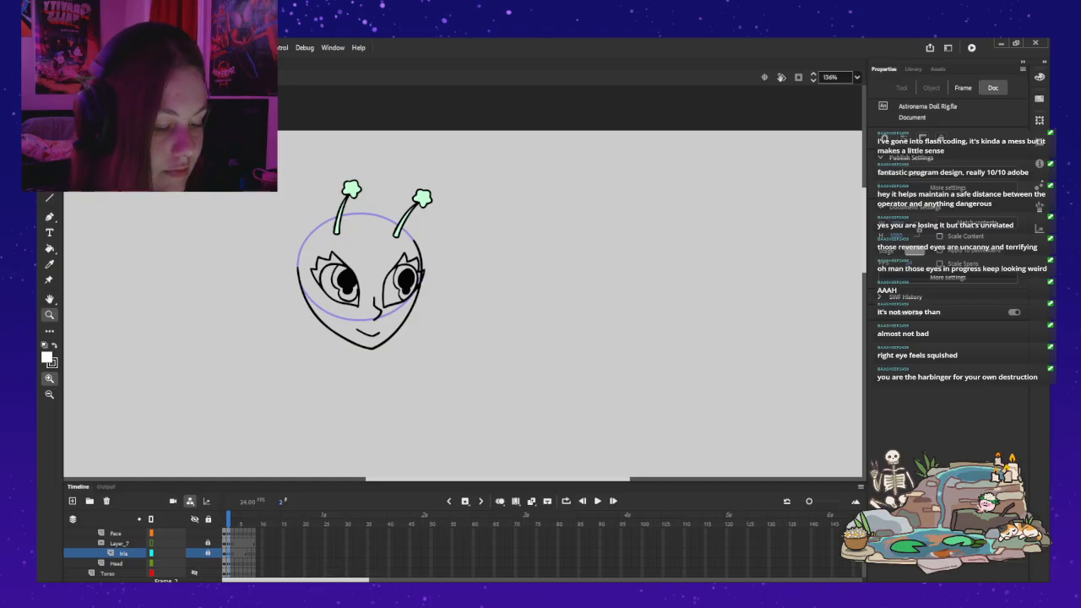
drag(363, 283, 450, 252)
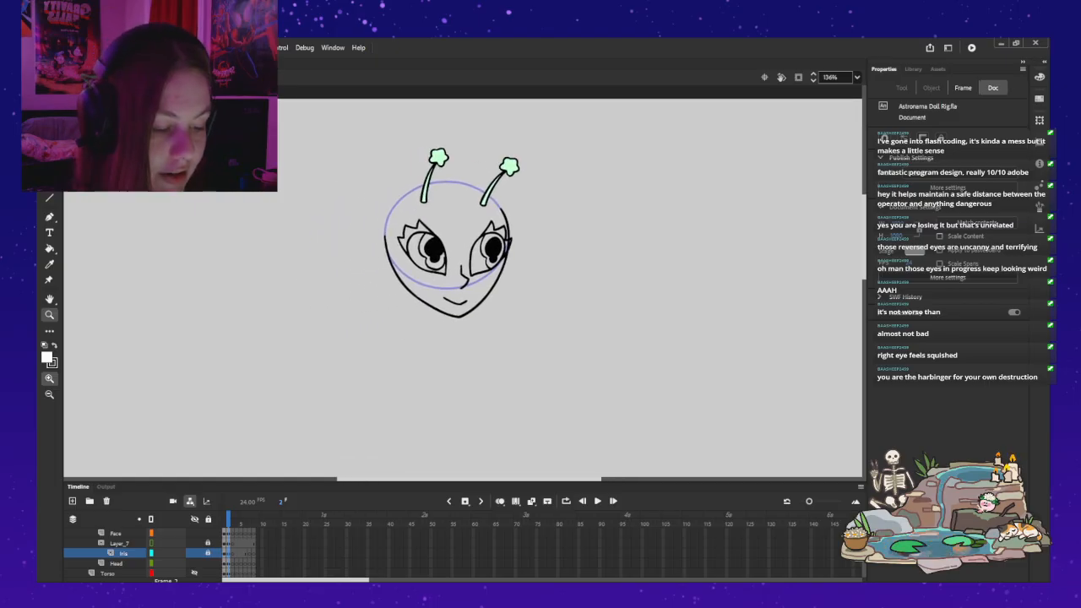
key(v)
click(440, 286)
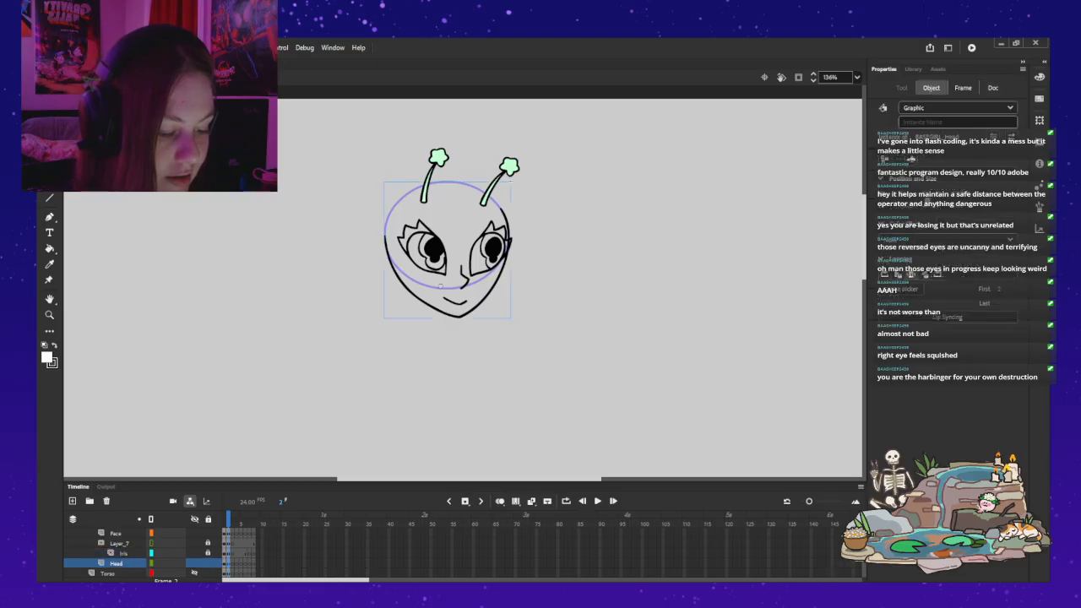
double_click(440, 286)
key(ctrl+a)
key(q)
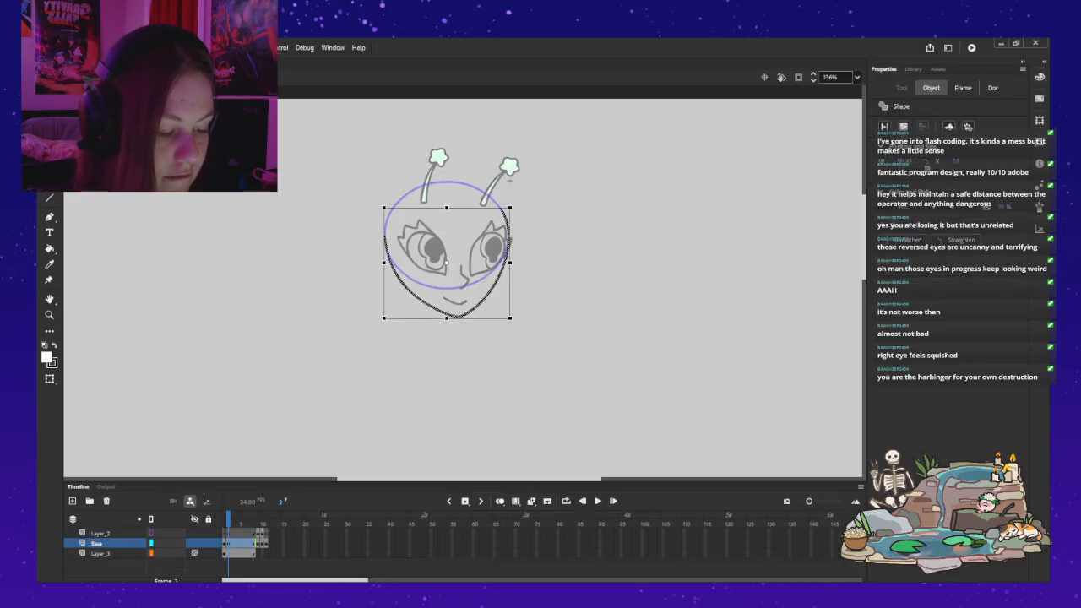
drag(450, 263, 452, 256)
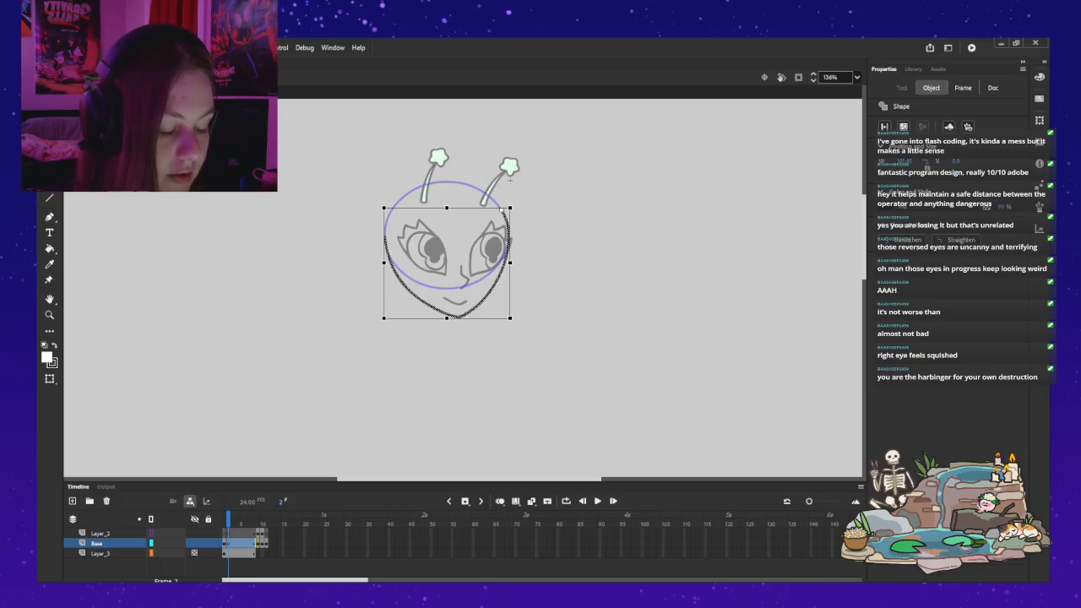
key(Left)
key(Left)
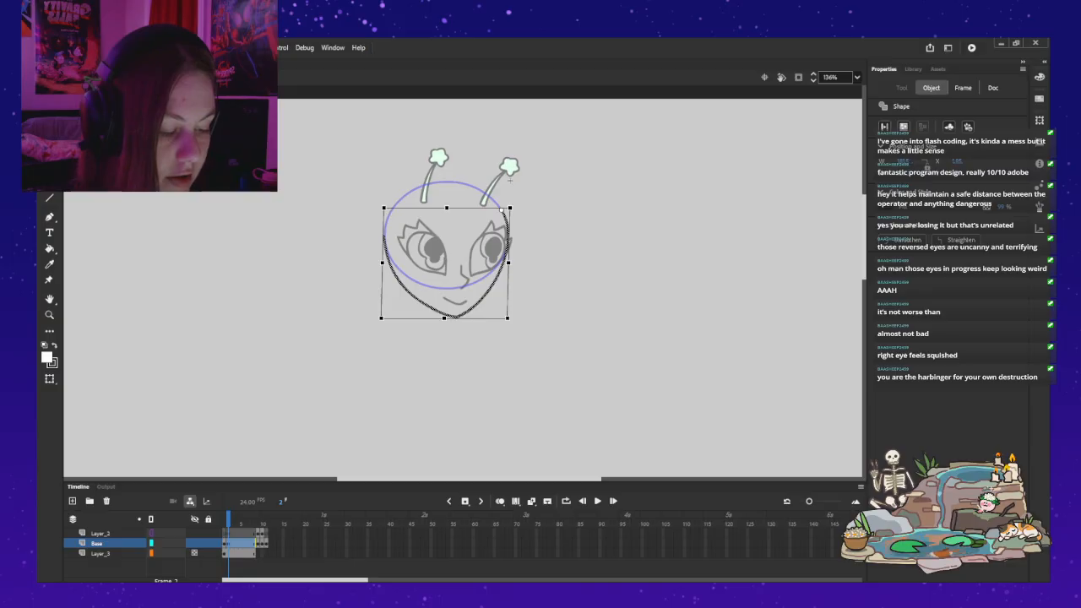
double_click(510, 179)
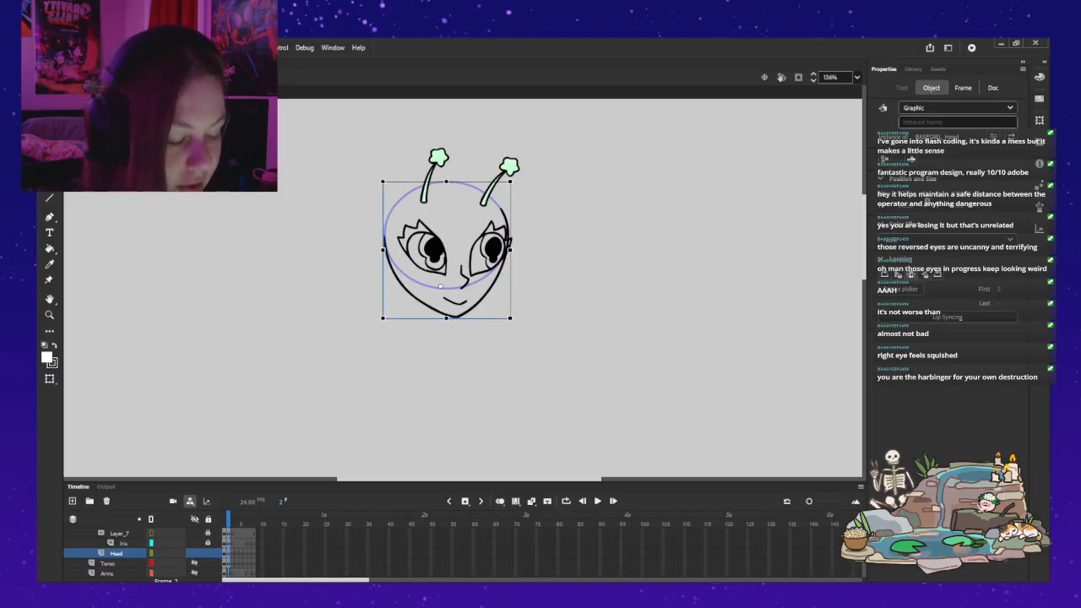
Step: Reopen the Head symbol, reset the face outline's pivot at its far upper end, skew the chin slightly farther toward the near side, and exit
double_click(510, 179)
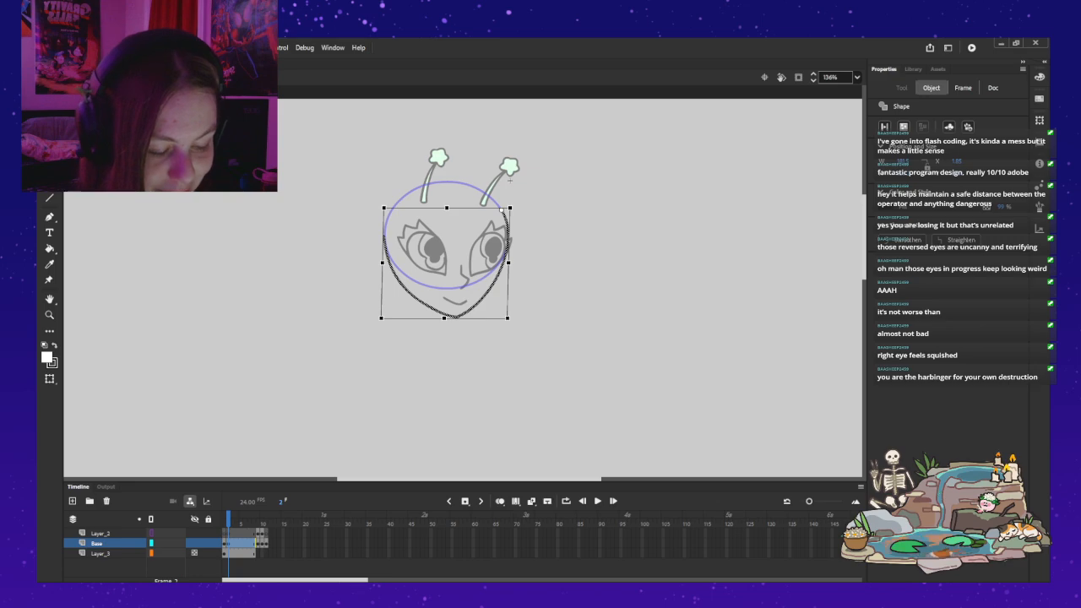
key(comma)
key(period)
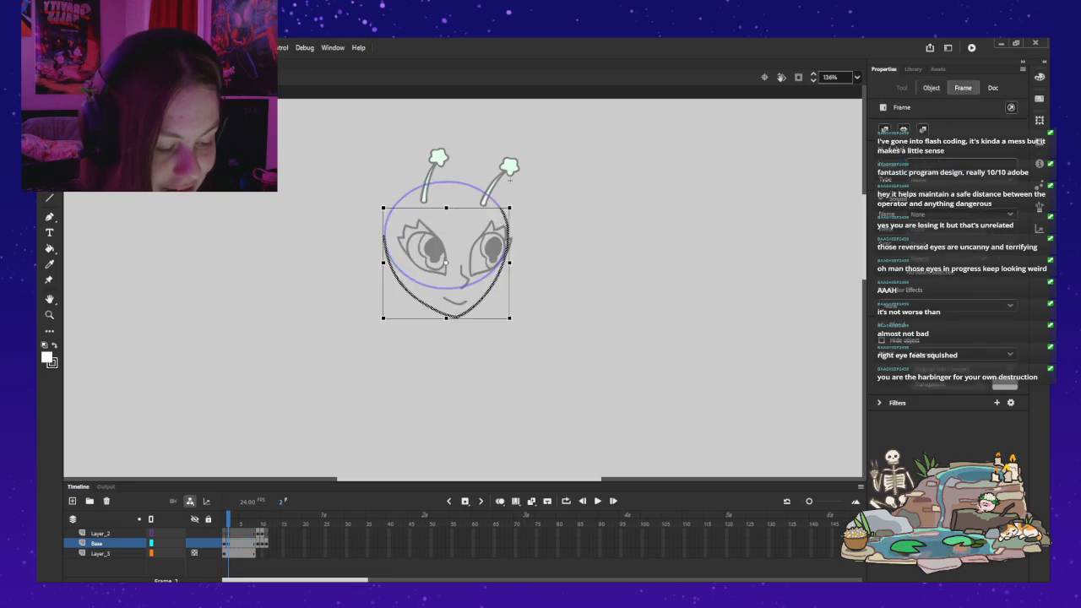
click(502, 213)
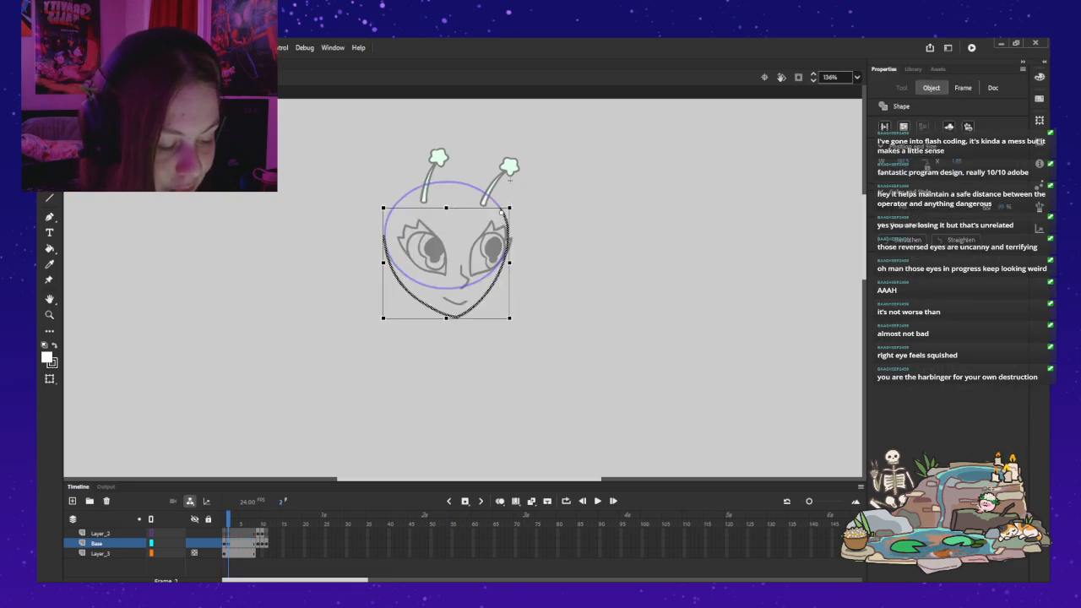
key(Left)
key(Right)
key(v)
key(Escape)
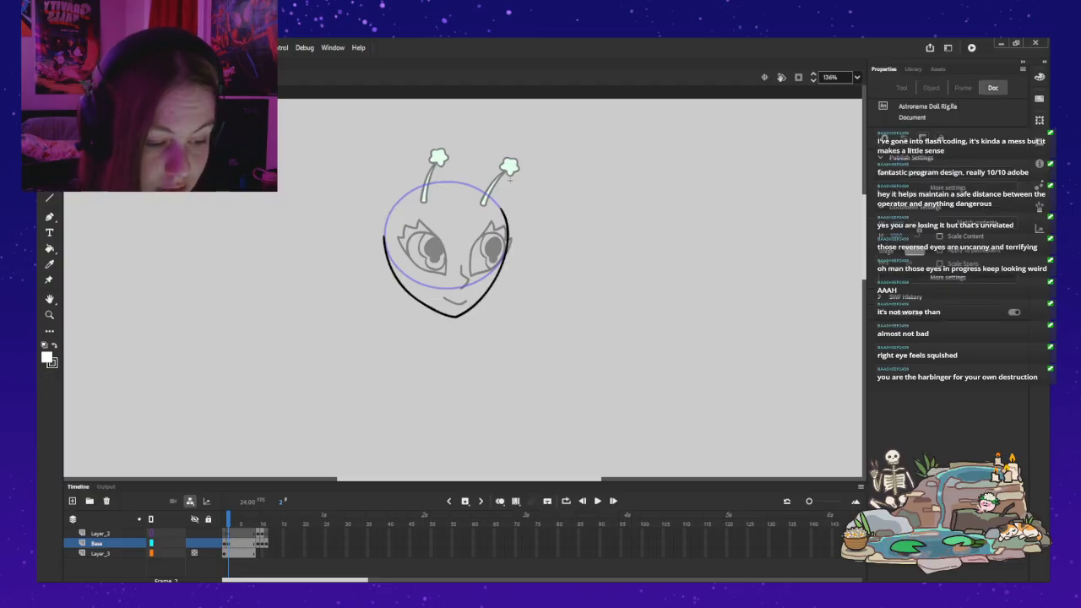
double_click(510, 179)
click(510, 179)
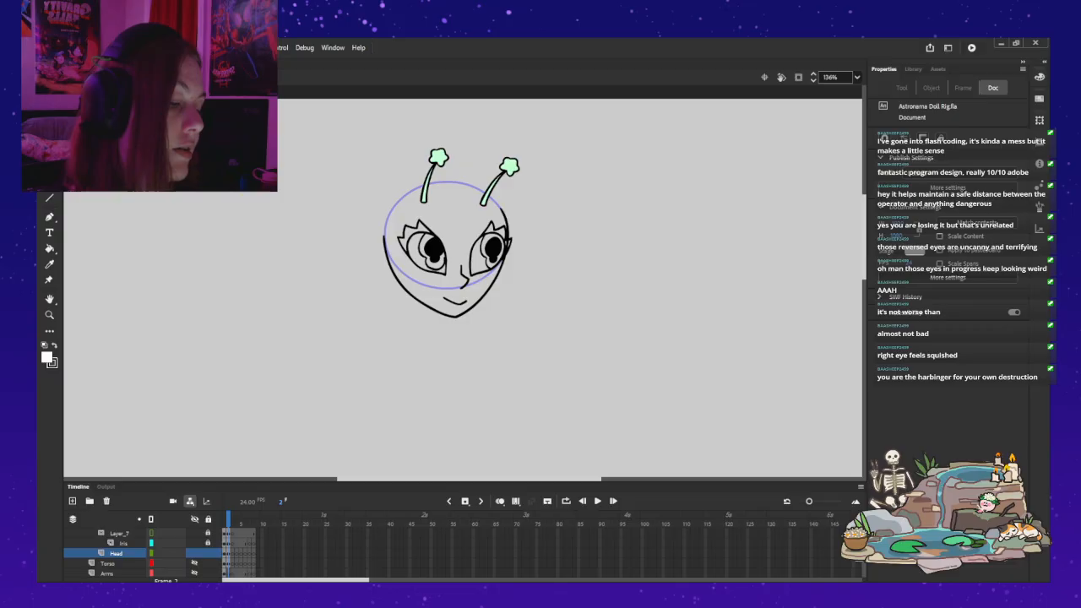
Step: Reopen the Head symbol, skew the face outline slightly back toward the far side about its far upper end, and deselect it
double_click(510, 179)
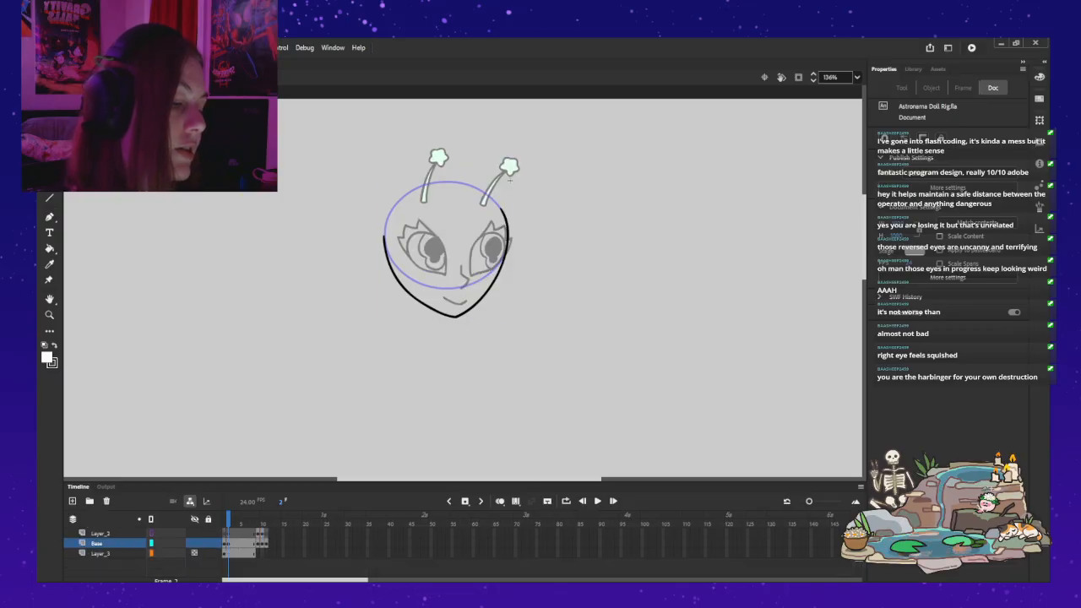
key(q)
click(501, 212)
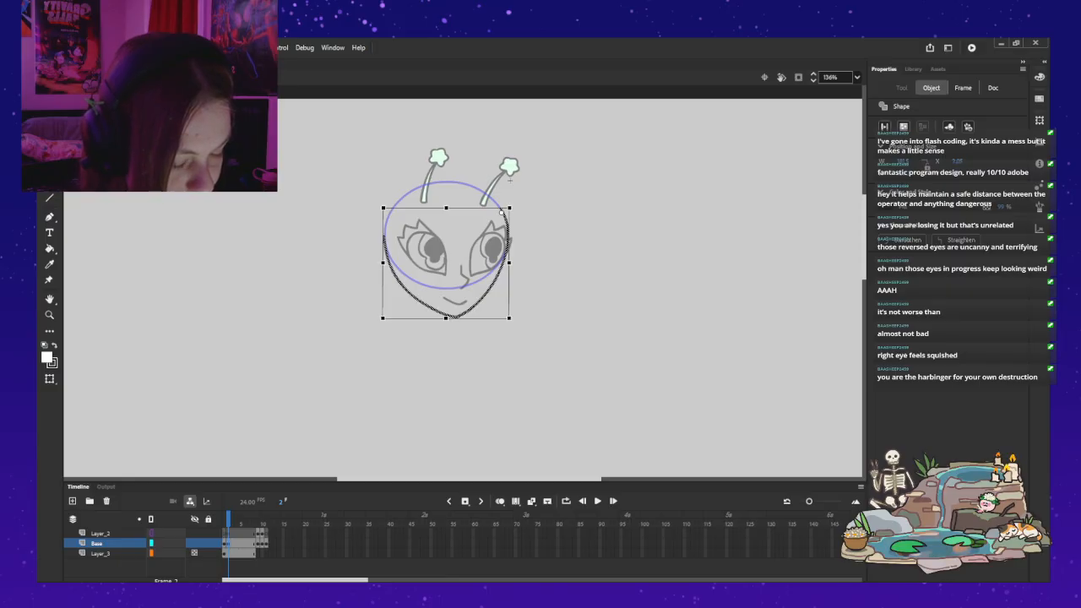
key(v)
double_click(591, 278)
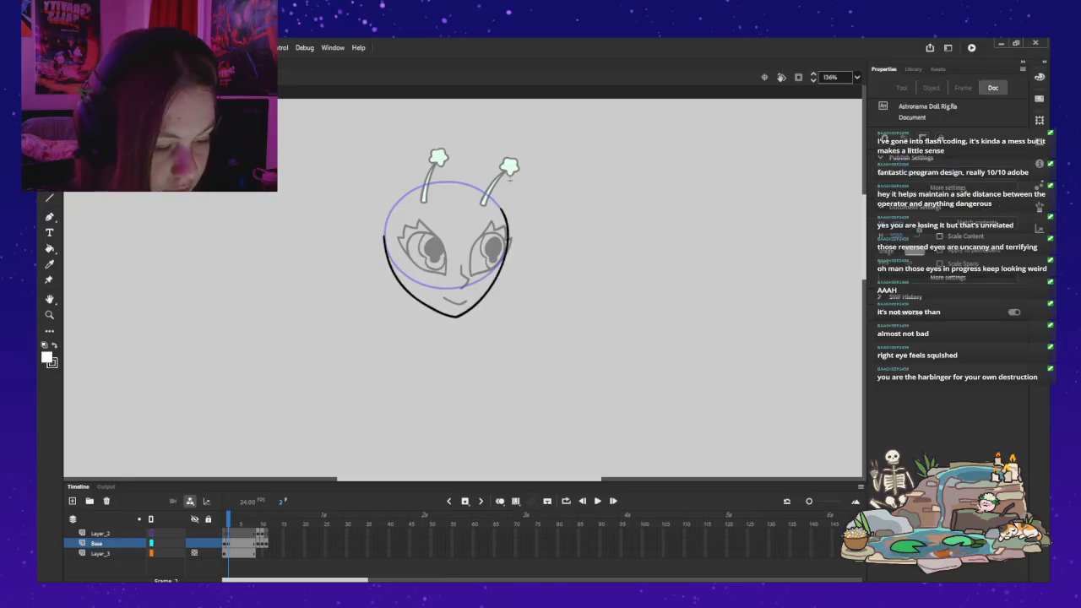
Step: Exit the Head symbol, show and expand the Sketch folder, and hide its rough layers from Layer_1 down to Base_Ref
click(591, 279)
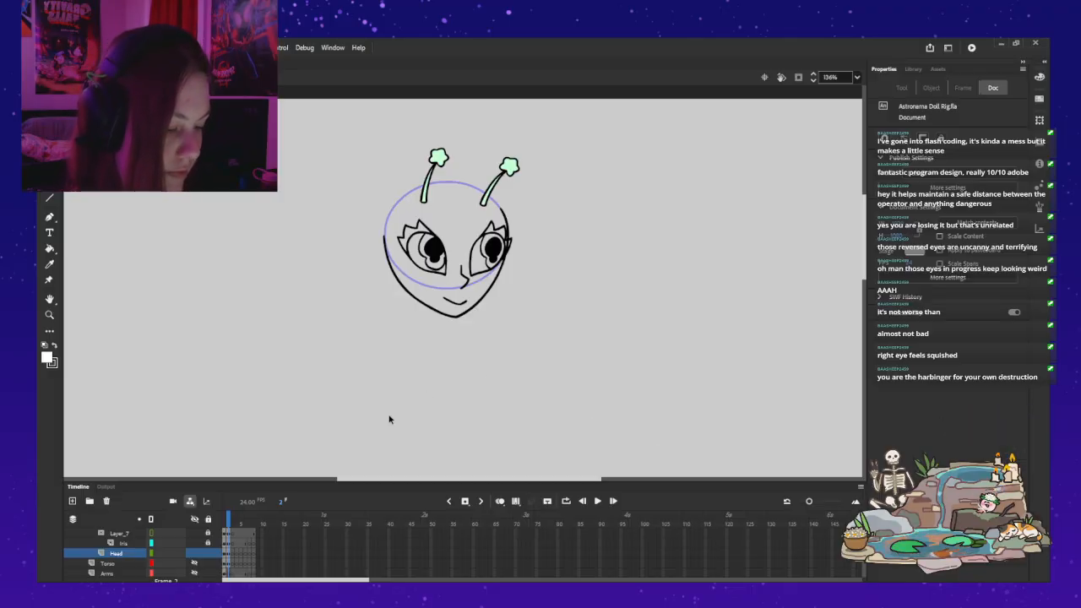
scroll(160, 550, down, 3)
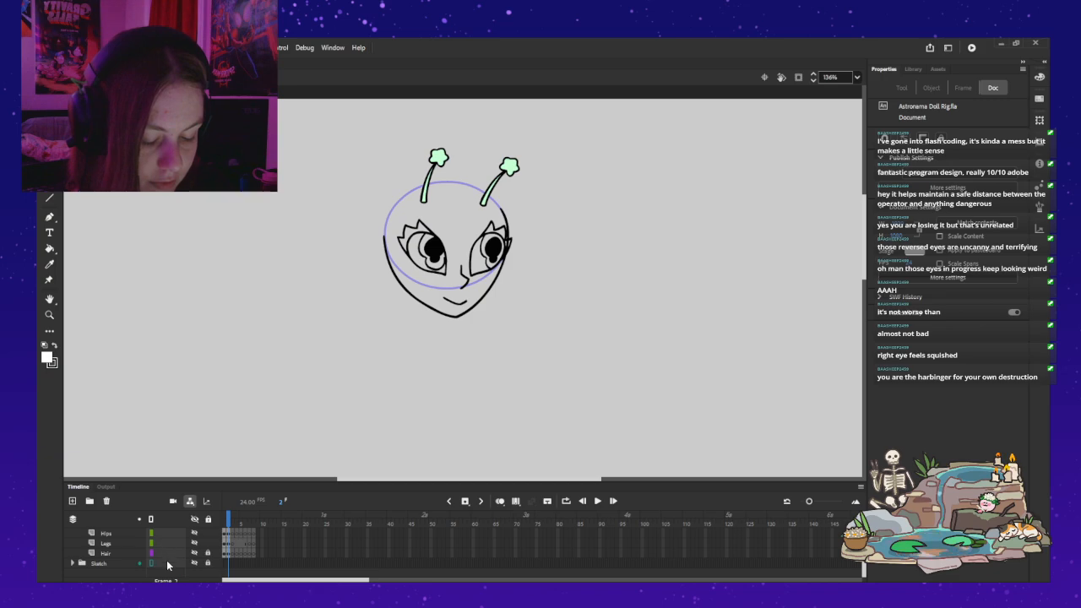
click(194, 563)
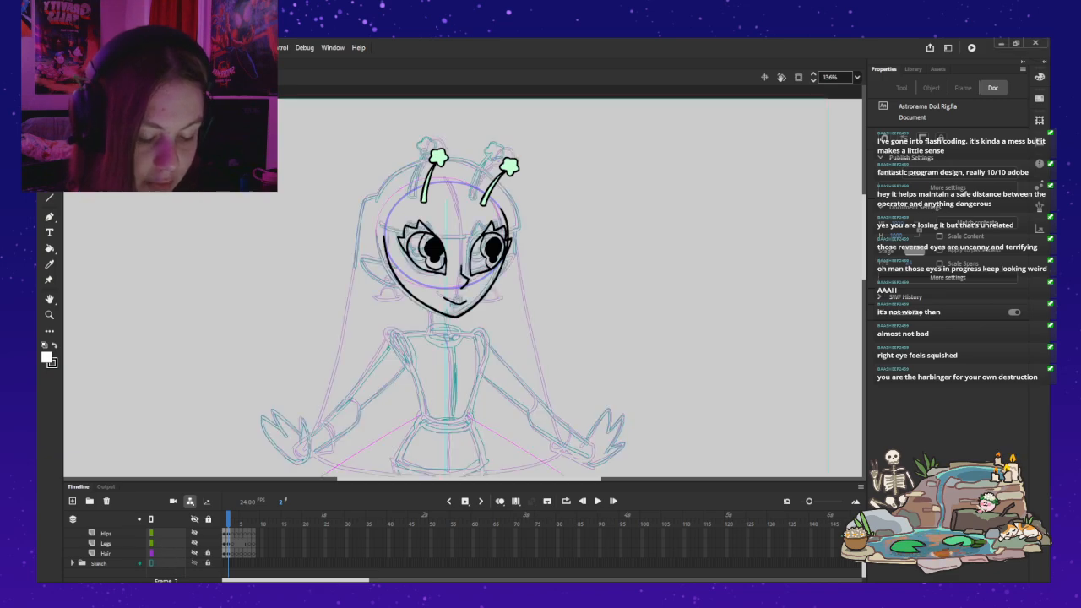
click(72, 564)
scroll(160, 553, down, 3)
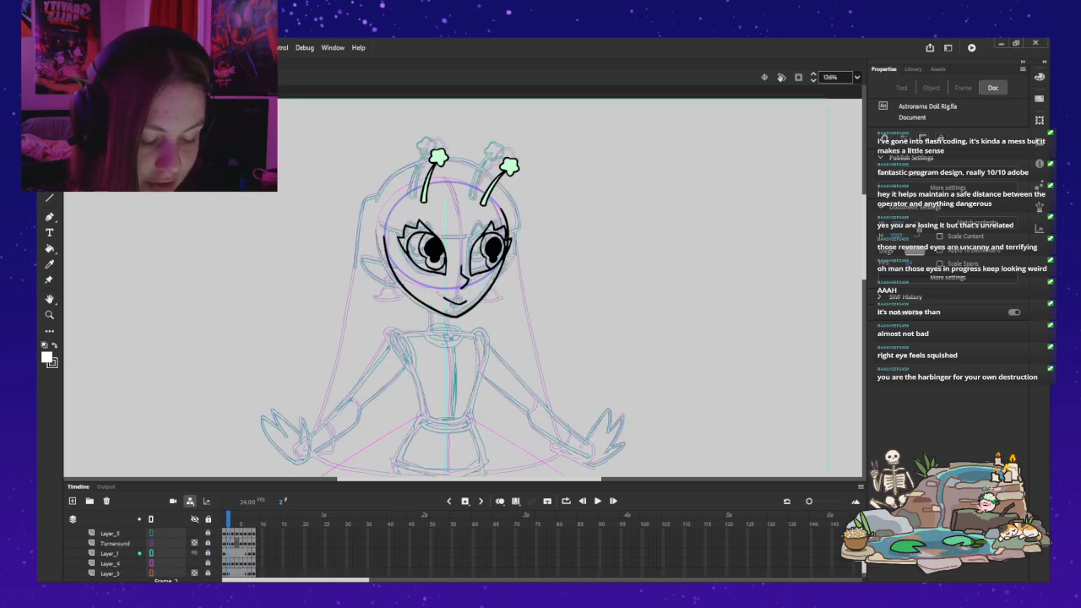
click(194, 553)
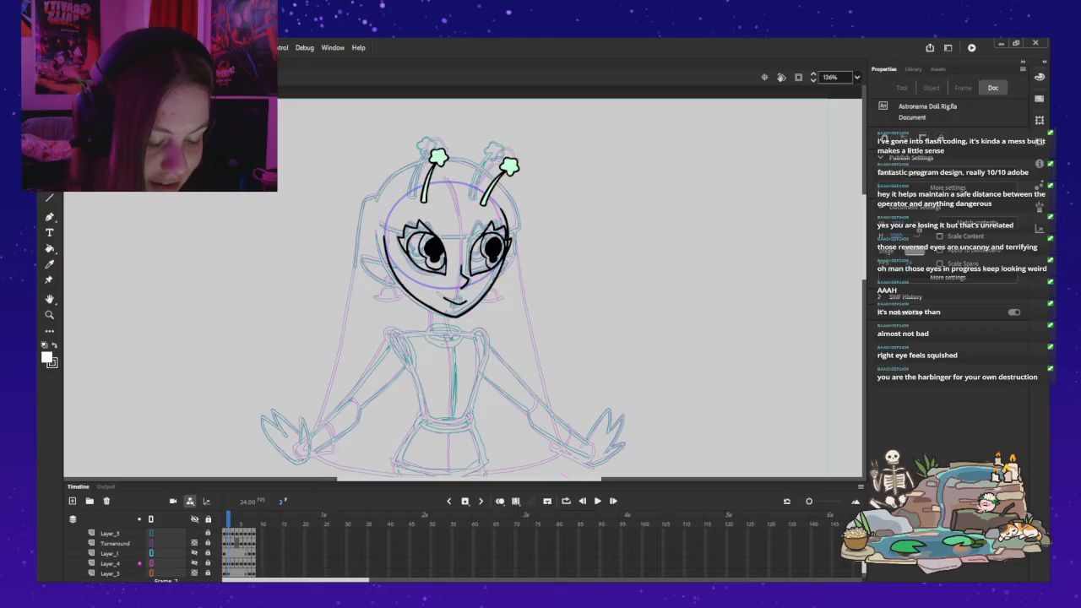
scroll(194, 564, down, 2)
click(195, 553)
click(194, 563)
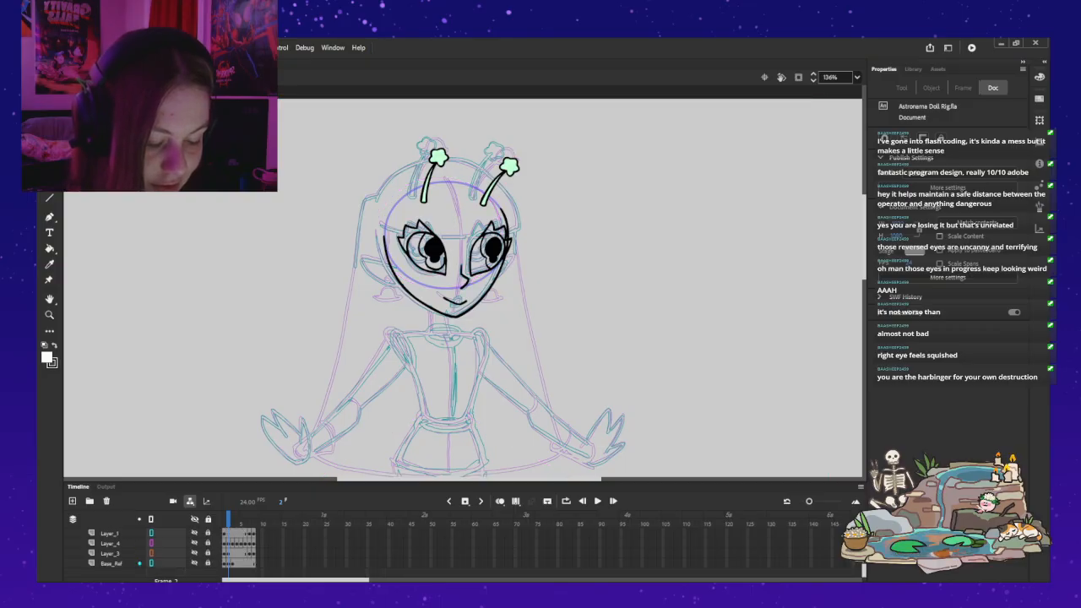
Step: Isolate the Turnaround sketch on frame 1 by hiding Layer_5 and all the Clean folder's artwork
scroll(161, 553, up, 3)
click(194, 553)
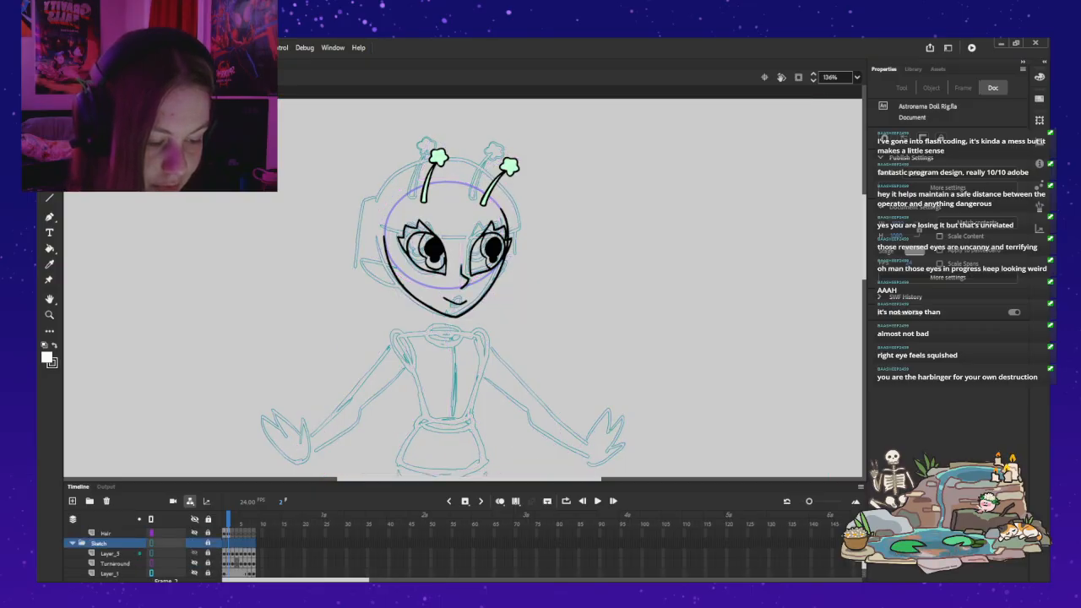
click(194, 563)
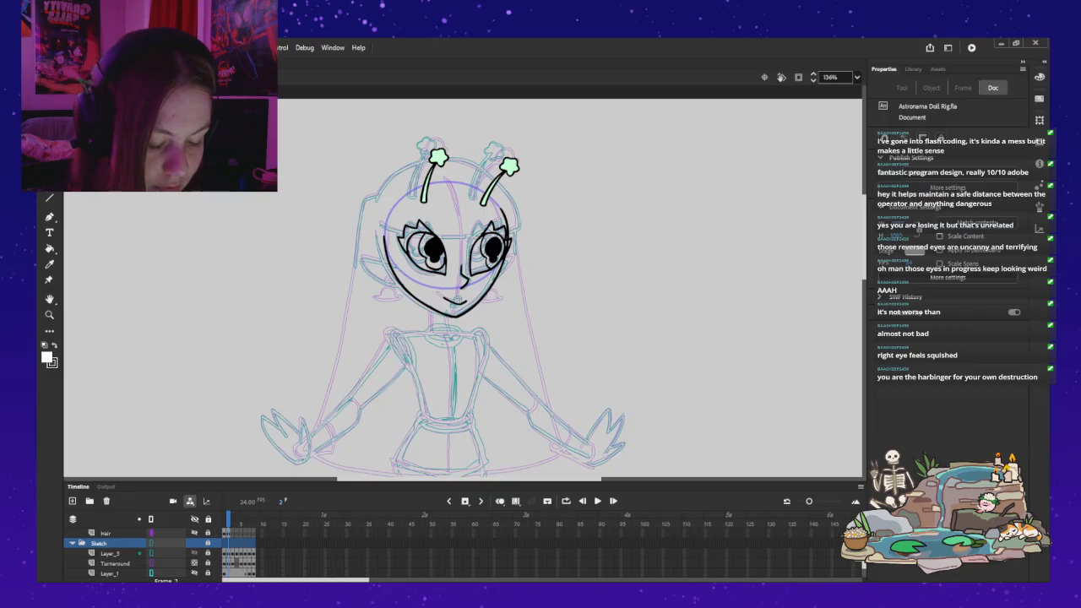
click(194, 574)
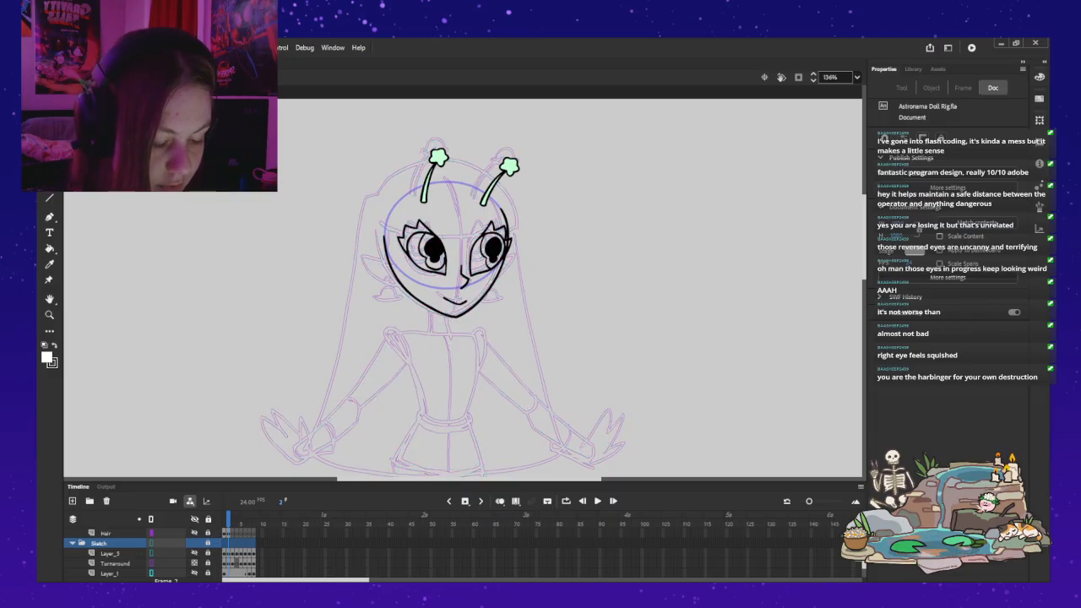
key(comma)
scroll(126, 553, up, 2)
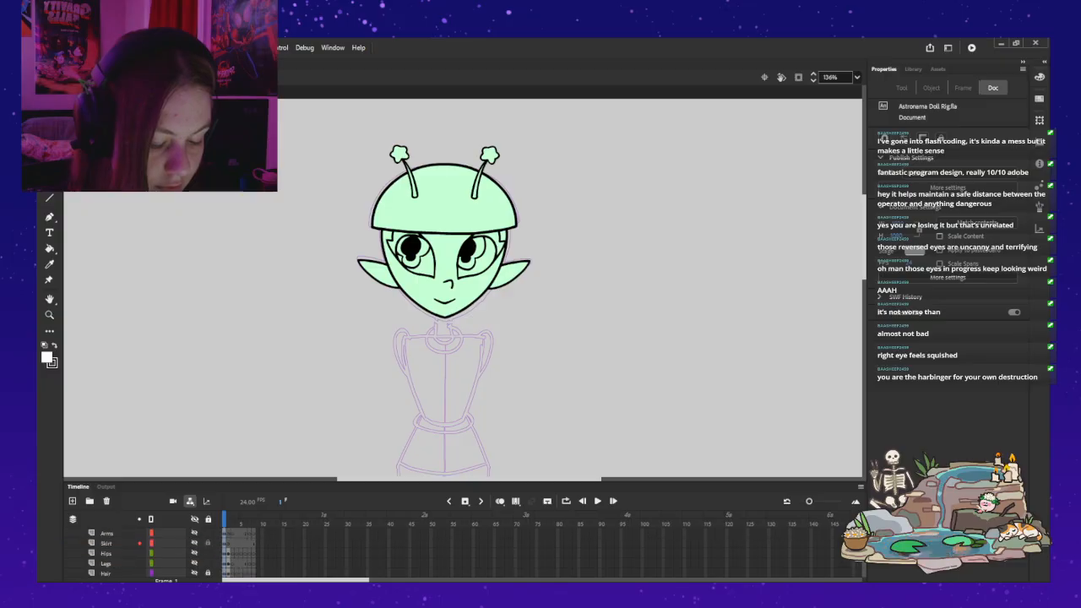
scroll(127, 554, up, 4)
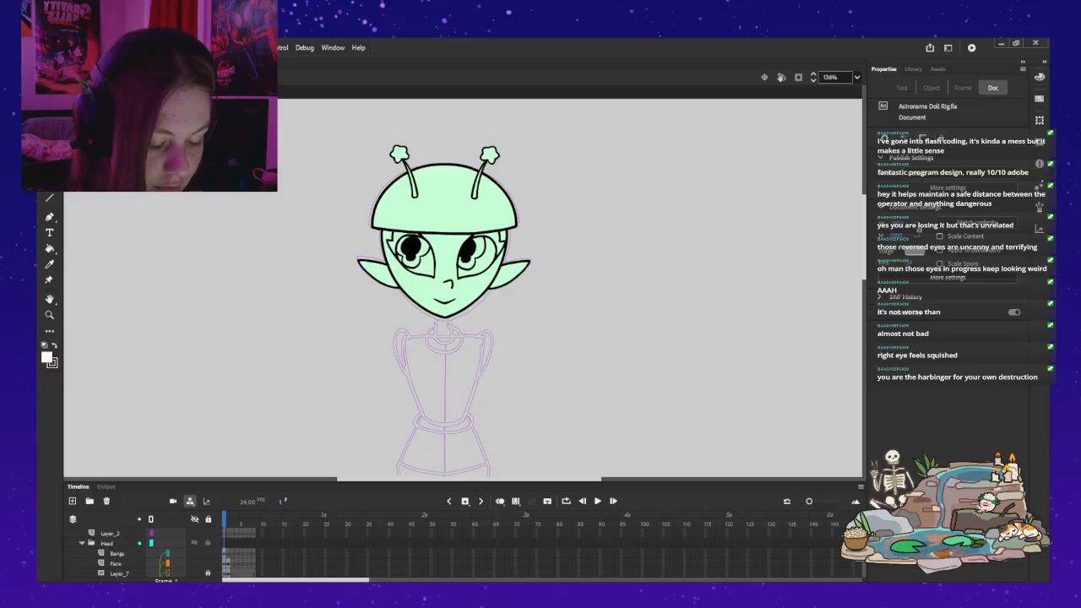
click(194, 553)
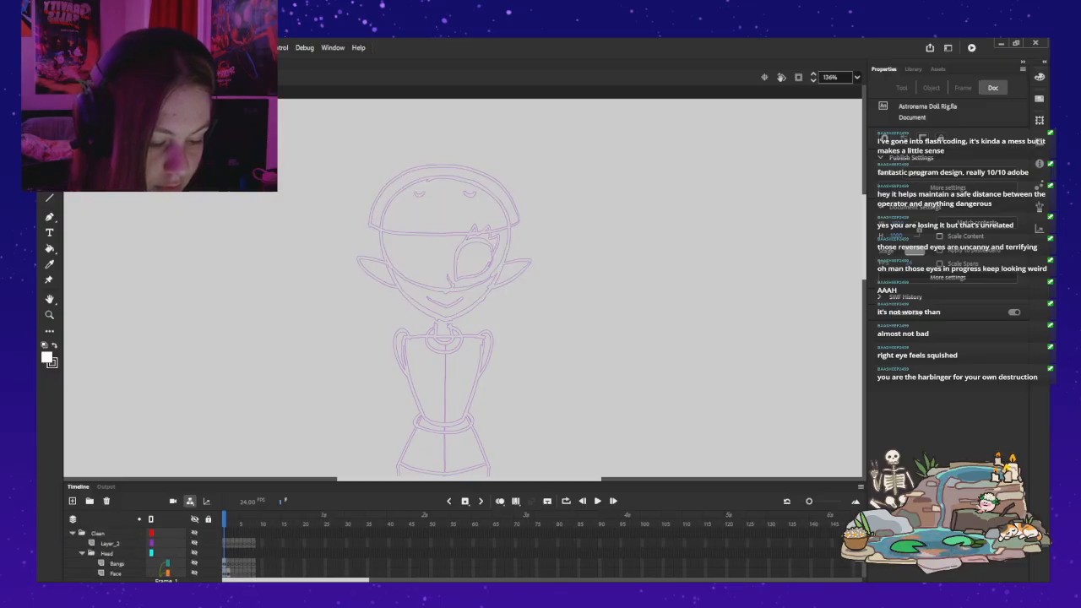
Step: Step back and forth through the first five turnaround frames, comparing the front, three-quarter and other sketched views
key(period)
key(period)
key(period)
key(period)
key(period)
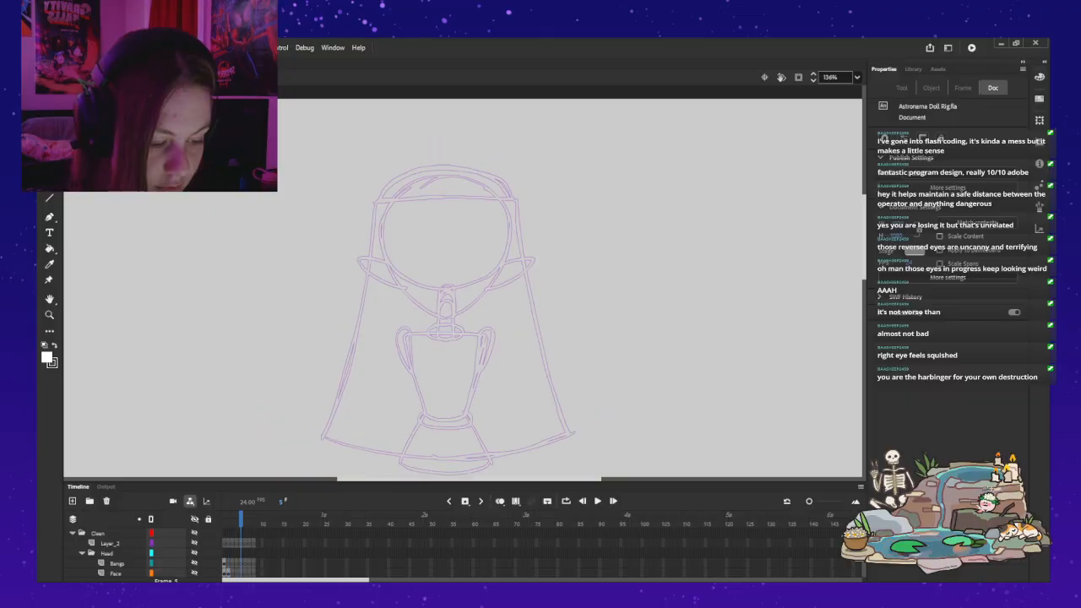
key(comma)
key(comma)
key(comma)
key(comma)
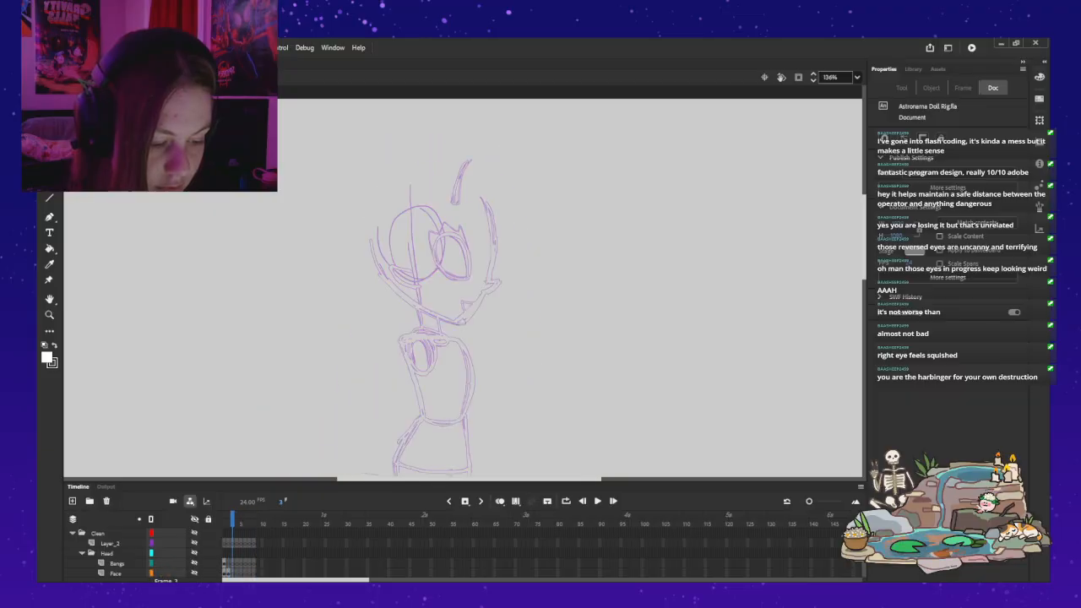
key(comma)
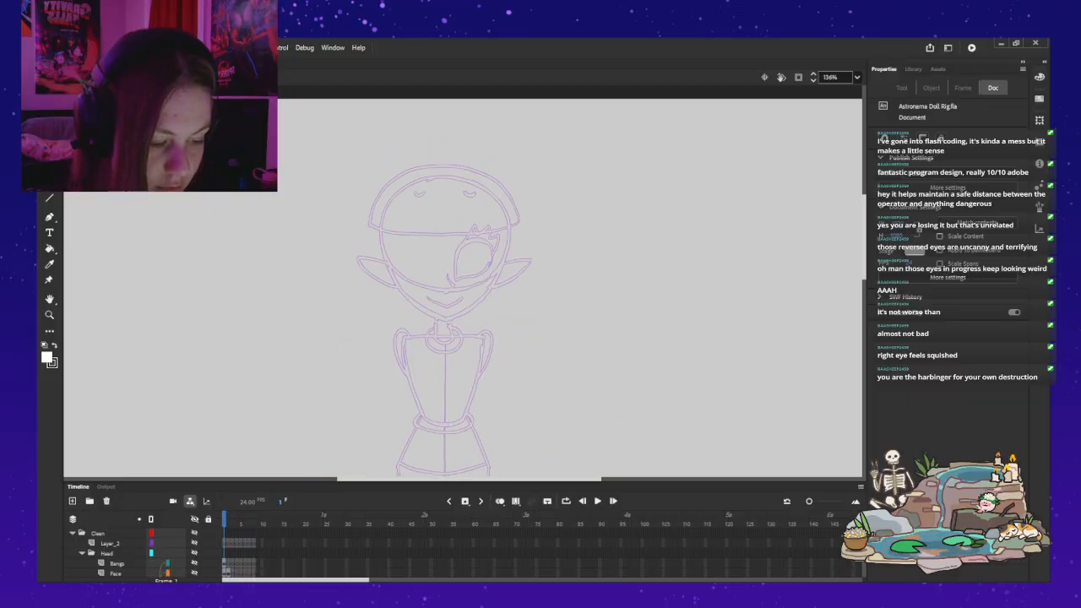
key(period)
key(comma)
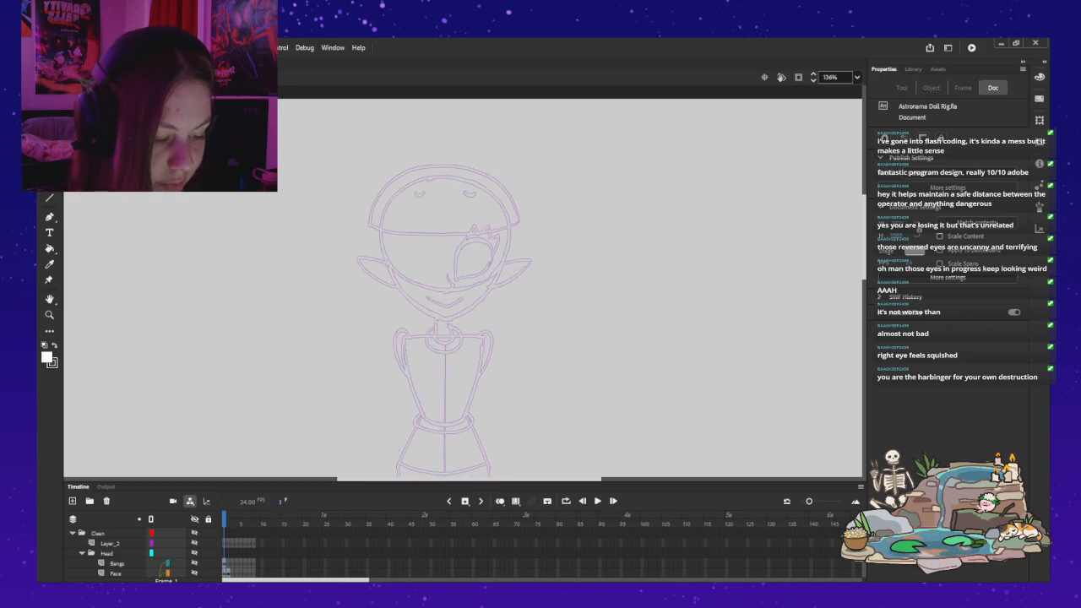
key(period)
key(comma)
Step: Make the teal Layer_5 sketch the only visible layer in the Sketch folder, hiding Turnaround and the layers below it
scroll(126, 553, down, 2)
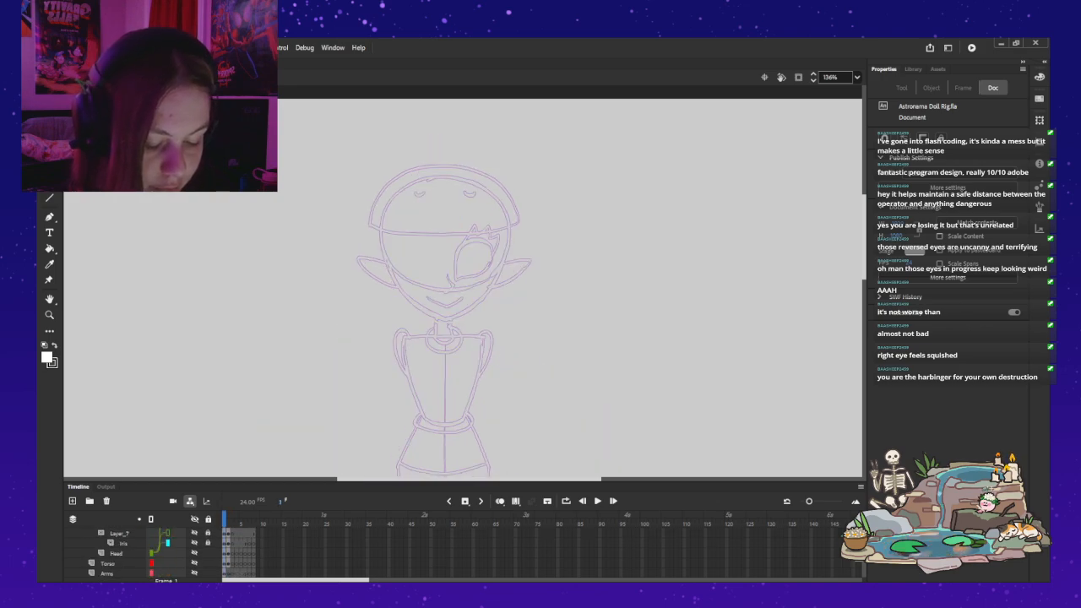
scroll(127, 553, down, 3)
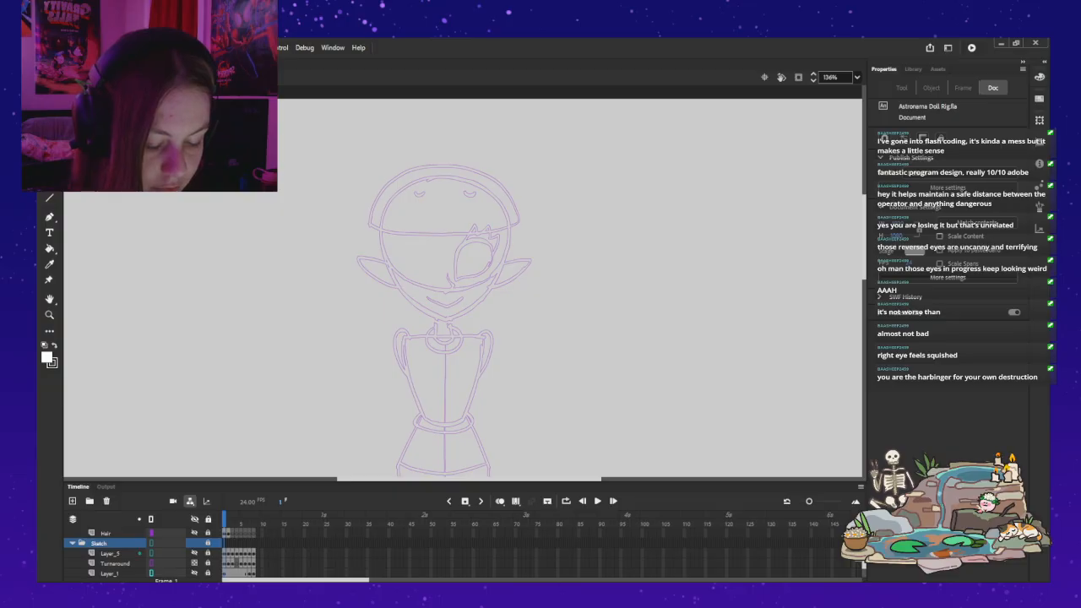
click(194, 553)
click(194, 564)
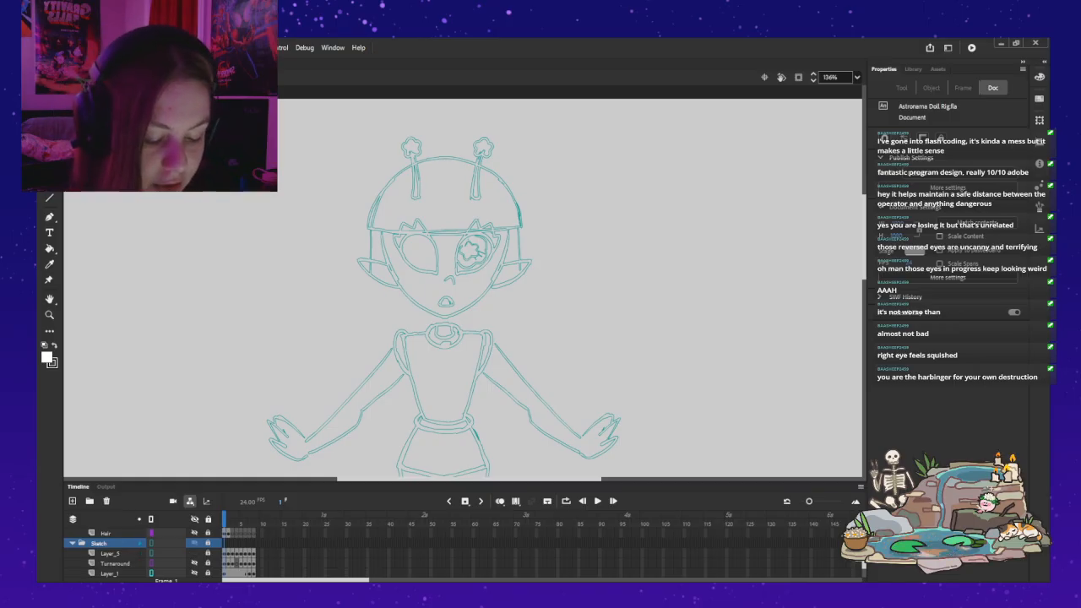
shift+click(194, 563)
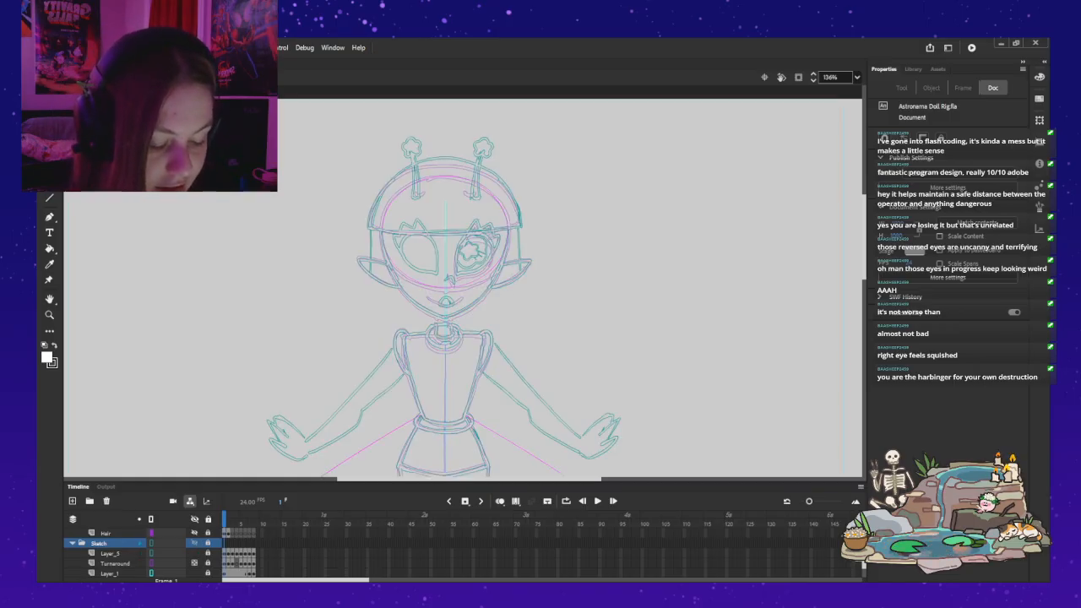
click(110, 573)
click(115, 563)
click(194, 563)
scroll(195, 563, down, 2)
click(194, 563)
click(194, 573)
scroll(194, 573, down, 1)
click(194, 563)
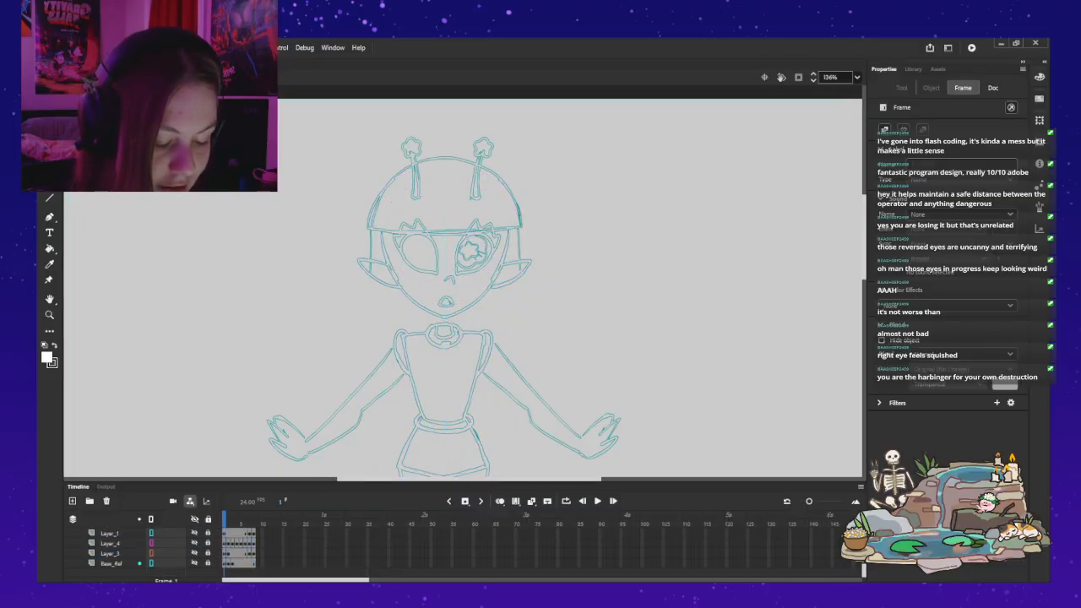
Step: Show all the Clean folder's artwork over the teal sketch and go to frame 2, the three-quarter view
scroll(194, 563, up, 1)
scroll(194, 563, down, 1)
scroll(135, 553, up, 5)
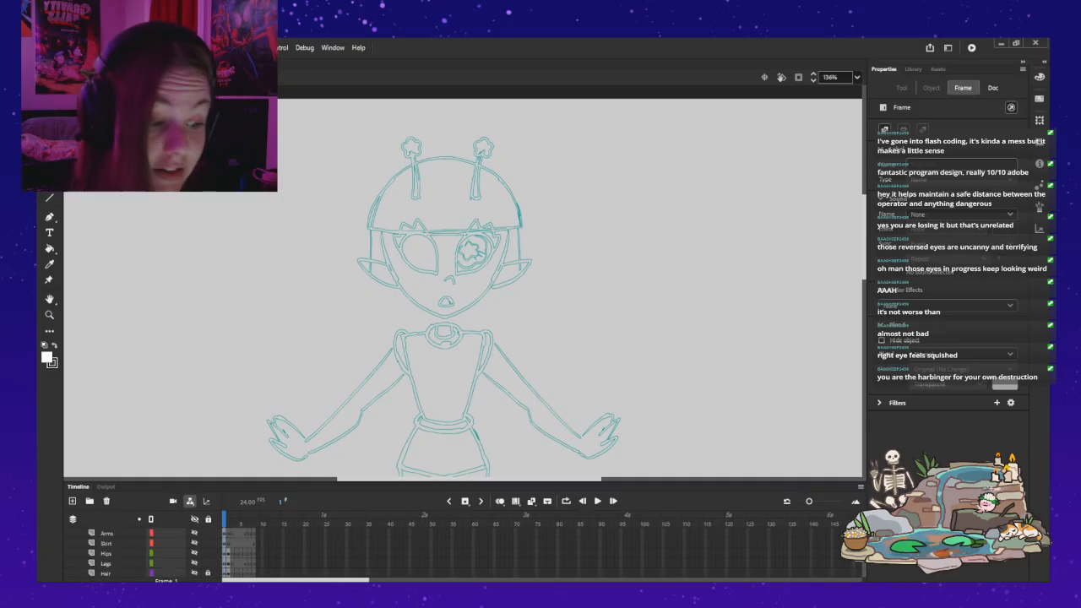
scroll(135, 553, up, 3)
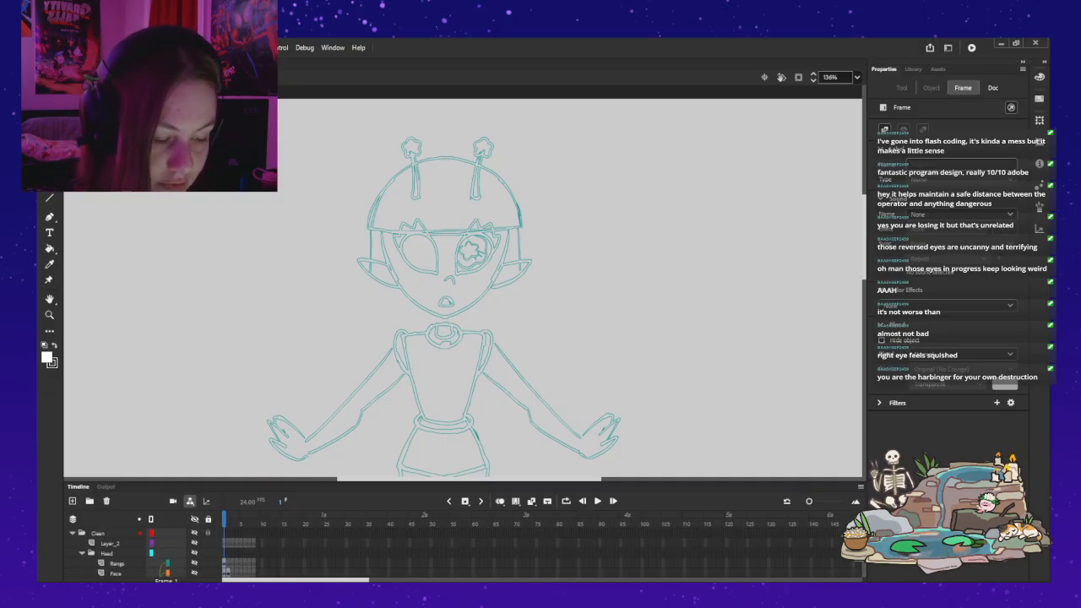
click(194, 543)
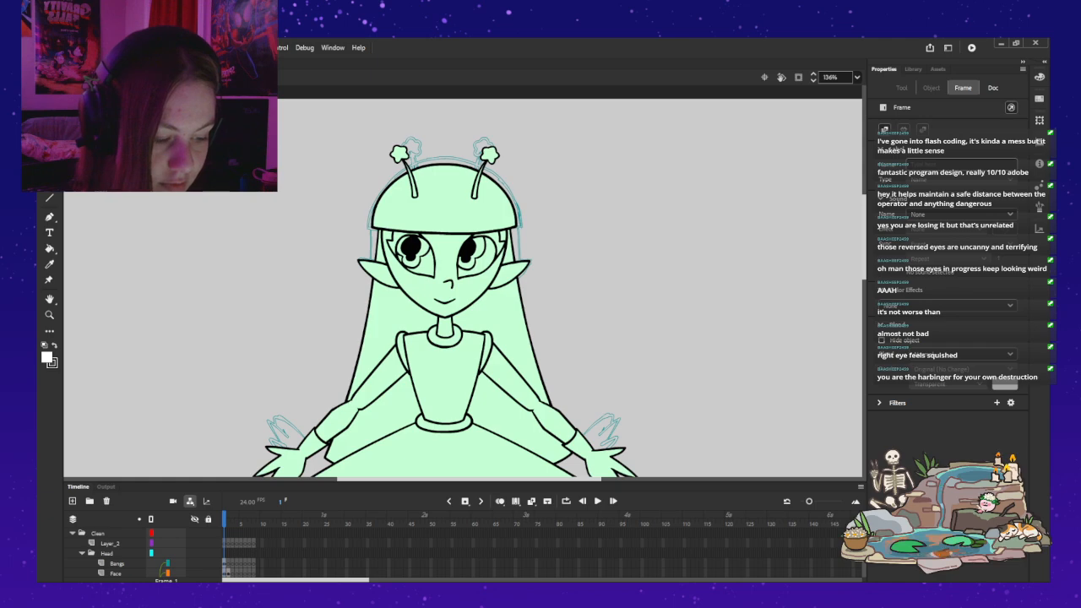
key(period)
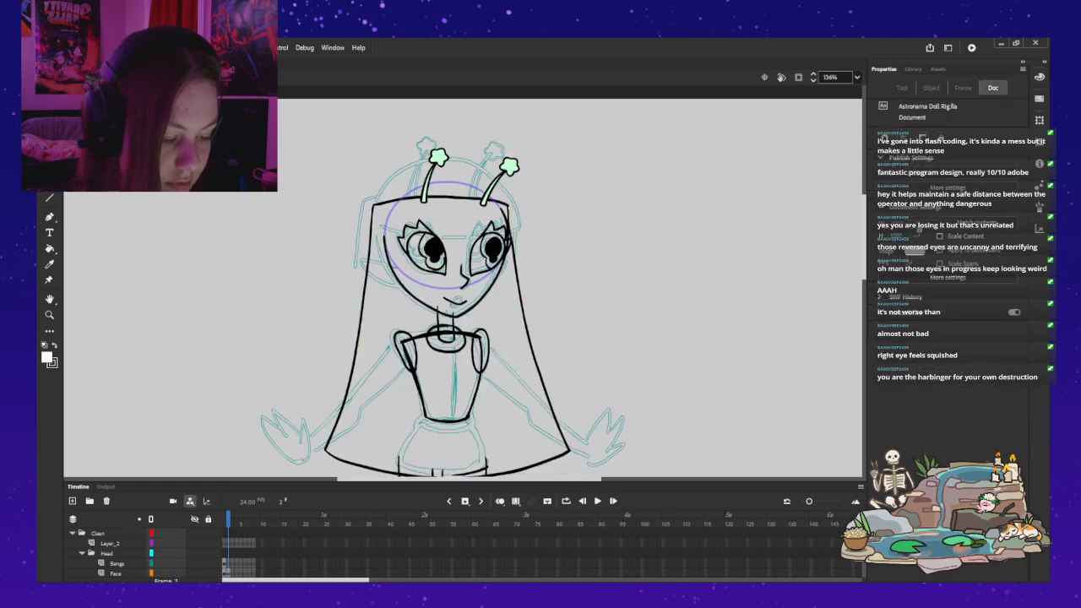
click(116, 573)
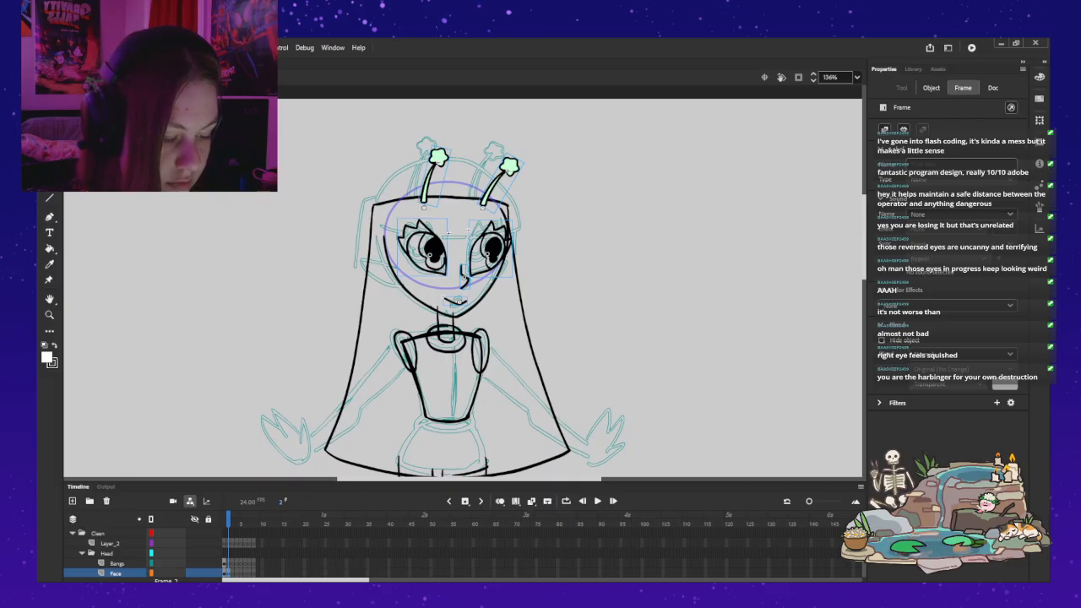
double_click(463, 276)
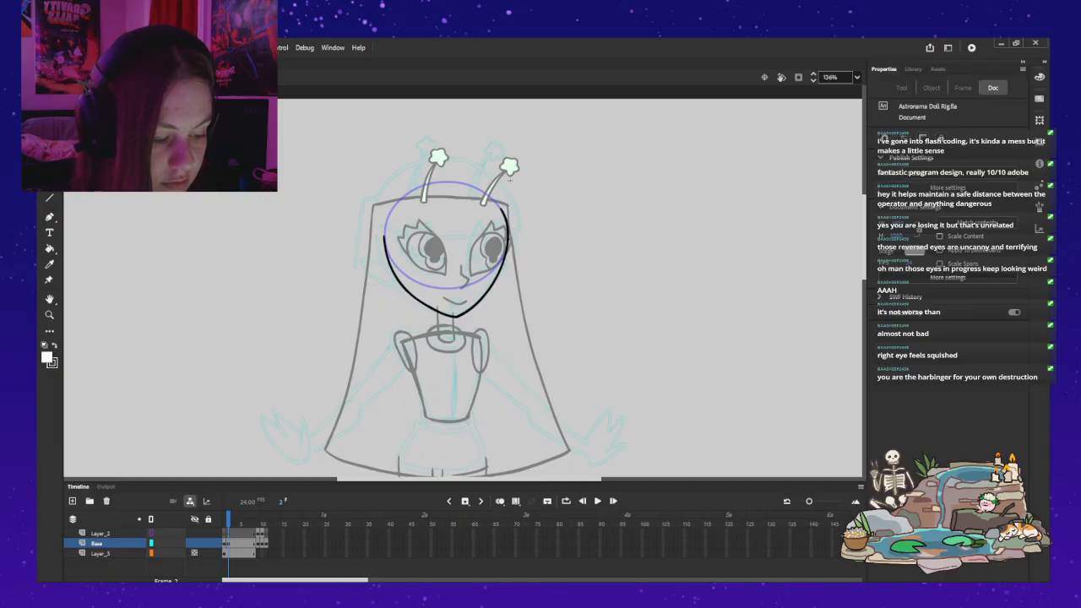
key(ctrl+e)
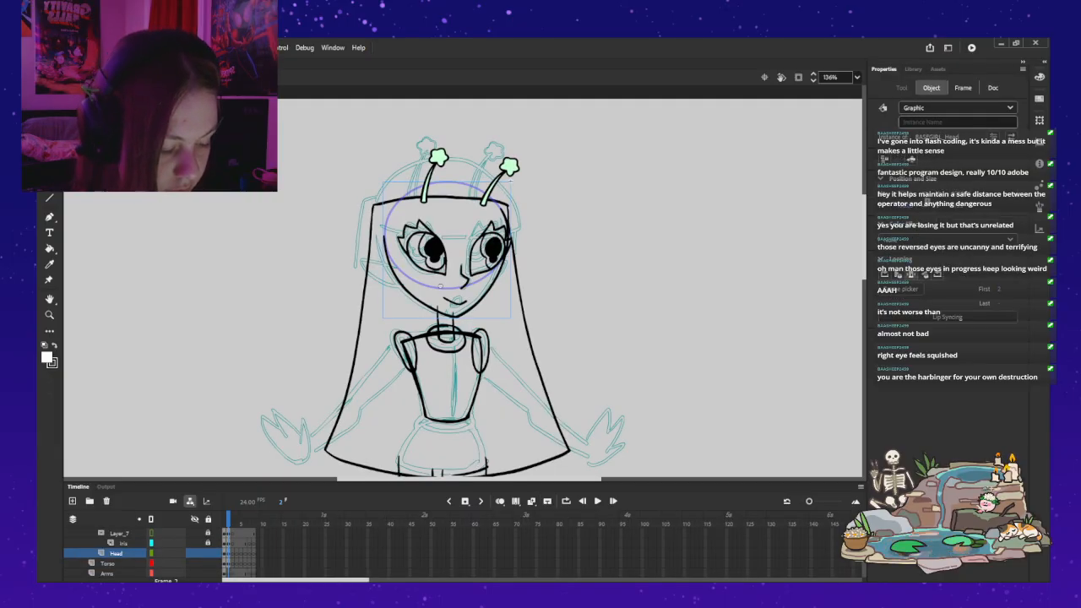
Step: Open the Torso symbol and clear the rough shoulders, torso, collar and neck lines from frame 2 on all its layers
double_click(486, 331)
key(ctrl+z)
key(ctrl+z)
key(ctrl+z)
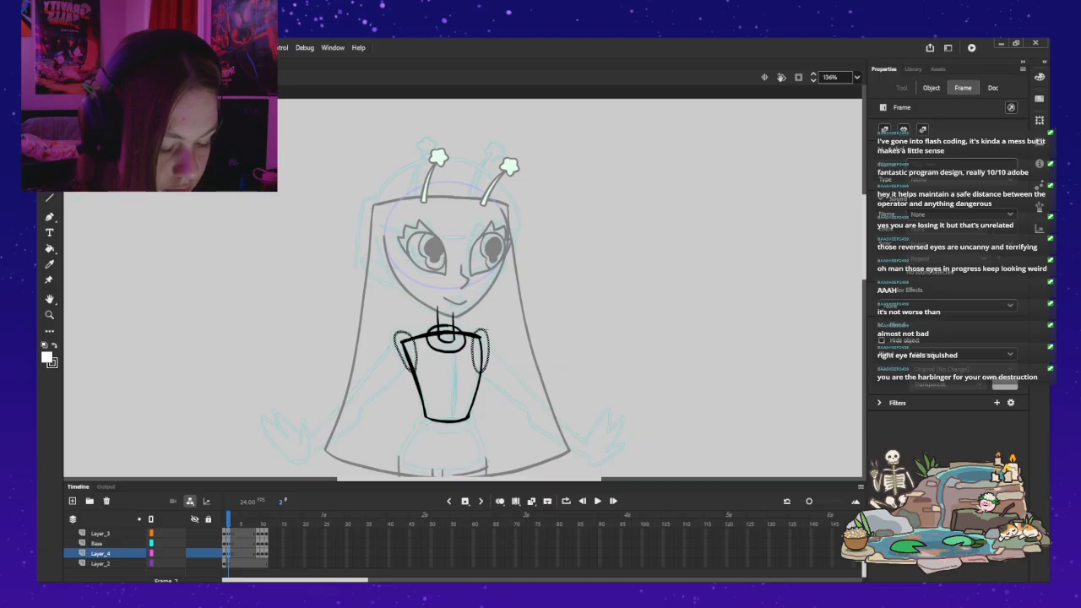
key(Delete)
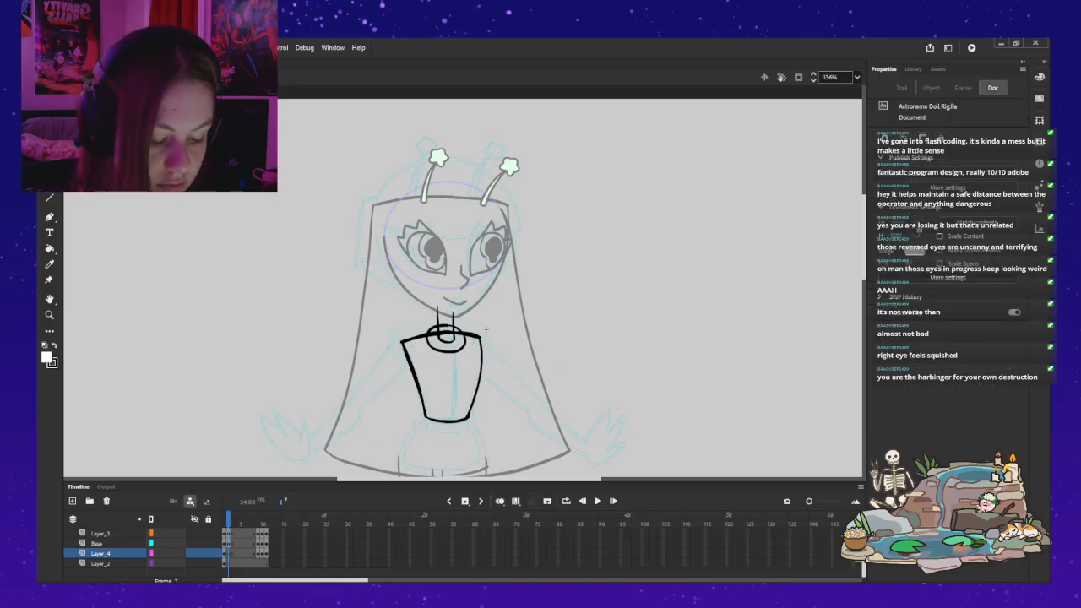
key(ctrl+z)
key(ctrl+z)
key(ctrl+z)
key(ctrl+z)
key(ctrl+z)
key(ctrl+z)
key(ctrl+z)
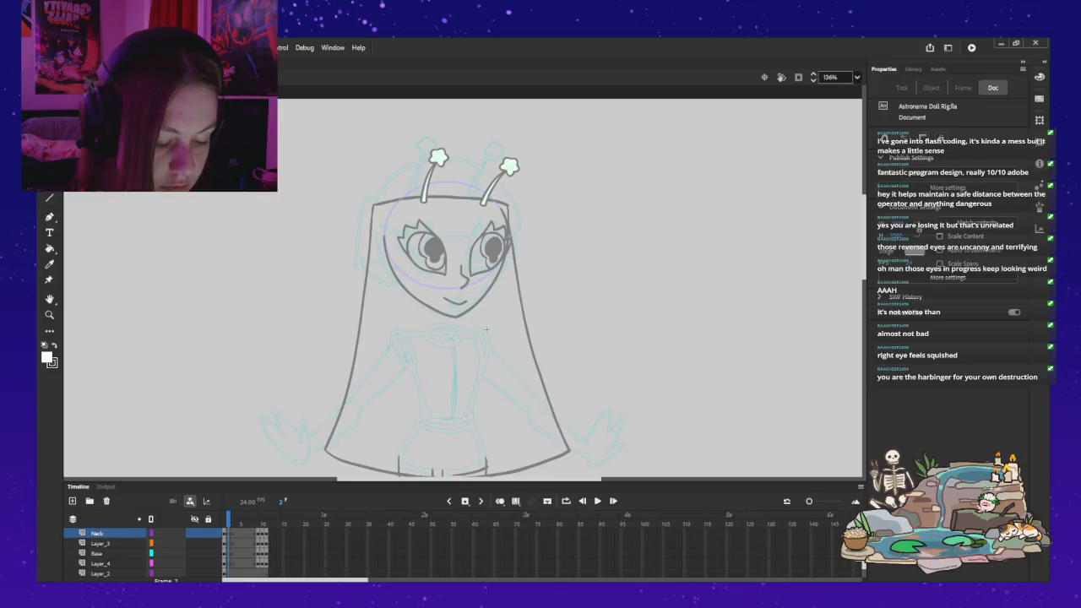
key(ctrl+z)
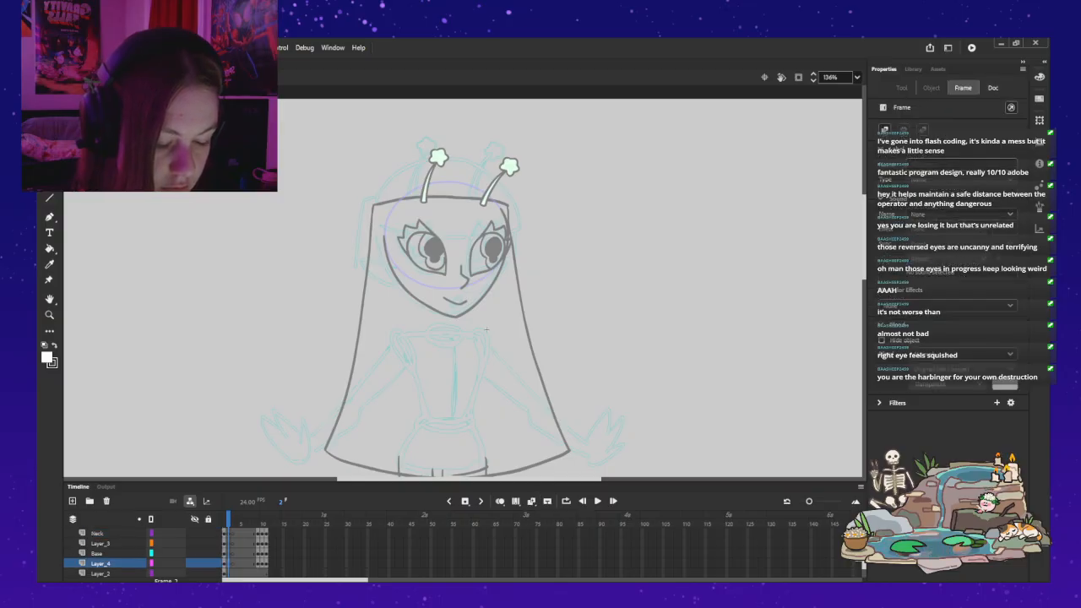
Step: Make Base the active layer, lock Layer_4, and briefly use onion skinning to check frame 1's torso against the three-quarter sketch
click(97, 553)
click(500, 501)
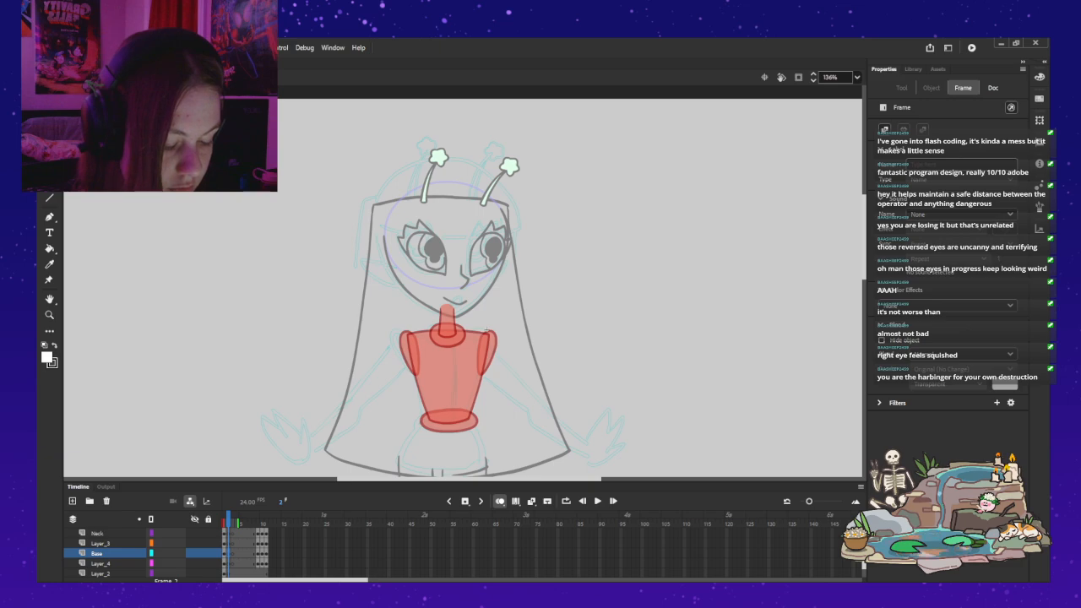
click(207, 563)
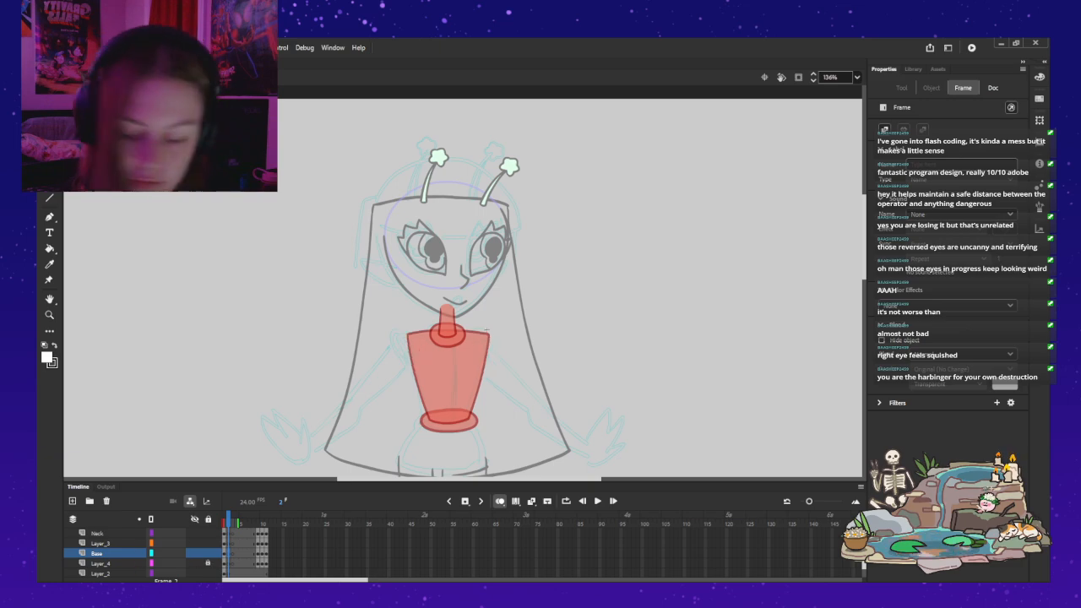
key(z)
click(458, 411)
drag(521, 118, 518, 181)
key(alt+shift+o)
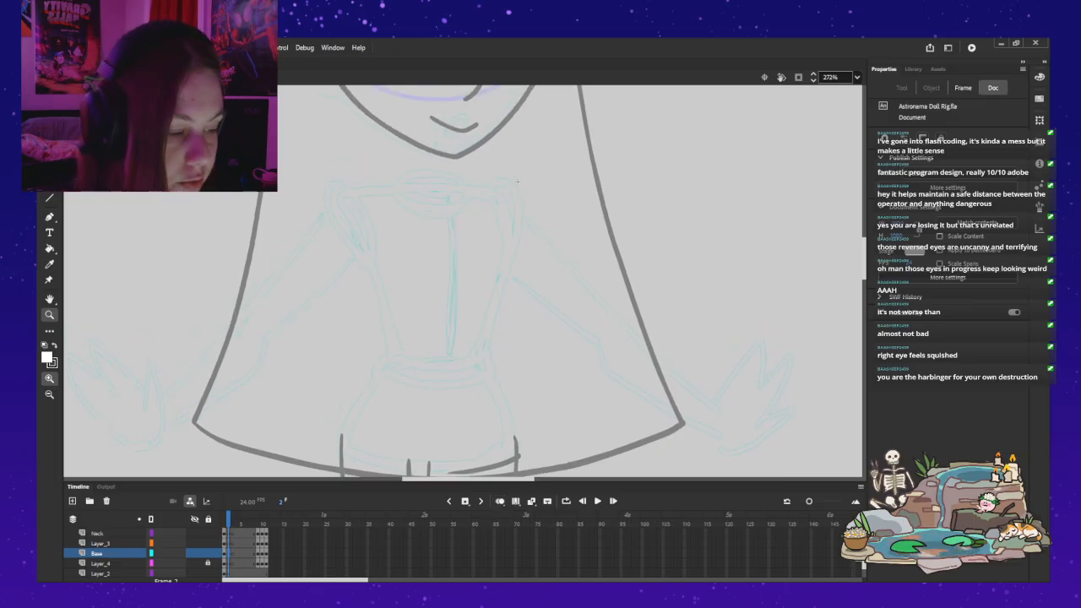
Step: Ink the torso's right edge in black with the Classic Brush on the Base layer, curving from shoulder to waist over the teal sketch
key(b)
key(k)
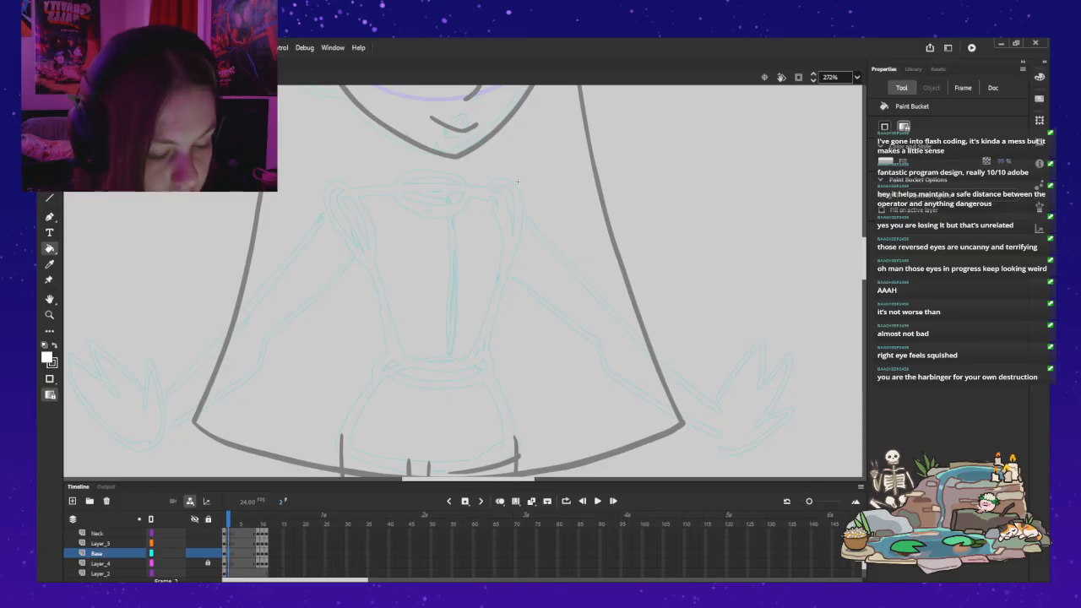
key(b)
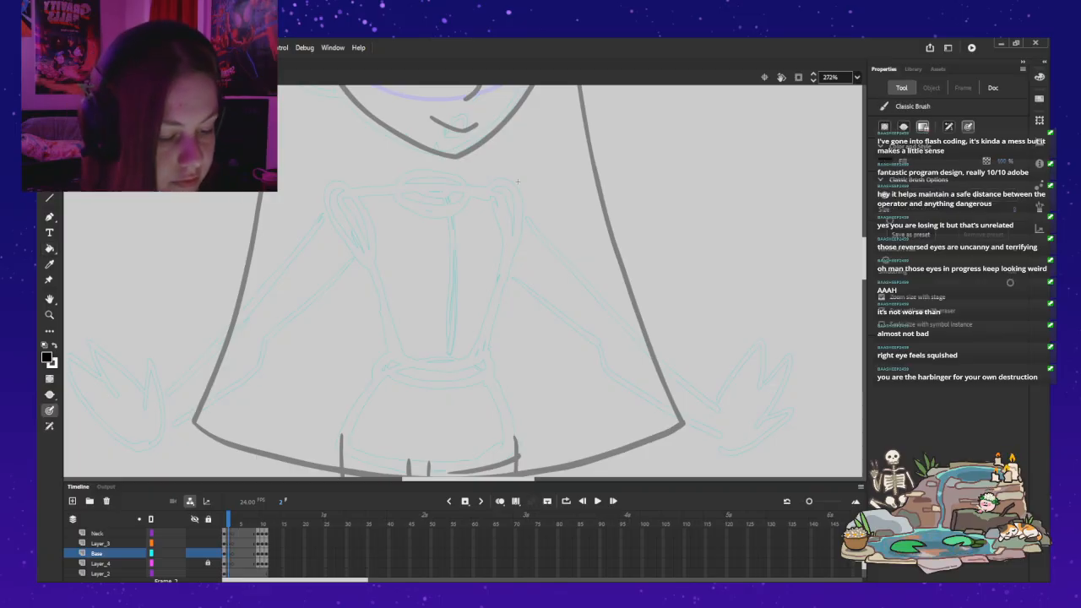
drag(339, 202, 399, 365)
key(ctrl+z)
drag(345, 211, 398, 363)
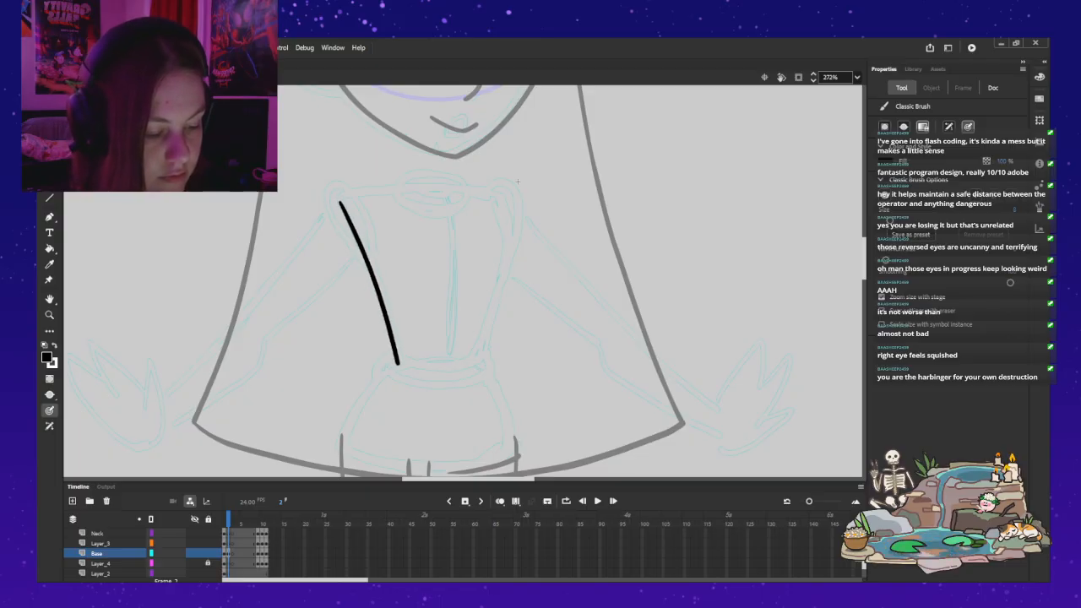
drag(497, 195, 507, 222)
drag(507, 260, 499, 301)
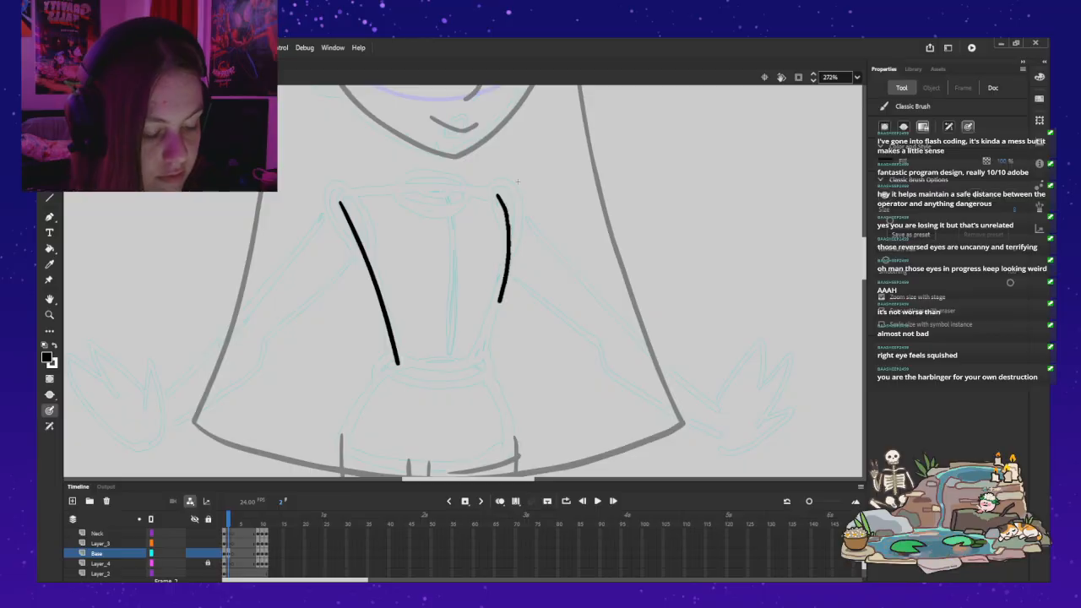
key(ctrl+z)
key(ctrl+z)
key(ctrl+z)
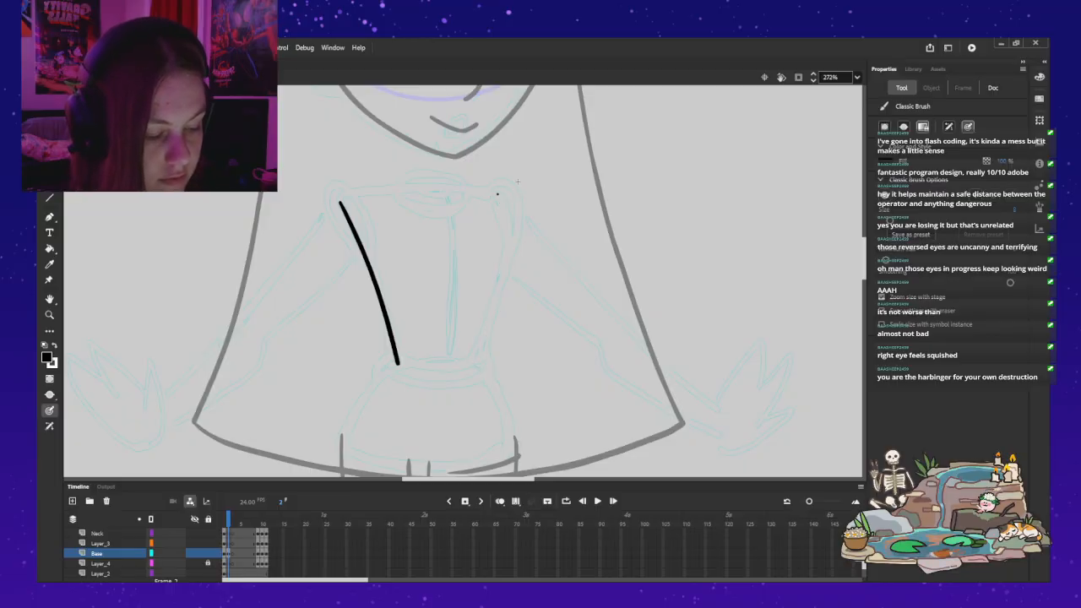
key(ctrl+z)
key(ctrl+z)
mouse_move(498, 196)
mouse_down()
mouse_move(507, 262)
mouse_move(474, 366)
mouse_up()
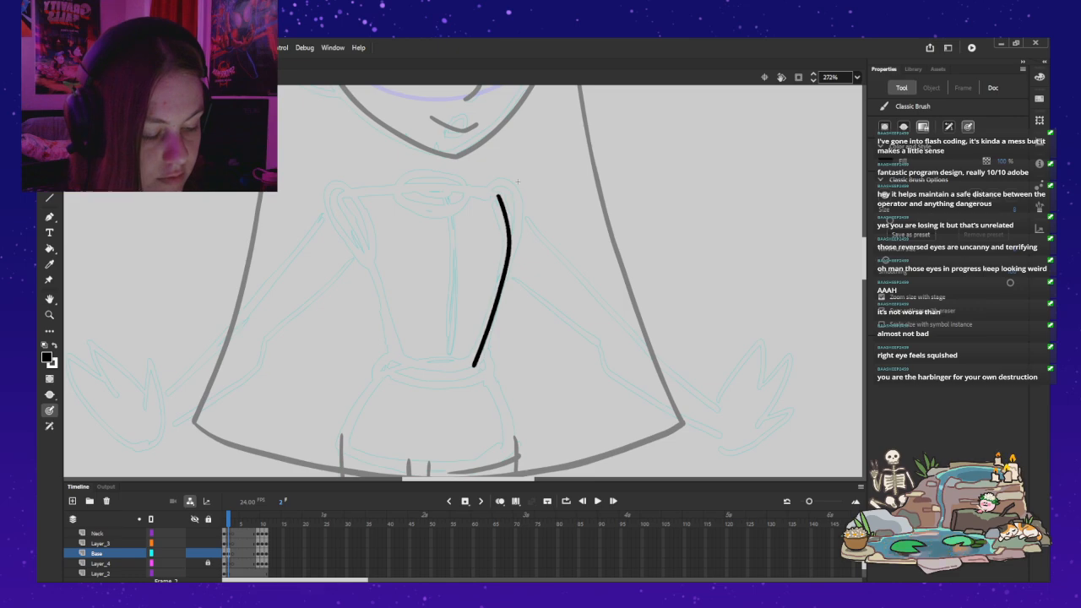
drag(475, 192, 341, 199)
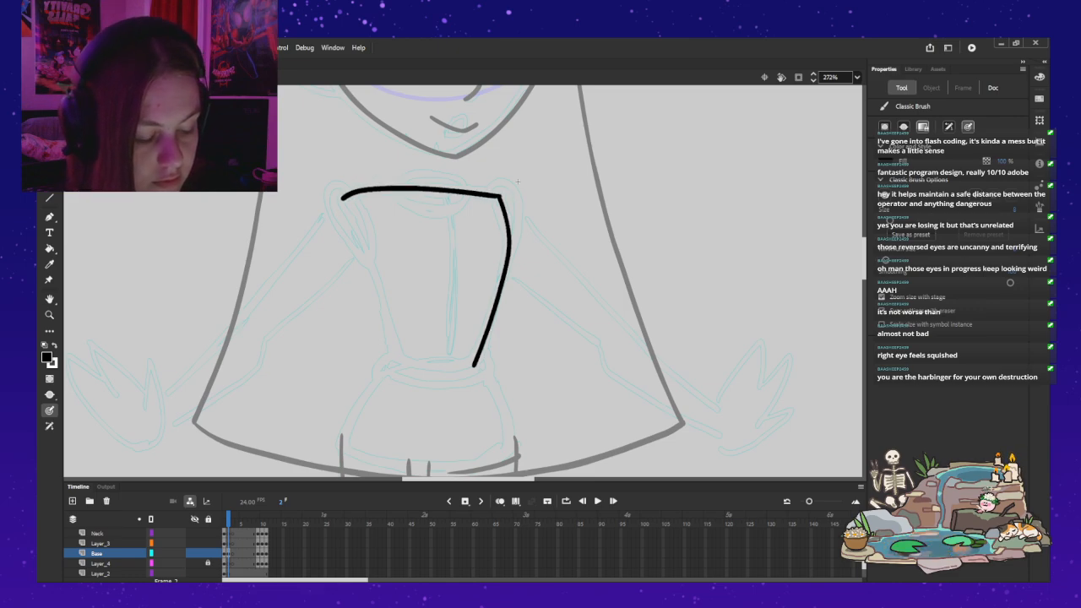
key(ctrl+z)
key(ctrl+z)
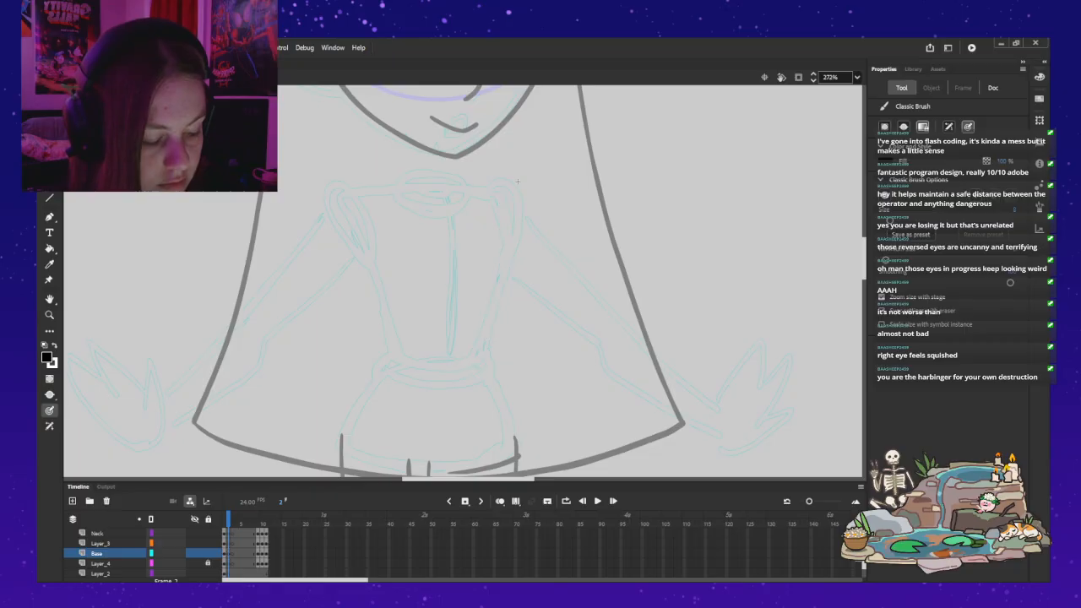
drag(487, 337, 497, 298)
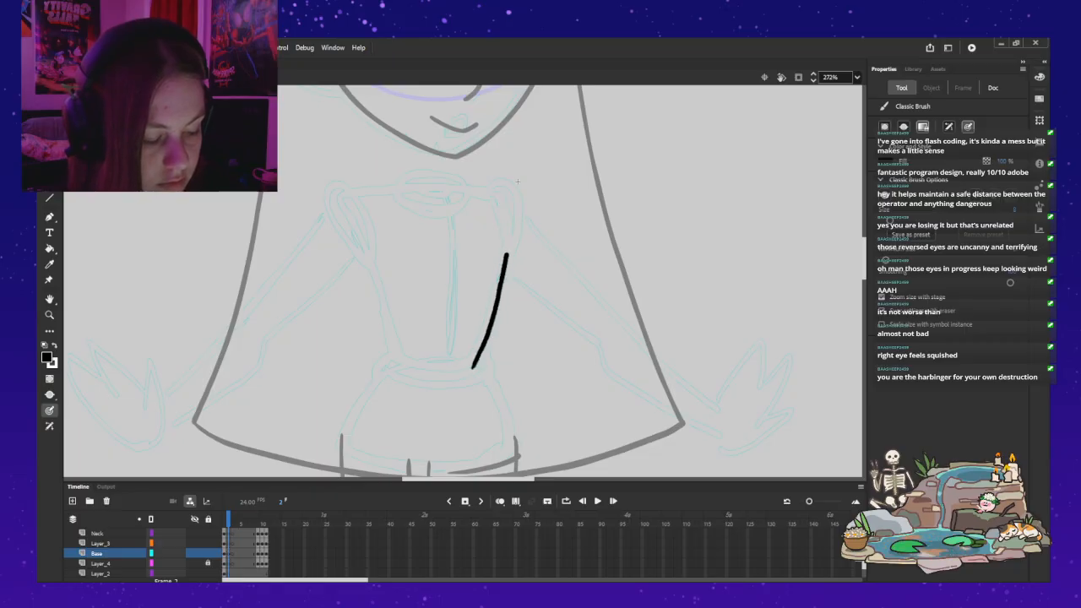
key(ctrl+z)
mouse_move(497, 195)
mouse_down()
mouse_move(508, 251)
mouse_move(476, 361)
mouse_up()
drag(498, 194, 343, 195)
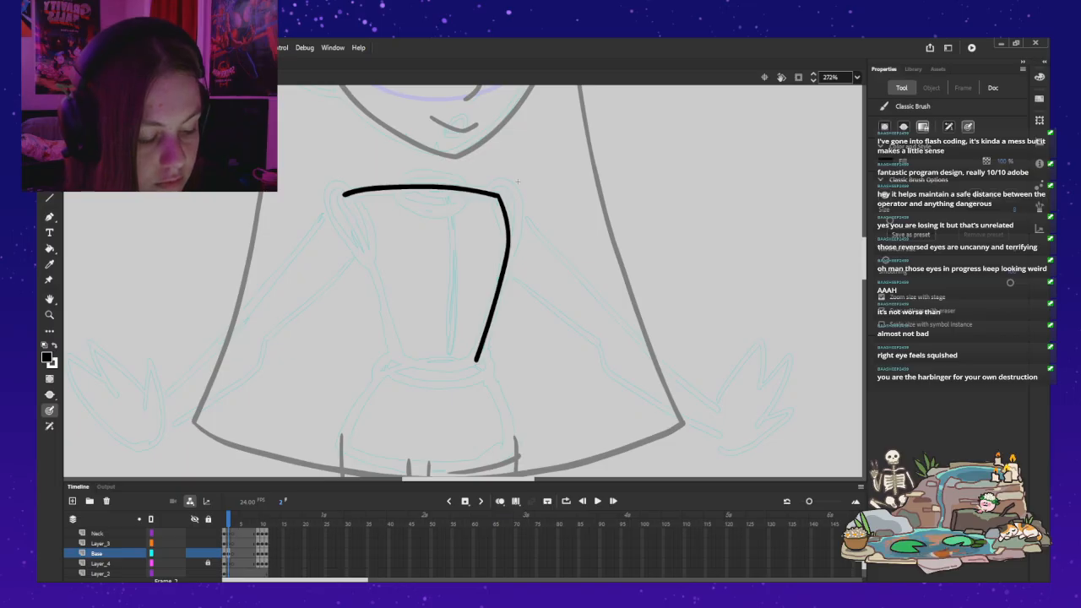
drag(478, 358, 393, 358)
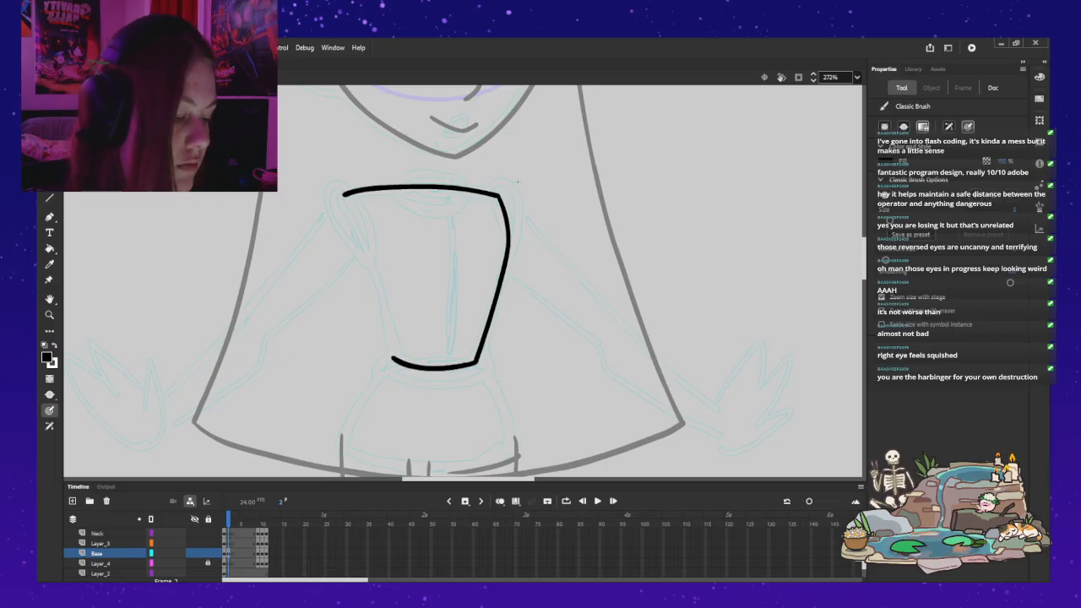
drag(345, 194, 374, 268)
key(ctrl+z)
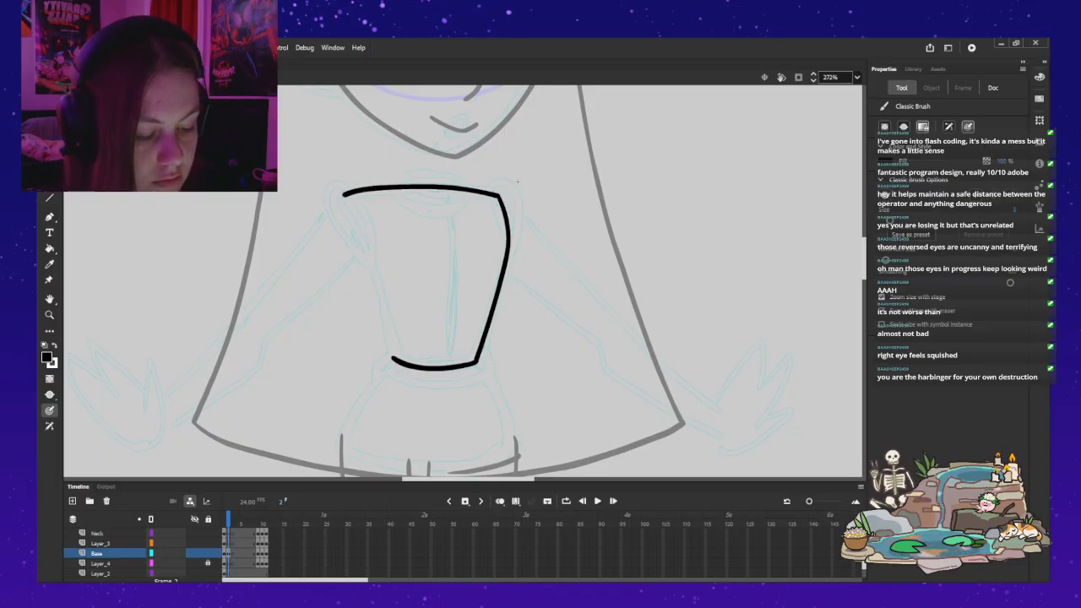
drag(344, 194, 395, 359)
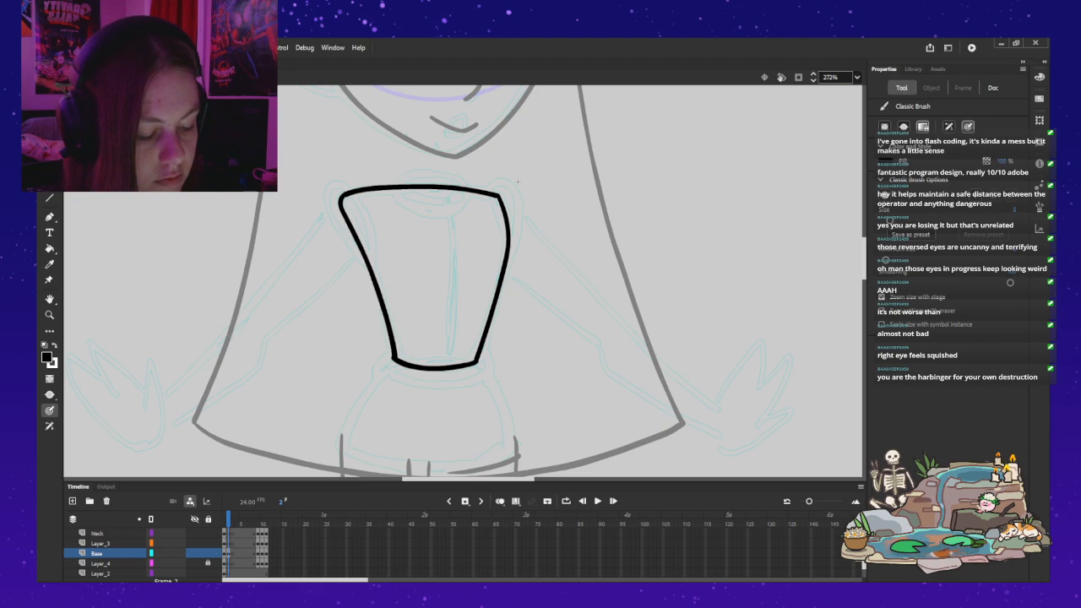
key(ctrl+z)
key(ctrl+z)
key(ctrl+z)
Step: Ink the torso's left edge in black over the teal sketch, from the waist up to the shoulder
drag(394, 353, 371, 268)
key(ctrl+z)
drag(393, 346, 376, 275)
key(ctrl+z)
mouse_move(392, 358)
mouse_down()
mouse_move(380, 290)
mouse_move(337, 195)
mouse_up()
key(ctrl+z)
drag(394, 358, 391, 336)
drag(382, 295, 340, 200)
key(ctrl+z)
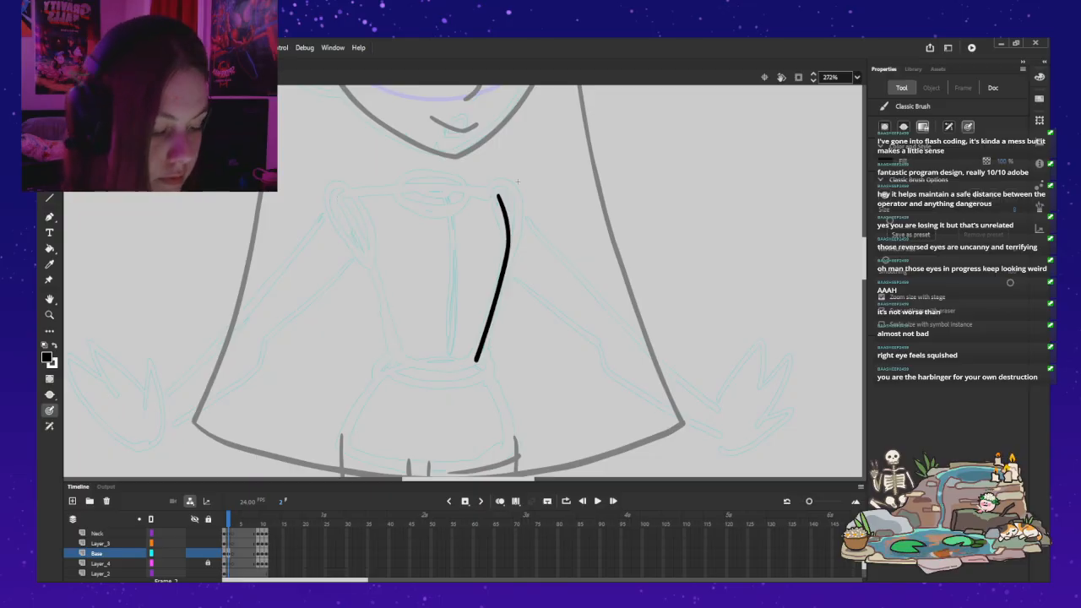
mouse_move(393, 358)
mouse_down()
mouse_move(375, 276)
mouse_move(341, 205)
mouse_up()
key(ctrl+z)
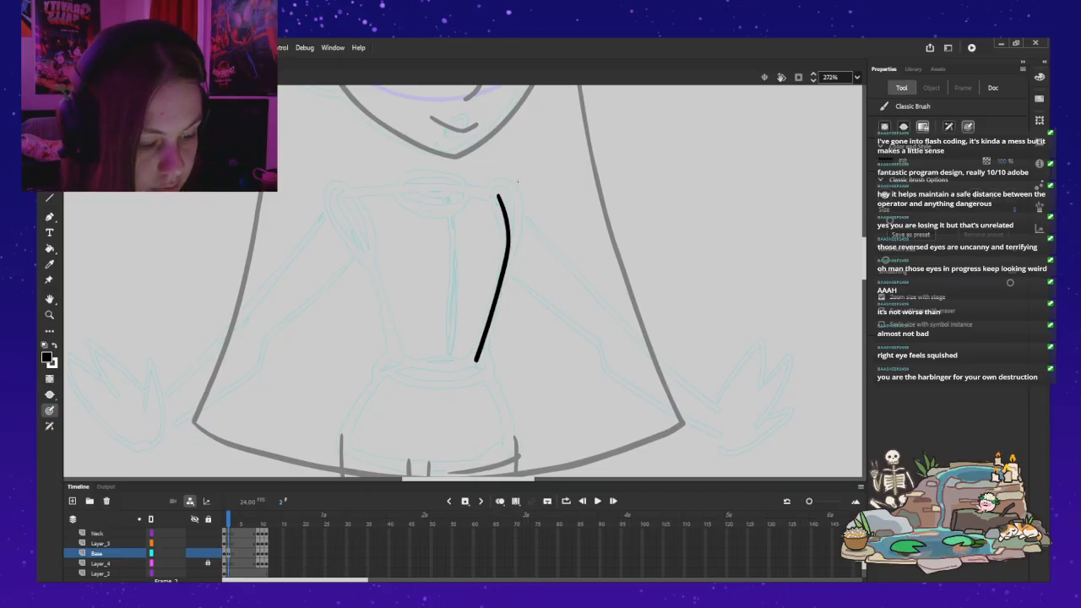
drag(393, 359, 369, 262)
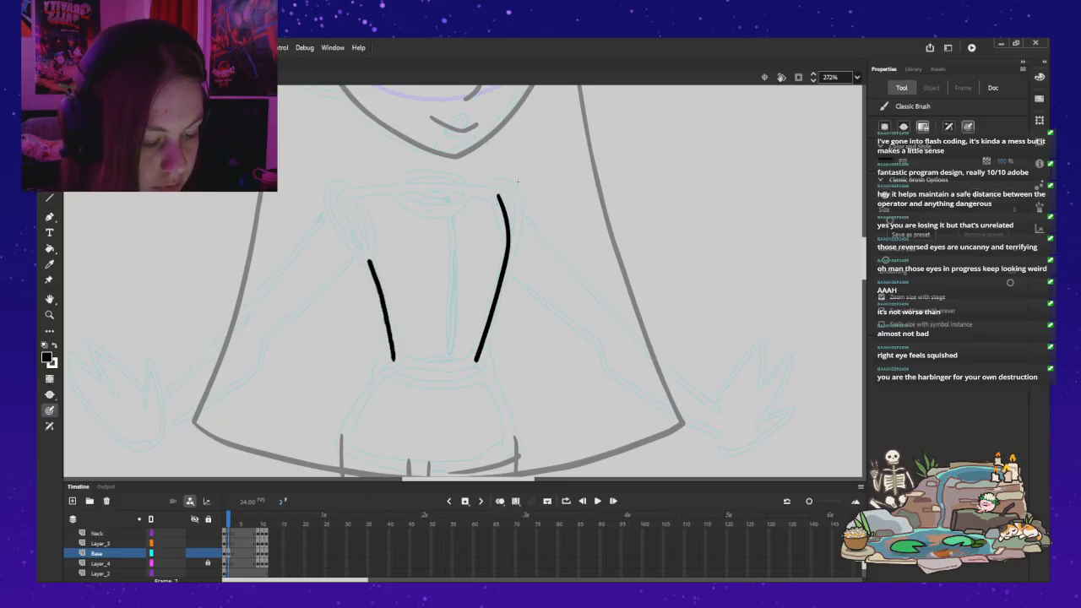
drag(354, 226, 339, 201)
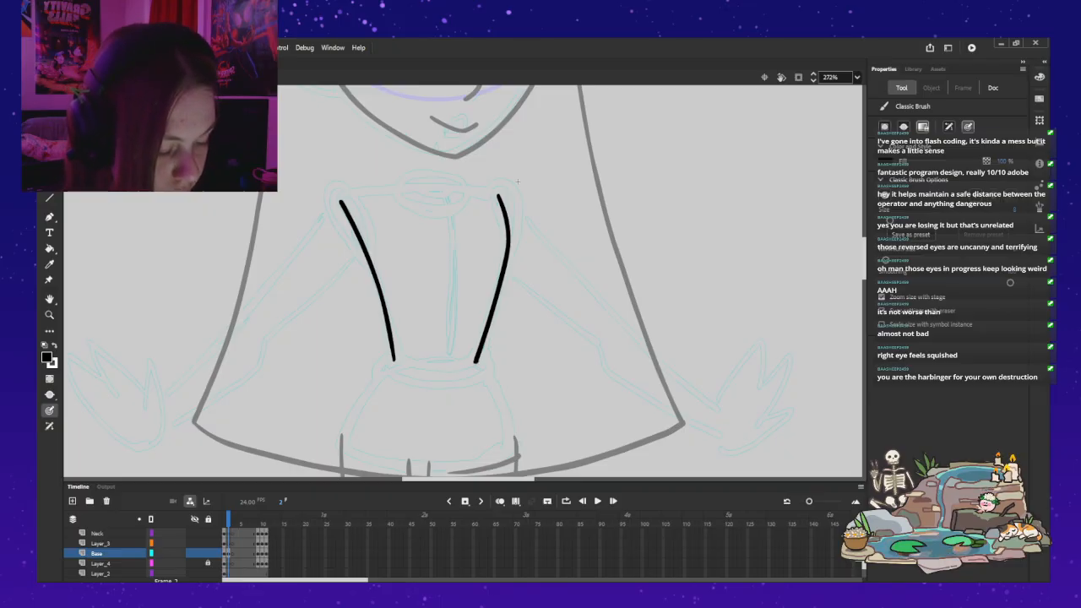
Step: Draw the torso's curved waist line, joining the lower ends of the two side edges
drag(451, 368, 392, 362)
key(ctrl+z)
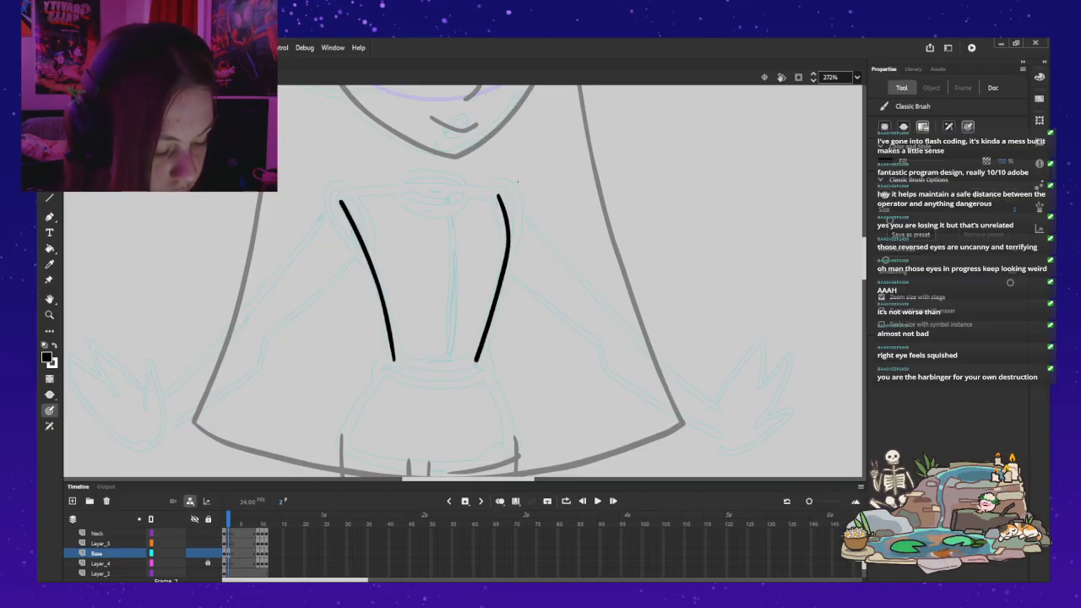
mouse_move(478, 361)
mouse_down()
mouse_move(432, 372)
mouse_move(397, 363)
mouse_up()
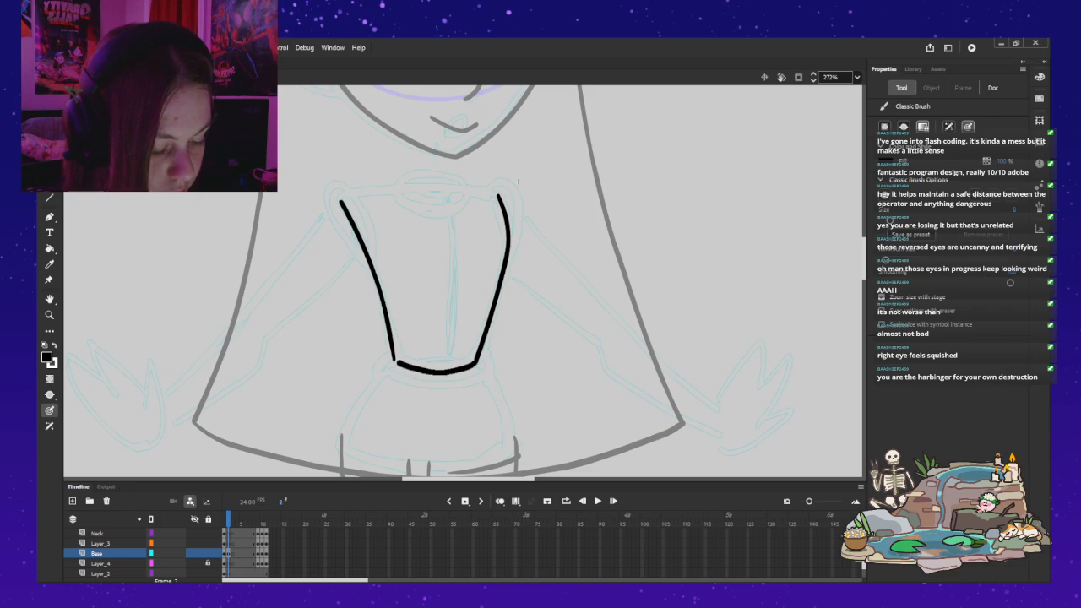
key(ctrl+z)
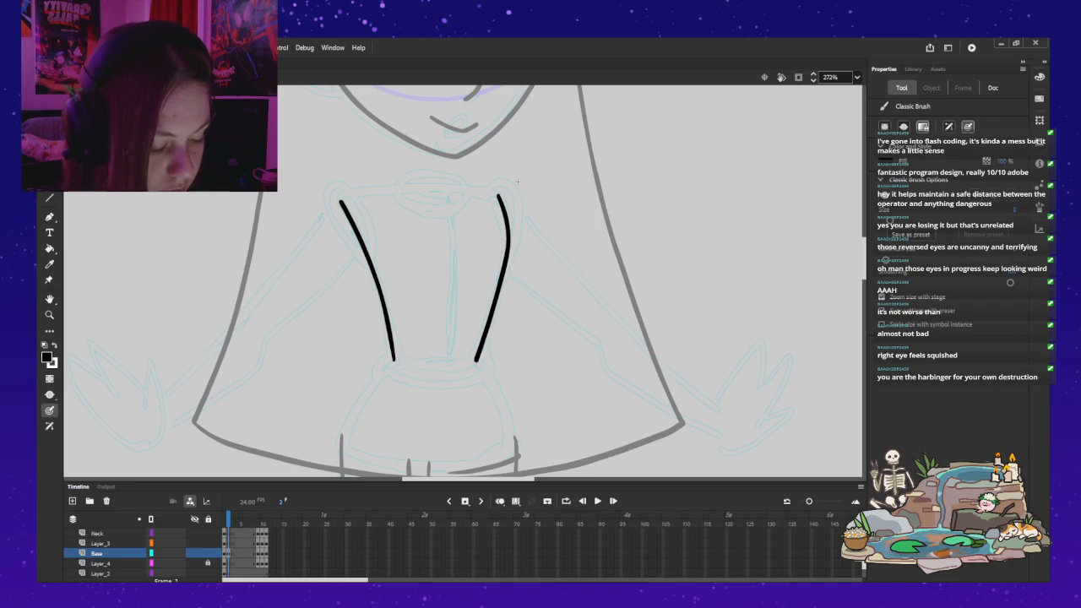
drag(475, 362, 404, 365)
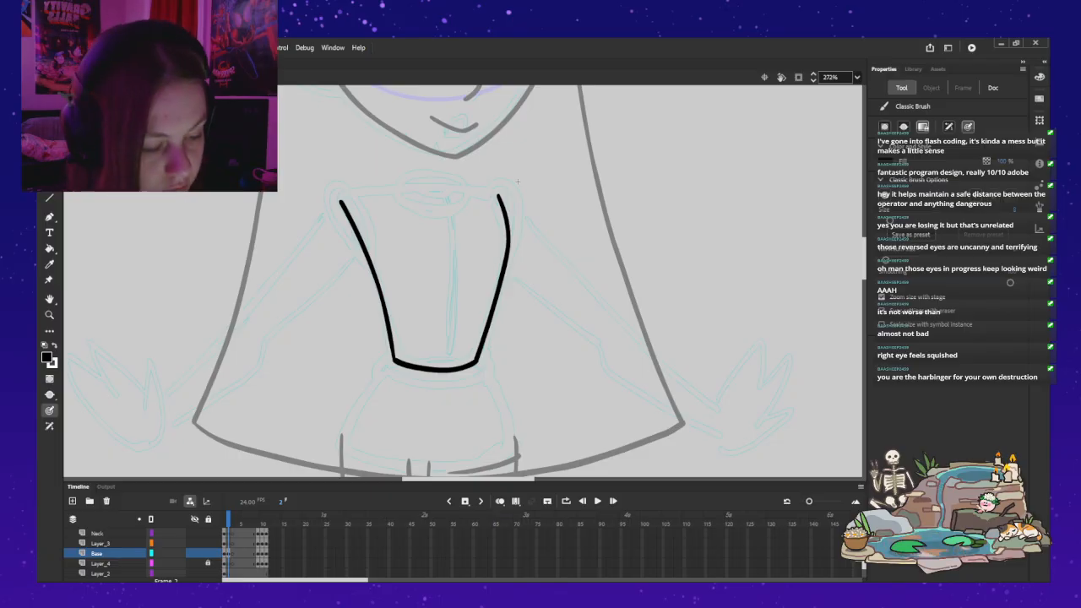
Step: Draw the torso's slightly arched shoulder line from the right edge's upper end across to the left edge
mouse_move(502, 196)
mouse_down()
mouse_move(397, 188)
mouse_move(342, 201)
mouse_up()
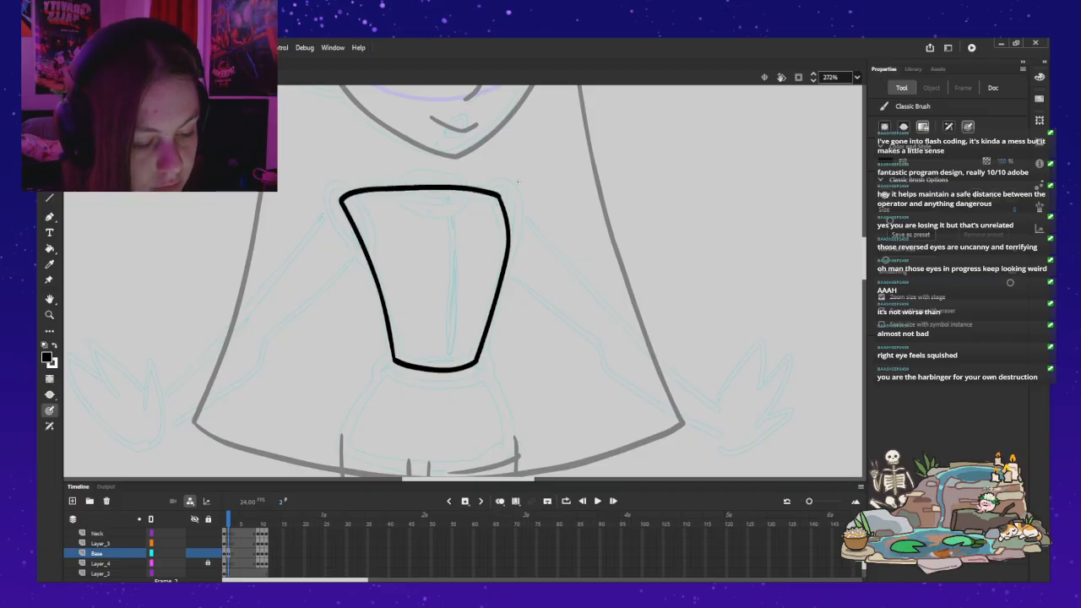
key(ctrl+z)
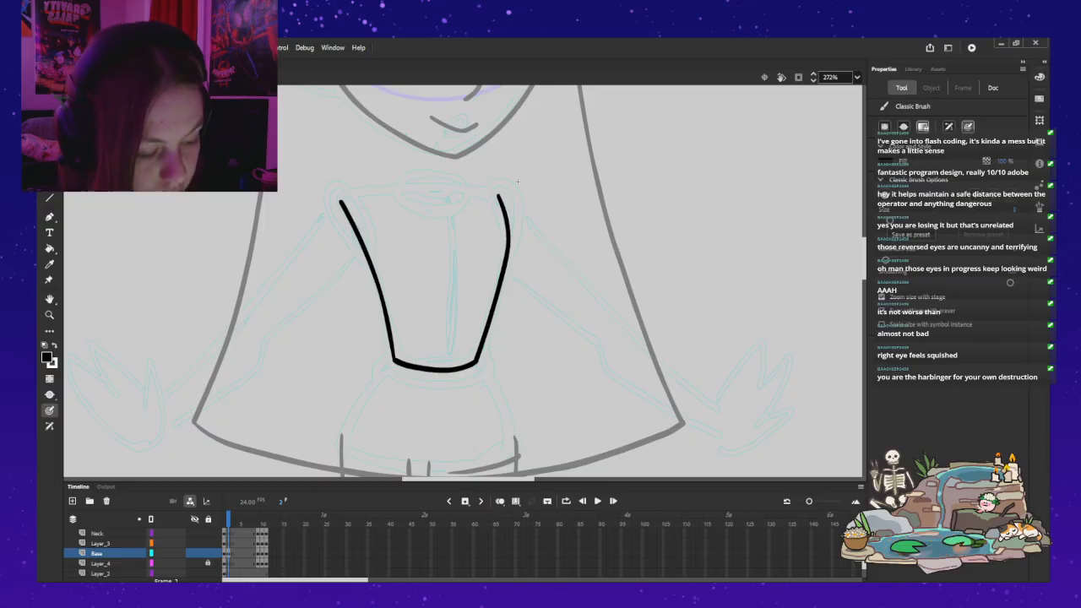
drag(500, 195, 350, 192)
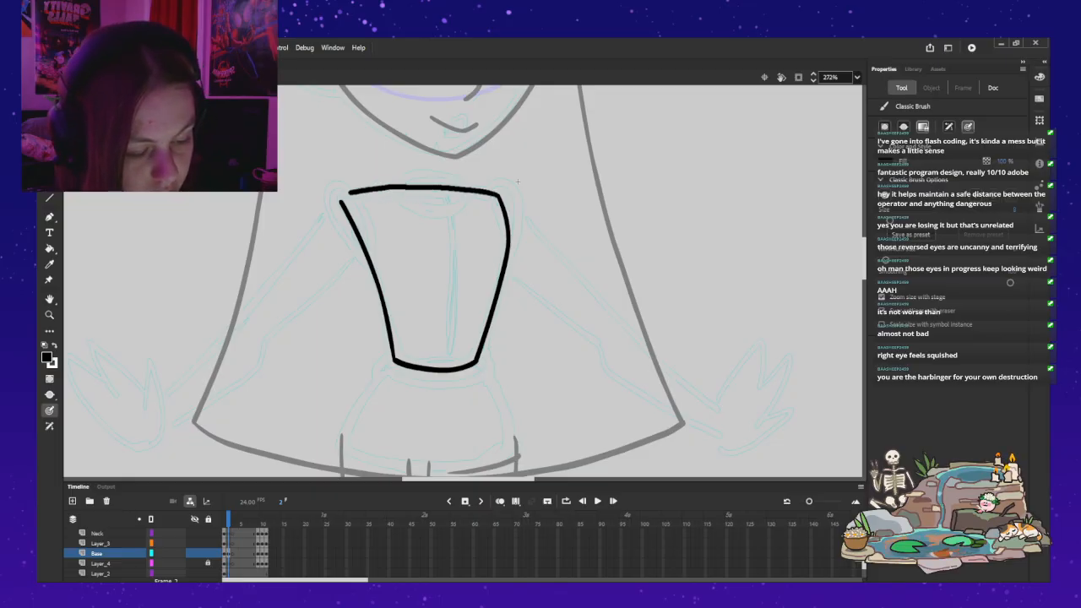
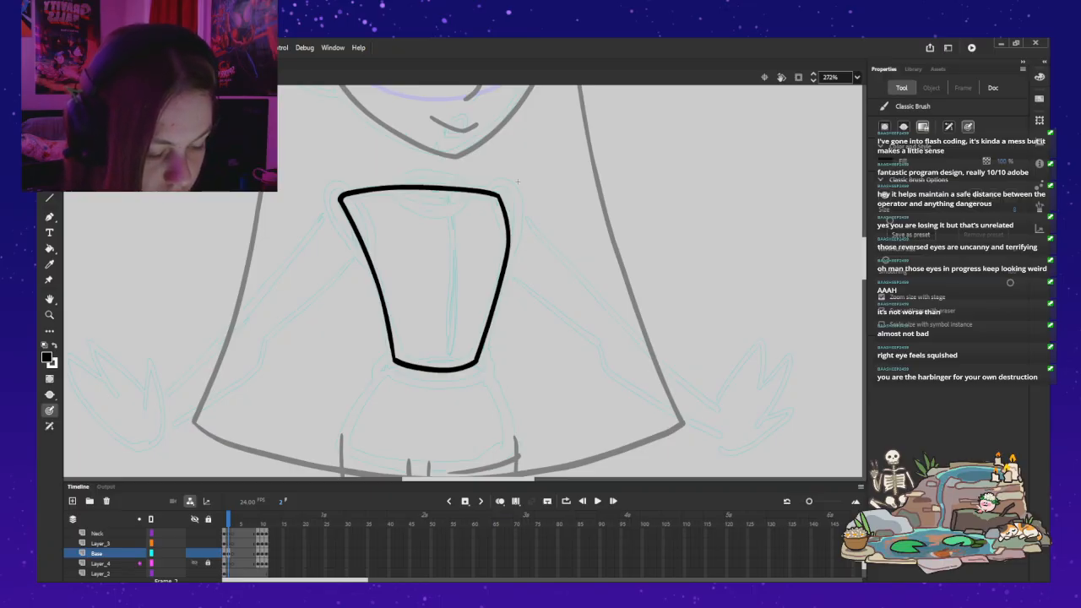
Step: Ink a black elliptical ring around the torso's waist on Layer_4, using the onion-skinned front view as a guide
click(100, 563)
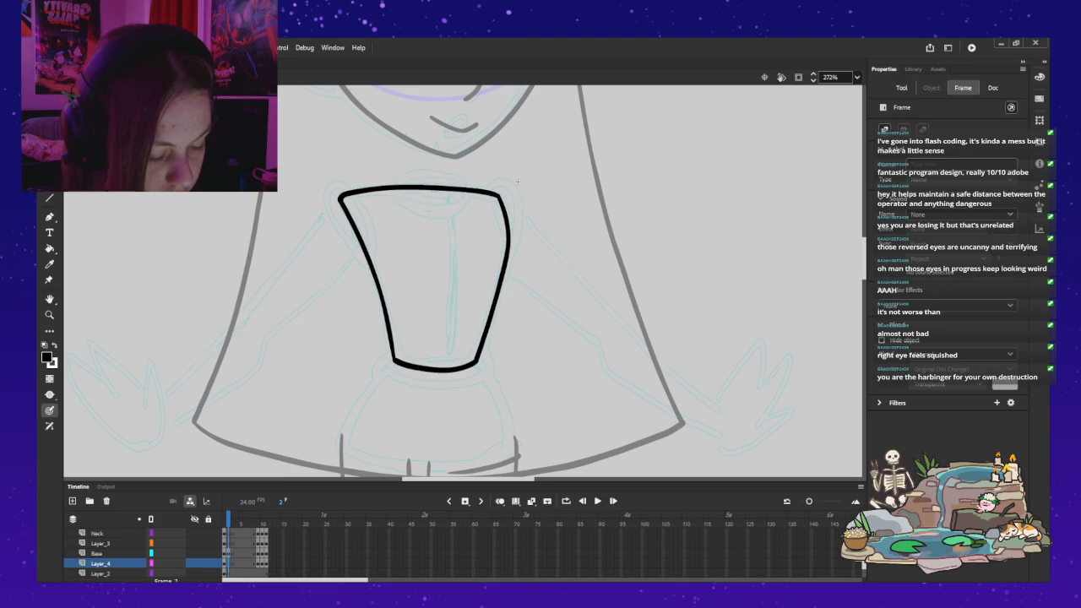
drag(396, 352, 378, 363)
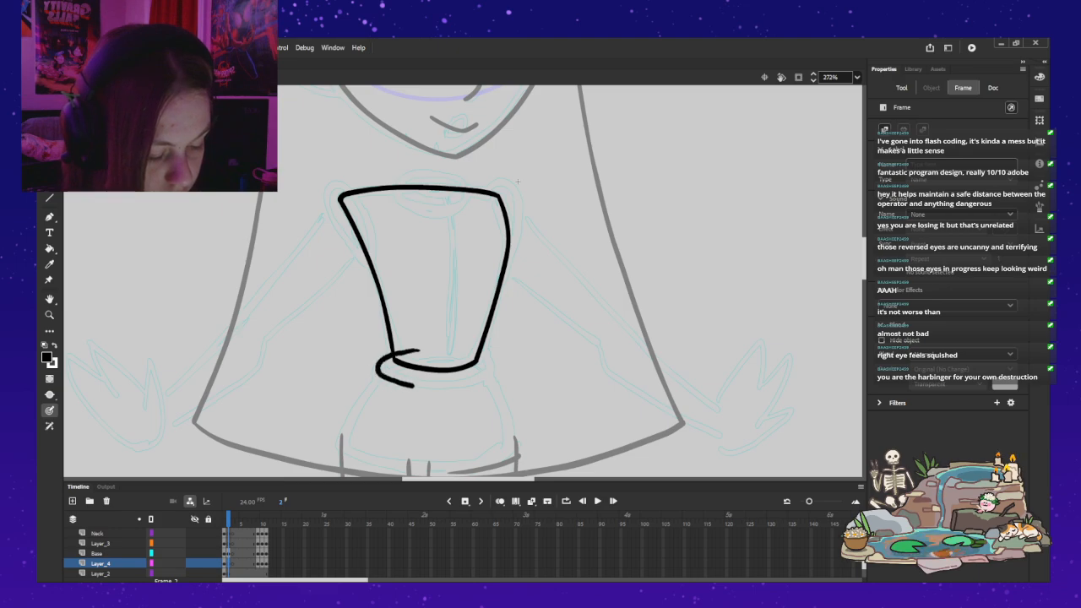
key(ctrl+z)
key(comma)
key(period)
key(alt+shift+o)
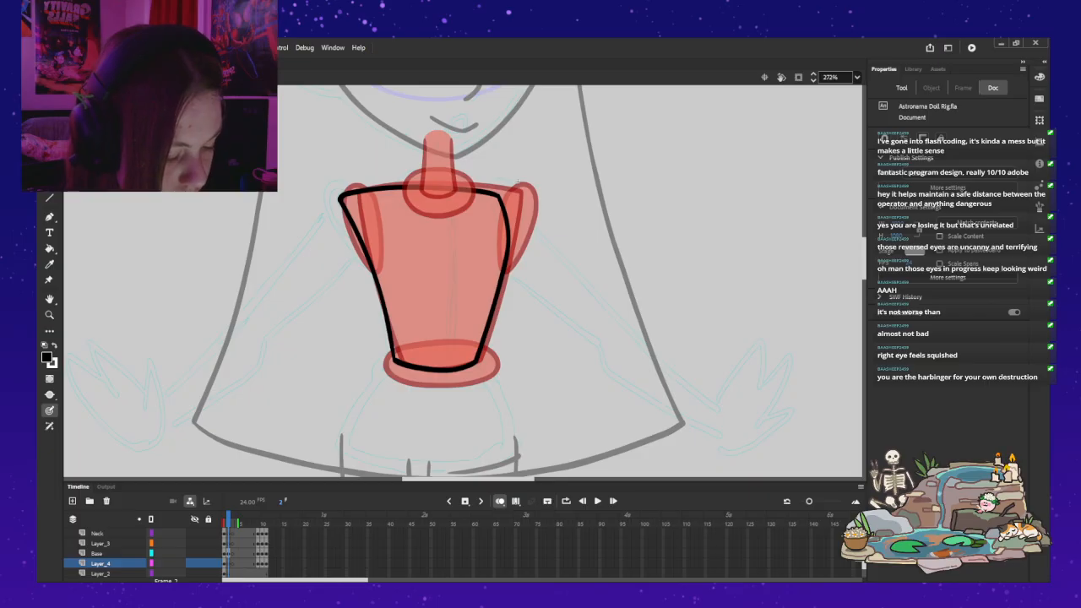
mouse_move(397, 349)
mouse_down()
mouse_move(386, 379)
mouse_move(427, 388)
mouse_move(492, 376)
mouse_move(487, 353)
mouse_move(467, 345)
mouse_move(407, 347)
mouse_up()
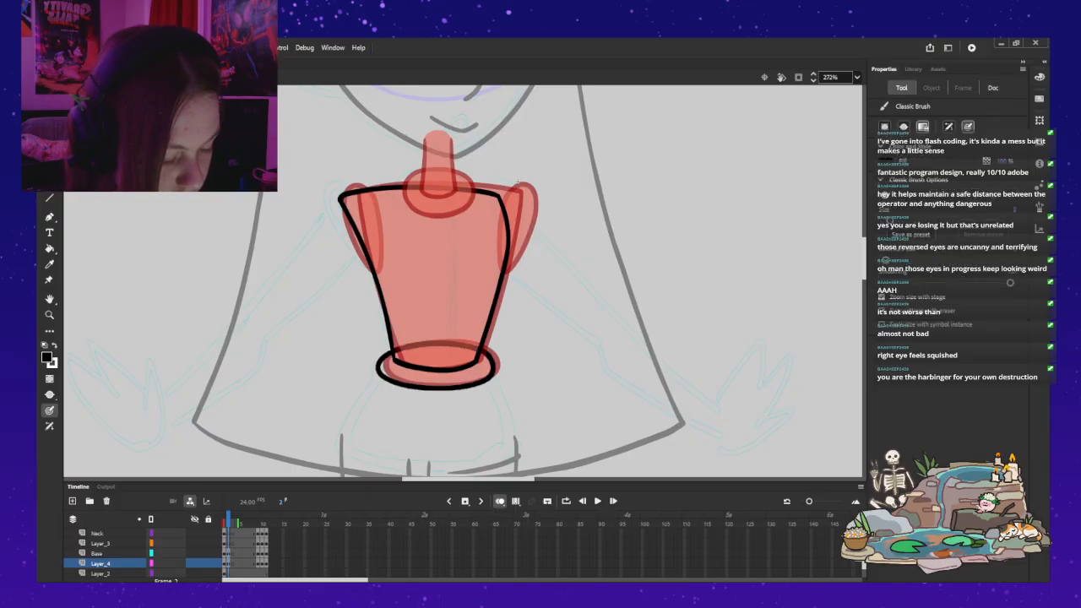
key(alt+shift+o)
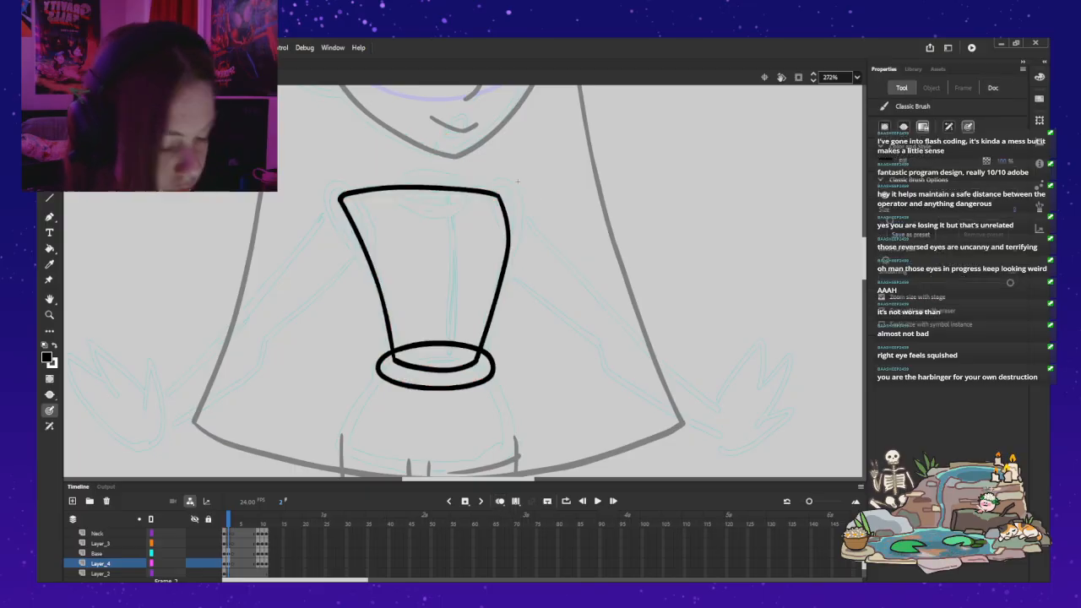
Step: Shift the waist ring slightly down and to the left so it sits under the torso
key(v)
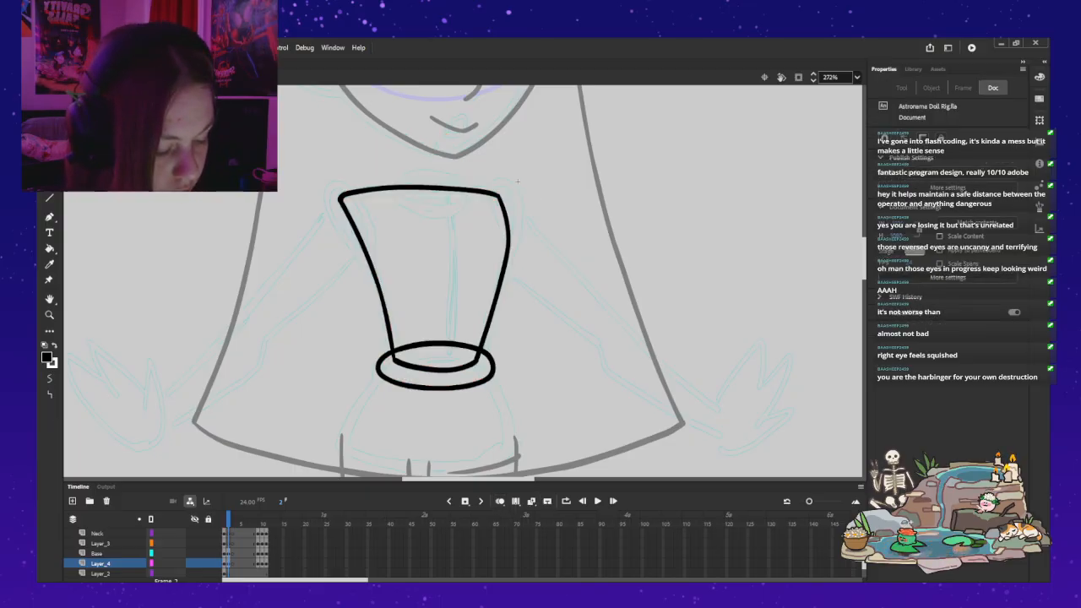
click(434, 387)
drag(435, 387, 432, 389)
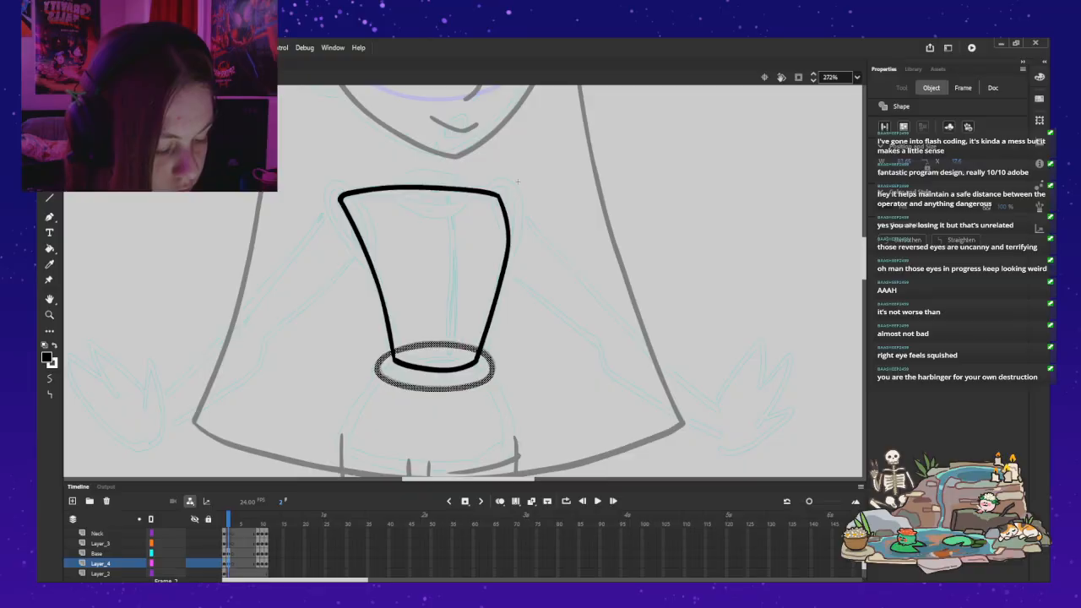
click(517, 180)
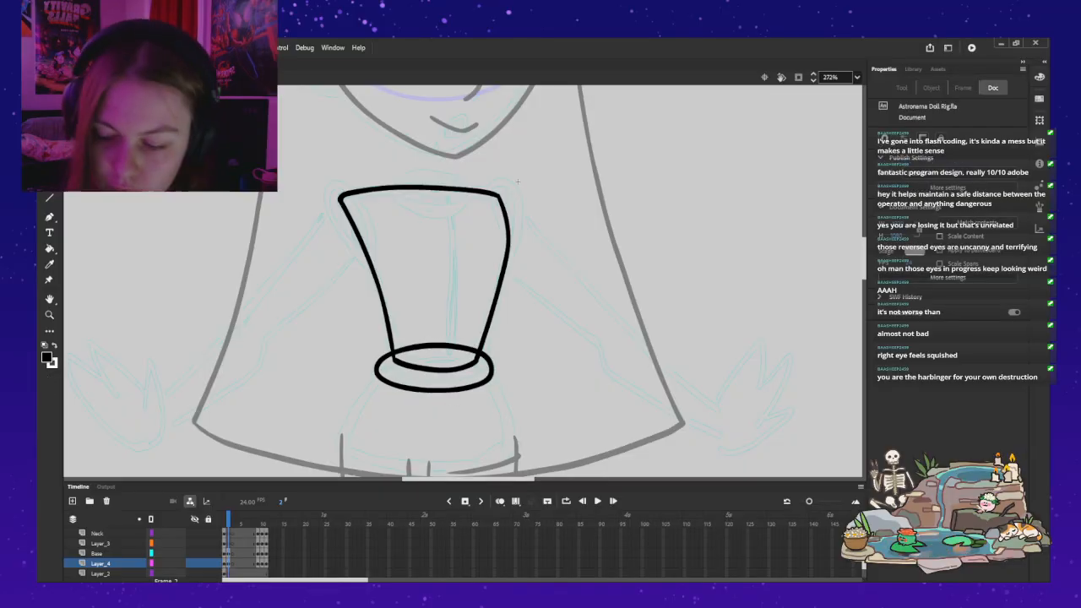
Step: Try to ink a narrow oval shoulder joint over the torso's upper right corner with the Classic Brush on Layer_4
key(b)
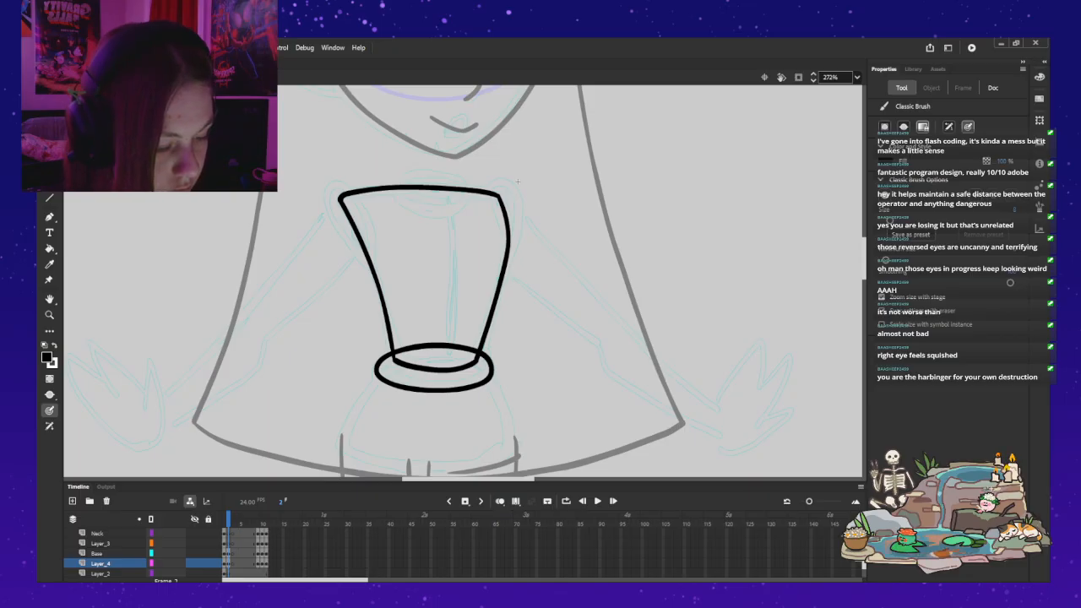
drag(518, 181, 519, 219)
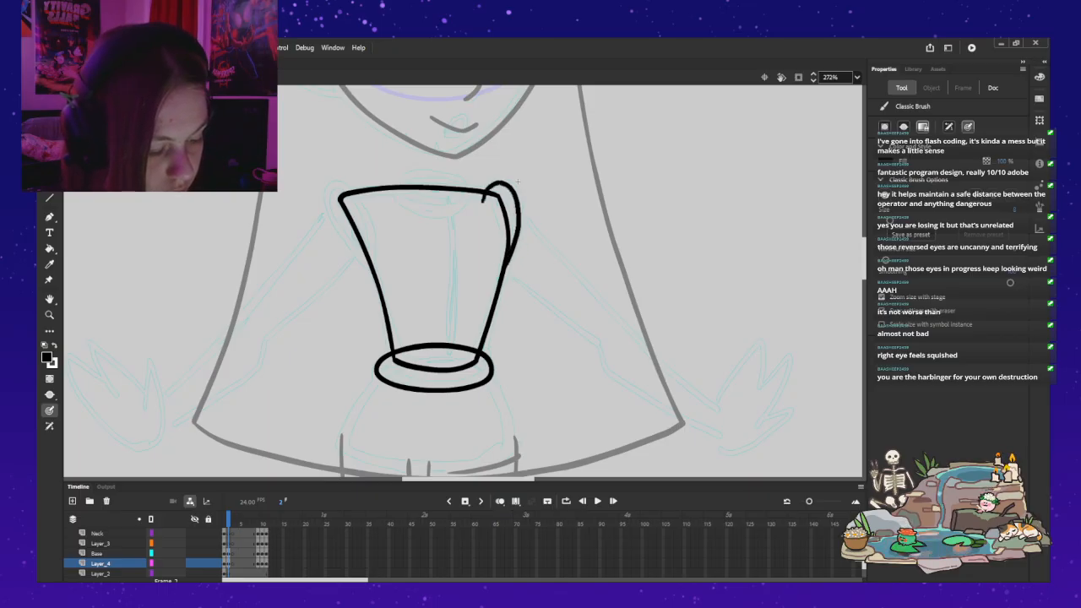
key(ctrl+z)
drag(484, 195, 501, 183)
key(ctrl+z)
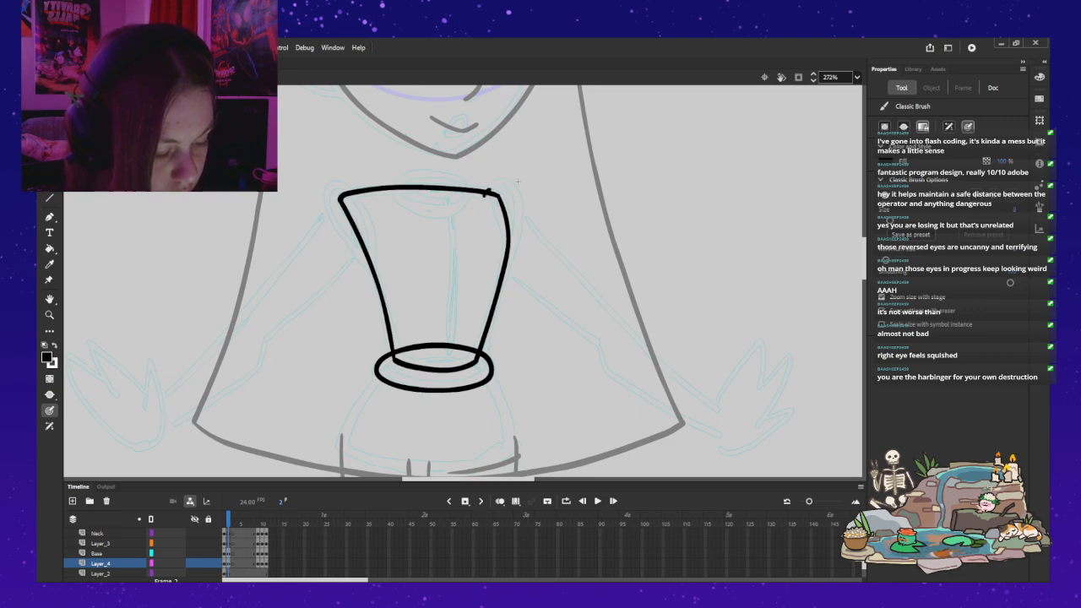
key(alt+shift+o)
drag(484, 191, 498, 186)
key(ctrl+z)
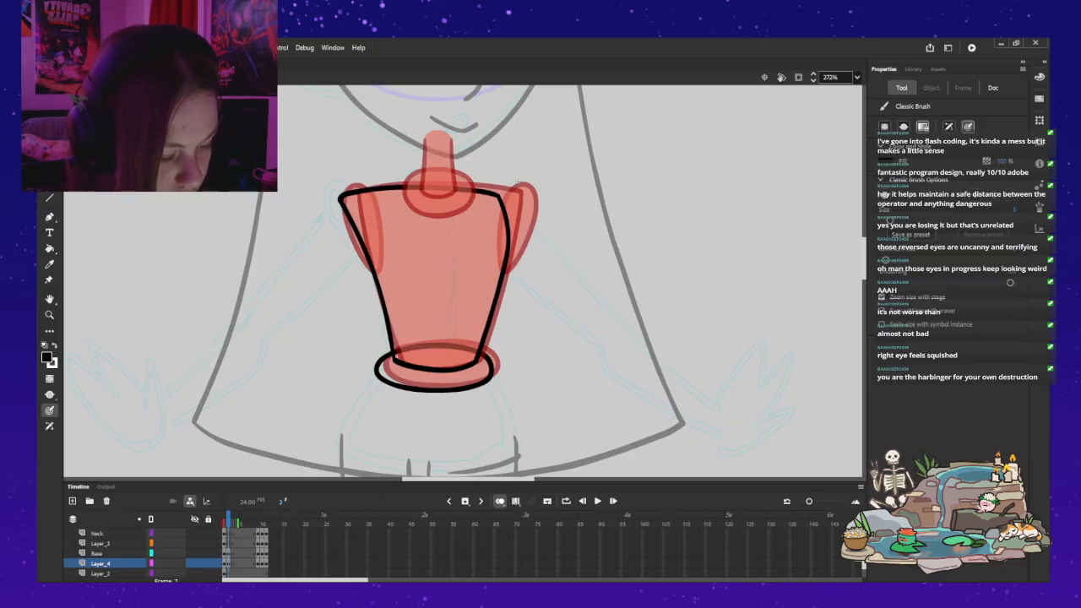
key(alt+shift+o)
mouse_move(481, 196)
mouse_down()
mouse_move(516, 207)
mouse_move(507, 268)
mouse_move(497, 272)
mouse_move(481, 195)
mouse_up()
key(ctrl+z)
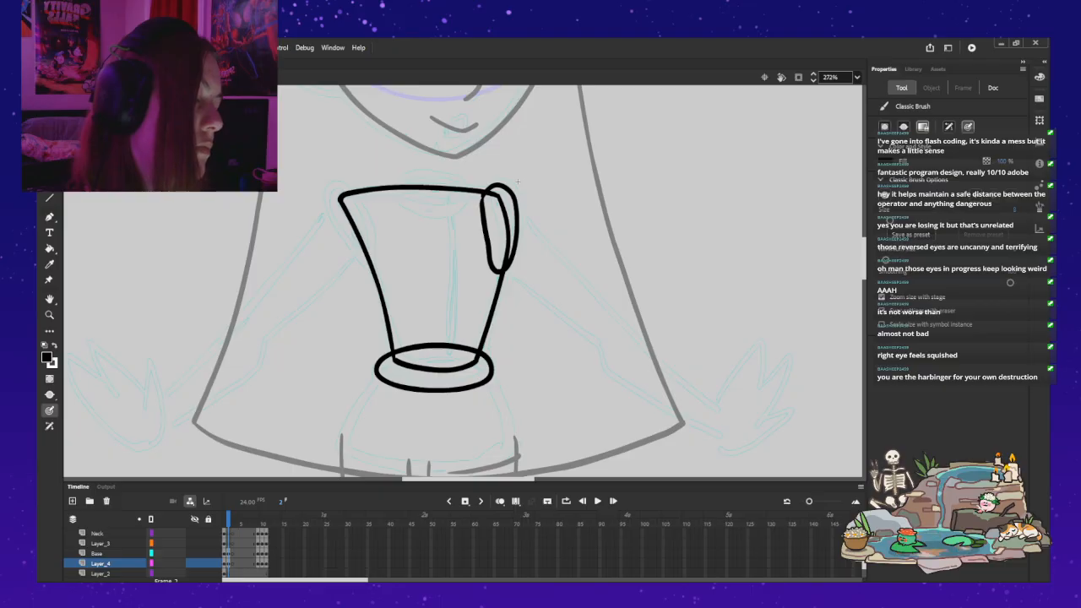
key(ctrl+z)
key(ctrl+z)
key(ctrl+z)
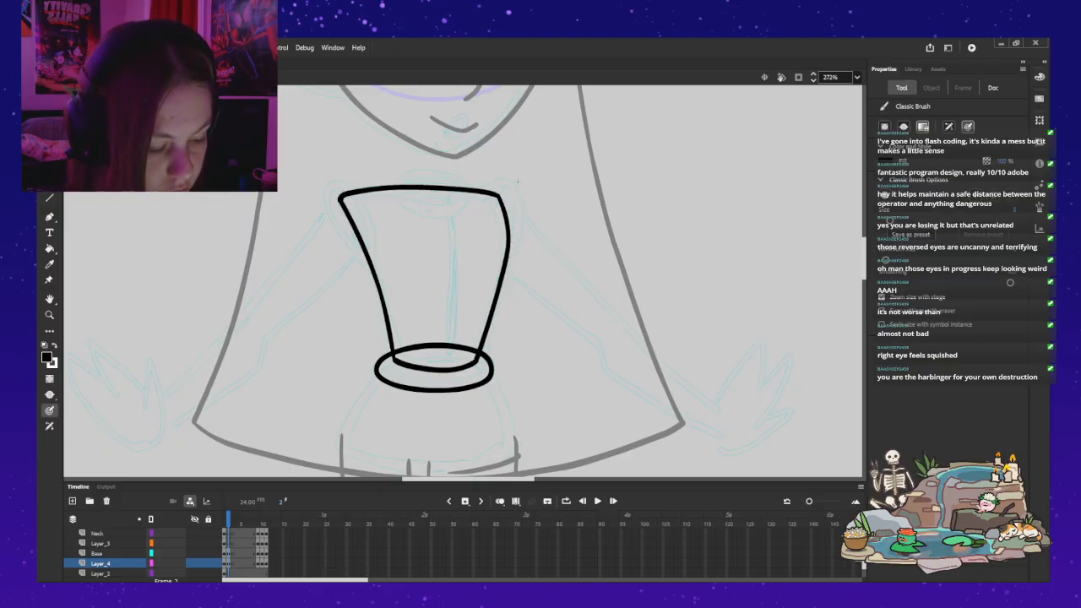
Step: Ink a longer oval for the right shoulder joint, built from short strokes down the torso's right edge
mouse_move(495, 275)
mouse_down()
mouse_move(518, 205)
mouse_move(507, 180)
mouse_up()
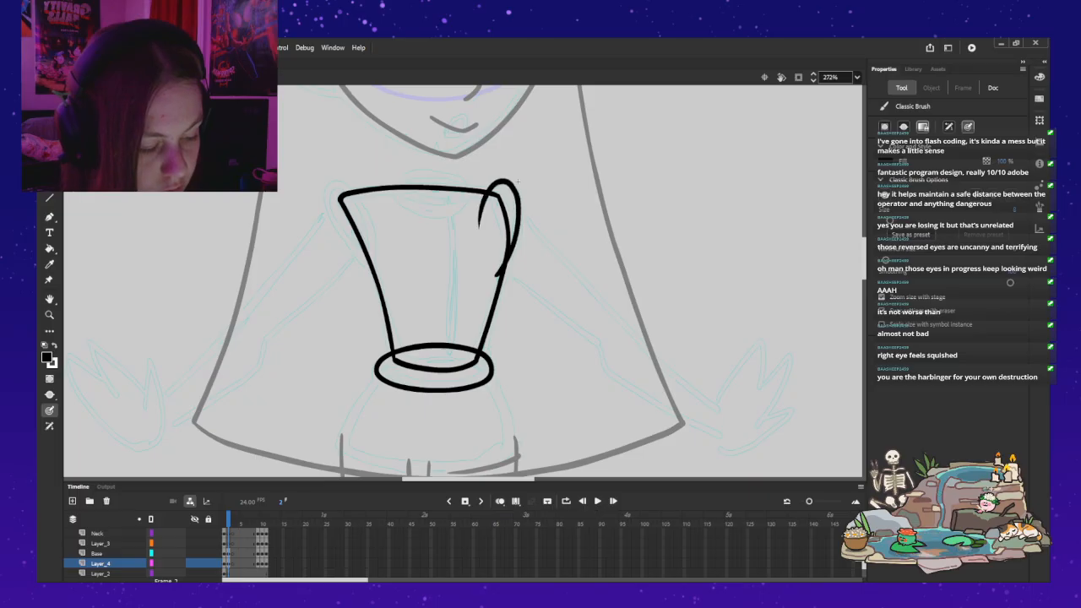
key(ctrl+z)
key(ctrl+z)
key(ctrl+z)
drag(482, 207, 485, 197)
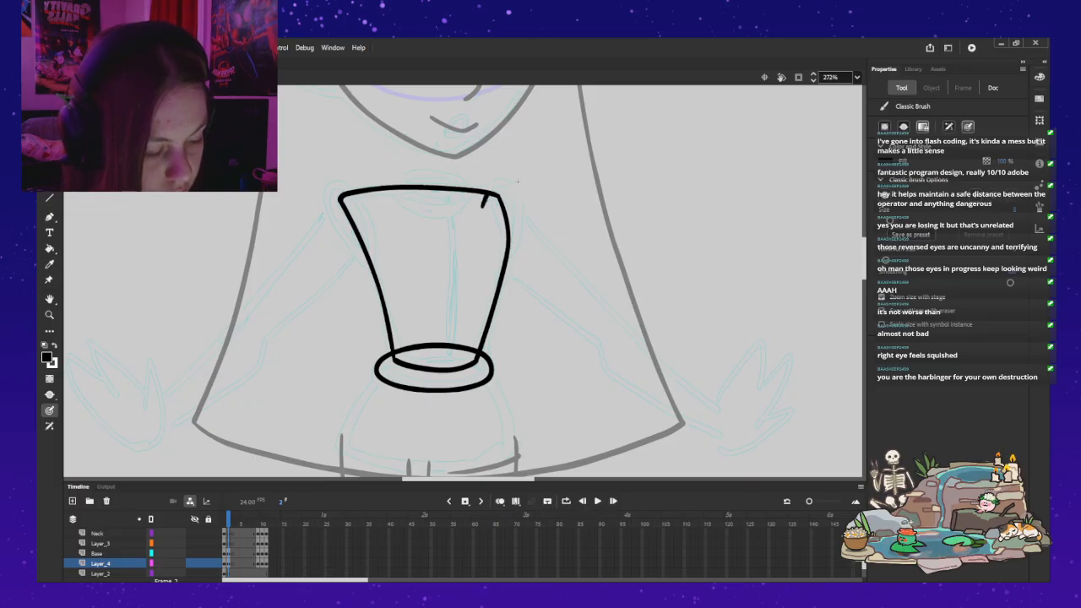
key(ctrl+z)
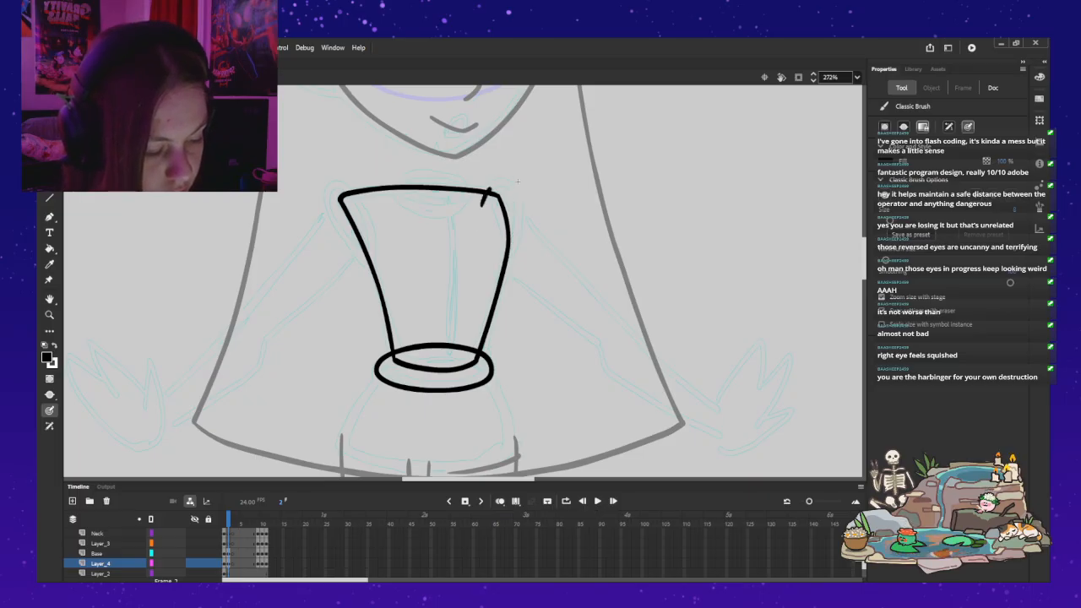
drag(502, 182, 518, 241)
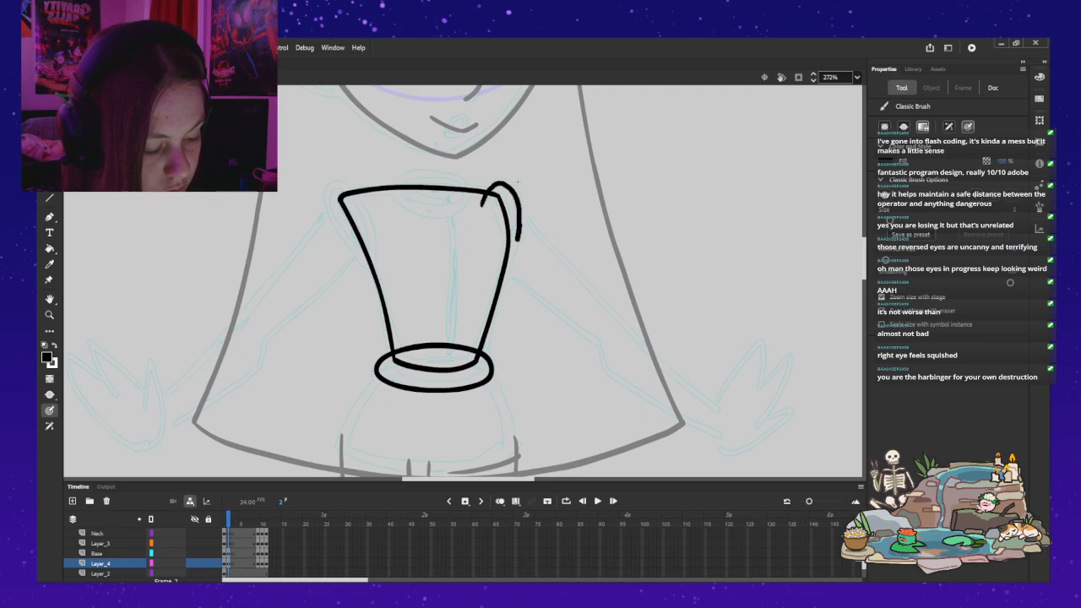
drag(503, 277, 492, 285)
drag(481, 211, 483, 202)
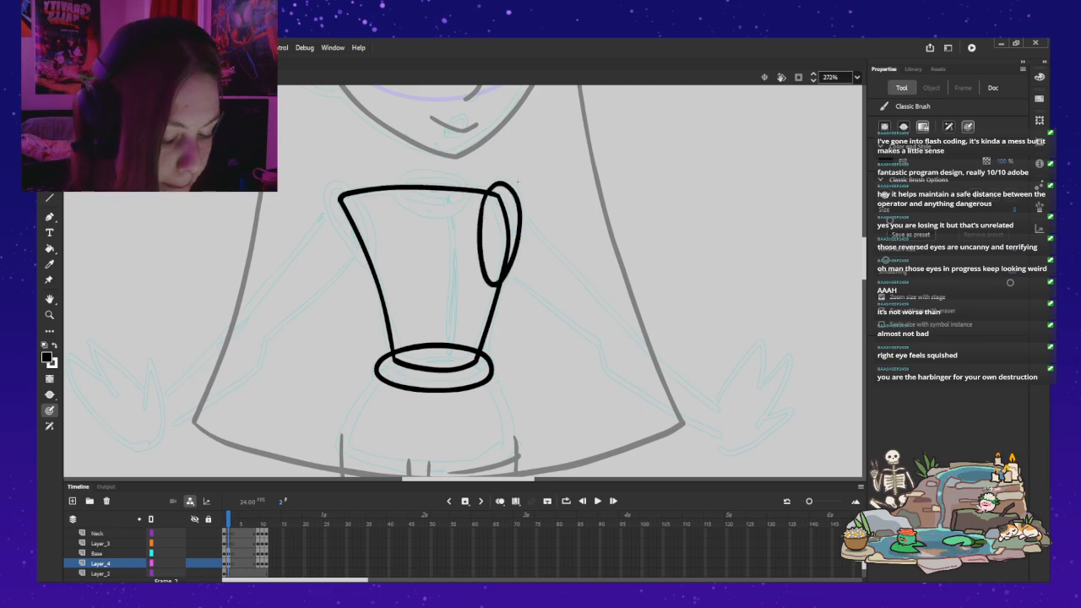
Step: Compare the right shoulder oval with the front-view torso in frame 1, using frame flipping and onion skinning
key(comma)
key(period)
key(comma)
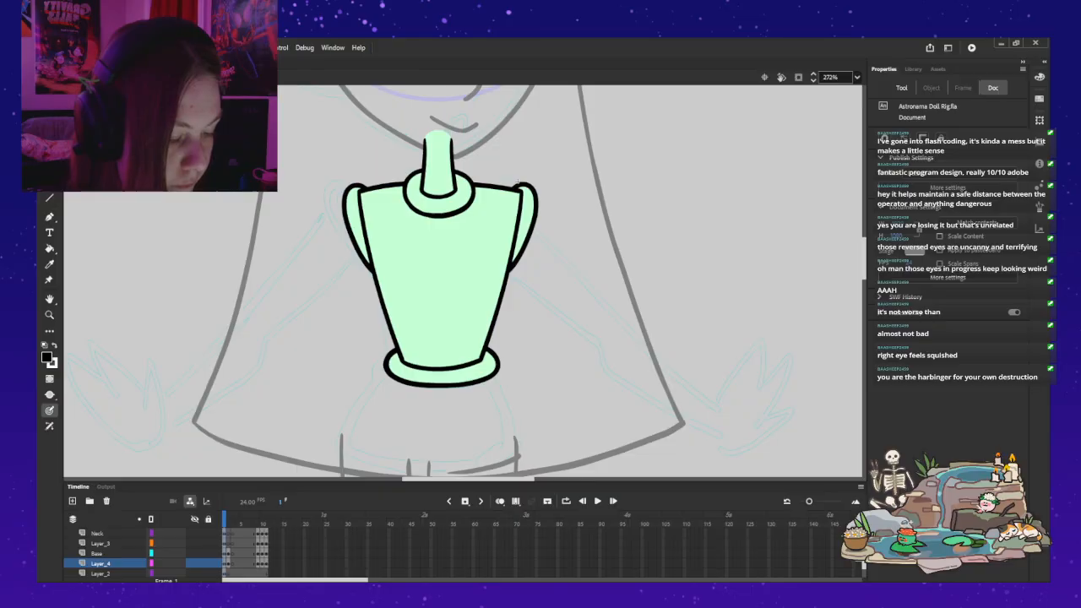
key(period)
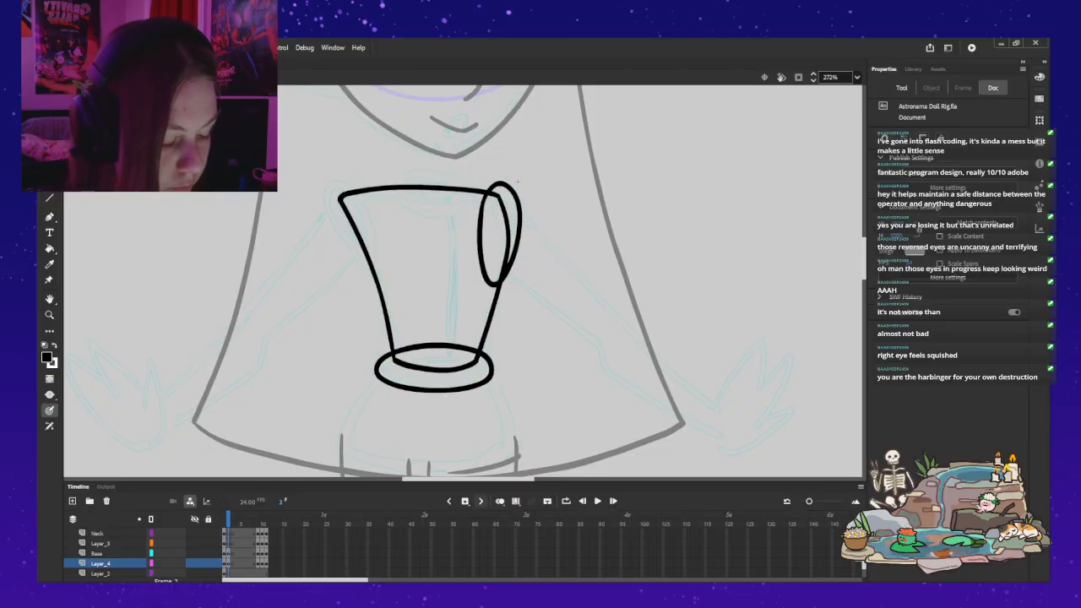
key(alt+shift+o)
key(alt+shift+o)
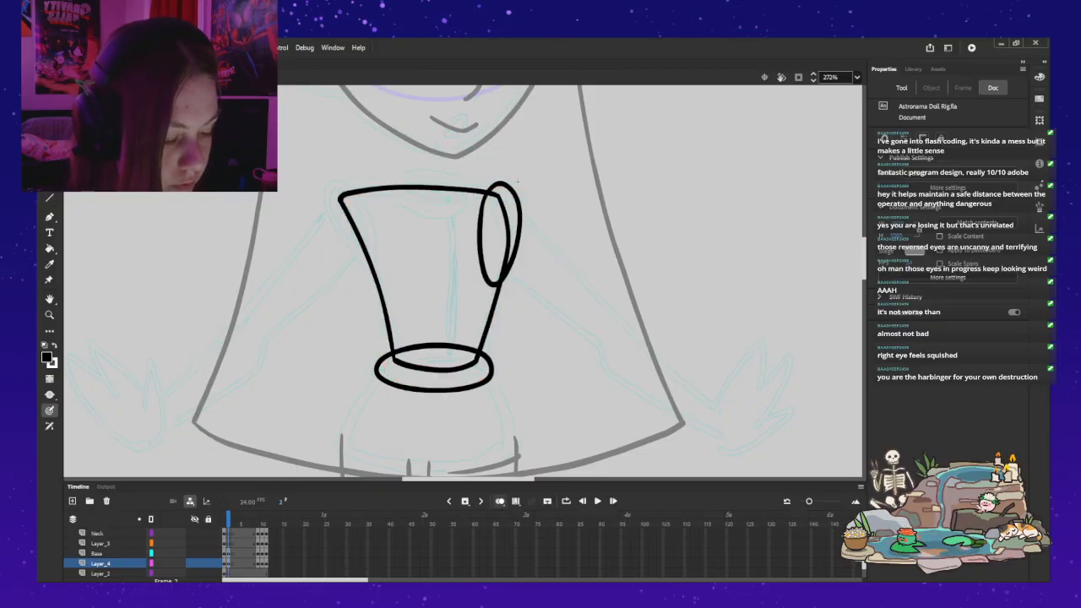
key(alt+shift+o)
key(alt+shift+o)
key(alt+shift+o)
key(alt+shift+o)
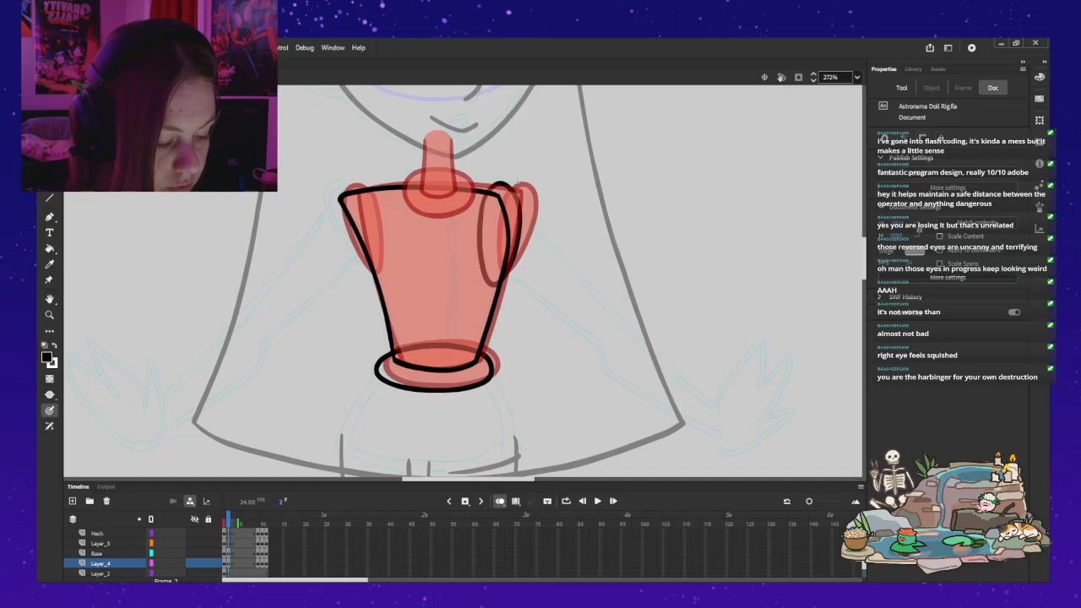
Step: Replace the right shoulder oval with a wider one that reaches further into the torso
click(517, 180)
key(Delete)
key(b)
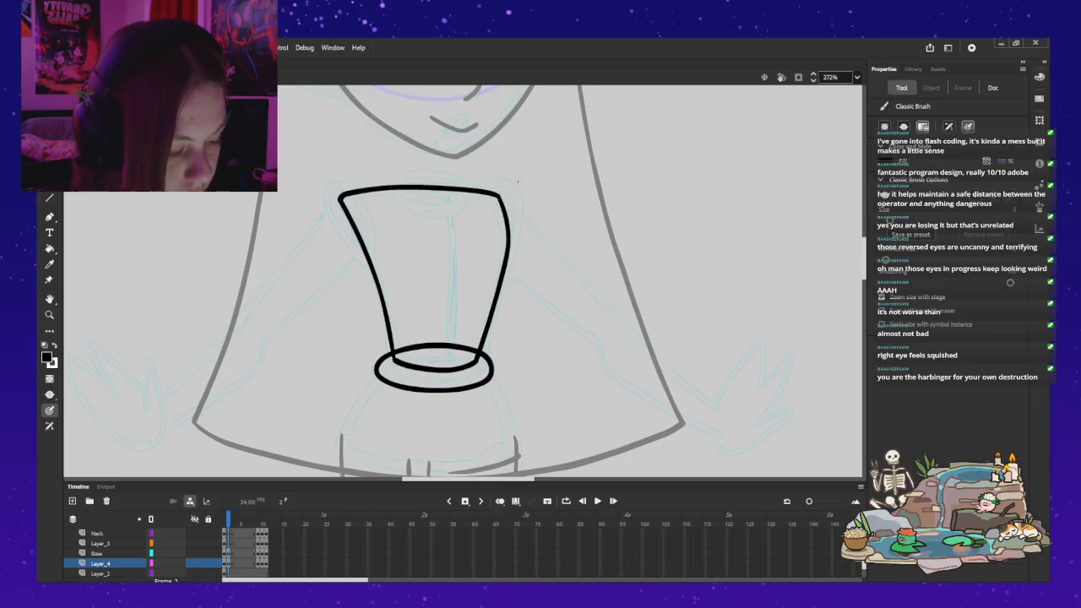
mouse_move(481, 196)
mouse_down()
mouse_move(479, 198)
mouse_move(506, 184)
mouse_move(518, 228)
mouse_move(492, 277)
mouse_move(473, 249)
mouse_move(481, 191)
mouse_up()
key(ctrl+z)
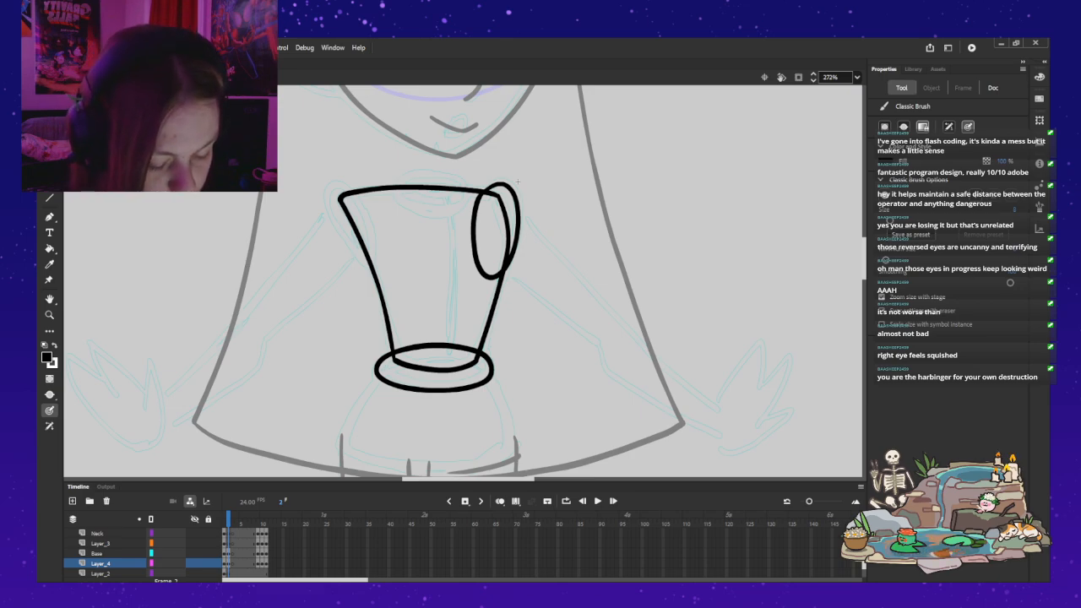
Step: Ink a slanted oval for the left shoulder joint over the torso's upper left corner on Layer_3
key(ctrl+z)
mouse_move(365, 201)
mouse_down()
mouse_move(335, 184)
mouse_move(326, 201)
mouse_move(353, 251)
mouse_move(375, 263)
mouse_move(367, 207)
mouse_up()
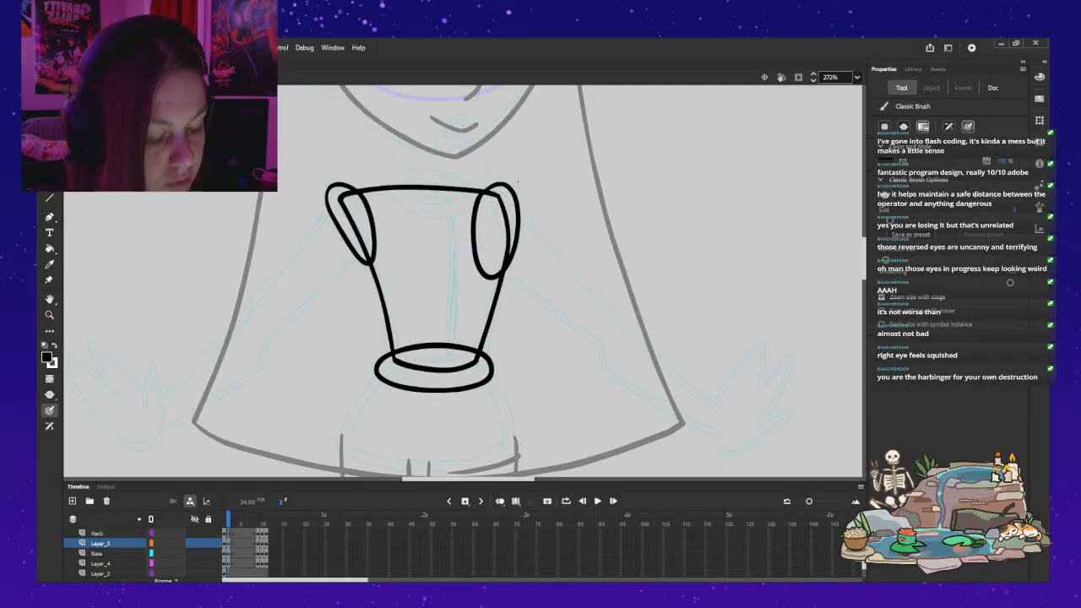
Step: Delete the wide right shoulder oval and ink a shorter, narrower one in its place on Layer_4
key(v)
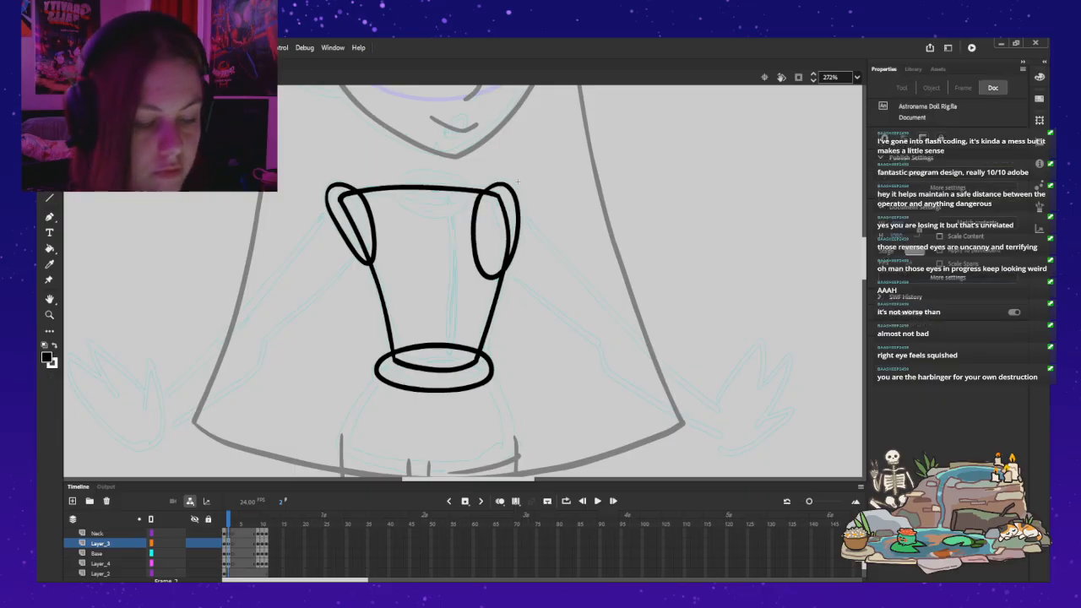
click(516, 201)
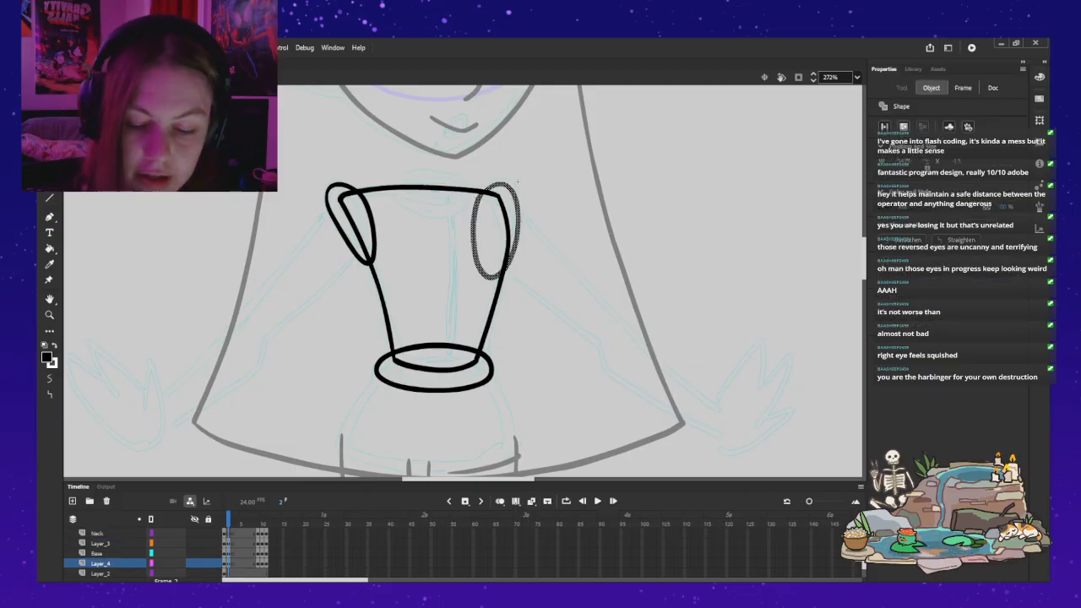
key(Delete)
key(ctrl+z)
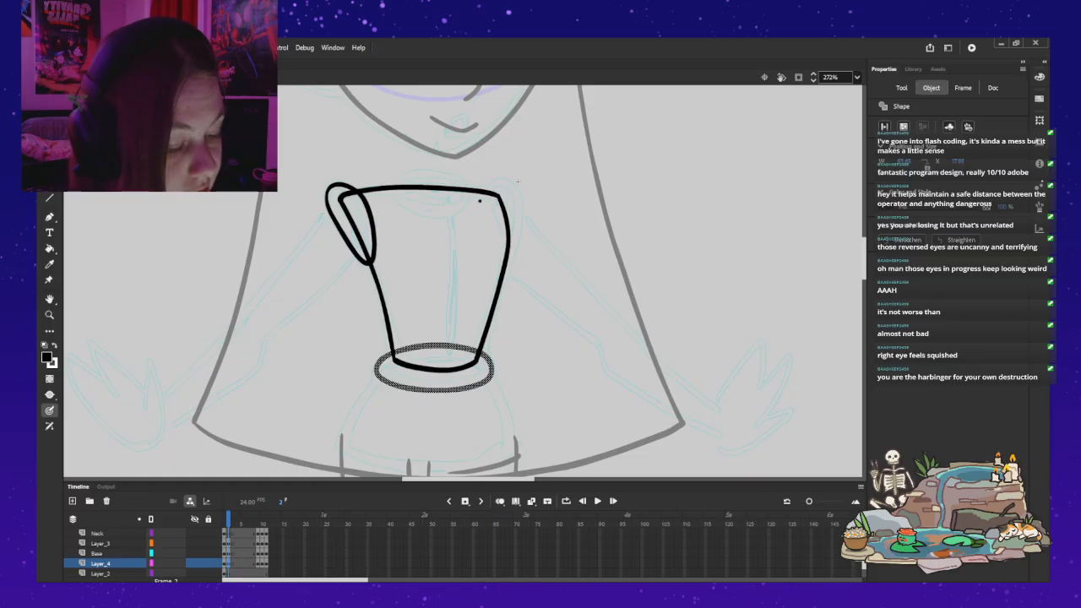
key(ctrl+z)
mouse_move(489, 188)
mouse_down()
mouse_move(505, 180)
mouse_move(518, 209)
mouse_move(509, 255)
mouse_move(490, 250)
mouse_move(485, 194)
mouse_up()
key(ctrl+z)
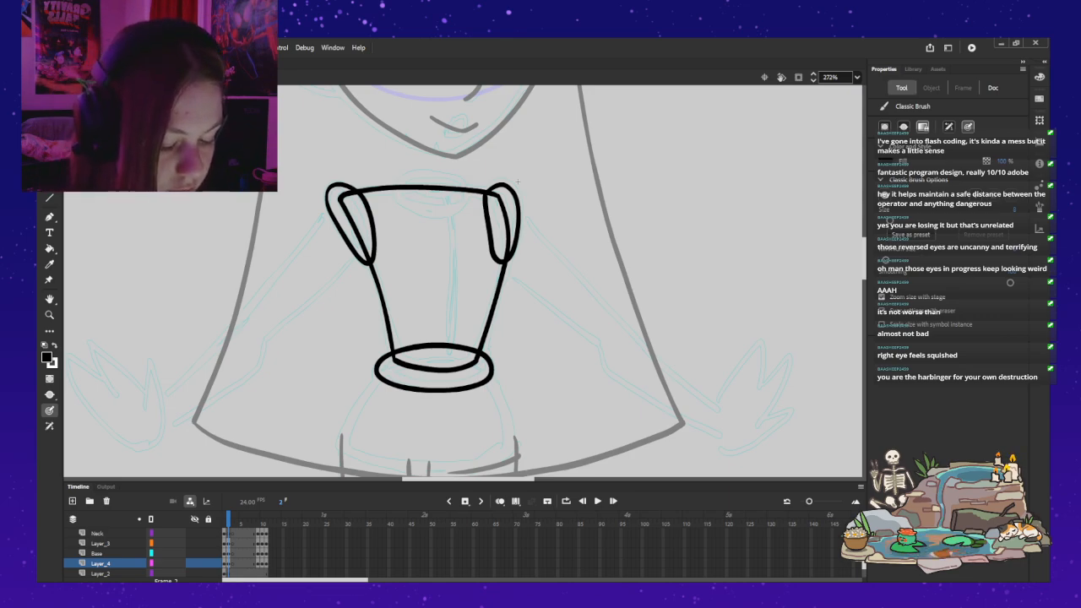
key(ctrl+z)
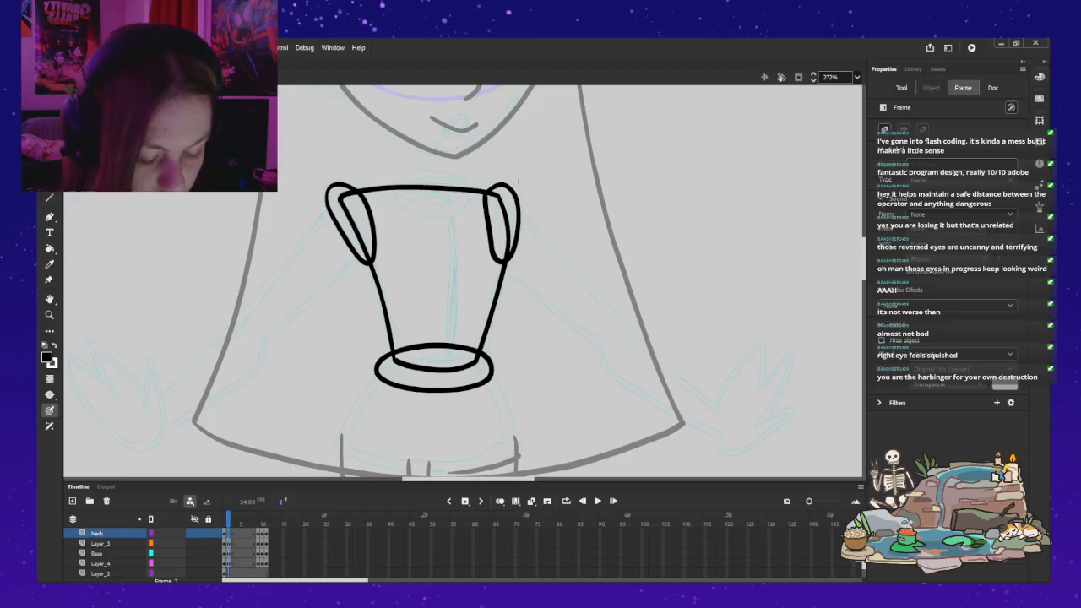
key(ctrl+z)
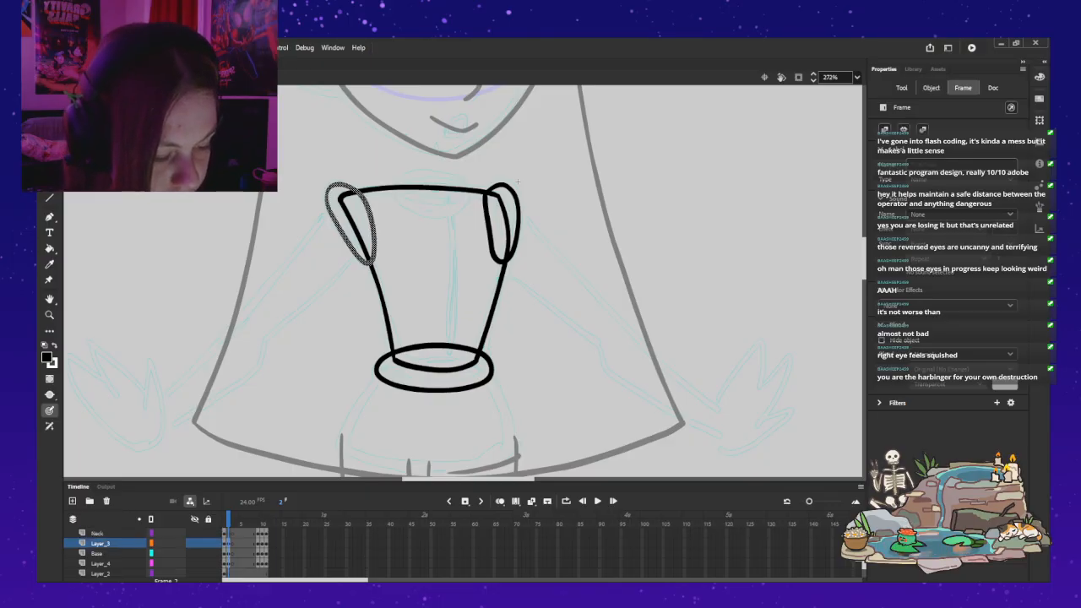
key(ctrl+z)
key(ctrl+z)
key(ctrl+z)
key(ctrl+z)
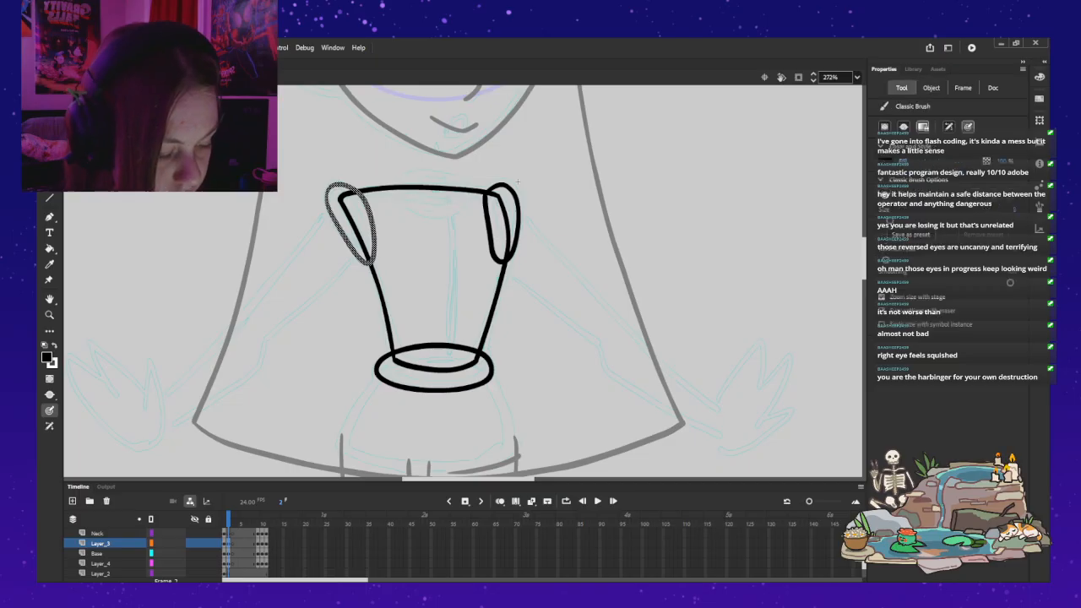
key(ctrl+z)
Step: Ink a rounded neck ring across the middle of the shoulder line on Layer_3, guided by the onion-skinned front view
key(alt+shift+o)
mouse_move(427, 171)
mouse_down()
mouse_move(410, 174)
mouse_move(414, 211)
mouse_move(458, 207)
mouse_move(464, 178)
mouse_up()
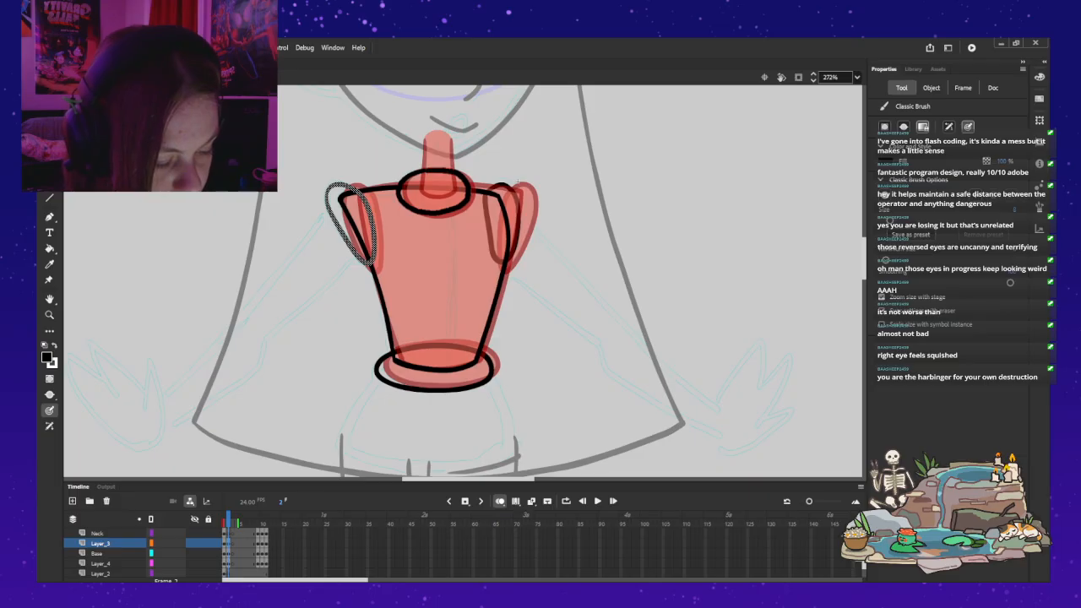
key(Escape)
key(alt+shift+o)
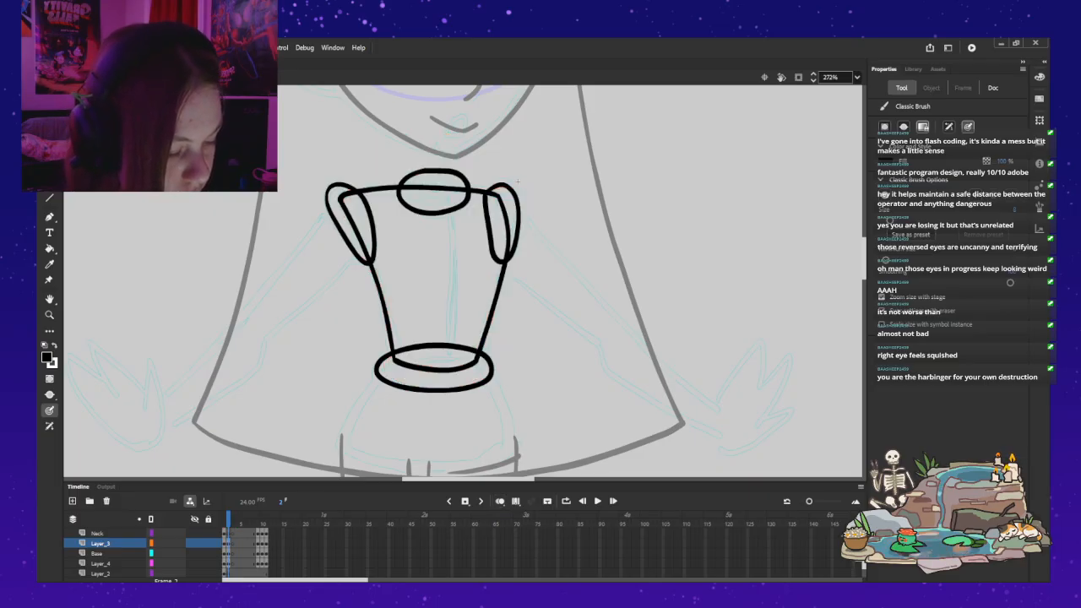
Step: Undo the neck ring and ink it again slightly narrower across the middle of the shoulder line on Layer_3
key(ctrl+z)
key(ctrl+z)
key(ctrl+z)
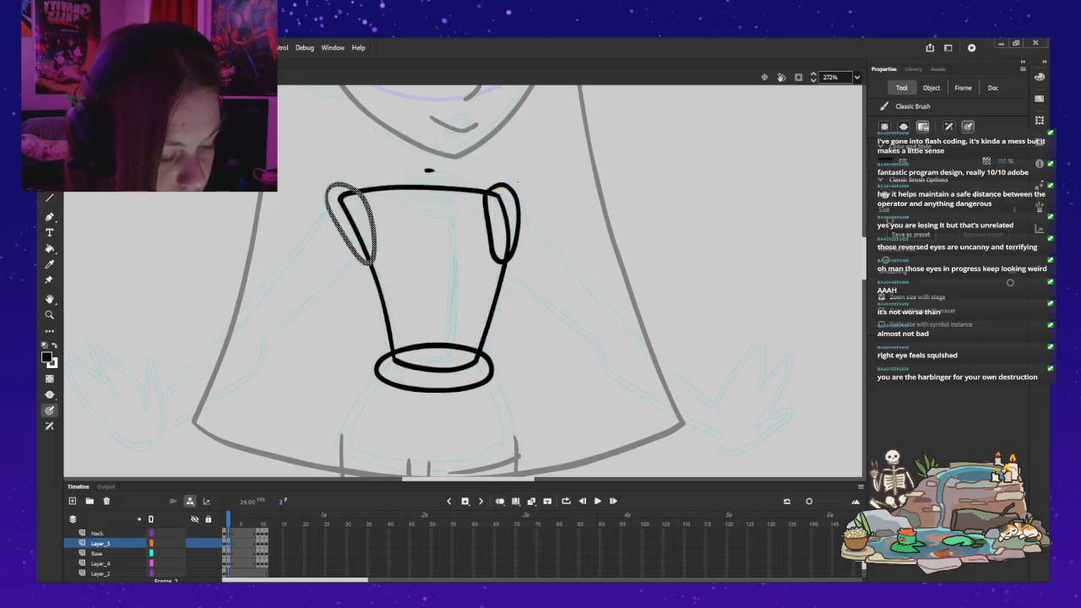
mouse_move(406, 177)
mouse_down()
mouse_move(399, 190)
mouse_move(431, 212)
mouse_move(465, 201)
mouse_move(463, 181)
mouse_up()
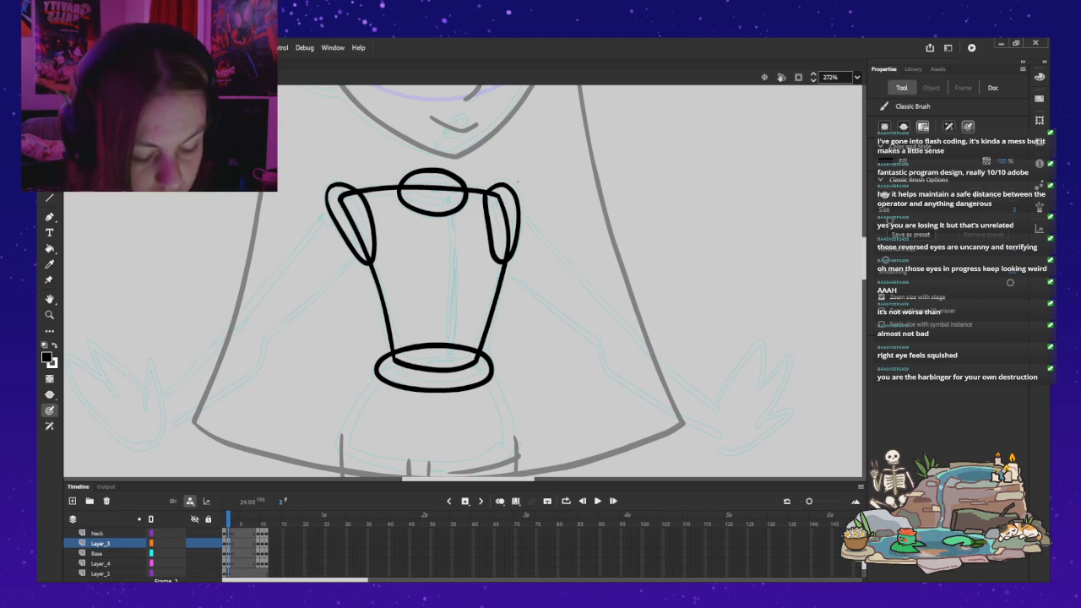
Step: Ink a short curved neck base inside the neck ring on the Neck layer, guided by the onion-skinned front view
key(Up)
drag(518, 181, 506, 344)
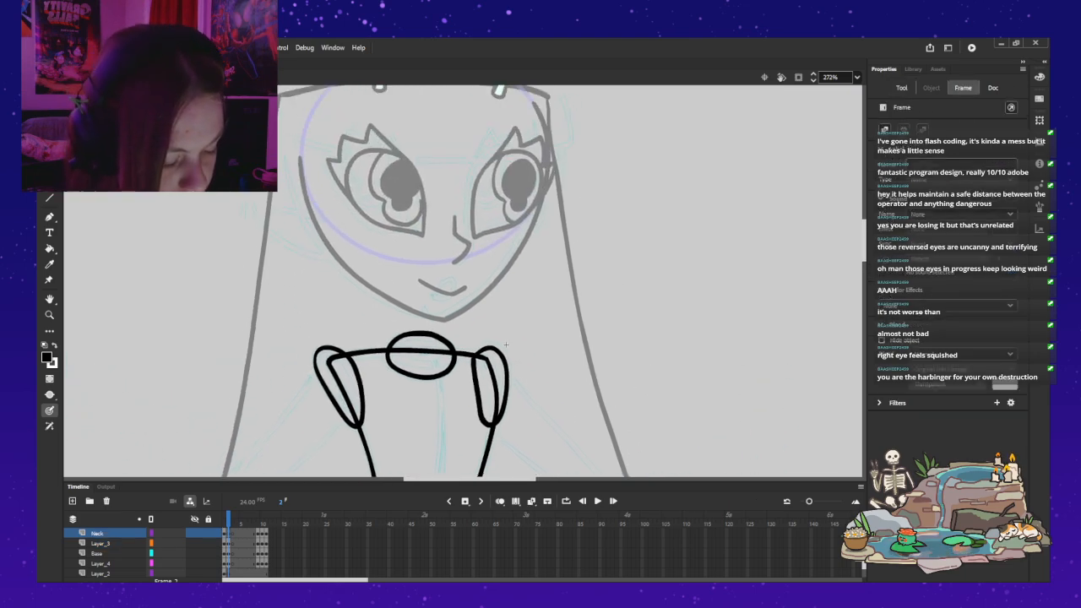
key(alt+shift+o)
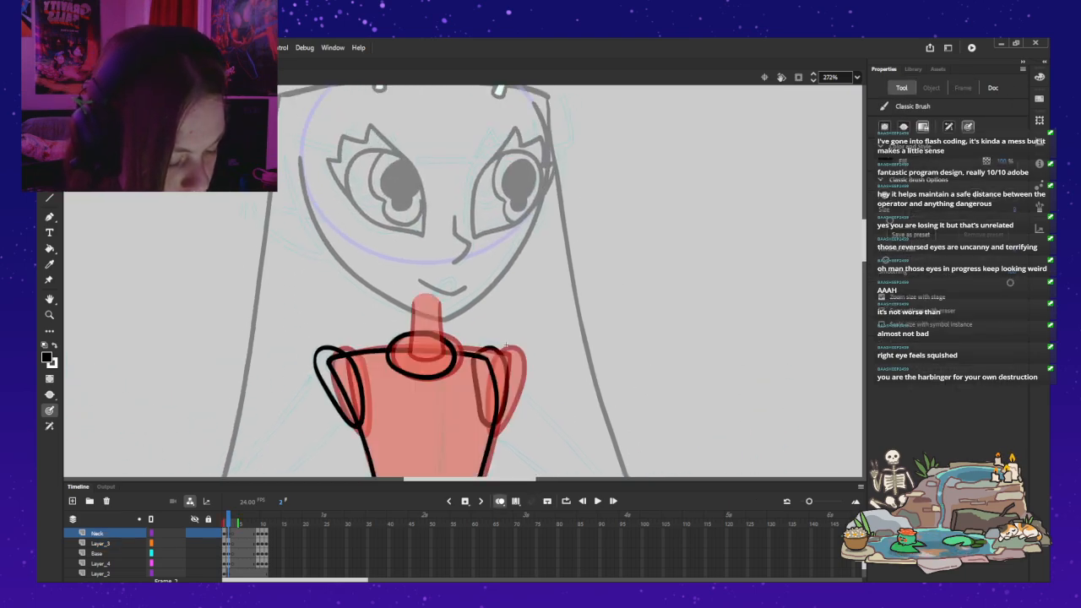
drag(407, 355, 419, 361)
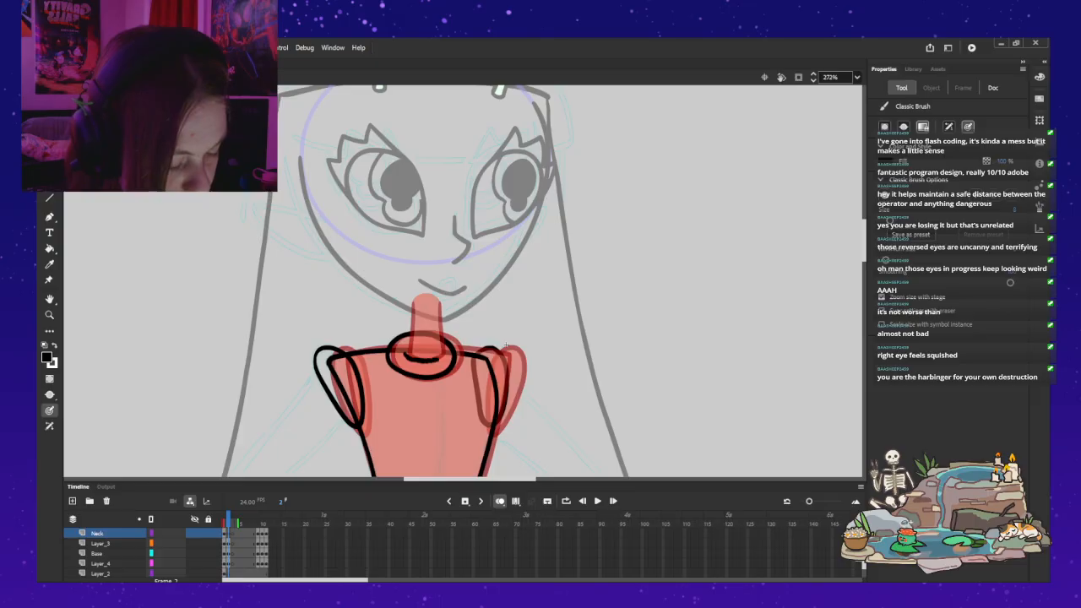
key(alt+shift+o)
Step: Ink the neck's two side lines on the Neck layer, running from the curved base up past the chin line
key(ctrl+z)
mouse_move(404, 353)
mouse_down()
mouse_move(441, 354)
mouse_move(434, 280)
mouse_up()
key(ctrl+z)
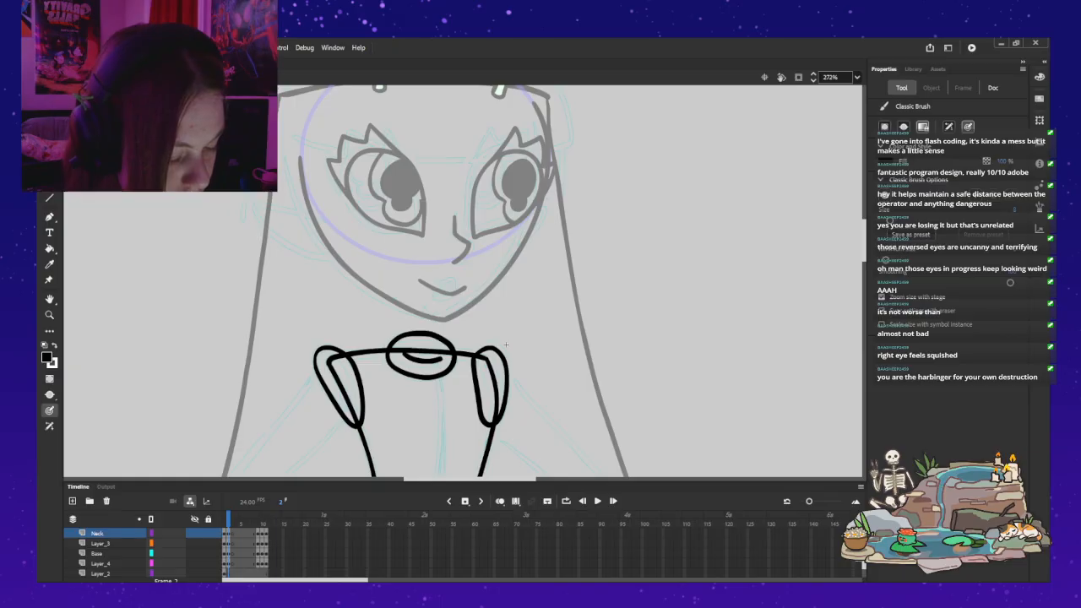
drag(404, 355, 404, 342)
drag(434, 297, 432, 334)
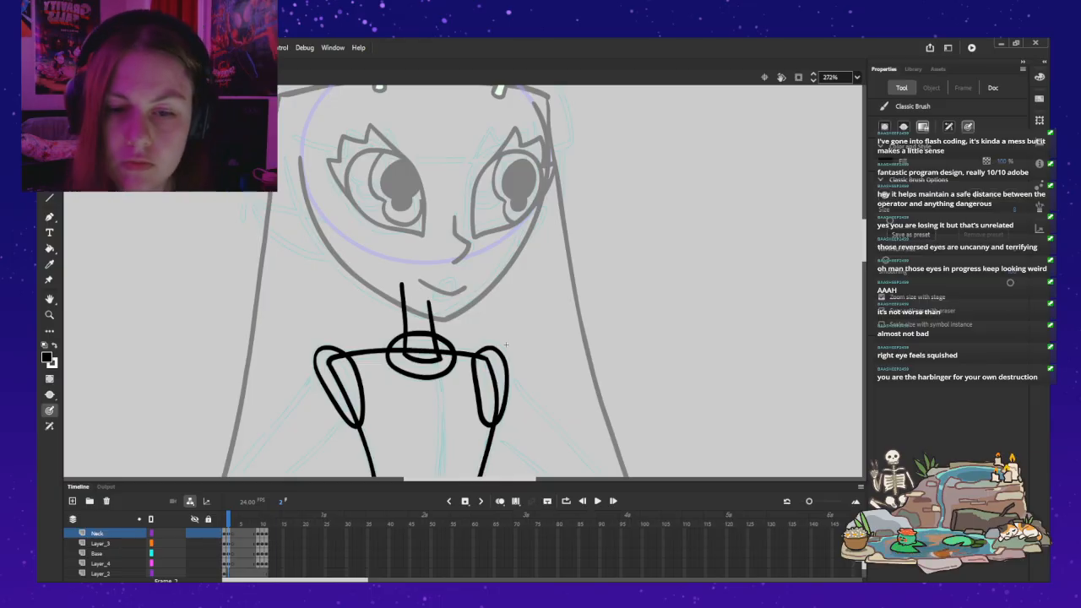
key(ctrl+z)
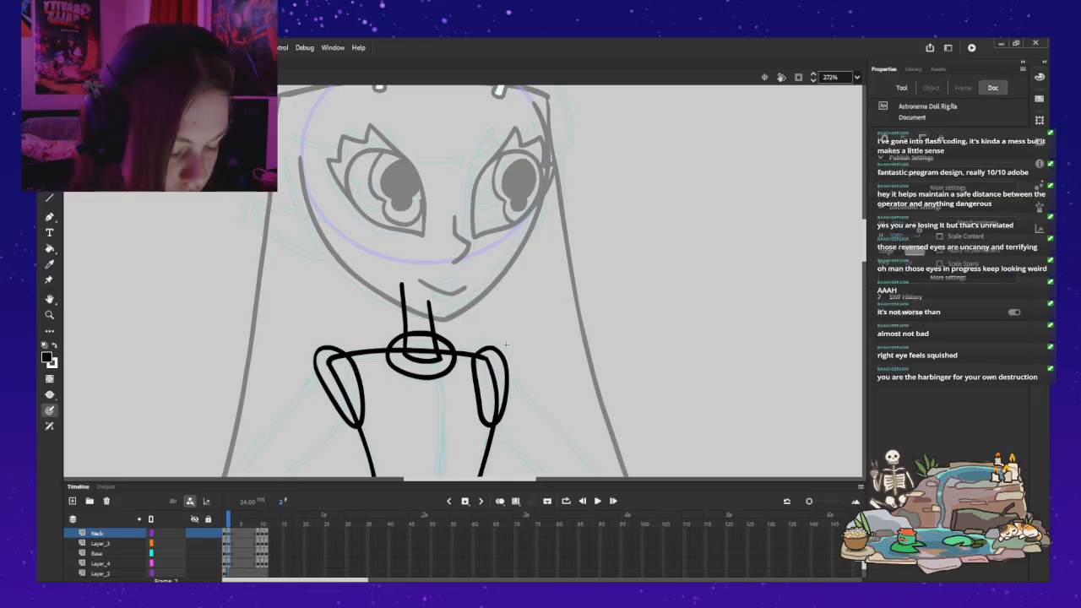
Step: Pick up the front view's mint green from frame 1 as the fill colour
key(comma)
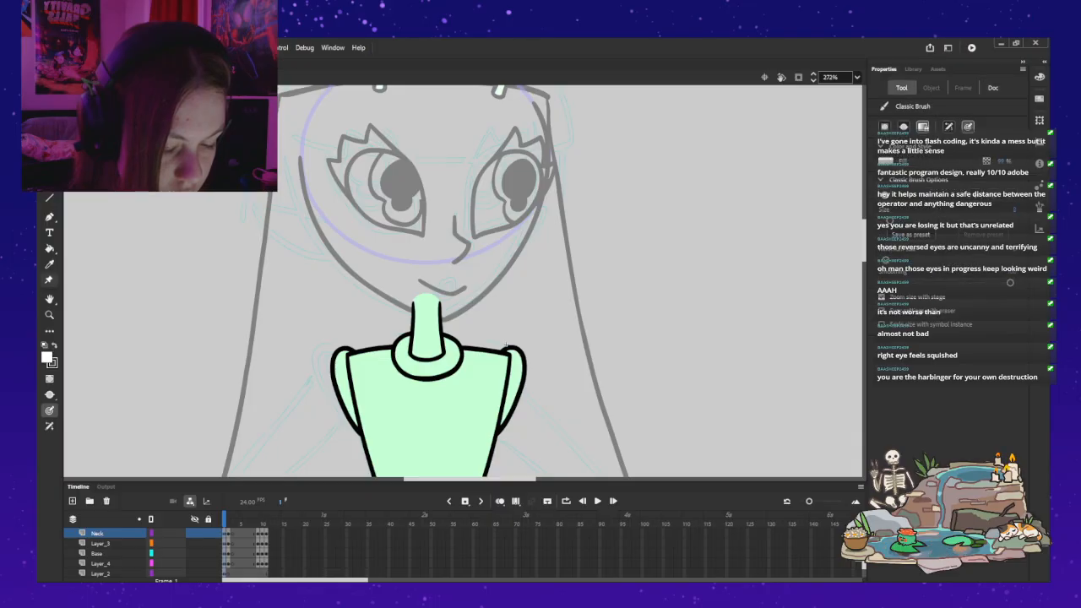
key(k)
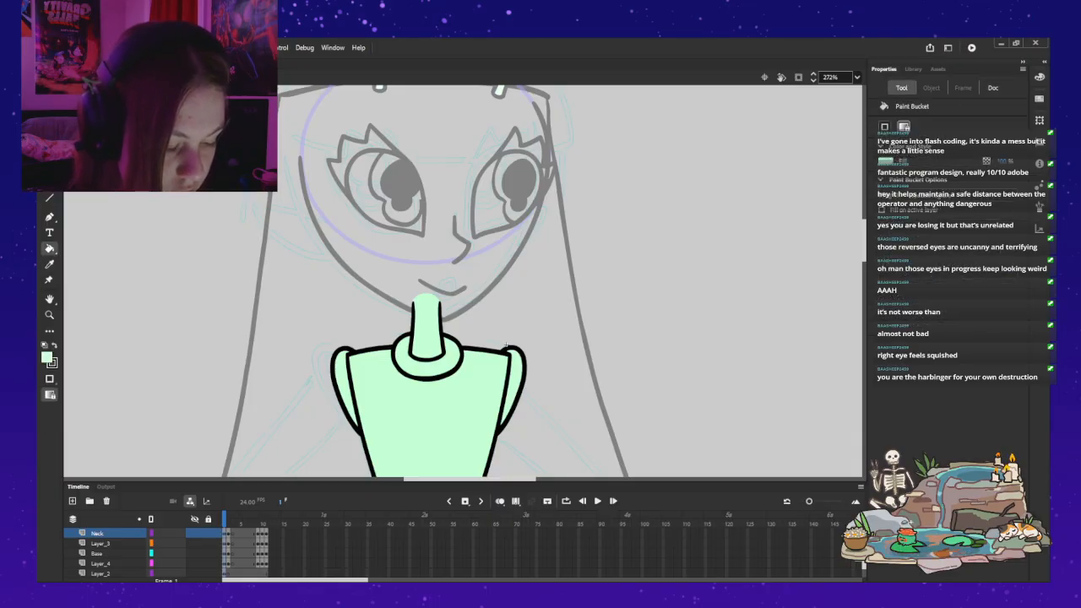
key(alt+shift+o)
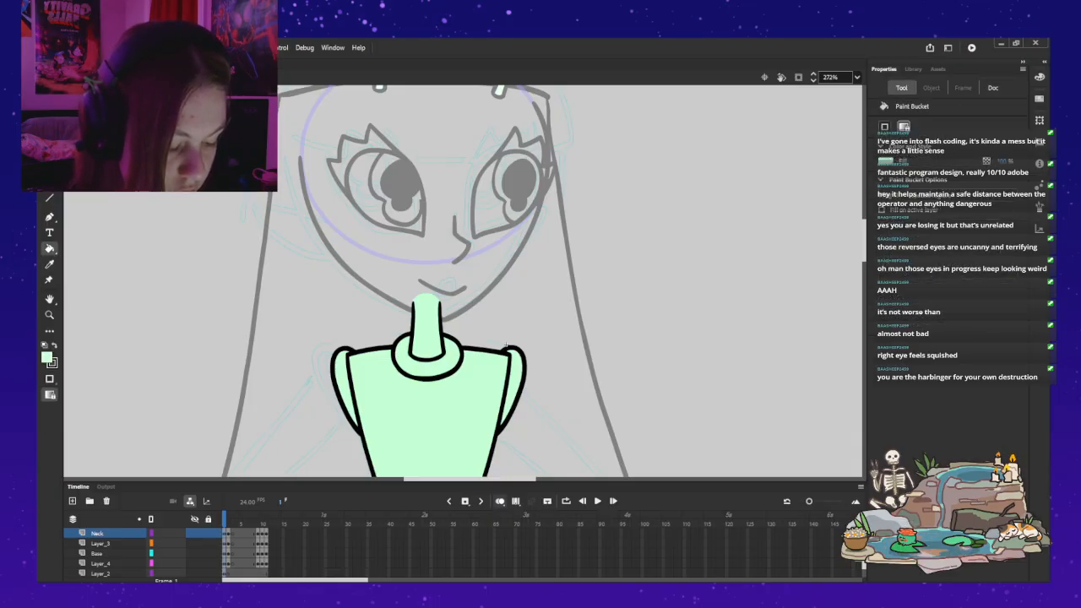
key(v)
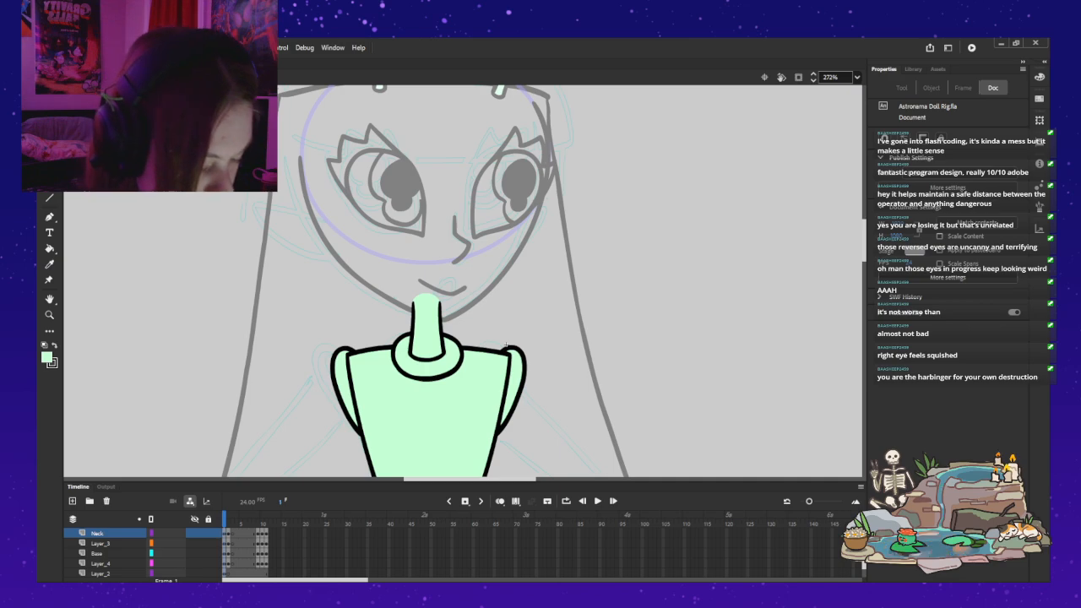
Step: Inspect the neck ring's outline and its overlap with the neck up close in the front view on frame 1
double_click(460, 361)
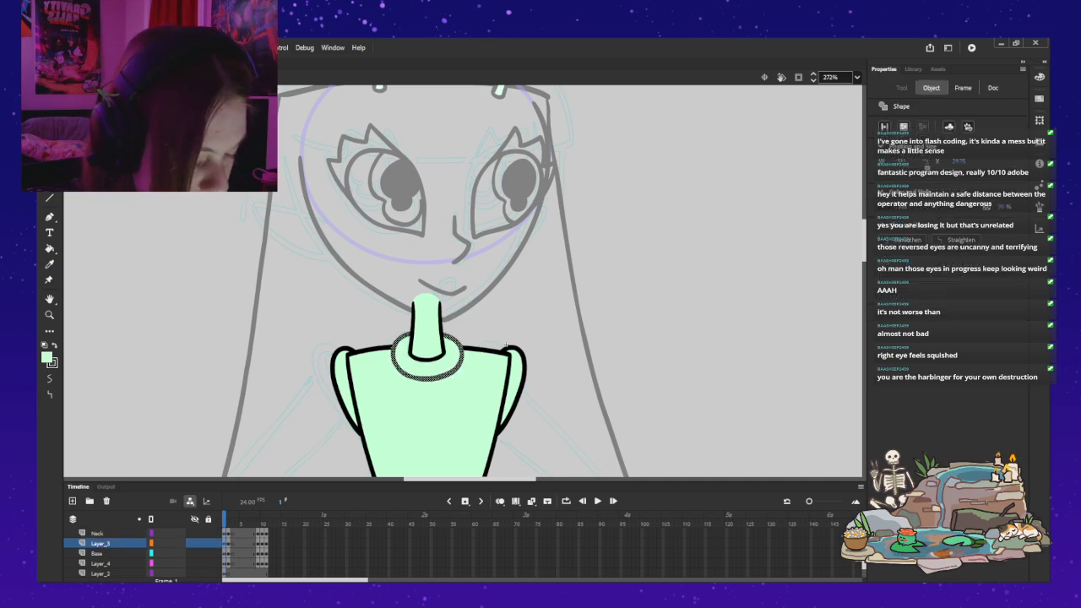
key(Escape)
key(ctrl+z)
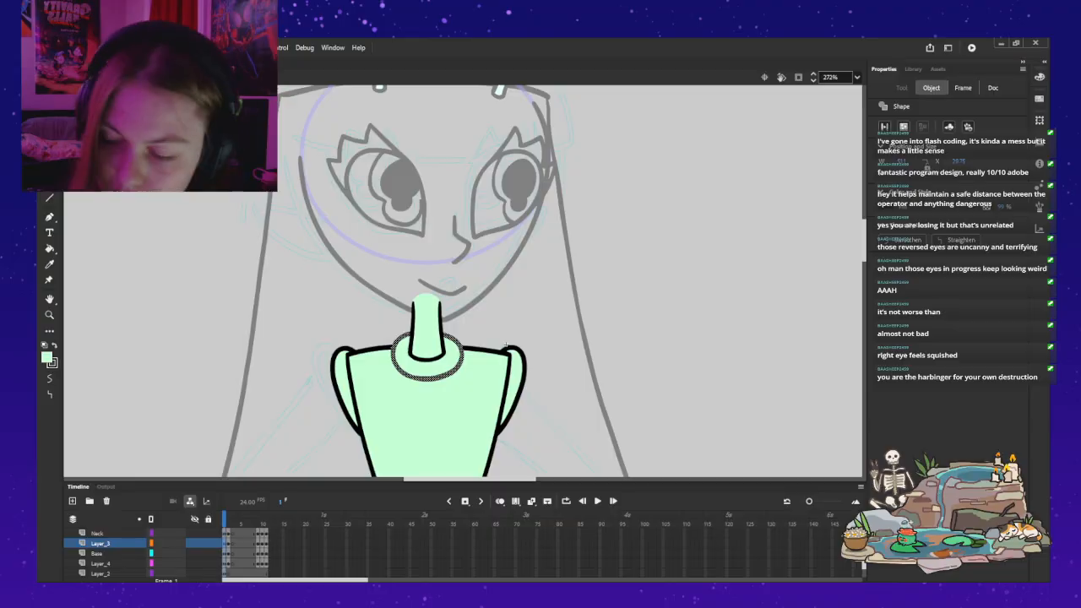
key(z)
click(457, 366)
key(v)
key(Escape)
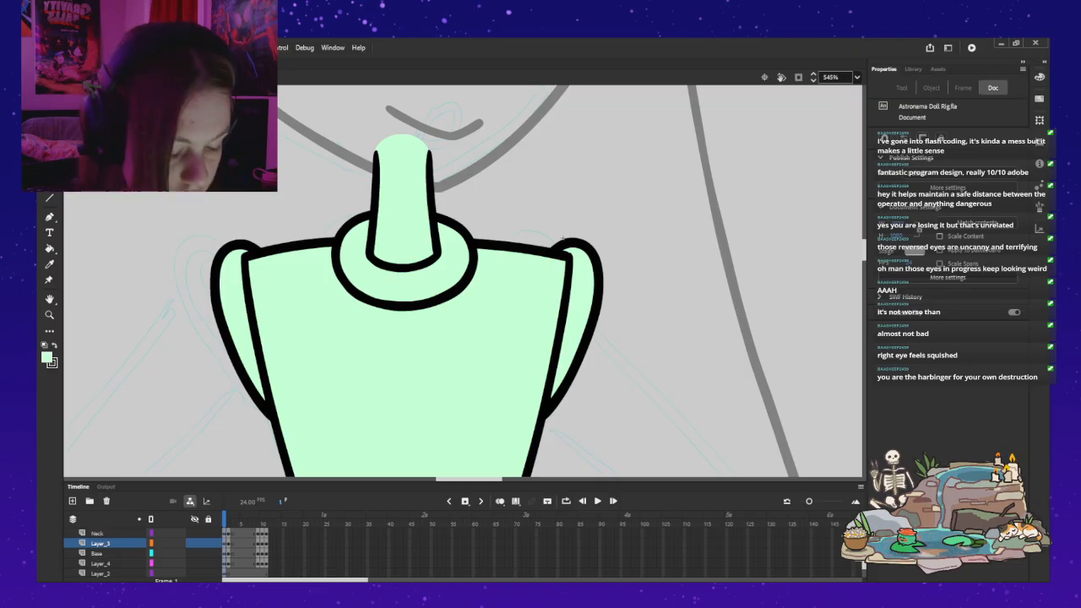
Step: Try to close the open top of the three-quarter neck on frame 2 with a curved mint green stroke on the Neck layer
key(period)
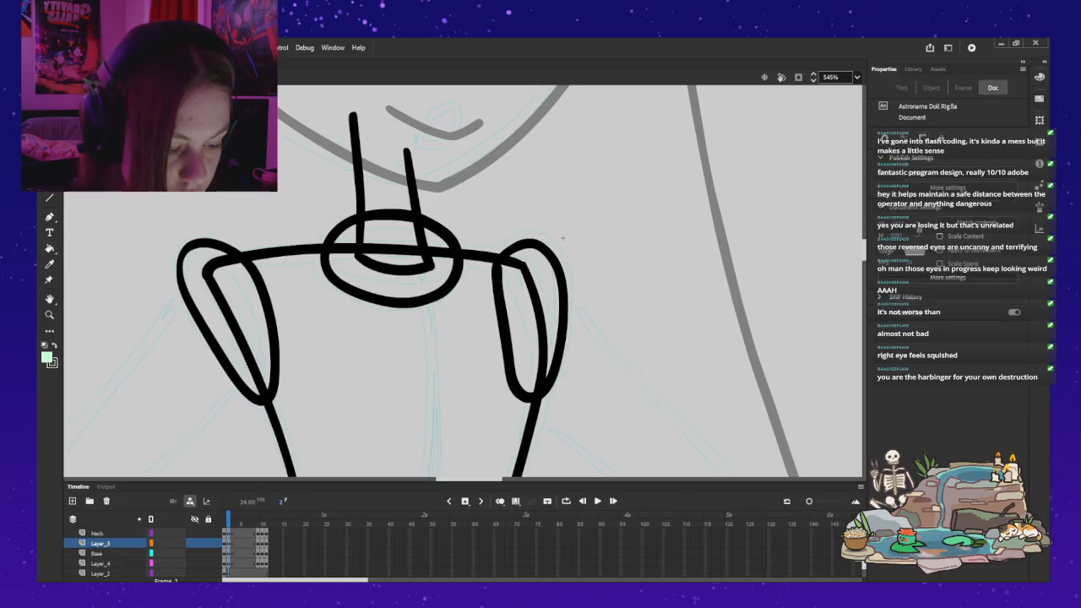
click(413, 194)
key(Escape)
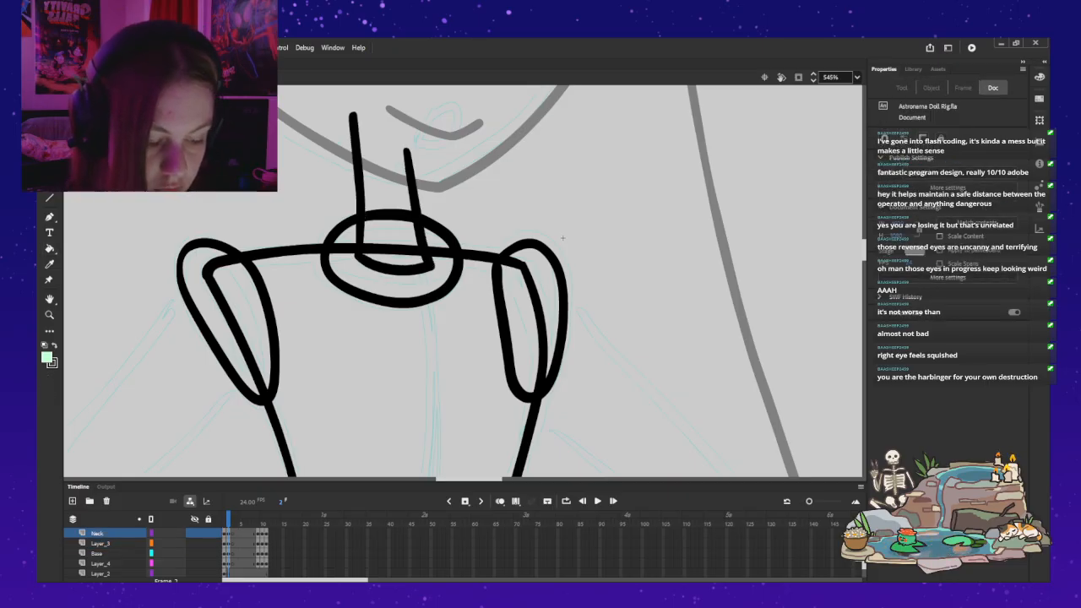
scroll(463, 280, up, 2)
key(b)
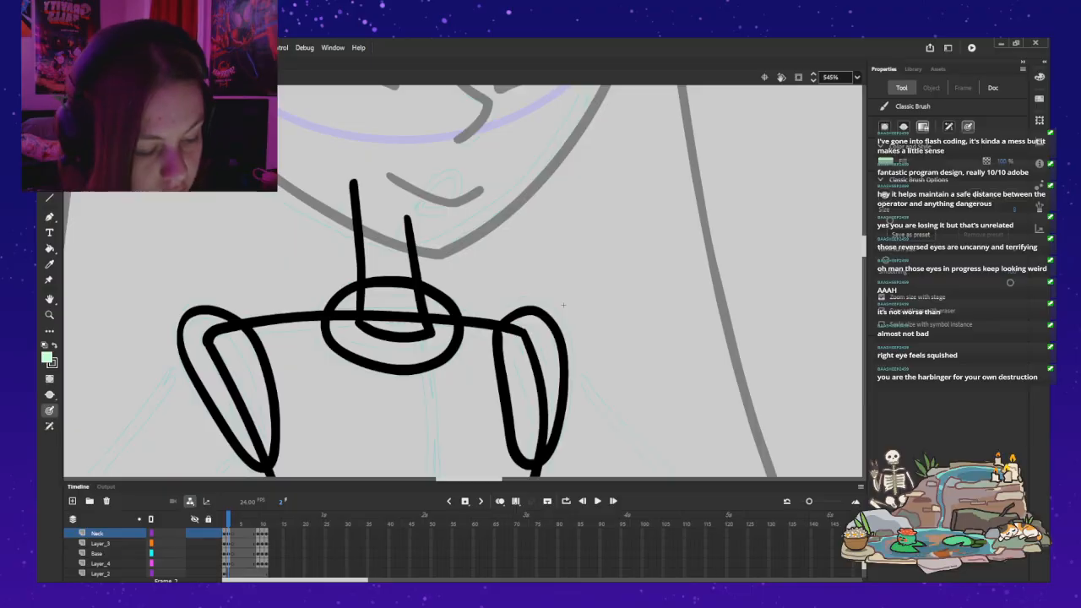
drag(380, 181, 353, 179)
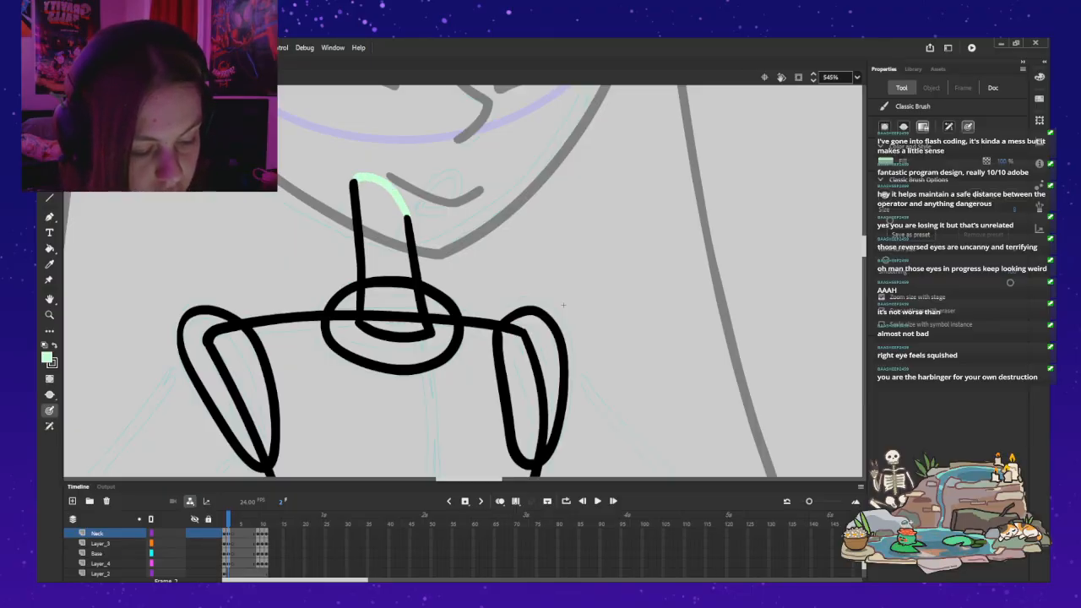
key(ctrl+z)
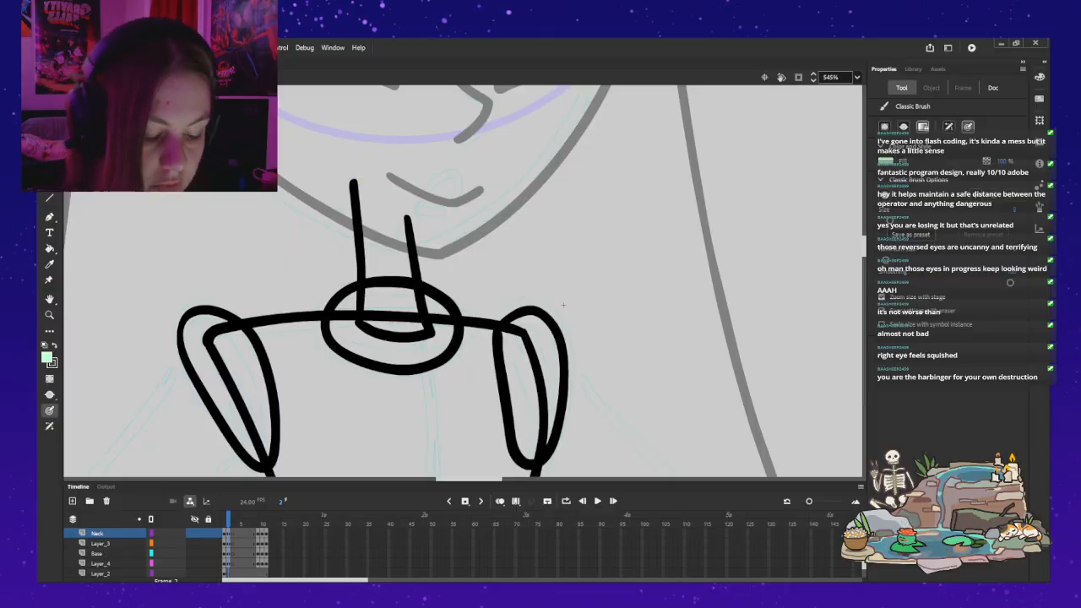
key(ctrl+z)
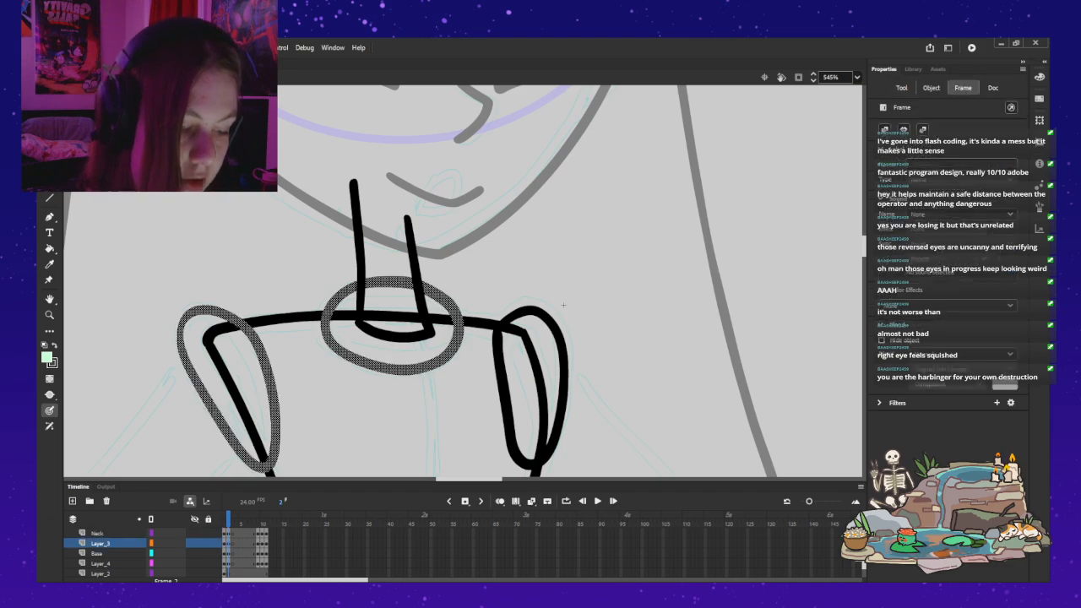
Step: Fill the neck ring and the left shoulder joint with mint green on Layer_3
key(k)
click(392, 326)
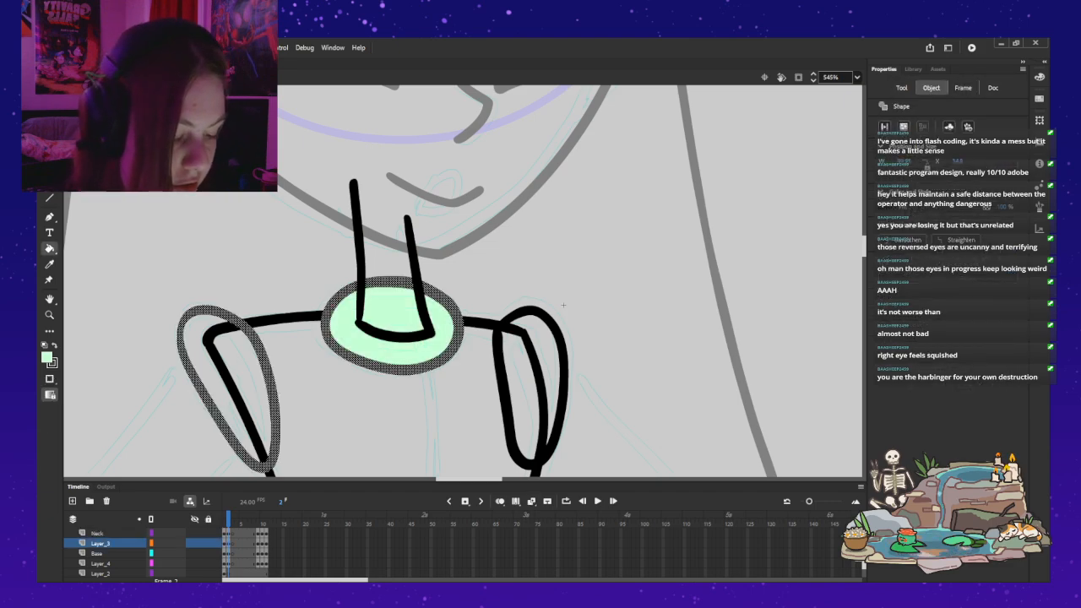
click(226, 389)
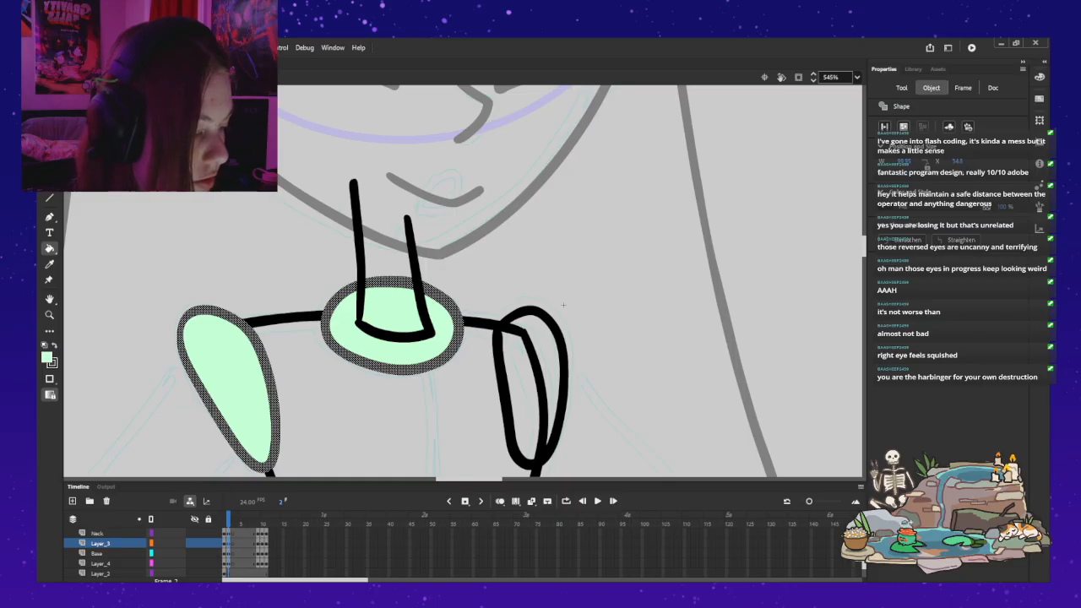
Step: Fill the torso with mint green on the Base layer
key(ctrl+minus)
key(ctrl+minus)
drag(499, 290, 505, 264)
click(97, 553)
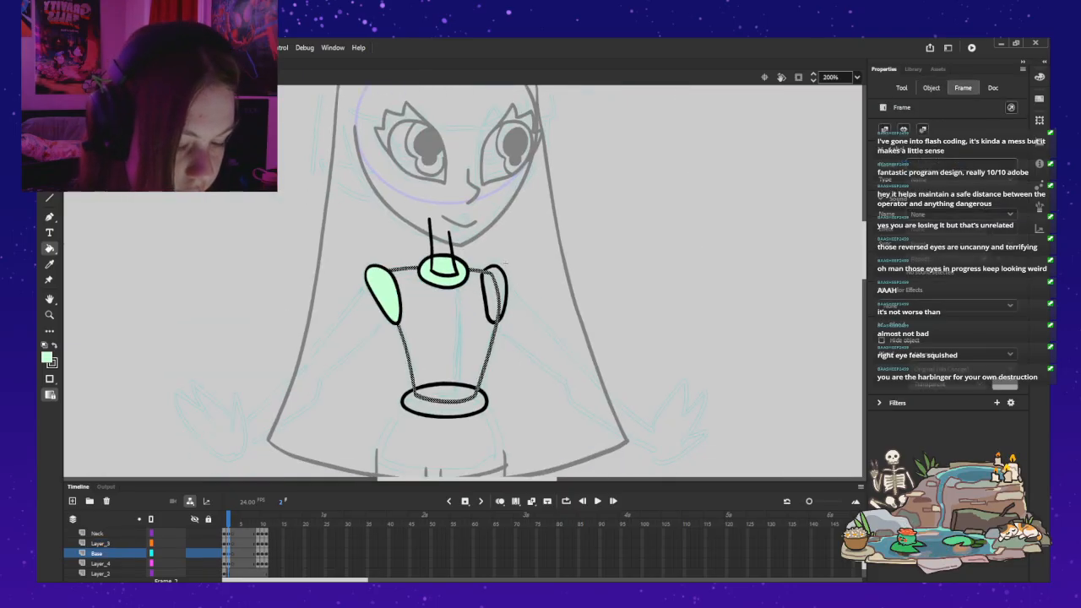
click(448, 335)
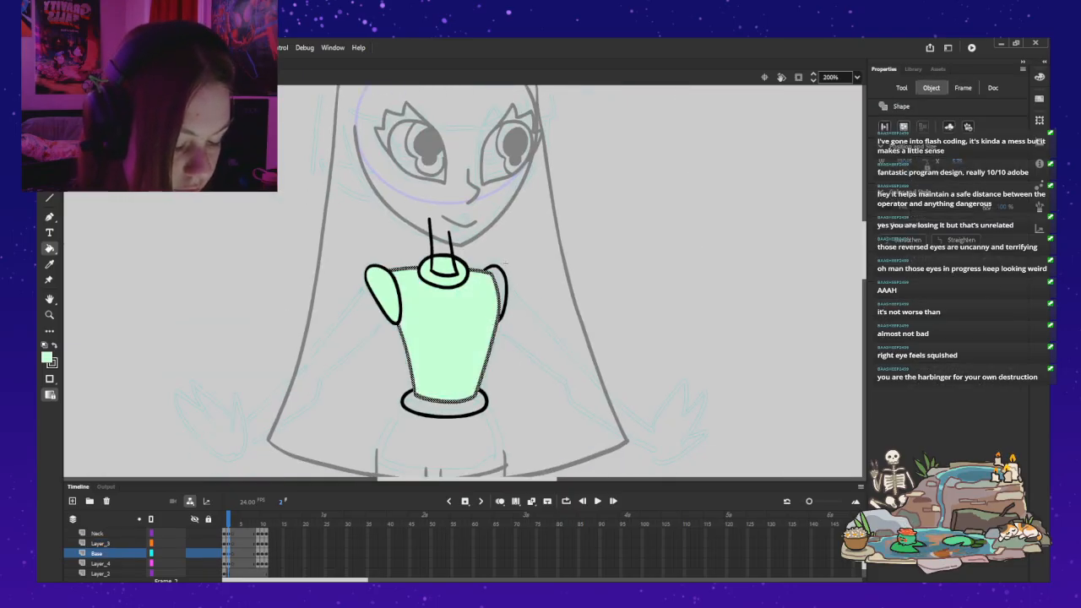
Step: Fill the right shoulder joint and waist ring with mint green on Layer_4, and set the fill colour back to black
click(224, 574)
click(229, 563)
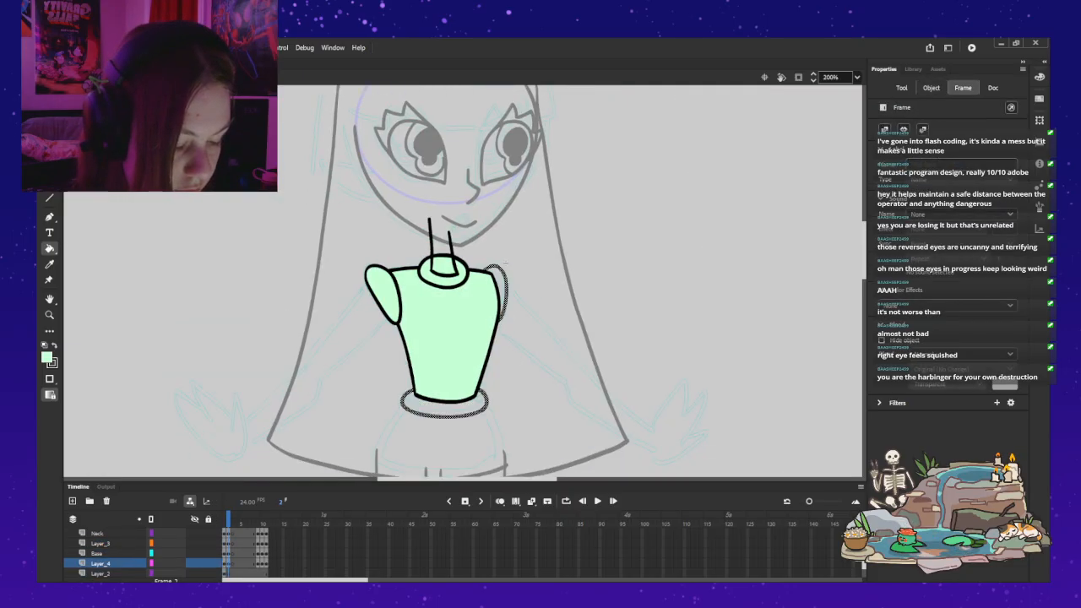
click(444, 404)
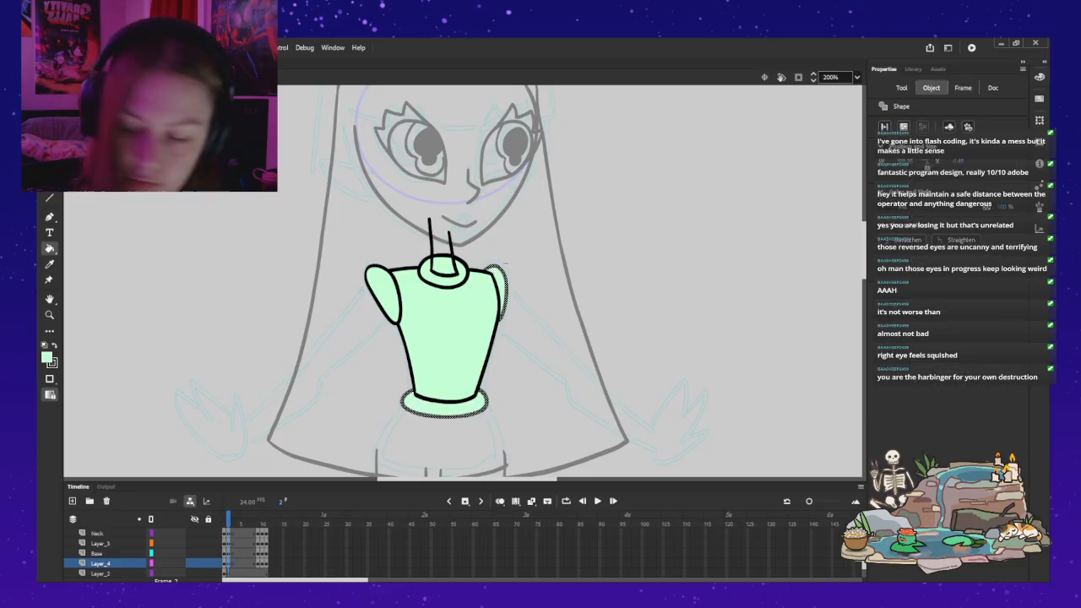
click(46, 357)
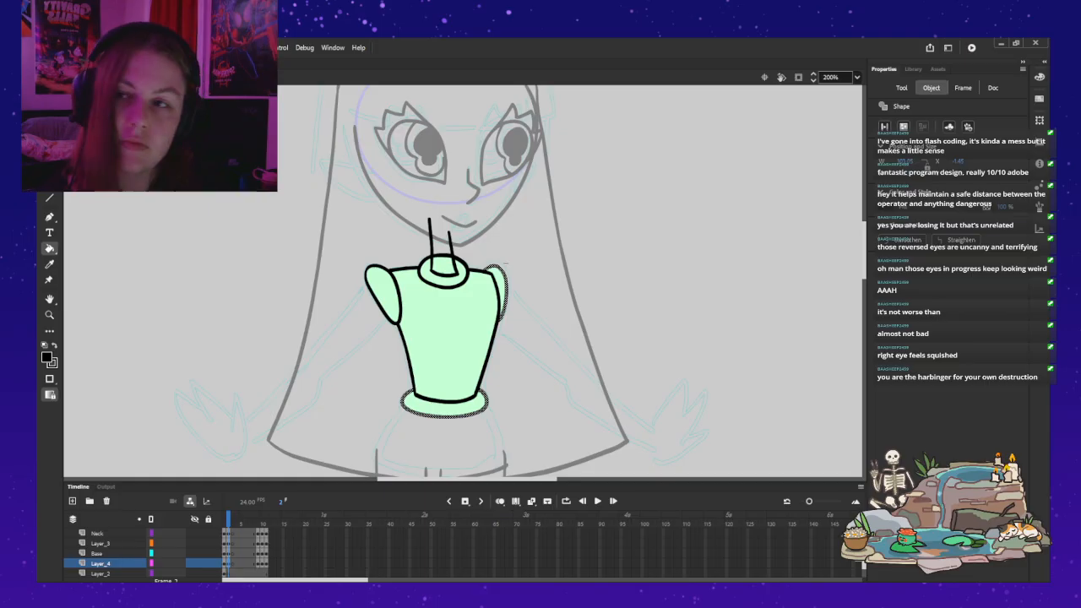
Step: Return to the full rig and compare the three-quarter view, from antennae to legs, with the front view on frame 1
key(ctrl+e)
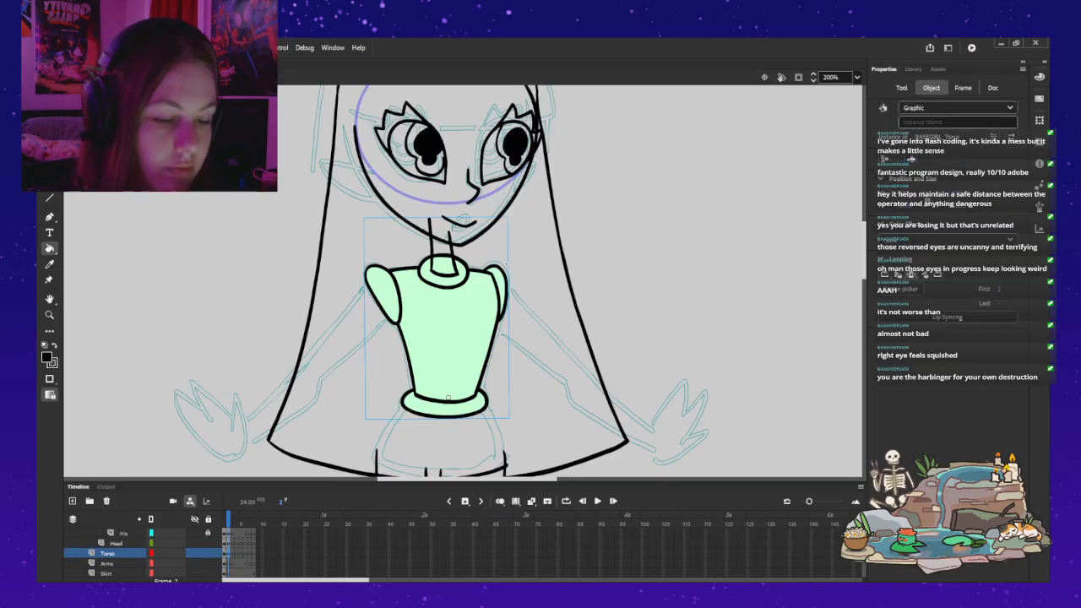
key(v)
key(Escape)
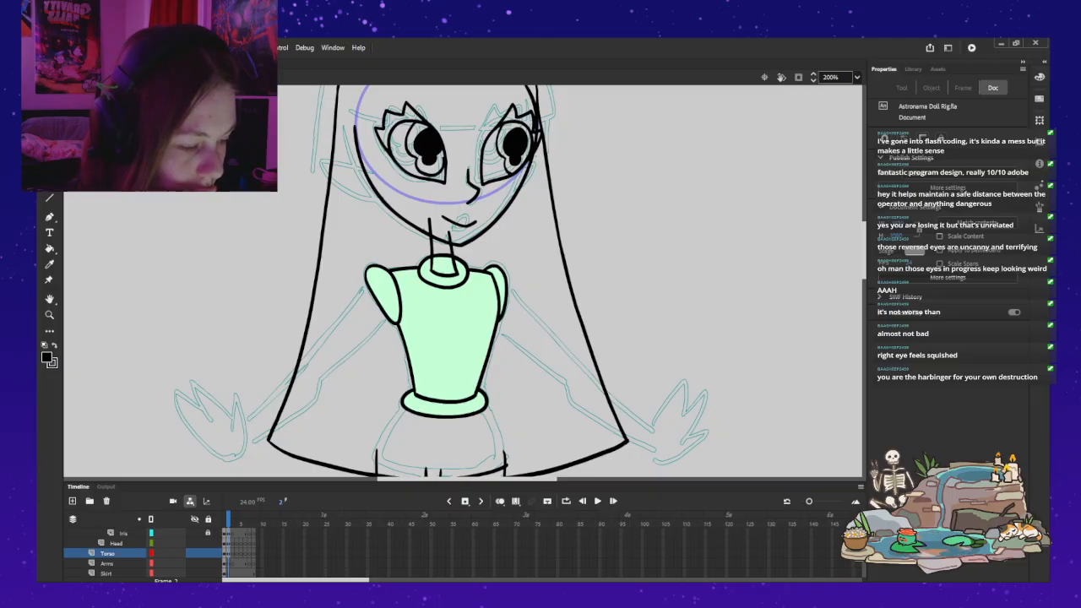
scroll(465, 278, up, 3)
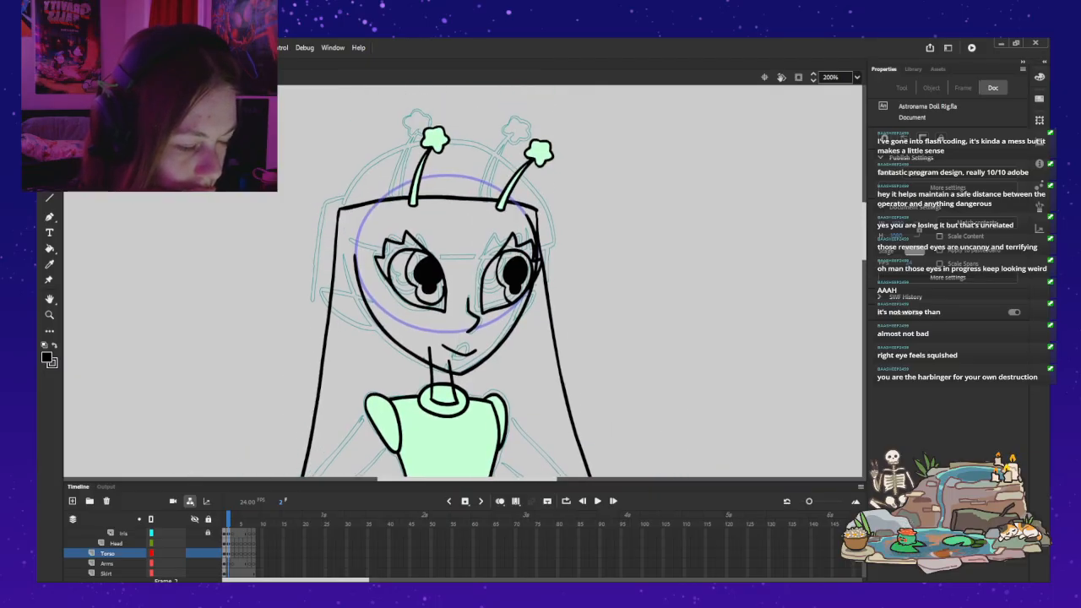
scroll(465, 279, down, 5)
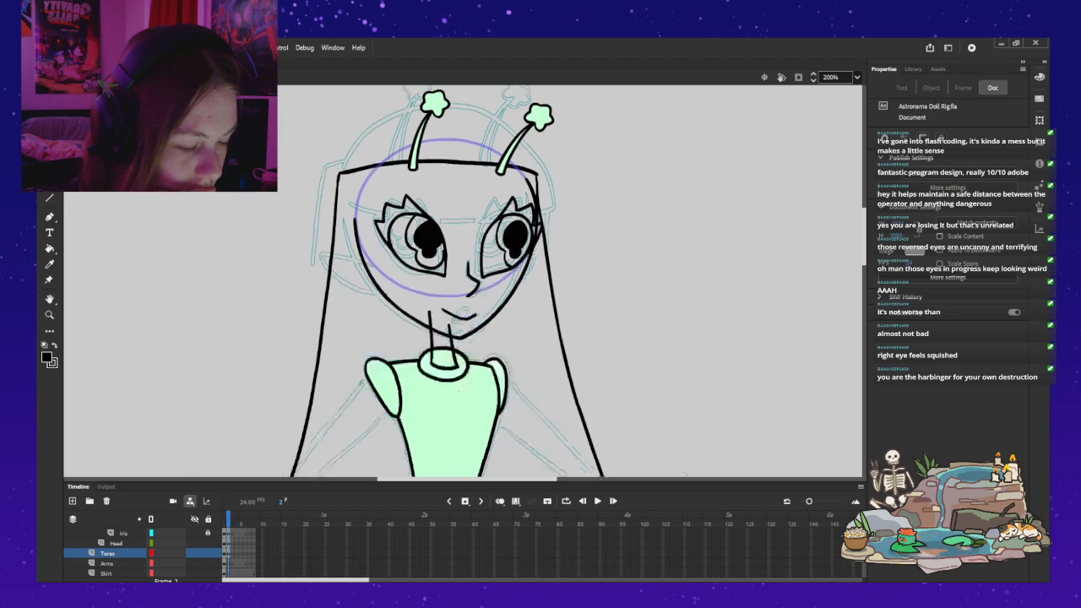
scroll(464, 279, up, 3)
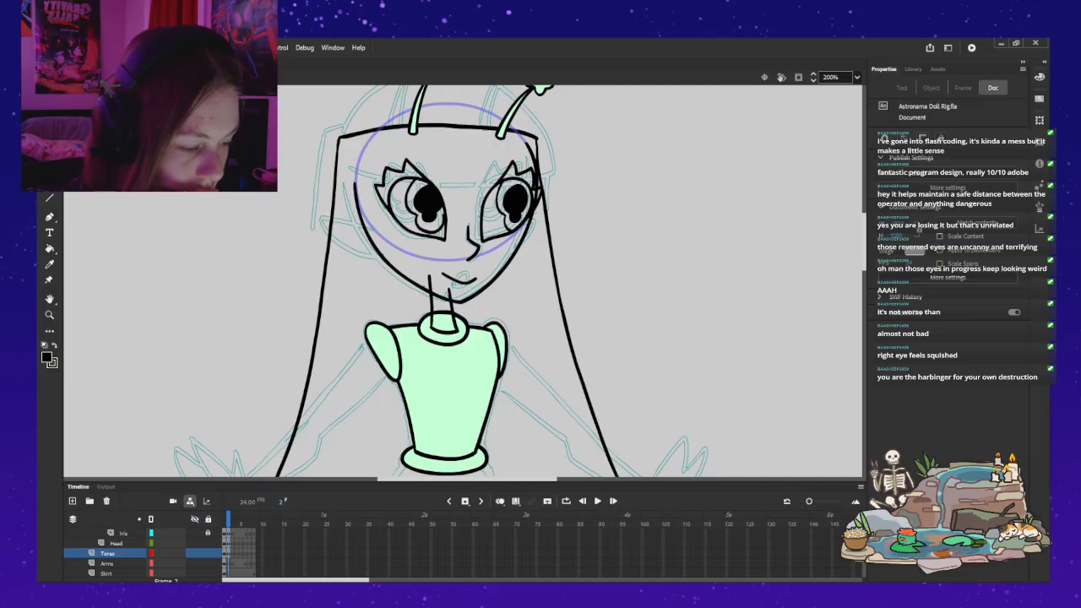
scroll(465, 281, down, 5)
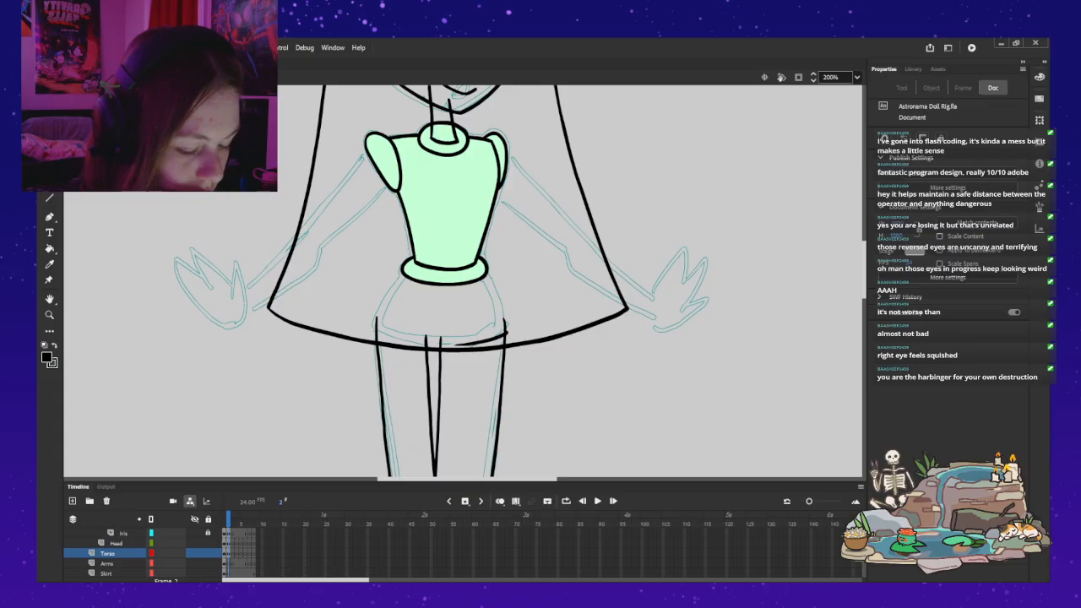
key(comma)
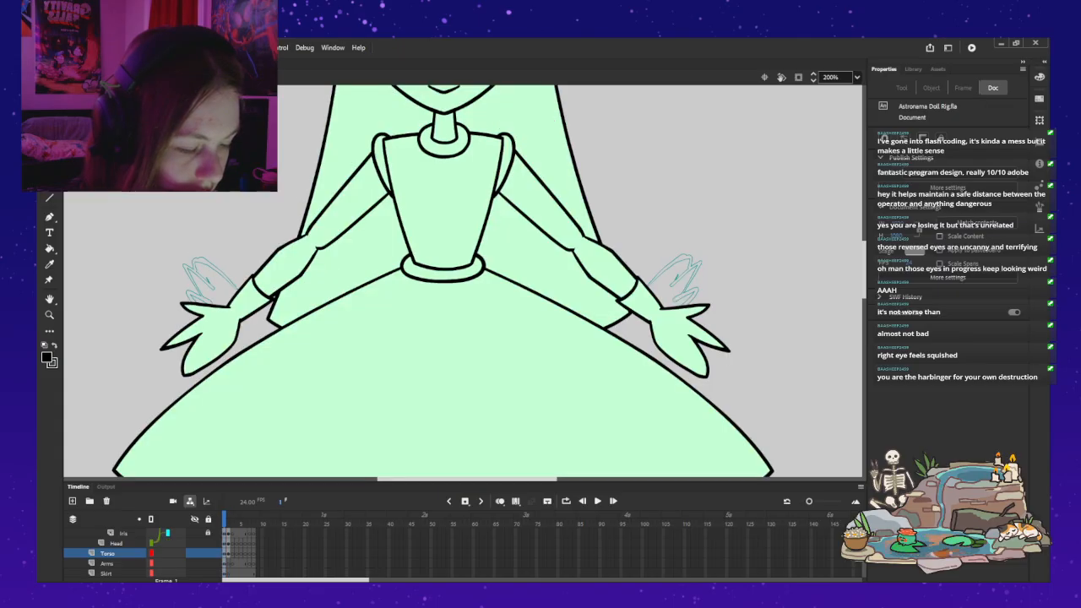
Step: Hide the skirt to examine the front-view hips and legs on frame 1, and show the skirt again
click(194, 573)
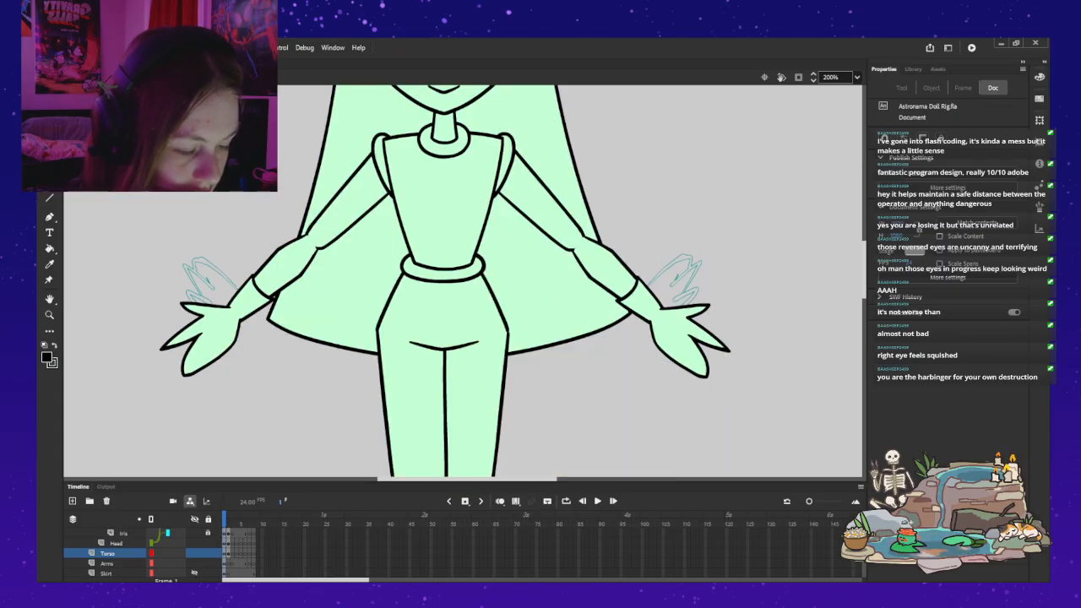
click(444, 309)
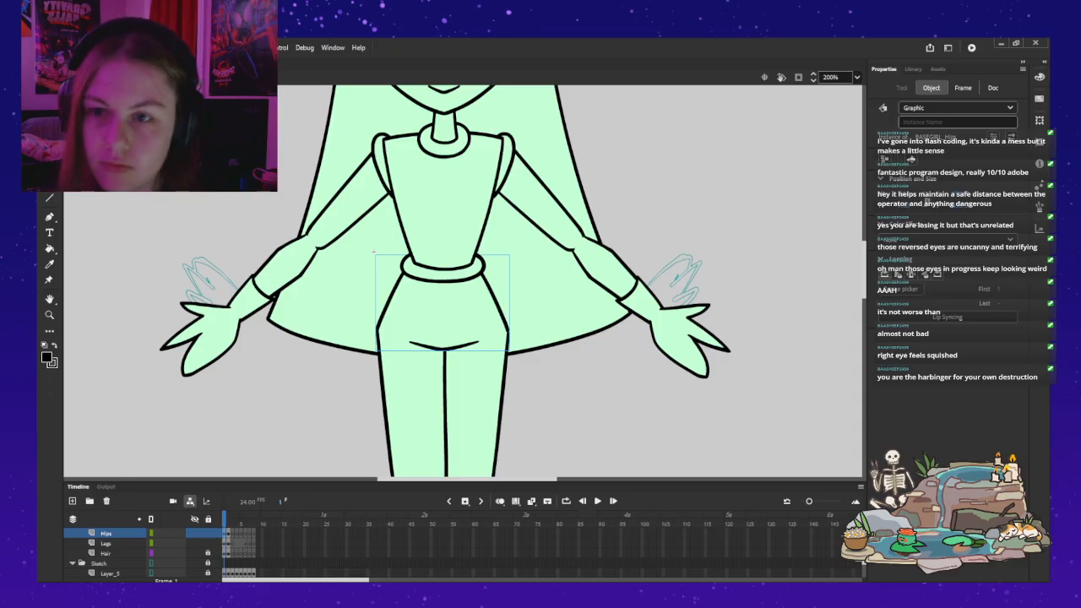
key(ctrl+2)
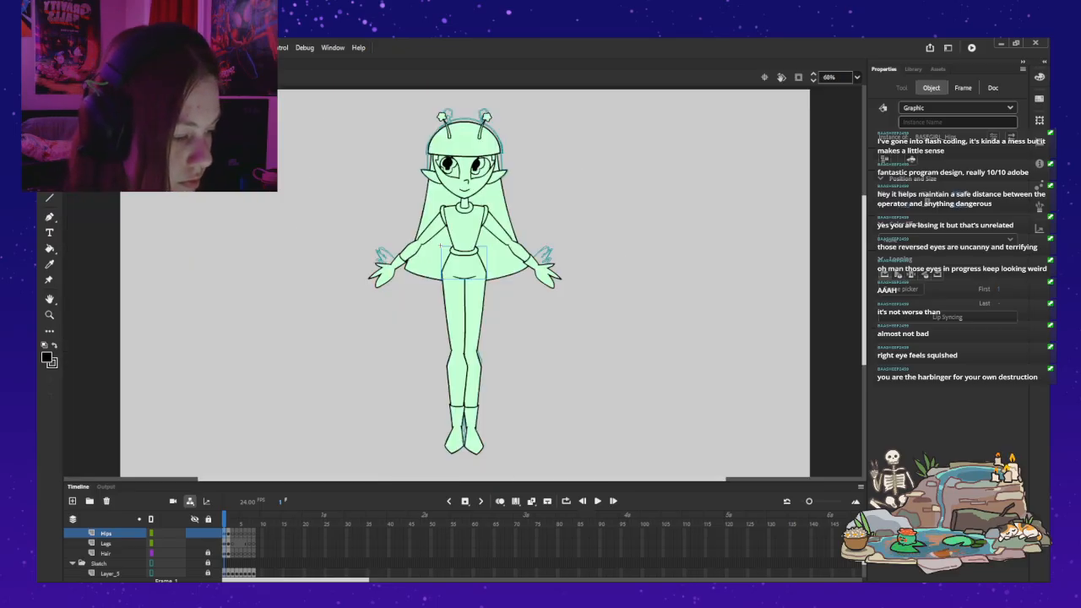
key(Escape)
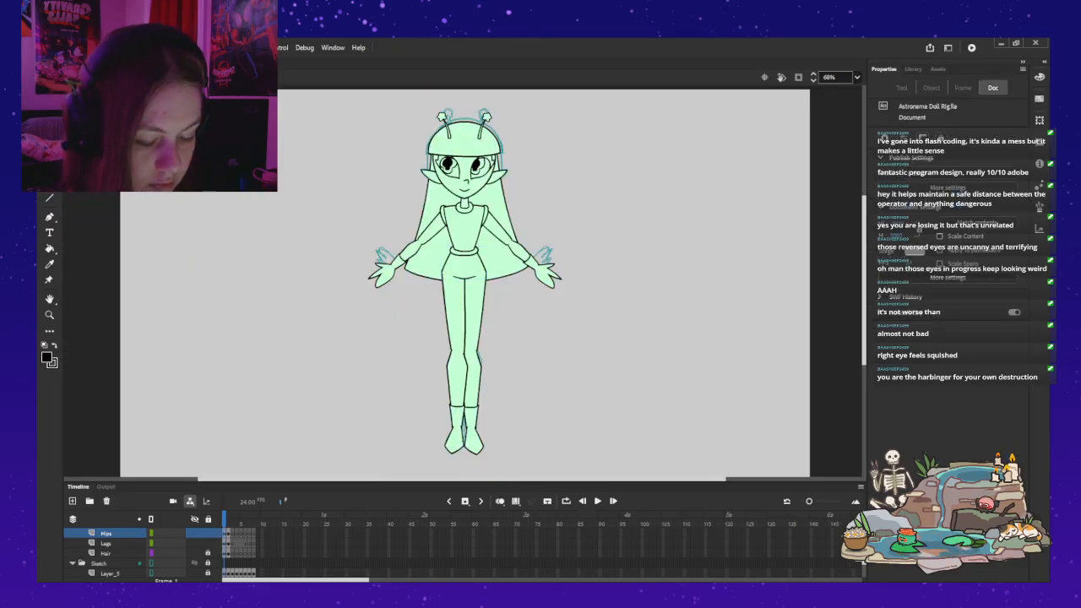
scroll(135, 553, down, 2)
scroll(135, 553, up, 2)
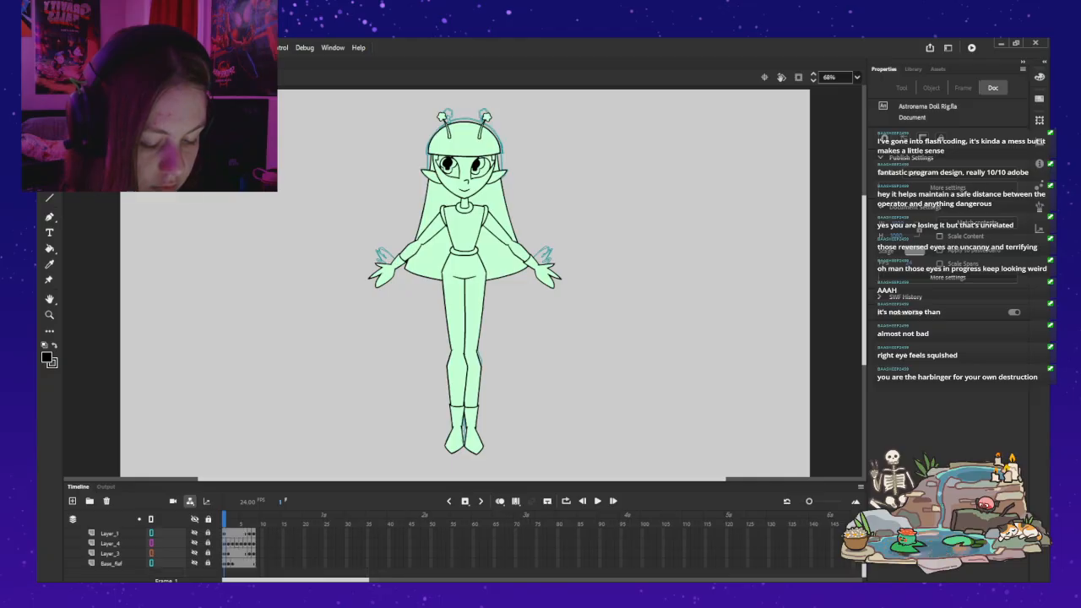
scroll(135, 553, up, 3)
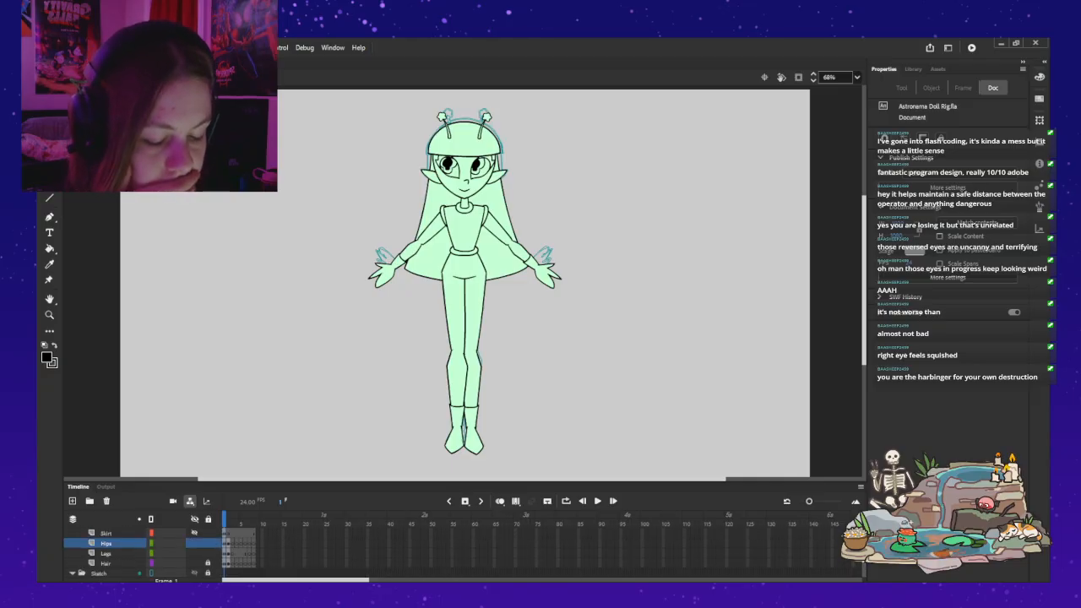
click(194, 553)
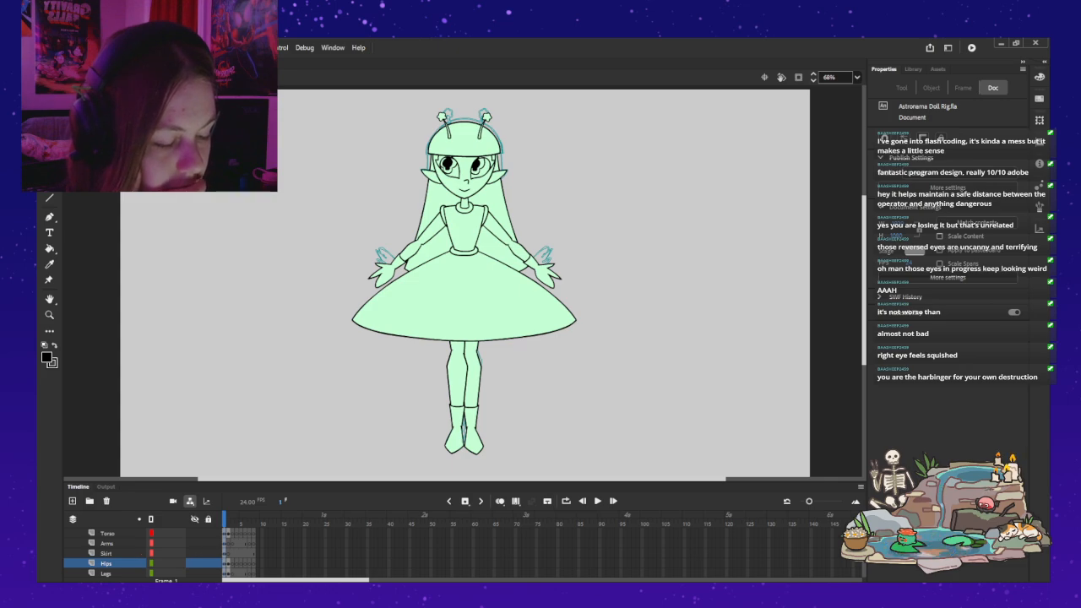
Step: Shift the UpperLeg part slightly down inside the left-hand leg symbol, and return to the full rig
double_click(457, 380)
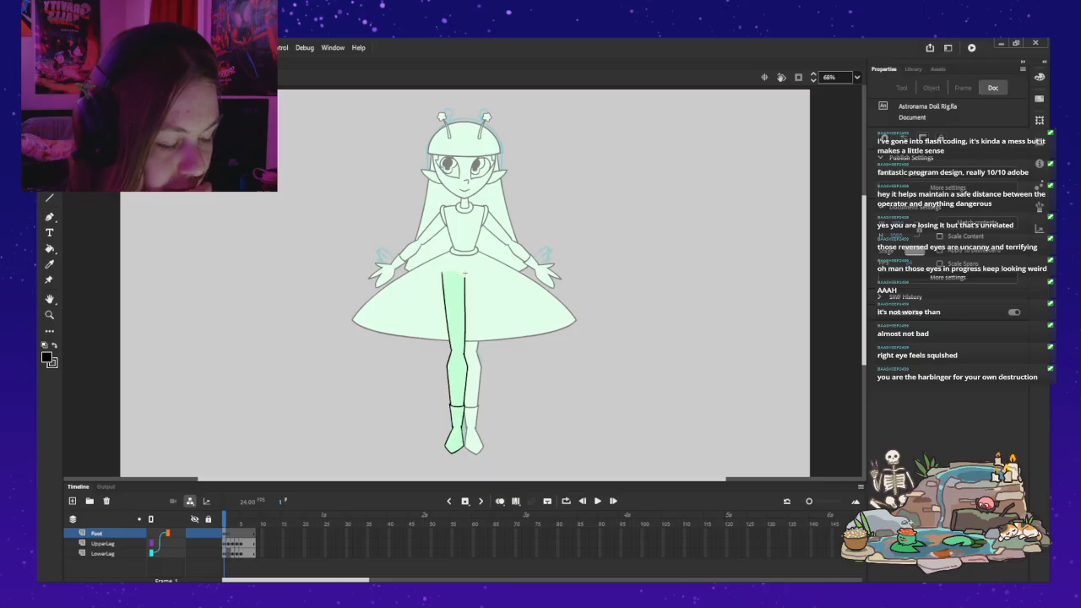
drag(464, 273, 463, 275)
key(Escape)
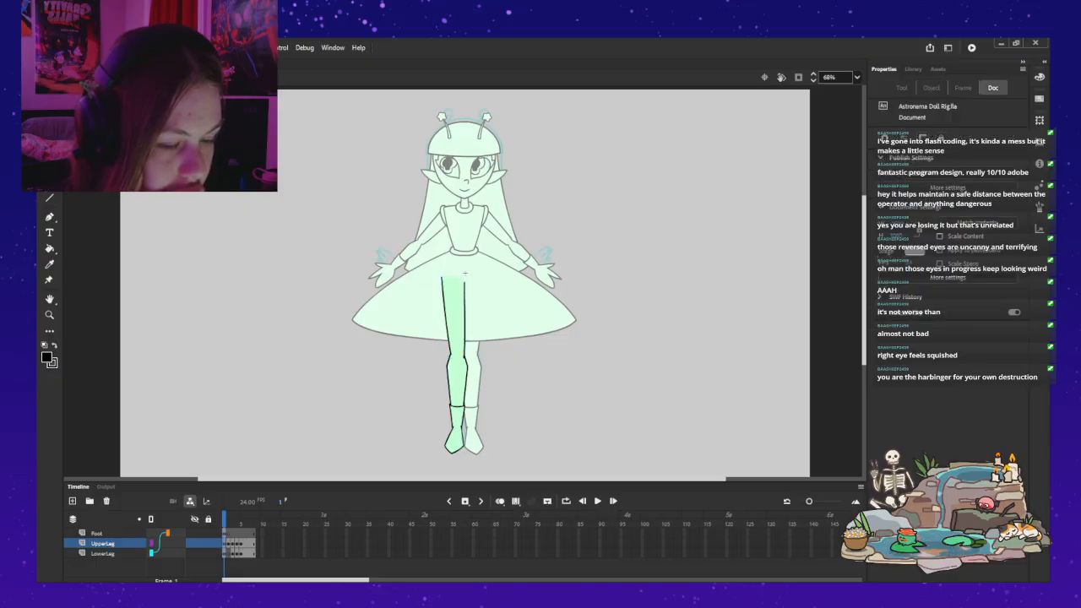
double_click(464, 273)
key(Escape)
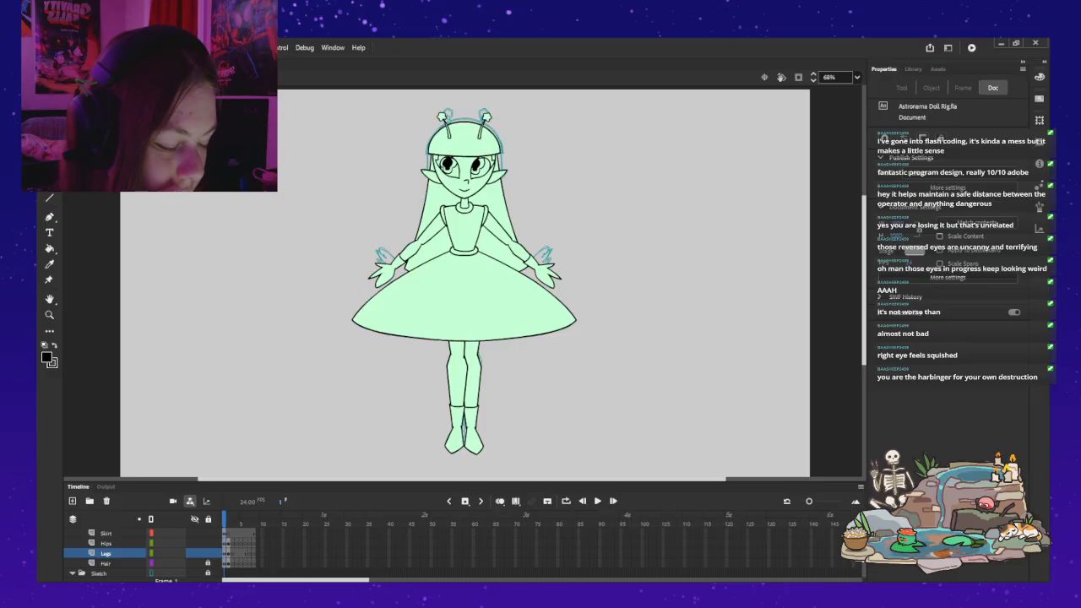
Step: Detach the Foot layer from its parent inside the left-hand leg symbol, and shift the lower leg slightly down
double_click(456, 377)
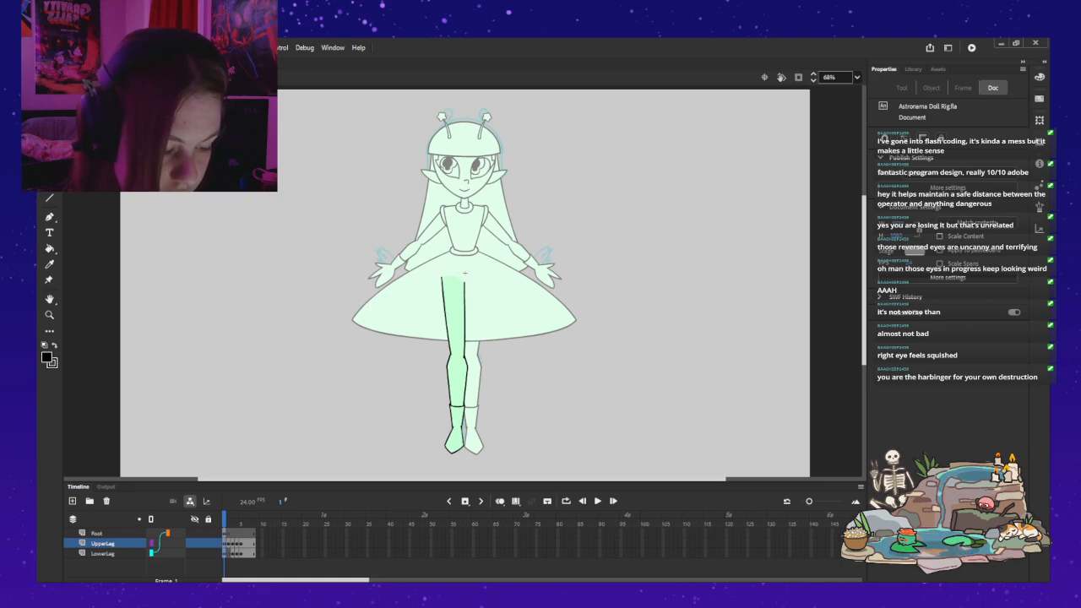
click(103, 554)
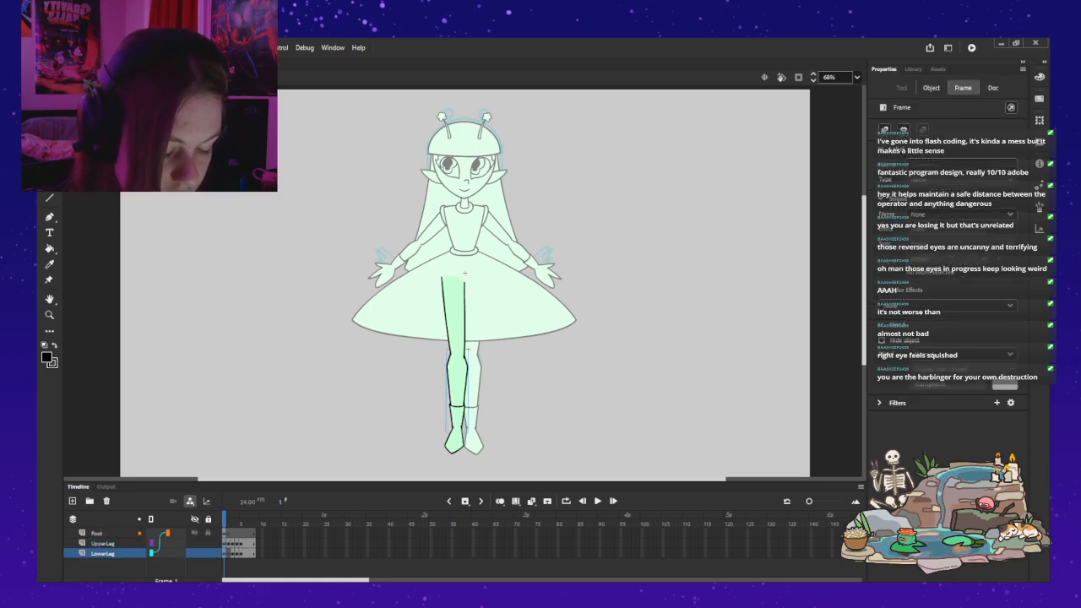
click(97, 533)
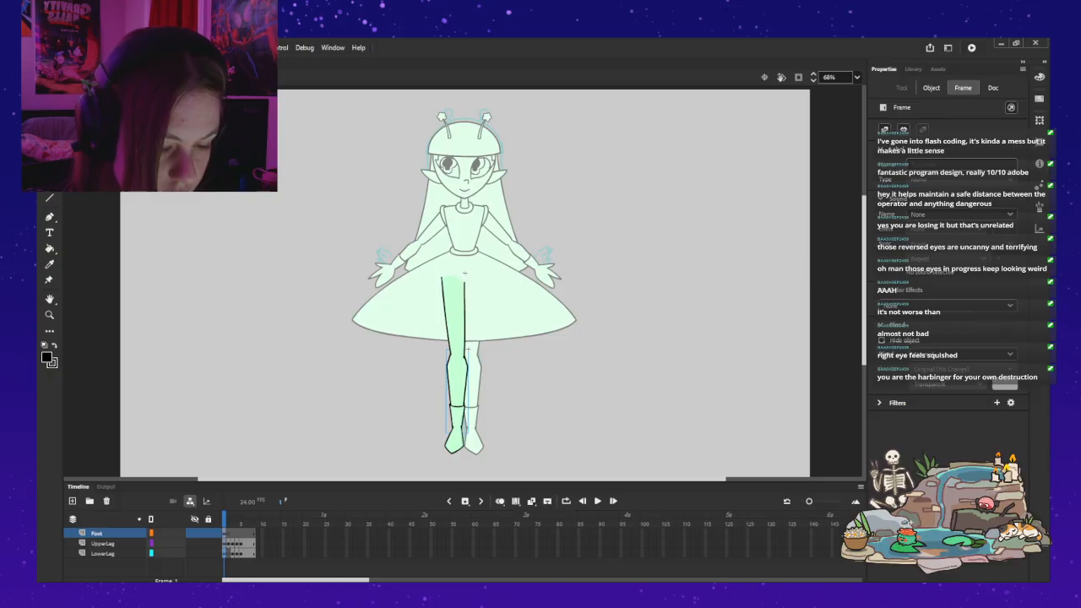
key(q)
drag(456, 433, 456, 437)
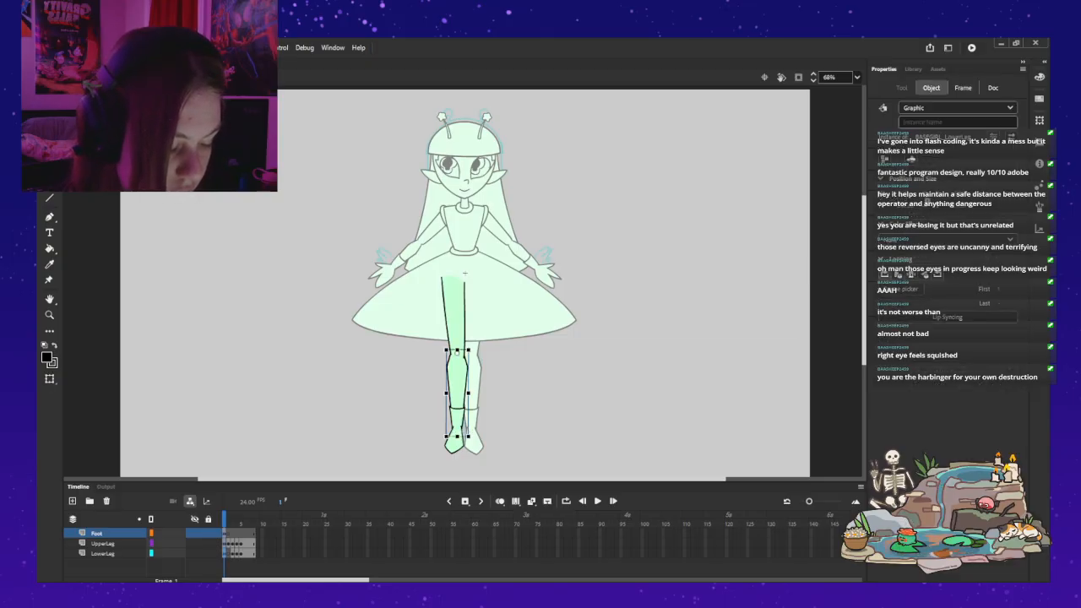
click(454, 440)
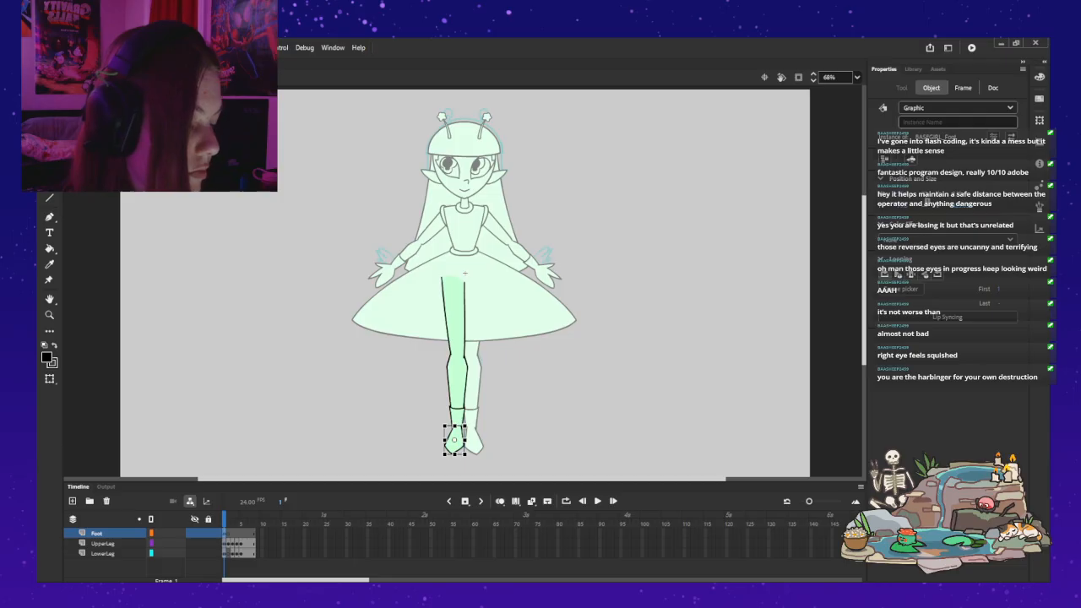
Step: Parent the Foot layer to the LowerLeg layer again, and return to the full rig
drag(152, 534, 152, 554)
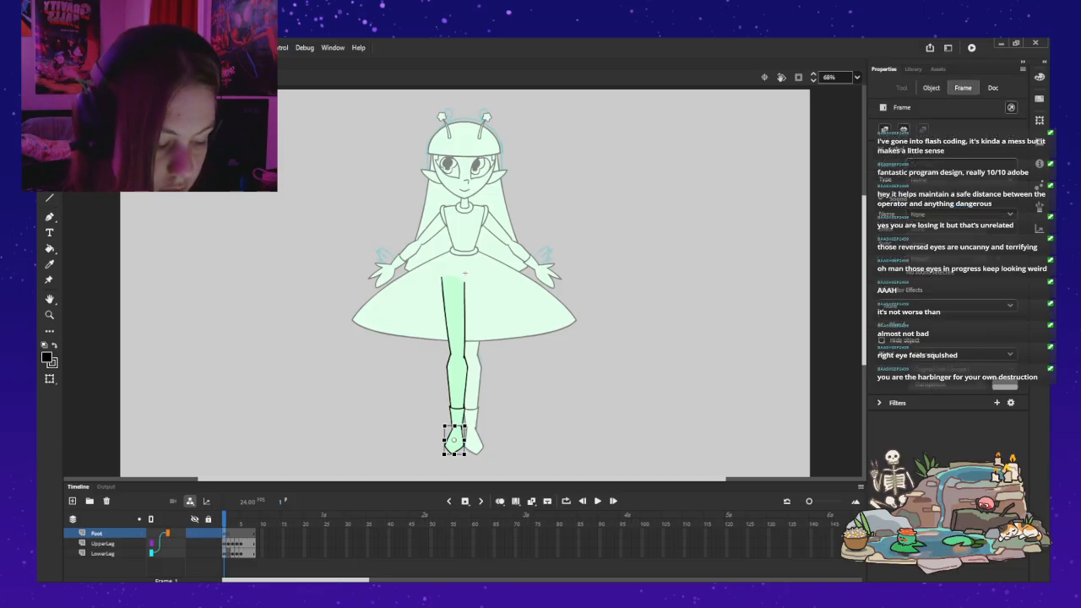
key(ctrl+e)
key(Escape)
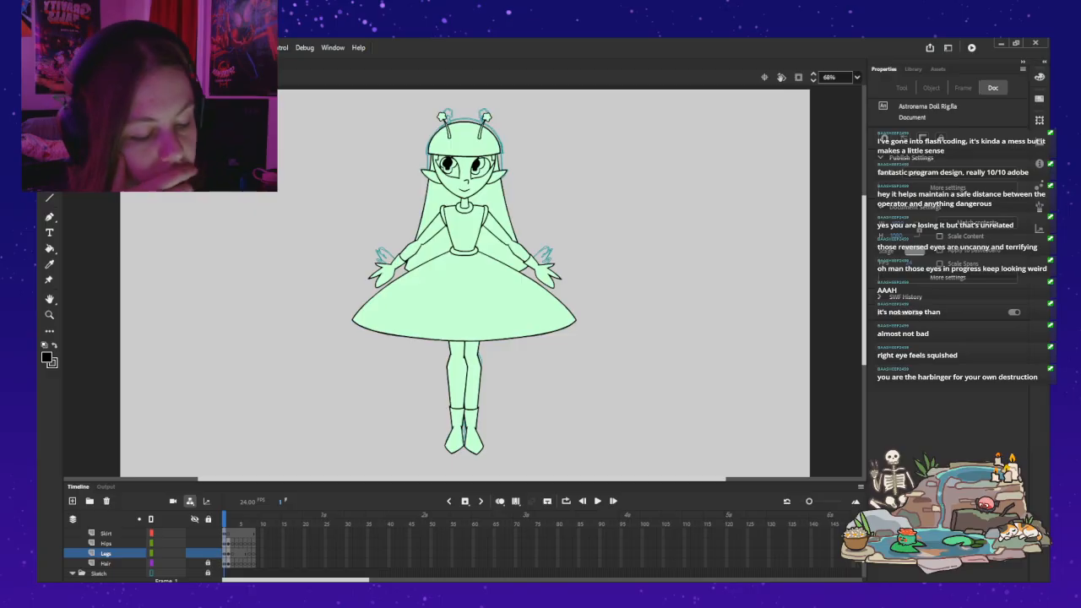
Step: Nudge the right-hand leg slightly left and up on frame 1
click(457, 380)
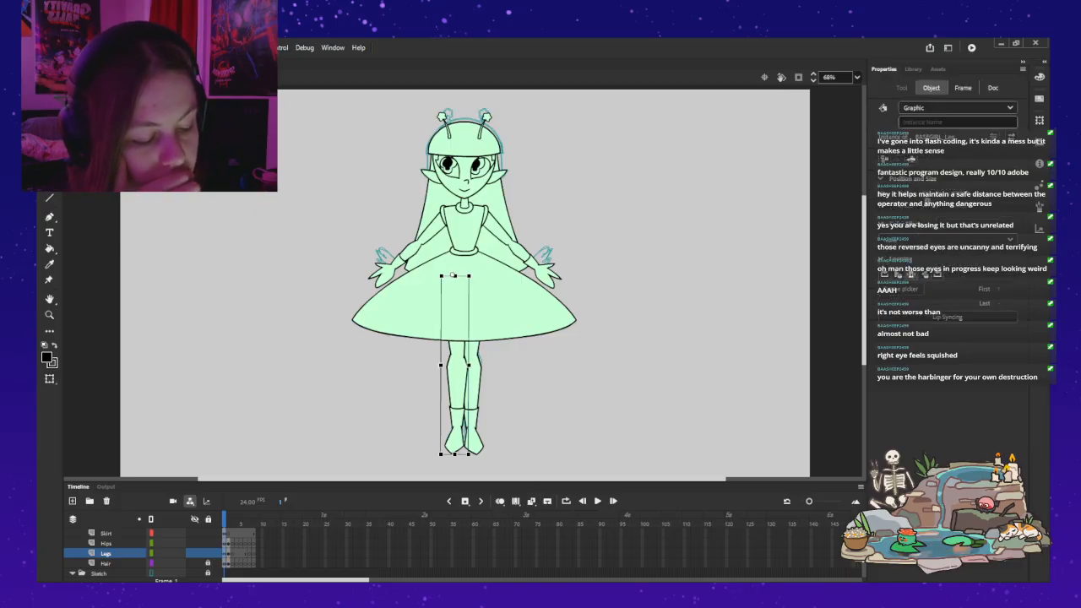
click(474, 380)
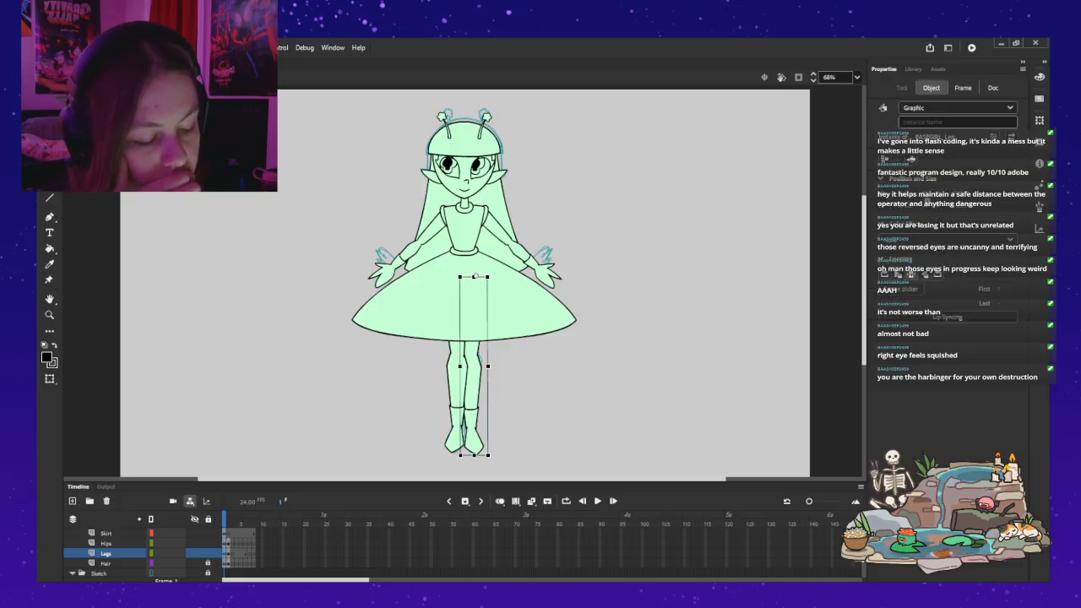
key(Left)
key(Left)
key(Up)
key(Up)
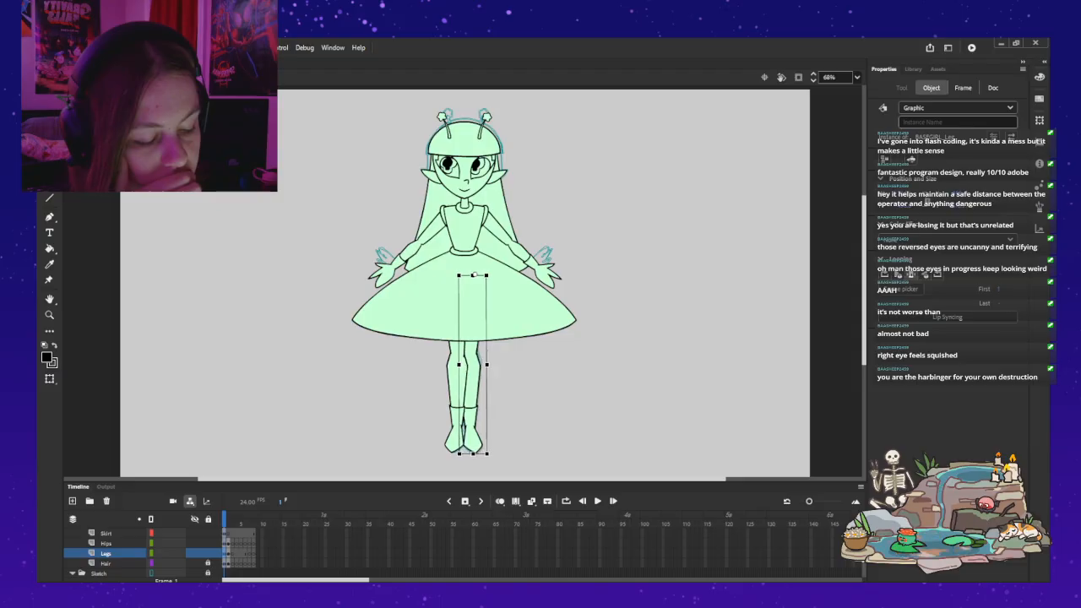
key(Escape)
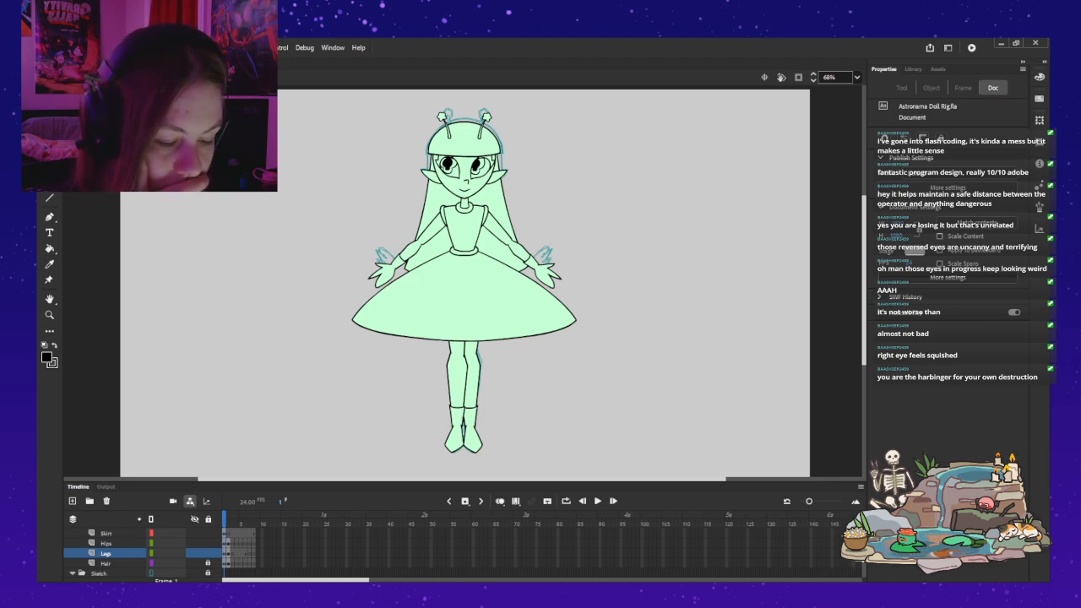
Step: Compare the placement and overlap of the legs between the front view on frame 1 and the three-quarter view on frame 2
key(period)
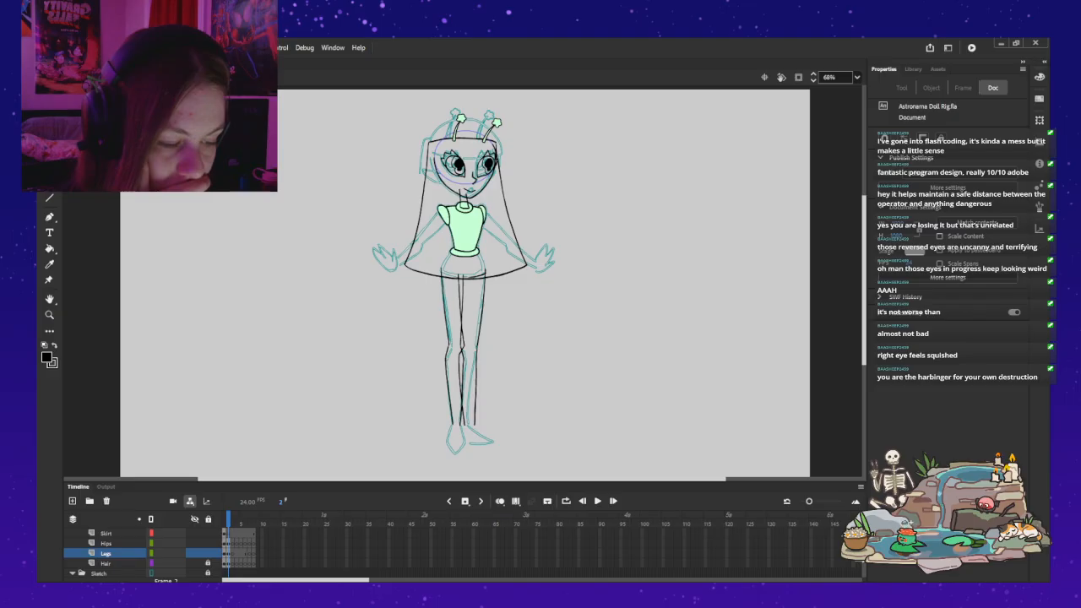
key(comma)
key(period)
key(comma)
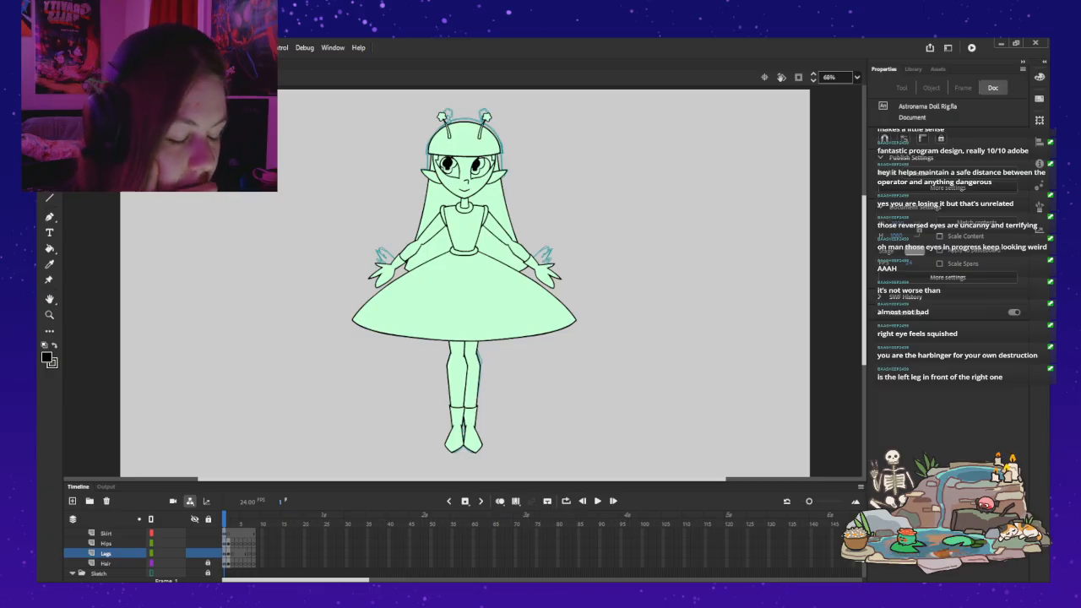
key(q)
click(456, 377)
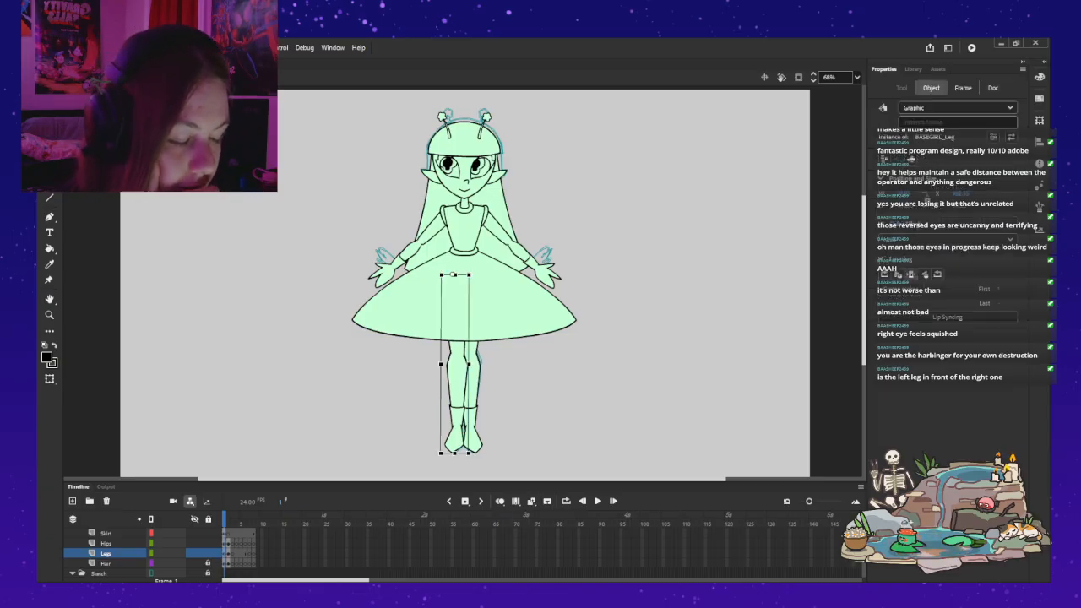
key(Escape)
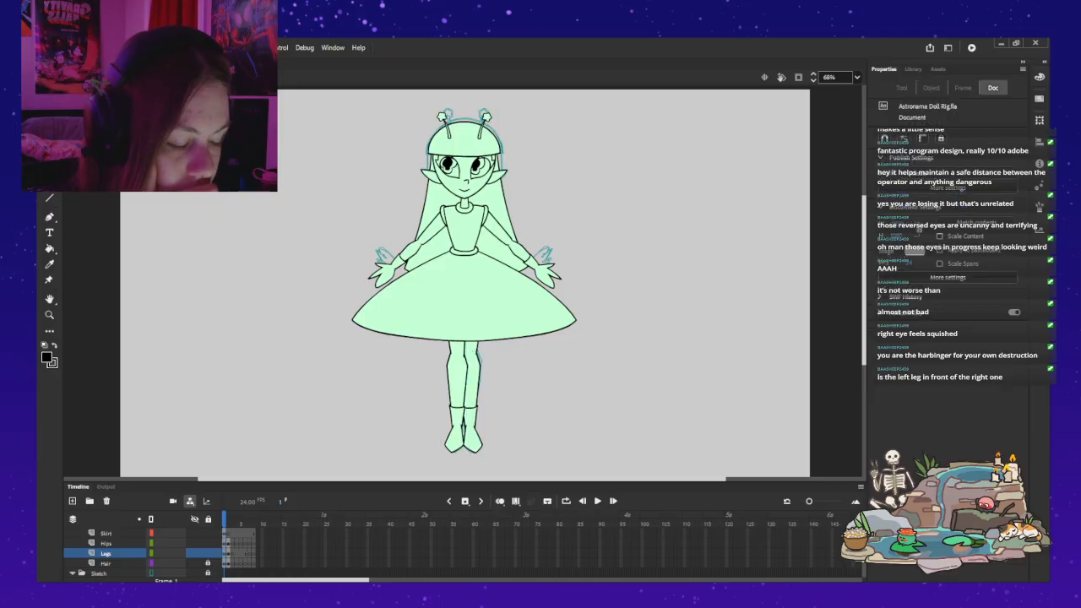
key(period)
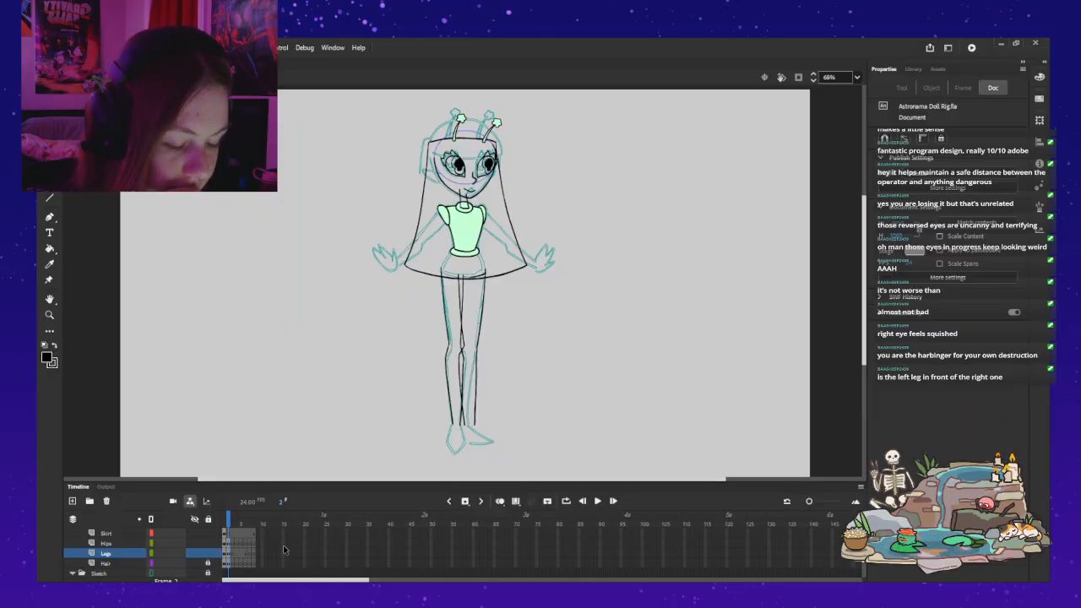
click(224, 523)
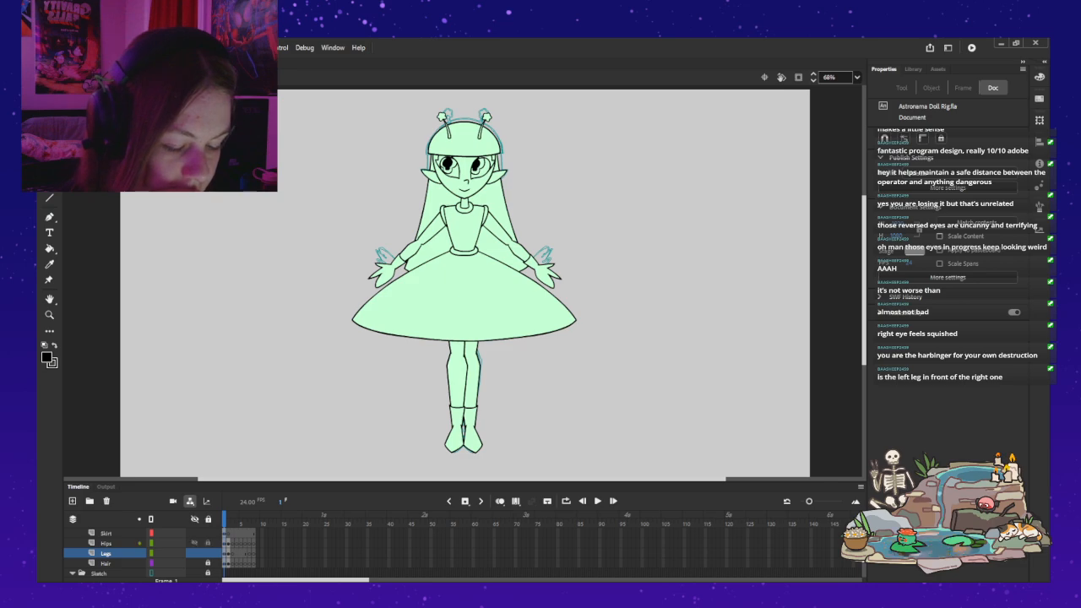
Step: Copy the hips instance from under the skirt on frame 1, and paste it onto the Hips layer on frame 2
click(195, 533)
click(464, 266)
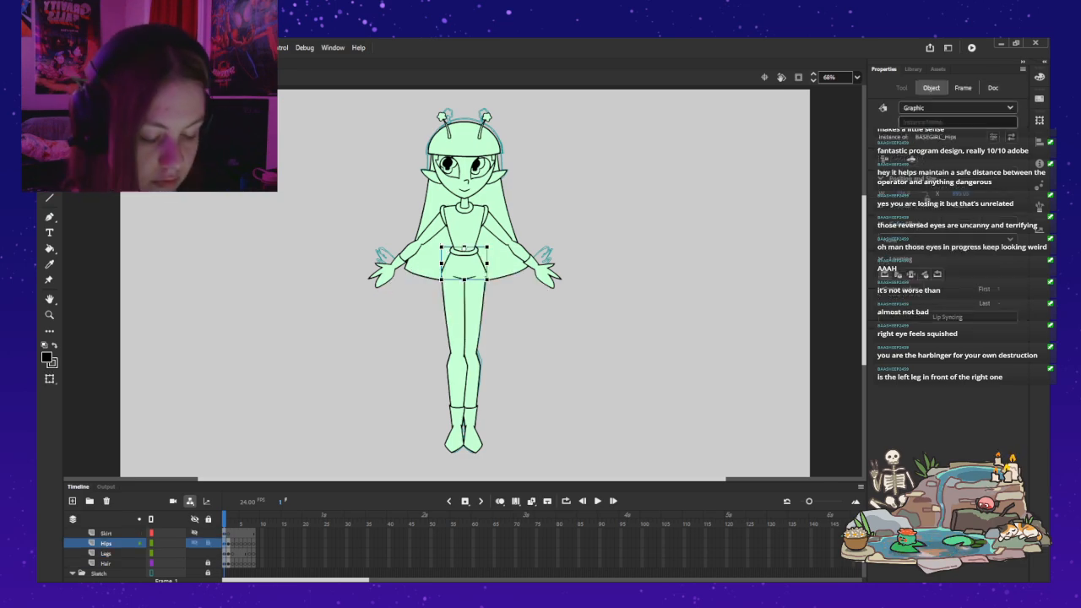
click(194, 543)
click(194, 543)
click(194, 532)
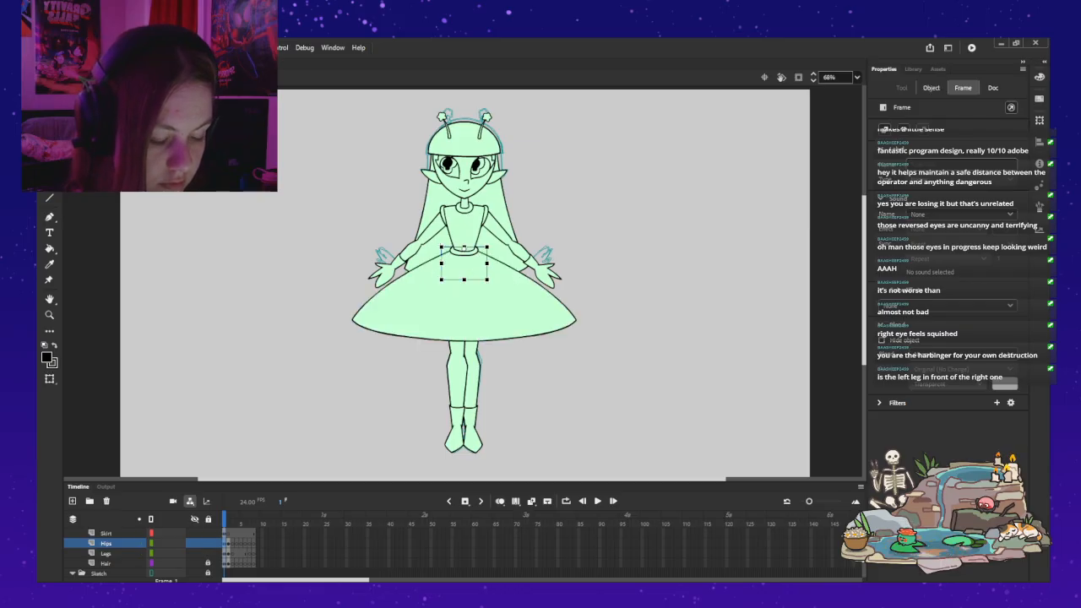
key(period)
key(ctrl+v)
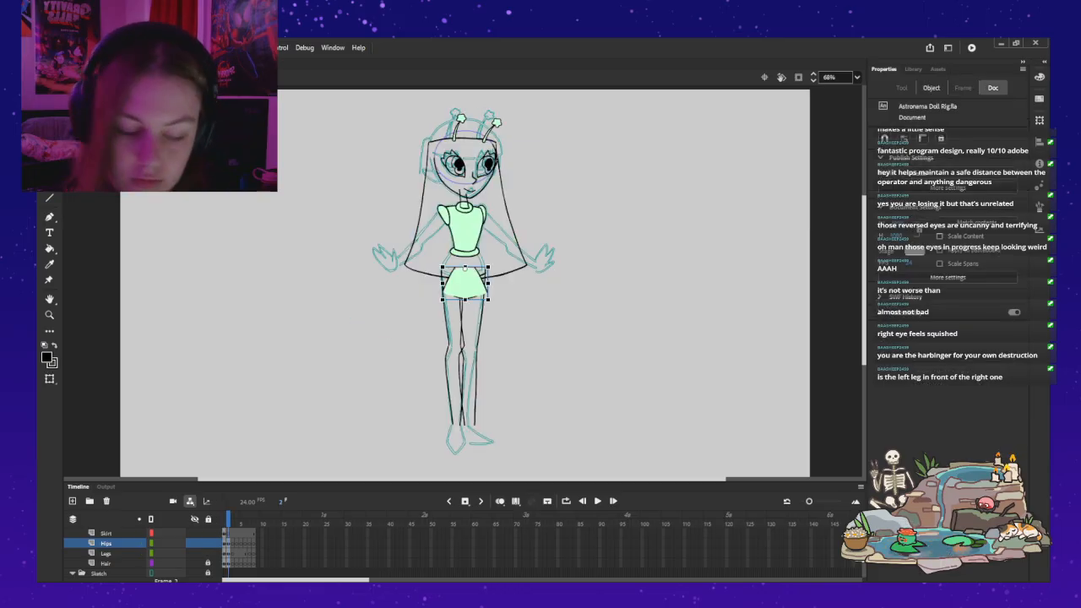
Step: Move the pasted hips up under the waist ring to line up with the torso on frame 2
key(z)
click(478, 257)
click(478, 257)
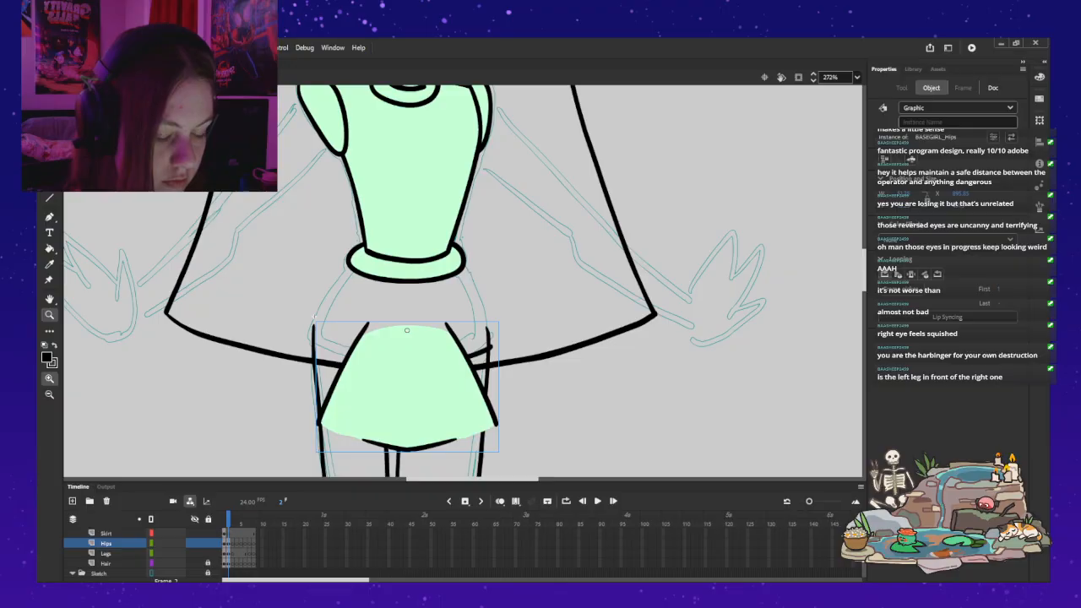
key(q)
drag(407, 388, 409, 312)
key(Left)
key(Left)
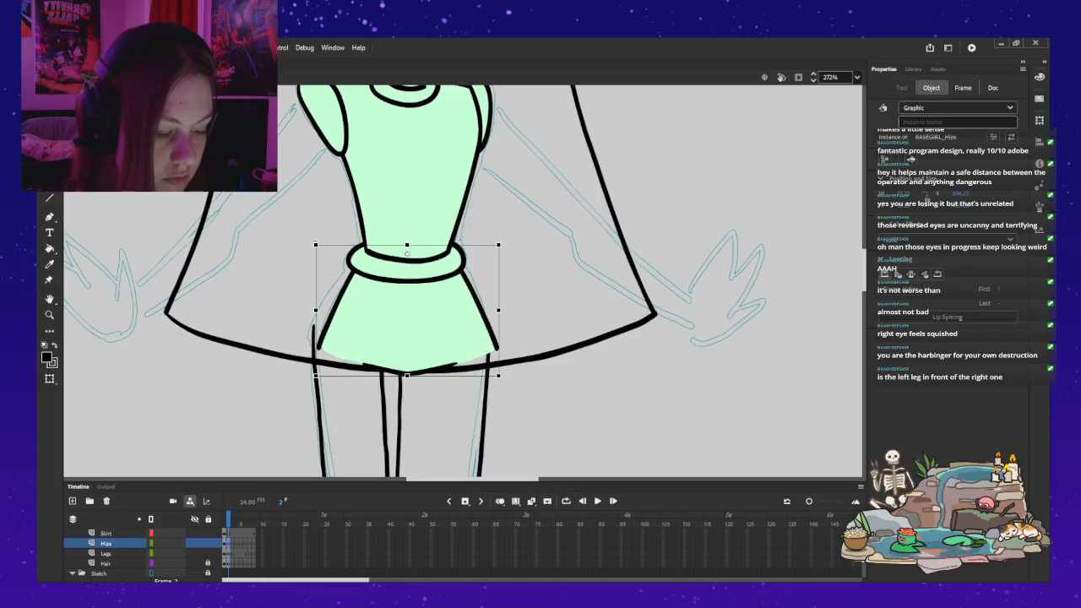
Step: Open the hips symbol for editing and delete the old curved stroke on its frame 2
double_click(407, 317)
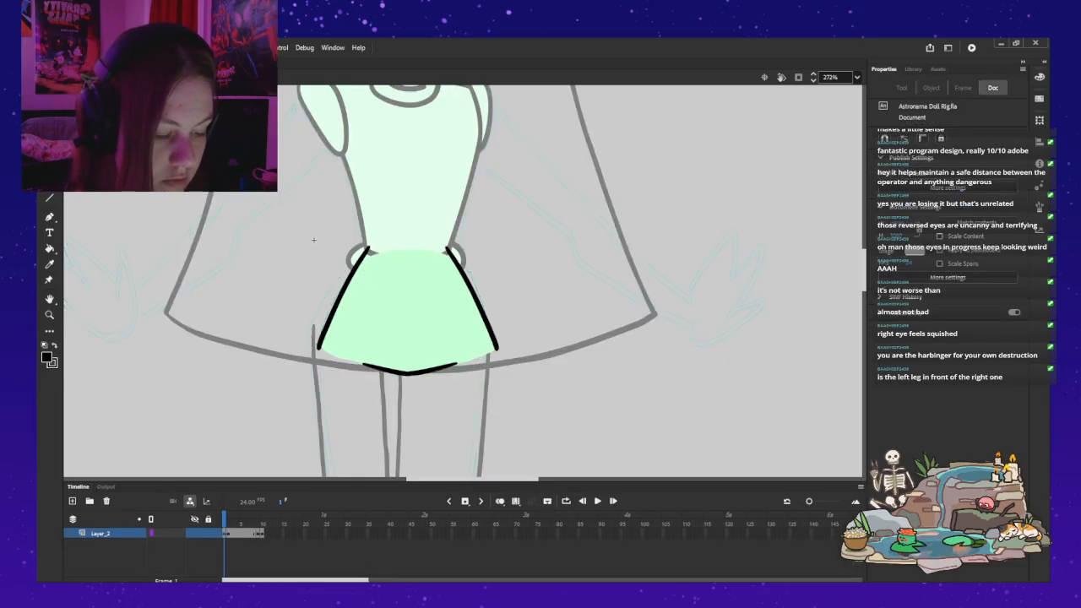
key(period)
key(ctrl+z)
key(ctrl+z)
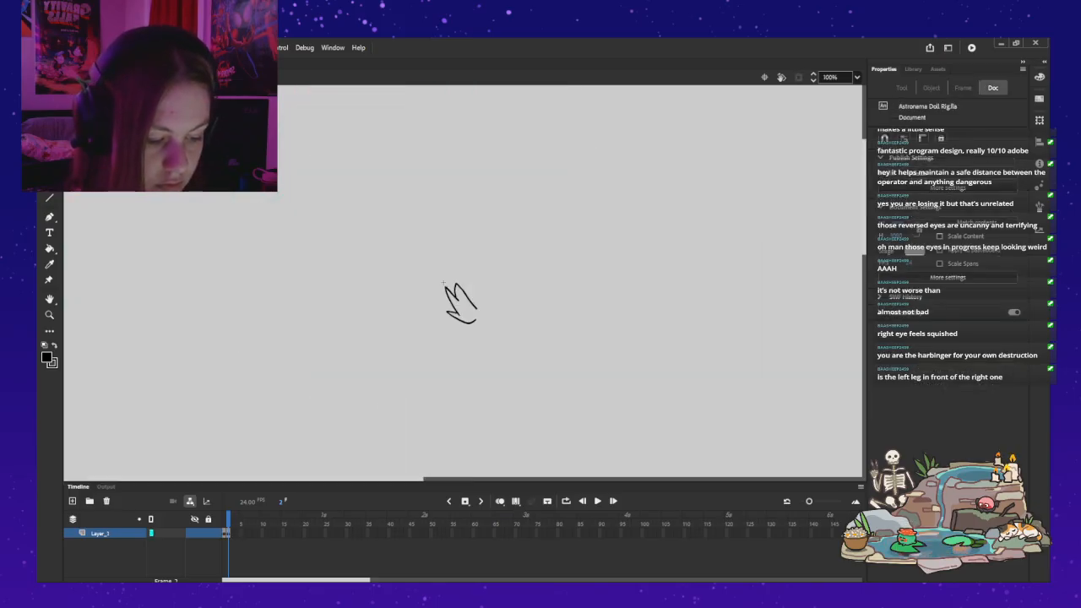
key(ctrl+y)
key(ctrl+y)
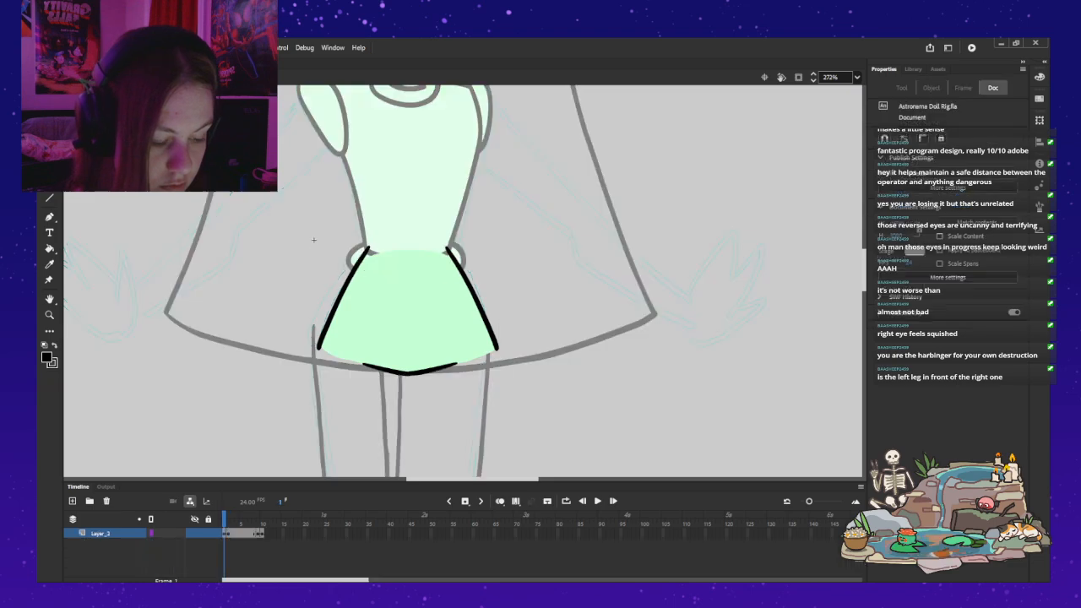
key(ctrl+y)
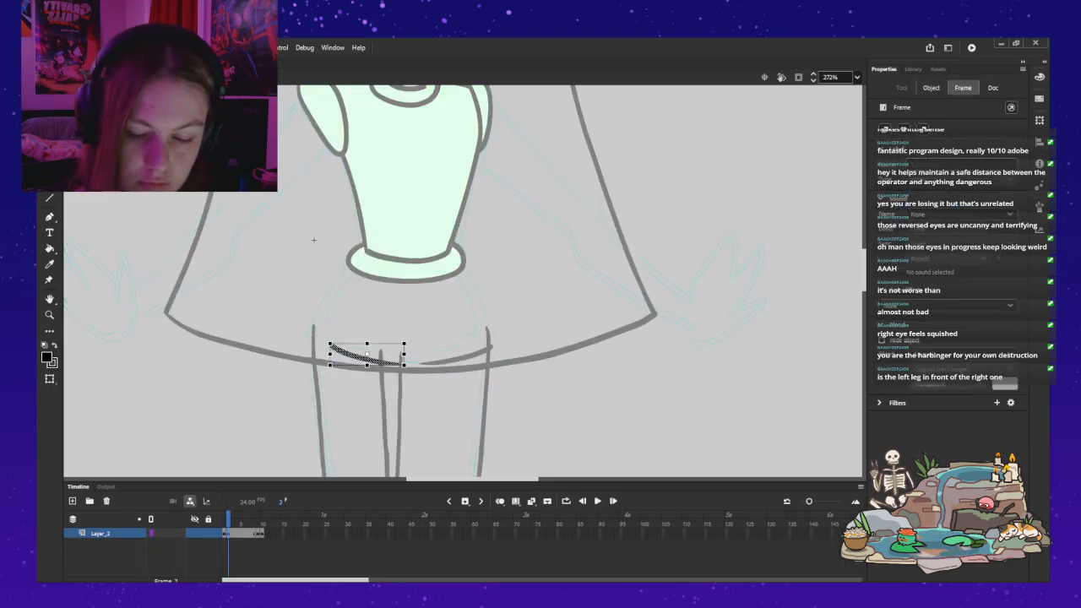
key(Delete)
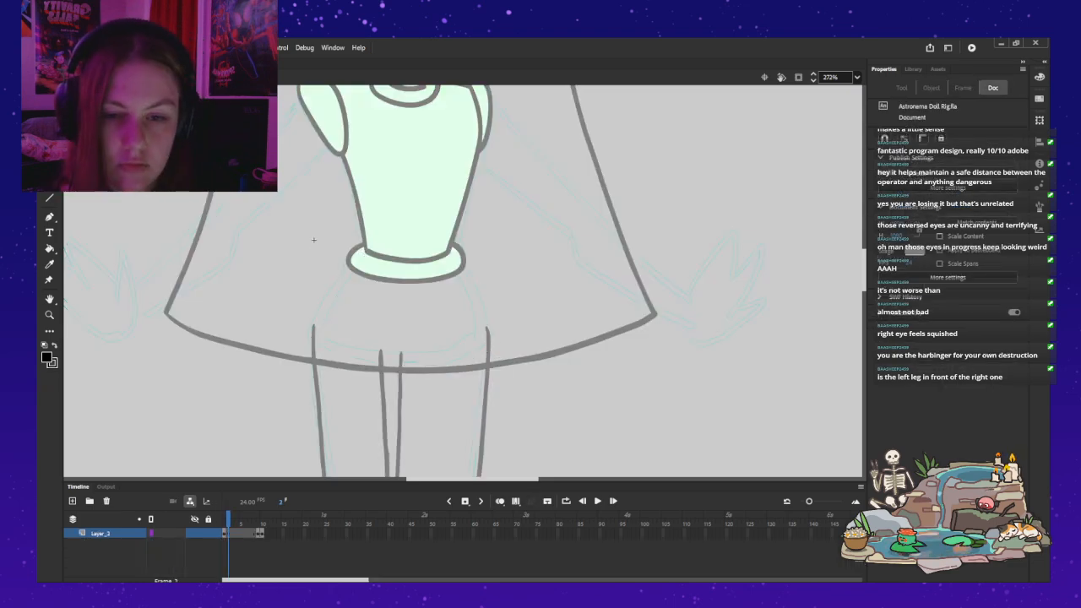
Step: Brush the left-hand hip outline in black on frame 2, curving from the waist ring down to the top of the left-hand leg
key(b)
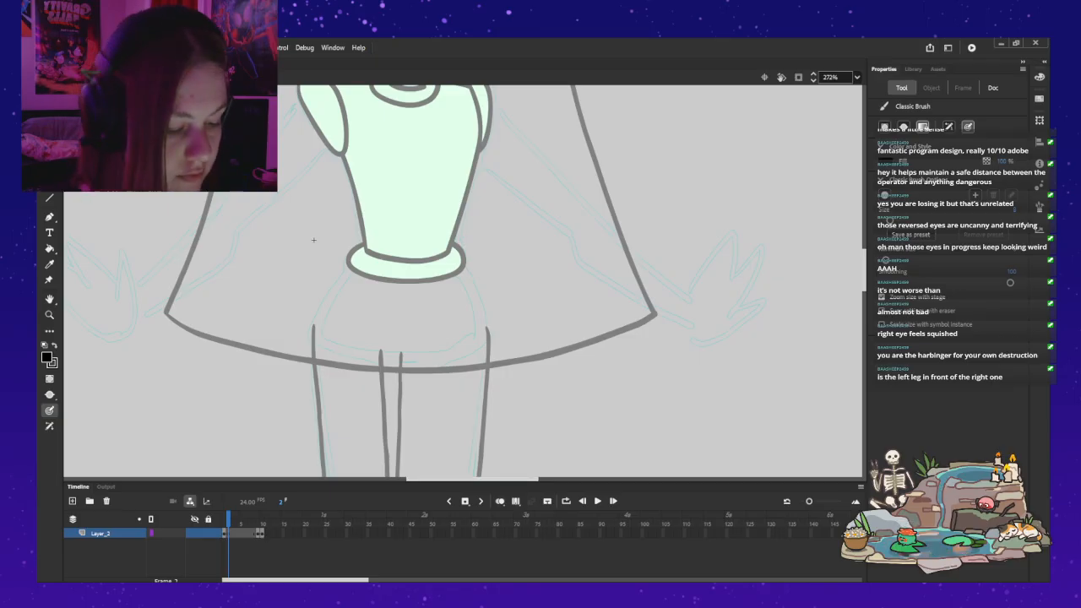
drag(362, 260, 313, 336)
drag(466, 262, 509, 337)
key(ctrl+z)
key(ctrl+z)
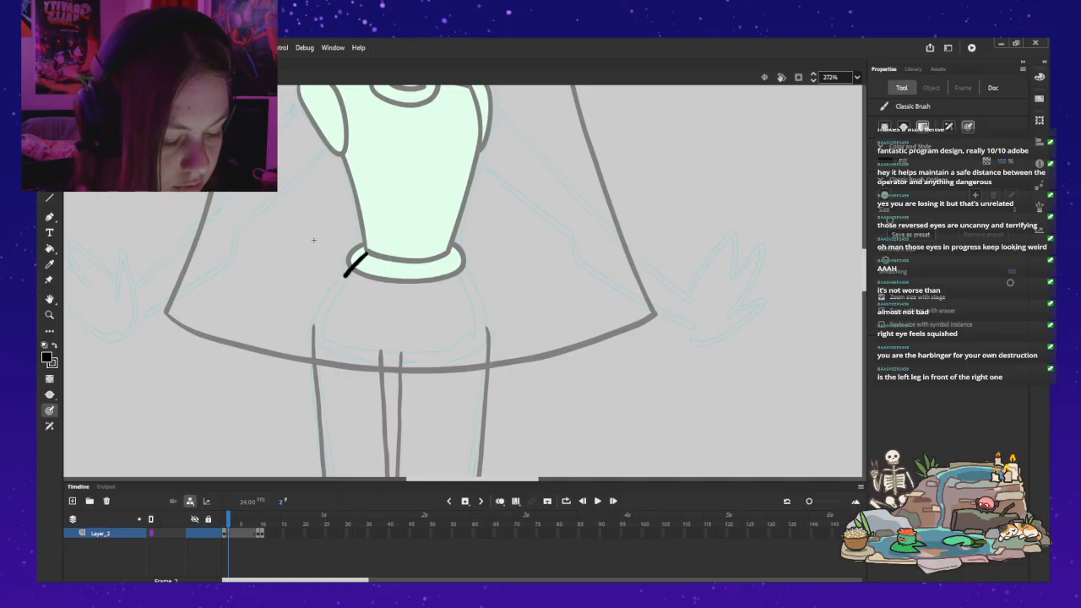
drag(346, 273, 324, 309)
drag(468, 261, 511, 336)
key(ctrl+z)
key(ctrl+z)
drag(364, 251, 313, 325)
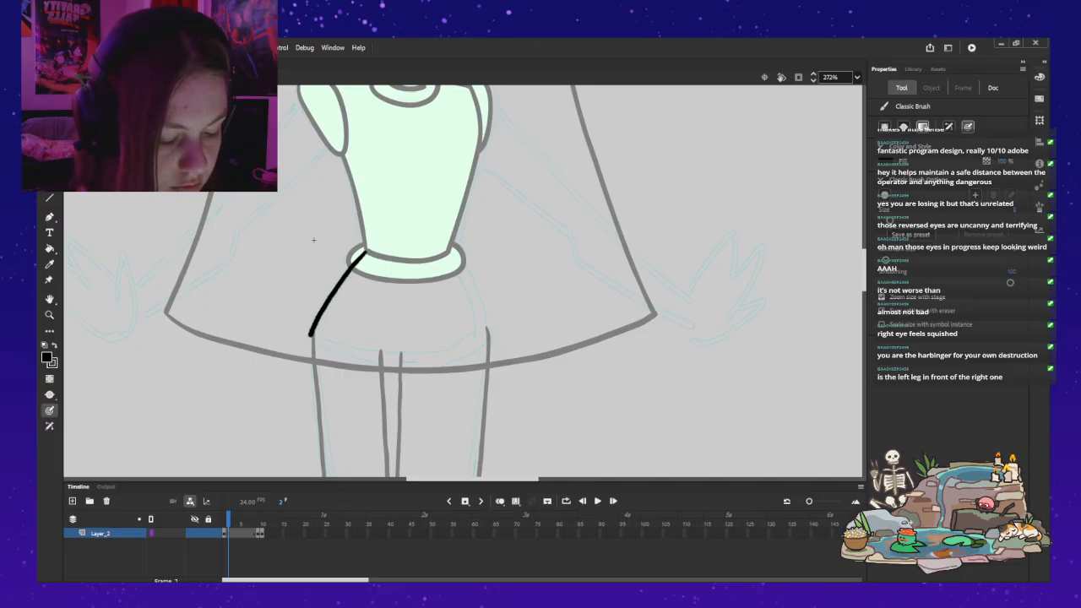
Step: Brush the right-hand hip outline from the waist ring to the top of the right-hand leg, redrawing it until it curves along the sketch
drag(453, 251, 512, 336)
drag(453, 251, 477, 333)
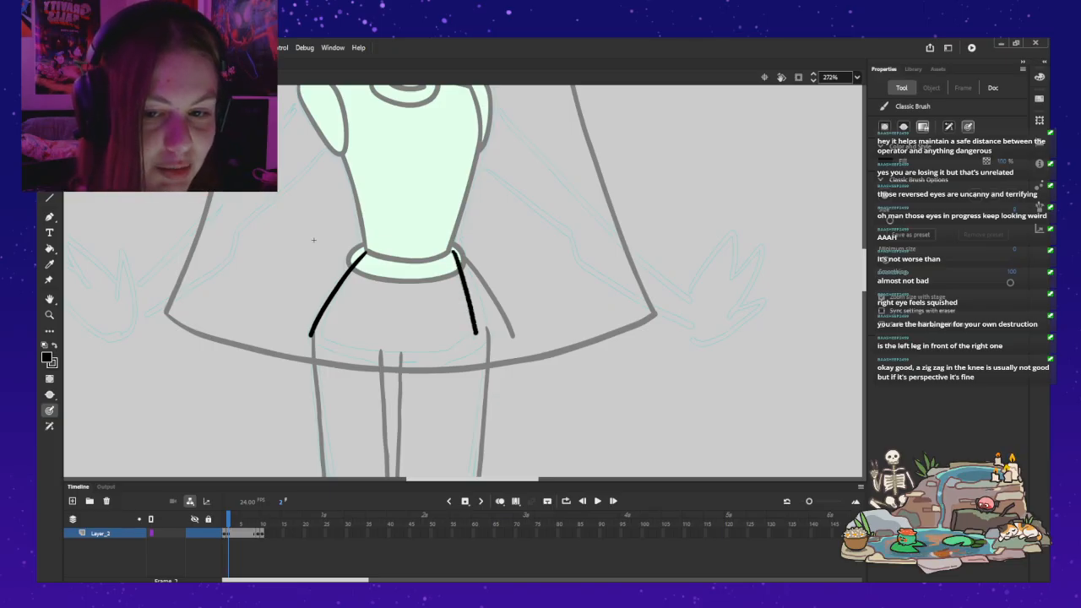
drag(363, 276, 346, 334)
key(ctrl+z)
key(ctrl+z)
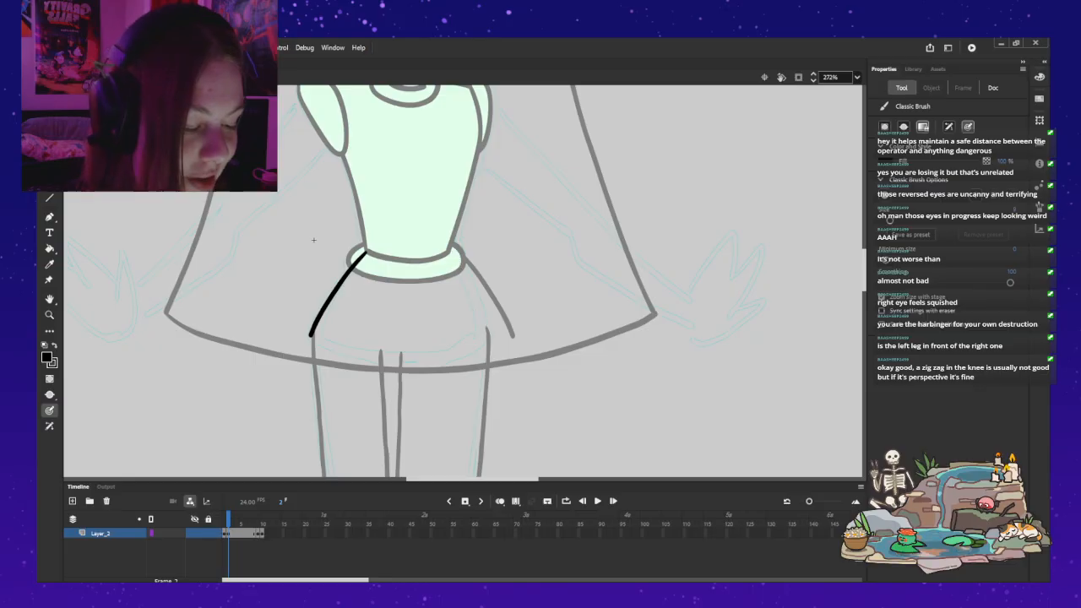
drag(460, 270, 470, 311)
key(ctrl+z)
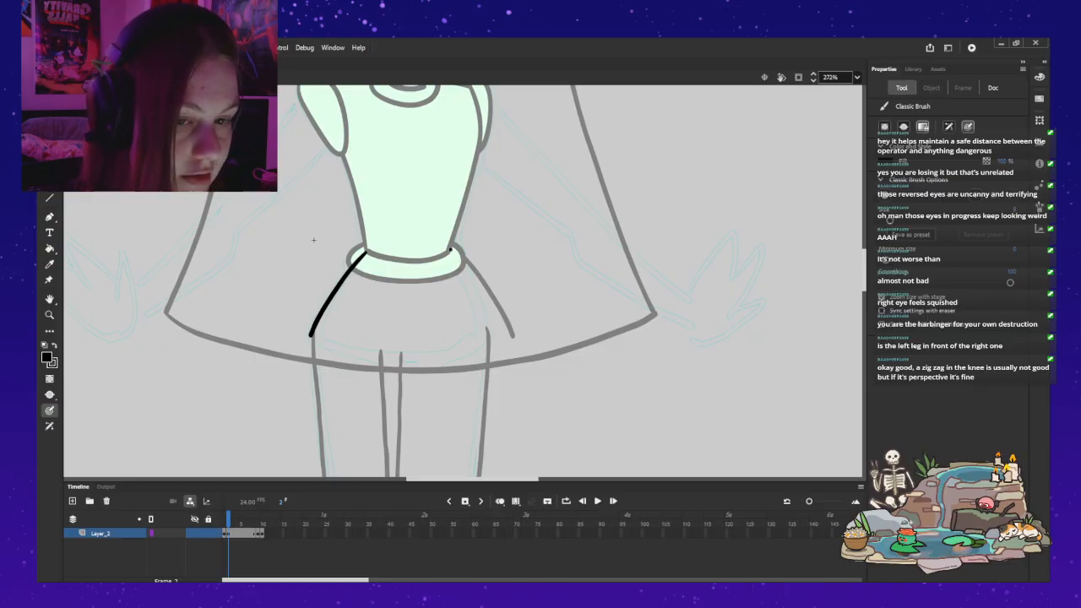
key(ctrl+z)
mouse_move(450, 251)
mouse_down()
mouse_move(474, 317)
mouse_move(451, 251)
mouse_move(483, 331)
mouse_up()
key(ctrl+z)
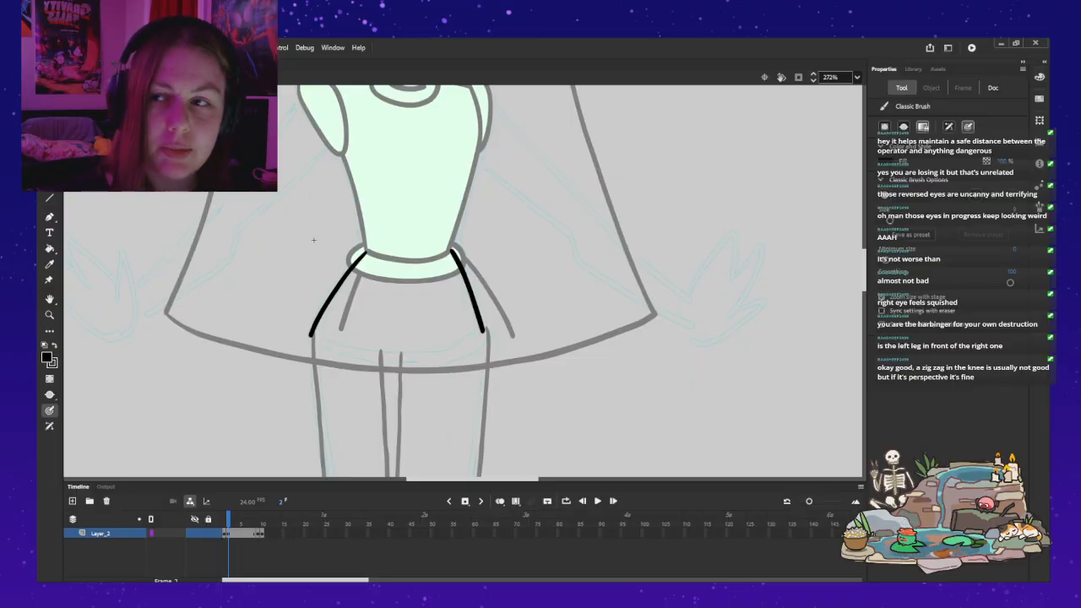
key(ctrl+z)
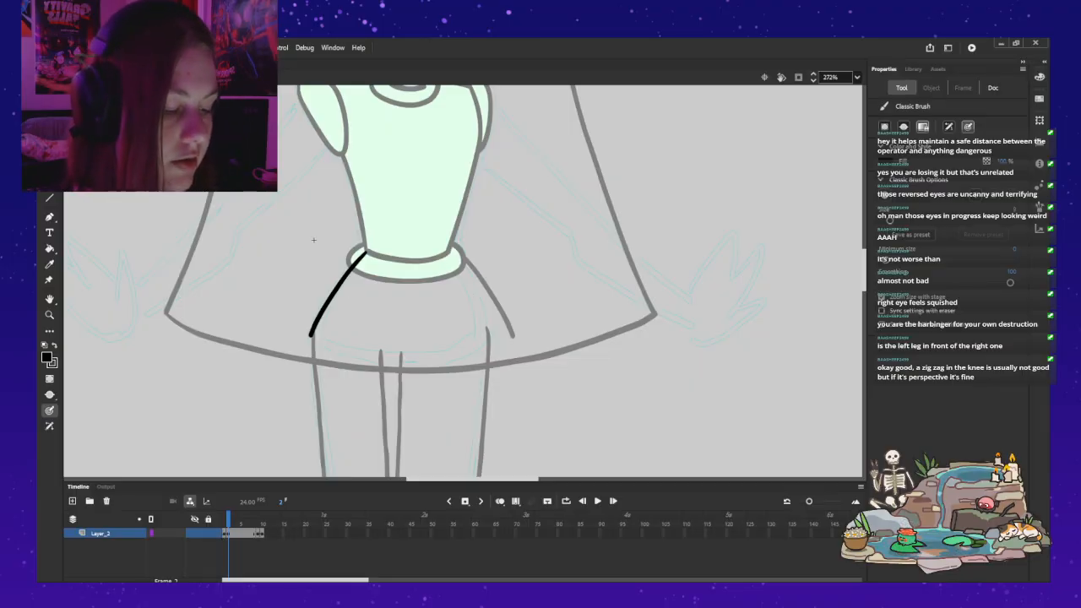
drag(449, 250, 460, 271)
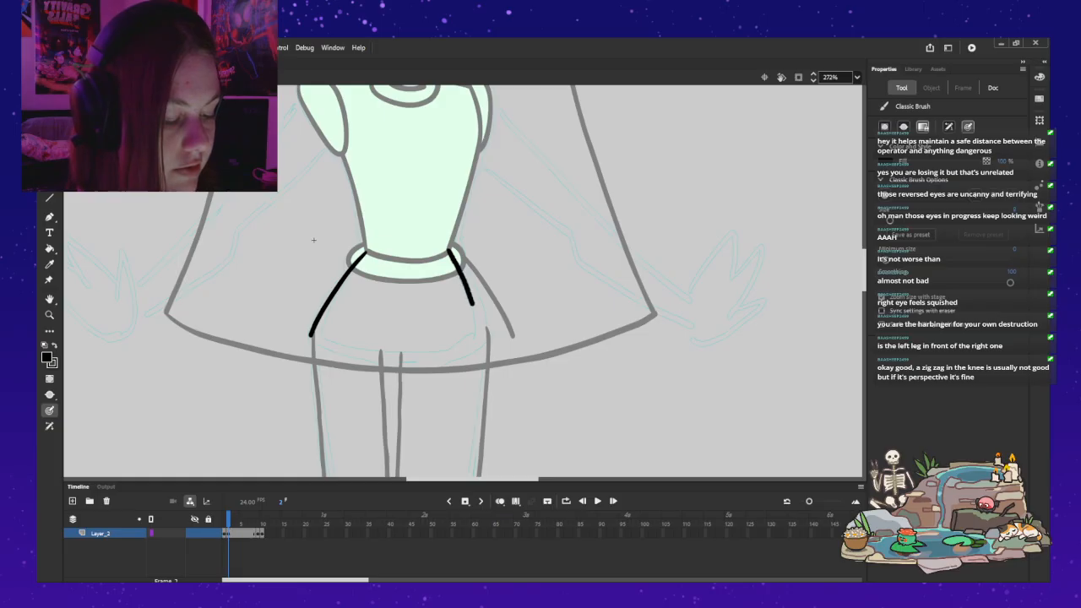
key(ctrl+z)
drag(460, 267, 472, 294)
key(ctrl+z)
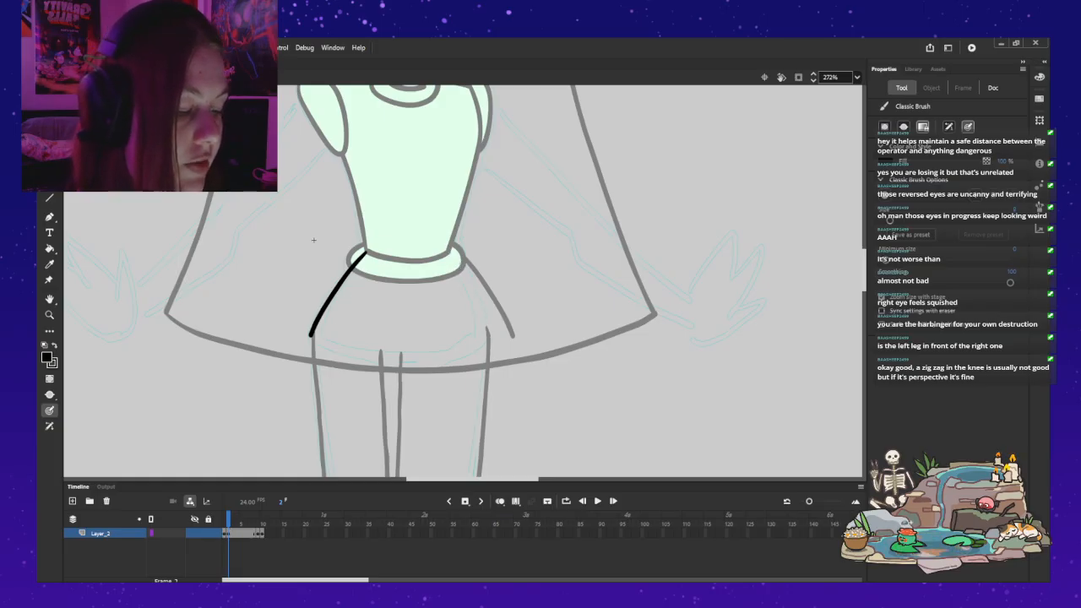
drag(449, 251, 483, 336)
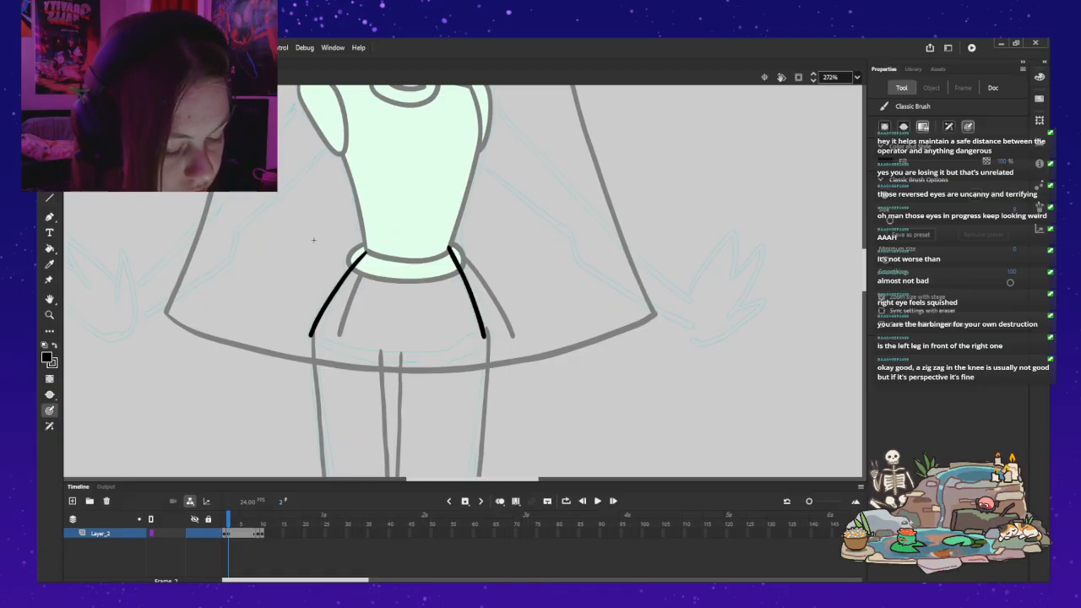
Step: Brush a shallow, off-centre V-shaped line between the leg tops as the hips' lower edge, and leave the hips symbol
mouse_move(388, 366)
mouse_down()
mouse_move(425, 368)
mouse_move(459, 352)
mouse_move(427, 370)
mouse_move(371, 361)
mouse_up()
key(ctrl+z)
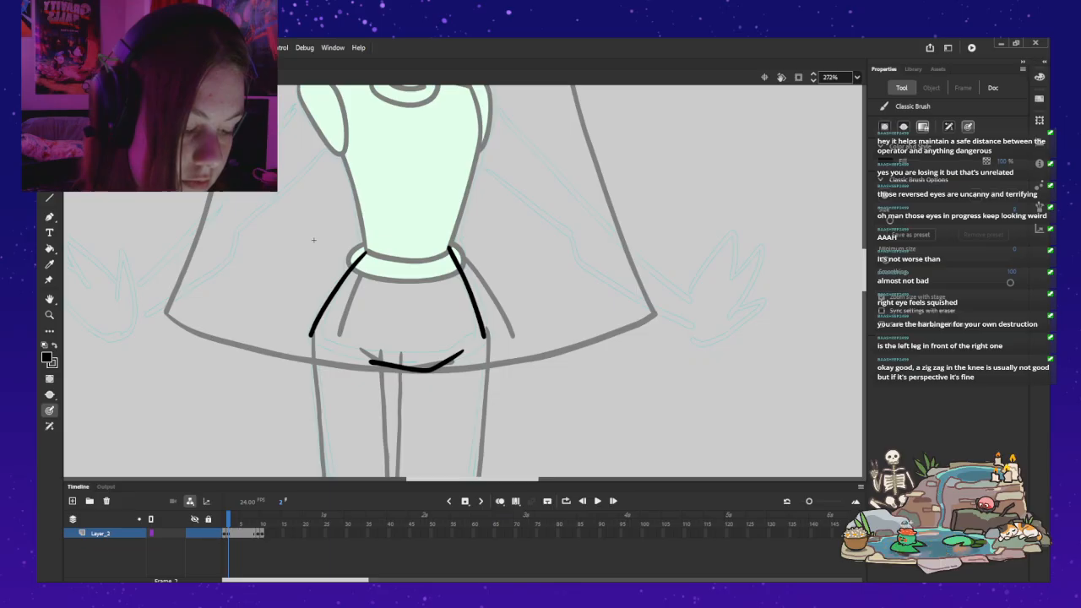
key(ctrl+e)
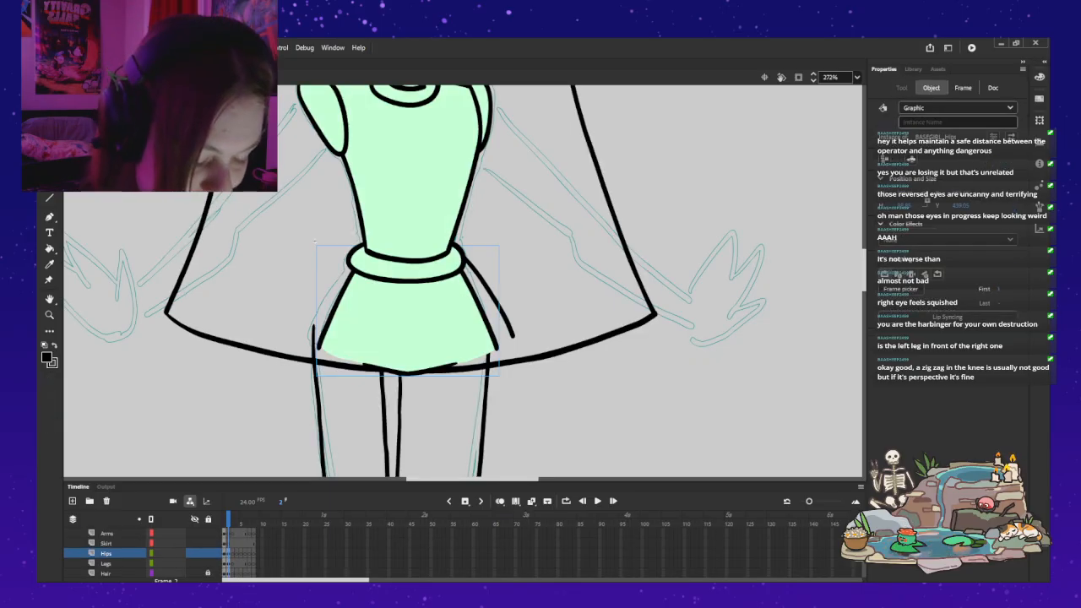
Step: Delete the offset duplicate hips instance on frame 2, and set the remaining hips instance to show frame 2 of its symbol
click(314, 242)
click(404, 315)
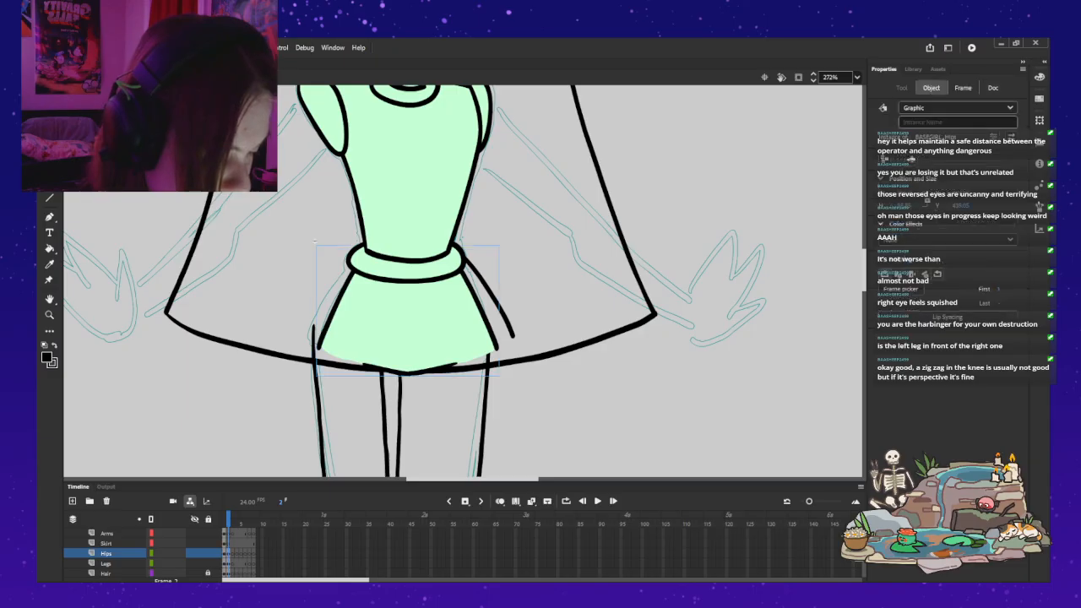
click(500, 307)
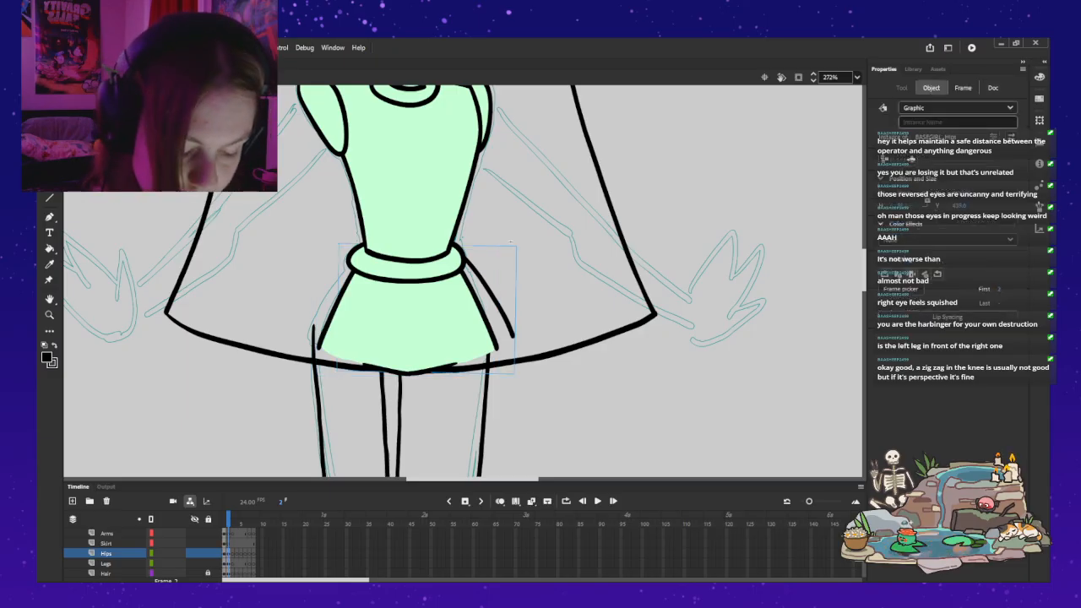
key(q)
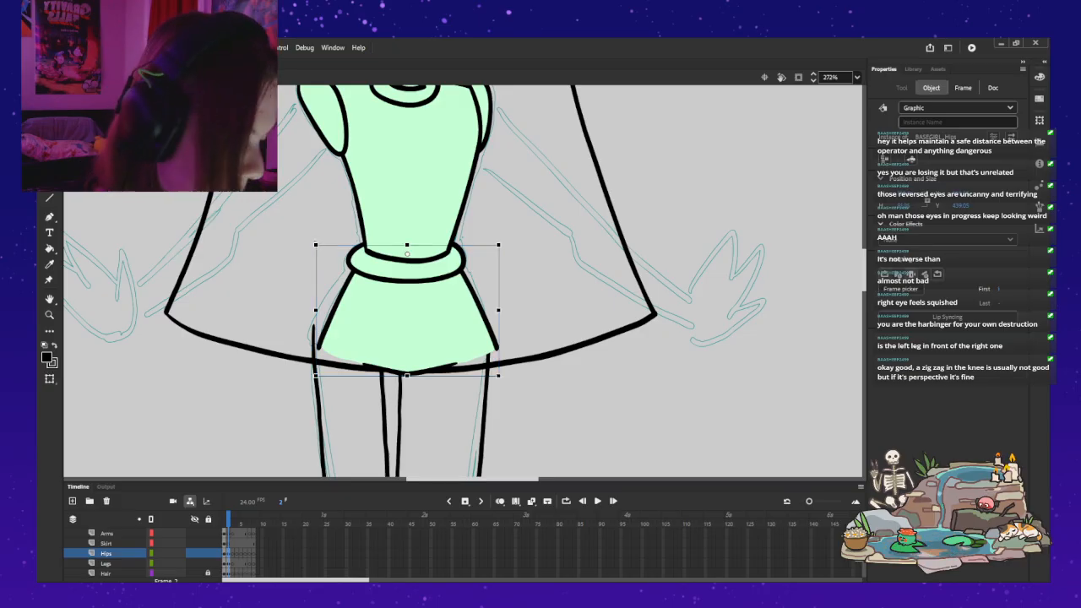
key(period)
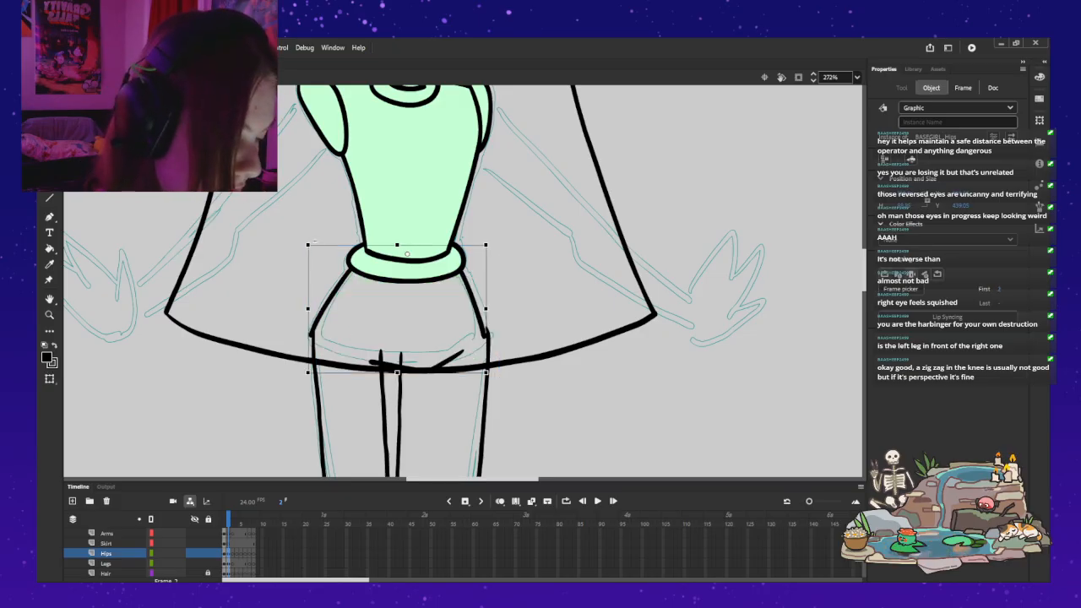
click(315, 242)
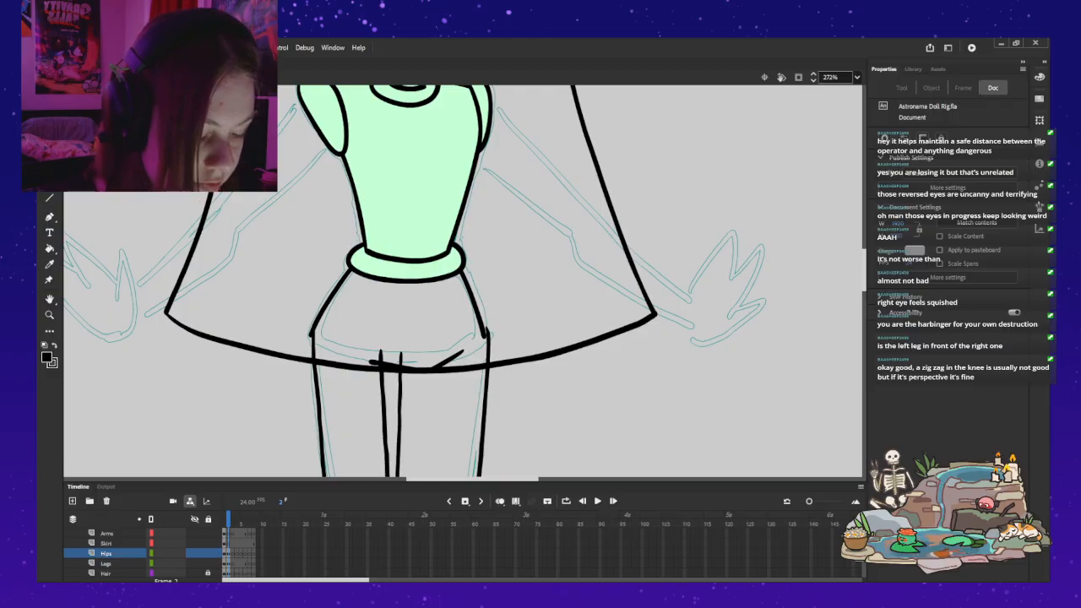
scroll(463, 280, down, 3)
scroll(463, 281, up, 2)
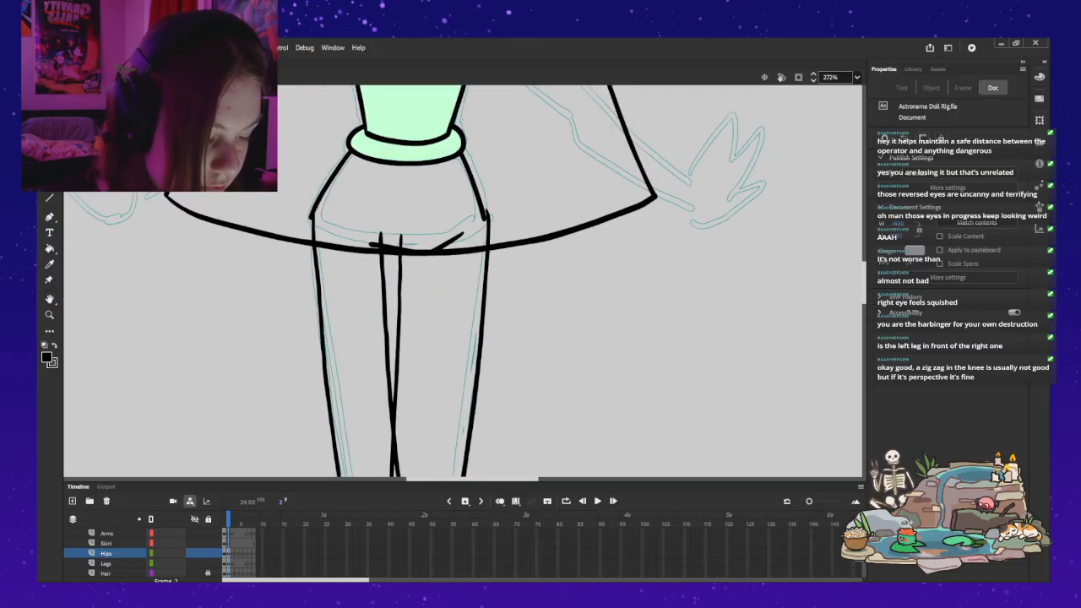
click(484, 283)
scroll(484, 283, down, 5)
scroll(484, 283, up, 6)
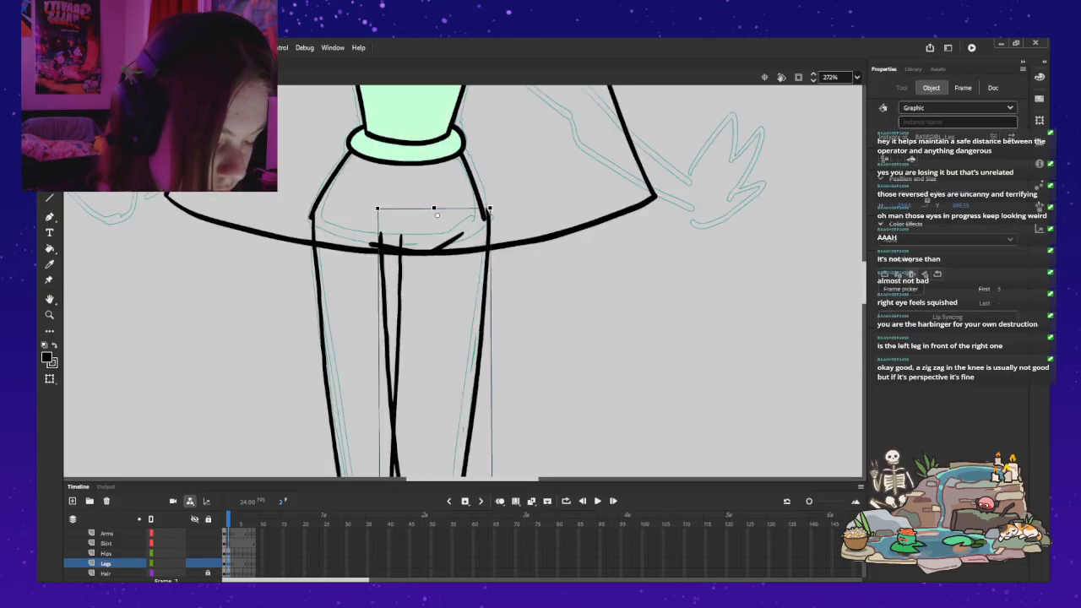
Step: Reopen the hips symbol and sample the light green fill from the hips on frame 1 as the brush colour
scroll(463, 280, up, 2)
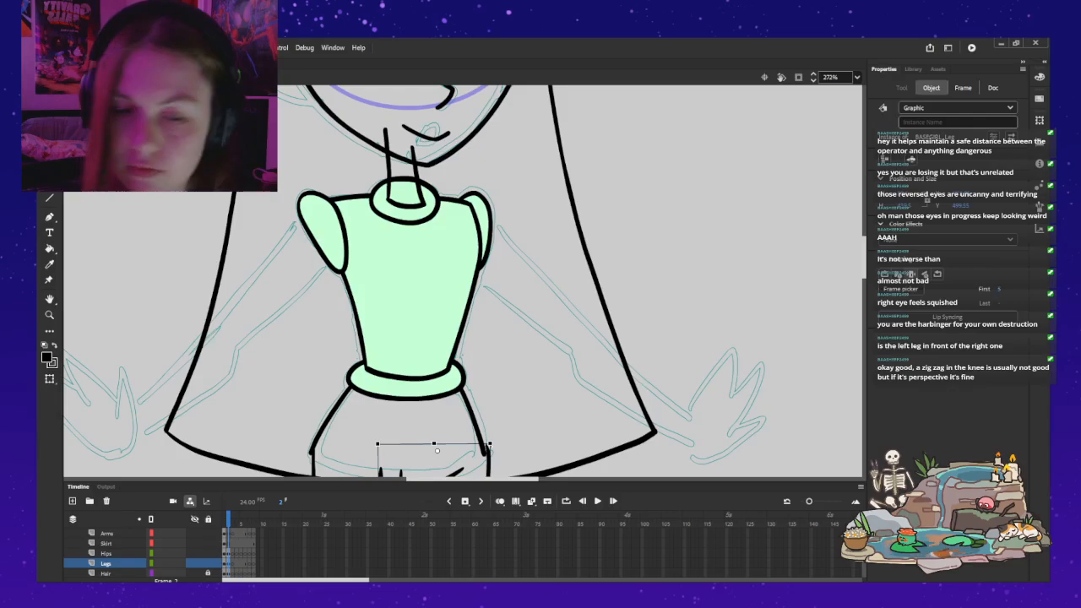
double_click(333, 412)
drag(313, 358, 325, 279)
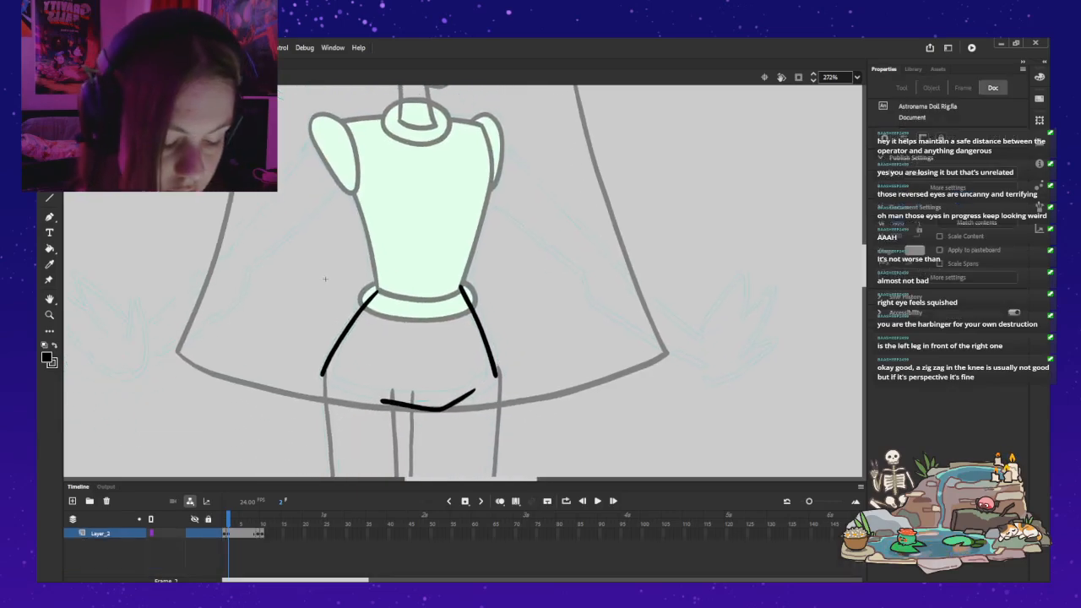
key(ctrl+a)
key(v)
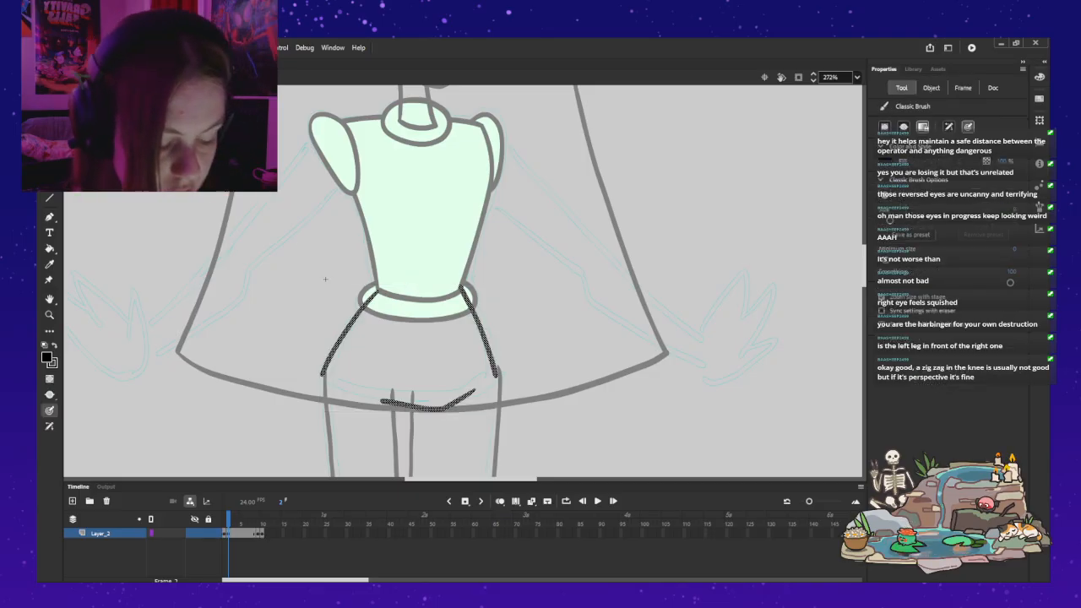
key(comma)
key(k)
key(i)
key(b)
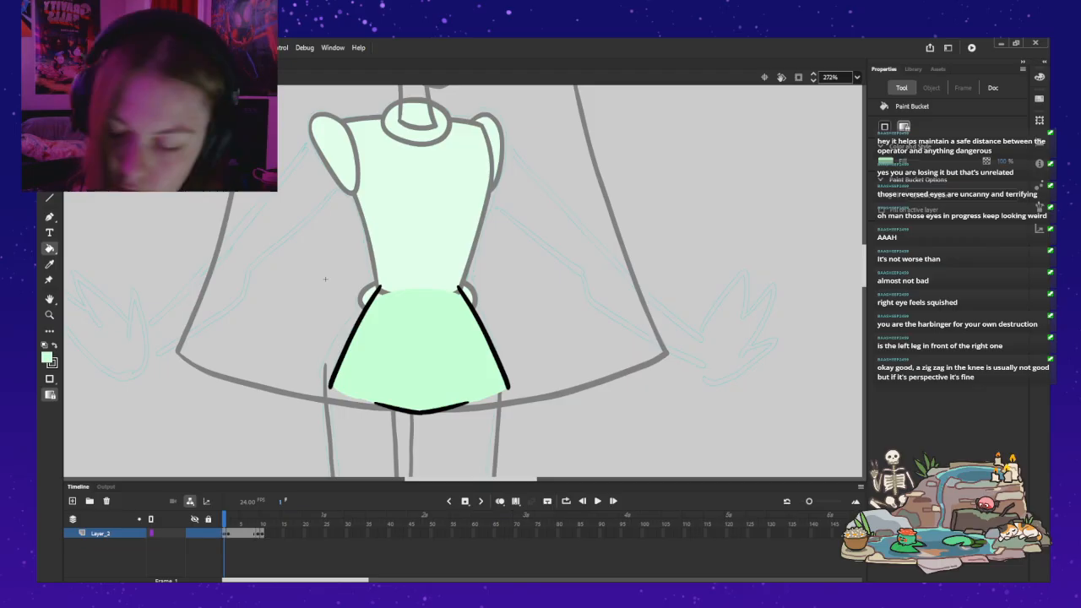
Step: Close the hips outline on frame 2 with light green brush strokes across the waist and along both open gaps in the lower edge
key(period)
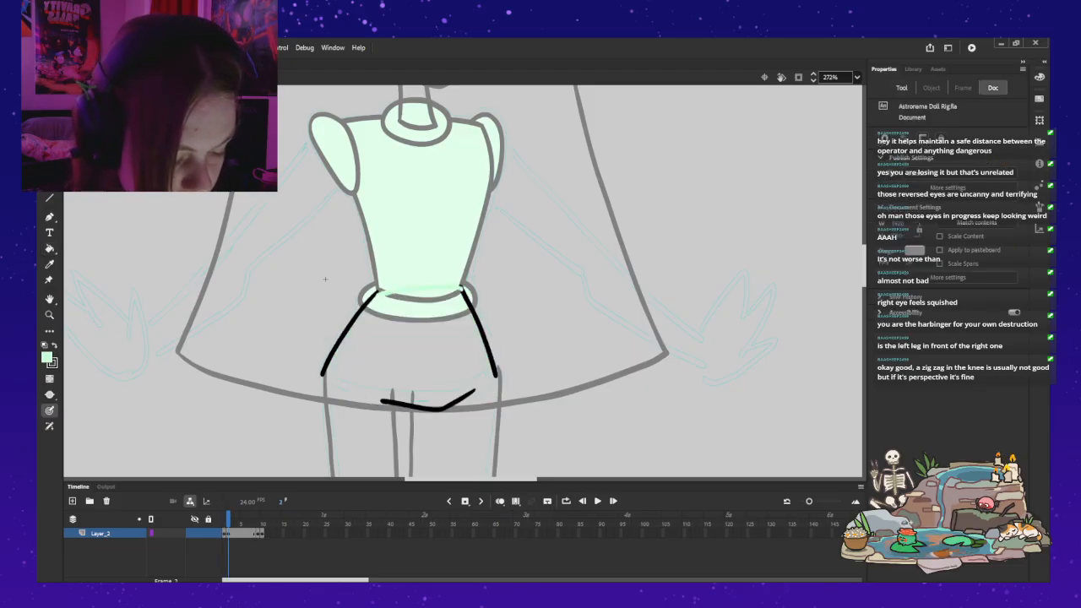
key(b)
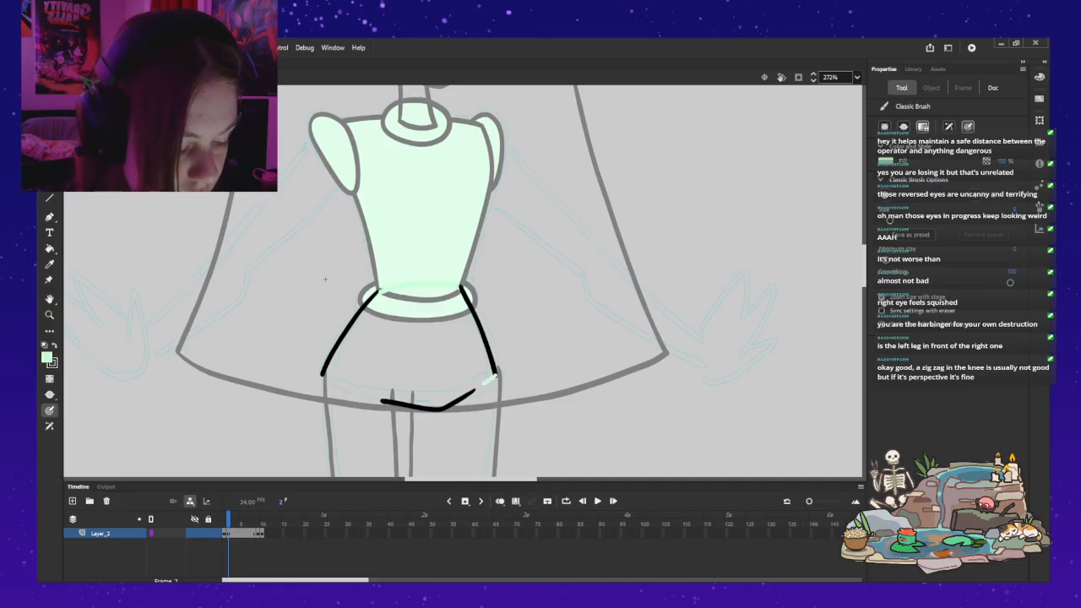
key(ctrl+z)
drag(496, 371, 477, 386)
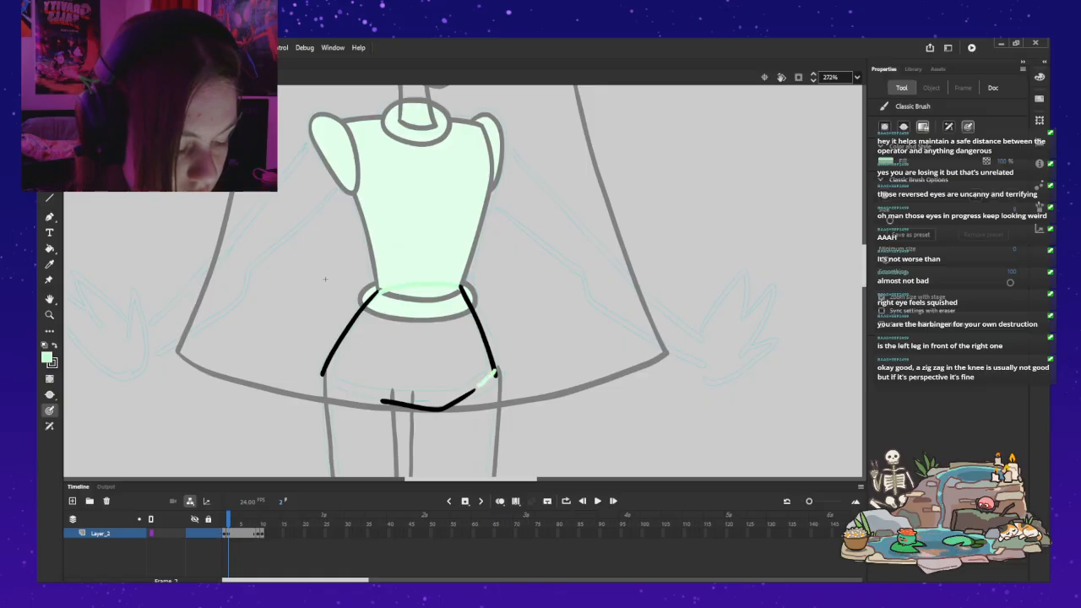
key(ctrl+z)
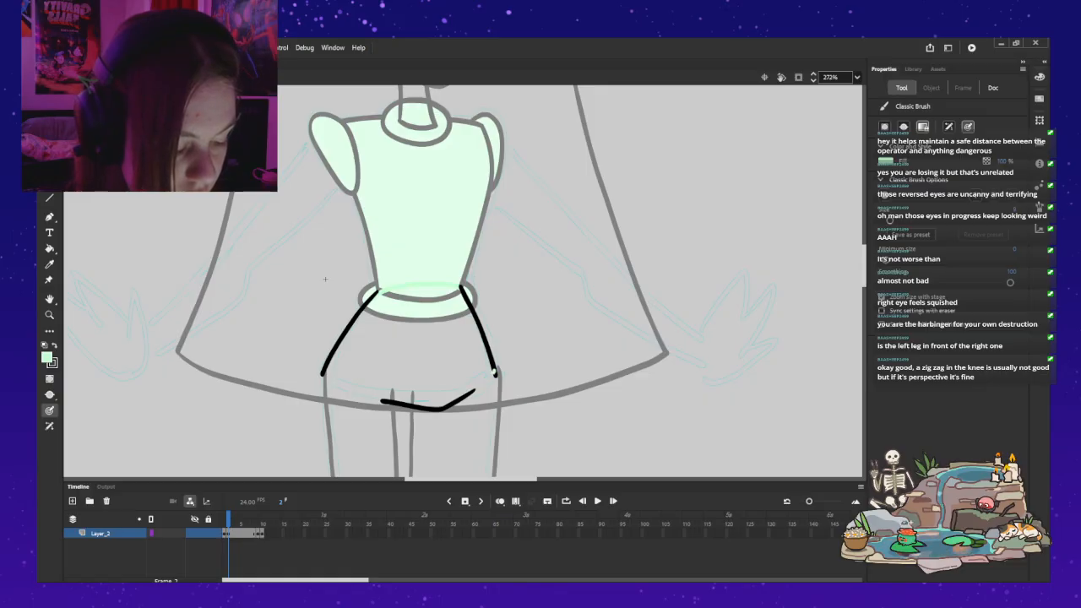
drag(477, 386, 464, 394)
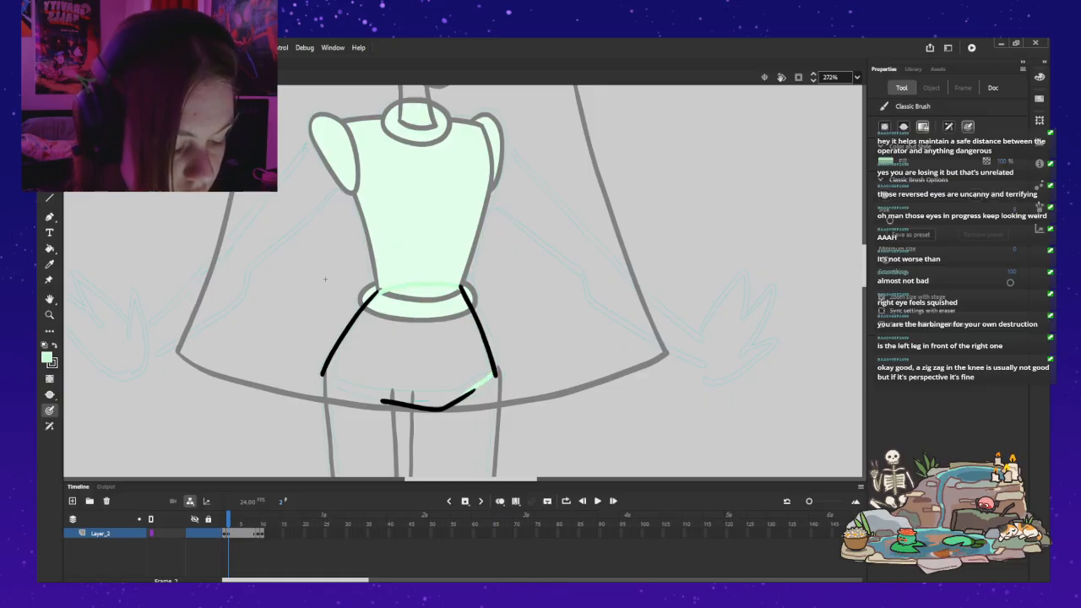
drag(385, 400, 324, 374)
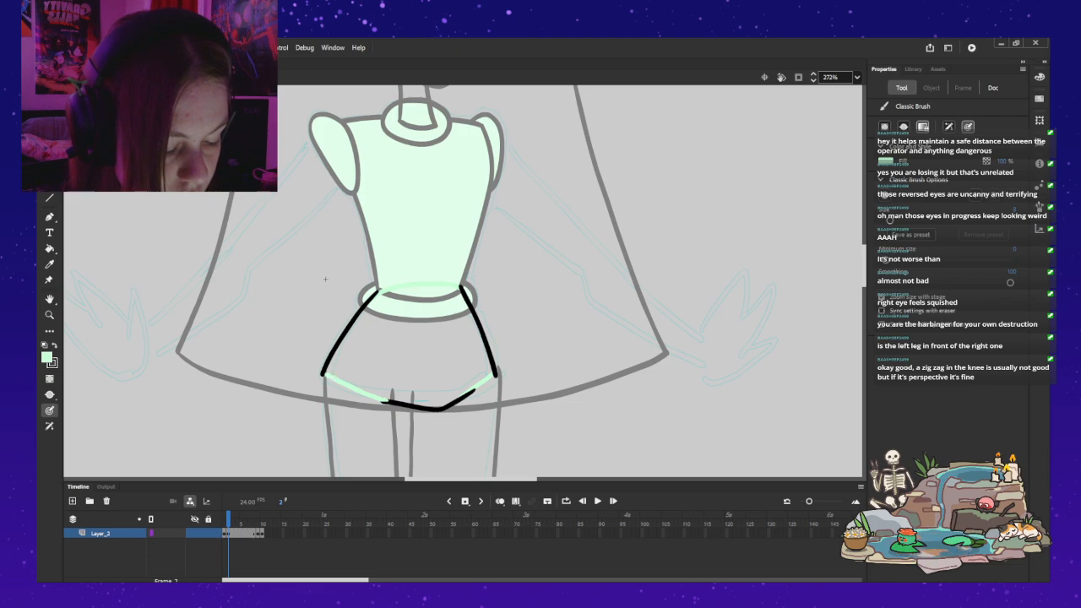
Step: Fill the closed hips outline on frame 2 with light green, leave the hips symbol and deselect everything
key(k)
click(412, 350)
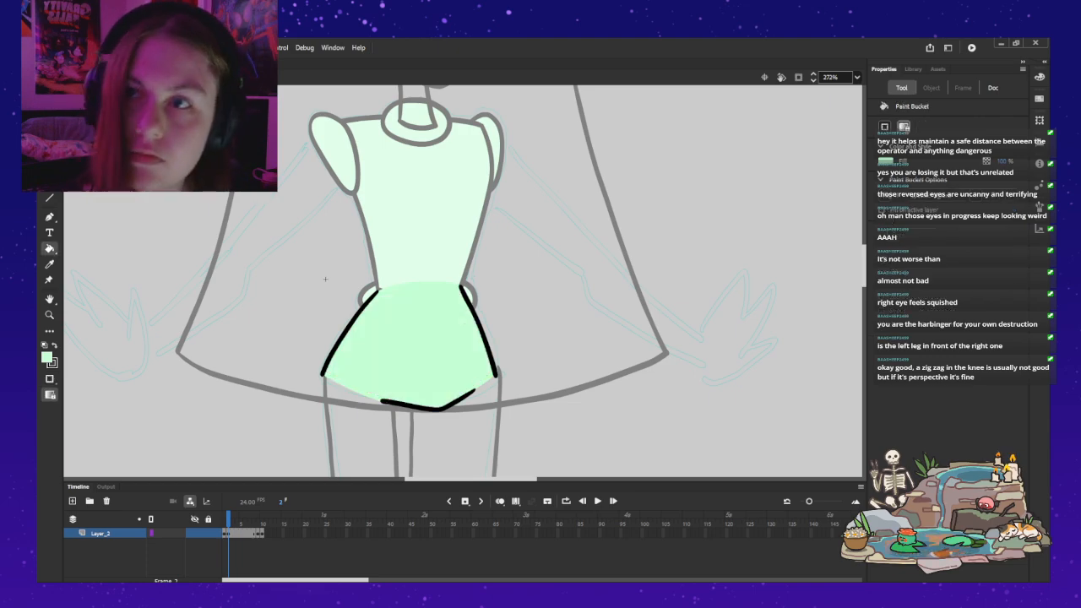
key(ctrl+e)
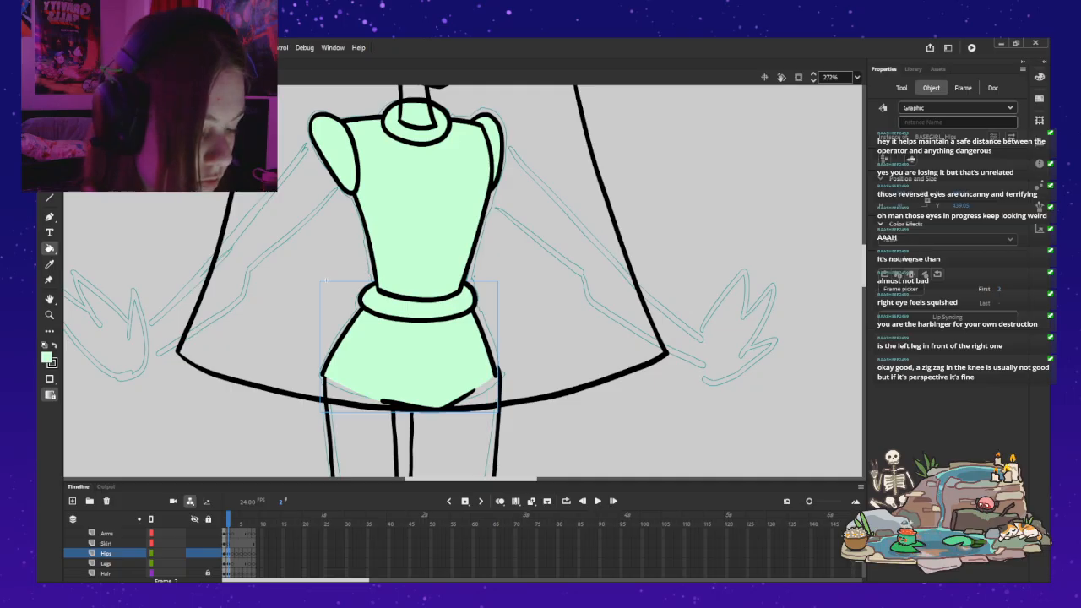
key(ctrl+2)
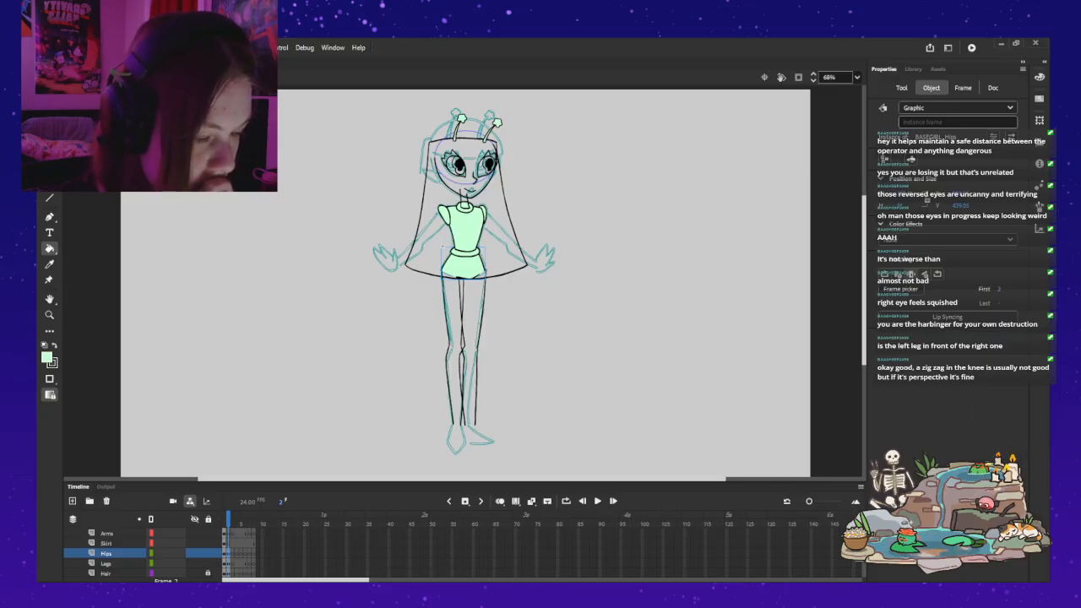
key(v)
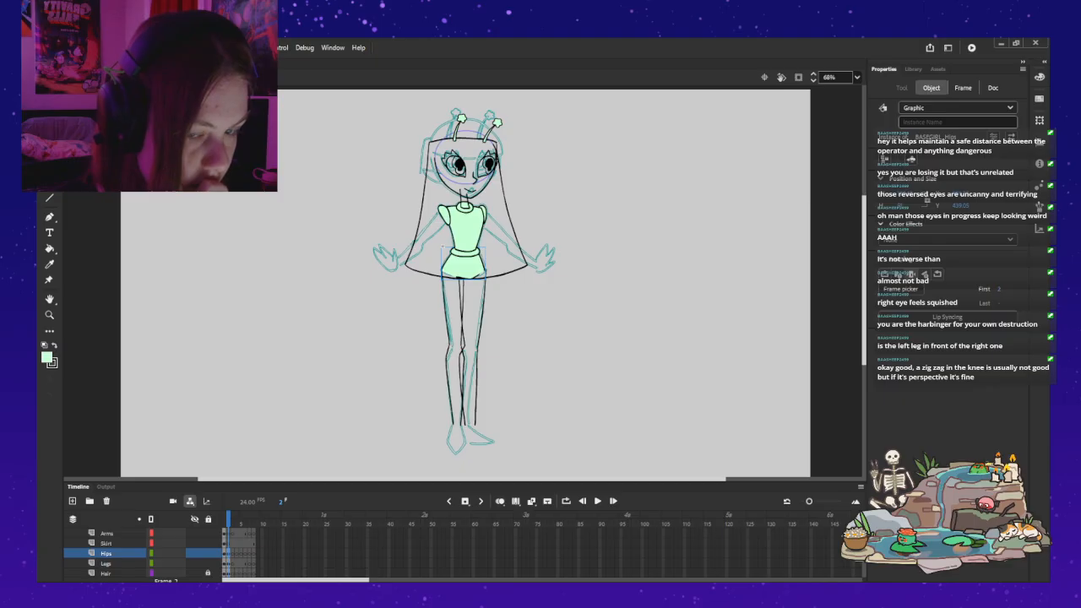
key(Escape)
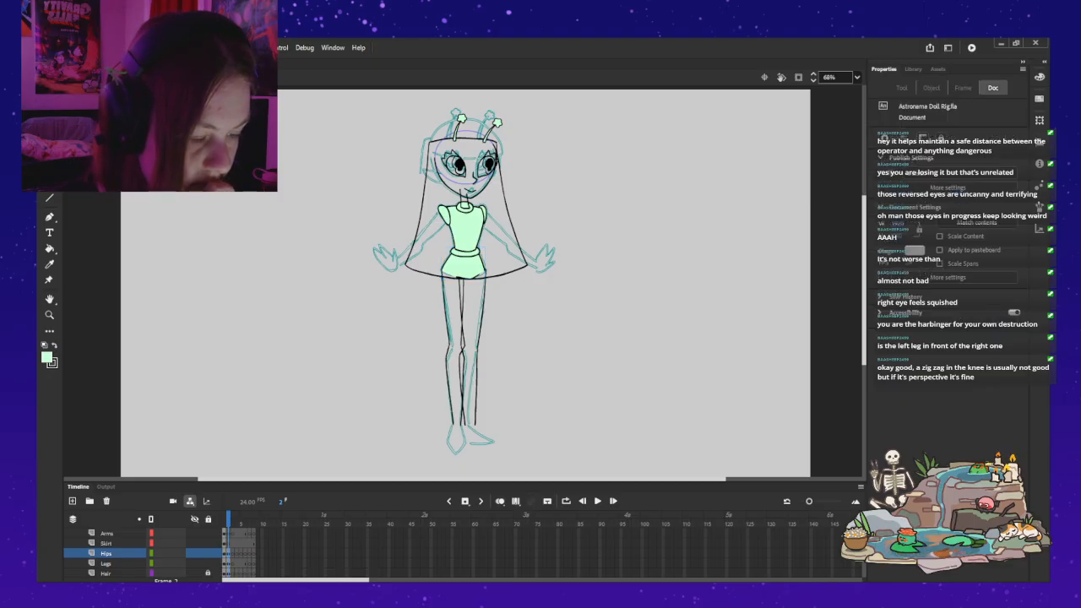
Step: Try showing frame 1 and frame 2 of the leg symbol on the left-hand leg instance
scroll(464, 279, up, 2)
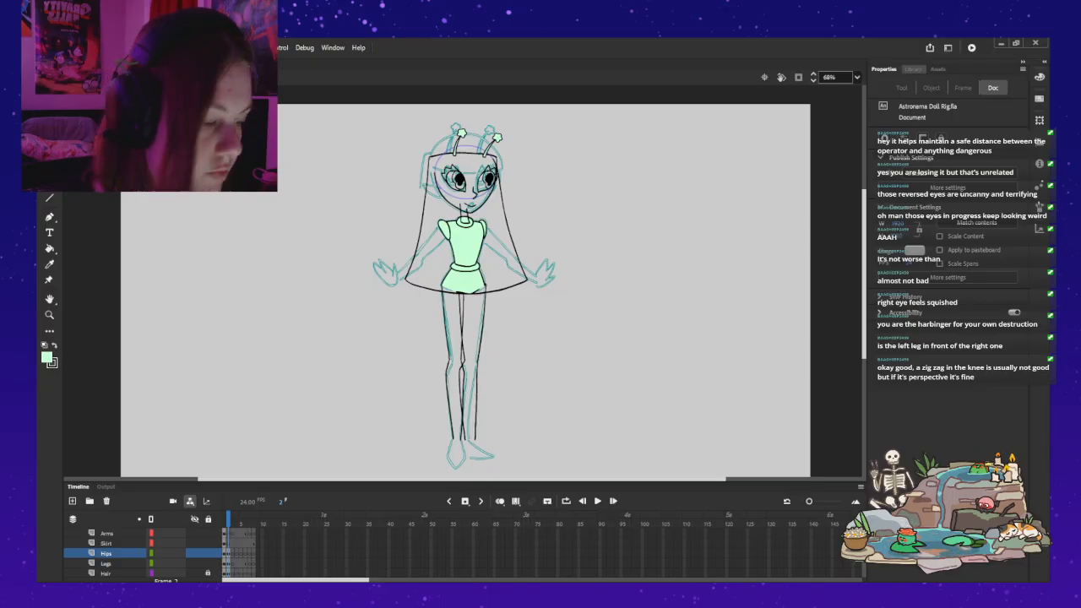
click(449, 366)
click(900, 289)
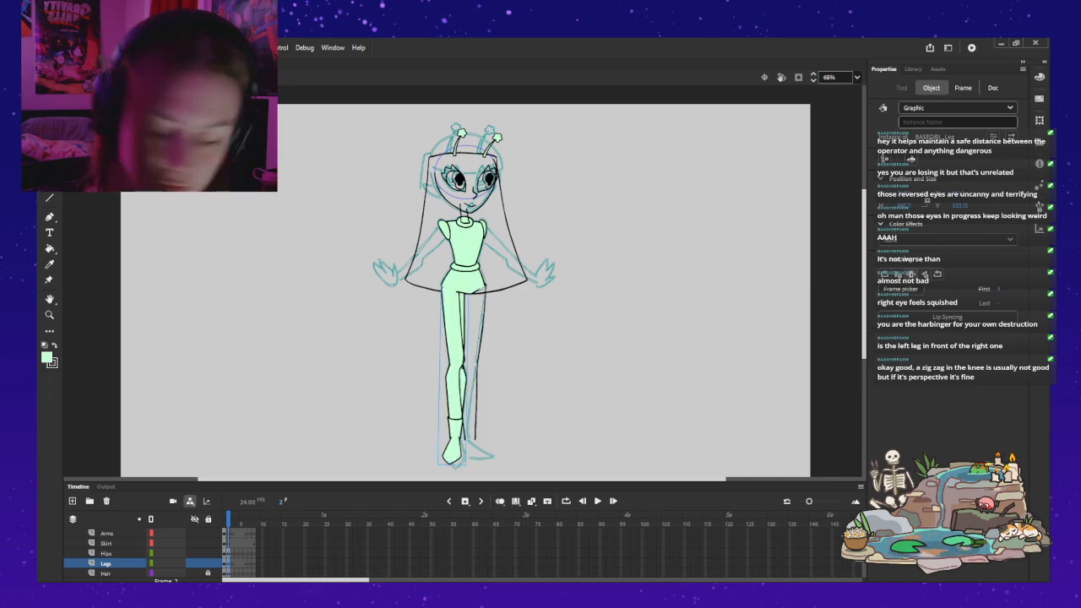
key(z)
click(453, 323)
key(v)
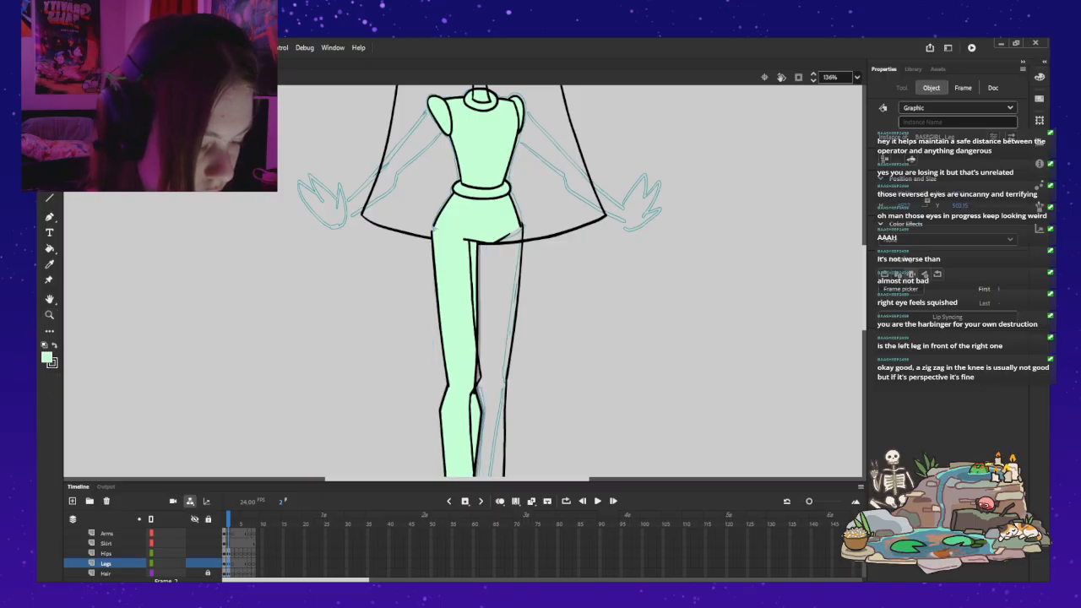
scroll(463, 281, down, 5)
scroll(462, 281, up, 5)
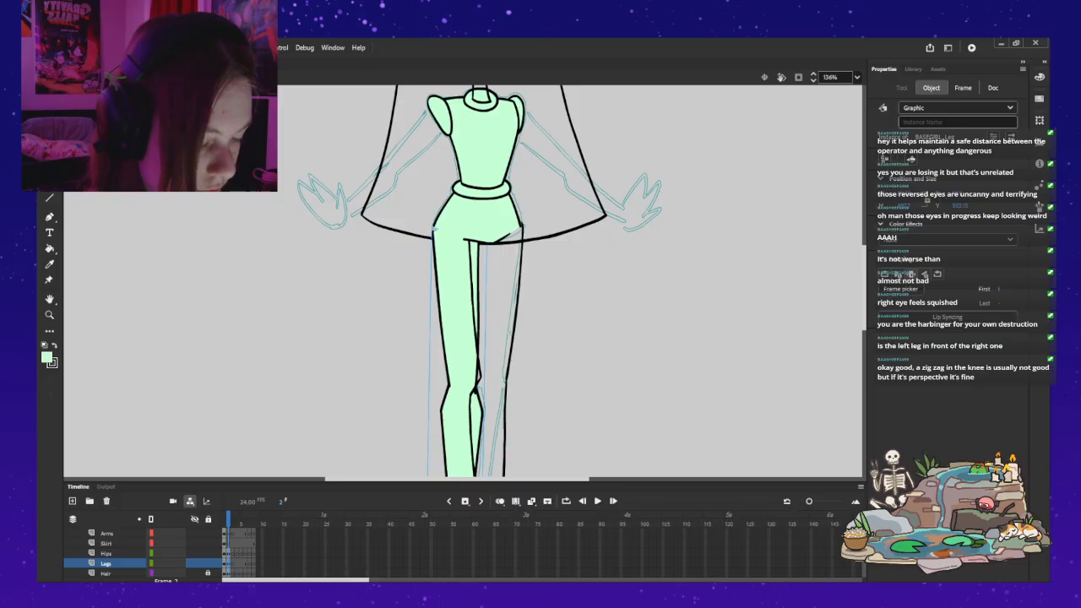
click(900, 289)
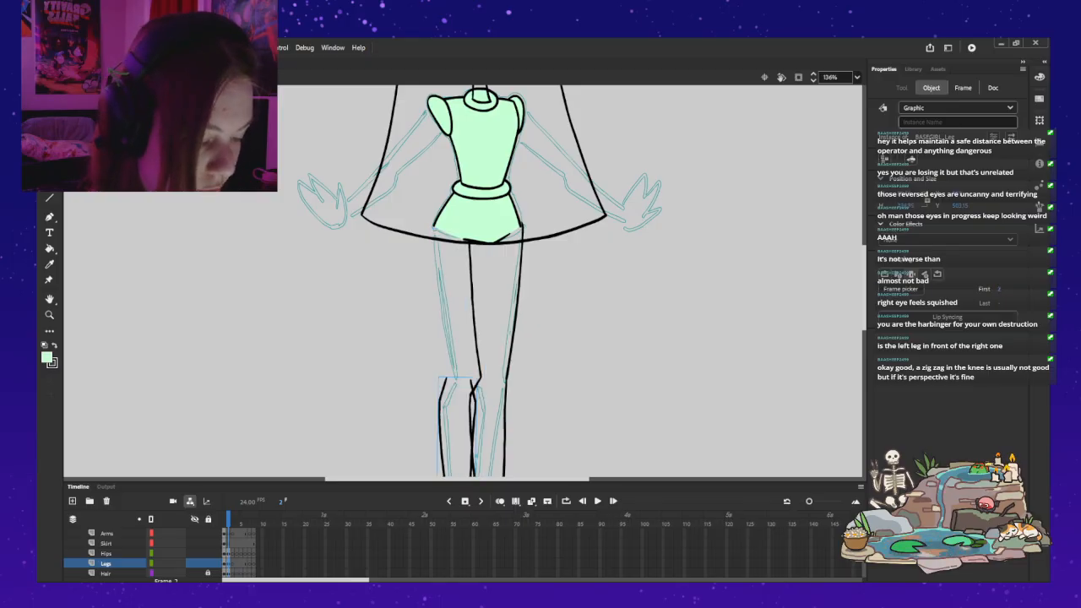
key(Escape)
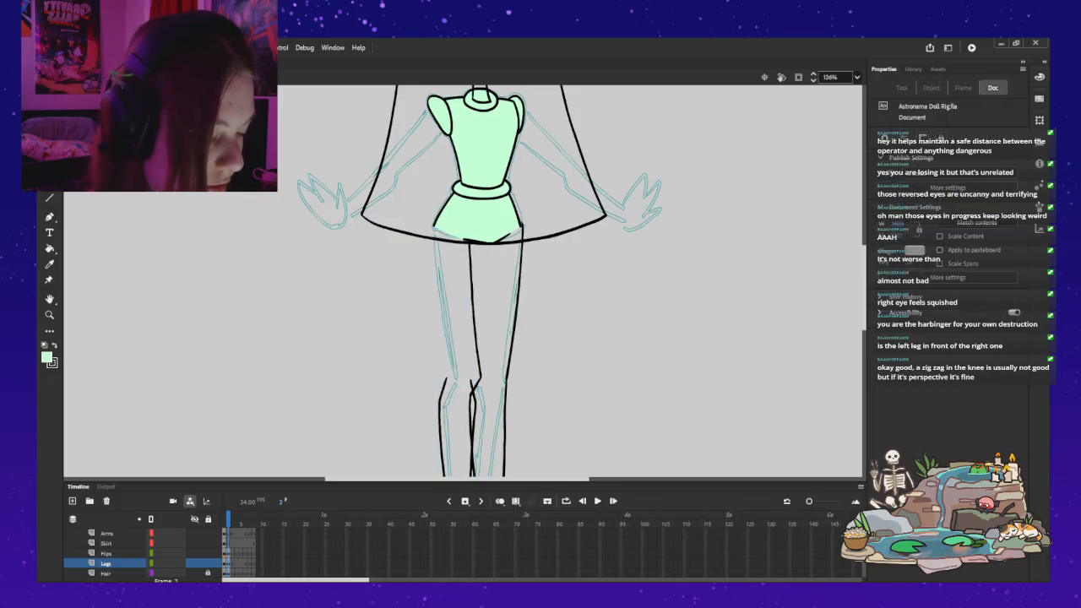
Step: Try clearing the lower-leg lines inside the right-hand leg symbol, leave it, and undo the left-hand leg's frame change
click(522, 225)
double_click(522, 224)
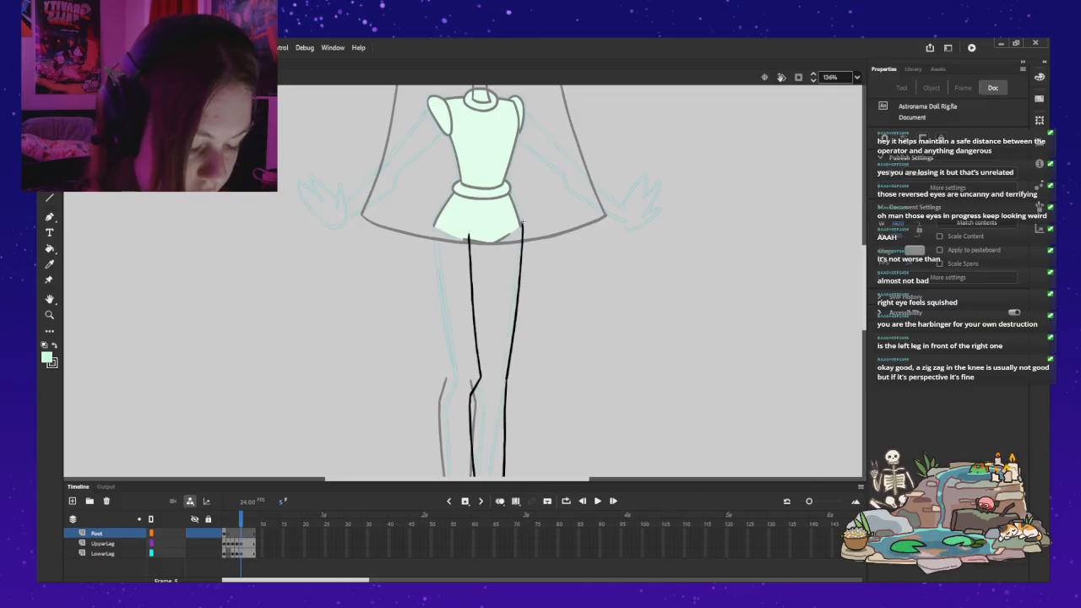
key(ctrl+z)
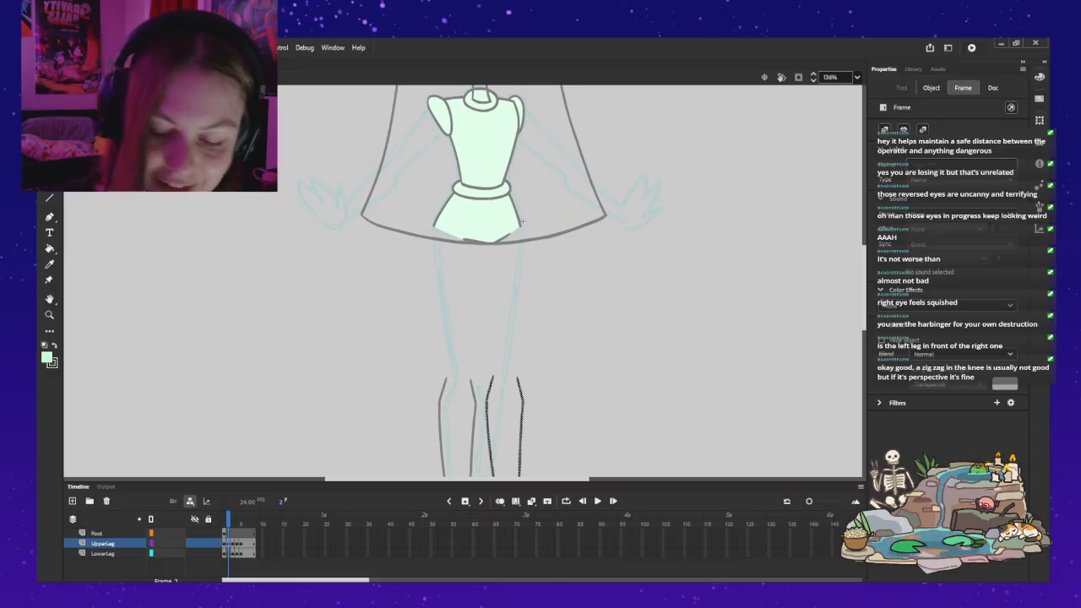
key(Delete)
key(Escape)
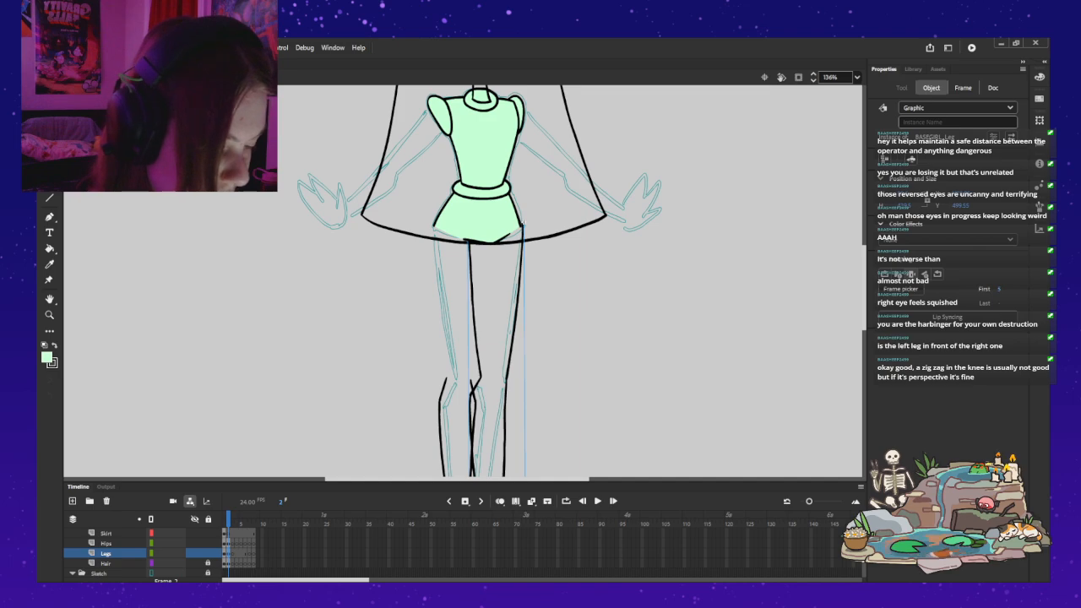
scroll(465, 279, down, 3)
scroll(464, 279, up, 3)
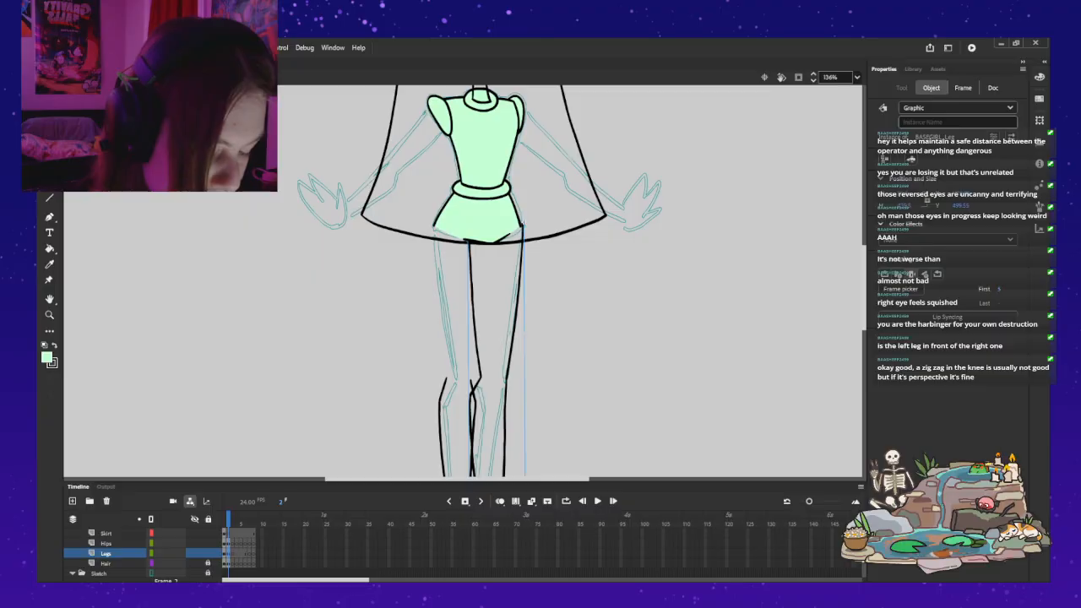
click(441, 416)
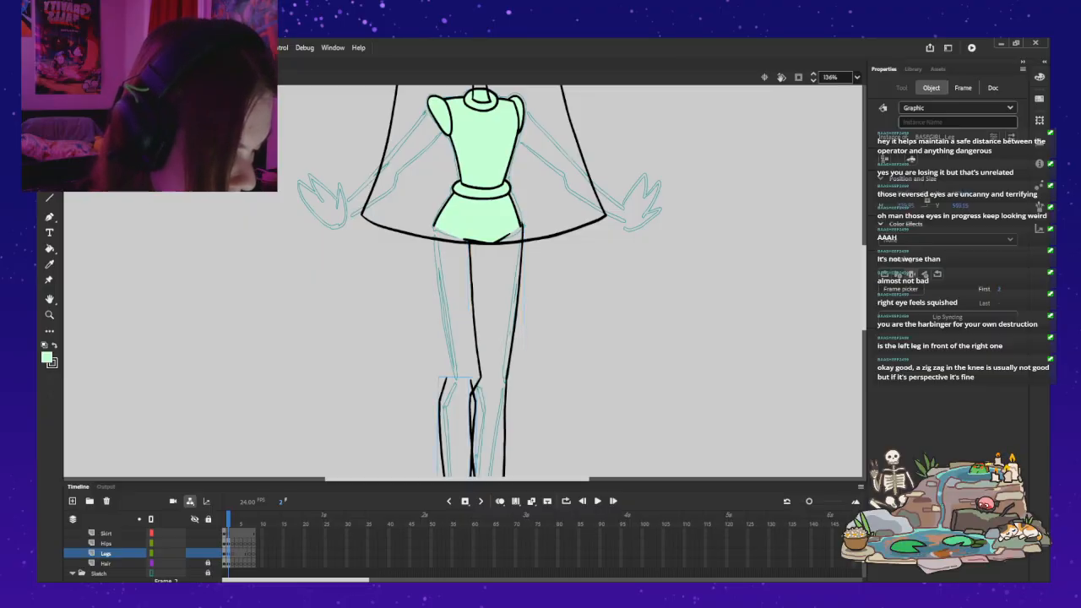
key(ctrl+z)
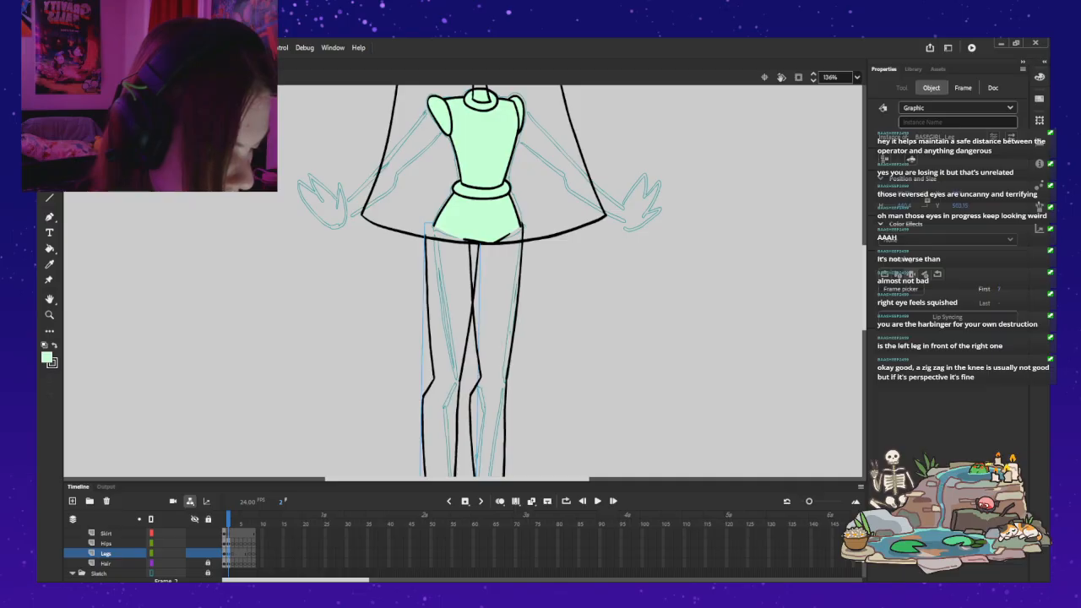
Step: Open the right-hand leg symbol and delete the old lower-leg lines on frame 2
scroll(464, 278, down, 3)
click(522, 106)
double_click(522, 106)
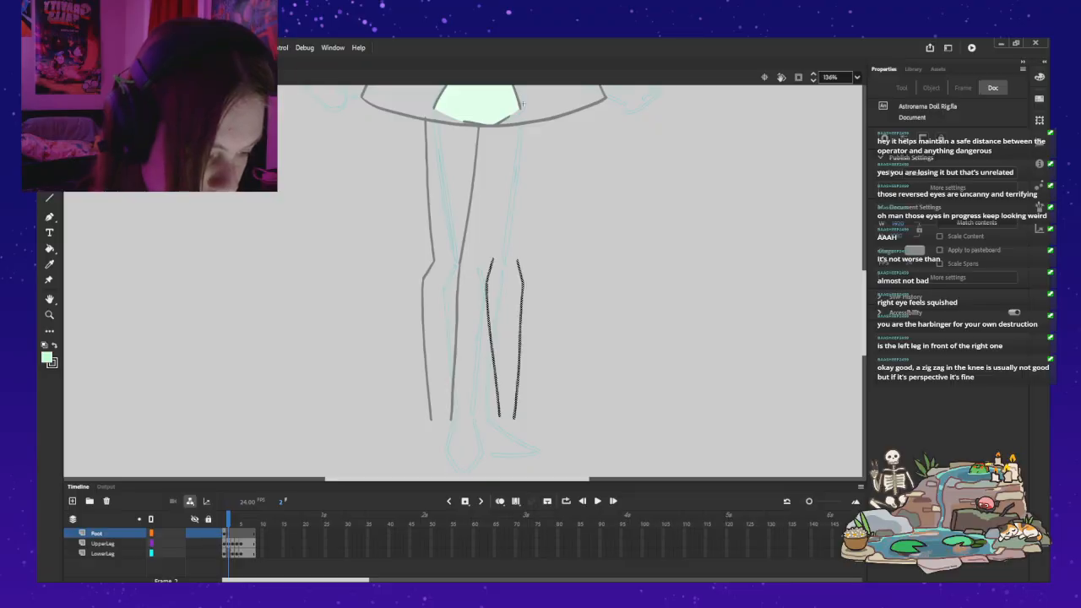
key(Delete)
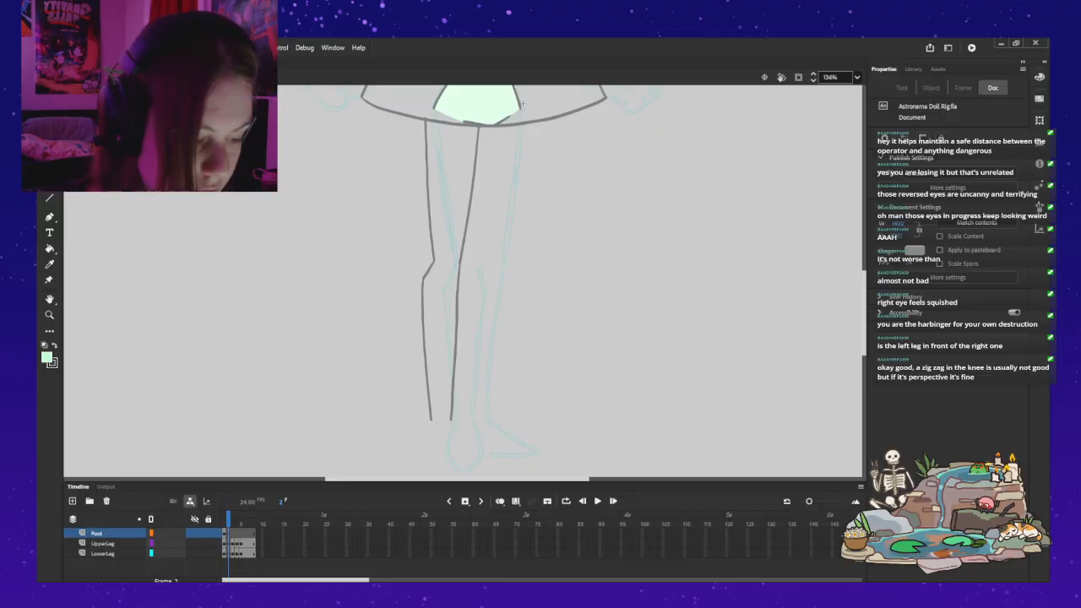
Step: Brush a black line along the outer thigh edge on frame 2, following the teal sketch from hips to knee
key(b)
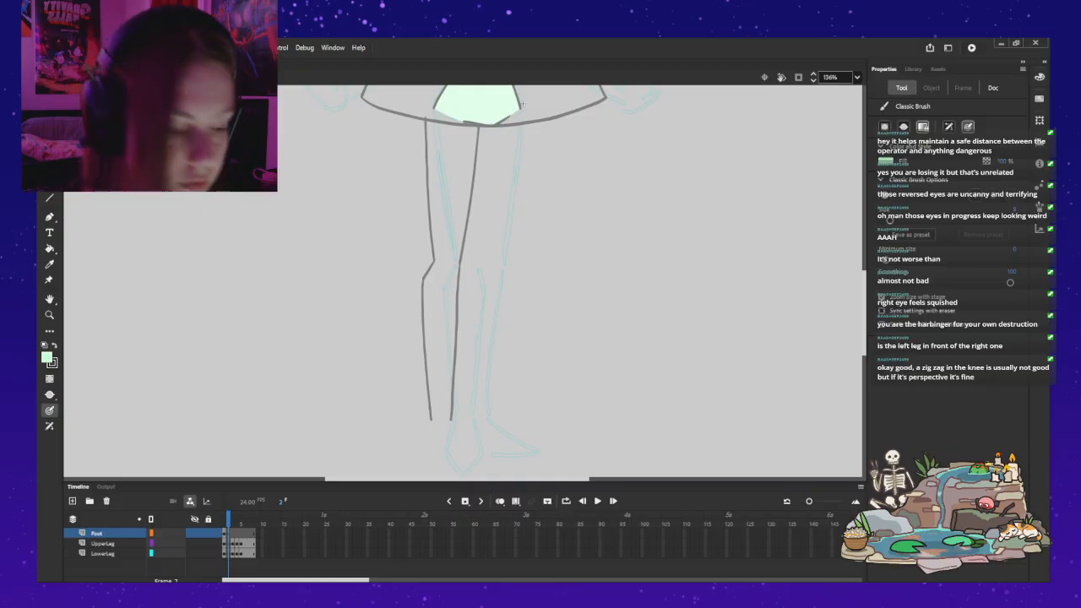
drag(521, 108, 516, 148)
key(ctrl+z)
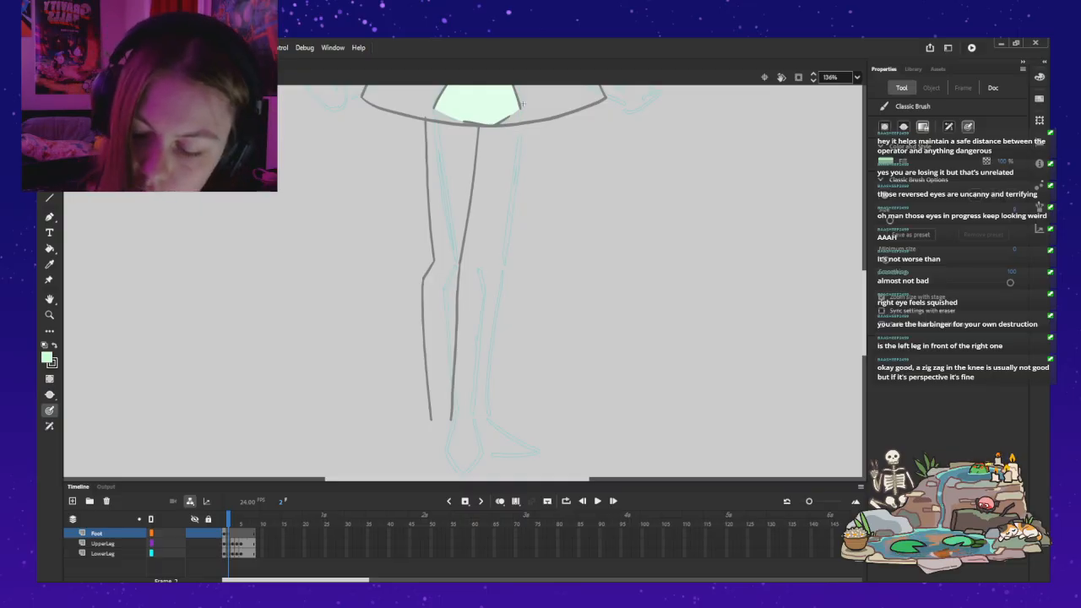
key(x)
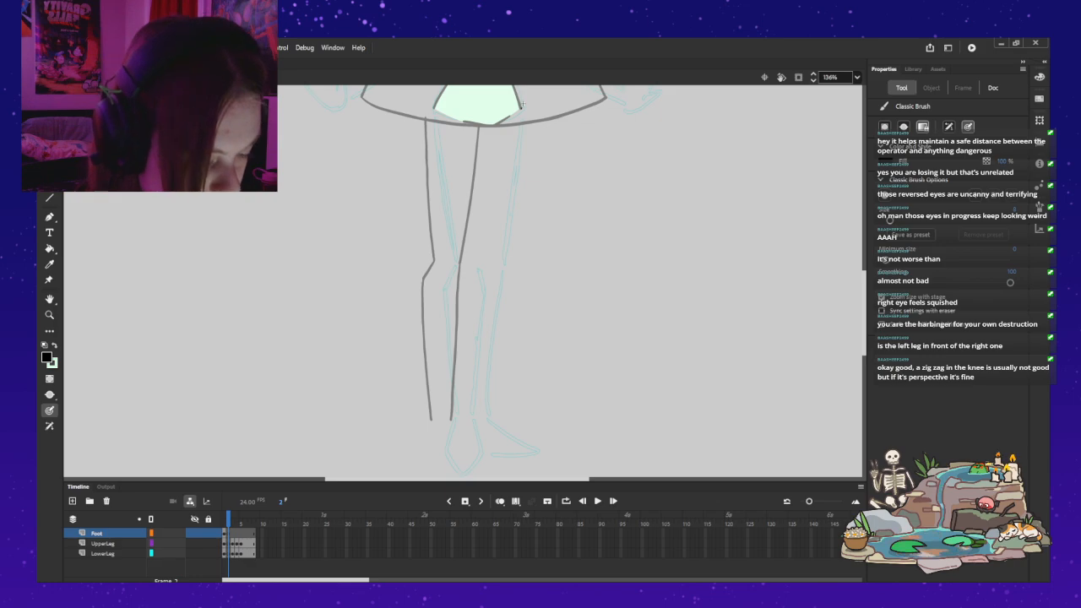
drag(518, 130, 507, 242)
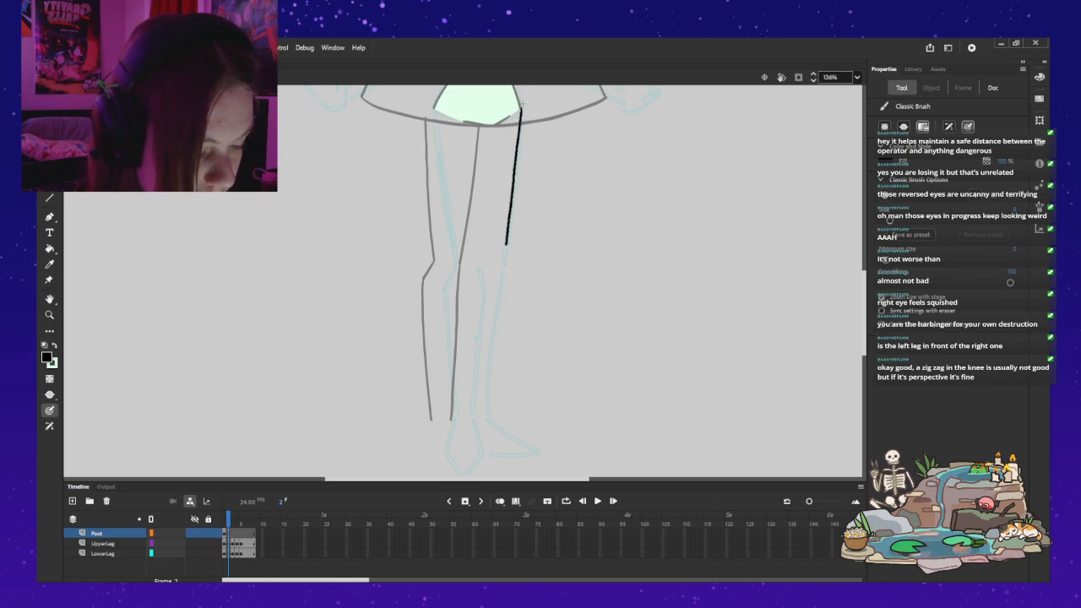
drag(477, 127, 456, 275)
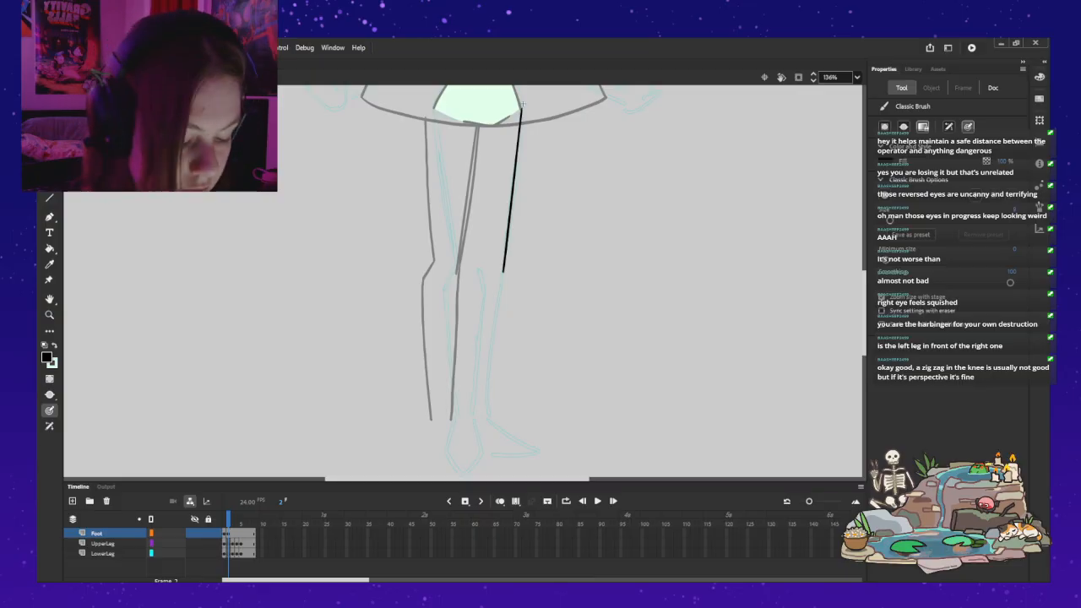
Step: Leave the leg symbol, move the left-hand leg instance aside to compare the thigh lines, and return it to its place
key(ctrl+e)
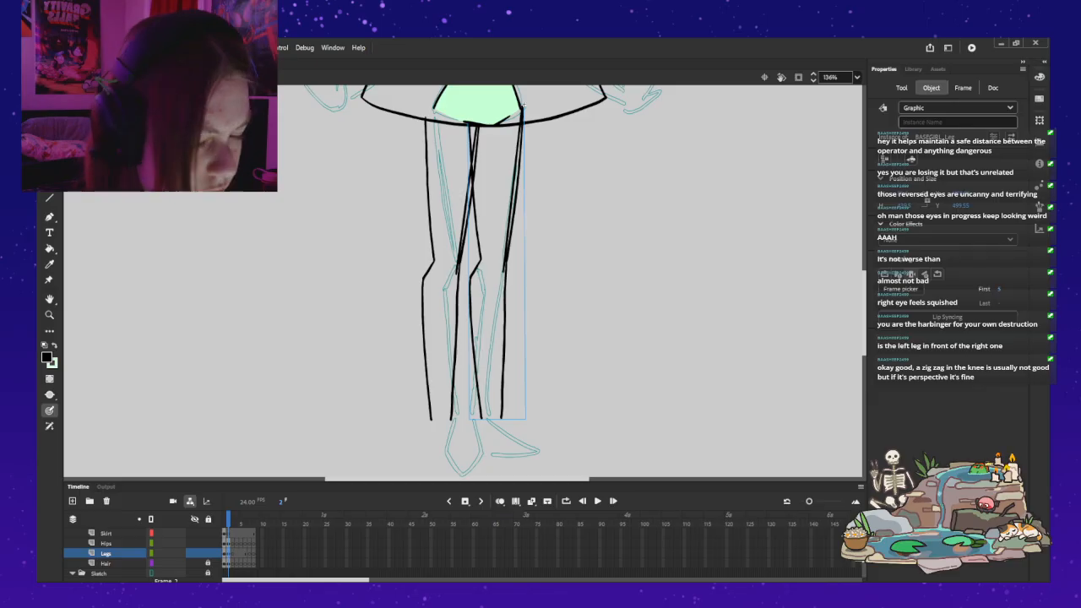
key(v)
click(457, 283)
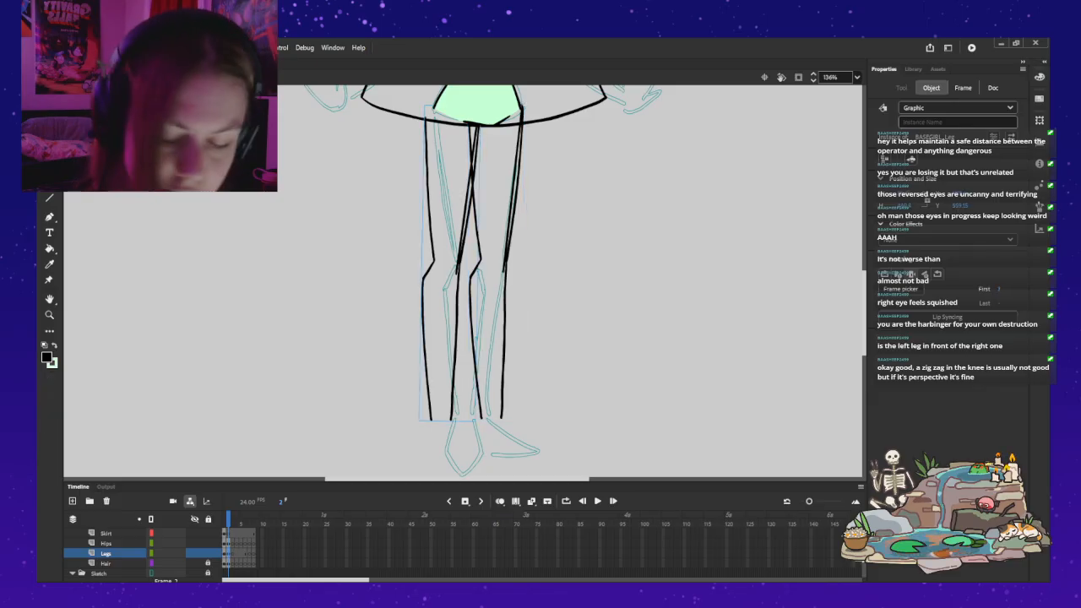
drag(457, 283, 408, 284)
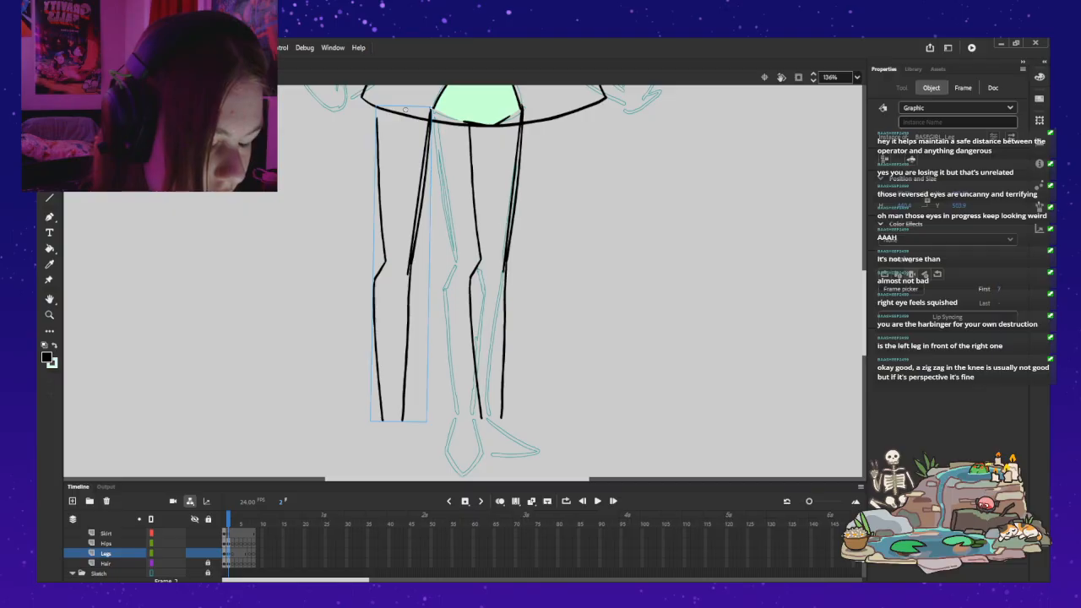
drag(409, 269, 458, 268)
Step: Reopen the right-hand leg symbol, keyframe the Foot layer at frame 3 and remove the thigh line there, keeping it on frame 2
double_click(505, 268)
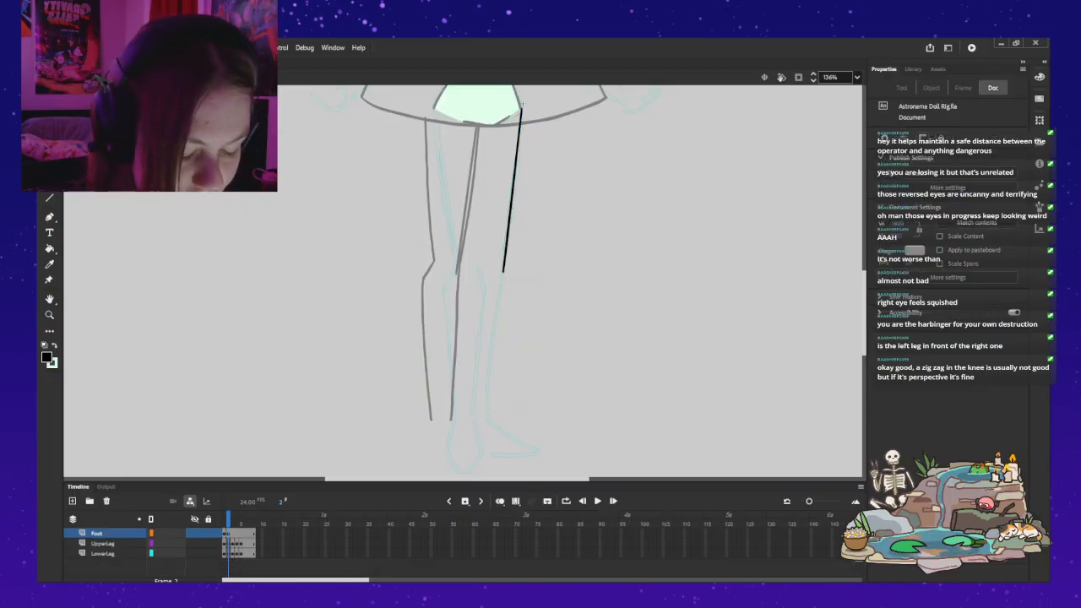
key(period)
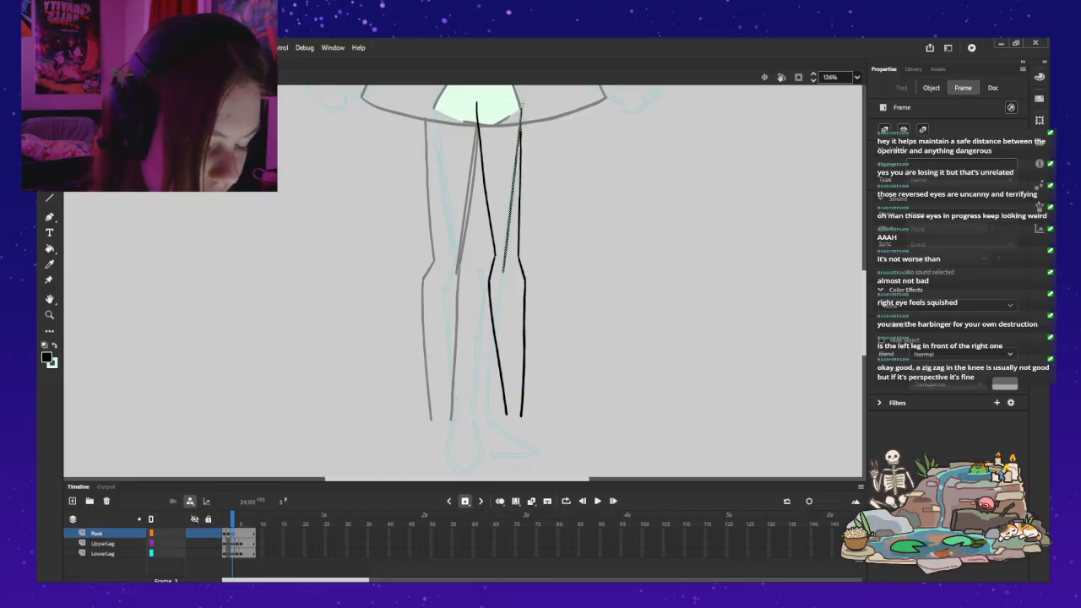
key(period)
key(comma)
key(comma)
key(Delete)
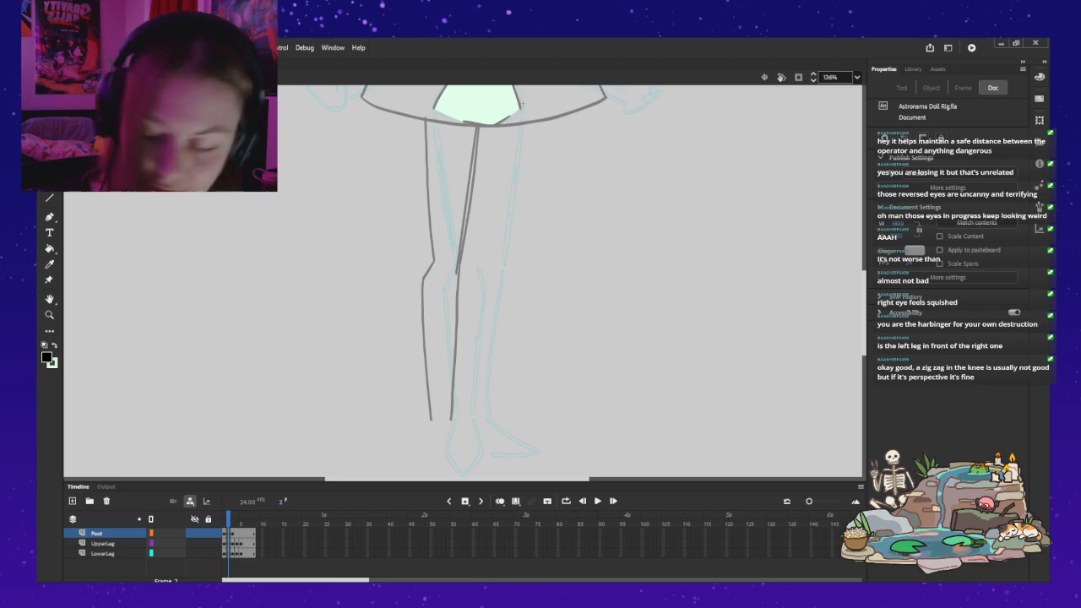
key(period)
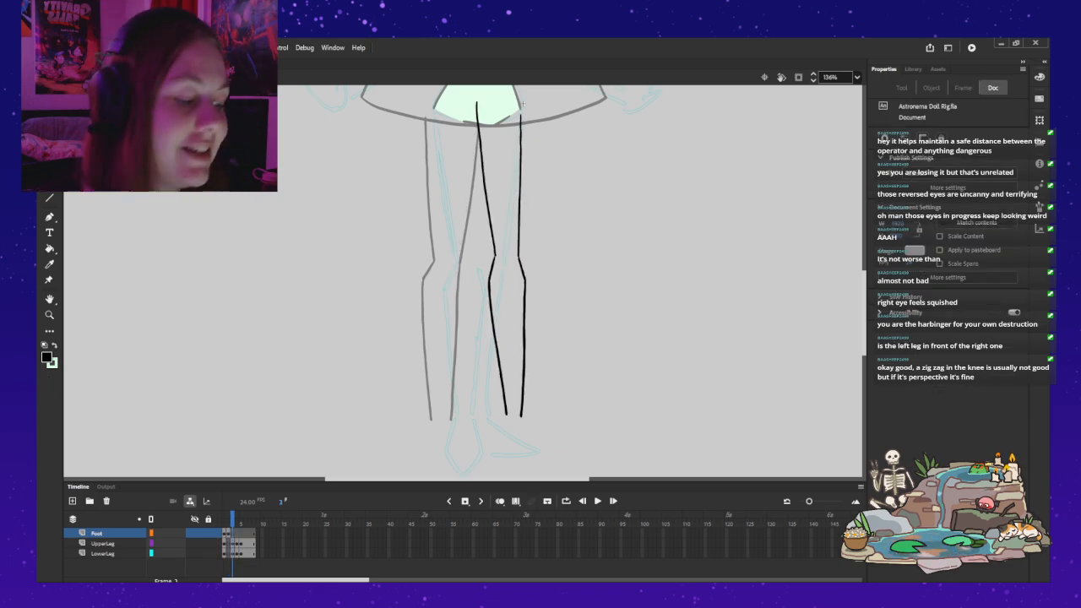
key(comma)
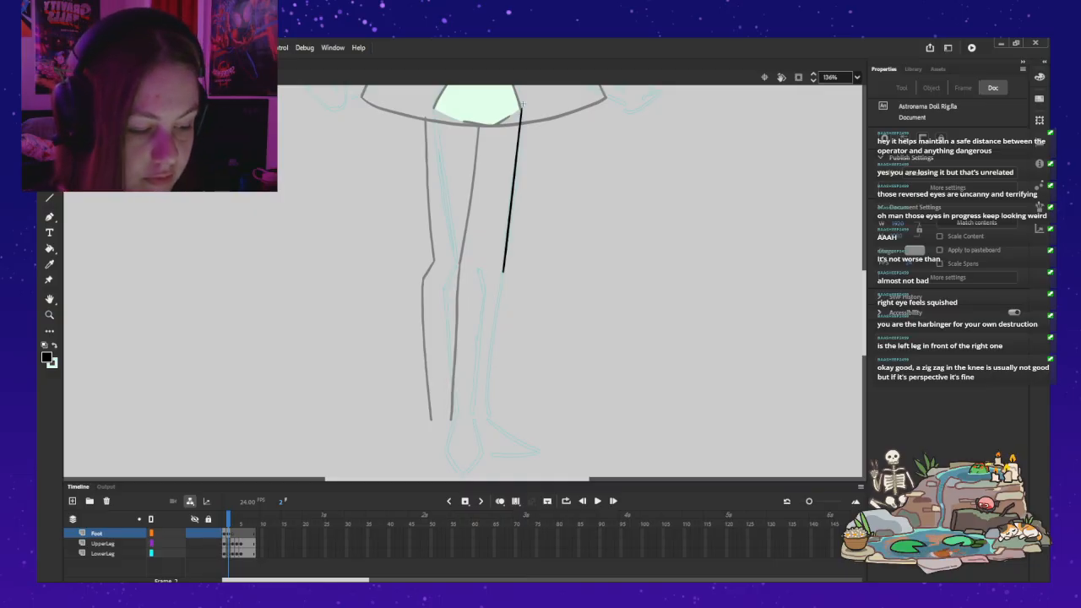
Step: Move the new thigh line on frame 2 from the Foot layer to the UpperLeg layer, keeping its position
click(521, 104)
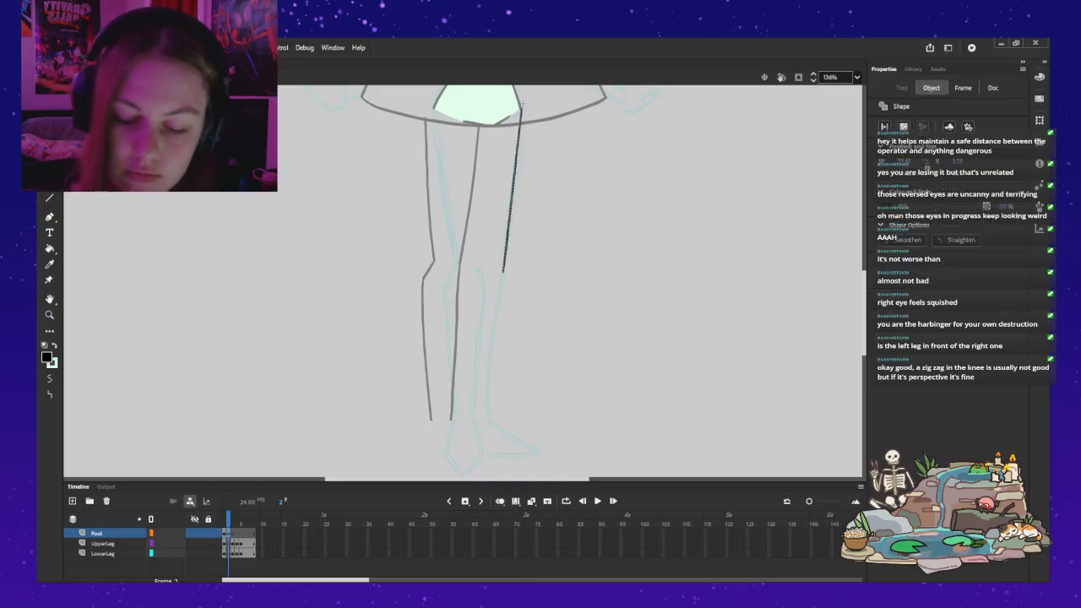
key(Delete)
key(Down)
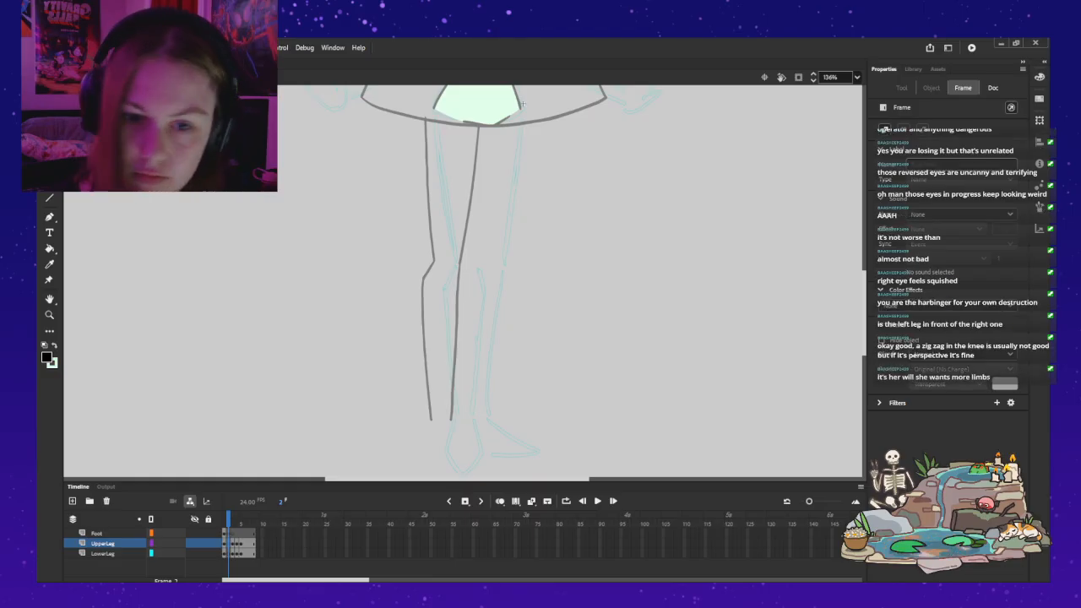
key(ctrl+z)
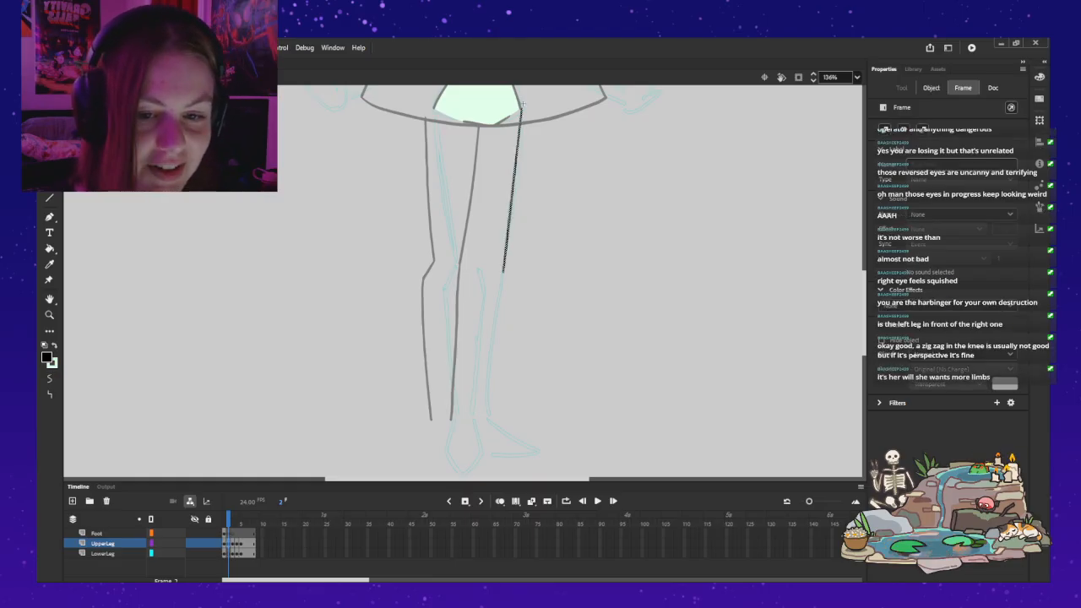
Step: Examine the new thigh line on frame 2 up close, at its start by the hips and its end at the knee
key(Escape)
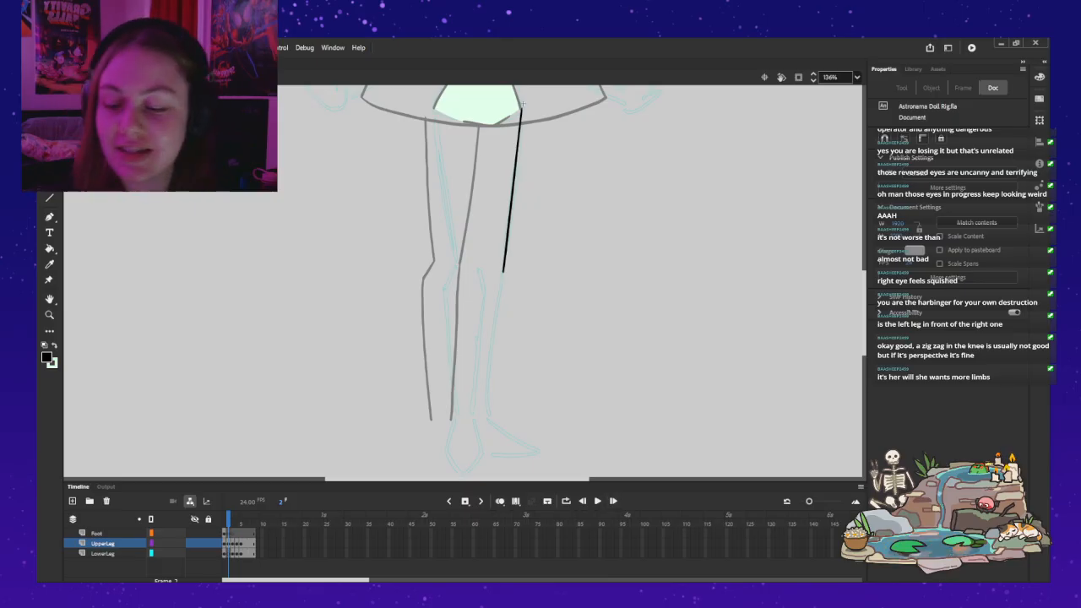
key(b)
drag(522, 105, 500, 170)
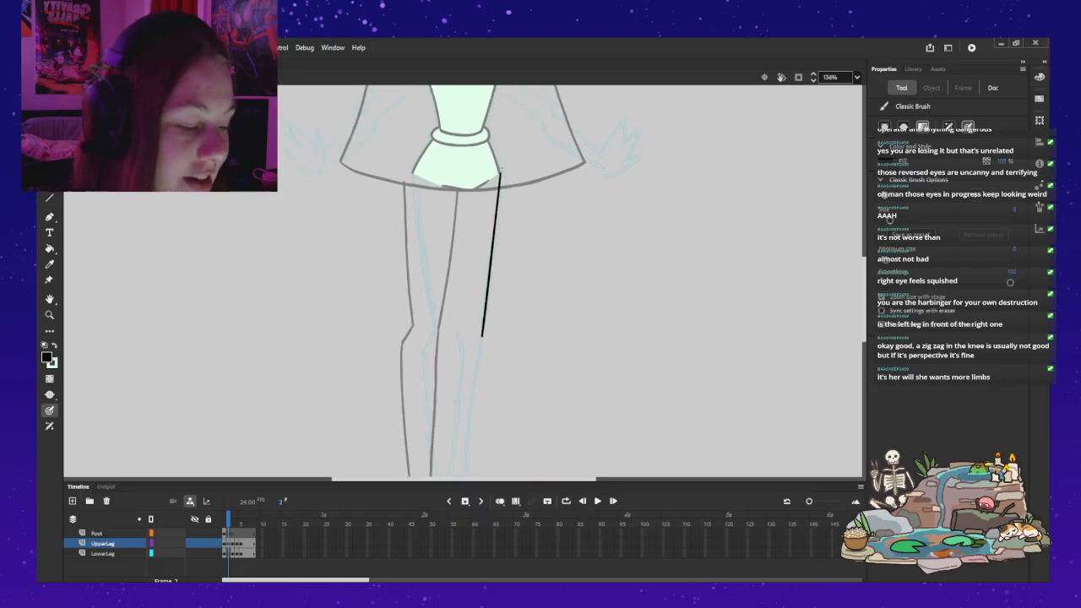
key(v)
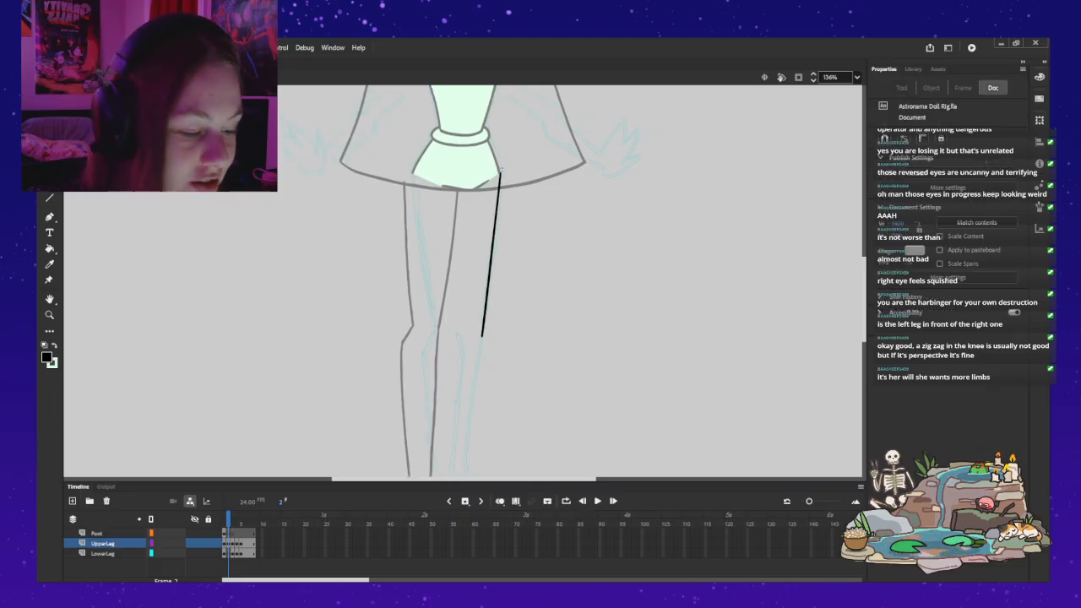
click(499, 173)
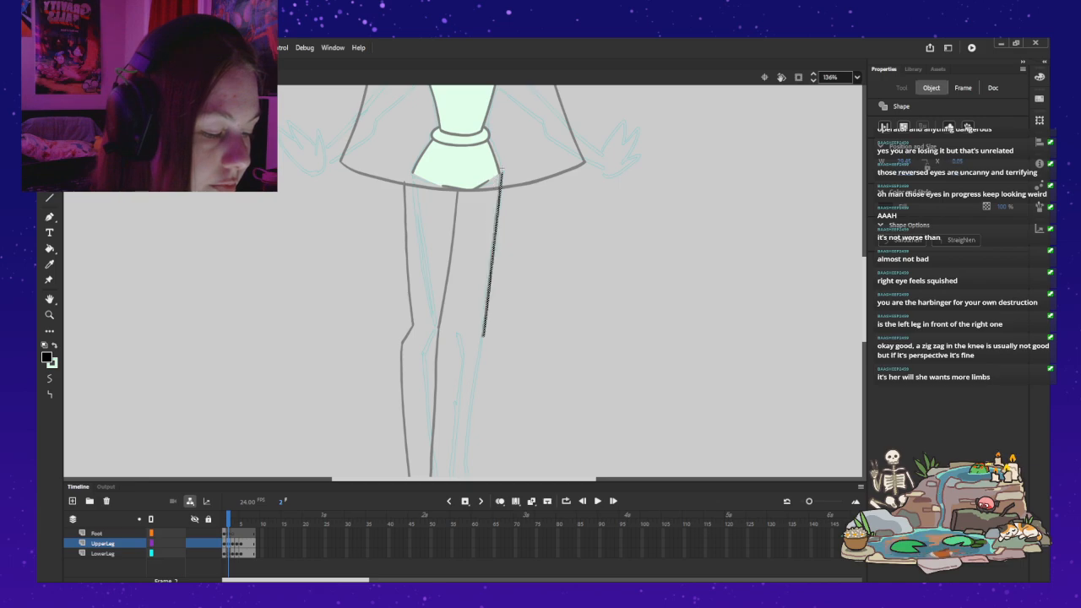
key(ctrl+space)
ctrl+click(524, 169)
drag(417, 278, 430, 284)
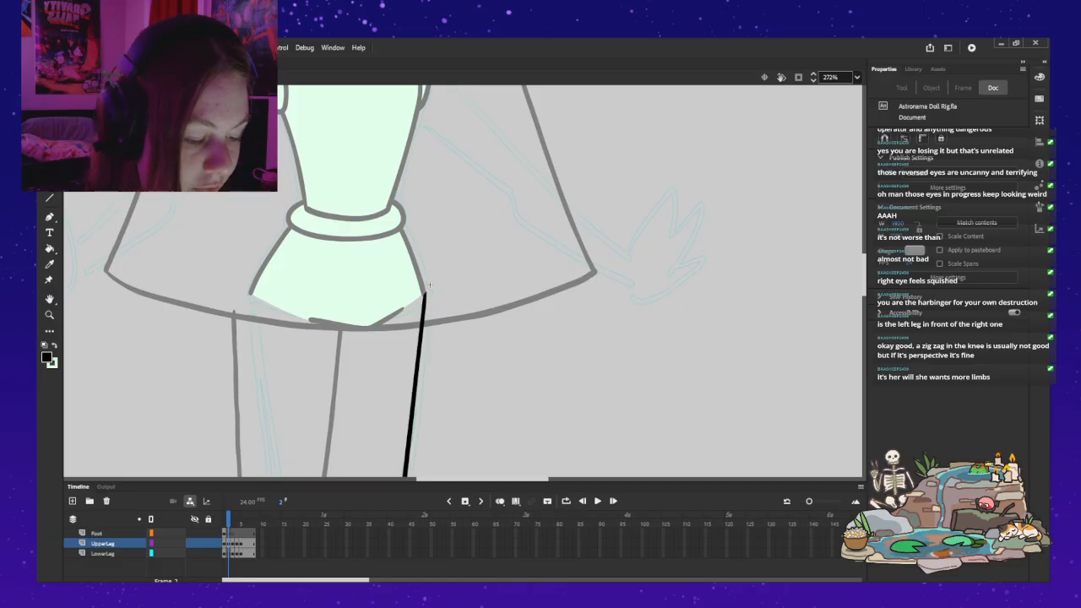
key(ctrl+a)
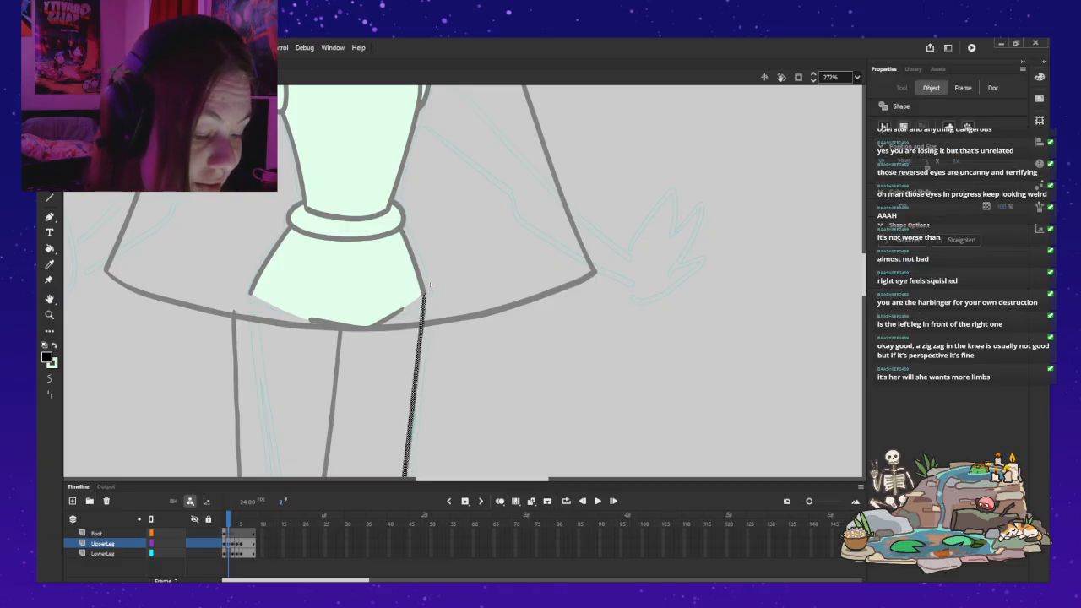
key(Escape)
drag(430, 285, 492, 57)
key(z)
alt+click(399, 280)
drag(398, 279, 415, 235)
click(606, 314)
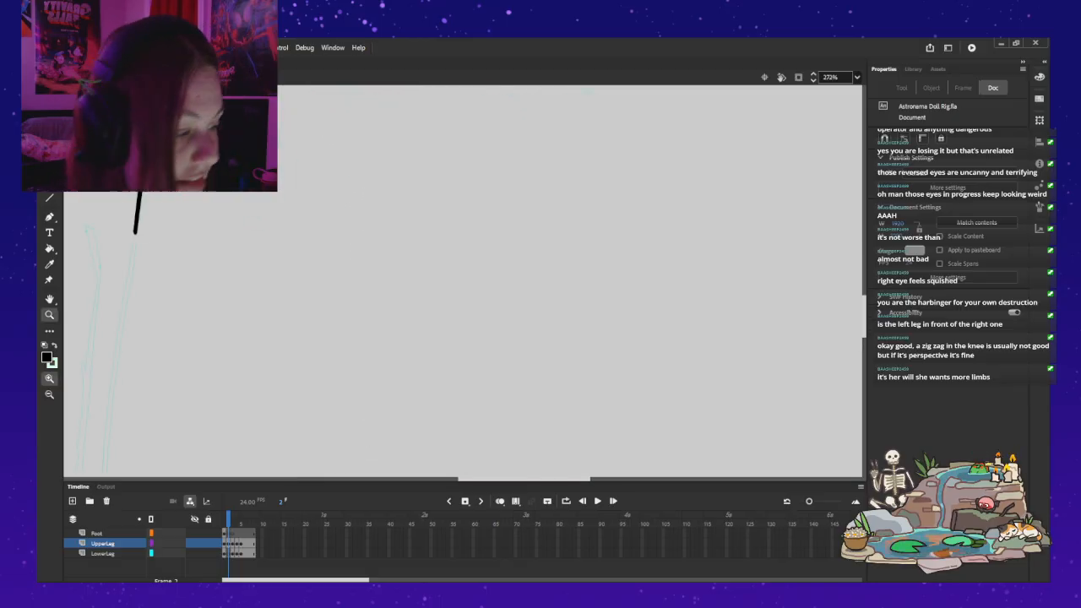
key(ctrl+minus)
drag(380, 295, 544, 271)
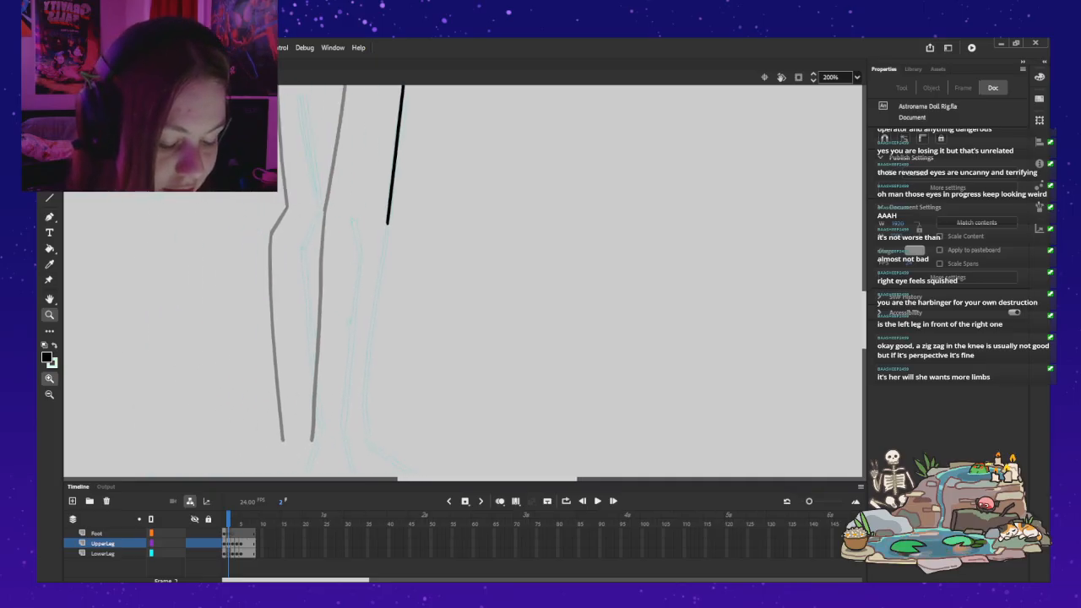
Step: Brush a black outer calf line on the LowerLeg layer at frame 2, continuing the thigh line down to the ankle along the teal sketch
click(225, 554)
key(period)
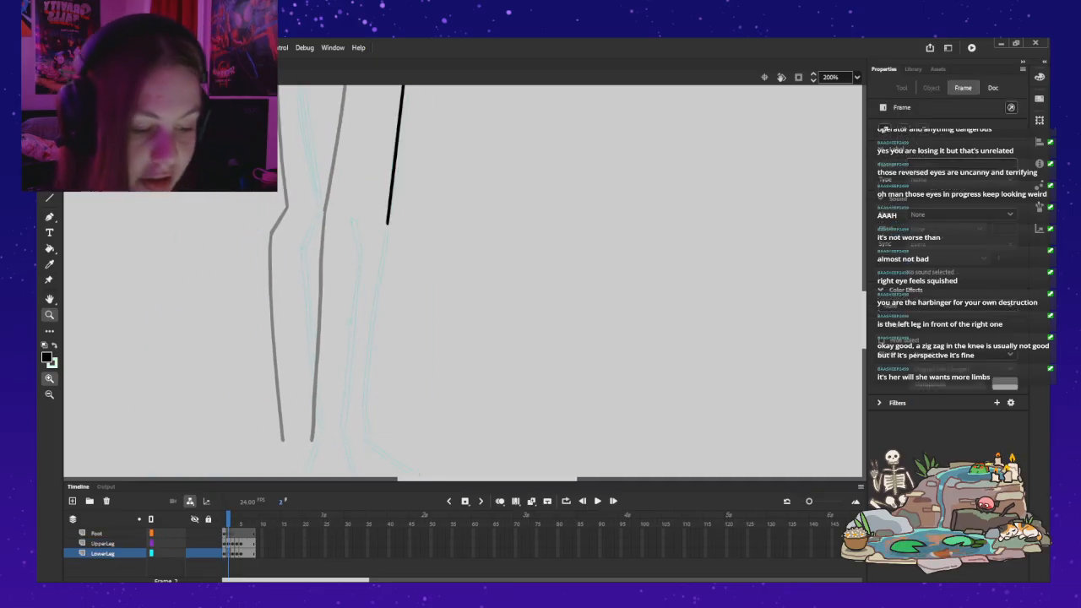
key(v)
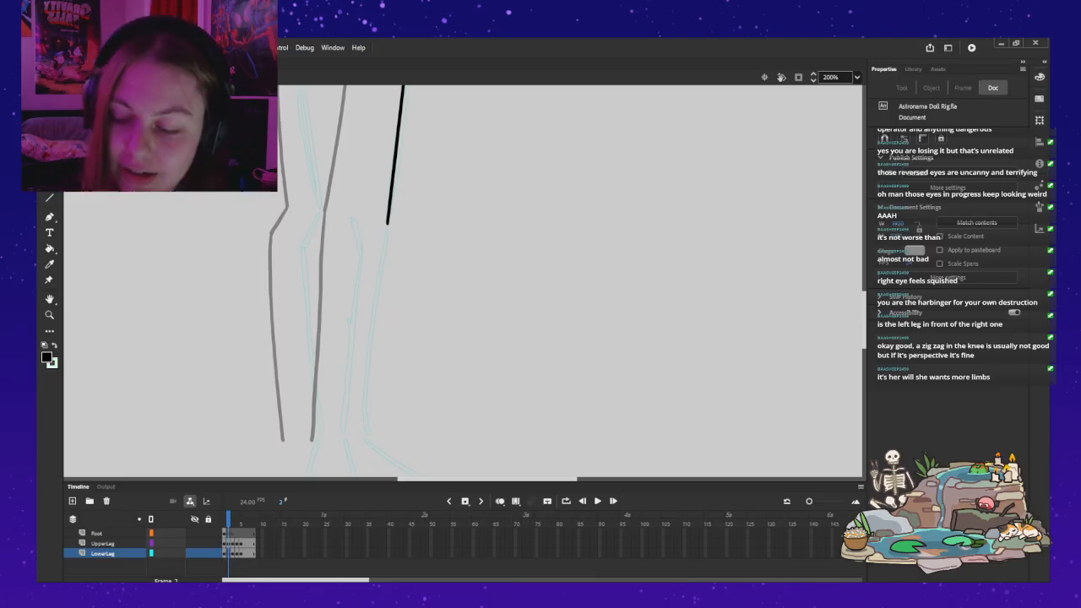
key(b)
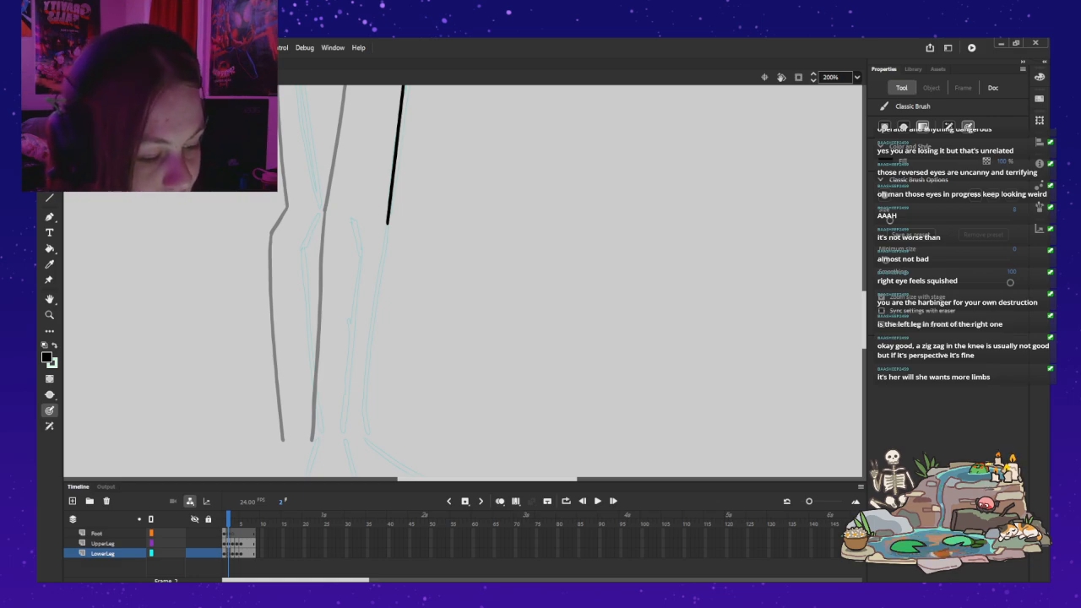
drag(387, 224, 383, 237)
drag(375, 316, 365, 433)
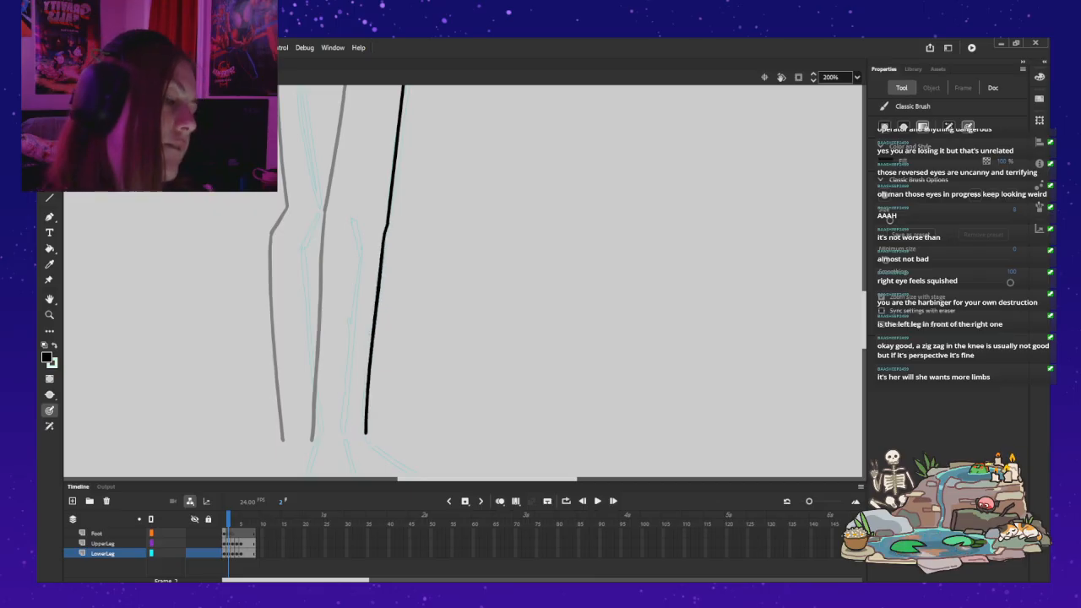
key(ctrl+z)
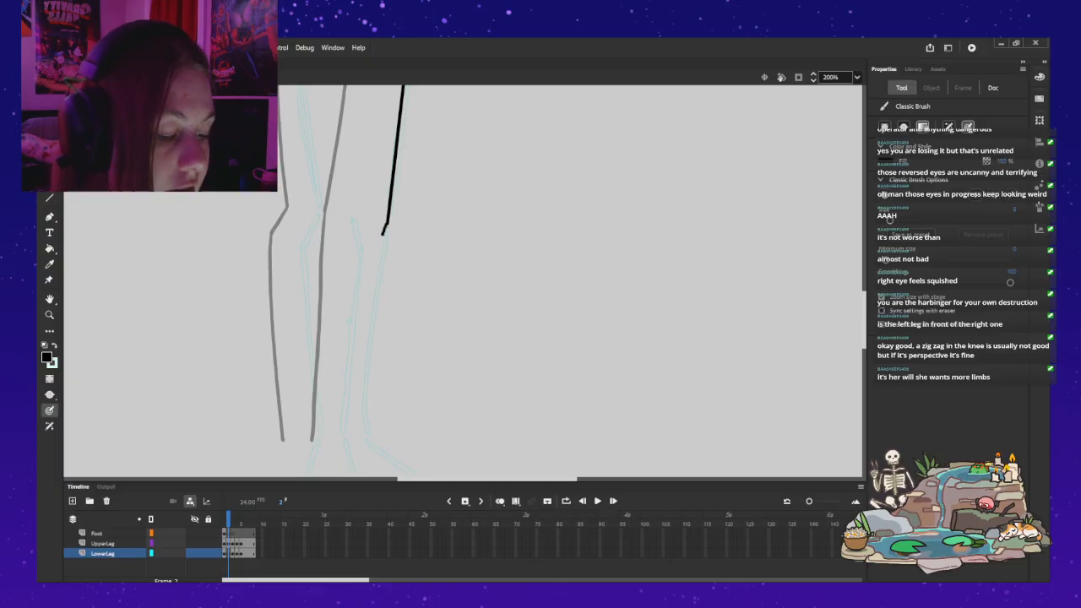
mouse_move(387, 223)
mouse_down()
mouse_move(371, 297)
mouse_move(385, 230)
mouse_move(381, 257)
mouse_up()
key(ctrl+z)
drag(374, 311, 367, 388)
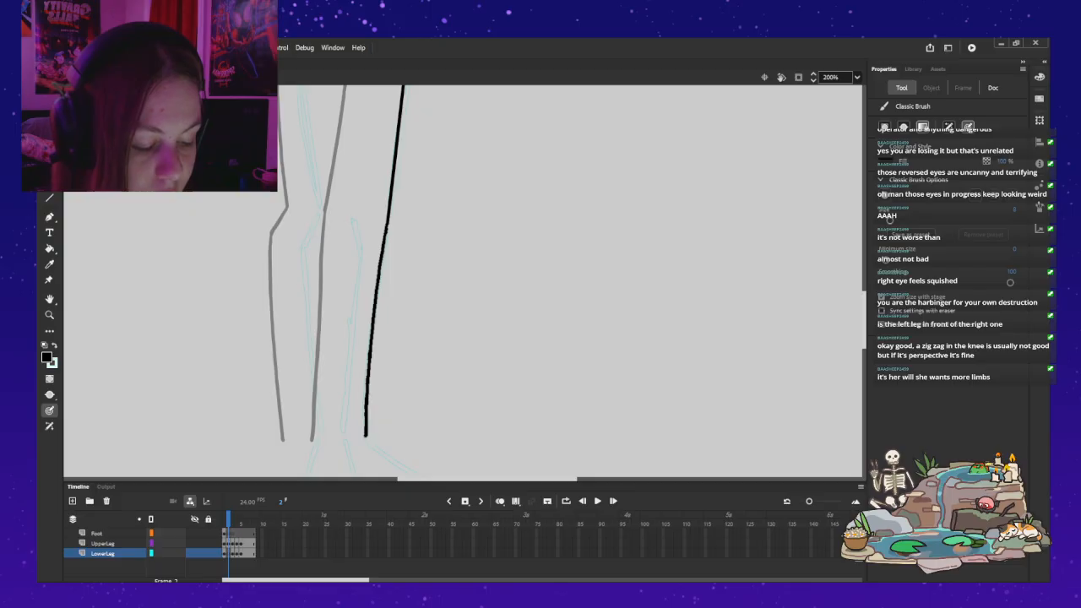
Step: Hide the LowerLeg layer and brush an inner thigh line on the UpperLeg layer from the hips down to the knee
scroll(406, 145, up, 4)
drag(406, 145, 404, 194)
drag(331, 222, 335, 453)
drag(406, 188, 466, 114)
key(ctrl+z)
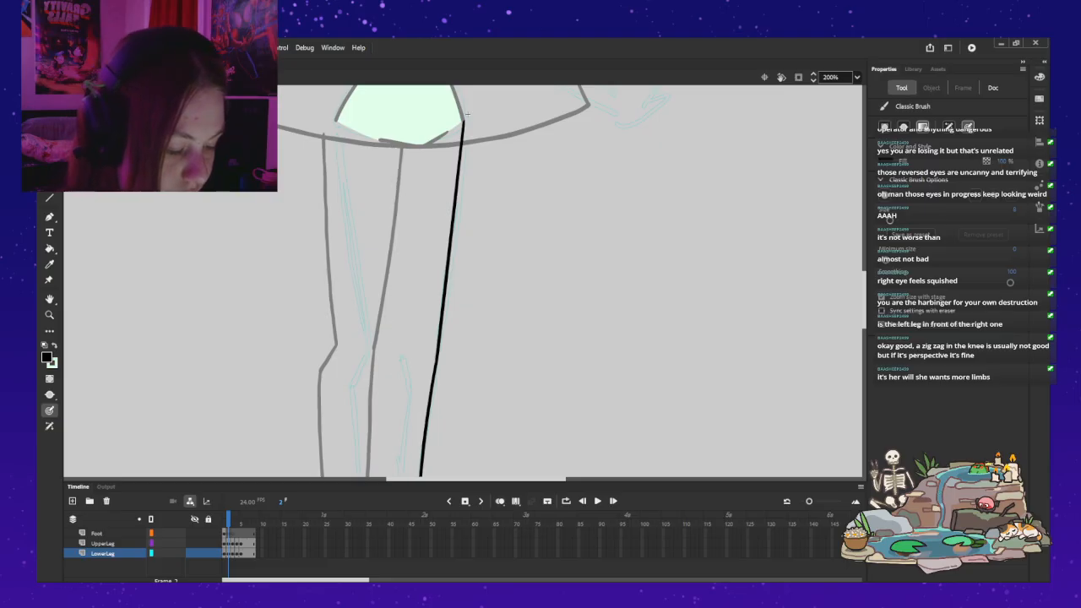
key(ctrl+z)
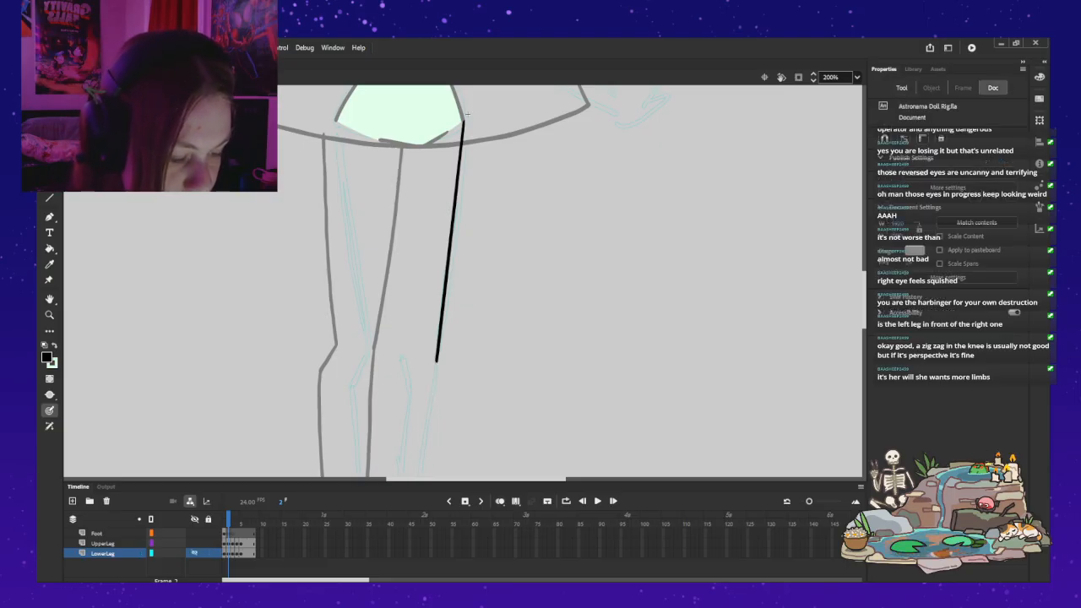
click(467, 112)
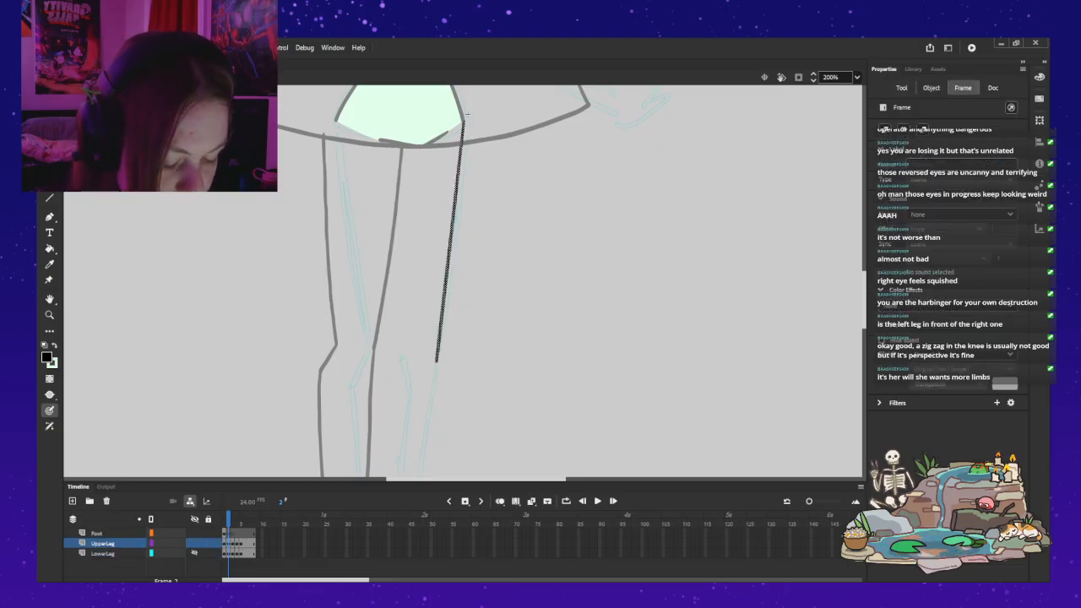
drag(389, 133, 396, 272)
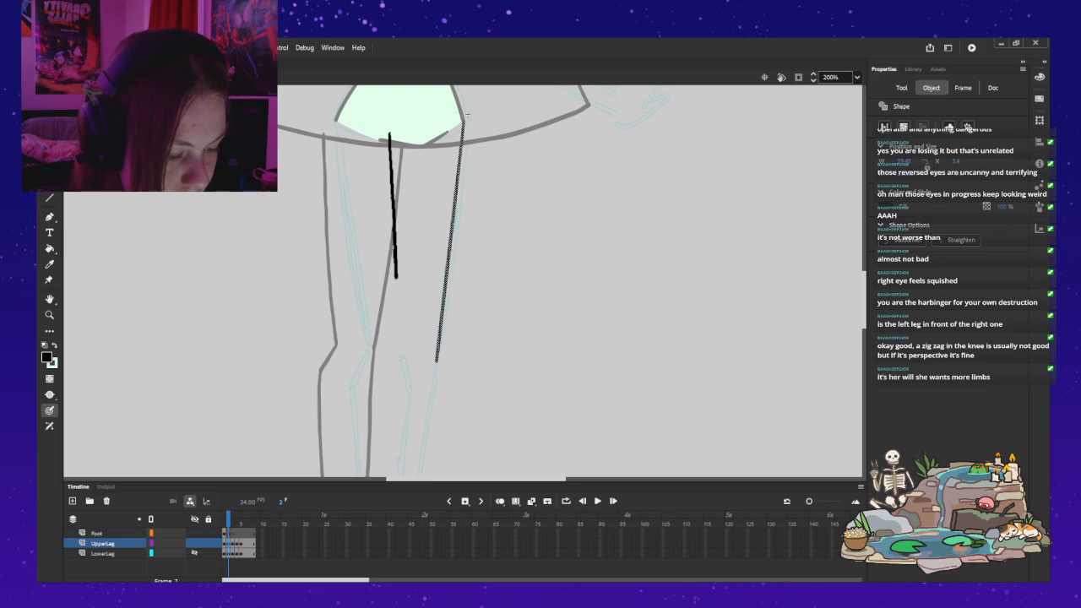
mouse_move(397, 344)
mouse_down()
mouse_move(398, 355)
mouse_move(418, 208)
mouse_up()
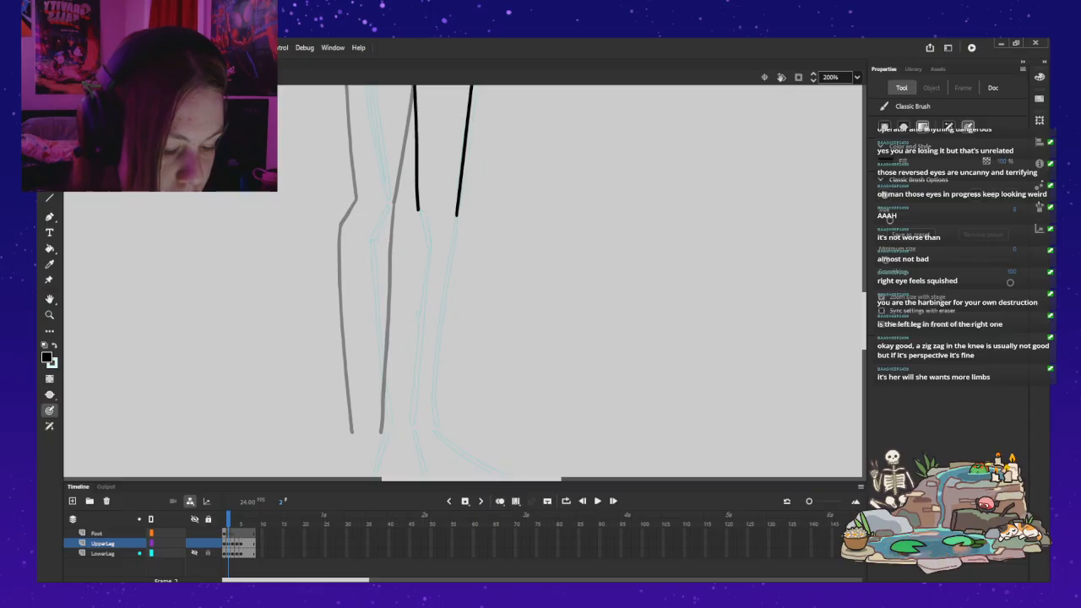
Step: Show the LowerLeg layer again and brush an inner calf line that bends at the knee and runs down to the ankle
drag(456, 216, 435, 430)
drag(418, 208, 403, 319)
key(ctrl+z)
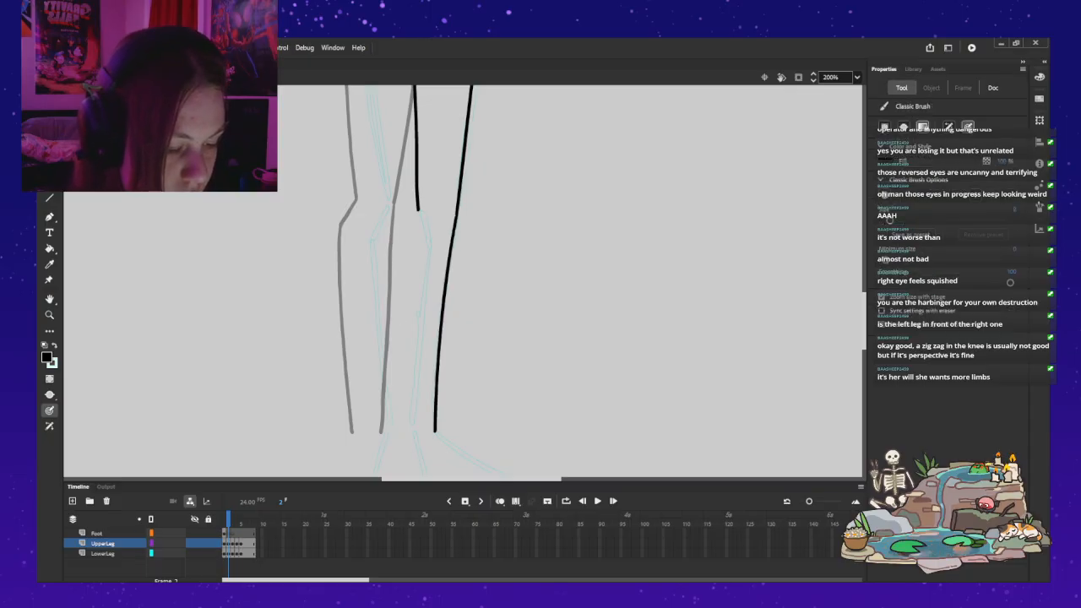
drag(404, 228, 400, 237)
drag(398, 284, 400, 357)
key(ctrl+z)
drag(418, 208, 398, 268)
drag(400, 333, 415, 429)
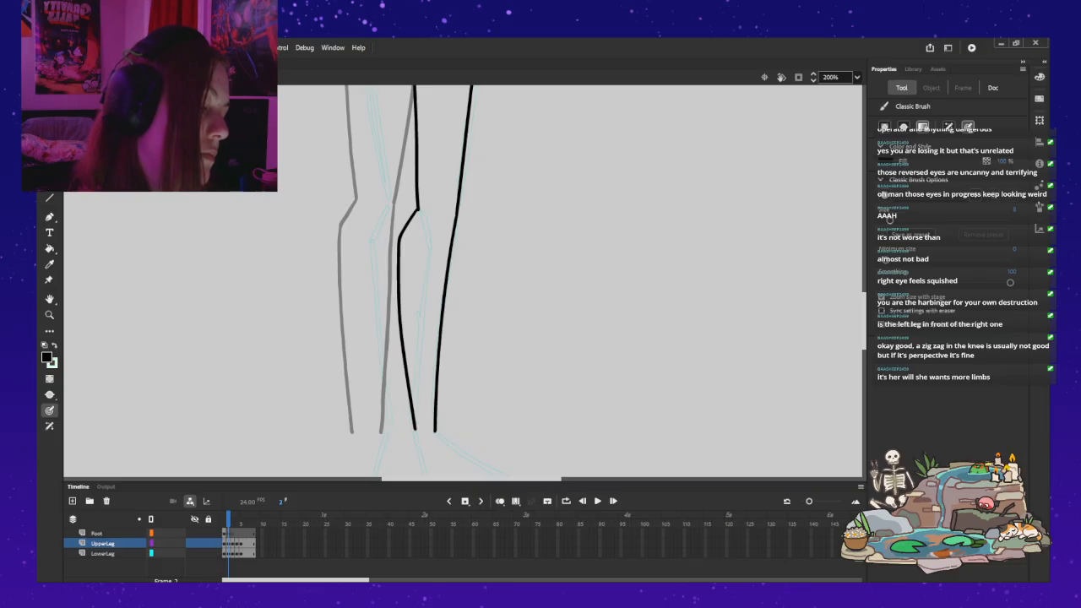
key(ctrl+z)
drag(404, 228, 396, 310)
drag(400, 358, 410, 431)
mouse_move(431, 279)
mouse_down()
mouse_move(426, 428)
mouse_move(448, 259)
mouse_move(427, 450)
mouse_up()
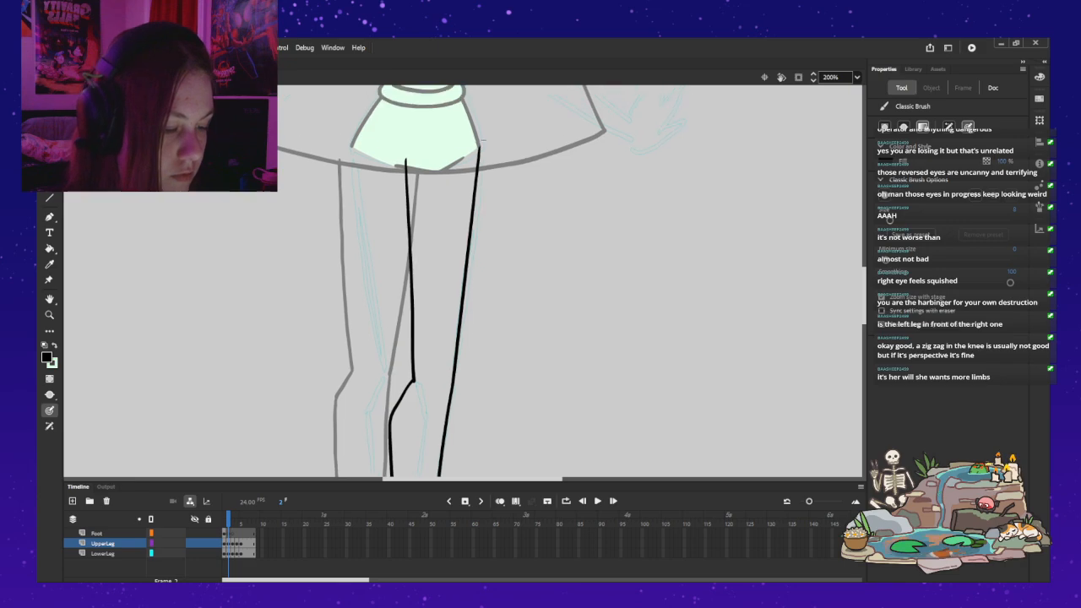
Step: Leave the leg symbol and set the right-hand leg instance to display its frame 2
drag(483, 141, 485, 143)
key(ctrl+e)
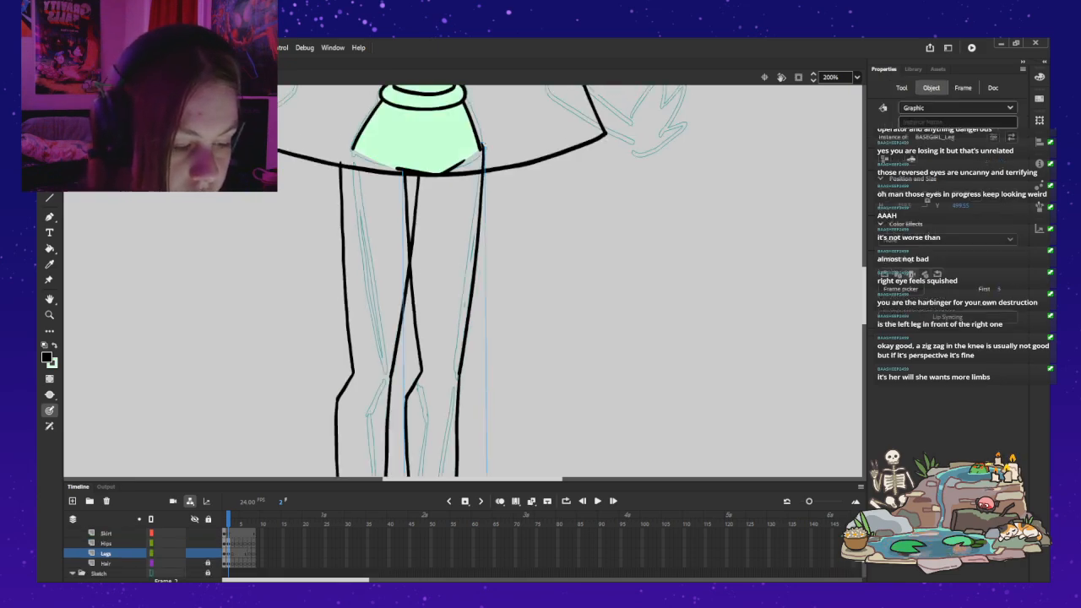
key(v)
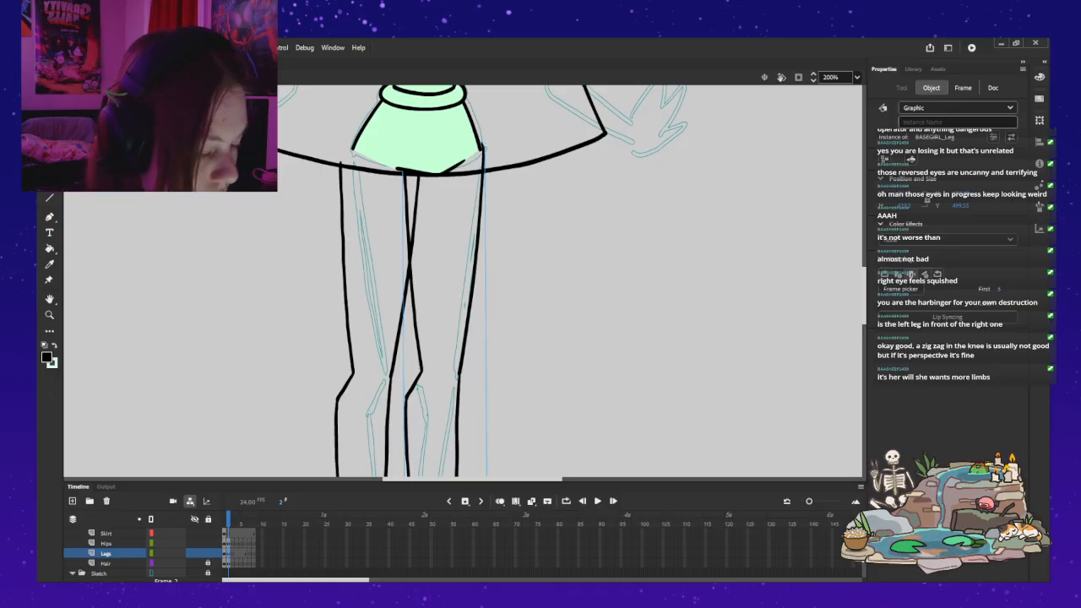
key(ctrl+z)
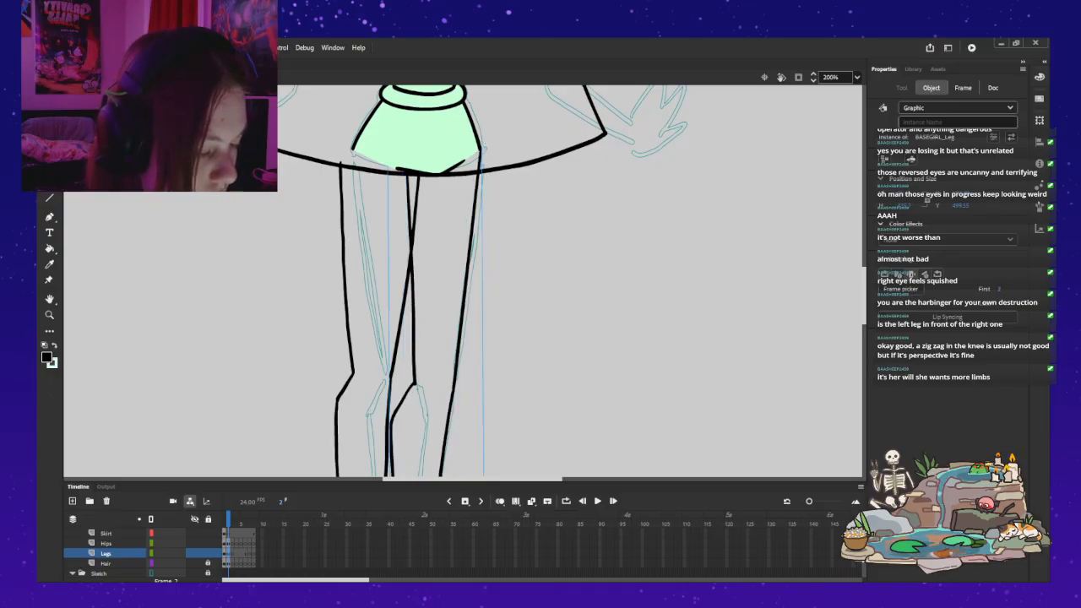
Step: Rotate the right-hand leg instance slightly outward from the hips so that its outer edge hangs nearly vertical
scroll(463, 281, down, 1)
key(q)
scroll(462, 281, up, 2)
drag(481, 266, 482, 262)
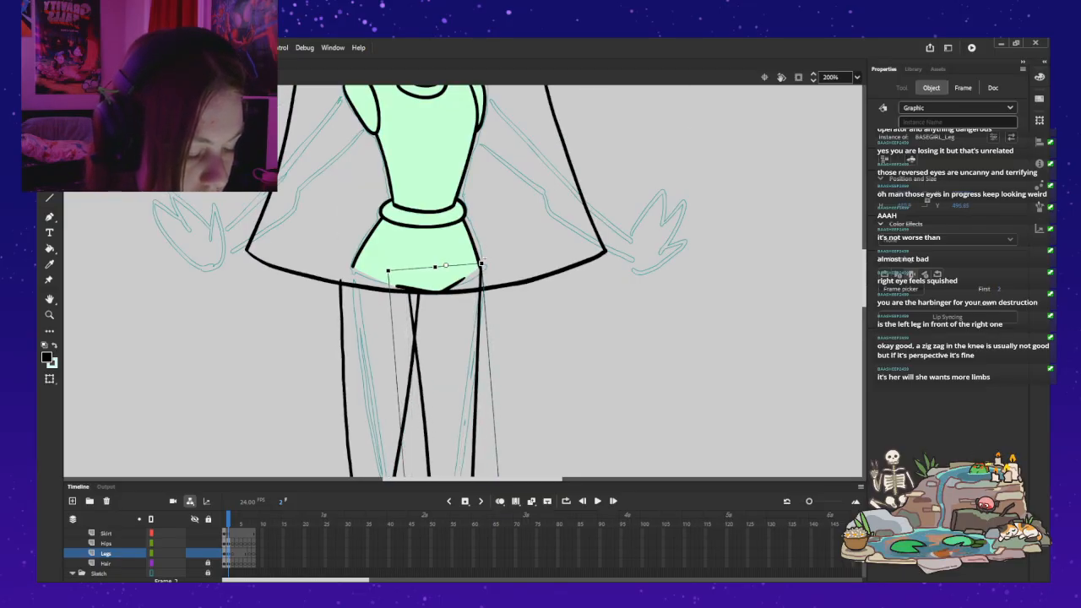
click(528, 296)
scroll(507, 287, down, 4)
scroll(507, 287, up, 3)
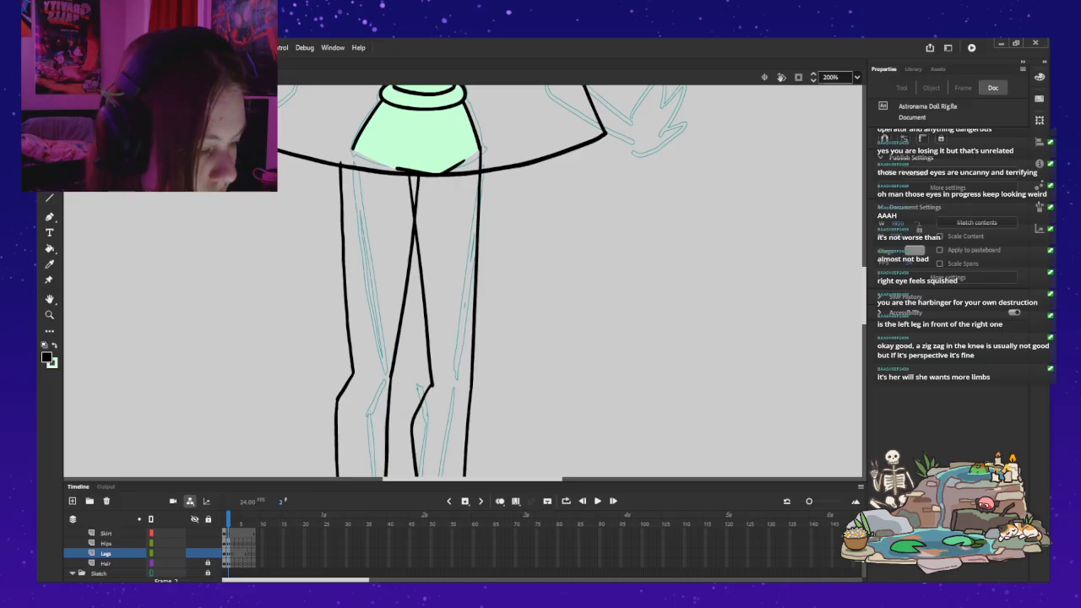
key(ctrl+2)
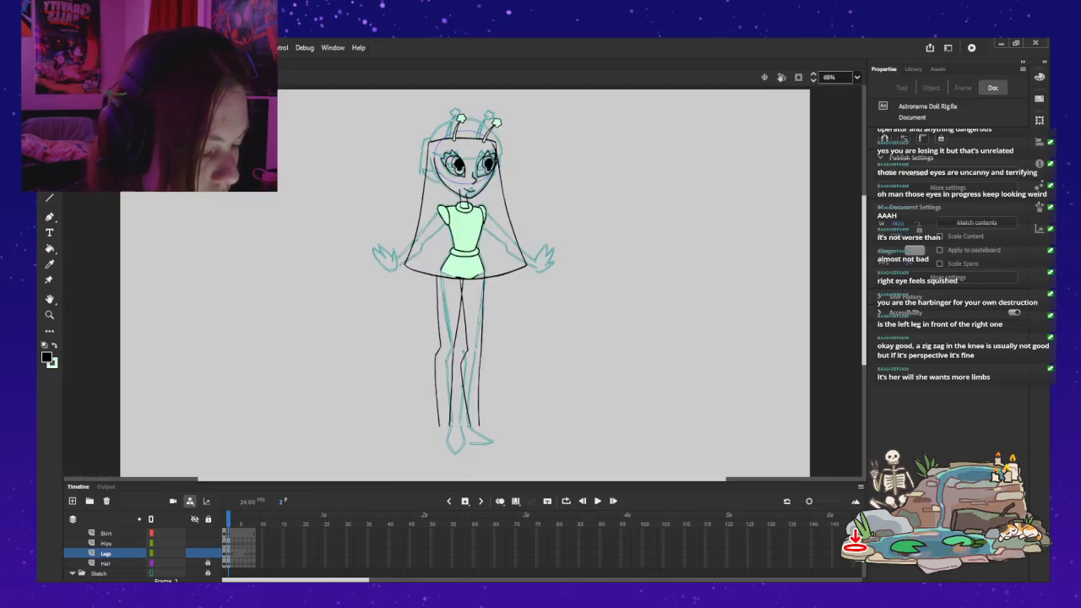
click(480, 353)
drag(499, 428, 498, 427)
click(557, 384)
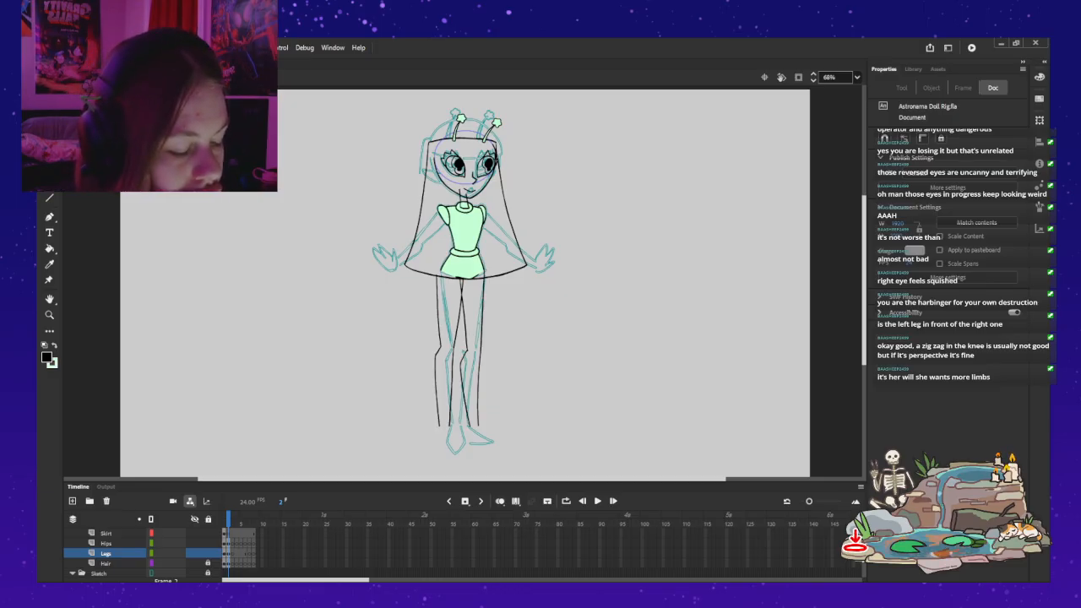
Step: Reopen the right-hand leg symbol and delete the inner leg line from hips to ankle, keeping the outer line
click(439, 338)
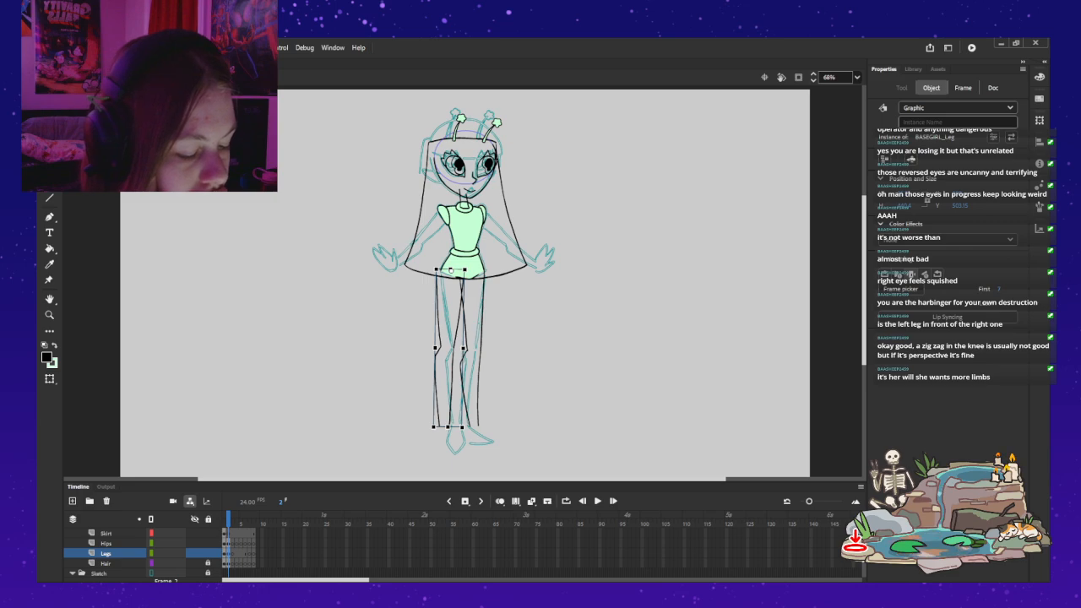
double_click(479, 372)
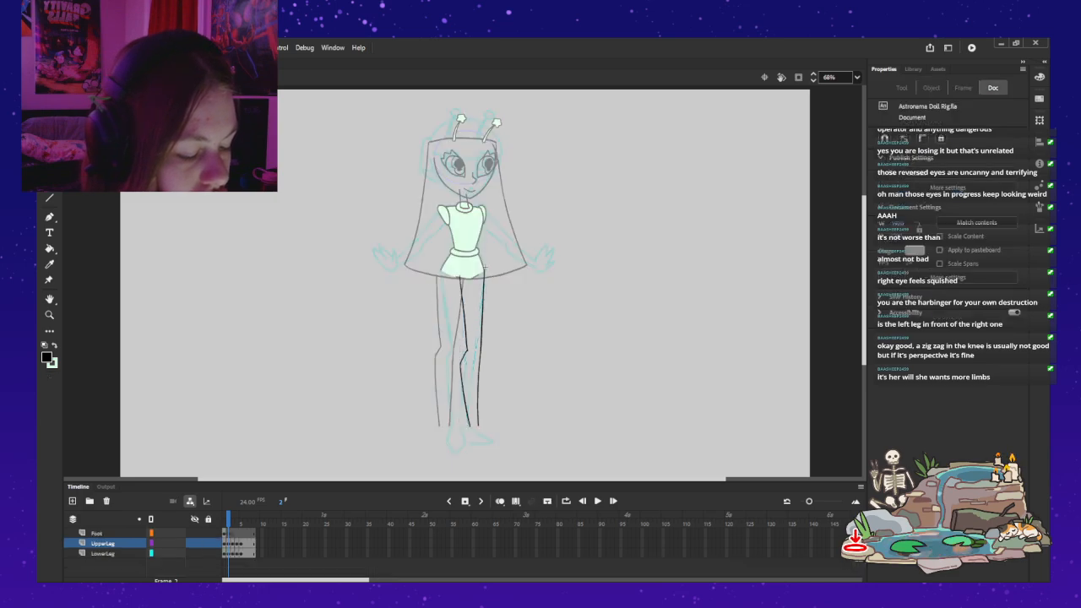
key(z)
click(479, 406)
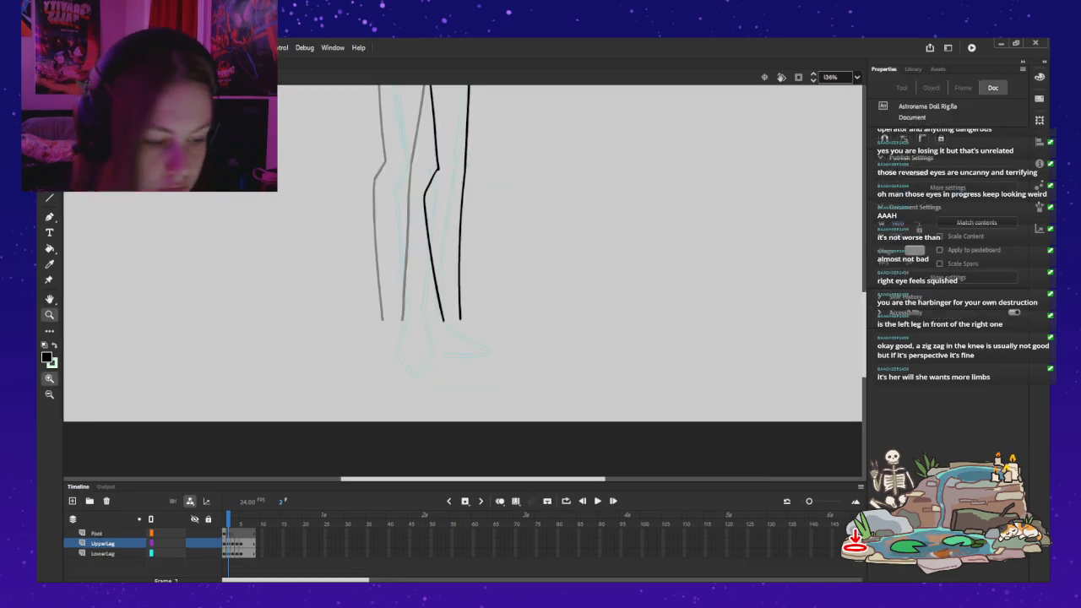
drag(474, 282, 459, 370)
key(b)
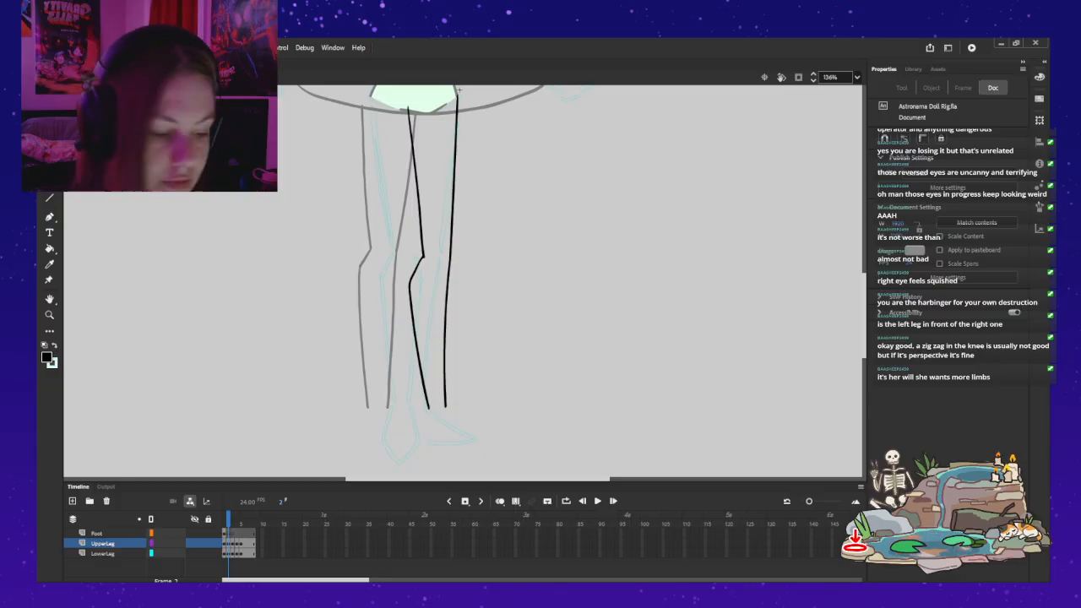
click(422, 254)
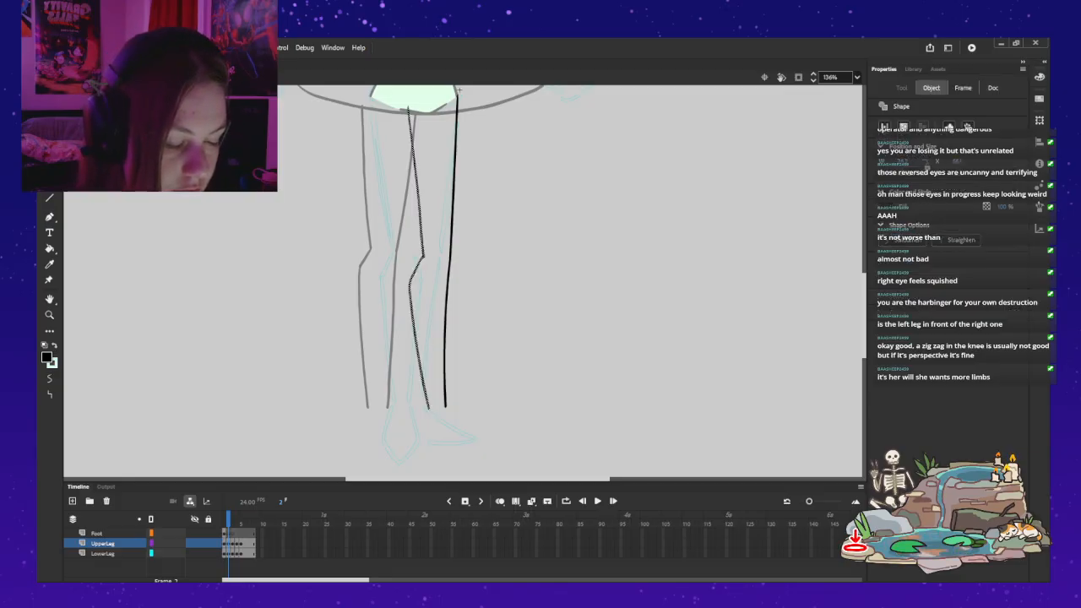
key(Delete)
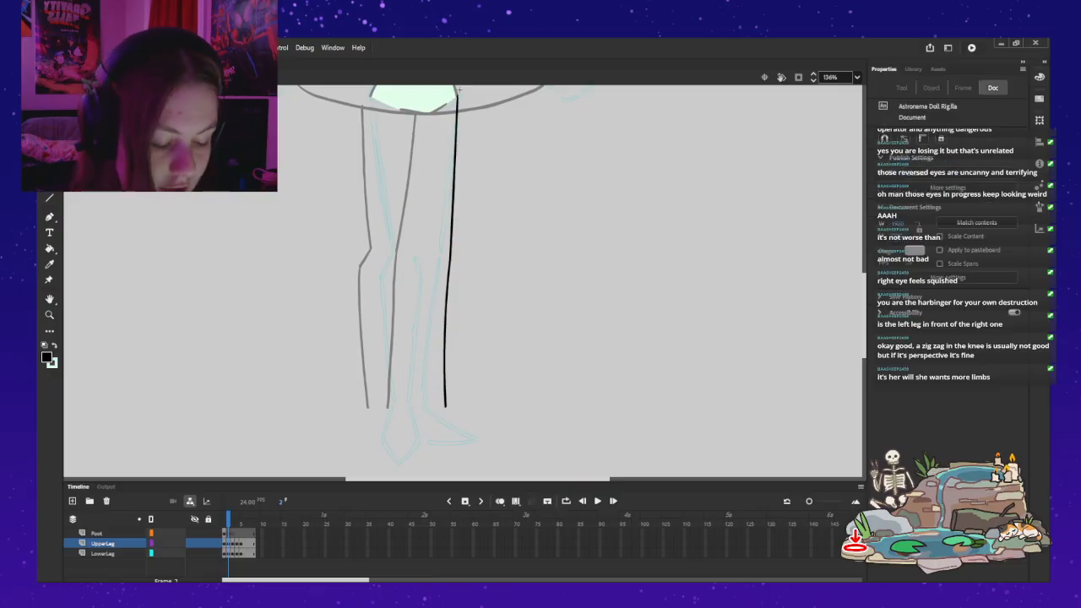
Step: Brush a straight inner thigh line on the UpperLeg layer, slanting from the hips down to the knee
mouse_move(409, 110)
mouse_down()
mouse_move(417, 251)
mouse_move(407, 117)
mouse_move(409, 194)
mouse_up()
key(ctrl+z)
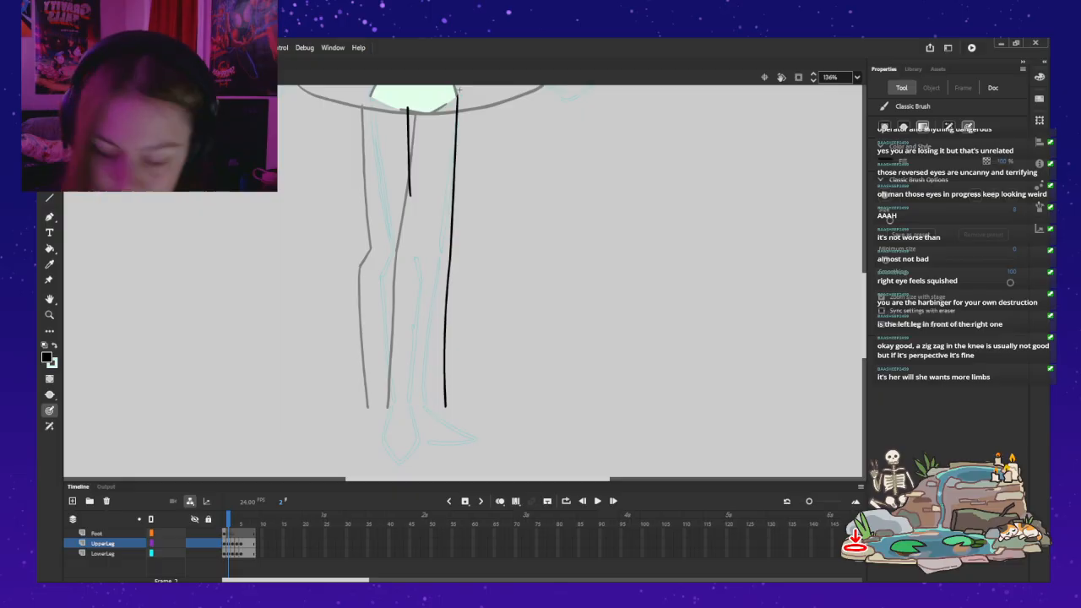
key(ctrl+z)
drag(406, 108, 420, 258)
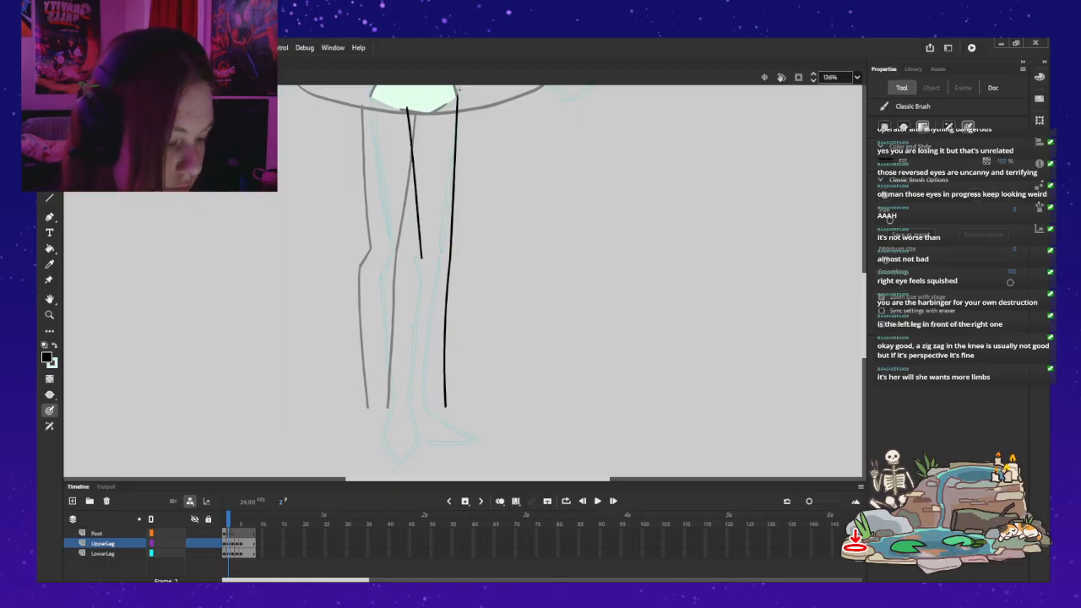
Step: On the LowerLeg layer, brush an inner calf line that bends at the knee and runs down to the ankle
click(103, 554)
mouse_move(422, 247)
mouse_down()
mouse_move(409, 294)
mouse_move(419, 404)
mouse_up()
key(ctrl+z)
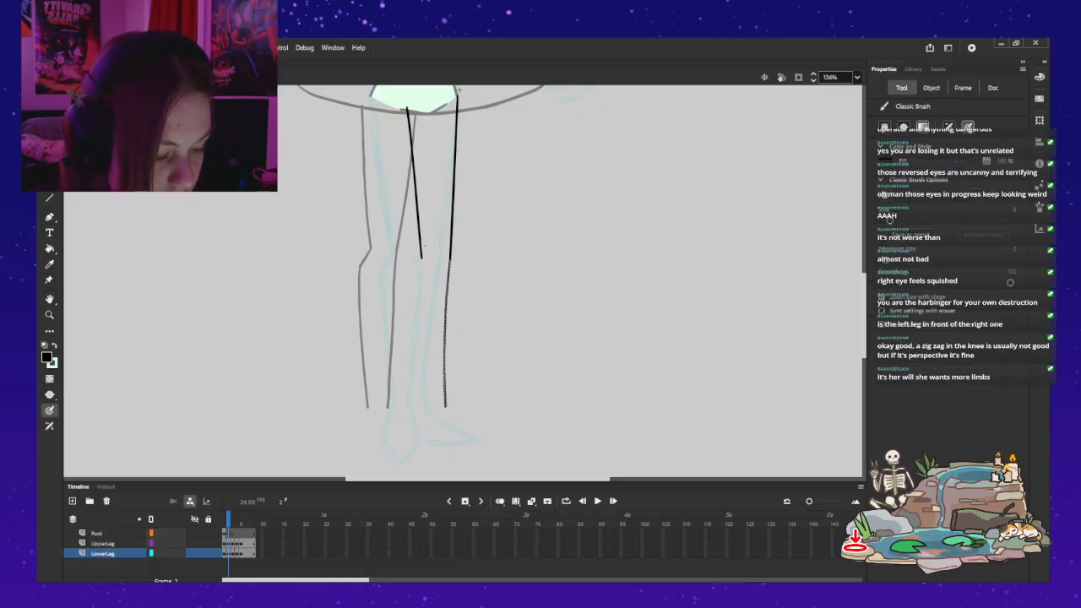
mouse_move(423, 248)
mouse_down()
mouse_move(409, 272)
mouse_move(417, 355)
mouse_up()
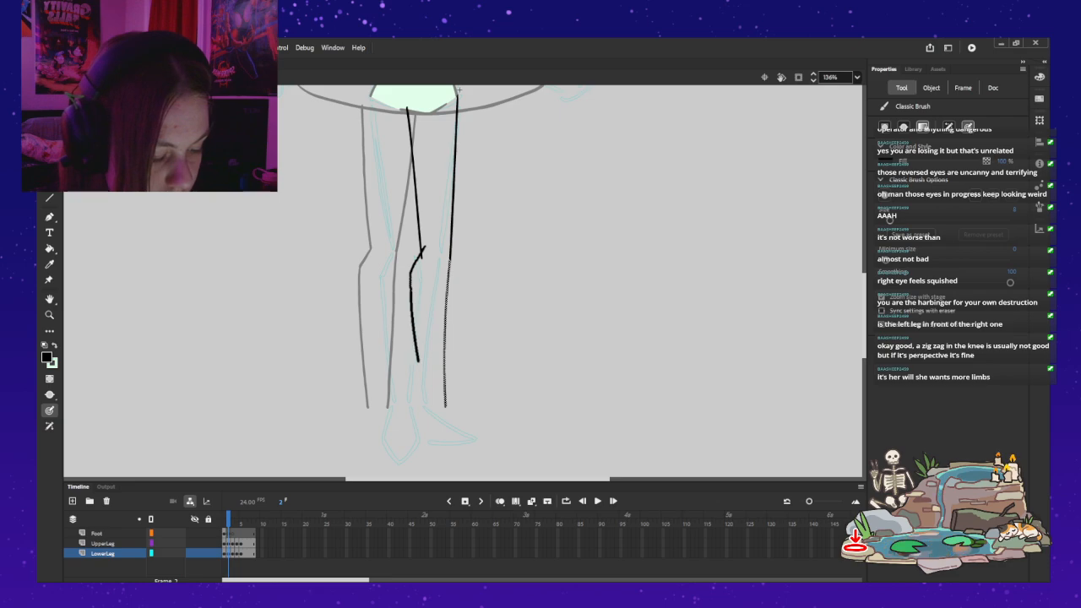
drag(425, 405, 426, 406)
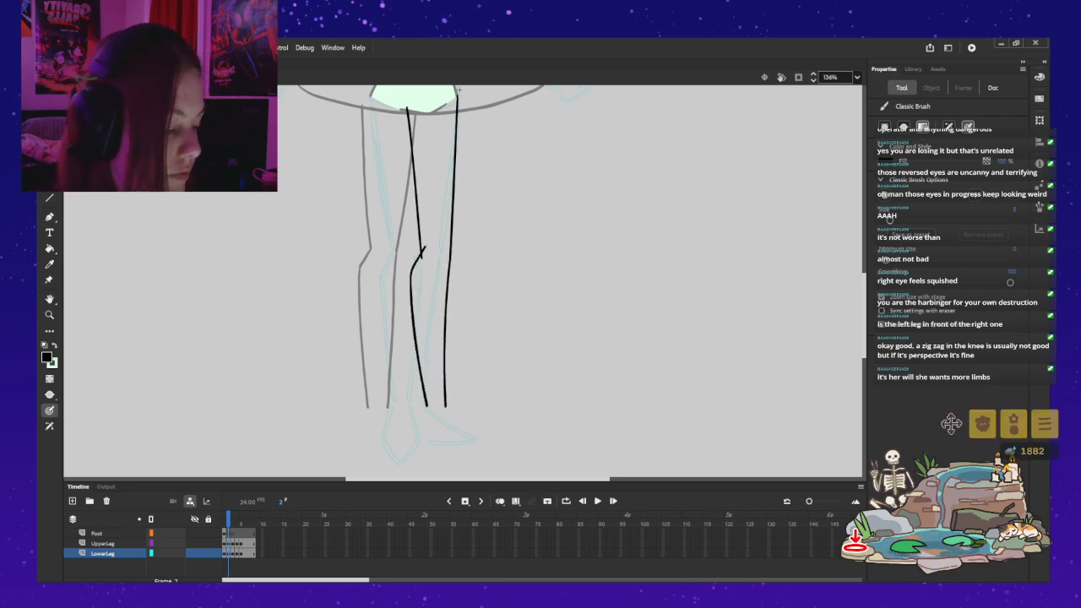
Step: On the Foot layer, brush a pointed triangular side-view foot below the ankle with its toe facing outward
click(205, 534)
mouse_move(410, 410)
mouse_down()
mouse_move(405, 443)
mouse_move(477, 442)
mouse_up()
mouse_move(423, 410)
mouse_down()
mouse_move(476, 443)
mouse_move(420, 410)
mouse_move(476, 441)
mouse_up()
key(ctrl+z)
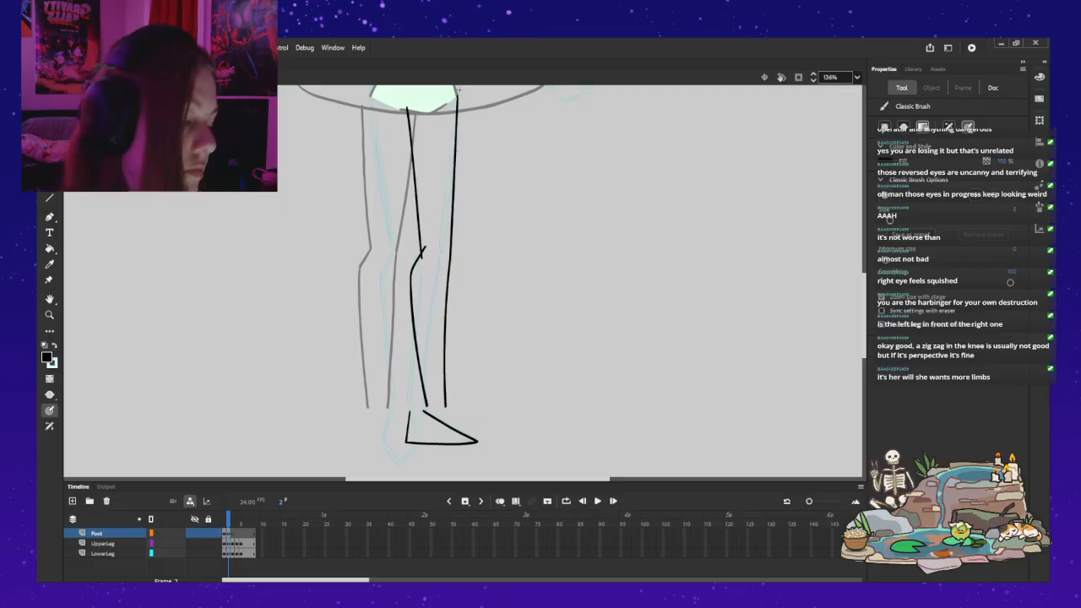
Step: Turn on onion skinning and shift the foot outline outward and up until it meets the ends of the calf lines
key(F6)
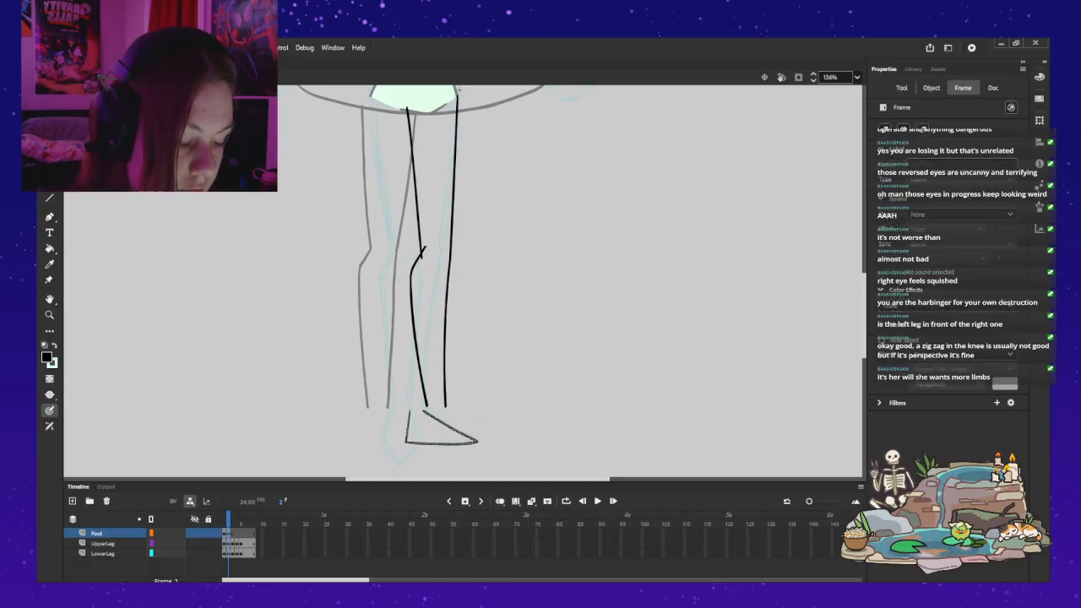
key(alt+shift+o)
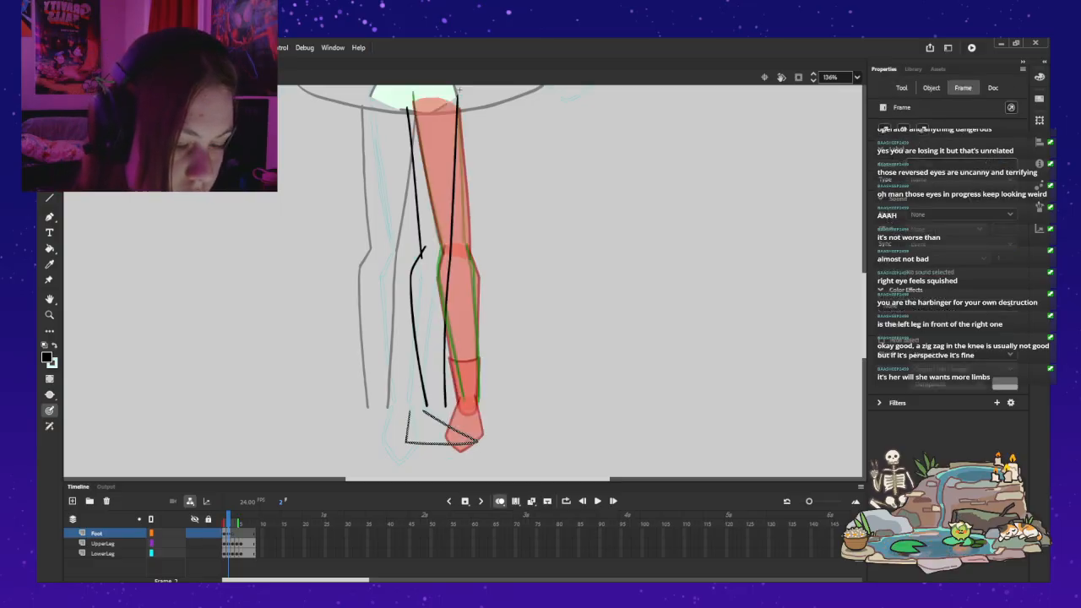
key(v)
key(shift+Right)
key(shift+Right)
key(shift+Right)
key(Left)
key(Left)
key(Left)
key(shift+Up)
key(Left)
key(Left)
key(Left)
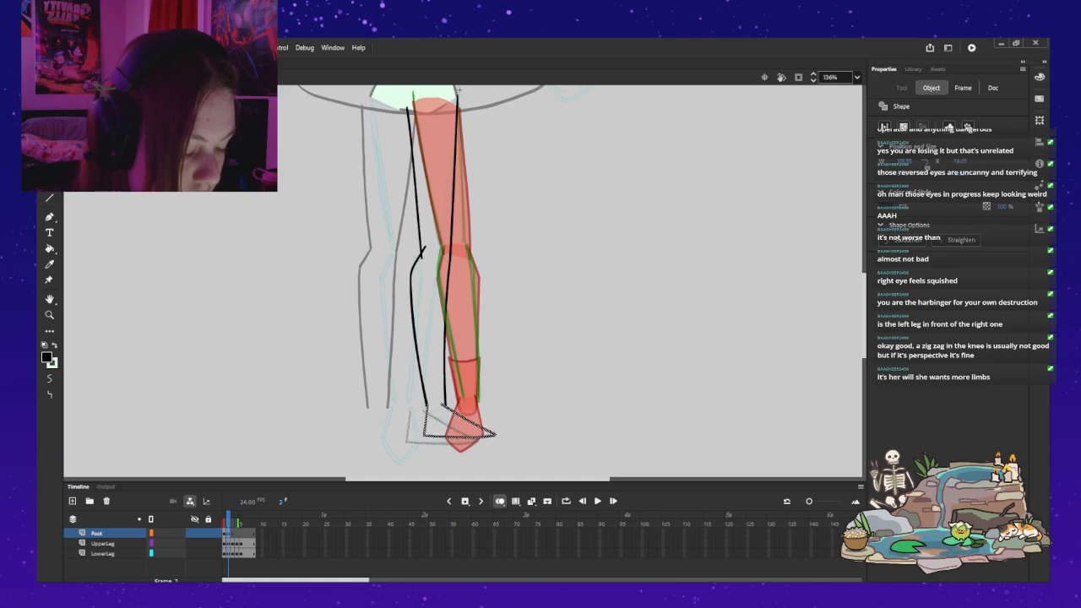
key(Right)
key(Right)
key(Right)
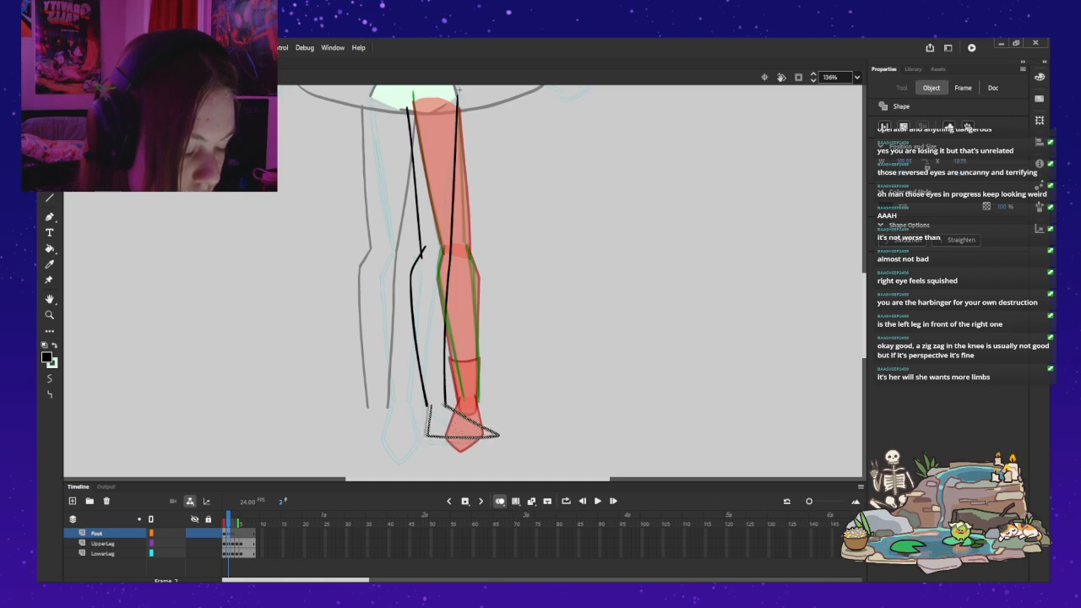
key(Down)
key(Left)
key(Left)
key(Left)
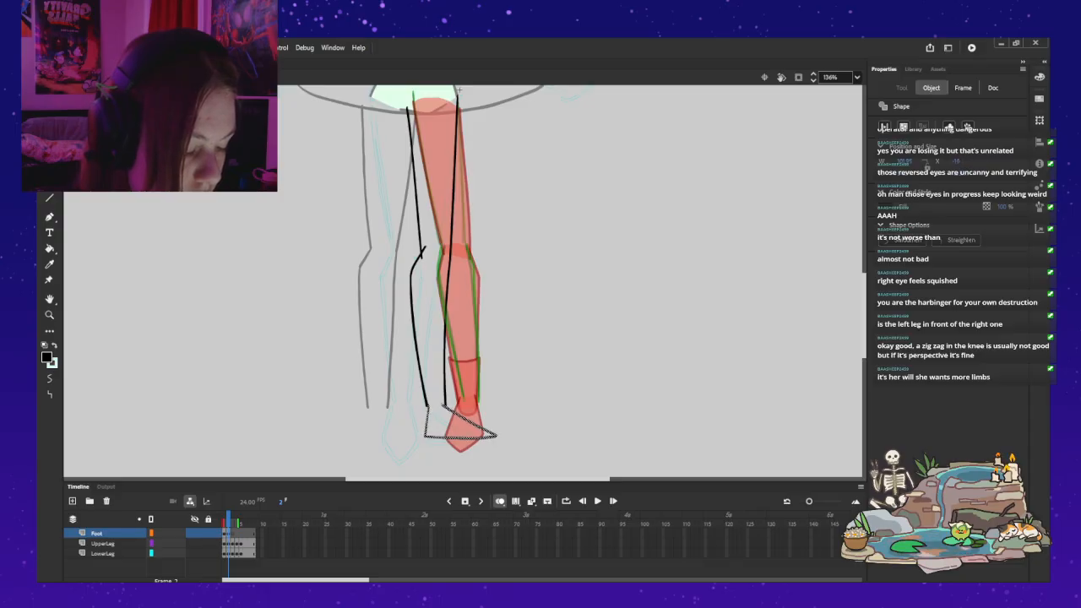
Step: Widen the foot outline slightly toward the toe and align its heel with the inner calf line
key(q)
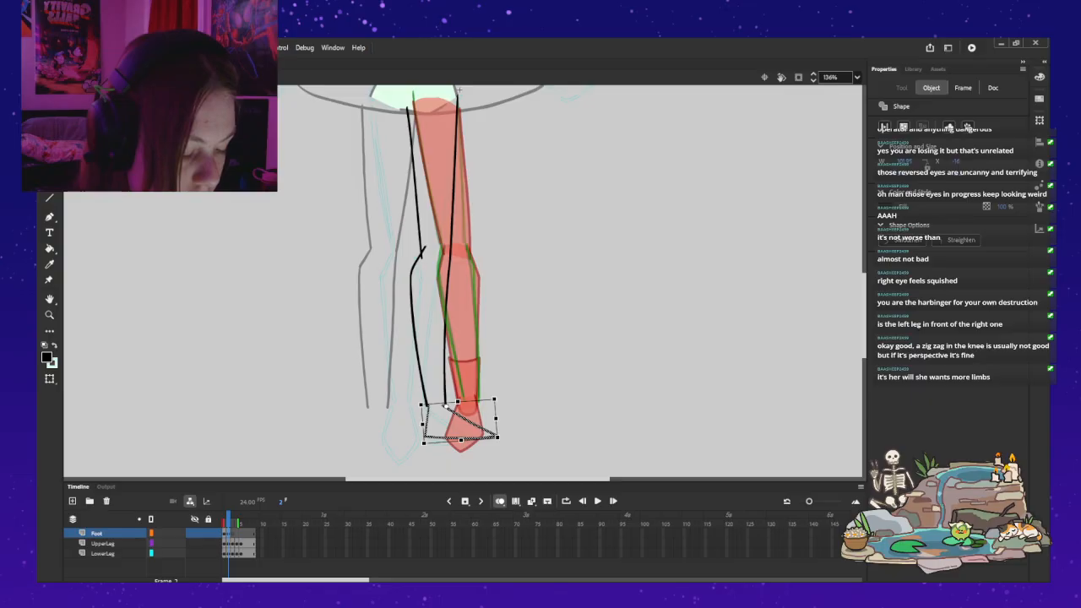
drag(496, 418, 501, 417)
key(Escape)
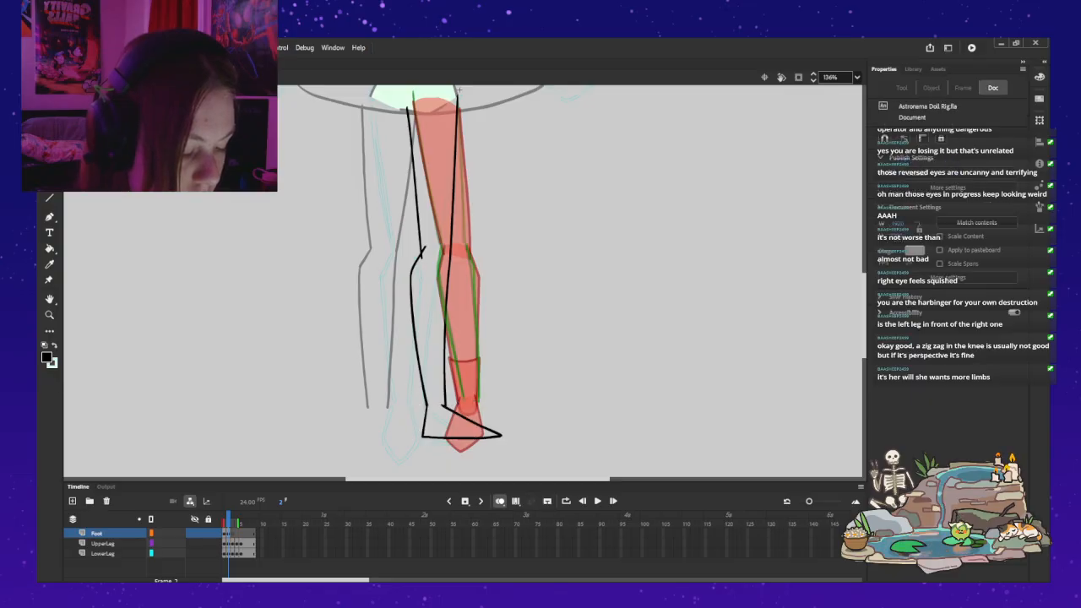
key(ctrl+z)
key(ctrl+z)
key(Left)
key(Left)
key(Left)
key(Escape)
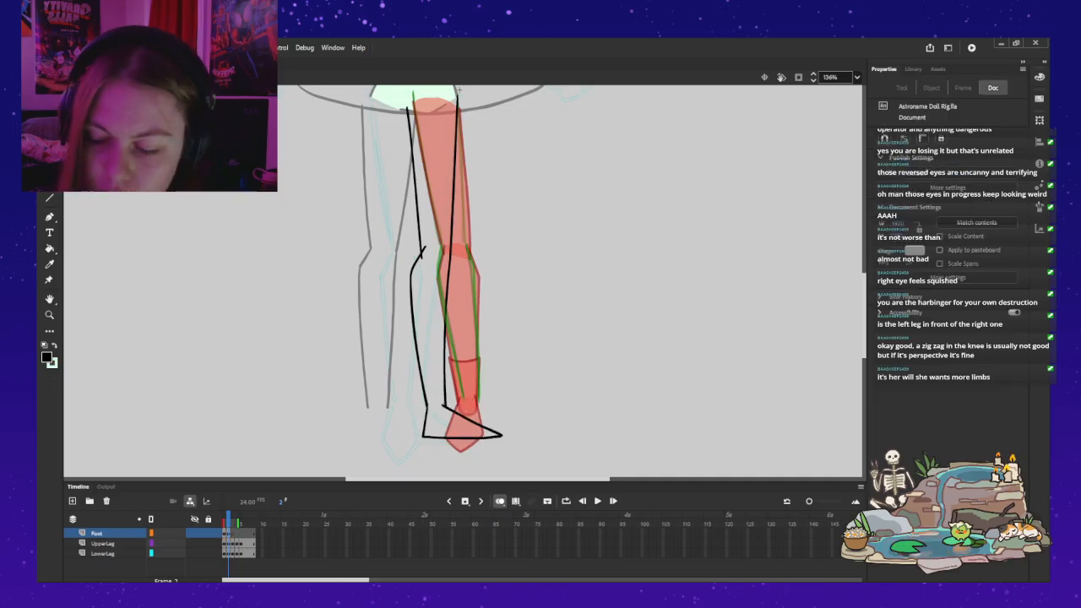
Step: Fine-tune the foot outline's transform and nudge it up slightly against the ankle
key(e)
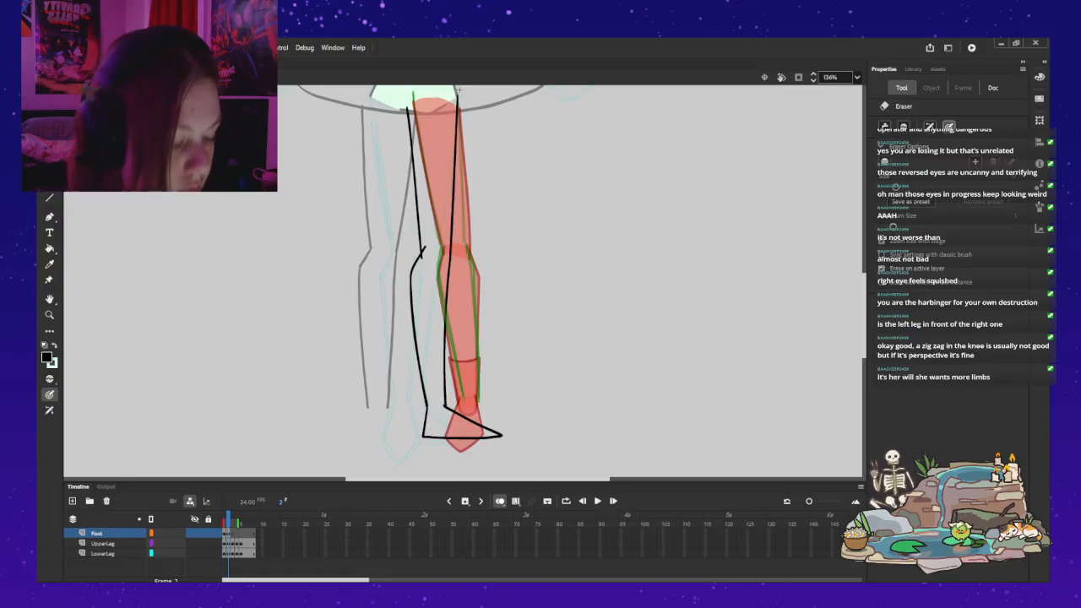
mouse_move(460, 91)
mouse_down()
mouse_move(452, 149)
mouse_move(457, 87)
mouse_up()
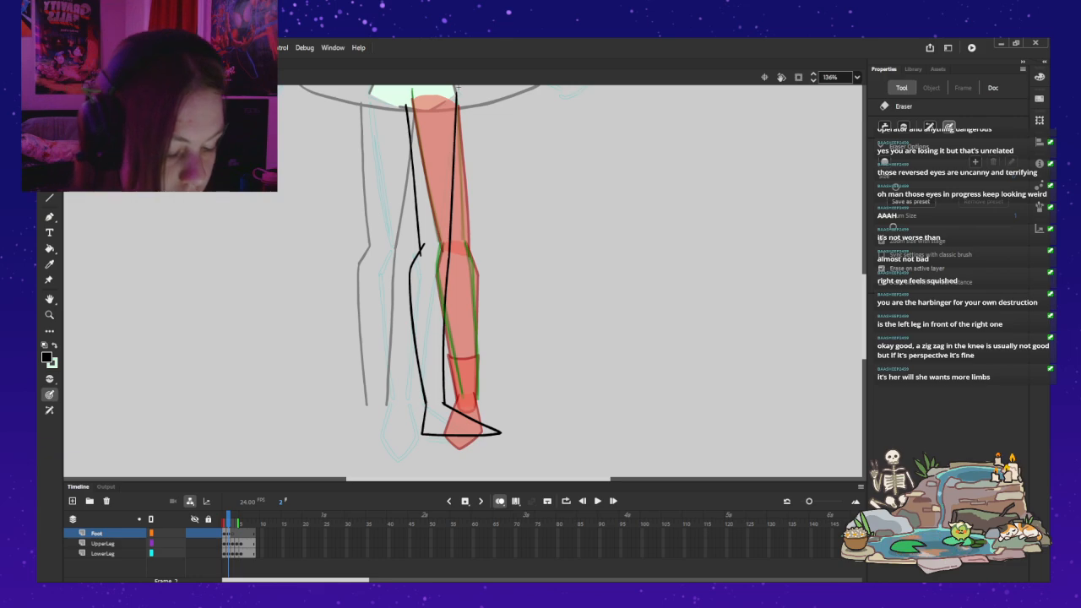
click(228, 534)
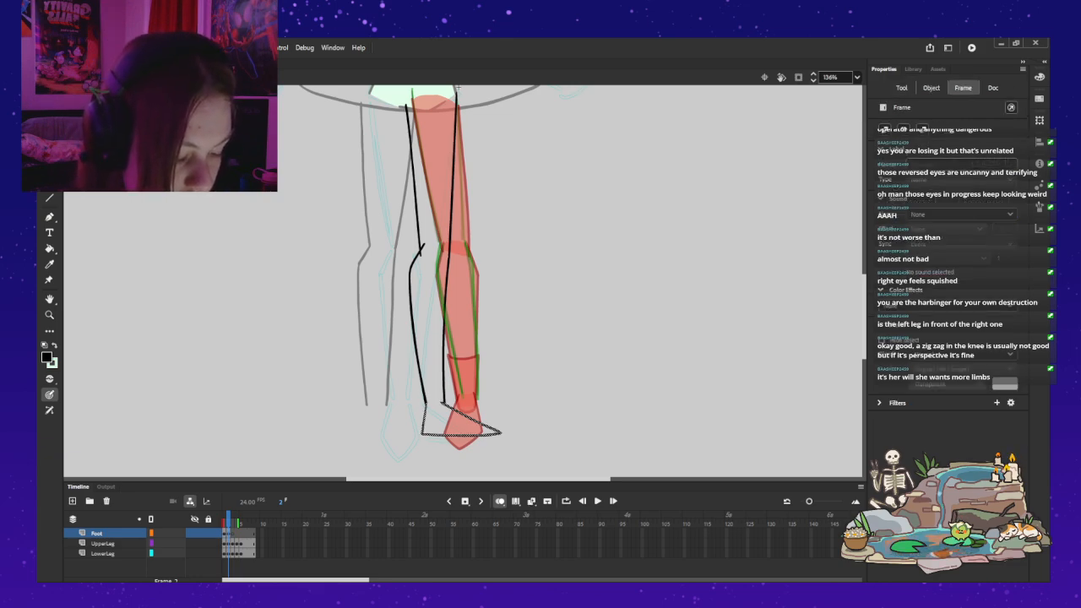
key(q)
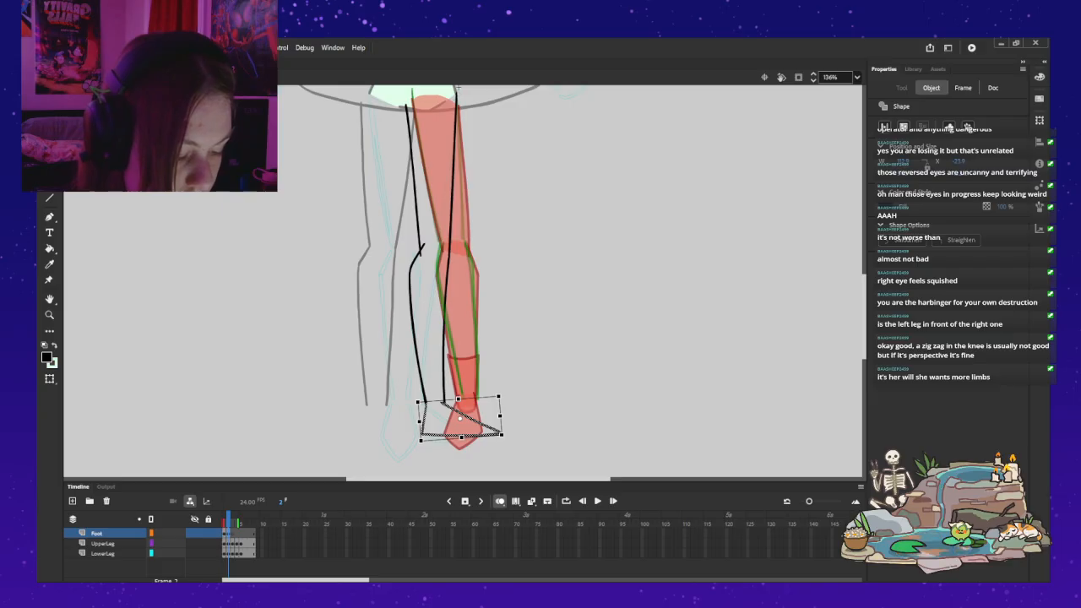
drag(504, 436, 502, 438)
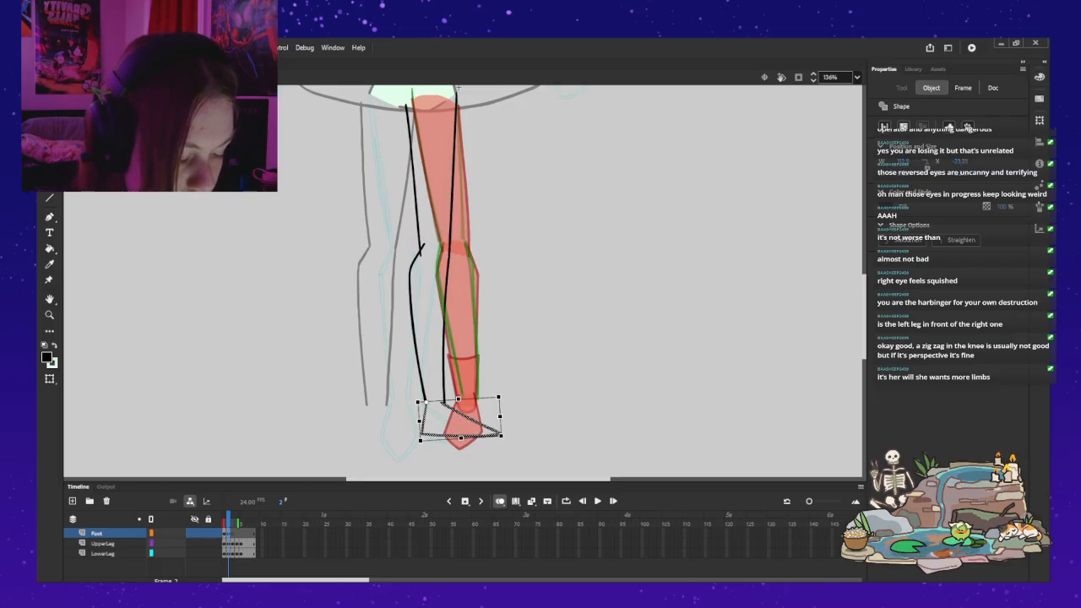
key(Up)
key(Right)
key(Right)
key(Left)
key(Left)
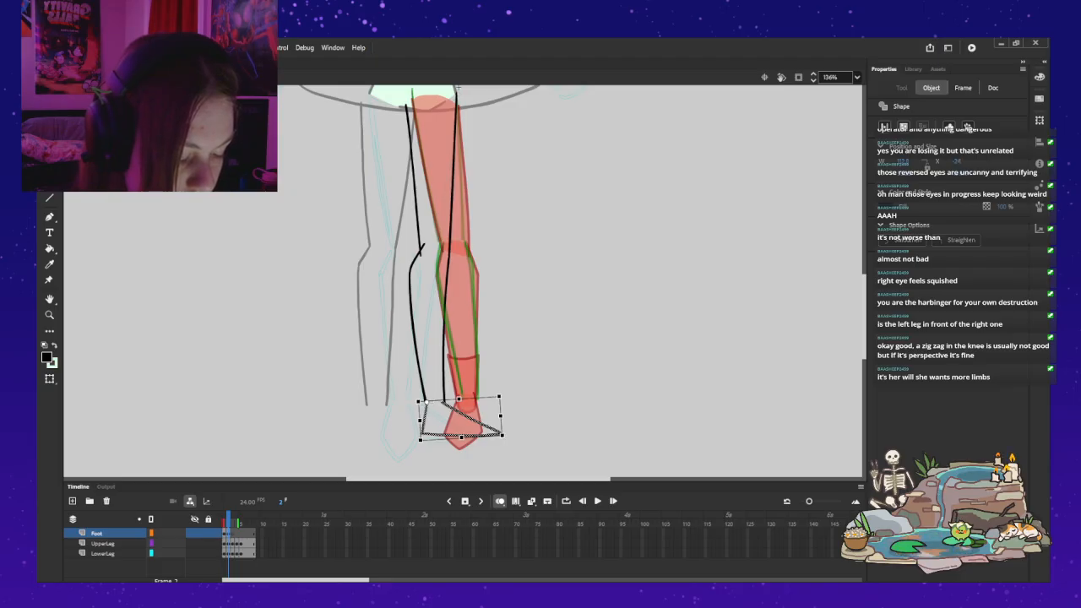
key(Escape)
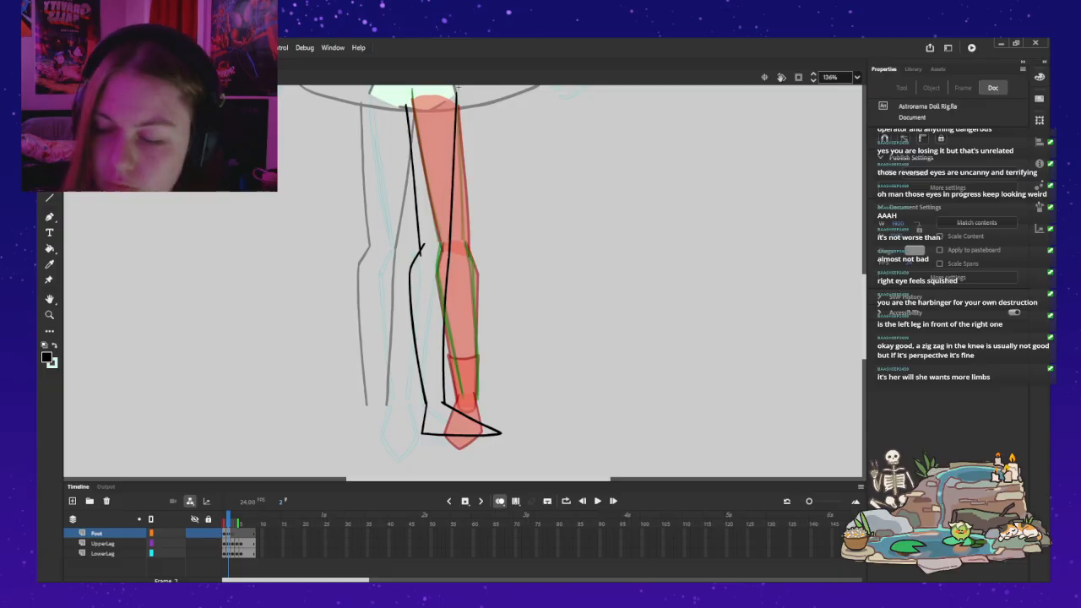
Step: Tilt the inner thigh line so its upper end sits slightly farther inward at the hips, keeping the knee end in place
mouse_move(951, 423)
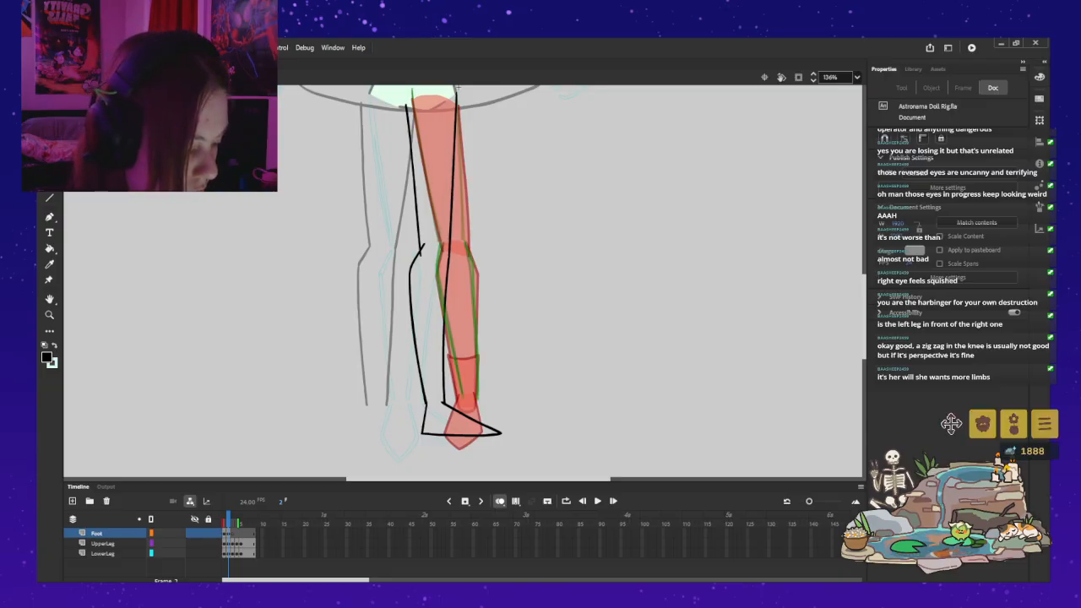
mouse_move(459, 87)
mouse_down()
mouse_move(468, 142)
mouse_move(468, 79)
mouse_move(468, 103)
mouse_up()
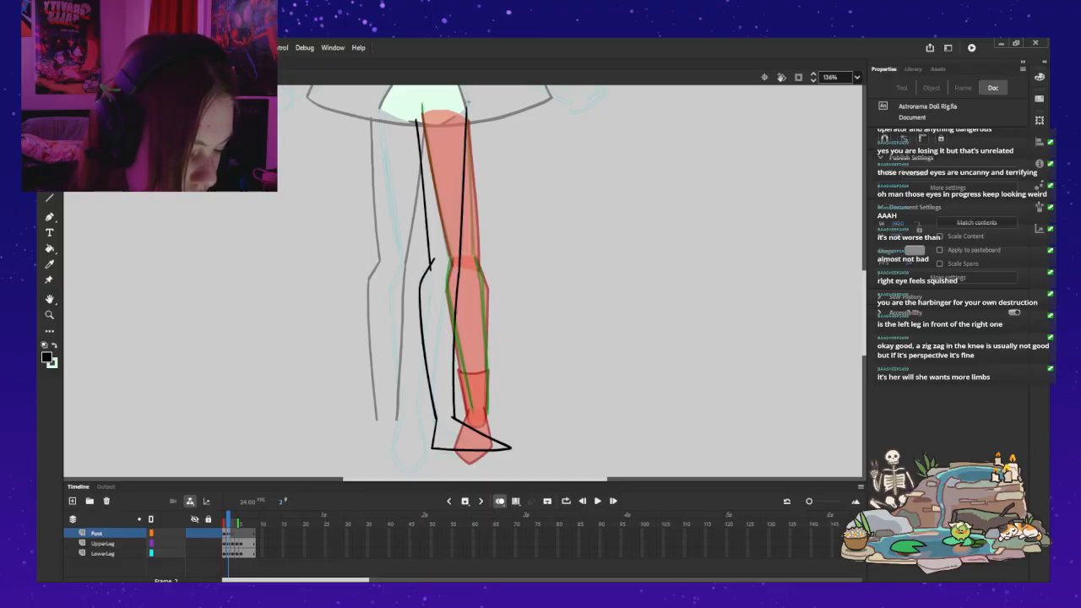
key(q)
click(423, 195)
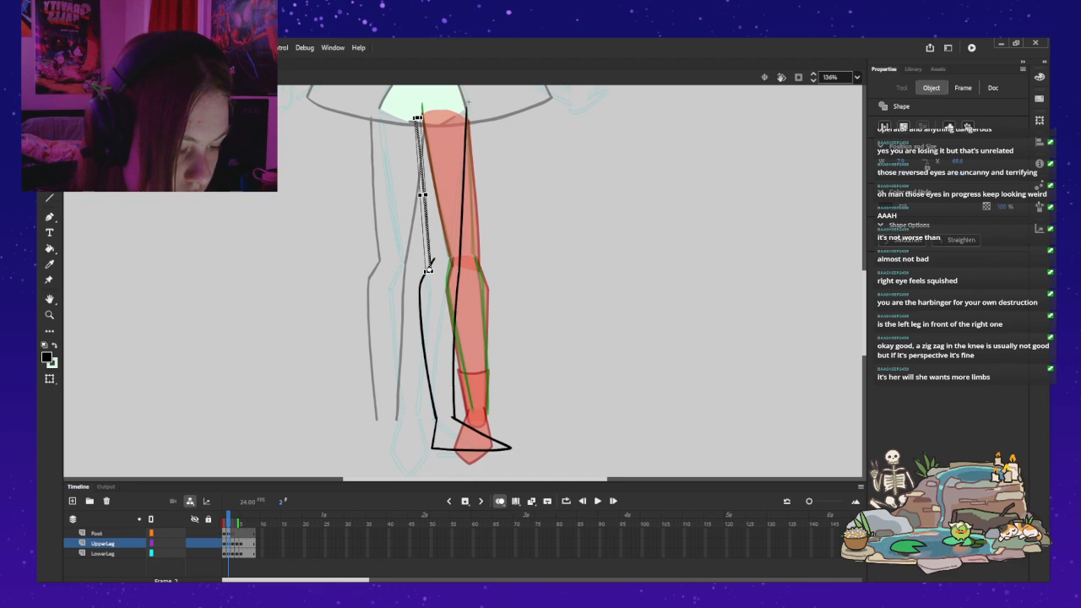
drag(417, 119, 411, 119)
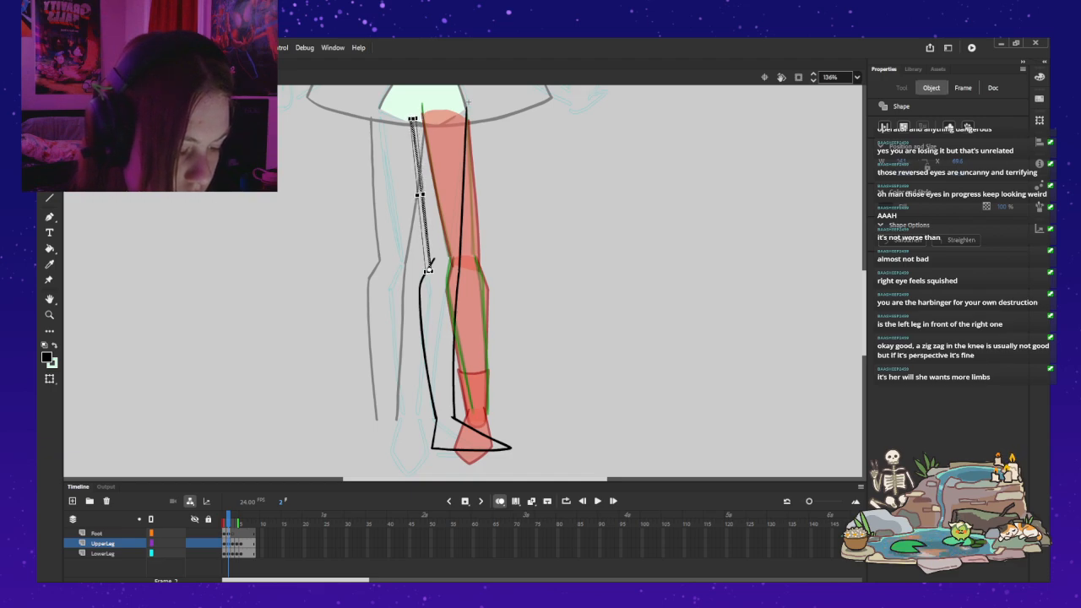
key(Escape)
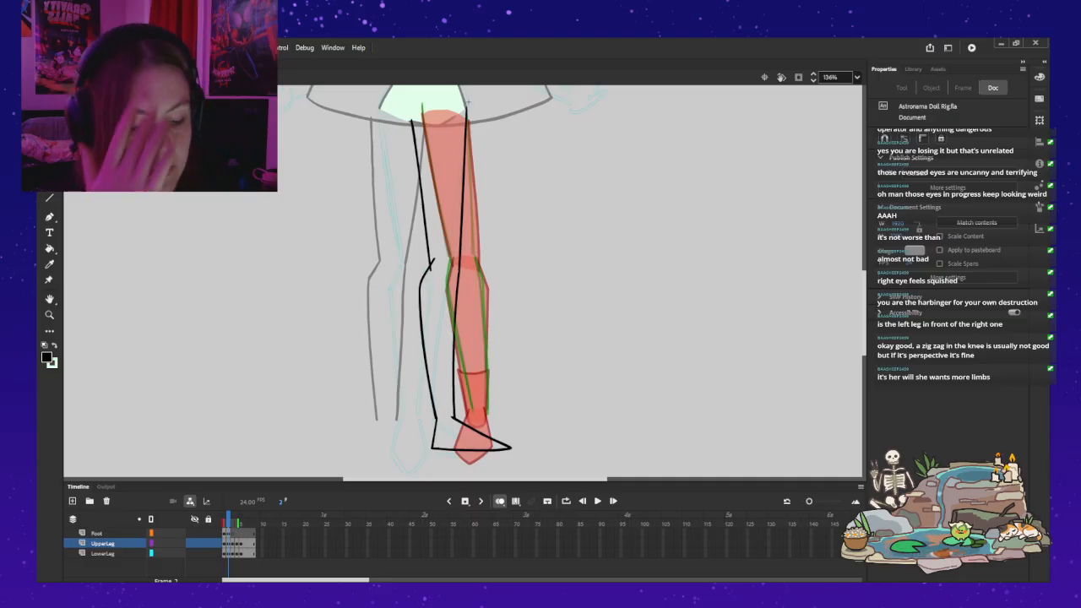
Step: Nudge the foot outline slightly inward and up so it joins the calf lines at the ankle
double_click(471, 450)
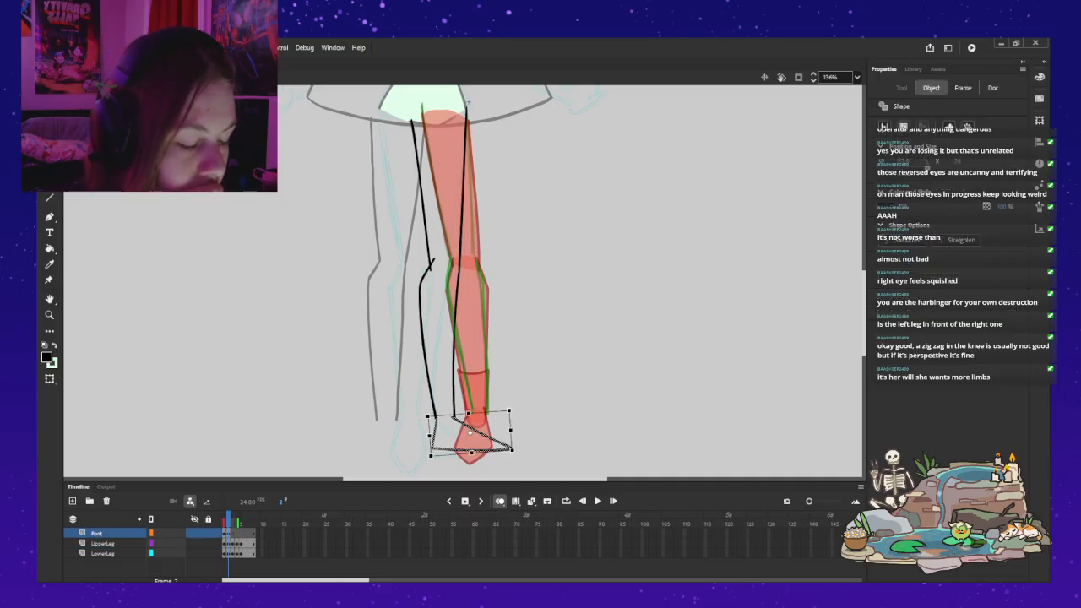
key(Left)
key(Left)
key(Up)
key(Right)
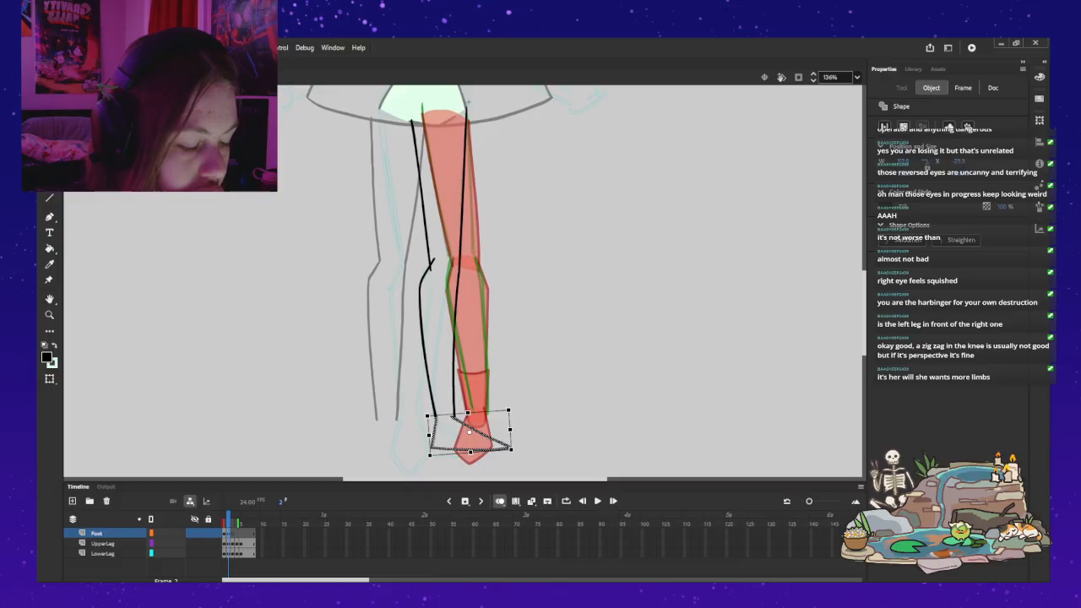
key(Escape)
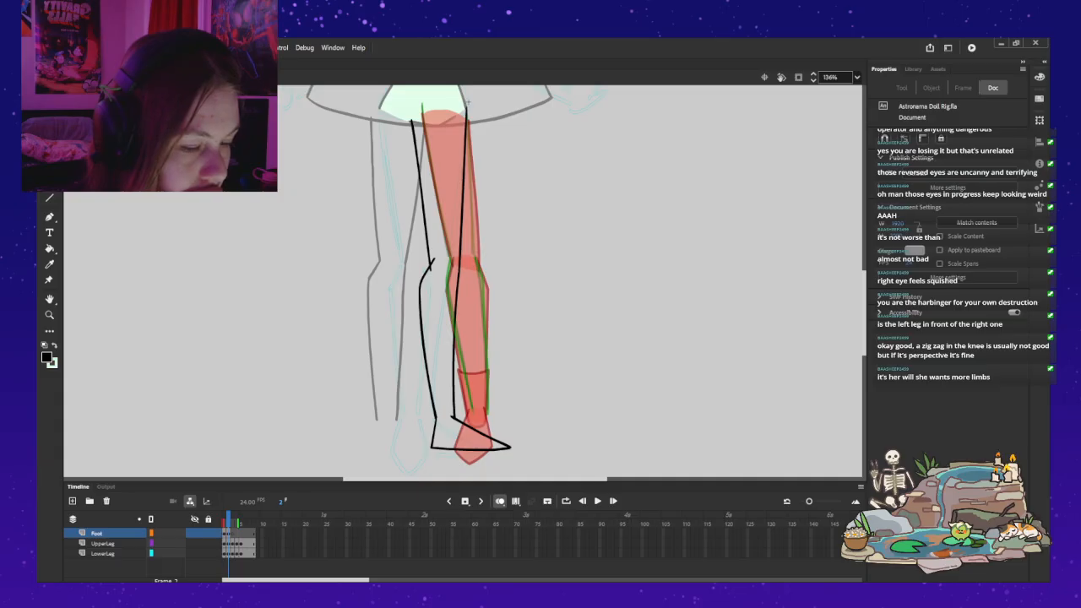
Step: Leave the leg symbol, deselect the leg and turn off onion skinning to show the whole figure
key(ctrl+e)
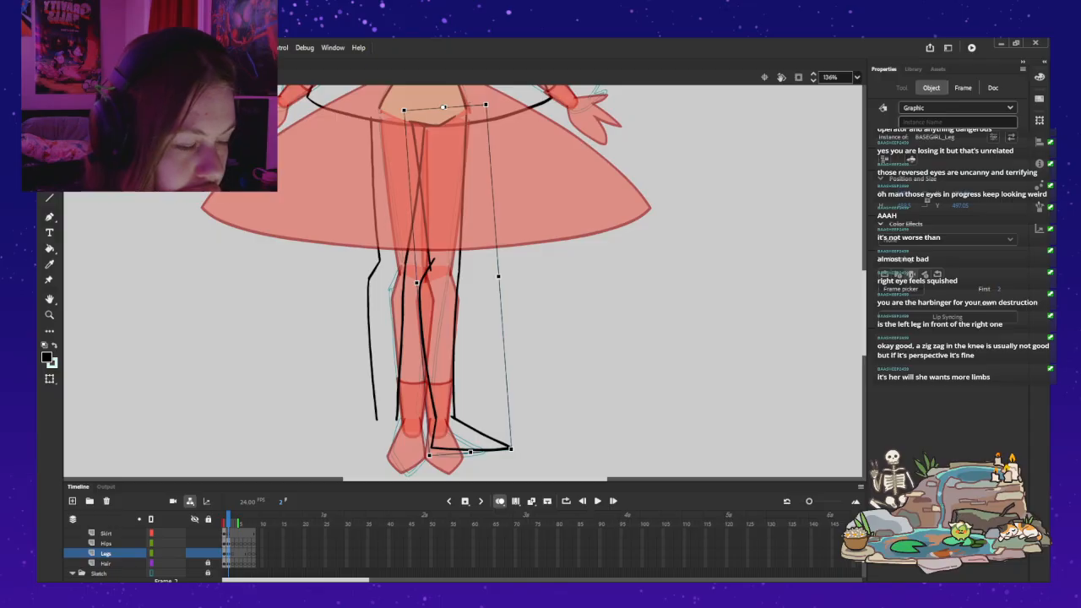
key(v)
key(Escape)
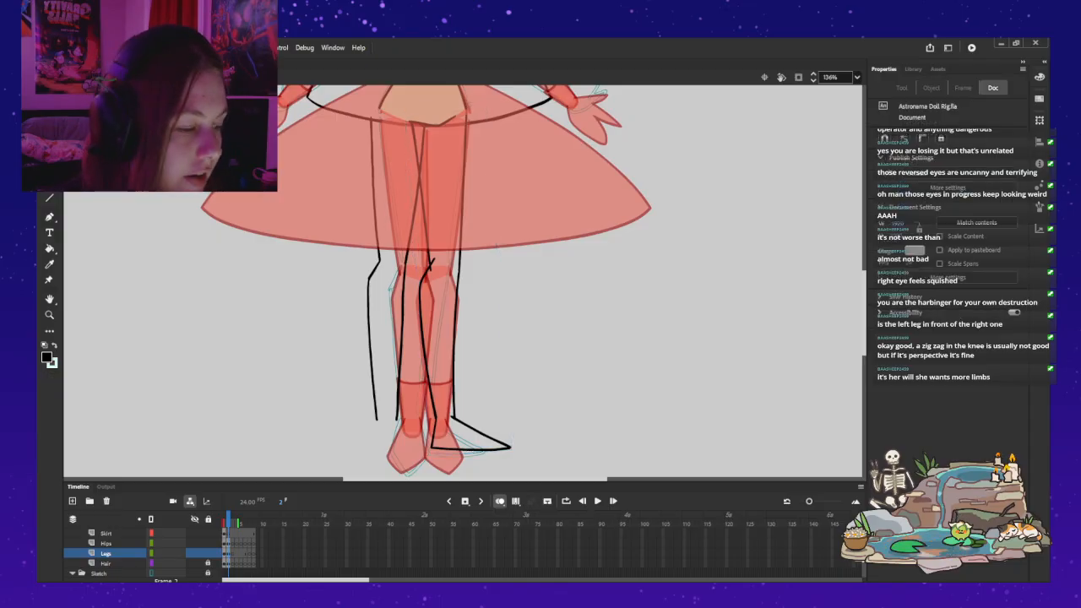
key(ctrl+minus)
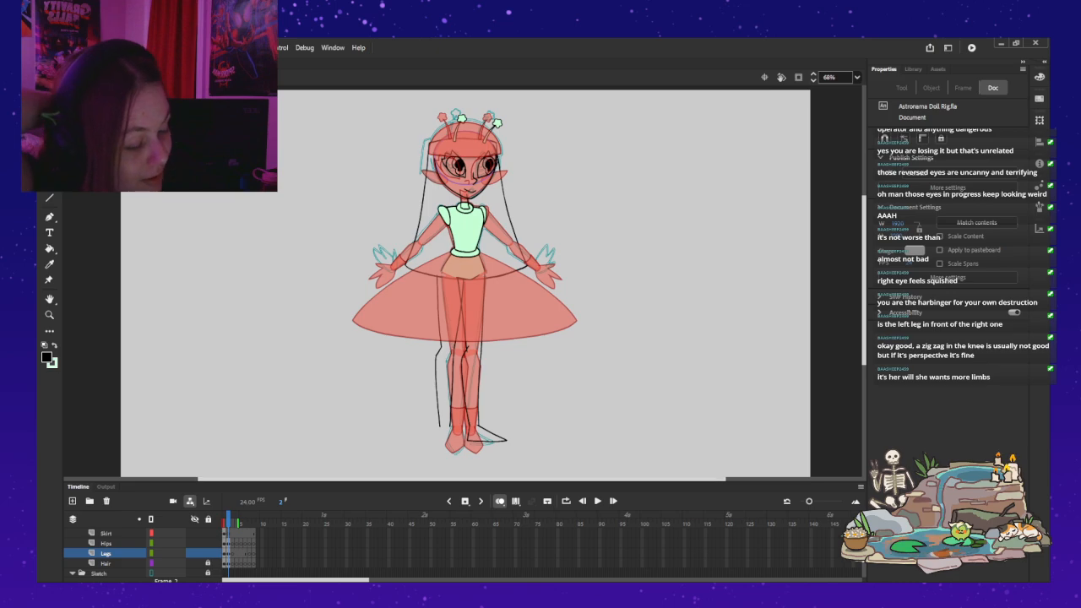
key(alt+shift+o)
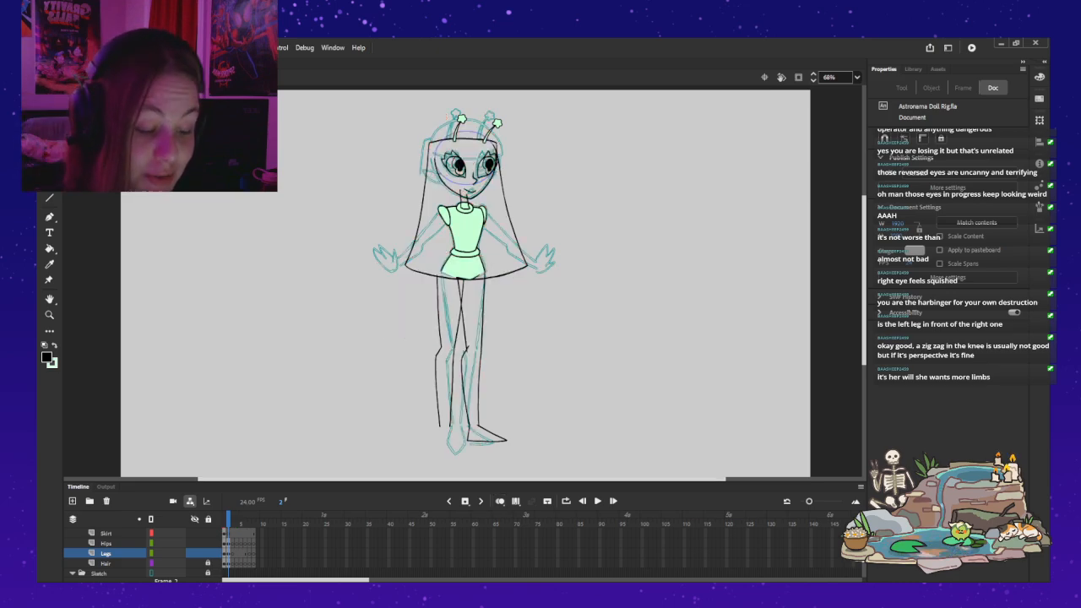
Step: Go back to frame 1, try rotating the right-hand arm upward about its shoulder, and undo the rotation
key(comma)
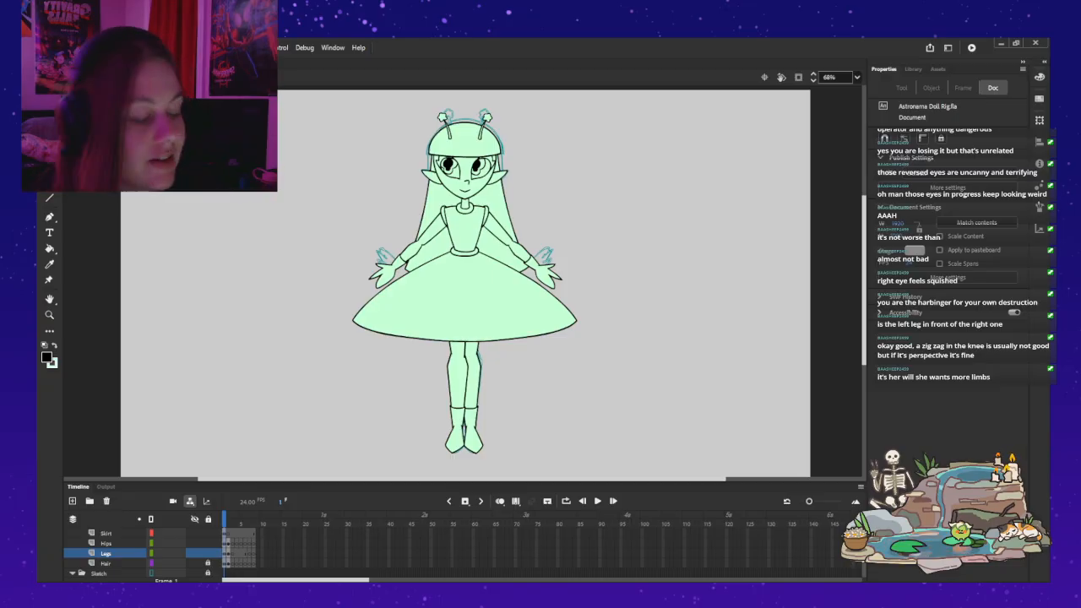
click(517, 251)
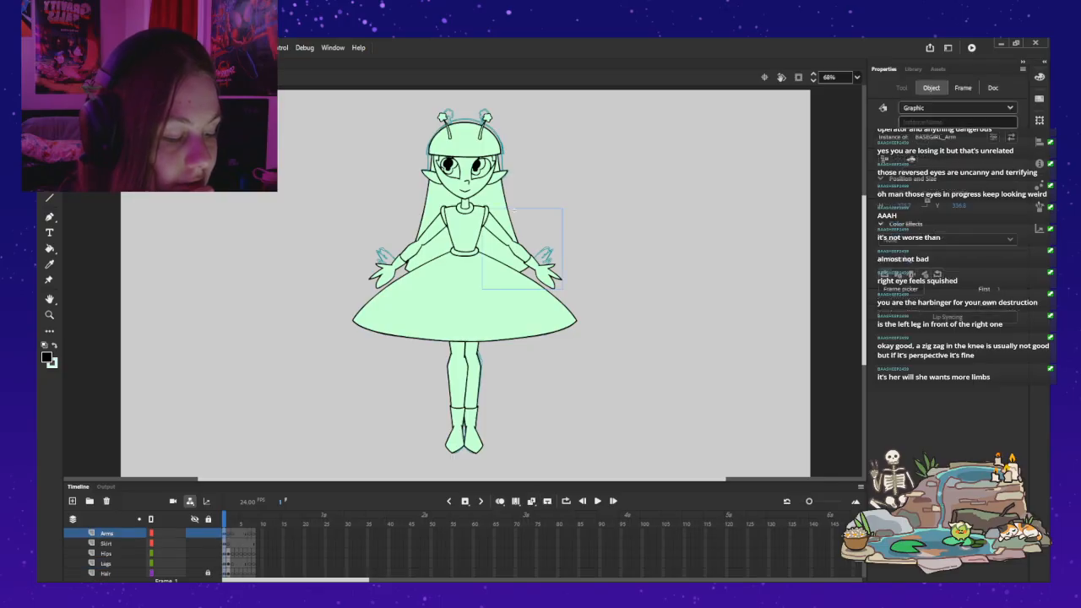
key(q)
drag(564, 291, 587, 244)
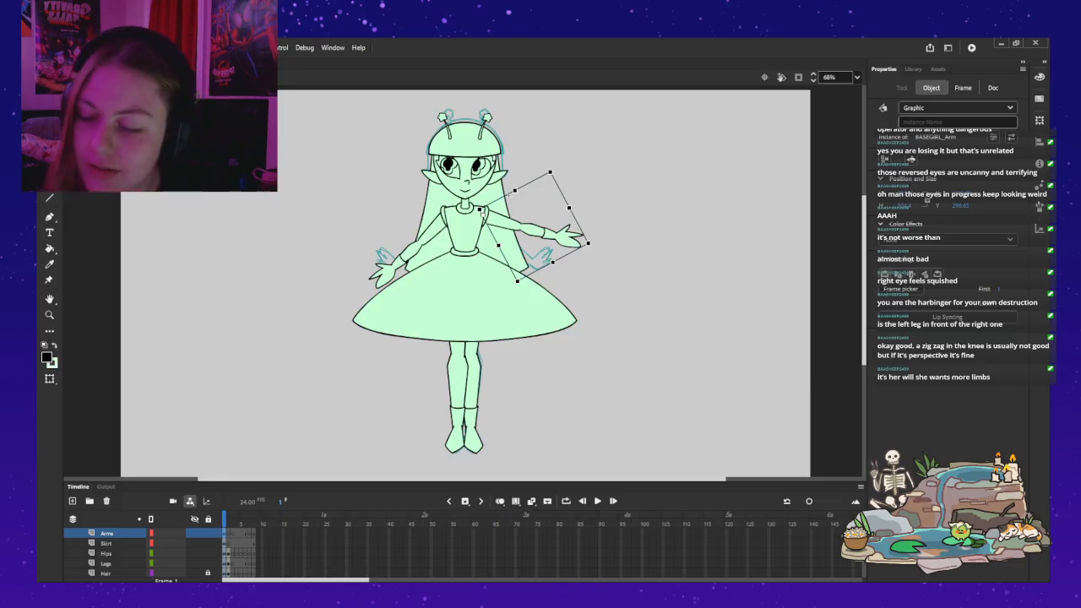
key(ctrl+z)
Step: Try rotating the skirt slightly about its waist pivot and undo the rotation
click(515, 296)
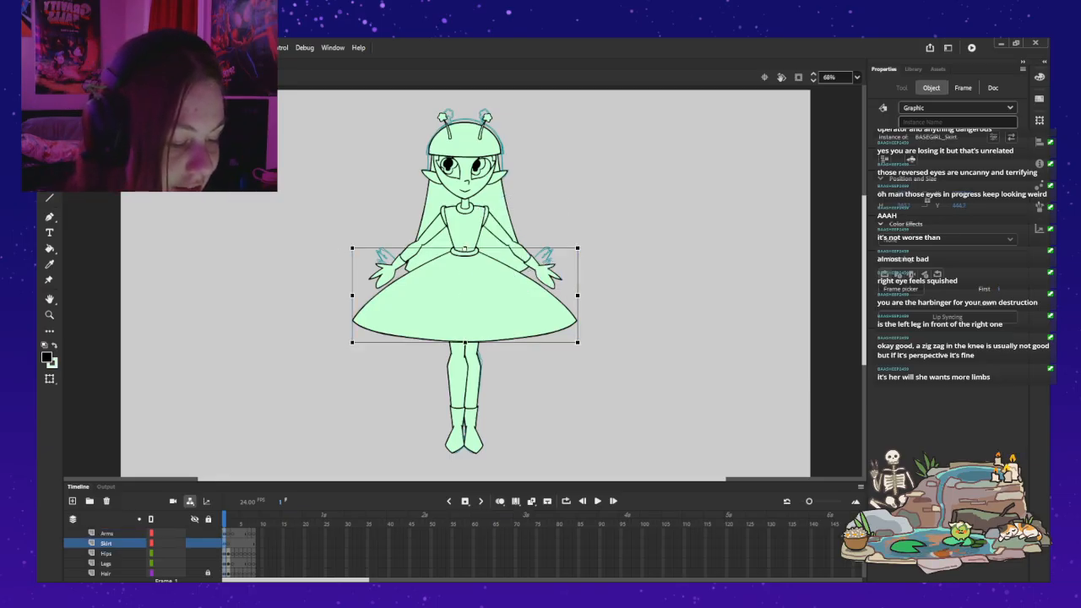
click(339, 249)
click(397, 300)
mouse_move(338, 249)
mouse_down()
mouse_move(339, 234)
mouse_move(340, 271)
mouse_move(341, 230)
mouse_up()
key(ctrl+z)
Step: Try swinging each leg outward about its hip pivot, one after the other, undoing each rotation
click(474, 380)
drag(494, 460, 539, 442)
key(ctrl+z)
click(525, 416)
click(456, 386)
mouse_move(437, 457)
mouse_down()
mouse_move(390, 447)
mouse_move(318, 386)
mouse_move(358, 422)
mouse_move(482, 446)
mouse_move(530, 436)
mouse_move(424, 451)
mouse_up()
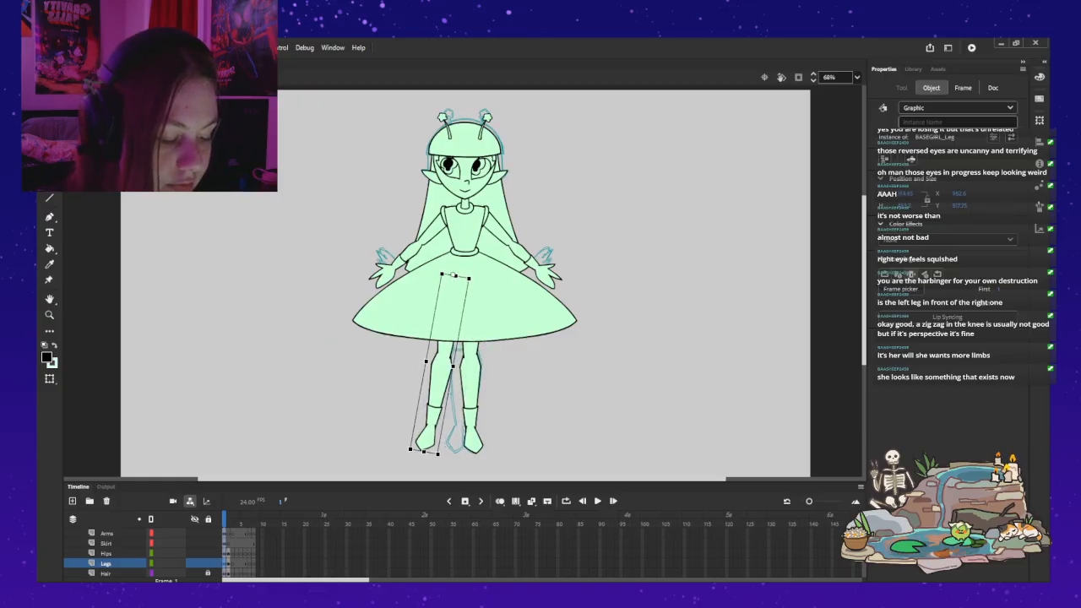
key(ctrl+z)
Step: Inside the left-hand arm symbol, try bending the lower arm upward at the elbow and undo each bend
double_click(407, 255)
drag(388, 272, 390, 216)
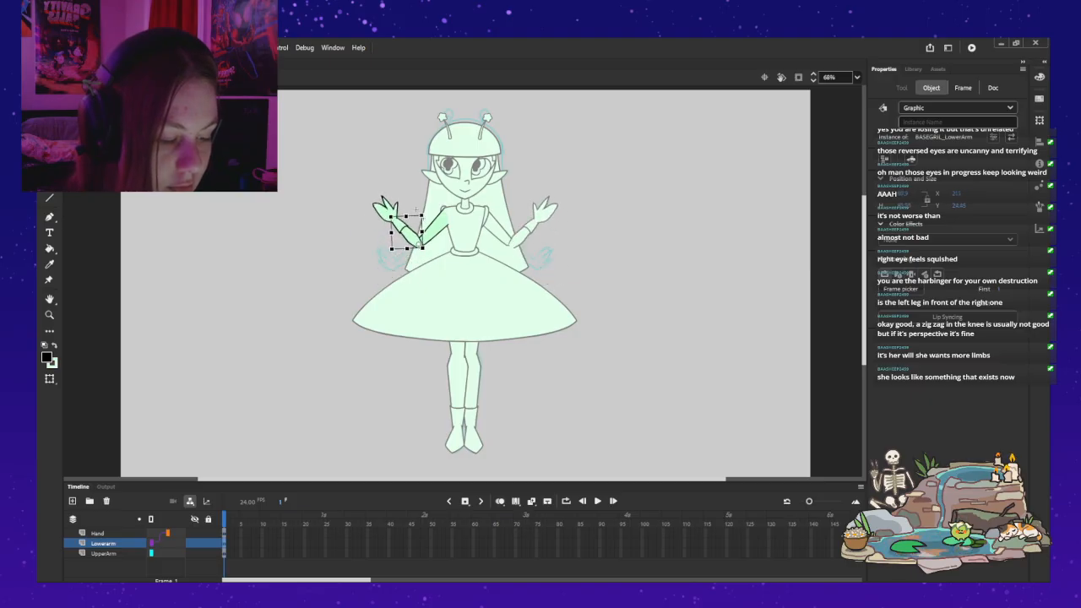
key(ctrl+z)
drag(389, 272, 415, 210)
key(ctrl+z)
key(ctrl+z)
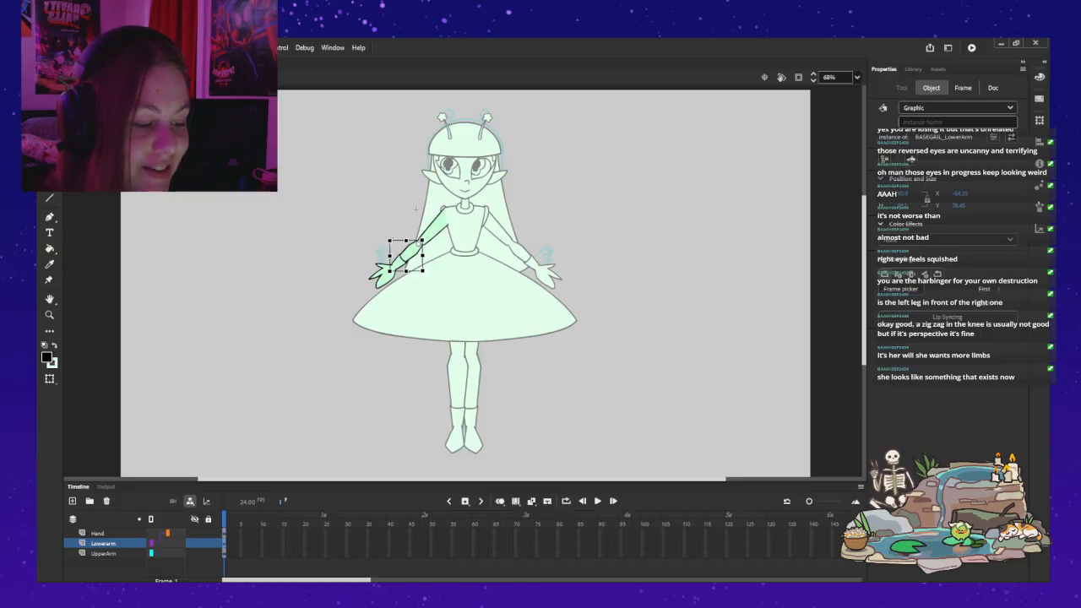
Step: Leave the arm symbol, try tilting the right-hand ear slightly on the head, and undo the change
double_click(338, 203)
click(466, 175)
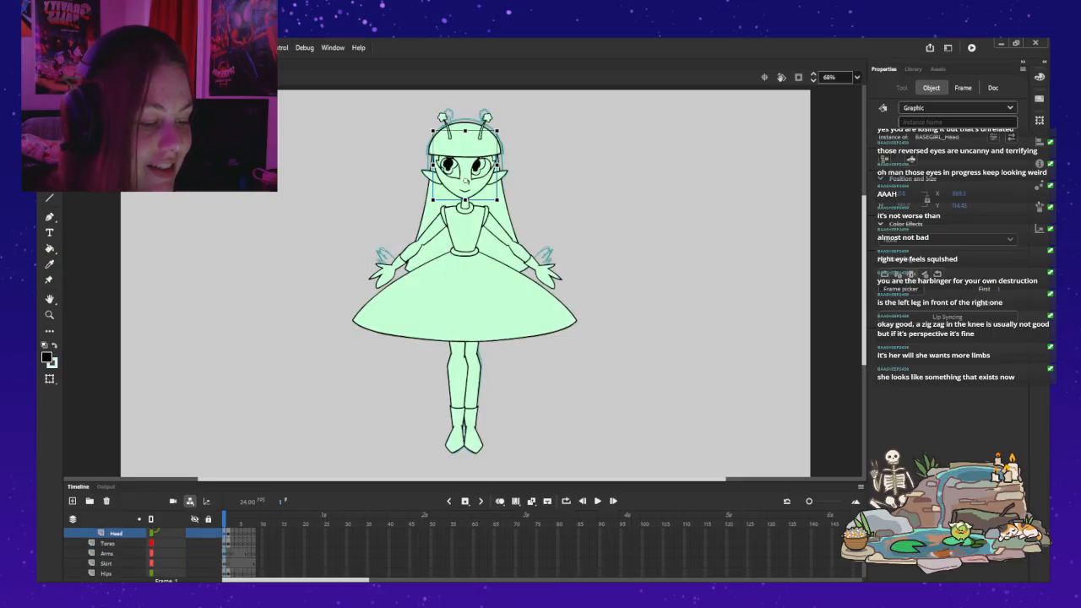
click(499, 177)
mouse_move(511, 169)
mouse_down()
mouse_move(501, 201)
mouse_move(506, 174)
mouse_up()
key(ctrl+z)
key(ctrl+z)
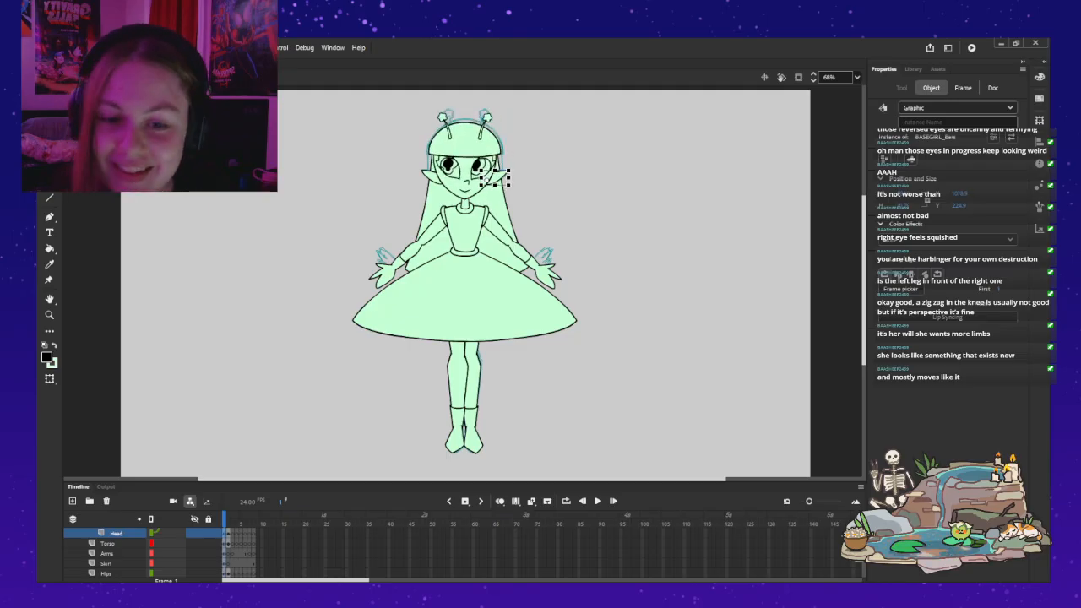